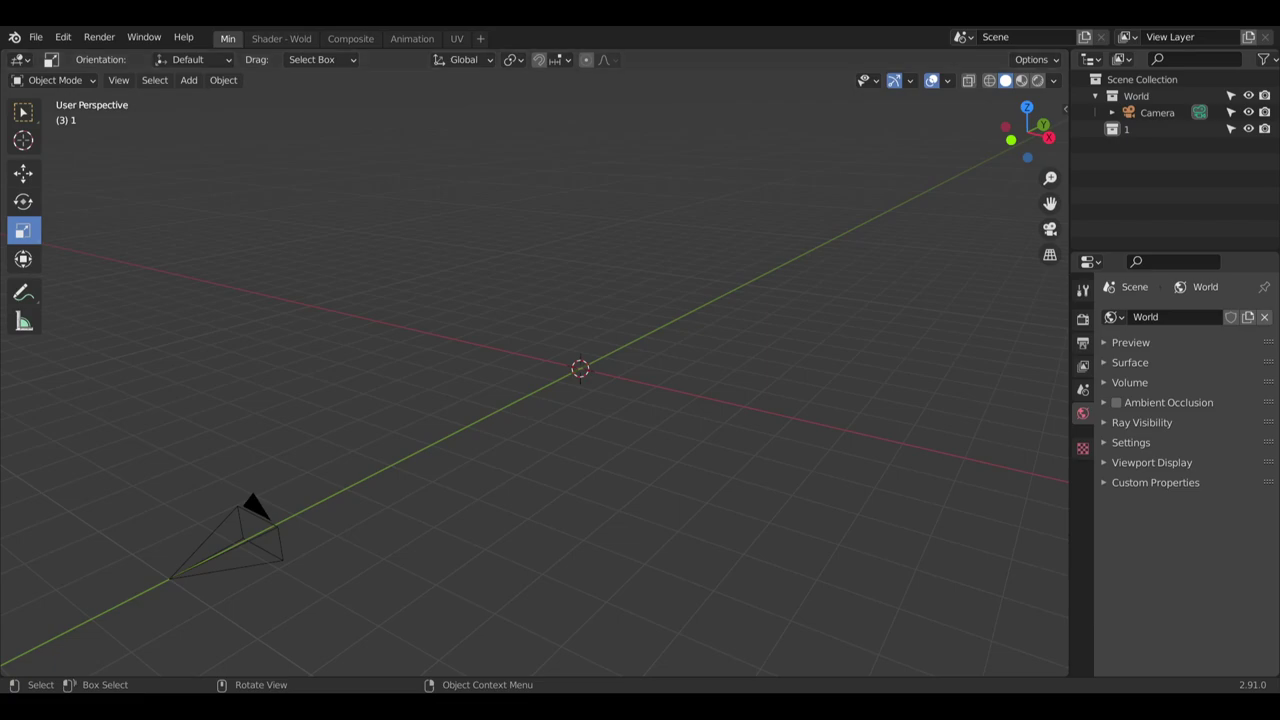
Add a cube mesh at the origin of the scene
middle_click_drag(451, 264, 552, 397)
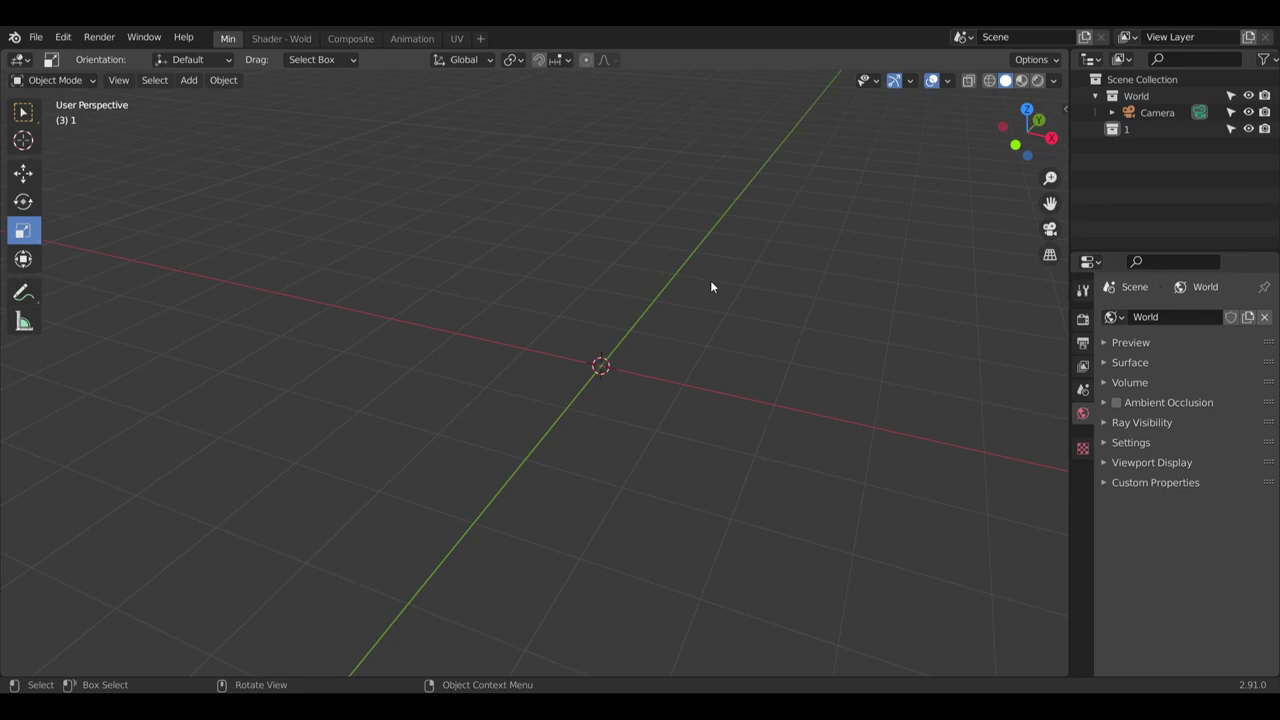
middle_click_drag(720, 314, 657, 433)
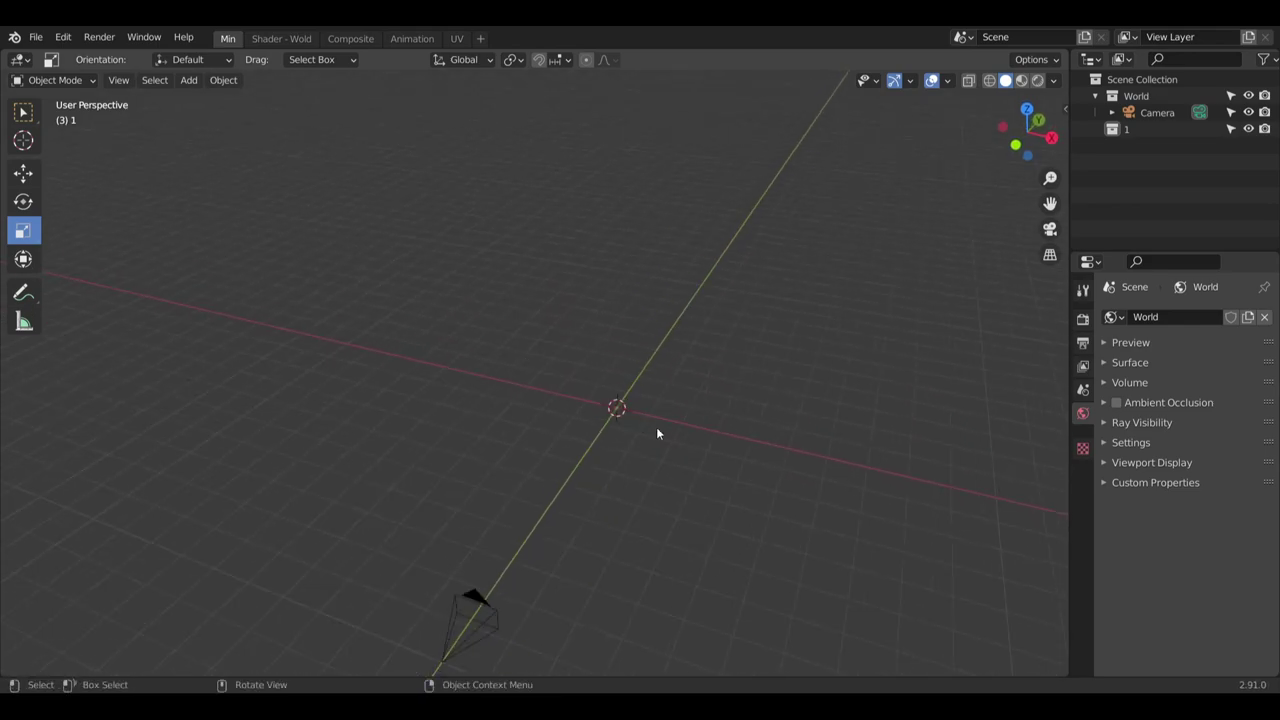
left_click(189, 80)
mouse_move(228, 101)
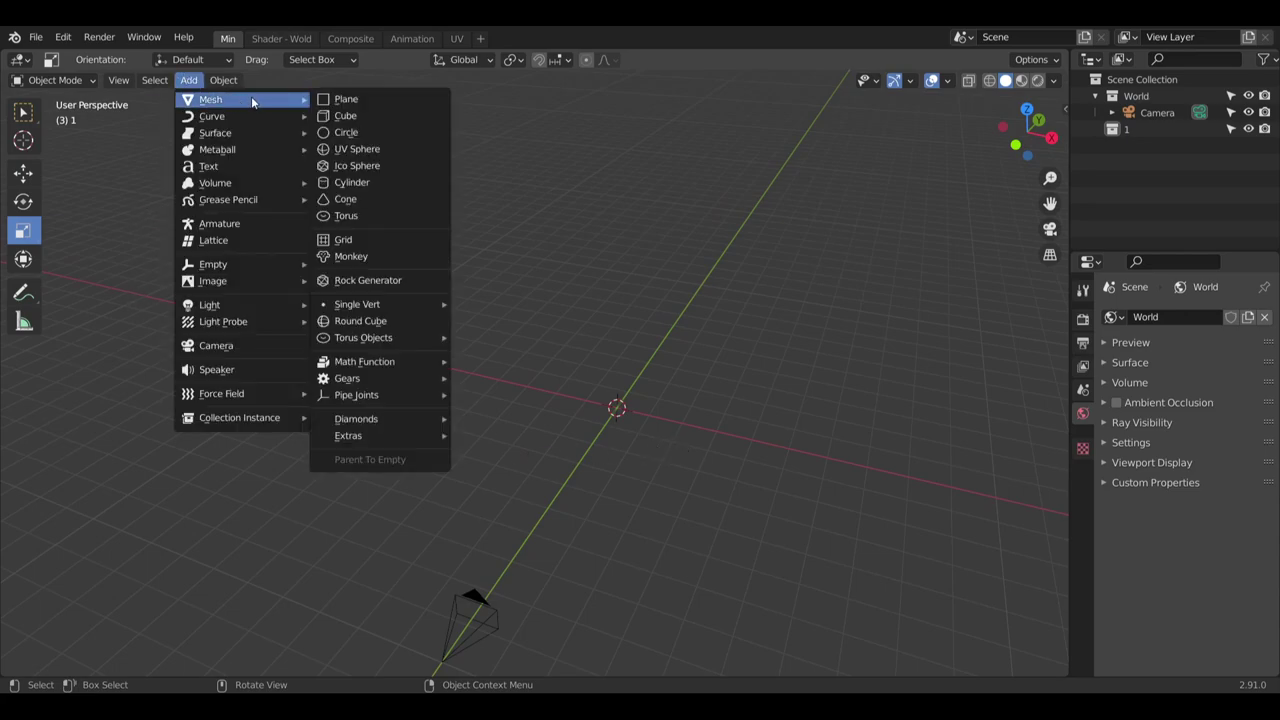
left_click(352, 116)
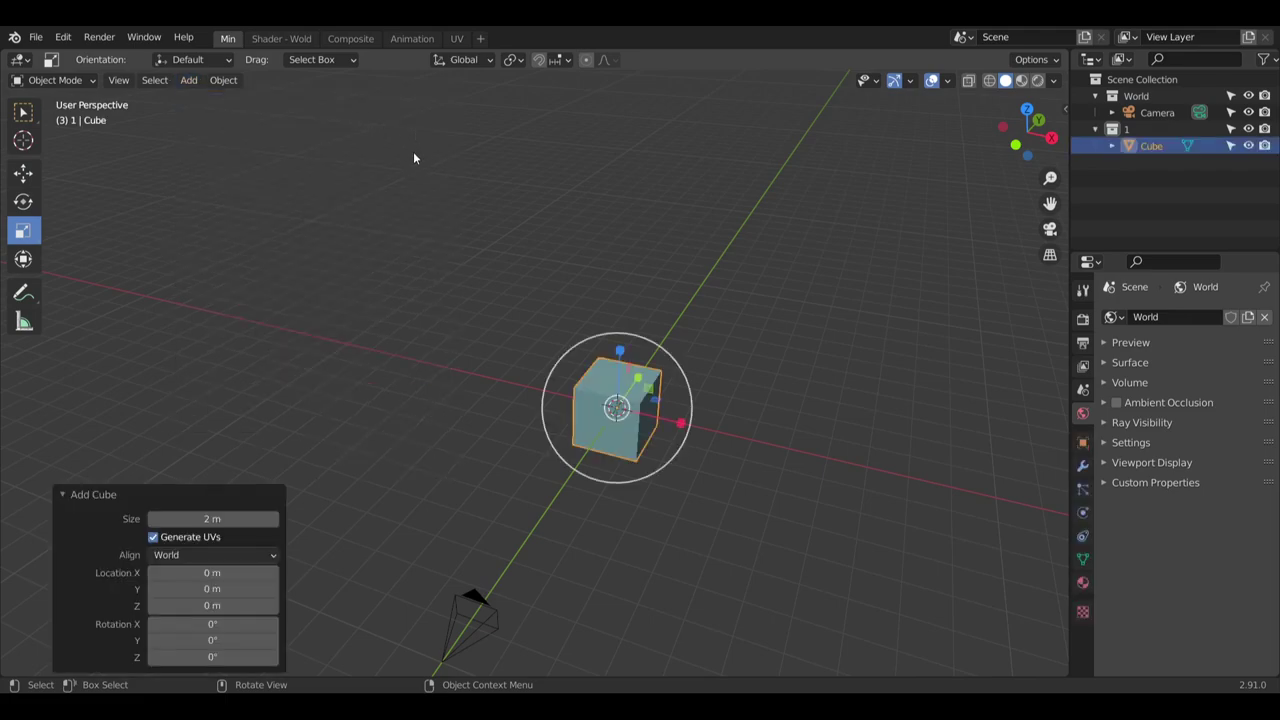
Flatten the cube along the Z axis to a scale factor of about 0.317
scroll(560, 355, "up", 4)
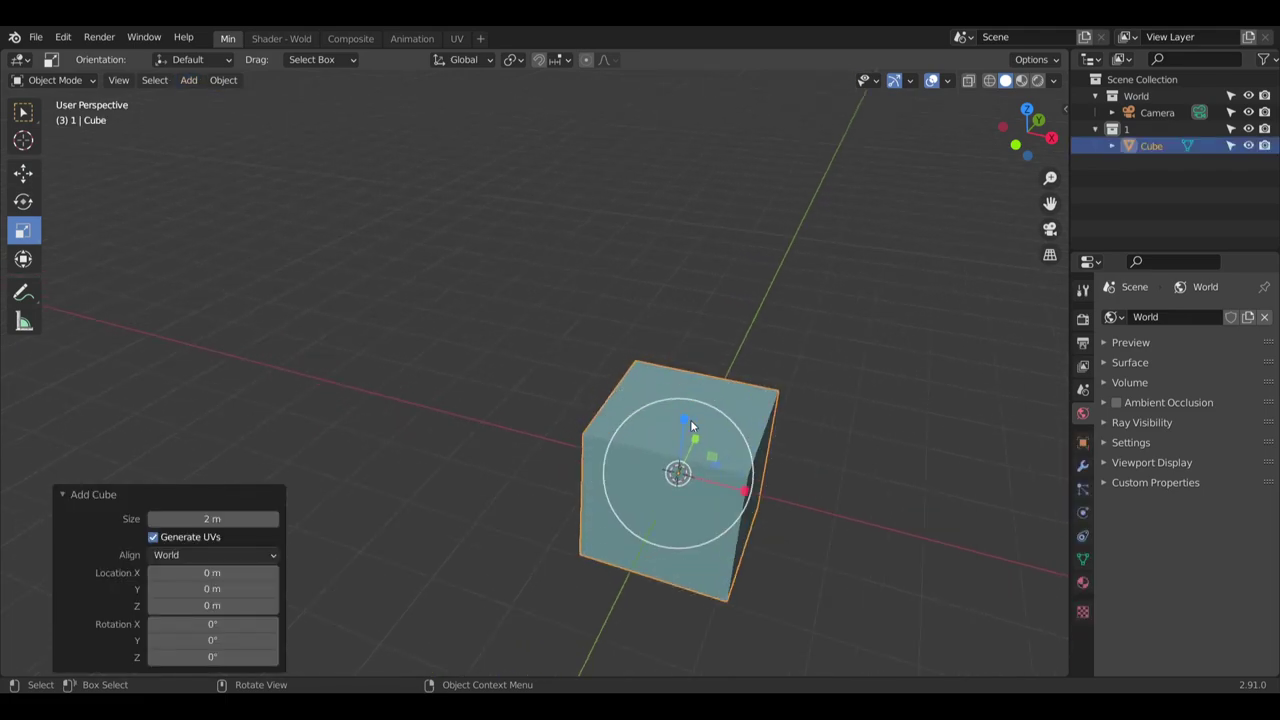
middle_click_drag(705, 410, 589, 368, "shift")
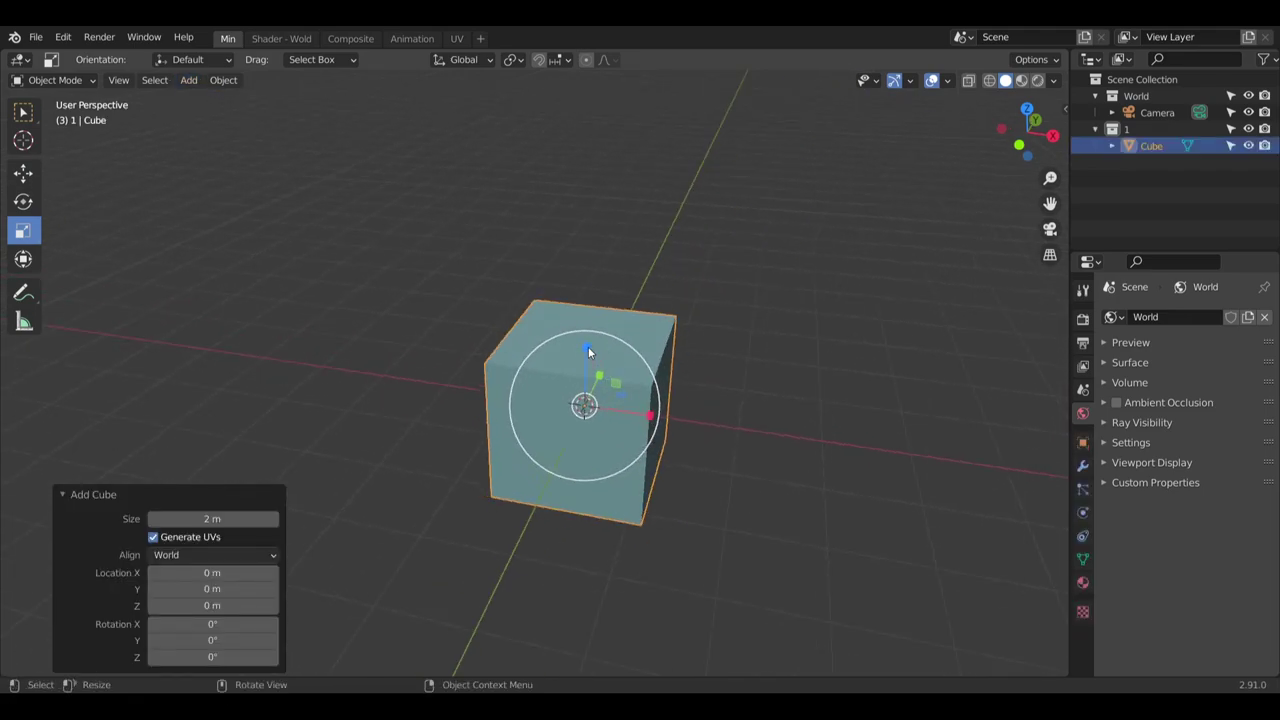
left_click_drag(588, 346, 585, 390)
middle_click_drag(585, 390, 730, 364)
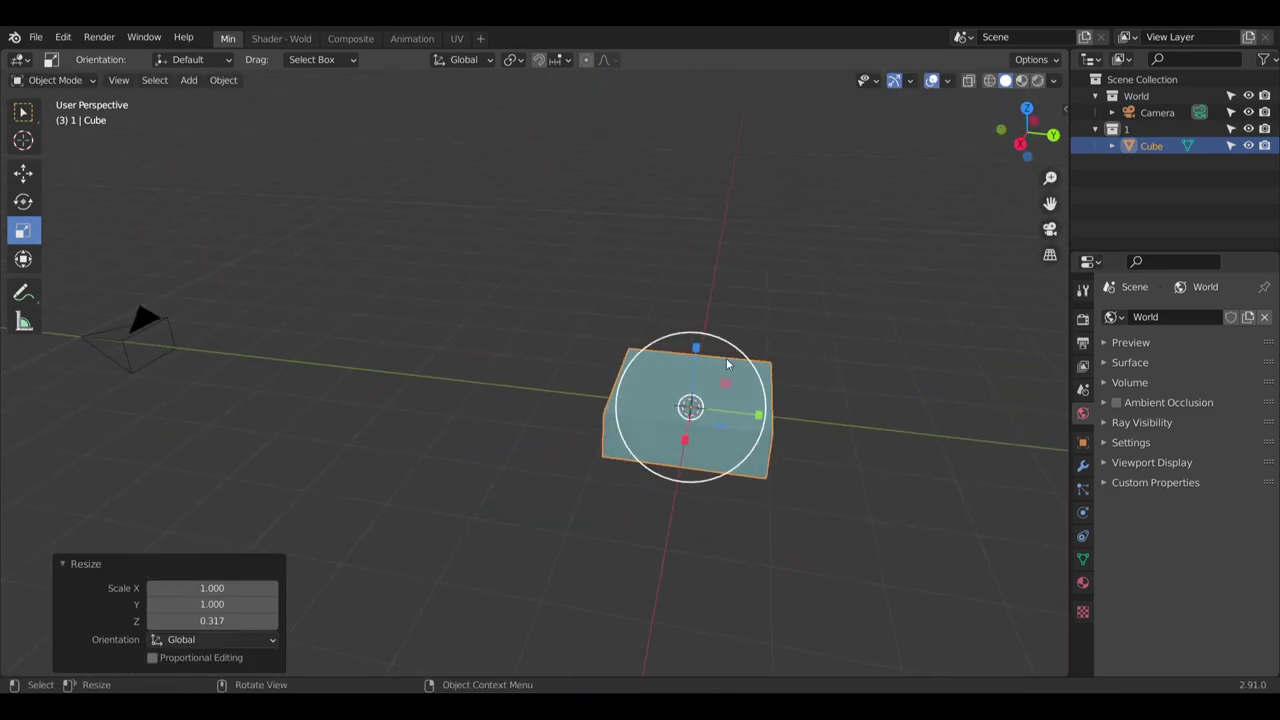
key("s")
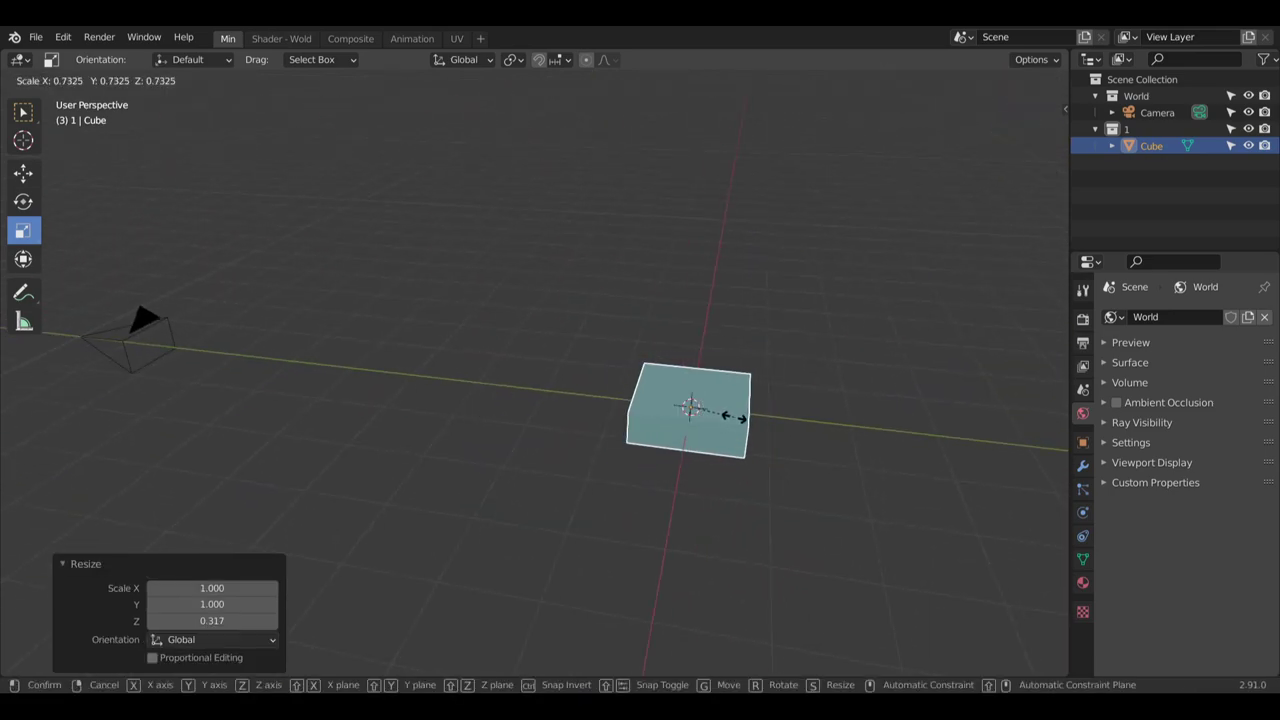
left_click(750, 420)
middle_click_drag(757, 423, 755, 413)
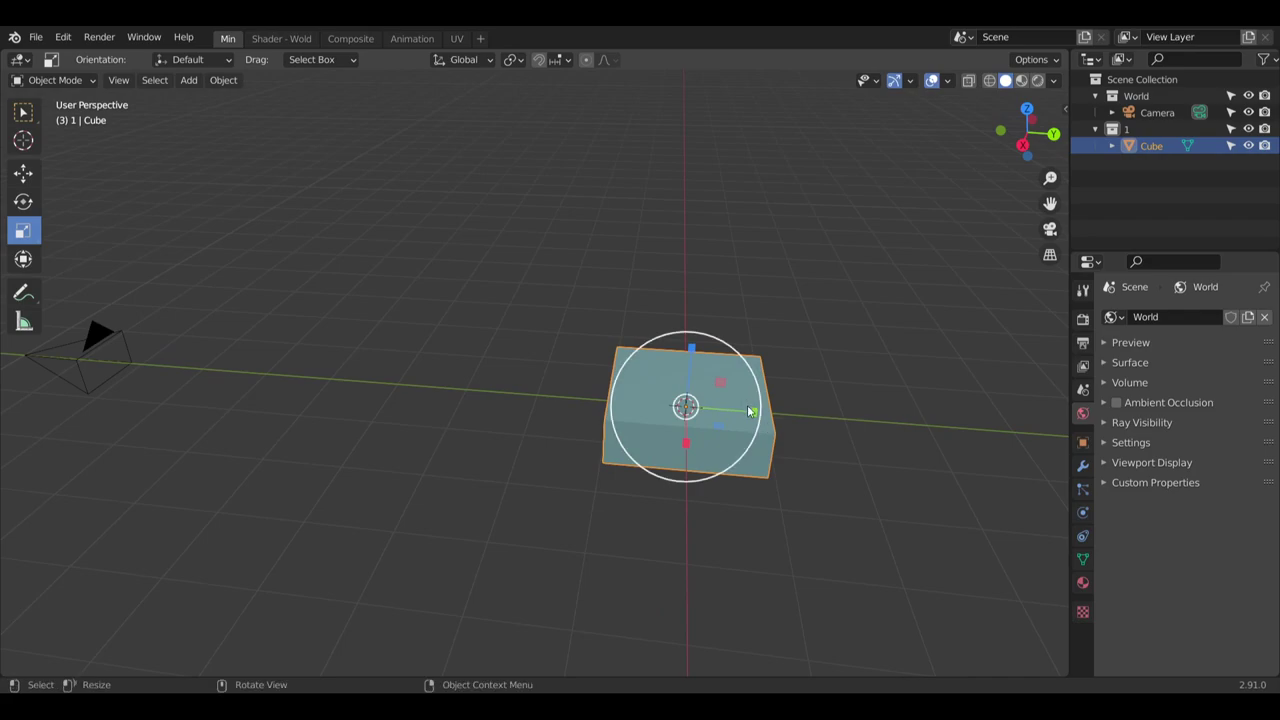
Narrow the flattened cube along the Y axis to a scale factor of about 0.552
key("s")
key("y")
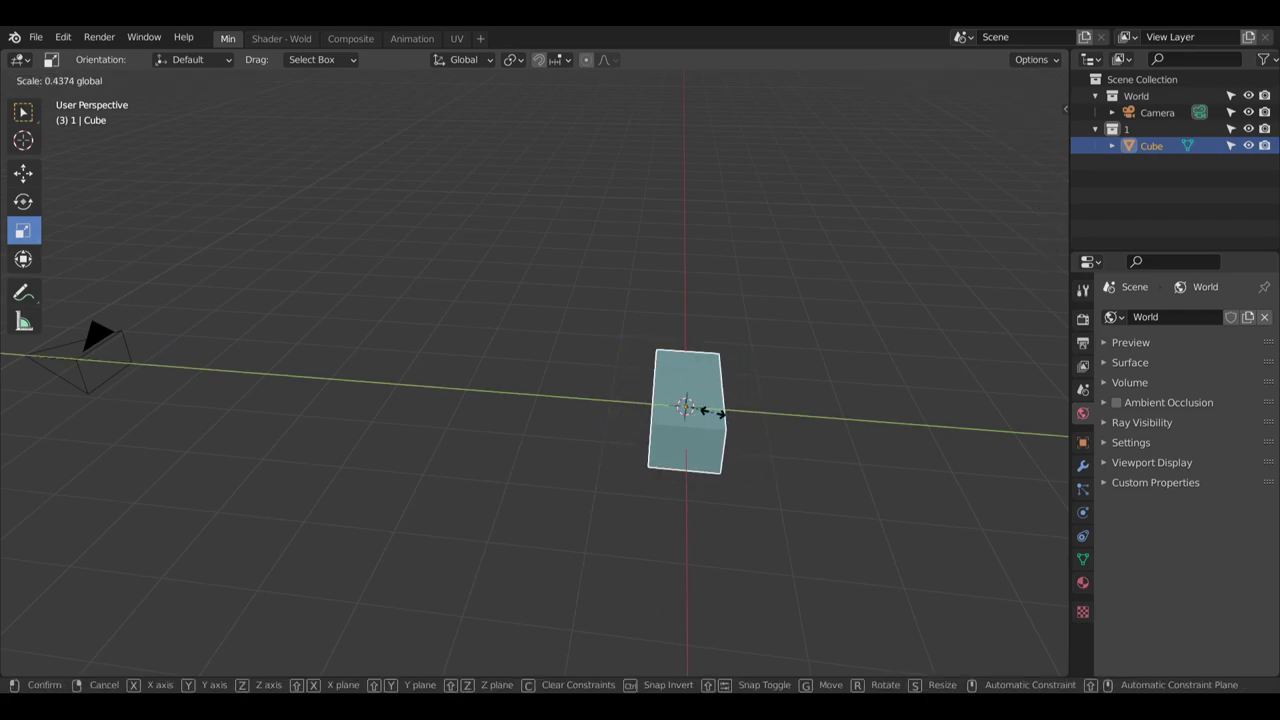
left_click(720, 414)
middle_click_drag(720, 414, 225, 490)
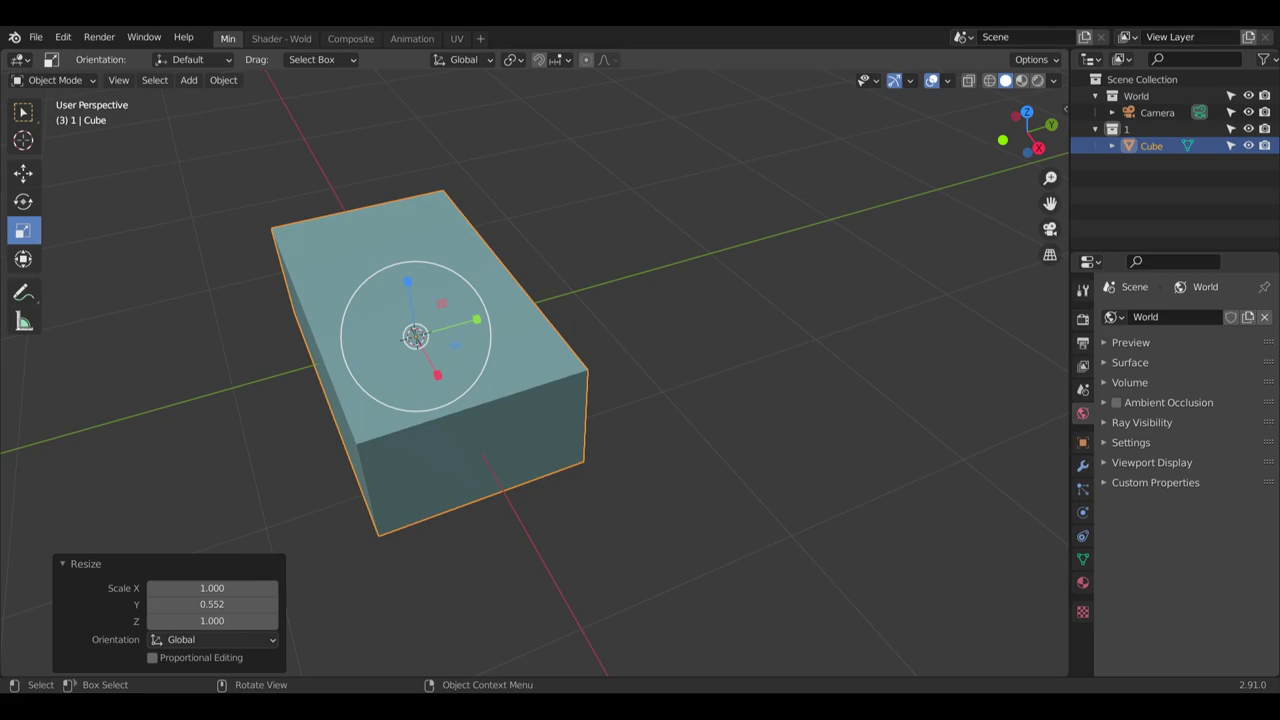
Enter Edit Mode and subdivide all faces of the box with one cut using face selection
mouse_move(620, 230)
middle_mouse_down()
mouse_move(603, 251)
mouse_move(591, 360)
mouse_move(506, 380)
mouse_move(471, 324)
mouse_move(428, 315)
mouse_move(496, 321)
mouse_move(592, 281)
mouse_move(620, 214)
middle_mouse_up()
left_click(91, 85)
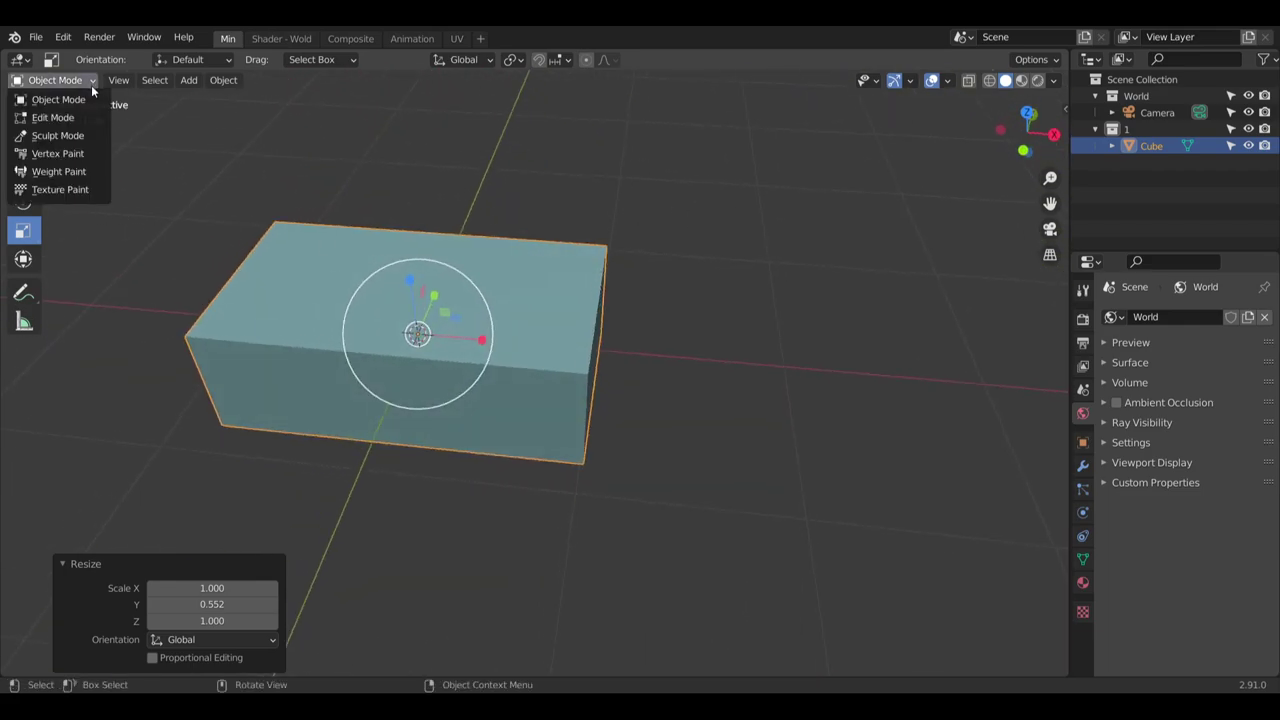
left_click(91, 121)
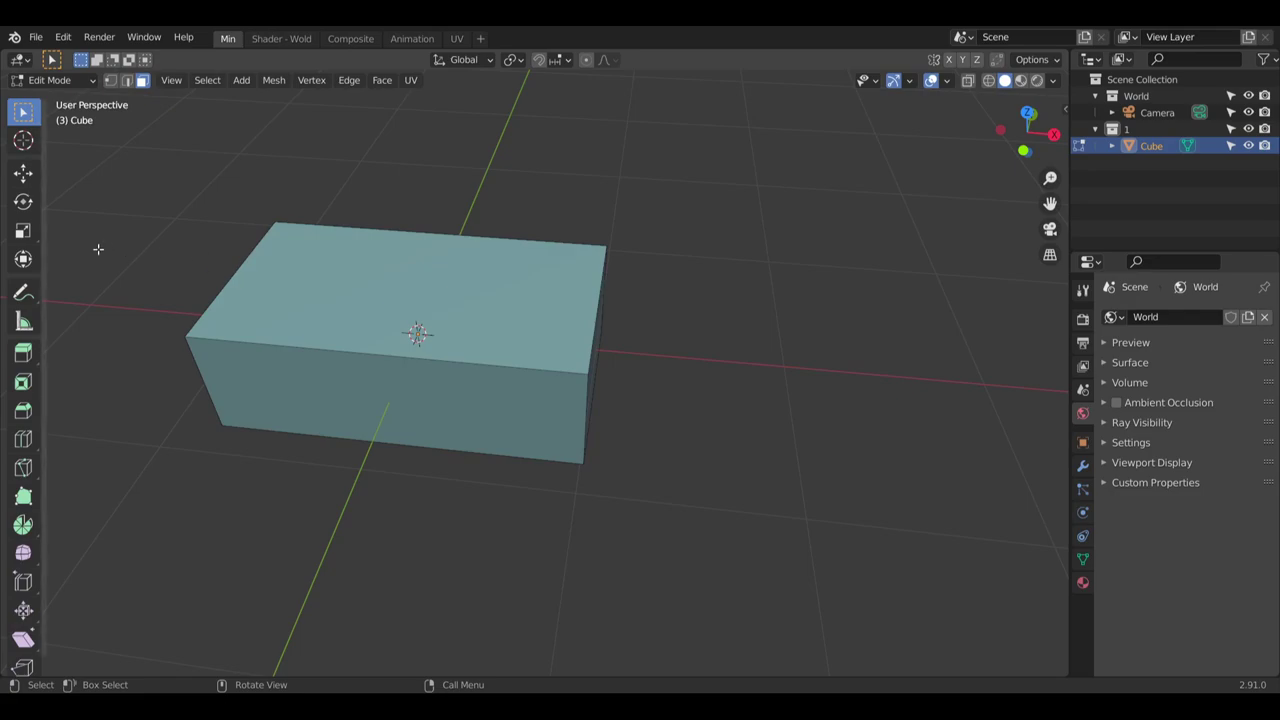
left_click(126, 80)
left_click(142, 80)
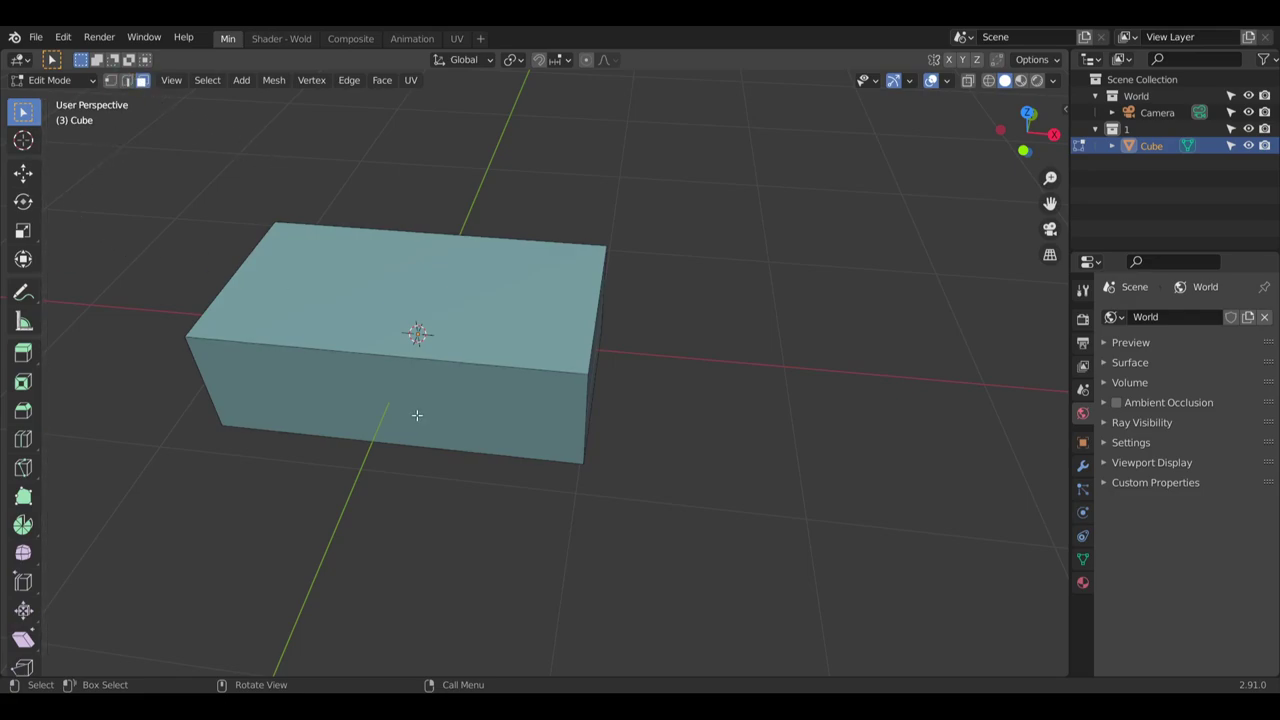
left_click(424, 356, "alt")
middle_click_drag(424, 356, 606, 266)
key("shift+r")
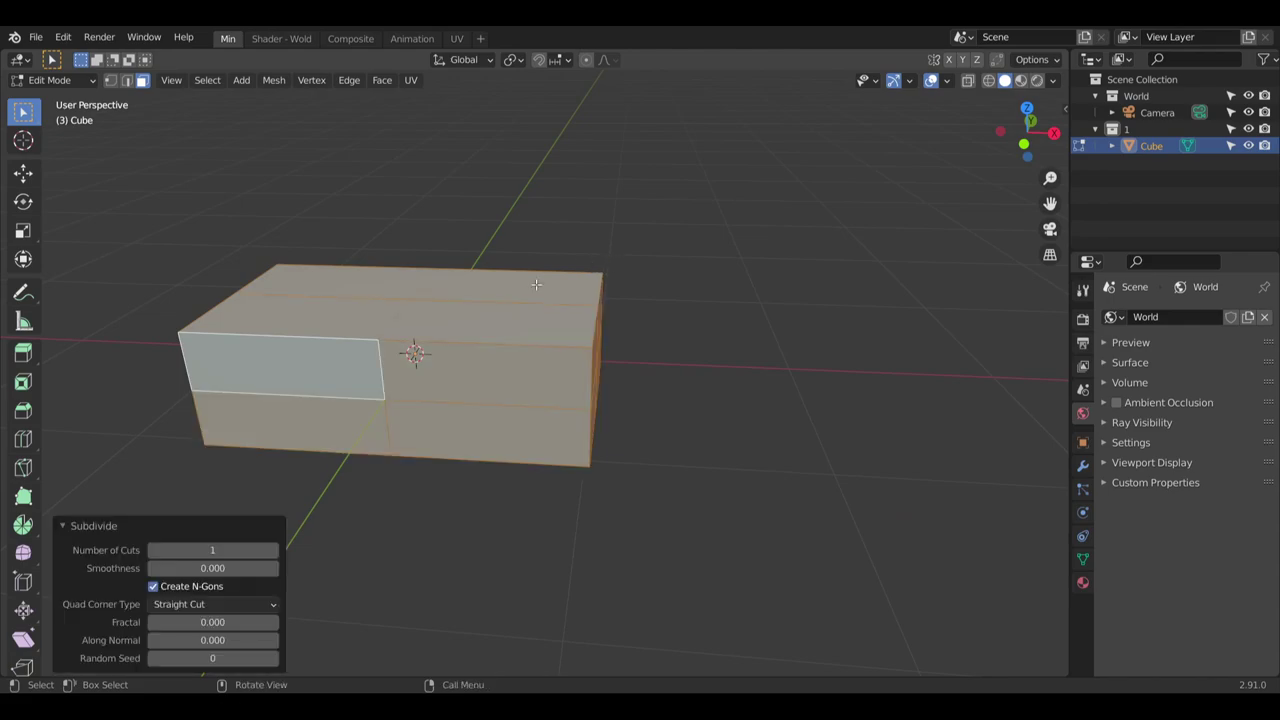
middle_click_drag(486, 326, 460, 360)
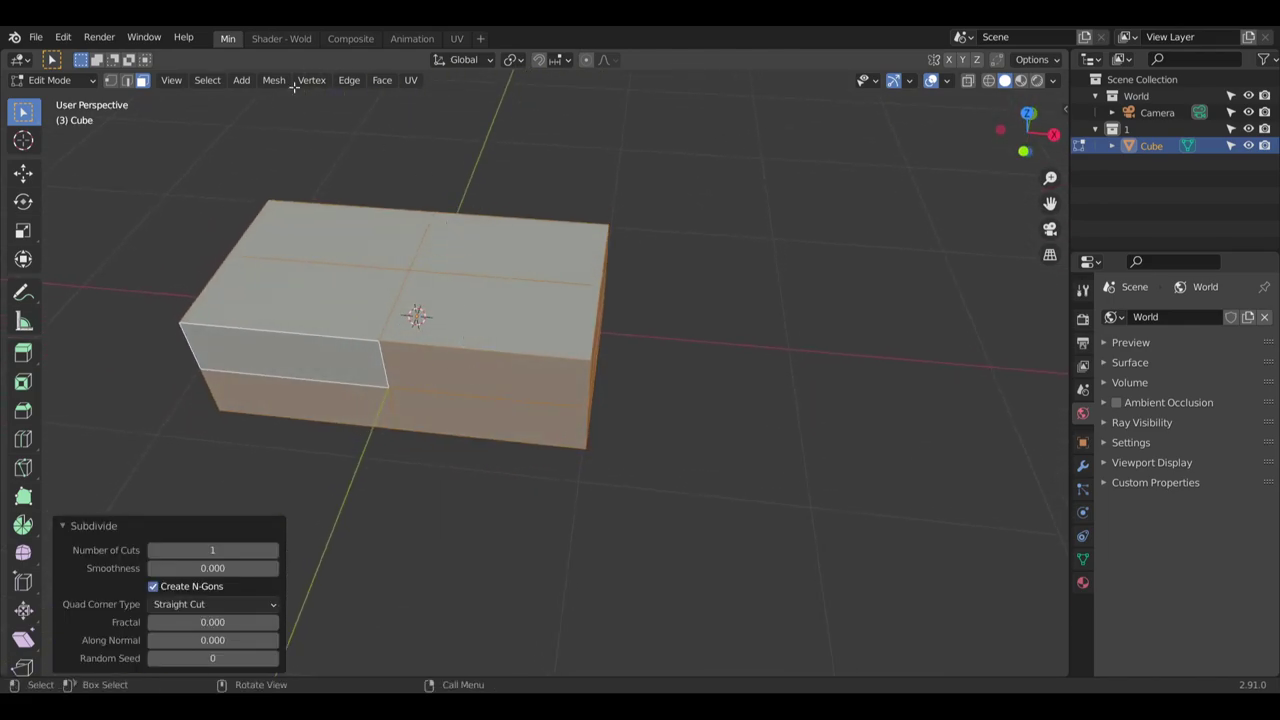
Switch to edge selection and select the crosswise edge loop around the middle of the box
left_click(126, 80)
key("a")
left_click(408, 296, "alt")
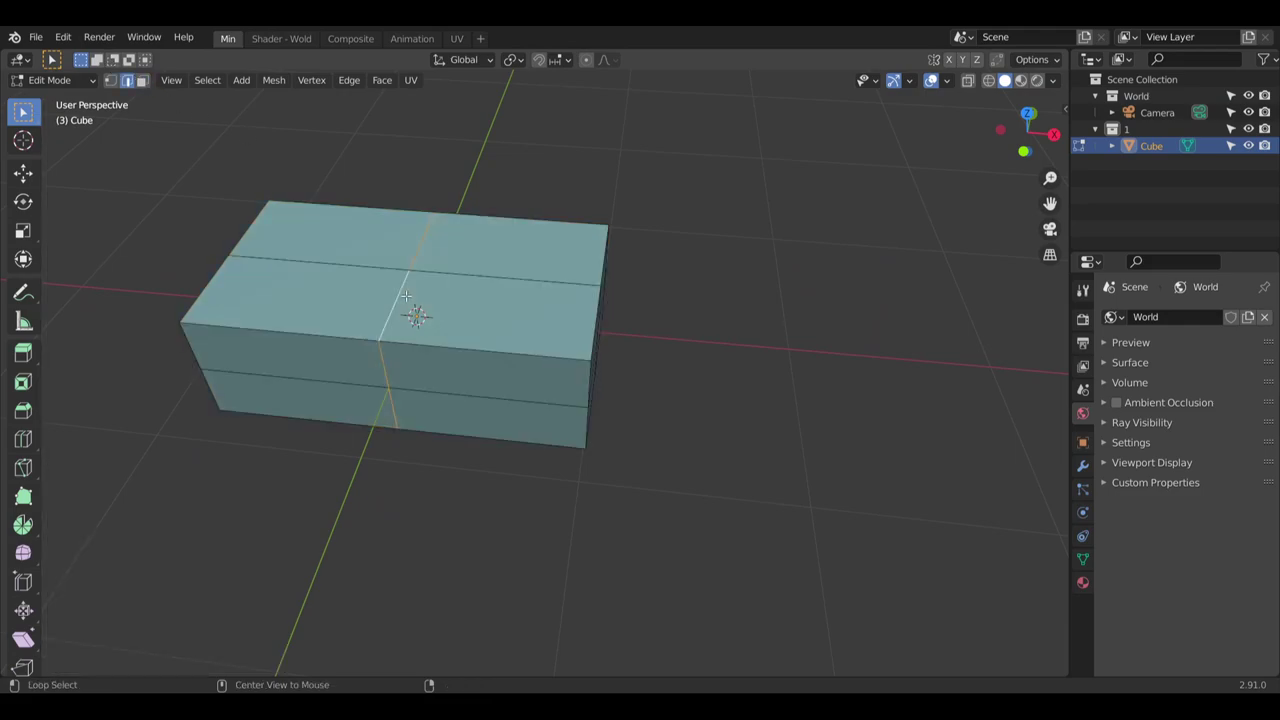
middle_click_drag(408, 297, 333, 268)
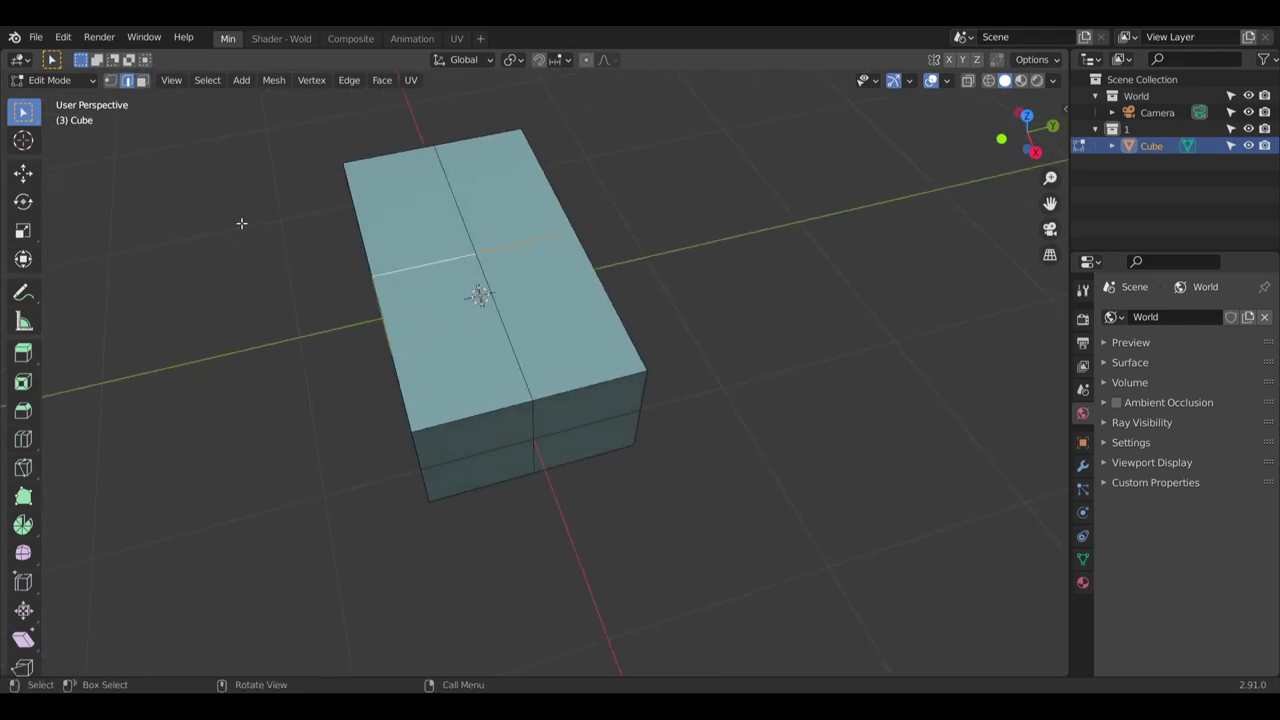
Try to move the selected middle edge loop along the Y axis with the Move tool, and undo the move
left_click(23, 173)
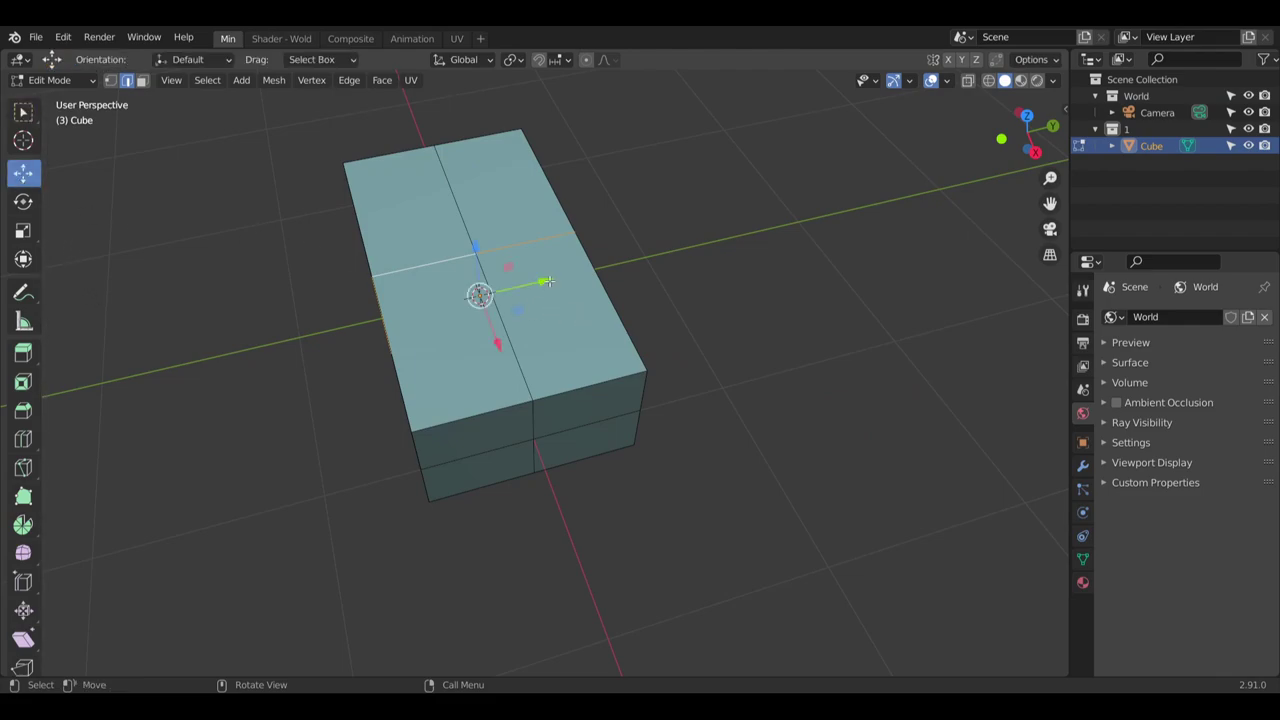
left_click_drag(548, 282, 538, 286)
key("ctrl+z")
middle_click_drag(661, 260, 789, 269)
left_click(762, 292)
middle_click_drag(705, 334, 714, 286)
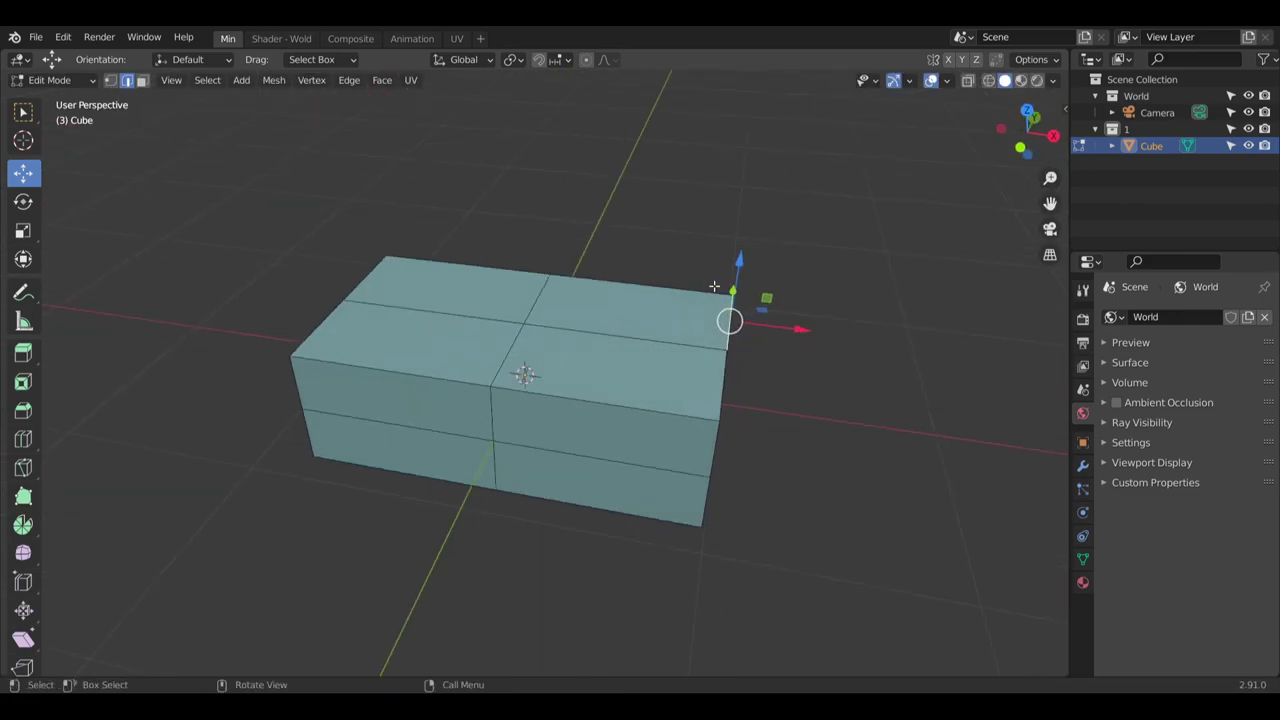
middle_click_drag(604, 394, 660, 366)
Select the crosswise edge loop at the middle of the box together with the edges around both short end faces
left_click(498, 399, "alt")
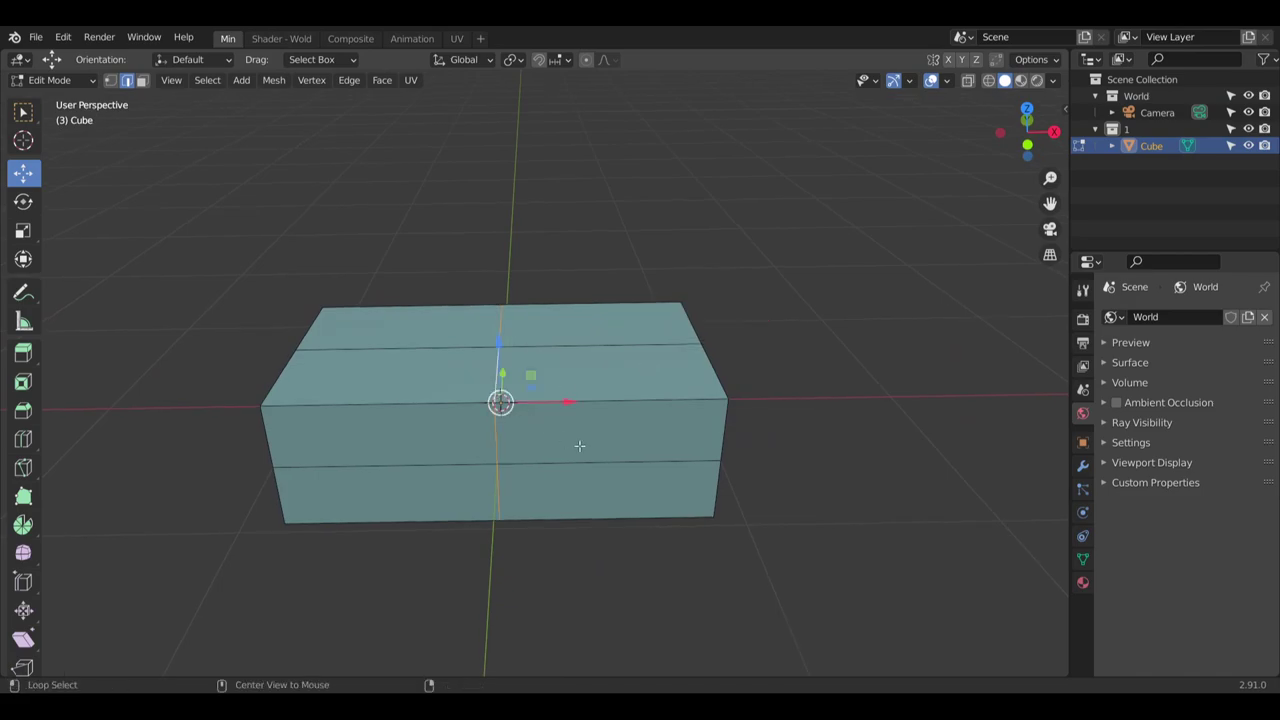
left_click(728, 405, "alt+shift")
middle_click_drag(720, 327, 320, 391)
left_click(269, 358, "alt+shift")
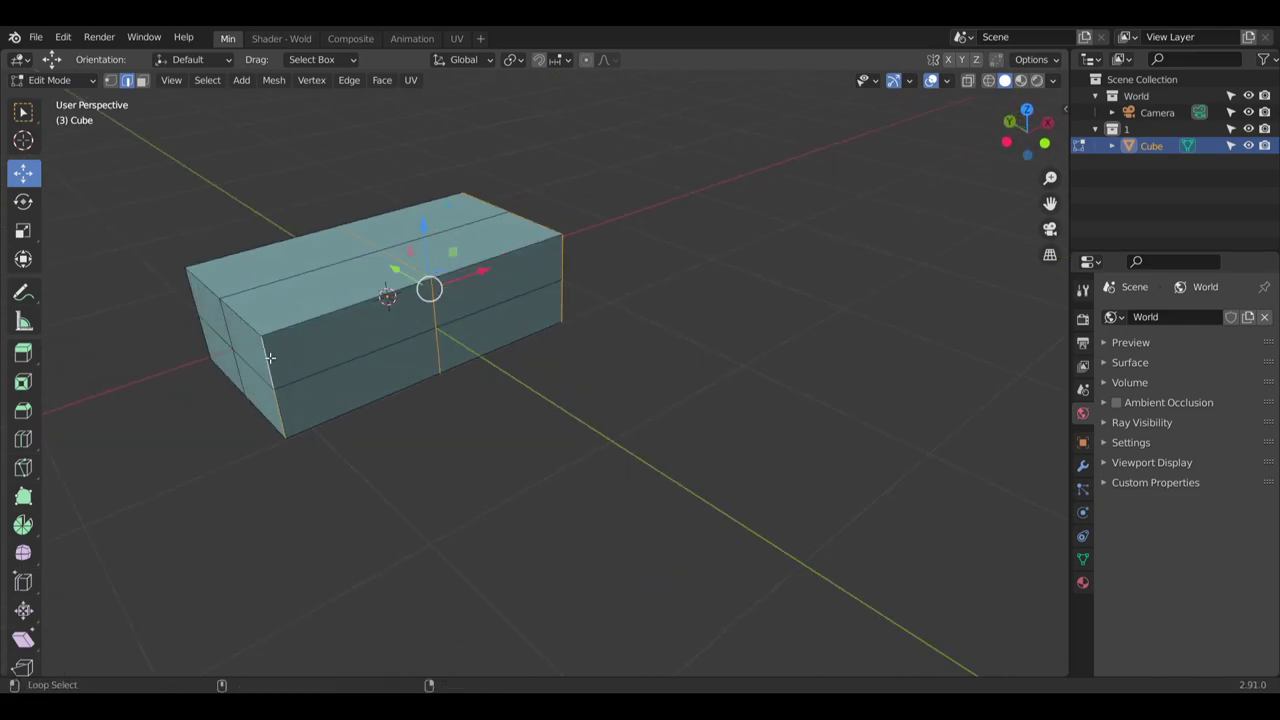
left_click(245, 326, "alt+shift")
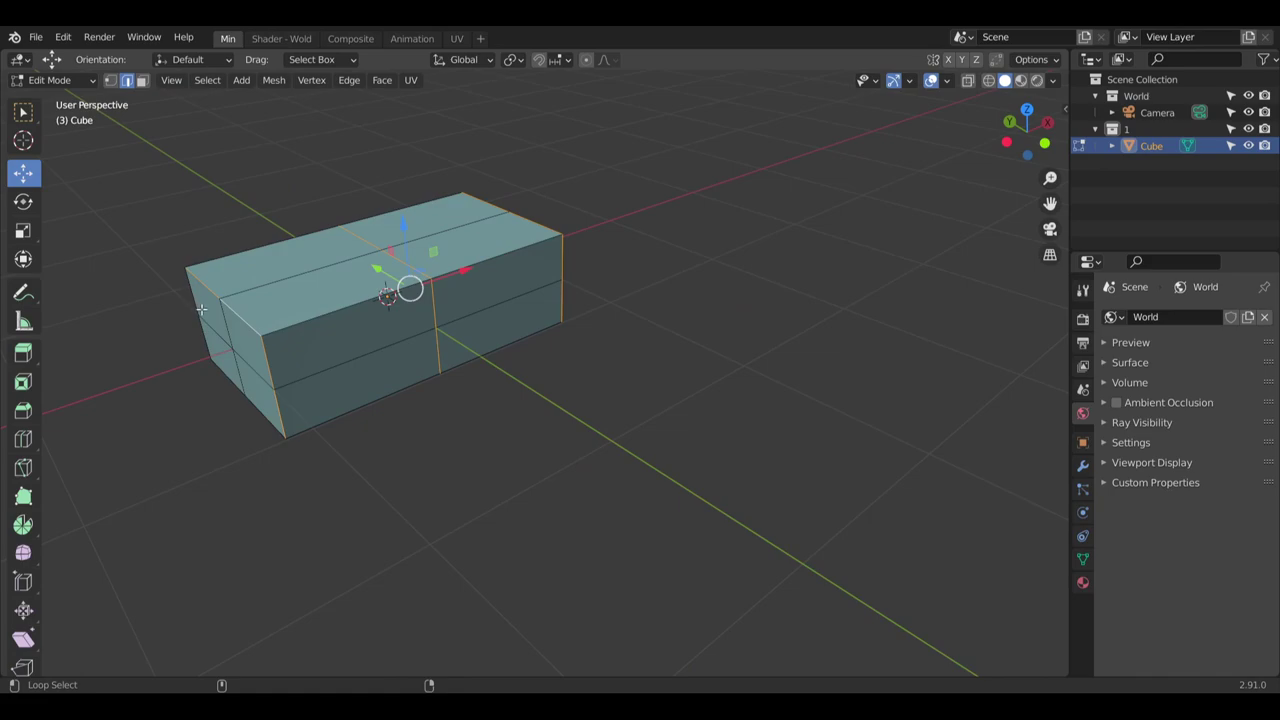
left_click(201, 310, "alt+shift")
Try to subdivide the selected crosswise edges with one cut, and undo the subdivision
middle_click_drag(386, 360, 329, 376)
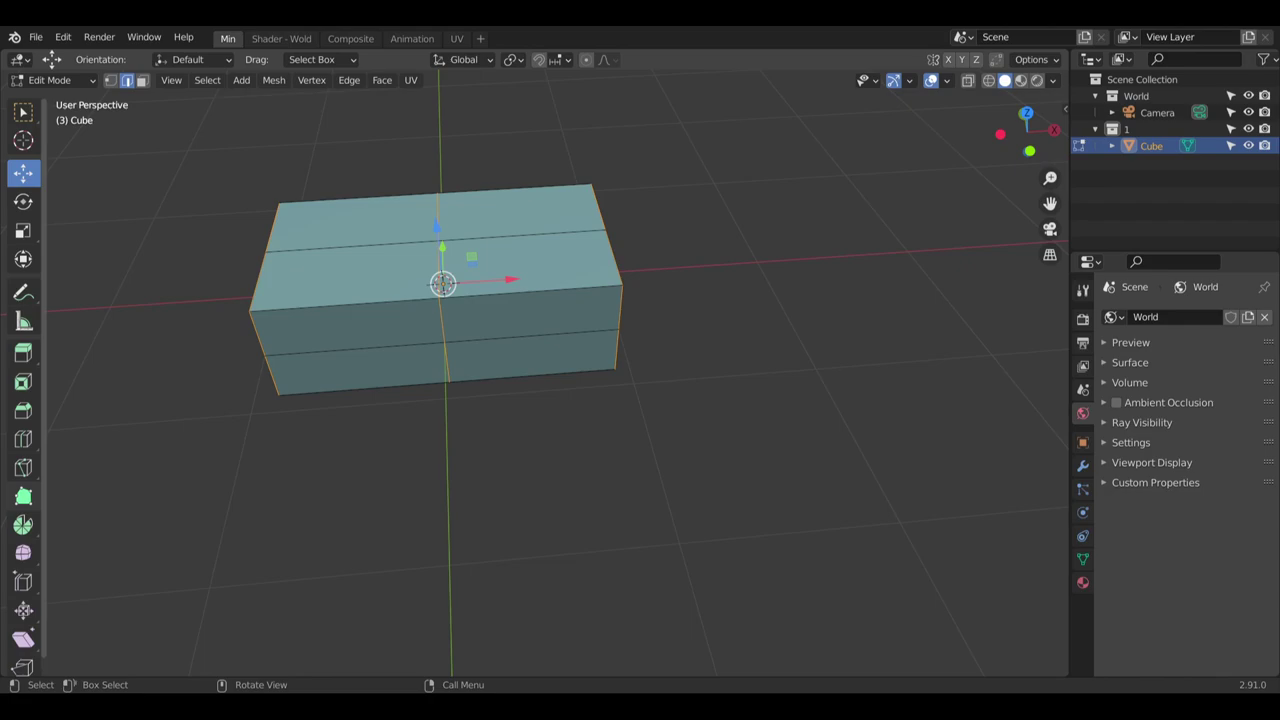
middle_click_drag(414, 463, 625, 346)
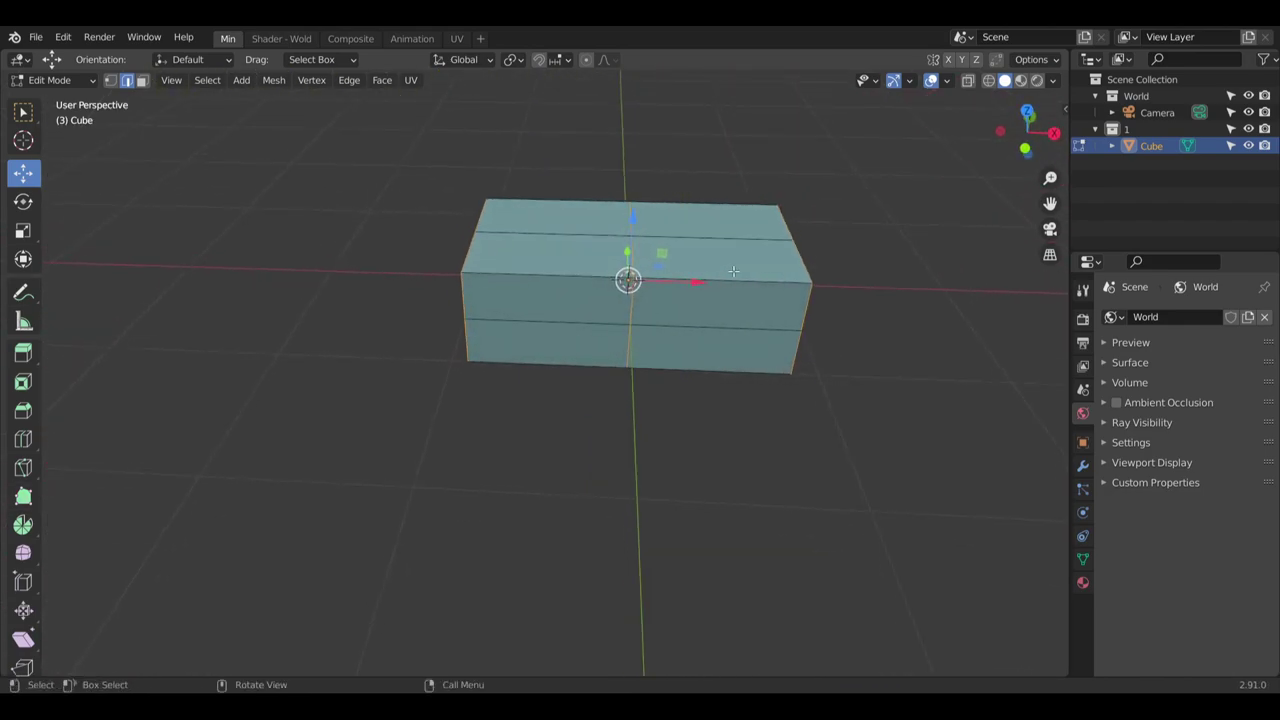
middle_click_drag(733, 271, 587, 473)
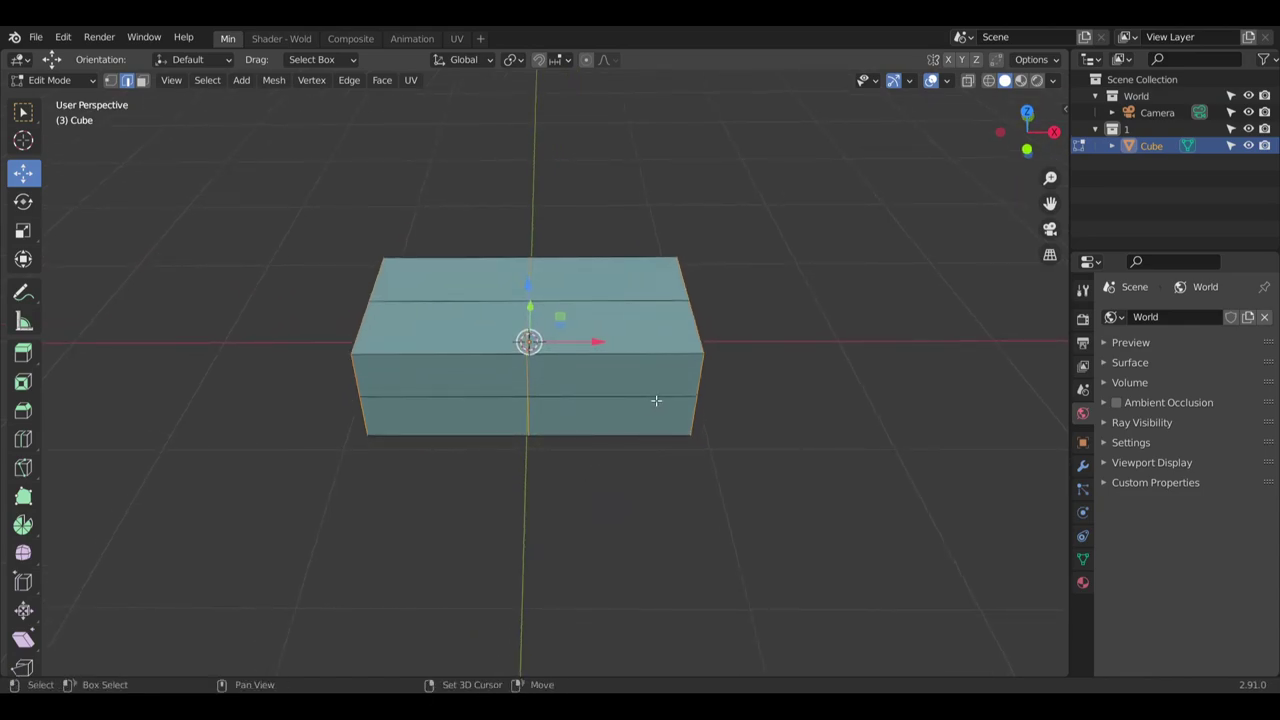
key("shift+r")
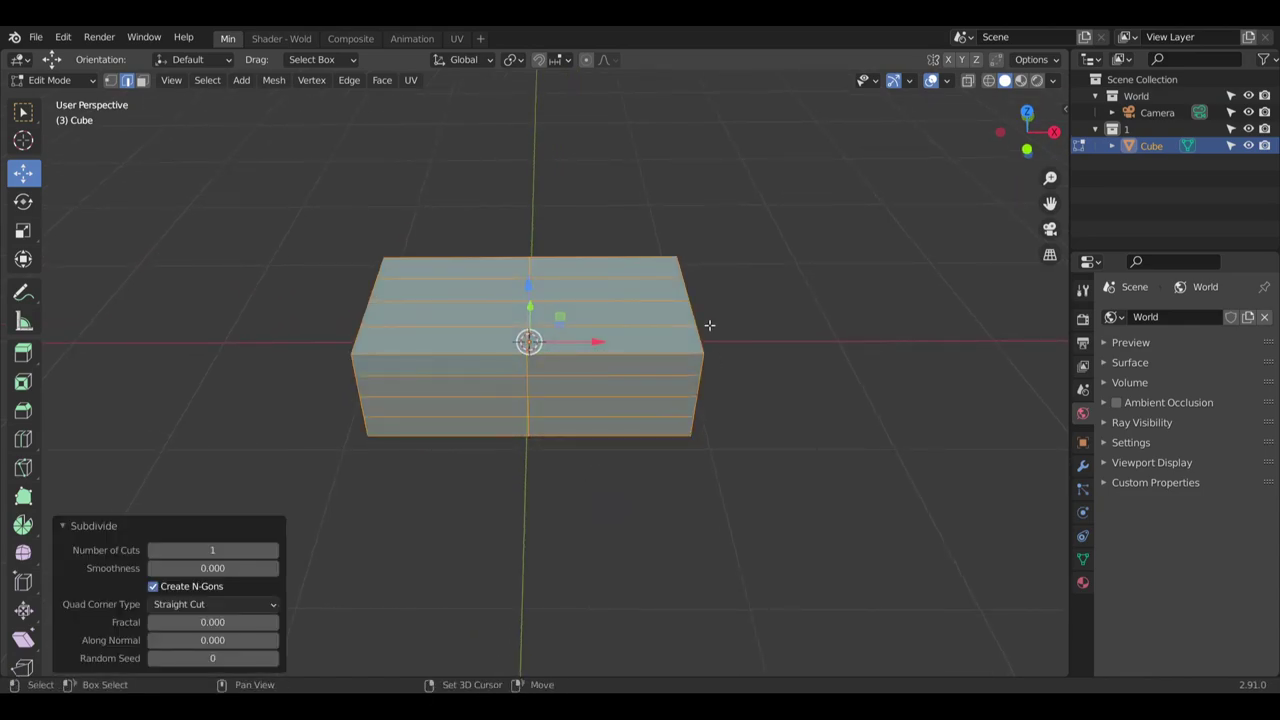
key("ctrl")
middle_click_drag(645, 431, 618, 418)
scroll(672, 284, "up", 3)
scroll(654, 340, "up", 4)
key("ctrl+z")
scroll(567, 404, "down", 6)
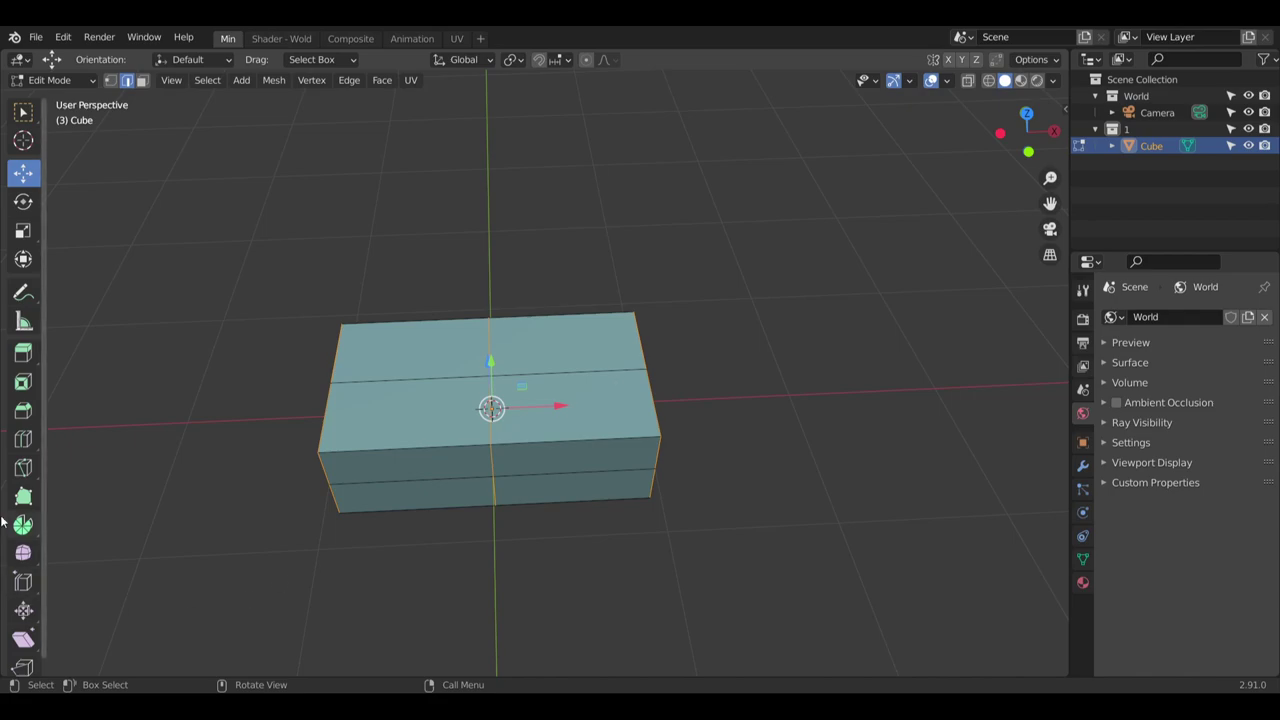
Add 20 crosswise loop cuts to the positive-X half of the box with Loop Cut
key("w")
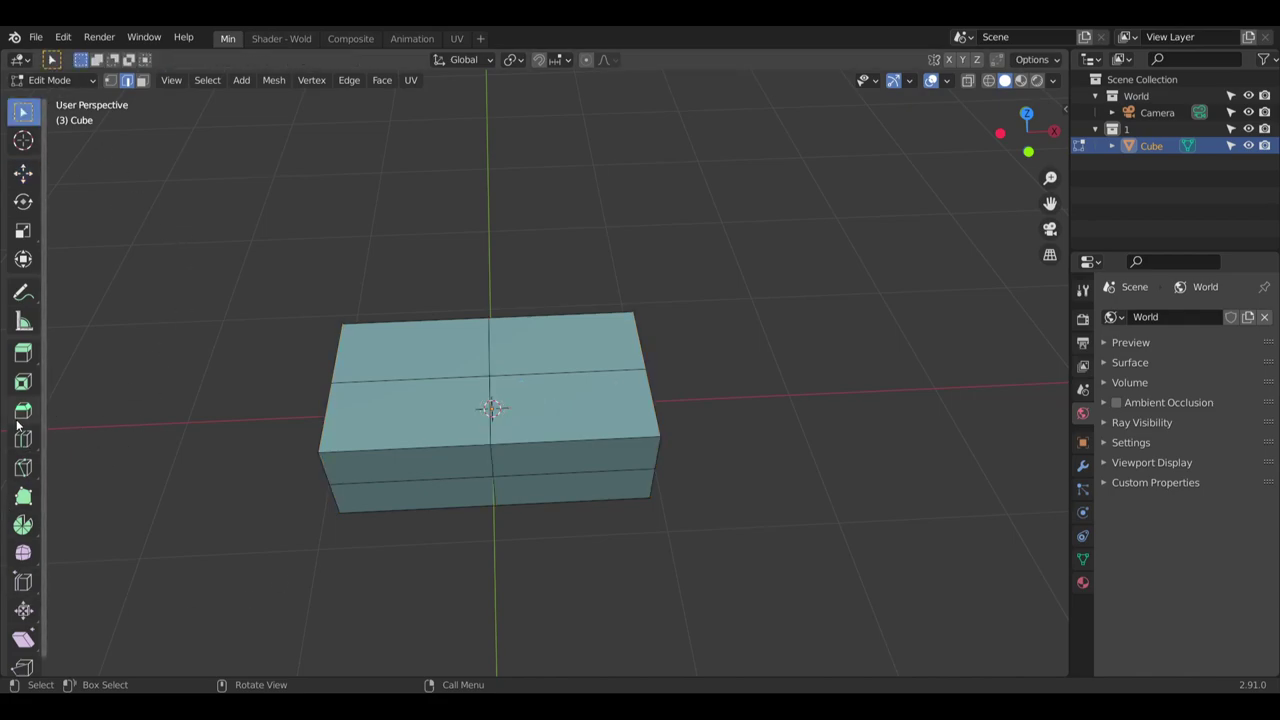
left_click(22, 439)
left_click(565, 370)
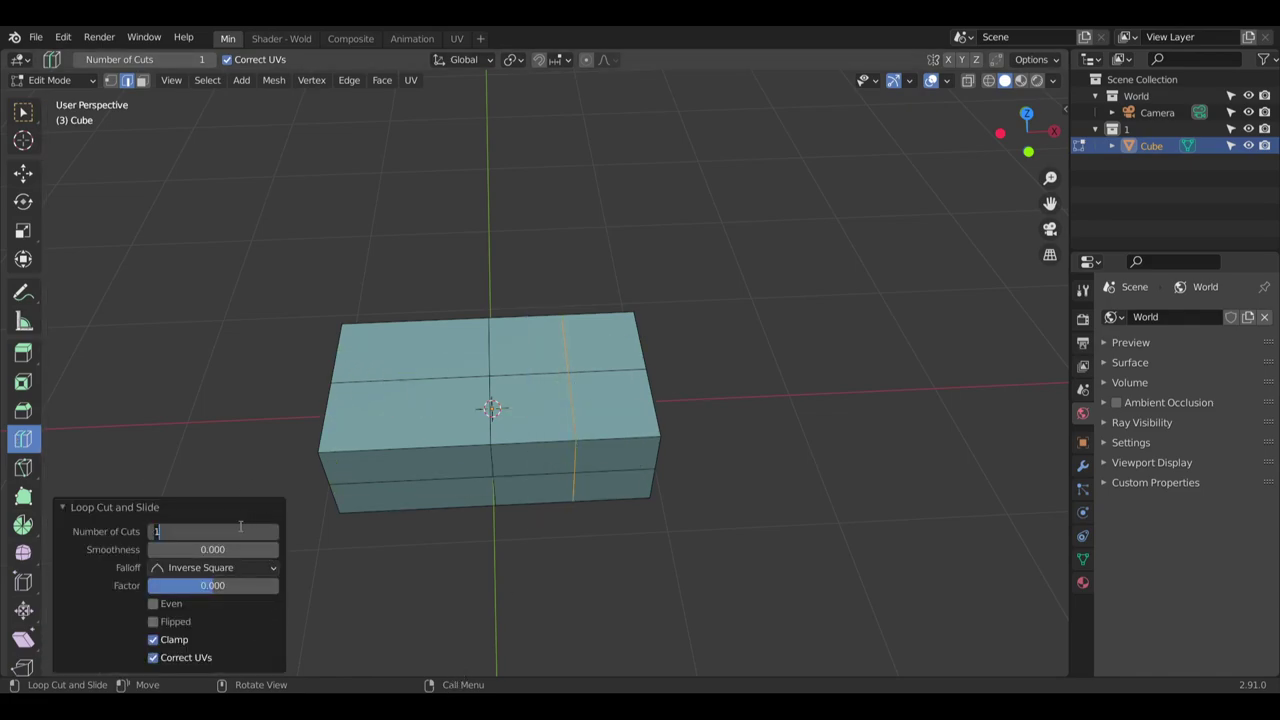
type("20")
key("Return")
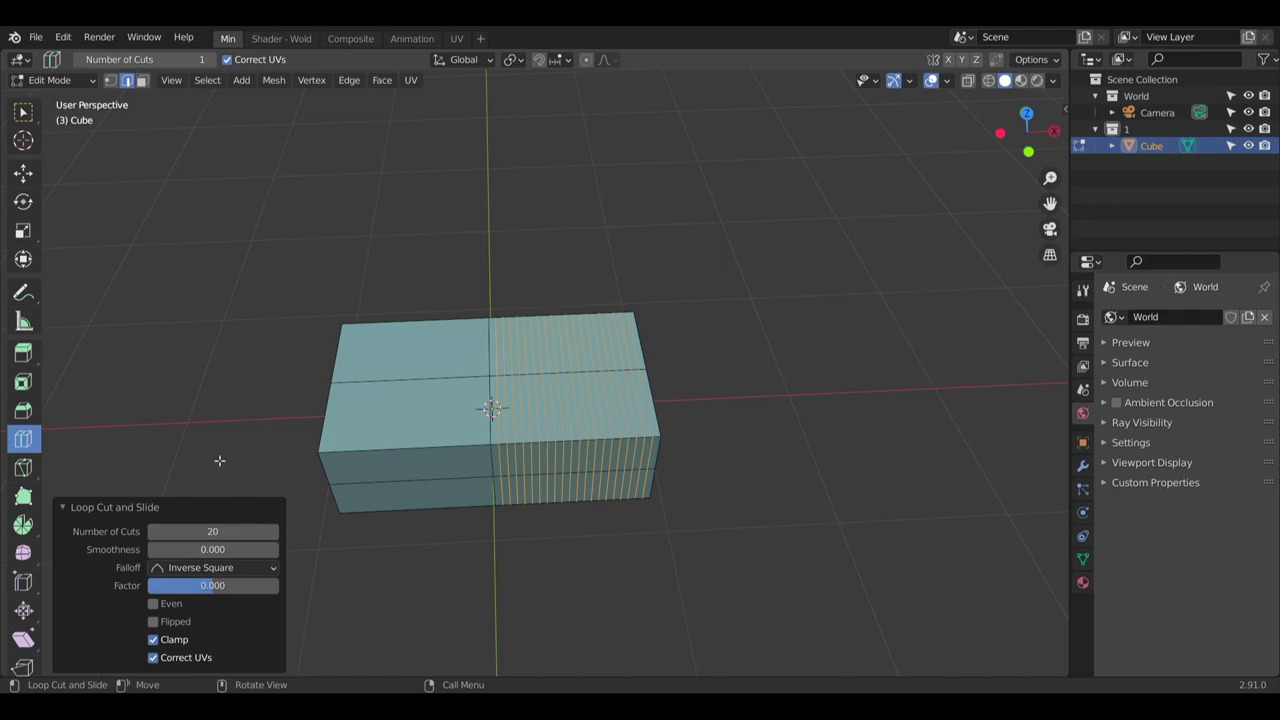
Add 20 crosswise loop cuts to the negative-X half of the box
left_click(410, 385)
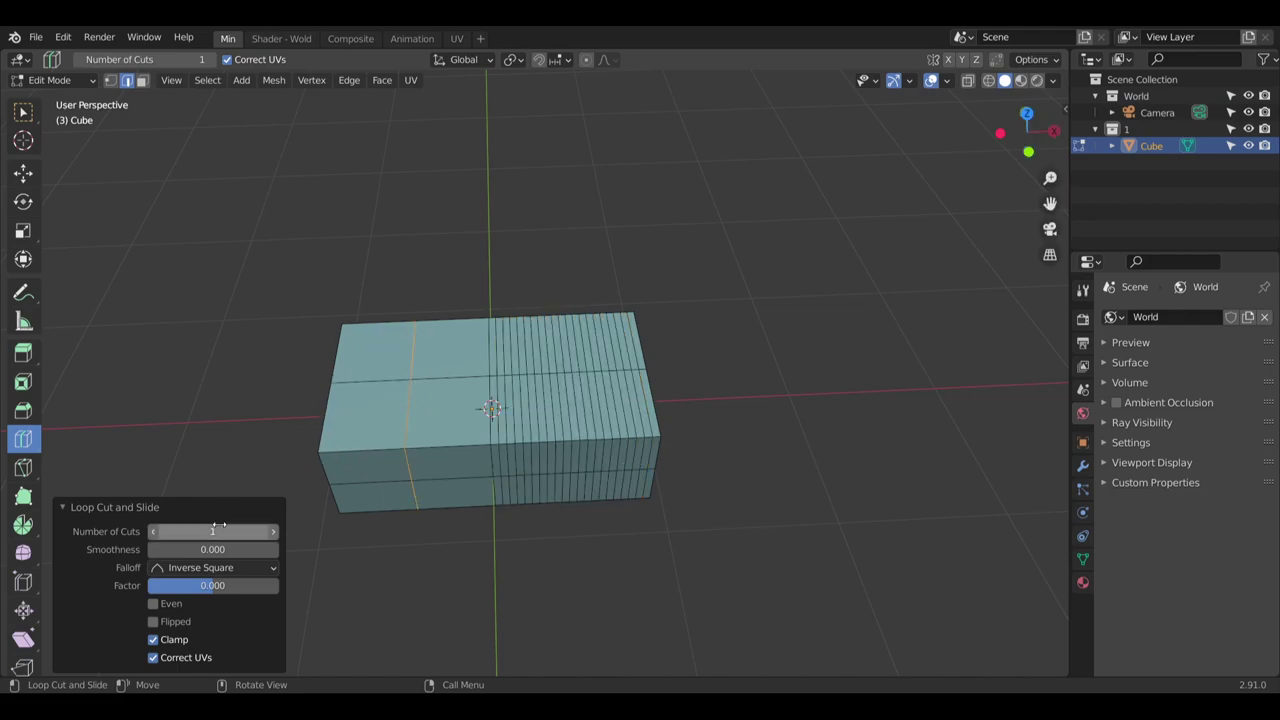
left_click(226, 528)
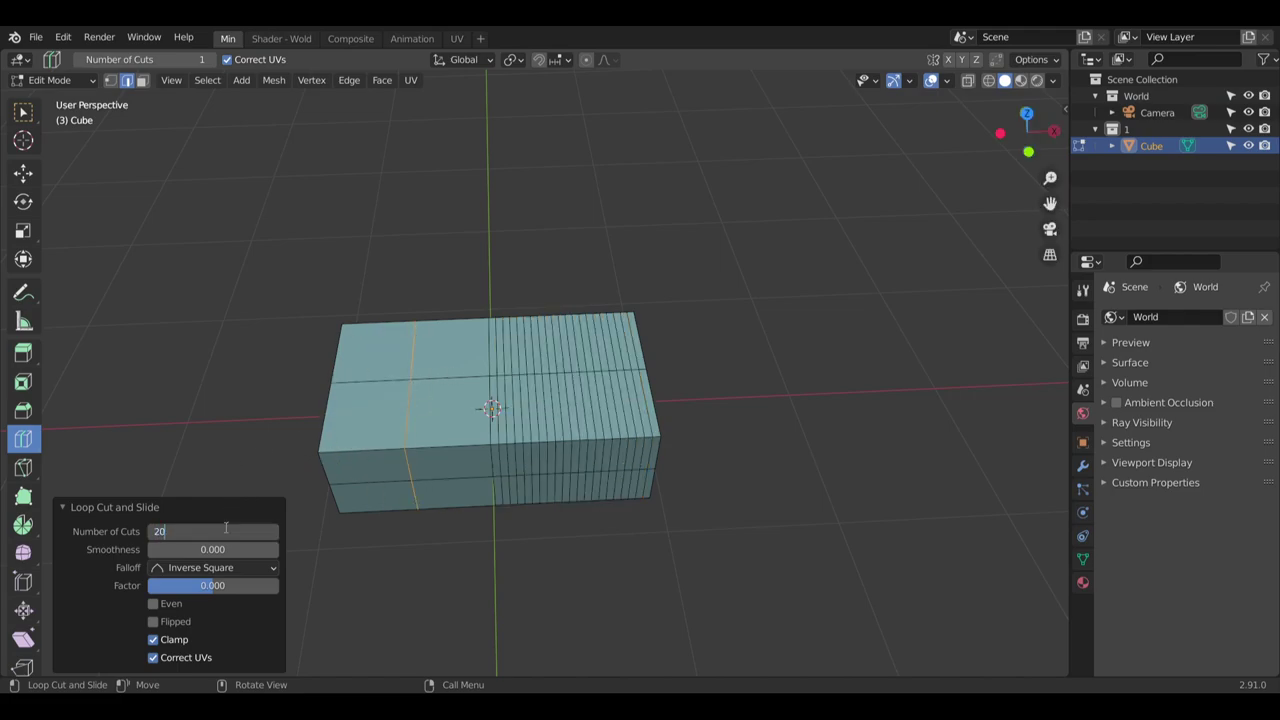
type("20")
key("Return")
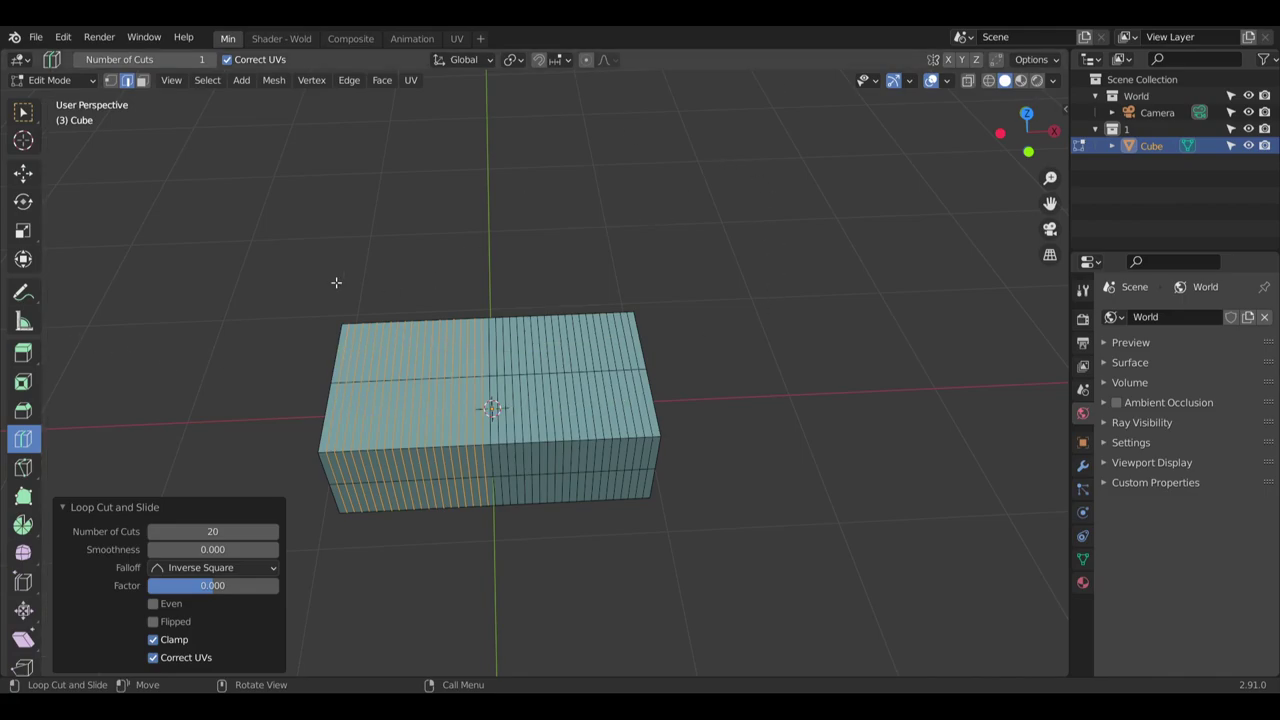
Select the crosswise edge loop at the middle of the box
left_click(24, 112)
left_click(408, 313)
scroll(495, 423, "up", 3)
middle_click_drag(523, 469, 468, 472)
scroll(495, 423, "up", 2)
middle_click_drag(540, 370, 506, 478)
scroll(540, 421, "up", 1)
scroll(540, 421, "down", 6)
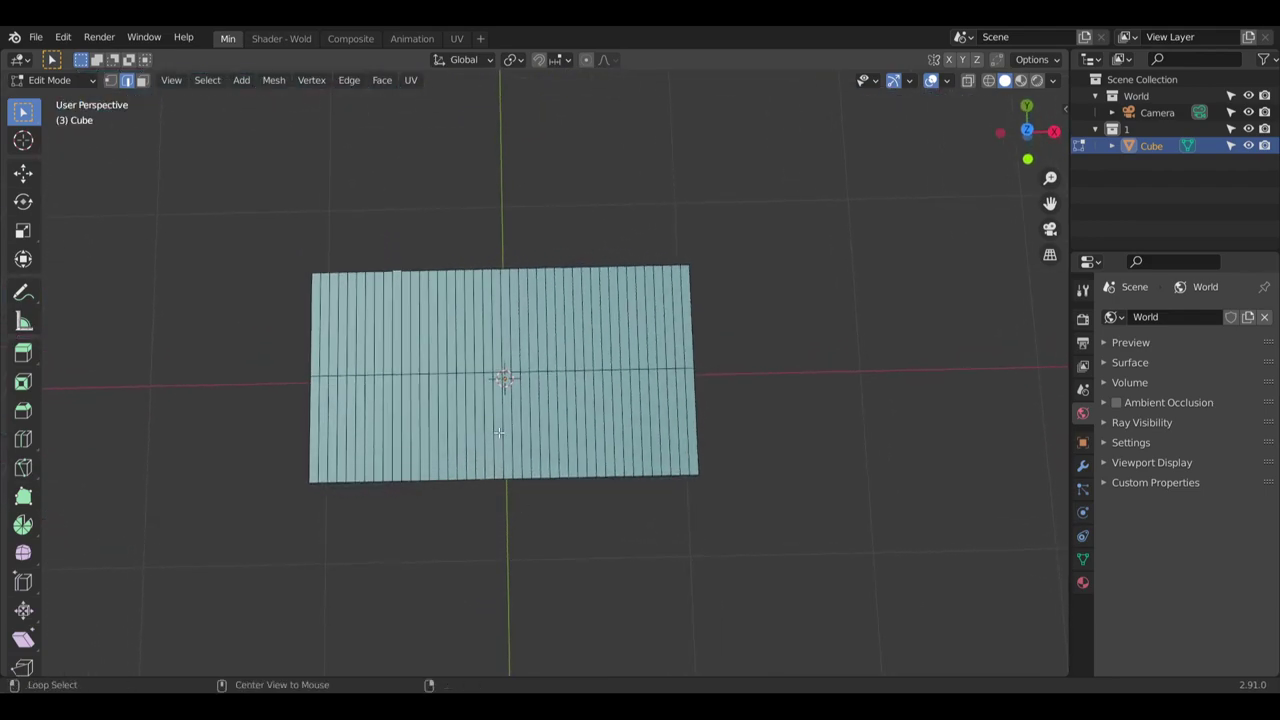
scroll(505, 440, "up", 4)
middle_click_drag(505, 440, 524, 572)
scroll(520, 585, "down", 6)
middle_click_drag(640, 280, 464, 351)
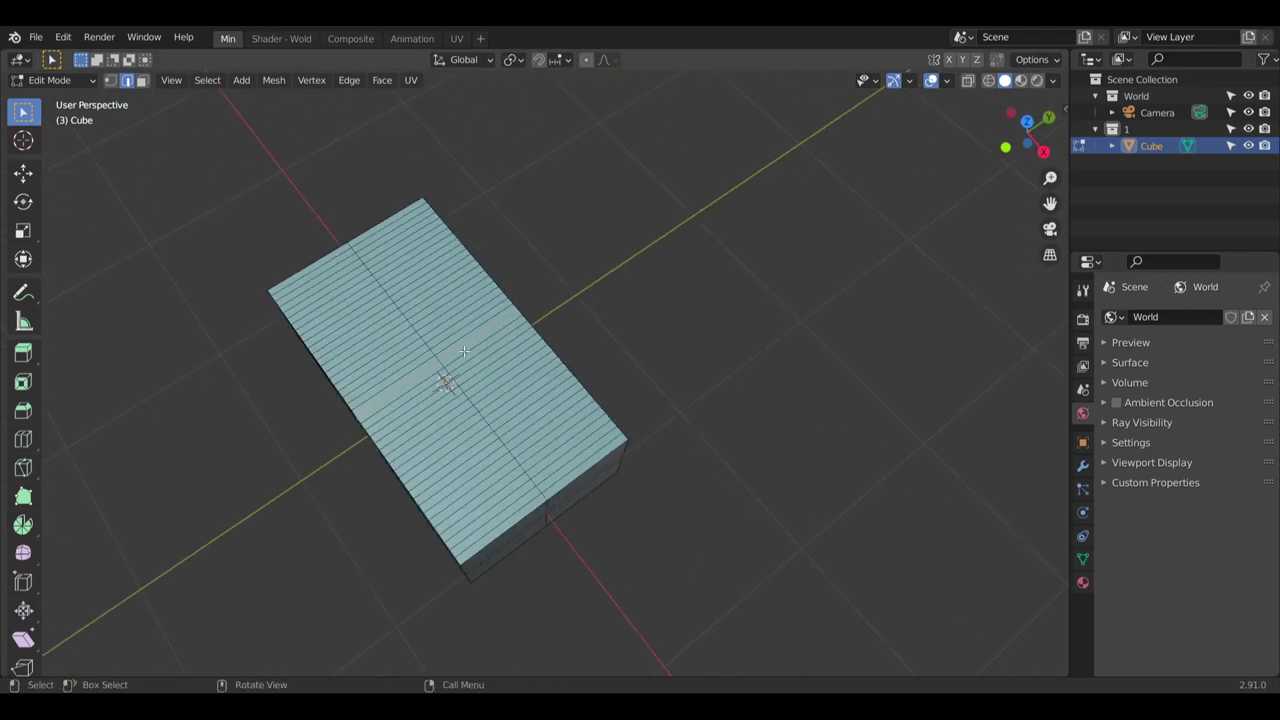
Move the selected middle edge loop about -0.129 m along Y
left_click(27, 238)
left_click(23, 172)
middle_click_drag(336, 363, 456, 298, "shift")
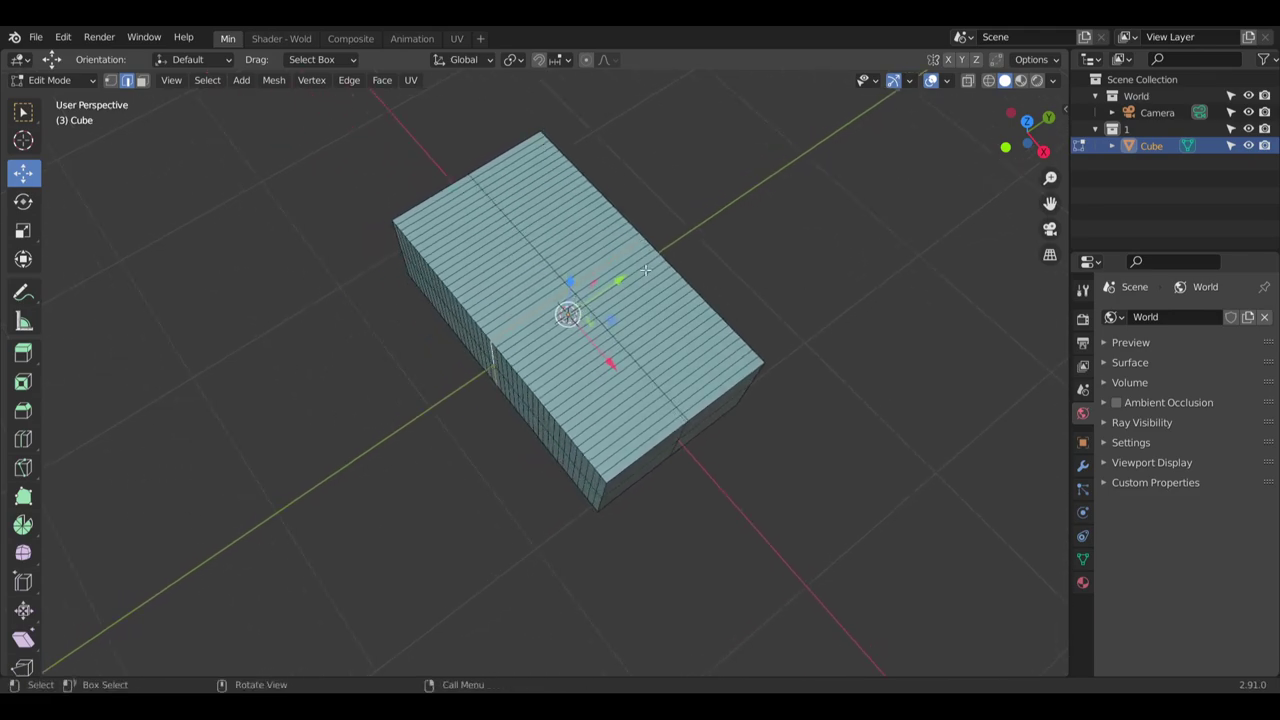
left_click_drag(613, 286, 587, 293)
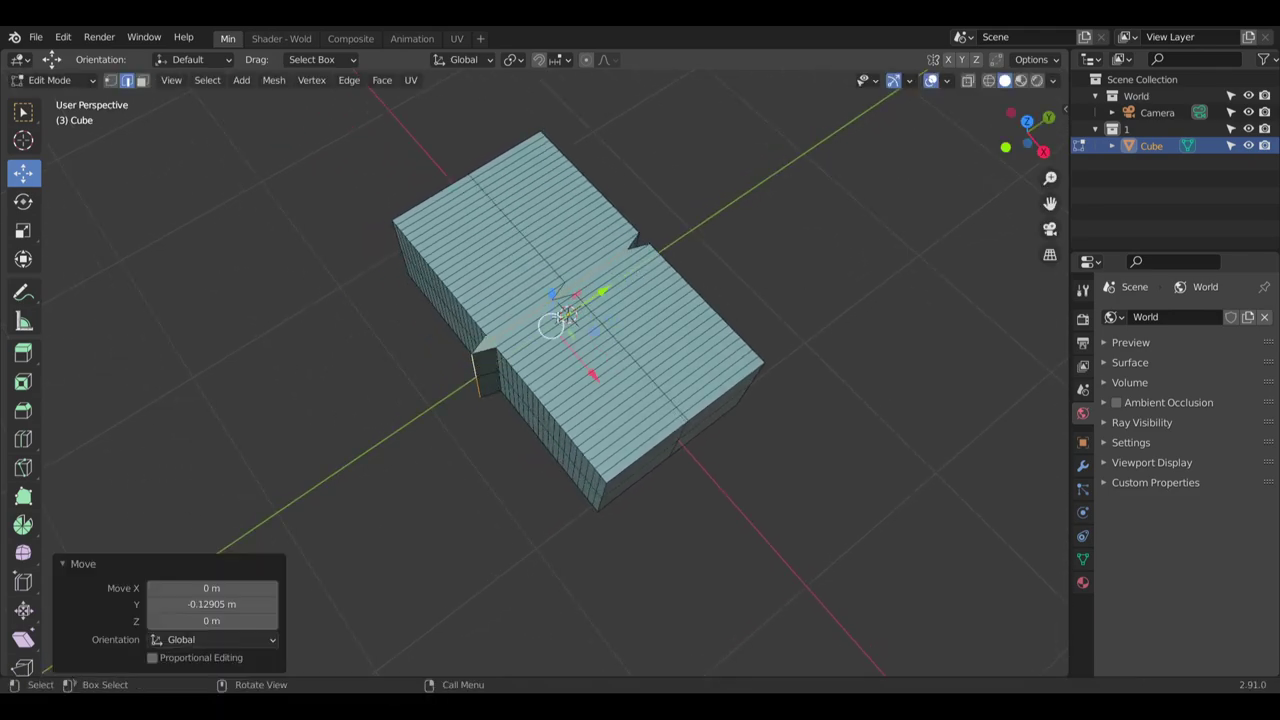
Bend the whole box with the move by enabling proportional editing with Sphere falloff and a size of 1.1, and clear the selection
left_click(152, 658)
left_click(207, 606)
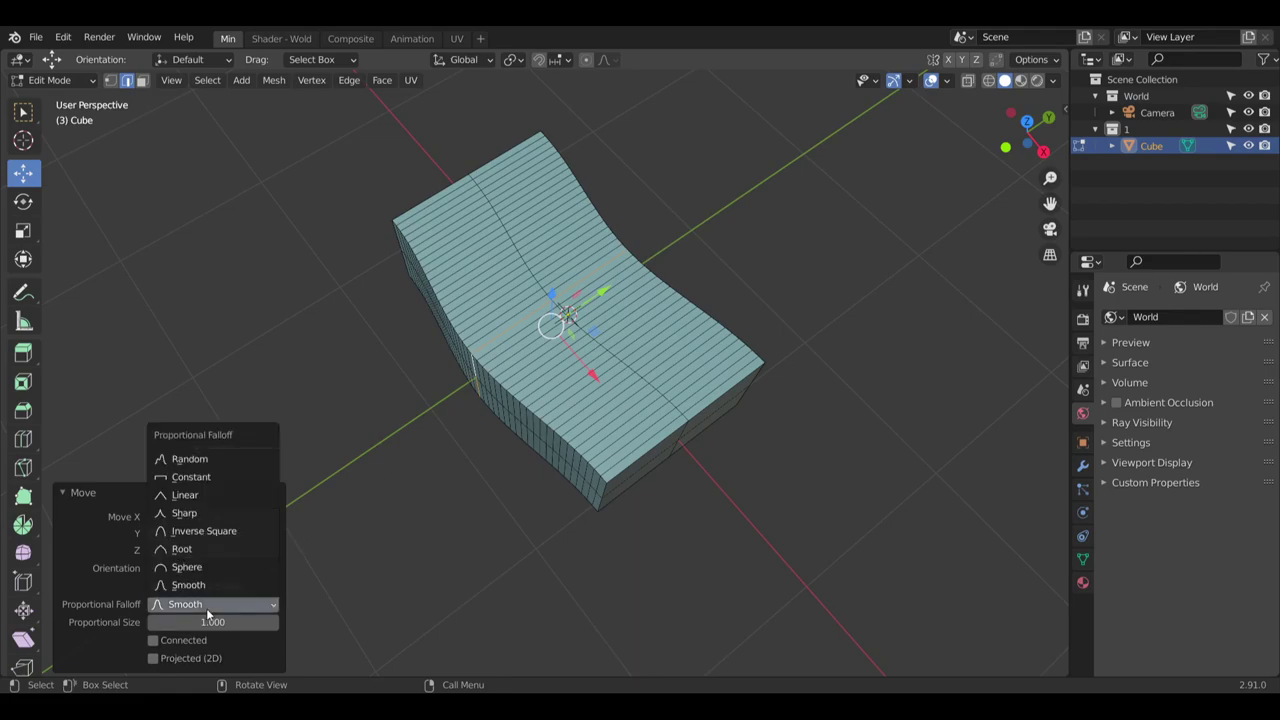
left_click(217, 514)
scroll(614, 327, "up", 1)
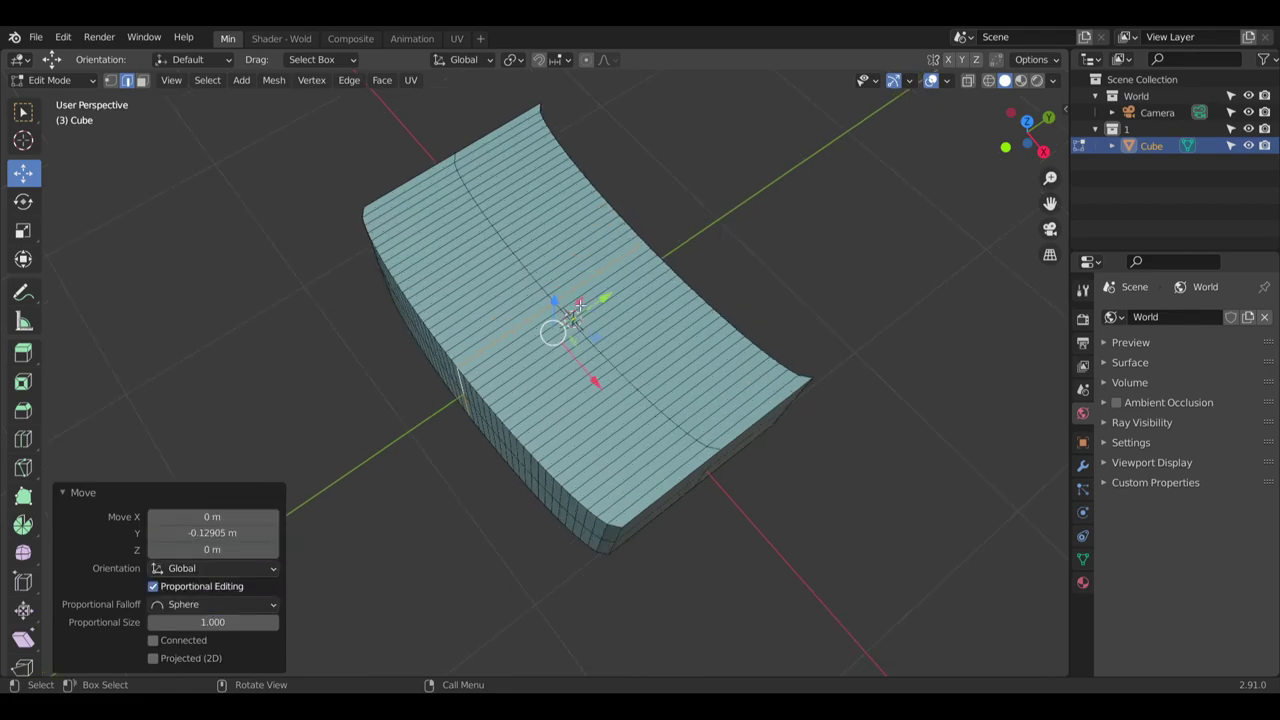
middle_click_drag(614, 327, 540, 370)
left_click(229, 624)
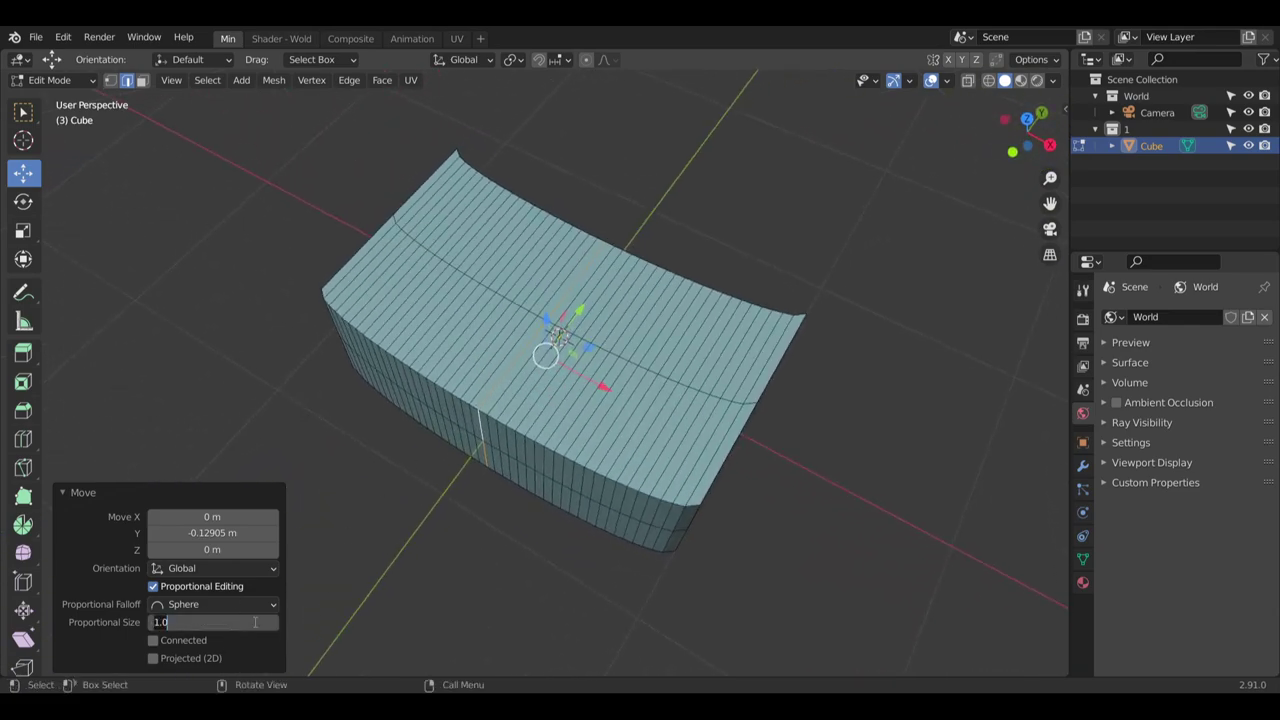
type("1.1")
key("Return")
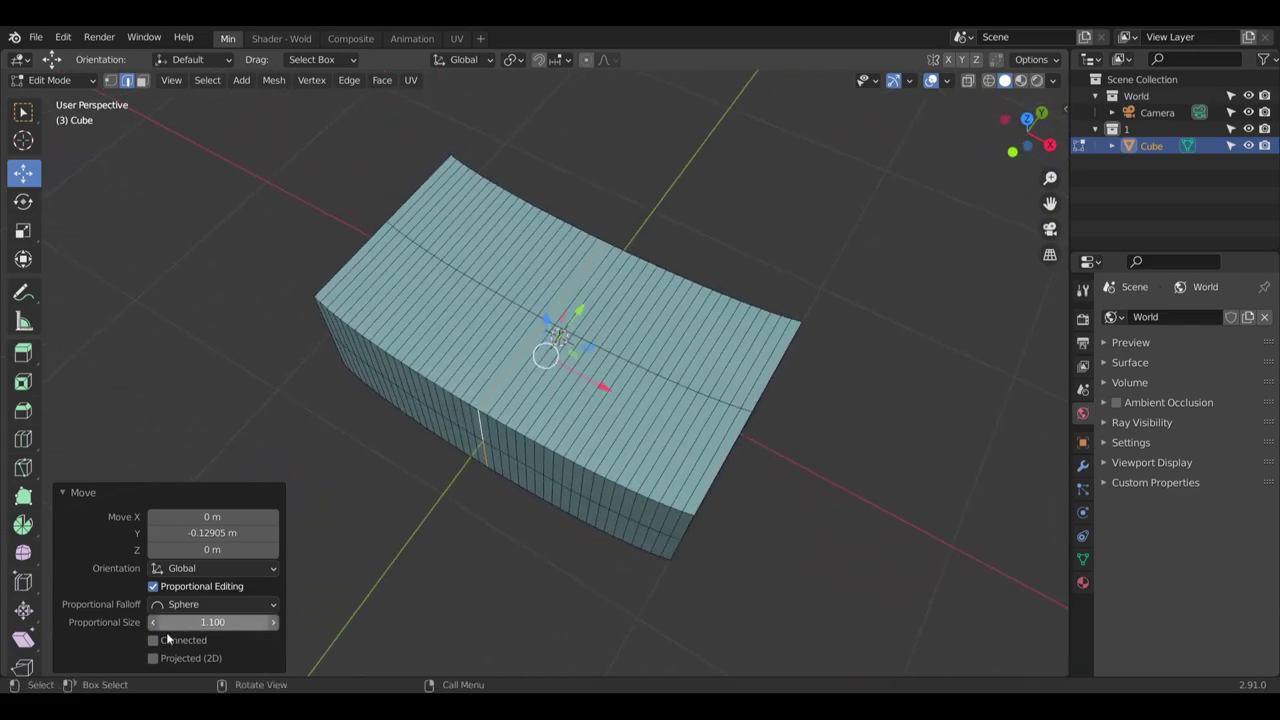
middle_click_drag(494, 349, 783, 340)
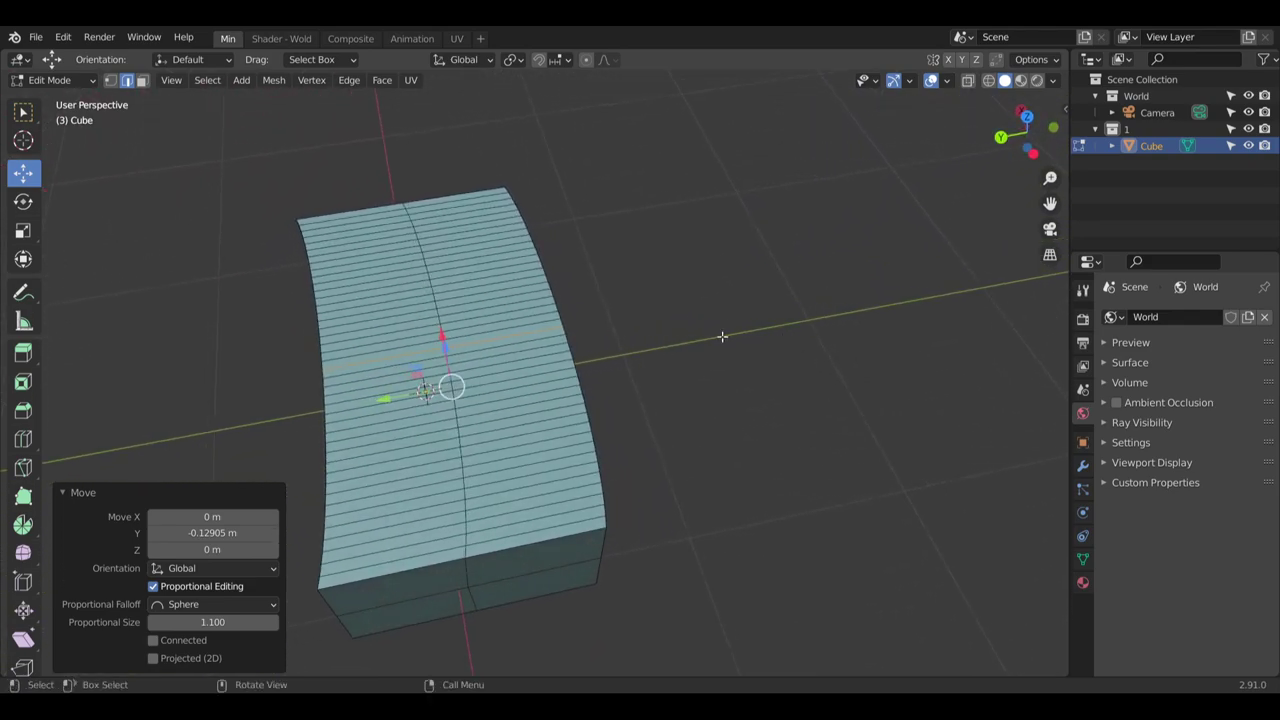
middle_click_drag(410, 427, 694, 336)
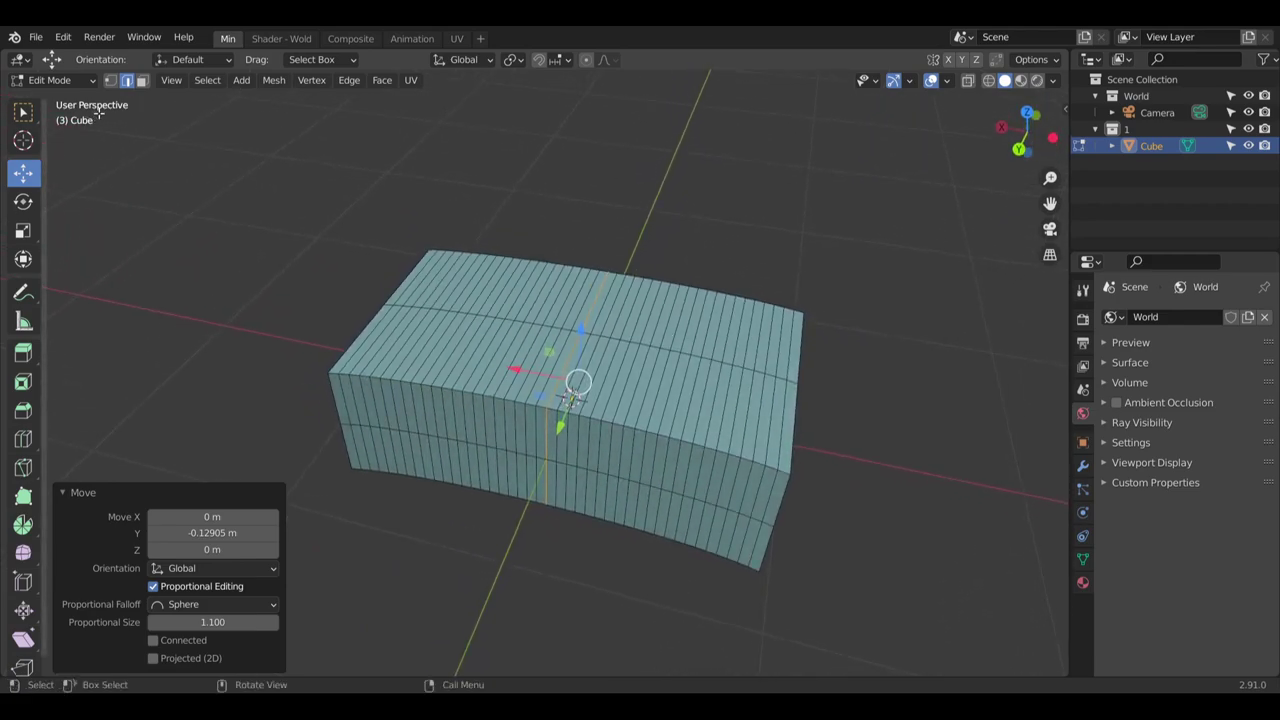
left_click(270, 322)
Try to bevel all edges of the bent box by about 0.023 m, undo the bevel and clear the selection
middle_click_drag(600, 320, 494, 347)
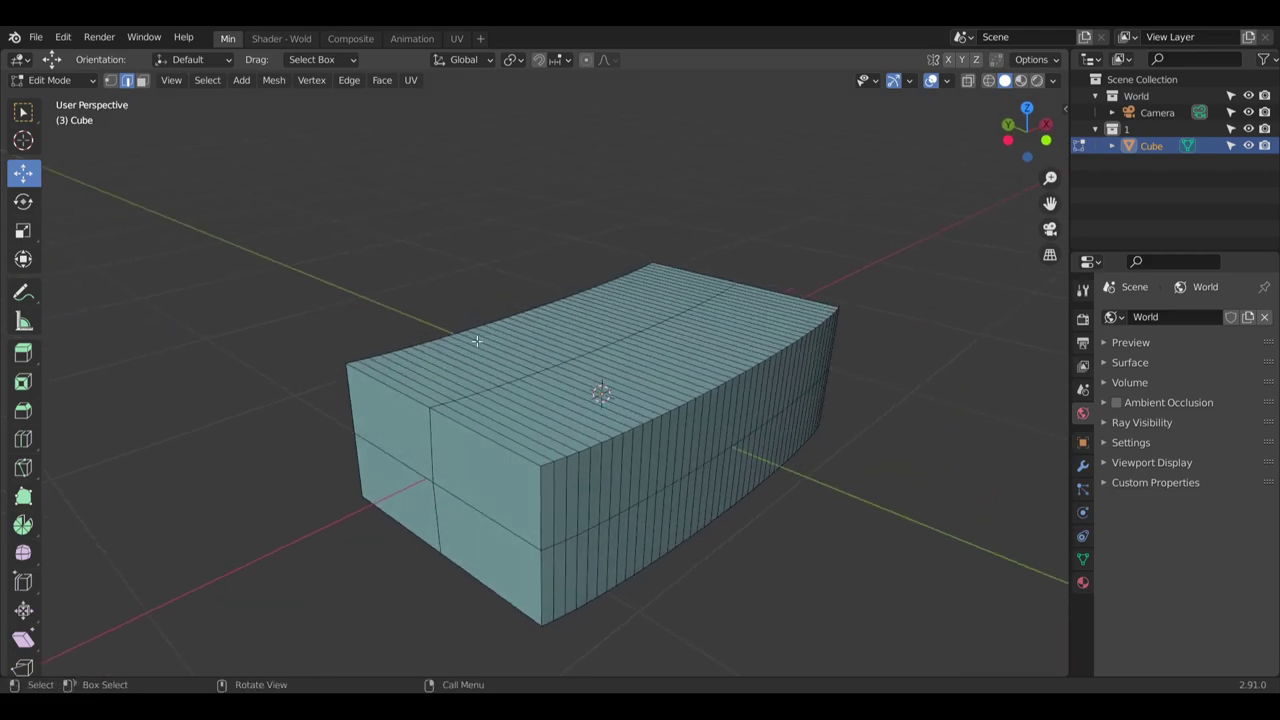
key("a")
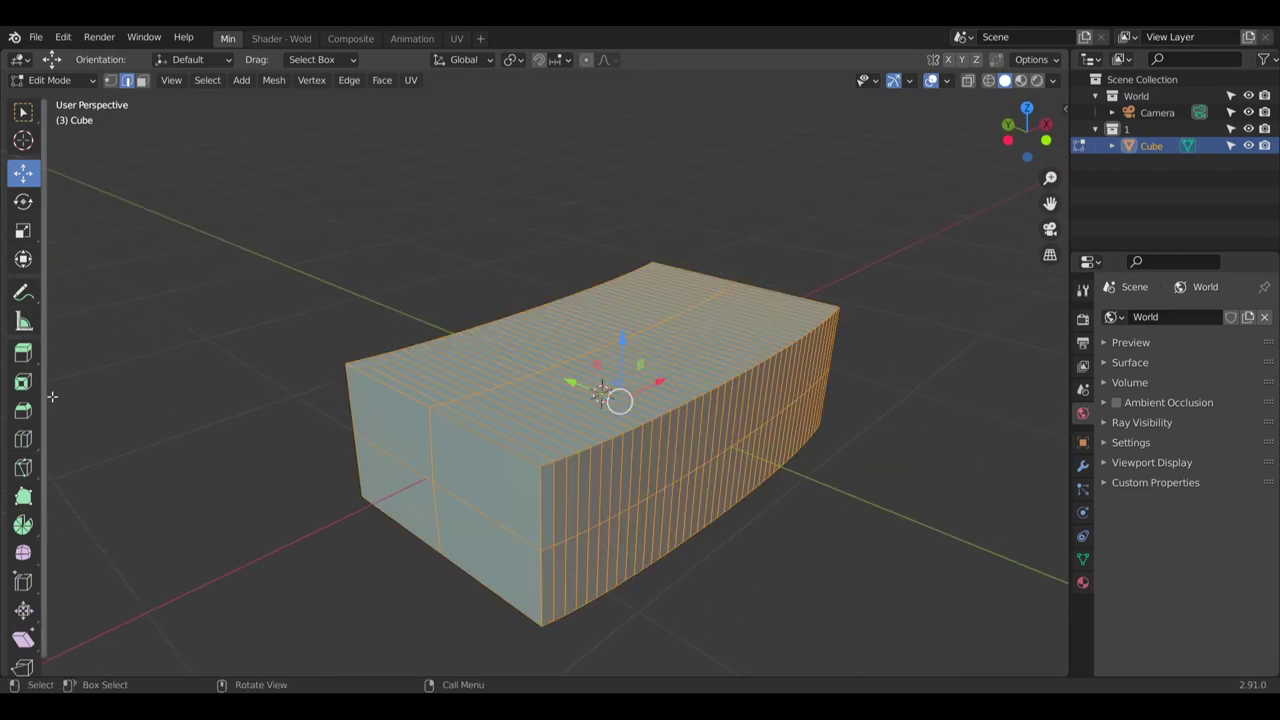
left_click(23, 410)
left_click_drag(688, 437, 700, 443)
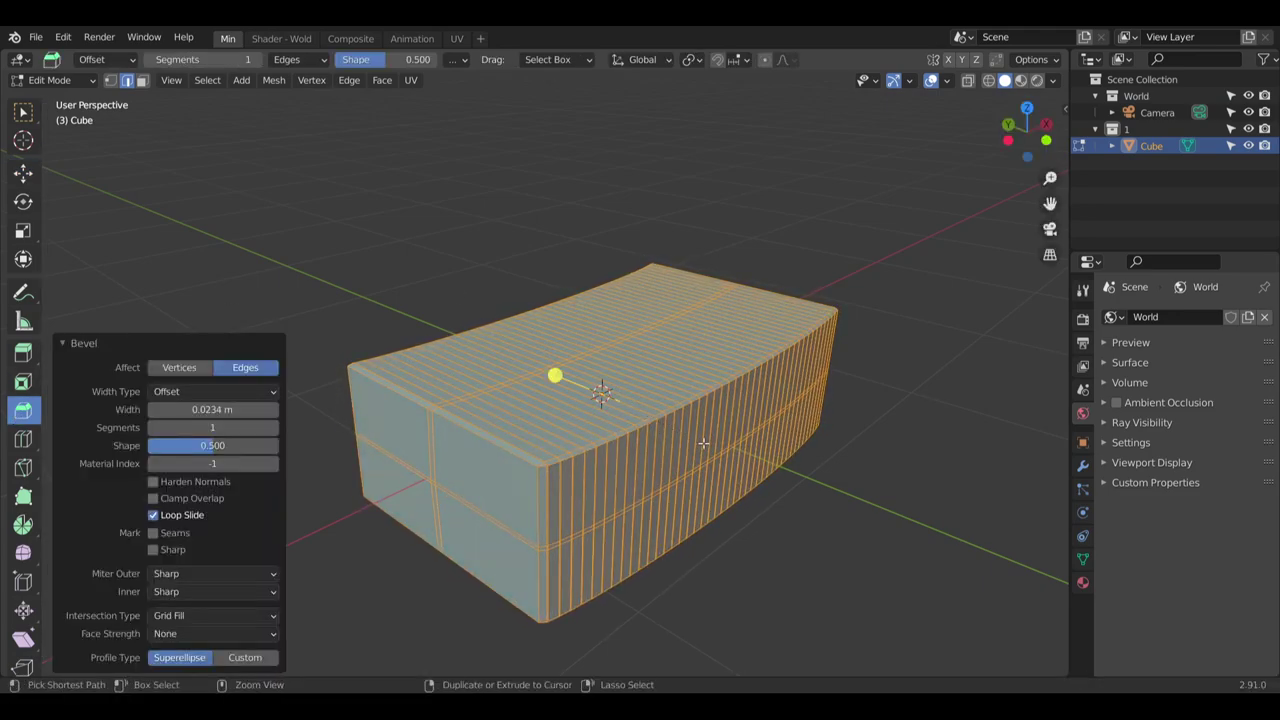
key("ctrl+z")
middle_click_drag(446, 247, 406, 256)
left_click(434, 309)
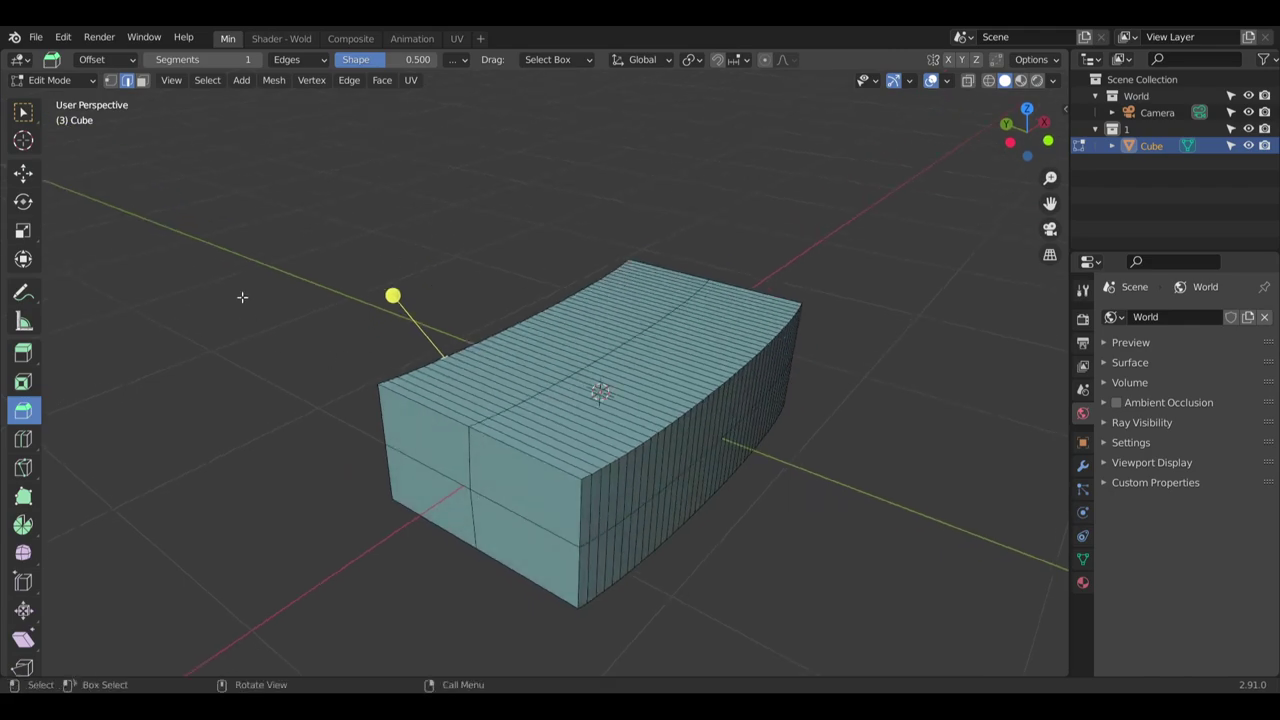
Select all four faces on each short end of the bent box in face select mode
left_click(142, 82)
middle_click_drag(441, 397, 485, 382)
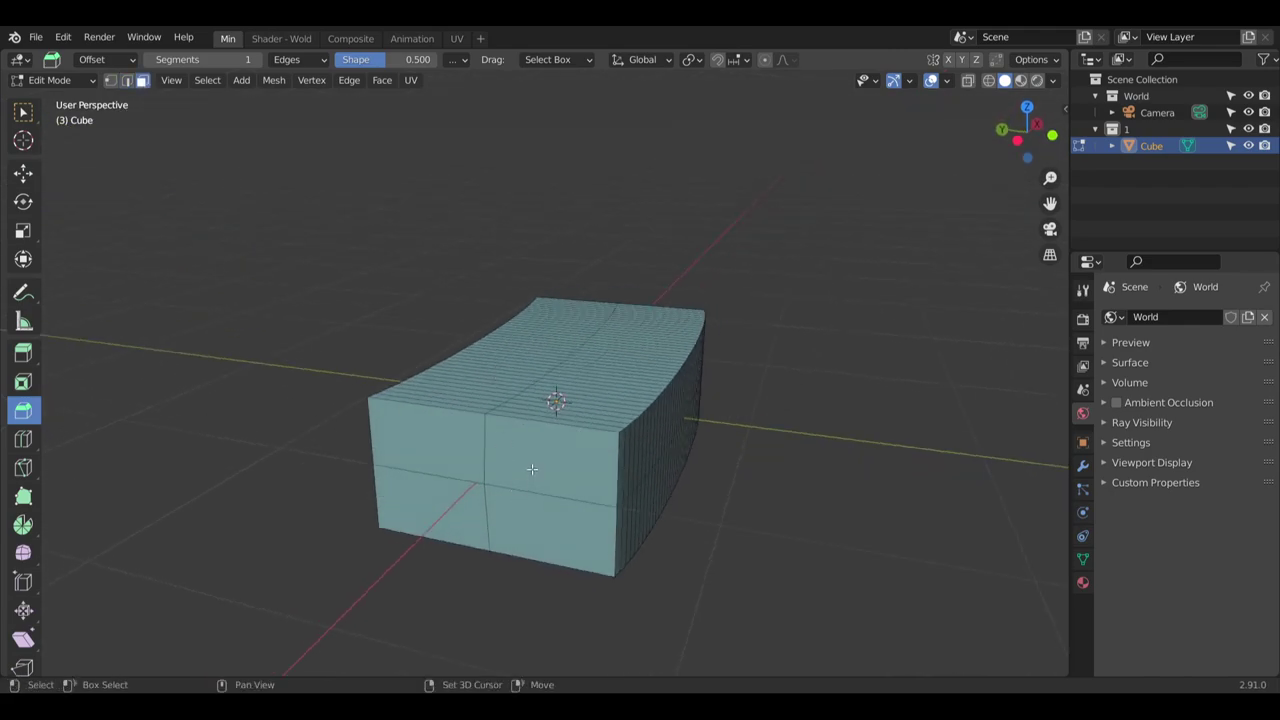
left_click(532, 469, "shift")
left_click(440, 448, "shift")
left_click(440, 496, "shift")
left_click(532, 520, "shift")
middle_click_drag(540, 515, 326, 486)
middle_click_drag(762, 489, 490, 372)
middle_click_drag(863, 488, 757, 420, "shift")
left_click(824, 407, "shift")
left_click(820, 577, "shift")
left_click(688, 572, "shift")
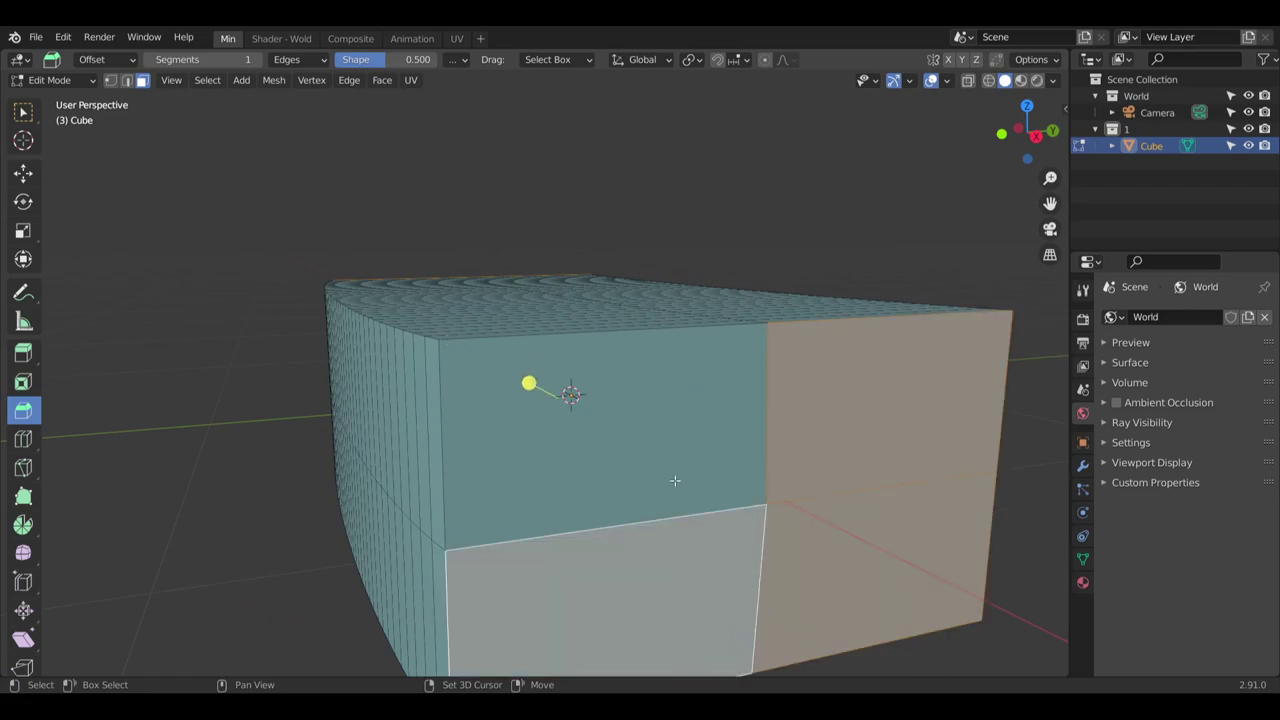
left_click(675, 481, "shift")
Bevel the edges of the selected end faces by about 0.0455 m
scroll(703, 460, "down", 2)
middle_click_drag(626, 462, 716, 548)
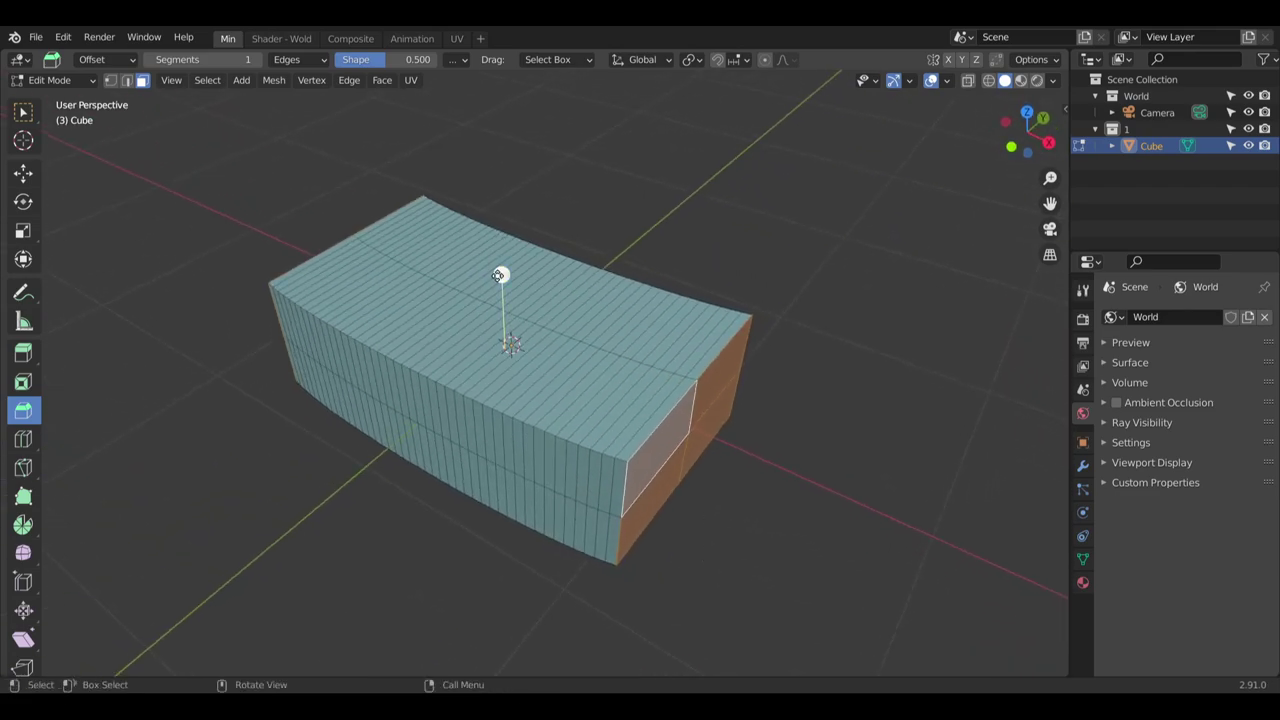
left_click_drag(499, 275, 479, 273)
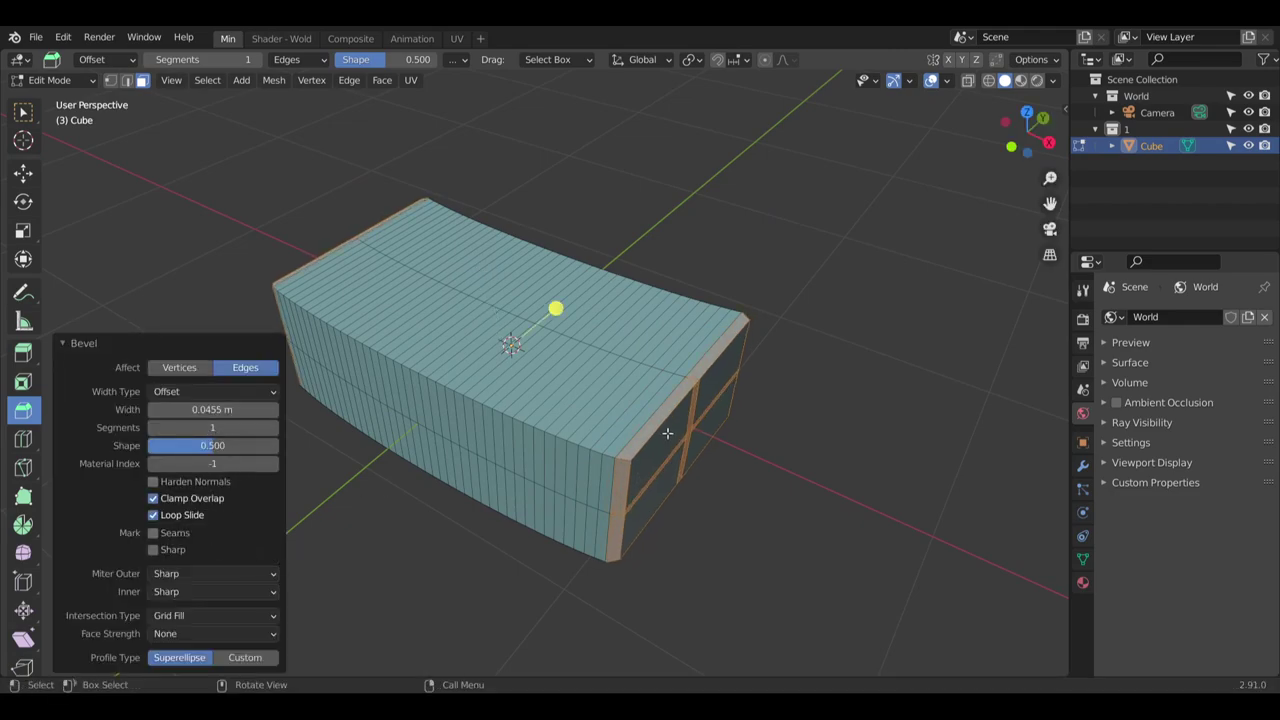
Set the end-face bevel's width to 1.98 m with overlap clamped, and its segments to 5
scroll(668, 433, "up", 6)
middle_click_drag(463, 537, 512, 326)
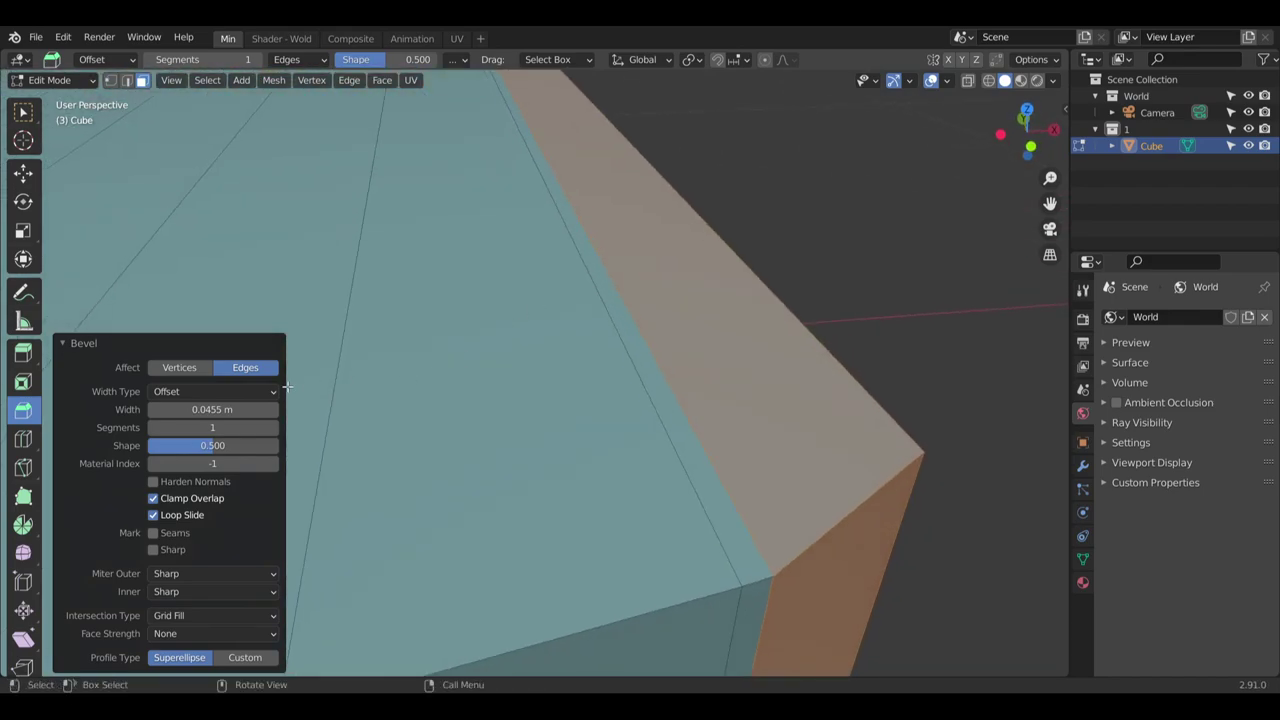
left_click_drag(176, 405, 250, 405)
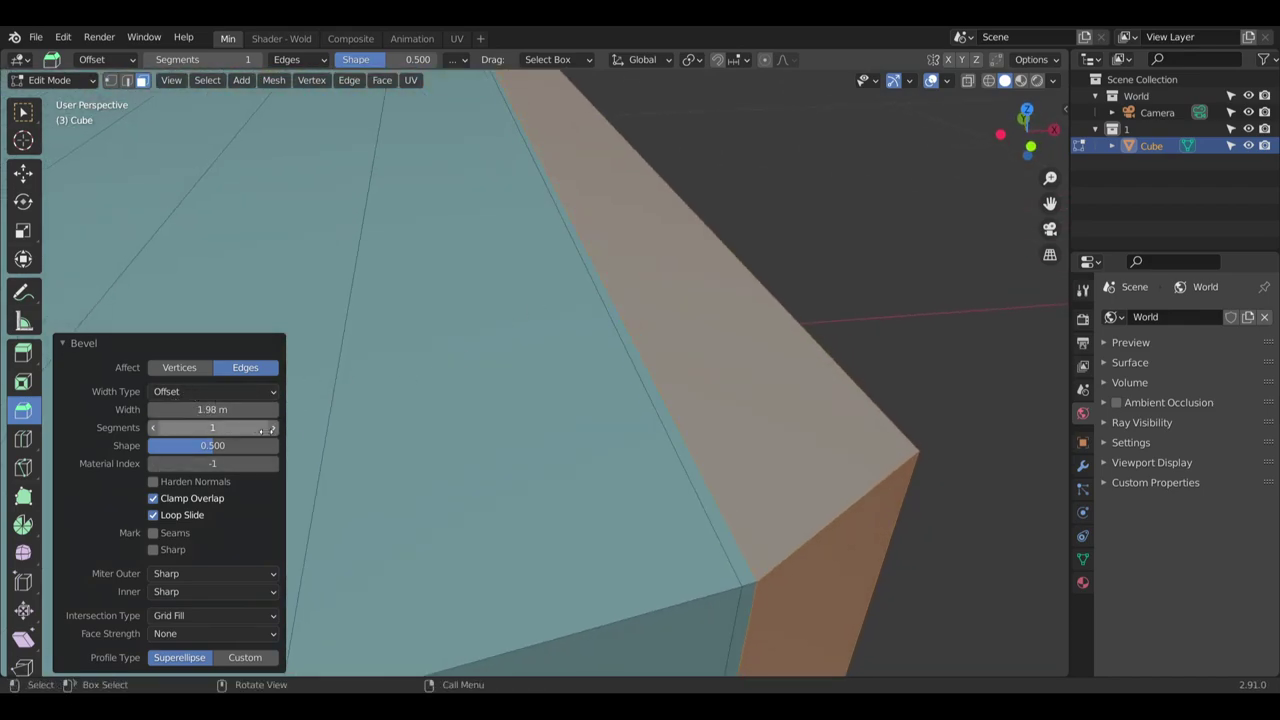
left_click(273, 427)
left_click(273, 427)
left_click(273, 427)
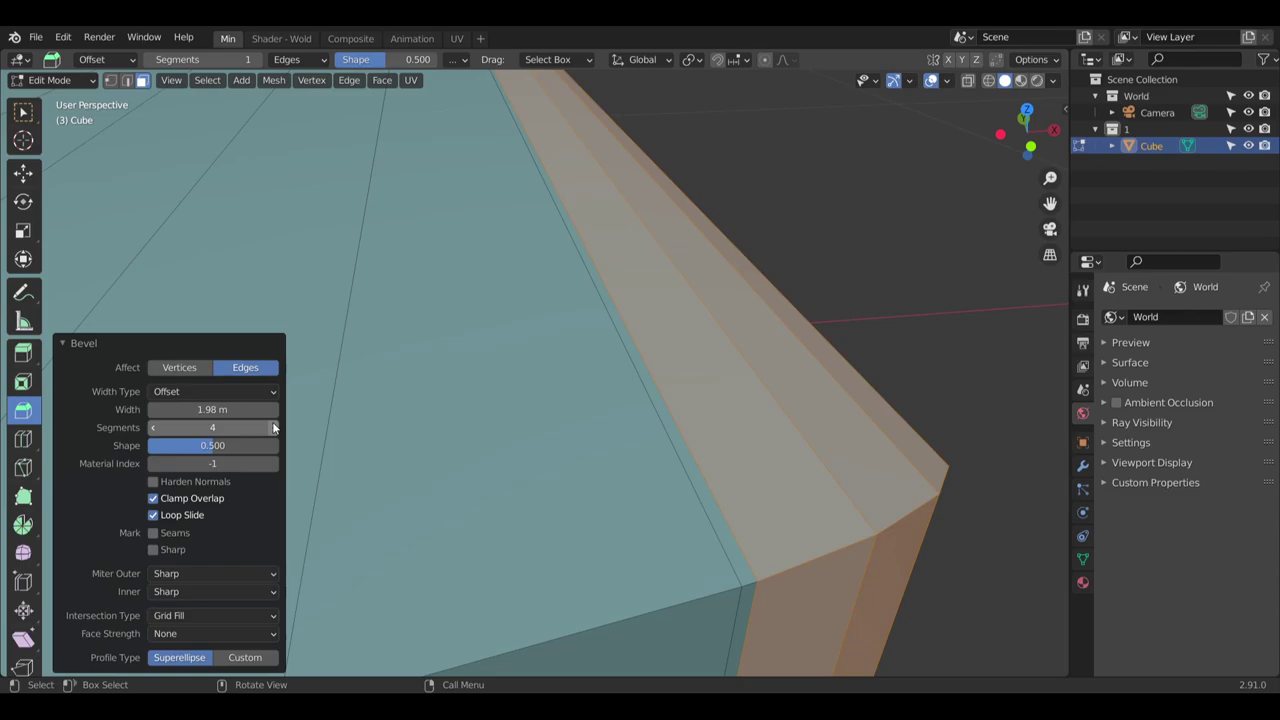
left_click(273, 427)
scroll(602, 380, "down", 4)
middle_click_drag(602, 380, 480, 345)
scroll(854, 559, "down", 4)
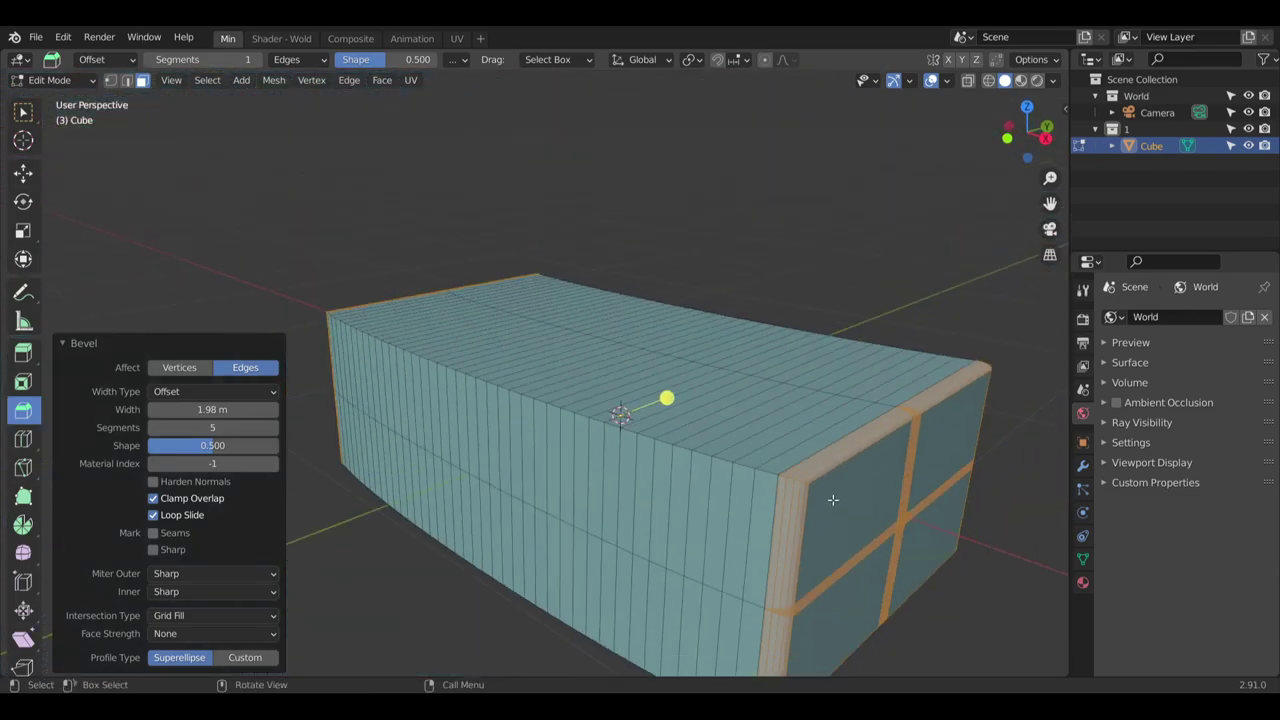
Select the four long outer edge loops along the top and bottom of both curved sides in edge select mode
middle_click_drag(831, 500, 676, 305)
scroll(676, 305, "up", 2)
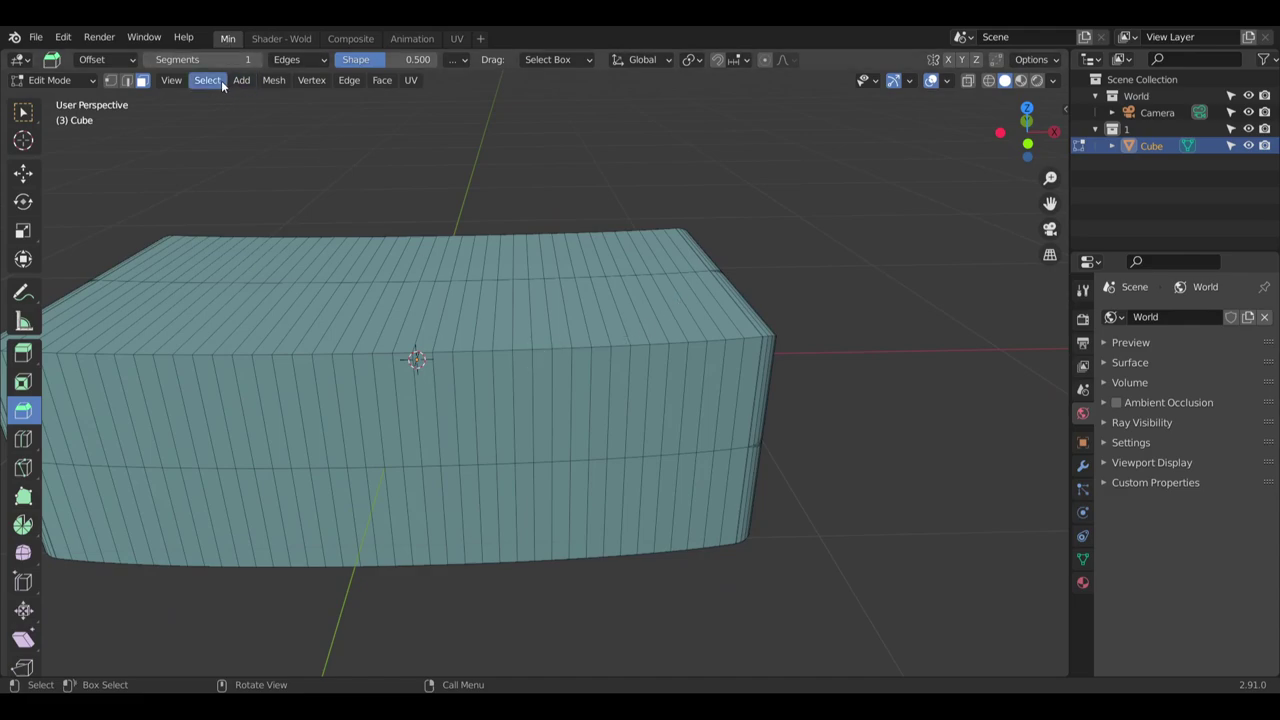
left_click(126, 80)
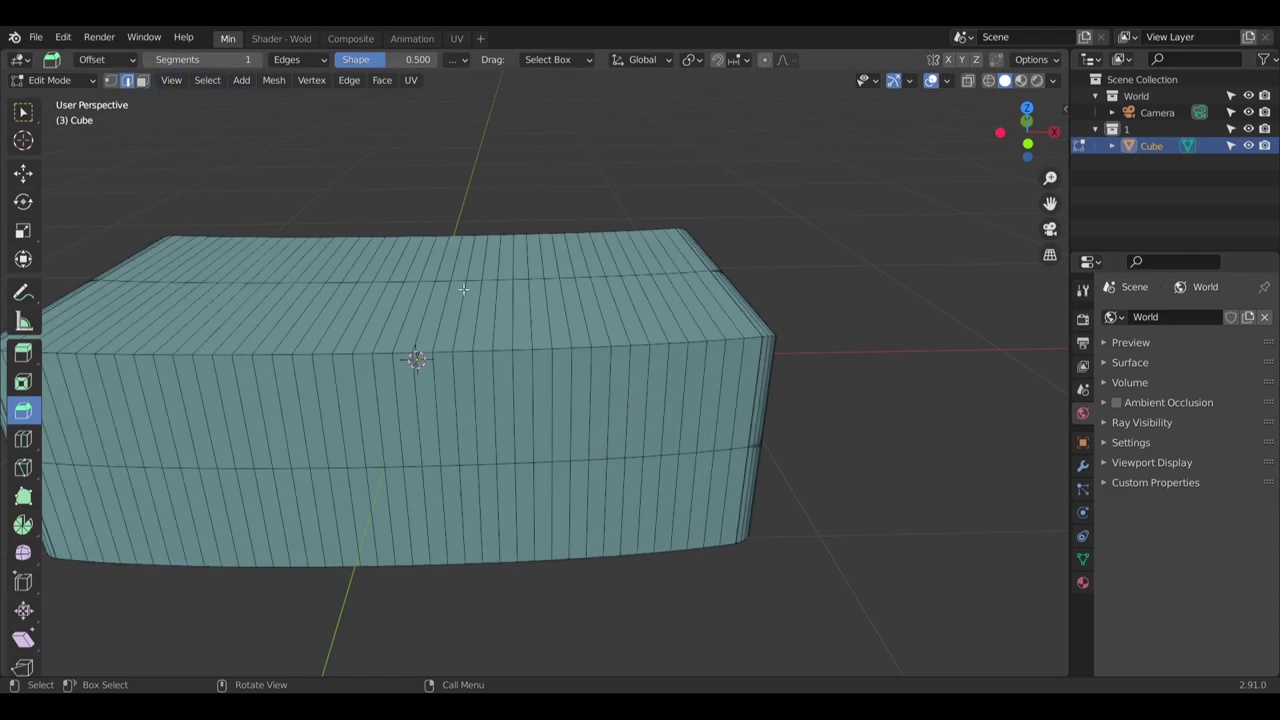
left_click(561, 348, "alt")
middle_click_drag(561, 348, 600, 677)
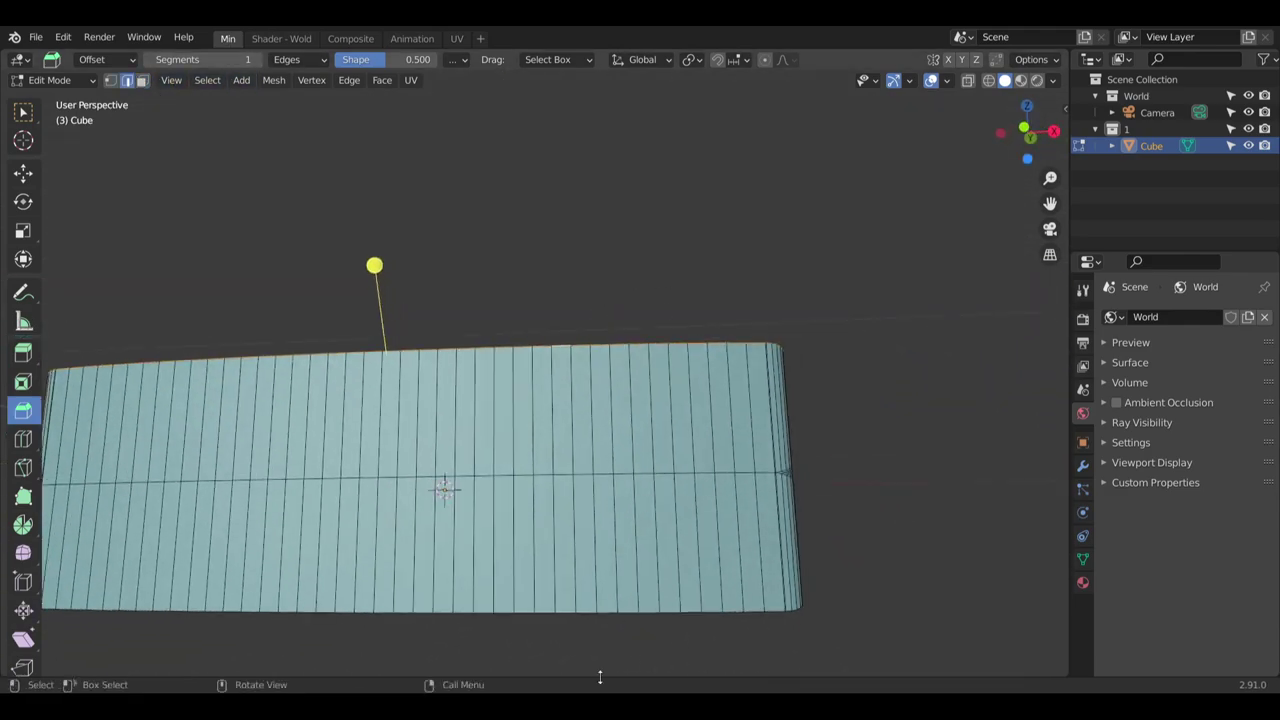
middle_click_drag(592, 610, 560, 290)
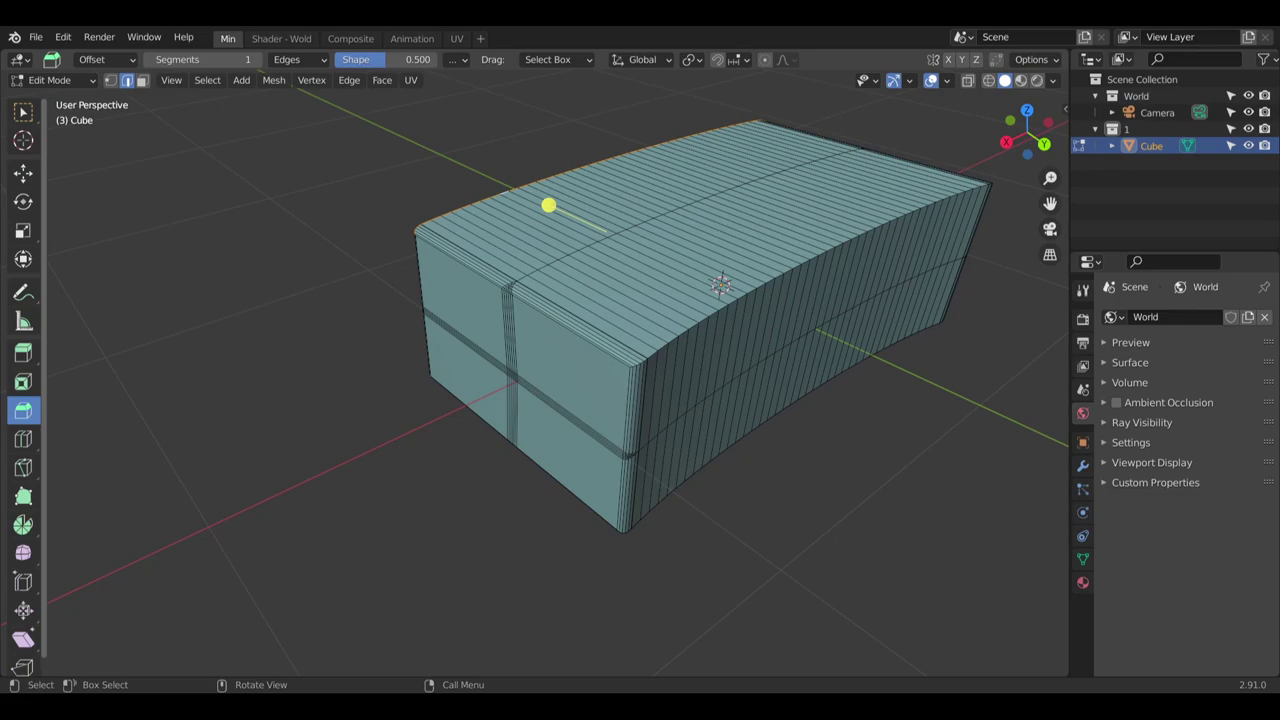
middle_click_drag(746, 387, 686, 369)
left_click(654, 303, "alt+shift")
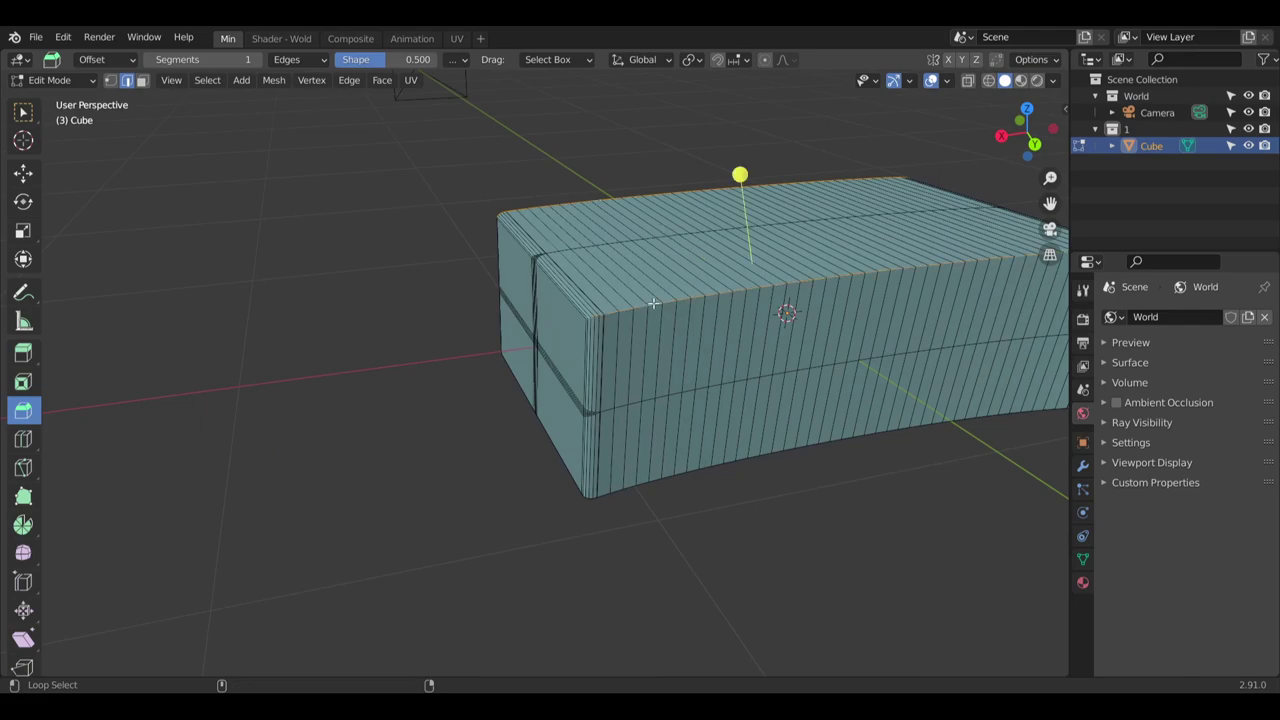
middle_click_drag(653, 303, 840, 560)
left_click(657, 470, "alt+shift")
middle_click_drag(200, 390, 236, 453)
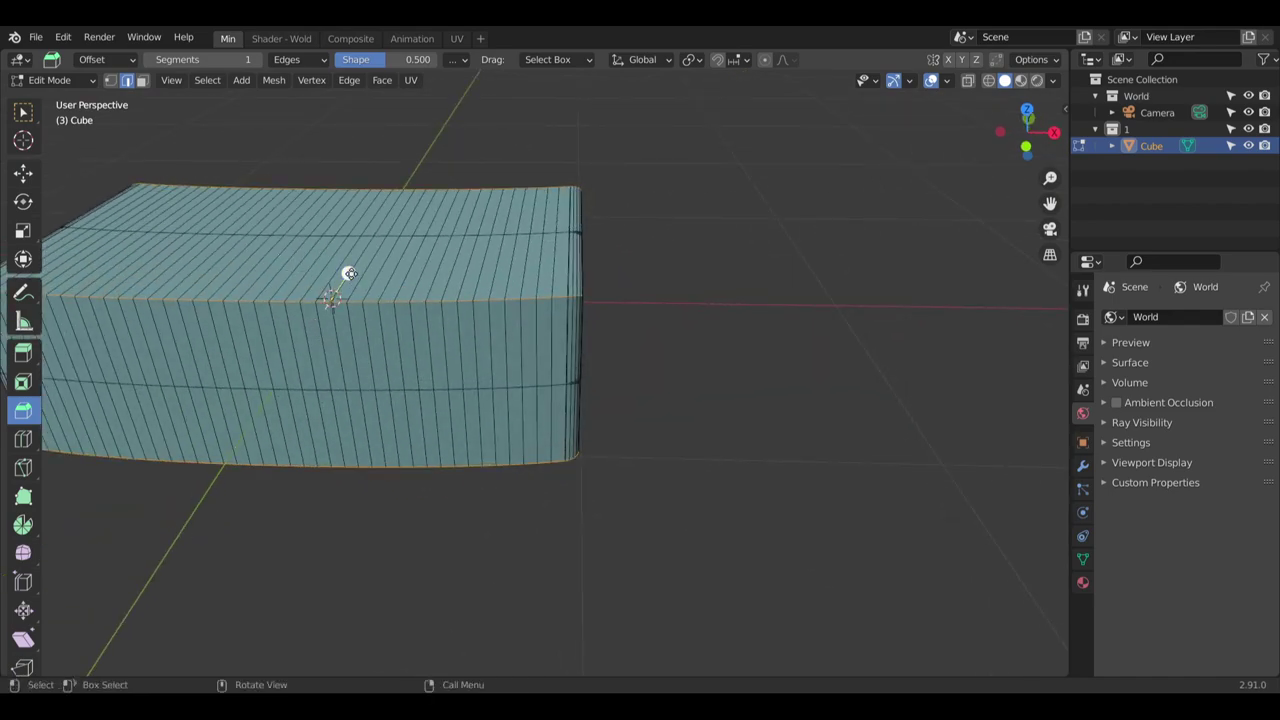
Bevel the four long outer edges by about 0.265 m with 5 segments
left_click_drag(349, 273, 398, 252)
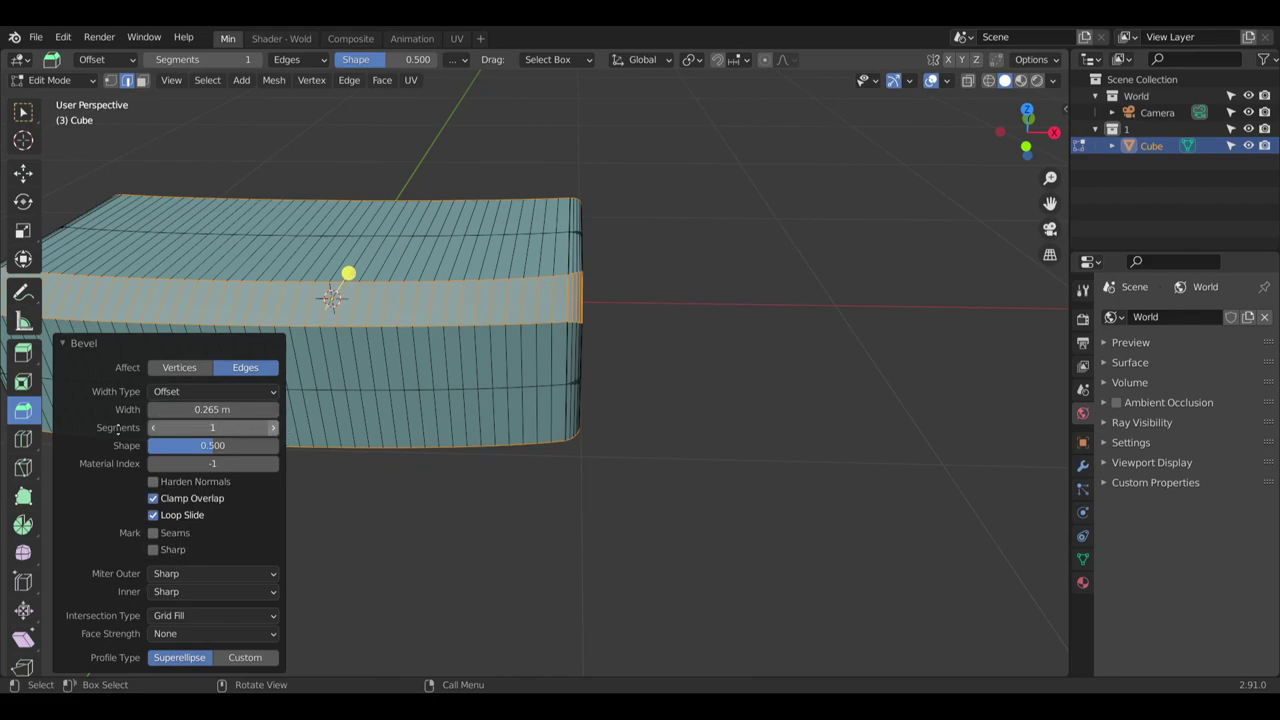
middle_click_drag(582, 264, 476, 226)
scroll(476, 226, "up", 5)
middle_click_drag(640, 320, 564, 160)
left_click(270, 436)
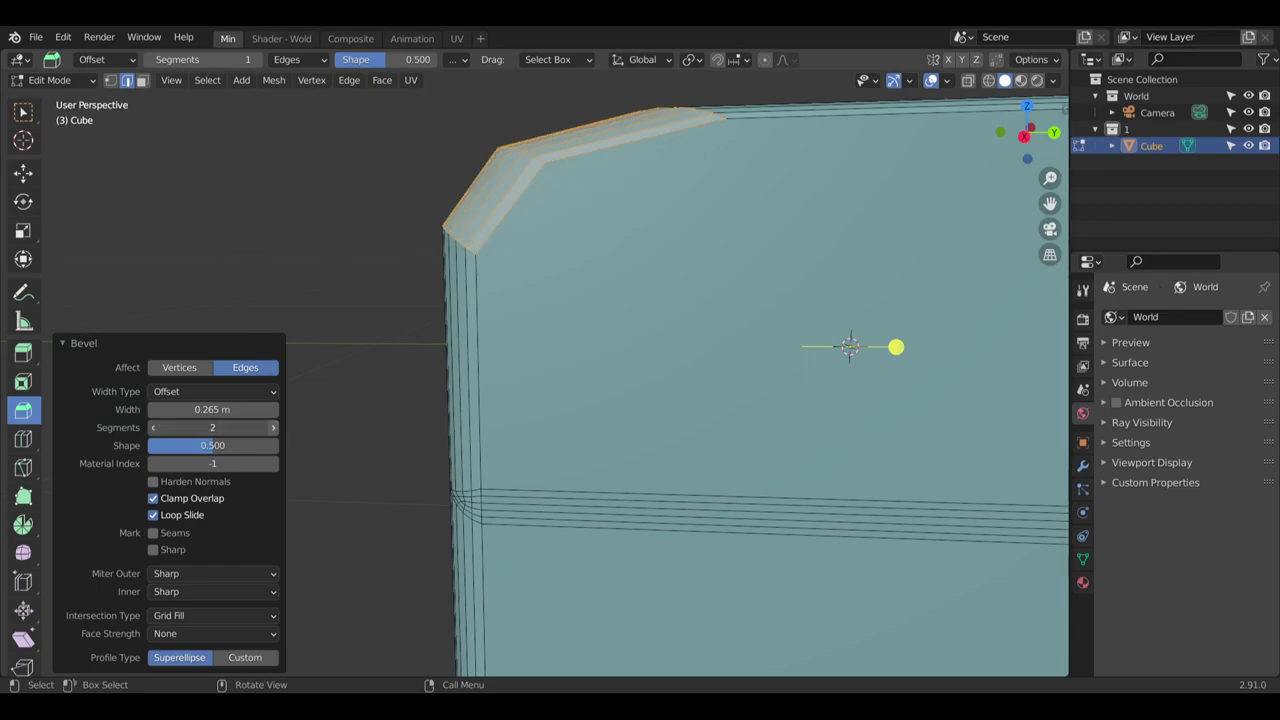
left_click(270, 436)
left_click(270, 436)
Set the long edges' bevel width to 0.2 m and reduce its segments to 4
scroll(706, 306, "down", 4)
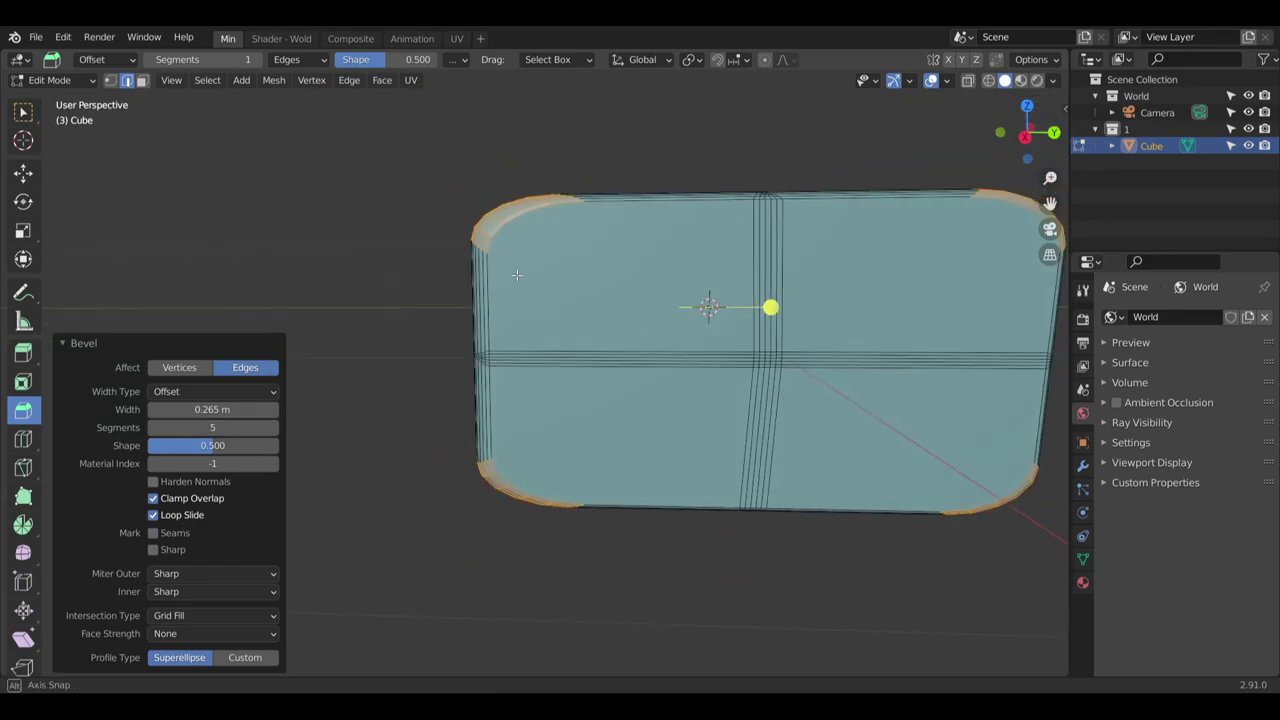
middle_click_drag(706, 306, 620, 194)
double_click(226, 409)
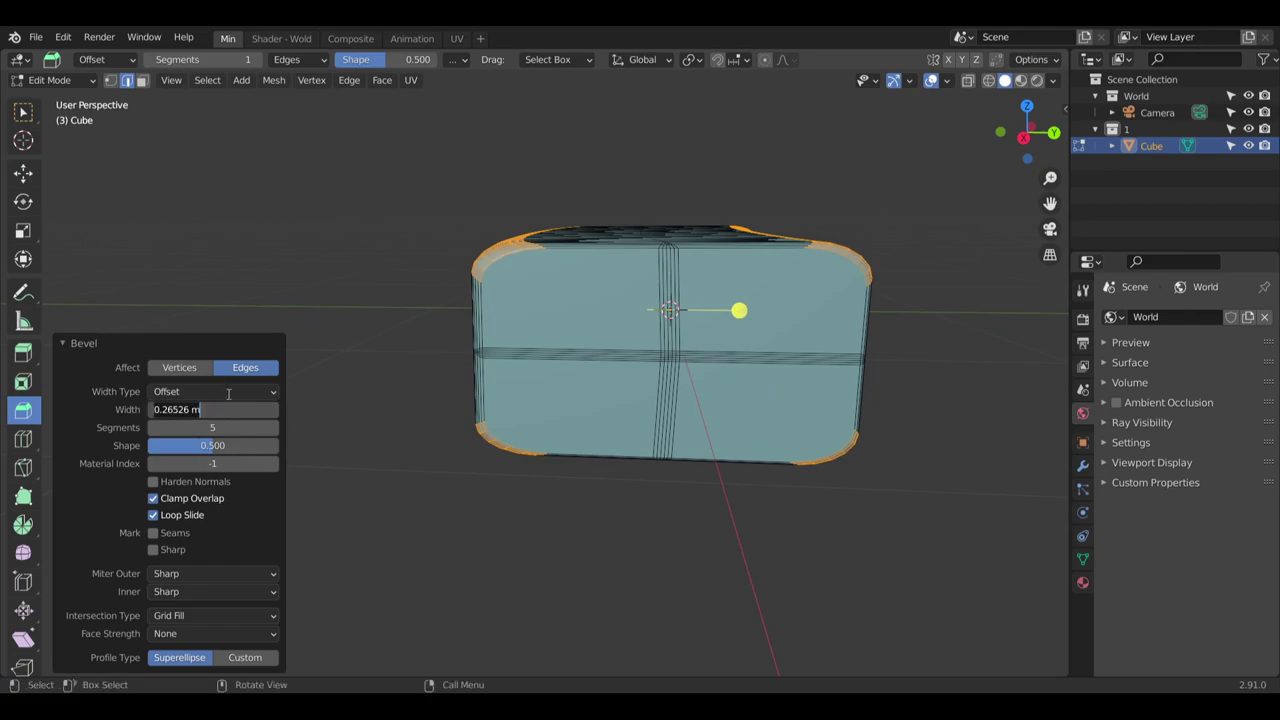
type(".2")
key("Return")
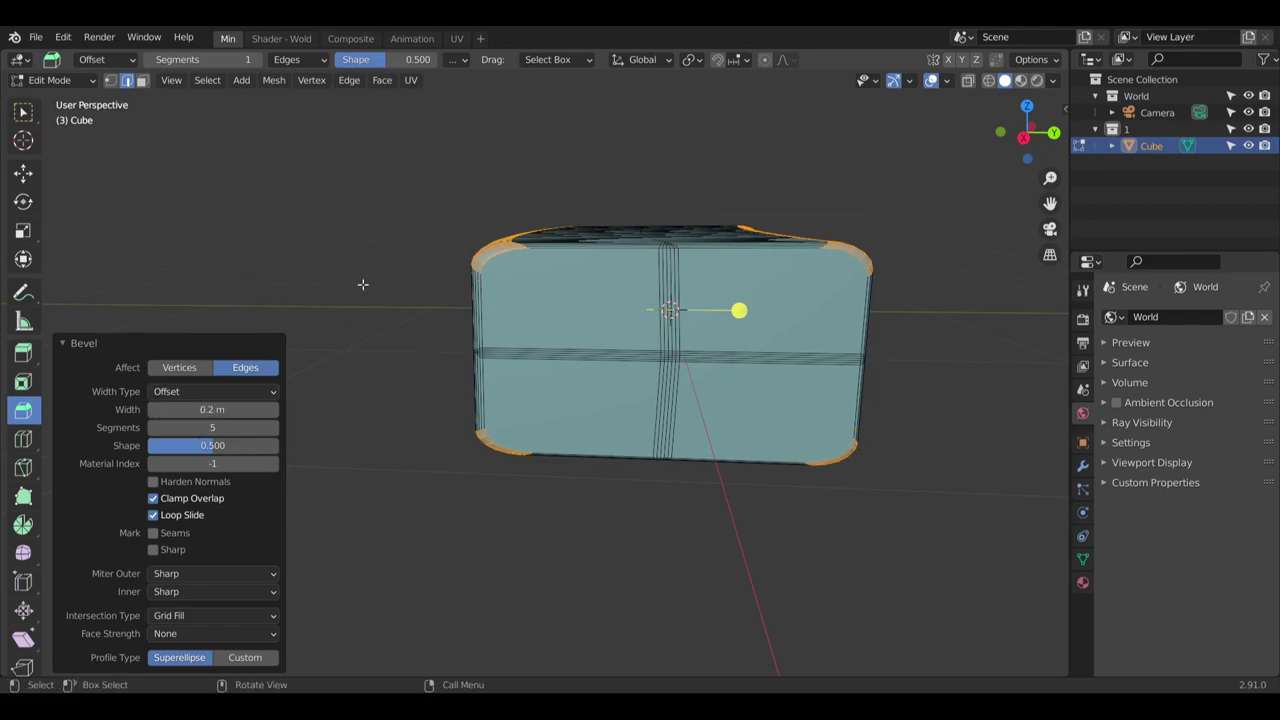
scroll(366, 285, "down", 1)
left_click(154, 428)
scroll(380, 223, "up", 5)
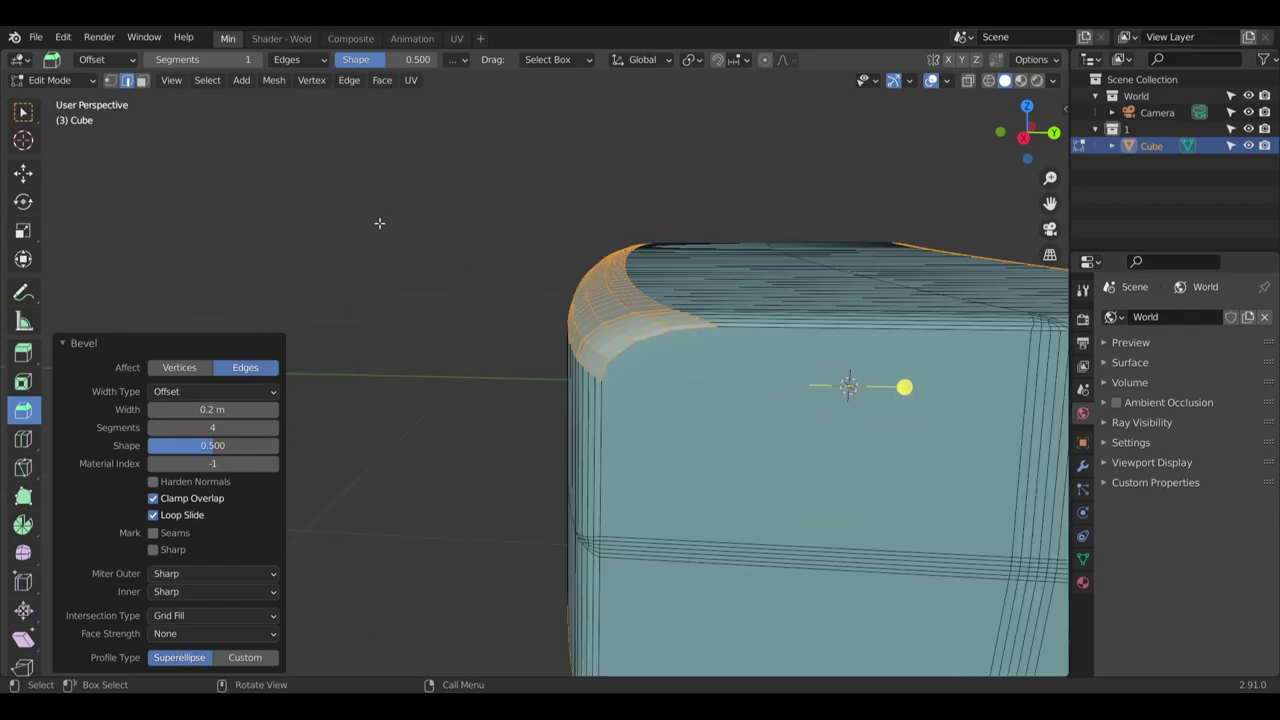
middle_click_drag(515, 280, 523, 281)
middle_click_drag(619, 444, 704, 444)
scroll(590, 440, "down", 2)
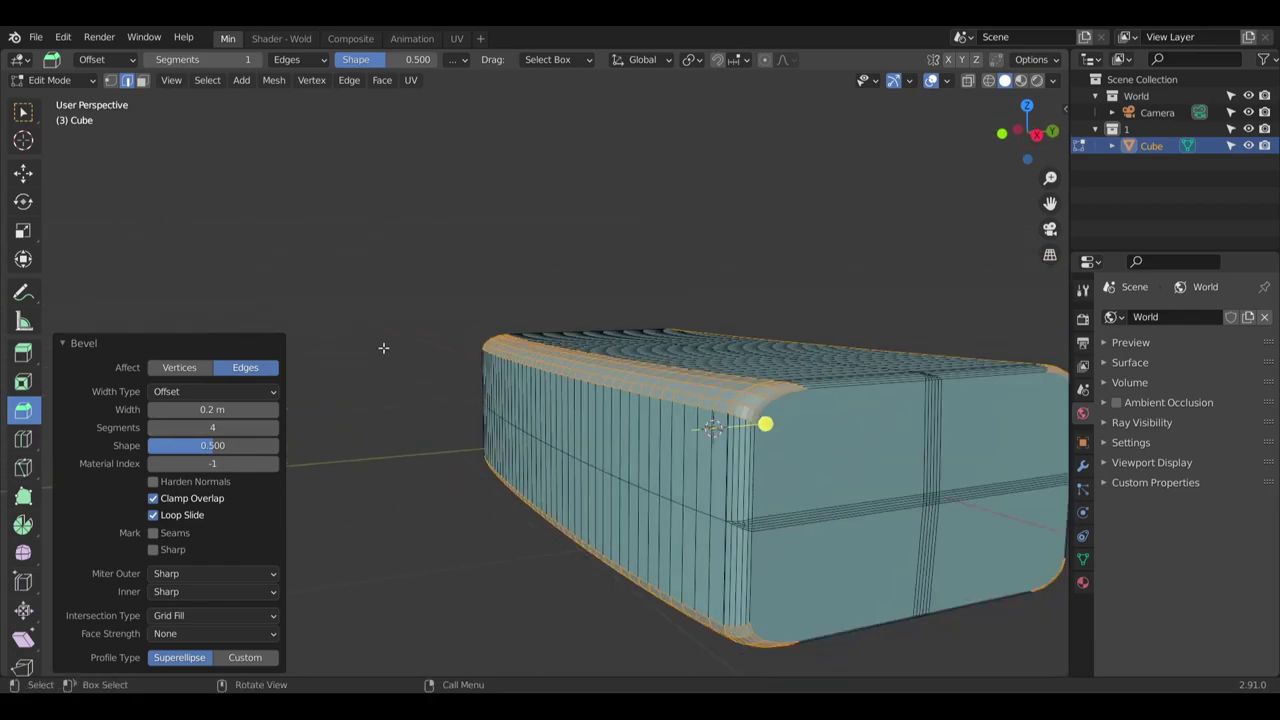
Clear the selection and examine the bevelled edges of the box from above and from the curved sides
middle_click_drag(450, 312, 493, 360)
left_click(373, 257)
middle_click_drag(254, 247, 432, 350)
scroll(396, 307, "down", 4)
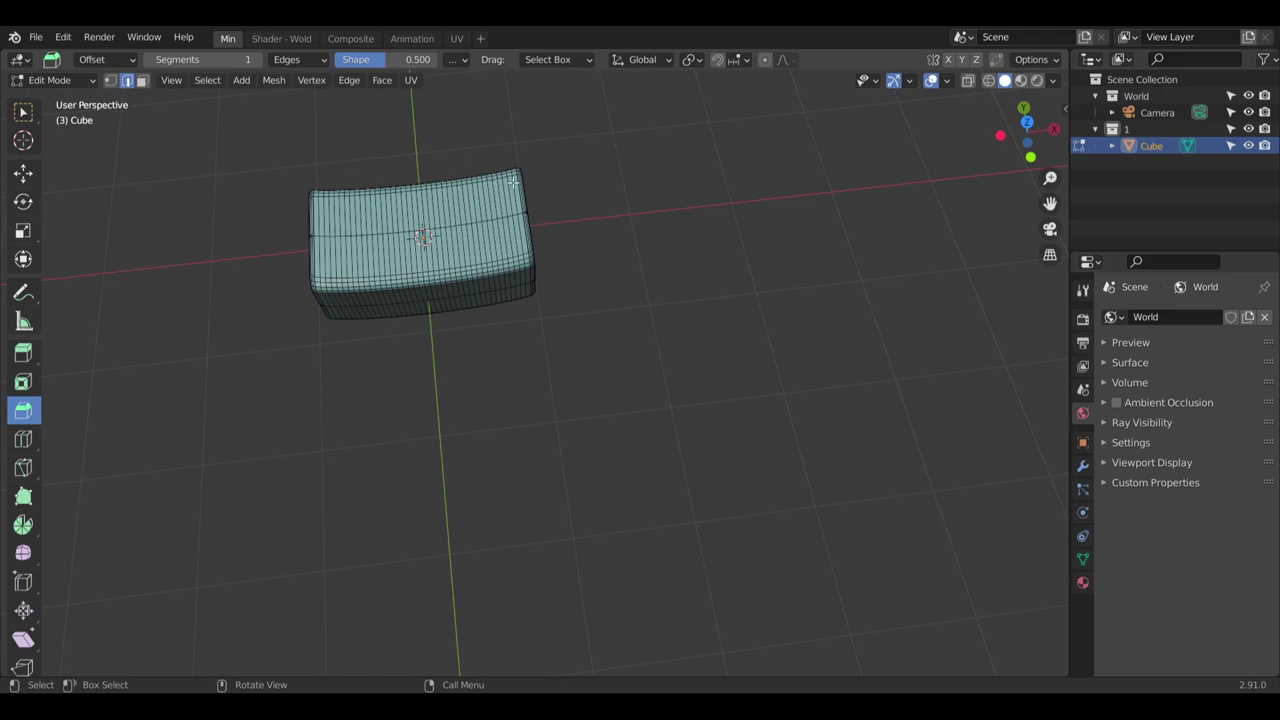
middle_click_drag(513, 182, 546, 393)
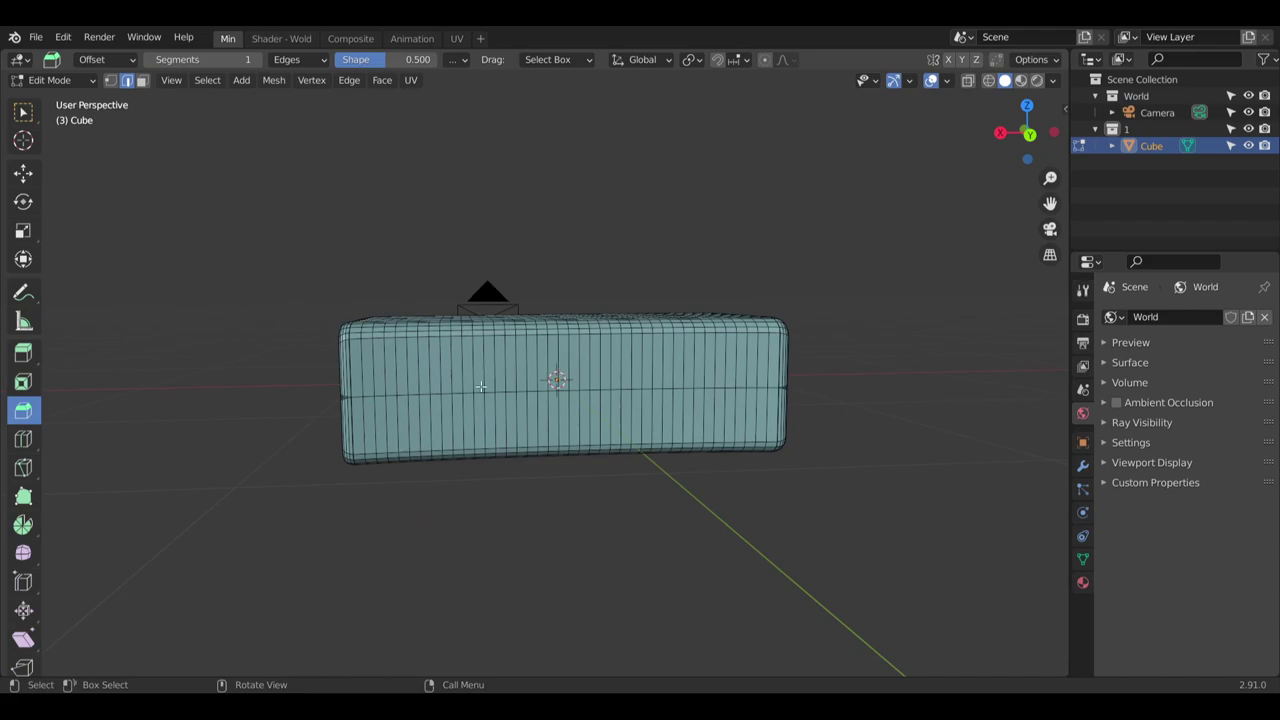
scroll(518, 338, "up", 3)
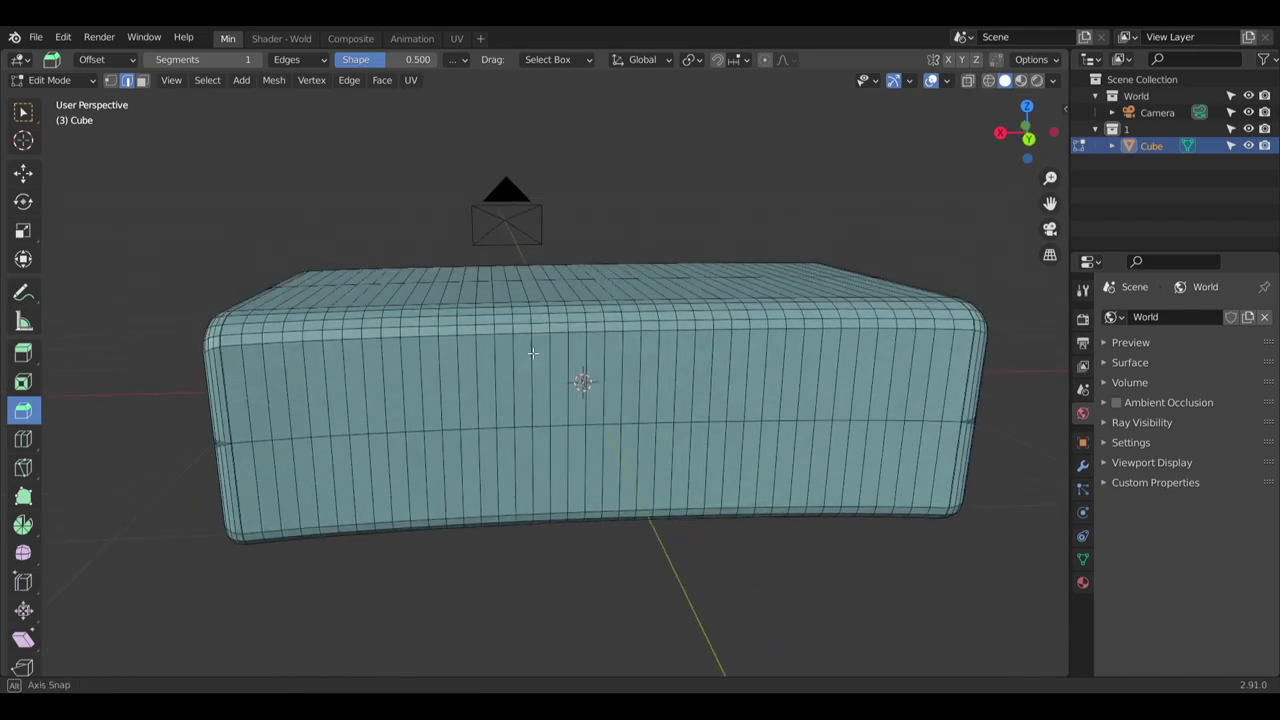
middle_click_drag(520, 360, 522, 420)
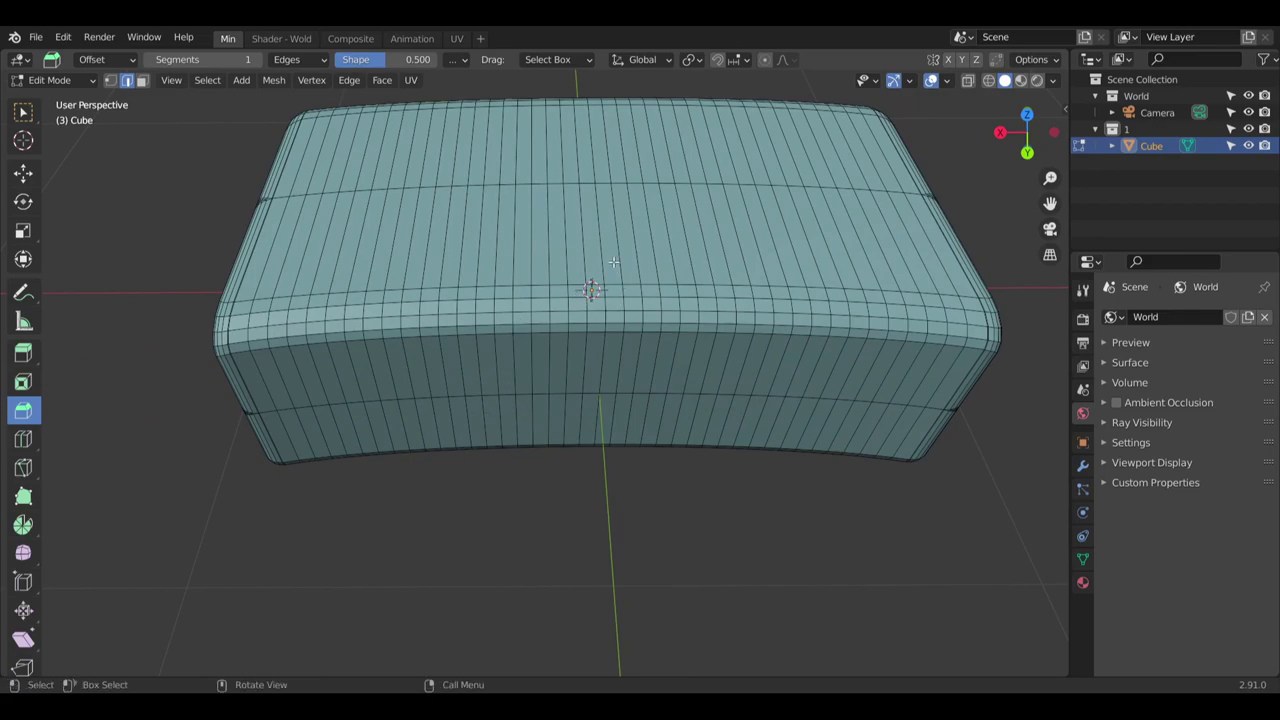
Select the edge loops of the concave side's upper bevel and the horizontal loop along the middle of that side
key("alt")
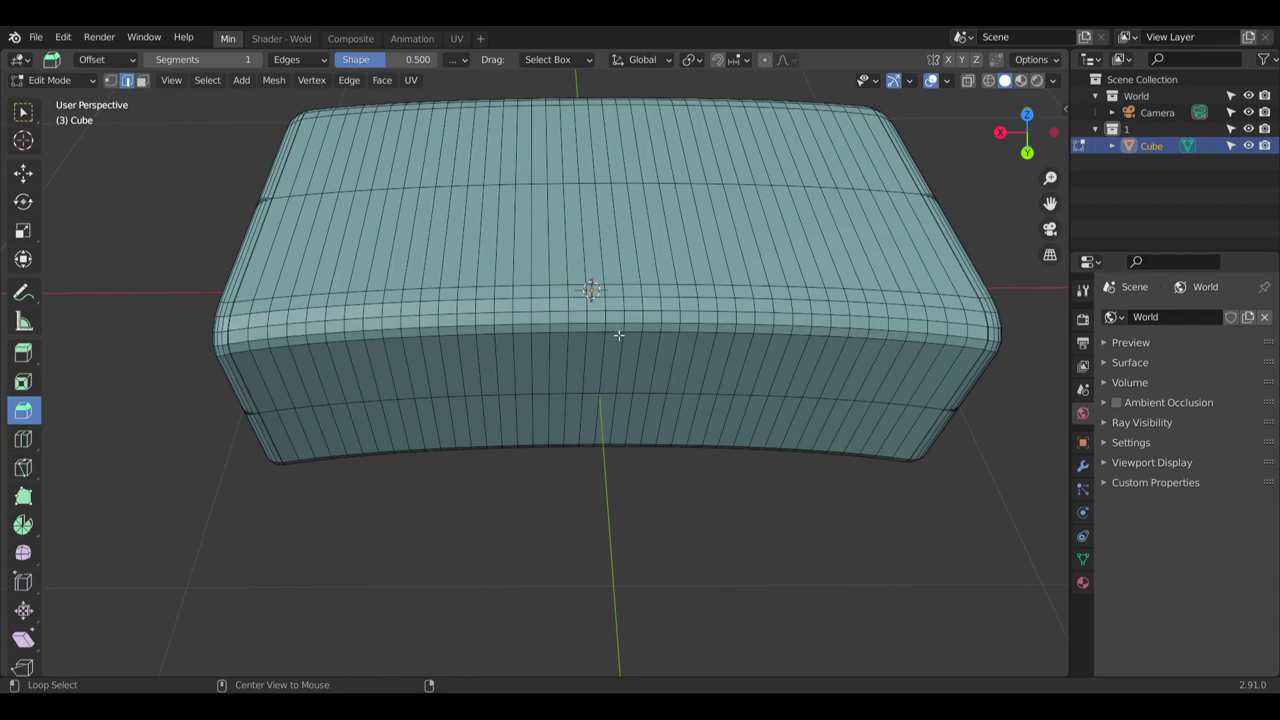
left_click(616, 286, "alt+shift")
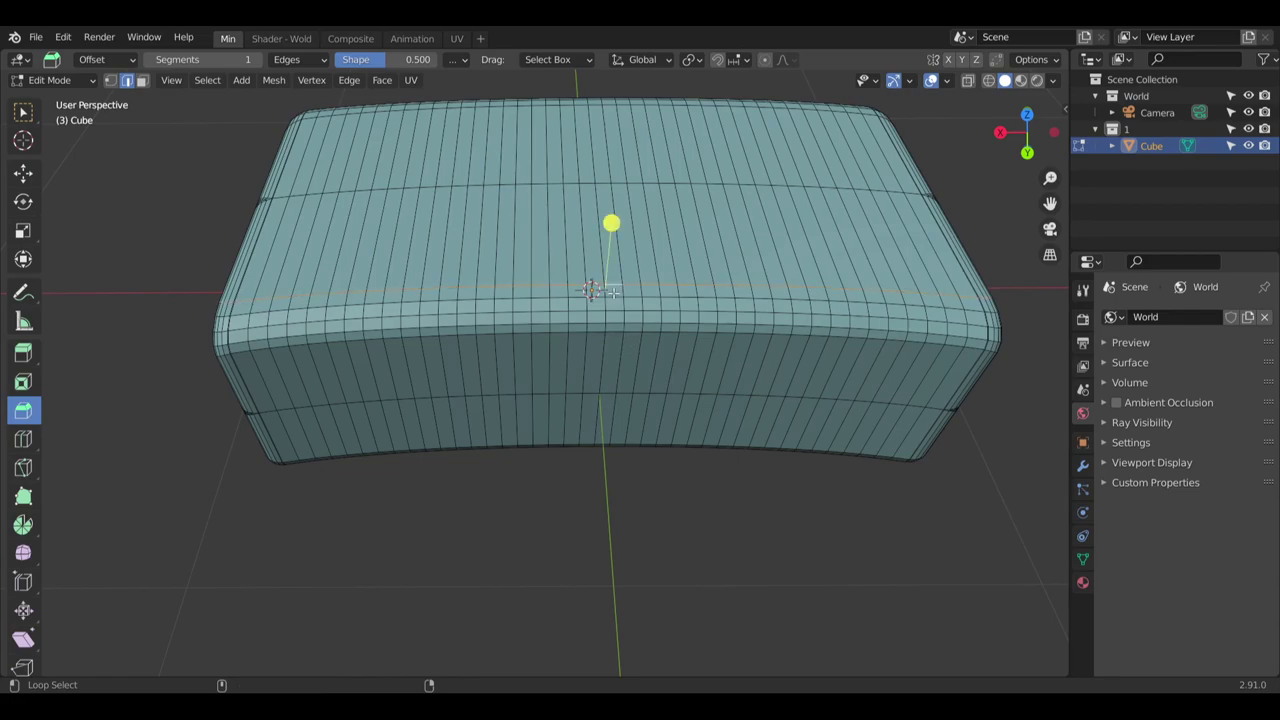
left_click(617, 298, "alt+shift")
left_click(618, 312, "alt+shift")
left_click(618, 334, "alt+shift")
left_click(618, 323, "alt+shift")
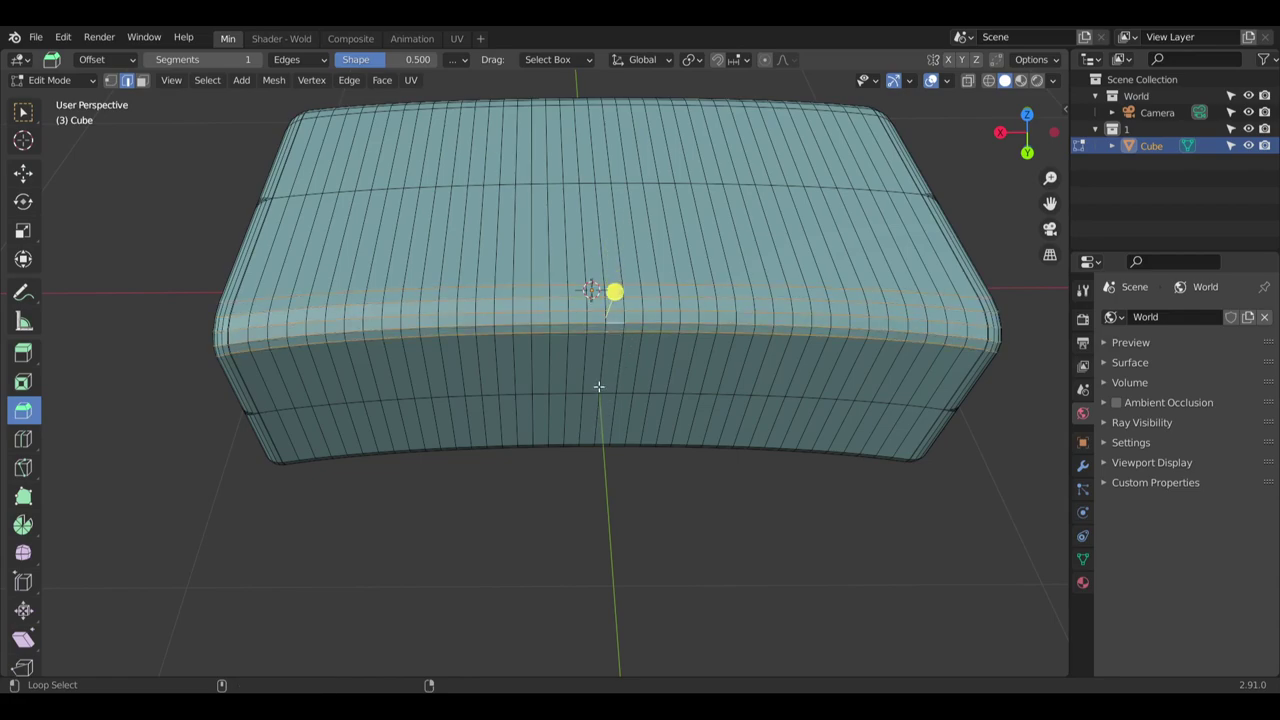
left_click(600, 391, "alt+shift")
Add the edge loops of the concave side's lower bevel to the selection
middle_click_drag(474, 401, 520, 265)
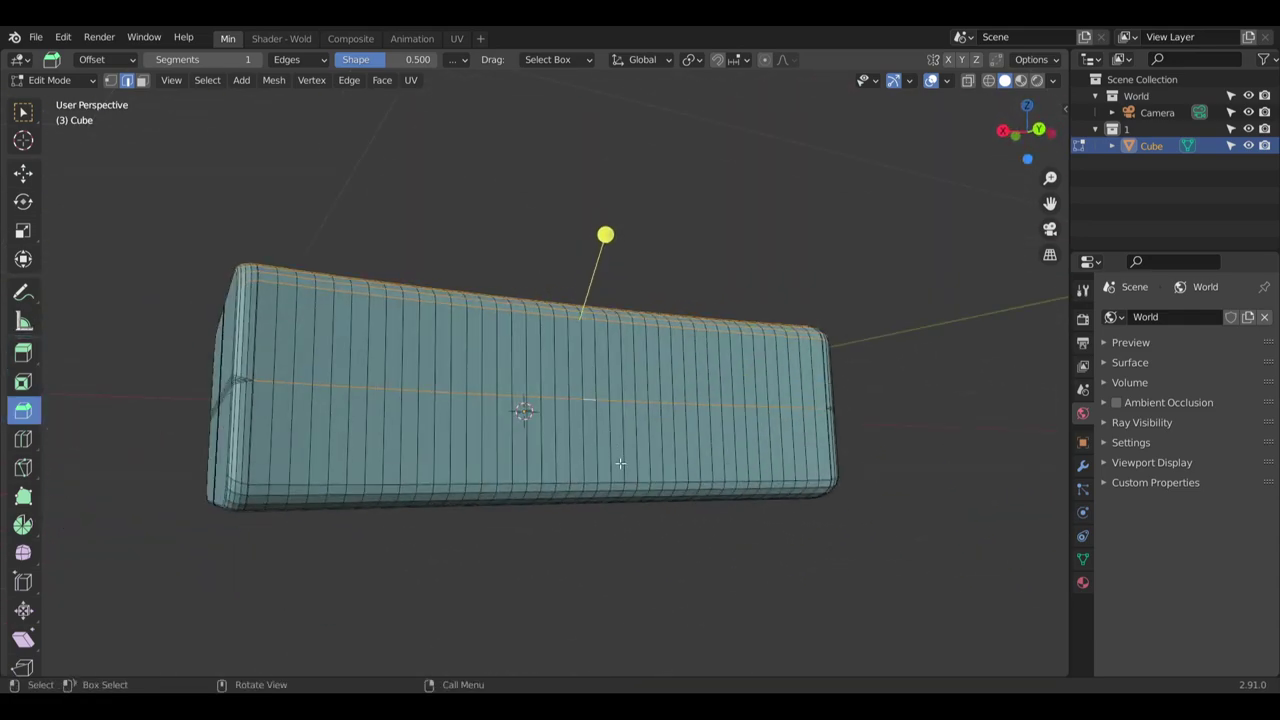
middle_click_drag(623, 463, 580, 386)
scroll(582, 470, "up", 3)
left_click(570, 478, "alt+shift")
left_click(570, 503, "alt+shift")
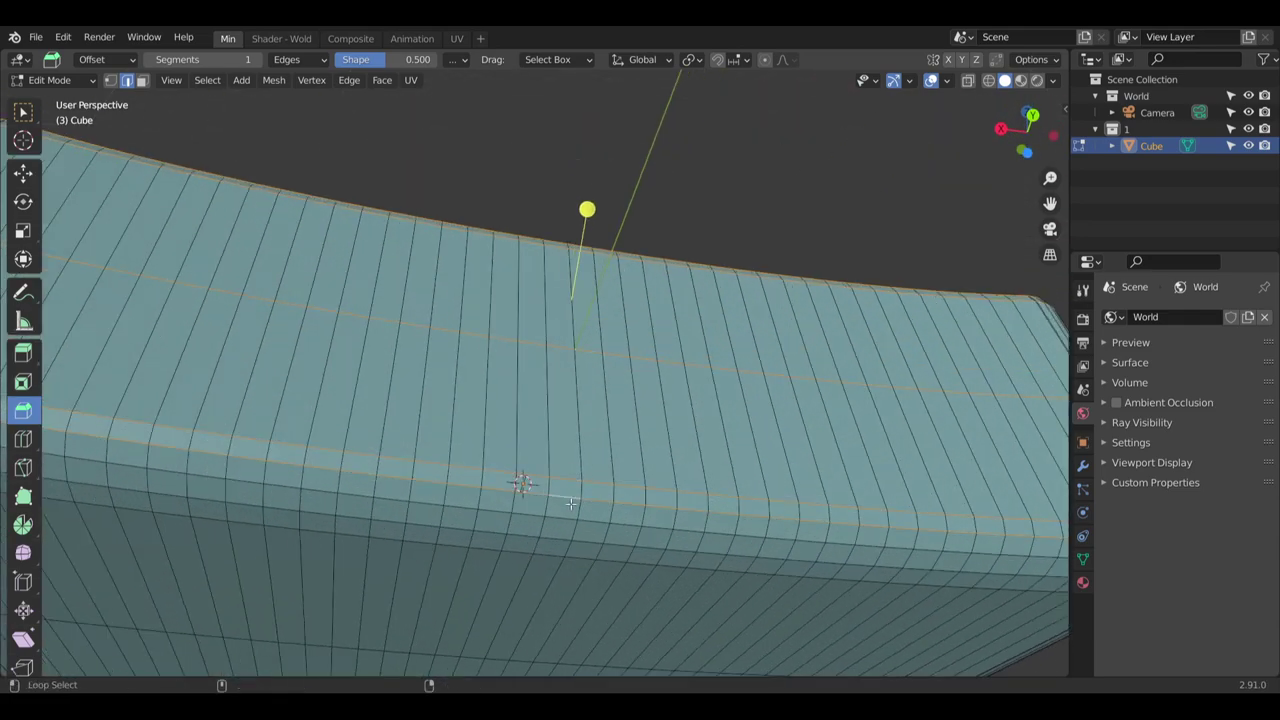
left_click(565, 518, "alt+shift")
left_click(559, 540, "alt+shift")
left_click(555, 556, "alt+shift")
middle_click_drag(586, 394, 637, 494)
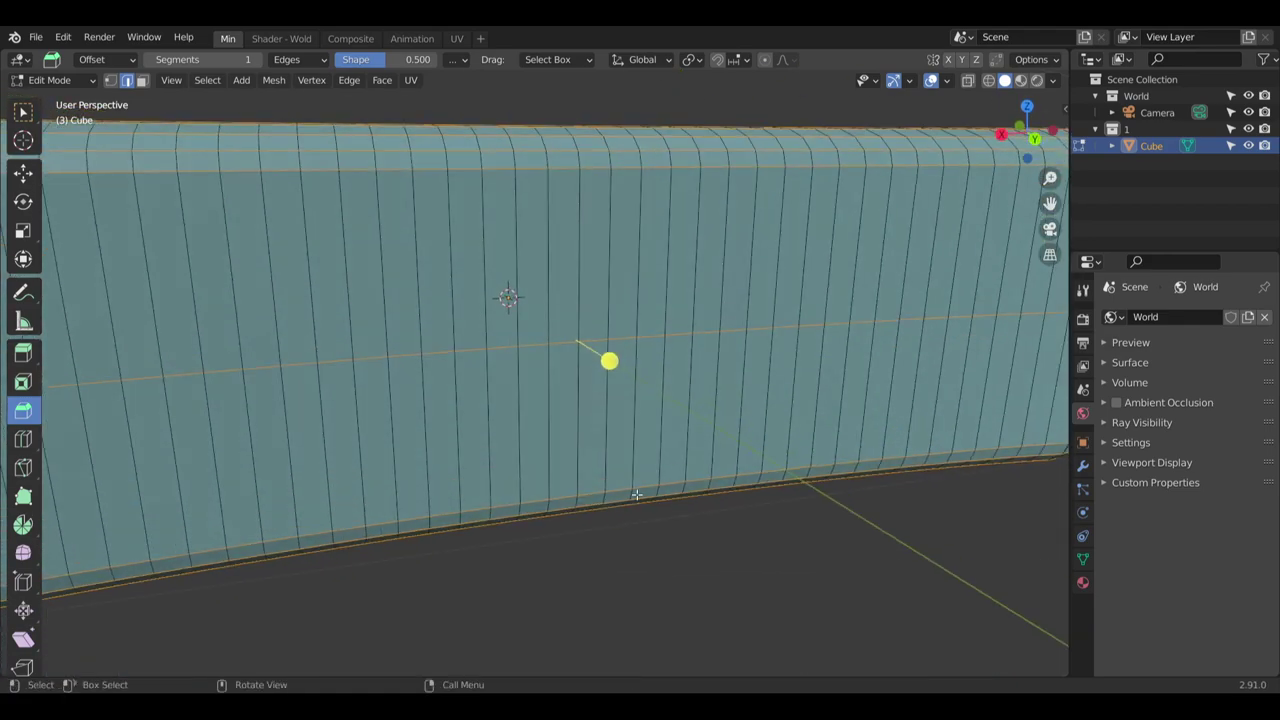
scroll(620, 401, "down", 7)
middle_click_drag(593, 394, 633, 400)
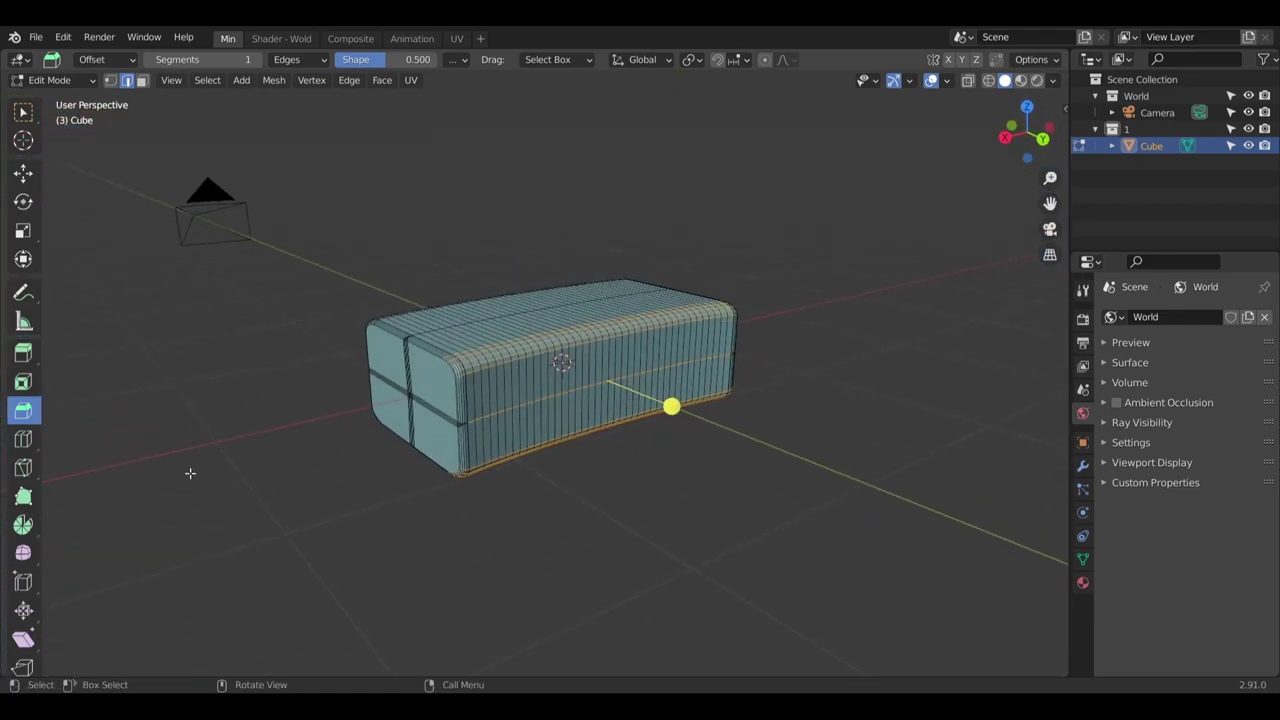
Try scaling the selected edge loops by about 0.906 along X with the Scale tool, and undo it
left_click(15, 578)
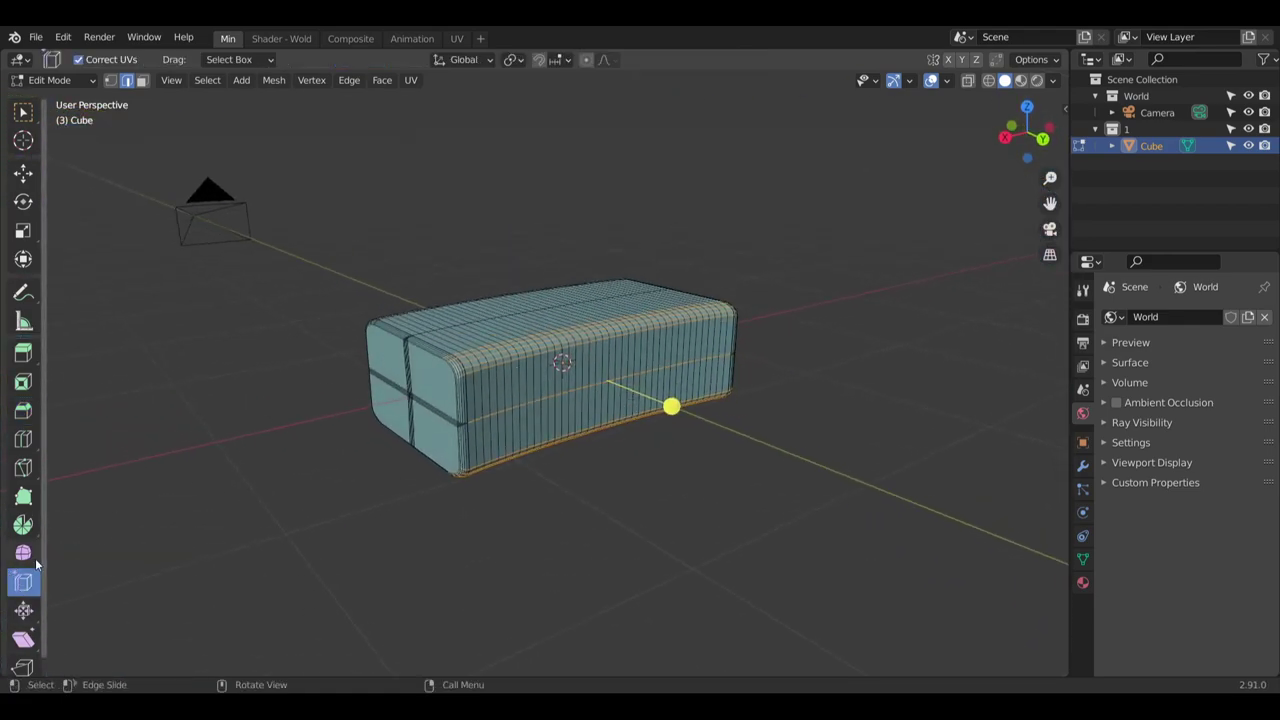
left_click(23, 554)
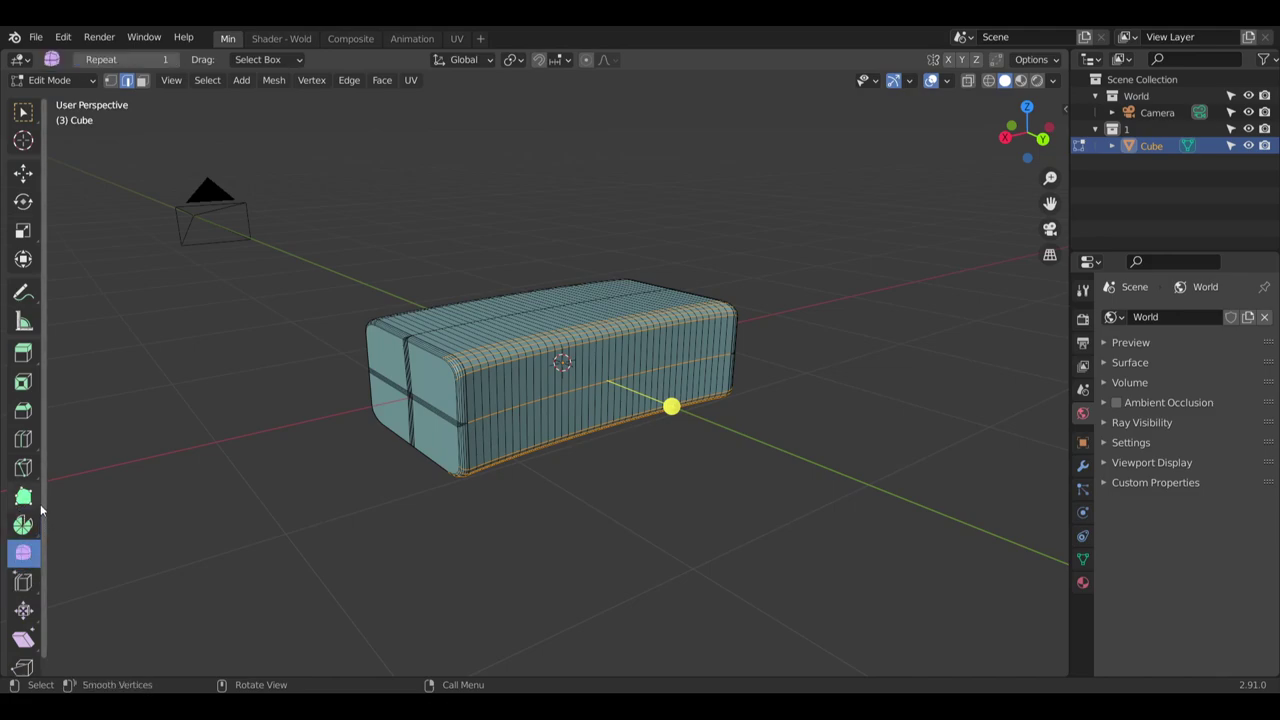
scroll(40, 504, "down", 1)
left_click(23, 217)
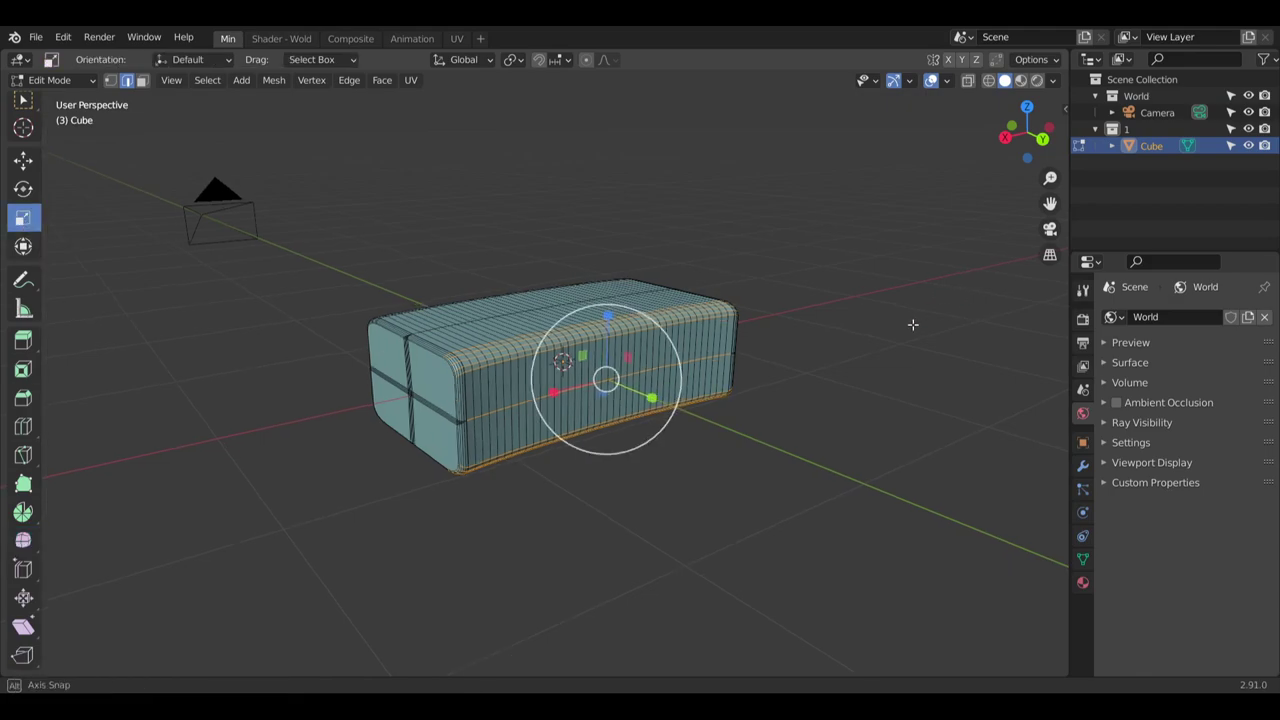
middle_click_drag(909, 323, 664, 346)
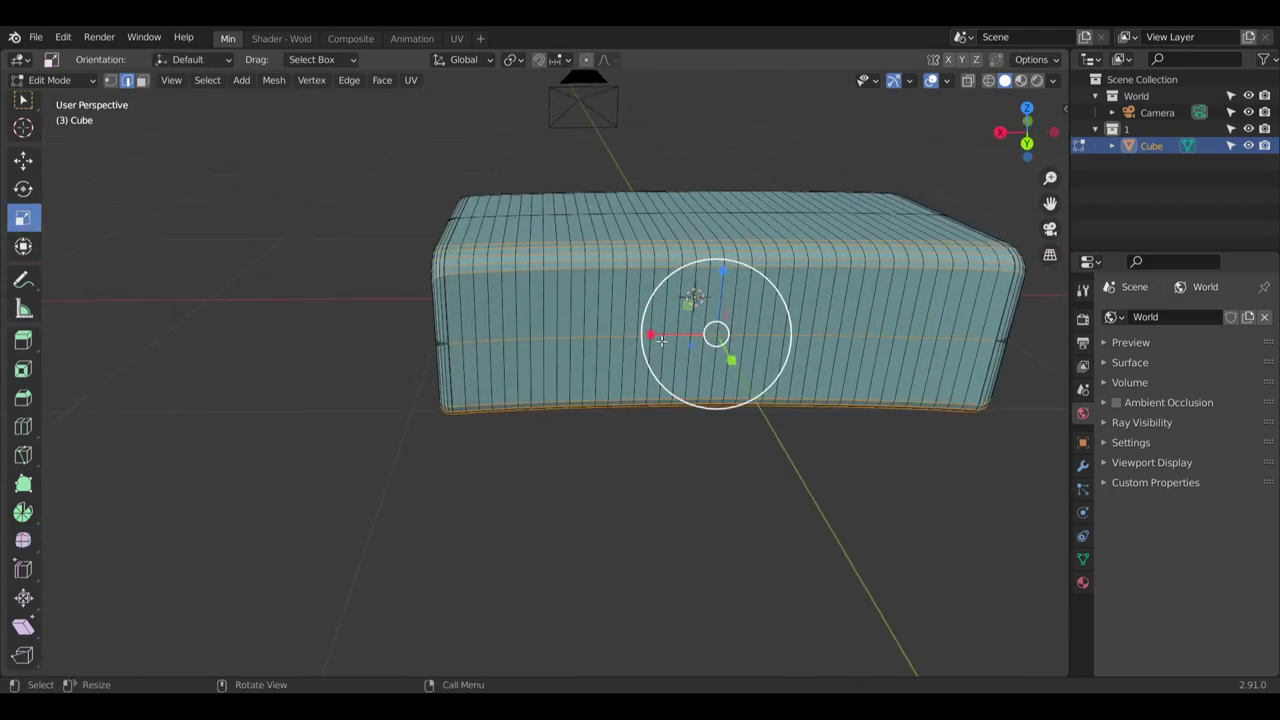
left_click_drag(651, 335, 657, 333)
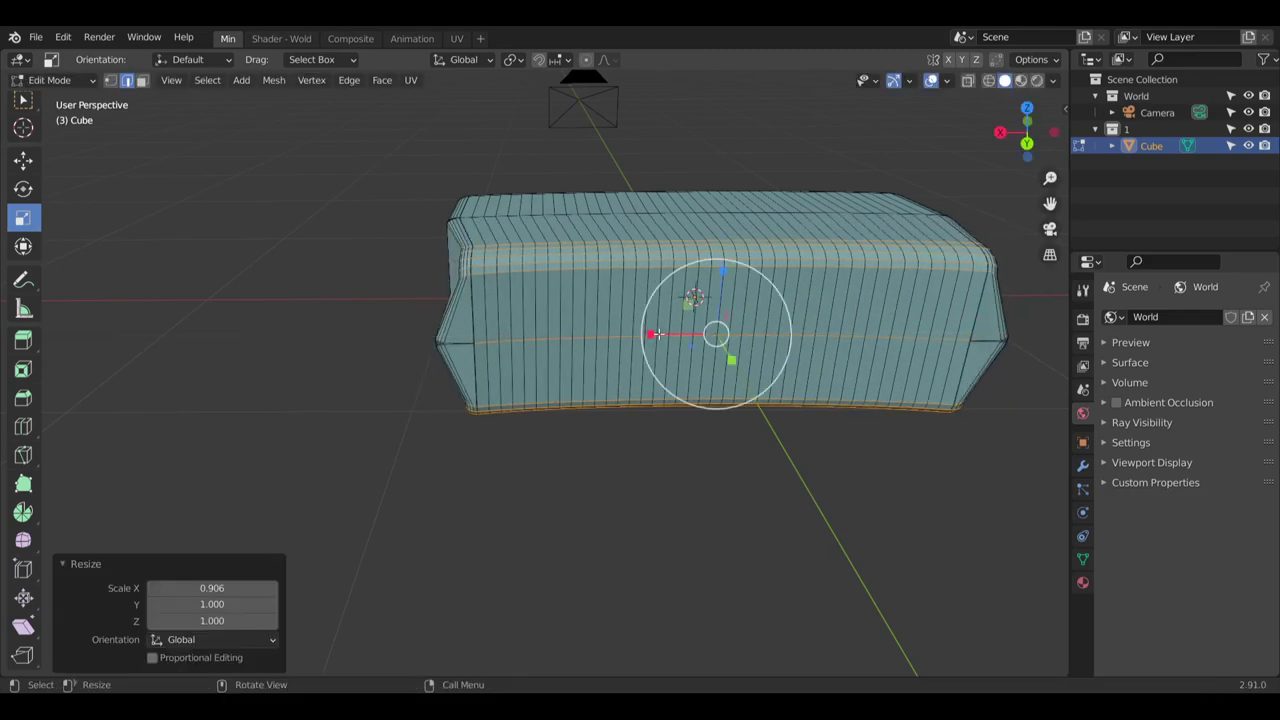
key("ctrl+z")
Add the triangular patch of small edges at one end of the concave side's middle loop to the selection
middle_click_drag(323, 349, 485, 367)
scroll(455, 358, "up", 8)
middle_click_drag(311, 274, 603, 369, "shift")
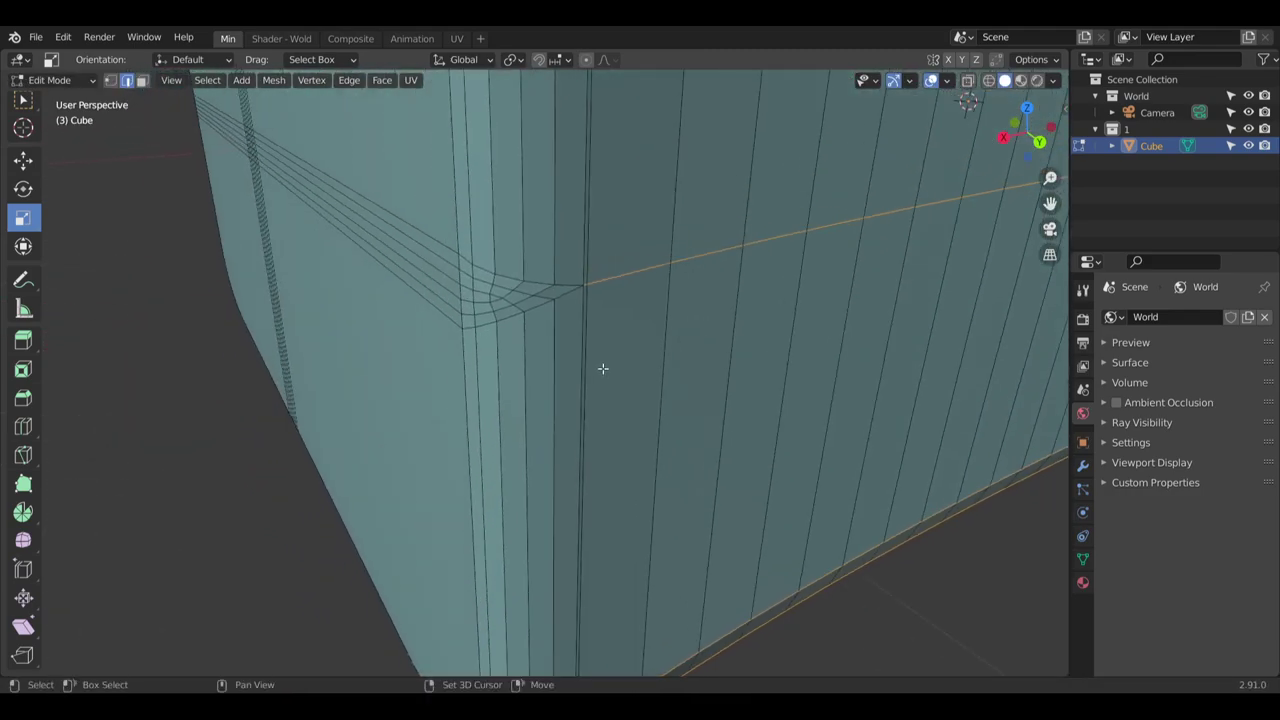
scroll(534, 306, "down", 1)
middle_click_drag(534, 306, 531, 274)
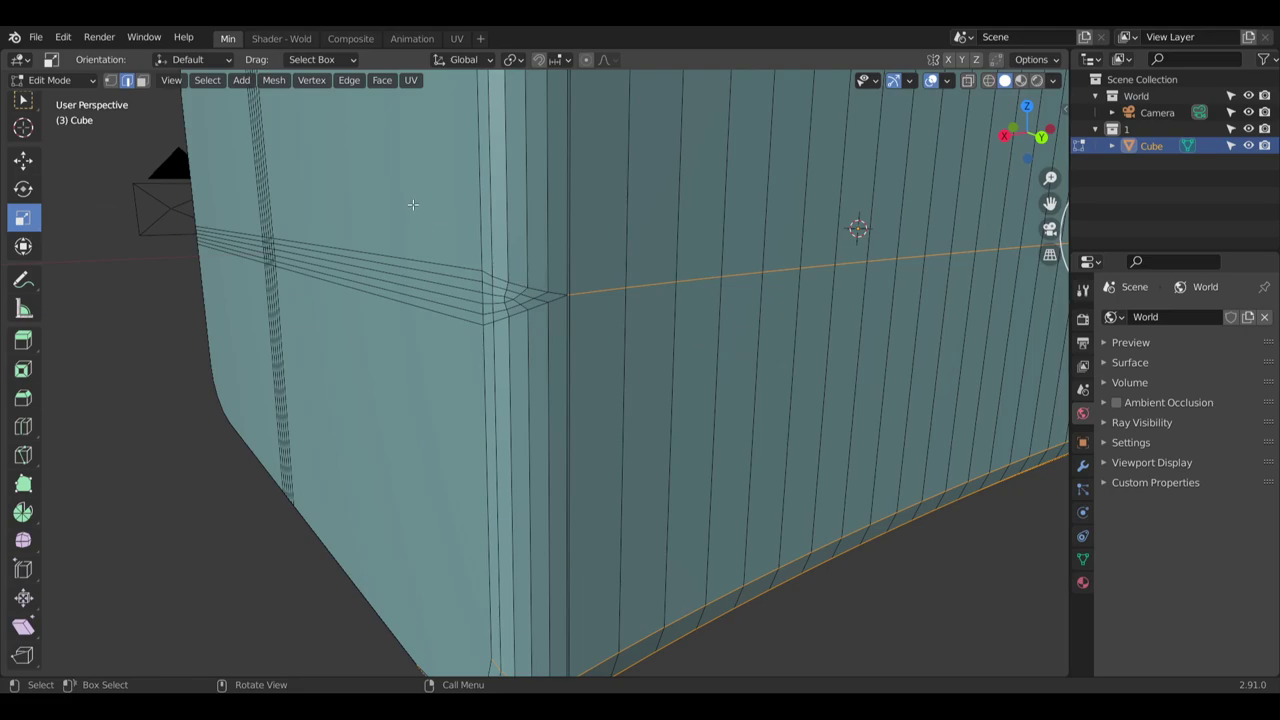
left_click_drag(488, 249, 551, 370)
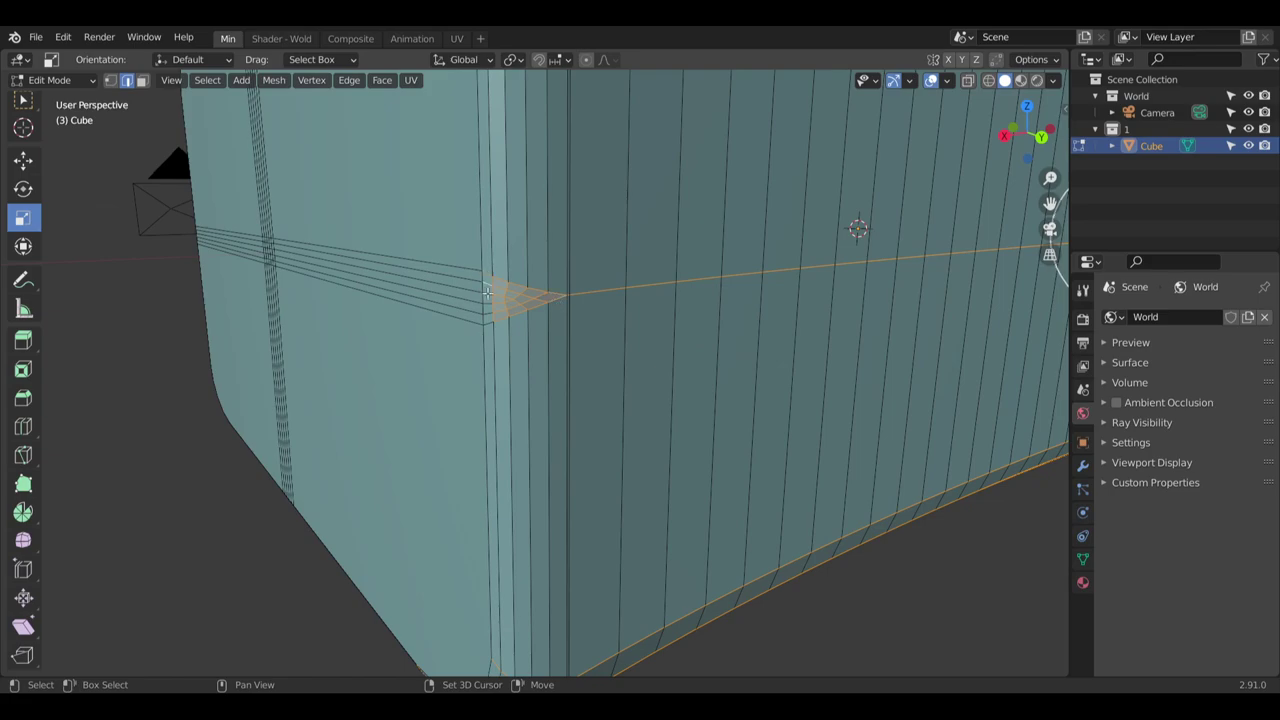
Add the matching triangular patch of small edges at the opposite end of the middle loop to the selection
scroll(640, 327, "down", 5)
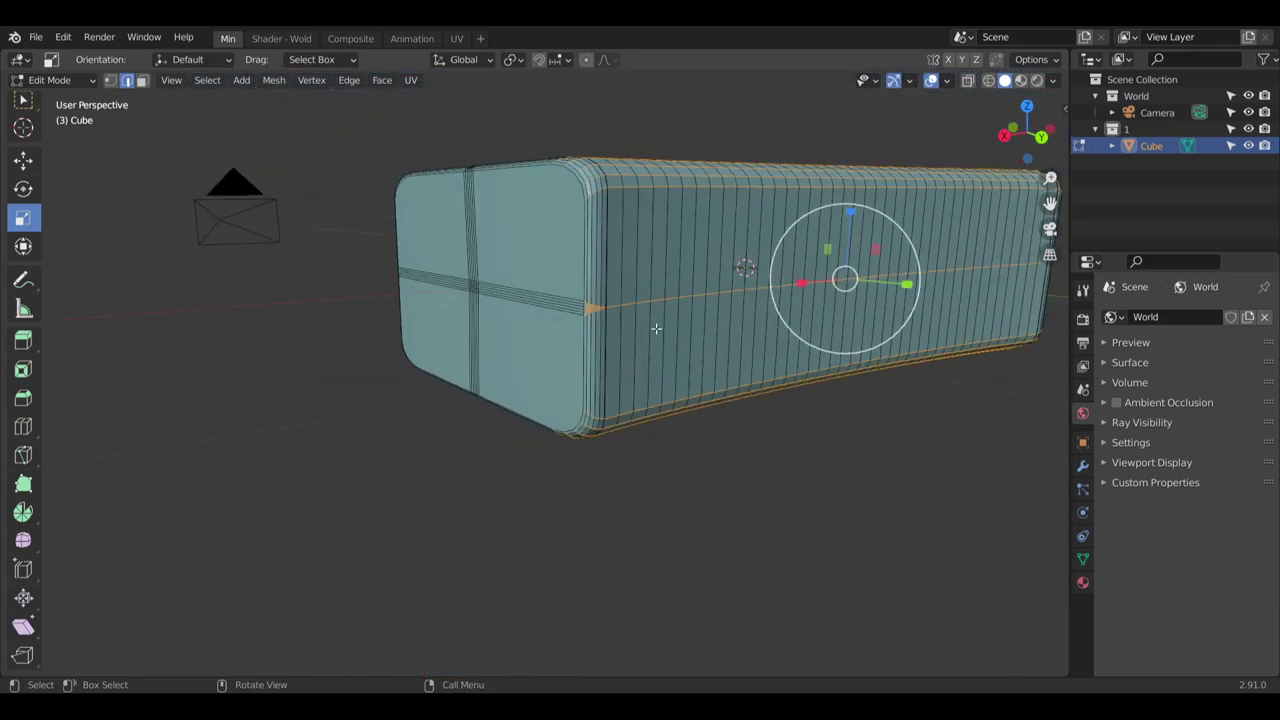
middle_click_drag(654, 329, 585, 335)
middle_click_drag(760, 349, 486, 409, "shift")
middle_click_drag(880, 390, 734, 383)
scroll(700, 330, "up", 5)
scroll(640, 320, "up", 2)
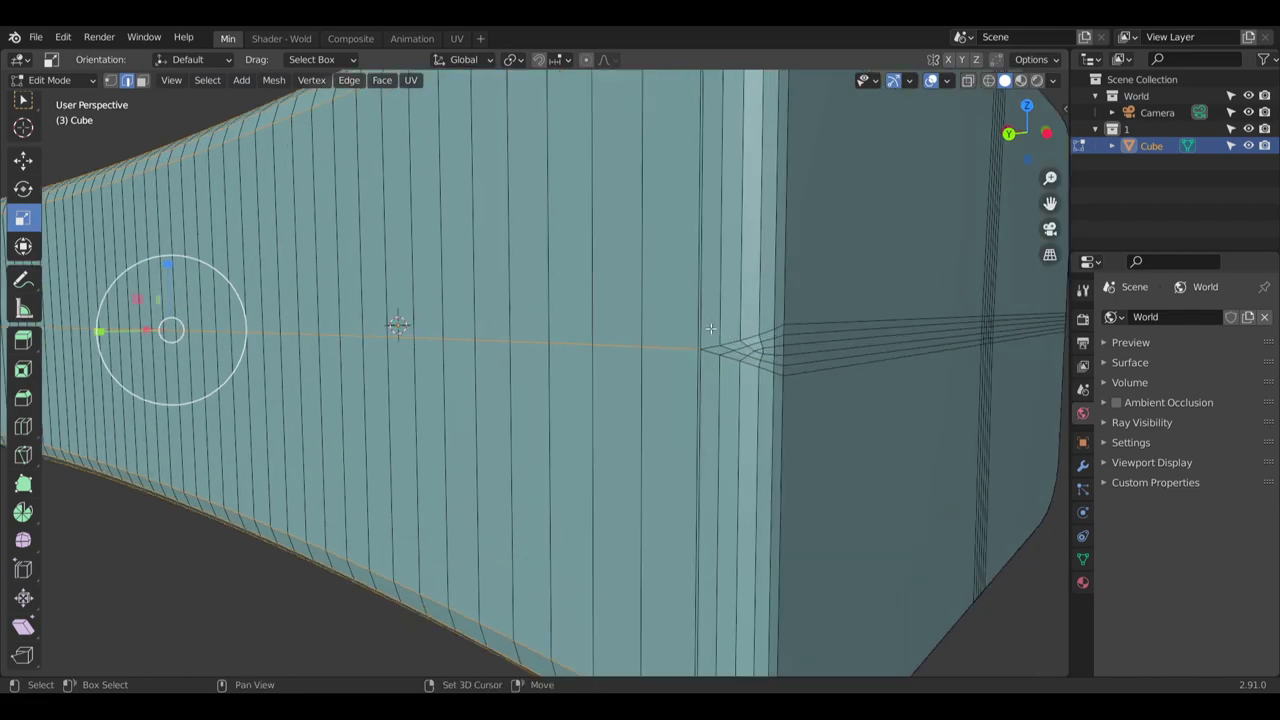
left_click_drag(701, 299, 778, 414)
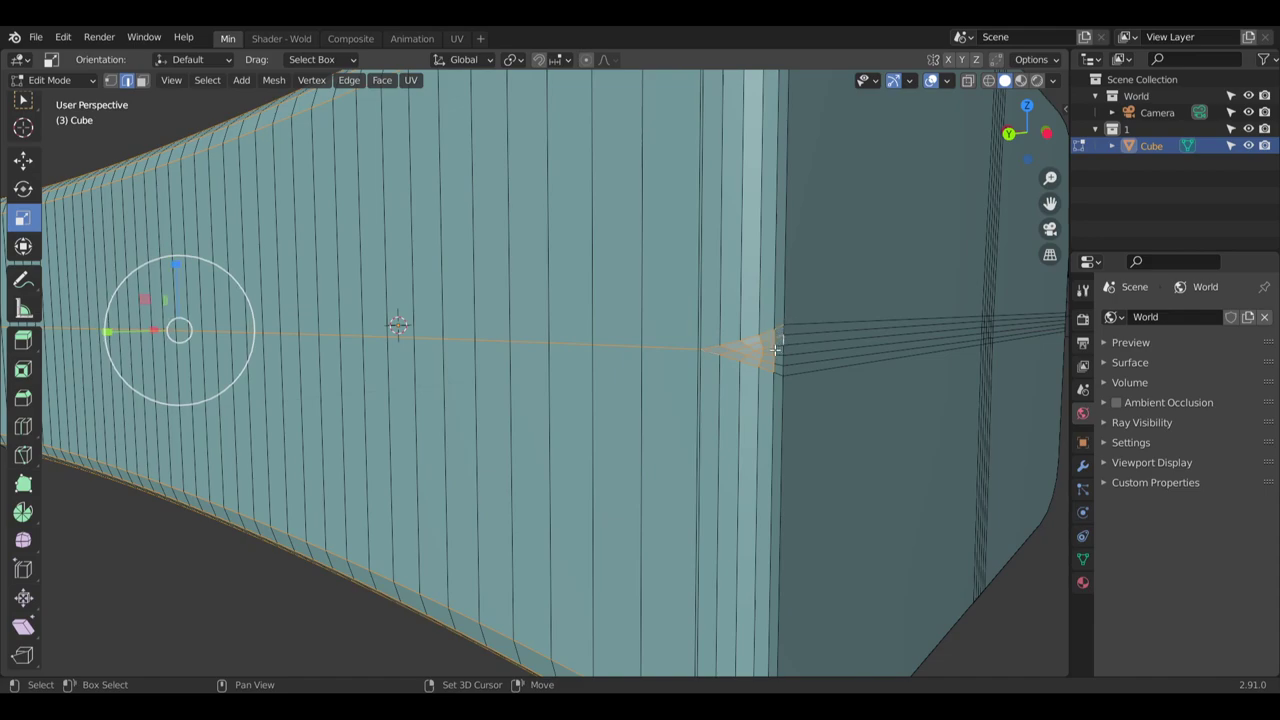
key("KP_Decimal")
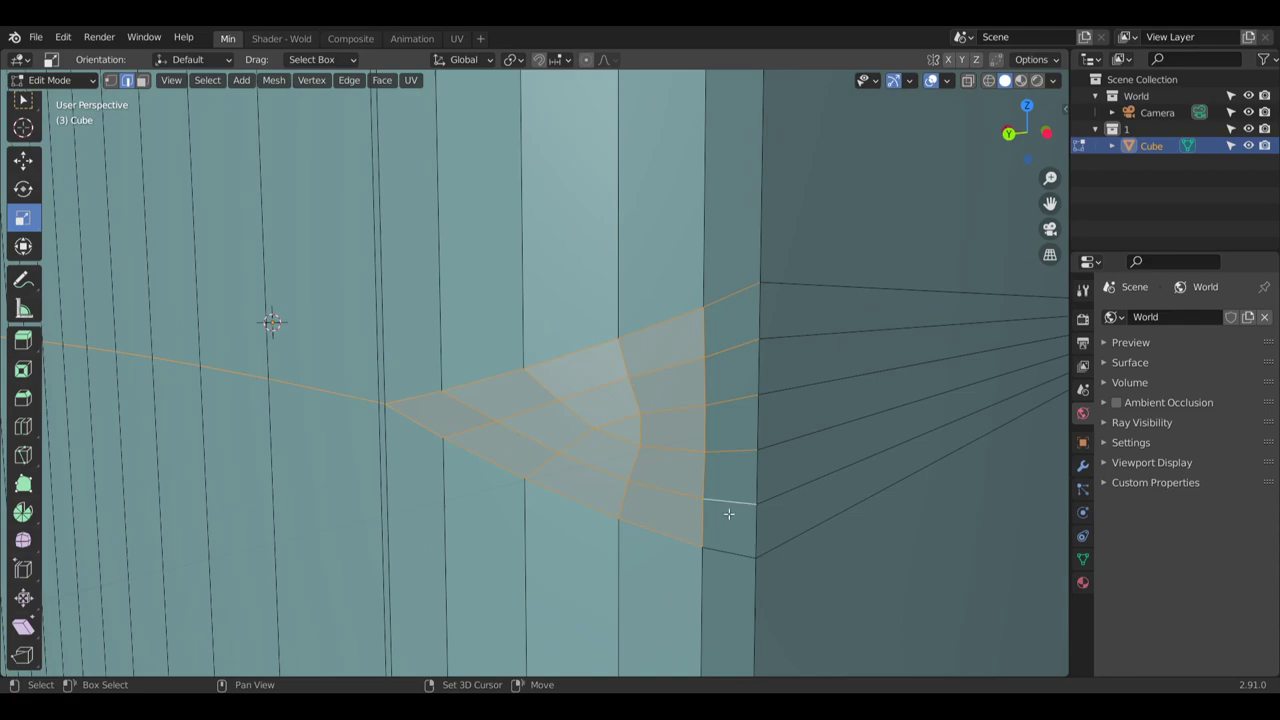
middle_click_drag(660, 542, 1010, 207)
scroll(383, 411, "up", 1)
scroll(372, 440, "down", 8)
Scale the selected loops and corner patches of the concave side by about 0.848 along X
middle_click_drag(50, 300, 435, 306, "shift")
scroll(360, 152, "up", 5)
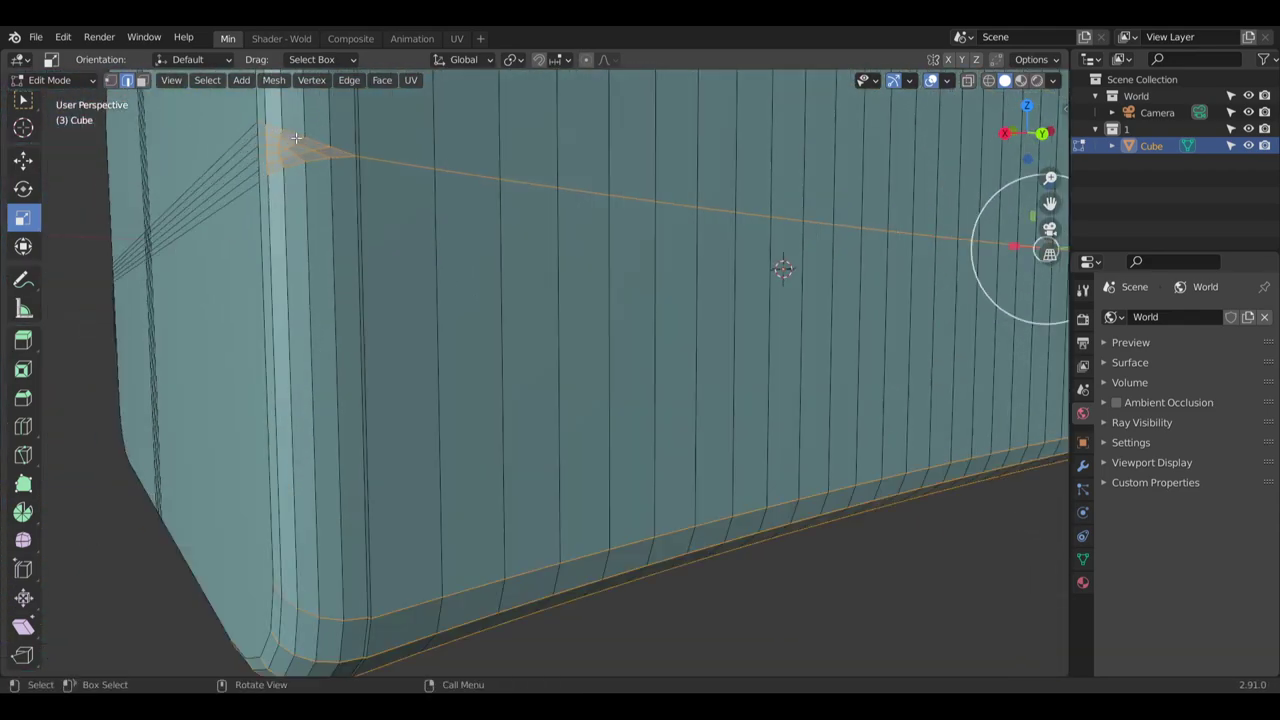
scroll(375, 168, "down", 8)
middle_click_drag(560, 250, 551, 297)
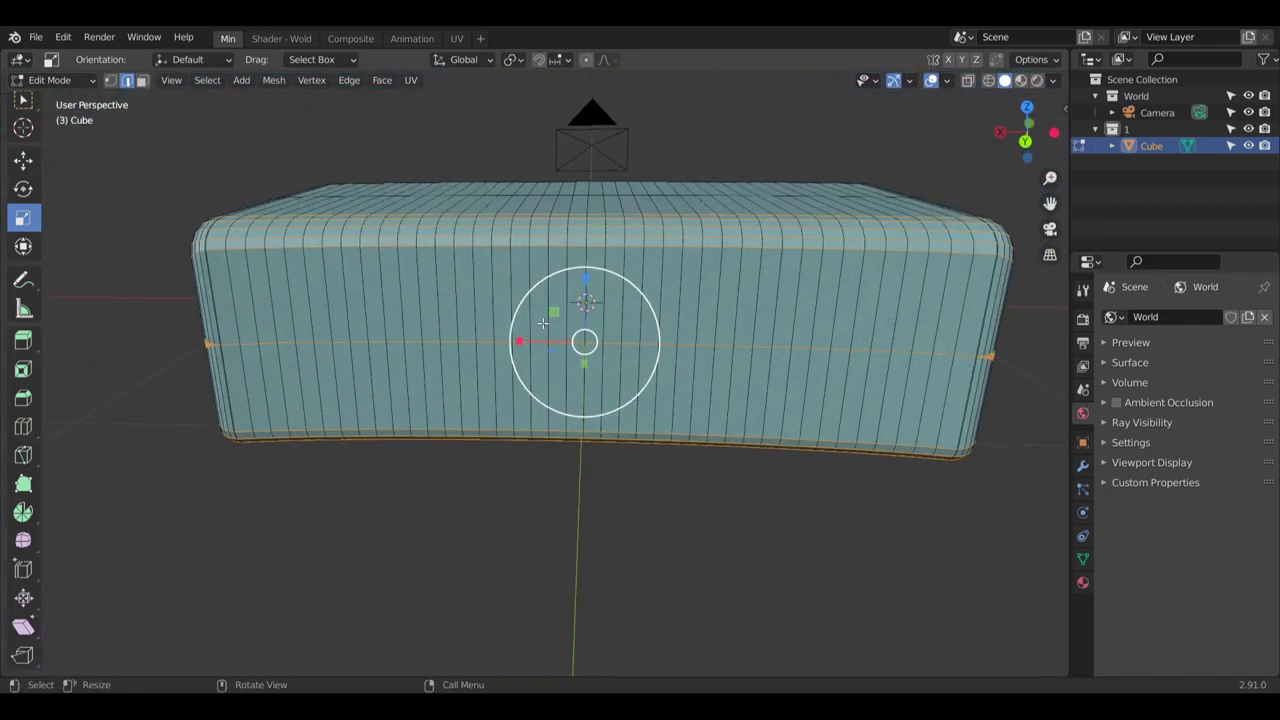
left_click_drag(519, 342, 530, 346)
middle_click_drag(530, 346, 509, 332)
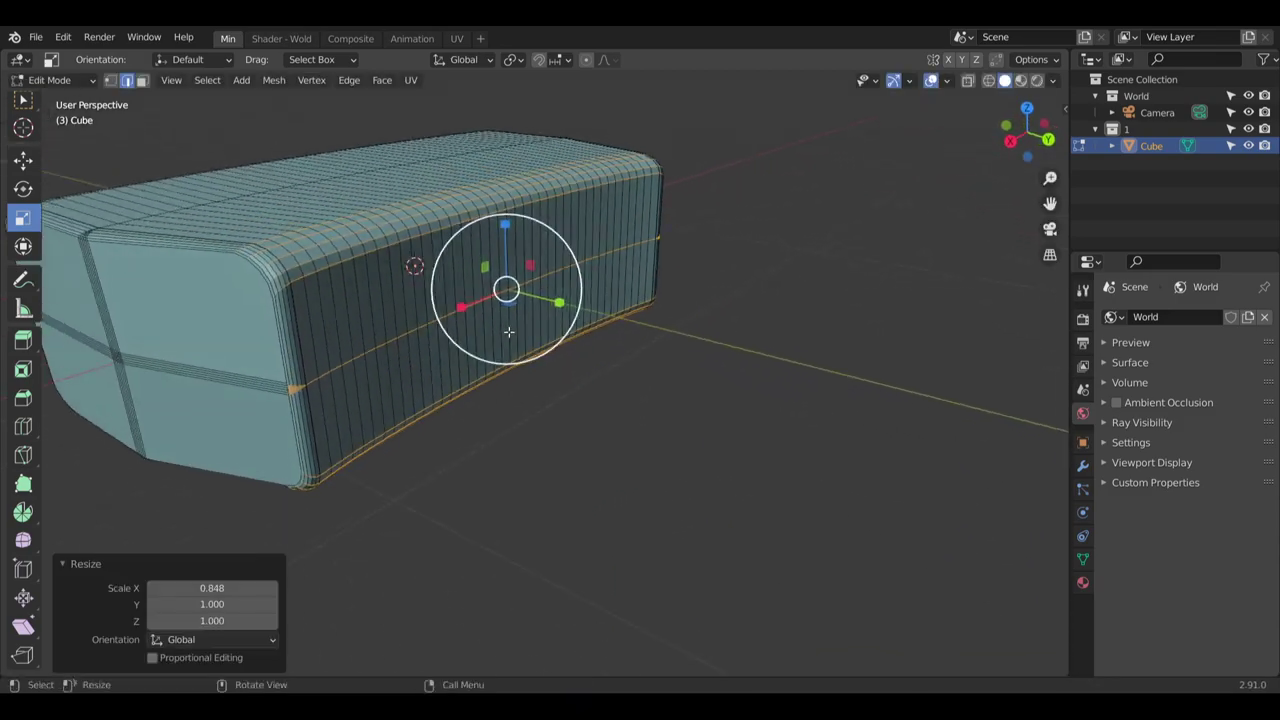
key("z")
mouse_move(506, 377)
middle_mouse_down()
mouse_move(566, 302)
mouse_move(618, 288)
middle_mouse_up()
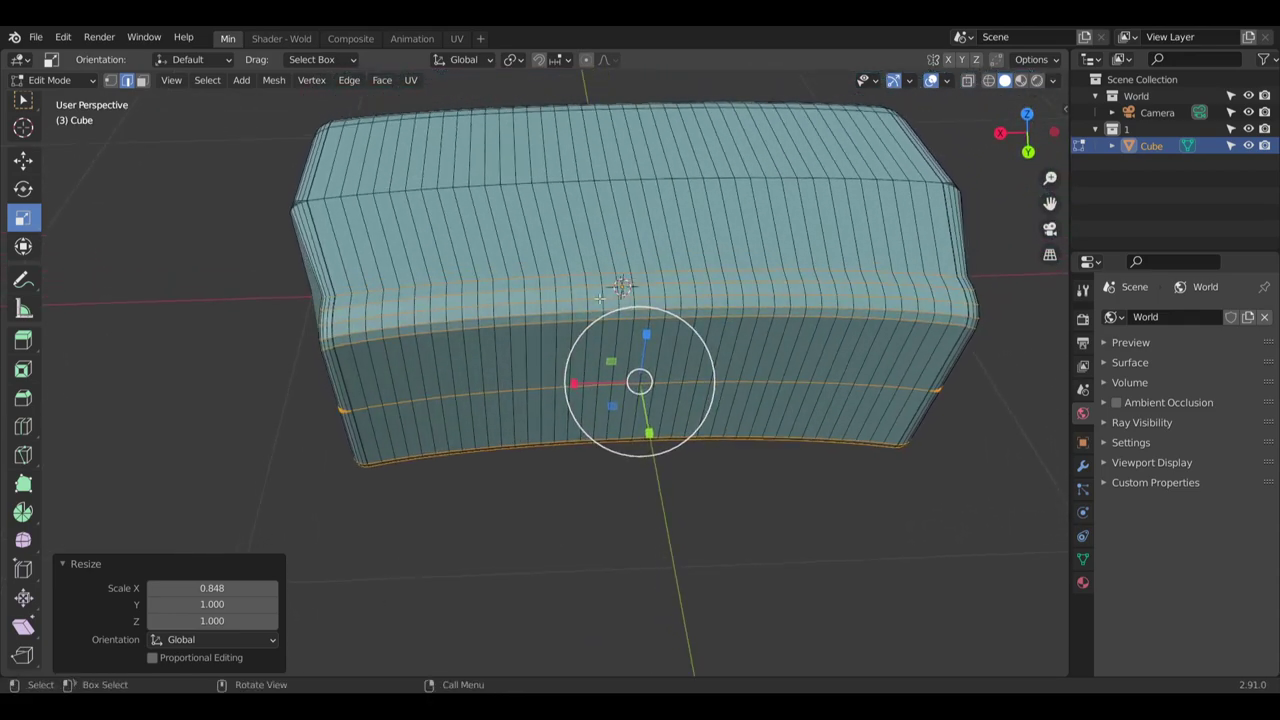
Try the X scaling with Proportional Editing enabled, Smooth falloff and proportional sizes of 1.1 and 0.3, and undo it
left_click(153, 658)
double_click(152, 622)
type("1.1")
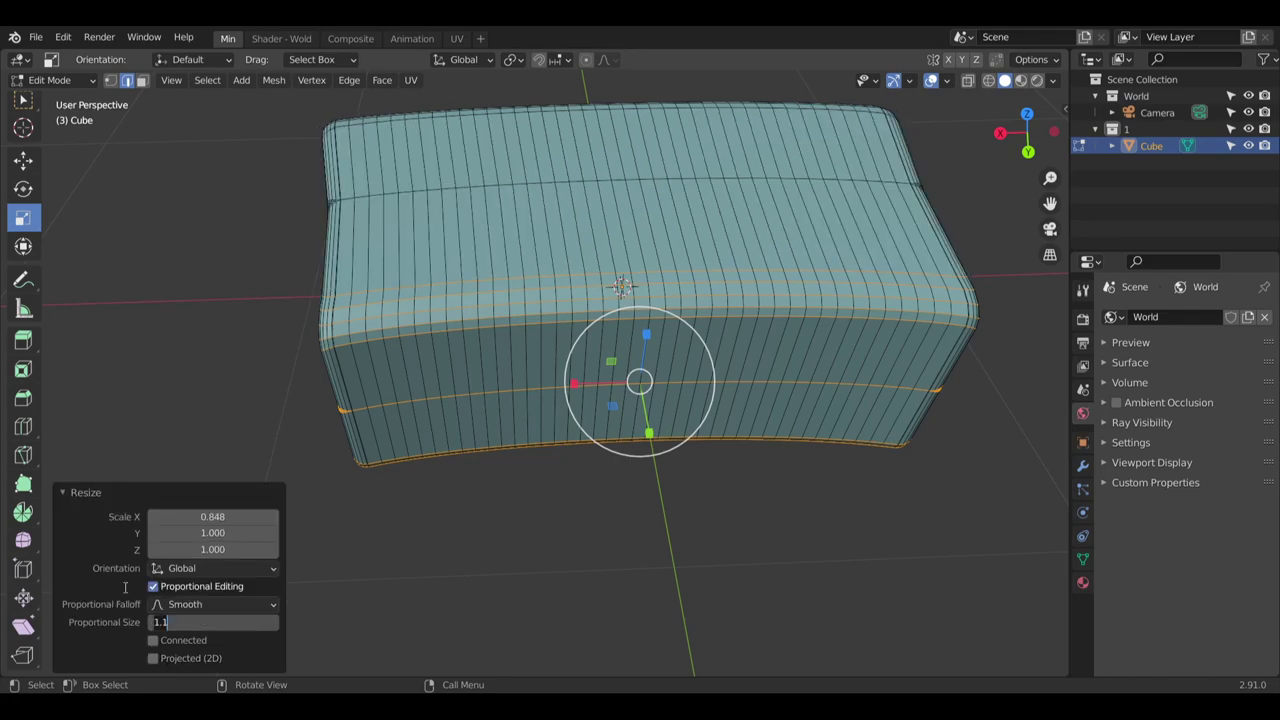
key("Return")
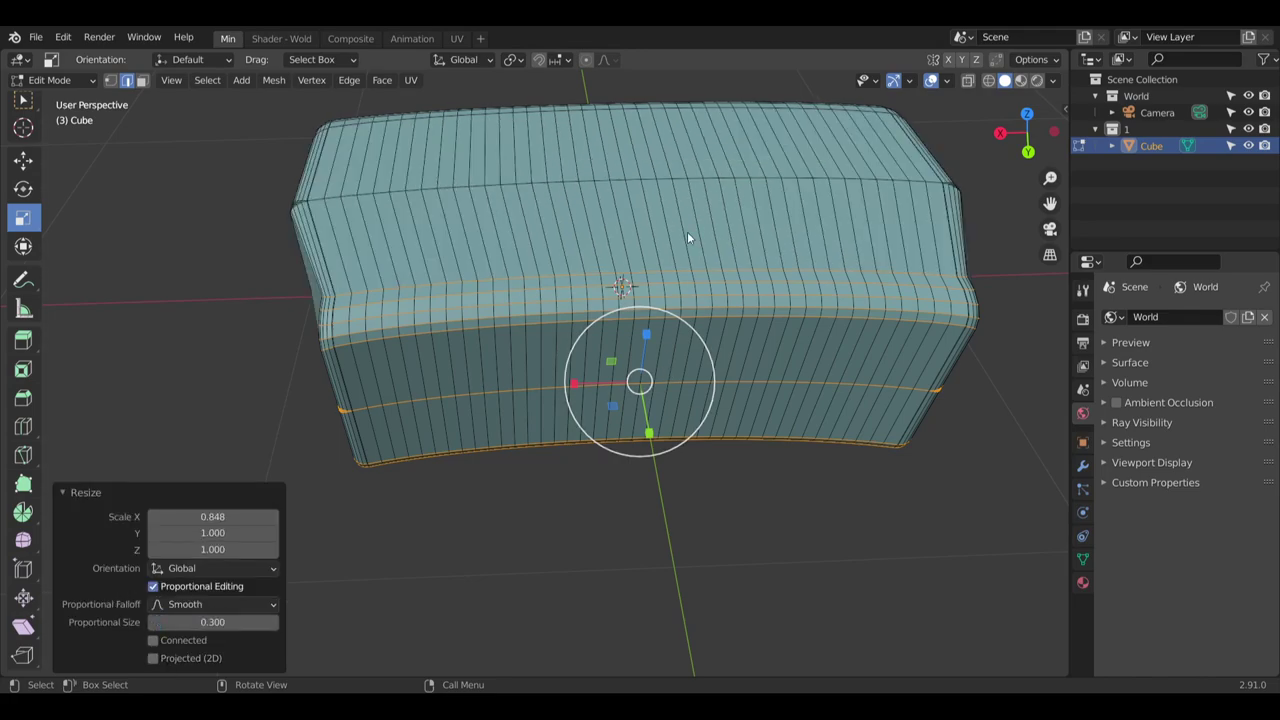
middle_click_drag(687, 231, 325, 337)
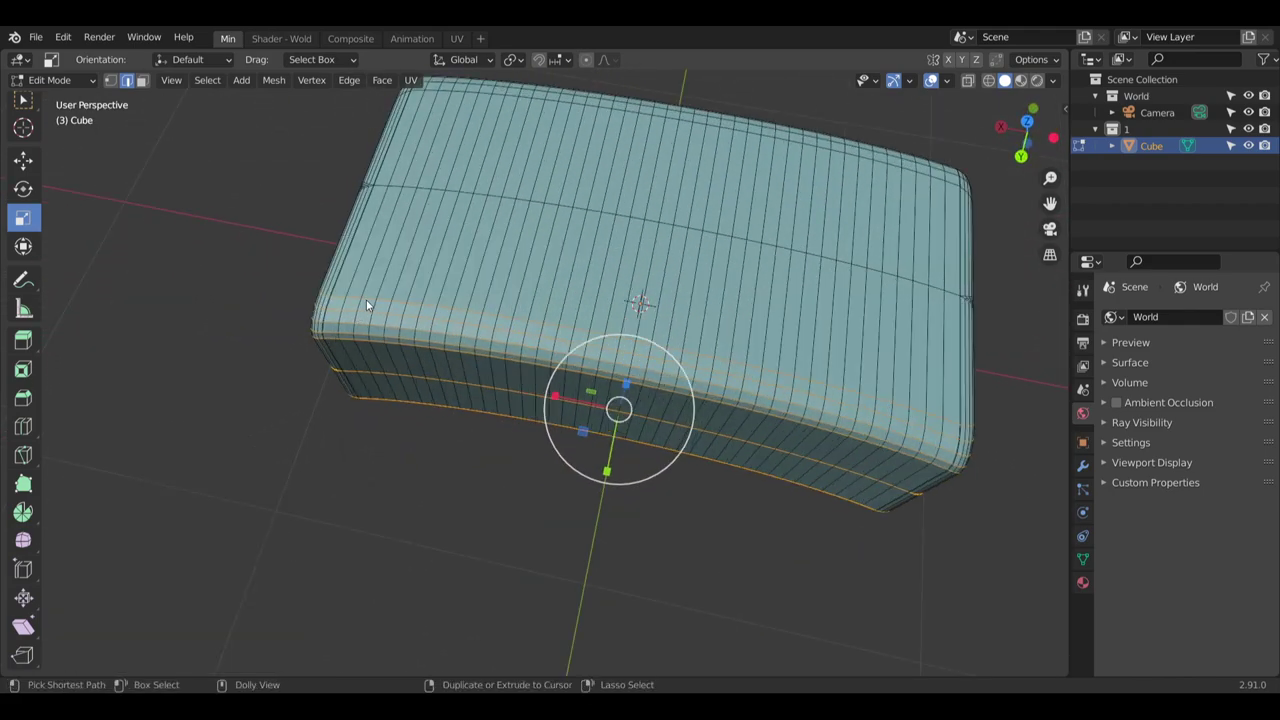
Scale the selected concave side inward along X without proportional editing
key("s")
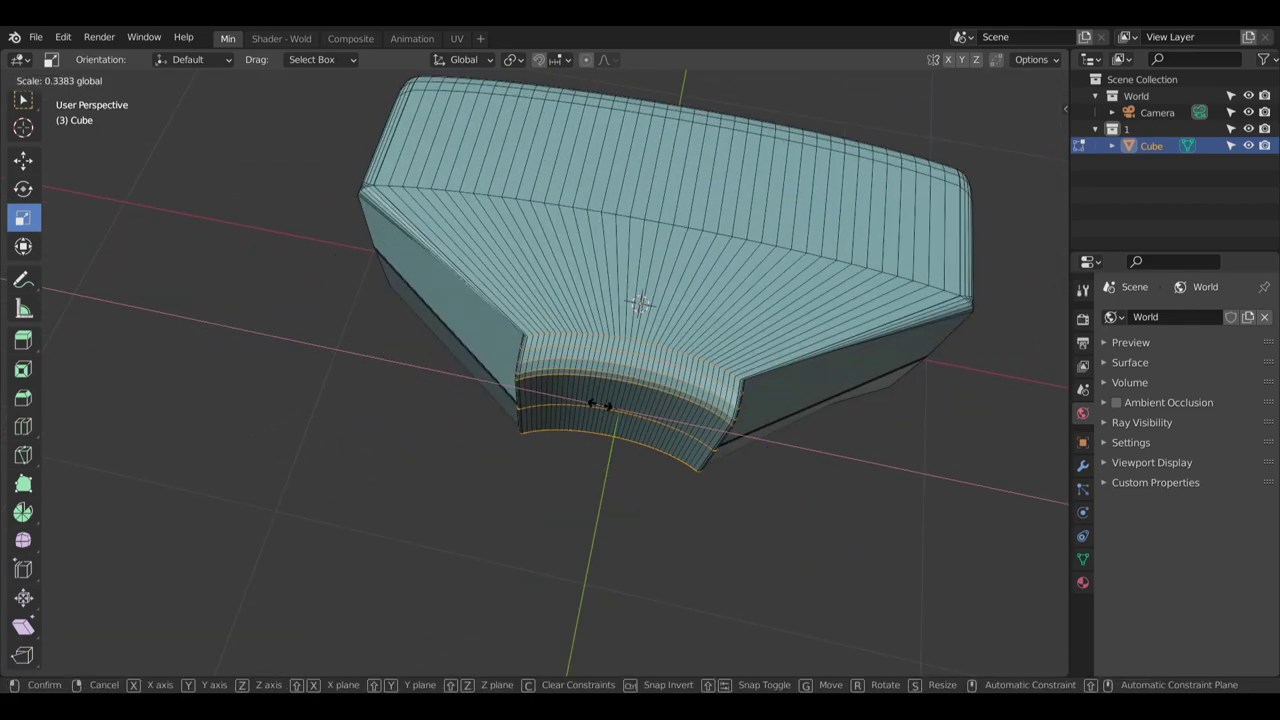
left_click_drag(580, 403, 571, 403)
middle_click_drag(664, 556, 590, 512)
Select the whole mesh and try smoothing it with the Smooth tool
key("a")
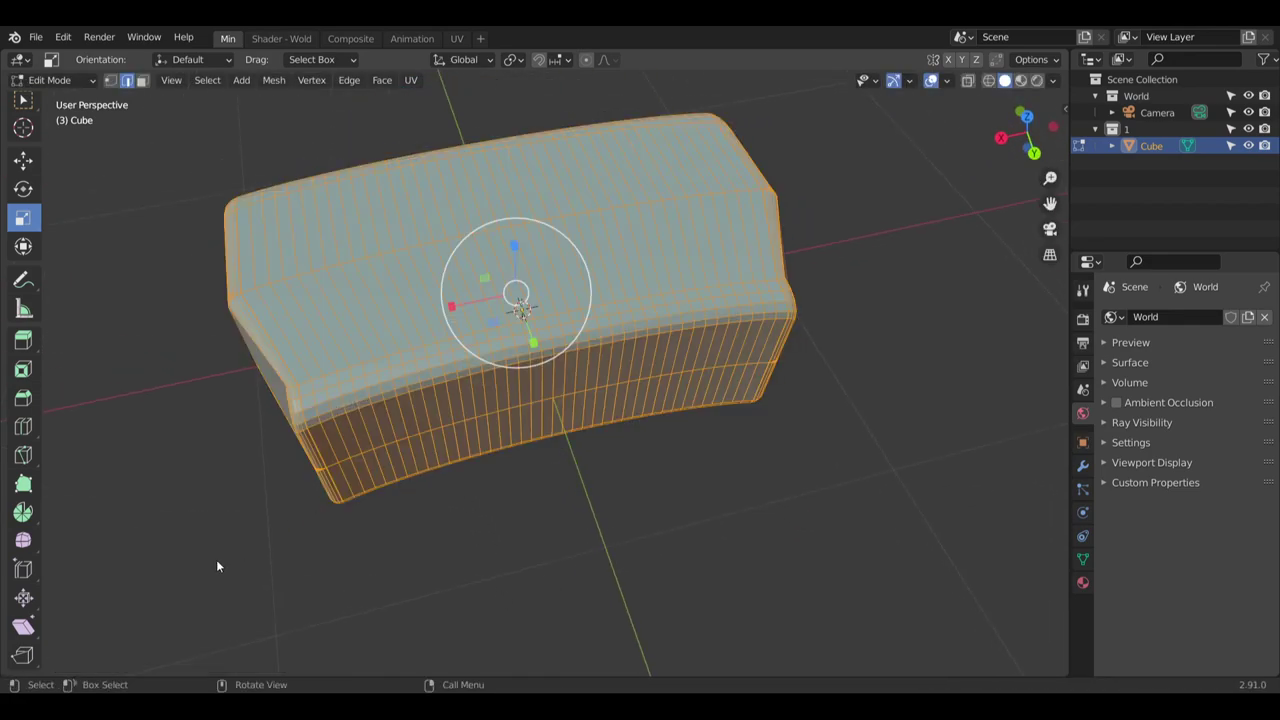
left_click(23, 540)
left_click_drag(540, 362, 937, 540)
middle_click_drag(305, 390, 234, 195)
Undo the smoothing and the inward scaling of the concave side
key("ctrl+z")
key("ctrl+z")
key("ctrl+z")
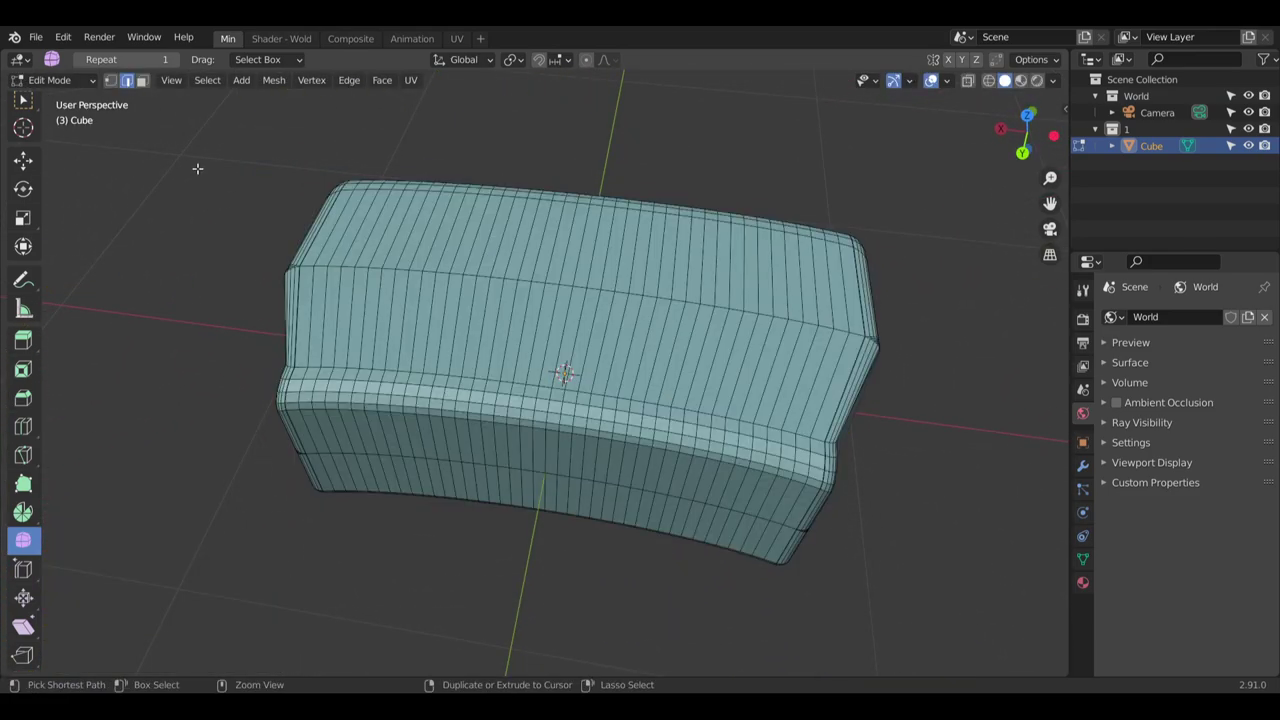
left_click(720, 140)
scroll(637, 137, "down", 5)
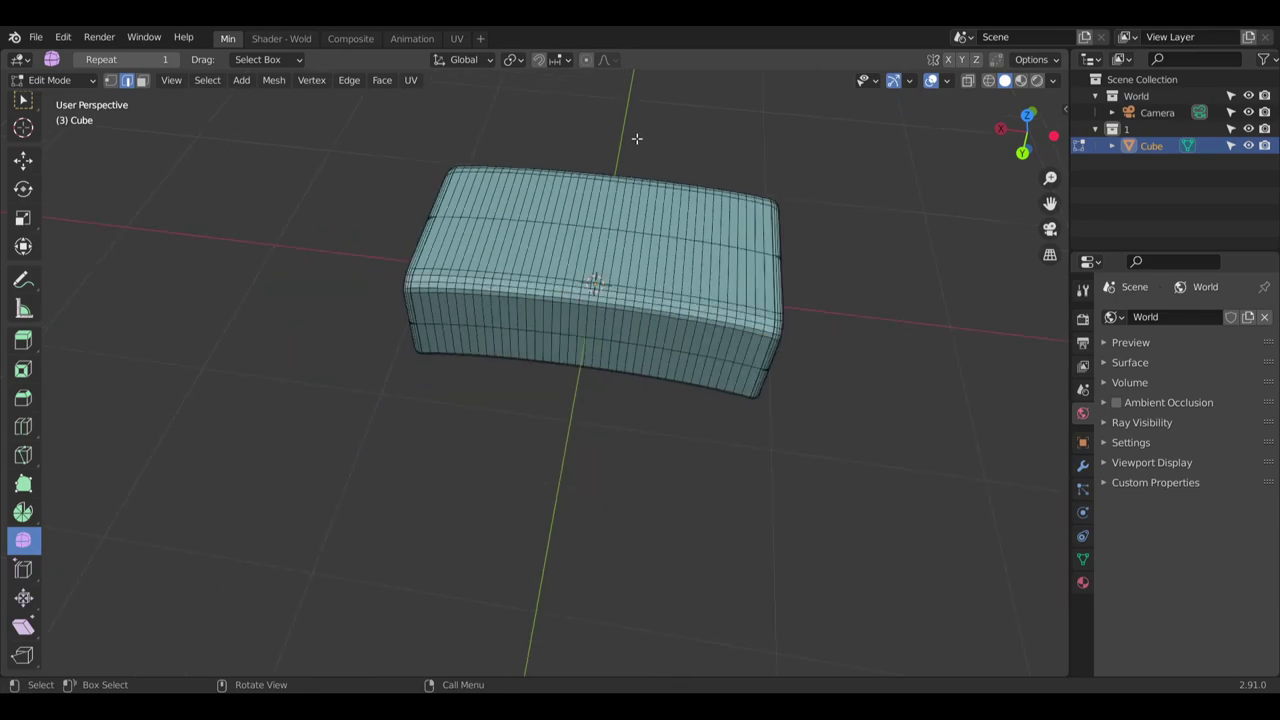
middle_click_drag(751, 183, 780, 130)
scroll(754, 246, "up", 3)
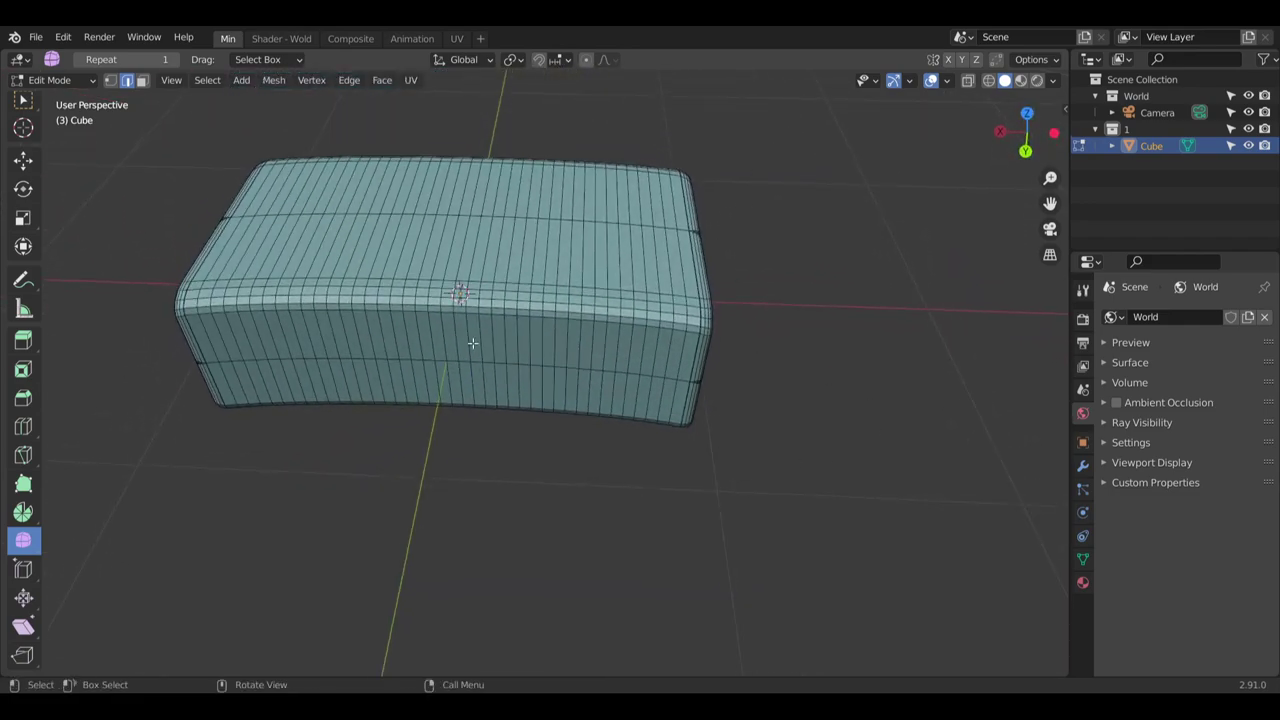
Select the whole mesh of the curved box and return to Object Mode
mouse_move(748, 264)
middle_mouse_down()
mouse_move(714, 229)
mouse_move(748, 264)
middle_mouse_up()
scroll(661, 270, "up", 2)
middle_click_drag(661, 270, 812, 276)
scroll(566, 294, "down", 3)
middle_click_drag(566, 294, 610, 290)
middle_click_drag(434, 191, 458, 340, "shift")
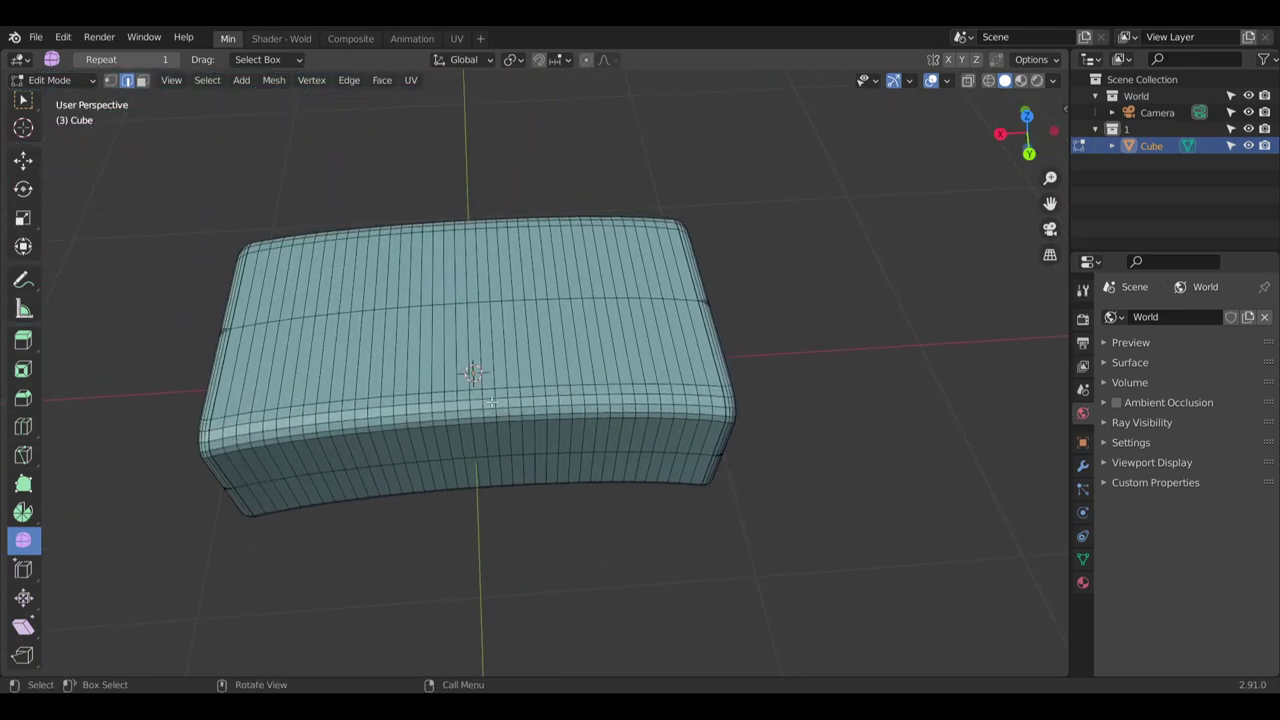
key("a")
left_click(52, 80)
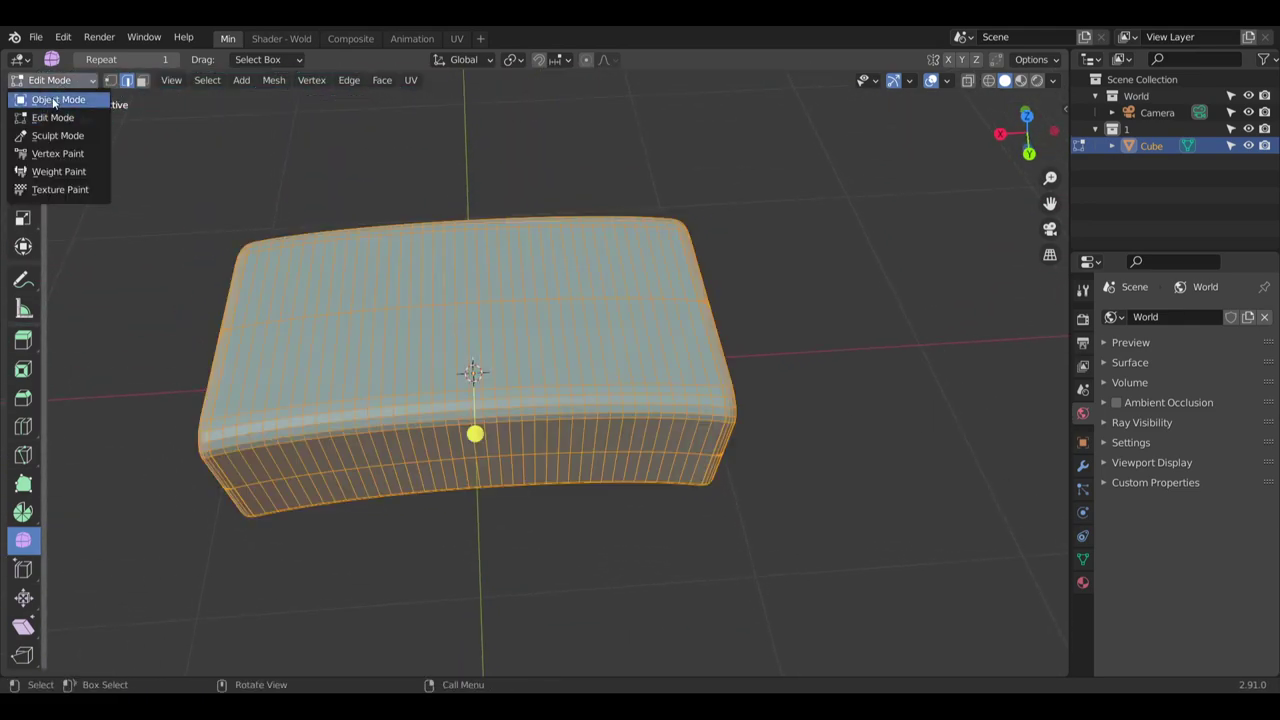
left_click(48, 97)
Add a Decimate modifier to the curved box
middle_click_drag(838, 245, 640, 310)
scroll(630, 465, "up", 2)
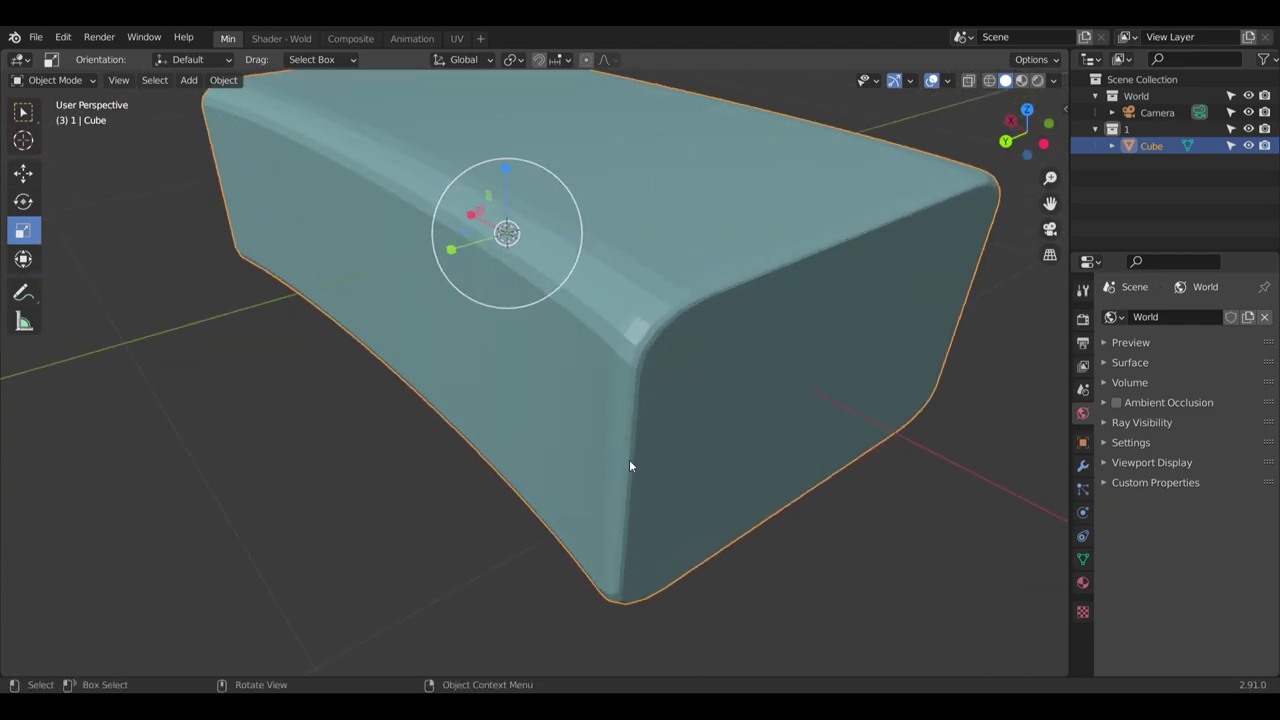
left_click(1083, 466)
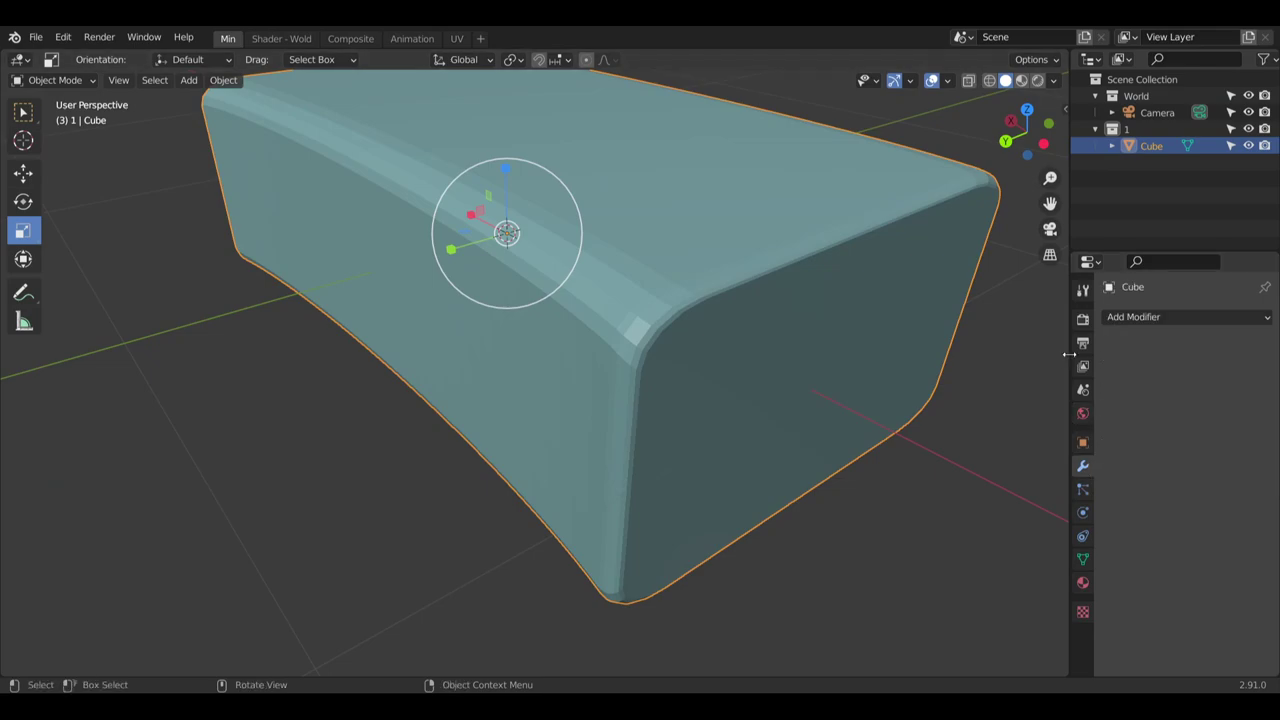
left_click(1176, 316)
left_click(1219, 310)
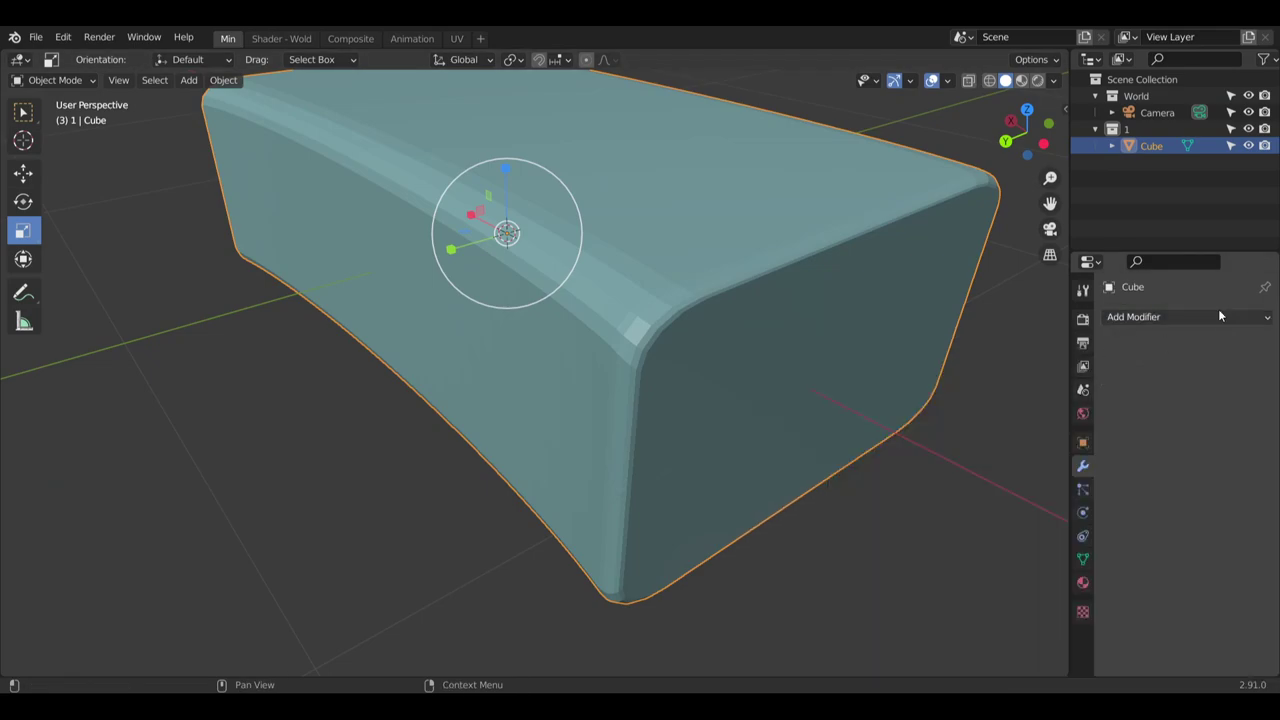
left_click(1207, 315)
left_click(932, 435)
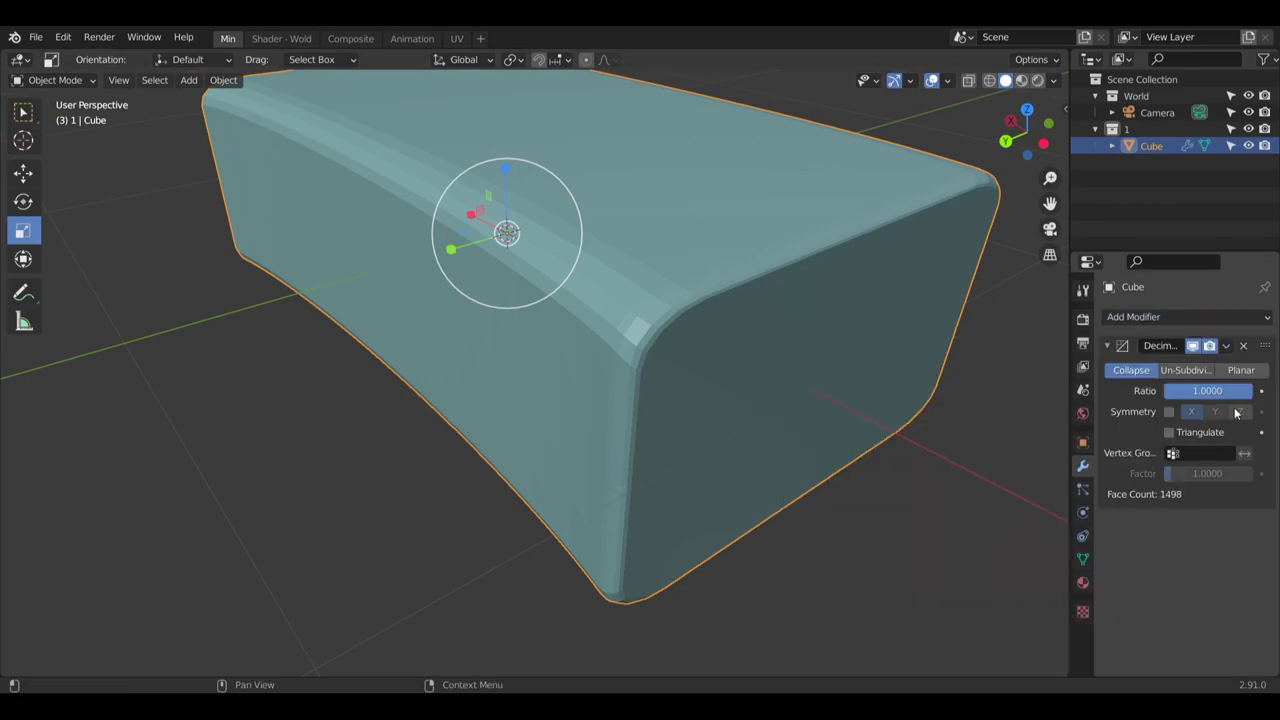
Enable X symmetry on the Decimate modifier and try ratios of 0.5 and 0.3
left_click(1169, 412)
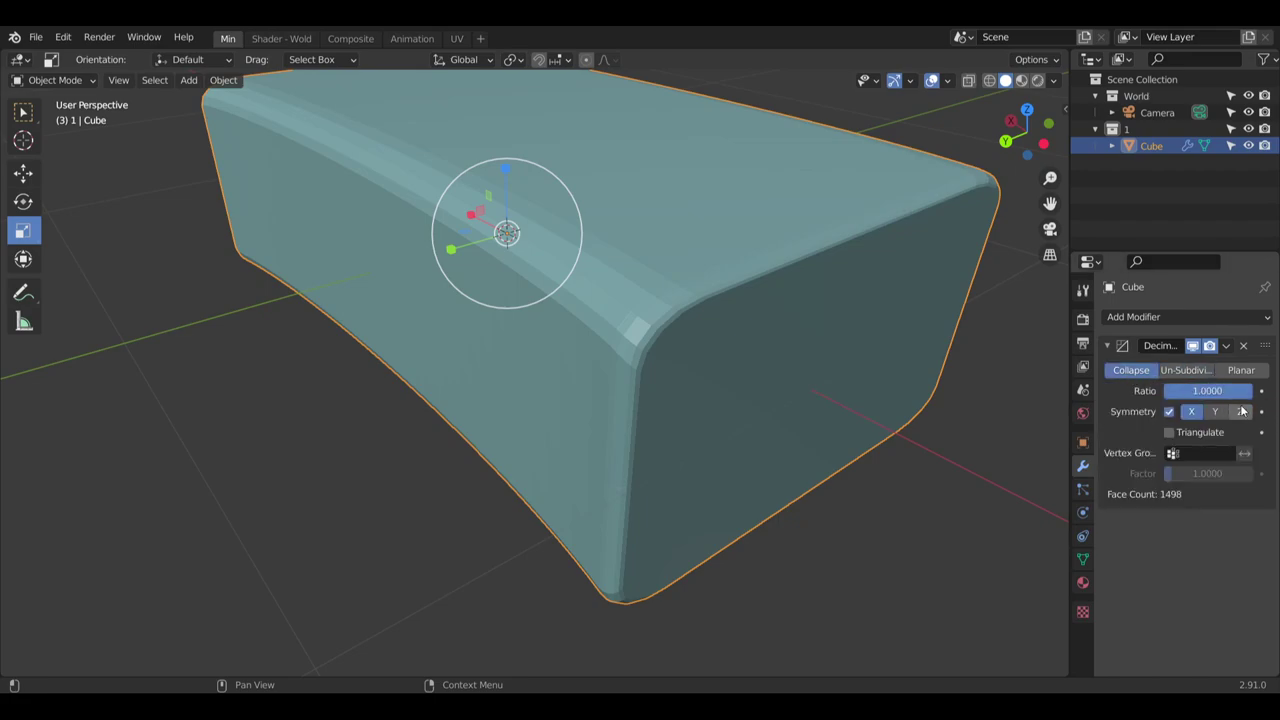
left_click(1187, 394)
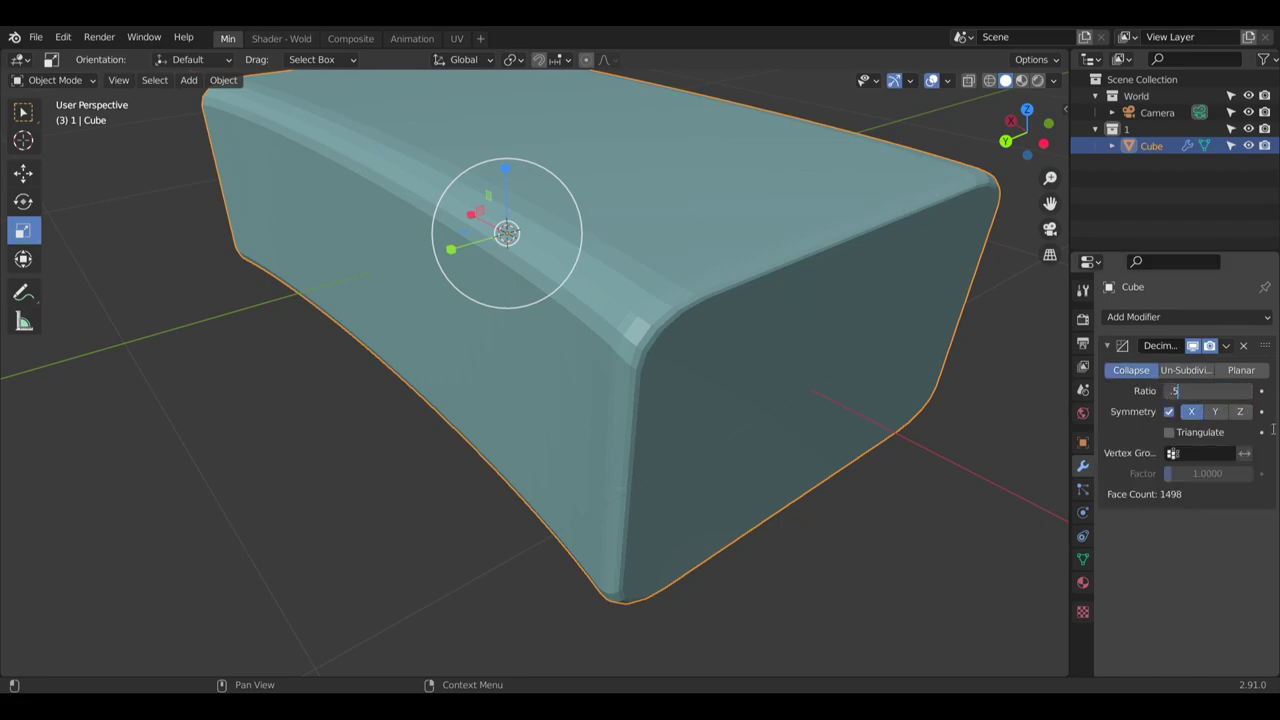
key("Return")
left_click(1218, 394)
type(".3")
key("Return")
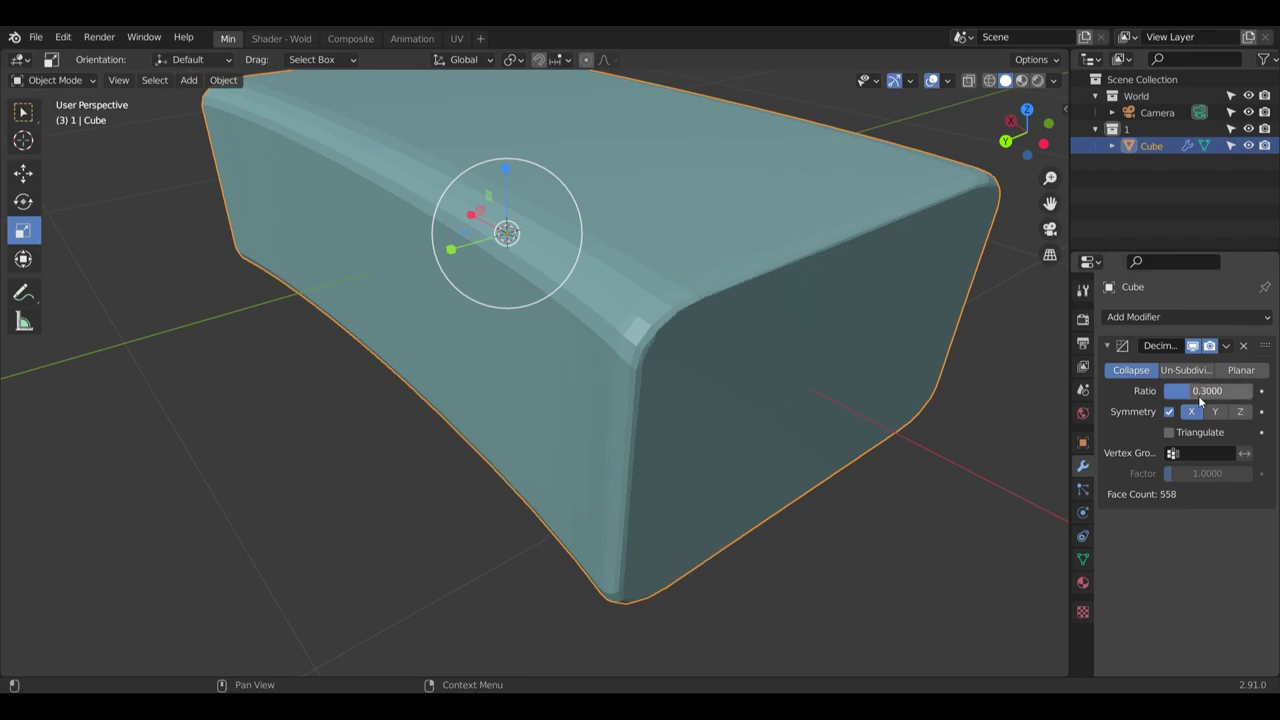
Apply smooth shading to the curved box
scroll(676, 343, "up", 3)
mouse_move(676, 343)
middle_mouse_down()
mouse_move(562, 290)
mouse_move(637, 344)
mouse_move(780, 343)
mouse_move(617, 297)
mouse_move(646, 364)
mouse_move(716, 358)
mouse_move(660, 340)
mouse_move(700, 345)
middle_mouse_up()
right_click(617, 297)
left_click(600, 291)
Set the Decimate modifier's ratio to 0.4
left_click(1213, 391)
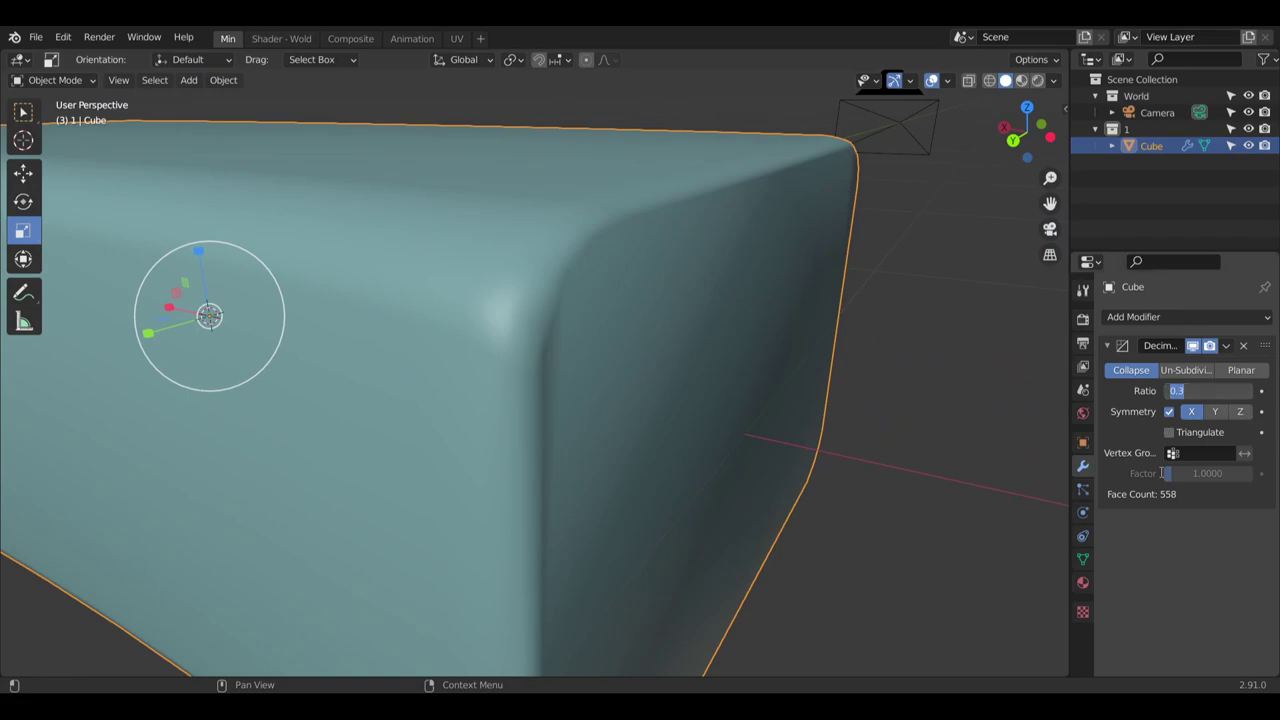
type("0.4")
key("Return")
Examine the shading of the rounded corners, then enter Edit Mode and inspect the edges on the box's end face
middle_click_drag(1058, 447, 760, 350)
scroll(471, 482, "down", 5)
middle_click_drag(465, 400, 1000, 376, "shift")
scroll(543, 497, "up", 3)
middle_click_drag(712, 463, 783, 496)
left_click(57, 82)
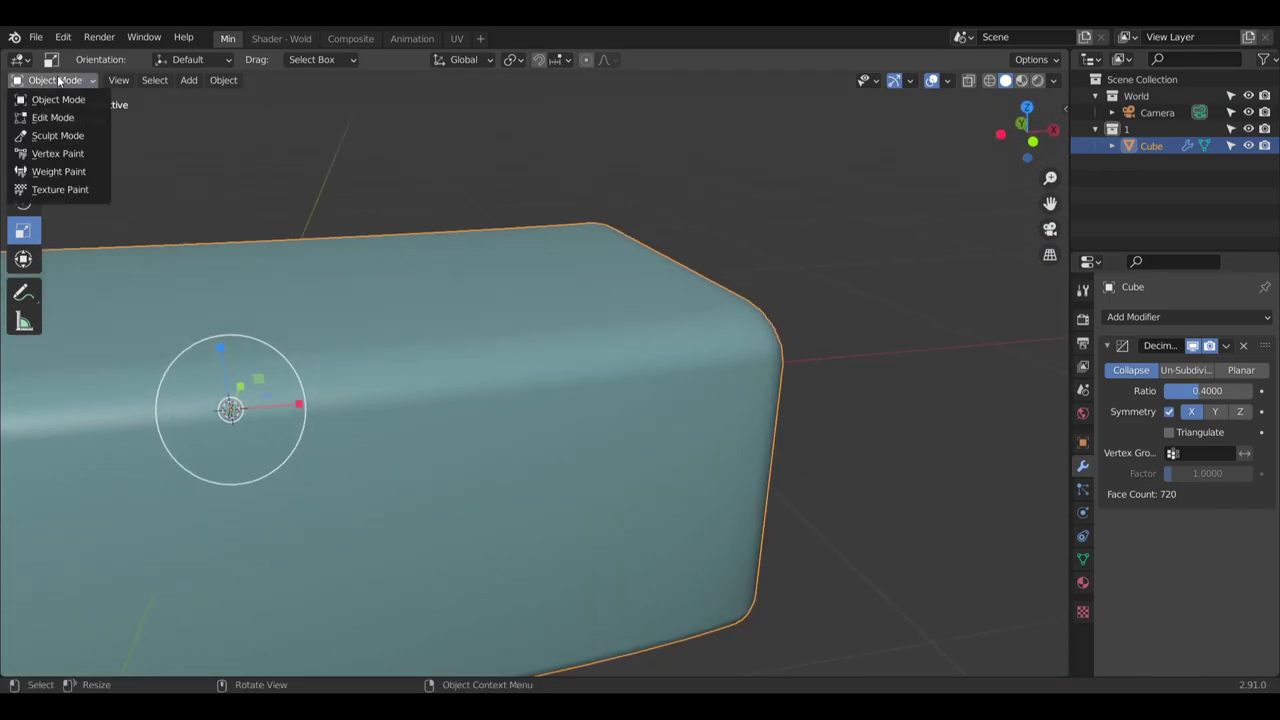
left_click(62, 122)
middle_click_drag(134, 157, 446, 300)
scroll(698, 389, "down", 4)
middle_click_drag(698, 389, 584, 257)
scroll(625, 470, "up", 5)
scroll(669, 454, "down", 3)
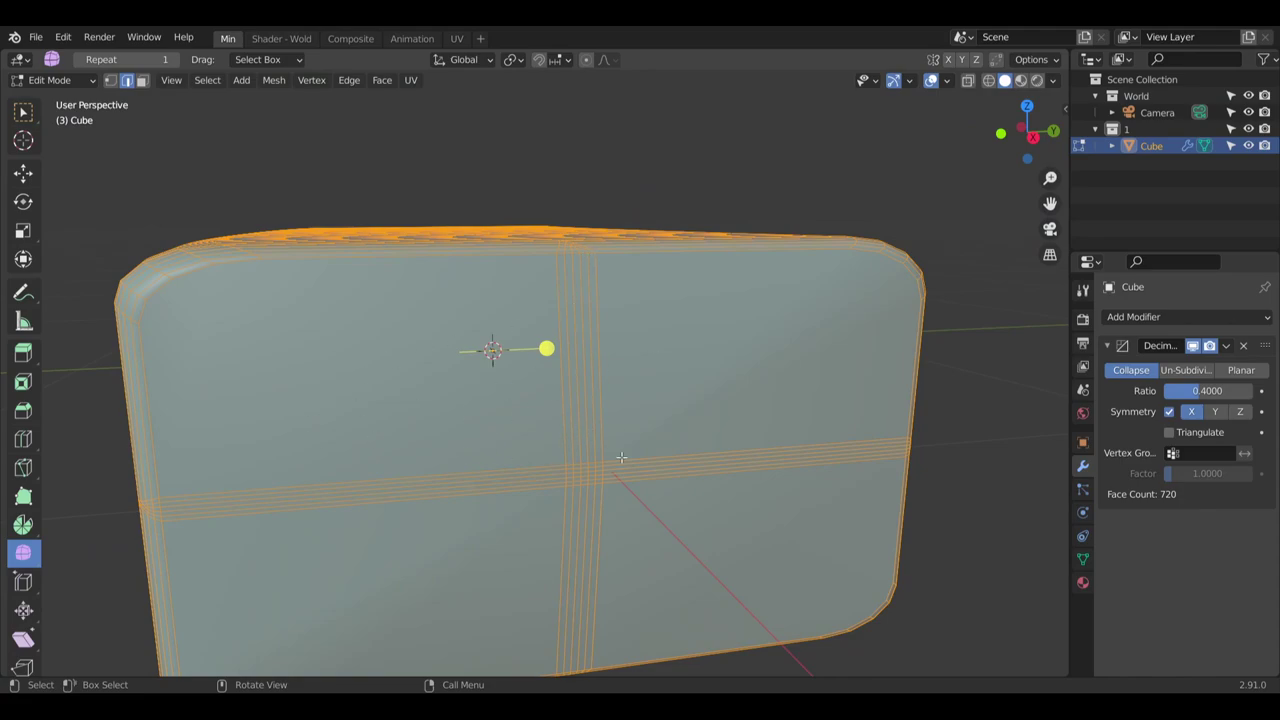
middle_click_drag(621, 457, 614, 360)
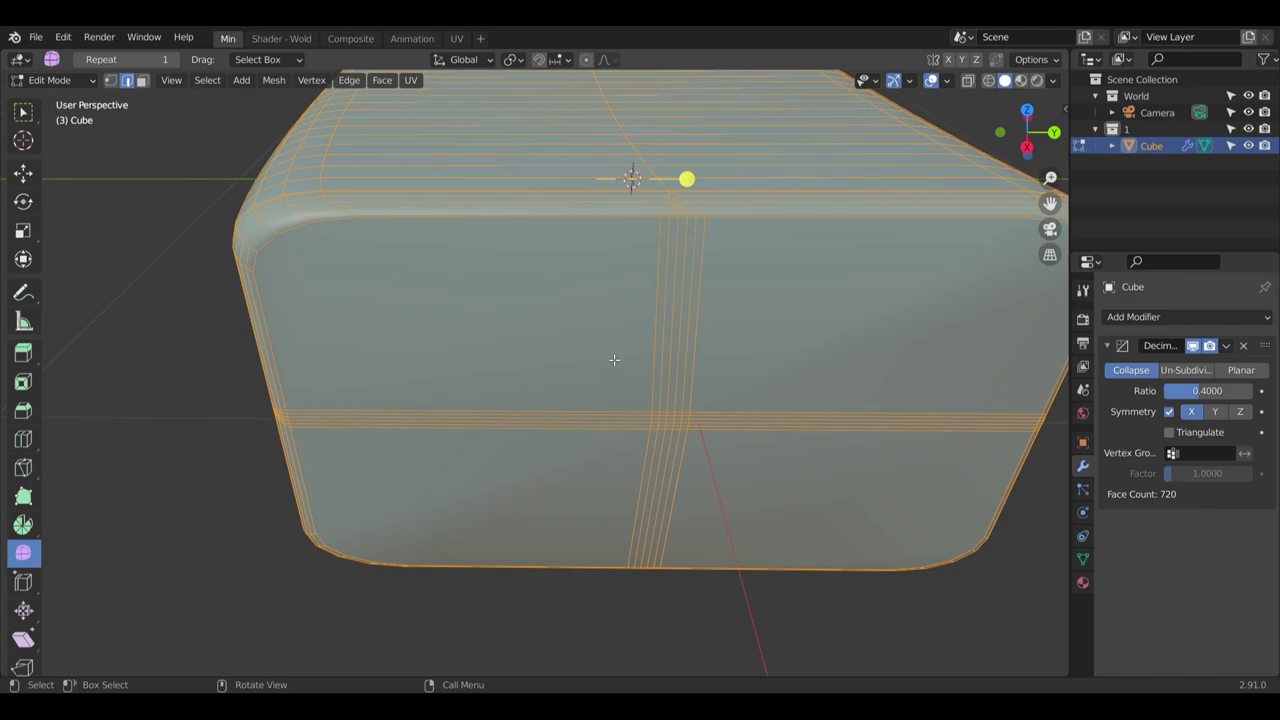
left_click(274, 80)
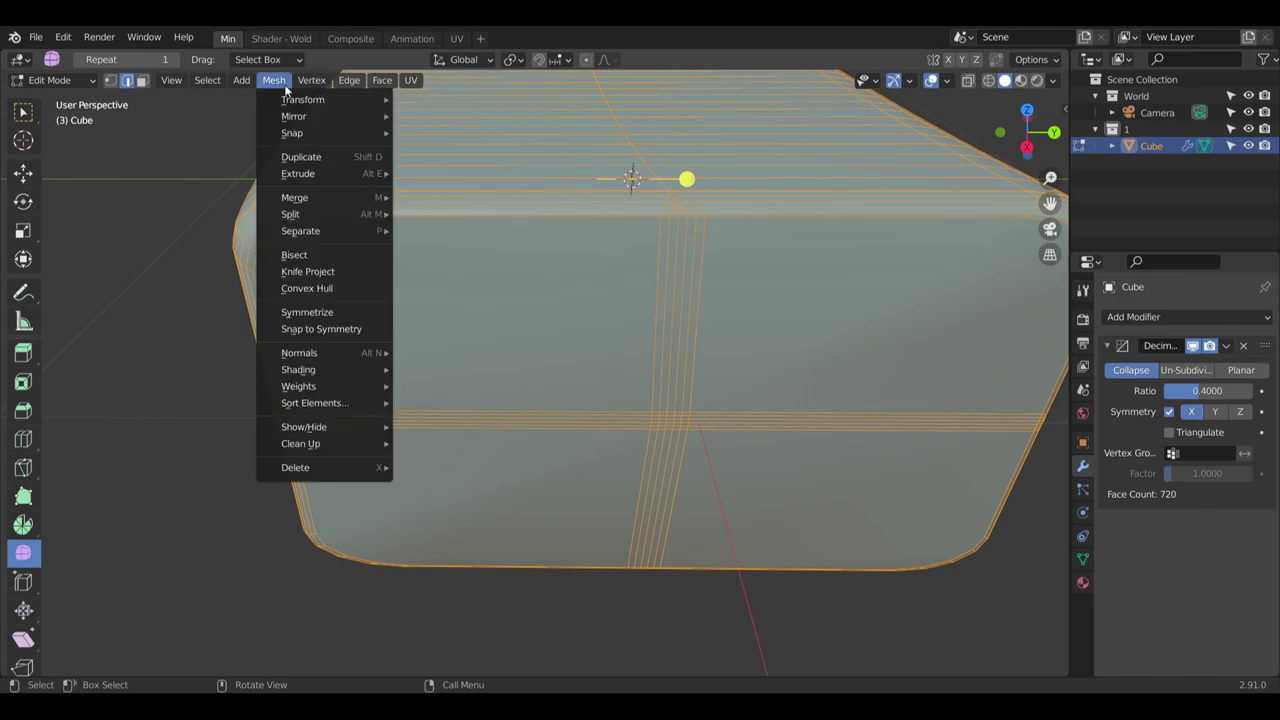
left_click(118, 283)
Select the whole mesh and examine its edge layout along the convex and concave sides
scroll(198, 277, "down", 5)
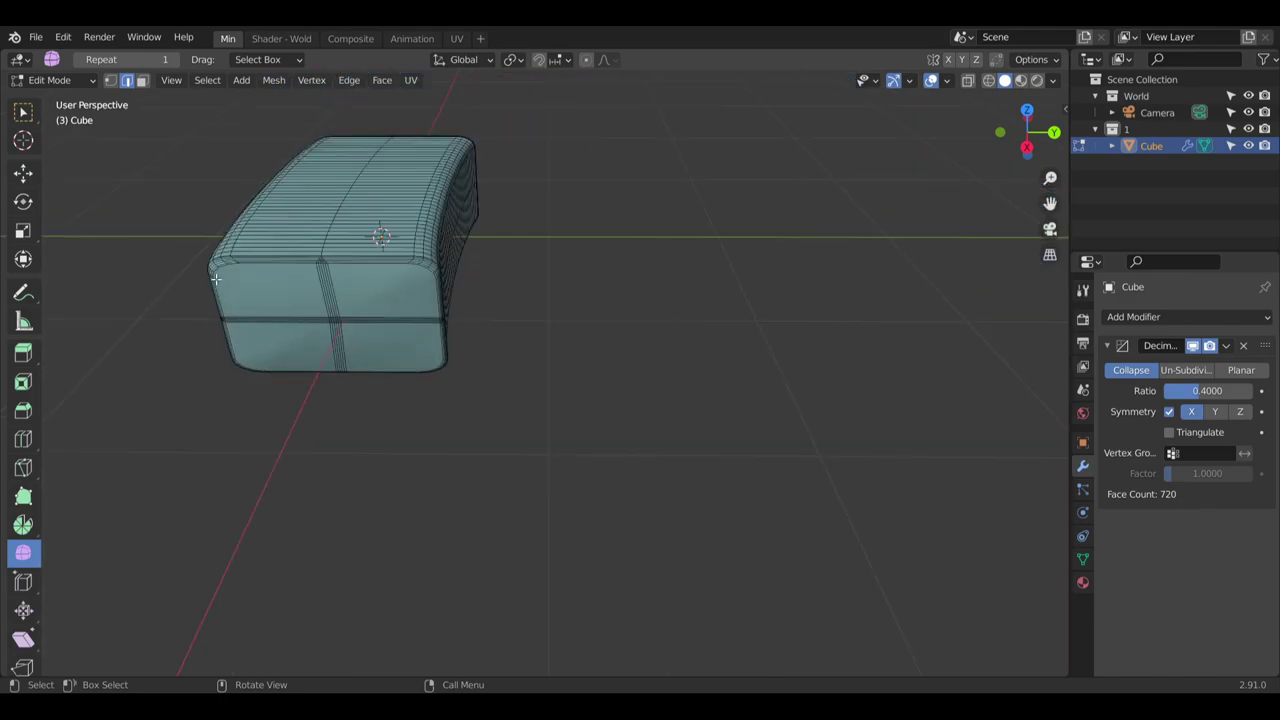
middle_click_drag(198, 277, 426, 397)
key("a")
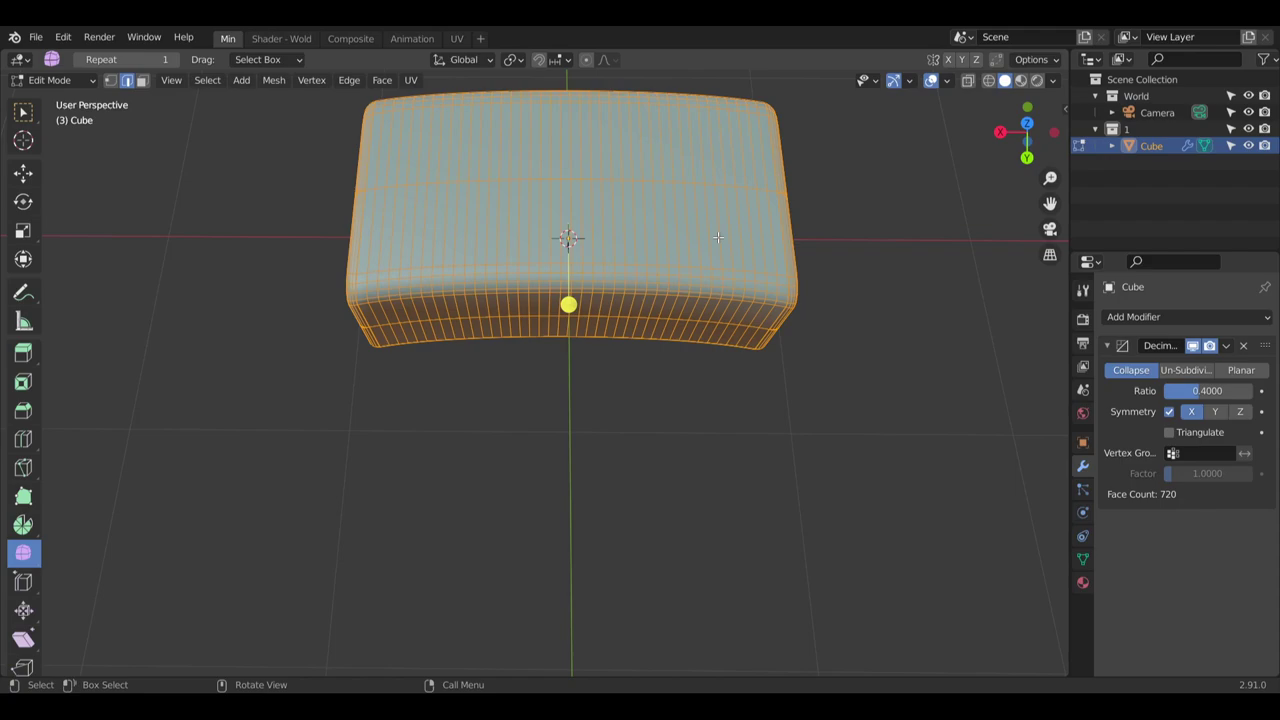
middle_click_drag(718, 237, 637, 457)
scroll(620, 476, "up", 3)
middle_click_drag(518, 574, 569, 457, "shift")
middle_click_drag(540, 460, 548, 452)
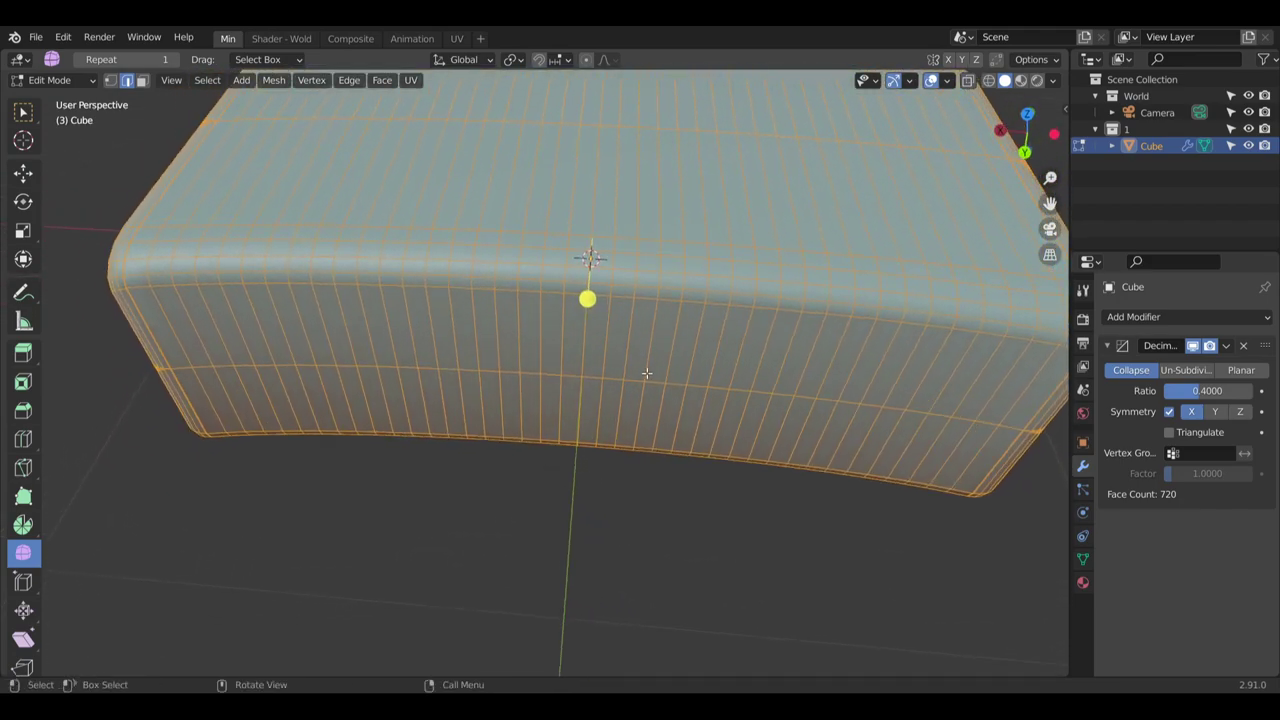
middle_click_drag(563, 384, 543, 534)
scroll(573, 385, "down", 4)
scroll(543, 535, "down", 8)
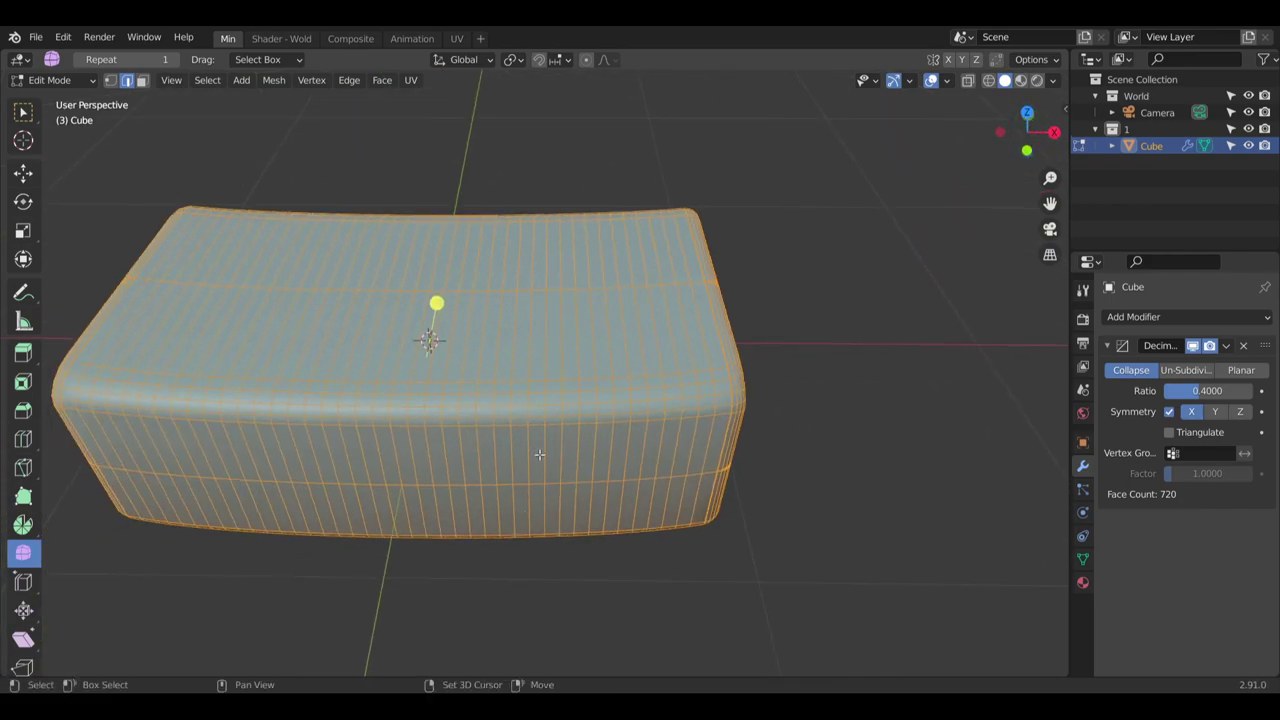
middle_click_drag(540, 452, 606, 279)
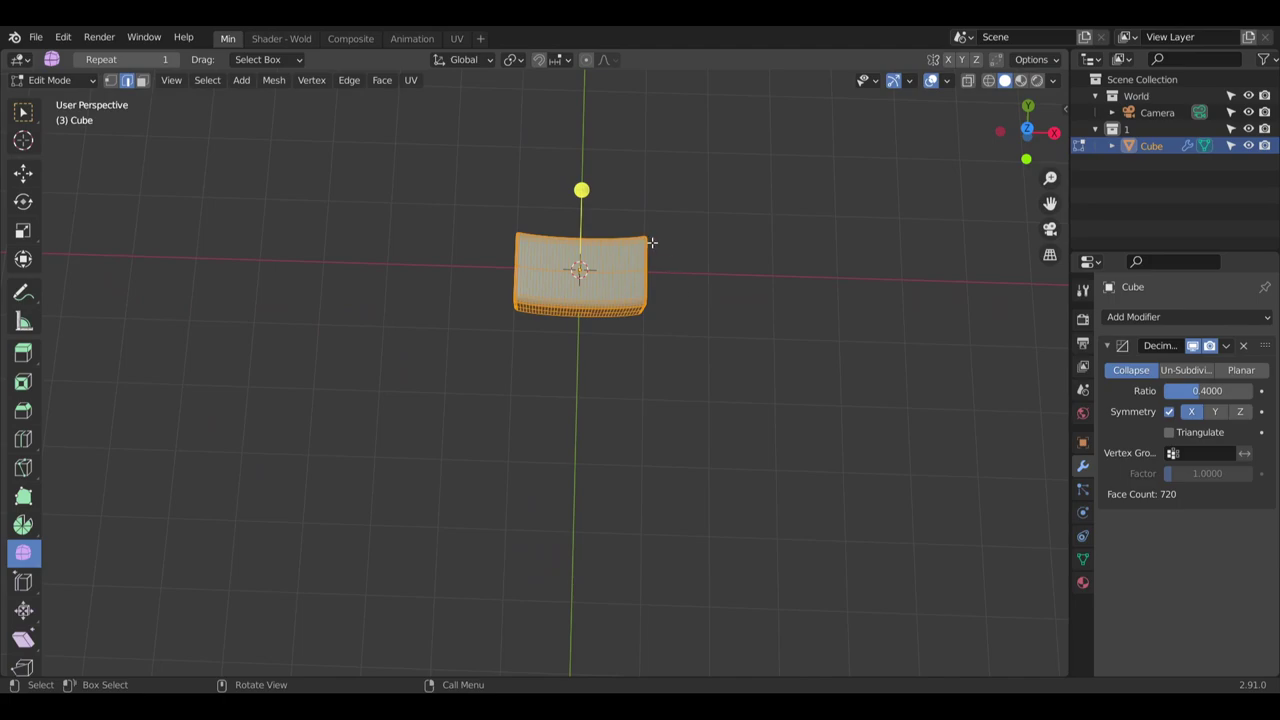
left_click(1227, 346)
left_click(920, 409)
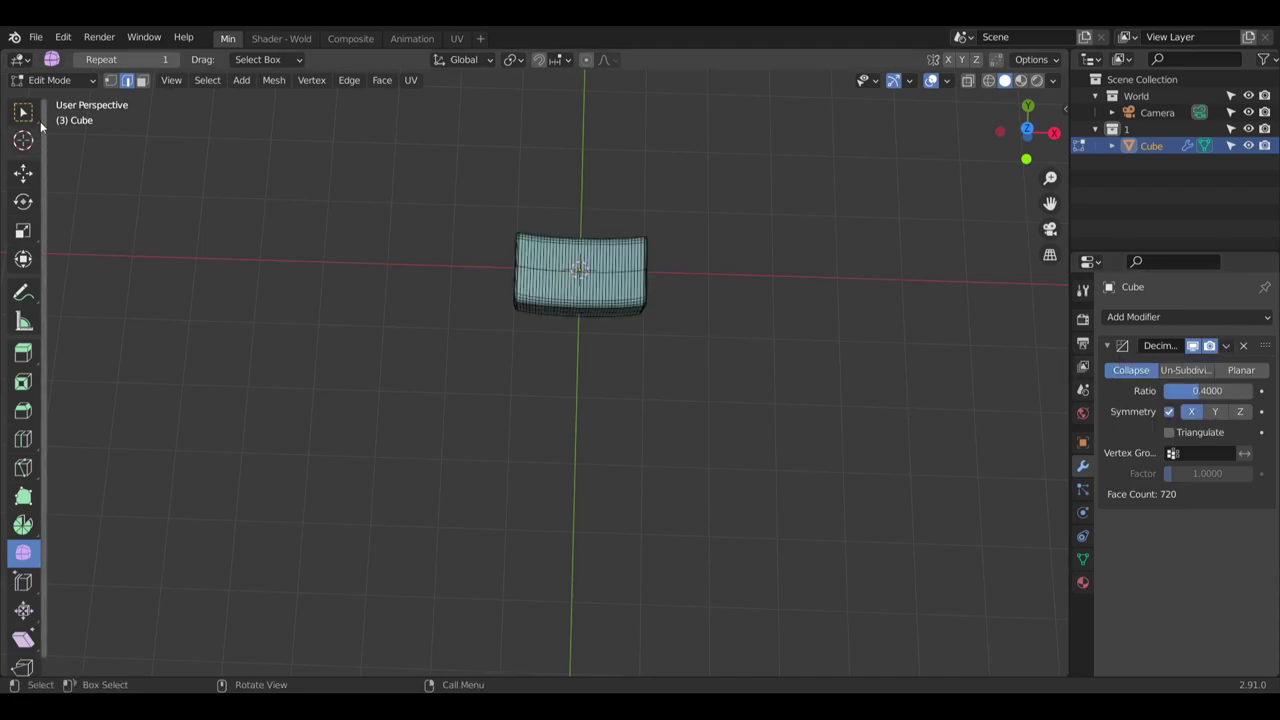
left_click(60, 80)
left_click(50, 118)
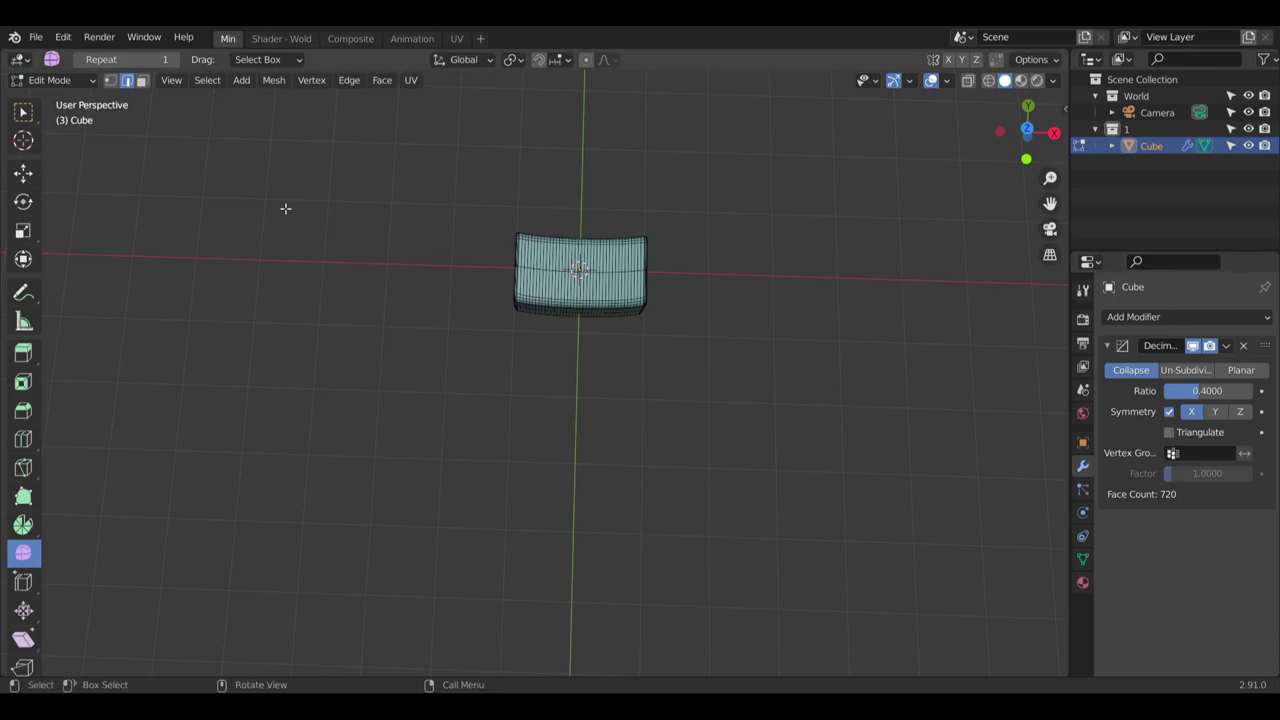
key("a")
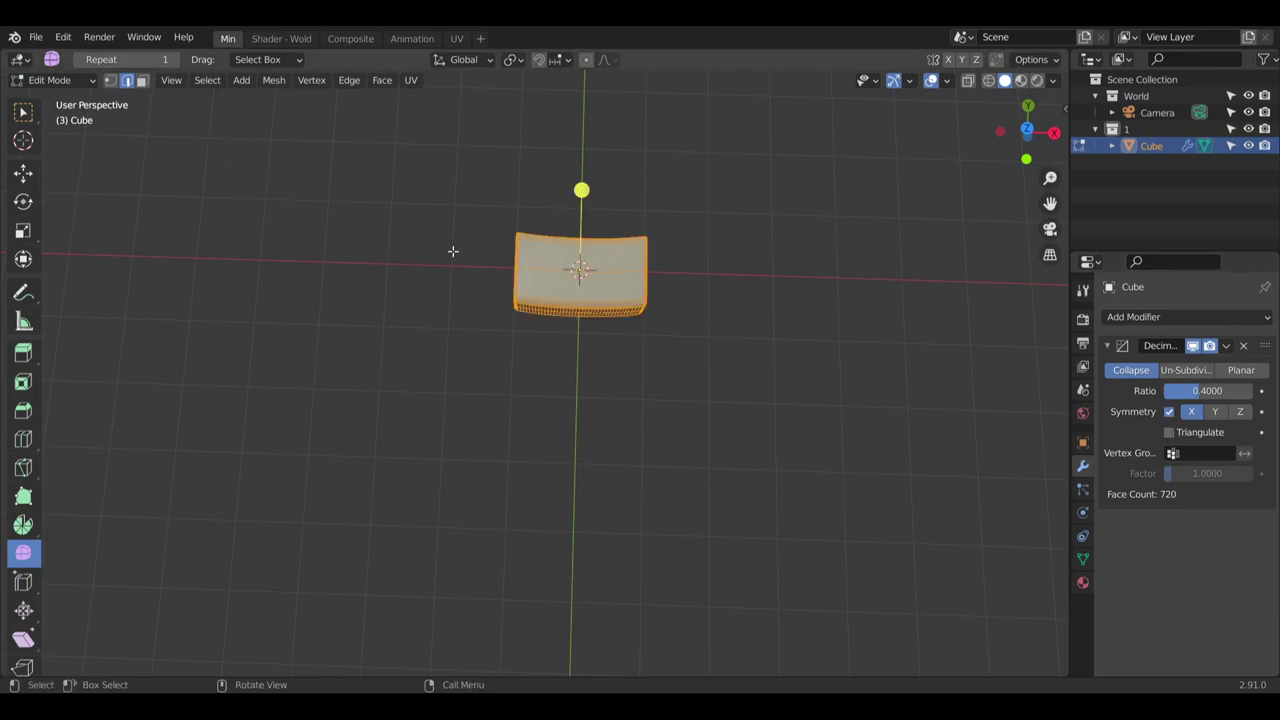
Return to Object Mode and apply the Decimate modifier to the curved box
left_click(84, 82)
left_click(60, 100)
left_click(1227, 346)
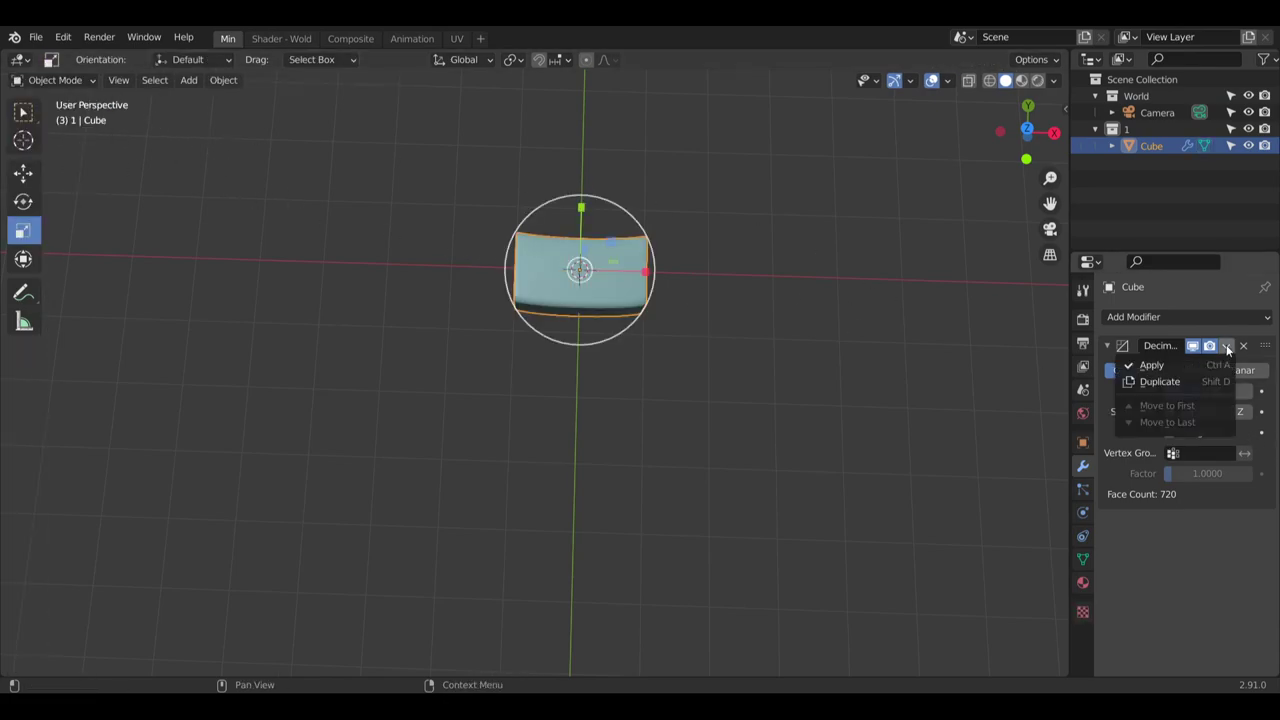
left_click(1150, 367)
Select the curved box and add an Array modifier with Object Offset enabled
left_click(772, 372)
scroll(772, 372, "up", 5)
middle_click_drag(606, 300, 620, 229)
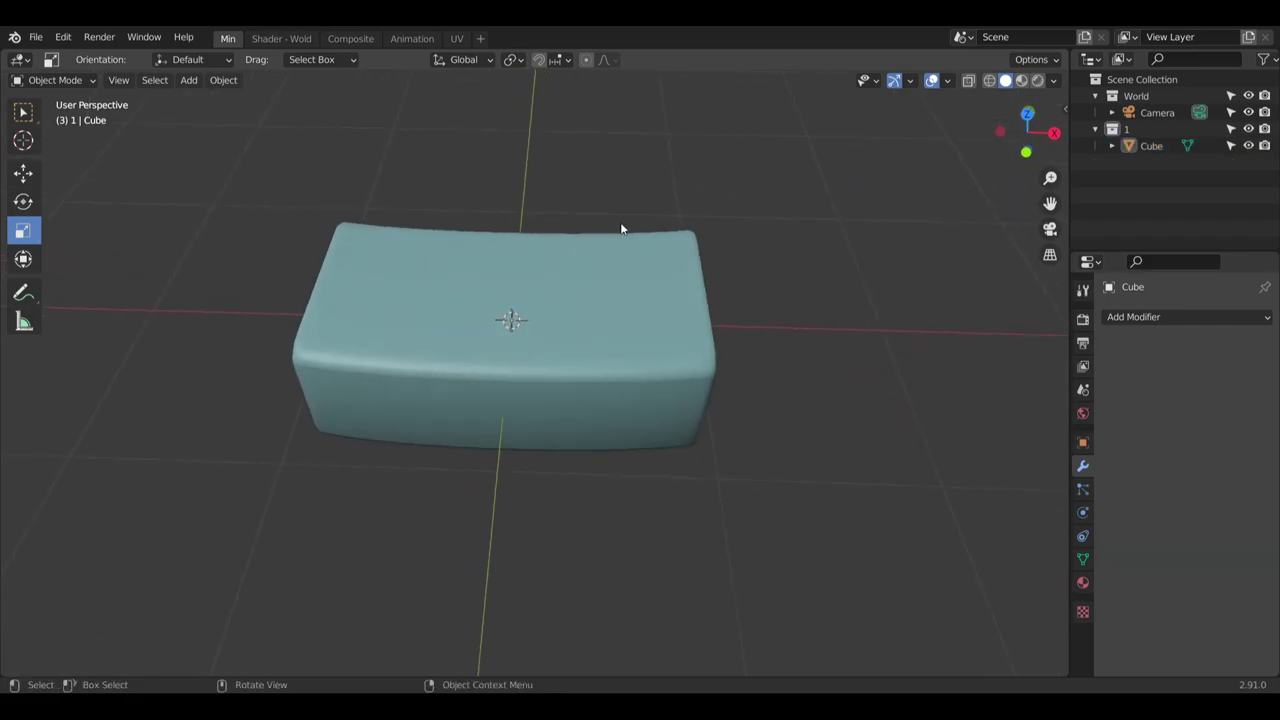
left_click(540, 349)
left_click(1149, 316)
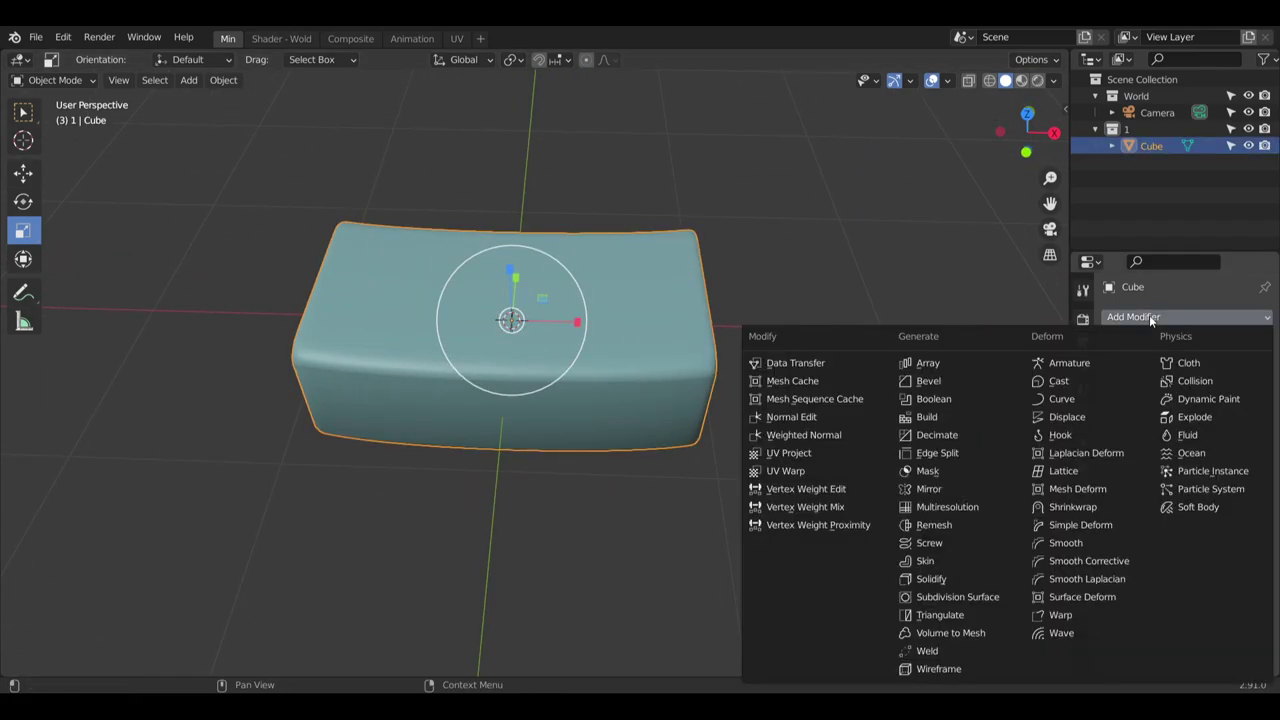
left_click(934, 364)
scroll(752, 277, "down", 5)
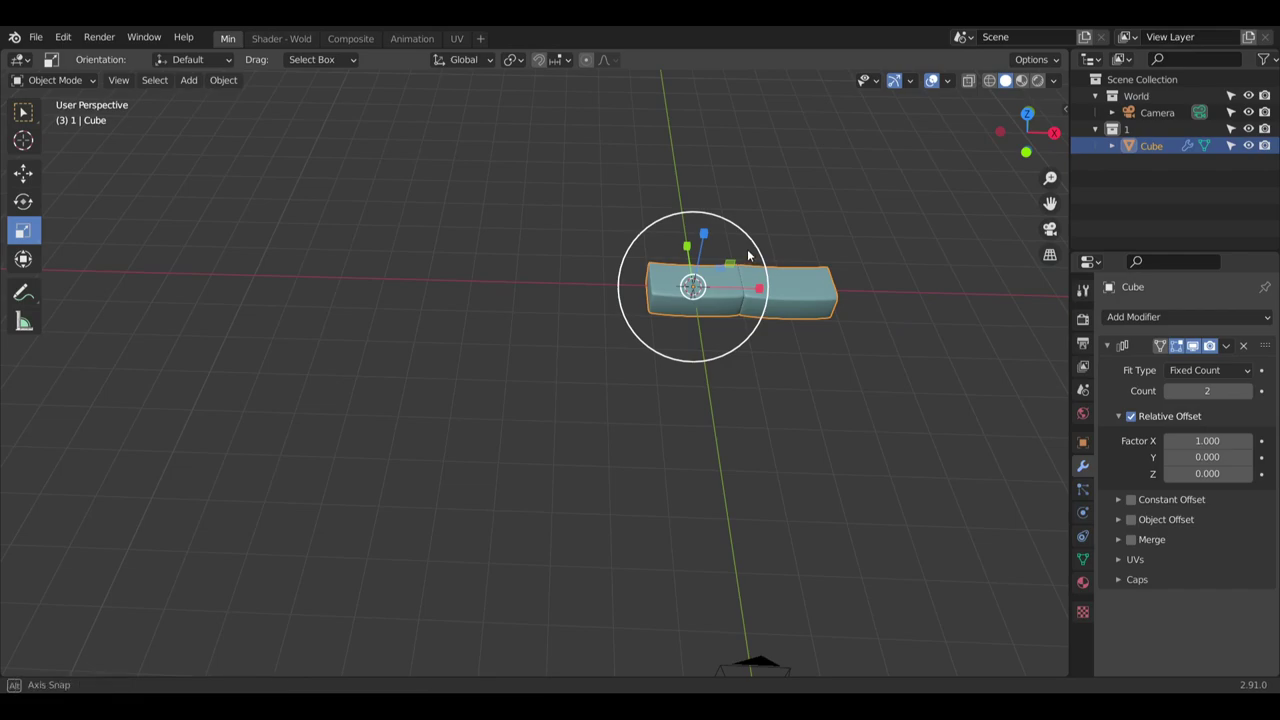
middle_click_drag(770, 300, 880, 360)
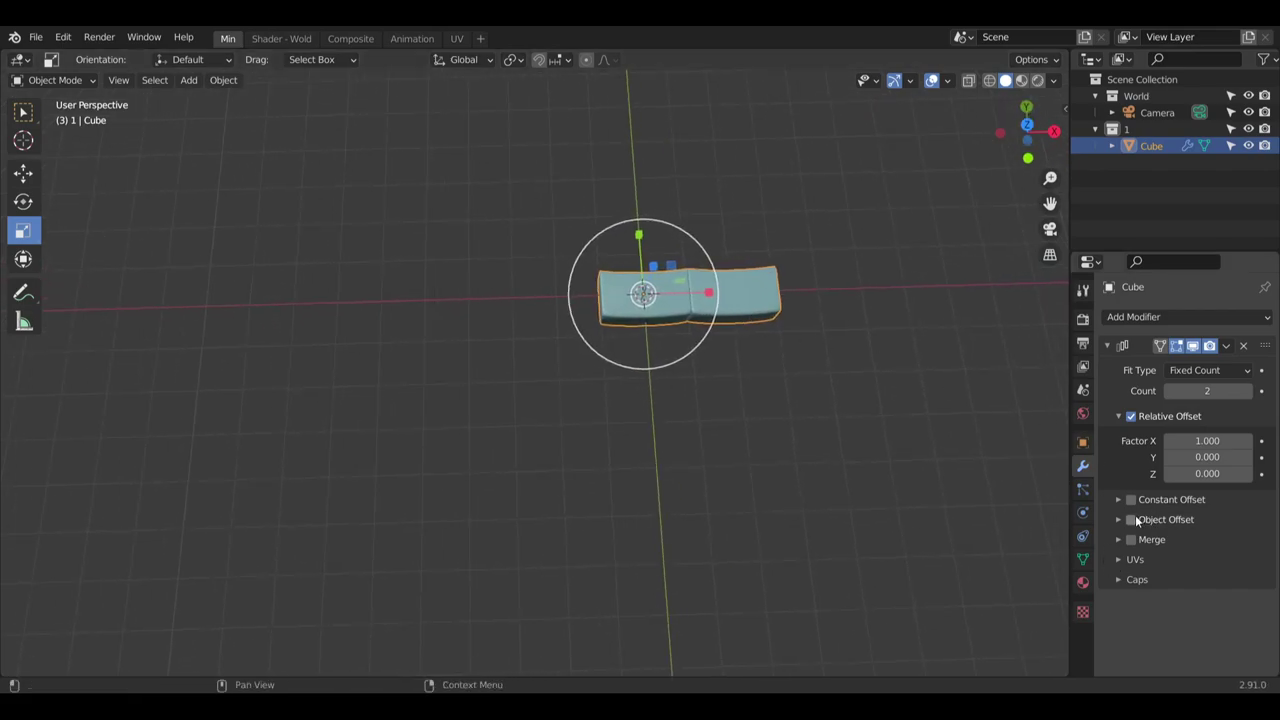
left_click(1130, 519)
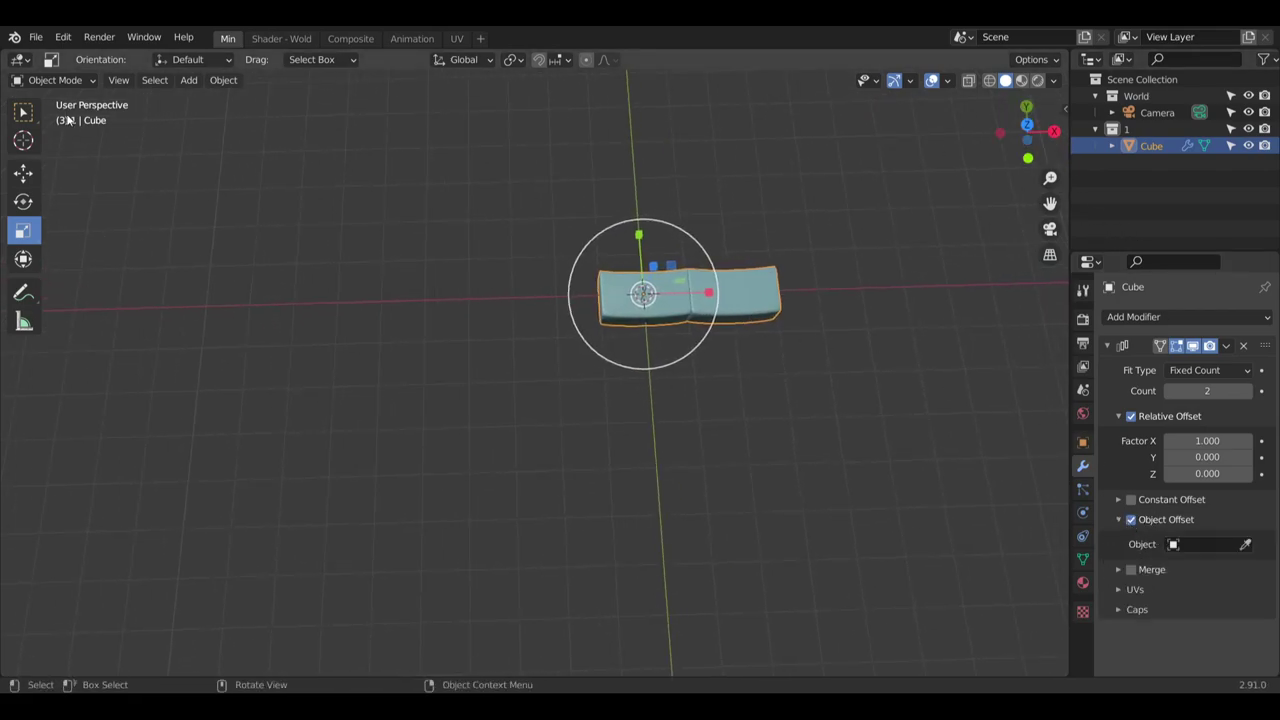
Add a Plain Axes empty at the world origin
key("alt+a")
left_click(182, 84)
mouse_move(229, 101)
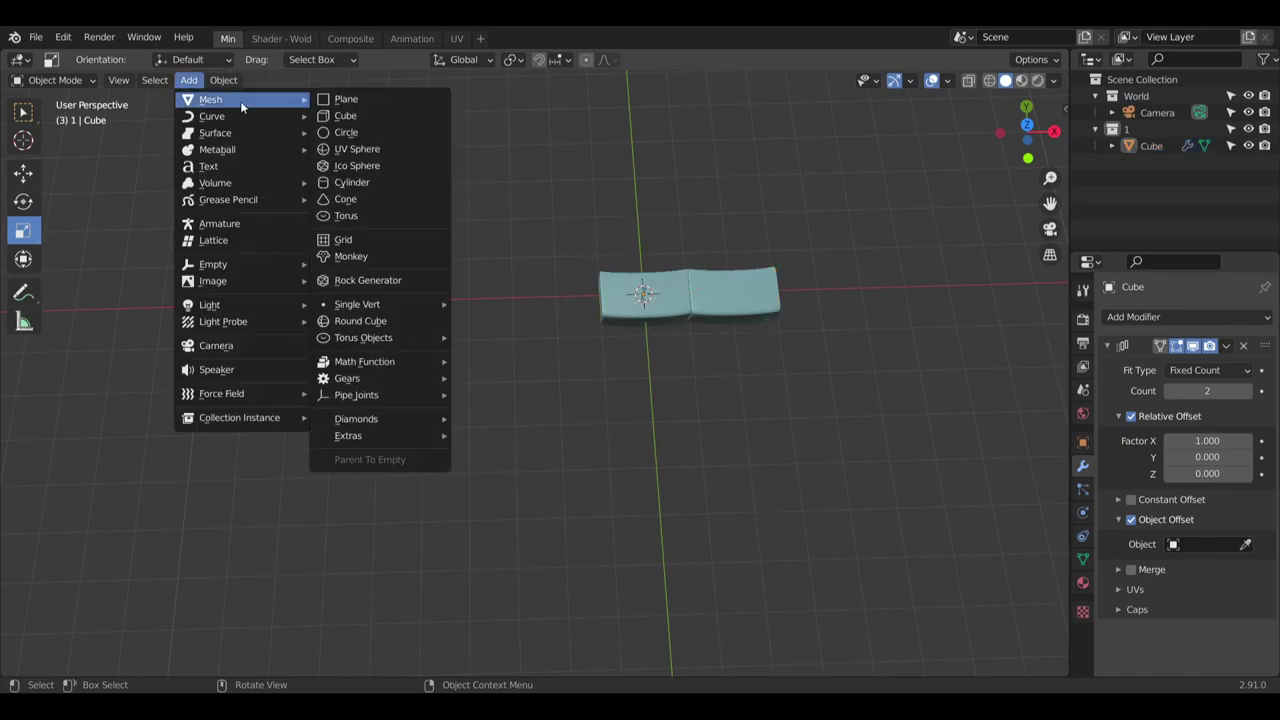
mouse_move(384, 313)
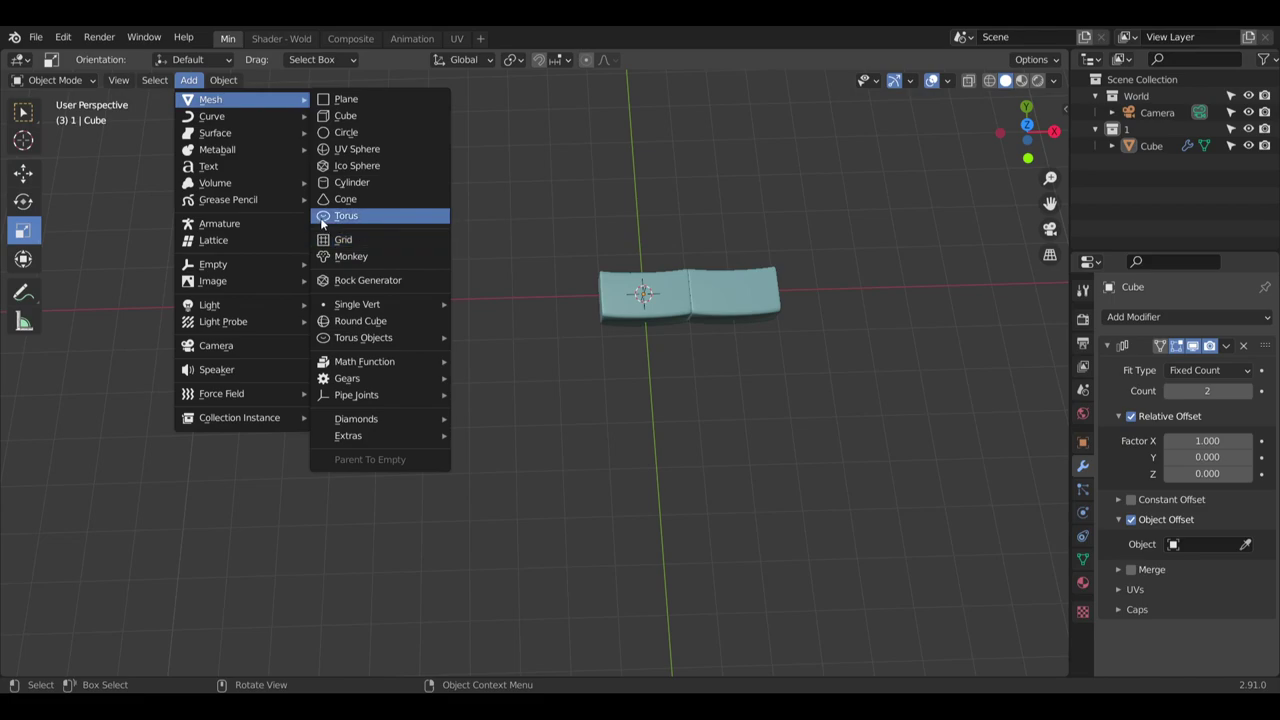
mouse_move(253, 269)
left_click(360, 264)
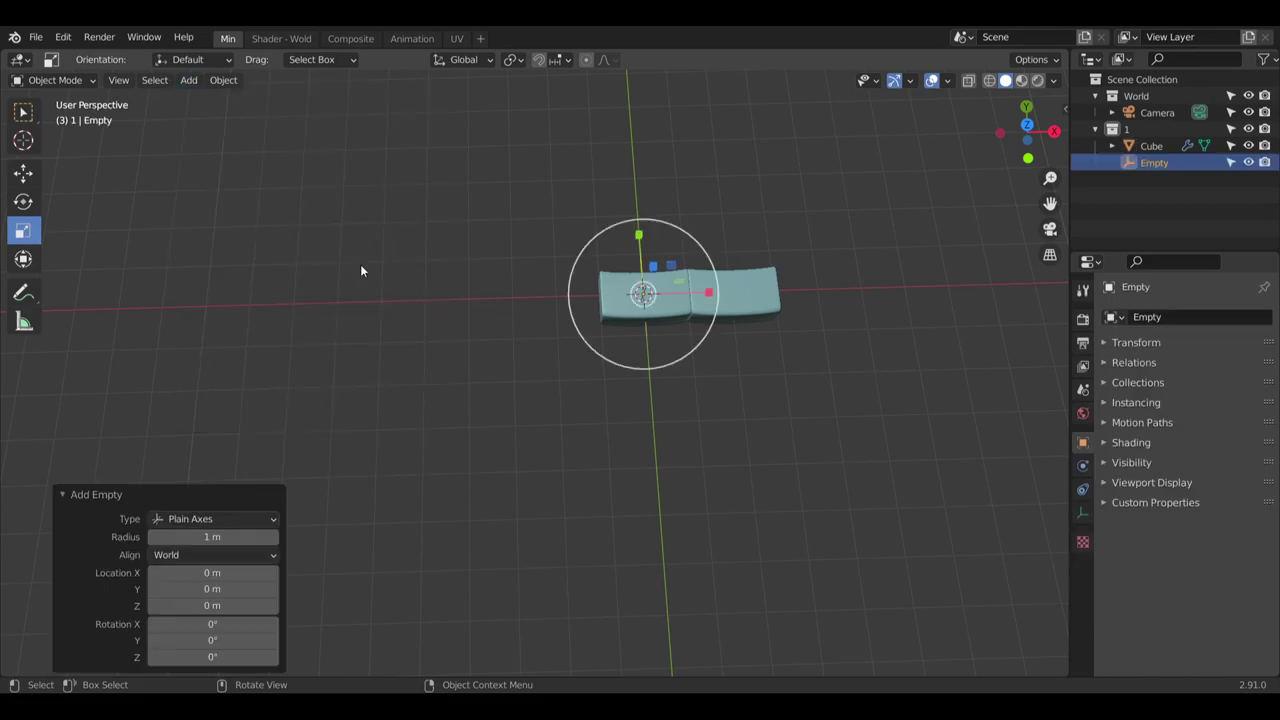
Select the curved box and set the empty as the Array modifier's offset object
left_click(676, 307)
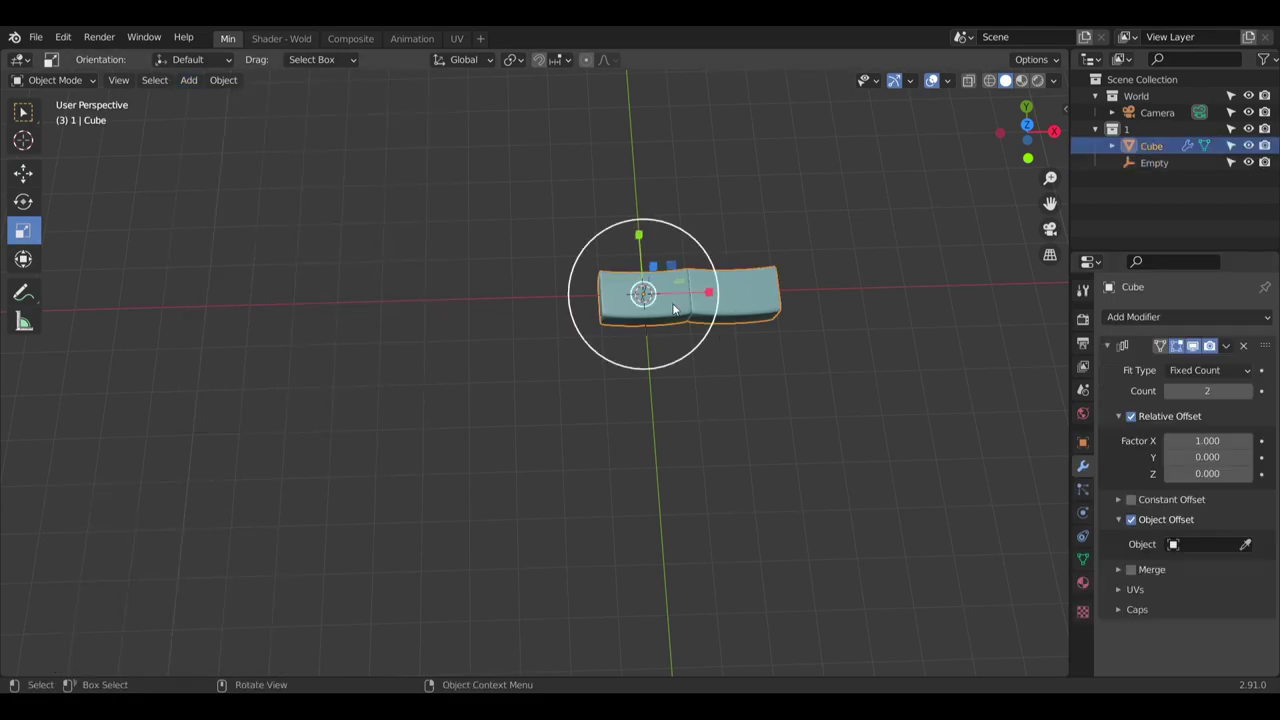
left_click(1173, 545)
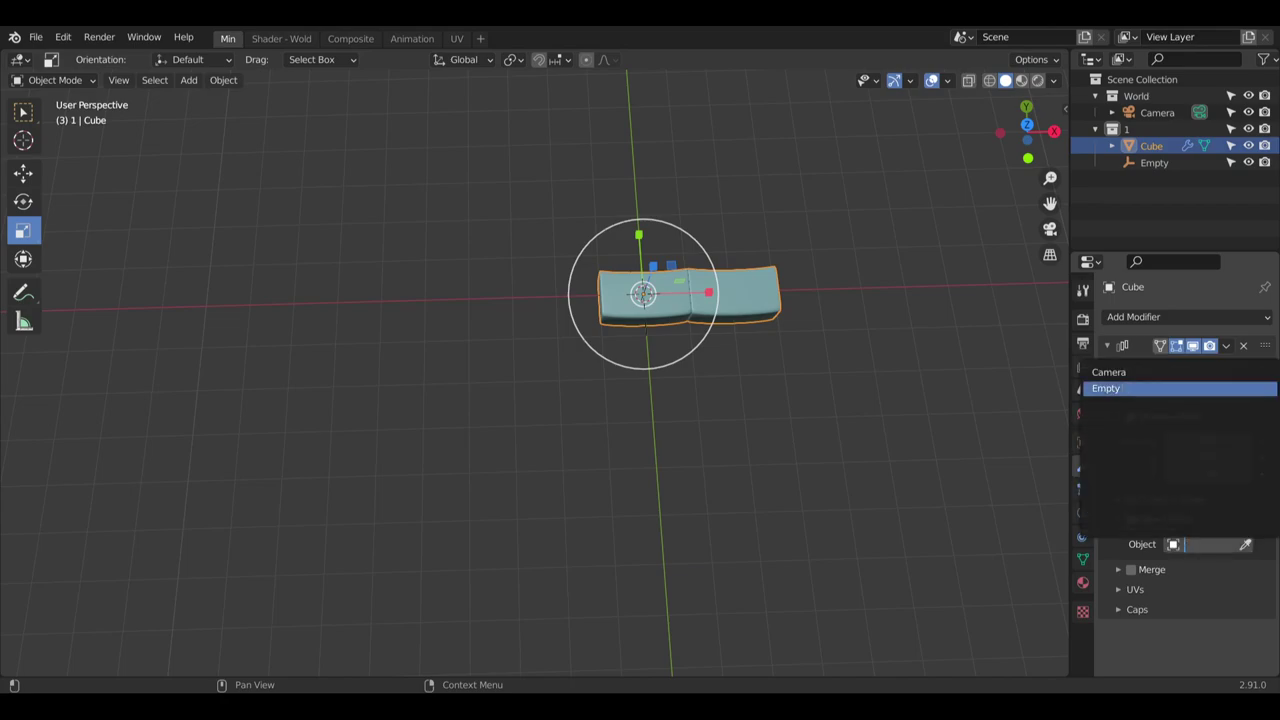
left_click(1090, 388)
middle_click_drag(694, 313, 740, 292)
scroll(722, 338, "up", 5)
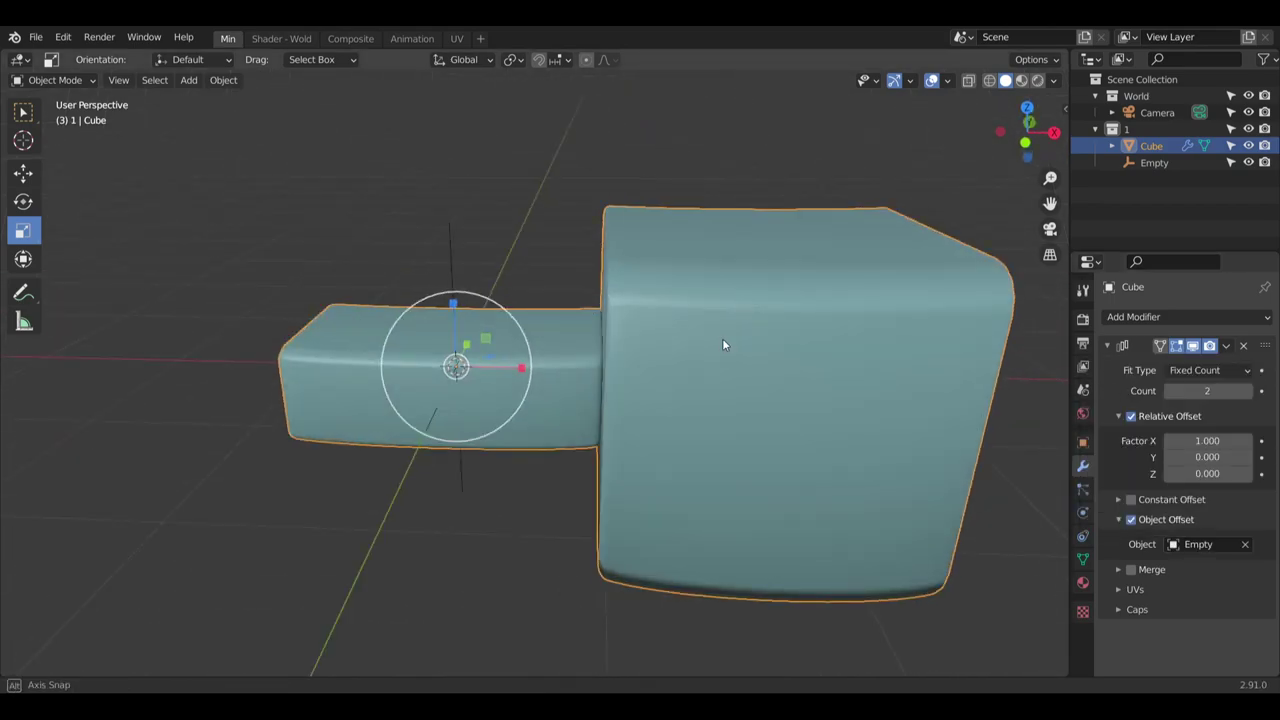
middle_click_drag(722, 338, 820, 311)
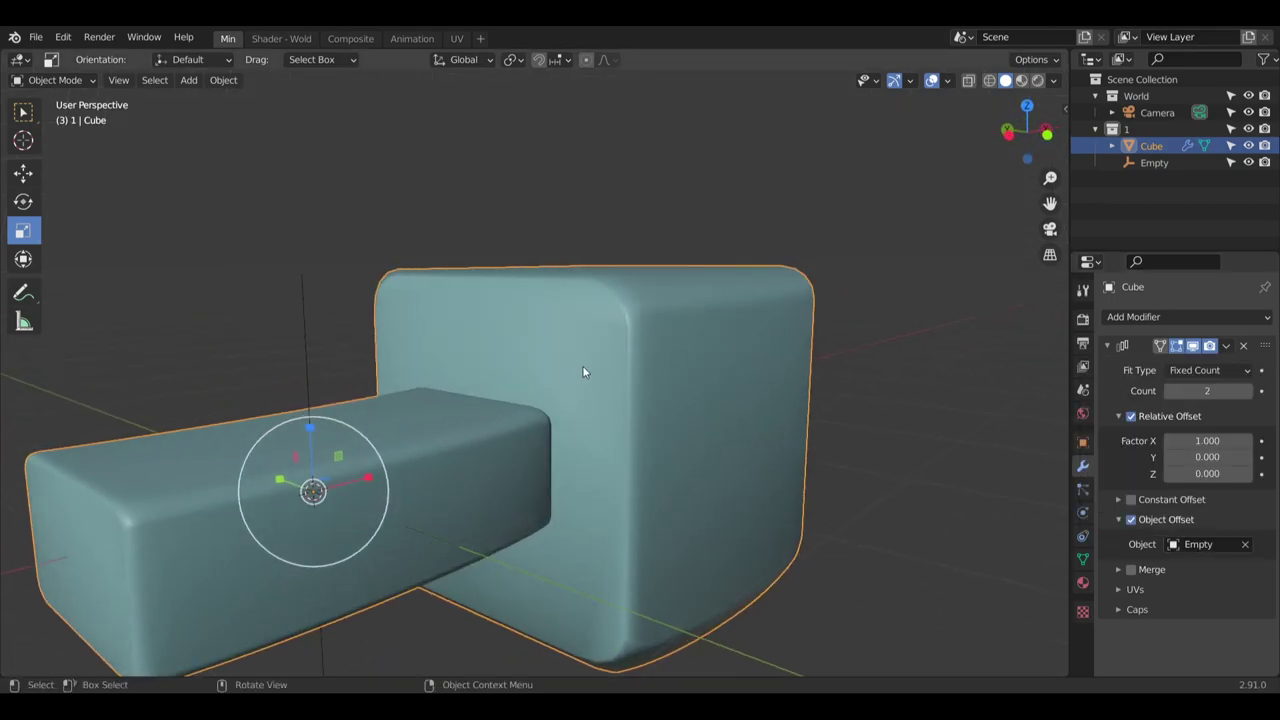
Turn off Object Offset in the curved box's Array modifier, leaving Relative Offset enabled
middle_click_drag(589, 367, 520, 440)
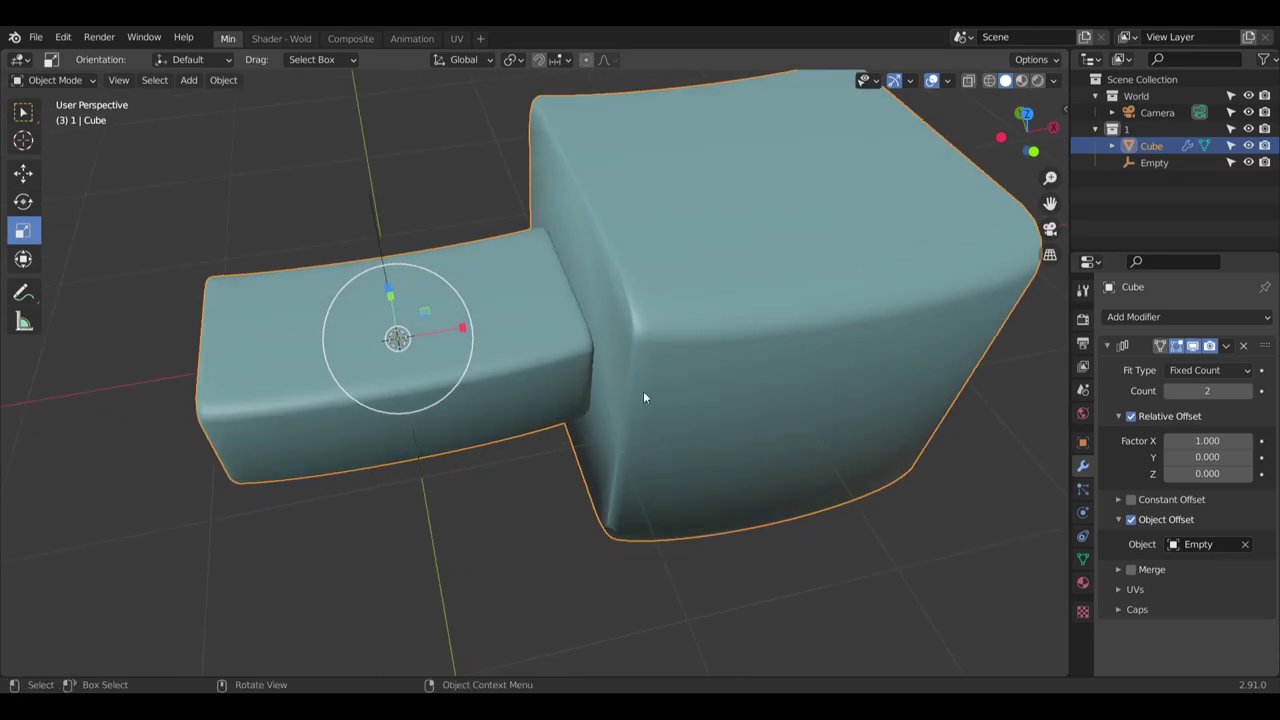
left_click(1134, 416)
left_click(1134, 416)
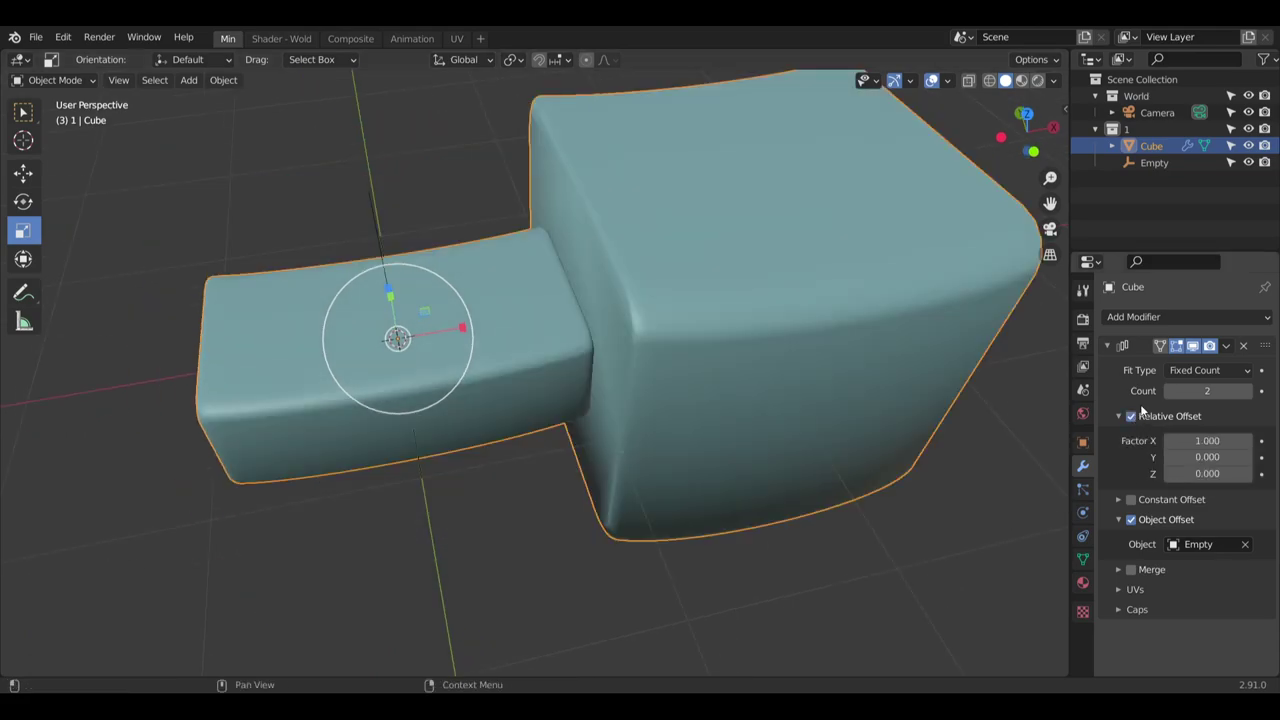
middle_click_drag(850, 455, 729, 417)
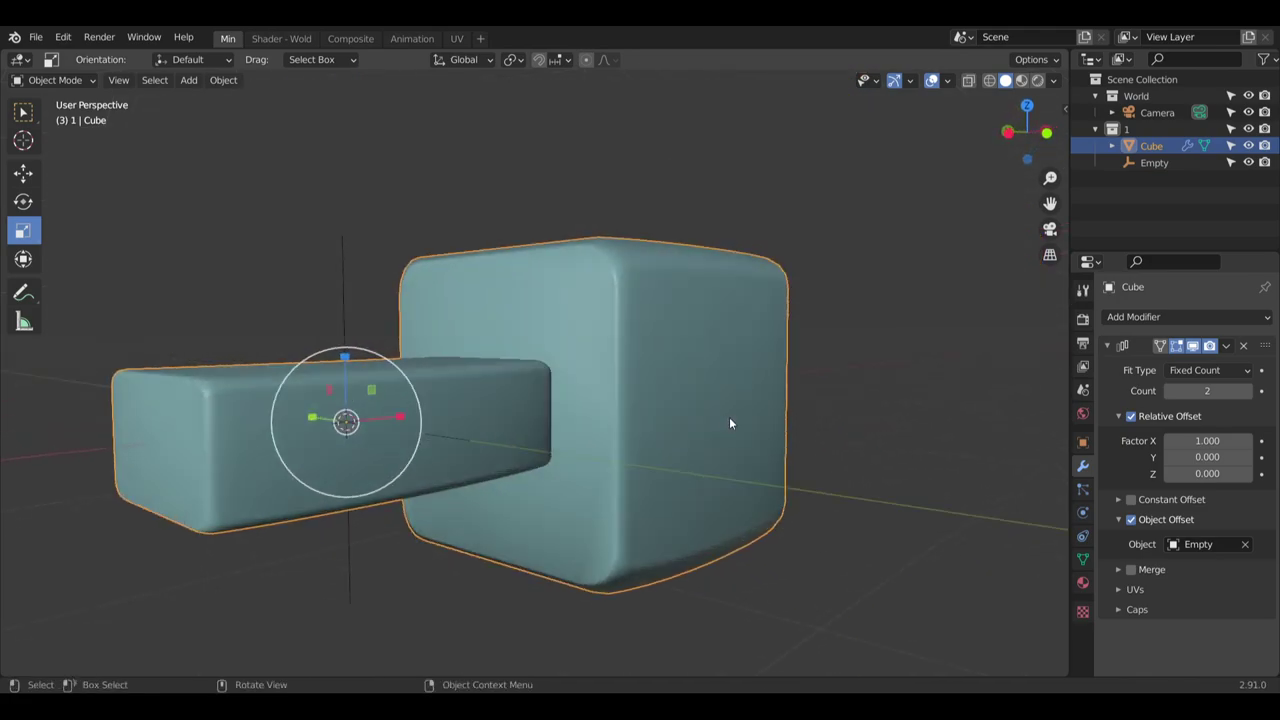
left_click(1131, 520)
middle_click_drag(851, 521, 734, 603)
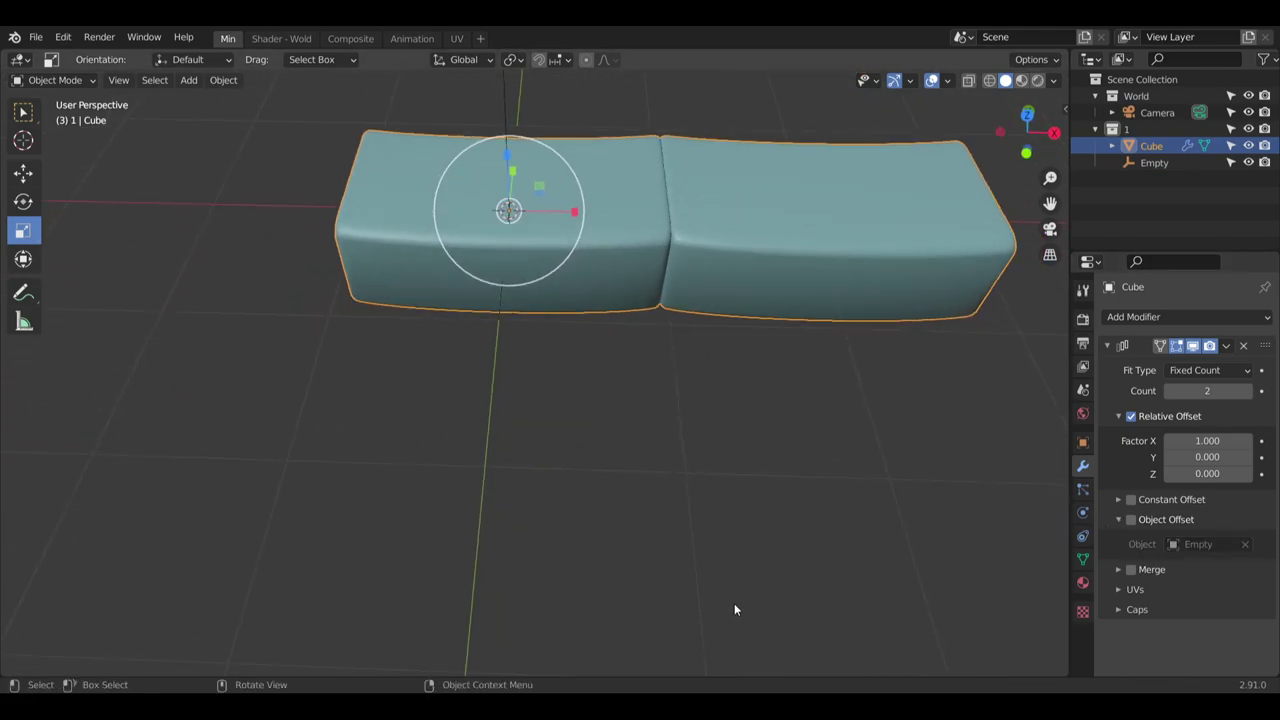
Set the Array modifier's Fit Type to Fit Curve
left_click(1205, 371)
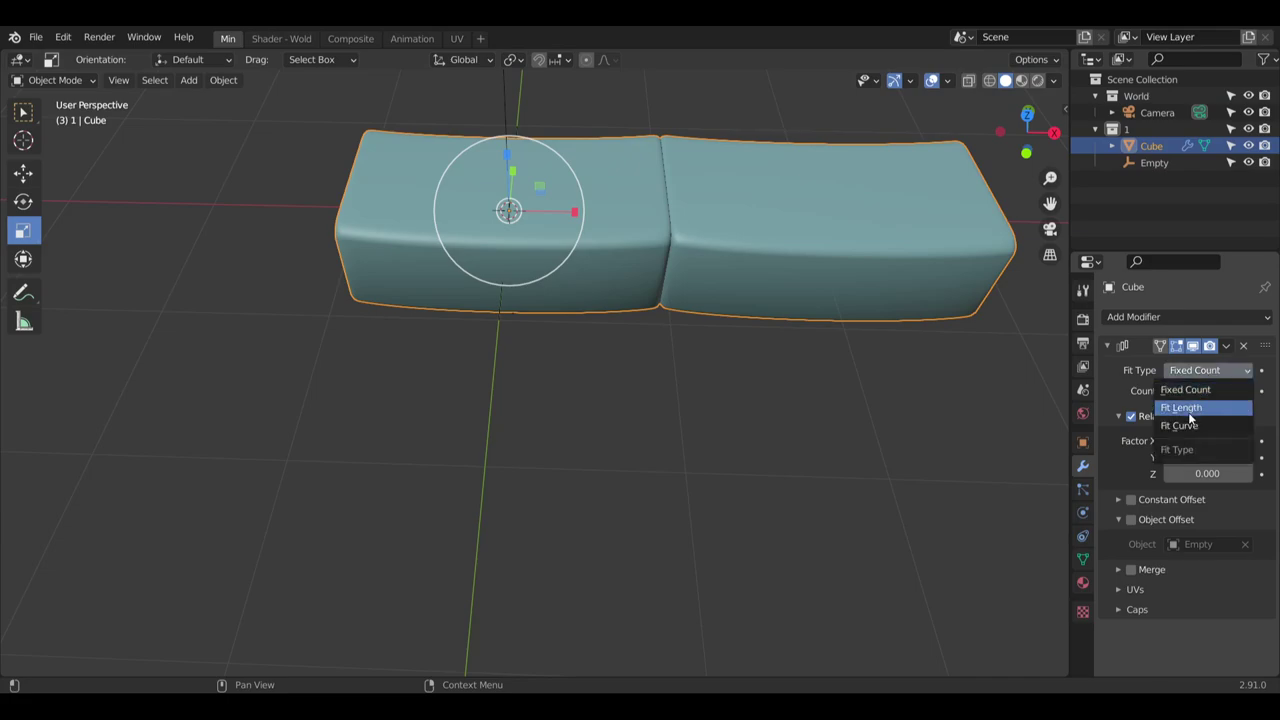
left_click(1185, 426)
left_click(1203, 390)
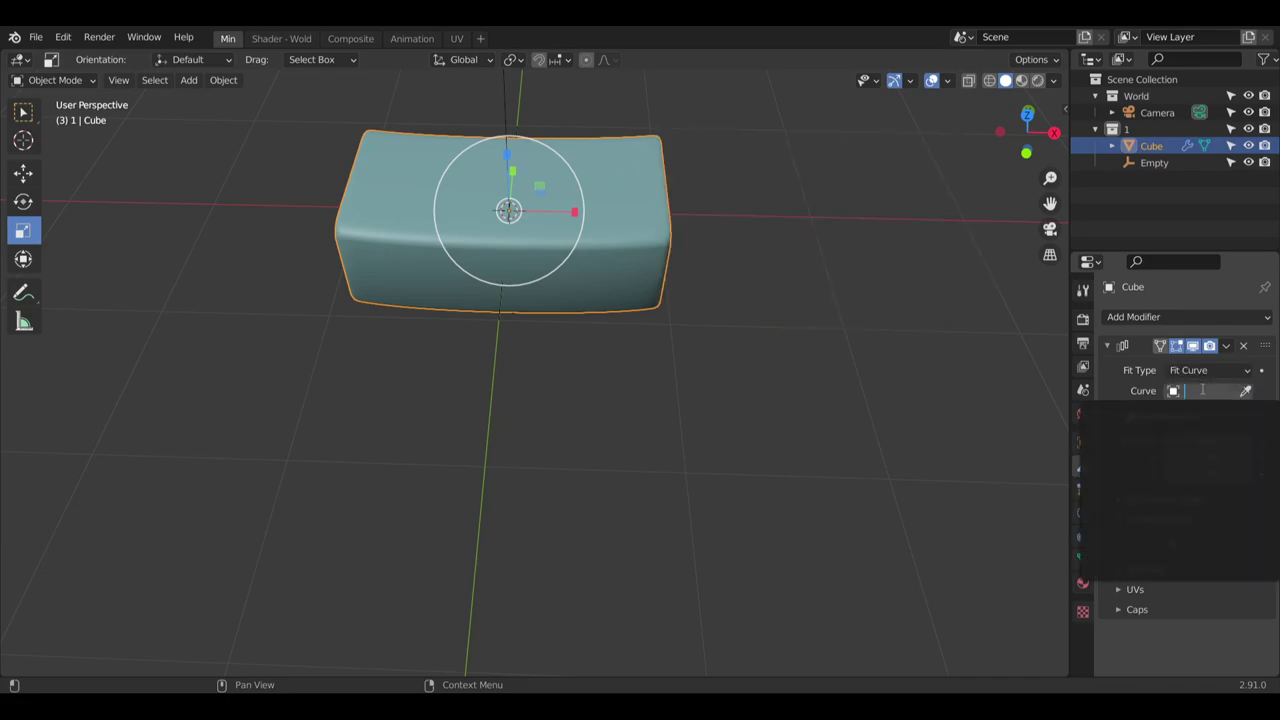
left_click(755, 448)
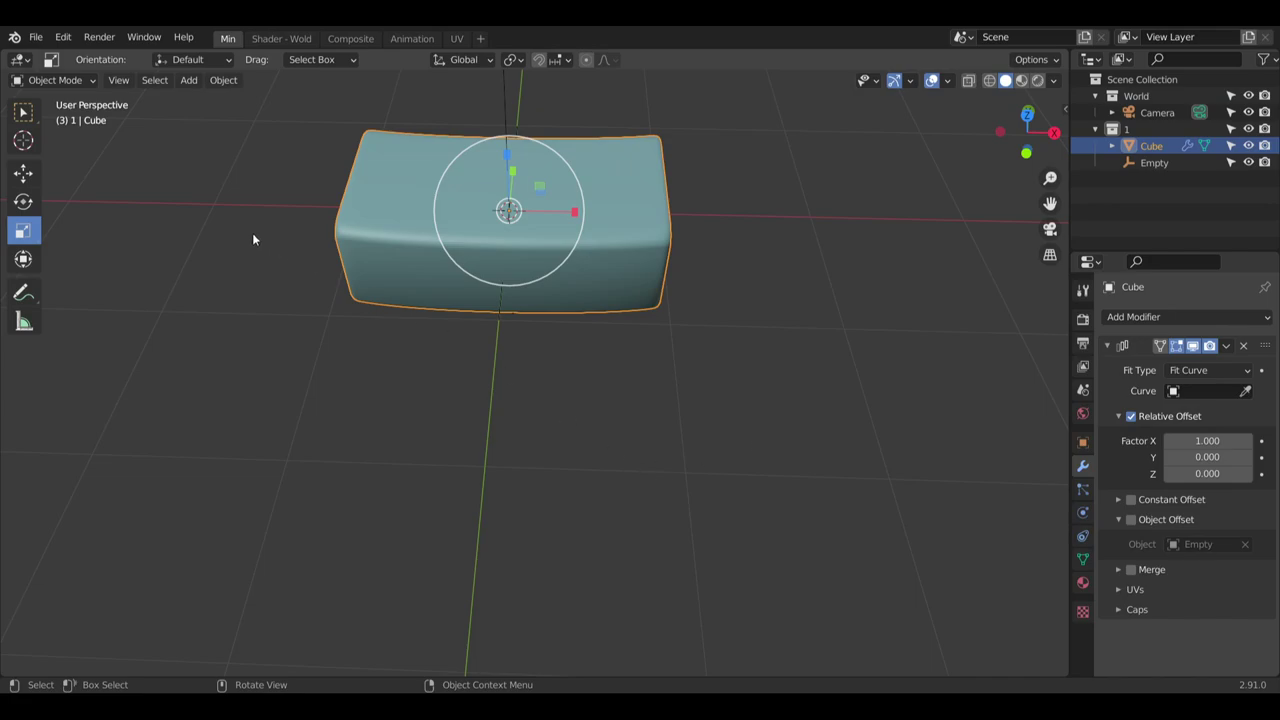
Add a Bezier circle at the world origin with a radius of 10 m
left_click(187, 81)
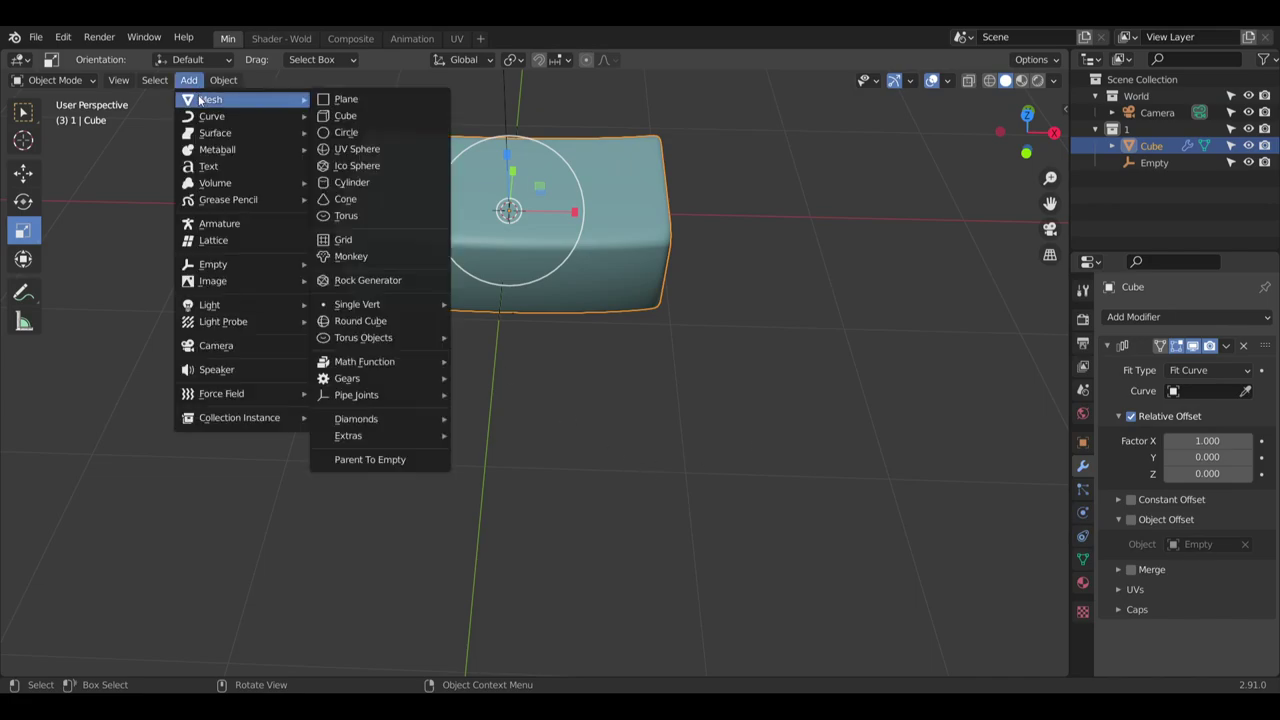
left_click(420, 145)
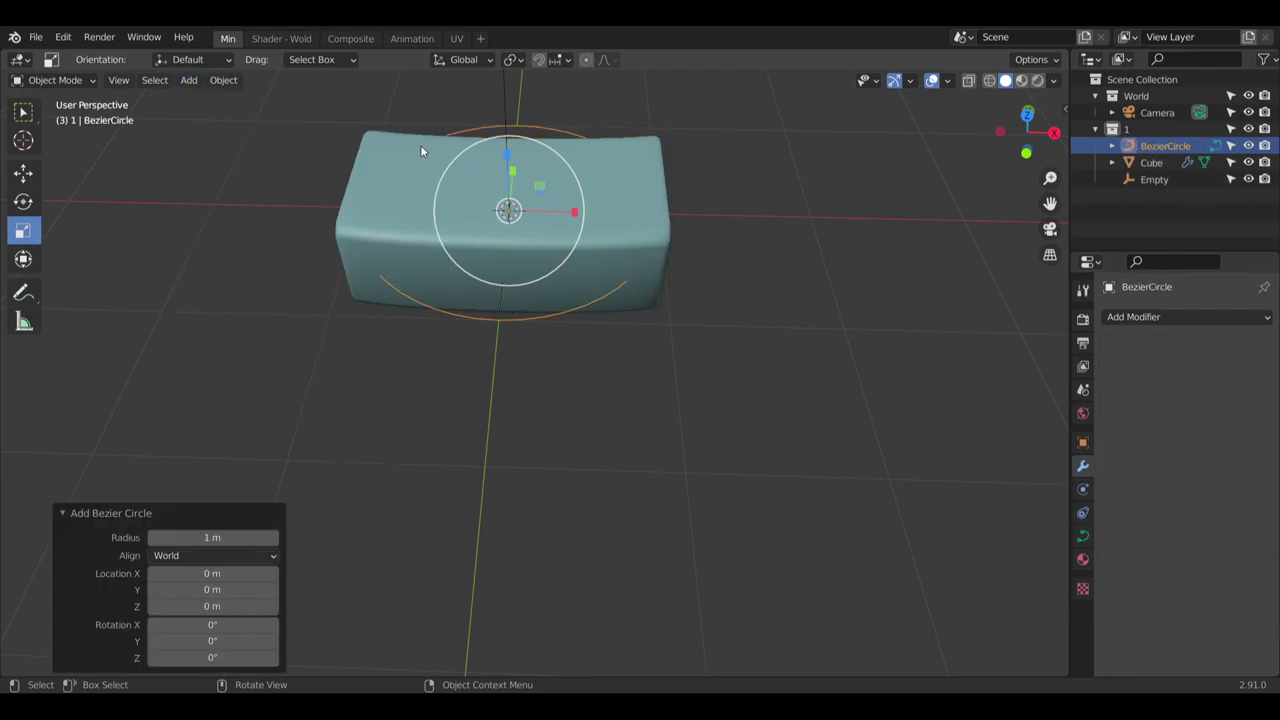
middle_click_drag(459, 181, 357, 429)
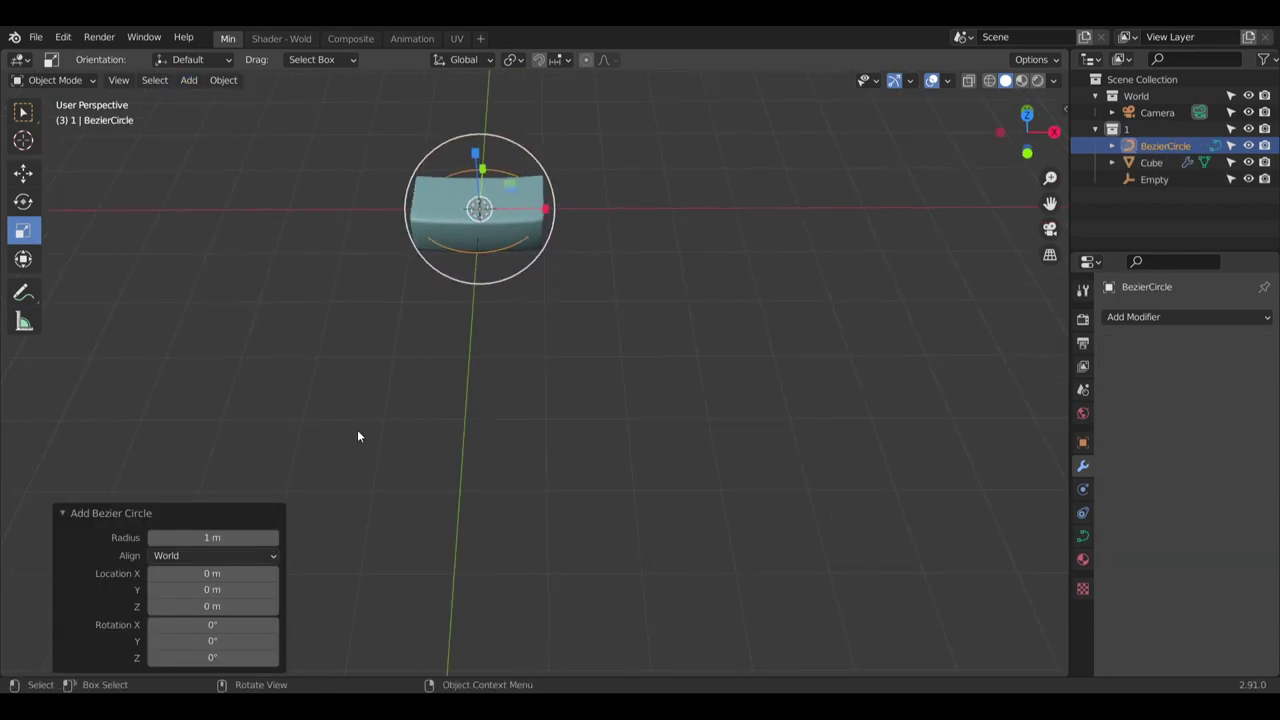
left_click(221, 539)
type("10")
key("Return")
key("Home")
middle_click_drag(734, 404, 491, 327, "shift")
left_click(640, 341)
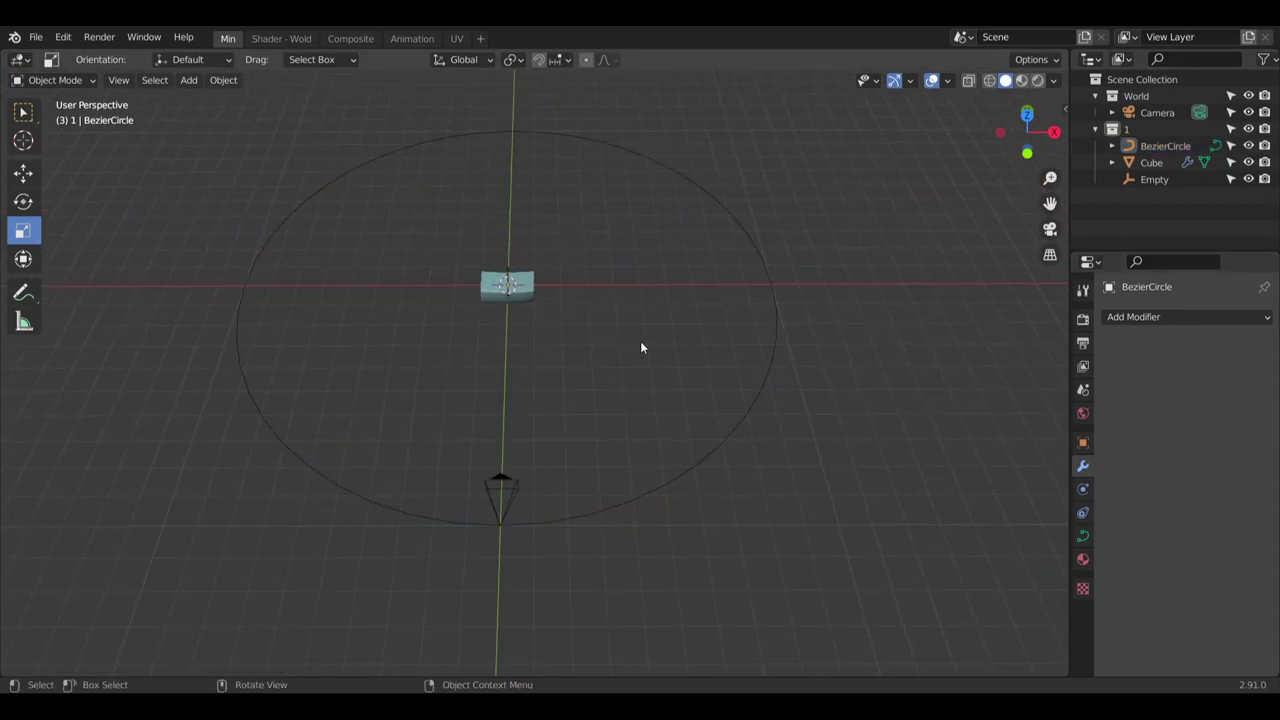
Delete the empty from collection 1
scroll(640, 341, "up", 3)
left_click(1164, 178)
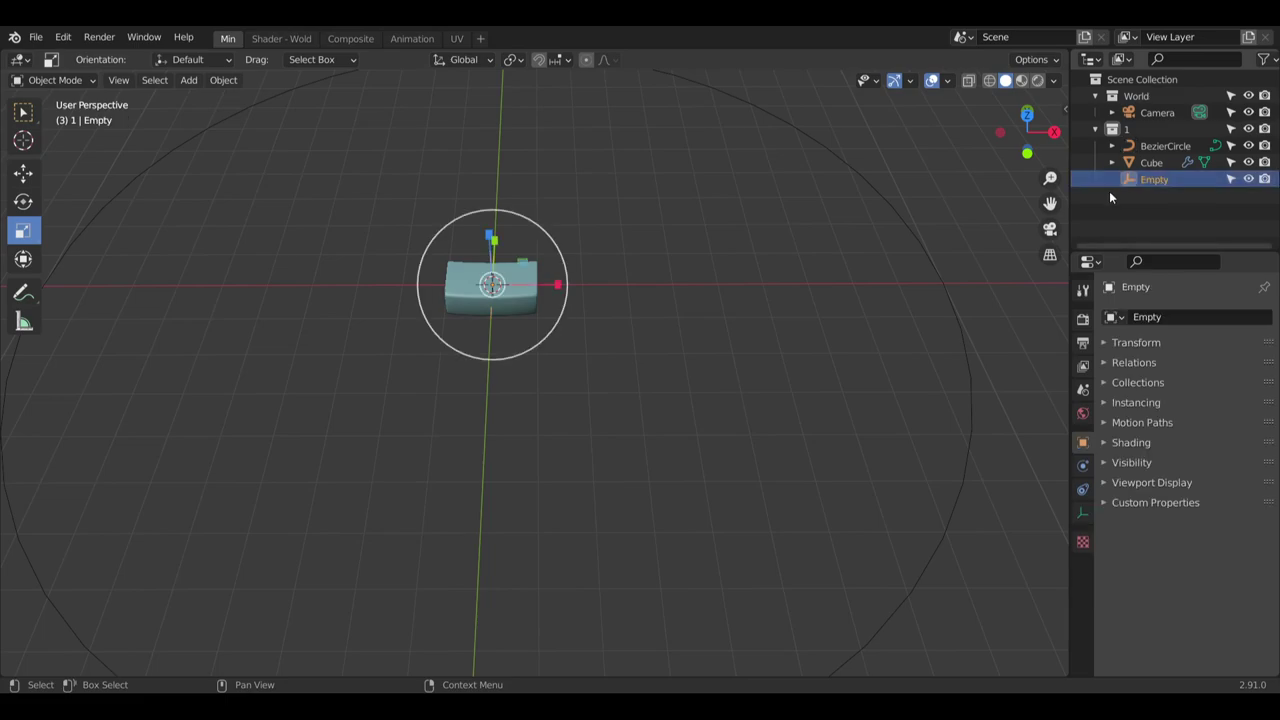
key("Delete")
Select the curved box and set BezierCircle as the curve its Array modifier fits to
left_click(535, 293)
scroll(536, 293, "down", 4)
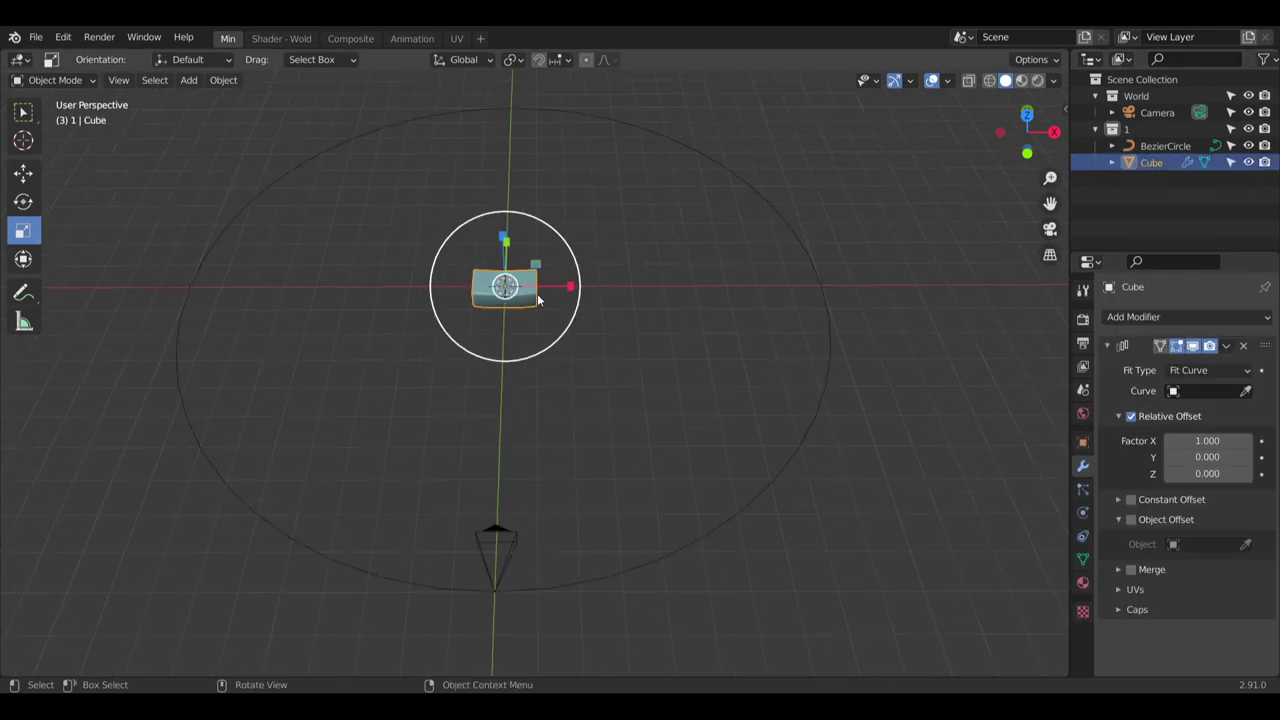
left_click(1204, 392)
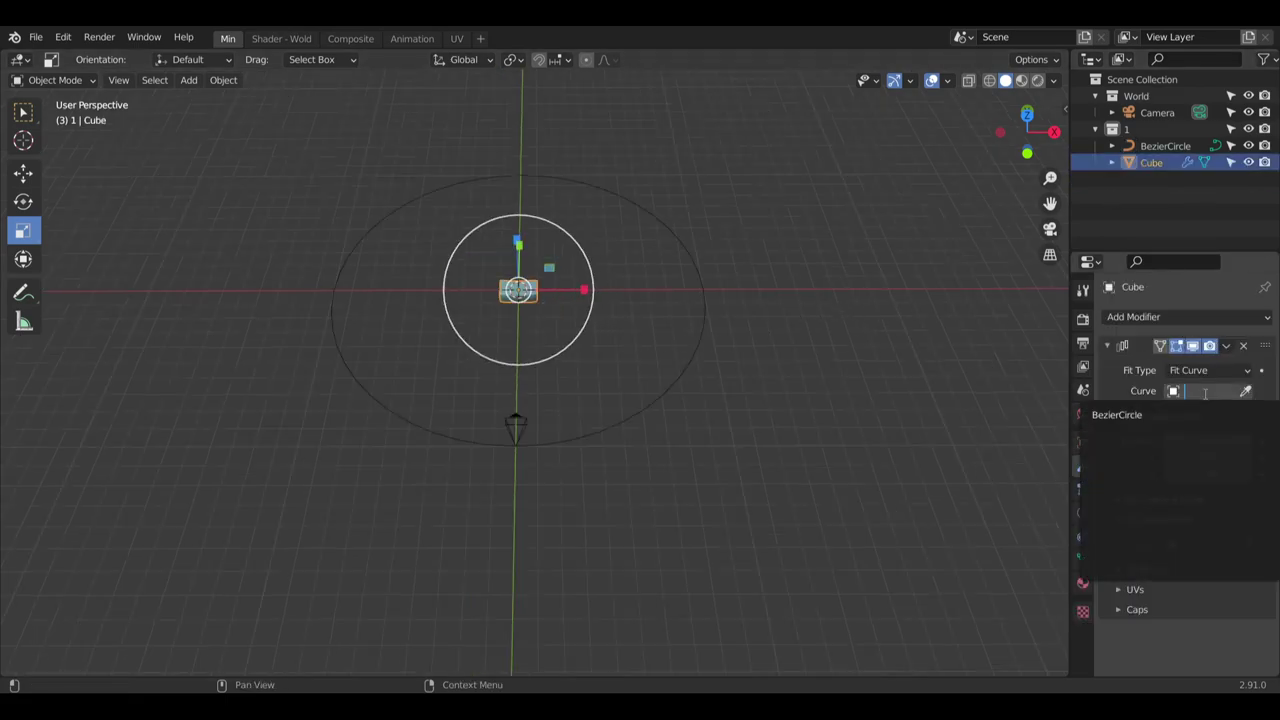
left_click(1165, 422)
middle_click_drag(728, 315, 840, 291)
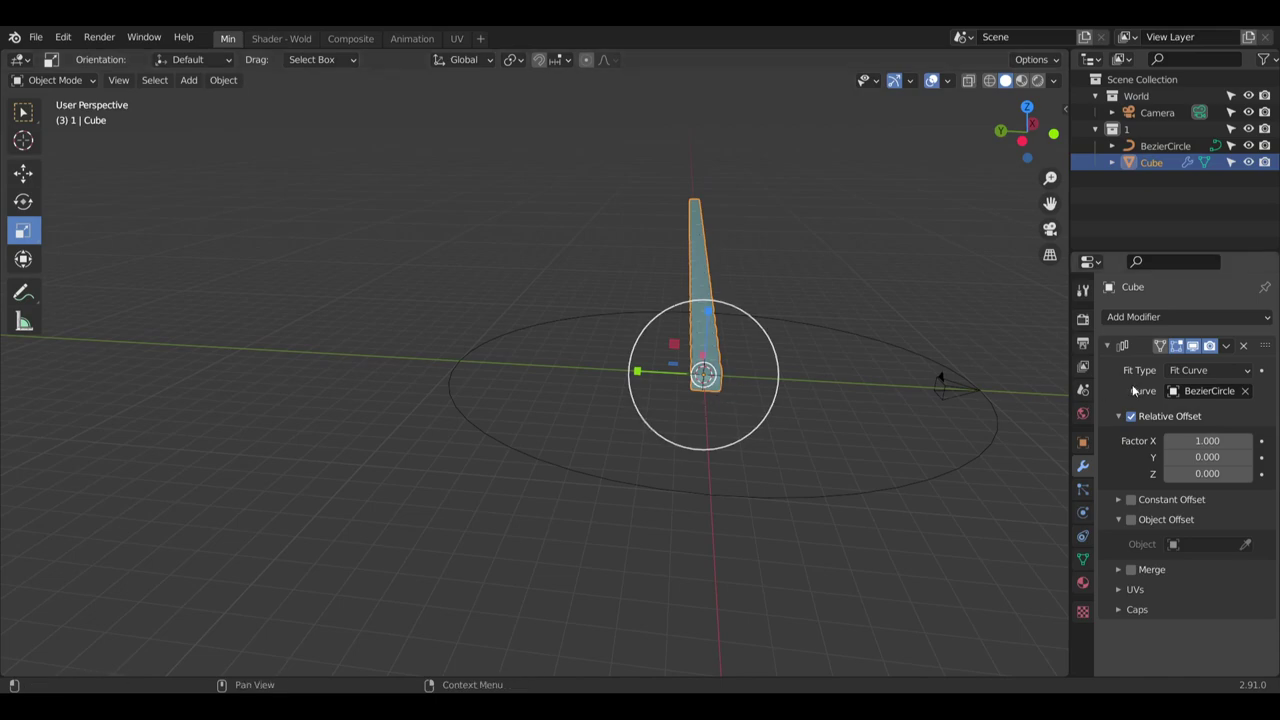
middle_click_drag(794, 360, 634, 414)
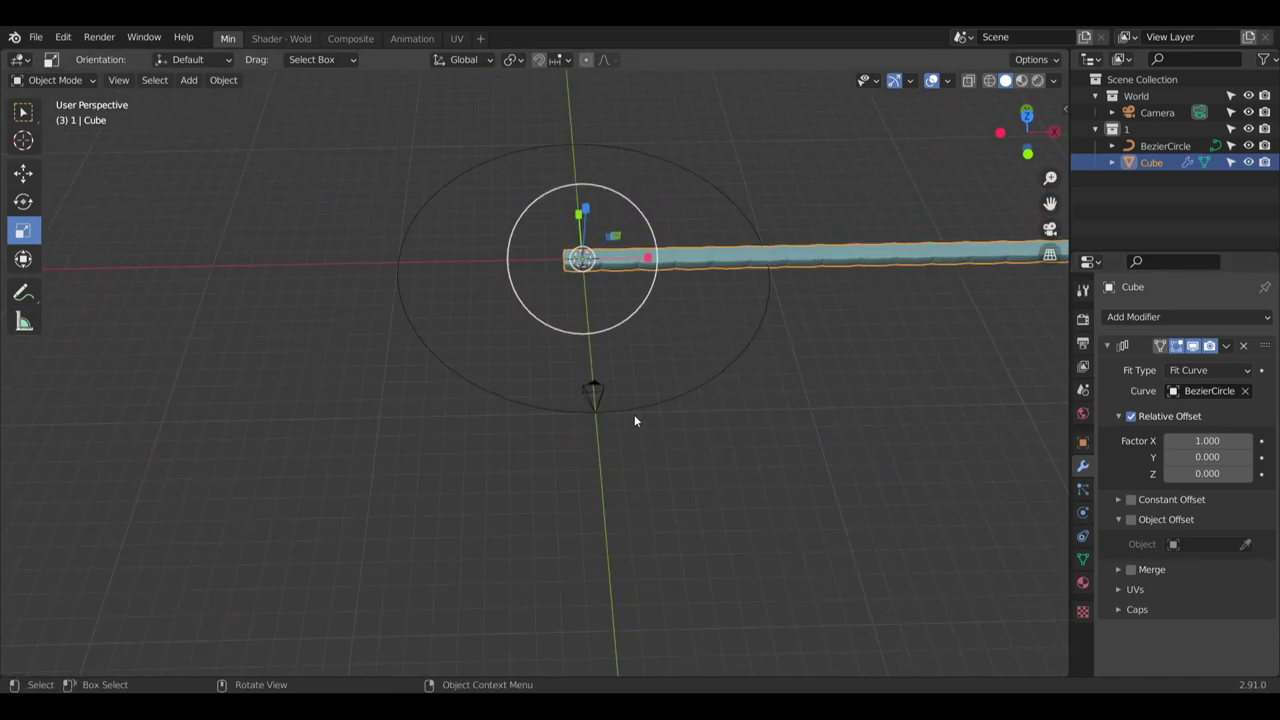
Try to rotate the Bezier circle about its vertical axis
left_click(637, 412)
left_click(23, 201)
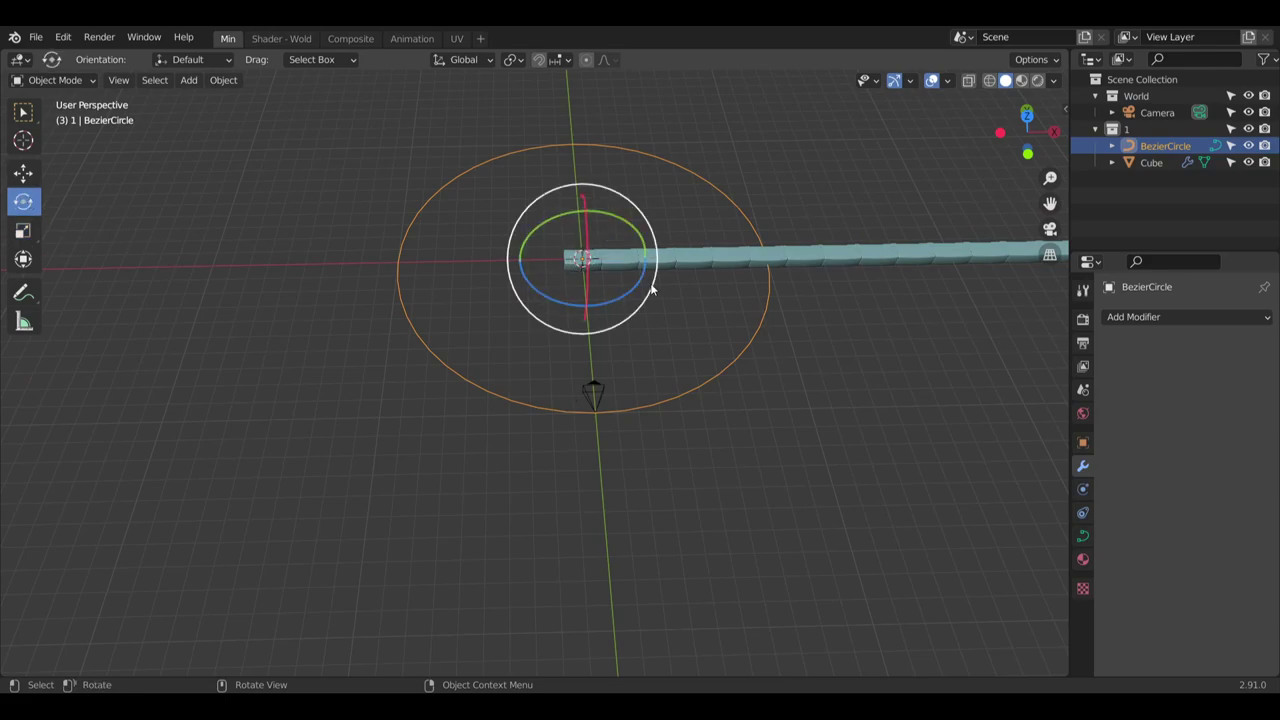
left_click_drag(604, 302, 762, 197)
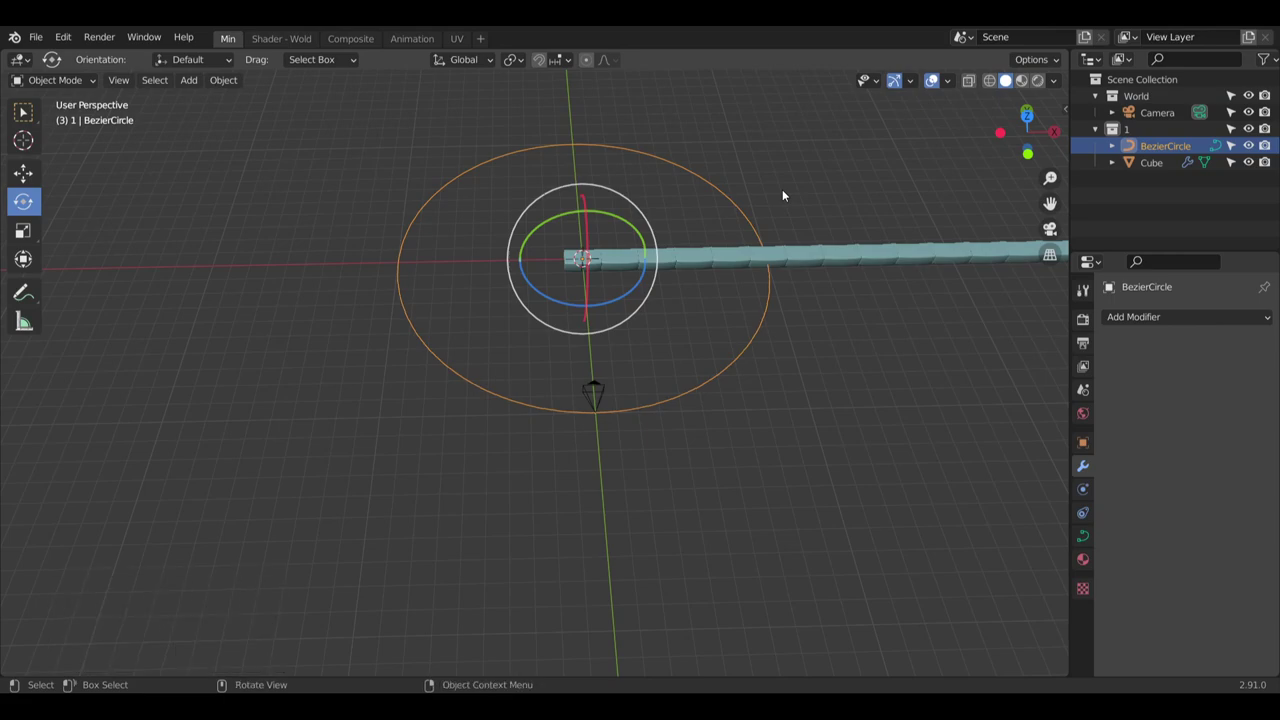
Select the curved box and turn off Relative Offset in its Array modifier
scroll(616, 261, "up", 5)
scroll(600, 262, "up", 2)
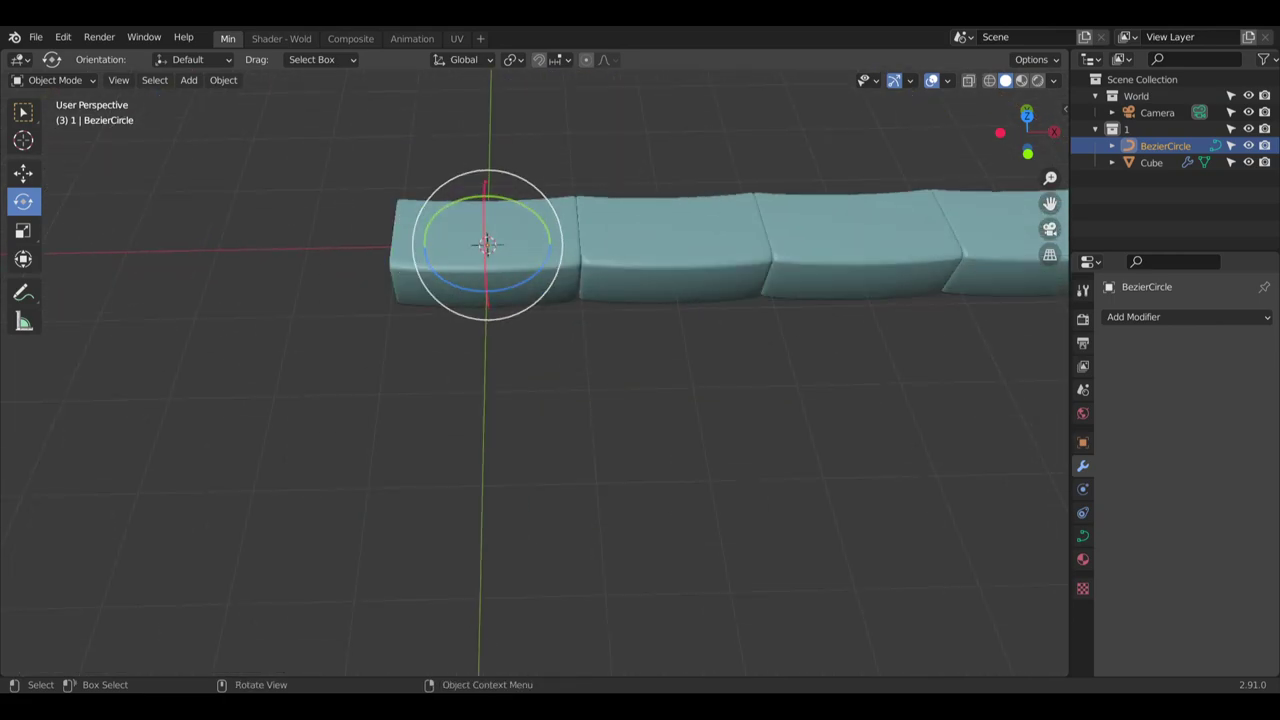
left_click(23, 111)
left_click(546, 250)
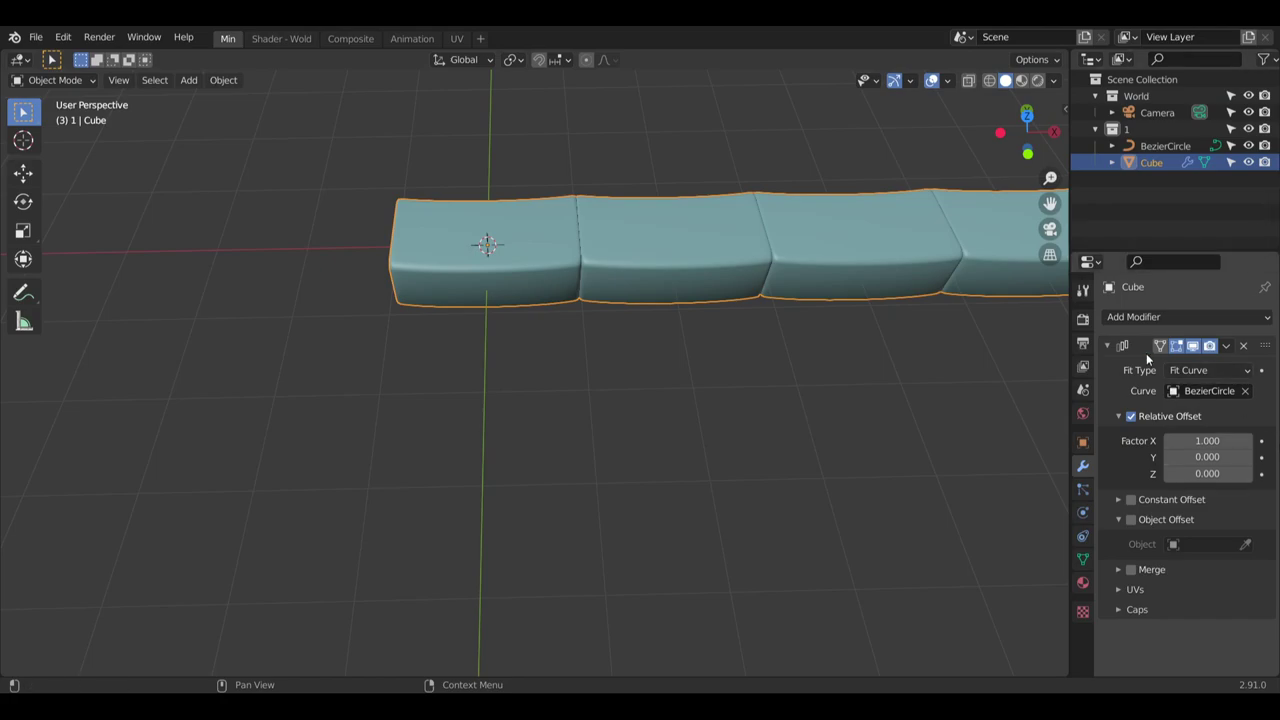
left_click(1130, 416)
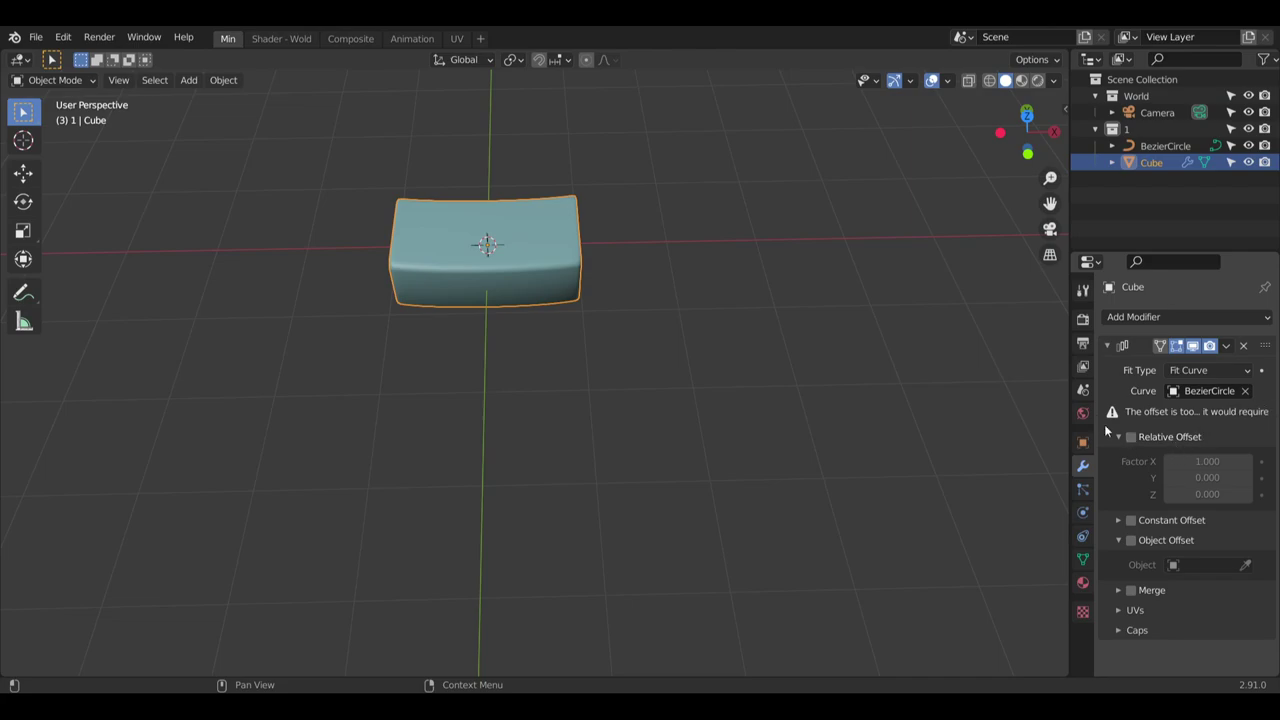
left_click(809, 362)
left_click(533, 244)
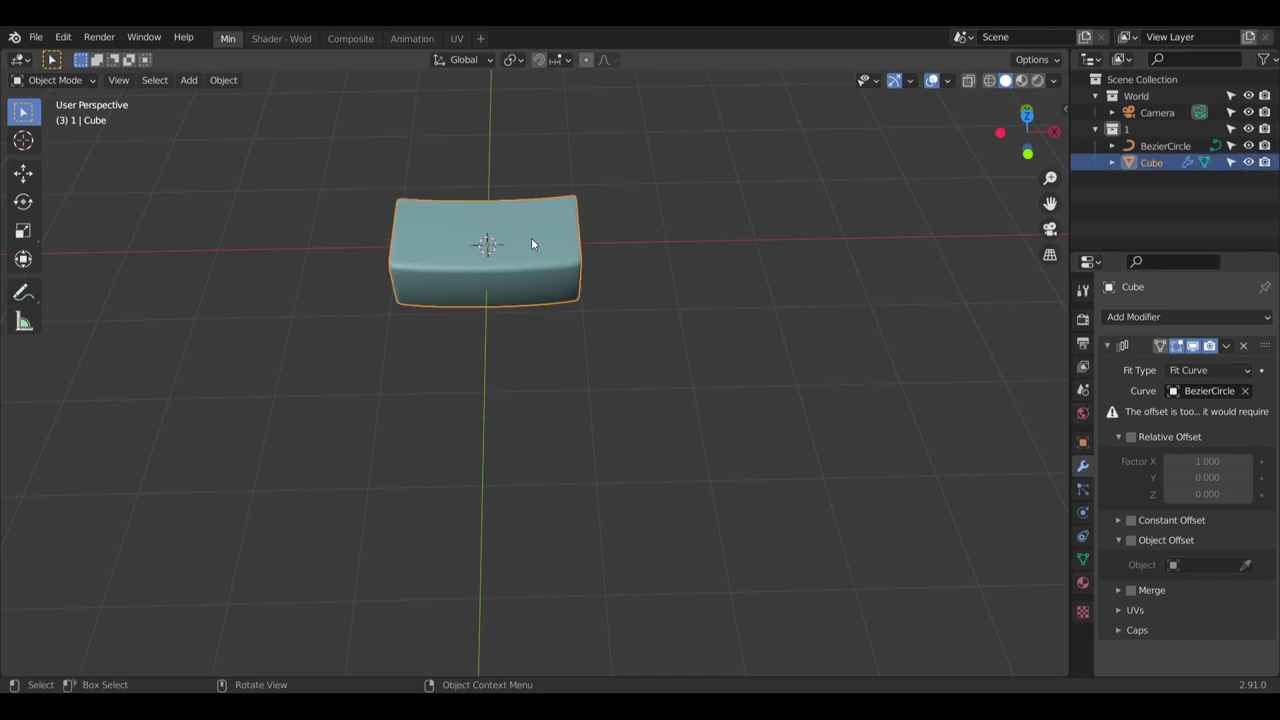
Move the curved box into the World collection, renamed as Brick Proto, and hide it
scroll(1003, 171, "down", 5)
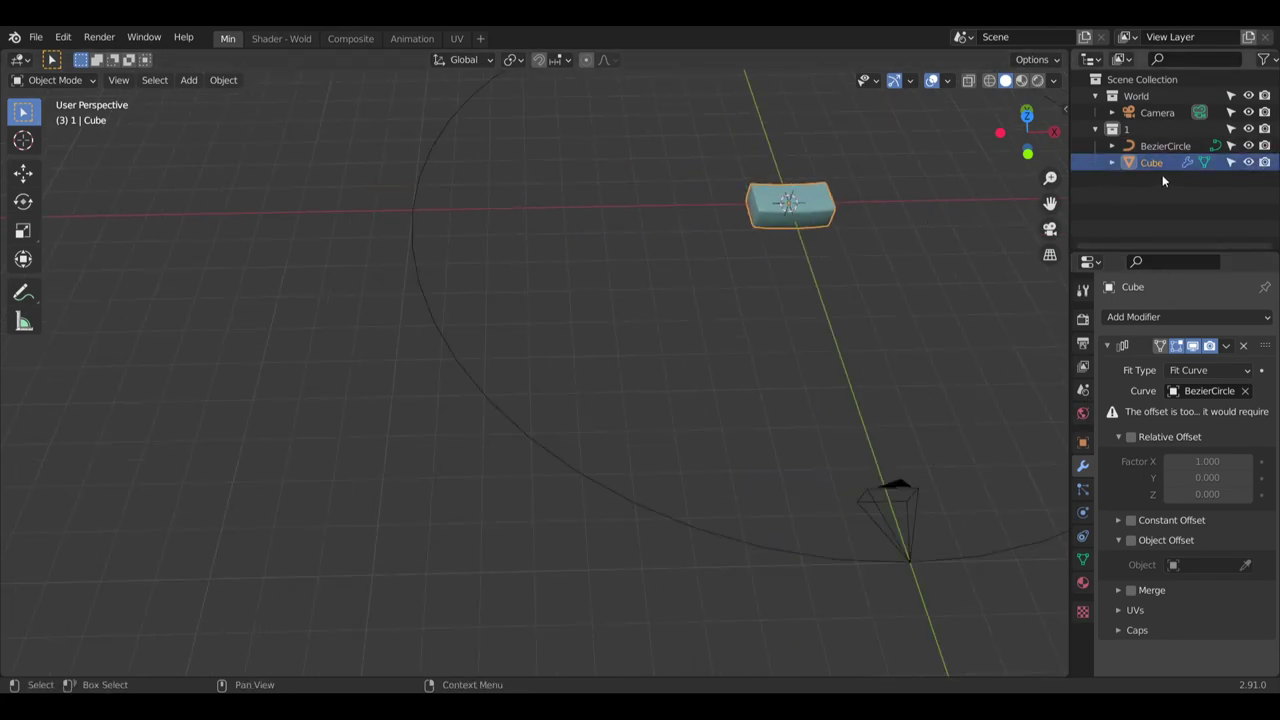
left_click_drag(1159, 162, 1160, 110)
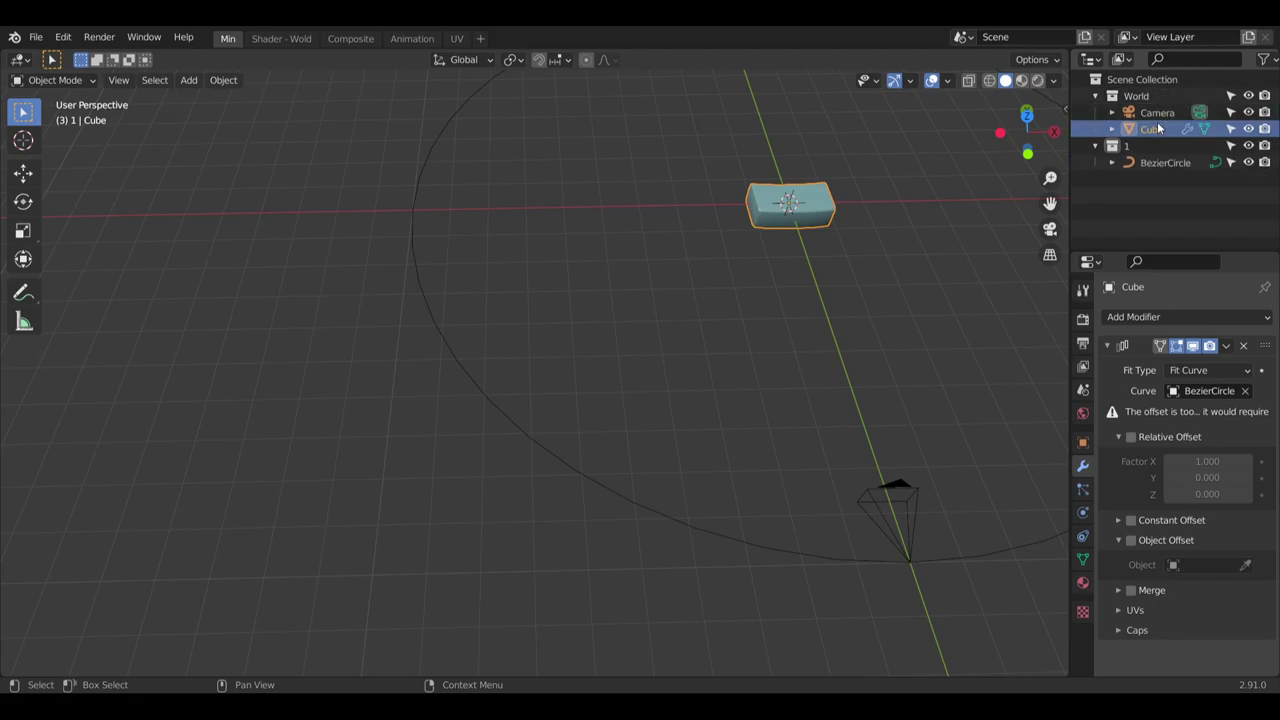
double_click(1158, 128)
type("Brick Proto")
key("Return")
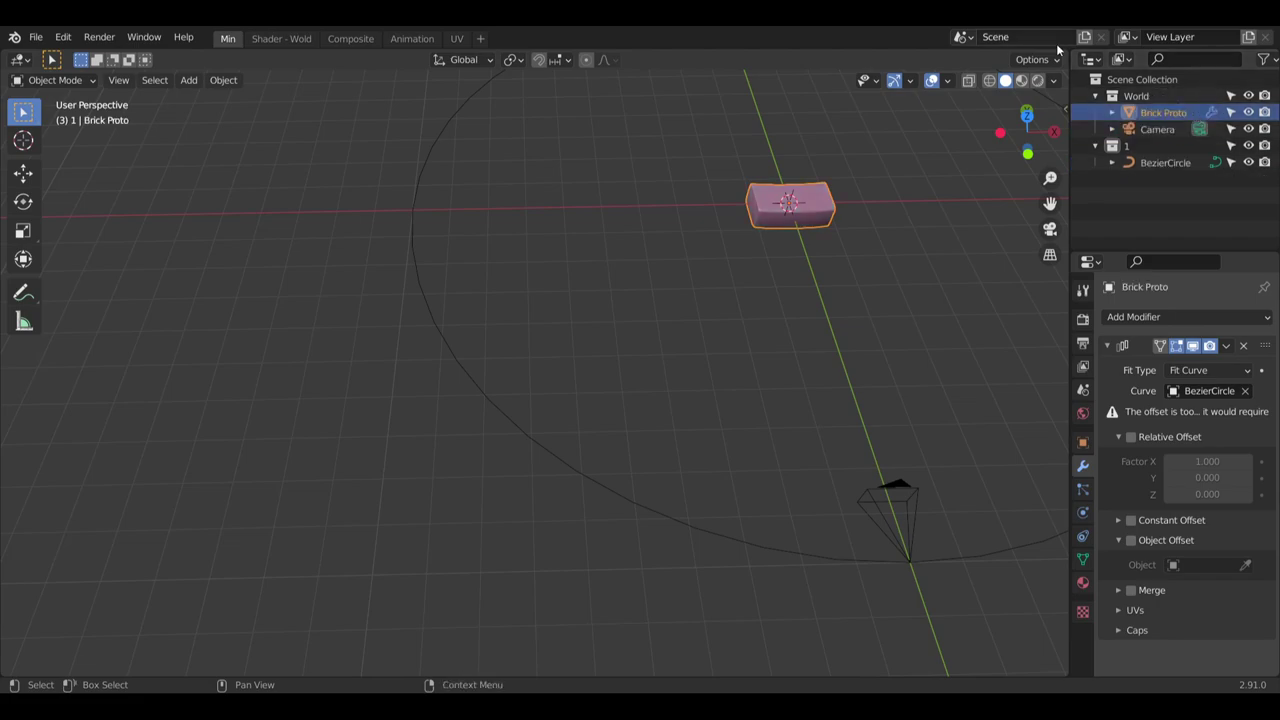
key("Home")
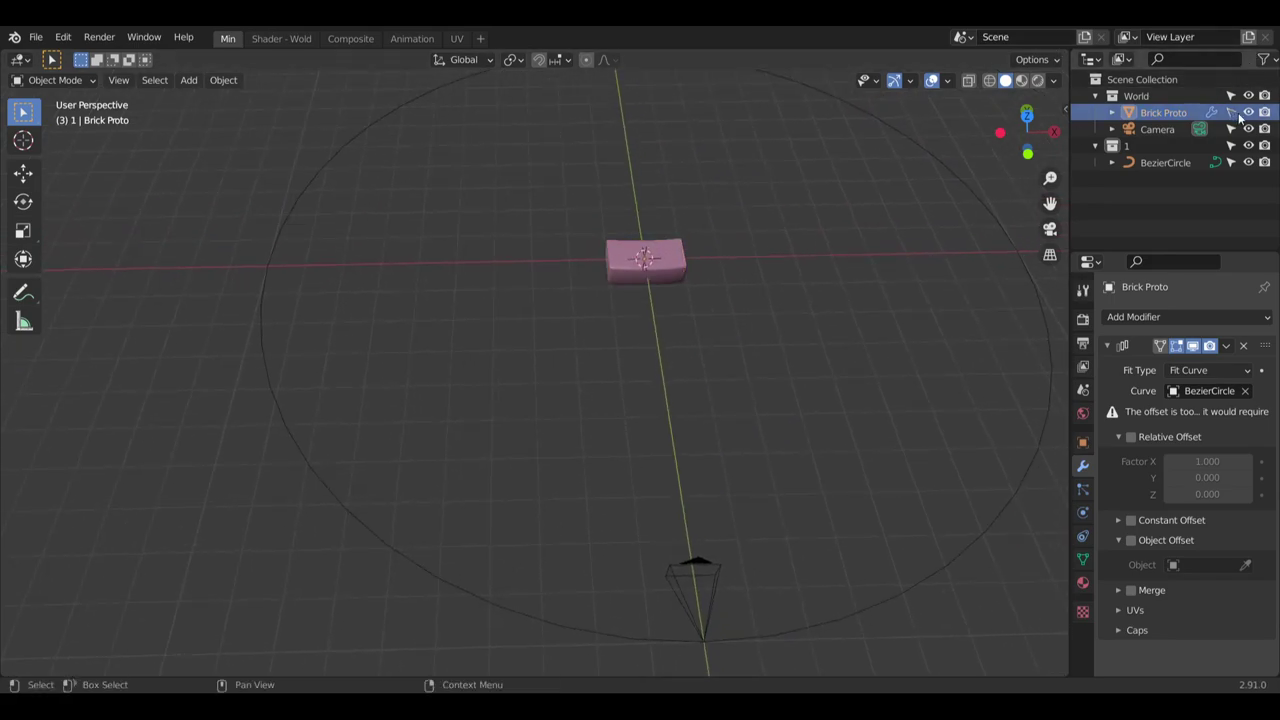
left_click(1248, 112)
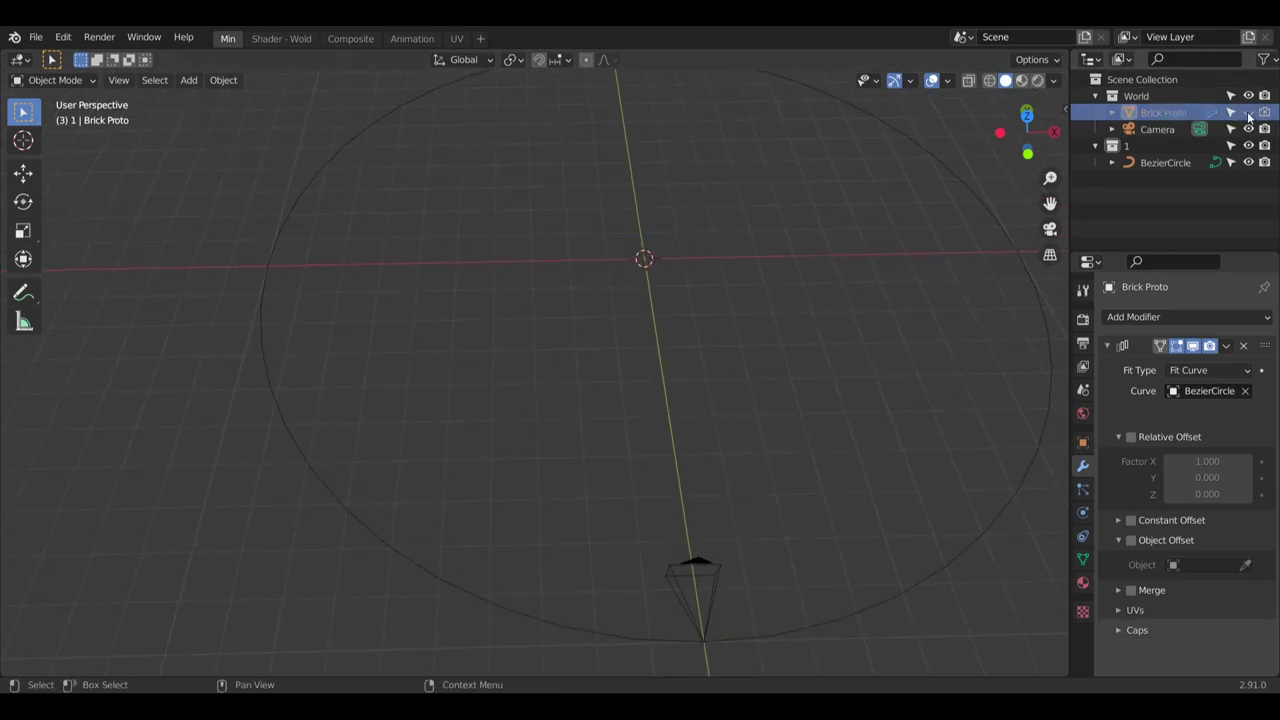
Delete the Bezier circle and make collection 1 the active collection
left_click(1178, 165)
key("Delete")
left_click(1145, 147)
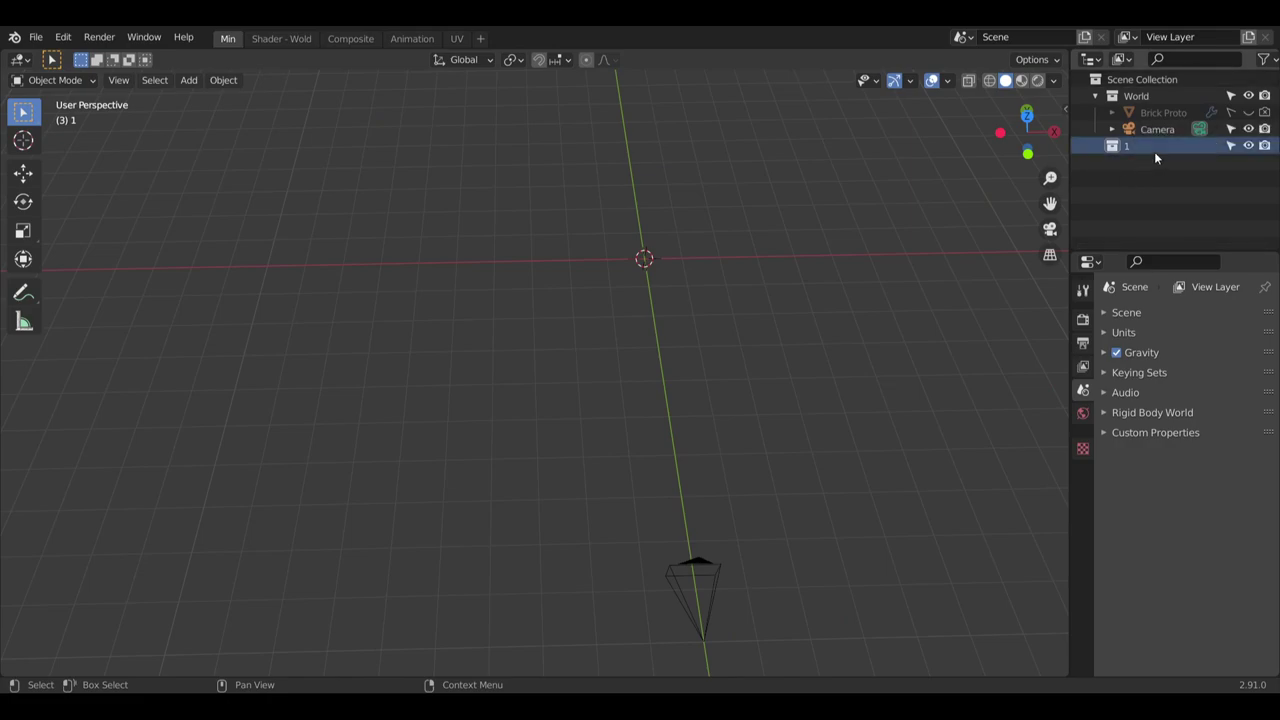
left_click(189, 80)
mouse_move(237, 106)
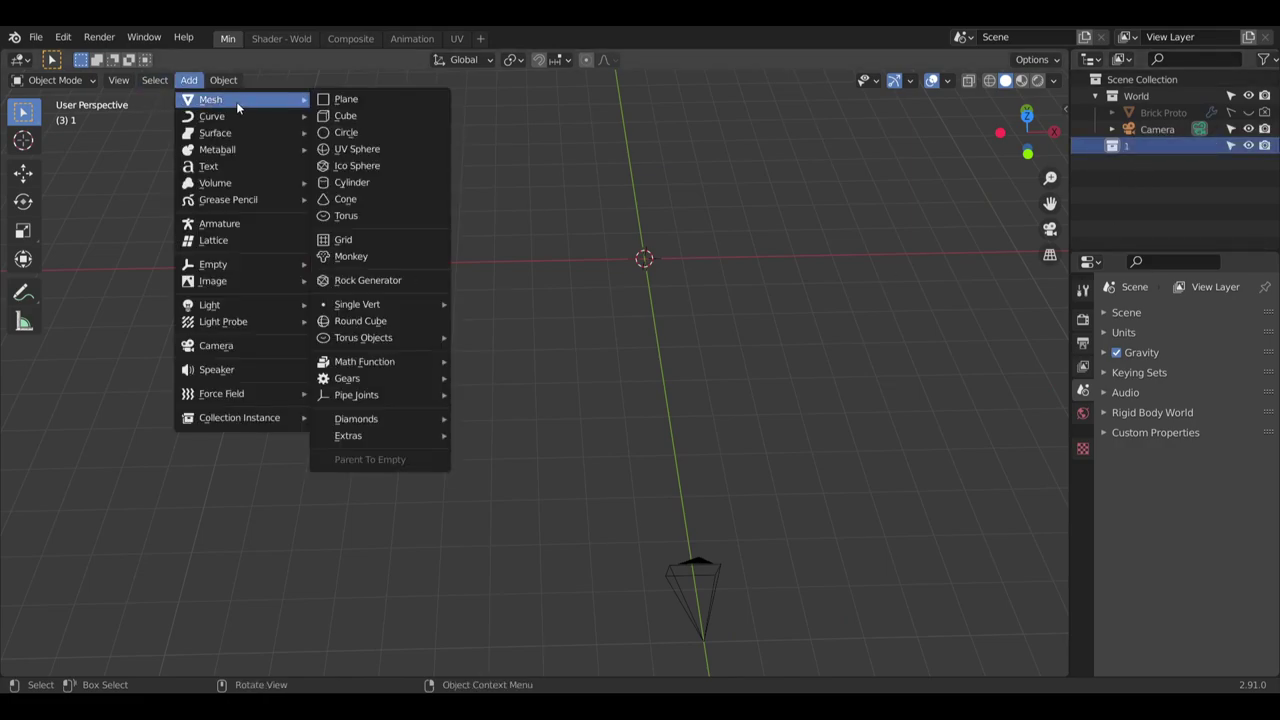
left_click(352, 184)
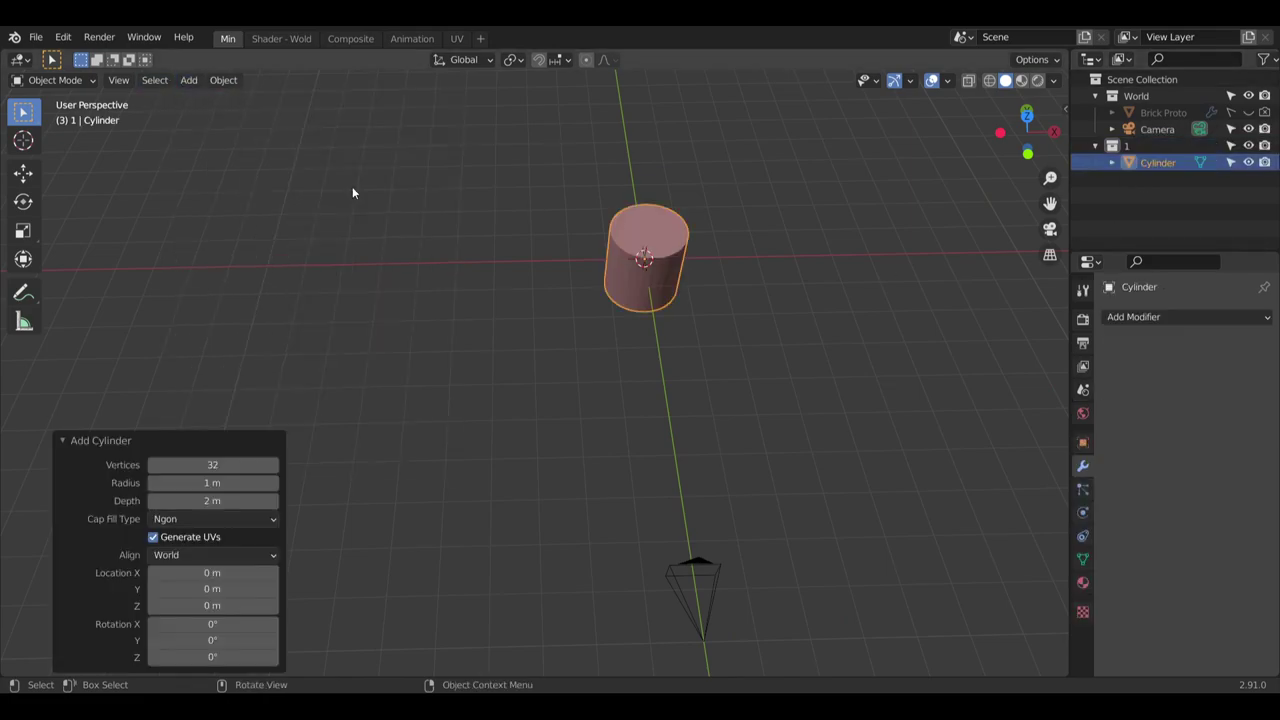
left_click(224, 518)
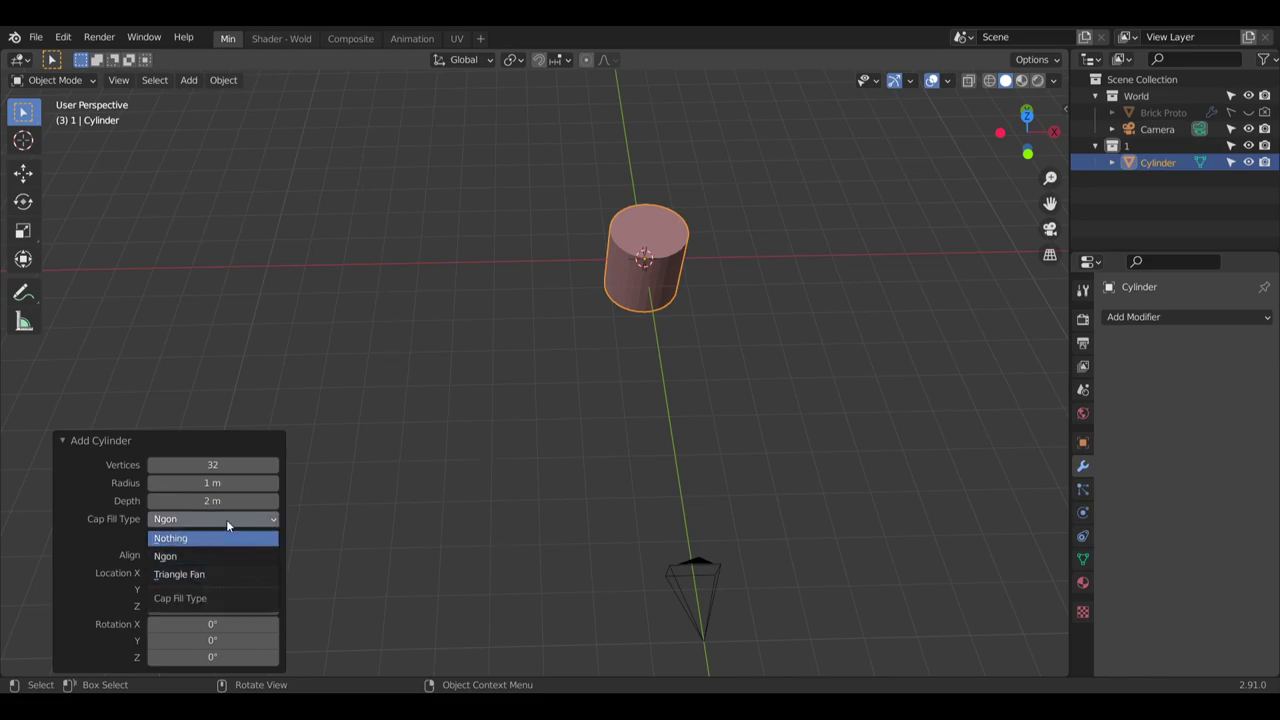
left_click(395, 488)
left_click(664, 248)
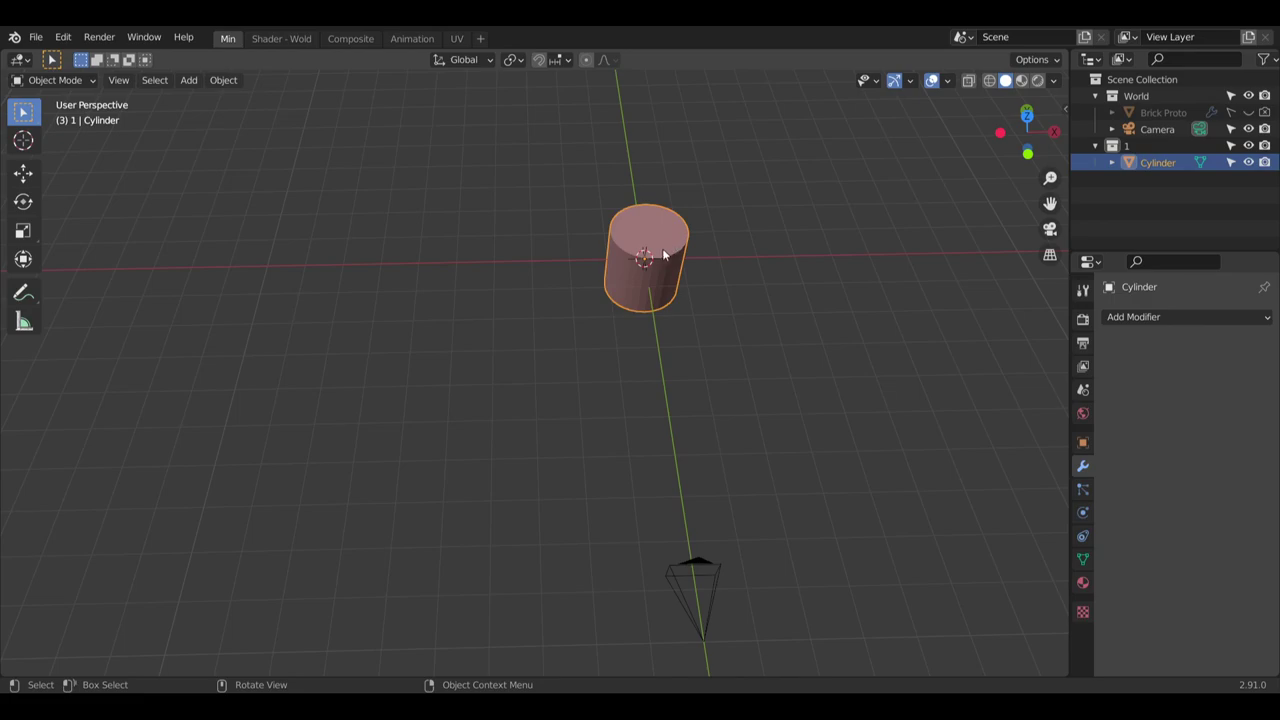
left_click(608, 189)
left_click(604, 258)
key("Delete")
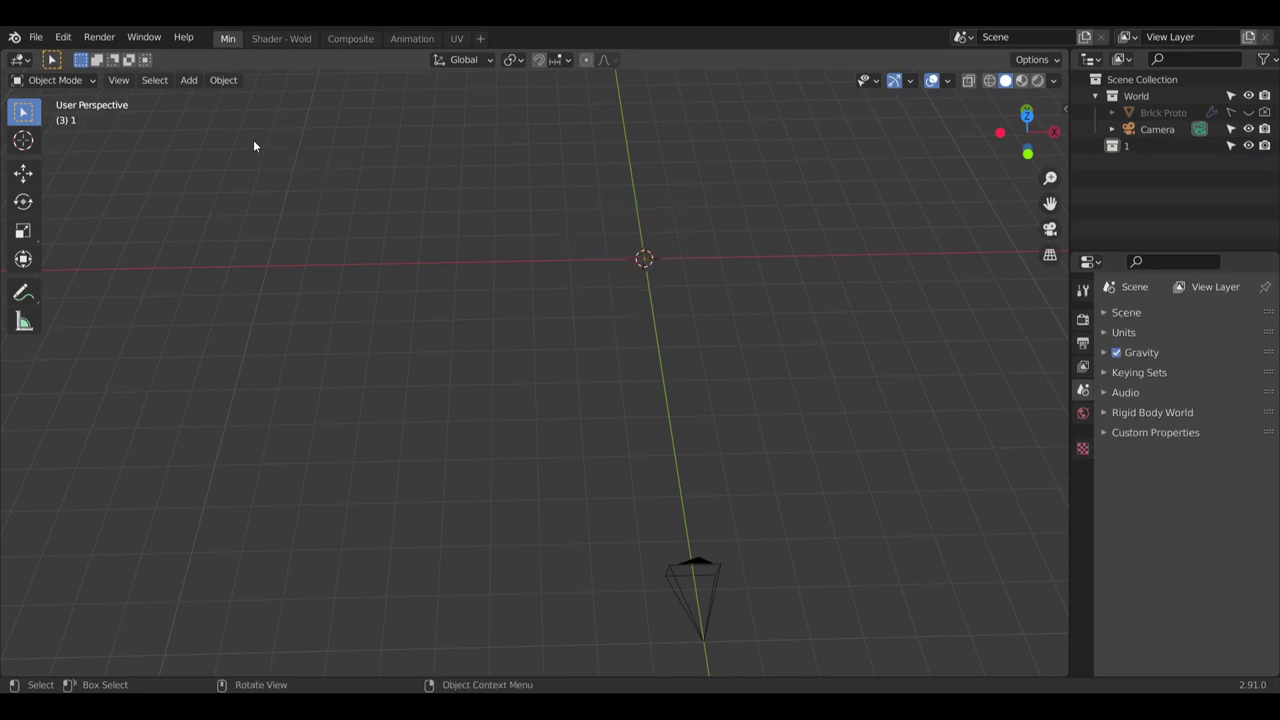
Add a cylinder mesh with 100 vertices and a radius of 10 m
left_click(188, 80)
mouse_move(240, 100)
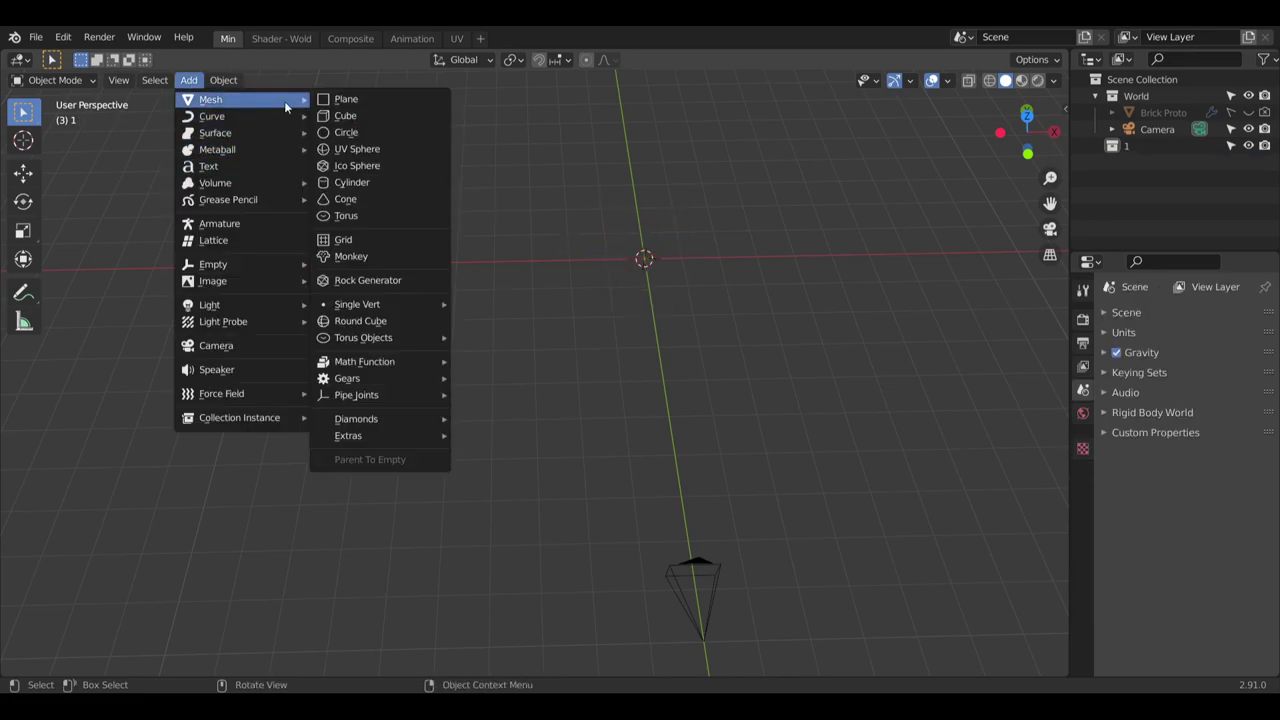
left_click(376, 184)
left_click(195, 465)
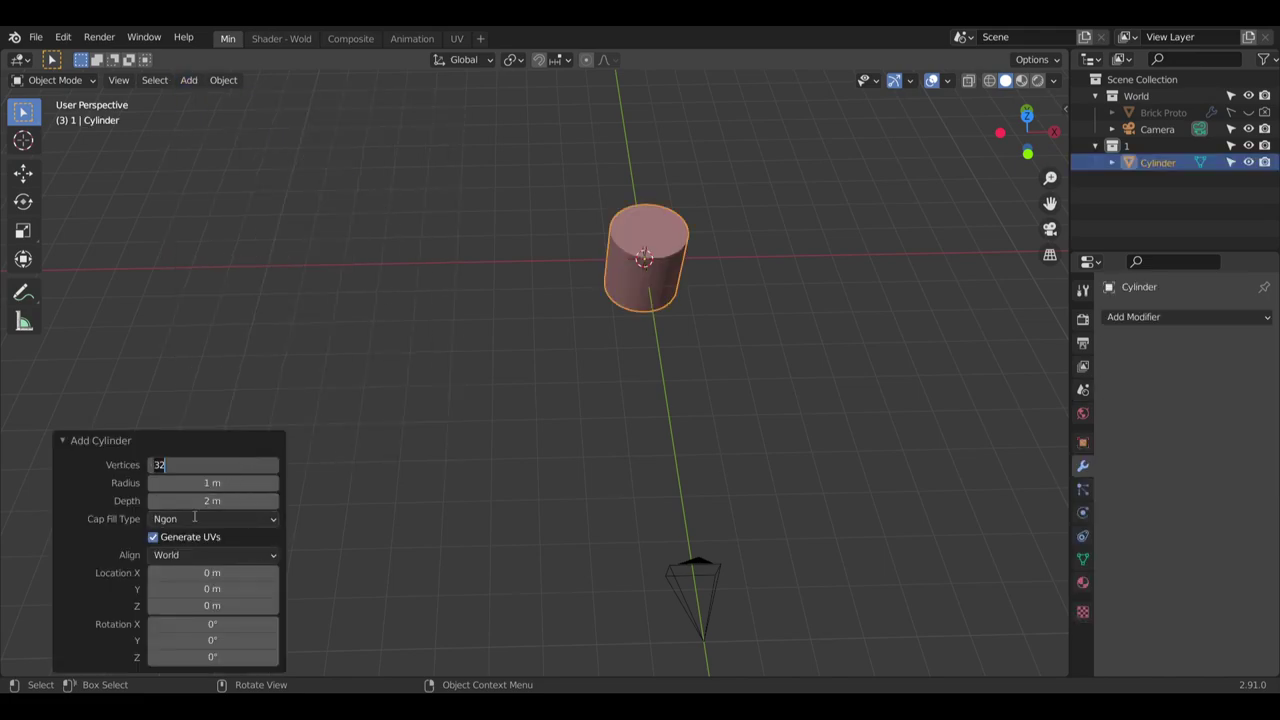
key("Return")
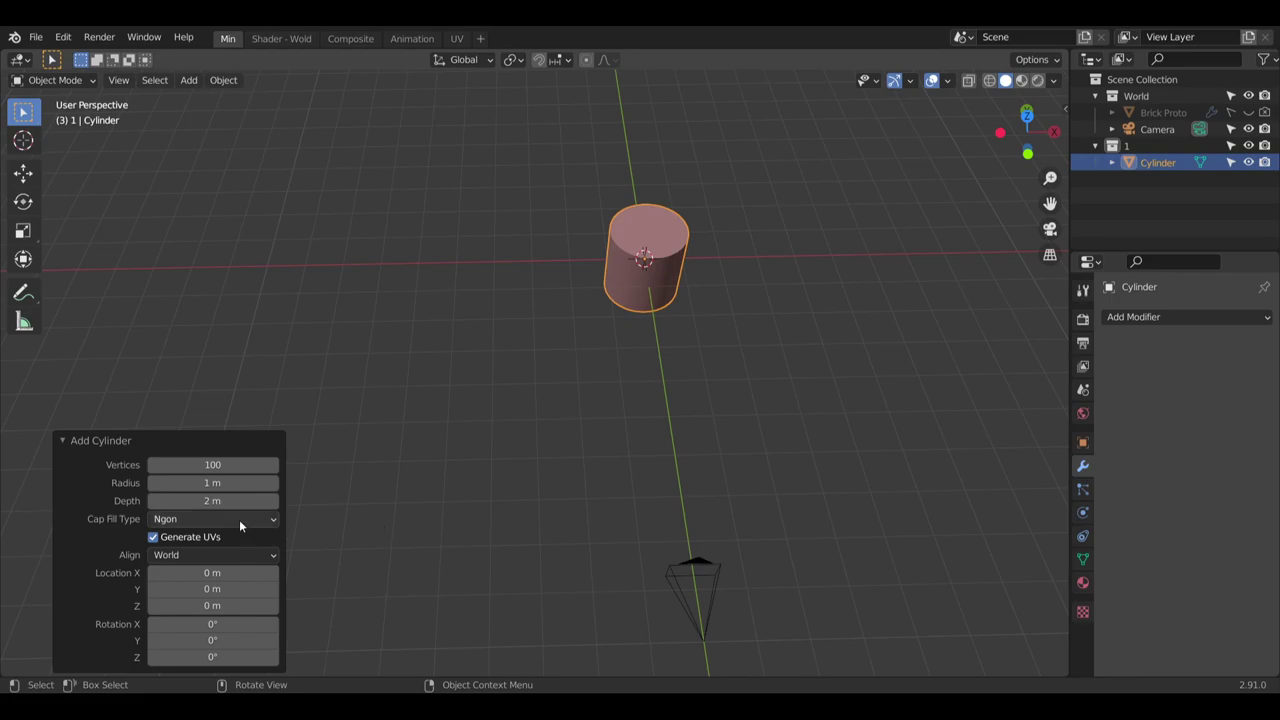
left_click(219, 482)
type("10")
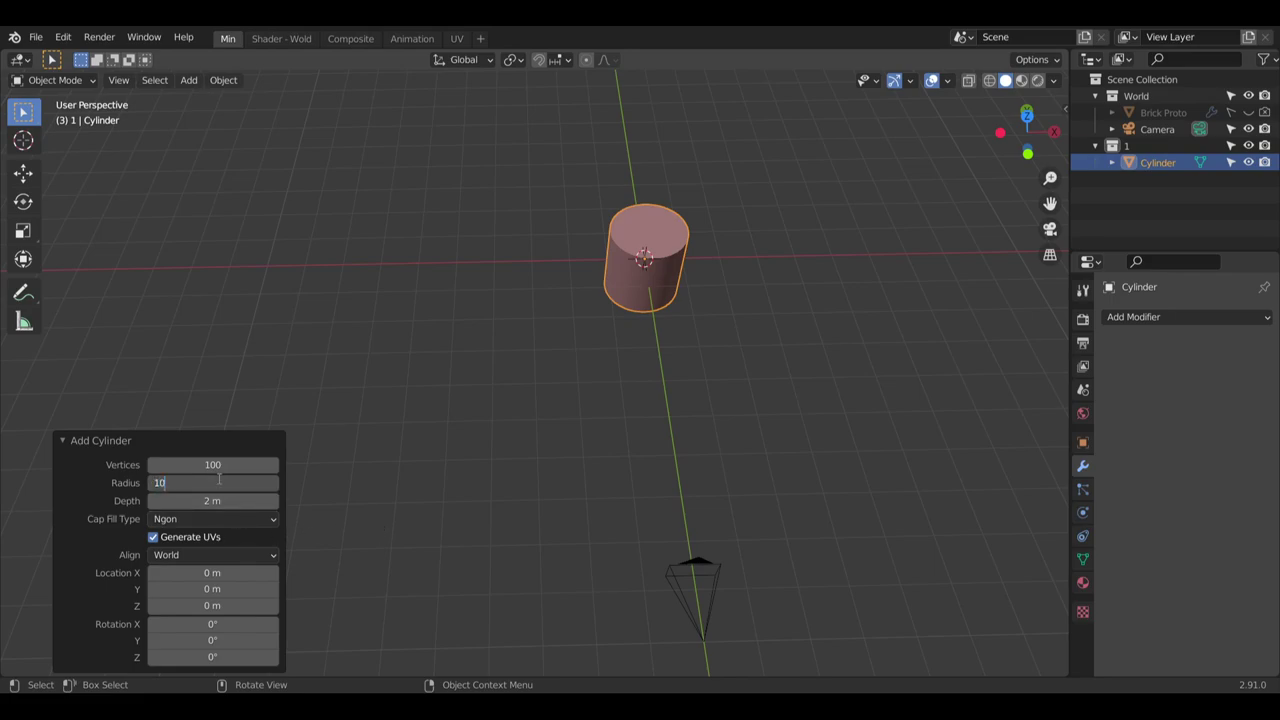
key("Return")
scroll(638, 375, "down", 3)
middle_click_drag(638, 375, 576, 305)
scroll(456, 318, "up", 2)
middle_click_drag(459, 319, 331, 246)
Select the cylinder, enter Edit Mode and activate the Inset Faces tool
left_click(249, 226)
middle_click_drag(241, 294, 306, 375)
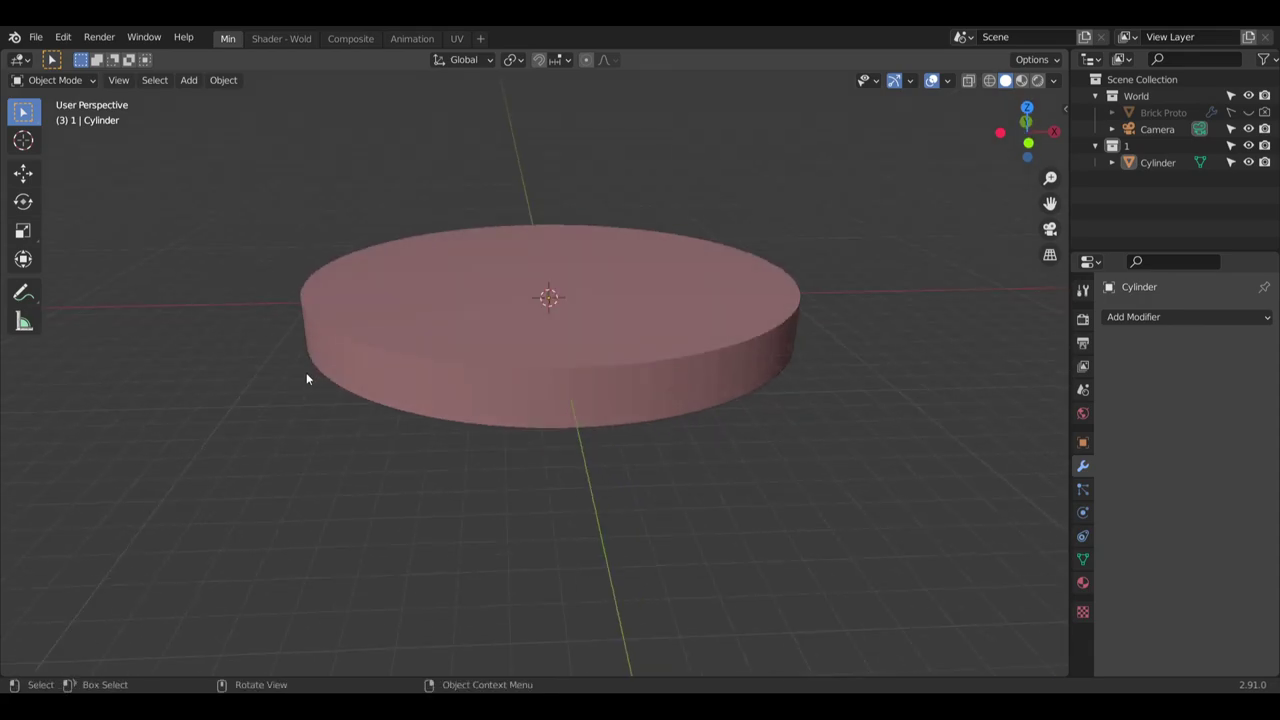
left_click(537, 371)
middle_click_drag(537, 371, 323, 375)
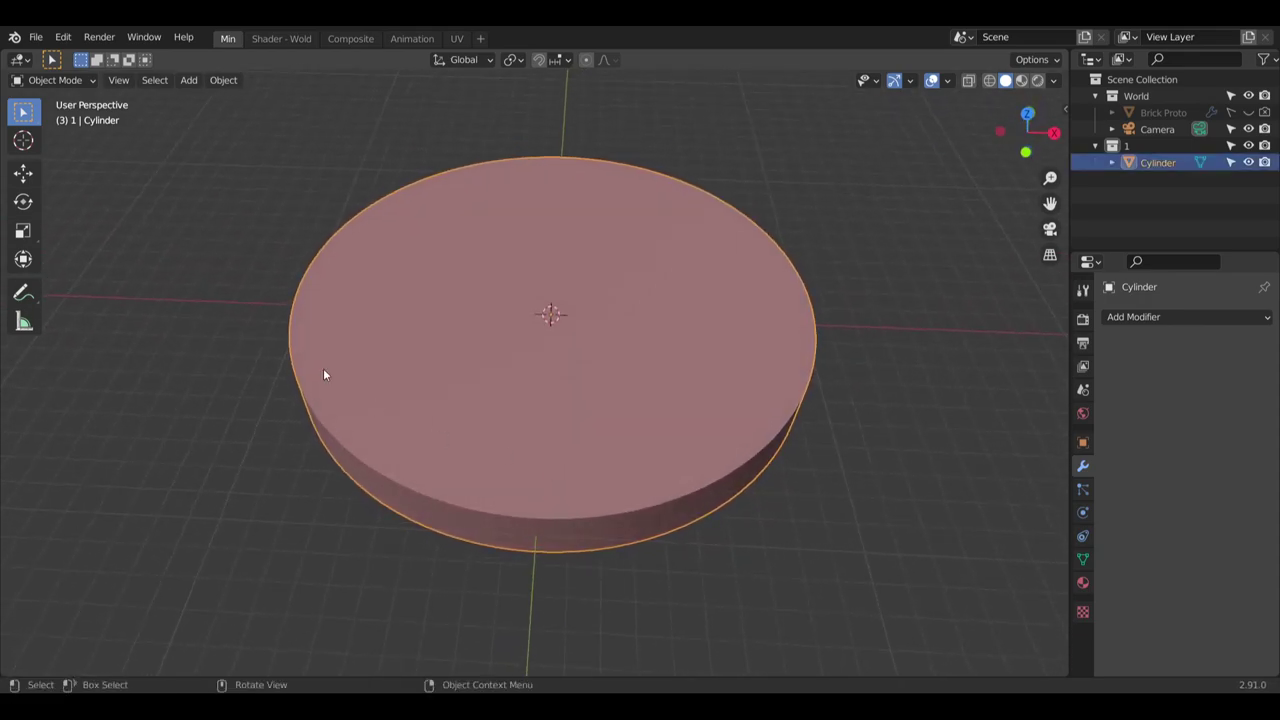
left_click(60, 80)
left_click(82, 116)
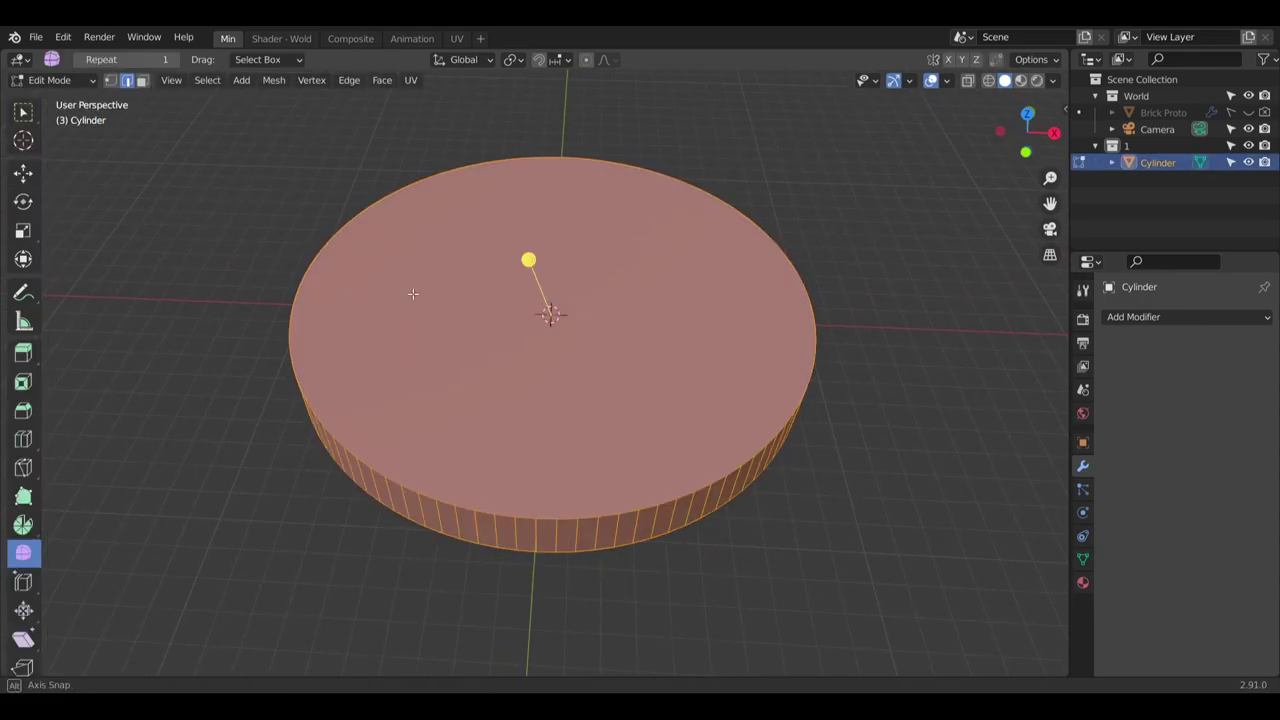
middle_click_drag(414, 291, 235, 396)
left_click(23, 381)
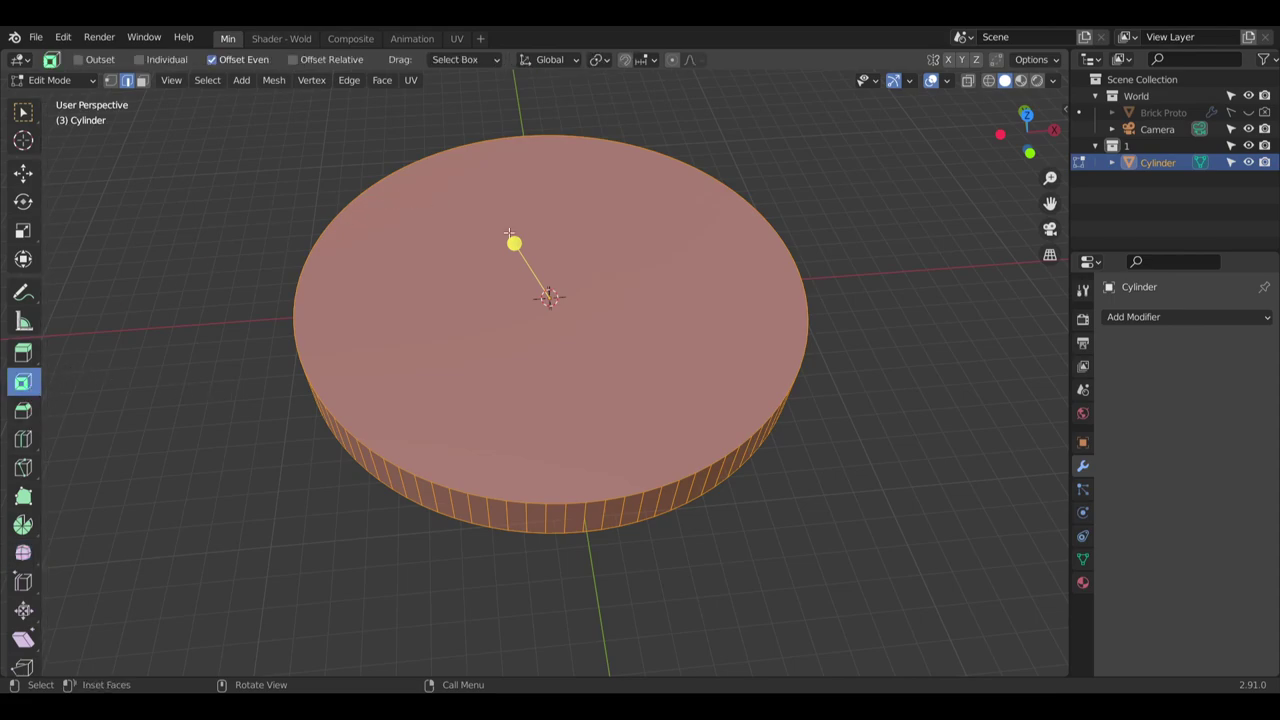
Inset only the cylinder's top face by about 0.87 m in face selection mode
left_click_drag(520, 247, 574, 347)
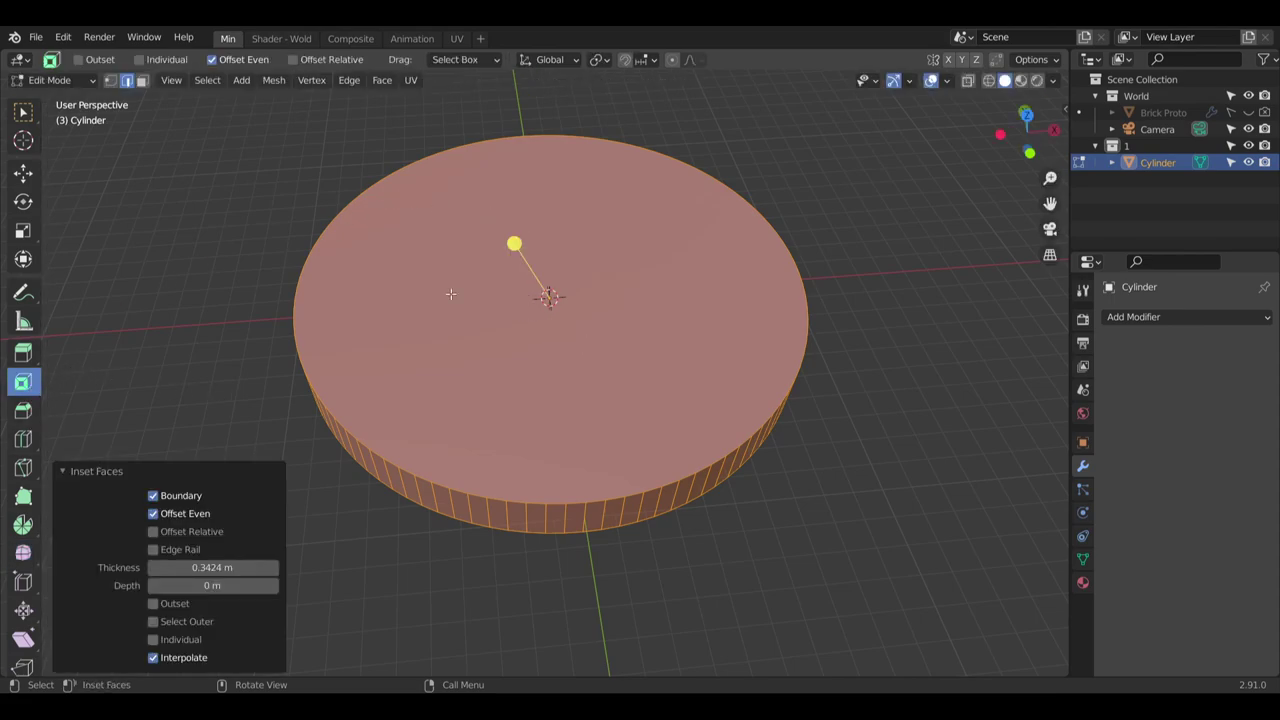
key("ctrl+z")
left_click(141, 81)
left_click(435, 312)
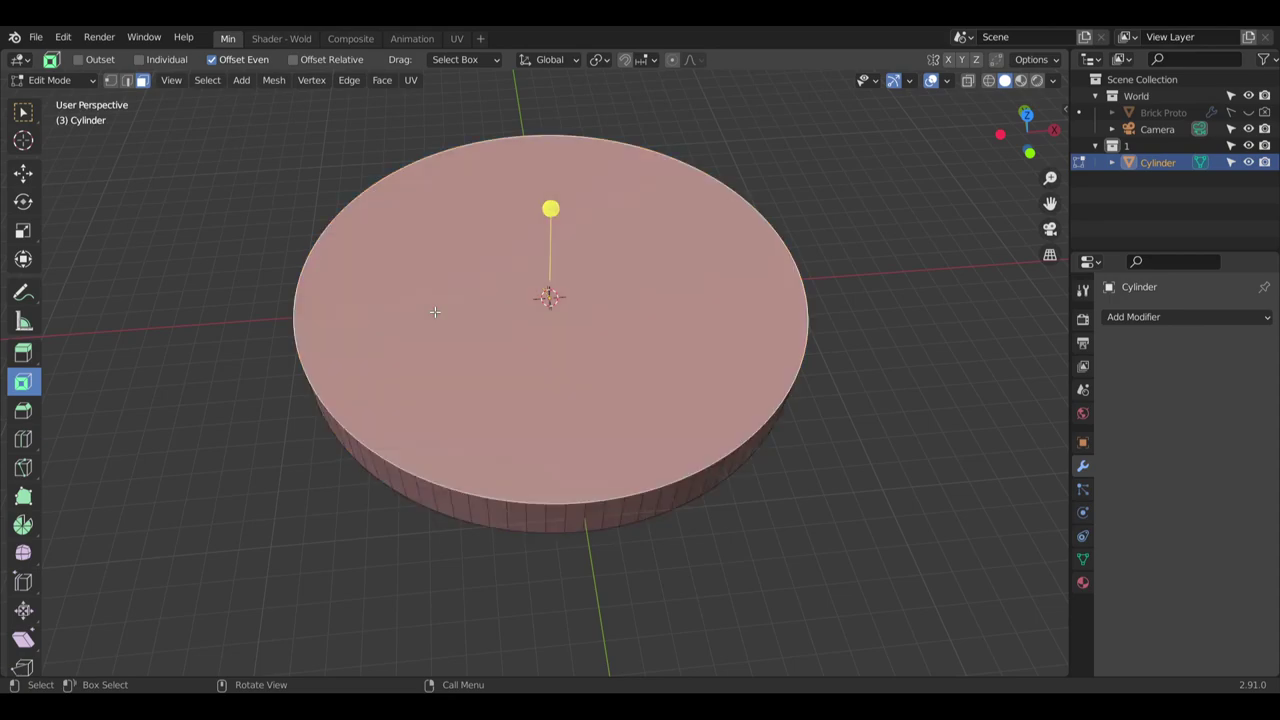
mouse_move(551, 208)
left_mouse_down()
mouse_move(585, 108)
mouse_move(553, 250)
mouse_move(565, 229)
left_mouse_up()
middle_click_drag(655, 371, 625, 319)
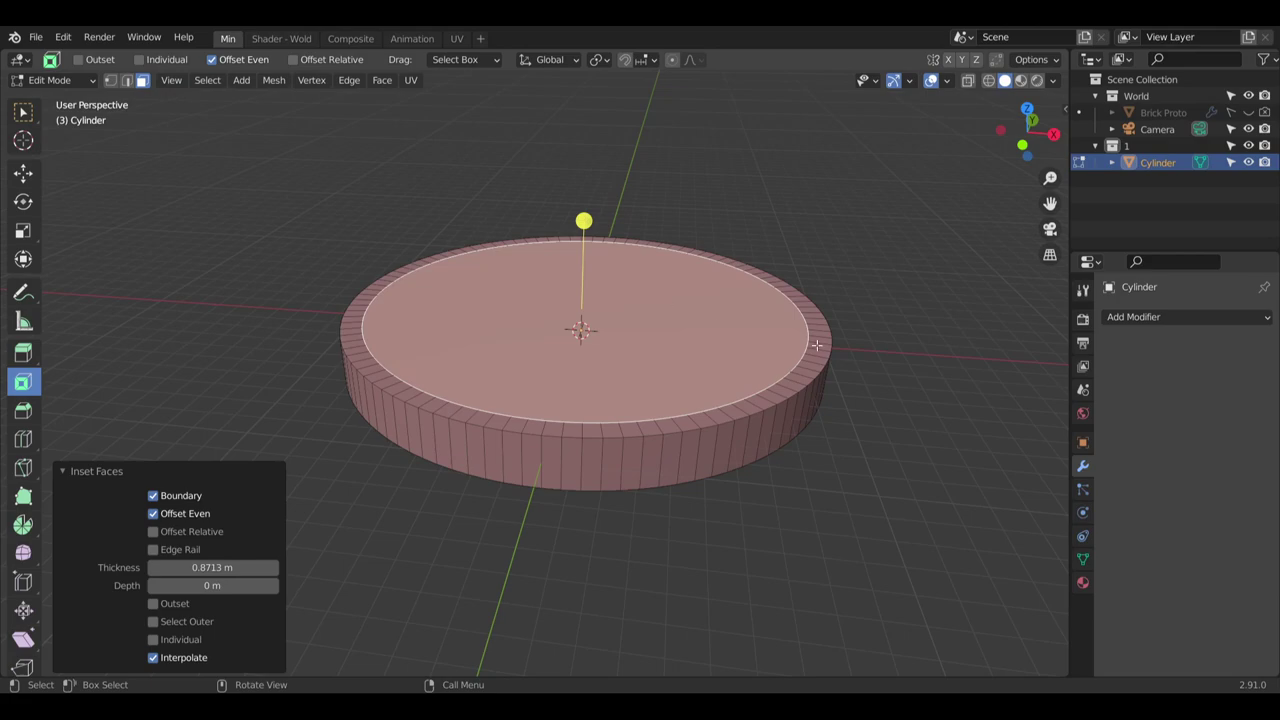
Try deleting the inset top face to open up the cylinder
key("x")
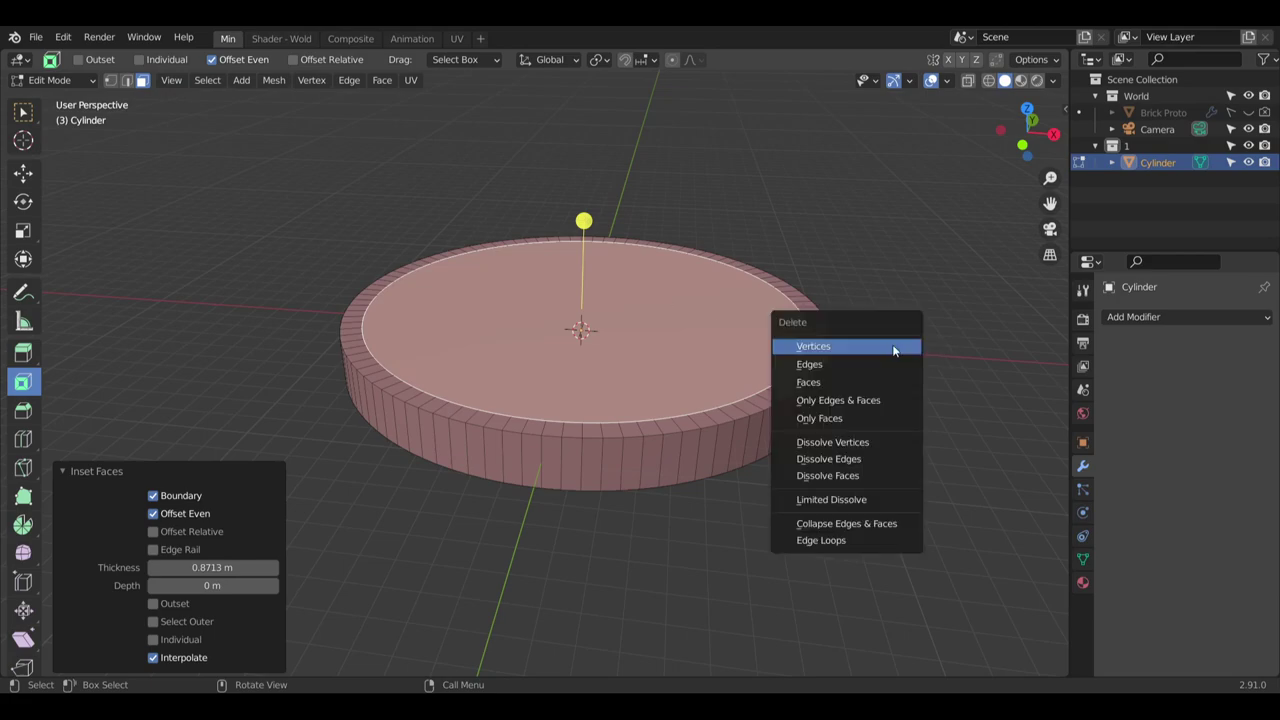
left_click(843, 380)
middle_click_drag(742, 284, 790, 348)
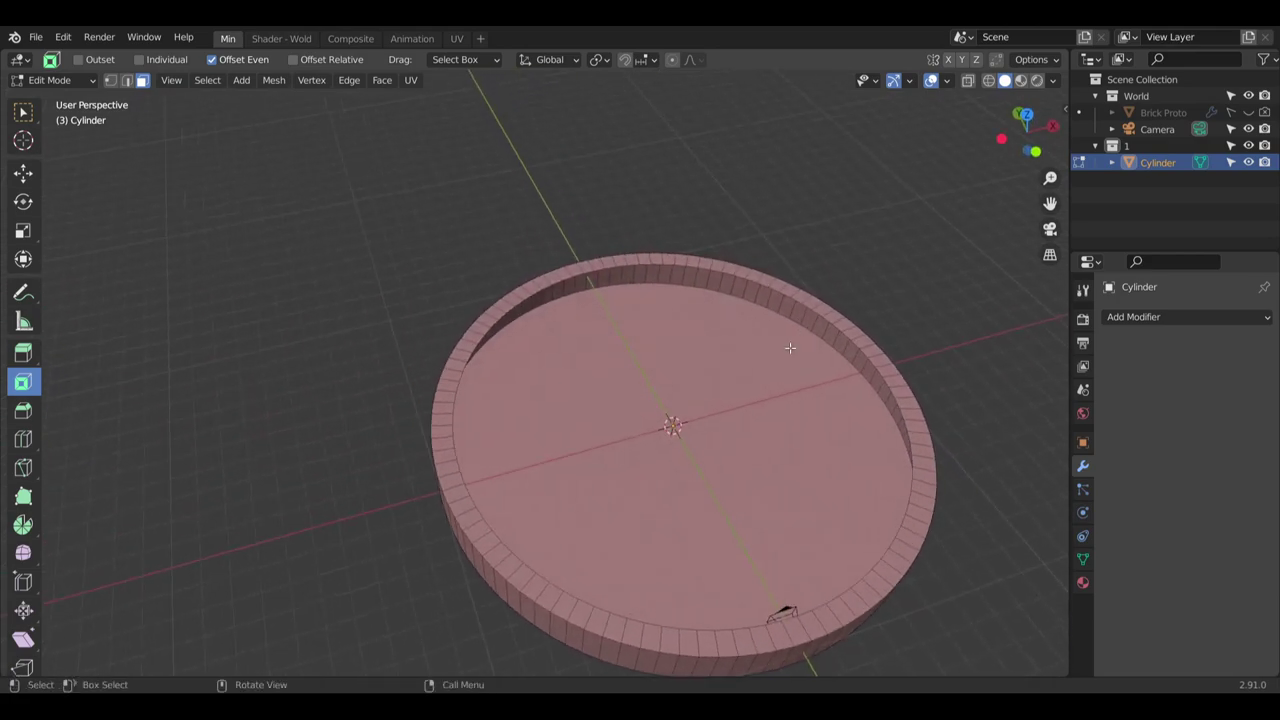
scroll(775, 370, "up", 5)
middle_click_drag(757, 389, 901, 352)
scroll(818, 405, "down", 4)
middle_click_drag(818, 405, 757, 277, "shift")
middle_click_drag(757, 277, 720, 289)
mouse_move(786, 355)
middle_mouse_down()
mouse_move(806, 240)
mouse_move(790, 330)
middle_mouse_up()
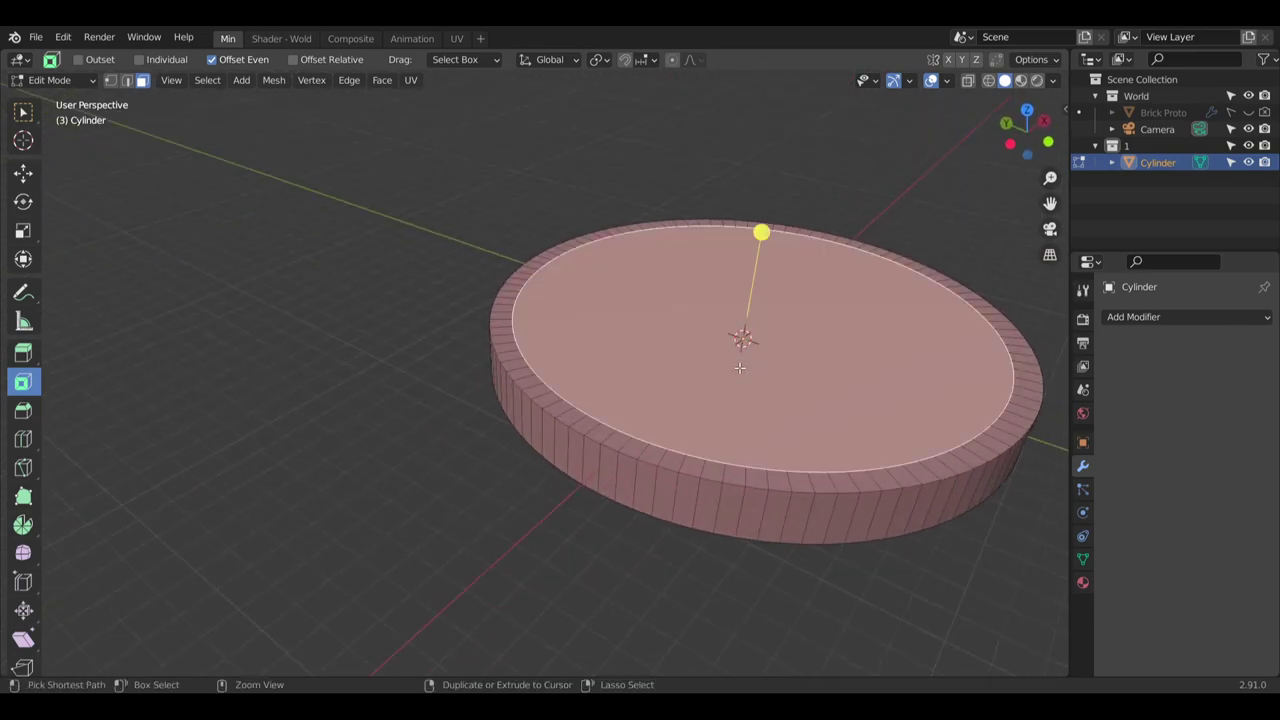
Extrude the inset top face about 5.69 m downward, through the cylinder's base
left_click(23, 353)
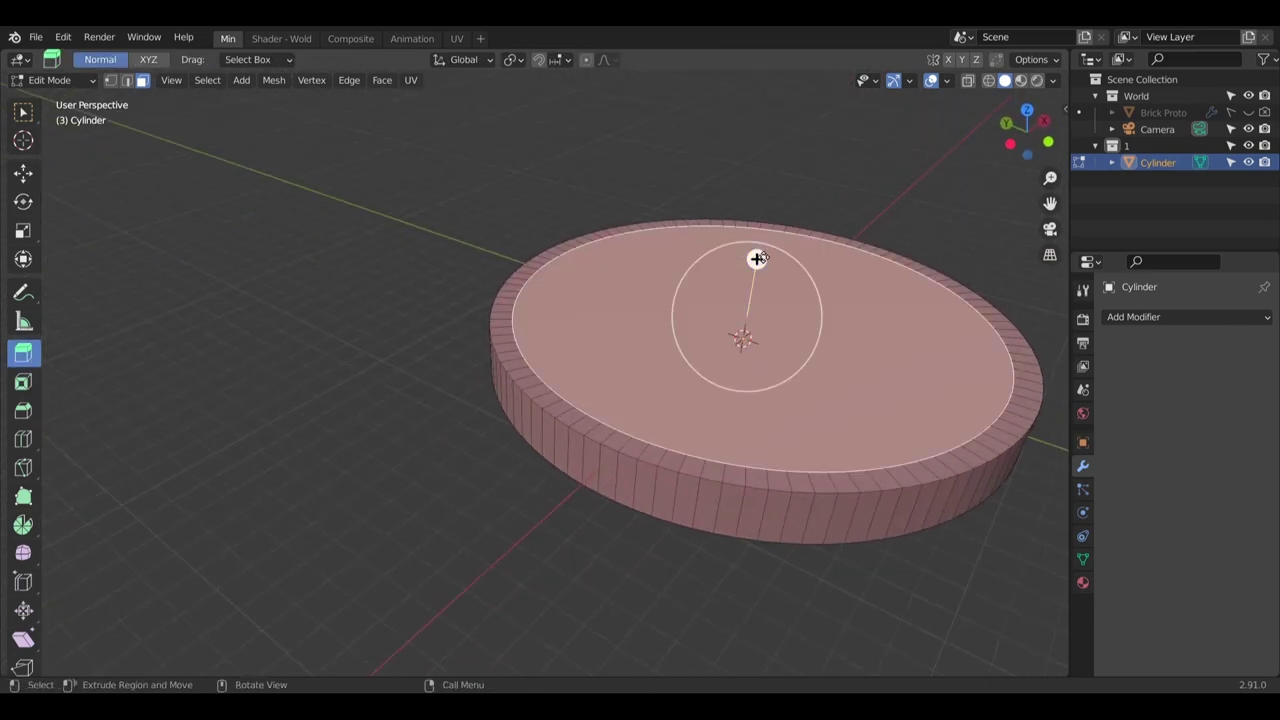
left_click_drag(757, 259, 805, 298)
middle_click_drag(805, 298, 657, 358)
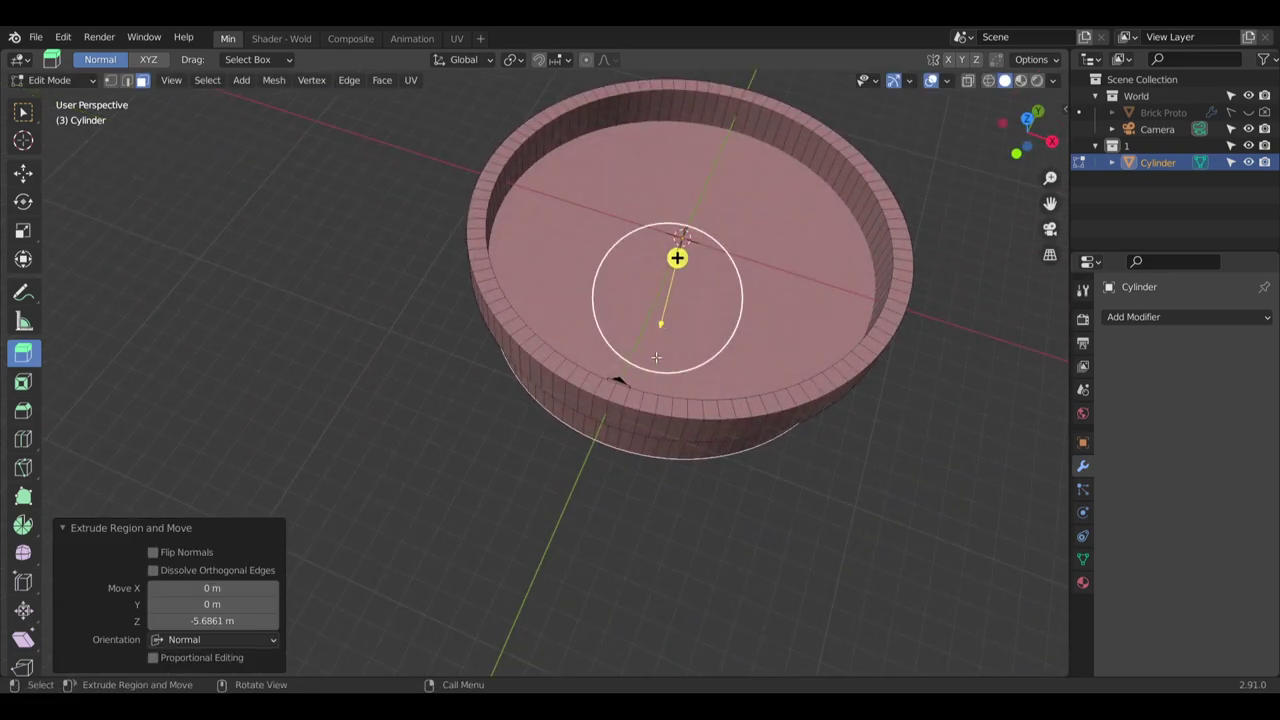
Delete the cylinder's original bottom face that closes off the extruded inner wall
scroll(734, 151, "up", 6)
middle_click_drag(734, 151, 187, 98)
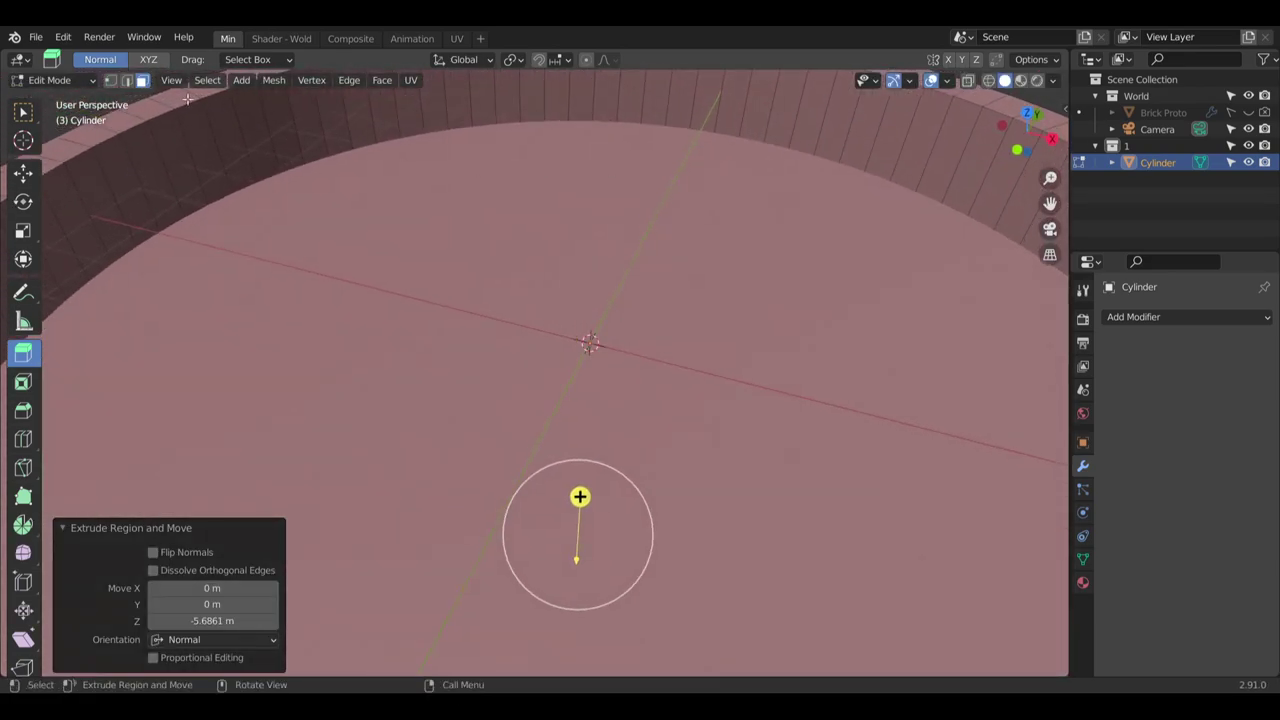
key("ctrl+z")
key("x")
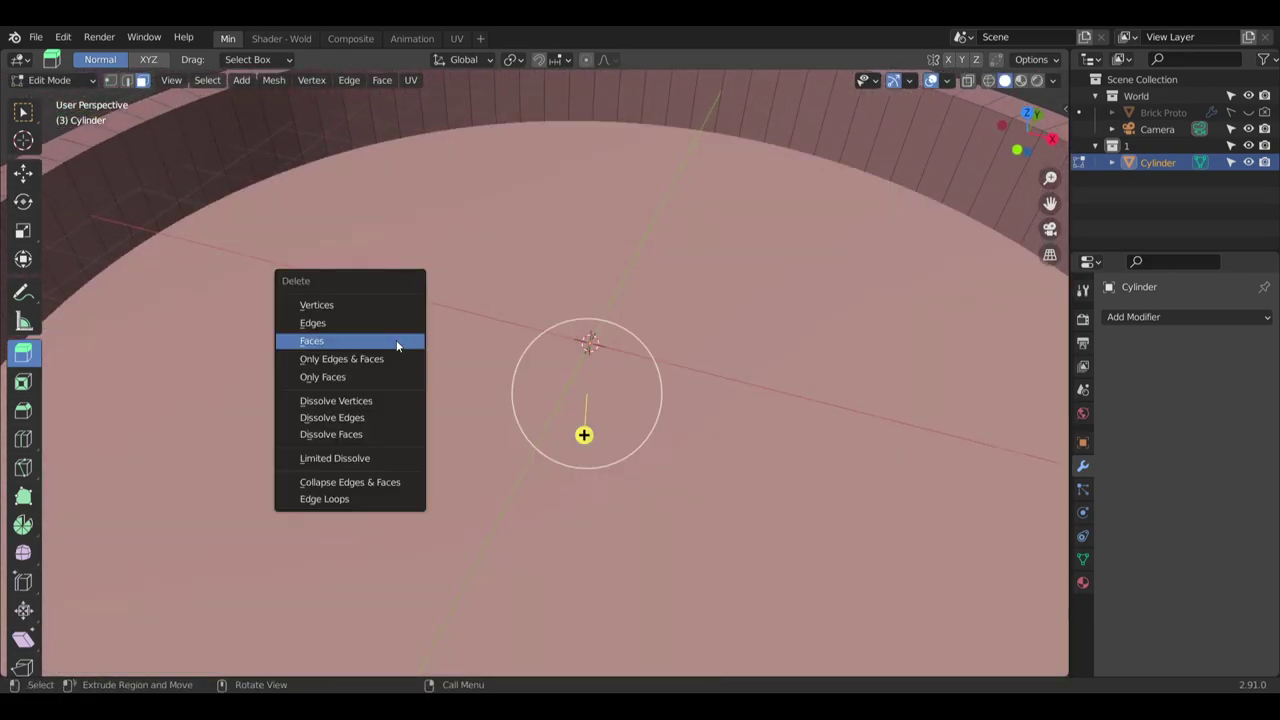
left_click(397, 345)
Delete the extruded face at the lower end of the inner wall
scroll(471, 486, "down", 2)
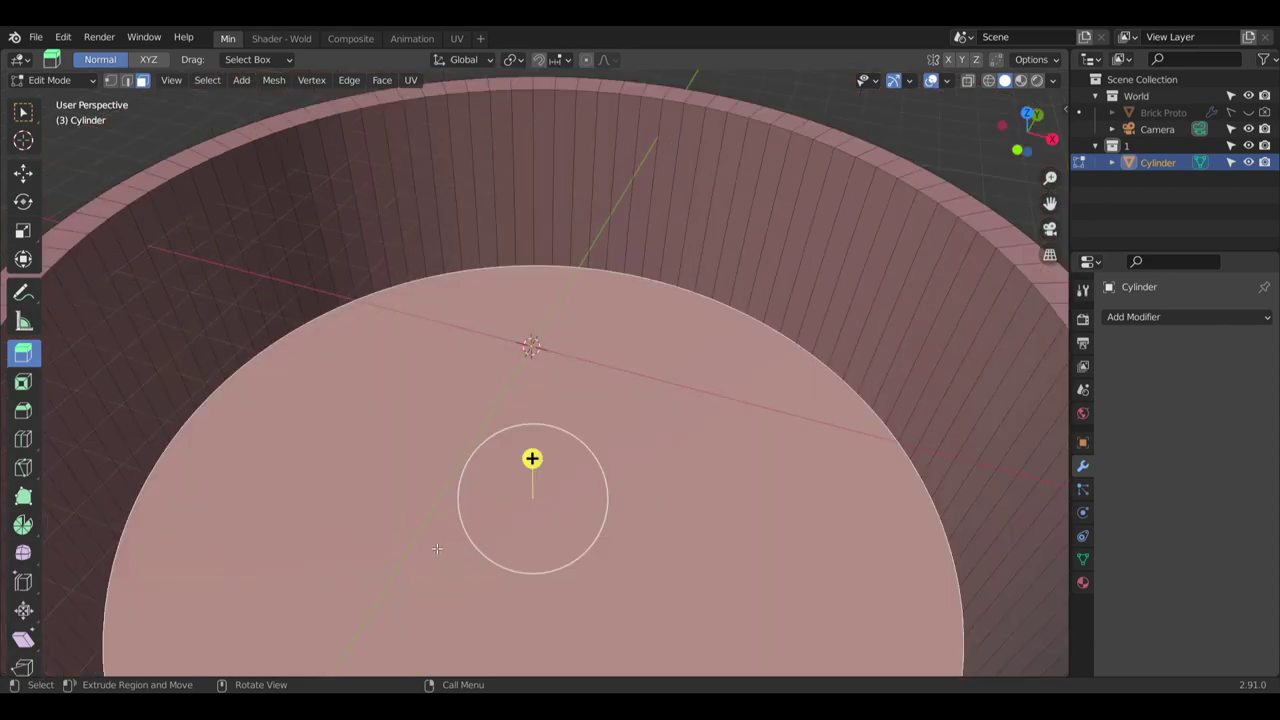
key("x")
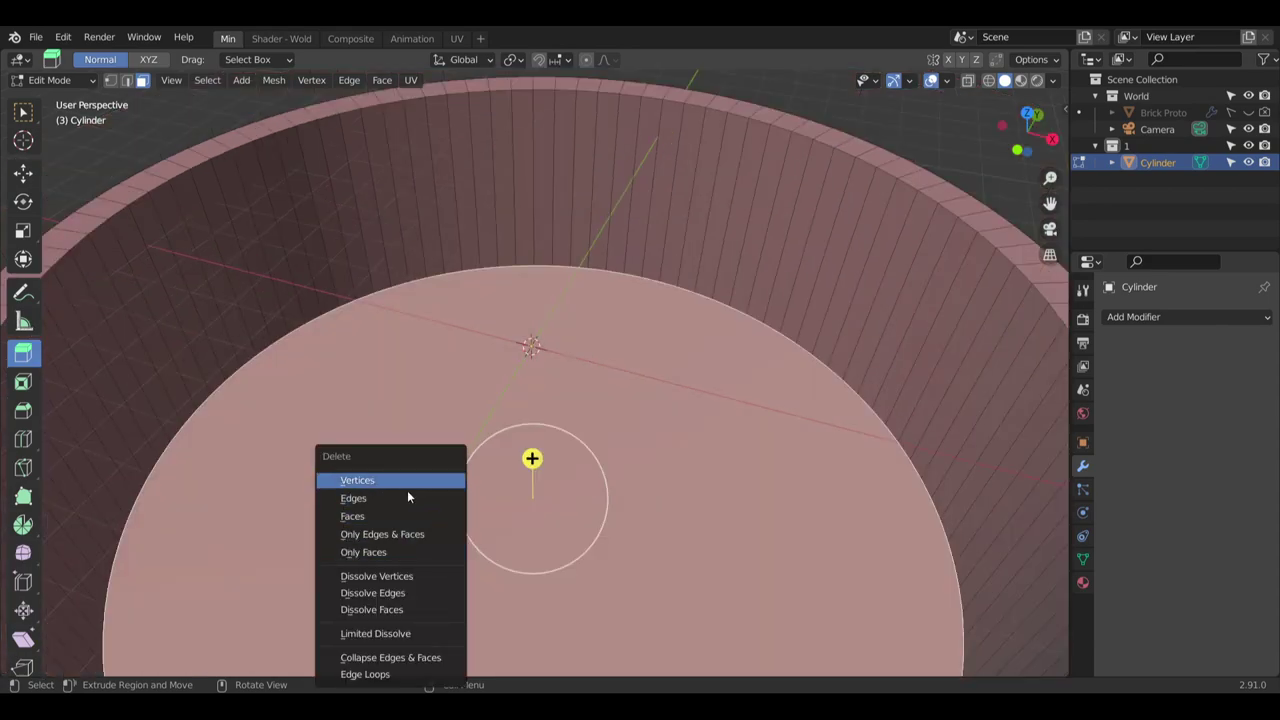
left_click(374, 522)
scroll(380, 520, "down", 8)
middle_click_drag(480, 460, 428, 477)
scroll(438, 422, "up", 3)
scroll(490, 403, "up", 3)
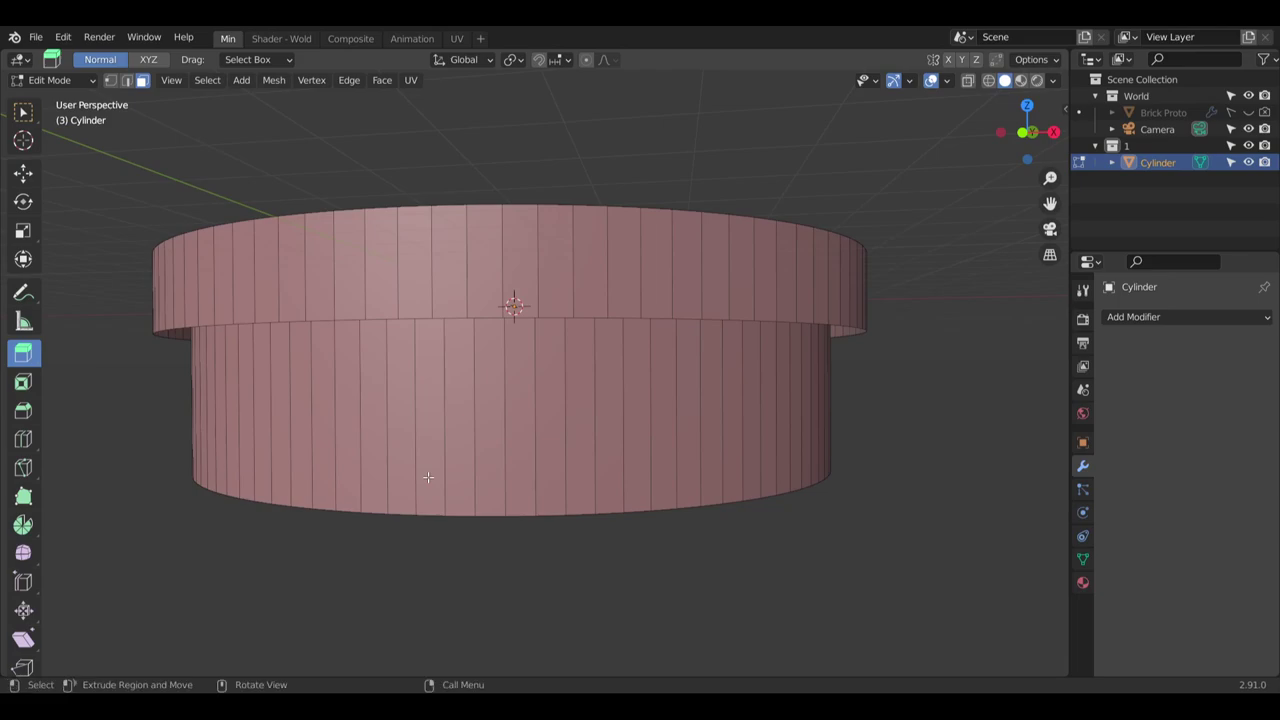
Select the inner wall's bottom edge loop and move it up about 3.71 m along Z
left_click(126, 80)
left_click(502, 465, "alt")
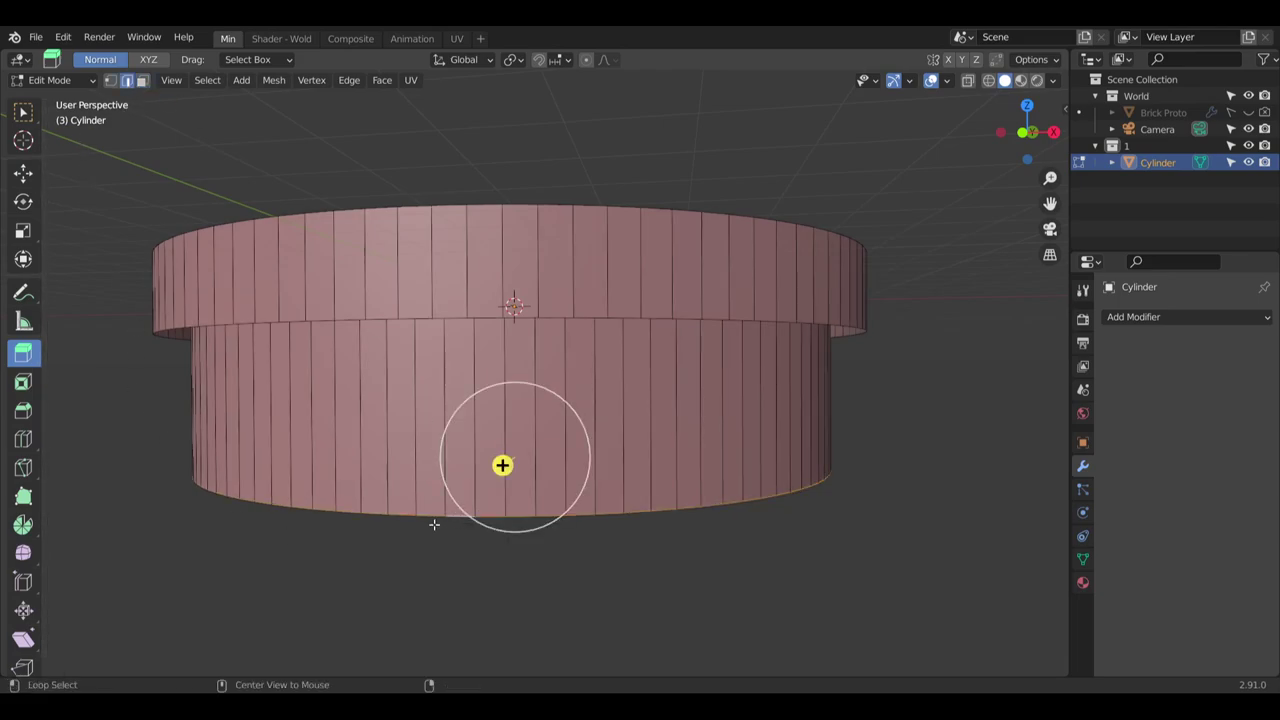
left_click(32, 178)
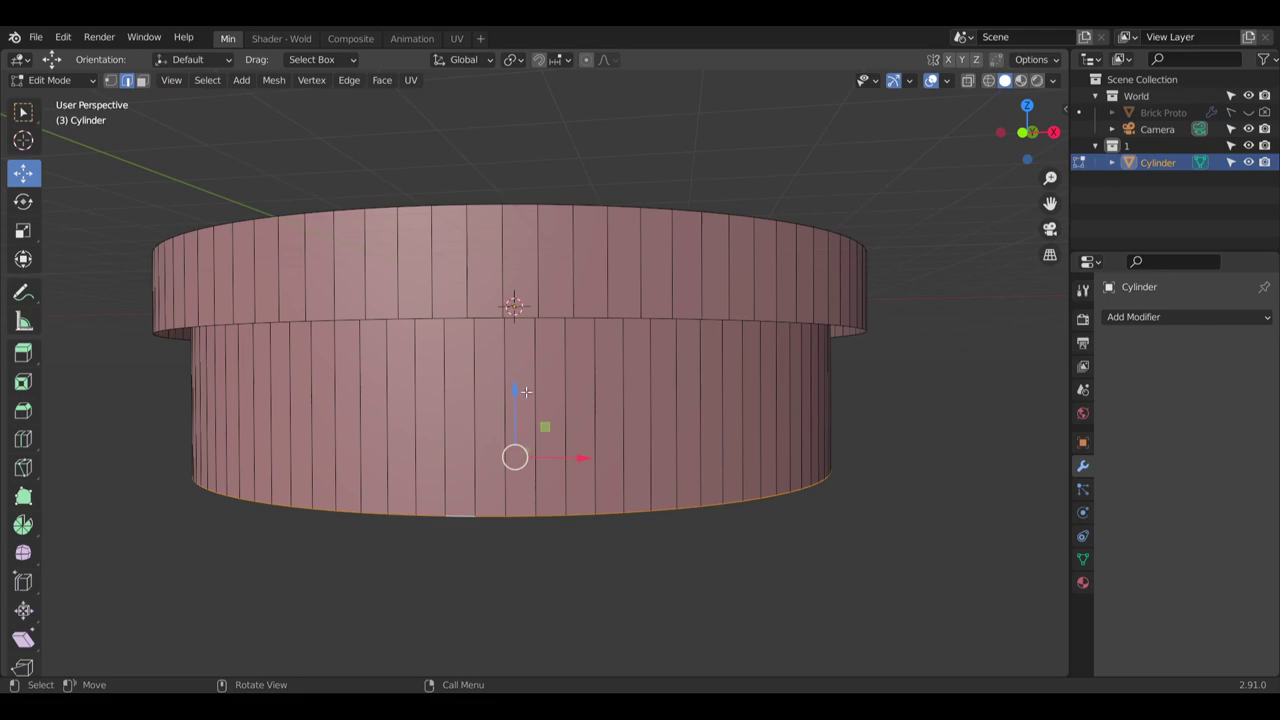
left_click_drag(526, 392, 526, 269)
scroll(471, 377, "up", 4)
middle_click_drag(471, 377, 582, 467)
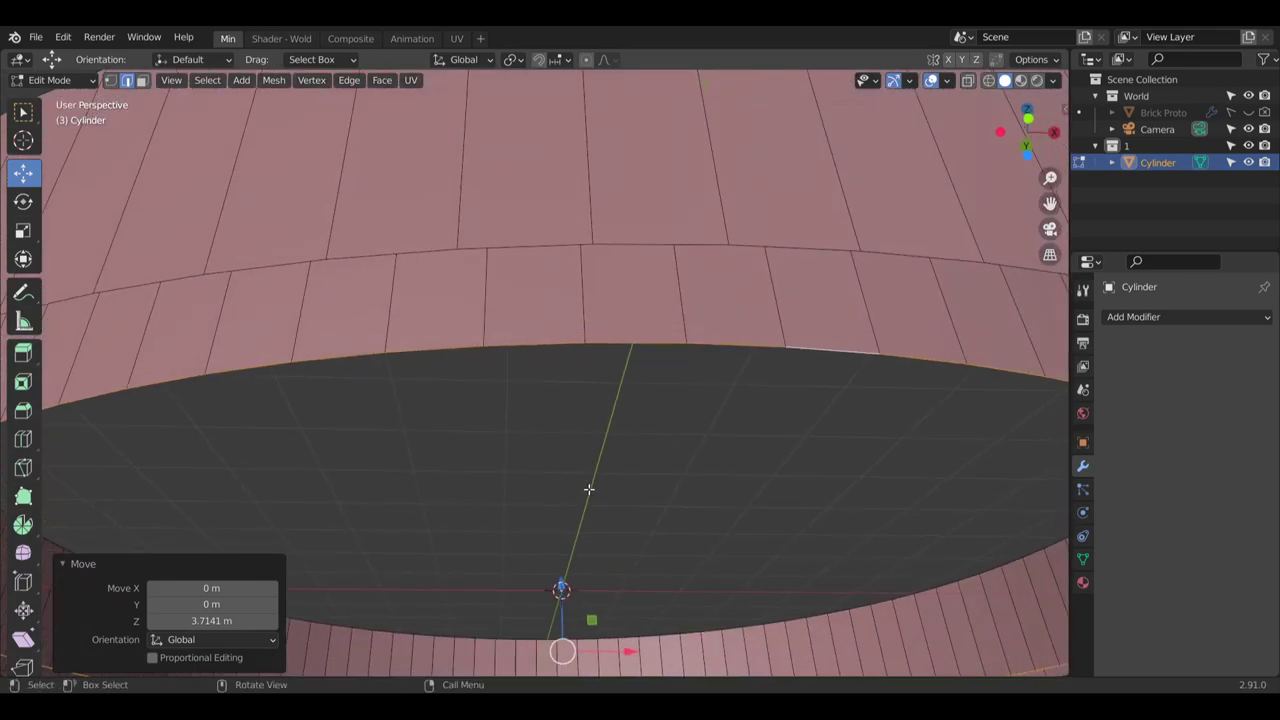
Fill one face between two adjacent inner-rim and outer-rim vertices on the ring's underside, in vertex selection mode
key("alt+a")
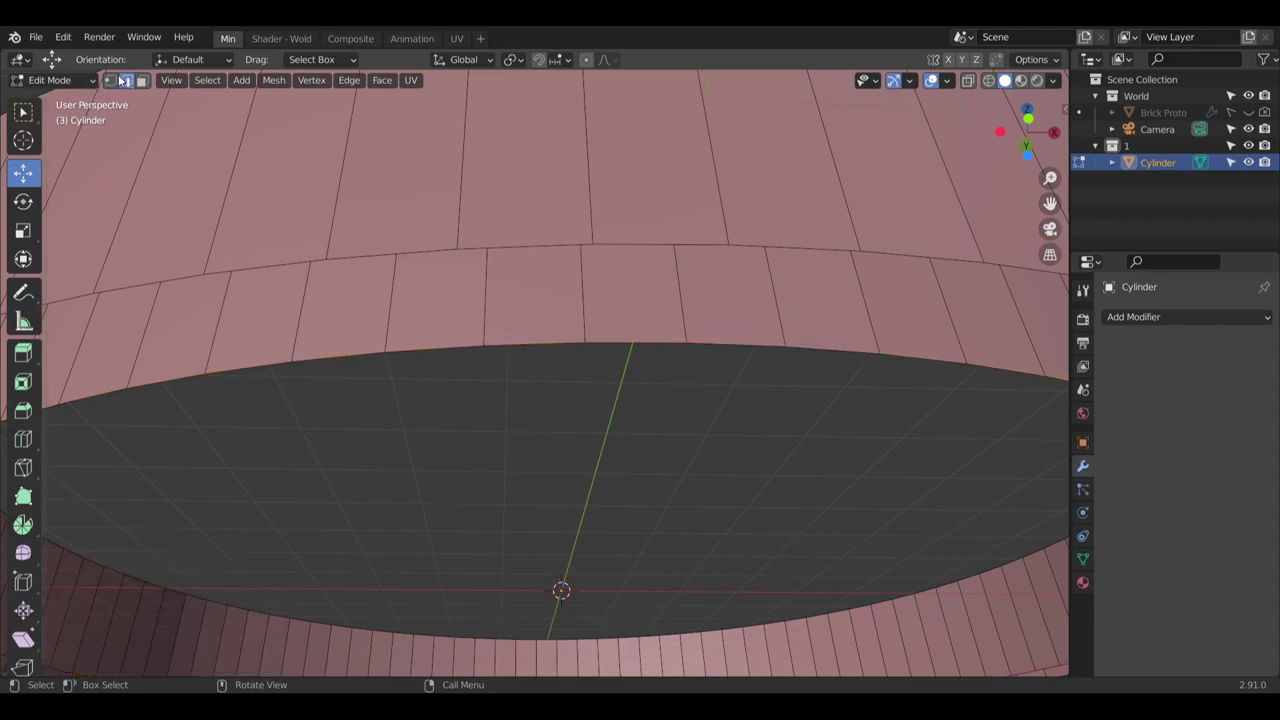
middle_click_drag(129, 116, 460, 408)
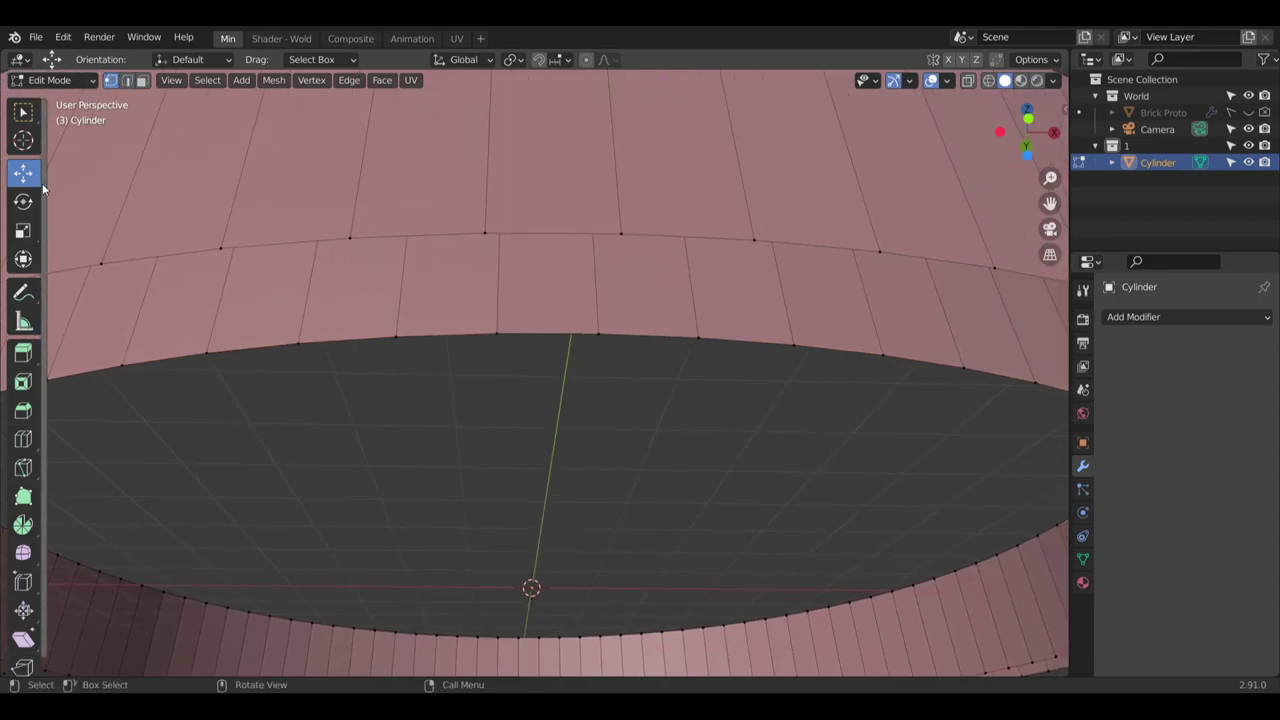
left_click(496, 331, "shift")
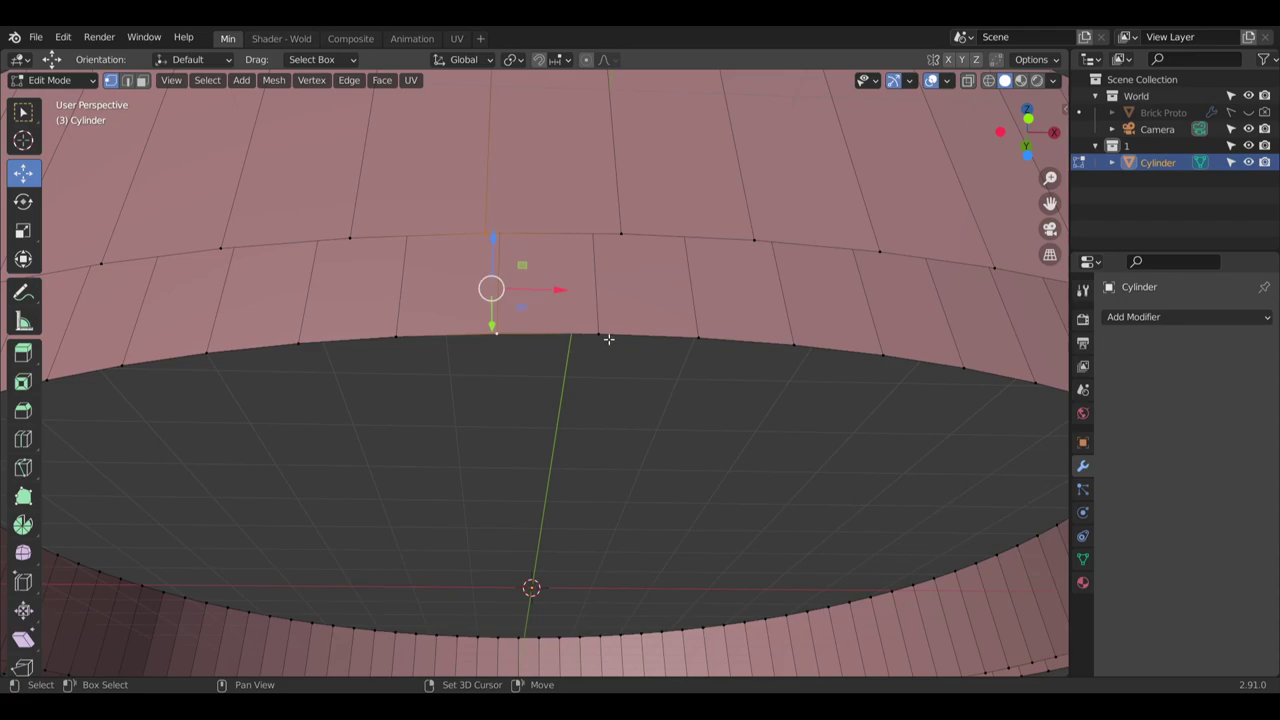
left_click(602, 335, "shift")
left_click(625, 233, "shift")
key("f")
Fill a second face beside the first, bridging the ring's inner and outer bottom rims
middle_click_drag(727, 376, 606, 383, "shift")
left_click(471, 269)
left_click(604, 256, "shift")
left_click_drag(613, 257, 597, 350)
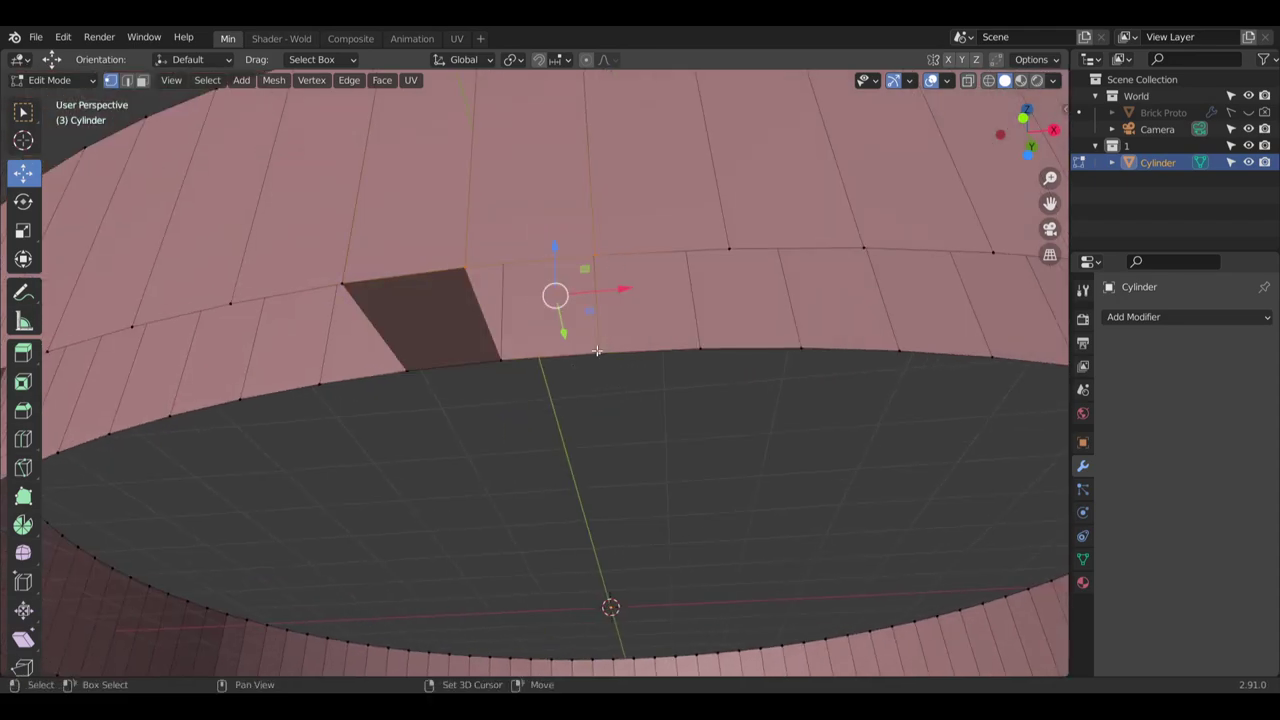
left_click(503, 355, "shift")
key("f")
left_click(754, 374)
Fill a third underside face from the next four vertices of the inner and outer rims
middle_click_drag(754, 374, 690, 380, "shift")
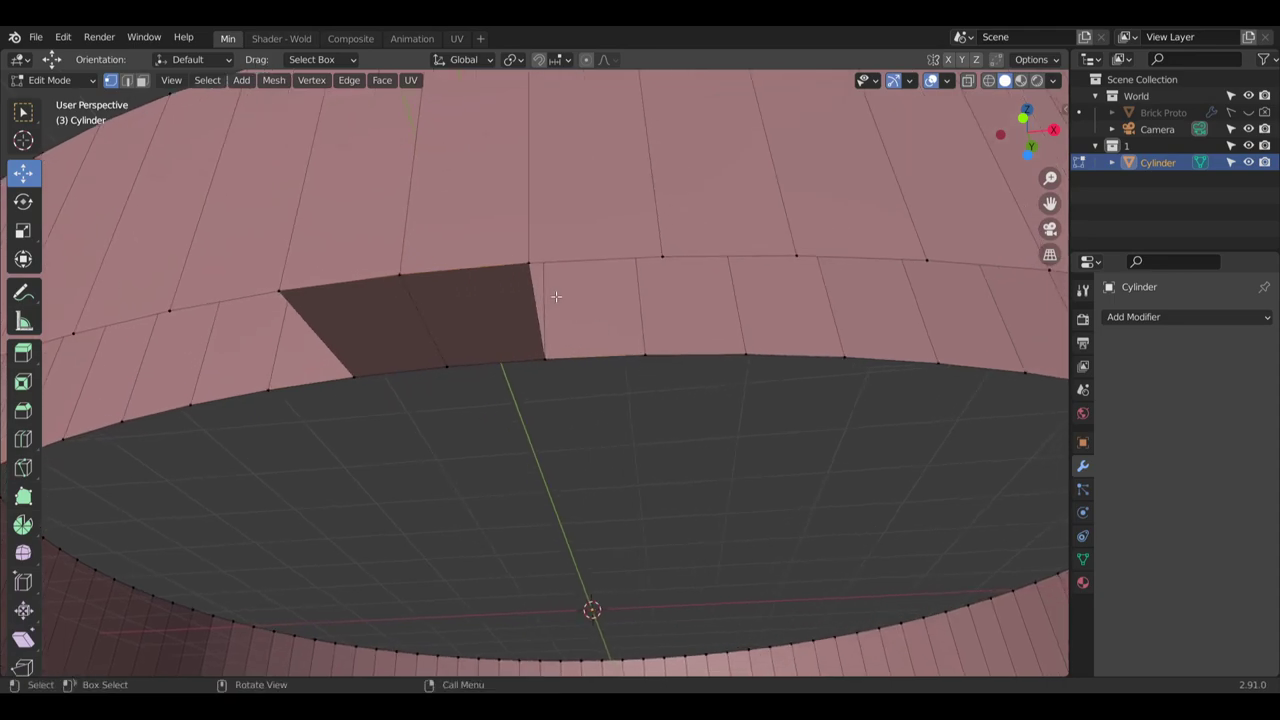
left_click(657, 267, "shift")
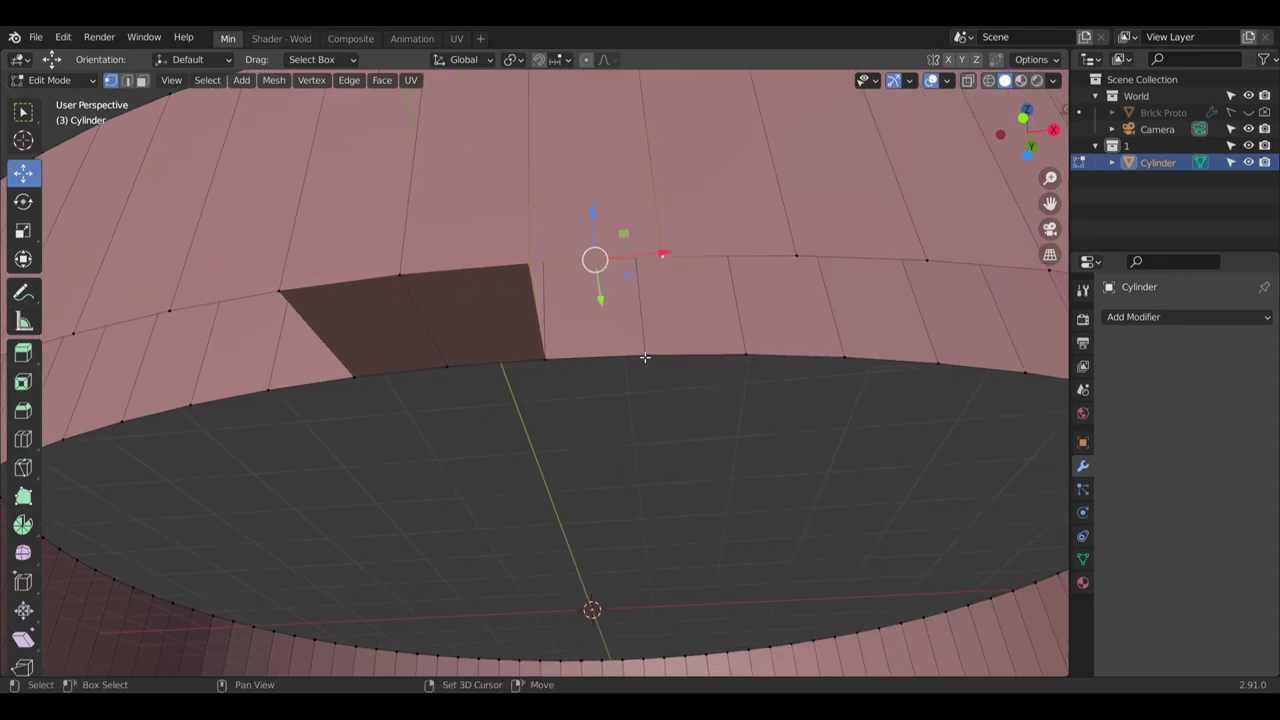
left_click(541, 354, "shift")
left_click(646, 355, "shift")
key("x")
left_click(640, 423)
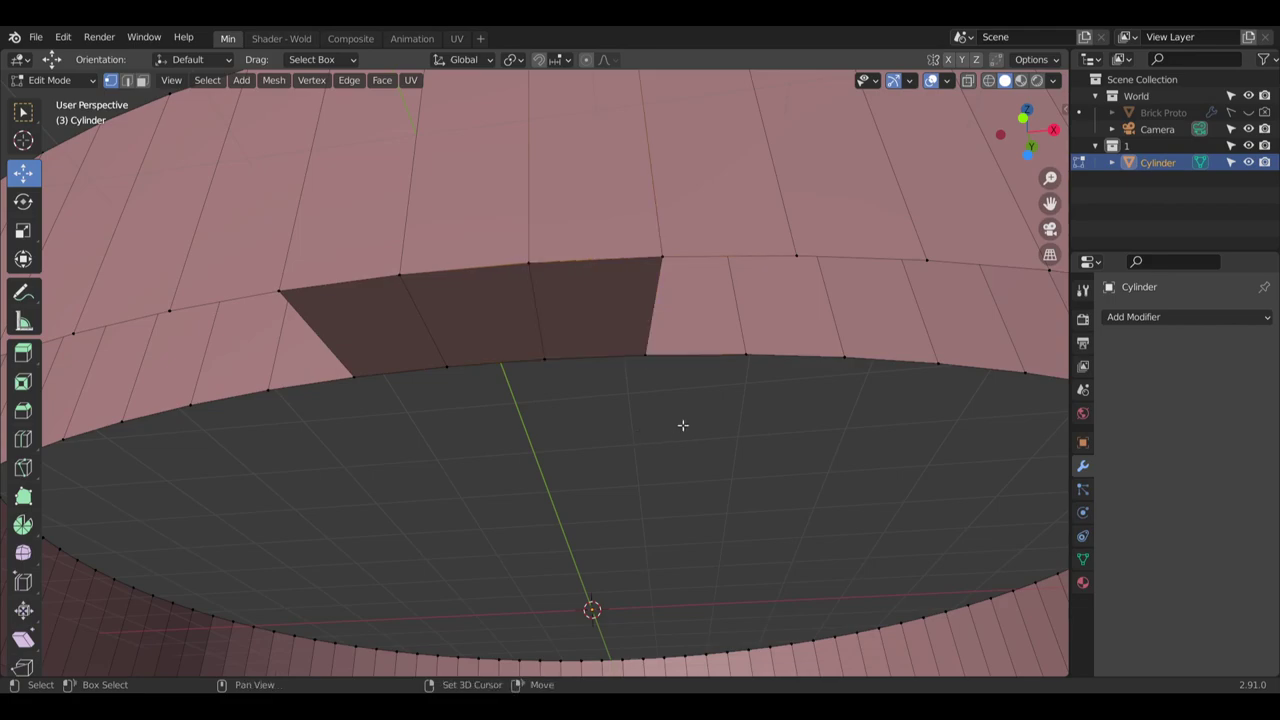
Fill a fourth face between the bottom rims, continuing along the ring
middle_click_drag(683, 423, 547, 302)
left_click(688, 250, "shift")
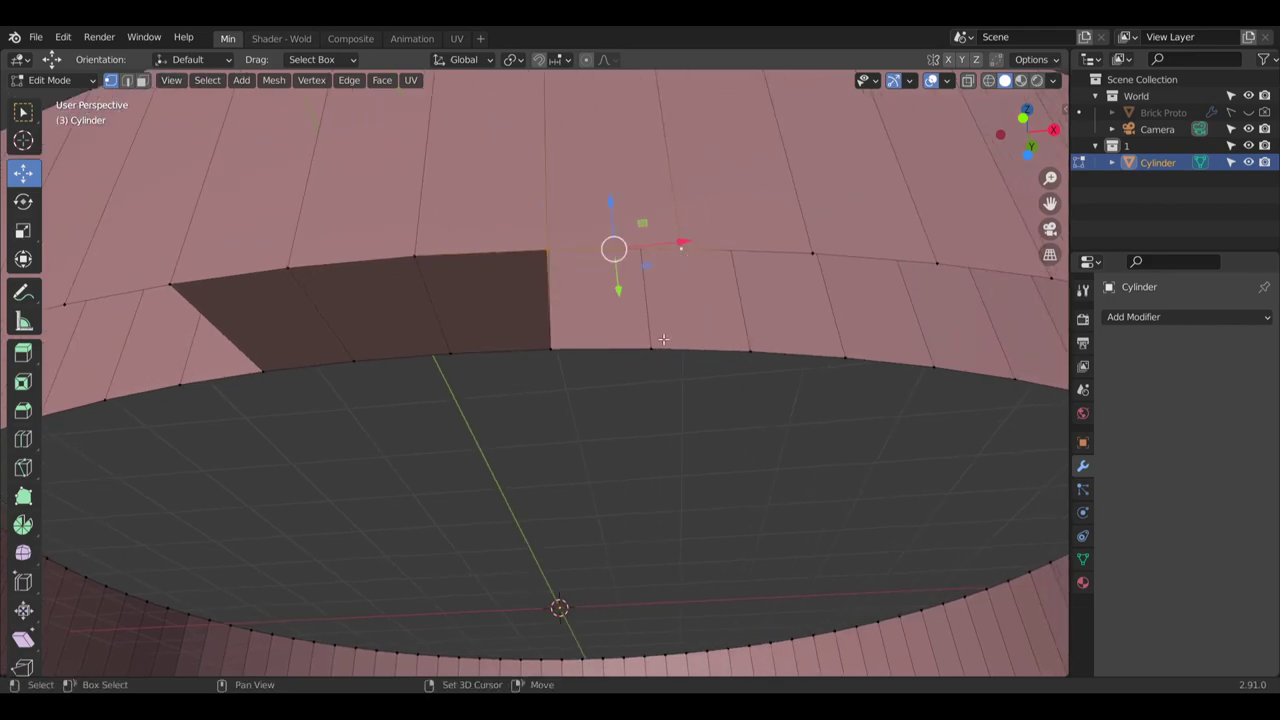
left_click(655, 351, "shift")
key("x")
left_click(604, 409)
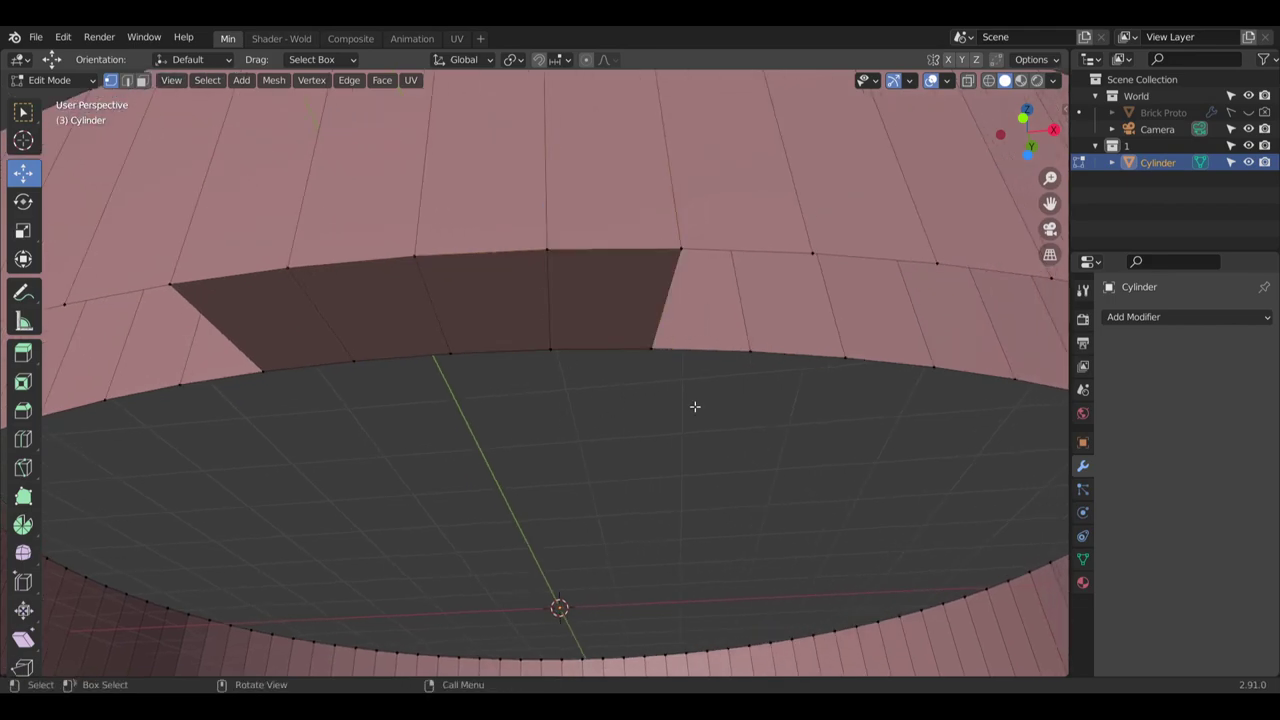
Fill a fifth face from the following rim vertices on the ring's underside and clear the selection
middle_click_drag(694, 406, 541, 354)
left_click(489, 242)
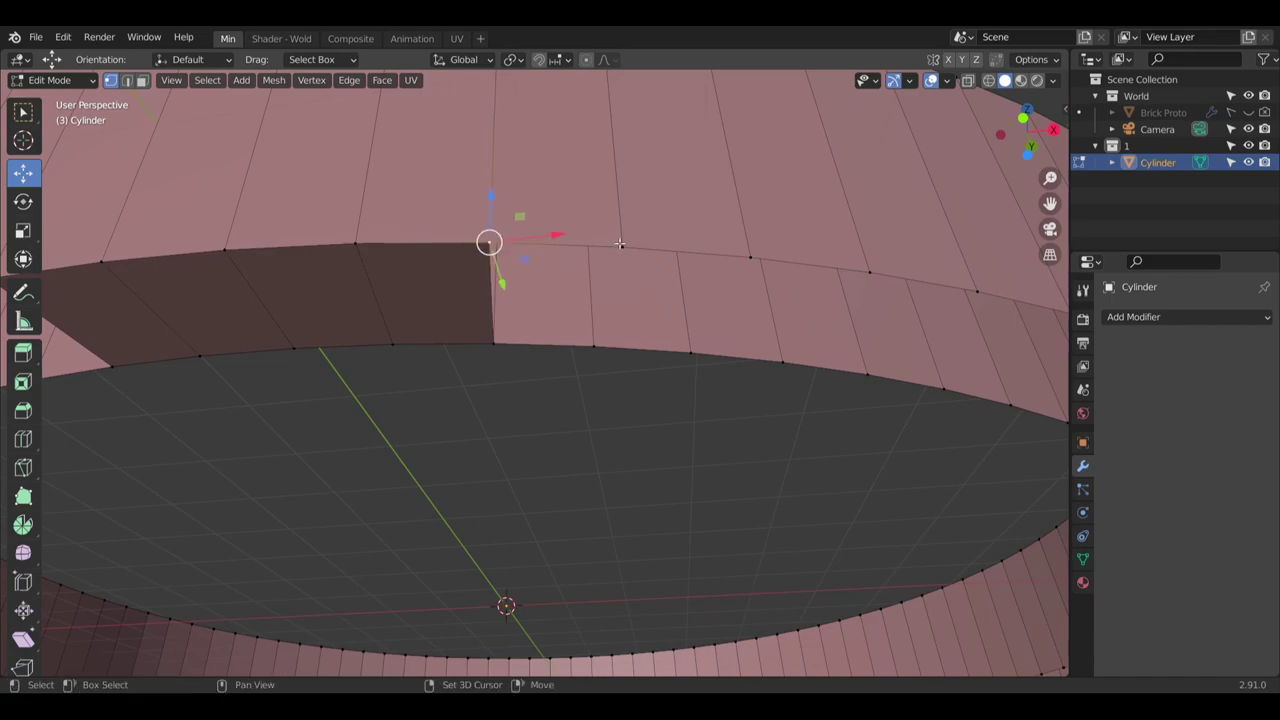
left_click(622, 246, "shift")
left_click(594, 346, "shift")
left_click(493, 344, "shift")
key("f")
key("alt+a")
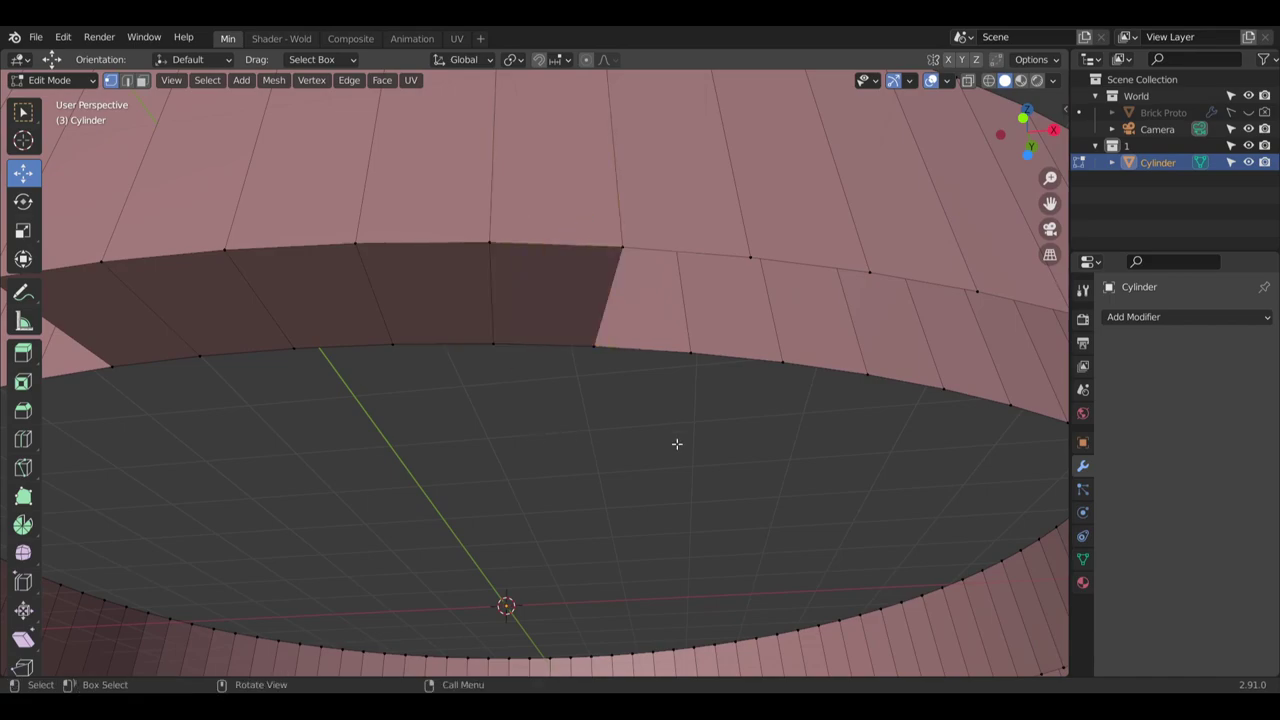
Fill a sixth underside face from the next outer and inner rim vertices of the ring and clear the selection
middle_click_drag(677, 443, 622, 430)
left_click(621, 231, "shift")
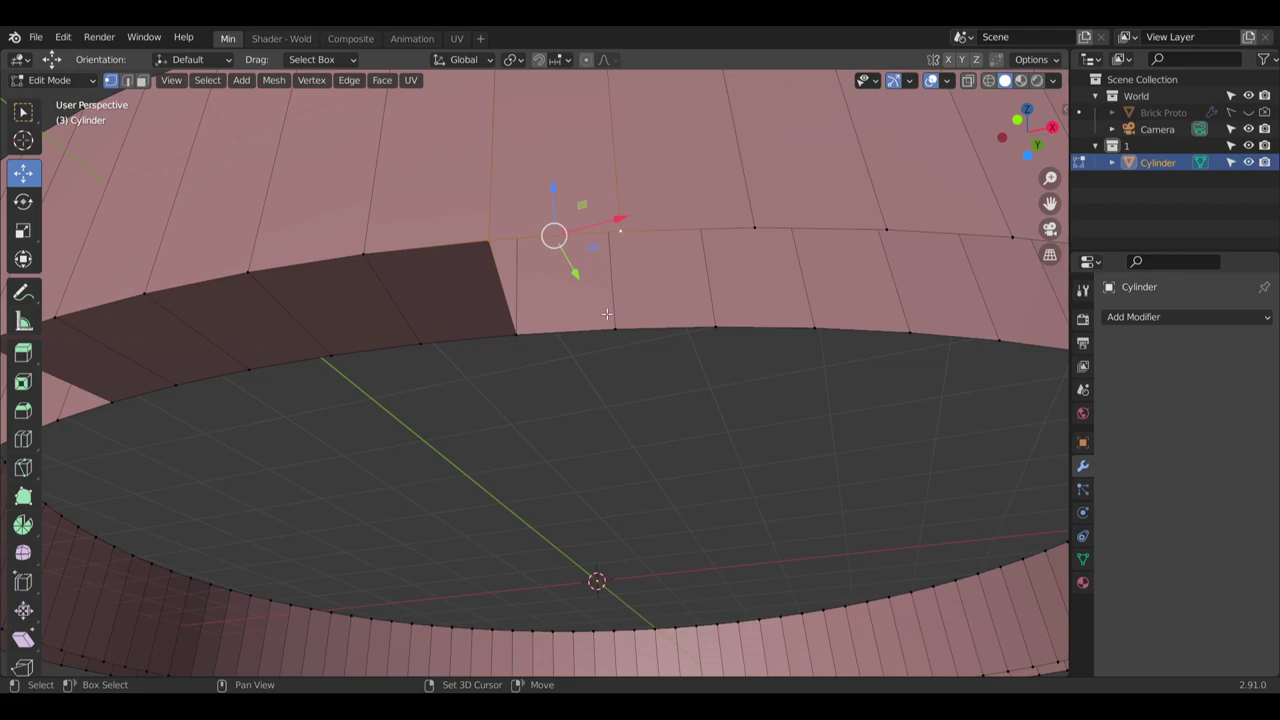
left_click(593, 326, "shift")
left_click(523, 340, "shift")
key("f")
key("alt+a")
Fill a seventh face between the ring's bottom rims, adjoining the previous one, and clear the selection
middle_click_drag(586, 375, 565, 360)
left_click(645, 212, "shift")
left_click(627, 315, "shift")
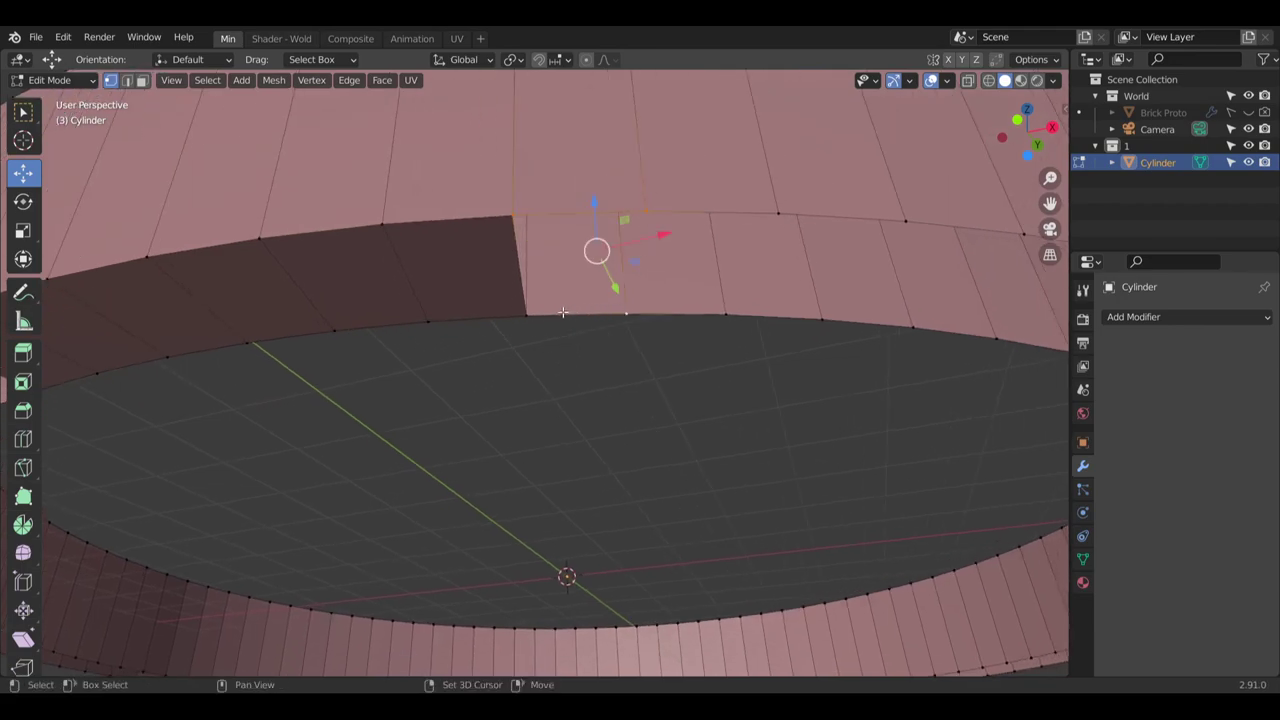
left_click(526, 316, "shift")
key("f")
left_click(662, 392)
Fill an eighth underside face from the next two outer and two inner rim vertices
middle_click_drag(662, 392, 530, 243)
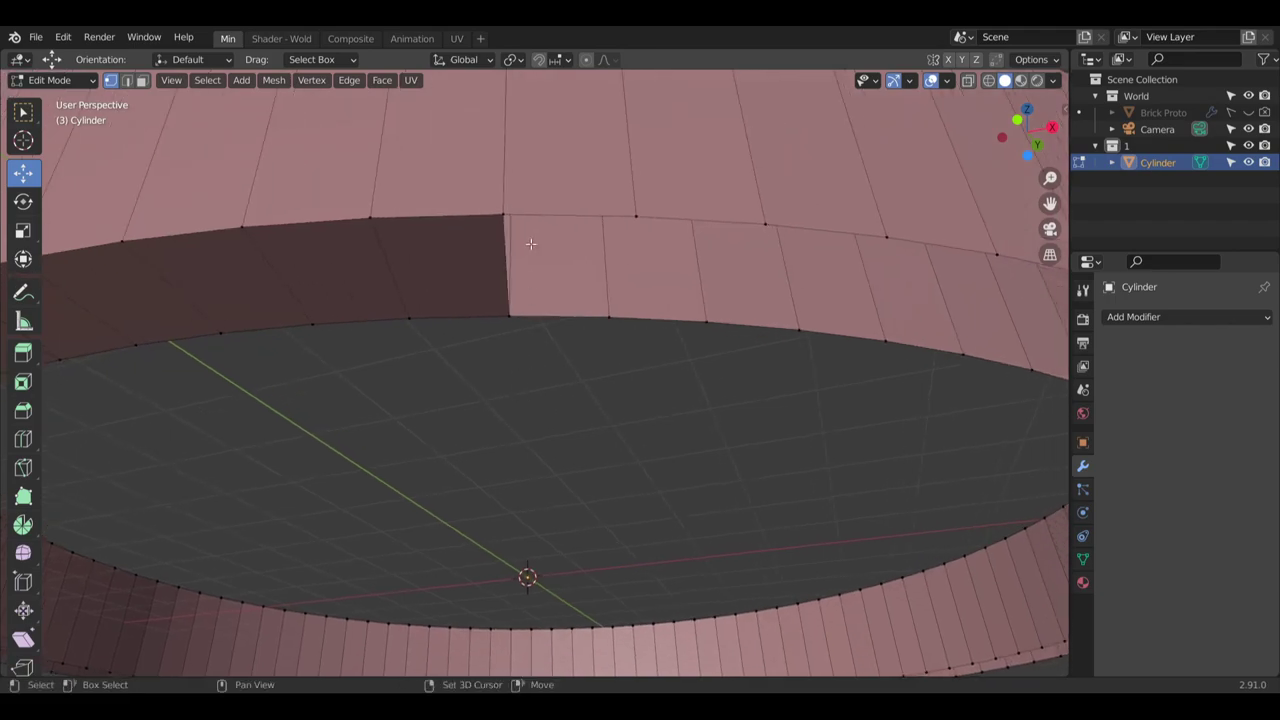
left_click(630, 262, "shift")
left_click(610, 317, "shift")
left_click(510, 316, "shift")
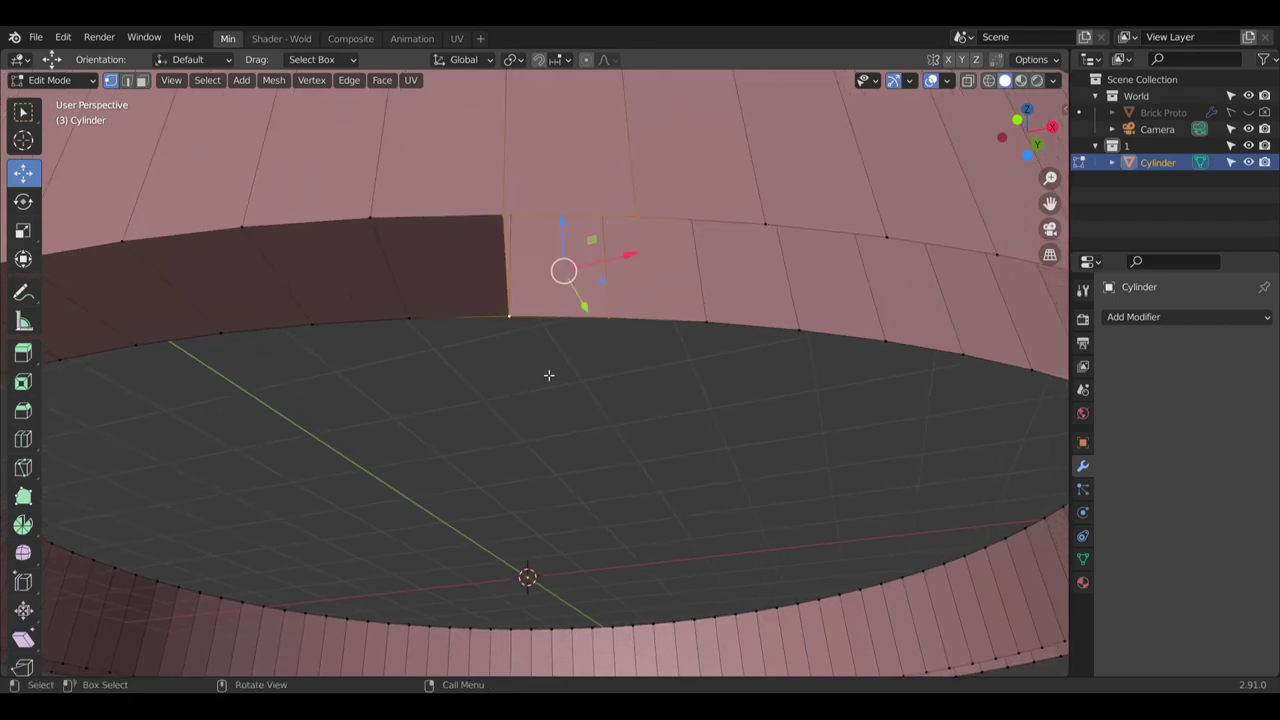
key("f")
Fill a ninth face bridging the ring's inner and outer bottom rims and clear the selection
middle_click_drag(549, 374, 564, 408)
left_click(499, 250)
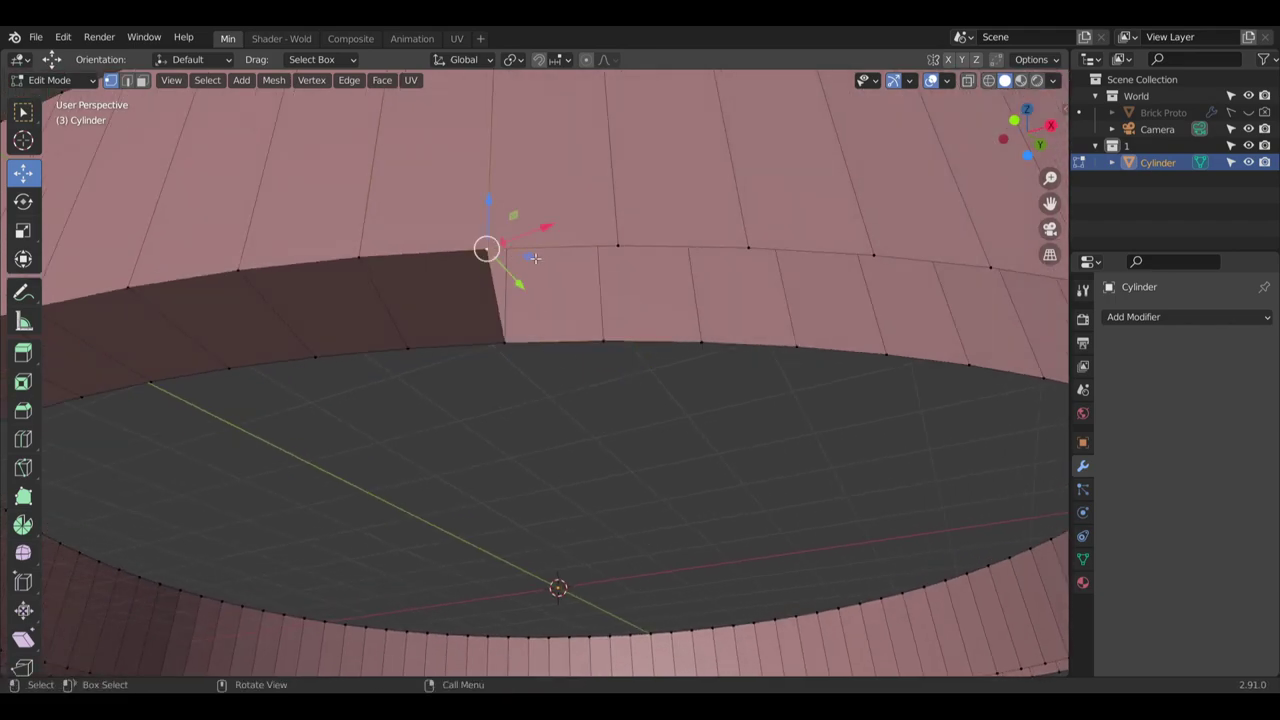
left_click(623, 248, "shift")
left_click(602, 340, "shift")
left_click(505, 343, "shift")
key("f")
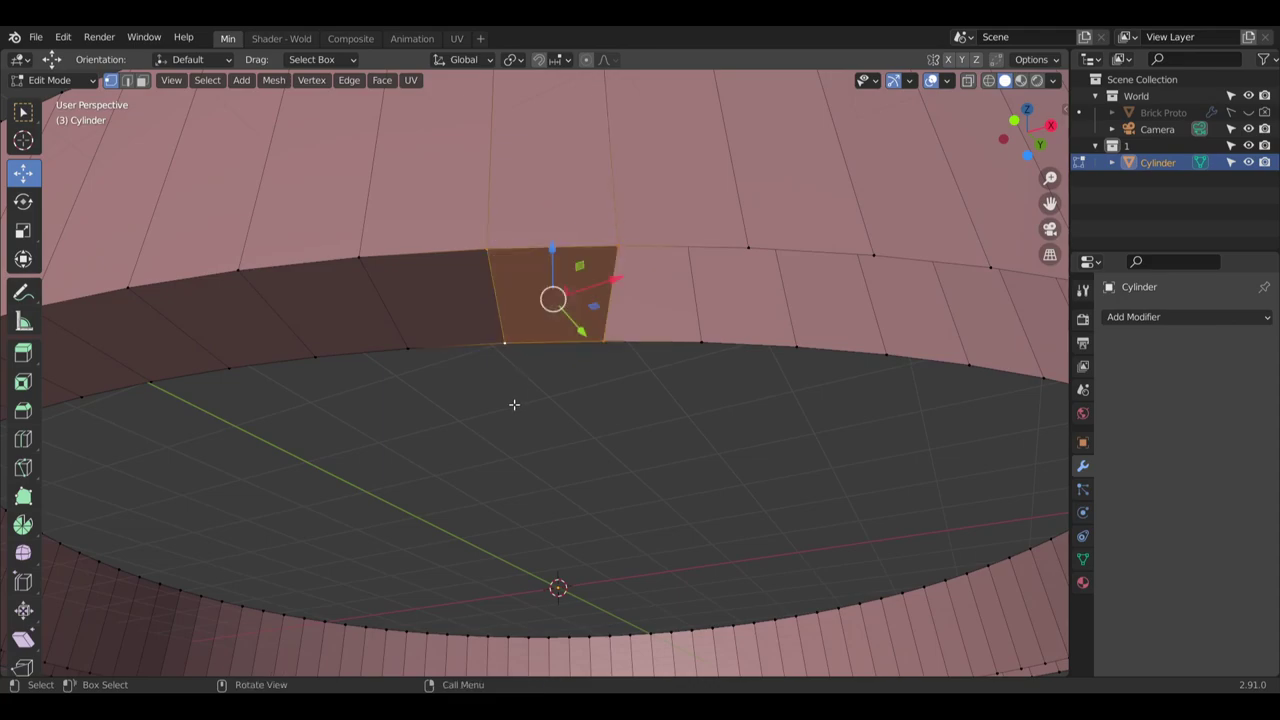
middle_click_drag(514, 406, 477, 343)
key("alt+a")
Fill a tenth underside face beside the last one from the following four rim vertices
left_click(621, 194, "shift")
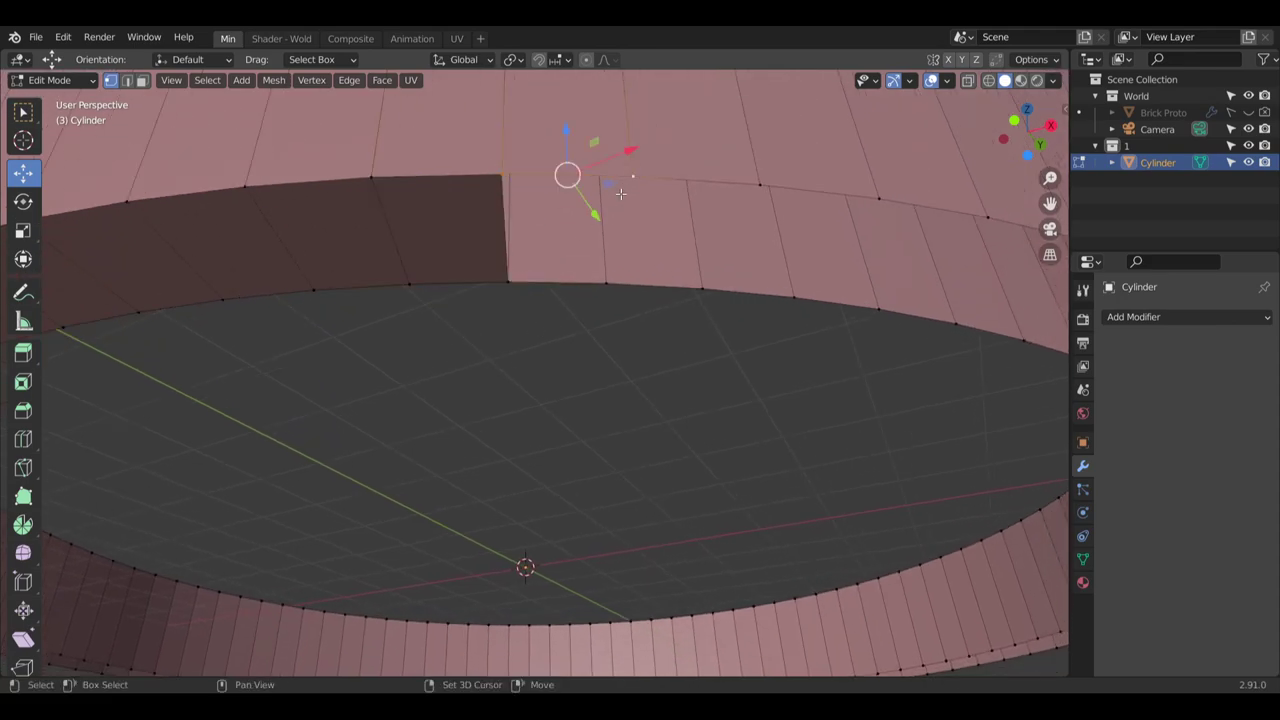
left_click(608, 278, "shift")
left_click(506, 278, "shift")
key("f")
key("alt+a")
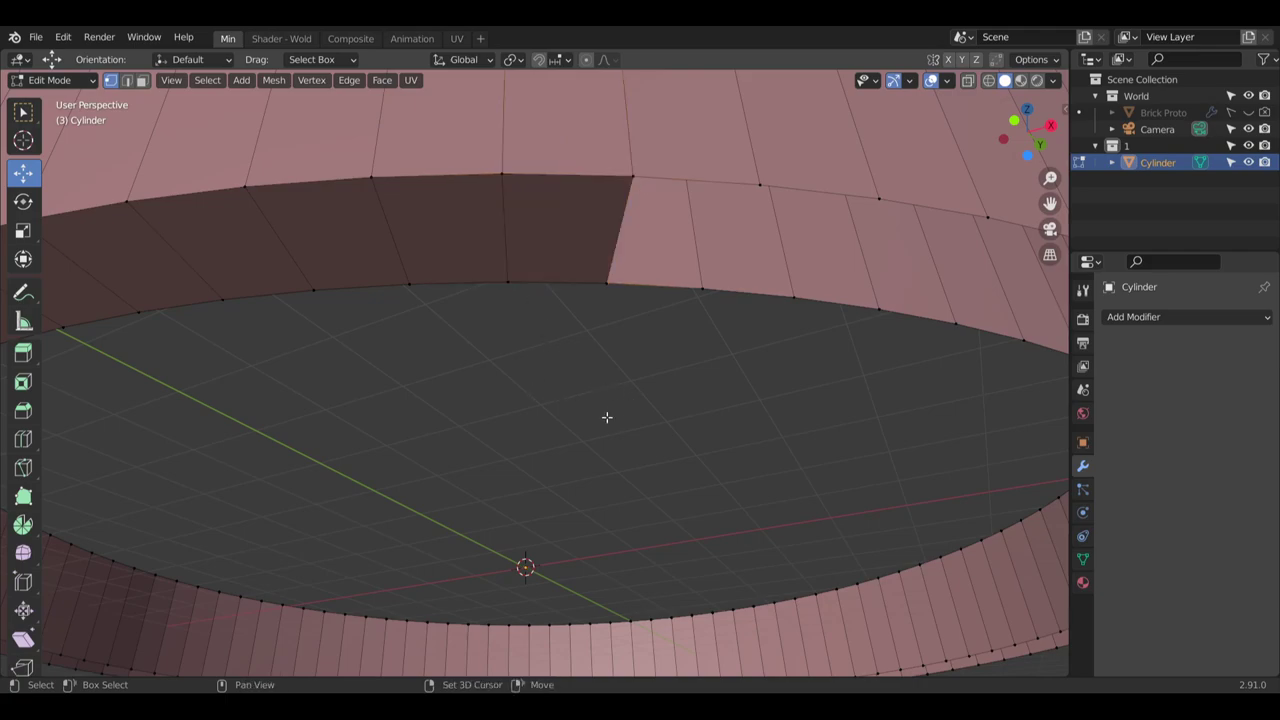
Fill an eleventh face across the ring's underside, joining the next inner and outer rim vertices
middle_click_drag(606, 420, 472, 207)
left_click(580, 212, "shift")
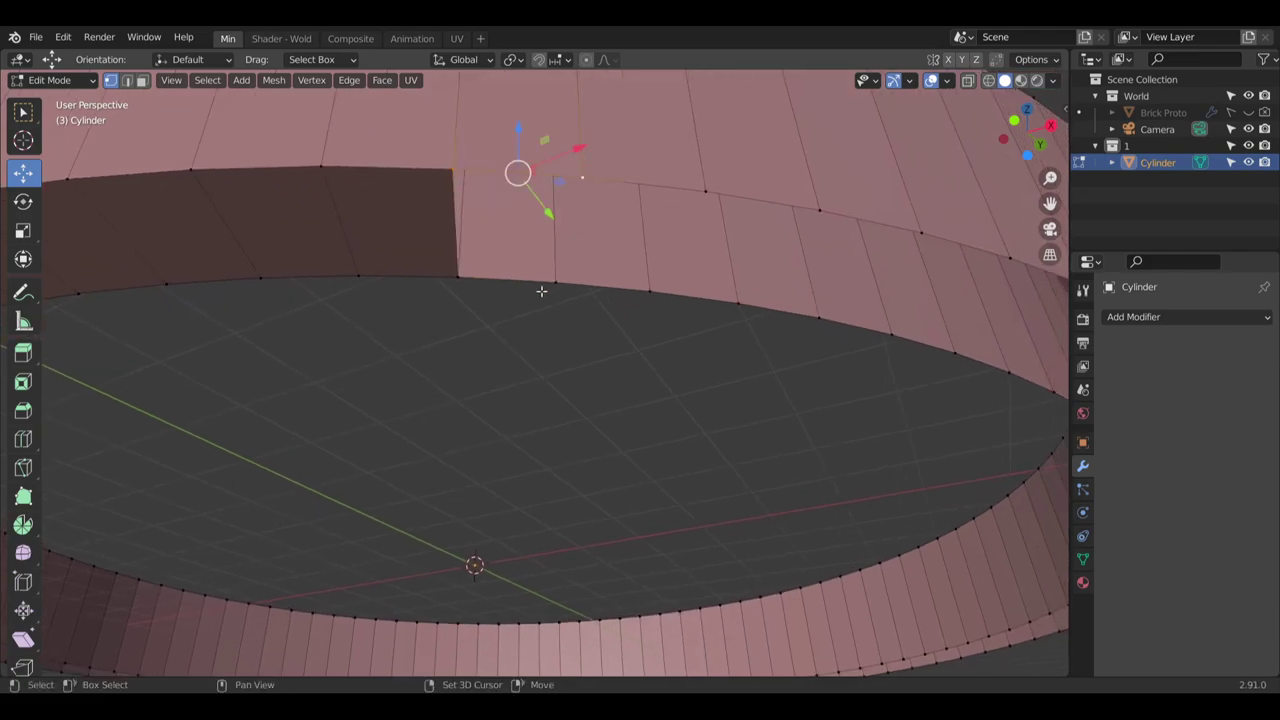
left_click(462, 278, "shift")
left_click(556, 288, "shift")
key("f")
middle_click_drag(564, 334, 574, 195)
key("alt+a")
Fill a twelfth underside face between the bottom rims and clear the selection
left_click(664, 171, "shift")
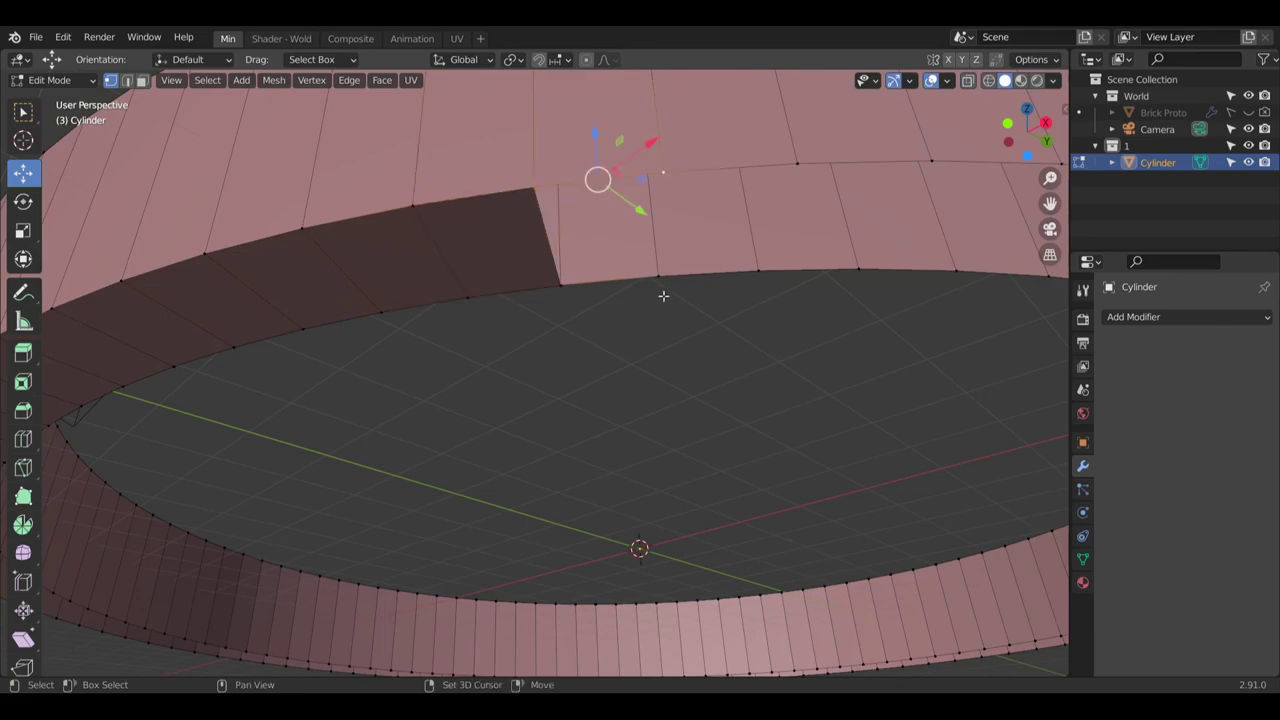
left_click(658, 276, "shift")
left_click(560, 286, "shift")
key("f")
key("alt+a")
Fill a thirteenth face from the next four bottom rim vertices, continuing along the ring
middle_click_drag(545, 342, 540, 276)
left_click(664, 160)
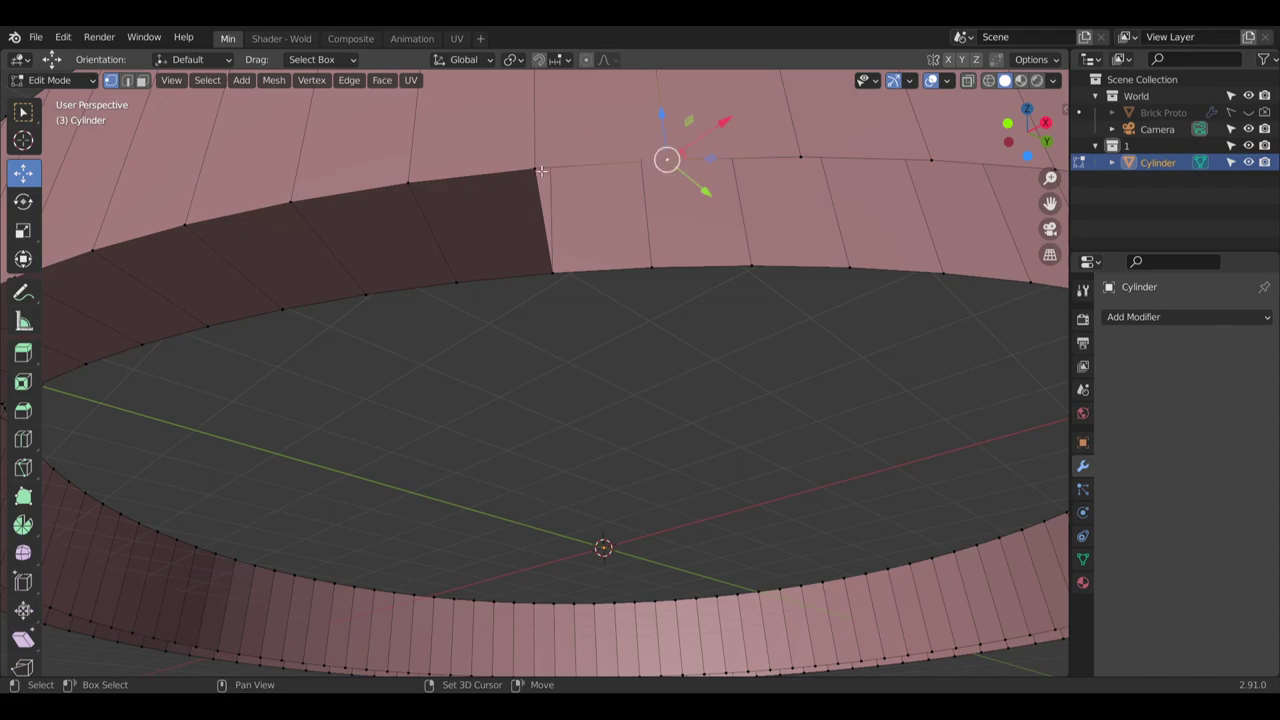
left_click(541, 171, "shift")
left_click(553, 272, "shift")
left_click(650, 268, "shift")
key("f")
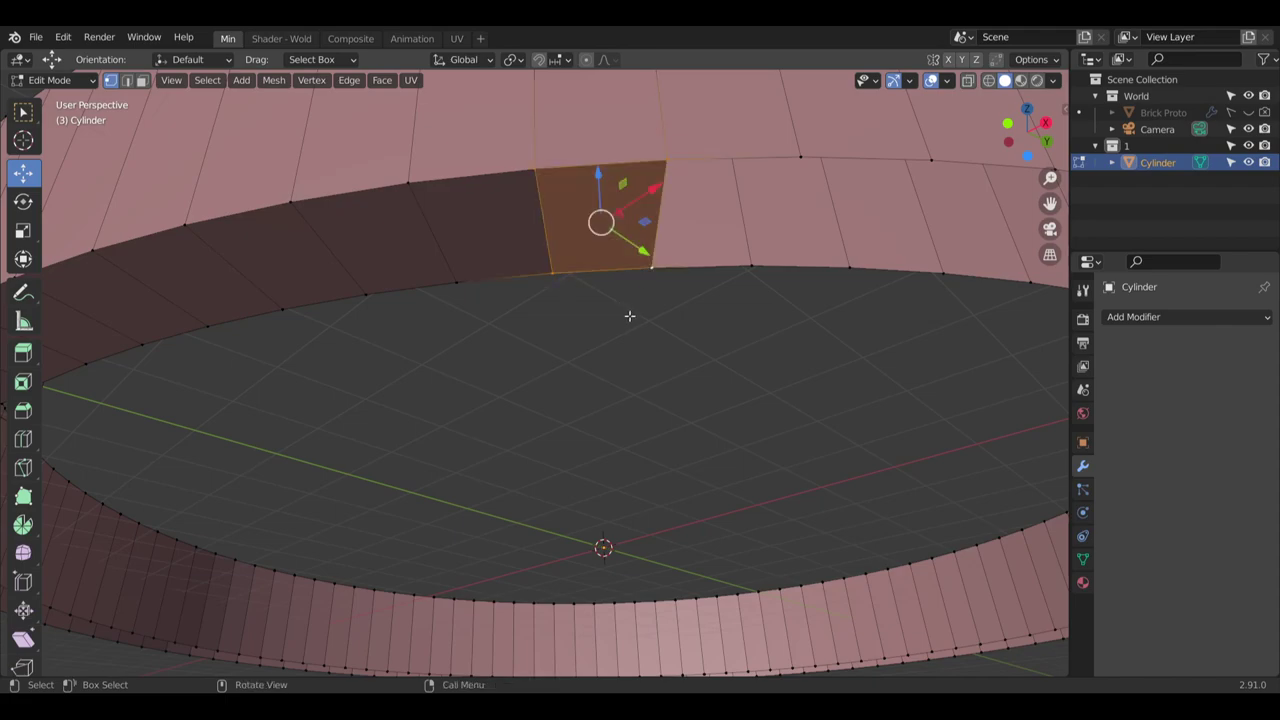
middle_click_drag(629, 316, 551, 304, "shift")
key("alt+a")
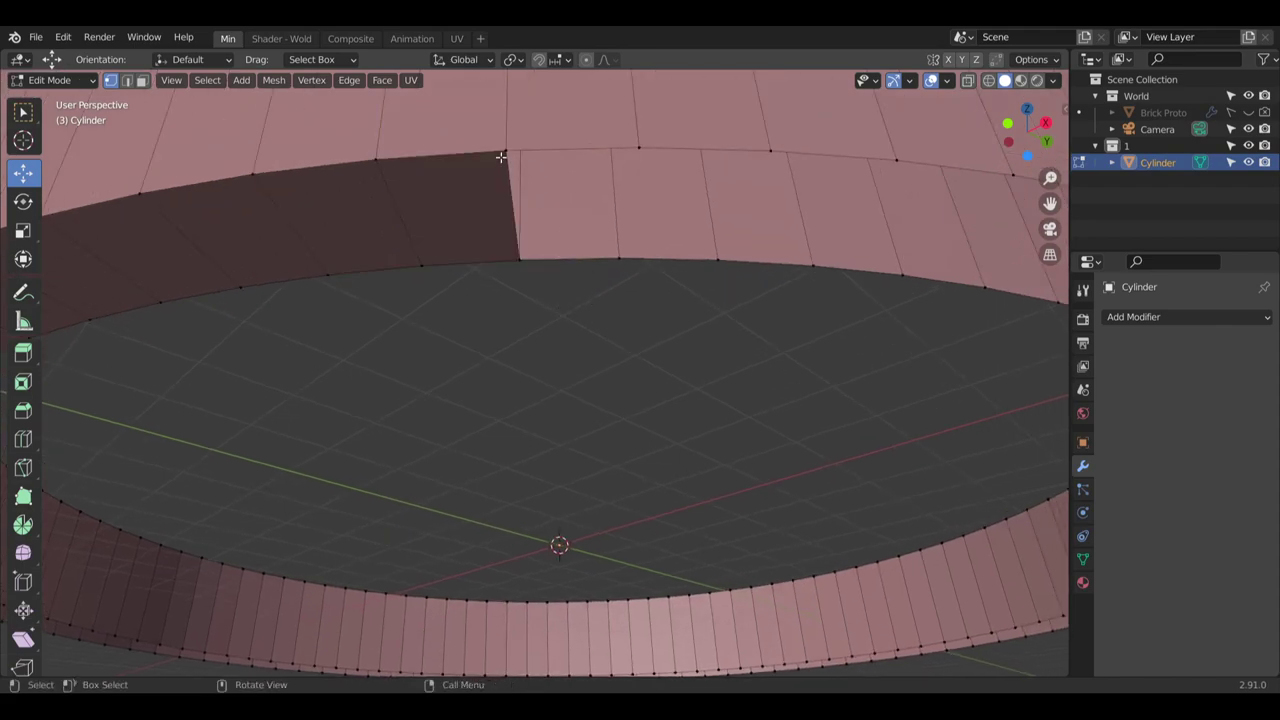
Fill a fourteenth underside face adjoining the filled strip and clear the selection
left_click(636, 148, "shift")
left_click(620, 258, "shift")
left_click(519, 260, "shift")
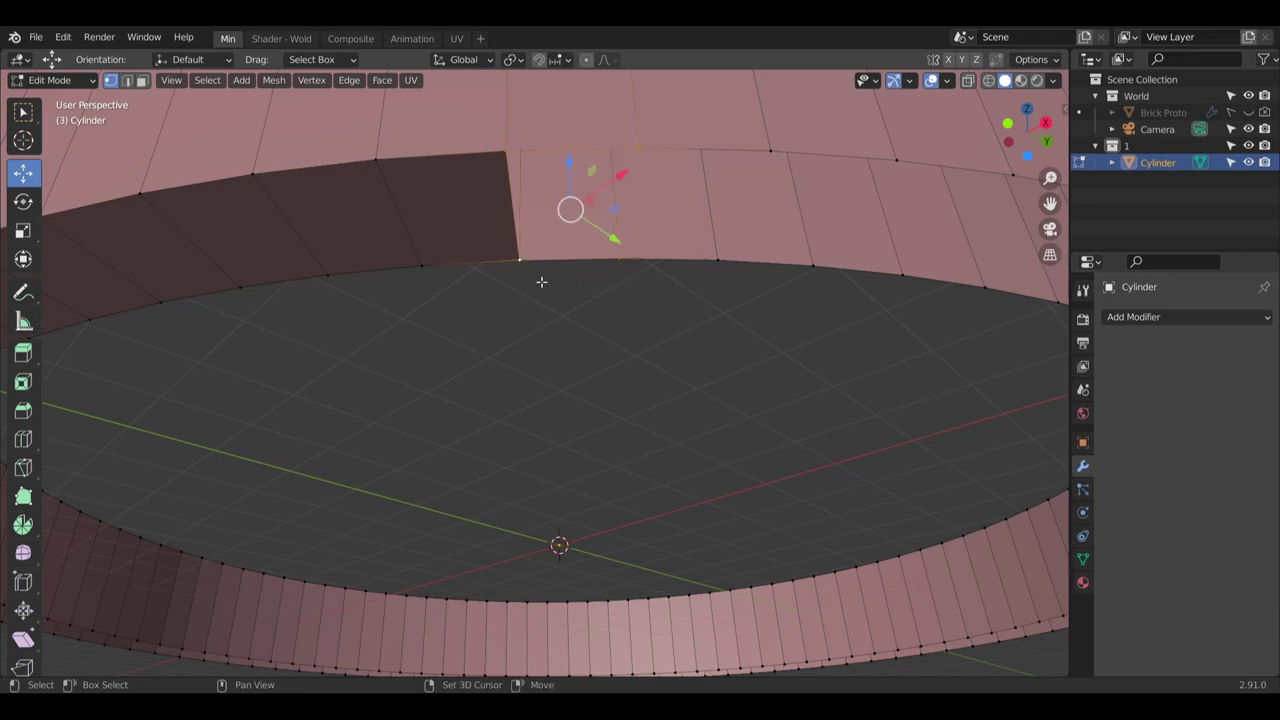
key("f")
key("alt+a")
Fill a fifteenth face bridging the next section of the ring's inner and outer bottom rims
middle_click_drag(545, 375, 509, 331, "shift")
left_click(637, 164, "shift")
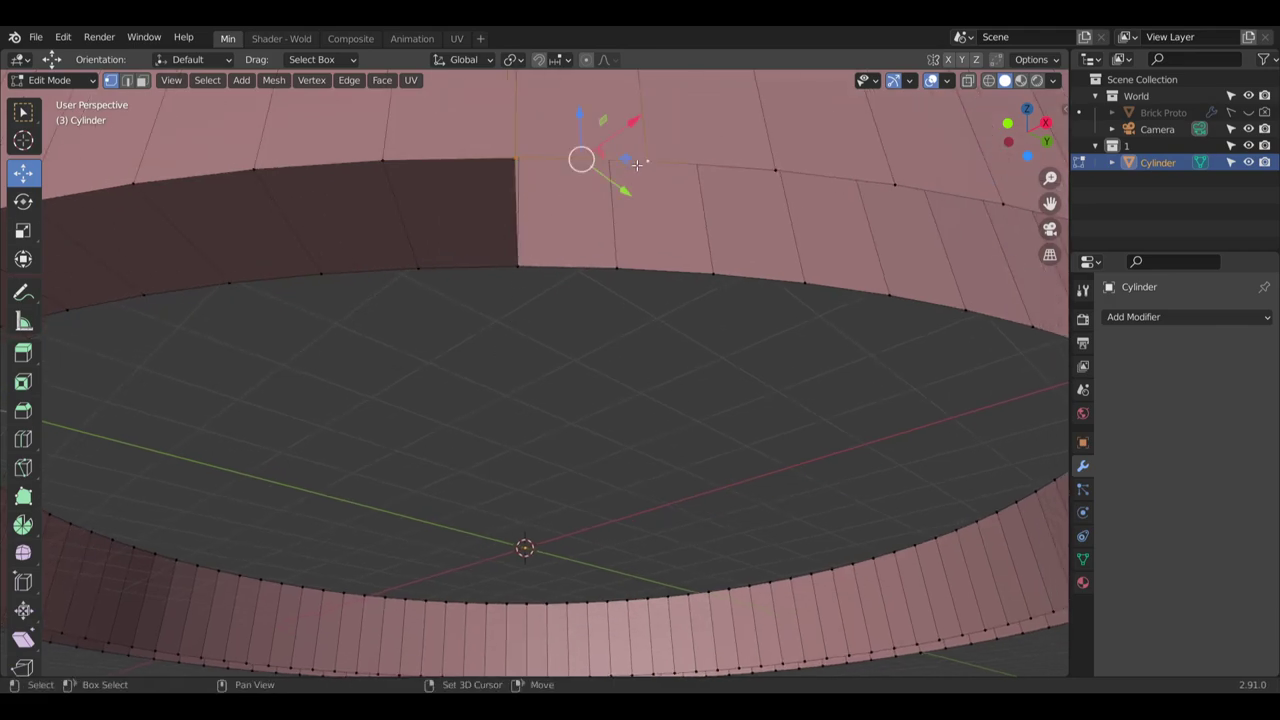
left_click(613, 269, "shift")
left_click(517, 266, "shift")
key("f")
key("alt+a")
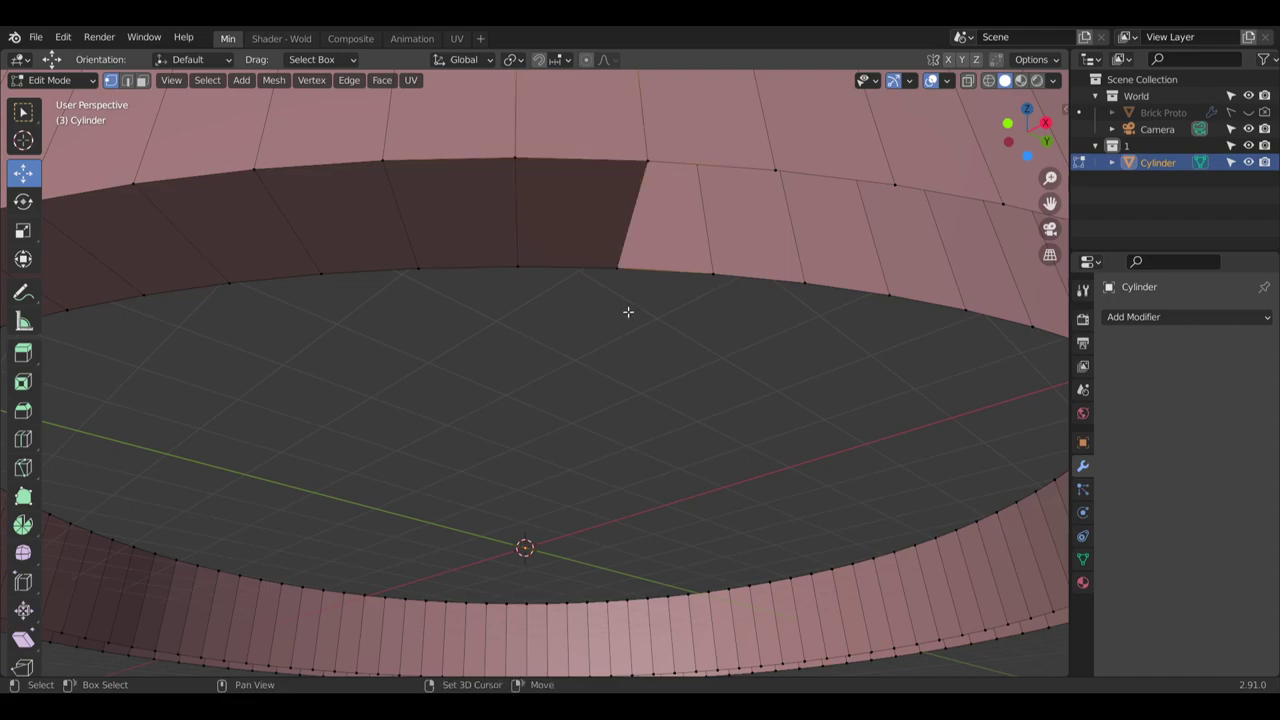
Fill a sixteenth underside face from the following outer and inner rim vertices
middle_click_drag(629, 309, 509, 258)
left_click(630, 216, "shift")
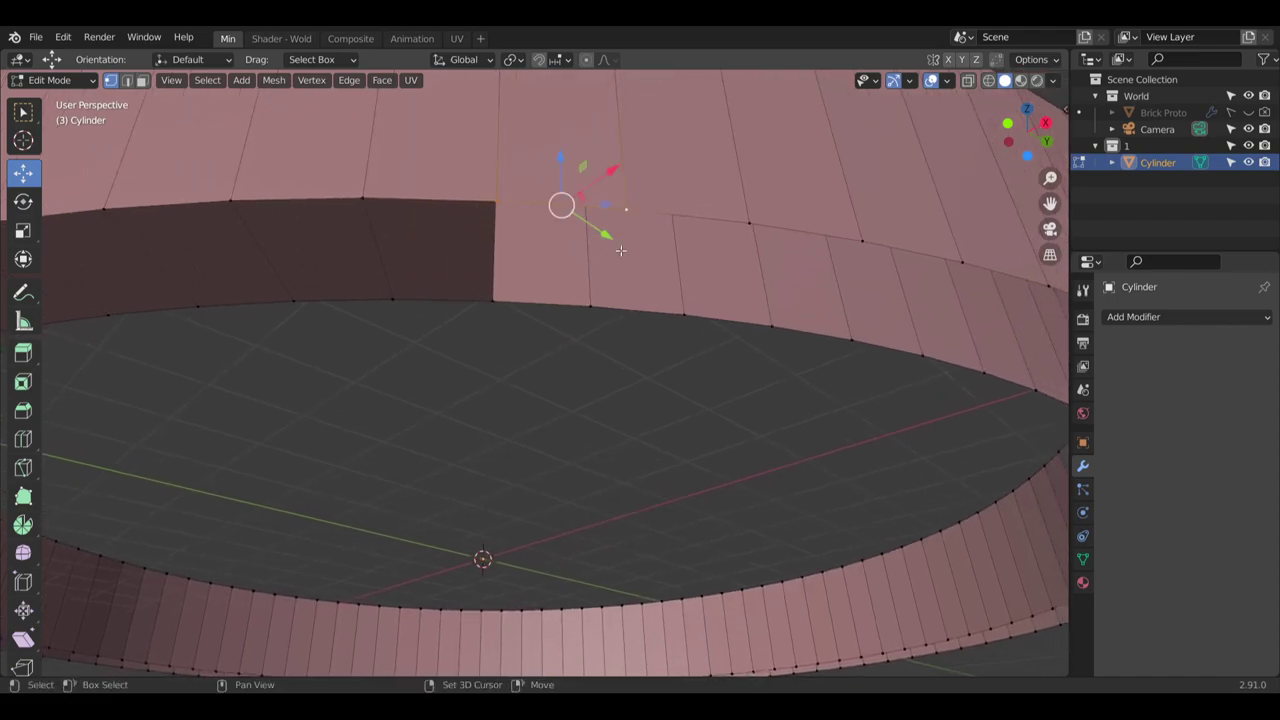
left_click(486, 298, "shift")
left_click(592, 304, "shift")
key("f")
key("alt+a")
Fill a seventeenth face between the bottom rims at the end of the filled strip and clear the selection
middle_click_drag(586, 384, 404, 190)
left_click(530, 216, "shift")
left_click(504, 311, "shift")
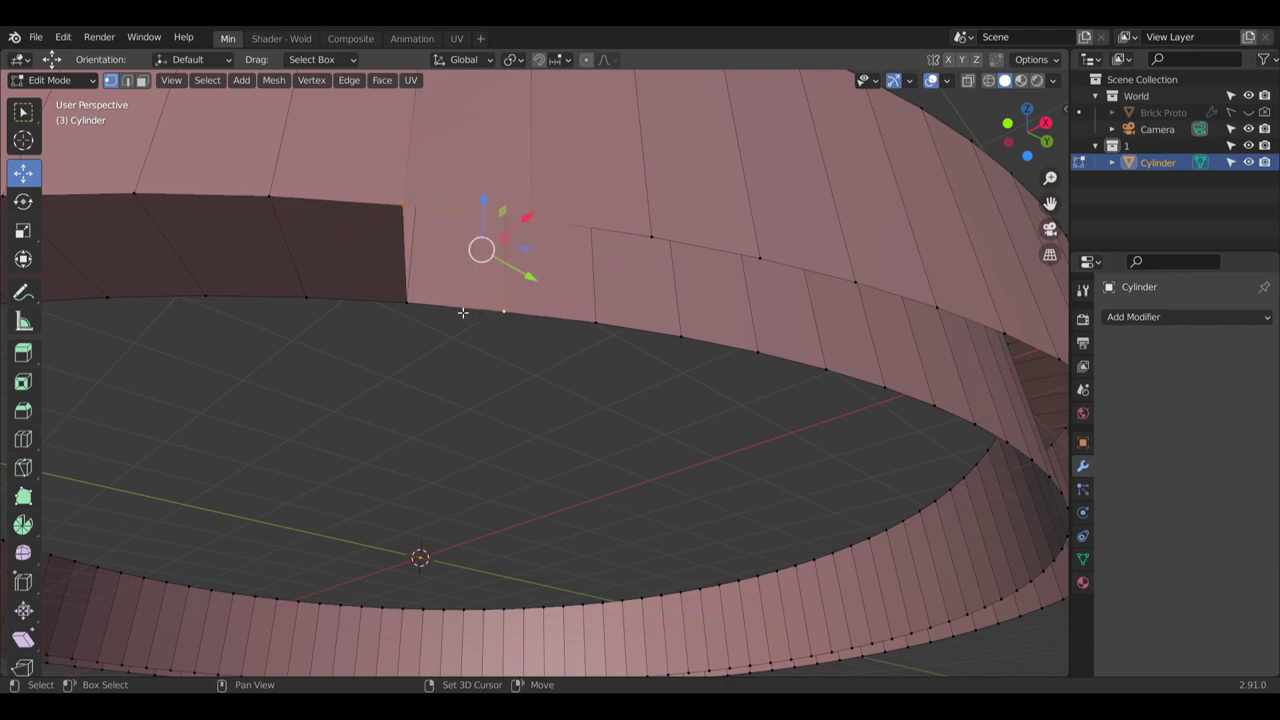
left_click(406, 300, "shift")
key("f")
key("alt+a")
Fill an eighteenth underside face, extending the strip by one more segment of the ring
middle_click_drag(497, 361, 490, 292)
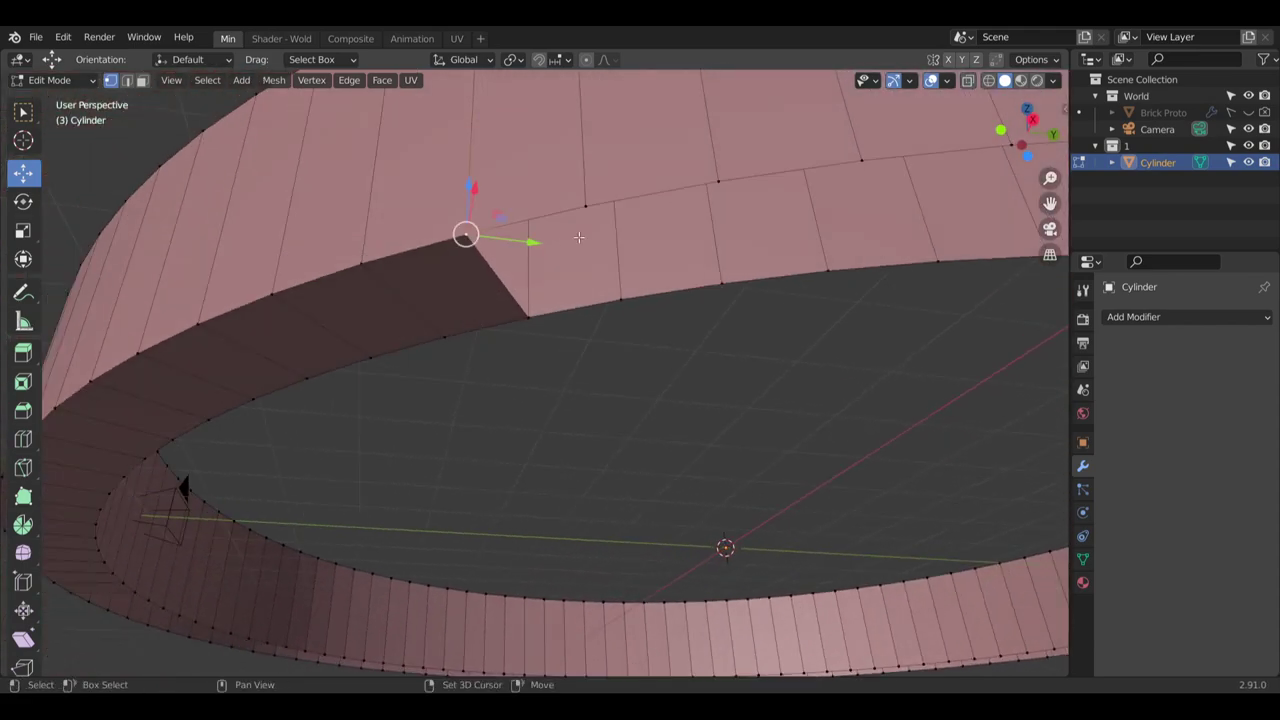
left_click(586, 206, "shift")
left_click(621, 298, "shift")
left_click(527, 318, "shift")
key("f")
key("alt+a")
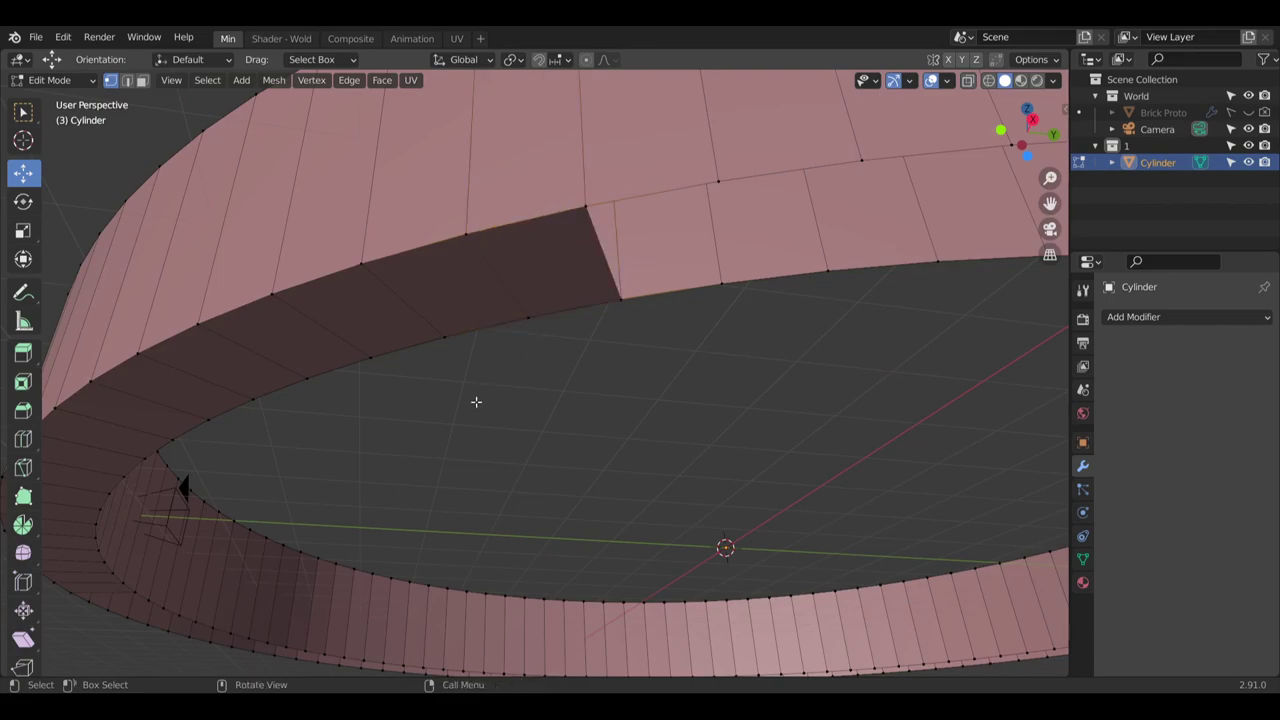
Fill a nineteenth face from the next two outer and two inner vertices of the ring's bottom rims
middle_click_drag(476, 402, 466, 326, "shift")
left_click(538, 189, "shift")
left_click(570, 291, "shift")
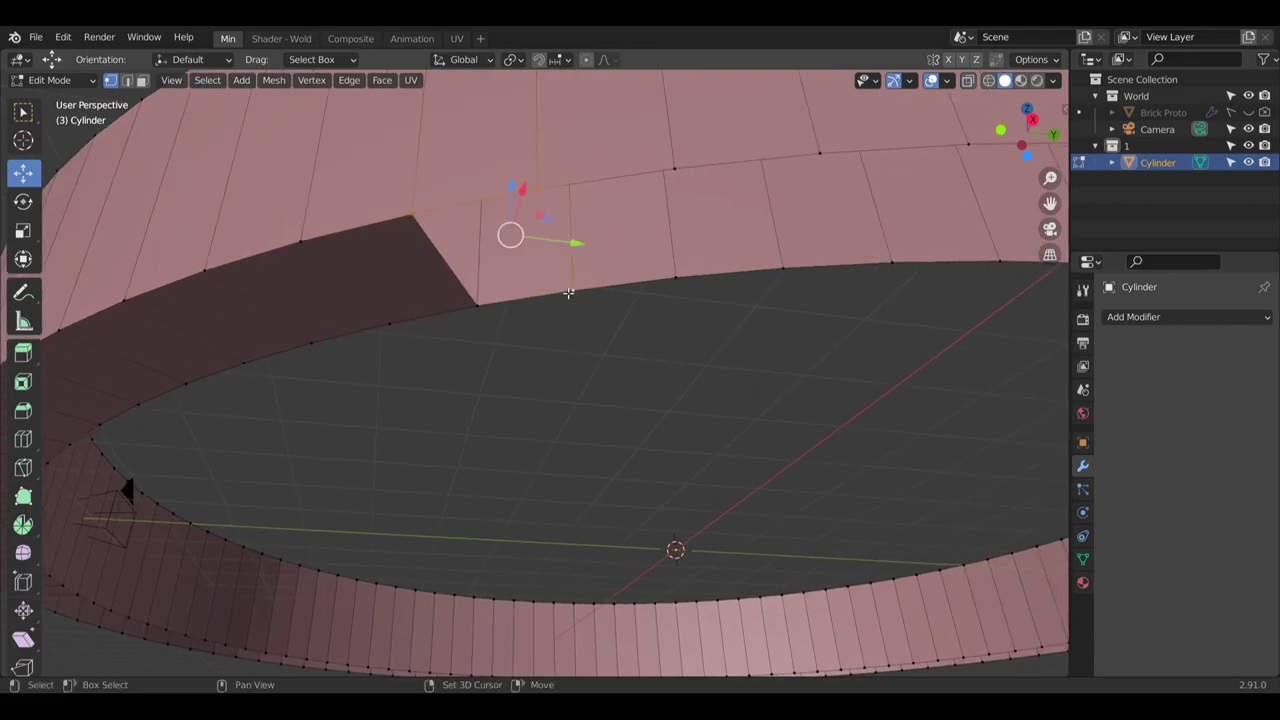
left_click(478, 305, "shift")
key("f")
key("alt+a")
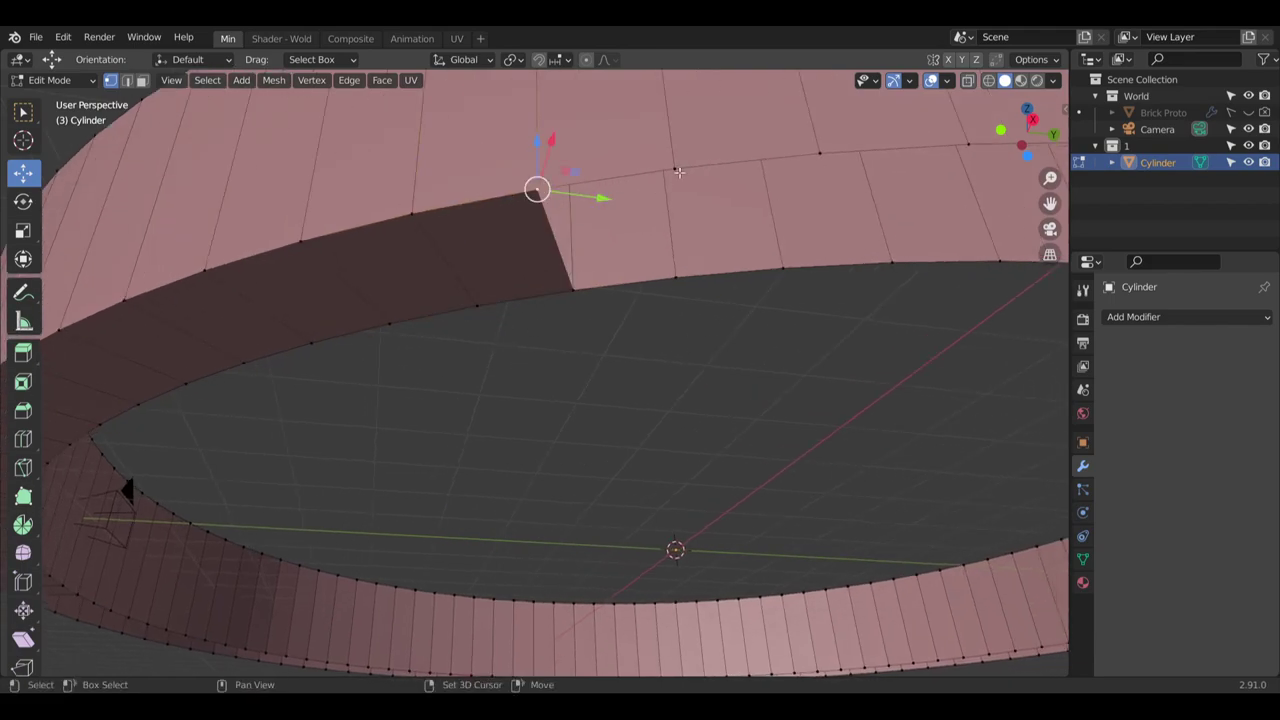
Fill a twentieth underside face beside the previous one and clear the selection
left_click(676, 170, "shift")
left_click(678, 287, "shift")
left_click(572, 290, "shift")
key("f")
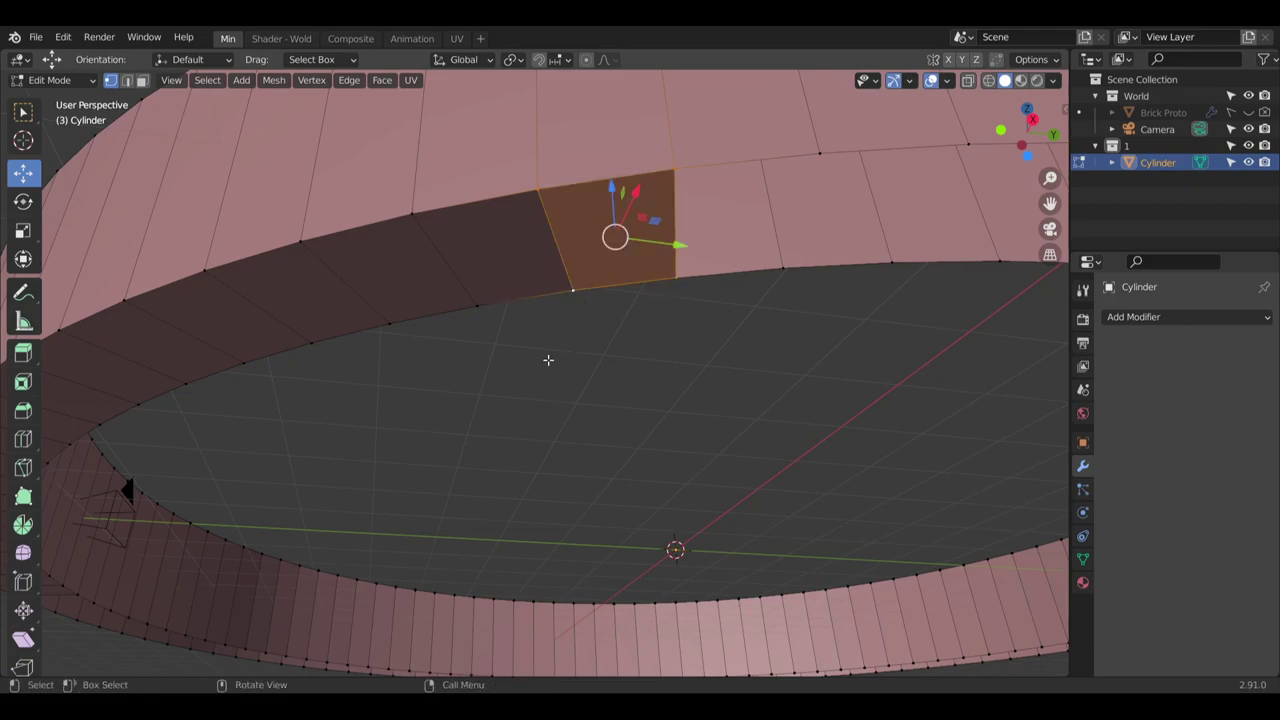
key("alt+a")
Return to Object Mode and delete the whole ring
scroll(576, 366, "down", 6)
middle_click_drag(579, 369, 628, 480)
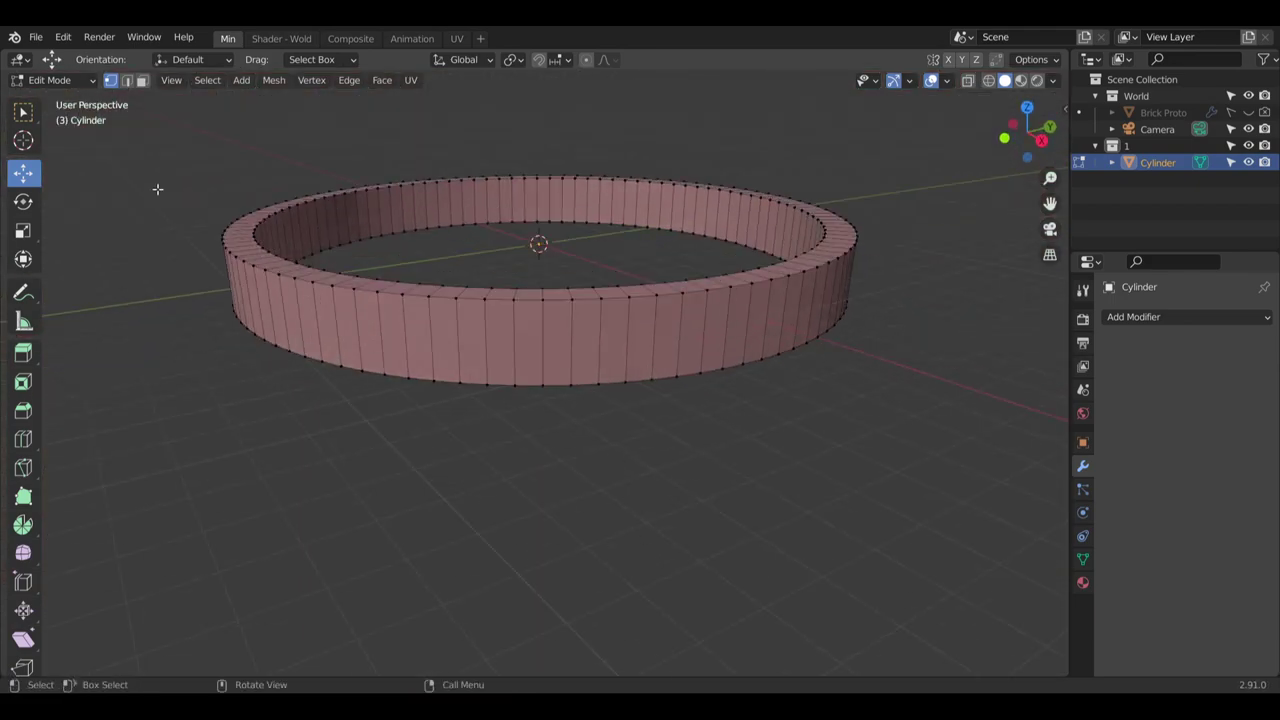
left_click(73, 80)
left_click(80, 102)
middle_click_drag(259, 96, 344, 214)
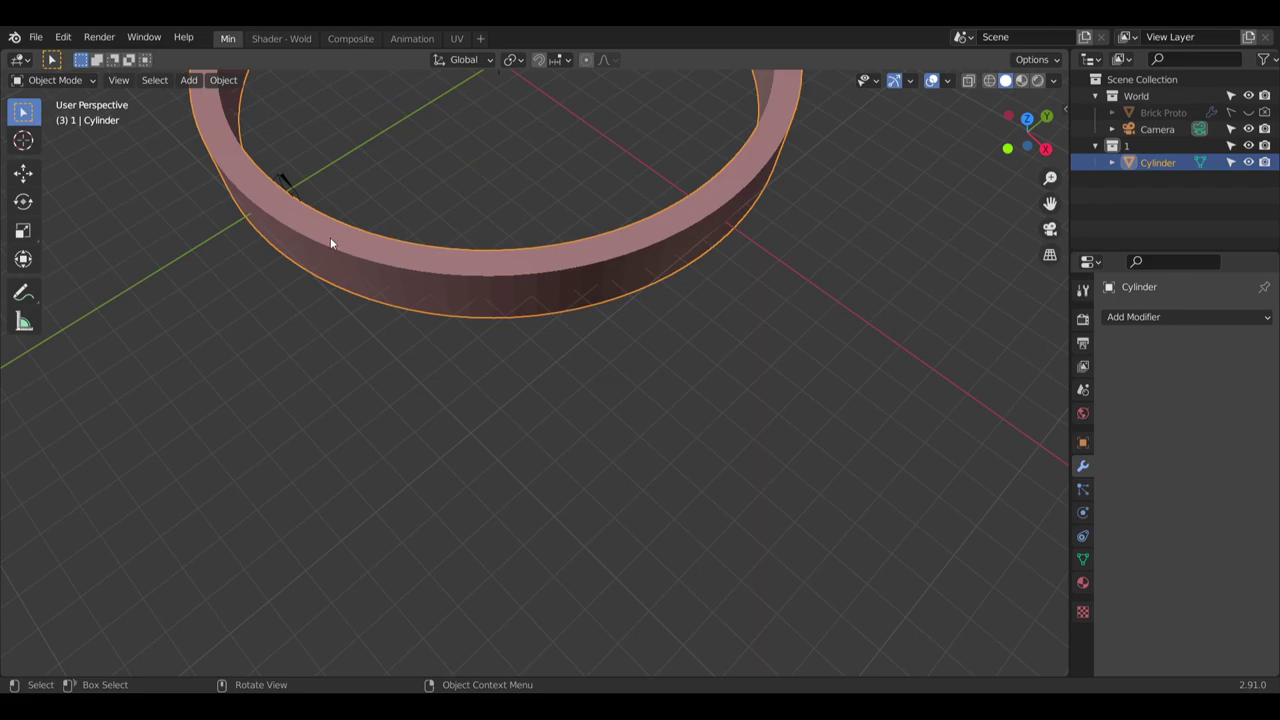
key("Delete")
middle_click_drag(420, 87, 486, 514, "shift")
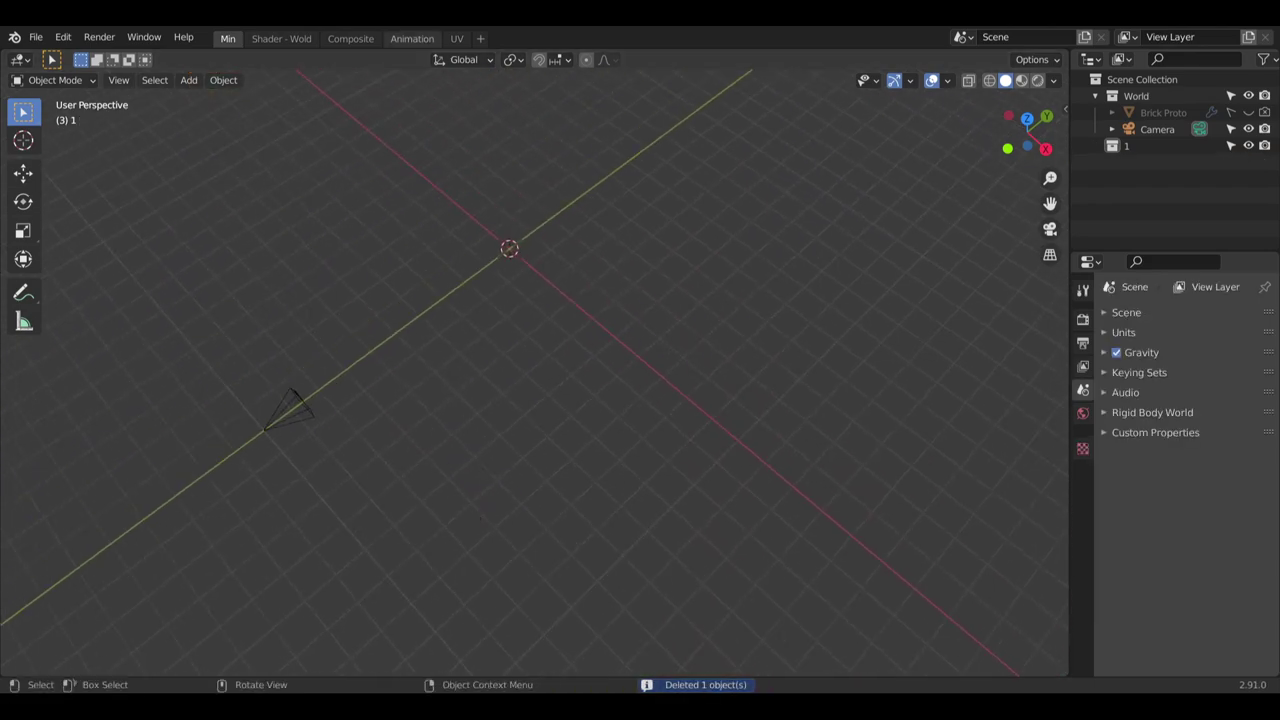
Add a mesh cylinder at the origin and set its vertex count to 8
left_click(196, 84)
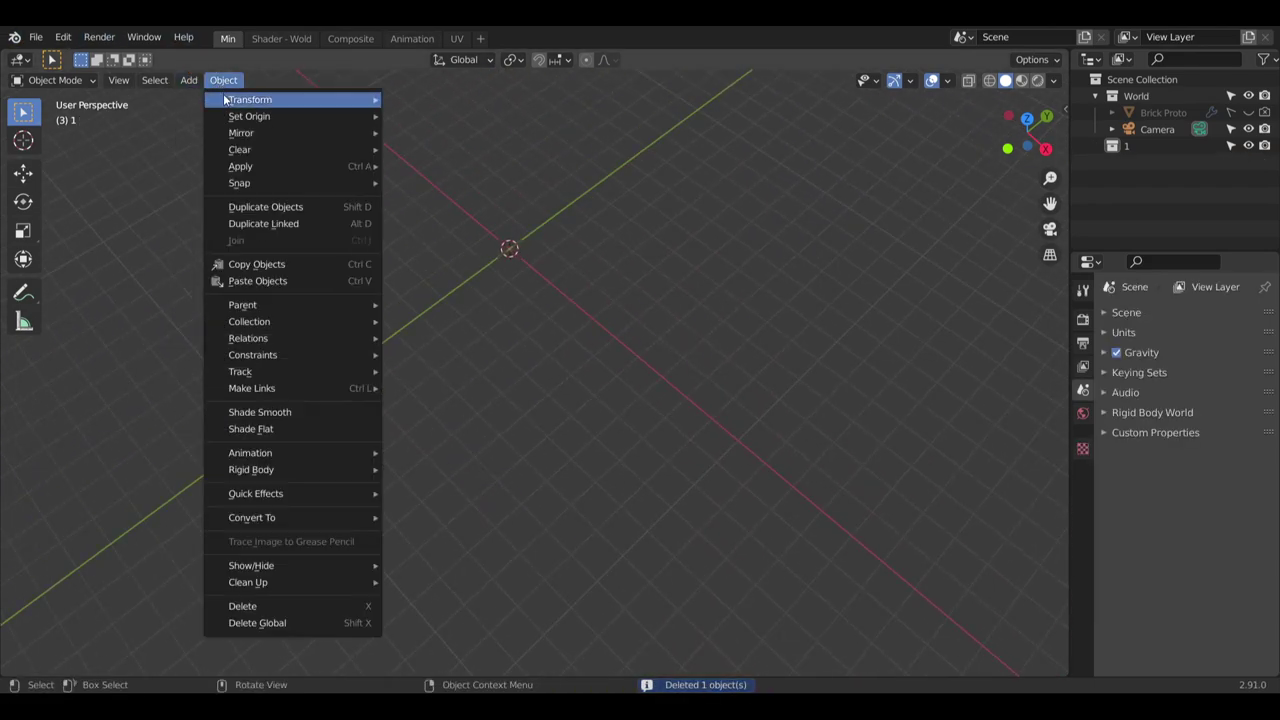
left_click(182, 87)
mouse_move(226, 113)
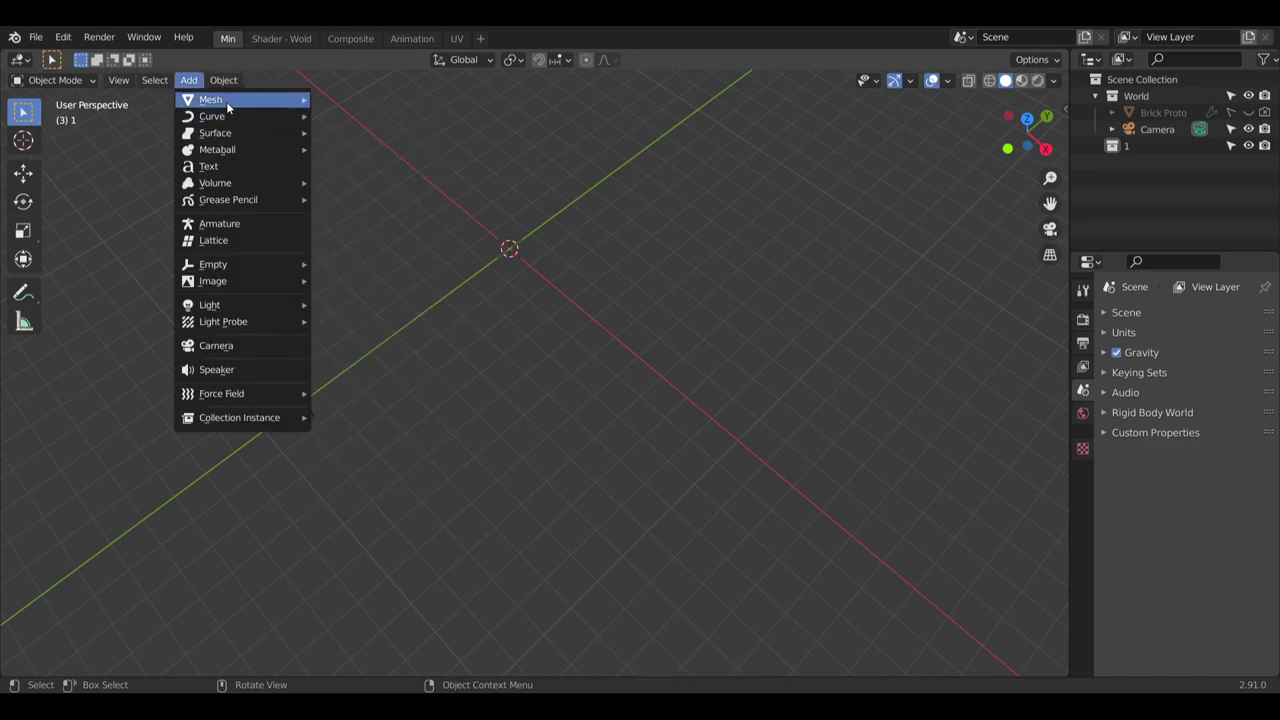
left_click(358, 186)
middle_click_drag(360, 188, 408, 237)
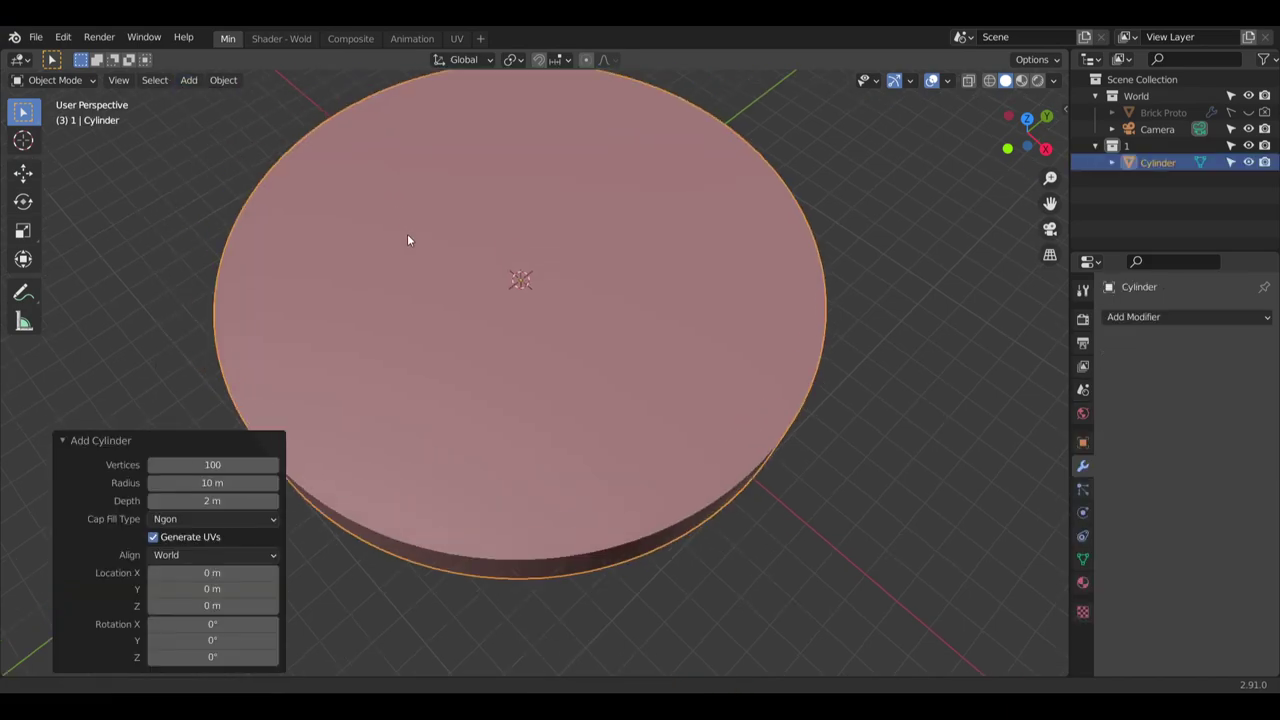
left_click(214, 464)
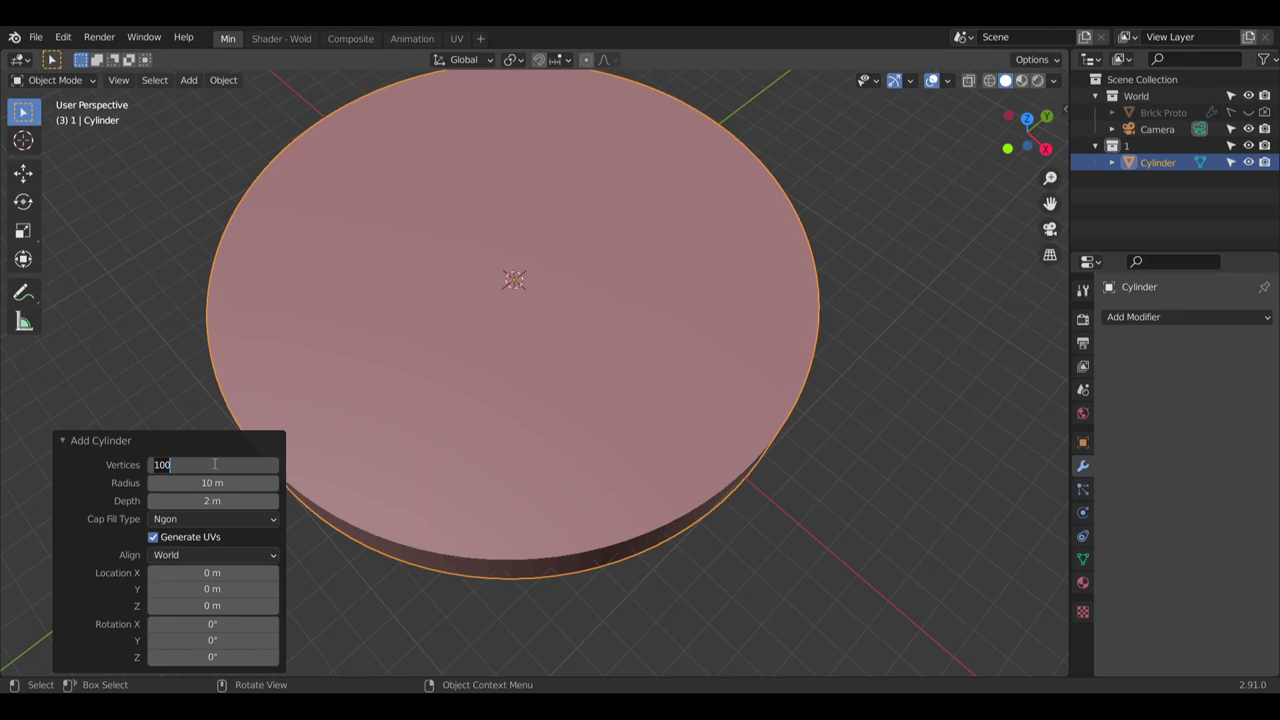
key("BackSpace")
key("Return")
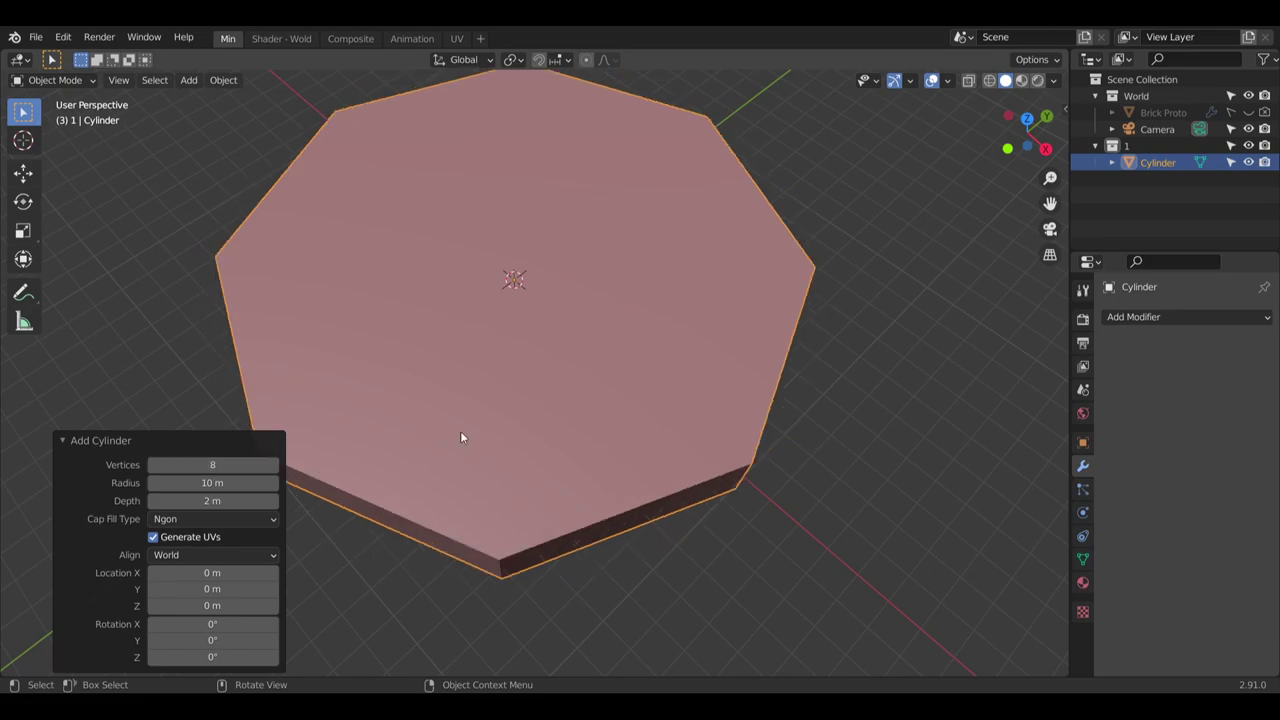
Enter Edit Mode on the 8-sided cylinder and inset its top face by about 1.224 m
middle_click_drag(508, 530, 509, 420)
scroll(510, 592, "up", 1)
middle_click_drag(510, 595, 638, 372)
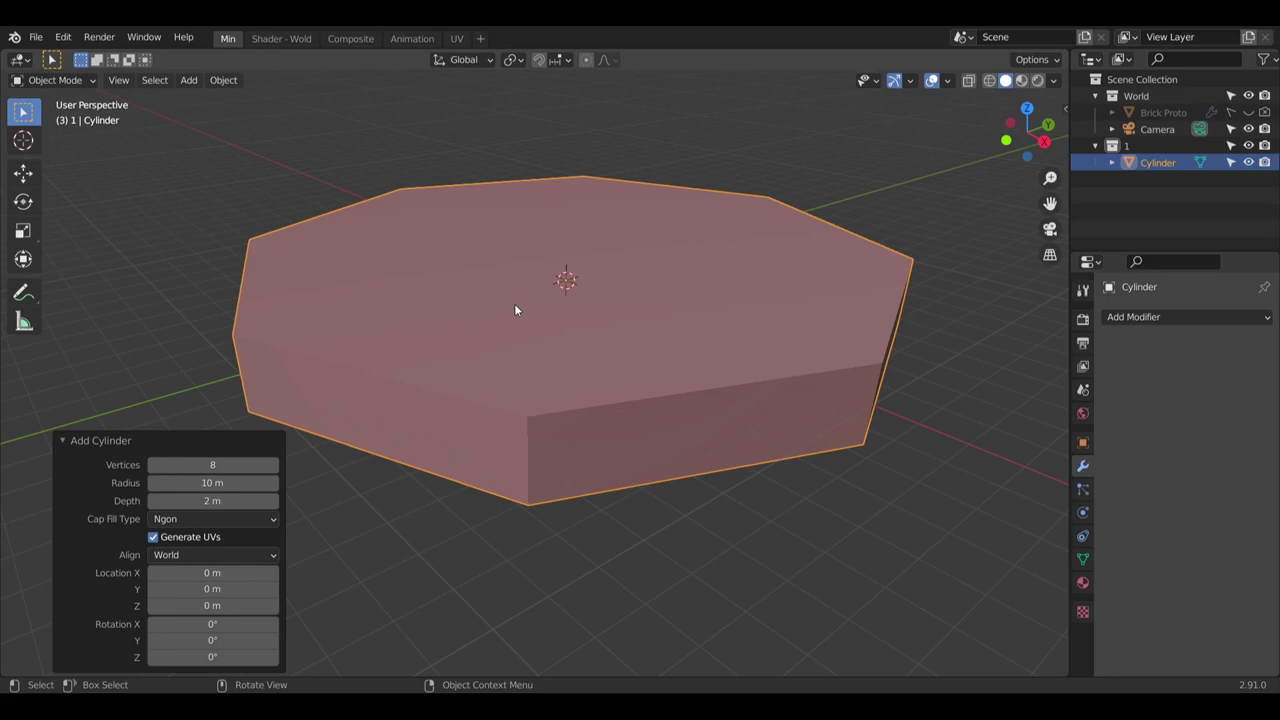
left_click(64, 81)
left_click(69, 114)
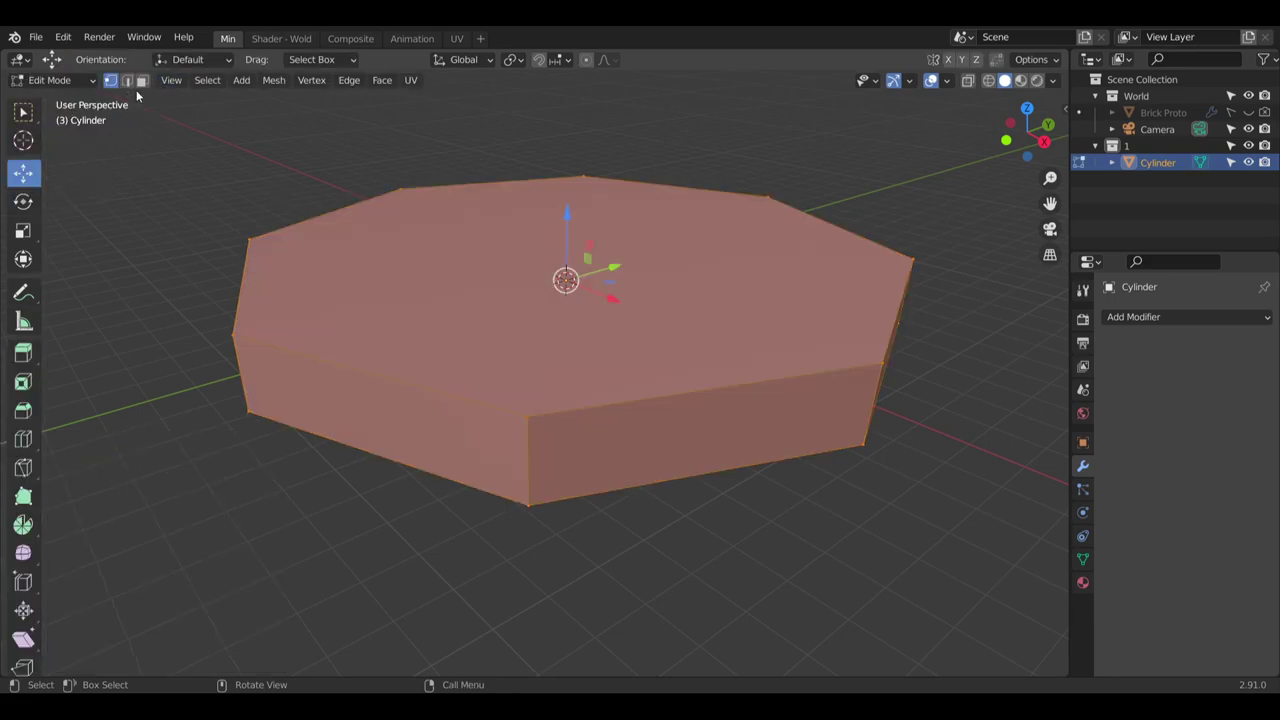
left_click(141, 80)
left_click(343, 191)
left_click(471, 256)
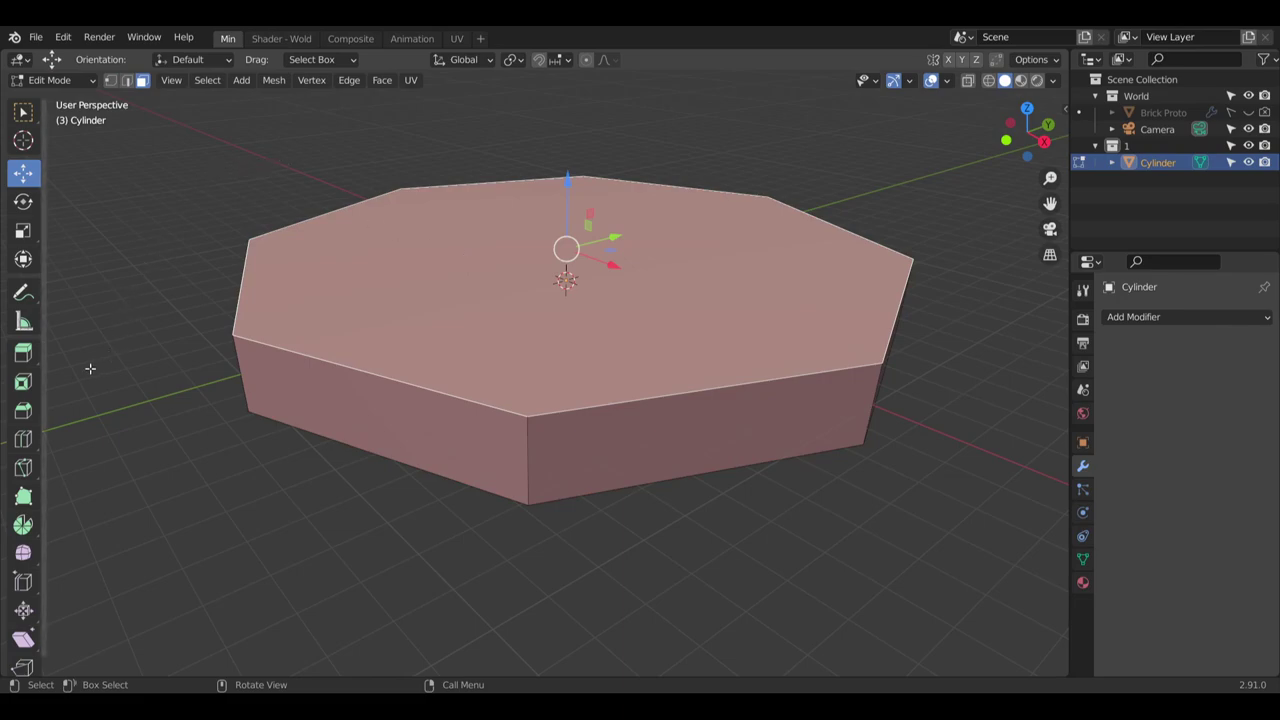
left_click(23, 381)
left_click_drag(558, 163, 547, 209)
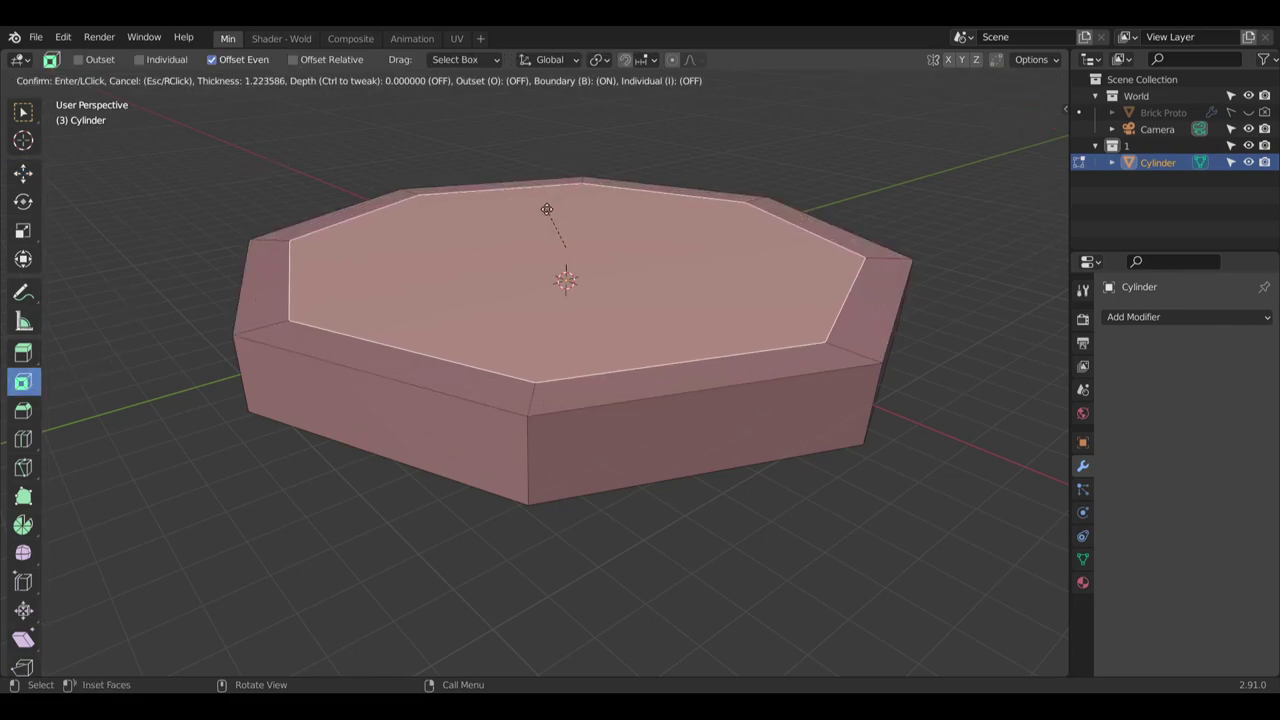
left_click_drag(547, 209, 547, 209)
Extrude the inset top face down through the cylinder by about 2.348 m, past its underside
middle_click_drag(420, 134, 486, 405)
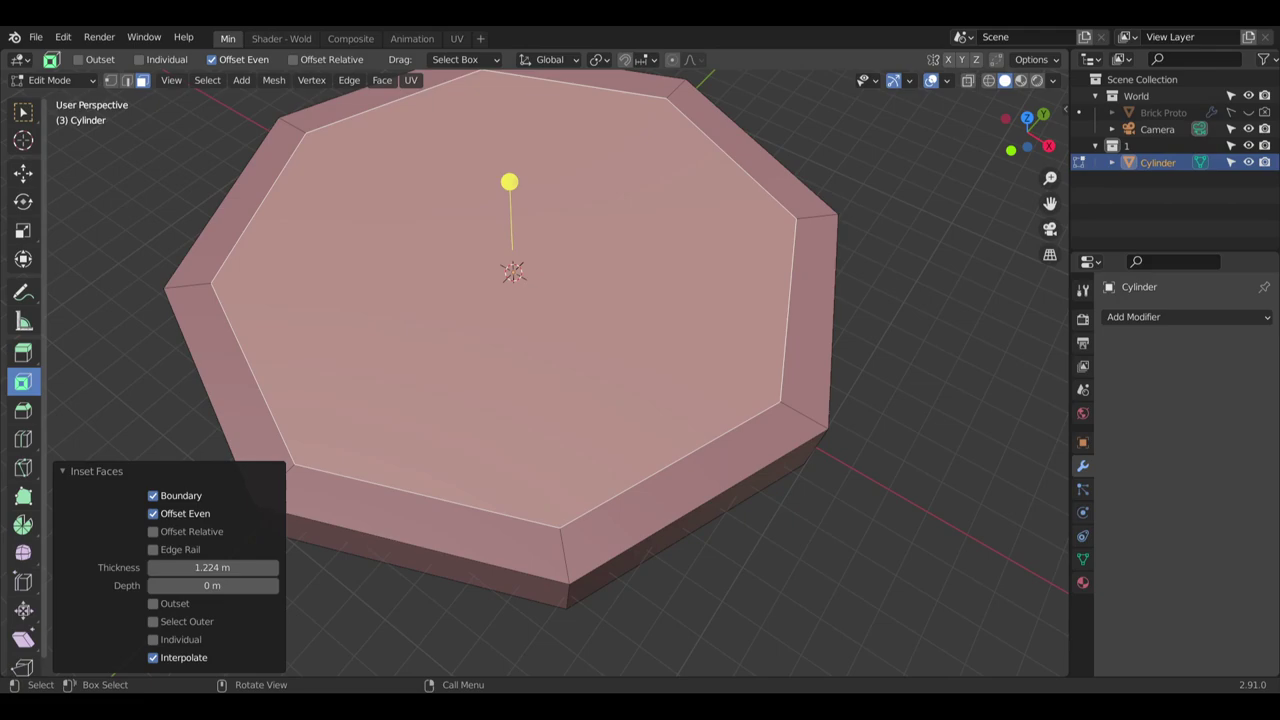
left_click(23, 352)
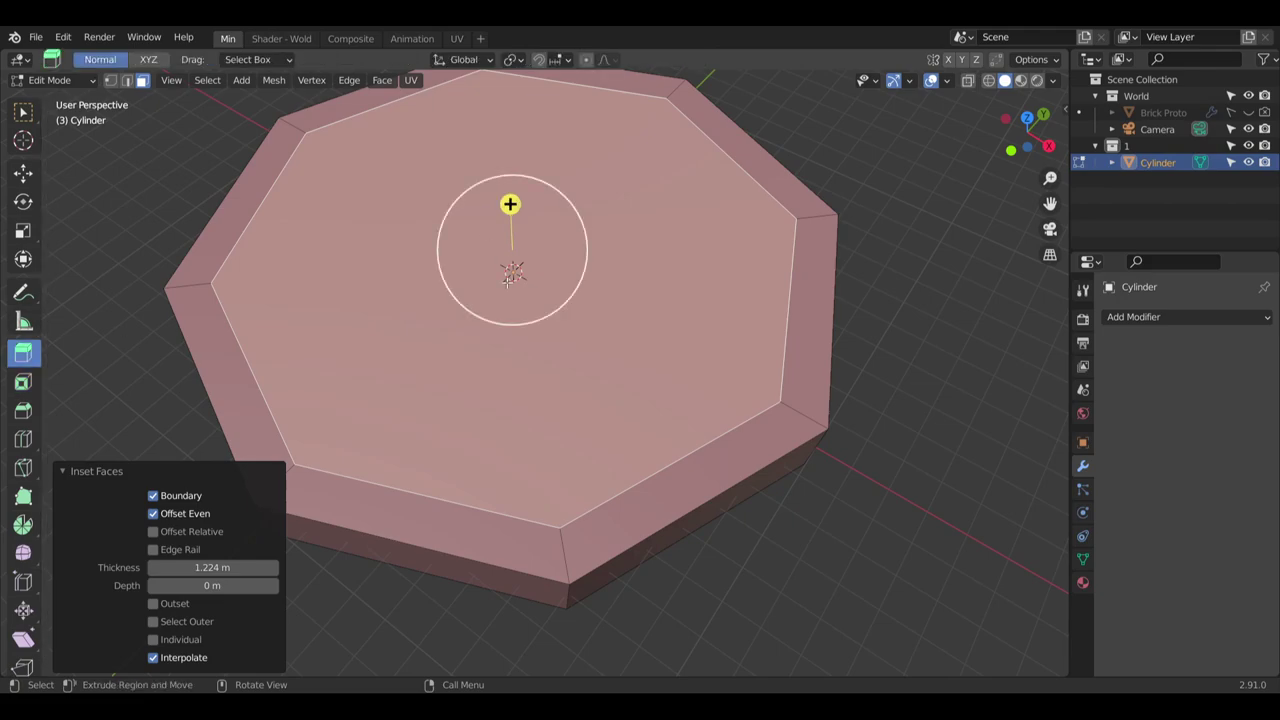
middle_click_drag(508, 282, 500, 172)
left_click_drag(518, 217, 520, 294)
middle_click_drag(520, 294, 271, 167)
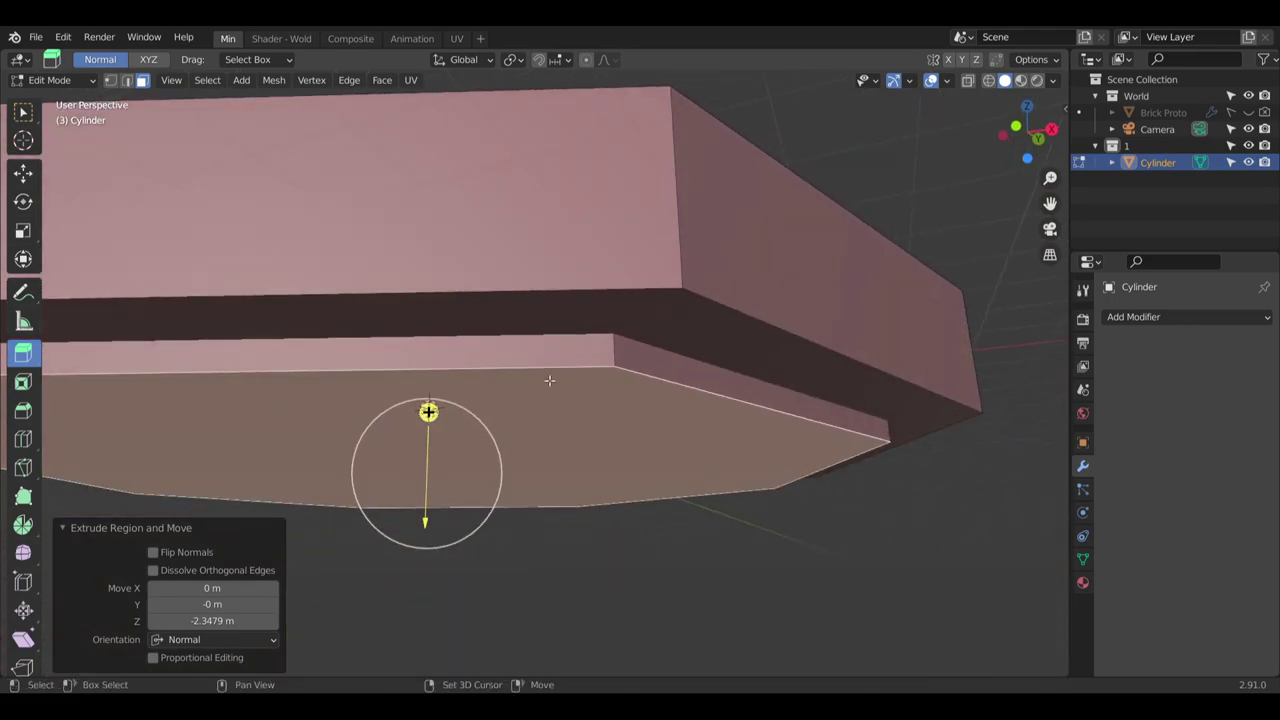
middle_click_drag(549, 380, 656, 144)
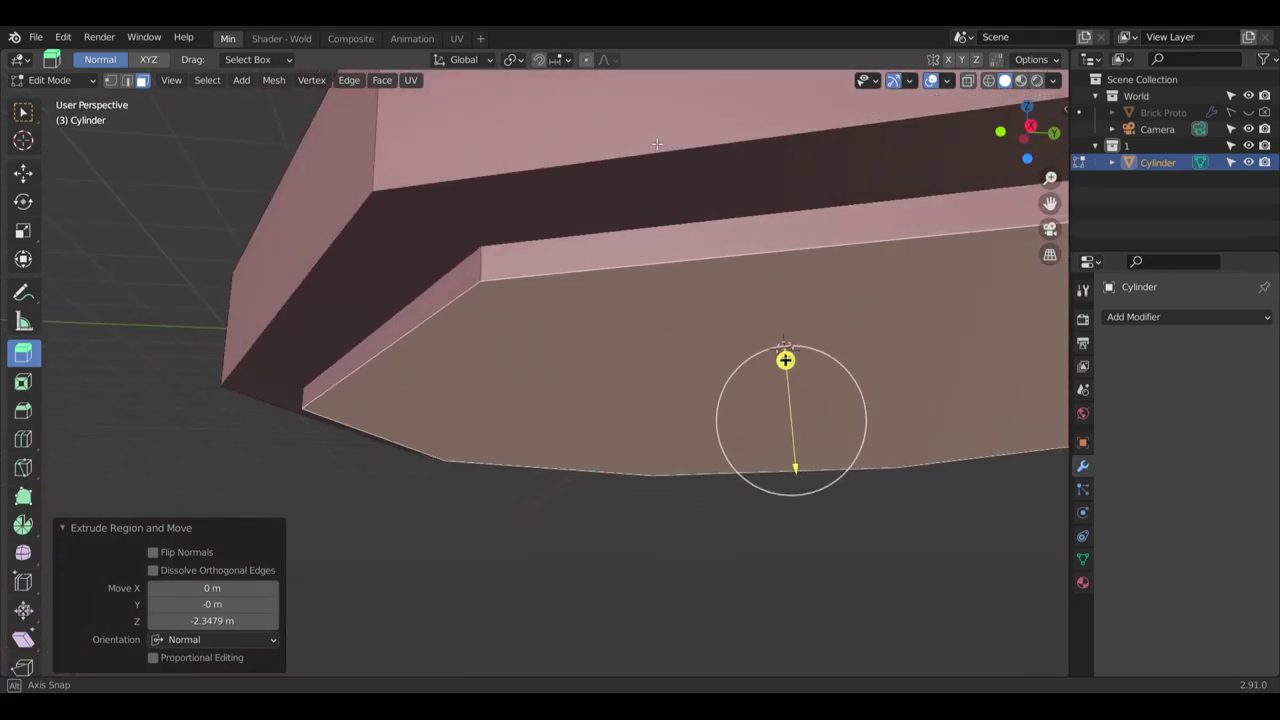
middle_click_drag(656, 144, 650, 160)
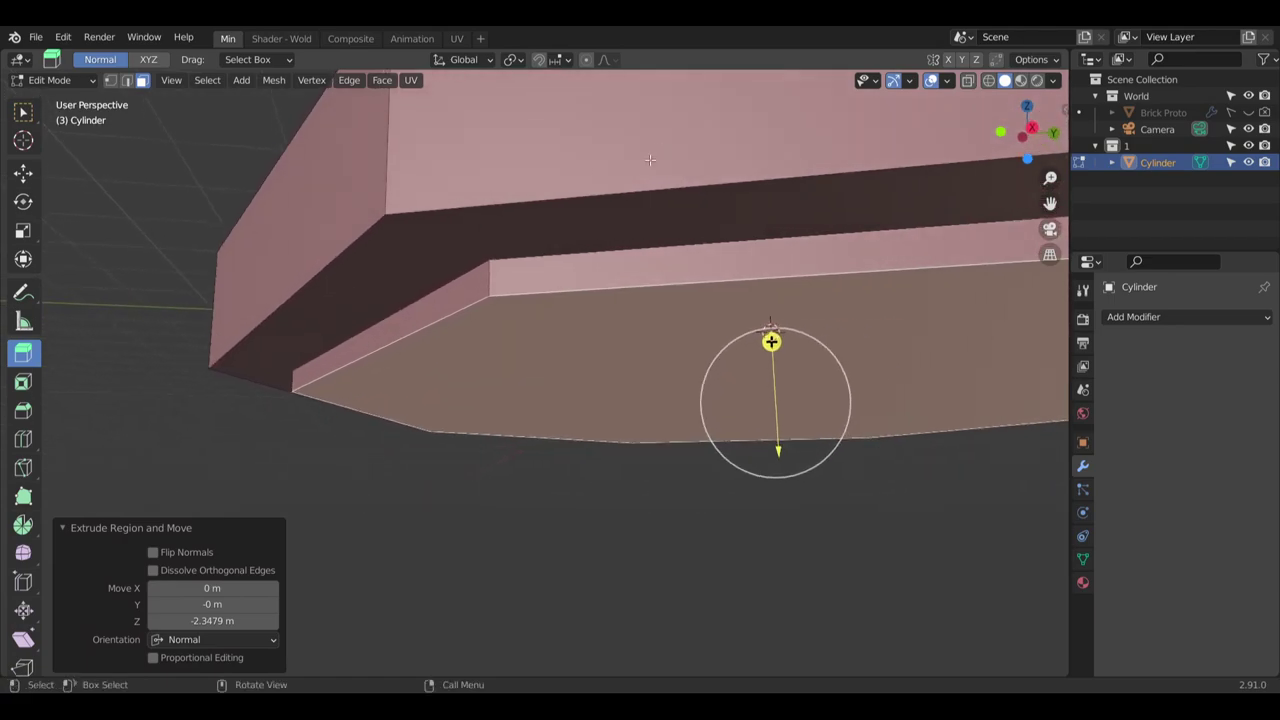
Select the edge loop around the protruding inner block's bottom and raise it about 0.349 m along Z, level with the cylinder's underside
left_click(22, 112)
left_click(360, 477)
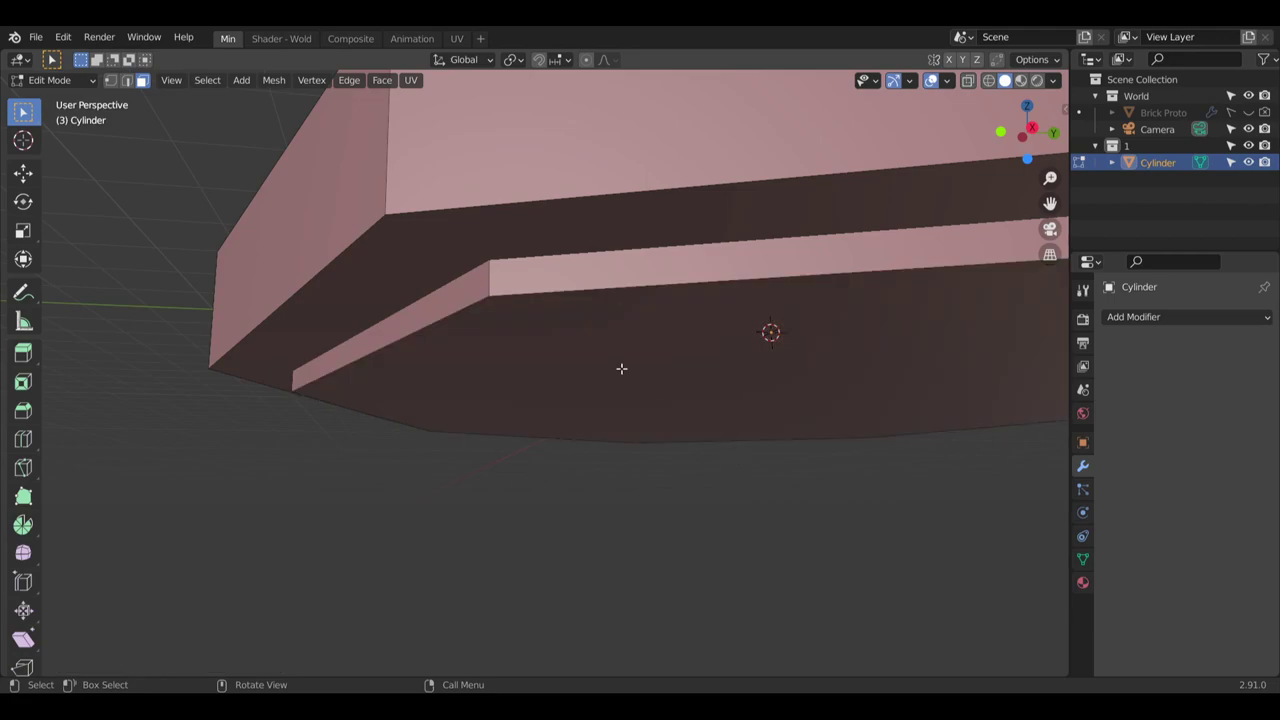
middle_click_drag(623, 366, 498, 278)
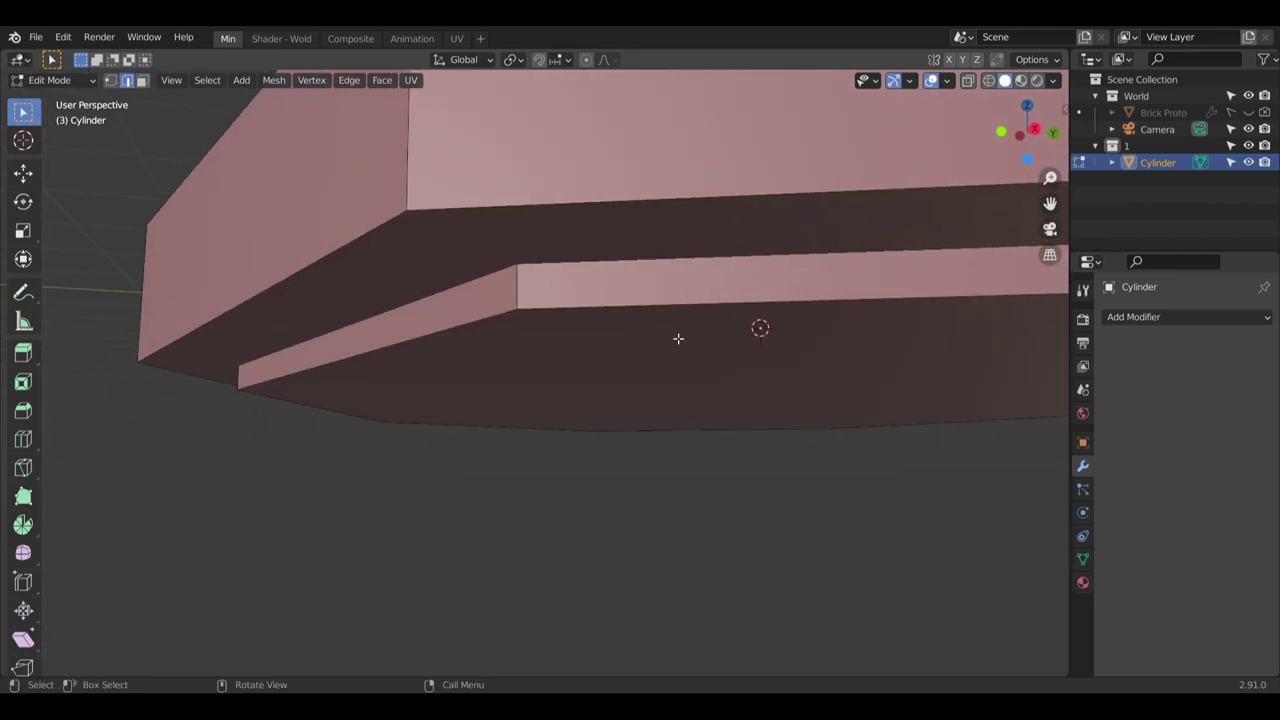
left_click(598, 307, "ctrl")
left_click(610, 308, "alt")
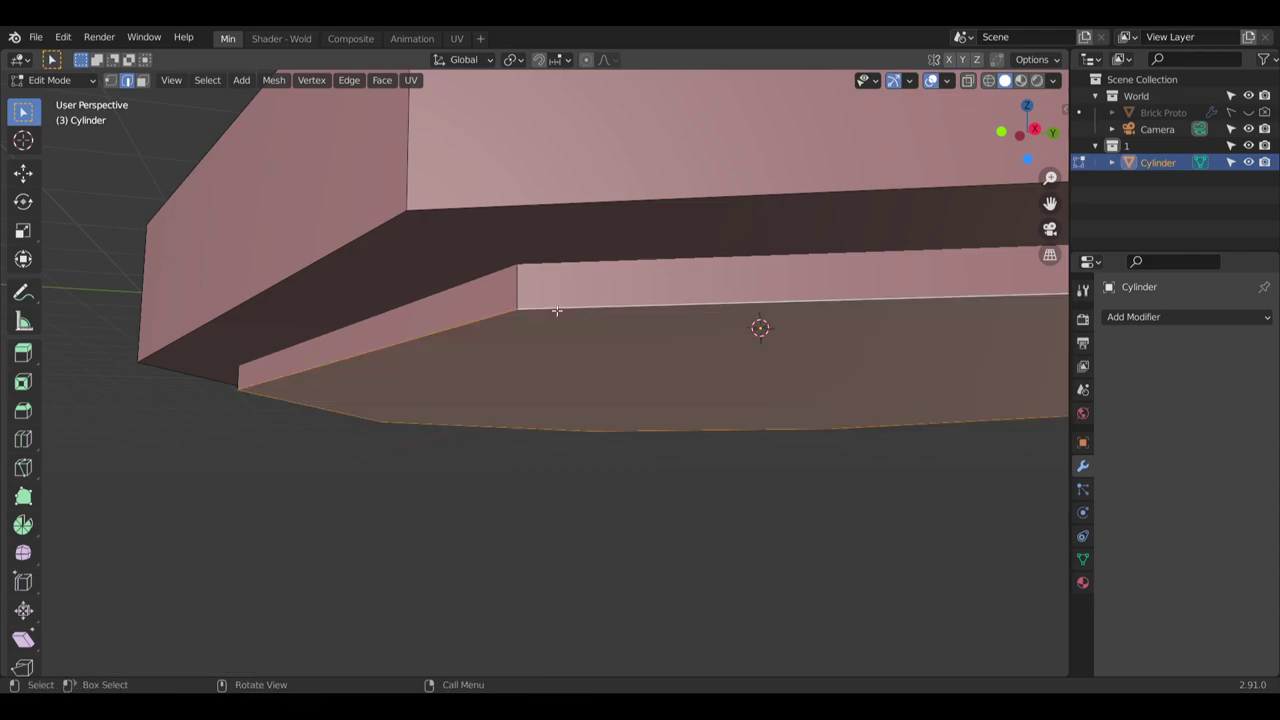
left_click(23, 201)
key("shift+space")
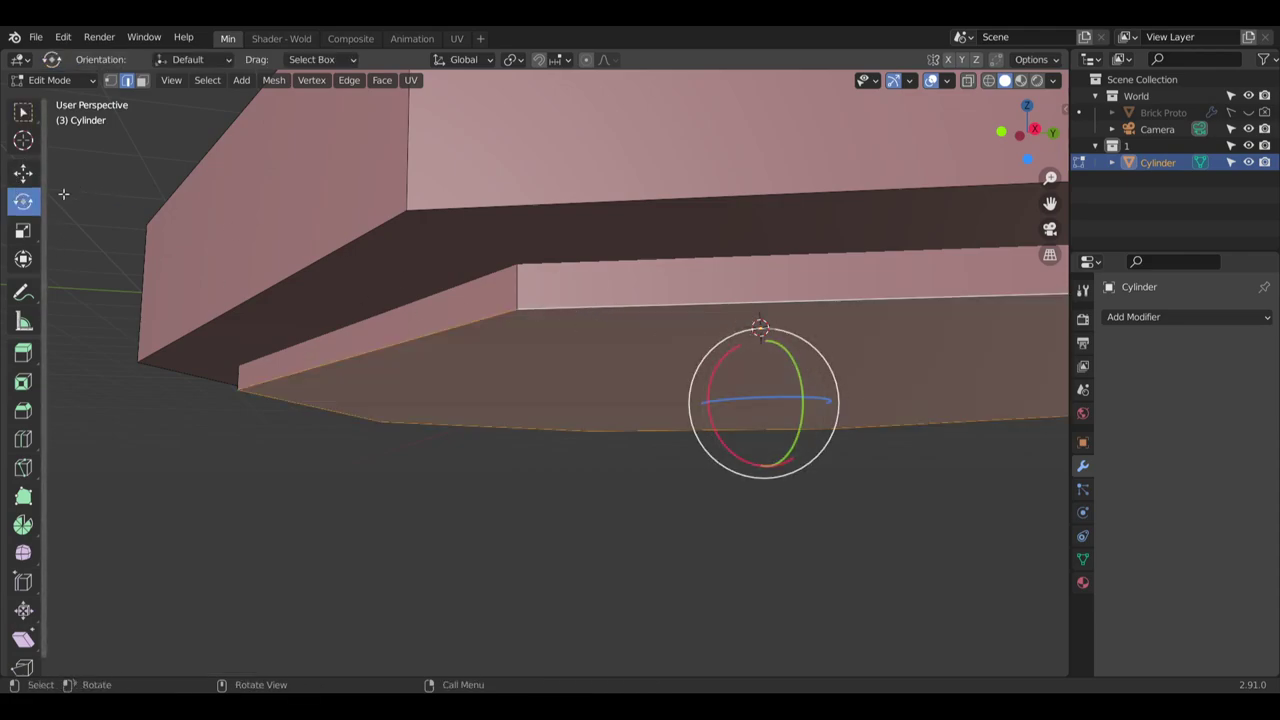
key("g")
mouse_move(761, 350)
left_mouse_down()
mouse_move(760, 327)
mouse_move(776, 331)
left_mouse_up()
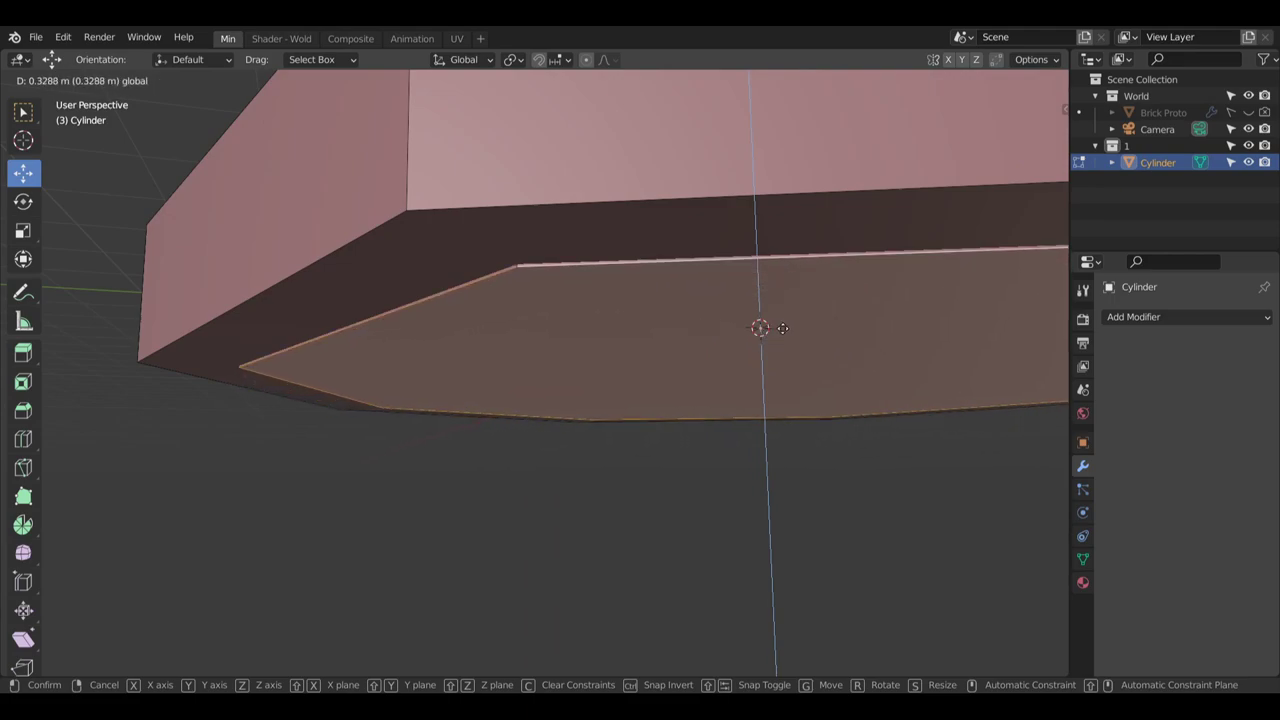
left_click(788, 327)
Fine-tune the inner loop's height against the underside and delete the face it encloses
middle_click_drag(788, 327, 471, 271)
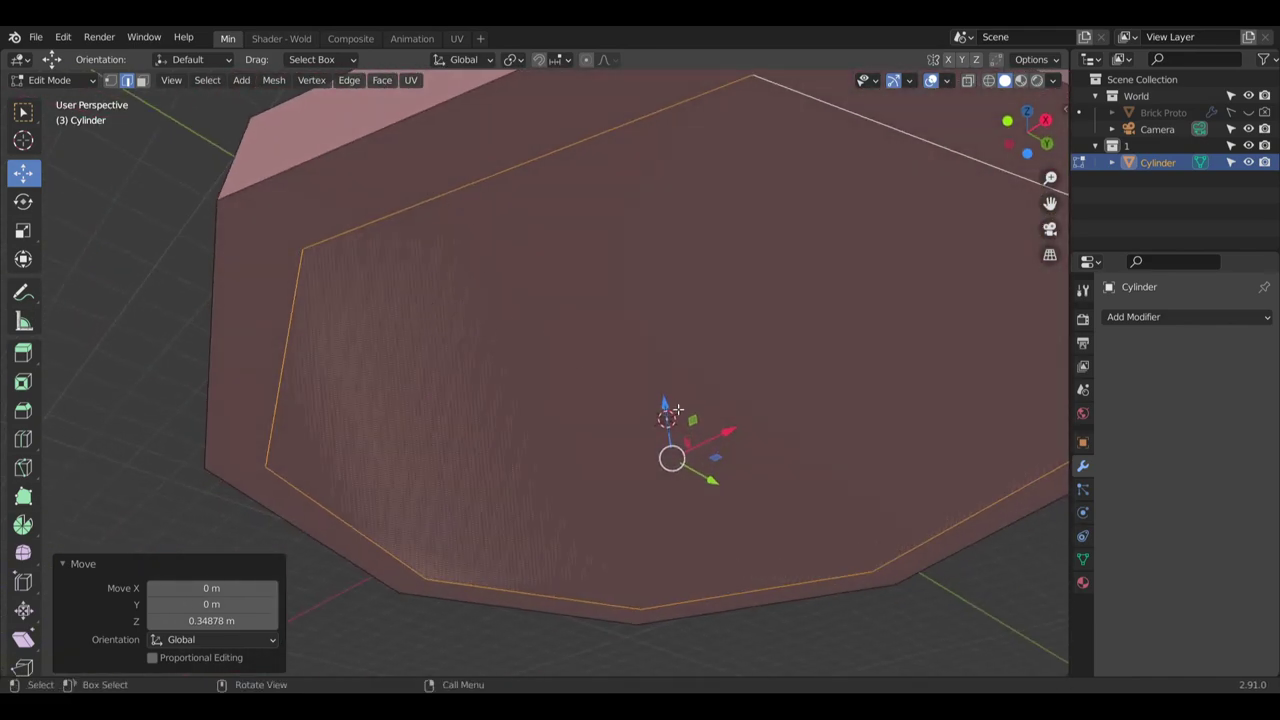
left_click_drag(667, 405, 664, 406)
middle_click_drag(478, 225, 397, 251)
key("x")
left_click(495, 277)
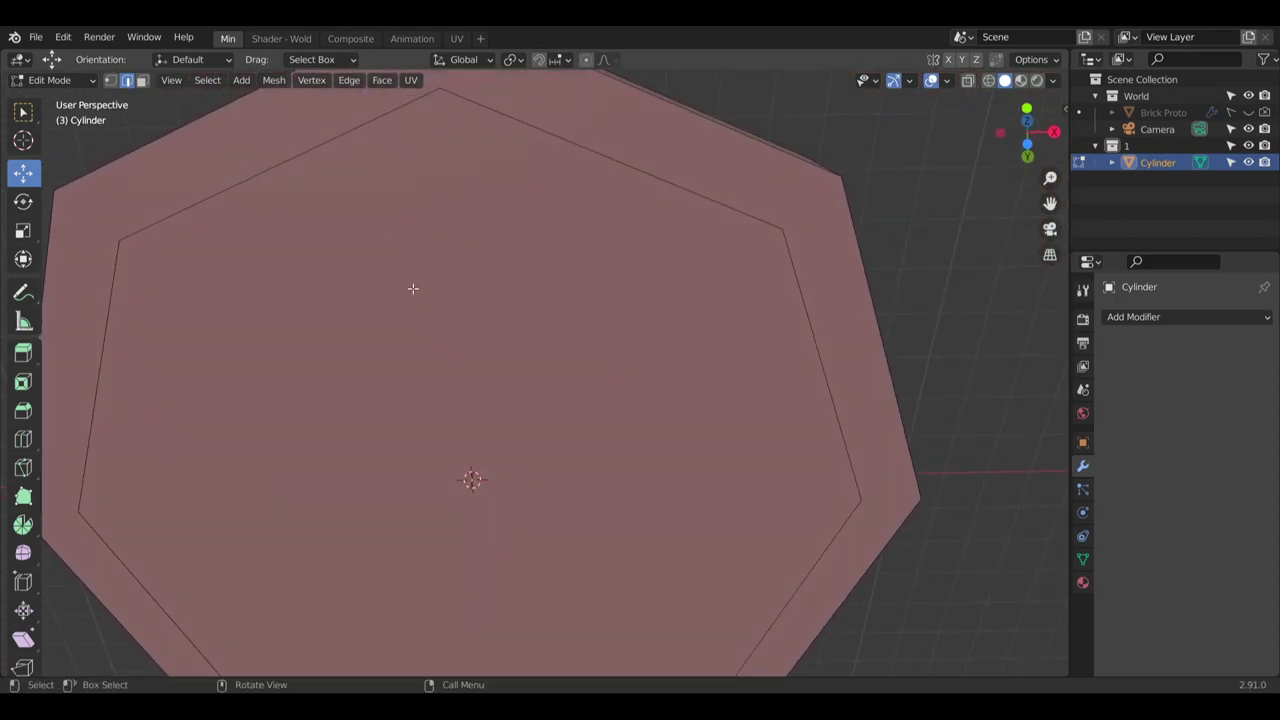
Delete the cylinder's original bottom cap in face select mode to open the ring from below
left_click(142, 80)
middle_click_drag(316, 259, 291, 418)
key("x")
left_click(308, 333)
Fill a first underside face from two outer and two inner bottom-rim vertices in vertex select mode, then deselect everything
left_click(111, 81)
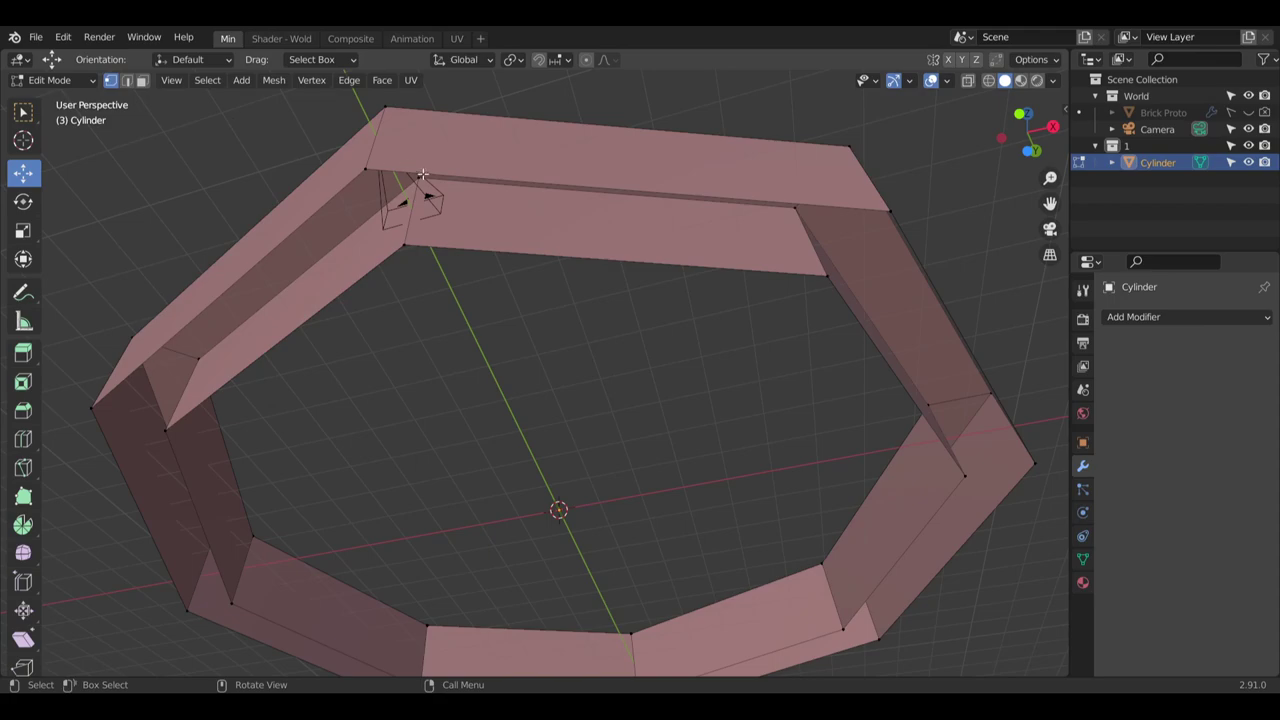
middle_click_drag(423, 174, 421, 177)
left_click(369, 173)
left_click(404, 244, "shift")
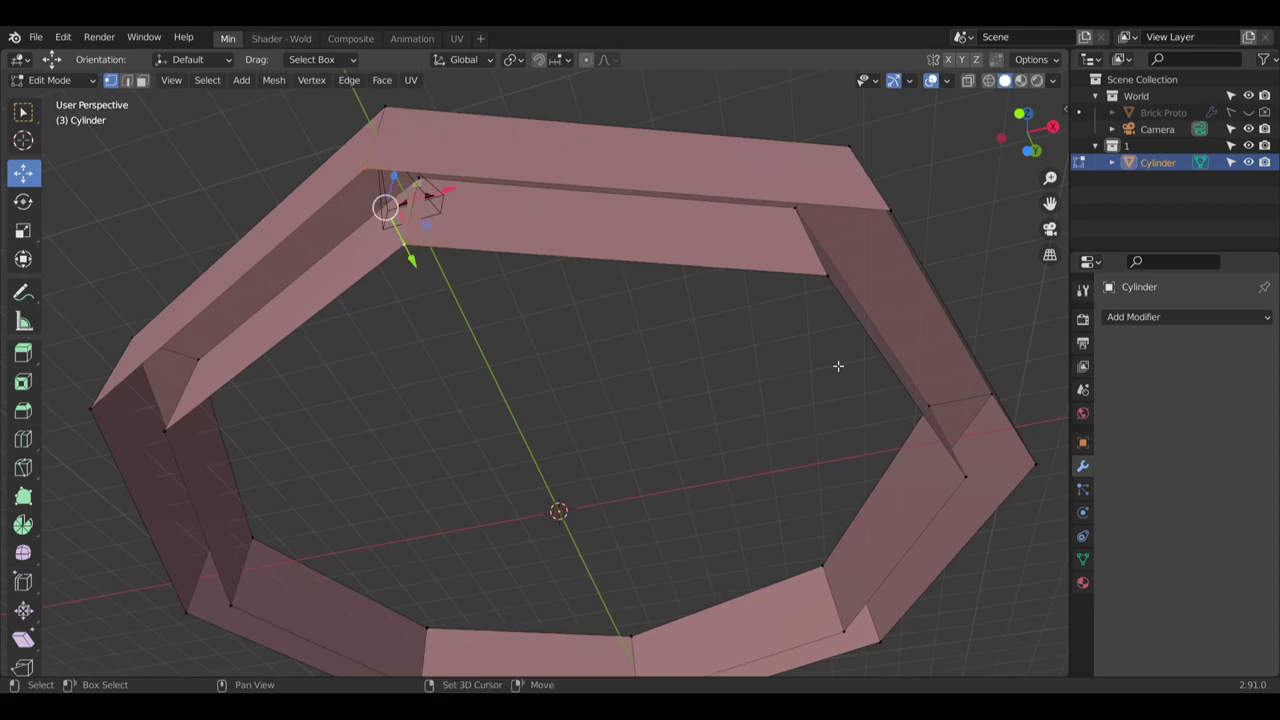
left_click(827, 283, "shift")
left_click(888, 206, "shift")
key("f")
key("alt+a")
Fill a second underside face on the adjacent side of the ring and clear the selection
middle_click_drag(894, 417, 393, 323)
left_click(359, 304)
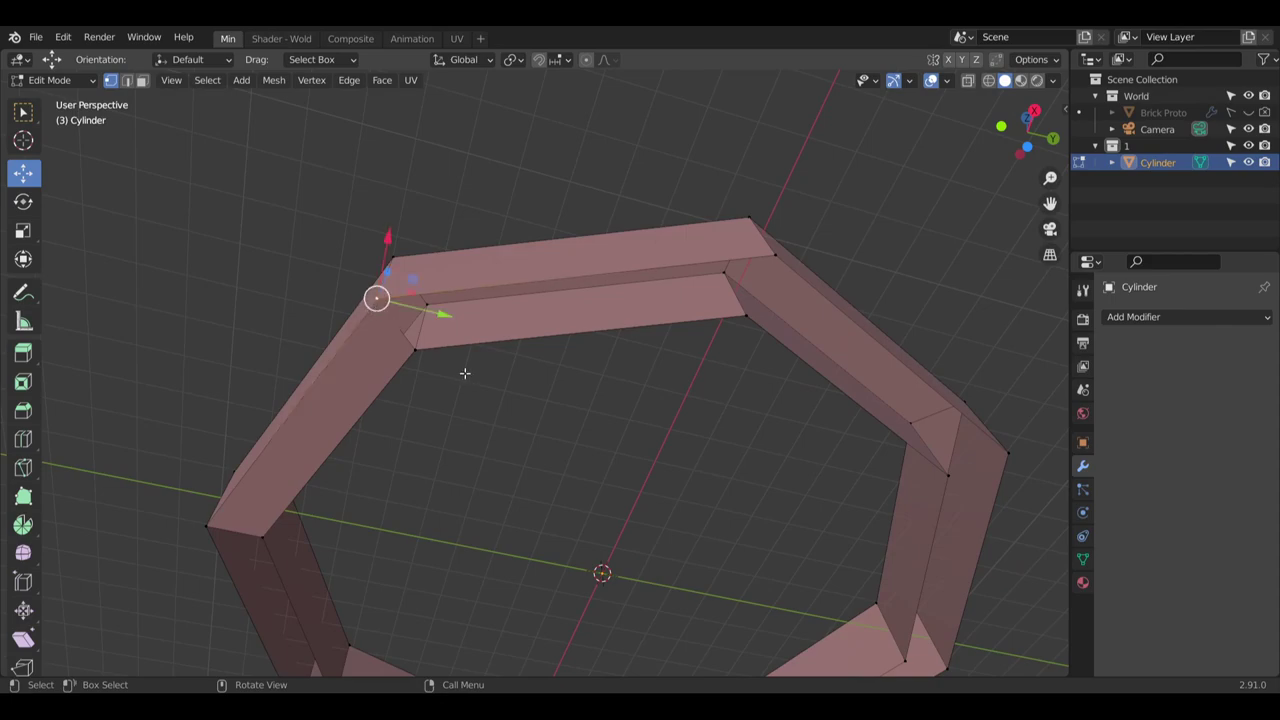
left_click(746, 318, "shift")
left_click(777, 254, "shift")
key("f")
middle_click_drag(884, 430, 596, 339)
left_click(596, 339)
Fill a third underside face from the next two outer and two inner bottom-rim vertices
left_click(405, 308)
left_click(362, 250, "shift")
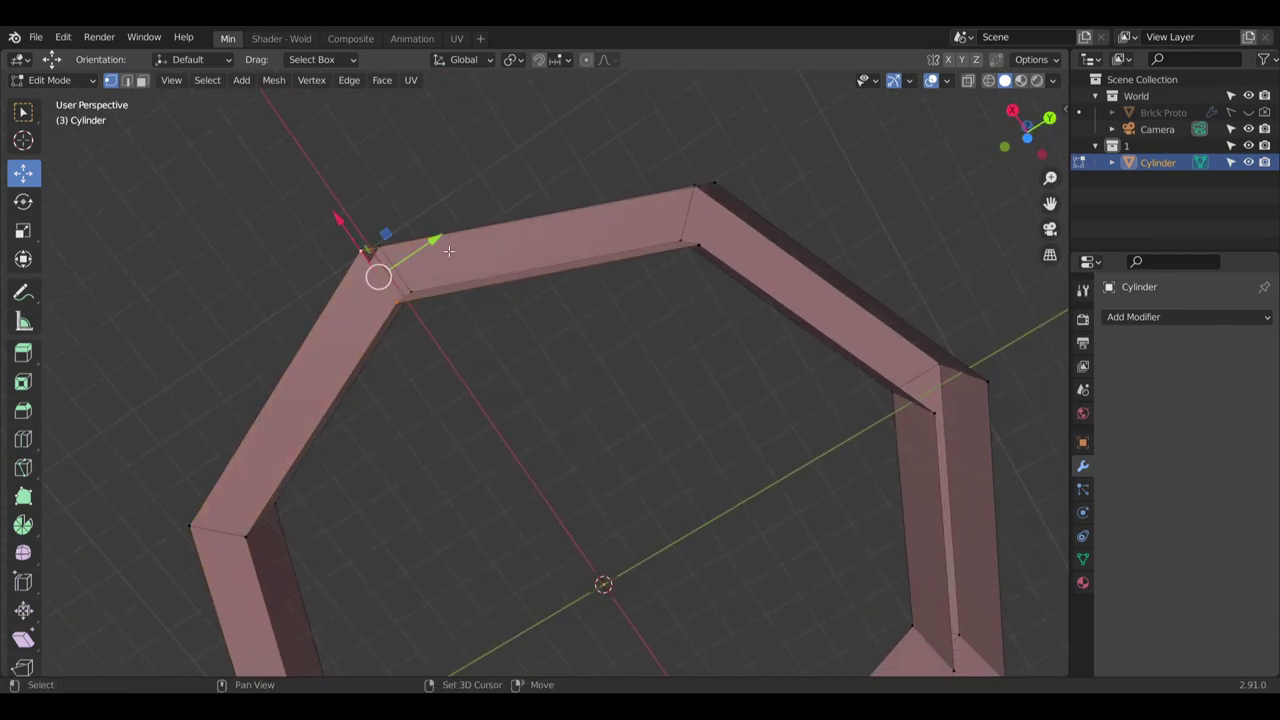
left_click(709, 188, "shift")
left_click(698, 249, "shift")
key("f")
left_click(763, 354)
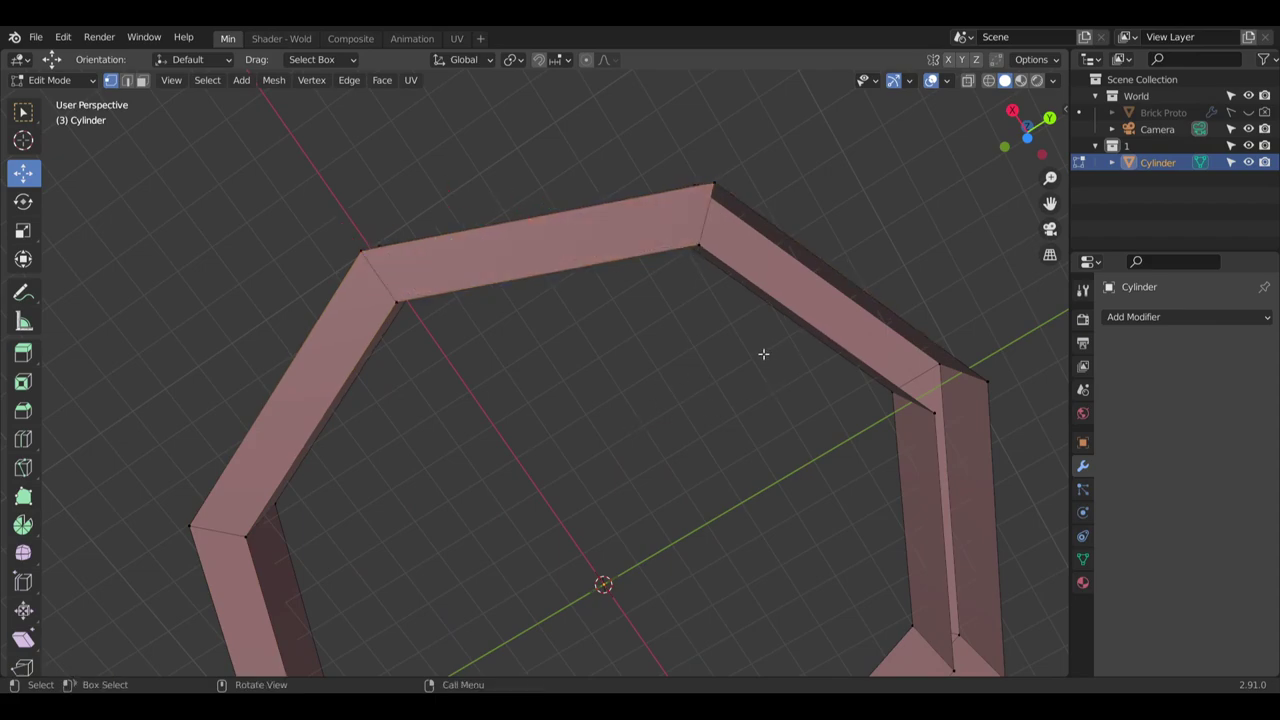
Fill a fourth face between the outer and inner bottom rims on the next open side and deselect
middle_click_drag(763, 354, 543, 411)
left_click(371, 270)
left_click(400, 320, "shift")
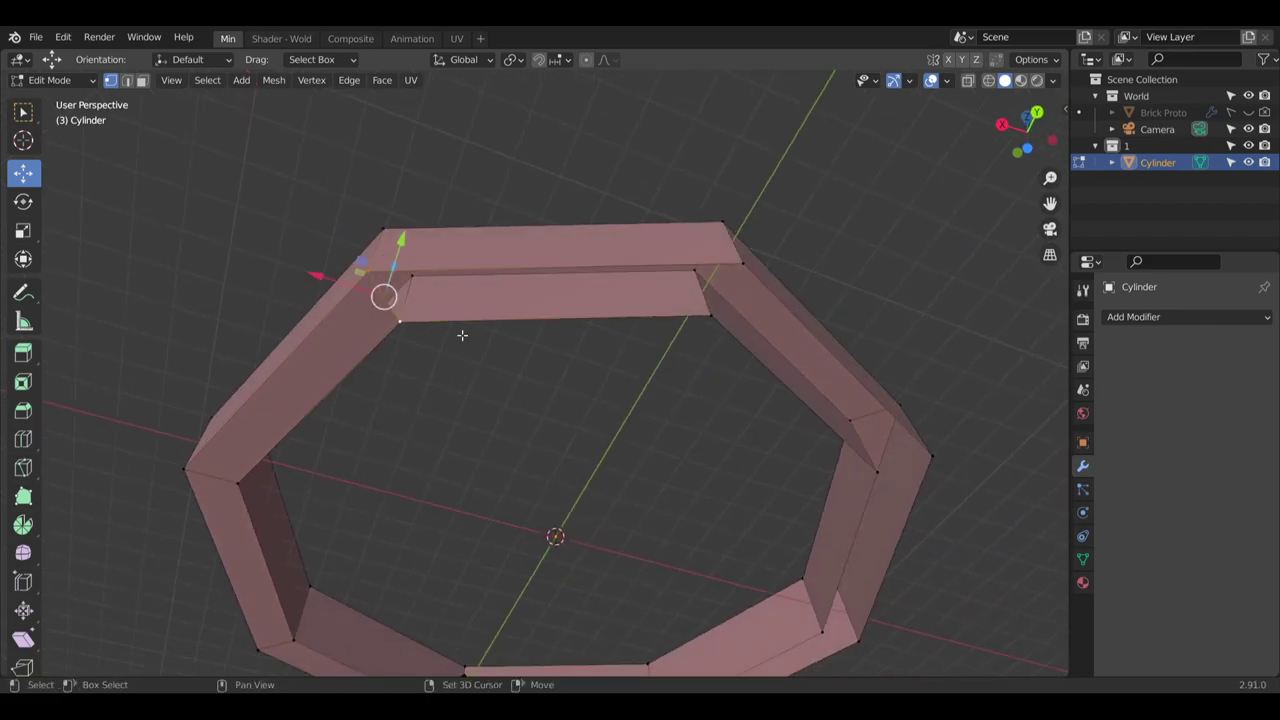
left_click(709, 315, "shift")
left_click(742, 262, "shift")
key("f")
left_click(629, 471)
Fill a fifth underside face beside the previous one, using its two inner and two outer rim vertices
middle_click_drag(580, 472, 486, 391)
left_click(421, 313)
left_click(390, 265, "shift")
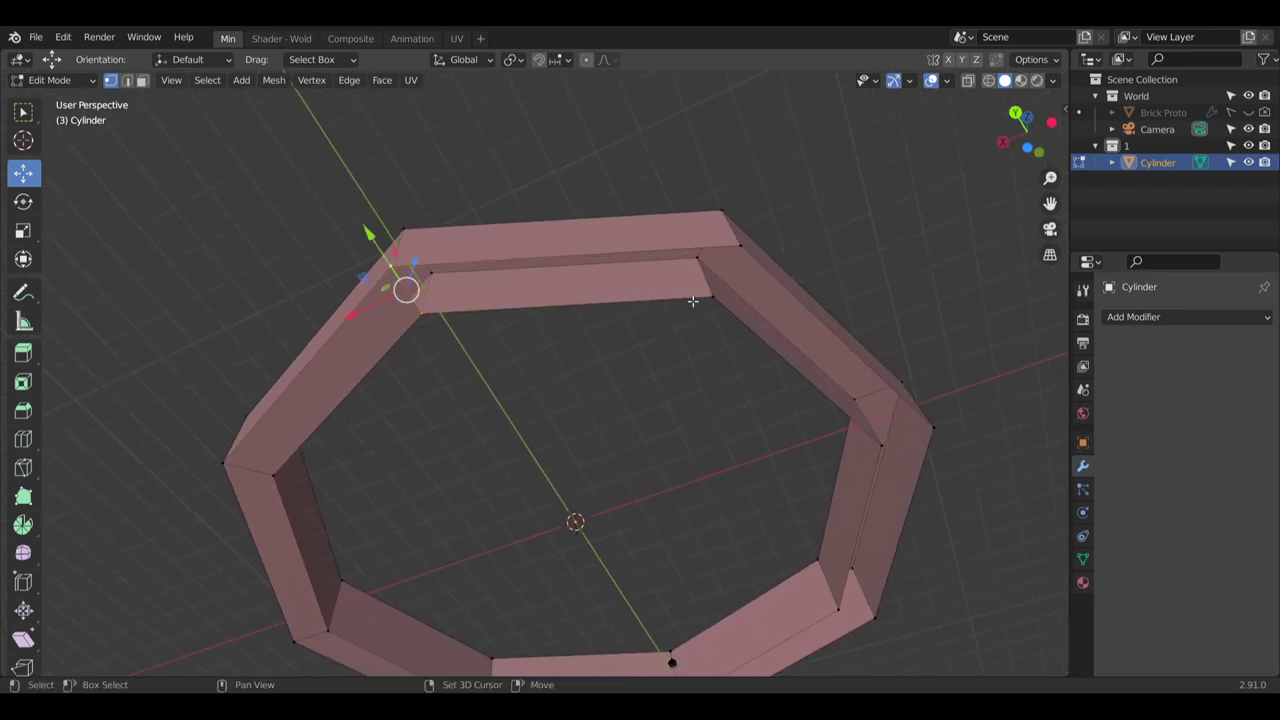
left_click(734, 243, "shift")
left_click(706, 294, "shift")
left_click(646, 449)
Fill a sixth face across the next open gap between the ring's bottom rims
middle_click_drag(646, 449, 458, 253)
left_click(458, 253)
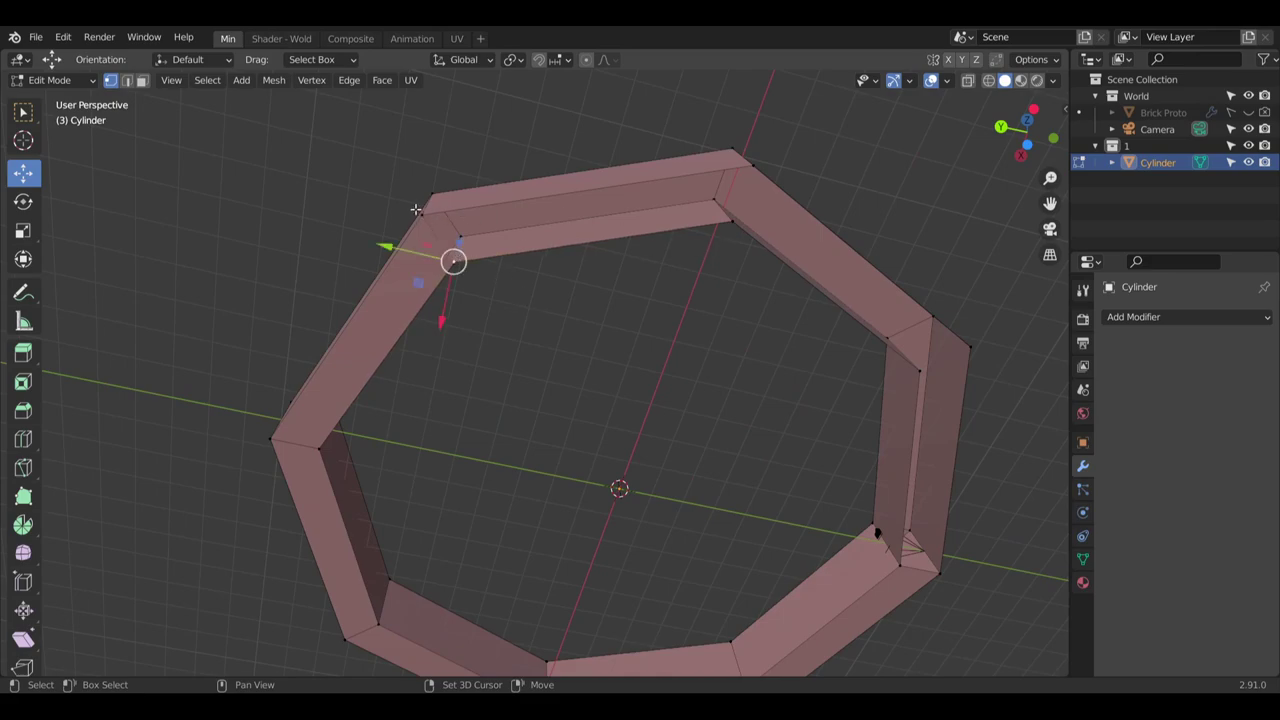
left_click(416, 209, "shift")
left_click(755, 167, "shift")
left_click(729, 223, "shift")
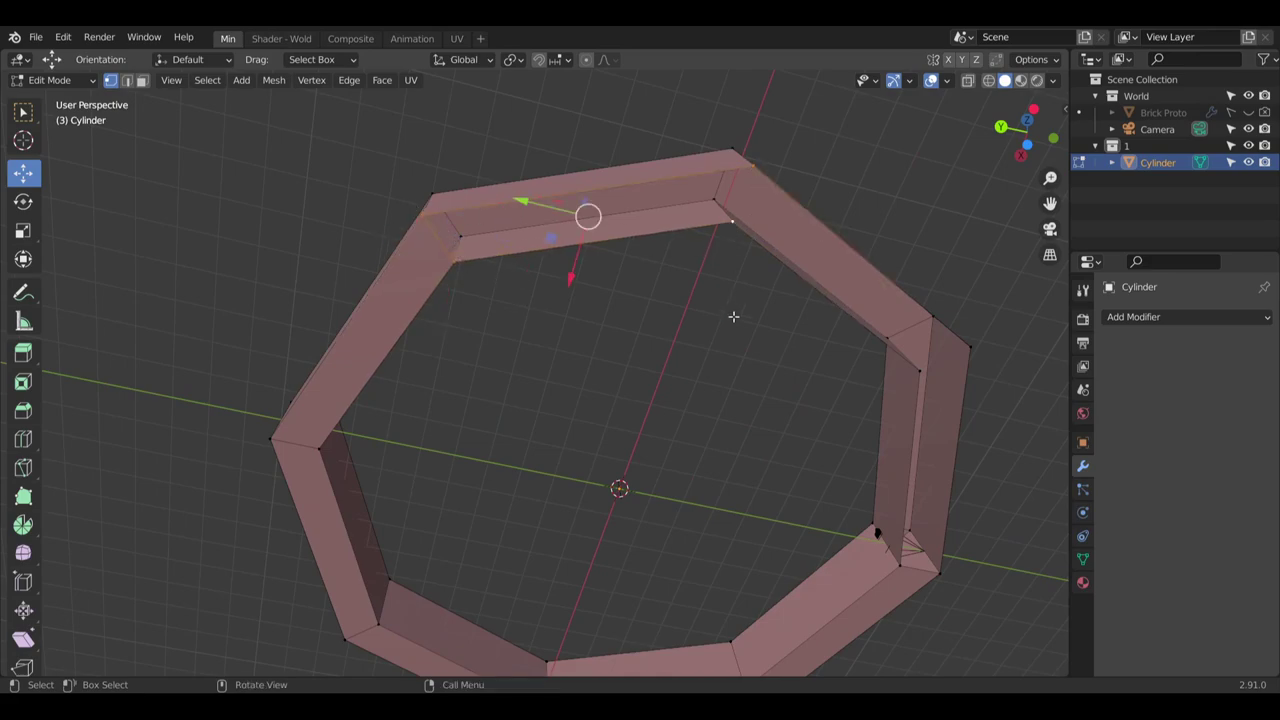
left_click(734, 317)
Fill a seventh underside face between the inner and outer rim vertices of the following side
middle_click_drag(734, 317, 451, 243)
left_click(451, 243)
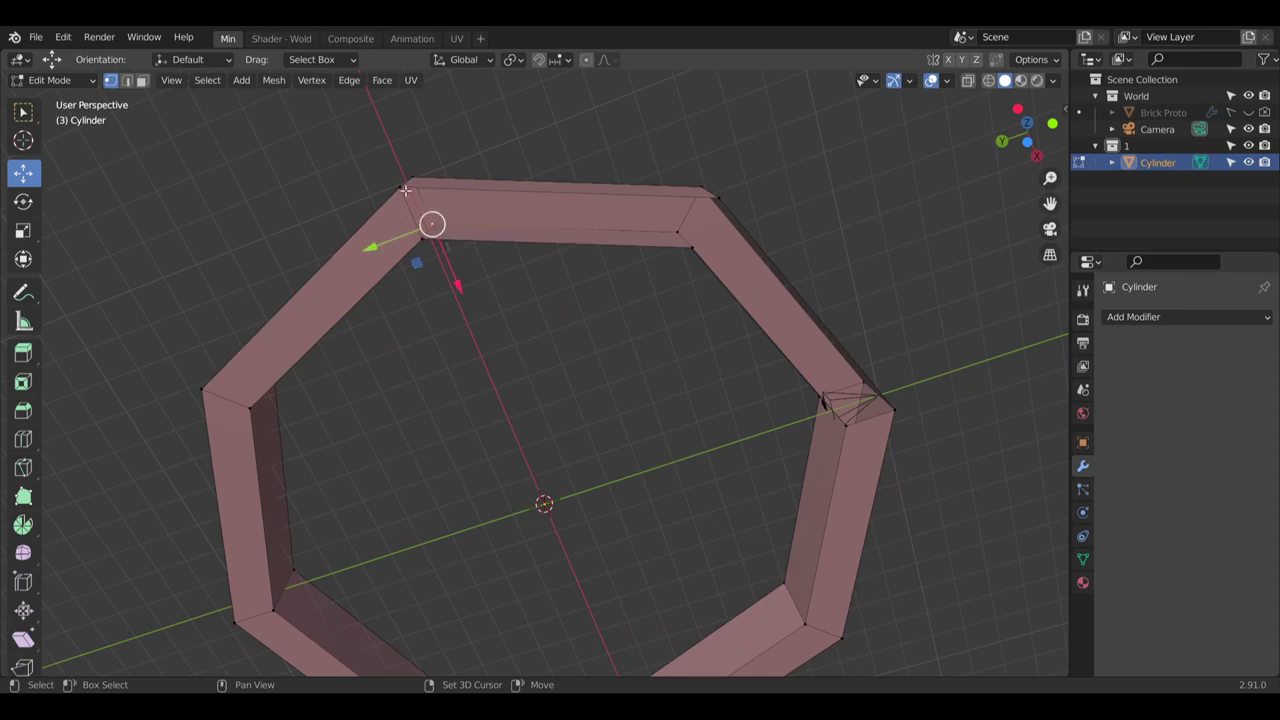
left_click(406, 187, "shift")
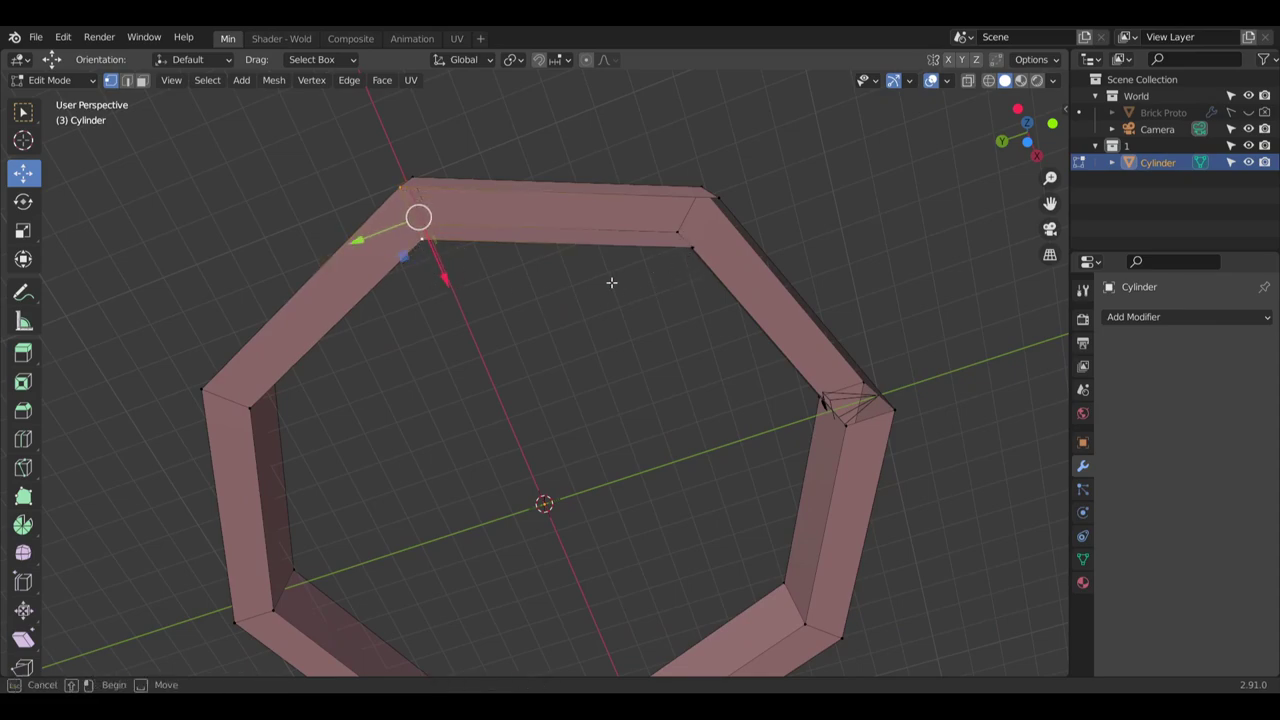
left_click(421, 248)
left_click(399, 190, "shift")
left_click(740, 297)
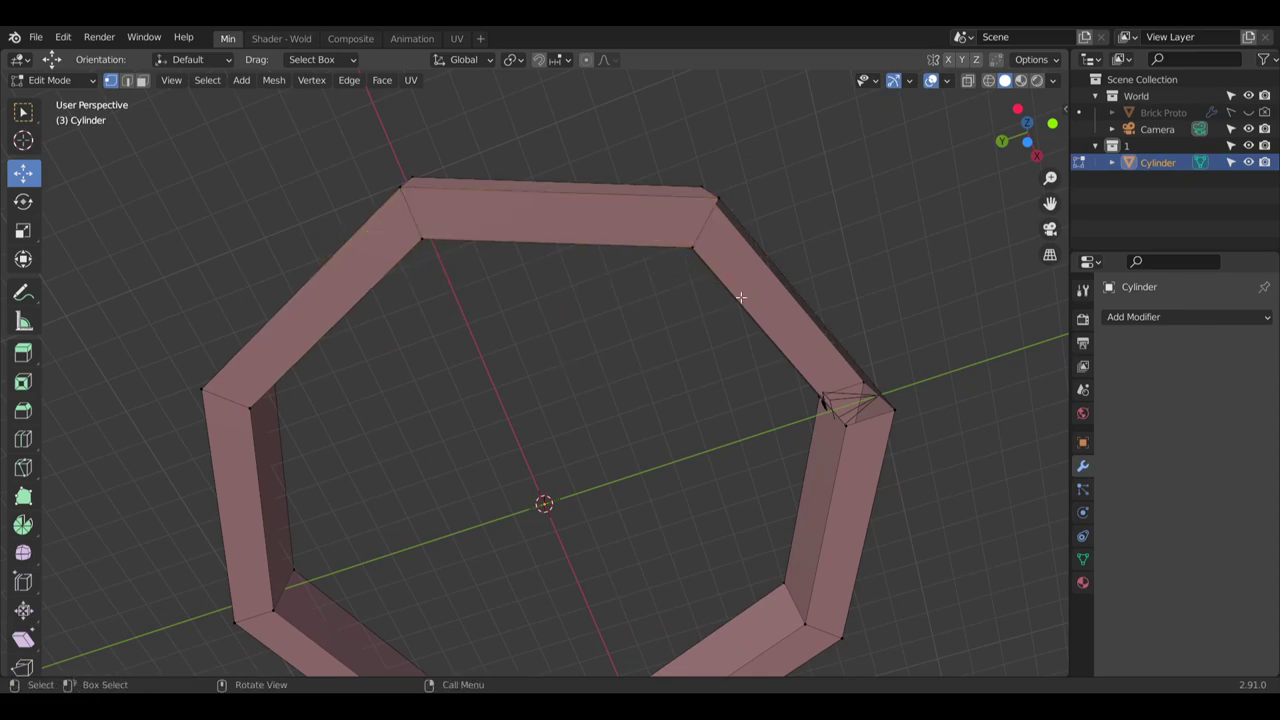
Close the ring's underside by filling the eighth and last gap between the outer and inner bottom rims
left_click(690, 248)
left_click(716, 197, "shift")
middle_click_drag(712, 215, 592, 356)
left_click(765, 269, "shift")
left_click(803, 231, "shift")
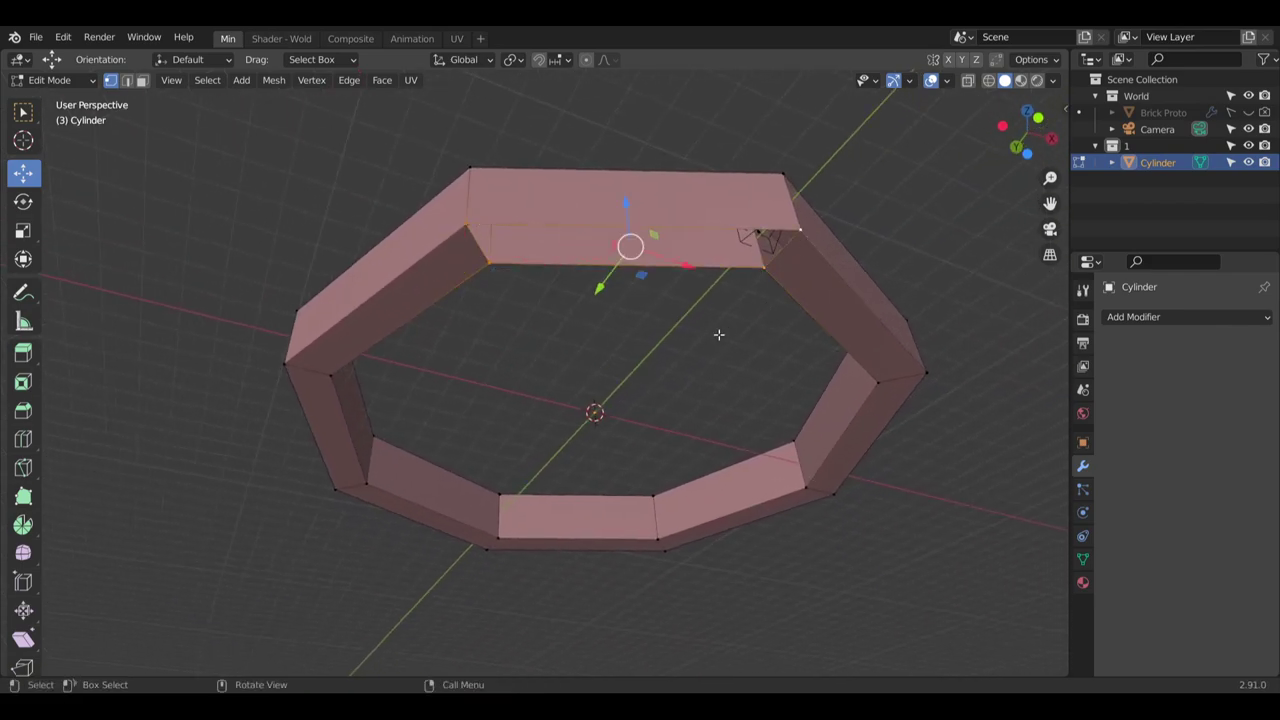
key("f")
left_click(645, 295)
Add a single centred horizontal loop cut around the ring's outer wall
middle_click_drag(645, 294, 455, 350)
middle_click_drag(455, 350, 462, 241)
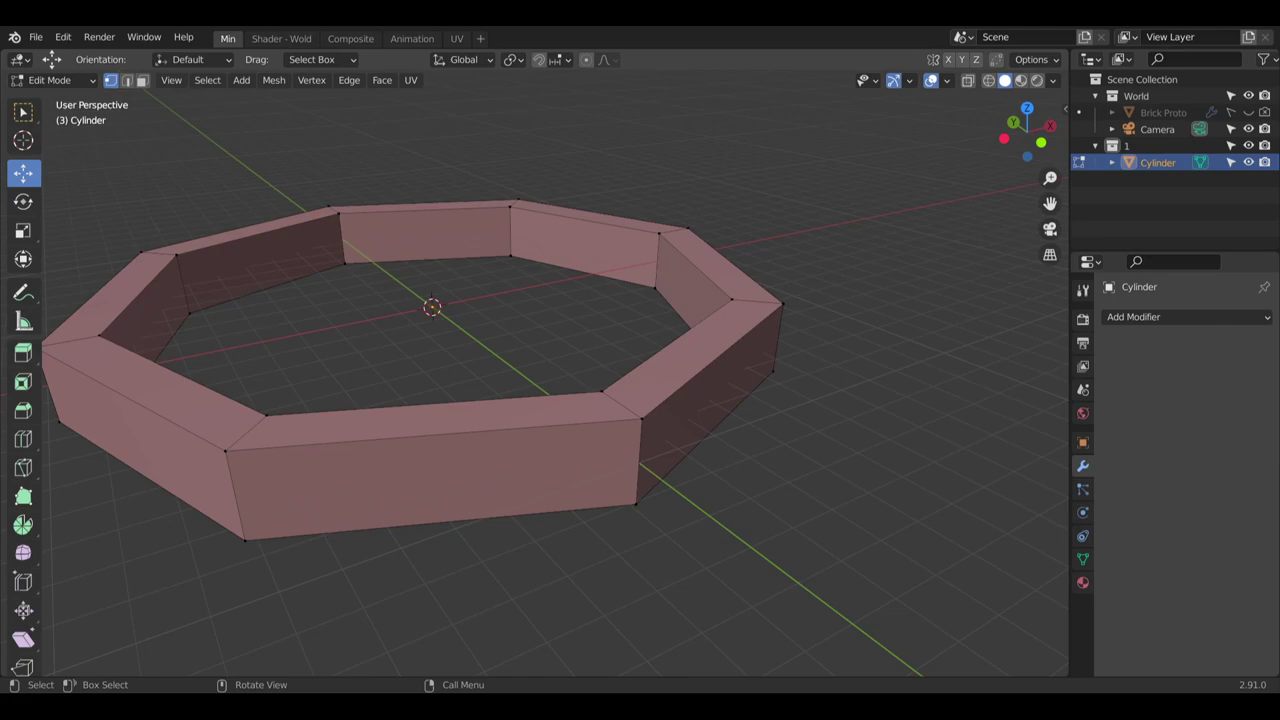
middle_click_drag(640, 200, 271, 423)
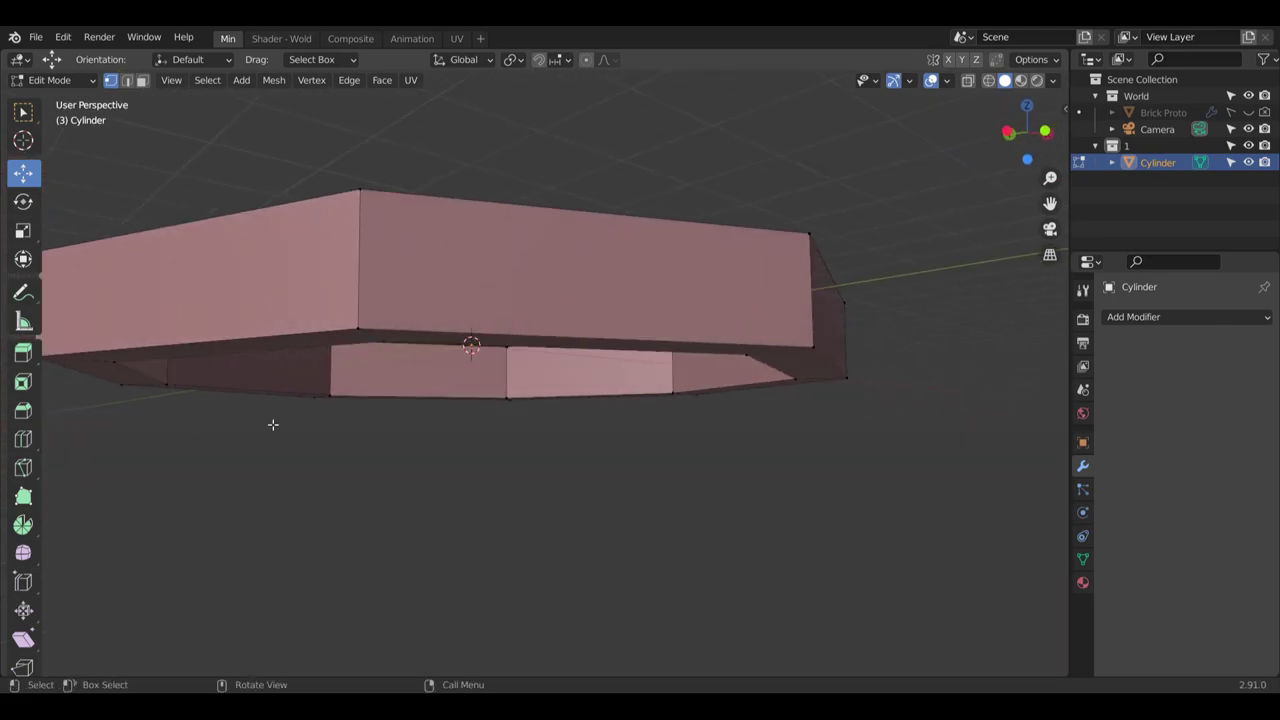
left_click(24, 440)
left_click(392, 276)
mouse_move(392, 276)
middle_mouse_down()
mouse_move(443, 304)
mouse_move(390, 275)
middle_mouse_up()
Extrude the face loop of the ring's lower outer band outward along its normals by about 1.08 m
left_click(141, 80)
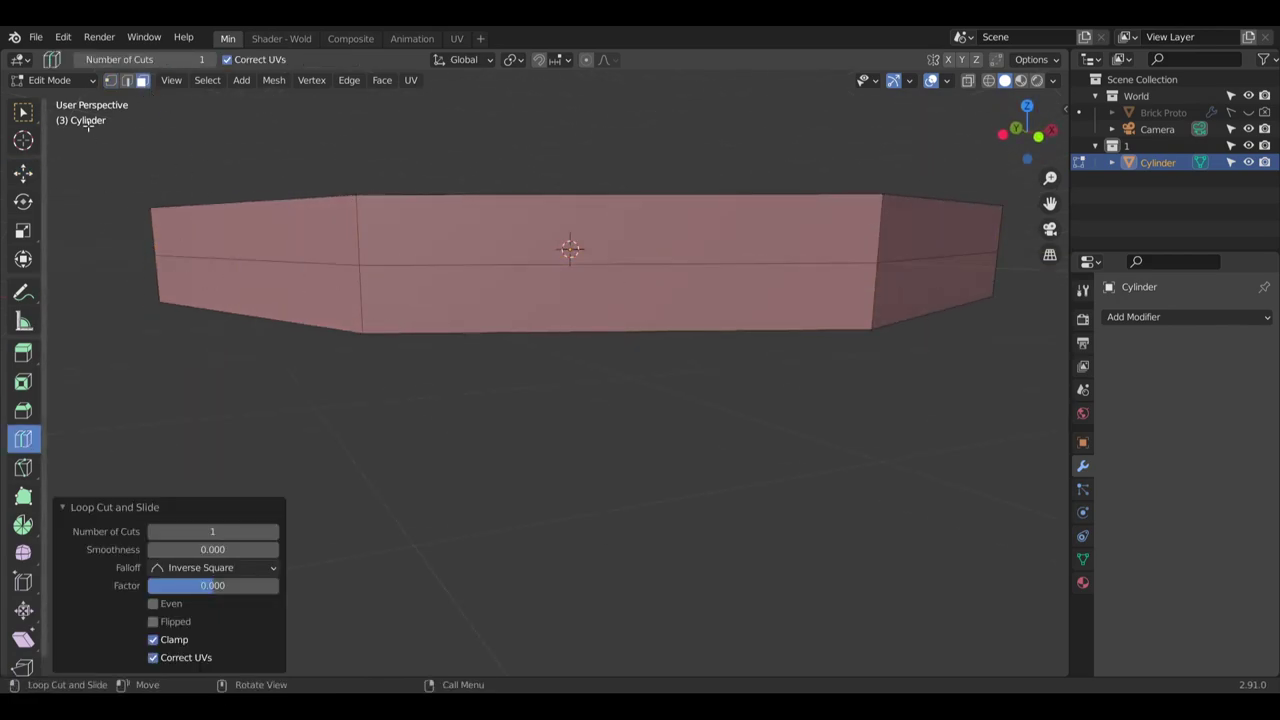
left_click(23, 111)
left_click(360, 300, "alt")
middle_click_drag(372, 297, 422, 305)
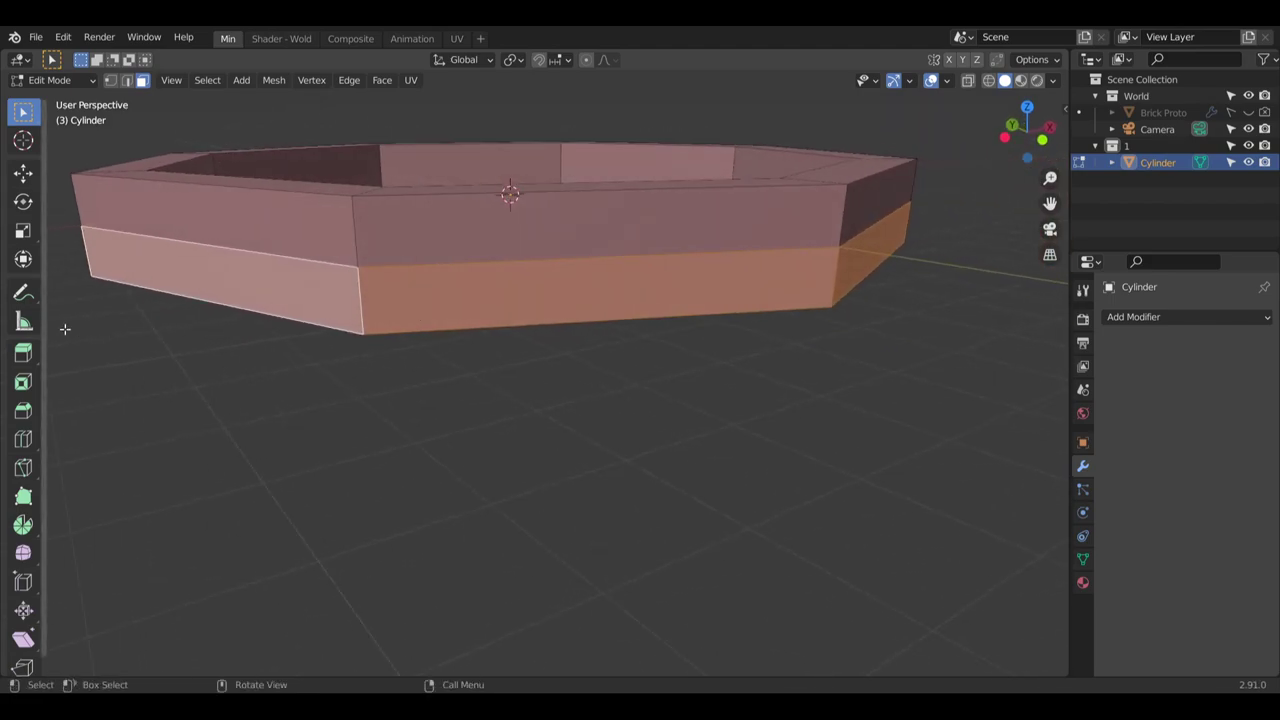
right_click(409, 300)
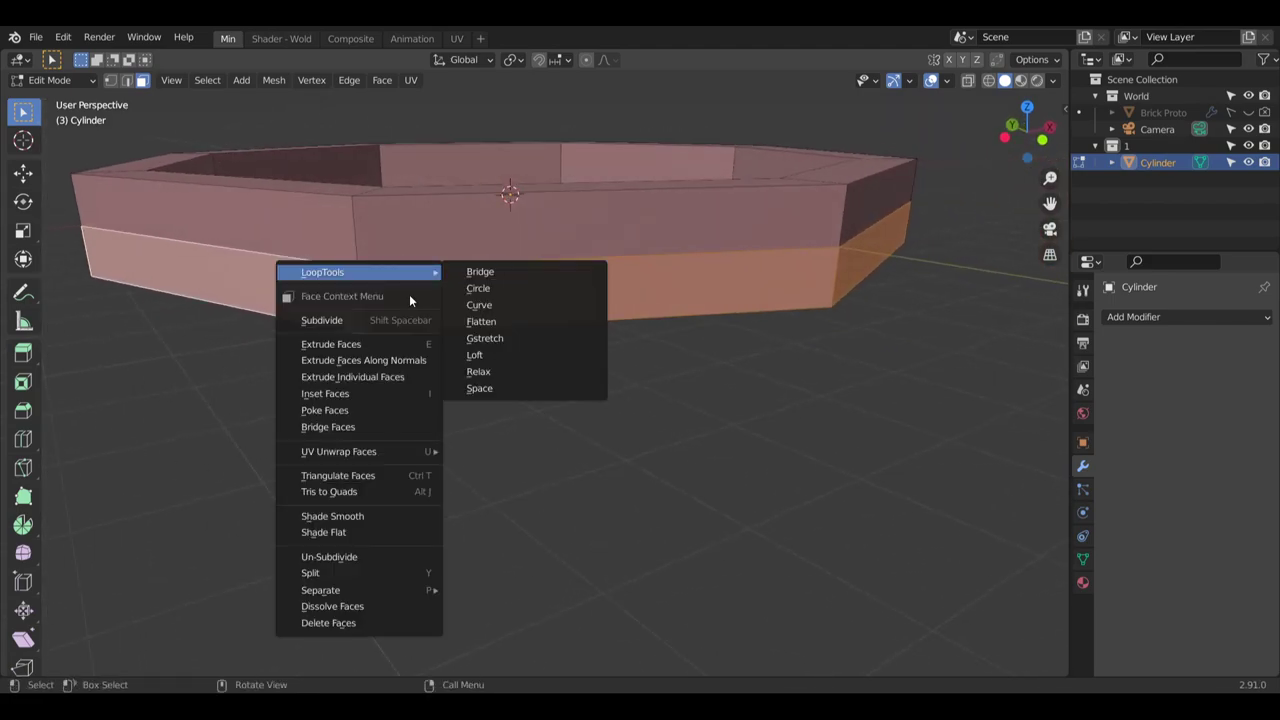
left_click(398, 364)
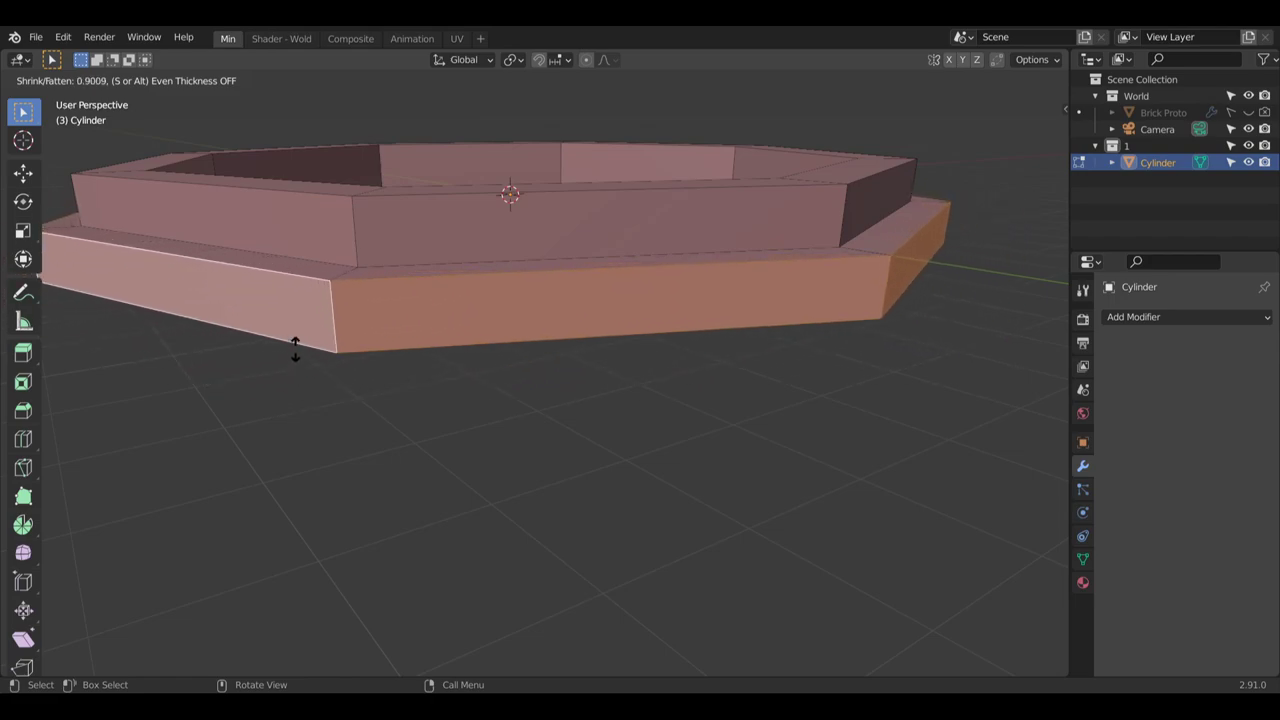
left_click(302, 344)
Lower the upper outer edge loop of the extruded band about 0.25 m along Z to slope its ledge, and deselect it
middle_click_drag(332, 275, 317, 351)
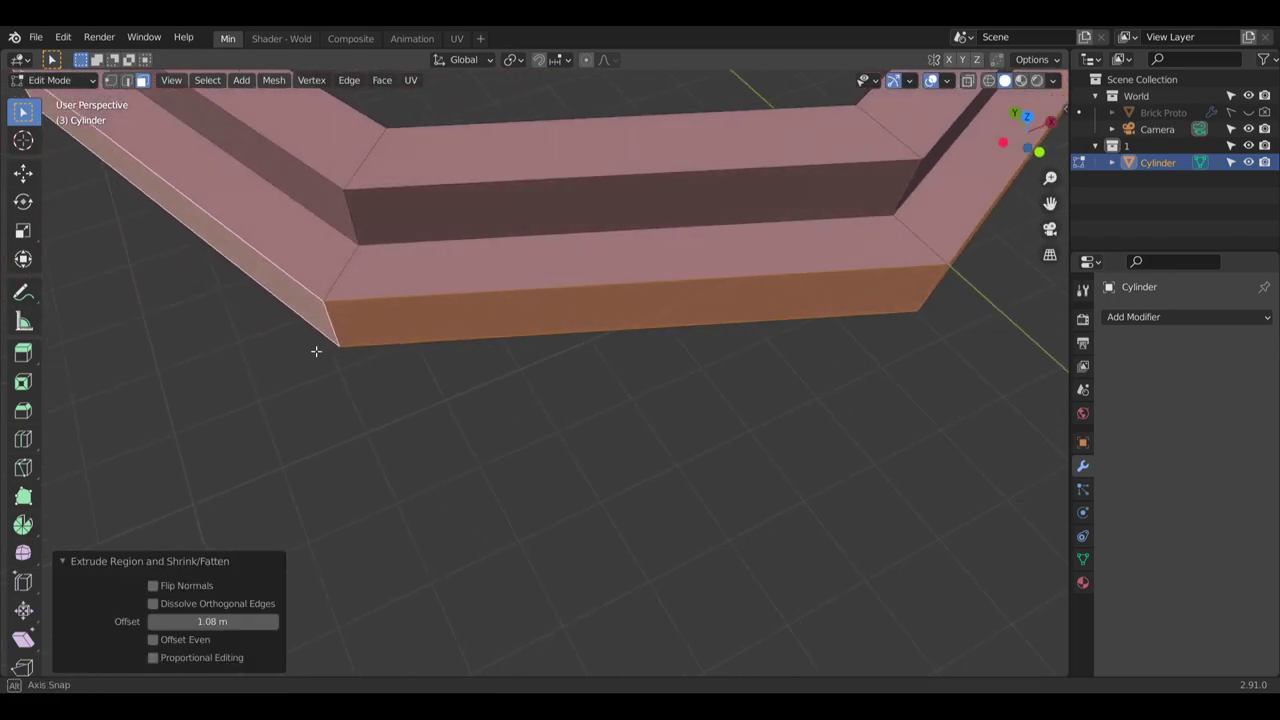
scroll(354, 329, "up", 3)
scroll(399, 312, "down", 6)
mouse_move(399, 312)
middle_mouse_down()
mouse_move(470, 275)
mouse_move(377, 306)
mouse_move(430, 302)
middle_mouse_up()
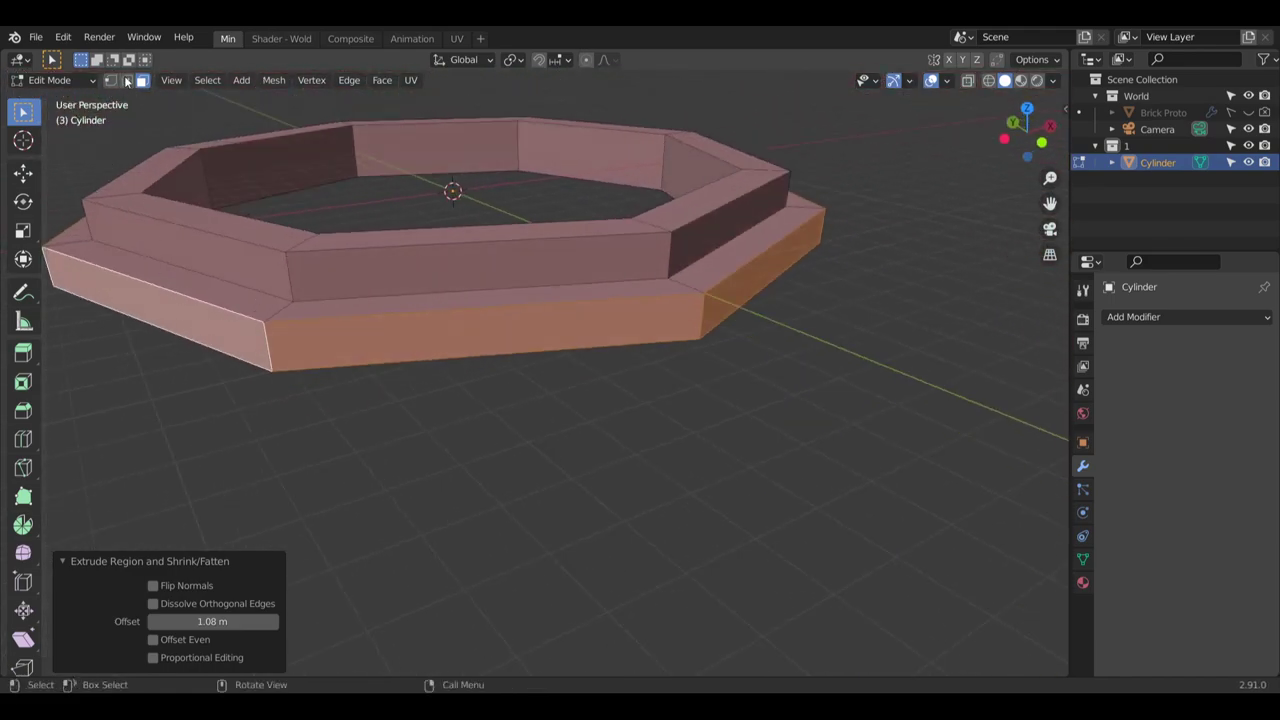
left_click(127, 81)
left_click(304, 337)
left_click(298, 317, "alt")
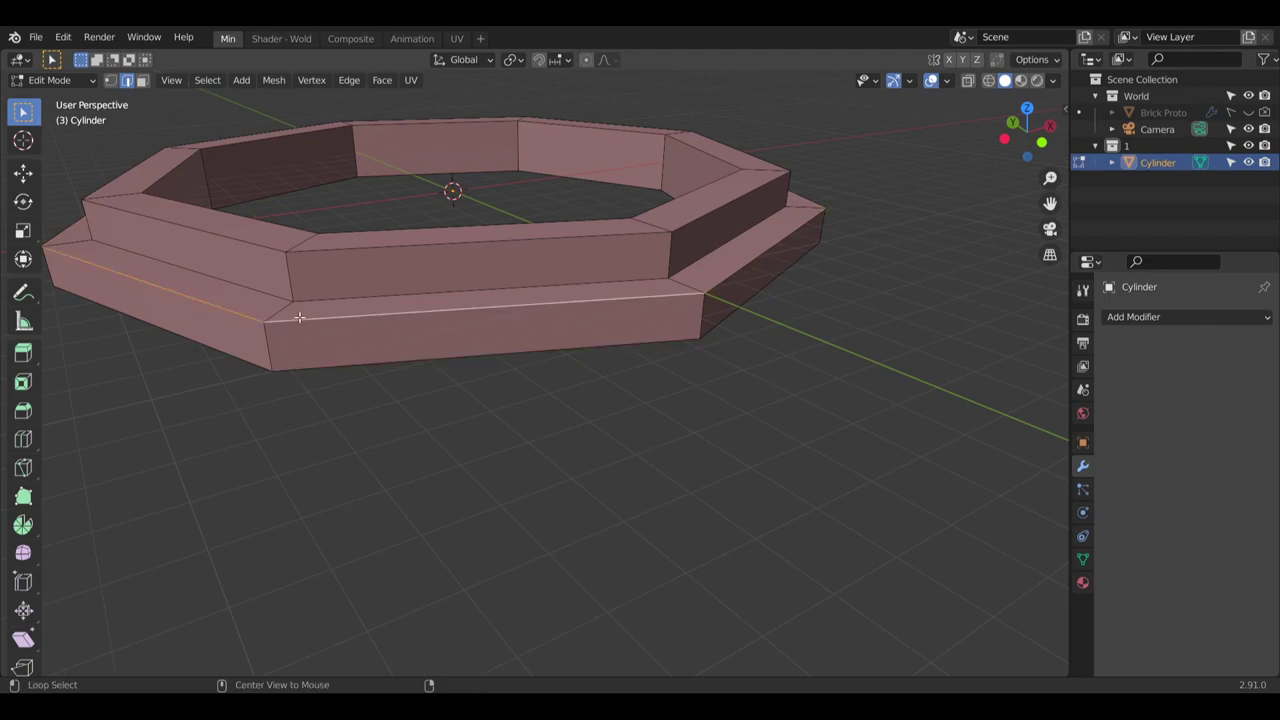
middle_click_drag(298, 317, 344, 329)
left_click(23, 173)
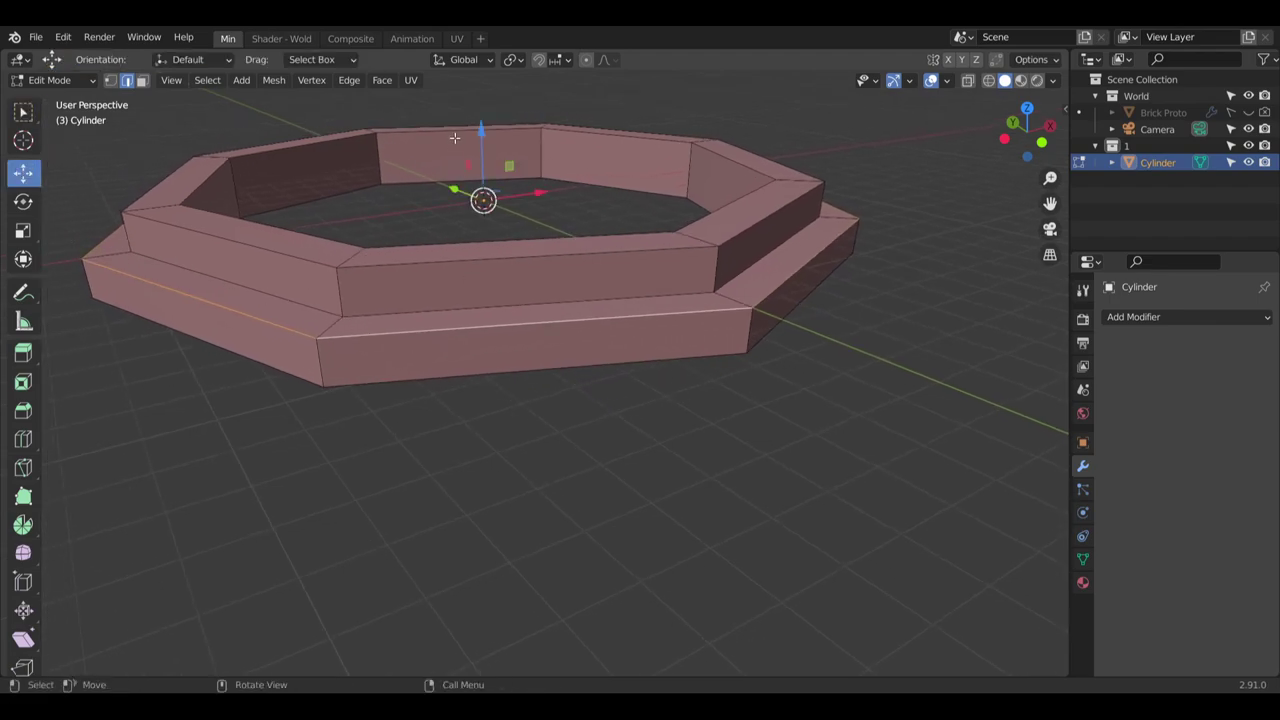
left_click_drag(480, 128, 470, 137)
middle_click_drag(438, 330, 373, 346)
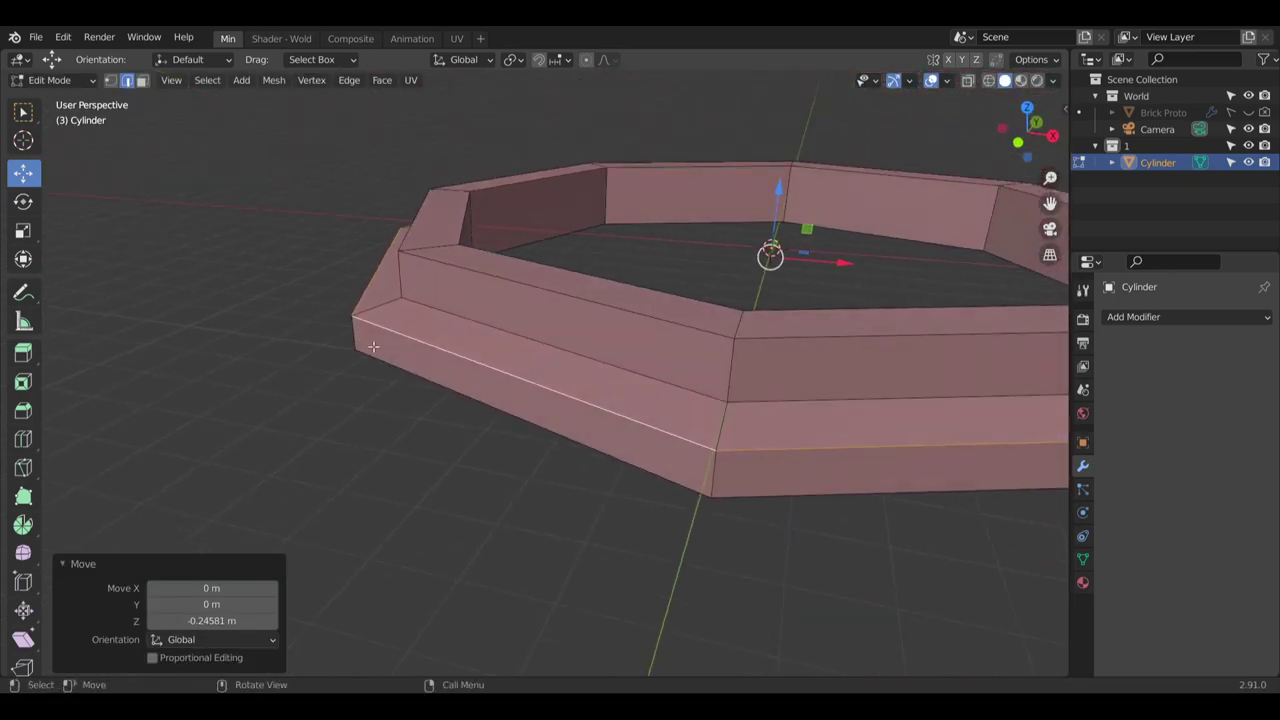
scroll(494, 346, "down", 4)
left_click(708, 466)
Inspect the stepped ring and its sloped ledge from several angles
middle_click_drag(708, 466, 574, 436)
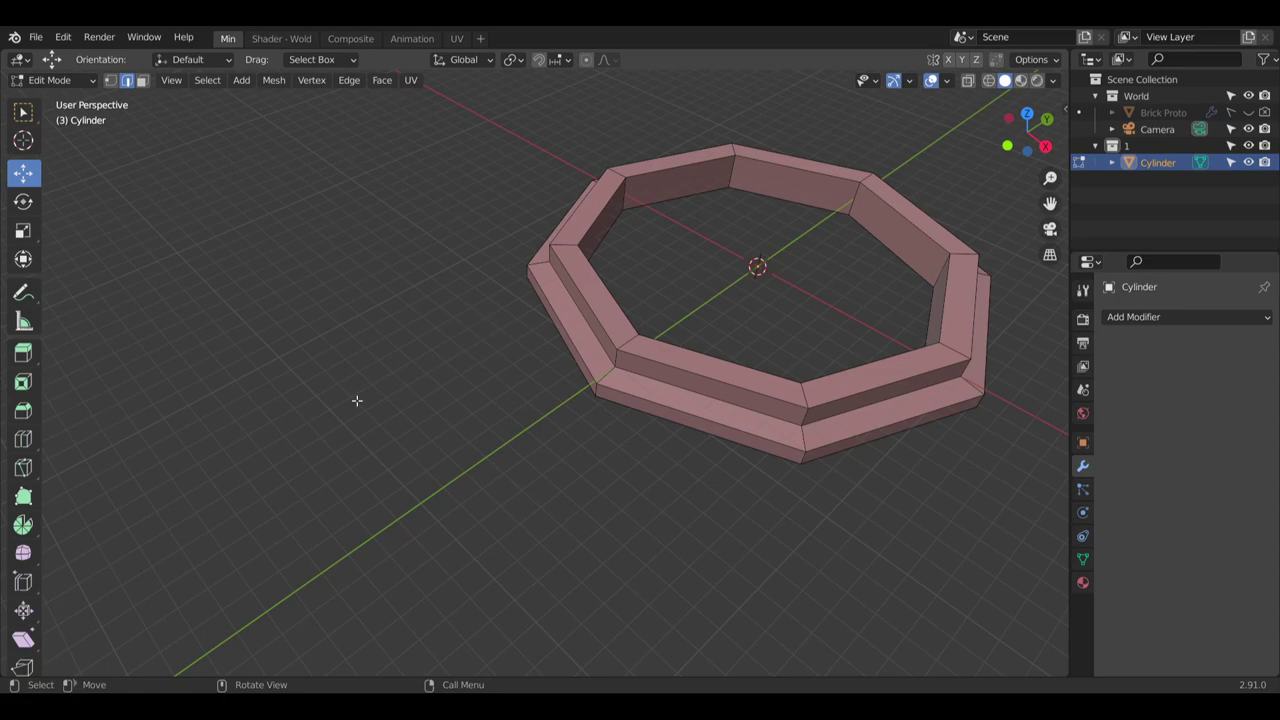
middle_click_drag(357, 400, 510, 361)
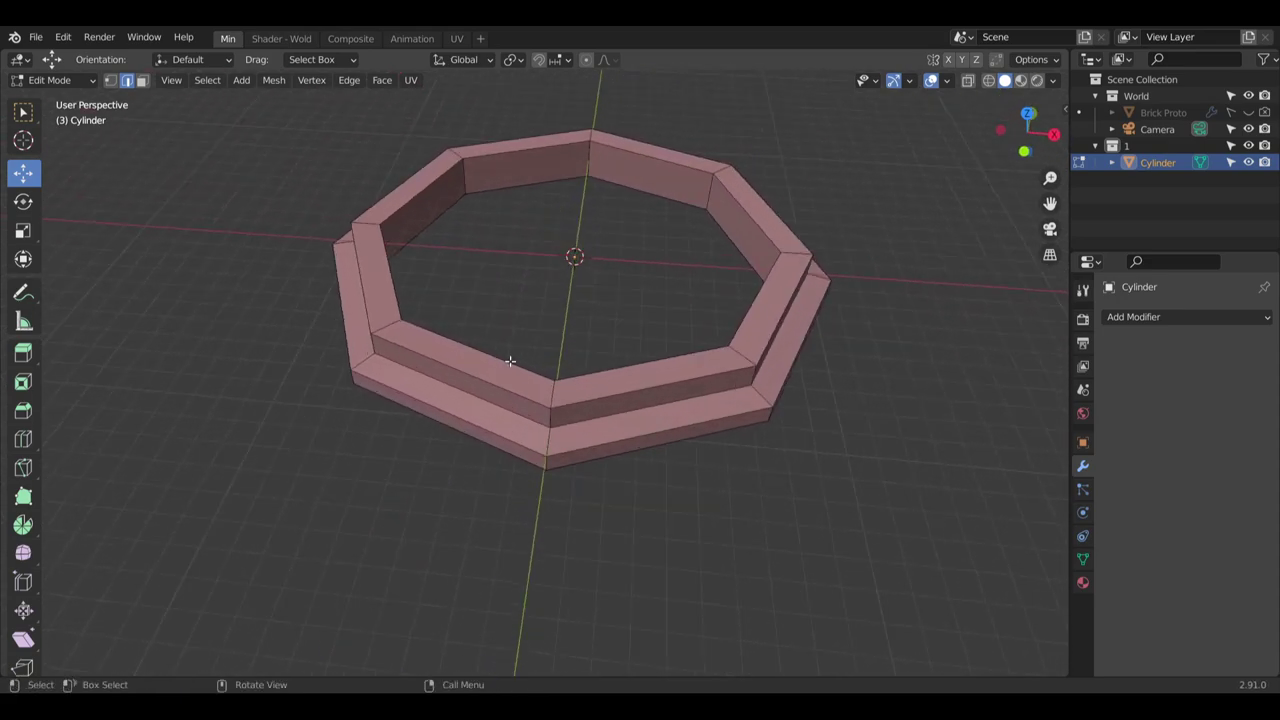
scroll(510, 361, "up", 2)
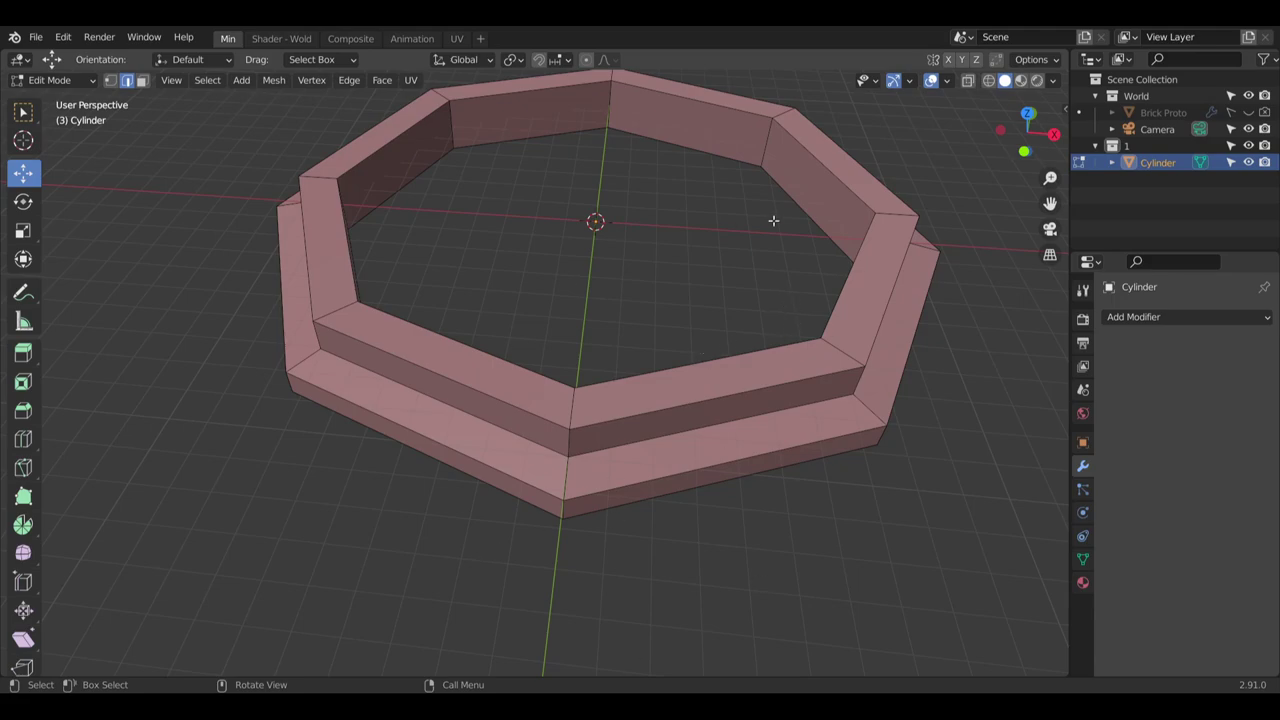
middle_click_drag(806, 356, 757, 443)
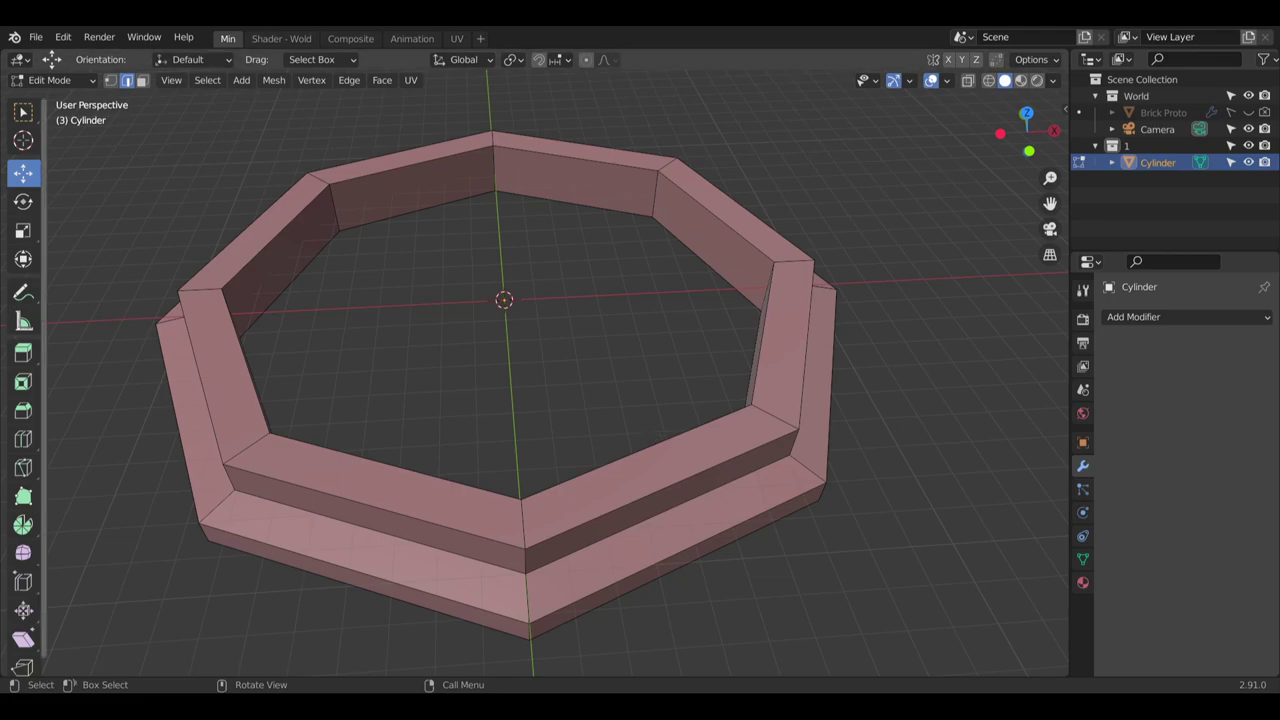
middle_click_drag(515, 464, 503, 452)
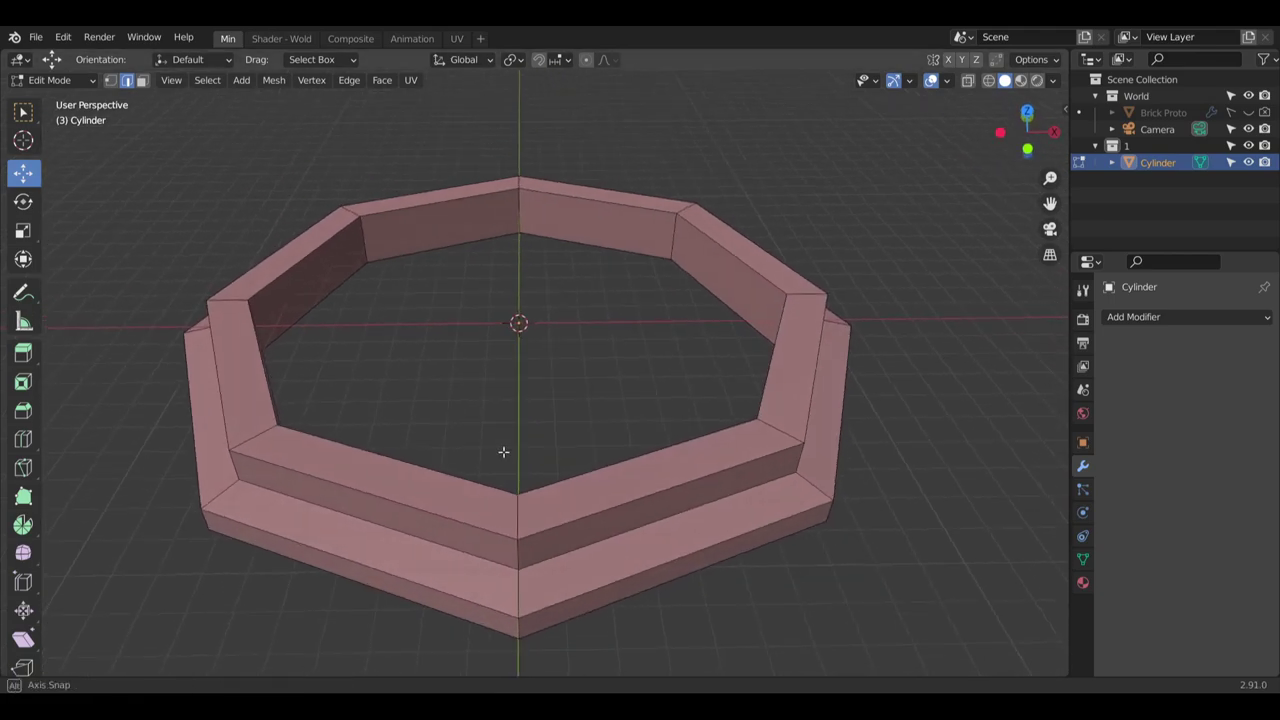
scroll(477, 534, "up", 3)
middle_click_drag(540, 497, 460, 363)
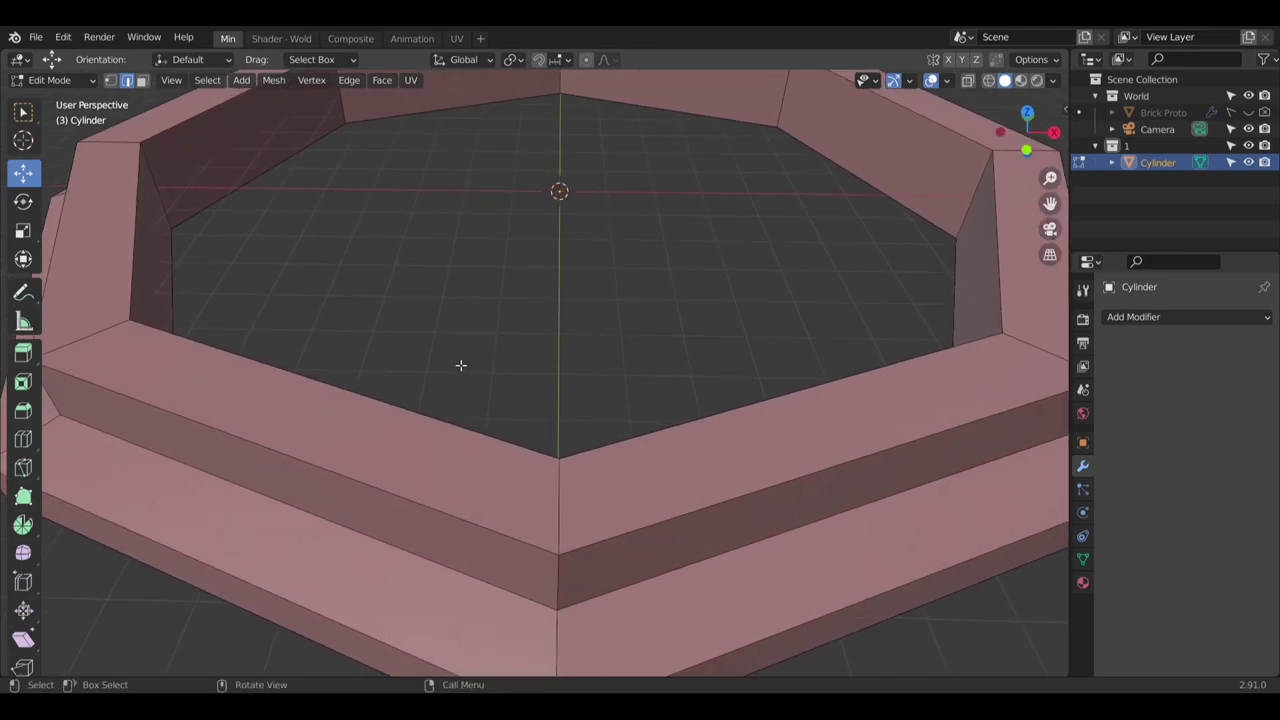
Return to Object Mode, deselect the ring, and add a 2 m cube at the world origin
left_click(55, 80)
left_click(57, 94)
left_click(350, 258)
scroll(454, 374, "down", 4)
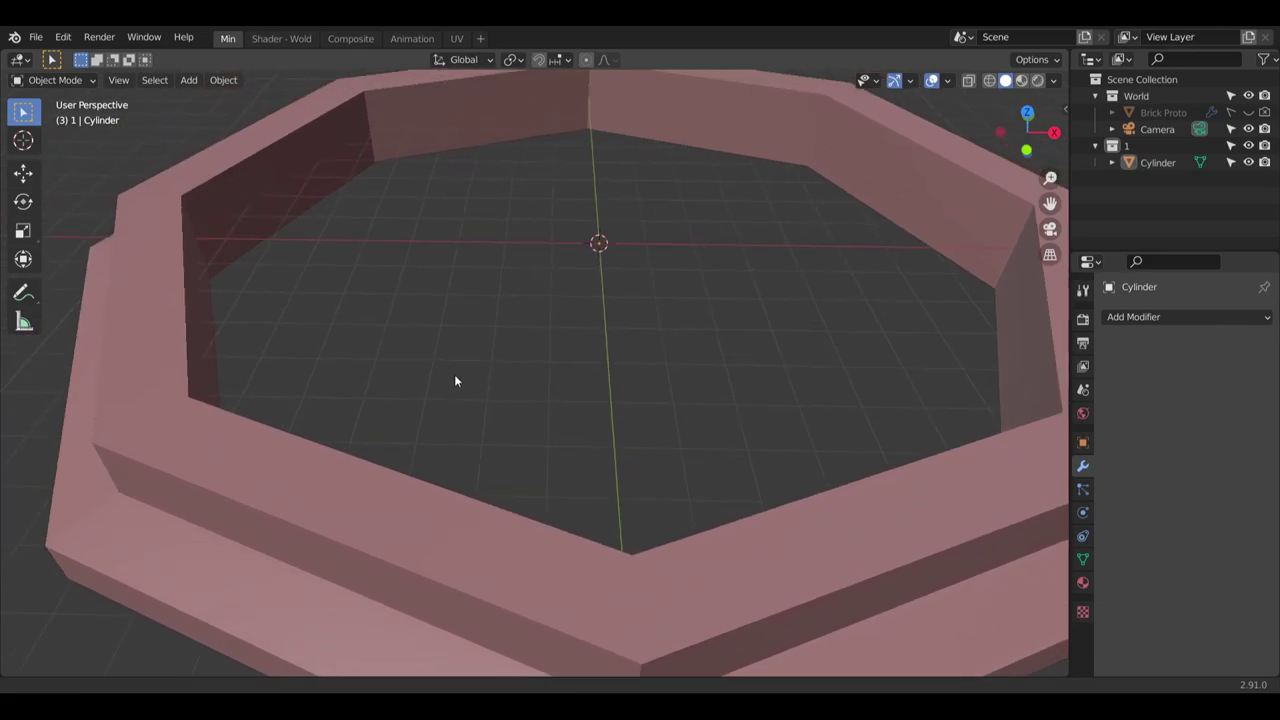
left_click(189, 80)
mouse_move(238, 102)
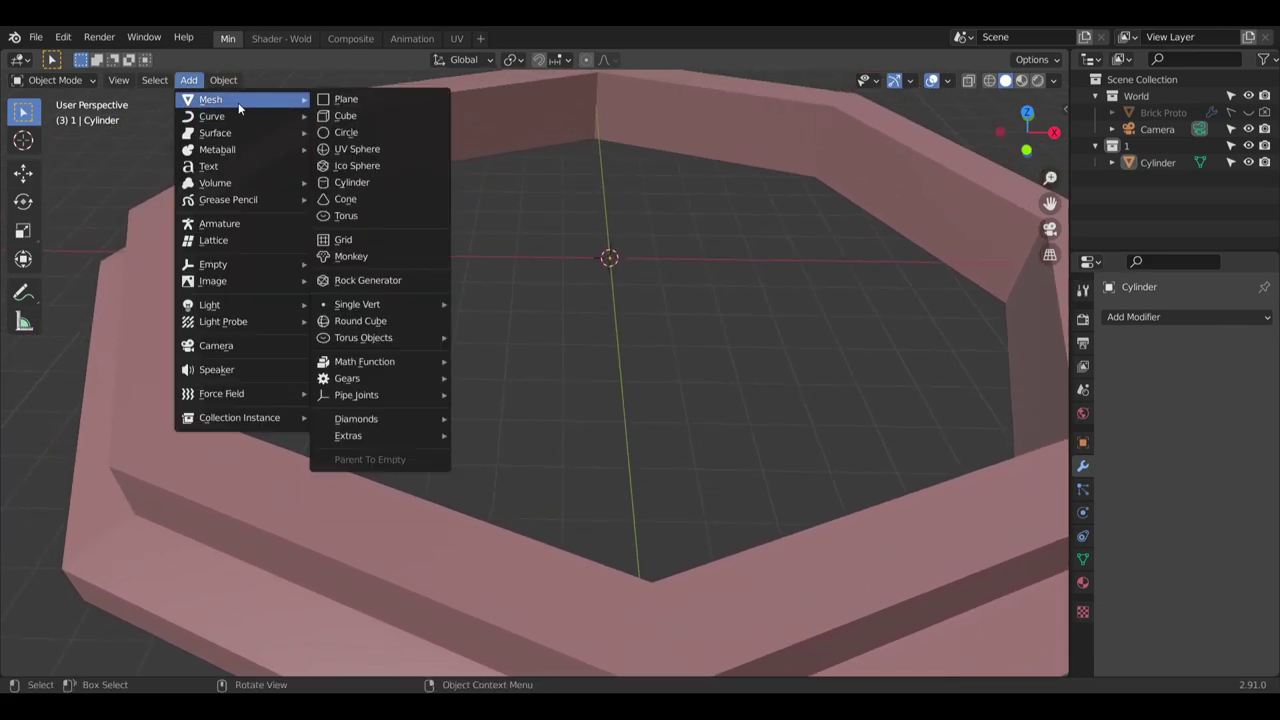
left_click(346, 116)
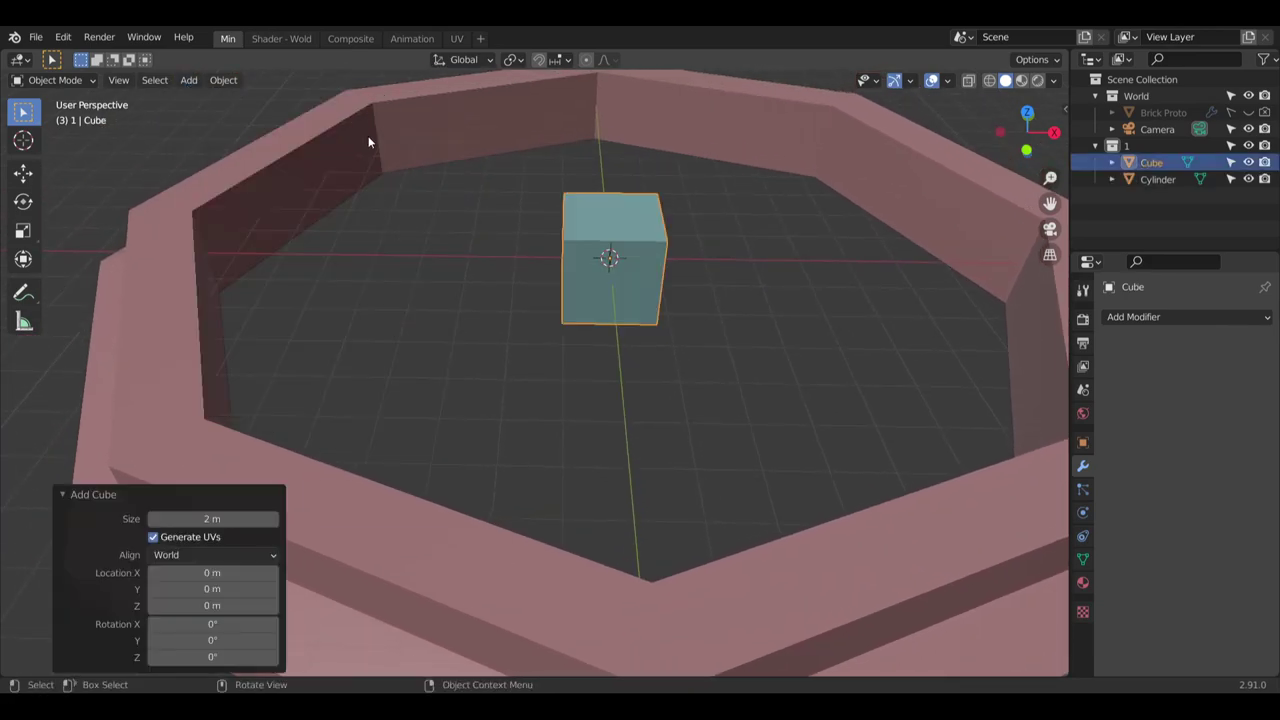
Try rotating the cube 45° about X, and reset its X rotation to 0°
middle_click_drag(371, 131, 628, 258)
scroll(628, 258, "up", 3)
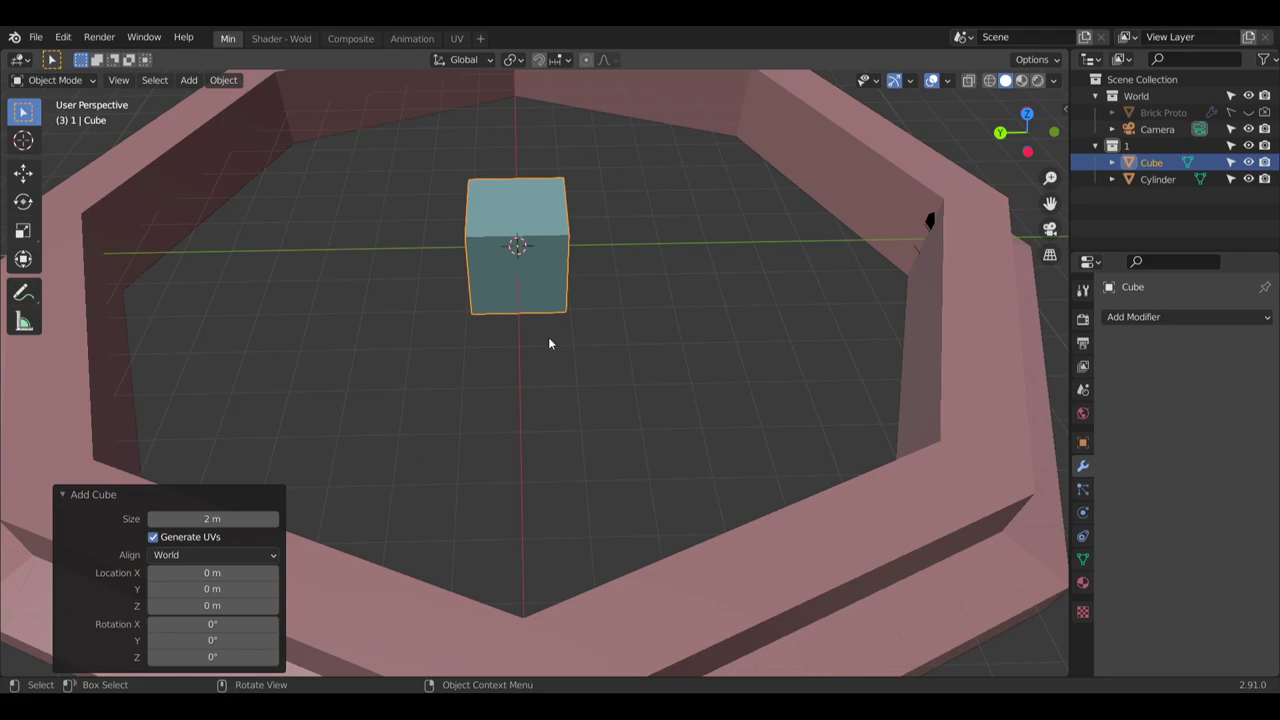
middle_click_drag(571, 334, 563, 346)
middle_click_drag(674, 343, 388, 441)
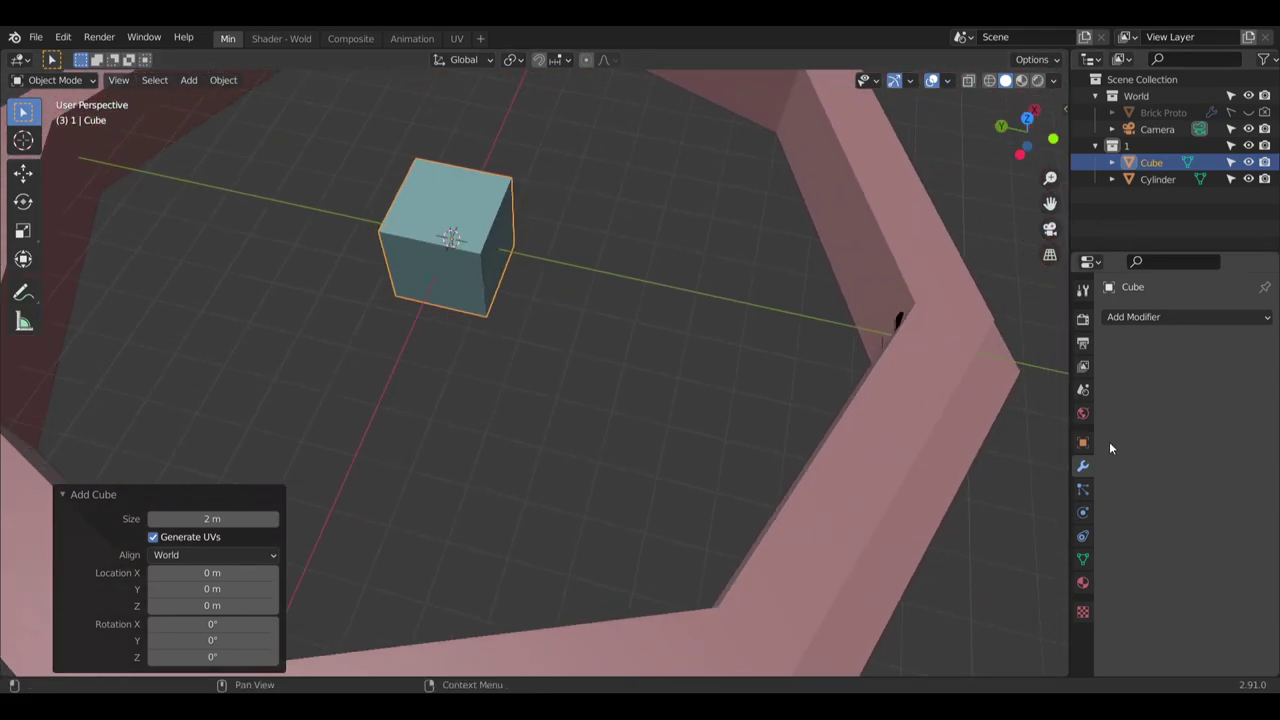
left_click(1082, 441)
left_click(1102, 345)
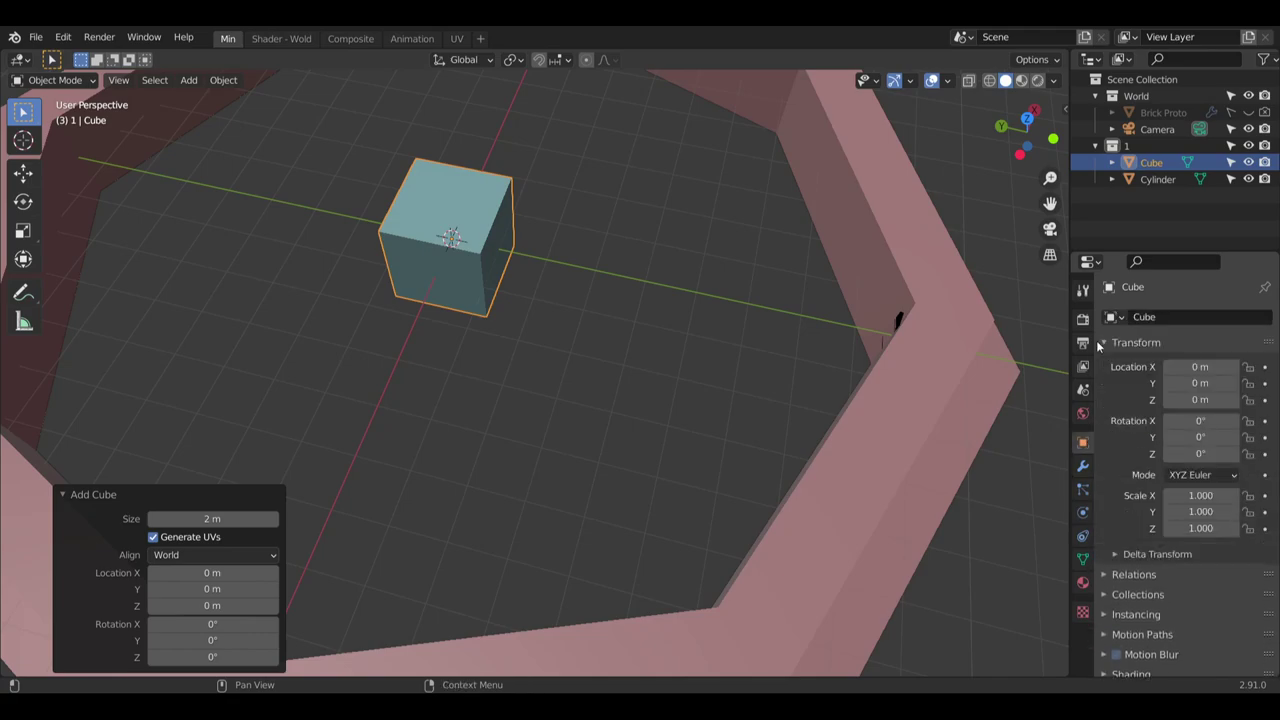
left_click(1222, 420)
type("45")
key("Return")
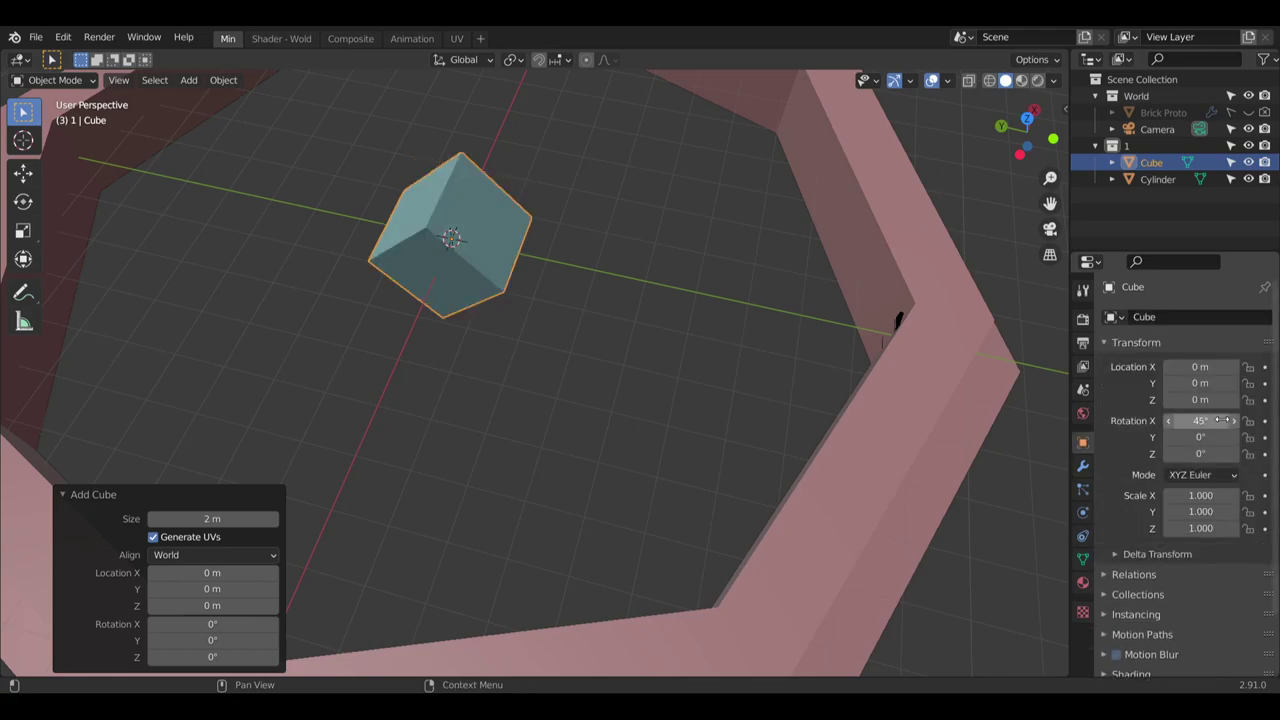
left_click(1222, 420)
type("0")
key("Return")
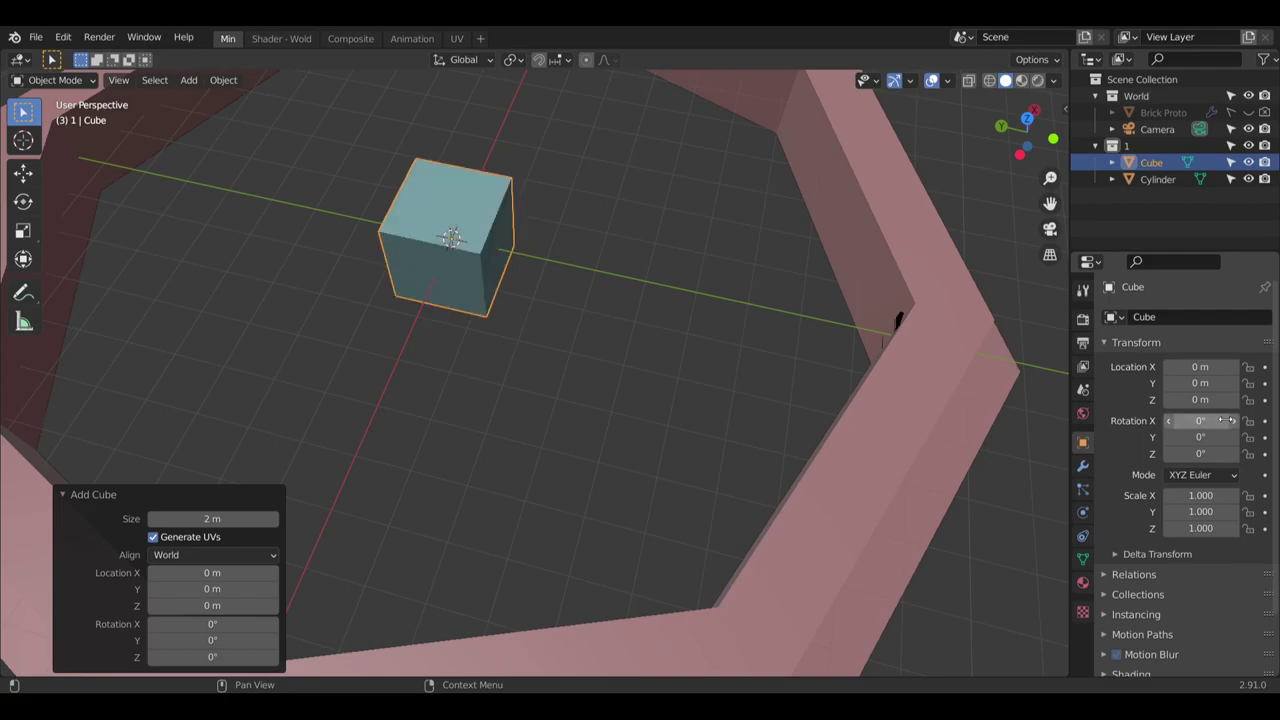
Try rotating the cube 45° about Y, and reset its Y rotation to 0°
left_click(1193, 438)
type("45")
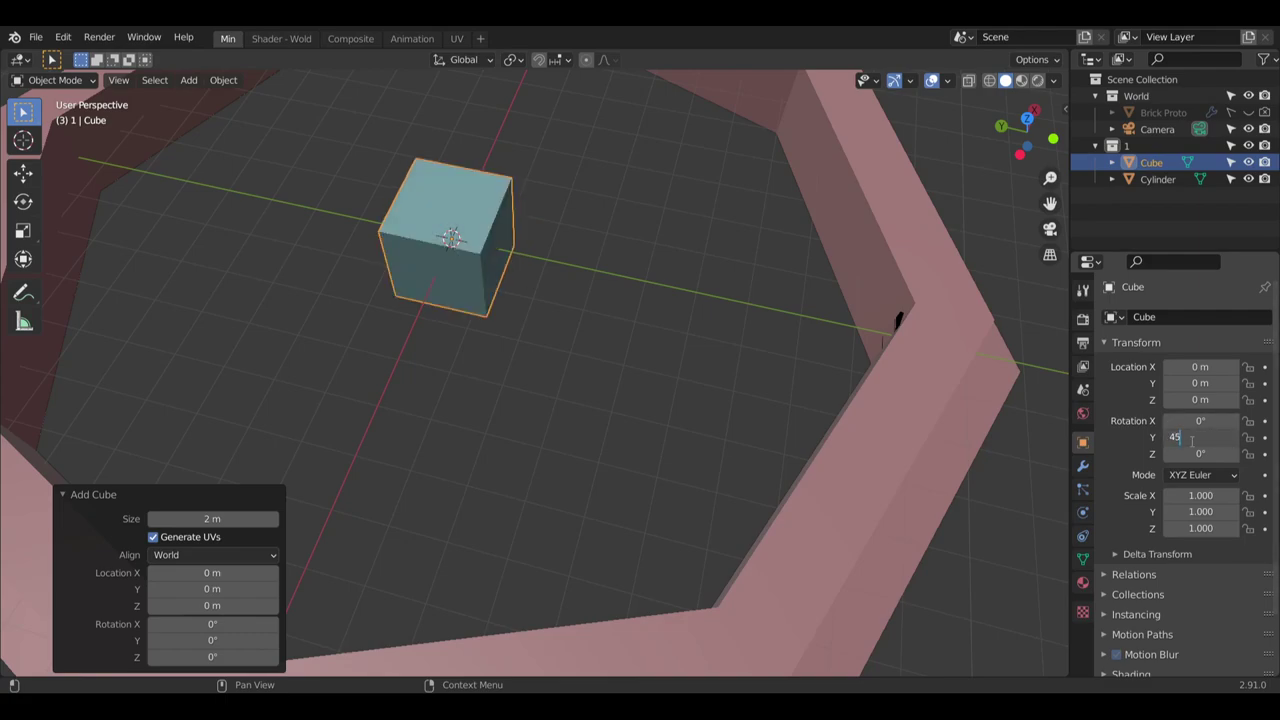
key("Return")
left_click(1187, 438)
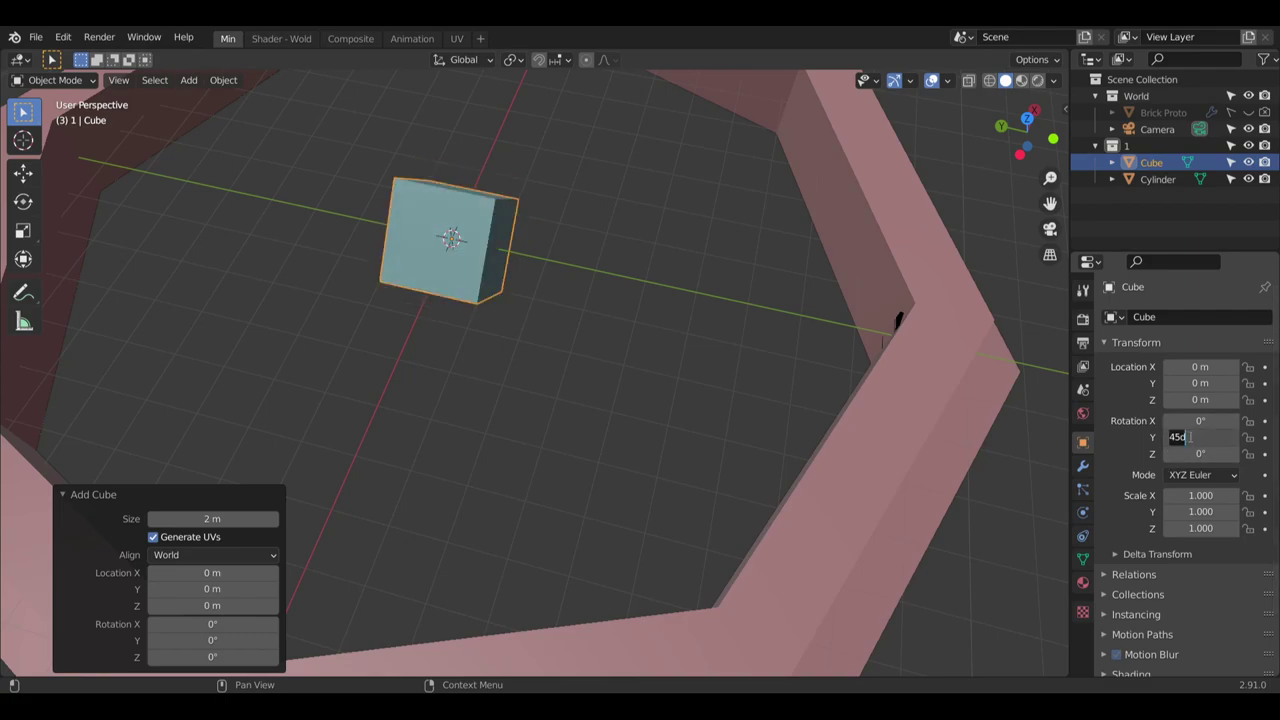
type("0")
key("Return")
Set the cube's Z rotation to 45°
left_click(1200, 453)
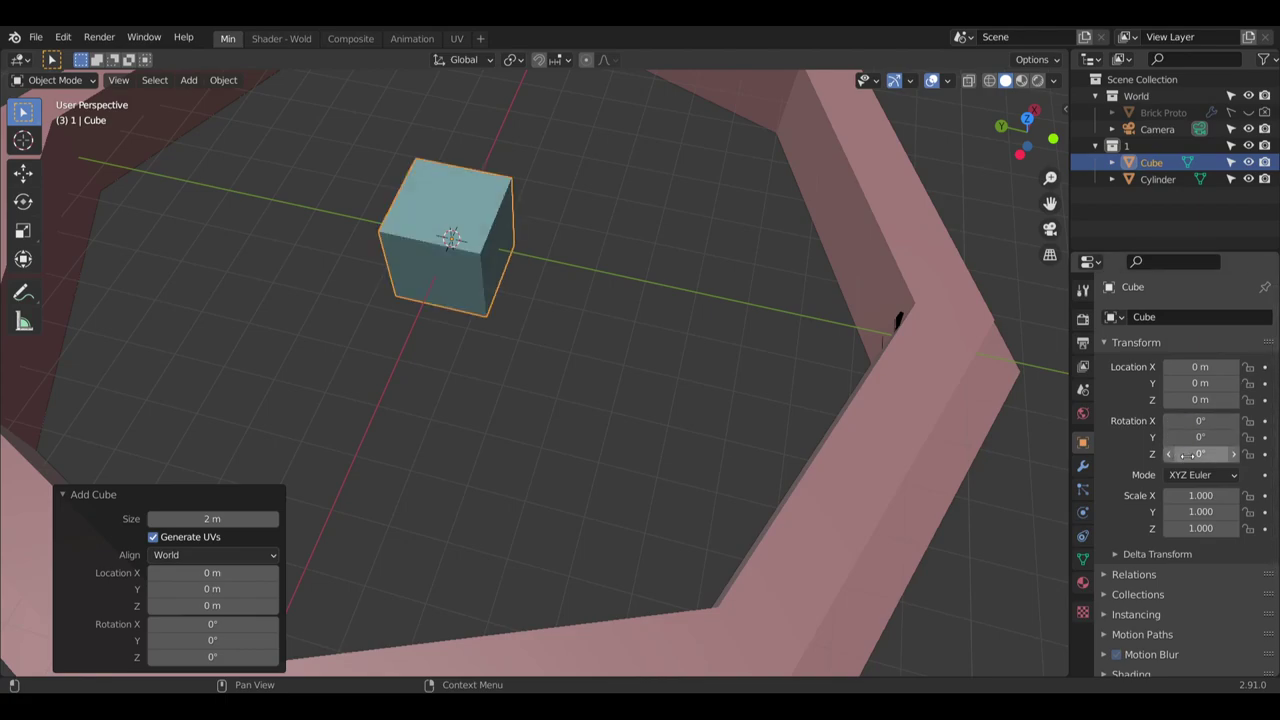
type("45")
key("Return")
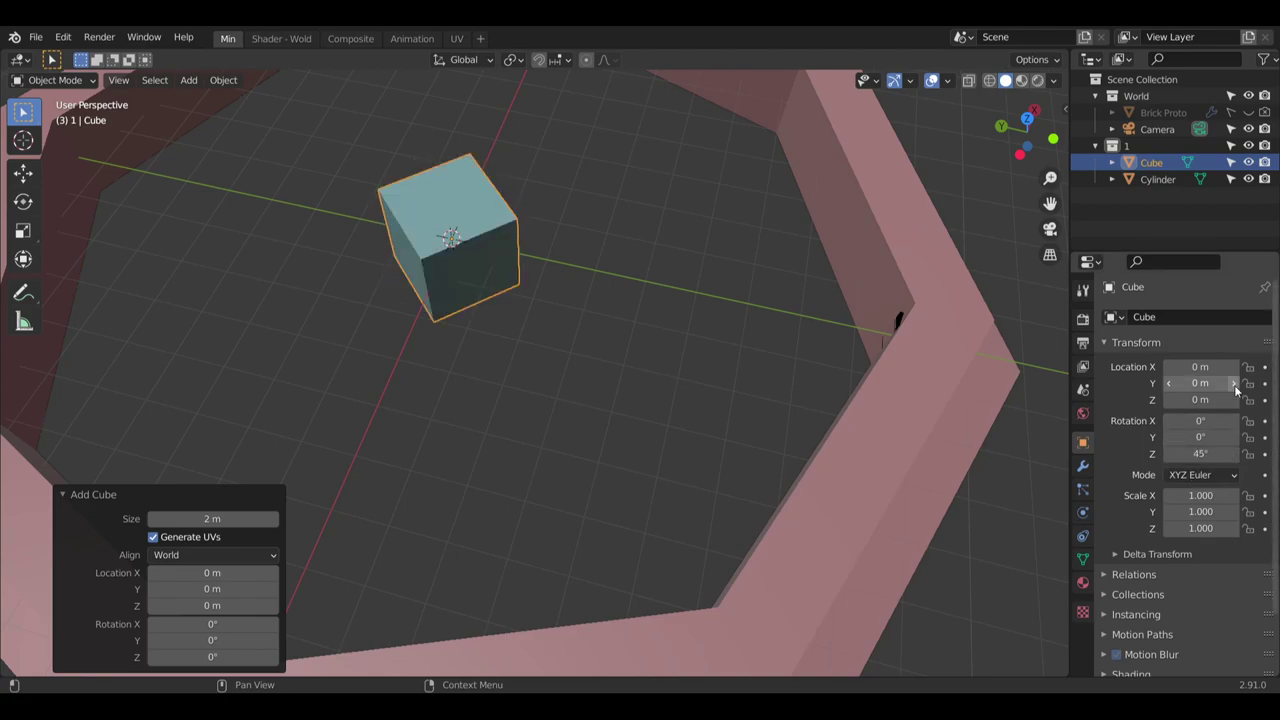
Move the cube along Y to the ring's corner on that axis and set its Y location to -9 m
middle_click_drag(513, 269, 554, 304)
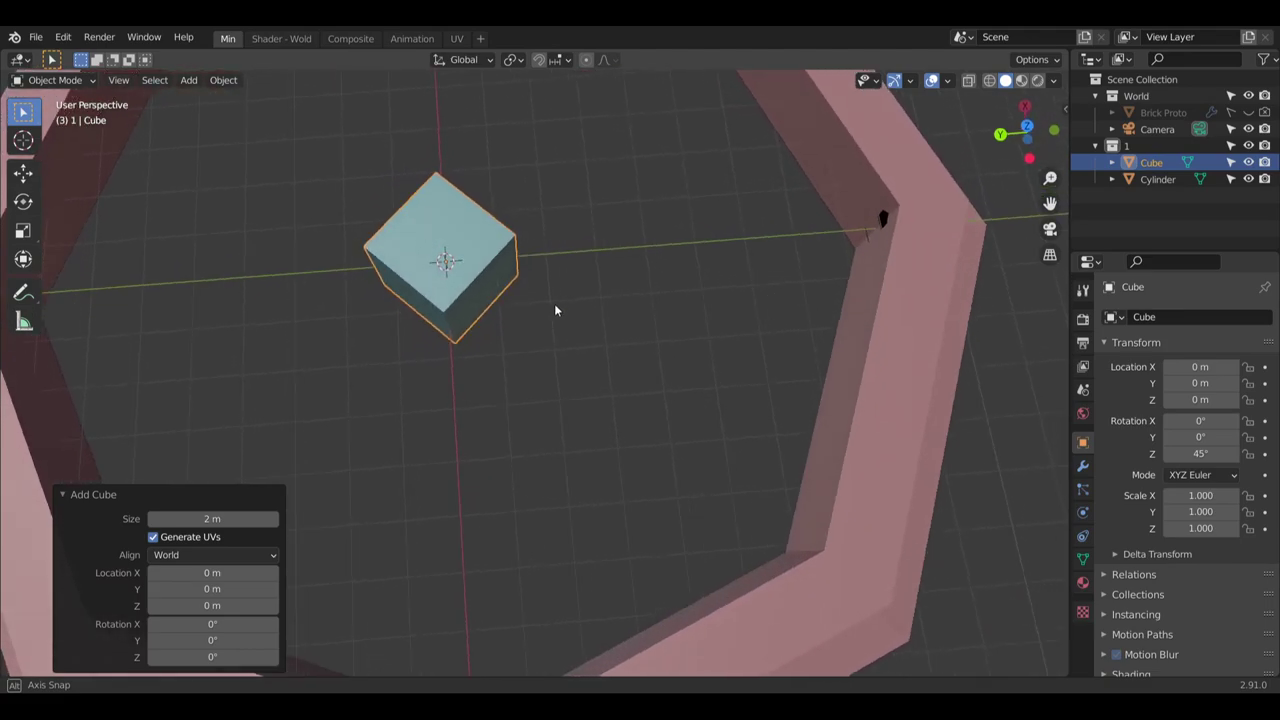
middle_click_drag(628, 287, 426, 288, "shift")
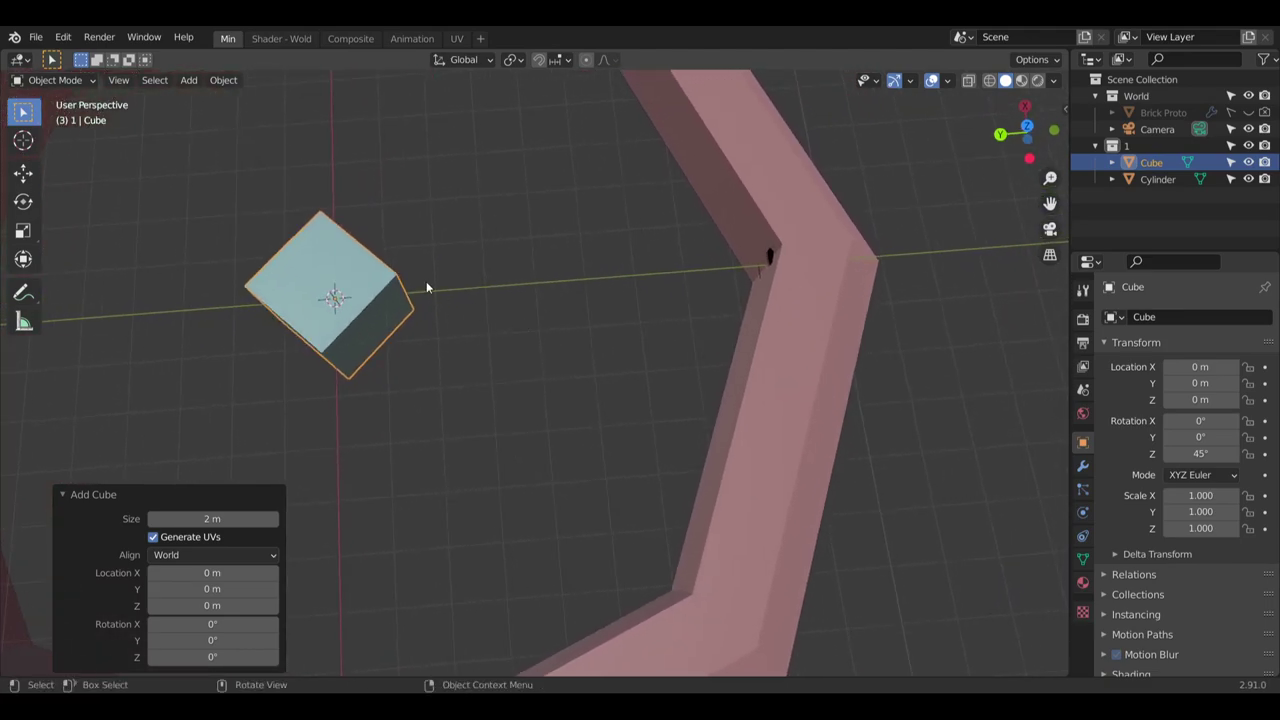
left_click(23, 174)
left_click_drag(260, 311, 730, 268)
middle_click_drag(988, 333, 858, 371, "shift")
scroll(775, 320, "up", 4)
middle_click_drag(725, 346, 720, 306)
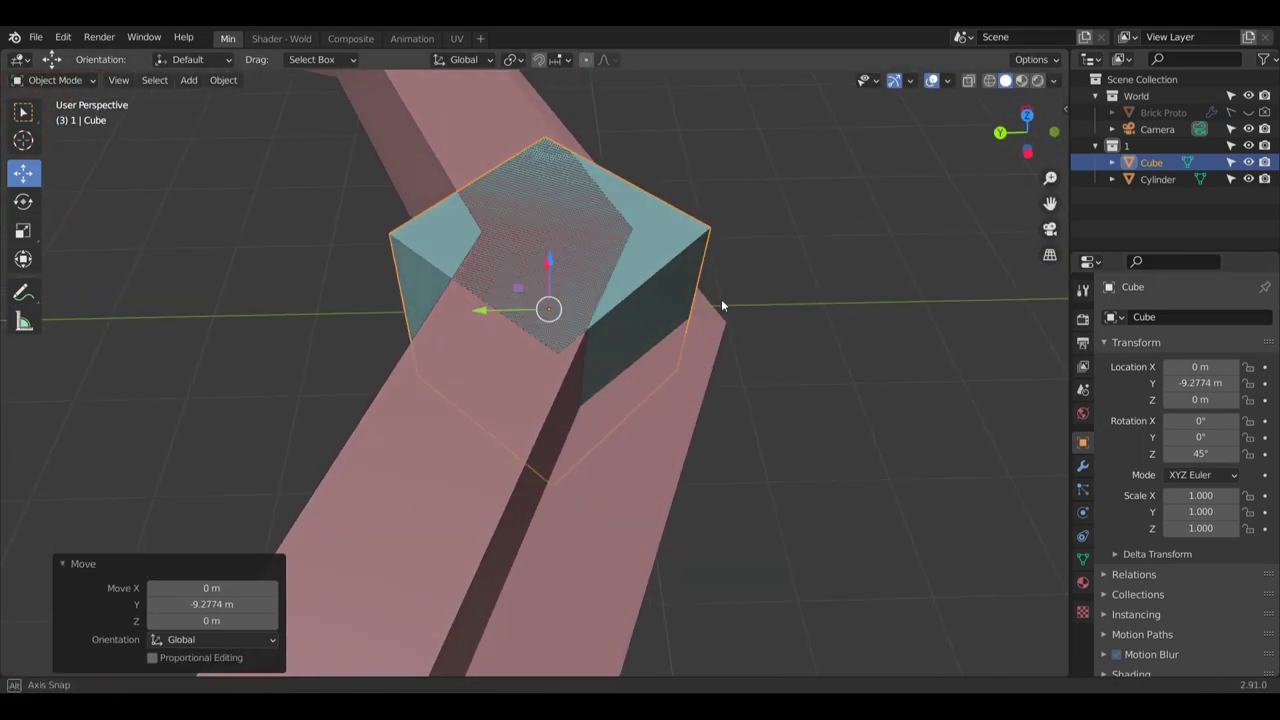
left_click(1200, 383)
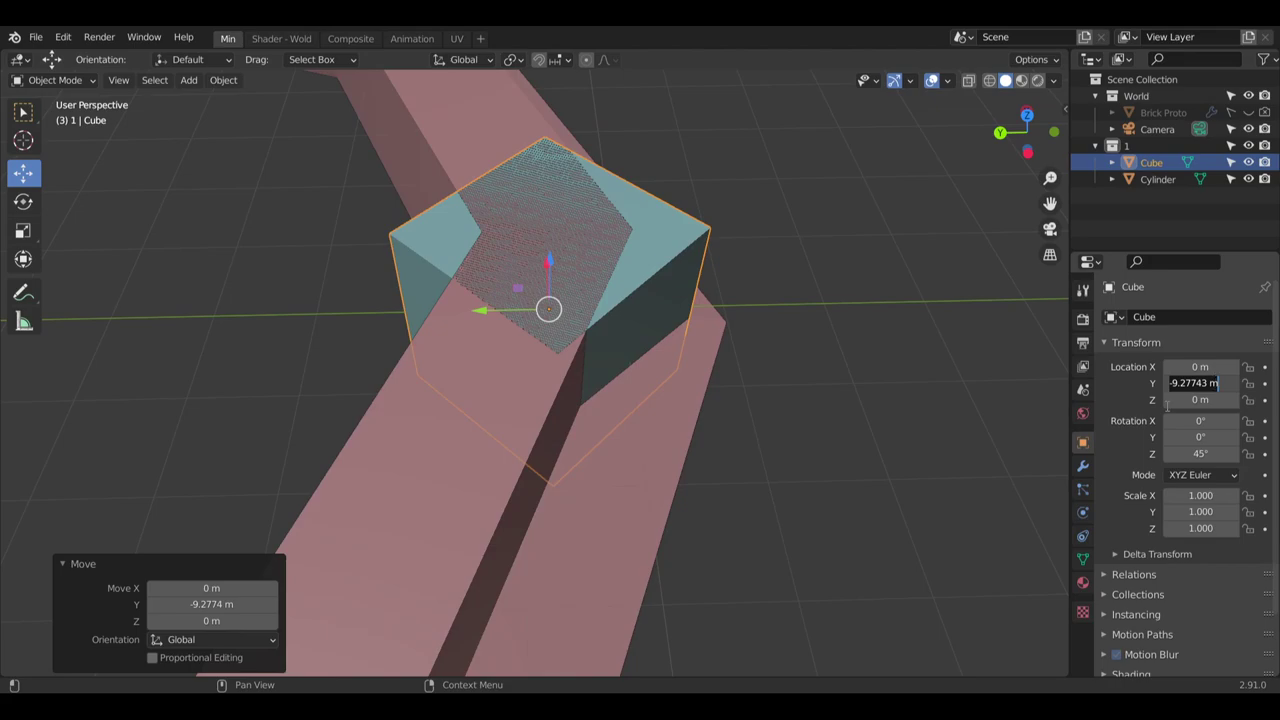
key("BackSpace")
type("-9")
key("Return")
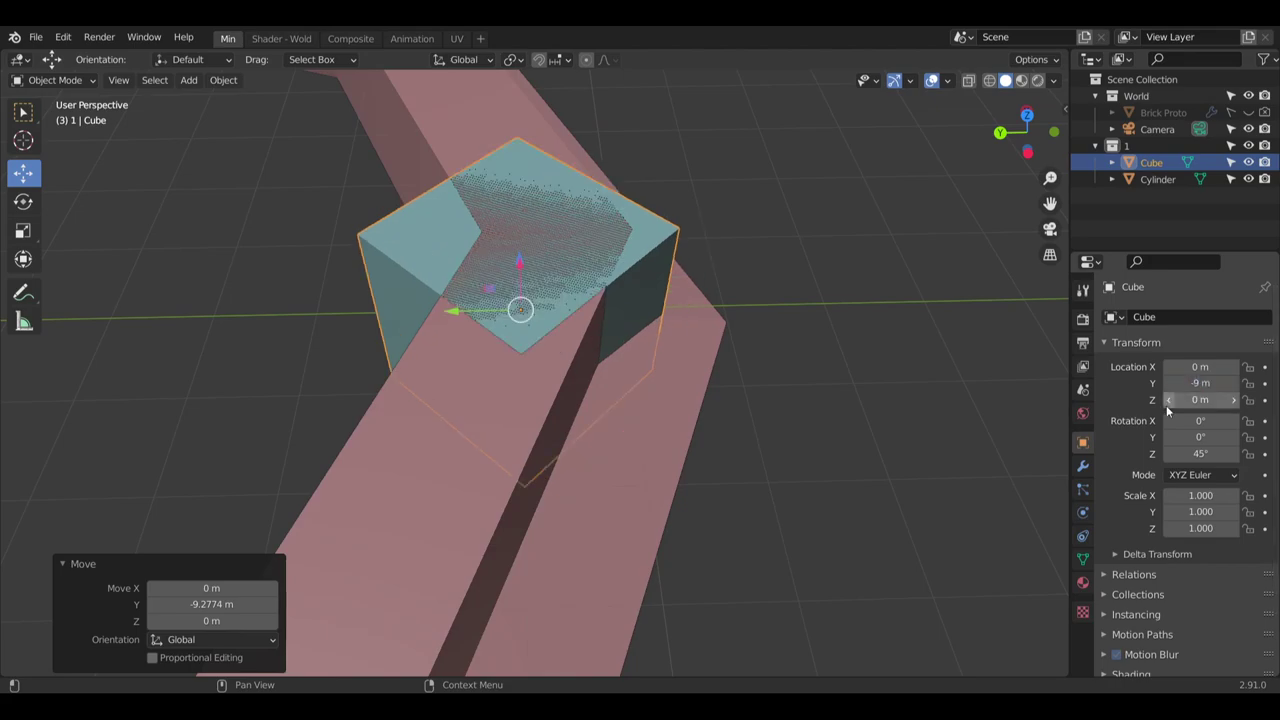
Raise the cube along Z onto the top of the ring and set its Z location to 2 m
mouse_move(775, 280)
middle_mouse_down()
mouse_move(764, 309)
mouse_move(760, 285)
middle_mouse_up()
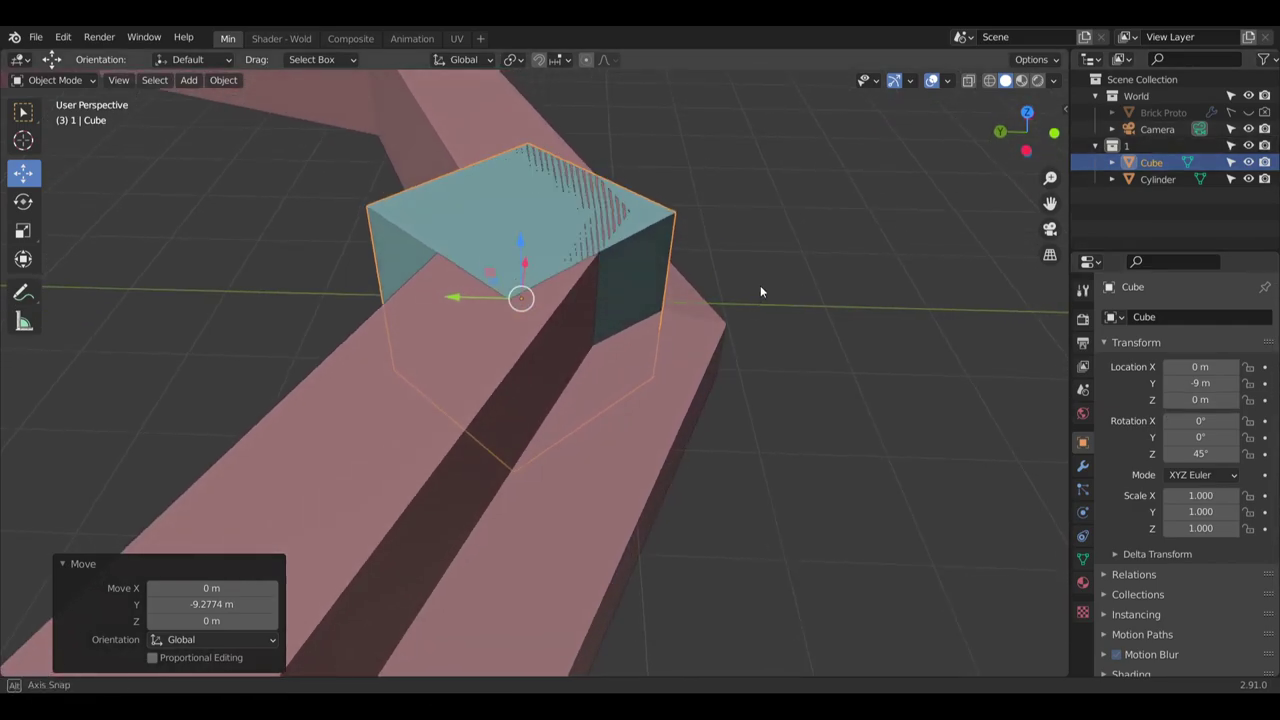
scroll(652, 218, "up", 4)
middle_click_drag(590, 248, 750, 276, "shift")
middle_click_drag(509, 318, 491, 409)
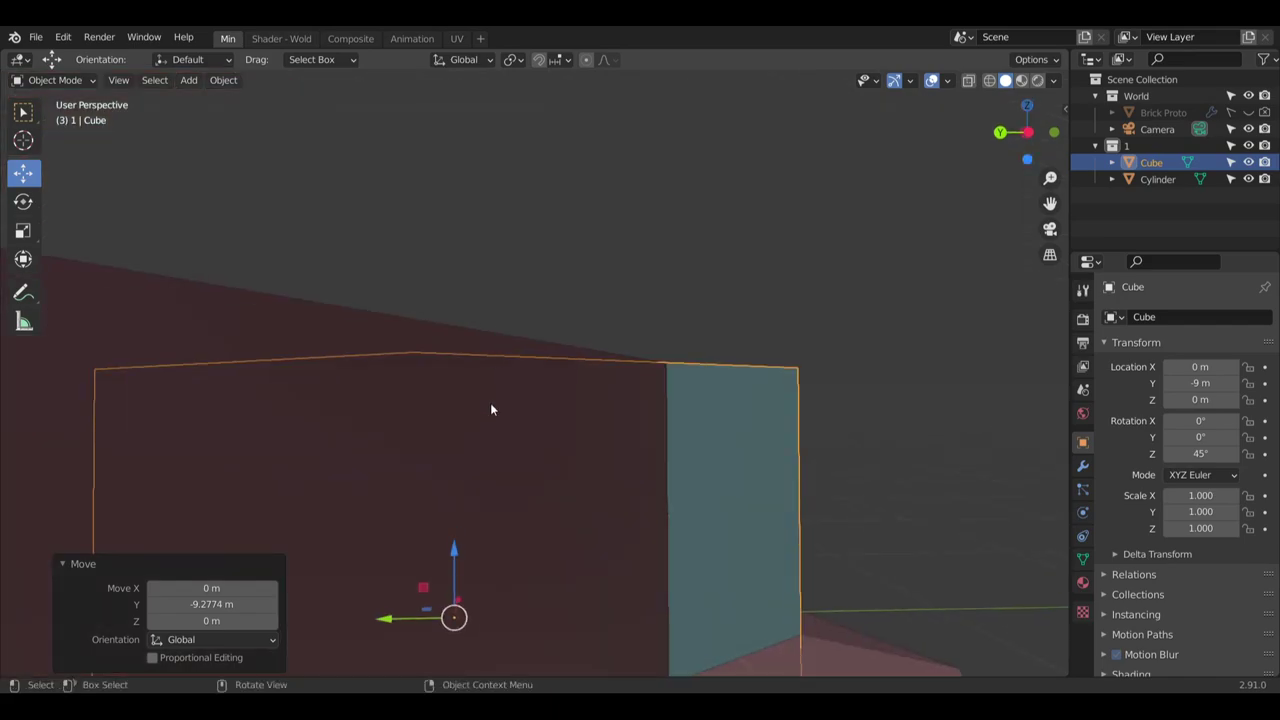
key("g")
key("z")
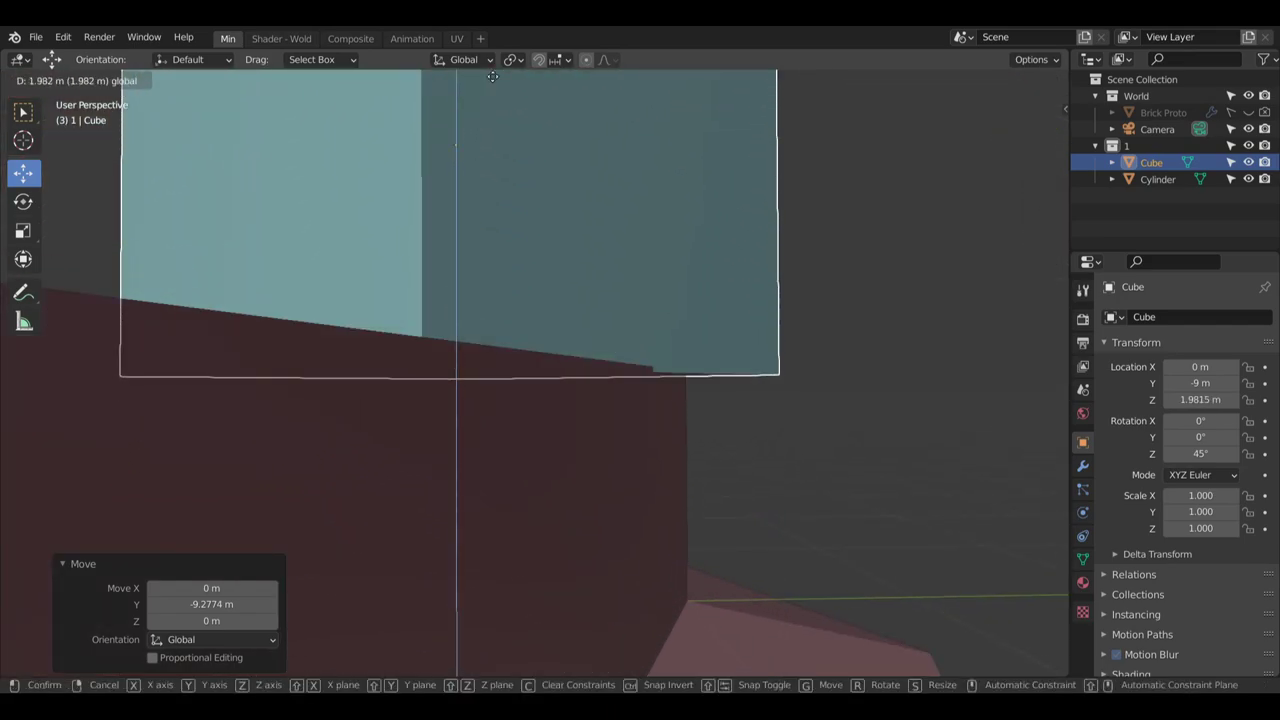
left_click(492, 79)
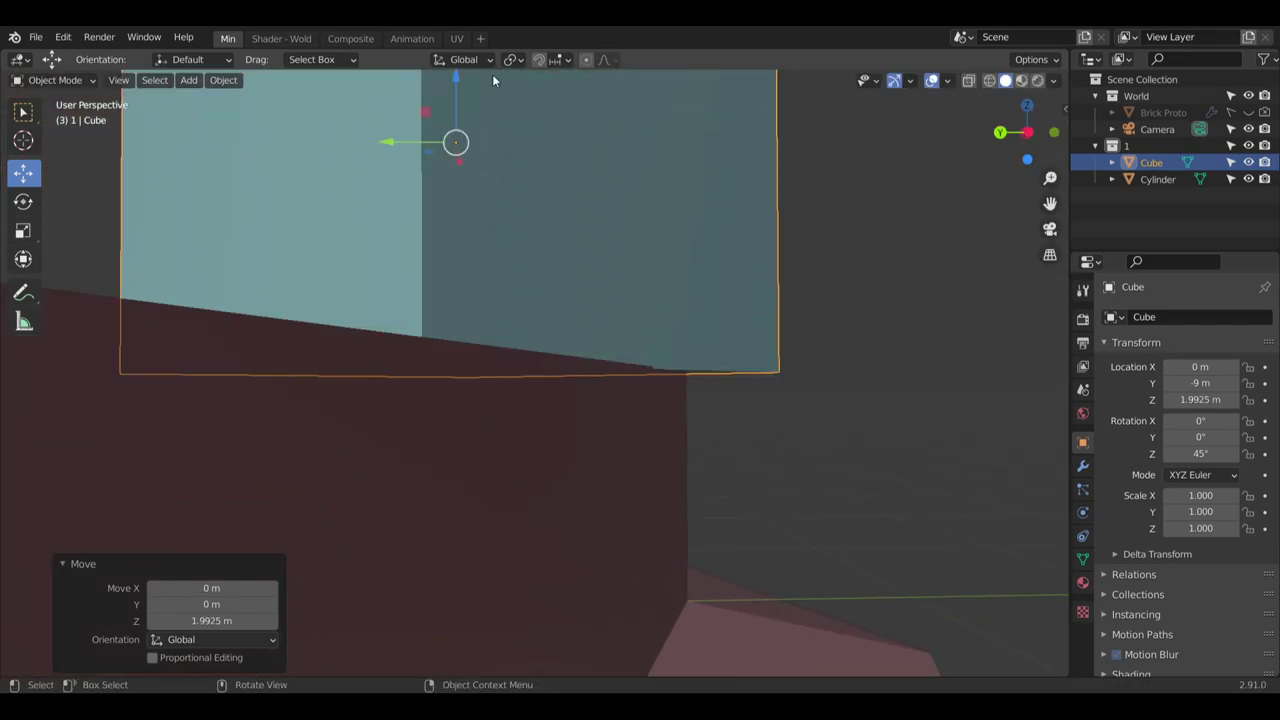
left_click(1192, 400)
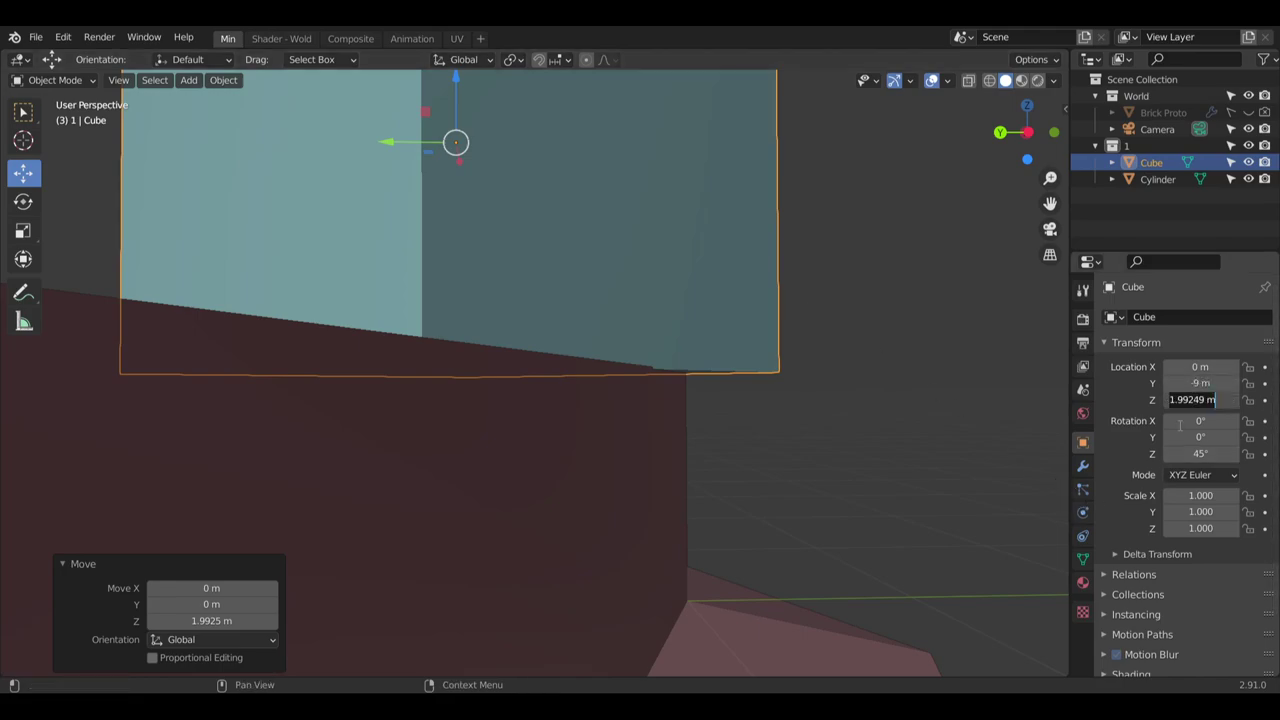
type("2")
key("Return")
middle_click_drag(740, 345, 687, 400)
scroll(633, 364, "down", 4)
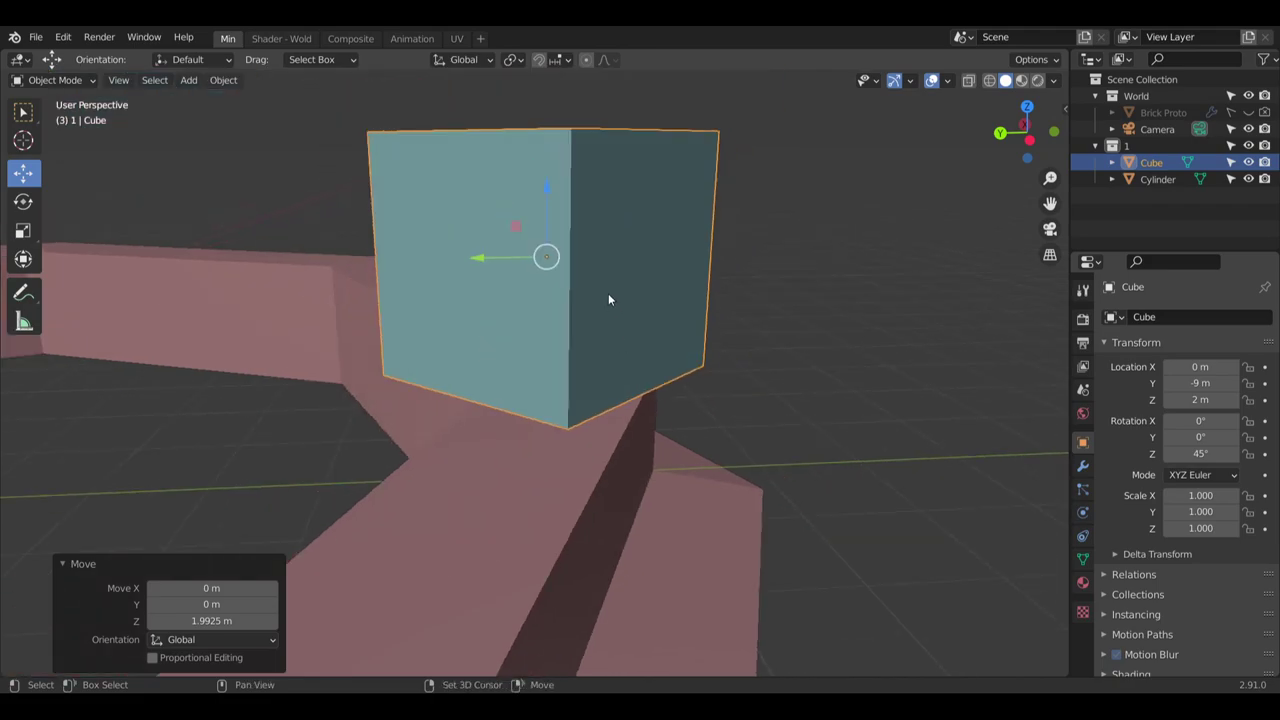
Scale the cube uniformly by setting its X, Y and Z scale to 0.5
middle_click_drag(609, 297, 604, 414)
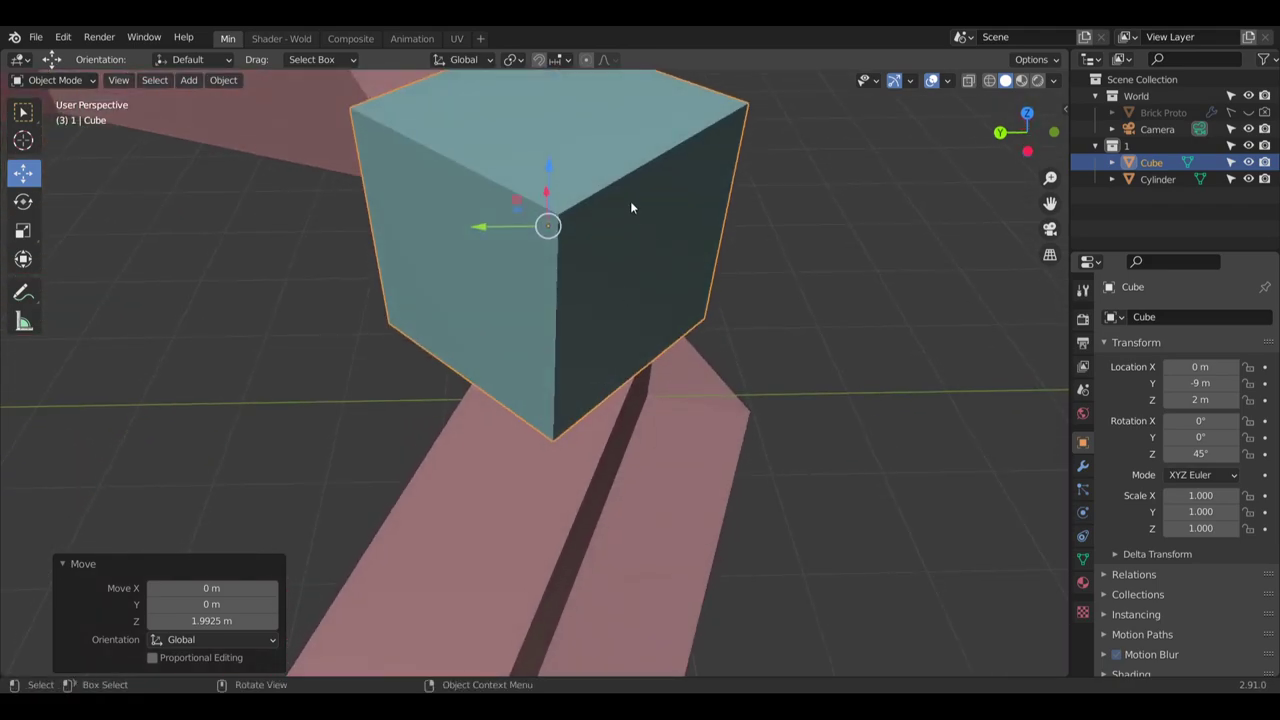
double_click(1197, 498)
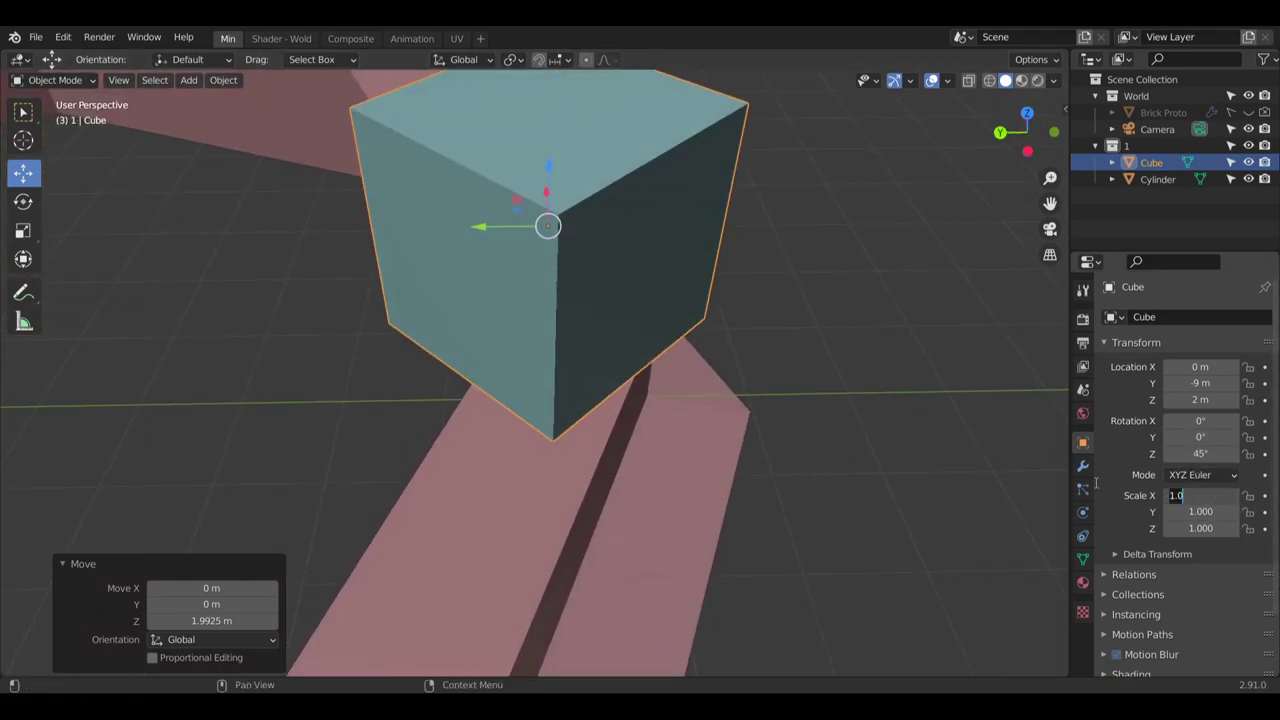
type("0.5")
key("Return")
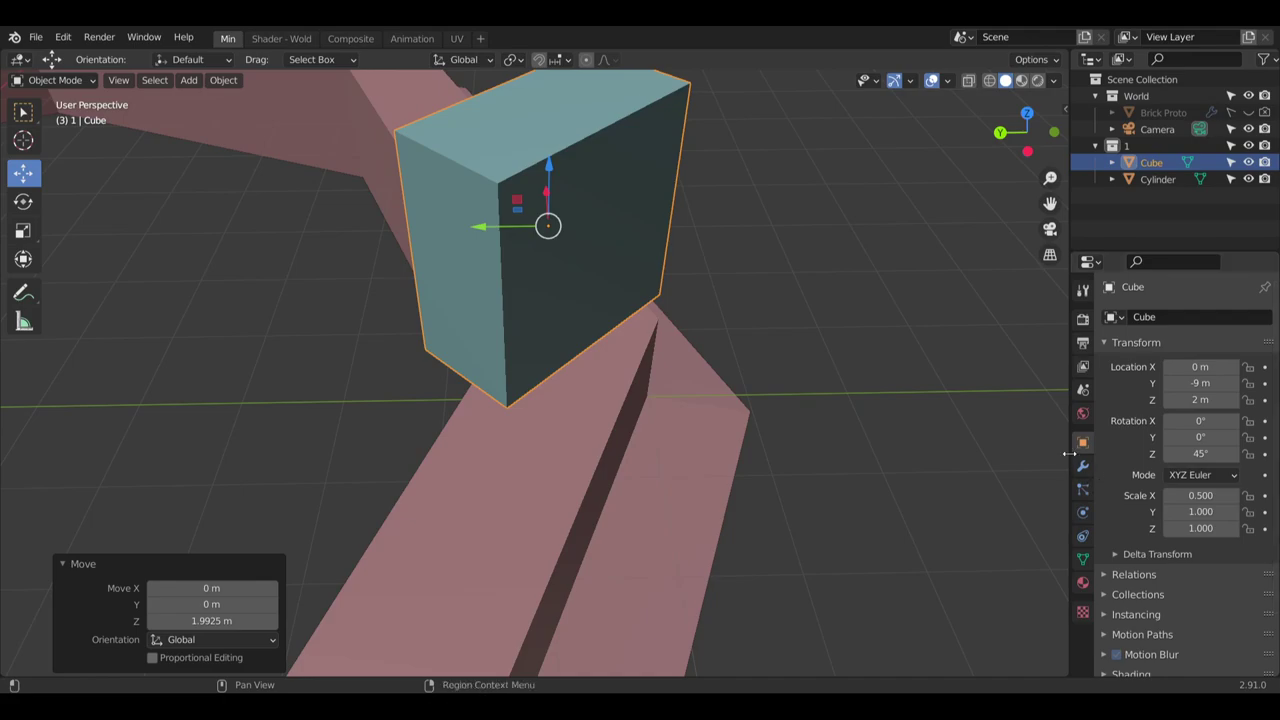
double_click(1200, 512)
type("0.5")
key("Return")
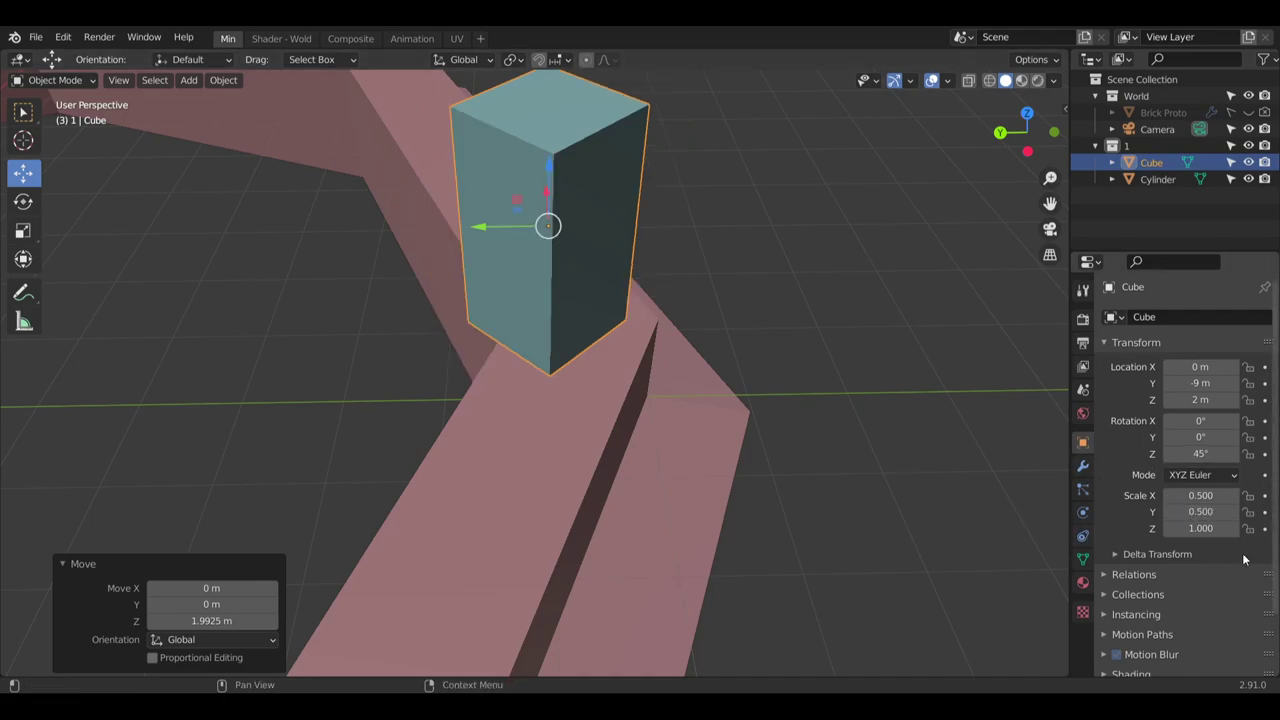
double_click(1213, 530)
type("0.5")
key("Return")
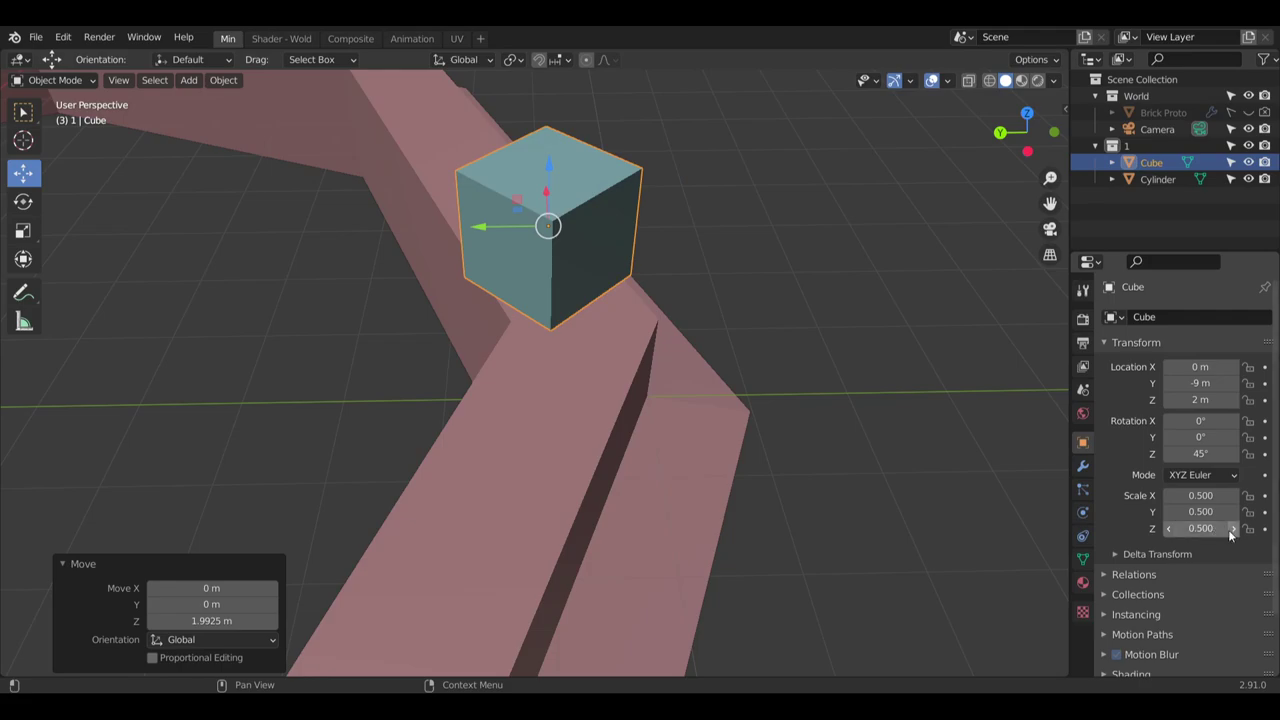
Lower the cube toward the ring's top face by setting its Z location to 1.5 m
middle_click_drag(660, 300, 784, 240)
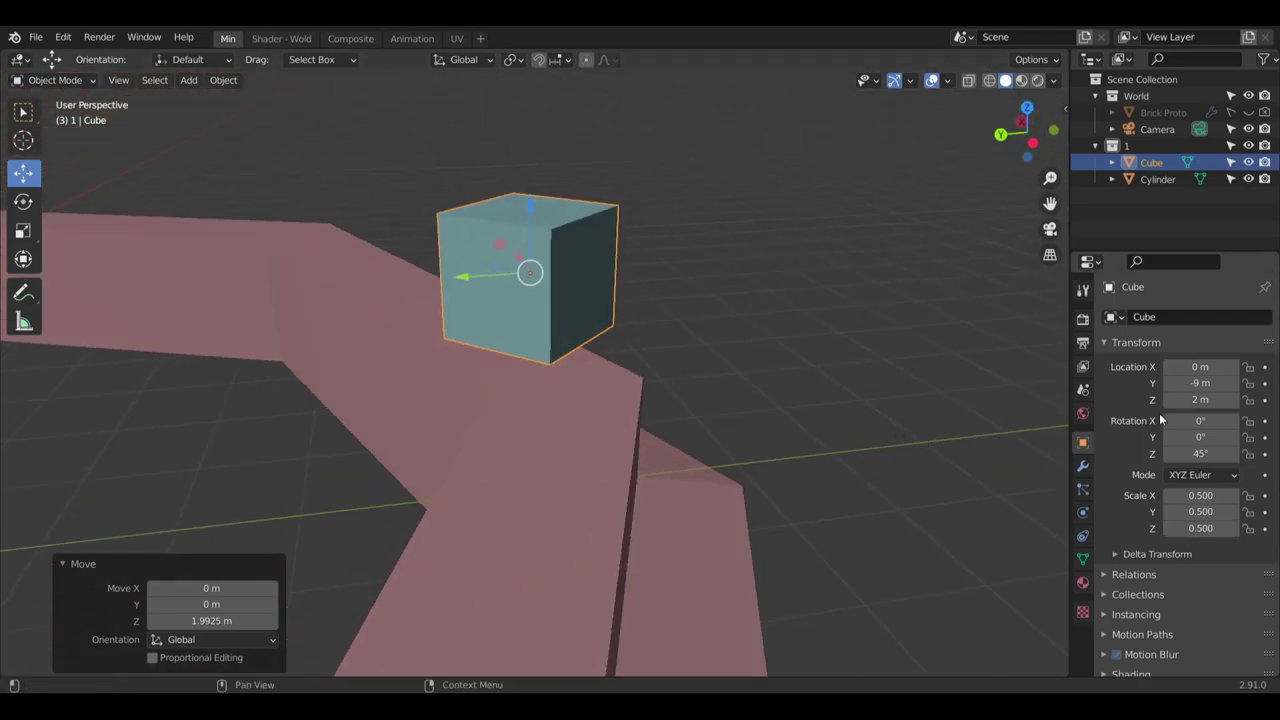
double_click(1208, 400)
type("1.5")
key("Return")
middle_click_drag(660, 400, 654, 355)
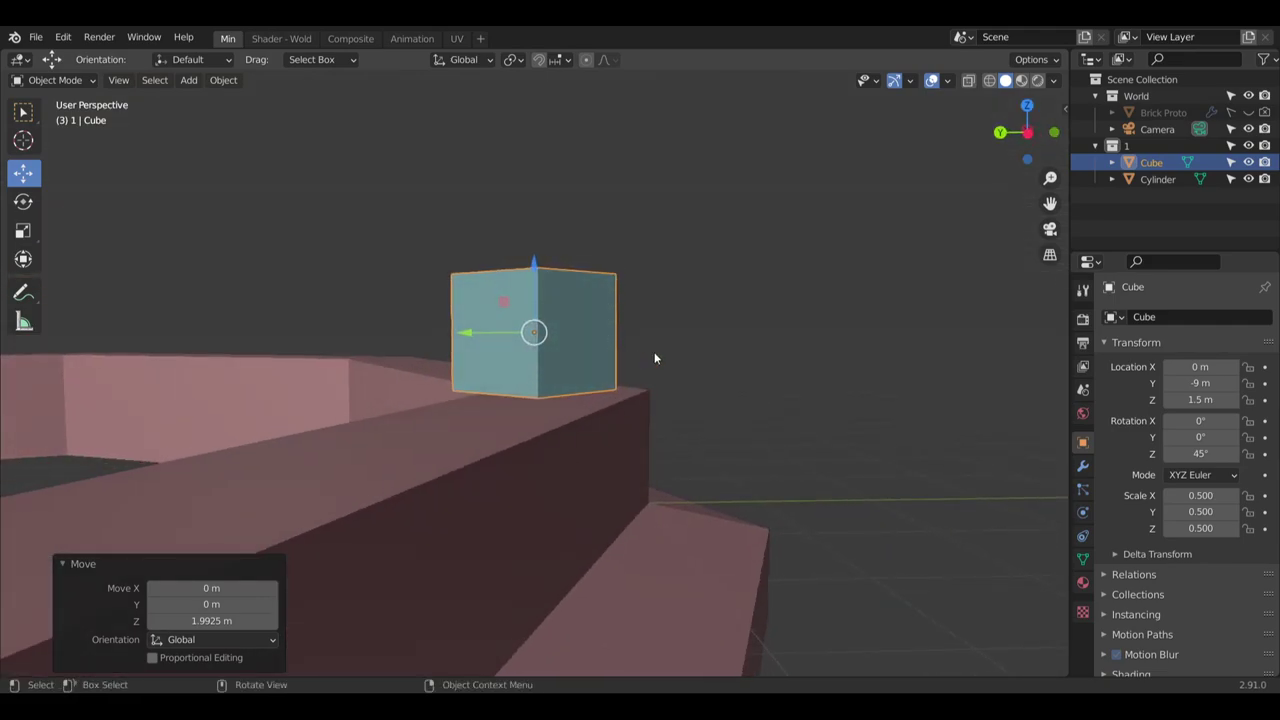
Try the cube at a Z location of 2 m, and return it to 1.5 m
double_click(1226, 399)
type("2")
key("Return")
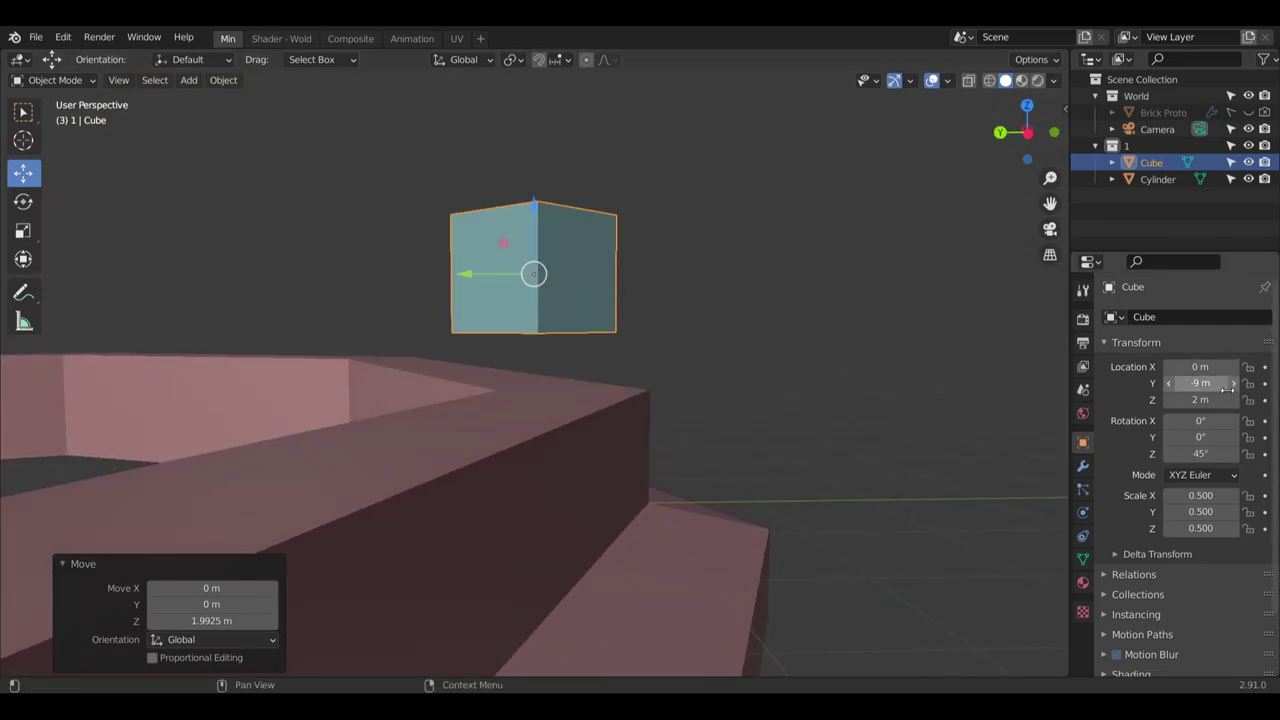
double_click(1200, 399)
type("1.5")
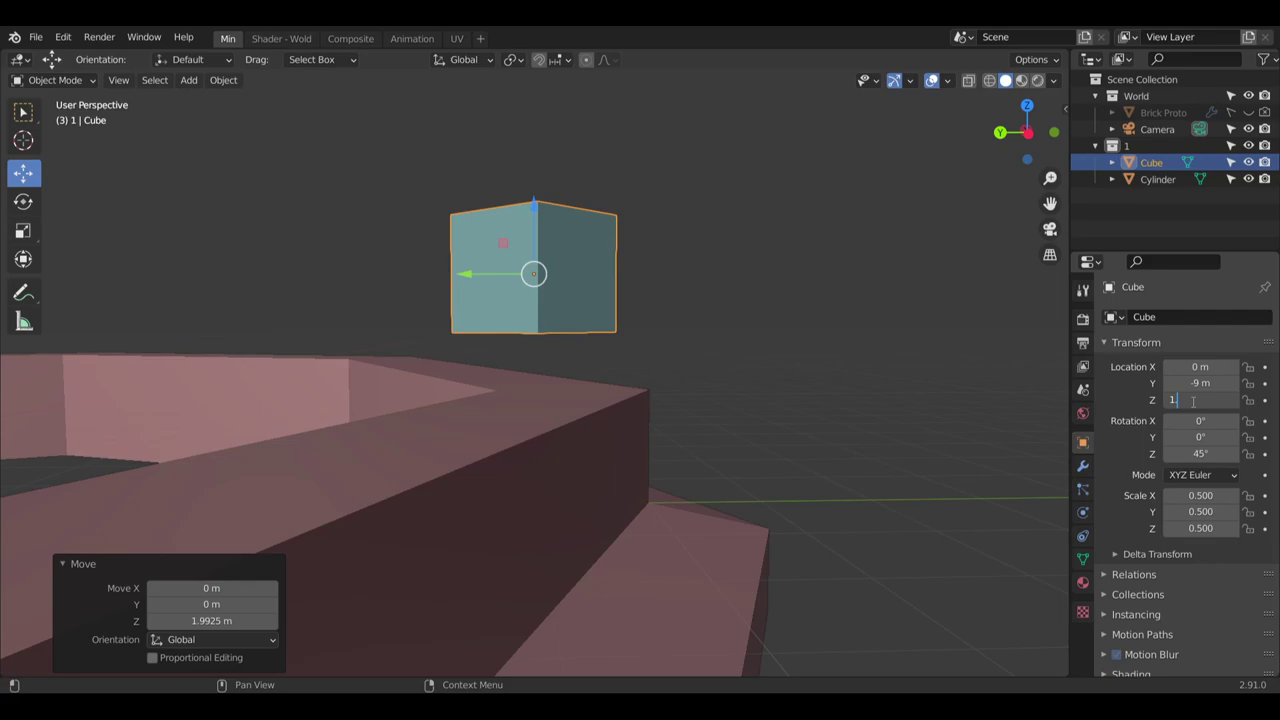
key("Return")
Try the cube at a Y location of -10 m, and bring it back to -9.5 m
double_click(1191, 383)
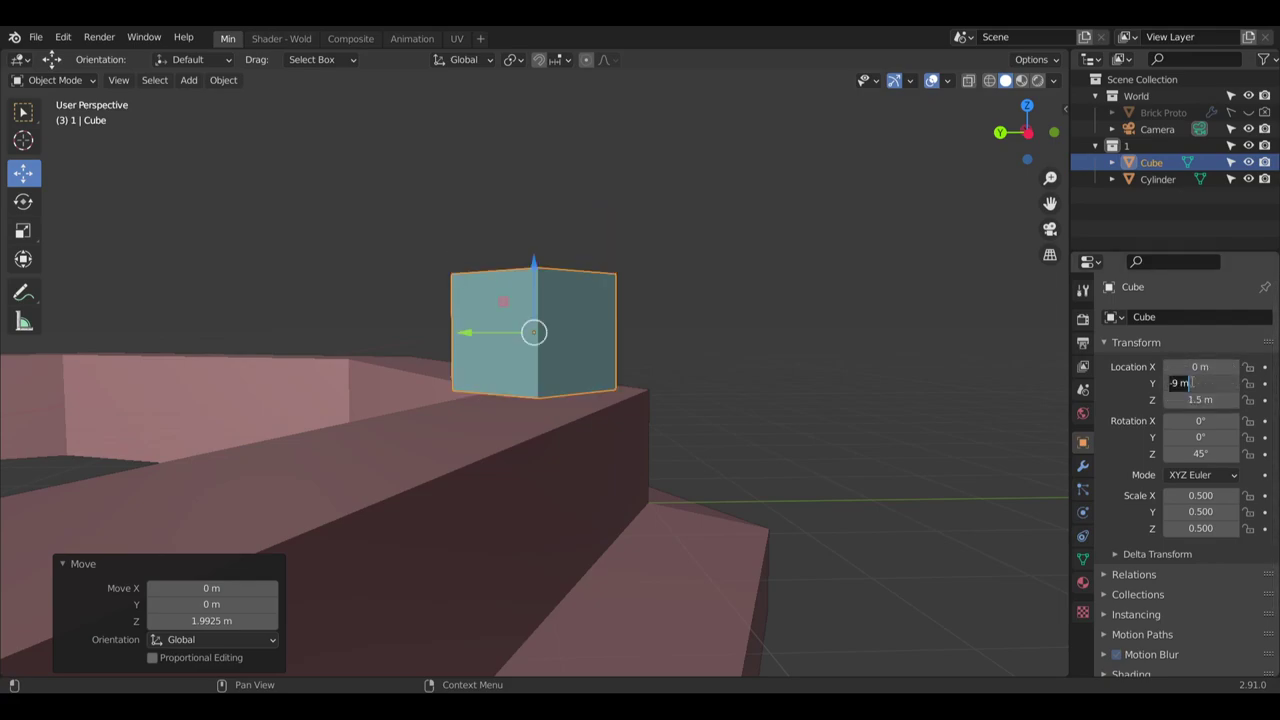
type("-10")
key("Return")
middle_click_drag(712, 398, 665, 330)
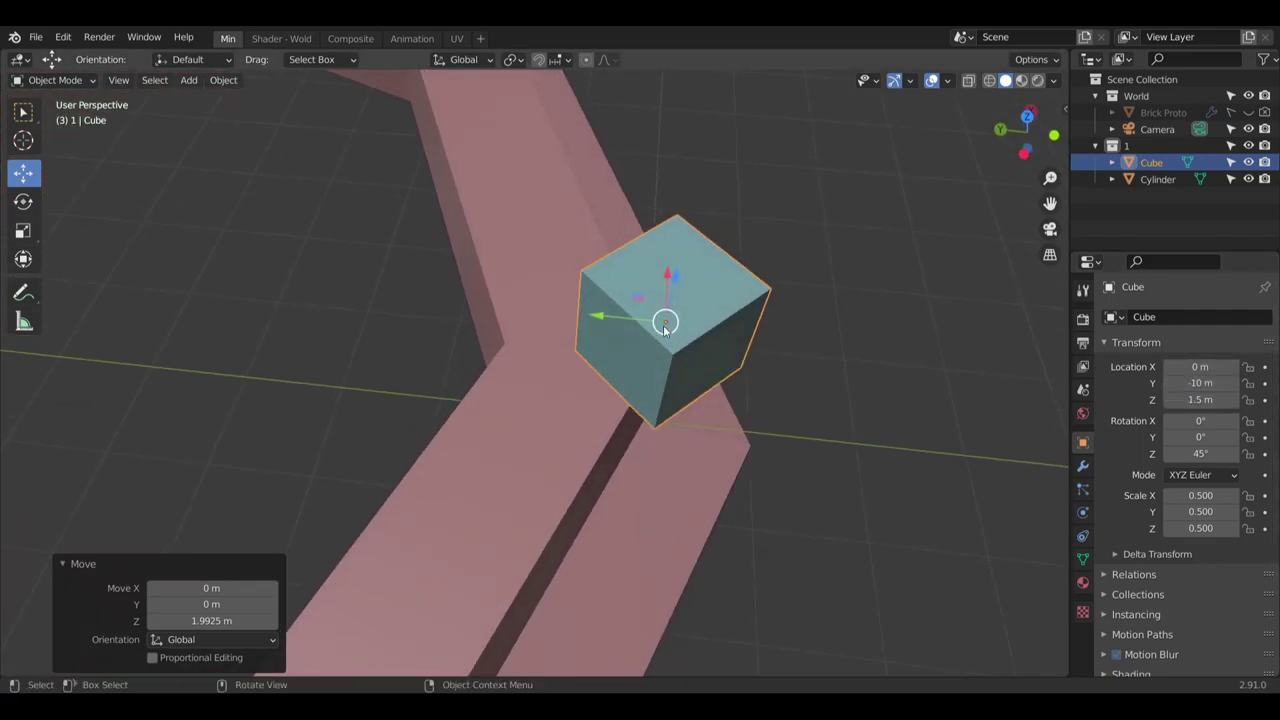
left_click(1202, 383)
key("BackSpace")
type("-9")
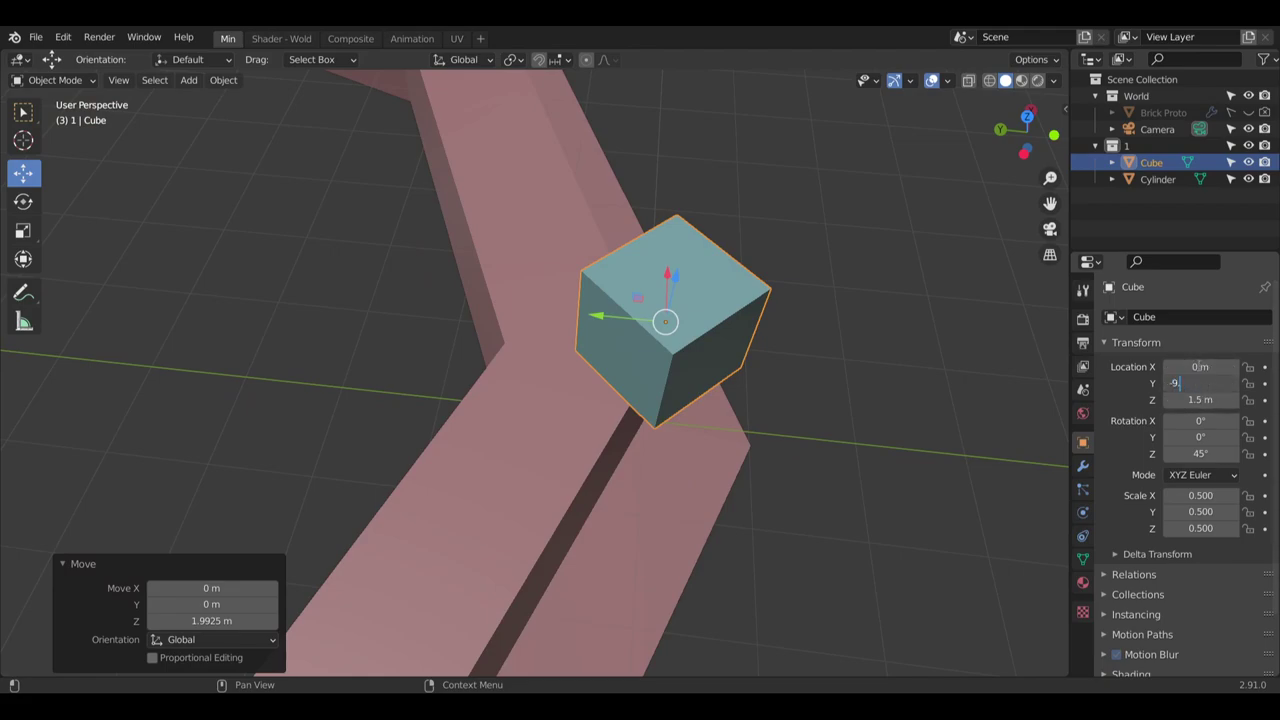
type(".5")
key("Return")
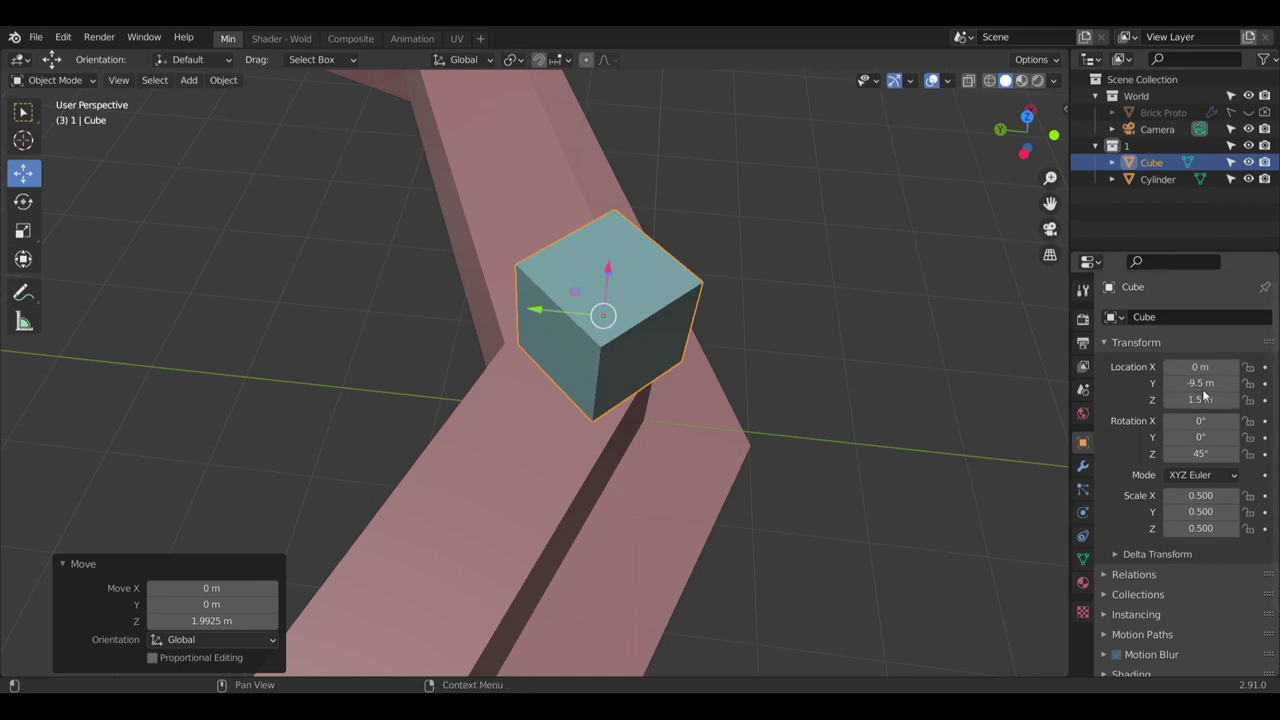
Set the cube's Y location to -9.4 m
double_click(1203, 390)
key("BackSpace")
type("-9.4")
key("Return")
Shrink the cube uniformly by setting its X, Y and Z scale to 0.4
key("KP_Decimal")
middle_click_drag(606, 263, 713, 578)
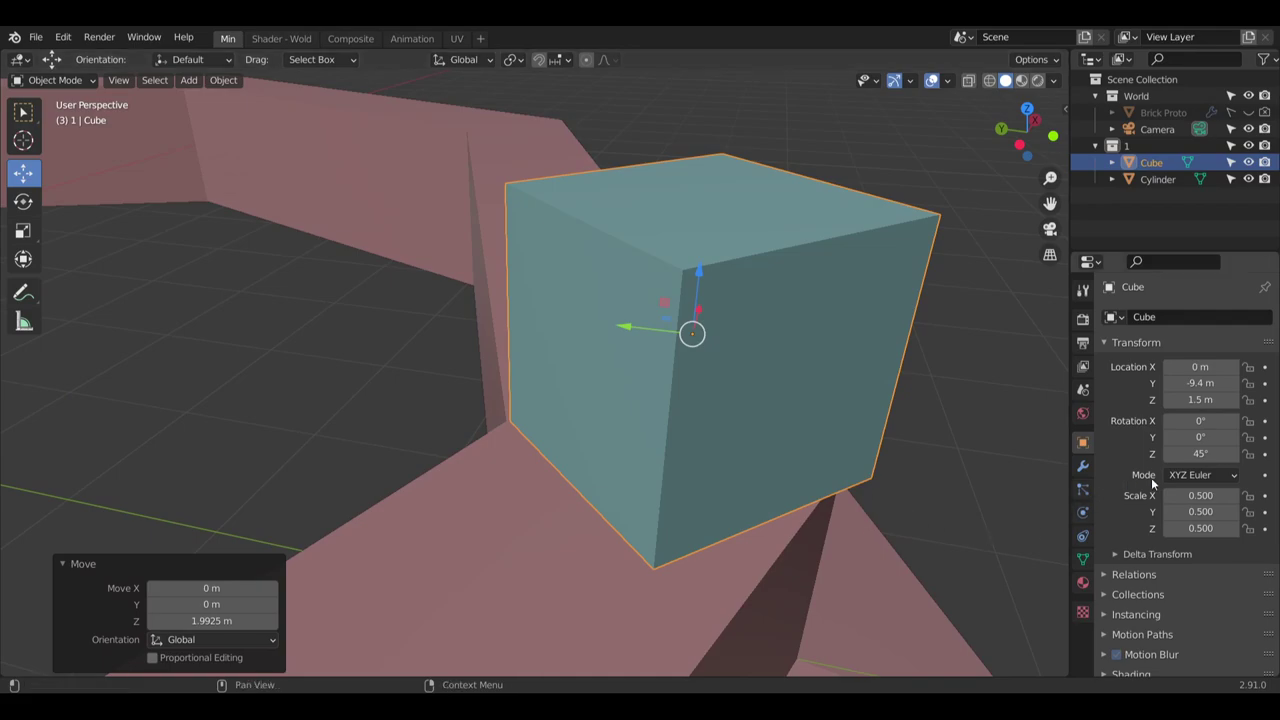
left_click(1211, 497)
type(".4")
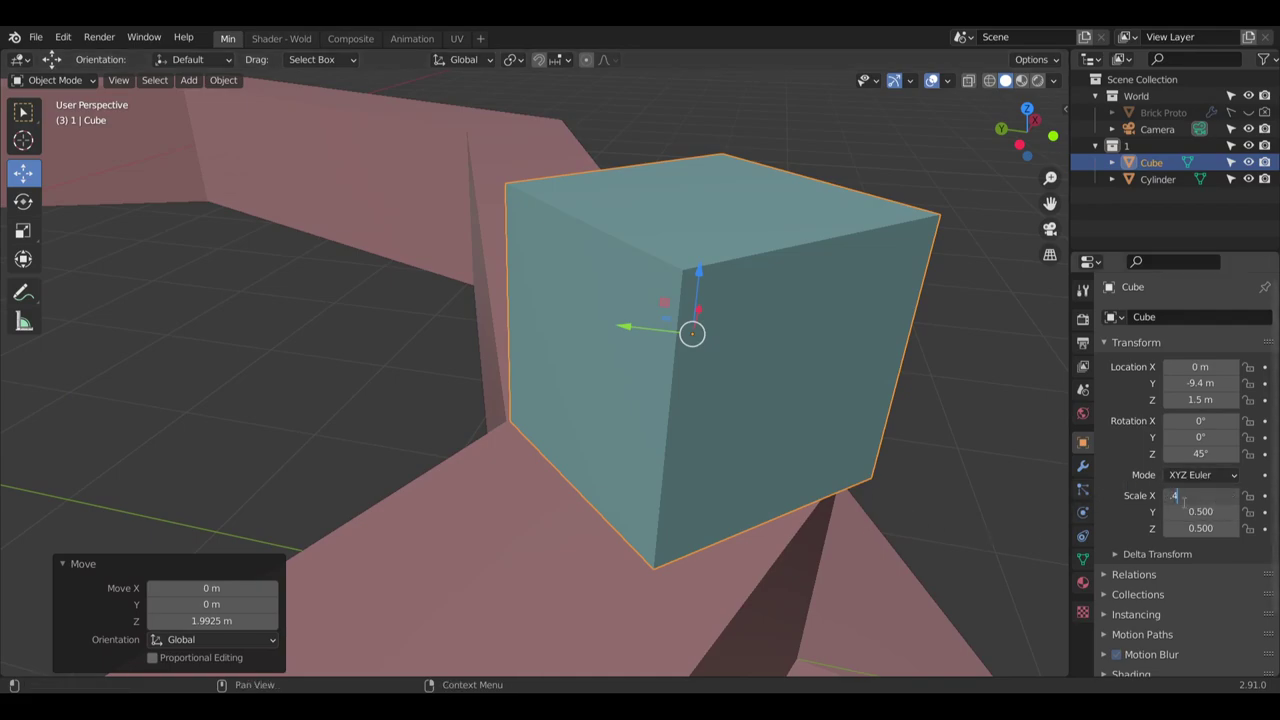
key("Return")
double_click(1200, 511)
type("0.4")
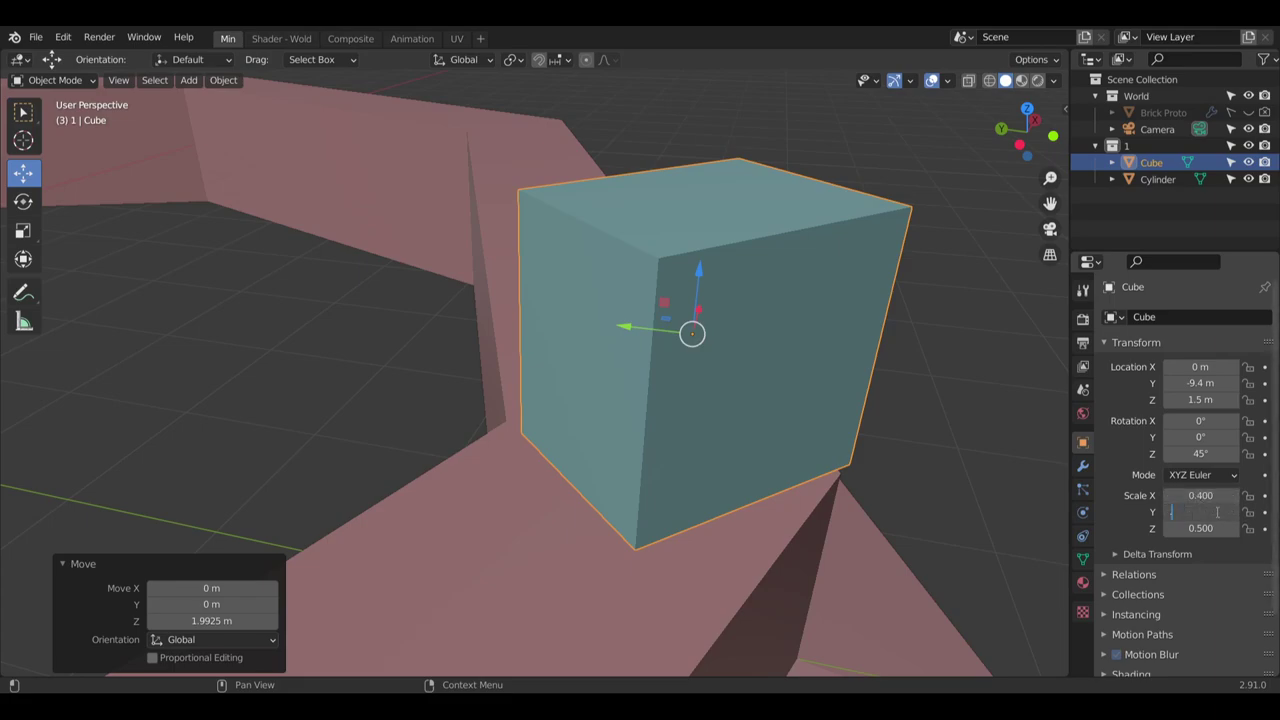
key("Return")
left_click_drag(1182, 528, 1176, 528)
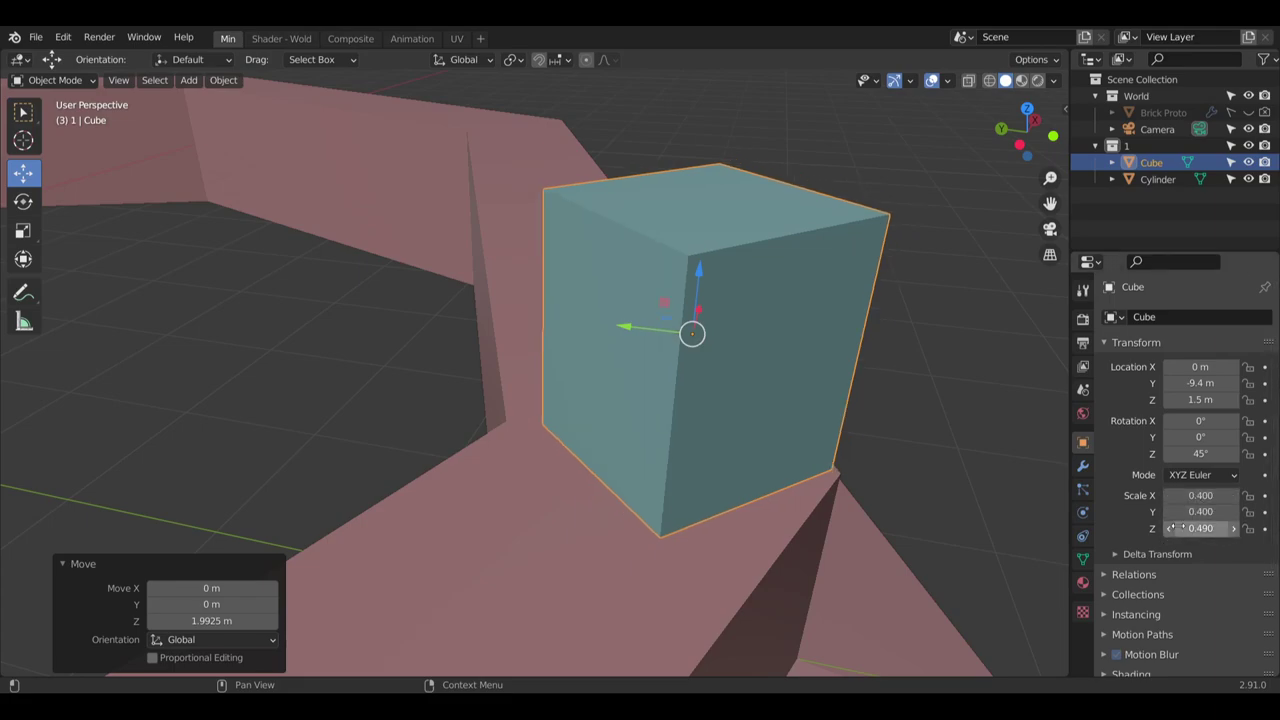
left_click(1232, 528)
left_click(1205, 529)
type(".4")
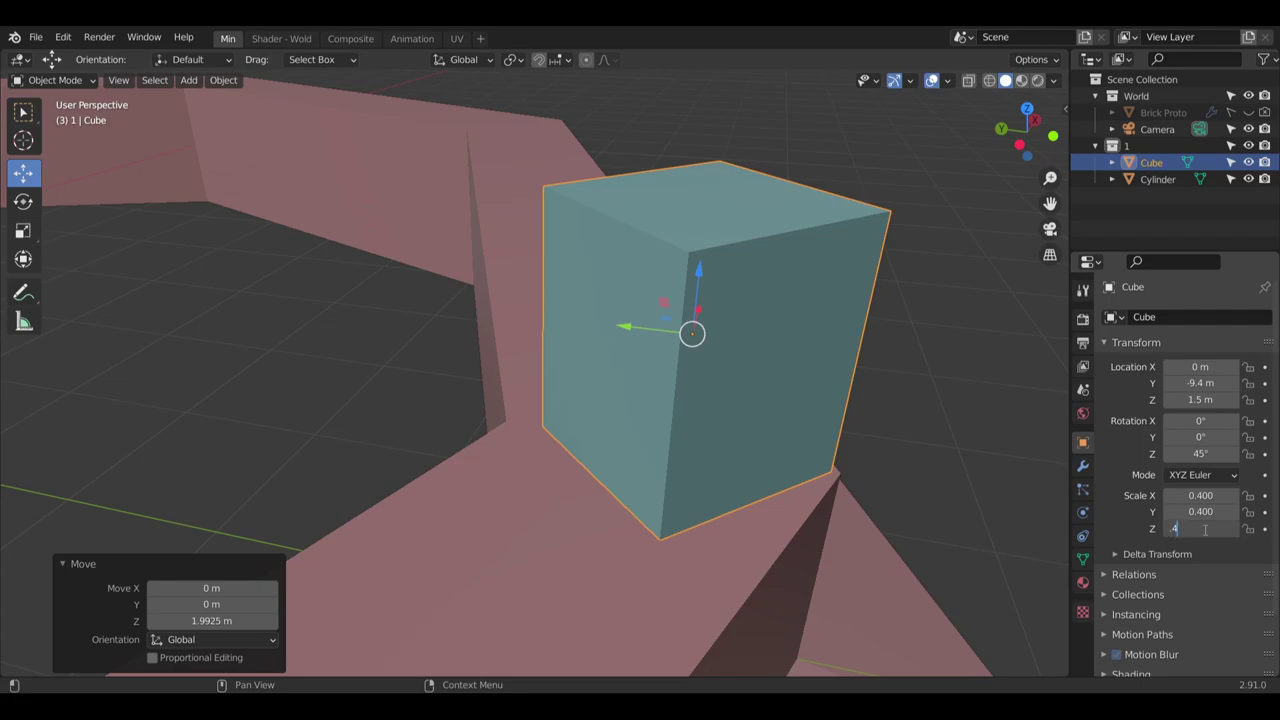
key("Return")
Rest the smaller cube on the ring's top face by setting its Z location to 1.4 m
middle_click_drag(804, 449, 780, 440)
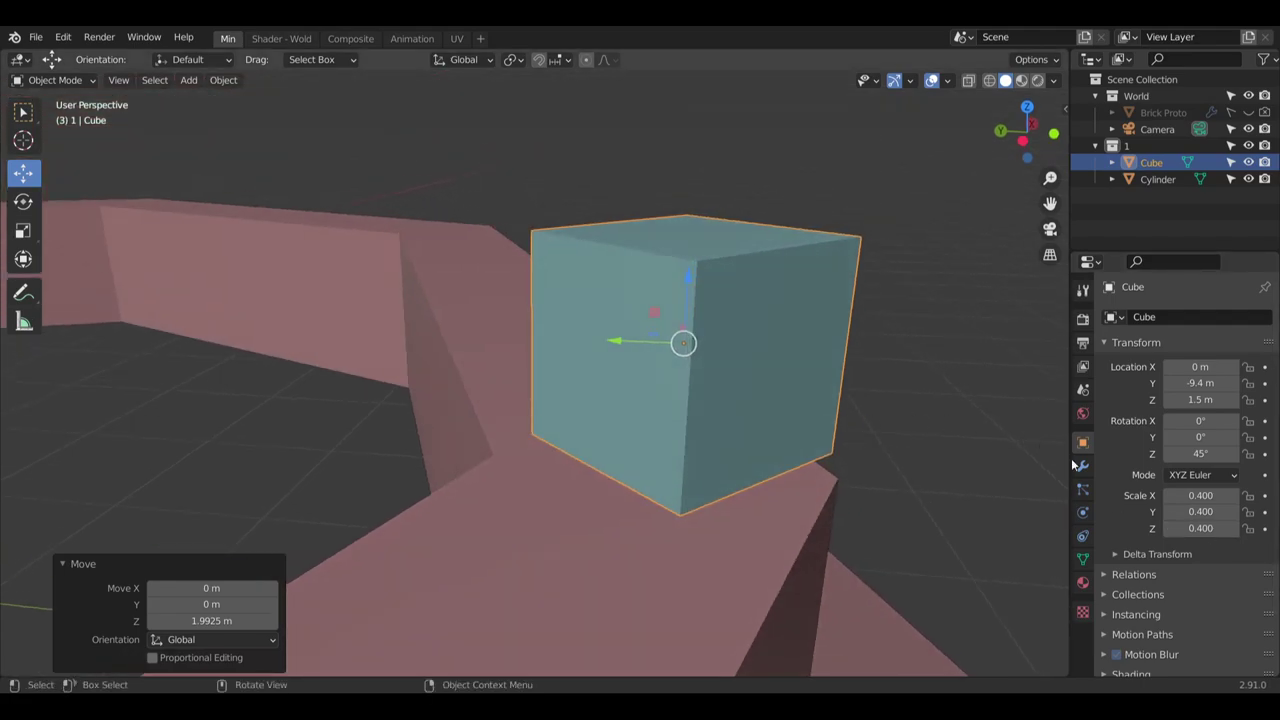
double_click(1200, 400)
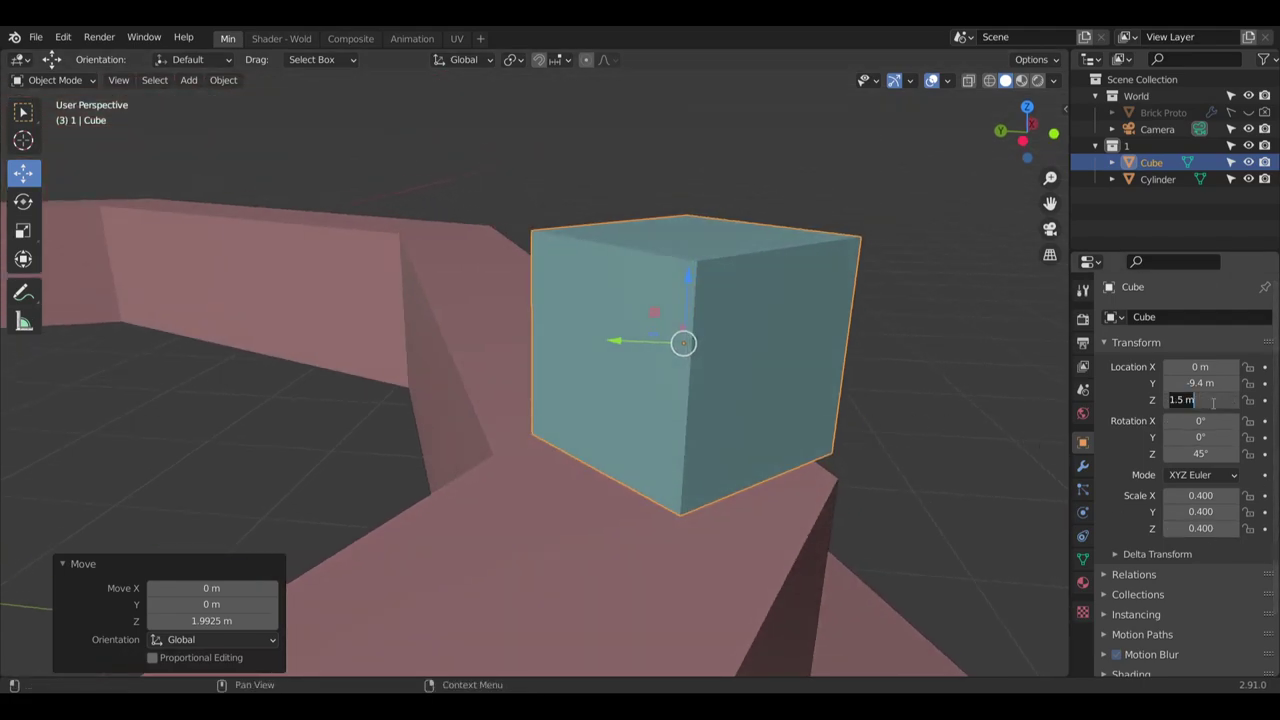
type("1.4")
key("Return")
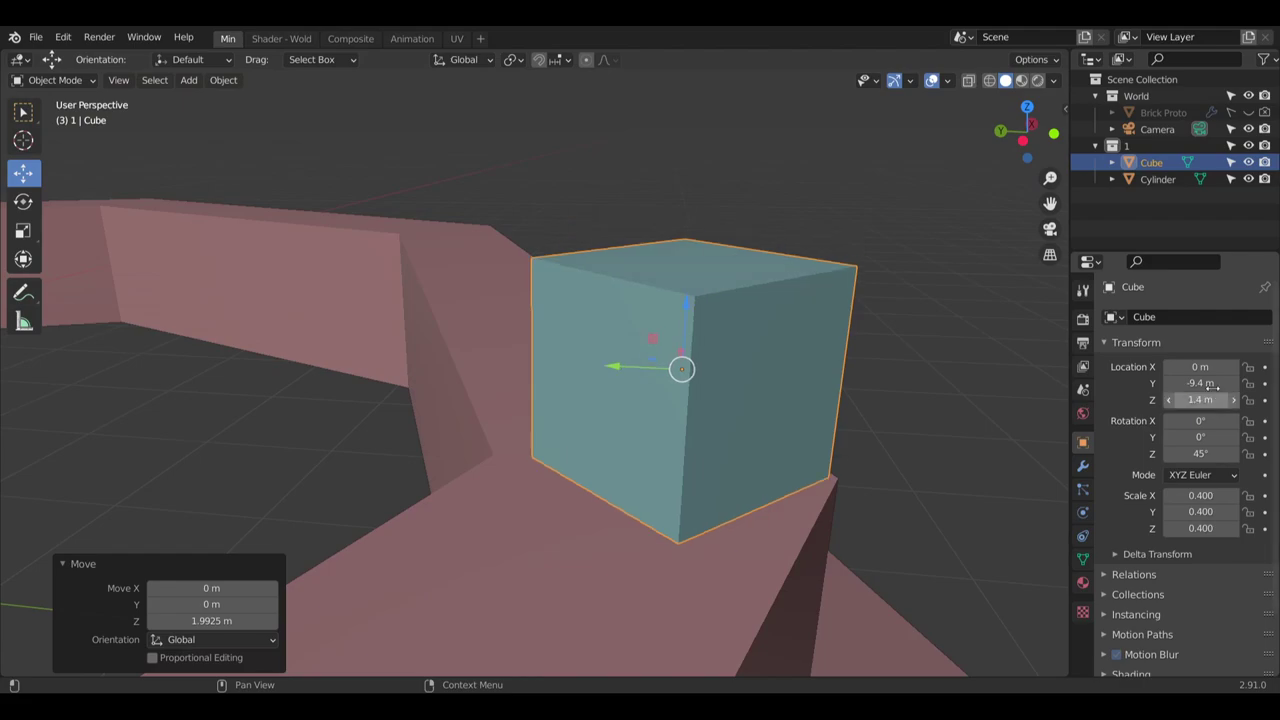
Move the cube inward on the ring's corner by setting its Y location to -9.2 m
middle_click_drag(671, 518, 555, 536)
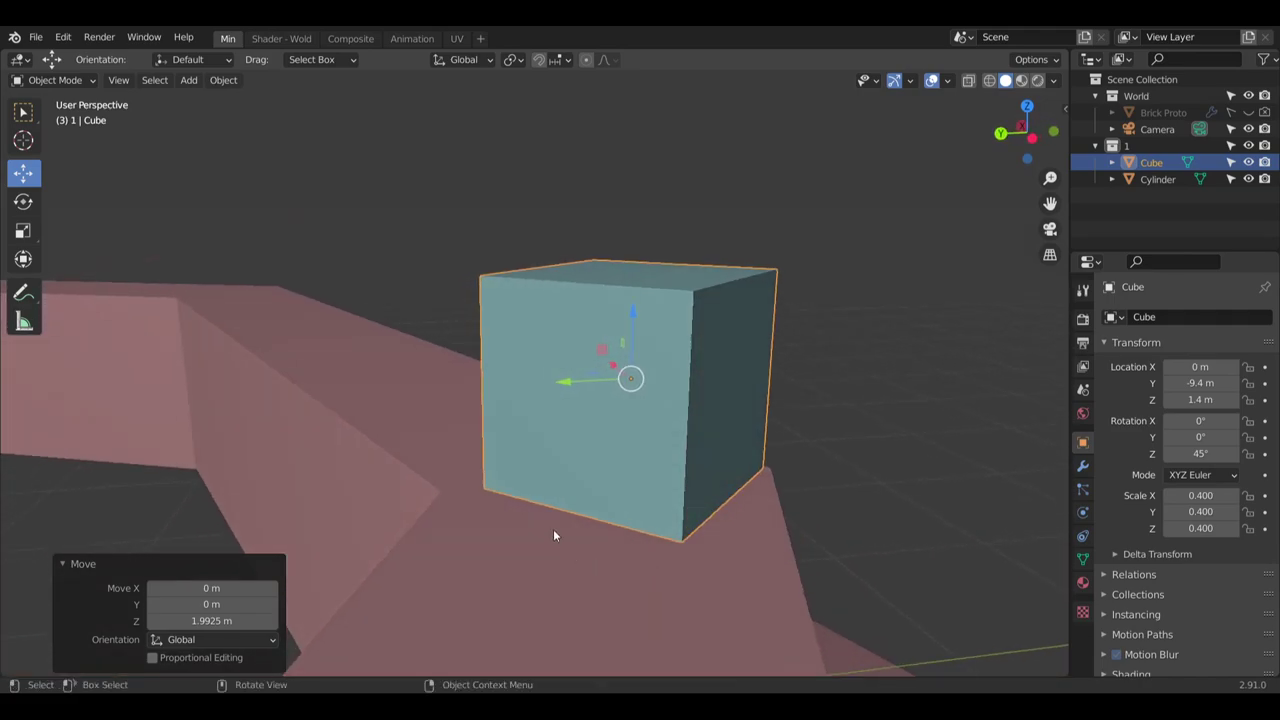
left_click(1213, 384)
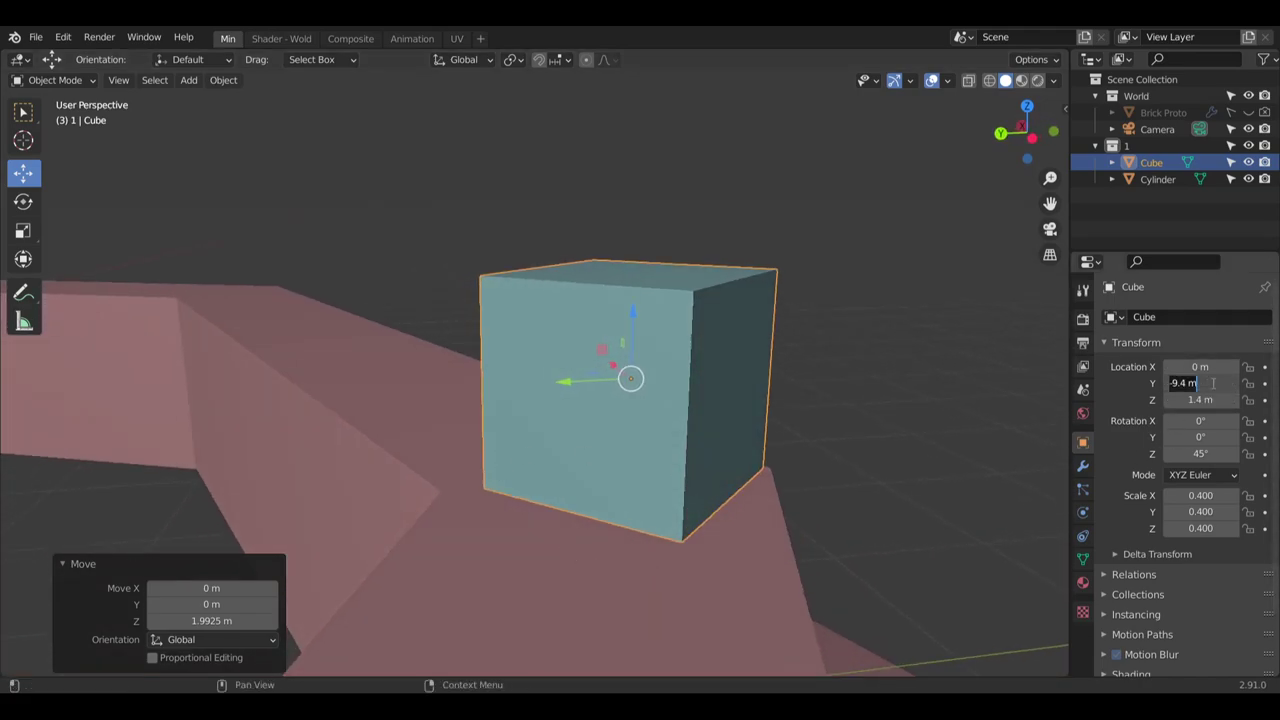
key("BackSpace")
type("-9.2")
key("Return")
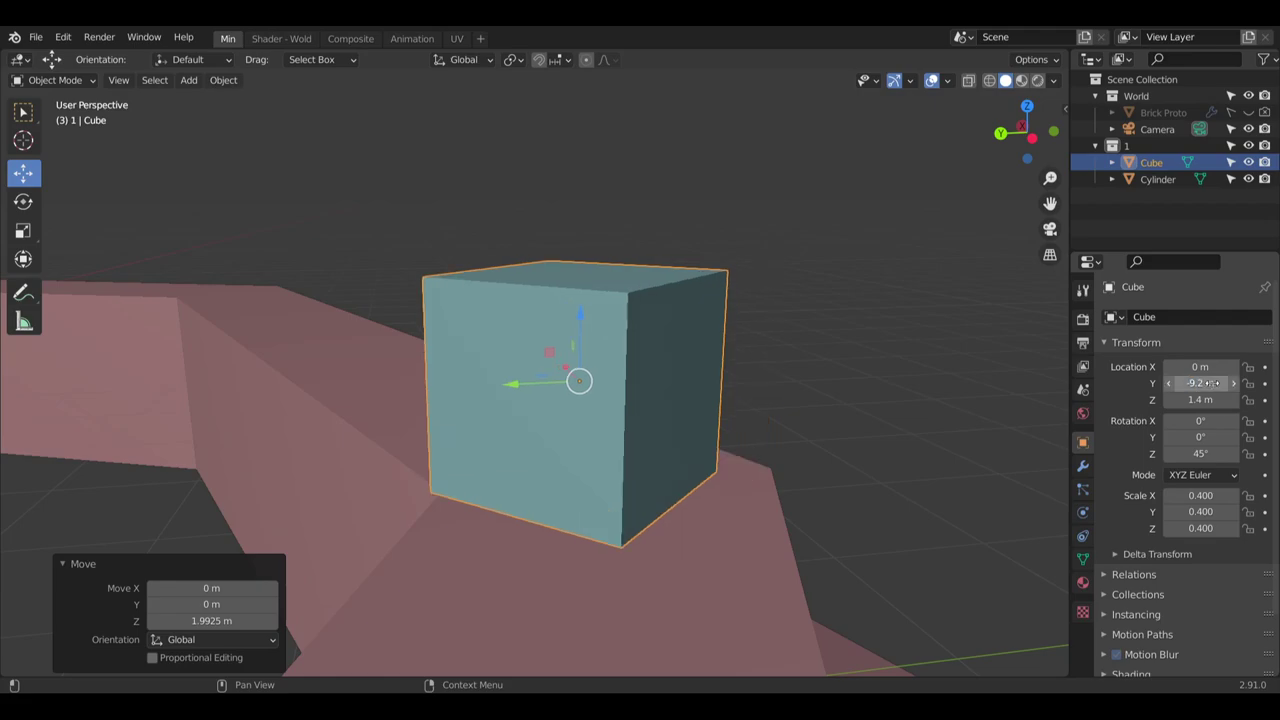
Fine-tune the cube's position on the ring's corner by setting its Y location to -9.3 m
left_click(1210, 383)
key("BackSpace")
type("-")
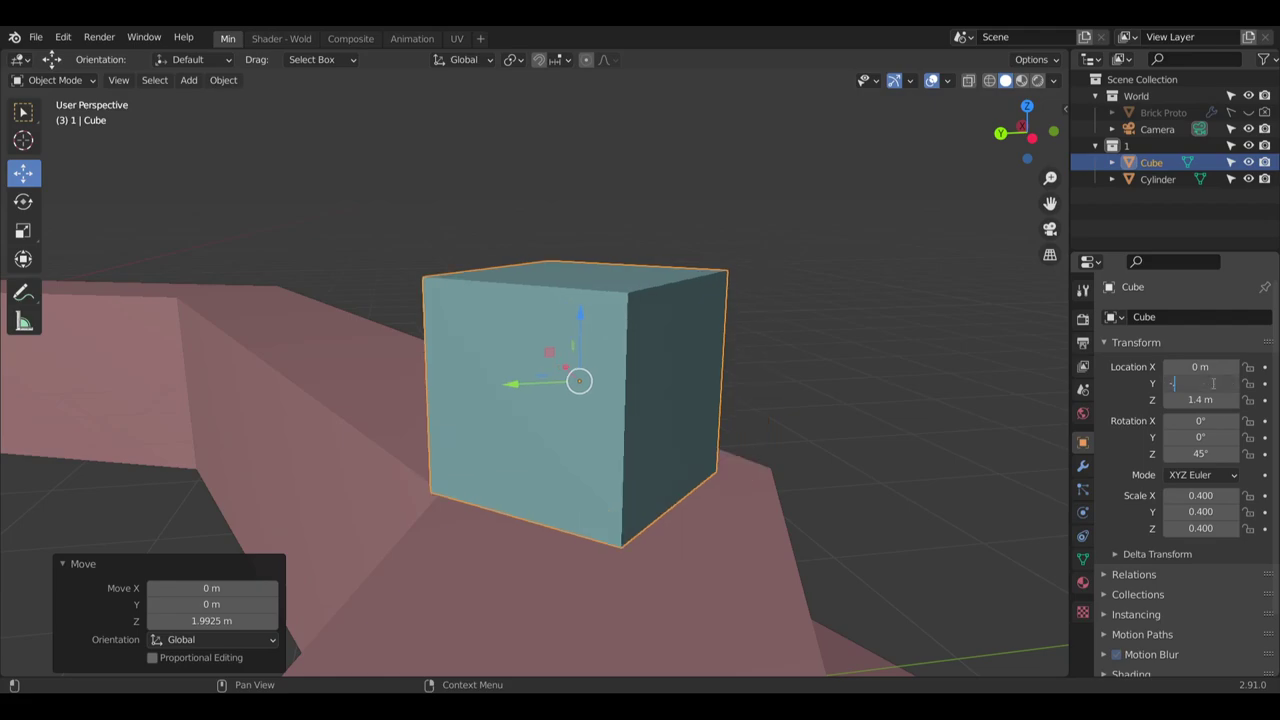
type("9.3")
key("Return")
middle_click_drag(910, 400, 858, 414)
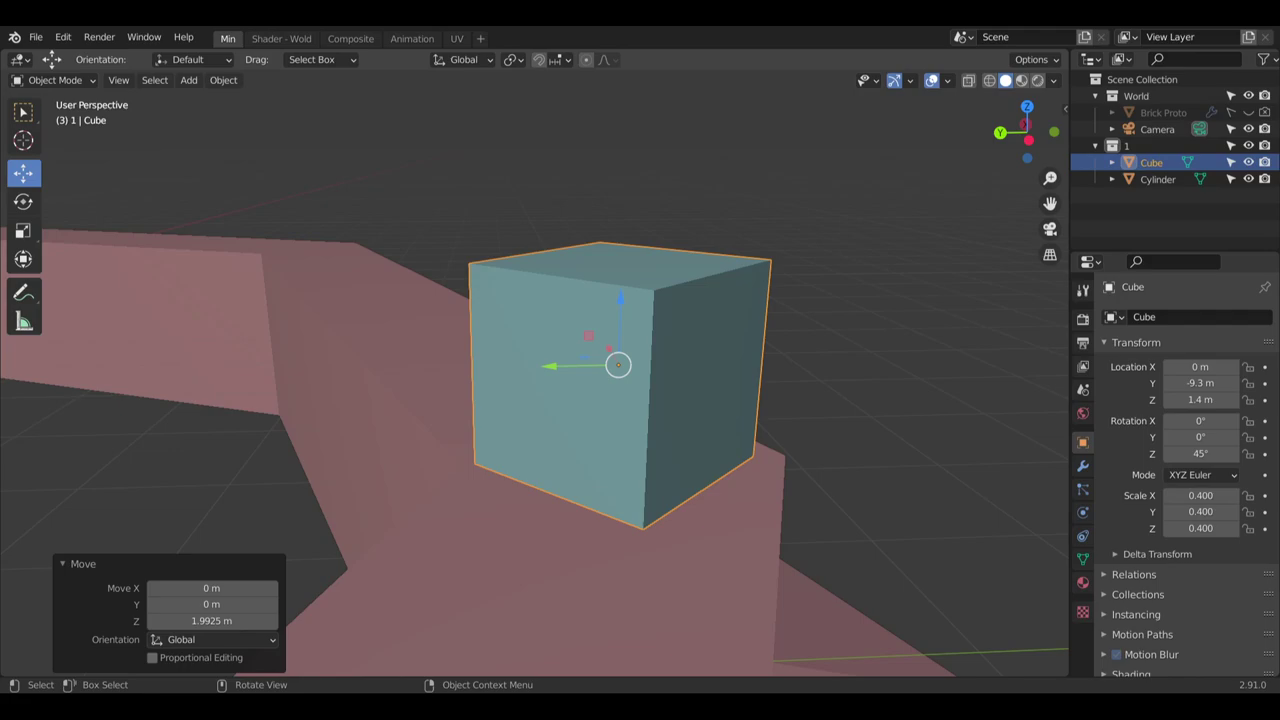
Examine how the cube sits on the ring's corner from several angles
middle_click_drag(429, 325, 465, 410)
scroll(429, 455, "down", 6)
scroll(448, 480, "up", 6)
middle_click_drag(455, 495, 450, 465)
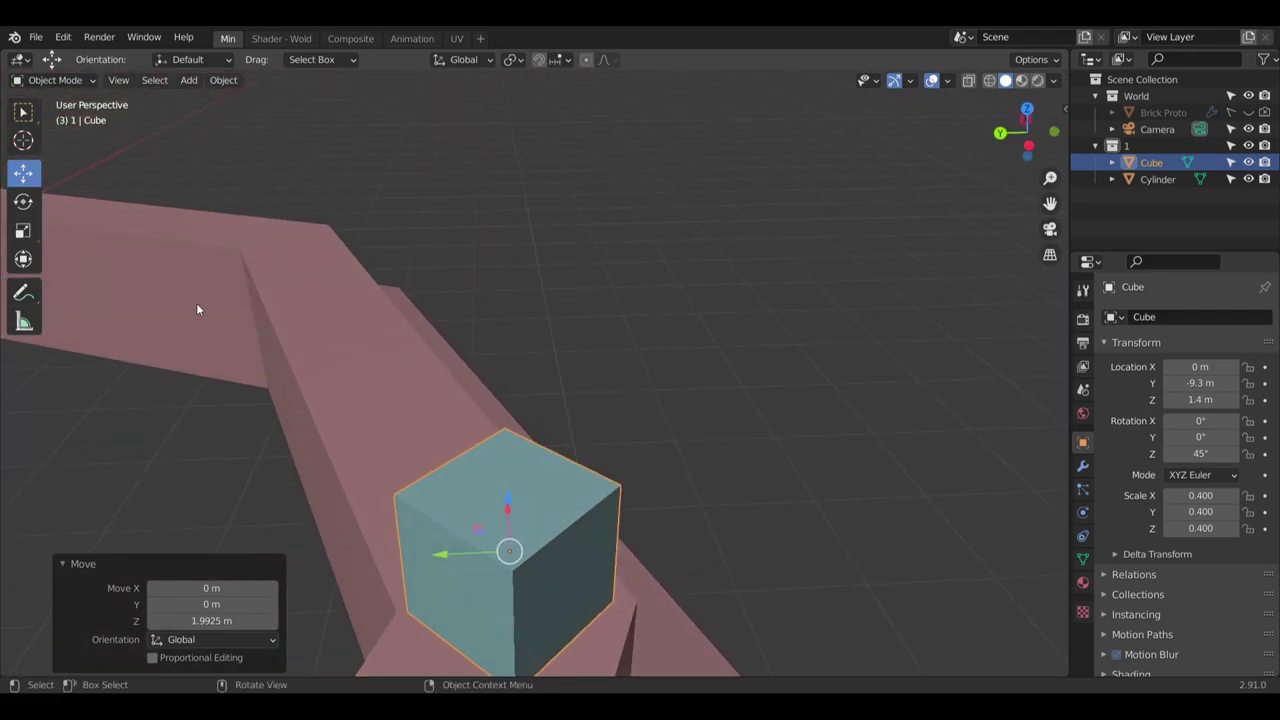
left_click(23, 230)
middle_click_drag(478, 416, 508, 278)
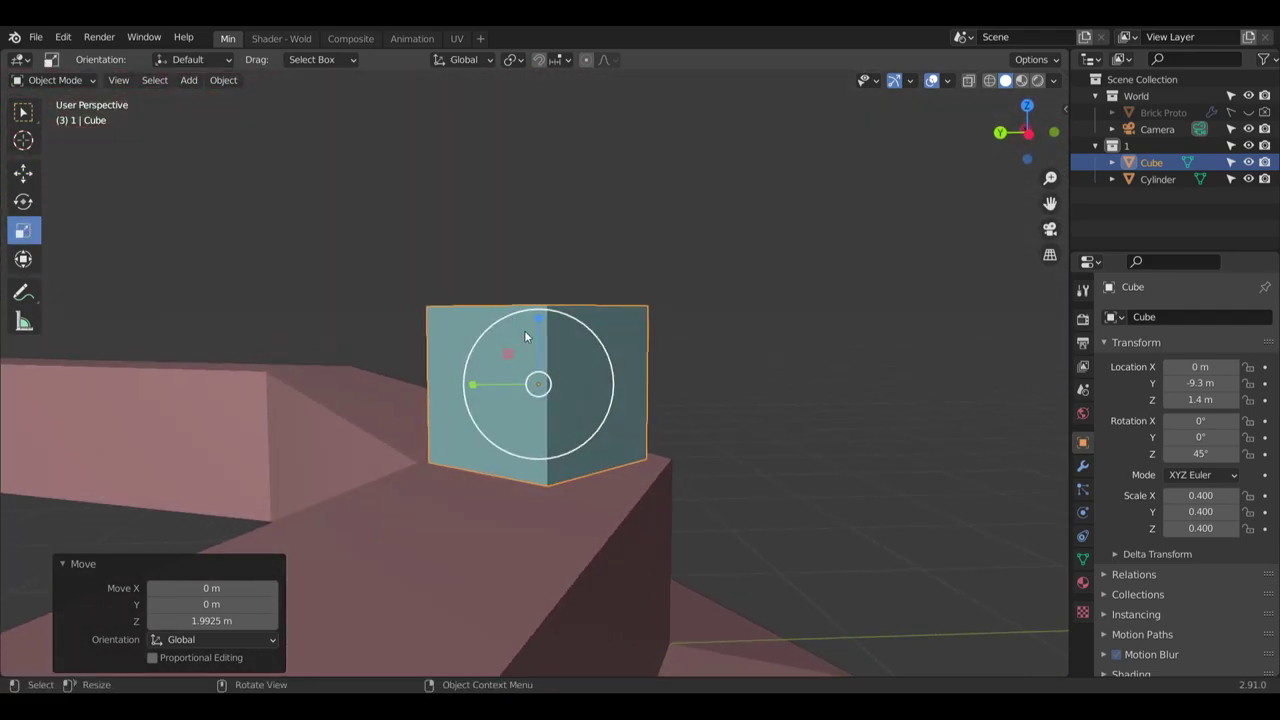
middle_click_drag(524, 336, 428, 366)
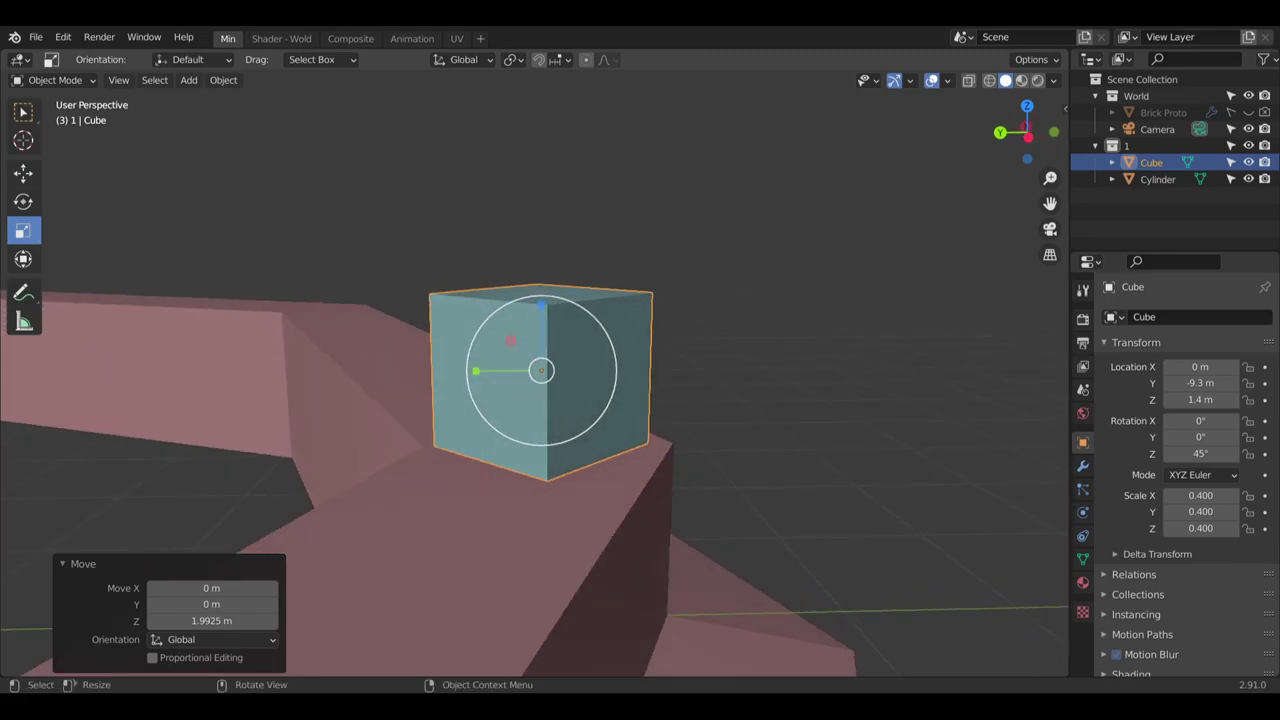
middle_click_drag(650, 225, 677, 261)
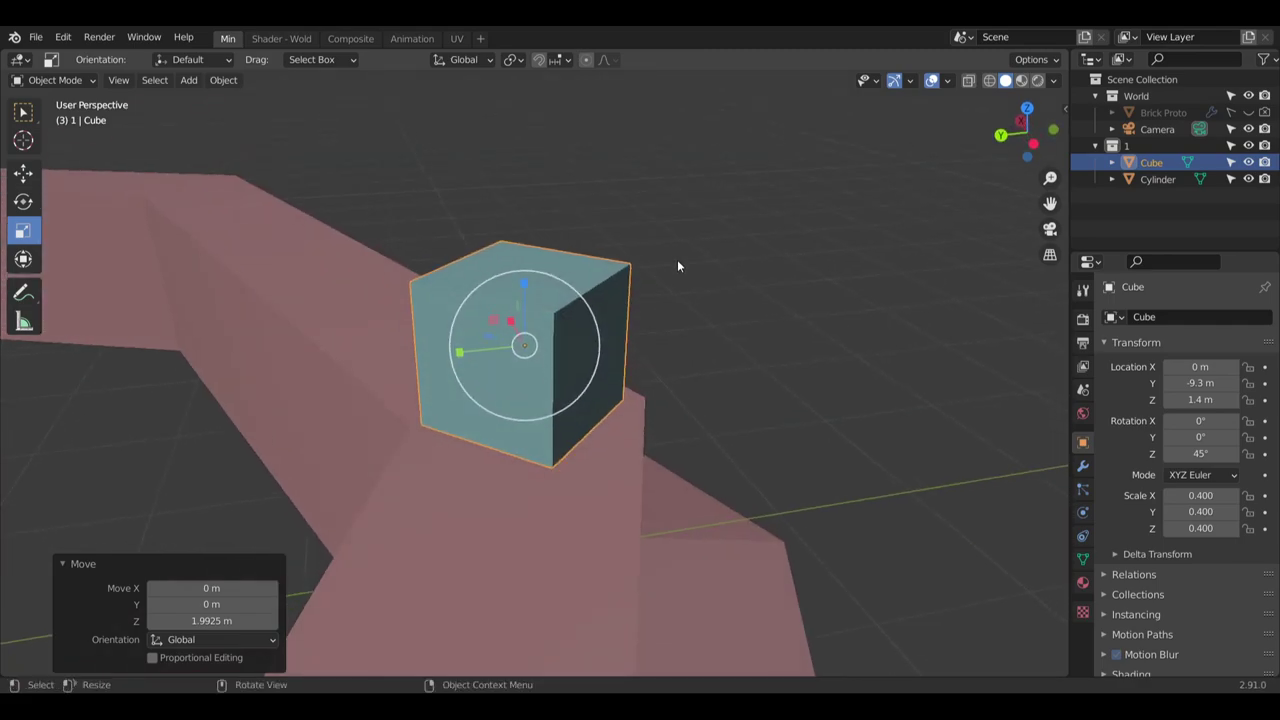
Enter Edit Mode on the cube and inset its top face by about 0.46 m
left_click(52, 80)
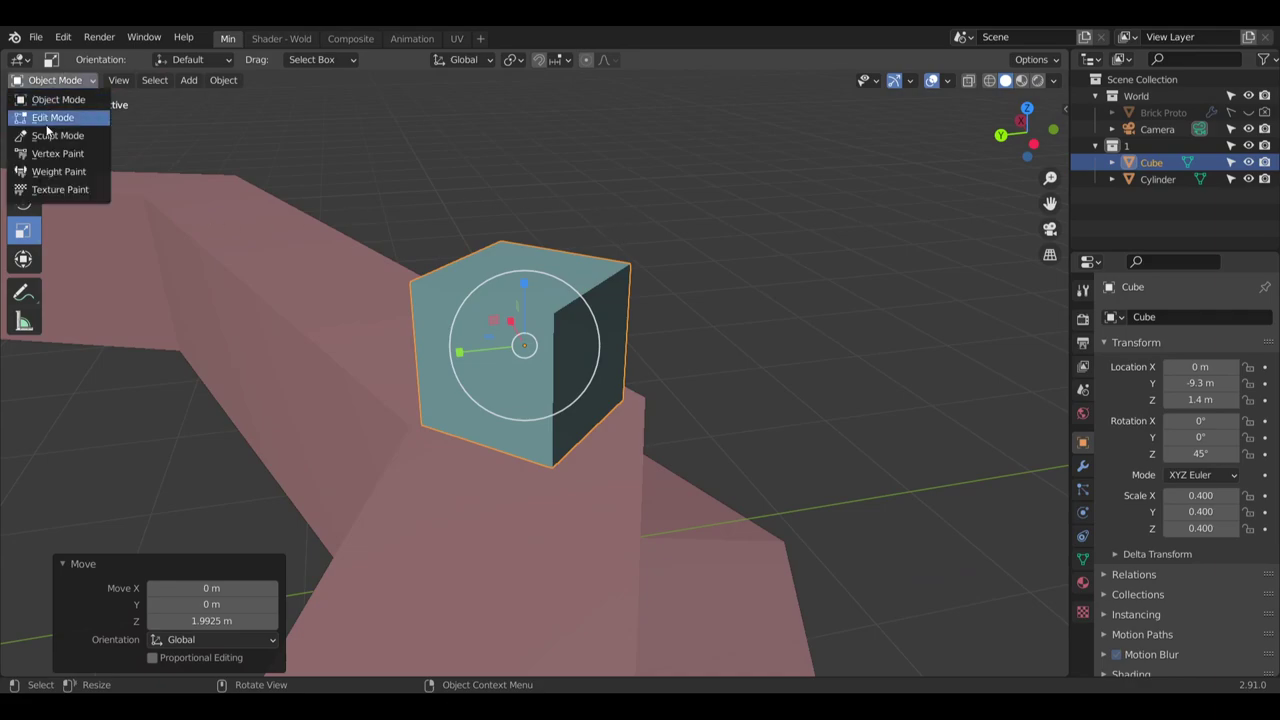
left_click(45, 114)
left_click(142, 80)
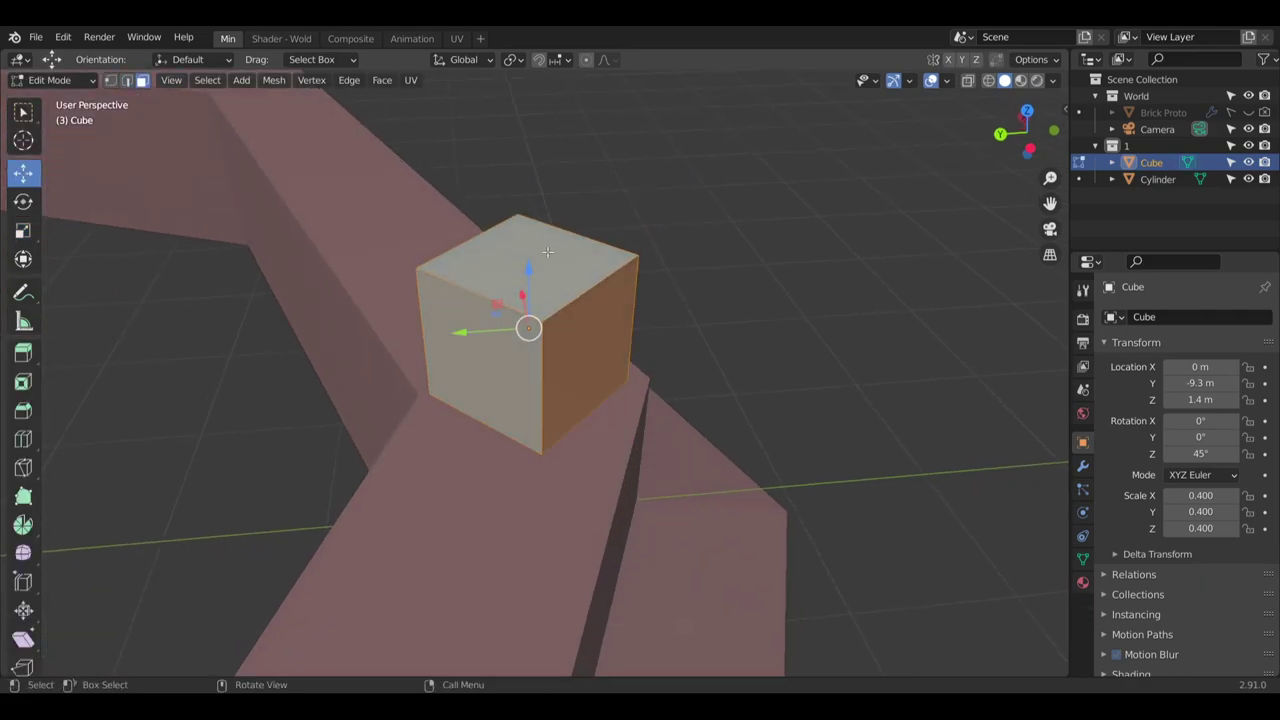
left_click(528, 248)
middle_click_drag(528, 248, 206, 300)
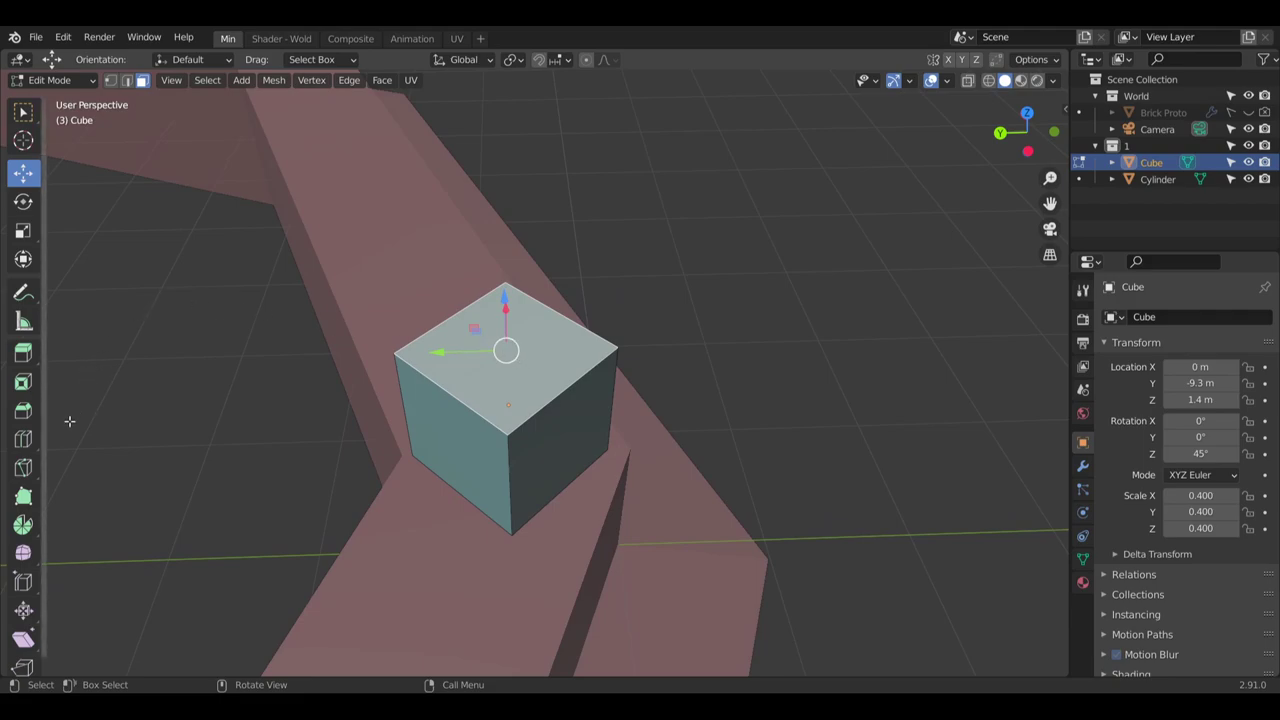
left_click(23, 352)
mouse_move(504, 301)
left_mouse_down()
mouse_move(493, 262)
mouse_move(520, 318)
left_mouse_up()
left_click(23, 381)
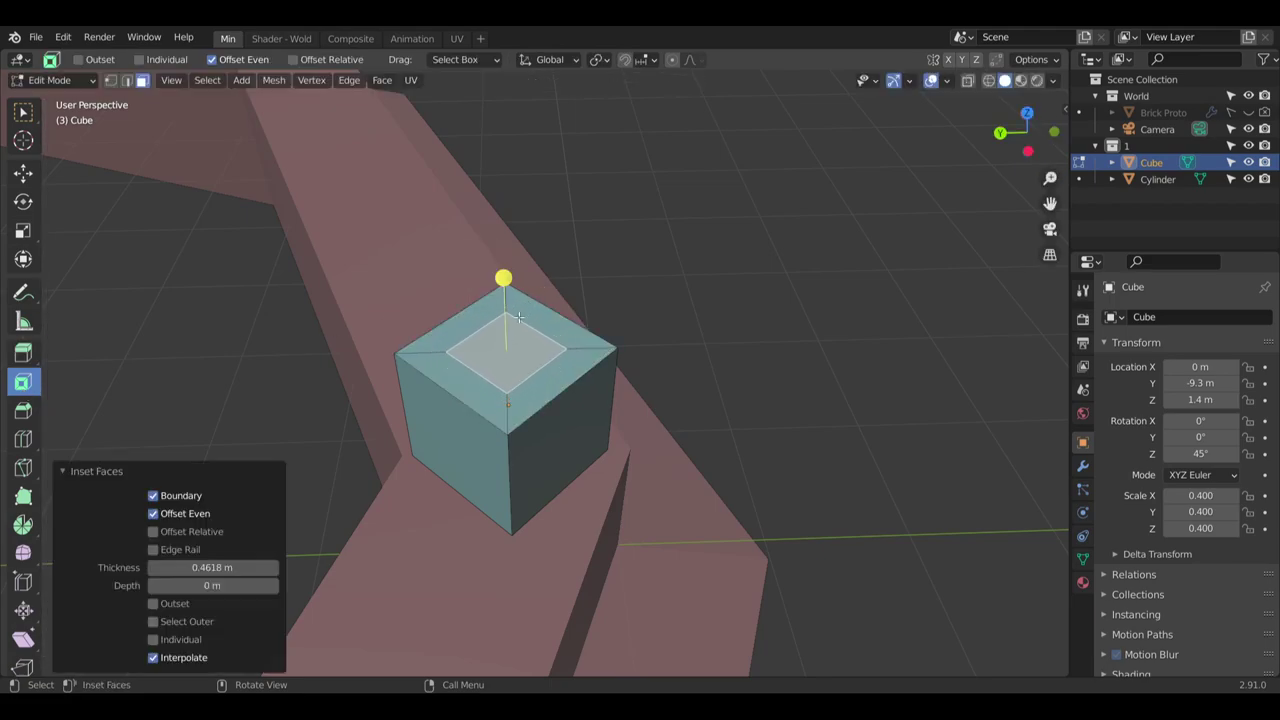
Clear the face selection, switch to edge selection and select one edge of the inner square on the cube's top
scroll(520, 326, "up", 4)
left_click(628, 180)
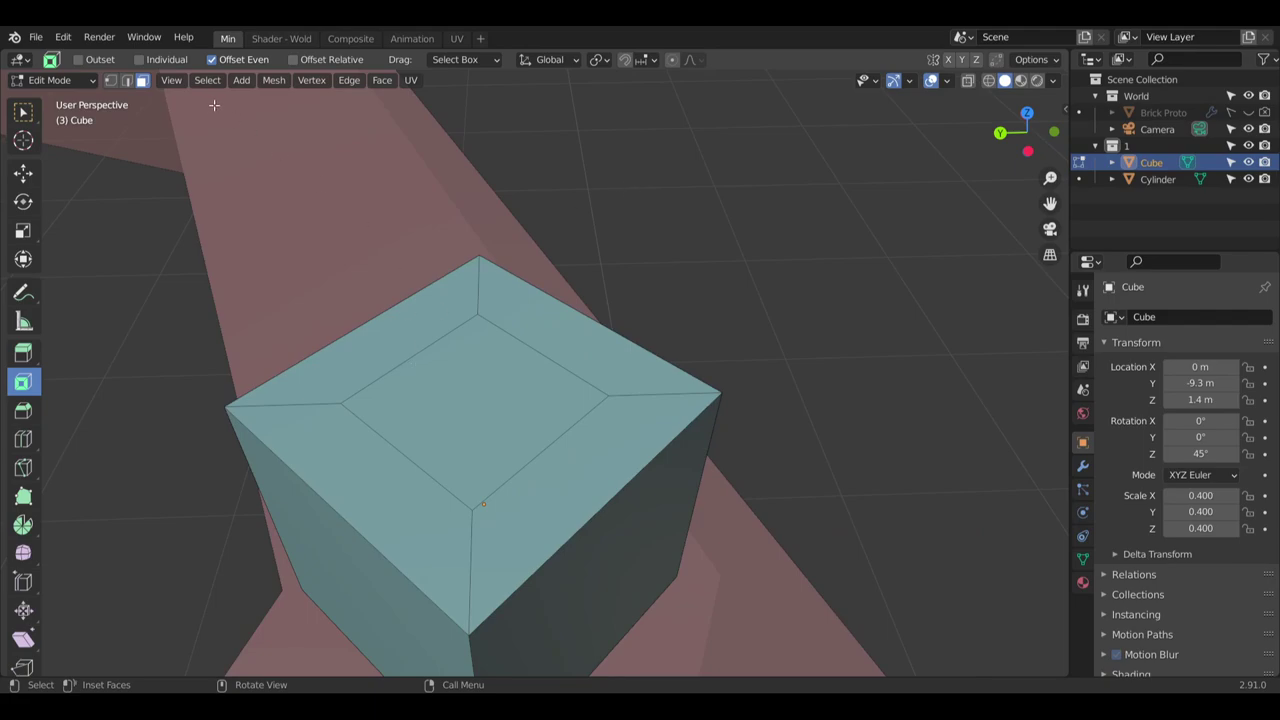
left_click(141, 81)
left_click(126, 80)
left_click(419, 355)
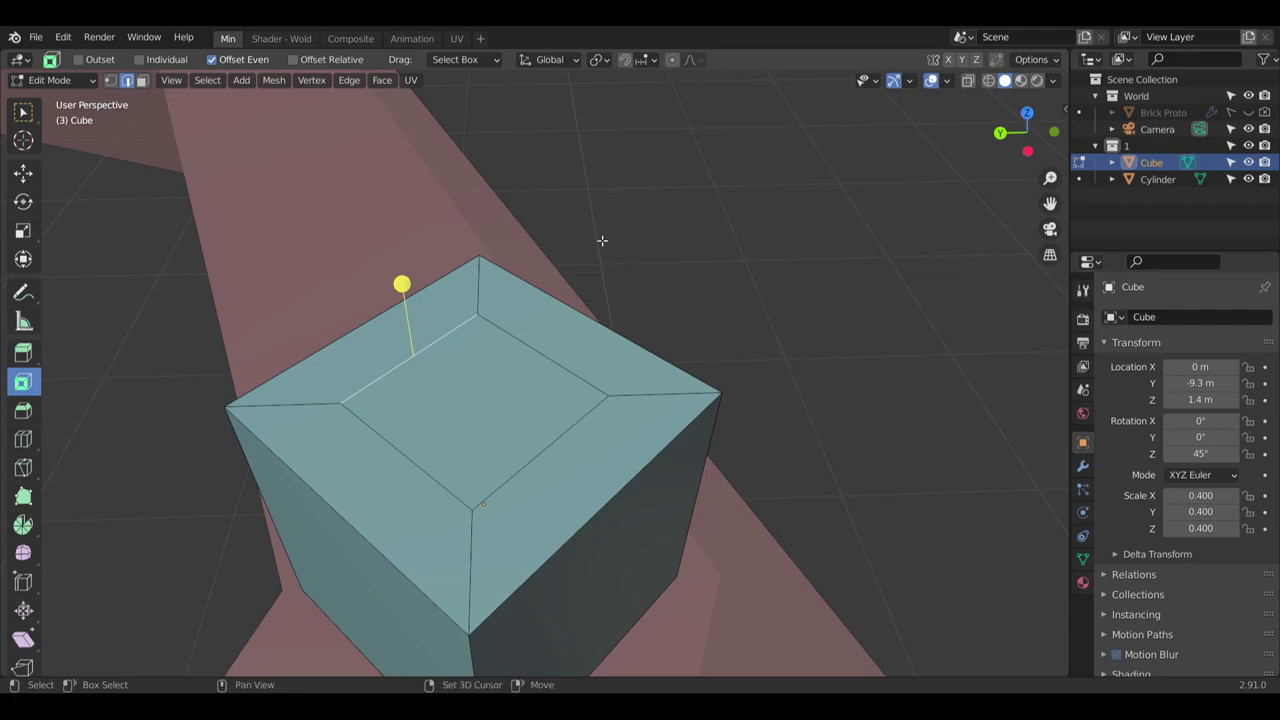
key("shift+r")
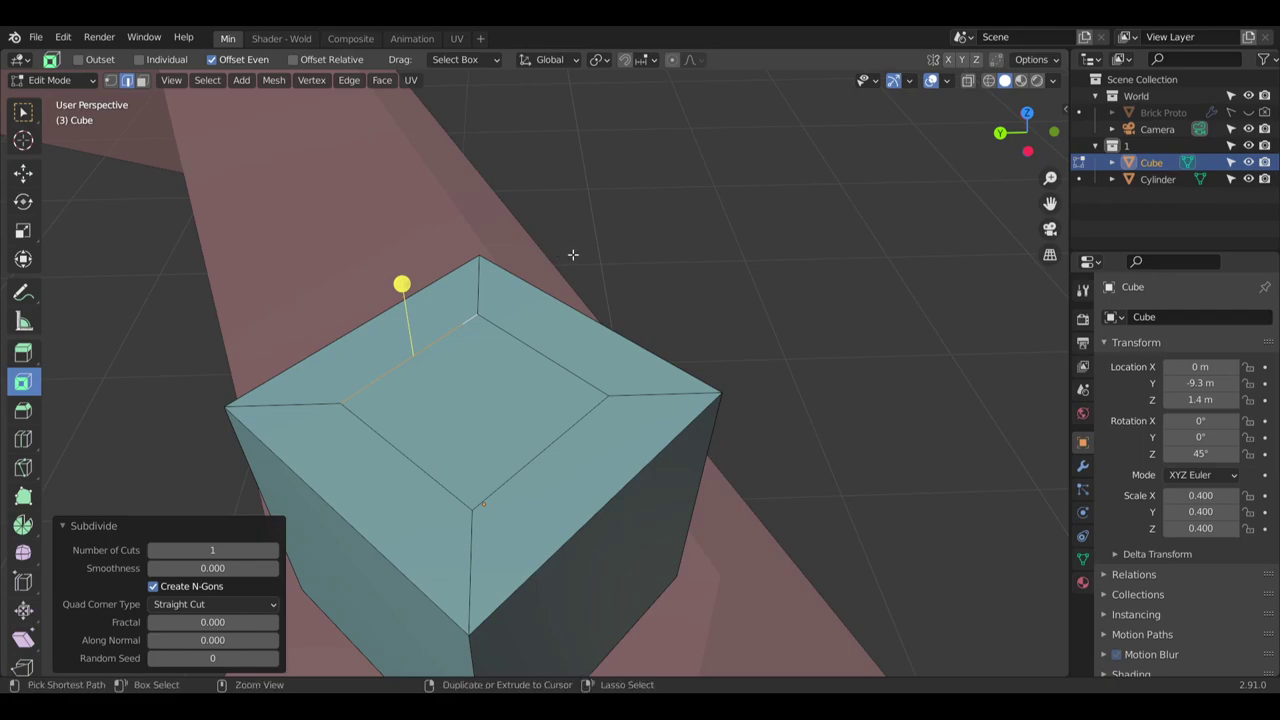
key("ctrl+z")
key("ctrl+z")
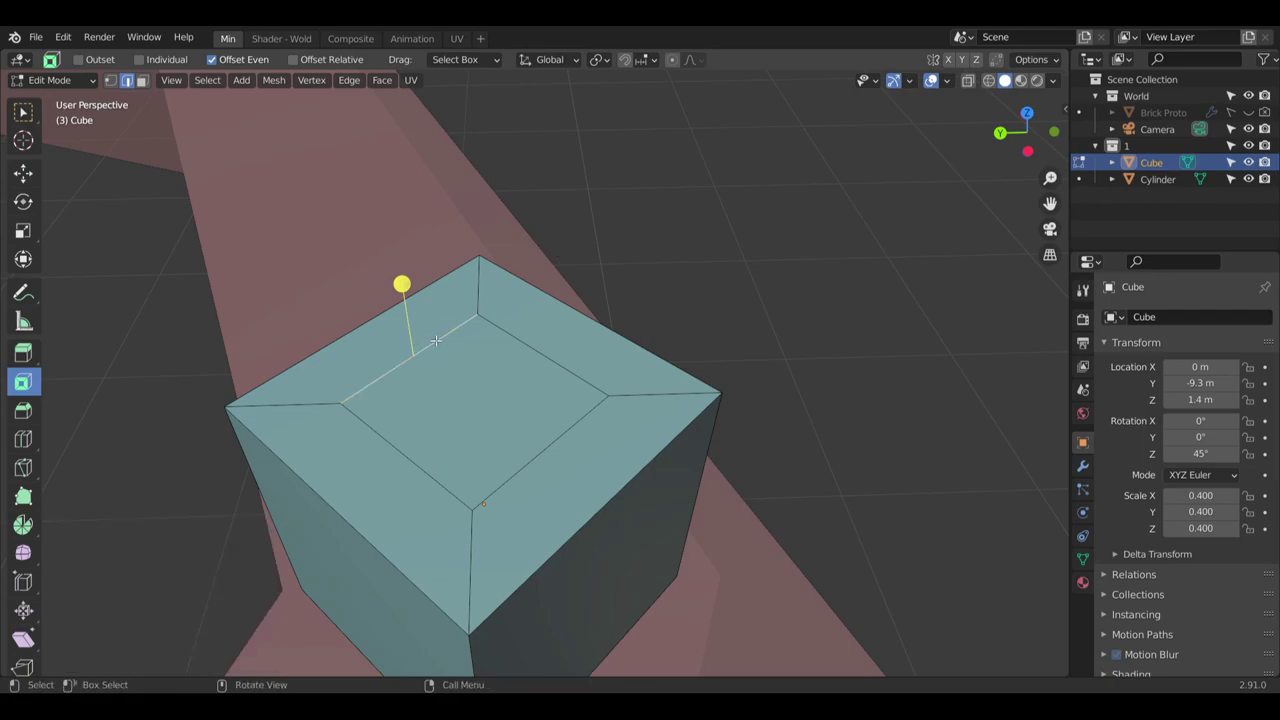
Subdivide the selected edge of the inner square with 3 cuts
key("shift+r")
left_click(240, 548)
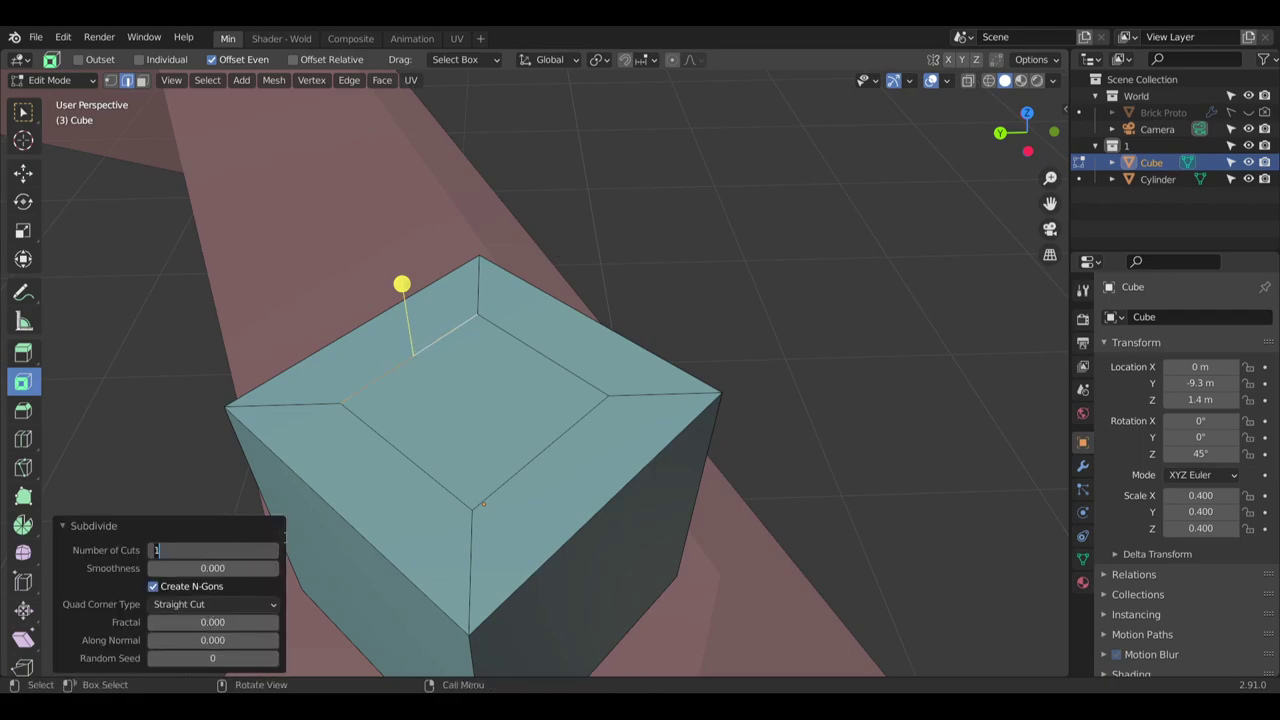
type("3")
key("Return")
Subdivide each of the other three edges of the inner square with 3 cuts
left_click(541, 361)
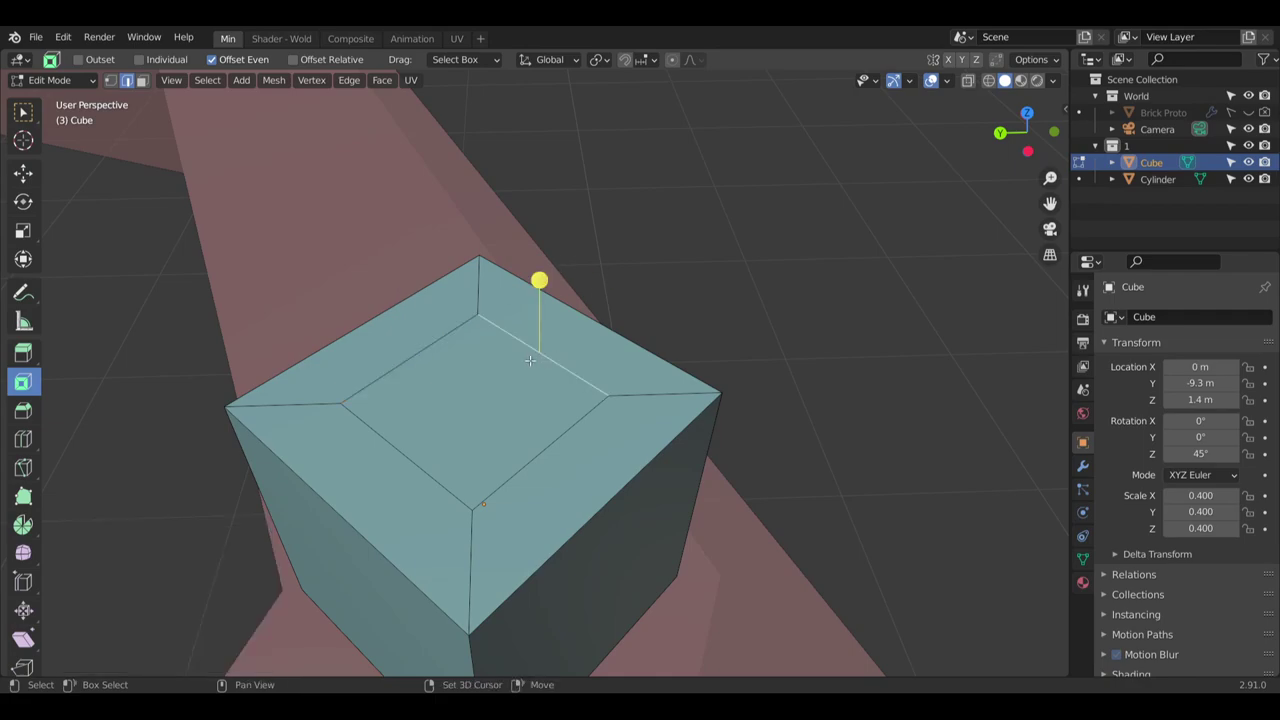
key("shift+r")
left_click(274, 550)
left_click(274, 550)
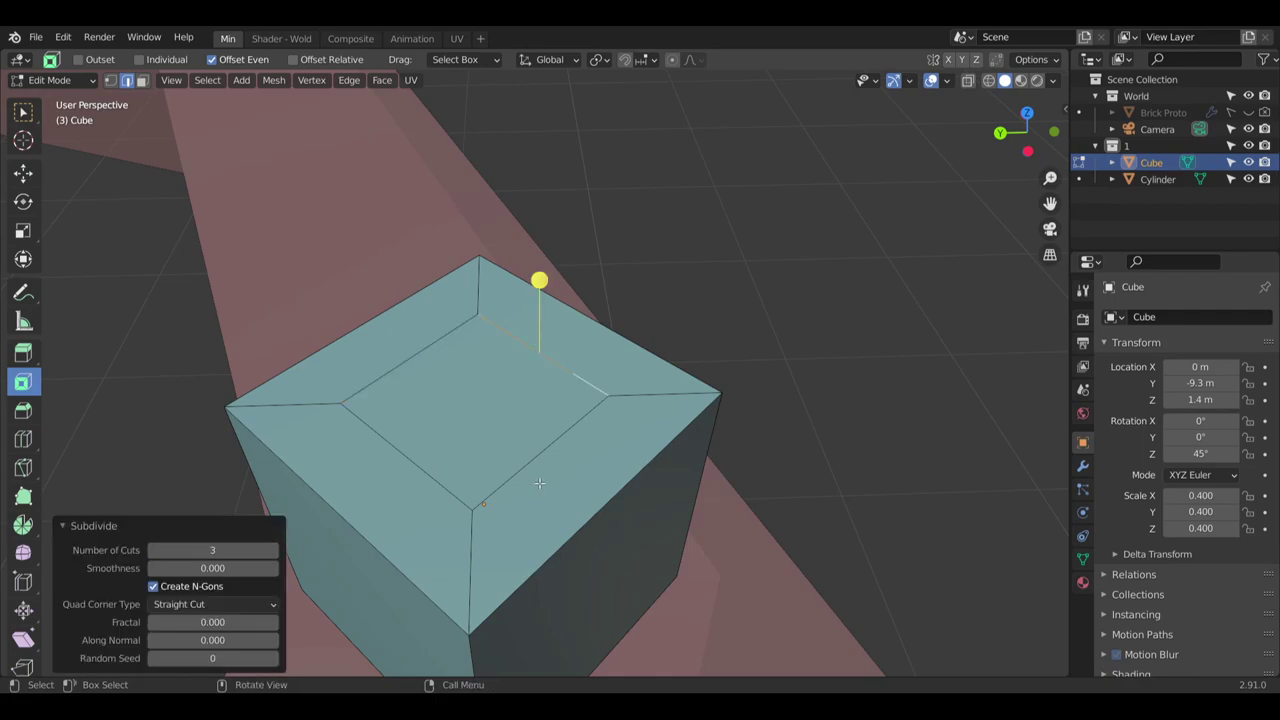
left_click(496, 490)
key("shift+r")
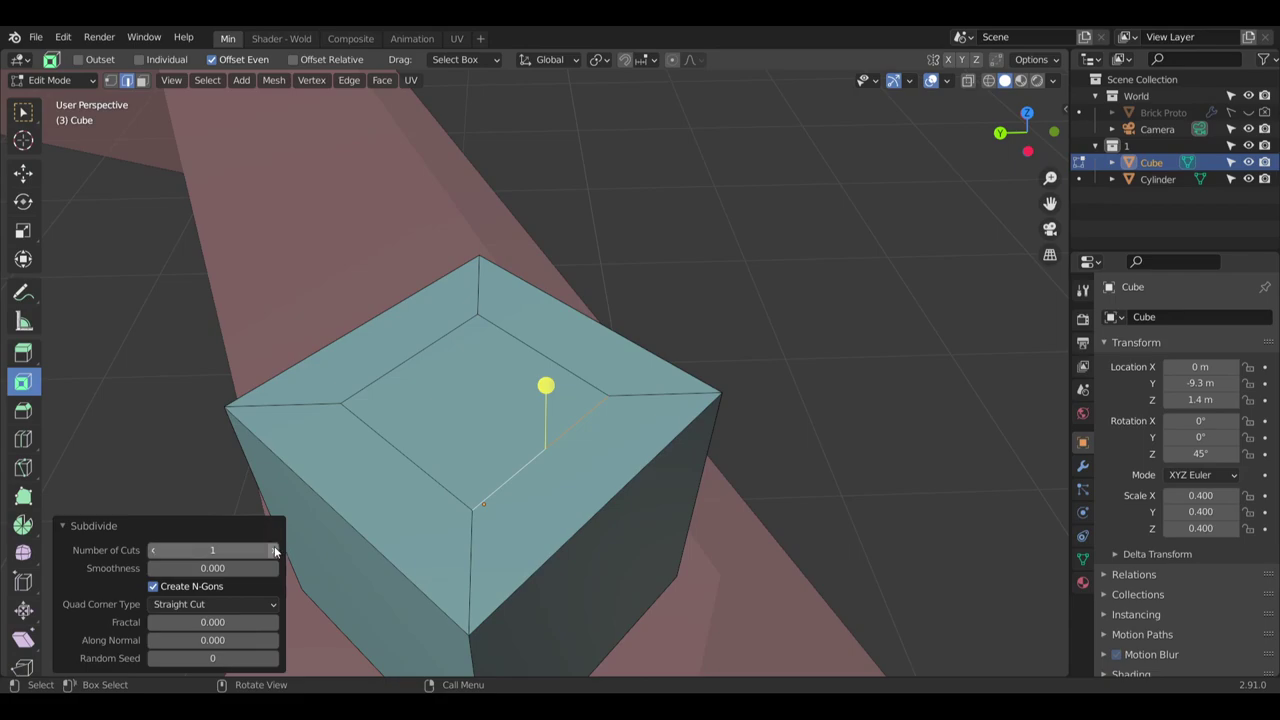
left_click(453, 490)
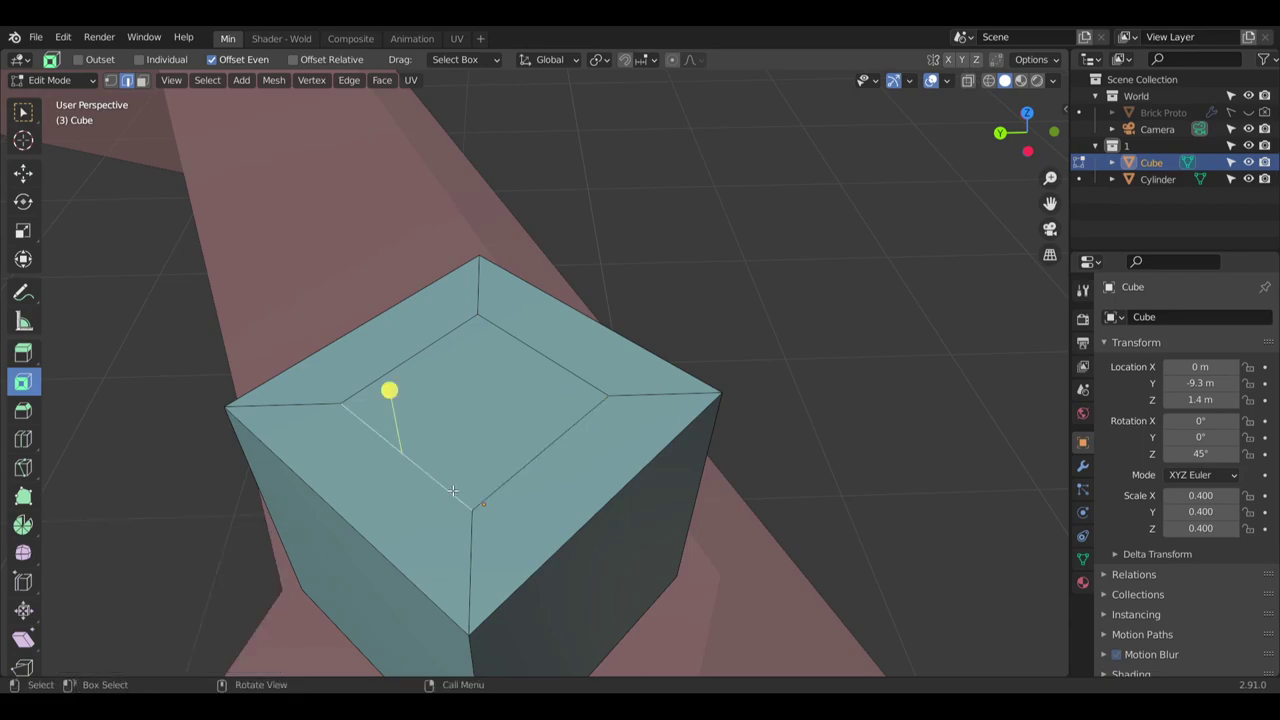
key("shift+r")
double_click(273, 550)
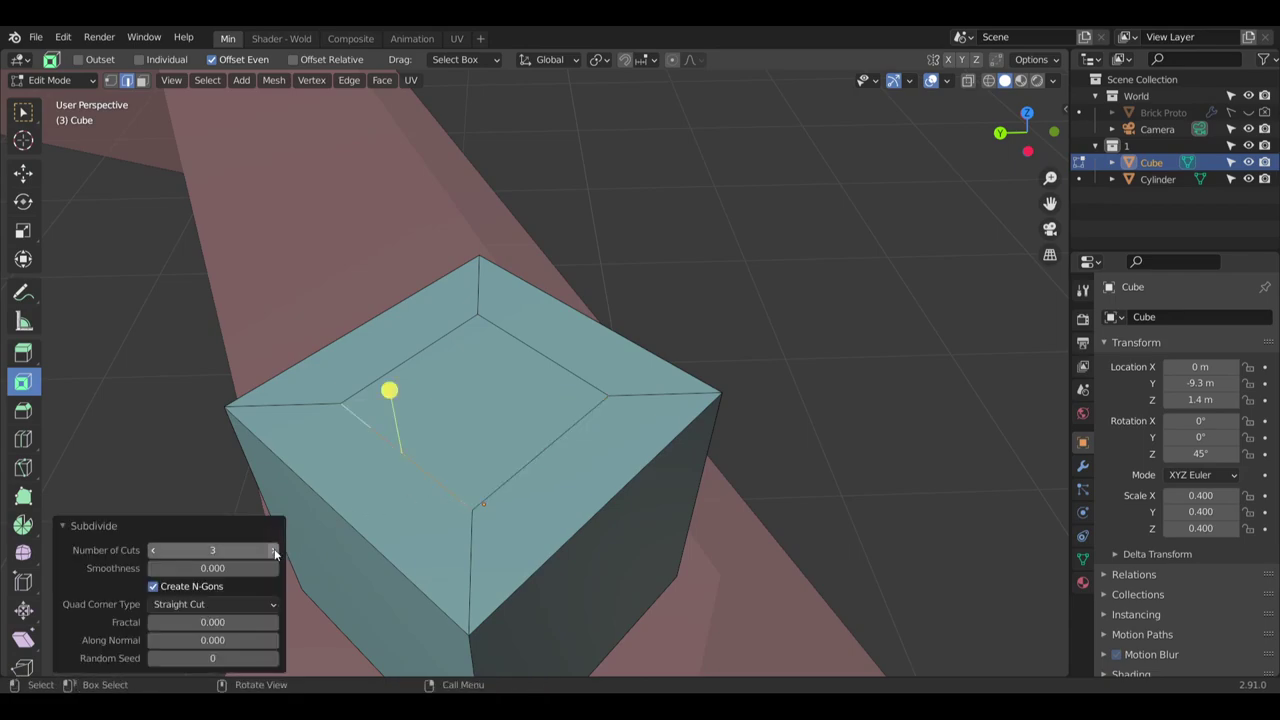
Switch to face selection and select the inner square face on the cube's top
middle_click_drag(154, 210, 242, 226, "shift")
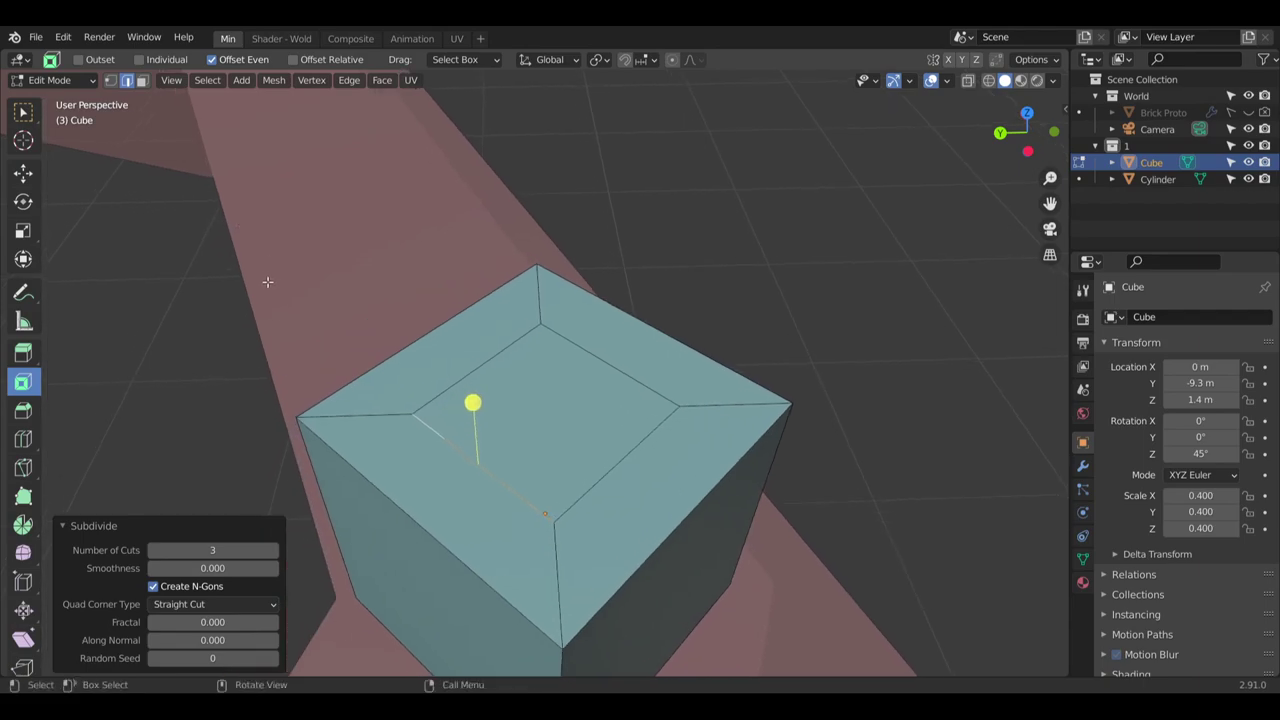
left_click(146, 81)
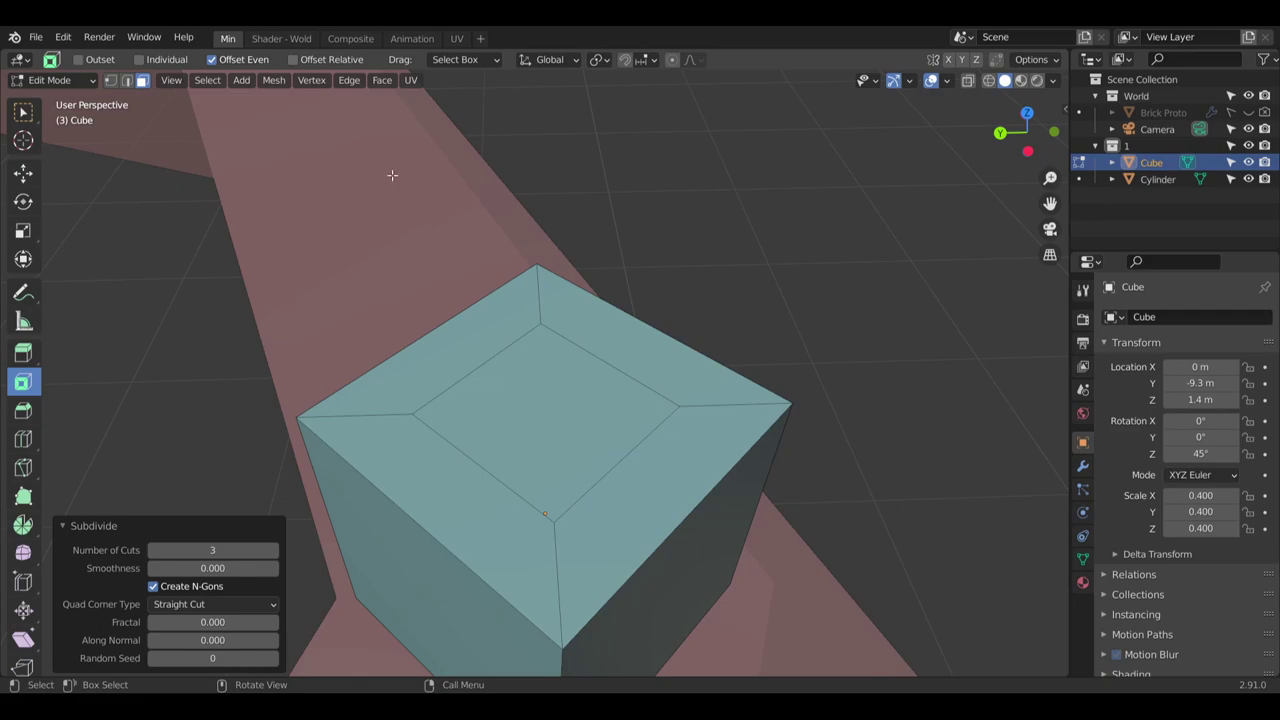
left_click(545, 409)
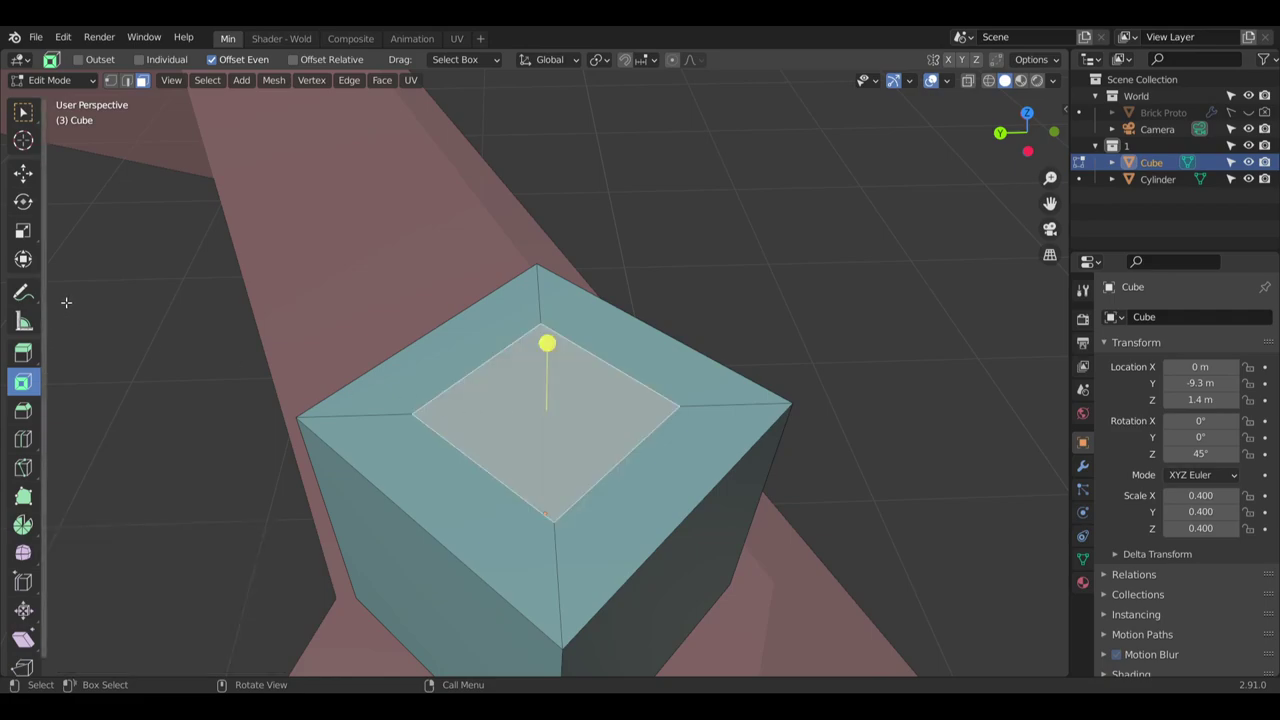
left_click(23, 553)
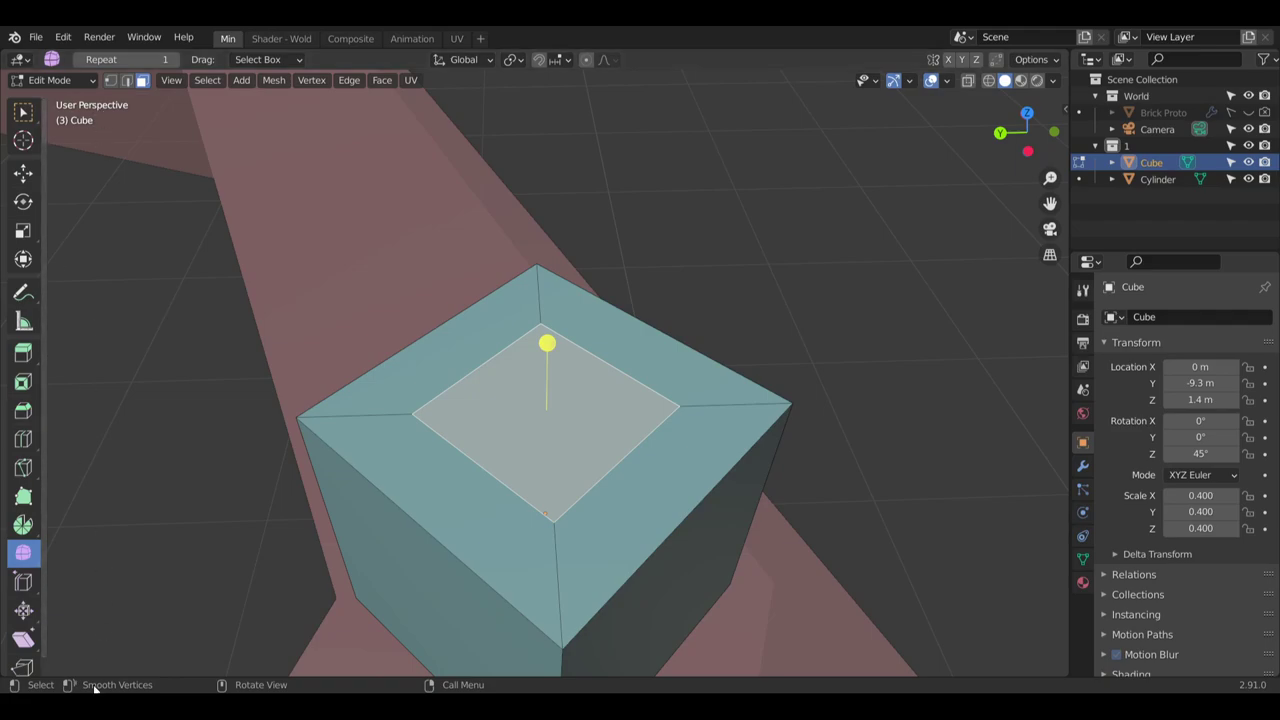
left_click(24, 582)
left_click(24, 612)
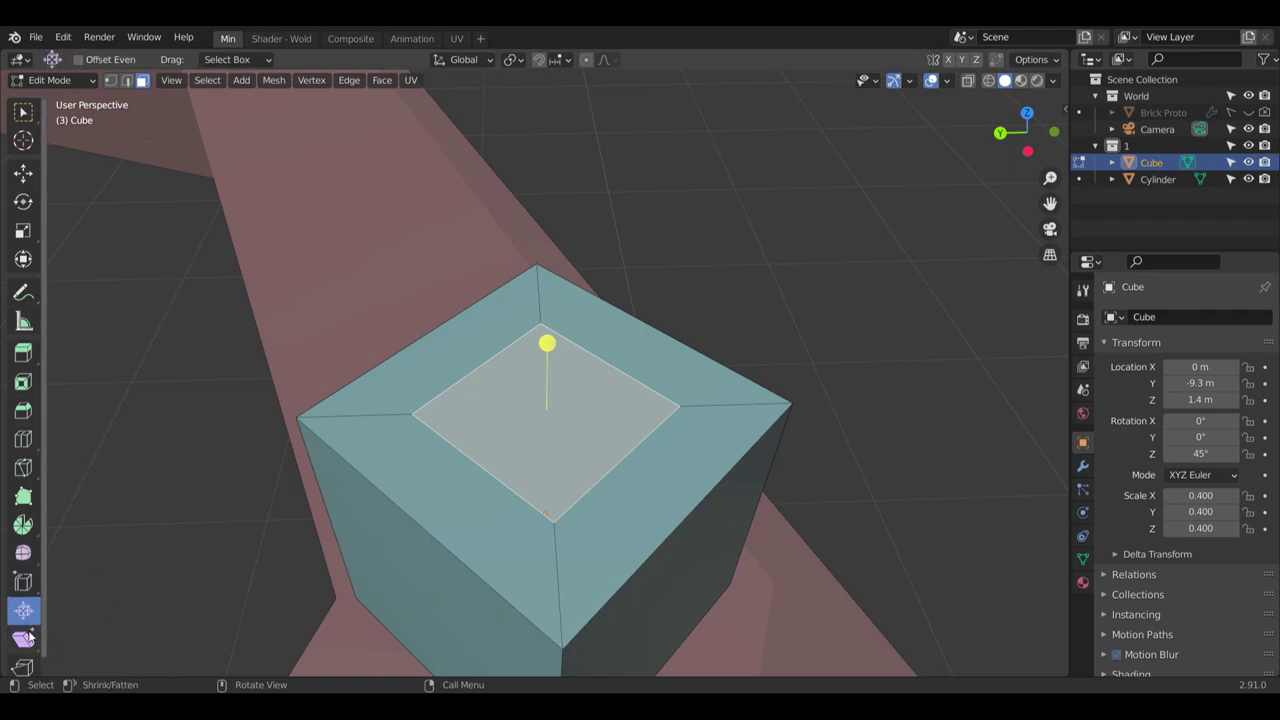
left_click(28, 630)
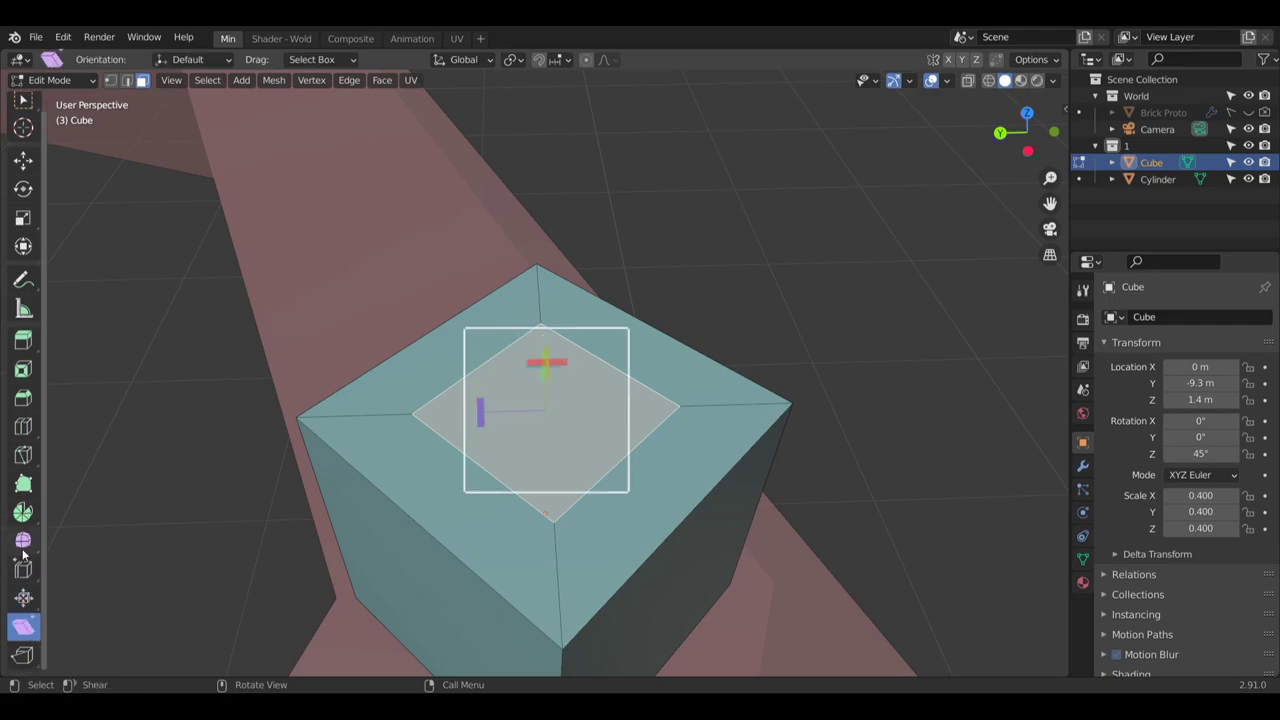
Try smoothing the vertices of the inset face on the cube's top with a factor of about -1.584
left_click(23, 541)
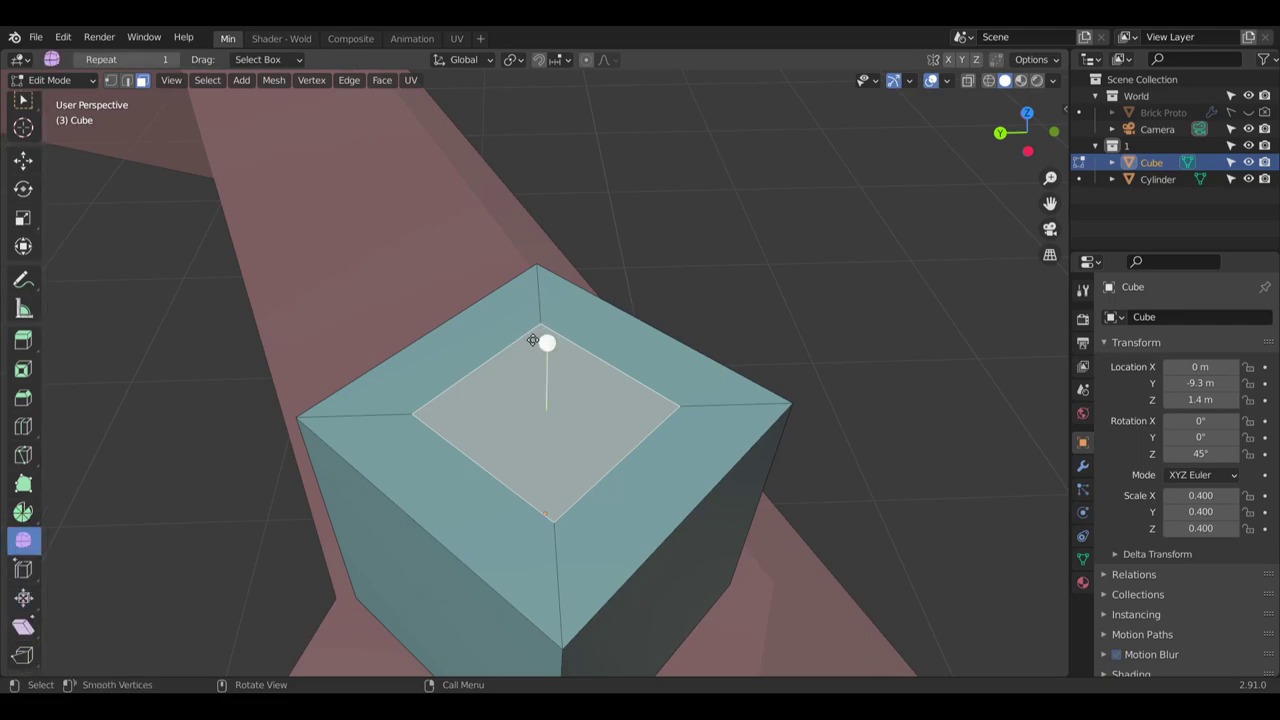
left_click_drag(545, 340, 120, 116)
scroll(655, 410, "up", 4)
middle_click_drag(660, 415, 560, 475)
scroll(625, 225, "up", 5)
middle_click_drag(625, 225, 608, 262)
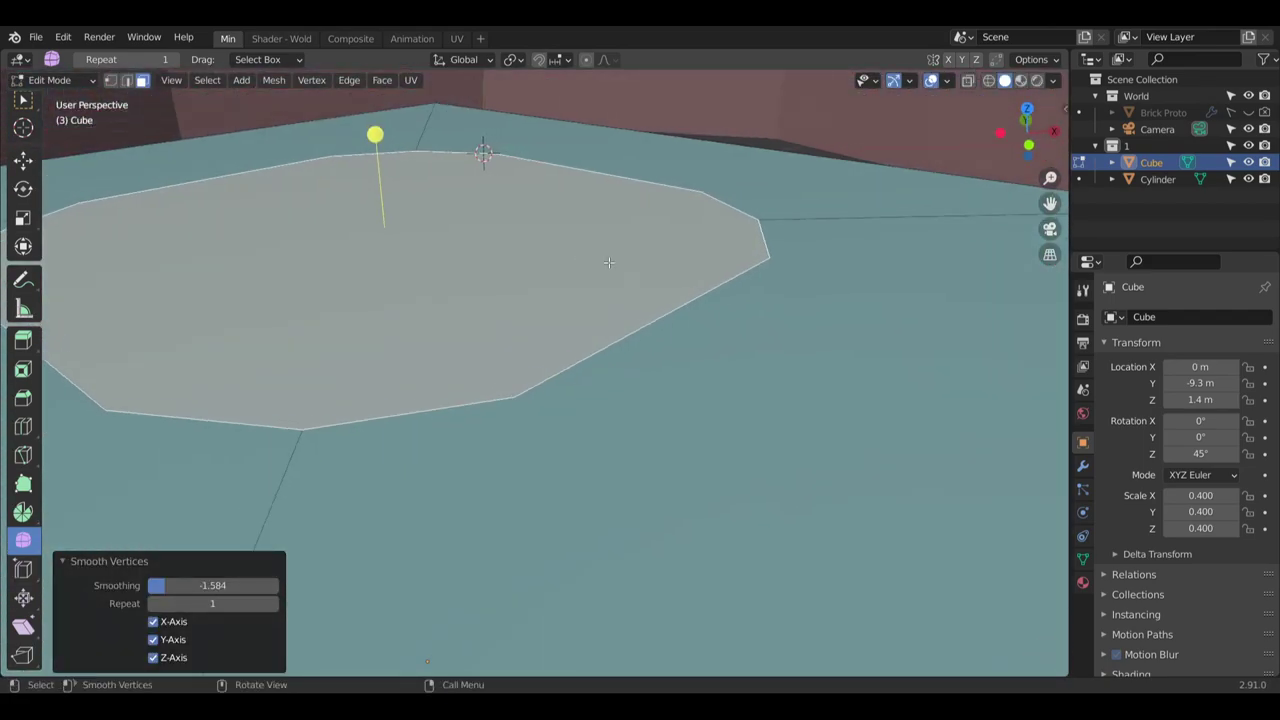
Undo the vertex smoothing on the cube's inset top face
left_click(112, 81)
middle_click_drag(330, 200, 578, 328)
key("ctrl+z")
key("ctrl+z")
scroll(459, 246, "down", 5)
Try moving two vertices on one side of the inset square inward, about -0.014 m in X and 0.017 m in Y
left_click(112, 81)
scroll(523, 247, "up", 2)
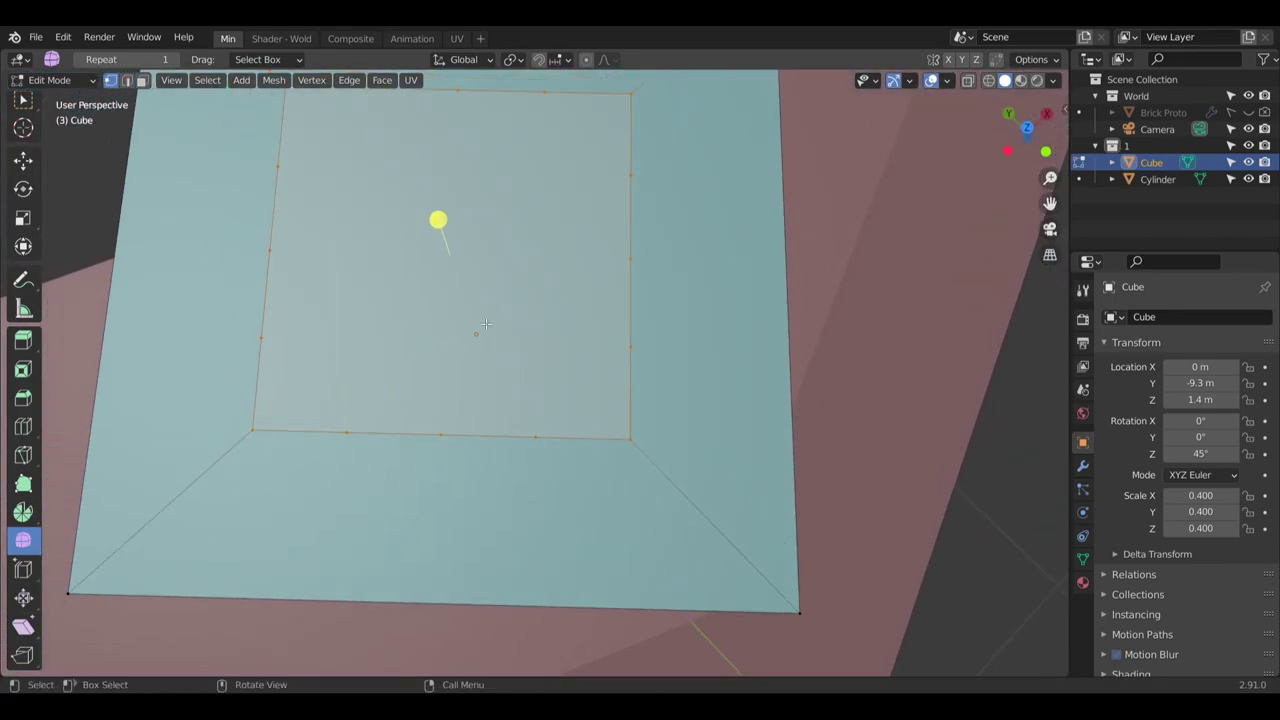
middle_click_drag(488, 324, 559, 386, "shift")
left_click(701, 403)
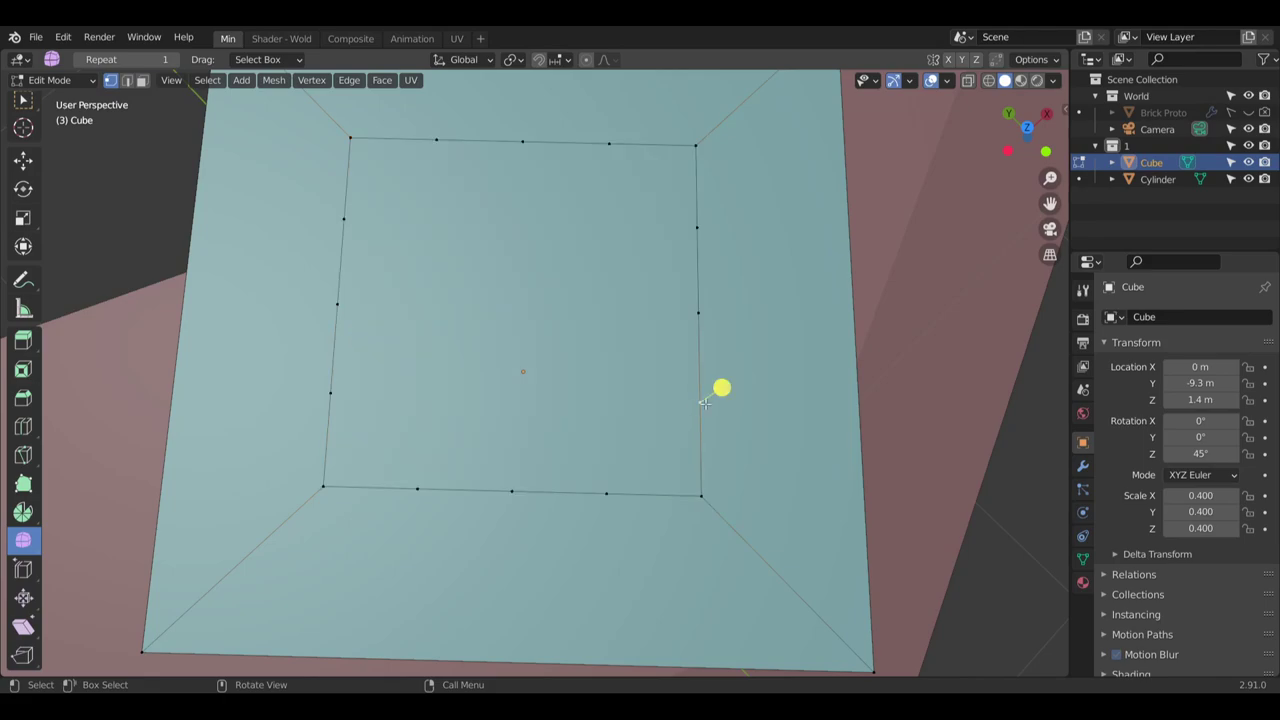
left_click(697, 228, "shift")
left_click(23, 160)
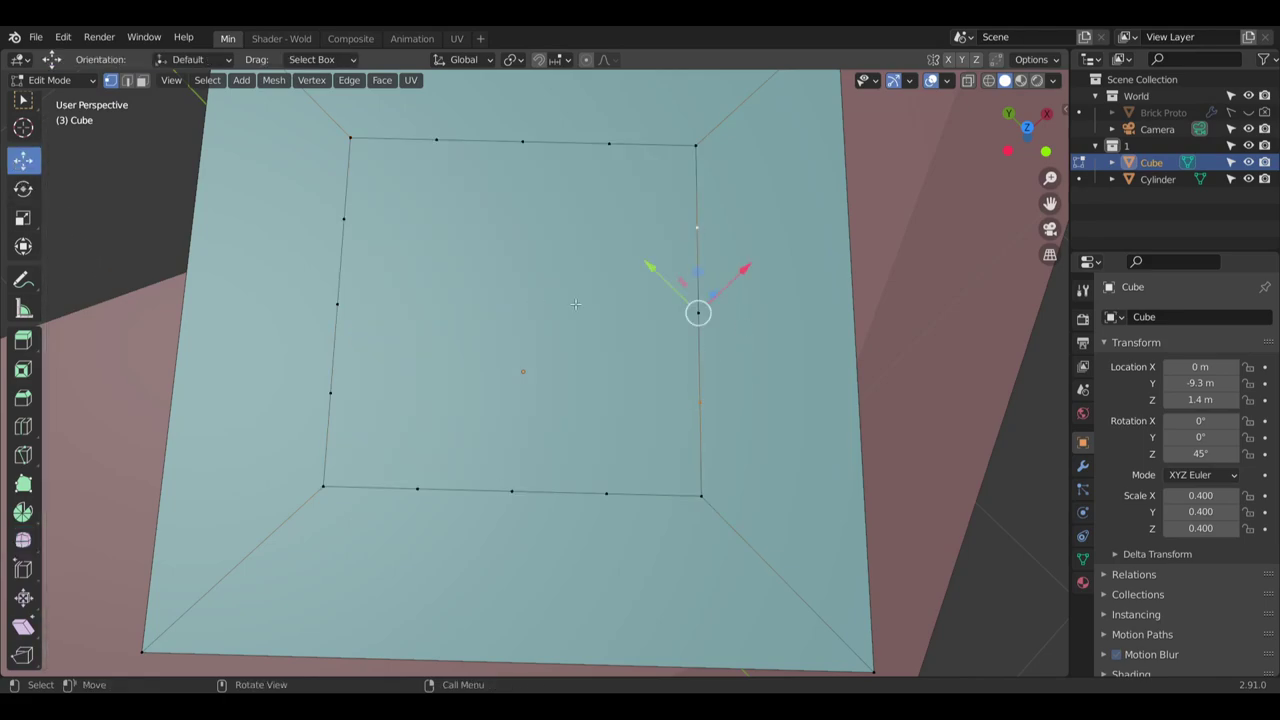
middle_click_drag(712, 354, 693, 318)
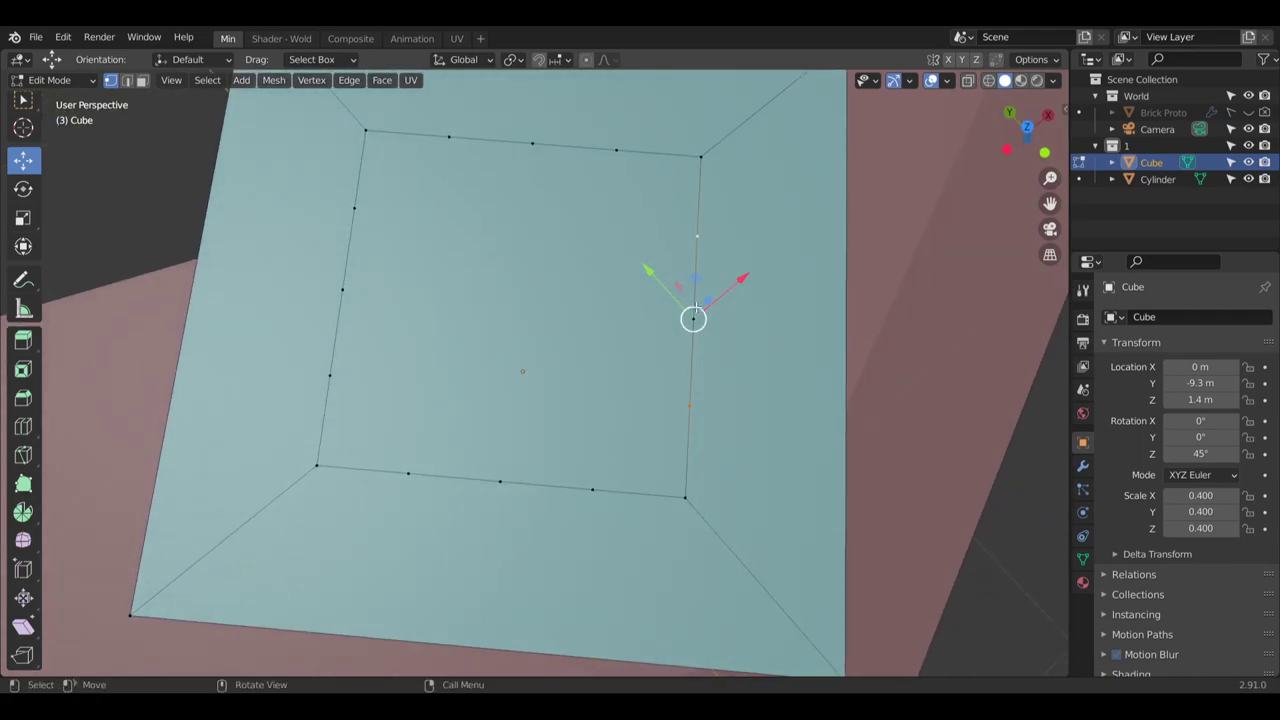
left_click_drag(695, 279, 678, 274)
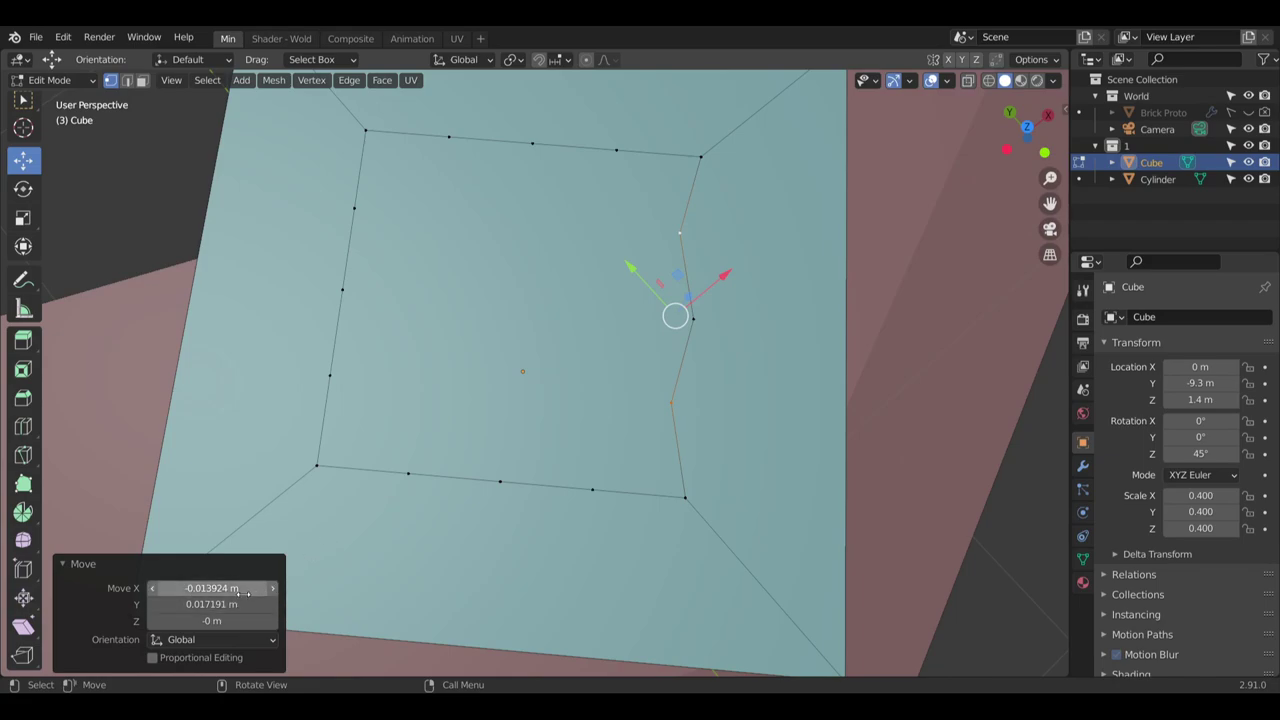
middle_click_drag(436, 432, 516, 400)
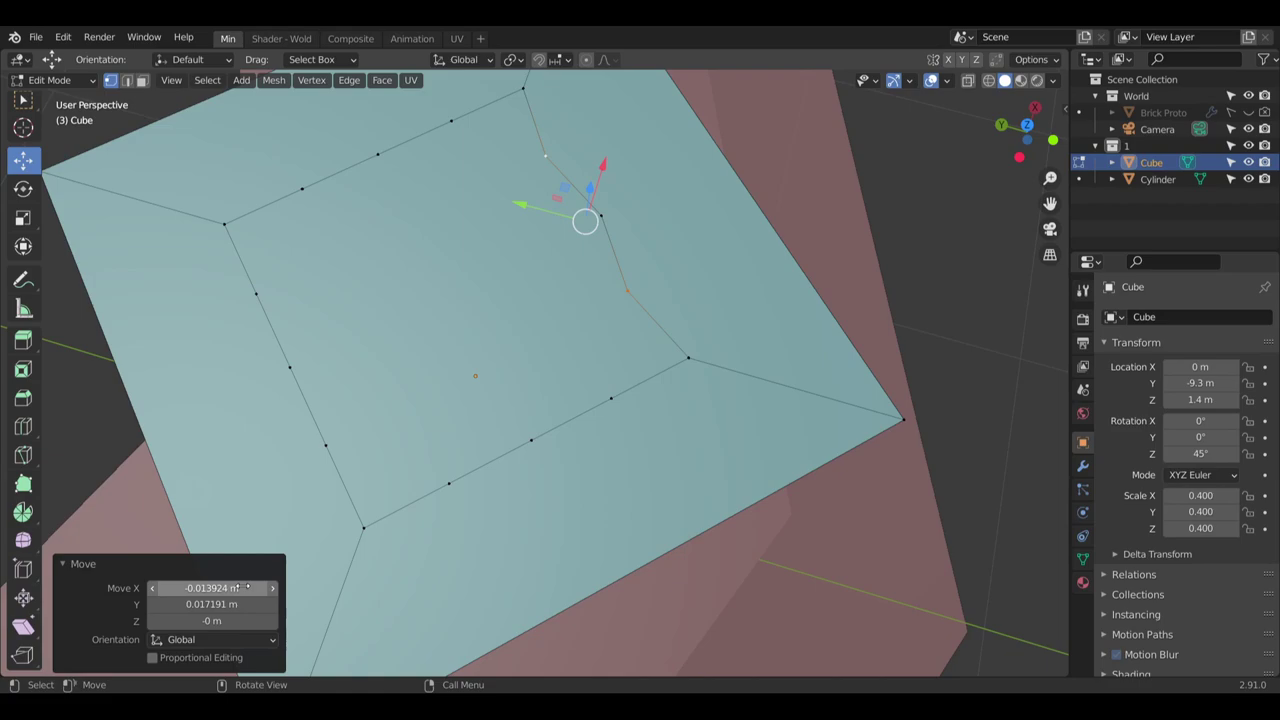
middle_click_drag(430, 330, 421, 276)
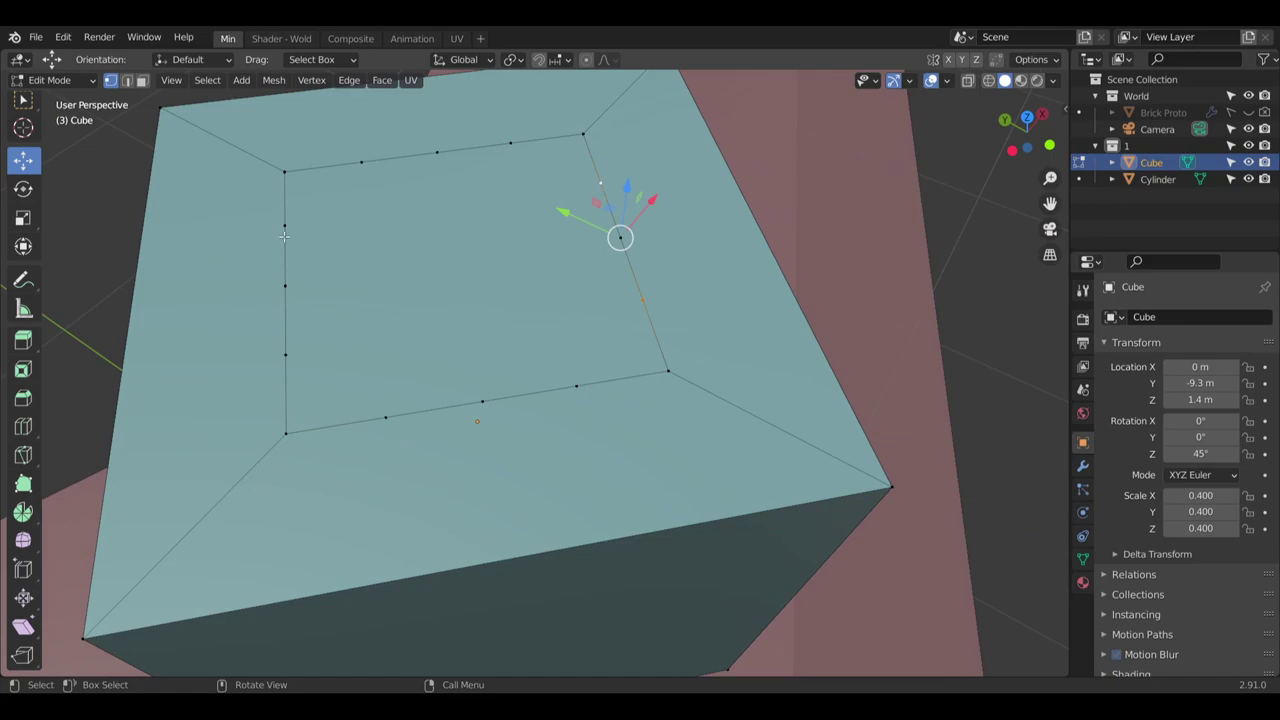
Smooth the vertices of the inset top face with a factor of about -0.519 and switch to vertex selection
left_click(285, 237, "alt")
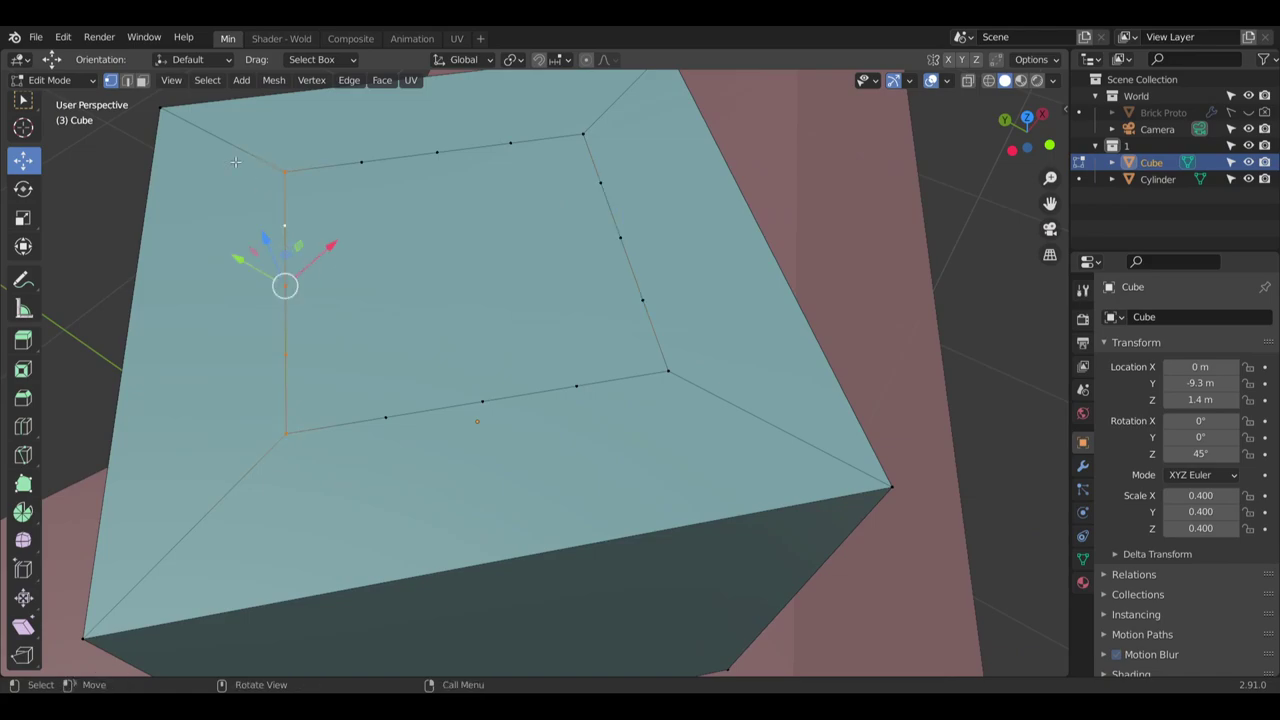
key("3")
left_click(511, 297)
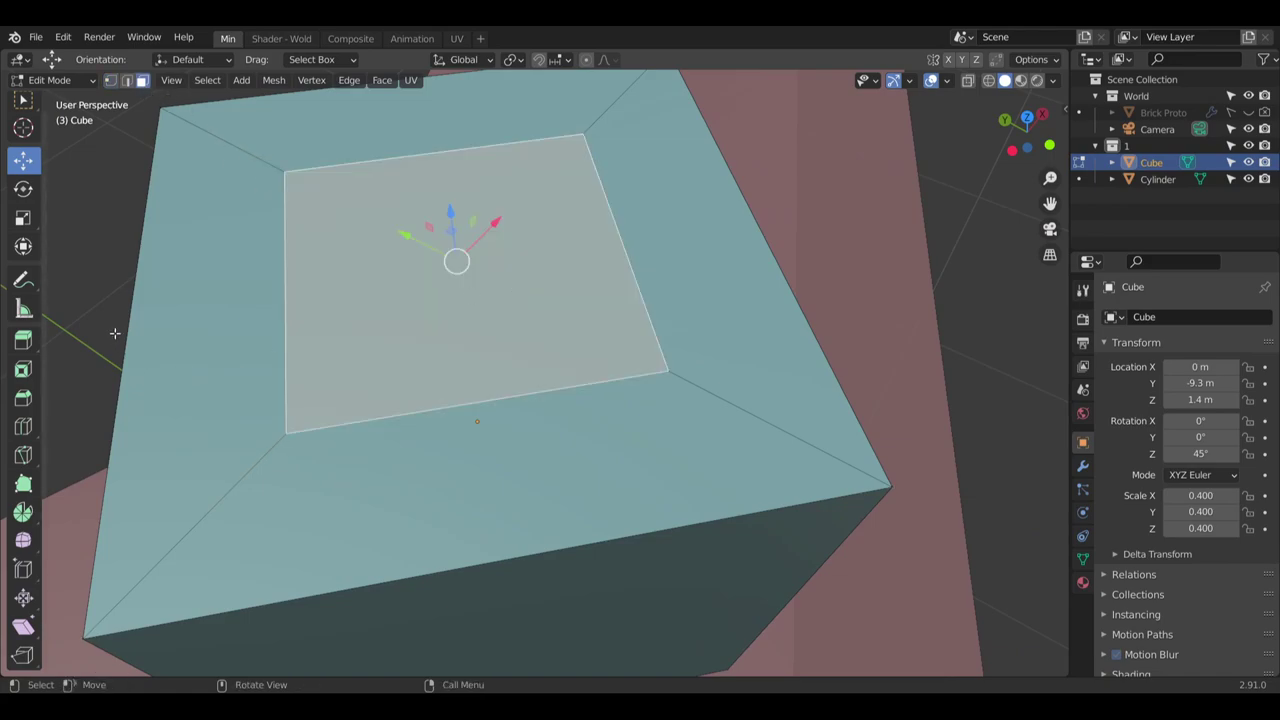
left_click(24, 540)
left_click_drag(447, 193, 250, 232)
left_click(110, 80)
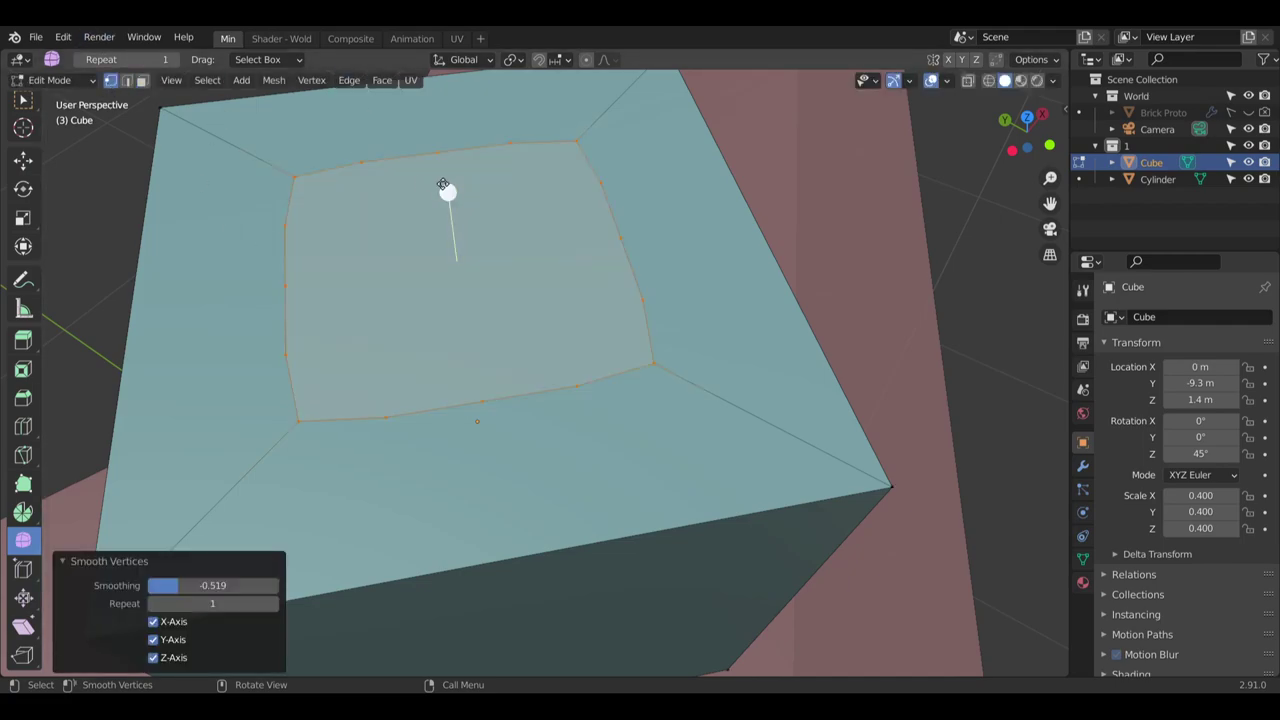
Smooth the inset face's outline repeatedly with negative factors, including about -0.382 and -1.860, distorting it into a cross-like shape
middle_click_drag(506, 195, 476, 217)
left_click_drag(429, 206, 425, 150)
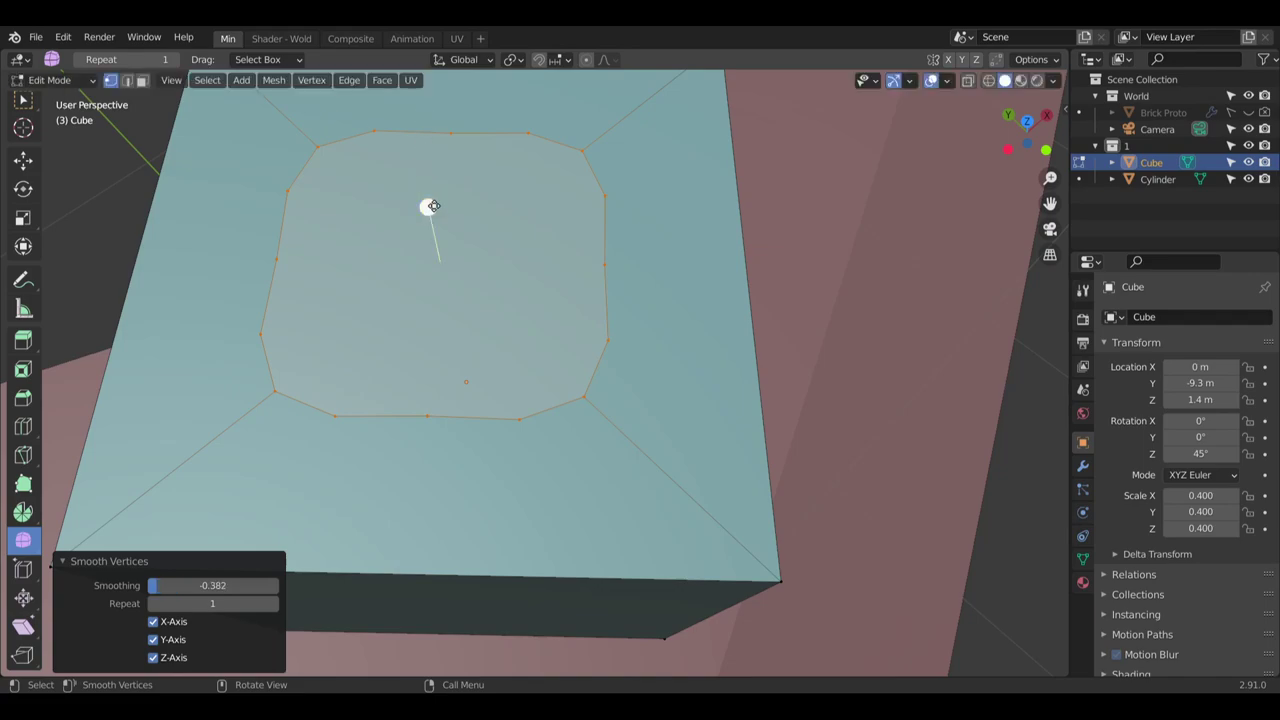
left_click_drag(430, 206, 417, 42)
left_click_drag(447, 86, 12, 62)
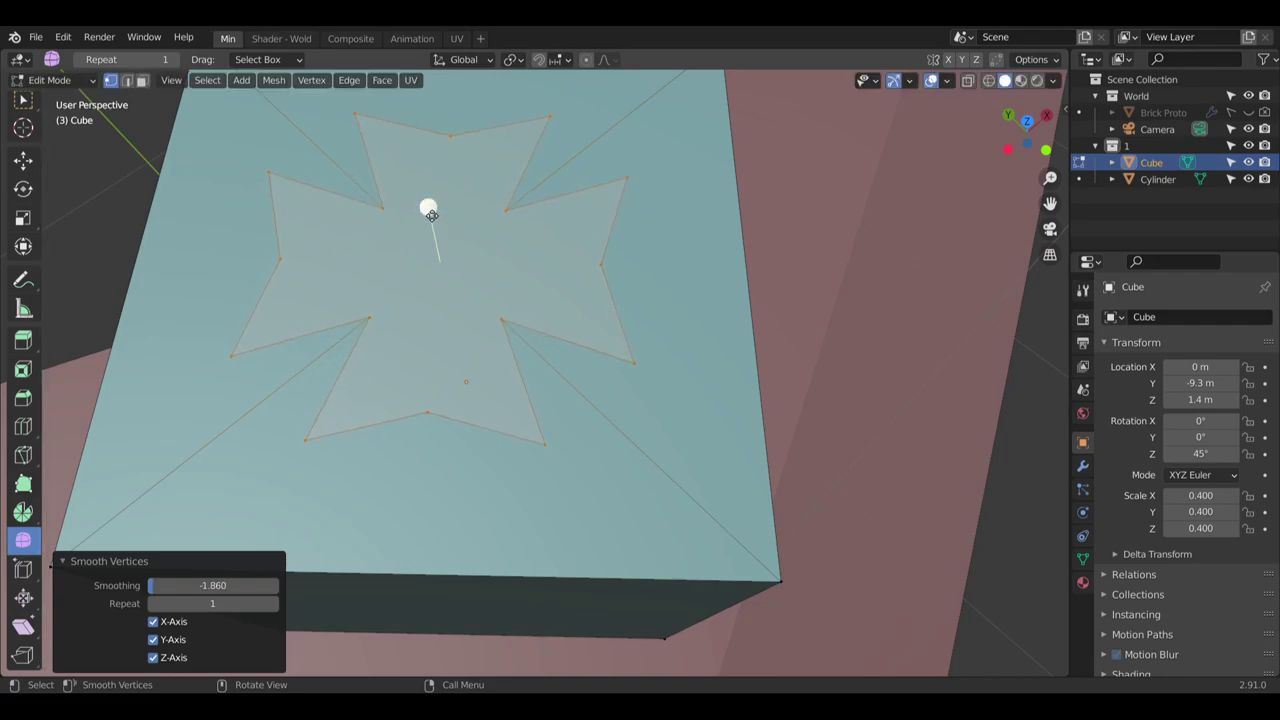
Smooth the inset outline into a near circle with a factor of about 0.441, followed by a slight 0.015 pass
left_click_drag(428, 214, 551, 246)
middle_click_drag(429, 206, 500, 280)
middle_click_drag(560, 400, 546, 269)
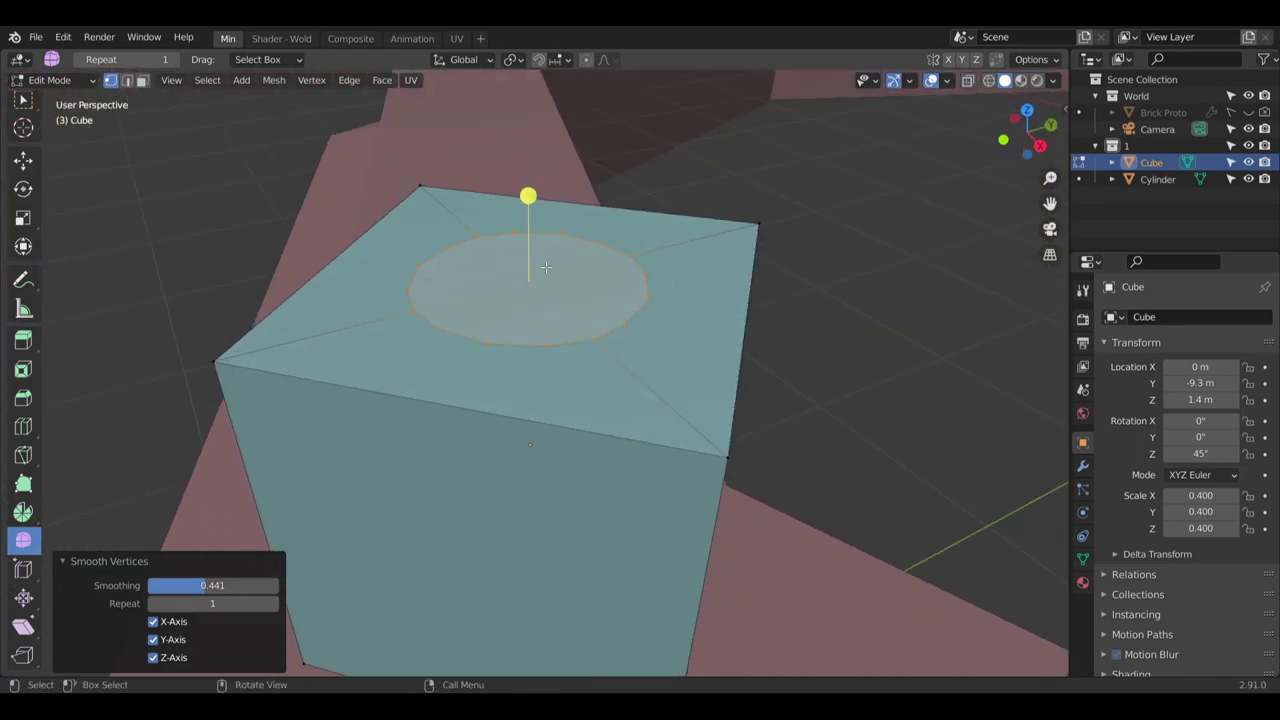
scroll(521, 293, "up", 5)
middle_click_drag(514, 345, 594, 443)
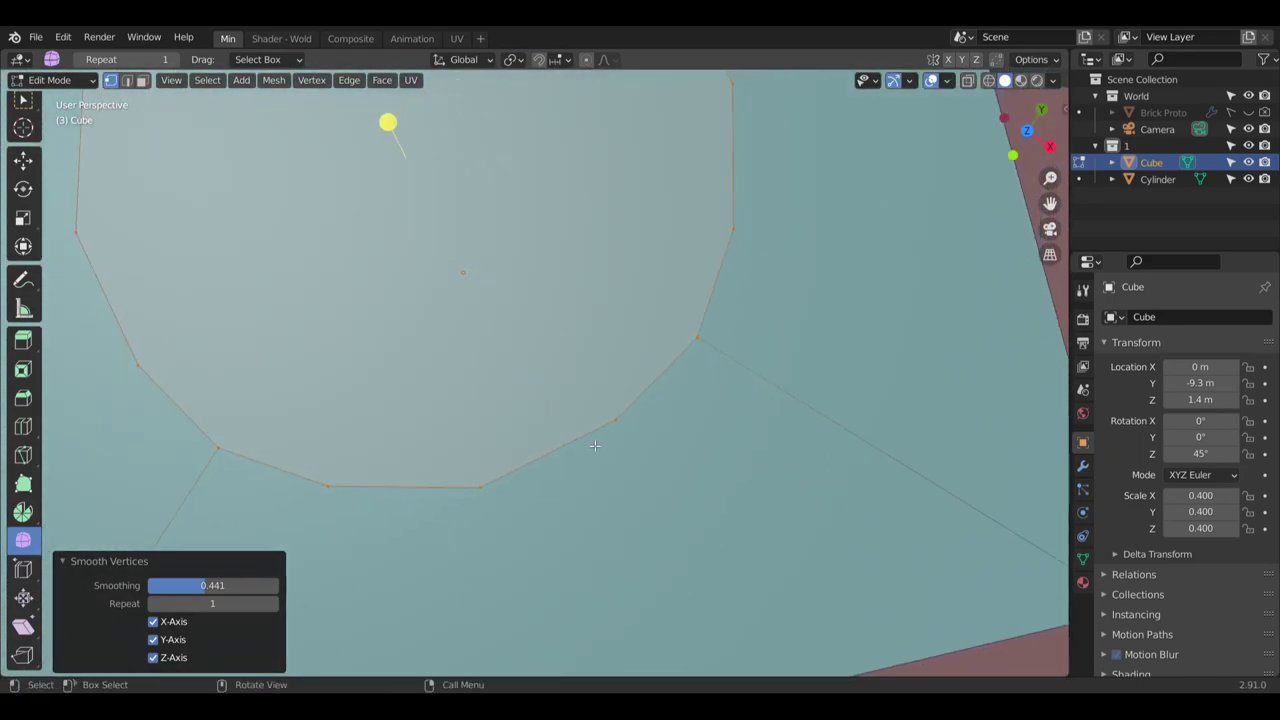
scroll(594, 443, "down", 6)
middle_click_drag(477, 343, 512, 424)
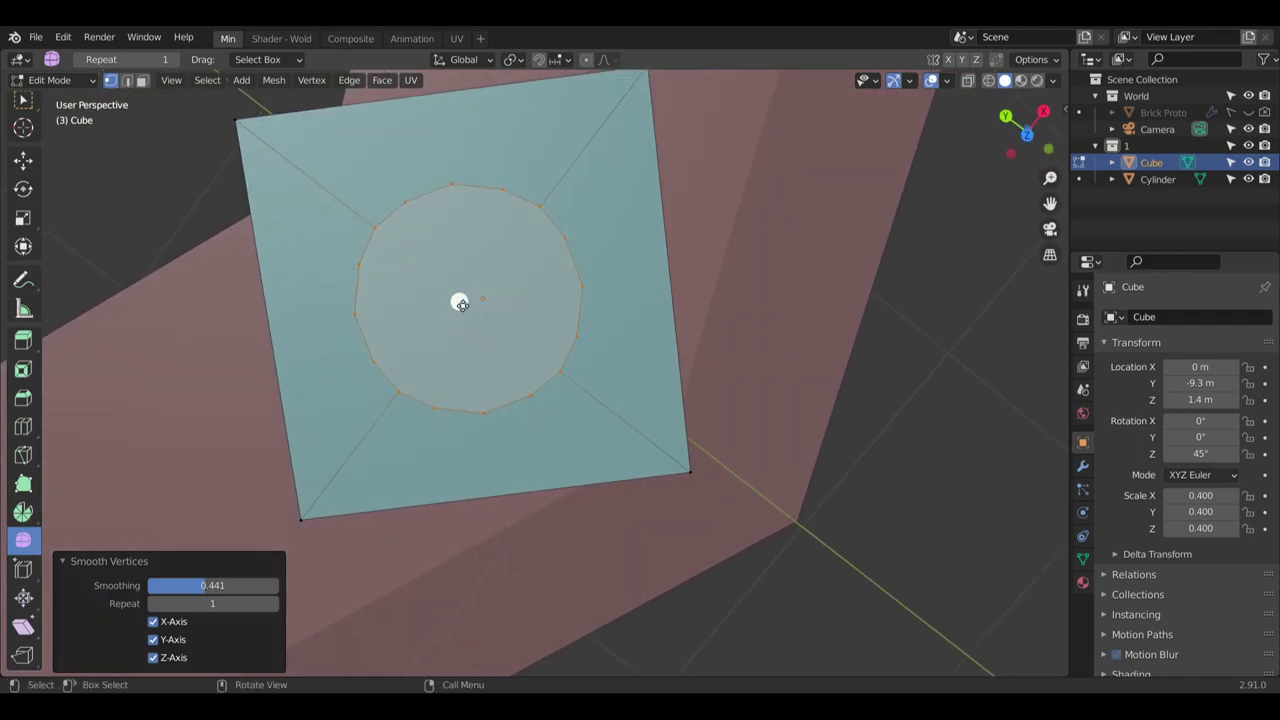
left_click_drag(462, 305, 446, 307)
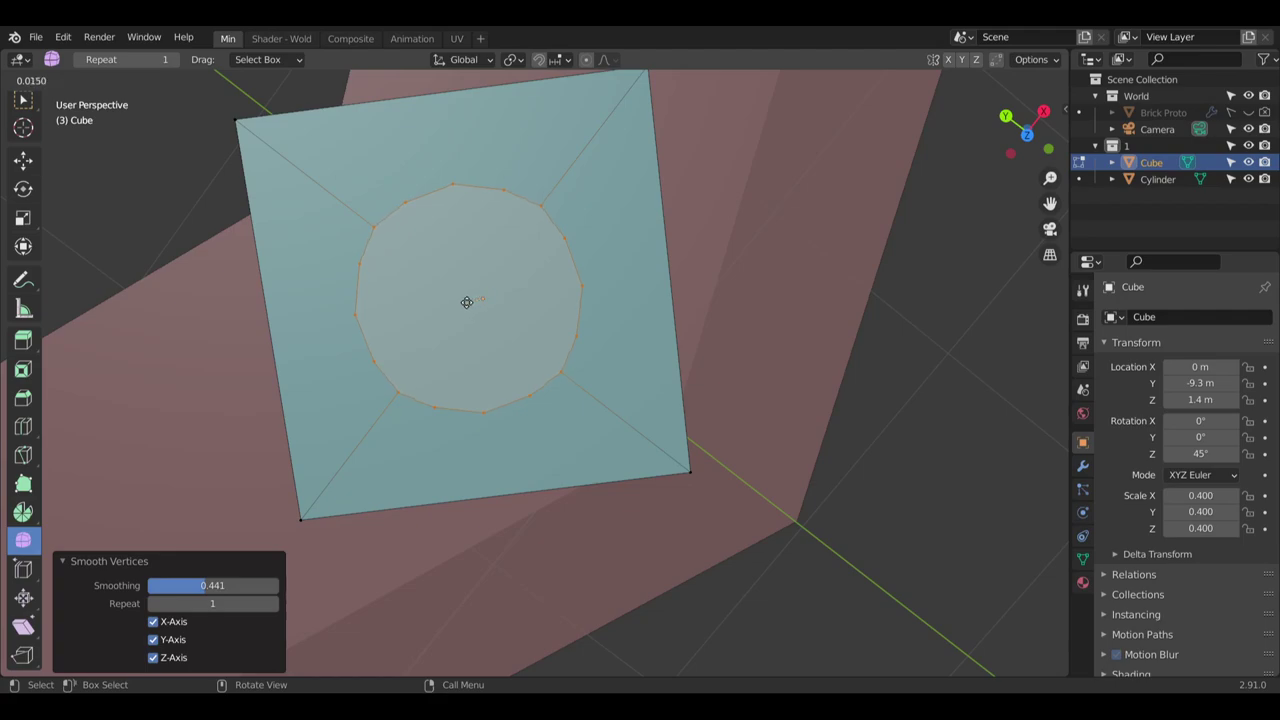
left_click(466, 302)
Extrude the circular face on the cube's top upward by about 3.53 m to form a pillar
middle_click_drag(466, 302, 550, 185)
left_click(33, 349)
scroll(323, 294, "down", 4)
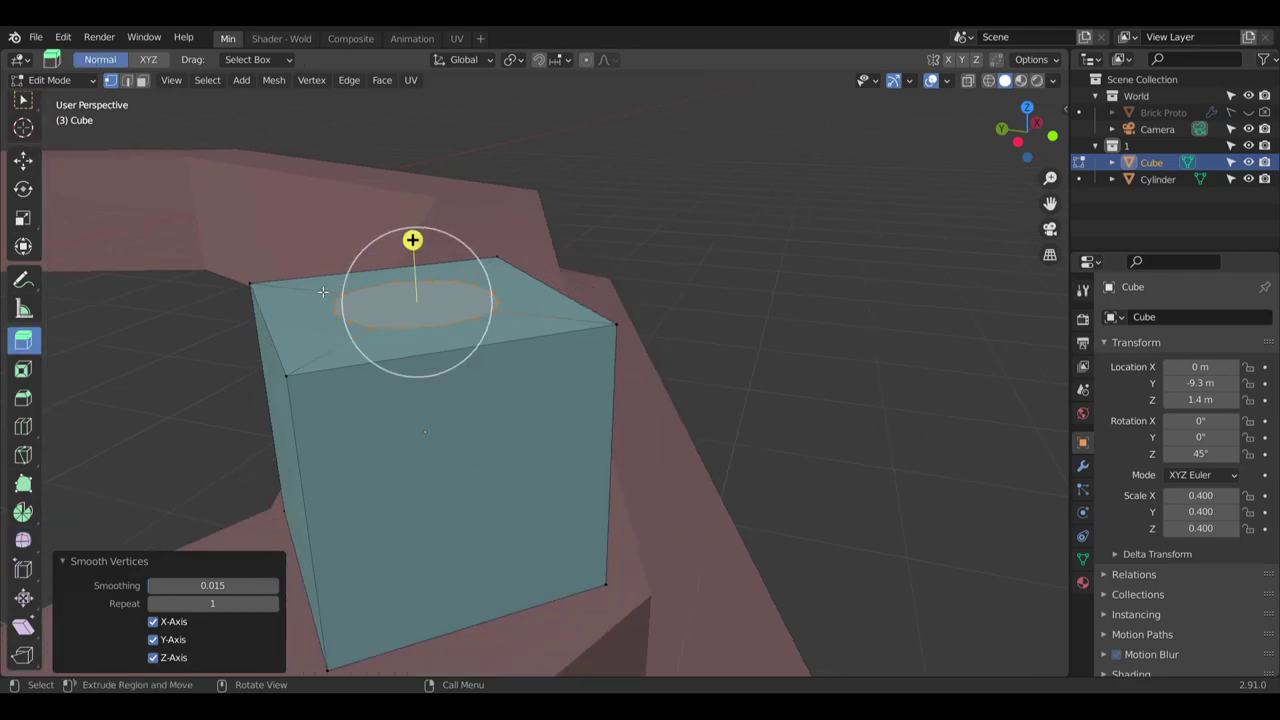
middle_click_drag(323, 294, 707, 340, "shift")
left_click_drag(689, 350, 734, 411)
left_click_drag(773, 181, 757, 209)
scroll(740, 394, "down", 3)
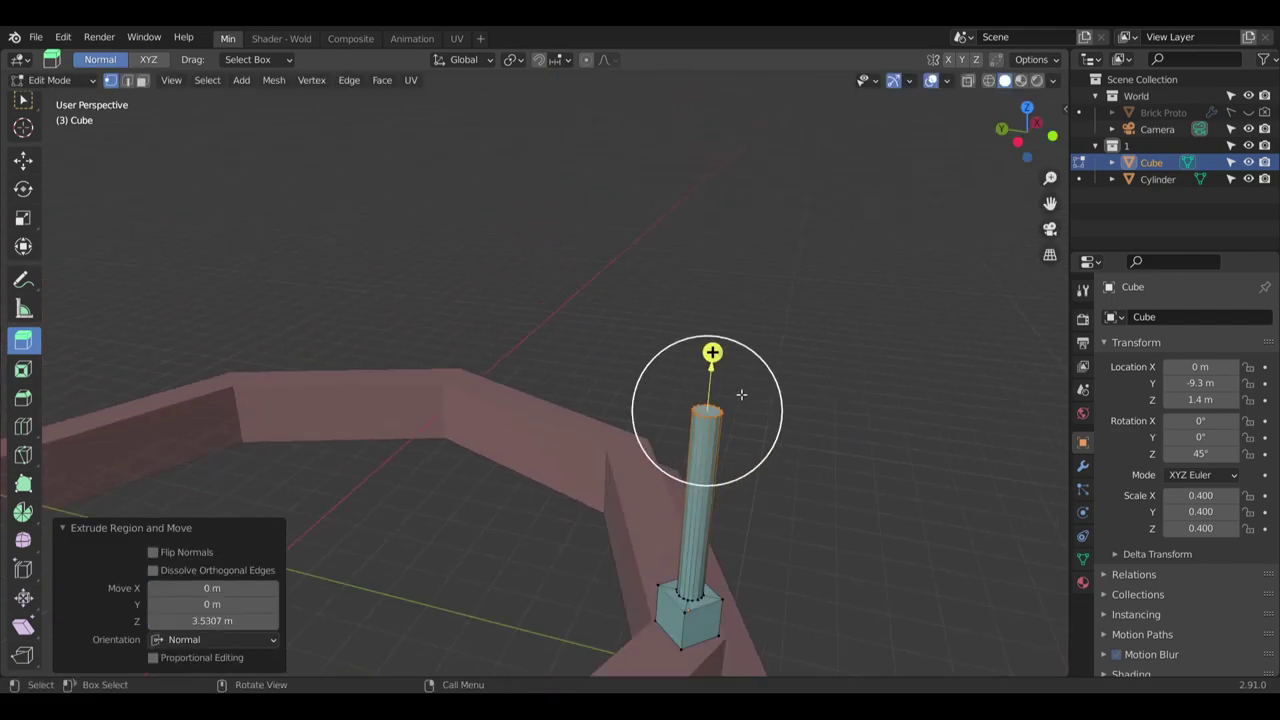
Examine the pillar's height and proportions against the octagonal base from several angles
middle_click_drag(740, 394, 725, 313)
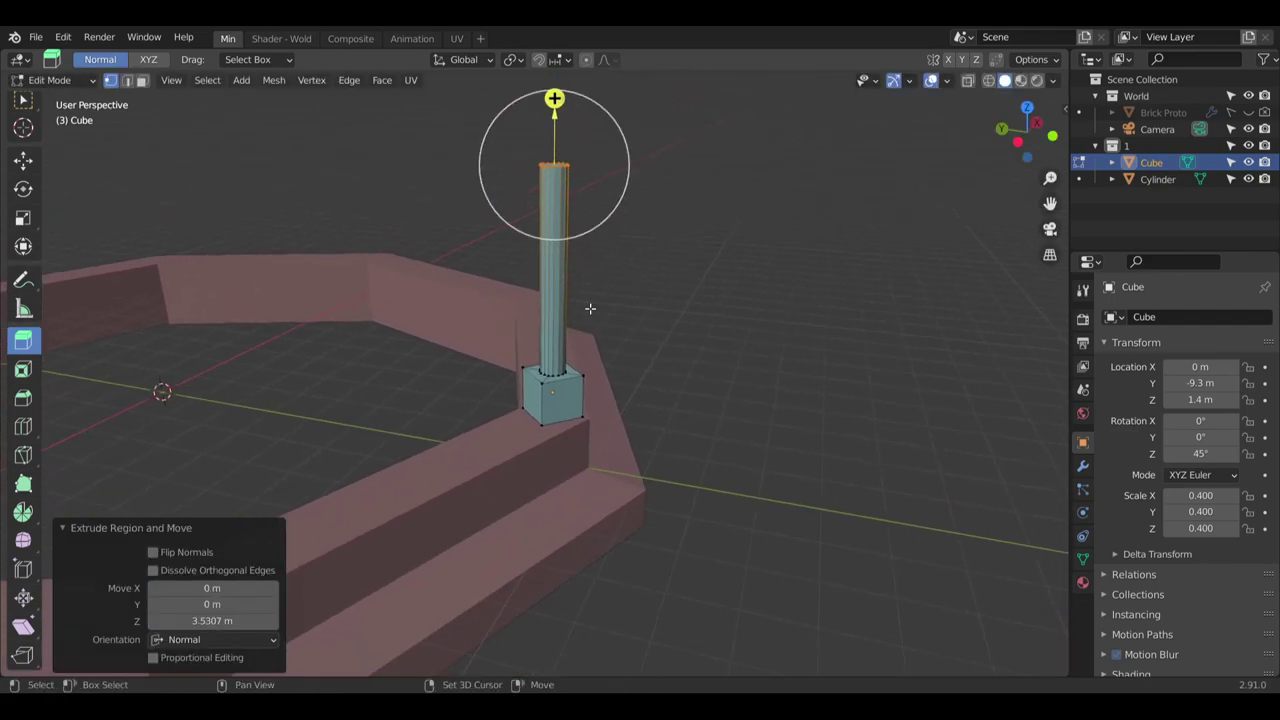
scroll(591, 300, "up", 3)
scroll(580, 293, "down", 3)
middle_click_drag(580, 293, 630, 540)
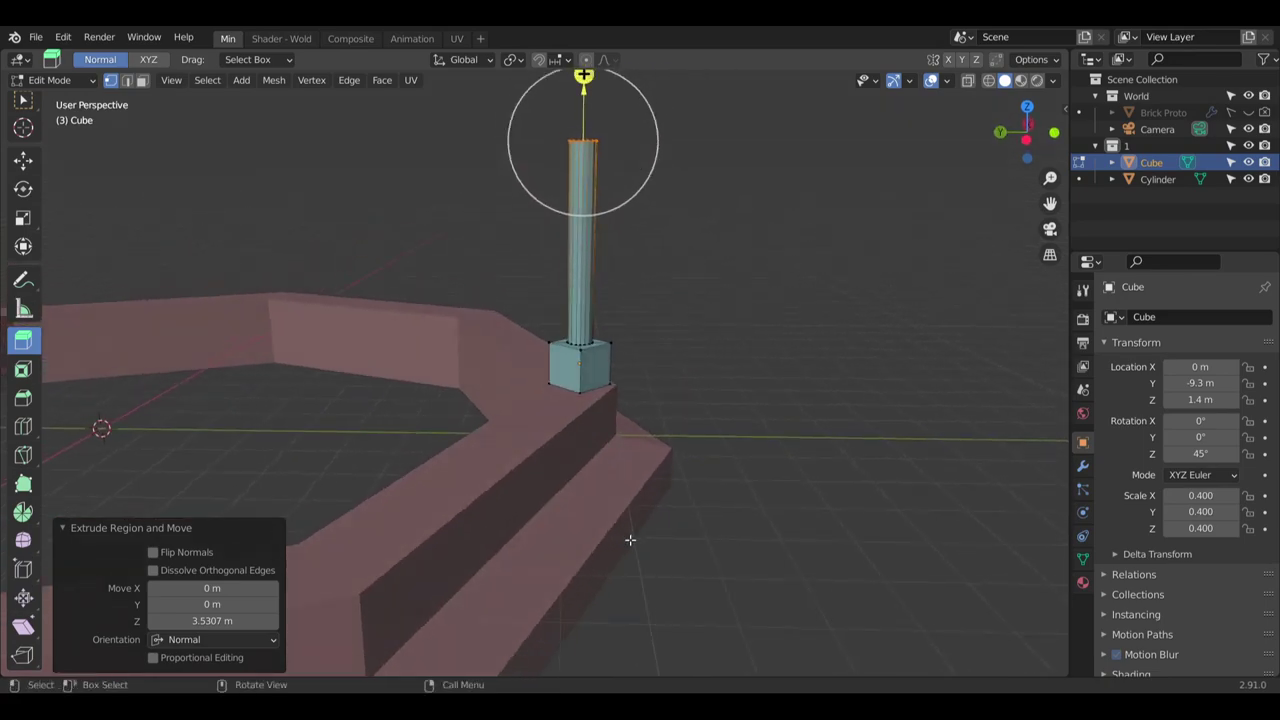
middle_click_drag(366, 379, 581, 374, "shift")
scroll(637, 255, "down", 2)
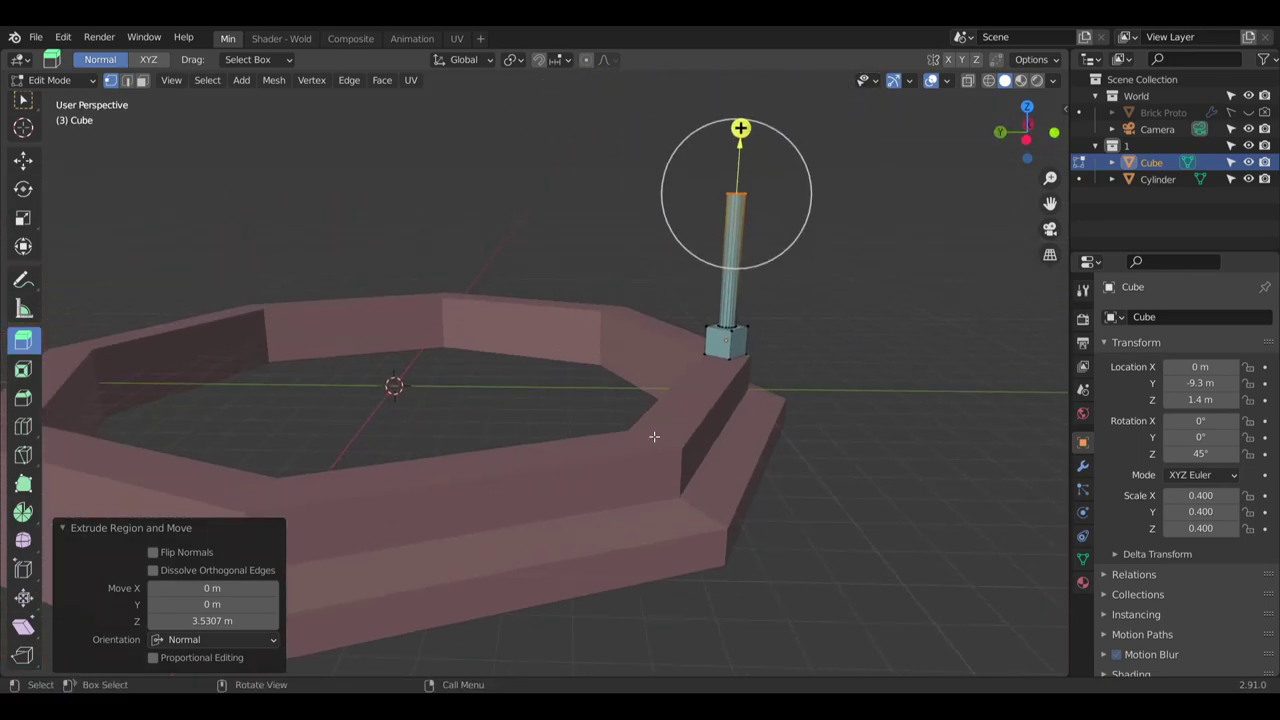
middle_click_drag(797, 246, 717, 356, "shift")
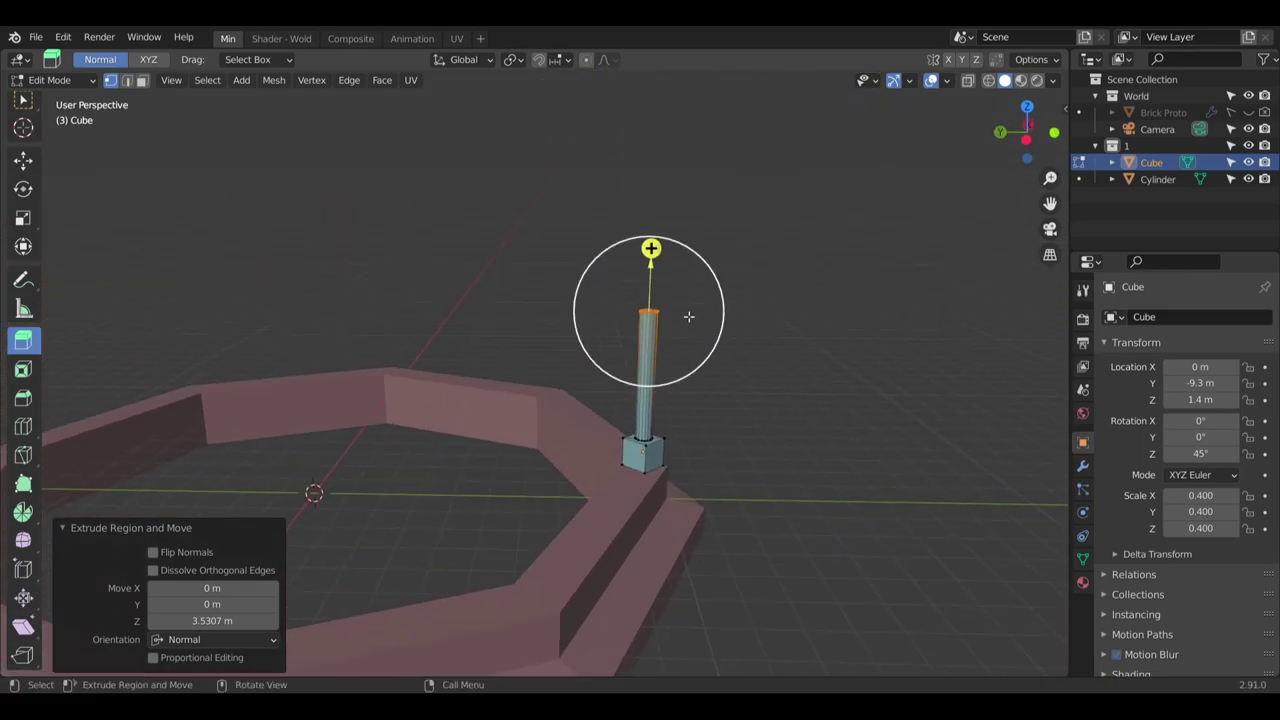
scroll(683, 316, "up", 5)
middle_click_drag(586, 332, 600, 374)
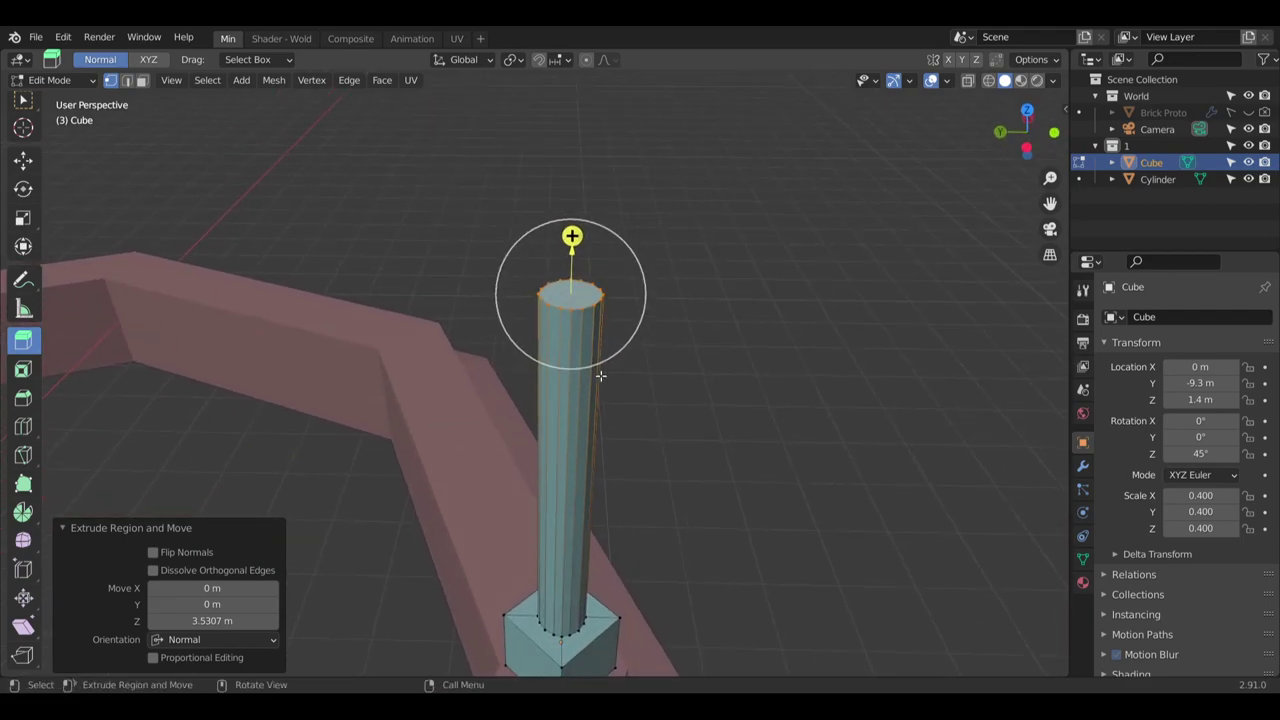
scroll(614, 369, "up", 1)
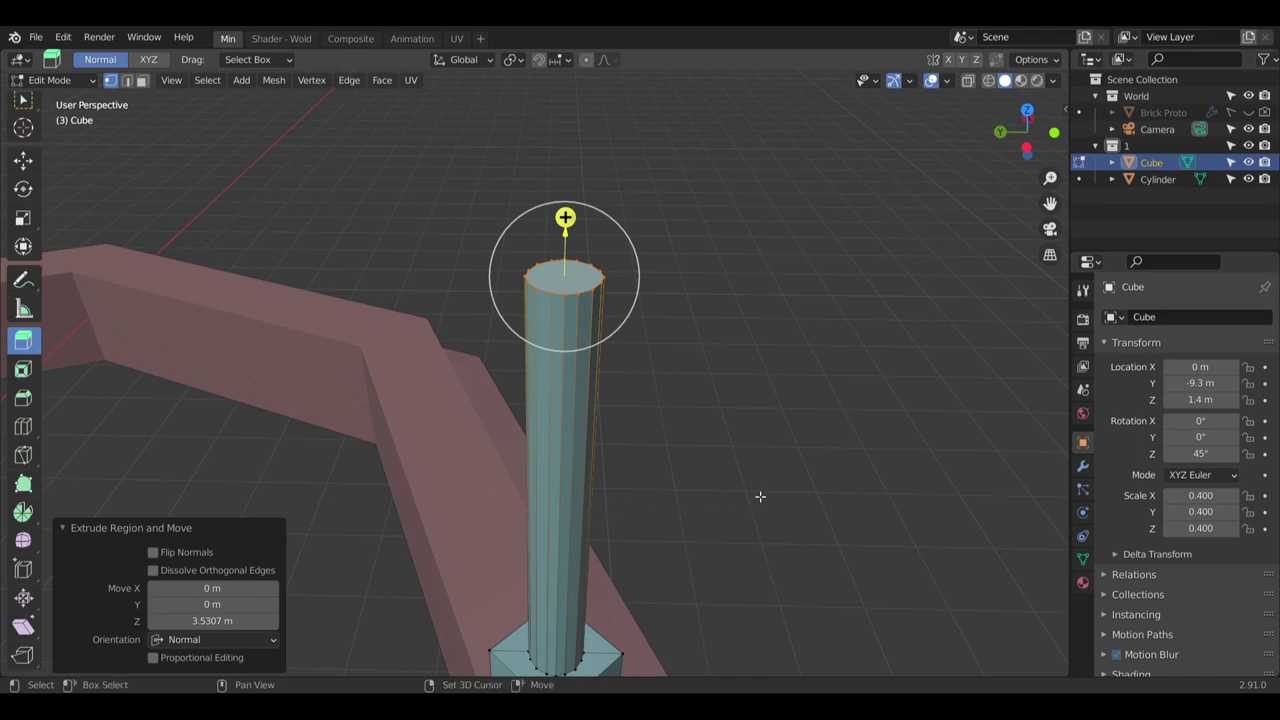
Select the edges around the pillar's foot where it meets the cube and raise them about 0.259 m in Z
middle_click_drag(663, 600, 640, 463, "shift")
scroll(572, 536, "up", 5)
left_click(124, 80)
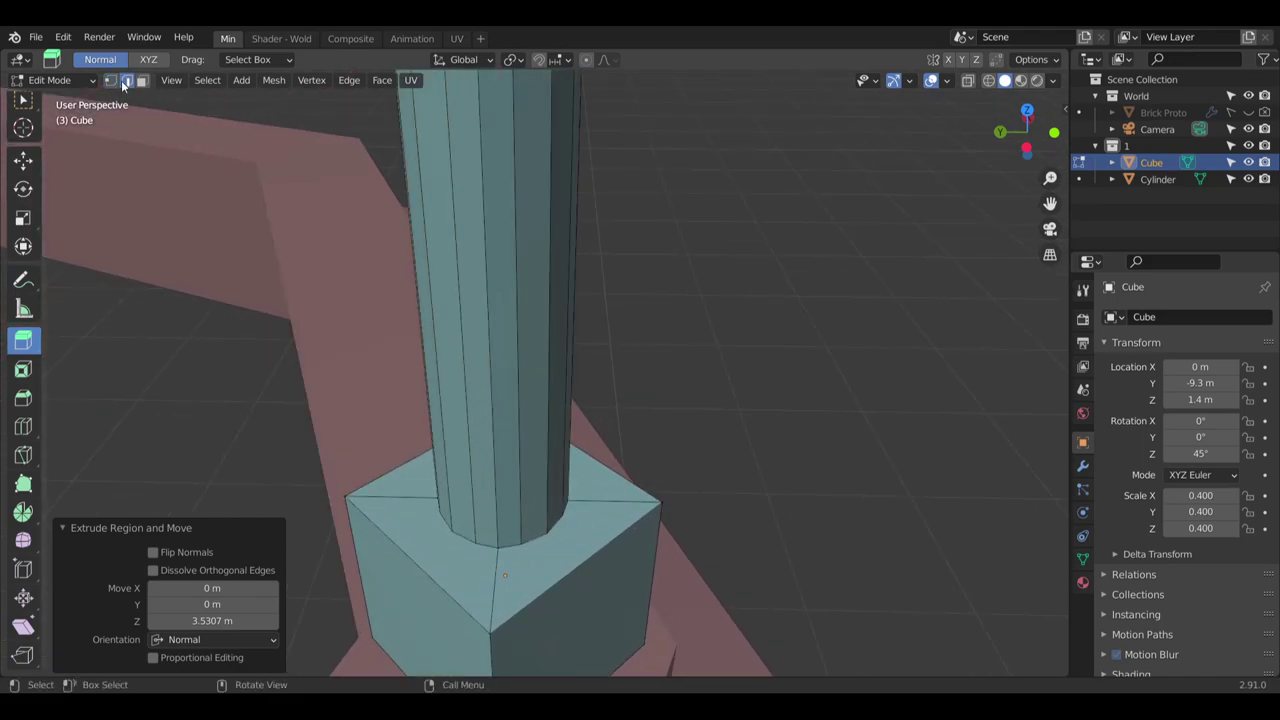
left_click(509, 541, "alt")
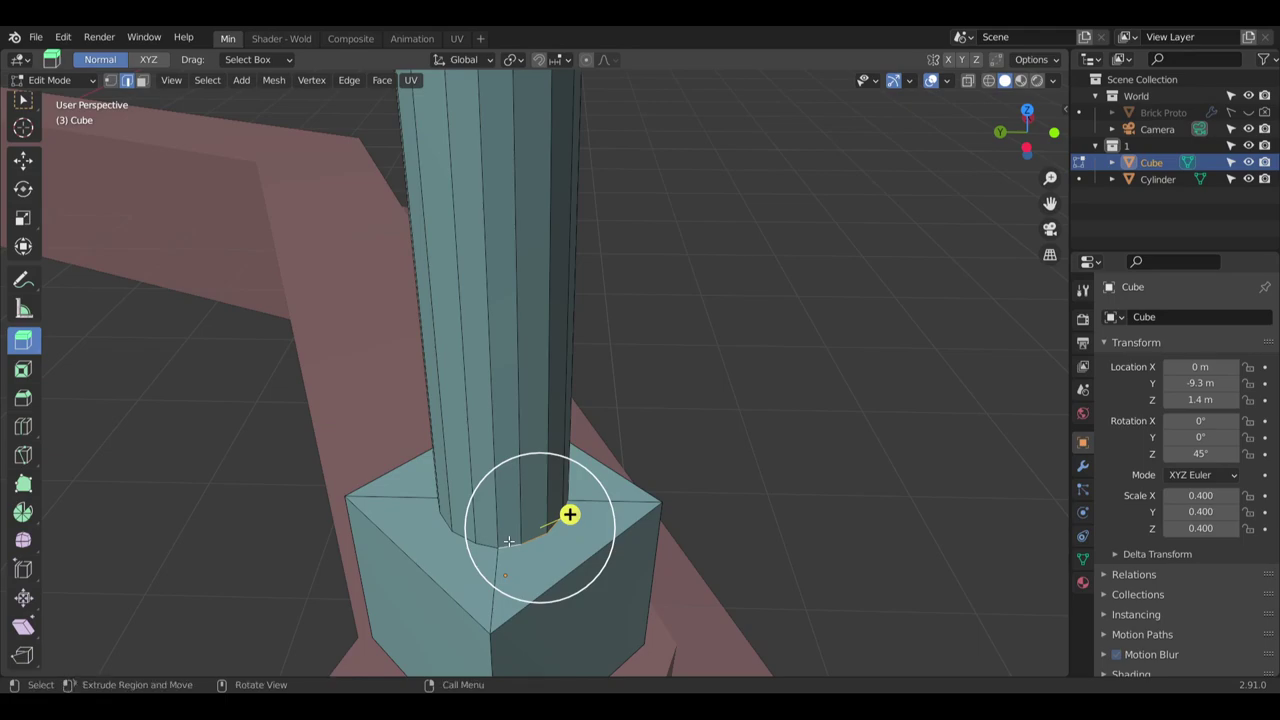
left_click(490, 547, "alt+shift")
middle_click_drag(438, 529, 620, 497)
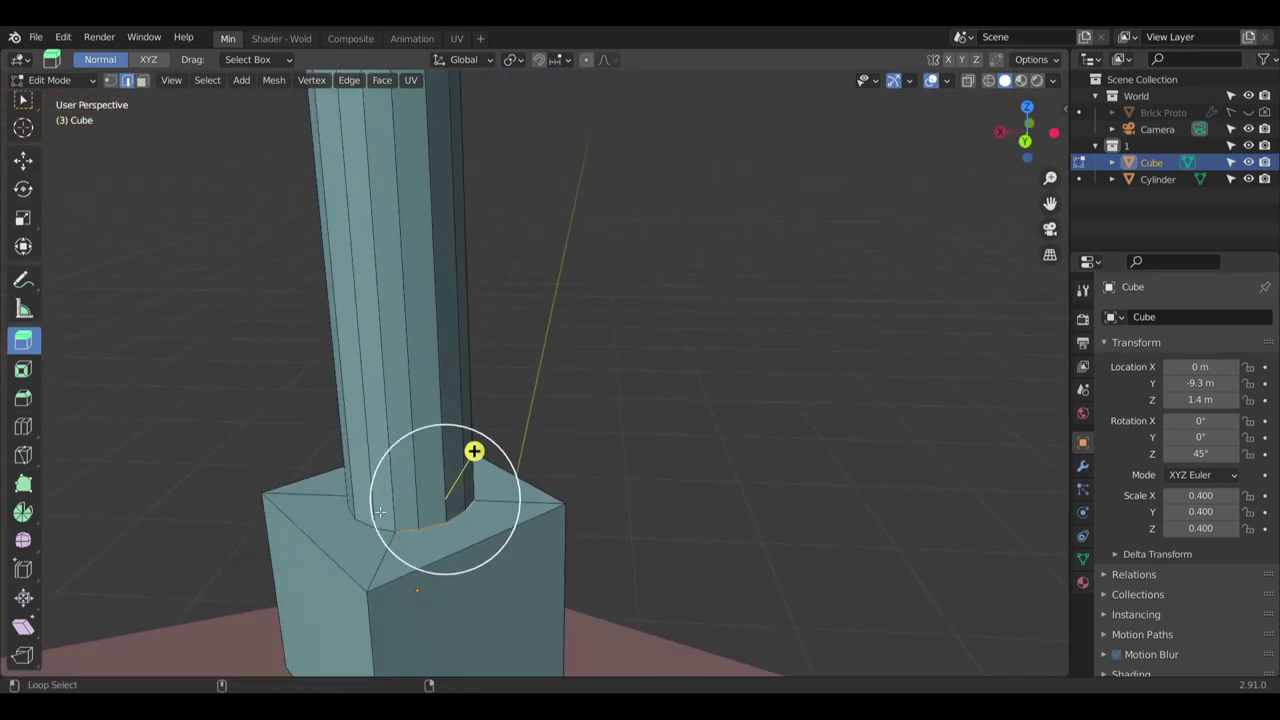
left_click(392, 530, "alt+shift")
middle_click_drag(250, 545, 171, 416)
left_click(24, 161)
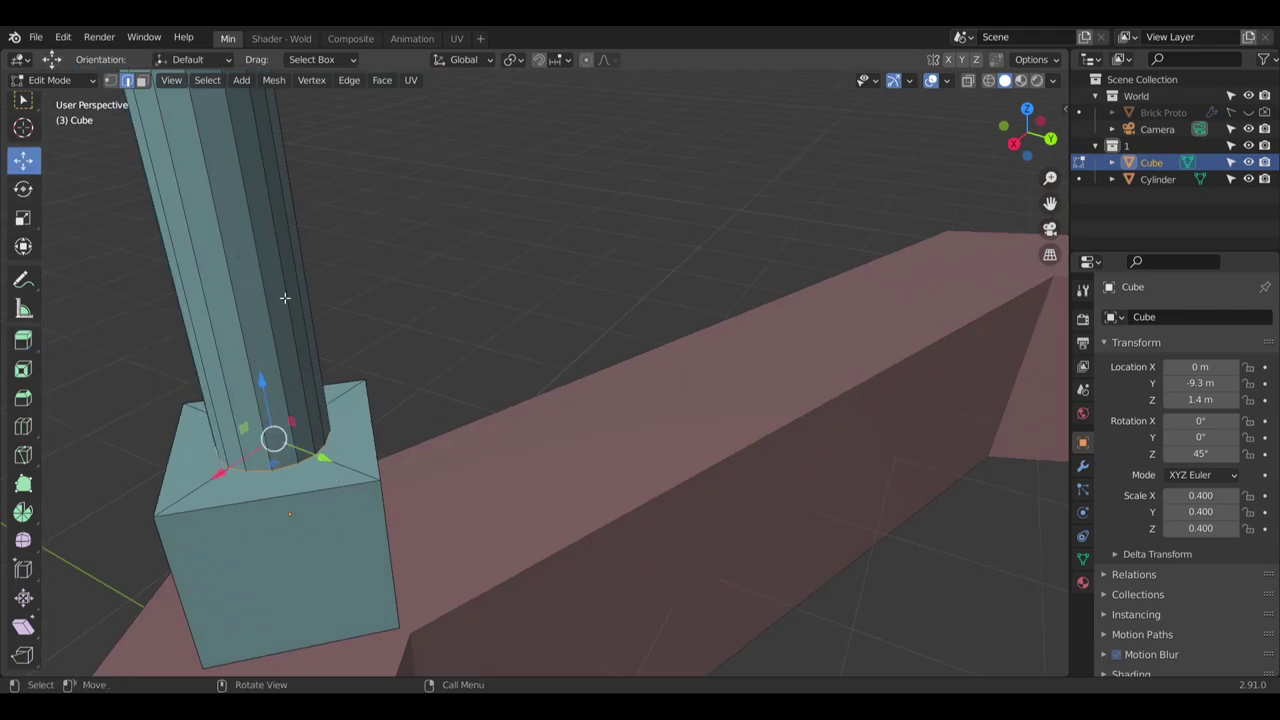
left_click_drag(270, 380, 261, 323)
mouse_move(394, 374)
middle_mouse_down("shift")
mouse_move(491, 366)
mouse_move(375, 350)
mouse_move(404, 376)
middle_mouse_up("shift")
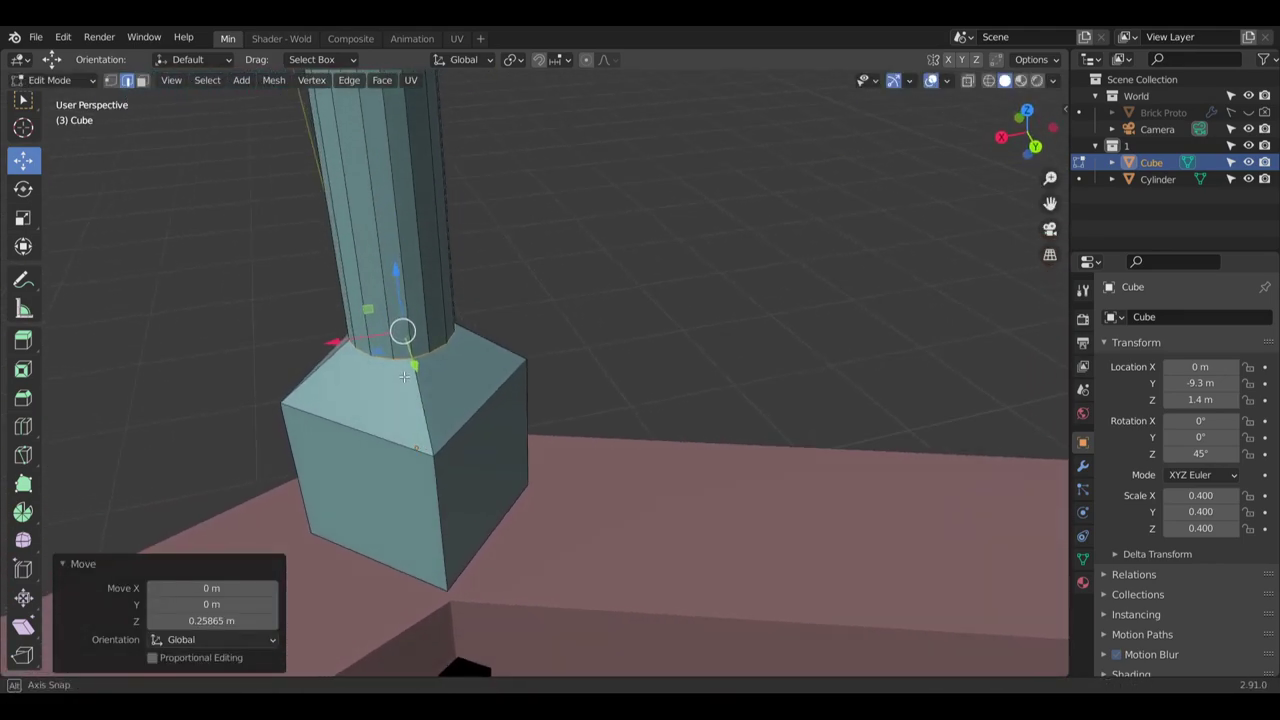
Examine the sloped transition between the cube and the pillar's foot, and the pillar's overall proportions, from several angles
left_click(24, 427)
scroll(418, 405, "up", 4)
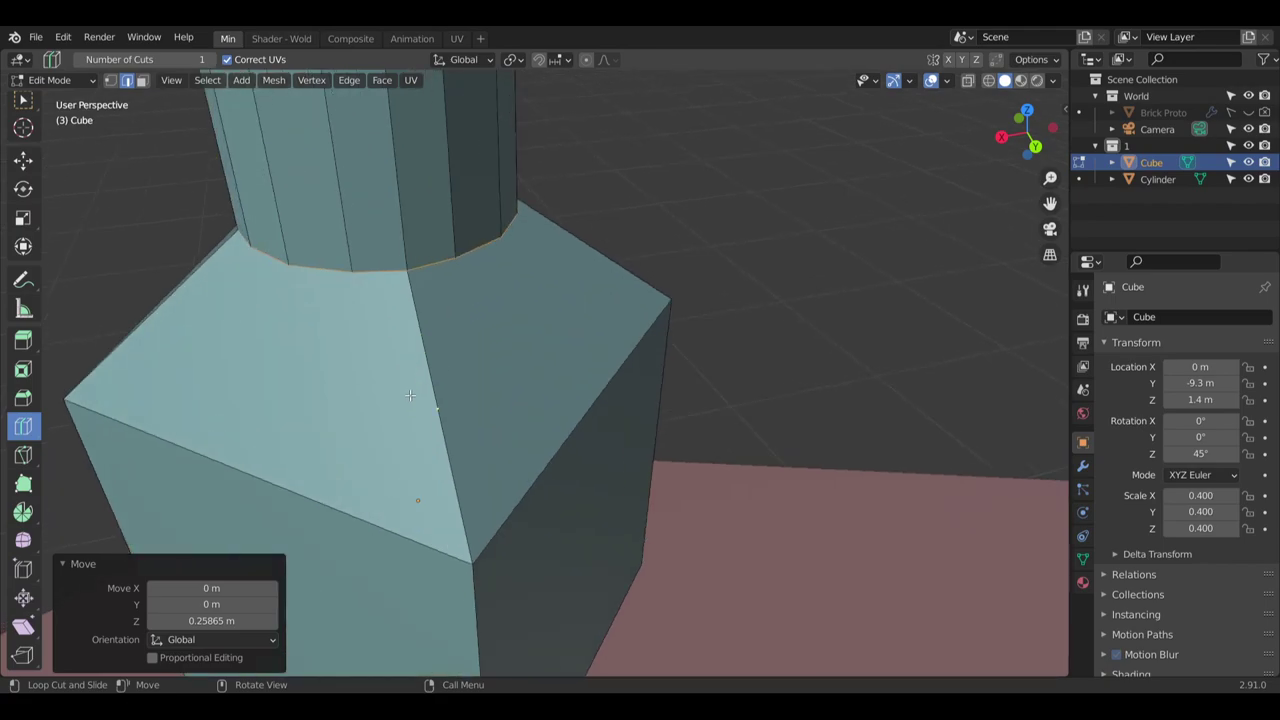
middle_click_drag(435, 380, 331, 366)
scroll(397, 381, "down", 1)
scroll(432, 402, "down", 1)
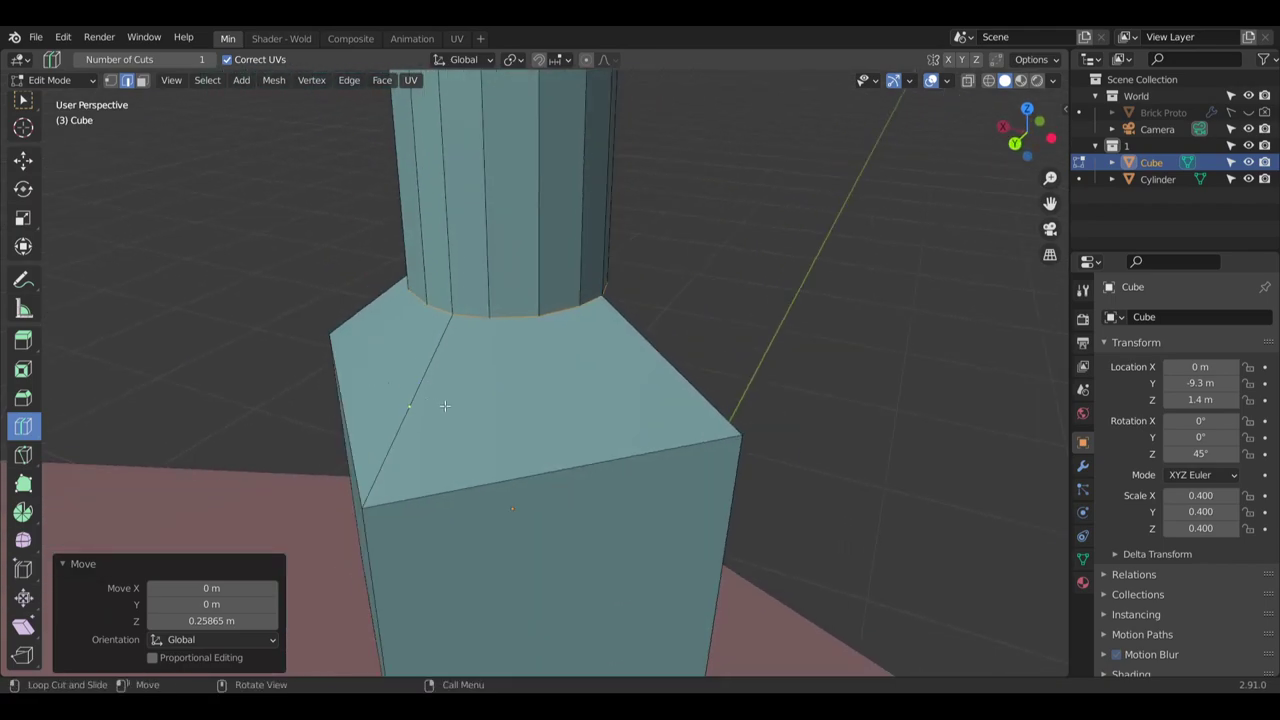
middle_click_drag(496, 356, 303, 397)
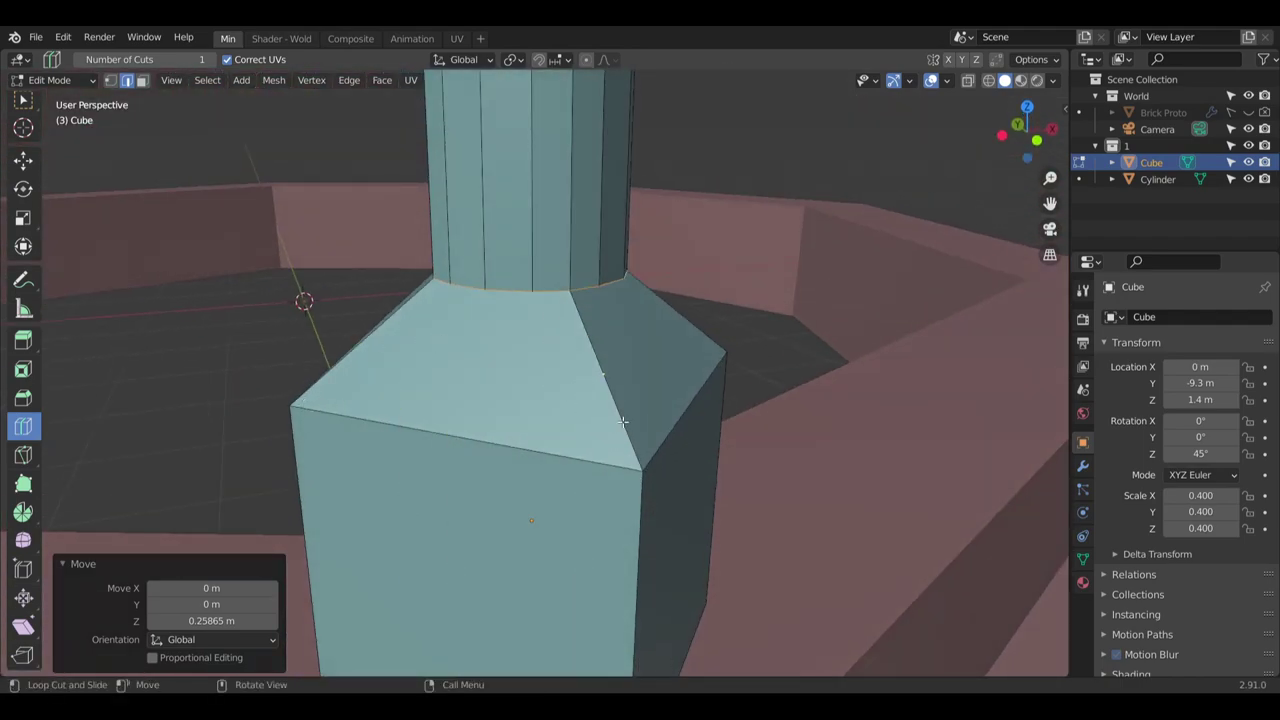
middle_click_drag(486, 275, 576, 275)
scroll(456, 348, "down", 3)
middle_click_drag(440, 385, 410, 370)
middle_click_drag(490, 352, 416, 392)
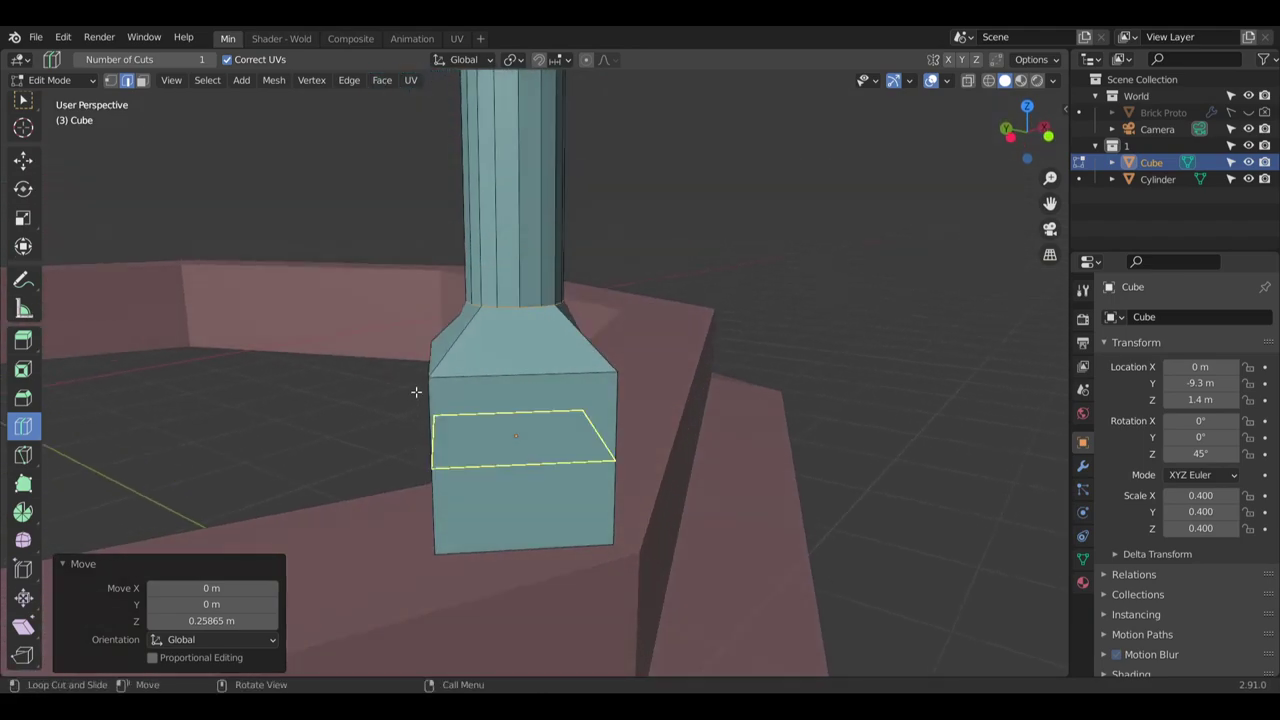
middle_click_drag(542, 356, 426, 522)
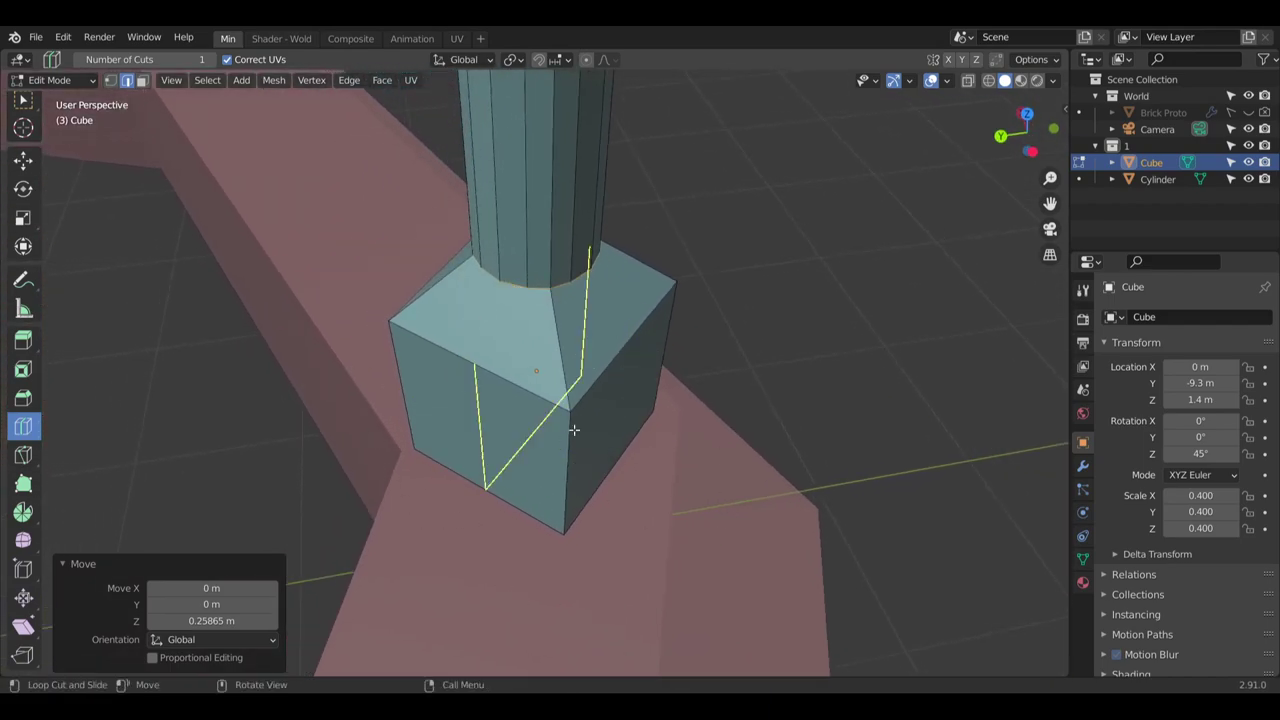
middle_click_drag(546, 206, 540, 348)
scroll(560, 330, "down", 4)
scroll(574, 230, "down", 9)
scroll(538, 330, "up", 12)
scroll(566, 311, "down", 7)
scroll(570, 340, "up", 2)
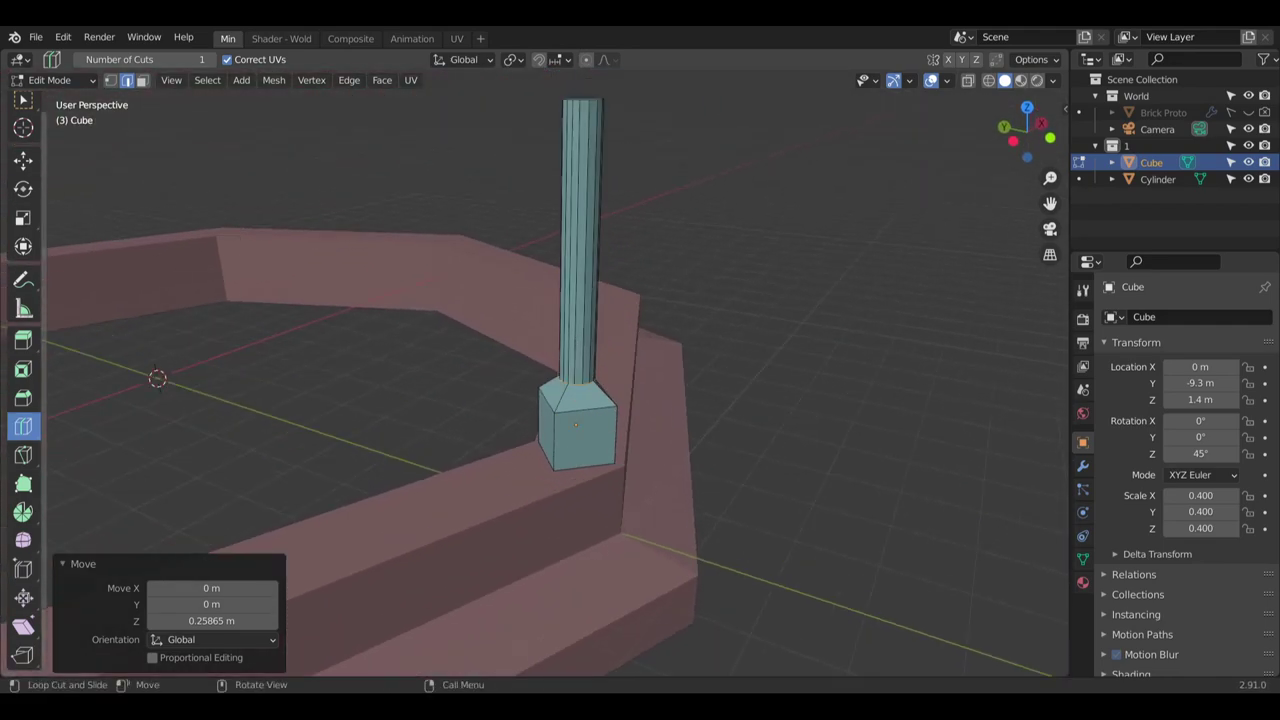
left_click(31, 104)
left_click(372, 331)
middle_click_drag(430, 387, 308, 416)
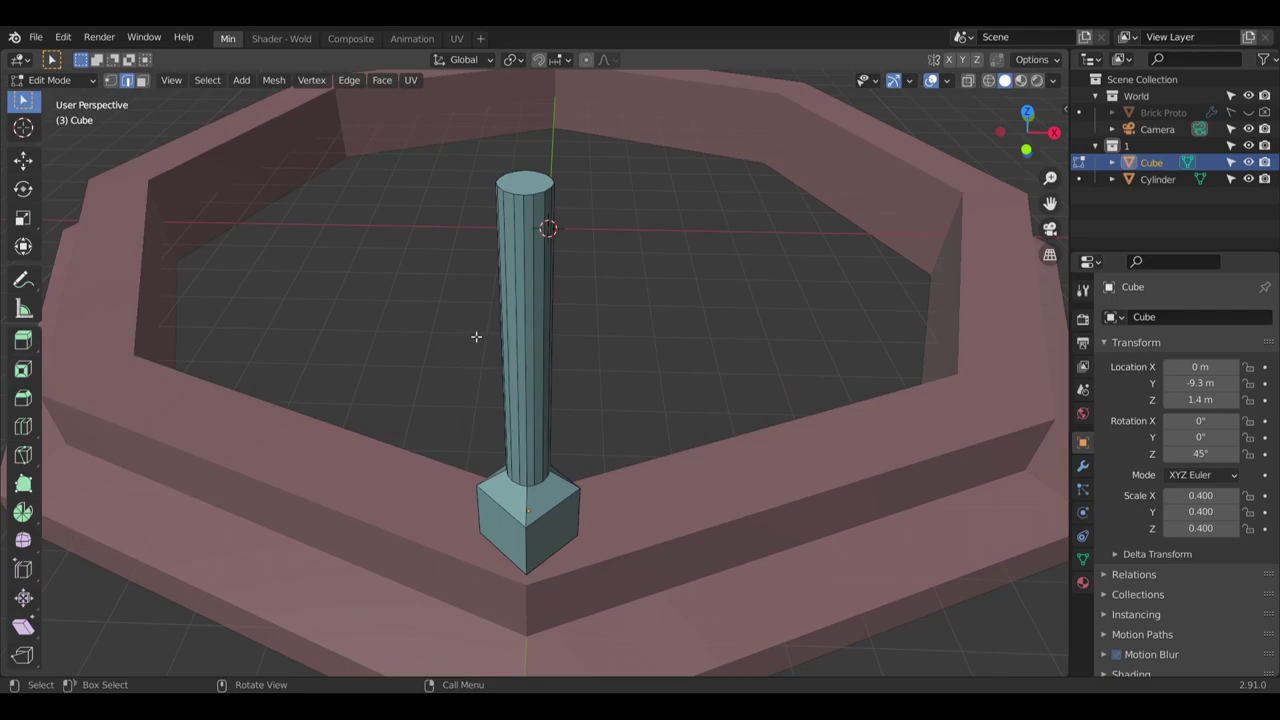
middle_click_drag(472, 392, 557, 471)
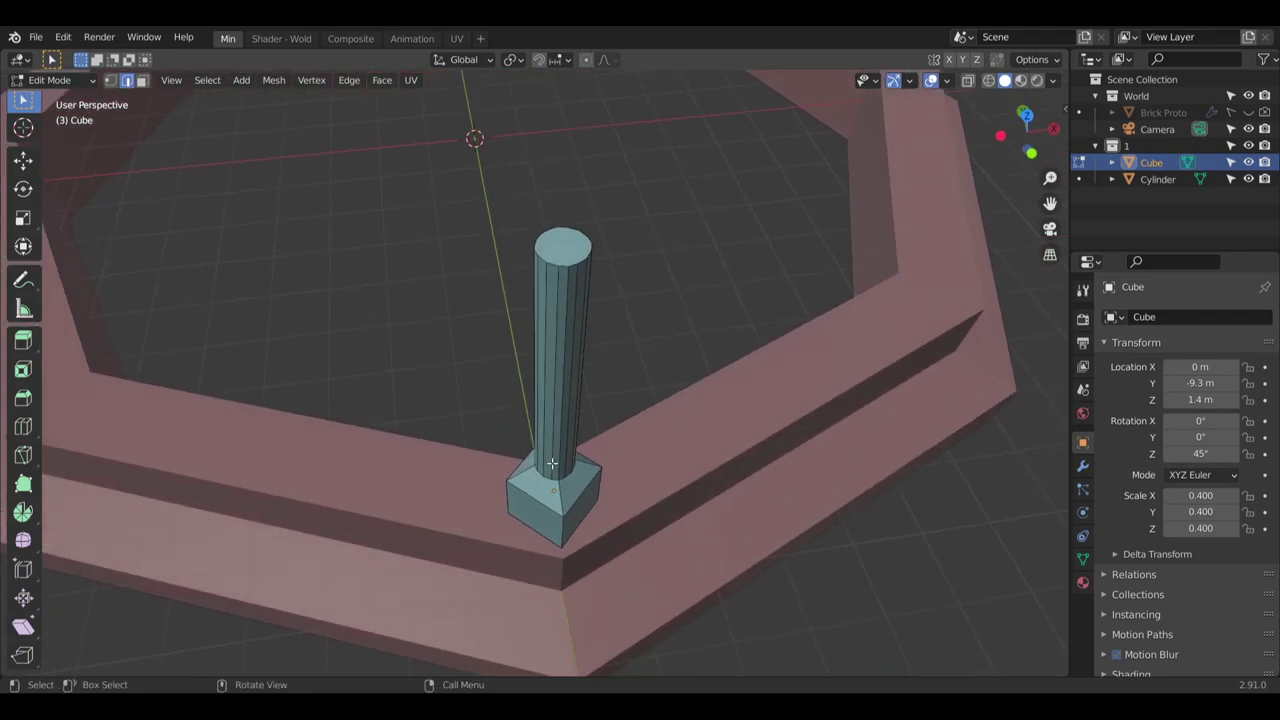
Return to Object Mode and rename the cube-and-pillar object as Pillar 1
left_click(550, 464)
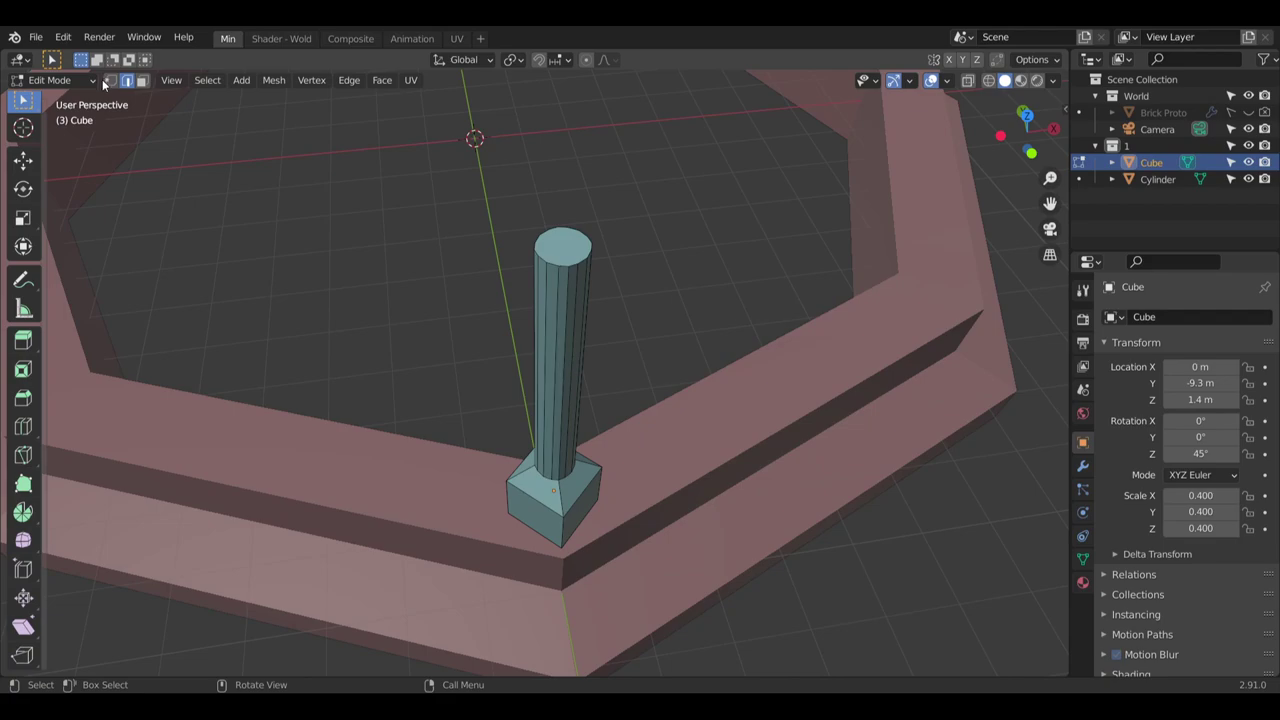
left_click(100, 79)
left_click(40, 97)
middle_click_drag(461, 297, 494, 310)
middle_click_drag(486, 324, 480, 346)
double_click(1152, 161)
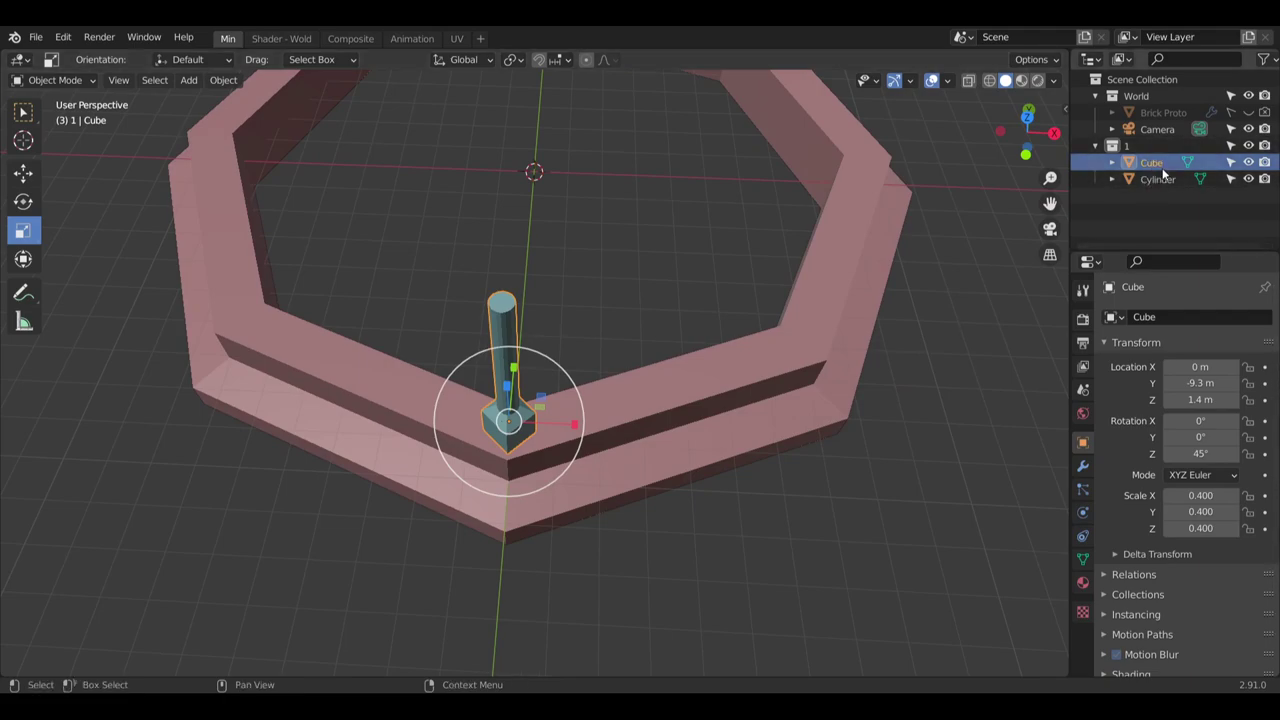
type("Pillar 1")
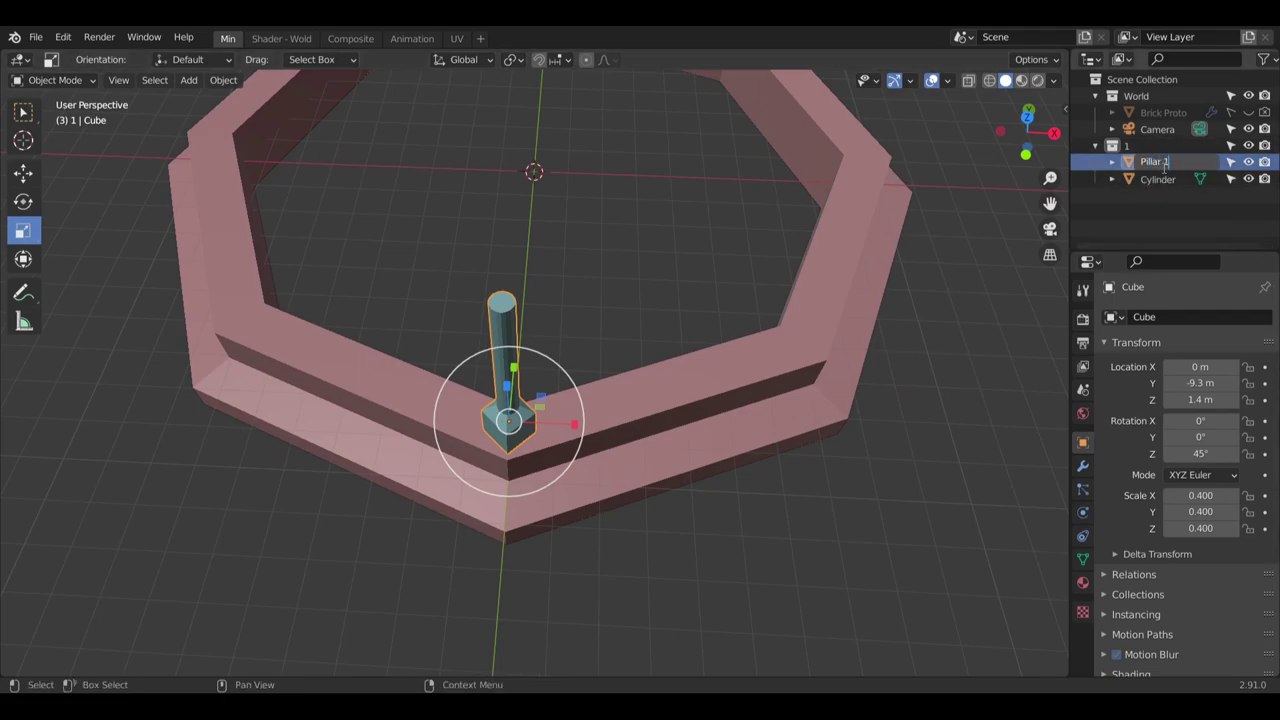
key("Return")
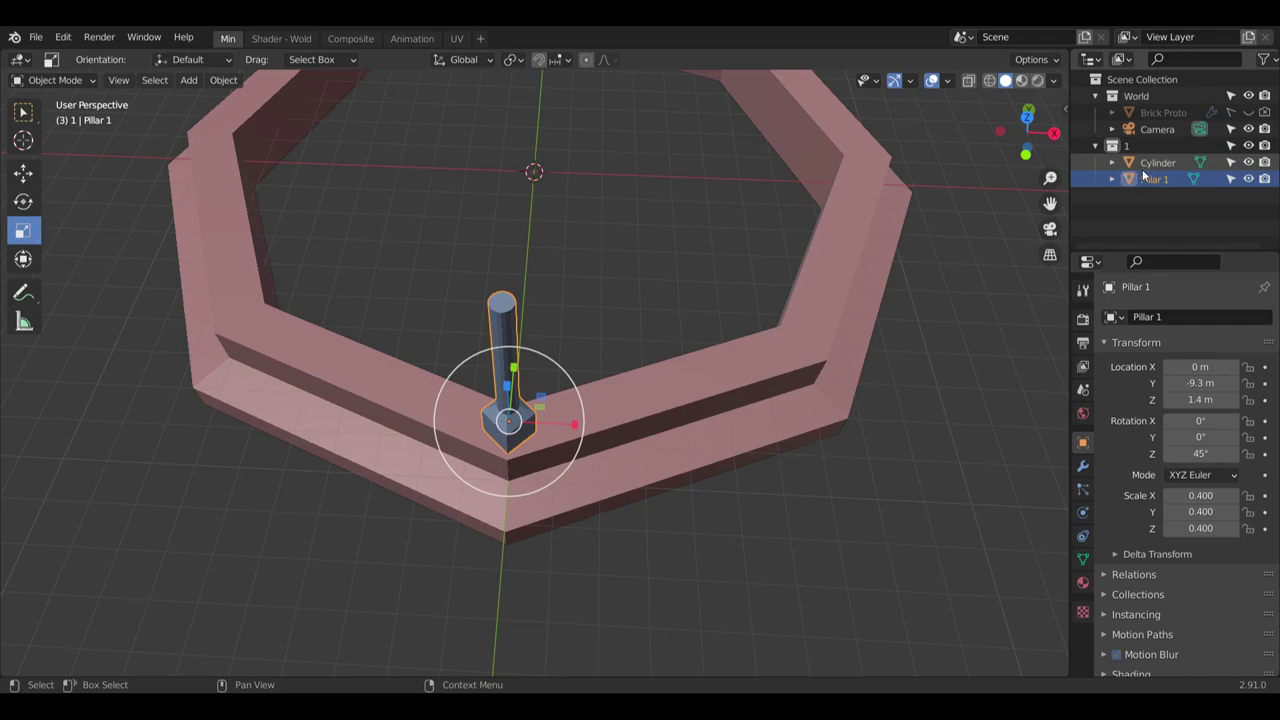
Rename the octagonal Cylinder object as G Base
double_click(1150, 164)
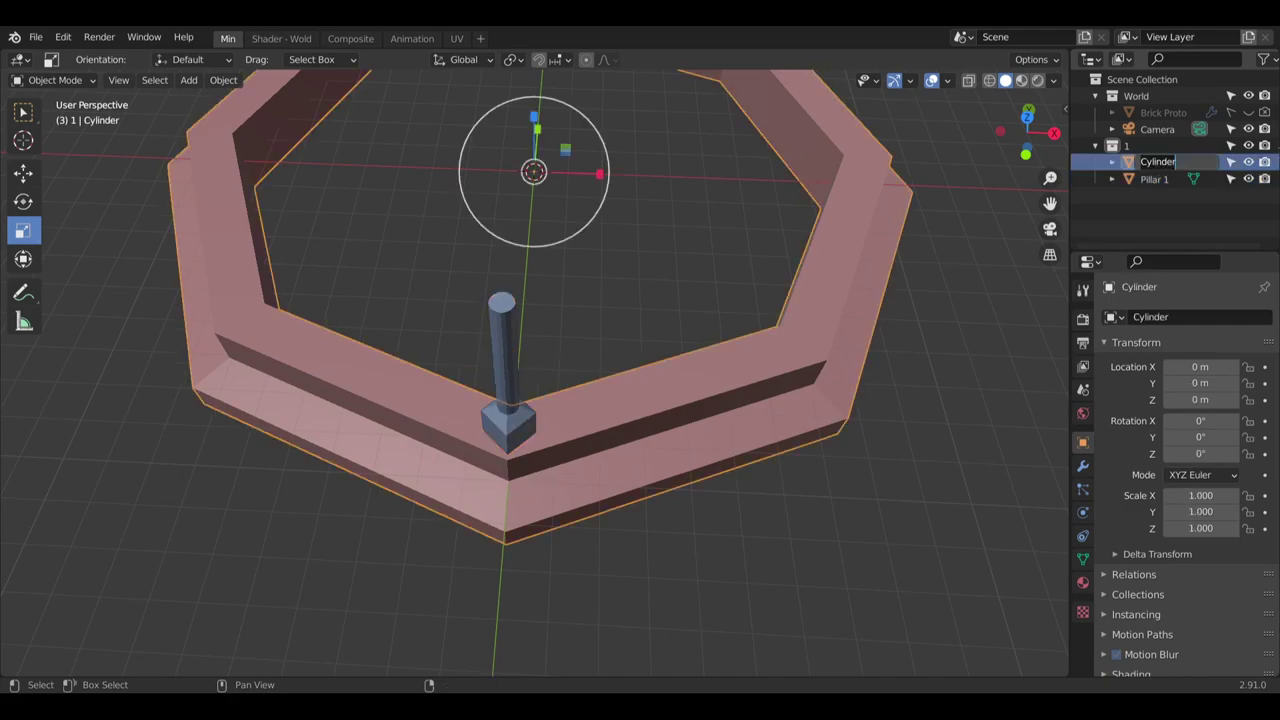
type("G Base")
key("Return")
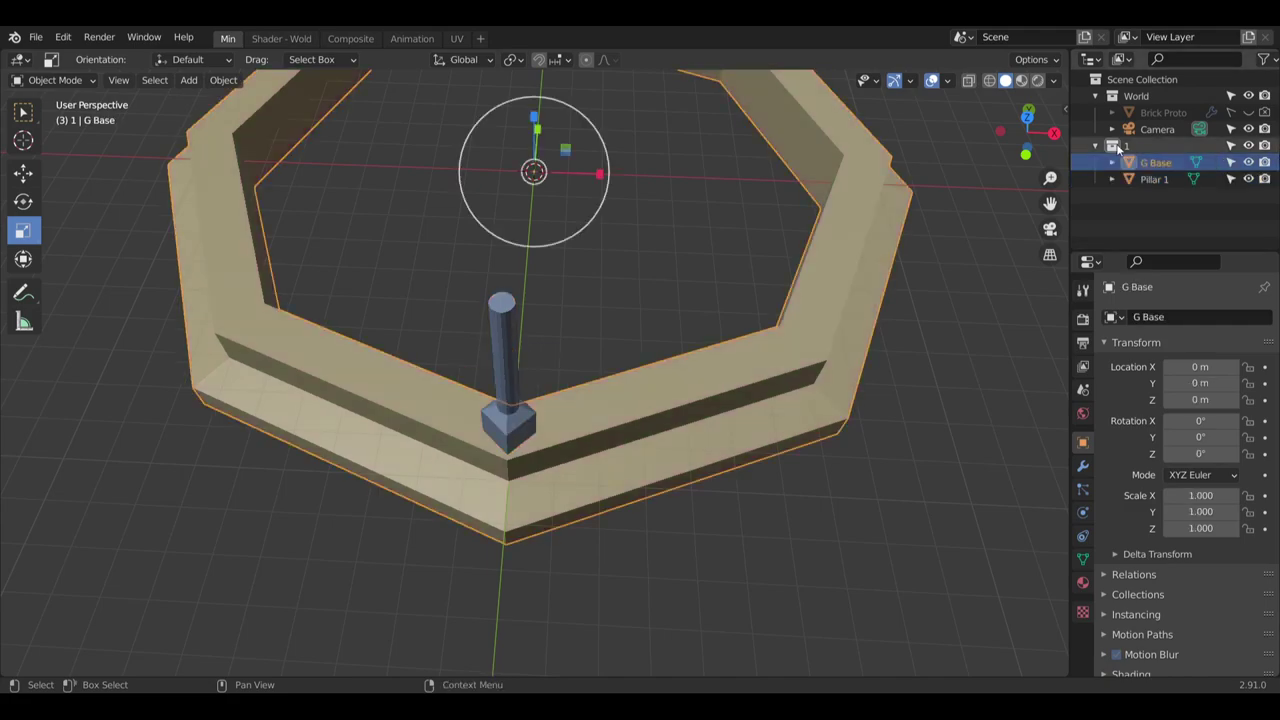
Set the origin of the Pillar 1 object to the 3D cursor at the centre of the octagonal base
middle_click_drag(529, 377, 571, 276)
scroll(571, 276, "up", 4)
scroll(580, 364, "down", 2)
middle_click_drag(580, 364, 501, 379)
left_click(510, 372)
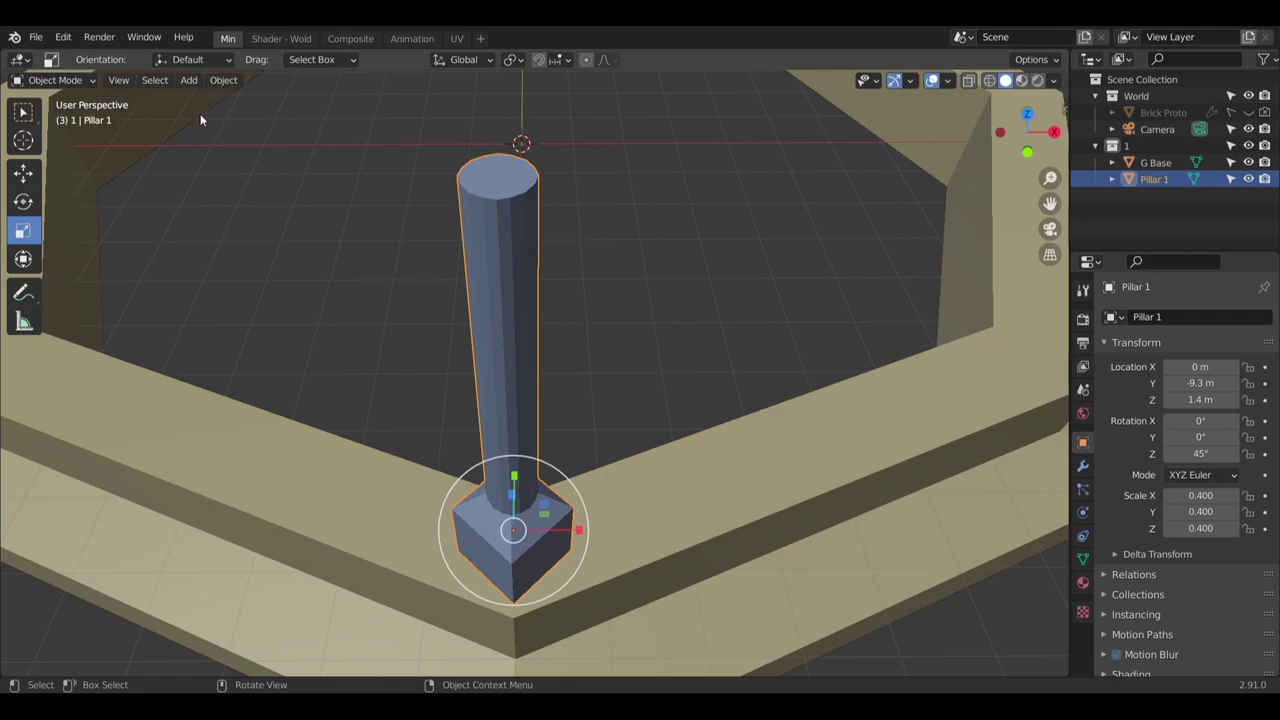
left_click(220, 84)
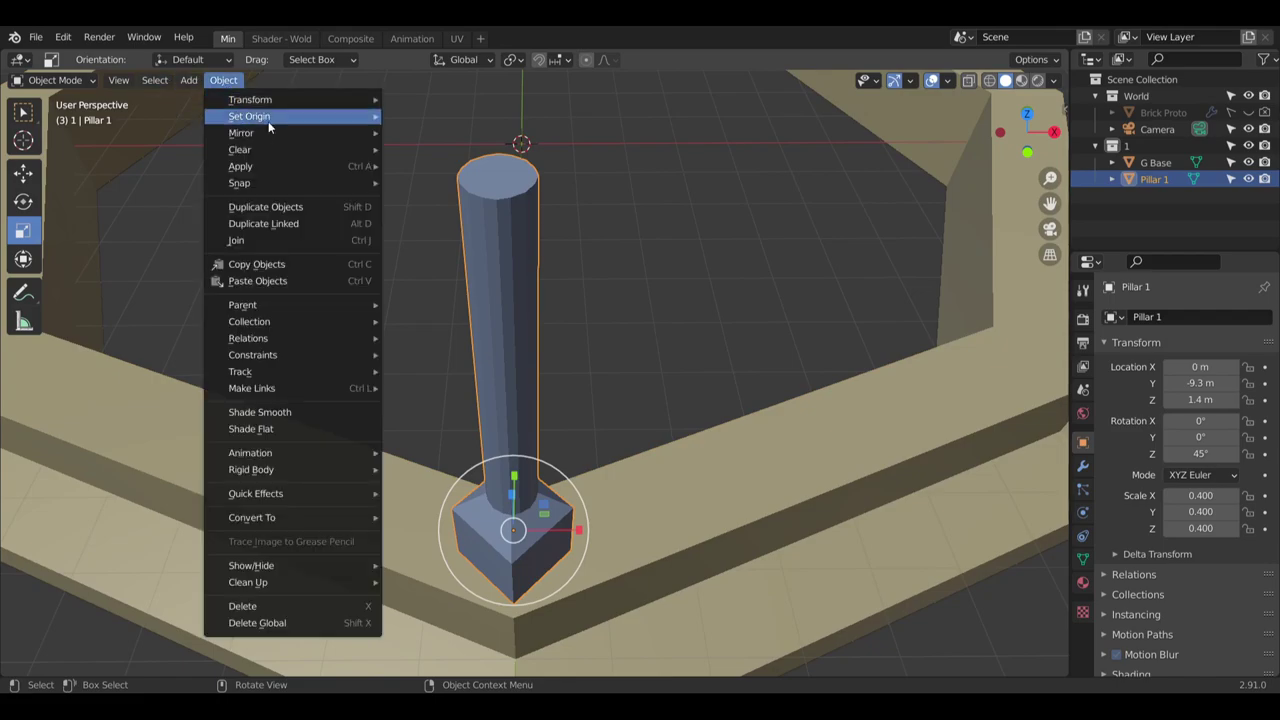
mouse_move(275, 121)
left_click(457, 151)
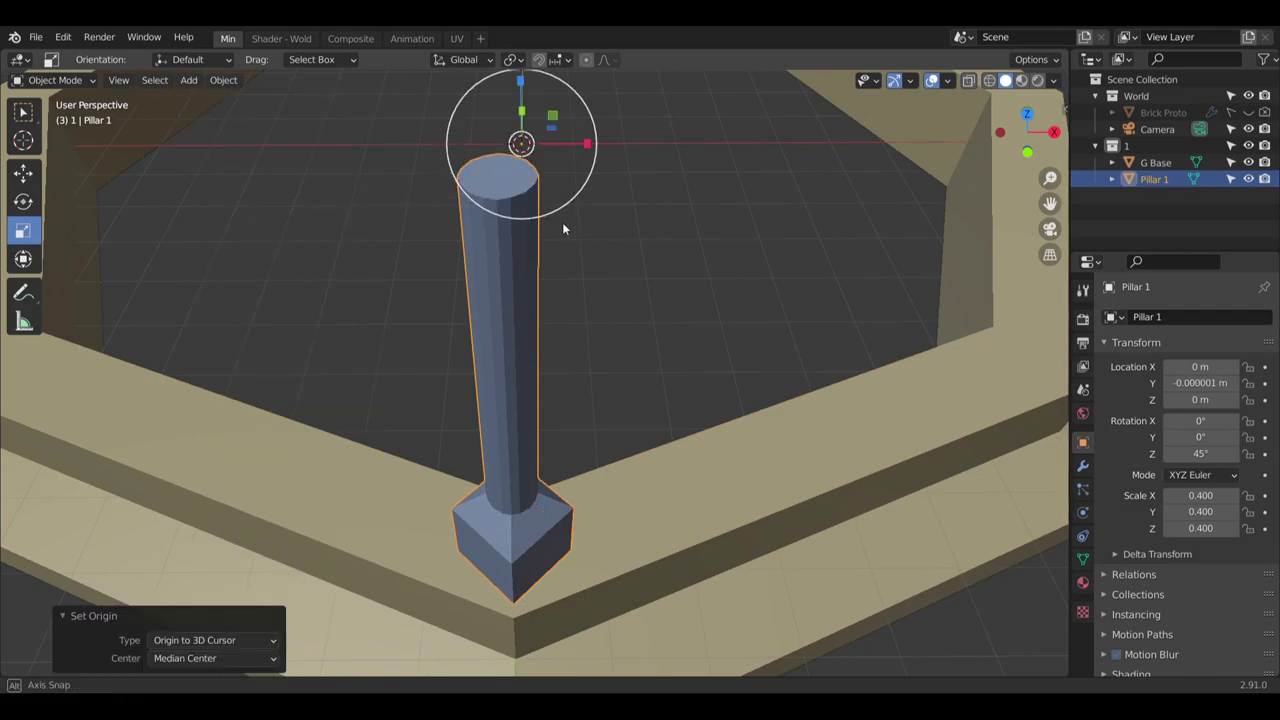
middle_click_drag(562, 222, 566, 181)
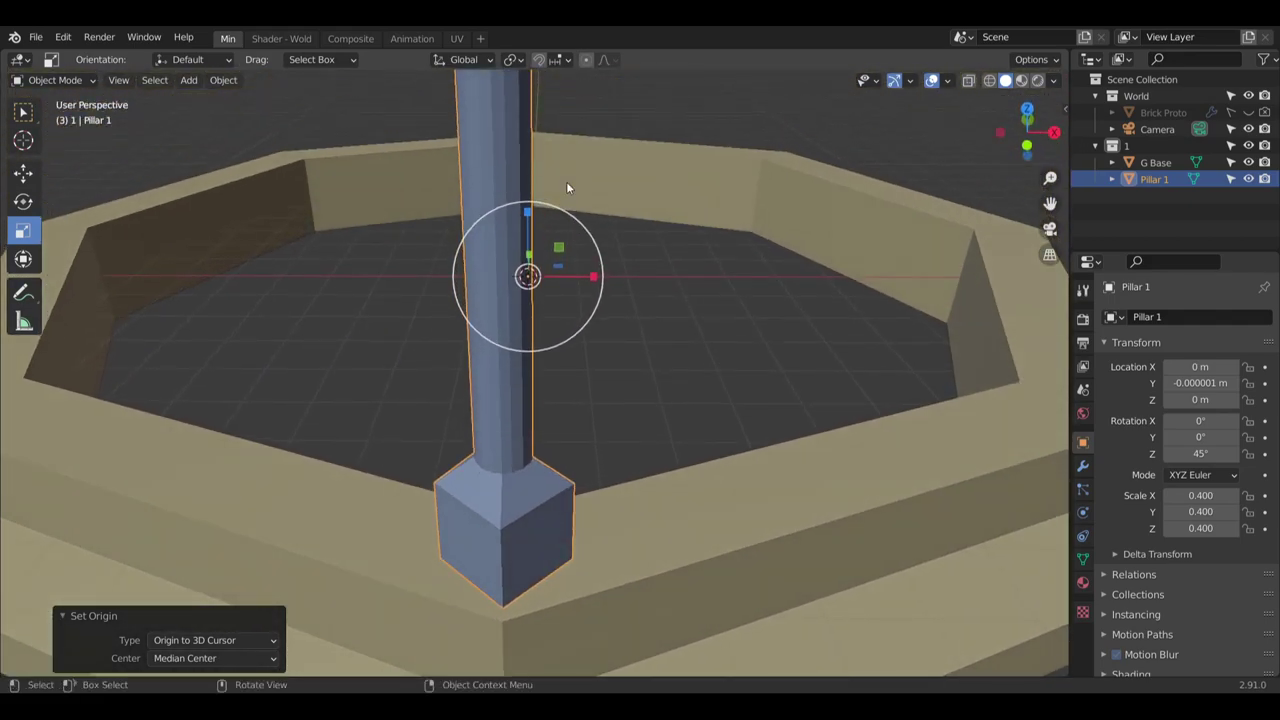
Create five linked duplicates of Pillar 1, leaving each one in place without any offset
scroll(540, 290, "down", 3)
mouse_move(538, 292)
middle_mouse_down()
mouse_move(534, 360)
mouse_move(538, 318)
mouse_move(554, 317)
mouse_move(544, 252)
mouse_move(536, 311)
middle_mouse_up()
scroll(540, 349, "up", 4)
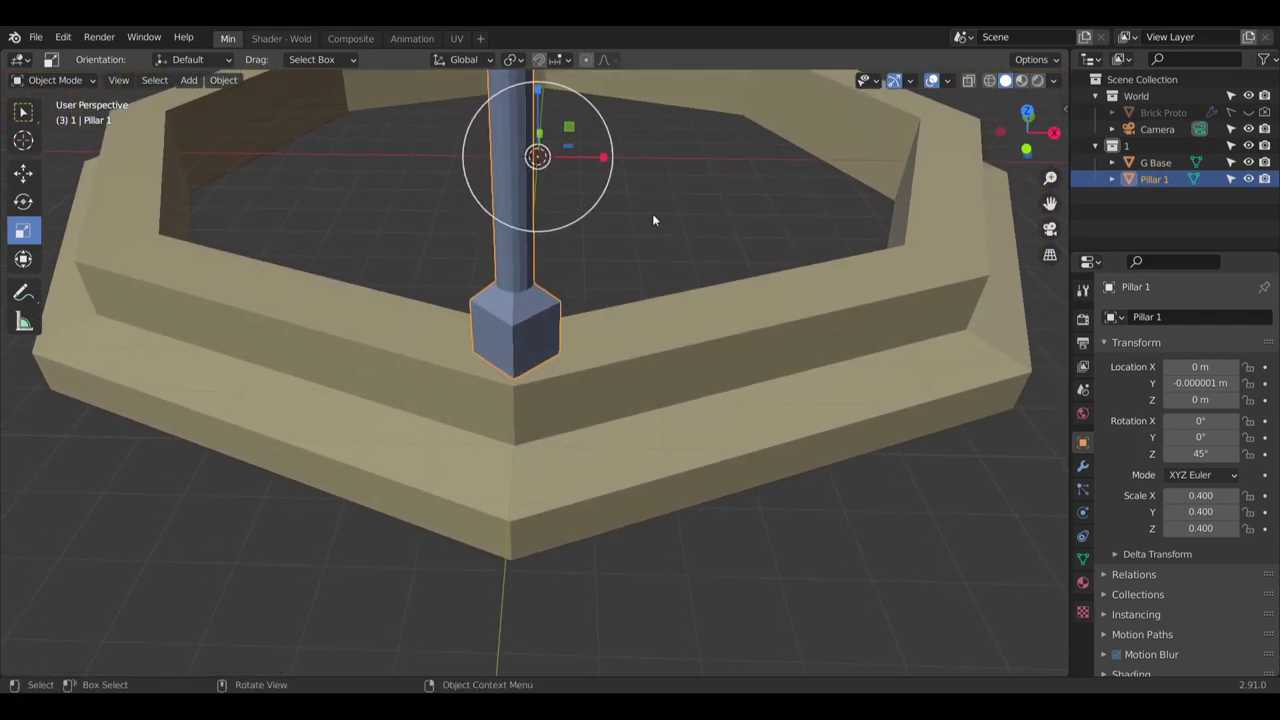
key("alt+d")
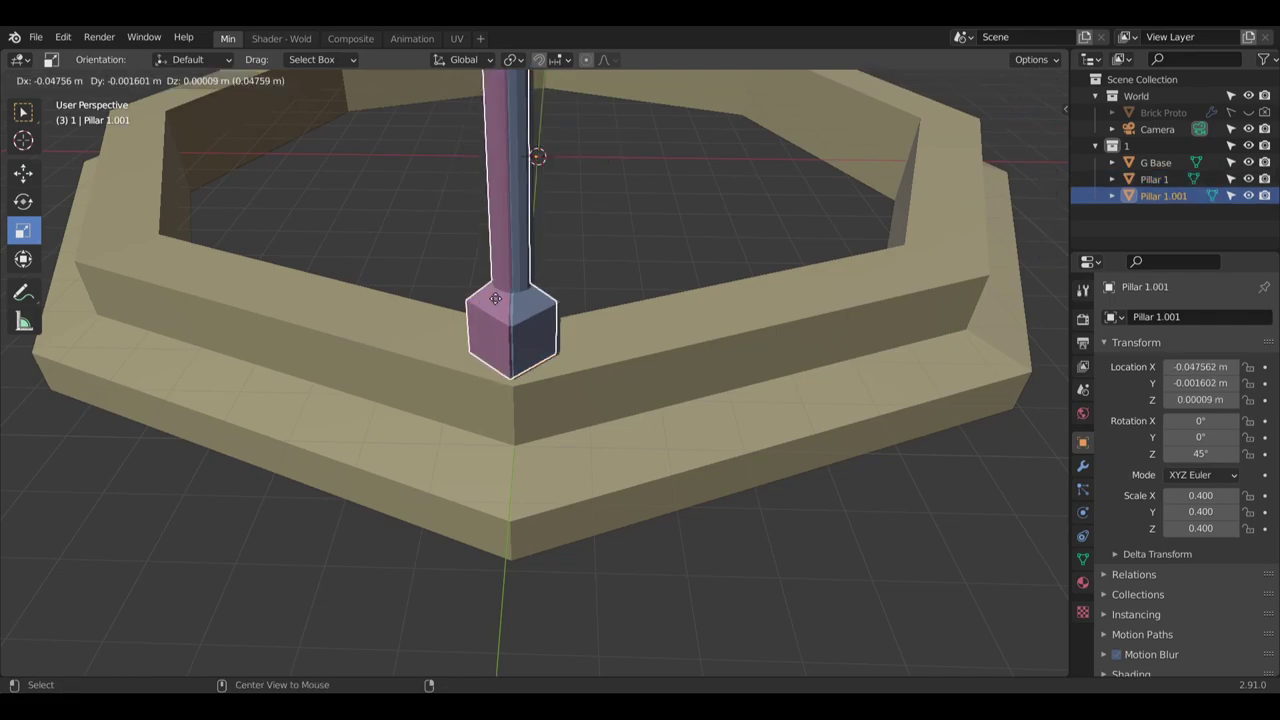
key("Escape")
key("alt+d")
key("Escape")
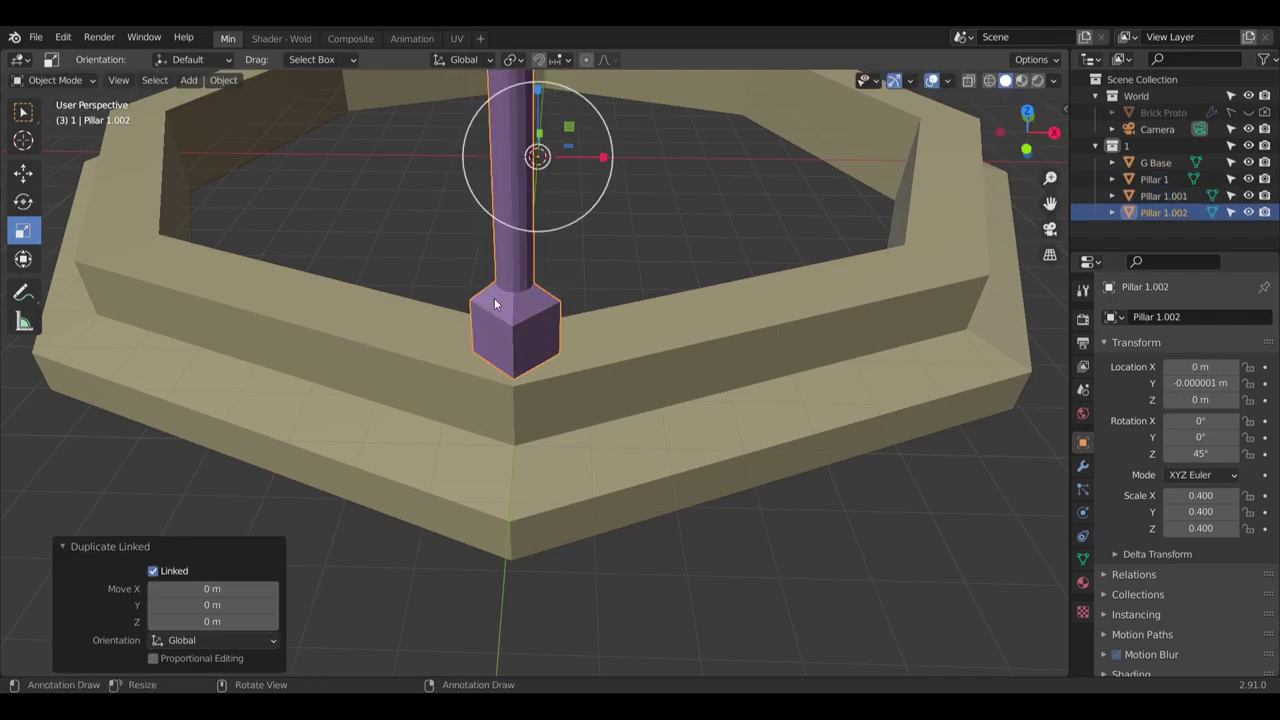
key("alt+d")
key("Escape")
key("alt+d")
key("Escape")
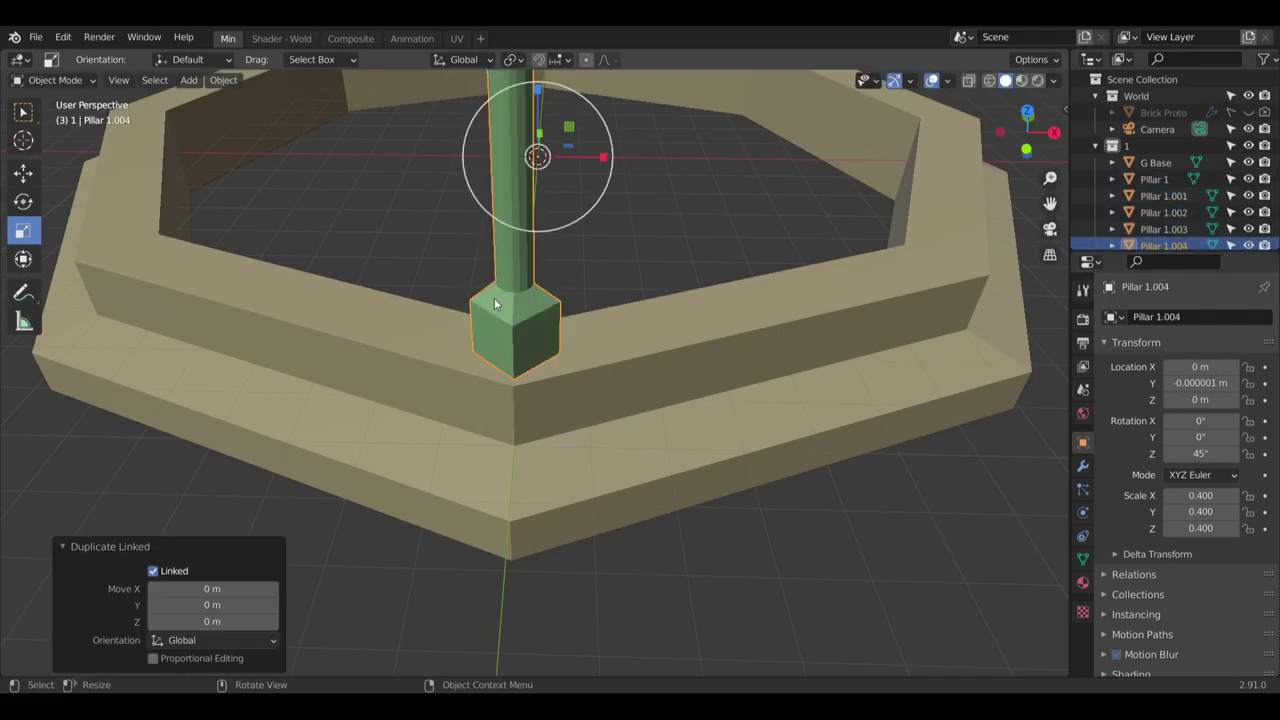
key("alt+d")
key("Escape")
Rename the linked duplicates Pillar 1.001 and Pillar 1.002 as Pillar 2 and Pillar 3
scroll(1178, 246, "down", 1)
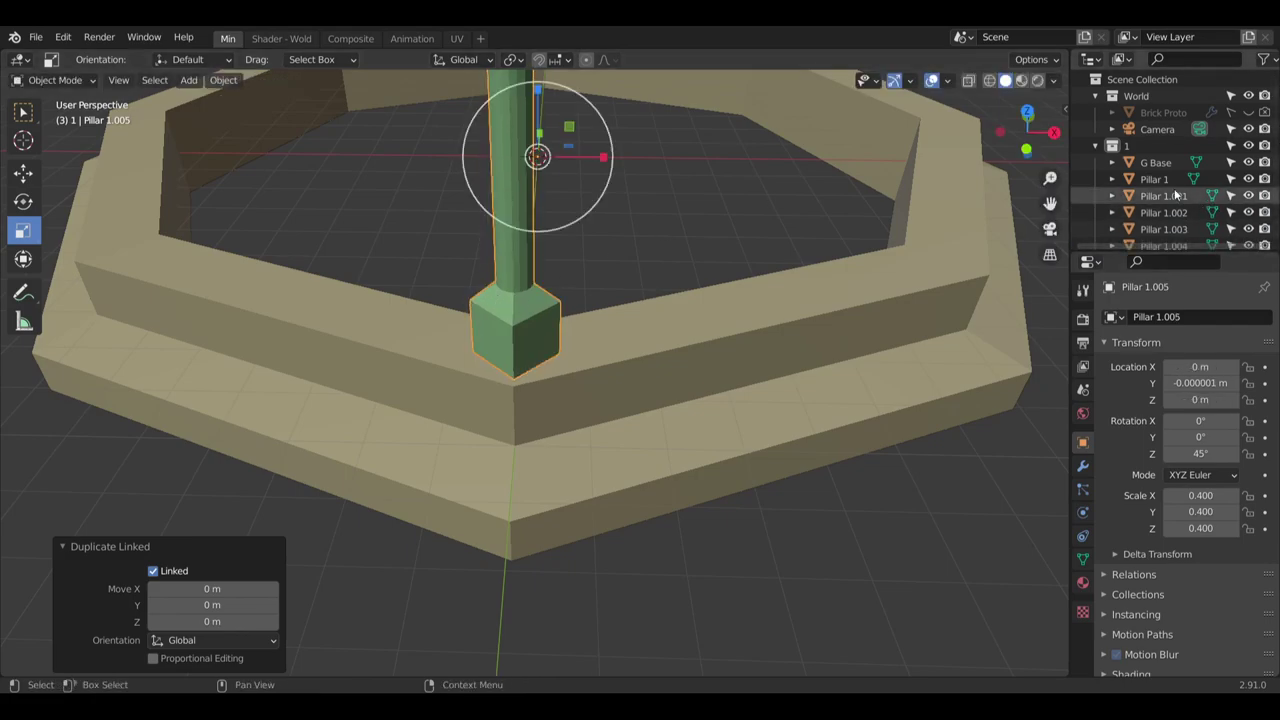
left_click(1160, 177)
double_click(1160, 177)
type("Pillar")
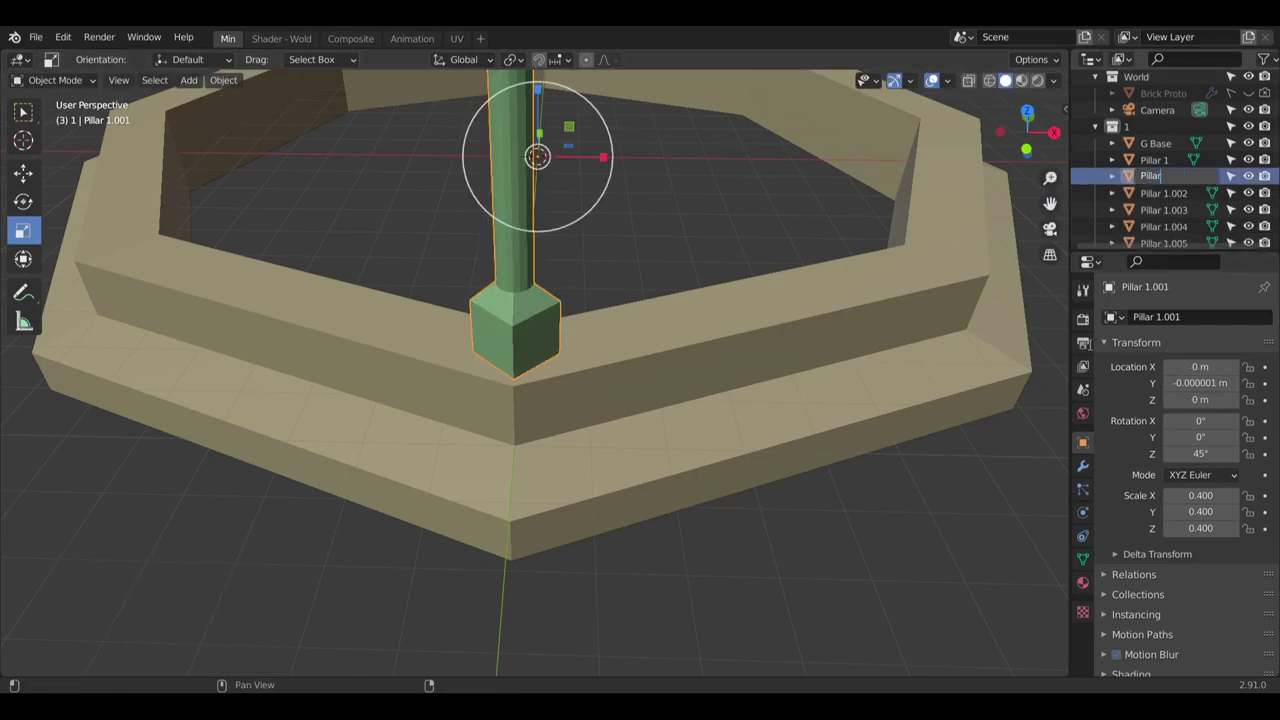
type(" 2")
key("Return")
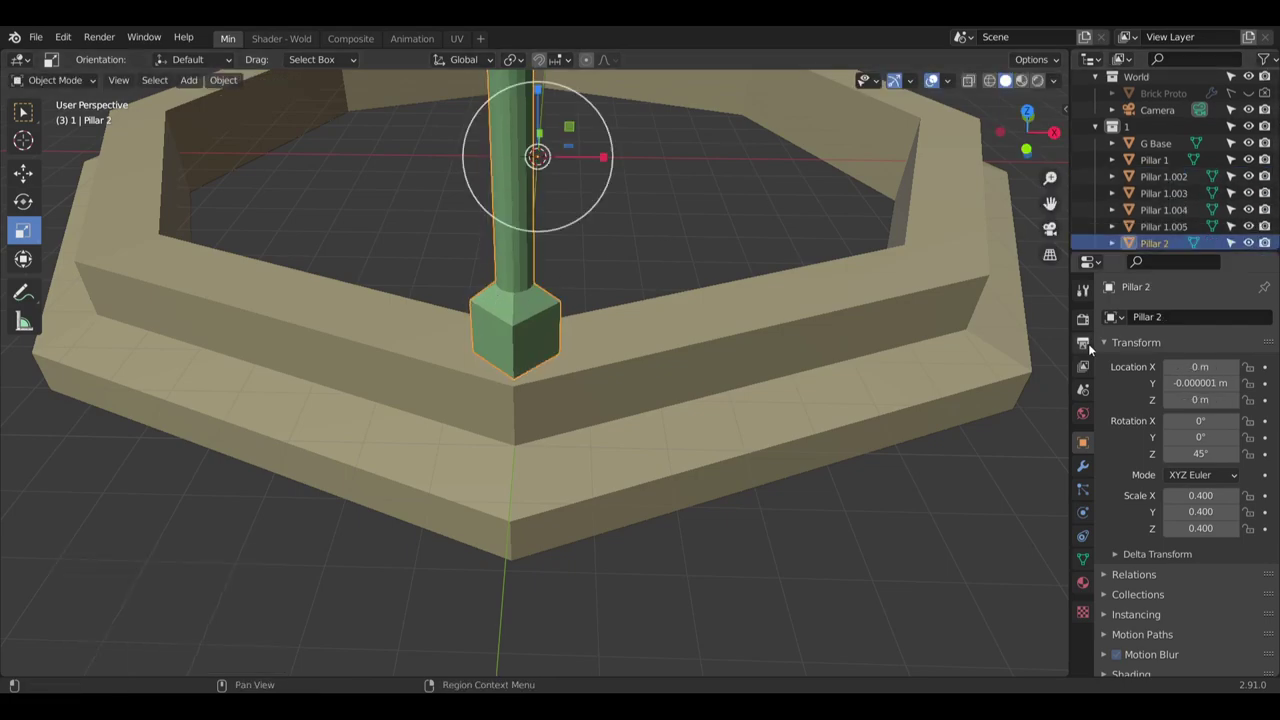
double_click(1160, 176)
type("Pillar 3")
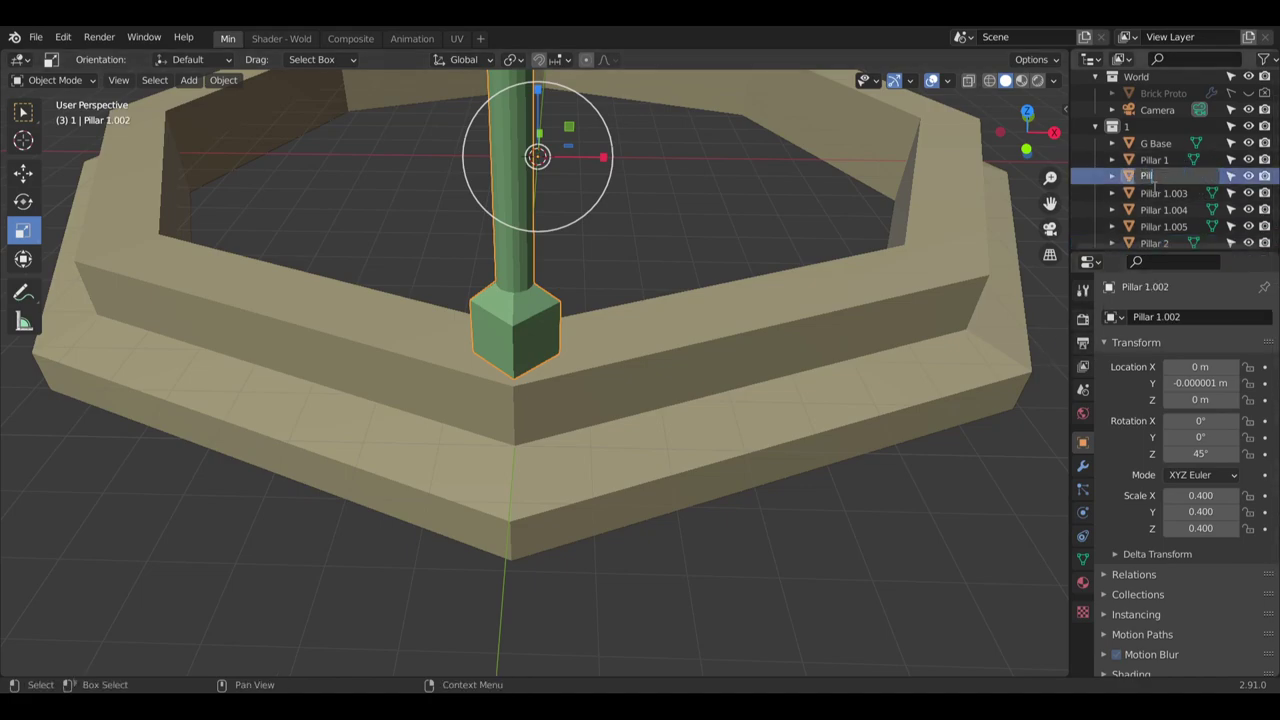
key("Return")
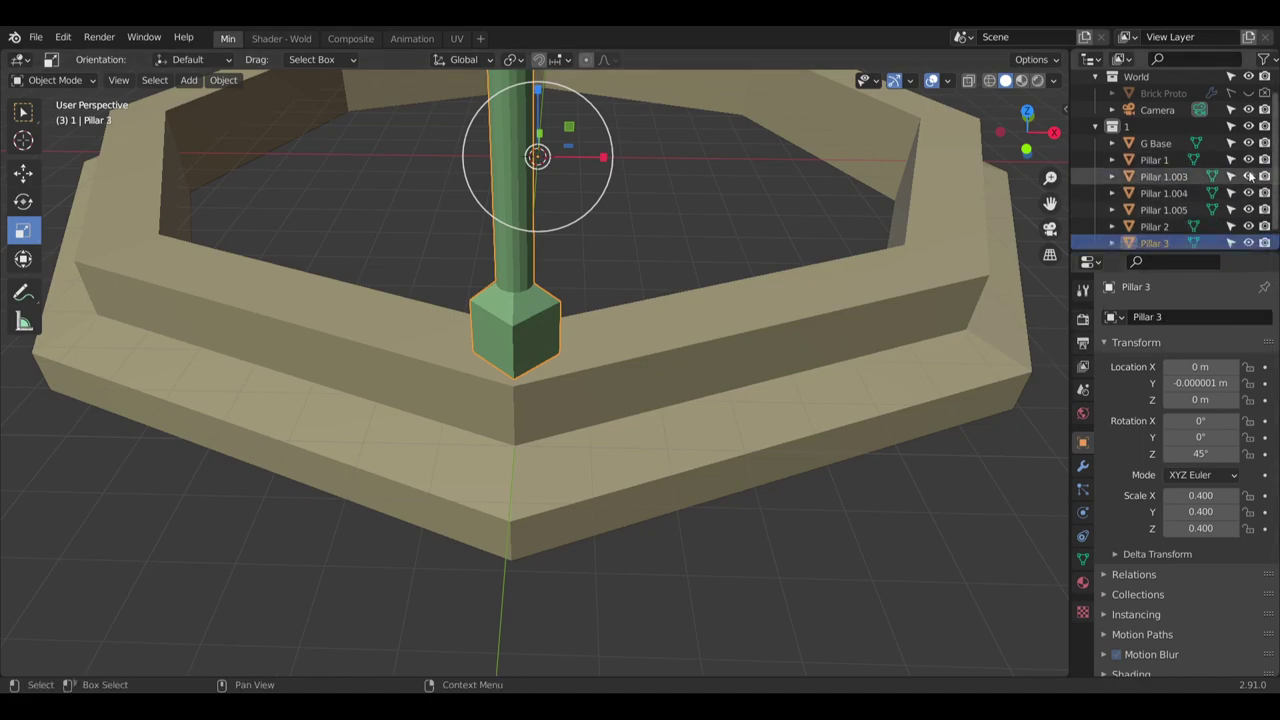
Rename the linked duplicates Pillar 1.003 and Pillar 1.004 as Pillar 4 and Pillar 5
left_click(1157, 176)
double_click(1157, 176)
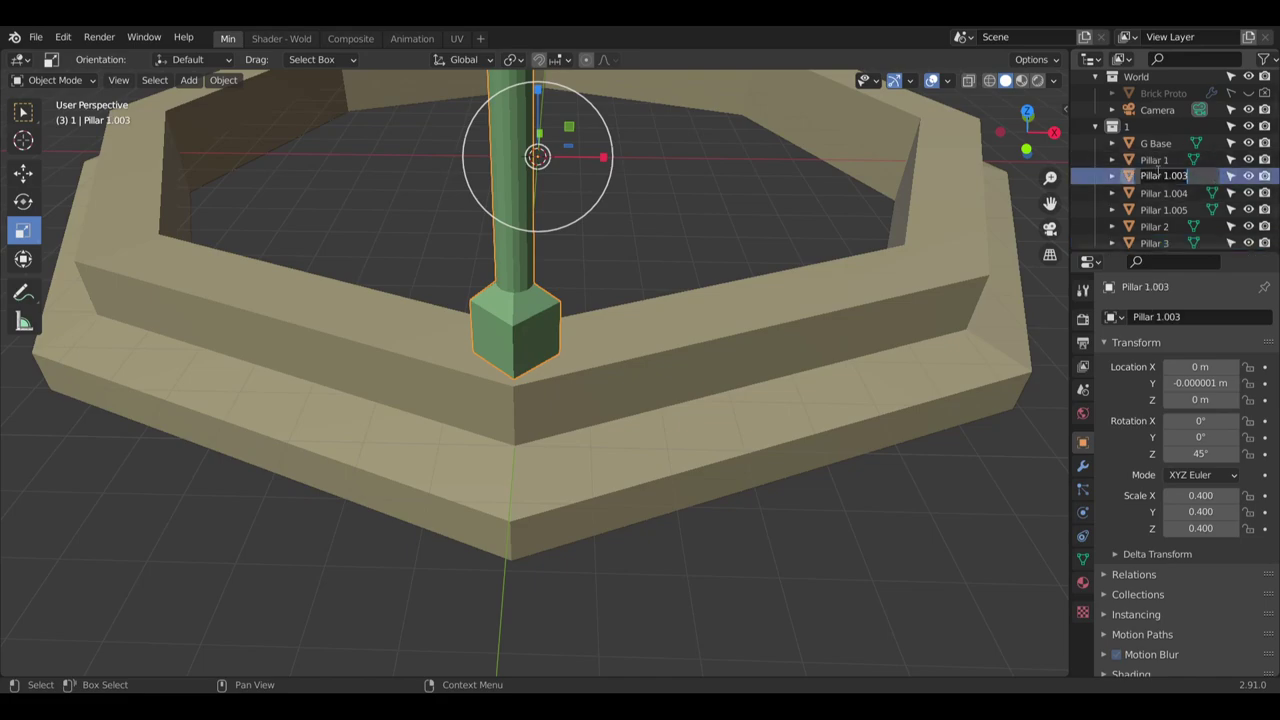
type("Pillar 4")
key("Return")
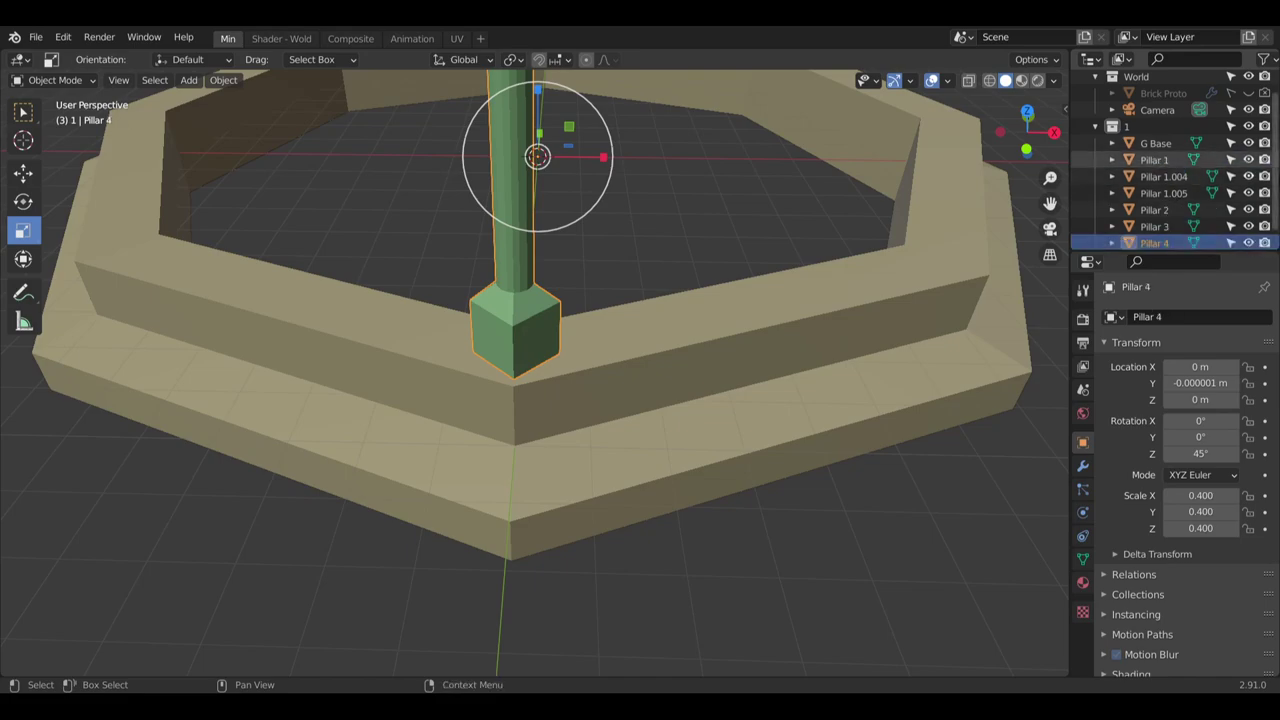
left_click(1165, 176)
double_click(1165, 176)
type("Pillar")
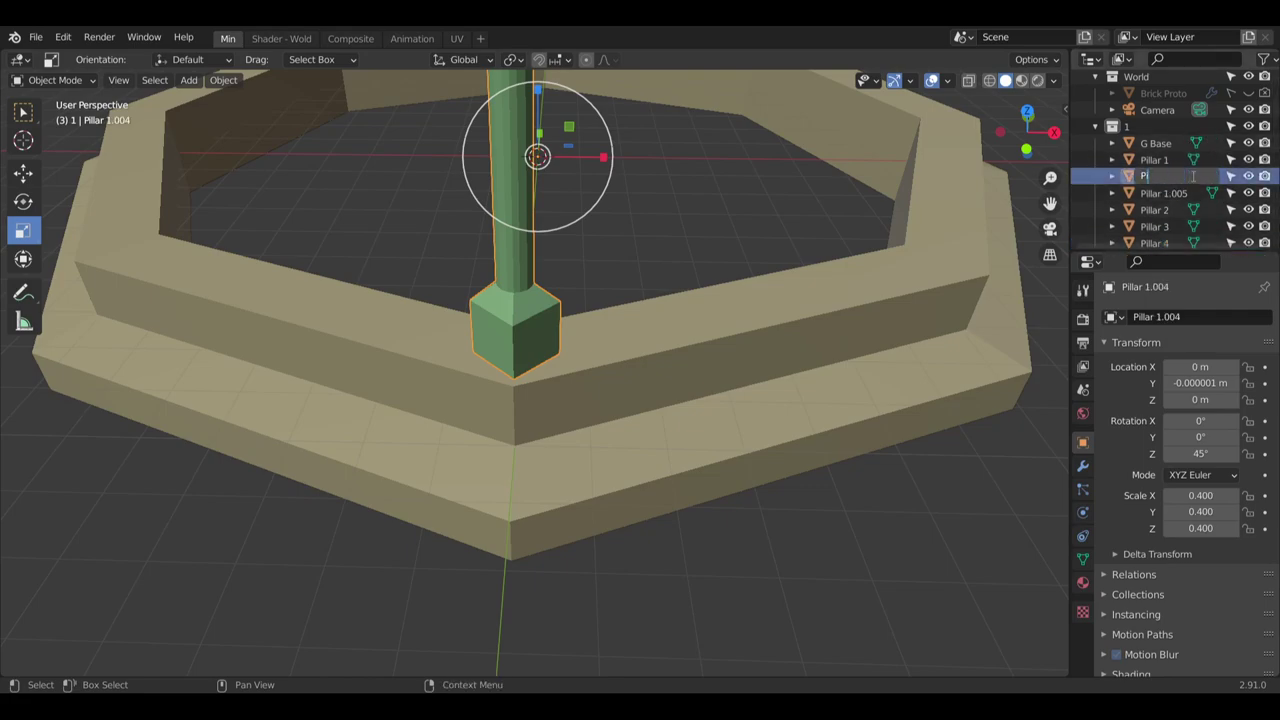
type(" 5")
key("Return")
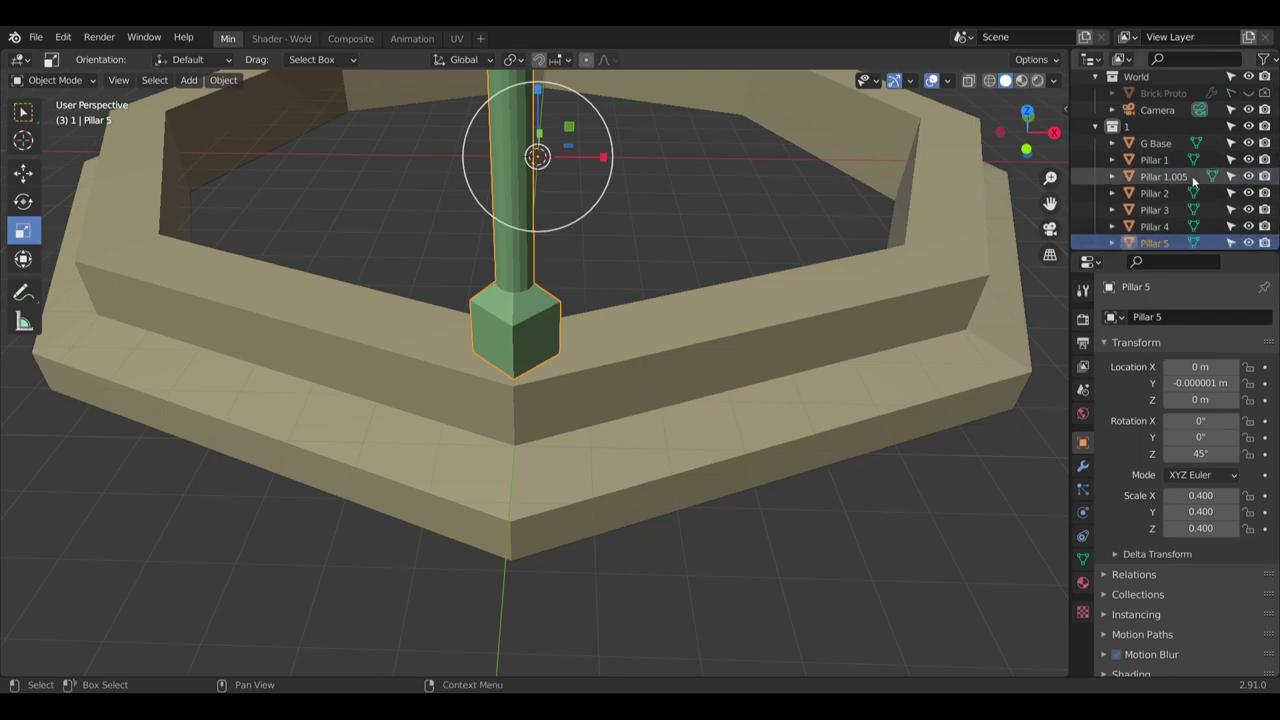
Rename the last remaining linked duplicate, Pillar 1.005, as Pillar 6
left_click(1193, 177)
double_click(1193, 177)
type("Pillar")
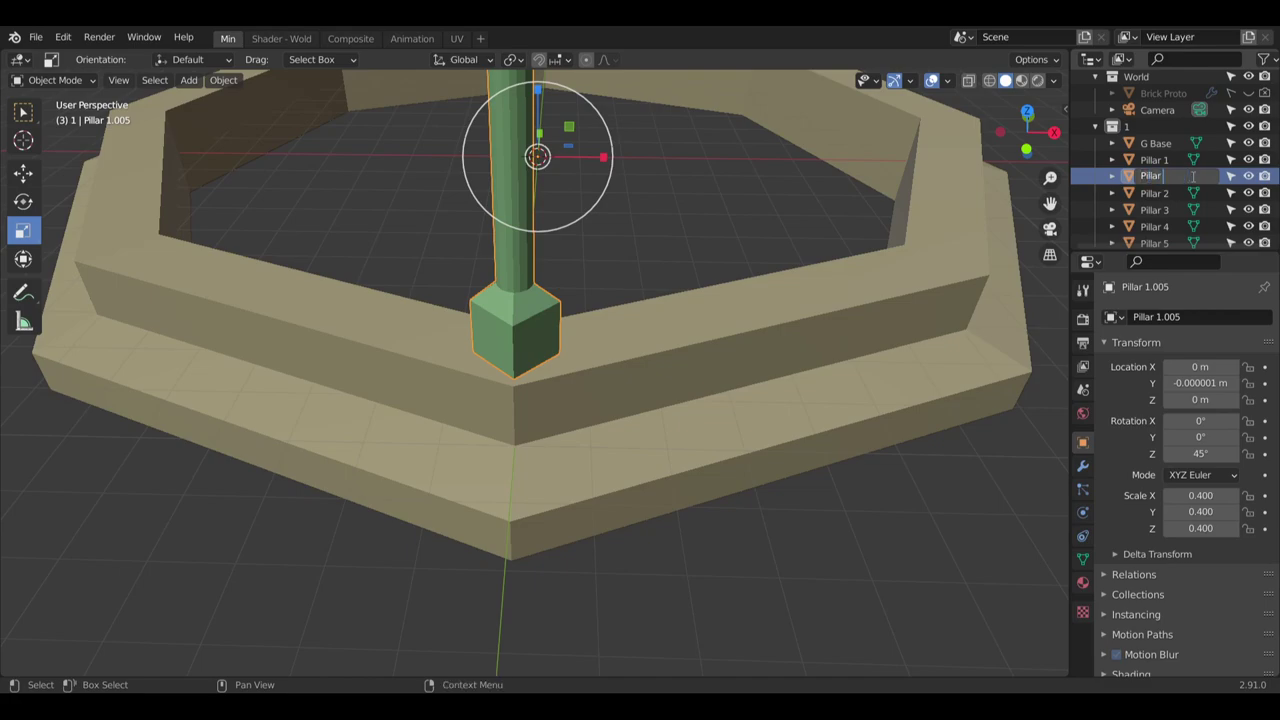
type(" 6")
key("Return")
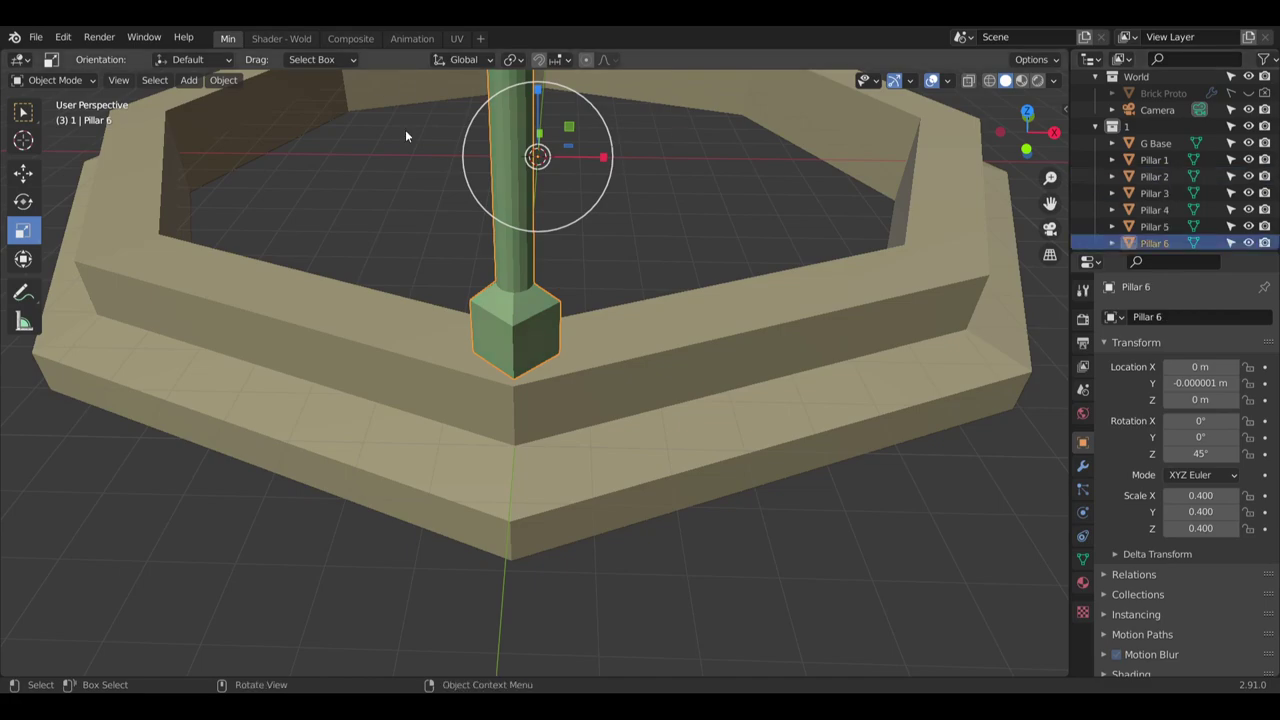
Create two more linked duplicates of Pillar 1, leaving both in place without any offset
middle_click_drag(616, 178, 665, 275)
scroll(665, 275, "down", 2)
middle_click_drag(654, 195, 628, 257, "shift")
scroll(1217, 136, "down", 1)
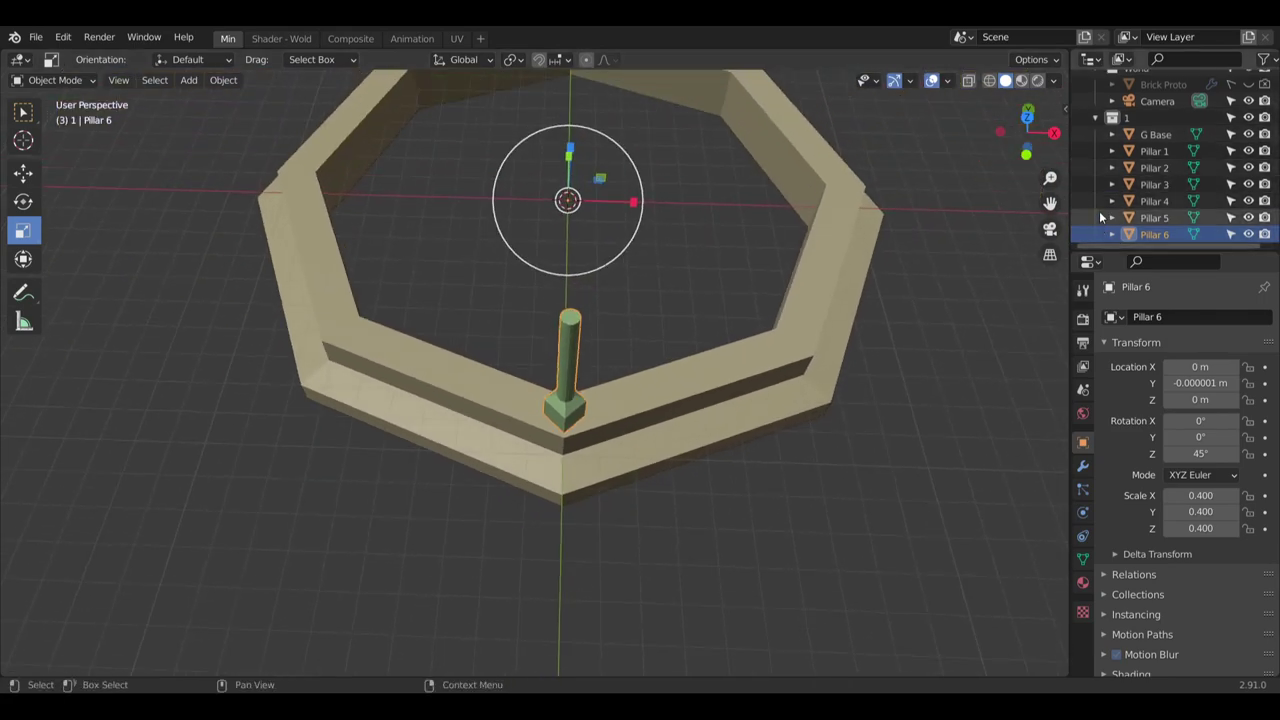
left_click(1150, 151)
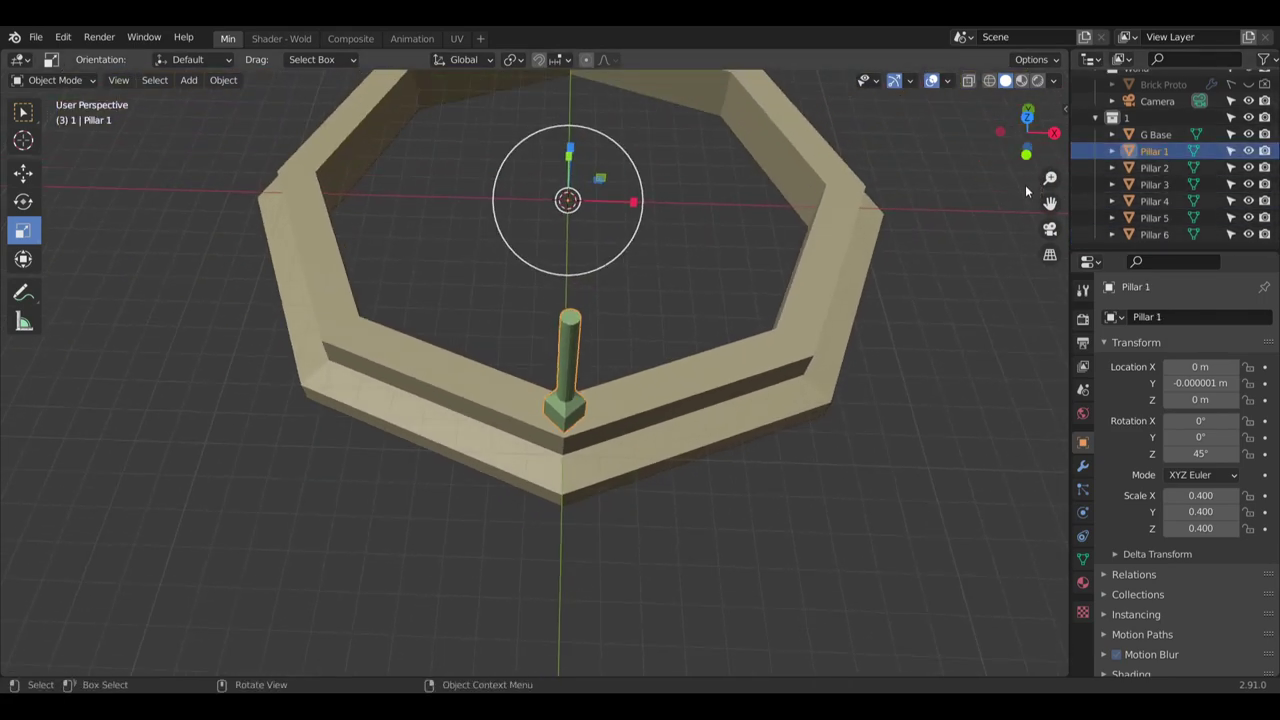
key("alt+d")
key("Escape")
key("alt+d")
right_click(750, 190)
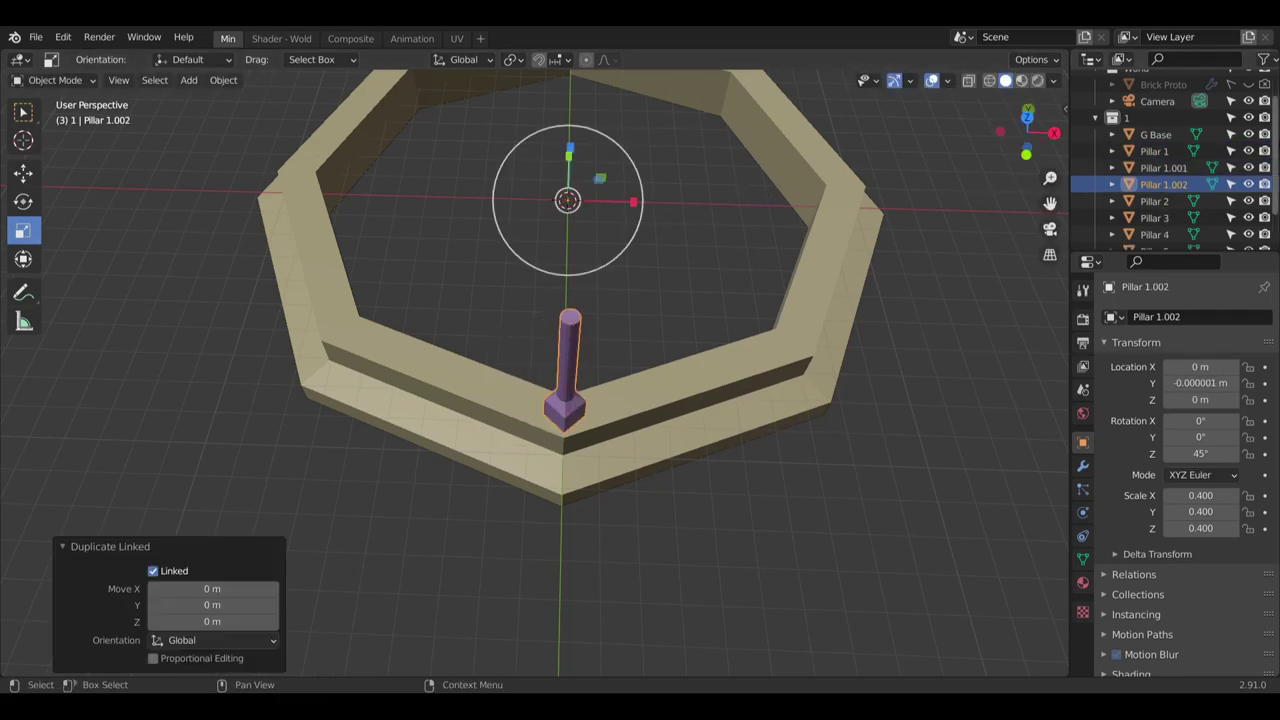
Rename the new linked duplicates Pillar 1.001 and Pillar 1.002 as Pillar 7 and Pillar 8
double_click(1174, 166)
type("Pillar")
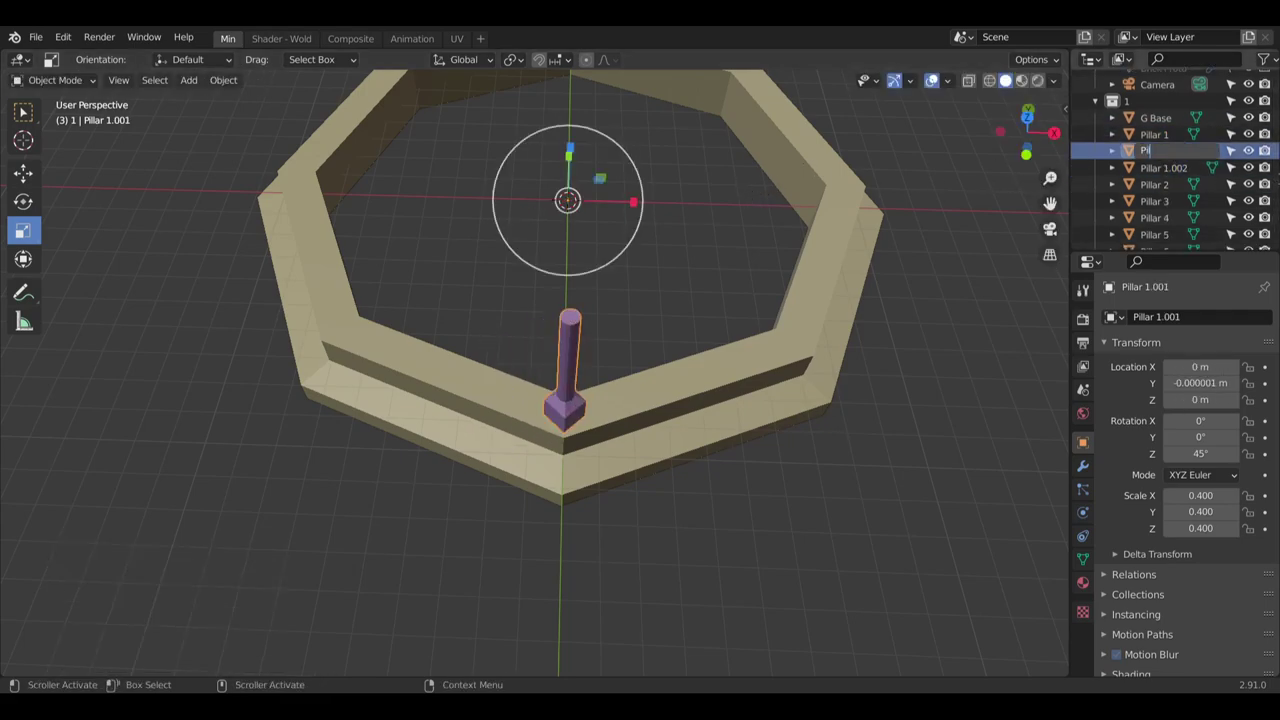
type(" 7")
key("Return")
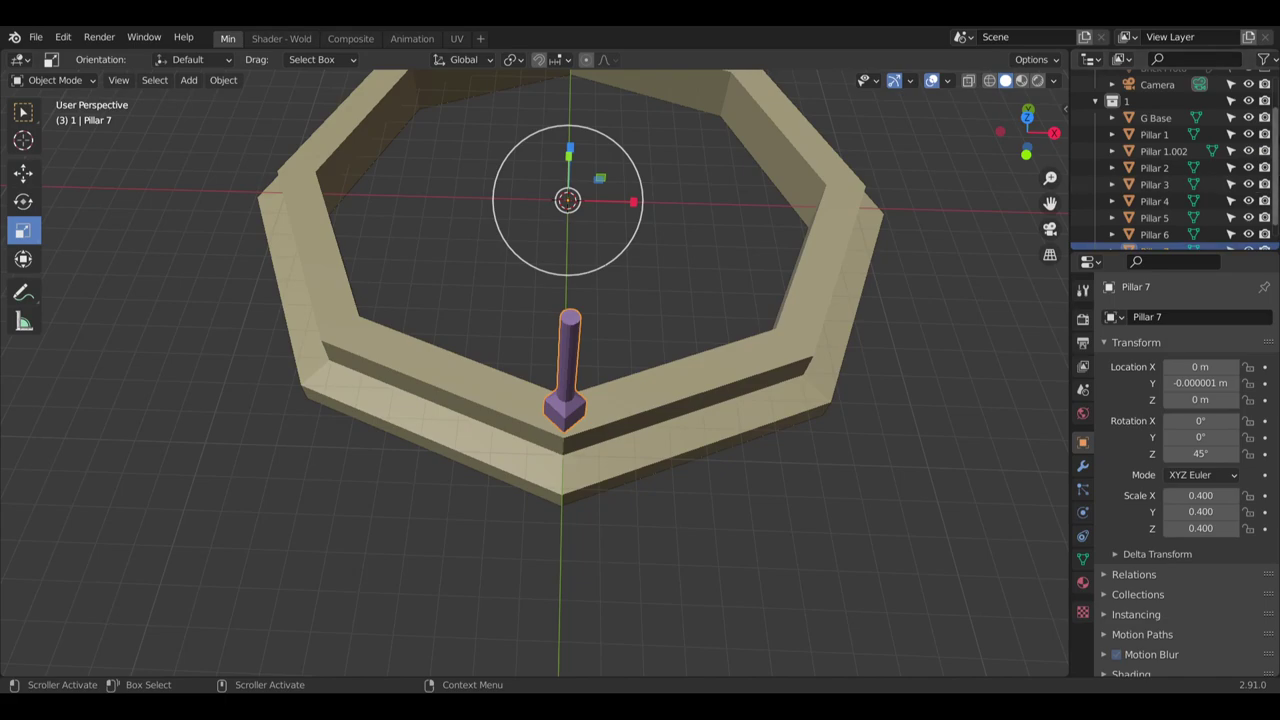
left_click(1155, 150)
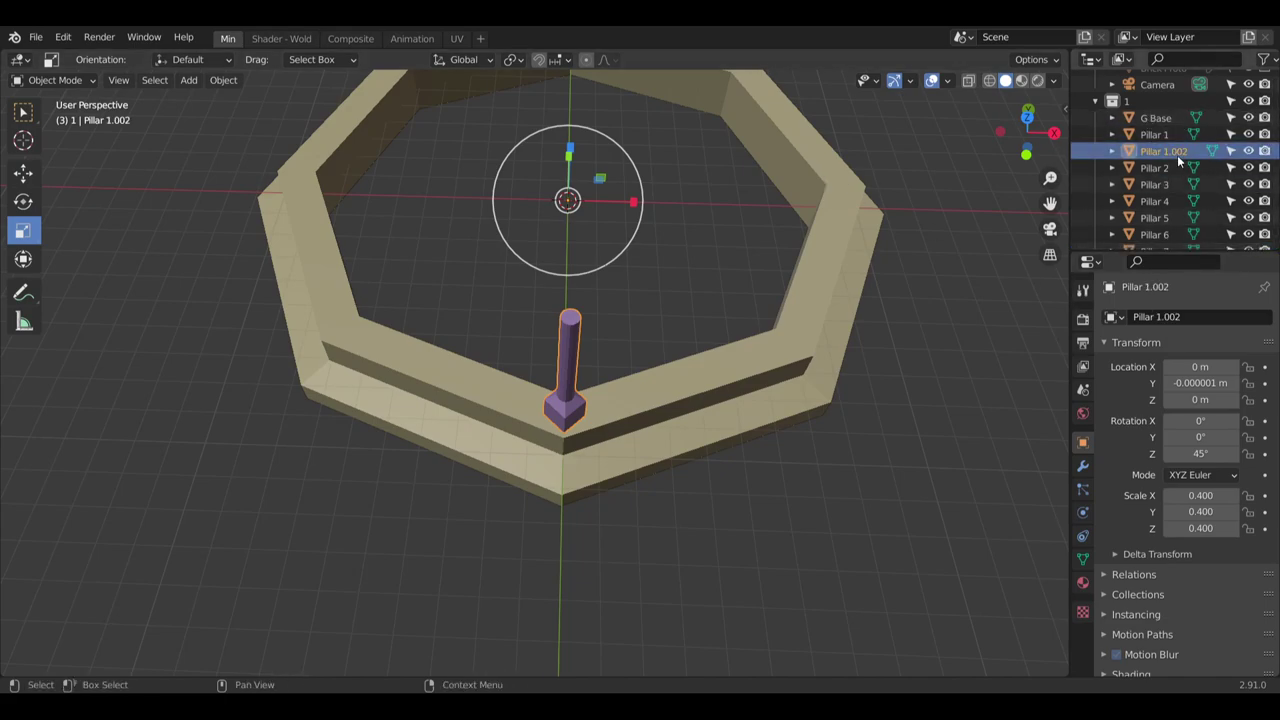
double_click(1207, 150)
type("Pillar")
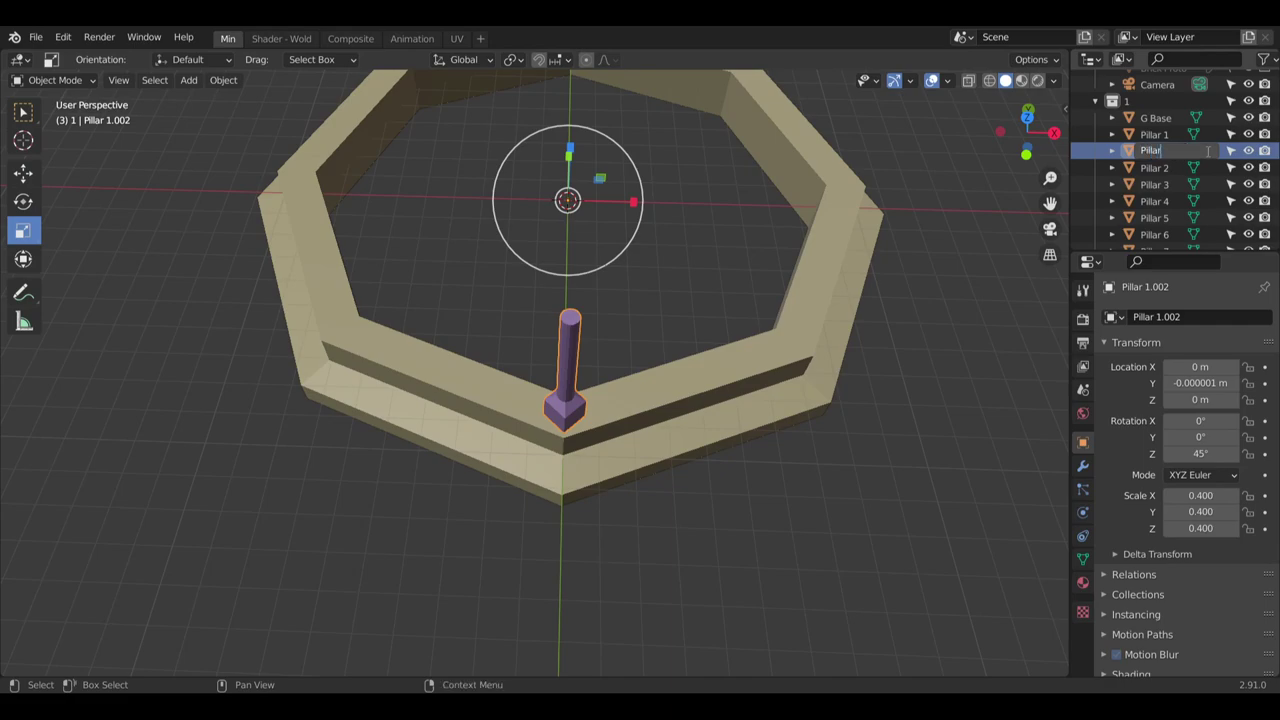
type(" 8")
key("Return")
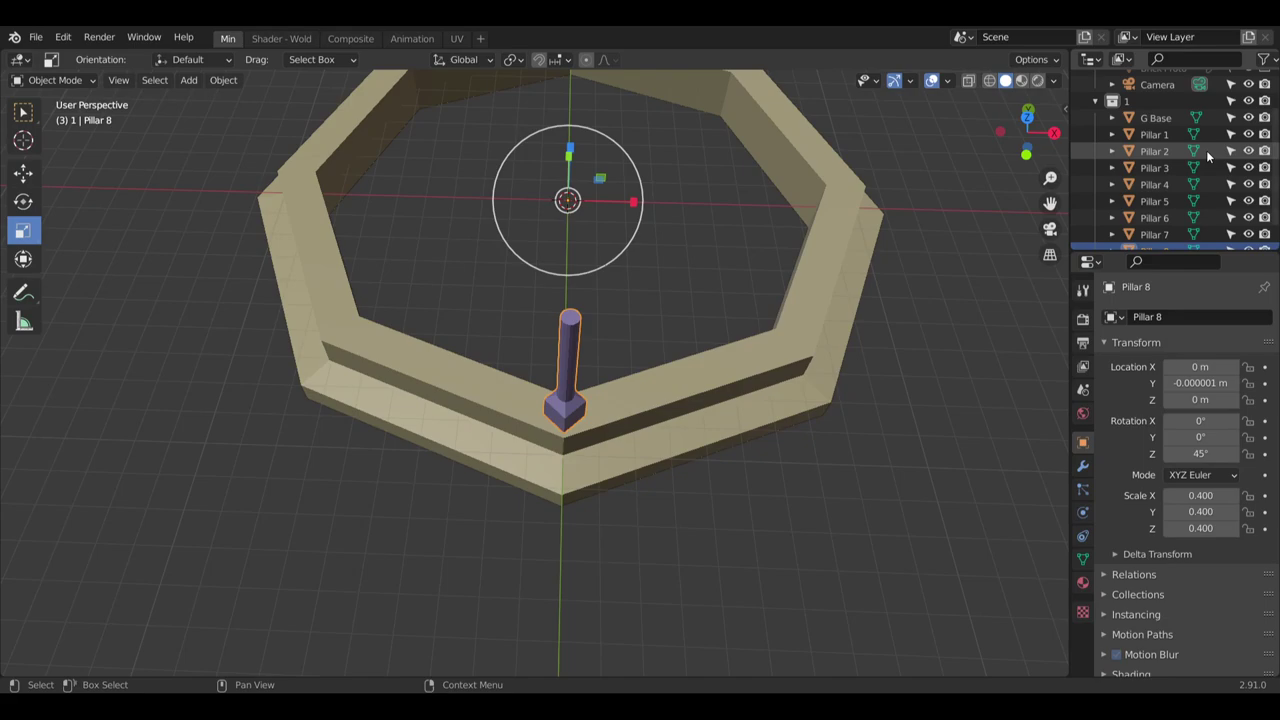
Set the Z rotation of Pillar 2 to 90° to place it on the next corner of the octagonal base
scroll(735, 392, "up", 4)
middle_click_drag(369, 371, 709, 252)
scroll(641, 338, "down", 5)
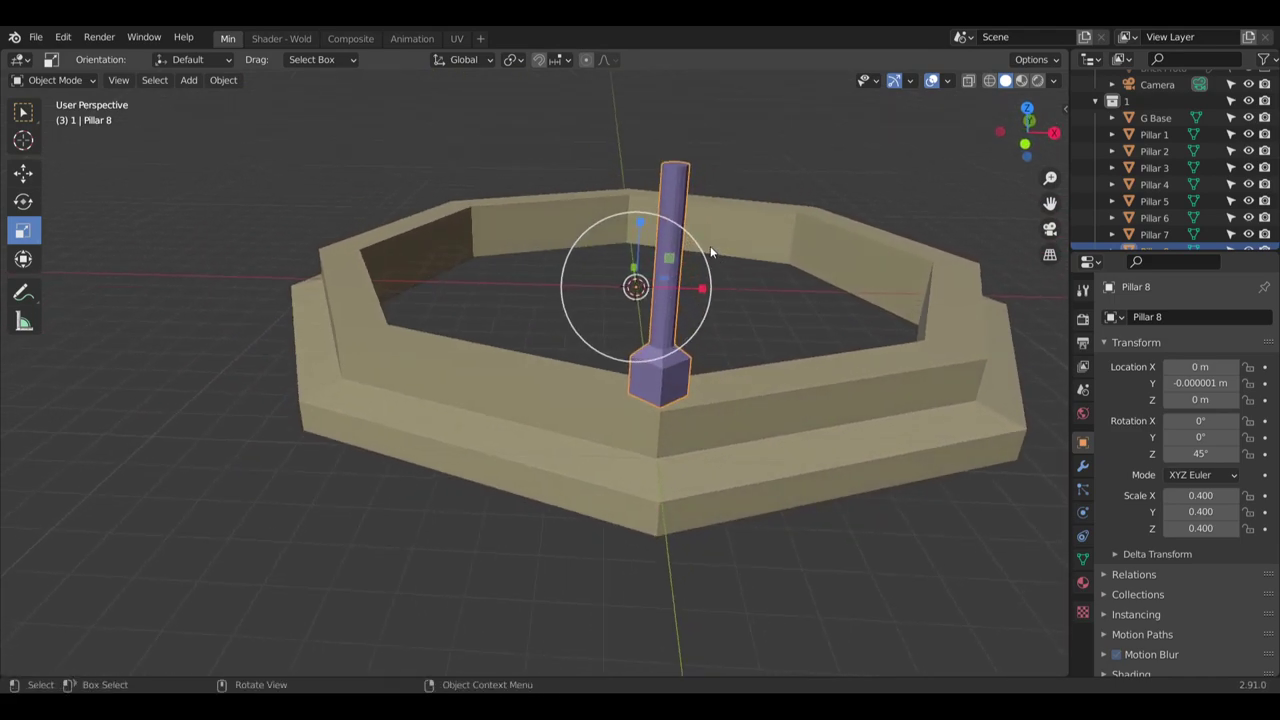
left_click(1149, 151)
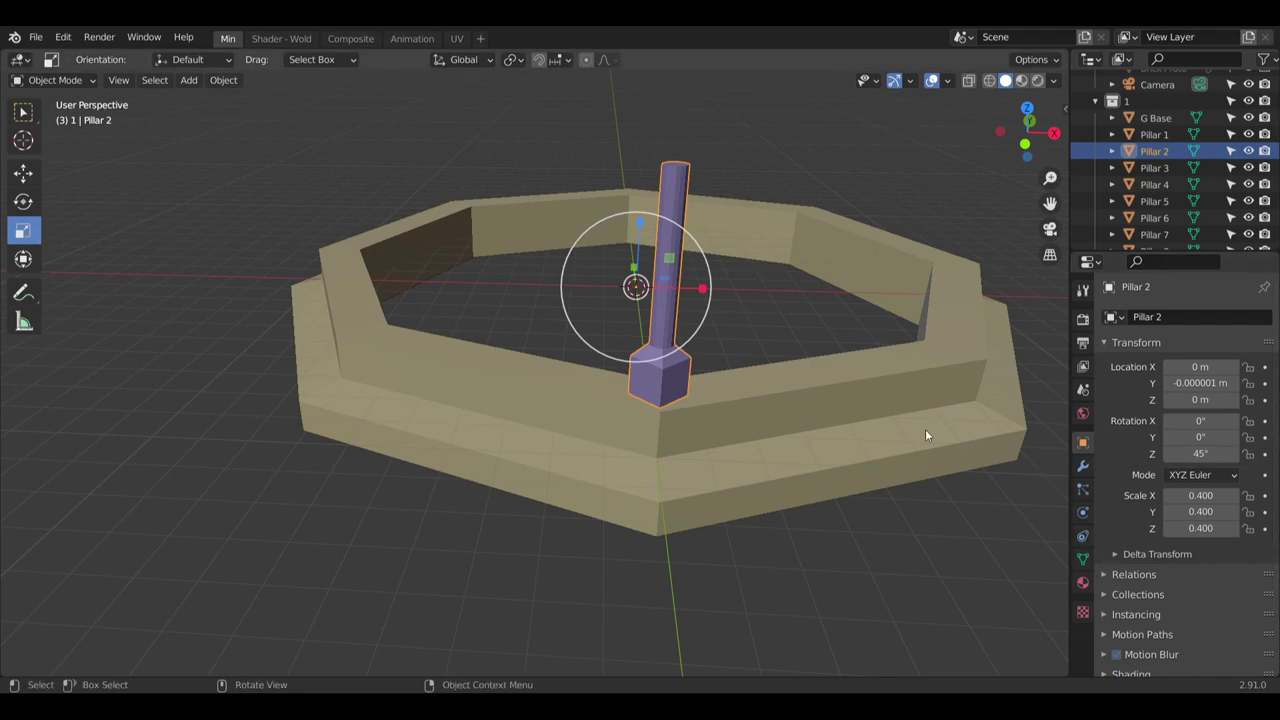
middle_click_drag(786, 329, 689, 374)
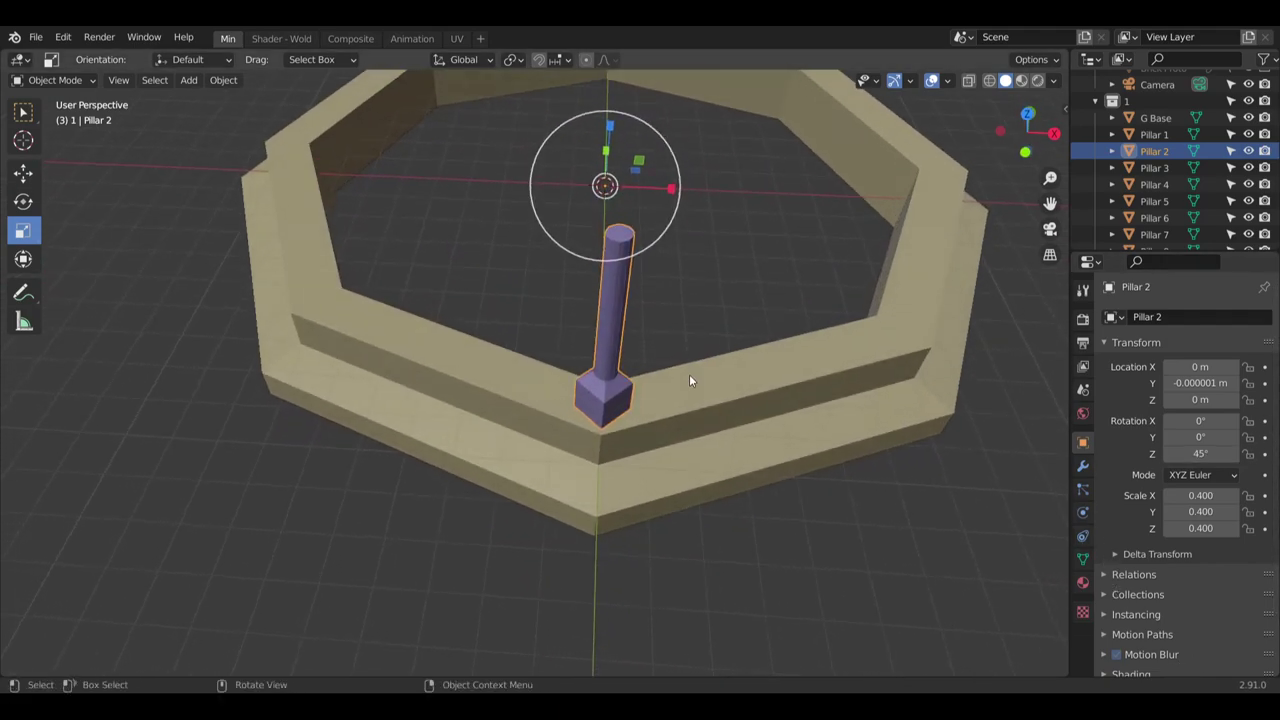
left_click(1203, 455)
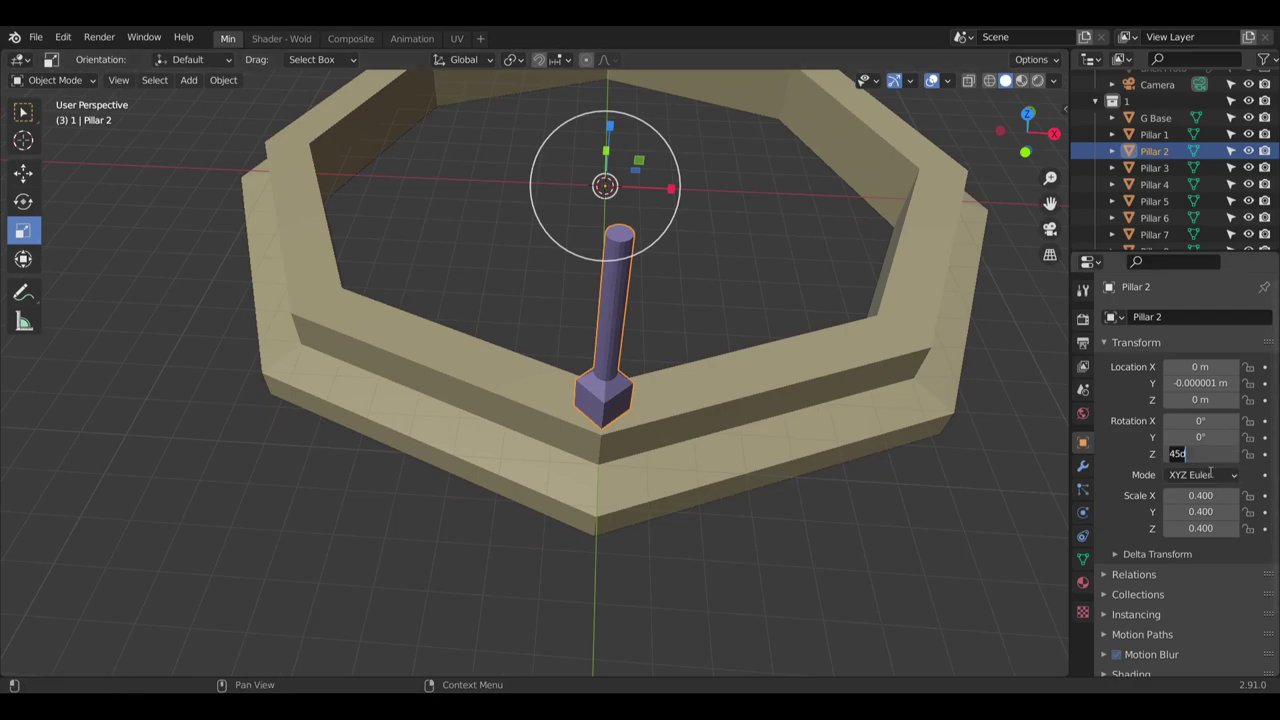
key("Return")
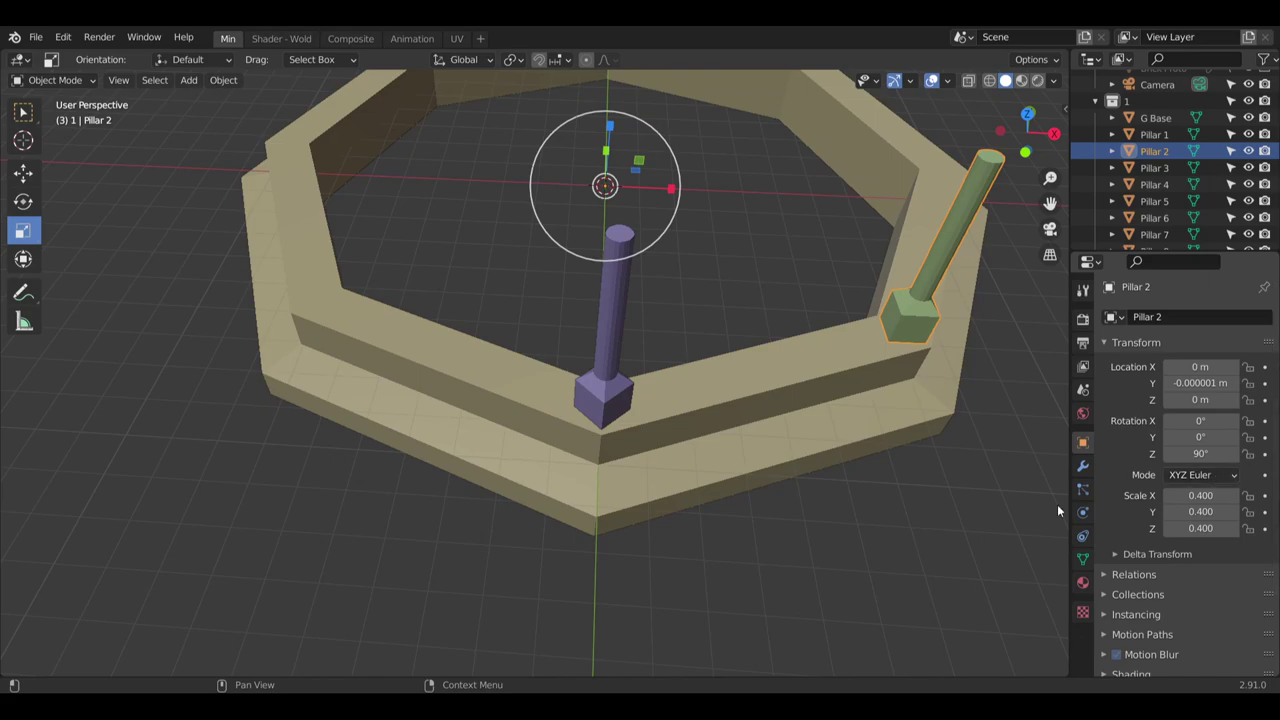
Set the Z rotation of Pillar 3 to 135° so it stands on the corner after Pillar 2
middle_click_drag(880, 390, 721, 366)
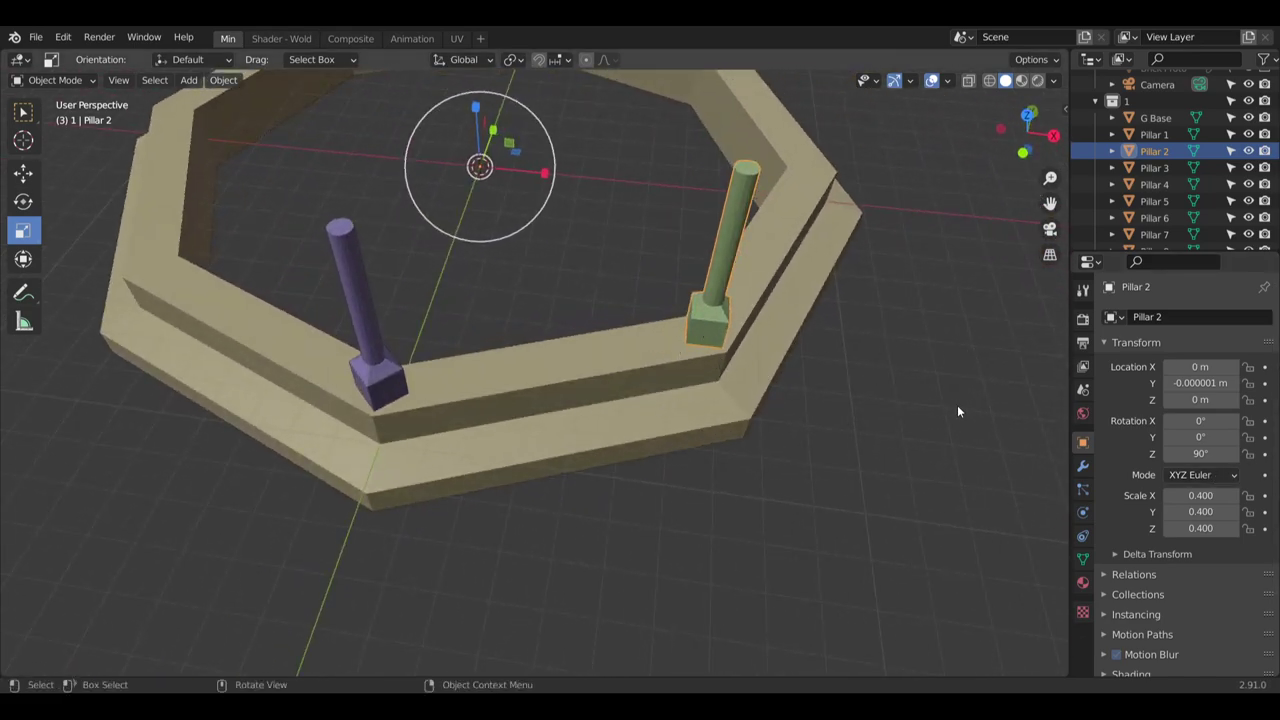
left_click(1154, 168)
left_click(1200, 454)
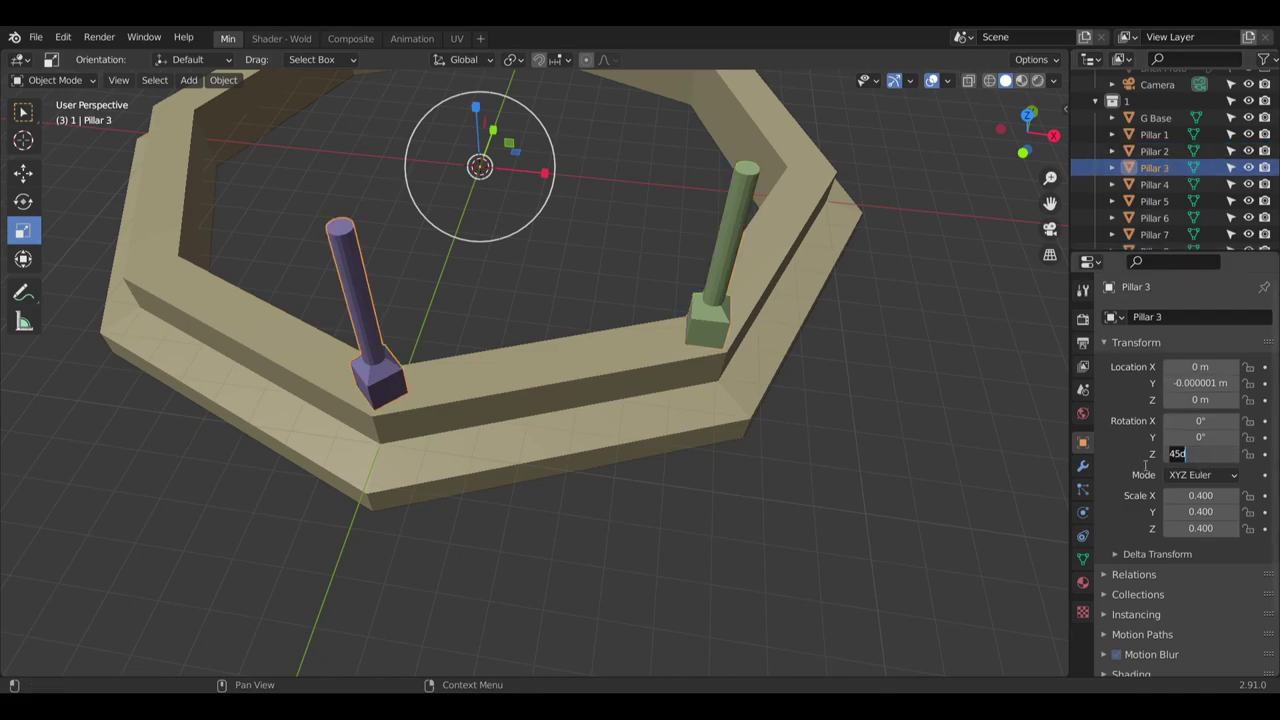
type("135")
key("Return")
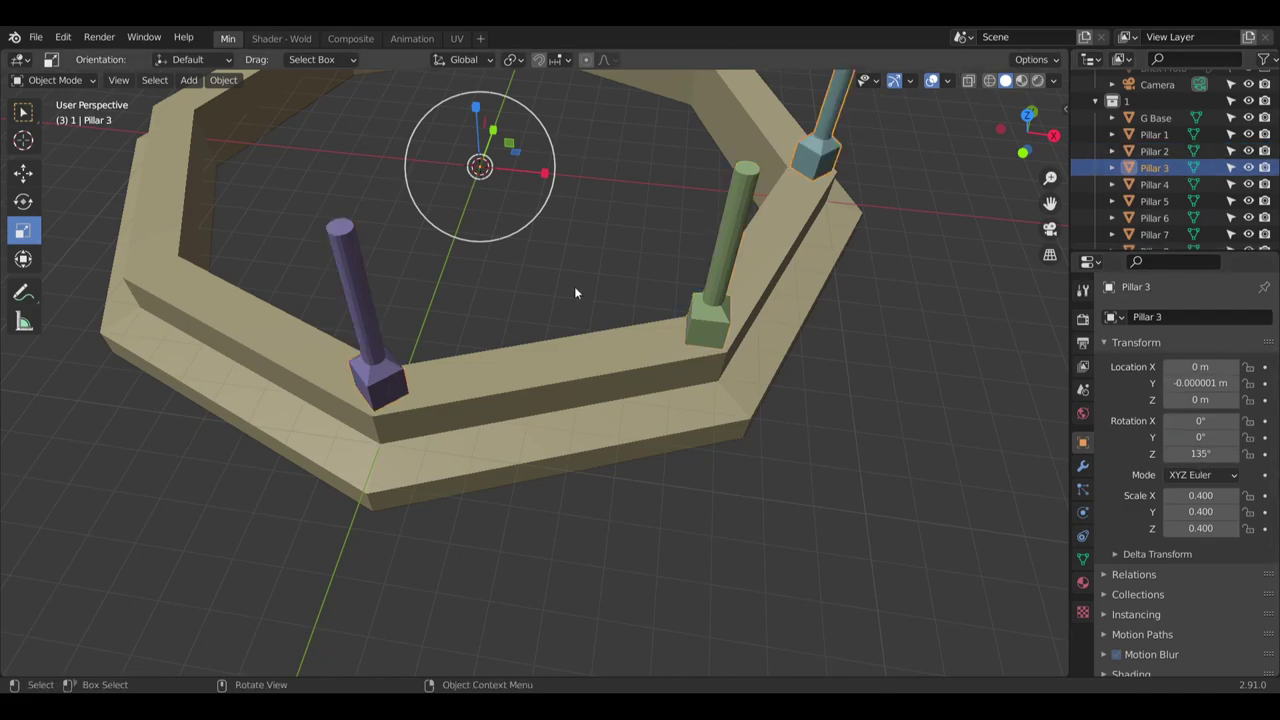
Set the Z rotation of Pillar 4 to 180° so it stands on the corner after Pillar 3
left_click(1154, 184)
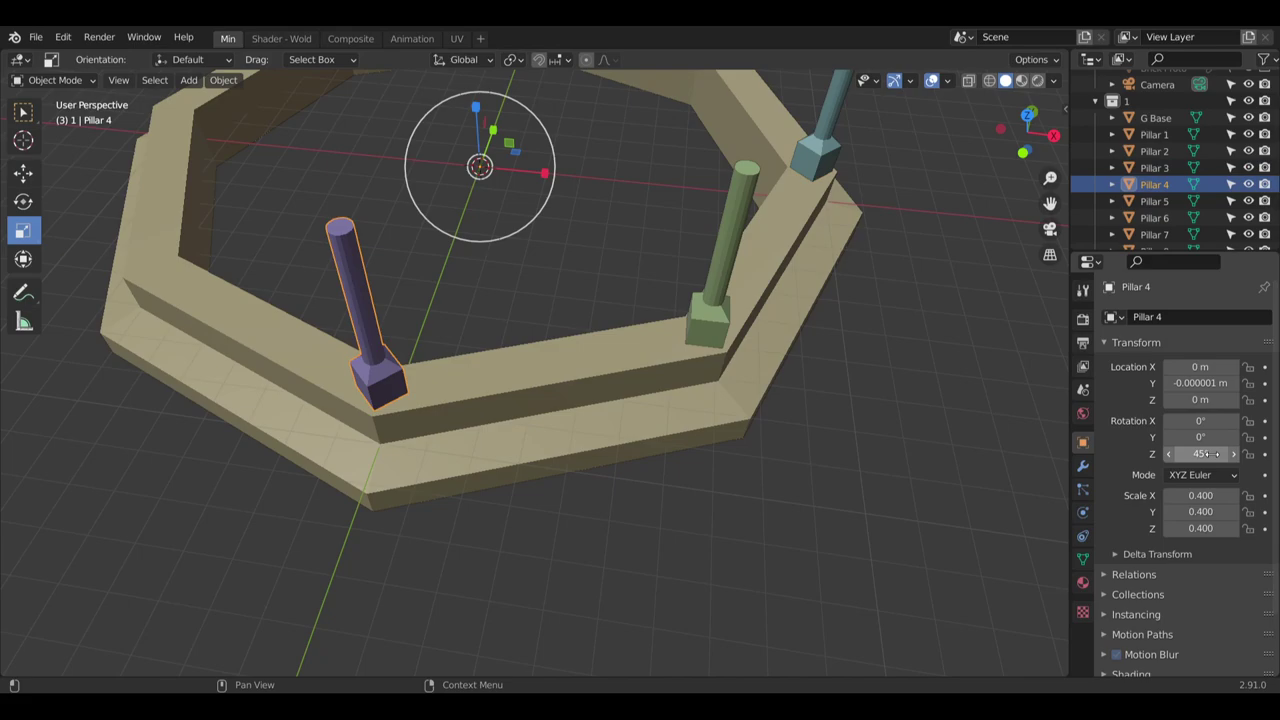
left_click(1212, 454)
type("d")
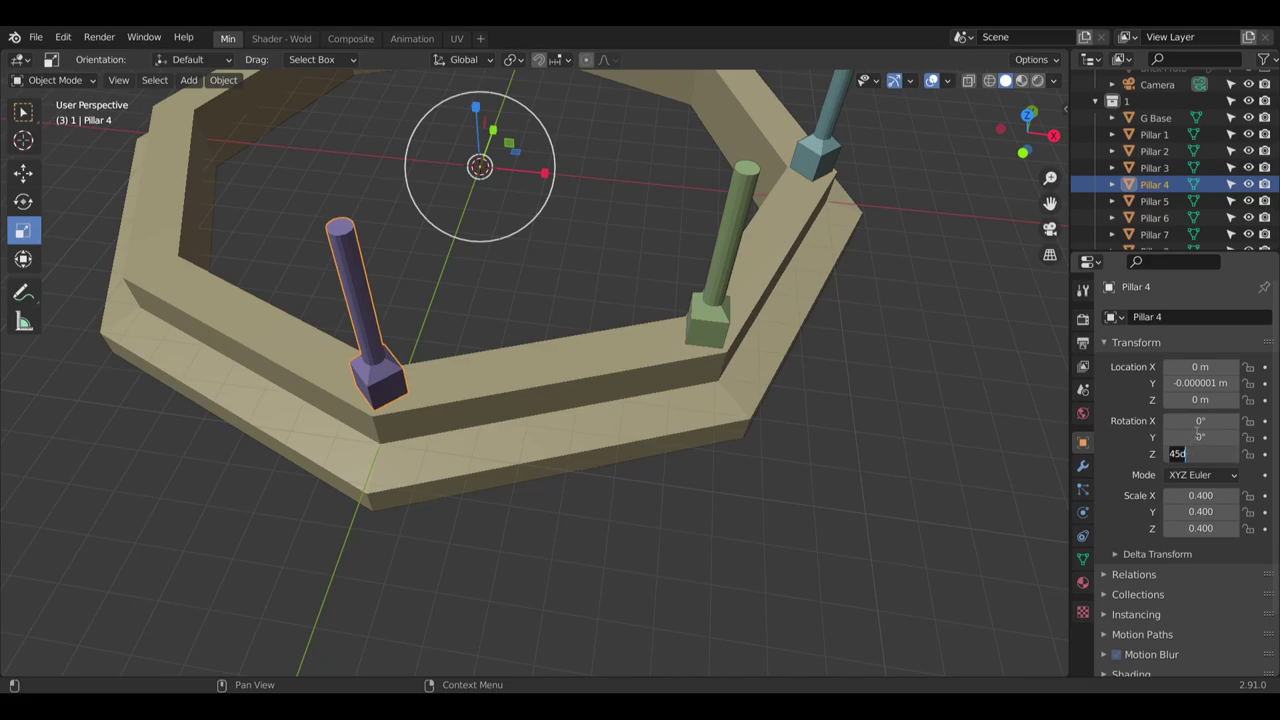
key("BackSpace")
key("BackSpace")
key("BackSpace")
type("180")
key("Return")
Set the Z rotation of Pillar 5 to 225° so it stands on the corner opposite Pillar 1
middle_click_drag(540, 120, 690, 305)
left_click(1140, 204)
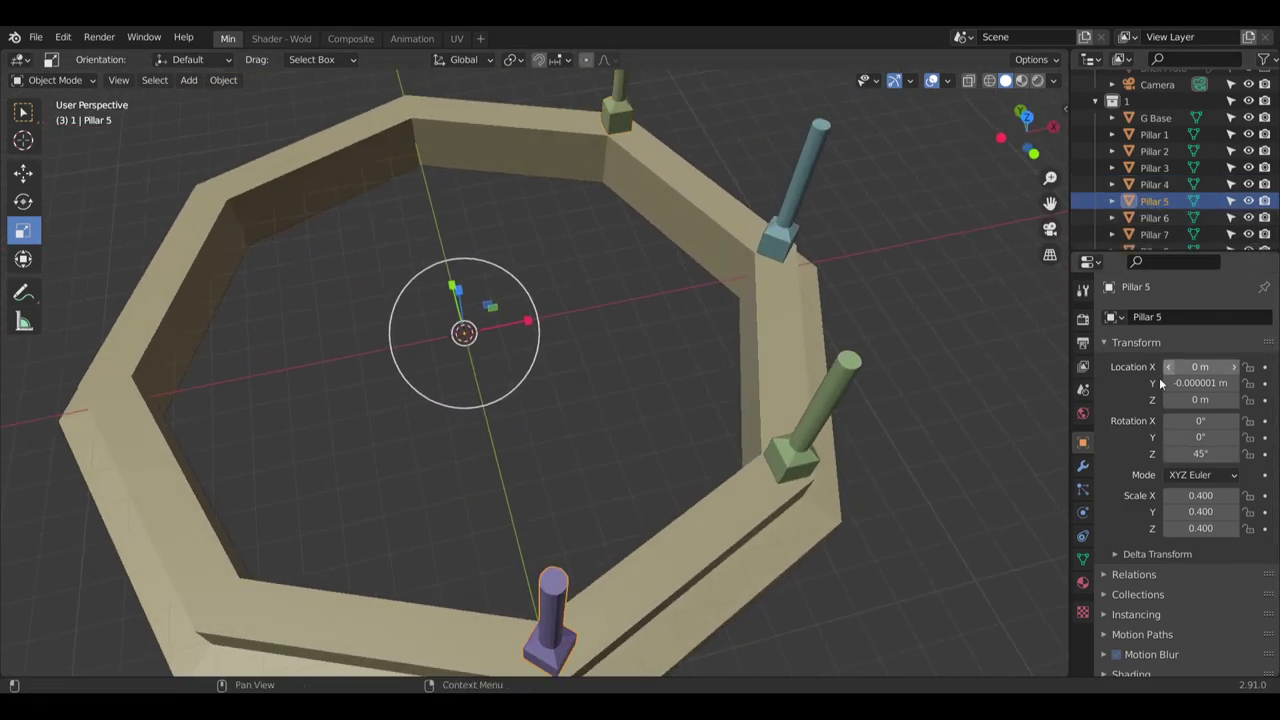
middle_click_drag(1030, 450, 1000, 455)
middle_click_drag(681, 301, 694, 334)
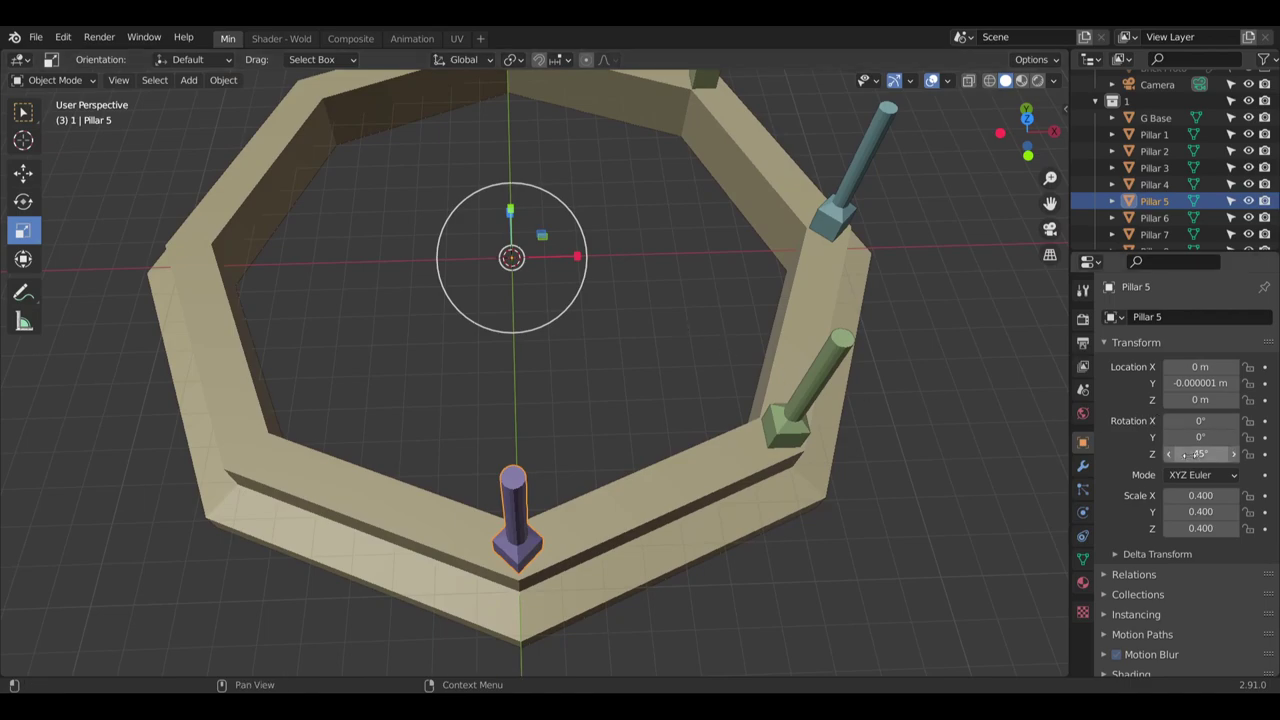
left_click(1192, 454)
type("225")
key("Return")
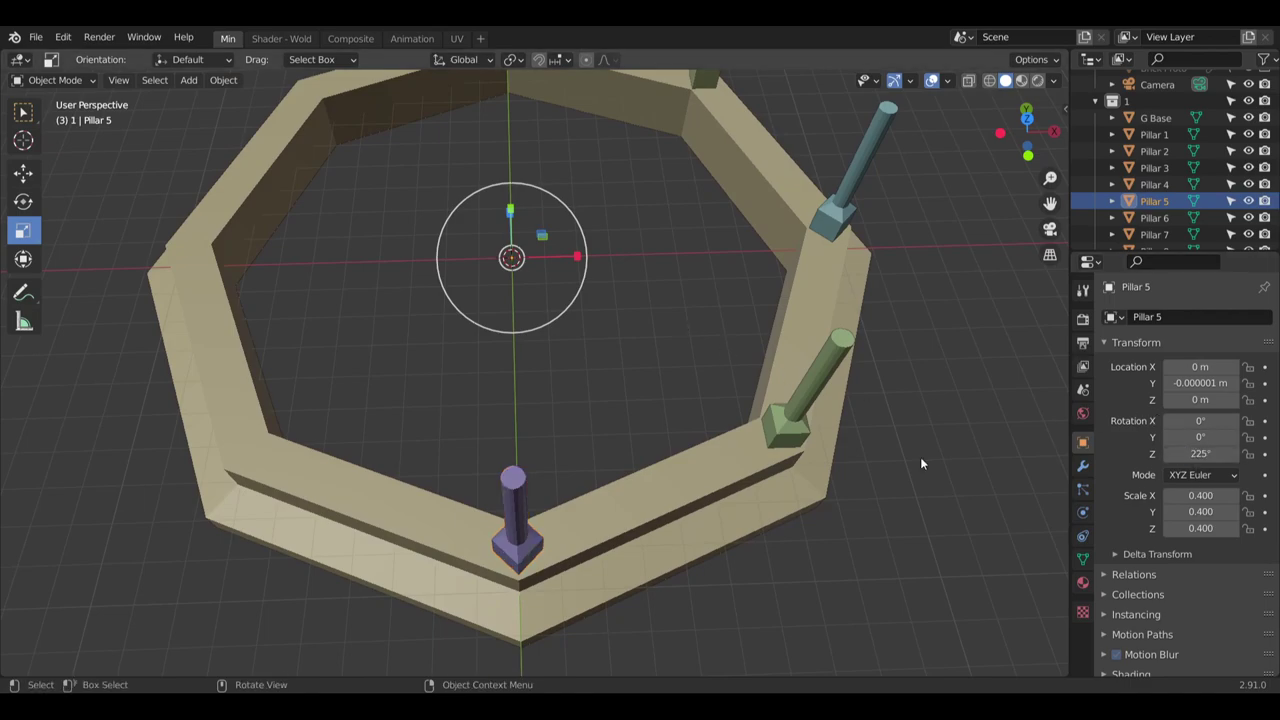
Set the Z rotation of Pillar 6 to 270° so it stands on the corner after Pillar 5
middle_click_drag(907, 89, 597, 380)
scroll(674, 368, "down", 4)
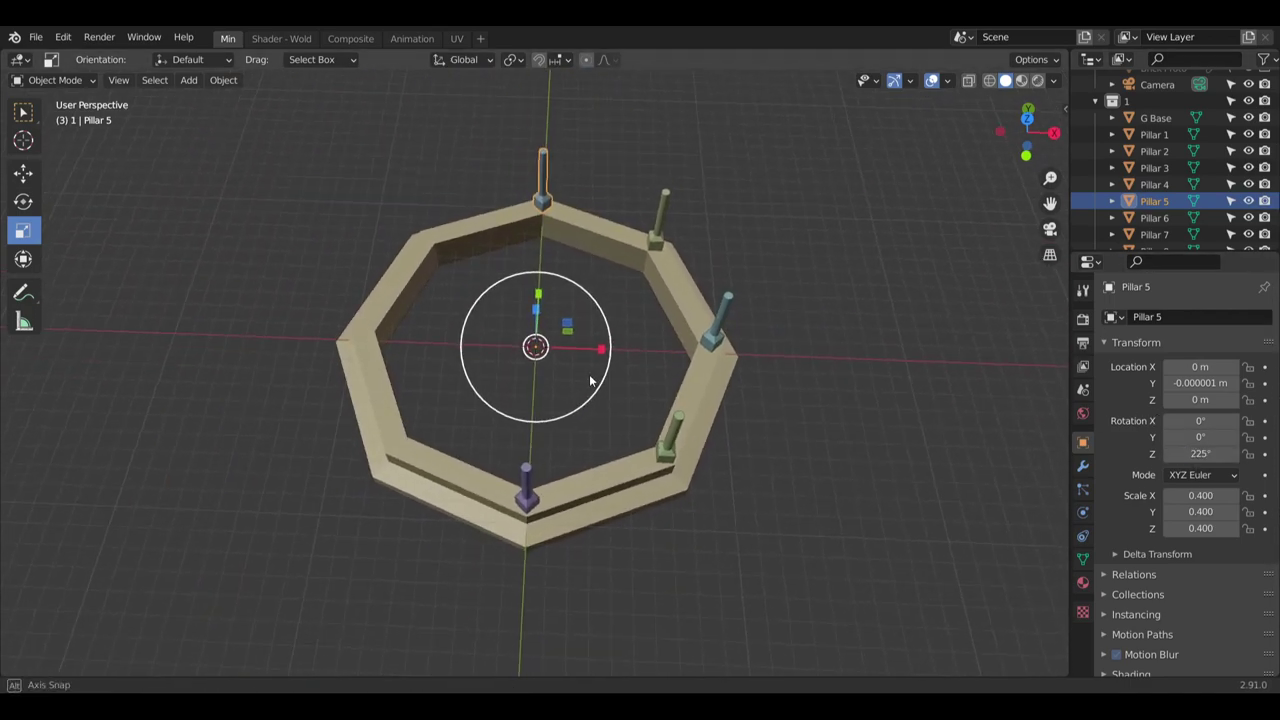
left_click(1155, 218)
left_click(1200, 453)
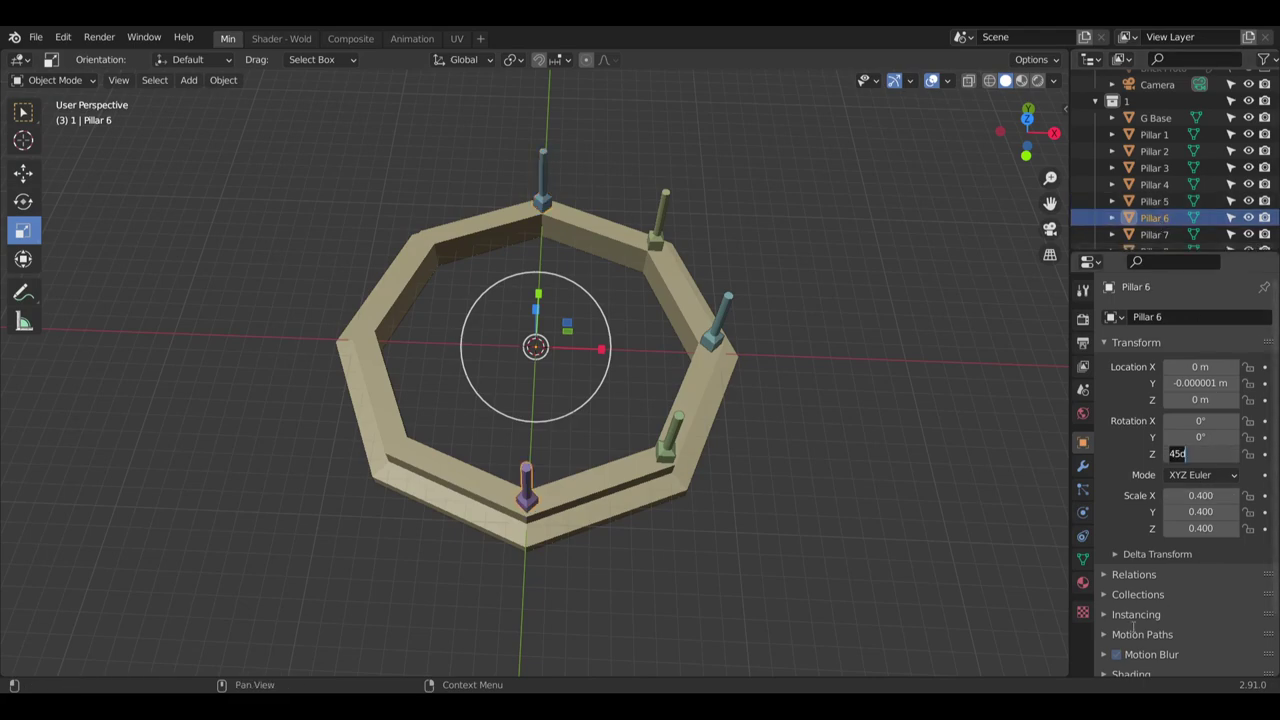
type("270")
key("Return")
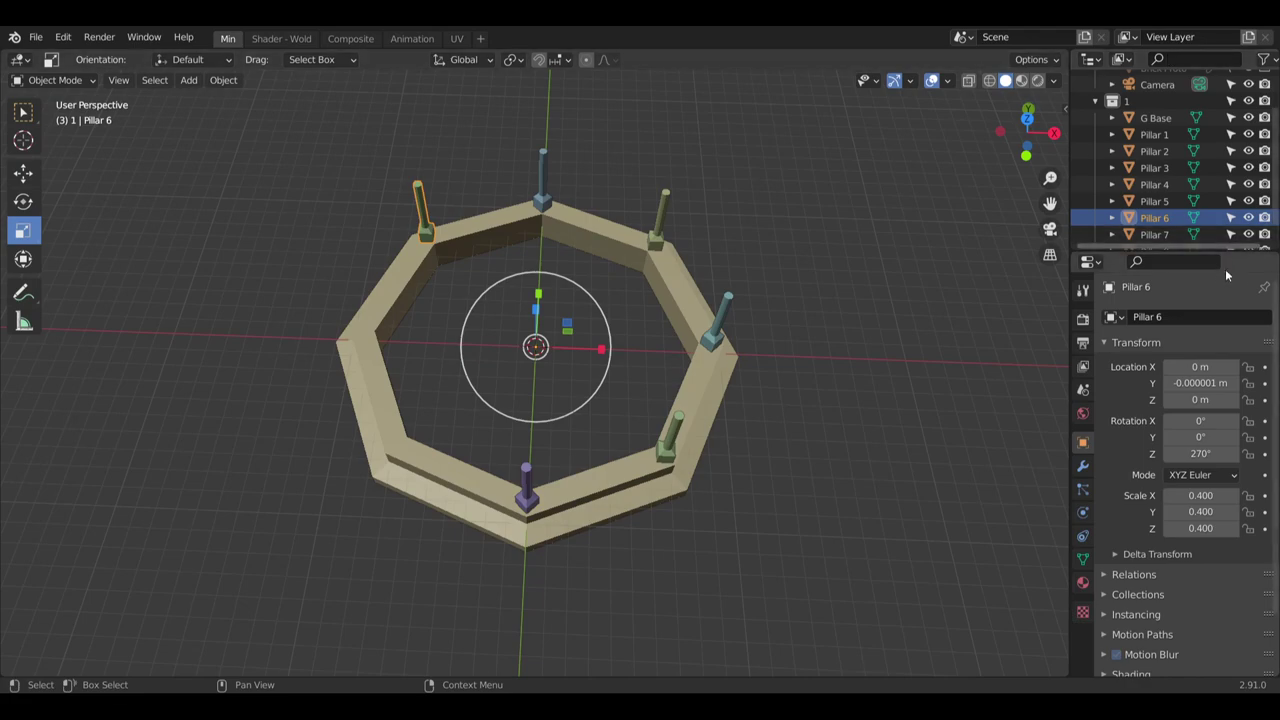
Set the Z rotation of Pillar 7 to 315° so it stands on the corner after Pillar 6
scroll(1160, 200, "down", 1)
left_click(1155, 218)
left_click(1200, 453)
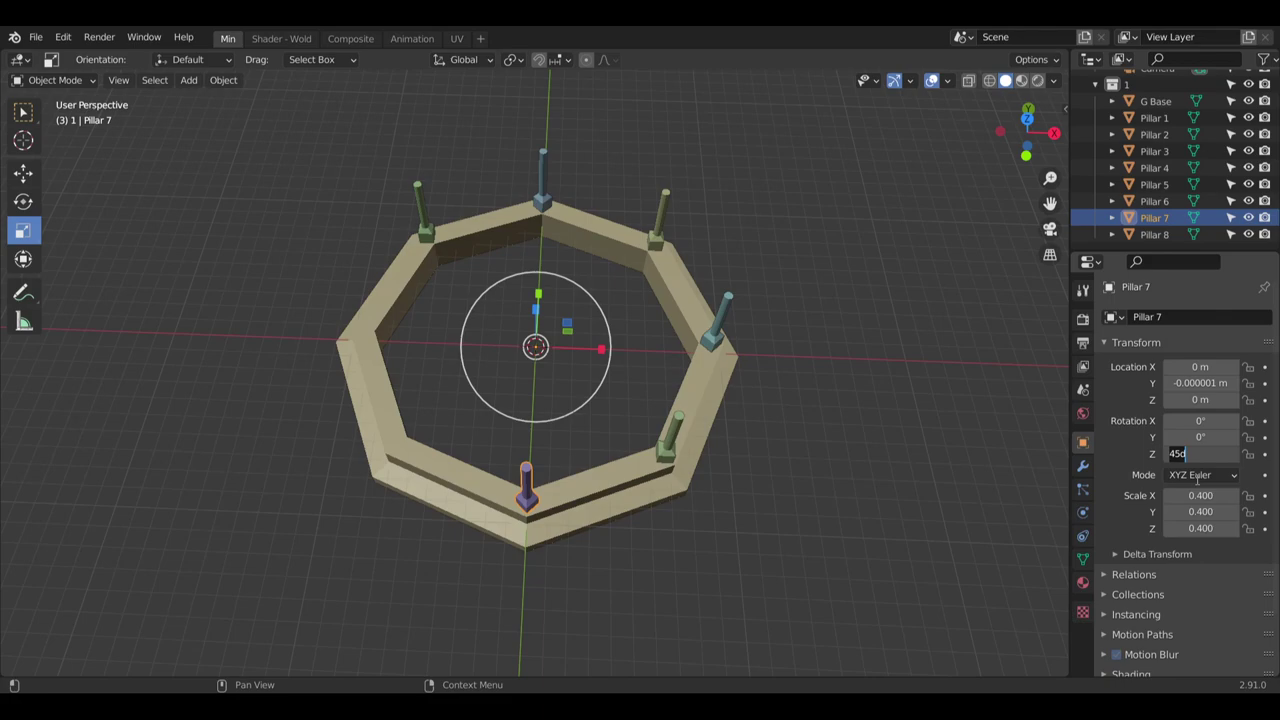
type("315")
key("Return")
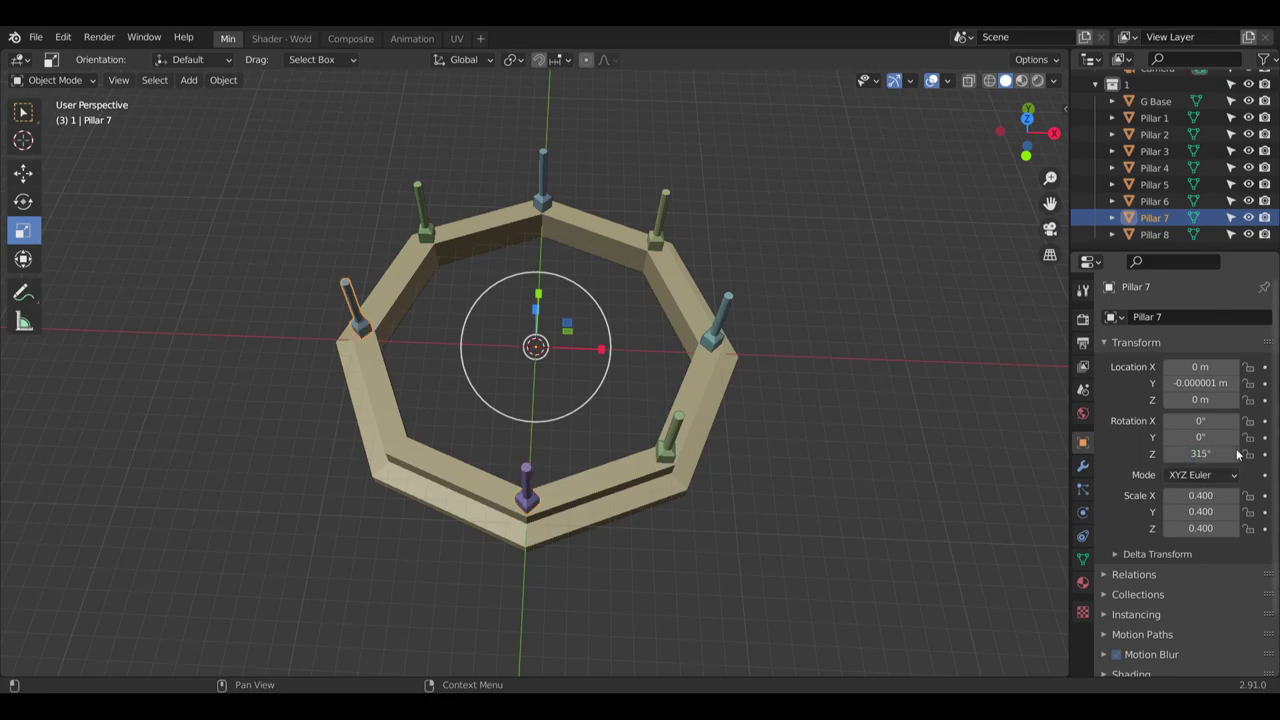
Set the Z rotation of Pillar 8 to 0° to fill the last free corner, and deselect it
left_click(1155, 234)
left_click(1215, 453)
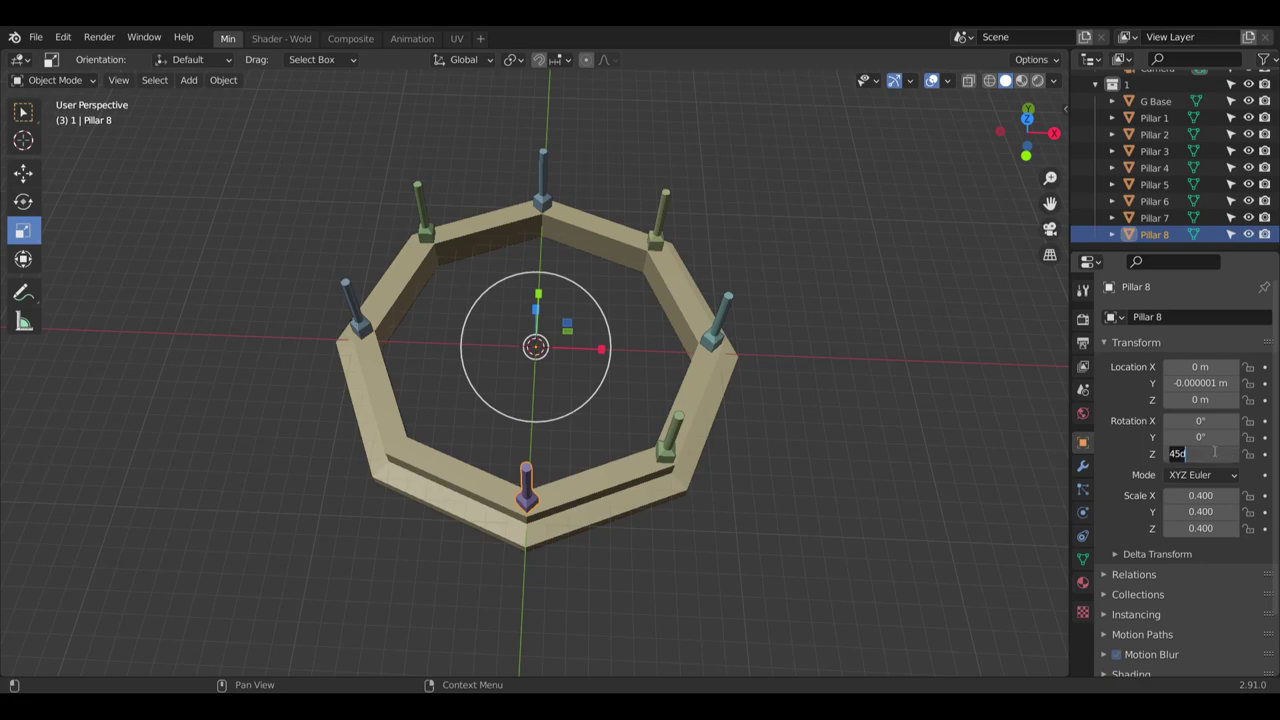
type("0")
key("Return")
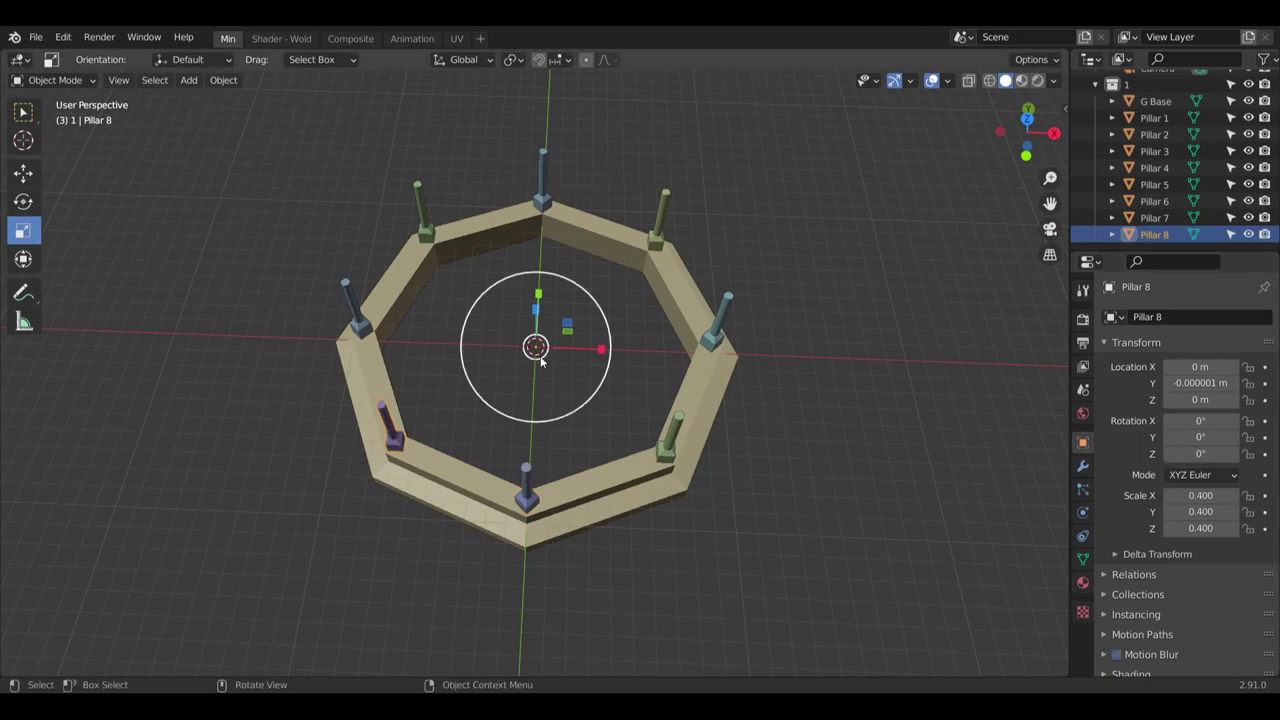
left_click(420, 418)
Examine the ring of pillars from several sides and check how their cube bases sit on the octagon's corners
middle_click_drag(420, 413, 450, 353)
scroll(480, 360, "up", 7)
scroll(524, 368, "down", 6)
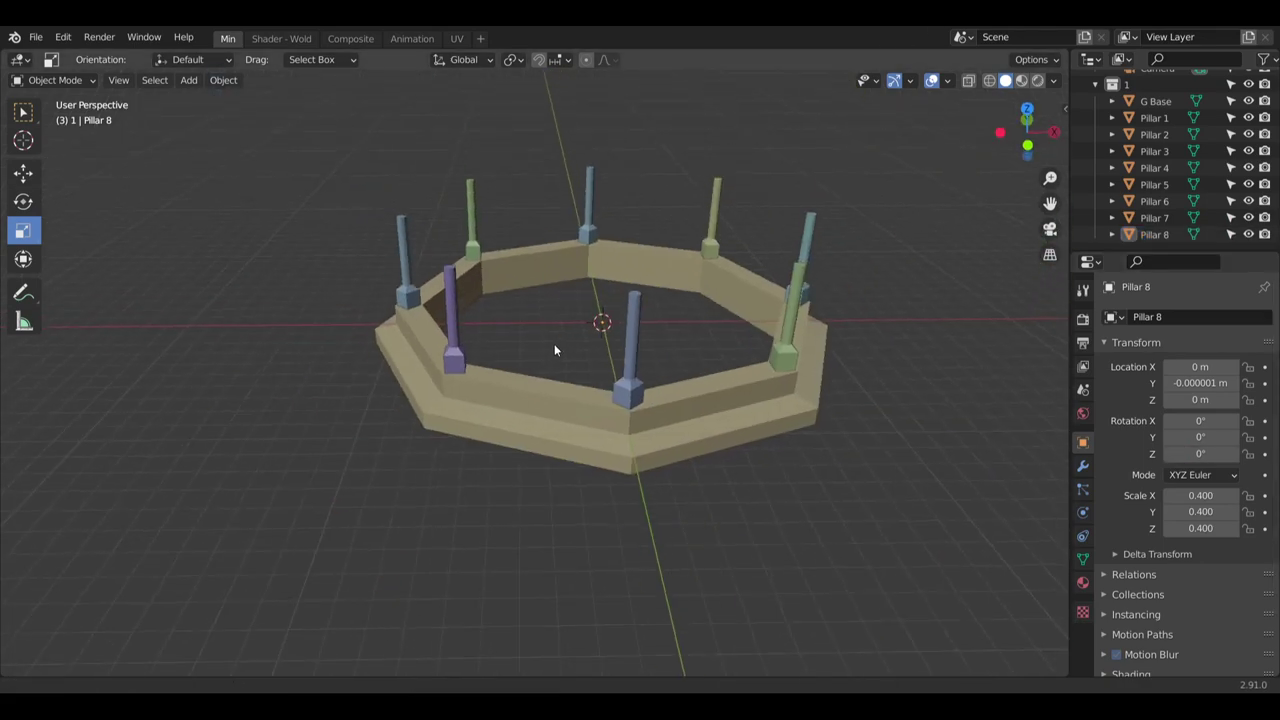
middle_click_drag(554, 346, 405, 444)
scroll(532, 339, "up", 3)
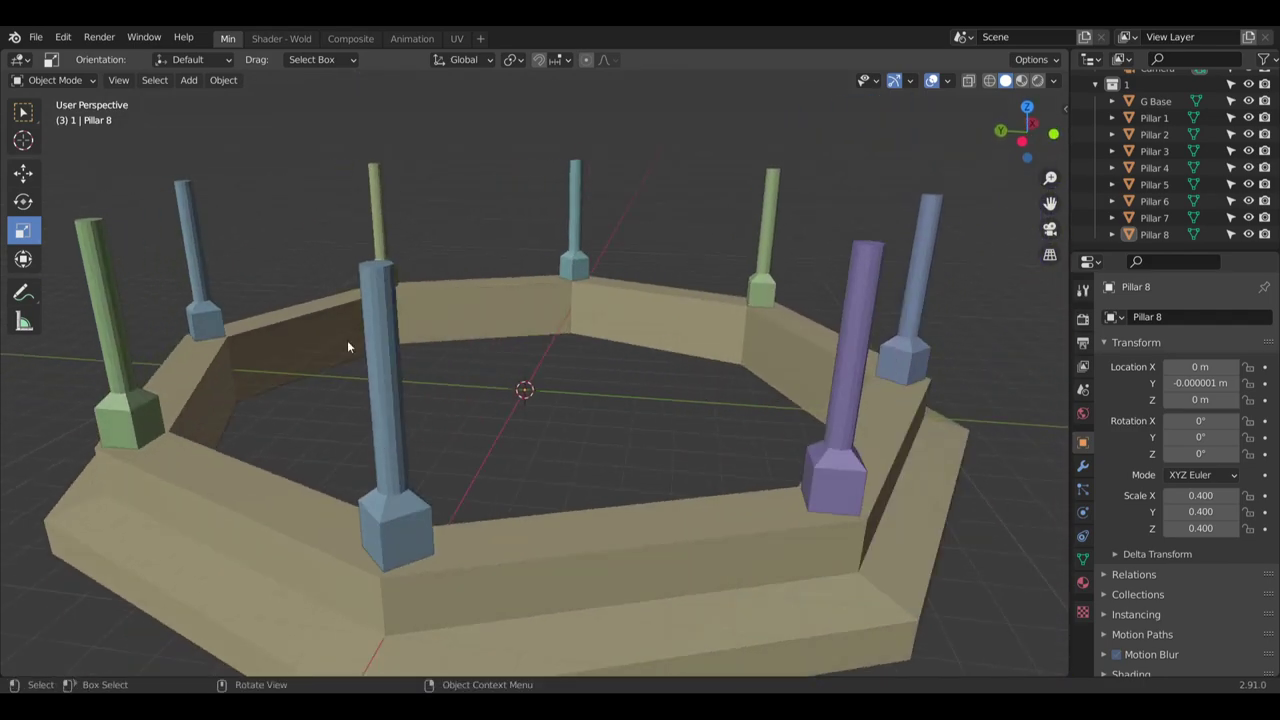
middle_click_drag(505, 478, 449, 446)
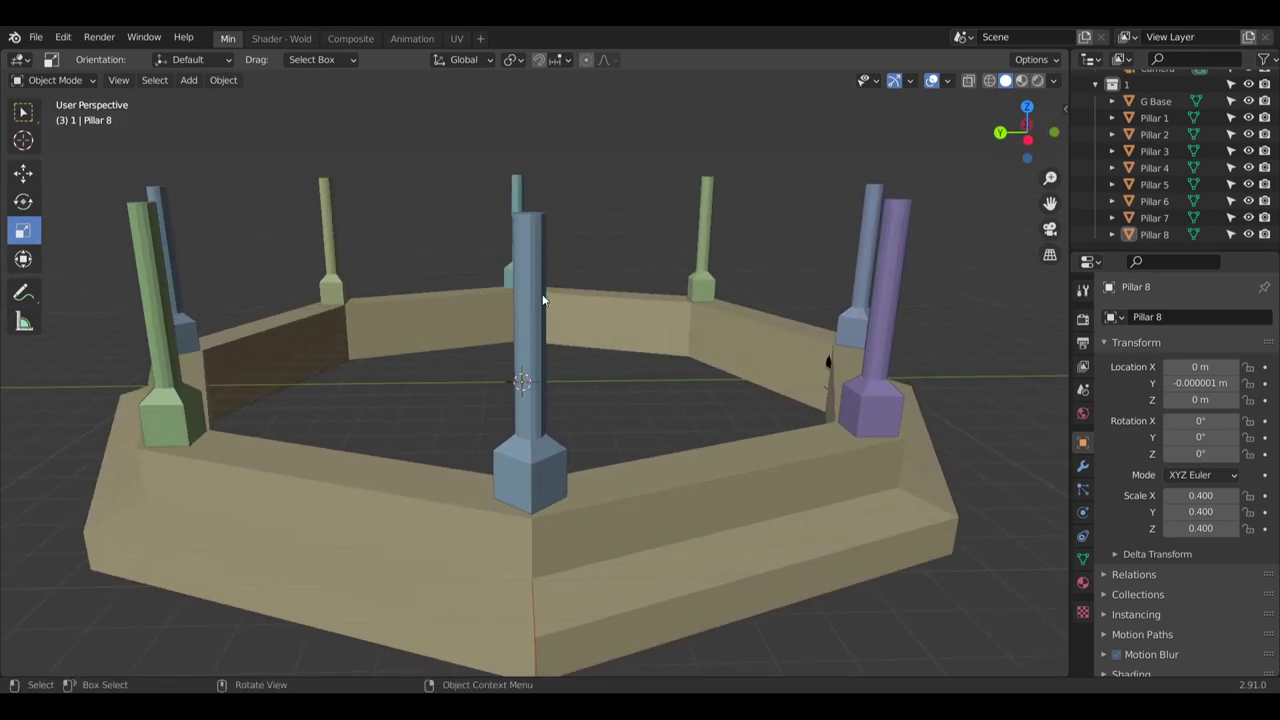
middle_click_drag(543, 298, 506, 413)
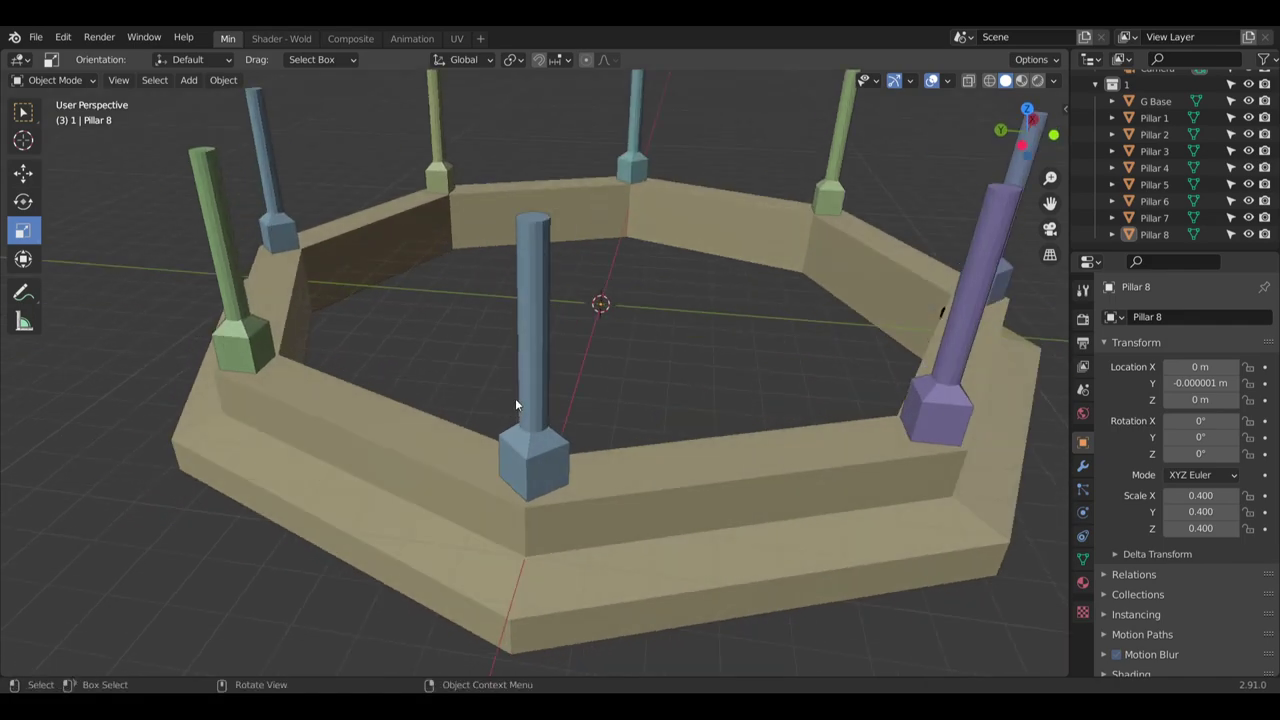
middle_click_drag(563, 519, 536, 460)
scroll(526, 459, "up", 5)
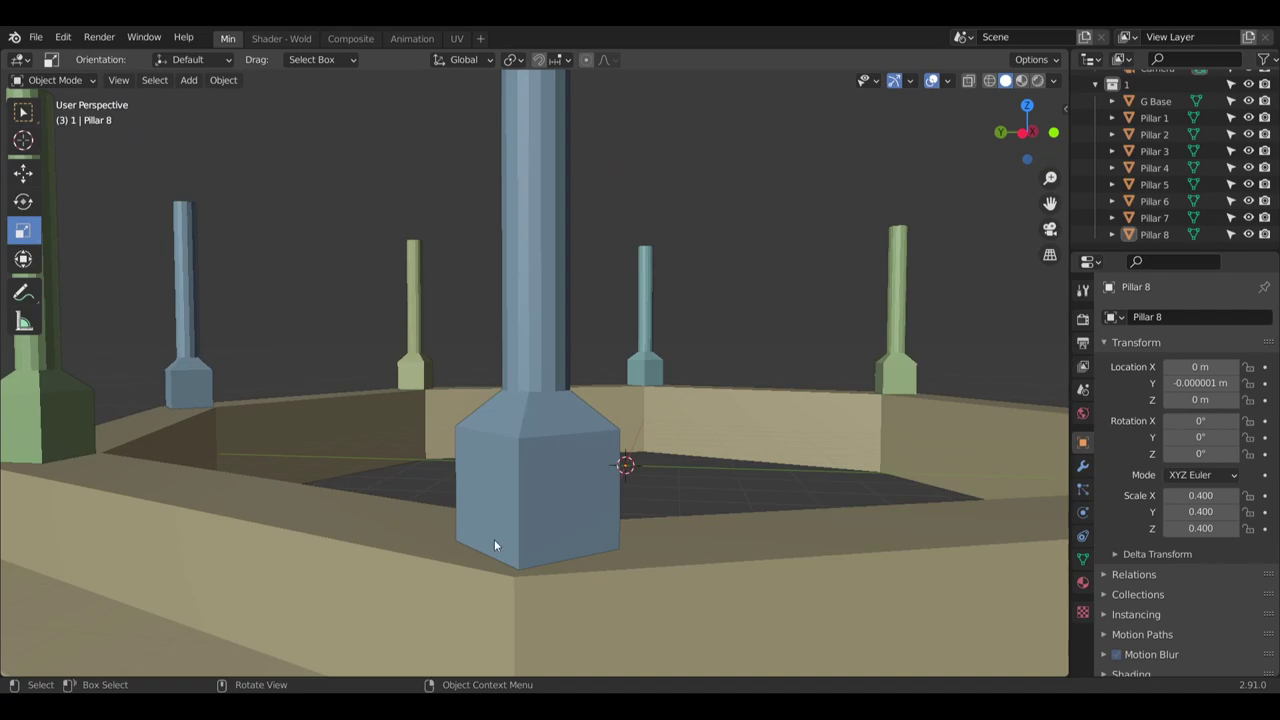
scroll(559, 416, "down", 8)
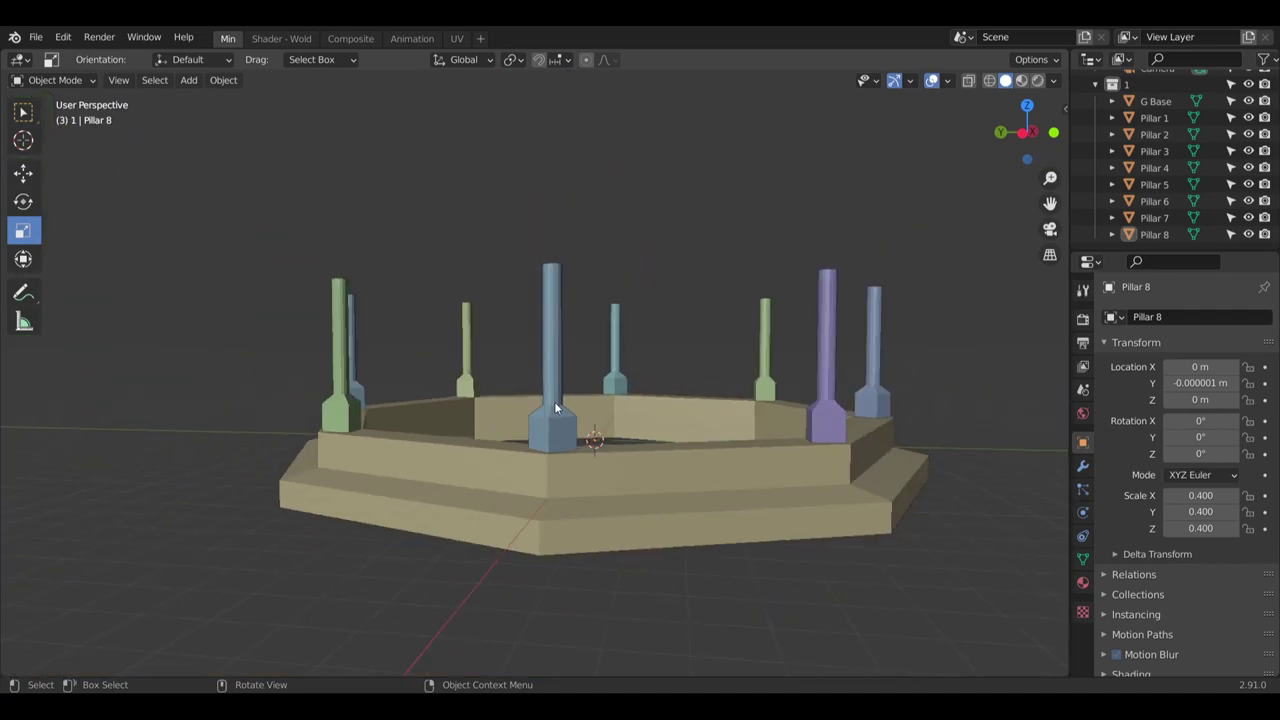
middle_click_drag(554, 401, 435, 495)
scroll(606, 416, "up", 2)
middle_click_drag(435, 495, 471, 340)
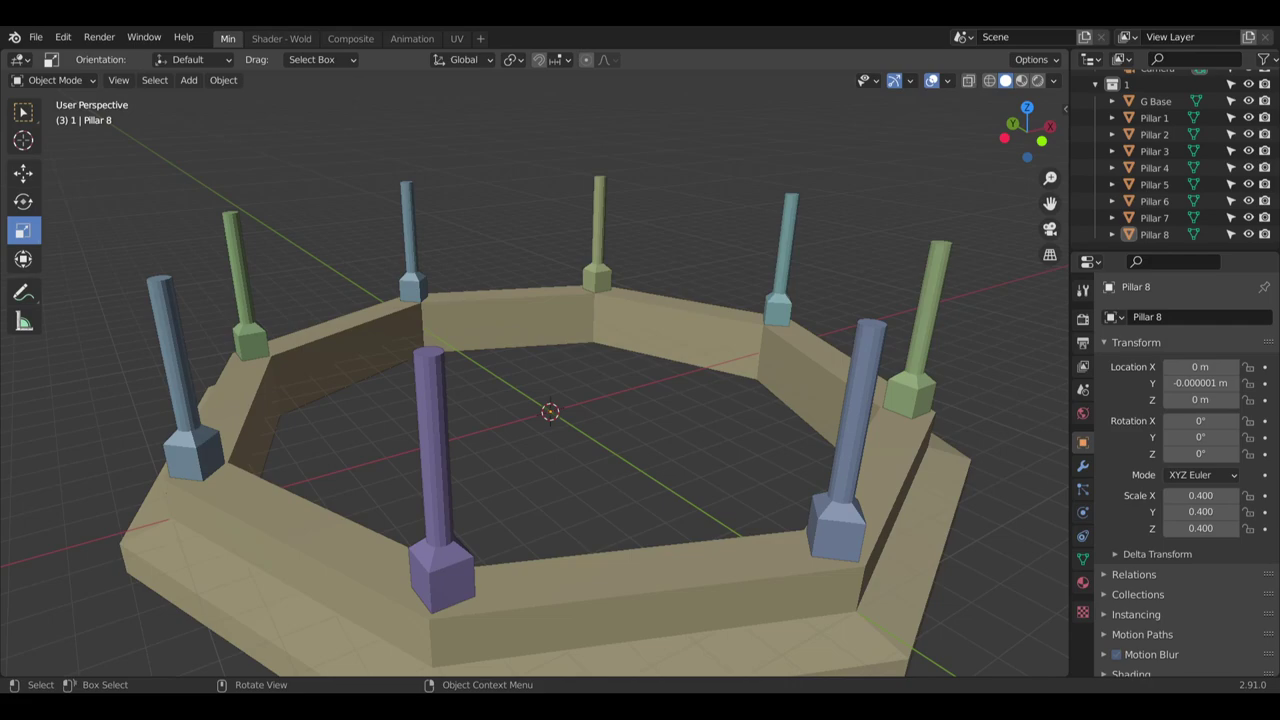
In Edit Mode, add two horizontal loop cuts around the inner wall of G Base, one at mid-height and one halfway below it
left_click(330, 345)
key("alt+a")
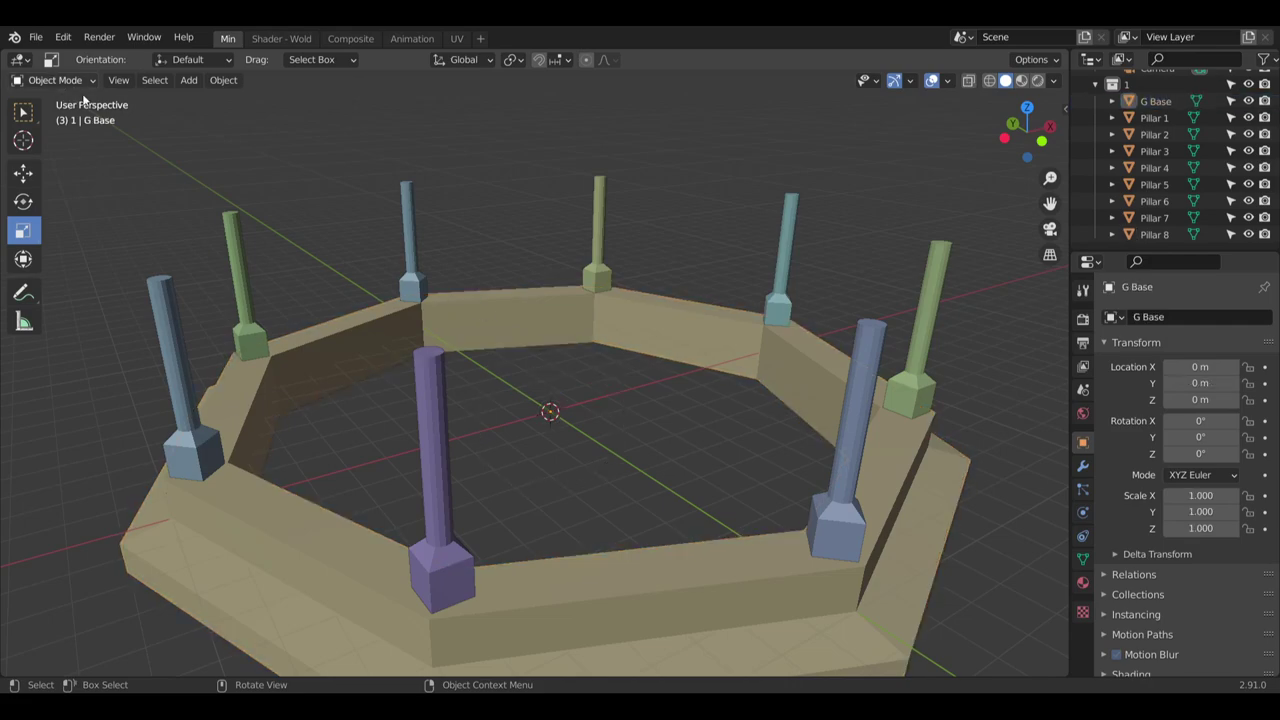
left_click(458, 345)
left_click(45, 80)
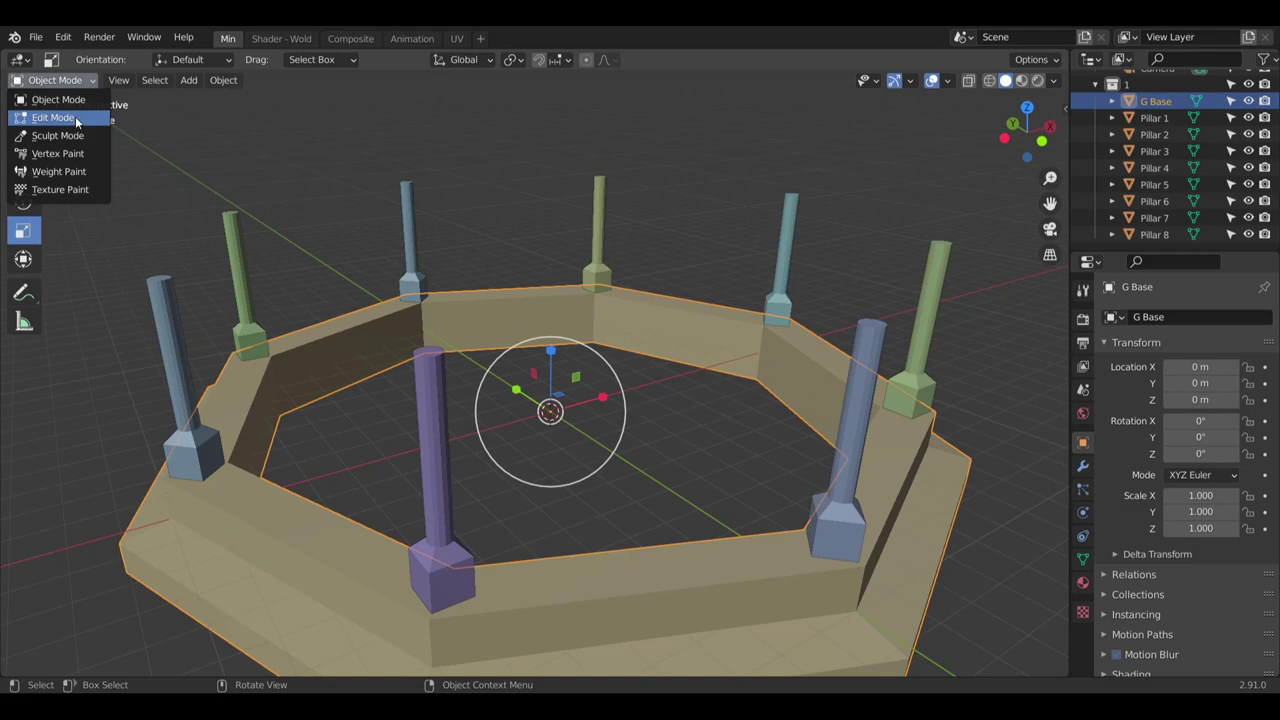
left_click(80, 118)
scroll(543, 360, "up", 4)
middle_click_drag(540, 366, 282, 348)
left_click(23, 438)
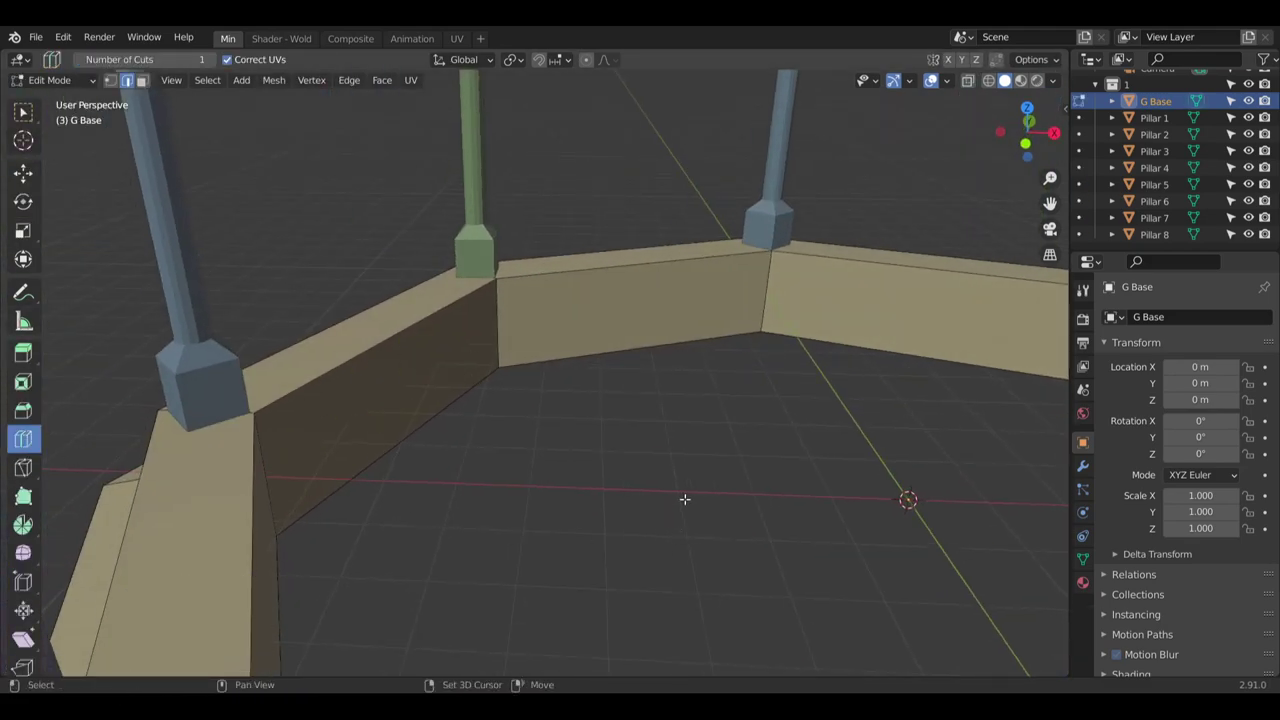
middle_click_drag(686, 500, 475, 436, "shift")
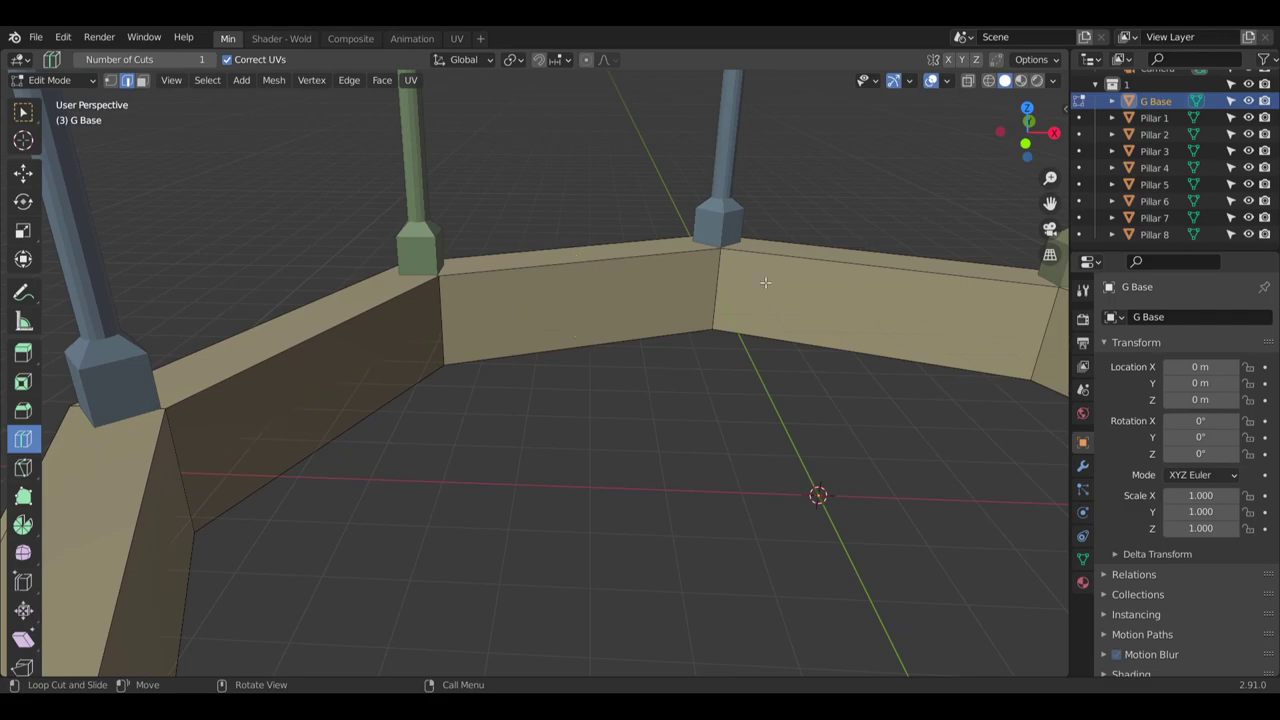
left_click(716, 316)
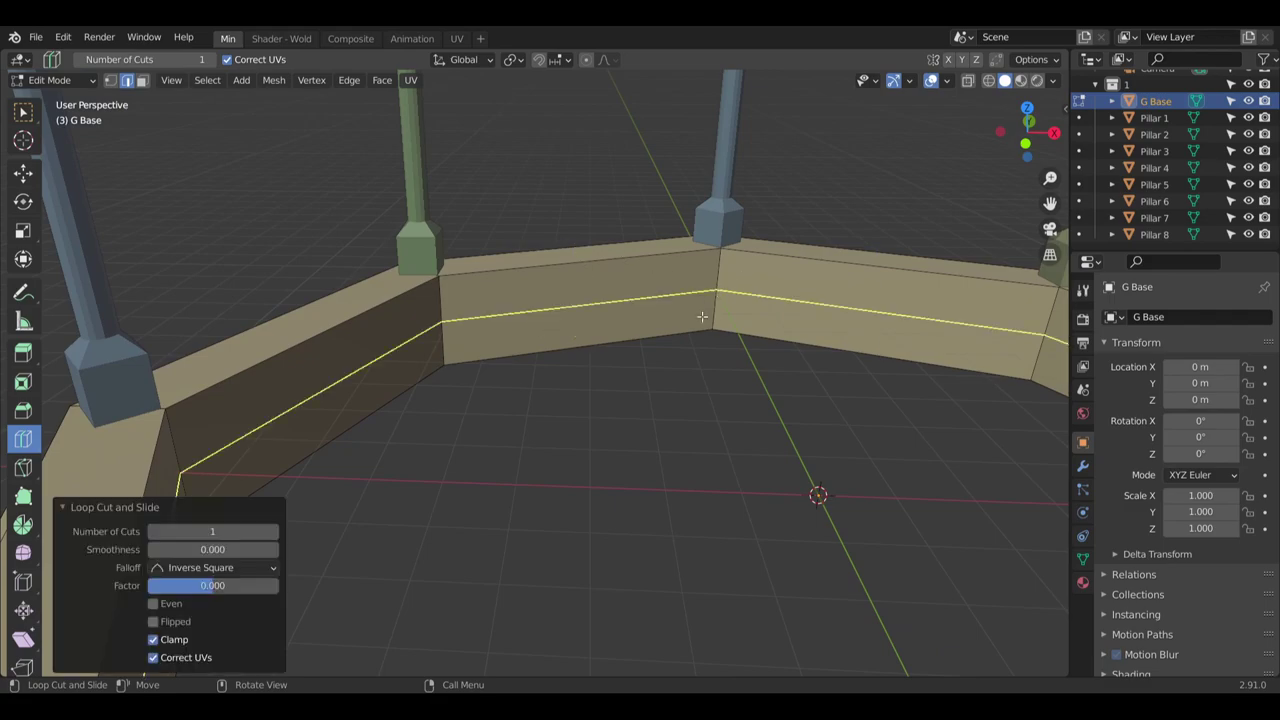
left_click(712, 312)
middle_click_drag(746, 360, 528, 378)
Try to fill the base's central opening from the lowest ring of faces on its inner wall
left_click(142, 81)
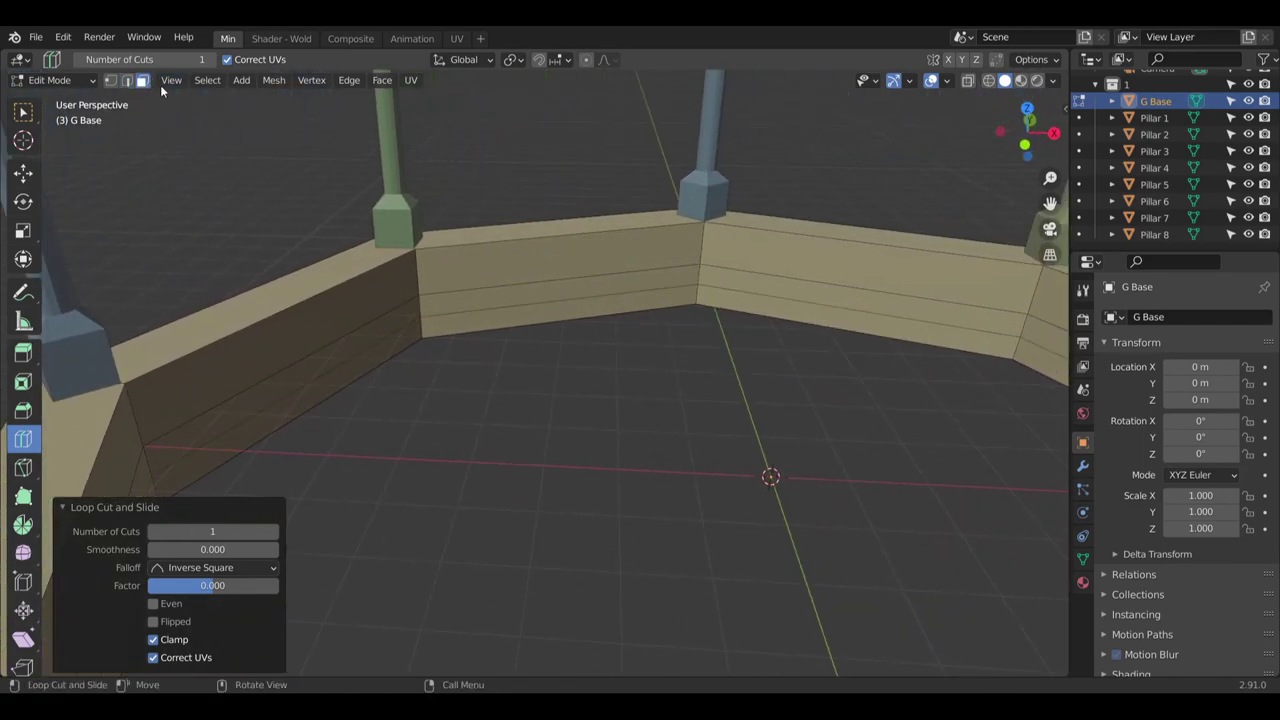
key("w")
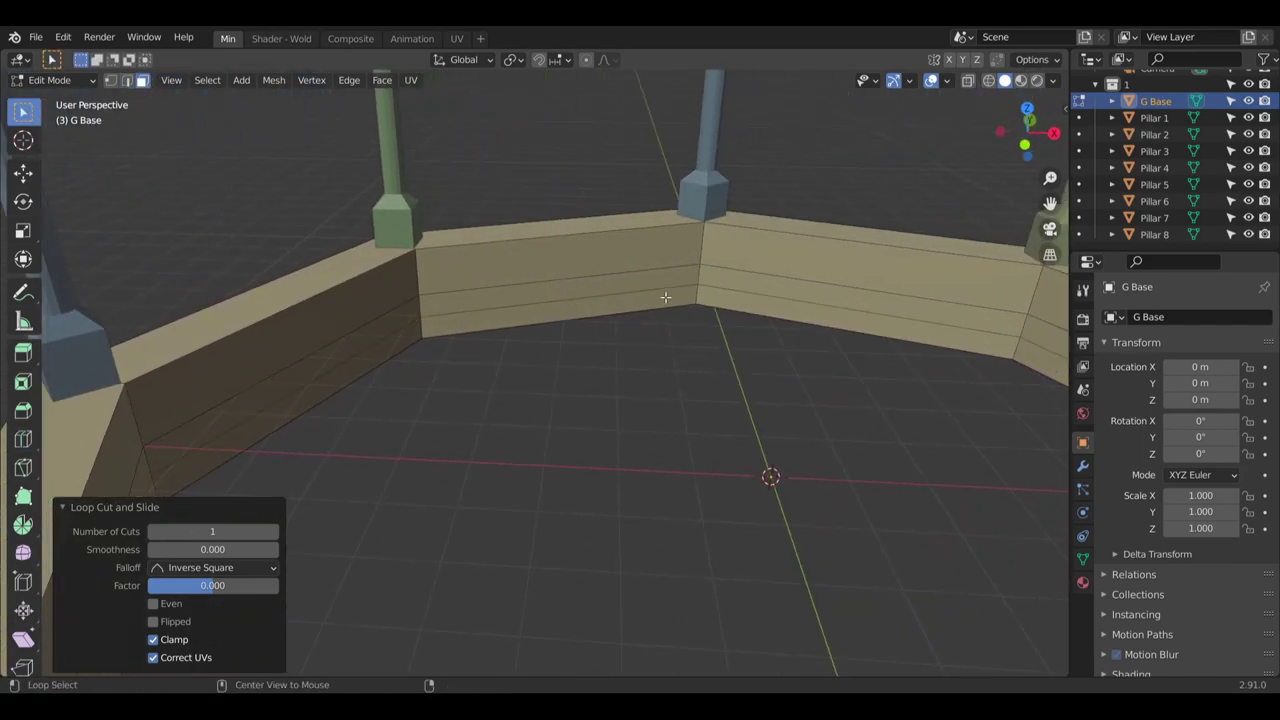
left_click(700, 296, "alt")
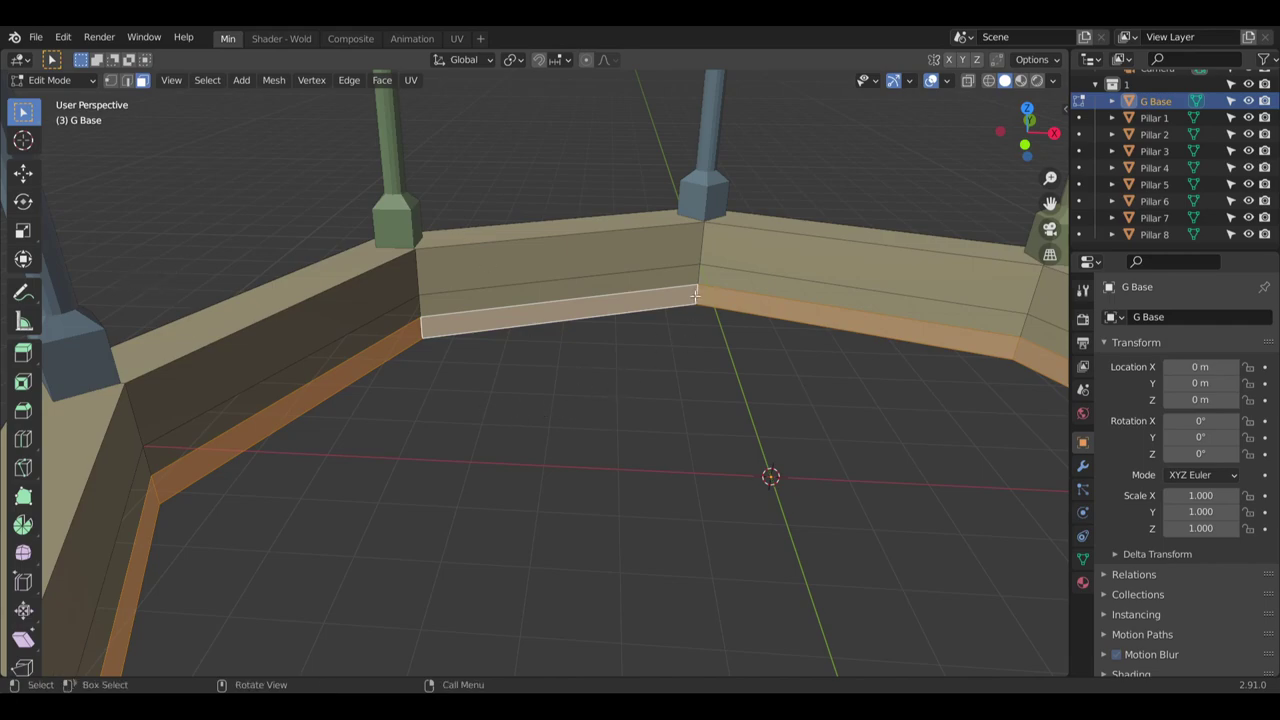
middle_click_drag(695, 296, 591, 306)
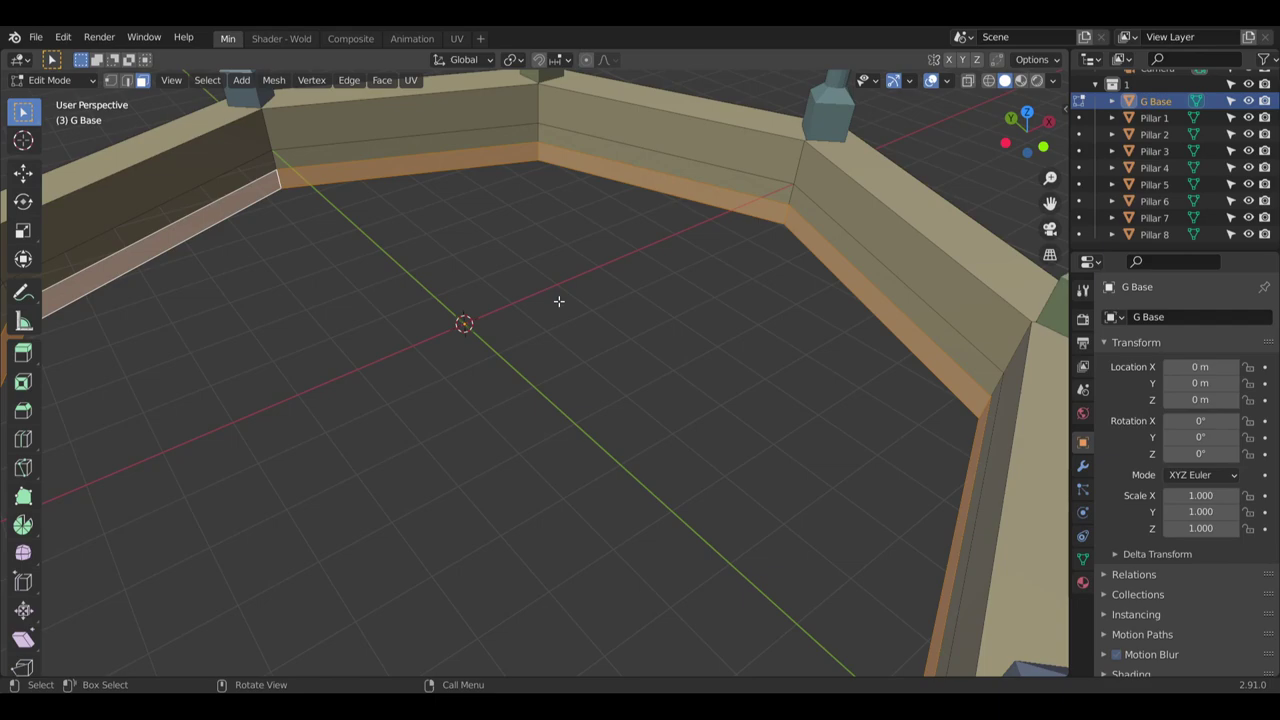
key("f")
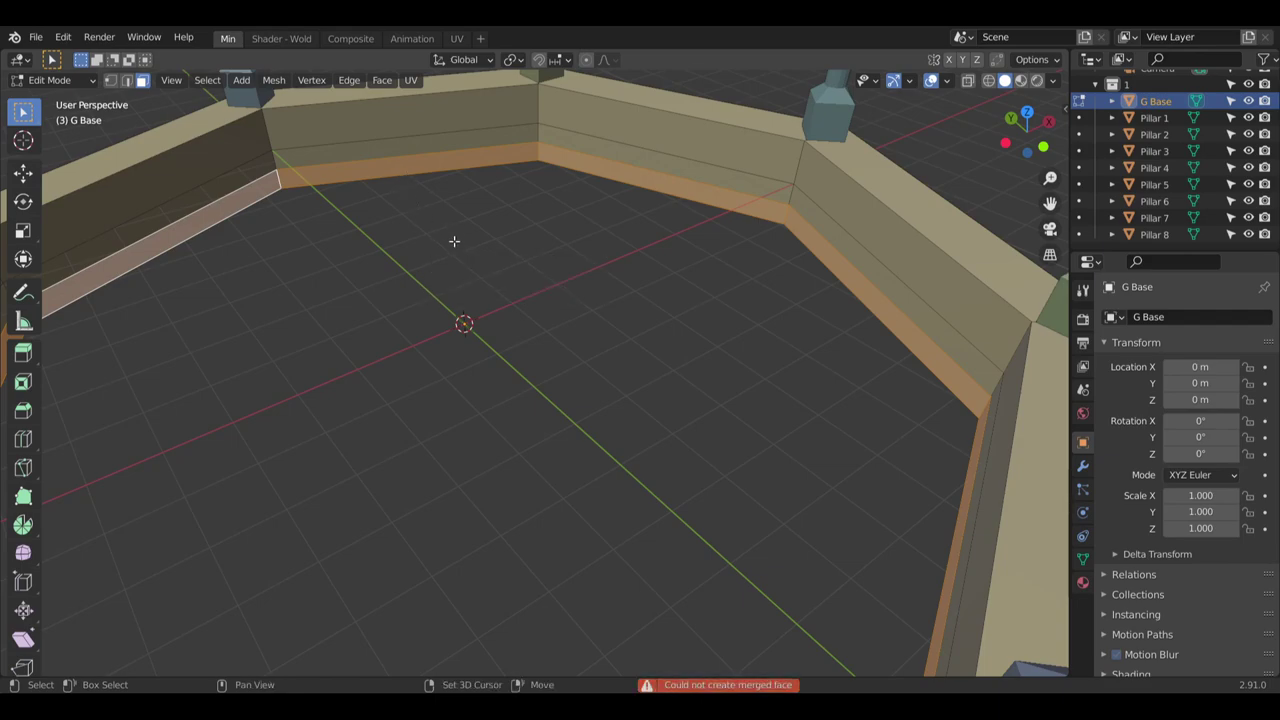
middle_click_drag(451, 240, 690, 361)
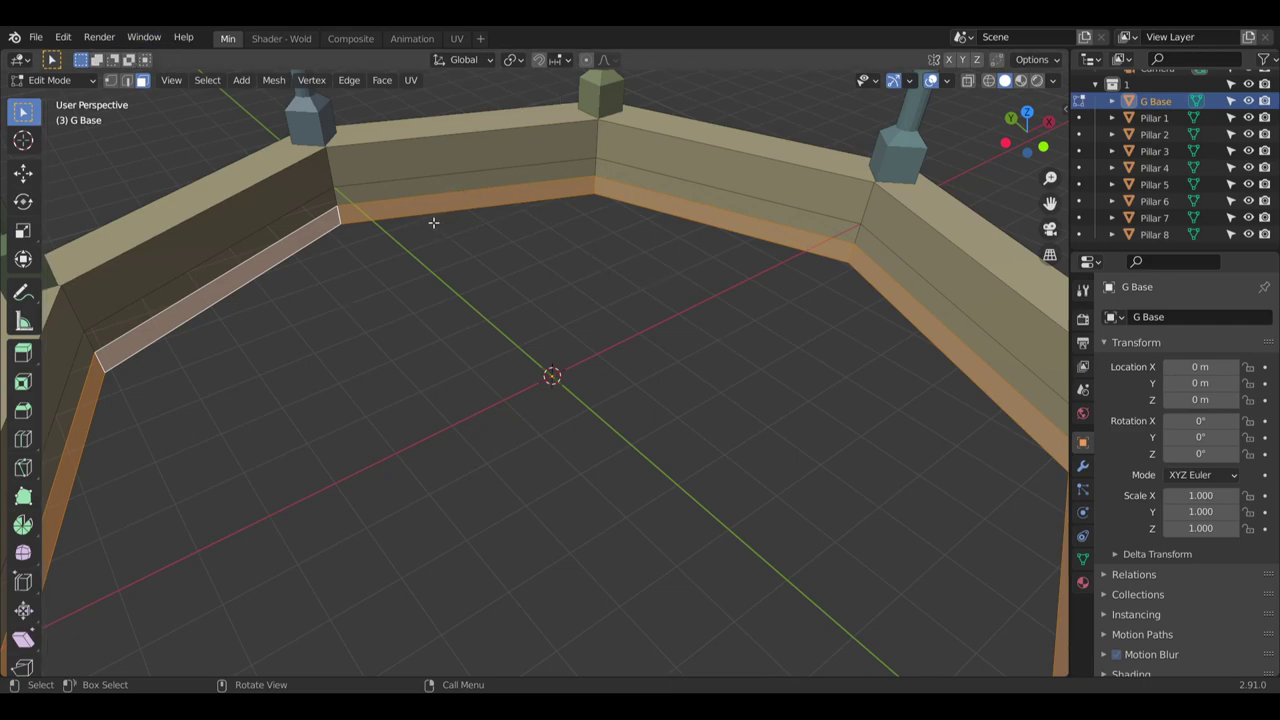
Select the lower loop-cut edge ring on the inner wall and fill it with a face to form a floor
left_click(122, 80)
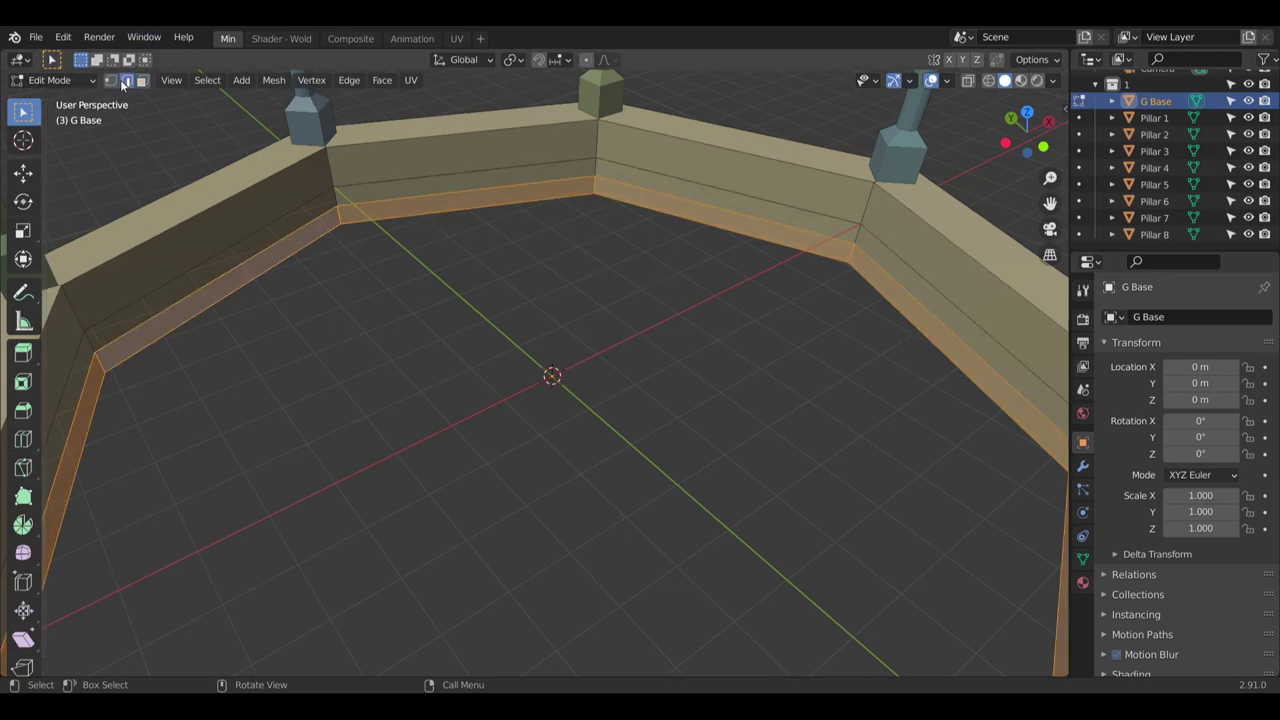
left_click(466, 193, "alt")
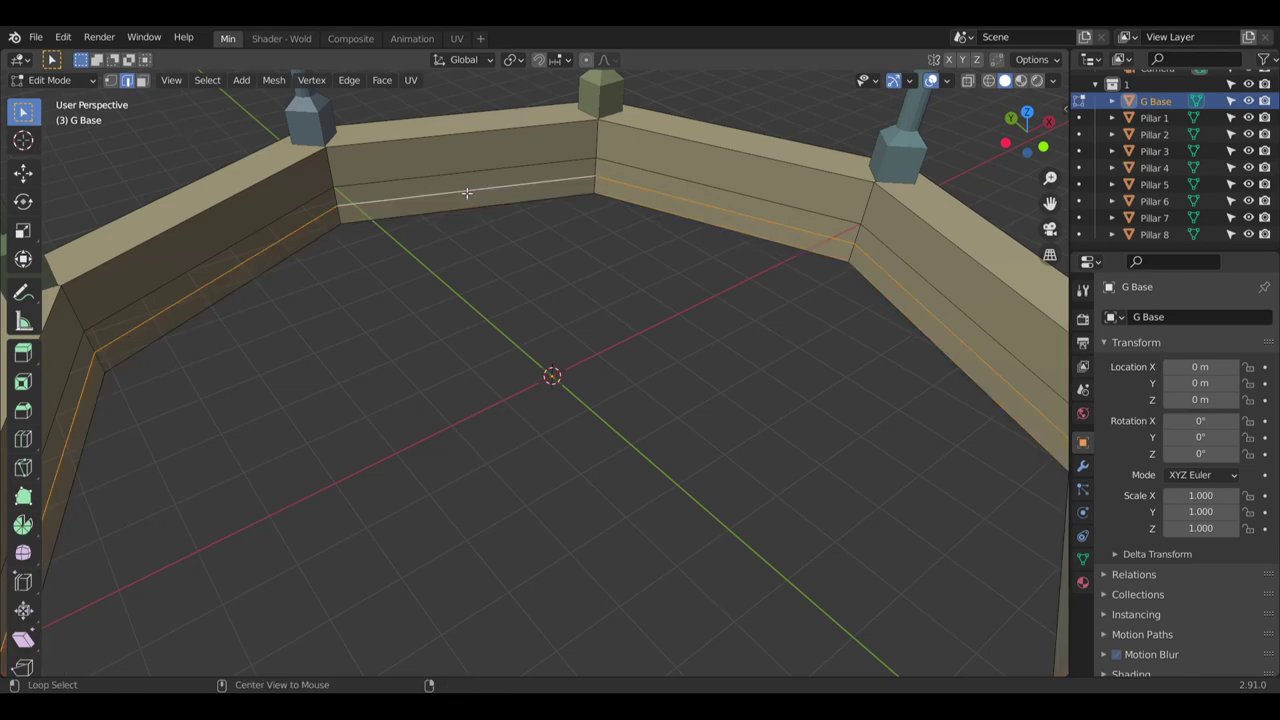
key("f")
Examine the new floor inside the octagonal base from several sides and distances
middle_click_drag(503, 288, 388, 240)
scroll(491, 297, "down", 7)
scroll(500, 350, "up", 5)
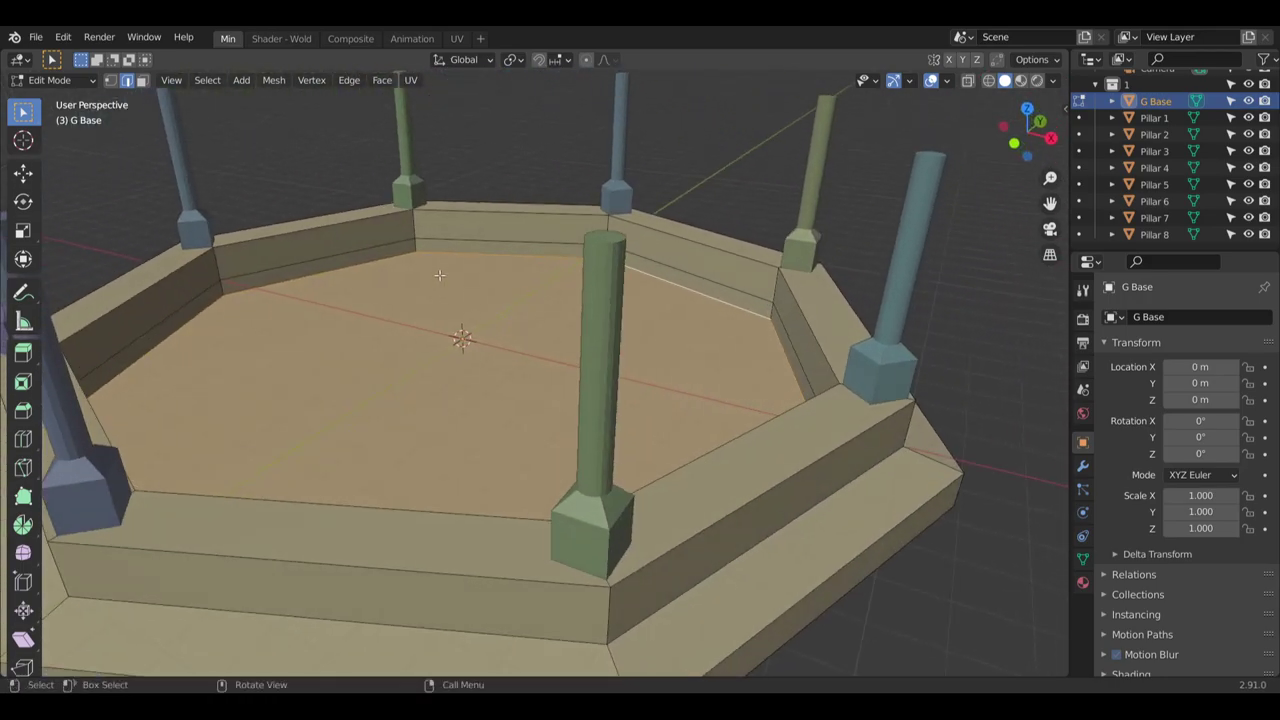
scroll(464, 318, "down", 8)
middle_click_drag(464, 318, 472, 322)
middle_click_drag(472, 322, 559, 344, "shift")
middle_click_drag(559, 344, 549, 344)
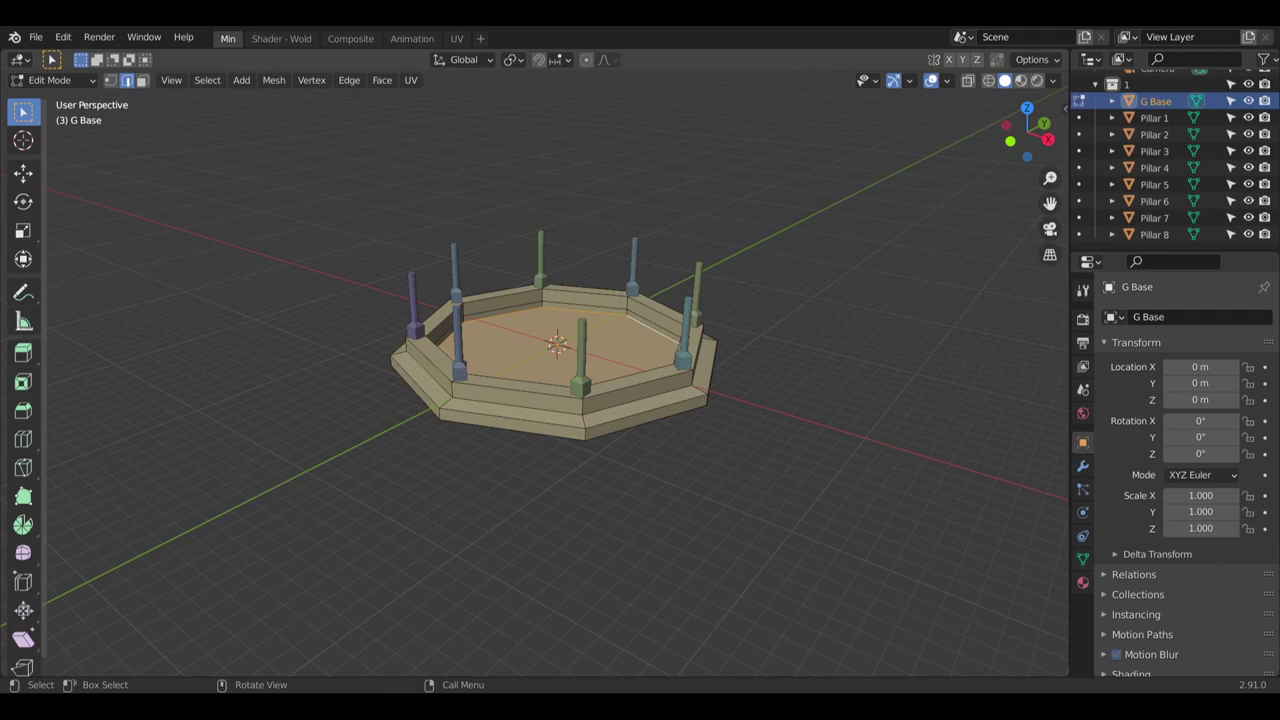
middle_click_drag(391, 409, 266, 206)
scroll(542, 254, "up", 5)
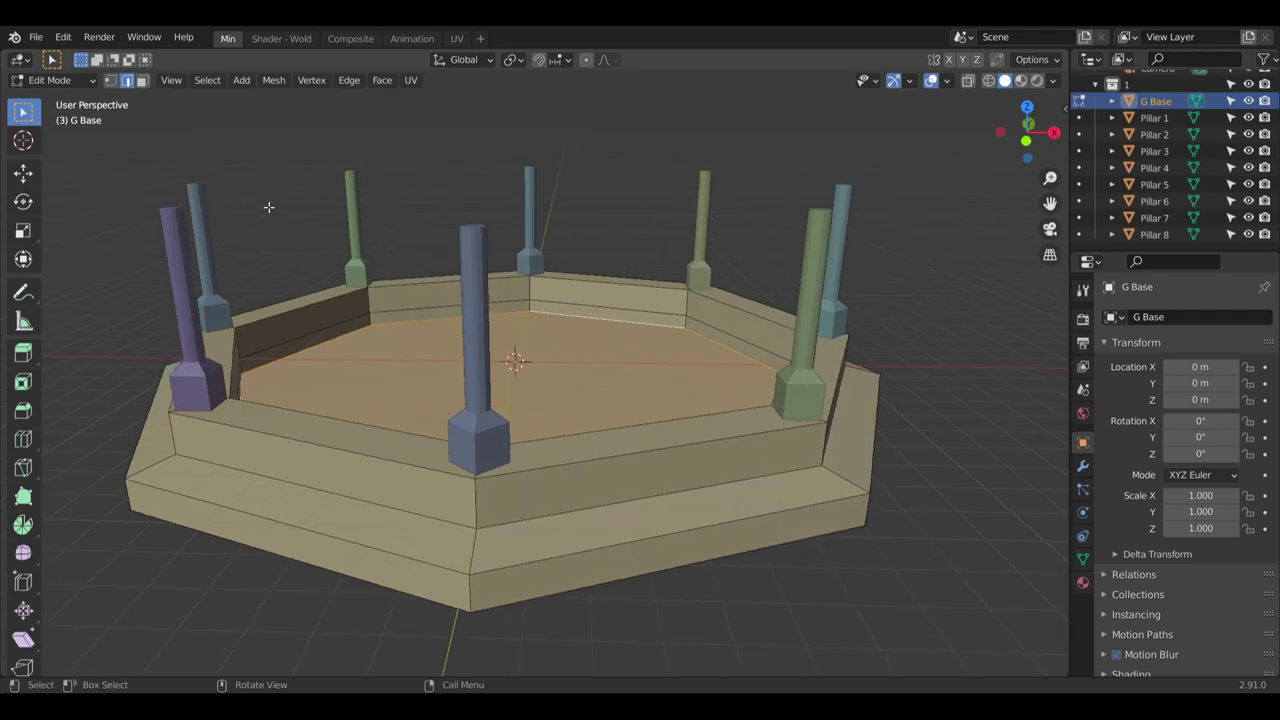
Return to Object Mode and add a cylinder with 100 vertices and a 4 m radius at the centre of the base
left_click(58, 82)
left_click(50, 97)
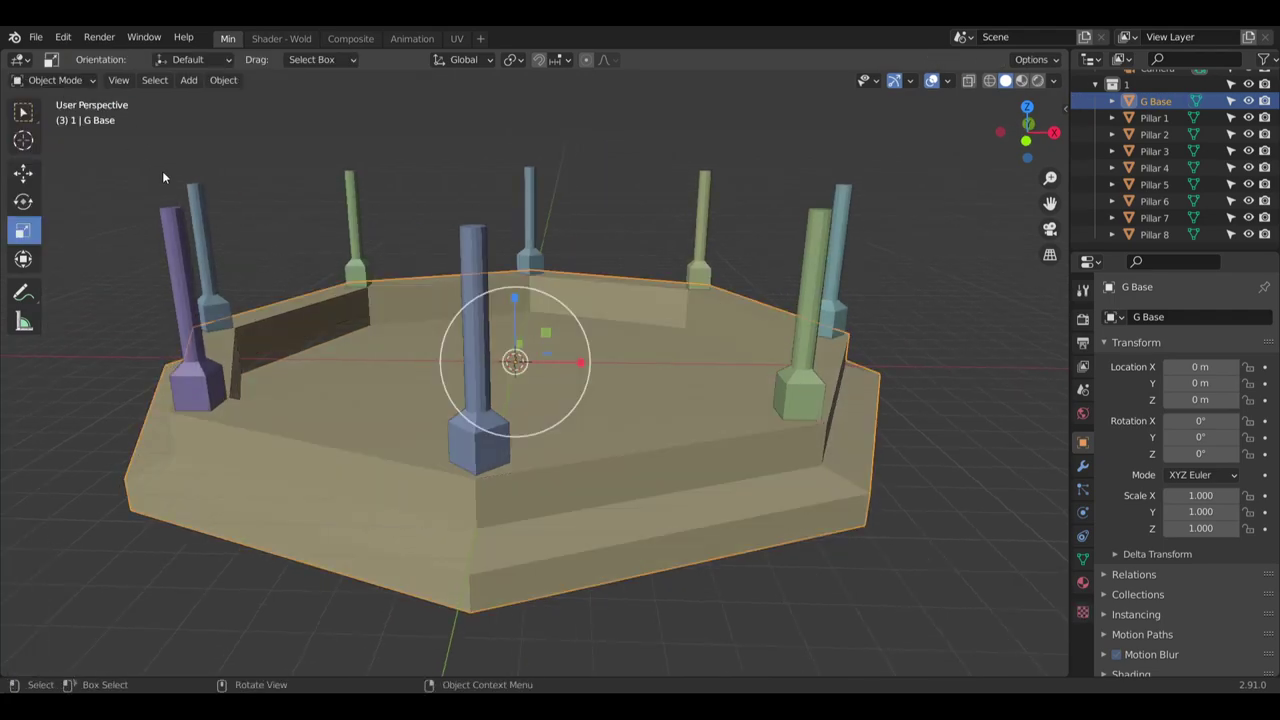
left_click(180, 83)
mouse_move(267, 92)
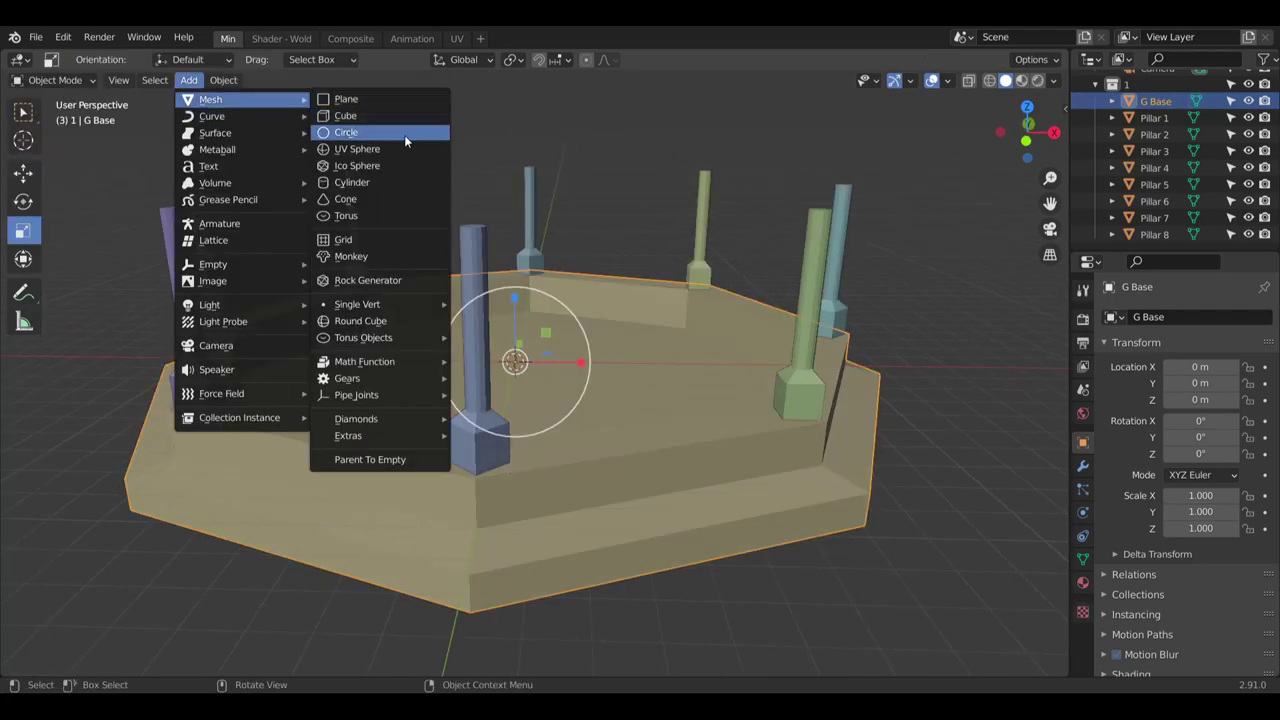
left_click(368, 185)
middle_click_drag(368, 185, 404, 233)
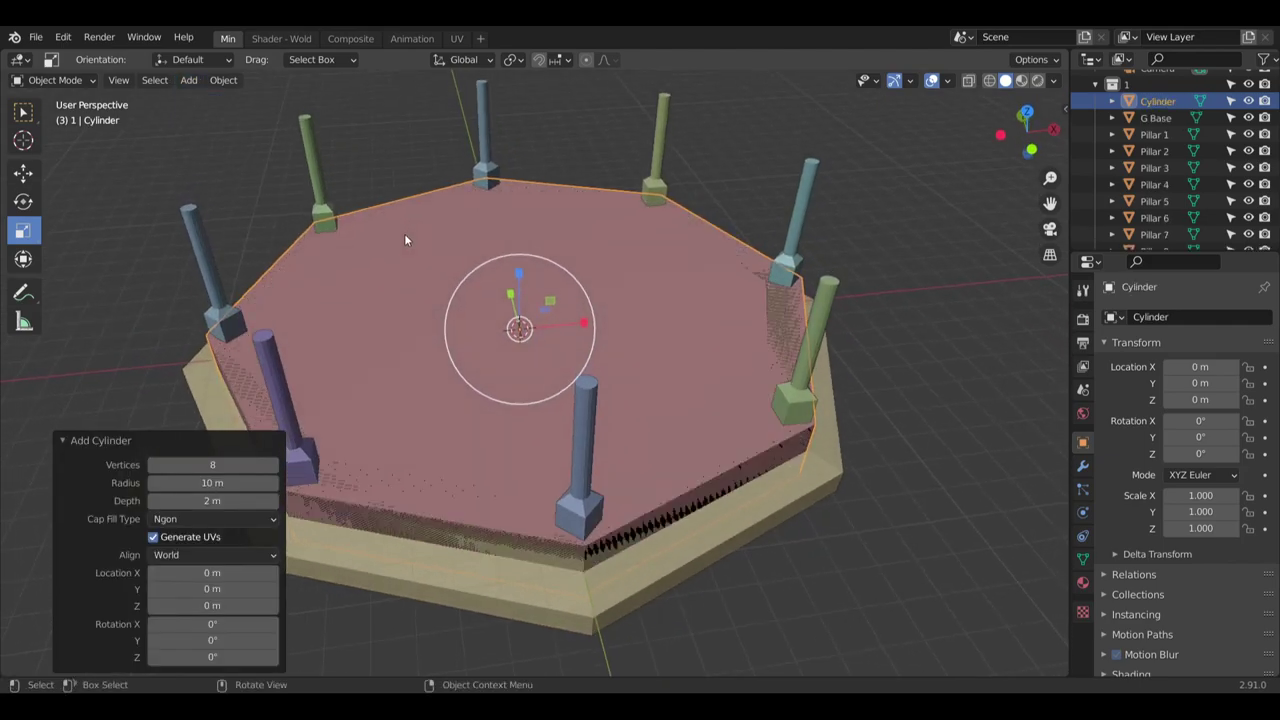
left_click(226, 465)
type("100")
key("Return")
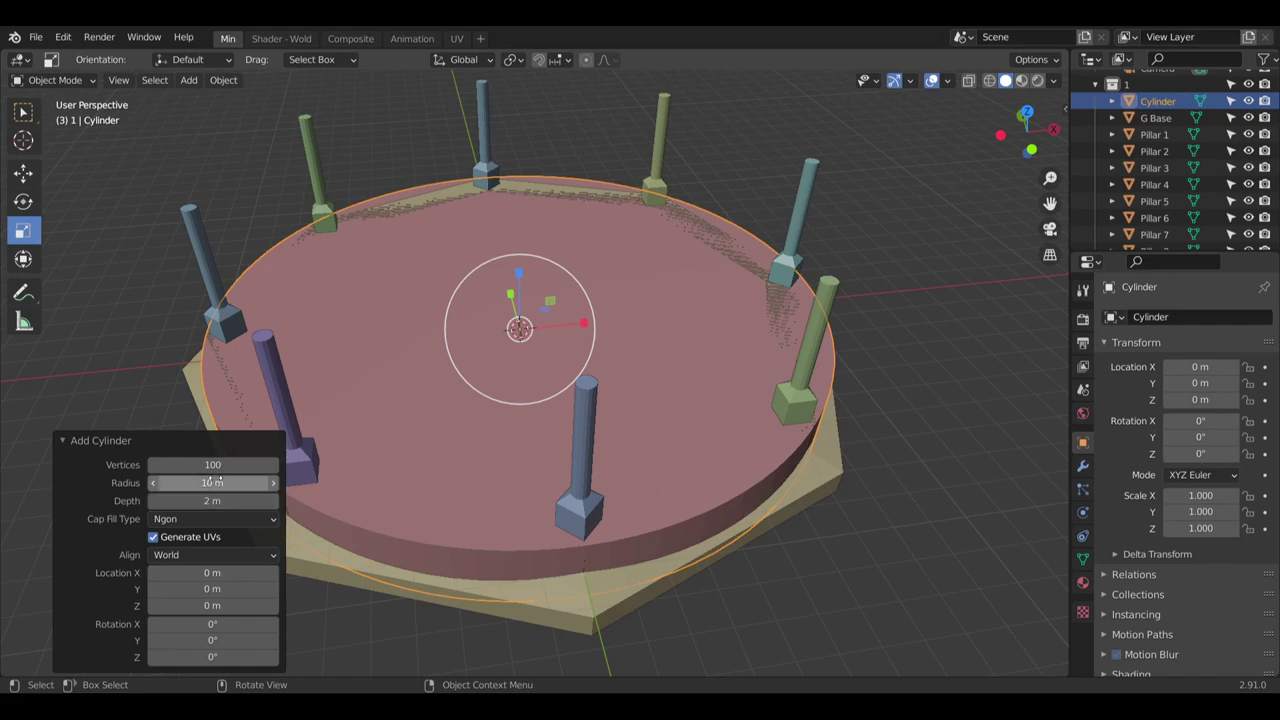
left_click(214, 481)
type("4")
key("Return")
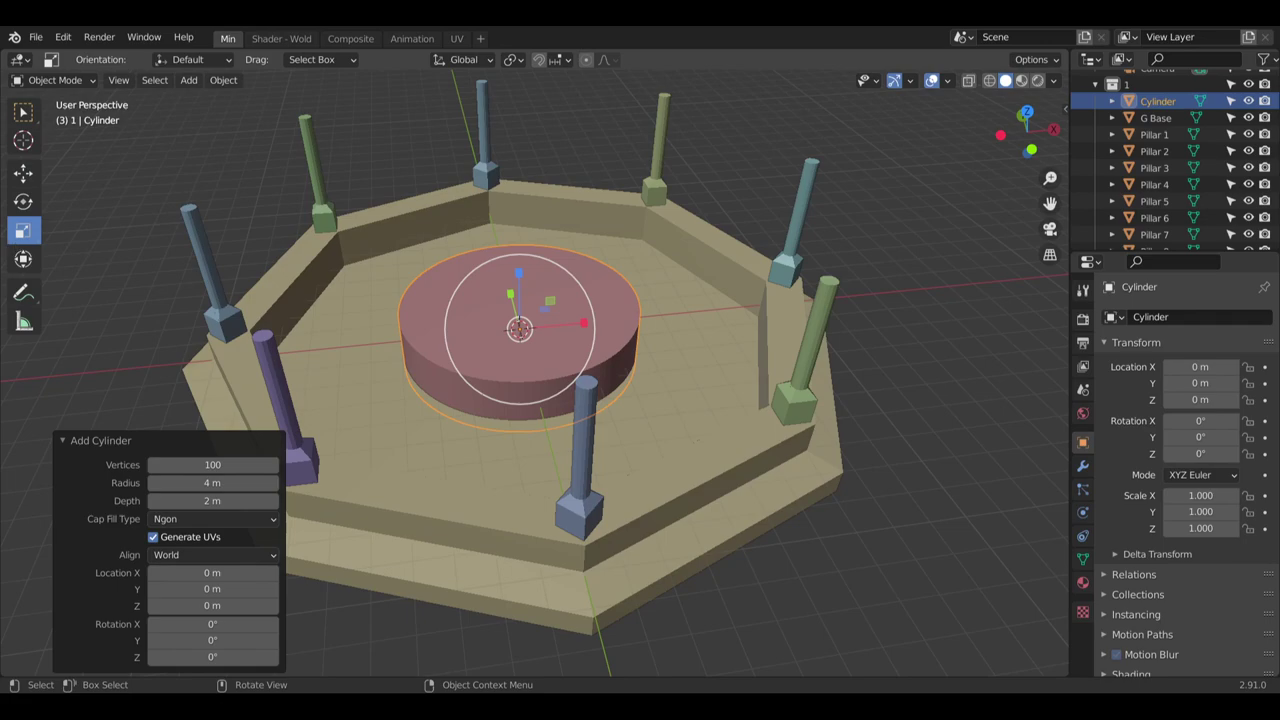
Move the cylinder up by about 4.41 m along Z, above the base's floor
middle_click_drag(520, 330, 74, 195)
left_click(23, 173)
middle_click_drag(512, 187, 590, 276)
scroll(514, 207, "up", 4)
left_click_drag(603, 318, 612, 130)
middle_click_drag(612, 130, 559, 387)
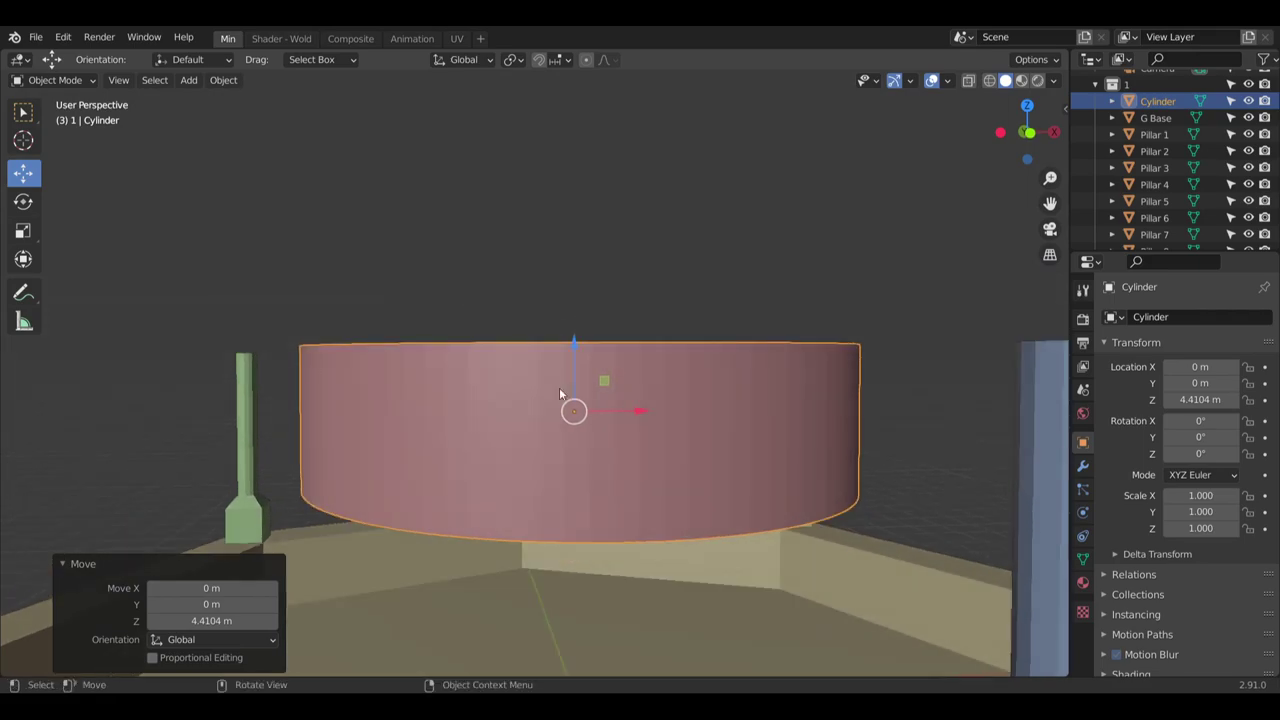
Stretch the cylinder to a Z scale of about 1.449 and lower it to a height of about 4.05 m
left_click(23, 231)
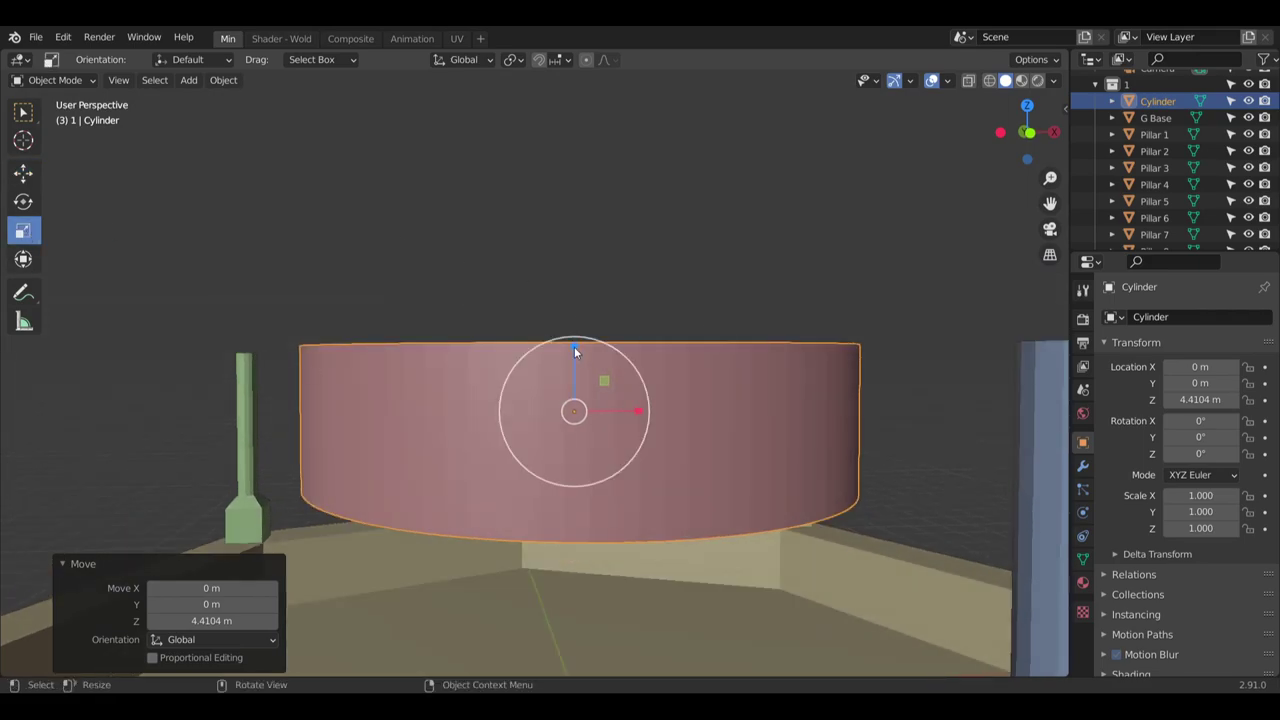
left_click_drag(572, 350, 591, 323)
scroll(595, 345, "down", 4)
middle_click_drag(597, 345, 595, 326, "shift")
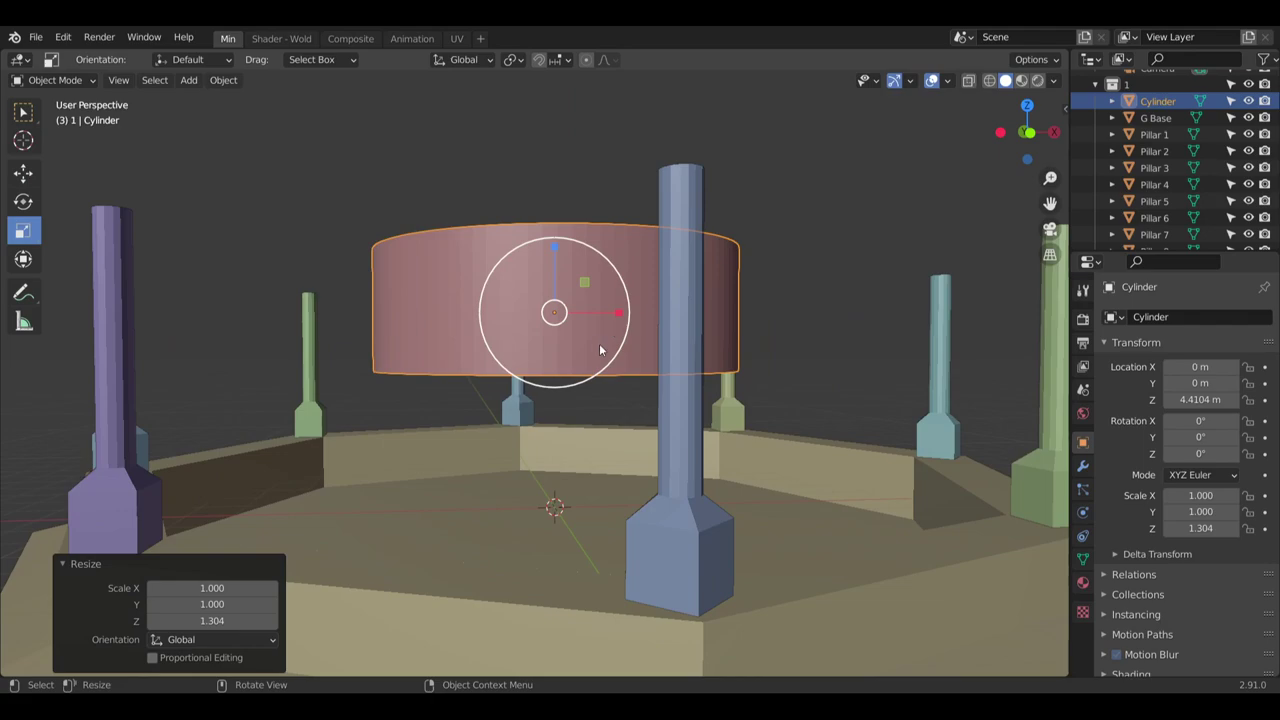
left_click_drag(553, 250, 565, 288)
left_click(23, 173)
middle_click_drag(565, 288, 567, 241)
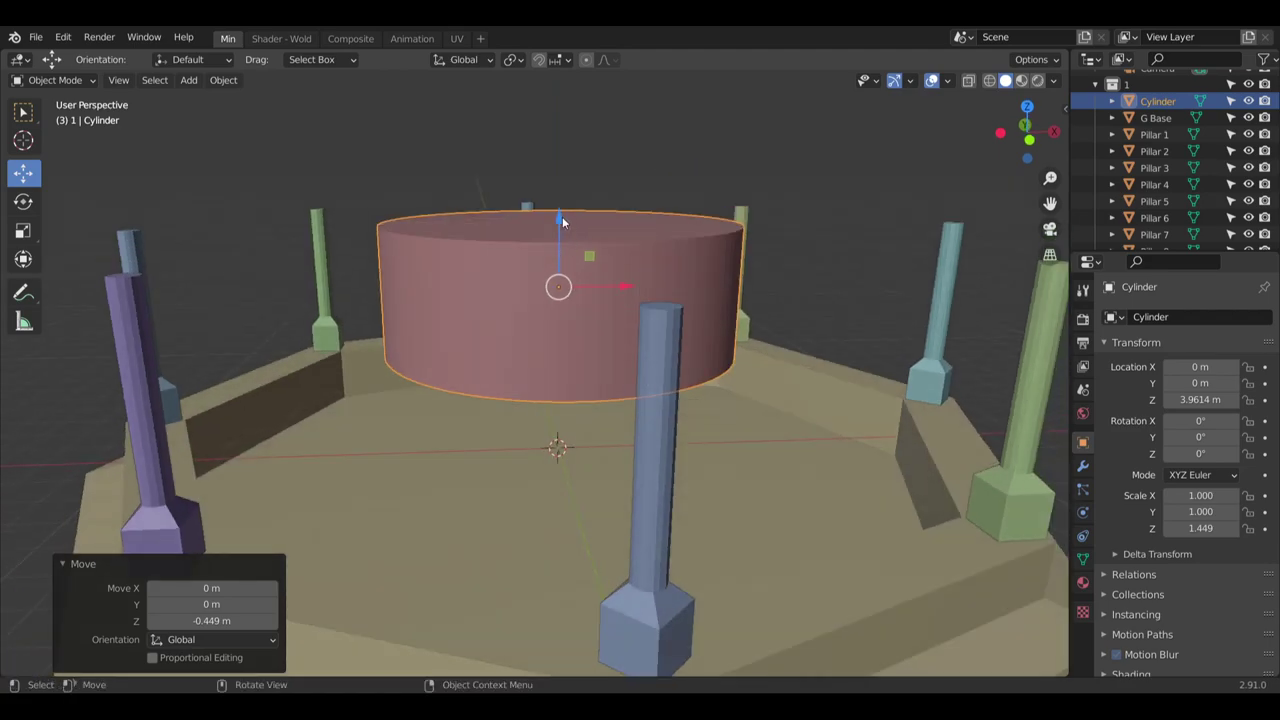
left_click_drag(562, 220, 562, 210)
middle_click_drag(575, 286, 512, 427)
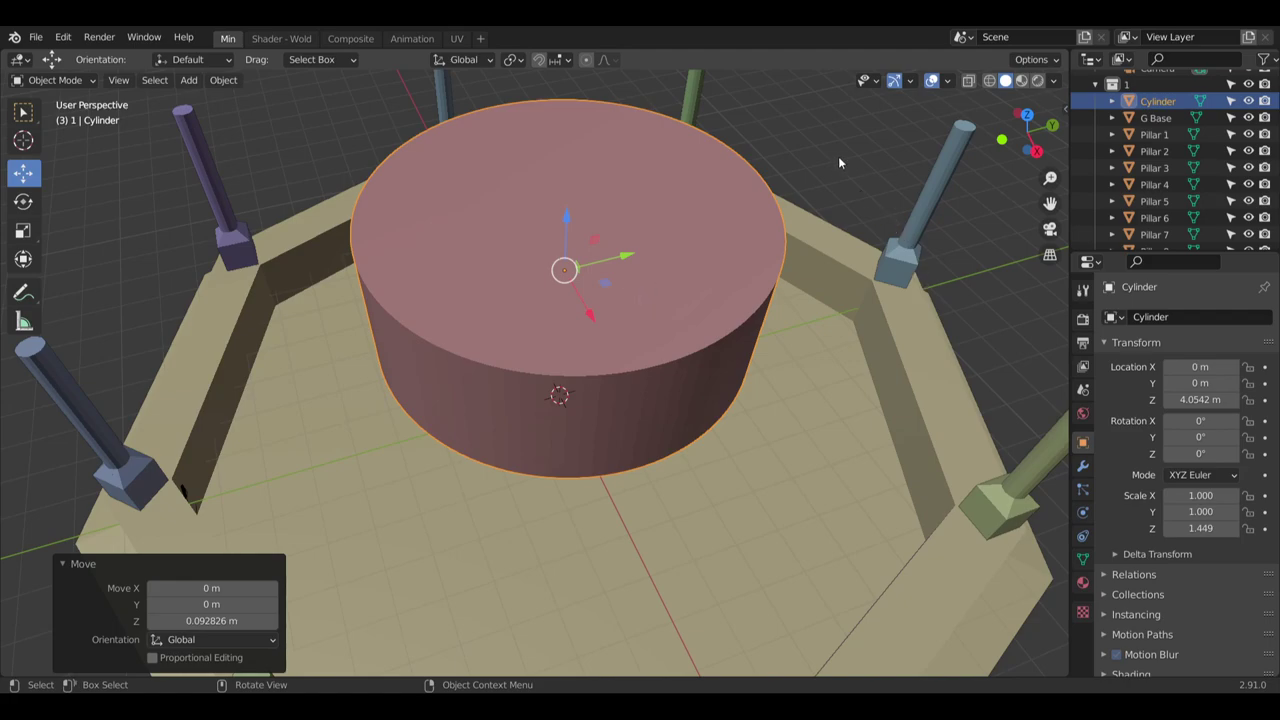
Undo the cylinder's moves and vertical scaling, and the adding of the cylinder itself
key("ctrl+z")
key("ctrl+z")
key("ctrl+z")
key("ctrl+z")
key("ctrl+z")
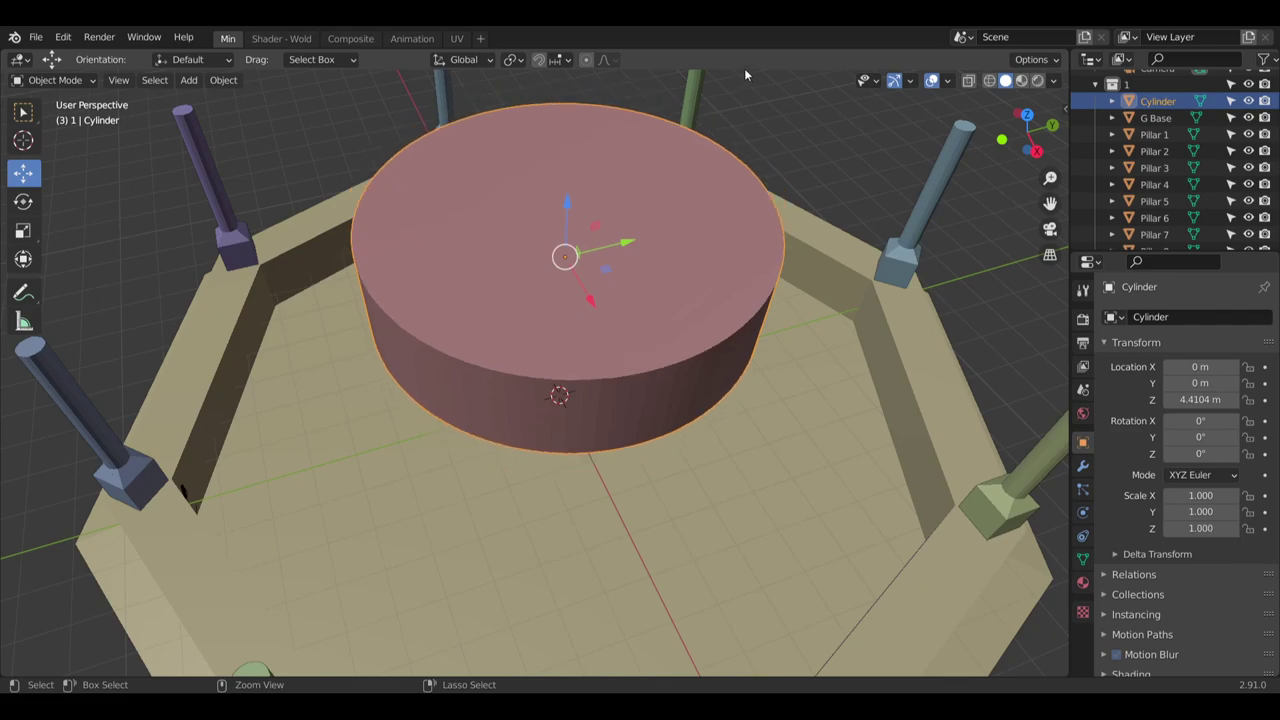
key("ctrl+z")
Add a new cylinder at the centre of the base and set its cap fill type to Nothing
left_click(188, 80)
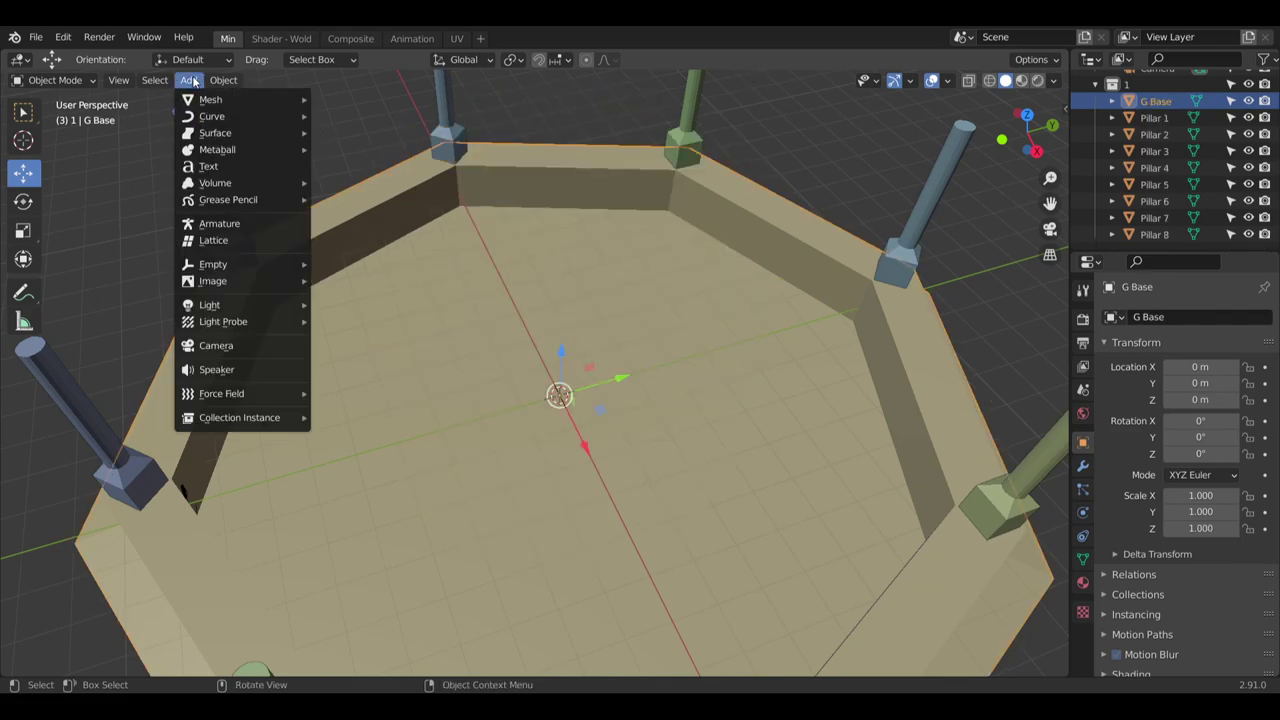
mouse_move(224, 99)
left_click(352, 183)
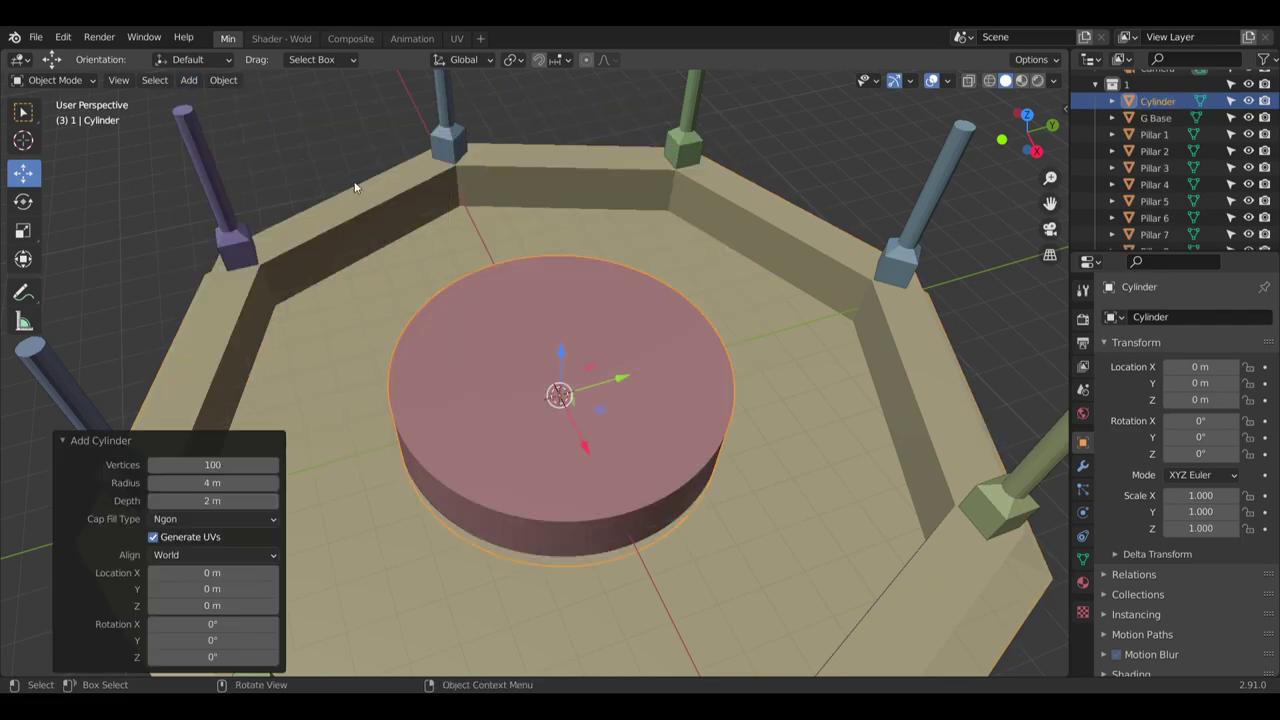
left_click(230, 519)
left_click(230, 519)
left_click(230, 519)
left_click(230, 562)
left_click(217, 519)
left_click(212, 535)
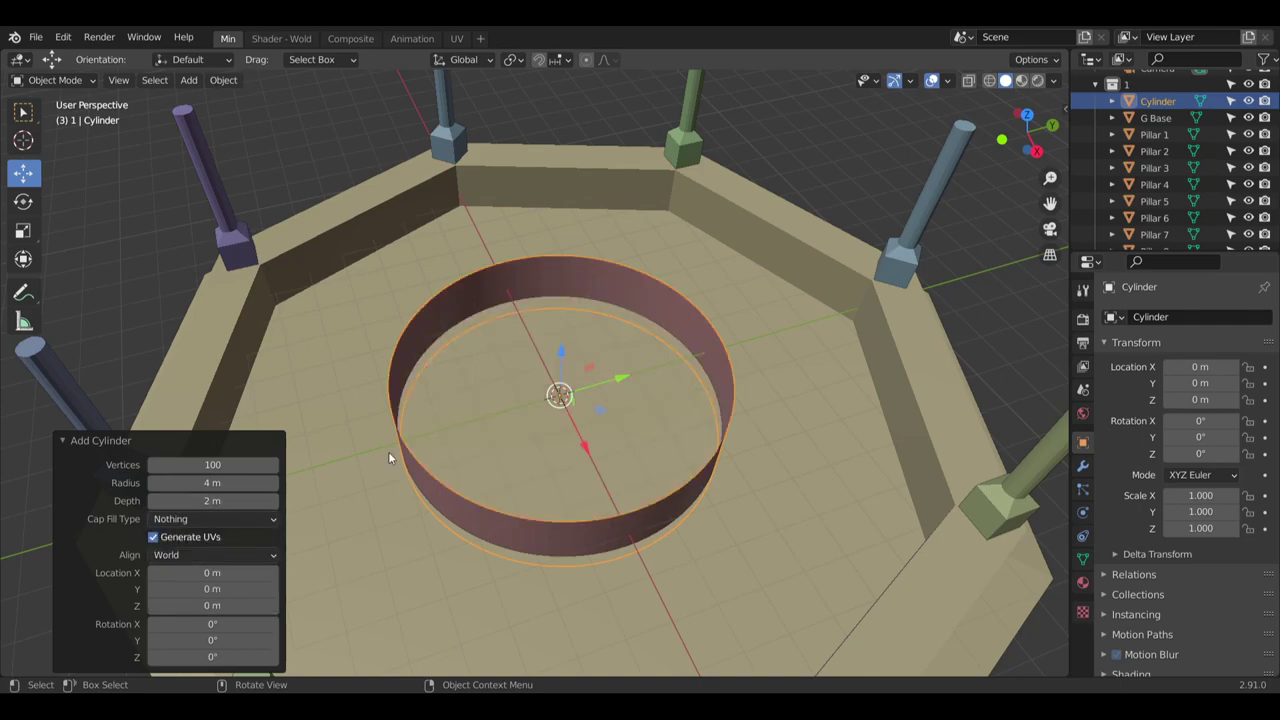
Set the radius of the open cylinder to 3.5 m
middle_click_drag(560, 325, 497, 378)
scroll(505, 319, "up", 8)
scroll(566, 349, "down", 8)
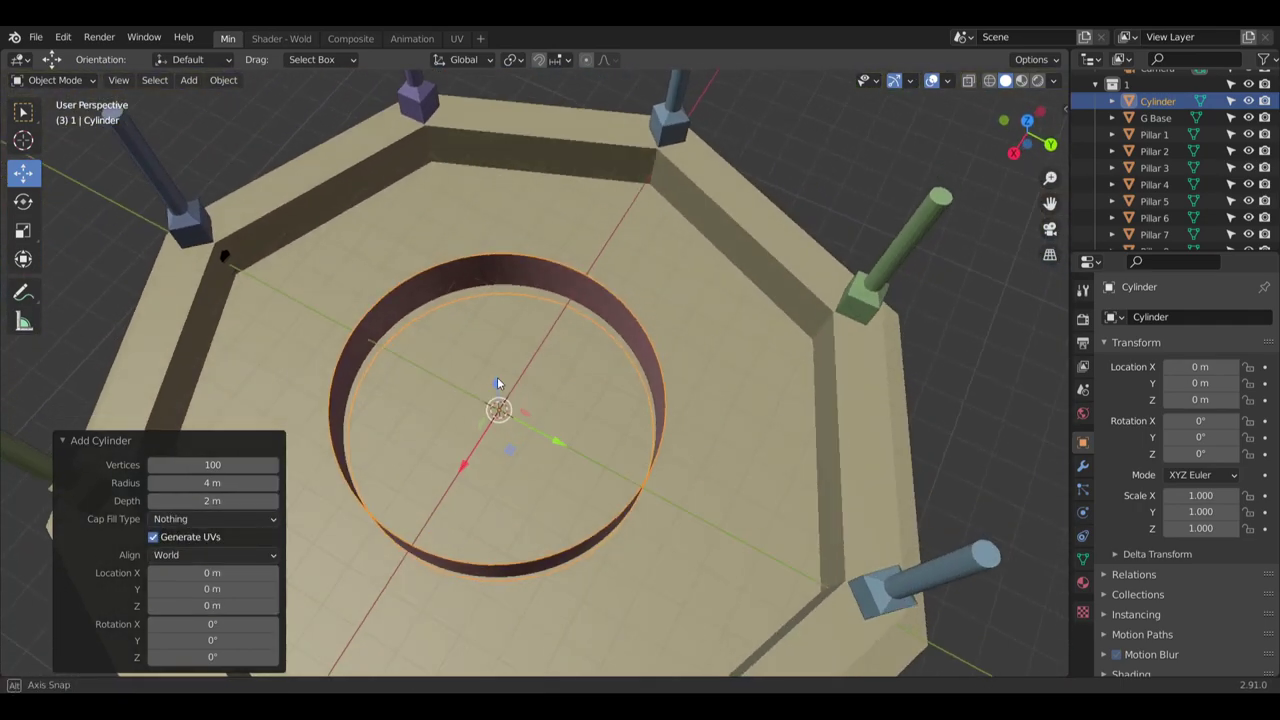
scroll(497, 383, "up", 5)
middle_click_drag(617, 407, 650, 386)
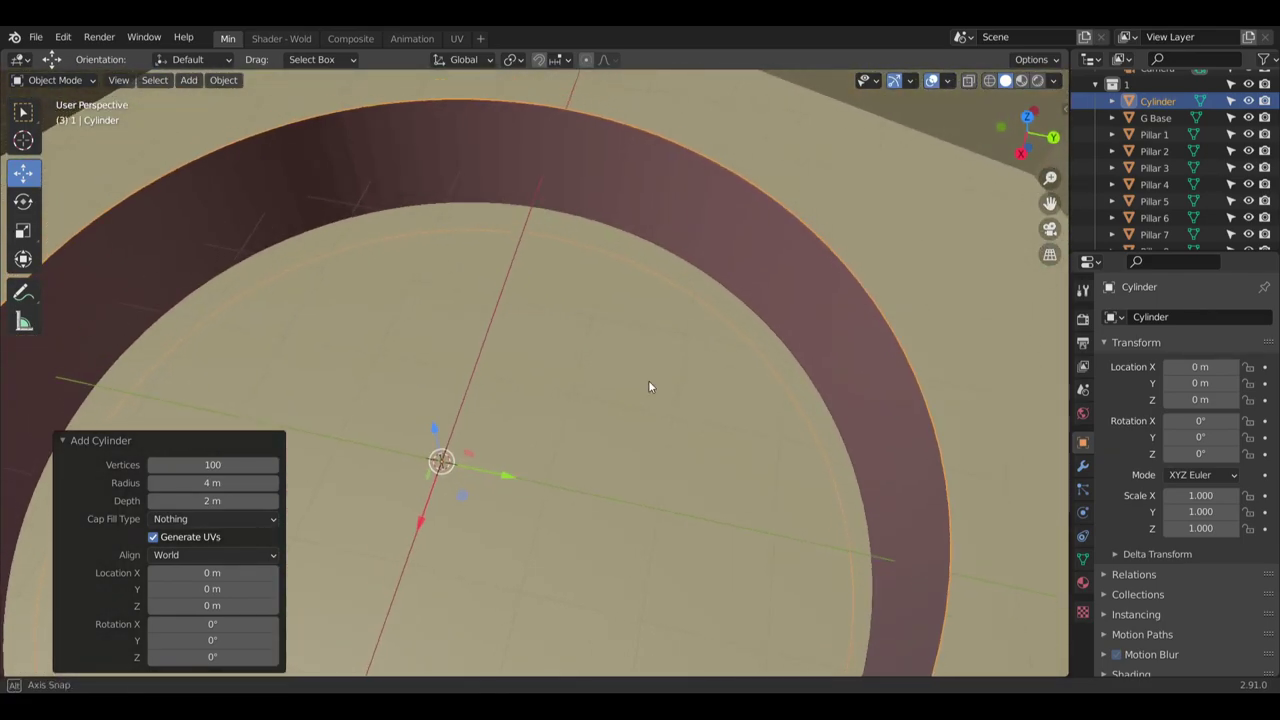
scroll(629, 382, "down", 6)
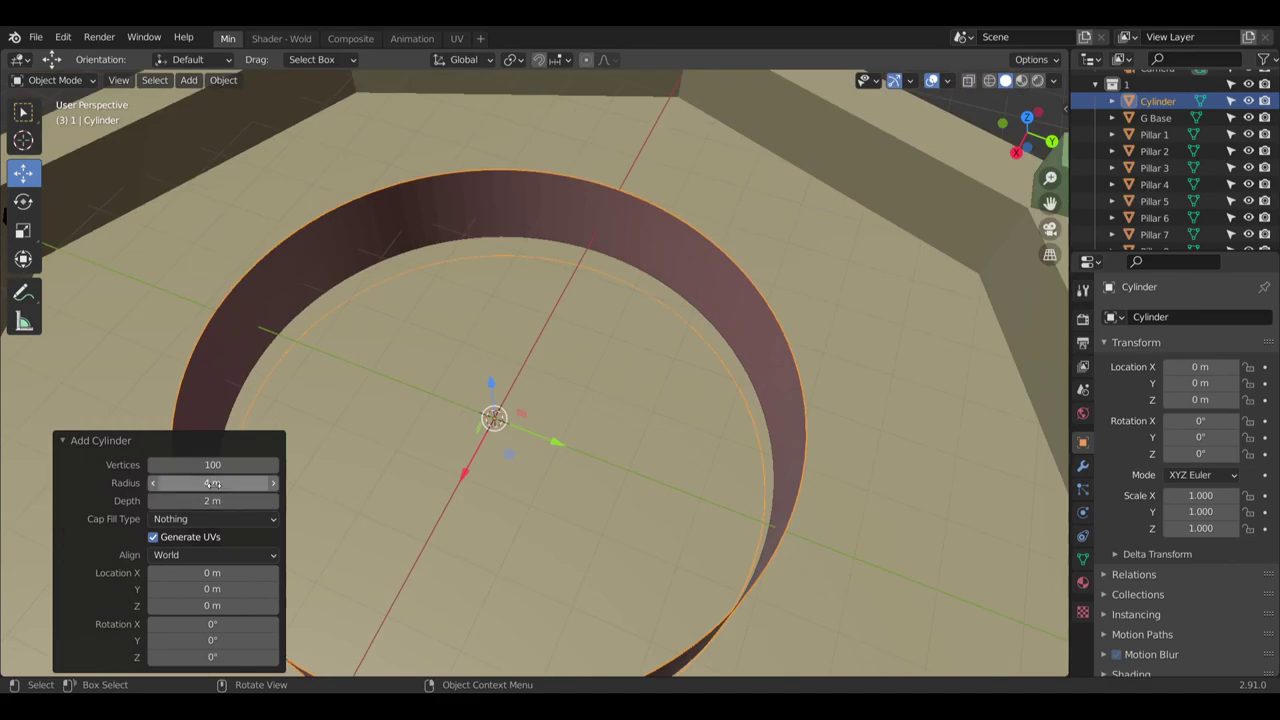
left_click(212, 483)
type("3.5")
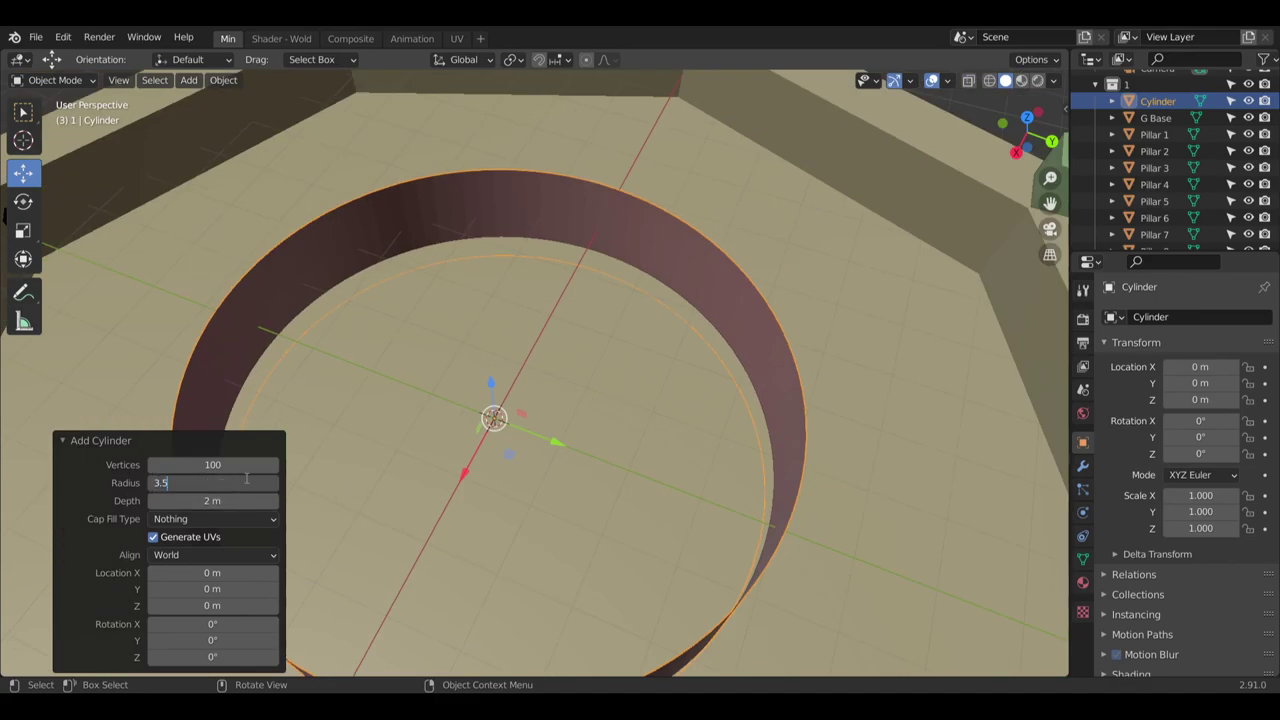
key("Return")
Open the open cylinder's mesh for editing in face mode, with its wall faces selected
left_click(55, 80)
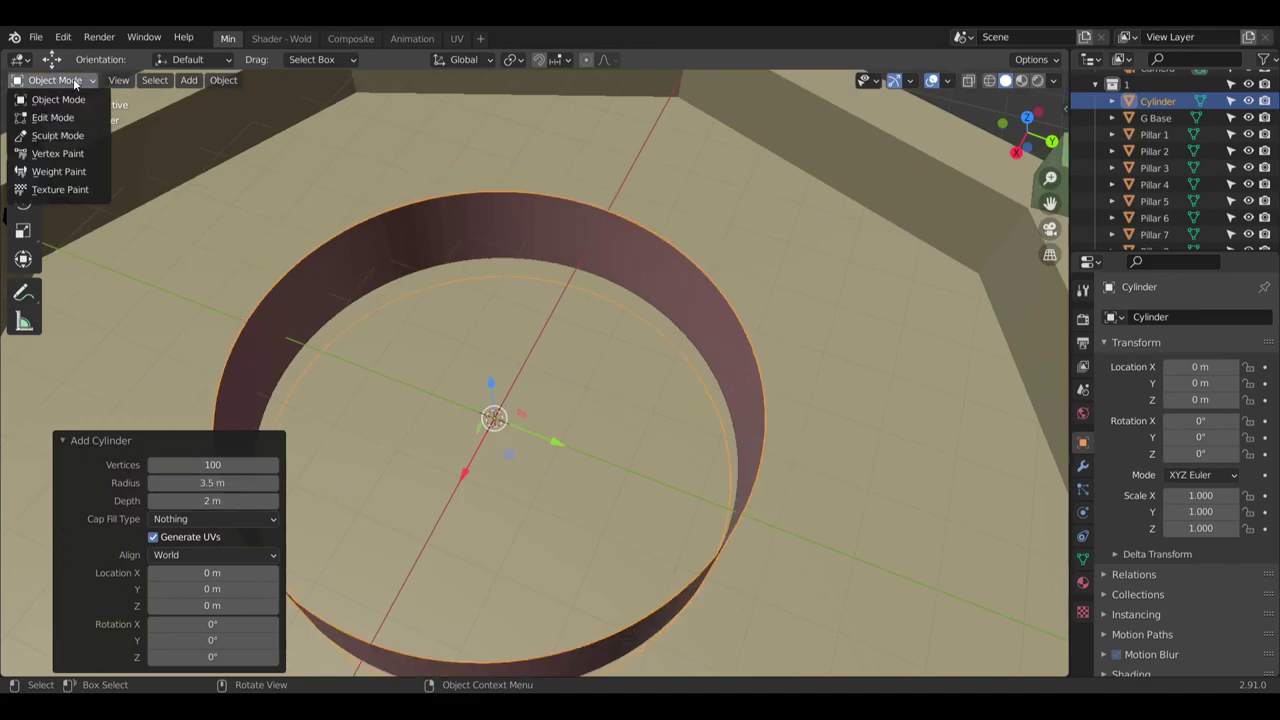
left_click(50, 111)
middle_click_drag(682, 260, 584, 206)
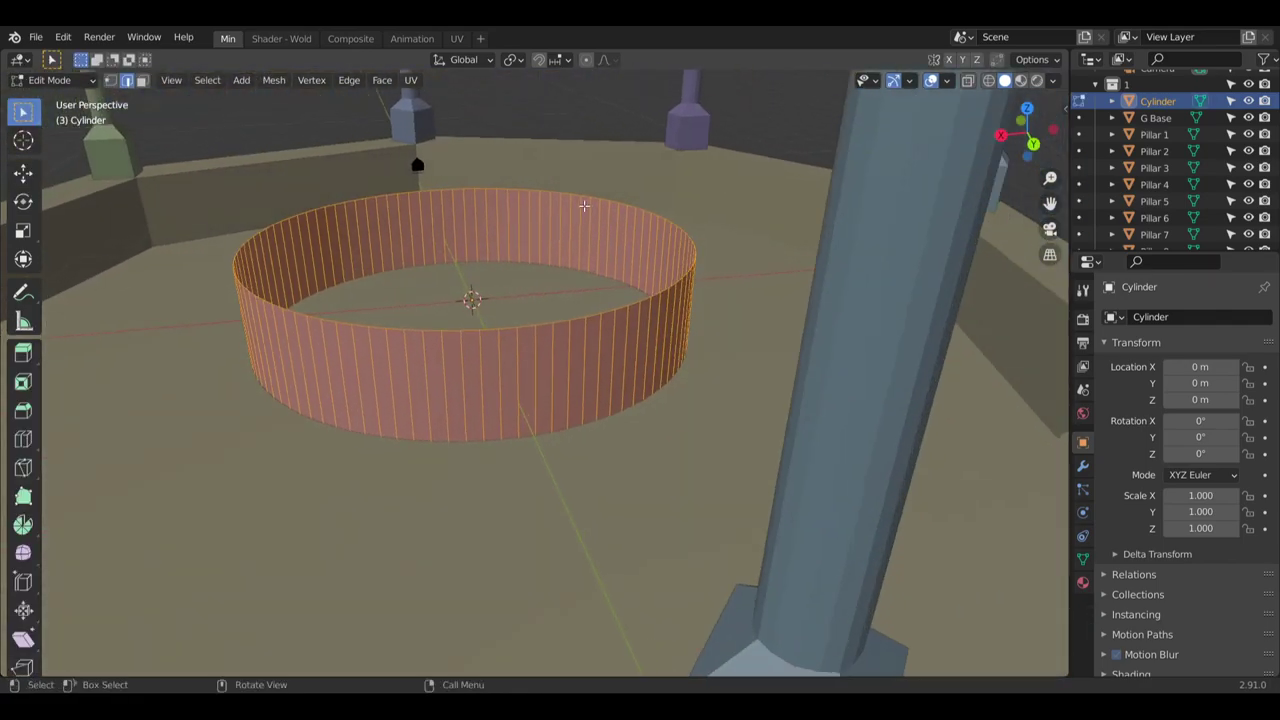
left_click(142, 80)
left_click(513, 378, "alt")
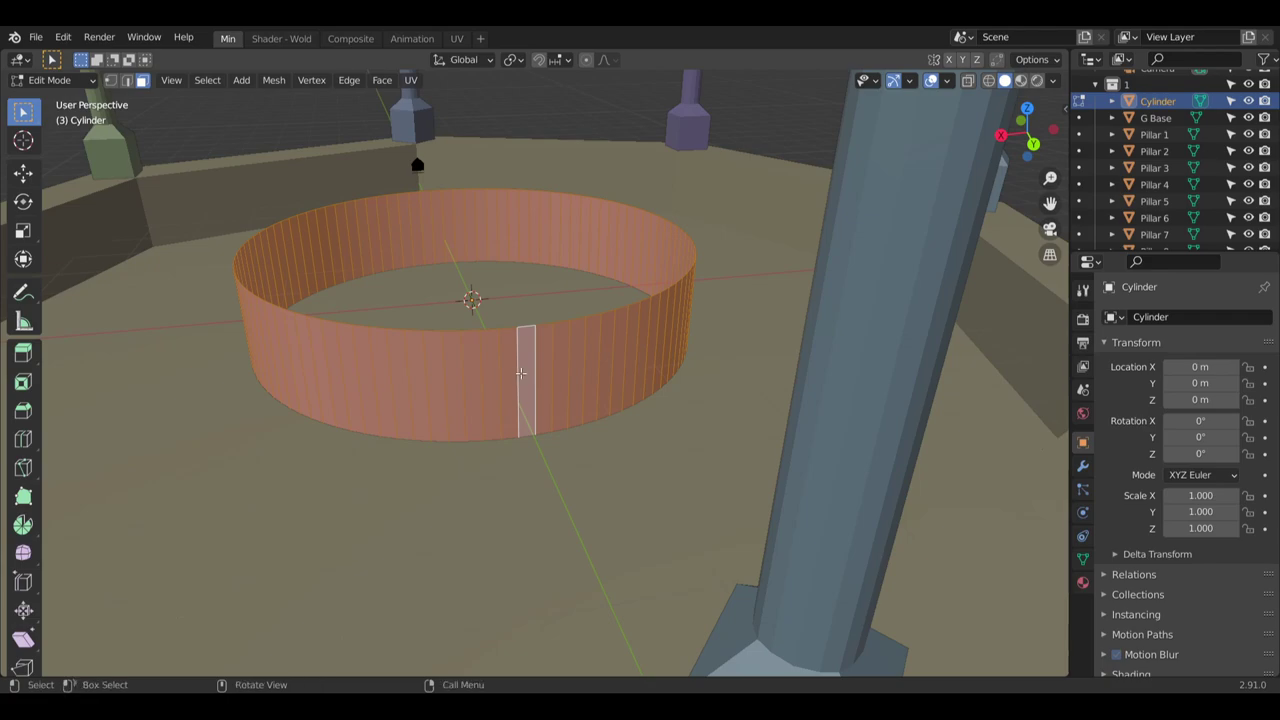
left_click(535, 235)
left_click(514, 383, "alt")
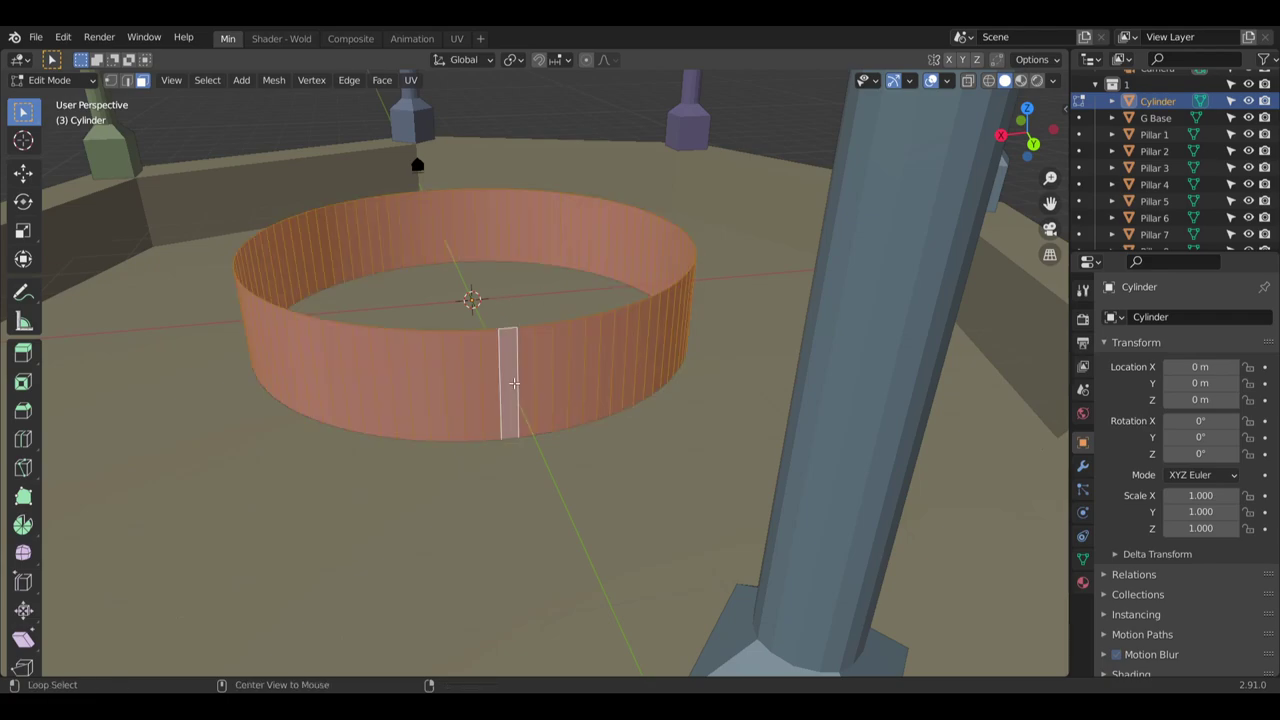
Extrude the cylinder's wall faces outward along their normals by about 0.19 m to thicken the wall
middle_click_drag(514, 383, 557, 340)
scroll(512, 349, "up", 3)
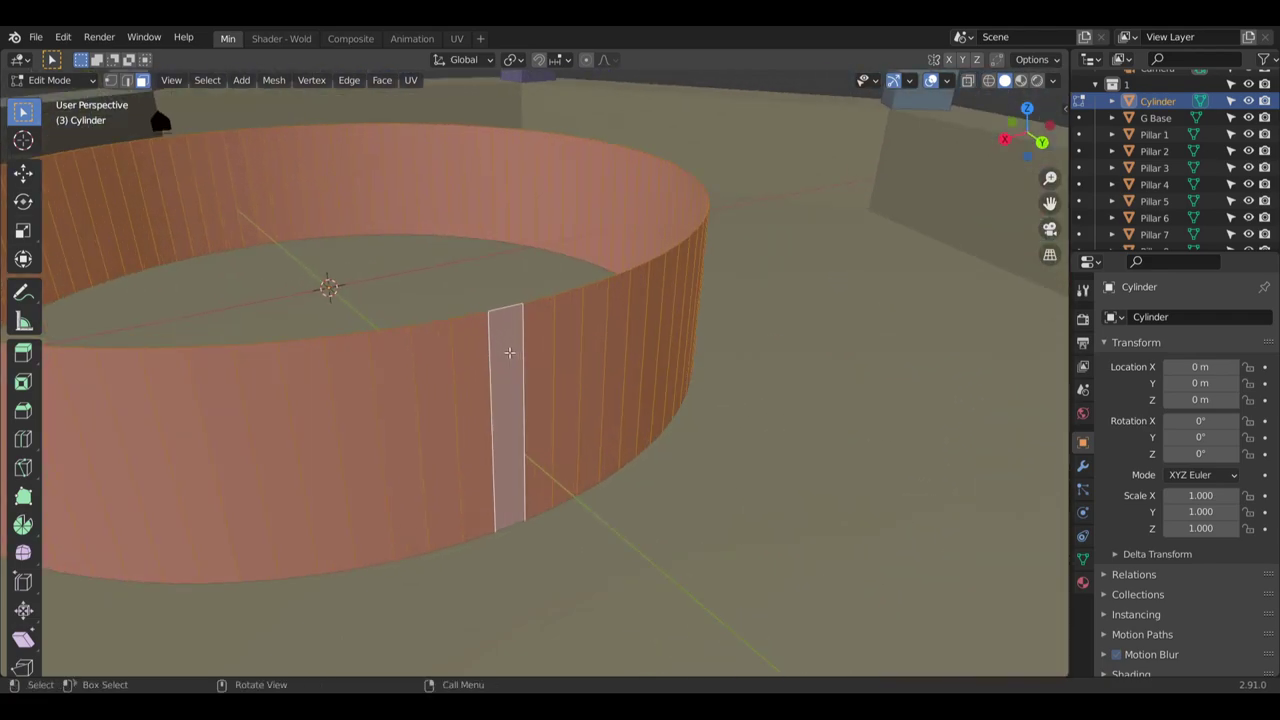
right_click(509, 352)
left_click(509, 352)
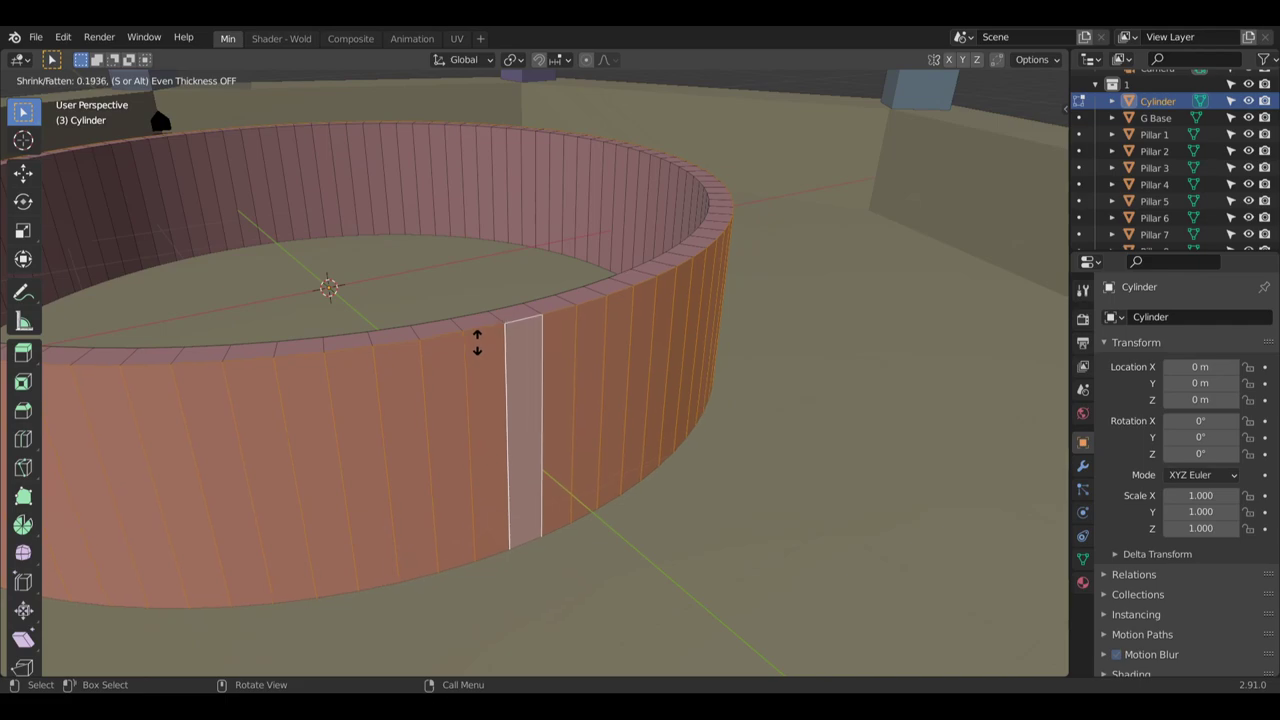
left_click(477, 342)
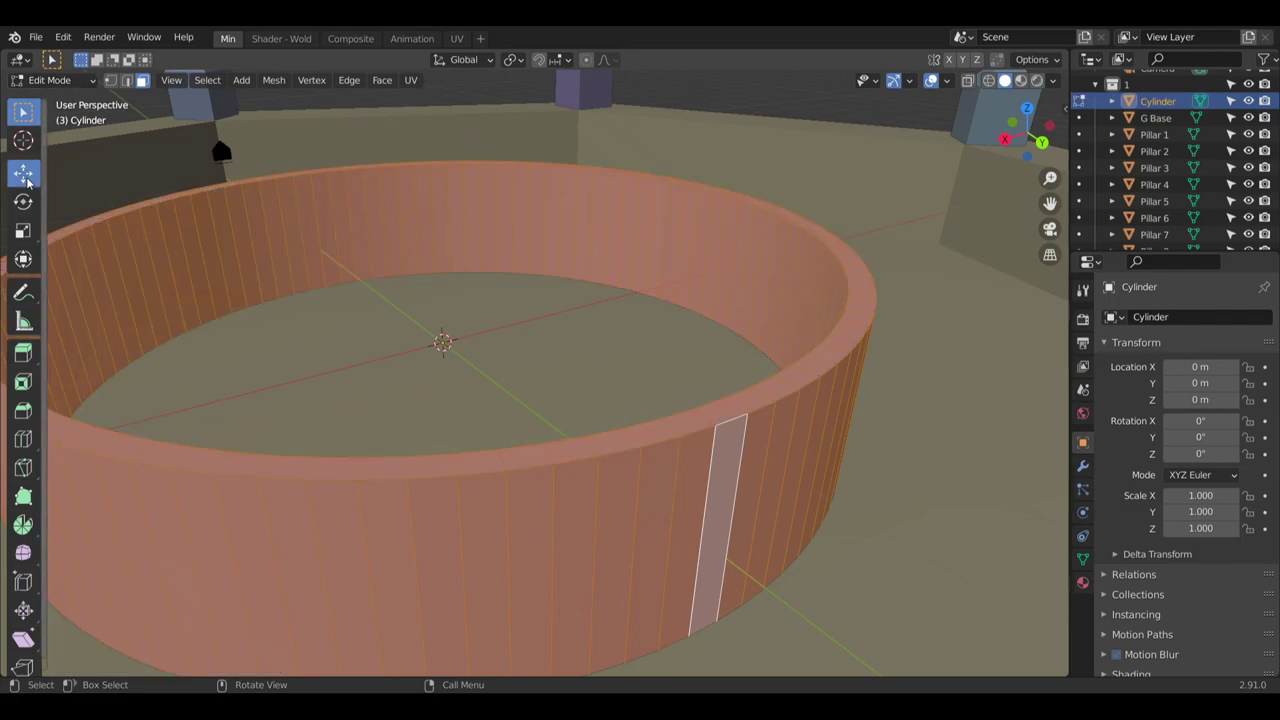
Raise the whole thickened ring by about 3.82 m above the base floor
left_click(23, 173)
scroll(468, 295, "down", 5)
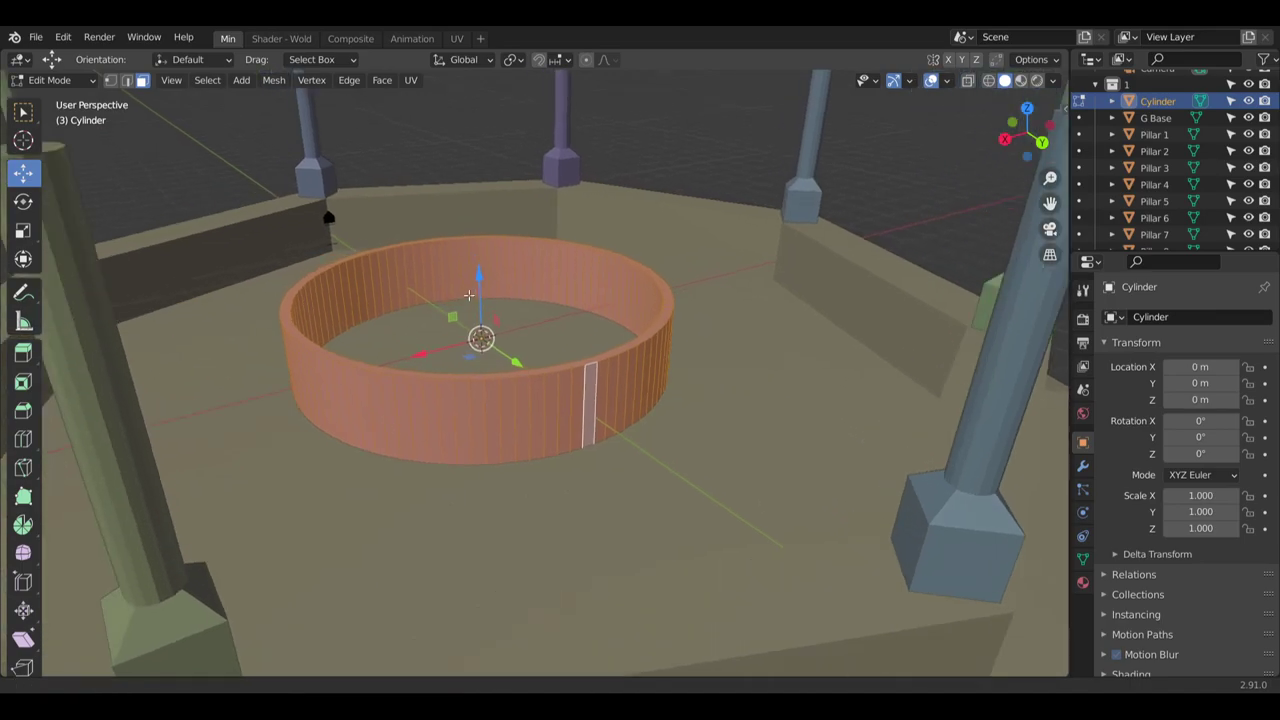
left_click_drag(472, 276, 466, 90)
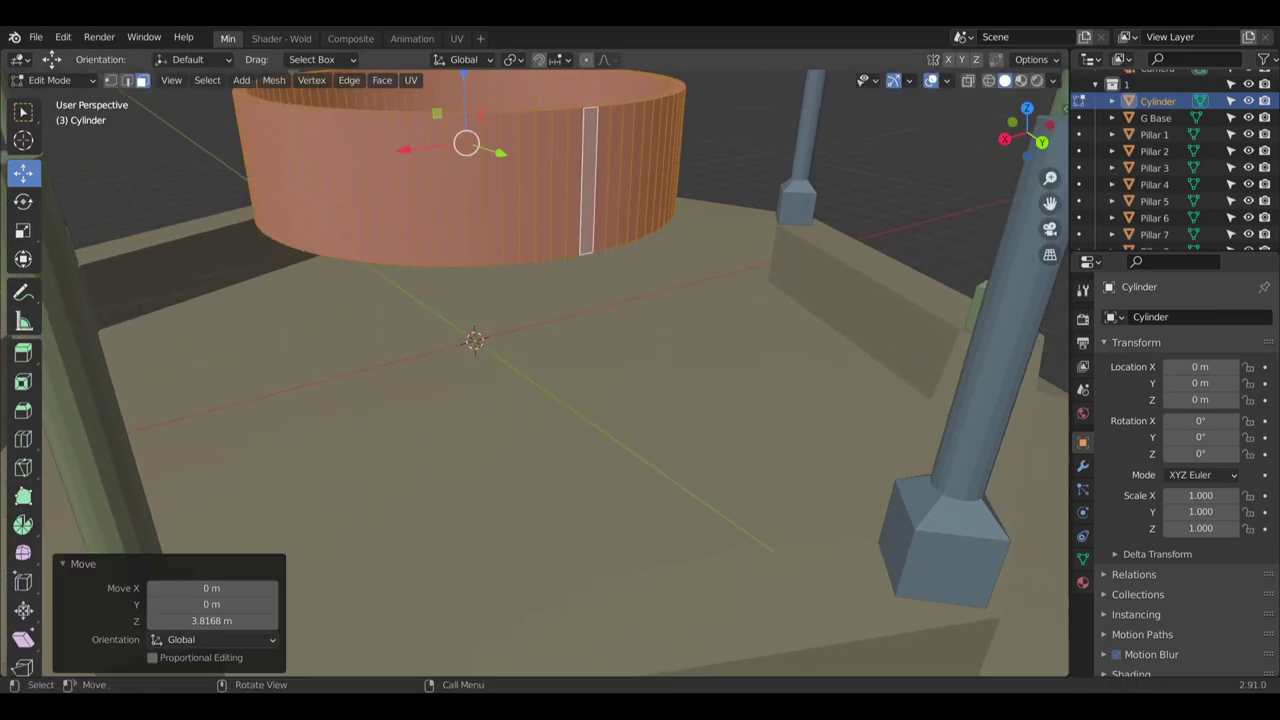
middle_click_drag(548, 322, 584, 325)
middle_click_drag(571, 412, 531, 400)
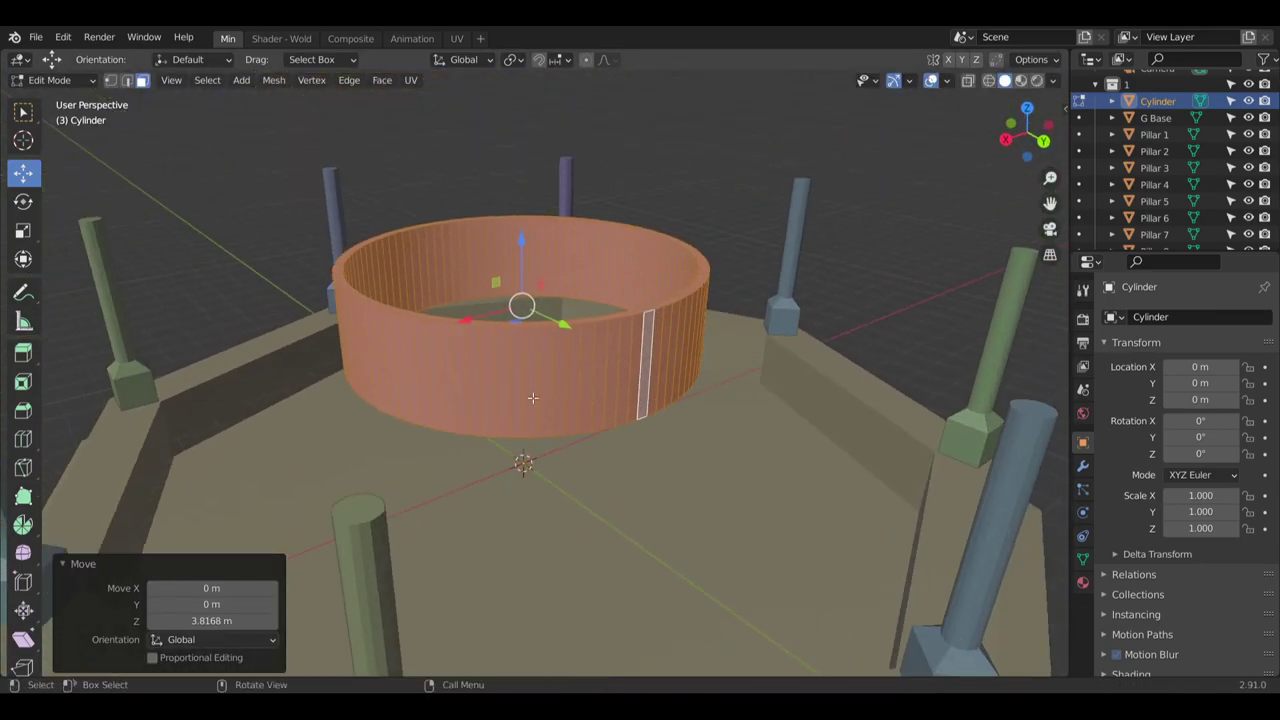
scroll(526, 334, "up", 1)
middle_click_drag(560, 350, 524, 341)
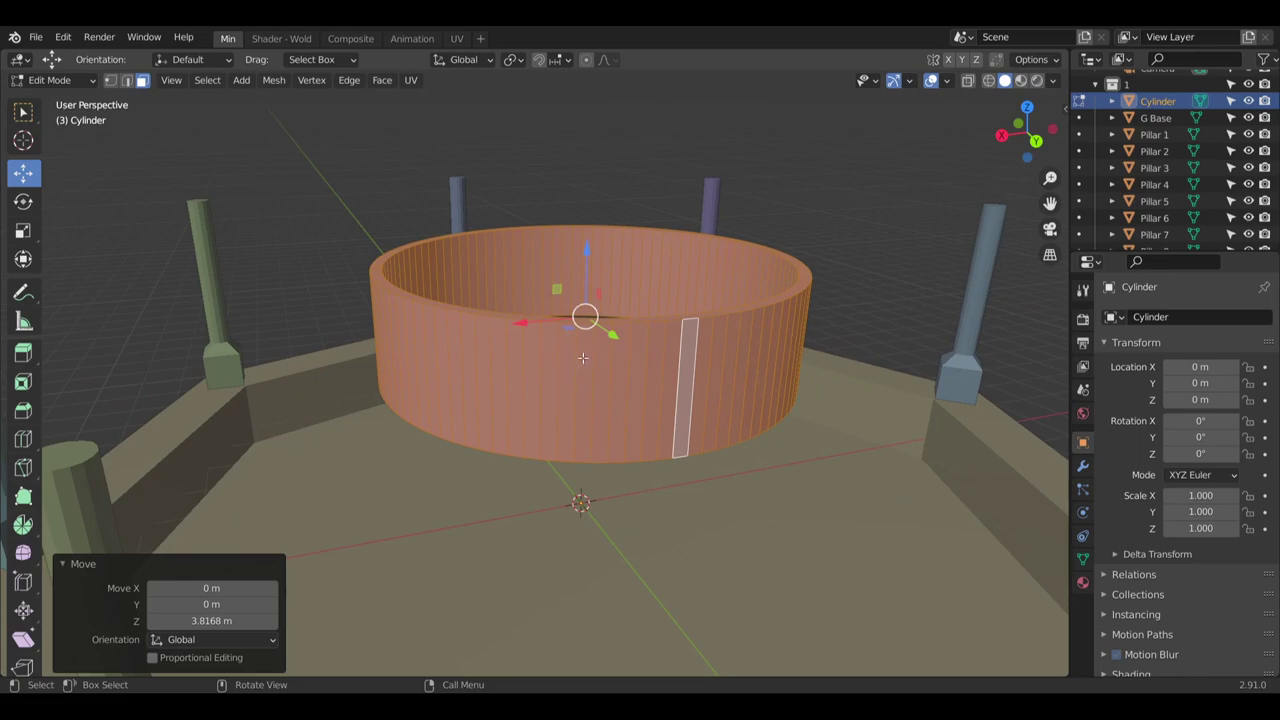
Raise the ring a further 0.44 m or so towards the tops of the pillars
middle_click_drag(681, 368, 704, 390)
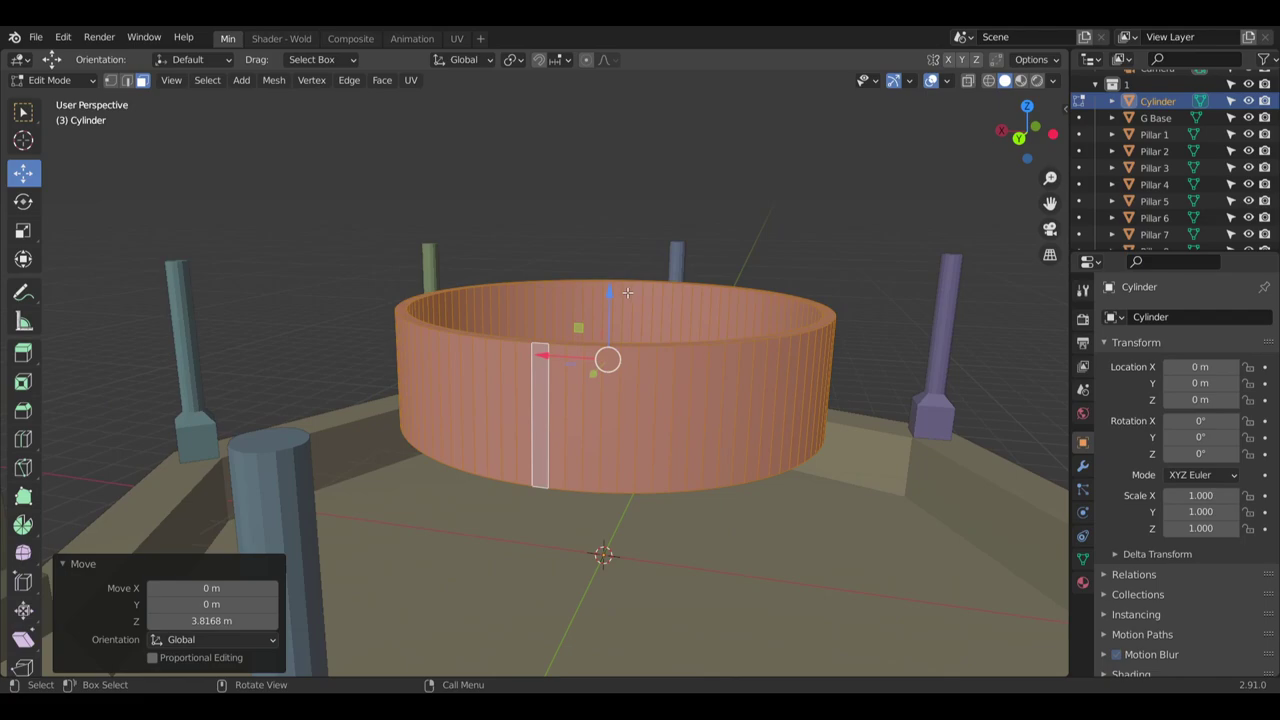
left_click_drag(614, 293, 617, 267)
middle_click_drag(655, 440, 698, 413)
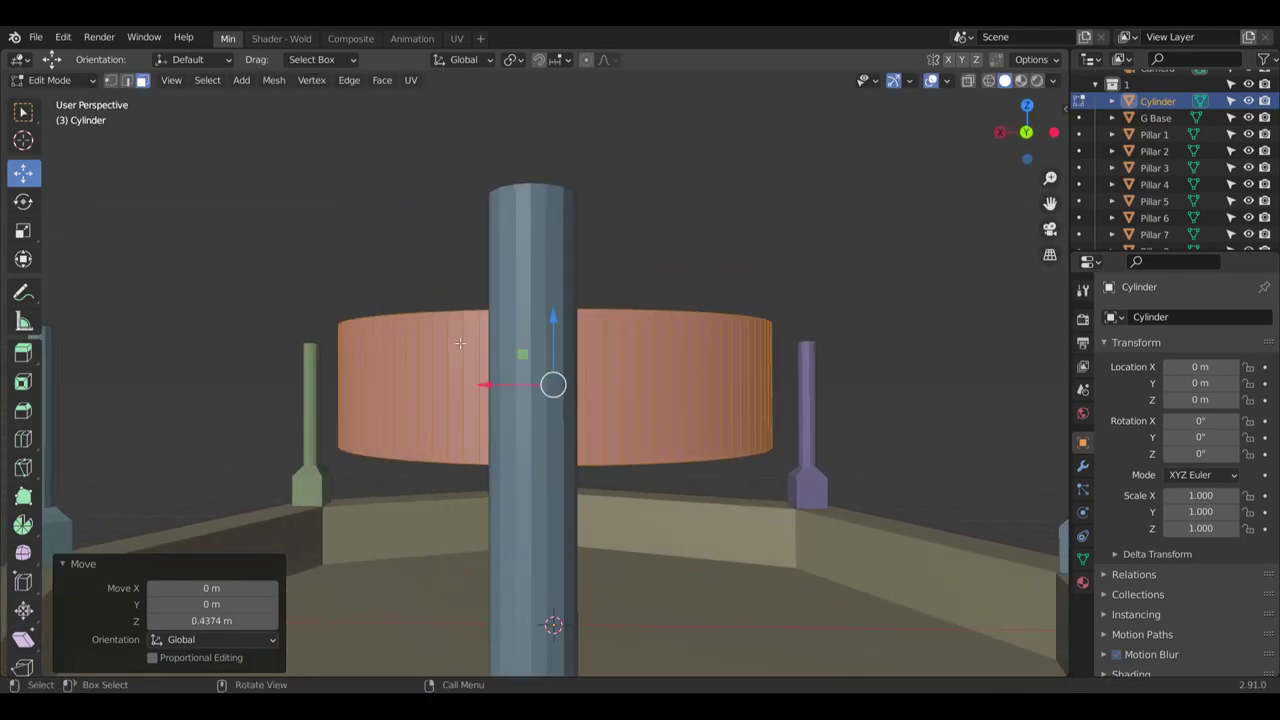
middle_click_drag(460, 343, 497, 396)
middle_click_drag(477, 338, 462, 292)
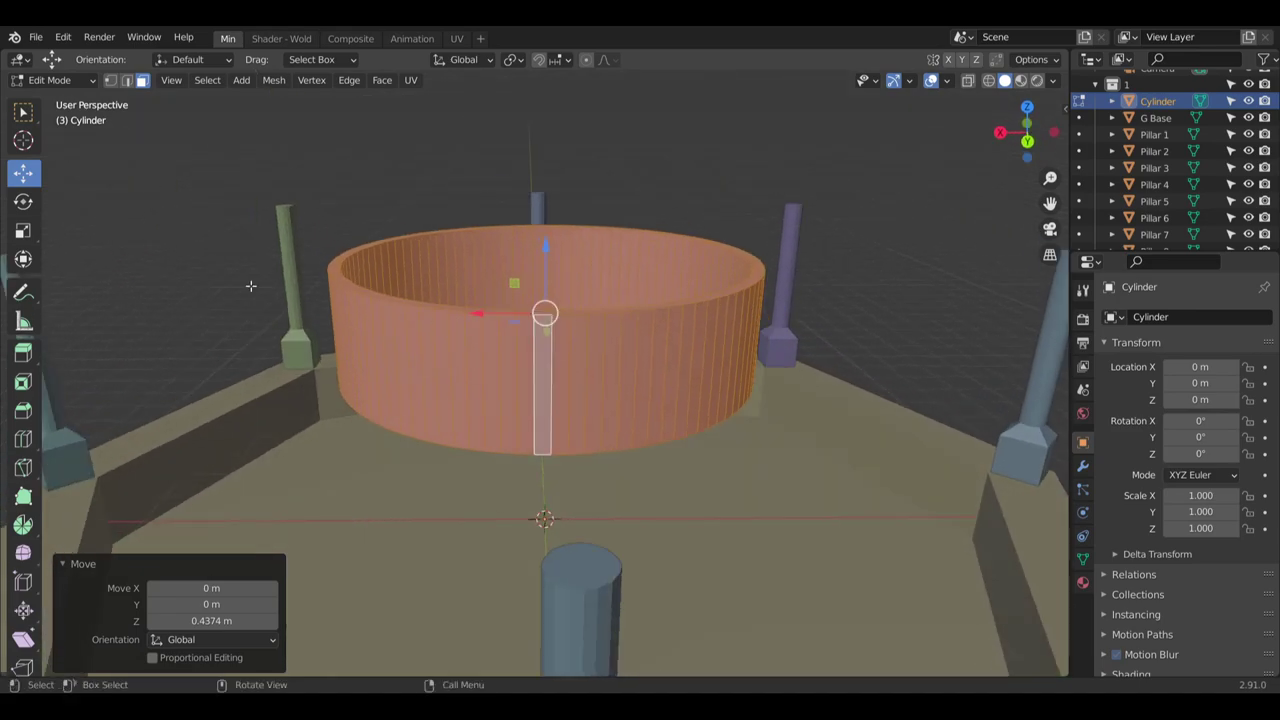
Stretch the ring vertically to make its wall taller and lower it by about 0.29 m
left_click(23, 230)
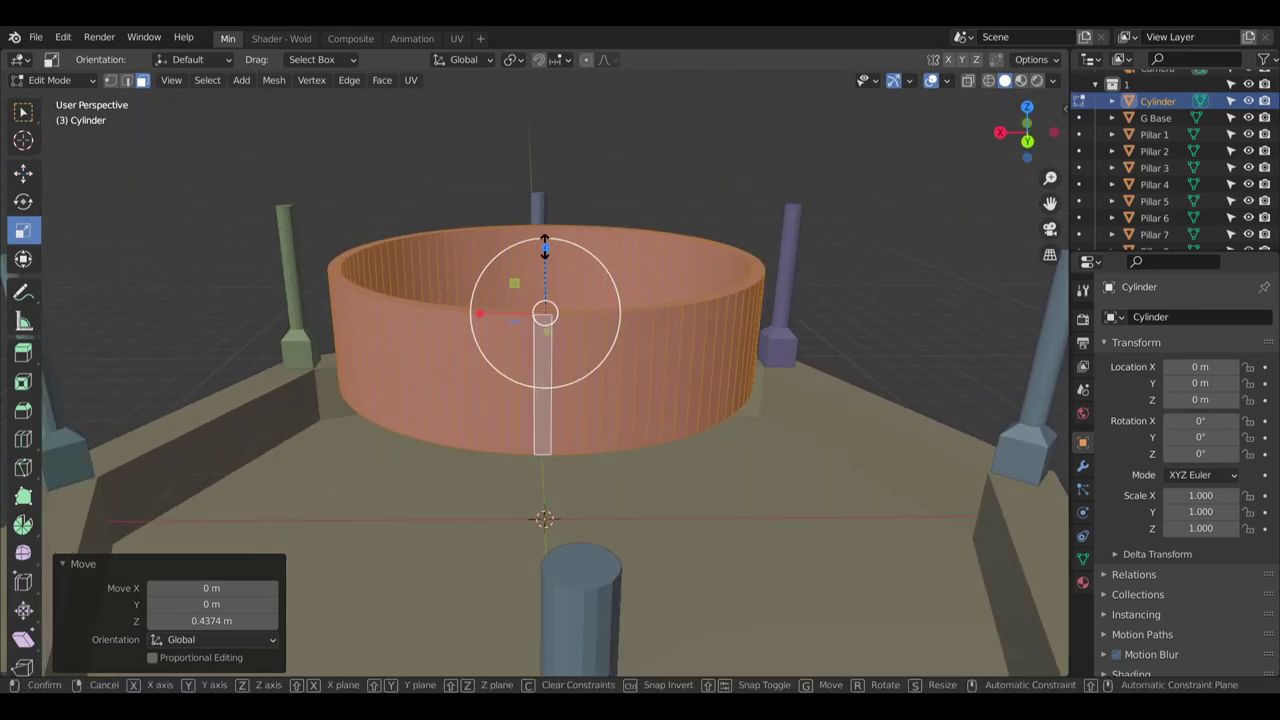
mouse_move(540, 246)
left_mouse_down()
mouse_move(556, 206)
mouse_move(545, 263)
left_mouse_up()
left_click(23, 172)
mouse_move(541, 318)
middle_mouse_down()
mouse_move(543, 300)
mouse_move(550, 316)
middle_mouse_up()
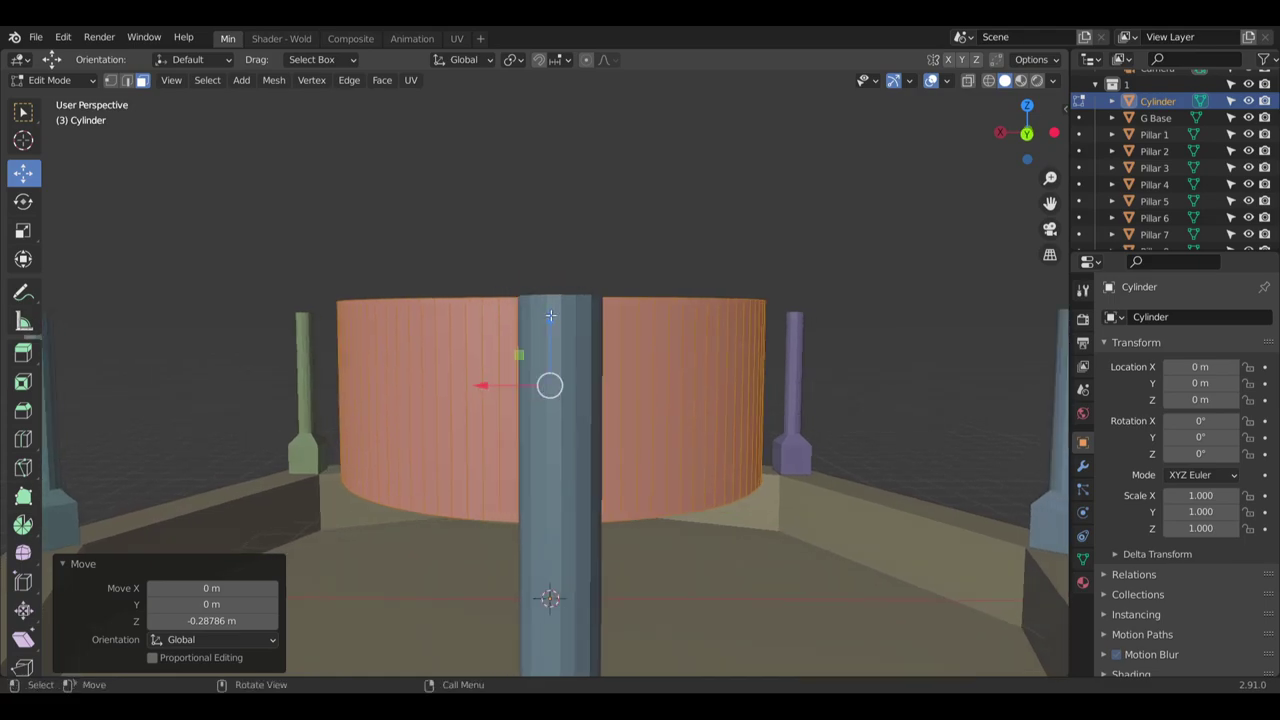
middle_click_drag(437, 322, 475, 333)
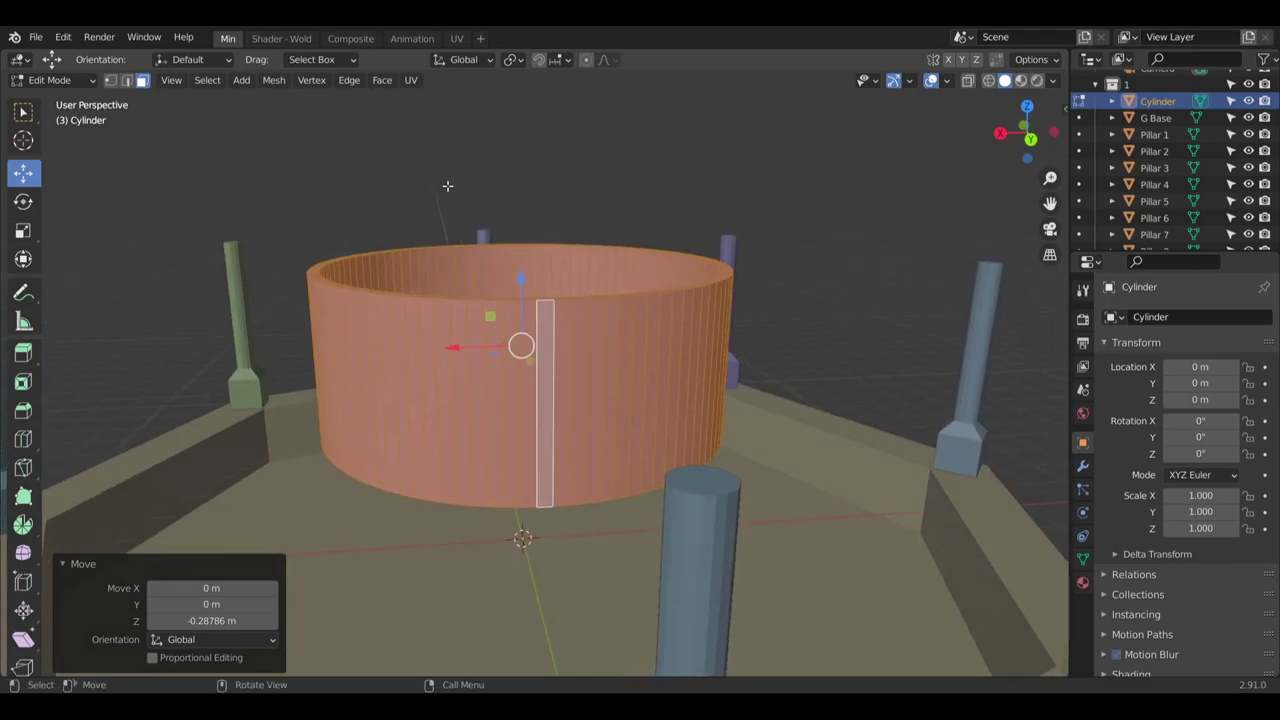
Deselect the ring's faces and return to Object Mode
key("alt+a")
middle_click_drag(566, 314, 561, 231)
scroll(551, 394, "up", 3)
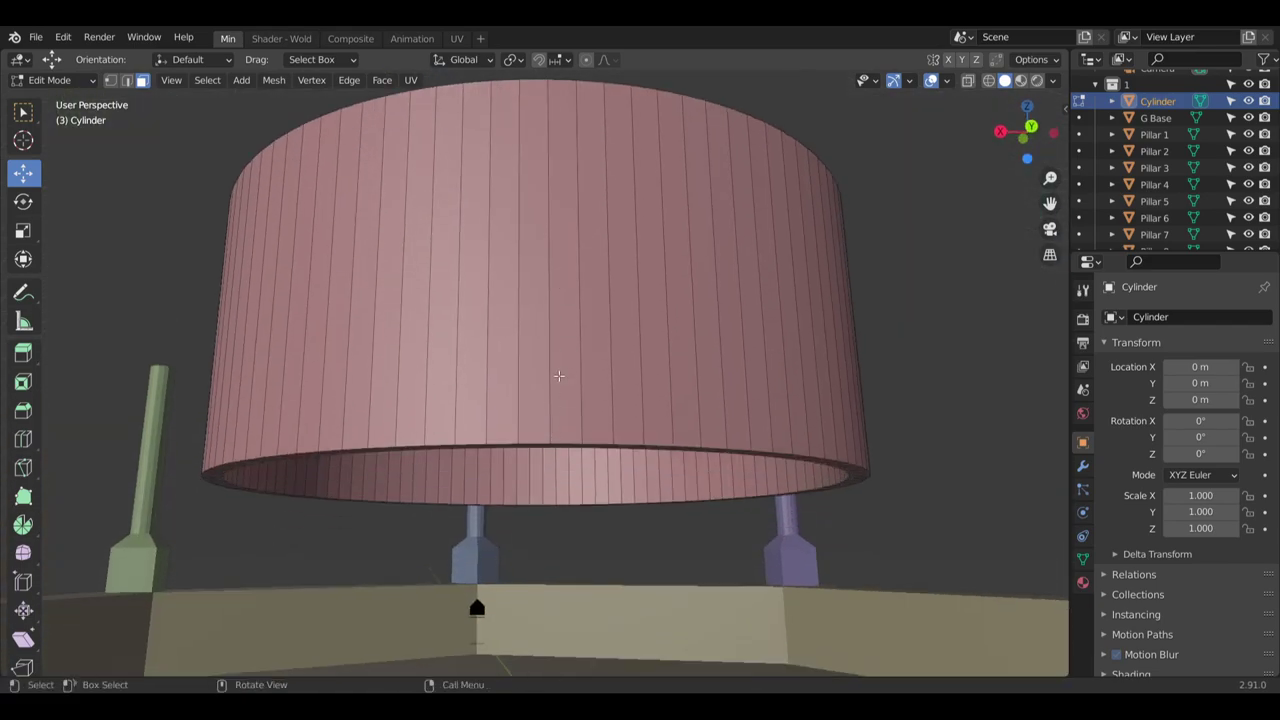
middle_click_drag(559, 376, 586, 380)
middle_click_drag(597, 183, 600, 196)
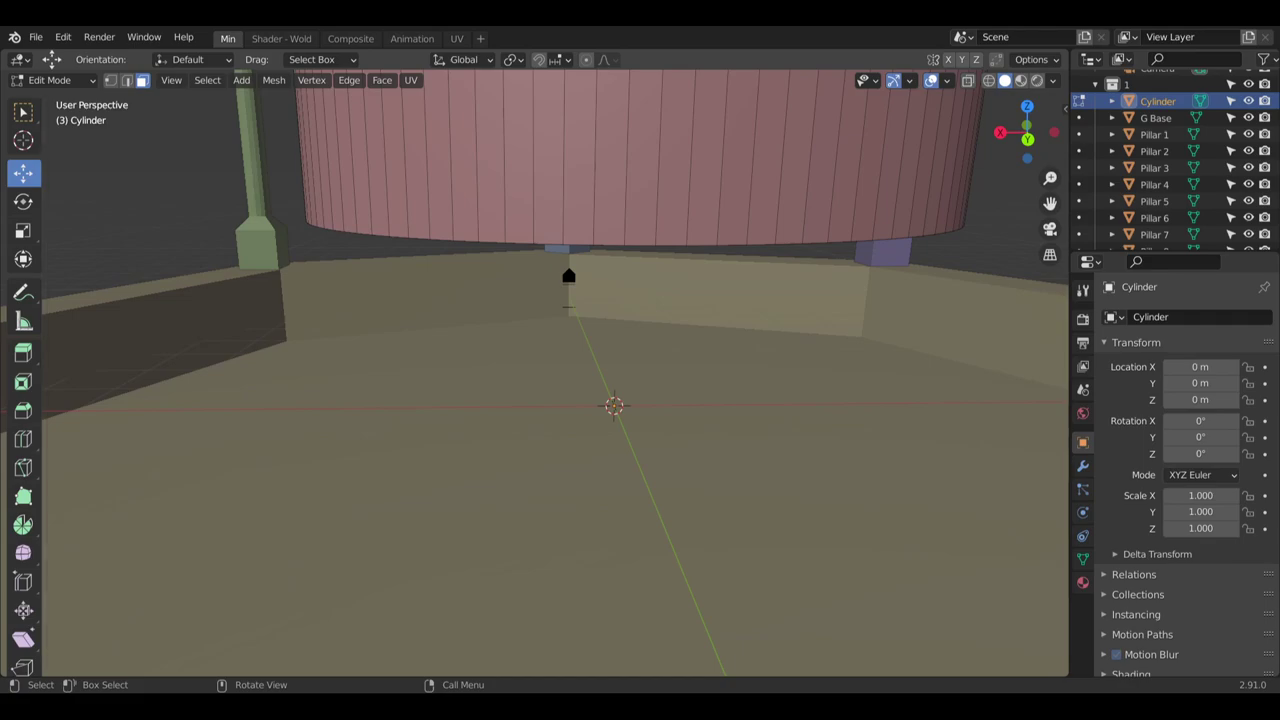
scroll(300, 275, "down", 4)
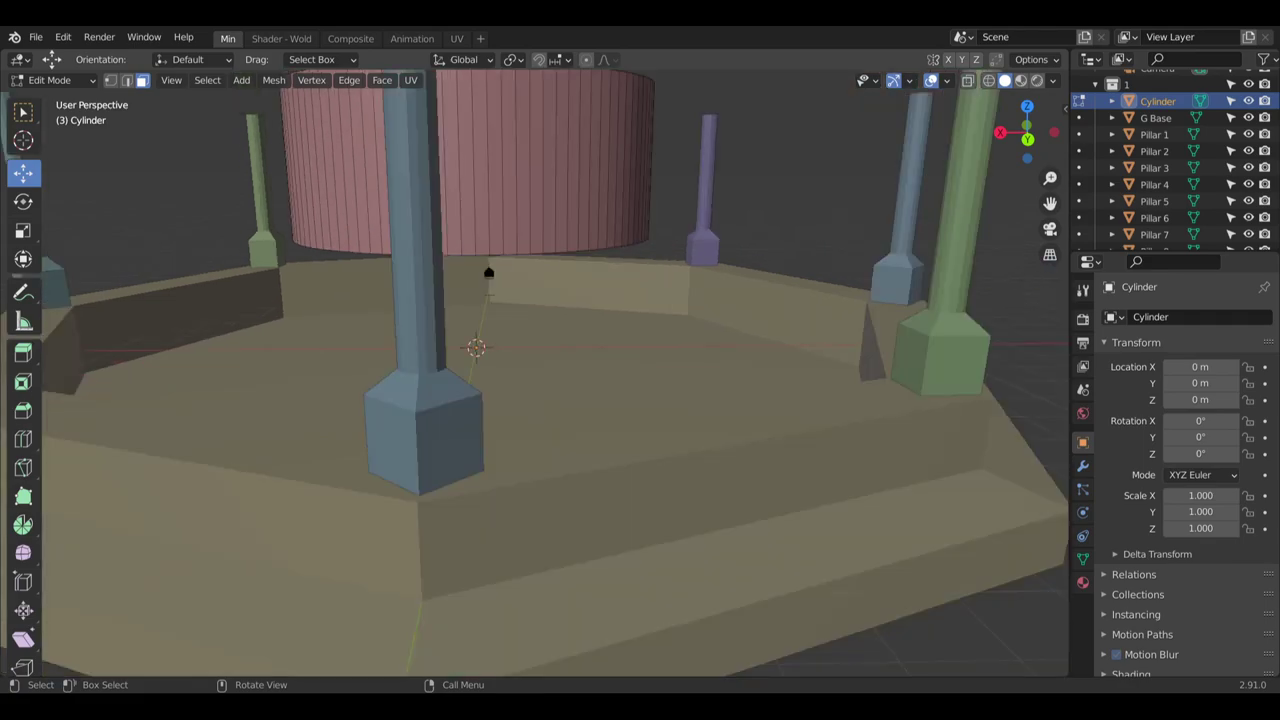
middle_click_drag(240, 195, 640, 385)
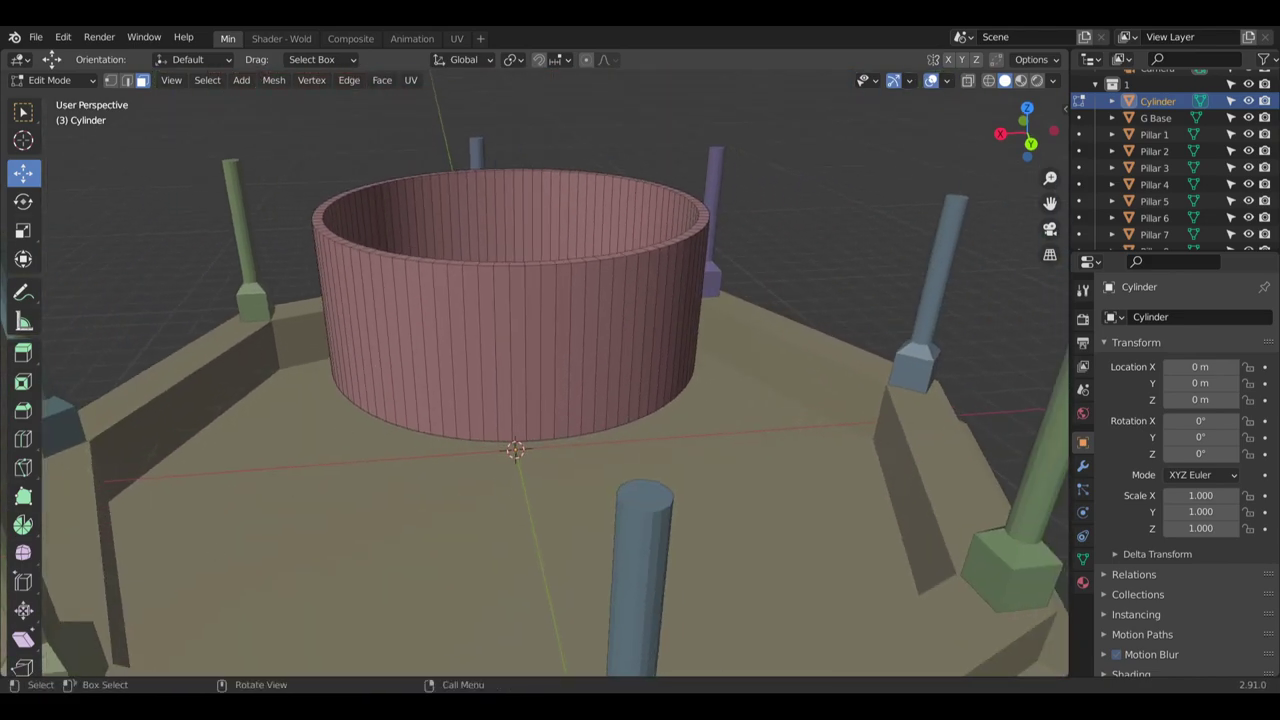
left_click(52, 80)
left_click(95, 94)
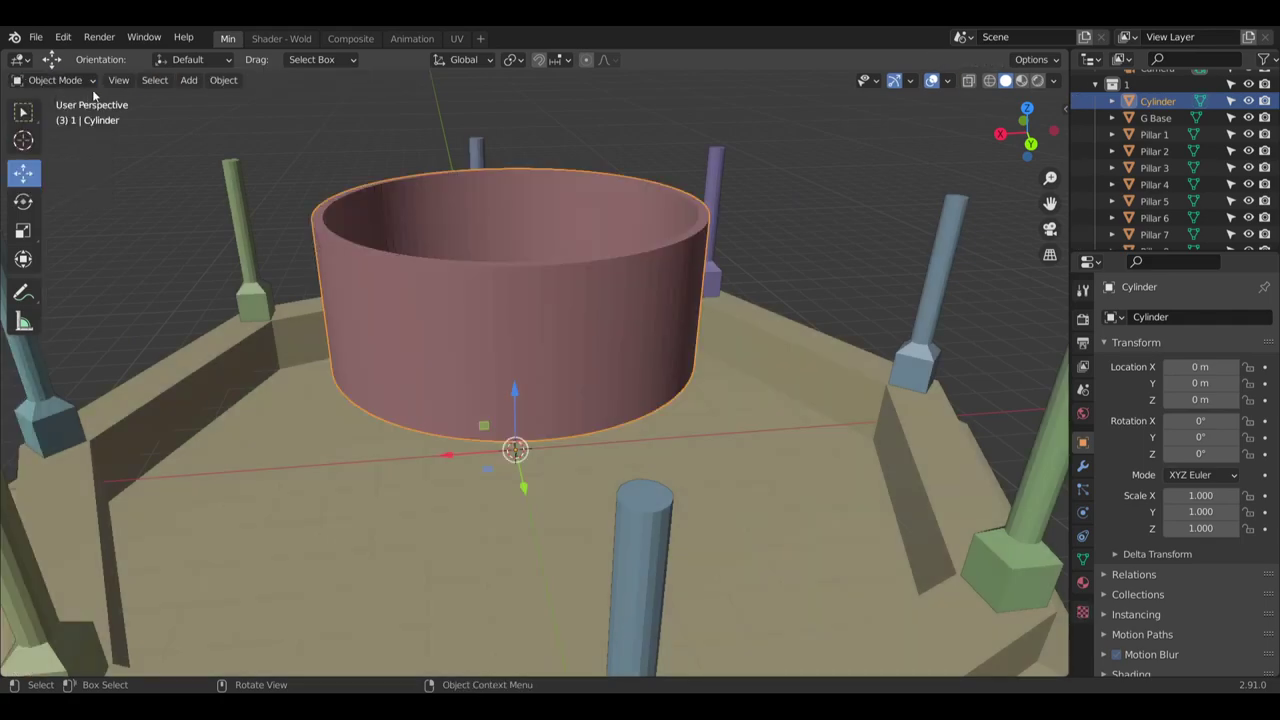
Add another open cylinder at the centre of the base and set it to 8 vertices
left_click(189, 84)
mouse_move(226, 100)
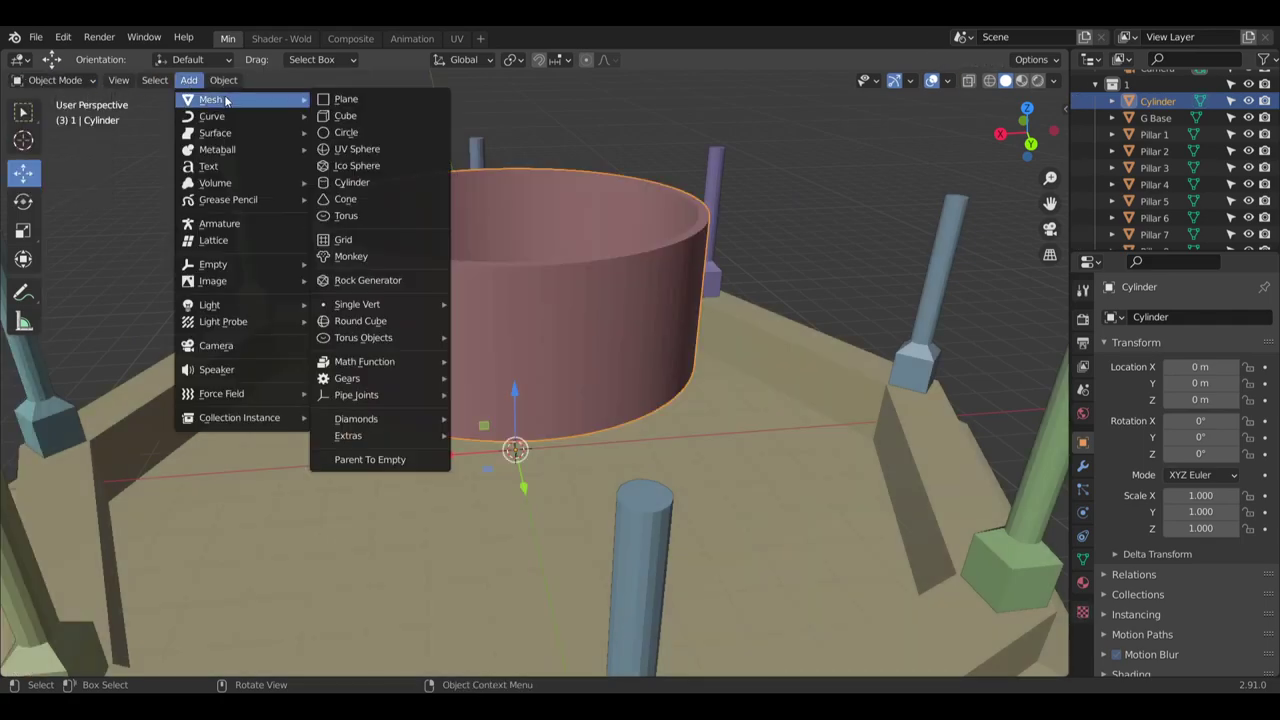
left_click(362, 184)
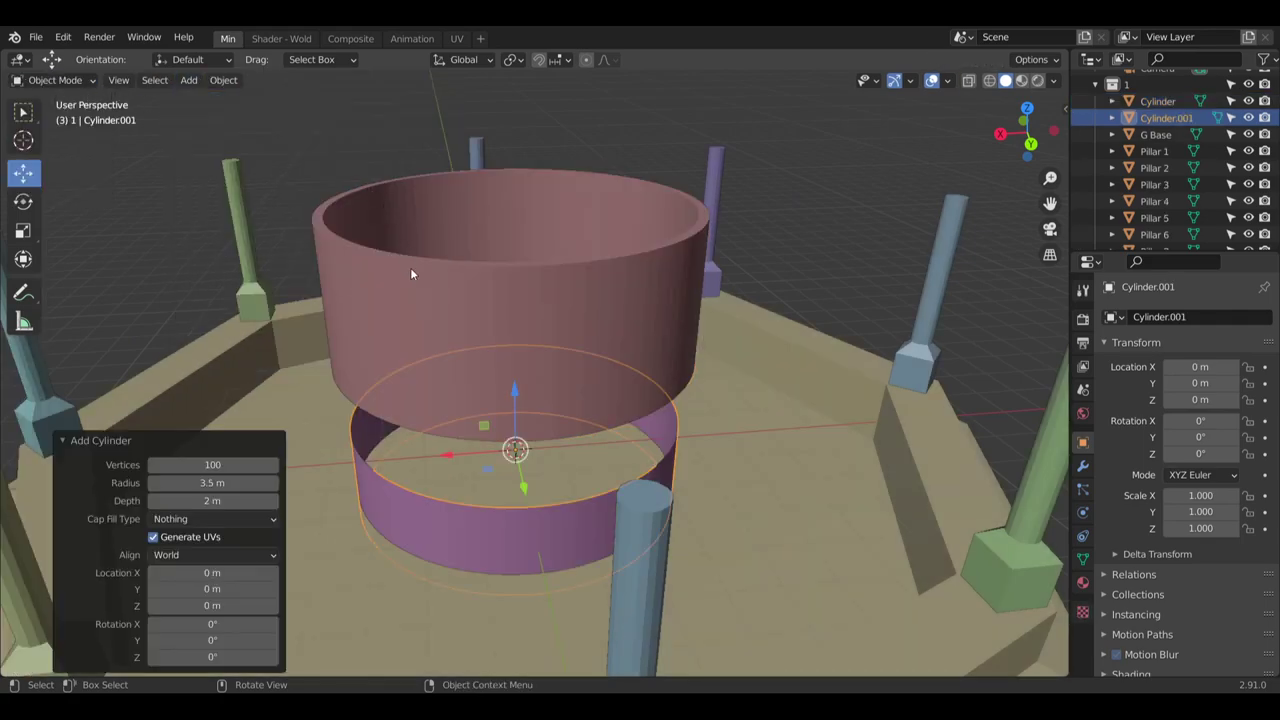
left_click(233, 464)
type("8")
key("Return")
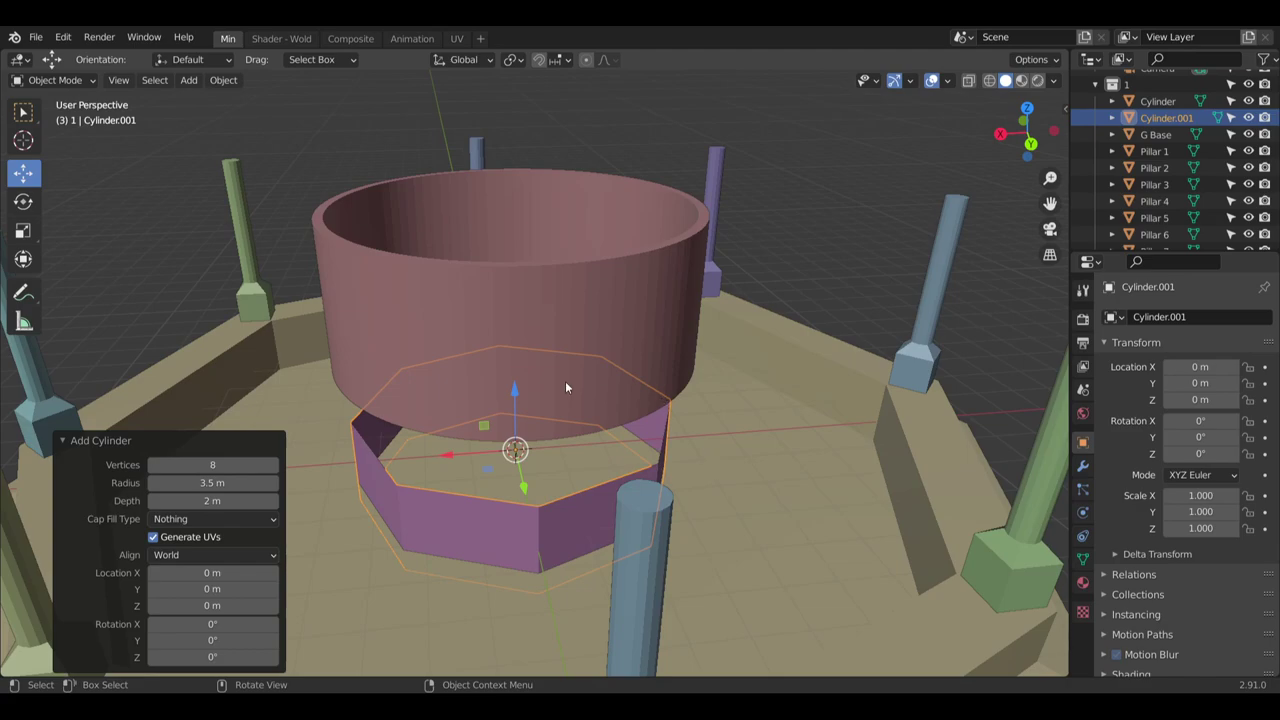
Extrude the octagonal cylinder's faces along their normals with an offset of about 1.04 m in Edit Mode
left_click(55, 80)
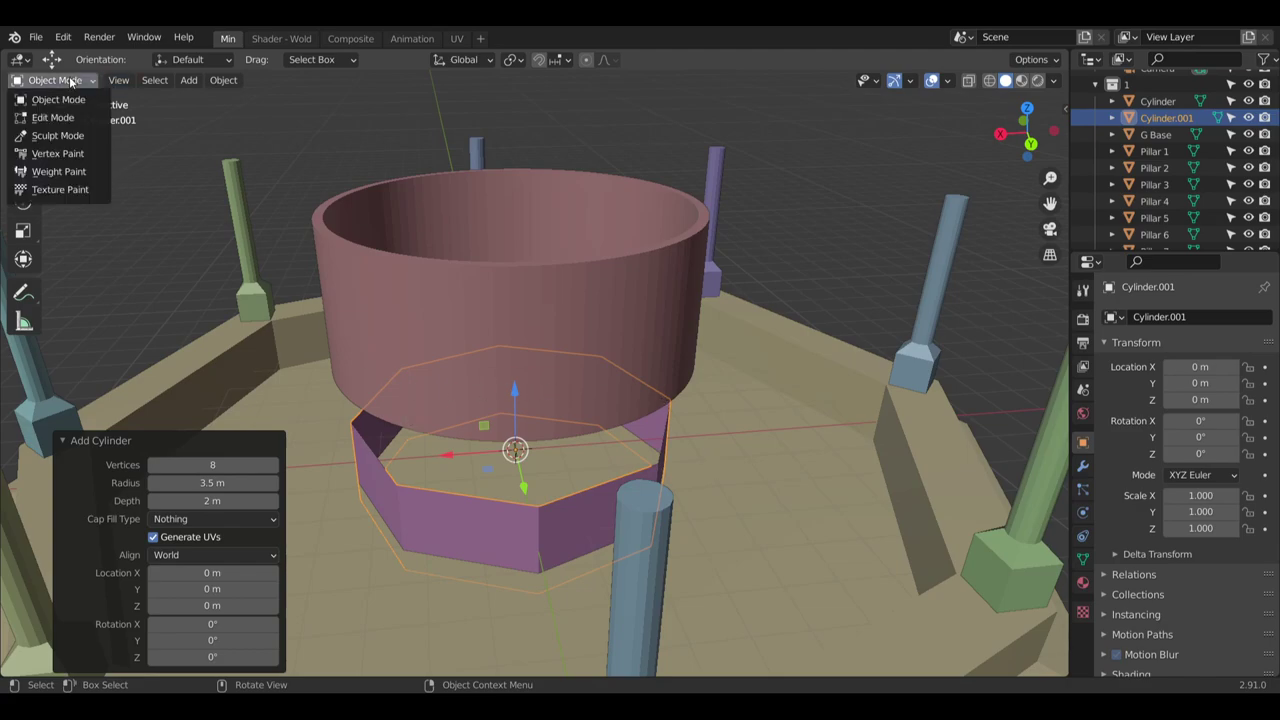
left_click(40, 120)
right_click(430, 513)
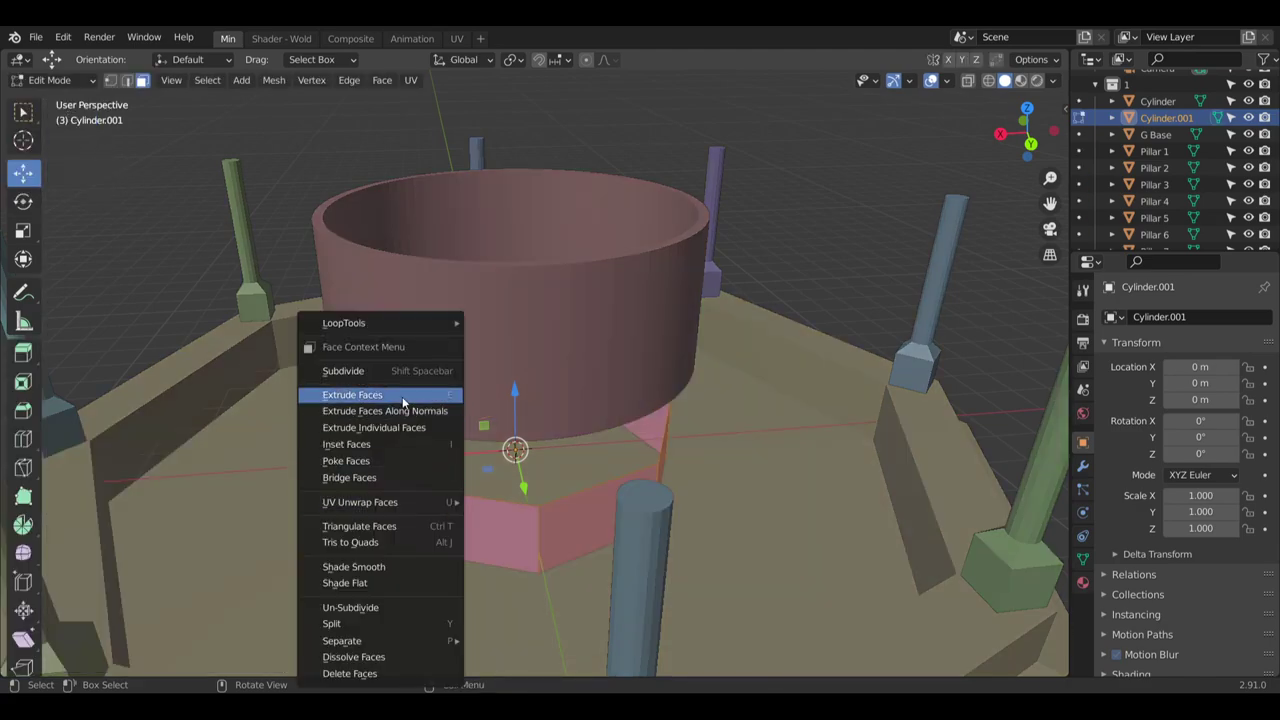
left_click(440, 410)
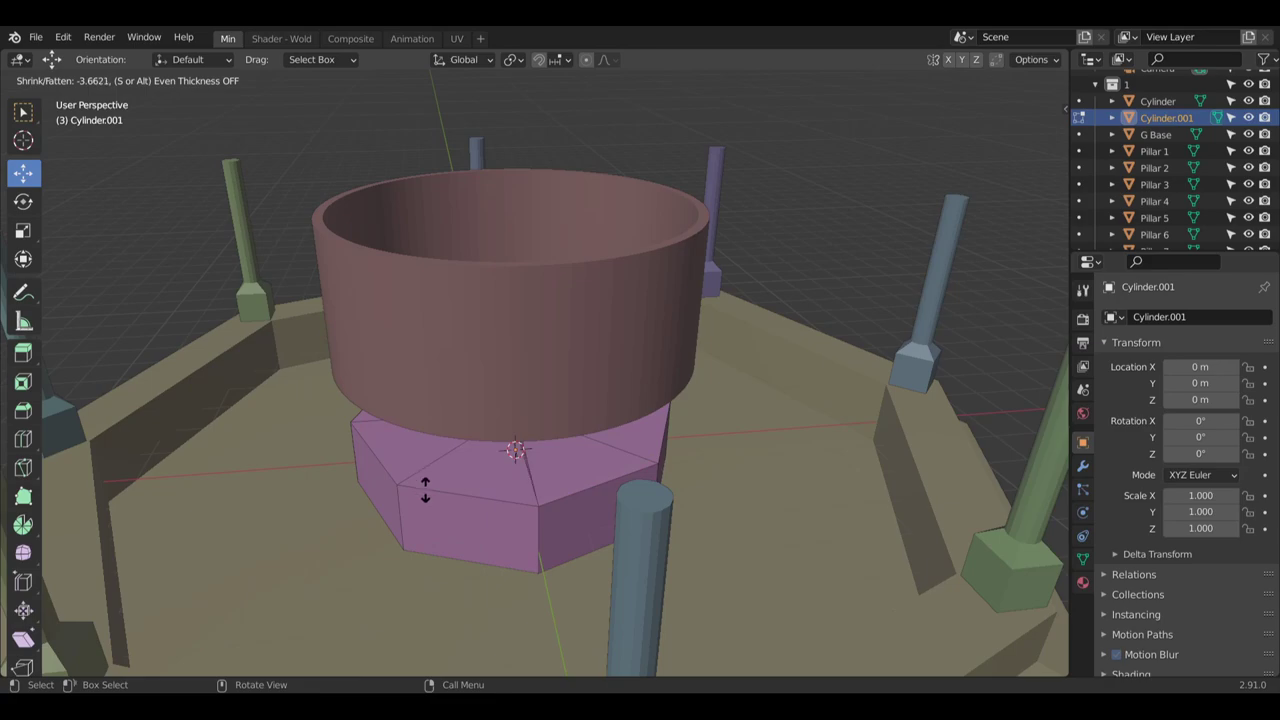
left_click(471, 386)
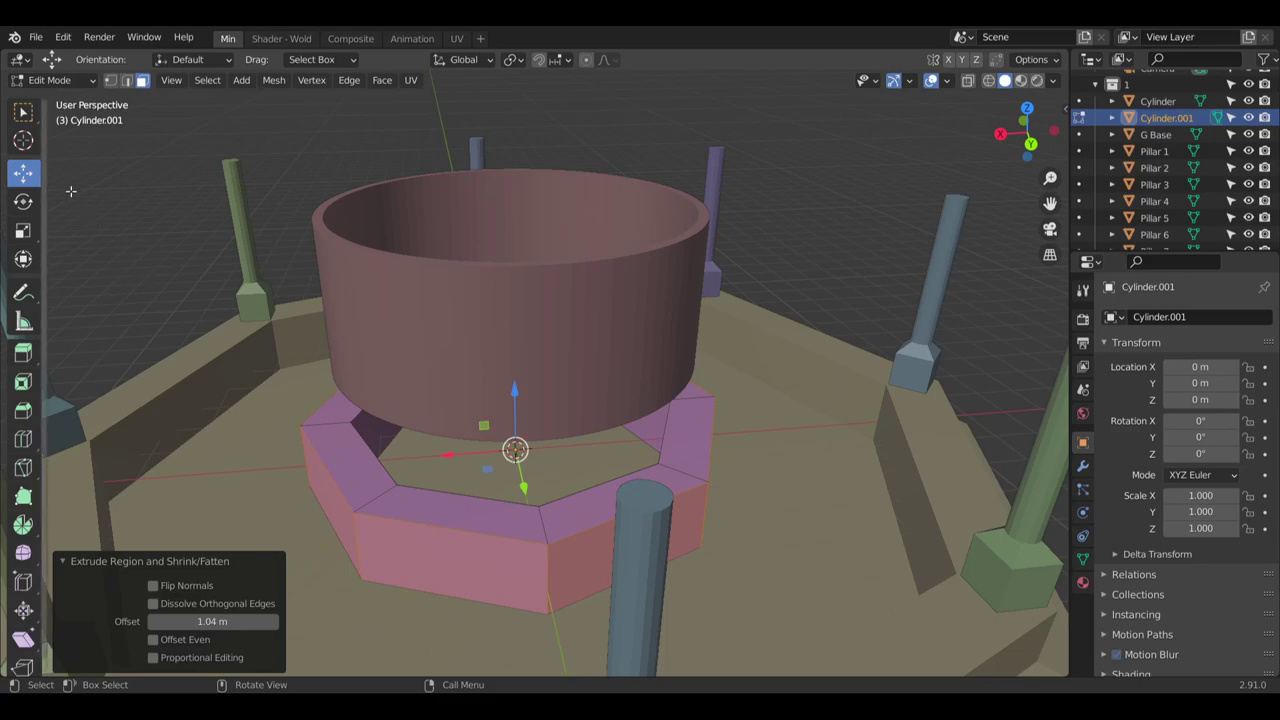
Flatten the whole octagonal ring to a Z scale of about 0.221 and raise it by about 2.24 m to the round ring's lower edge
left_click(23, 230)
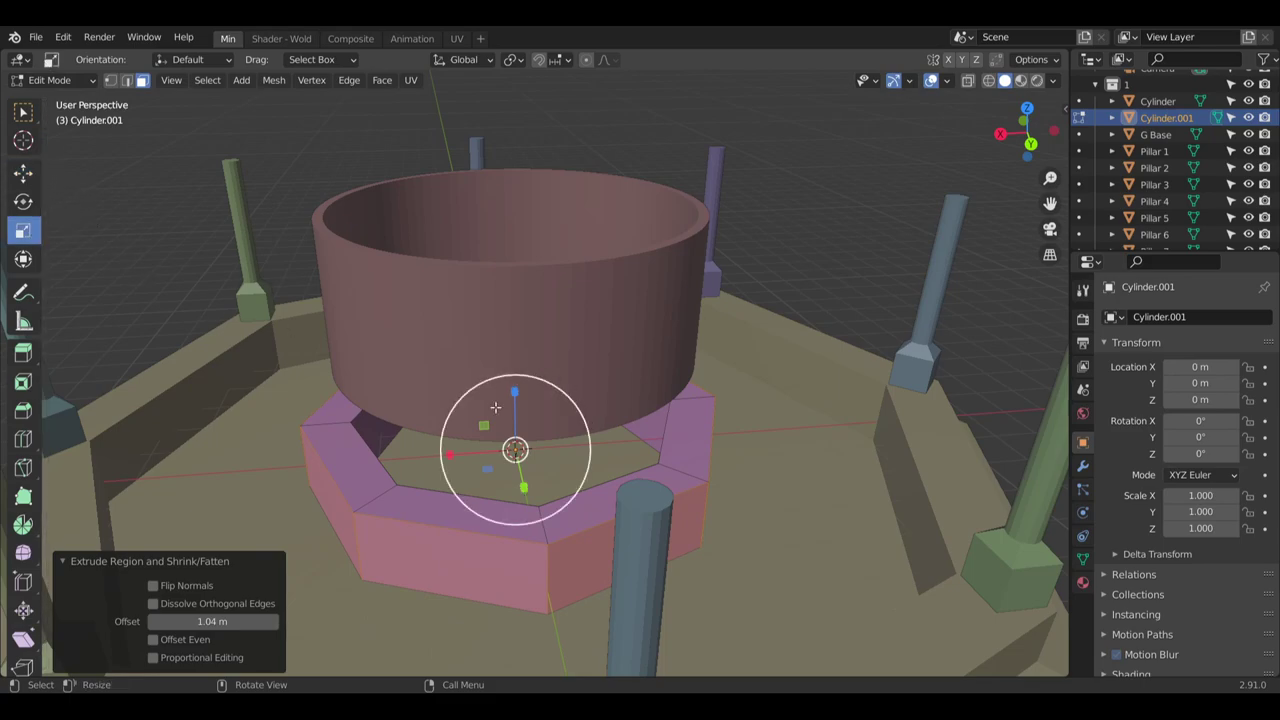
left_click_drag(514, 390, 516, 446)
key("ctrl+z")
key("a")
left_click(23, 172)
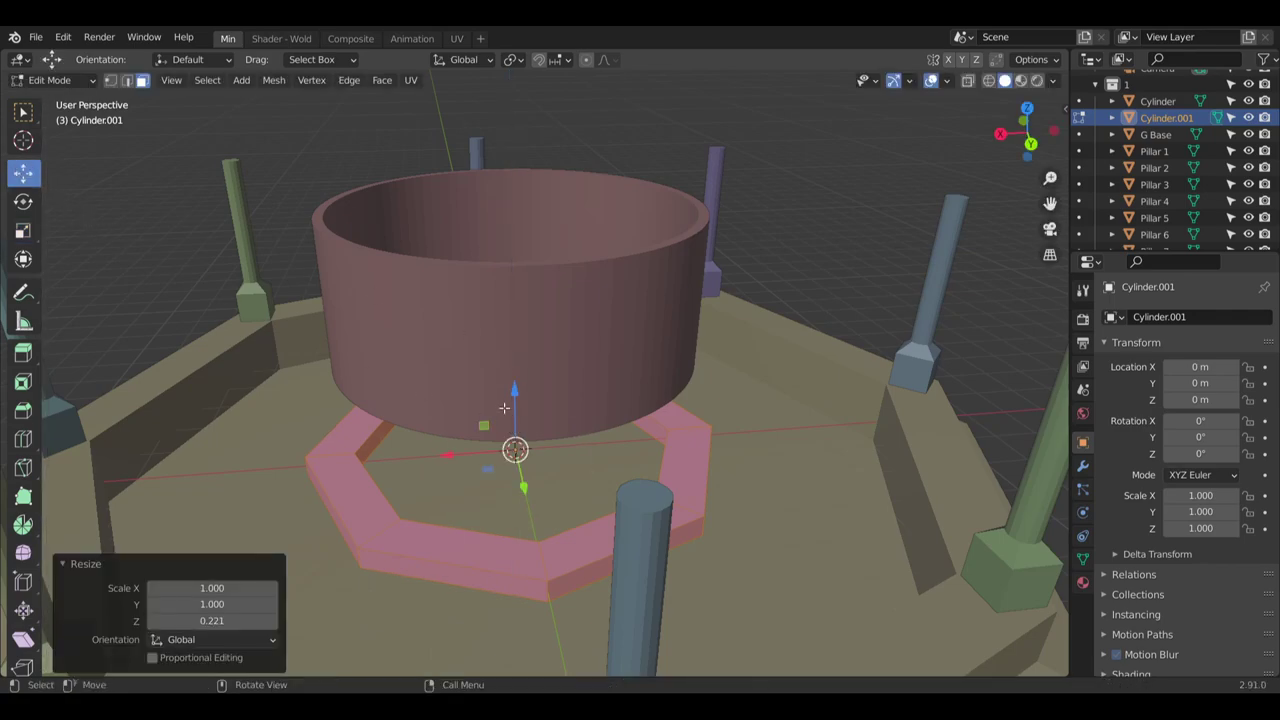
left_click_drag(508, 388, 514, 449)
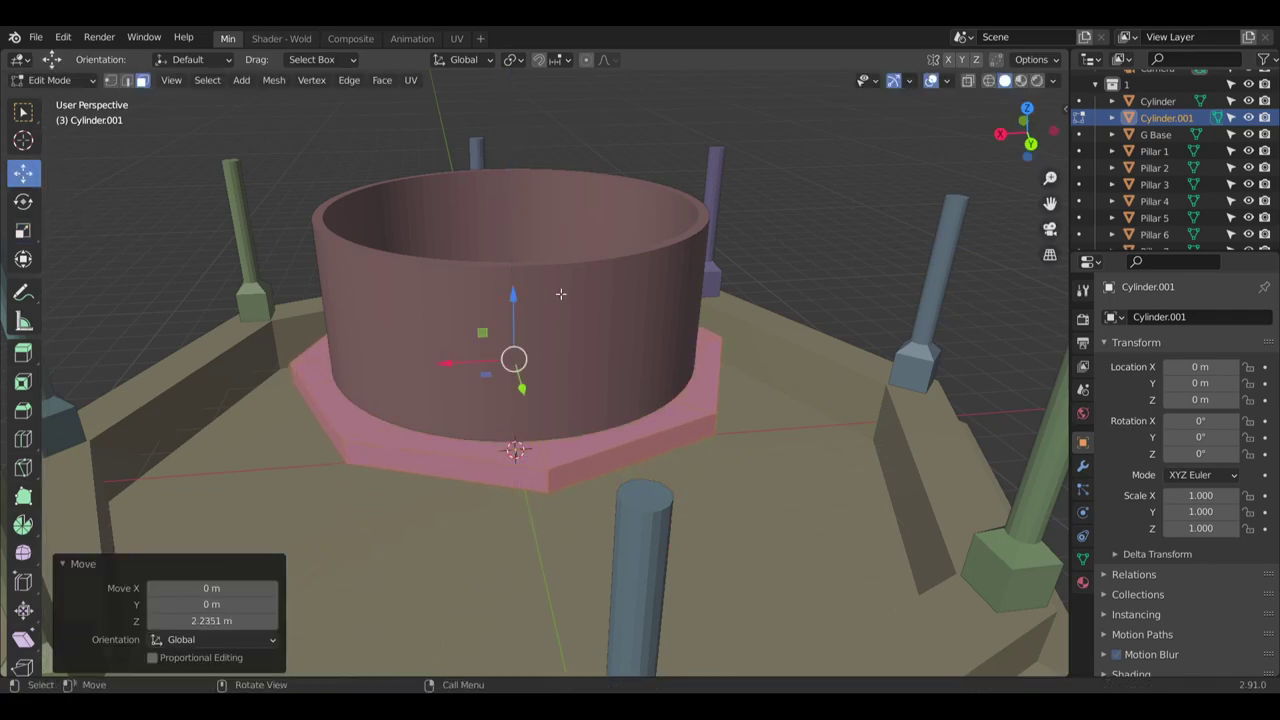
middle_click_drag(514, 449, 414, 323)
scroll(471, 291, "up", 3)
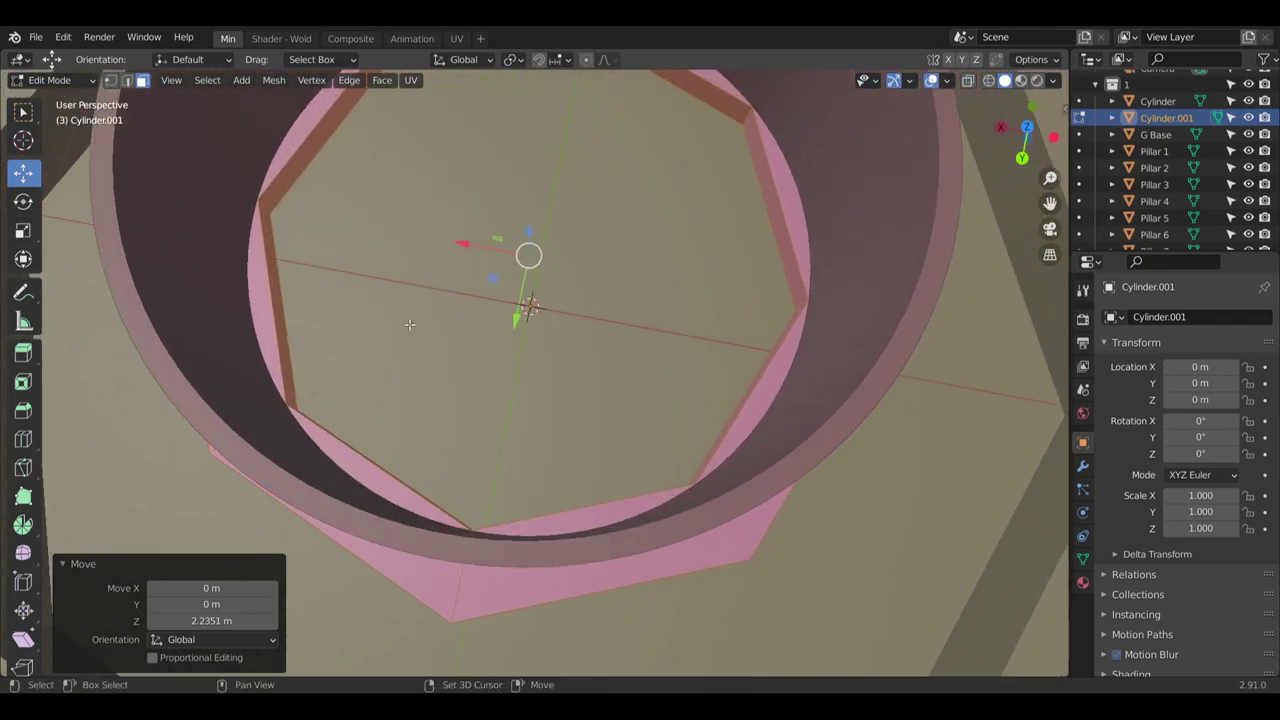
left_click(23, 230)
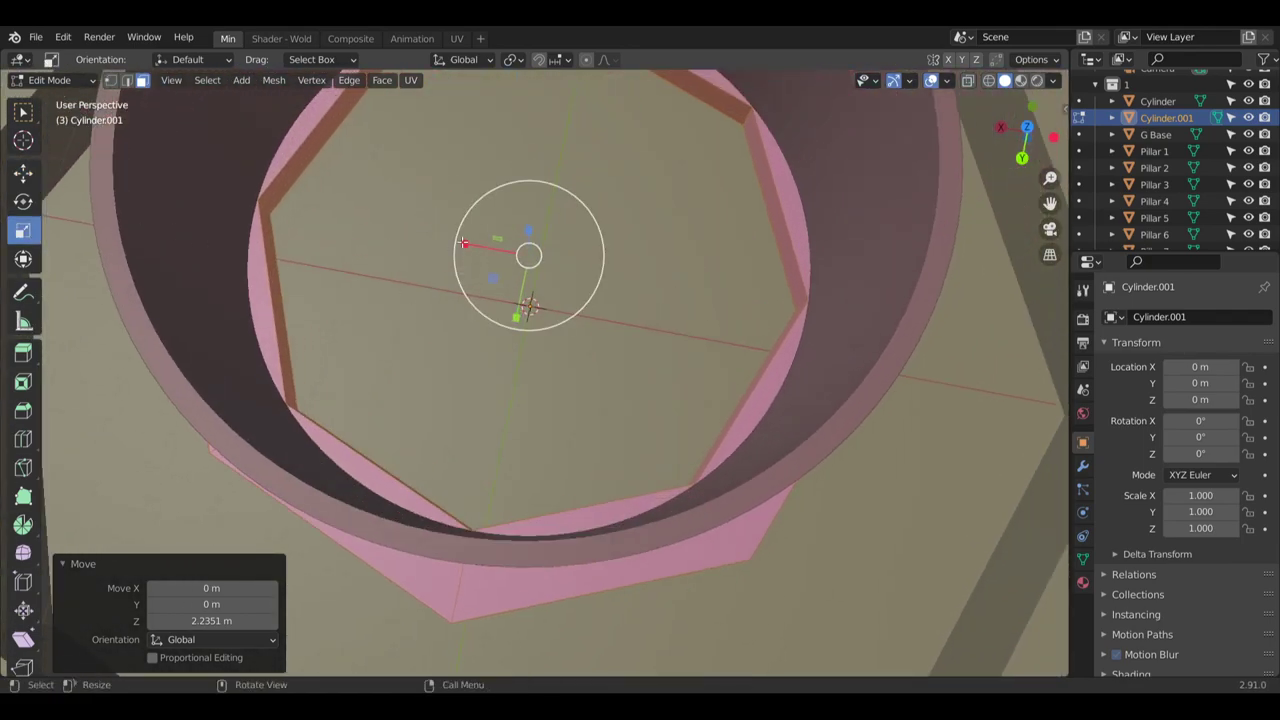
left_click_drag(460, 247, 467, 243)
key("ctrl+z")
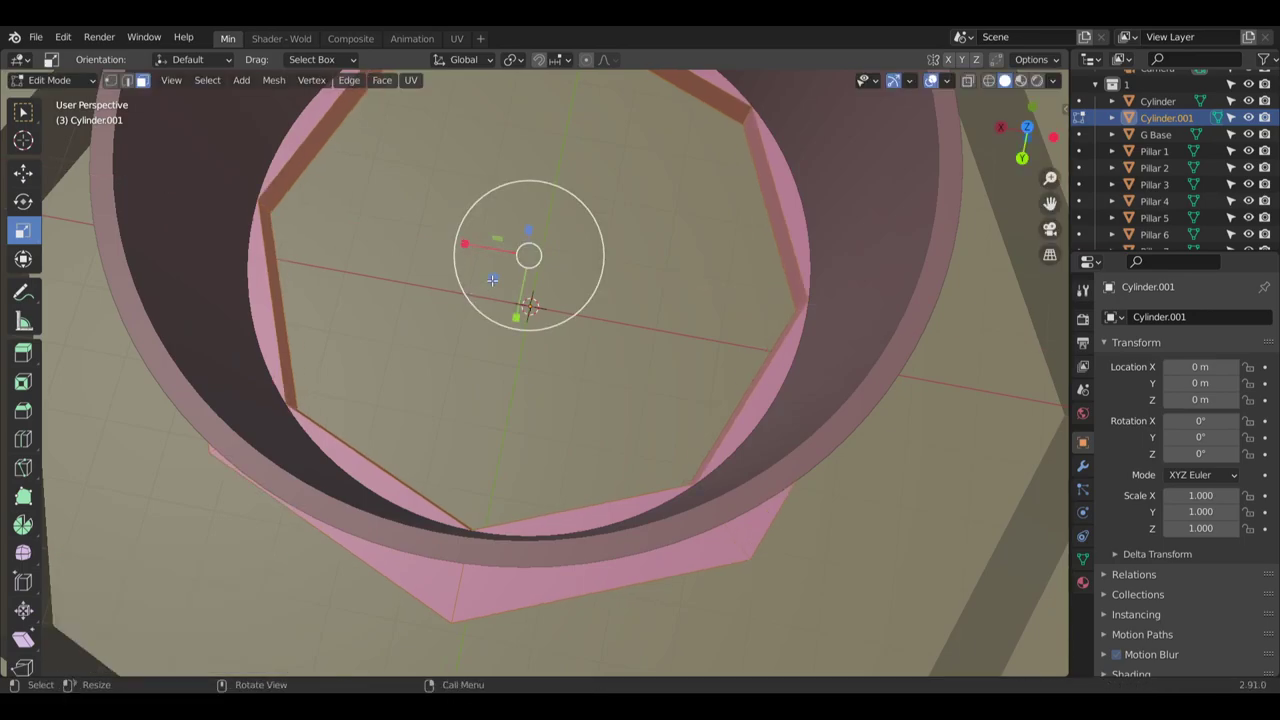
Scale the selected octagonal ring by about 0.951 in X and Y, keeping its height
key("s")
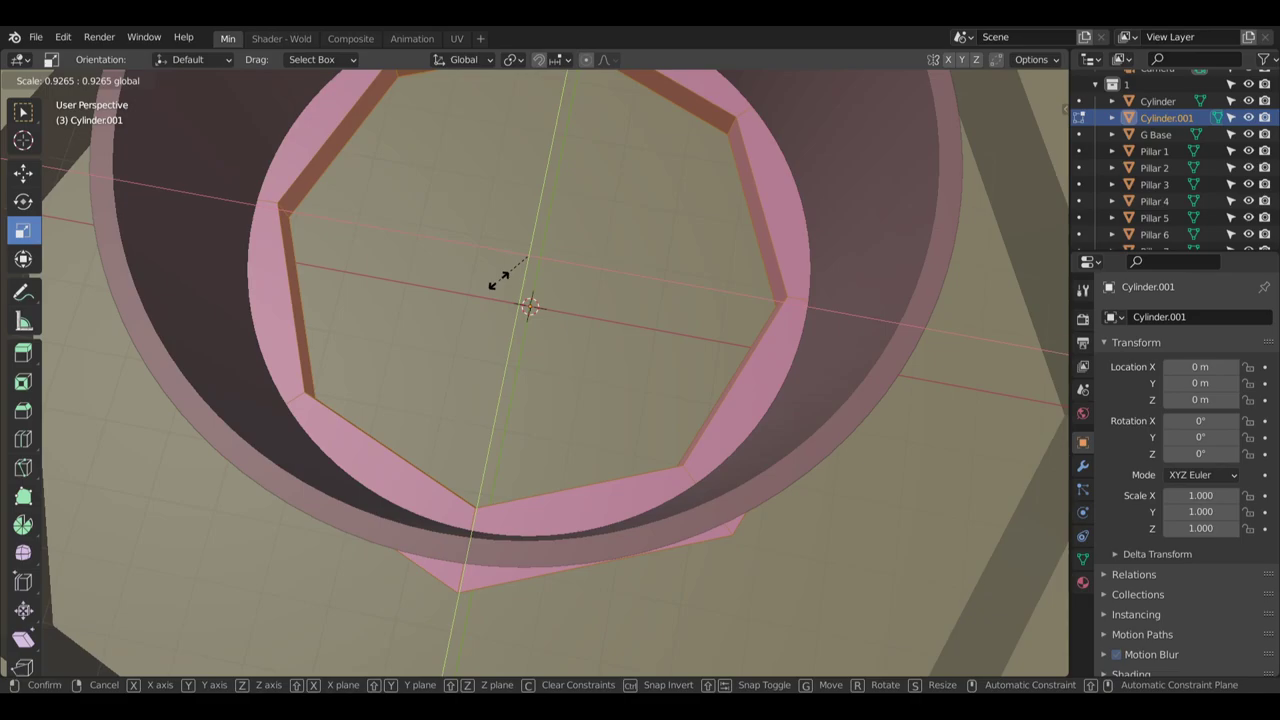
left_click(500, 278)
middle_click_drag(500, 278, 516, 356)
scroll(443, 249, "up", 1)
scroll(511, 278, "down", 4)
middle_click_drag(508, 255, 516, 270)
scroll(510, 340, "up", 1, "shift")
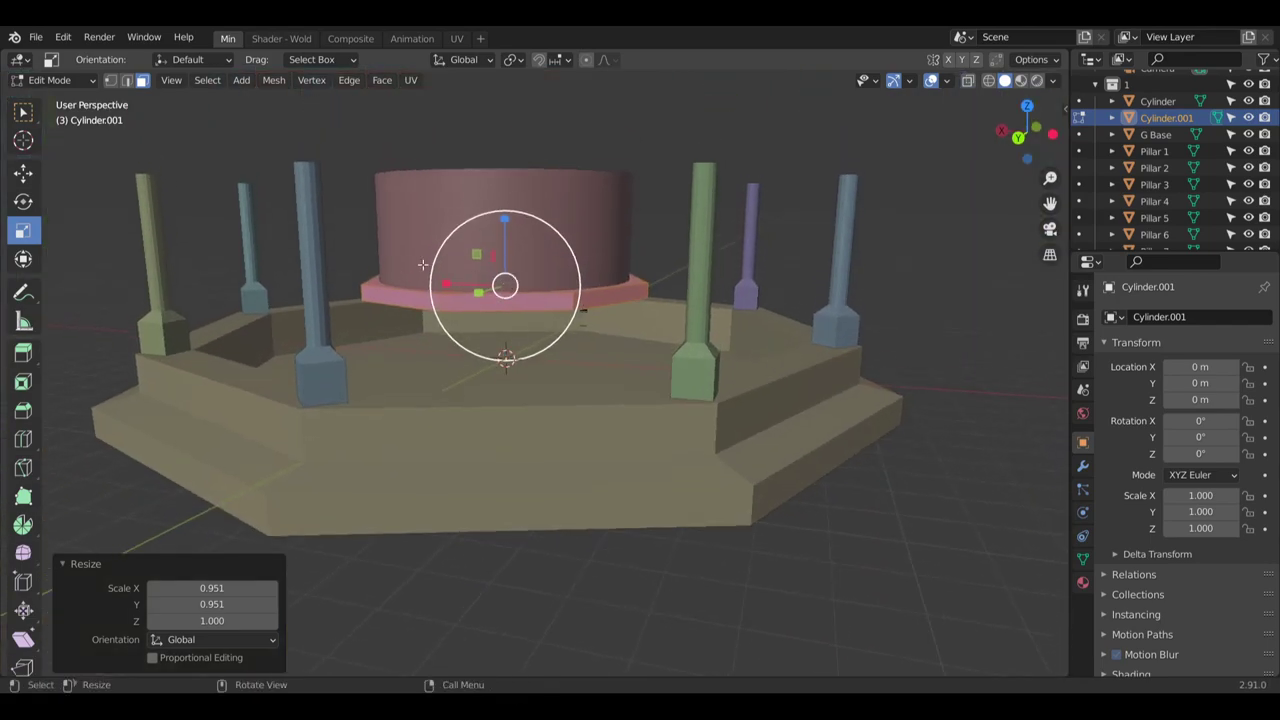
Return to Object Mode and raise the round ring and the octagonal ring together by about 0.93 m
left_click(55, 80)
left_click(71, 101)
left_click(450, 268)
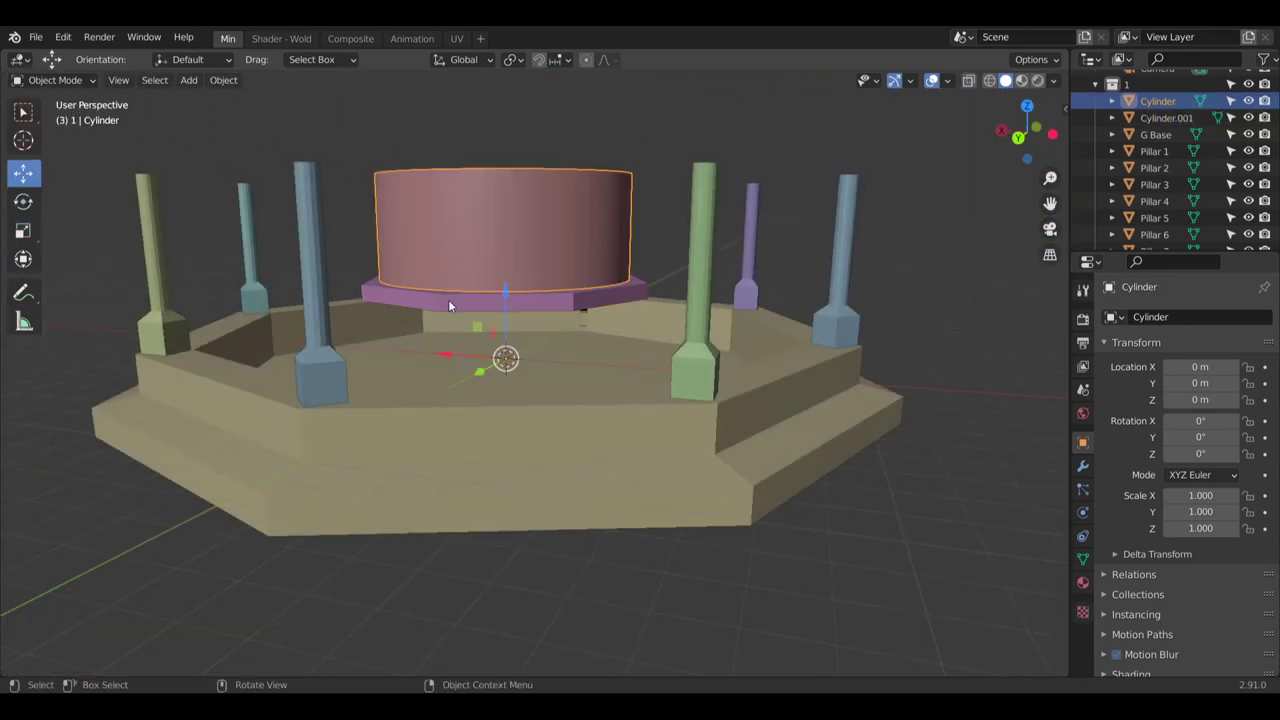
left_click(405, 300, "shift")
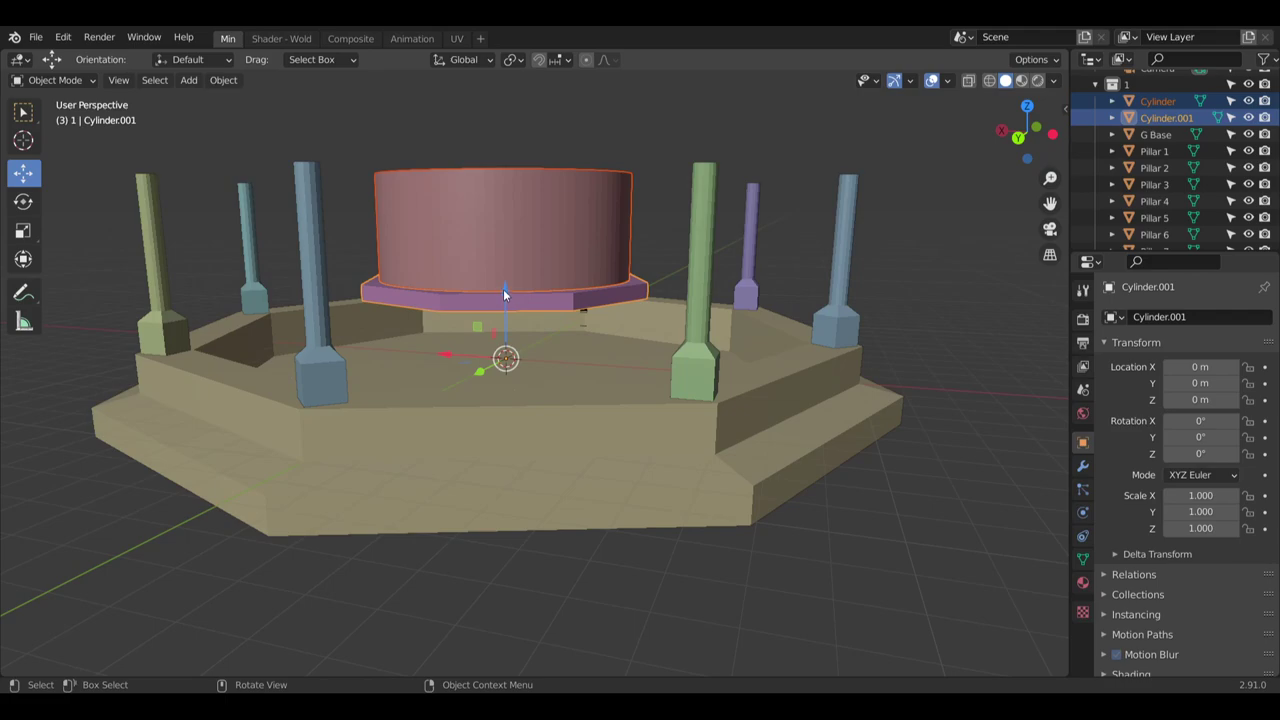
key("g")
key("z")
left_click(517, 254)
middle_click_drag(495, 322, 503, 414)
scroll(471, 279, "up", 3)
scroll(460, 305, "down", 2)
scroll(469, 331, "down", 4)
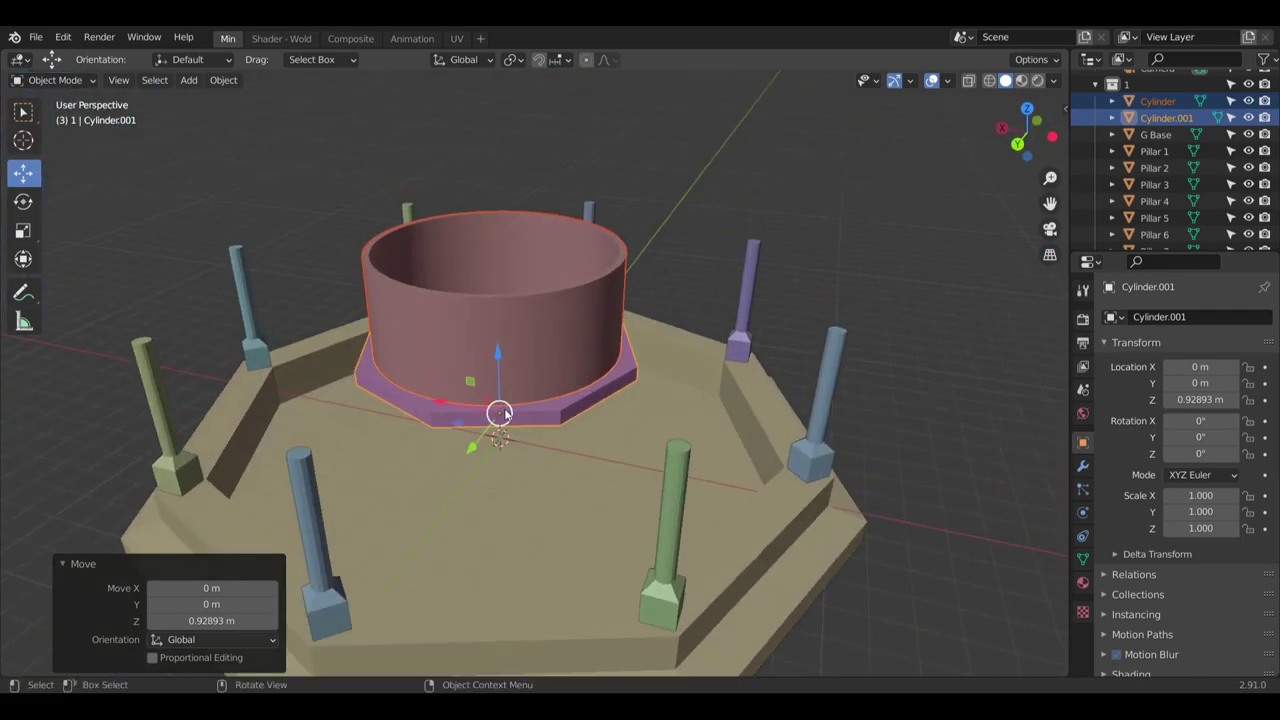
Lengthen all the pillars by raising their top edge loops by about 0.84 m in Edit Mode
middle_click_drag(482, 290, 548, 303)
left_click(512, 194)
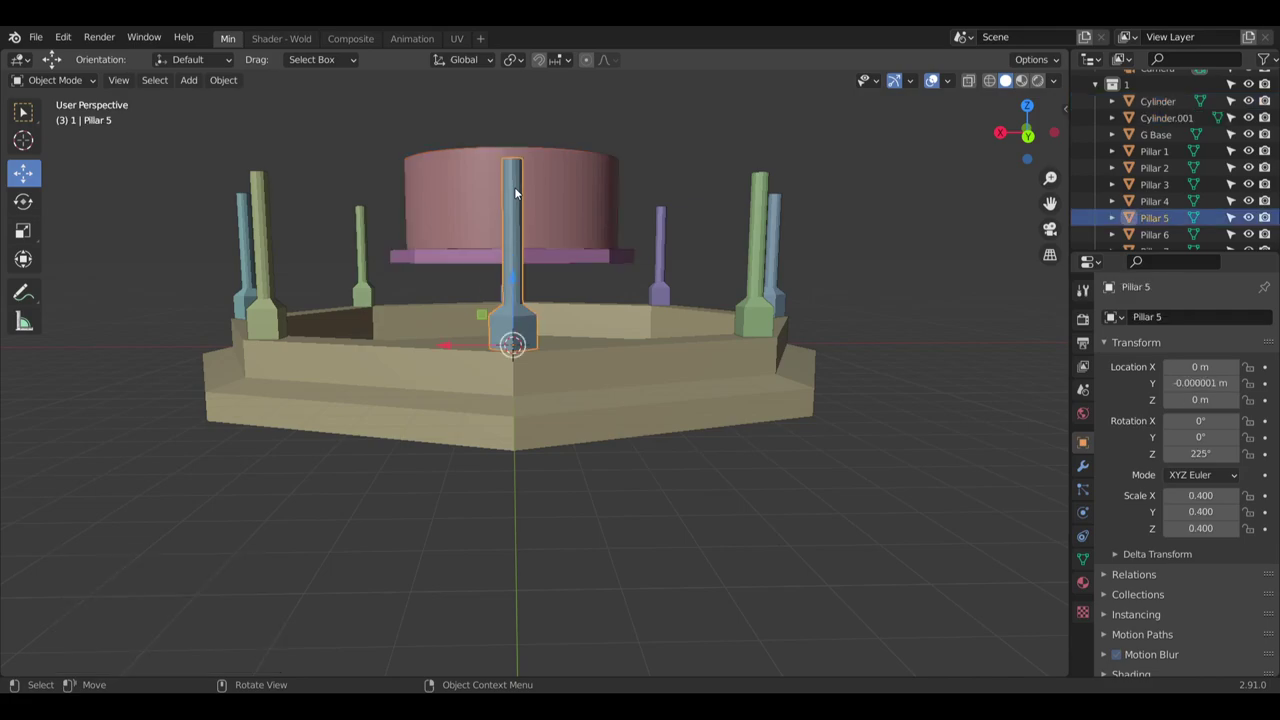
left_click(1154, 151)
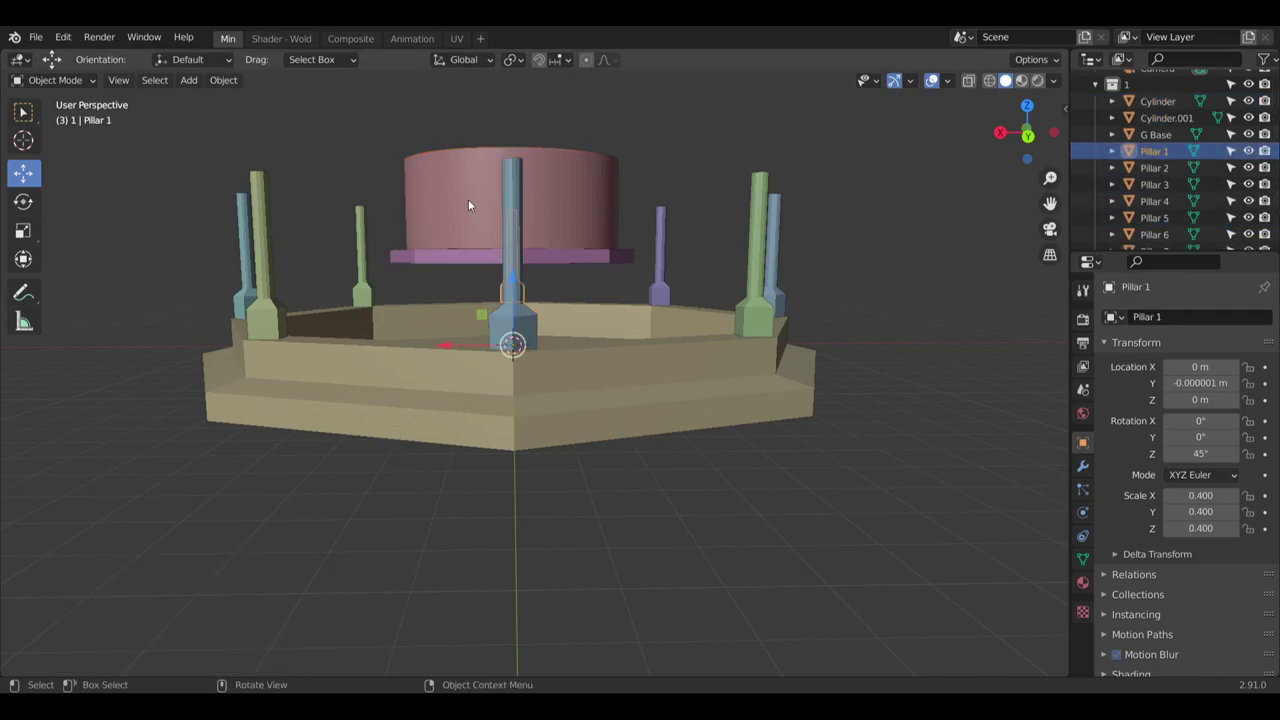
middle_click_drag(468, 199, 440, 395)
left_click(55, 80)
left_click(50, 114)
scroll(474, 396, "up", 4)
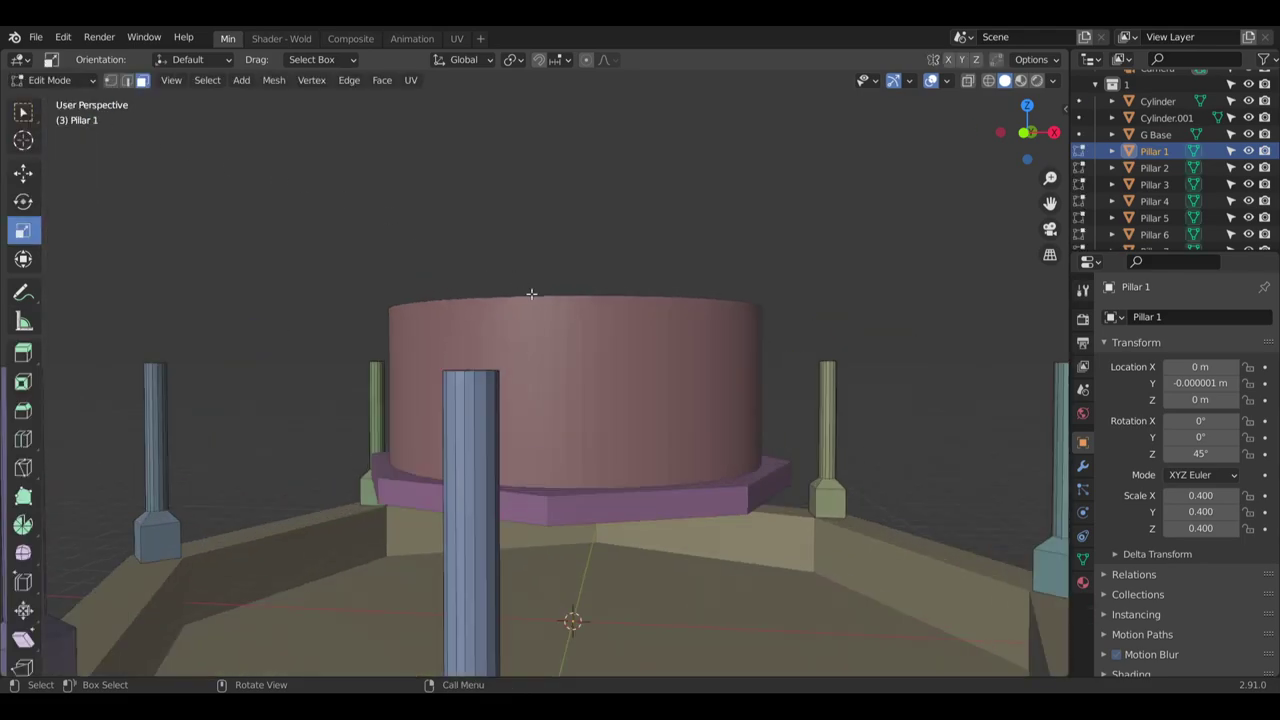
left_click(126, 80)
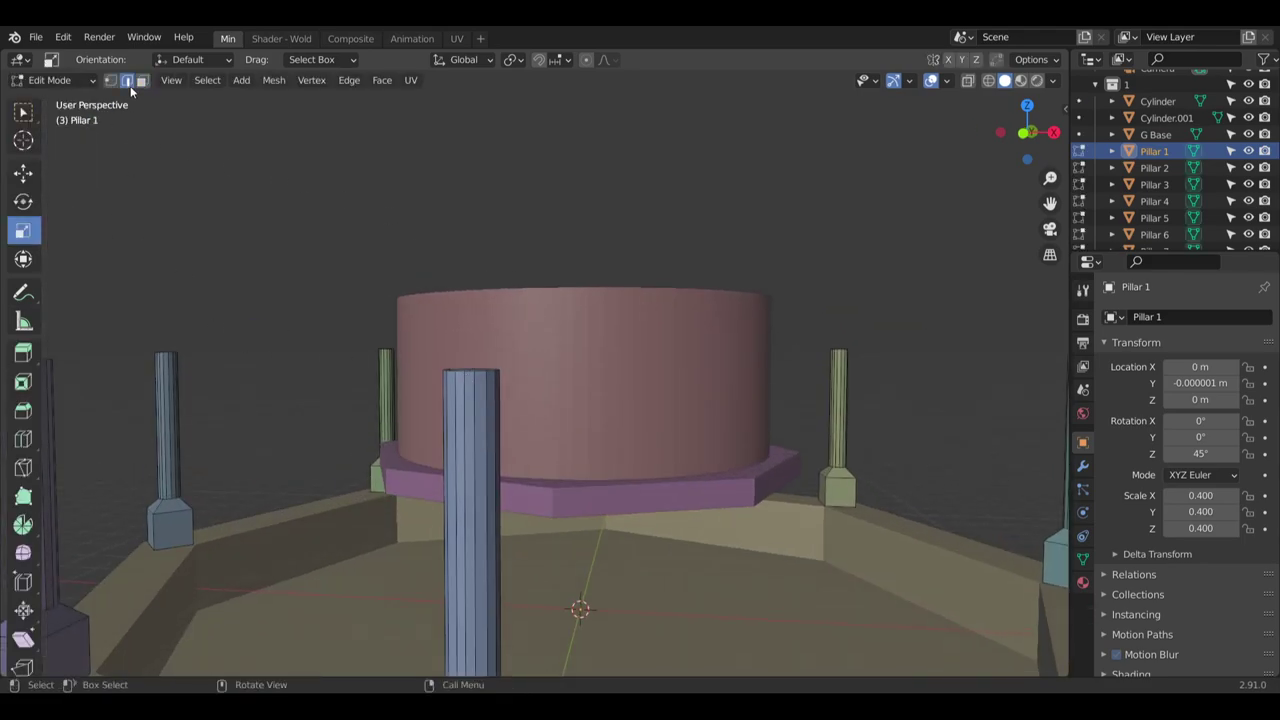
left_click(466, 372, "alt")
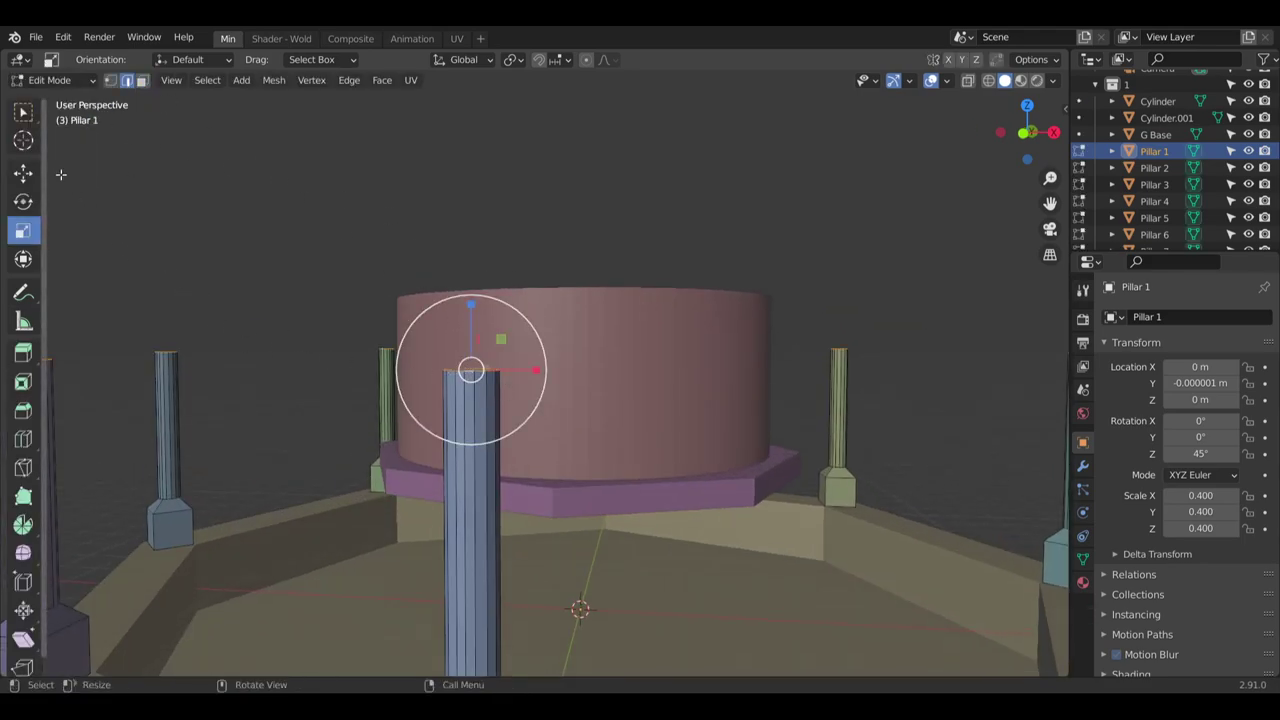
left_click(23, 172)
left_click_drag(473, 303, 472, 197)
middle_click_drag(511, 211, 545, 222)
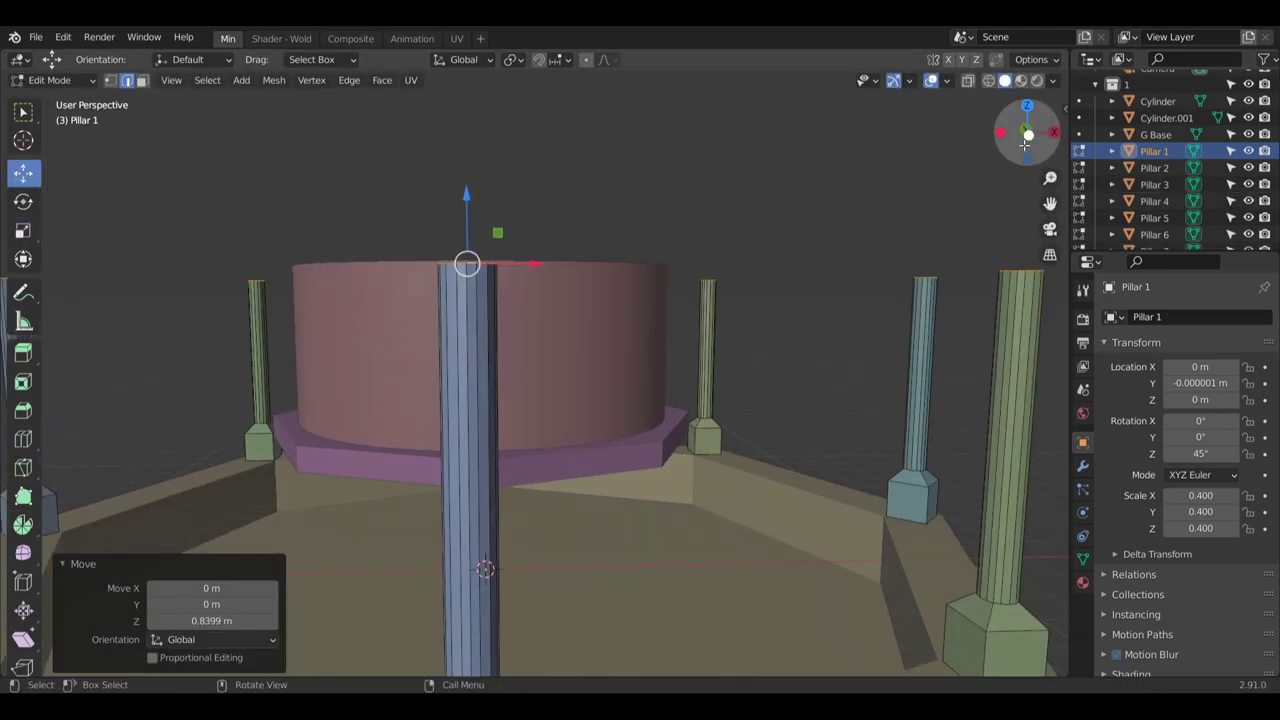
Raise the pillar tops by about another 0.22 m to the round ring's upper edge in front view, and return to Object Mode
left_click(1027, 133)
left_click_drag(467, 197, 479, 185)
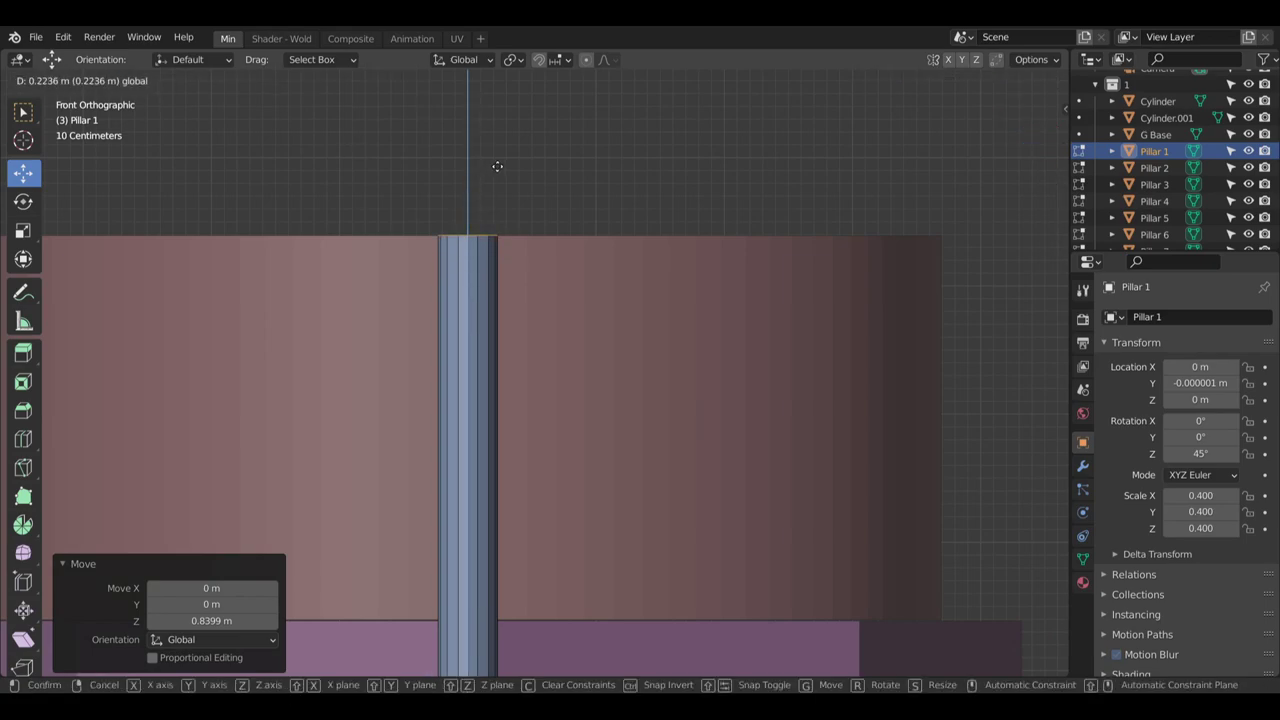
left_click_drag(494, 167, 494, 168)
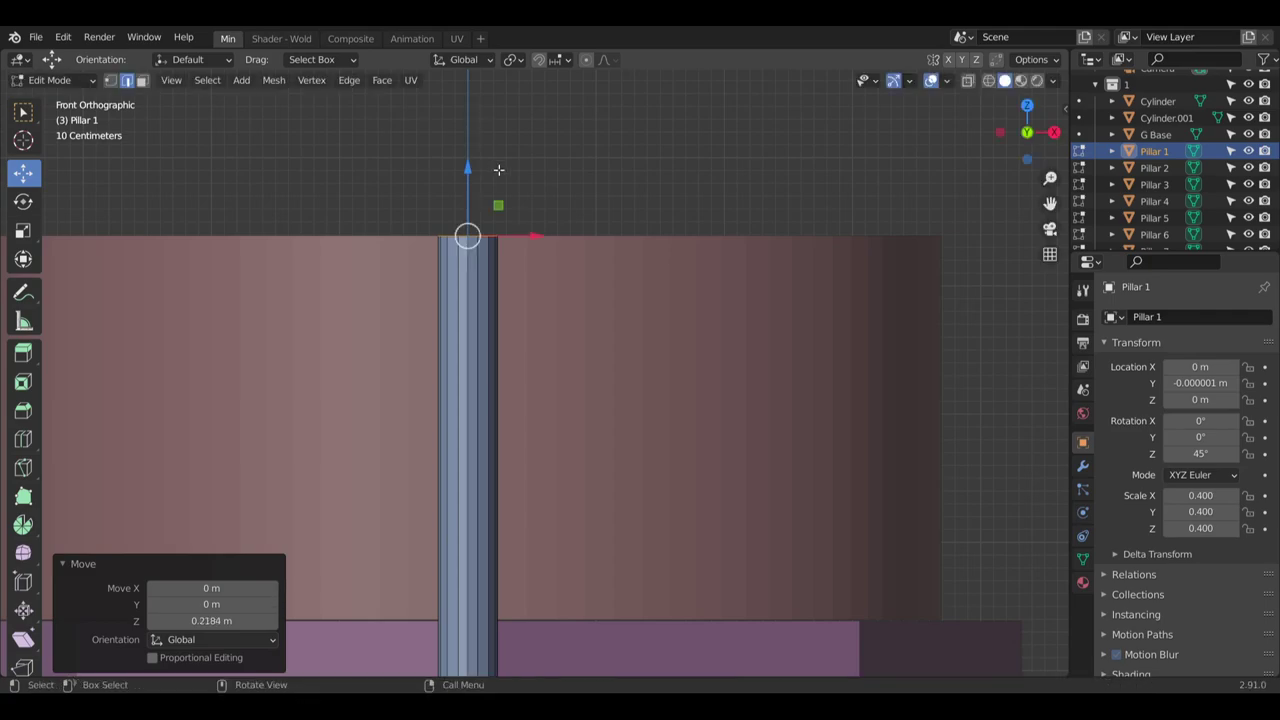
left_click(73, 83)
left_click(50, 97)
Add an 8-vertex cylinder at the centre of the base with its caps filled as Ngon
middle_click_drag(306, 157, 553, 252)
scroll(548, 357, "up", 6)
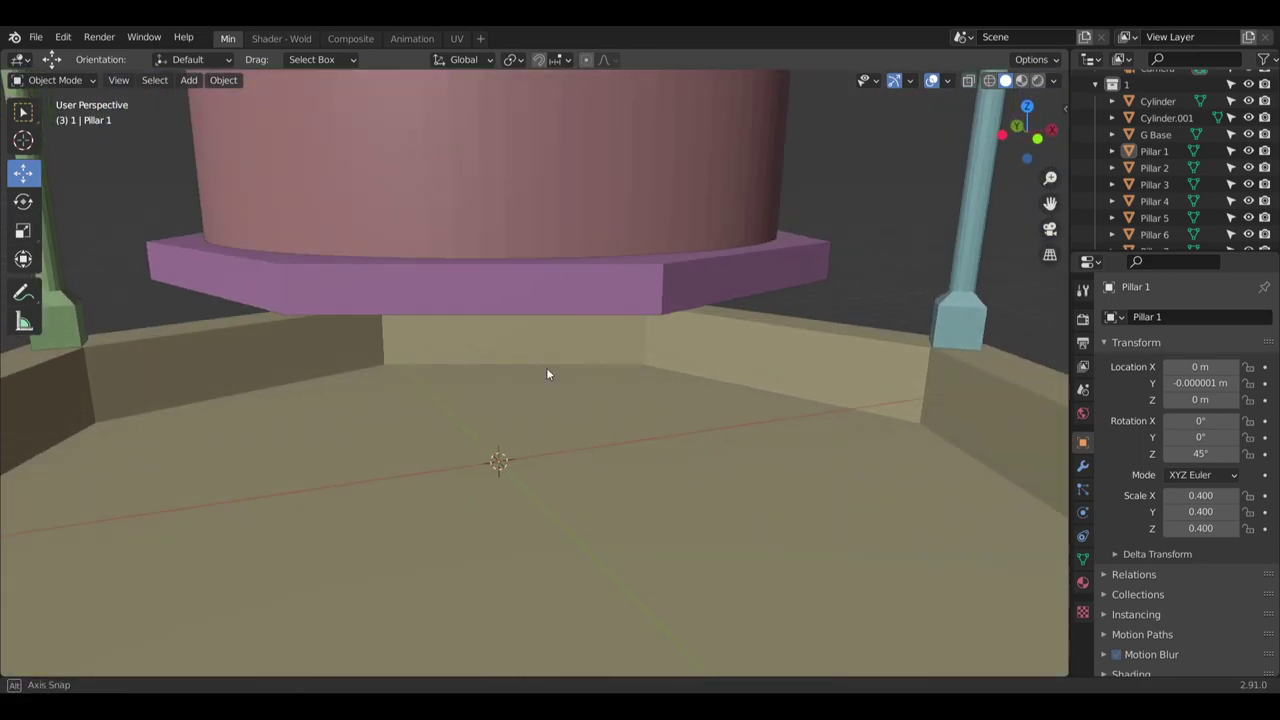
middle_click_drag(546, 374, 201, 179)
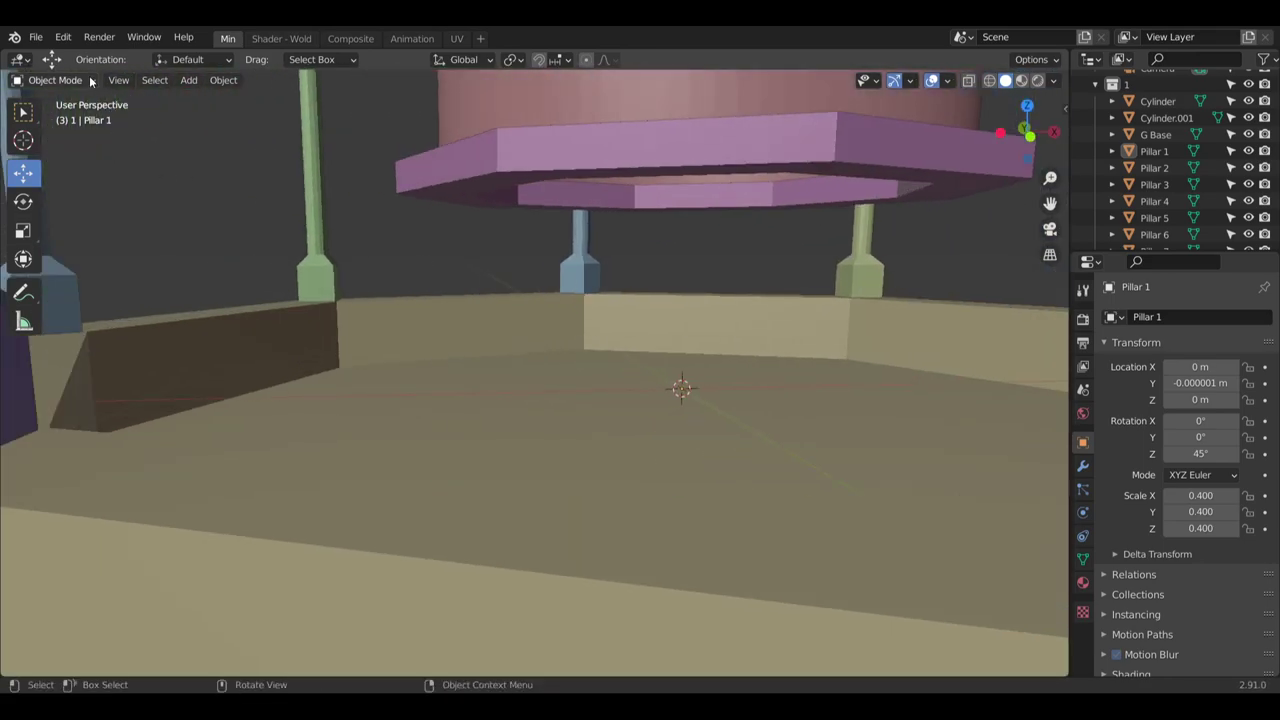
middle_click_drag(89, 80, 288, 252)
left_click(189, 80)
mouse_move(220, 101)
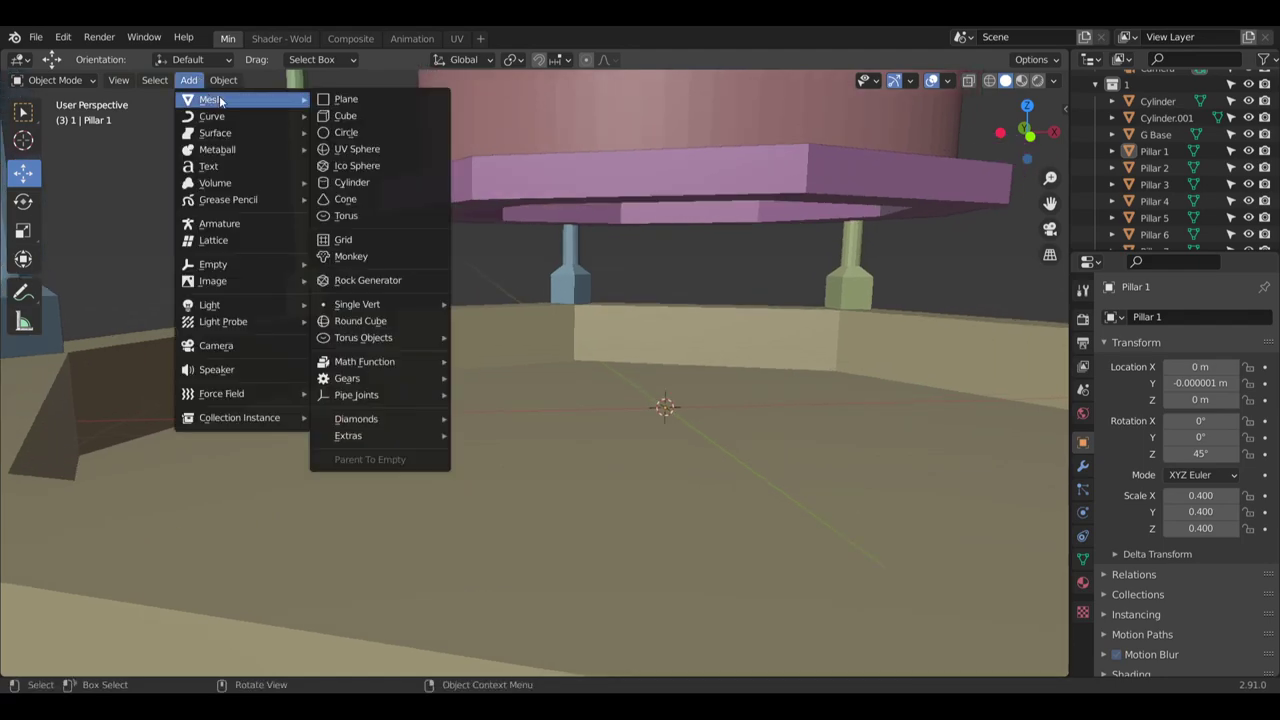
left_click(340, 182)
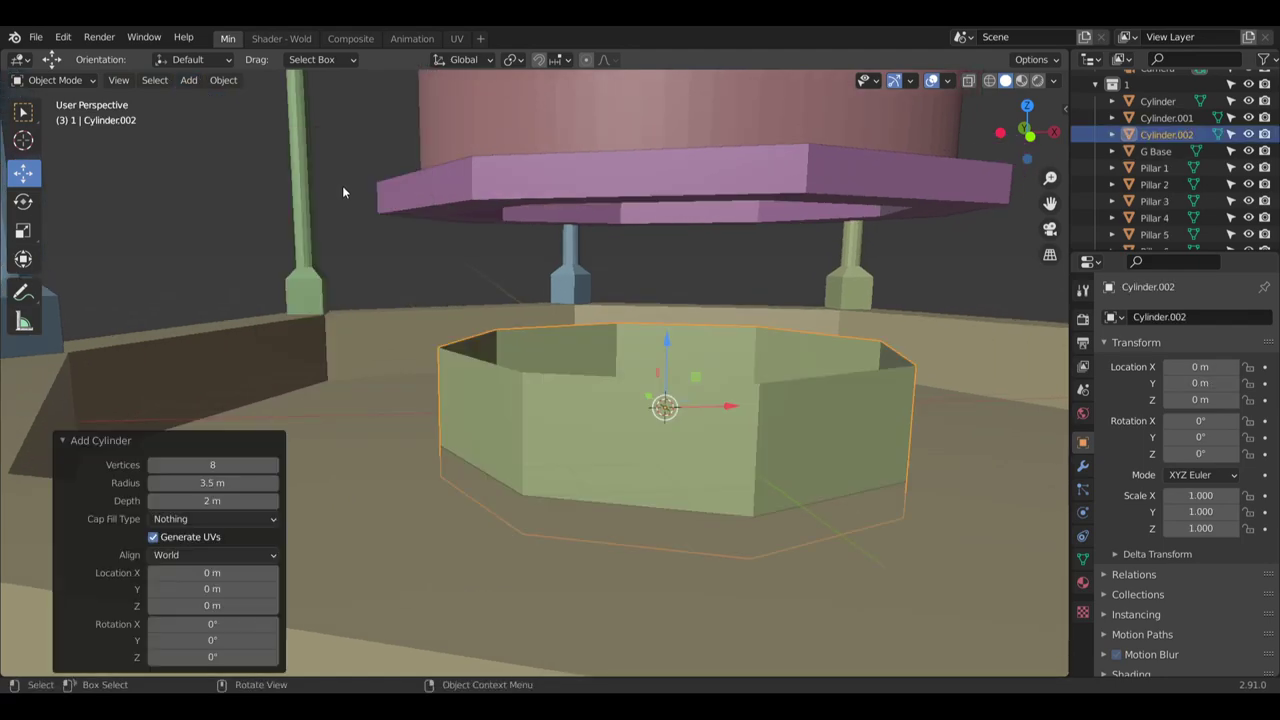
left_click(191, 519)
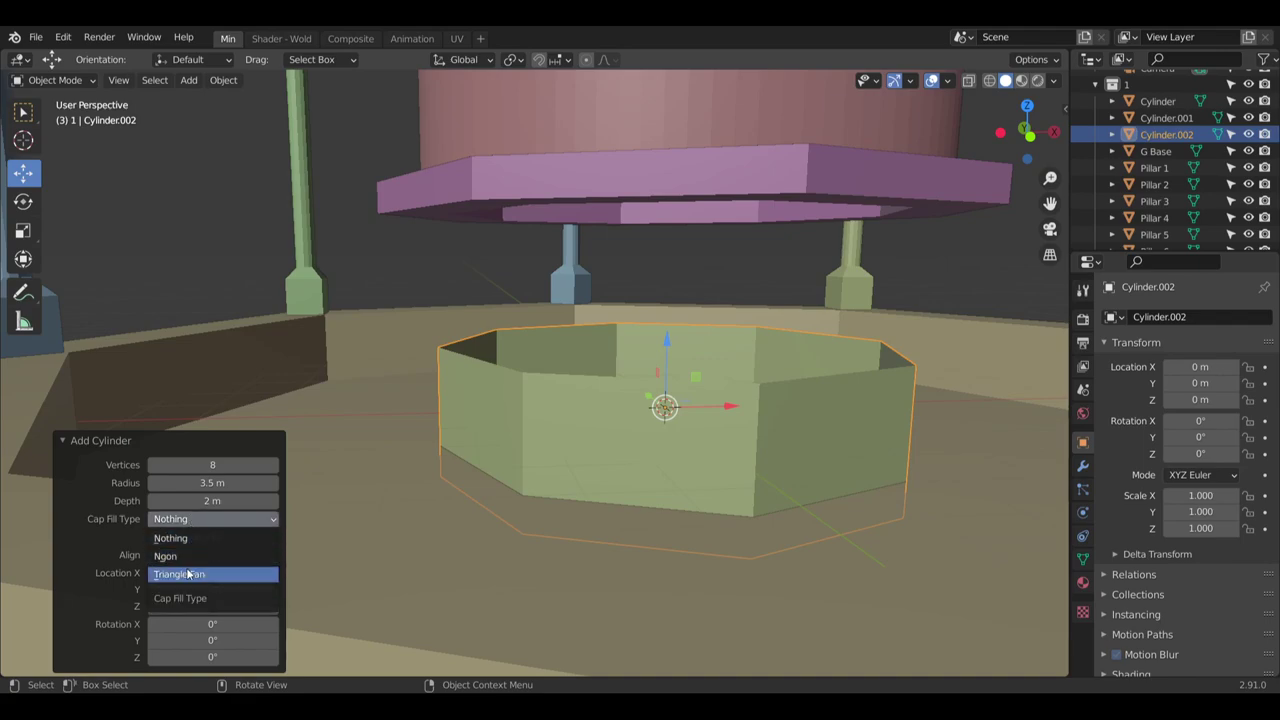
left_click(192, 555)
middle_click_drag(480, 420, 524, 442)
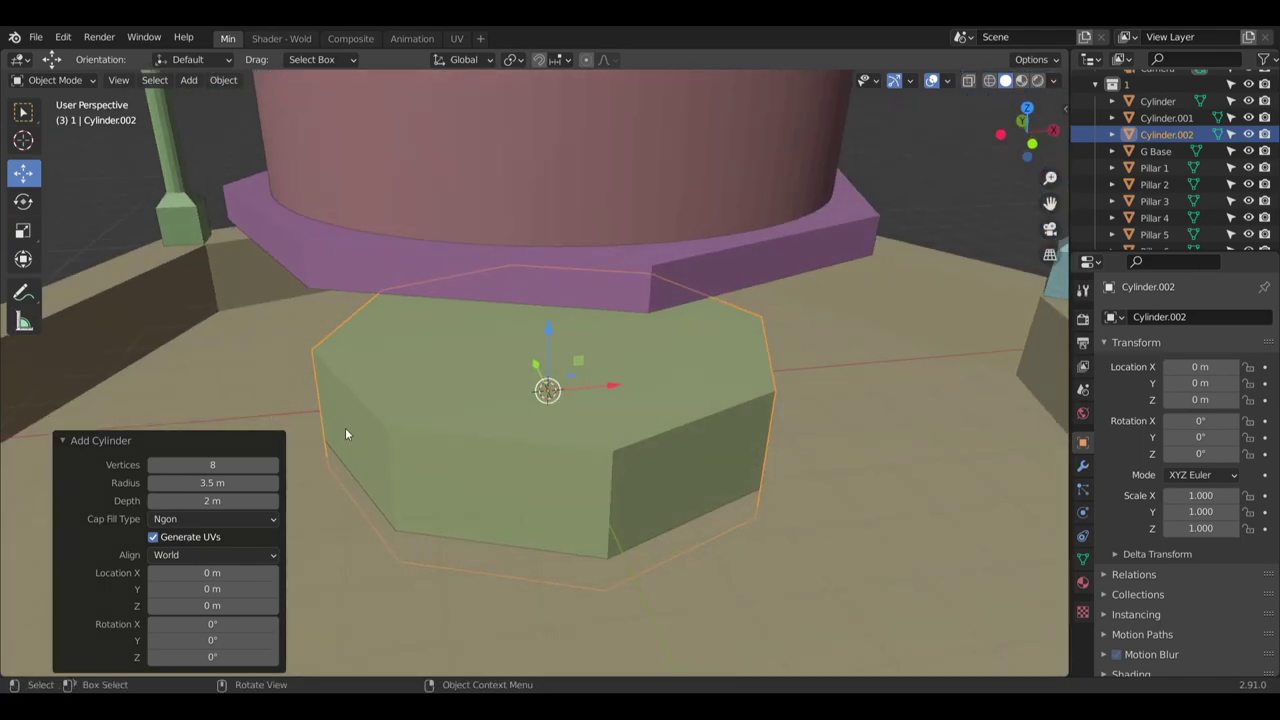
Try radii of 1 m and 0.4 m for the new cylinder
left_click(250, 482)
type("1")
key("Return")
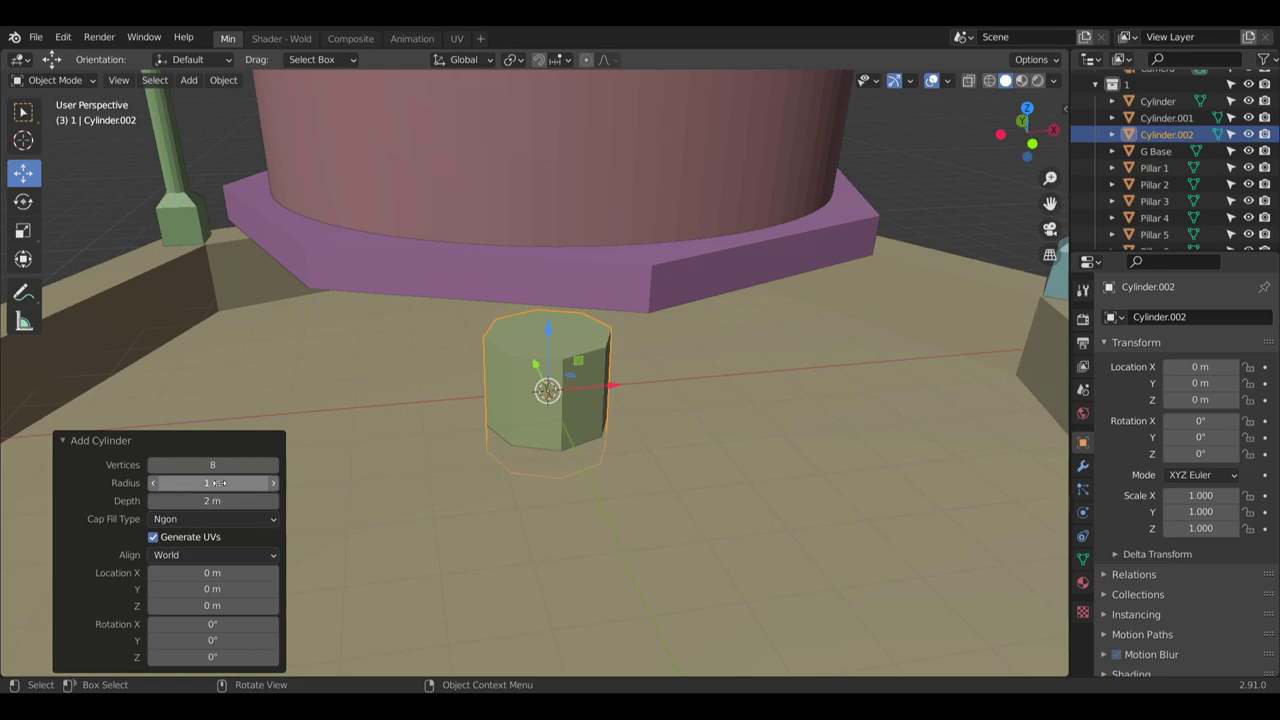
left_click(266, 483)
key("BackSpace")
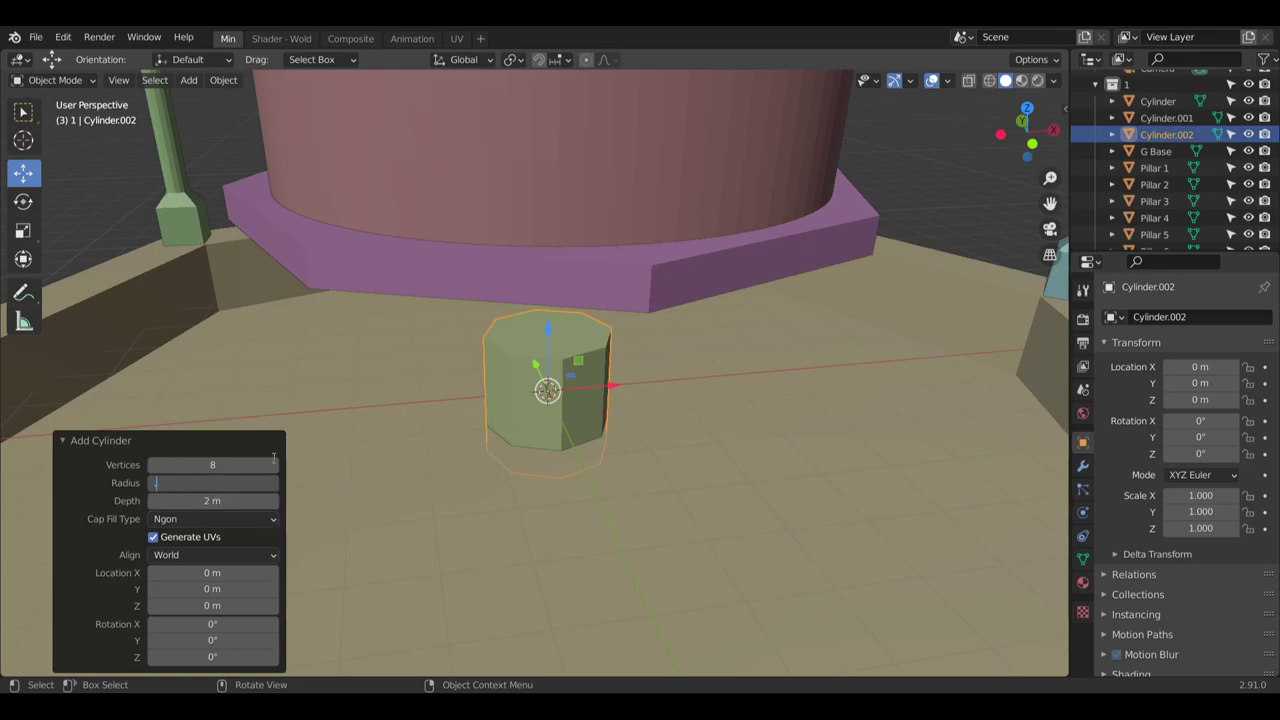
type("0.4")
key("Return")
middle_click_drag(490, 321, 607, 505)
middle_click_drag(469, 381, 528, 437)
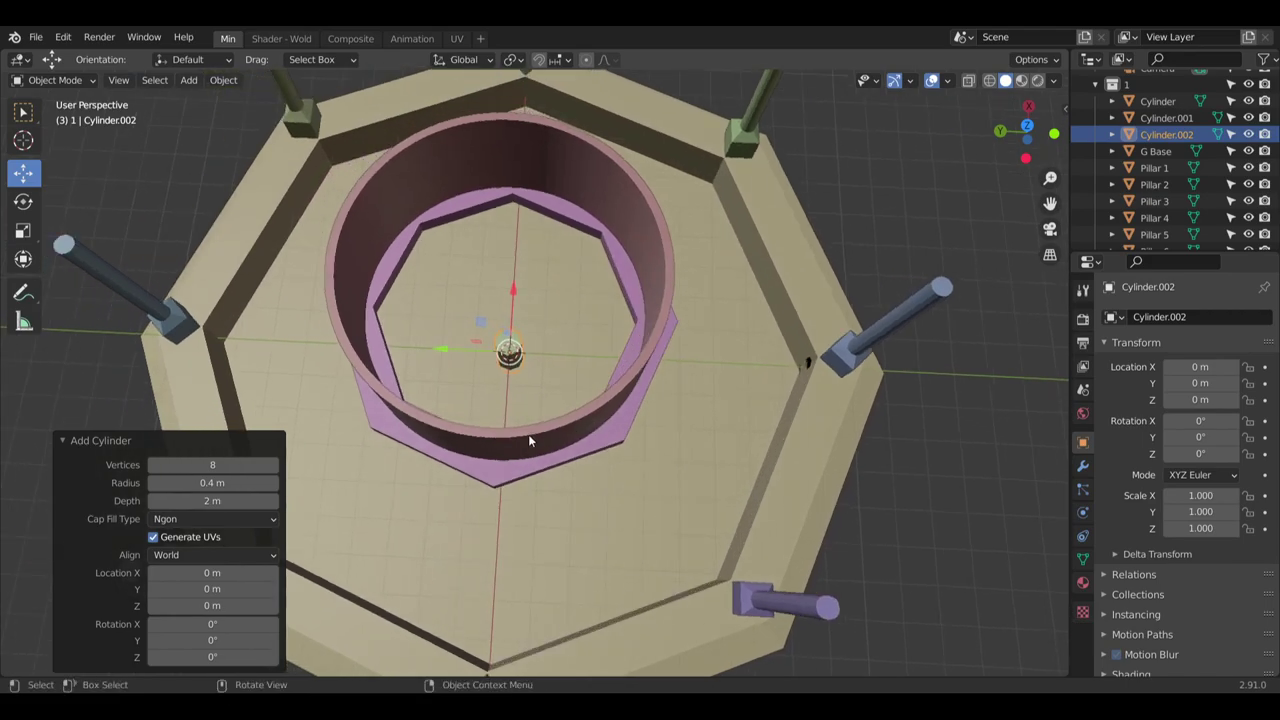
Set the new cylinder's radius to 0.2 m
left_click(228, 484)
key("ctrl+a")
type("0.2")
key("Return")
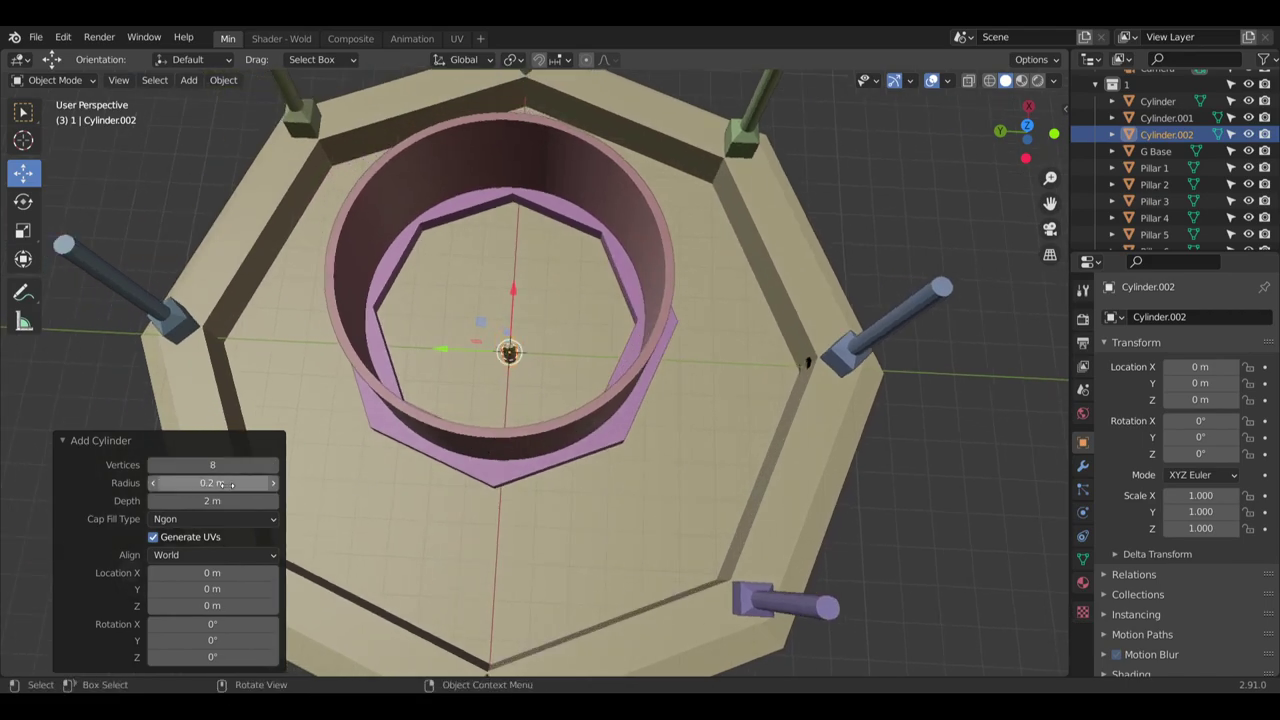
Examine the thin cylinder's size and position relative to the octagonal ring, the floor and the pillars
scroll(495, 377, "up", 4)
middle_click_drag(495, 377, 538, 259)
scroll(539, 255, "up", 3)
middle_click_drag(602, 350, 598, 275)
scroll(569, 532, "up", 8)
scroll(595, 506, "down", 6)
scroll(594, 505, "down", 5)
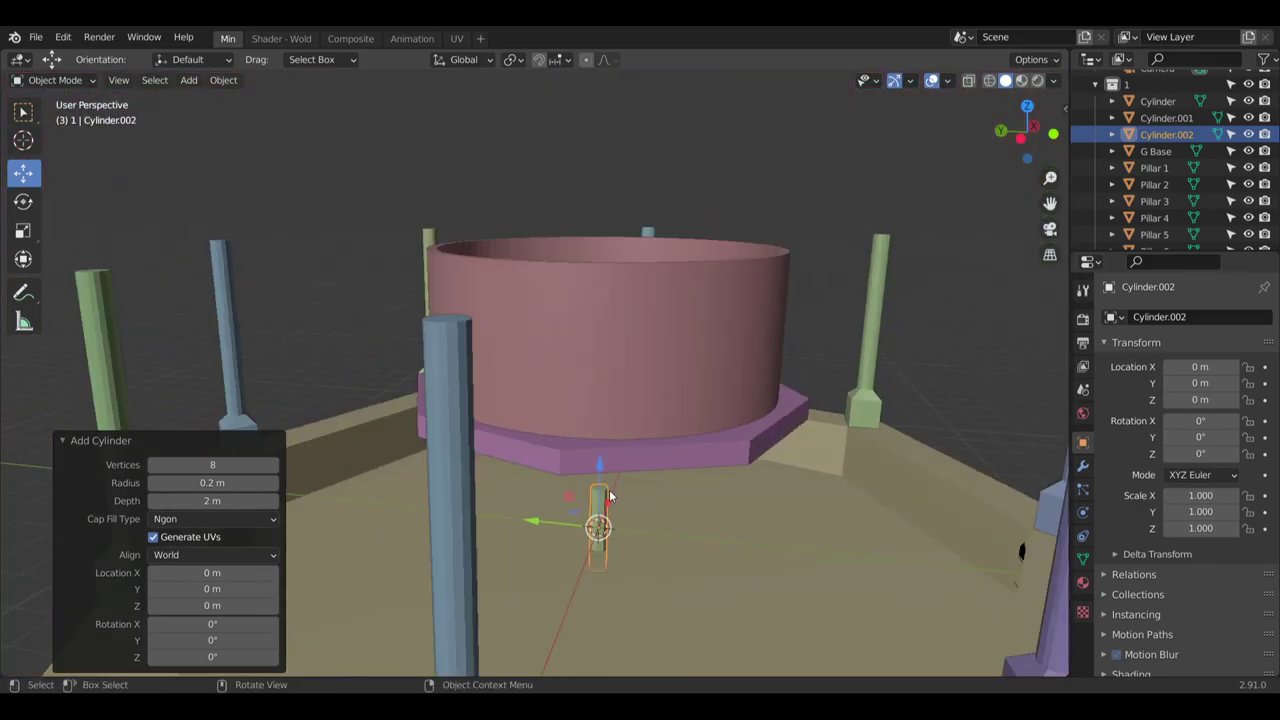
middle_click_drag(609, 489, 553, 332)
scroll(551, 366, "up", 1)
scroll(523, 347, "up", 5)
scroll(524, 340, "down", 5)
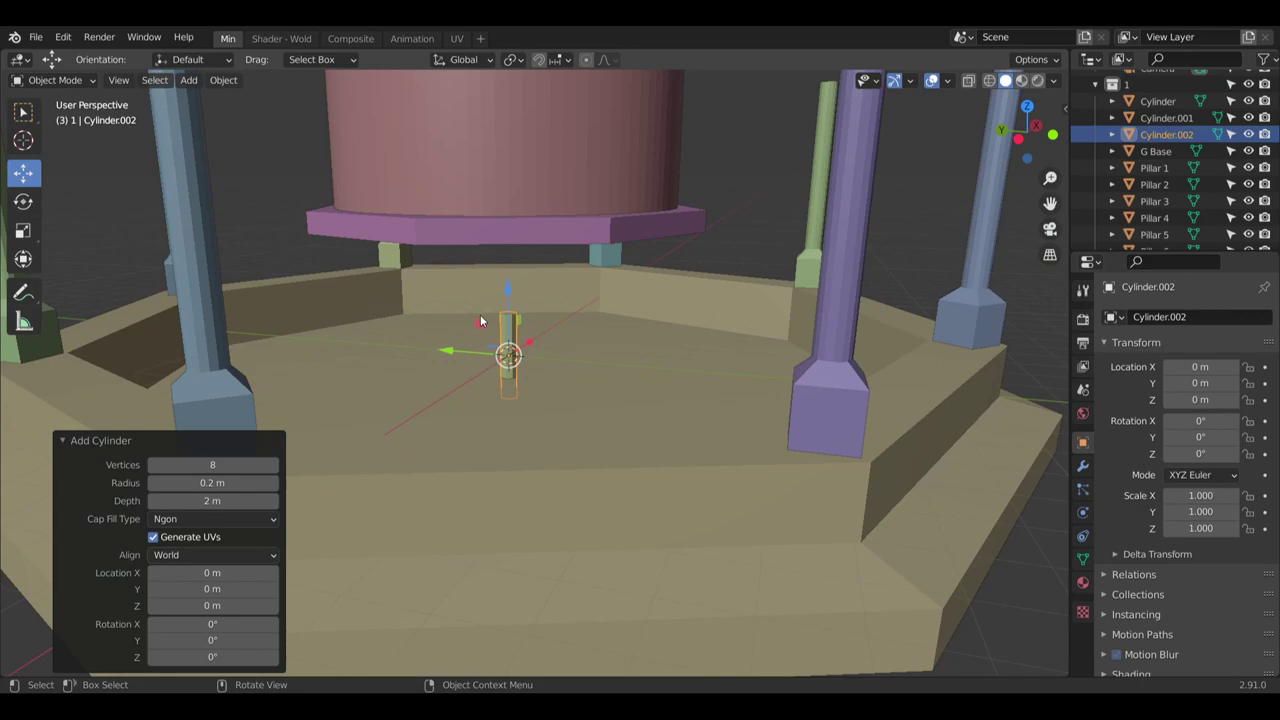
scroll(218, 199, "down", 1)
middle_click_drag(218, 199, 242, 234)
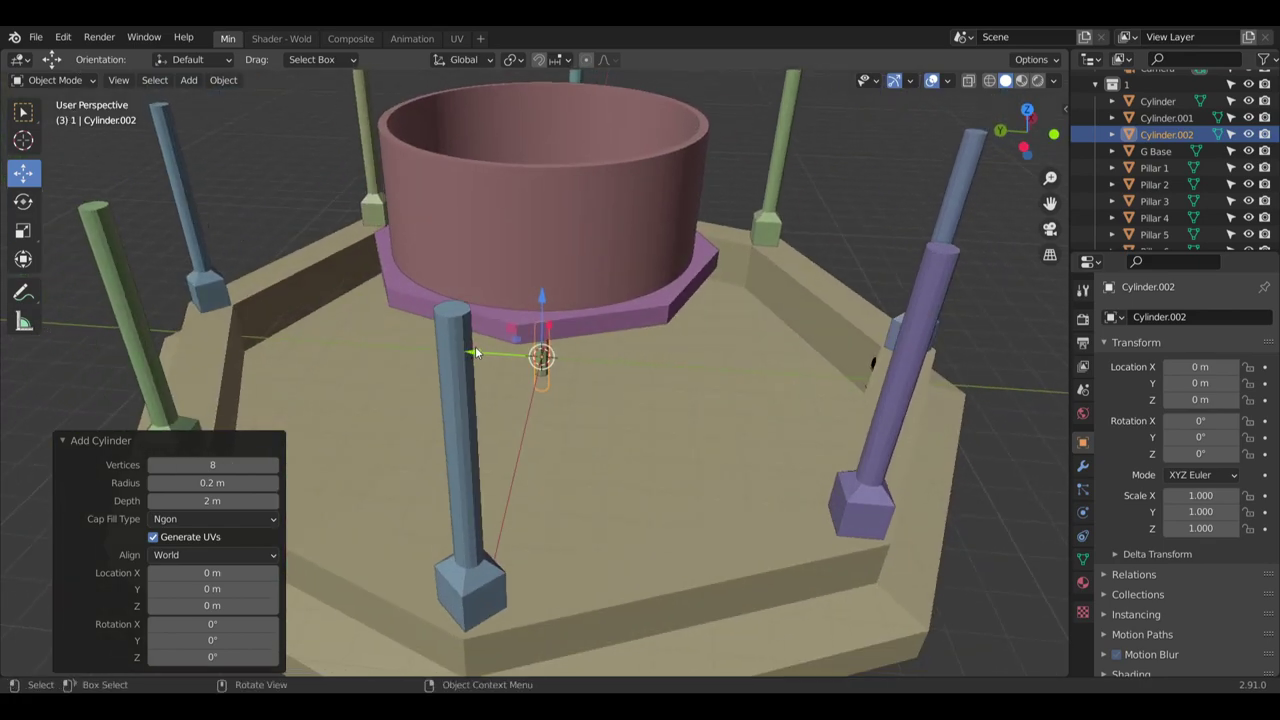
Place the thin cylinder beneath the octagonal ring, at about -3.72 m in Y and 0.85 m in Z
left_click_drag(476, 352, 650, 354)
scroll(649, 390, "up", 4)
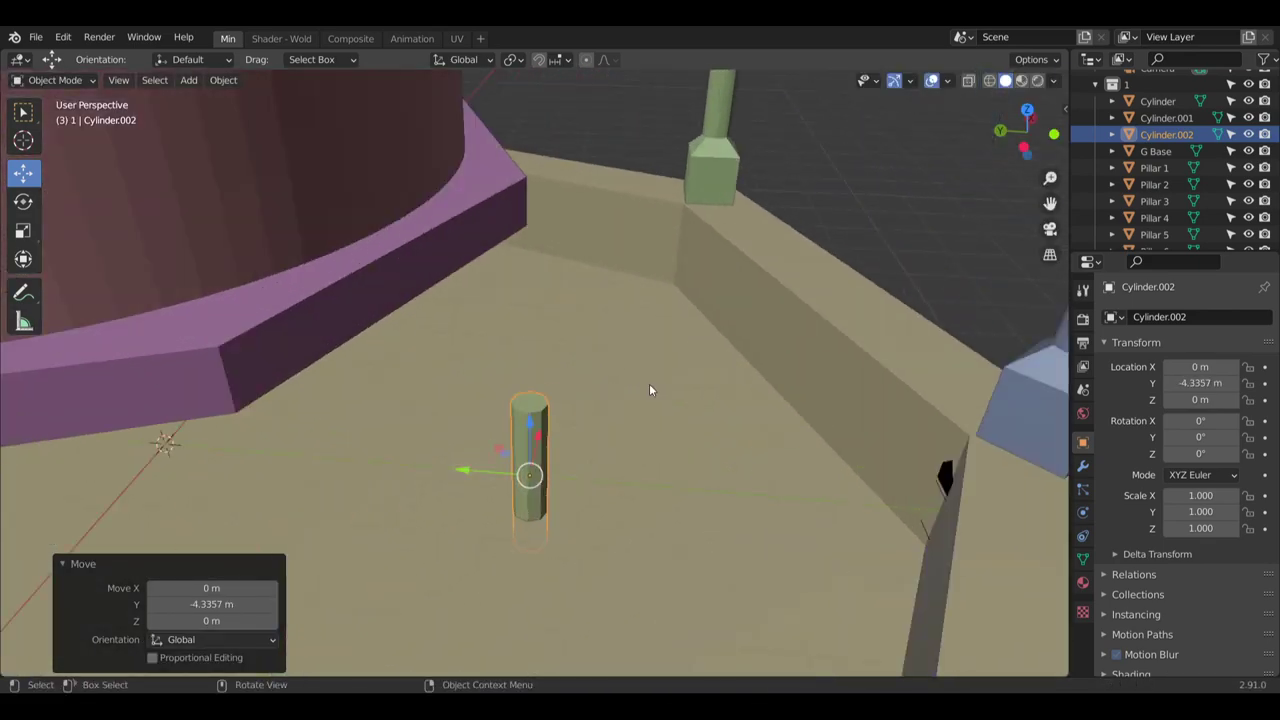
left_click_drag(527, 427, 528, 357)
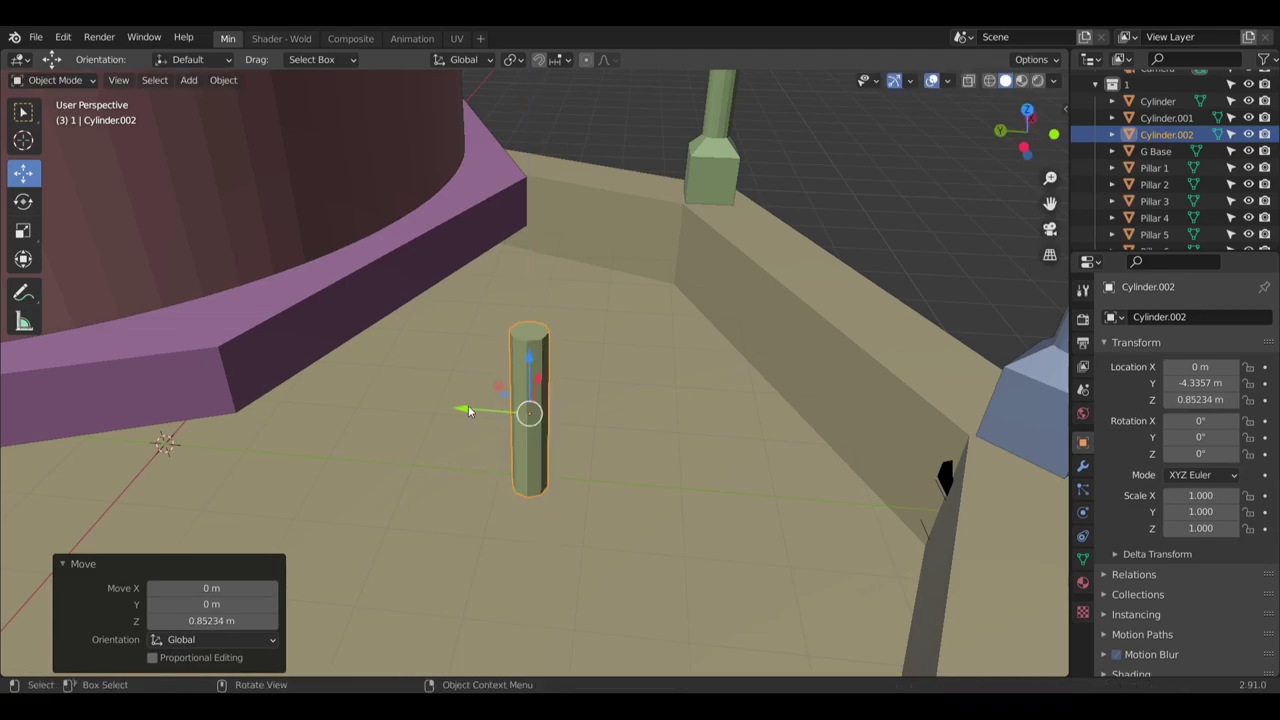
key("g")
left_click(405, 404)
middle_click_drag(405, 404, 97, 199)
Stretch the thin cylinder to a Z scale of about 2.112 and raise it by about 0.24 m
left_click(24, 232)
left_click_drag(466, 257, 482, 174)
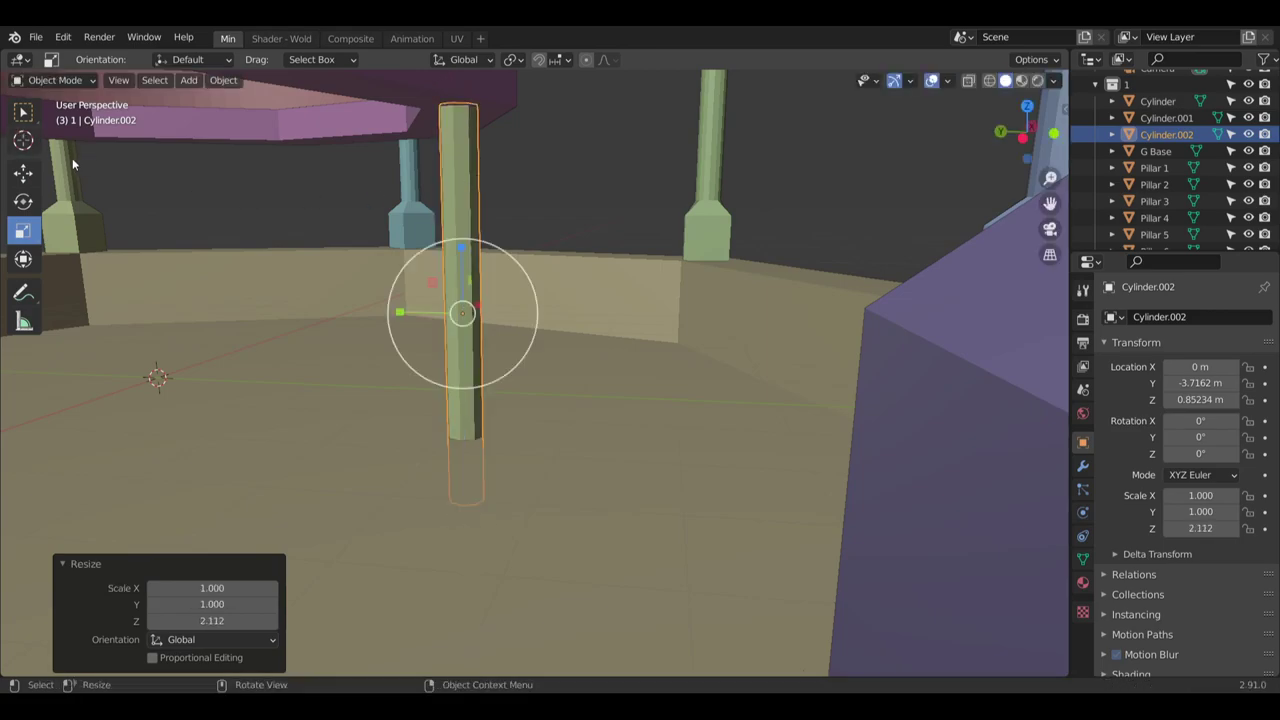
left_click(23, 172)
left_click_drag(460, 250, 464, 219)
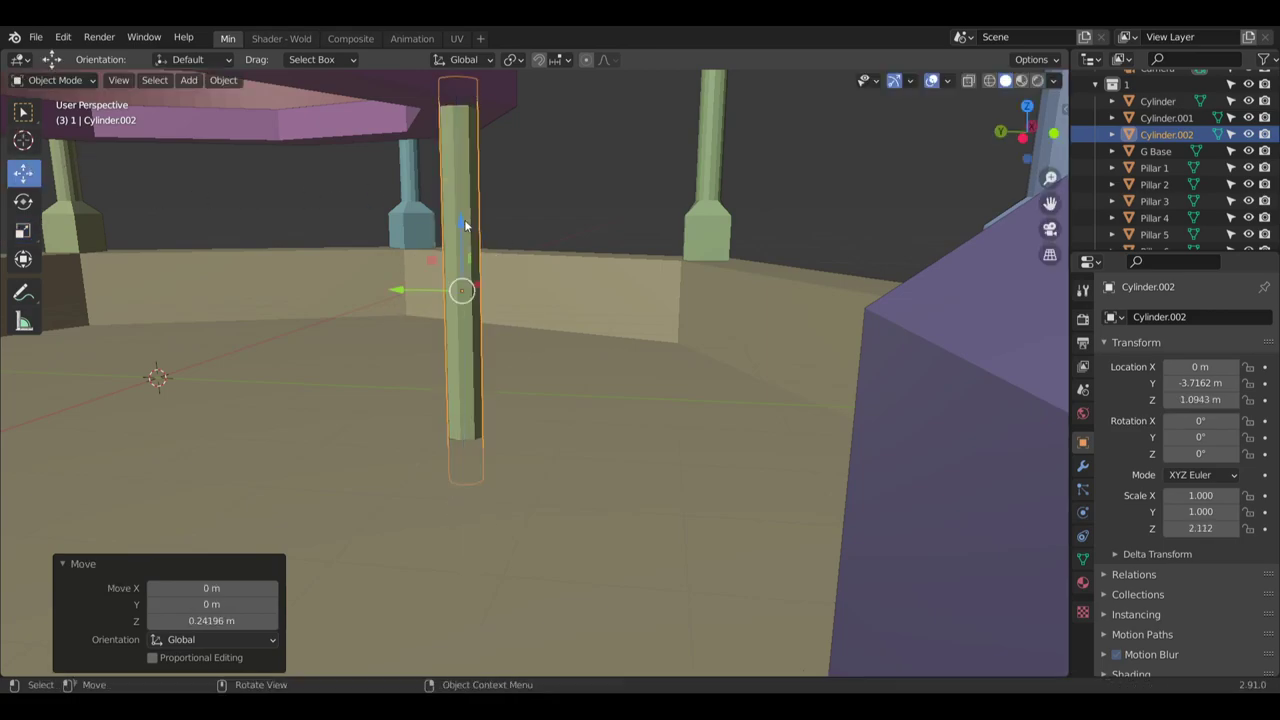
middle_click_drag(464, 219, 508, 253)
Shorten the thin cylinder to a Z scale of about 1.823 and raise it by about 0.13 m
left_click(24, 231)
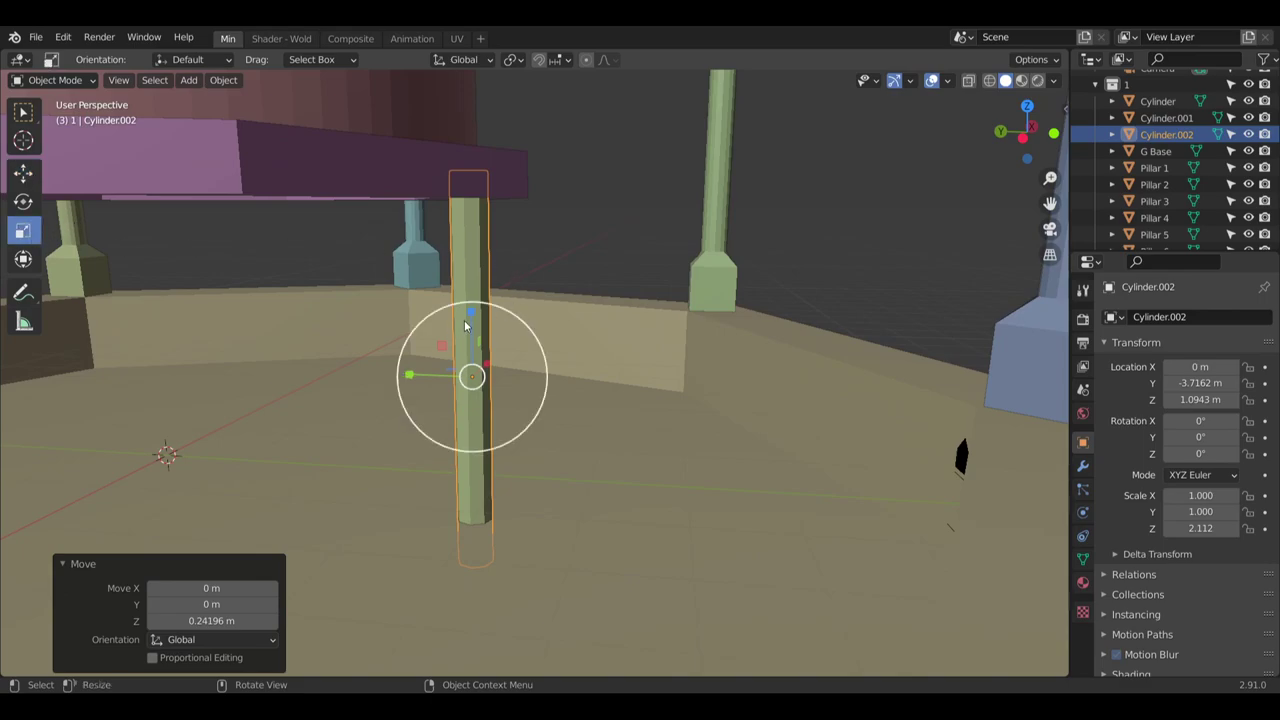
mouse_move(470, 315)
left_mouse_down()
mouse_move(465, 325)
mouse_move(474, 299)
mouse_move(460, 303)
left_mouse_up()
left_click(23, 172)
middle_click_drag(552, 263, 655, 284)
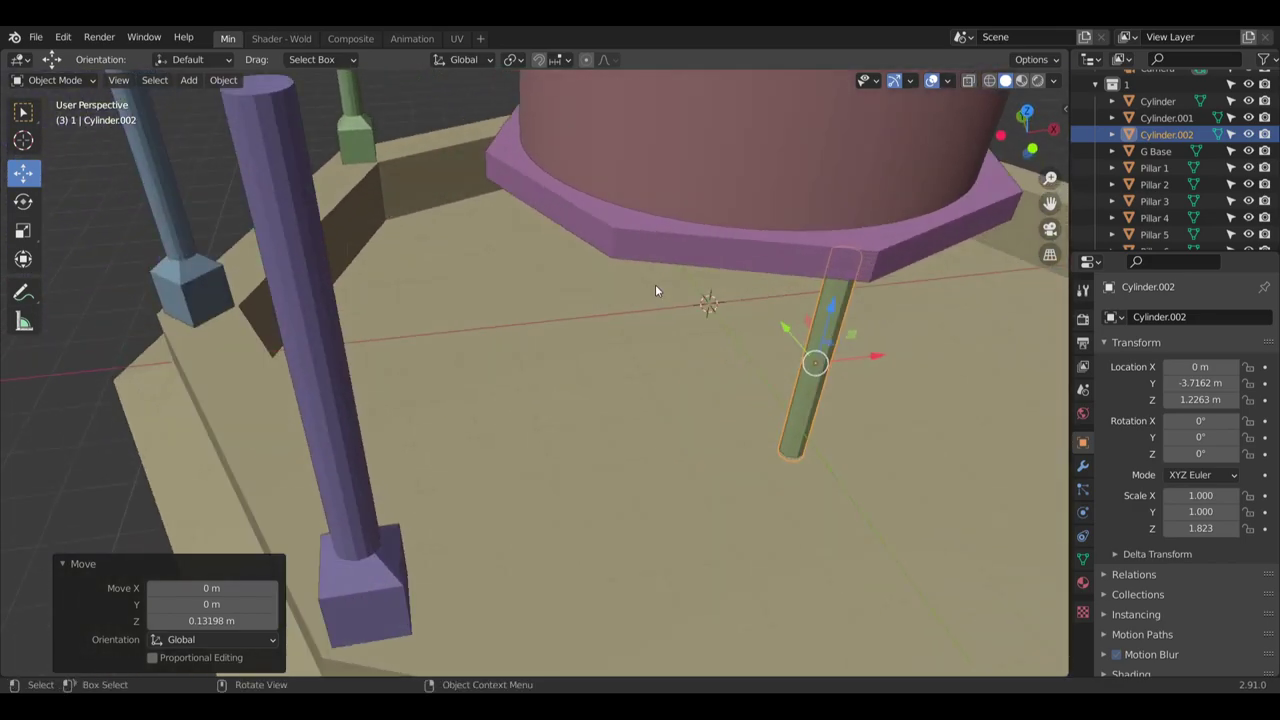
Move the thin cylinder outward by about 0.39 m along Y beneath the octagonal ring
middle_click_drag(816, 303, 490, 280)
scroll(479, 219, "up", 3)
middle_click_drag(479, 219, 468, 216)
scroll(468, 216, "down", 3)
middle_click_drag(565, 206, 464, 345)
left_click_drag(417, 378, 446, 404)
scroll(502, 124, "up", 2)
middle_click_drag(532, 322, 516, 198)
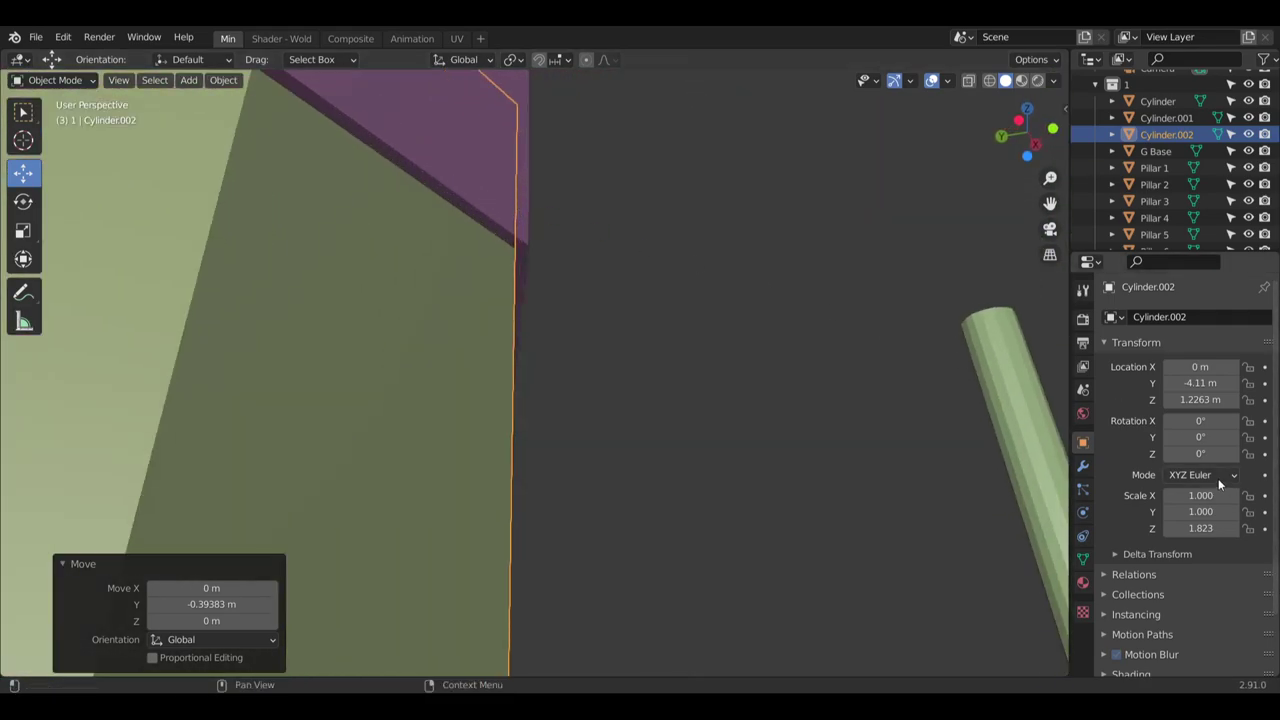
Set the thin cylinder's Y location to -4.5 m
left_click(1203, 383)
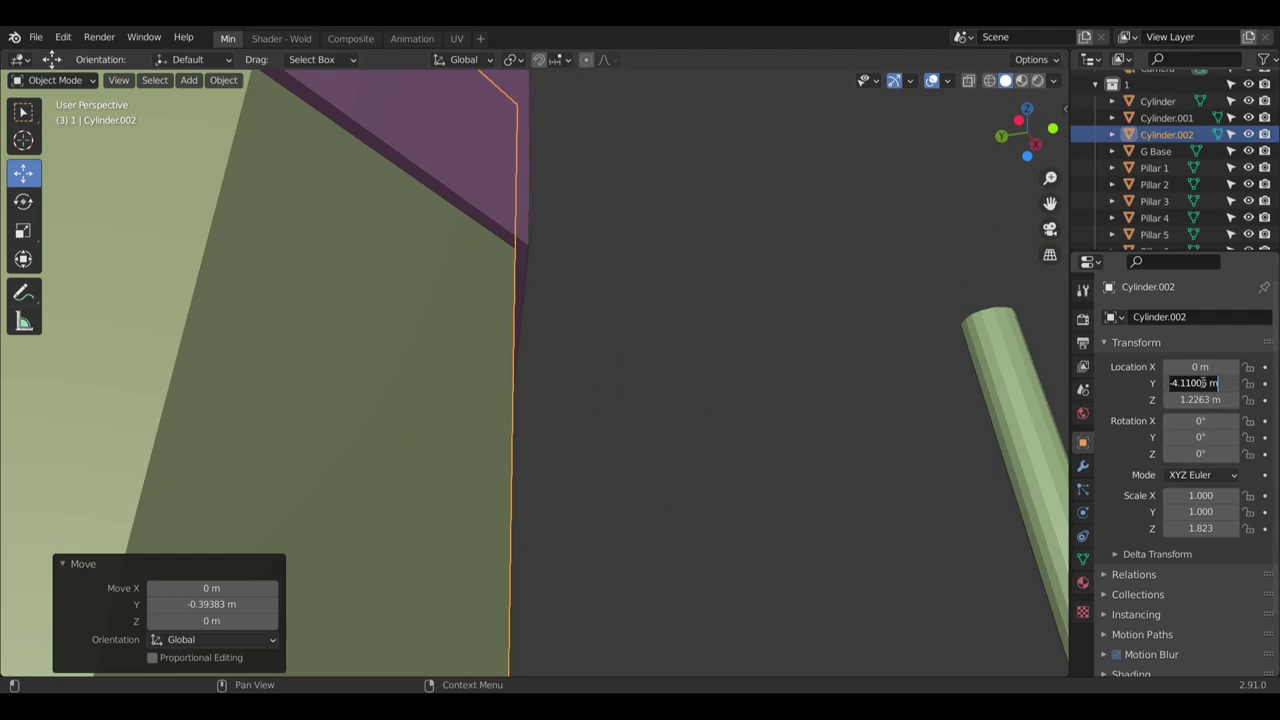
key("BackSpace")
type("-4.5")
key("Return")
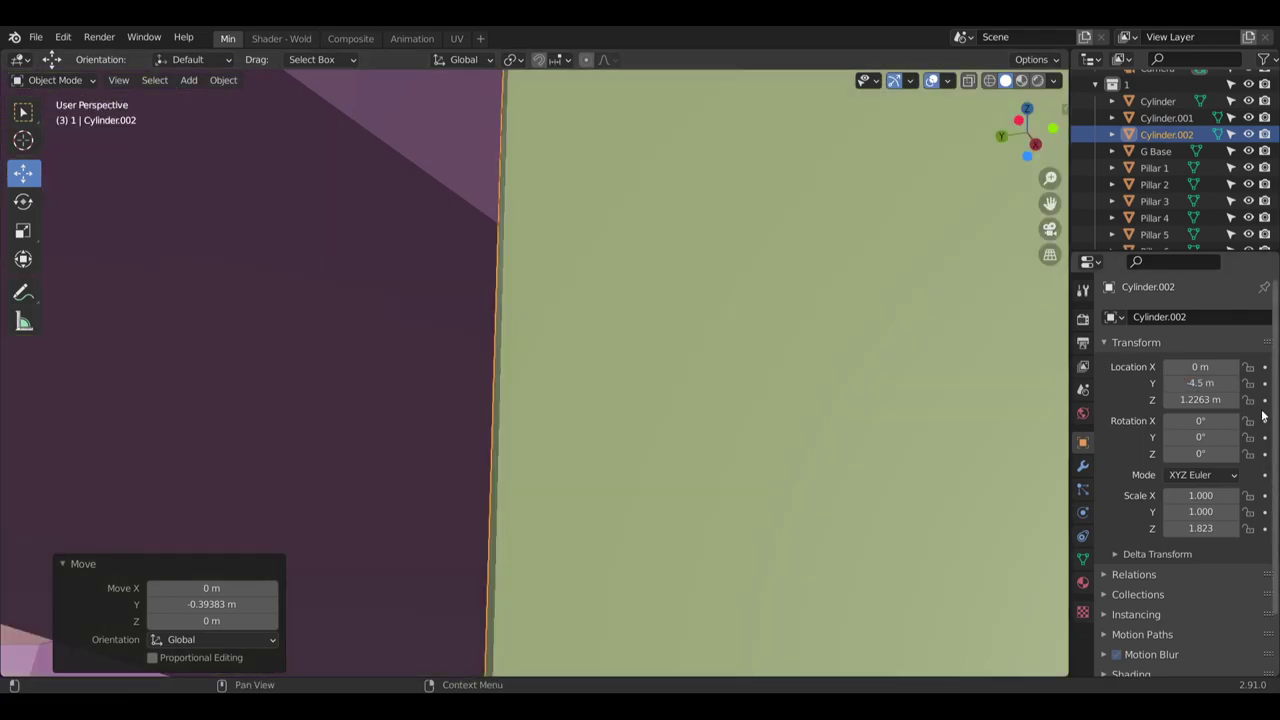
Set the thin cylinder's Y location to -4.2 m
left_click(1200, 383)
key("BackSpace")
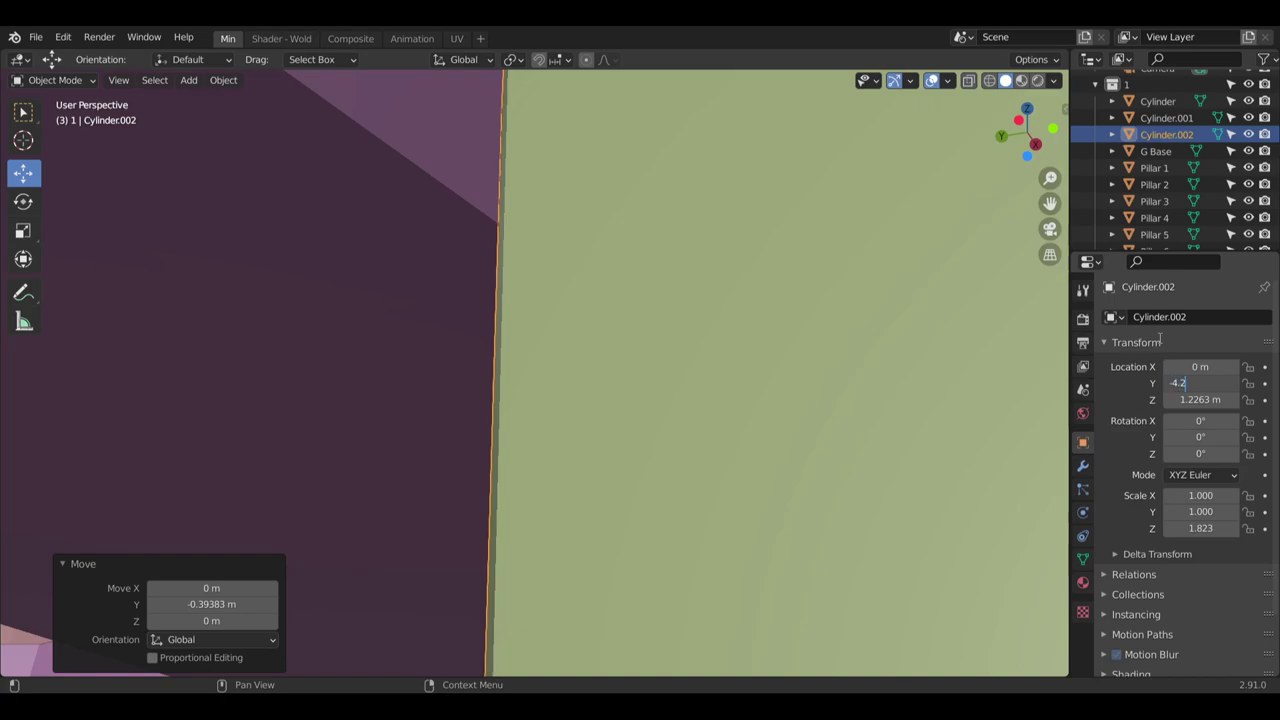
type("-4.2")
key("Return")
middle_click_drag(566, 166, 512, 312)
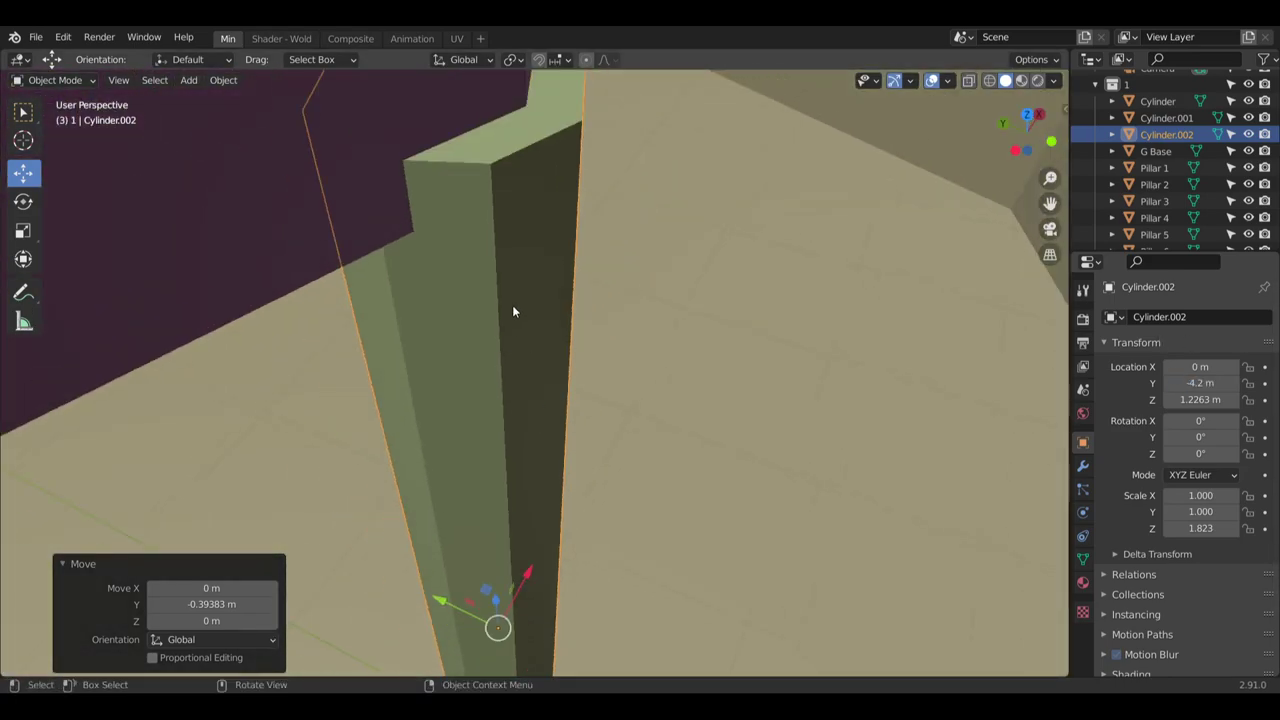
Set the thin cylinder's Y location to -4.1 m and check its fit beneath the octagonal ring's corner
left_click(1200, 383)
key("BackSpace")
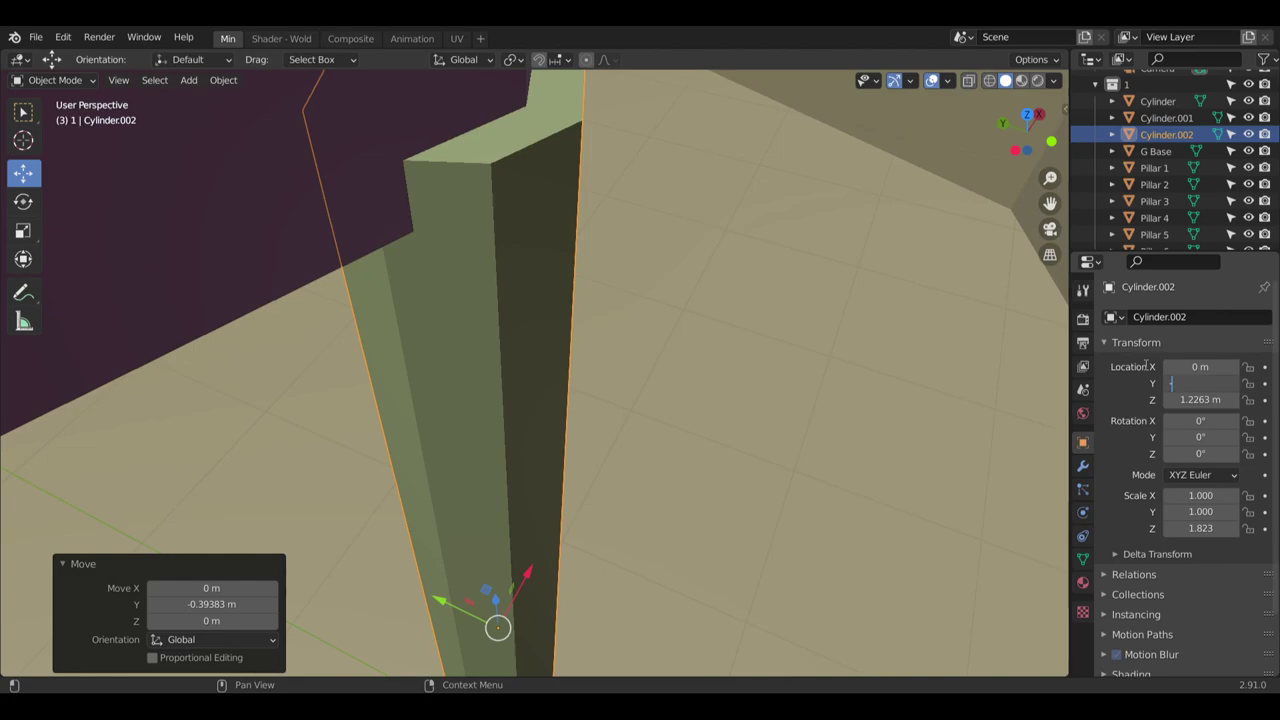
type("-4.1")
key("Return")
middle_click_drag(638, 523, 433, 209)
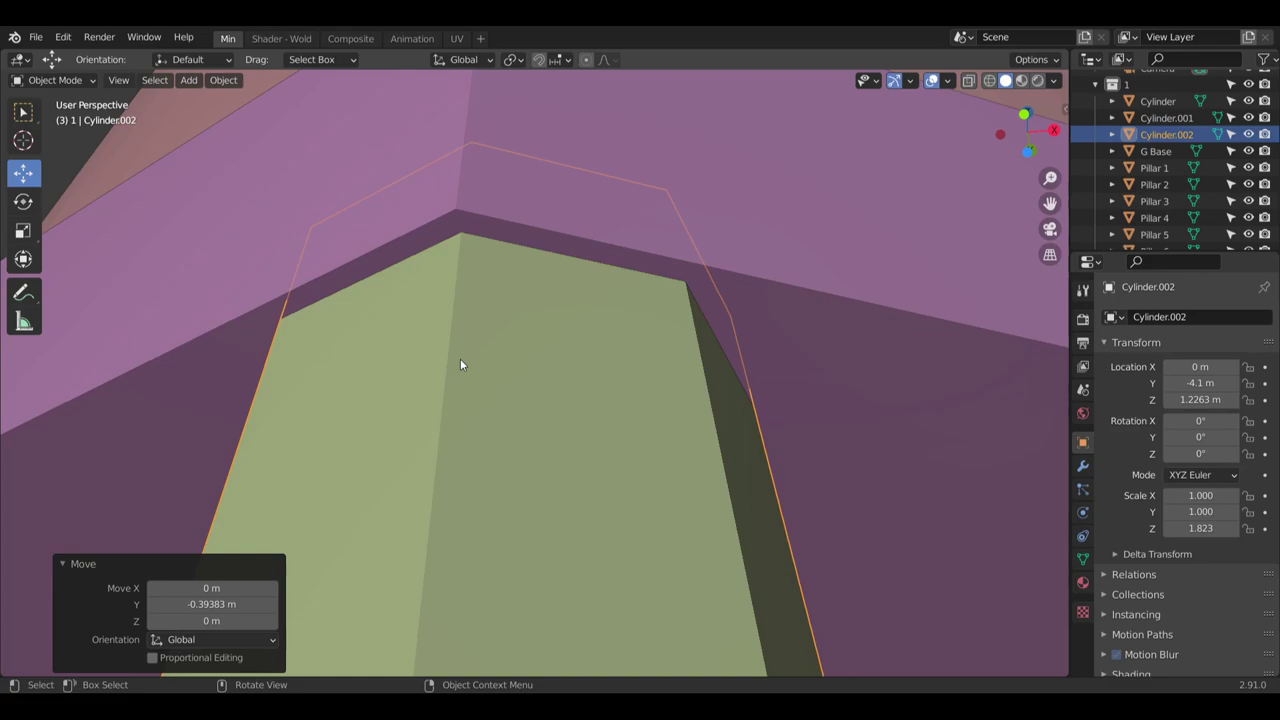
middle_click_drag(437, 357, 526, 387)
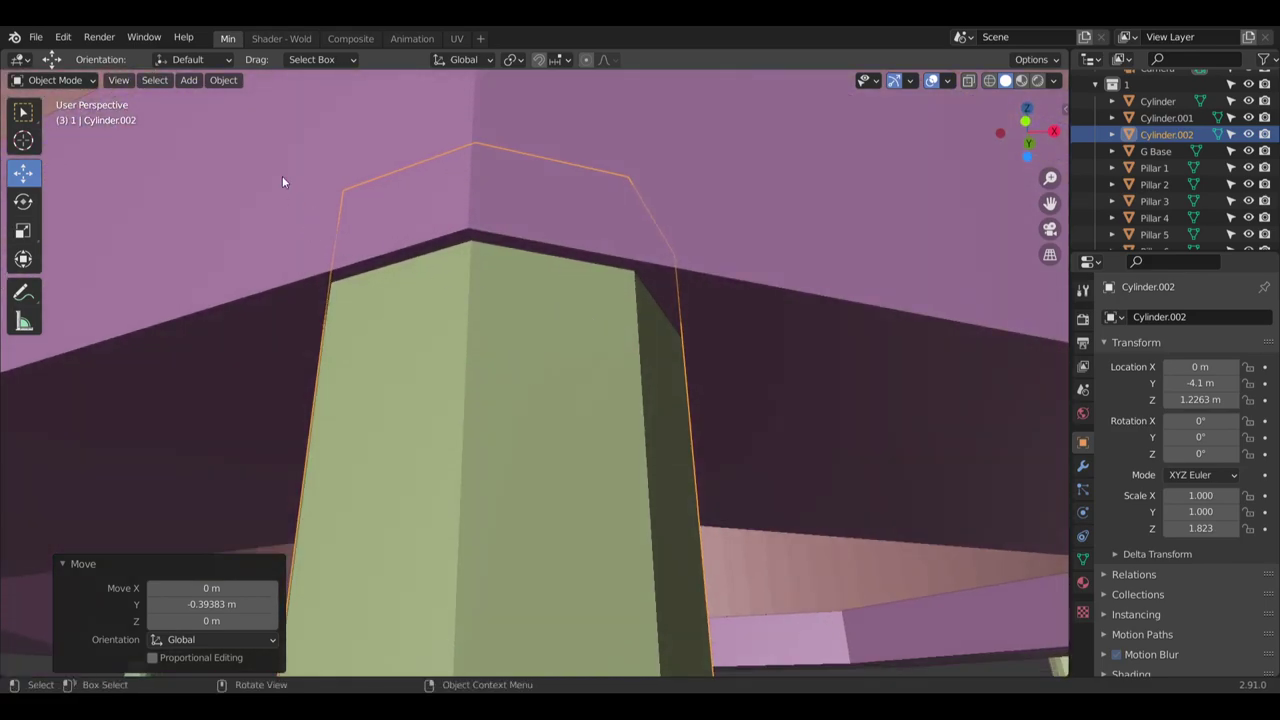
Enter Edit Mode on the octagonal ring and select only its lower outer edge loop in edge select mode
left_click(290, 241)
left_click(55, 80)
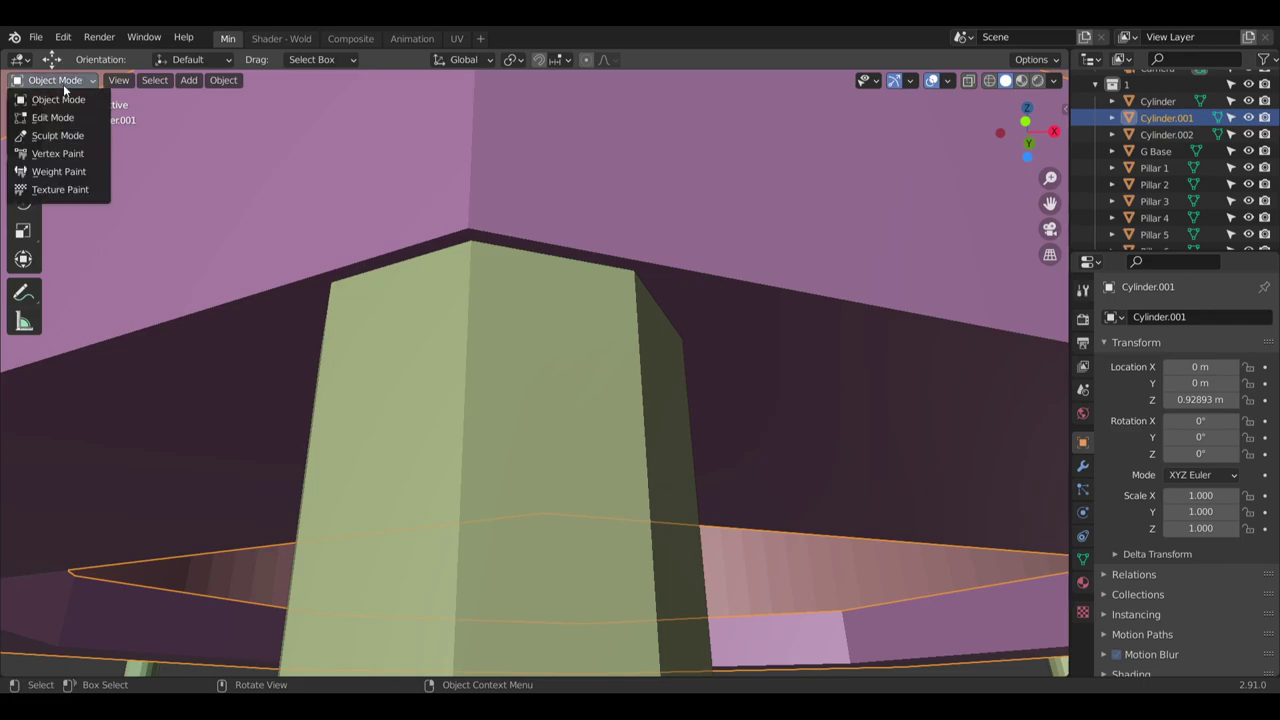
left_click(62, 115)
scroll(586, 261, "up", 2)
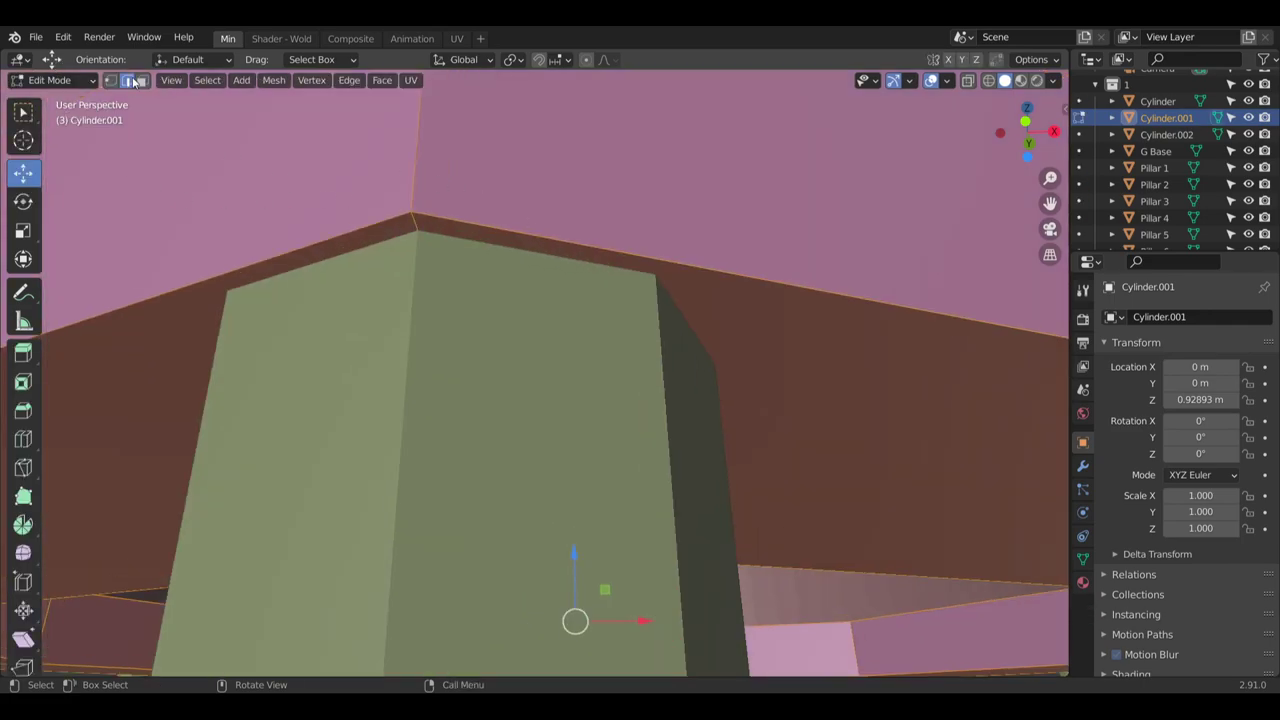
key("alt+a")
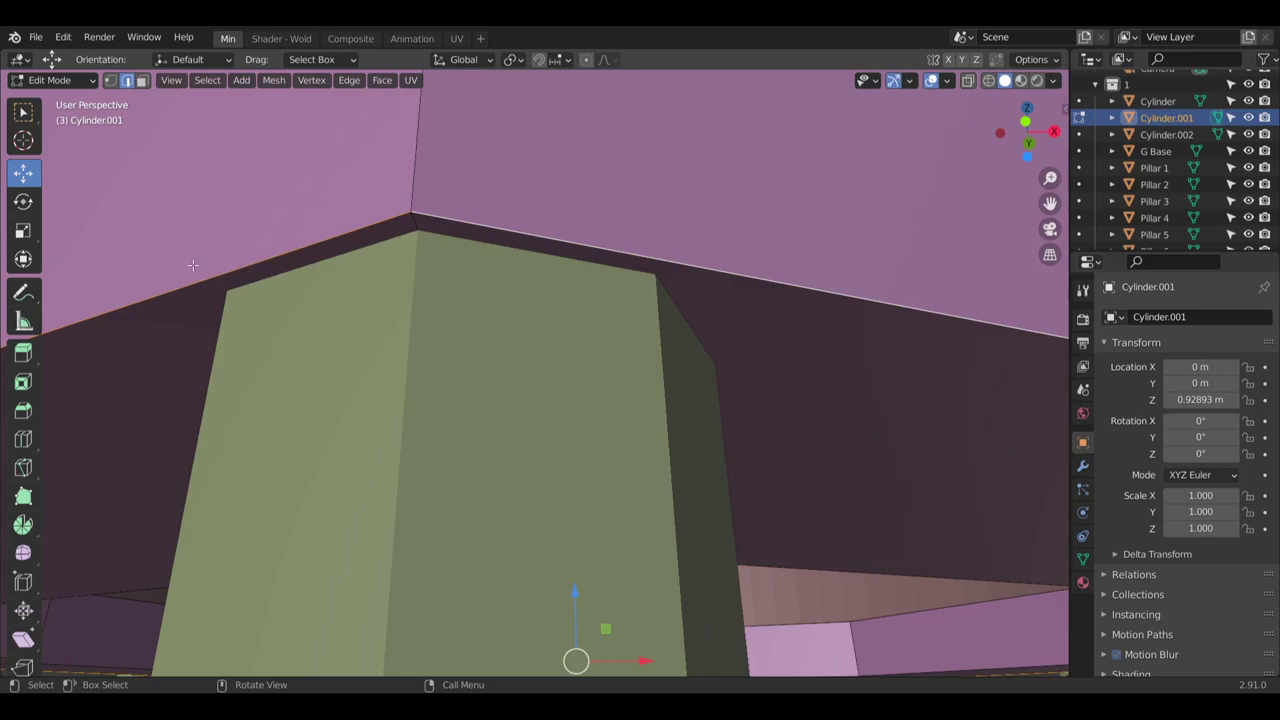
Bevel the octagonal ring's lower outer edges by about 0.0055 m
left_click(23, 411)
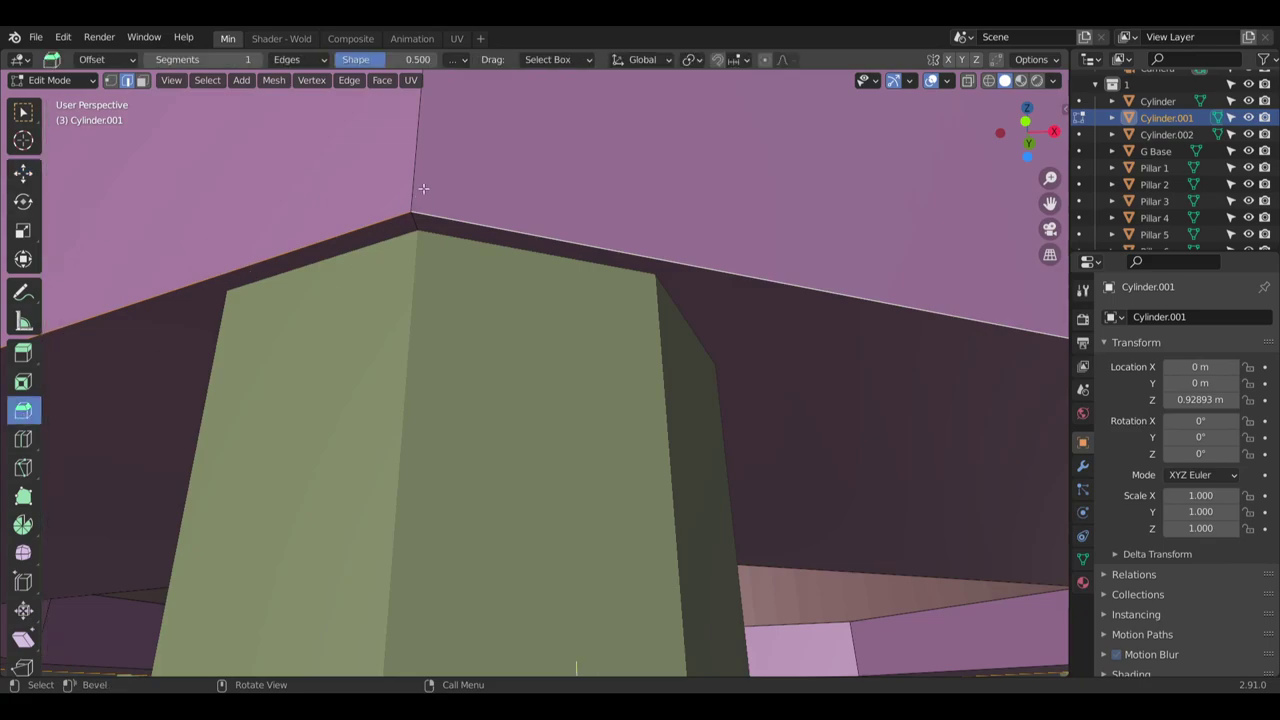
scroll(559, 514, "down", 3)
scroll(559, 514, "down", 2)
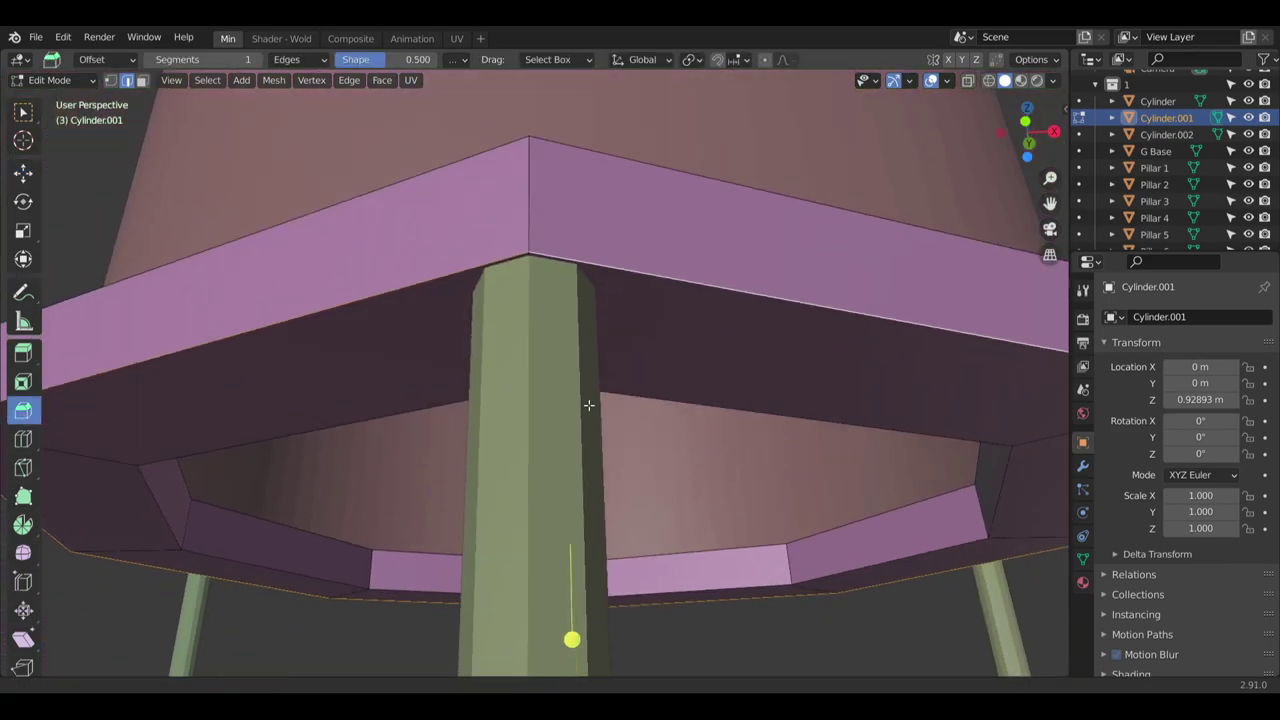
left_click_drag(571, 635, 571, 634)
scroll(536, 429, "up", 5)
middle_click_drag(536, 429, 530, 385)
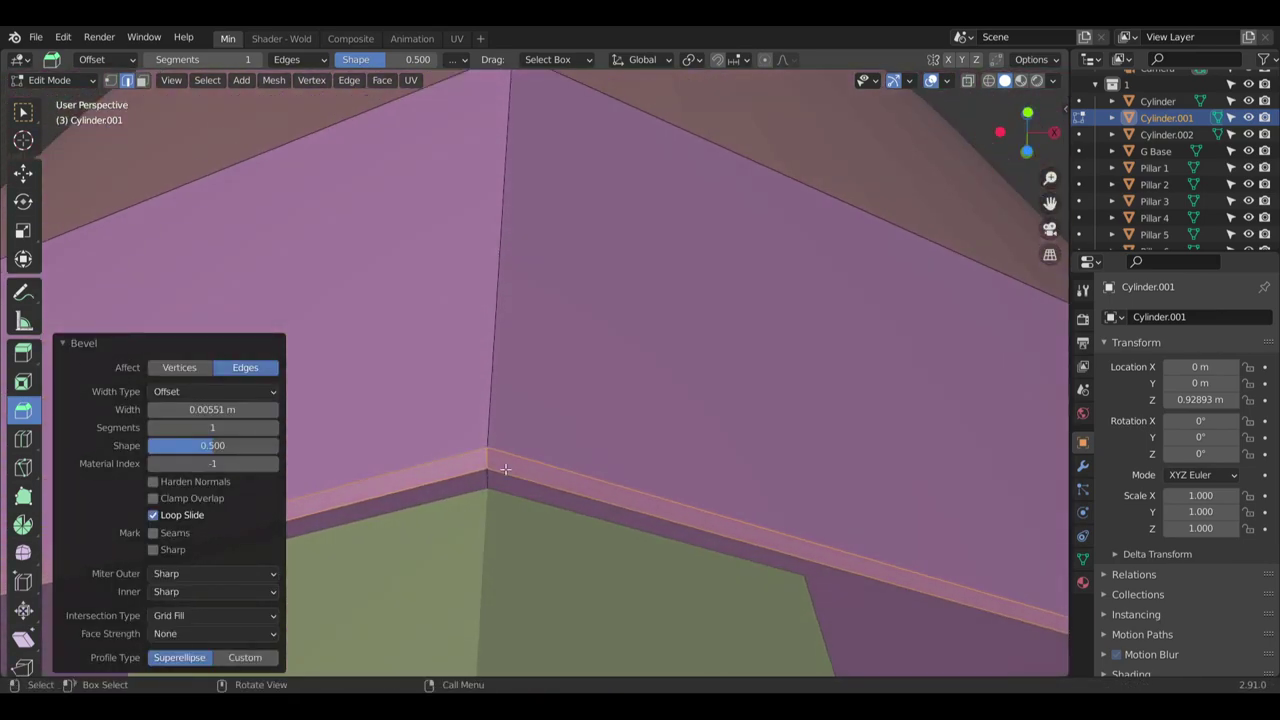
Widen the ring's edge bevel to about 0.0255 m and set its width to 0.02 m
scroll(510, 430, "up", 3)
middle_click_drag(480, 465, 470, 434)
scroll(382, 434, "up", 2)
left_click_drag(240, 410, 250, 410)
left_click(250, 410)
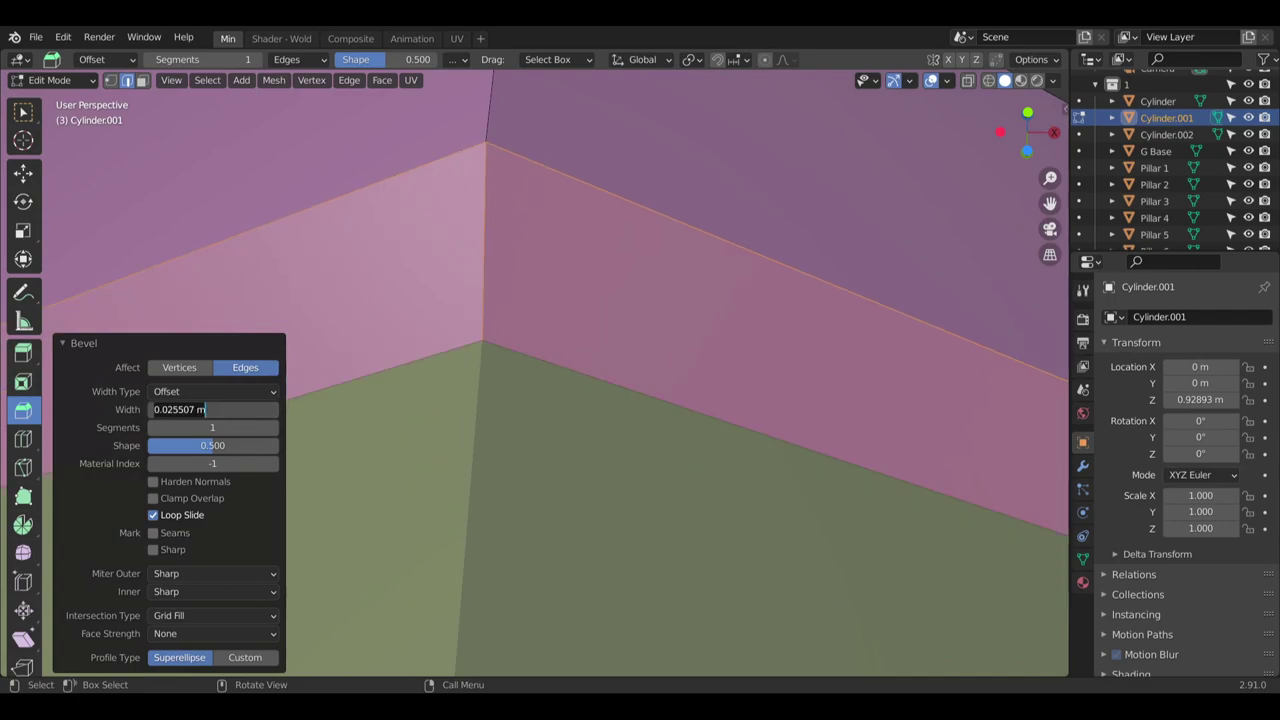
key("ctrl+a")
key("BackSpace")
key("Return")
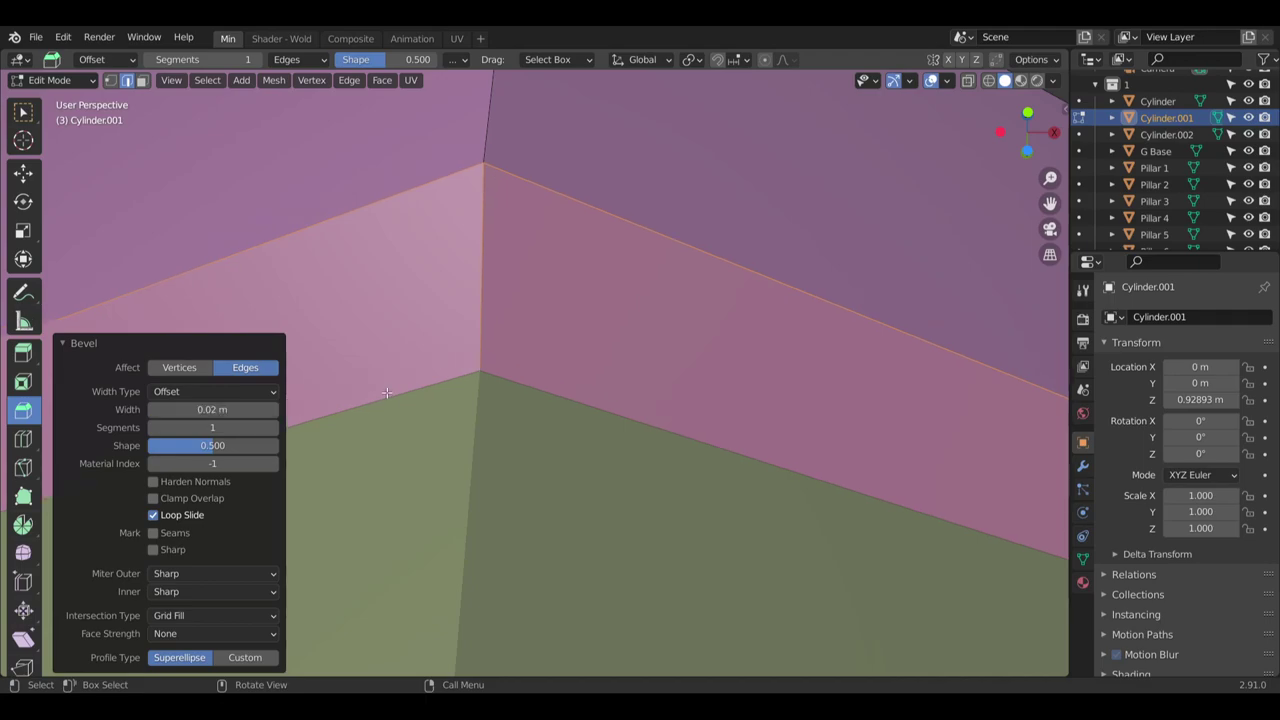
Set the bevel width on the octagonal ring's lower edges to 0.017 m
left_click(214, 410)
key("ctrl+a")
key("BackSpace")
type(".017")
key("Return")
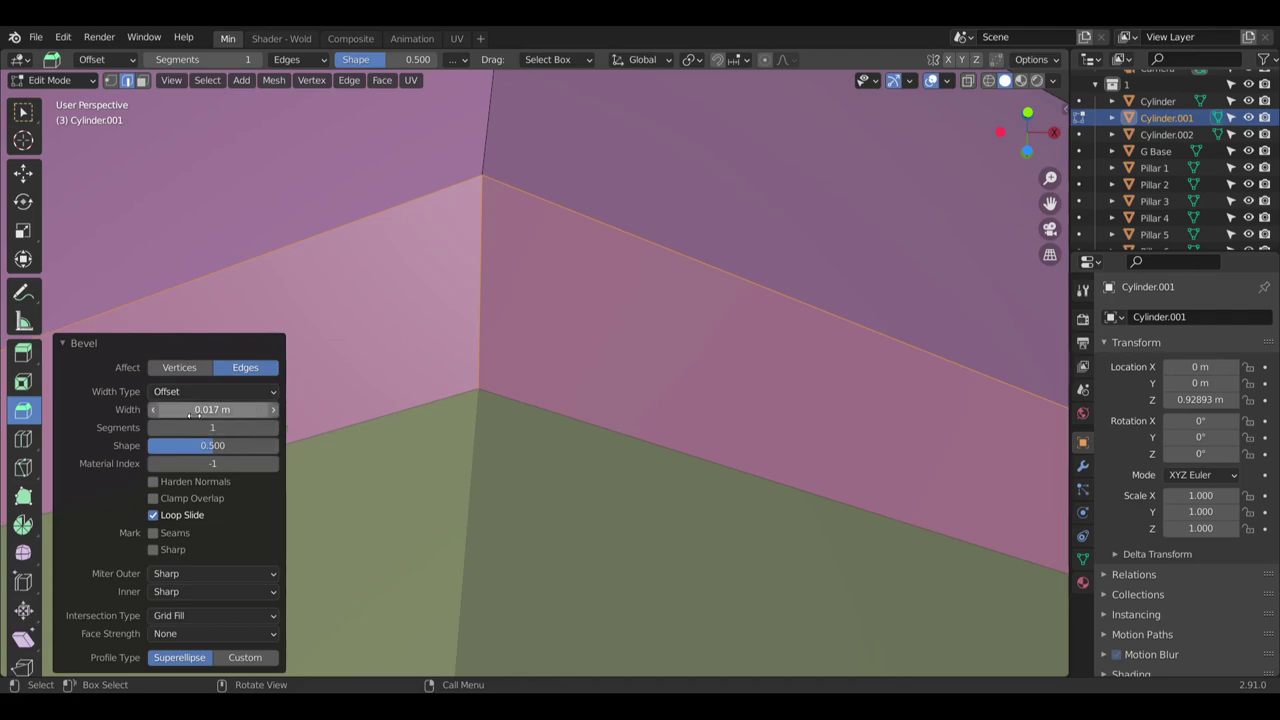
Set the bevel width on the octagonal ring's lower edges to 0.002 m
left_click(189, 412)
key("ctrl+a")
key("BackSpace")
type(".00")
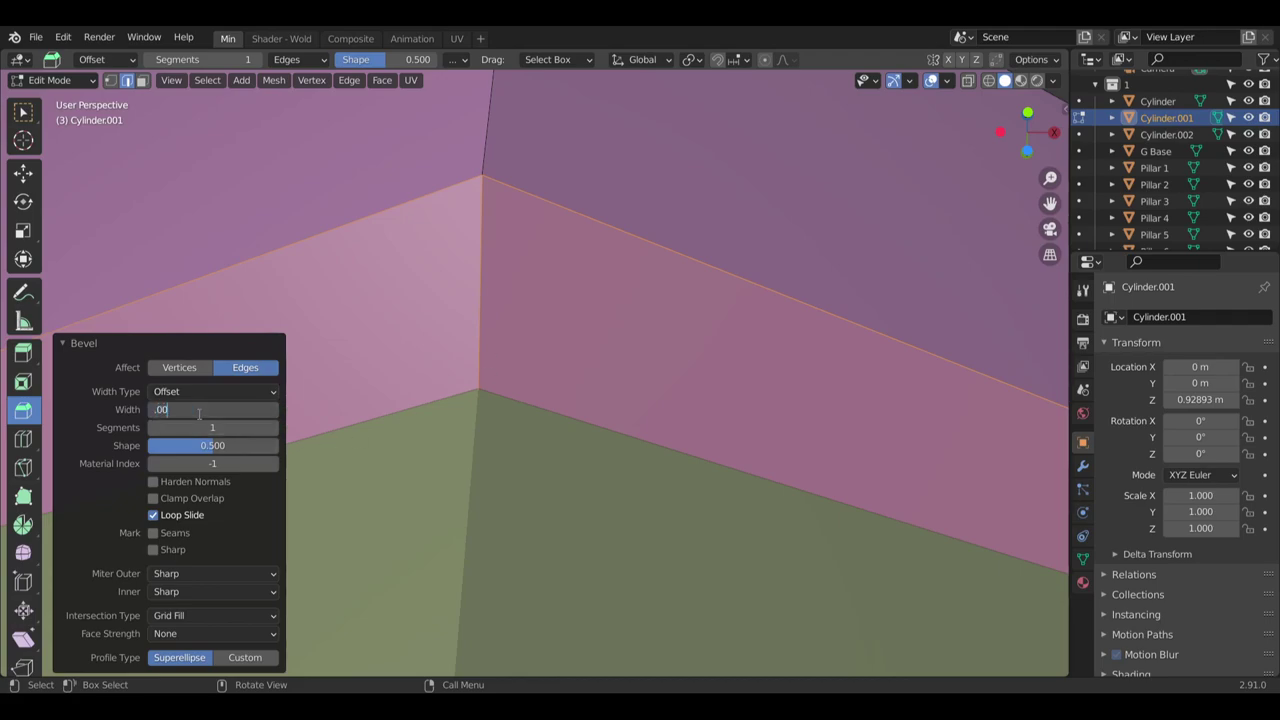
type("2")
key("Return")
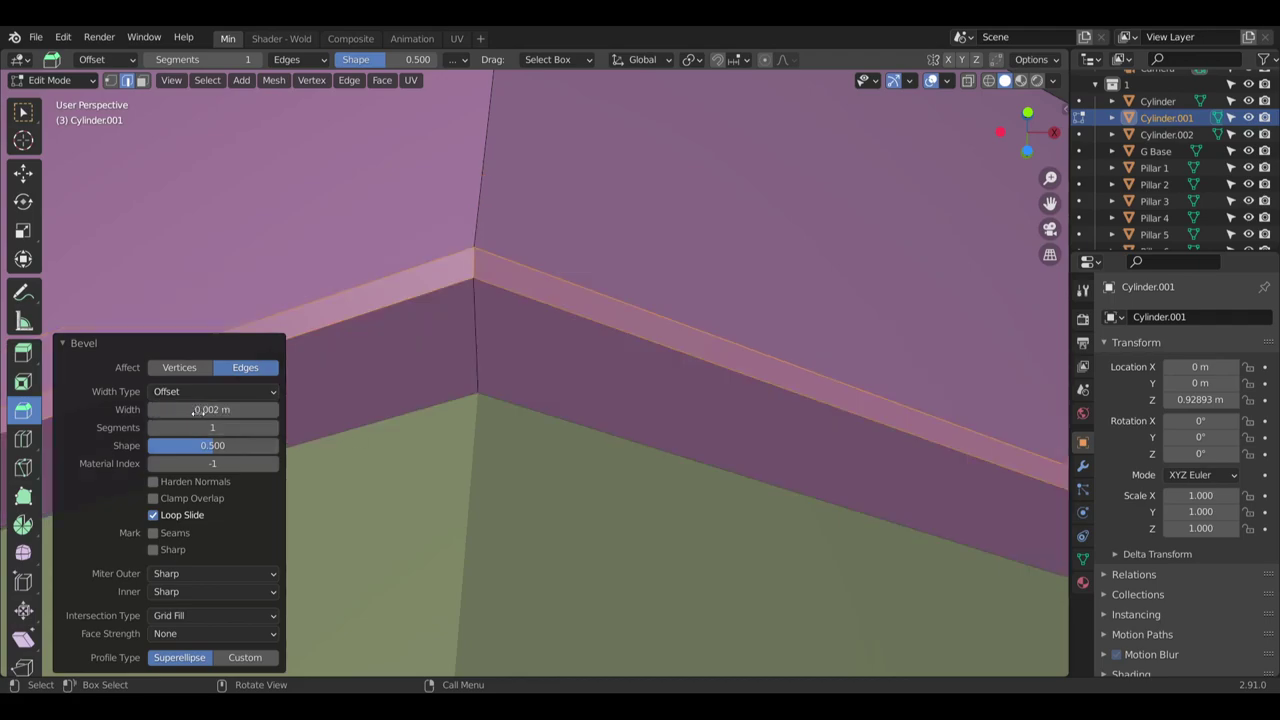
Increase the ring's bevel width to 0.012 m and refine it to 0.015 m
left_click(274, 411)
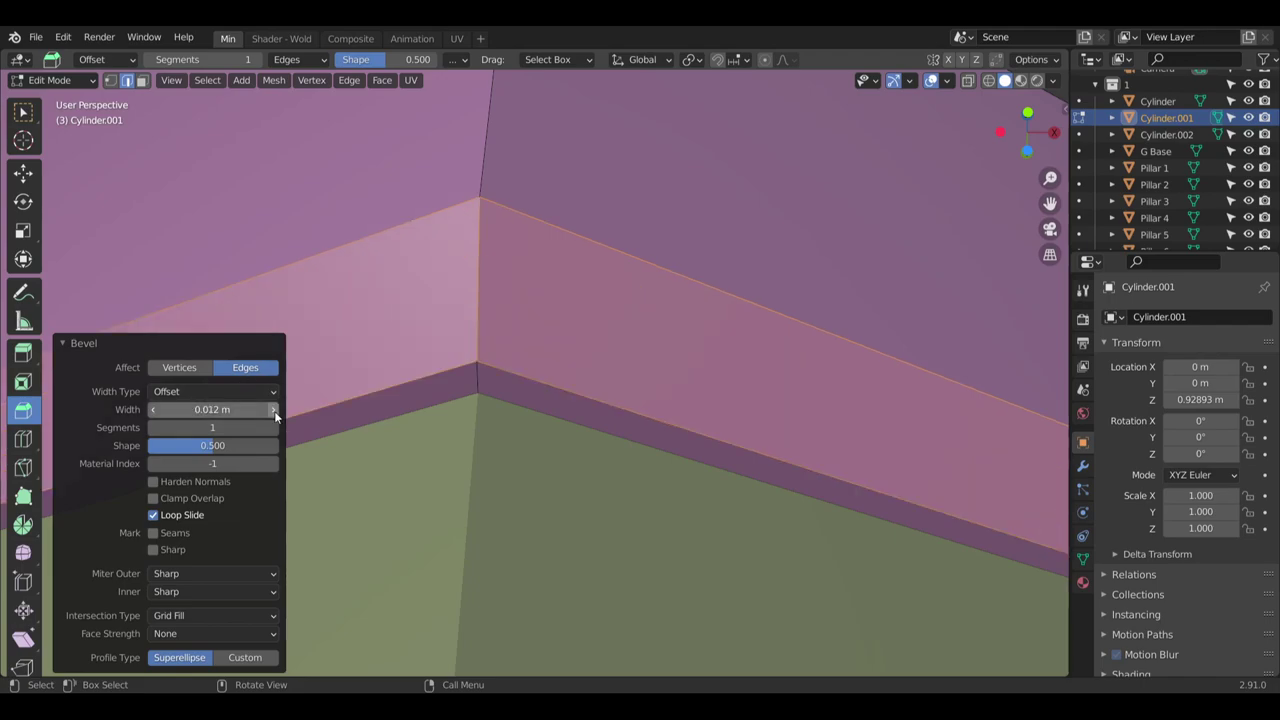
left_click(224, 409)
key("ctrl+a")
key("BackSpace")
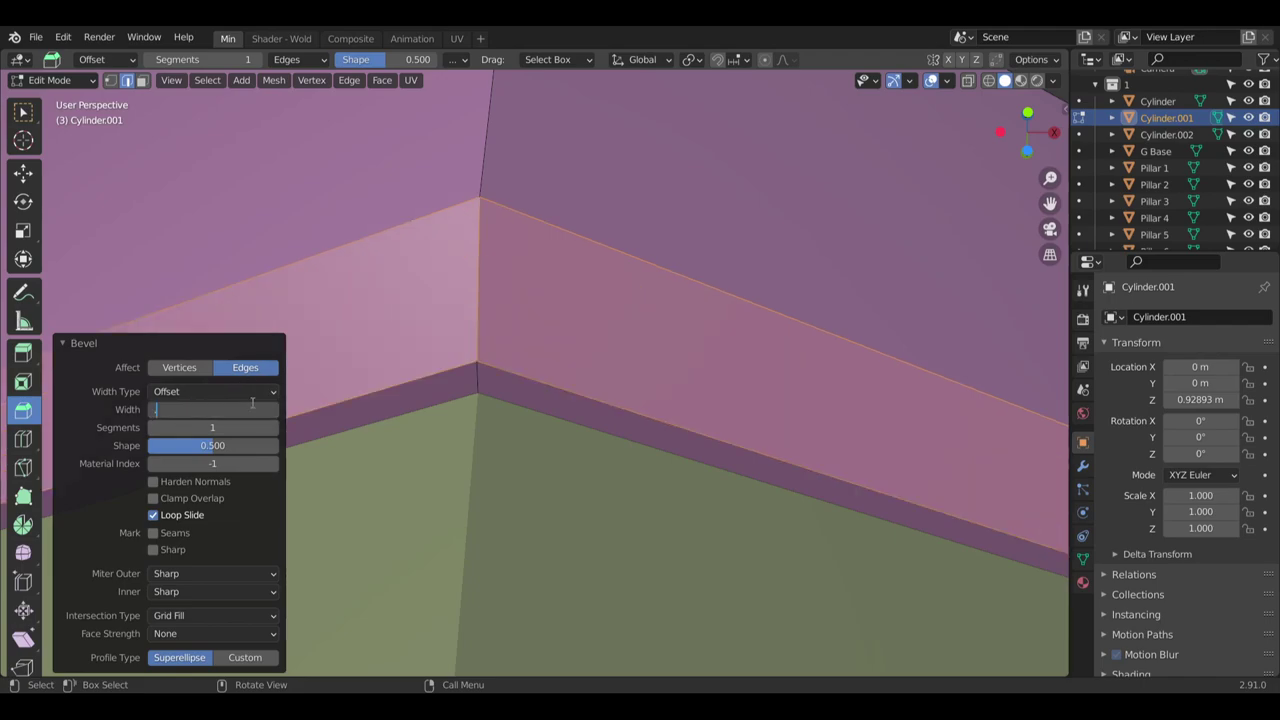
type(".015")
key("Return")
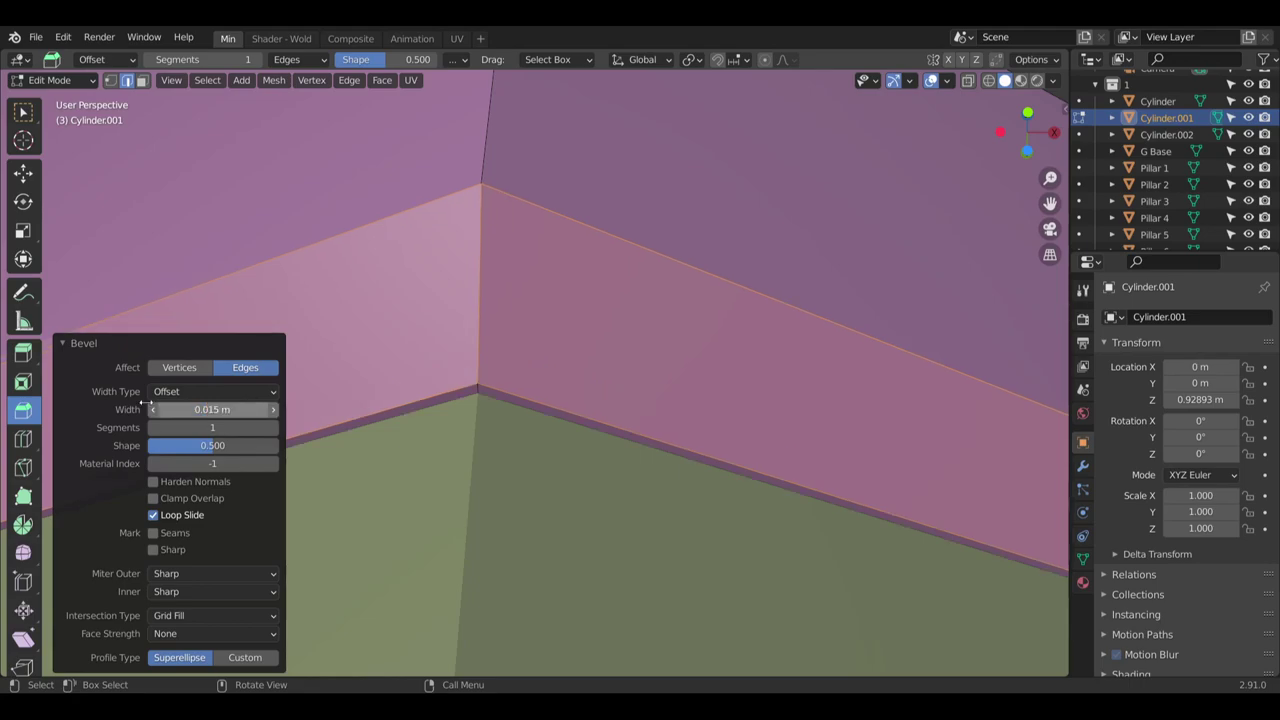
Set the bevel width on the octagonal ring's lower edges to 0.016 m
left_click(218, 410)
key("ctrl+a")
key("BackSpace")
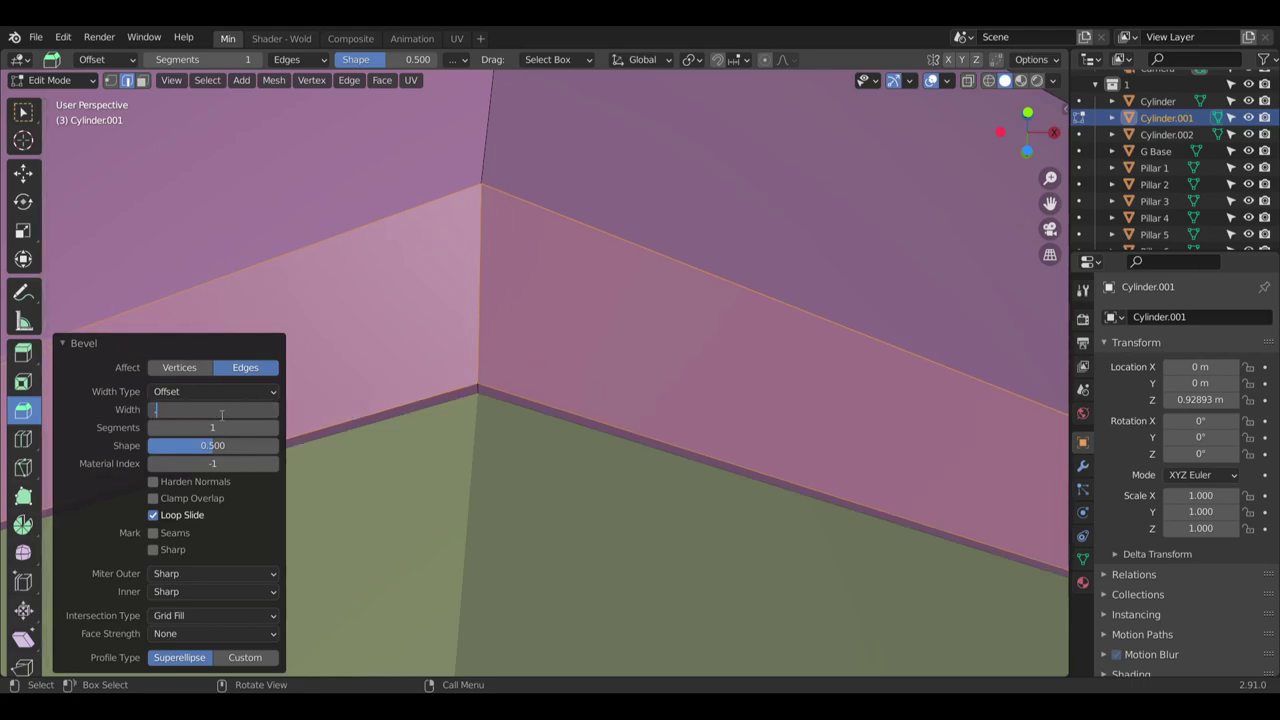
type(".016")
key("Return")
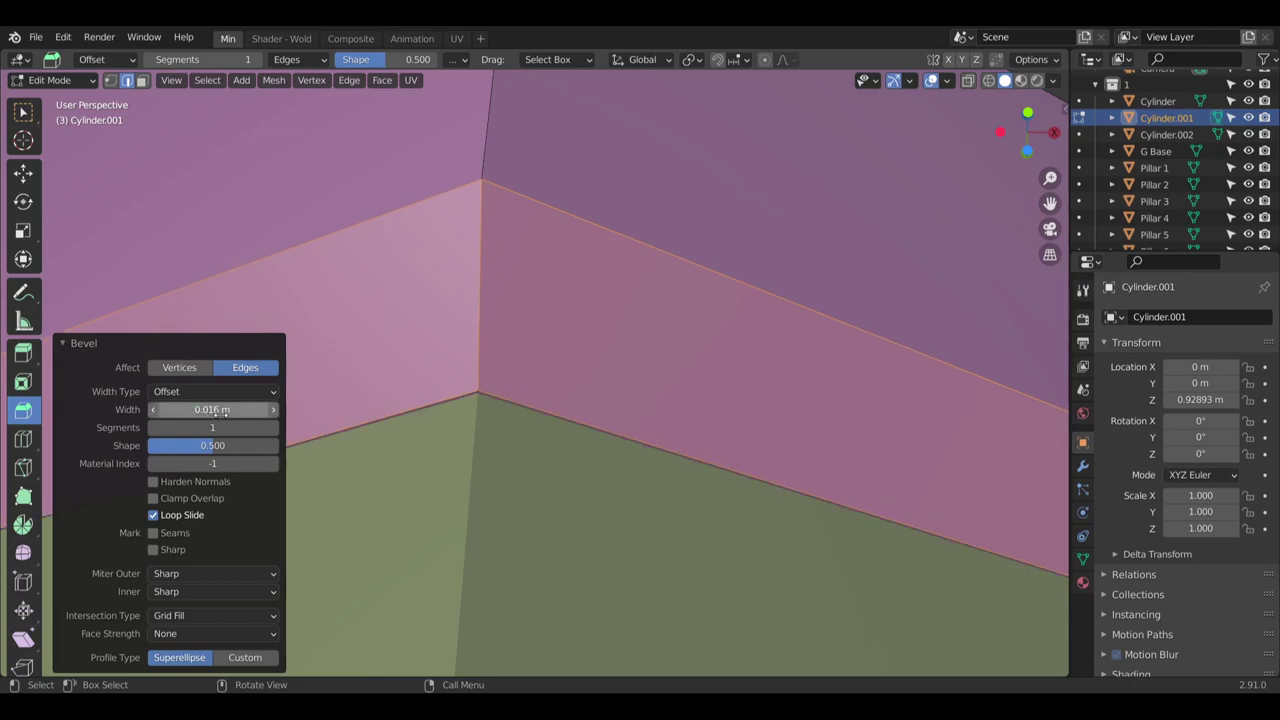
middle_click_drag(450, 322, 746, 398)
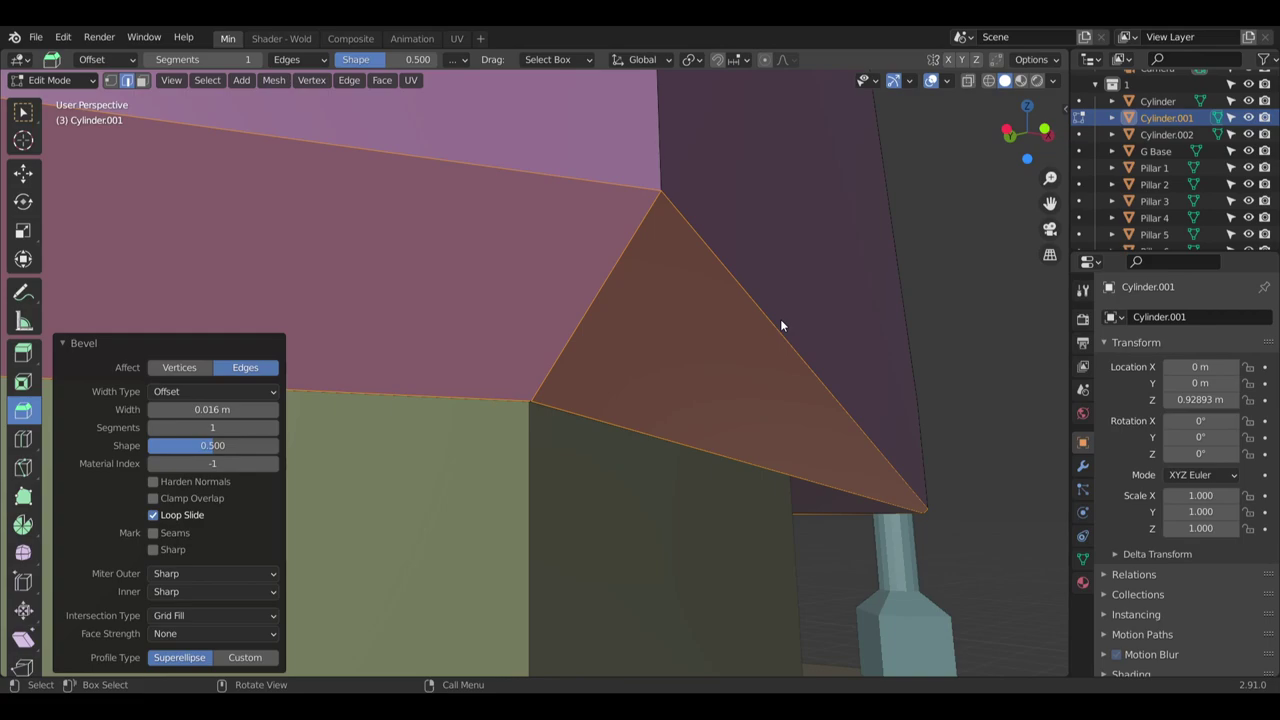
Set the ring's edge bevel to 5 segments
left_click(272, 428)
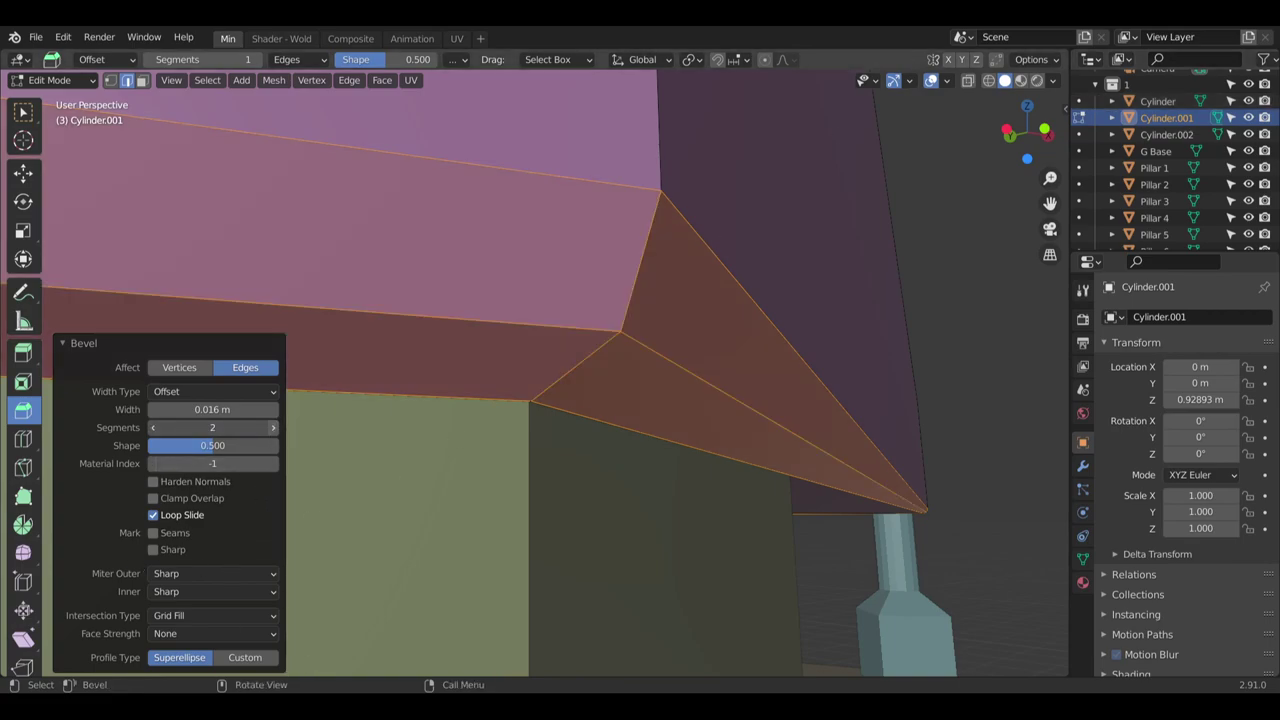
left_click(272, 428)
left_click(272, 428)
left_click(272, 428)
middle_click_drag(520, 279, 512, 358)
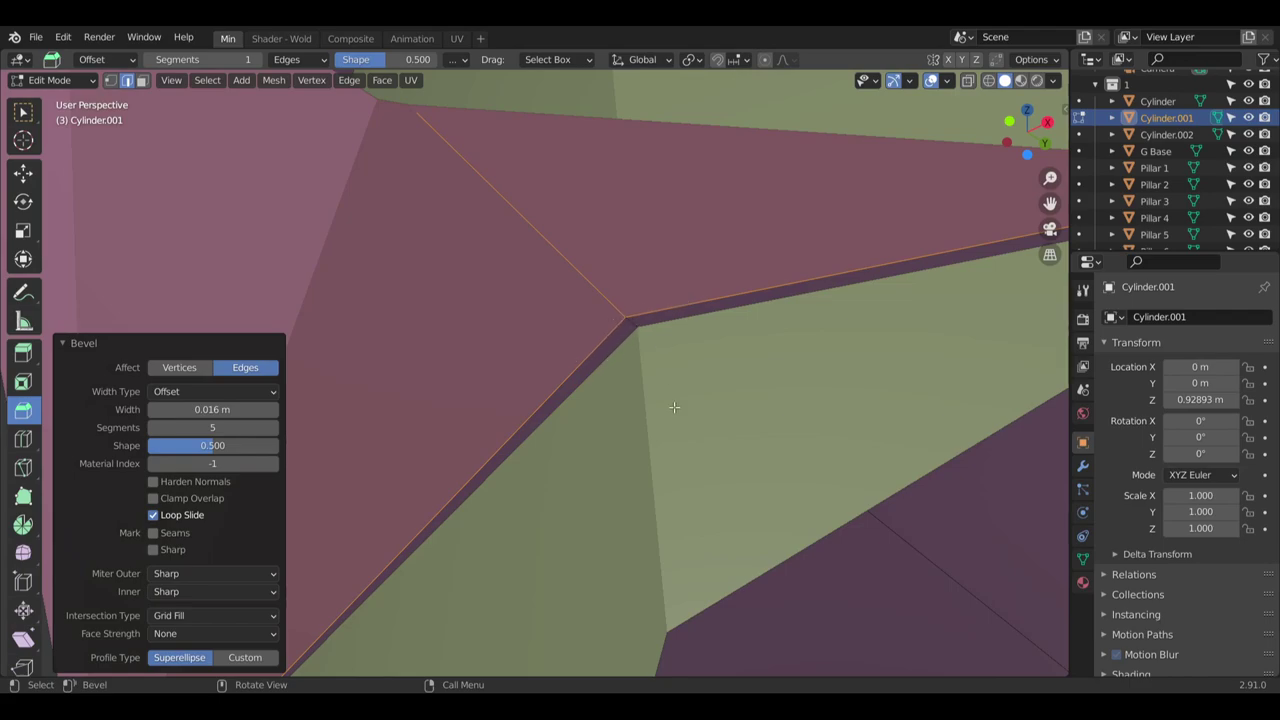
Examine the octagonal ring's beveled lower edge and its join with the thin cylinder, up close and in the whole structure
middle_click_drag(674, 407, 639, 382)
scroll(740, 443, "down", 5)
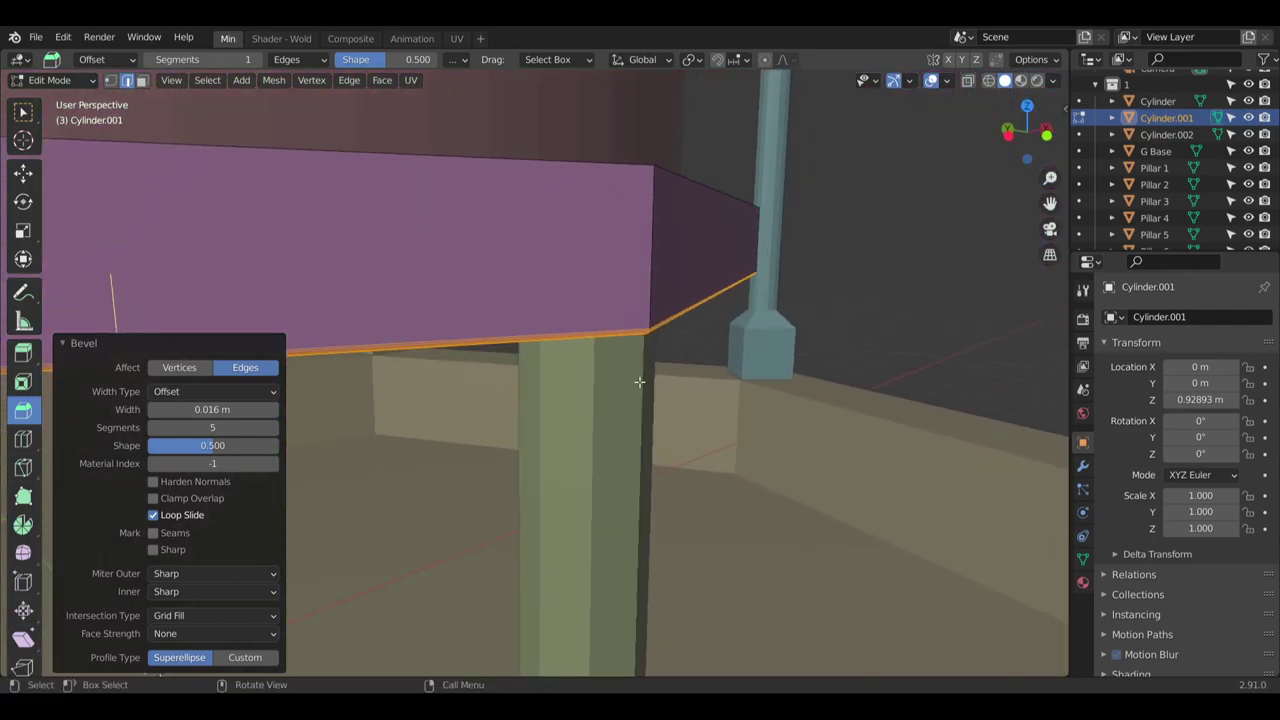
scroll(639, 382, "down", 8)
mouse_move(808, 548)
middle_mouse_down()
mouse_move(846, 600)
mouse_move(792, 545)
middle_mouse_up()
middle_click_drag(792, 482, 782, 424, "shift")
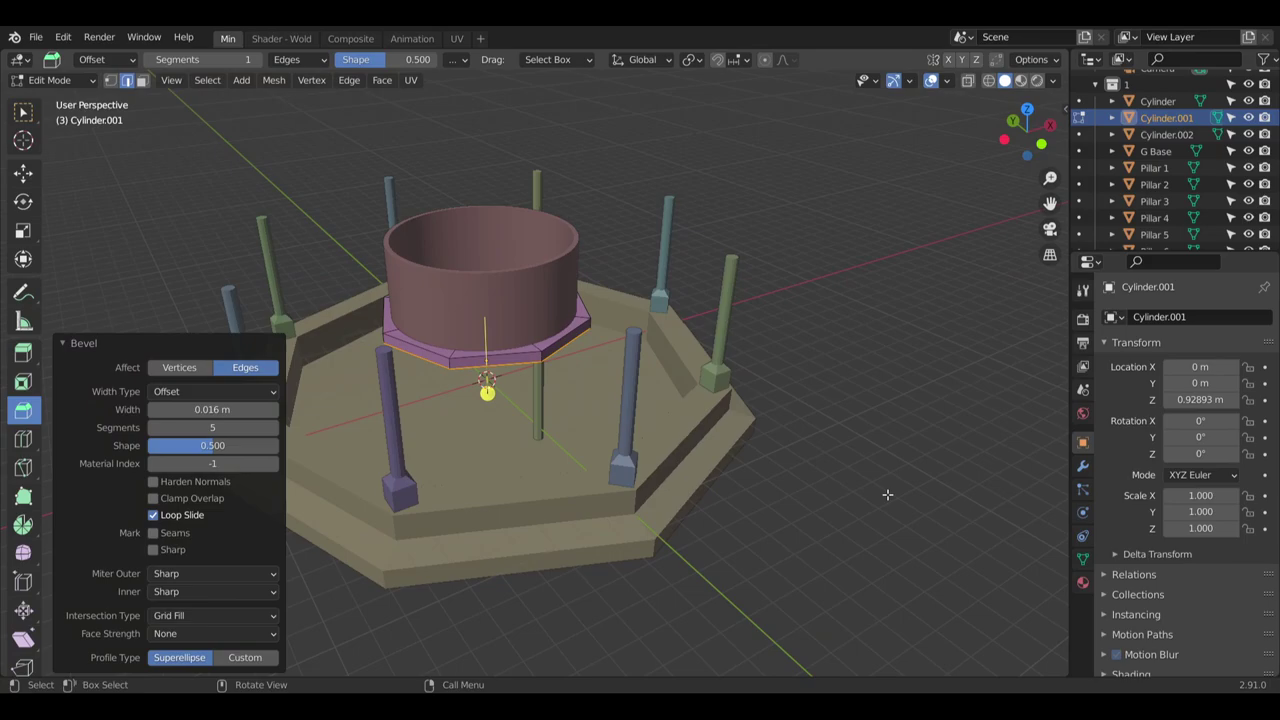
scroll(887, 494, "up", 4)
middle_click_drag(511, 386, 646, 403, "shift")
scroll(646, 411, "up", 5)
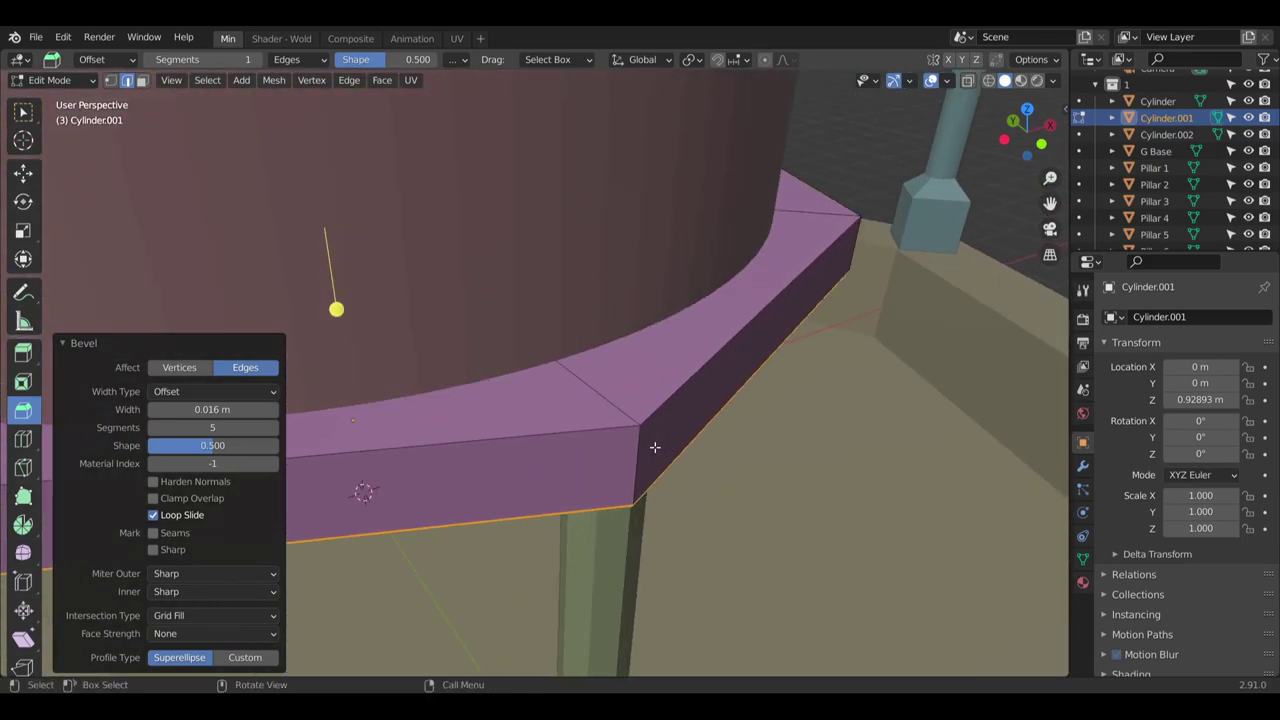
middle_click_drag(654, 447, 562, 396)
scroll(587, 393, "down", 3)
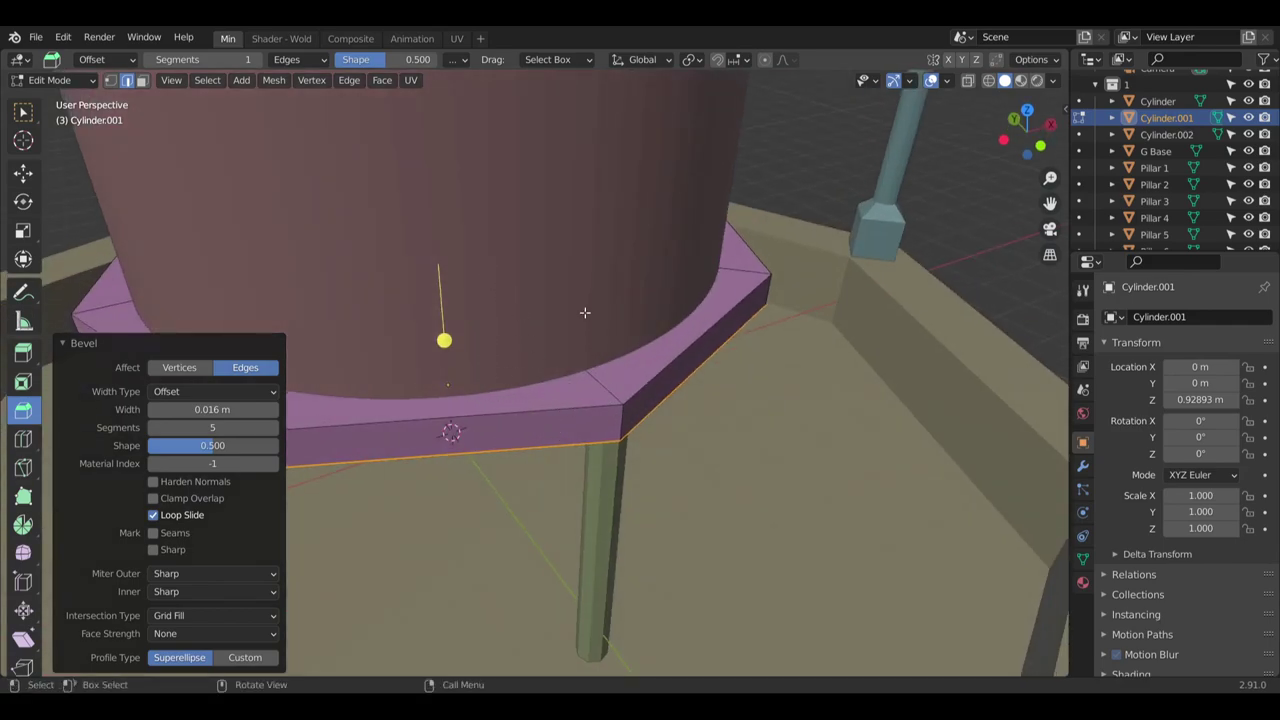
scroll(648, 412, "down", 5)
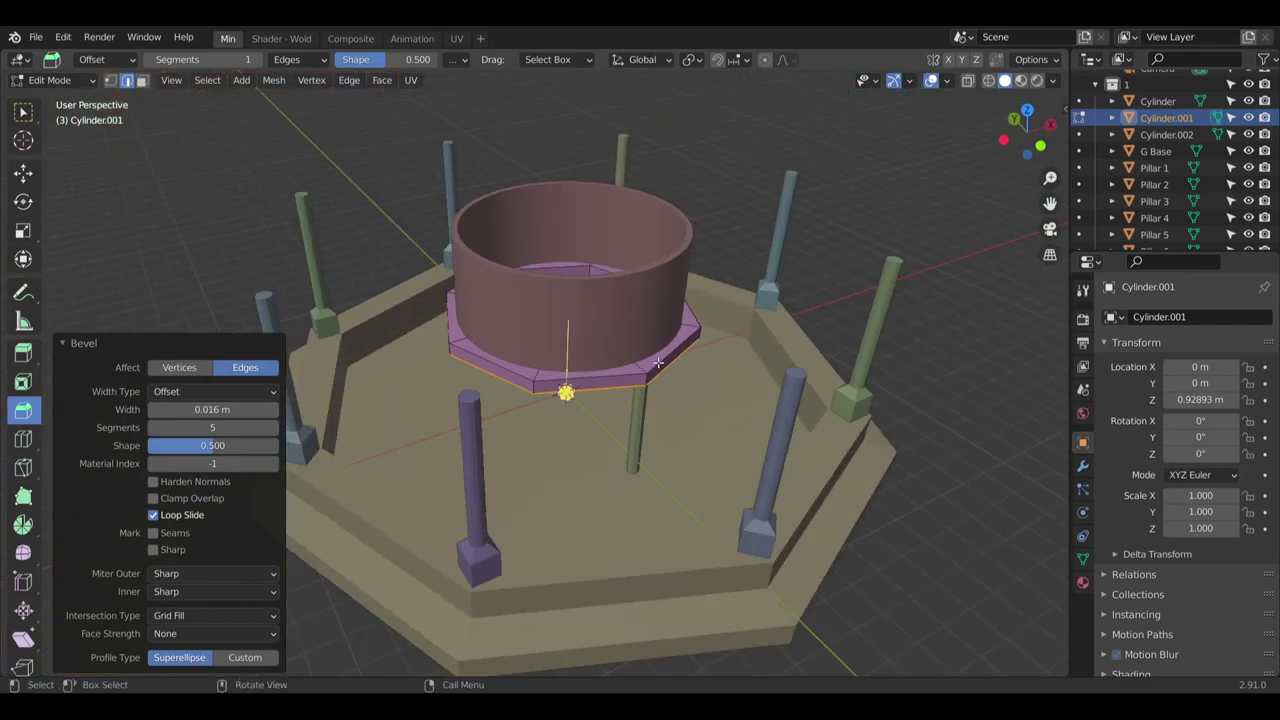
middle_click_drag(648, 412, 637, 364)
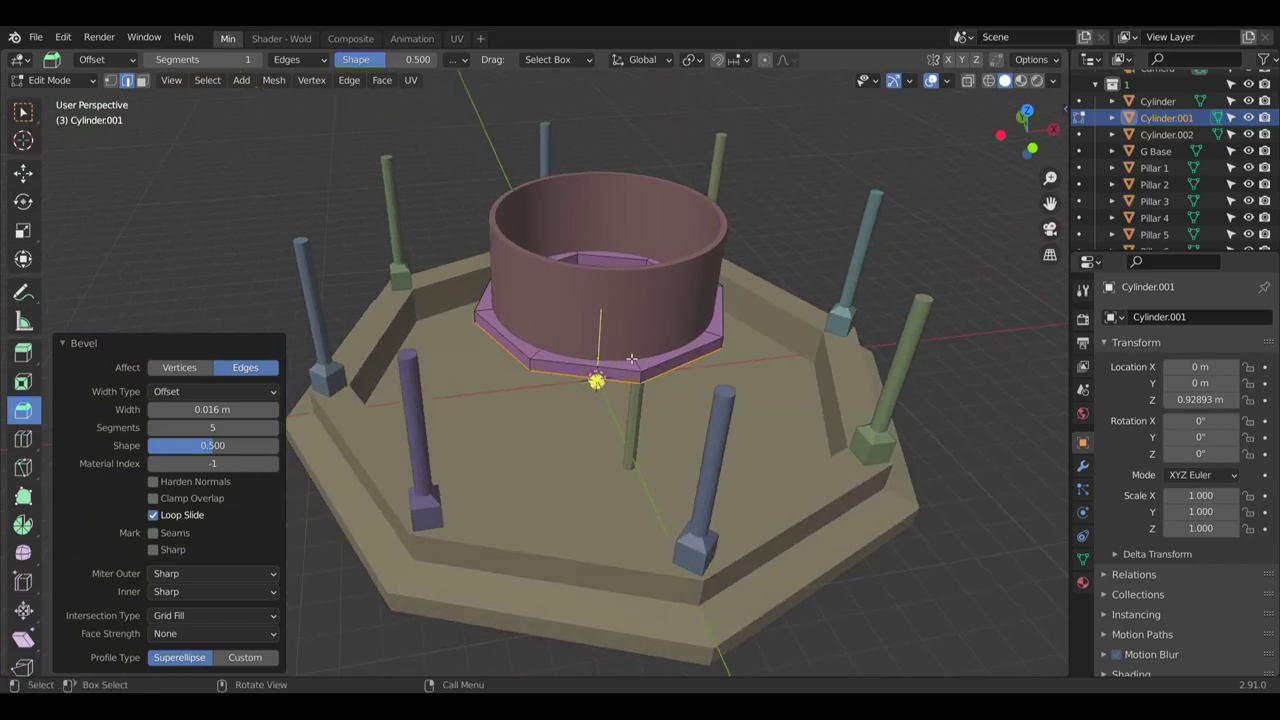
scroll(632, 358, "up", 8)
middle_click_drag(510, 273, 508, 247)
scroll(506, 323, "up", 8)
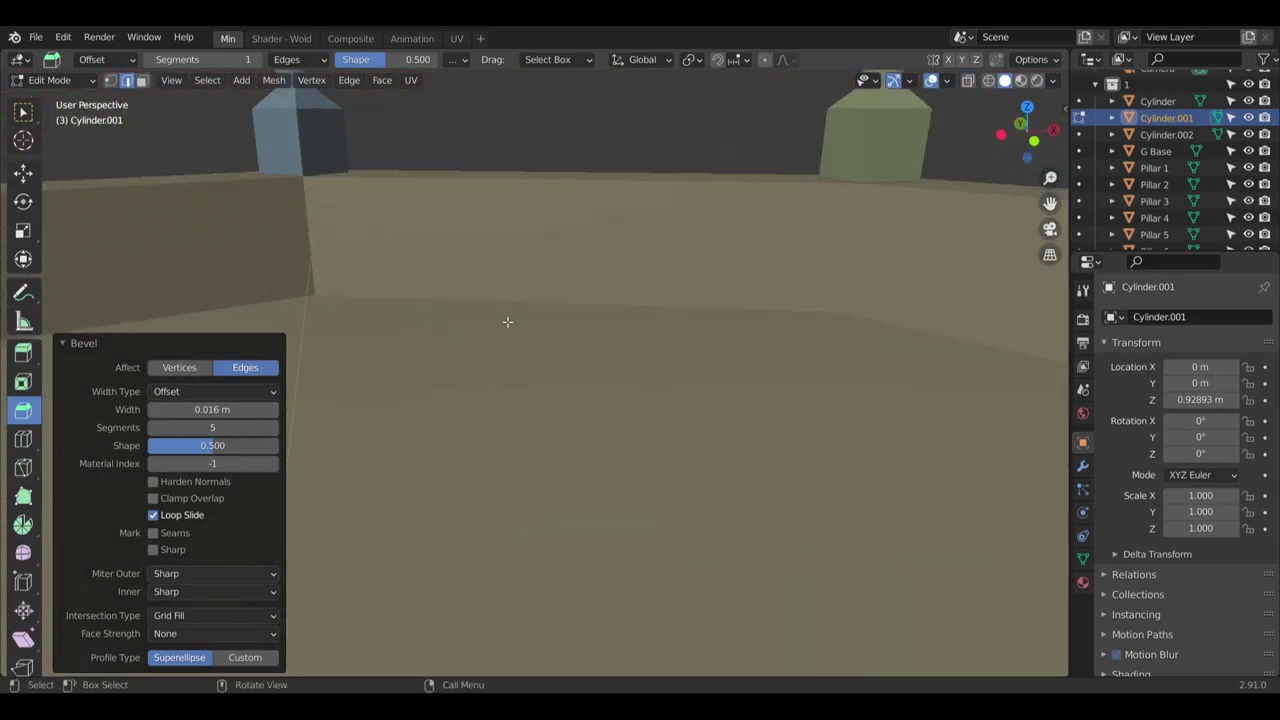
scroll(534, 297, "down", 4)
scroll(611, 280, "down", 7)
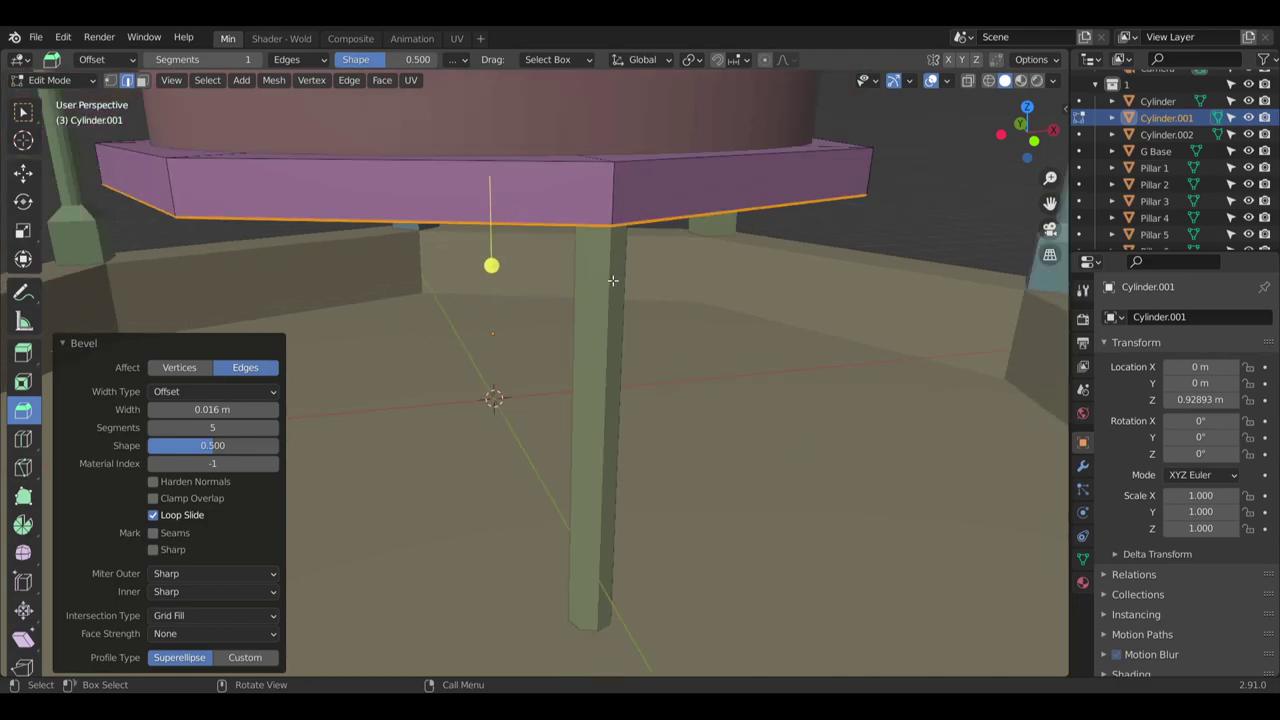
middle_click_drag(621, 264, 600, 292)
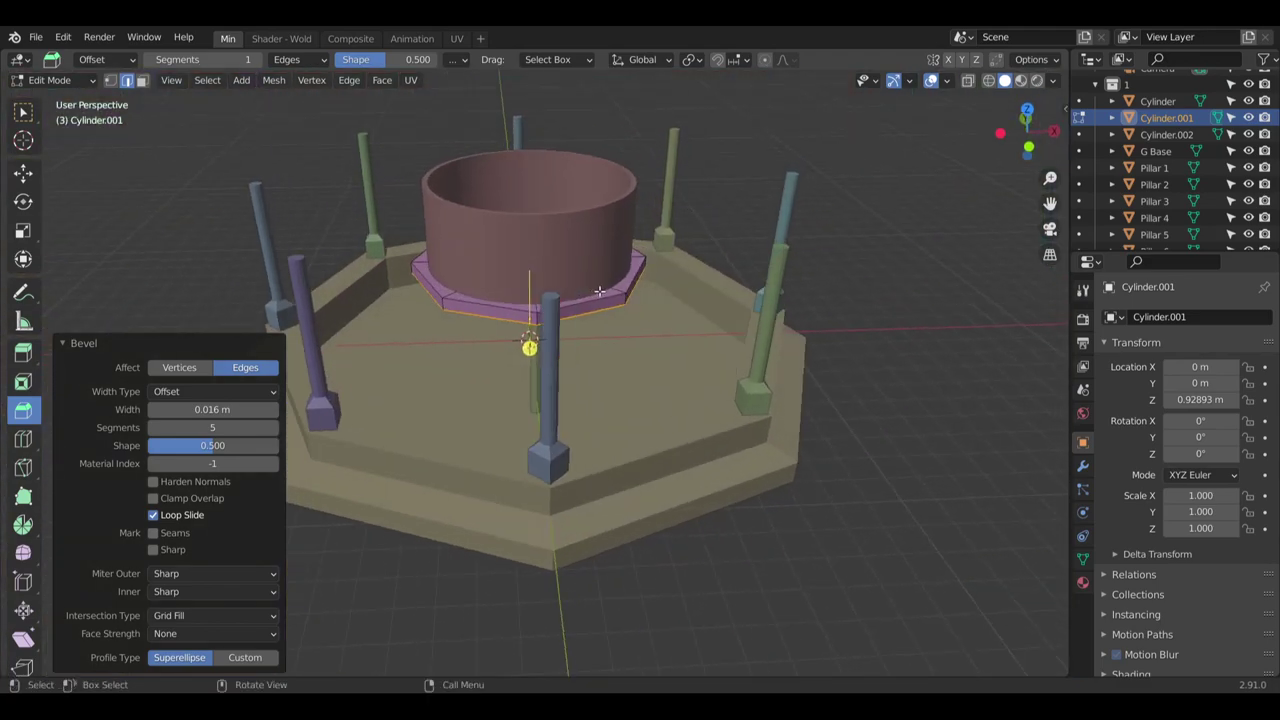
Return to Object Mode and select the thin cylinder beneath the octagonal ring
left_click(52, 80)
left_click(55, 97)
scroll(524, 340, "up", 3)
scroll(524, 336, "up", 2)
middle_click_drag(524, 336, 576, 352)
left_click(467, 358)
middle_click_drag(467, 358, 621, 423)
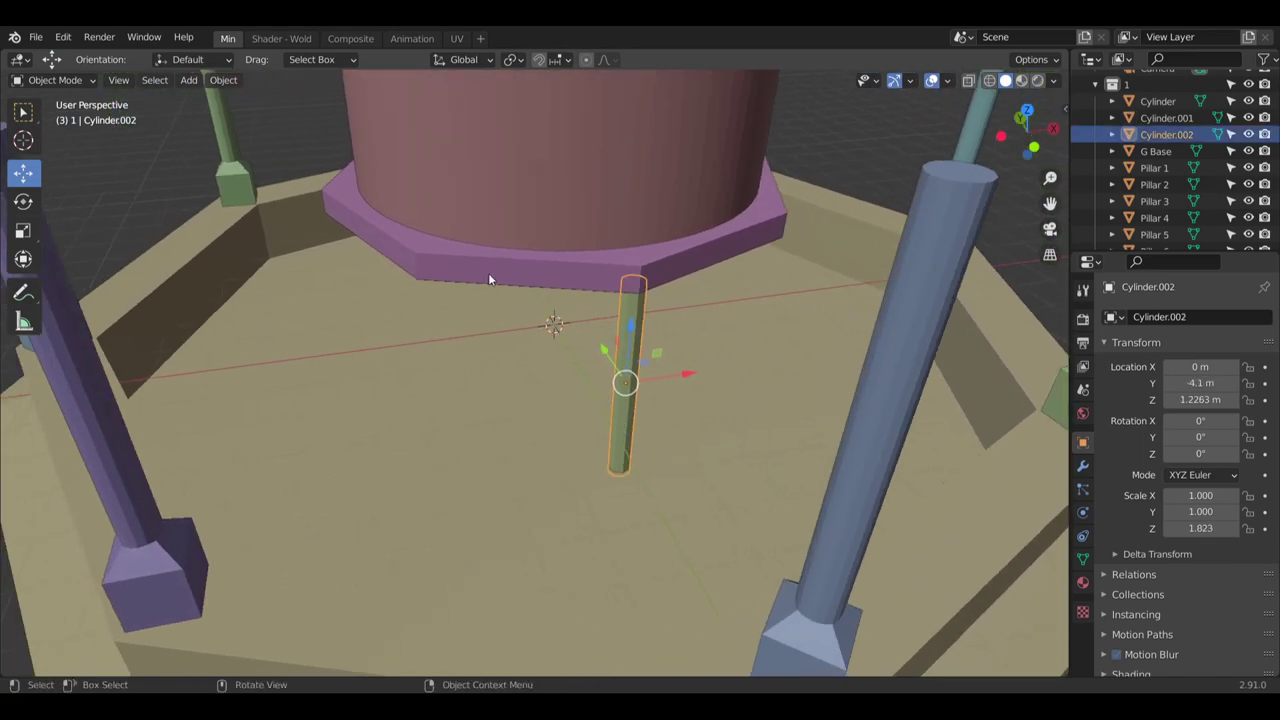
Set the thin cylinder's origin to the 3D cursor
left_click(218, 82)
left_click(220, 80)
left_click(214, 82)
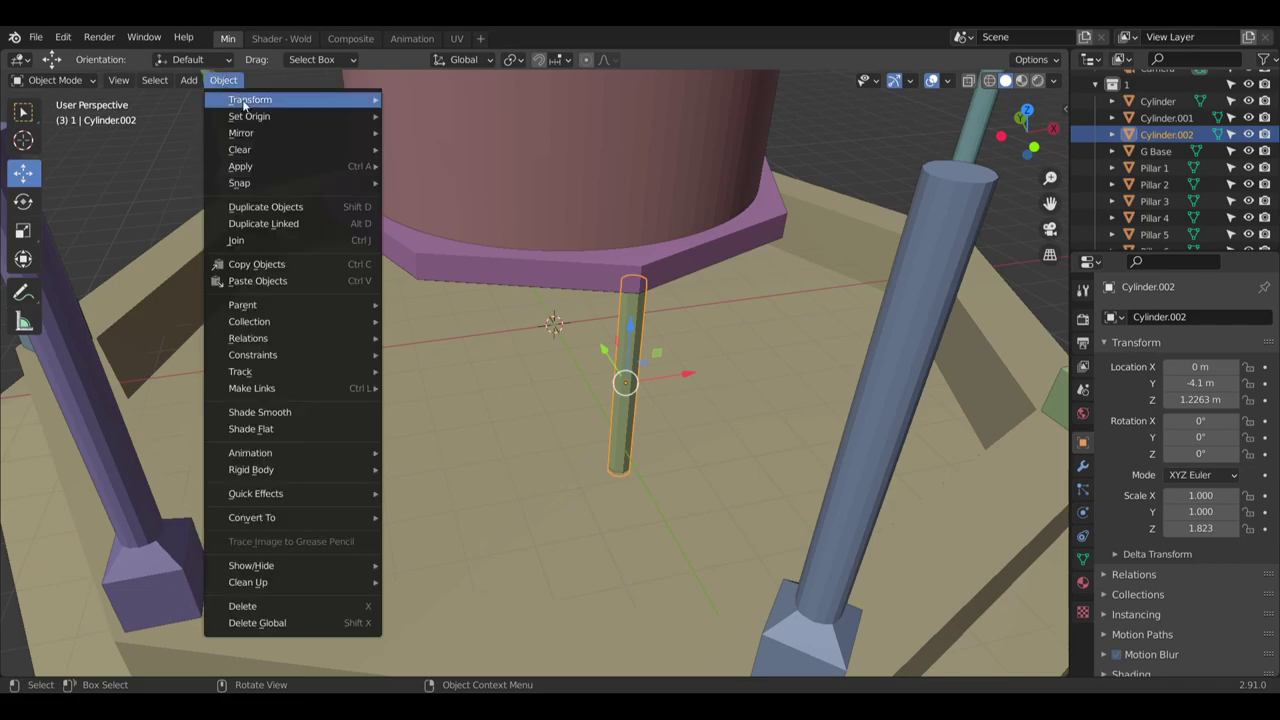
mouse_move(390, 168)
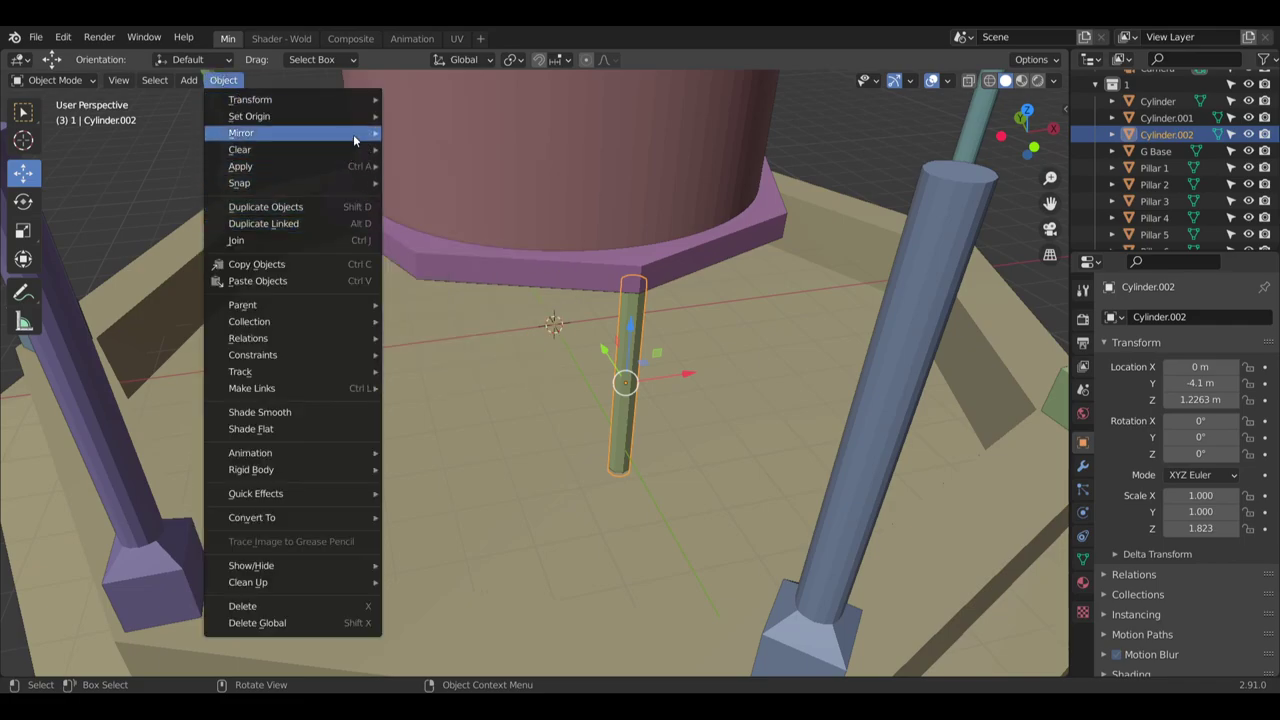
mouse_move(362, 117)
left_click(428, 152)
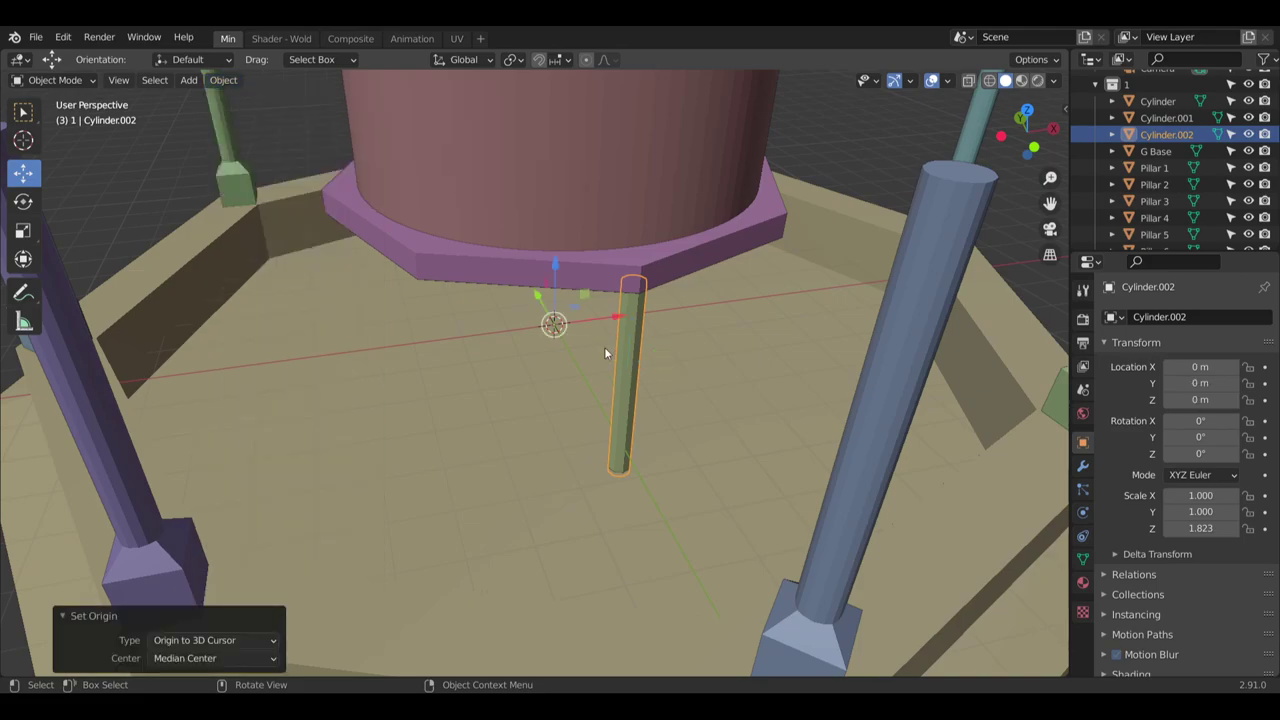
Rename the large round cylinder above the octagonal ring as Bell
double_click(1166, 134)
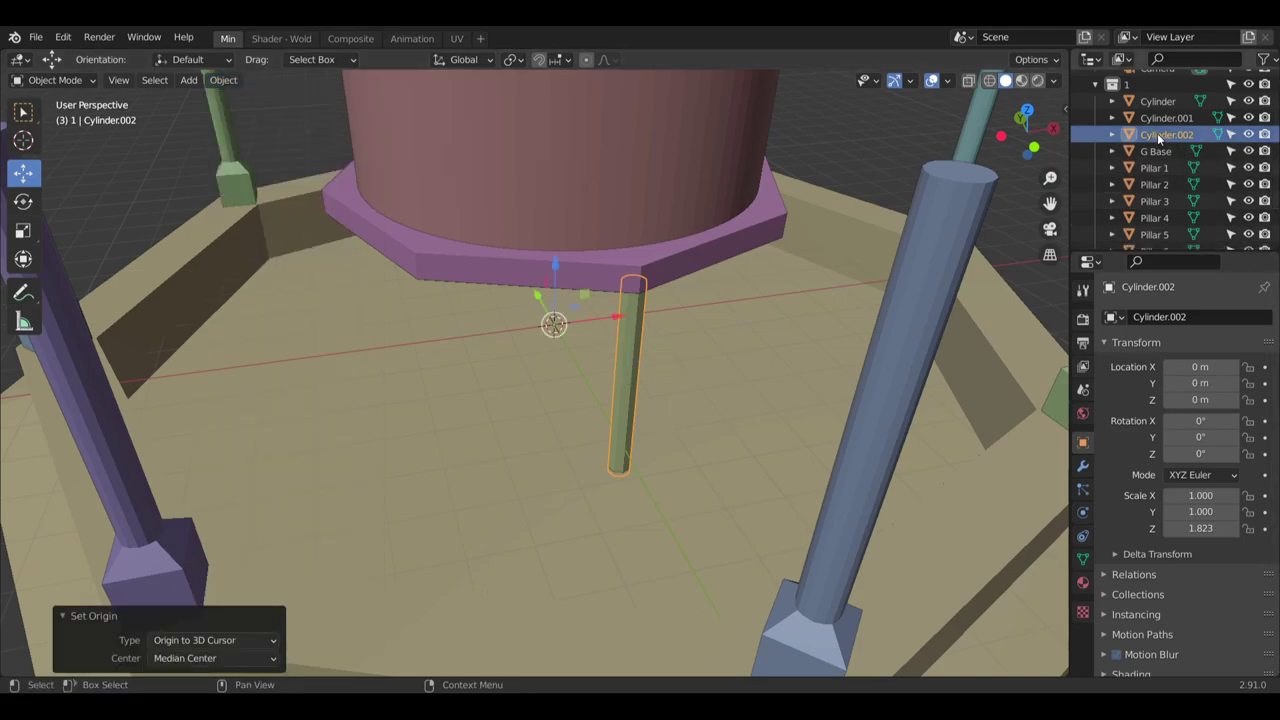
scroll(1240, 185, "up", 1)
left_click(1167, 136)
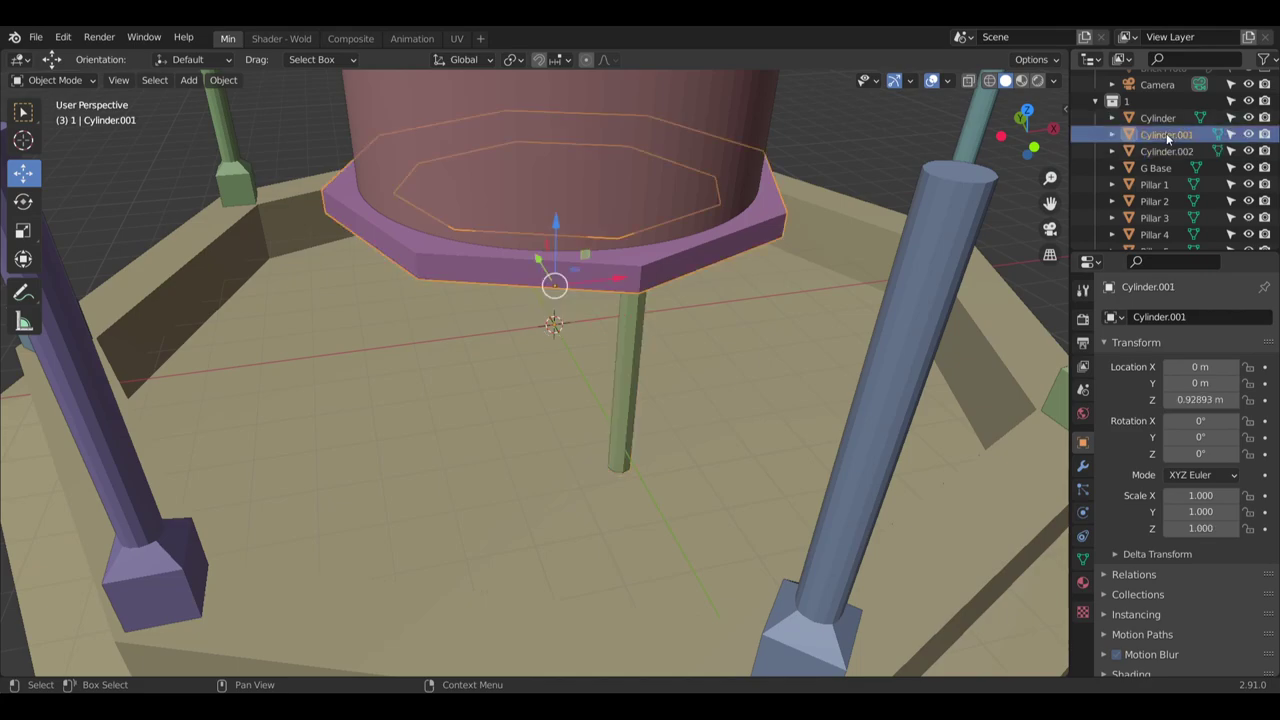
double_click(1167, 137)
scroll(1170, 135, "up", 1)
left_click(1168, 134)
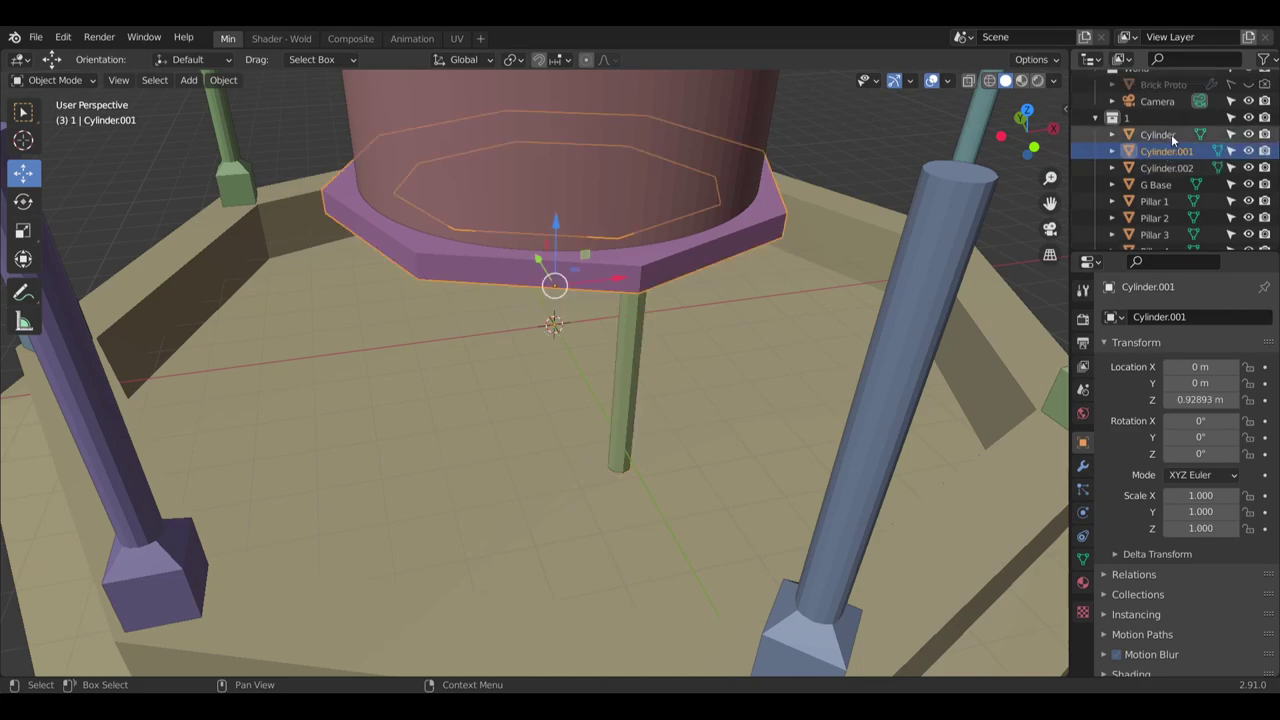
double_click(1168, 134)
scroll(1171, 138, "up", 2)
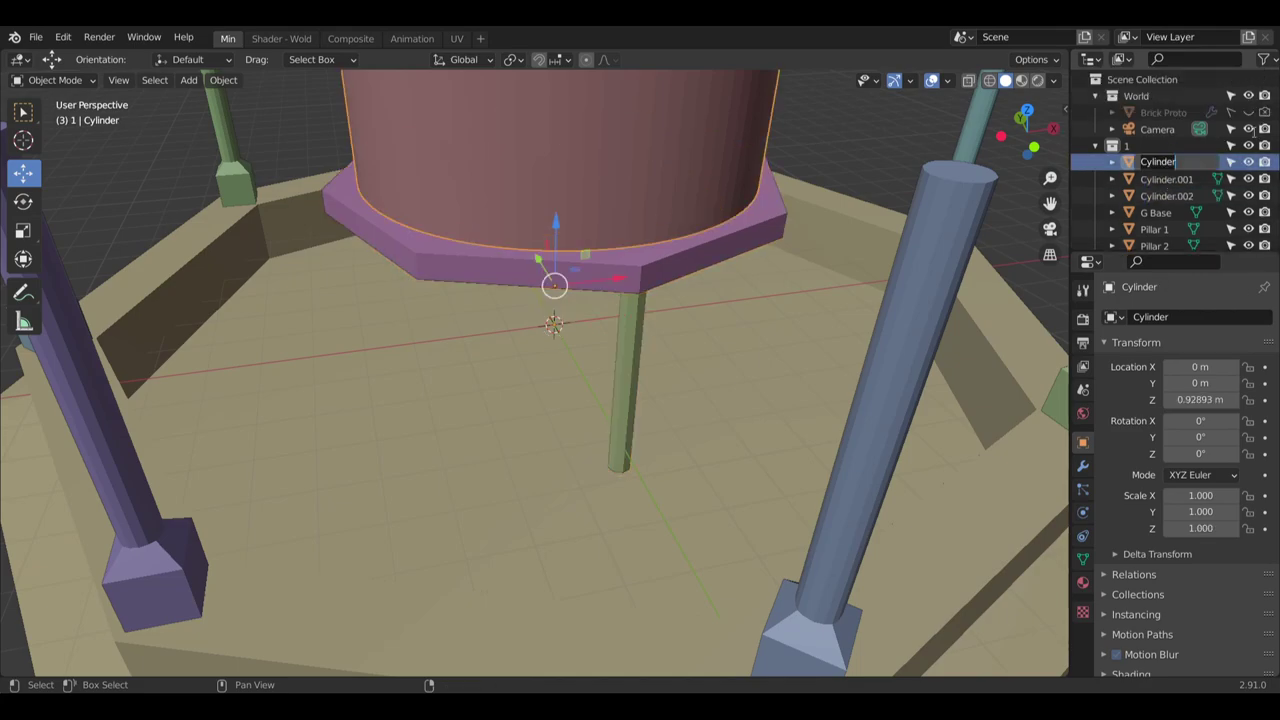
type("Bell")
key("Return")
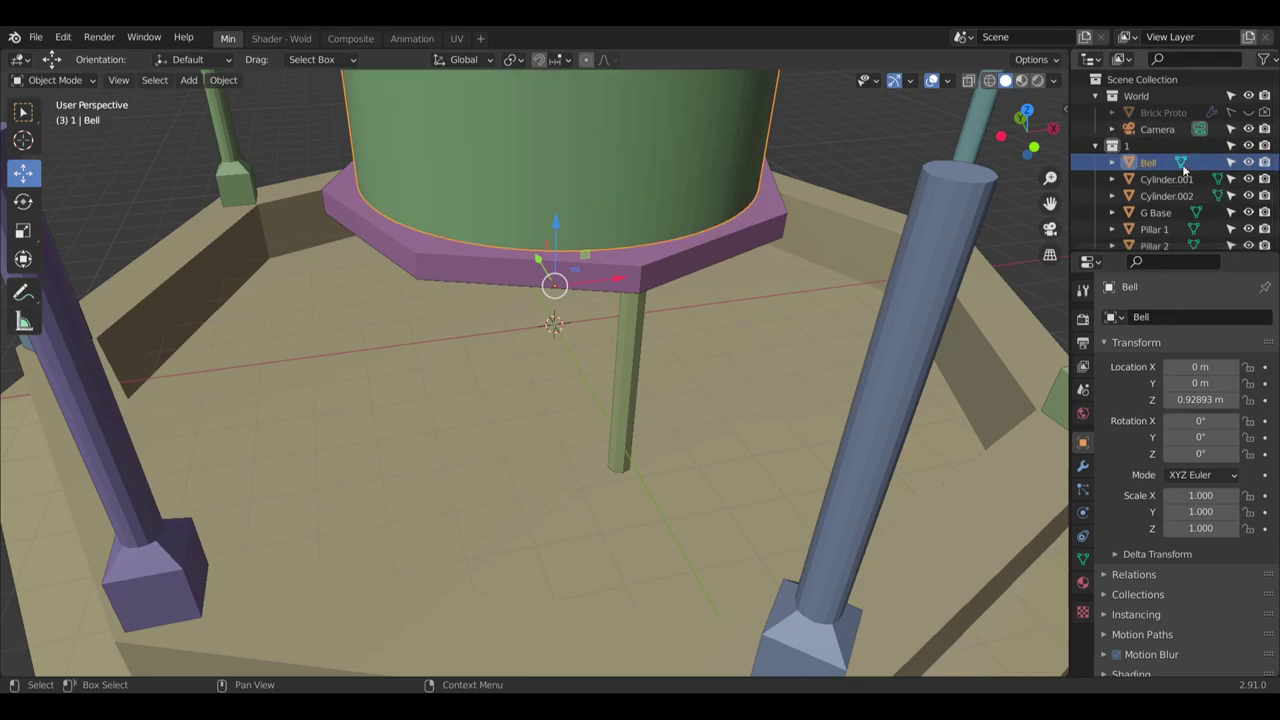
Rename the octagonal ring, Cylinder.001, as Bell Base
left_click(1170, 180)
scroll(1170, 180, "down", 2)
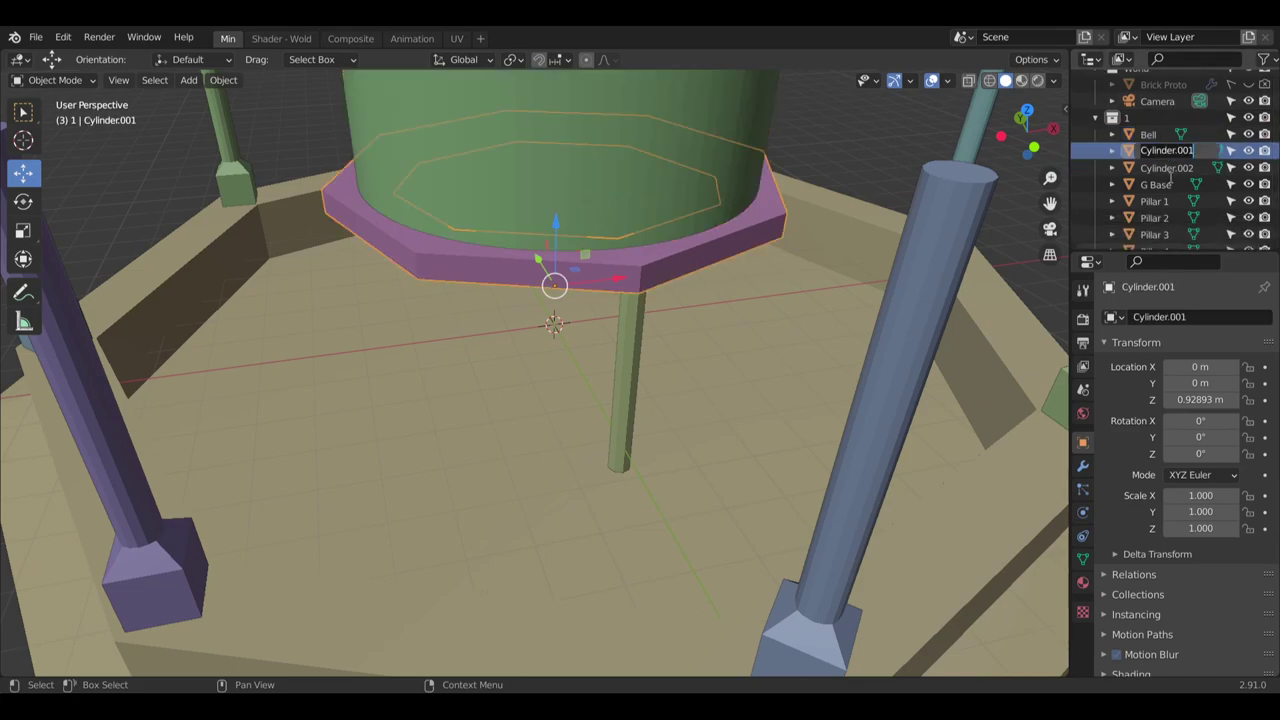
key("F2")
type("Bell Base")
key("Return")
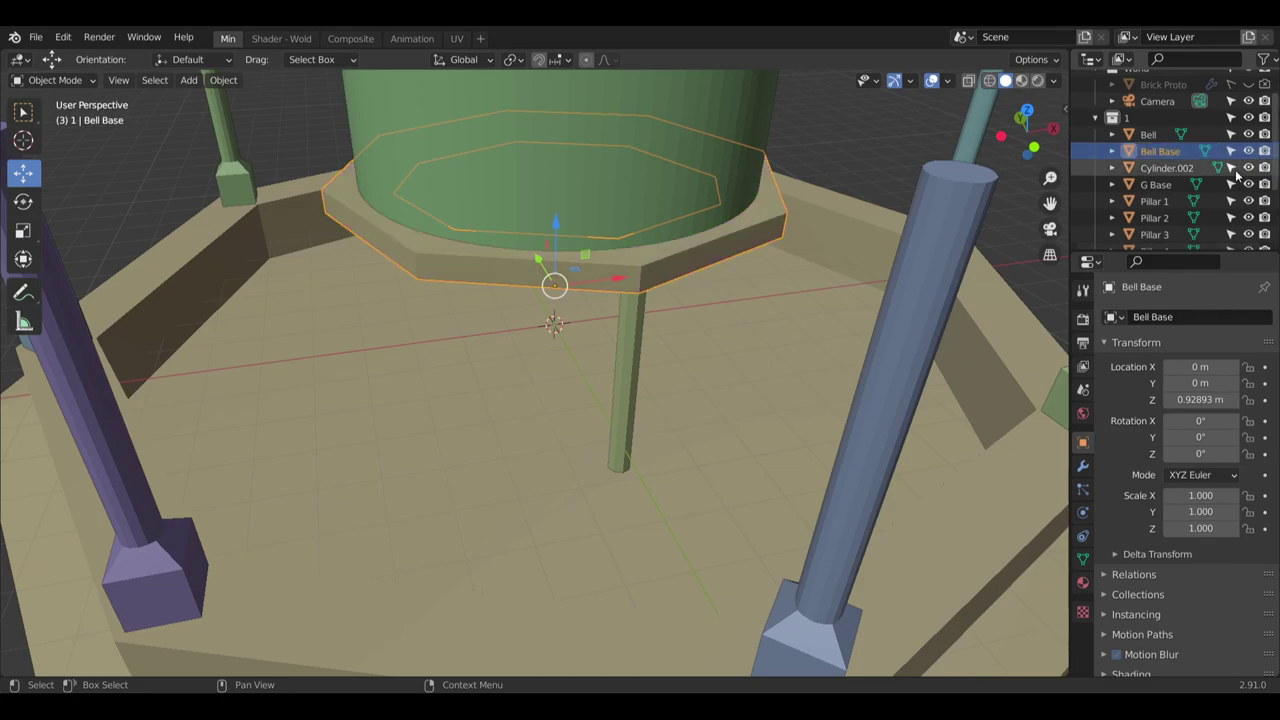
Rename the thin cylinder, Cylinder.002, as Inner Pillar 1
left_click(1168, 172)
scroll(1168, 172, "down", 1)
key("F2")
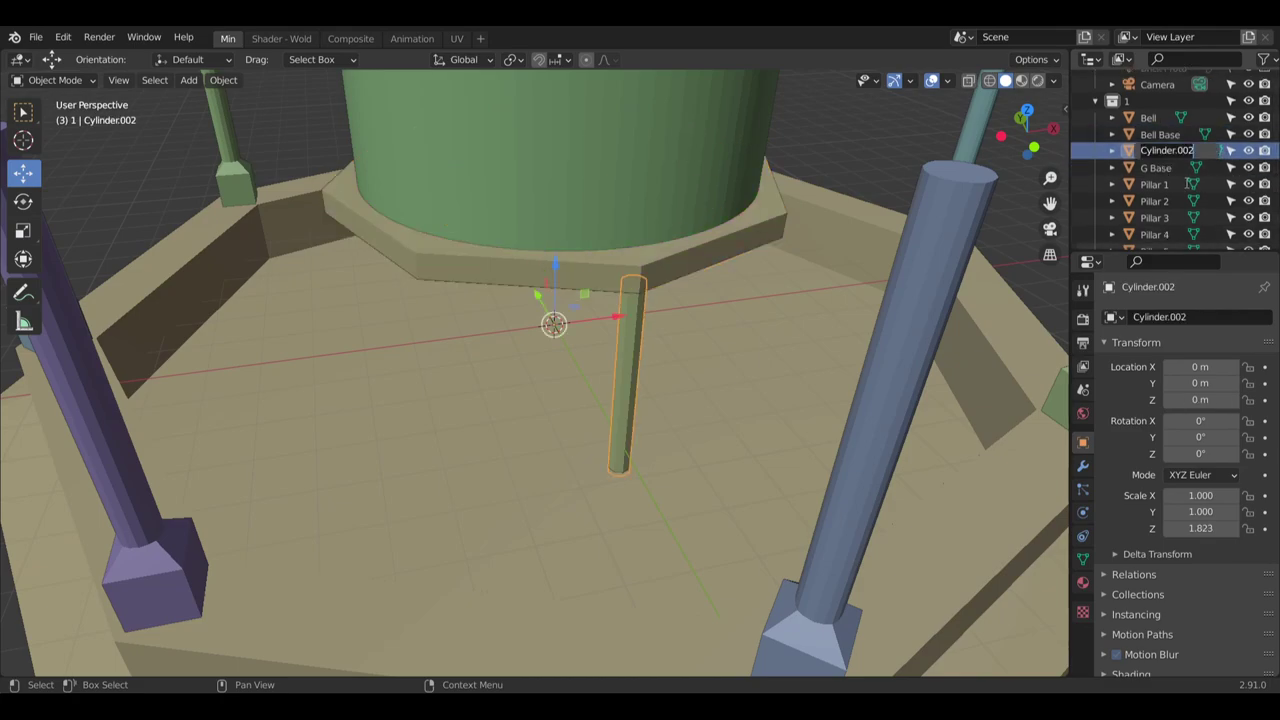
type("Inner Pi")
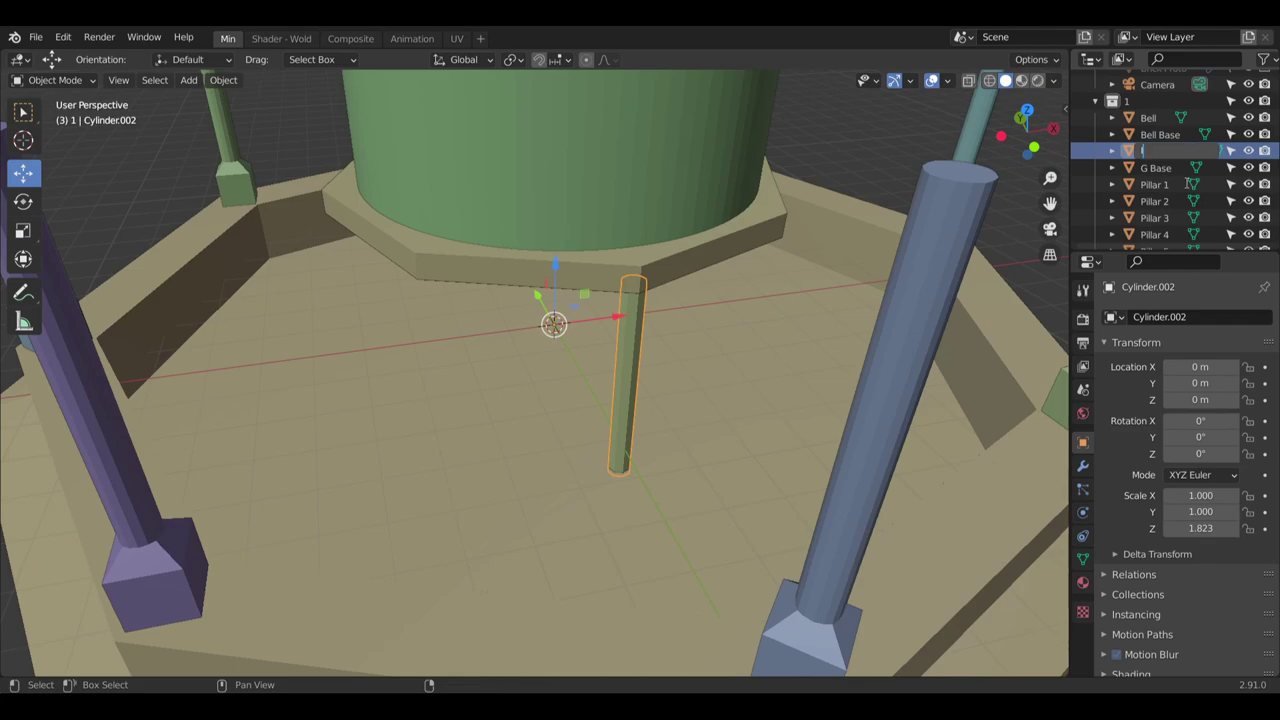
type("llar 1")
key("Return")
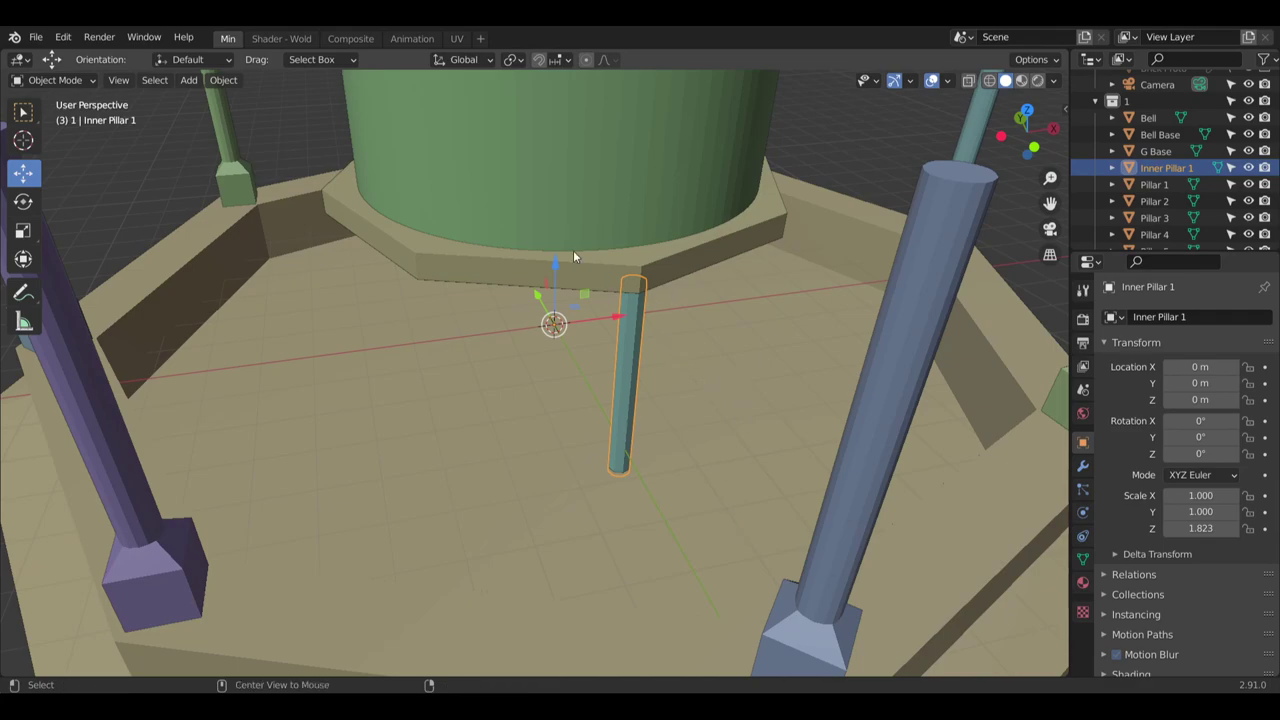
Create seven linked duplicates of Inner Pillar 1, all left in place
key("alt+d")
key("Escape")
key("alt+d")
key("Escape")
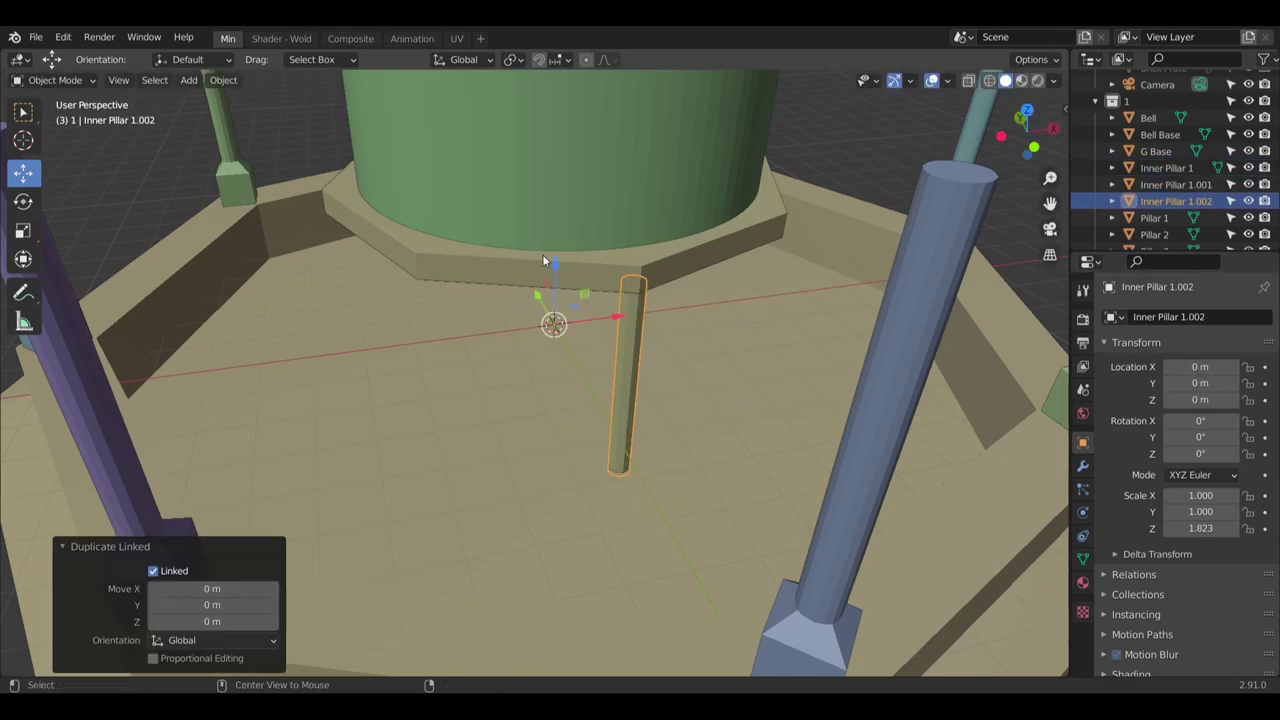
key("alt+d")
key("Escape")
key("alt+d")
key("Escape")
key("alt+d")
key("Escape")
key("alt+d")
key("Escape")
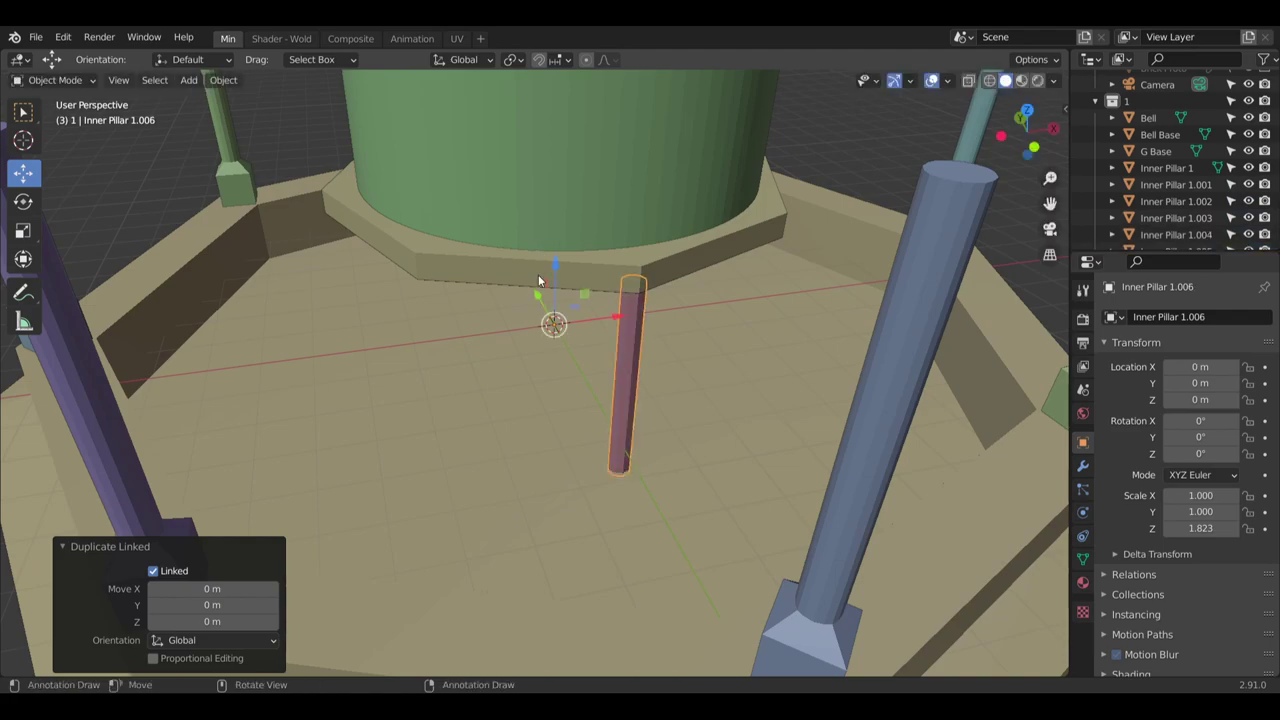
key("alt+d")
key("Escape")
Rename the duplicates Inner Pillar 1.001 and 1.002 as Inner Pillar 2 and Inner Pillar 3
double_click(1188, 185)
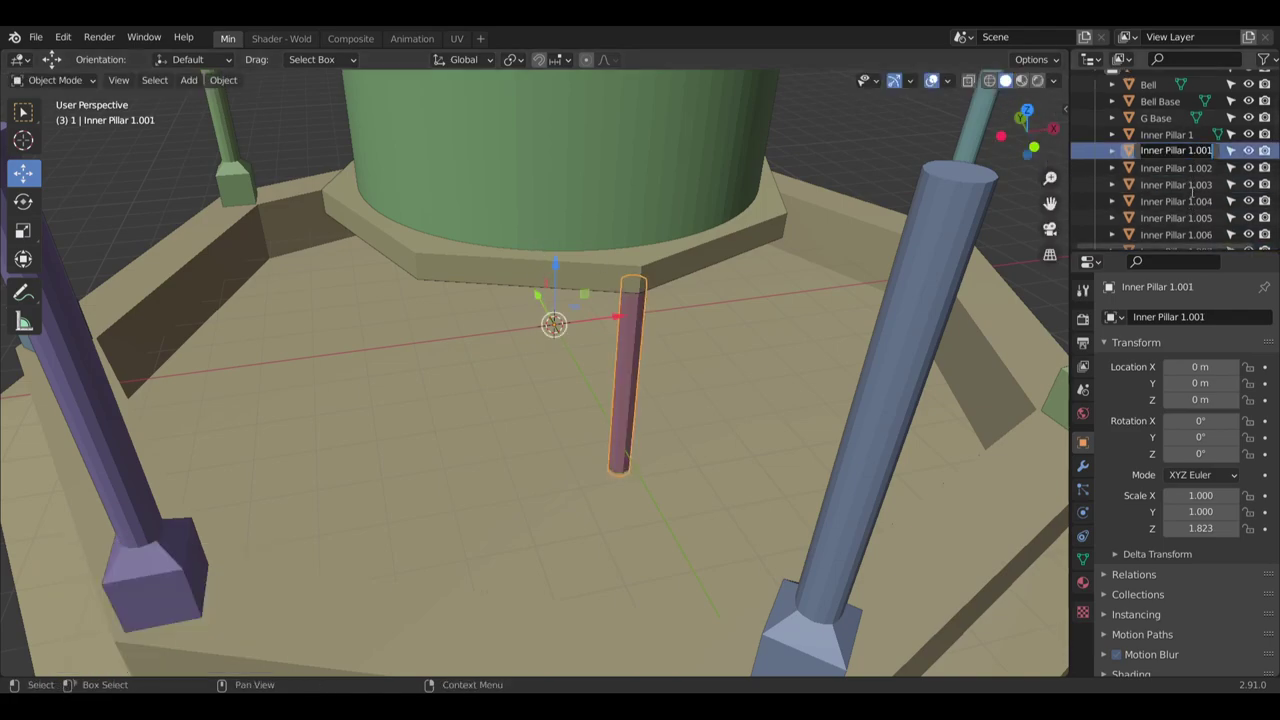
left_click(1217, 154)
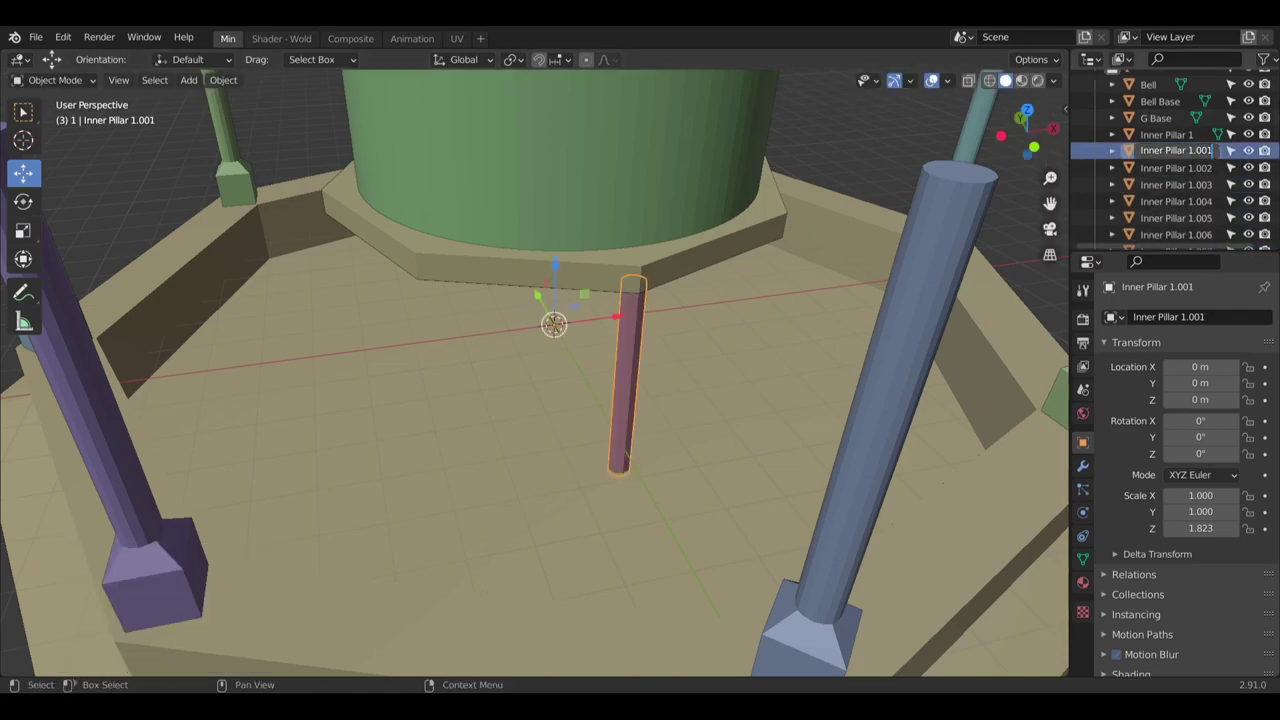
type("2")
key("Return")
double_click(1203, 151)
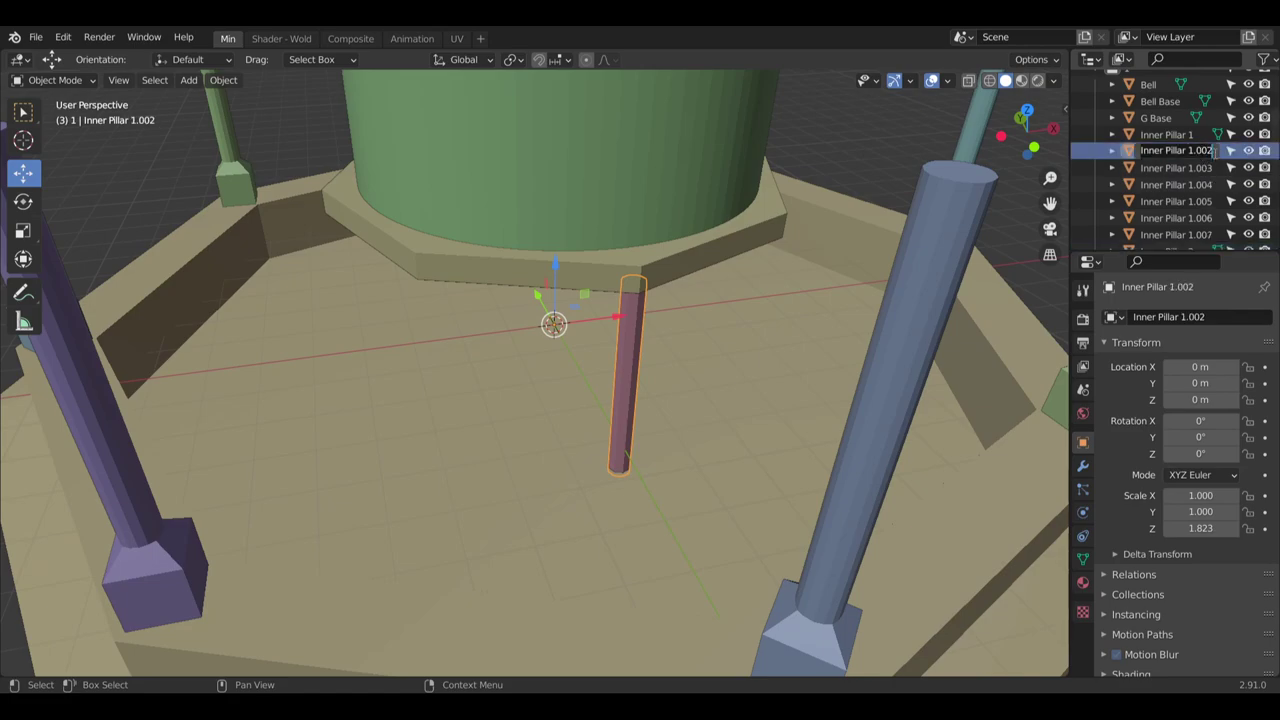
left_click(1186, 151)
type("3")
key("Return")
Rename the duplicate Inner Pillar 1.003 as Inner Pillar 4
scroll(1195, 175, "down", 1)
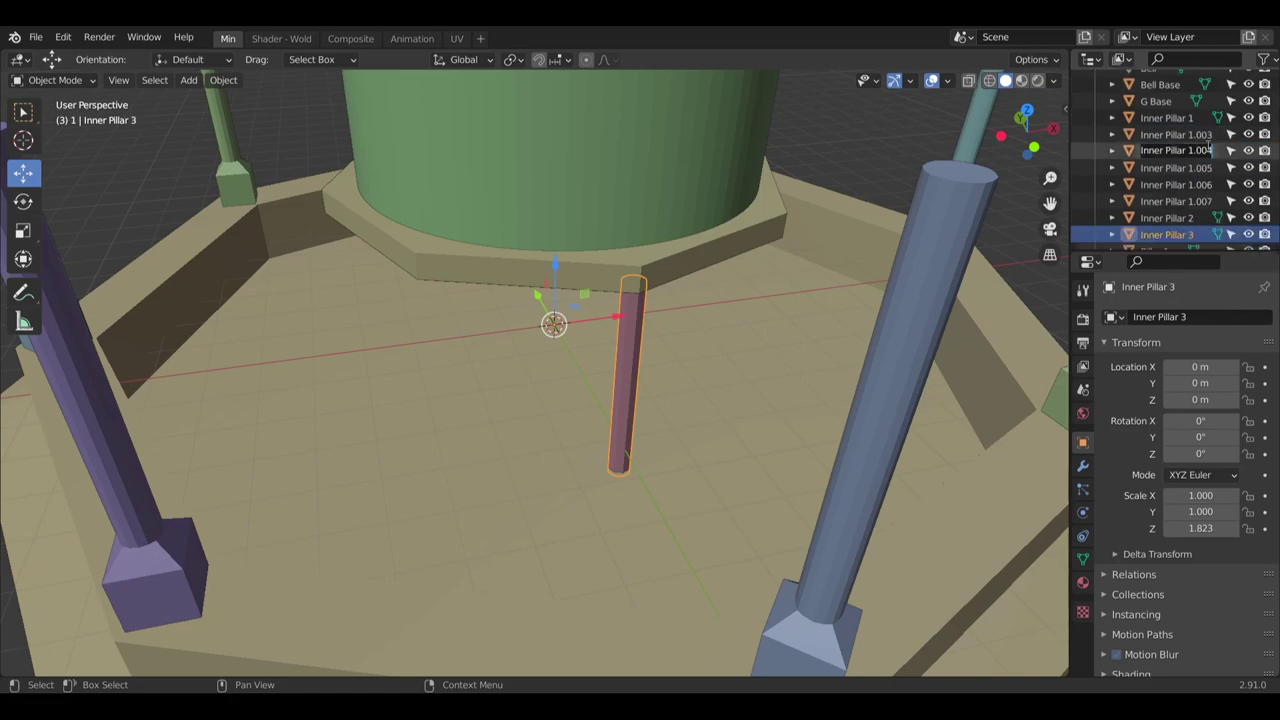
scroll(1207, 148, "up", 1)
double_click(1208, 147)
left_click(1186, 151)
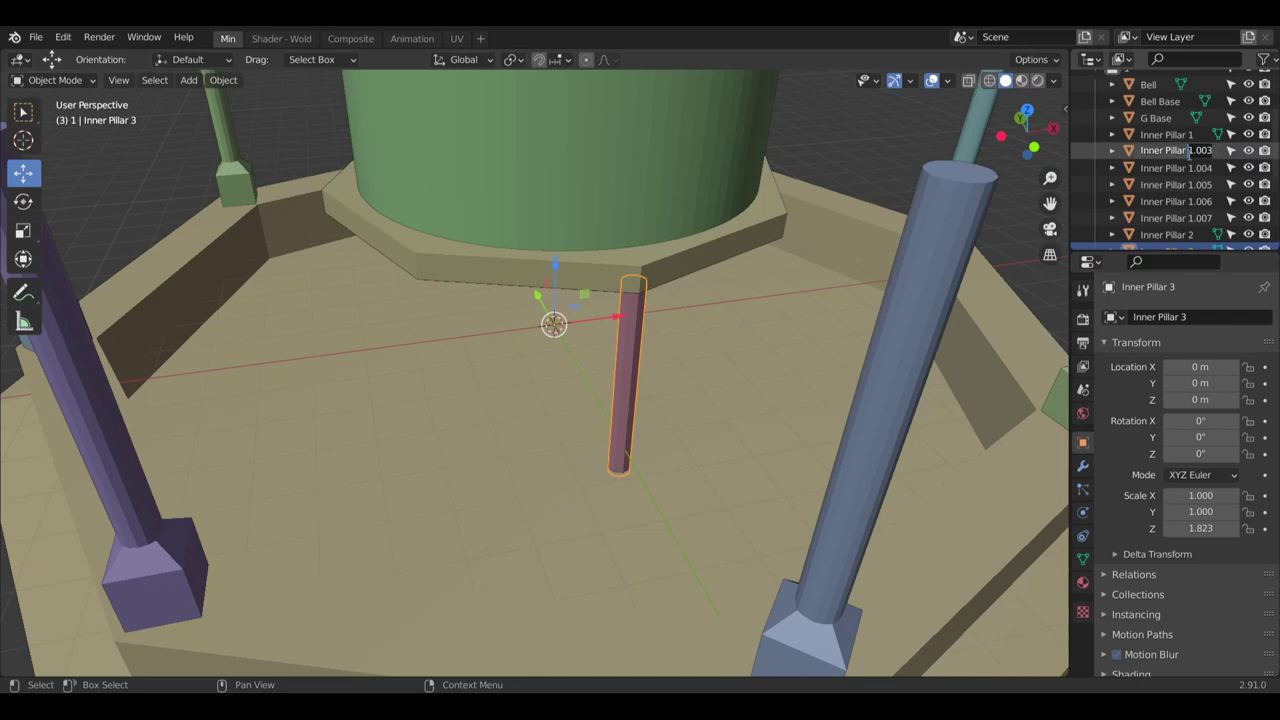
type("4")
key("Return")
Rename the duplicate Inner Pillar 1.004 as Inner Pillar 5
double_click(1216, 176)
scroll(1204, 141, "up", 1)
double_click(1206, 150)
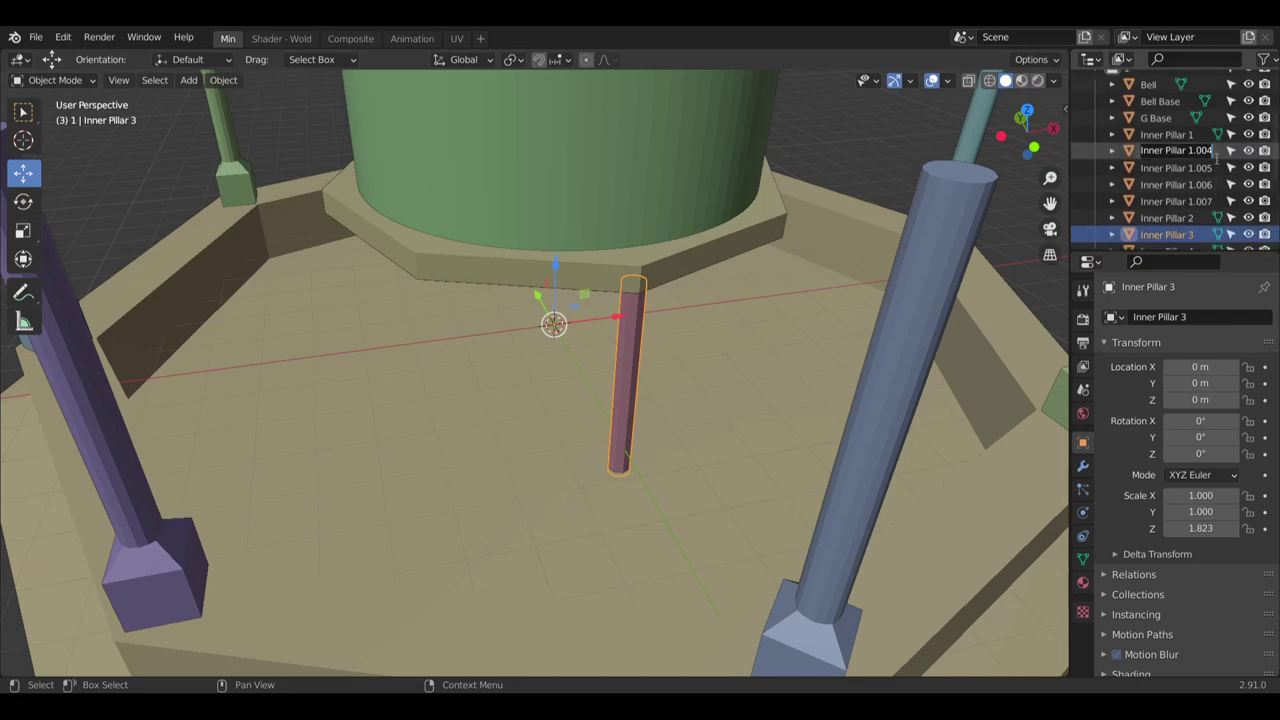
left_click_drag(1213, 151, 1179, 151)
type("5")
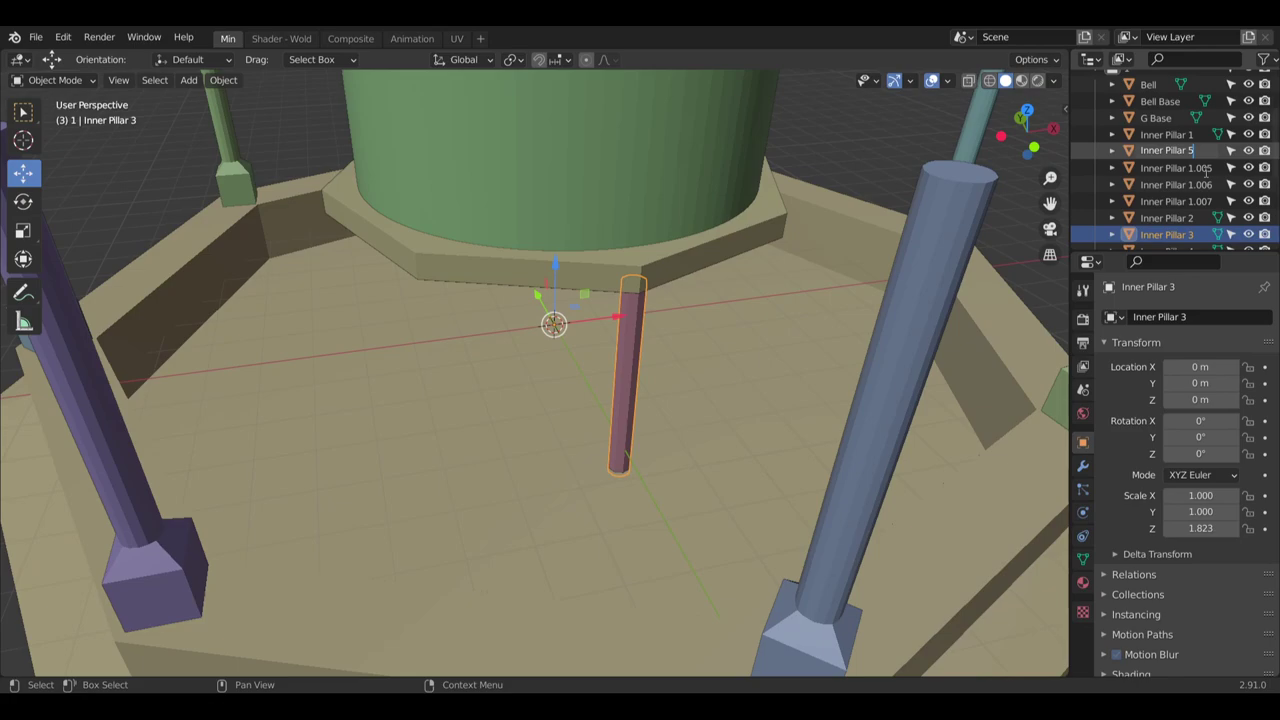
key("Return")
Rename the duplicate Inner Pillar 1.005 as Inner Pillar 6
double_click(1206, 168)
scroll(1206, 171, "down", 1)
double_click(1208, 136)
left_click_drag(1211, 149, 1186, 149)
type("6")
key("Return")
Rename the duplicate Inner Pillar 1.006 as Inner Pillar 7
double_click(1206, 168)
scroll(1208, 170, "down", 1)
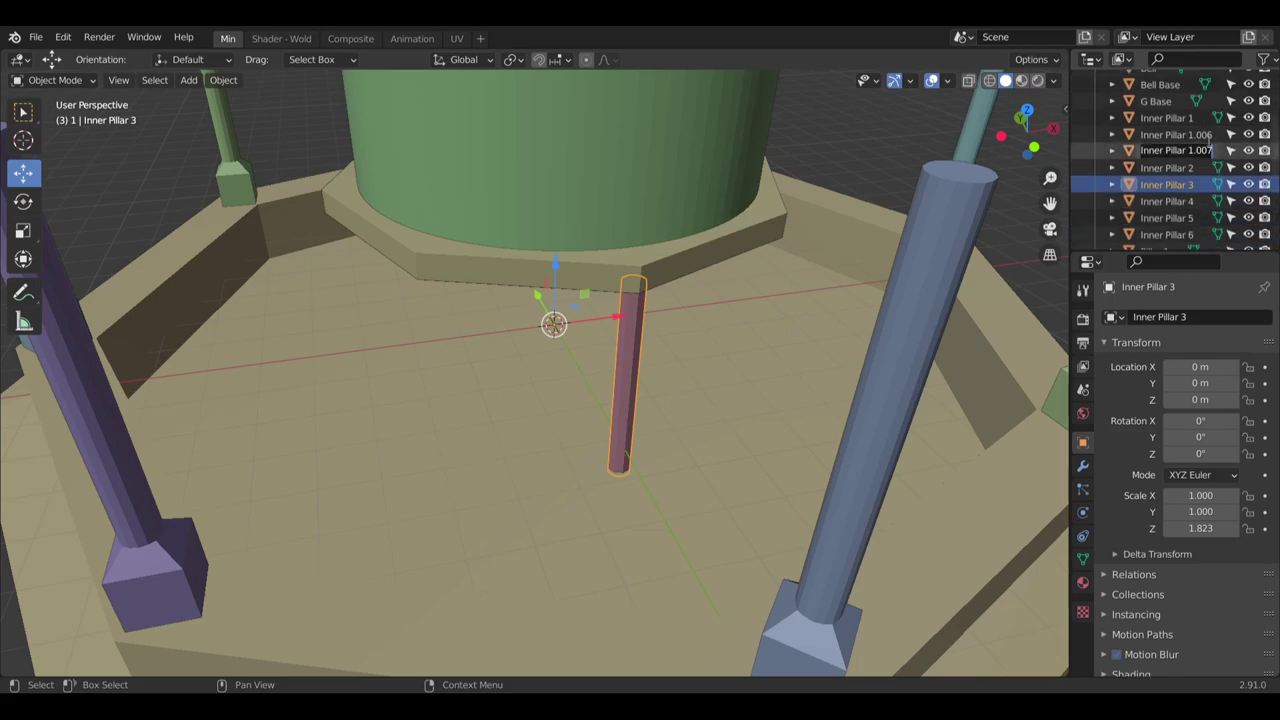
double_click(1209, 138)
left_click(1216, 152)
double_click(1216, 153)
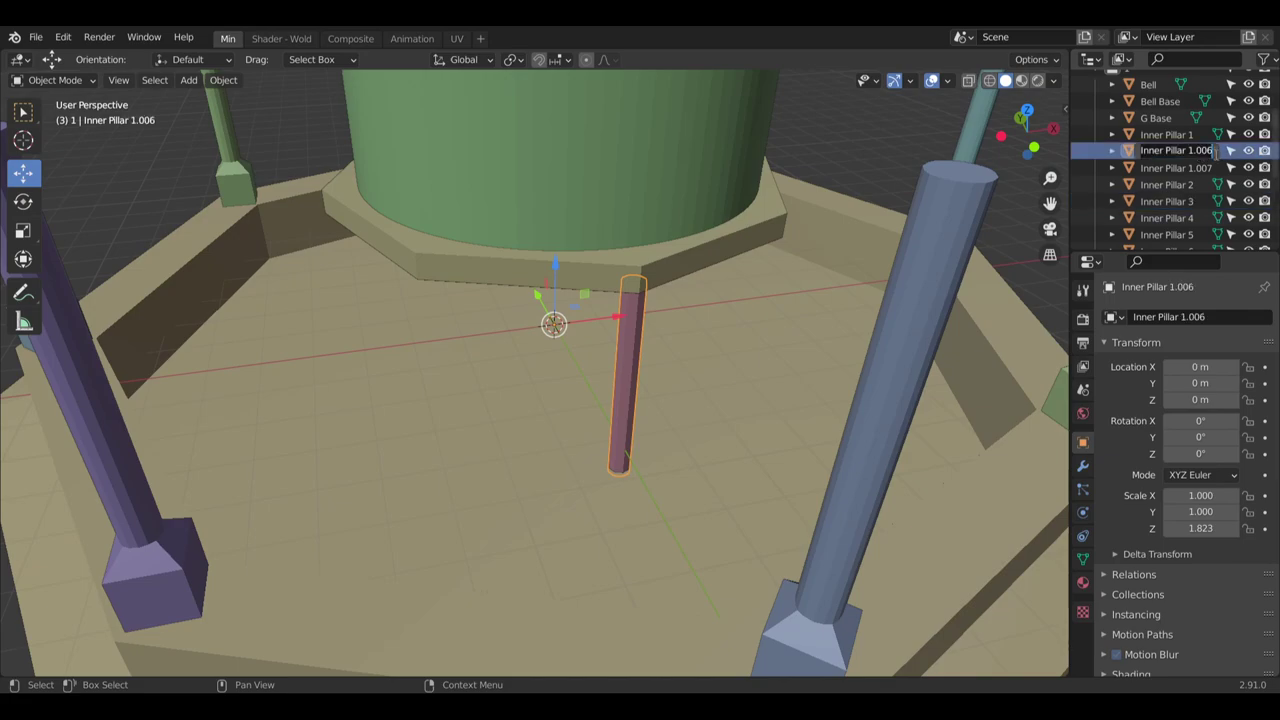
left_click(1216, 150)
key("BackSpace")
key("BackSpace")
key("BackSpace")
key("BackSpace")
key("BackSpace")
type("7")
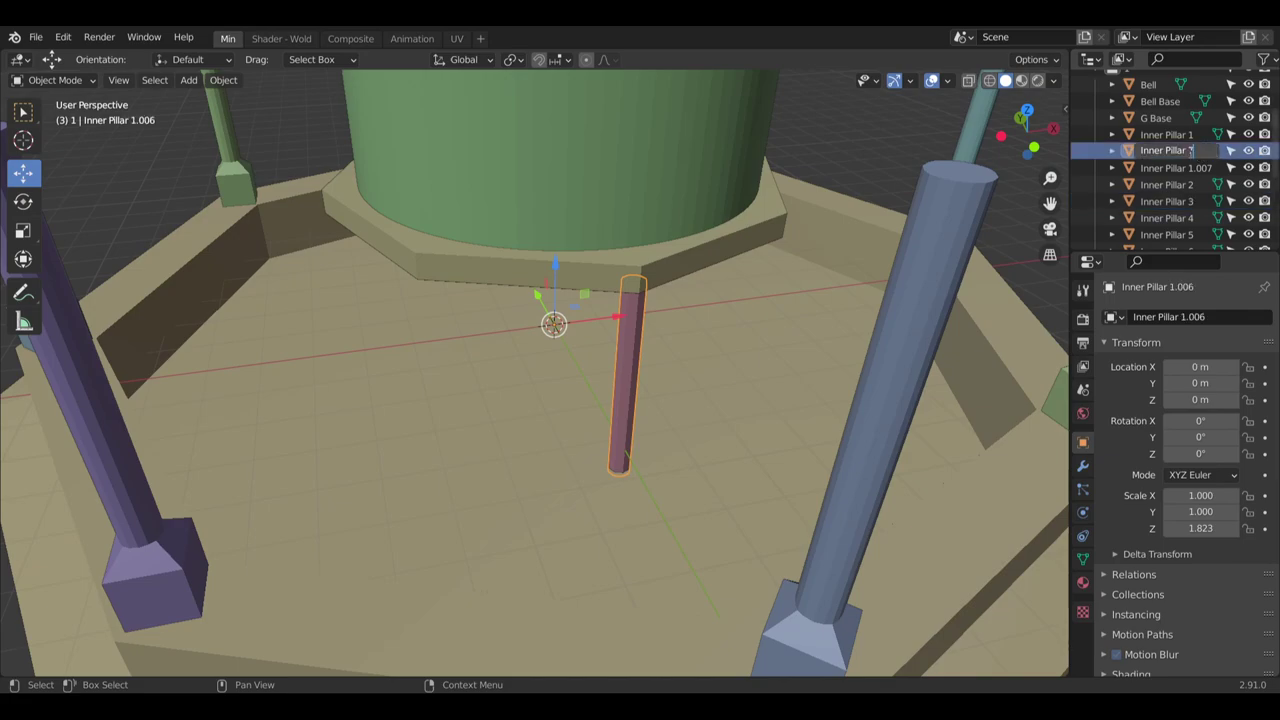
key("Return")
Rename the last duplicate, Inner Pillar 1.007, as Inner Pillar 8
double_click(1202, 152)
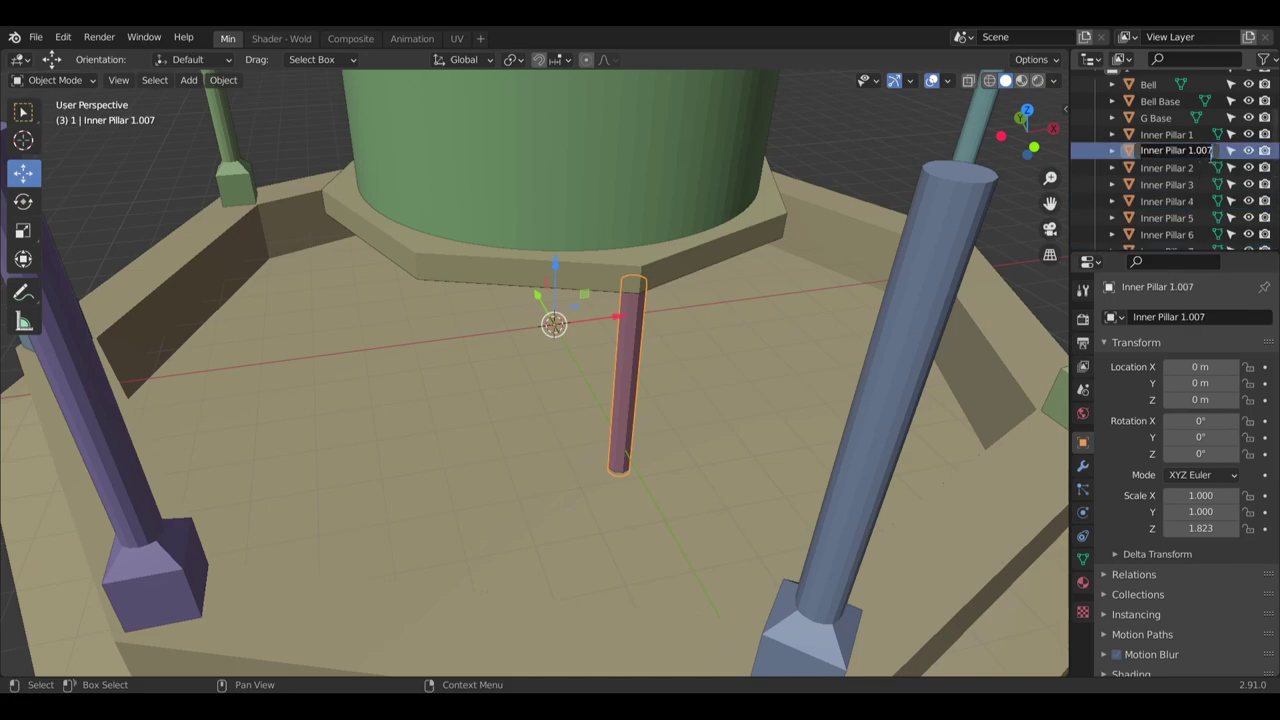
left_click(1212, 150)
key("BackSpace")
key("BackSpace")
key("BackSpace")
key("BackSpace")
key("BackSpace")
type("8")
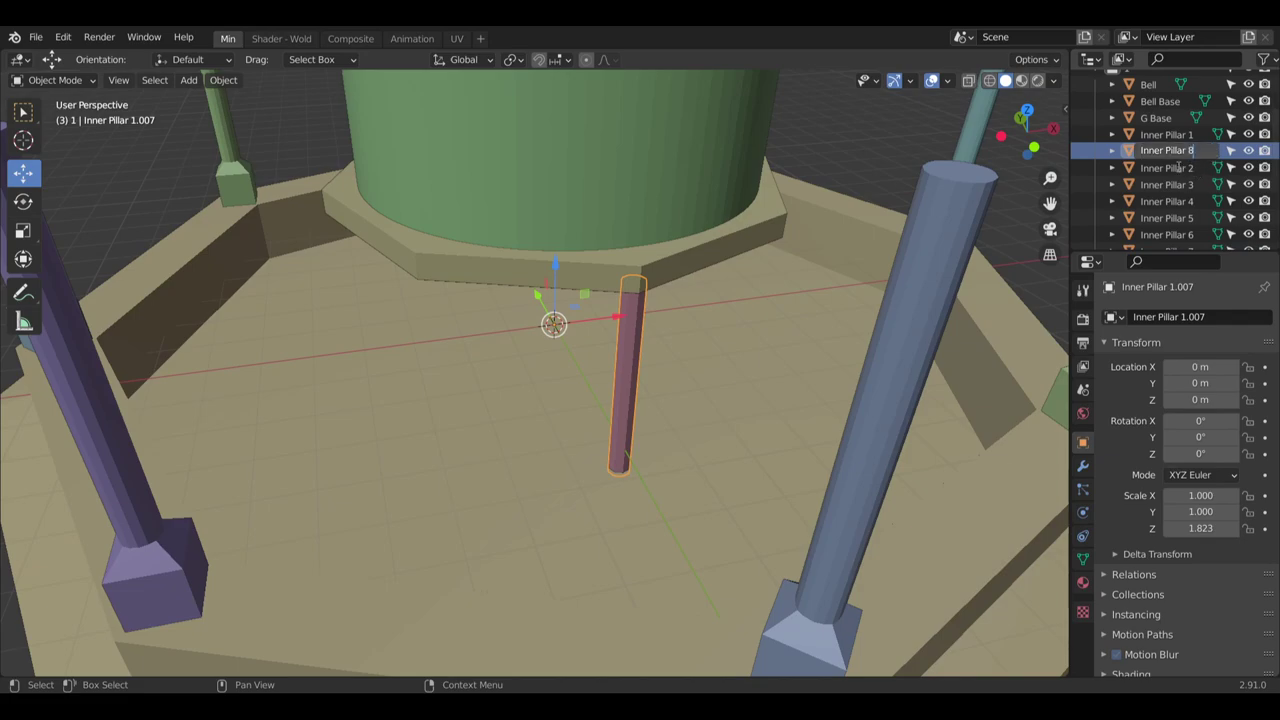
key("Return")
Set the Z rotation of Inner Pillar 2 to 45°
scroll(1190, 160, "down", 1)
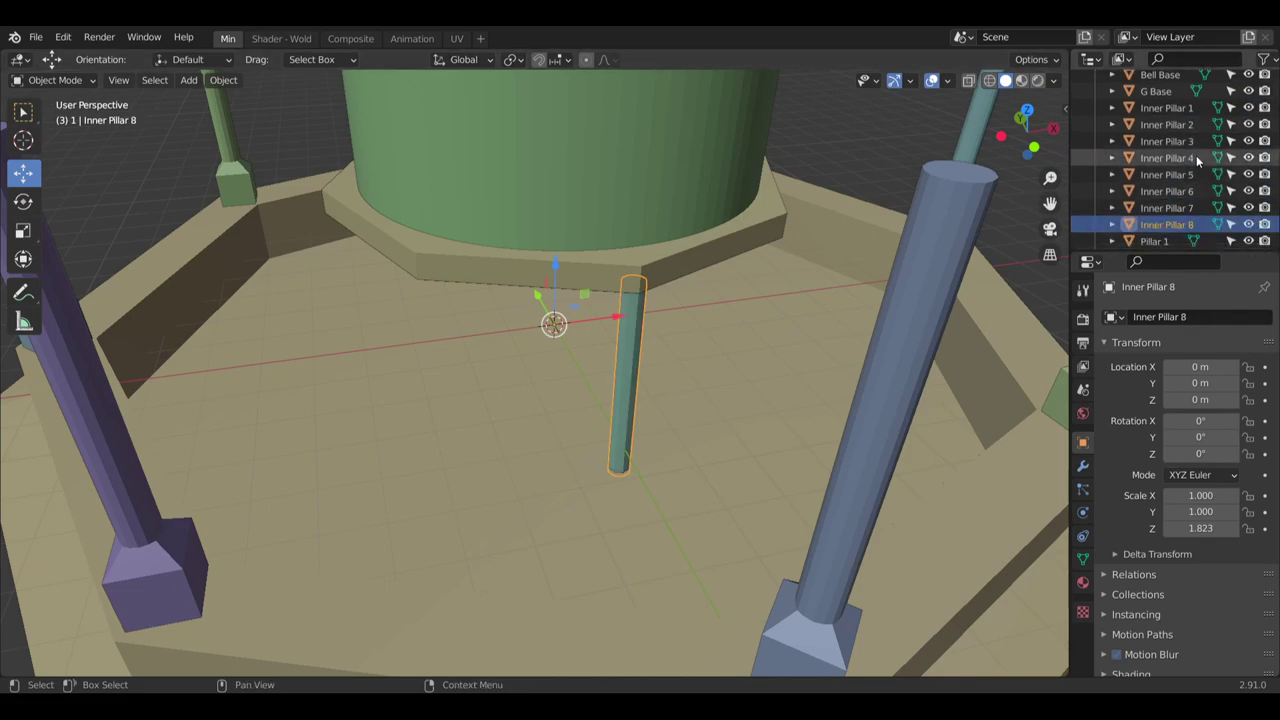
left_click(1190, 127)
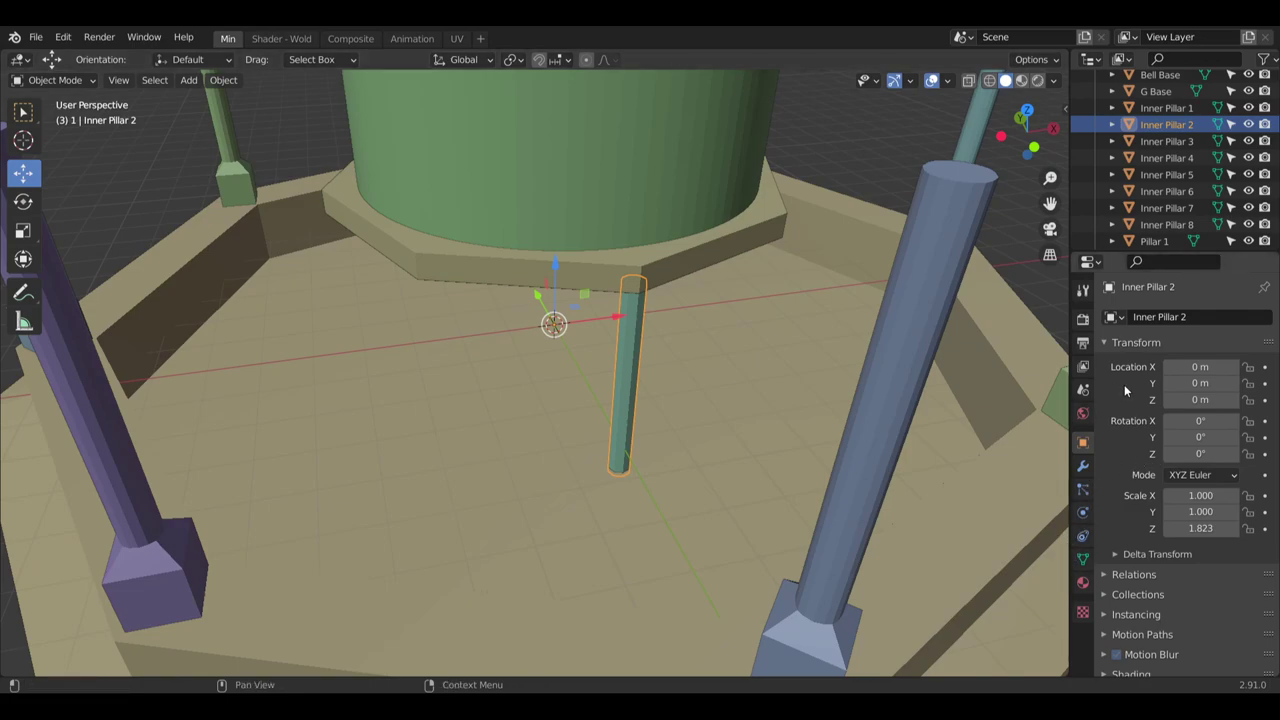
middle_click_drag(996, 413, 966, 436)
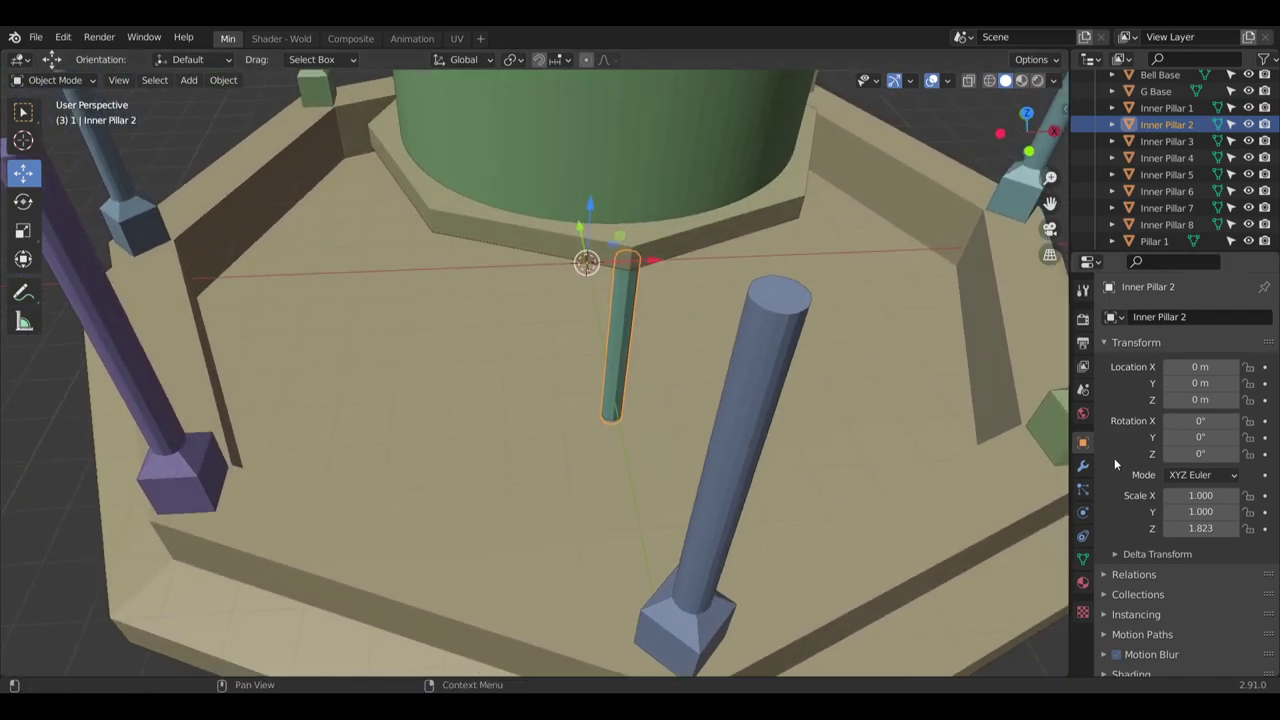
left_click(1213, 453)
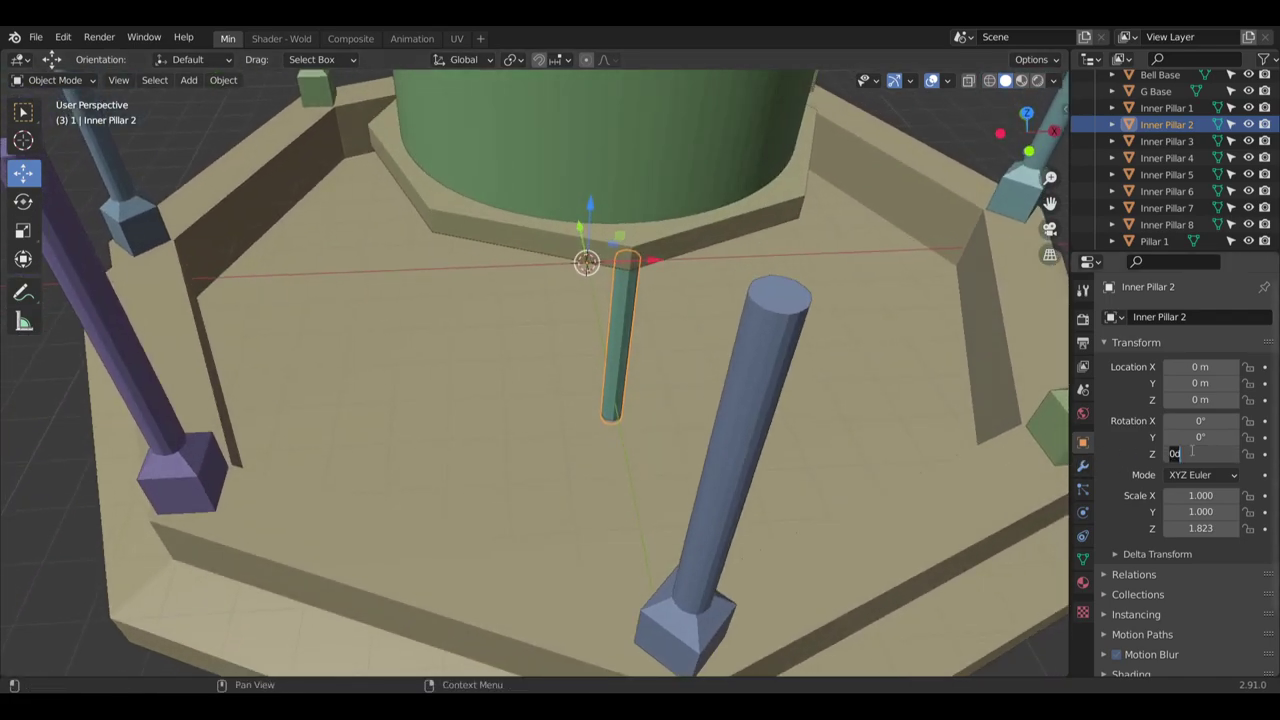
type("45")
key("Return")
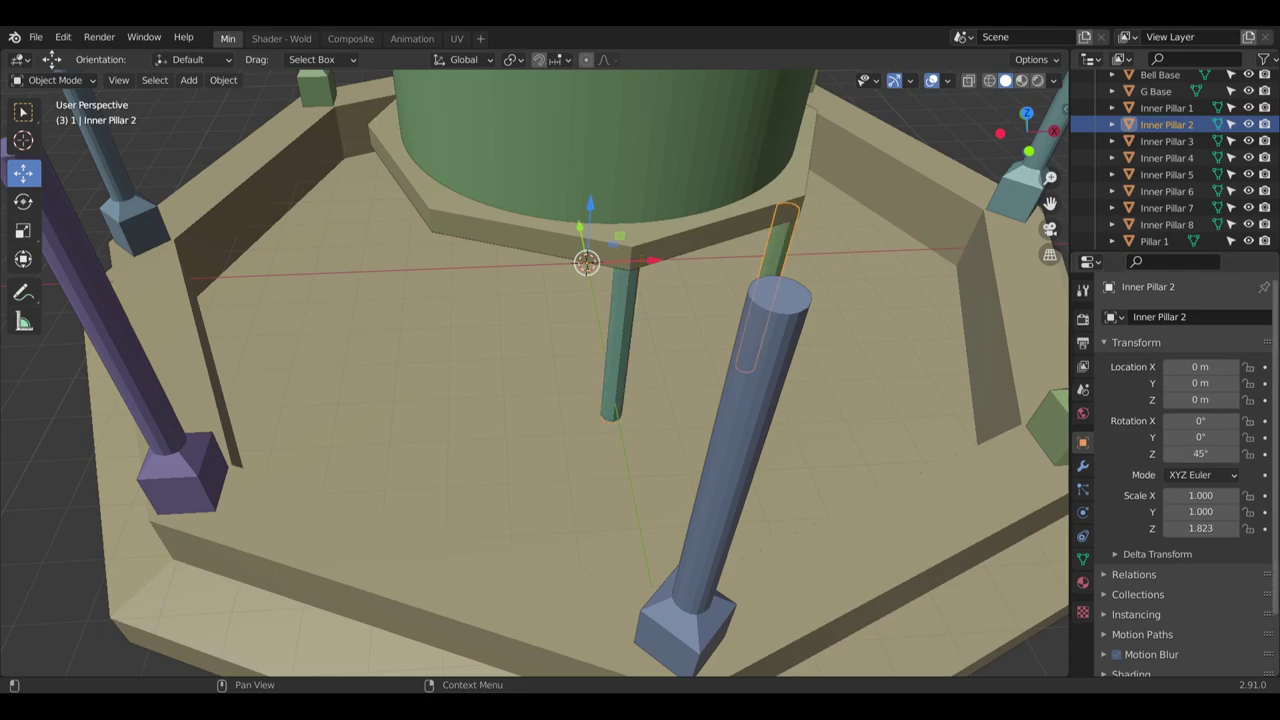
Set the Z rotation of Inner Pillar 3 to 90°
left_click(1163, 141)
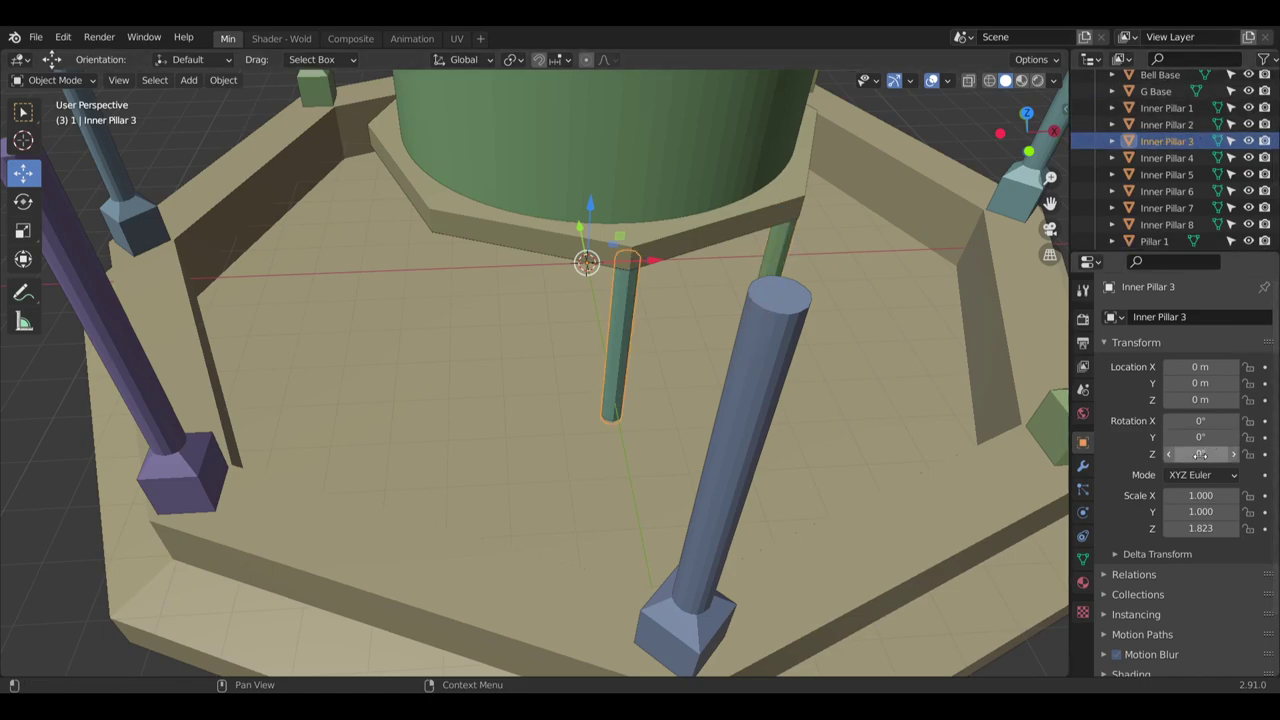
left_click(1200, 453)
type("90")
key("Return")
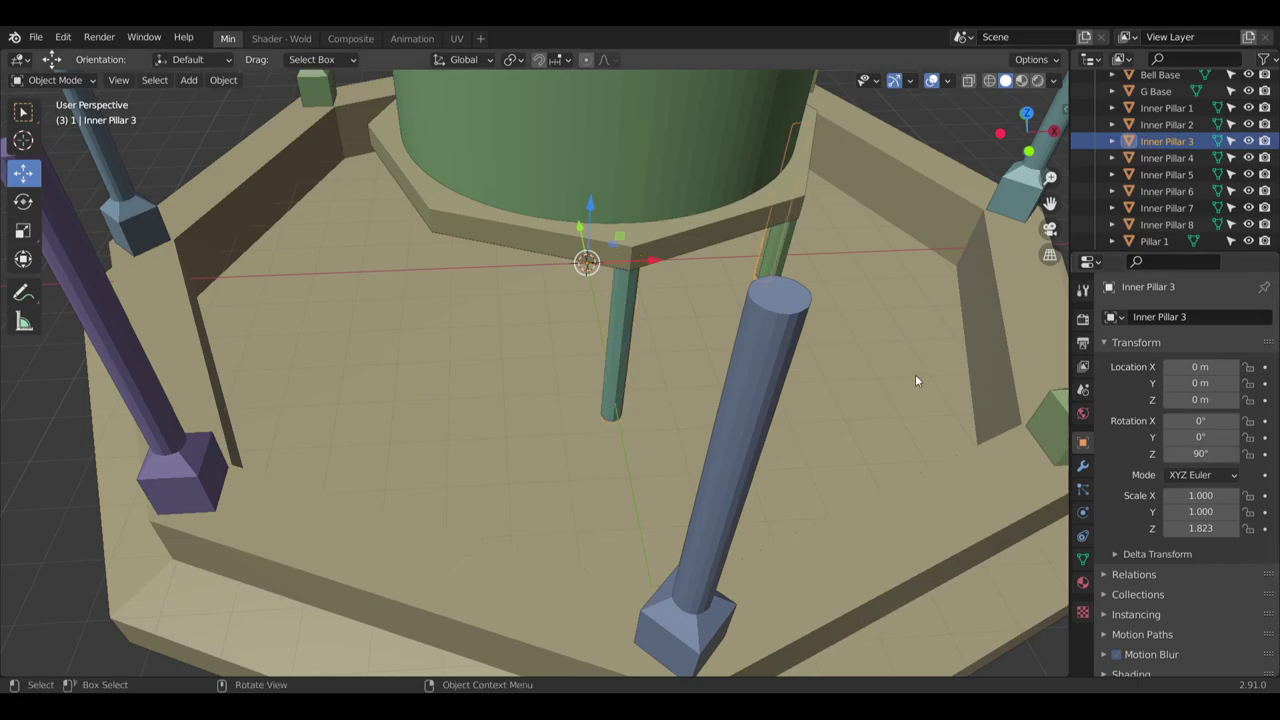
Set the Z rotation of Inner Pillar 4 to 135°
middle_click_drag(912, 154, 800, 330)
left_click(1191, 157)
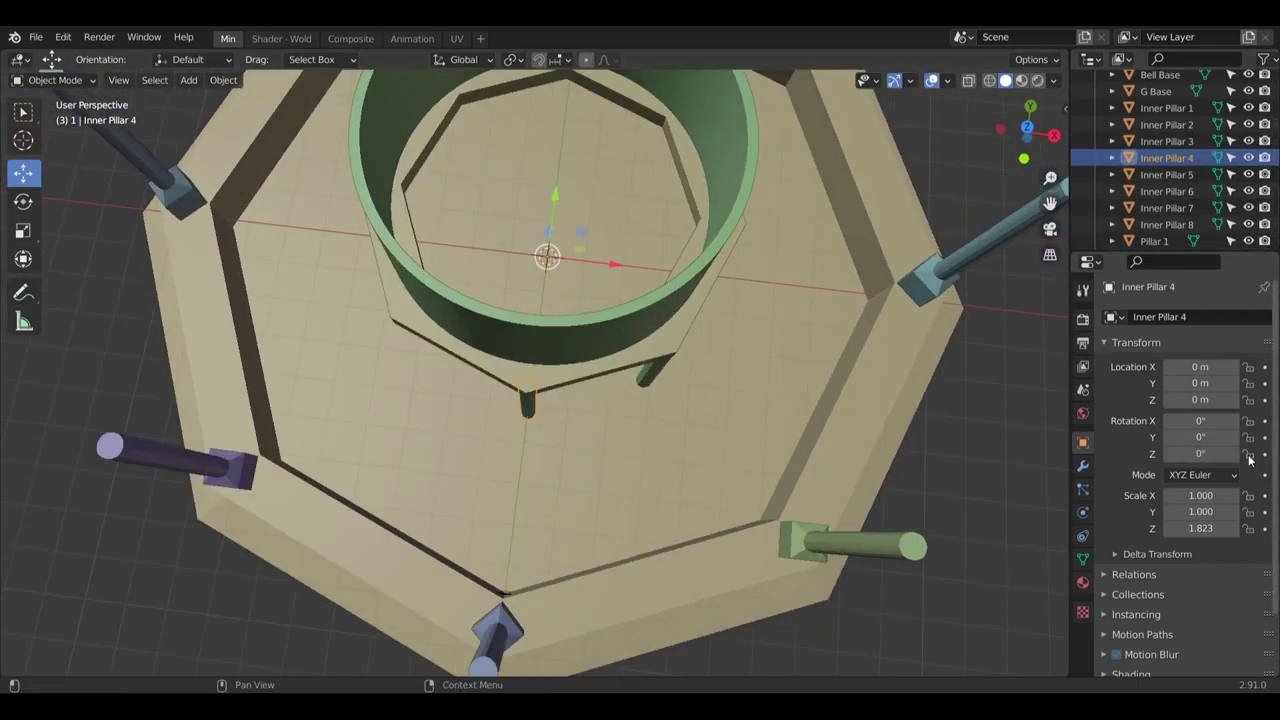
left_click(1219, 455)
type("1")
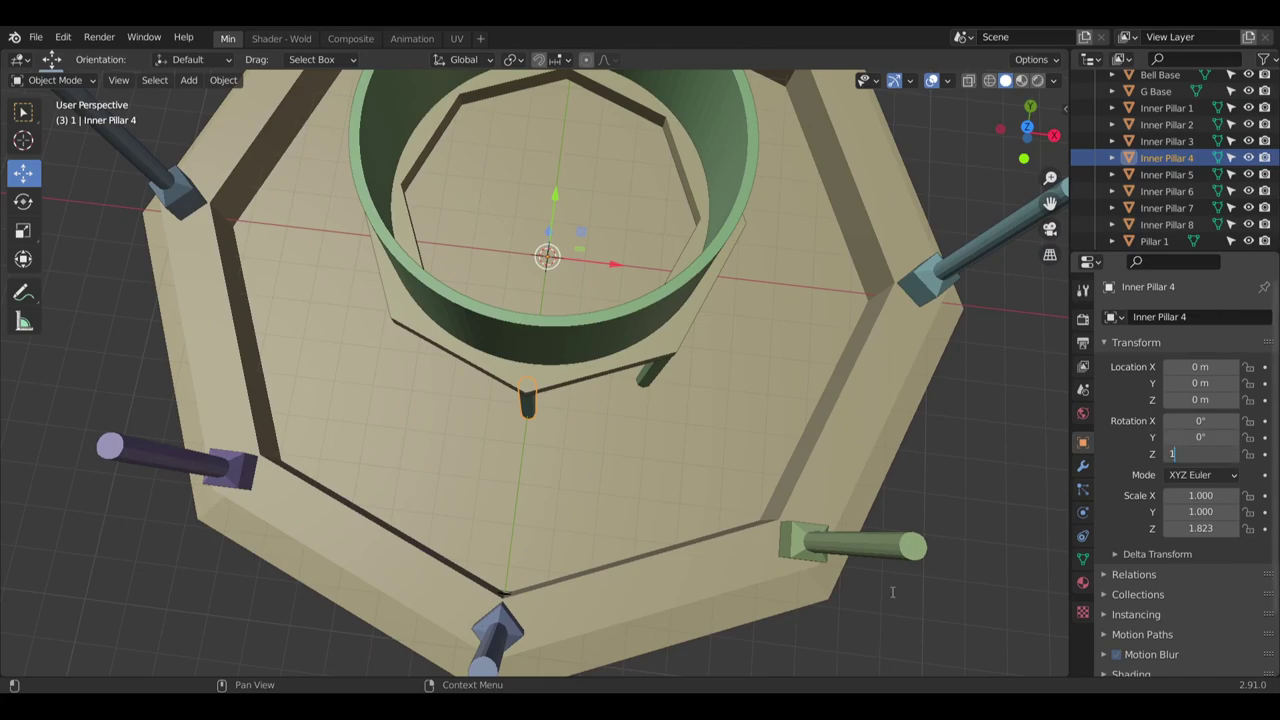
type("35")
key("Return")
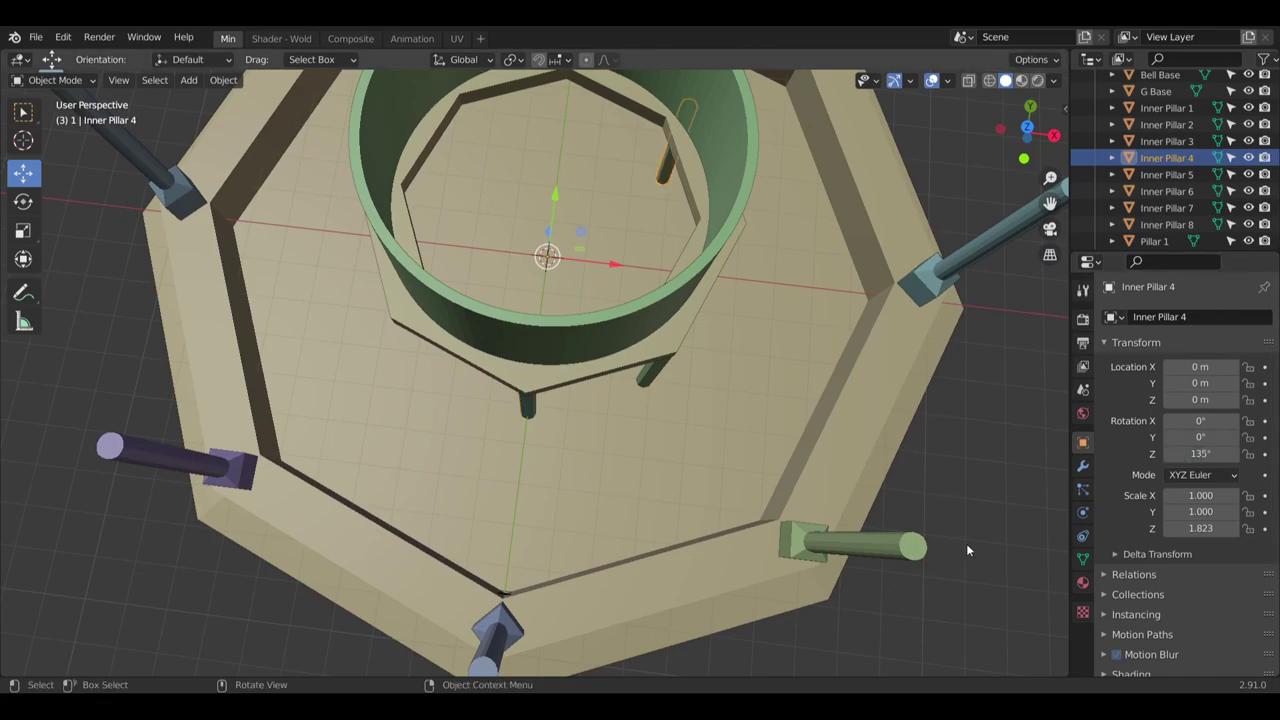
Set the Z rotation of Inner Pillar 5 to 180°
left_click(1180, 175)
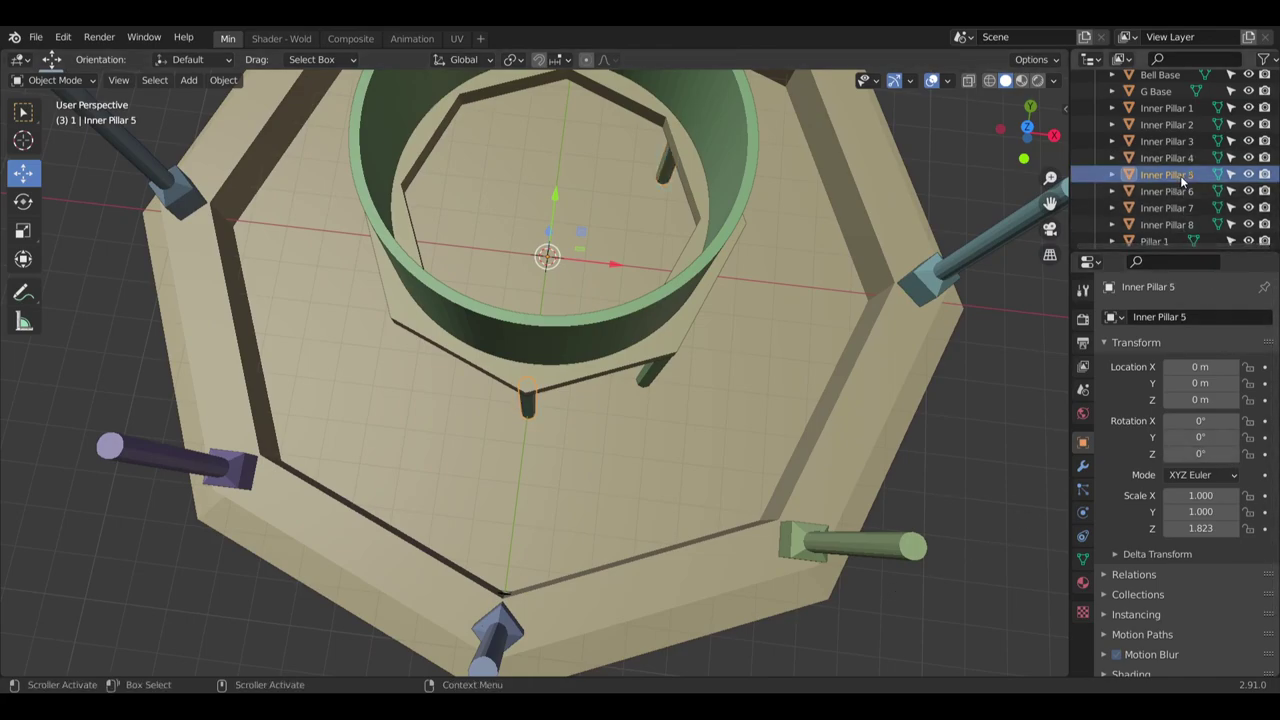
left_click(1214, 451)
type("180")
key("Return")
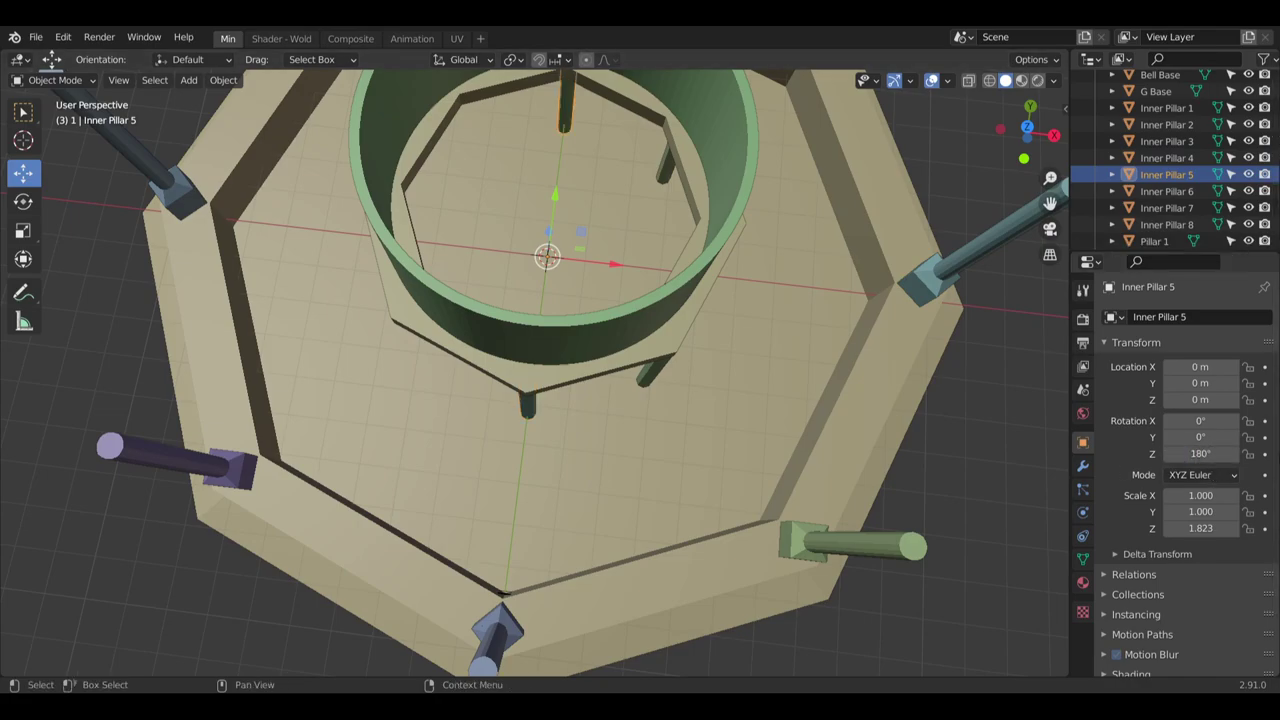
Set the Z rotation of Inner Pillar 6 to 225°
left_click(1166, 191)
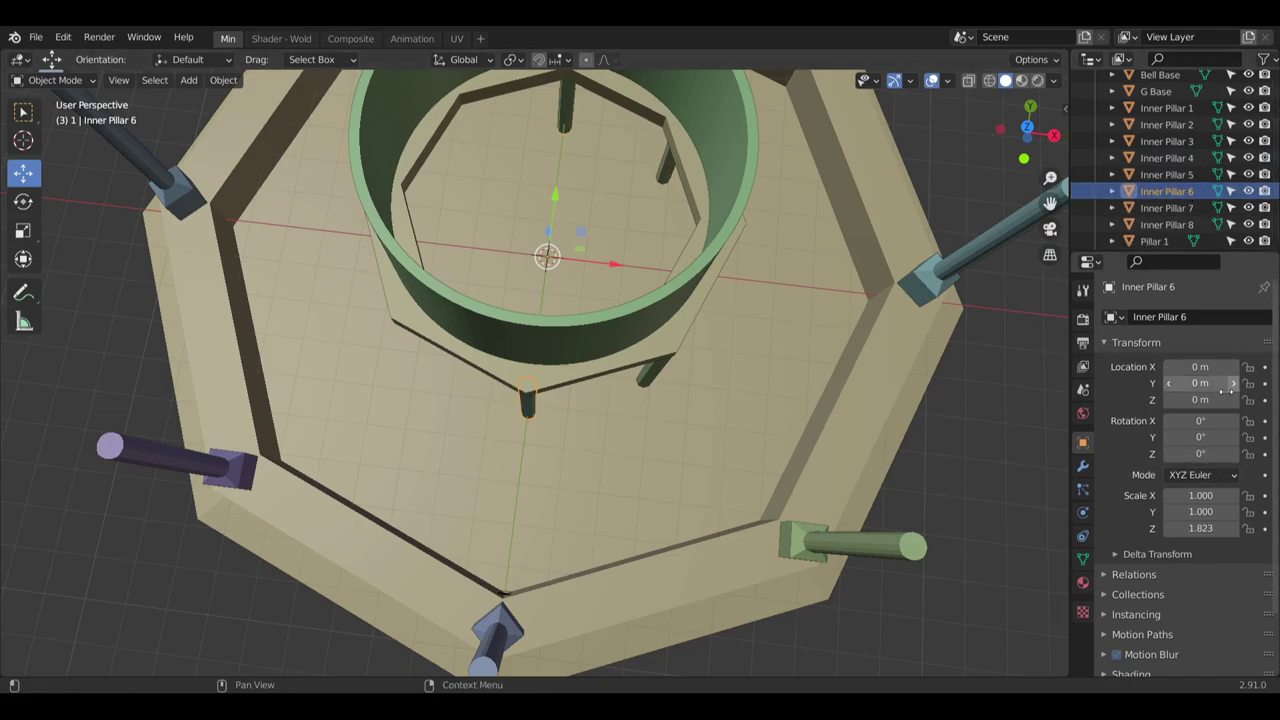
left_click(1213, 454)
type("225")
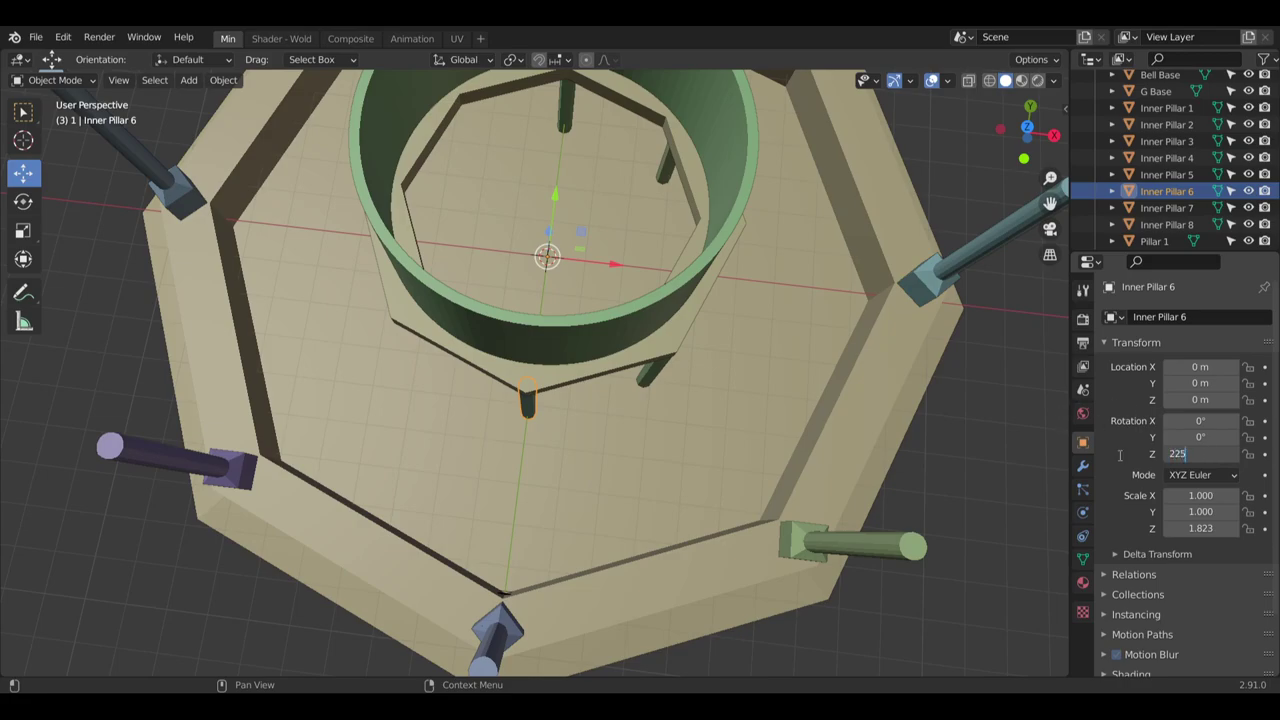
key("Return")
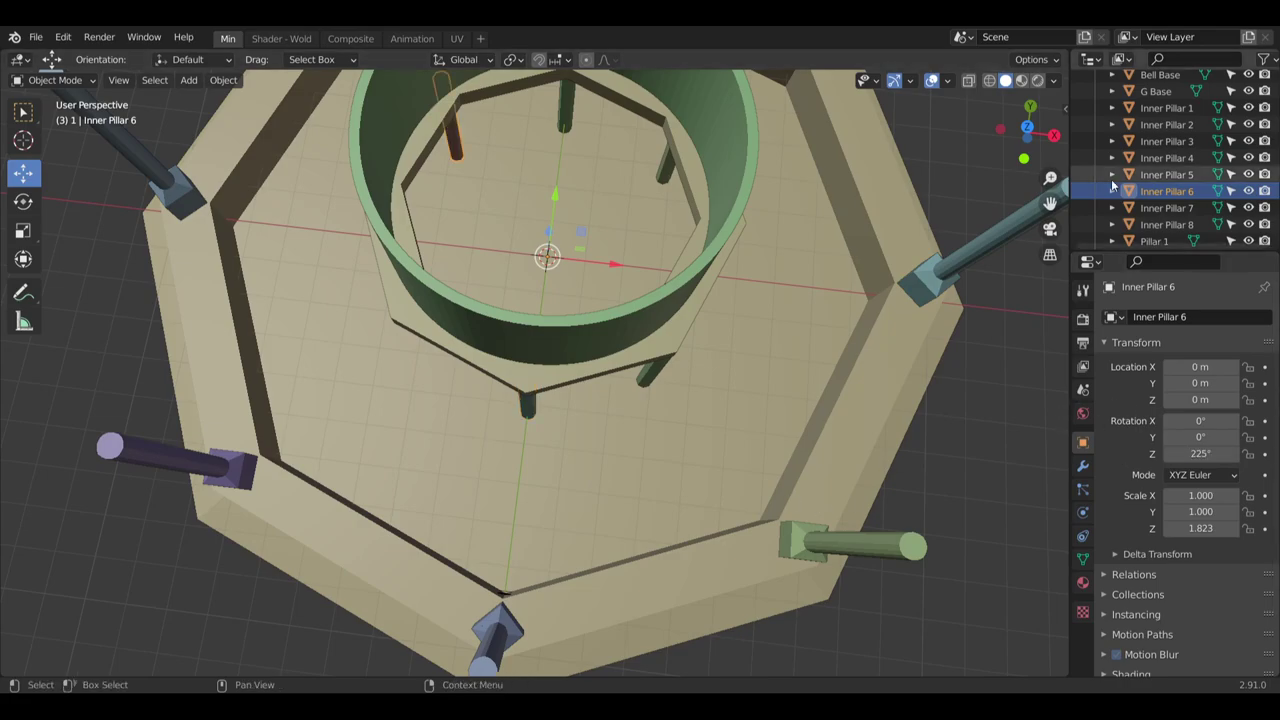
Set the Z rotation of Inner Pillar 7 to 270°
left_click(1166, 207)
left_click(1215, 453)
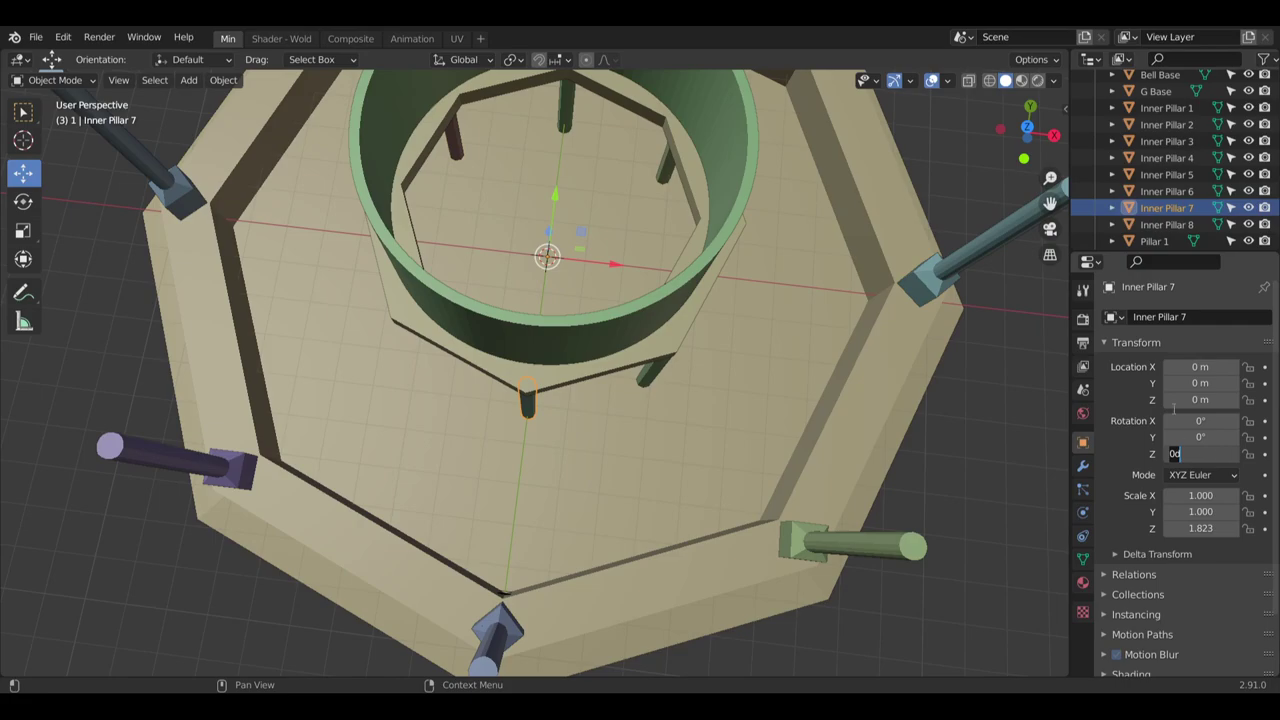
type("270")
key("Return")
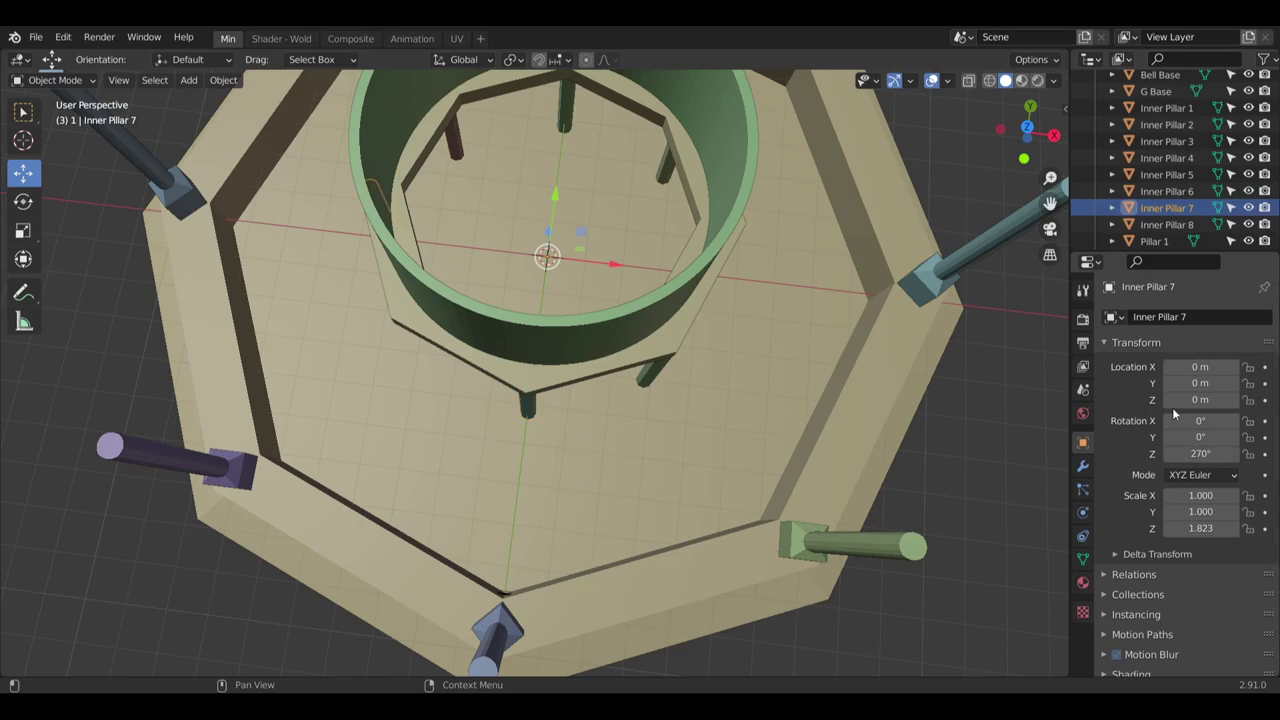
Set the Z rotation of Inner Pillar 8 to 315°
left_click(1166, 224)
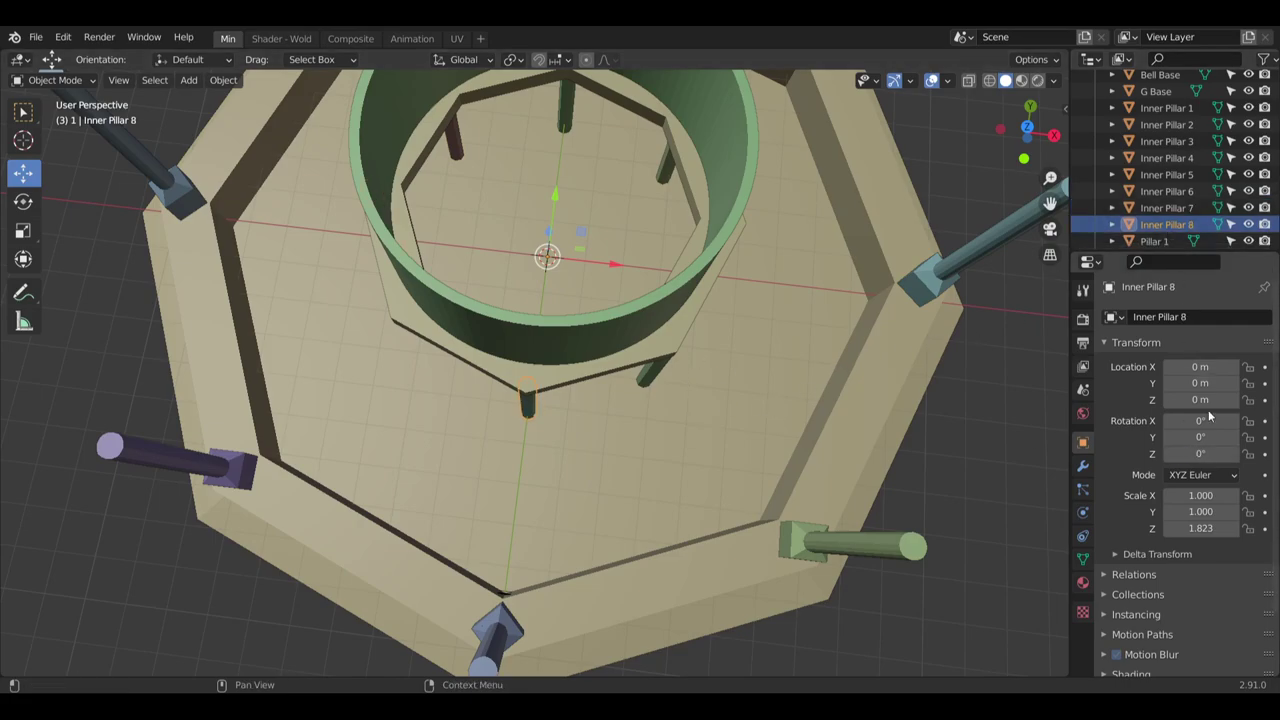
left_click(1216, 454)
type("315")
key("Return")
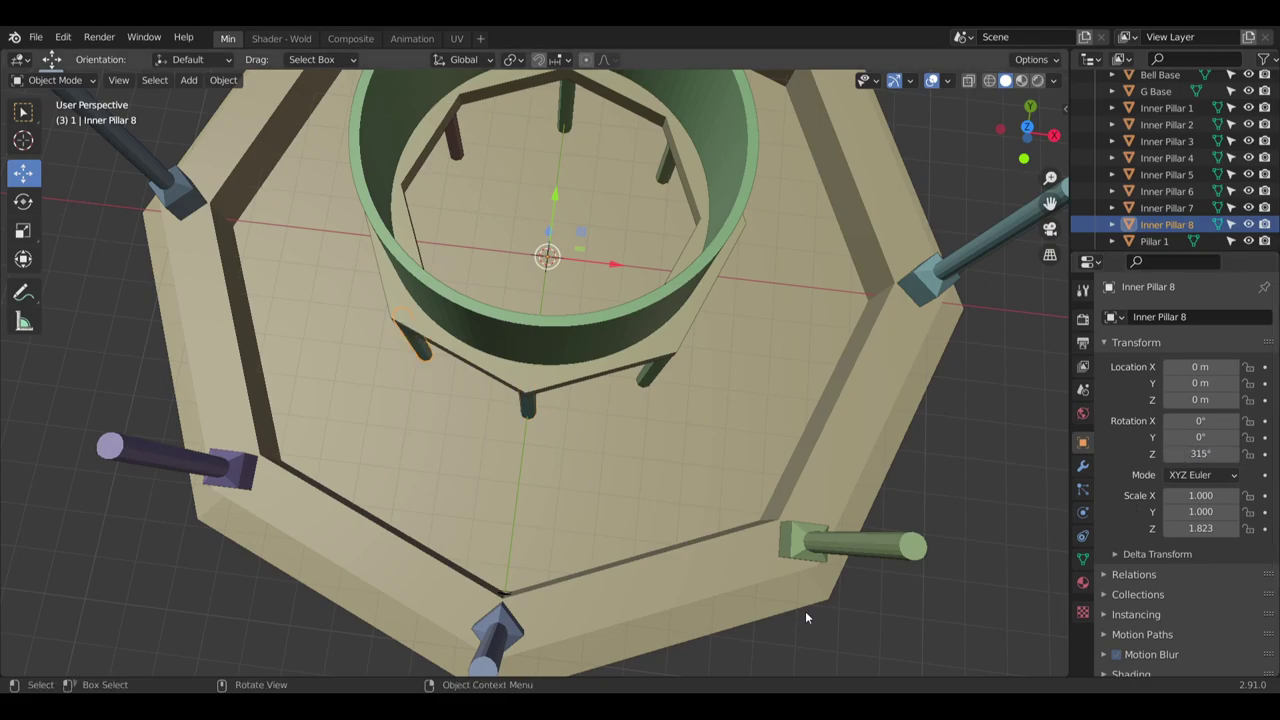
Deselect everything and examine the ring of inner pillars, the bell and the whole structure from several angles
middle_click_drag(493, 362, 720, 192)
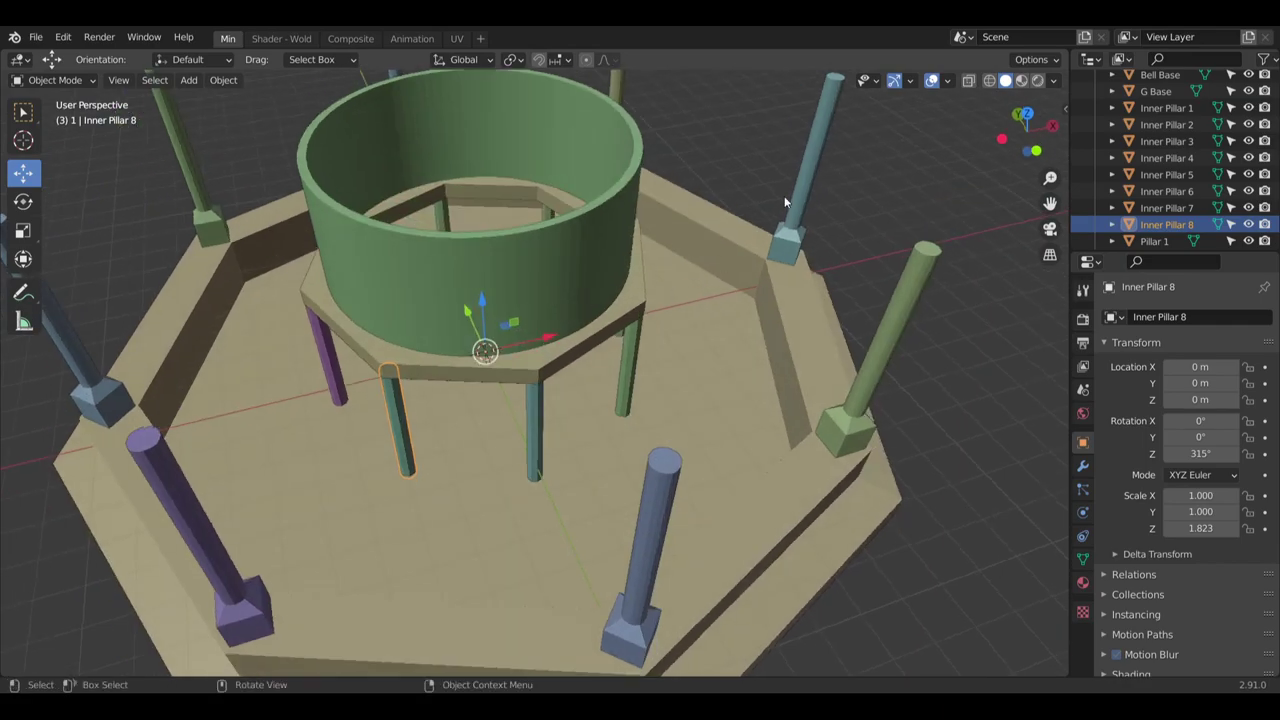
key("alt+a")
scroll(708, 300, "down", 8)
middle_click_drag(717, 297, 658, 360)
scroll(642, 263, "up", 8)
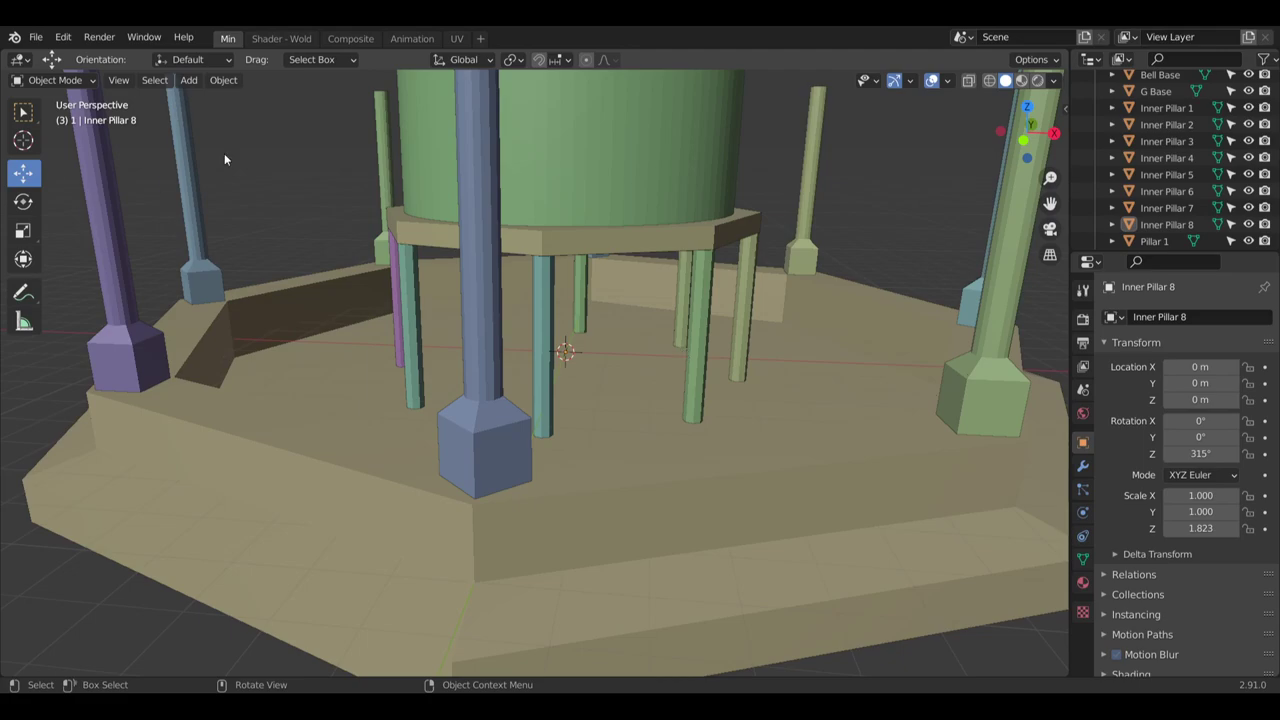
scroll(566, 163, "down", 3)
middle_click_drag(654, 297, 502, 355)
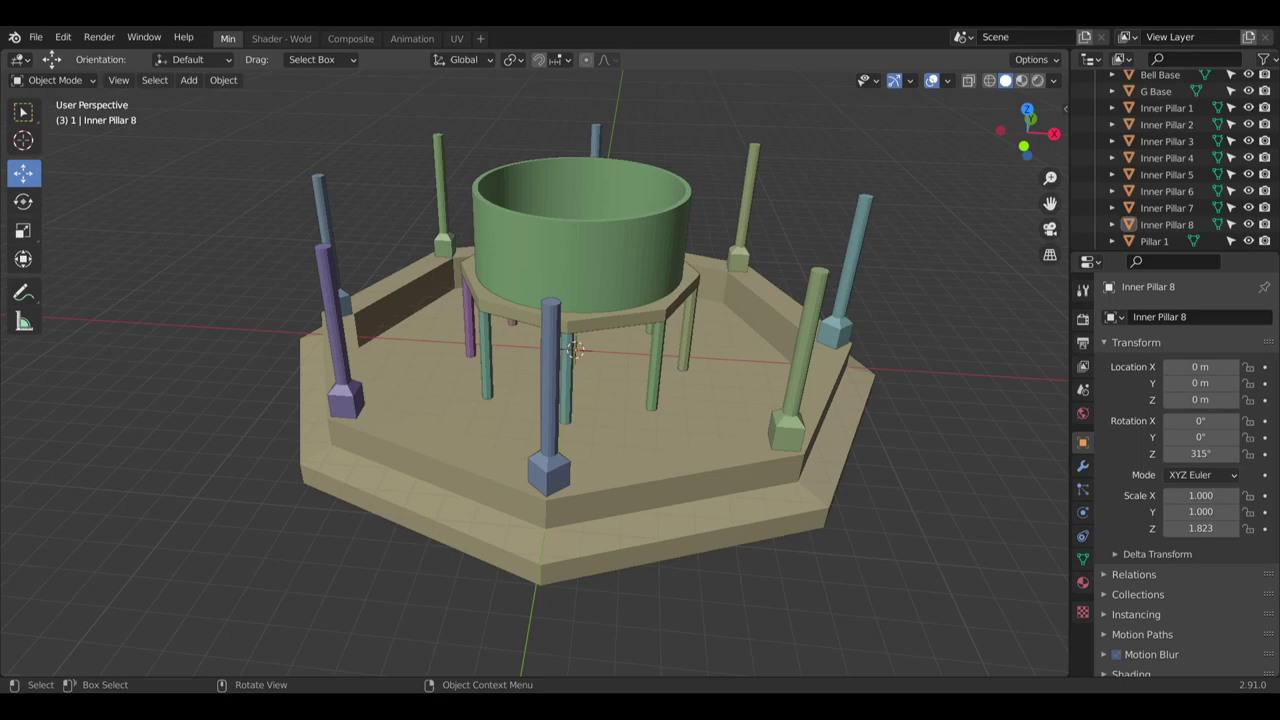
middle_click_drag(585, 235, 556, 365)
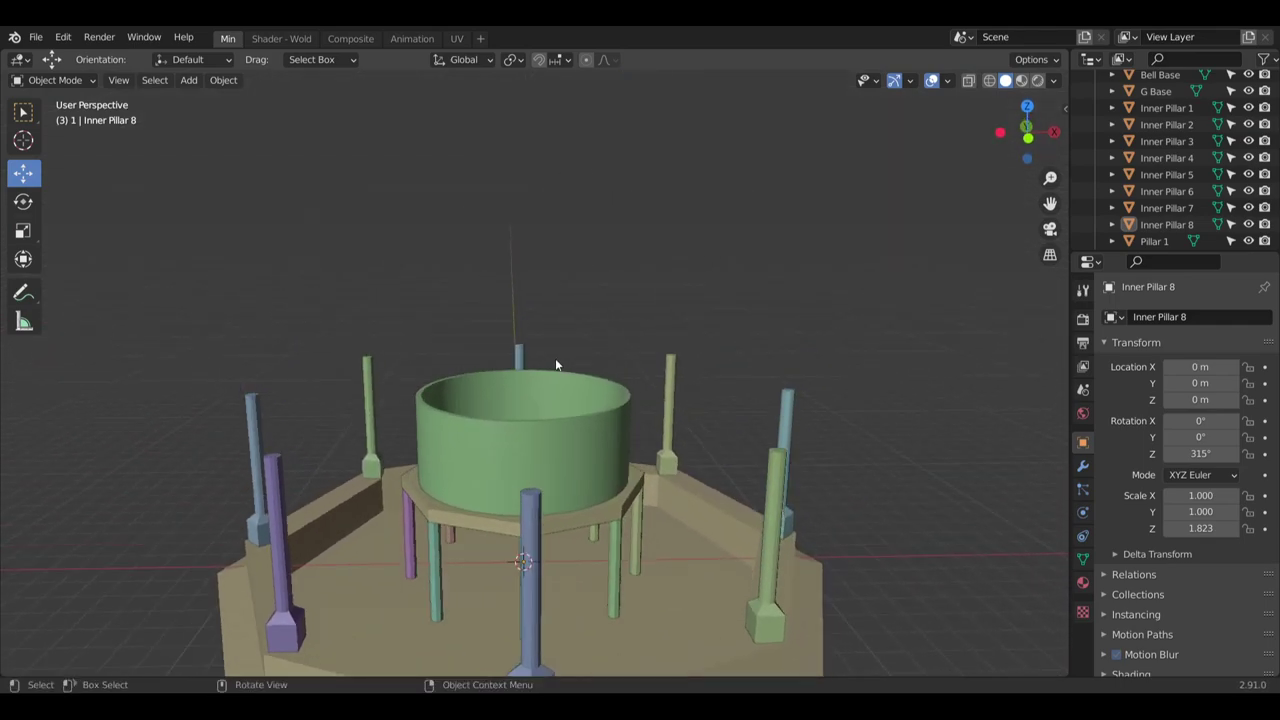
scroll(575, 113, "down", 3)
middle_click_drag(540, 123, 603, 87)
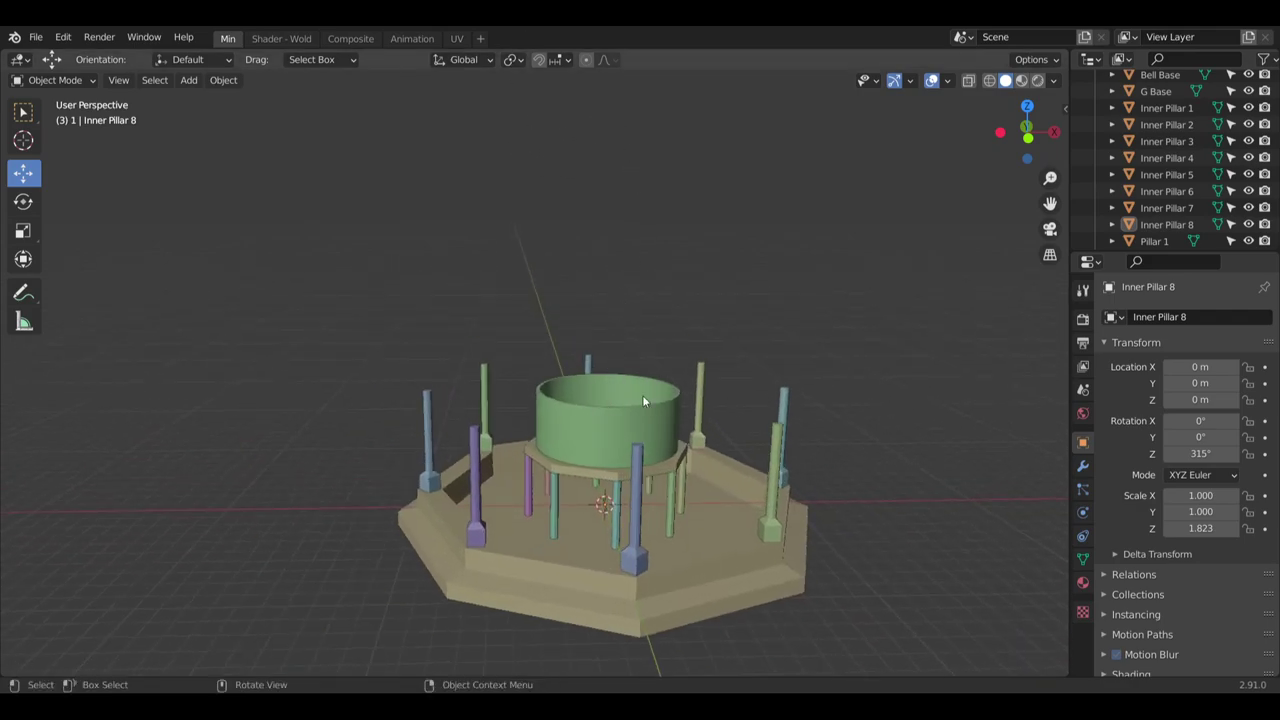
middle_click_drag(643, 400, 590, 380)
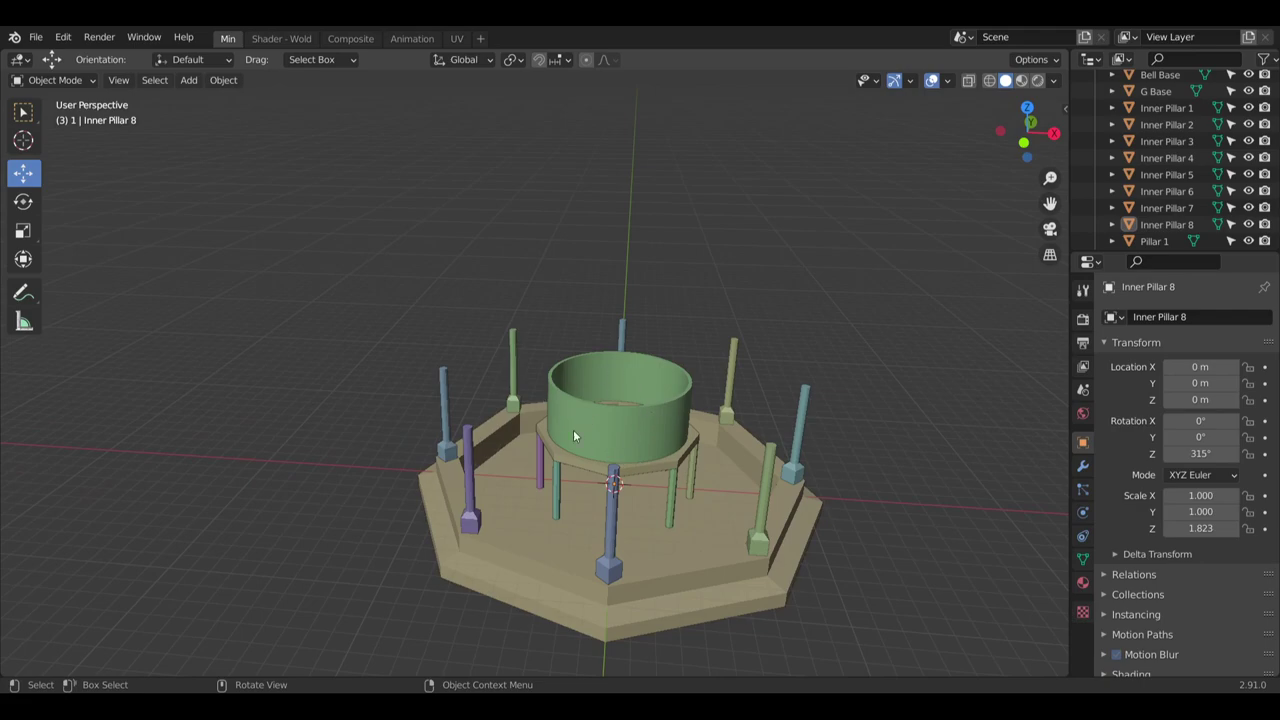
Add 20 horizontal loop cuts around the outer wall of the bell in Edit Mode
middle_click_drag(573, 436, 585, 265)
scroll(593, 367, "up", 5)
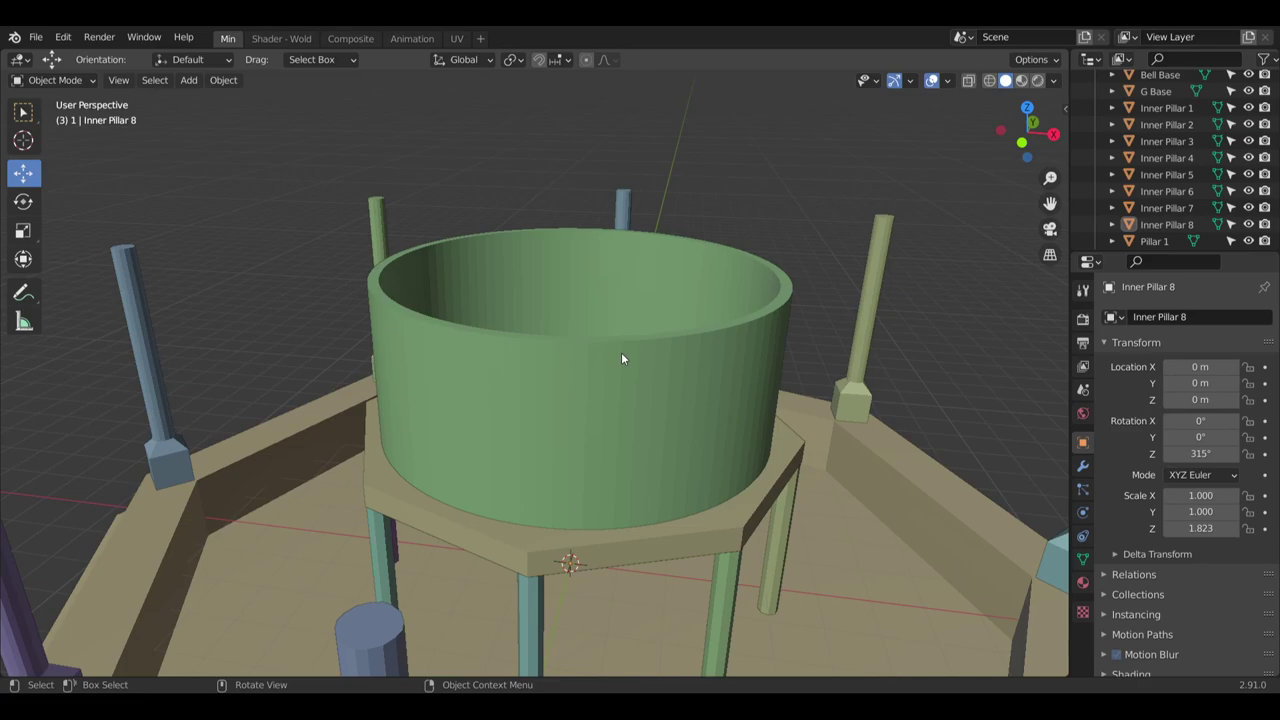
middle_click_drag(621, 358, 585, 330)
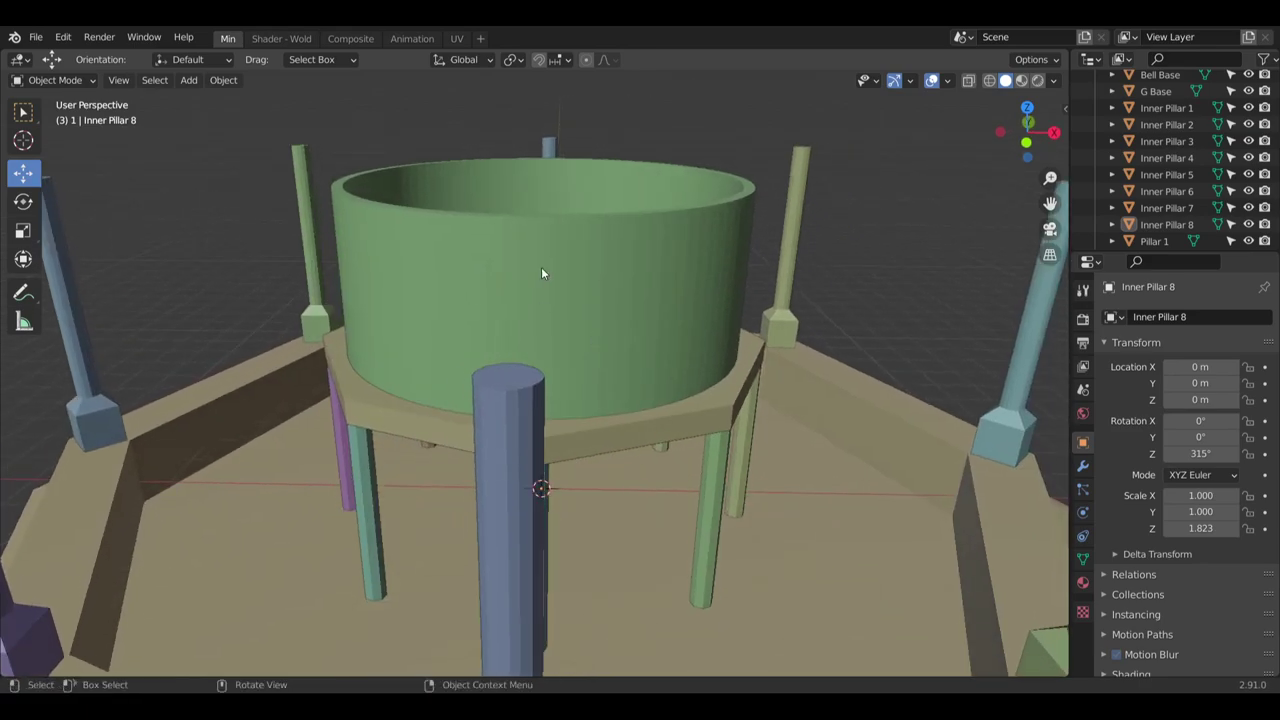
left_click(541, 273)
left_click(55, 80)
left_click(55, 114)
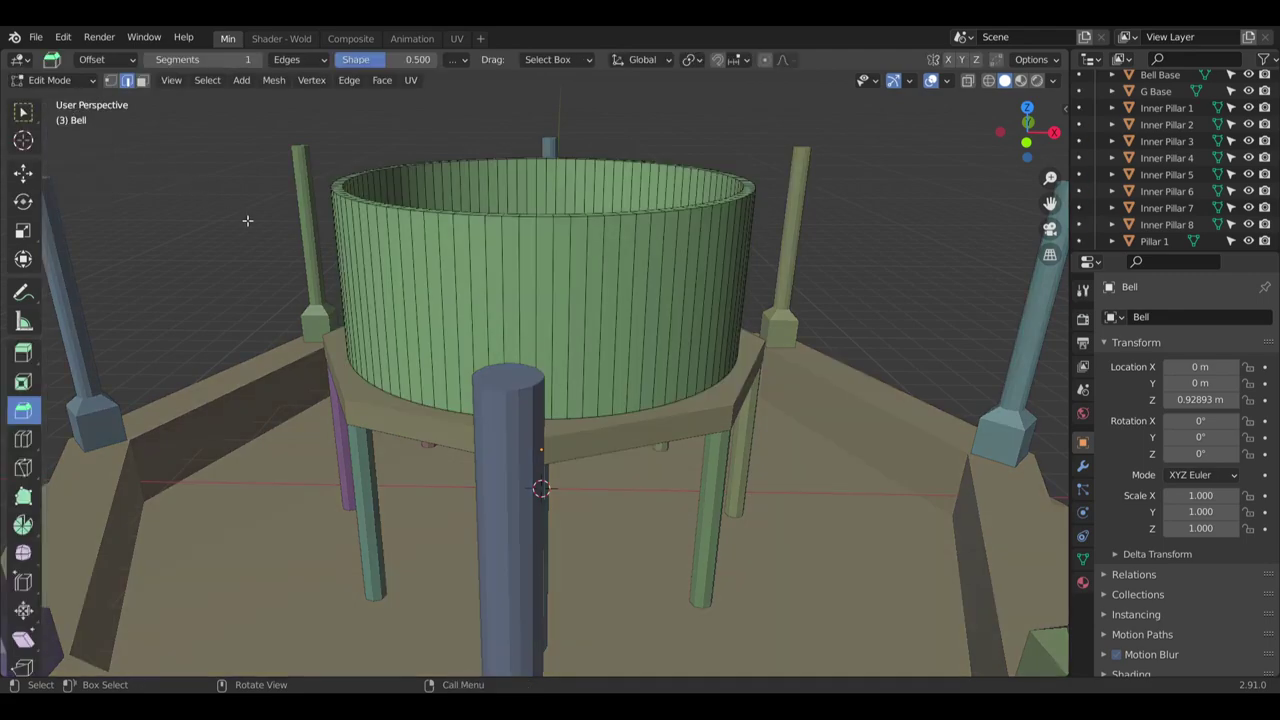
left_click(23, 438)
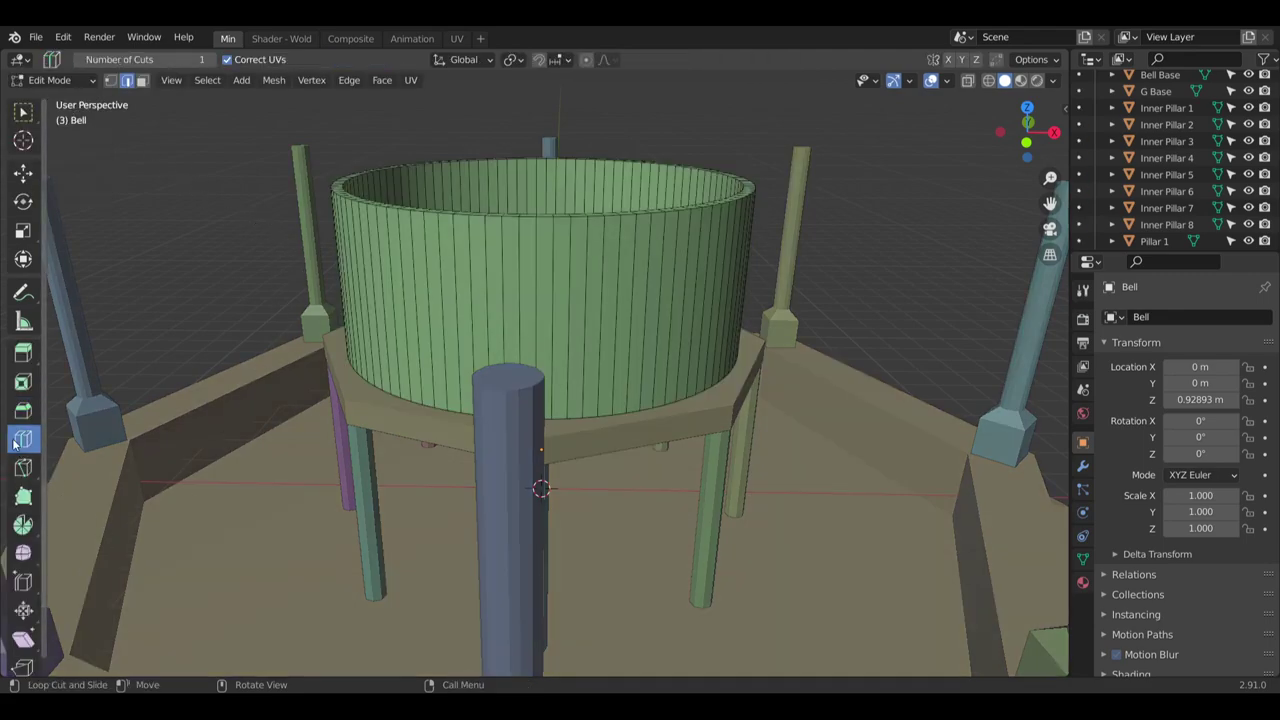
left_click(521, 316)
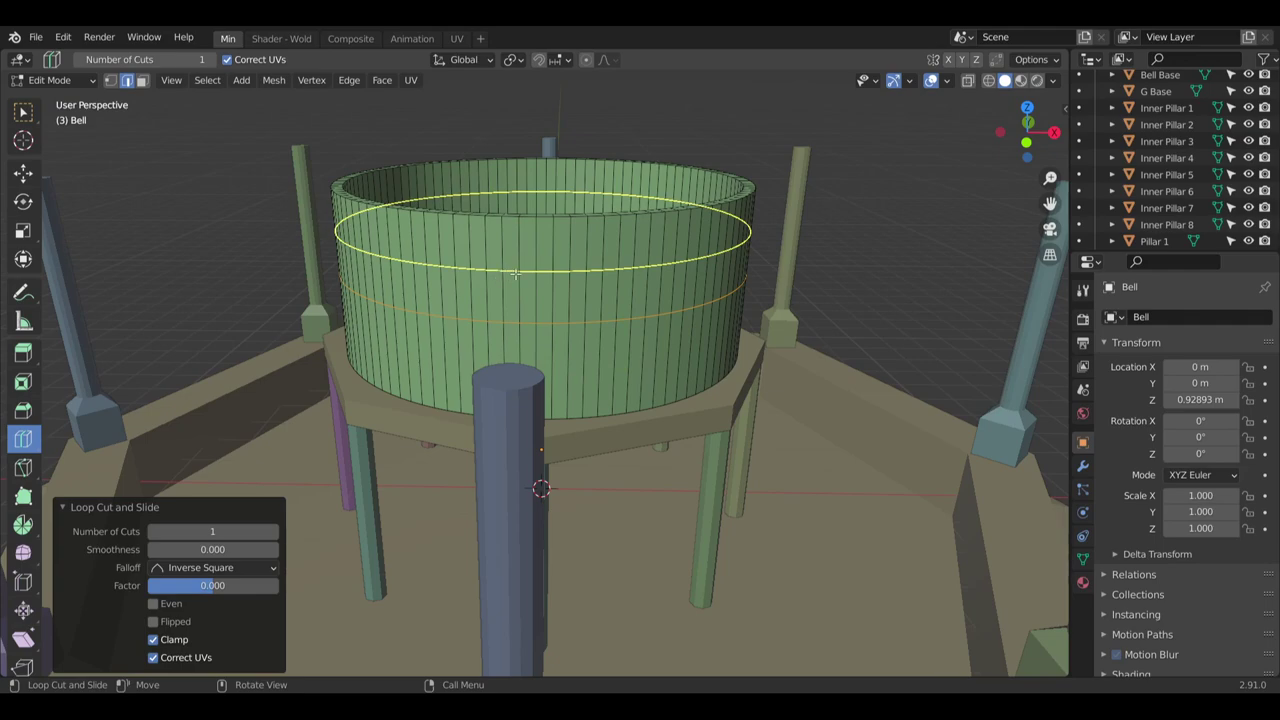
left_click(212, 531)
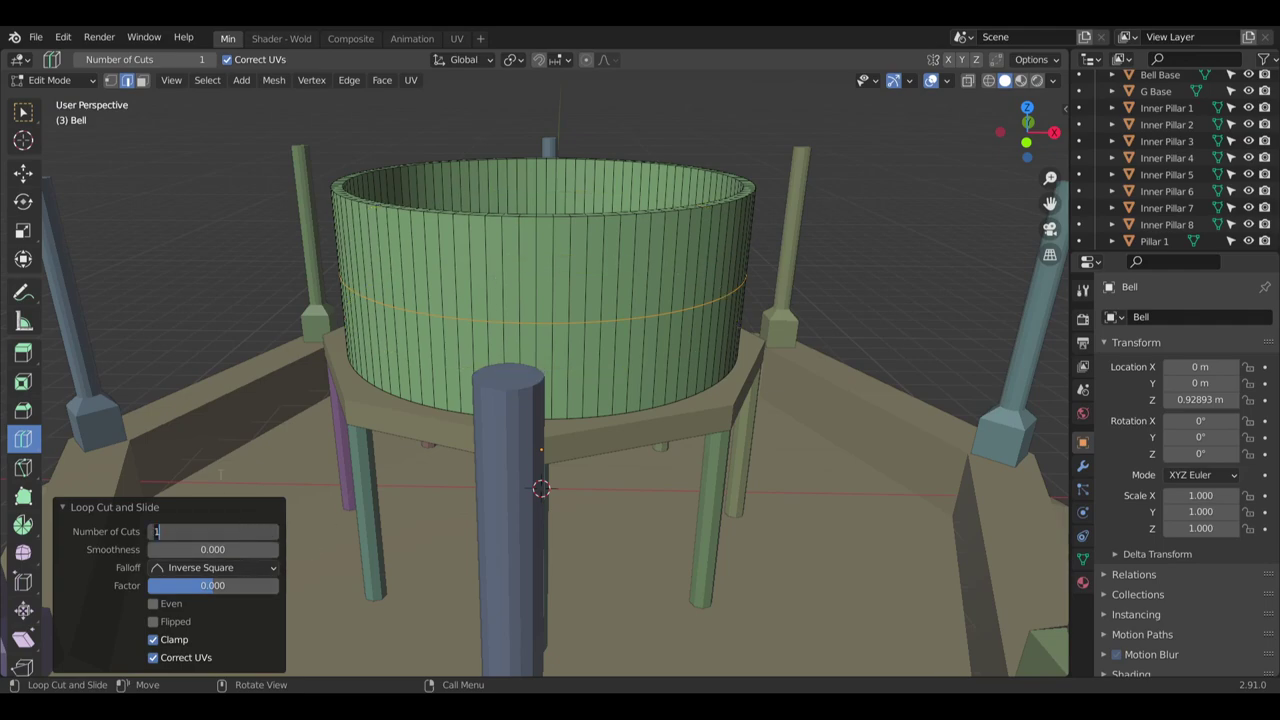
type("20")
key("Return")
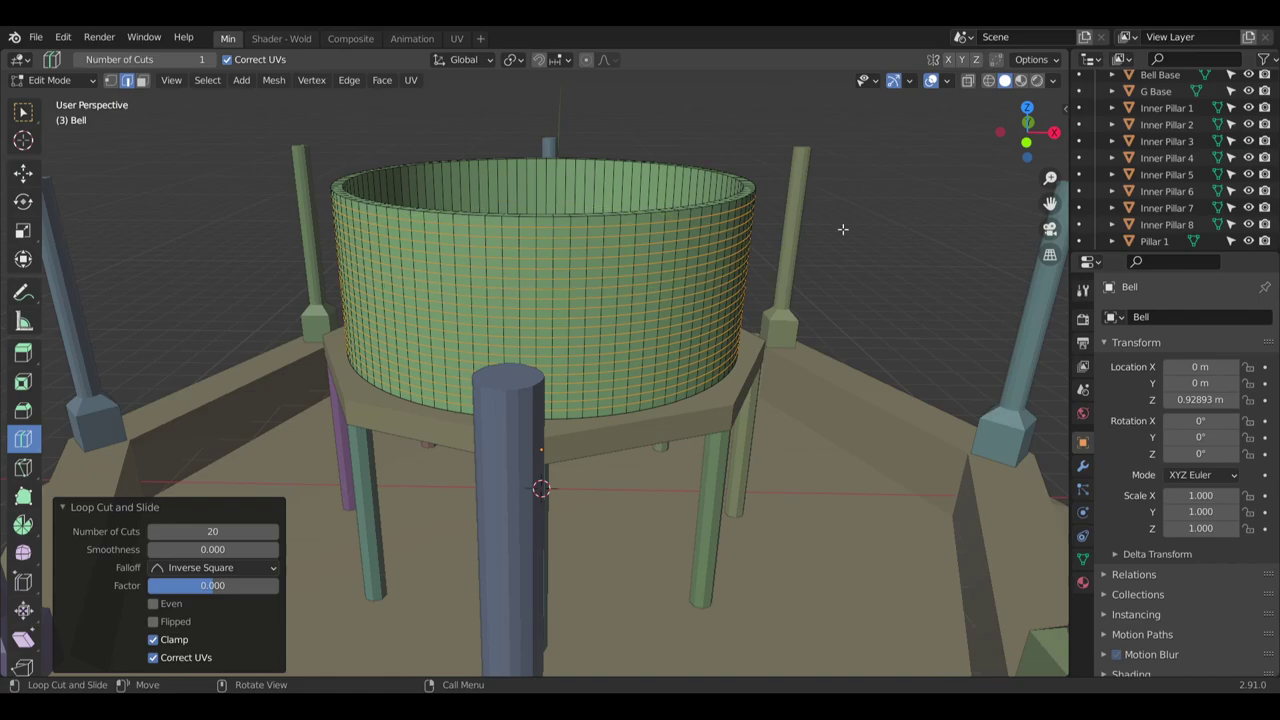
Switch to the selection tool and select the horizontal edge loop just above mid-height on the bell's outer wall
middle_click_drag(858, 385, 800, 343)
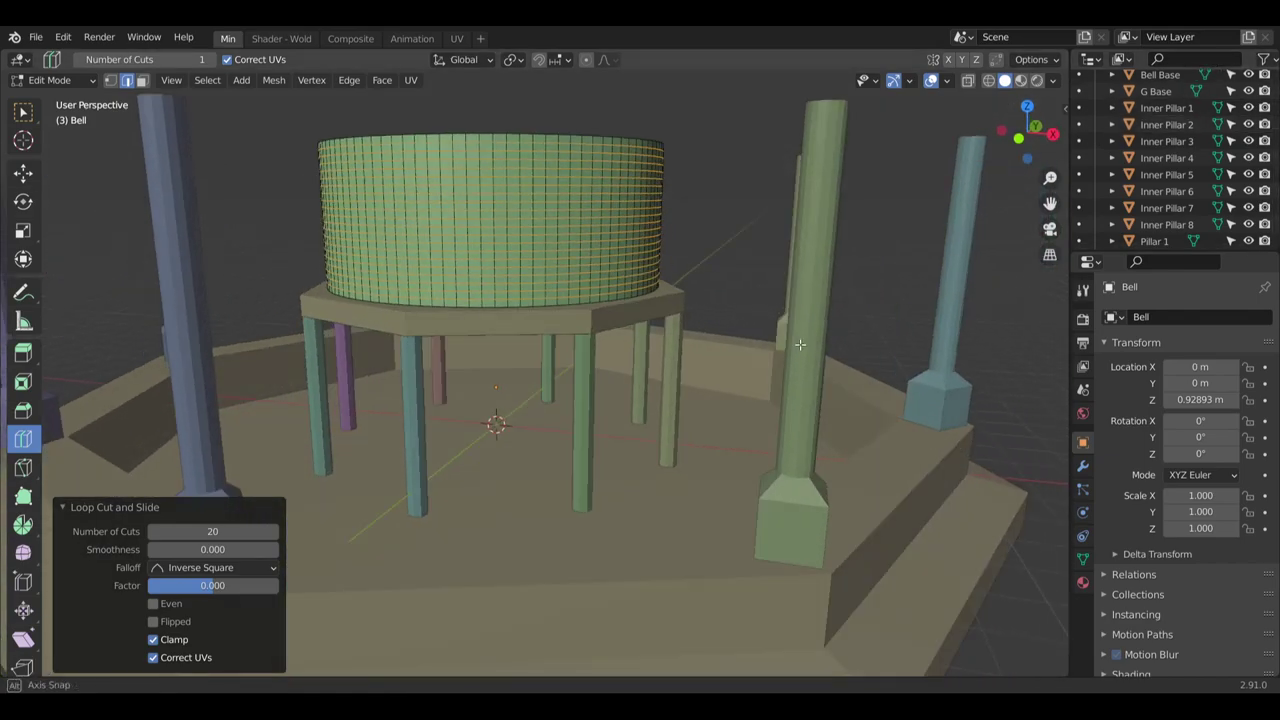
scroll(462, 149, "up", 2)
middle_click_drag(492, 182, 530, 236, "shift")
scroll(545, 237, "up", 2)
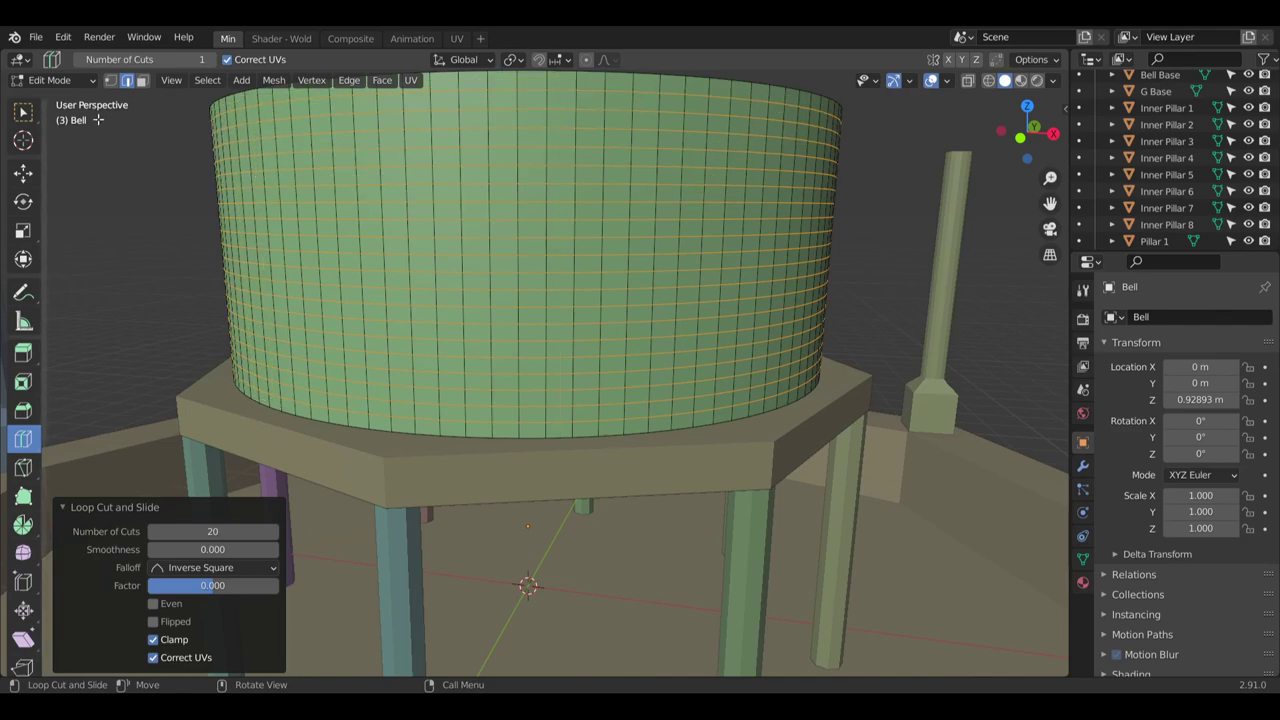
left_click(66, 82)
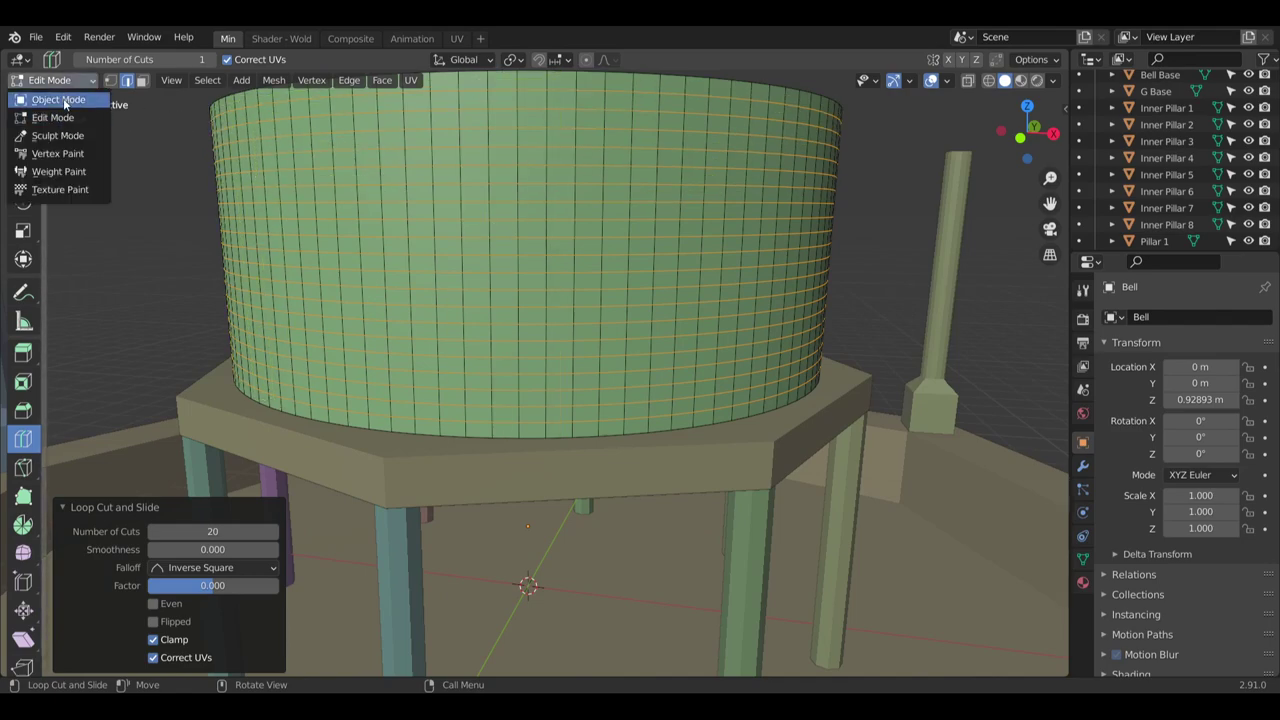
left_click(23, 111)
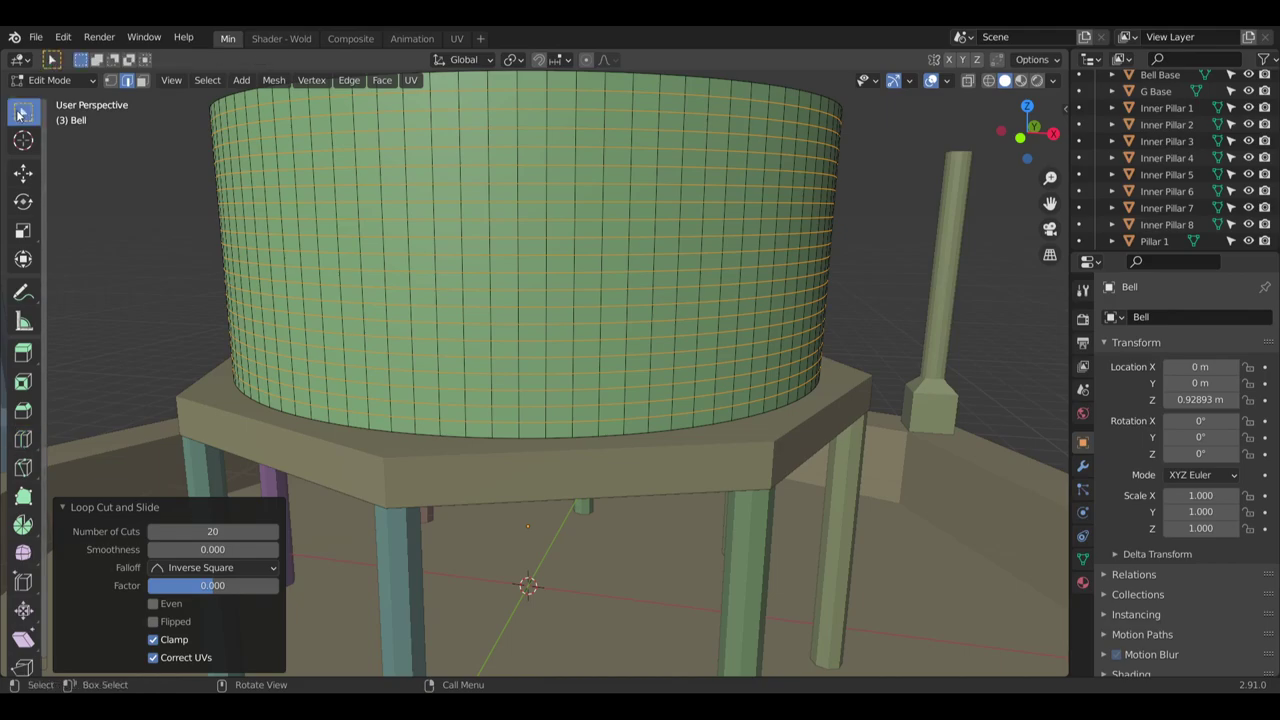
scroll(520, 237, "up", 3)
scroll(520, 237, "down", 3)
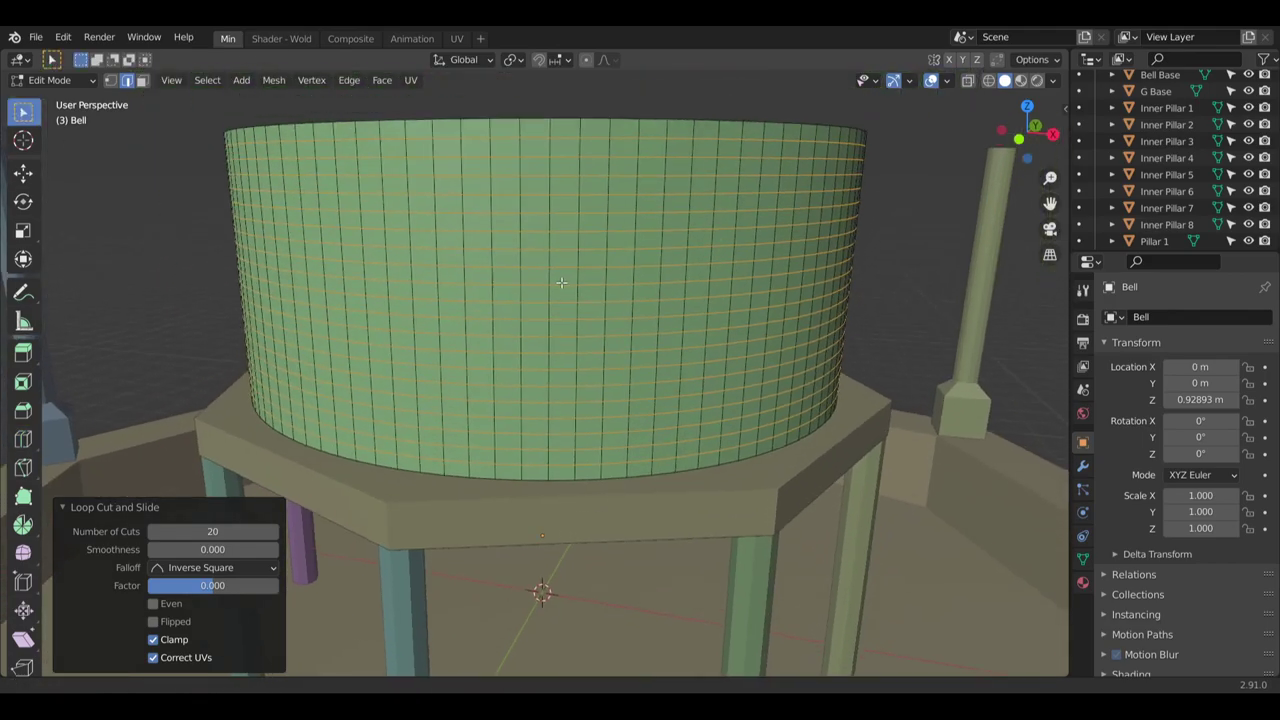
left_click(592, 328, "alt")
middle_click_drag(592, 328, 640, 285)
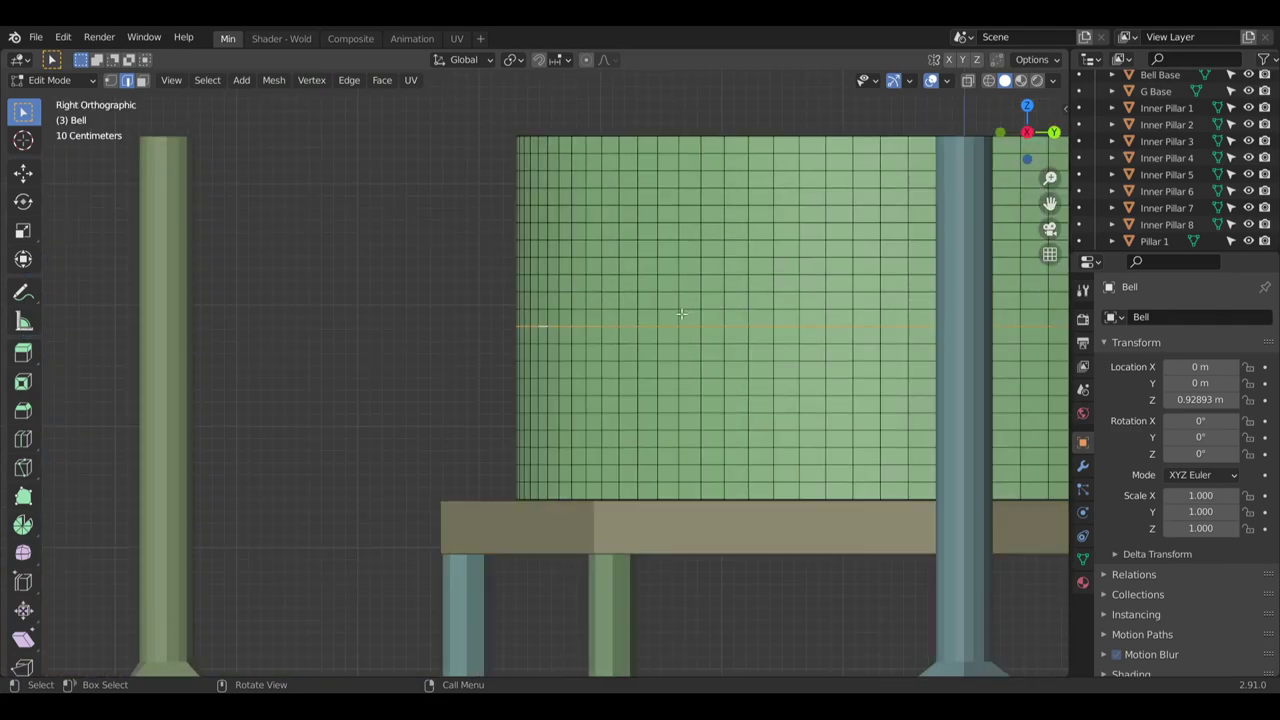
left_click(538, 313, "alt")
left_click(547, 307, "alt")
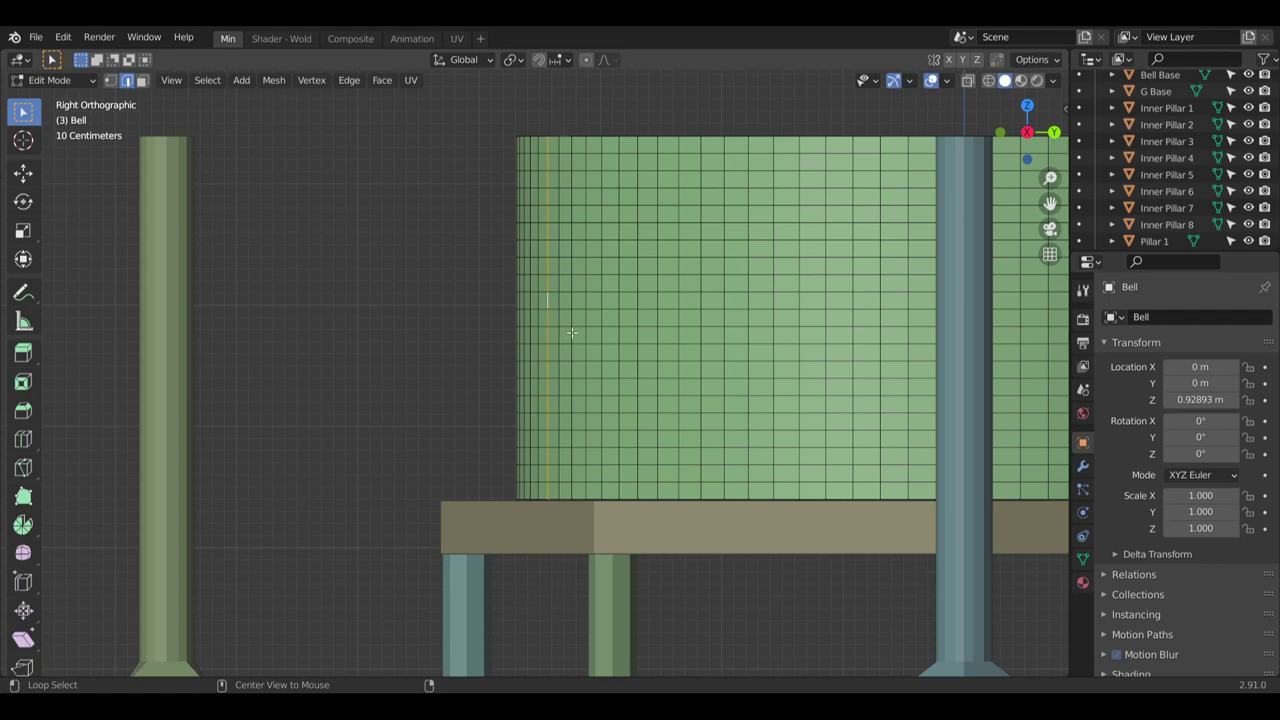
left_click(553, 325, "alt")
middle_click_drag(707, 301, 340, 306, "shift")
left_click(527, 312, "alt")
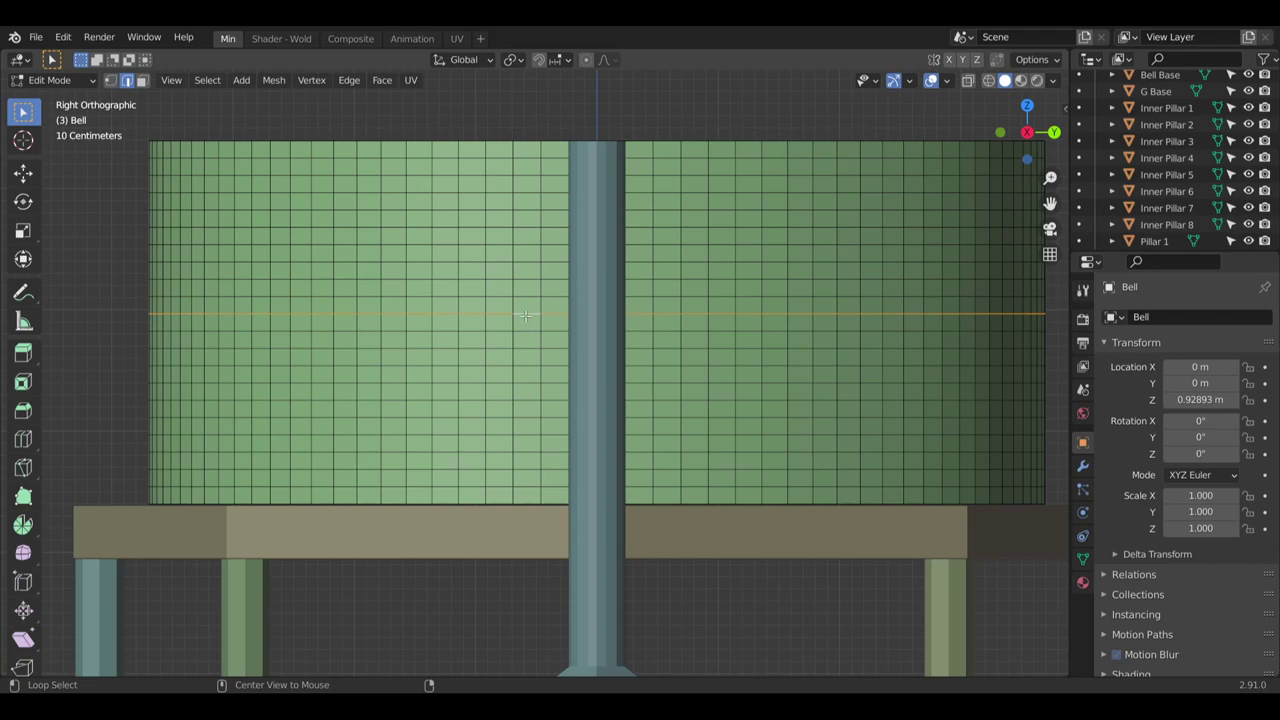
Scale the selected edge loop on the bell's outer wall outward by about 1.115 in X and Y, keeping its height
middle_click_drag(525, 316, 545, 372)
scroll(545, 372, "down", 2)
middle_click_drag(605, 278, 610, 293)
scroll(610, 293, "up", 3)
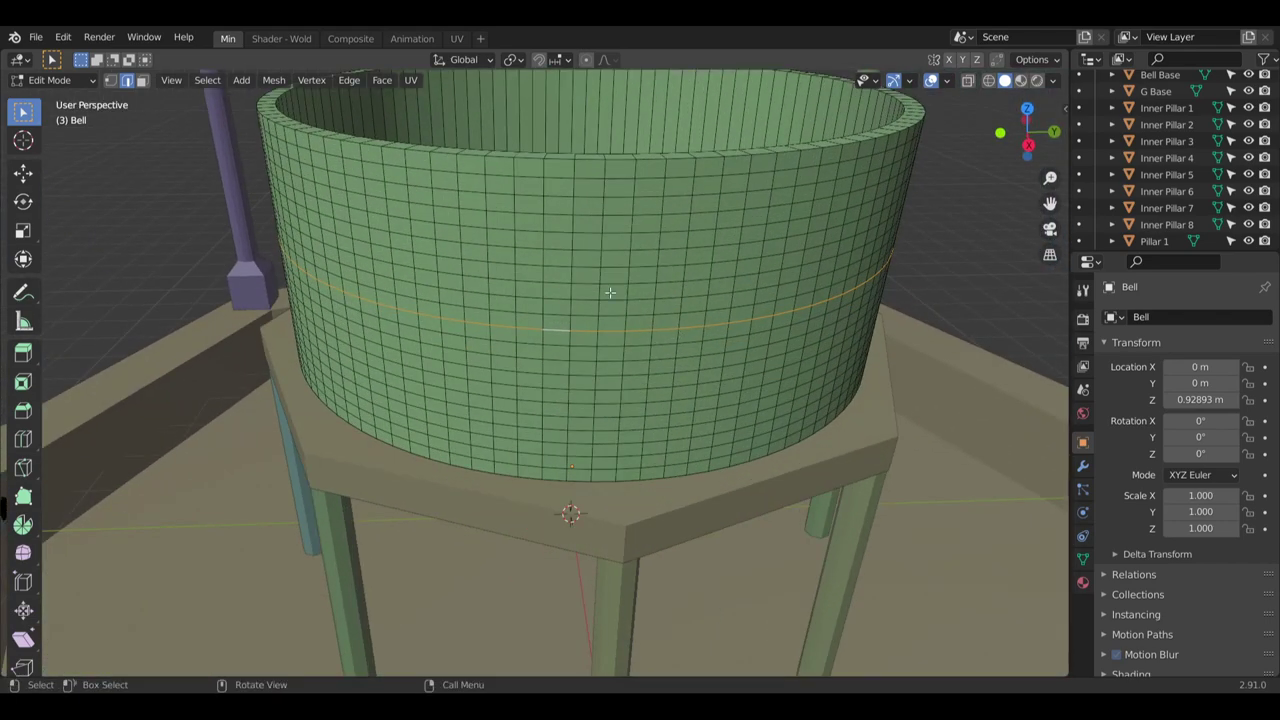
middle_click_drag(178, 178, 160, 225)
left_click(29, 235)
middle_click_drag(410, 436, 409, 302, "shift")
key("s")
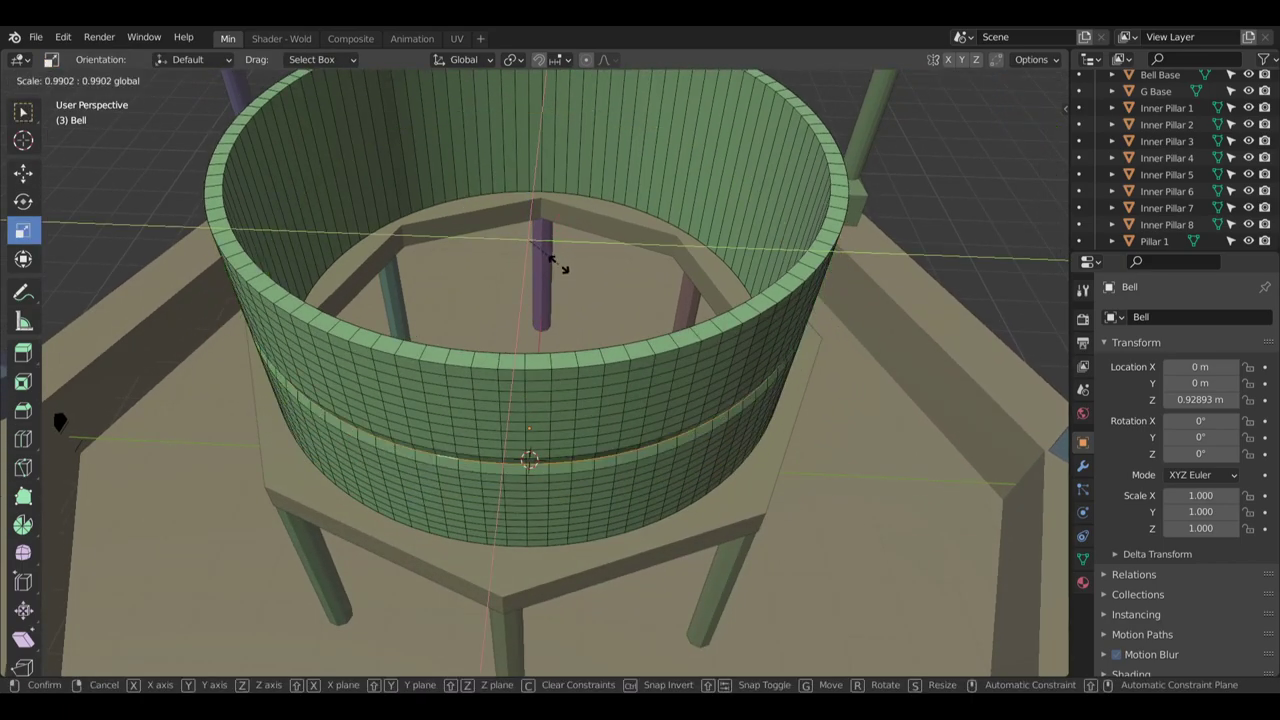
left_click(558, 270)
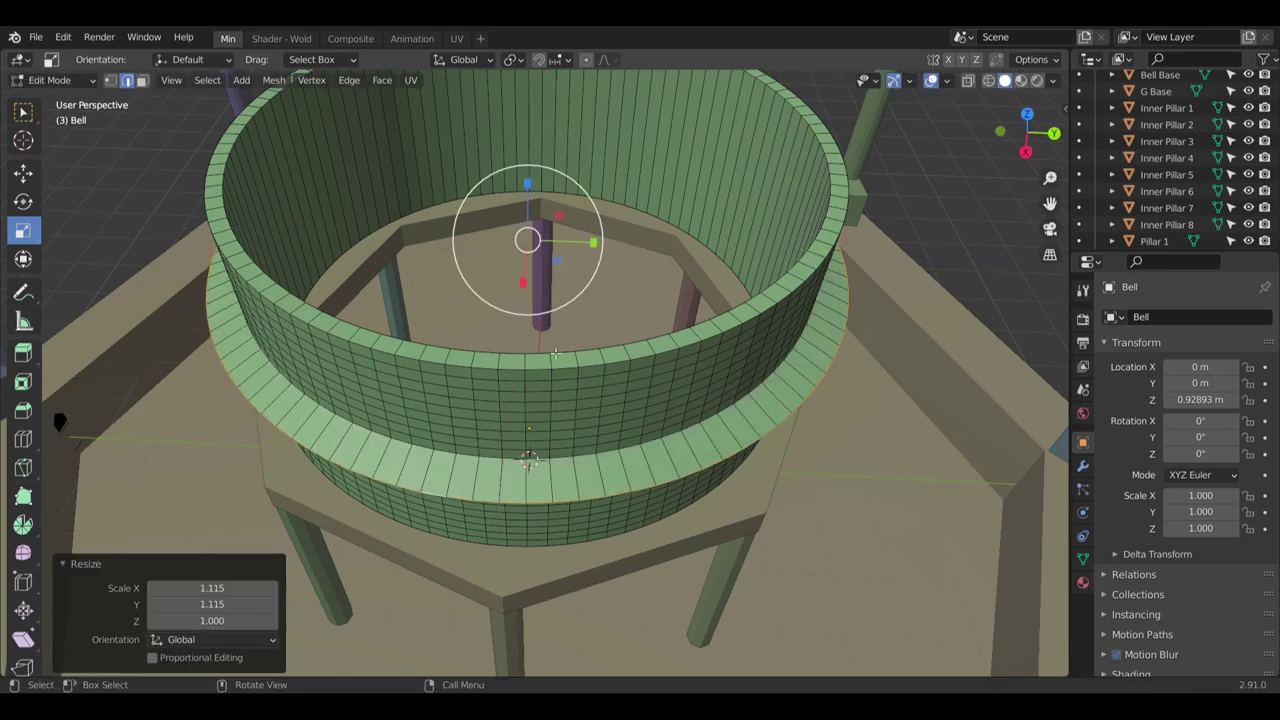
Enable proportional editing for the edge loop resize, using the Sphere falloff
left_click(157, 659)
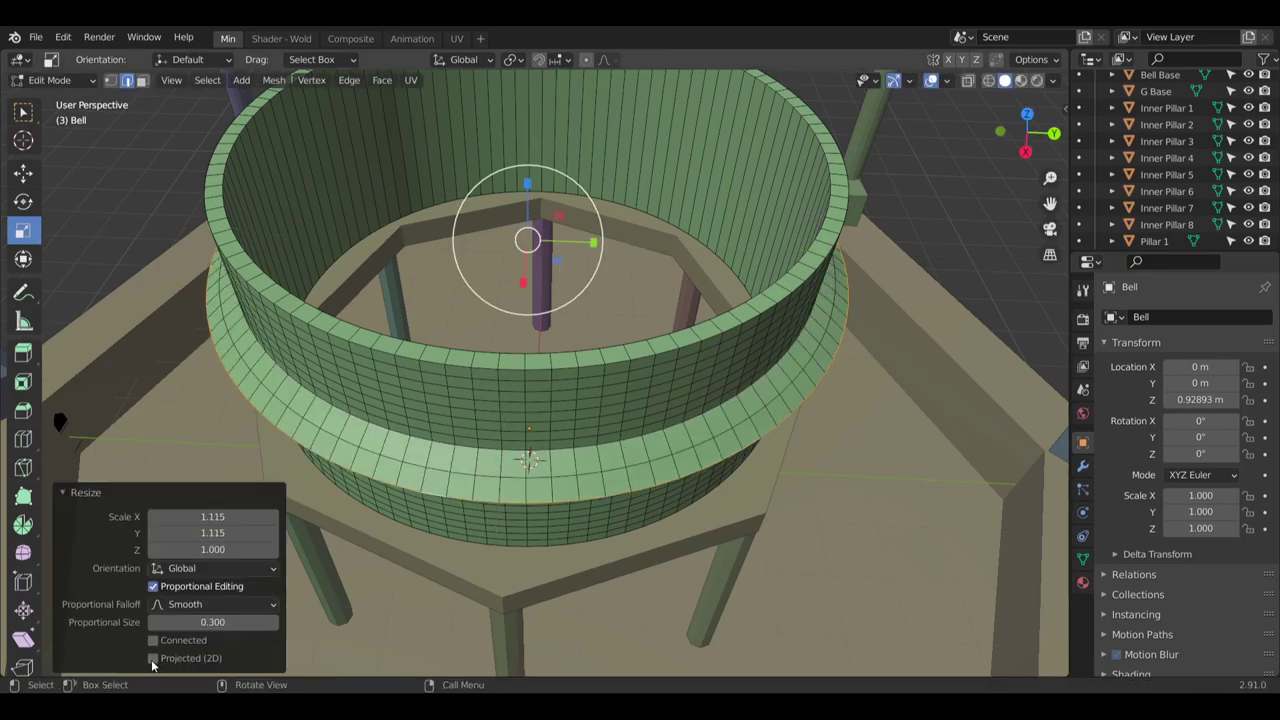
left_click(210, 604)
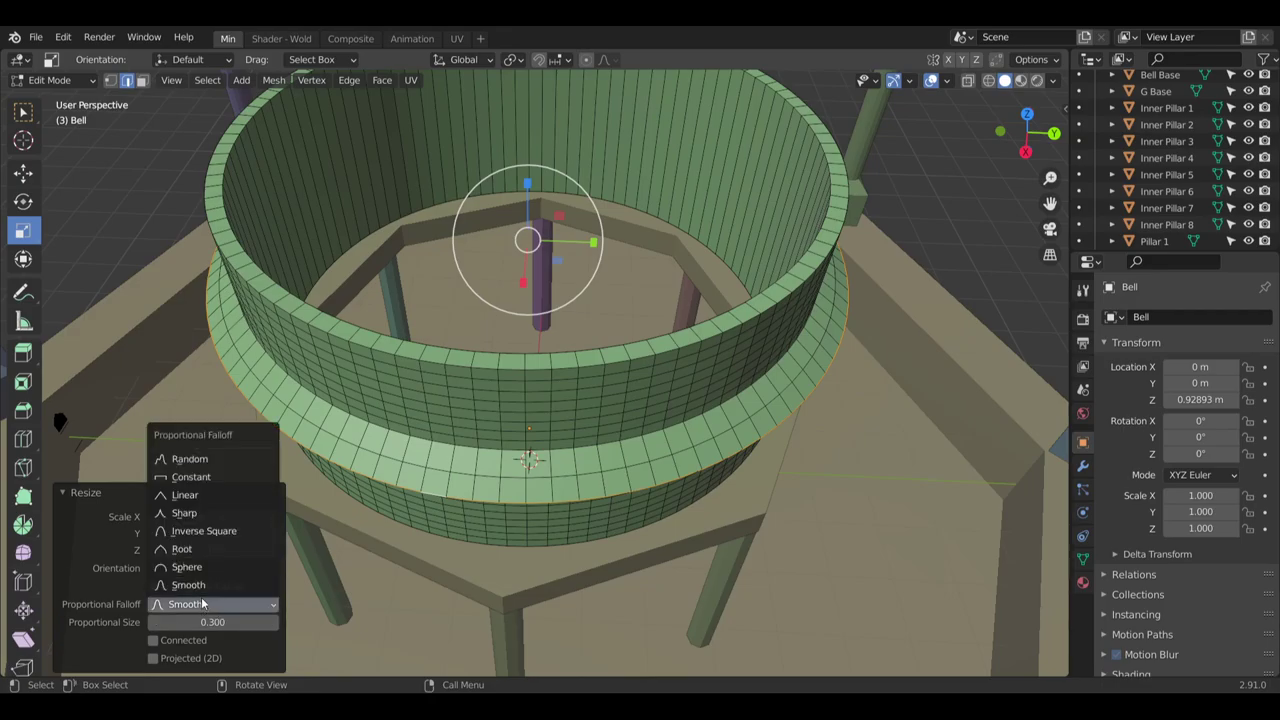
left_click(205, 582)
middle_click_drag(330, 420, 280, 515)
scroll(280, 513, "down", 3)
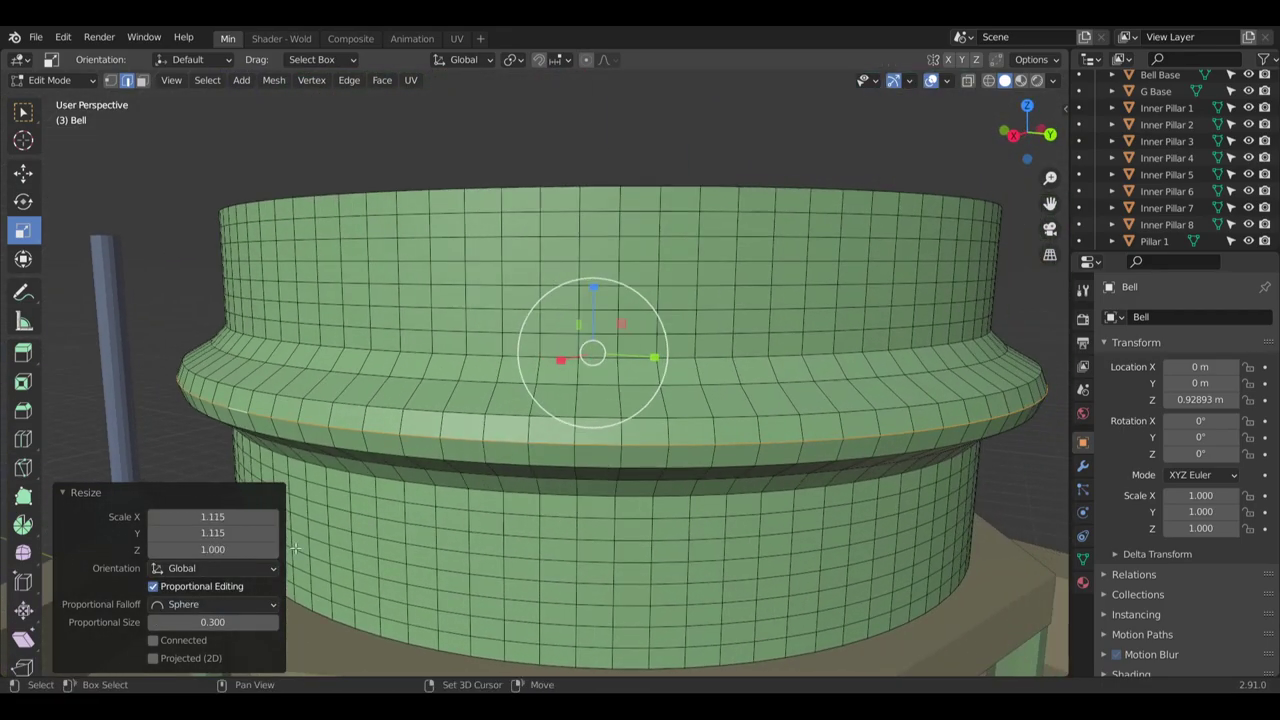
Increase the proportional size of the resize to 1.33 to round out the bell's whole outer wall
left_click(212, 622)
type("1")
key("Return")
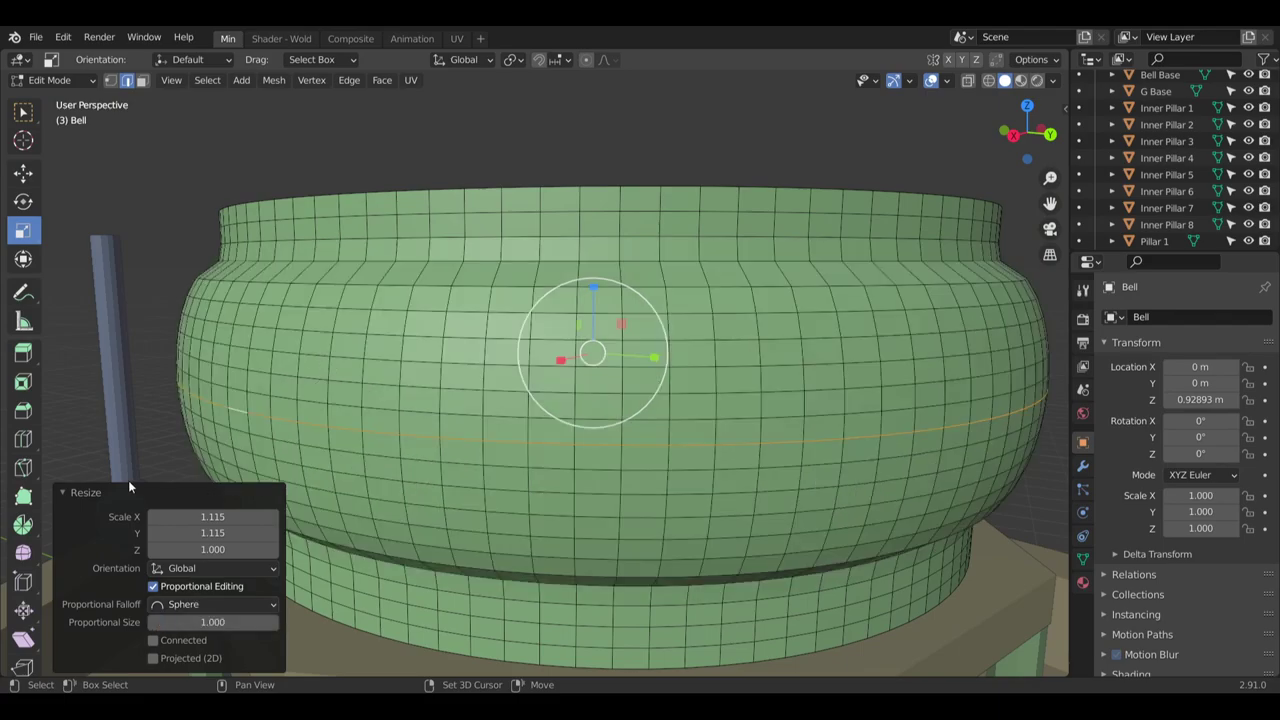
left_click_drag(253, 621, 276, 616)
left_click(275, 623)
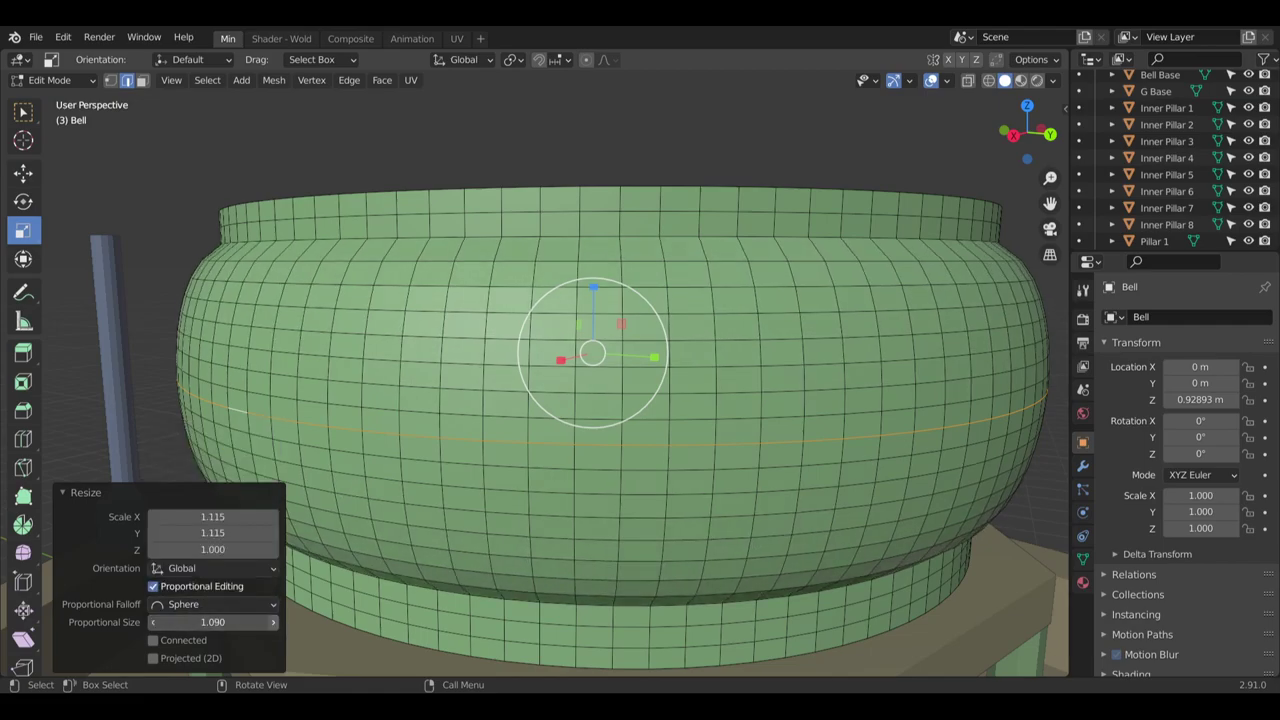
left_click(275, 623)
left_click(275, 623)
left_click(275, 623)
left_click(275, 623)
left_click(275, 623)
left_click(275, 623)
left_click(275, 623)
left_click(275, 622)
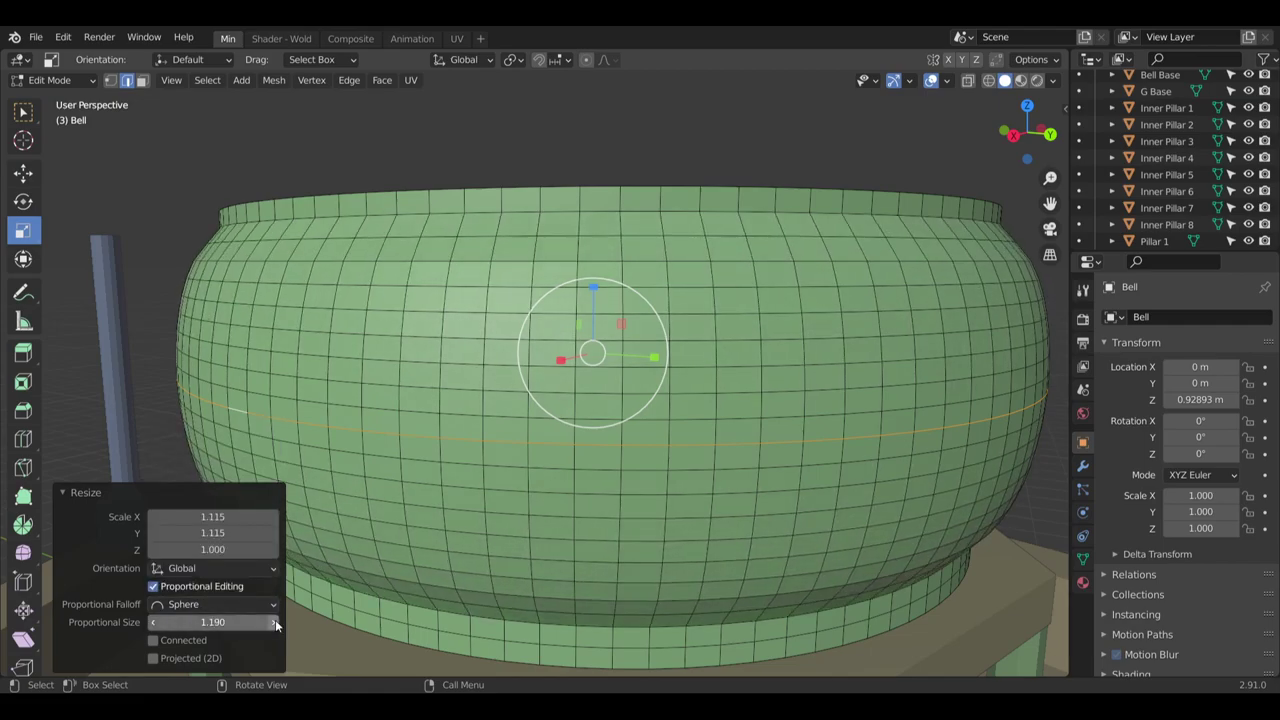
left_click(275, 622)
left_click(275, 622)
left_click(275, 622)
left_click(275, 622)
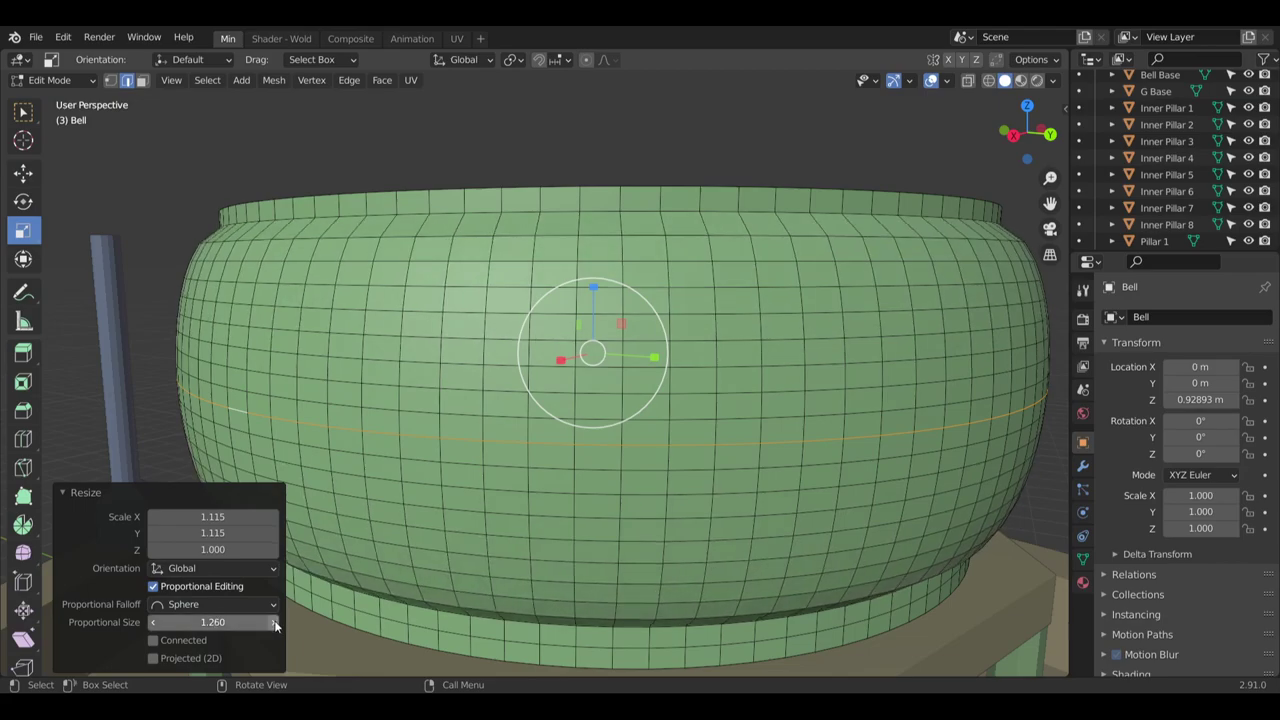
left_click(274, 624)
left_click(274, 624)
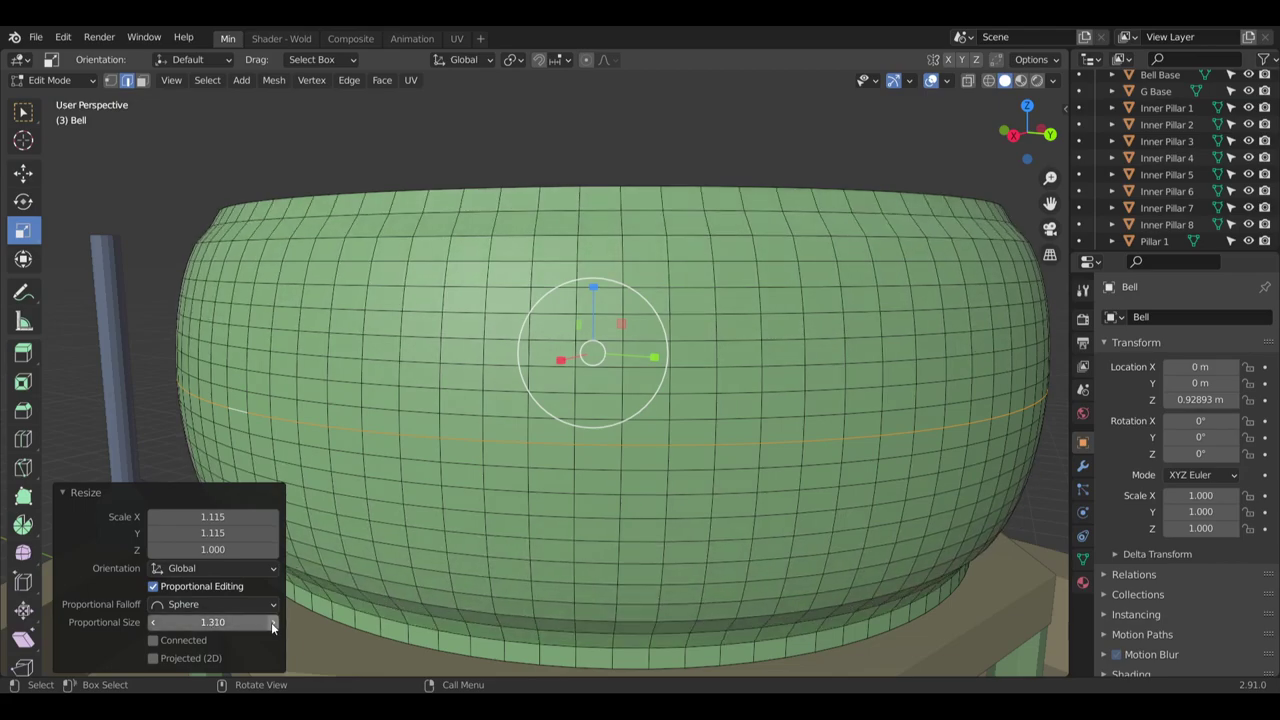
left_click(274, 624)
left_click(274, 624)
Examine the bulged bell wall, its lower rim on the base and its open upper rim from several angles
middle_click_drag(528, 320, 593, 490)
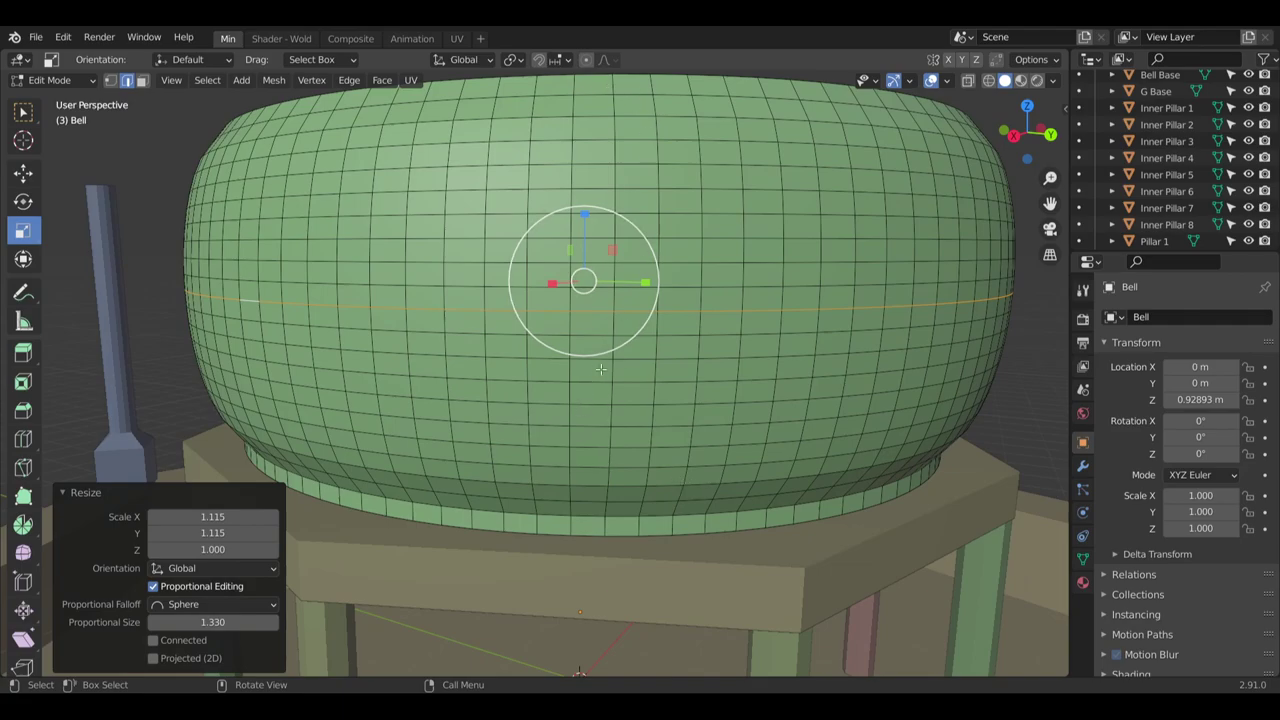
middle_click_drag(667, 292, 611, 363)
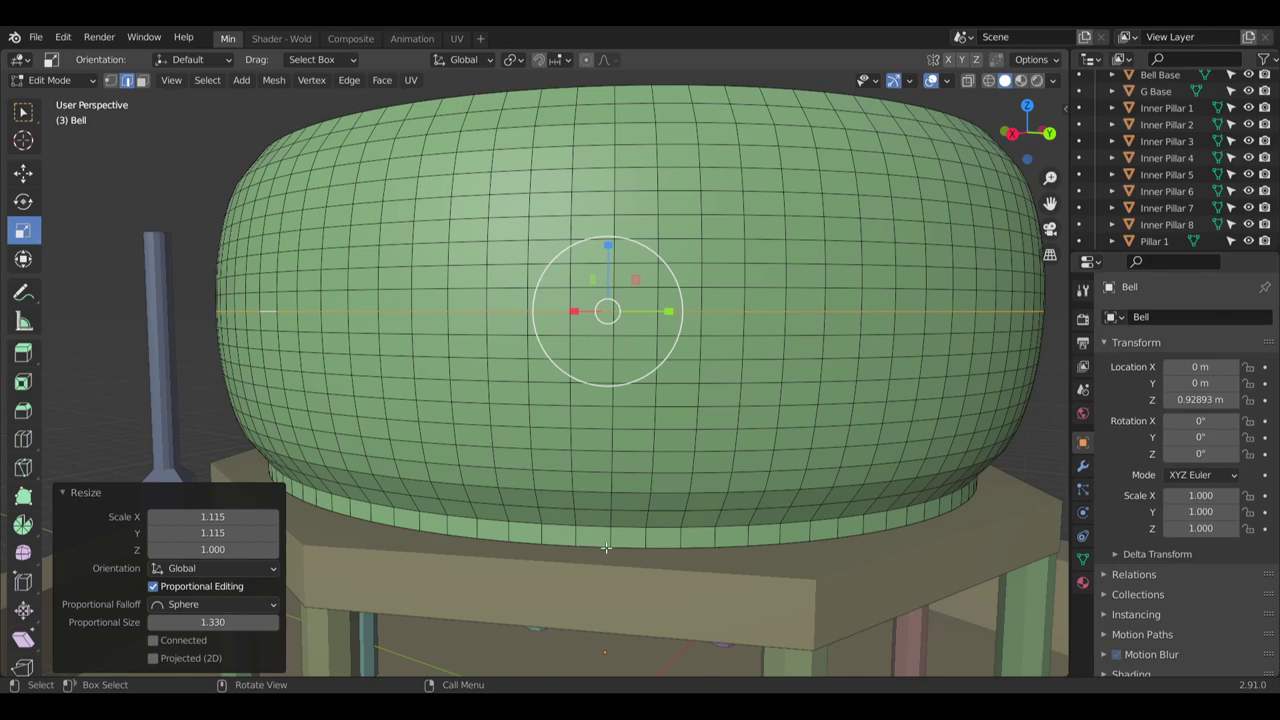
middle_click_drag(634, 510, 667, 527)
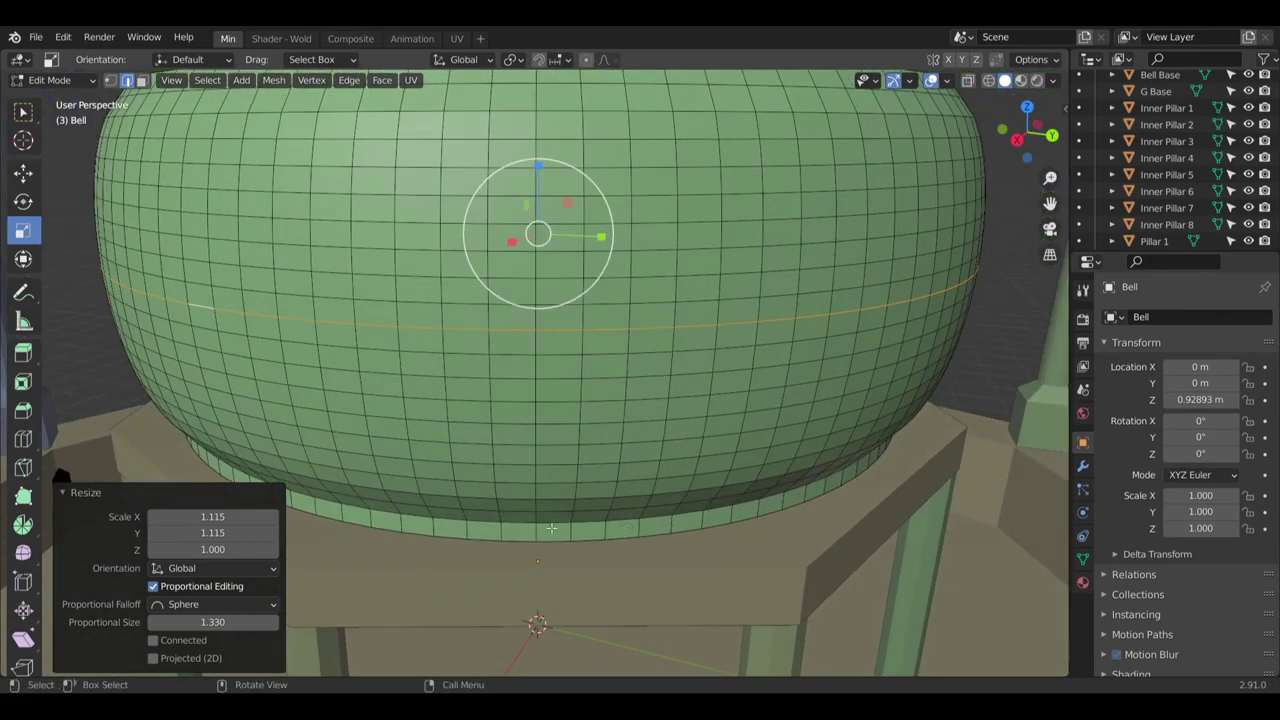
scroll(645, 504, "down", 2)
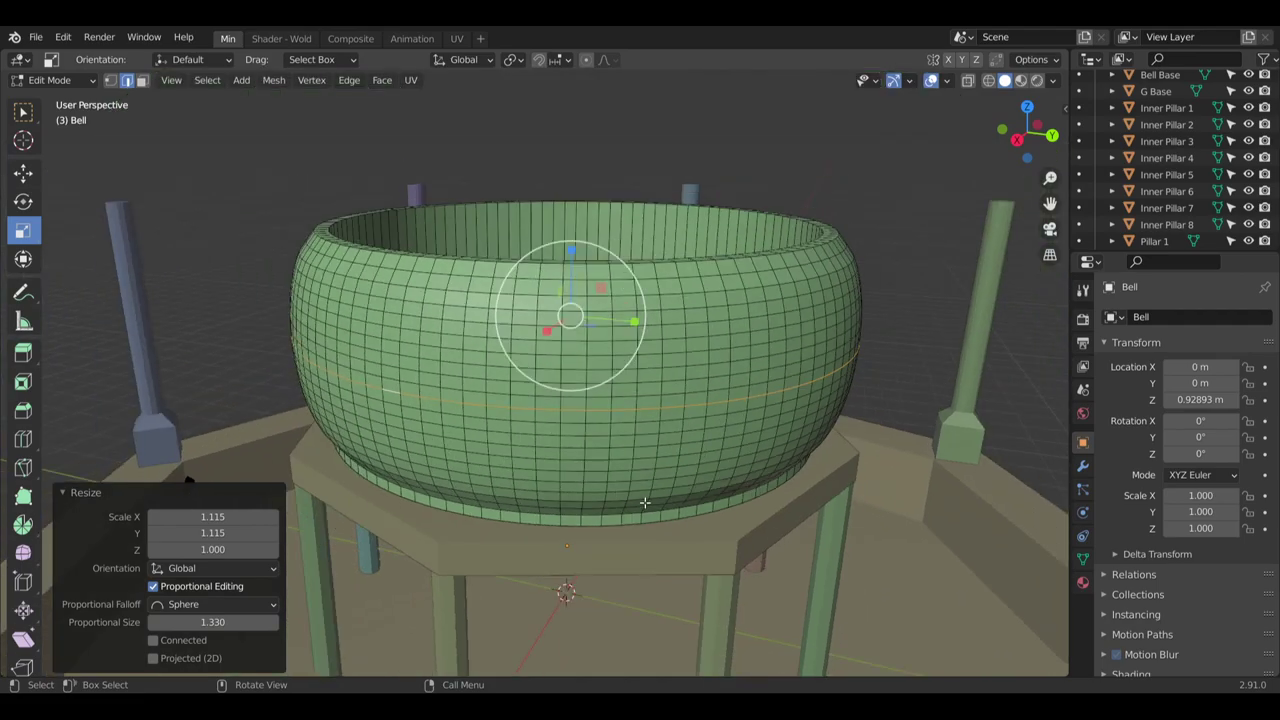
middle_click_drag(645, 504, 614, 536)
middle_click_drag(667, 478, 600, 464, "shift")
scroll(624, 426, "up", 2)
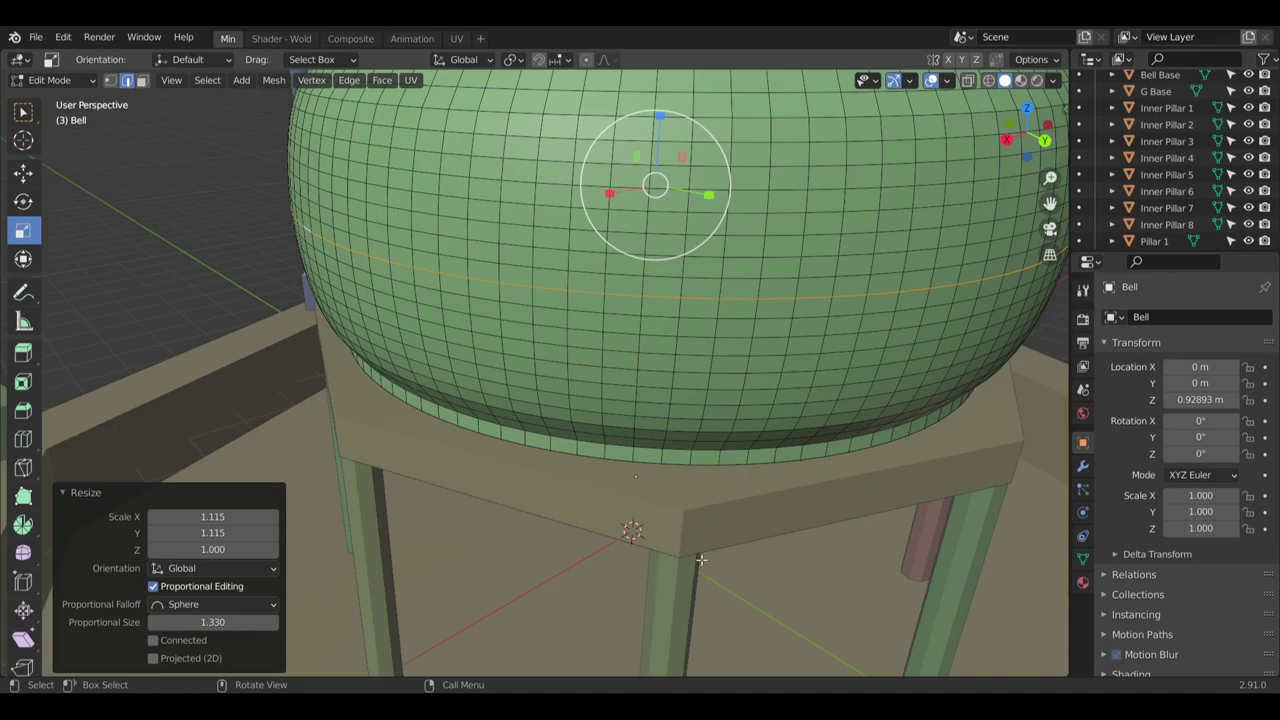
middle_click_drag(682, 572, 754, 365)
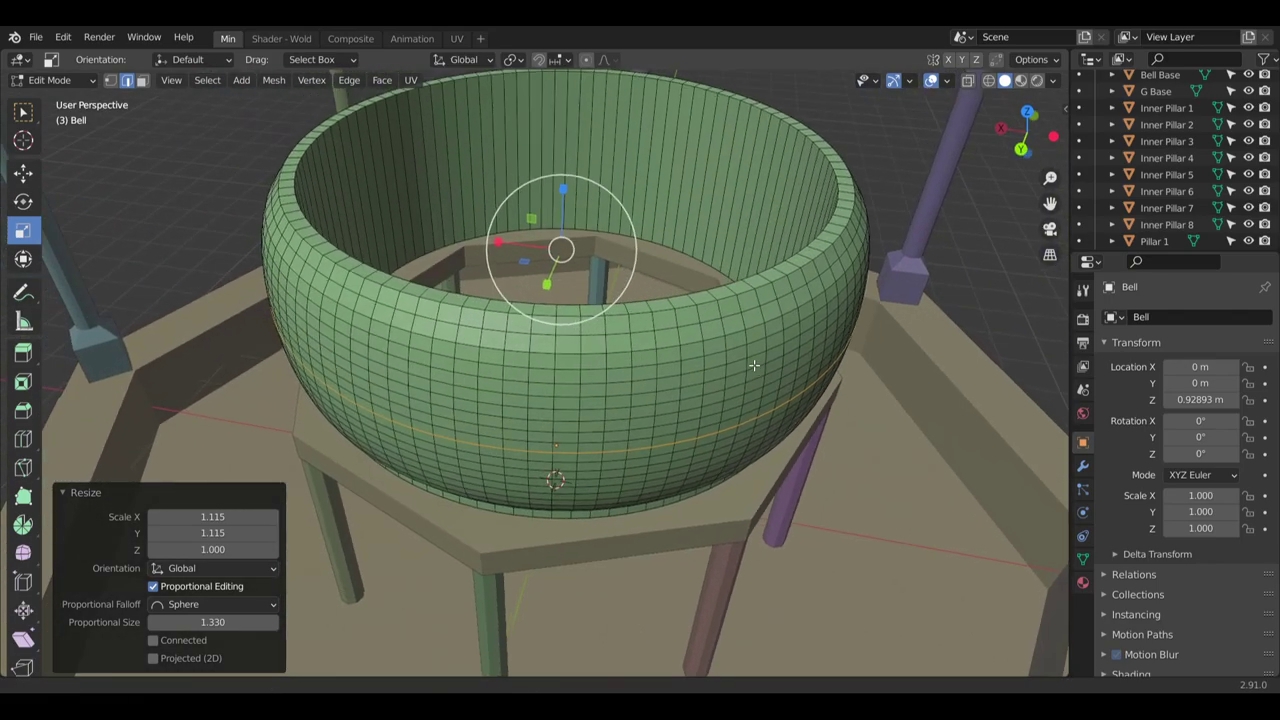
Clear the mesh selection, return to Object Mode, and apply smooth shading to the bell
key("alt+a")
left_click(50, 80)
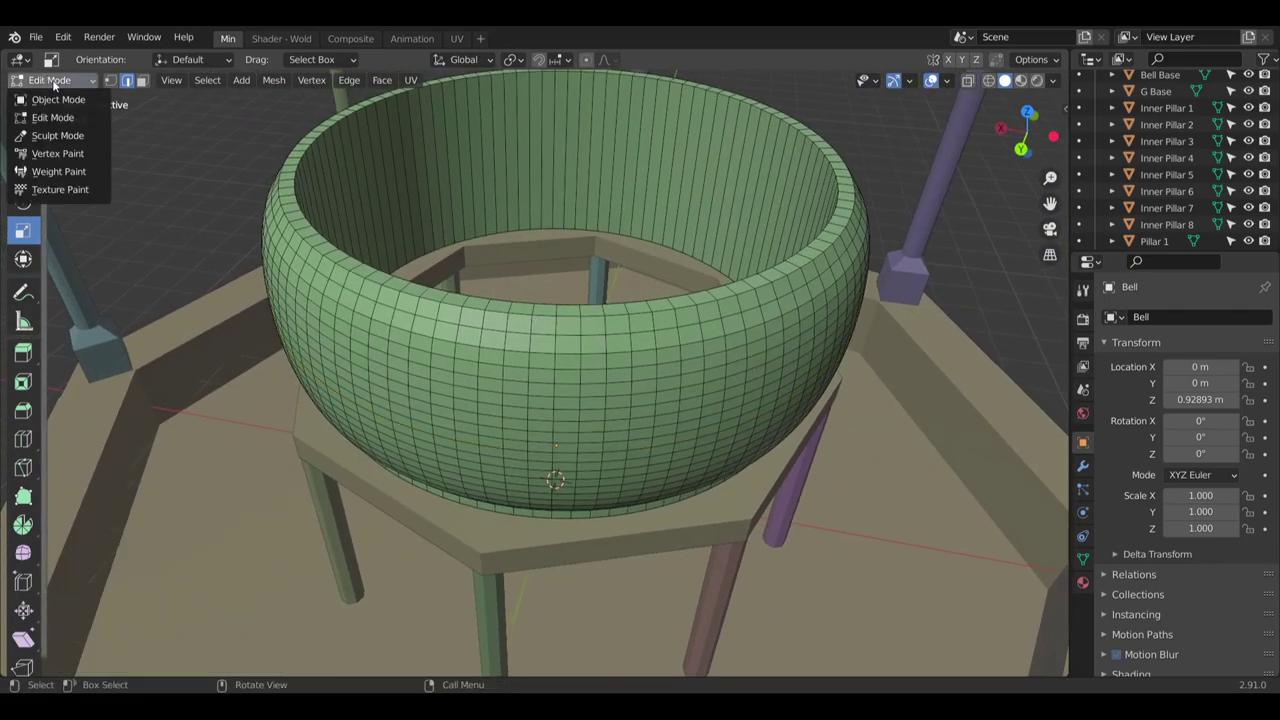
left_click(58, 99)
middle_click_drag(250, 239, 260, 300)
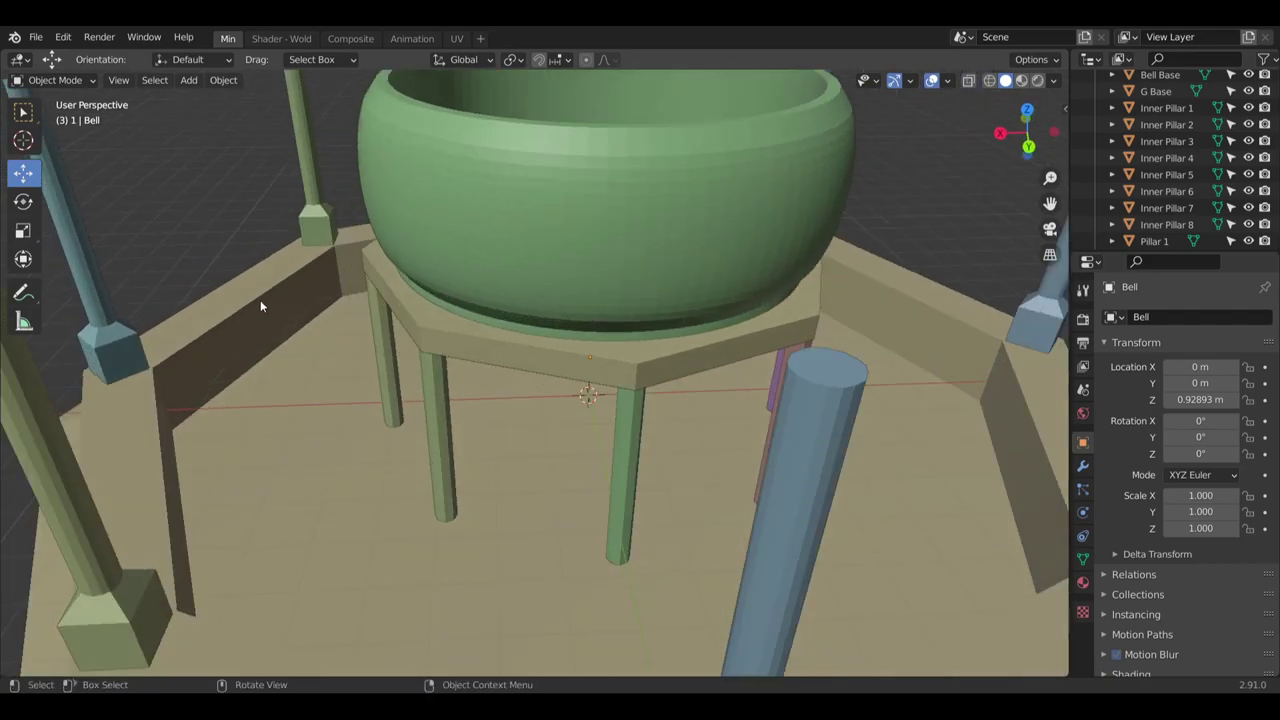
right_click(522, 245)
left_click(514, 243)
left_click(206, 168)
Examine the smoothed bell and the surrounding pillared structure from near and far
scroll(206, 168, "down", 5)
mouse_move(371, 204)
middle_mouse_down("shift")
mouse_move(555, 299)
mouse_move(566, 267)
mouse_move(484, 244)
middle_mouse_up("shift")
scroll(484, 244, "up", 4)
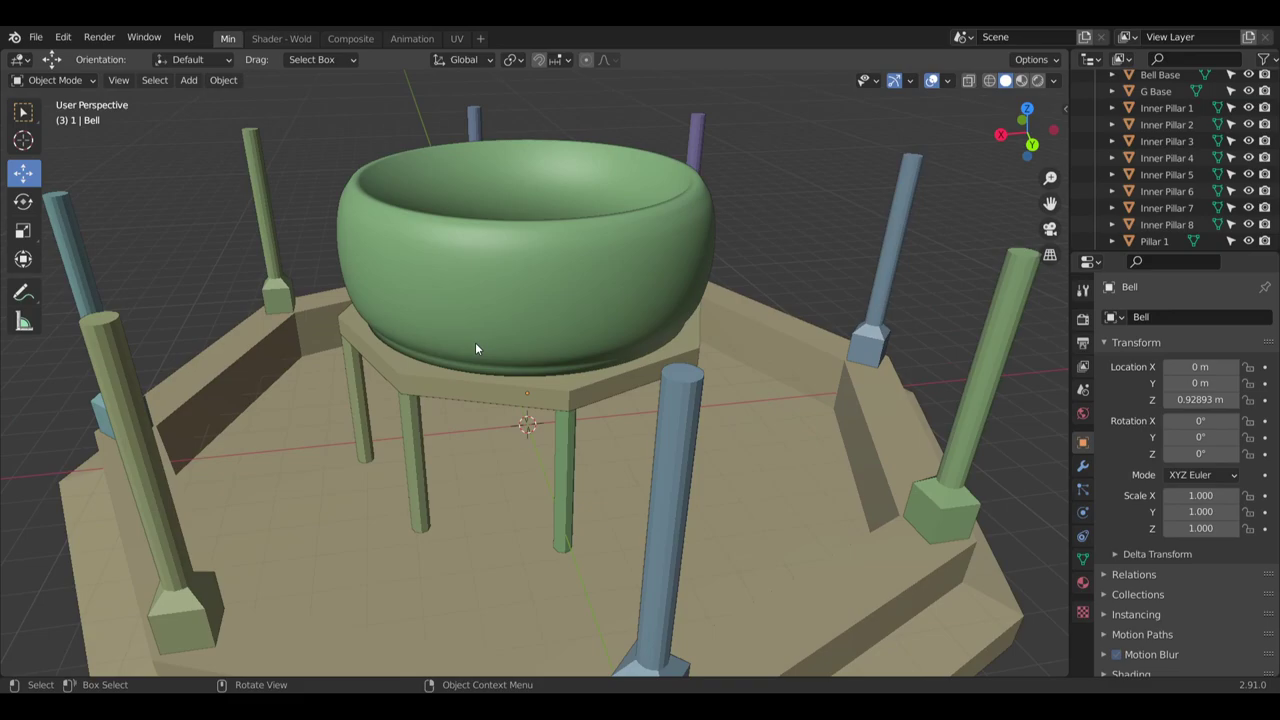
middle_click_drag(505, 400, 620, 362)
scroll(546, 363, "up", 6)
scroll(622, 320, "down", 6)
scroll(613, 298, "up", 3)
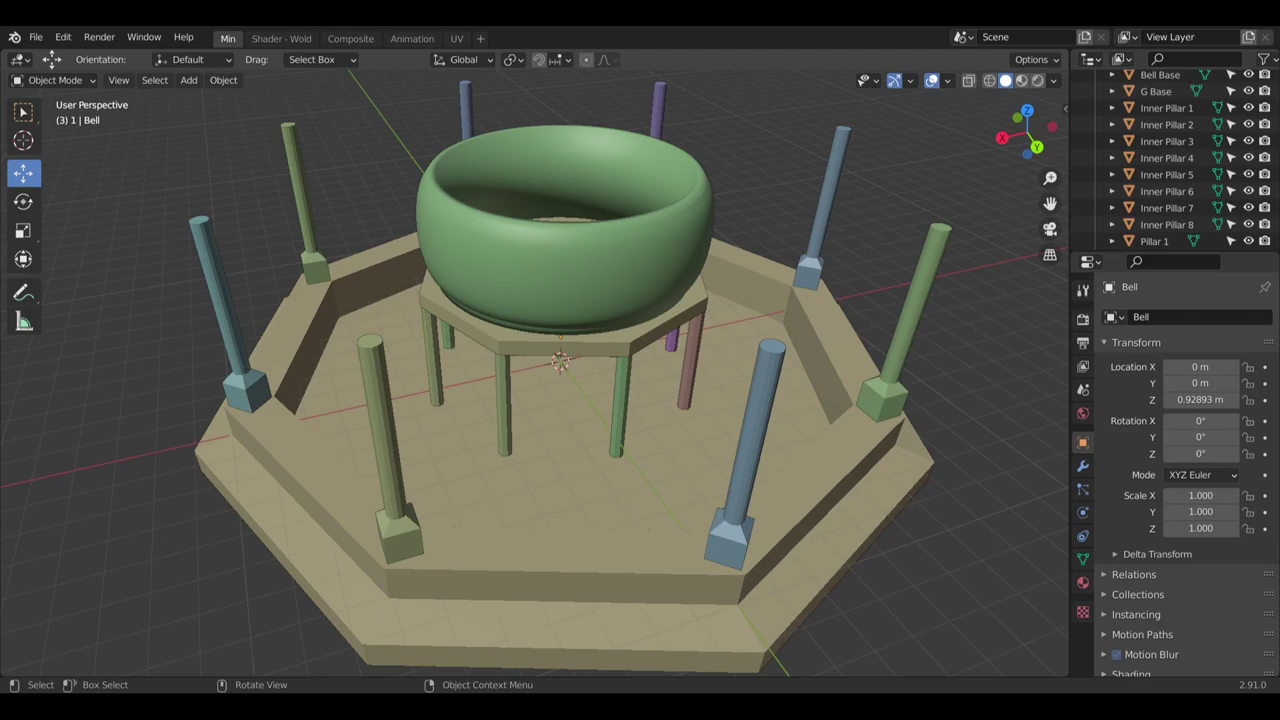
mouse_move(328, 157)
middle_mouse_down()
mouse_move(340, 150)
mouse_move(328, 157)
middle_mouse_up()
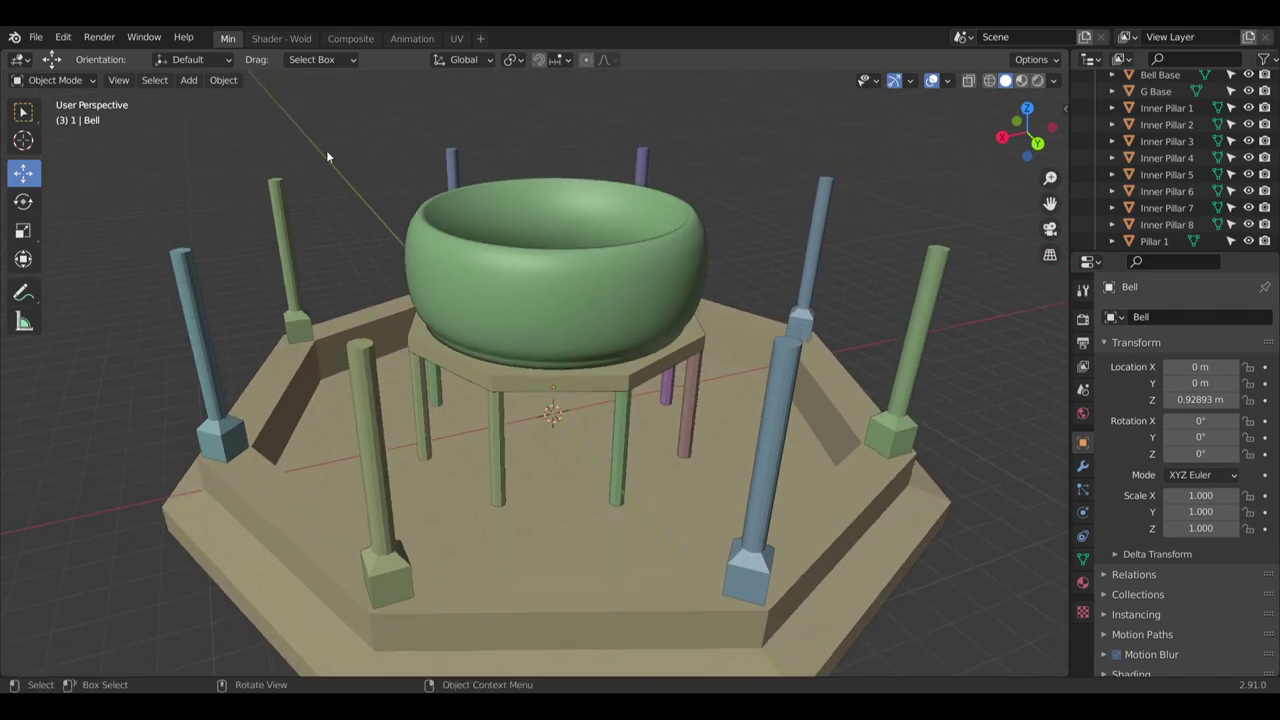
Add an eight-sided cylinder at the origin with a radius of 11 m and a depth of 2 m
left_click(188, 80)
mouse_move(240, 99)
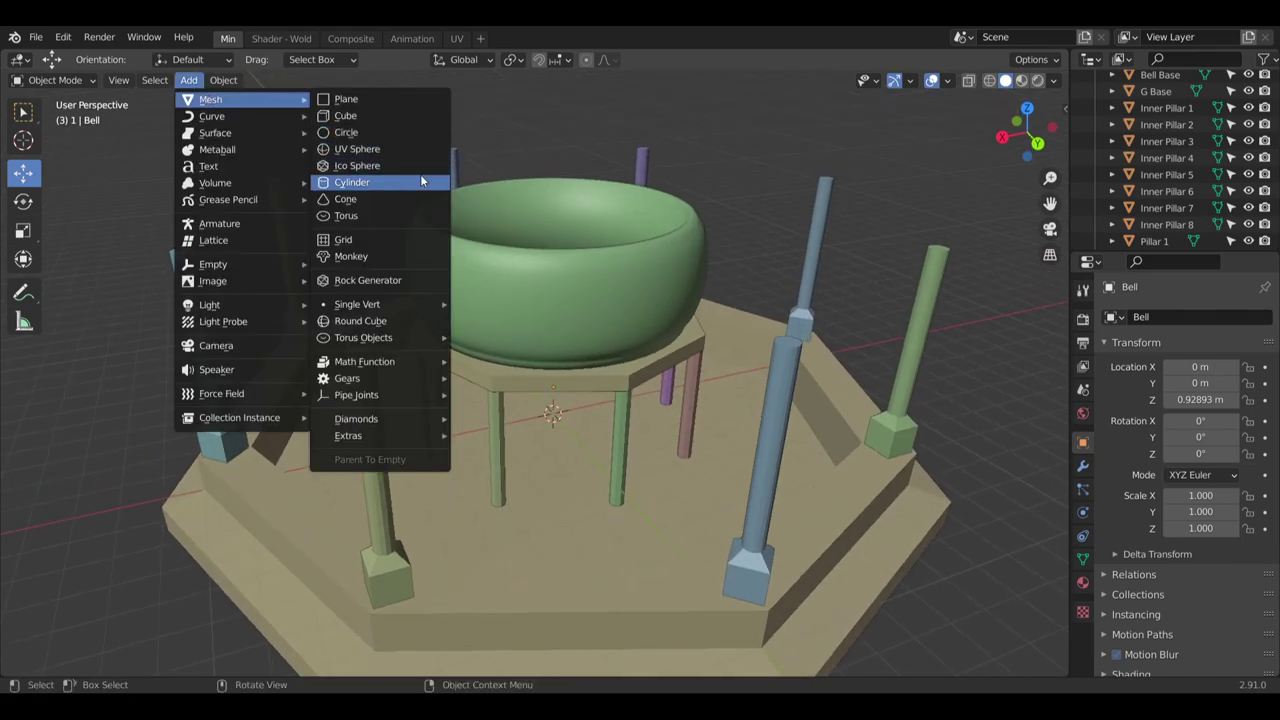
left_click(380, 182)
middle_click_drag(380, 182, 422, 327)
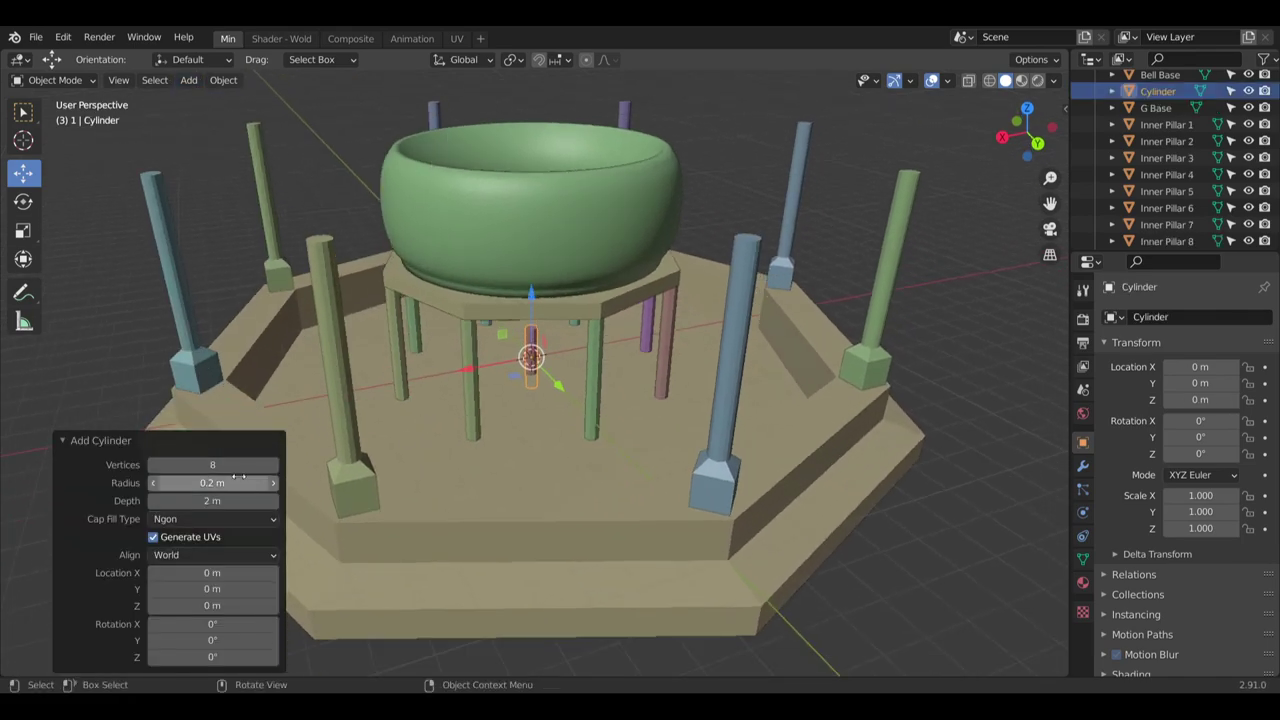
left_click(230, 483)
type("10")
key("Return")
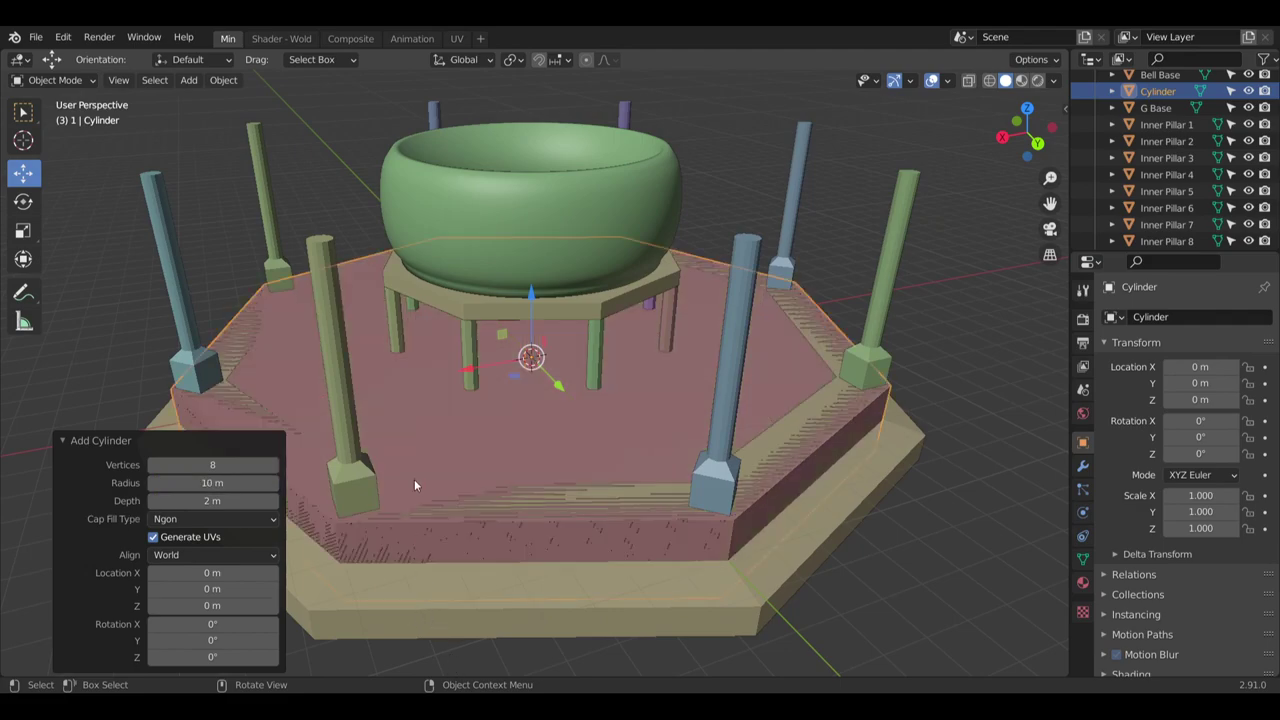
left_click(215, 483)
type("11")
key("Return")
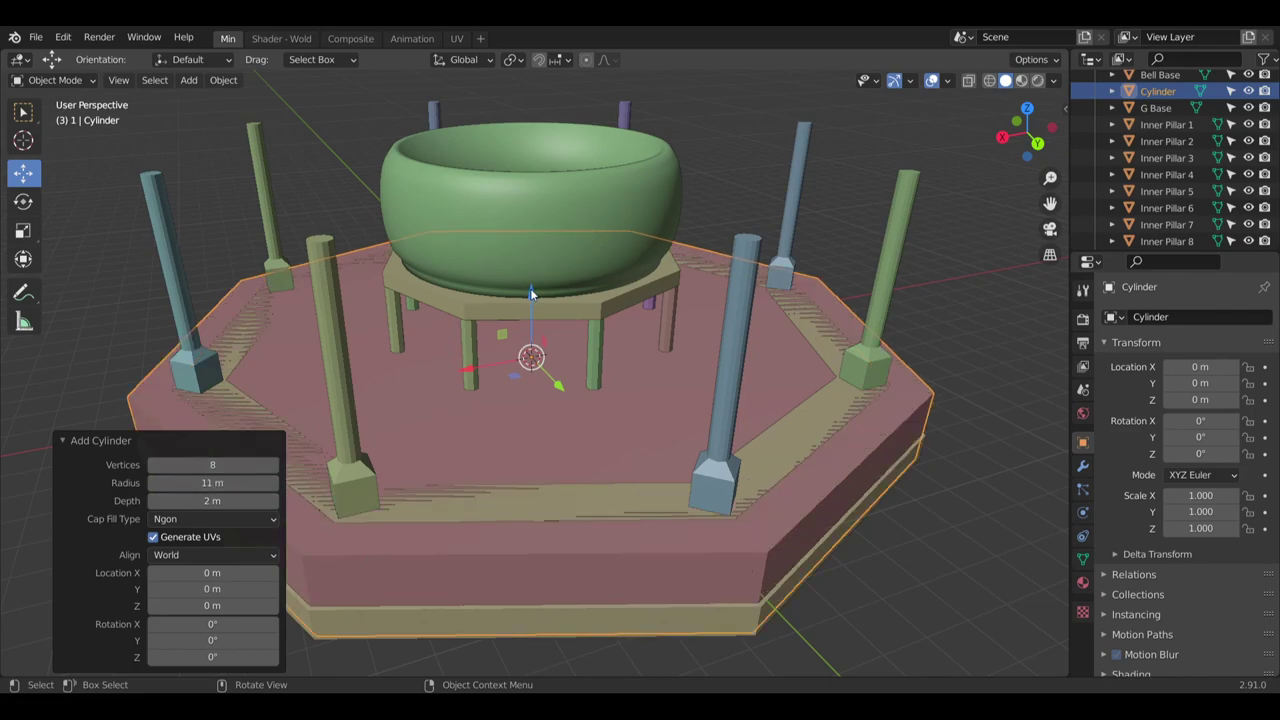
Raise the new octagonal cylinder along Z to about 7.38 m, onto the tops of the corner pillars
left_click_drag(531, 293, 531, 70)
middle_click_drag(543, 465, 541, 373)
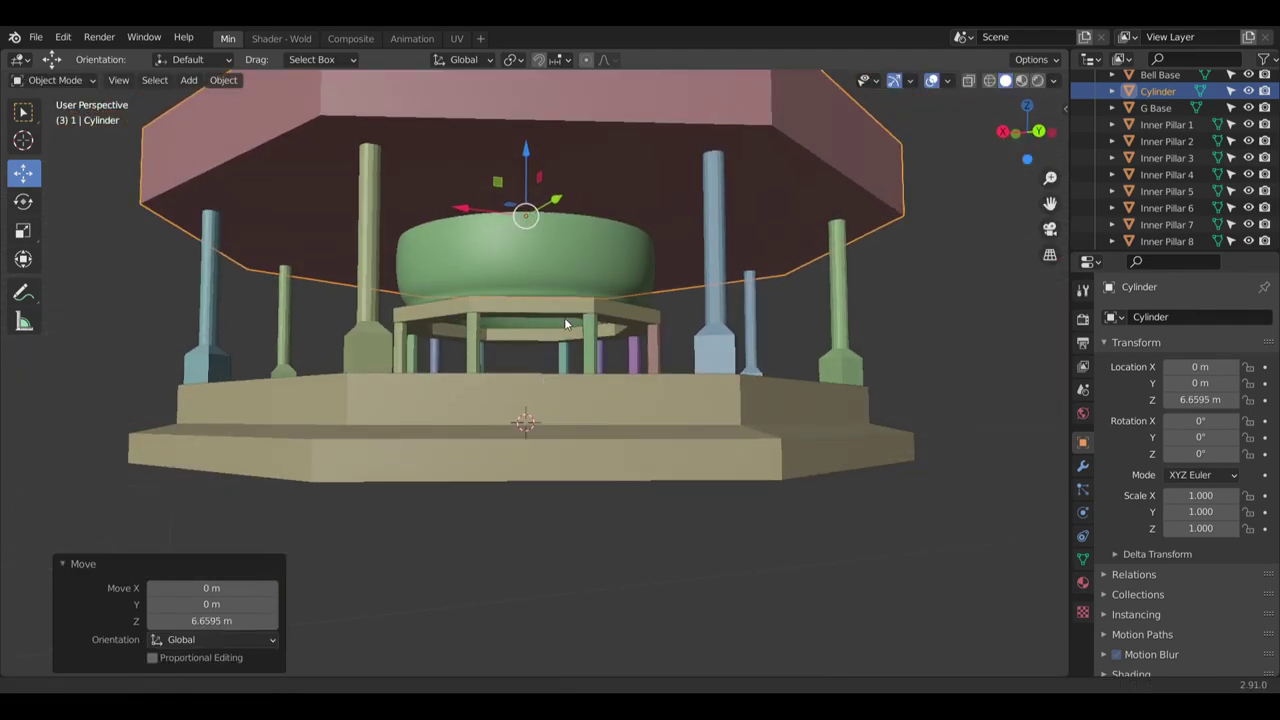
middle_click_drag(564, 323, 547, 206)
scroll(541, 215, "up", 4)
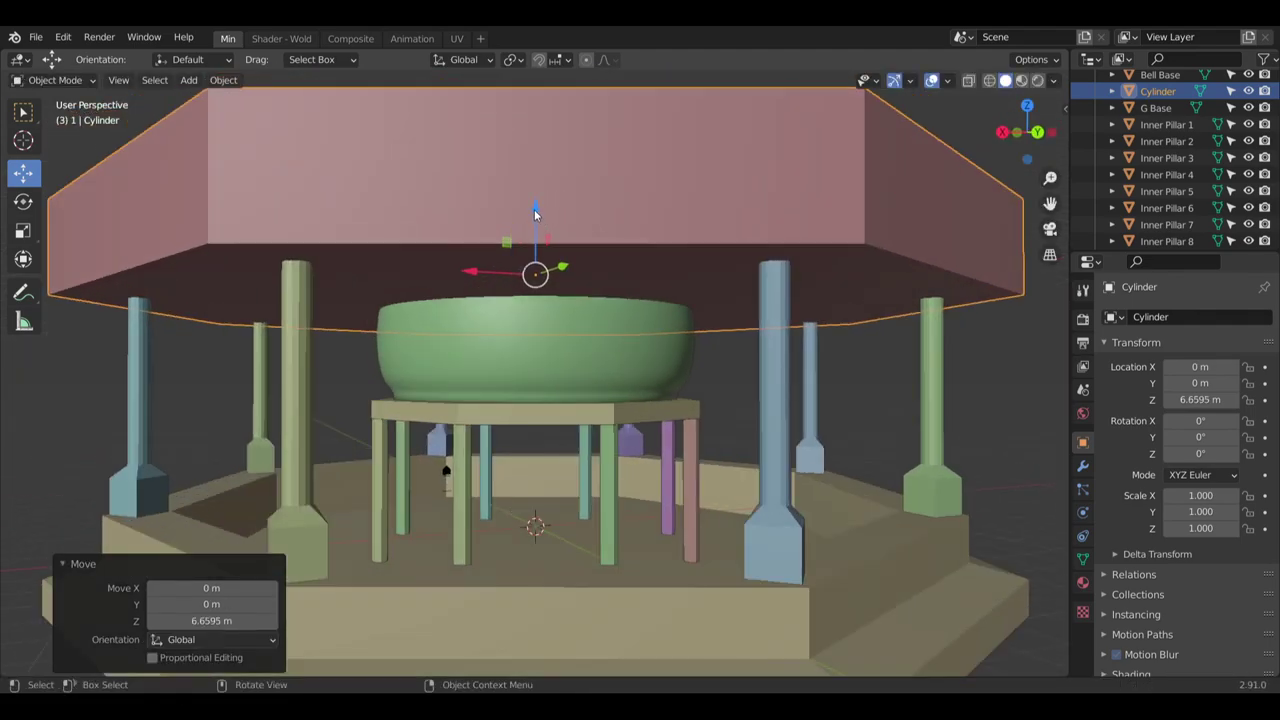
left_click_drag(535, 214, 537, 190)
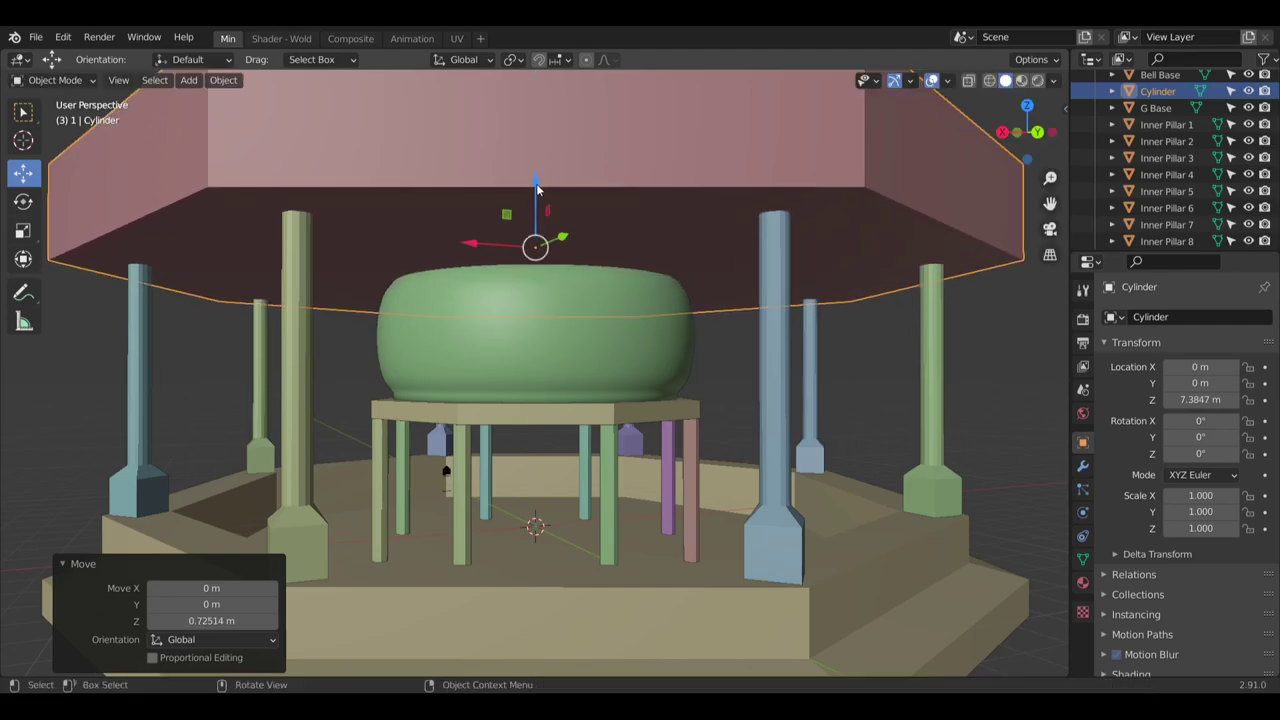
middle_click_drag(537, 190, 690, 255)
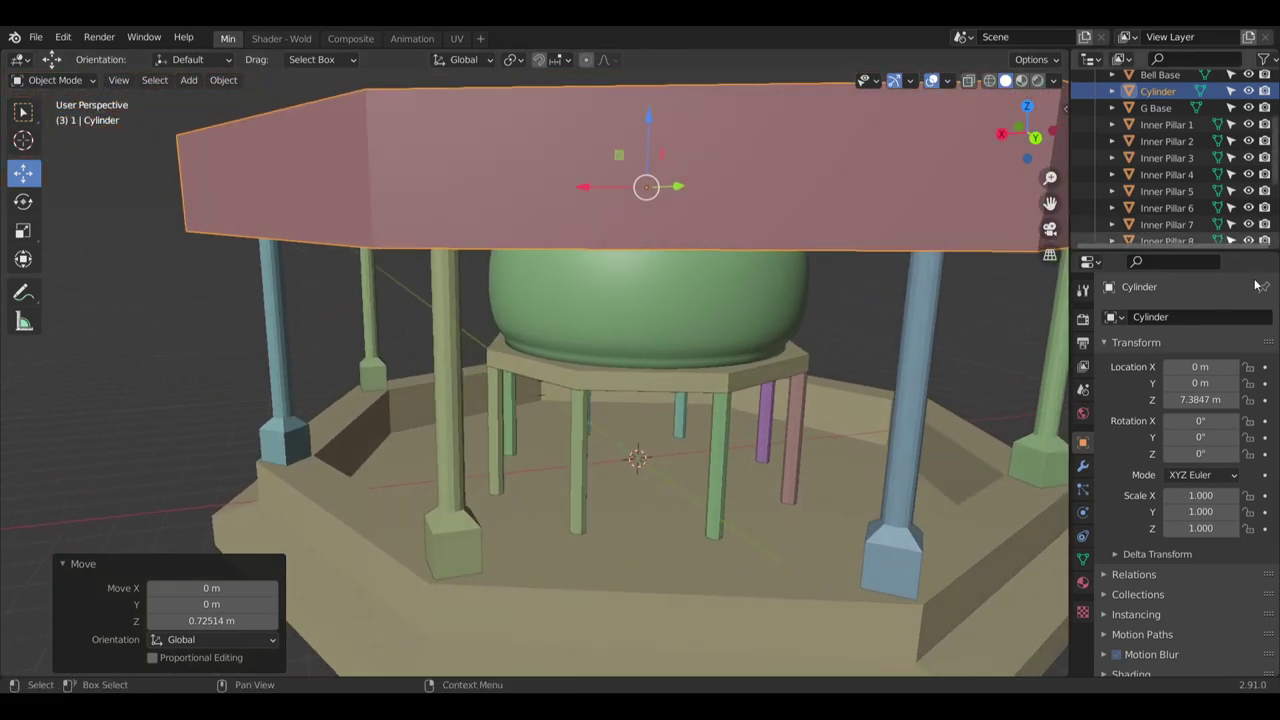
Rename the raised octagonal cylinder as Roof Base
scroll(1194, 203, "up", 4)
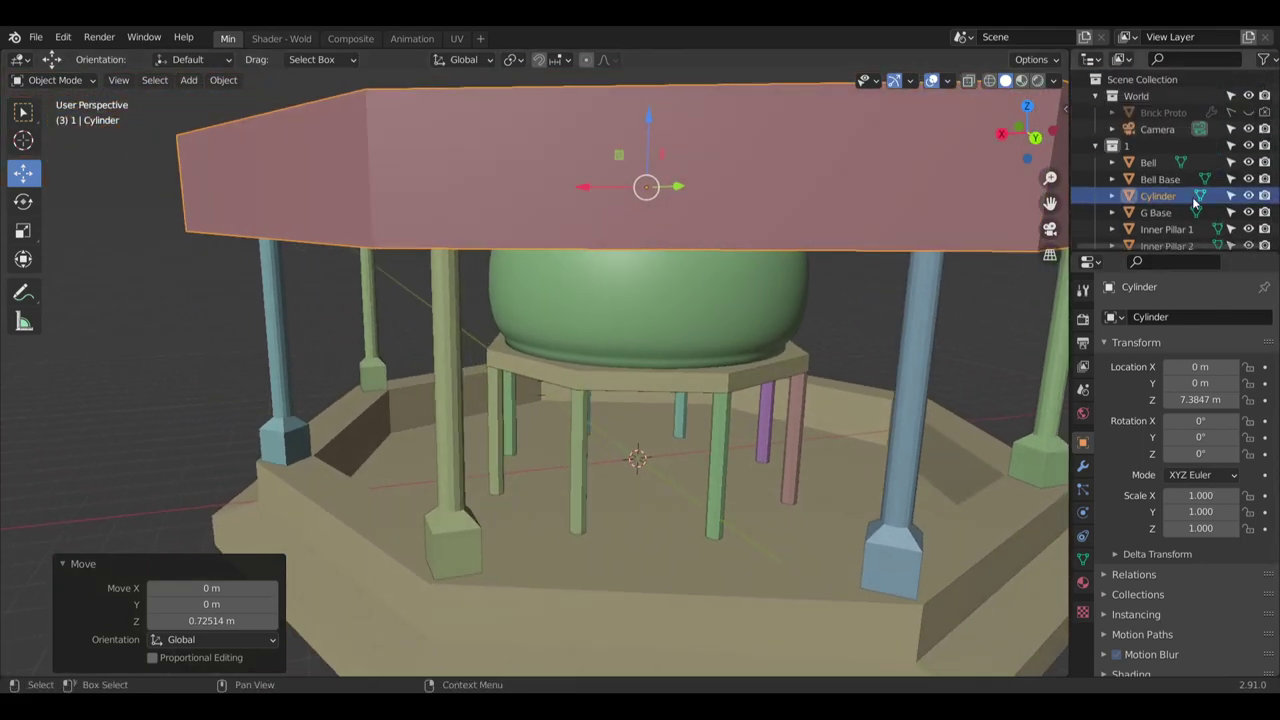
scroll(1194, 203, "down", 5)
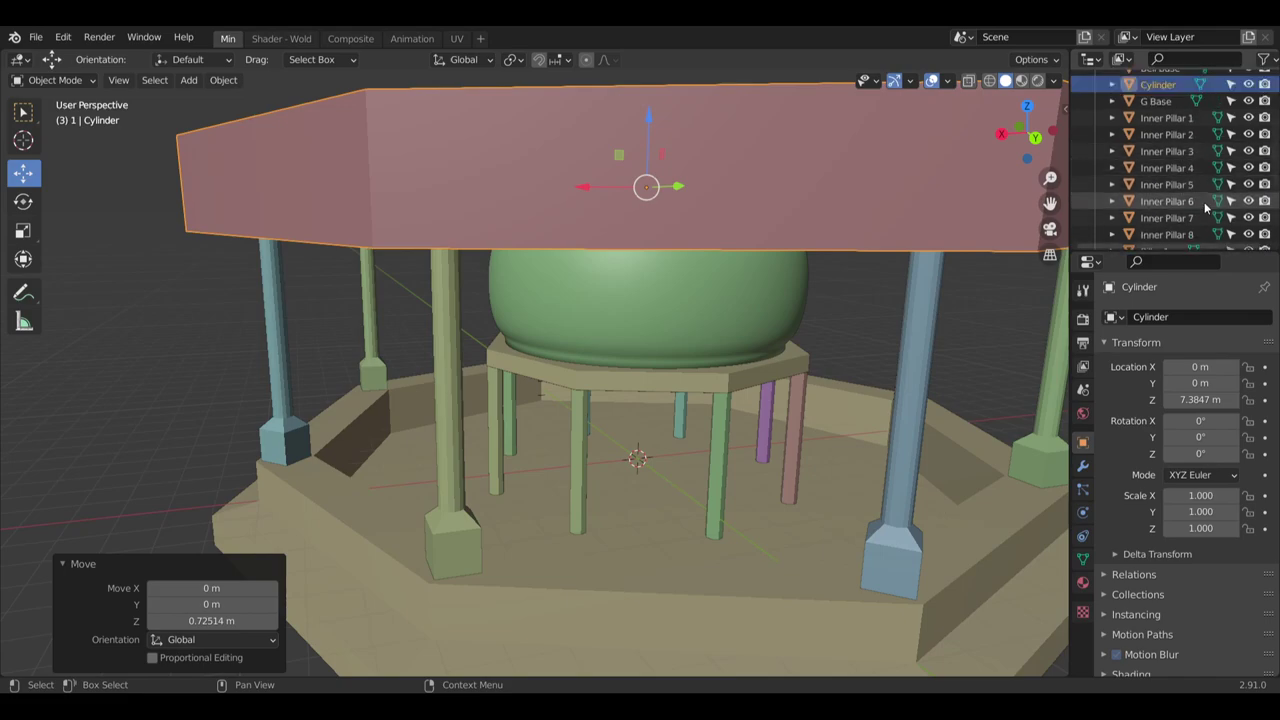
scroll(1207, 206, "up", 5)
left_click(1165, 197)
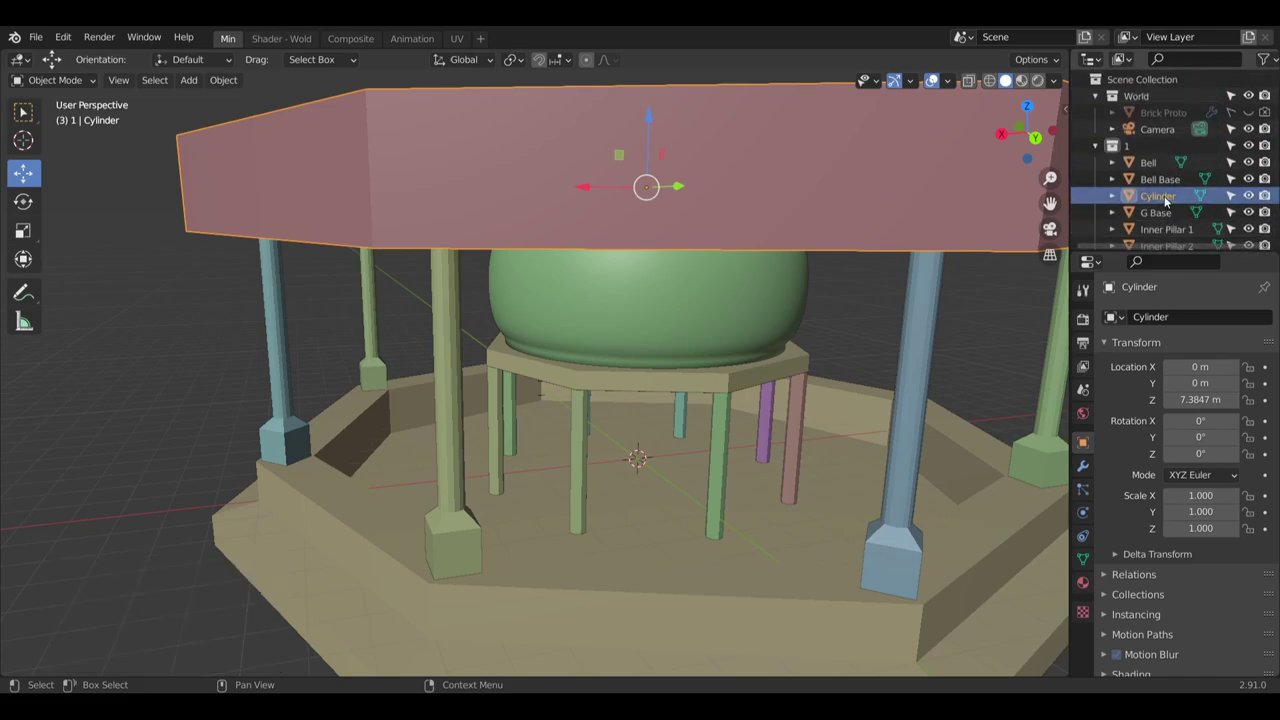
double_click(1165, 197)
scroll(1165, 197, "down", 2)
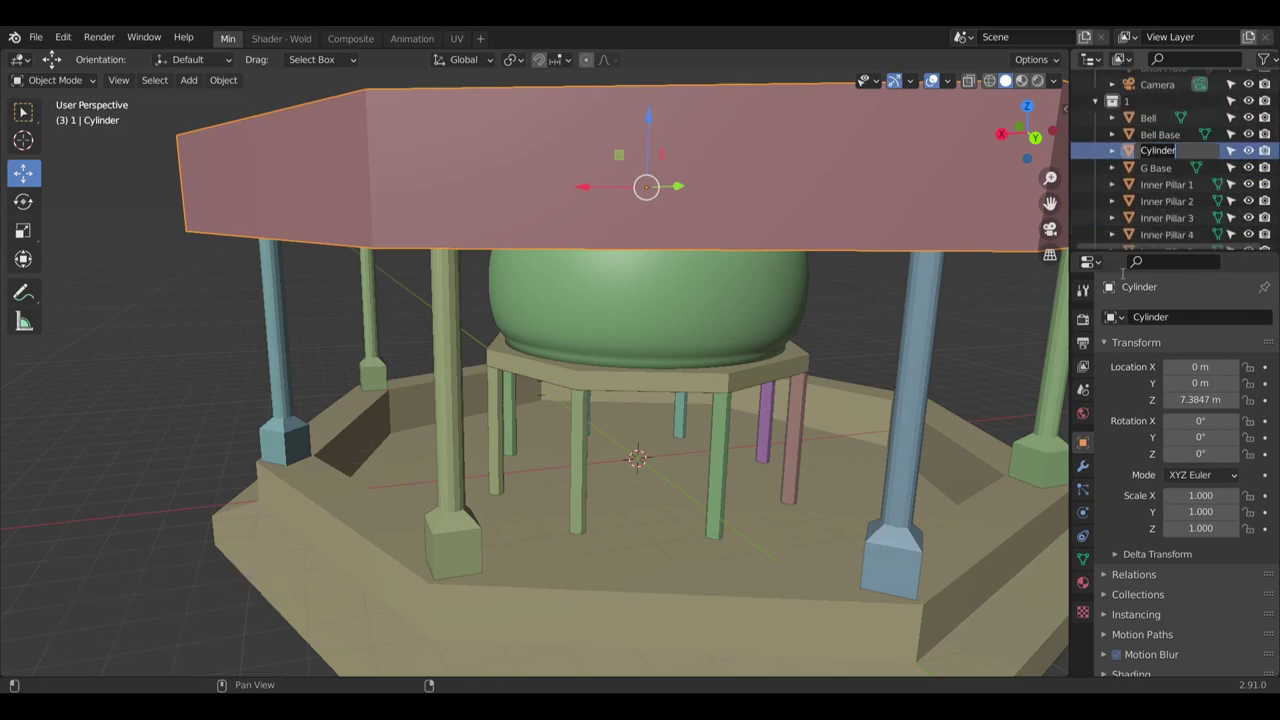
type("Roof Base")
key("Return")
scroll(1190, 152, "down", 5)
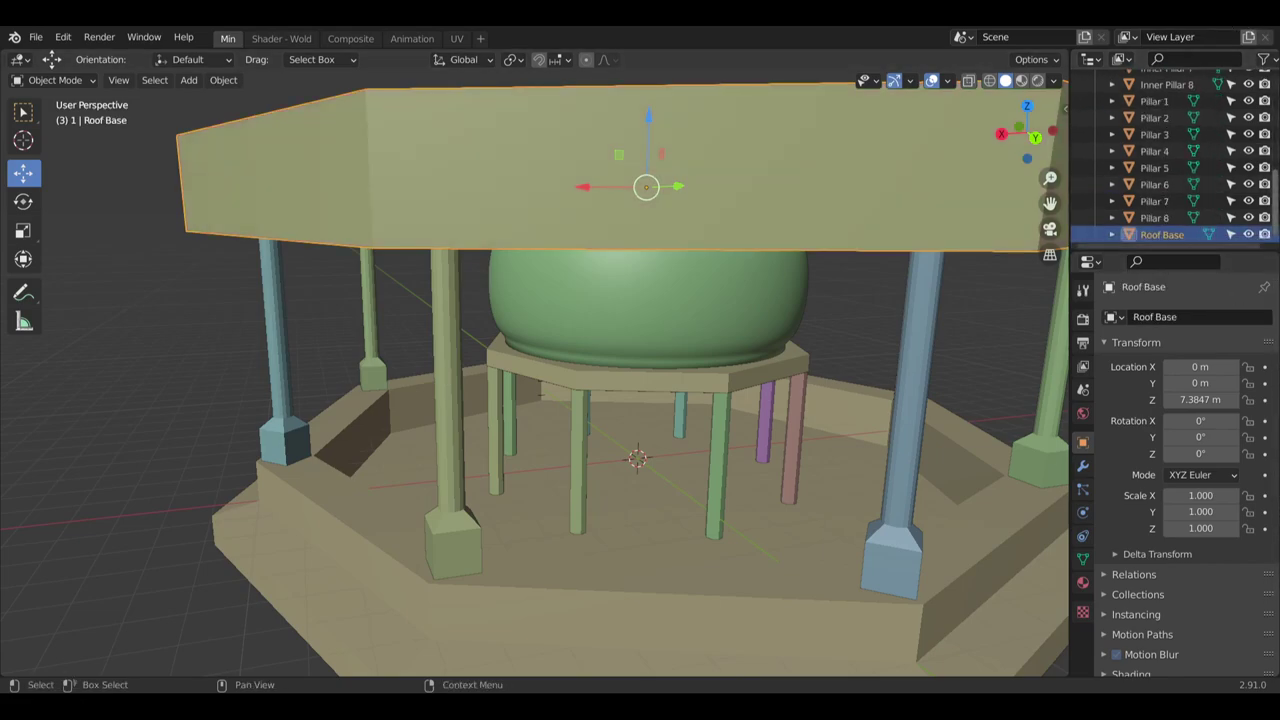
Create a new collection in the outliner and rename it as Roof
right_click(1175, 240)
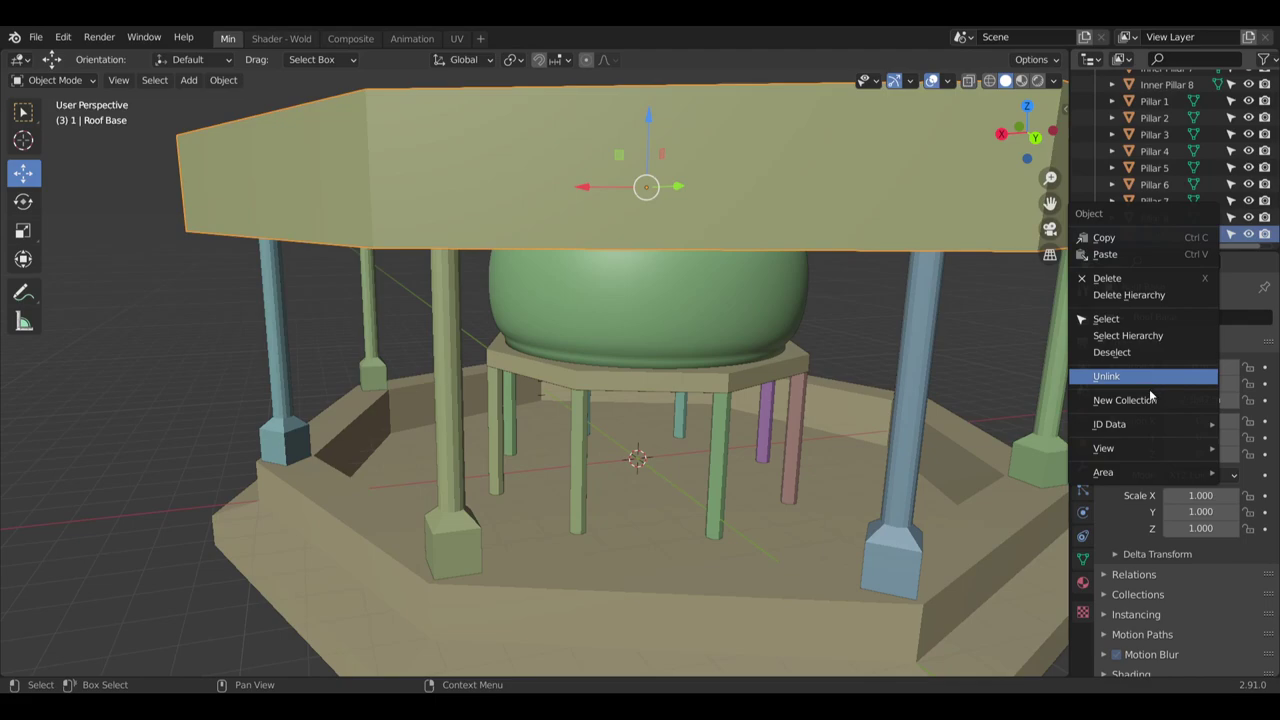
left_click(1135, 400)
scroll(1160, 236, "down", 1)
left_click(1160, 236)
double_click(1160, 236)
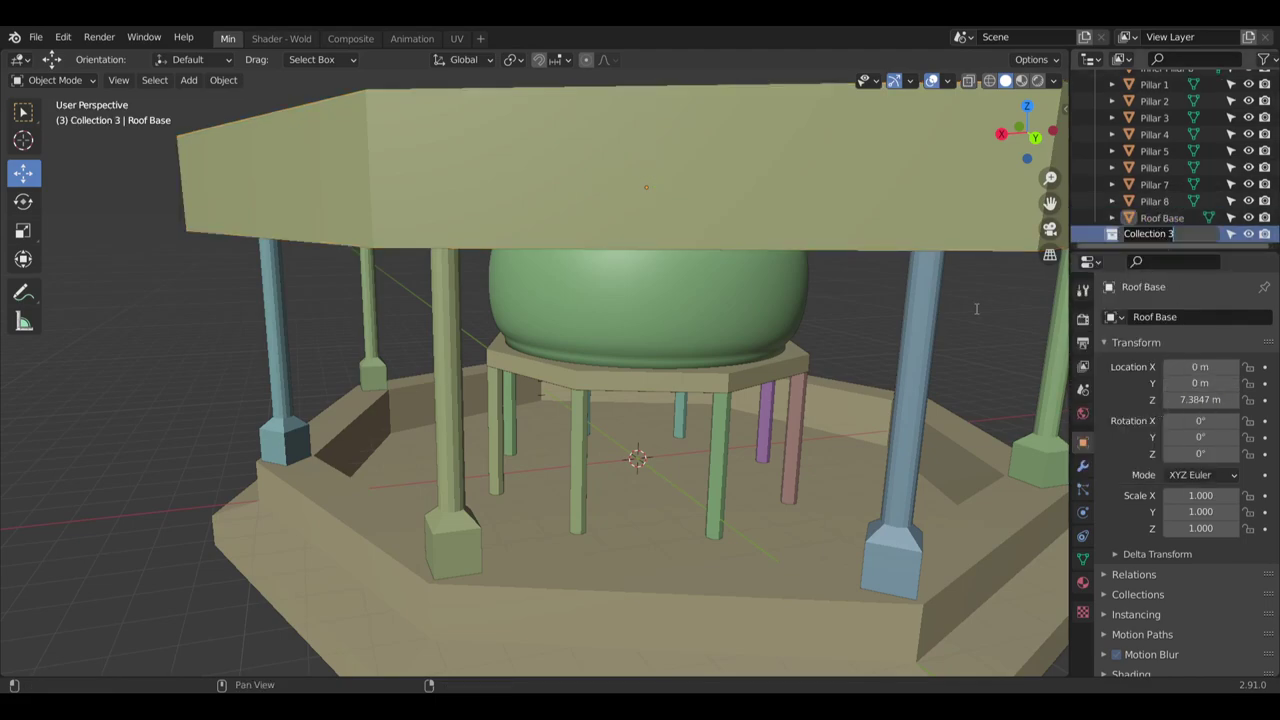
type("Roof")
key("Return")
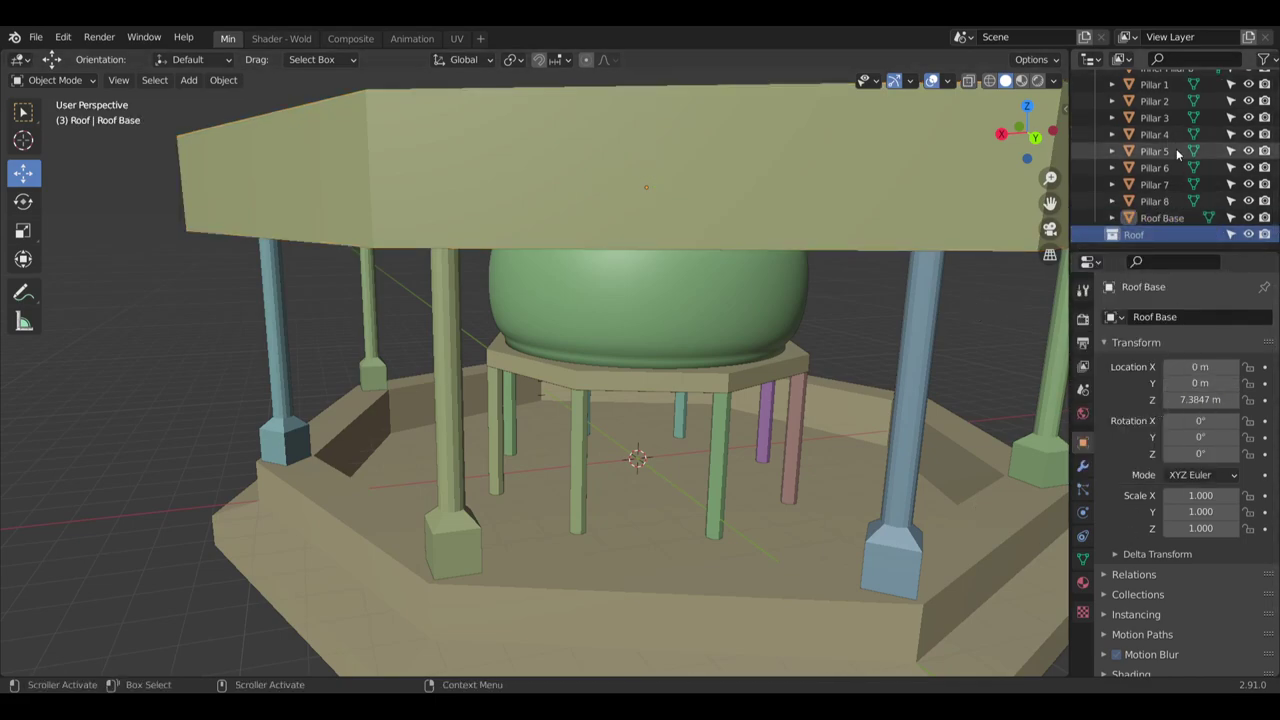
Move the Roof Base object into the Roof collection, collapse collection 1, and keep Roof Base selected
left_click_drag(1165, 217, 1150, 234)
scroll(1174, 215, "up", 6)
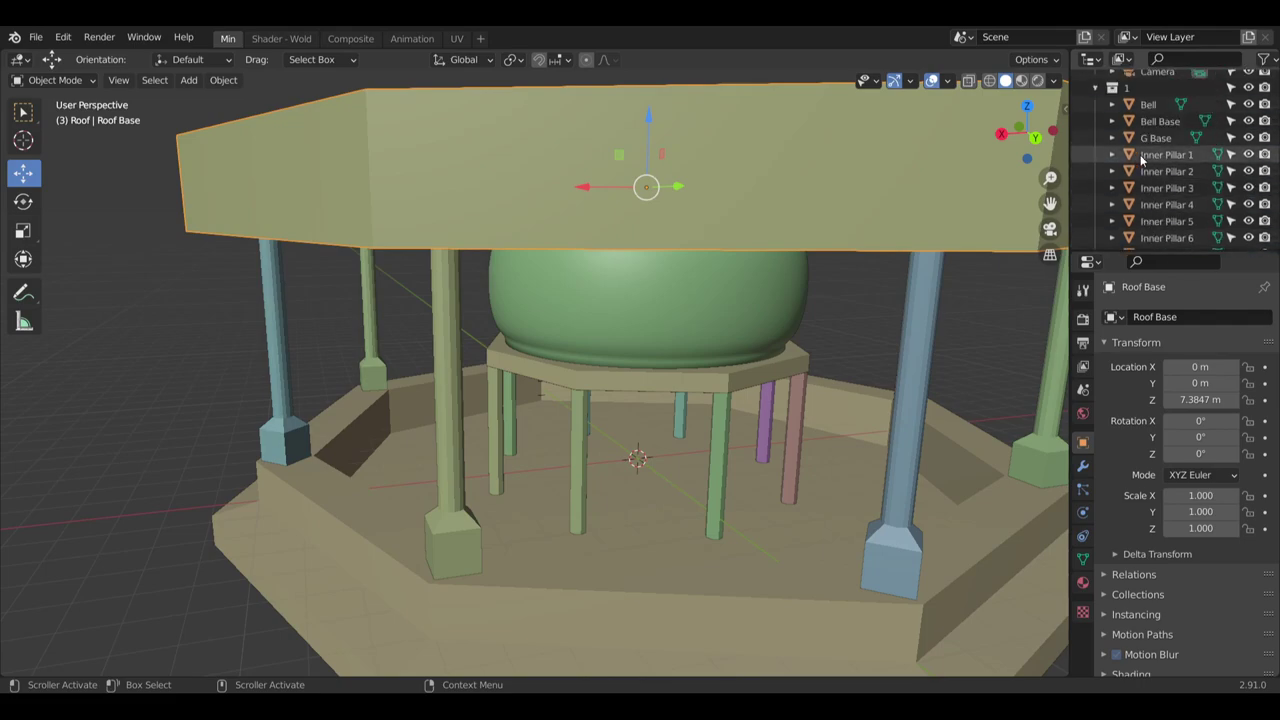
left_click(1095, 146)
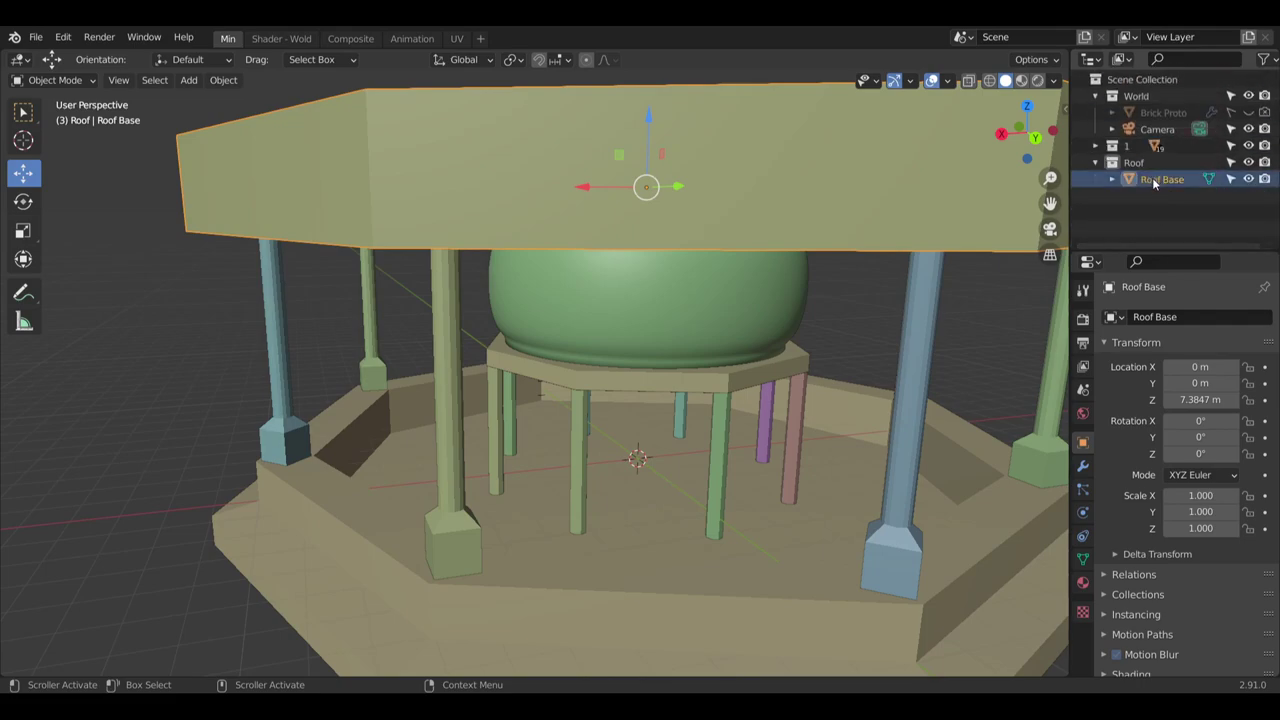
left_click(1152, 179)
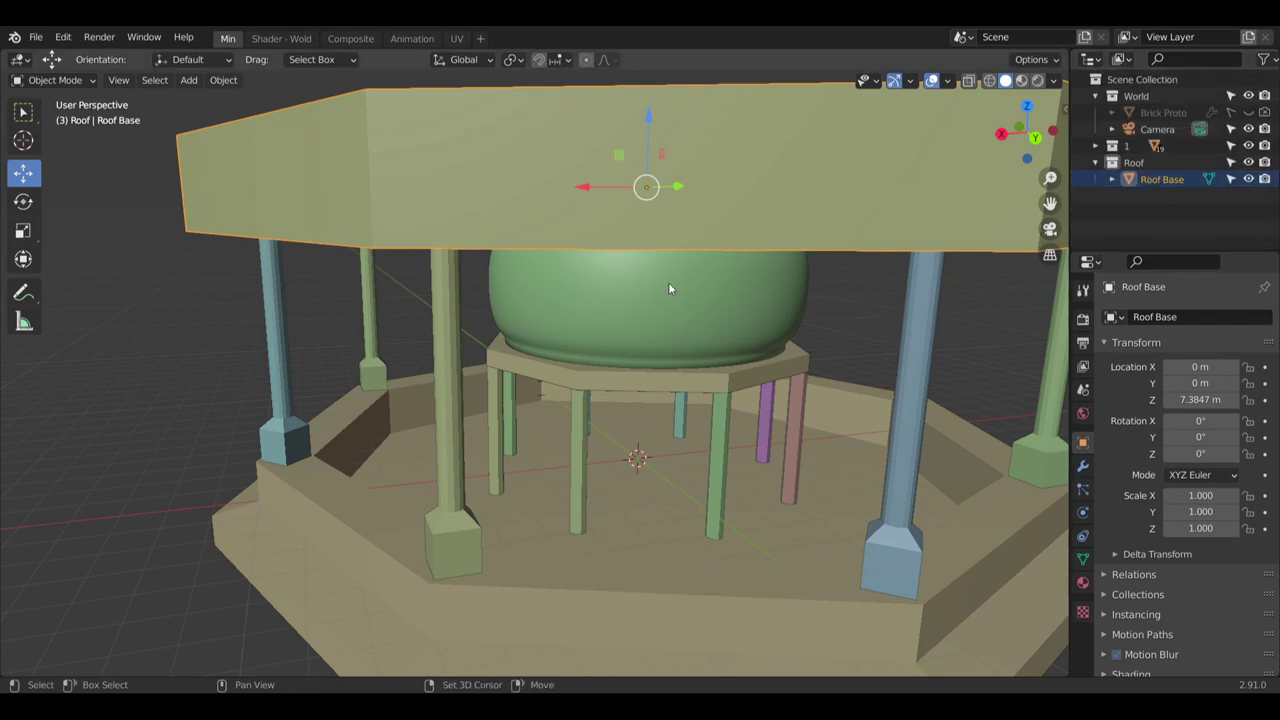
In Edit Mode, add one horizontal loop cut around the sides of Roof Base, slid up to about -0.60 near the upper edge
middle_click_drag(668, 282, 632, 310)
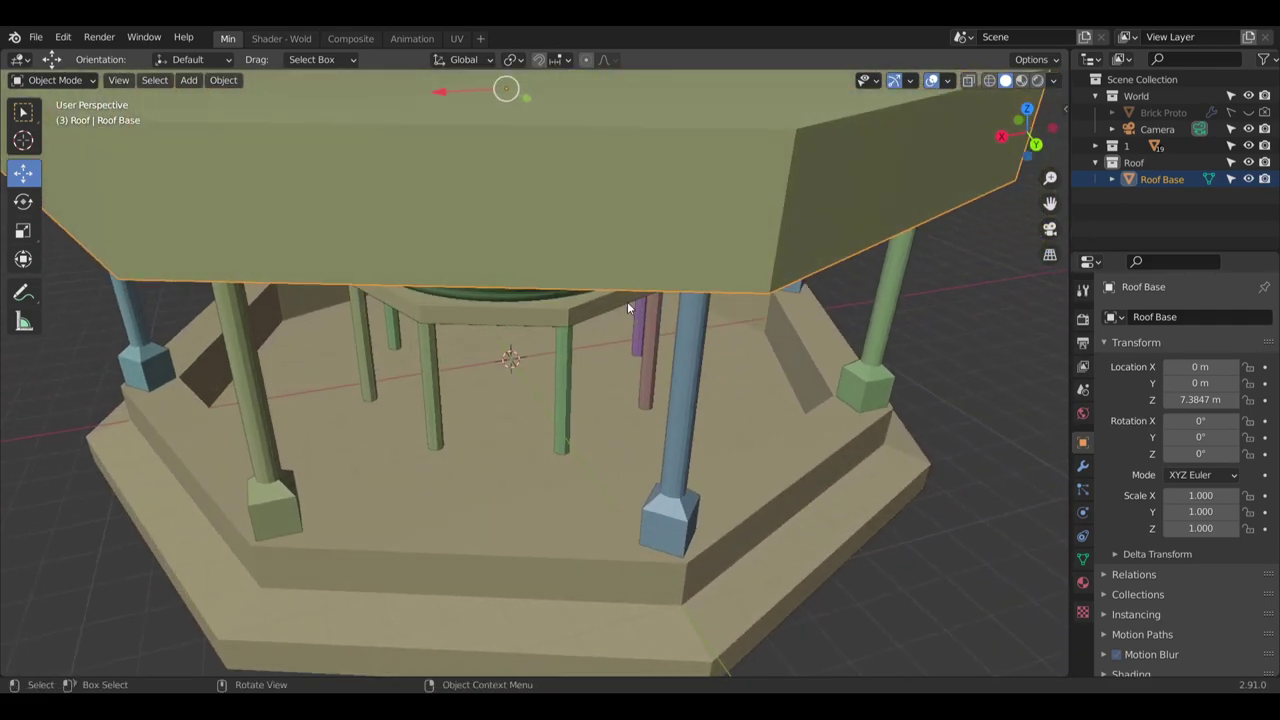
middle_click_drag(551, 251, 552, 297)
scroll(554, 302, "down", 3)
middle_click_drag(543, 380, 536, 455)
scroll(527, 333, "up", 4)
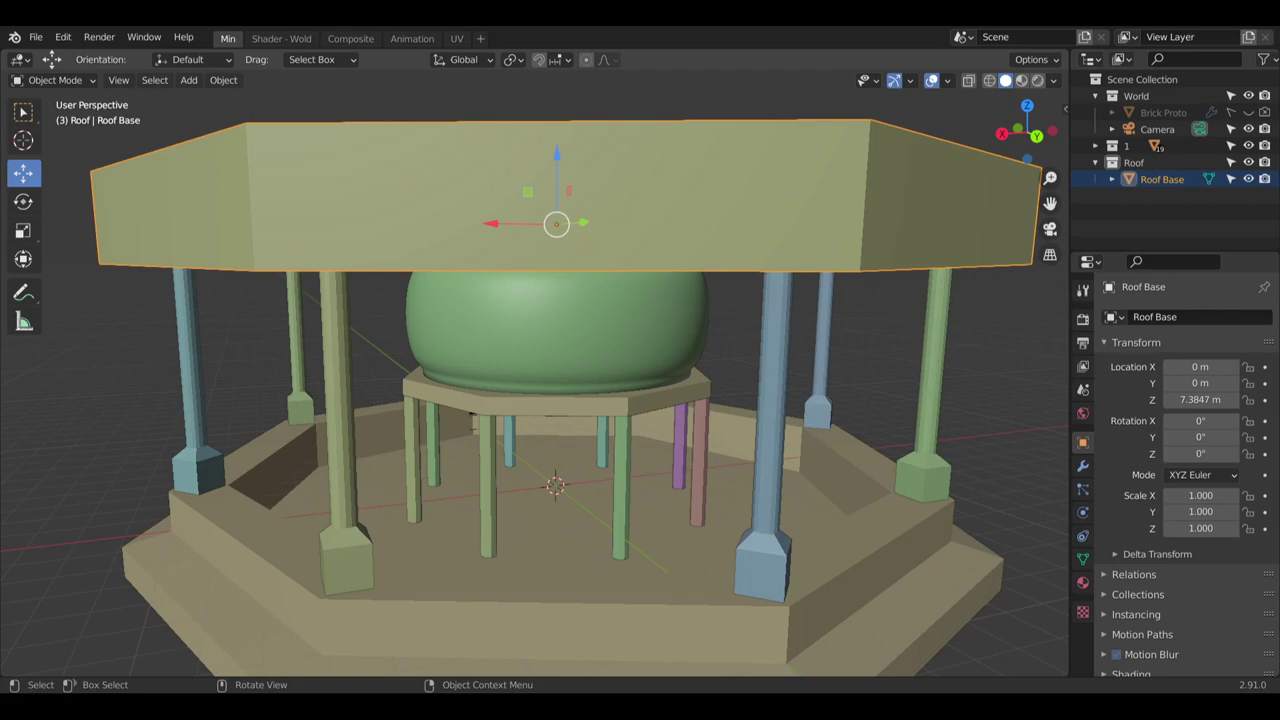
middle_click_drag(380, 168, 430, 190)
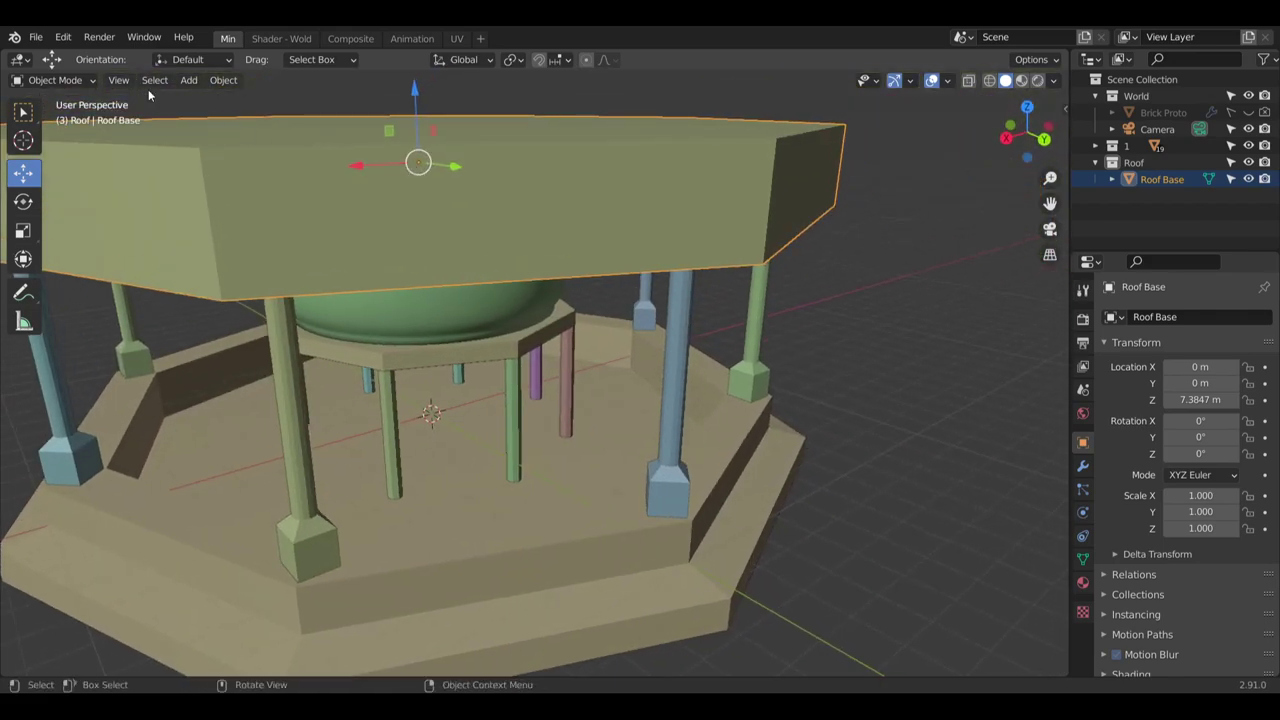
left_click(74, 82)
left_click(66, 118)
middle_click_drag(310, 129, 262, 132)
middle_click_drag(262, 132, 388, 138, "shift")
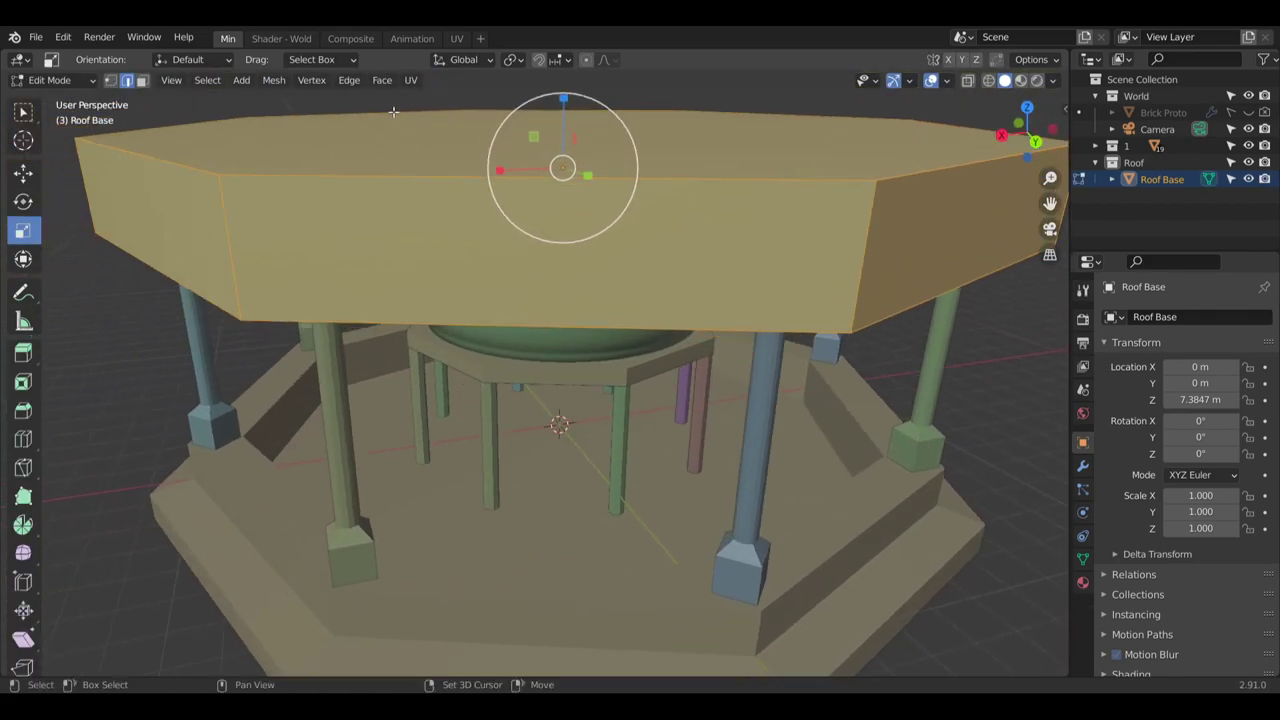
left_click(23, 438)
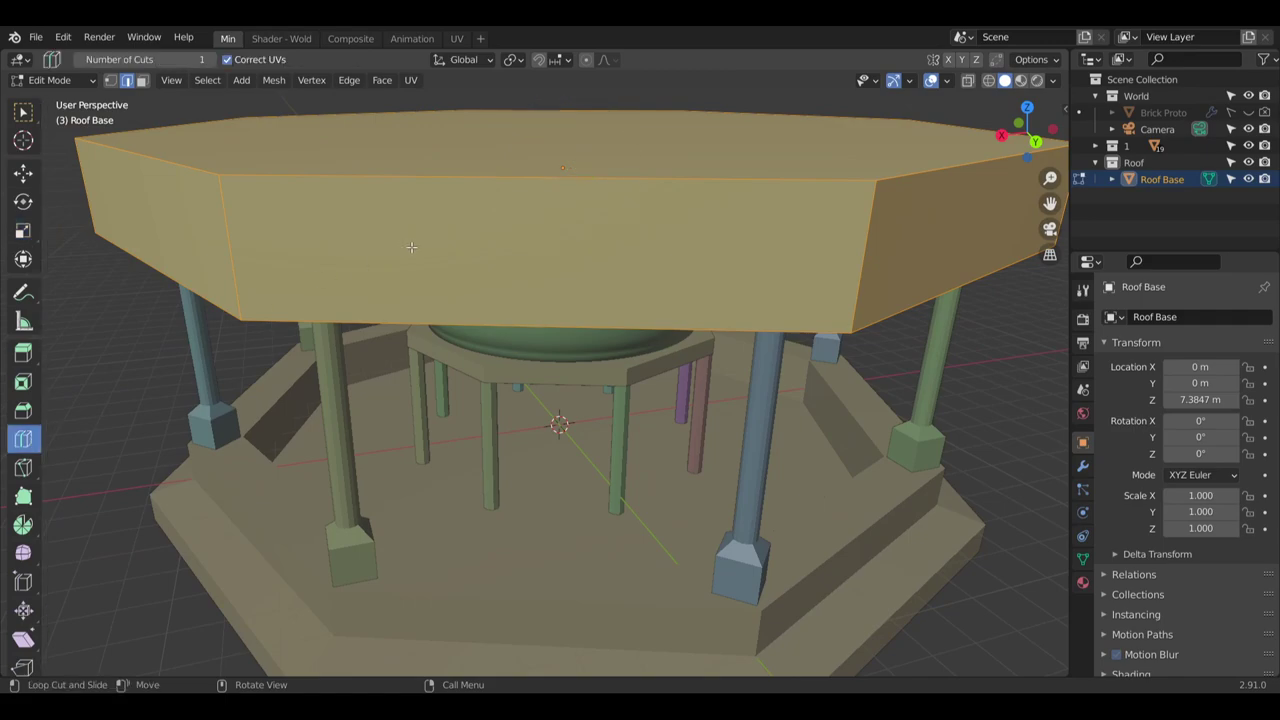
left_click_drag(866, 250, 876, 206)
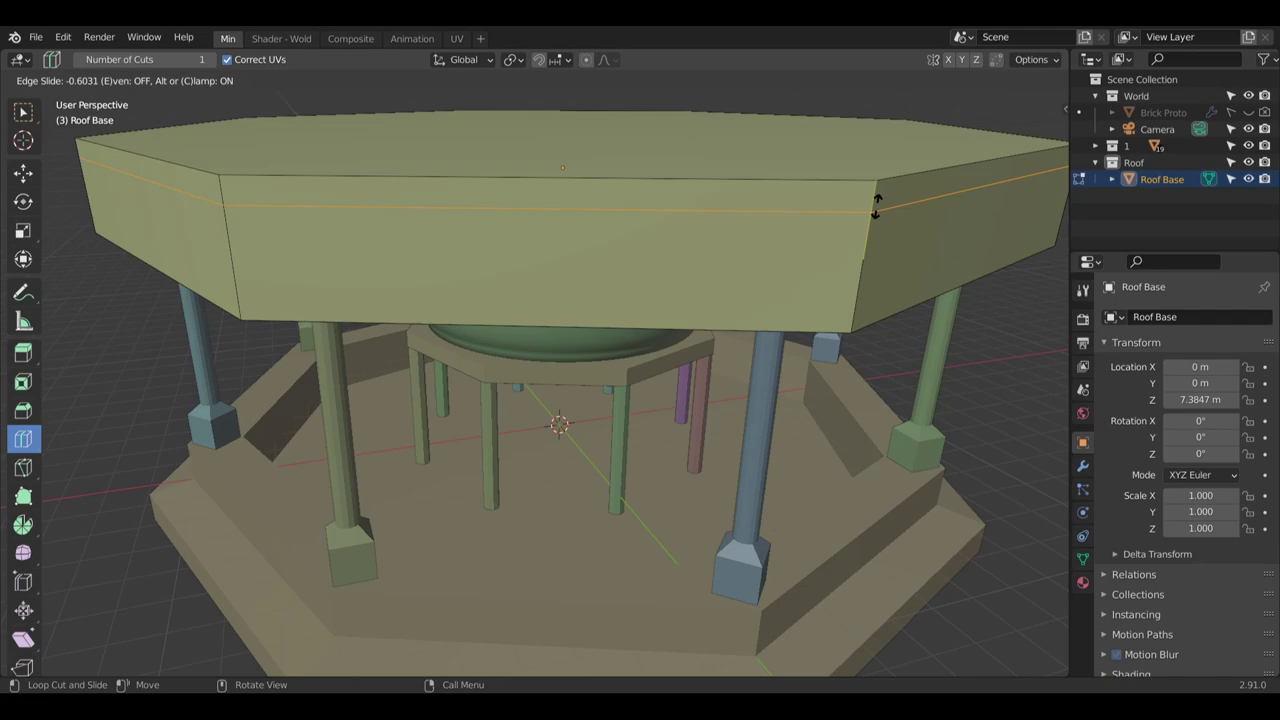
Place a horizontal loop cut around the roof base's sides near the top edge at a factor of about -0.603 and clear the selection
left_click(876, 206)
middle_click_drag(985, 200, 863, 229)
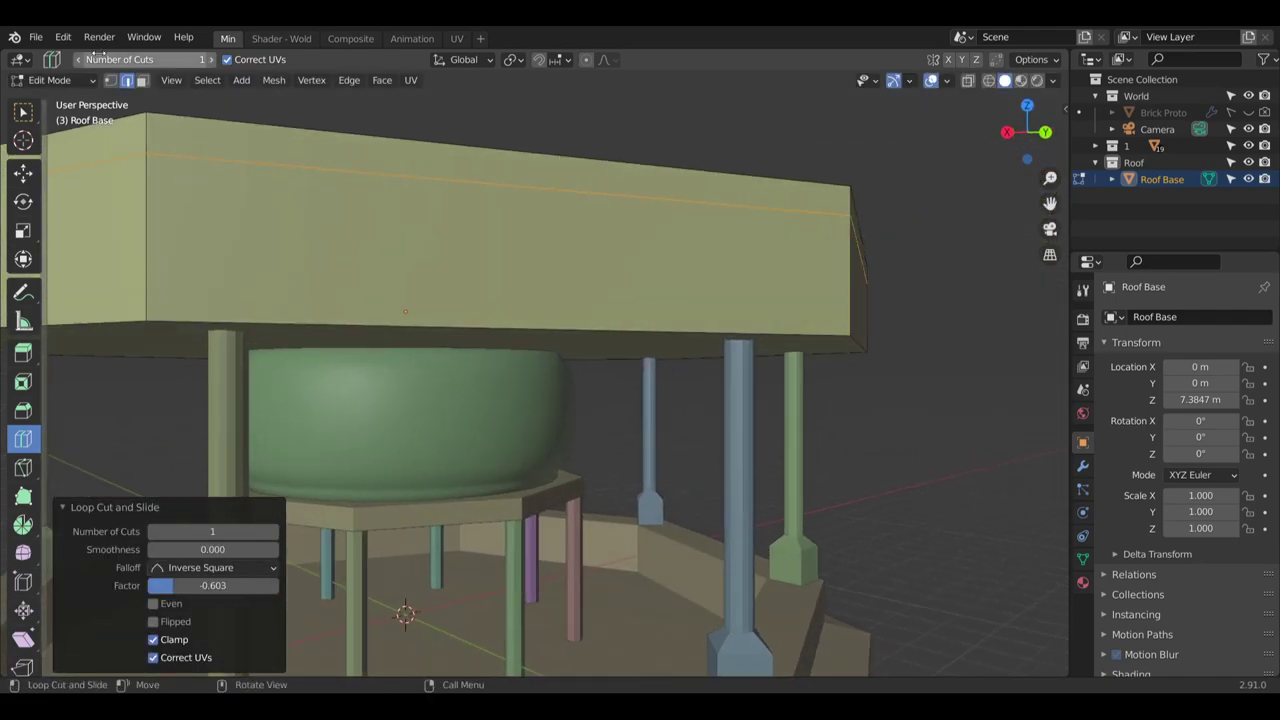
left_click(142, 80)
key("alt+a")
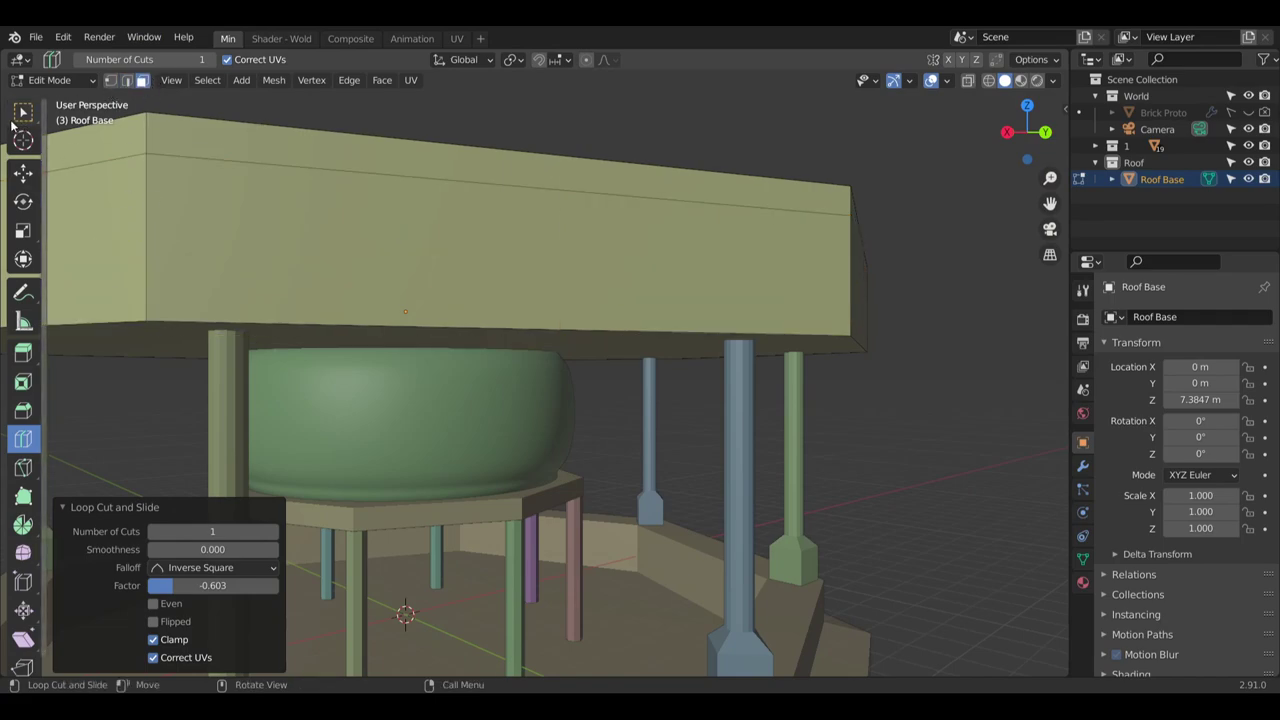
Extrude the band of side faces below the loop cut inward along their normals by about 2.11 m
left_click(22, 112)
left_click(154, 204)
middle_click_drag(154, 204, 213, 230)
right_click(213, 230)
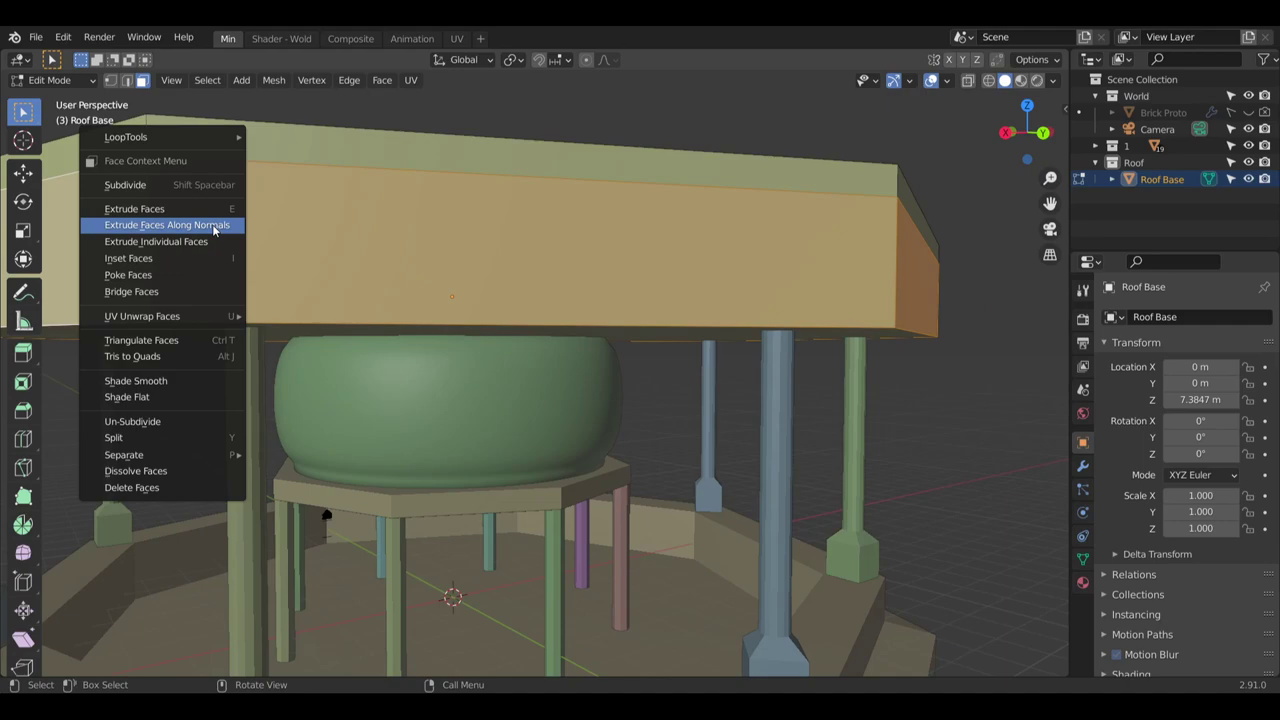
left_click(213, 230)
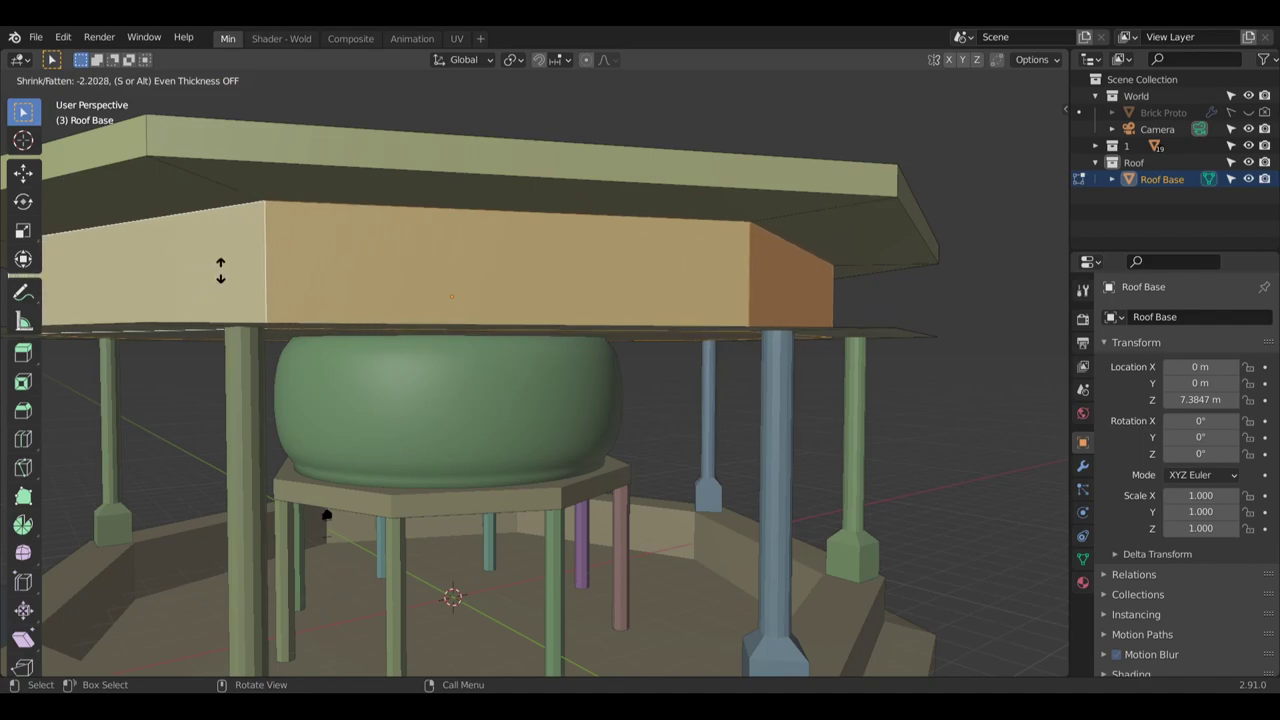
left_click(221, 270)
middle_click_drag(220, 270, 261, 298)
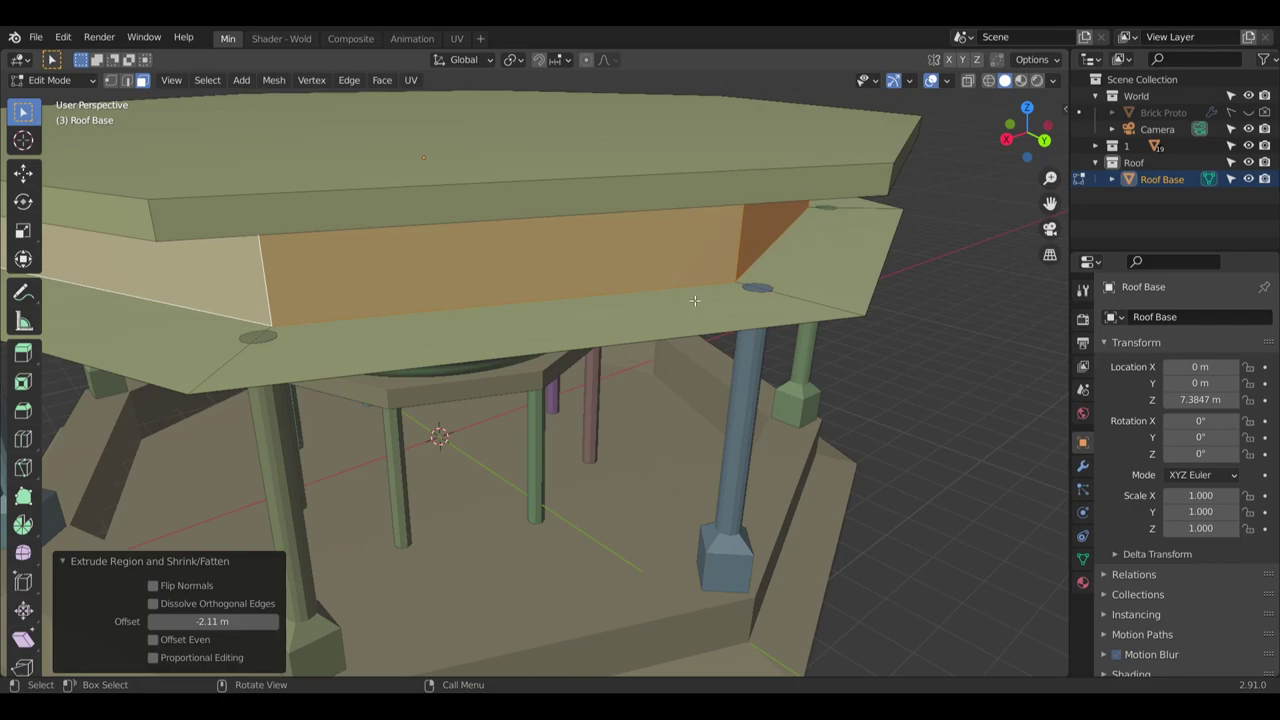
Delete the ring of faces that forms the protruding ledge below the recessed band of the roof base
middle_click_drag(694, 300, 524, 262)
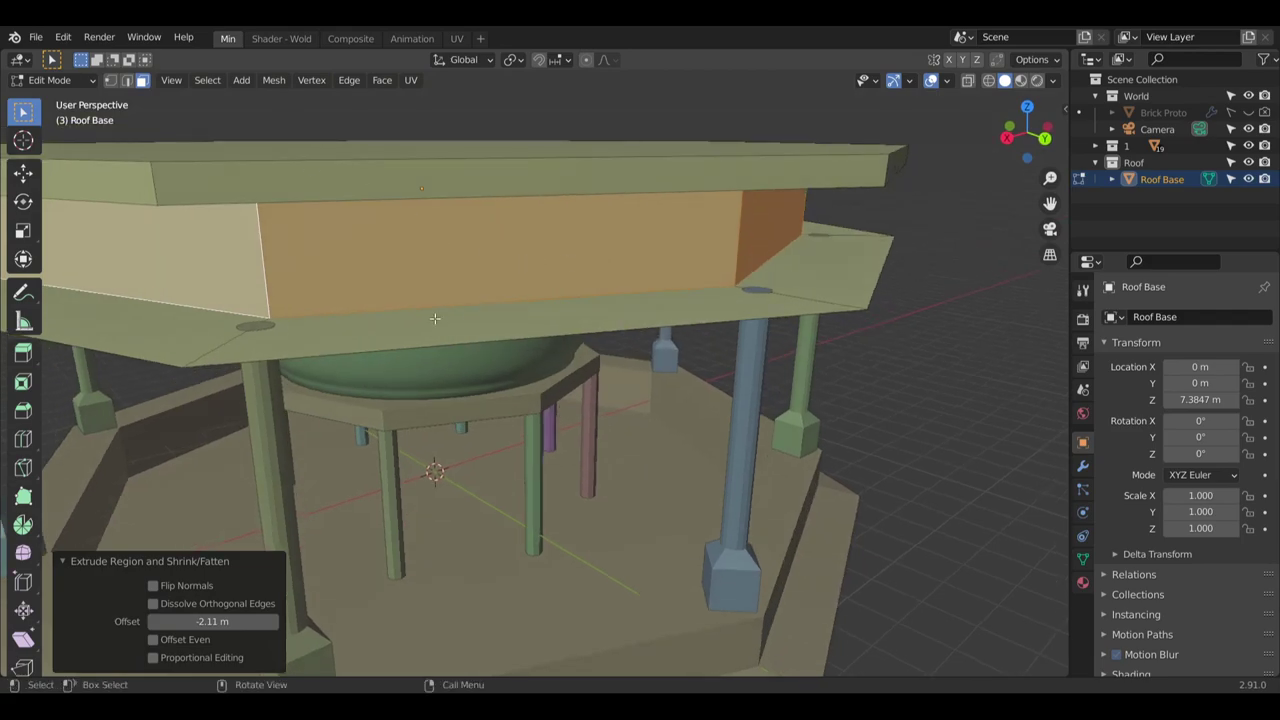
left_click(205, 352, "alt")
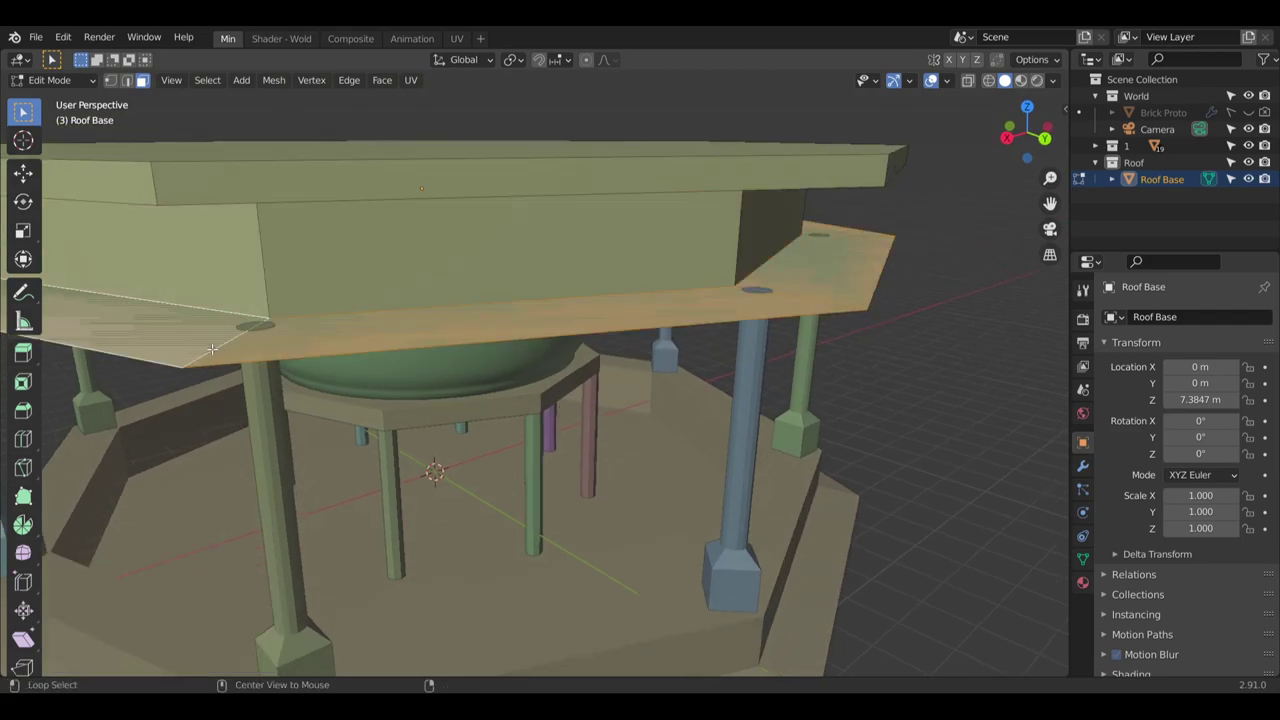
key("x")
left_click(321, 339)
Delete the large octagonal face that closes the underside of the roof base
middle_click_drag(321, 339, 606, 189)
key("f")
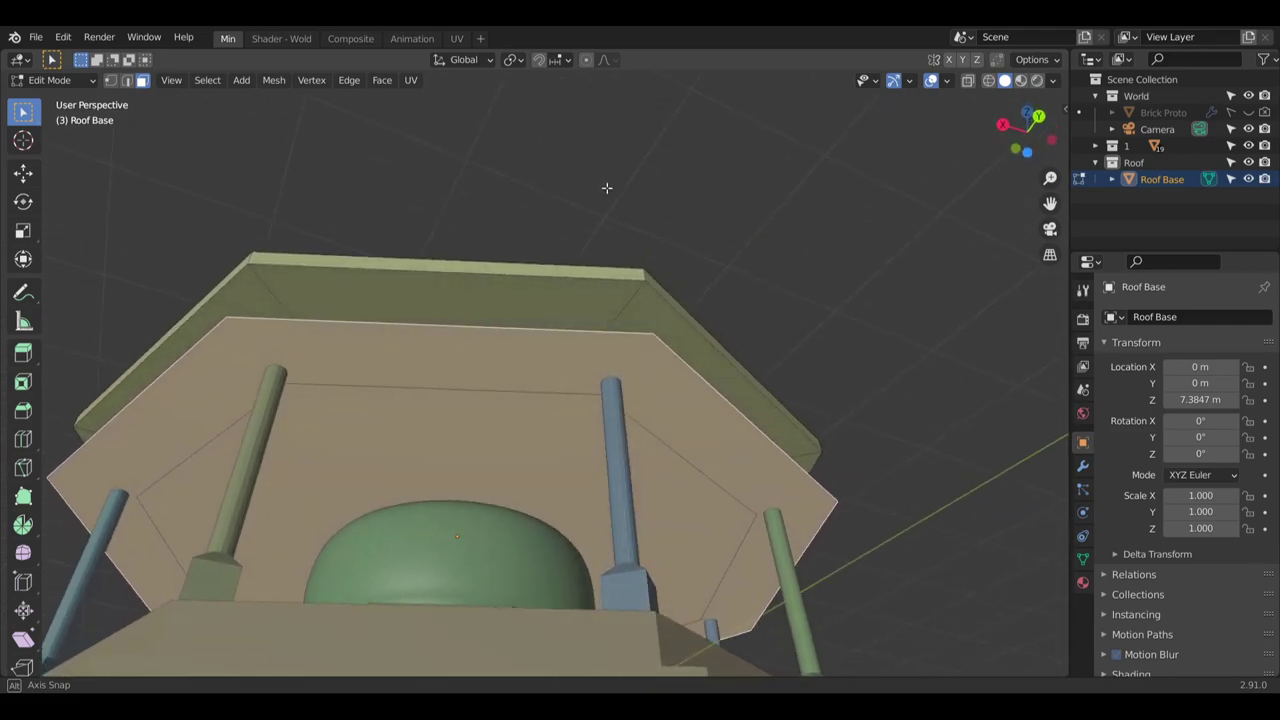
middle_click_drag(548, 390, 546, 346)
key("x")
left_click(517, 447)
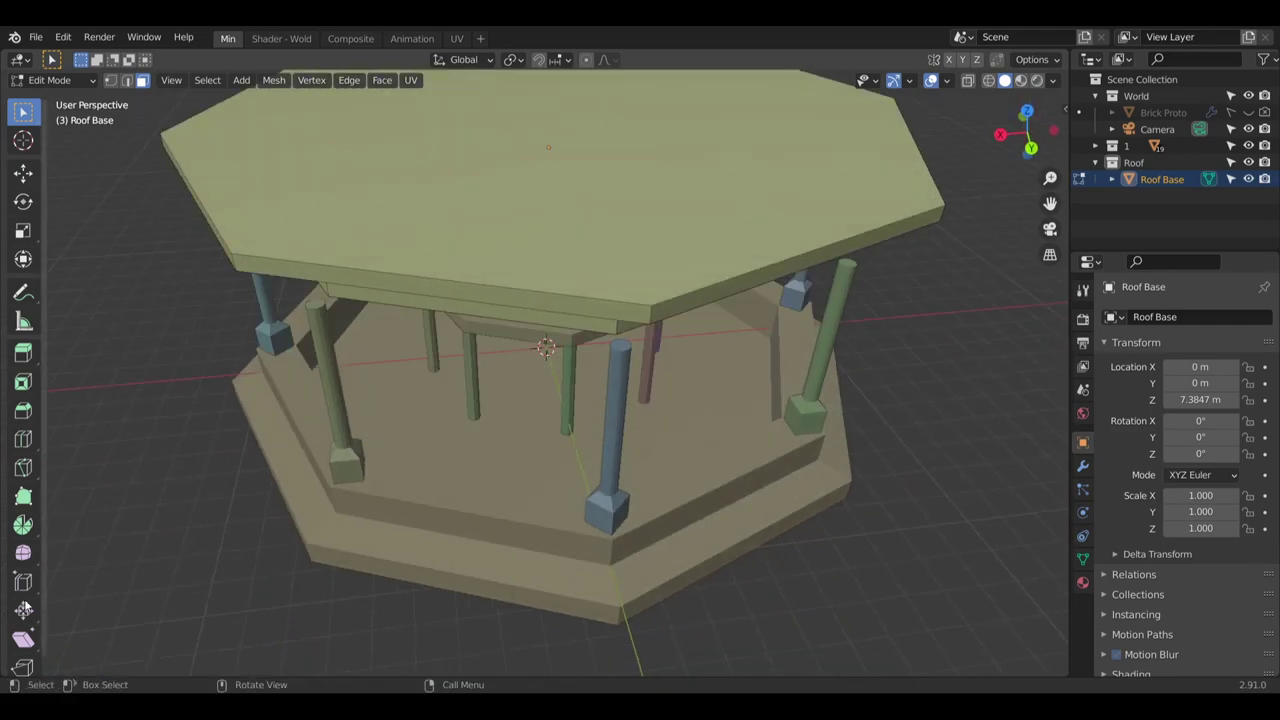
Extrude the face loop of the lower band inward along its normals by about 0.663 m to give the band thickness
middle_click_drag(517, 447, 543, 357)
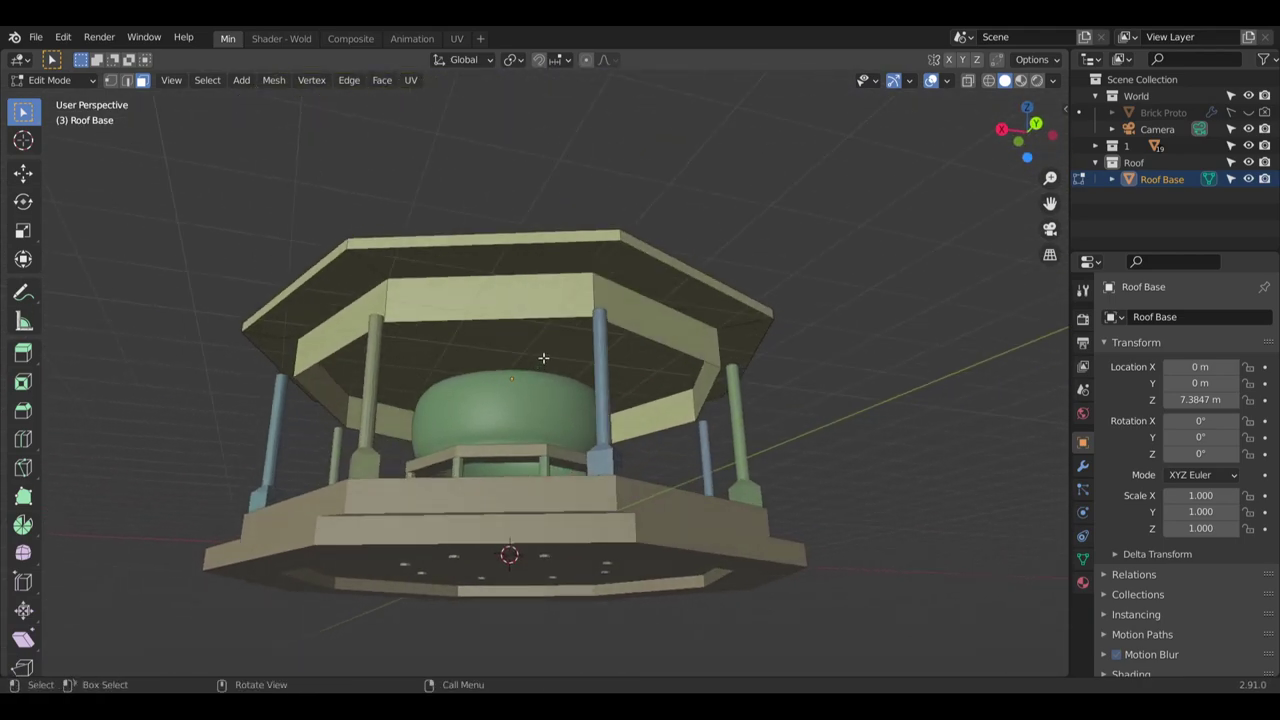
scroll(543, 357, "up", 3)
middle_click_drag(455, 391, 491, 479)
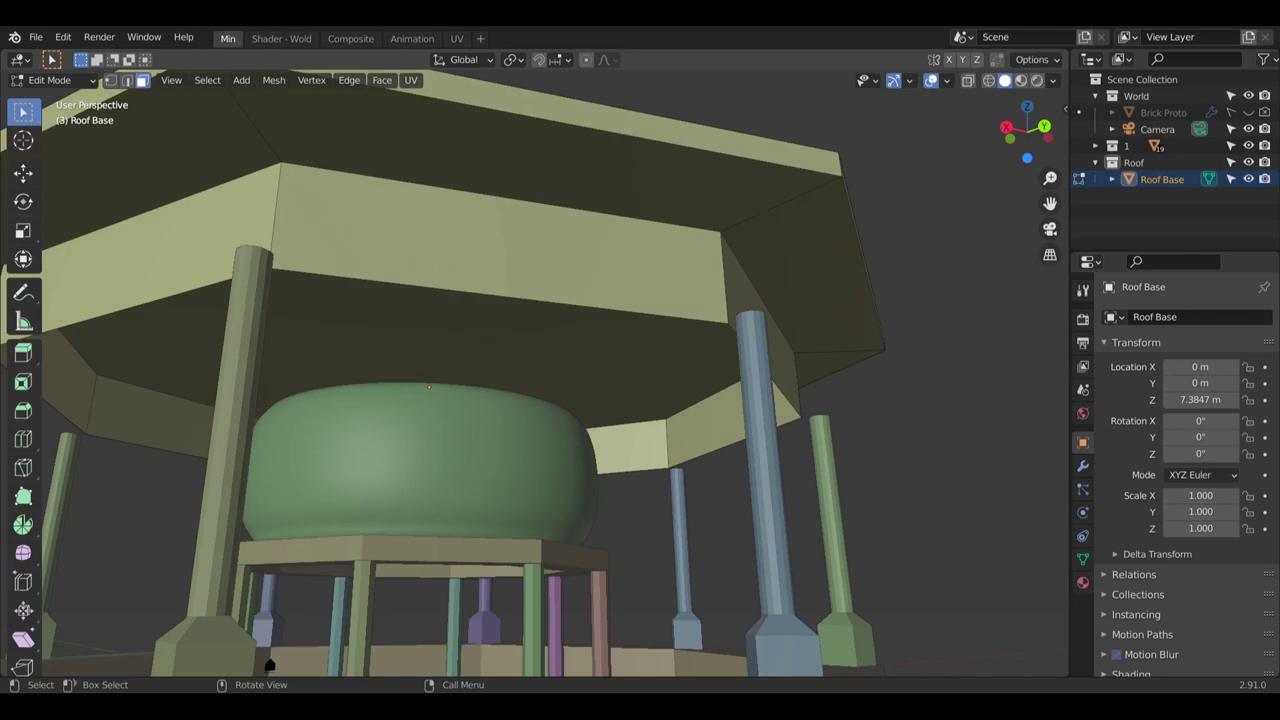
middle_click_drag(765, 336, 785, 300)
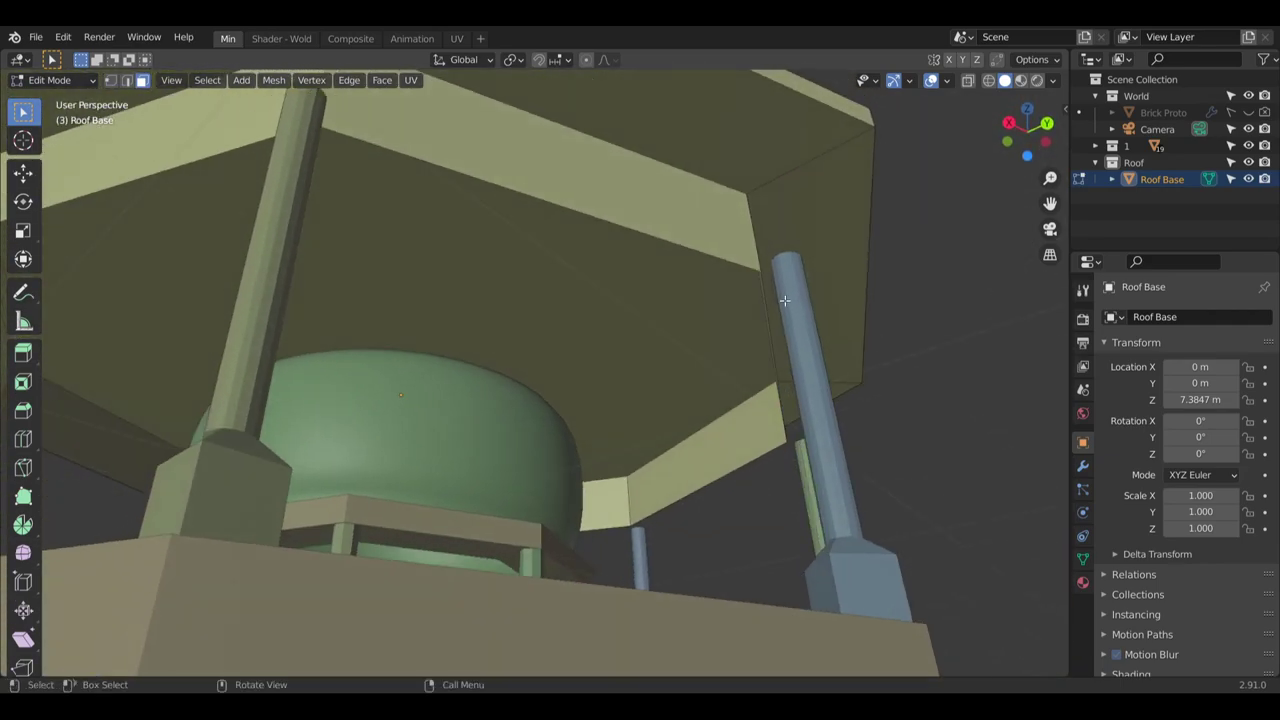
middle_click_drag(768, 377, 773, 390)
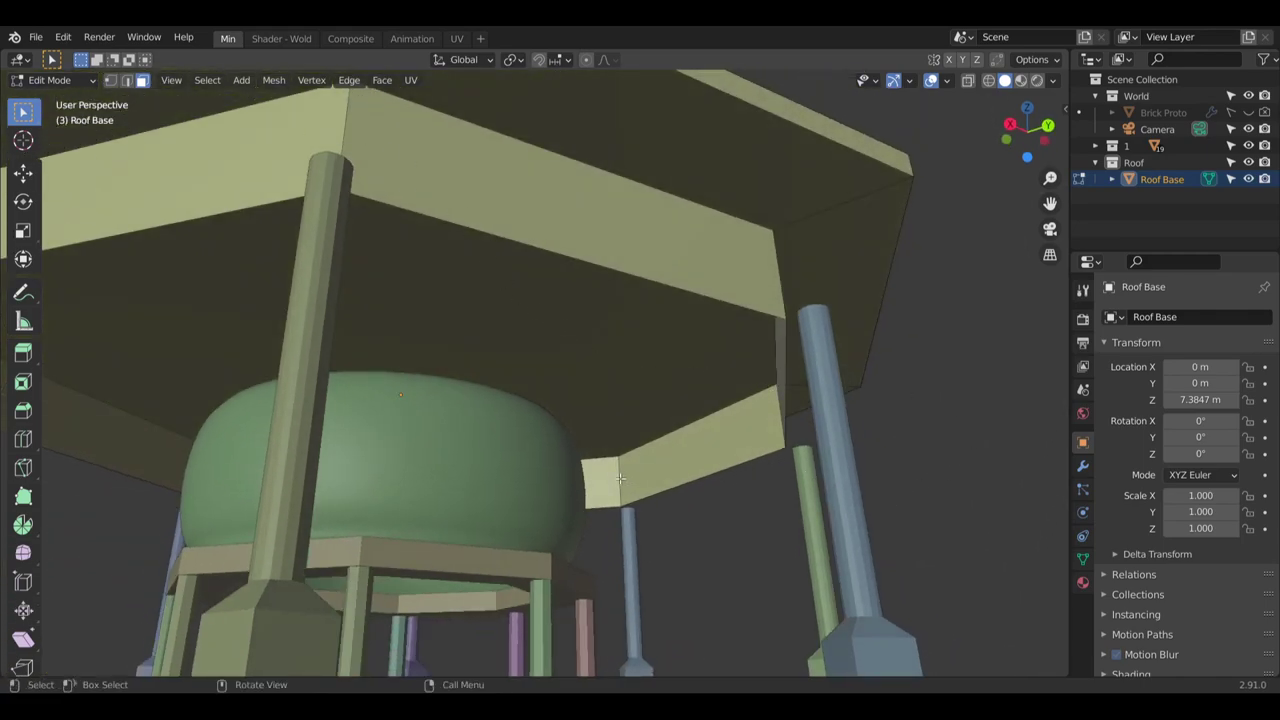
left_click(620, 479, "alt")
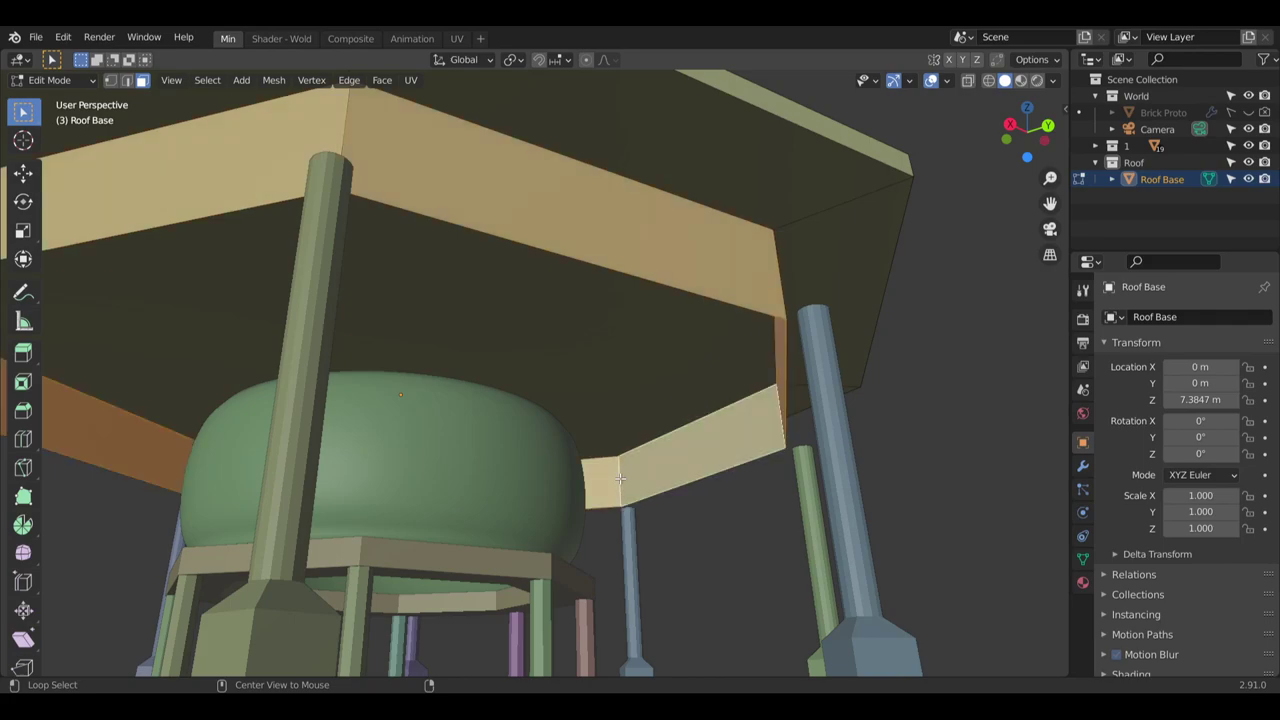
right_click(566, 203)
left_click(566, 203)
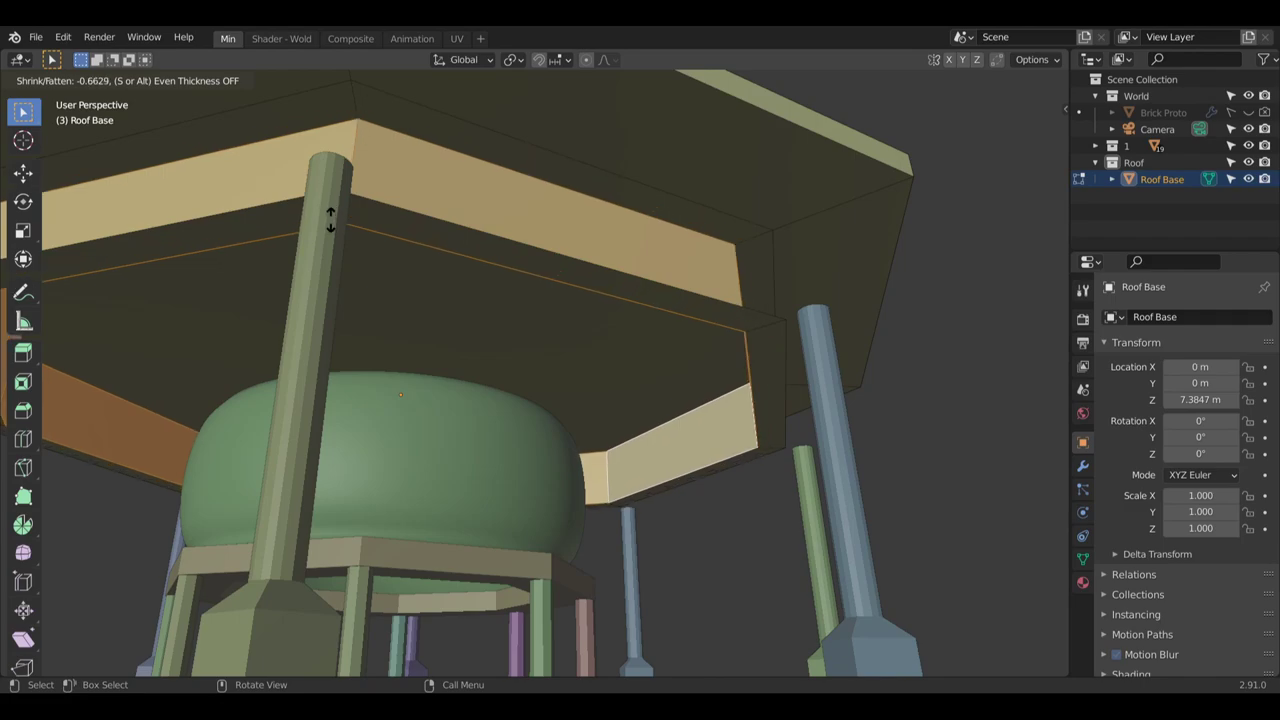
left_click(330, 218)
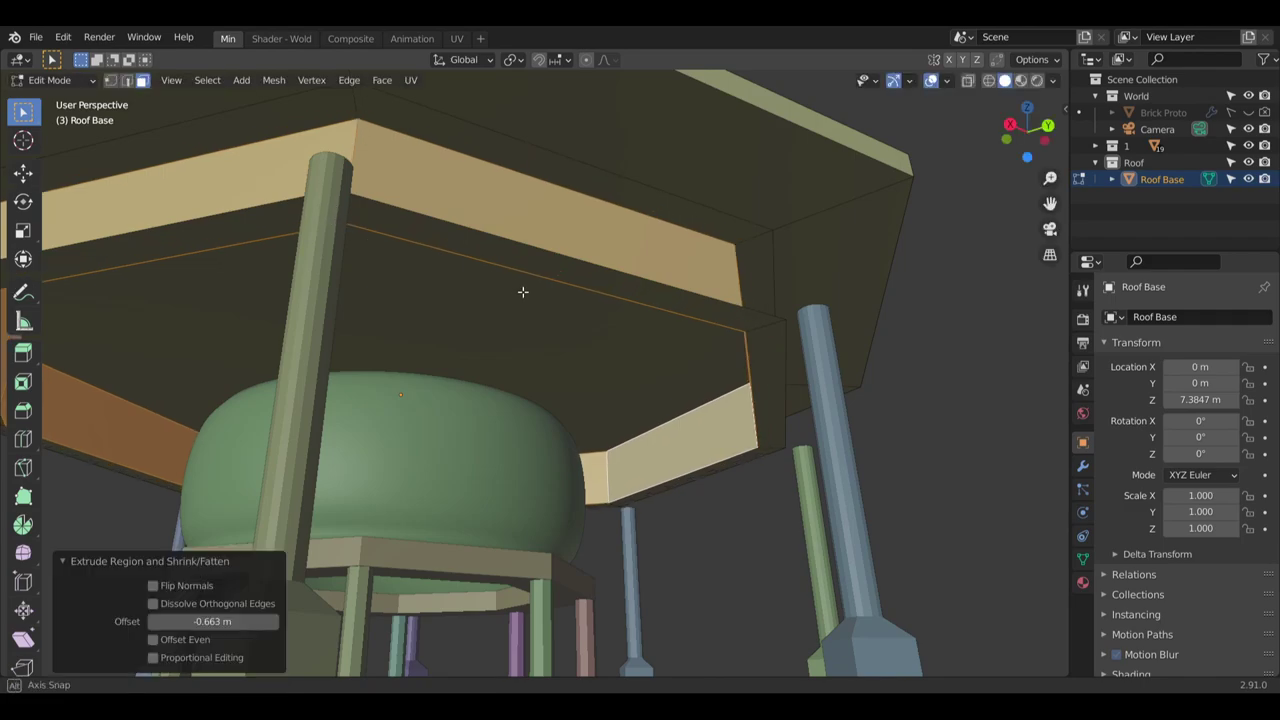
Switch to vertex selection and fill the first open outer side of the lower band with a face between its four corner vertices
middle_click_drag(523, 289, 489, 354)
left_click(111, 80)
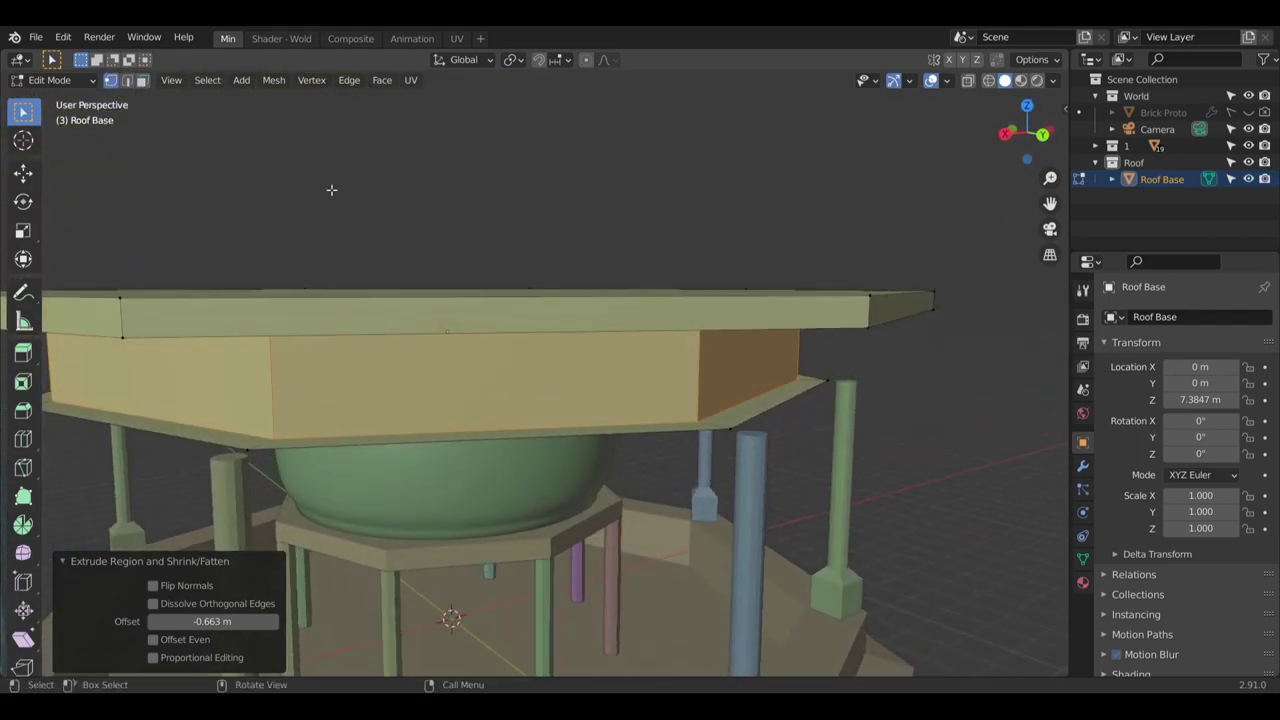
left_click(730, 412)
middle_click_drag(730, 412, 282, 319)
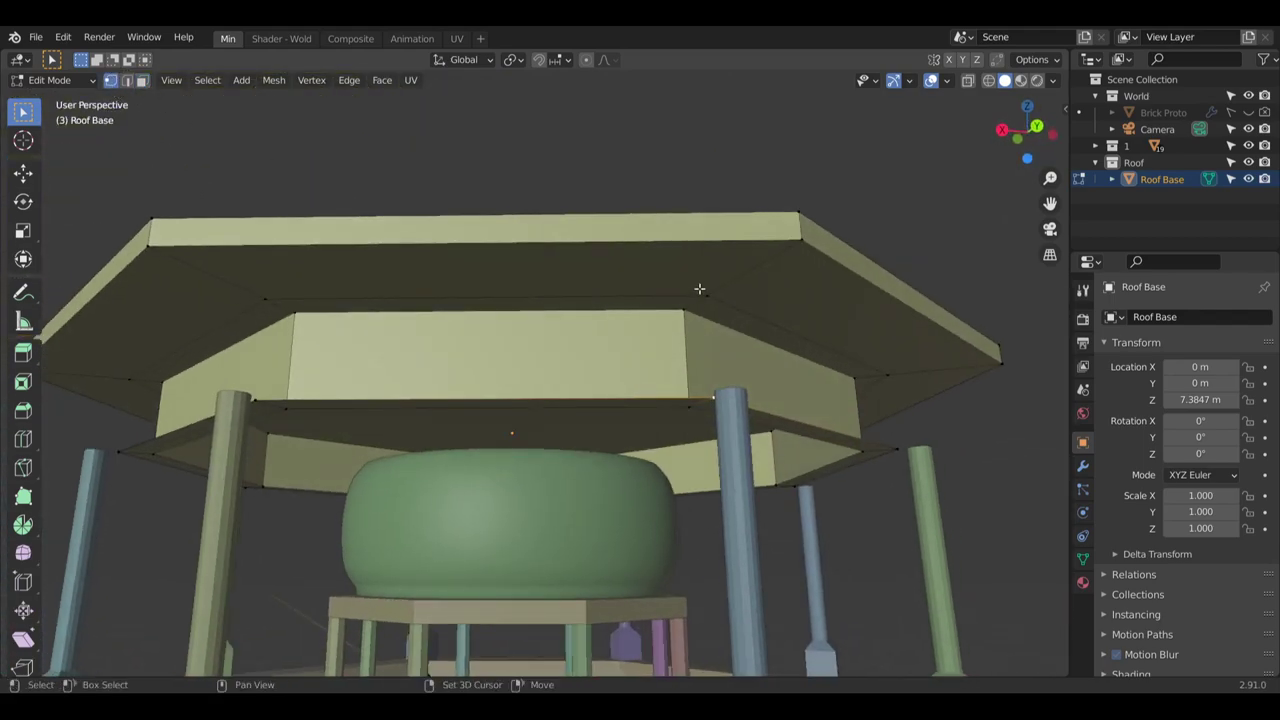
left_click(282, 298, "shift")
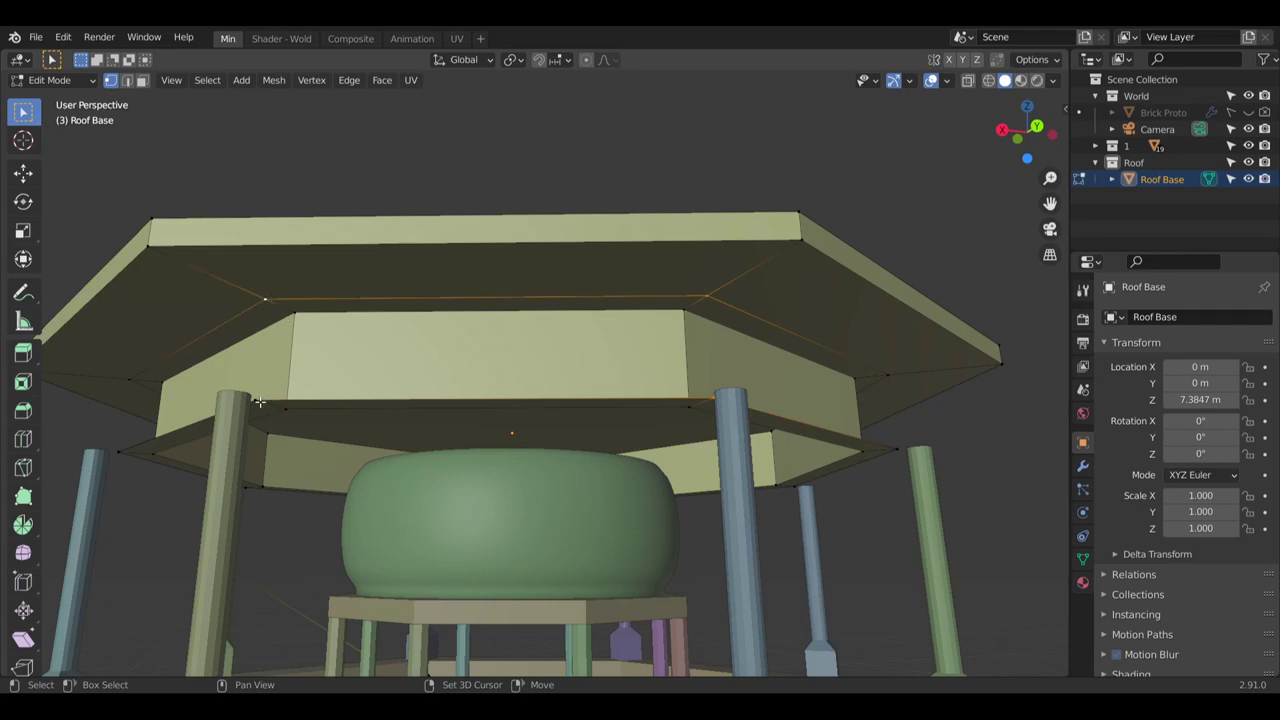
left_click(256, 400, "shift")
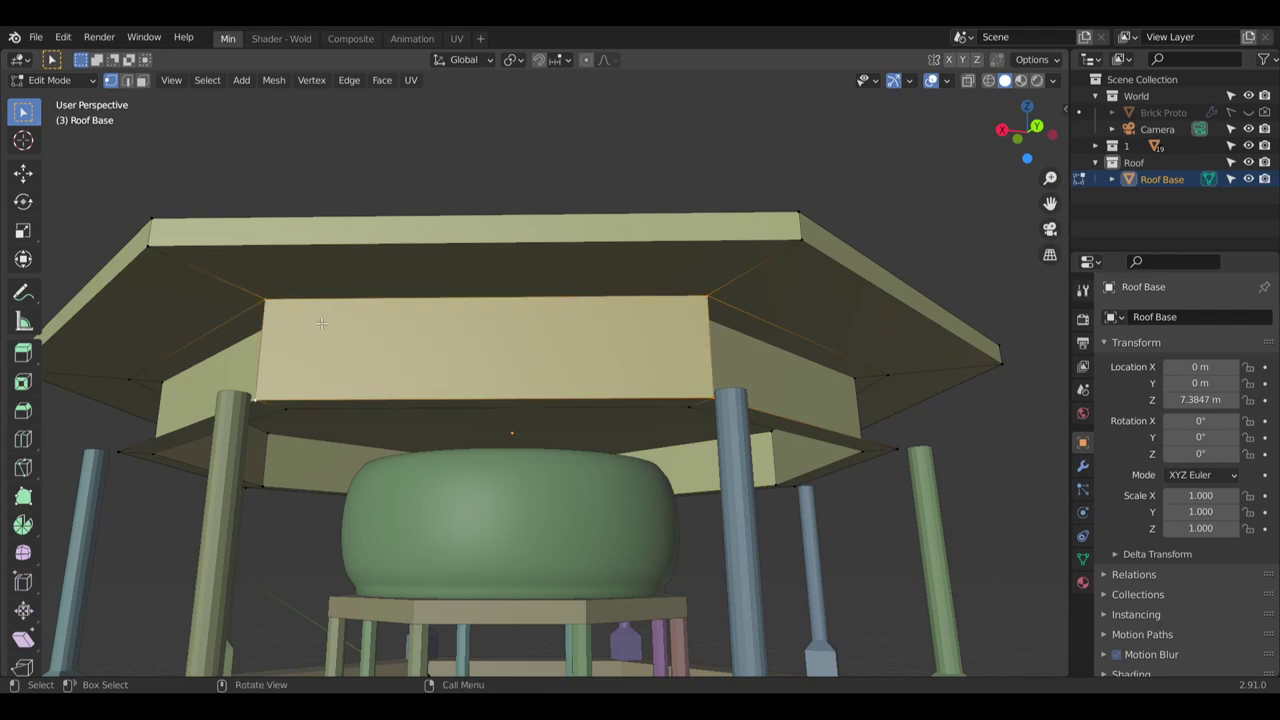
Fill the two open outer sides following the first filled one with four-cornered faces and clear the selection
middle_click_drag(421, 373, 198, 338)
left_click(185, 334)
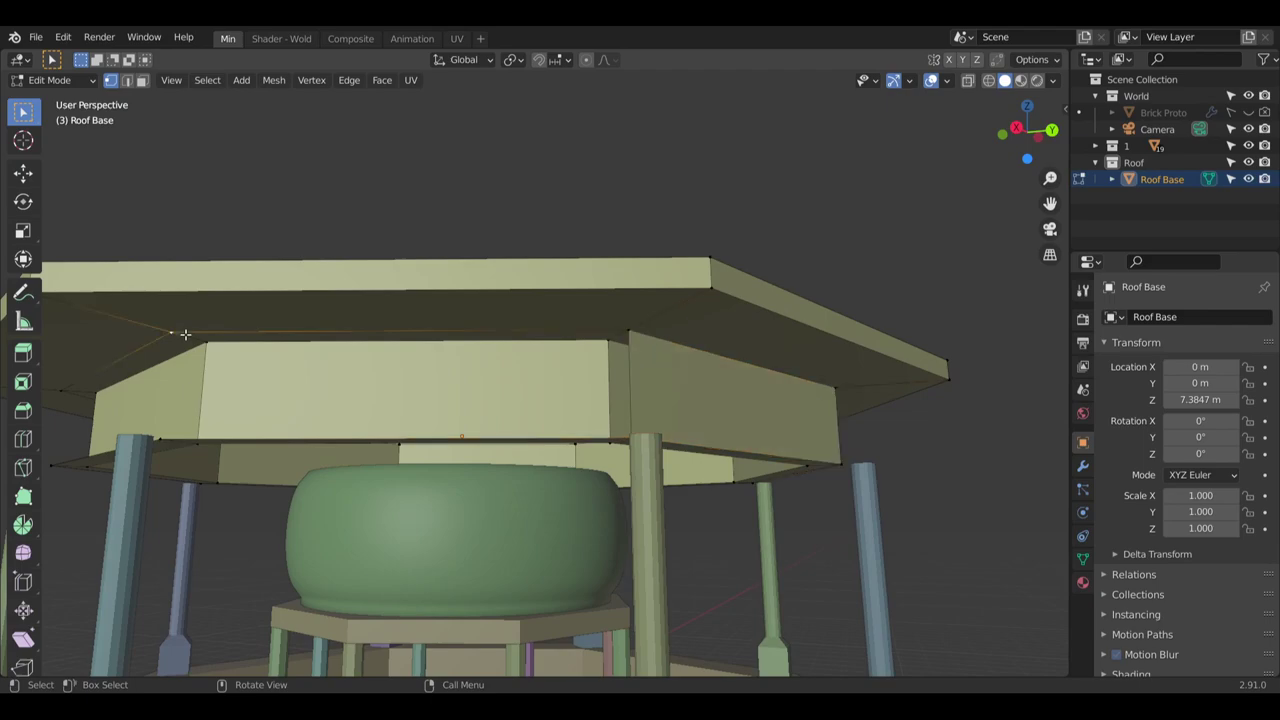
left_click(631, 334, "shift")
middle_click_drag(608, 438, 706, 429)
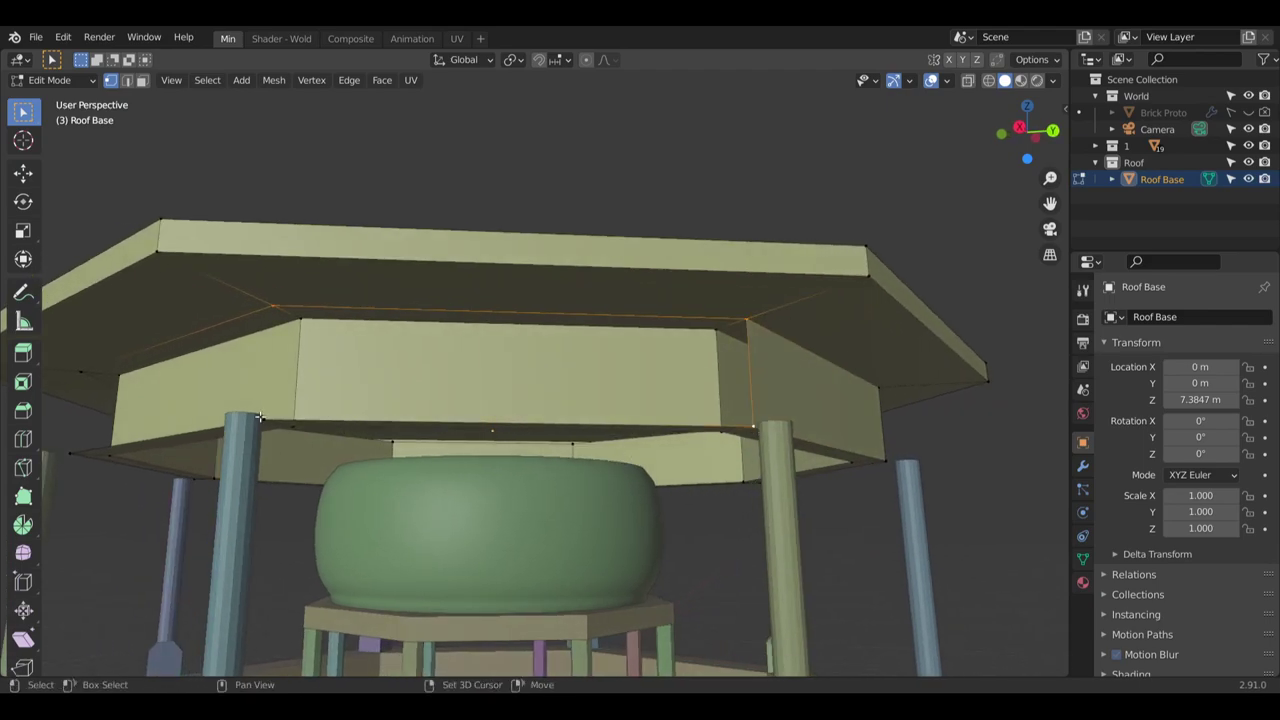
middle_click_drag(271, 424, 601, 384)
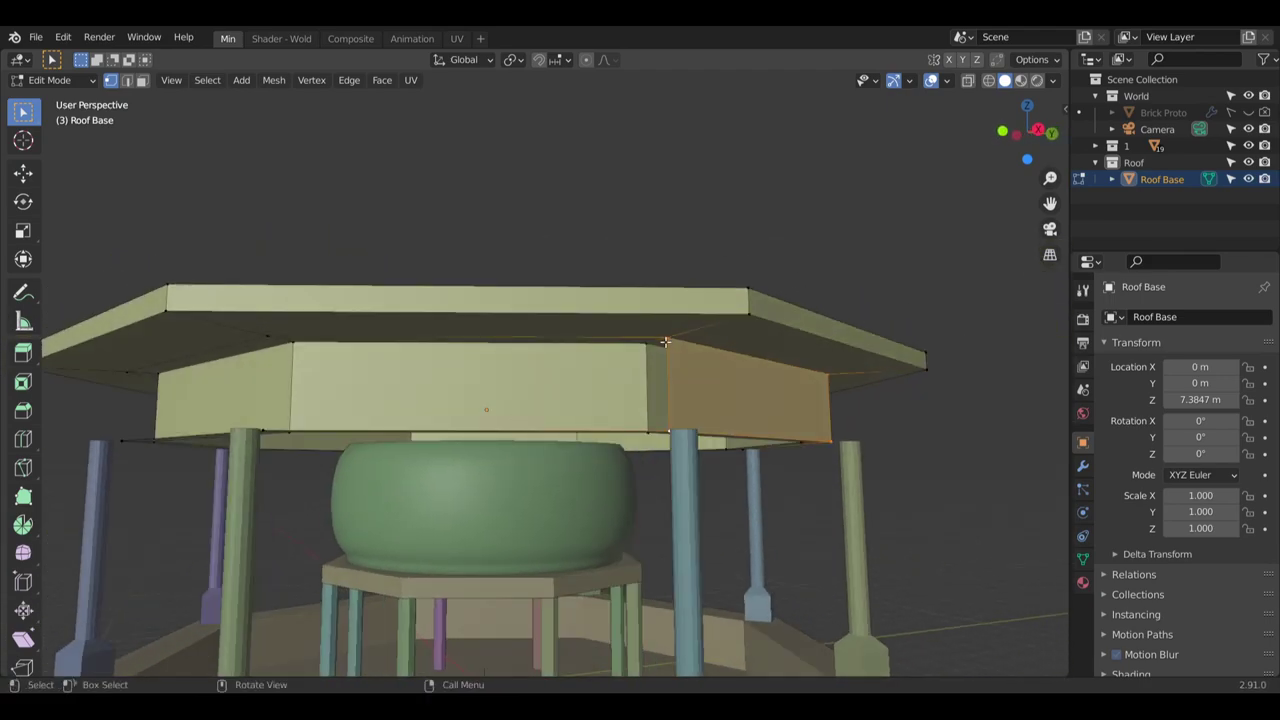
middle_click_drag(665, 342, 378, 267)
left_click(415, 143, "shift")
key("f")
key("alt+a")
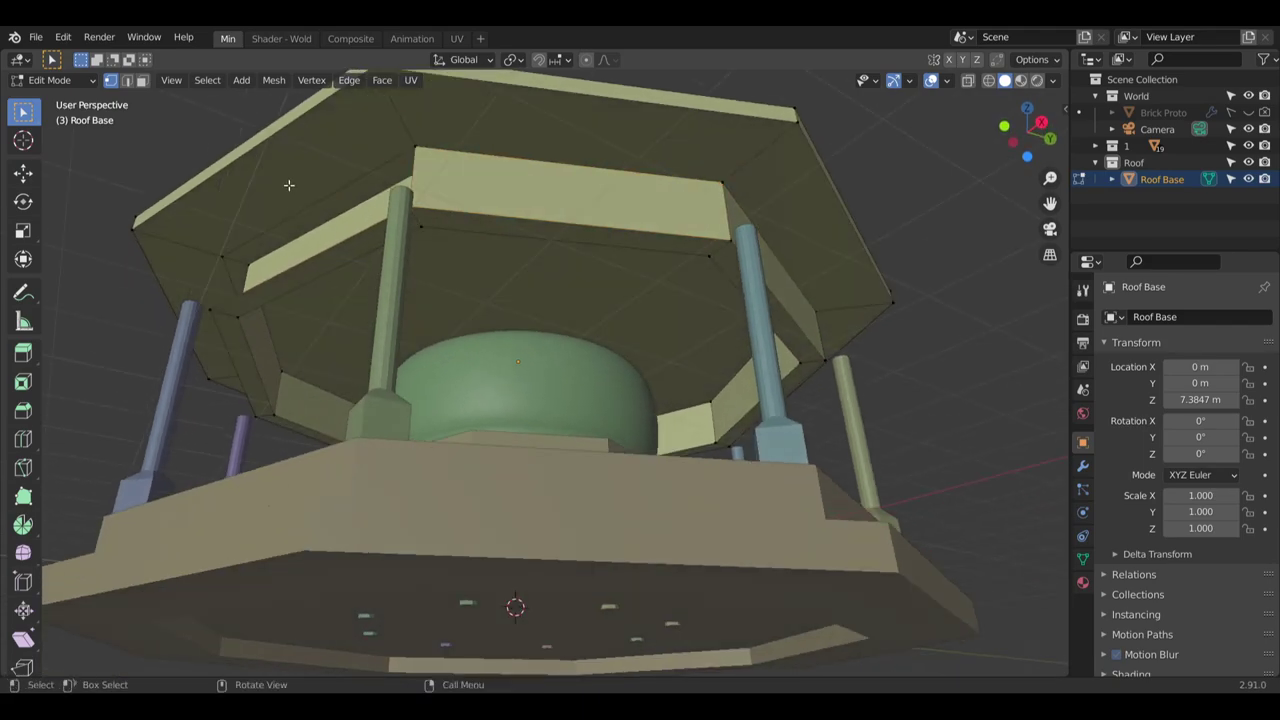
Continue around the octagon, filling the next open outer sides of the lower band between their upper and lower corner vertices
middle_click_drag(289, 186, 556, 347)
middle_click_drag(378, 372, 634, 413)
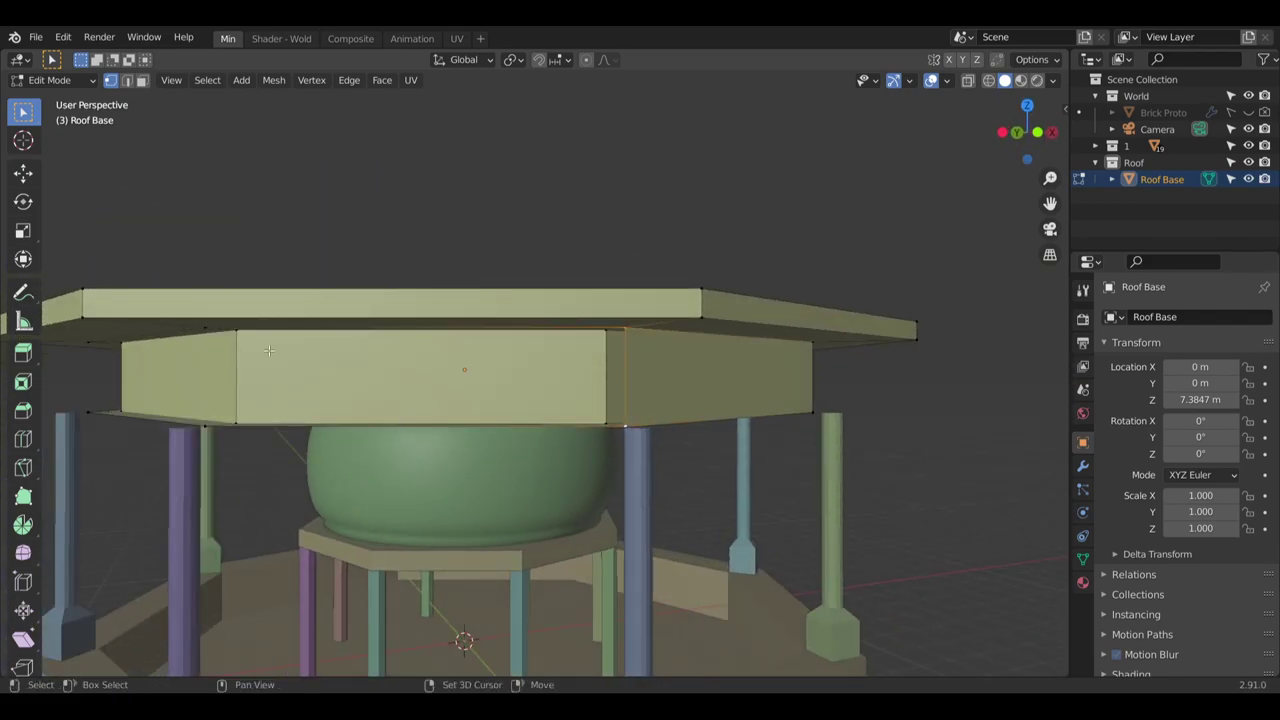
middle_click_drag(257, 367, 218, 338)
left_click(215, 318, "shift")
middle_click_drag(200, 409, 668, 472)
left_click(645, 484, "shift")
middle_click_drag(478, 462, 293, 289, "shift")
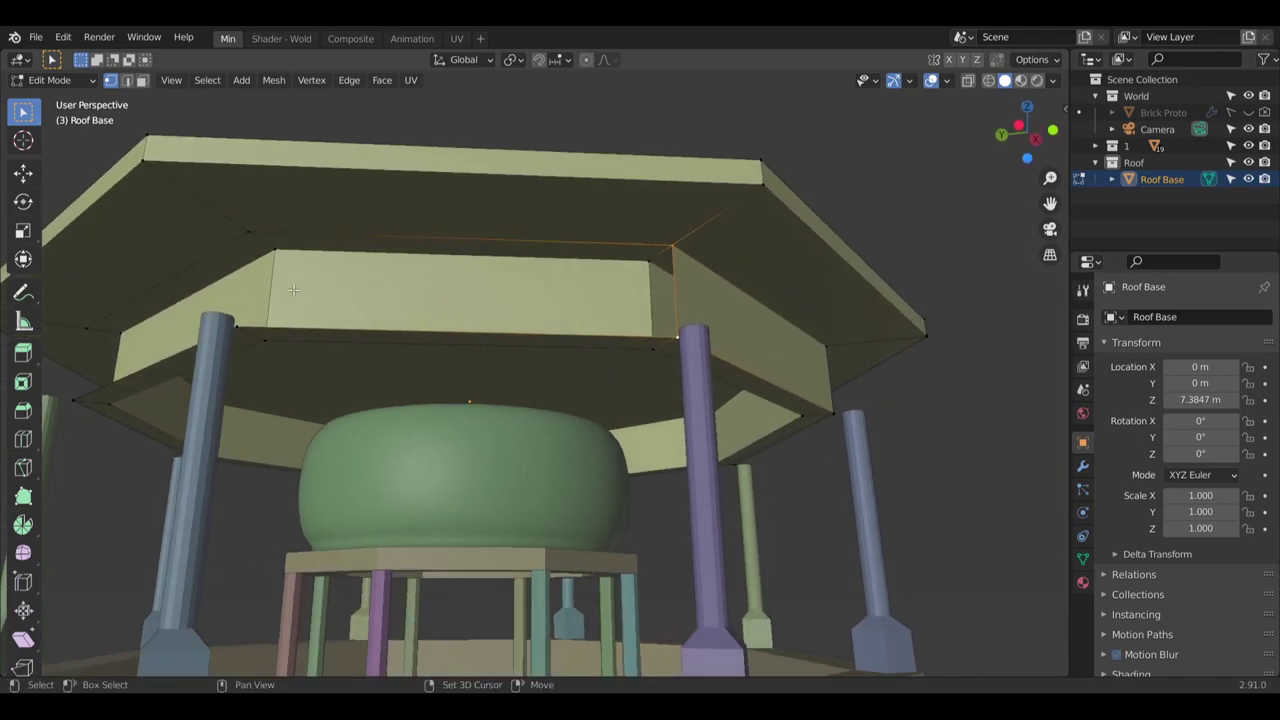
left_click(253, 241, "shift")
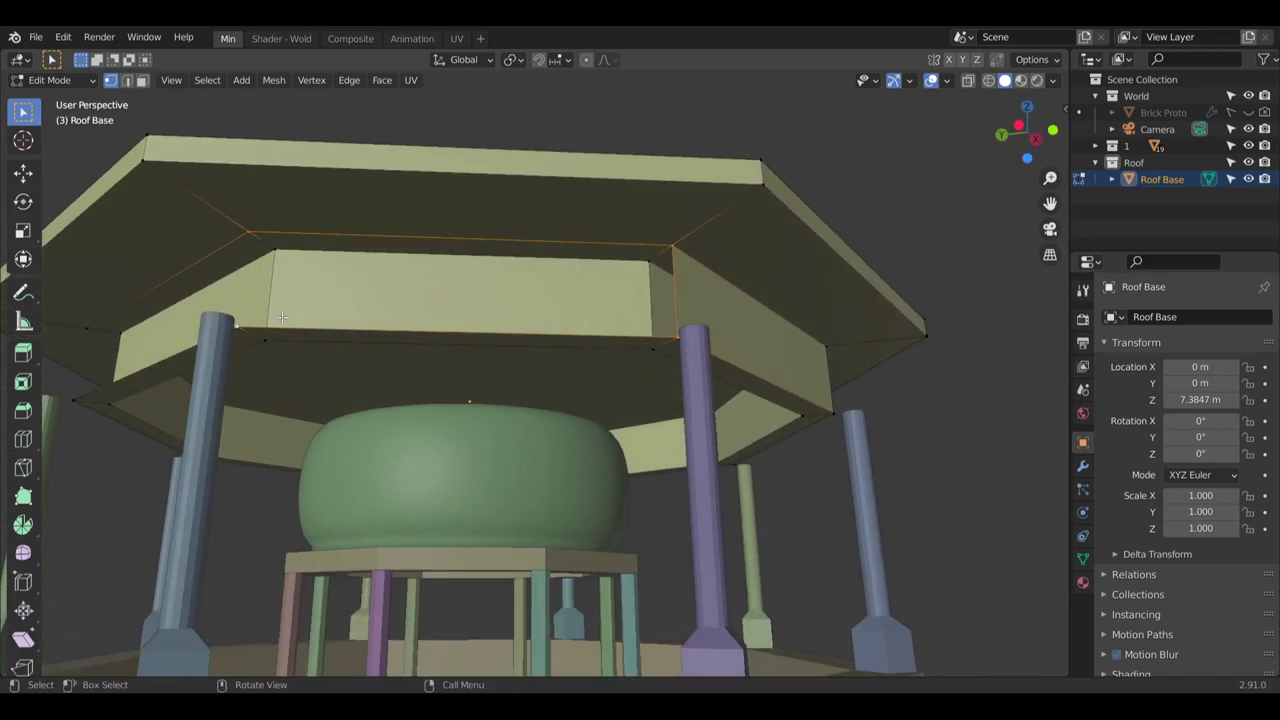
key("f")
Fill the second-to-last open outer side of the lower band with a face between its four corner vertices
middle_click_drag(496, 224, 510, 256)
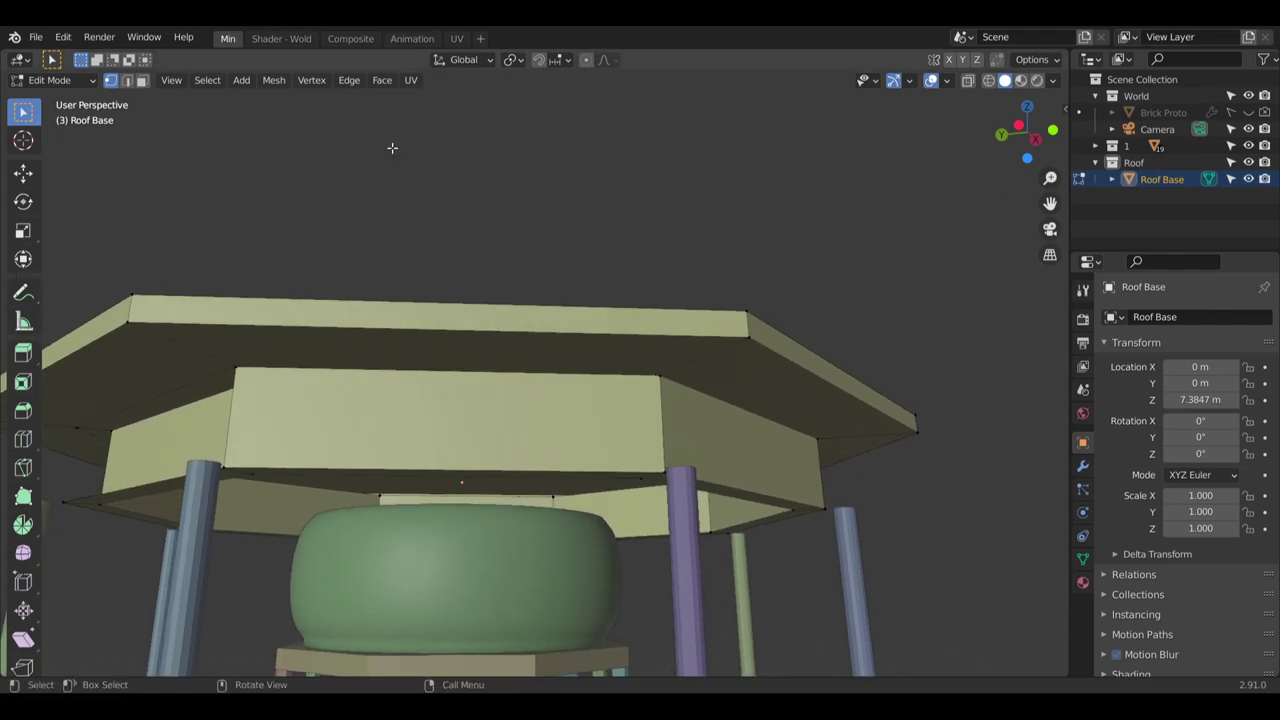
middle_click_drag(456, 173, 670, 302)
left_click(610, 256, "shift")
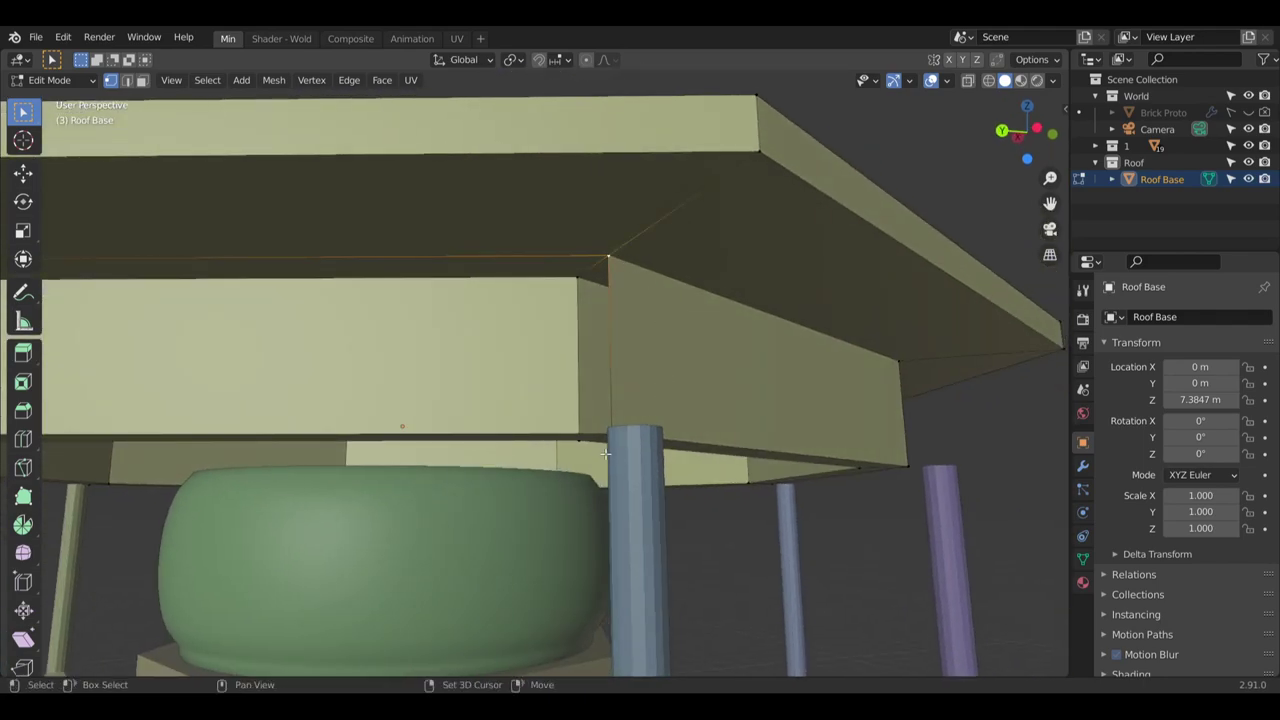
left_click(612, 434, "shift")
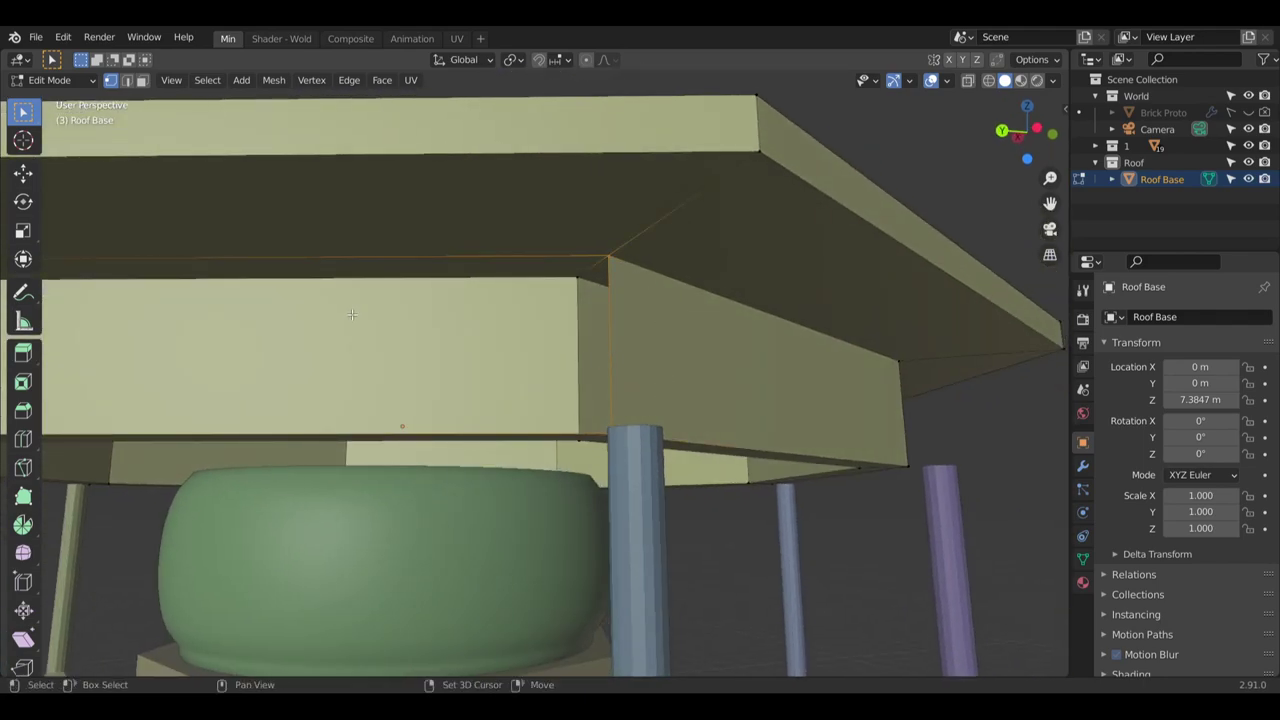
middle_click_drag(613, 357, 241, 224)
left_click(214, 232, "shift")
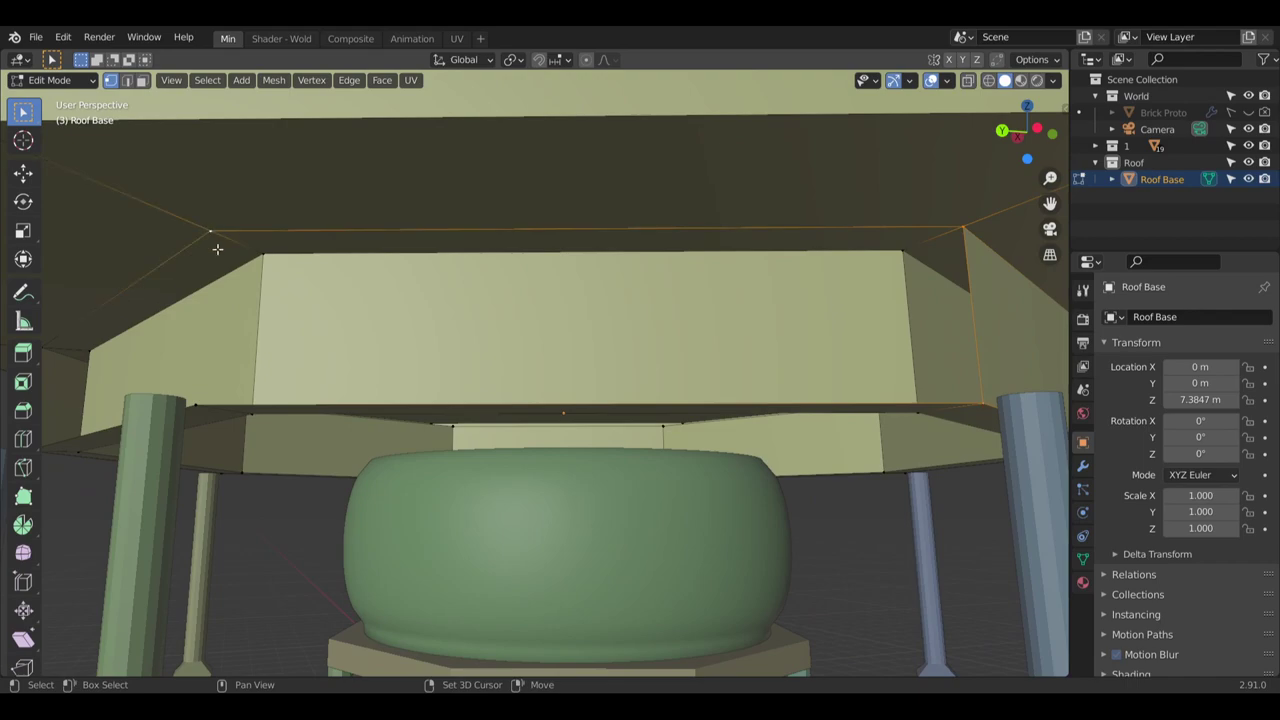
left_click(202, 408, "shift")
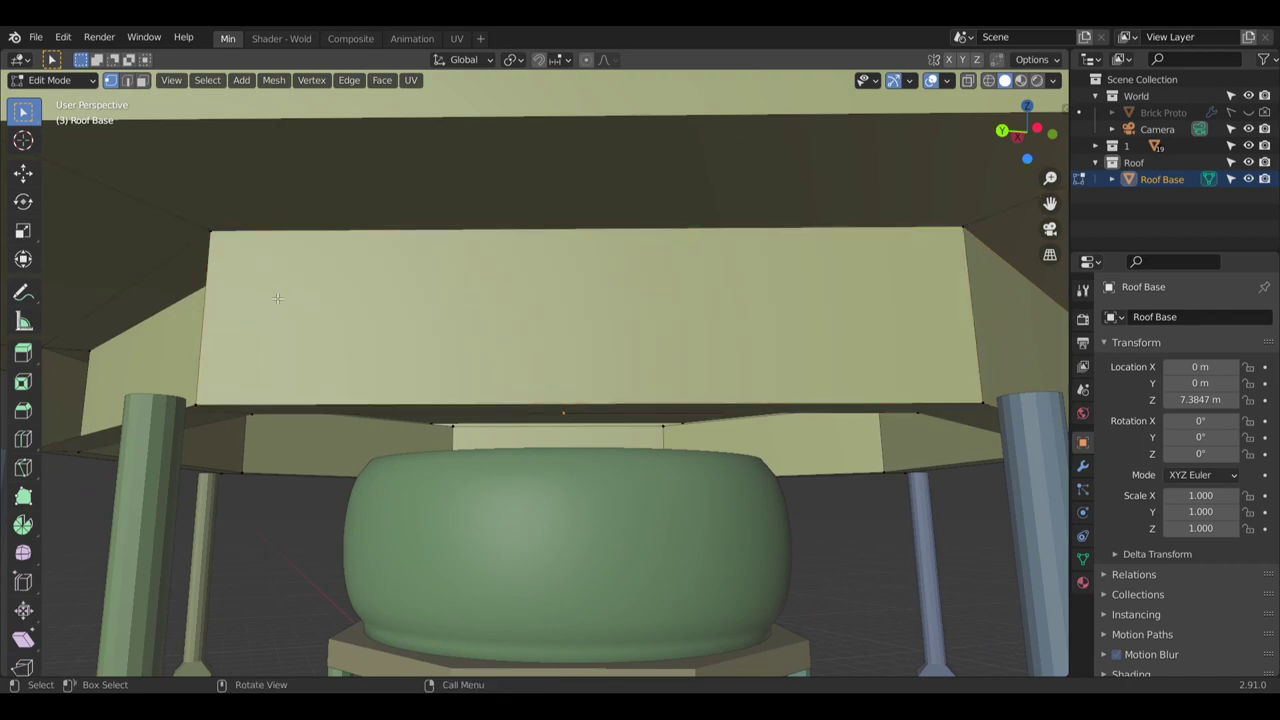
Close the last open outer side of the lower band with a face between its corner vertices
middle_click_drag(202, 408, 721, 237)
left_click(660, 222, "shift")
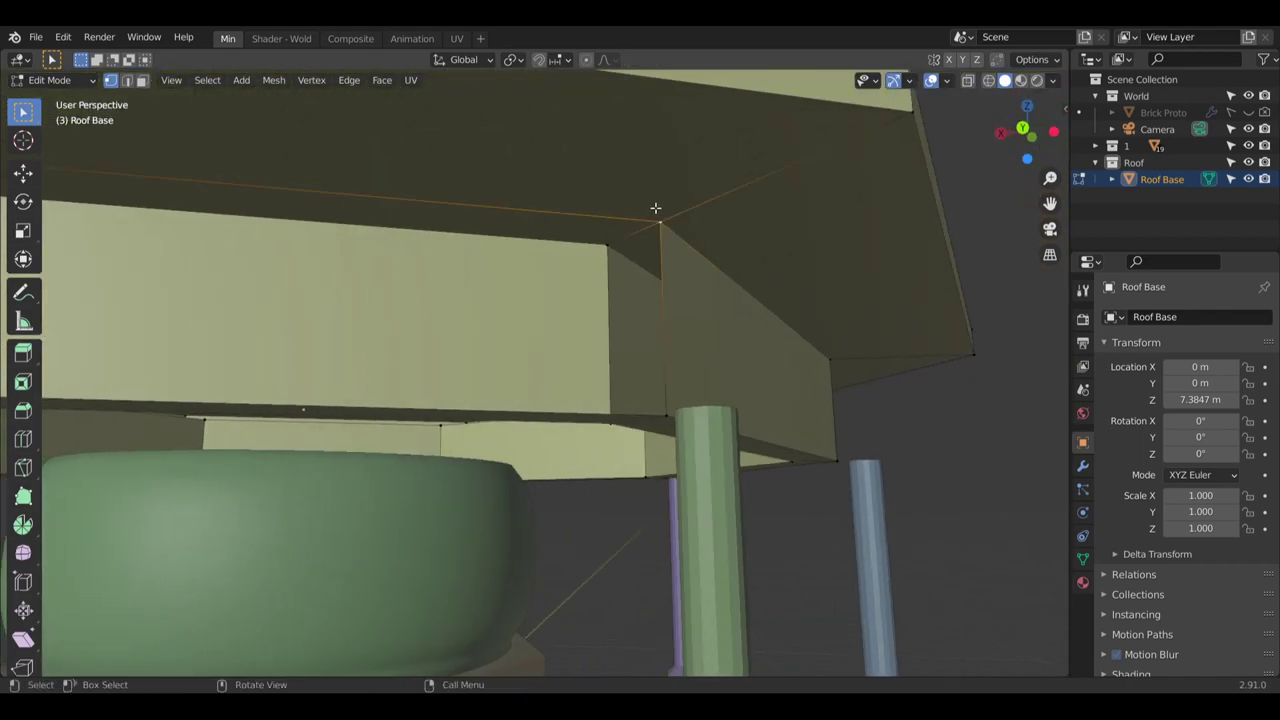
left_click(665, 412, "shift")
middle_click_drag(665, 412, 682, 304)
scroll(682, 304, "down", 4)
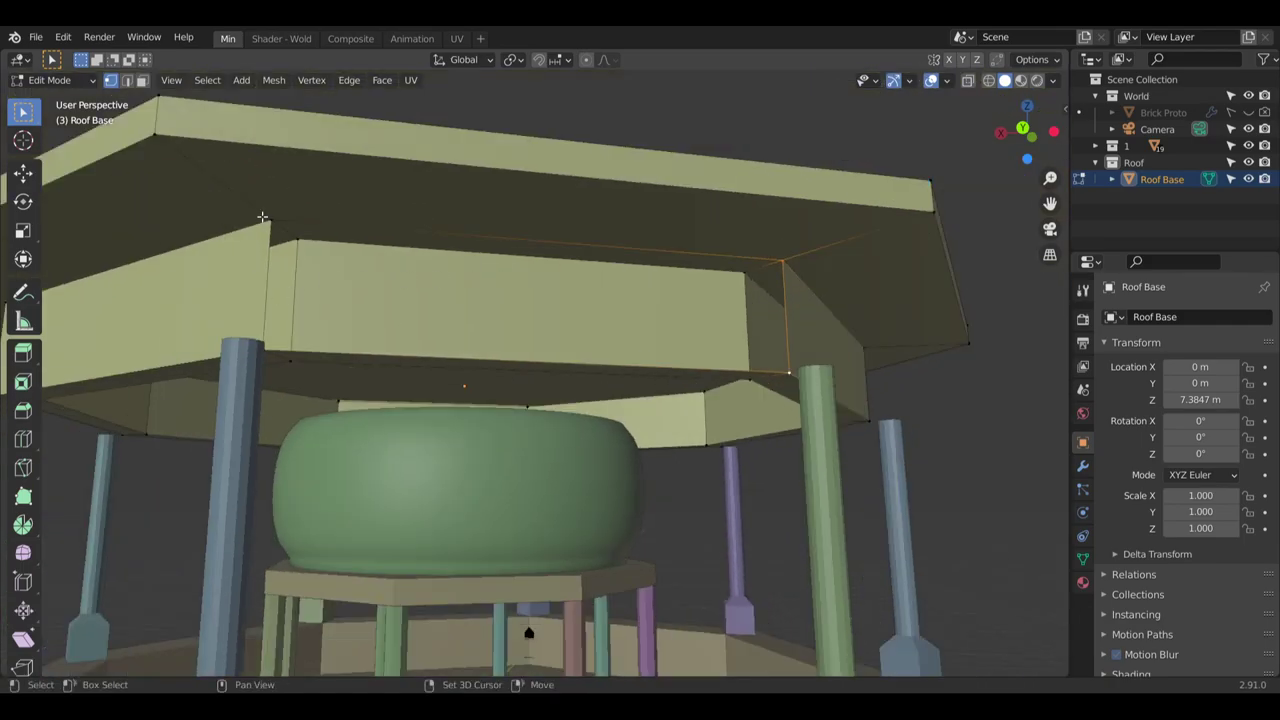
middle_click_drag(300, 360, 480, 298)
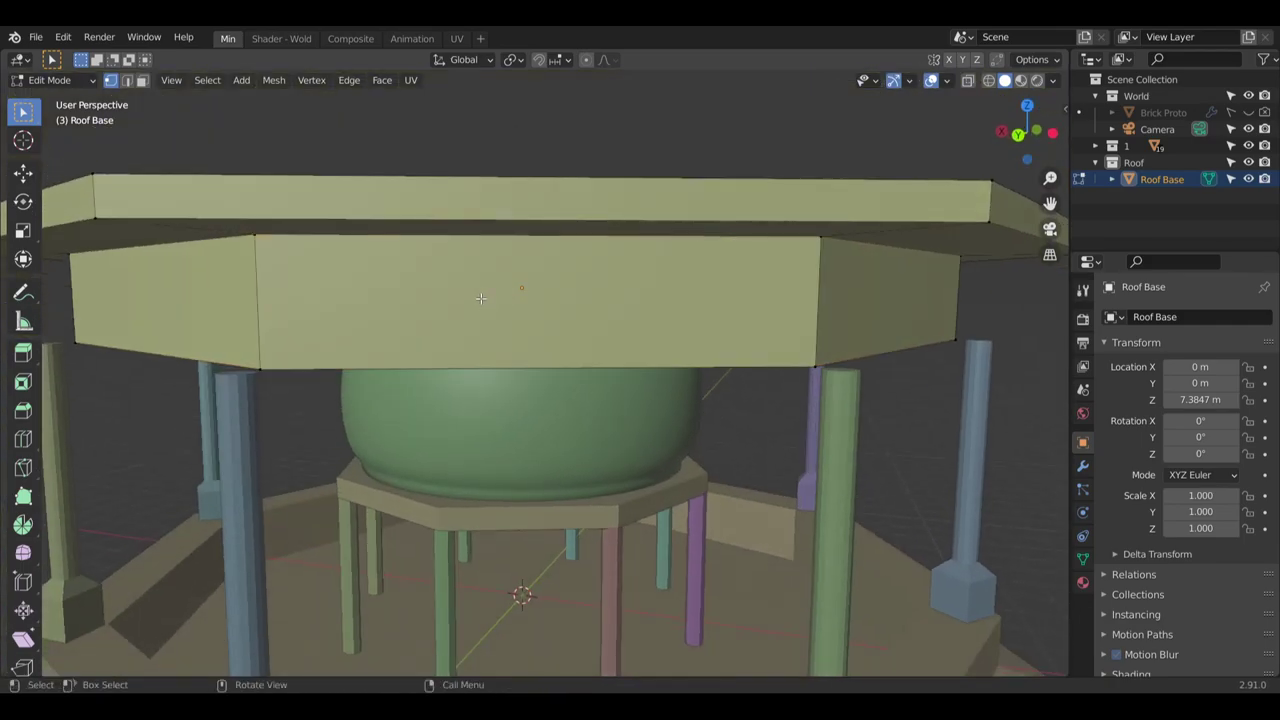
Examine the closed lower band, the overhanging slab and the fit over the columns from below, above and around the pavilion
middle_click_drag(523, 357, 575, 269)
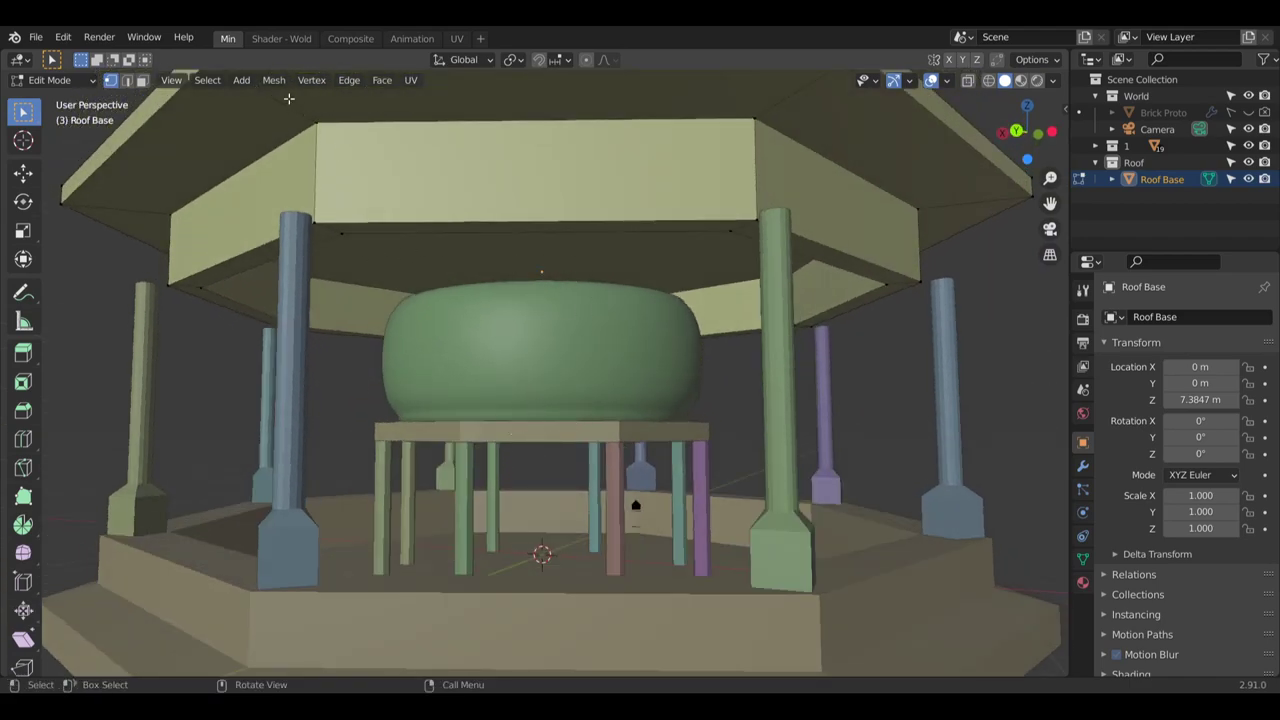
middle_click_drag(340, 117, 670, 266)
scroll(620, 371, "down", 5)
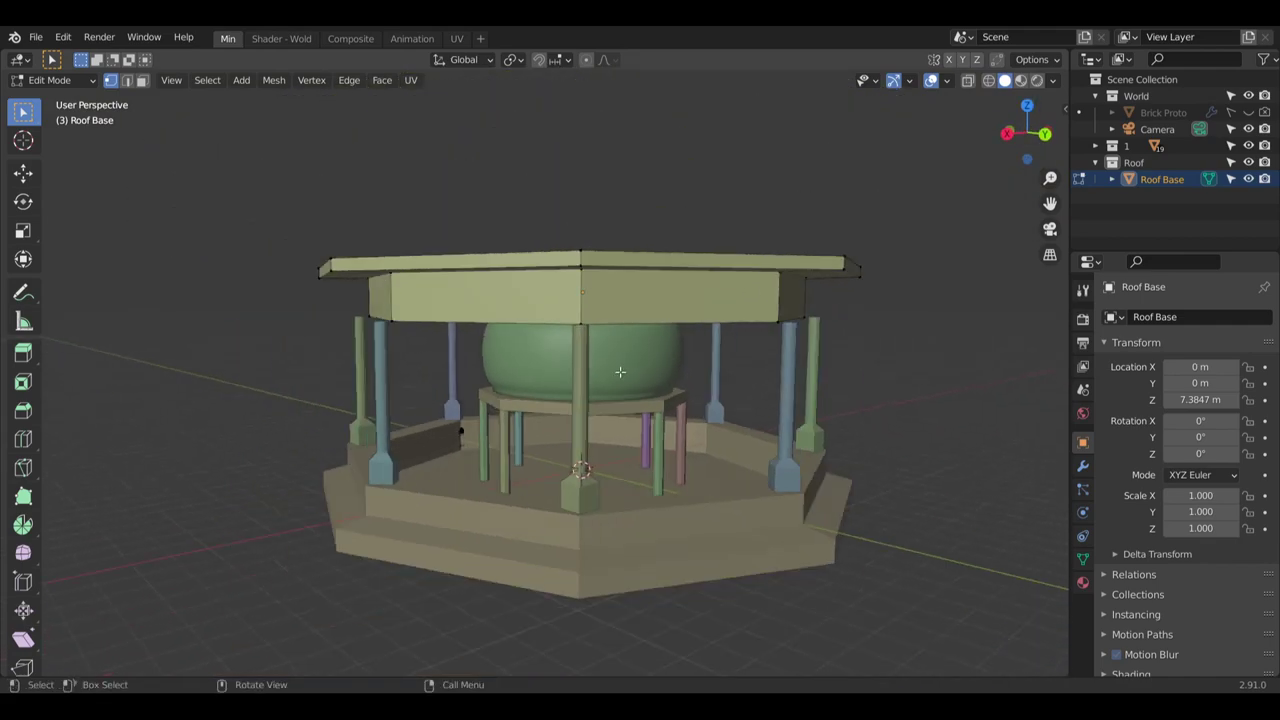
middle_click_drag(620, 371, 526, 433)
scroll(525, 432, "down", 12)
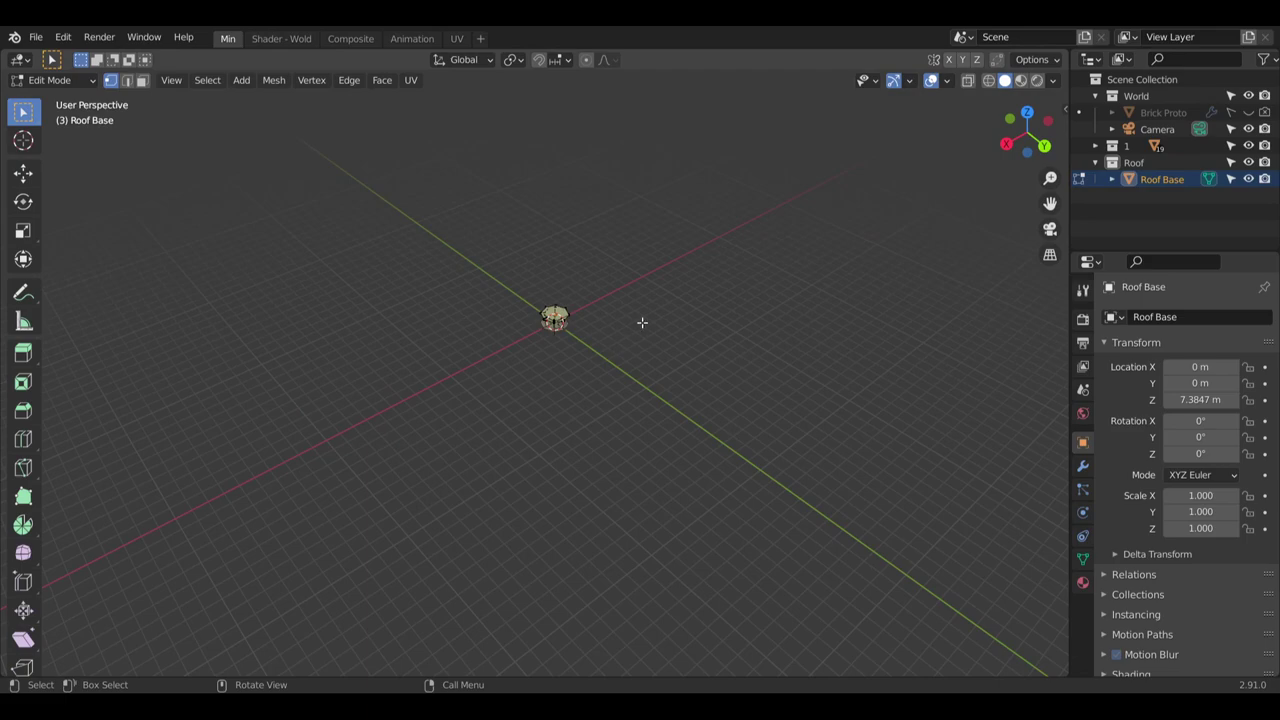
scroll(716, 284, "up", 6)
middle_click_drag(200, 394, 577, 312, "shift")
scroll(651, 284, "up", 6)
scroll(577, 386, "up", 8)
middle_click_drag(577, 386, 554, 237)
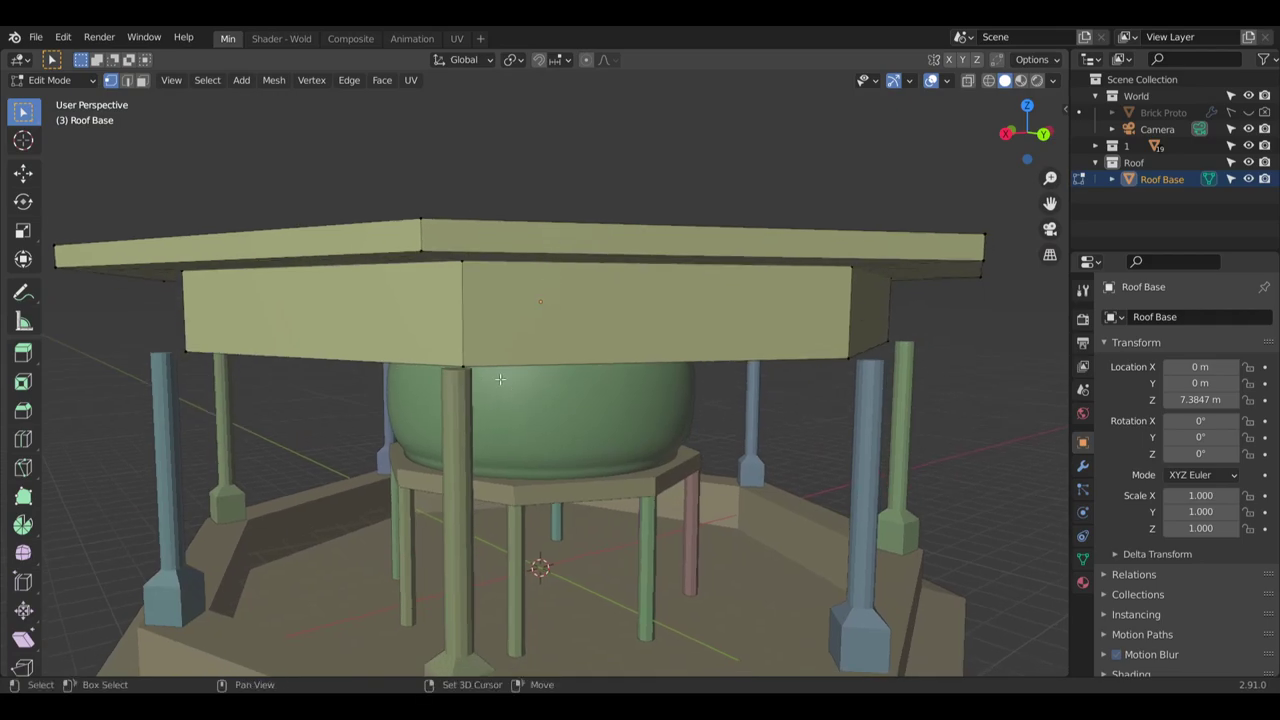
middle_click_drag(500, 377, 497, 120, "shift")
middle_click_drag(554, 286, 560, 269)
middle_click_drag(569, 217, 477, 414, "shift")
scroll(443, 386, "up", 1)
scroll(477, 414, "up", 1)
middle_click_drag(476, 510, 488, 392, "shift")
scroll(531, 306, "down", 3)
middle_click(537, 388)
scroll(560, 366, "up", 3)
scroll(553, 365, "down", 2)
middle_click_drag(488, 392, 636, 371, "shift")
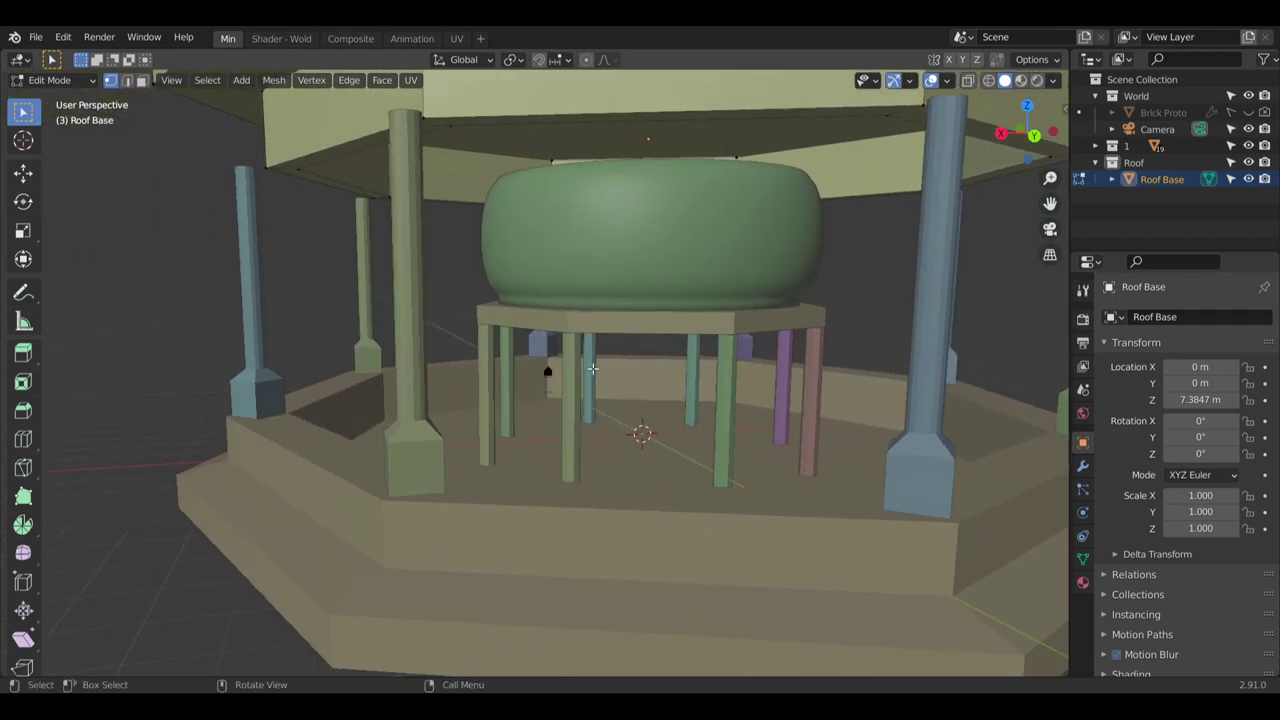
middle_click_drag(617, 283, 583, 349, "shift")
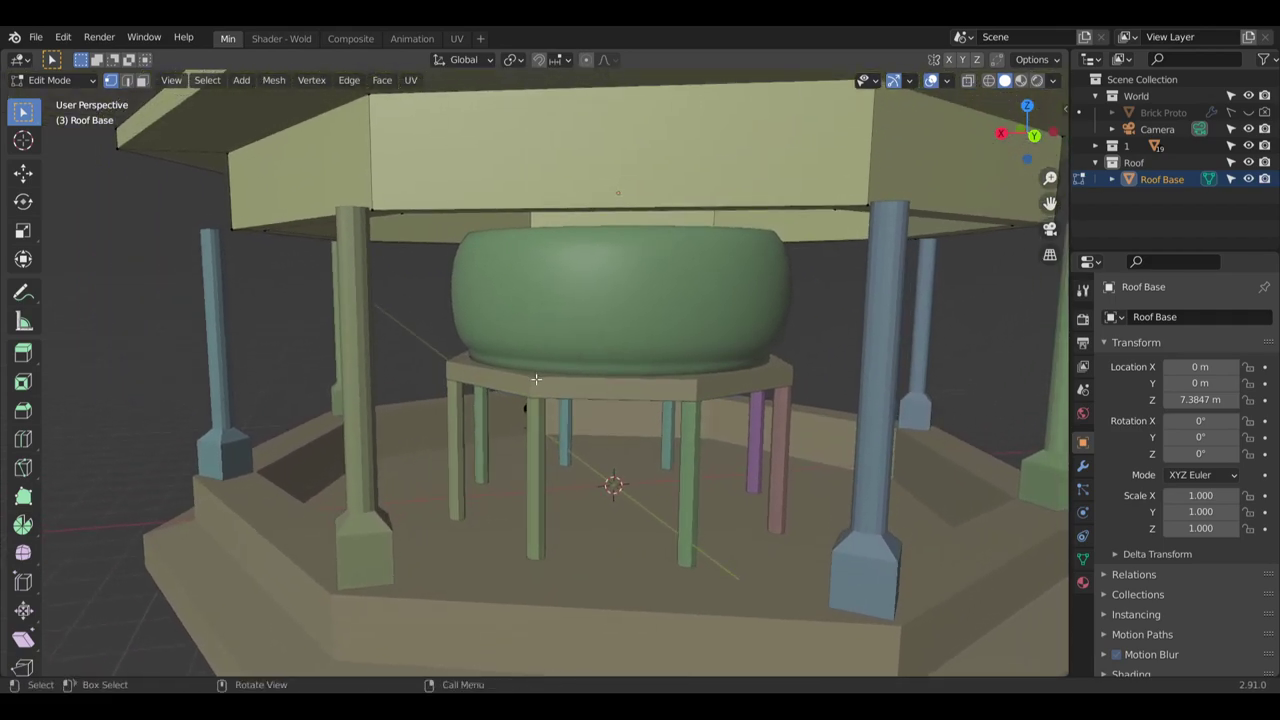
middle_click_drag(390, 254, 418, 322)
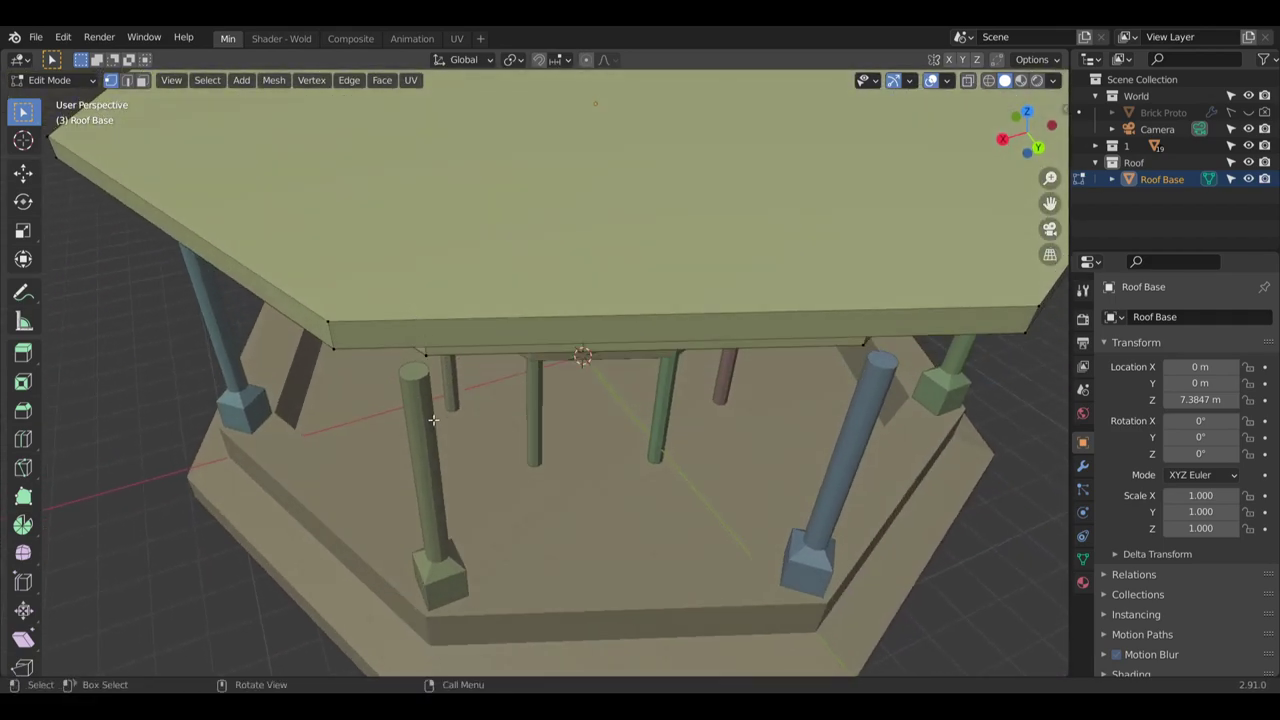
middle_click_drag(431, 426, 497, 318)
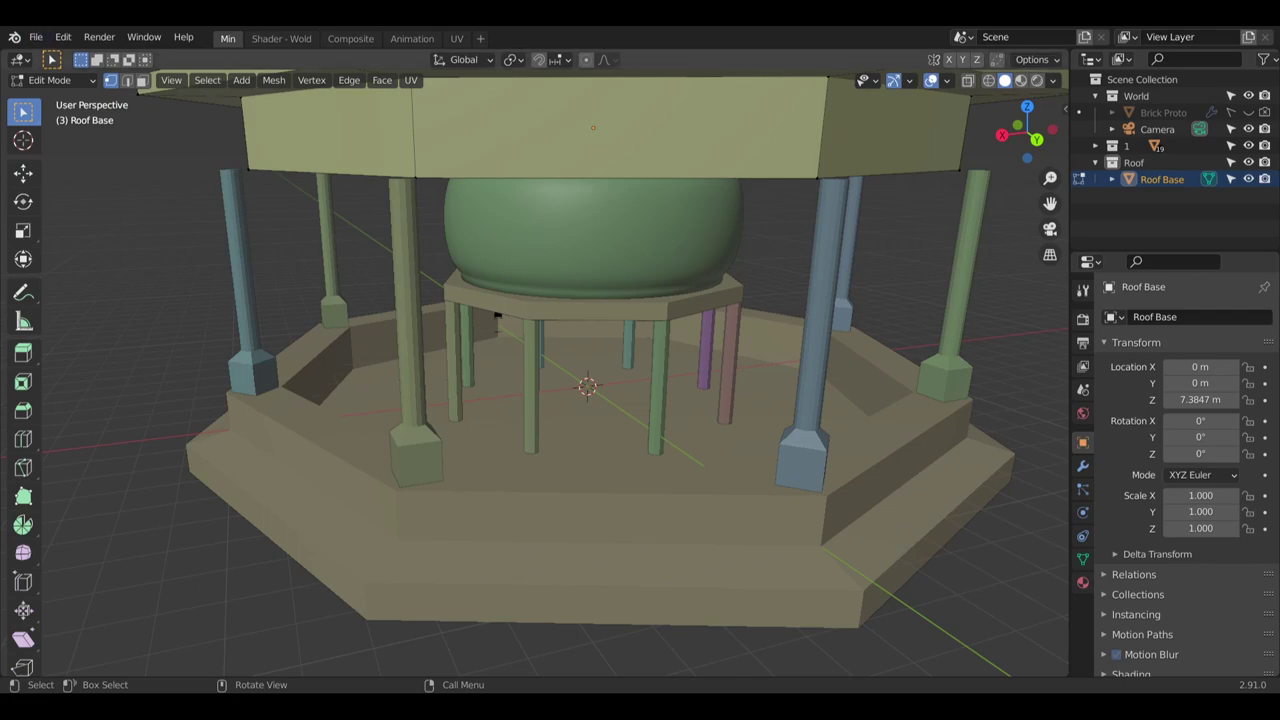
middle_click_drag(446, 249, 531, 296)
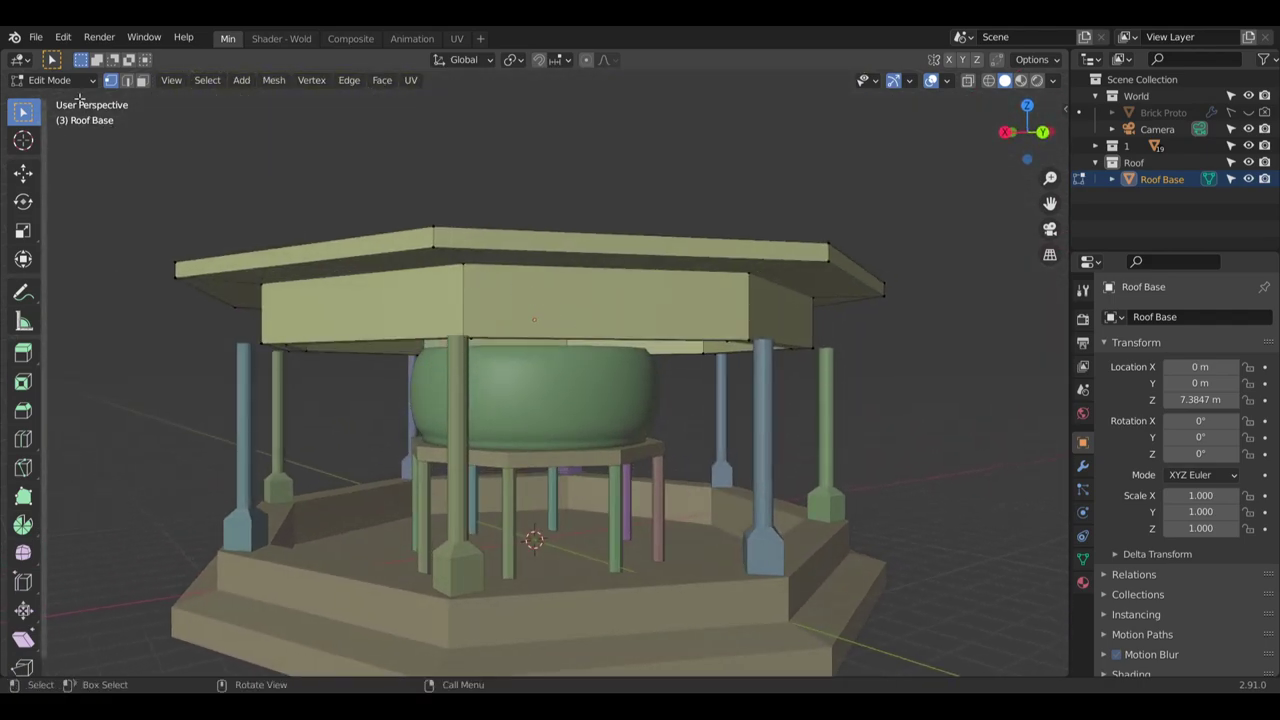
Switch to Object Mode and lower the whole roof base along Z over the column tops, to a height of about 6.15 m
left_click(55, 80)
left_click(45, 98)
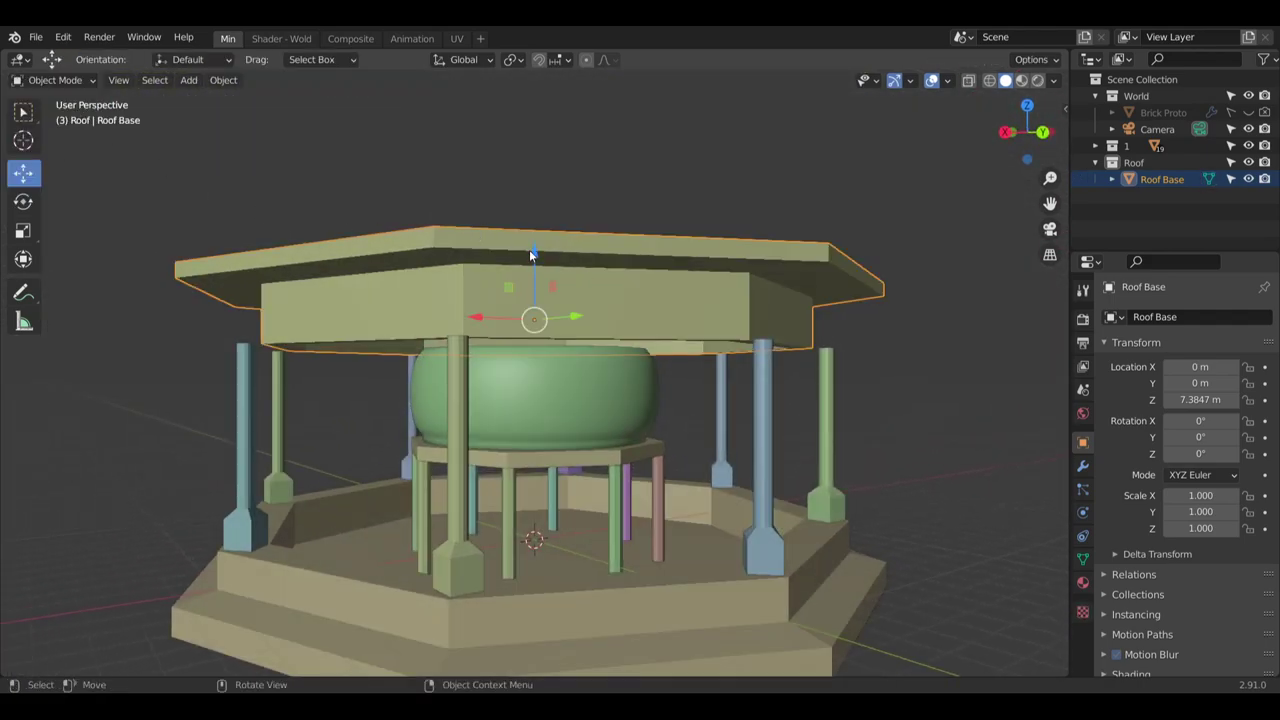
left_click_drag(534, 254, 536, 288)
middle_click_drag(571, 410, 549, 396)
left_click_drag(518, 280, 511, 279)
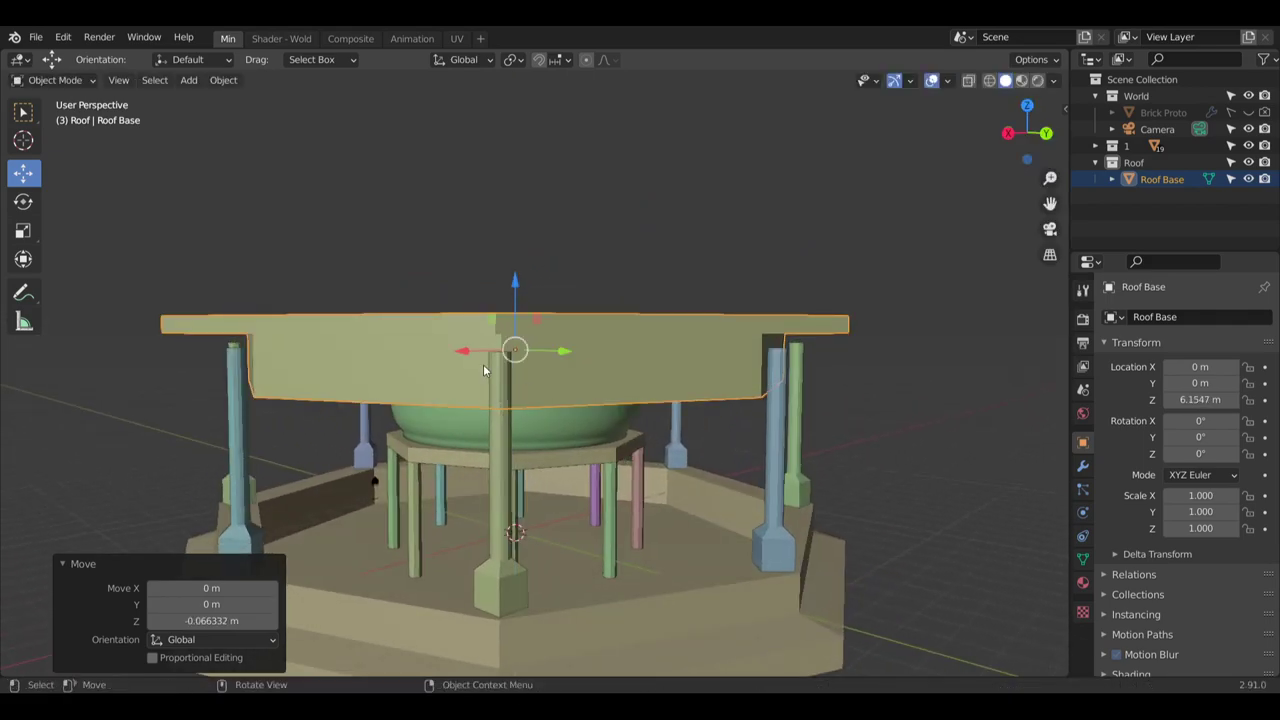
middle_click_drag(754, 397, 487, 363)
middle_click_drag(549, 276, 440, 340)
Return the roof base to Edit Mode and select the slab's octagonal top face using face selection
left_click(50, 82)
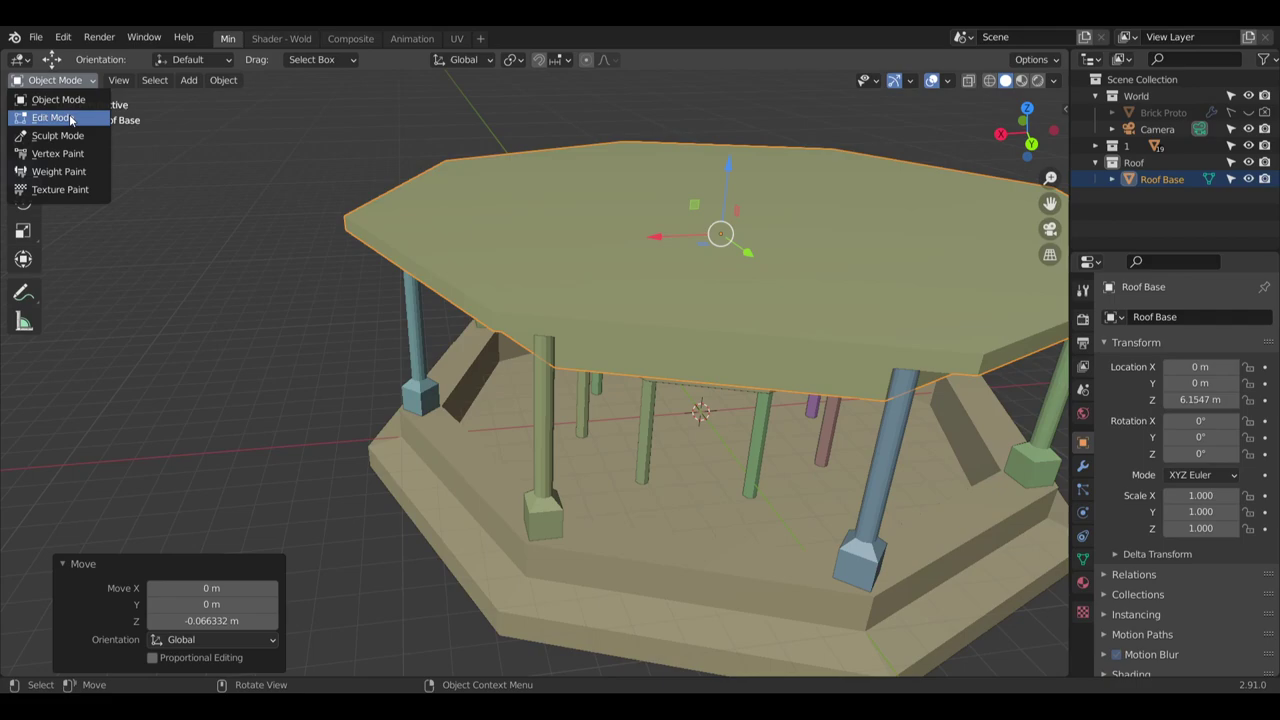
left_click(70, 119)
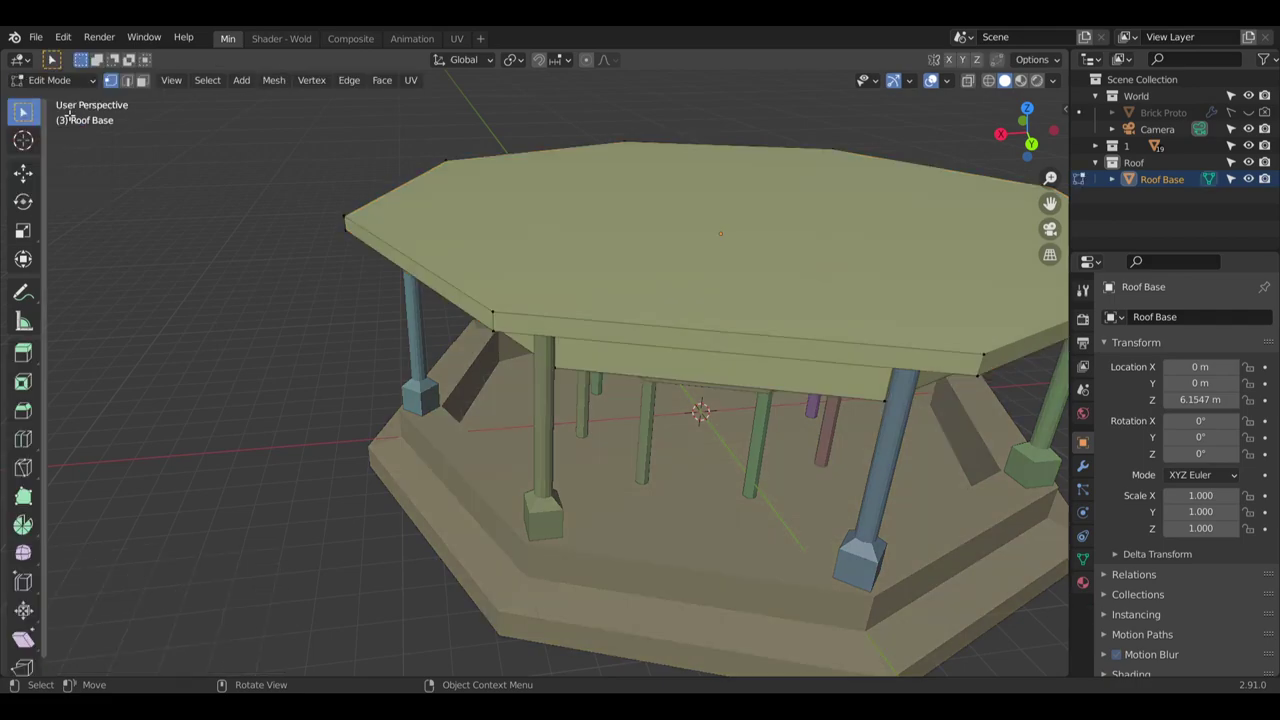
middle_click_drag(150, 142, 342, 297)
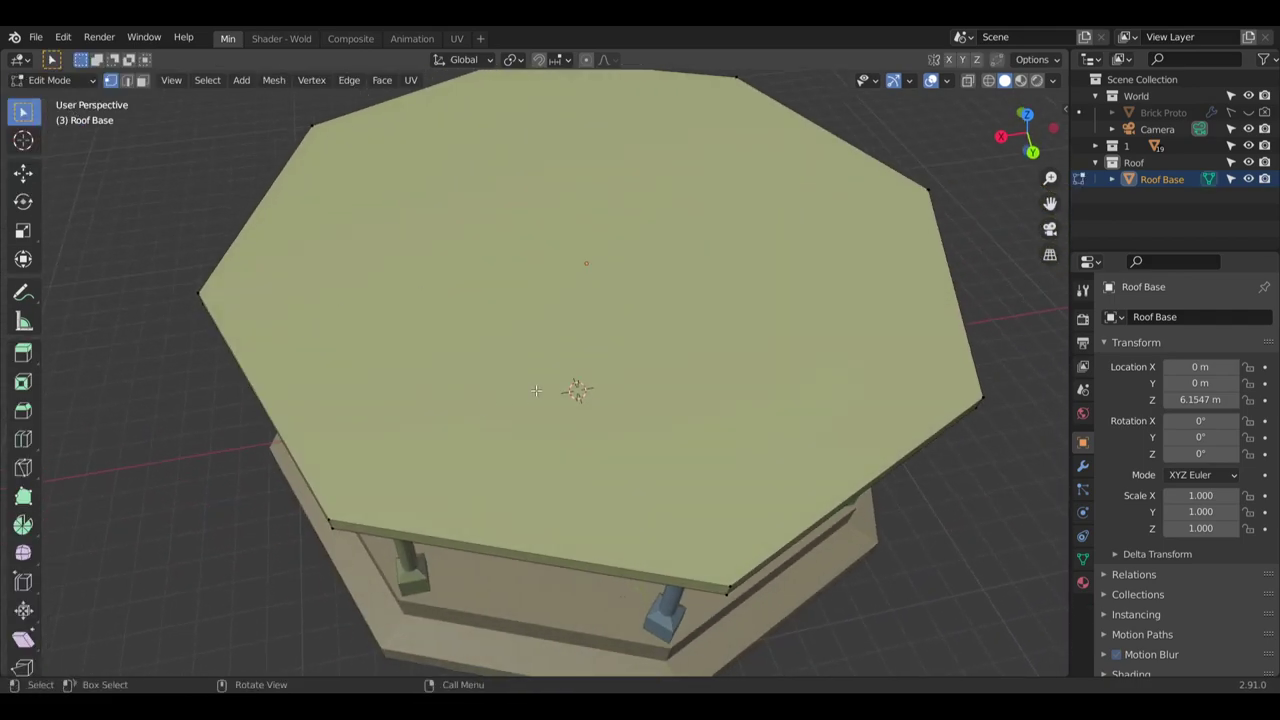
left_click(141, 80)
left_click(418, 256)
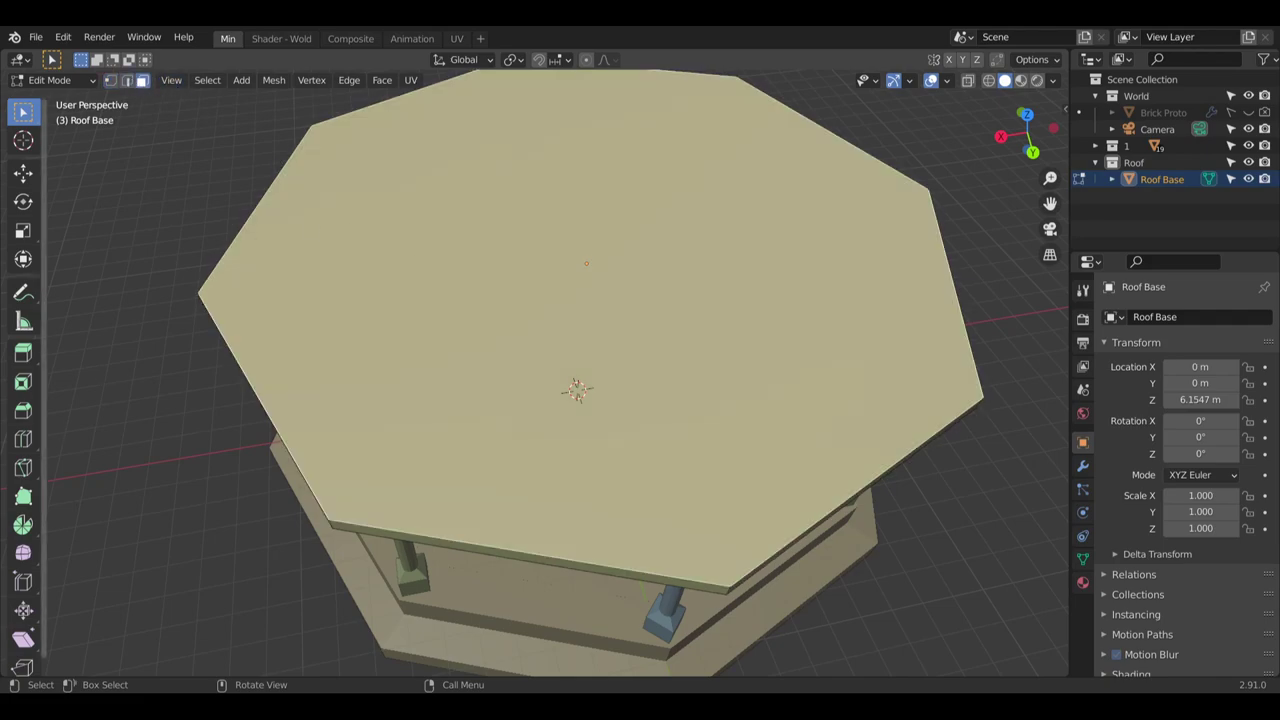
Try subdividing the slab's top face with 4 cuts and undo the subdivision
middle_click_drag(492, 267, 557, 234)
key("shift")
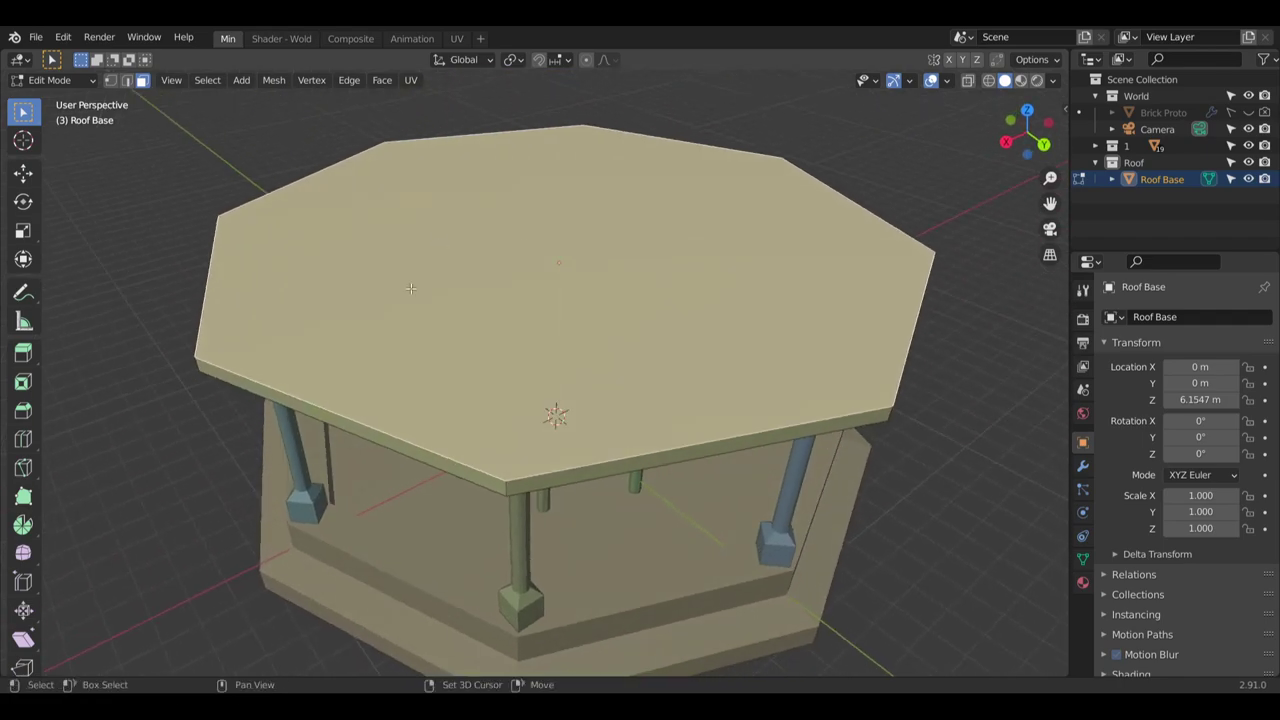
key("shift+r")
middle_click_drag(411, 288, 553, 320)
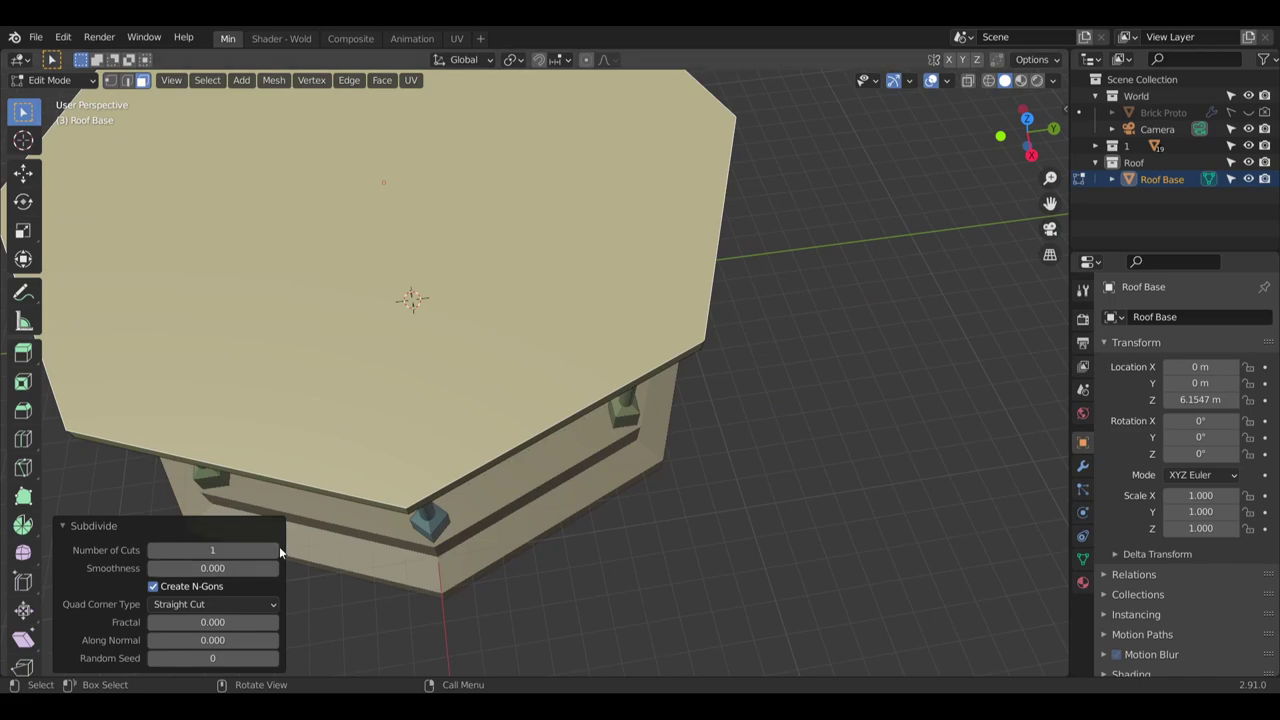
left_click(213, 550)
type("4")
key("Return")
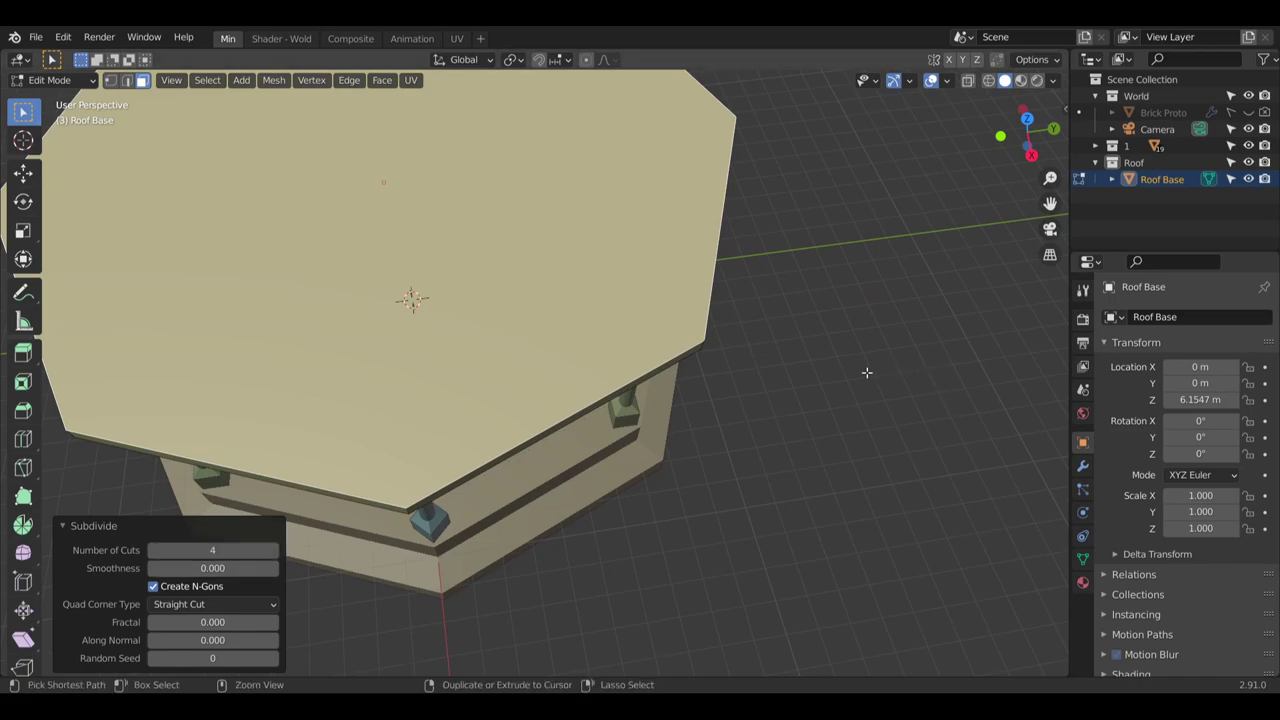
key("ctrl+z")
Try insetting the slab's top face by about 0.74 m with the Inset Faces tool and undo the inset
middle_click_drag(866, 371, 745, 413)
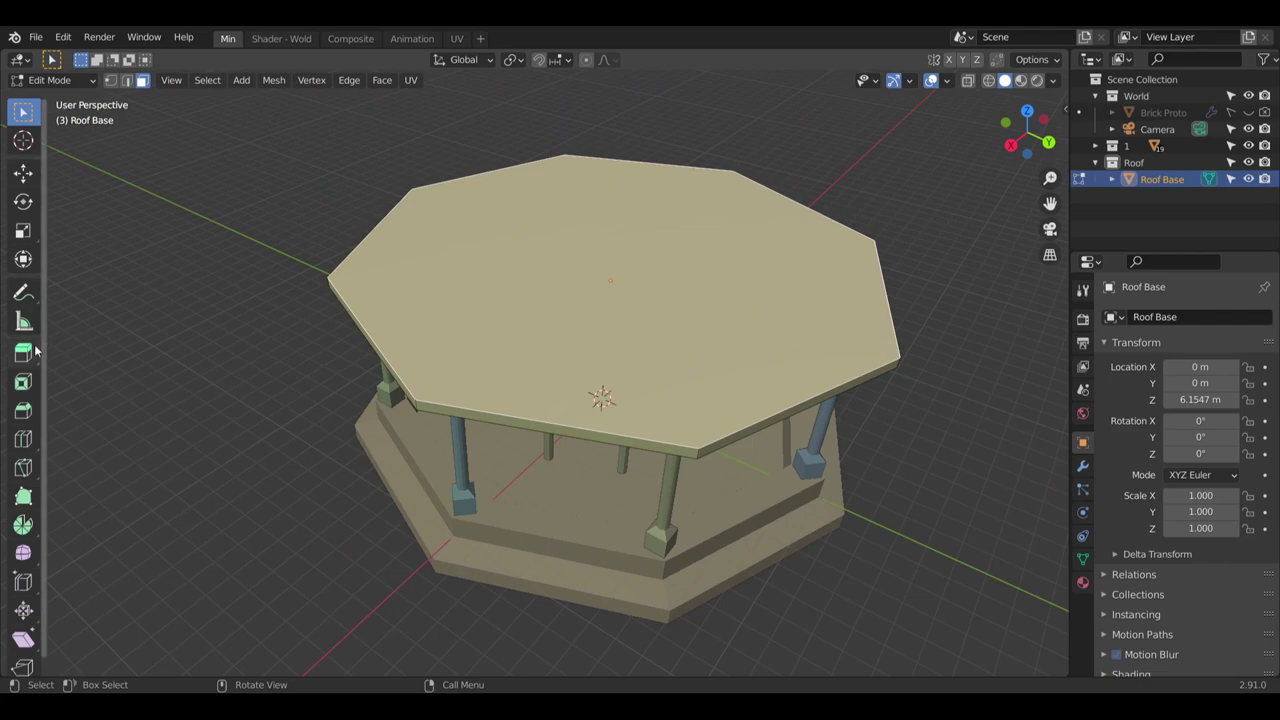
left_click(21, 381)
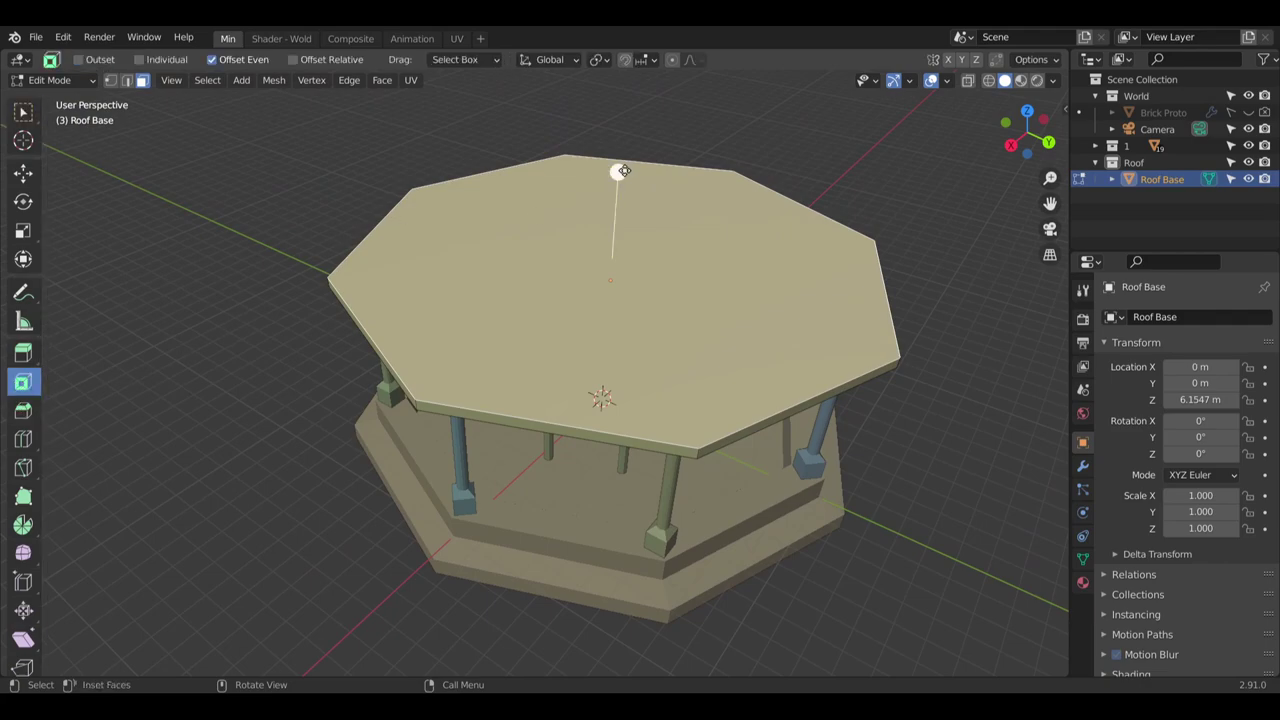
left_click_drag(618, 172, 590, 245)
middle_click_drag(590, 245, 485, 280, "shift")
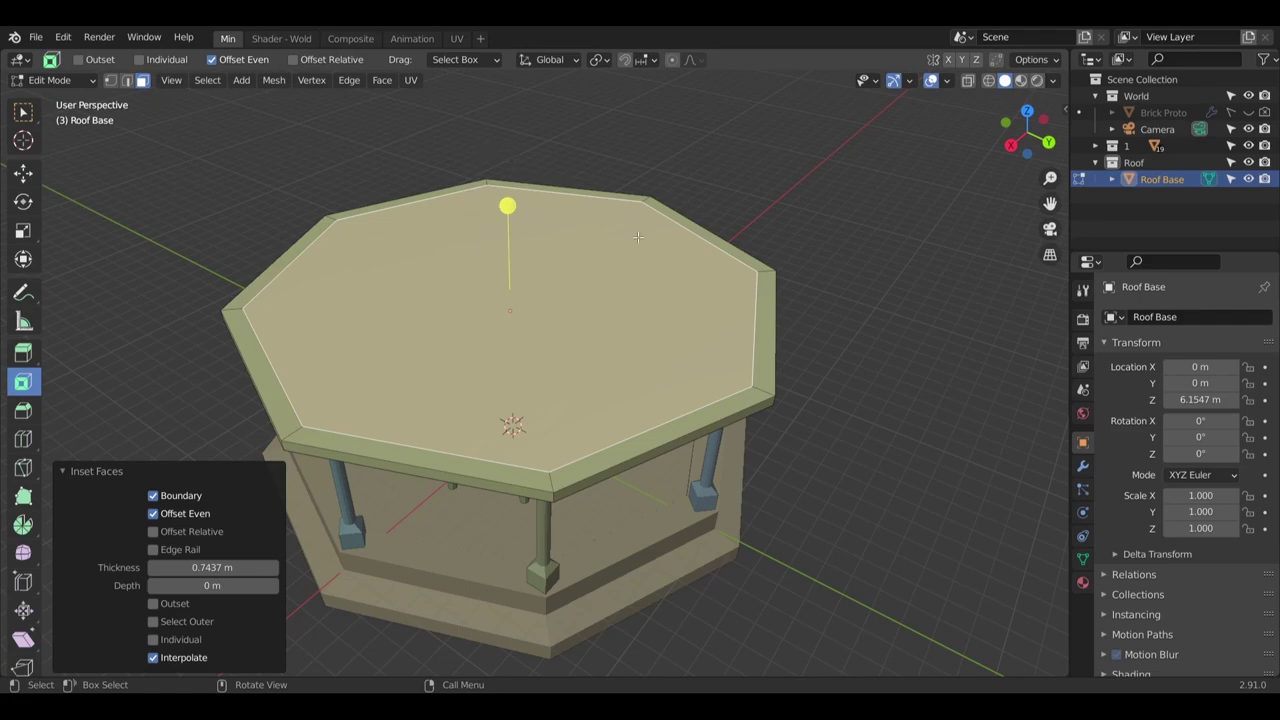
scroll(470, 312, "up", 3)
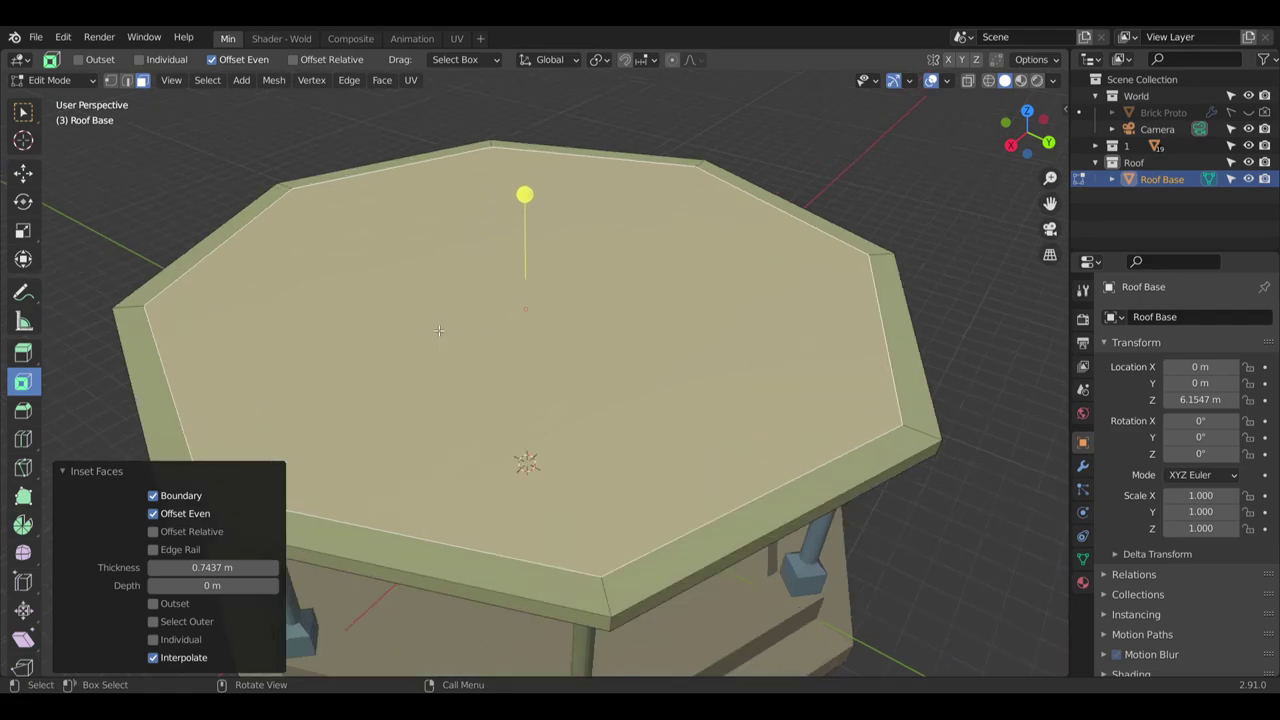
middle_click_drag(410, 371, 542, 312, "shift")
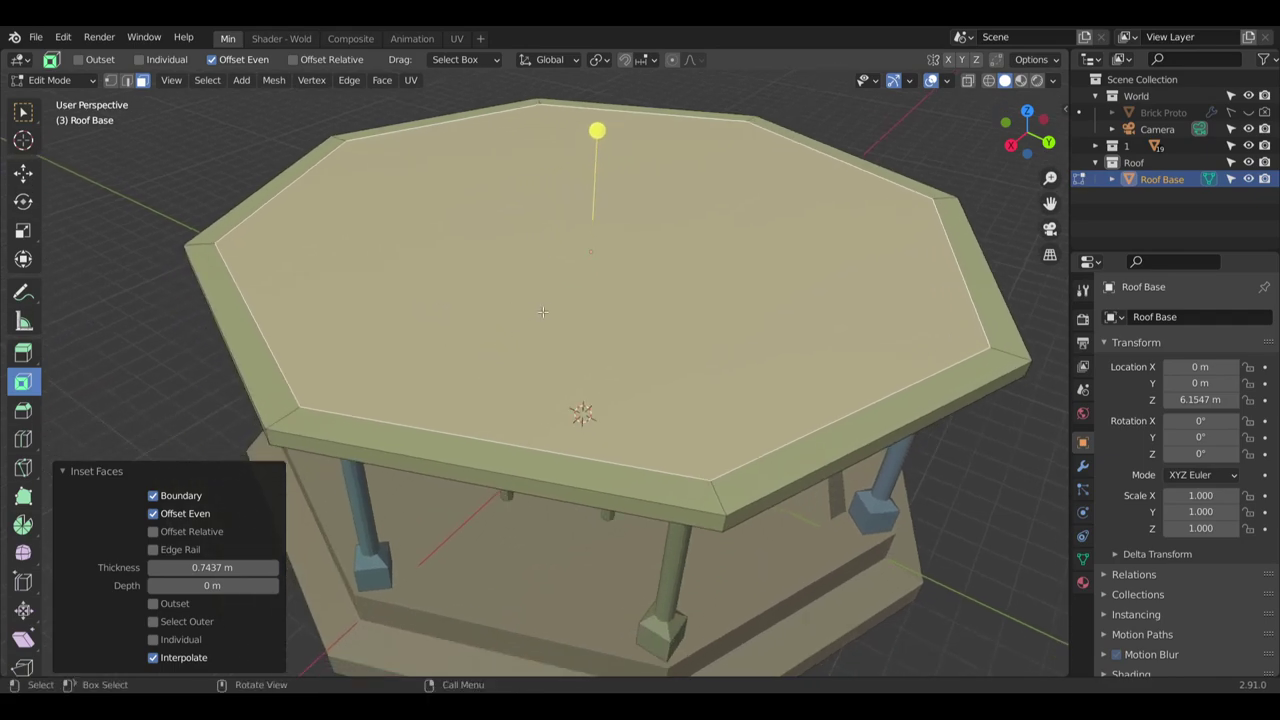
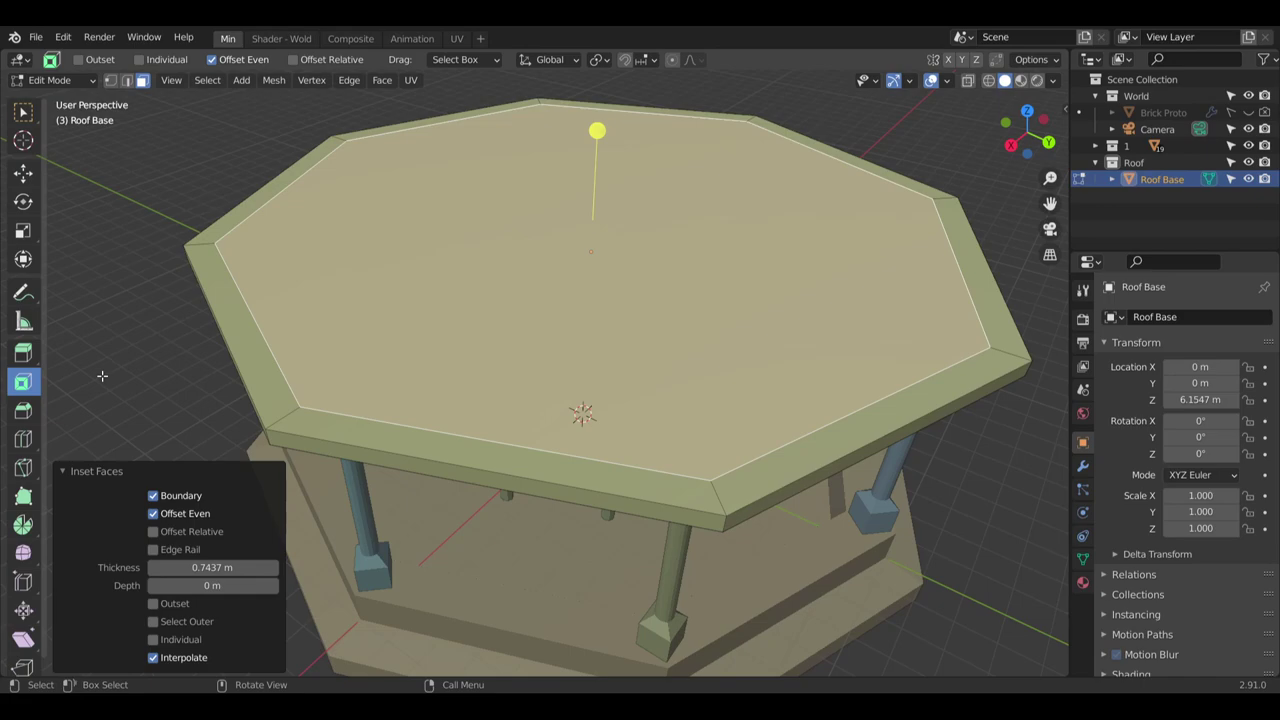
key("ctrl+z")
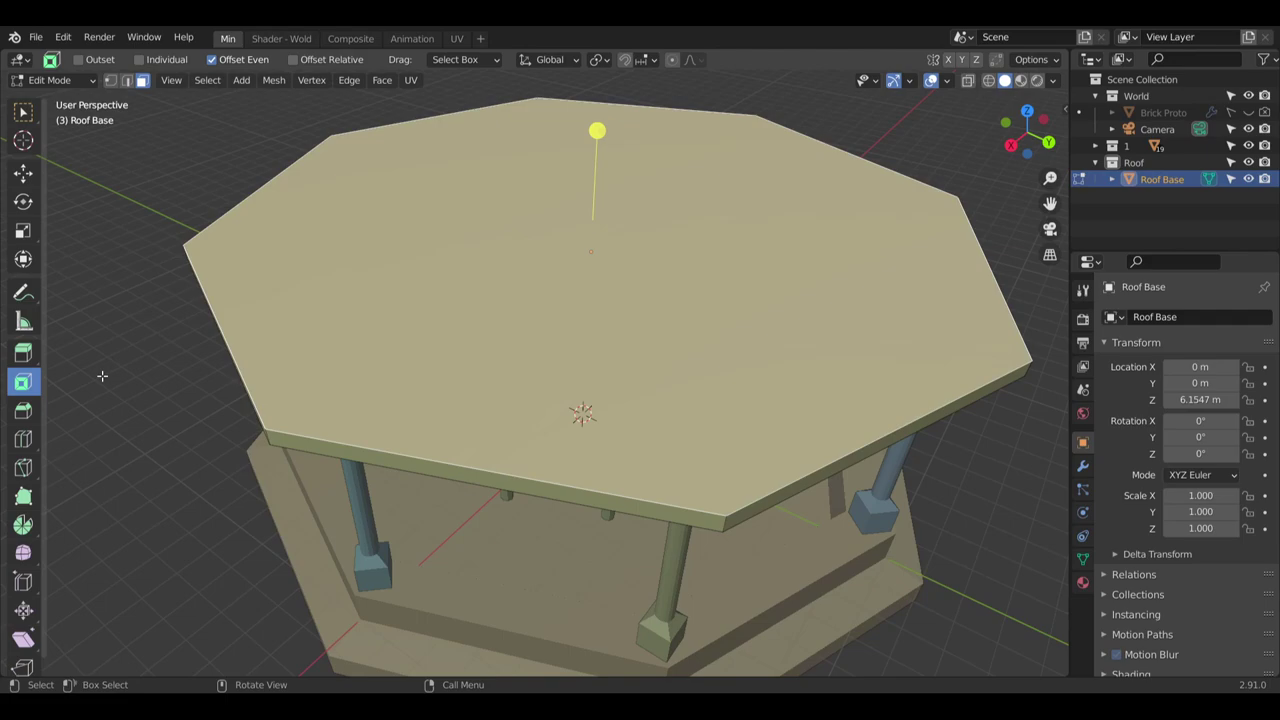
Reselect the slab's whole top face, try triangulating it and undo the triangulation
left_click(156, 221)
left_click(572, 215)
mouse_move(572, 215)
middle_mouse_down()
mouse_move(548, 320)
mouse_move(571, 222)
middle_mouse_up()
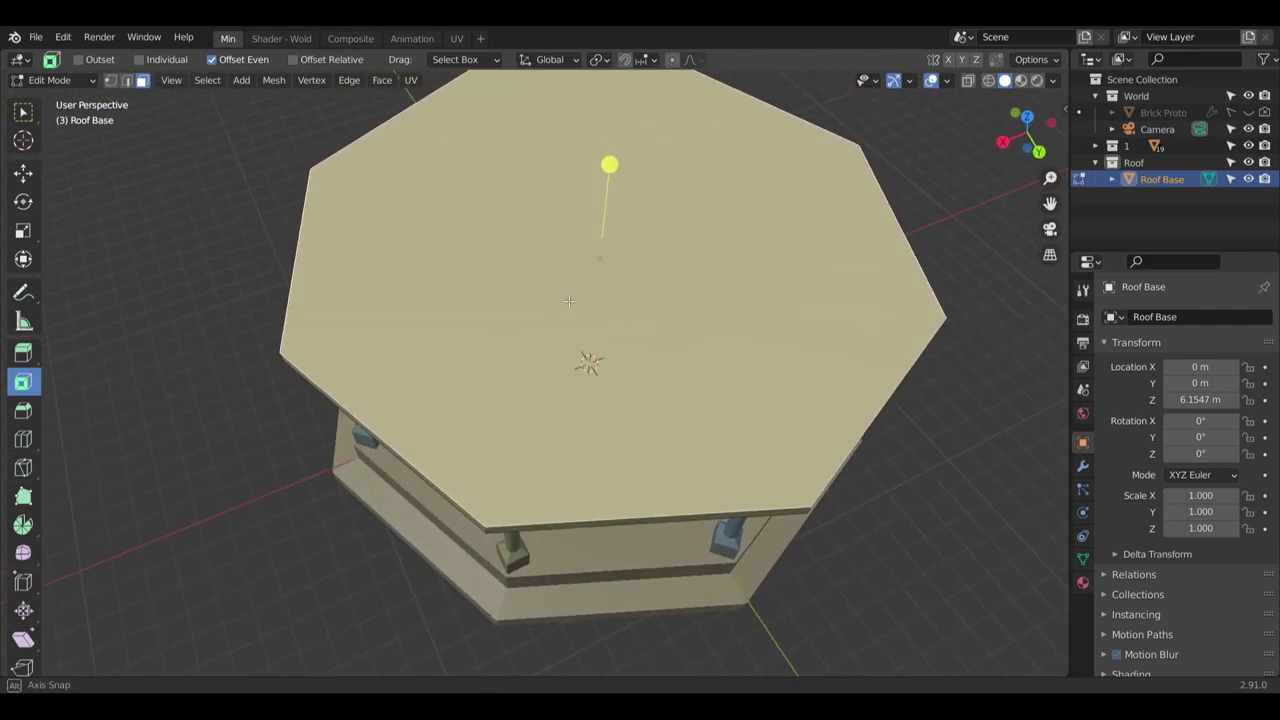
middle_click_drag(528, 170, 499, 274)
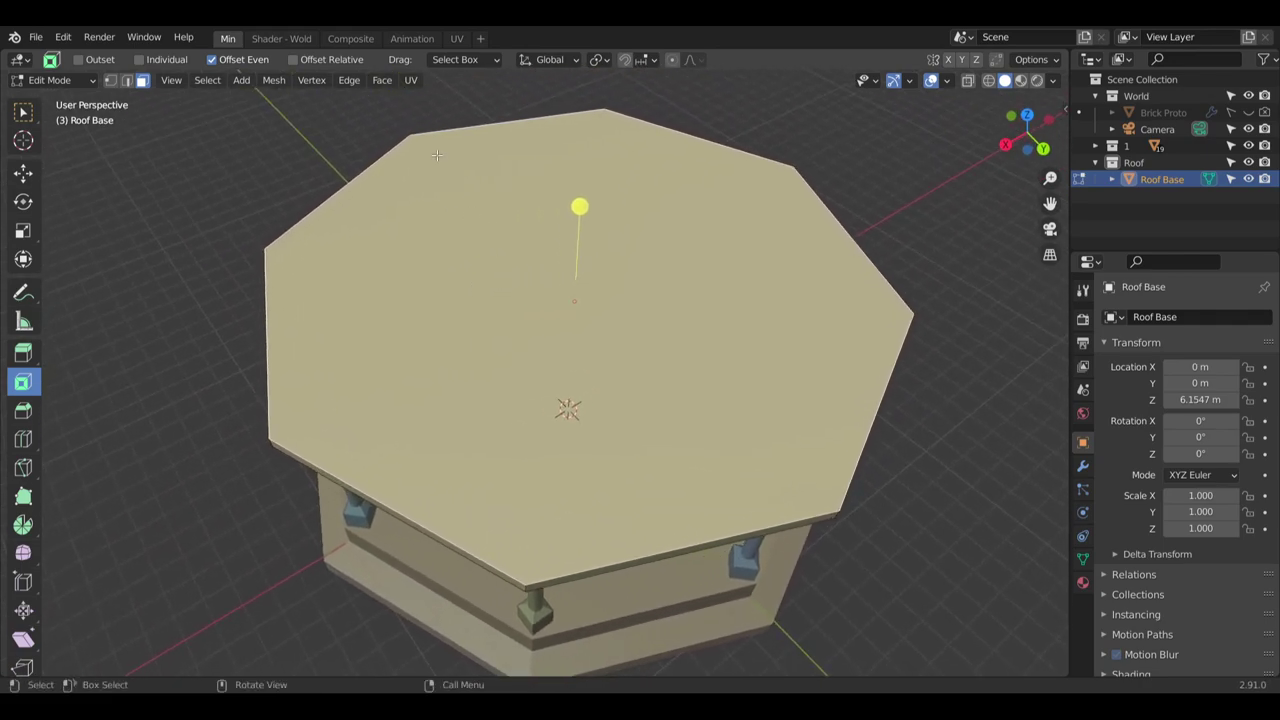
left_click(383, 81)
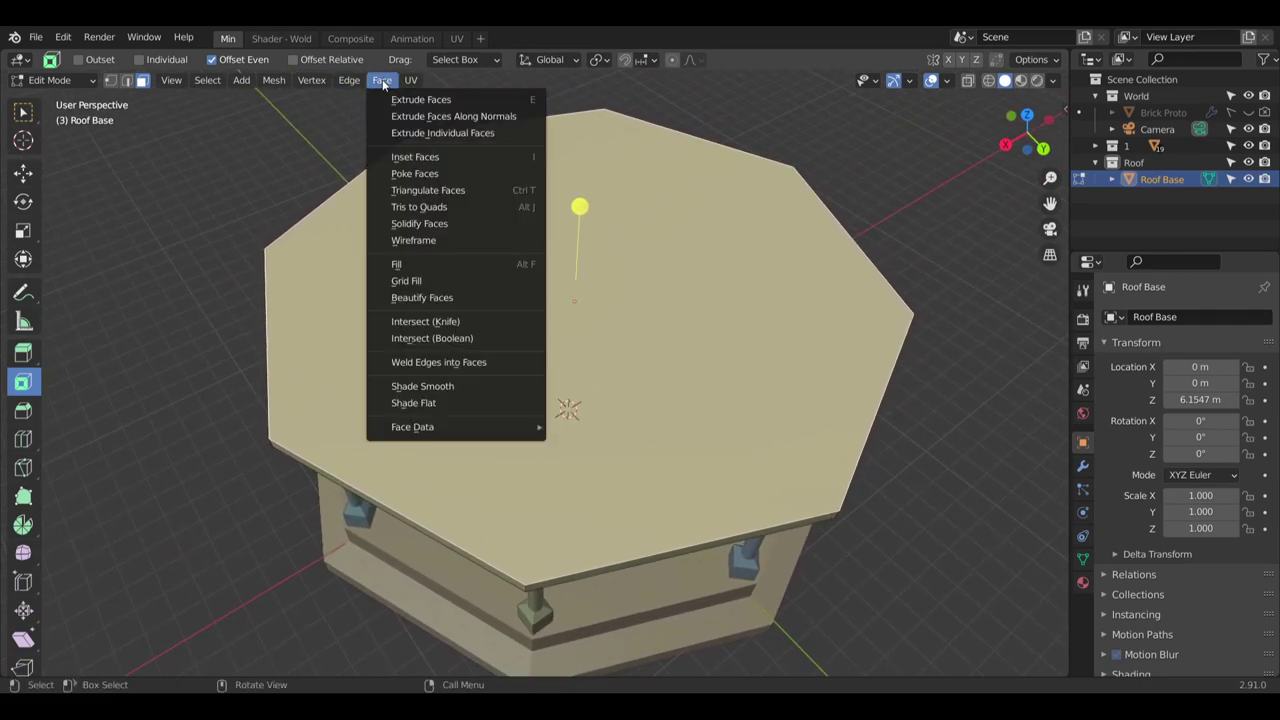
left_click(445, 190)
middle_click_drag(483, 281, 600, 320)
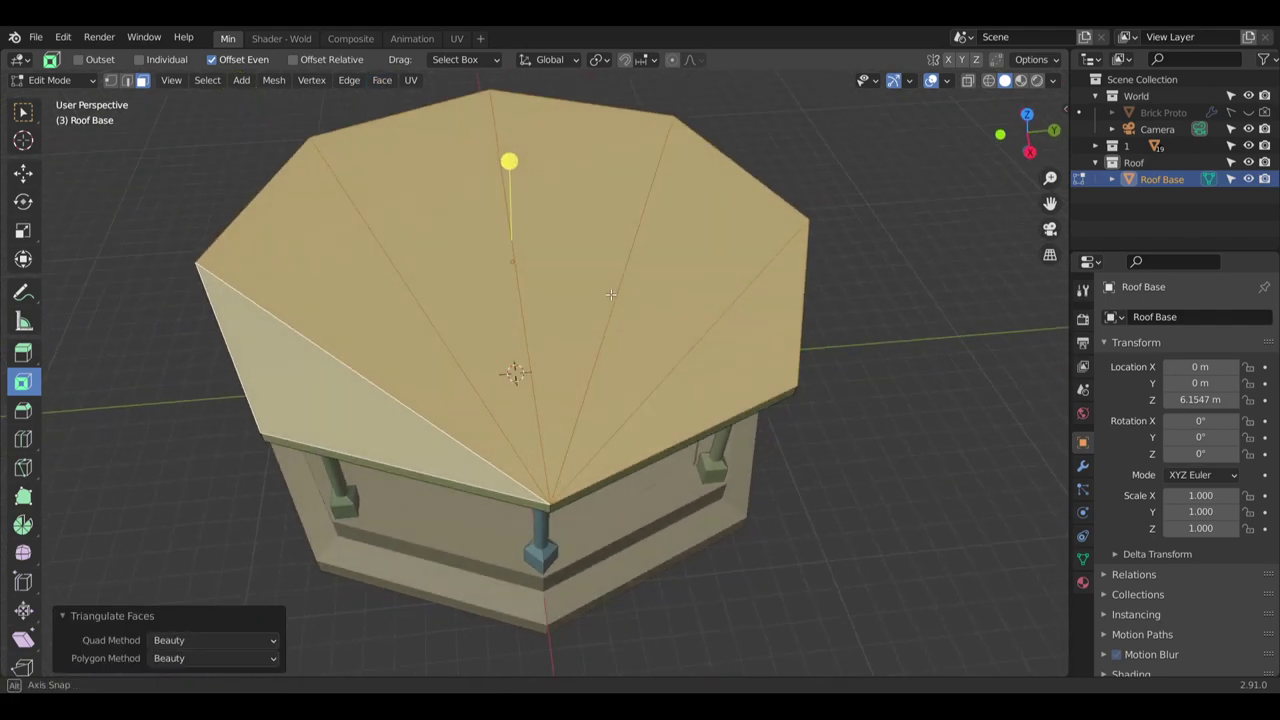
key("ctrl+z")
Try the Solidify Faces operation on the slab's top face and undo it
left_click(383, 81)
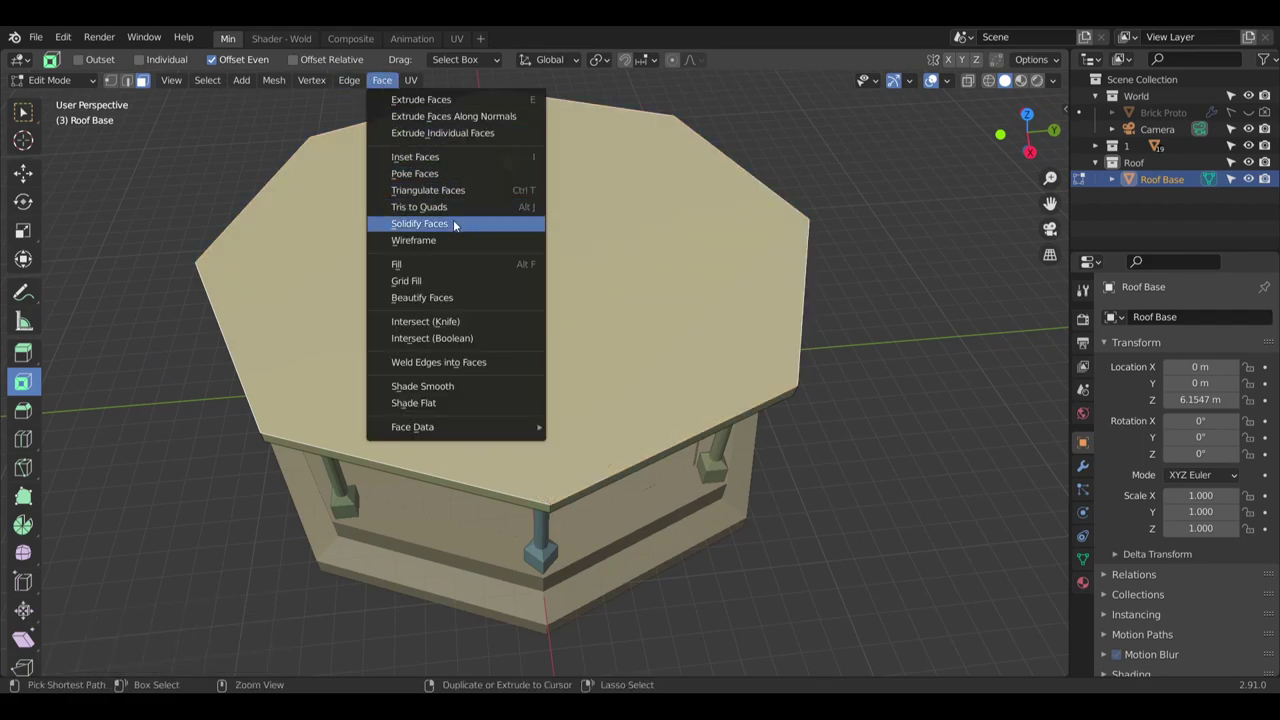
left_click(454, 224)
key("ctrl+z")
Inset the slab's octagonal top face by about 2.36 m
left_click(393, 82)
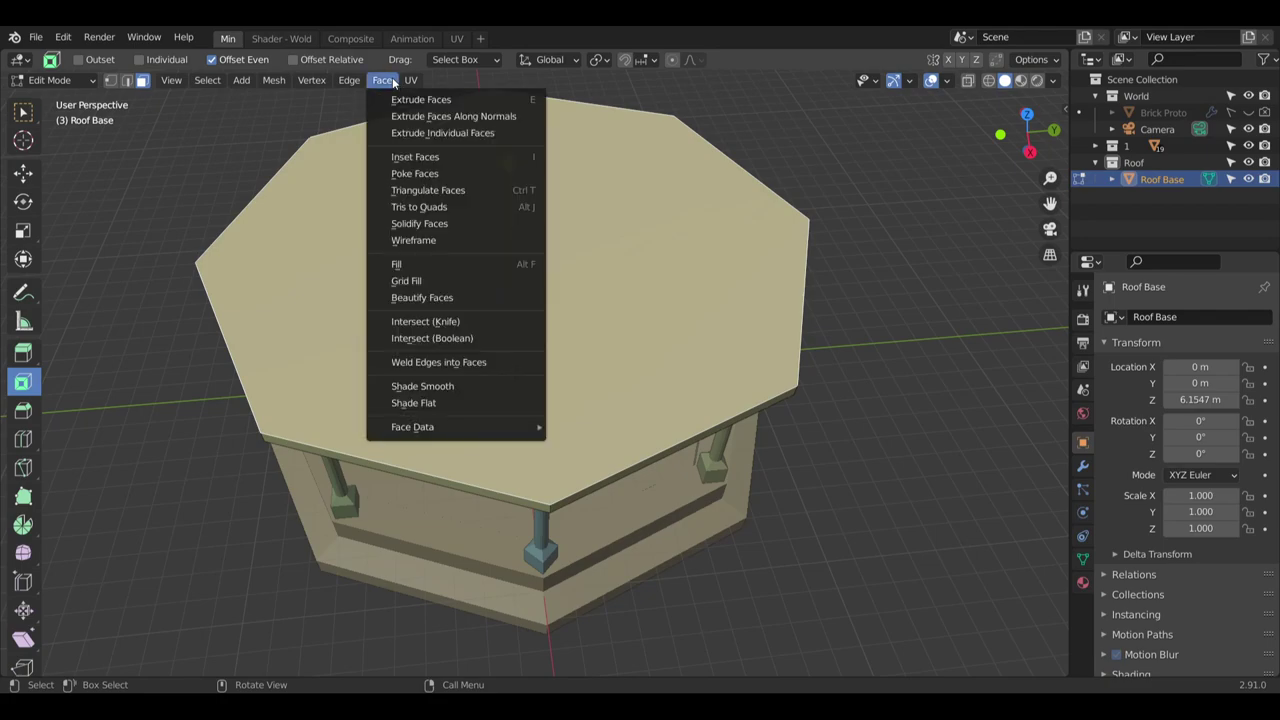
left_click(426, 157)
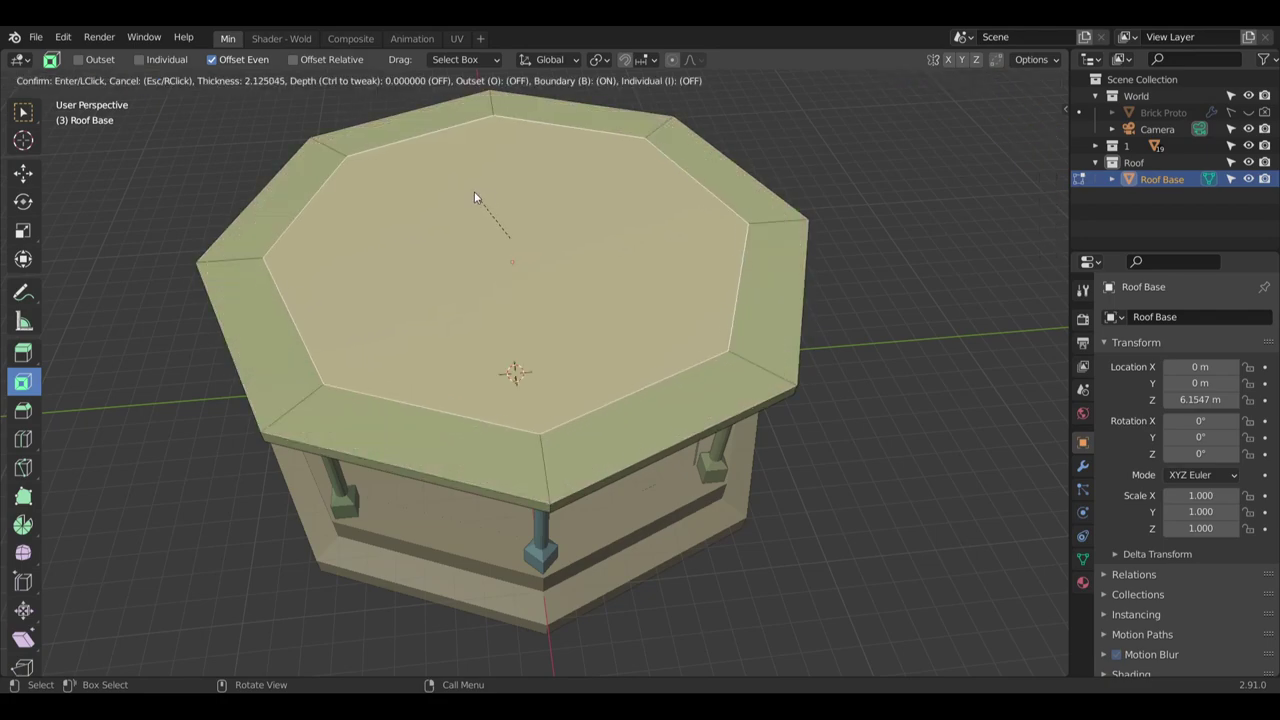
left_click(476, 198)
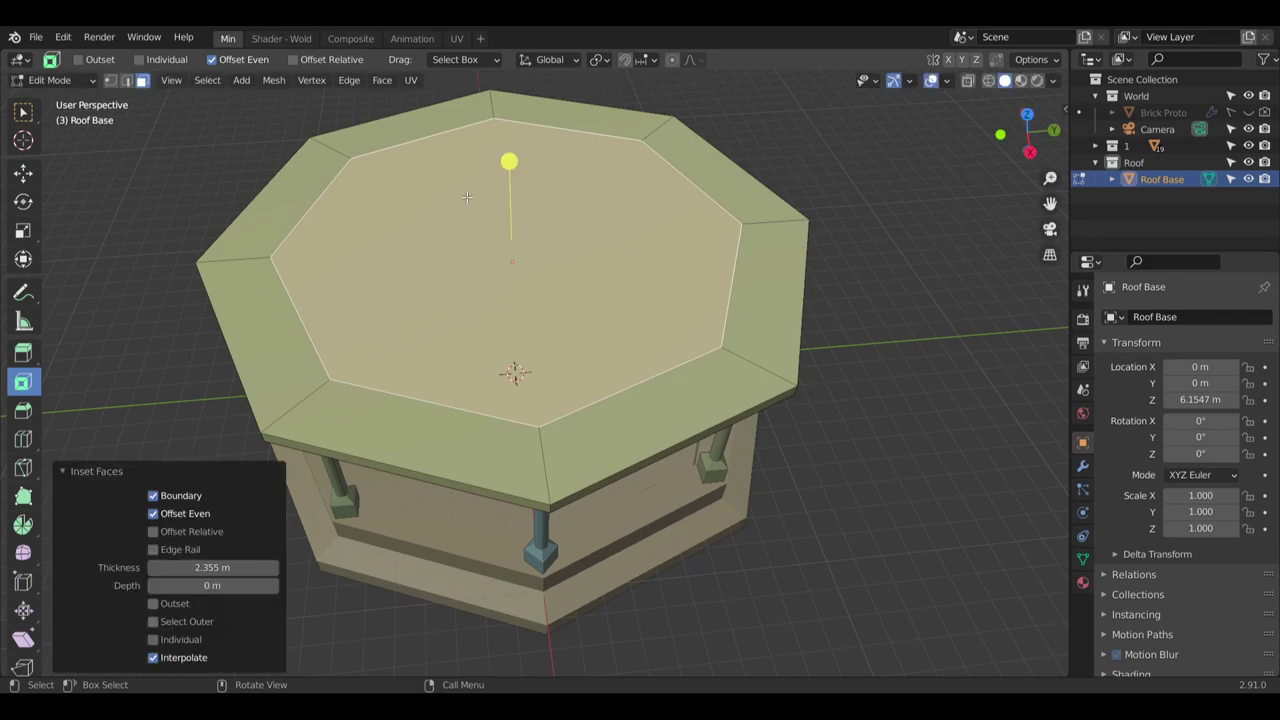
Triangulate the inner octagonal face inside the inset border on the slab's top
left_click(382, 80)
left_click(462, 190)
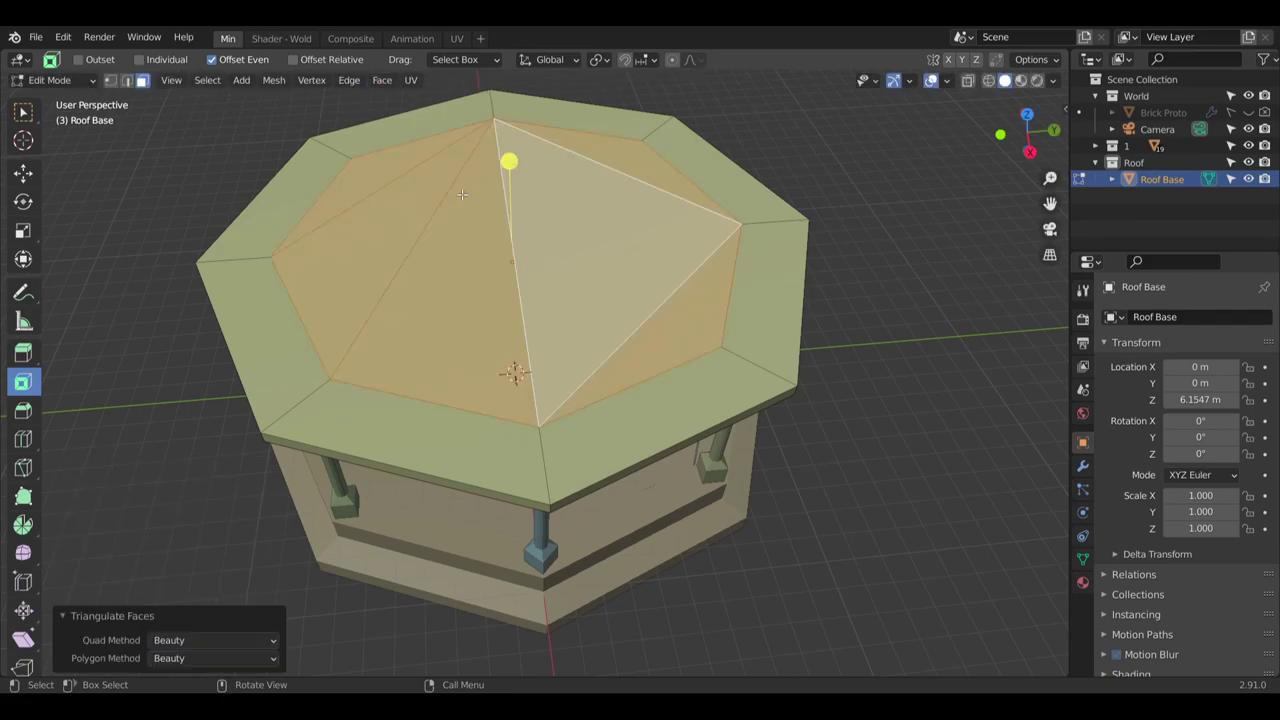
middle_click_drag(462, 193, 521, 243)
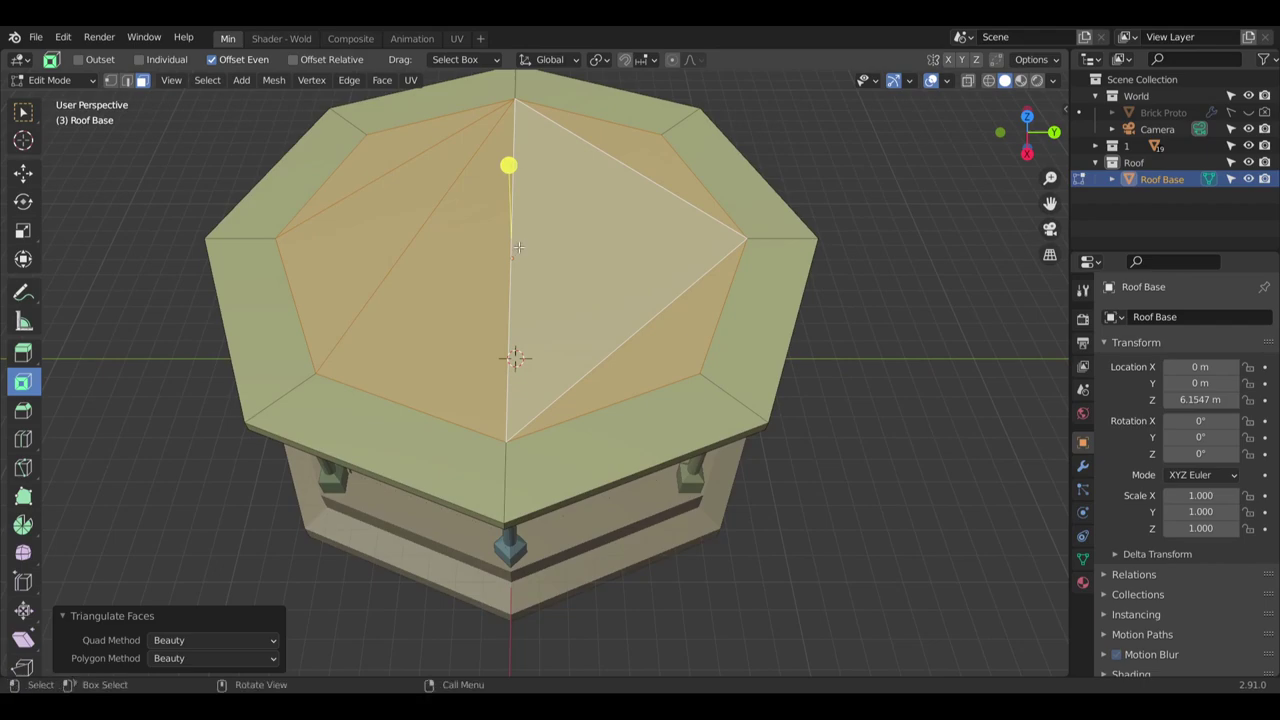
Undo the triangulation and the inset on the slab's top face and clear the selection
key("ctrl+z")
key("ctrl+z")
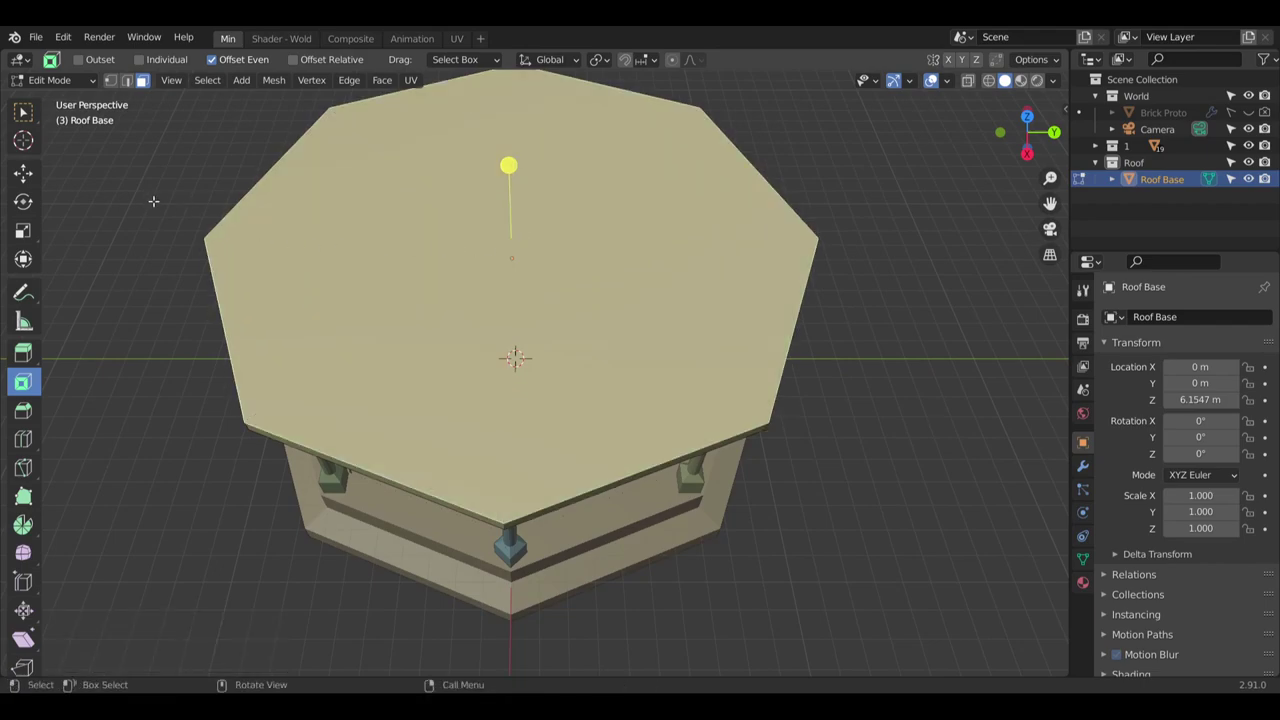
left_click(157, 203)
Join two perpendicular pairs of opposite corner vertices with edges crossing the slab's octagonal top face
left_click(110, 80)
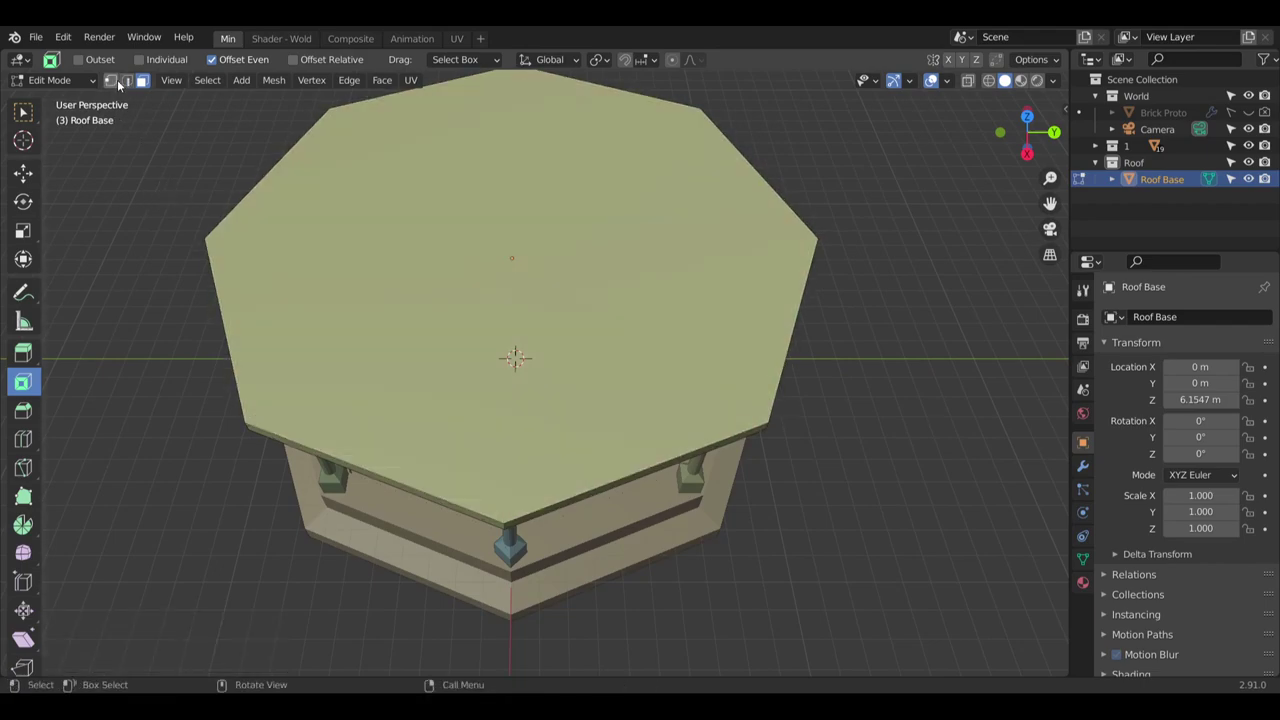
left_click(820, 239, "shift")
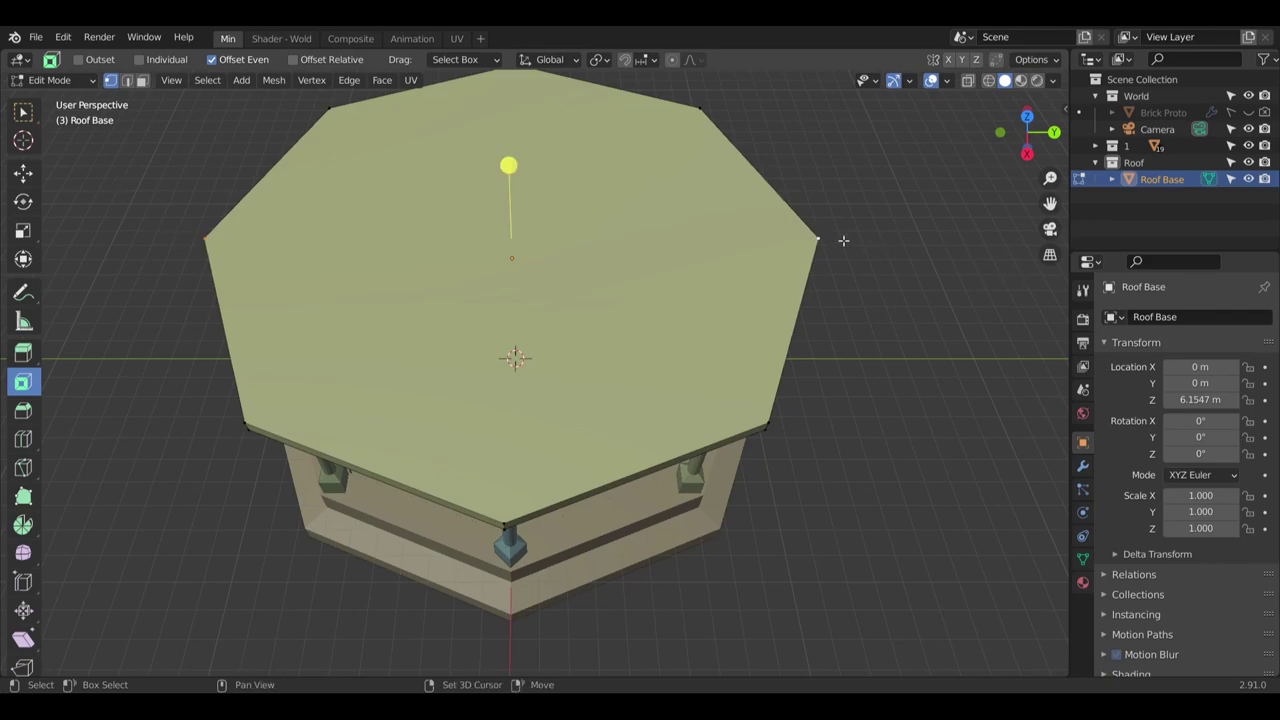
key("j")
middle_click_drag(549, 148, 567, 527)
left_click(518, 590, "shift")
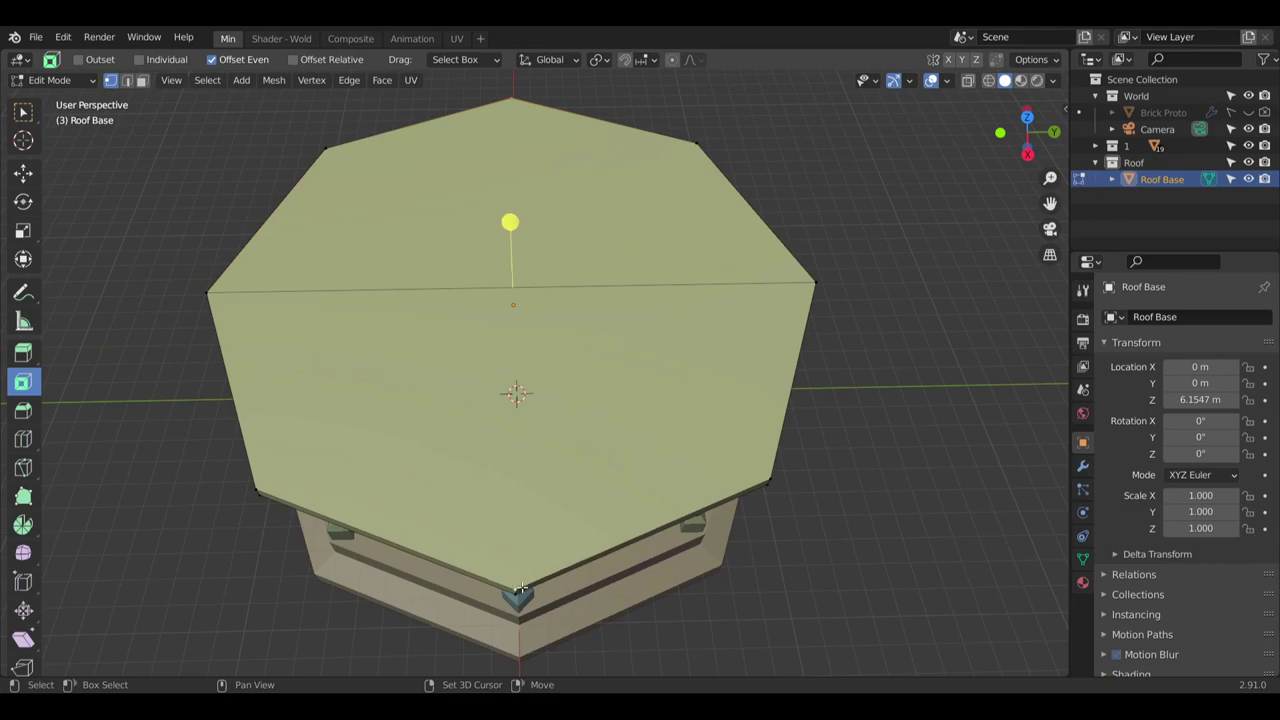
key("j")
Join the two remaining pairs of opposite corner vertices with diagonal edges across the slab's top
left_click(694, 143)
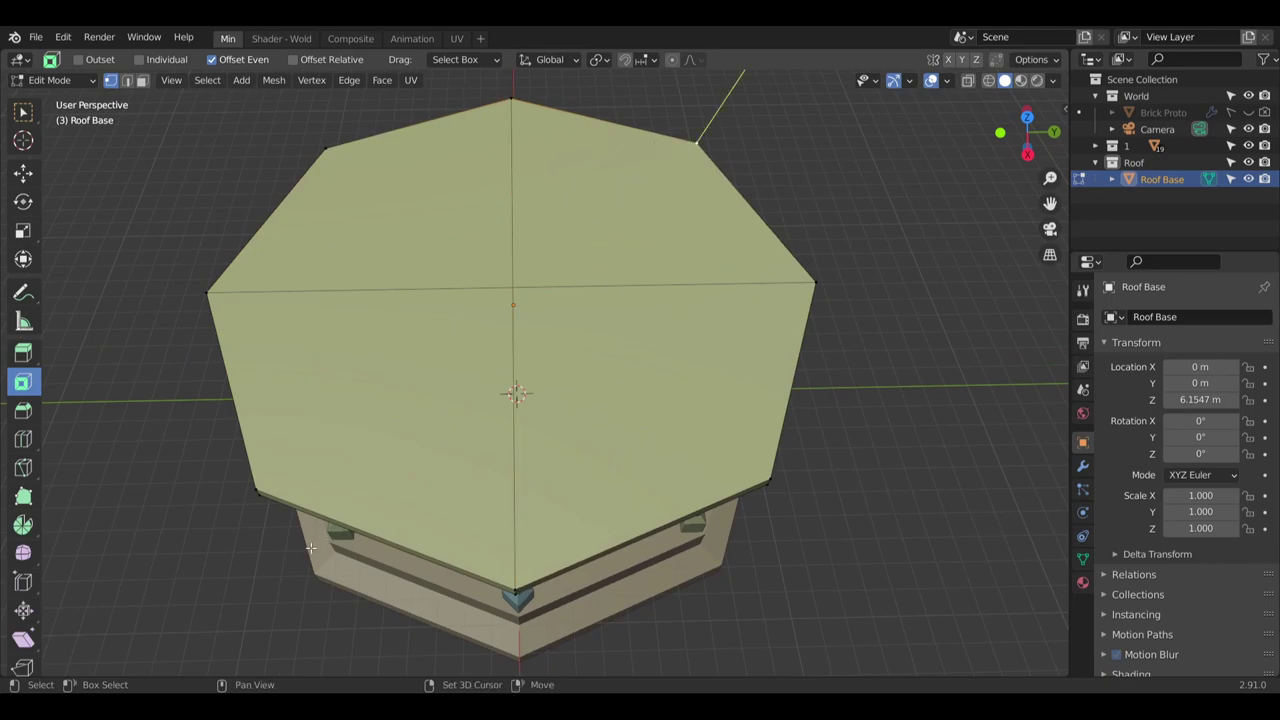
left_click(257, 489, "shift")
key("j")
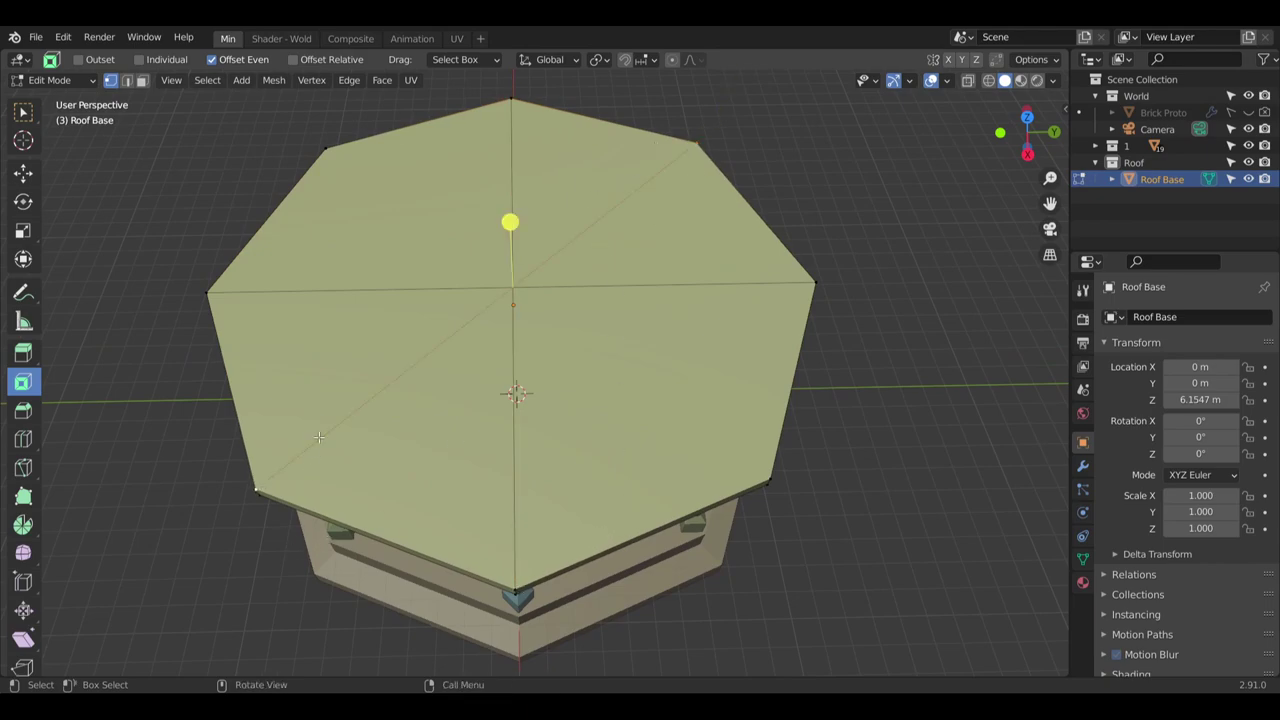
left_click(314, 145)
left_click(766, 477, "shift")
key("j")
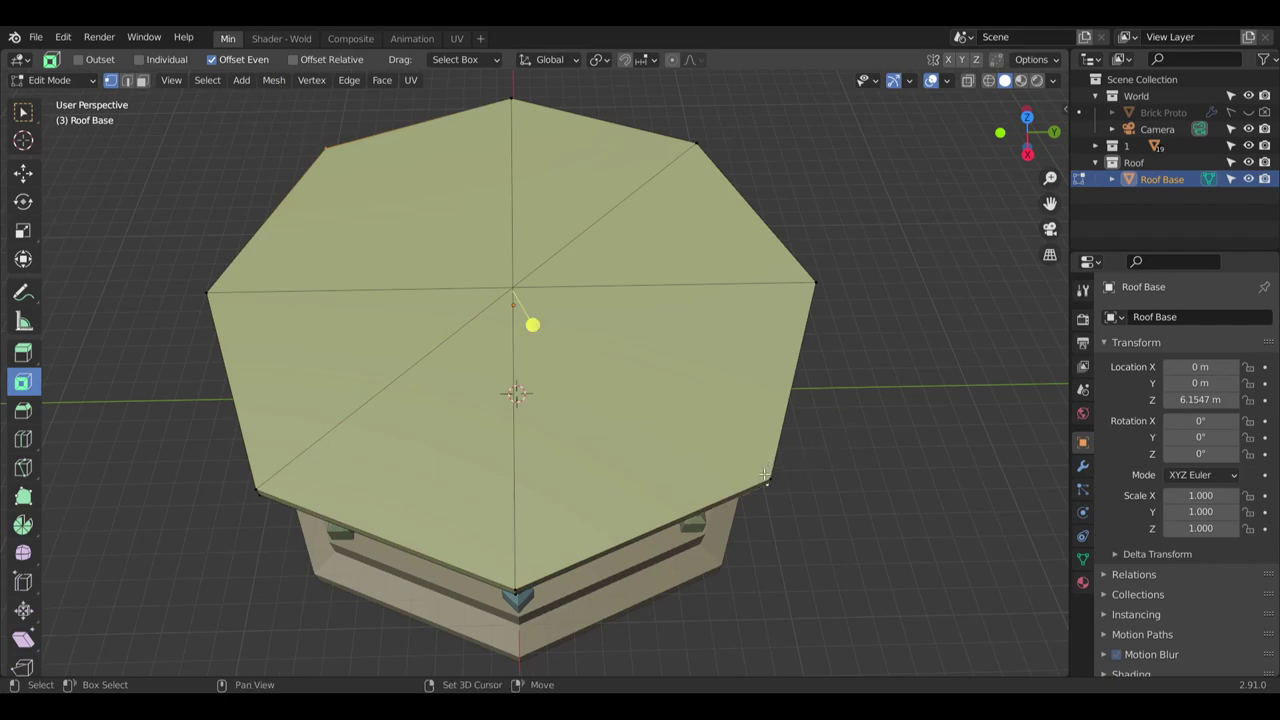
left_click(770, 478, "shift")
key("j")
Select the slab's divided top face, try triangulating it and undo the triangulation
middle_click_drag(863, 429, 850, 409)
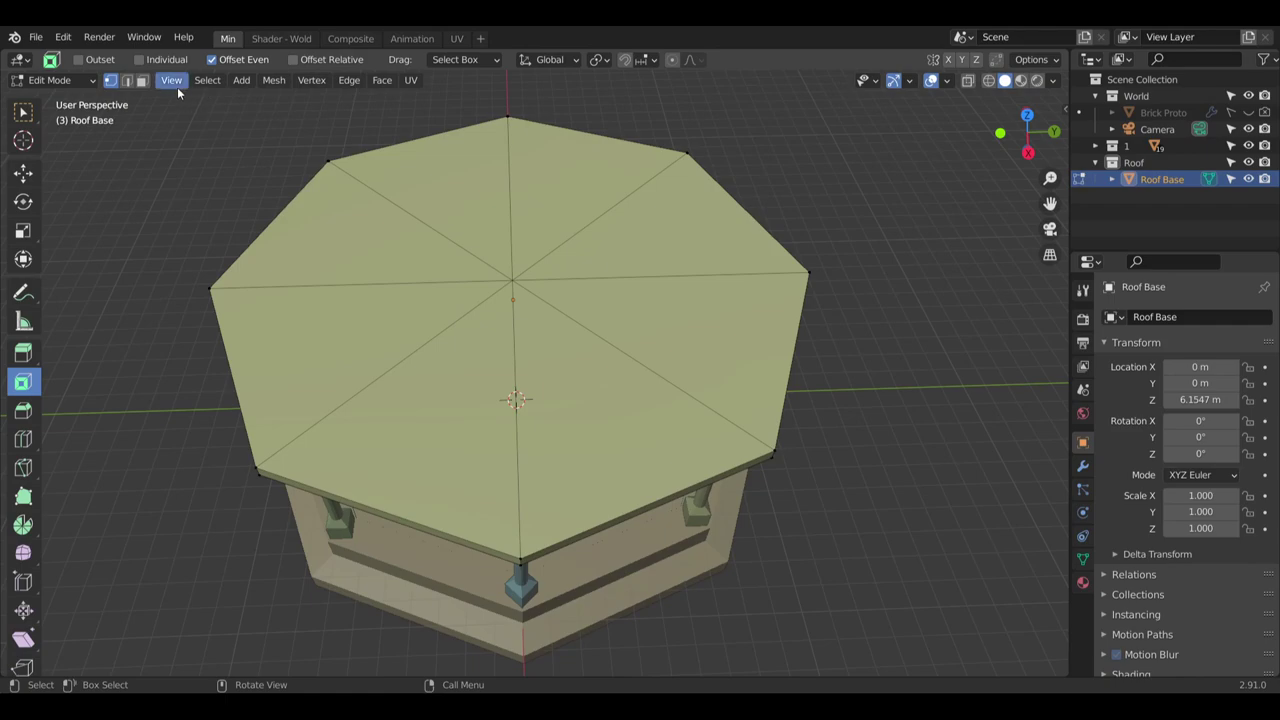
left_click(142, 82)
key("a")
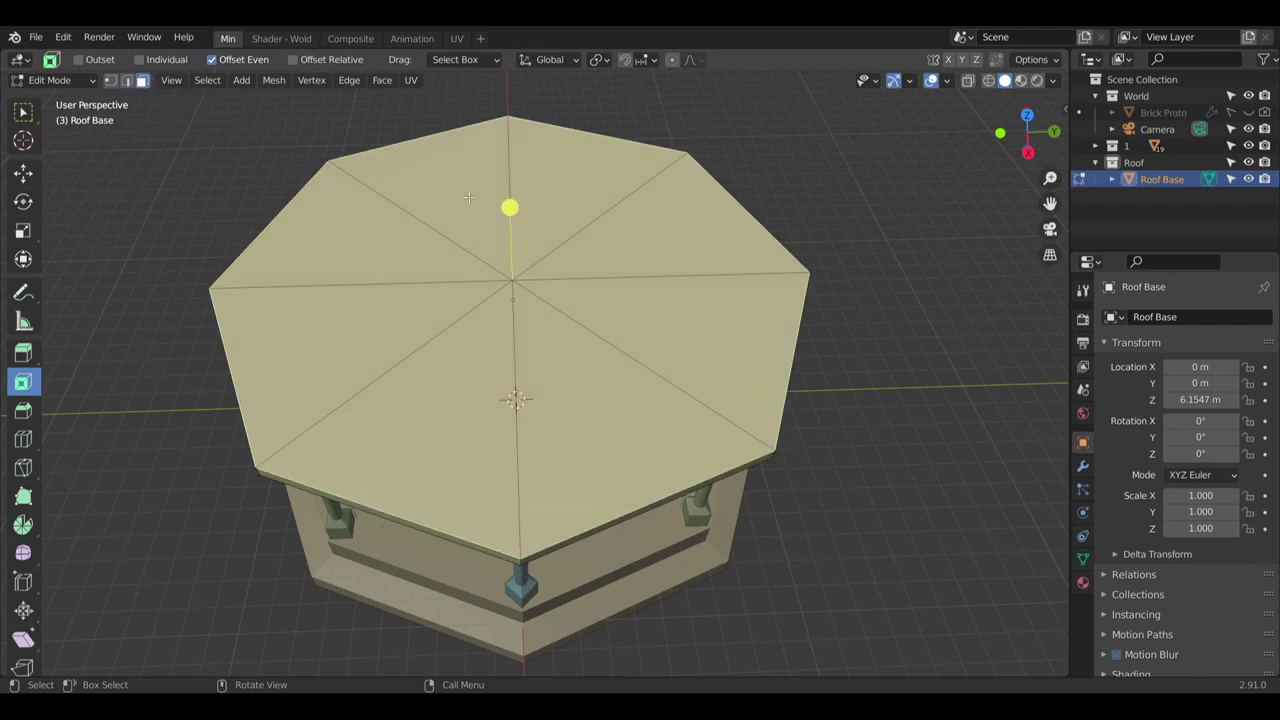
right_click(500, 247)
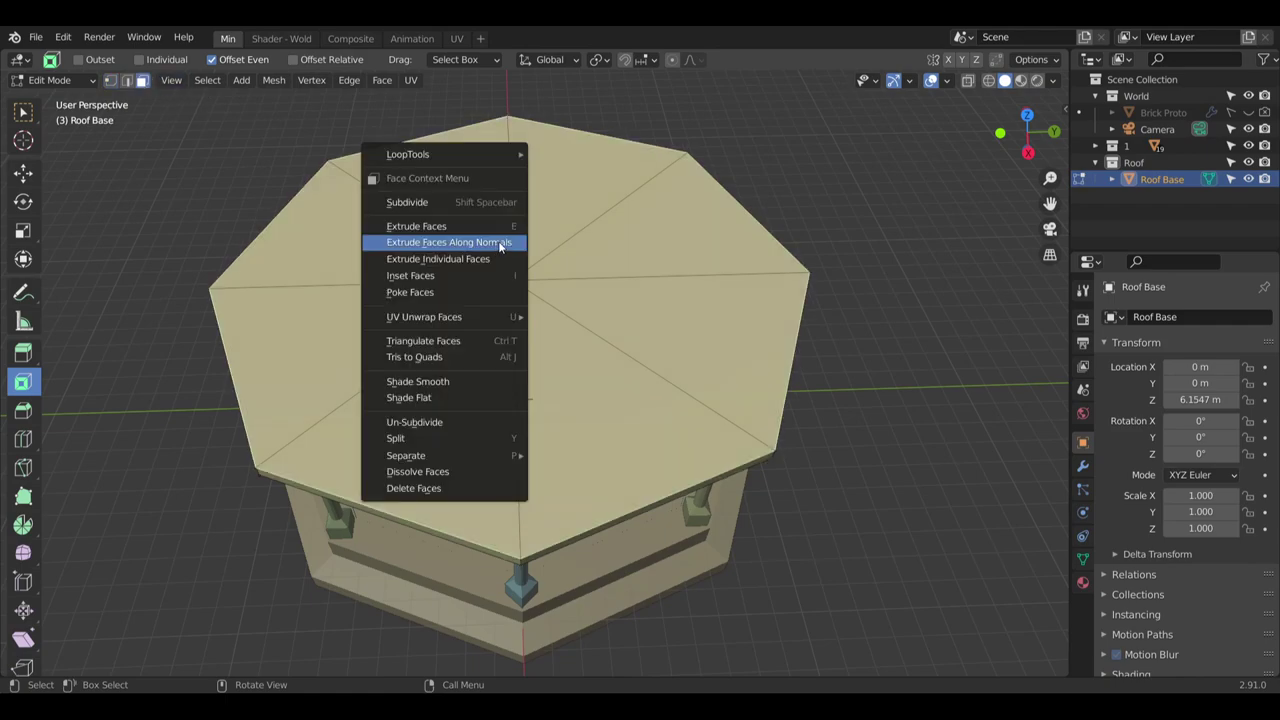
left_click(382, 80)
left_click(421, 196)
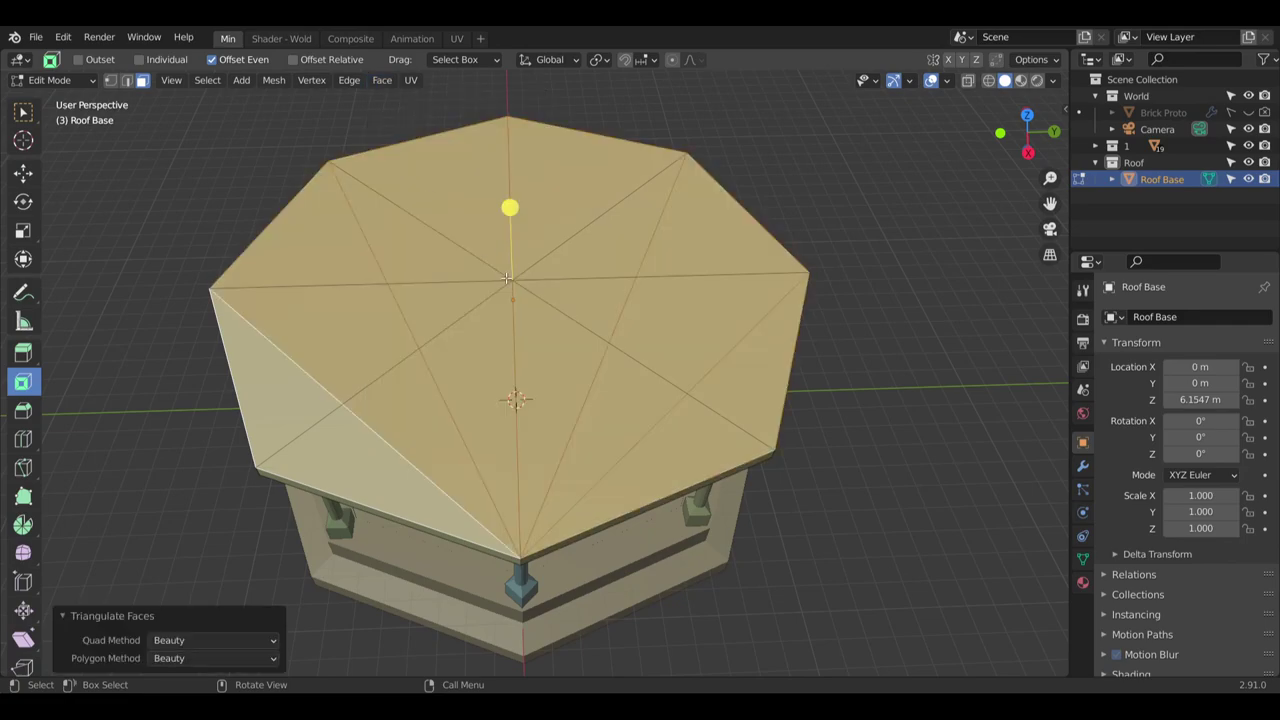
middle_click_drag(507, 278, 524, 316)
key("ctrl+z")
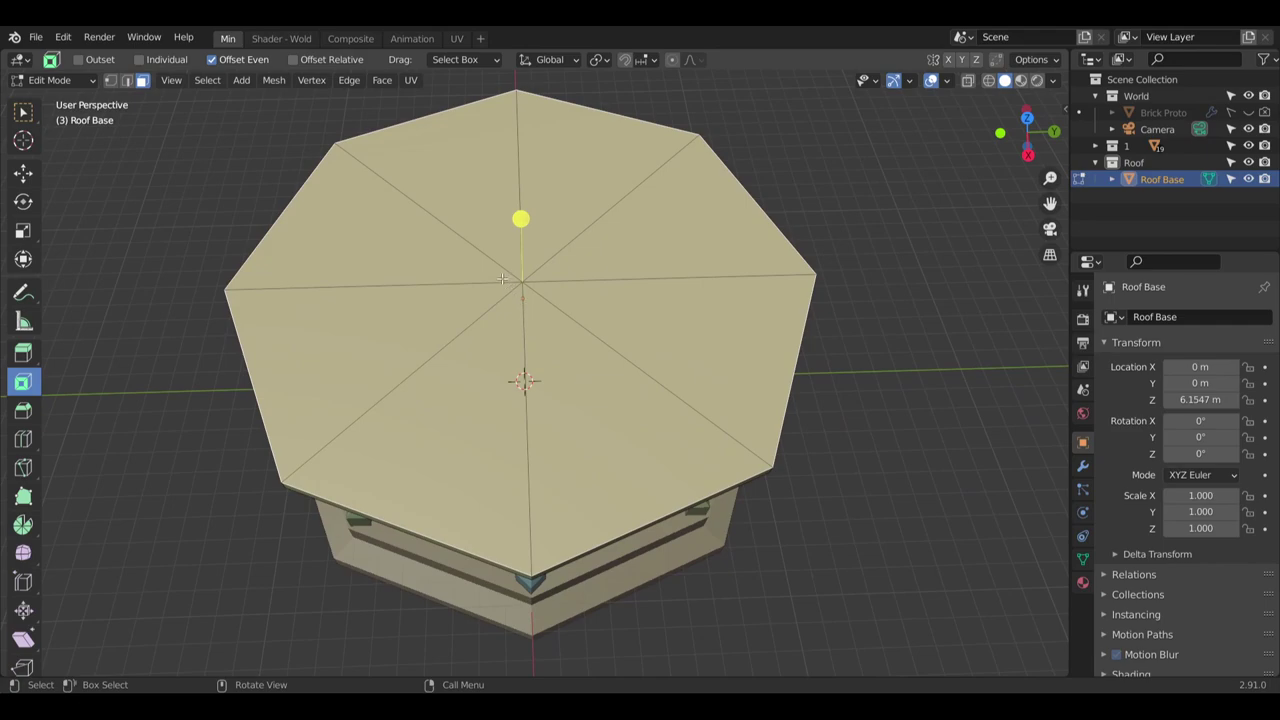
Delete the slab's top face while keeping the crossing edges between its corners
middle_click_drag(502, 279, 517, 329)
key("x")
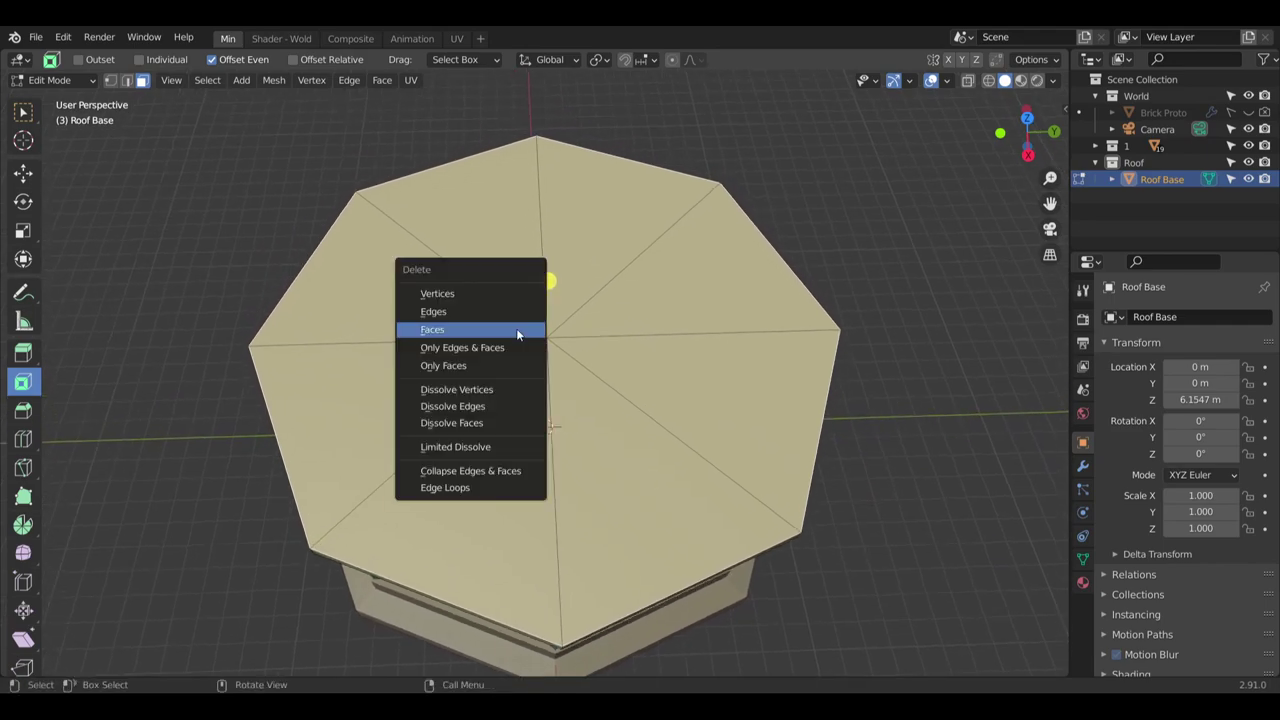
left_click(516, 329)
Subdivide the edge joining two opposite outer corners with one cut to create a vertex at the roof's centre
middle_click_drag(420, 240, 294, 164)
scroll(400, 169, "up", 3)
left_click(110, 81)
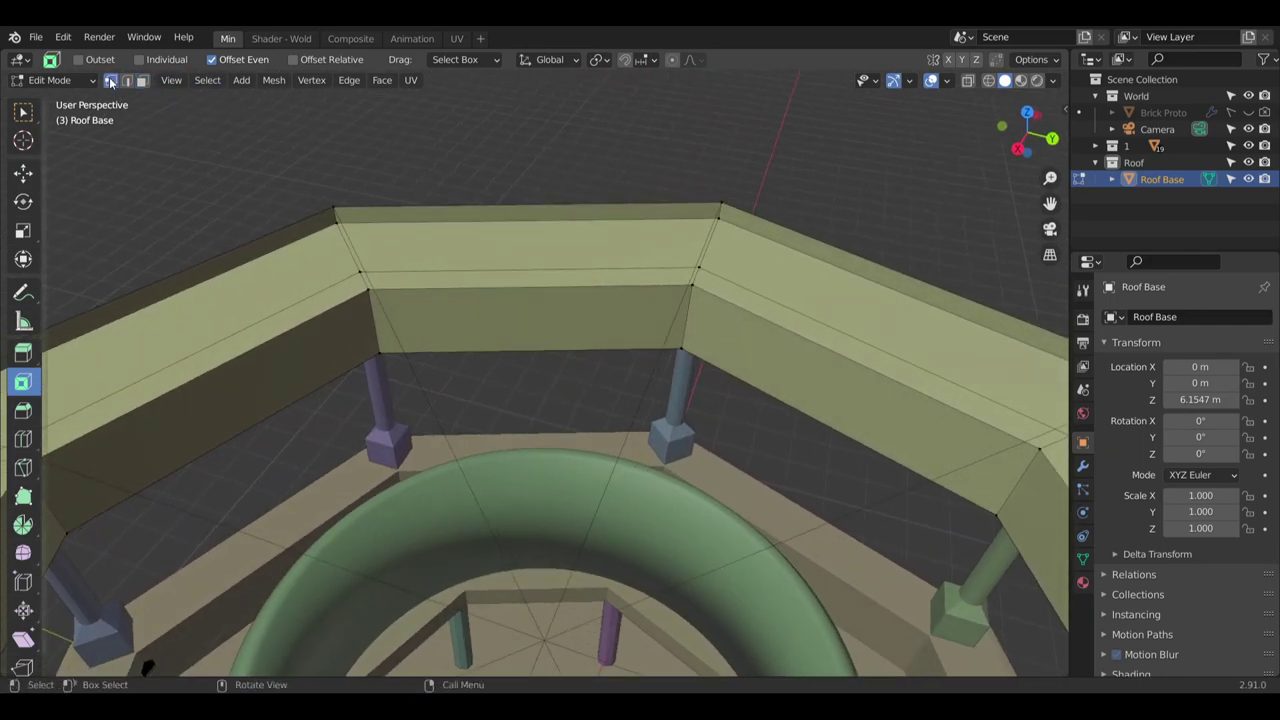
left_click(336, 208)
left_click(719, 203, "shift")
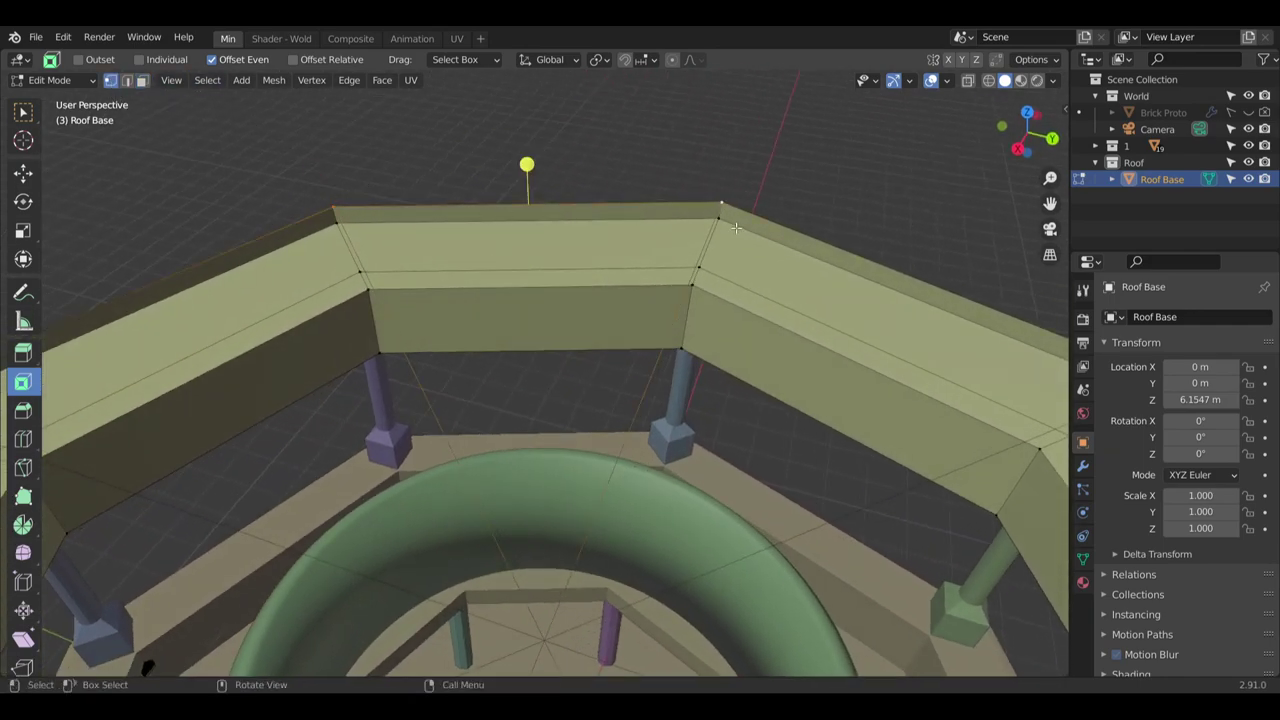
middle_click_drag(736, 228, 540, 492)
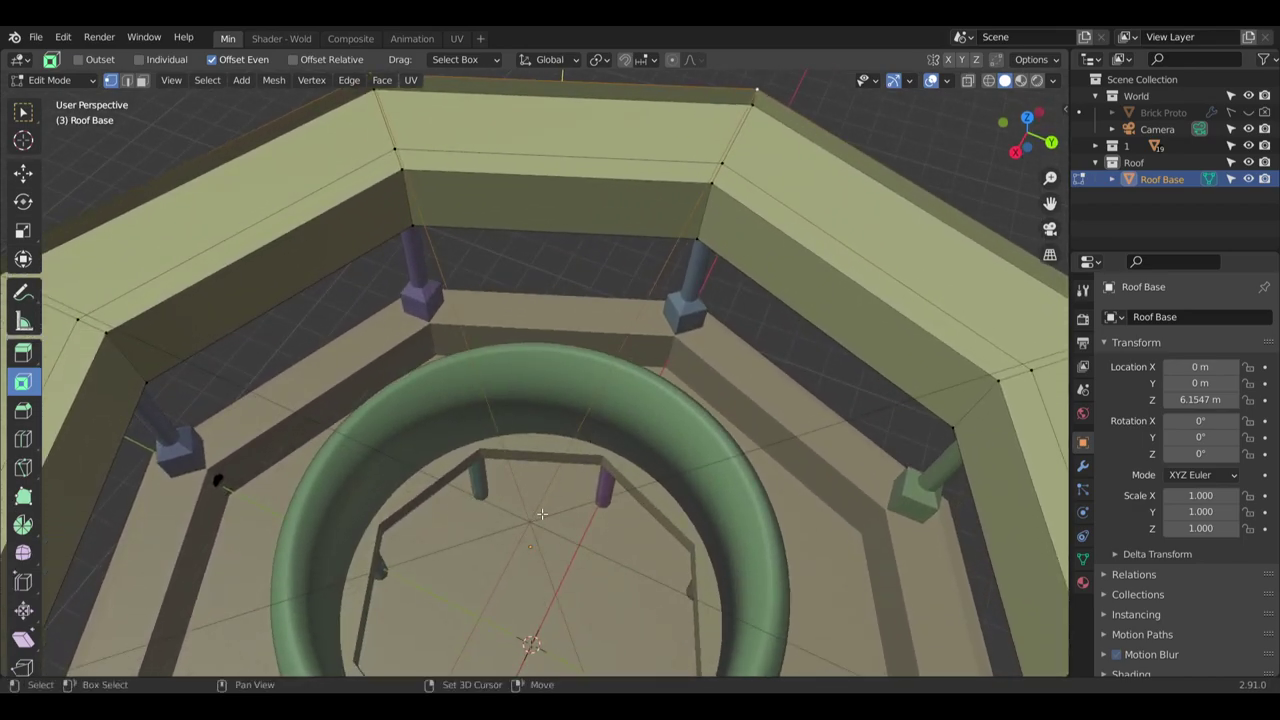
middle_click_drag(488, 394, 580, 434)
scroll(600, 432, "down", 5)
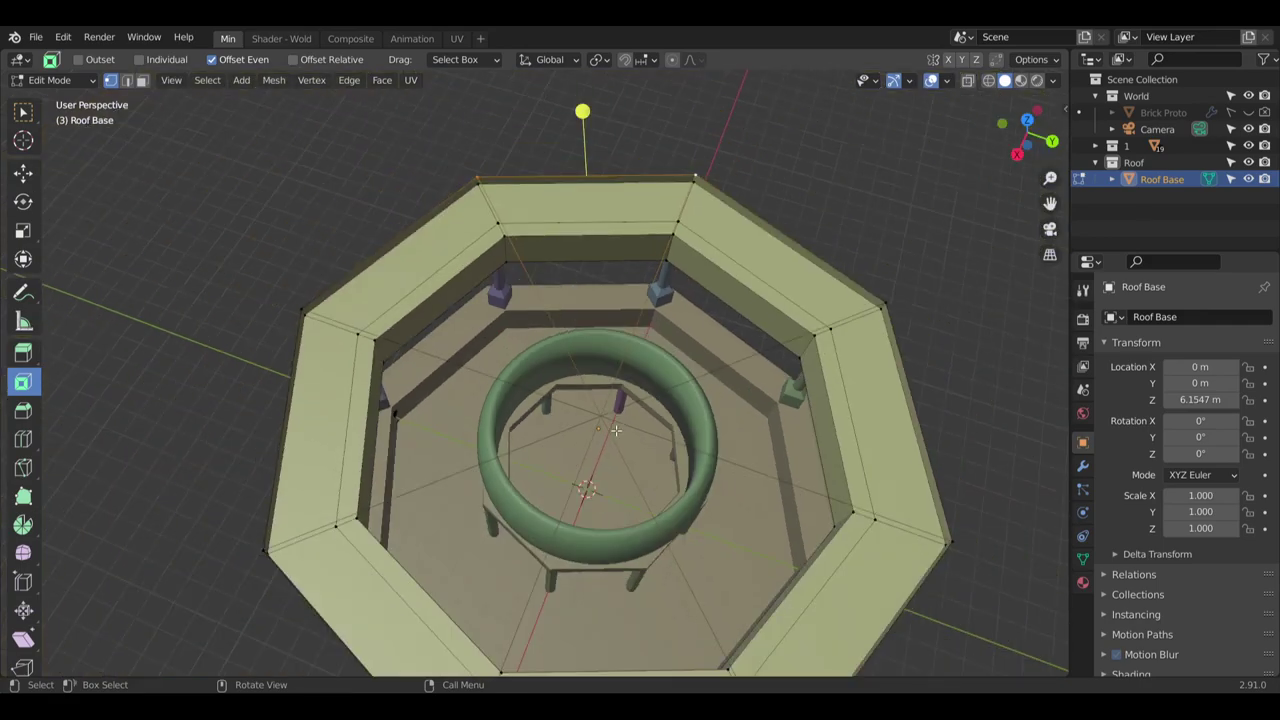
left_click(697, 169)
middle_click_drag(709, 450, 732, 272, "shift")
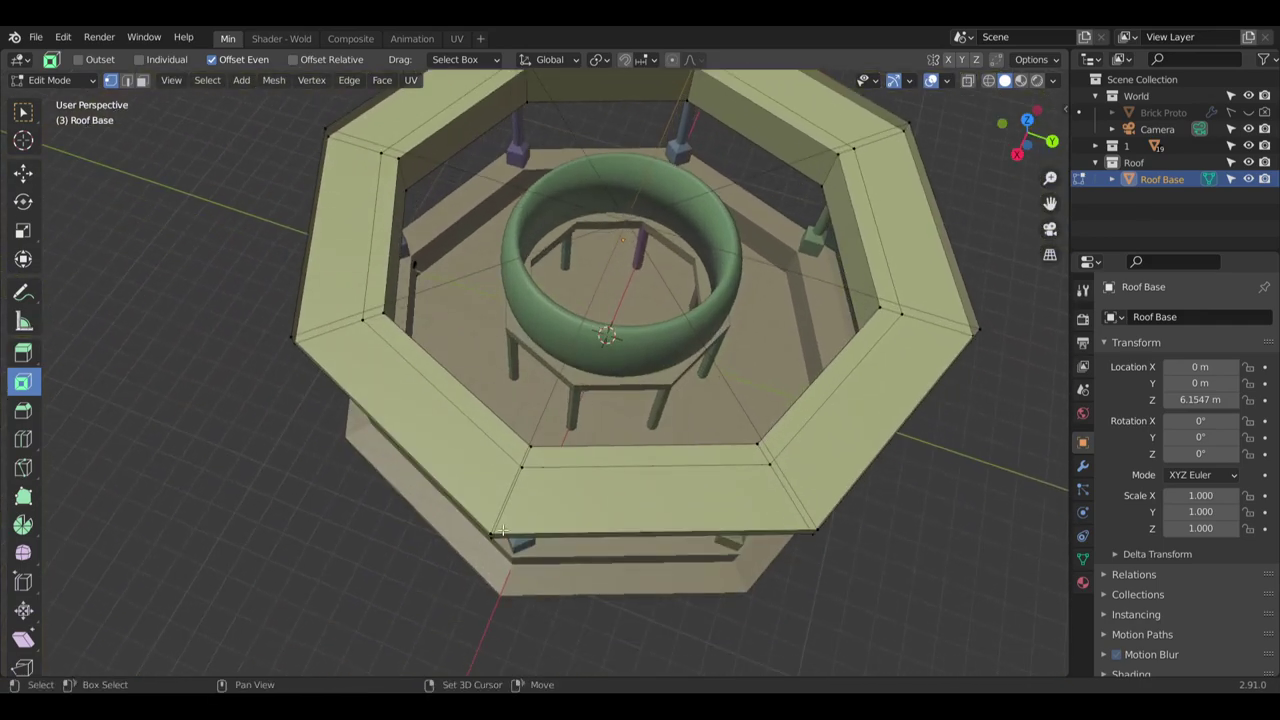
middle_click_drag(494, 533, 540, 443)
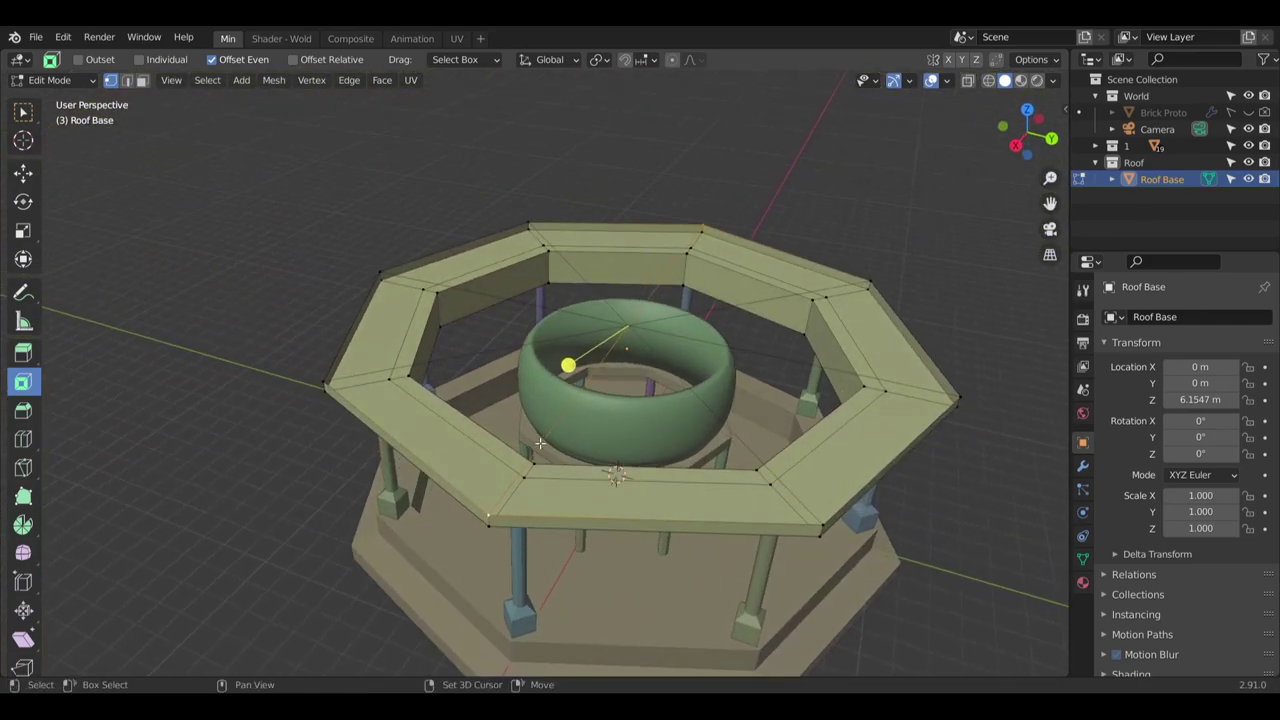
key("shift+r")
Fill two adjacent triangular faces between the centre vertex and the outer corners on the far side of the roof top
scroll(620, 235, "up", 1)
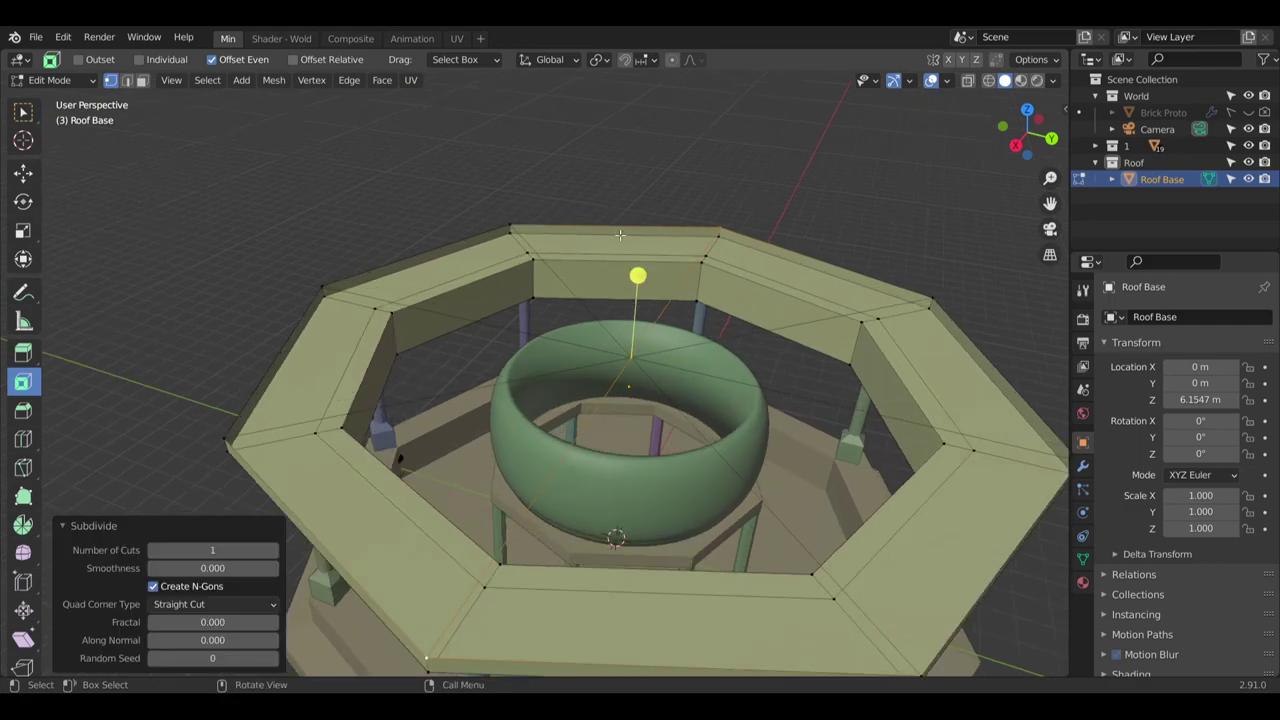
left_click(517, 223)
left_click(728, 227, "shift")
left_click(640, 357, "shift")
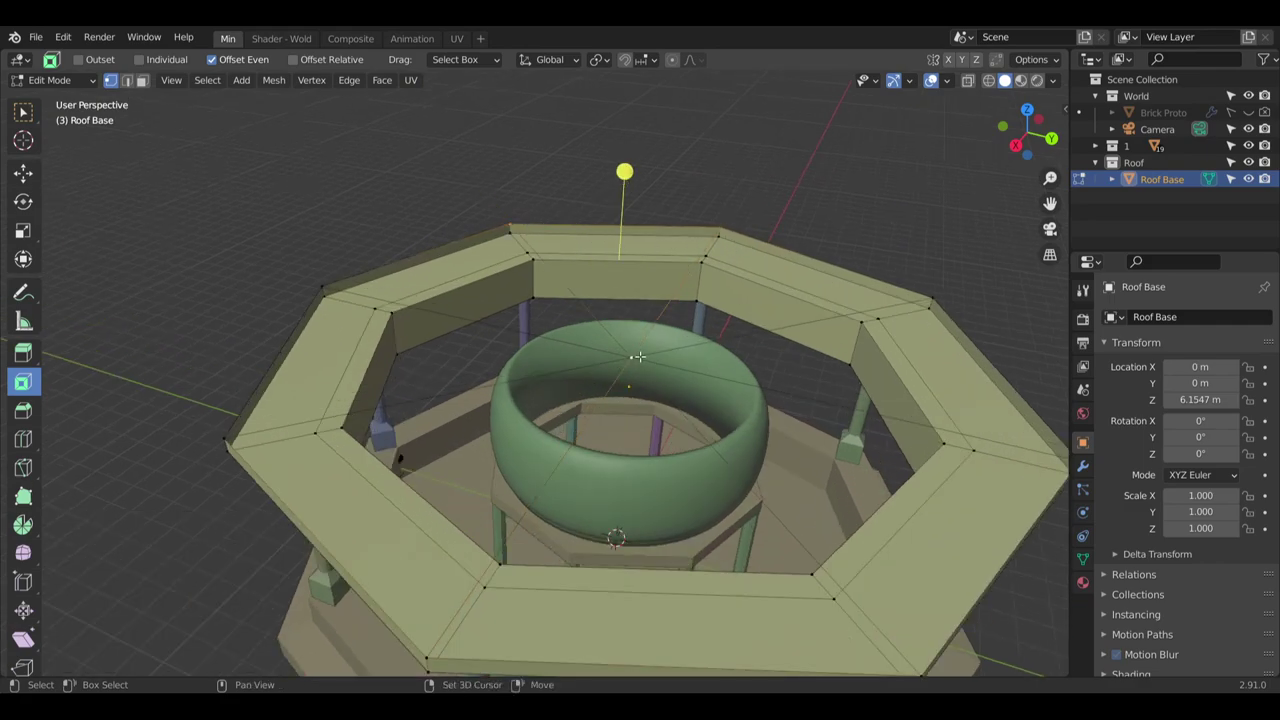
key("f")
left_click(330, 283)
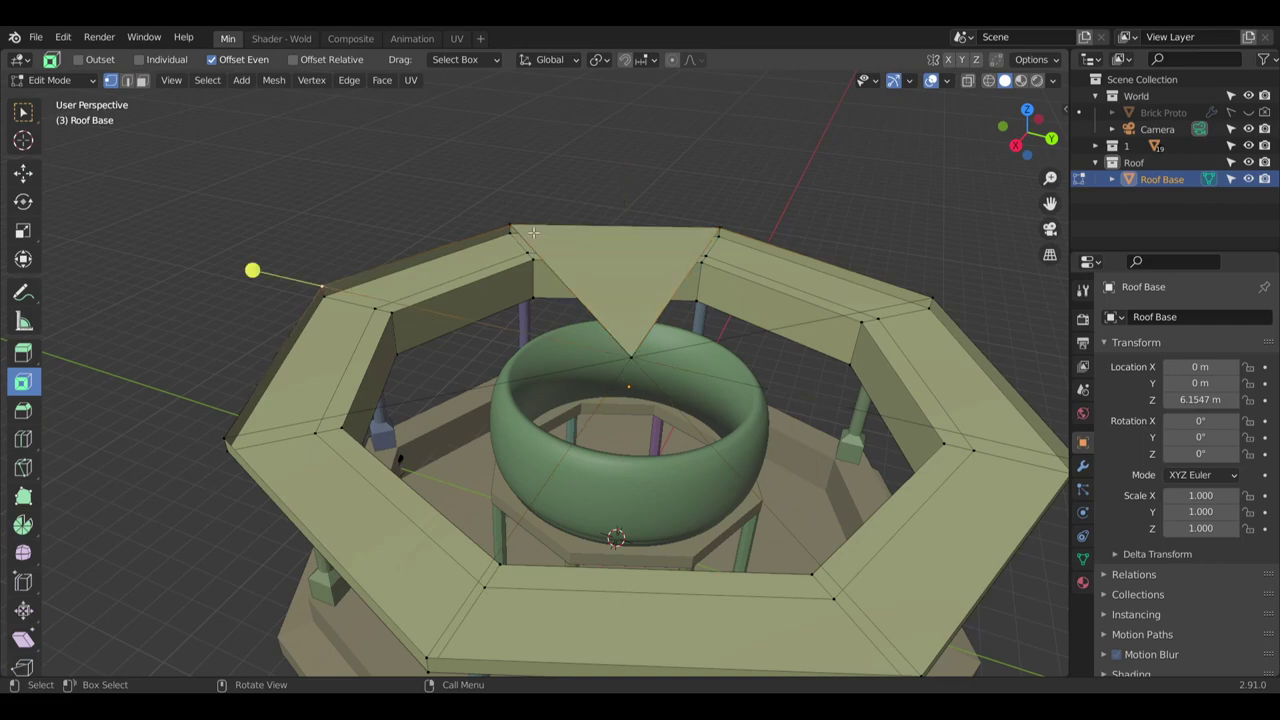
left_click(516, 222, "shift")
left_click(632, 354, "shift")
key("f")
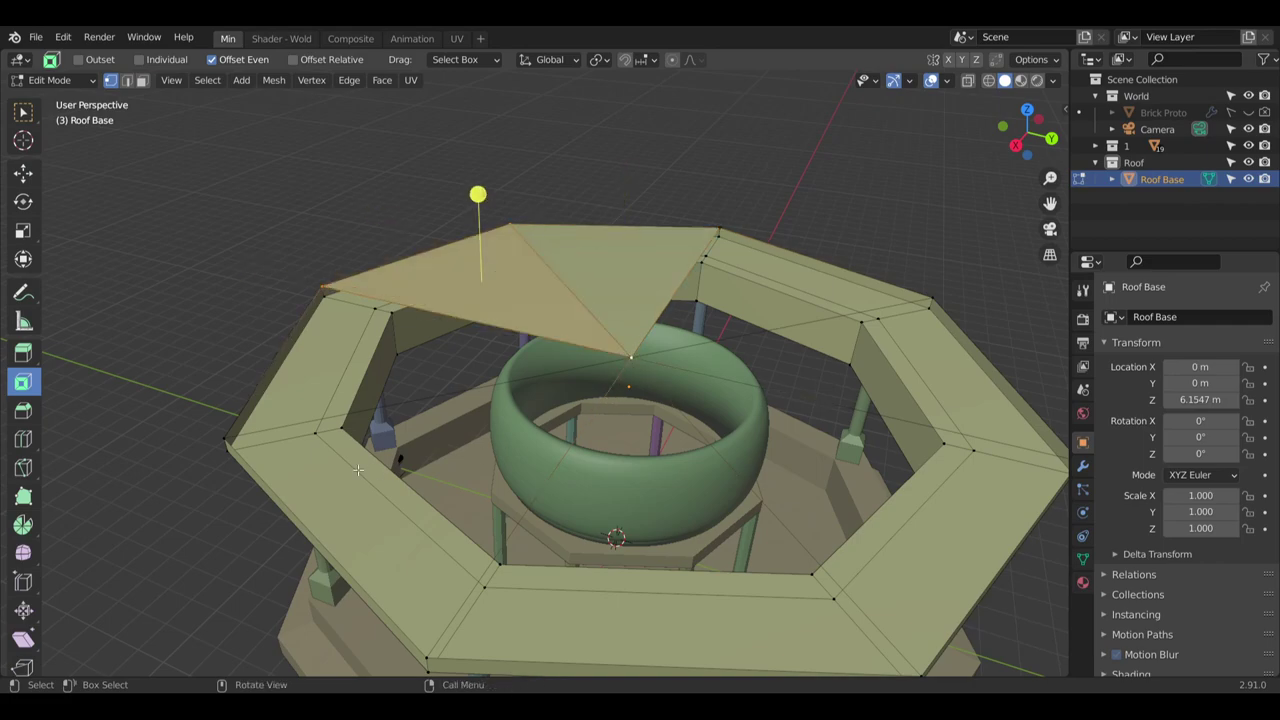
Fill two more triangular faces from the centre vertex to the outer corners along the roof's negative Y side
left_click(228, 445)
left_click(322, 288, "shift")
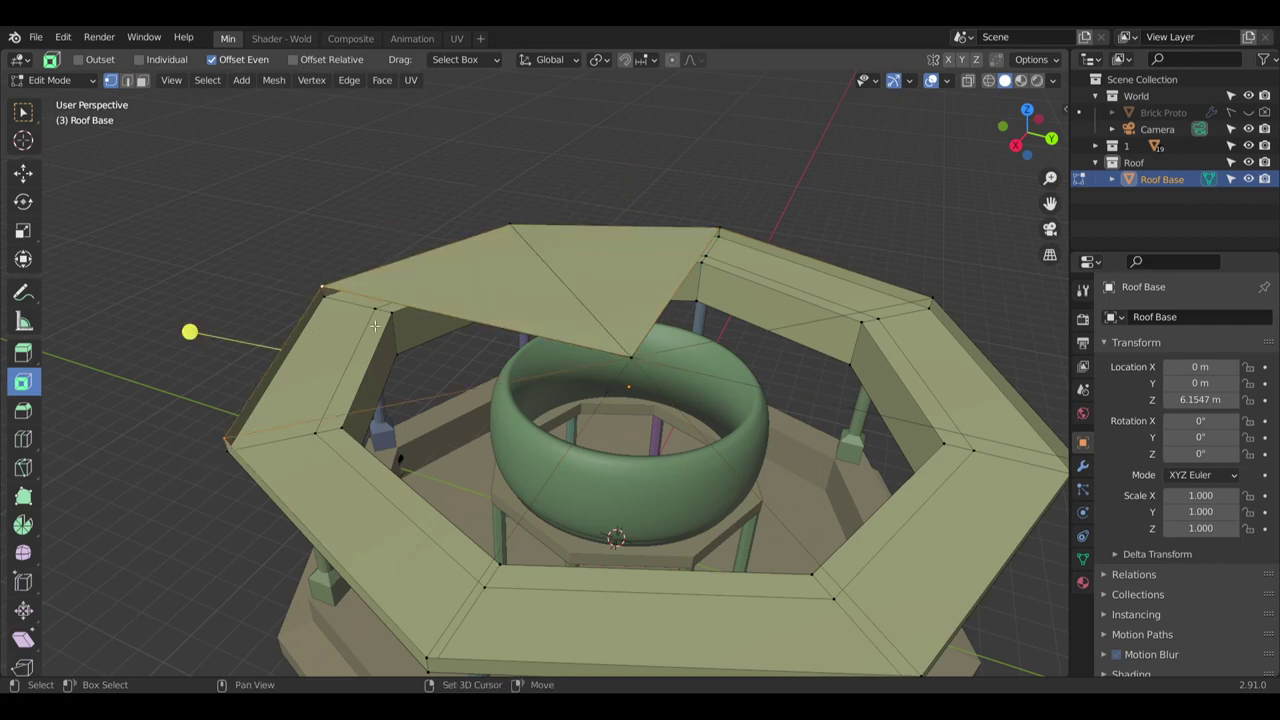
left_click(629, 357, "shift")
key("f")
left_click(228, 440)
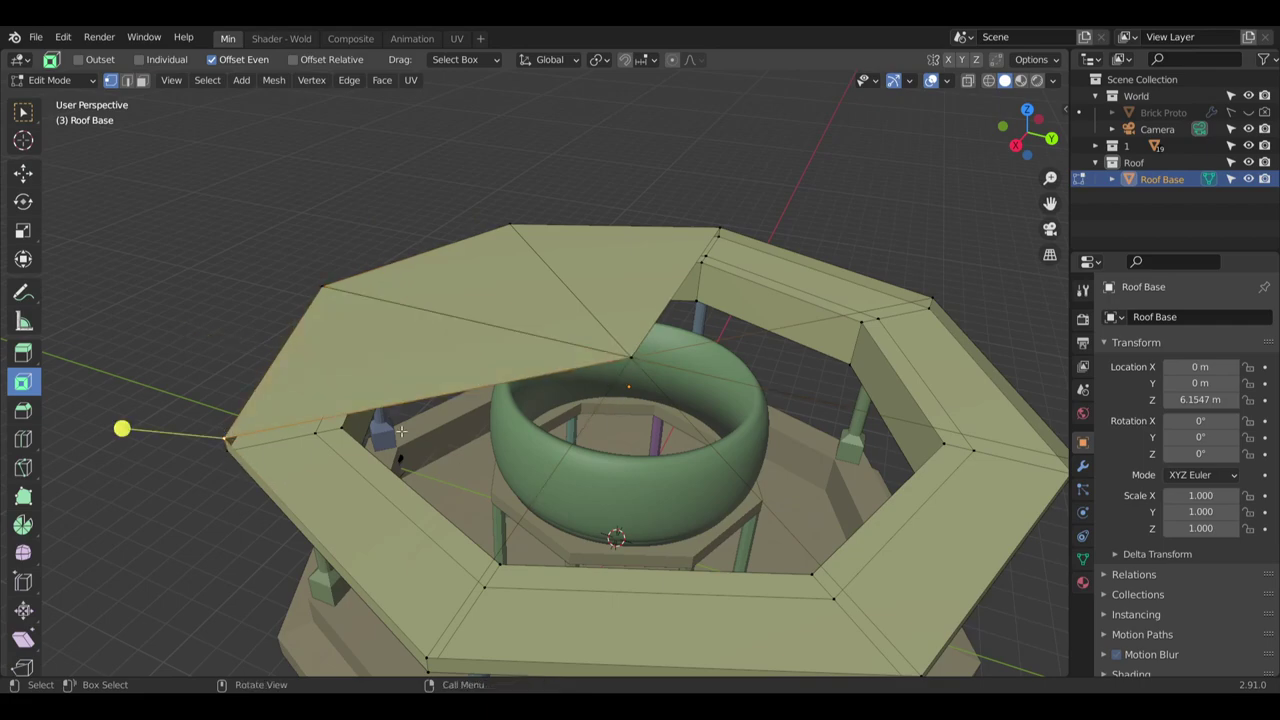
left_click(624, 350, "shift")
left_click(628, 355, "shift")
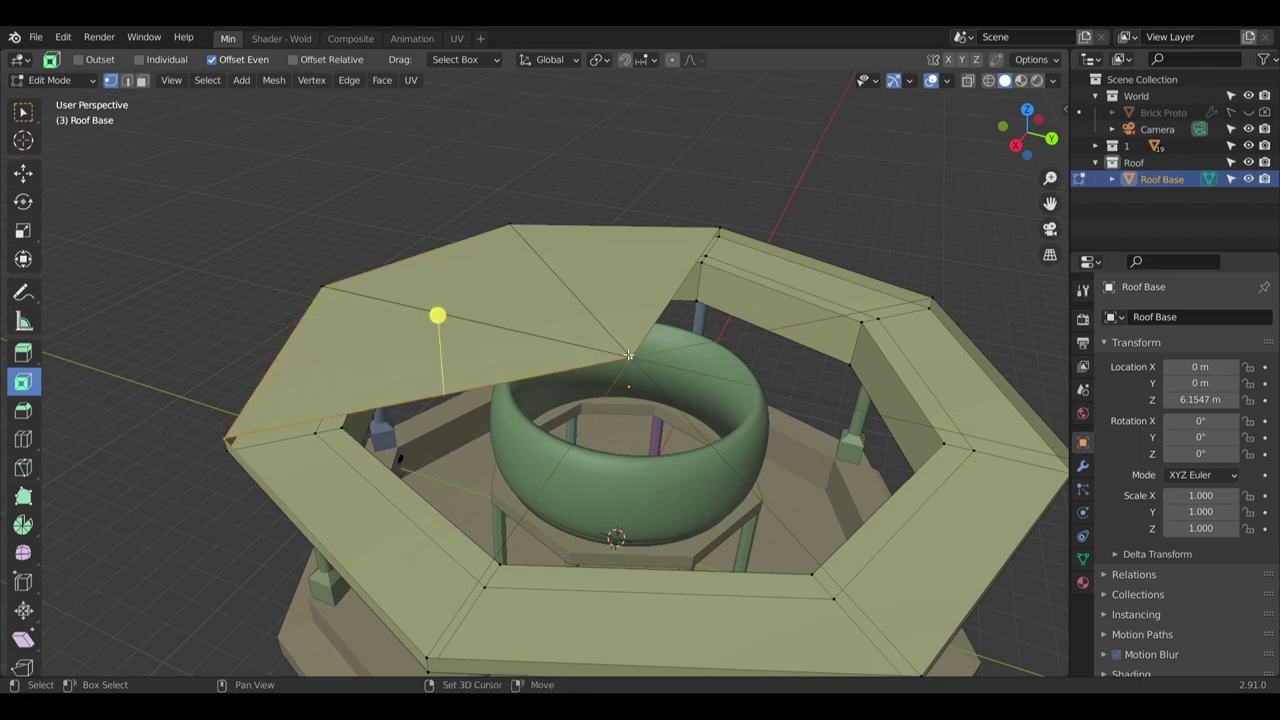
left_click(429, 652, "shift")
key("f")
Fill the two triangular faces between the centre vertex and the outer corners along the roof's near edge
middle_click_drag(688, 375, 581, 249, "shift")
left_click(518, 229)
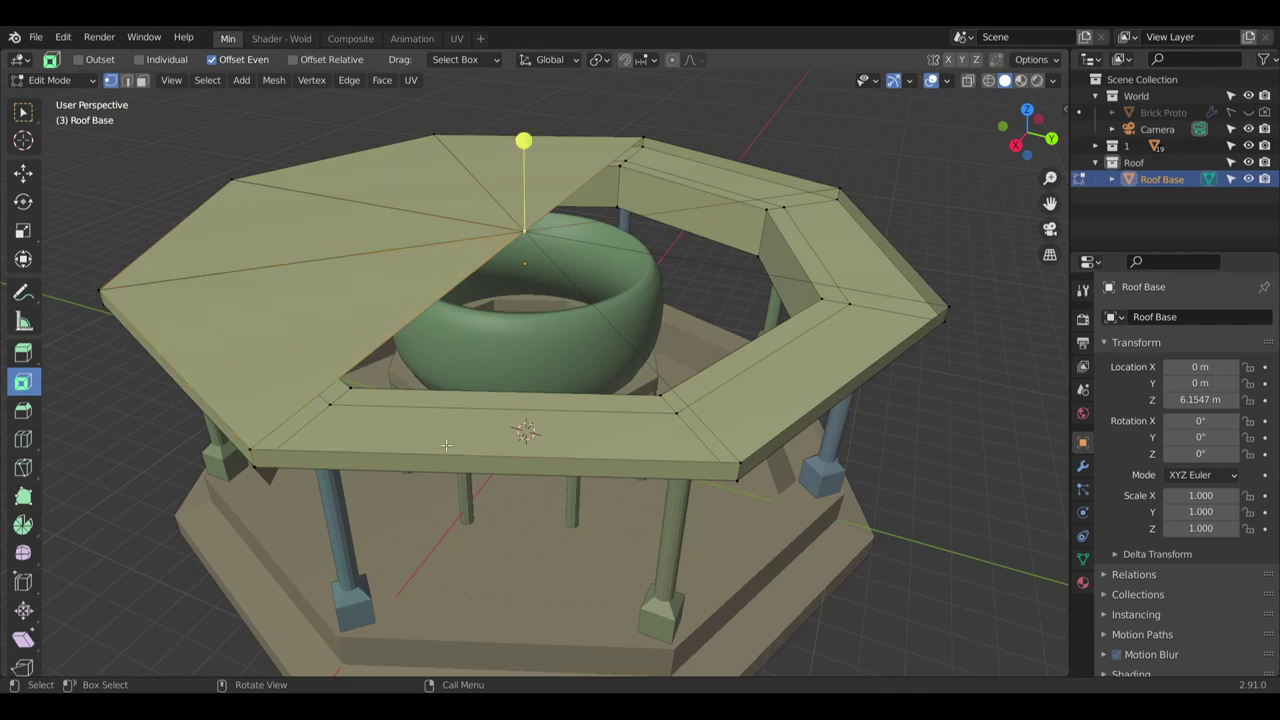
left_click(252, 450, "shift")
left_click(732, 470, "shift")
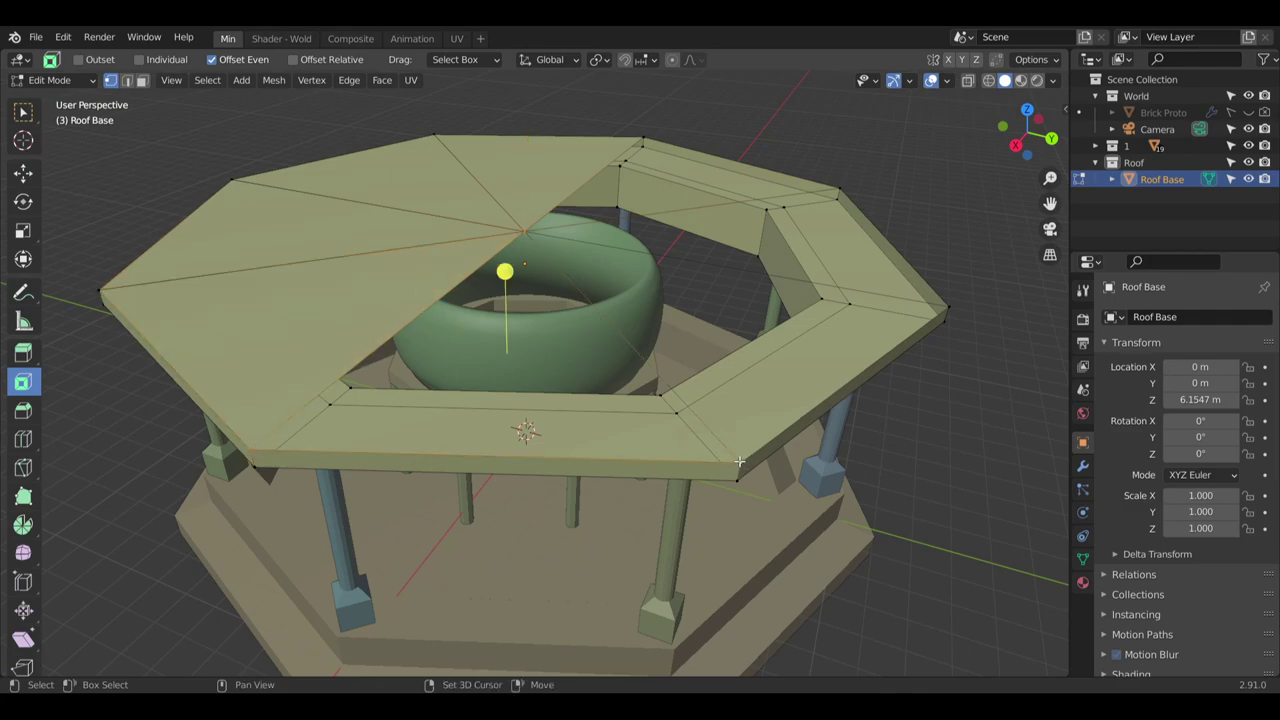
key("f")
middle_click_drag(732, 470, 460, 302)
left_click(467, 296)
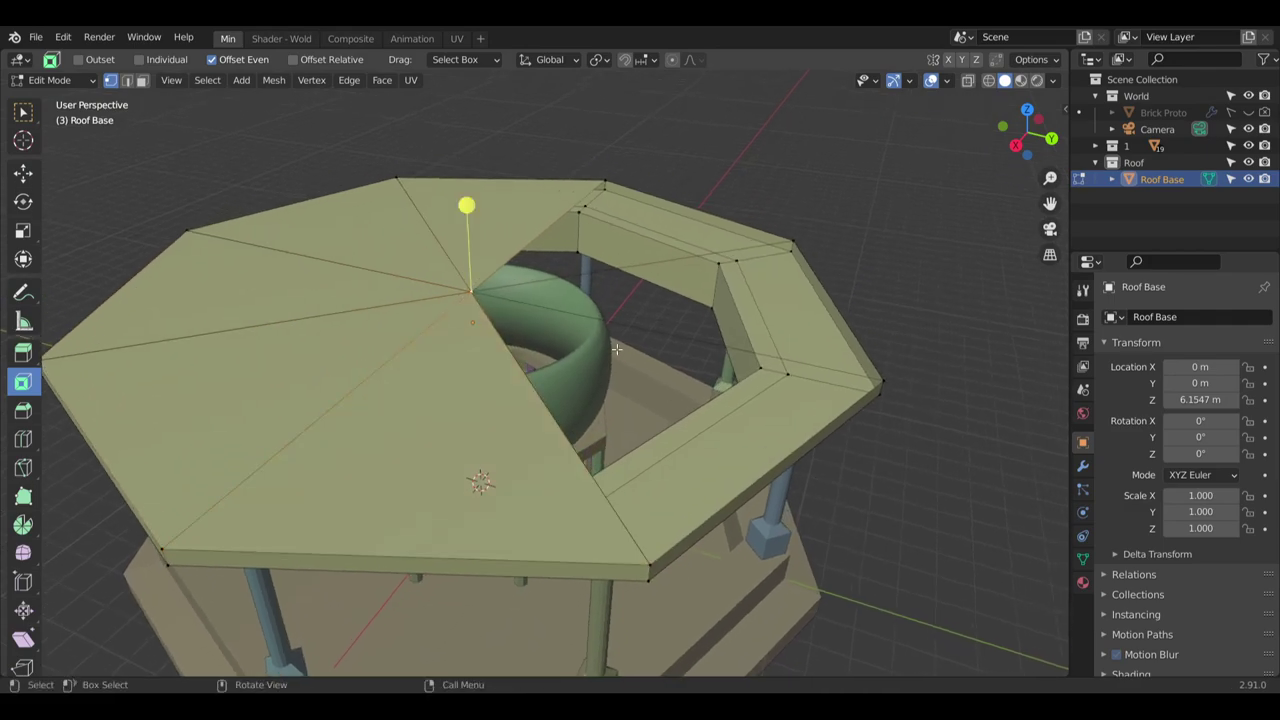
left_click(884, 378, "shift")
left_click(645, 566, "shift")
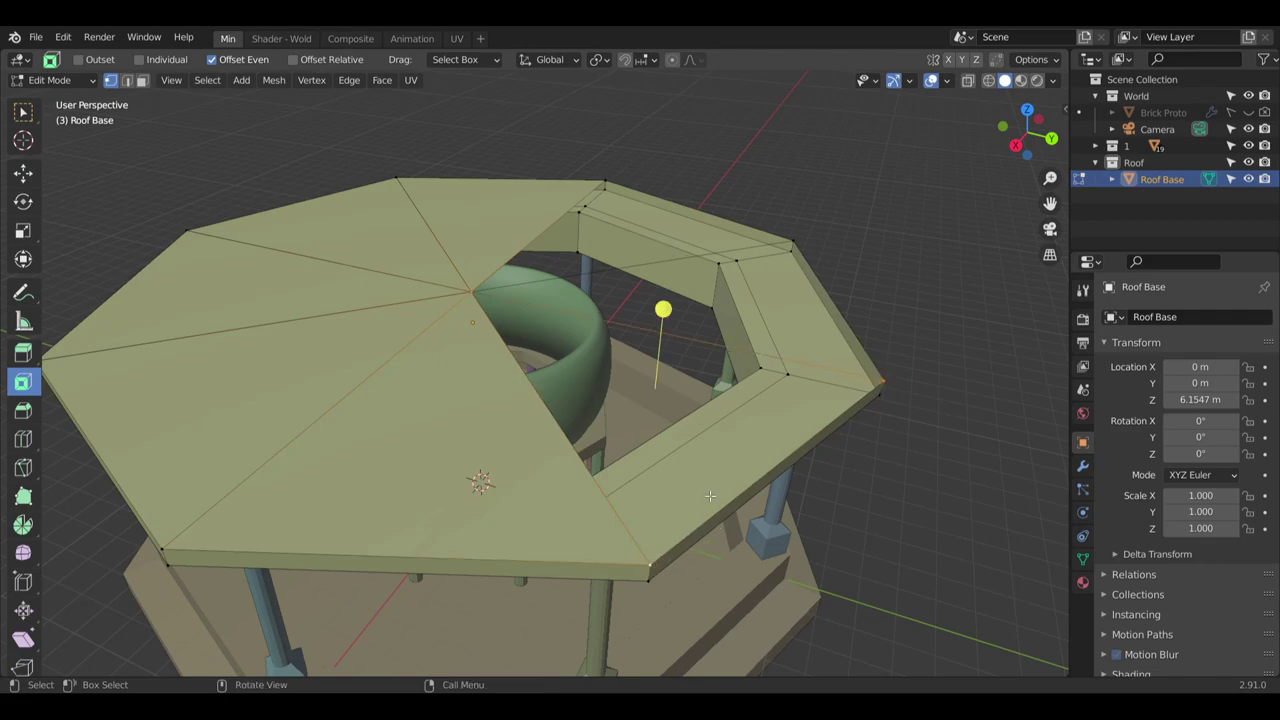
key("f")
Fill the last two triangular faces around the centre vertex to close the octagonal roof top
left_click(472, 289)
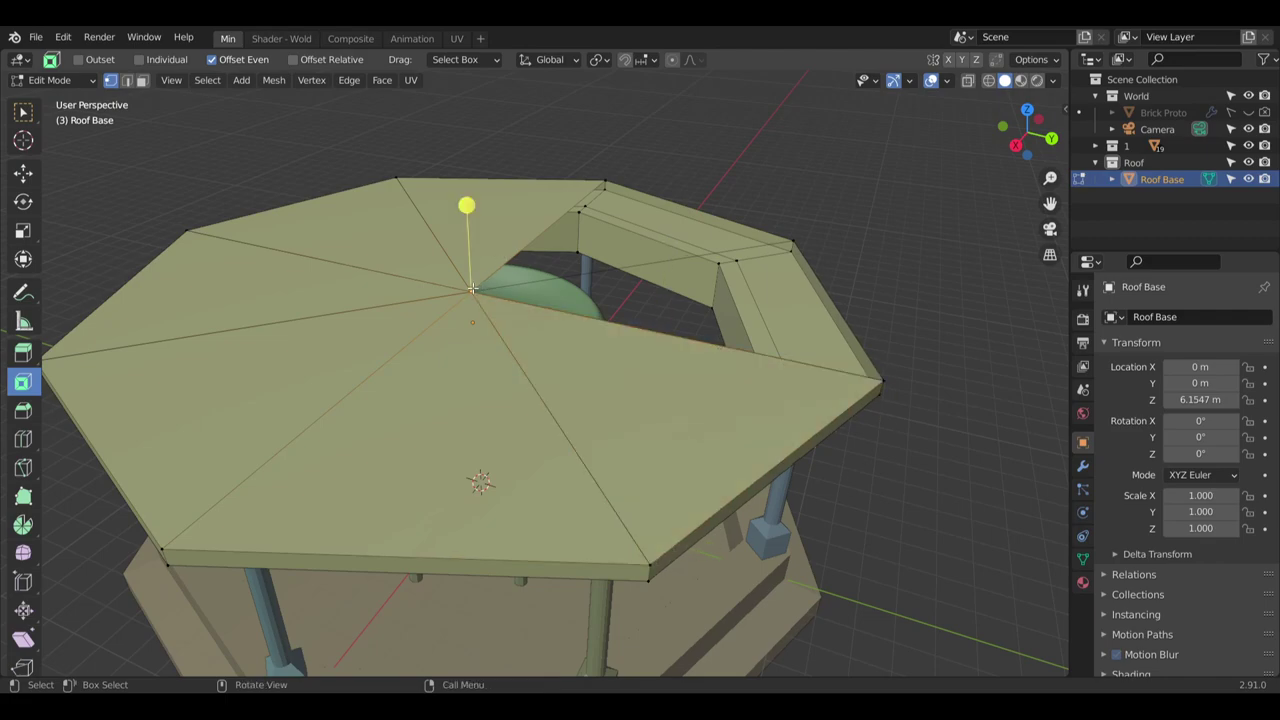
left_click(882, 376, "shift")
key("f")
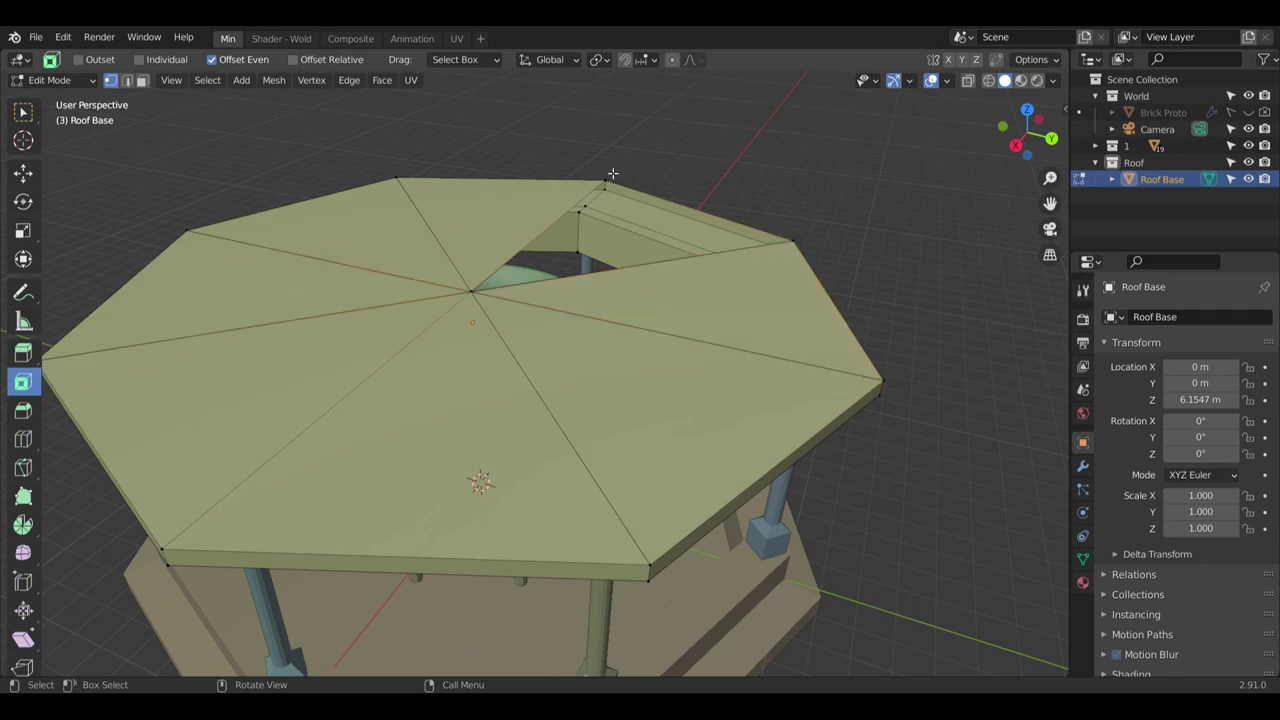
left_click(797, 238)
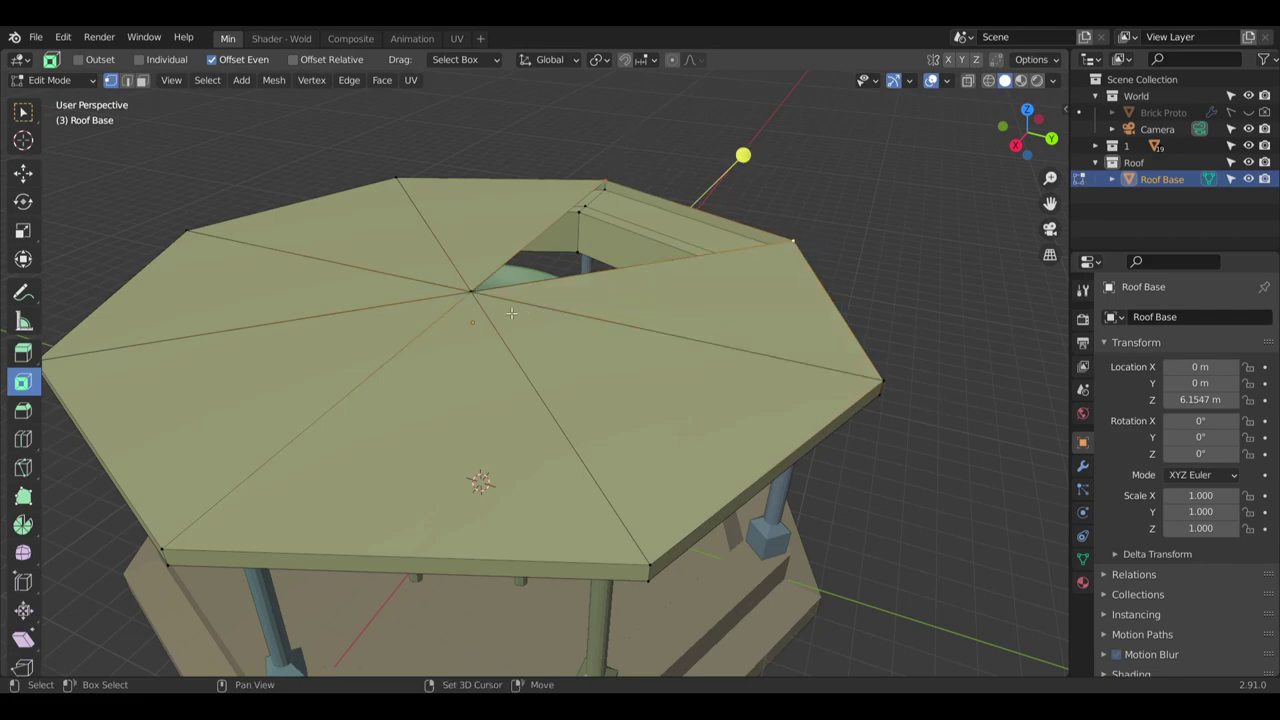
left_click(474, 298, "shift")
key("f")
middle_click_drag(474, 298, 477, 270)
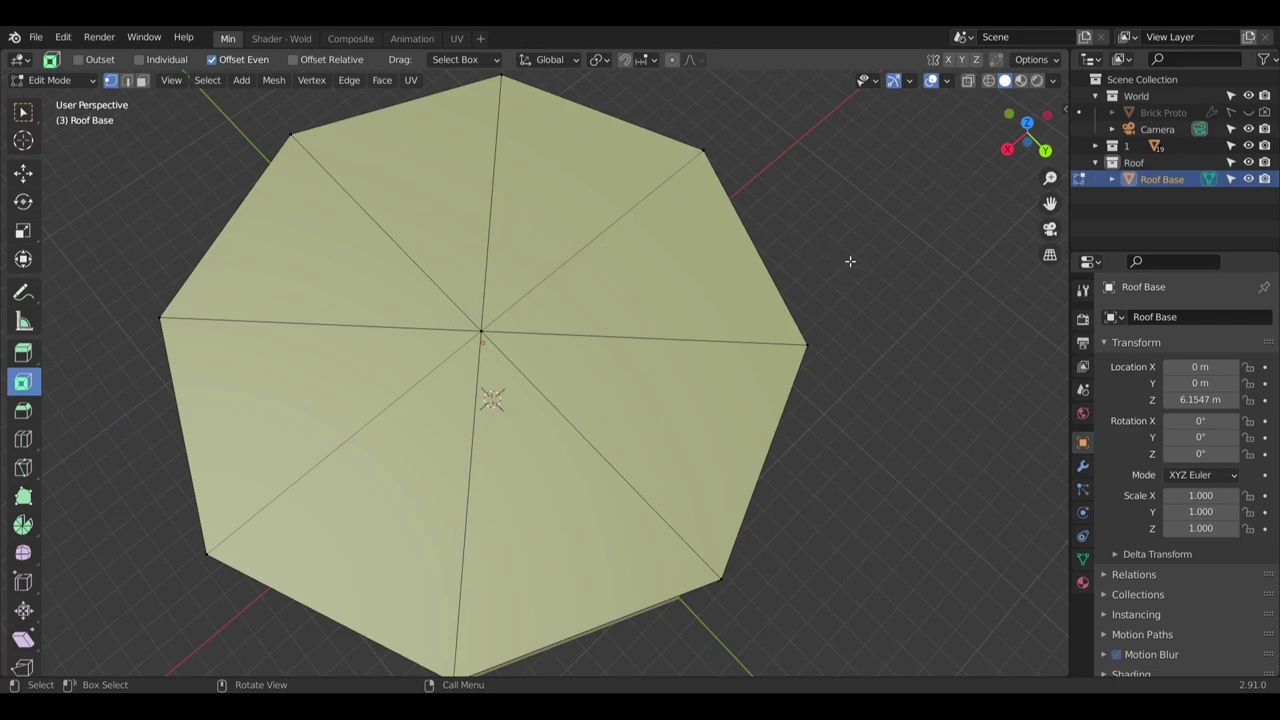
middle_click_drag(850, 261, 720, 142)
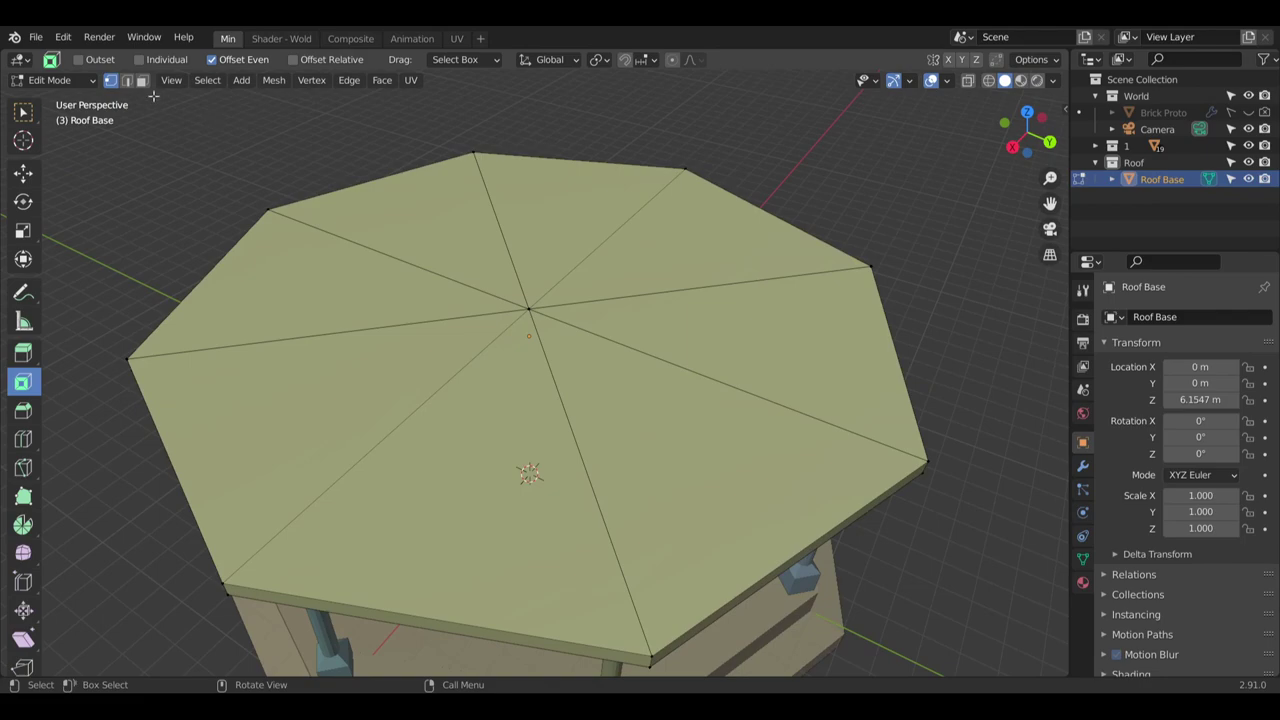
Subdivide all faces of the roof base with 10 cuts
left_click(141, 80)
key("a")
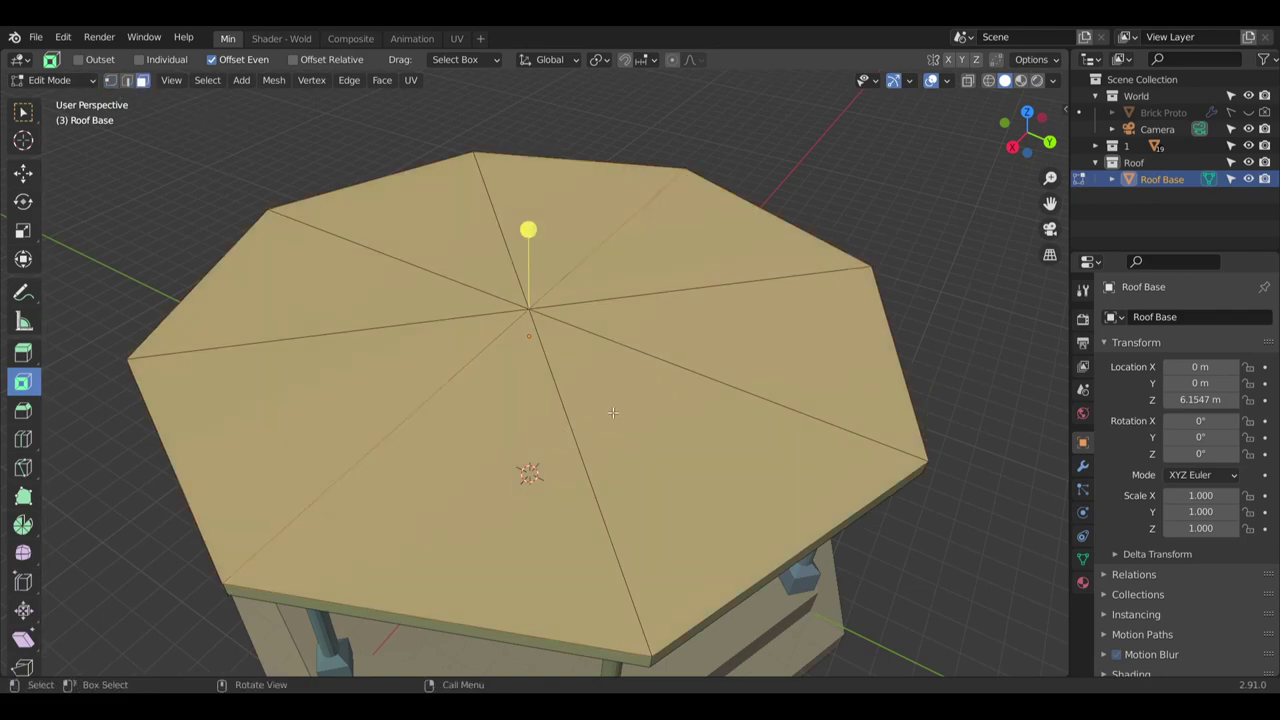
key("shift+r")
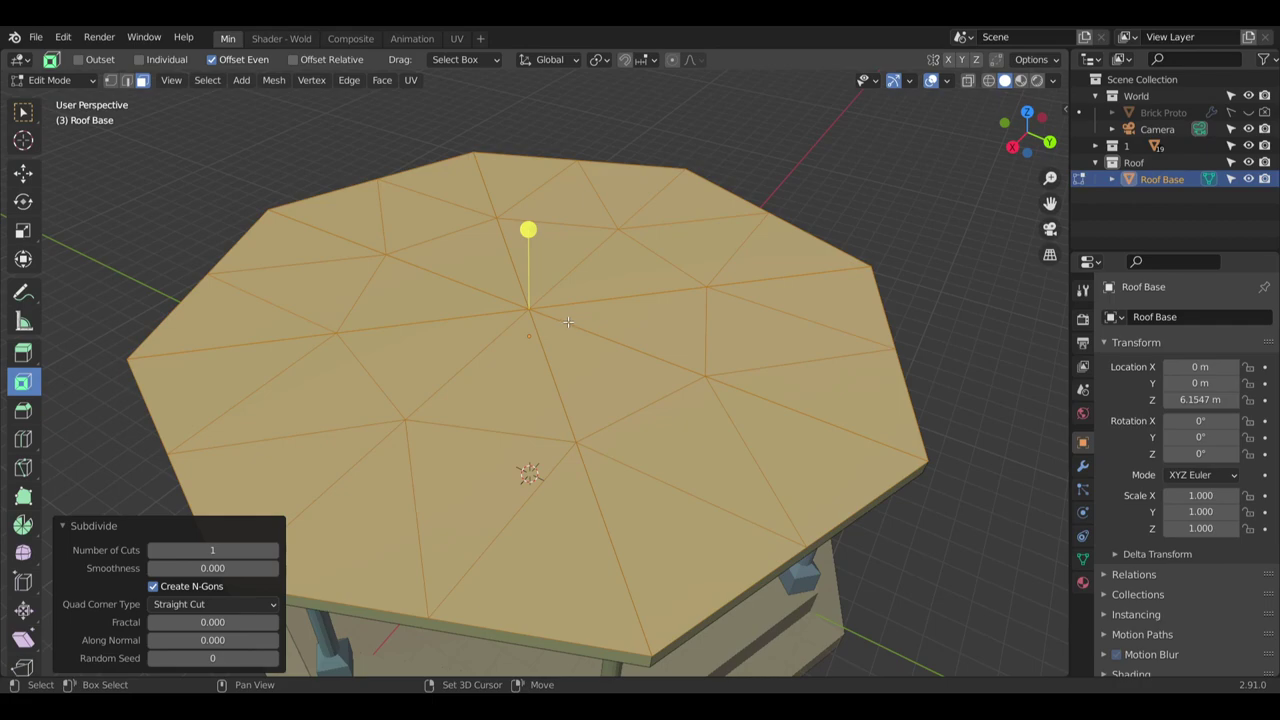
left_click(272, 551)
left_click(272, 551)
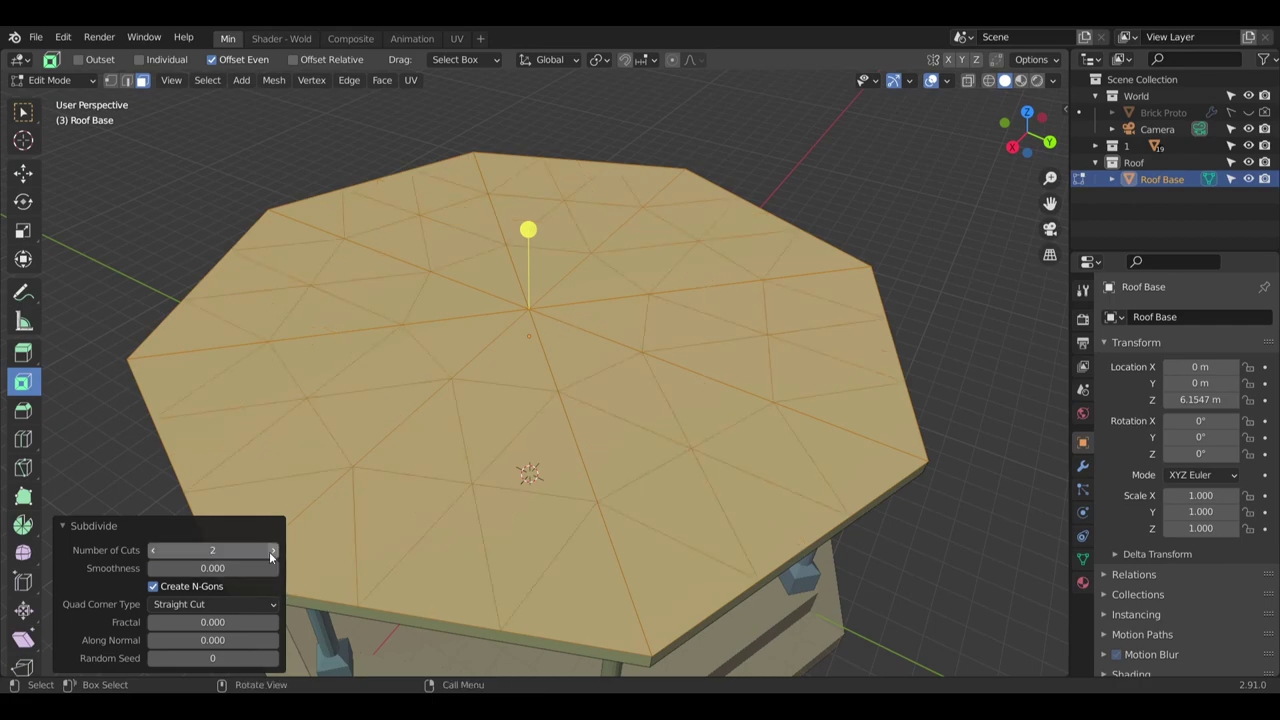
left_click(272, 551)
left_click(272, 551)
left_click(272, 551)
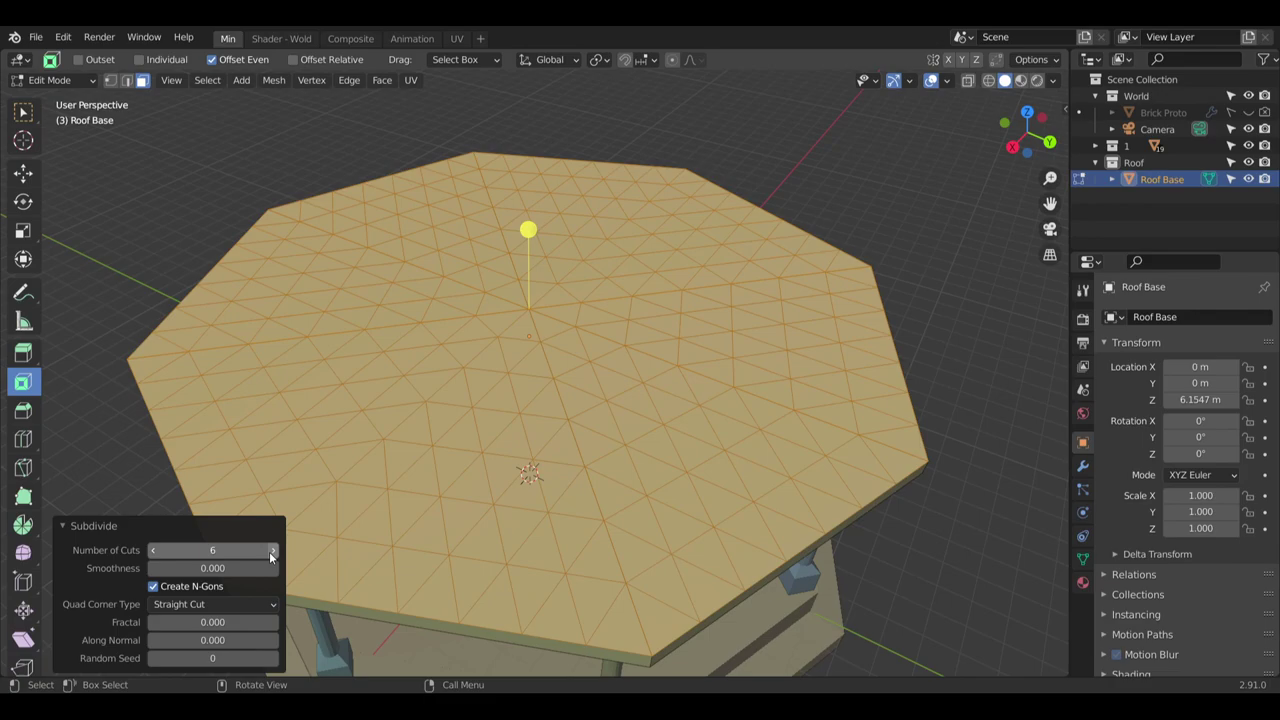
left_click(272, 551)
left_click(272, 551)
left_click(272, 551)
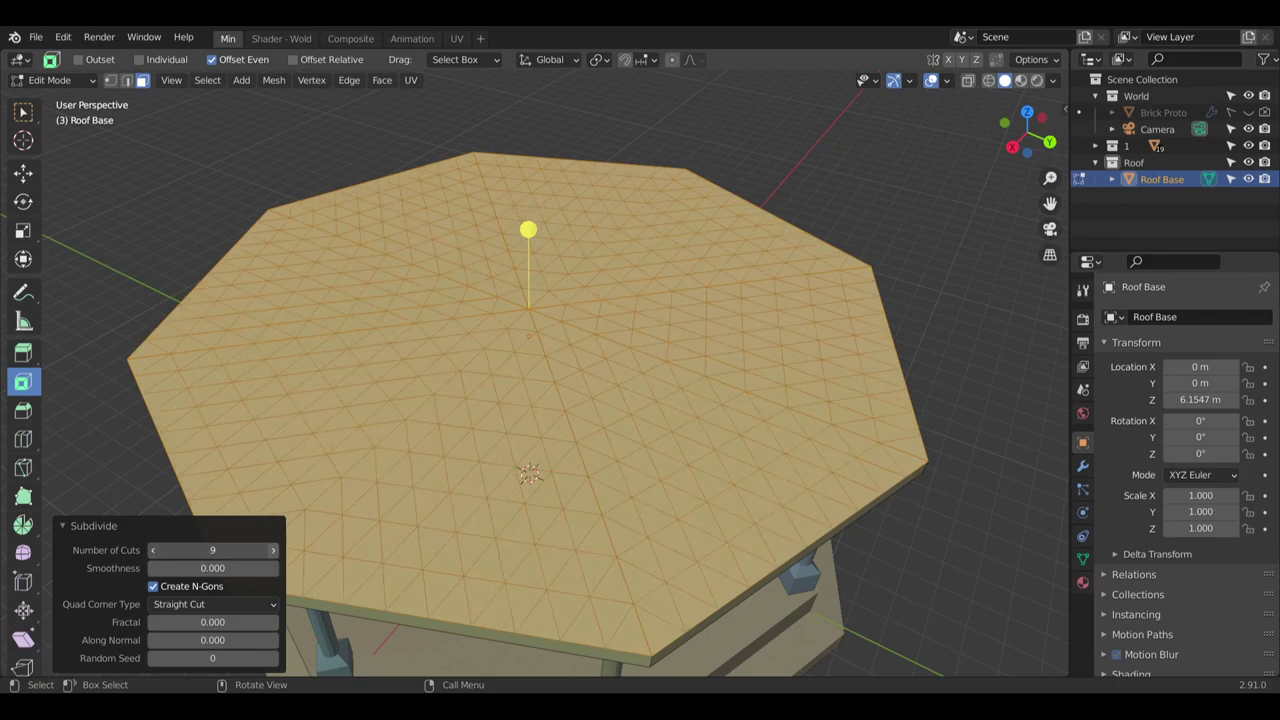
left_click(272, 551)
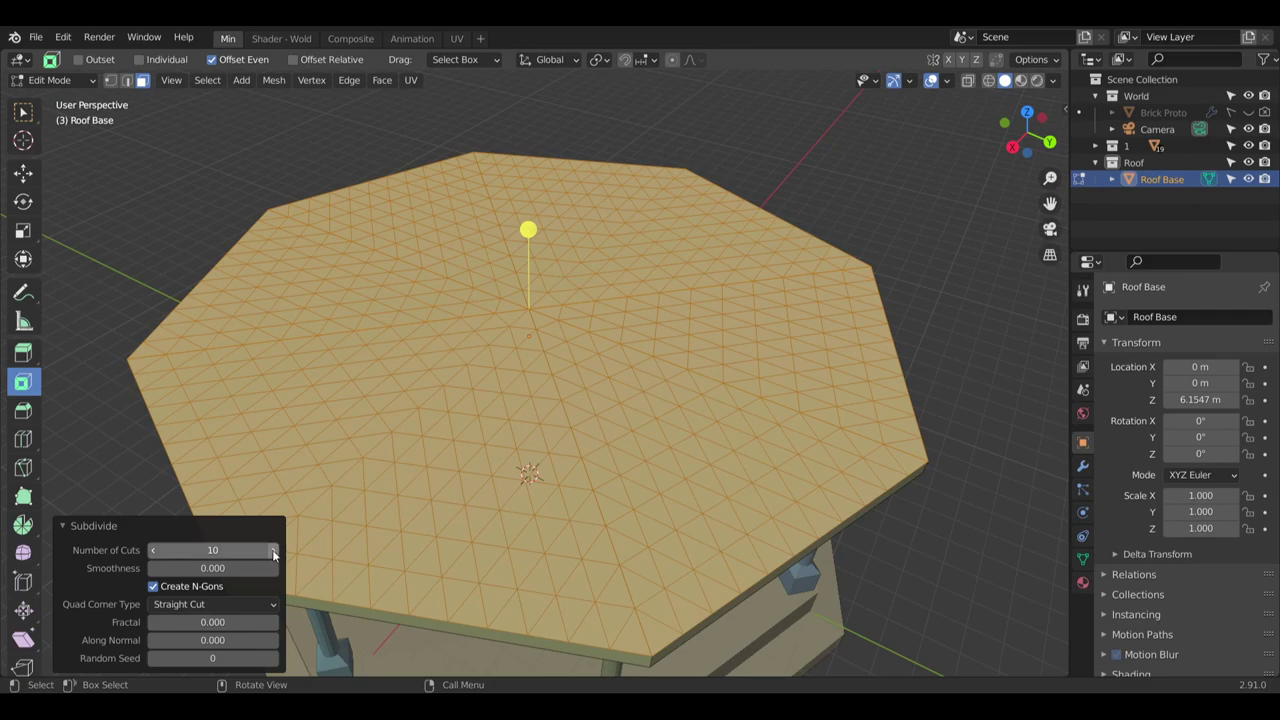
Select the centre vertex of the subdivided roof top and raise it about 6.68 m along Z
middle_click_drag(566, 310, 387, 343)
scroll(387, 343, "up", 1)
left_click(111, 80)
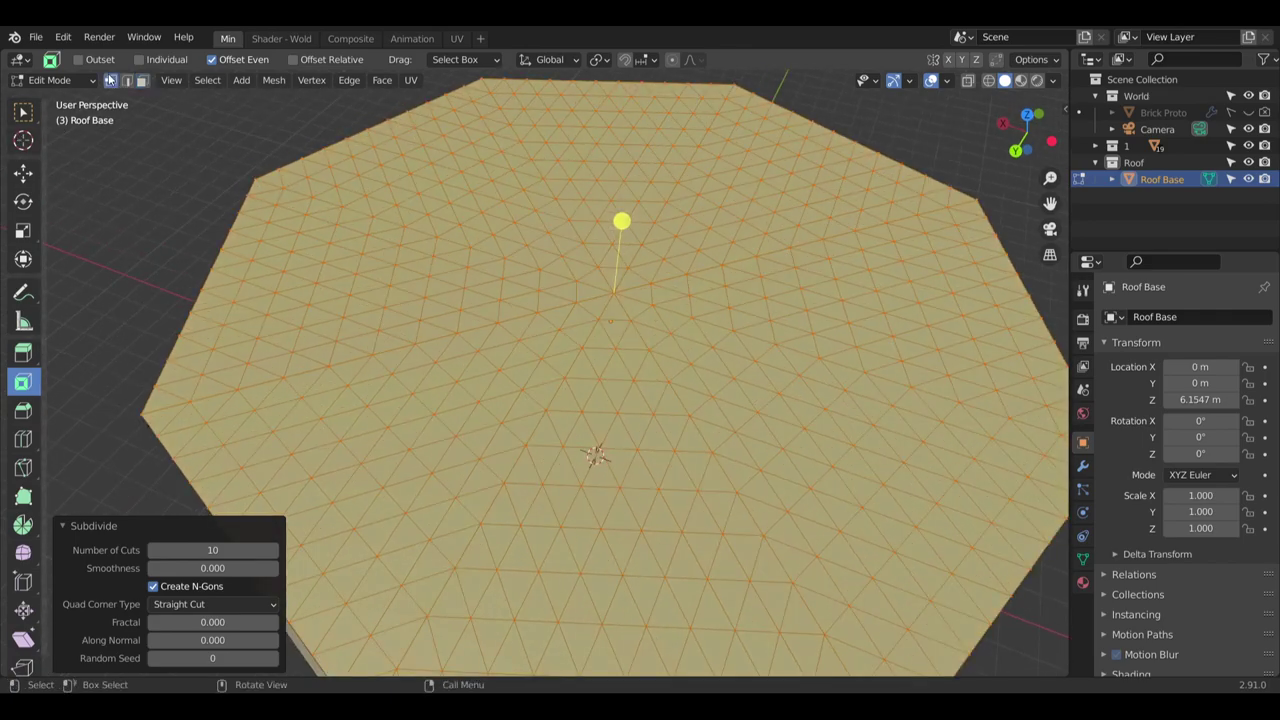
left_click(630, 307)
left_click(23, 173)
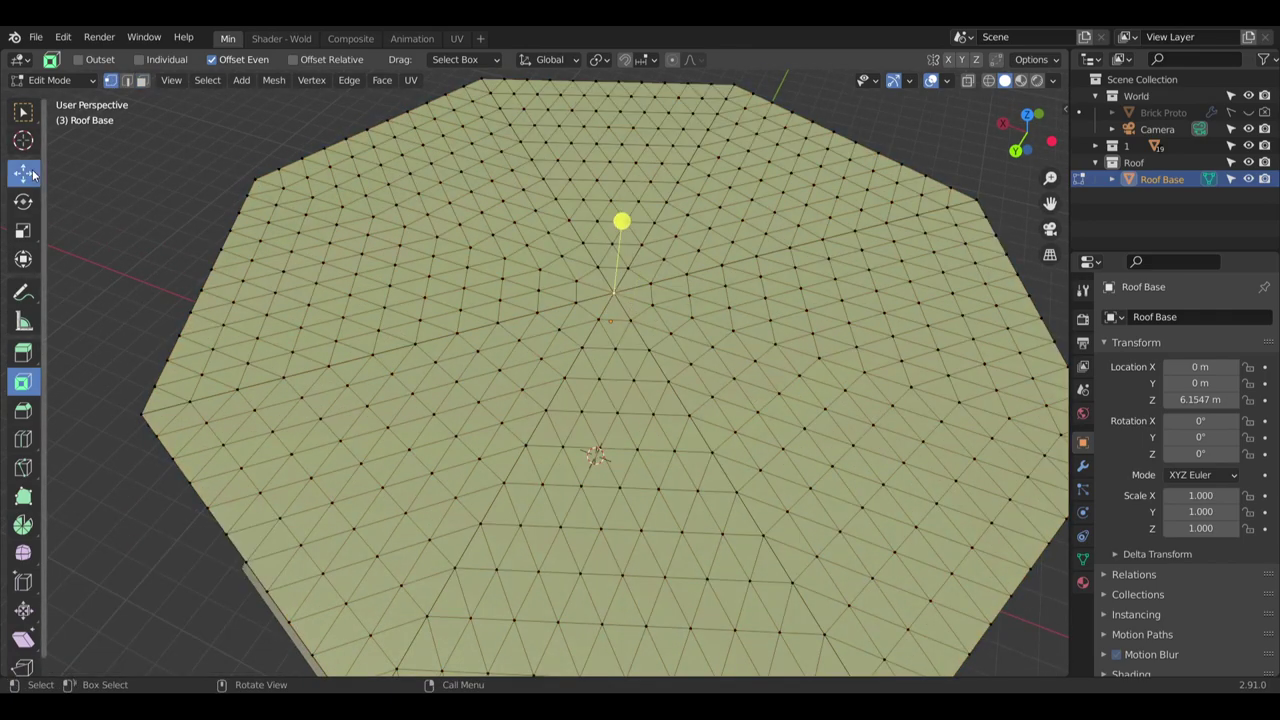
middle_click_drag(700, 280, 765, 260)
left_click_drag(627, 238, 676, 540)
scroll(668, 540, "down", 3)
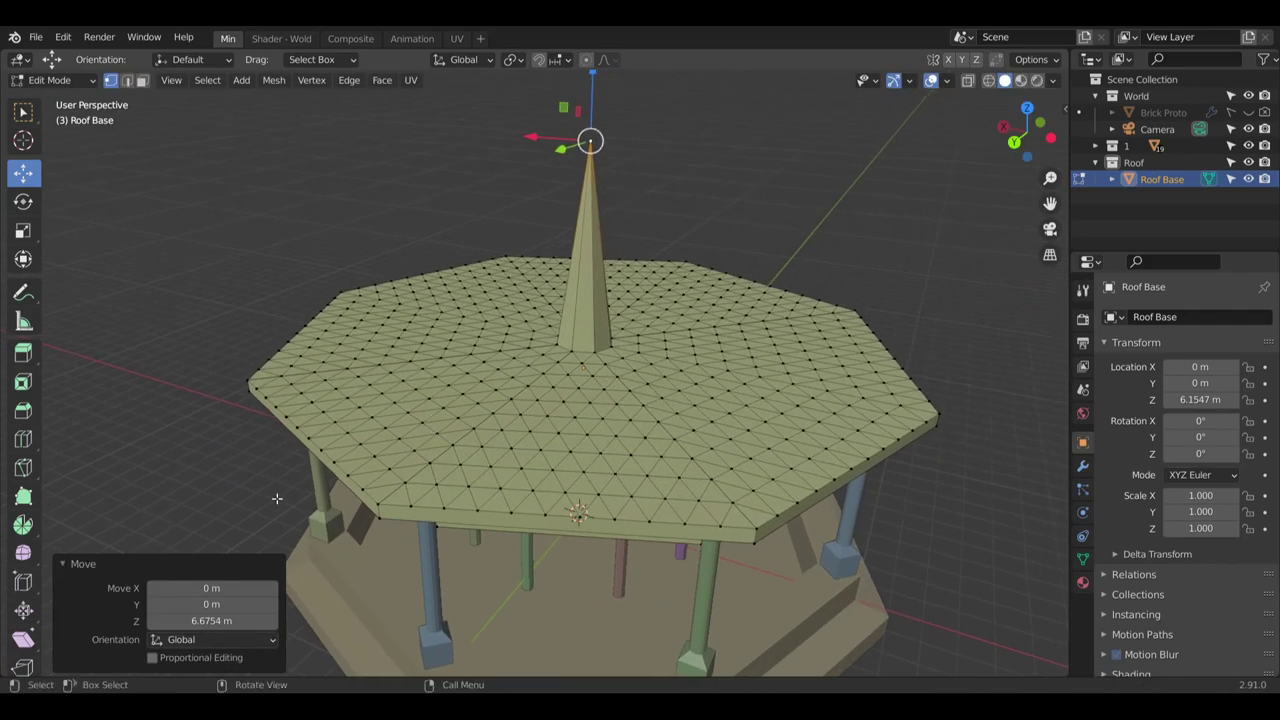
Enable proportional editing for the centre vertex move and set the proportional size to 10
left_click(157, 658)
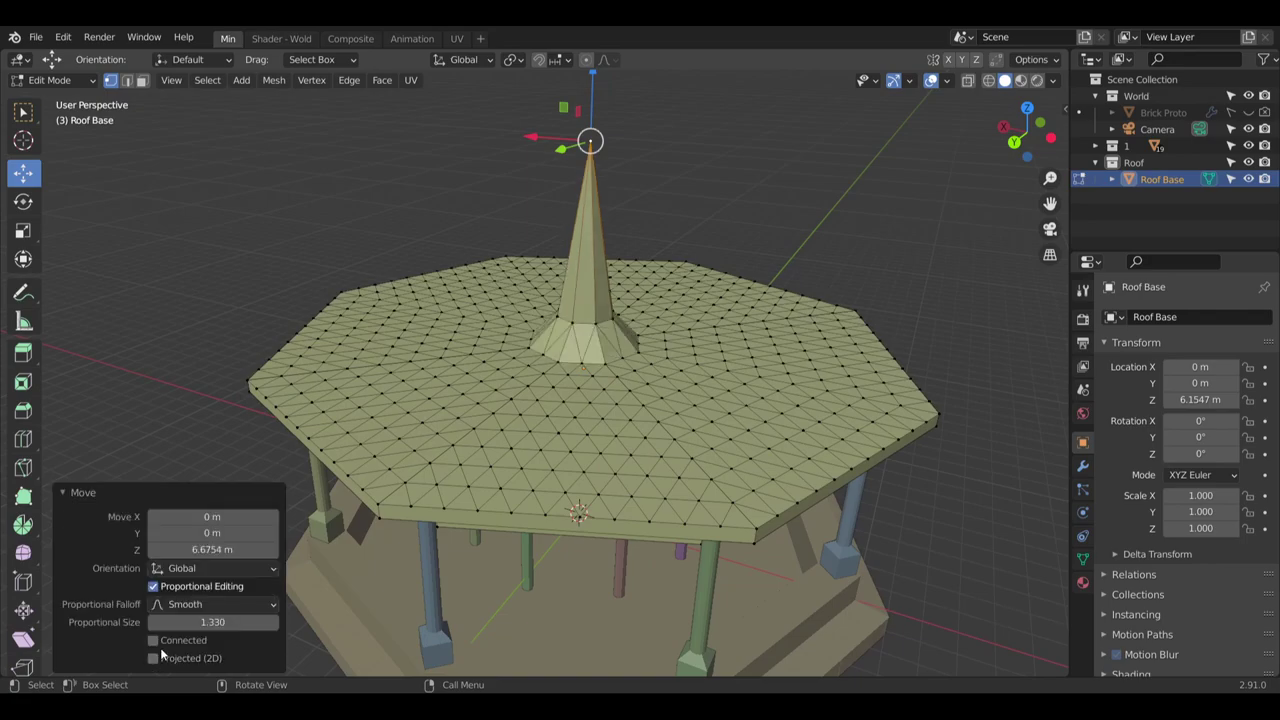
left_click(241, 624)
type("10")
key("Return")
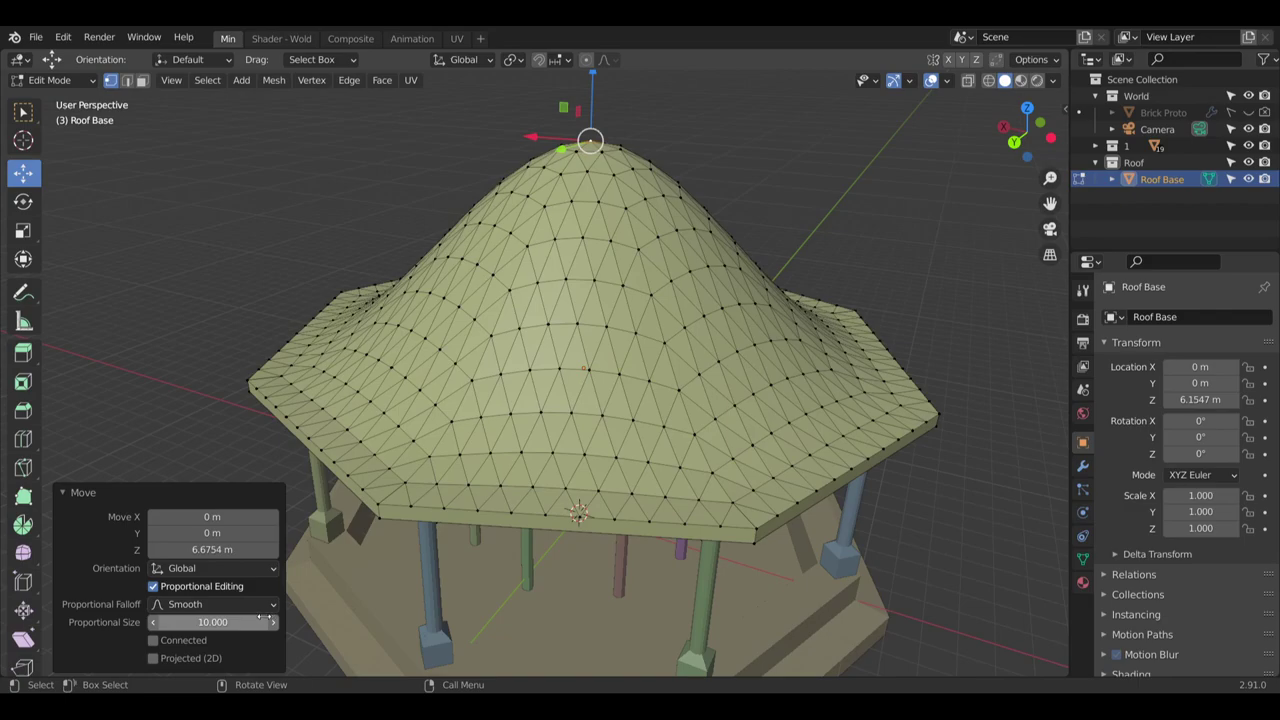
Try the Constant and Random proportional falloffs on the raised roof and inspect the shape
left_click(218, 604)
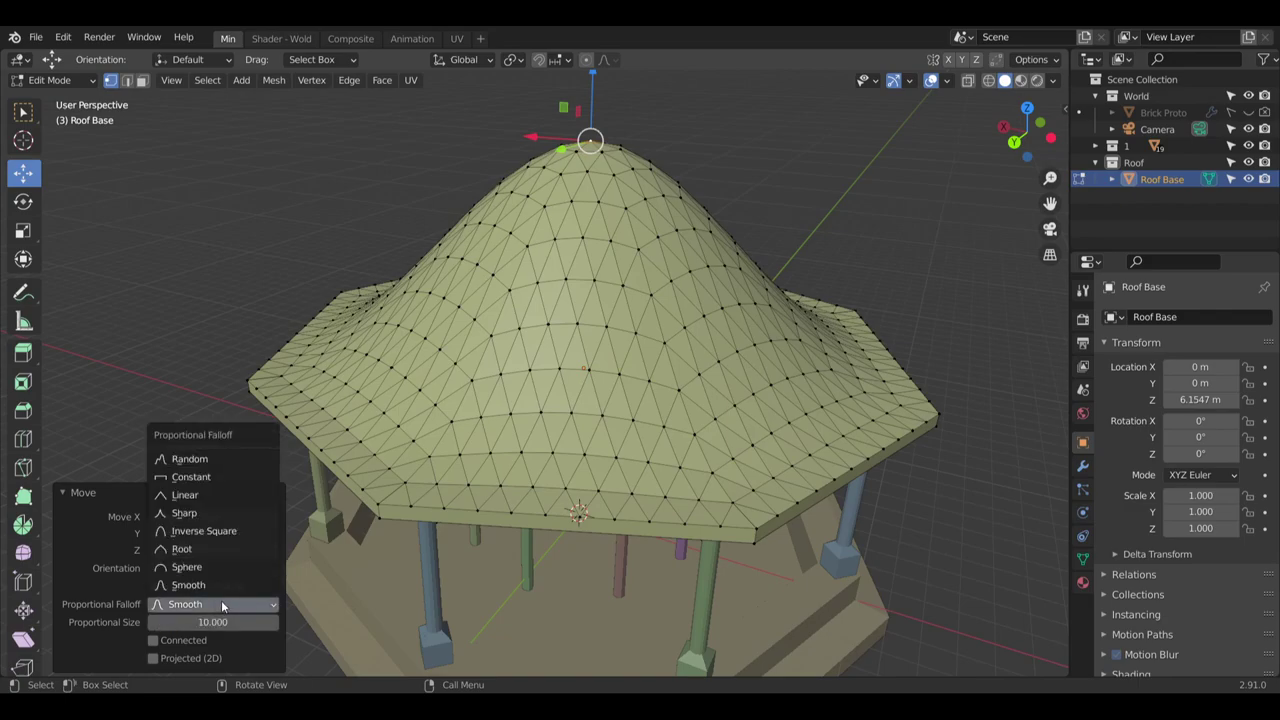
left_click(226, 474)
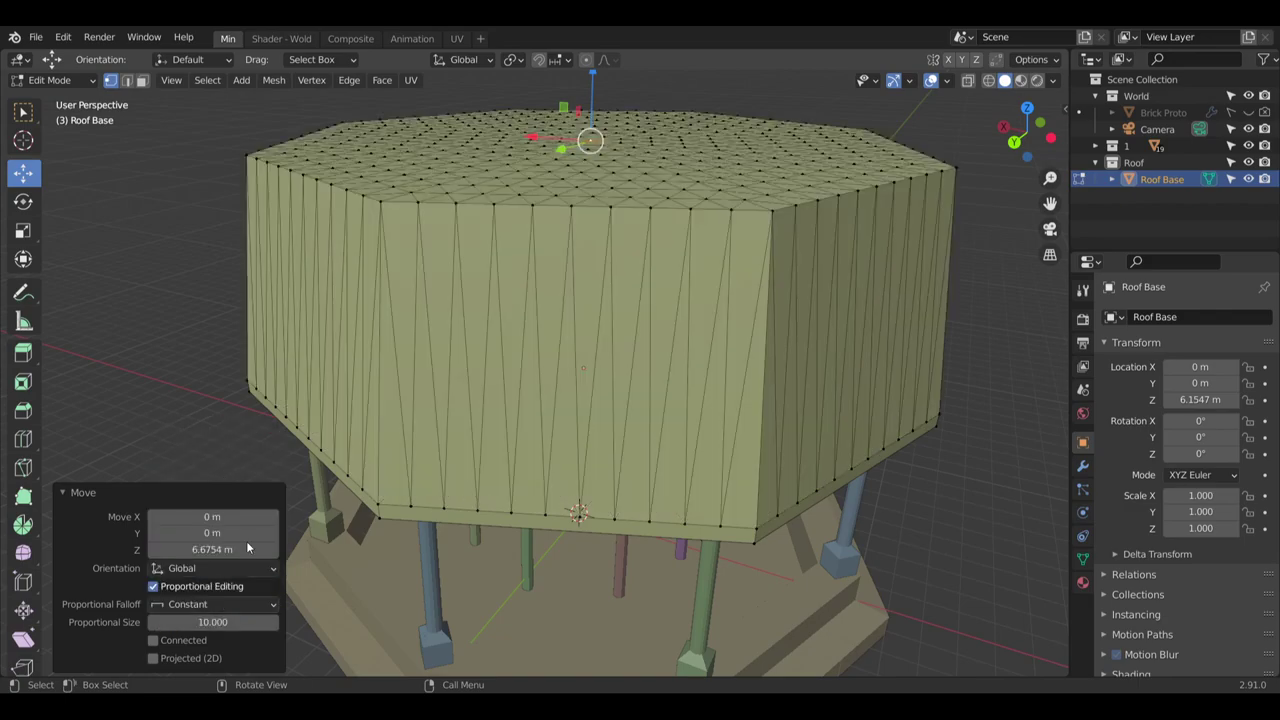
left_click(238, 609)
left_click(196, 455)
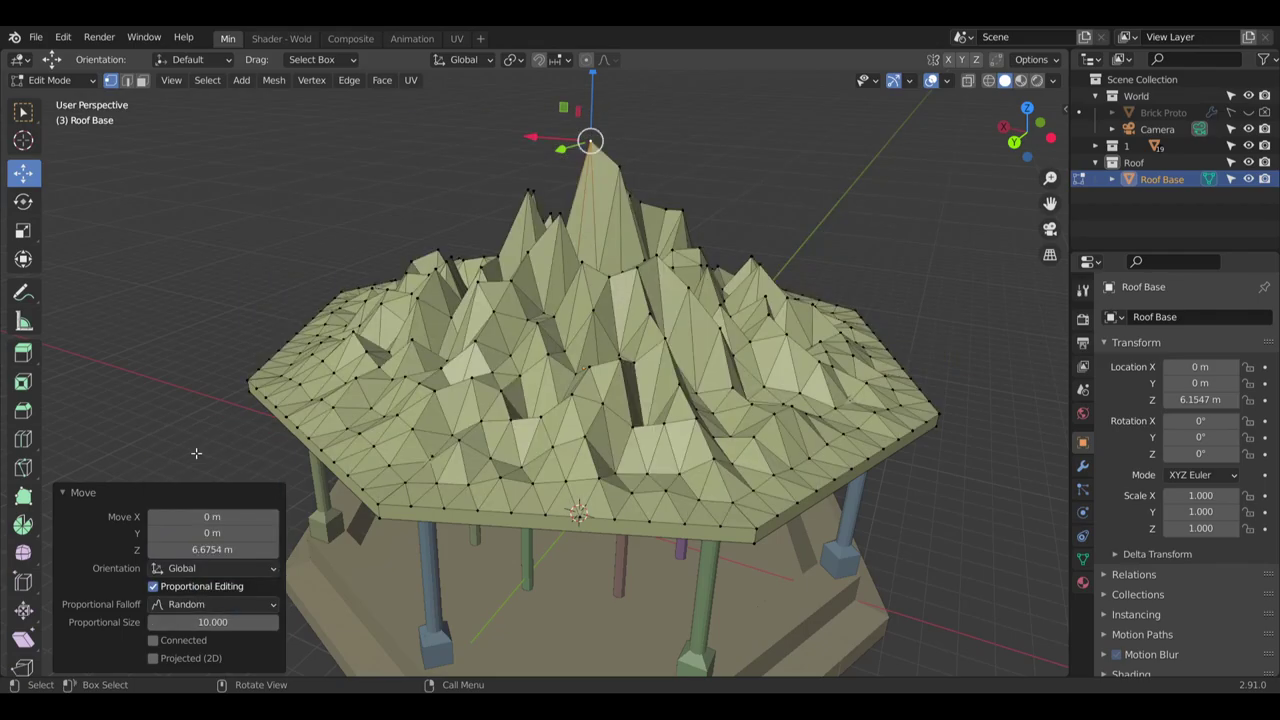
middle_click_drag(685, 345, 796, 432)
middle_click_drag(434, 407, 404, 371)
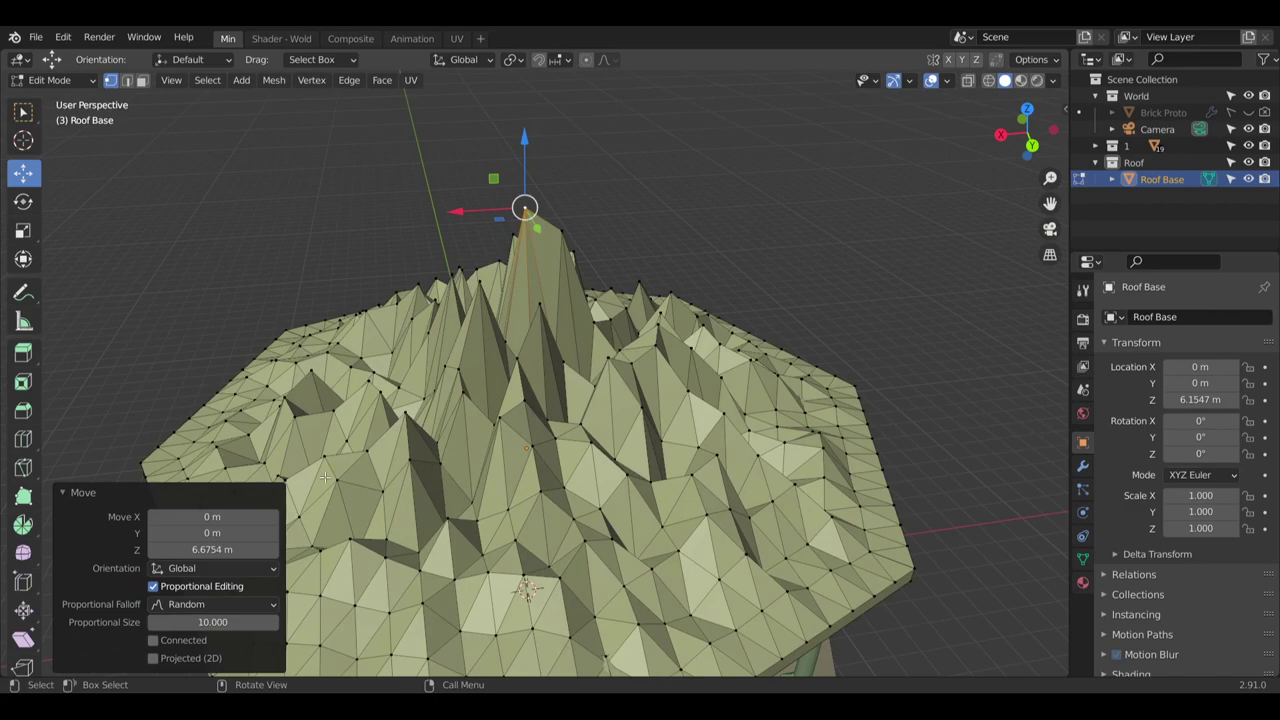
Try the Sharp and Linear proportional falloffs on the roof peak and compare the slopes
left_click(207, 607)
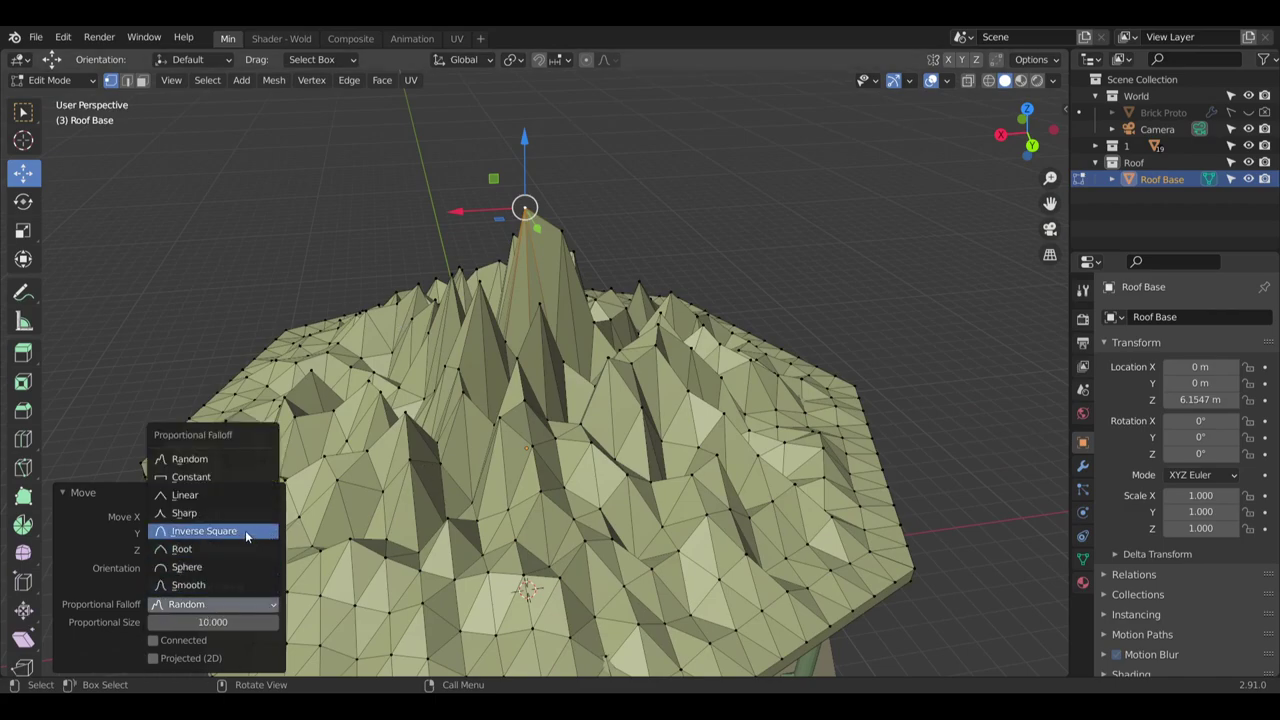
left_click(190, 513)
middle_click_drag(560, 420, 381, 352)
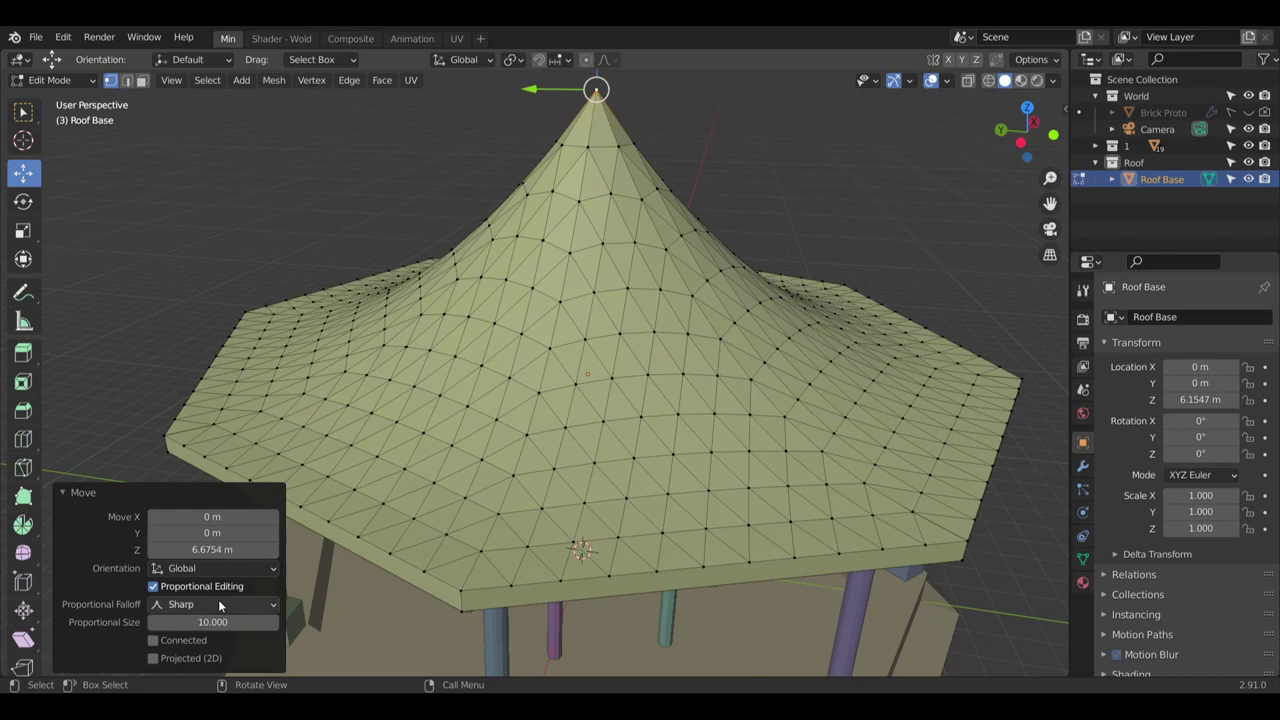
left_click(219, 603)
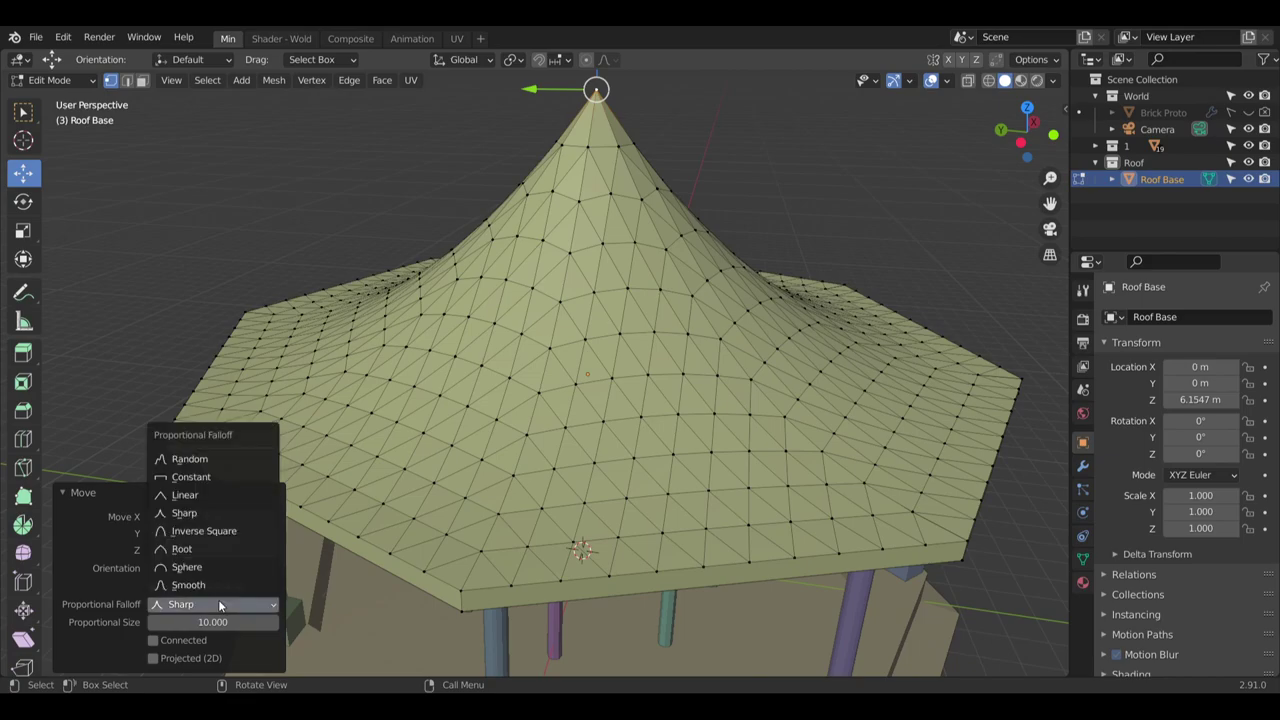
left_click(234, 489)
middle_click_drag(235, 489, 793, 269)
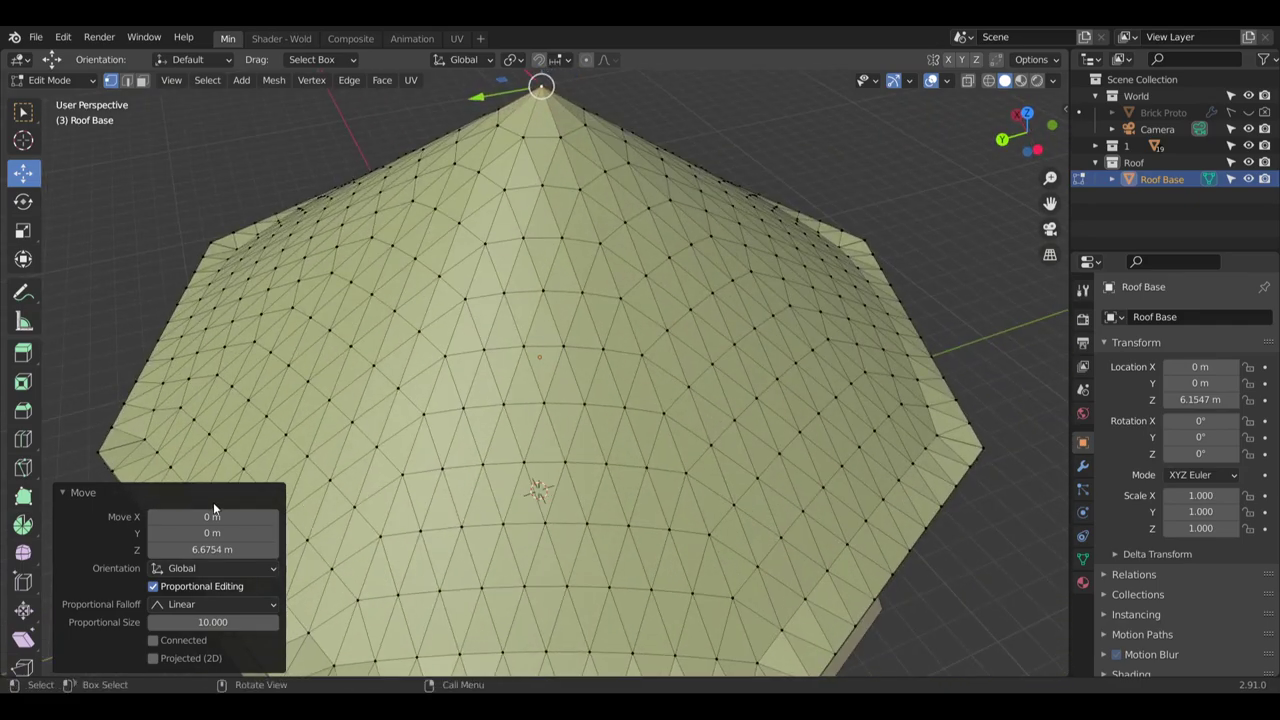
Switch the proportional falloff back to Sharp and set the proportional size to 12
left_click(220, 605)
left_click(214, 515)
middle_click_drag(410, 470, 544, 333)
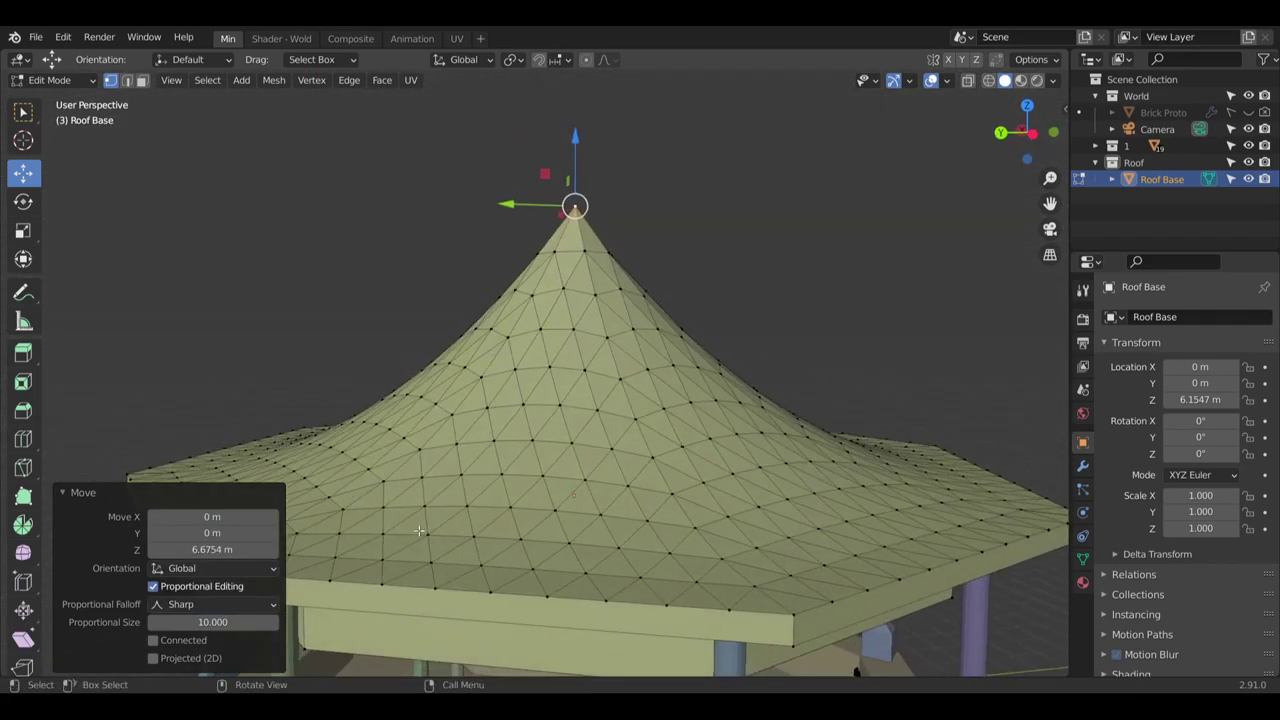
double_click(225, 622)
key("BackSpace")
key("BackSpace")
key("BackSpace")
key("BackSpace")
type("12")
key("Return")
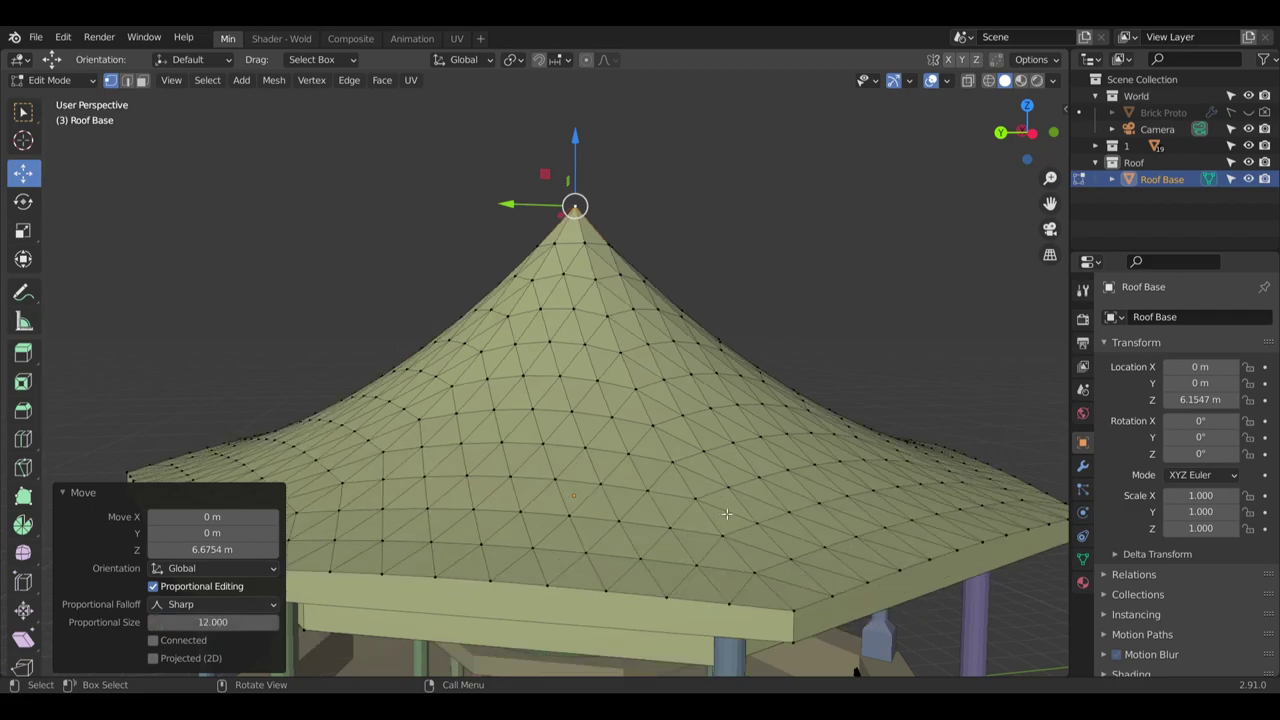
Set the proportional size of the roof peak's move to 11
left_click(239, 625)
type("11")
key("Return")
scroll(626, 659, "down", 1)
middle_click_drag(626, 659, 614, 612, "shift")
mouse_move(660, 480)
middle_mouse_down()
mouse_move(680, 412)
mouse_move(658, 495)
middle_mouse_up()
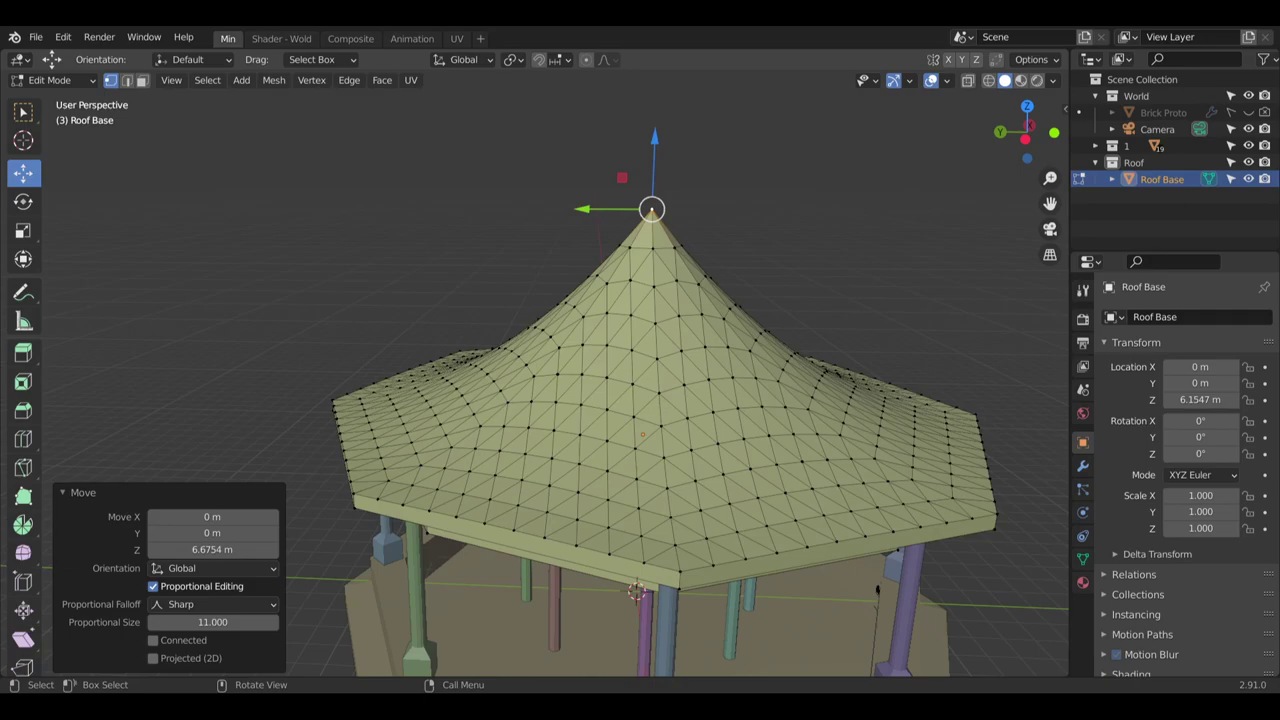
Undo the deselection and the proportional raise of the roof's centre vertex
left_click(800, 187)
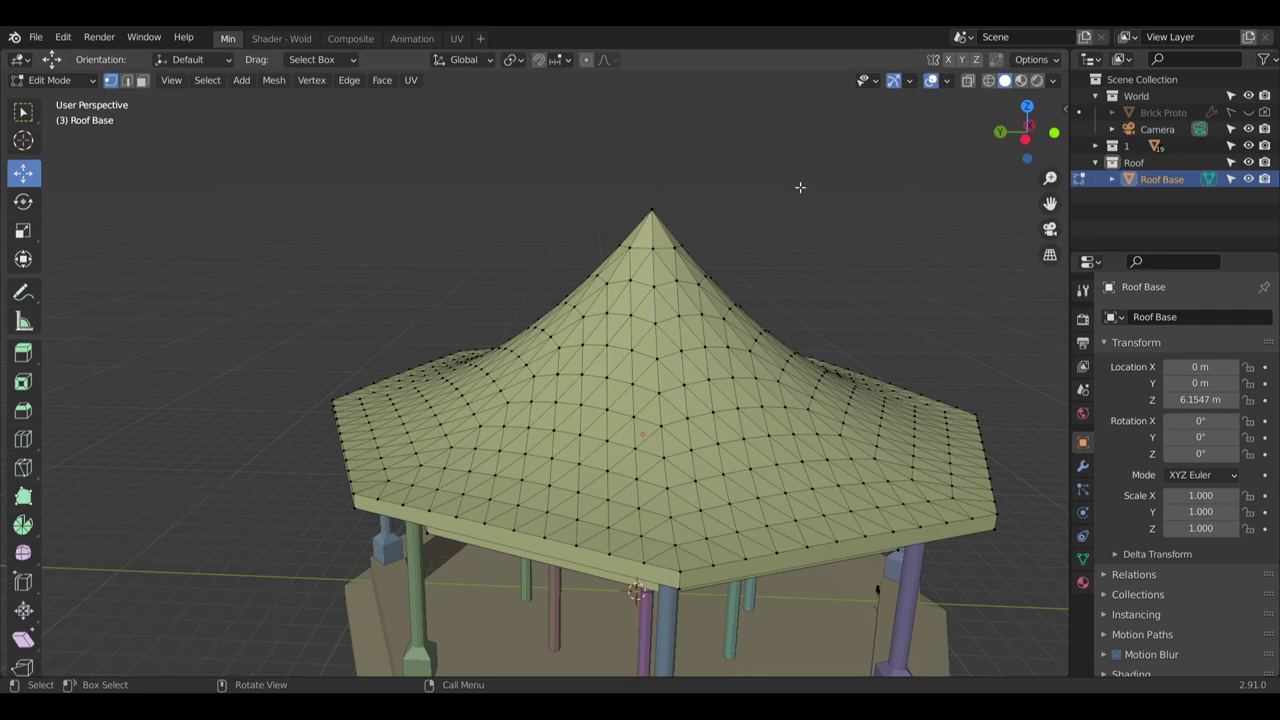
key("ctrl+z")
key("ctrl+z")
Raise the roof's centre vertex by exactly 5 m along Z without proportional editing
middle_click_drag(691, 314, 670, 352)
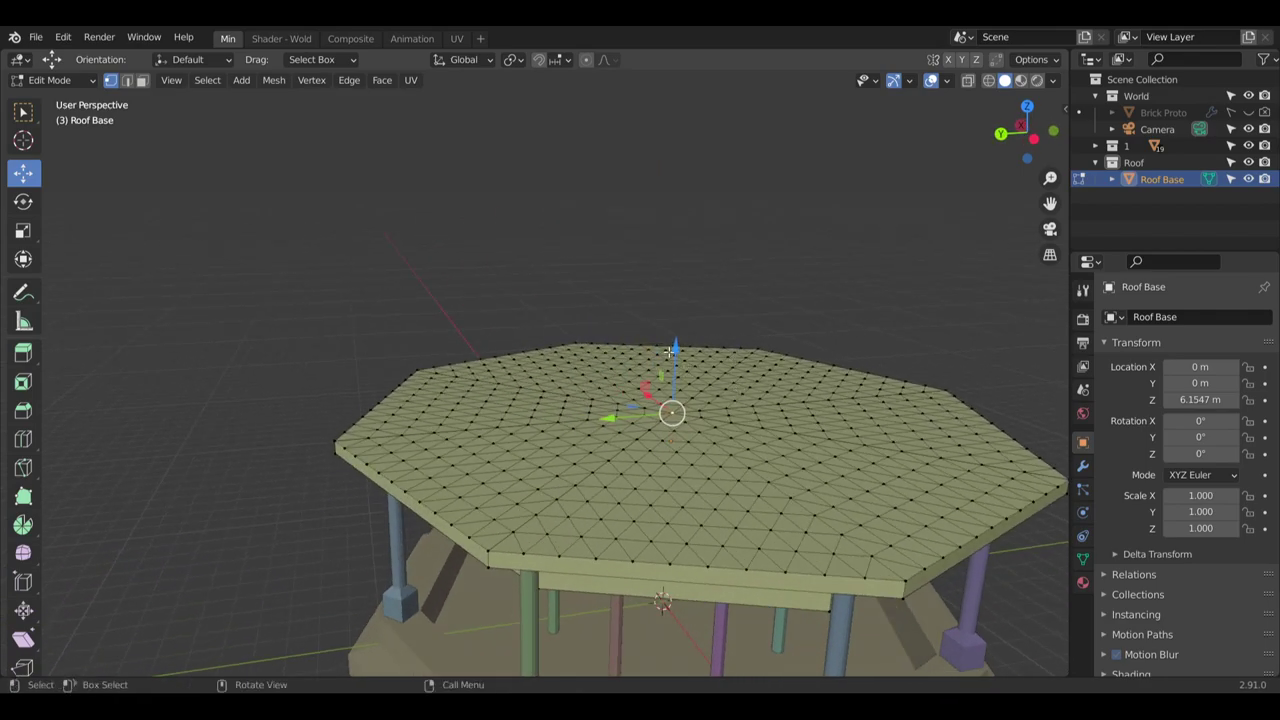
left_click_drag(673, 350, 659, 238)
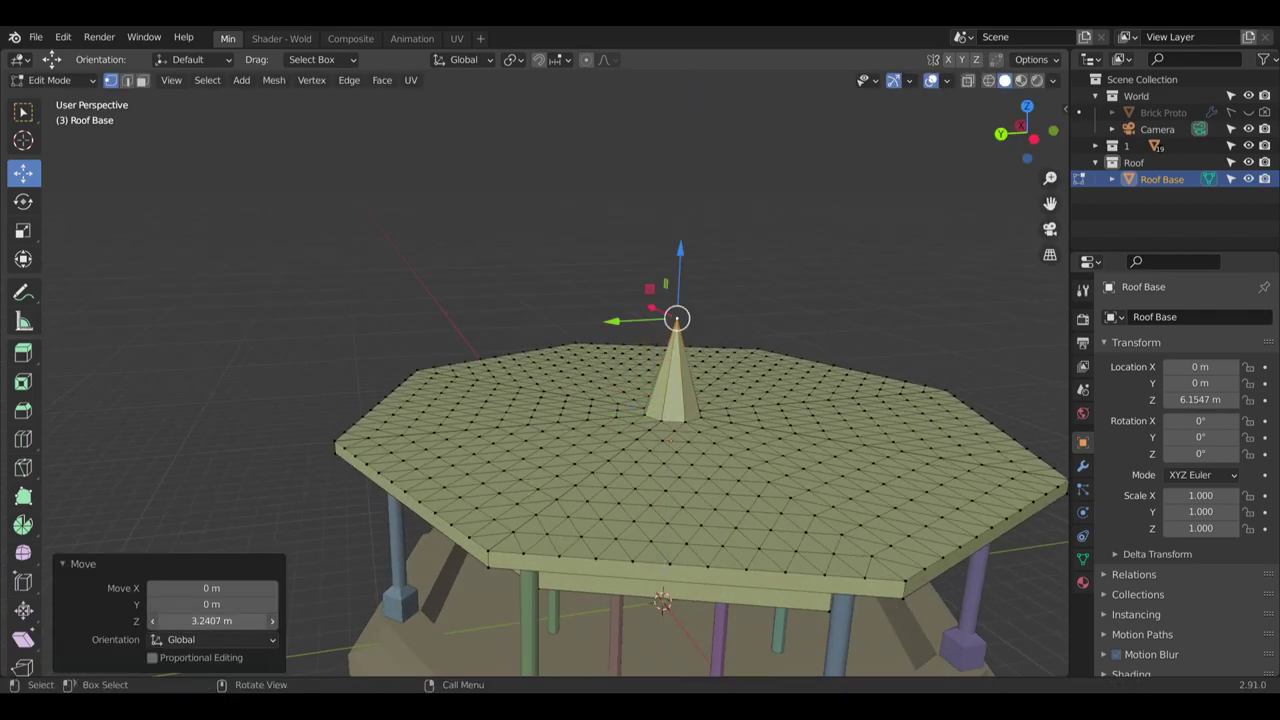
left_click(208, 620)
type("5")
key("Return")
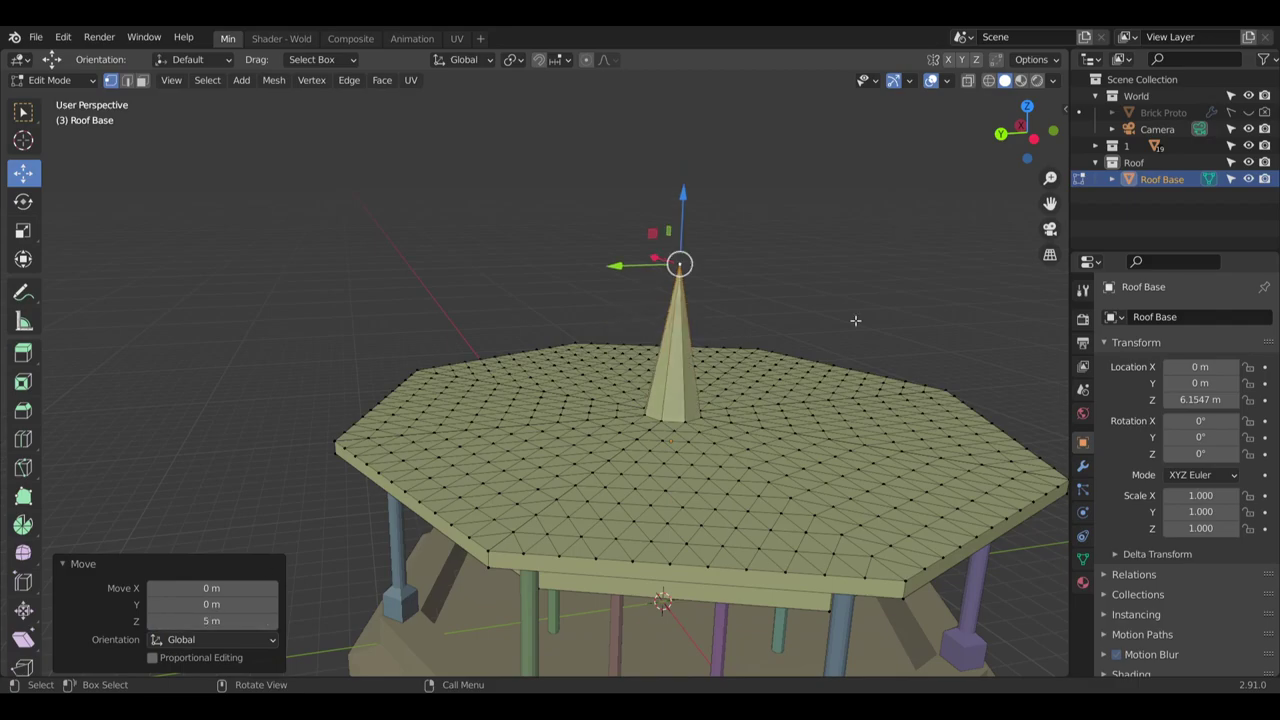
Switch to edge selection and select the first edges where the central spike meets the flat roof top
middle_click_drag(676, 467, 609, 367)
scroll(609, 367, "up", 6)
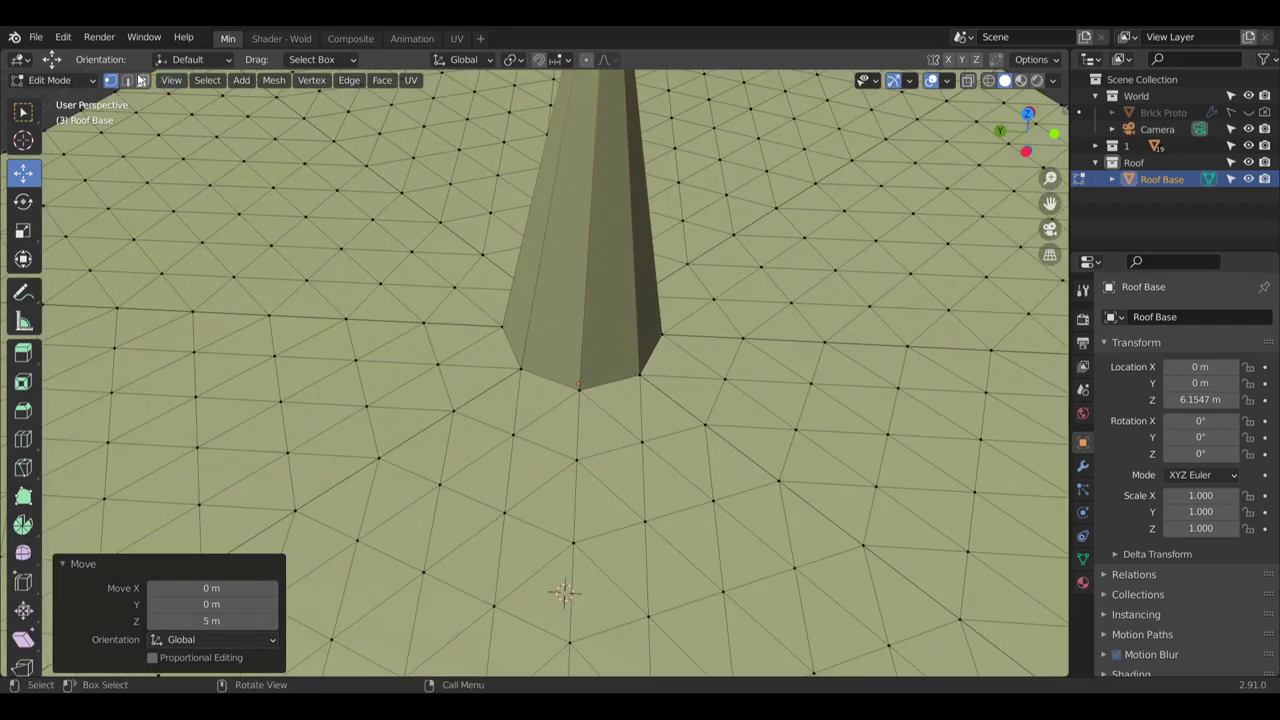
key("2")
left_click(598, 384, "alt")
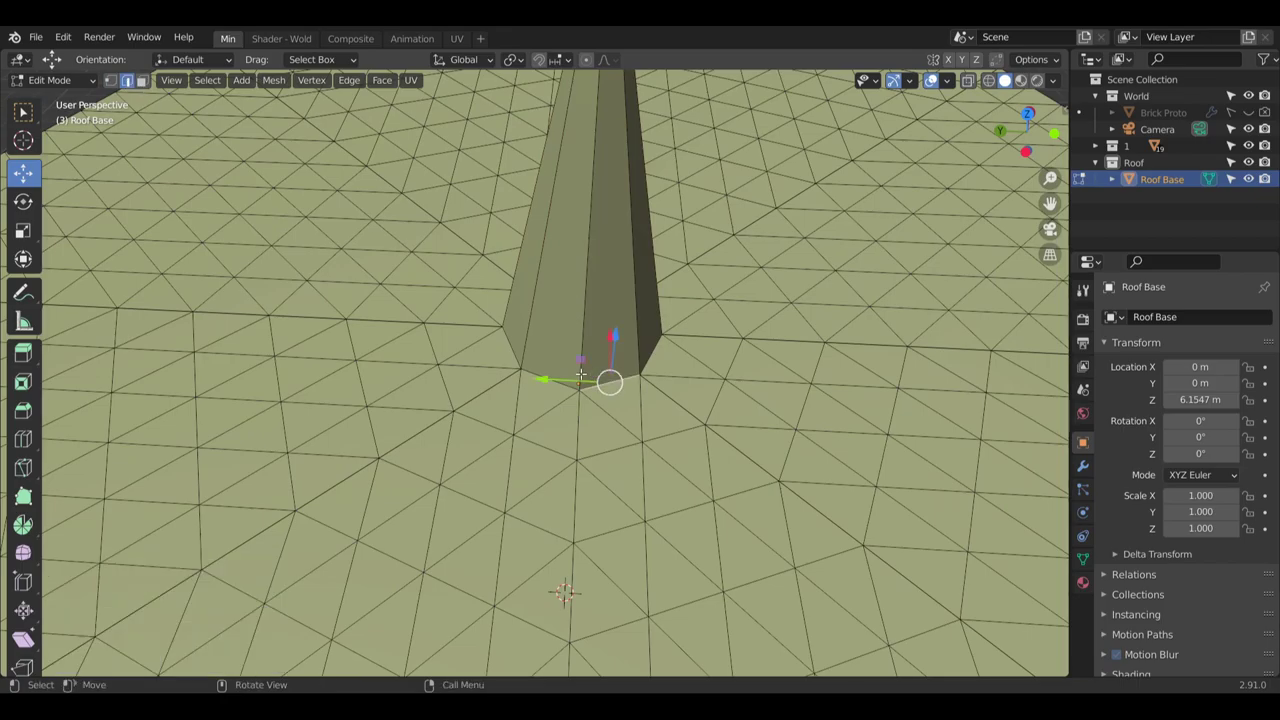
middle_click_drag(598, 384, 490, 394)
left_click(488, 394, "alt+shift")
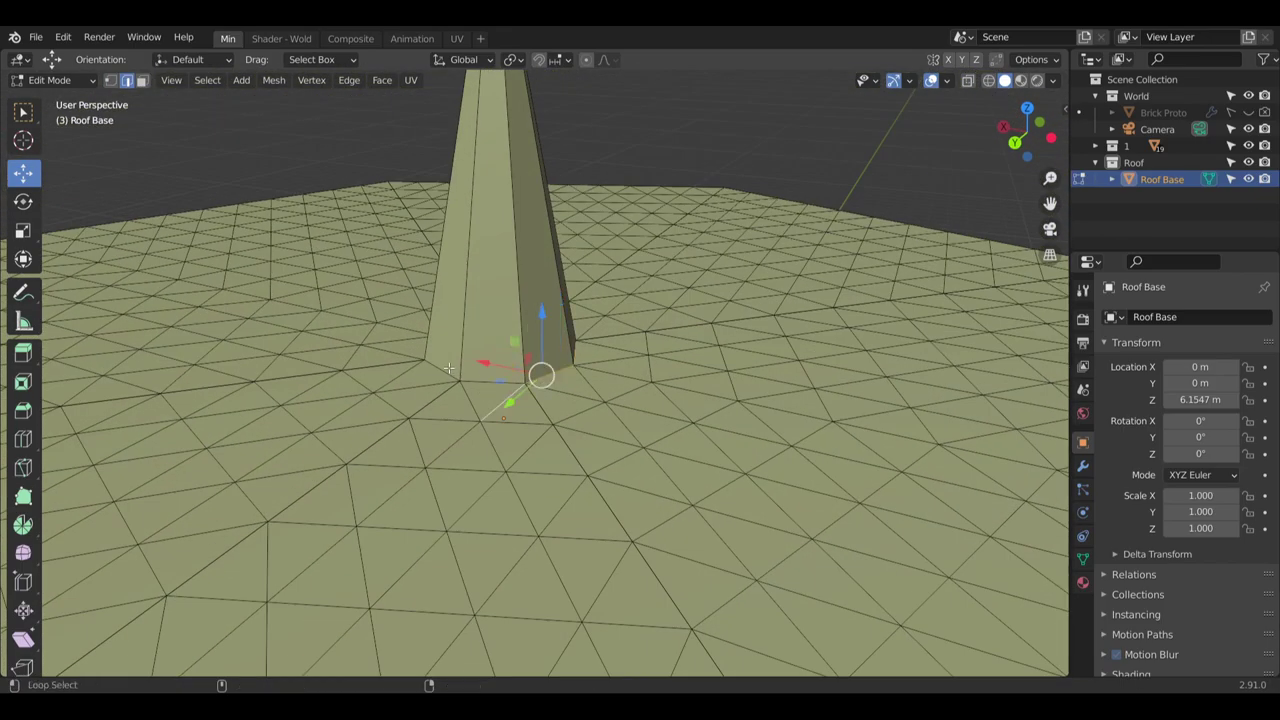
left_click(490, 384)
Complete the selection of the edge ring where the central spike meets the flat roof top
mouse_move(665, 308)
middle_mouse_down()
mouse_move(548, 365)
mouse_move(674, 299)
middle_mouse_up()
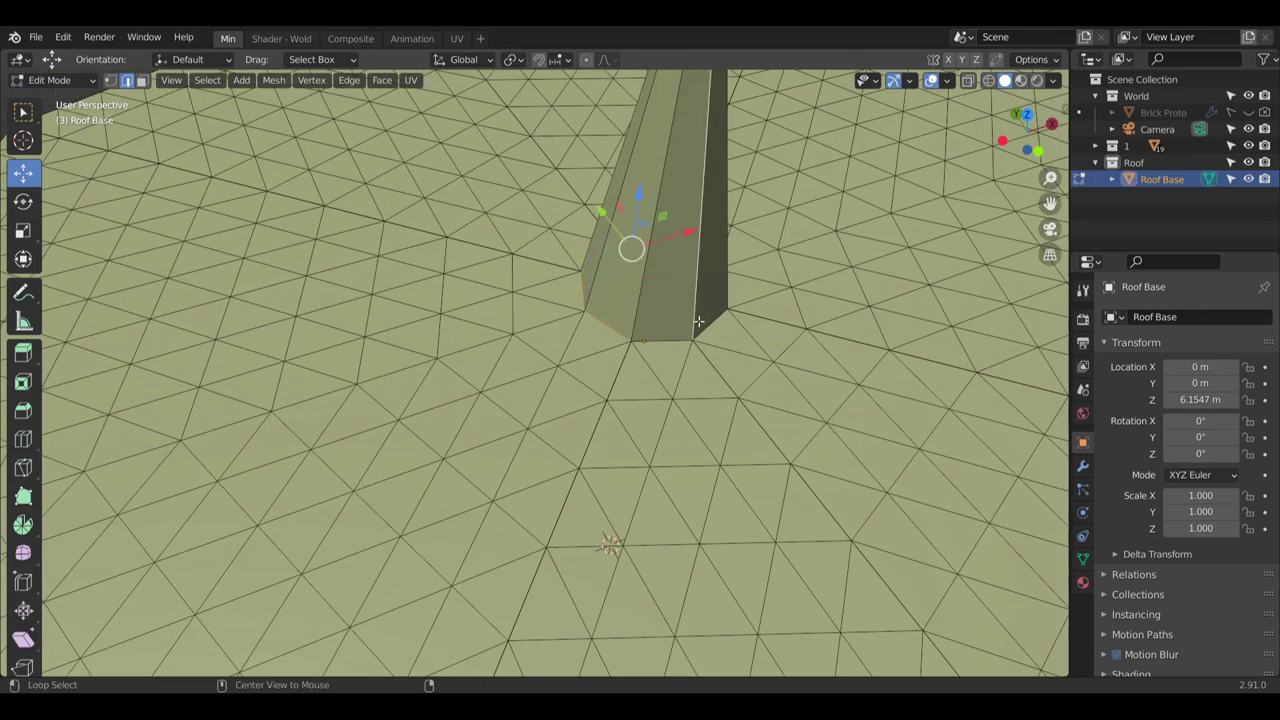
left_click(697, 318, "alt")
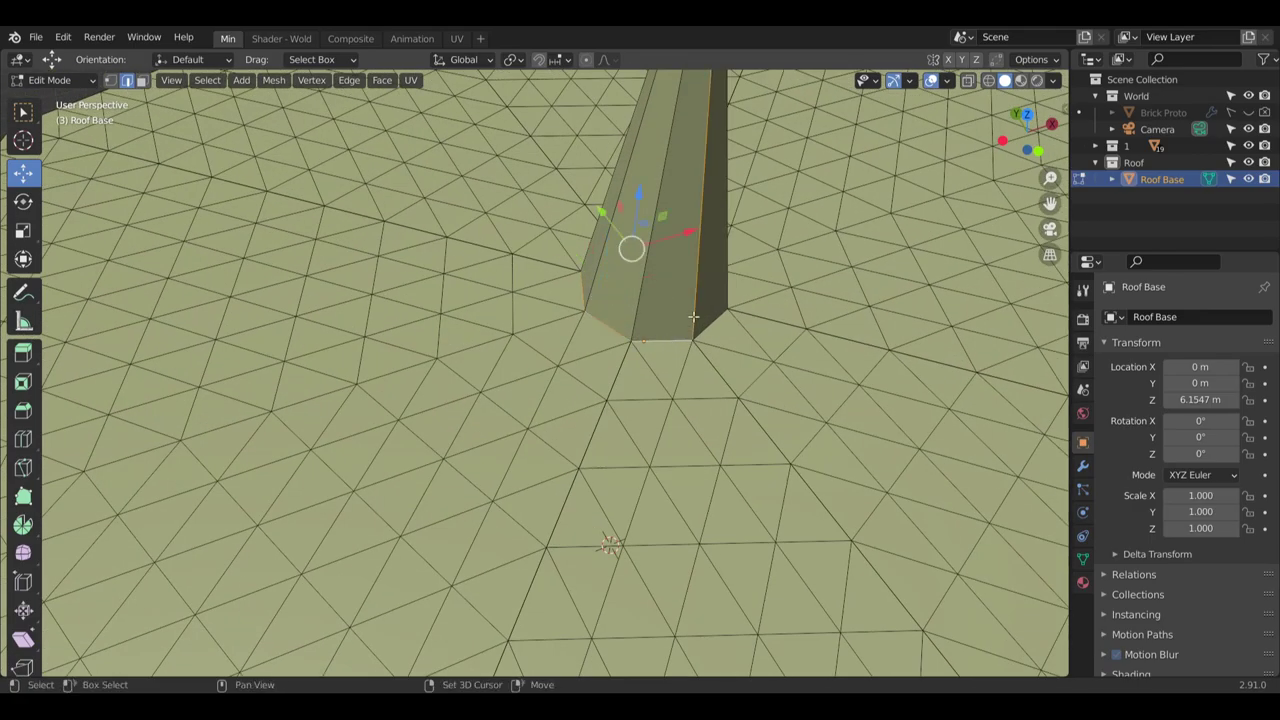
left_click(693, 317, "shift")
left_click(704, 330, "shift")
middle_click_drag(704, 330, 545, 300)
left_click(780, 298, "shift")
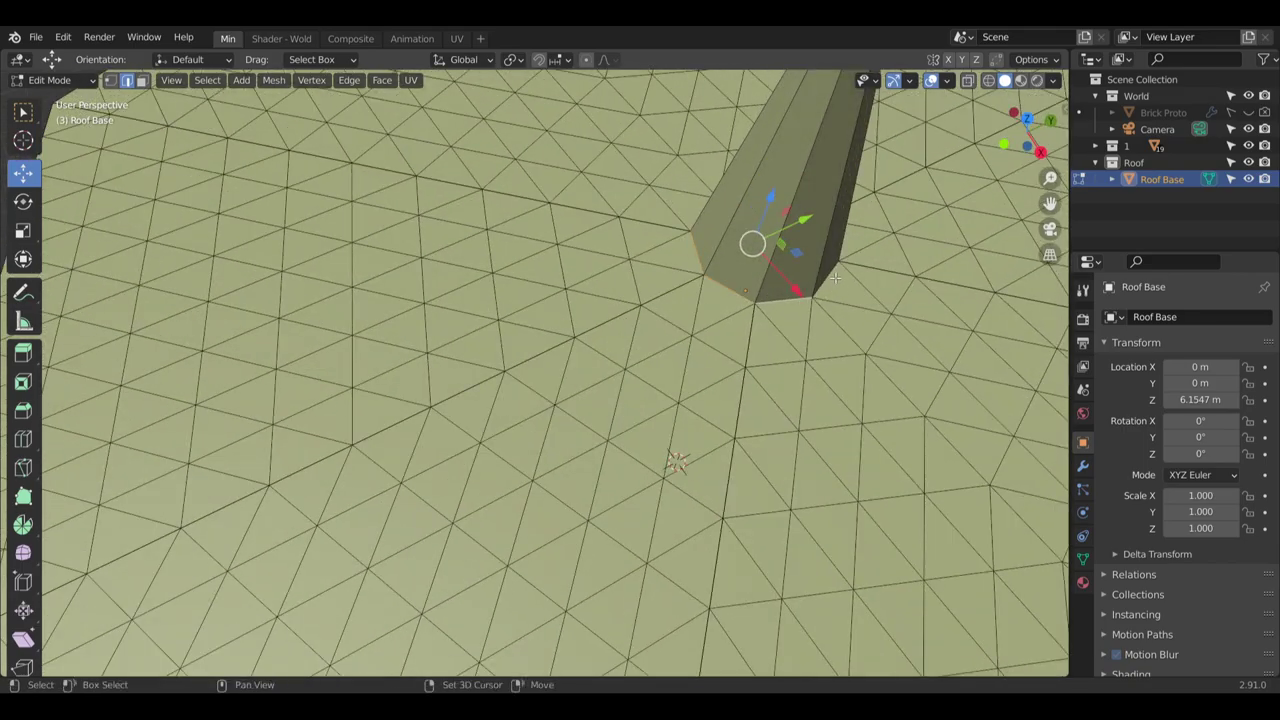
middle_click_drag(835, 278, 556, 321)
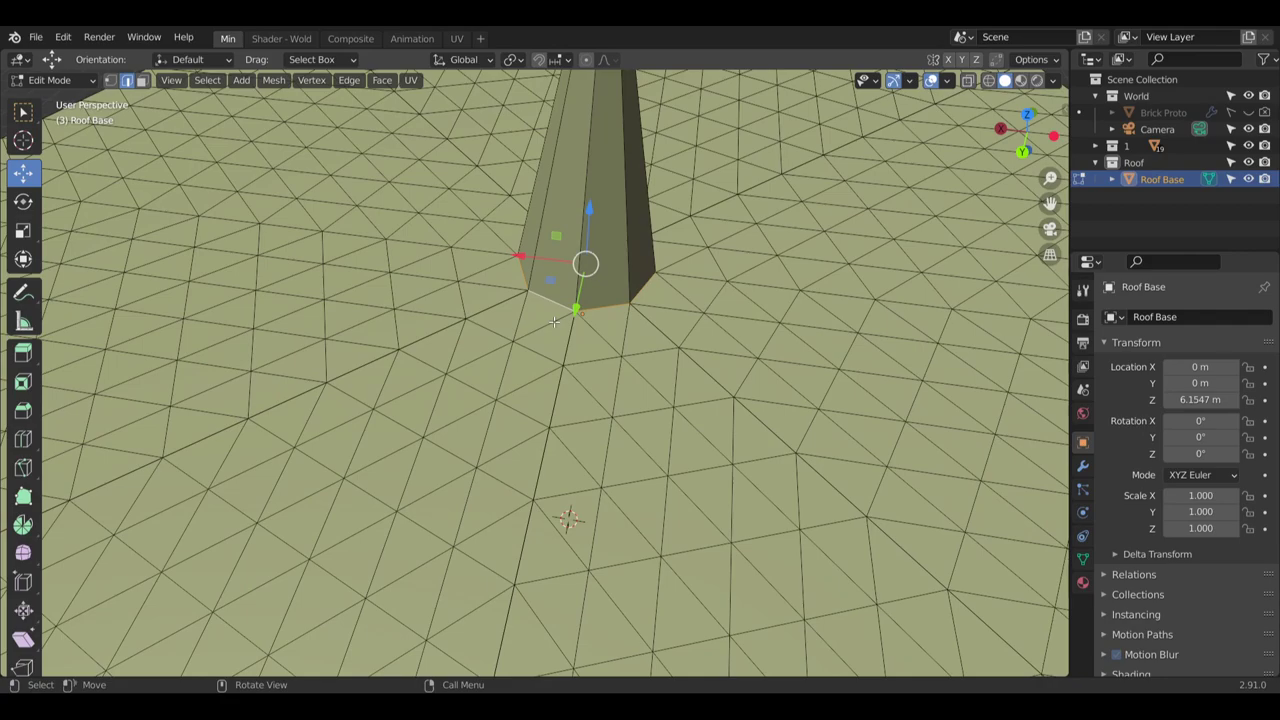
scroll(554, 321, "down", 8)
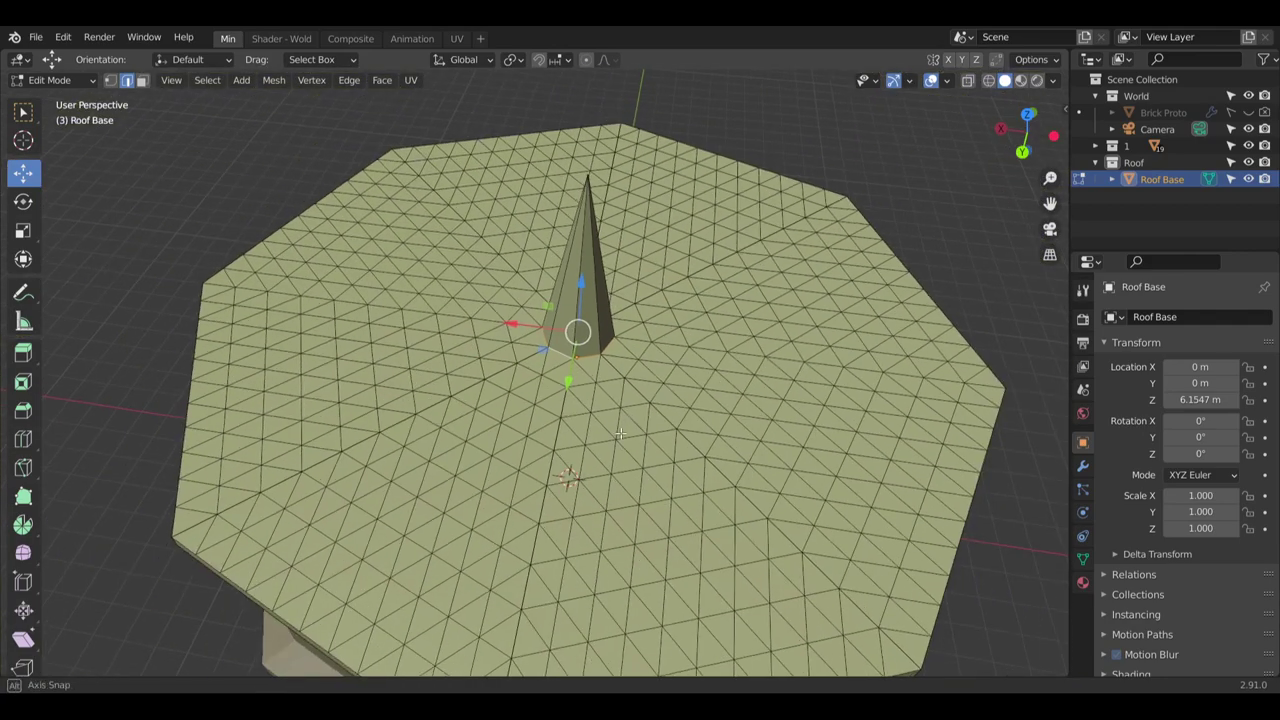
scroll(466, 286, "up", 2)
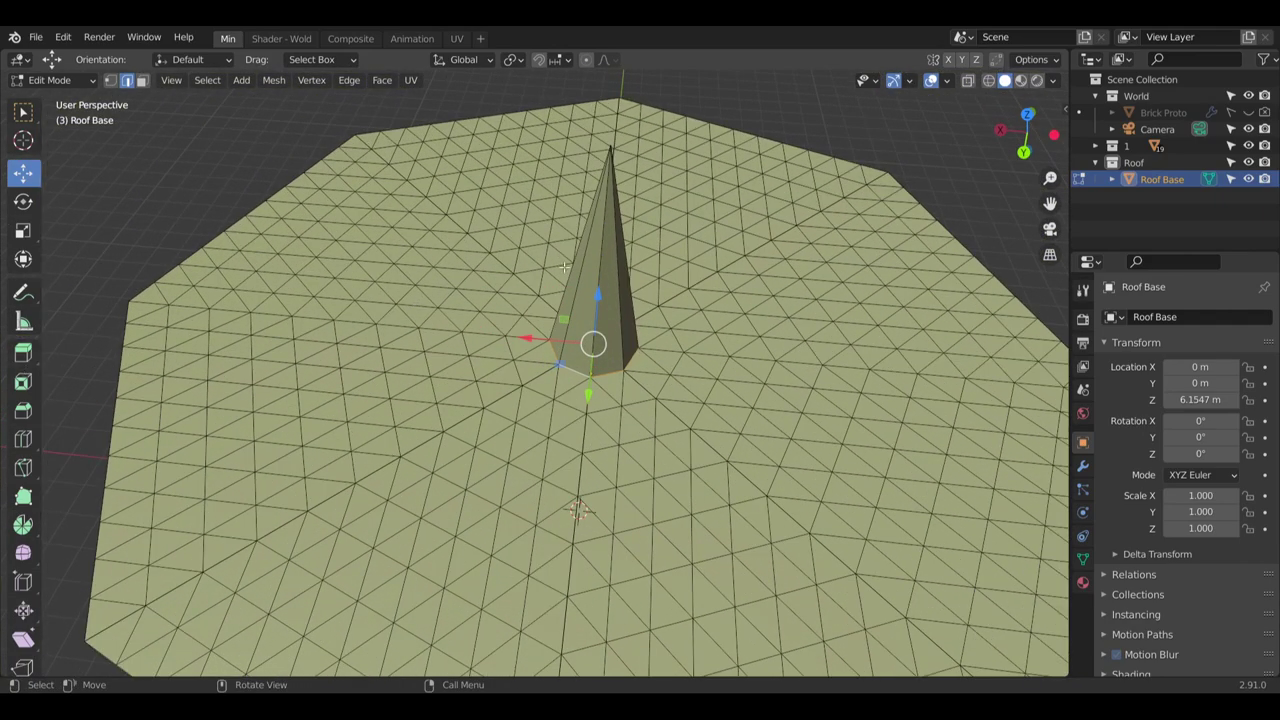
Raise the selected edge ring around the spike by 4.8 m along Z
left_click_drag(597, 291, 606, 186)
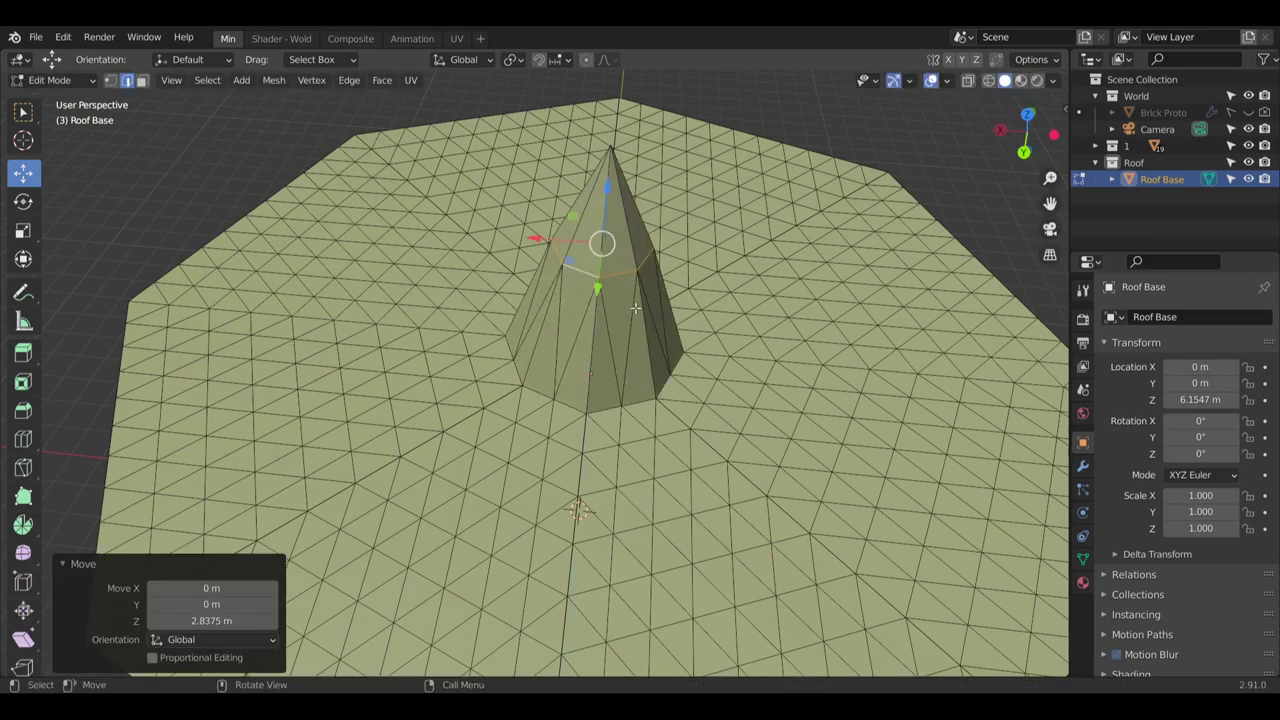
left_click(243, 622)
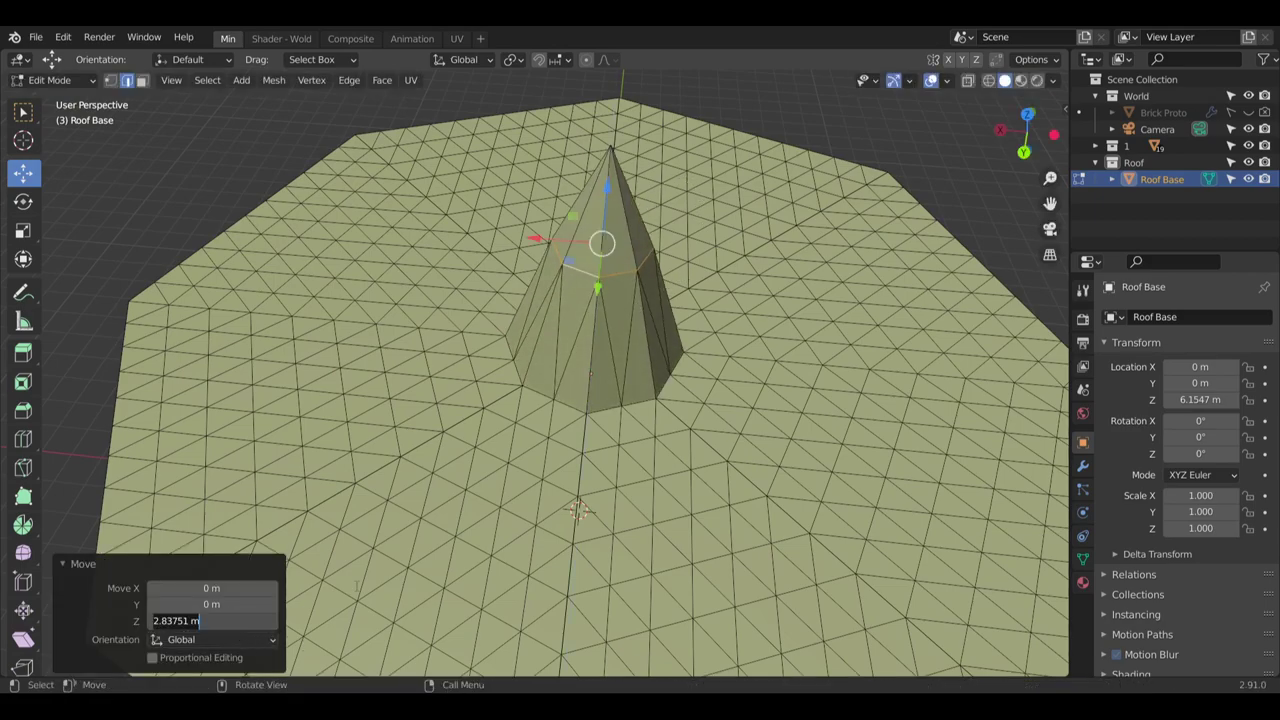
type("4.8")
key("Return")
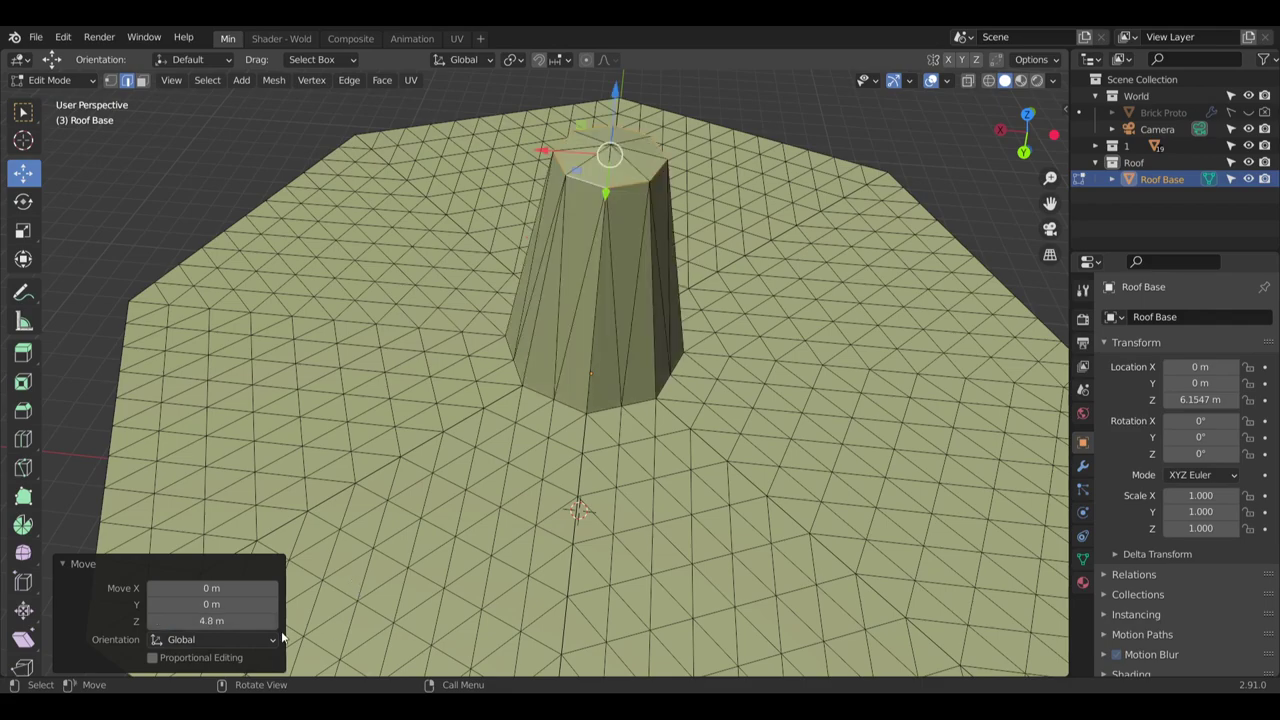
Lower the edge ring's Z move to 4.5 m and finally to 4 m
left_click(232, 617)
type("4.5")
key("Return")
middle_click_drag(534, 403, 690, 272)
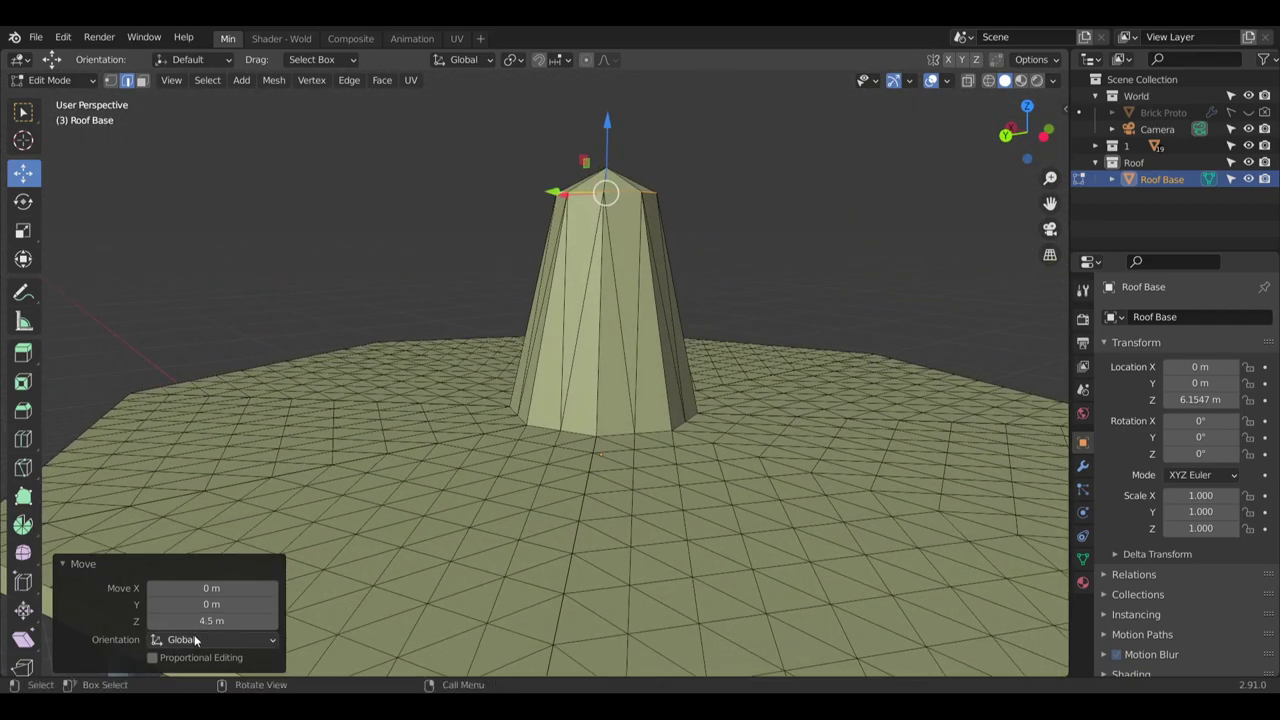
left_click(217, 622)
type("4")
key("Return")
middle_click_drag(585, 385, 618, 460)
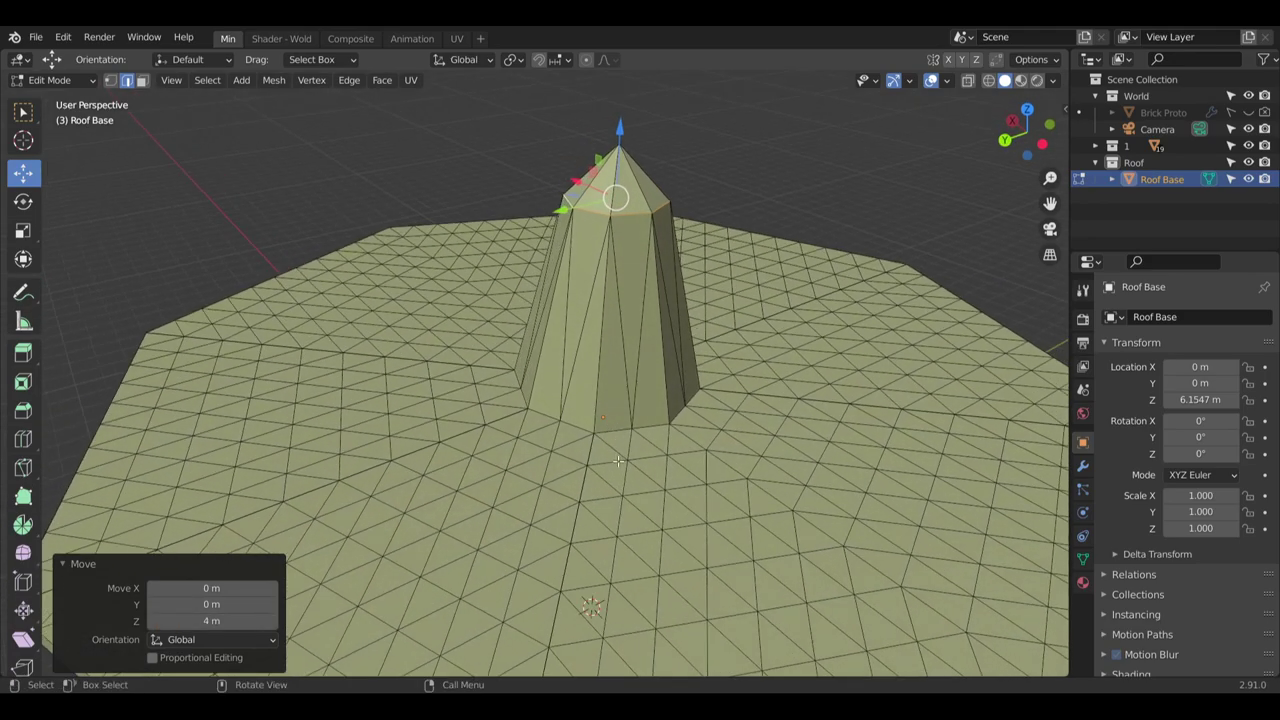
Select all the edges of the ring where the widened spike meets the flat roof top
scroll(618, 460, "up", 3)
left_click(614, 411)
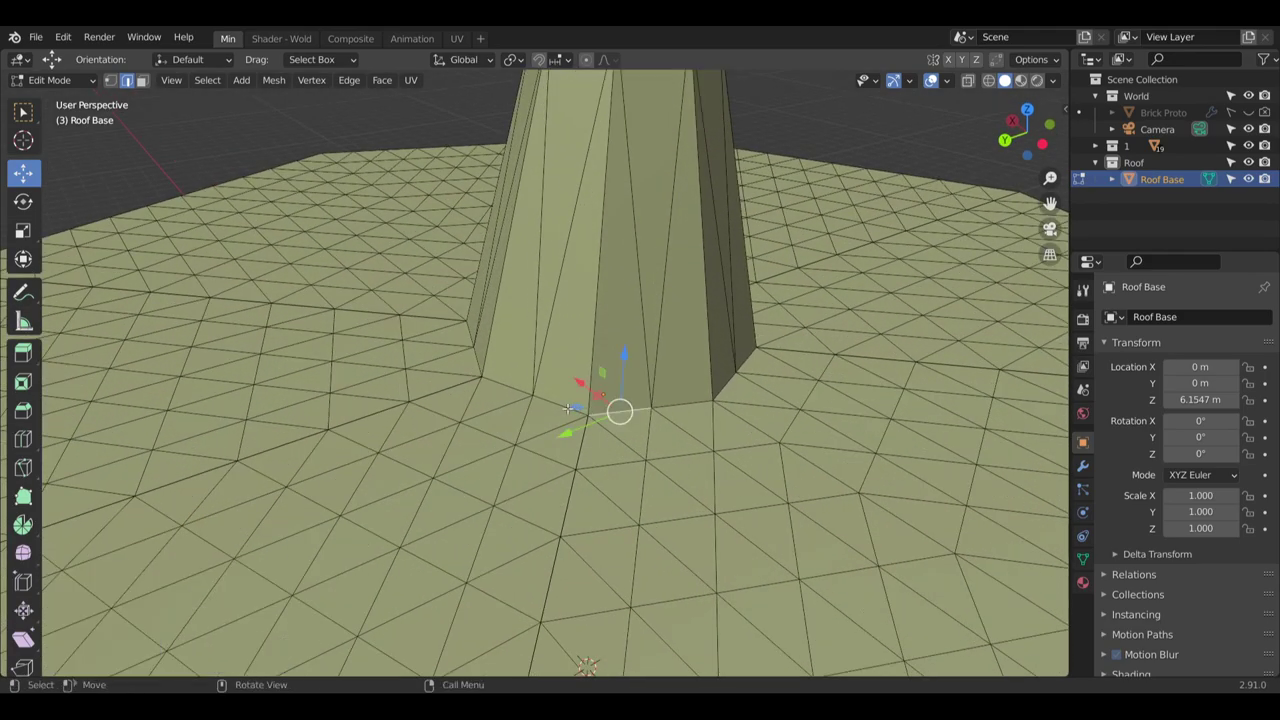
left_click(566, 406)
middle_click_drag(566, 406, 606, 386)
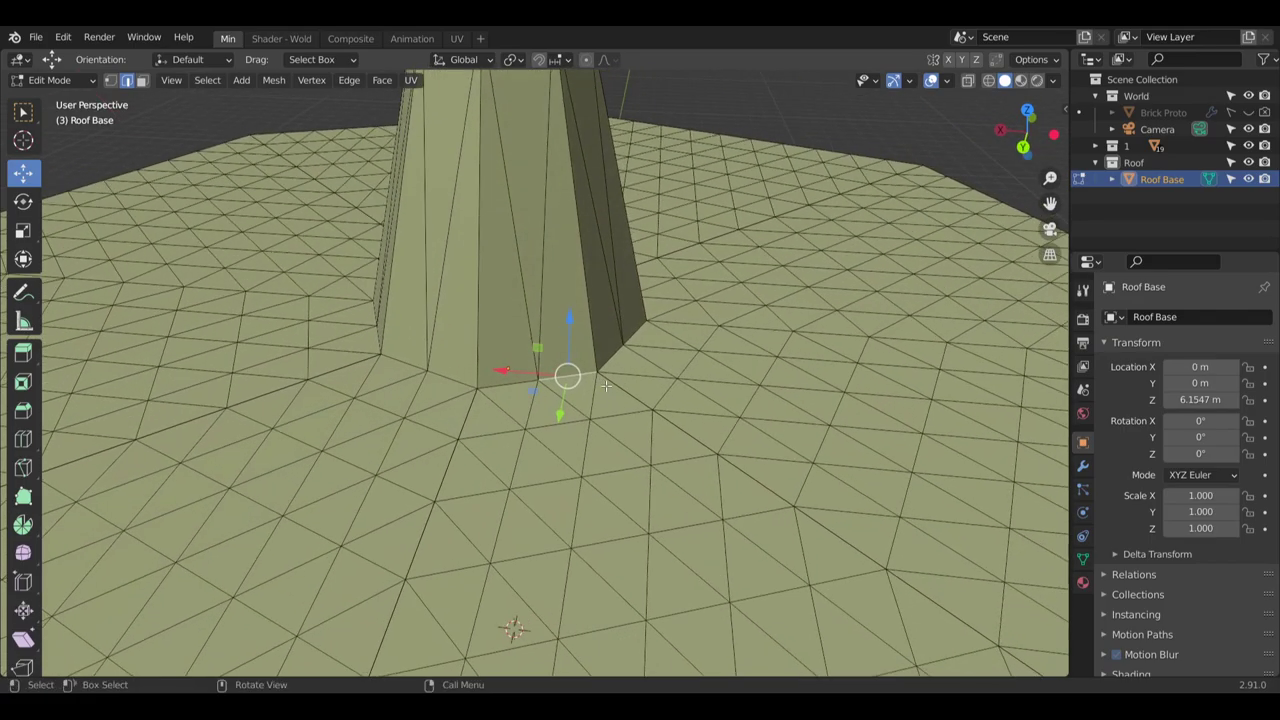
left_click(504, 386)
left_click(450, 378, "shift")
left_click(402, 361, "shift")
middle_click_drag(215, 365, 336, 351)
left_click(366, 377, "shift")
key("ctrl+z")
left_click(343, 371, "shift")
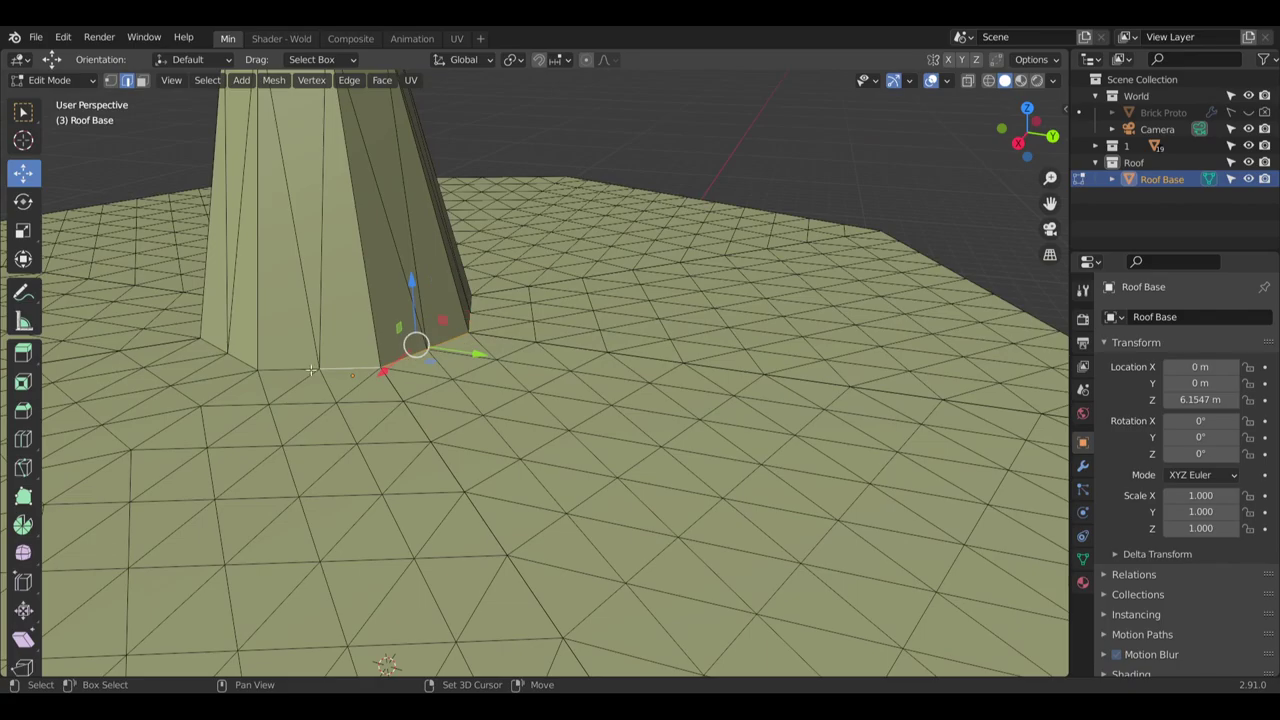
left_click(287, 371, "shift")
left_click(239, 362, "shift")
middle_click_drag(239, 362, 350, 355)
left_click(192, 364, "shift")
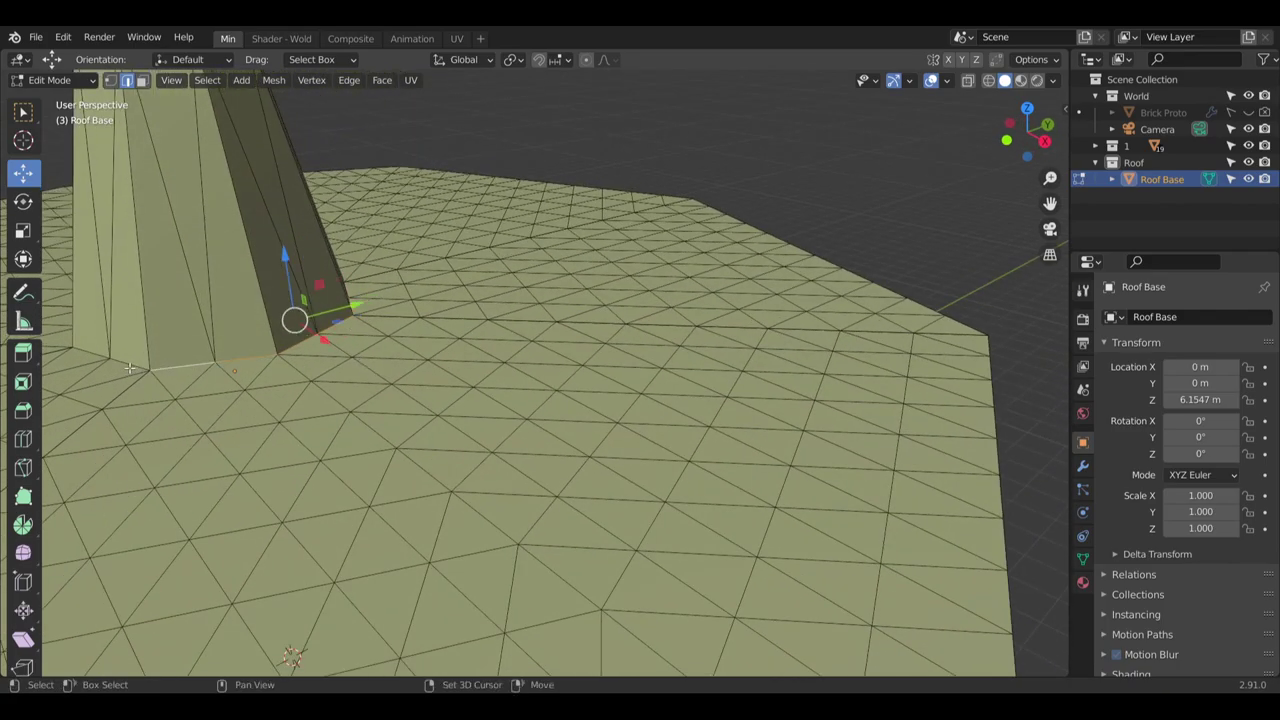
left_click(127, 365, "shift")
middle_click_drag(127, 365, 476, 390)
left_click(403, 395, "shift")
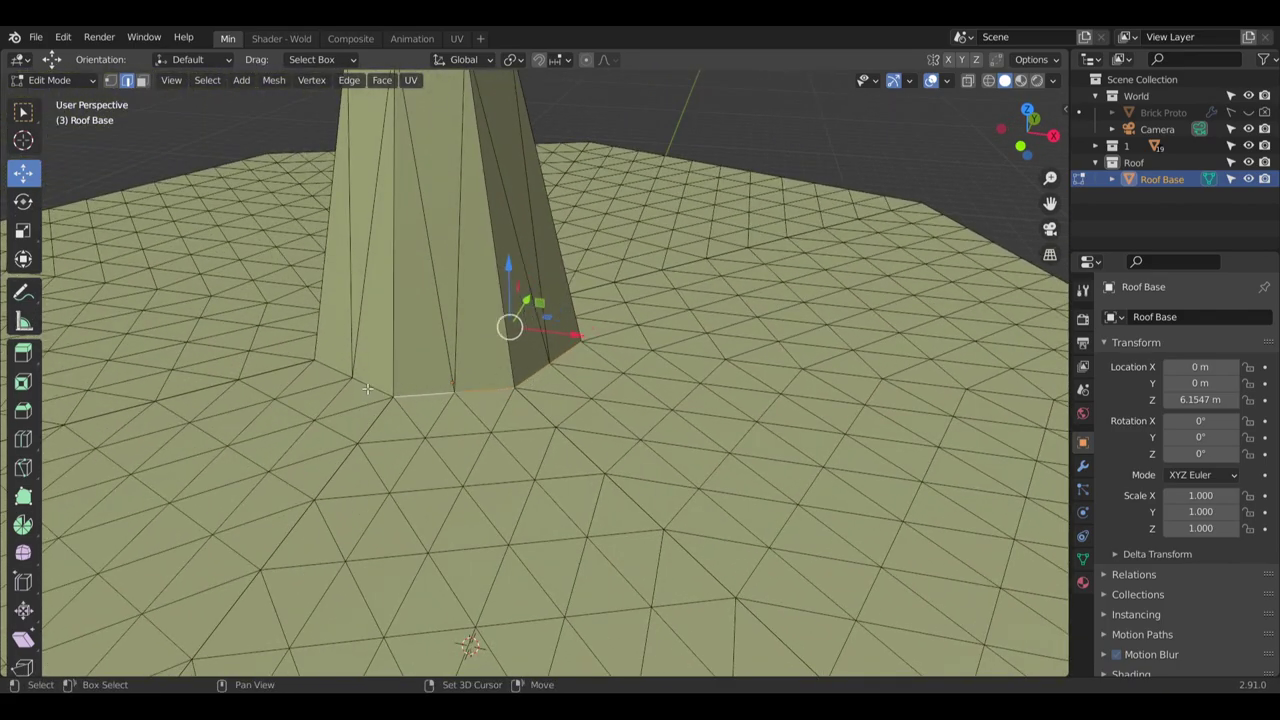
left_click(368, 387, "shift")
left_click(327, 364, "shift")
middle_click_drag(327, 364, 510, 366)
left_click(271, 376, "shift")
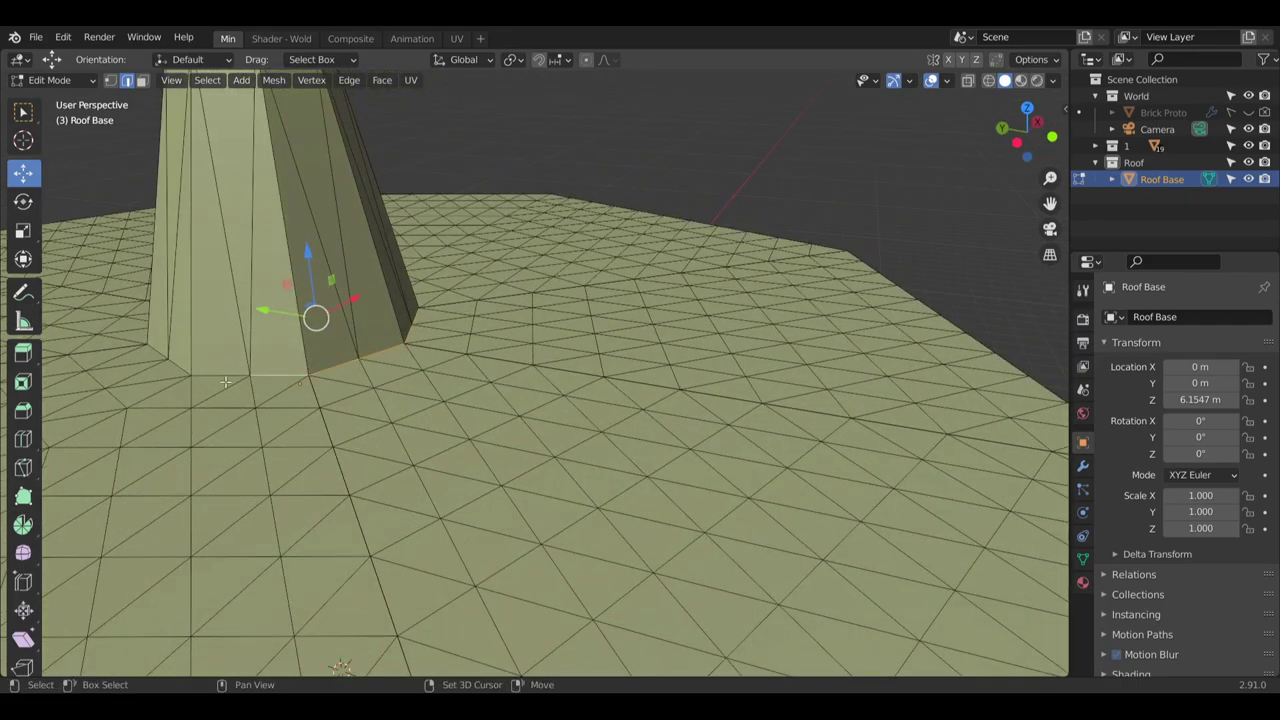
left_click(215, 376, "shift")
middle_click_drag(196, 378, 270, 390)
left_click(166, 376, "shift")
left_click(108, 372, "shift")
middle_click_drag(108, 372, 376, 398)
left_click(434, 400, "shift")
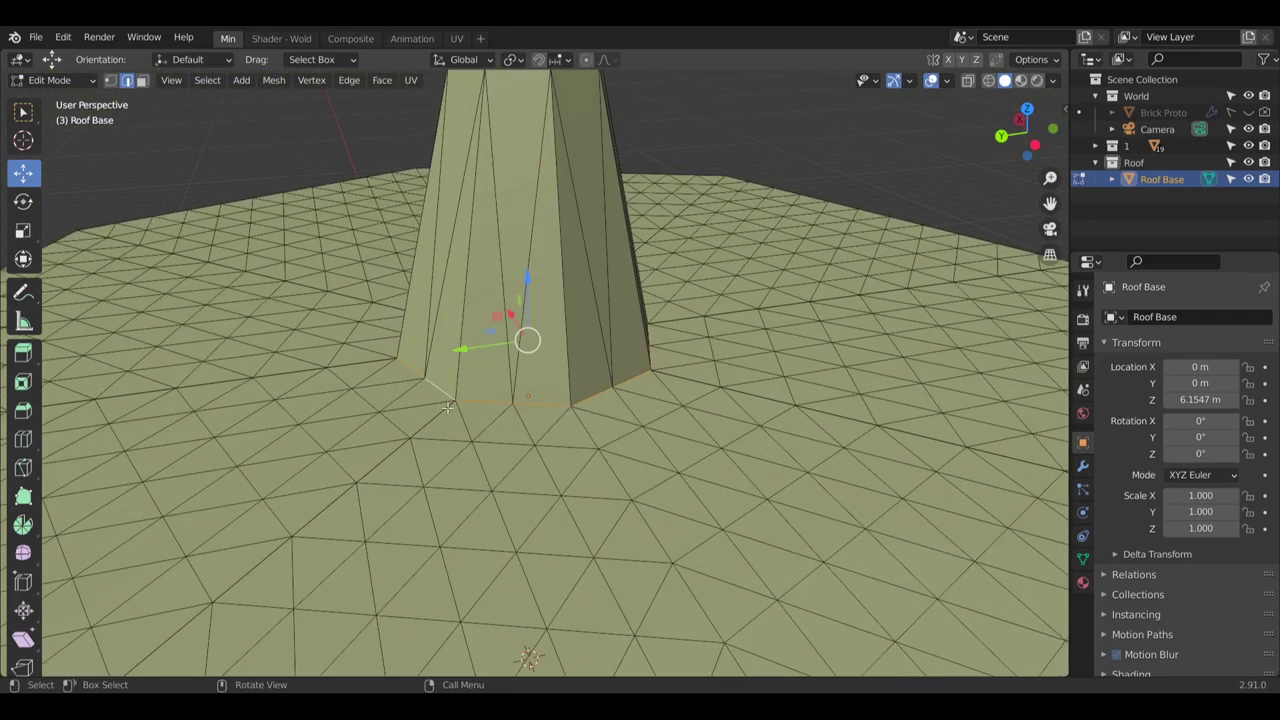
Raise the selected lower edge ring by about 2.51 m along Z
scroll(425, 410, "down", 2)
middle_click_drag(563, 285, 503, 334)
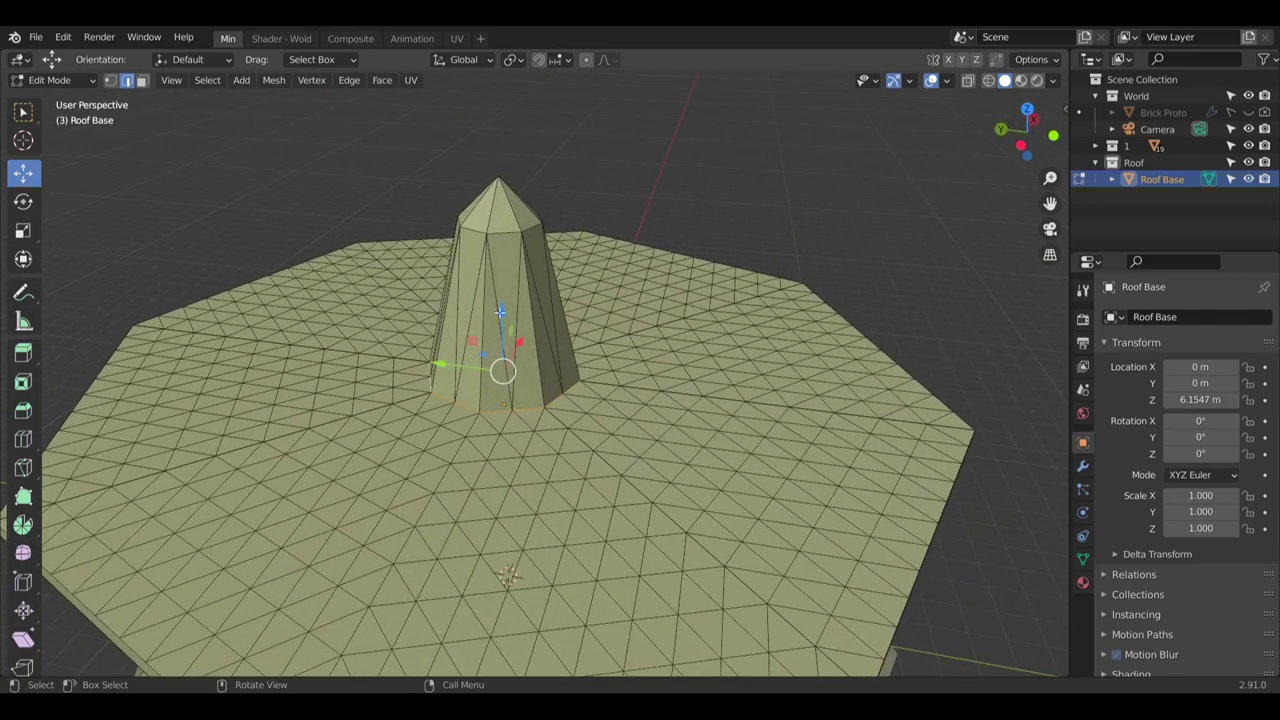
key("g")
key("z")
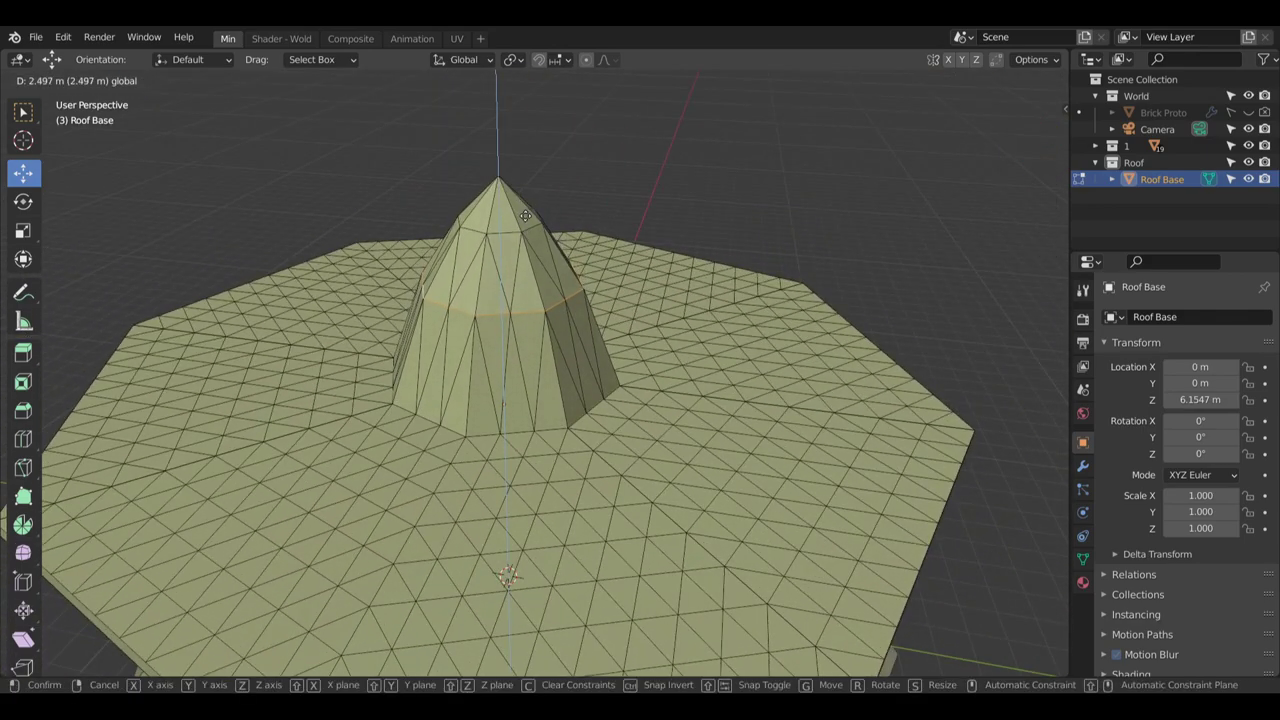
left_click(526, 214)
middle_click_drag(526, 214, 498, 302)
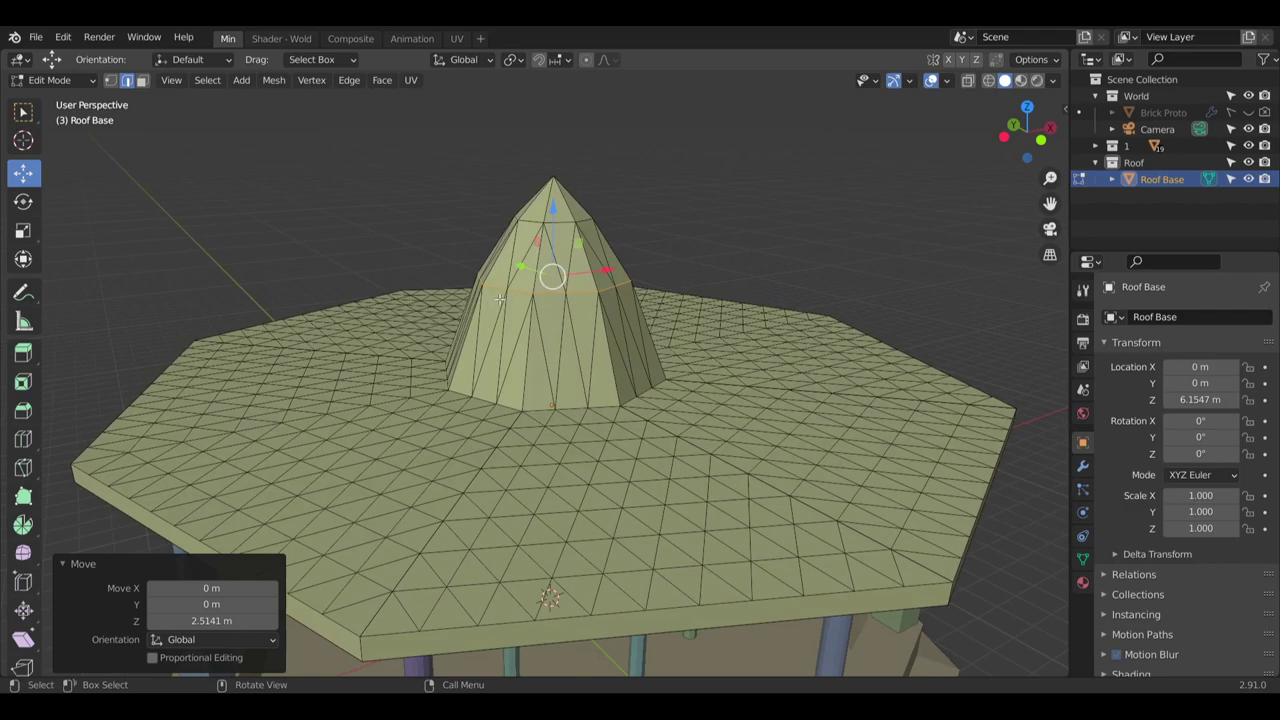
Undo the edge ring raises, the edge selections and the raised centre vertex to flatten the roof top again
scroll(499, 299, "down", 4)
middle_click_drag(570, 480, 553, 428)
middle_click_drag(591, 396, 732, 350)
scroll(600, 429, "up", 4)
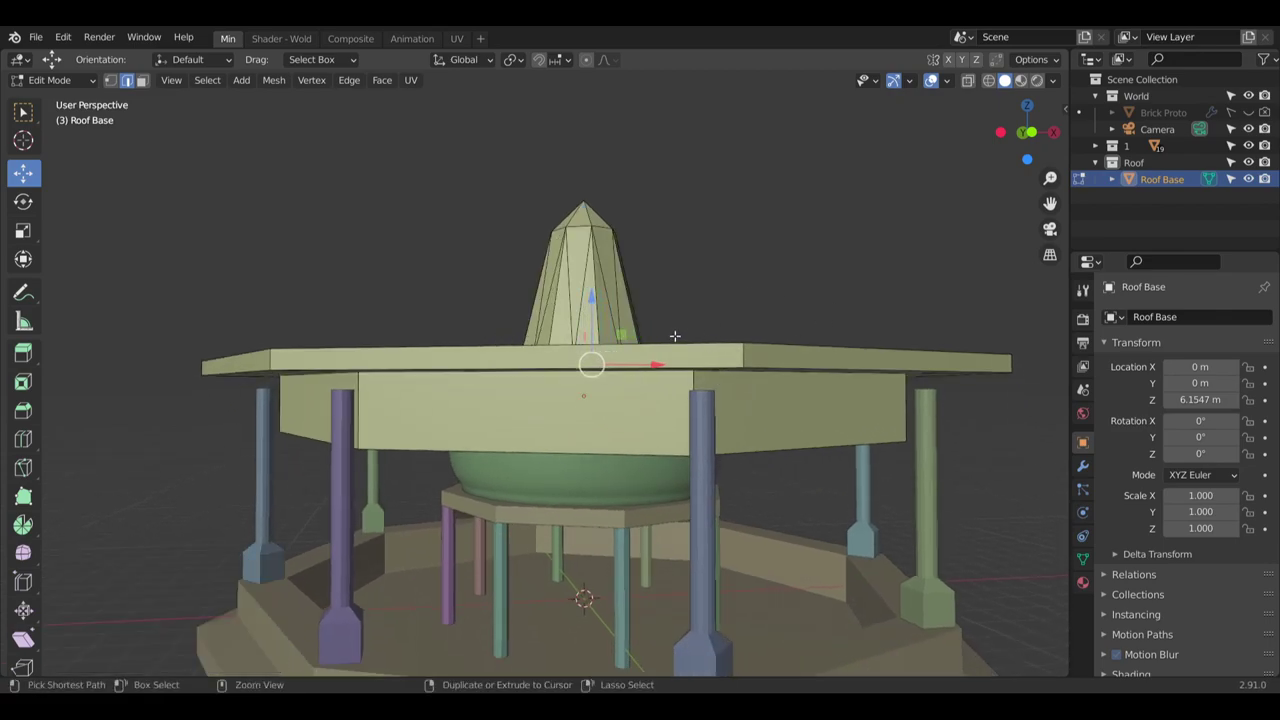
key("ctrl+z")
key("ctrl+z")
key("ctrl+z")
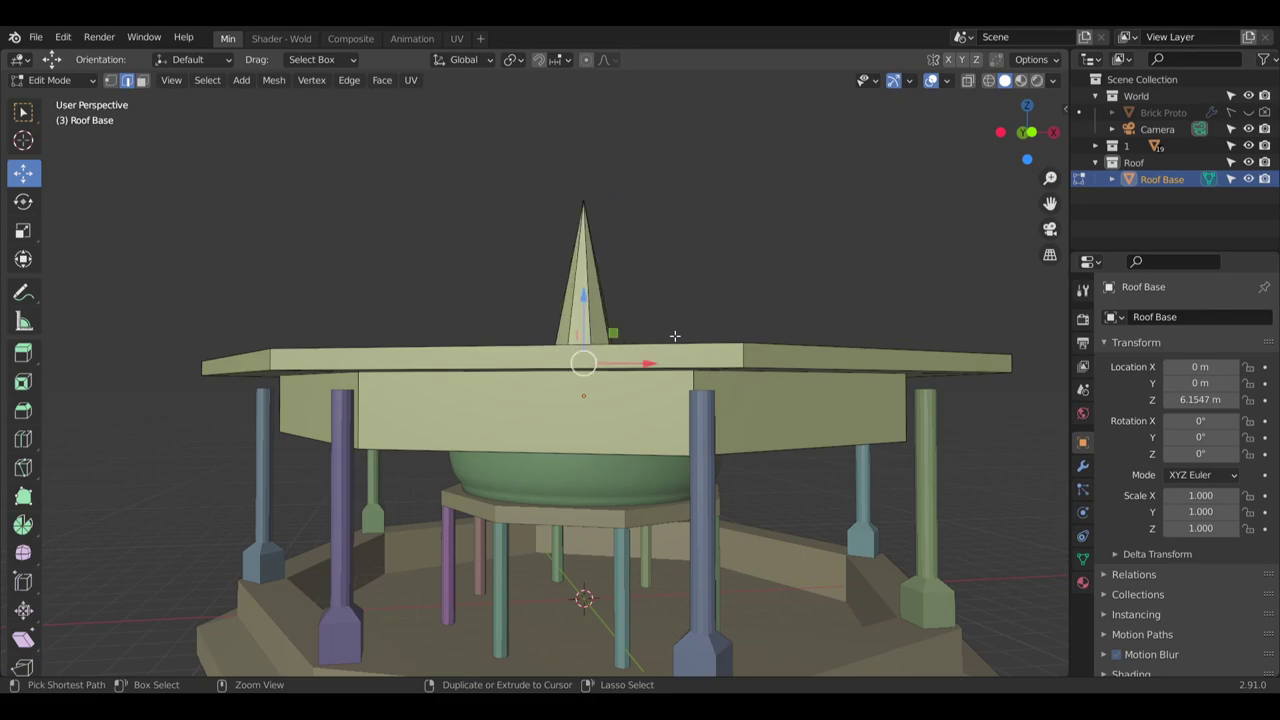
key("ctrl+z")
key("ctrl+z")
key("ctrl+z")
middle_click_drag(660, 330, 581, 376)
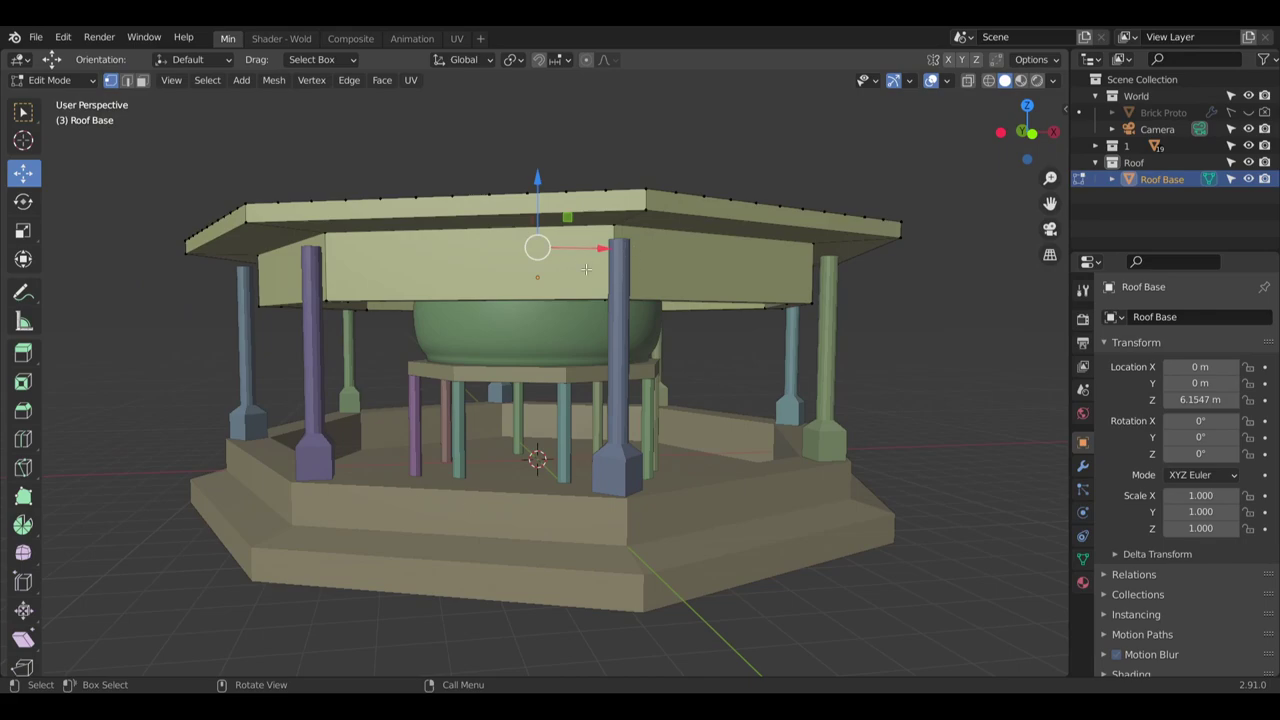
Return to Object Mode, collapse the Roof collection, and make collection 1 active and expanded
left_click(58, 80)
left_click(50, 98)
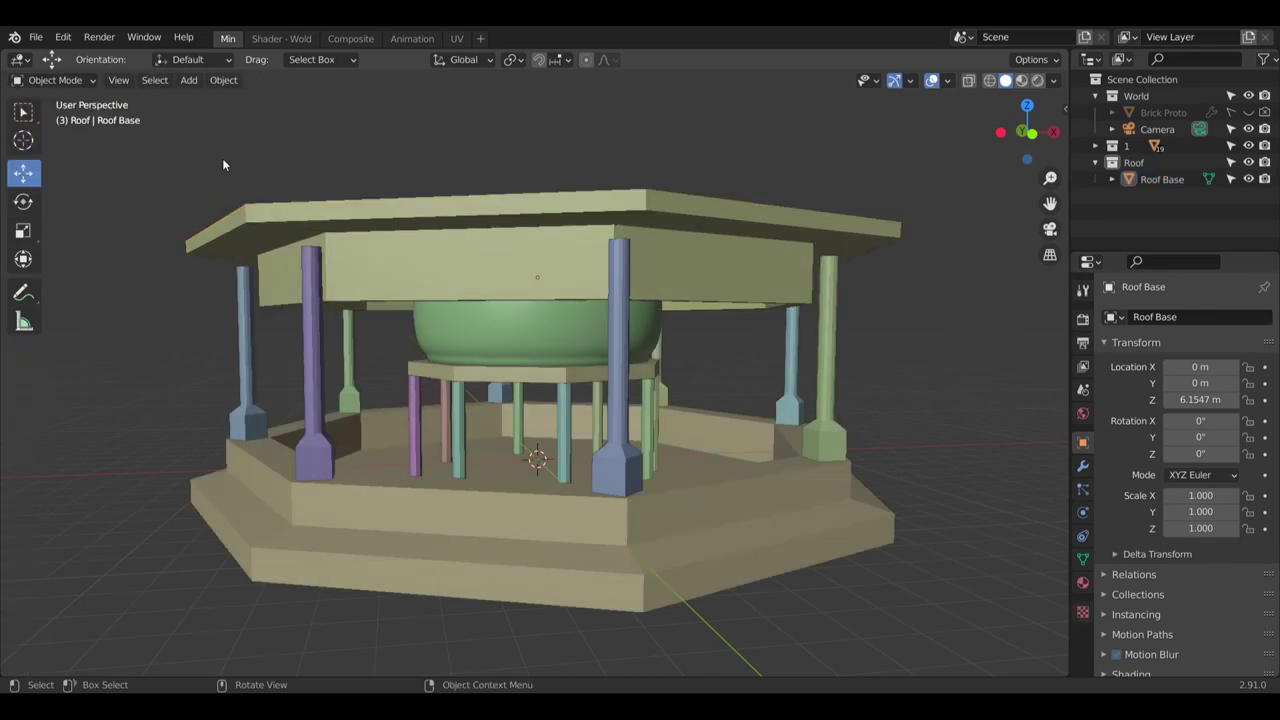
left_click(192, 80)
left_click(200, 81)
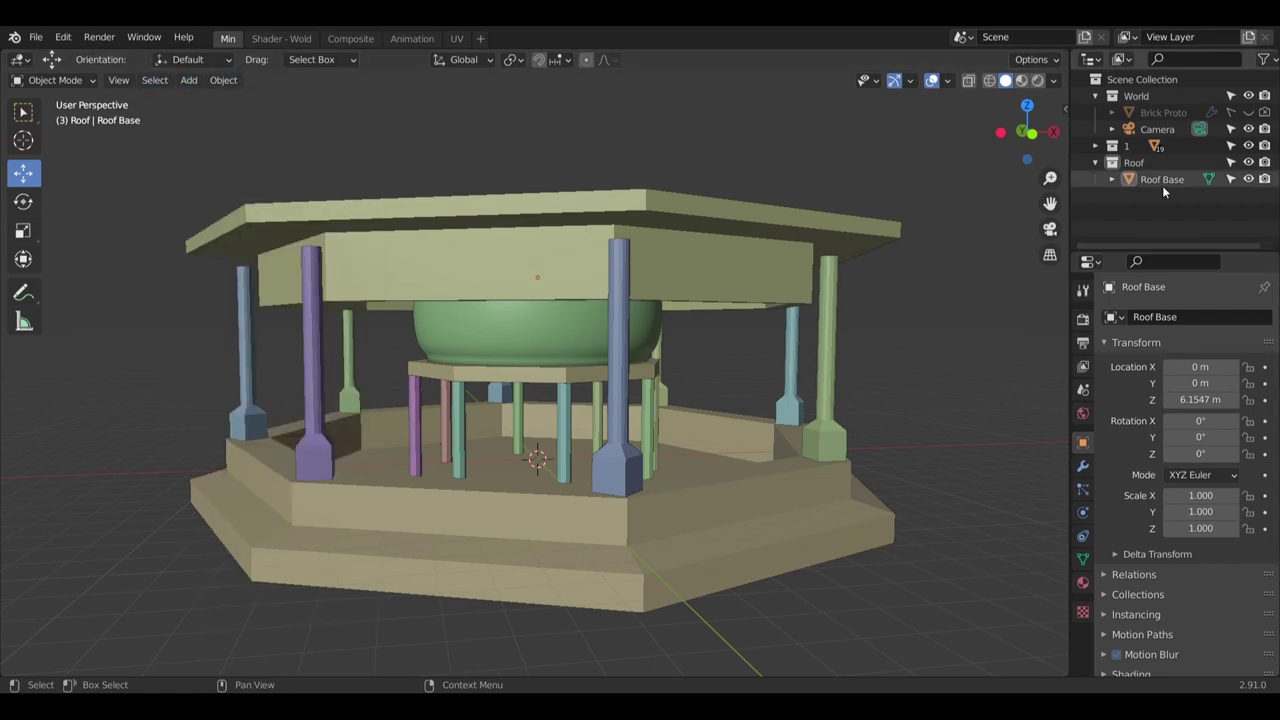
left_click(1095, 162)
left_click(1126, 145)
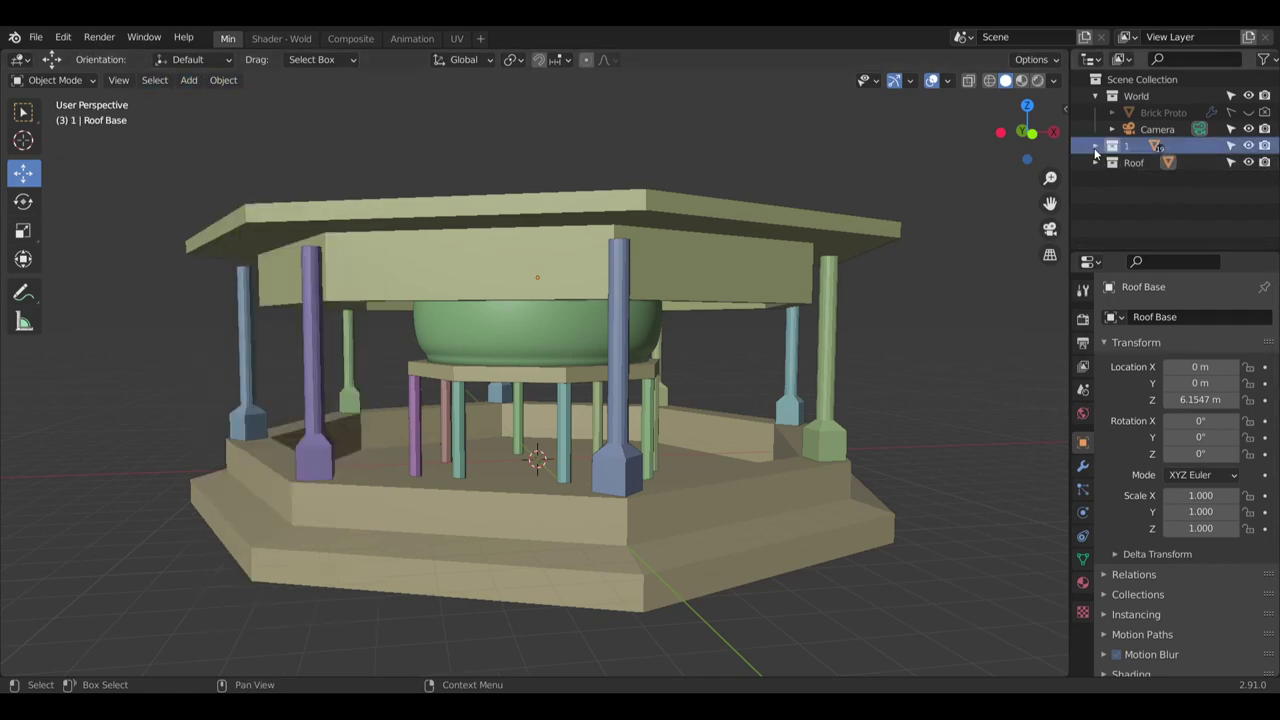
left_click(1095, 145)
Add a cube and move it along X to the outer pillar's base, at about X 9.6 m
left_click(195, 88)
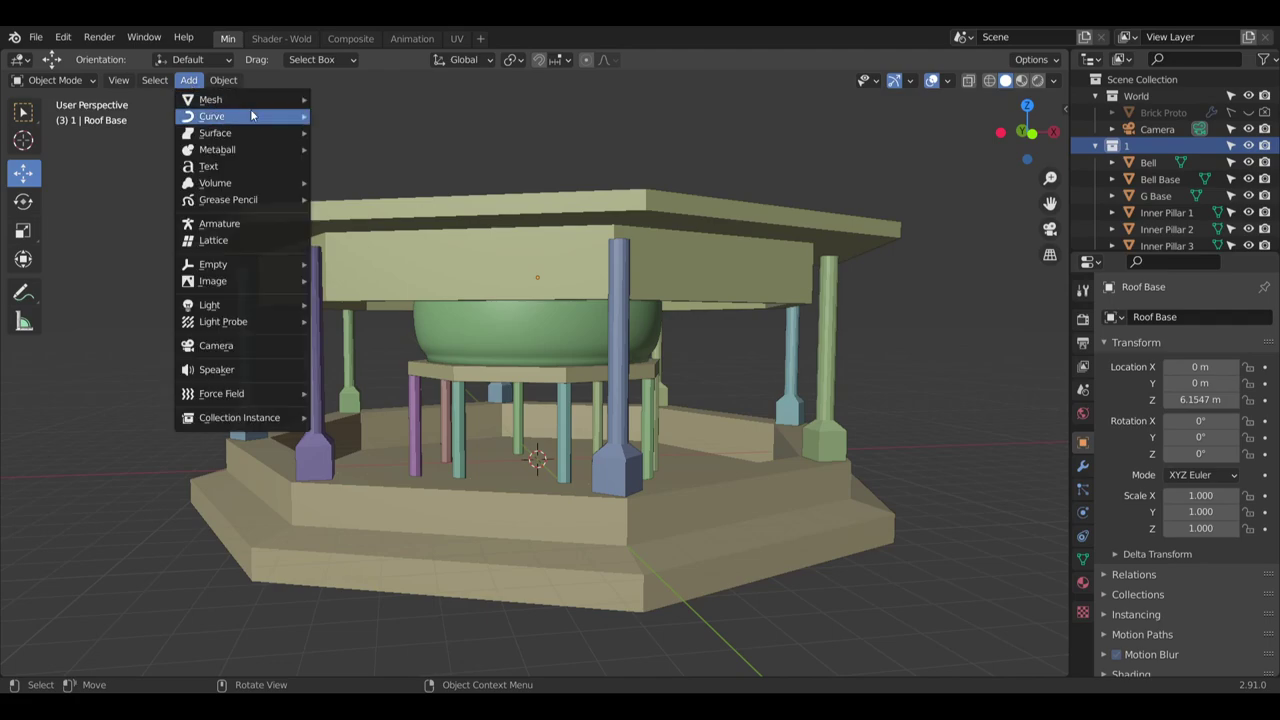
mouse_move(251, 99)
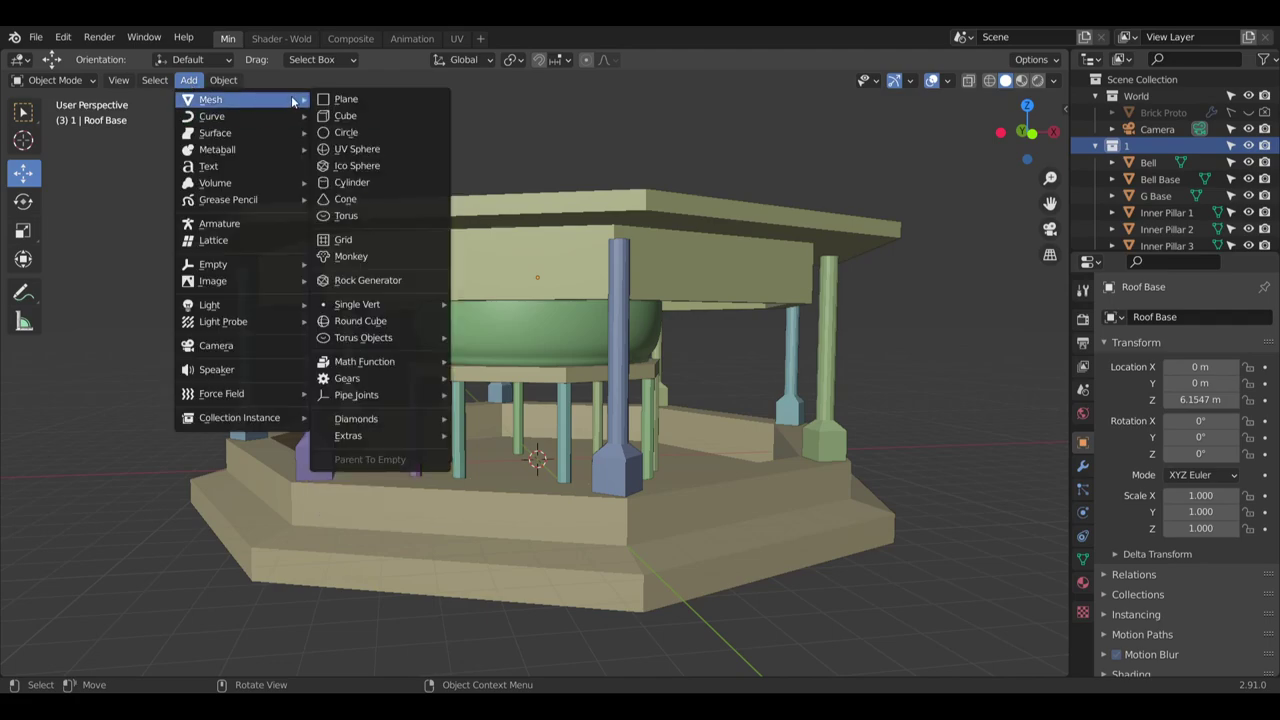
left_click(345, 116)
middle_click_drag(550, 291, 684, 459)
left_click_drag(596, 438, 970, 420)
middle_click_drag(970, 420, 708, 513, "shift")
scroll(554, 494, "up", 6)
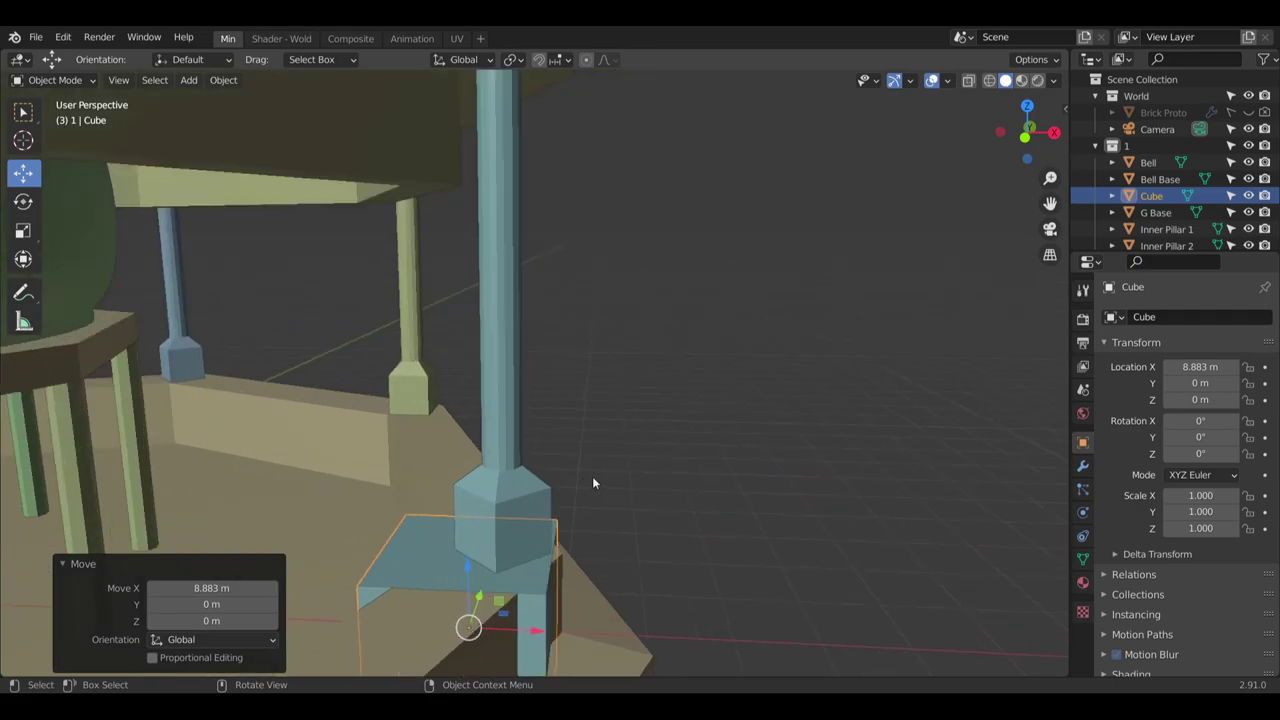
middle_click_drag(592, 476, 586, 489)
left_click_drag(542, 641, 570, 640)
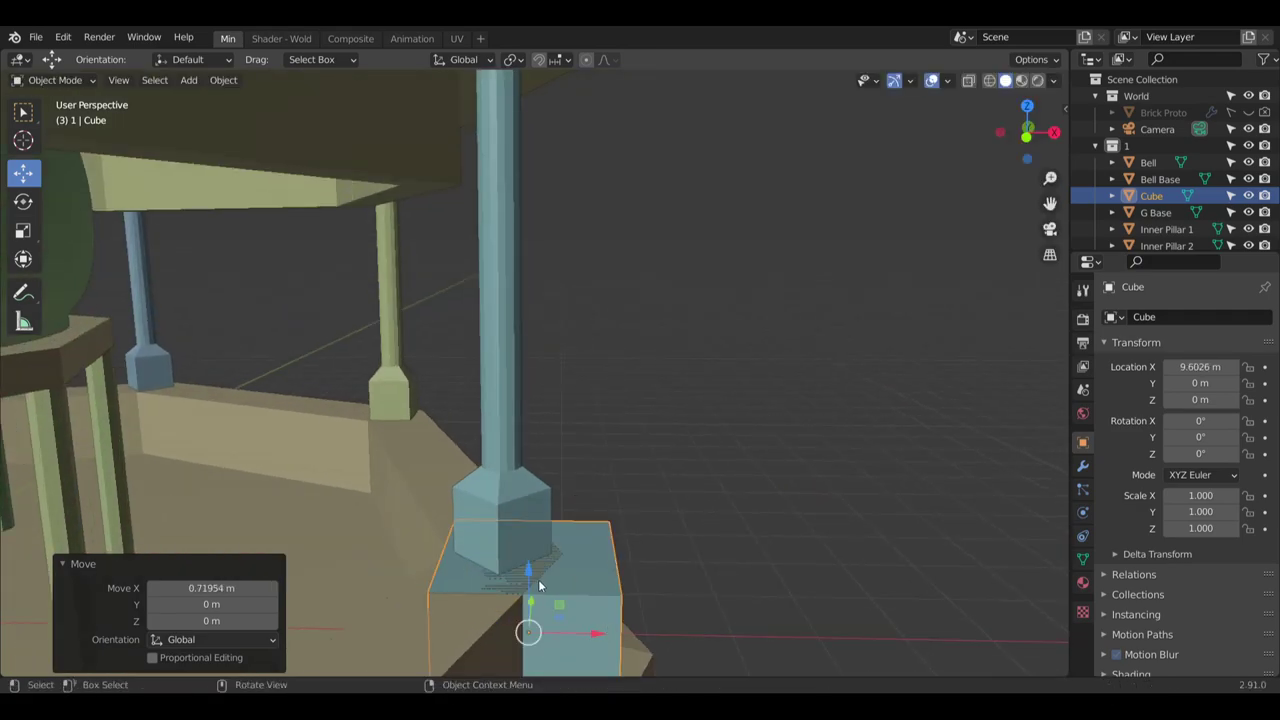
Raise the cube to the top of the outer pillar and shift it inward, to about X 9.42 m and Z 5.82 m
left_click_drag(538, 579, 591, 131)
middle_click_drag(630, 185, 632, 313, "shift")
scroll(672, 338, "up", 2)
left_click_drag(617, 377, 591, 379)
left_click_drag(537, 316, 524, 200)
middle_click_drag(646, 232, 692, 206)
scroll(554, 262, "up", 3)
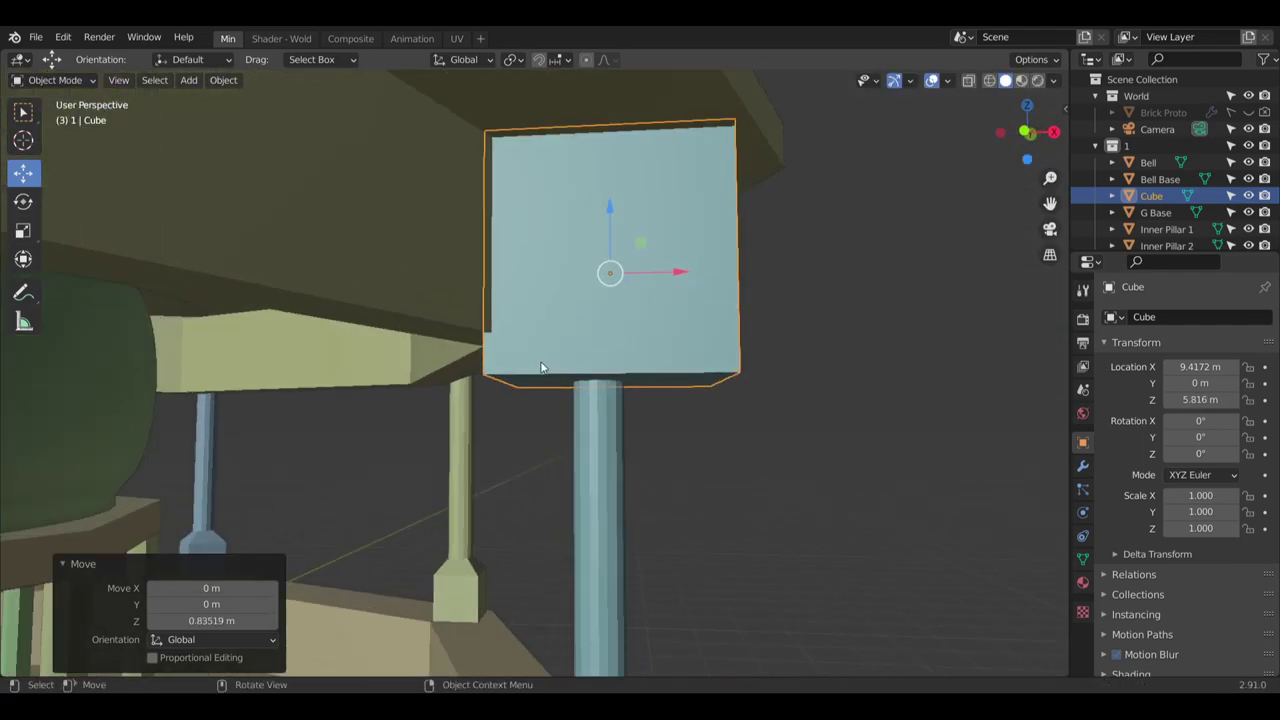
Scale the cube to about 0.824 along Z and position it on the pillar's top end at about Z 5.98 m
left_click(22, 230)
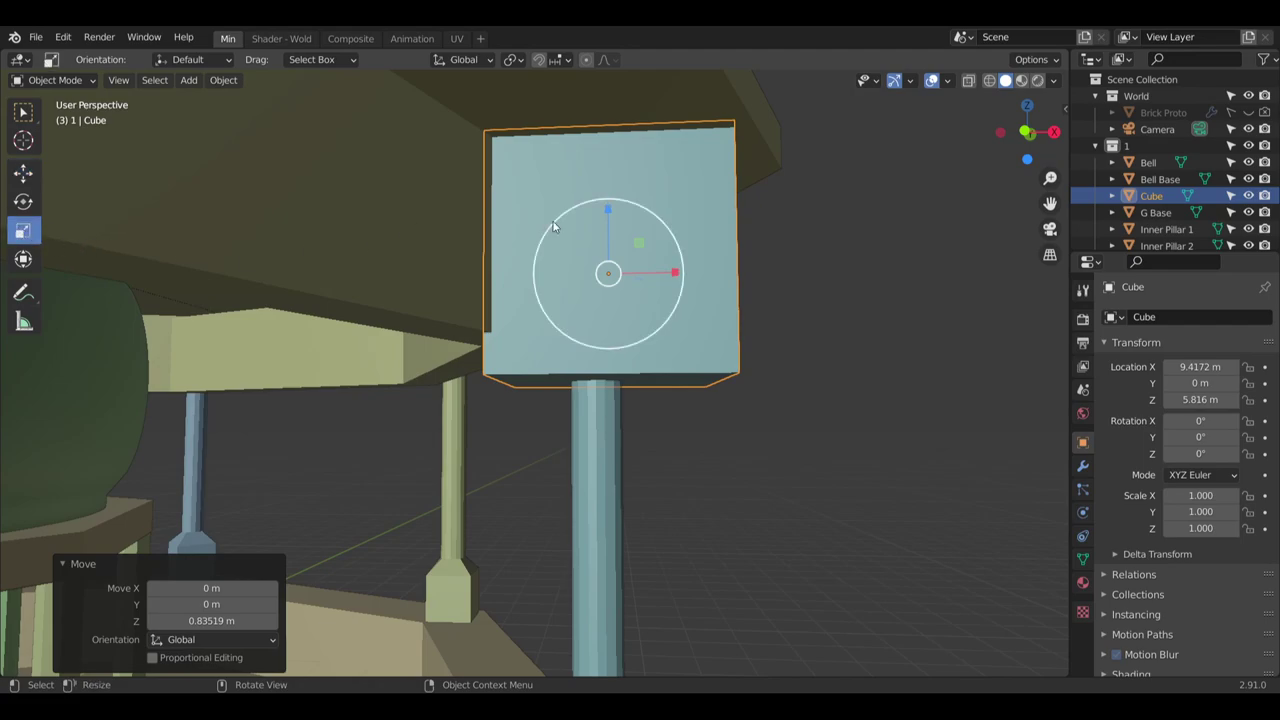
mouse_move(609, 210)
left_mouse_down()
mouse_move(609, 228)
mouse_move(627, 177)
mouse_move(617, 190)
left_mouse_up()
left_click(25, 173)
scroll(521, 311, "up", 4)
middle_click_drag(536, 385, 694, 253)
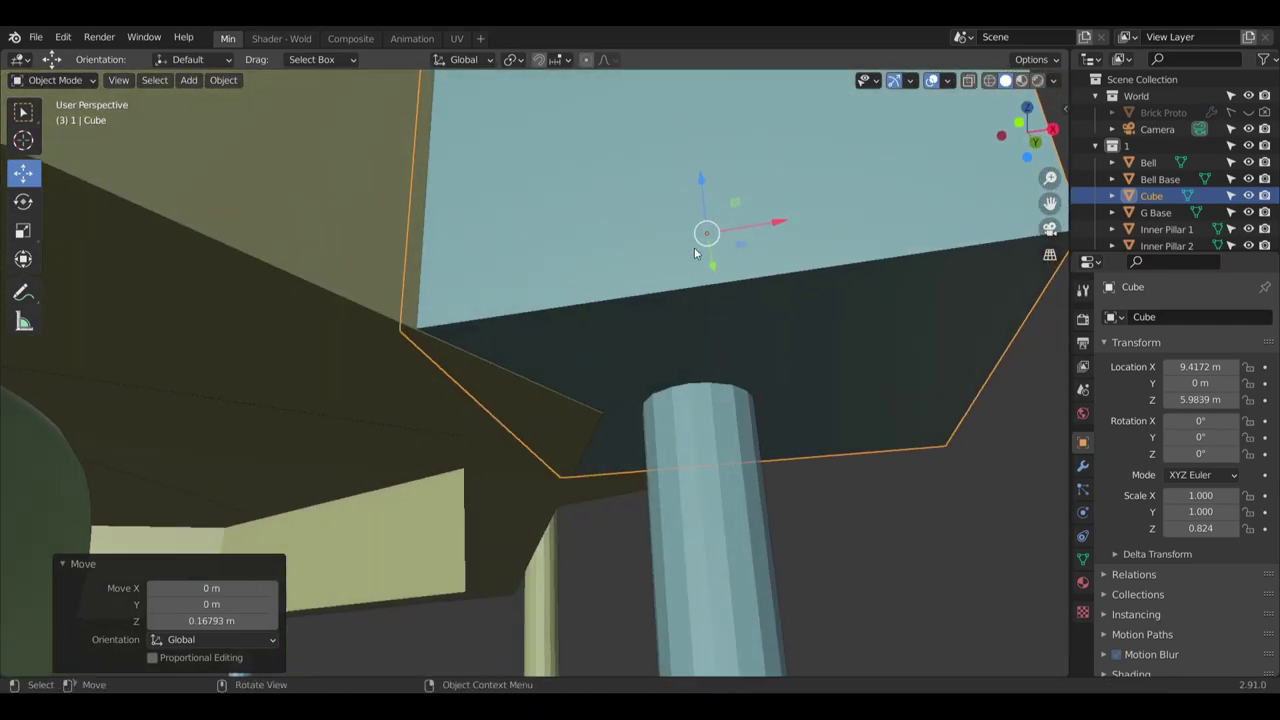
mouse_move(700, 180)
left_mouse_down()
mouse_move(689, 181)
mouse_move(703, 184)
left_mouse_up()
middle_click_drag(625, 338, 606, 396)
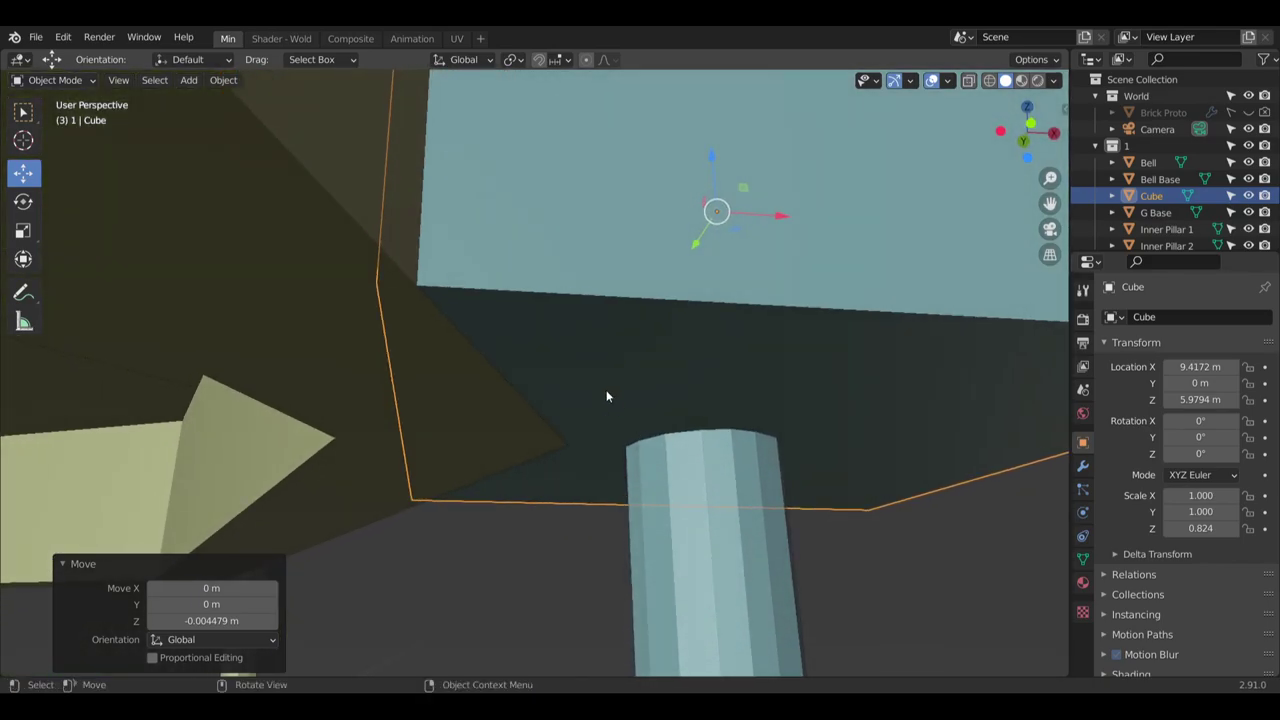
In Edit Mode, select the cube's outward-facing side face and subdivide it with one cut
scroll(606, 396, "down", 7)
middle_click_drag(637, 225, 674, 289)
scroll(674, 289, "up", 4)
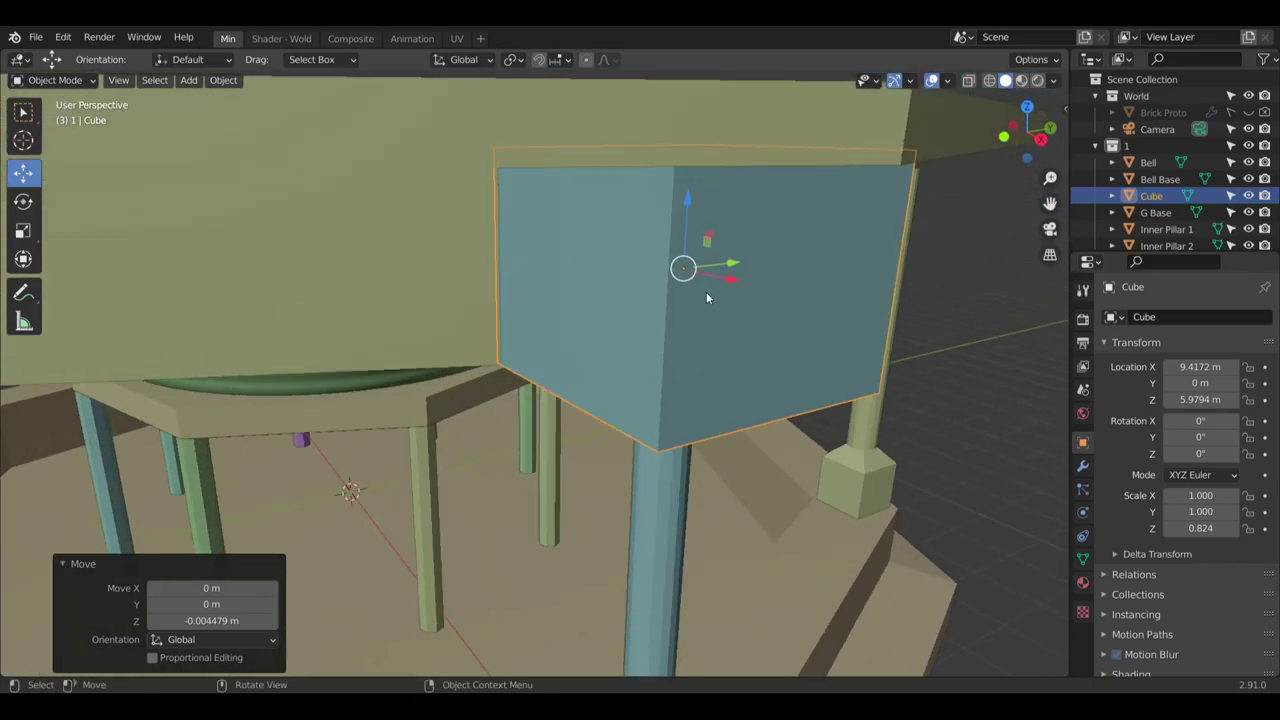
middle_click_drag(673, 382, 691, 324)
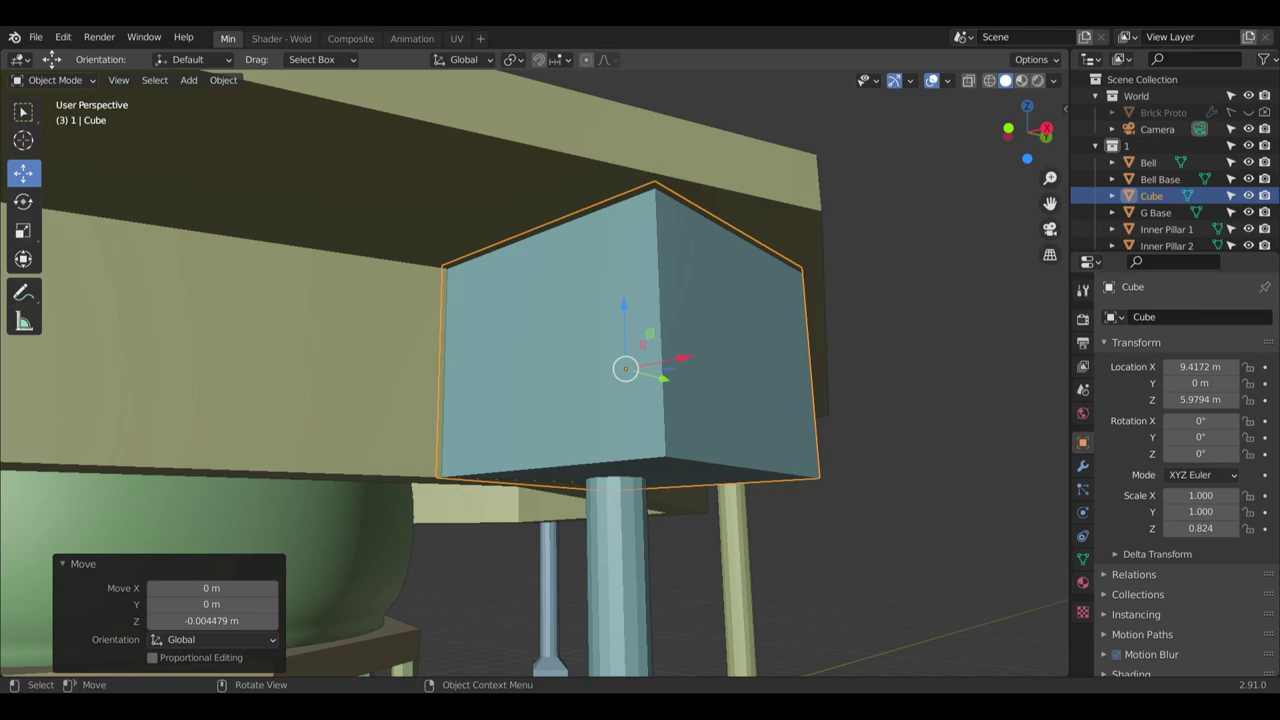
middle_click_drag(590, 310, 680, 329)
middle_click_drag(290, 258, 393, 325, "shift")
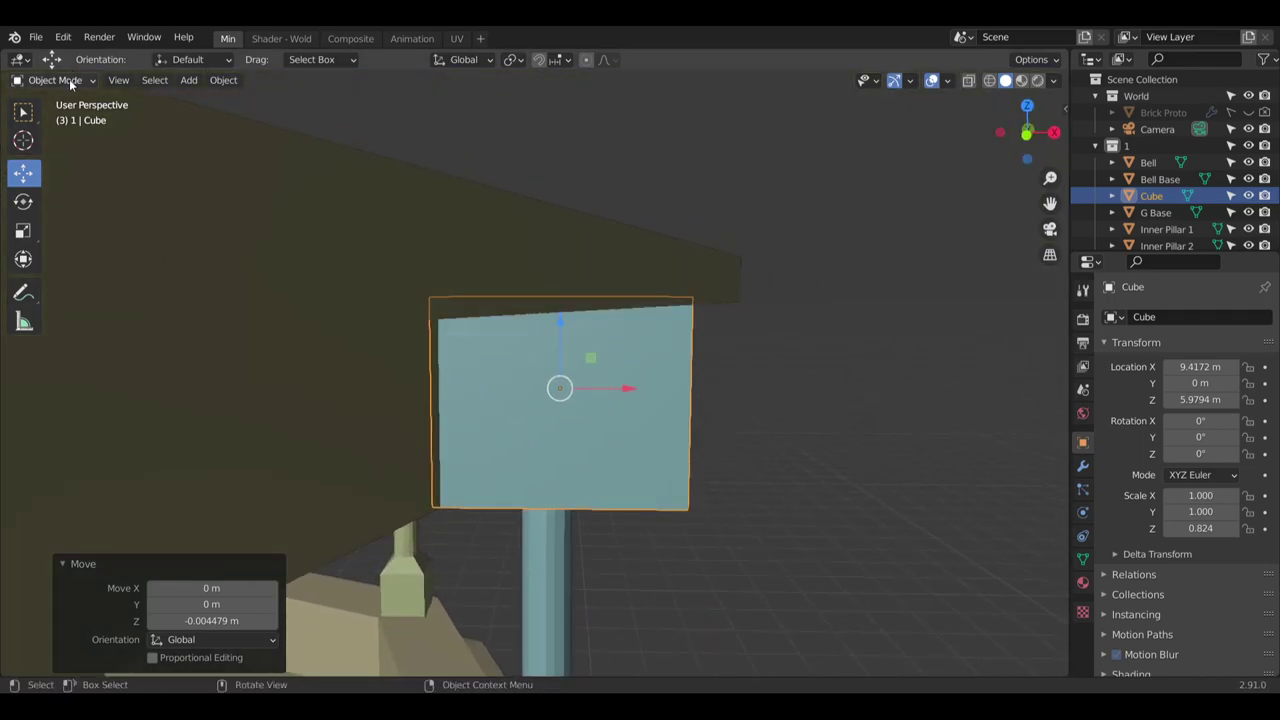
left_click(69, 81)
left_click(87, 122)
middle_click_drag(640, 400, 329, 414, "shift")
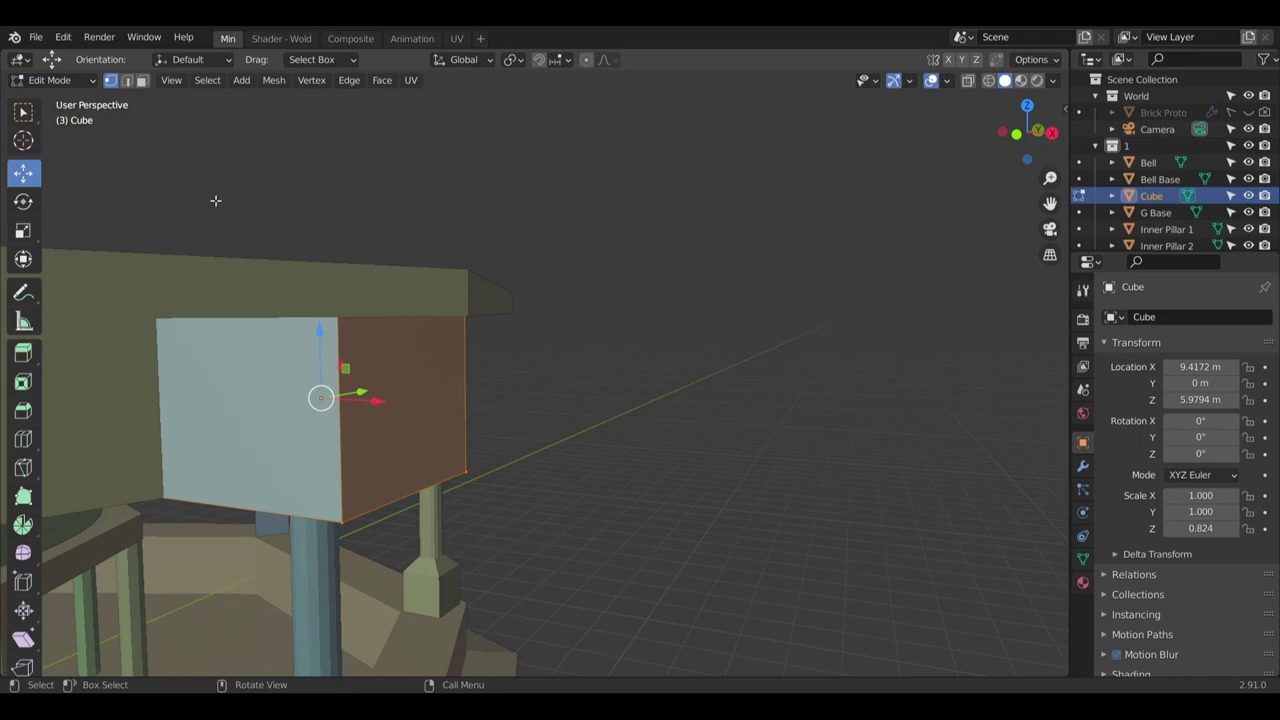
key("3")
left_click(404, 373)
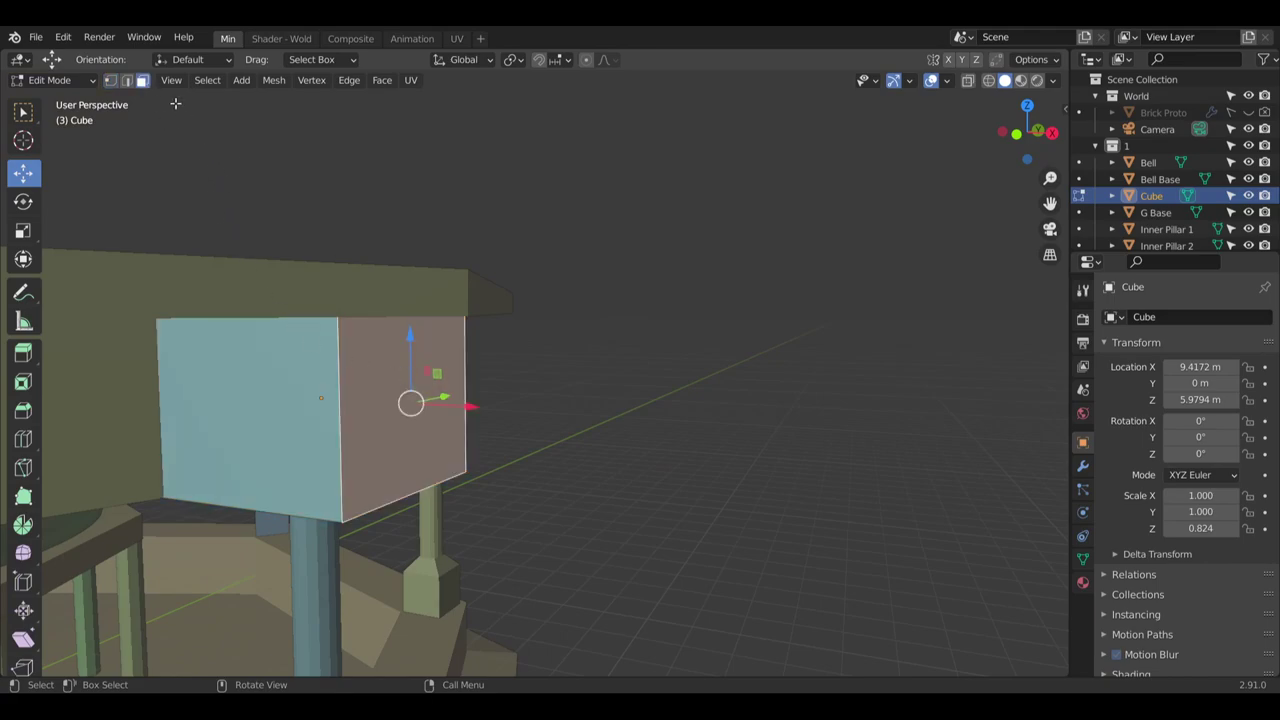
right_click(443, 368)
left_click(443, 368)
scroll(448, 370, "up", 2)
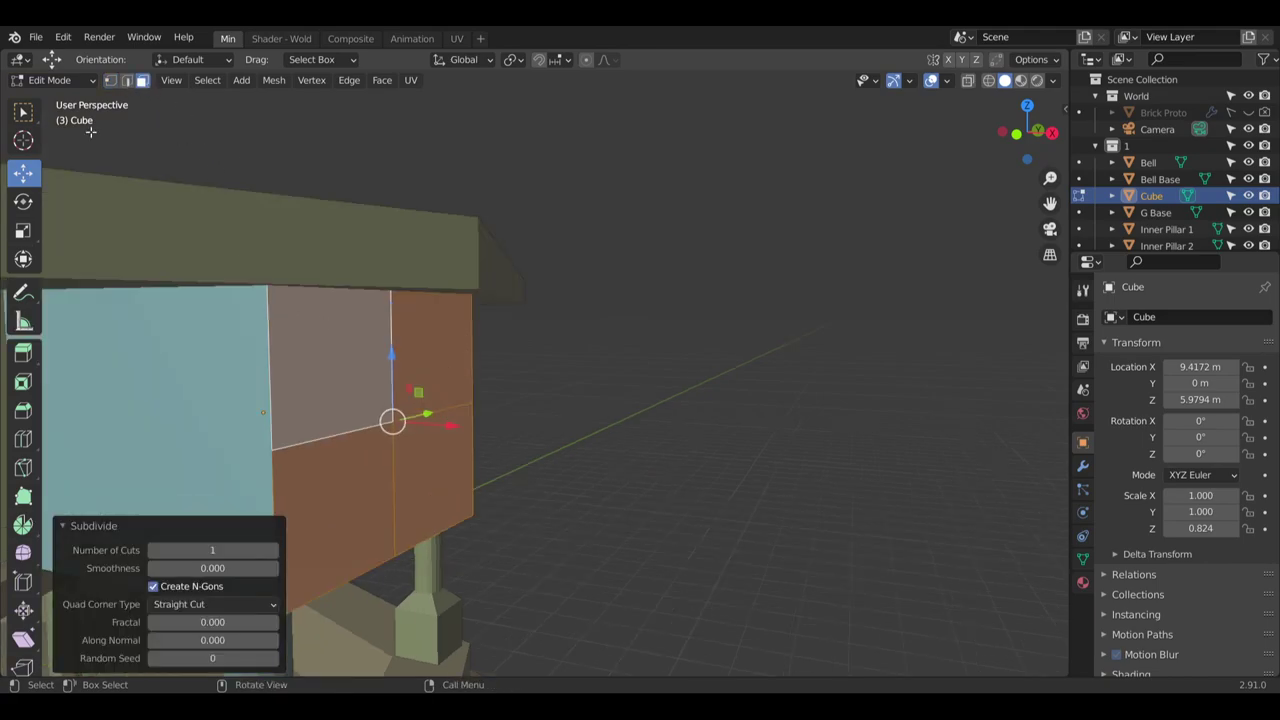
Select the two vertical middle edges of the subdivided face and move them outward along X by about 0.575 m
left_click(127, 81)
left_click(389, 374)
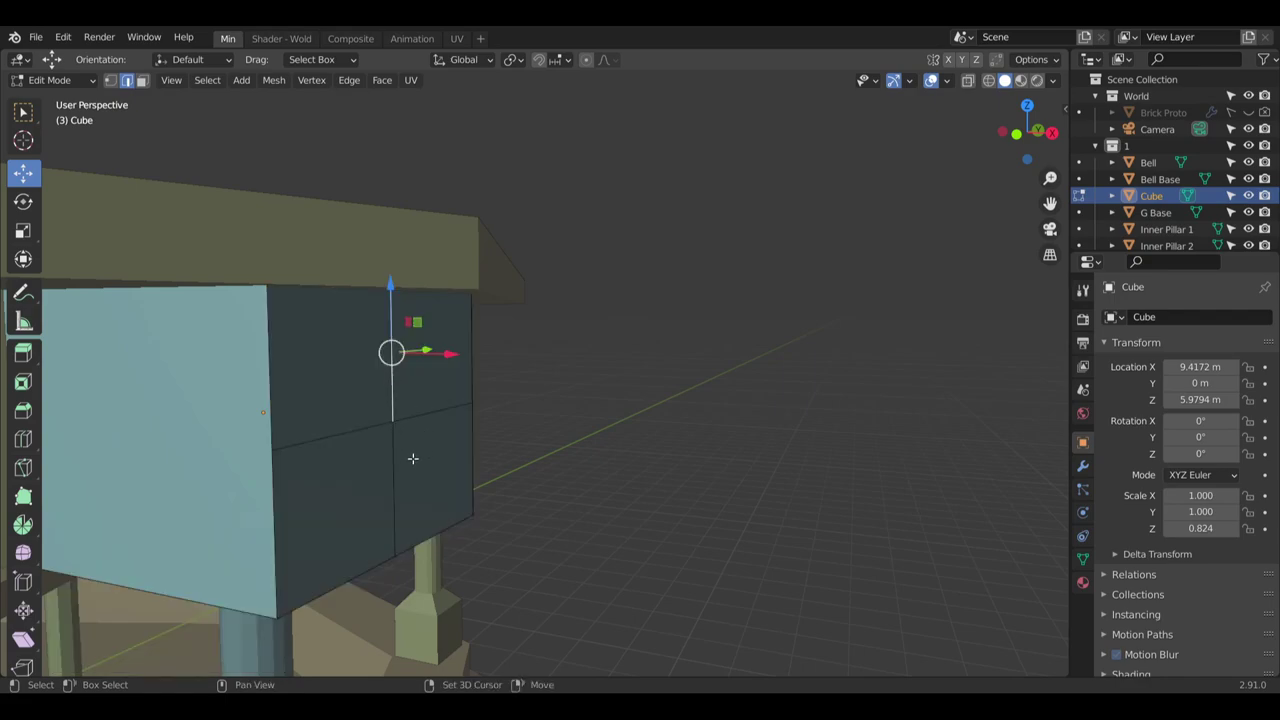
left_click(400, 473, "shift")
middle_click_drag(394, 396, 405, 392)
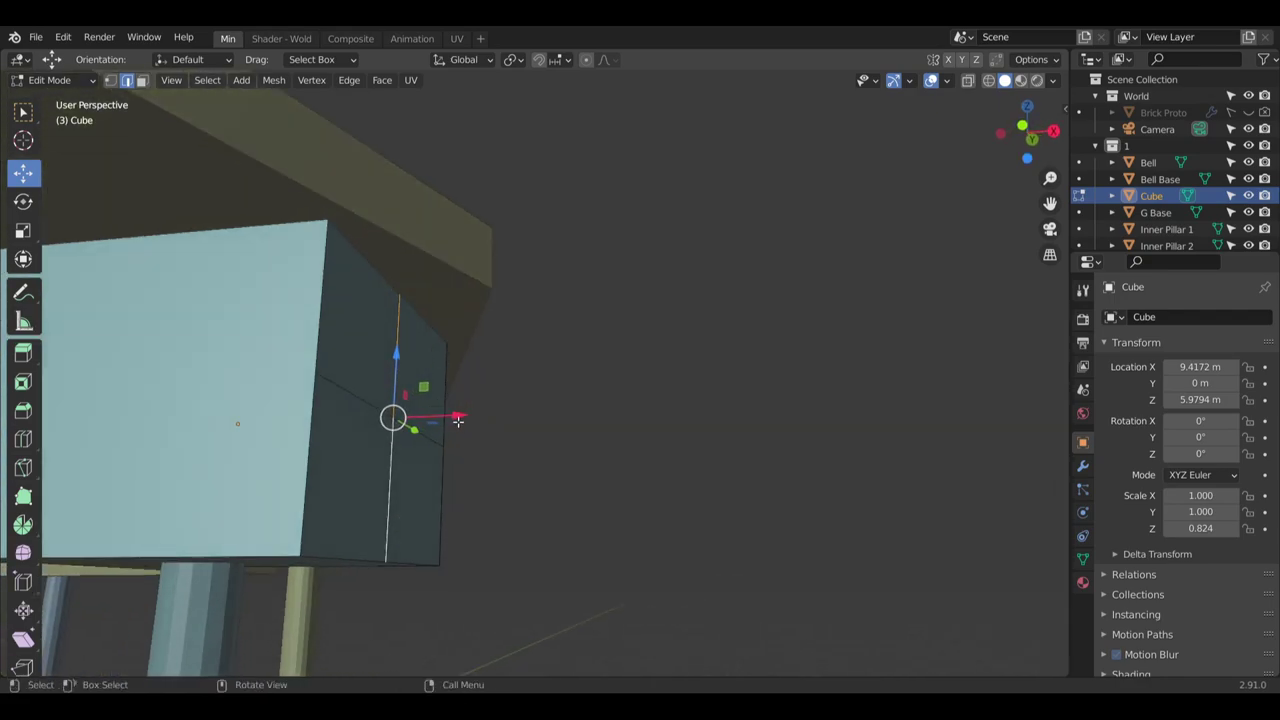
key("g")
key("x")
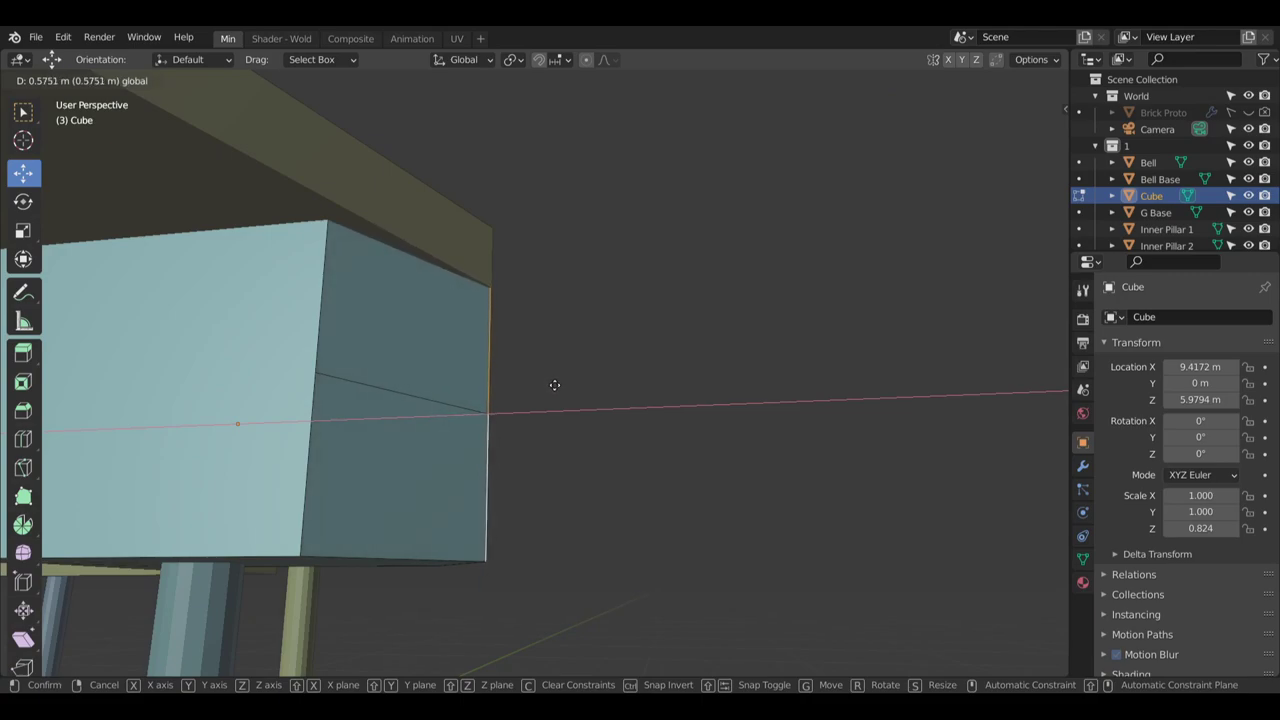
left_click(554, 385)
scroll(491, 414, "up", 3)
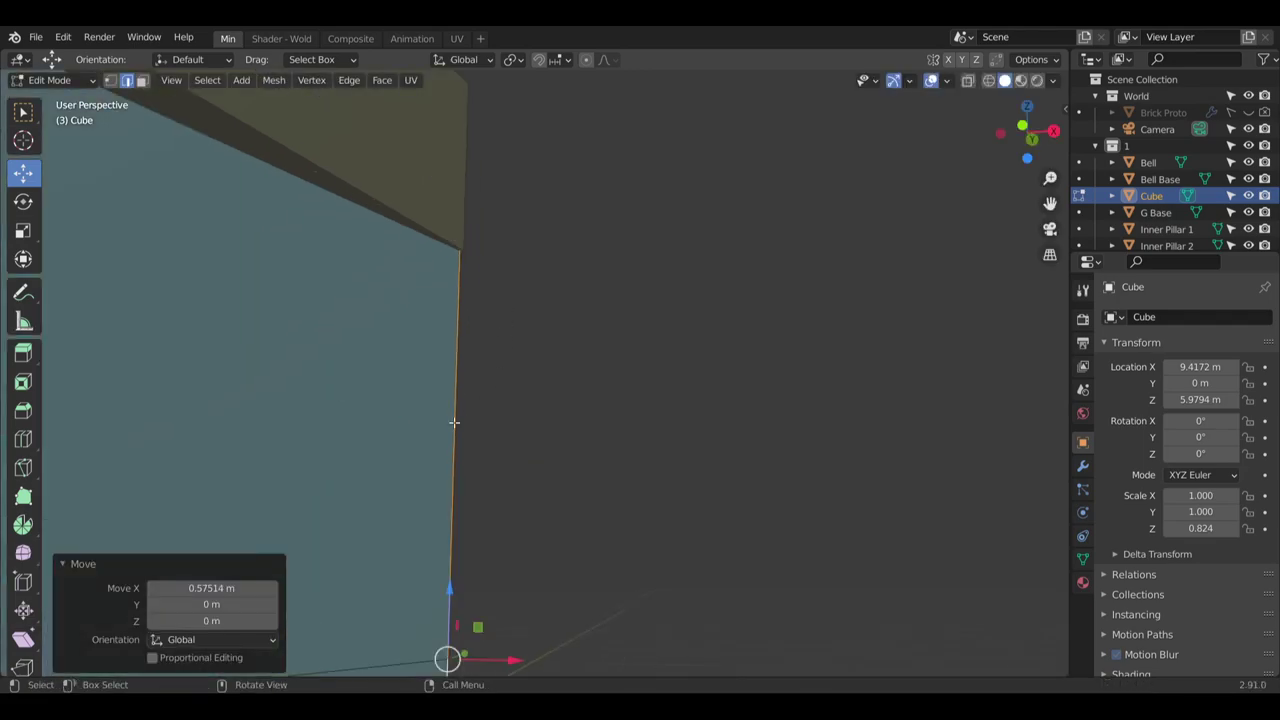
Move the top vertex of the outer ridge outward along X by about 0.435 m
middle_click_drag(489, 317, 565, 172)
left_click(507, 180)
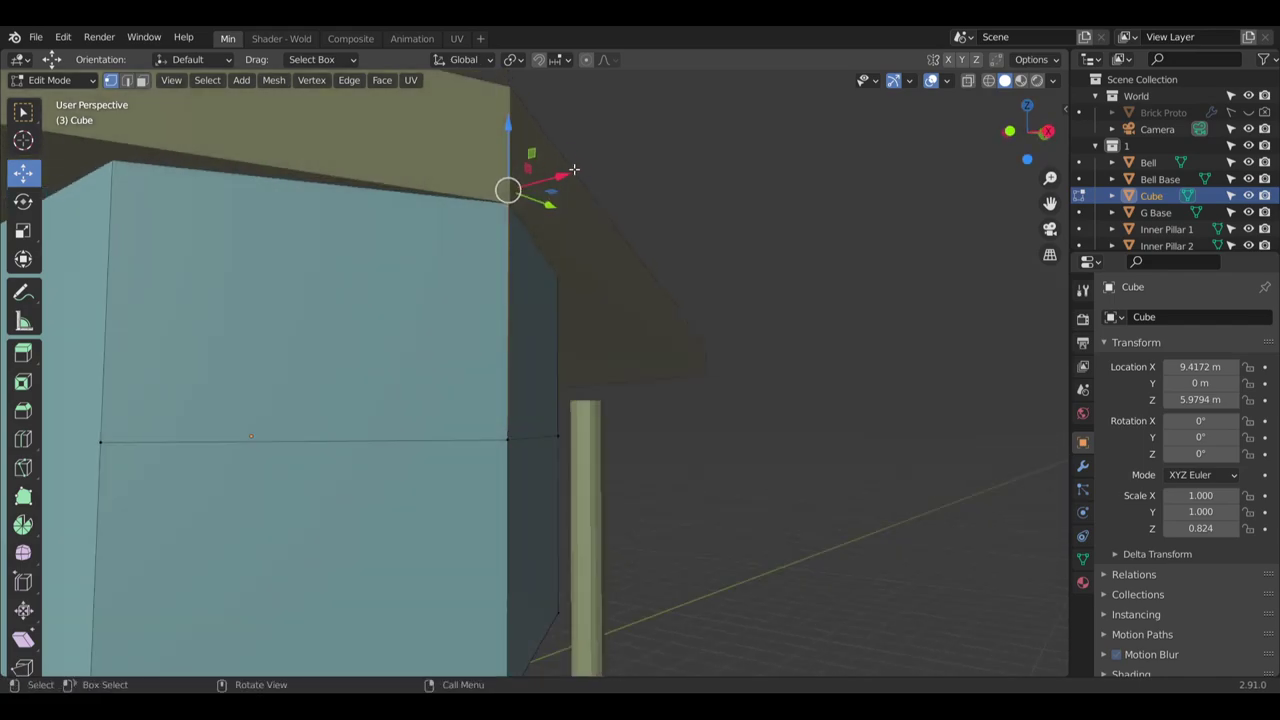
left_click_drag(565, 172, 678, 185)
Adjust the ridge's top vertex in height and extend it about 0.097 m further along X to form a pointed tip
middle_click_drag(484, 149, 543, 351, "shift")
middle_click_drag(620, 398, 590, 408)
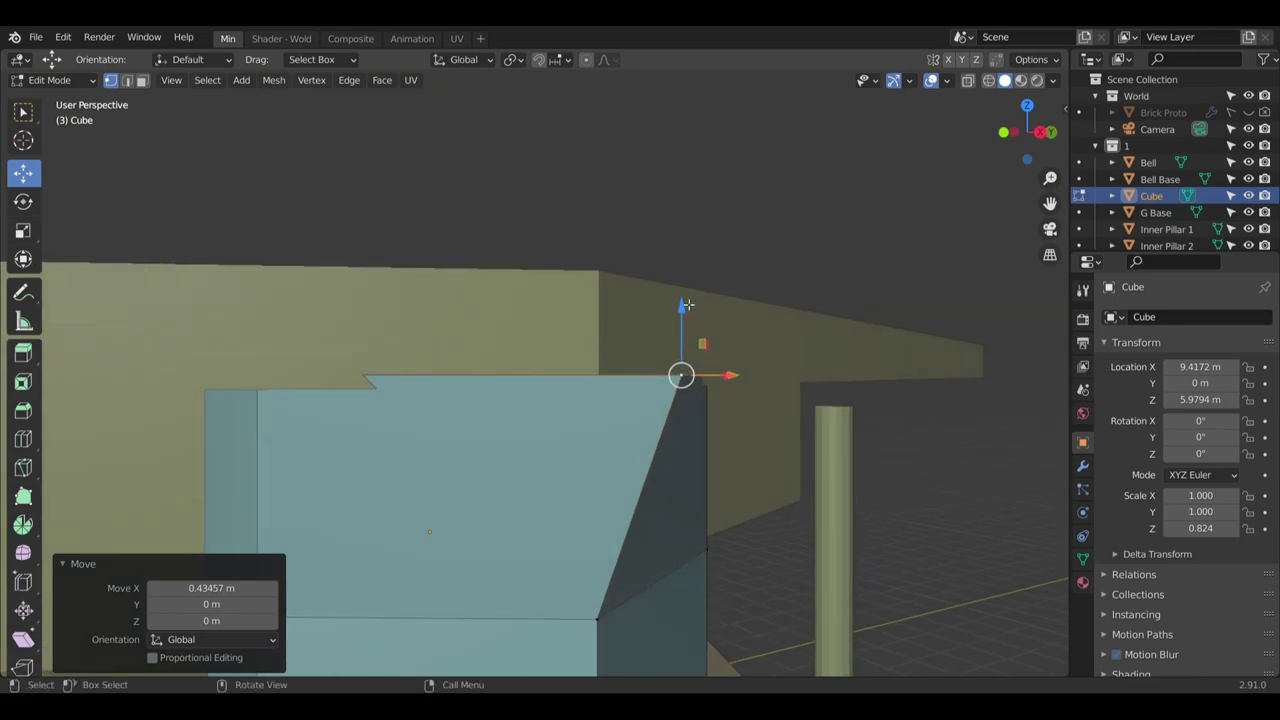
left_click_drag(687, 305, 693, 188)
middle_click_drag(693, 188, 636, 361)
left_click_drag(622, 206, 646, 257)
left_click_drag(679, 322, 680, 389)
middle_click_drag(680, 389, 607, 437)
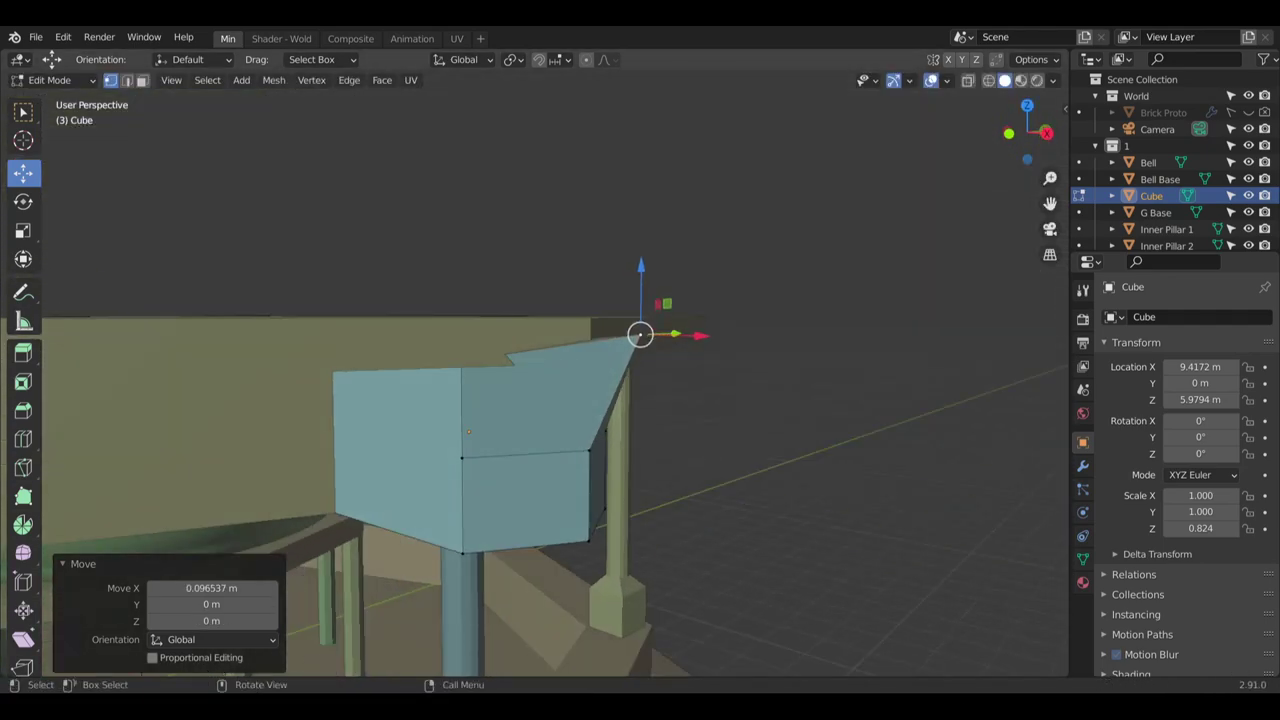
Switch the cube to Sculpt Mode, adjust its voxel size, and voxel-remesh it
middle_click_drag(442, 523, 534, 403)
scroll(689, 337, "up", 4)
scroll(700, 316, "down", 4)
middle_click_drag(669, 277, 646, 274)
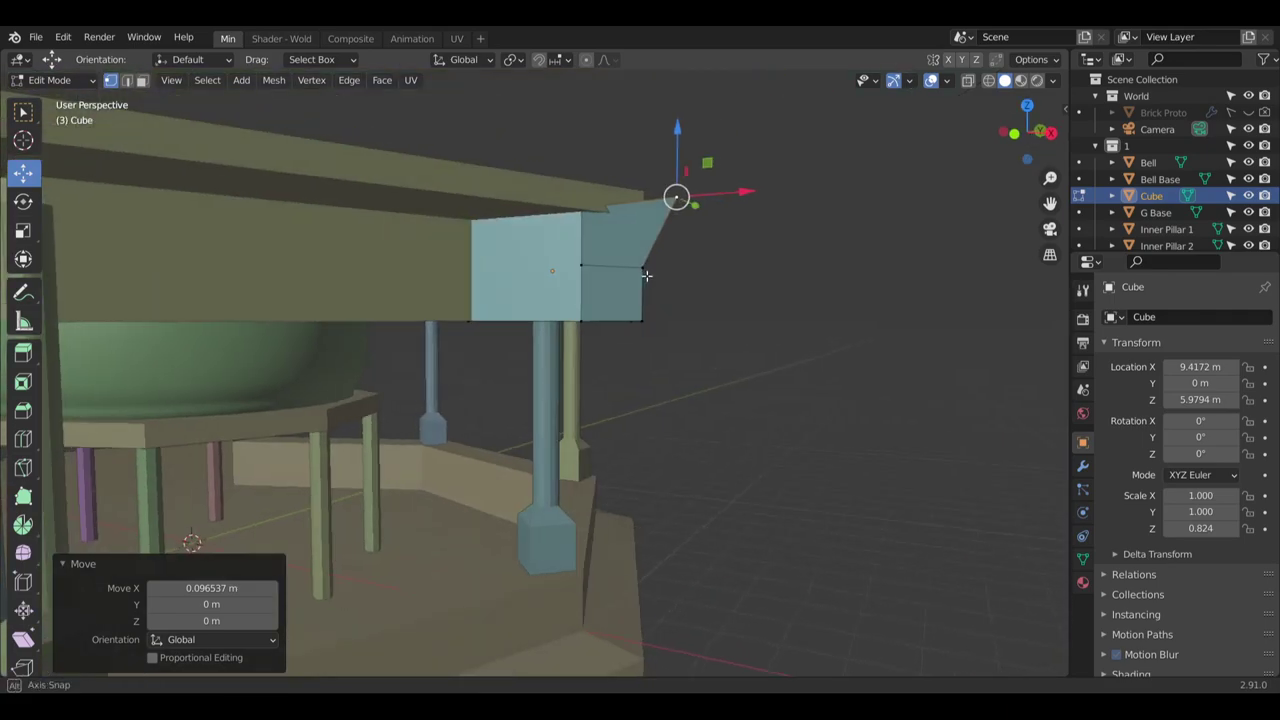
left_click(50, 80)
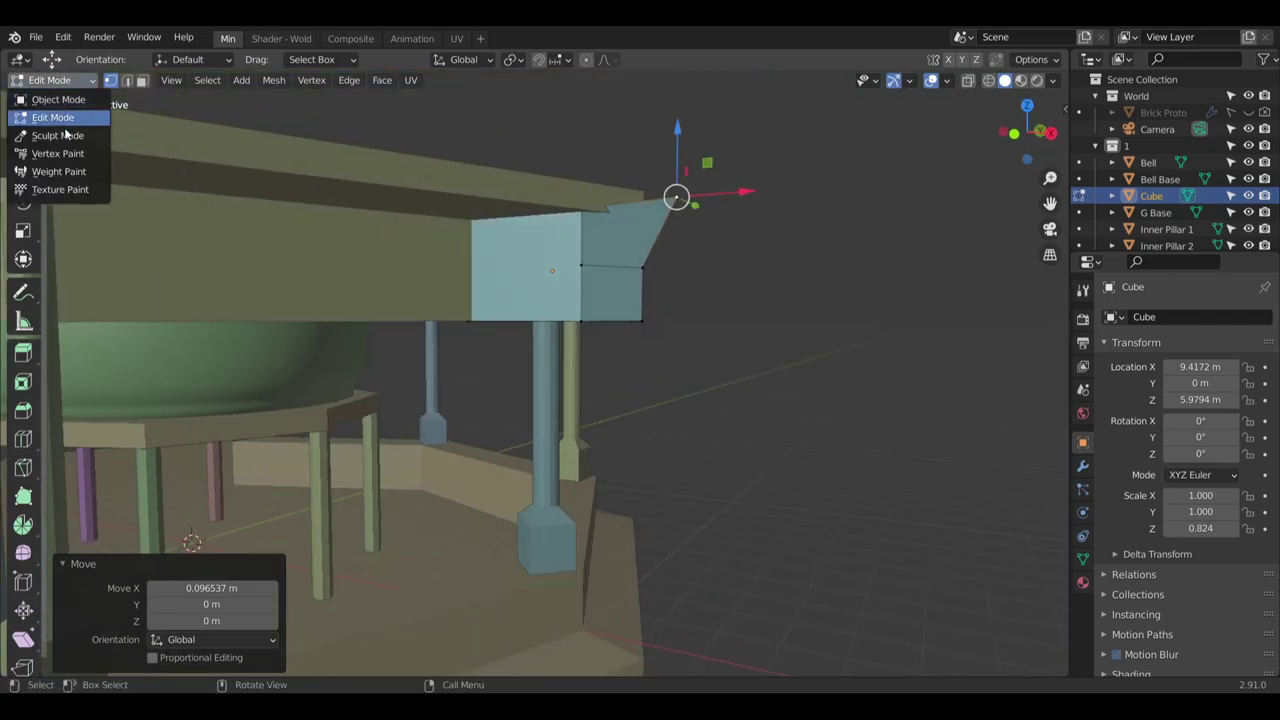
left_click(60, 134)
middle_click_drag(678, 260, 683, 249)
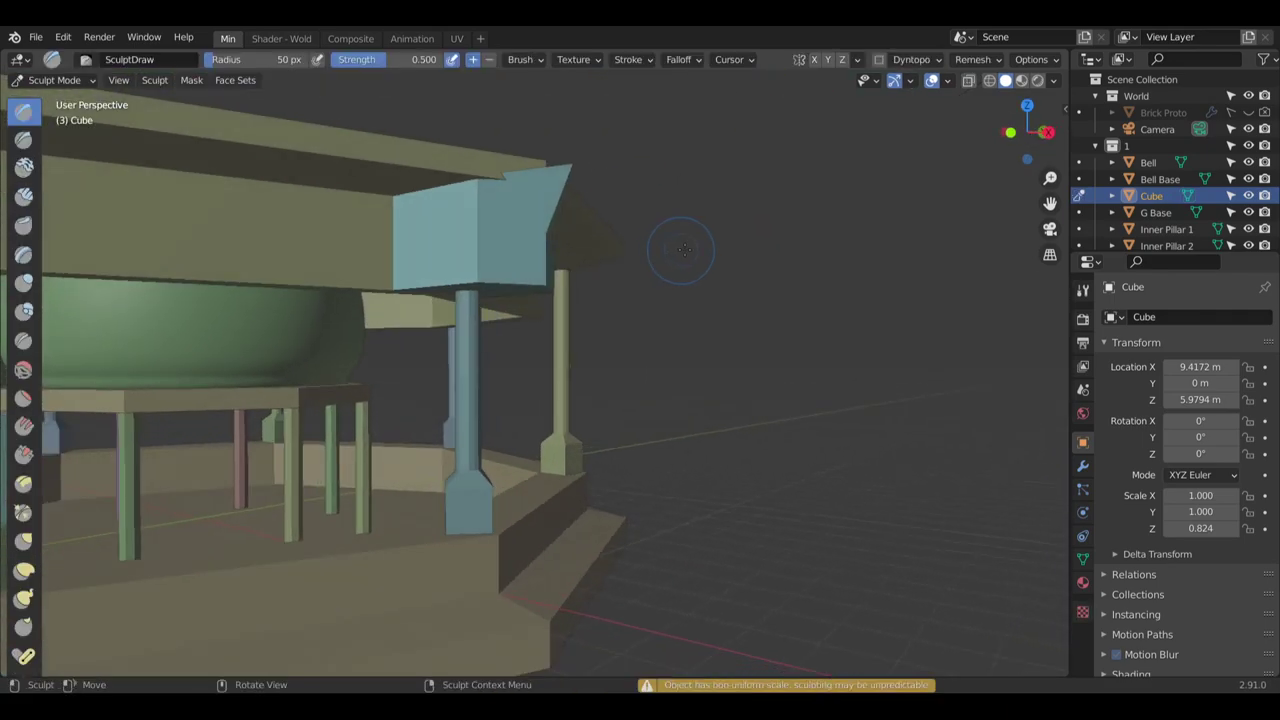
key("shift+r")
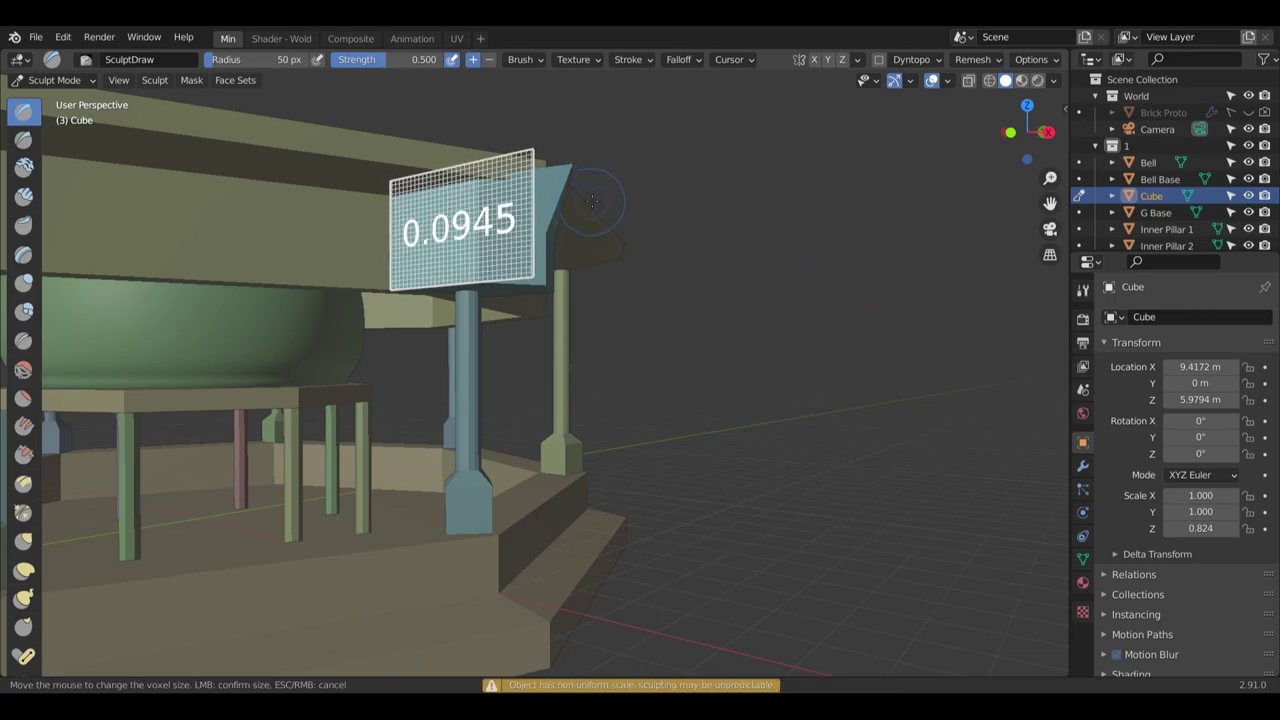
left_click(625, 188)
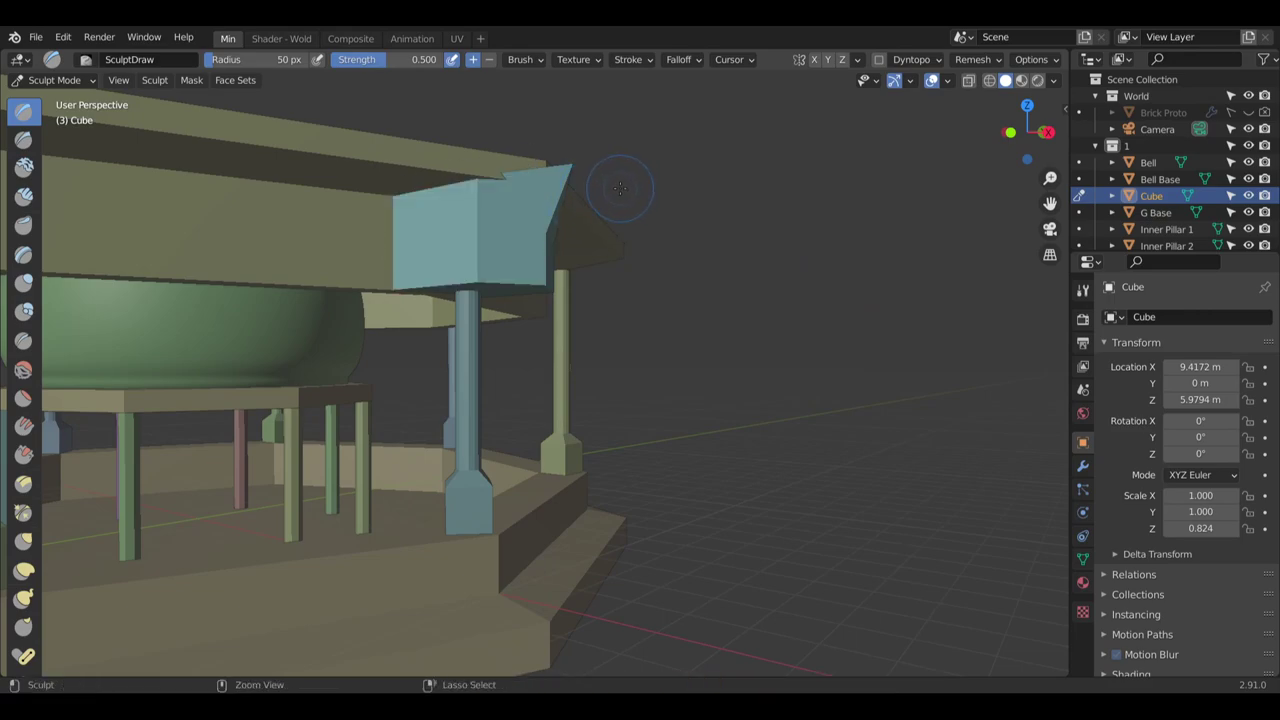
scroll(551, 230, "up", 5)
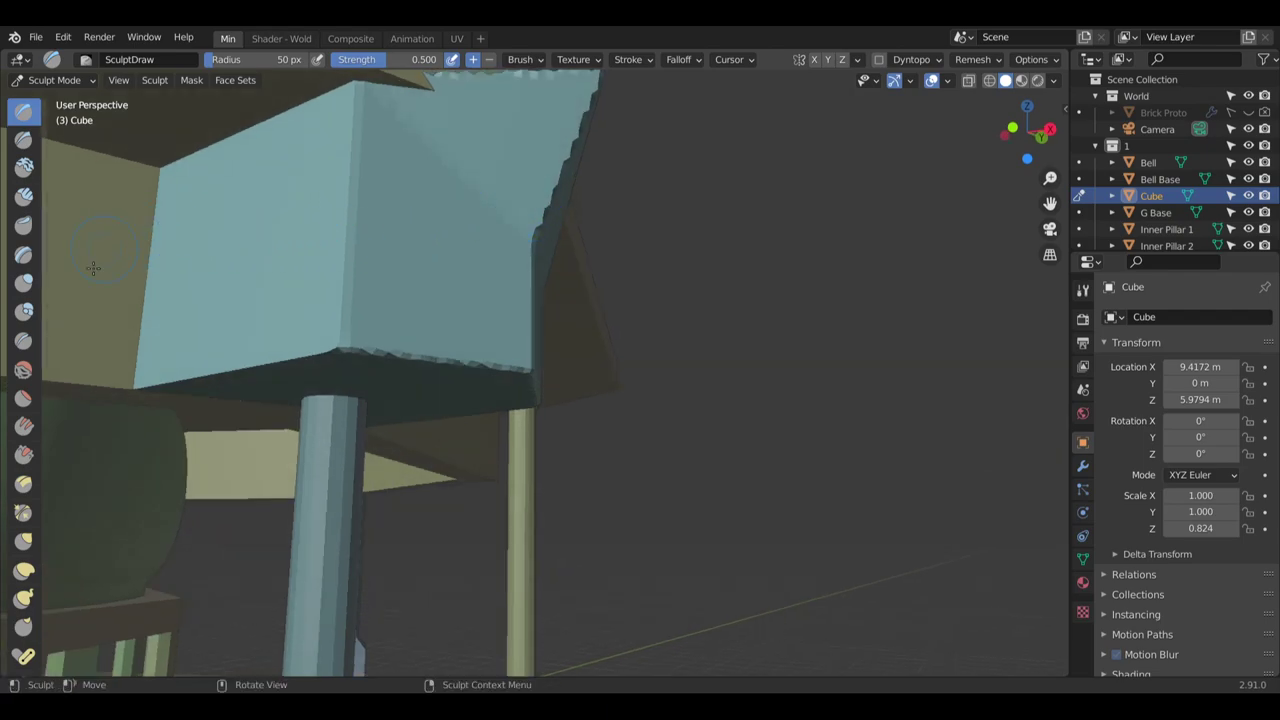
Choose the Smooth brush, try it on the block's lower outer edges, and undo the test strokes
left_click(23, 369)
mouse_move(494, 334)
left_mouse_down()
mouse_move(500, 354)
mouse_move(520, 346)
left_mouse_up()
mouse_move(515, 345)
middle_mouse_down()
mouse_move(391, 322)
mouse_move(393, 309)
middle_mouse_up()
mouse_move(488, 318)
left_mouse_down()
mouse_move(512, 362)
mouse_move(511, 340)
left_mouse_up()
key("ctrl+z")
key("ctrl+z")
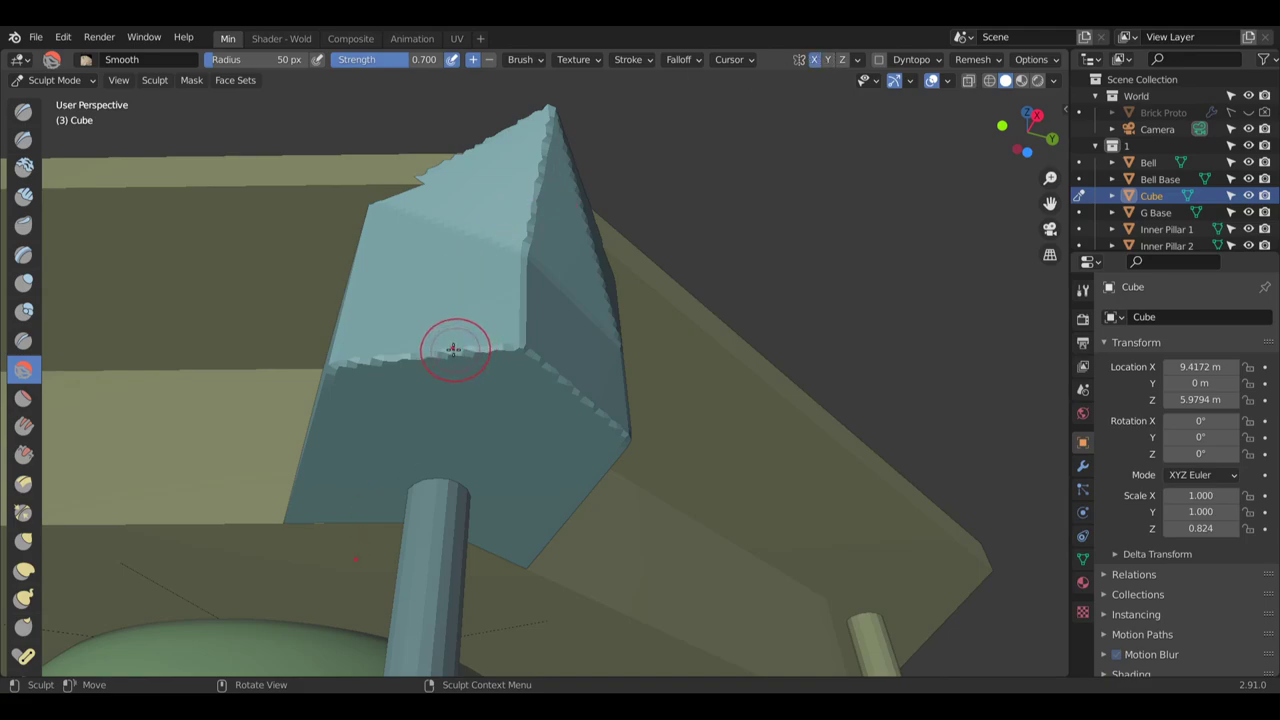
Change the sculpt symmetry from X to Y and smooth the block's lower outer edges and corners
middle_click_drag(451, 346, 496, 317)
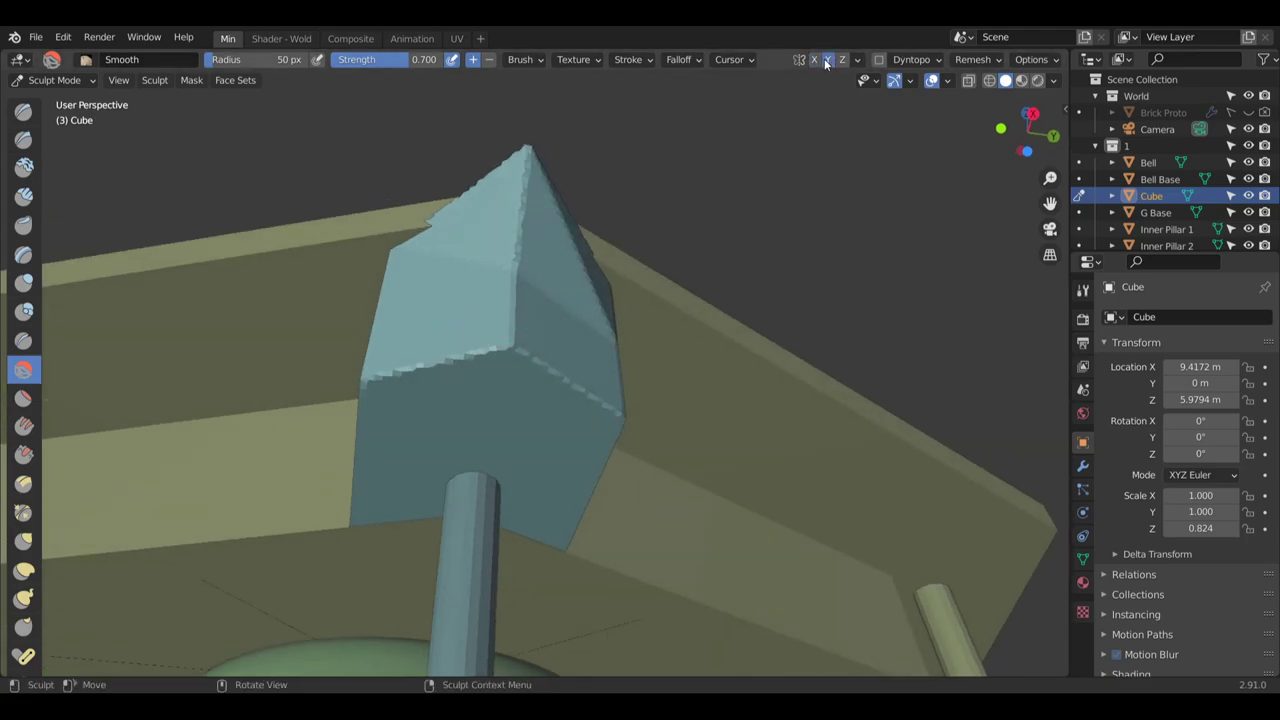
mouse_move(486, 317)
left_mouse_down()
mouse_move(489, 331)
mouse_move(510, 325)
mouse_move(476, 376)
mouse_move(389, 366)
mouse_move(410, 360)
left_mouse_up()
middle_click_drag(410, 360, 530, 440)
mouse_move(397, 349)
left_mouse_down()
mouse_move(407, 363)
mouse_move(386, 271)
mouse_move(315, 360)
mouse_move(190, 380)
mouse_move(300, 365)
mouse_move(445, 306)
mouse_move(439, 353)
left_mouse_up()
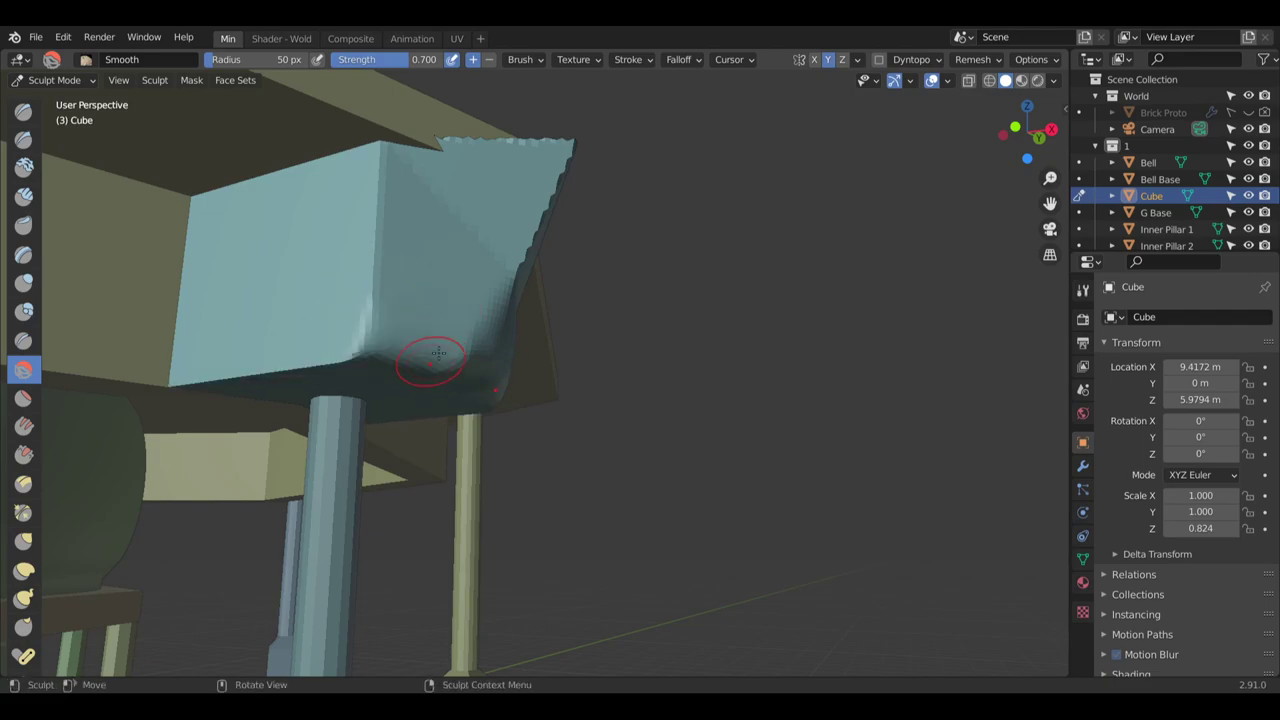
Set the Smooth brush strength to 0.400 and enlarge its radius to 91 px
left_click(381, 60)
key("Return")
key("bracketright")
key("bracketright")
key("bracketright")
key("bracketright")
key("bracketright")
key("bracketright")
Try broad smoothing strokes over the block's vertical corner, bottom edge and outer side, and undo them
left_click_drag(388, 287, 290, 396)
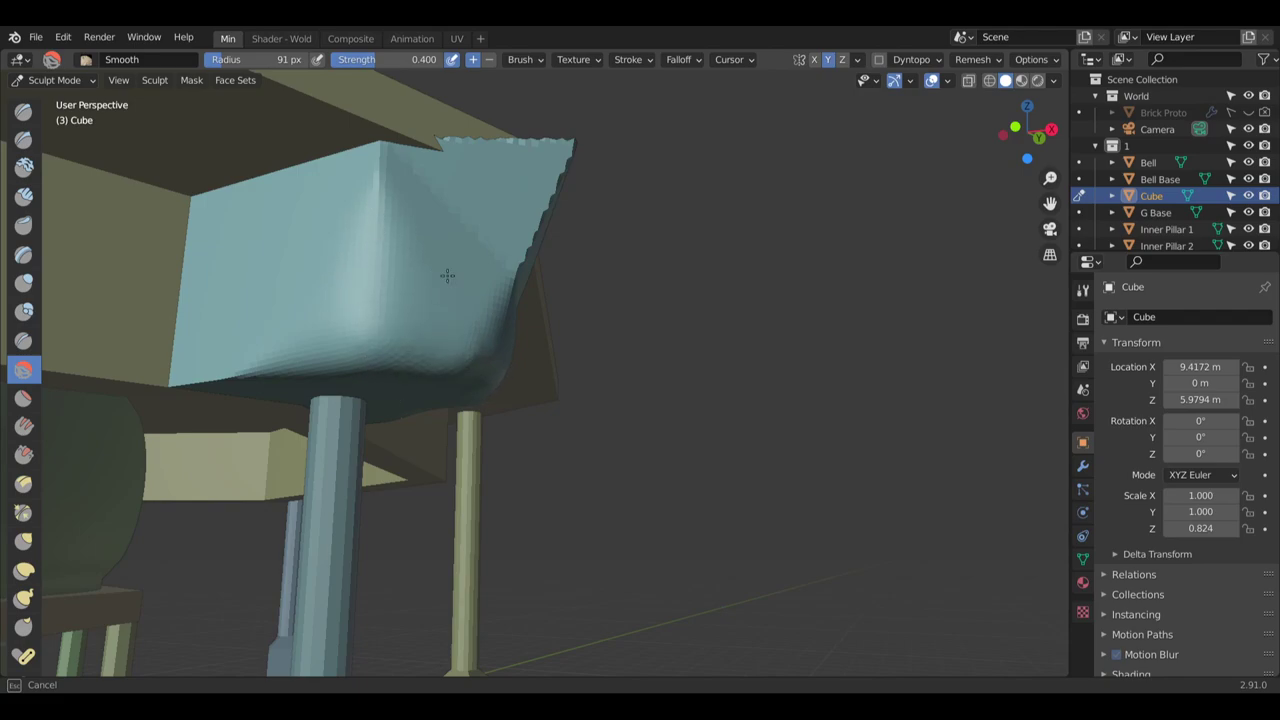
mouse_move(497, 303)
left_mouse_down()
mouse_move(525, 190)
mouse_move(466, 154)
mouse_move(372, 198)
mouse_move(443, 229)
left_mouse_up()
key("ctrl+z")
key("ctrl+z")
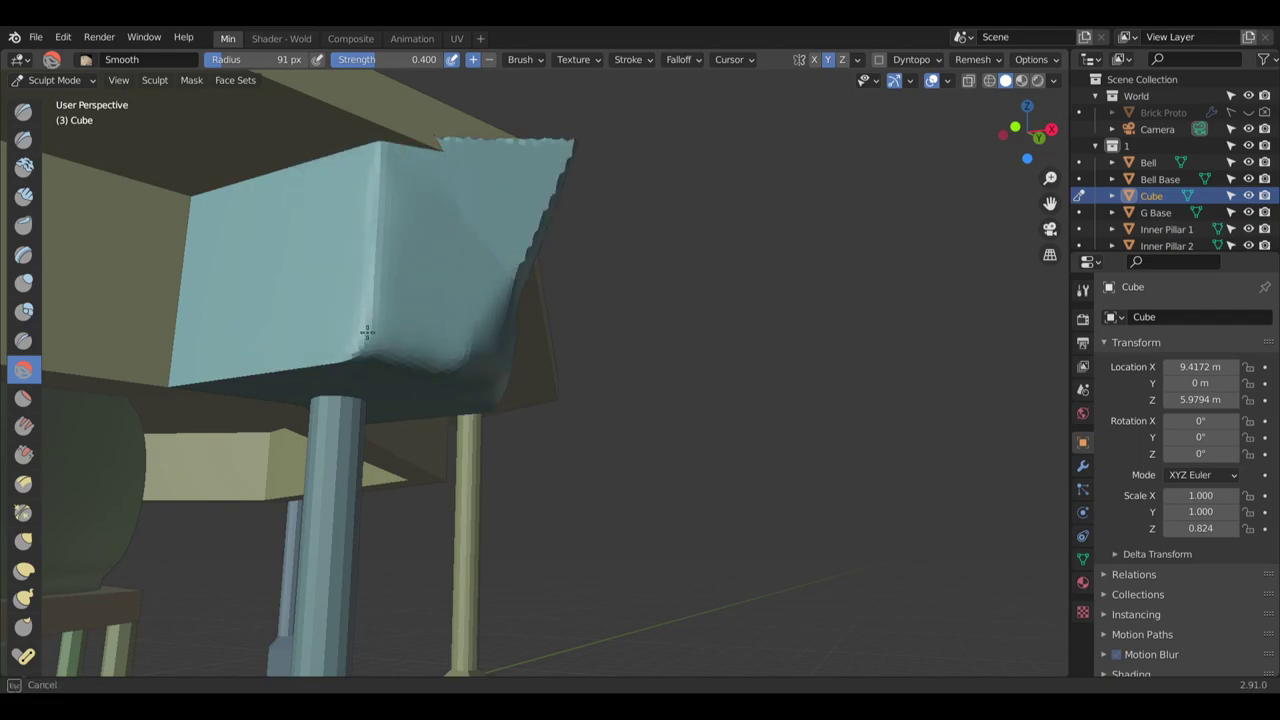
Smooth the block's vertical corner and bottom edge, and soften the jagged edge below the pointed tip
mouse_move(381, 265)
left_mouse_down()
mouse_move(394, 286)
mouse_move(360, 345)
mouse_move(282, 365)
left_mouse_up()
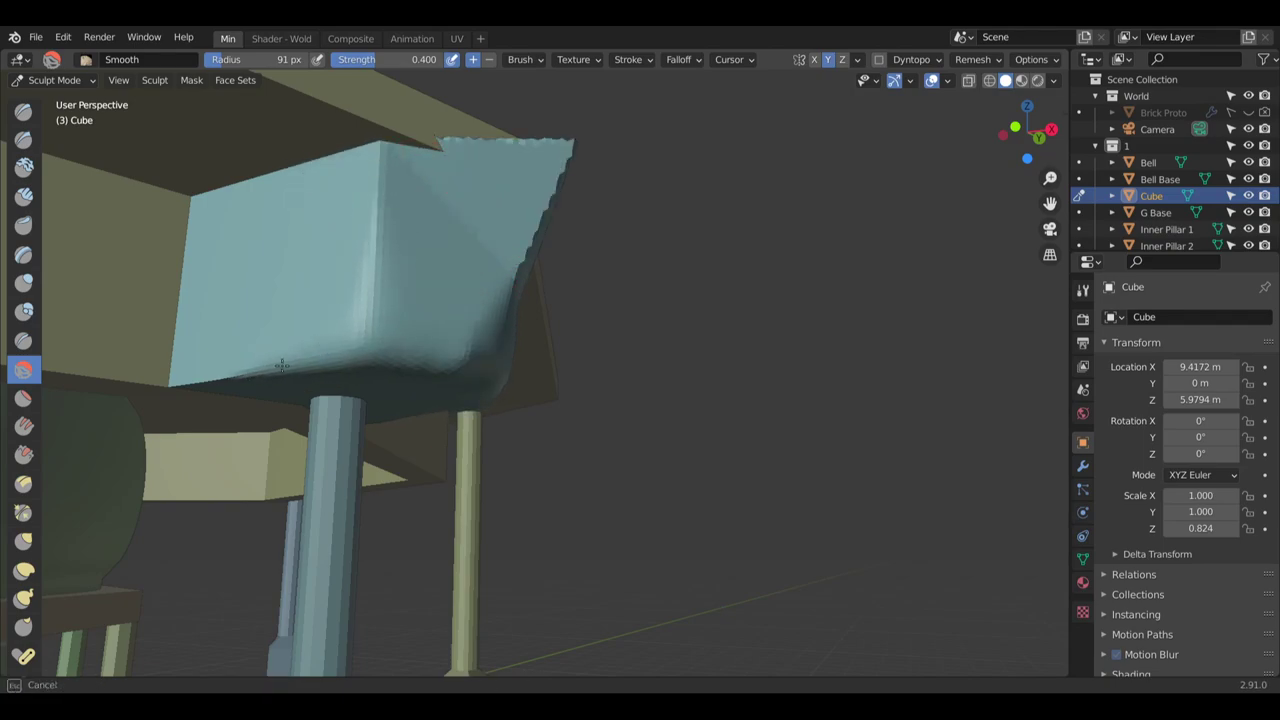
left_click_drag(416, 339, 458, 336)
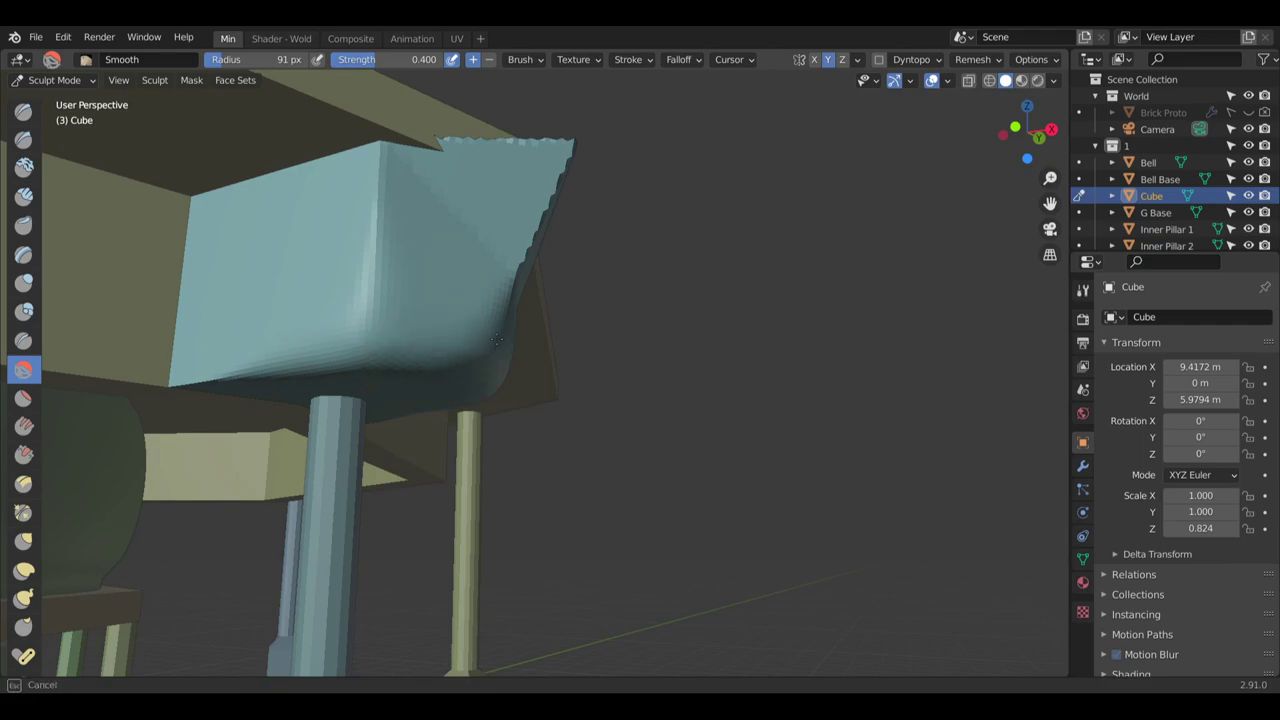
left_click_drag(502, 195, 528, 200)
mouse_move(528, 200)
middle_mouse_down()
mouse_move(445, 281)
mouse_move(457, 243)
middle_mouse_up()
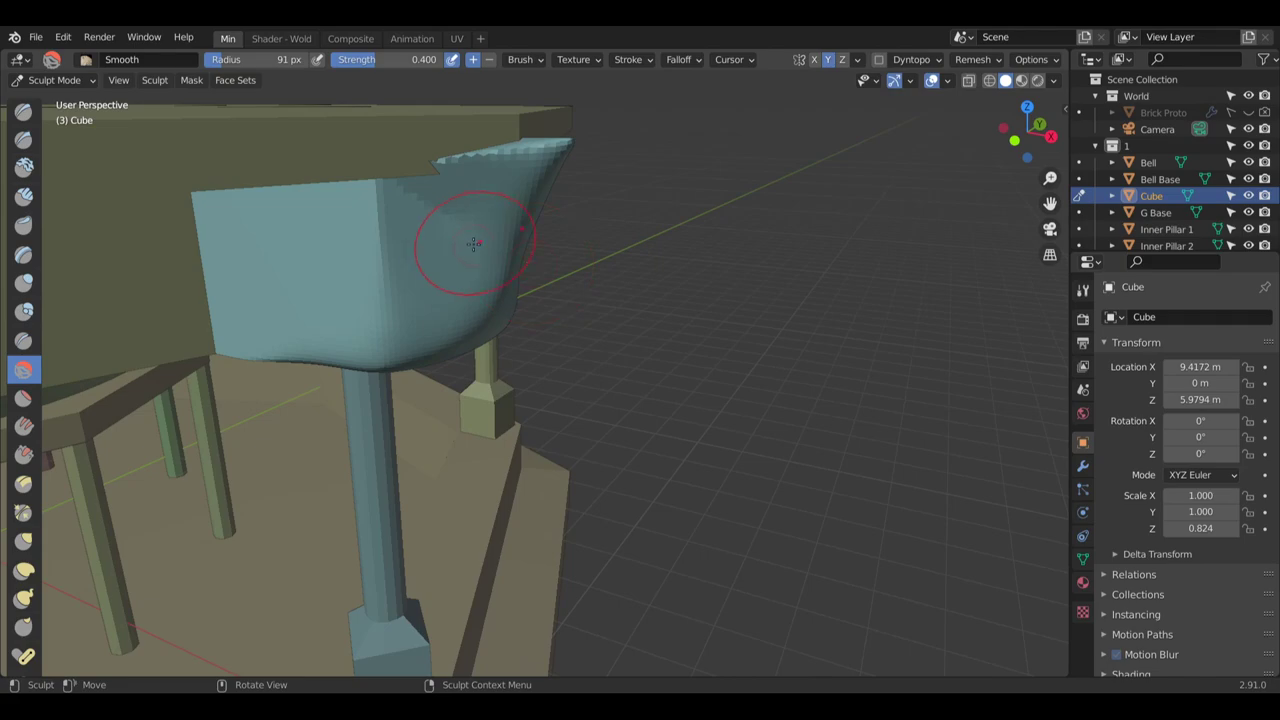
middle_click_drag(380, 286, 323, 277)
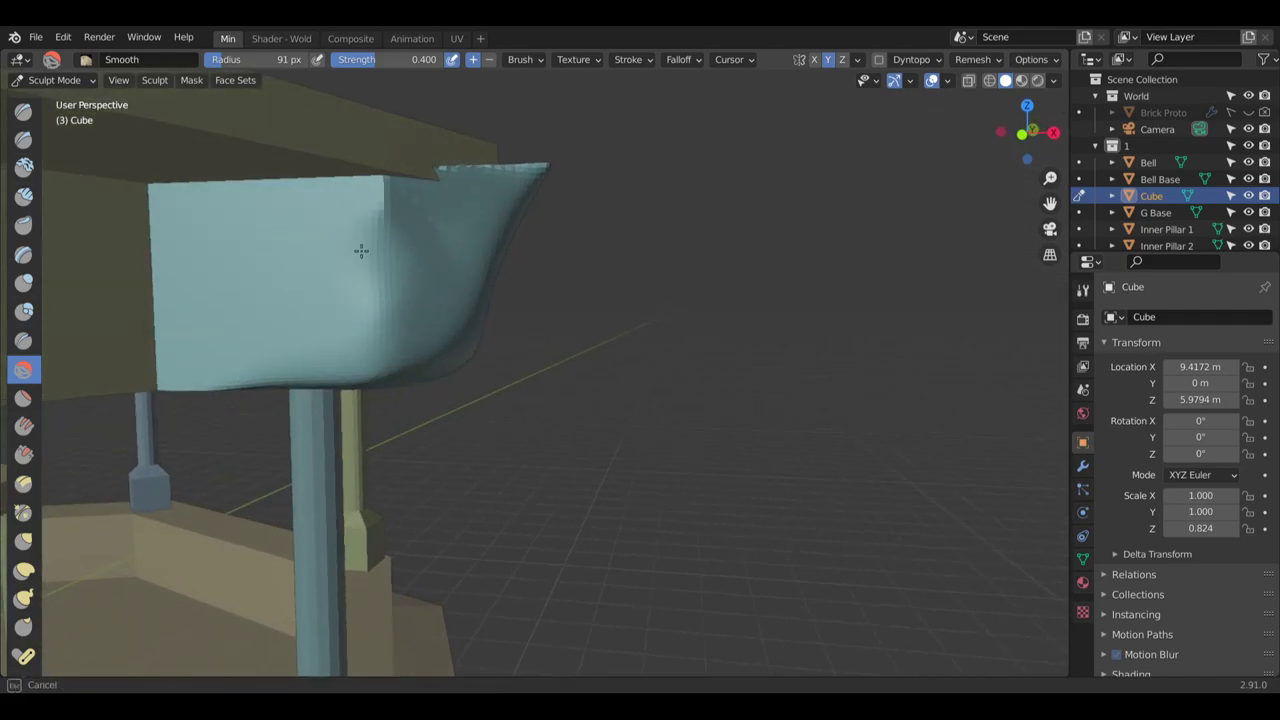
Round the block's side face, lower corner and upper corner next to the roof edge with the Smooth brush
left_click_drag(317, 278, 285, 326)
left_click_drag(352, 382, 424, 358)
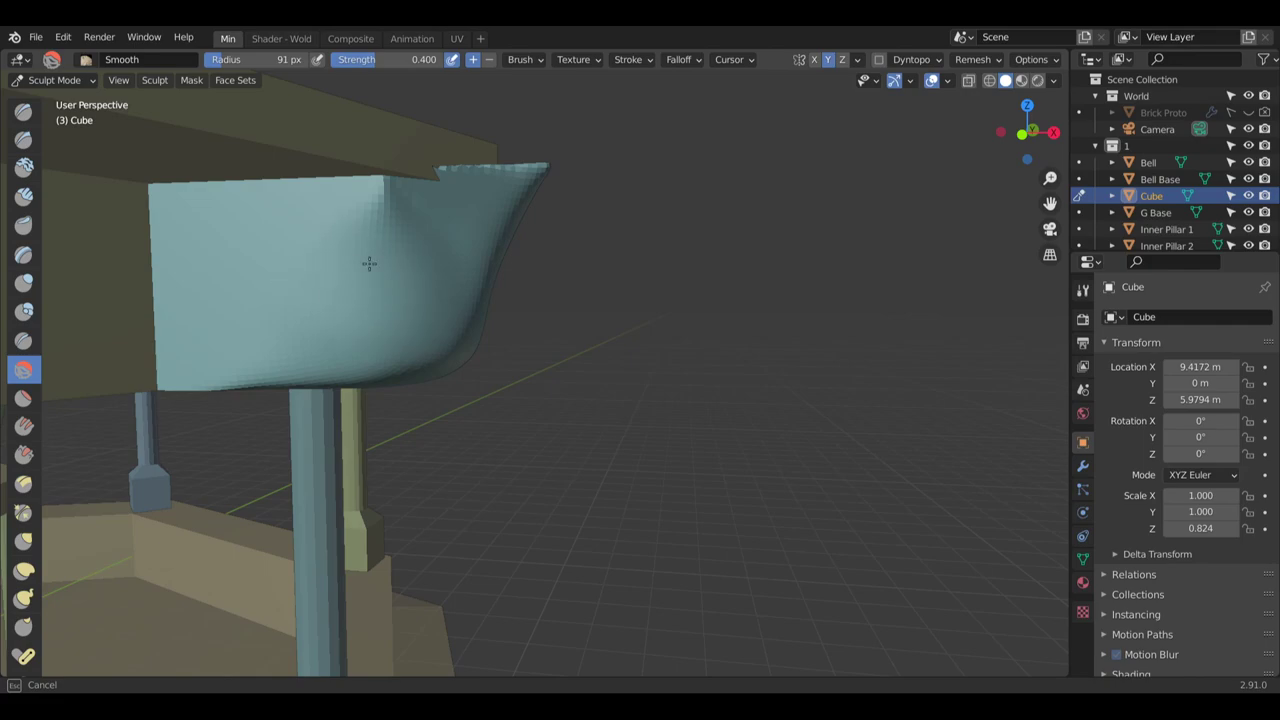
mouse_move(390, 237)
left_mouse_down()
mouse_move(337, 203)
mouse_move(441, 237)
left_mouse_up()
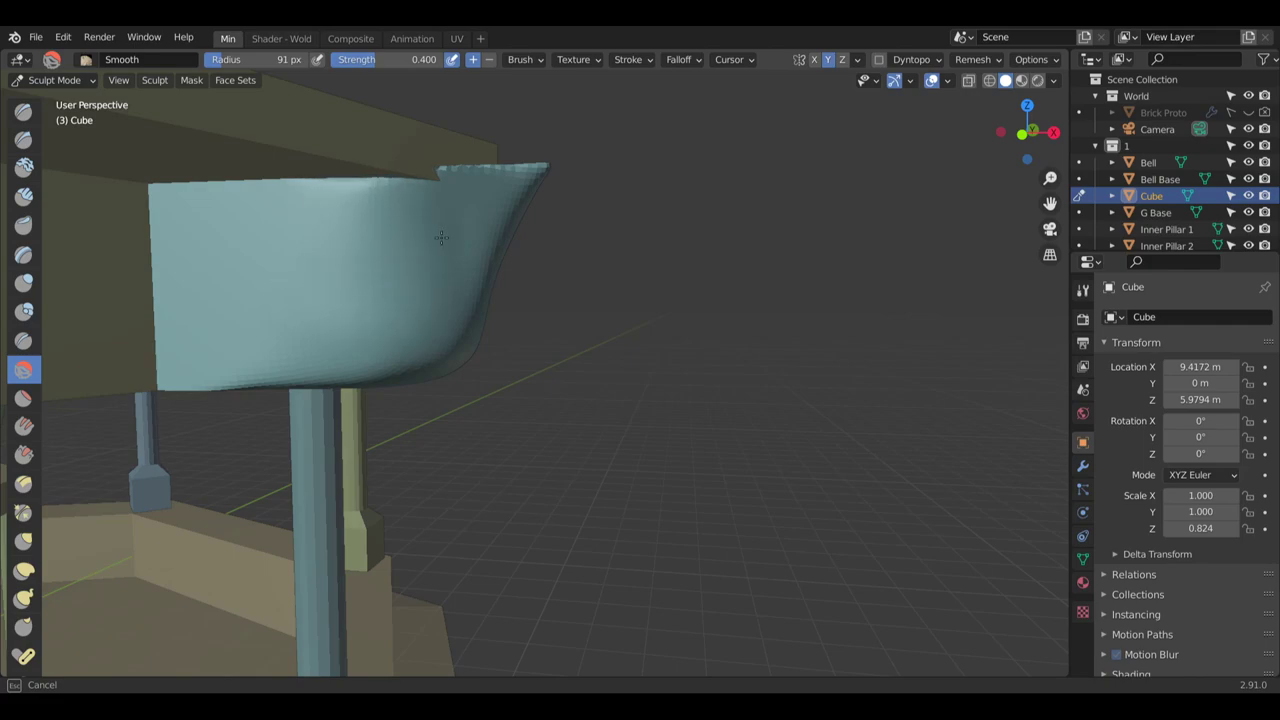
middle_click_drag(321, 235, 405, 209)
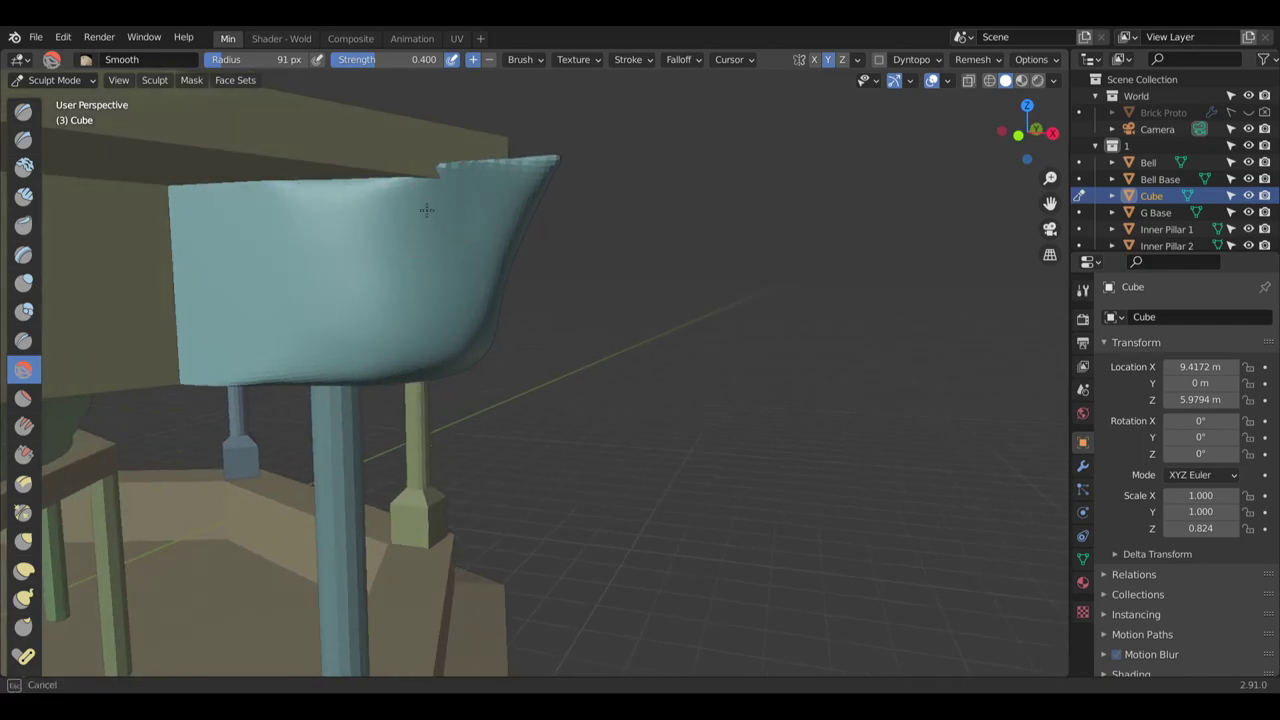
left_click_drag(350, 219, 412, 209)
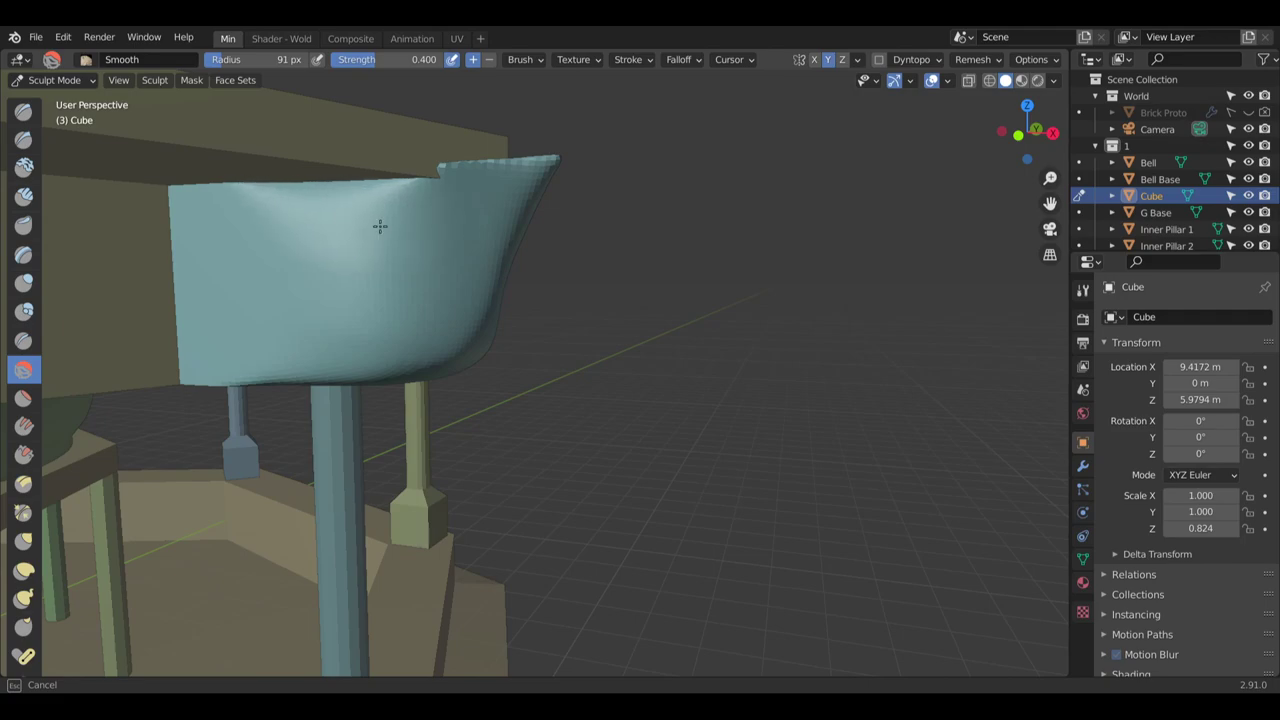
Smooth the block's outer face and lower edge beneath the pointed tip
middle_click_drag(443, 369, 434, 291)
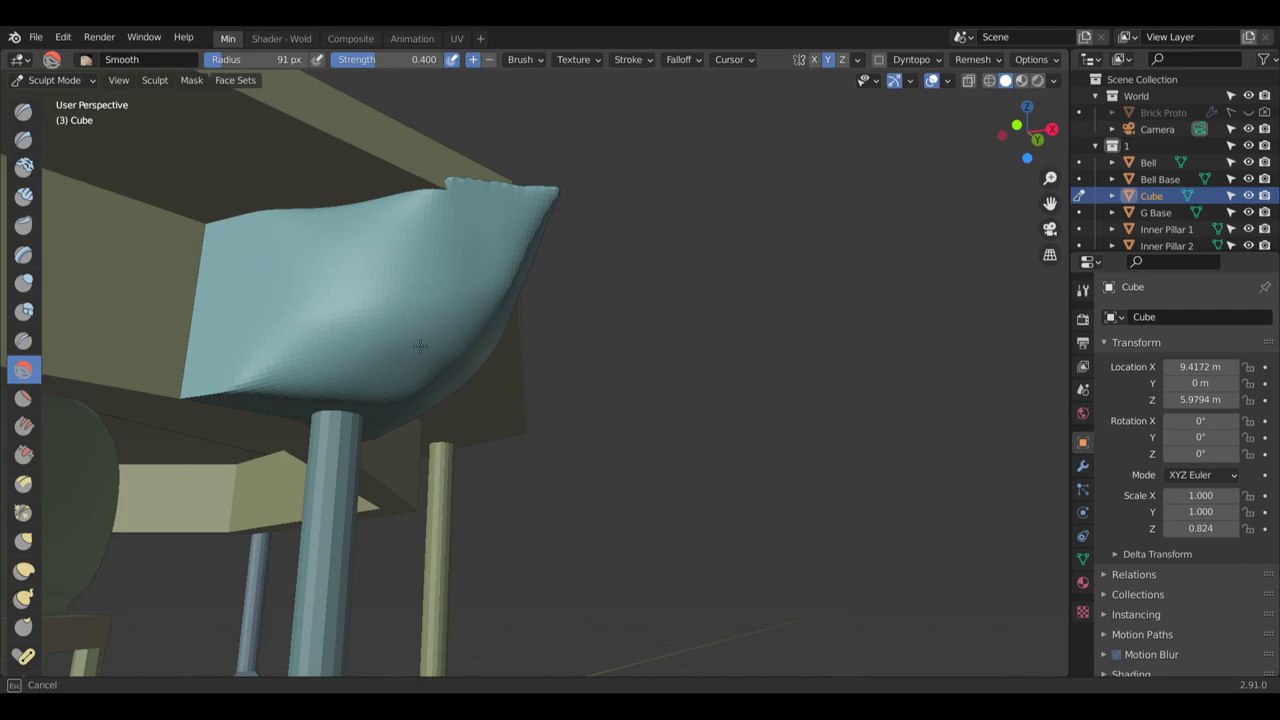
mouse_move(396, 317)
middle_mouse_down()
mouse_move(463, 309)
mouse_move(474, 354)
mouse_move(560, 331)
middle_mouse_up()
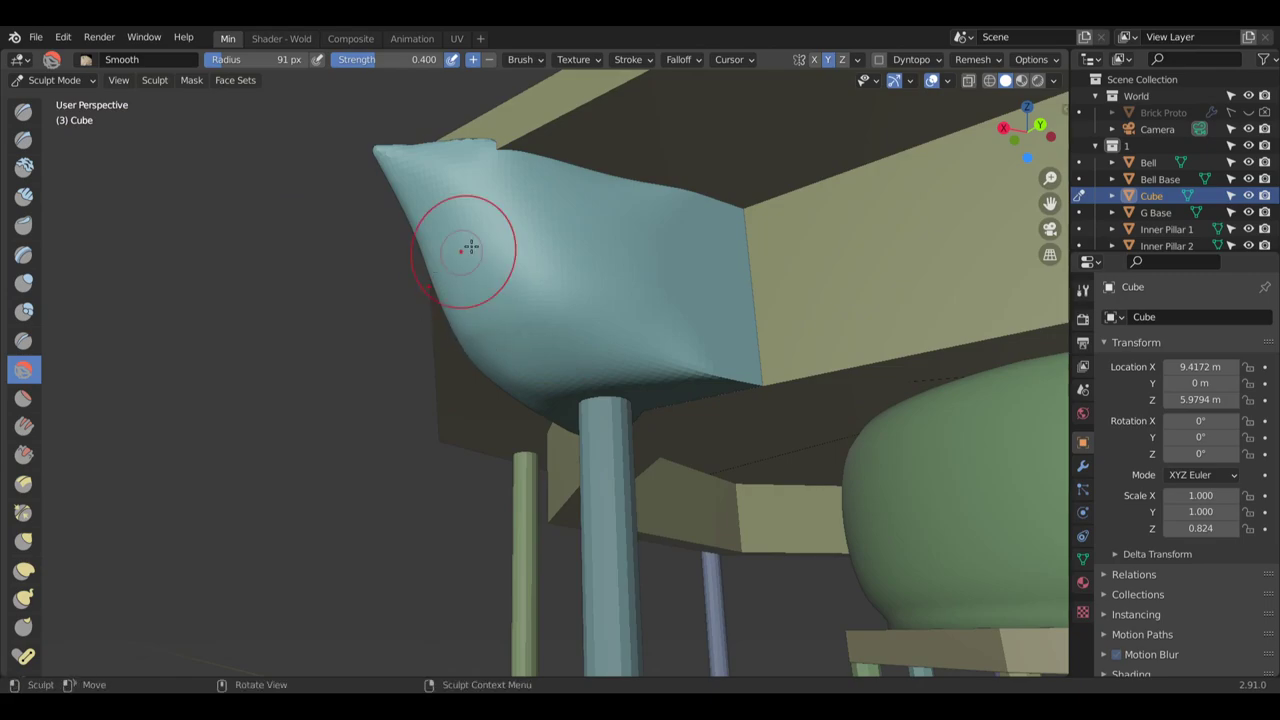
middle_click_drag(457, 251, 480, 313)
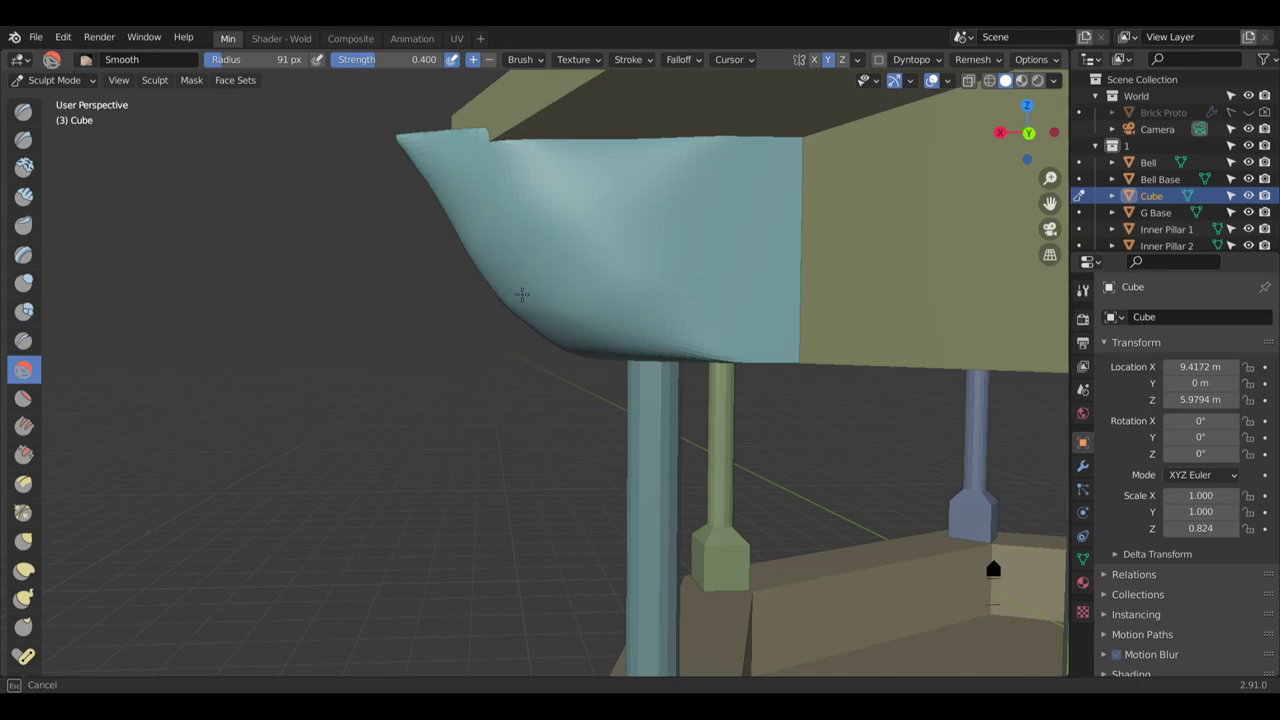
middle_click_drag(522, 294, 493, 278)
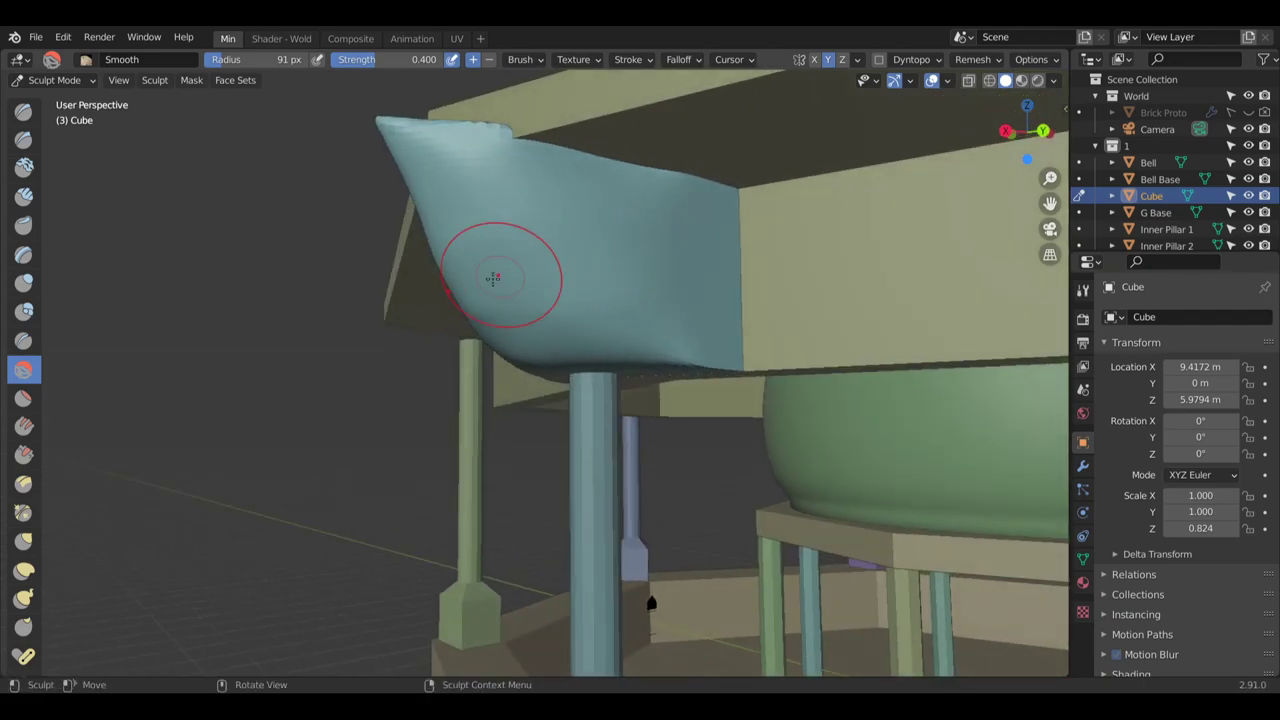
left_click_drag(493, 278, 457, 309)
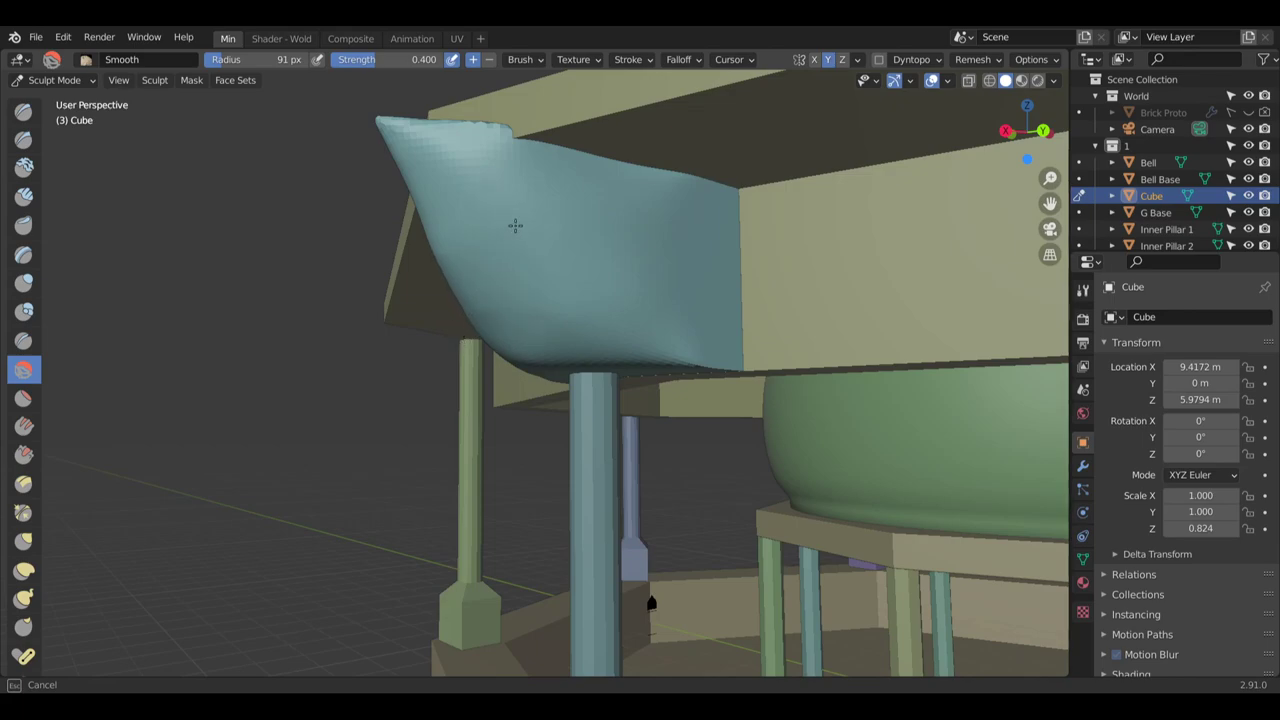
mouse_move(515, 225)
middle_mouse_down()
mouse_move(551, 194)
mouse_move(507, 278)
middle_mouse_up()
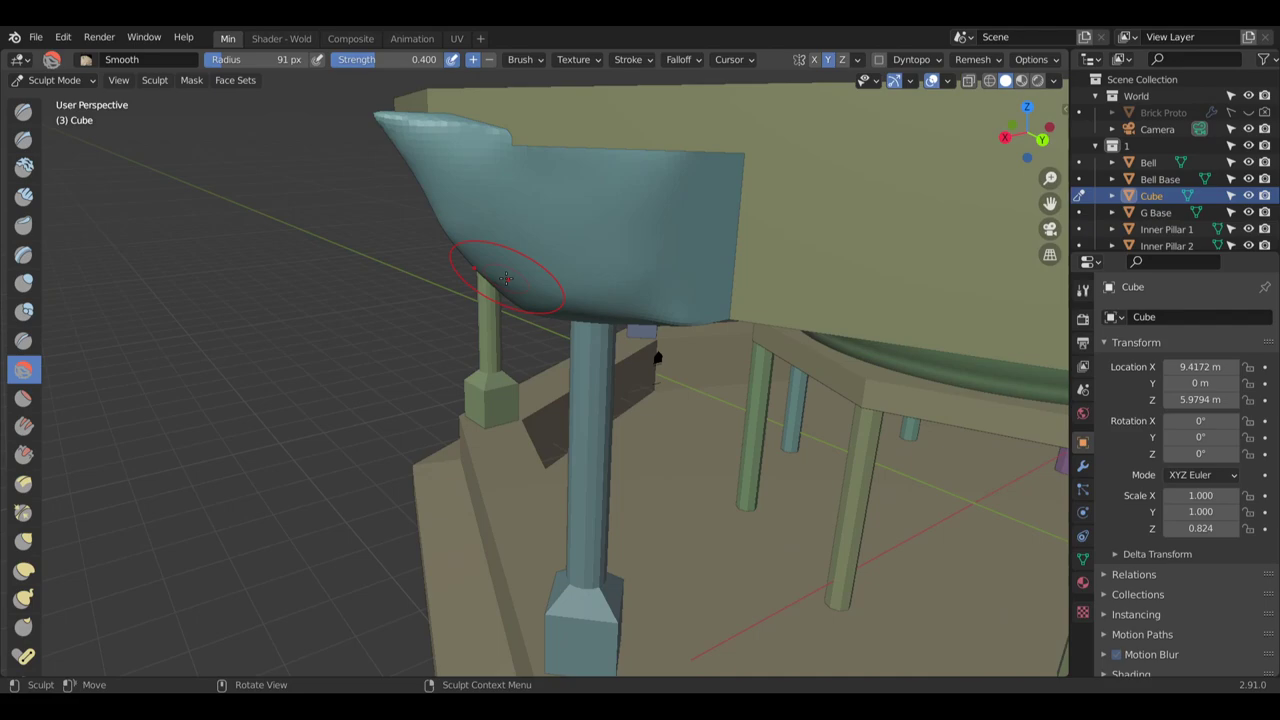
middle_click_drag(507, 278, 530, 255)
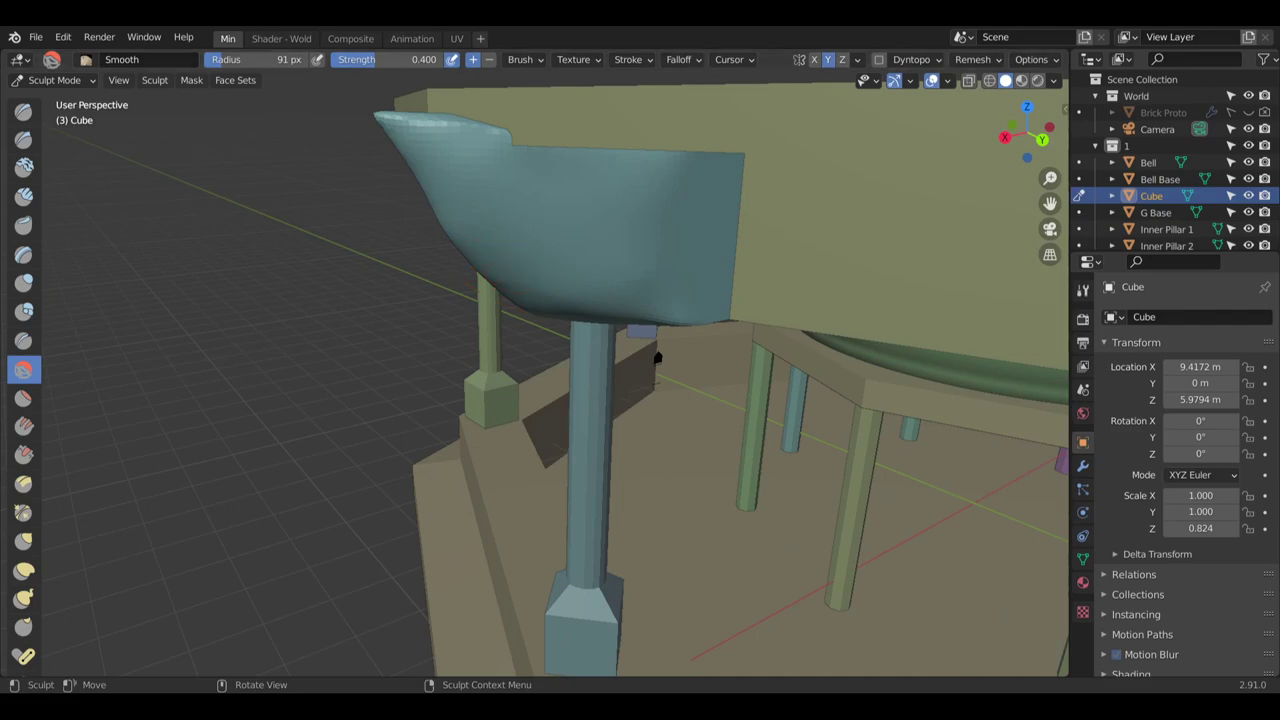
Smooth down the block's pointed tip and its upper ridge beside the roof corner
mouse_move(591, 200)
middle_mouse_down()
mouse_move(634, 194)
mouse_move(644, 226)
mouse_move(582, 226)
mouse_move(468, 298)
middle_mouse_up()
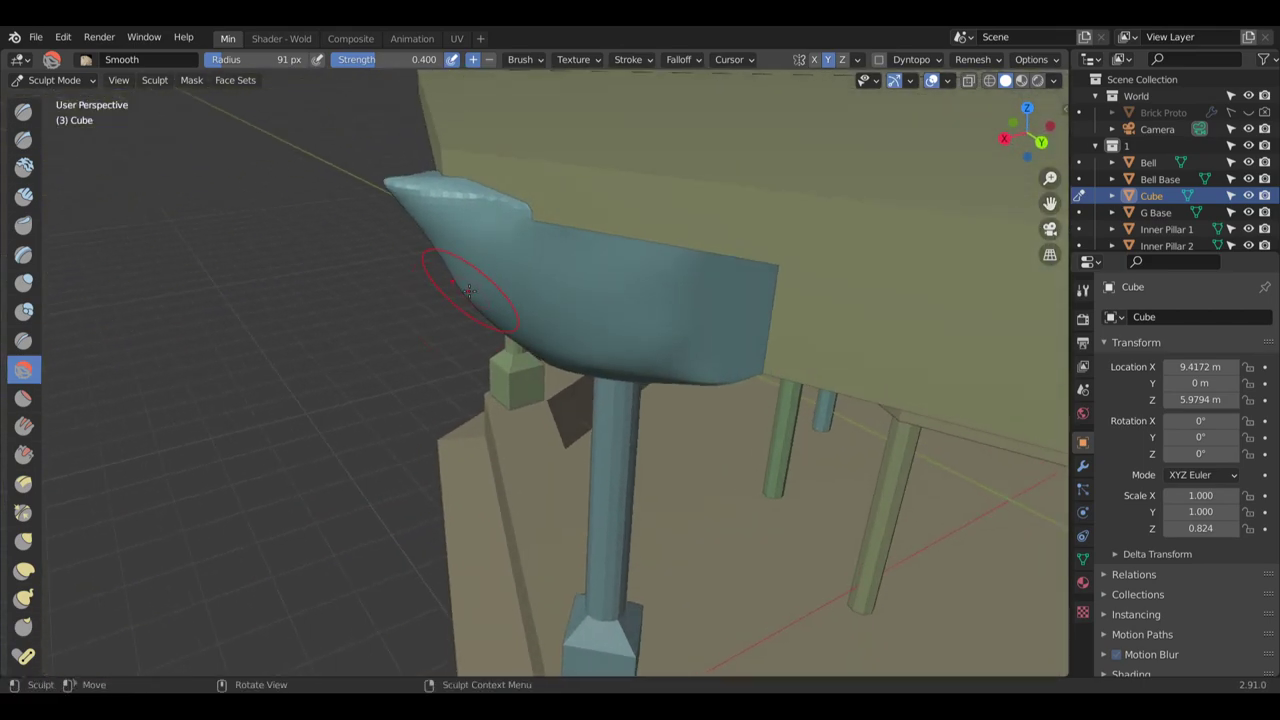
middle_click_drag(254, 250, 266, 314)
mouse_move(430, 196)
left_mouse_down()
mouse_move(470, 216)
mouse_move(412, 198)
mouse_move(457, 216)
left_mouse_up()
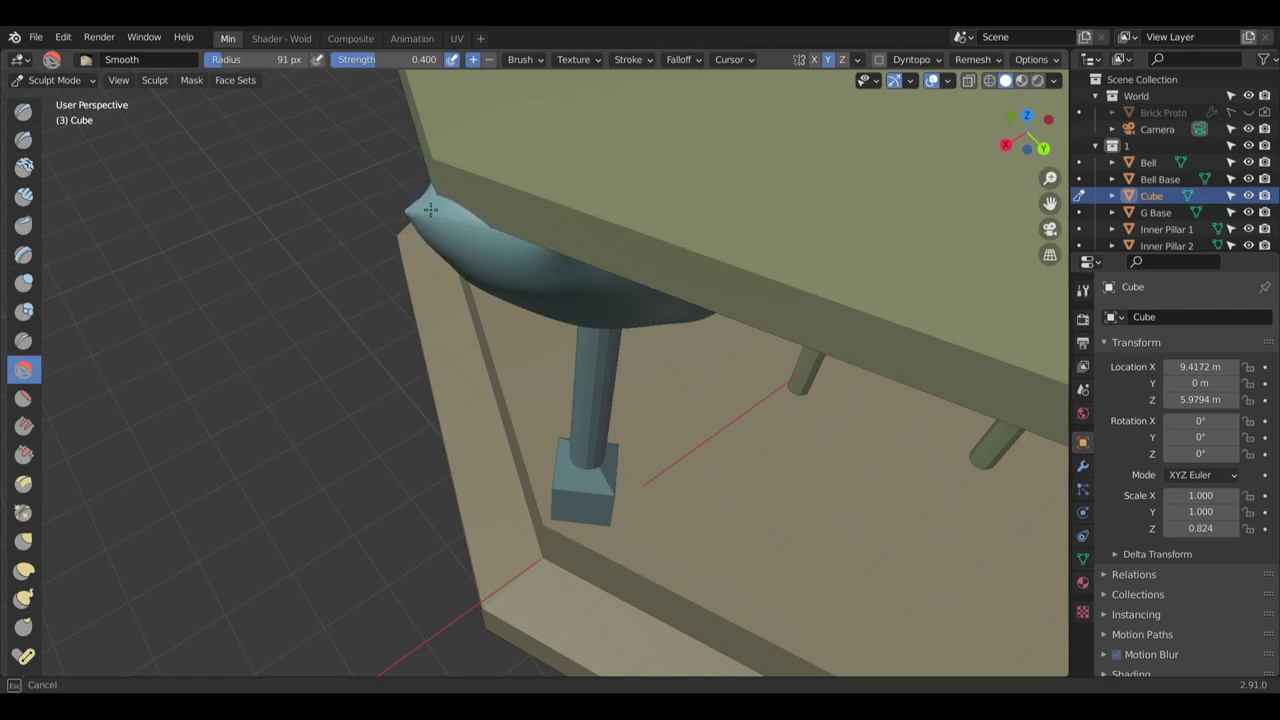
left_click_drag(447, 165, 466, 222)
middle_click_drag(466, 222, 534, 209)
mouse_move(594, 288)
left_mouse_down()
mouse_move(422, 257)
mouse_move(590, 285)
left_mouse_up()
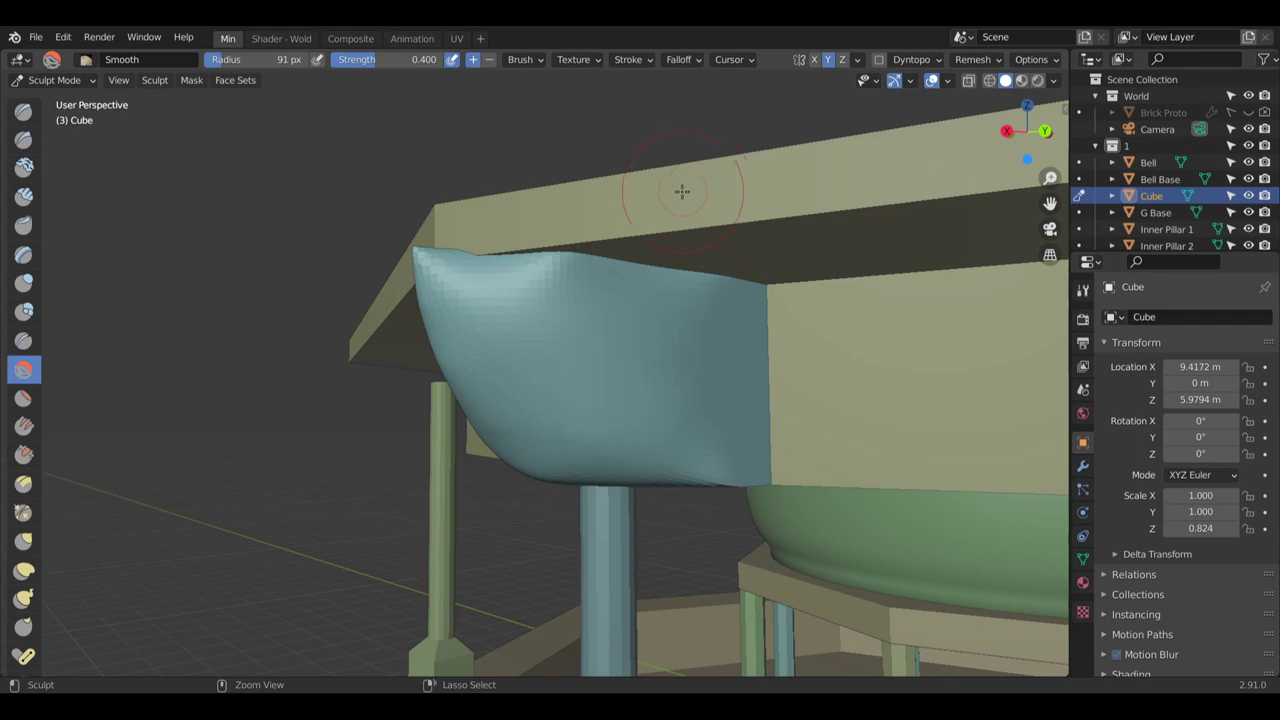
Smooth the remaining tip at the block's upper front edge into a rounded nose
middle_click_drag(682, 191, 528, 286)
left_click_drag(528, 286, 539, 313)
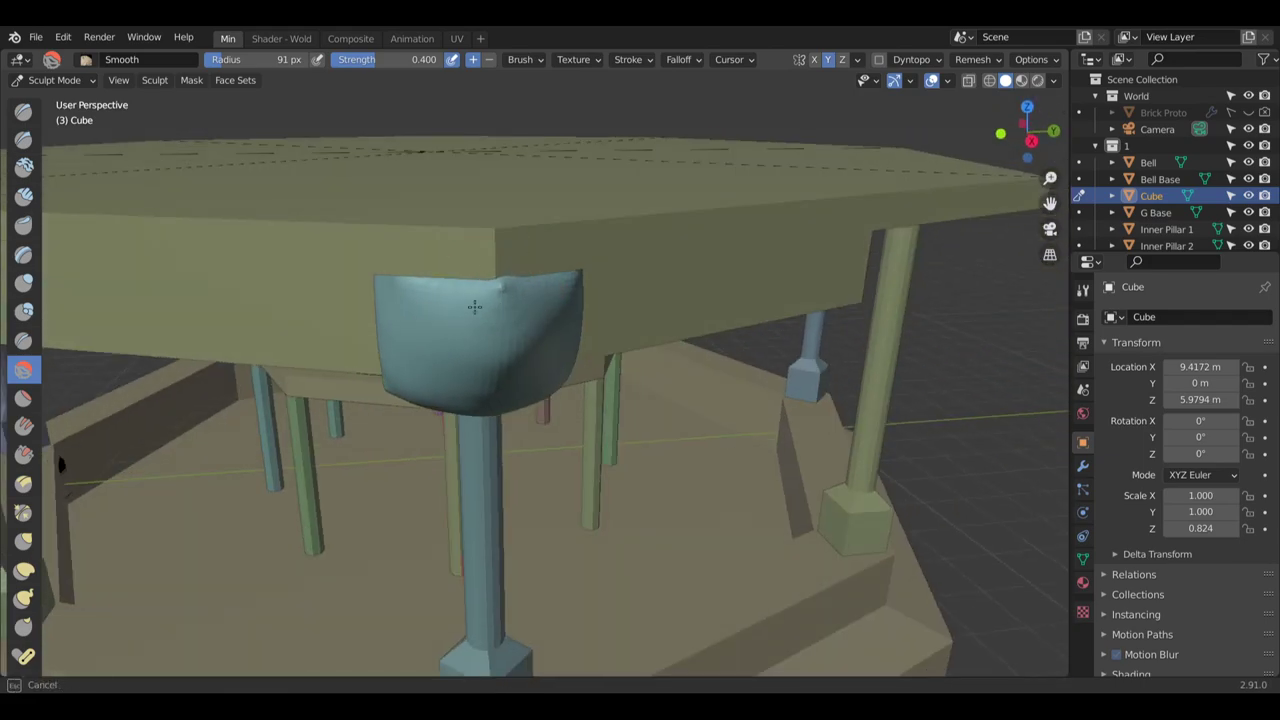
left_click_drag(506, 262, 528, 308)
middle_click_drag(528, 308, 466, 251)
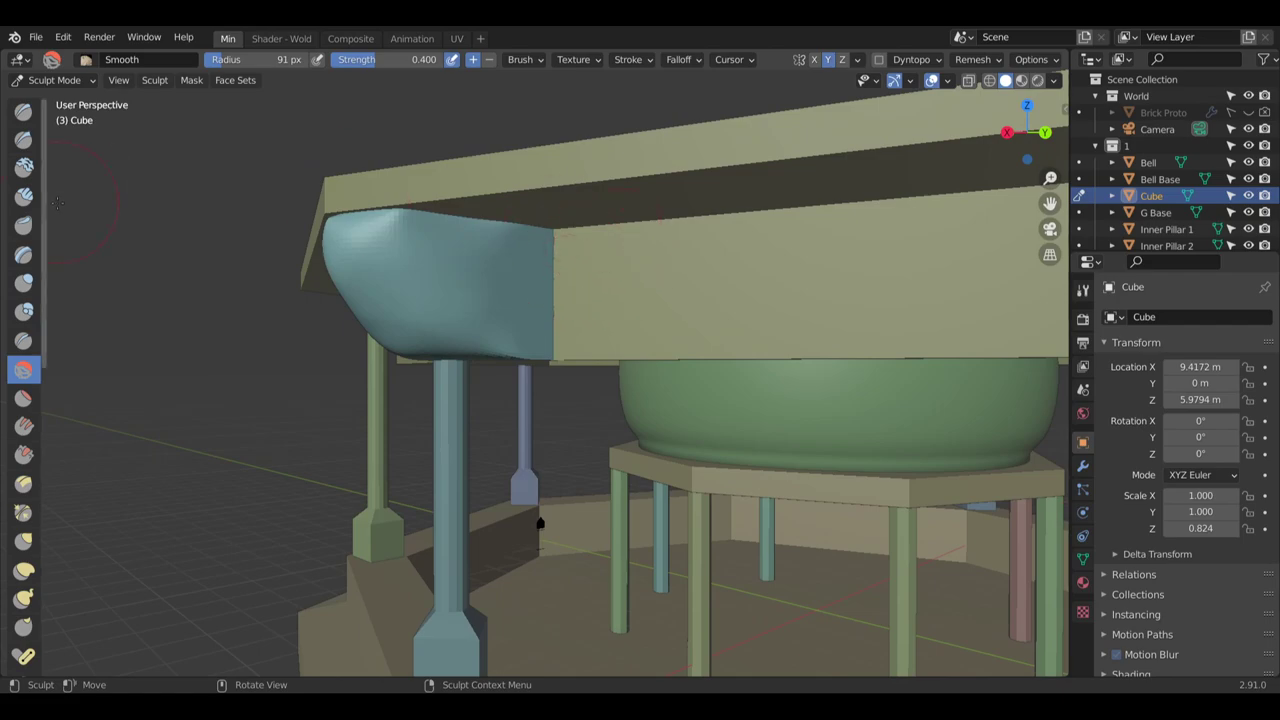
Examine the rounded block's shape from the front, sides and underside
scroll(350, 225, "up", 5)
middle_click_drag(409, 260, 587, 280)
scroll(451, 194, "down", 4)
scroll(587, 280, "down", 2)
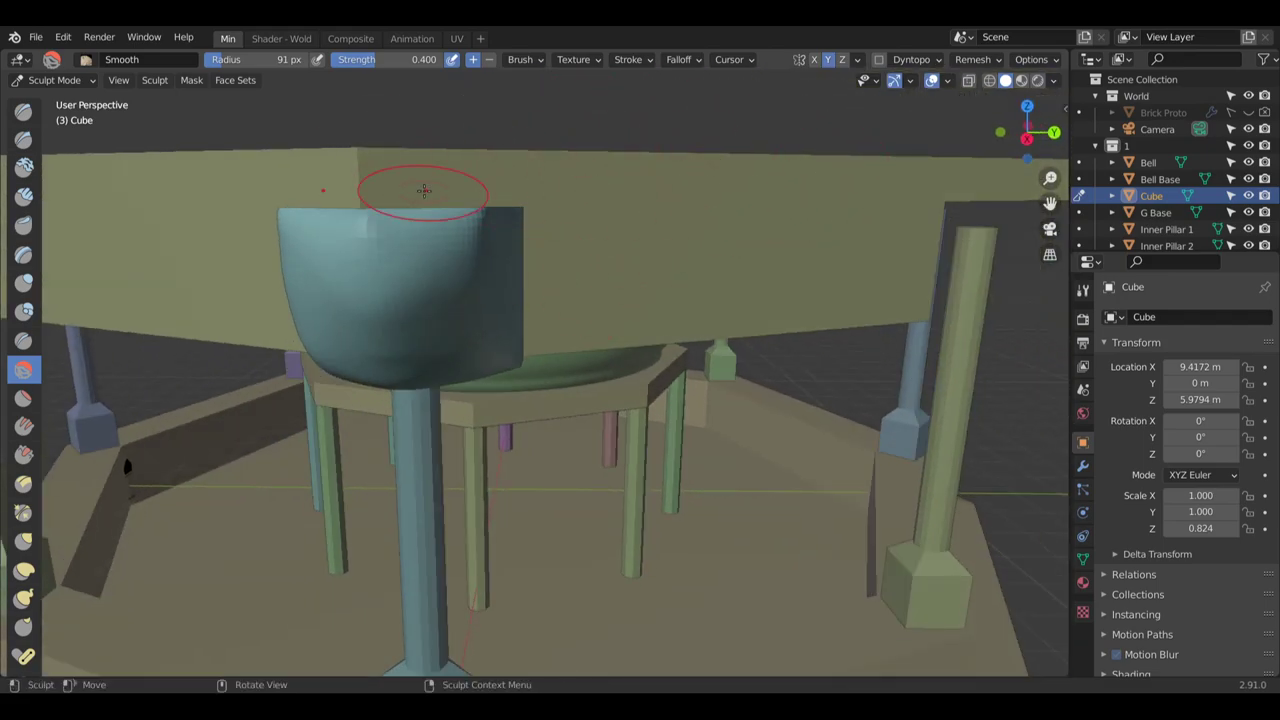
middle_click_drag(467, 190, 414, 200)
scroll(414, 200, "up", 5)
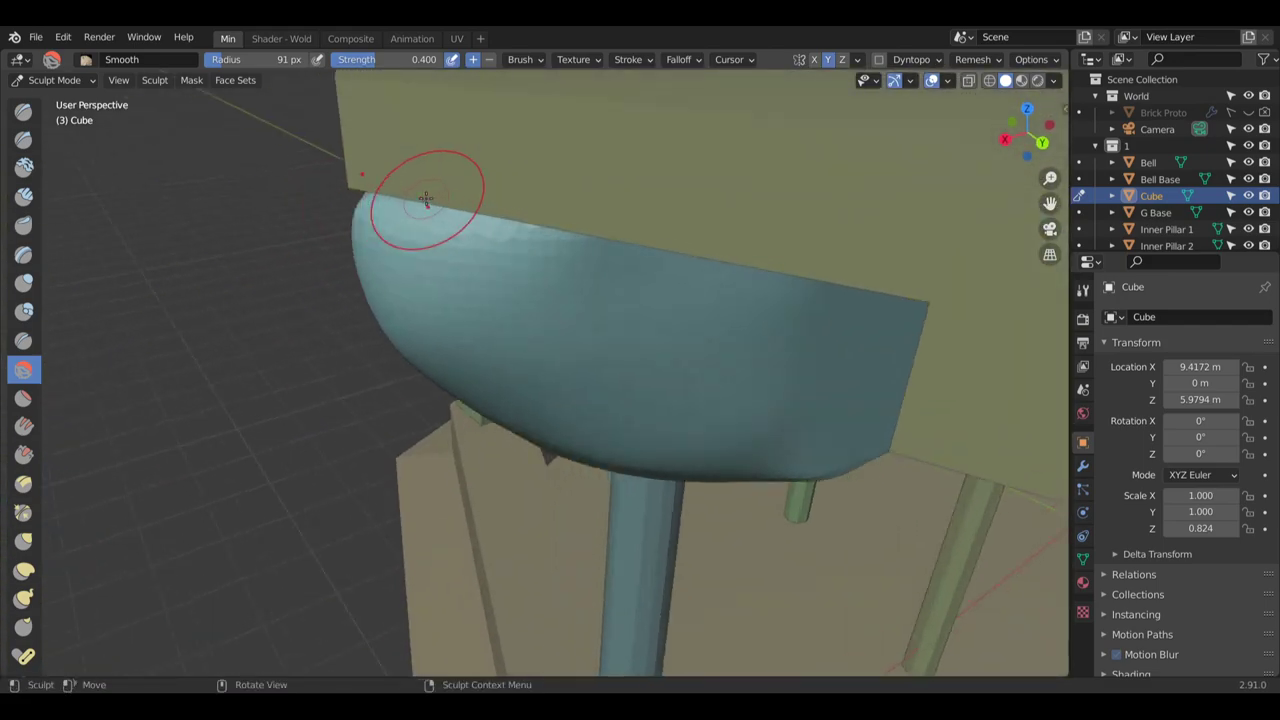
middle_click_drag(546, 290, 766, 314)
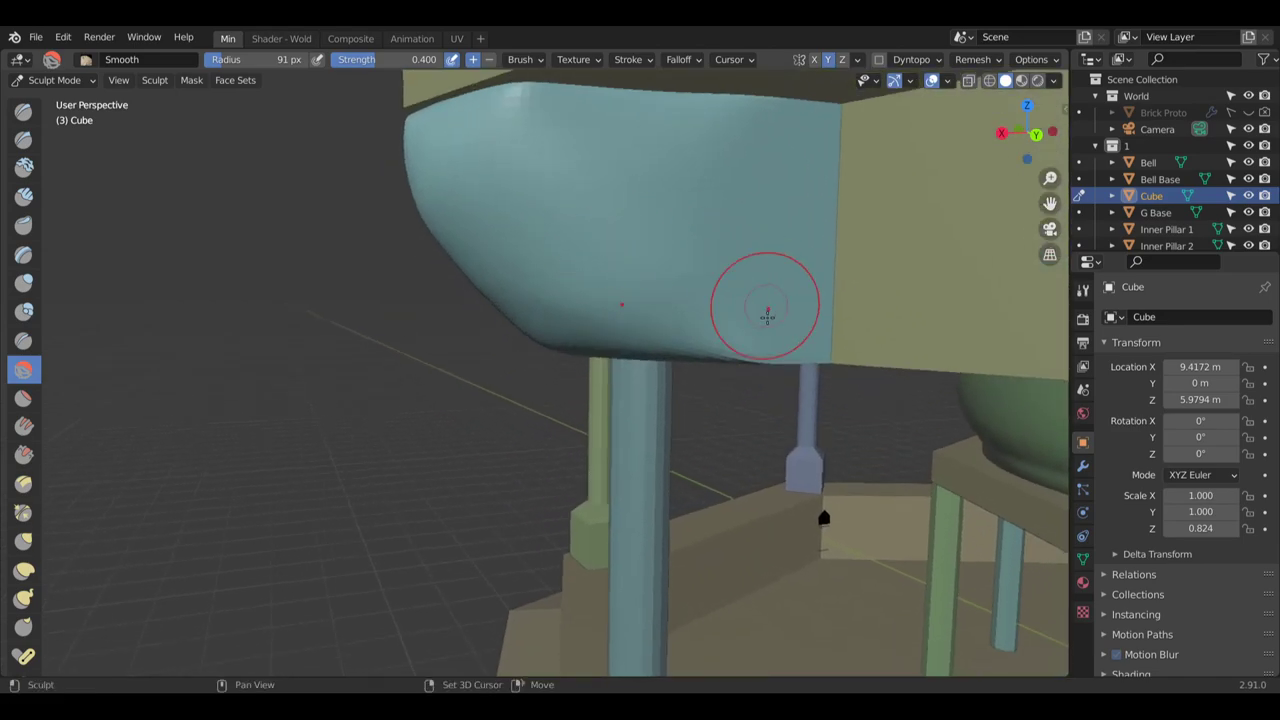
middle_click_drag(569, 240, 570, 200)
middle_click_drag(757, 330, 757, 217)
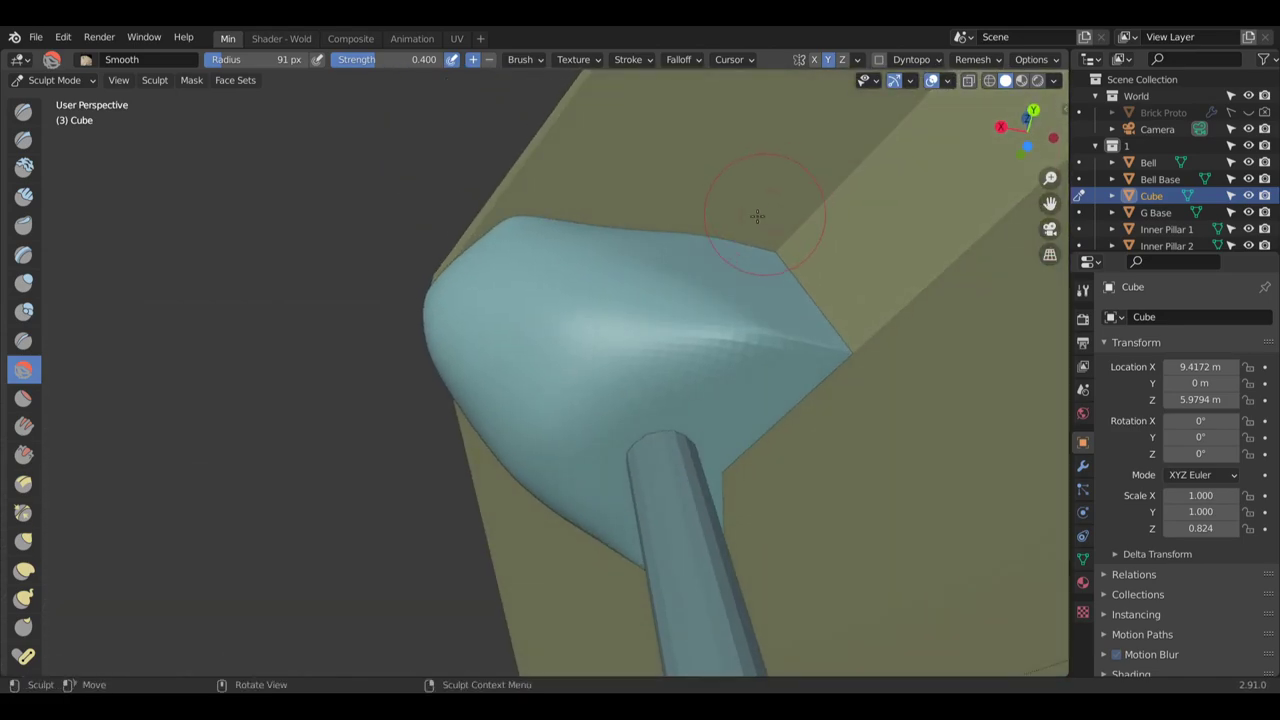
middle_click_drag(651, 277, 594, 263)
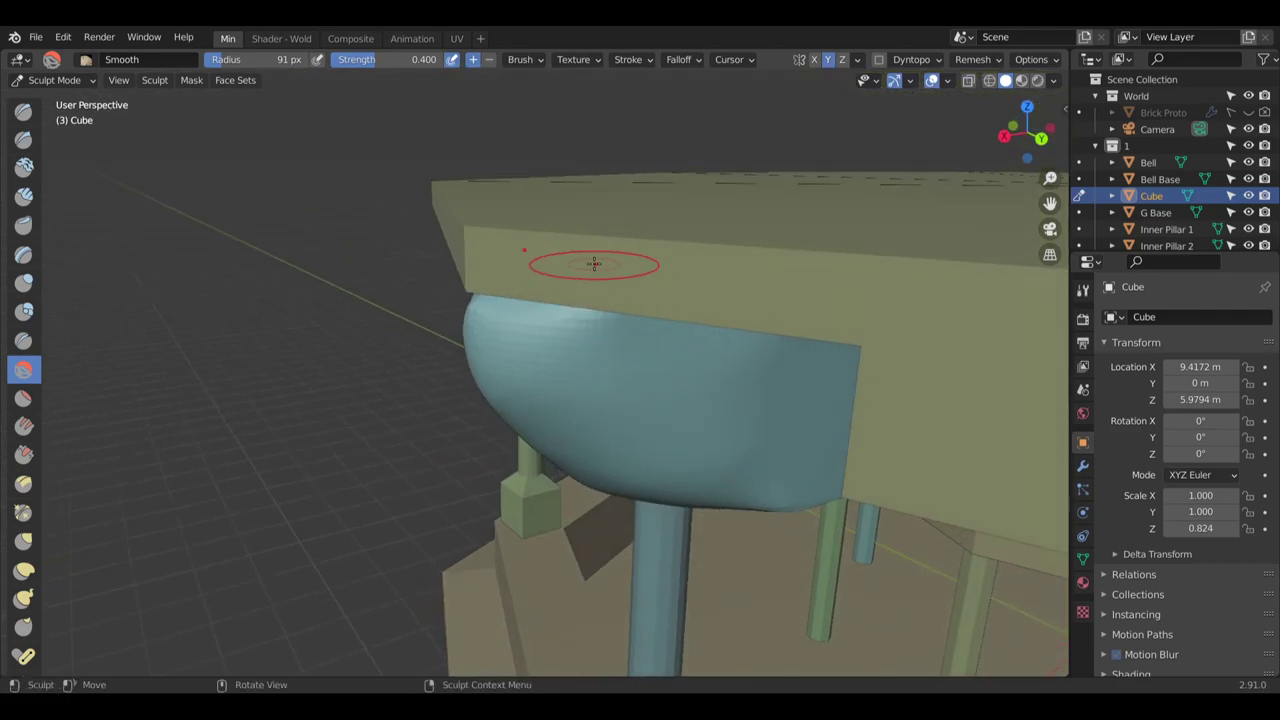
mouse_move(663, 251)
middle_mouse_down()
mouse_move(571, 251)
mouse_move(571, 206)
mouse_move(534, 231)
mouse_move(529, 214)
middle_mouse_up()
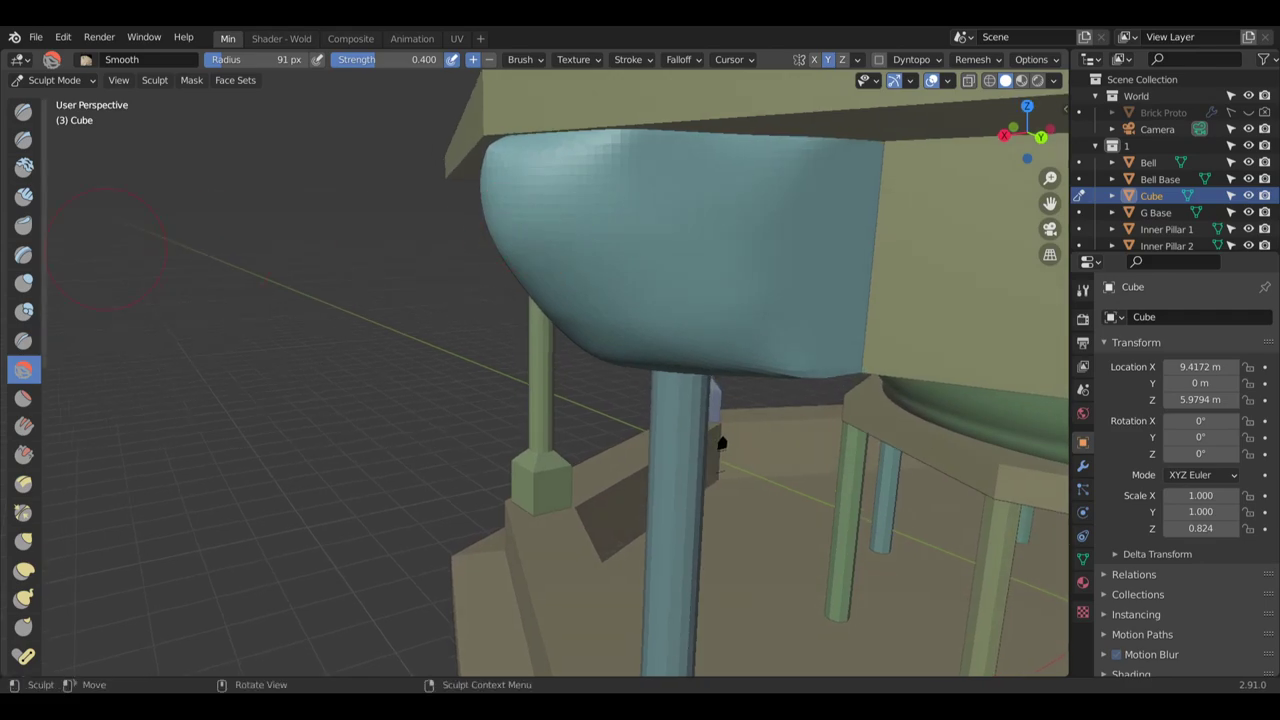
Build a protruding bulge on the middle of the block's front face with the Inflate/Deflate brush
left_click(20, 288)
middle_click_drag(340, 222, 480, 214)
mouse_move(386, 282)
left_mouse_down()
mouse_move(410, 256)
mouse_move(390, 285)
mouse_move(432, 273)
mouse_move(400, 275)
mouse_move(420, 255)
mouse_move(398, 250)
mouse_move(381, 263)
mouse_move(420, 274)
left_mouse_up()
key("shift+r")
left_click(423, 274)
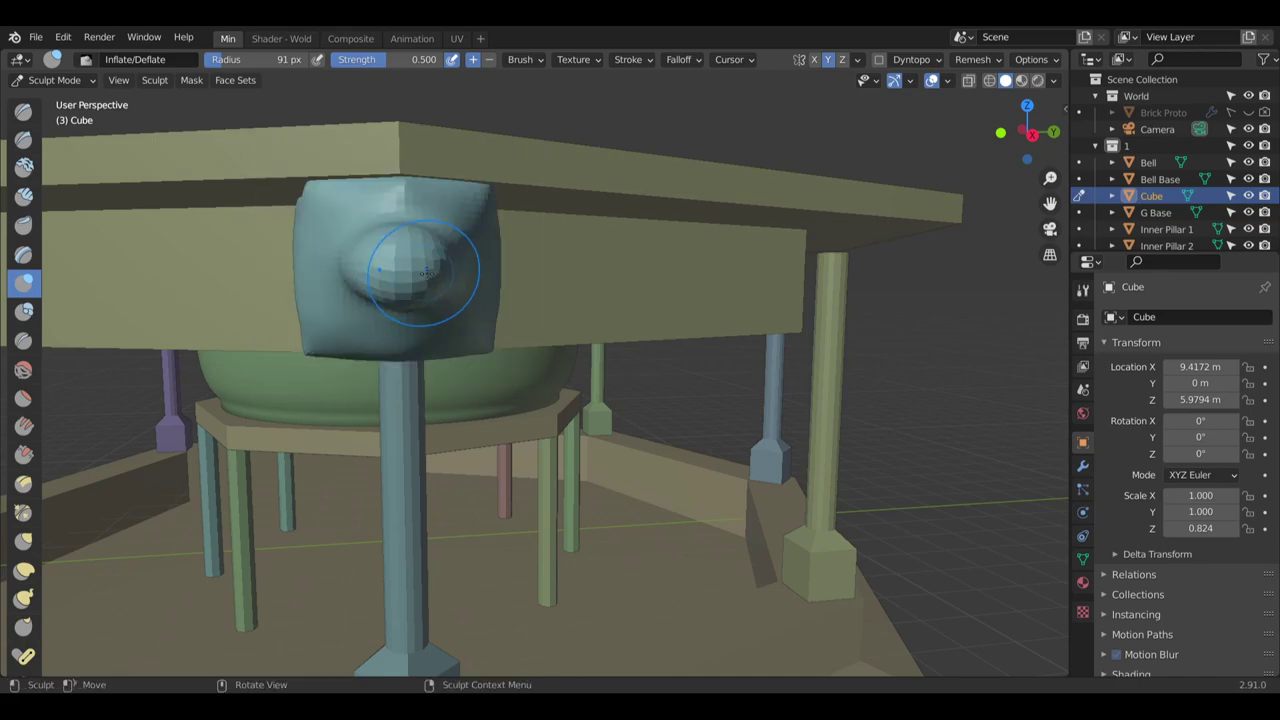
mouse_move(423, 274)
middle_mouse_down()
mouse_move(506, 272)
mouse_move(50, 258)
middle_mouse_up()
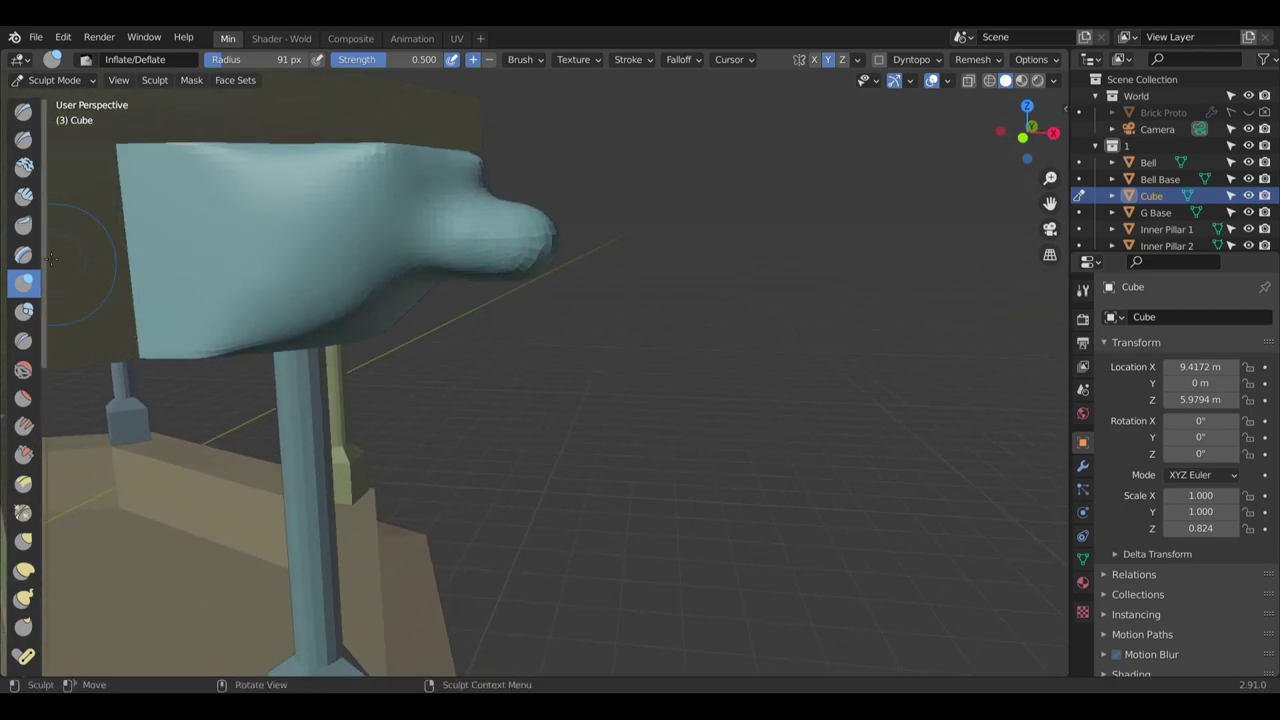
Smooth the side and upper surface of the front bulge with the Smooth brush
left_click(23, 369)
left_click_drag(385, 255, 368, 291)
mouse_move(452, 285)
left_mouse_down()
mouse_move(530, 268)
mouse_move(450, 180)
left_mouse_up()
middle_click_drag(440, 166, 471, 223)
left_click_drag(471, 223, 422, 250)
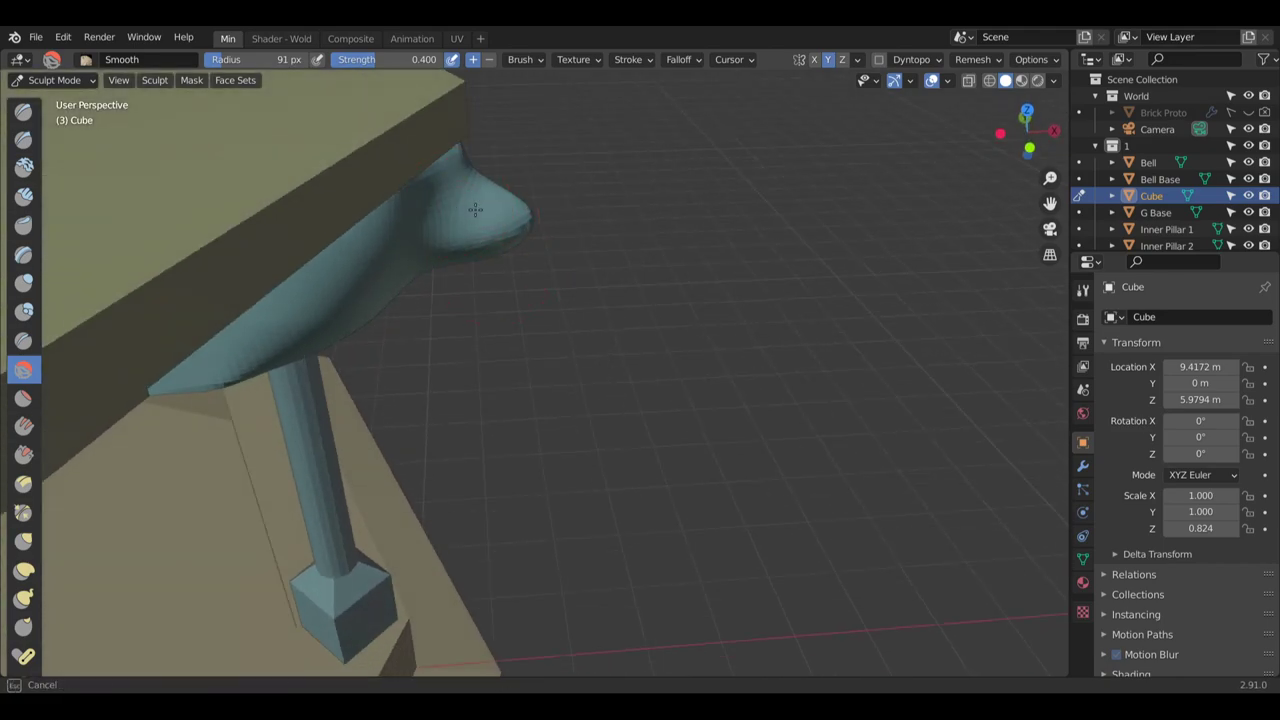
mouse_move(475, 208)
middle_mouse_down()
mouse_move(450, 225)
mouse_move(500, 194)
middle_mouse_up()
mouse_move(500, 194)
left_mouse_down()
mouse_move(488, 199)
mouse_move(570, 245)
mouse_move(515, 255)
mouse_move(471, 218)
mouse_move(493, 212)
left_mouse_up()
Blend the front bulge's underside and sides into the block with smoothing strokes, tapering it into a snout
middle_click_drag(454, 133, 422, 147)
mouse_move(431, 216)
left_mouse_down()
mouse_move(390, 248)
mouse_move(456, 260)
mouse_move(509, 251)
left_mouse_up()
mouse_move(509, 251)
middle_mouse_down()
mouse_move(417, 186)
mouse_move(486, 240)
mouse_move(468, 392)
middle_mouse_up()
left_click_drag(468, 392, 464, 398)
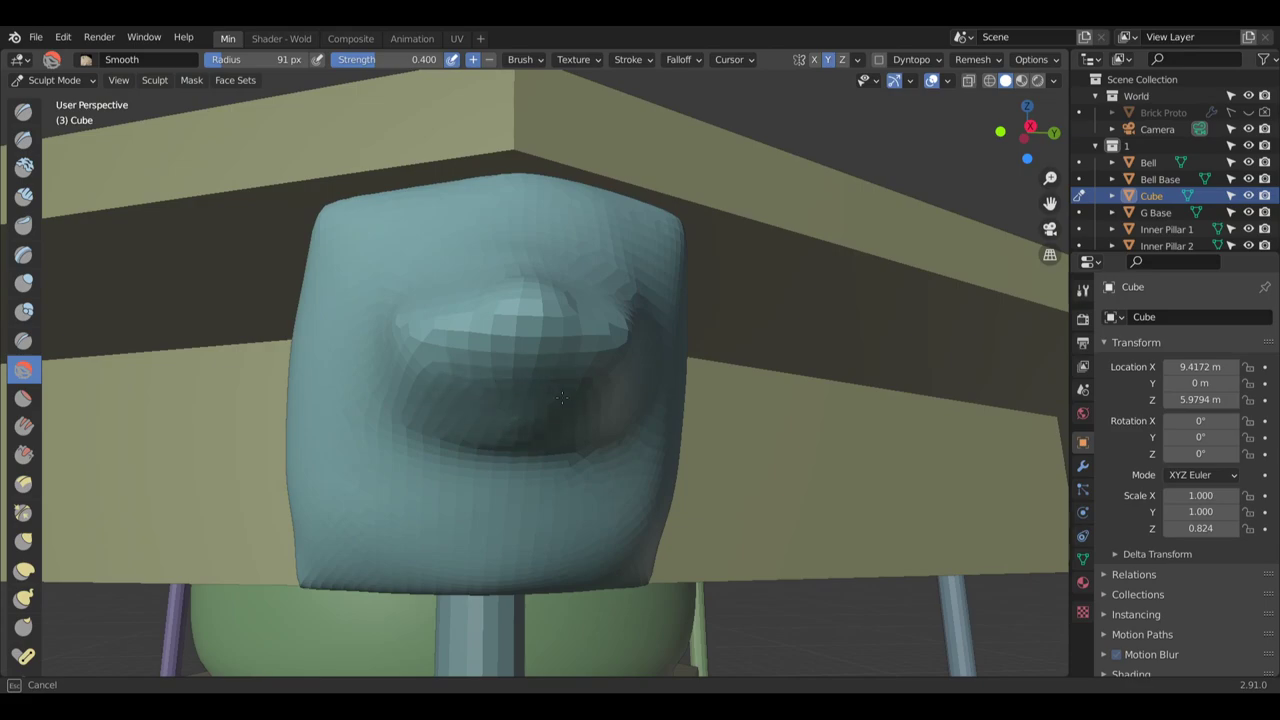
middle_click_drag(561, 398, 584, 404)
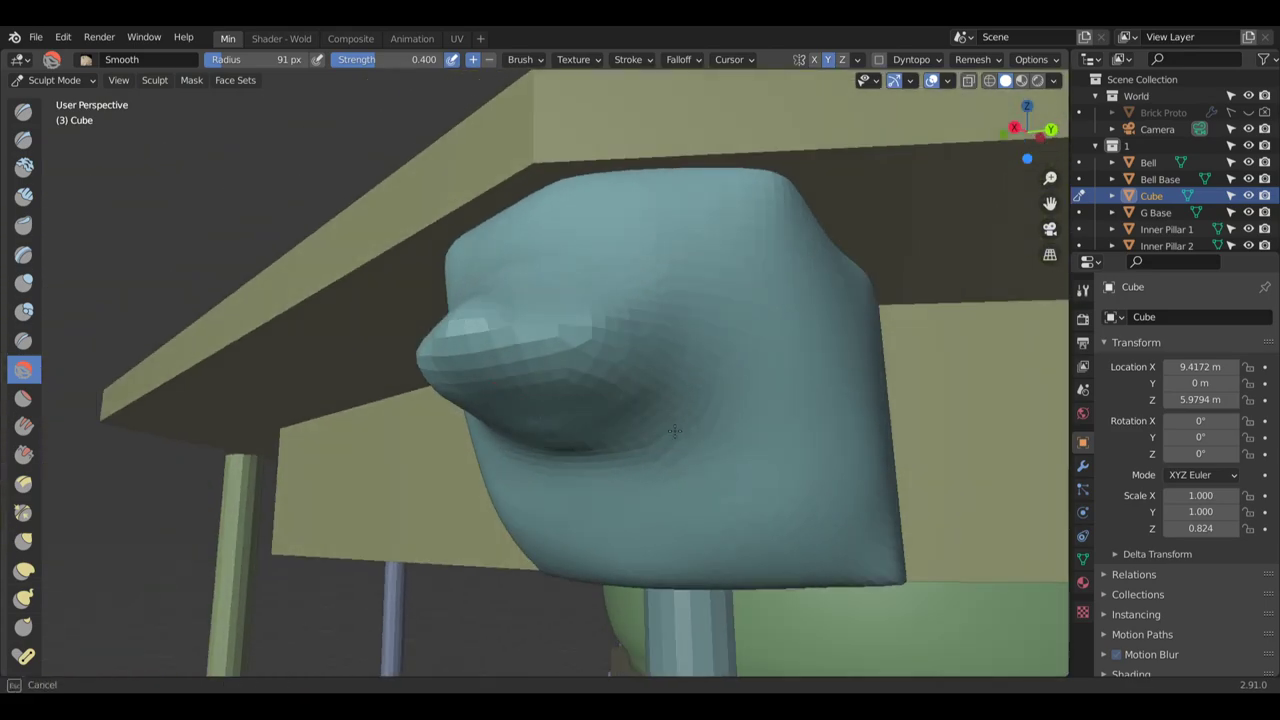
left_click_drag(558, 433, 606, 424)
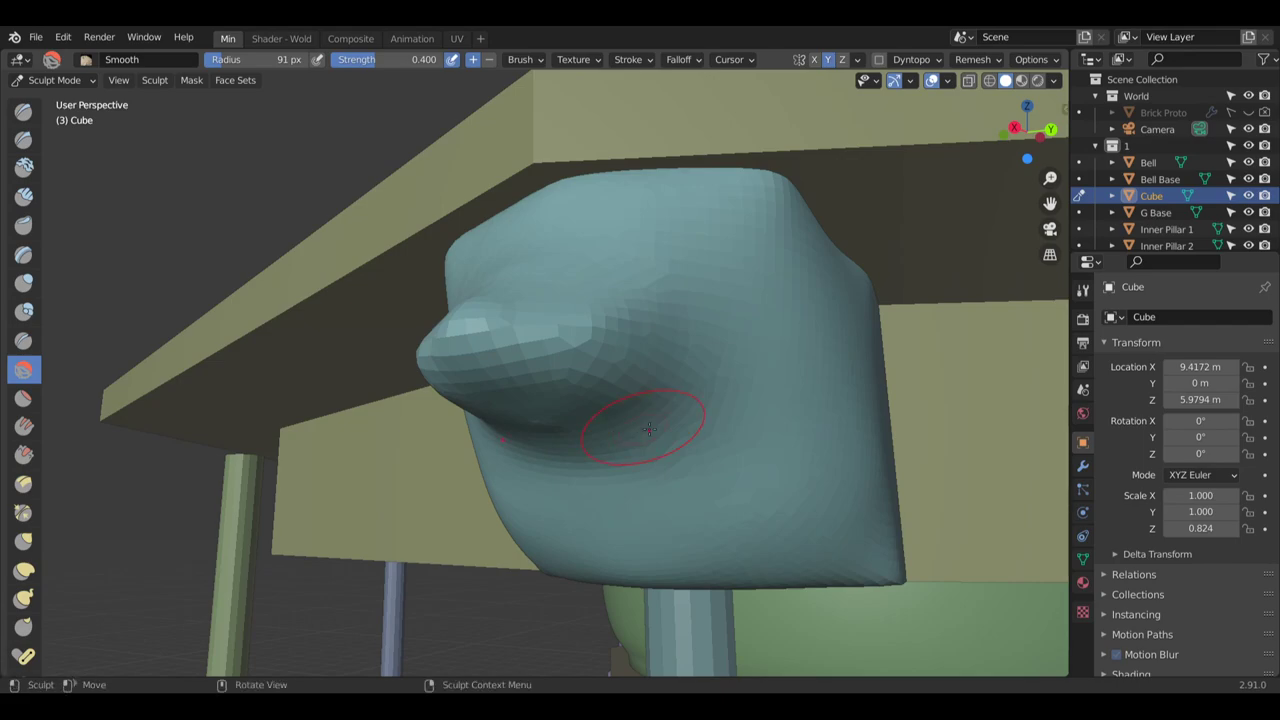
mouse_move(606, 424)
middle_mouse_down()
mouse_move(545, 470)
mouse_move(600, 366)
mouse_move(543, 471)
mouse_move(596, 206)
mouse_move(748, 309)
mouse_move(722, 365)
middle_mouse_up()
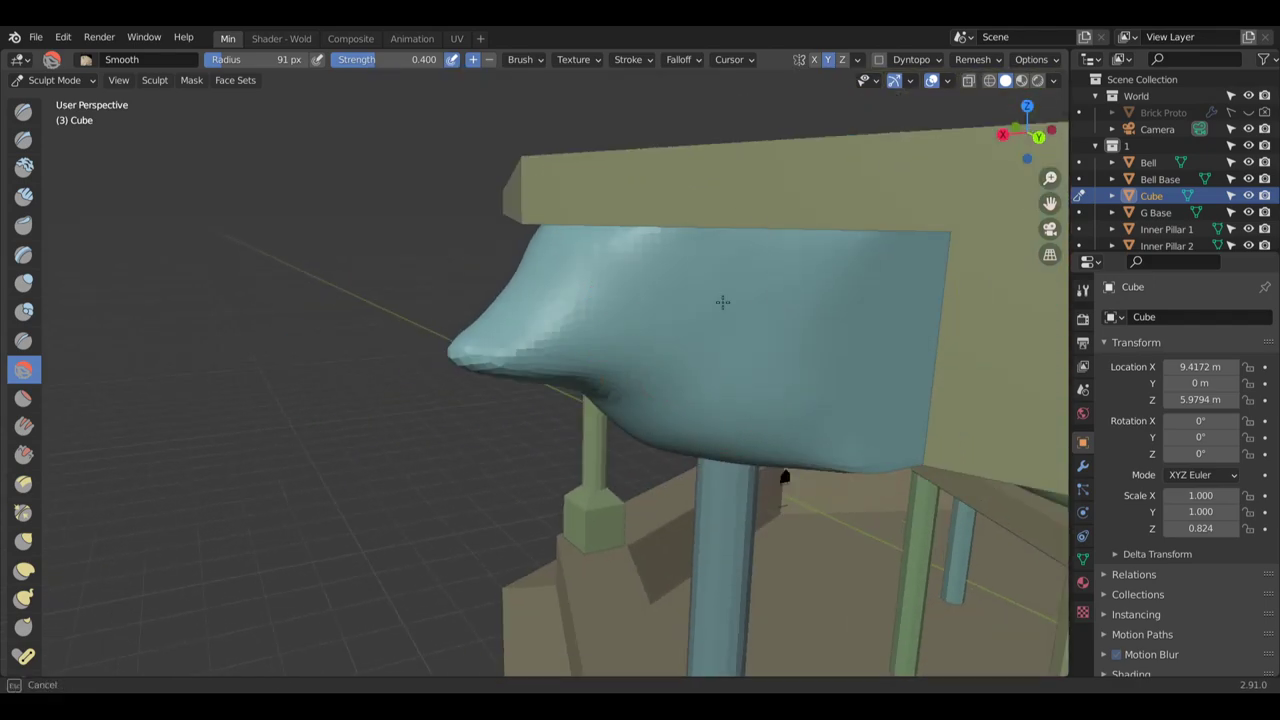
Set the voxel size to about 0.0323 and remesh the sculpted block
mouse_move(400, 285)
middle_mouse_down()
mouse_move(556, 326)
mouse_move(580, 272)
middle_mouse_up()
scroll(505, 440, "up", 2)
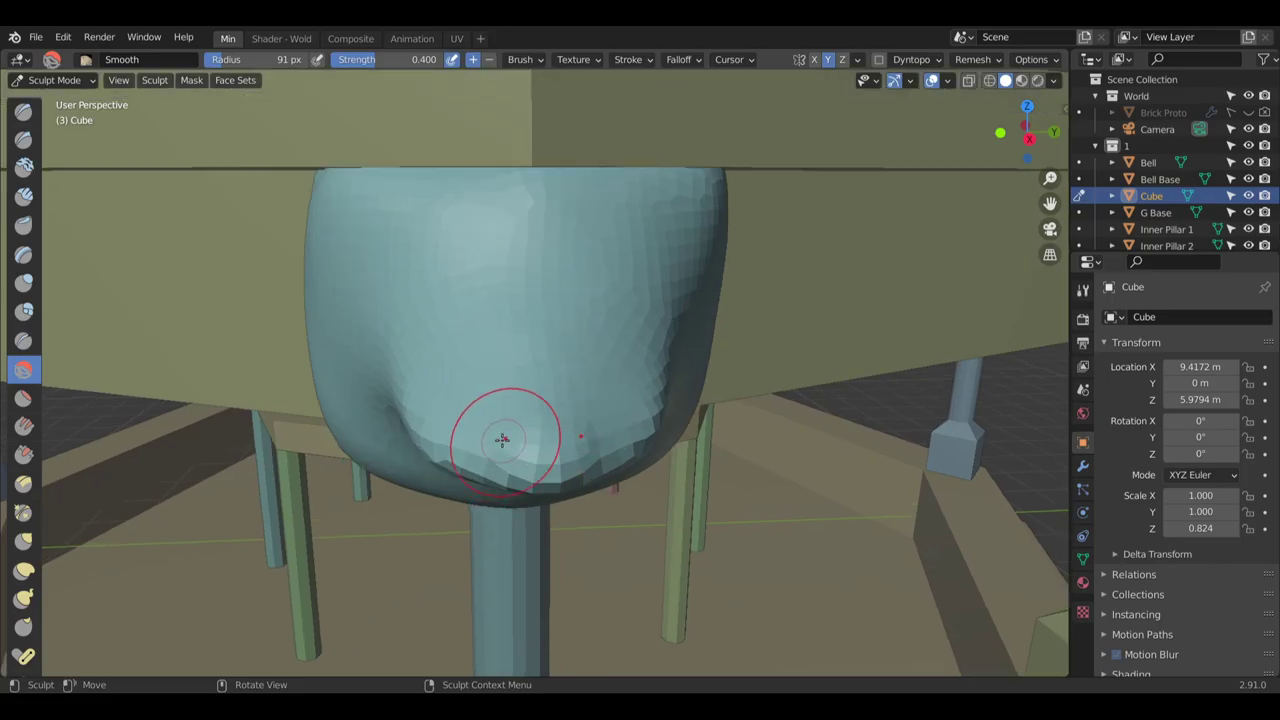
middle_click_drag(502, 440, 466, 409)
key("r")
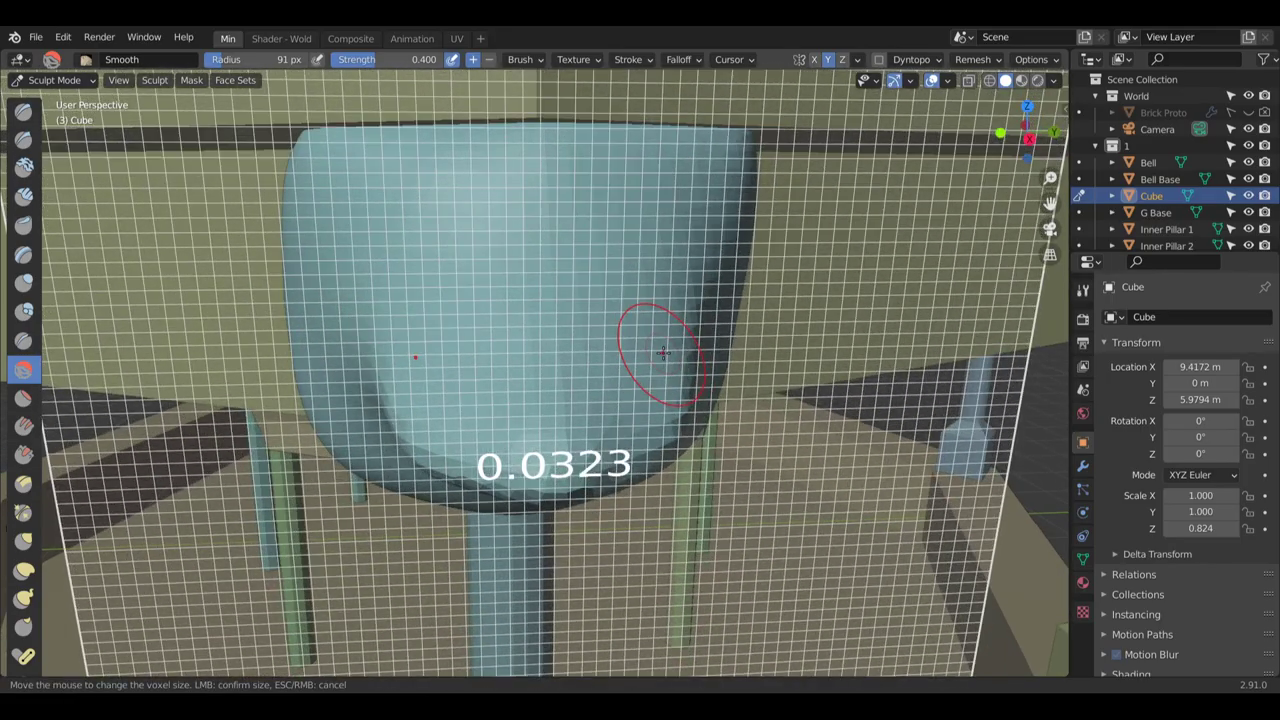
left_click(663, 352)
key("ctrl+r")
Enlarge the Smooth brush radius to 110 px and set its strength to 0.200
scroll(523, 406, "up", 3)
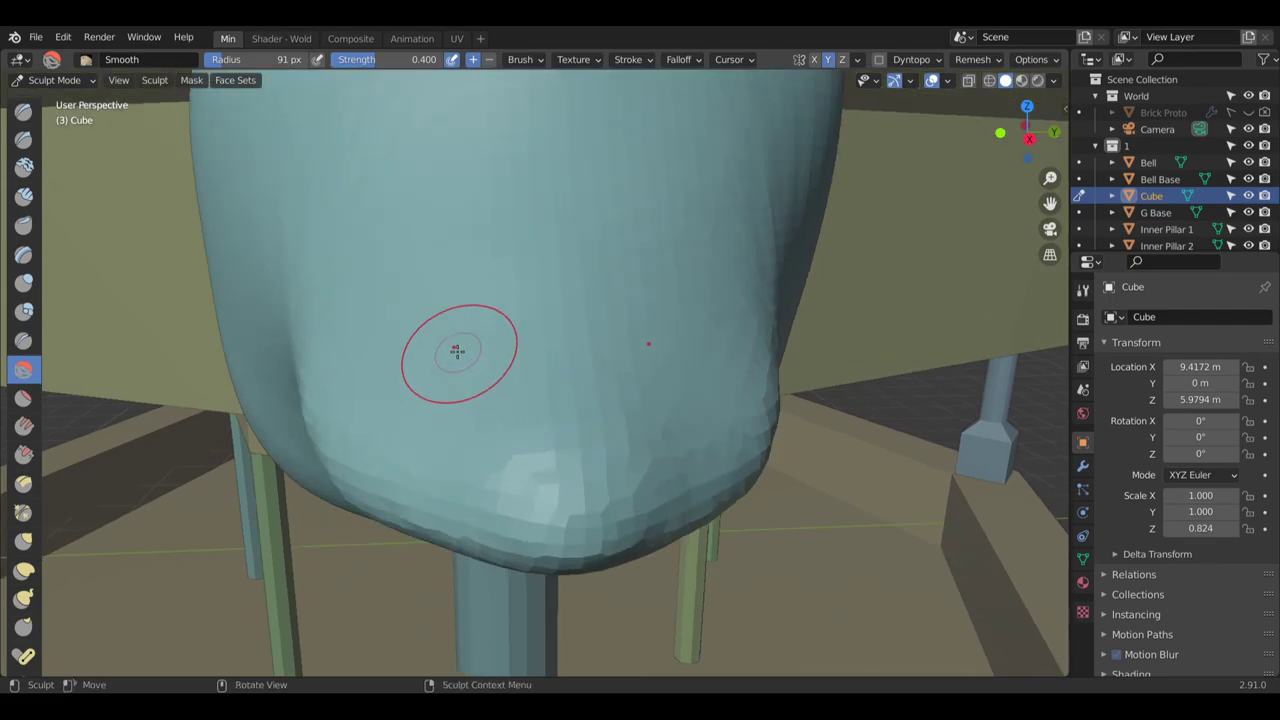
key("bracketright")
key("bracketright")
key("bracketright")
key("bracketright")
key("bracketleft")
key("bracketleft")
left_click_drag(377, 61, 373, 62)
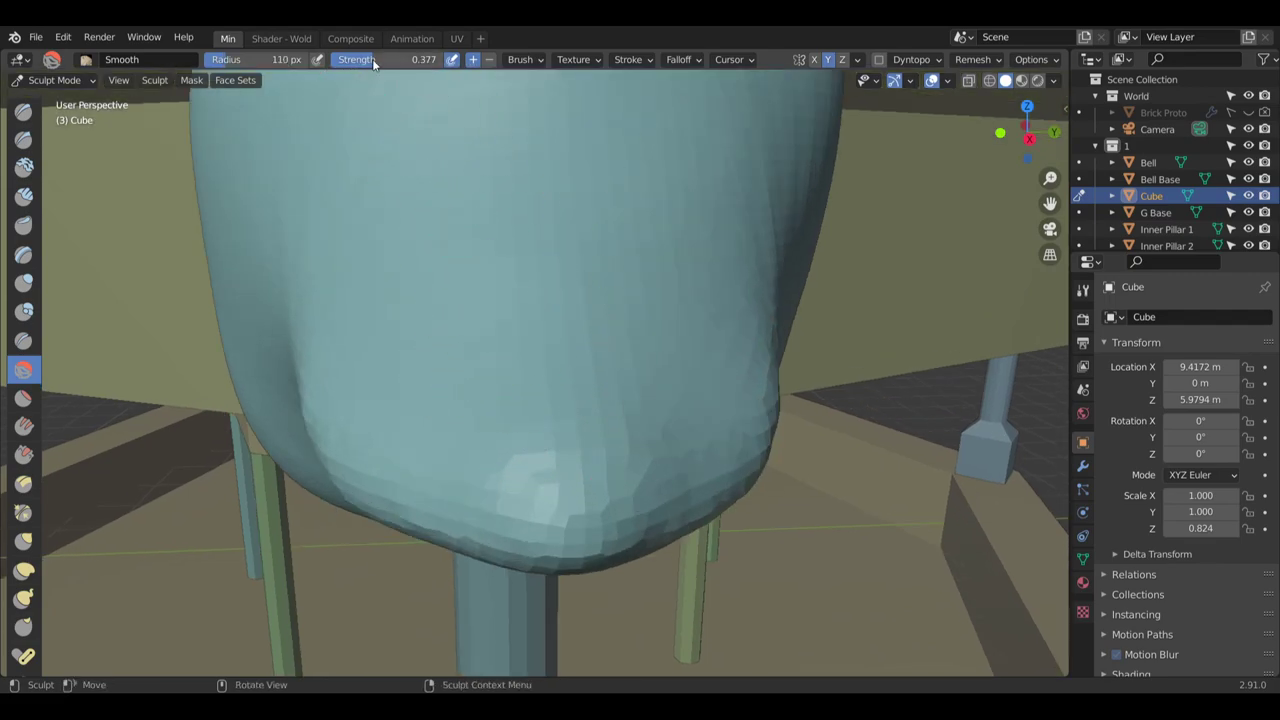
key("period")
left_click(396, 62)
type("0.2")
key("Return")
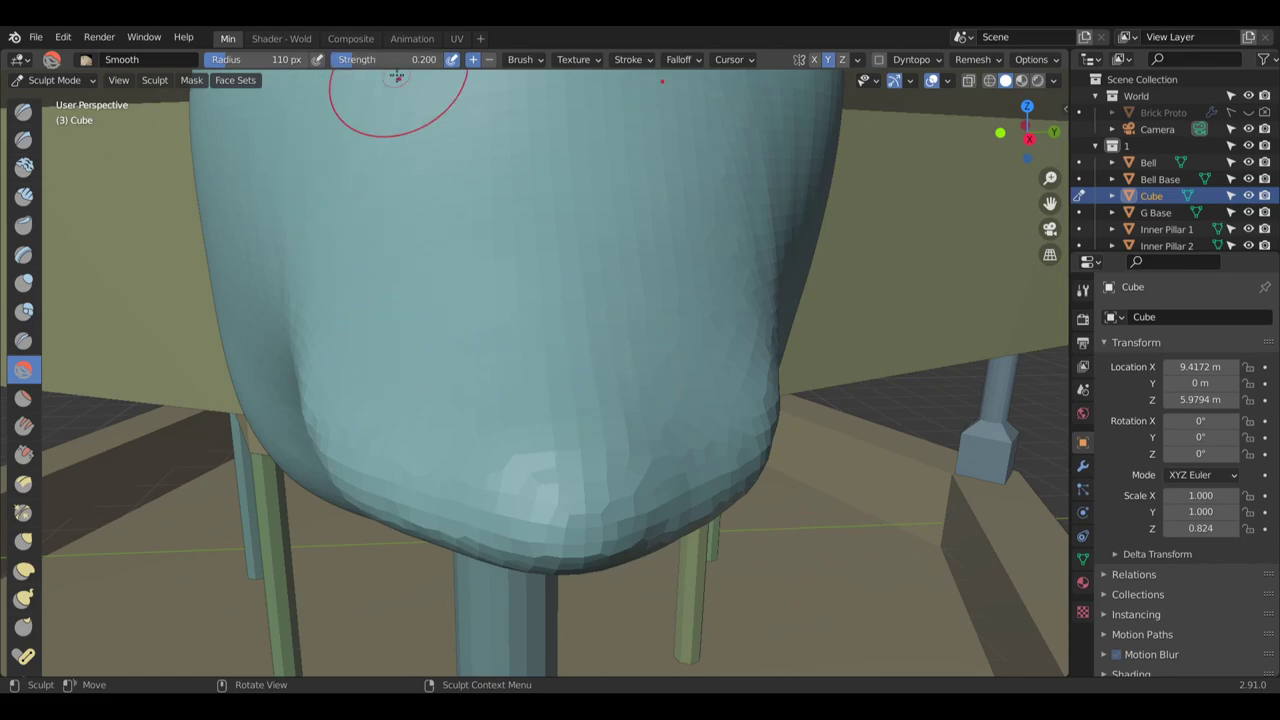
Soften the faceted surface around the snout's tip and along its sides with light smoothing strokes
mouse_move(600, 420)
left_mouse_down()
mouse_move(520, 486)
mouse_move(587, 503)
left_mouse_up()
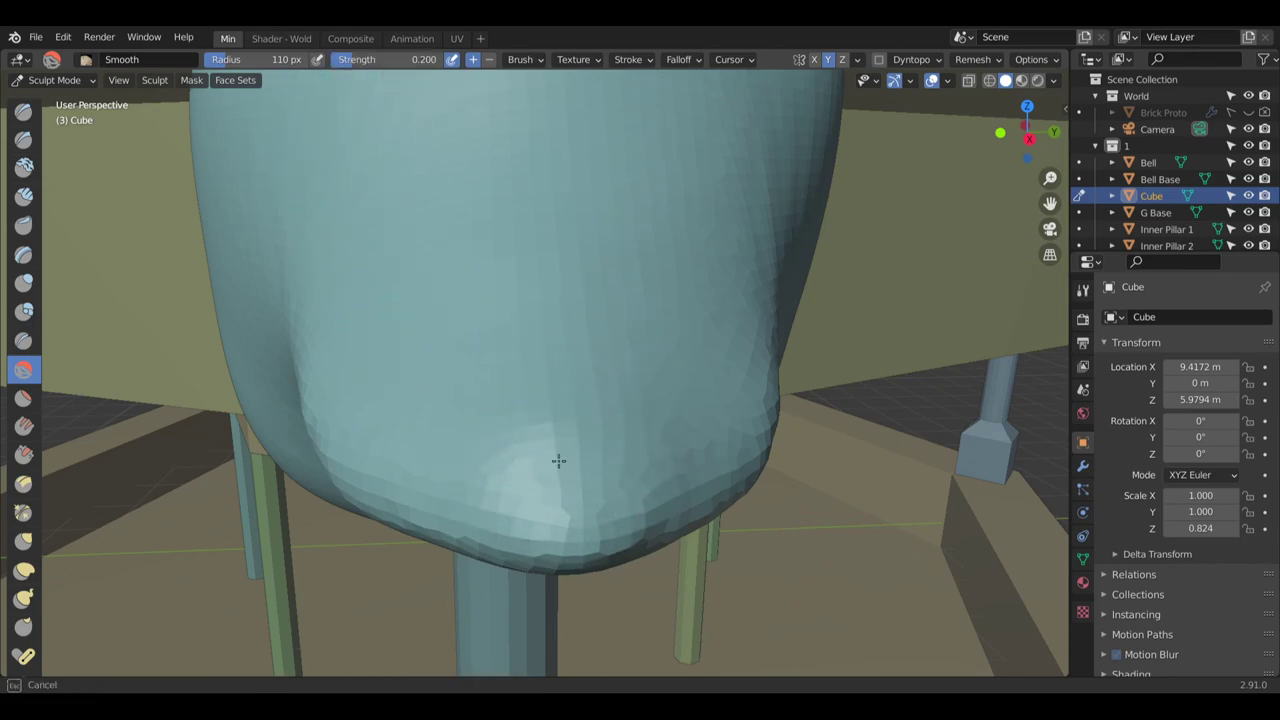
left_click_drag(530, 455, 423, 386)
mouse_move(423, 386)
middle_mouse_down()
mouse_move(331, 400)
mouse_move(386, 357)
mouse_move(323, 312)
mouse_move(416, 270)
middle_mouse_up()
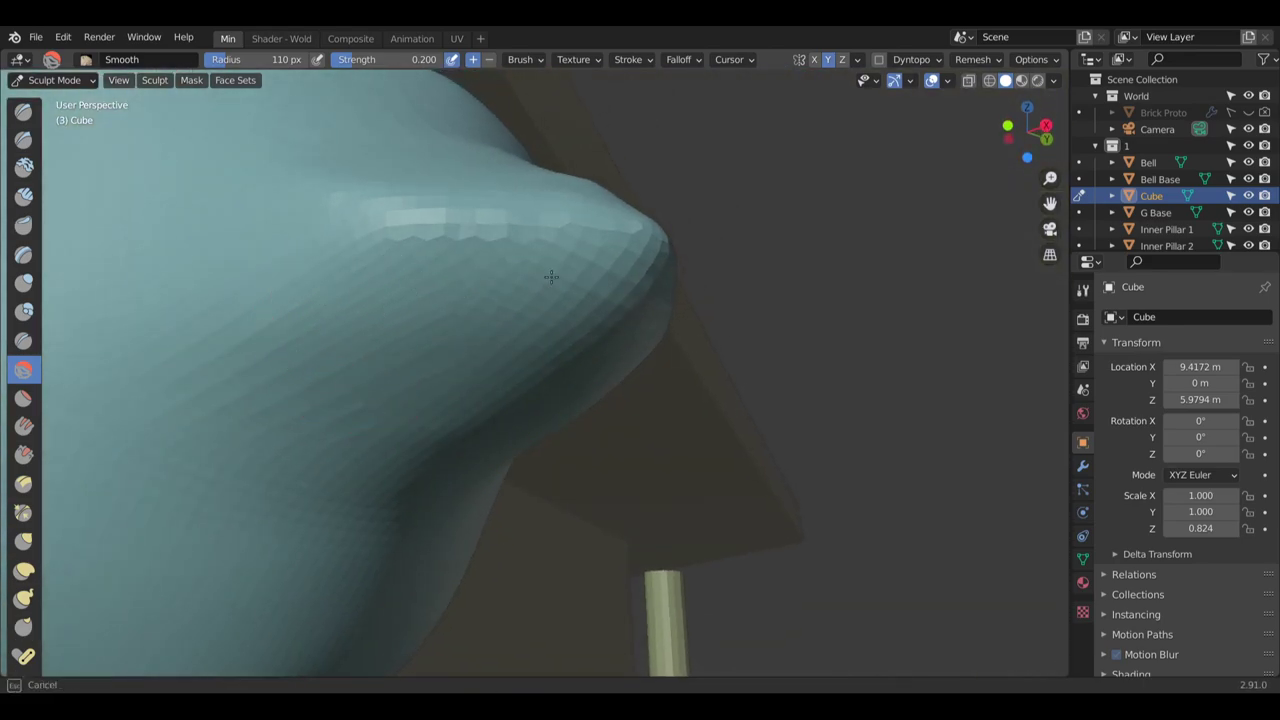
middle_click_drag(402, 313, 710, 319)
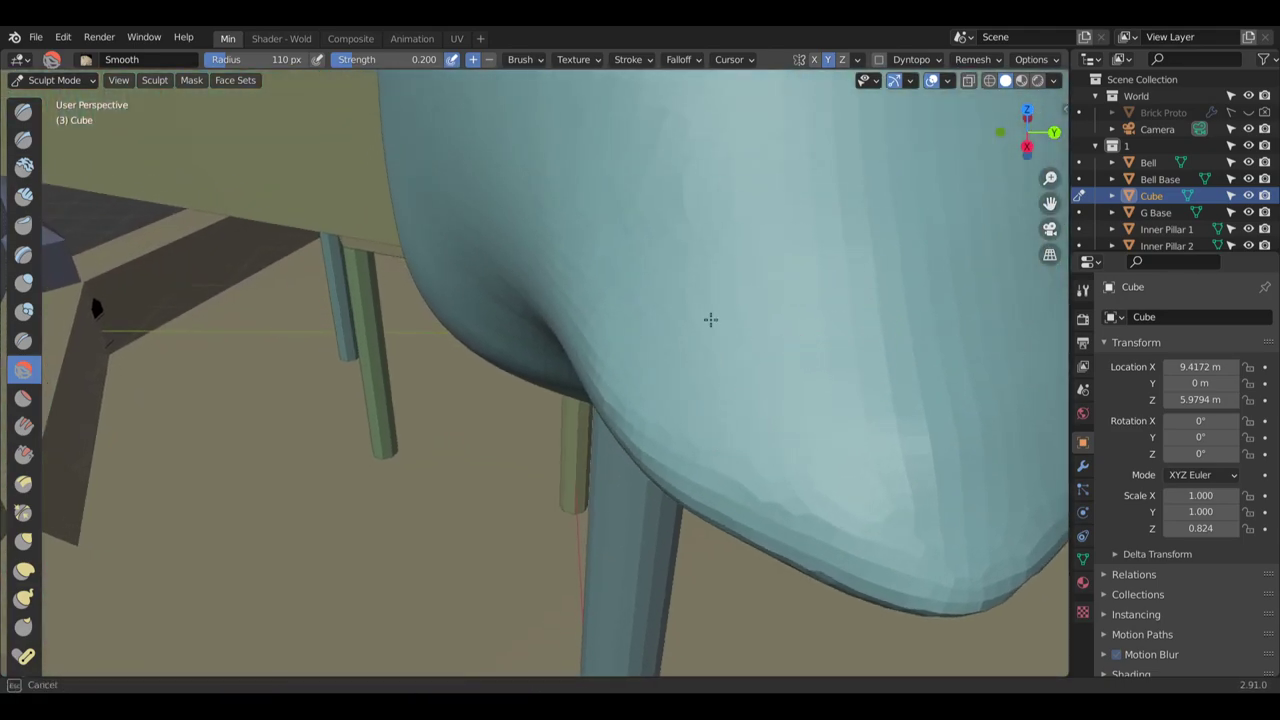
mouse_move(824, 234)
middle_mouse_down()
mouse_move(843, 166)
mouse_move(829, 331)
mouse_move(788, 276)
middle_mouse_up()
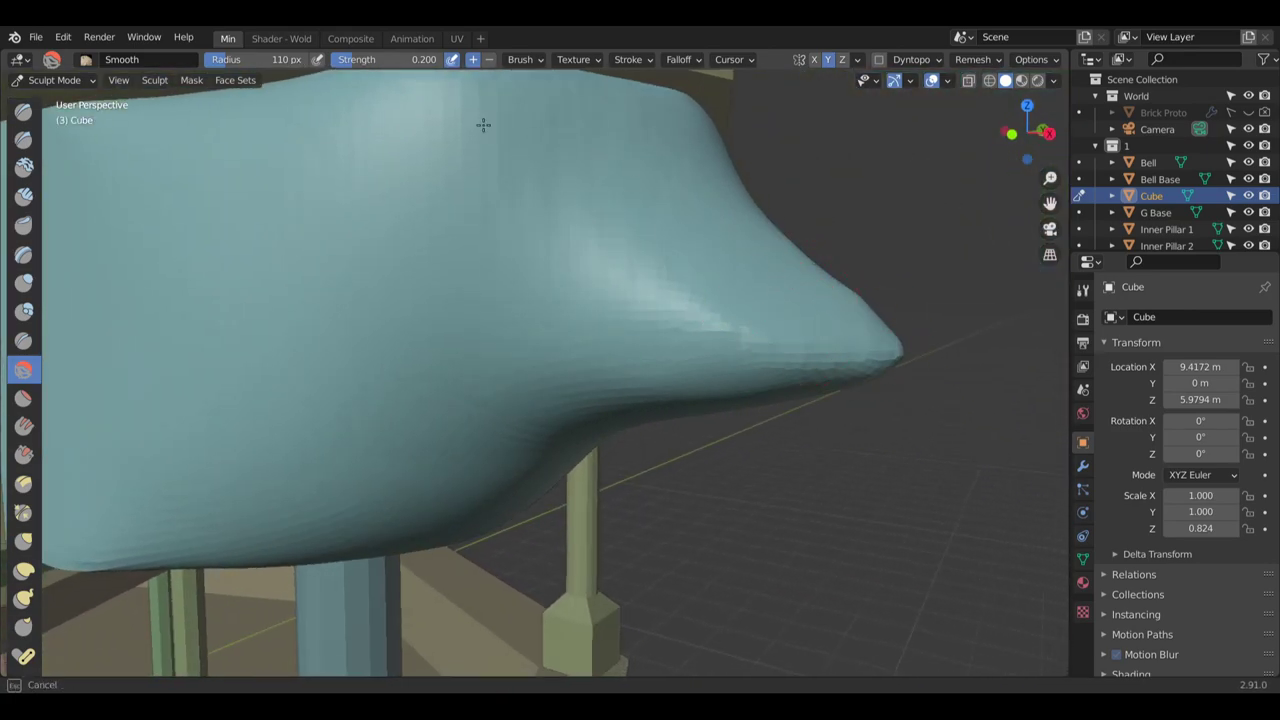
middle_click_drag(483, 124, 559, 218)
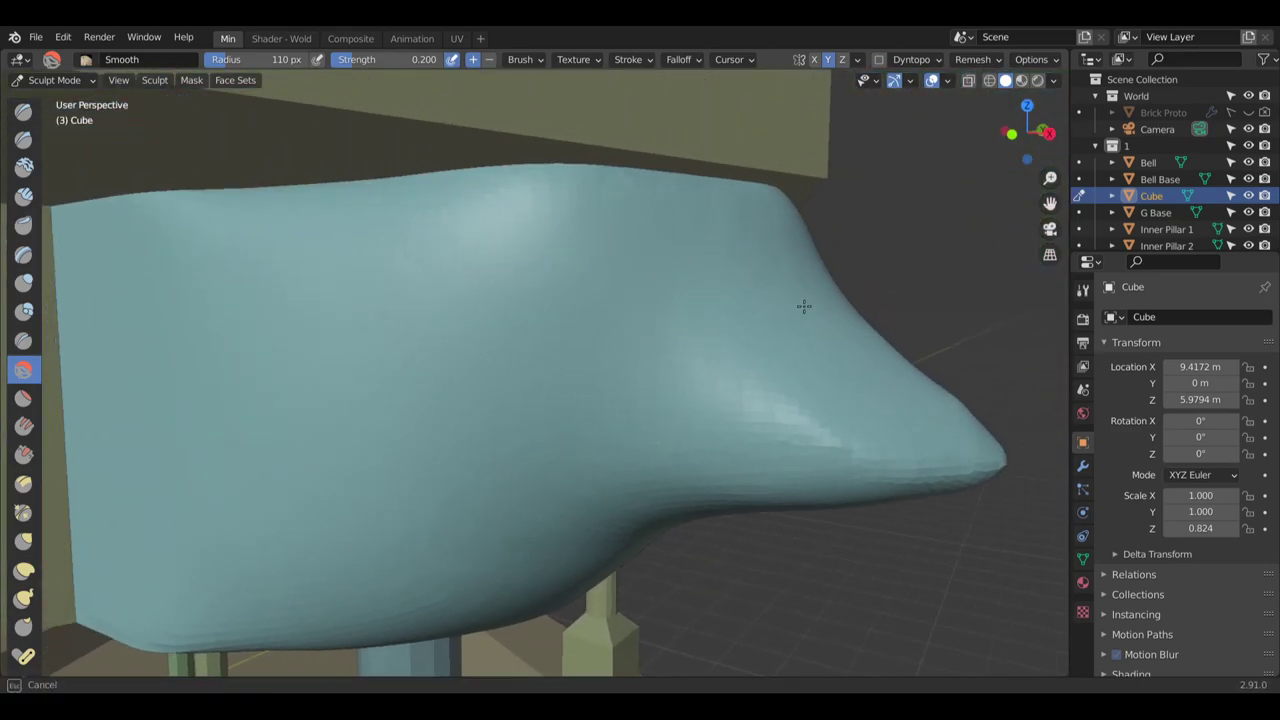
Soften the front face and upper surface of the snout with light smoothing strokes
middle_click_drag(803, 306, 709, 377)
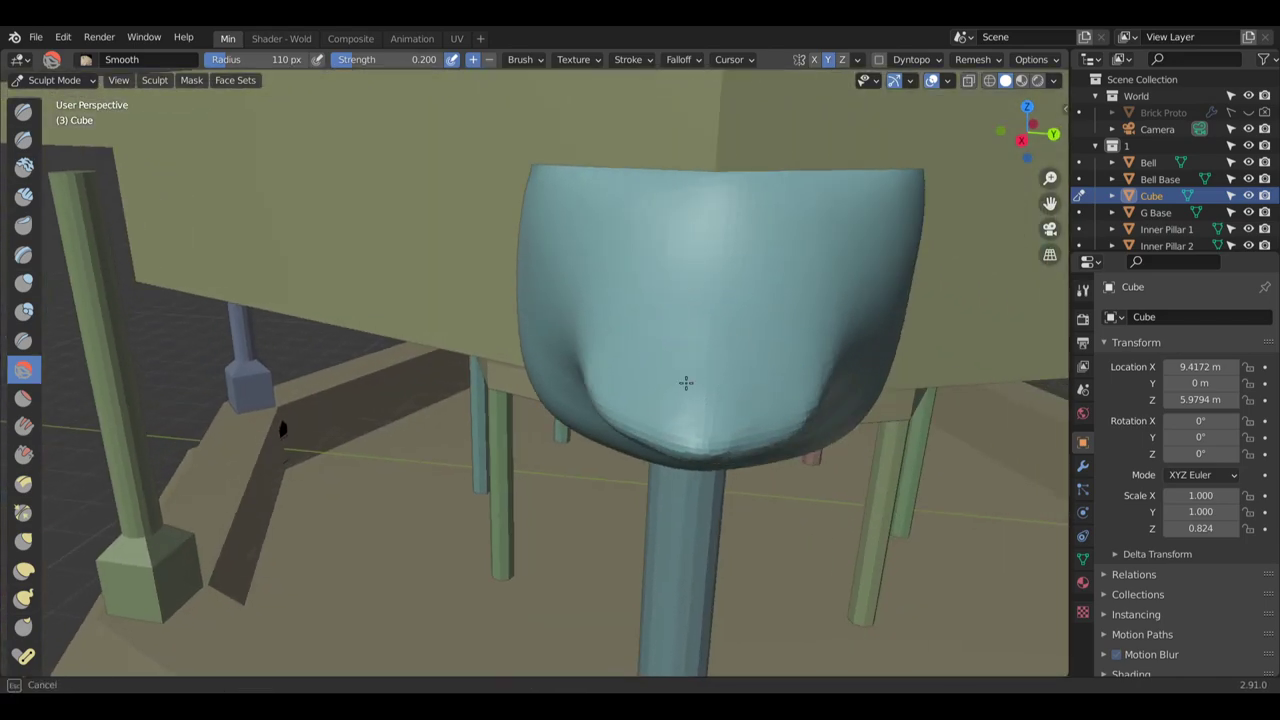
left_click_drag(686, 383, 669, 360)
scroll(700, 352, "up", 4)
middle_click_drag(686, 529, 700, 526)
left_click_drag(700, 526, 704, 443)
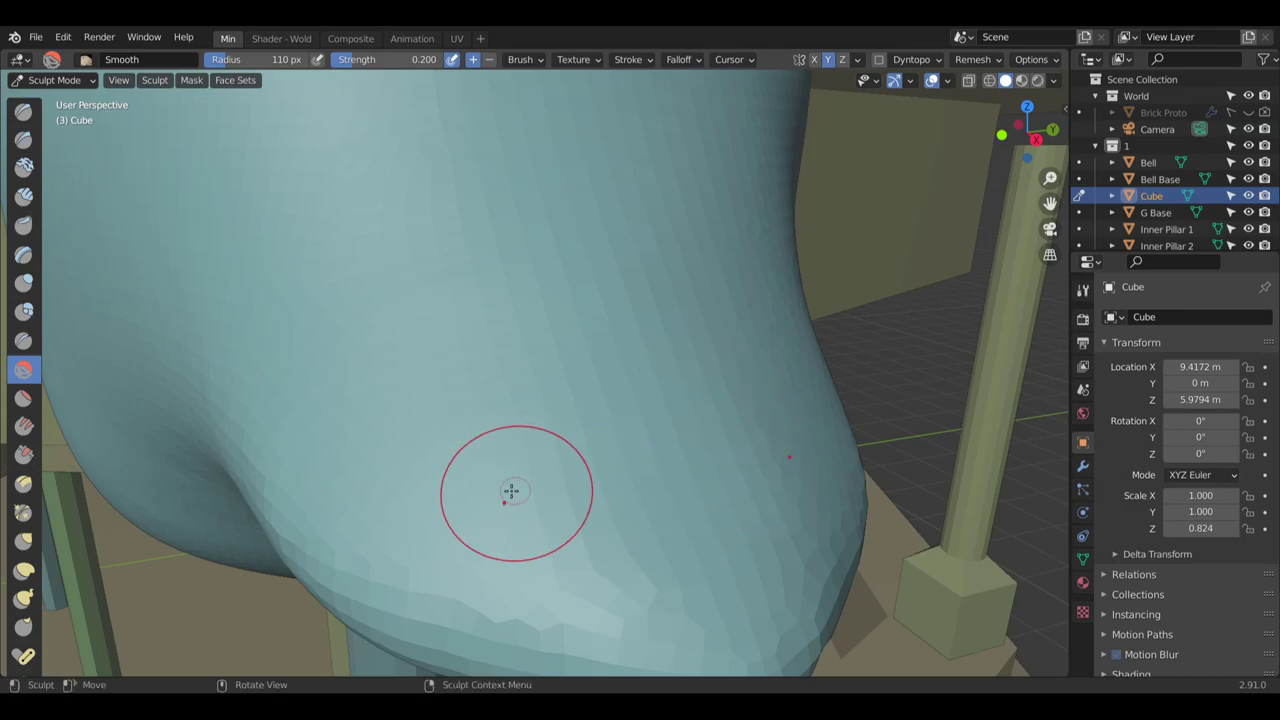
Examine the sculpted bracket's shape and its fit under the roof and on the pillar from several angles
scroll(309, 183, "down", 6)
middle_click_drag(606, 272, 371, 254)
scroll(371, 254, "down", 2)
middle_click_drag(423, 443, 800, 240)
scroll(629, 197, "down", 3)
middle_click_drag(629, 197, 542, 242)
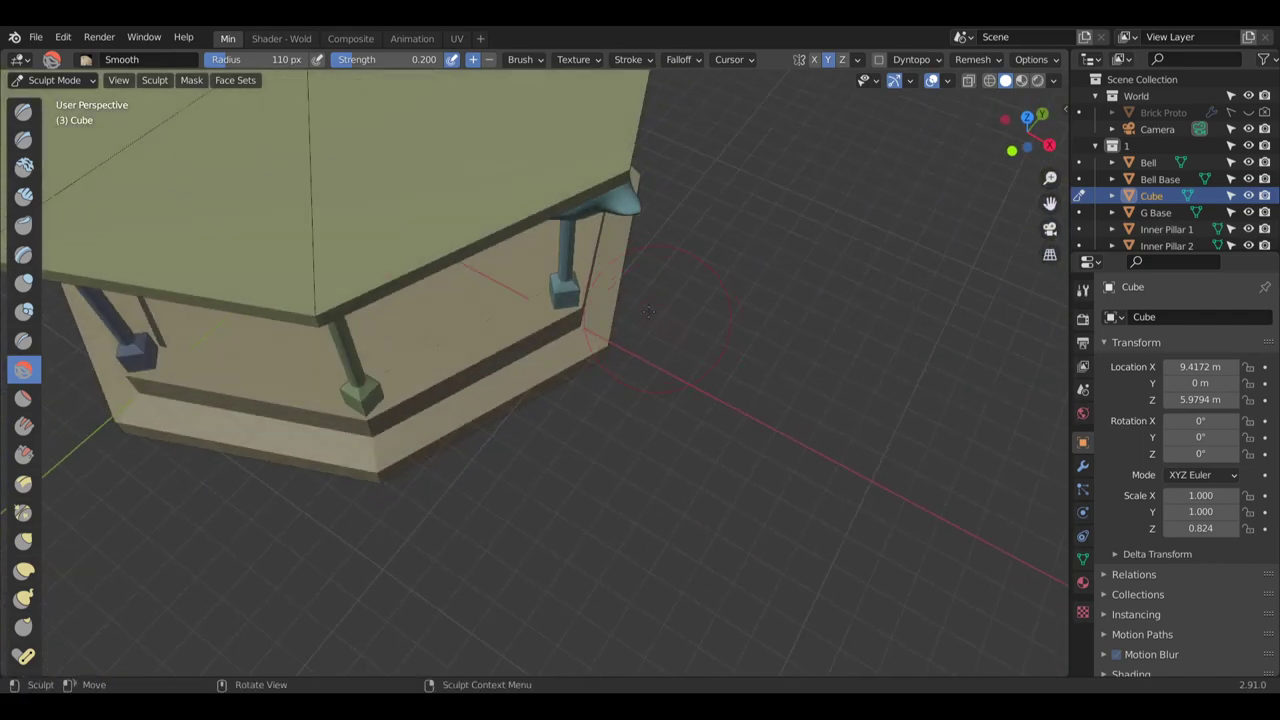
middle_click_drag(469, 120, 352, 88)
middle_click_drag(514, 171, 654, 262)
scroll(561, 265, "up", 4)
scroll(594, 263, "up", 3)
mouse_move(494, 258)
middle_mouse_down()
mouse_move(626, 274)
mouse_move(654, 231)
mouse_move(643, 277)
mouse_move(571, 309)
middle_mouse_up()
scroll(654, 231, "up", 2)
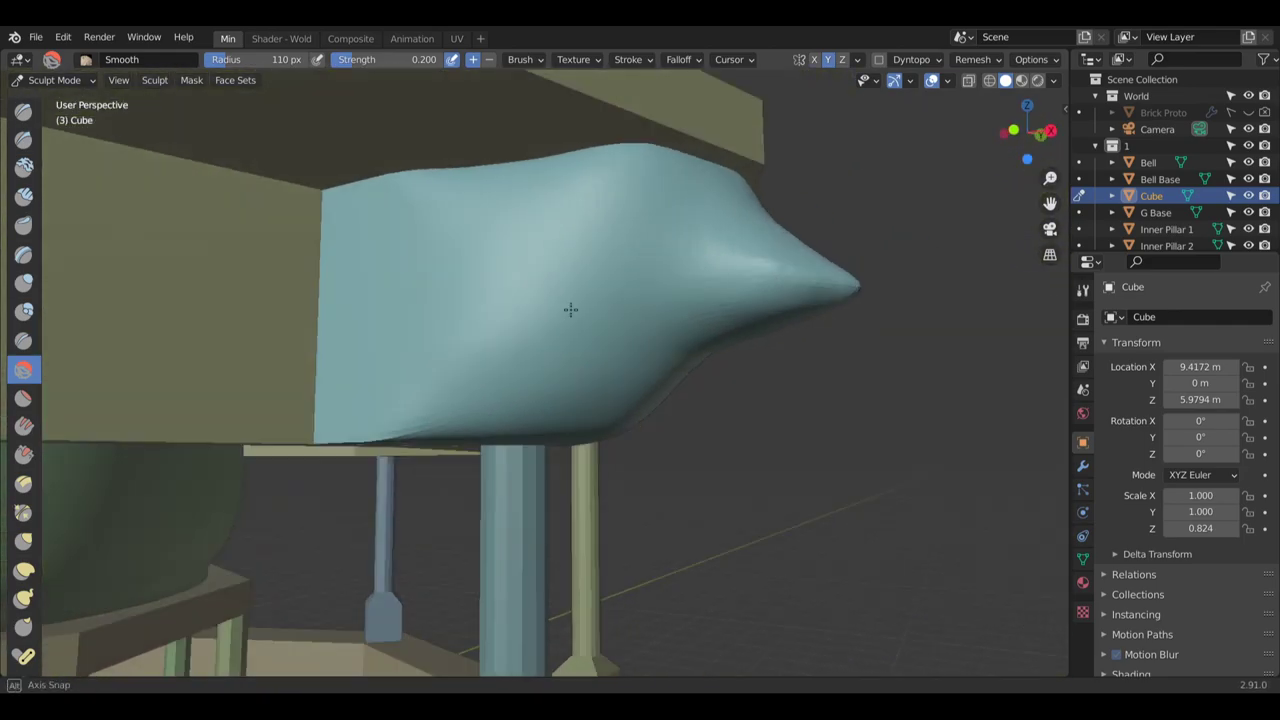
scroll(329, 466, "up", 5)
middle_click_drag(382, 421, 416, 318)
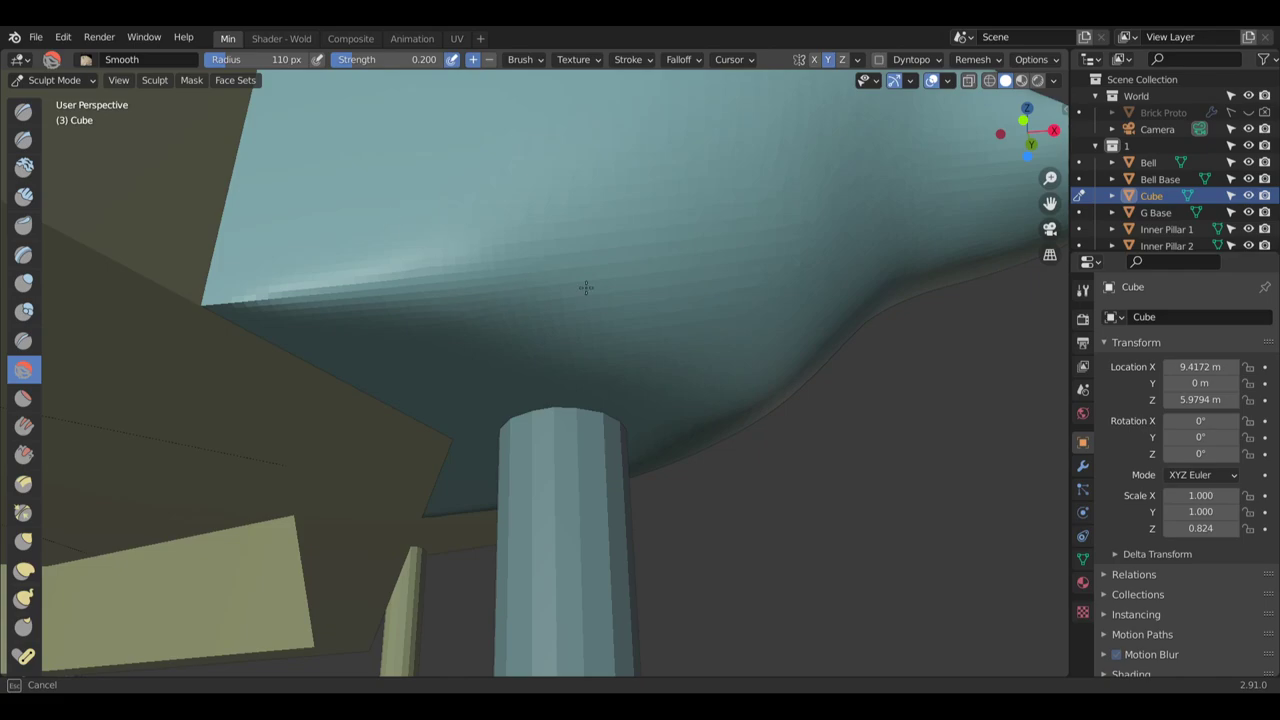
mouse_move(784, 405)
middle_mouse_down()
mouse_move(750, 405)
mouse_move(540, 520)
mouse_move(550, 528)
middle_mouse_up()
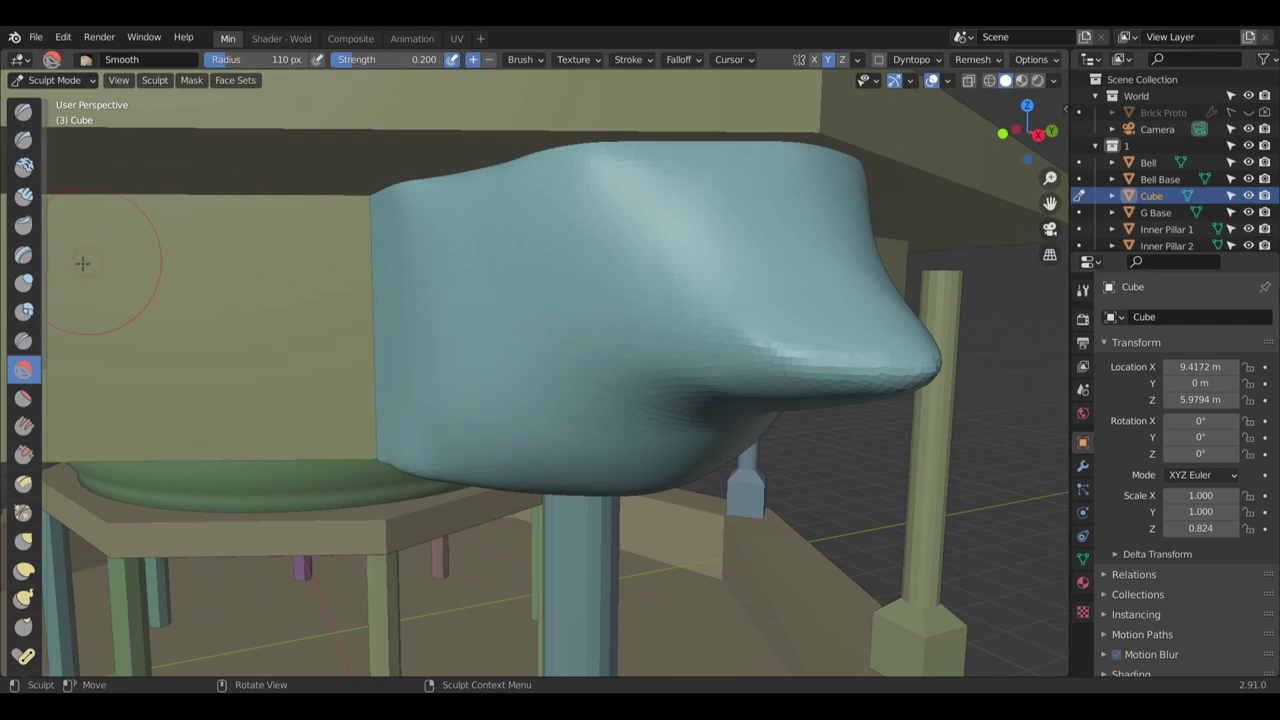
Build a protruding rounded bulge on the block's upper side near the roof beam with the Inflate/Deflate brush at strength 0.500
left_click(24, 282)
middle_click_drag(441, 285, 497, 291)
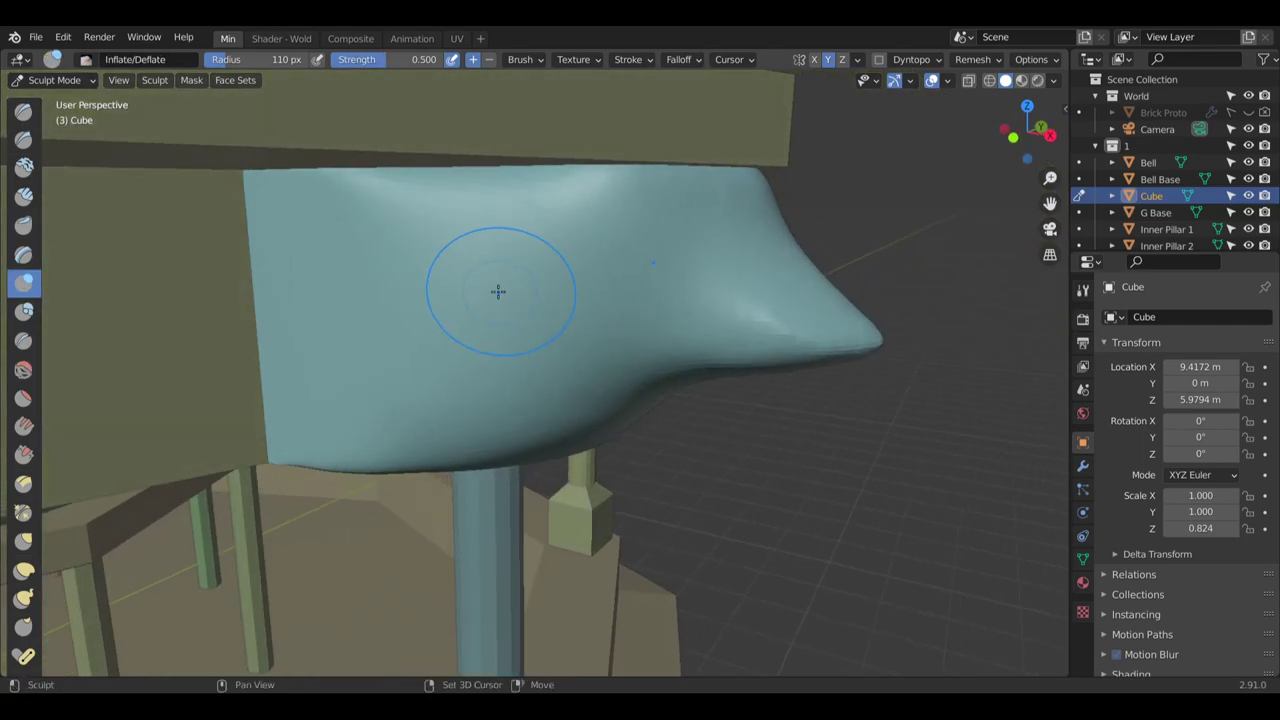
mouse_move(387, 330)
left_mouse_down()
mouse_move(417, 317)
mouse_move(303, 297)
left_mouse_up()
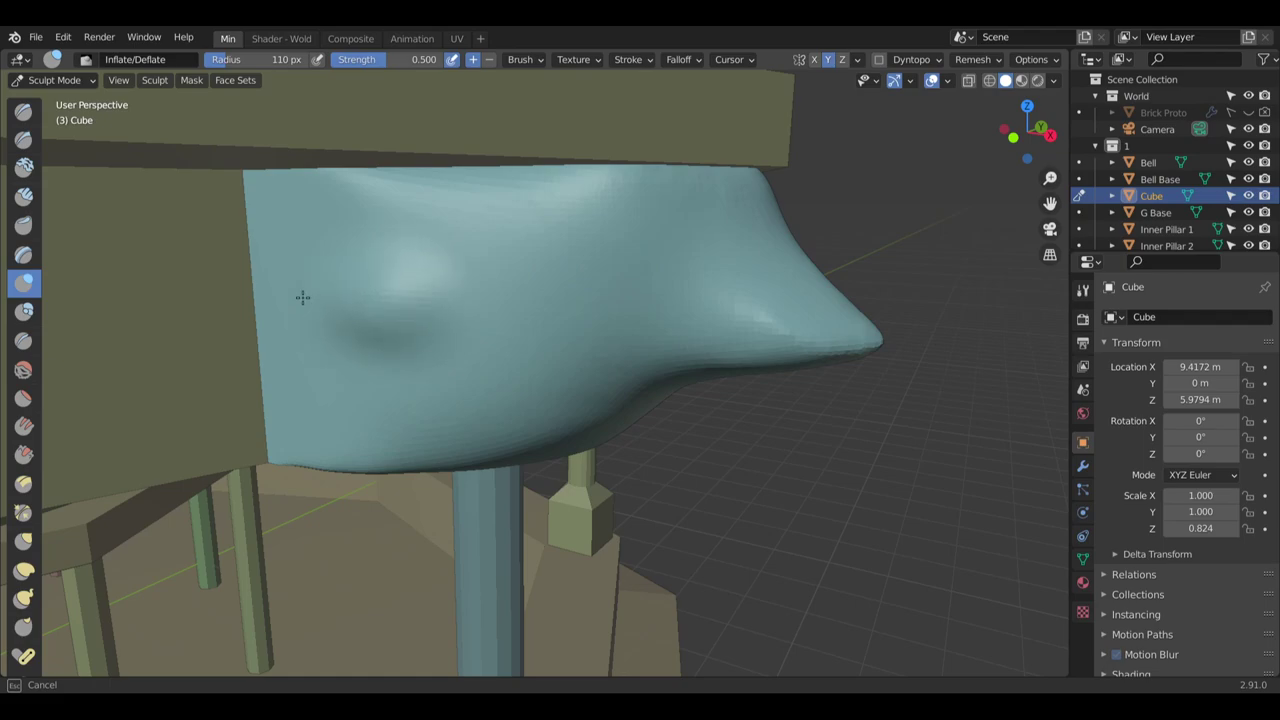
left_click_drag(351, 259, 479, 305)
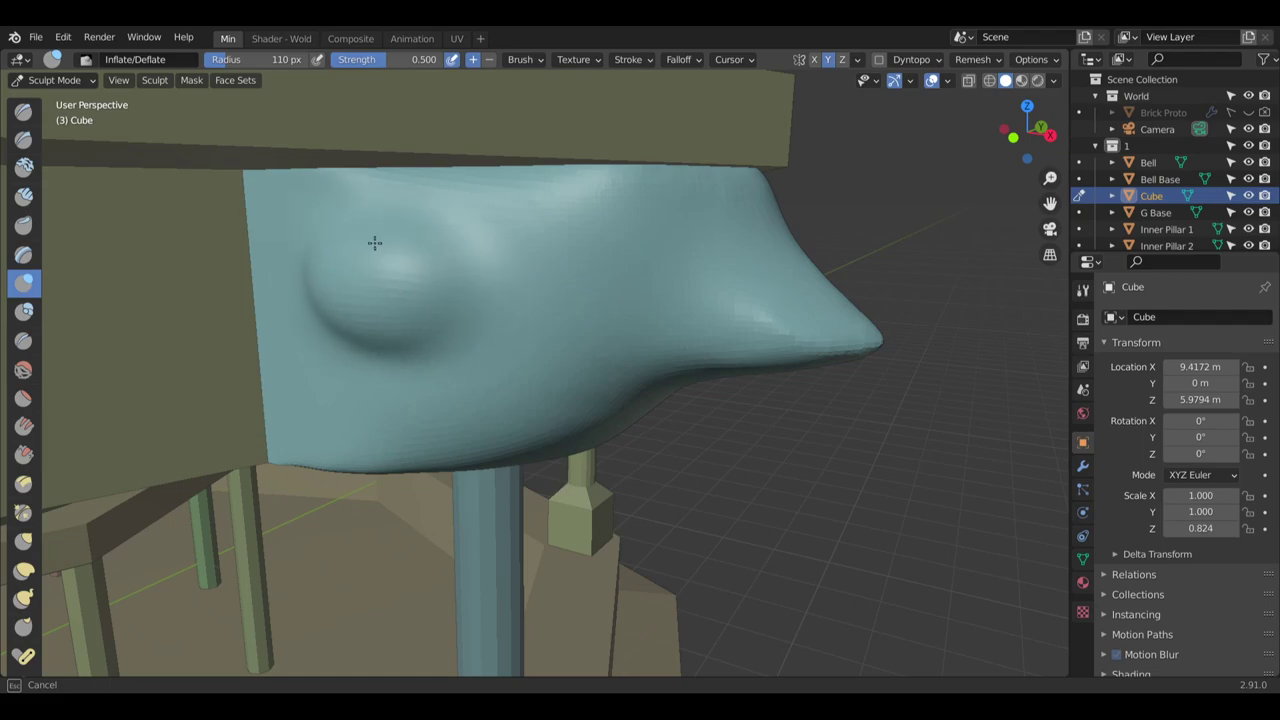
left_click_drag(374, 243, 300, 277)
mouse_move(300, 277)
middle_mouse_down()
mouse_move(386, 291)
mouse_move(394, 389)
mouse_move(357, 404)
mouse_move(510, 318)
middle_mouse_up()
middle_click_drag(506, 383, 520, 397)
mouse_move(520, 397)
left_mouse_down()
mouse_move(557, 357)
mouse_move(491, 368)
mouse_move(580, 372)
mouse_move(494, 357)
mouse_move(568, 354)
mouse_move(443, 329)
mouse_move(455, 334)
left_mouse_up()
mouse_move(547, 368)
left_mouse_down()
mouse_move(448, 315)
mouse_move(449, 331)
mouse_move(385, 305)
mouse_move(520, 352)
left_mouse_up()
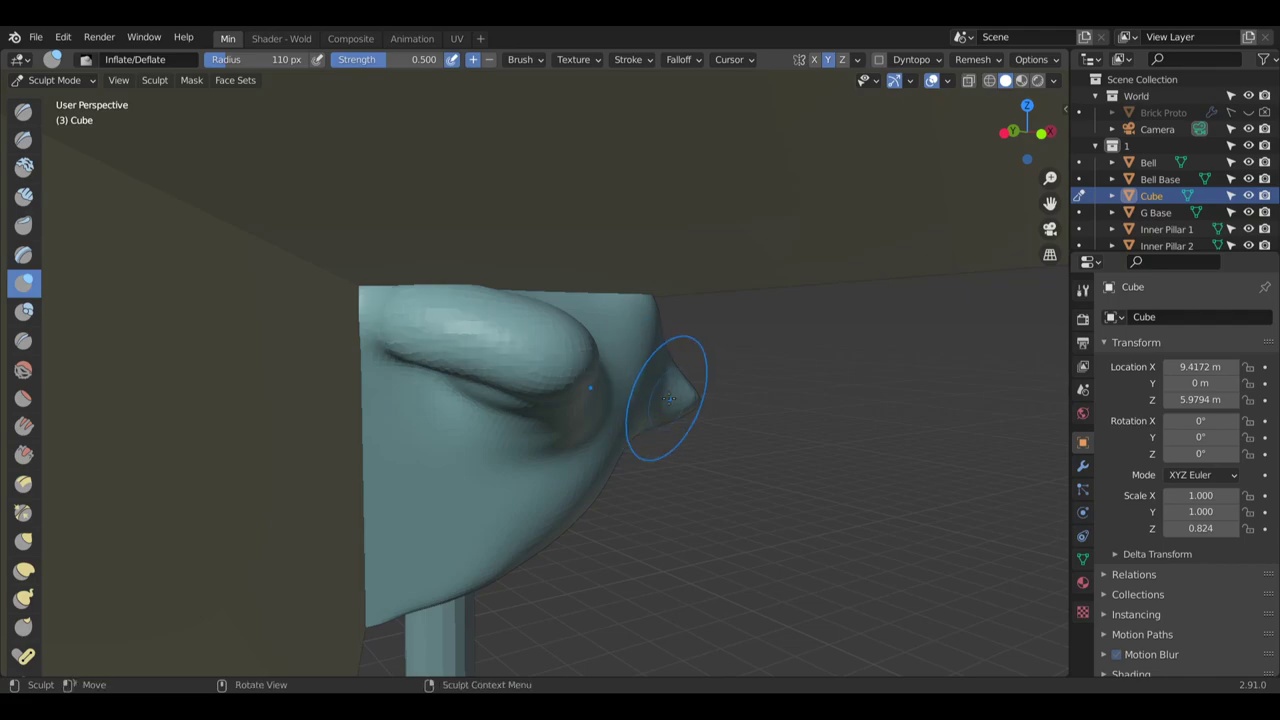
Extend the side bulge forward into a thick ridge toward the snout with Inflate/Deflate strokes, undoing an unwanted stroke
mouse_move(666, 397)
middle_mouse_down()
mouse_move(486, 369)
mouse_move(468, 380)
middle_mouse_up()
scroll(476, 385, "up", 3)
mouse_move(510, 350)
left_mouse_down()
mouse_move(596, 364)
mouse_move(486, 297)
mouse_move(651, 343)
mouse_move(637, 334)
left_mouse_up()
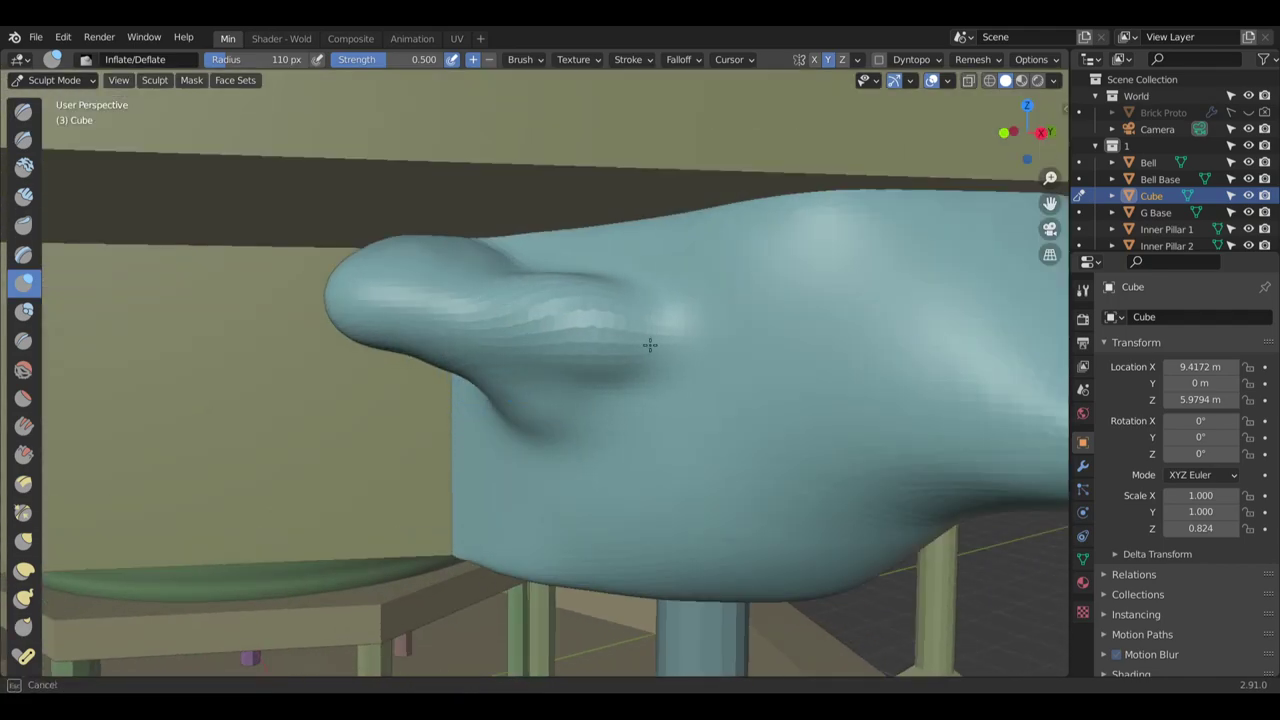
mouse_move(567, 311)
left_mouse_down()
mouse_move(634, 314)
mouse_move(634, 332)
mouse_move(666, 349)
mouse_move(646, 420)
mouse_move(660, 443)
mouse_move(609, 372)
mouse_move(689, 377)
left_mouse_up()
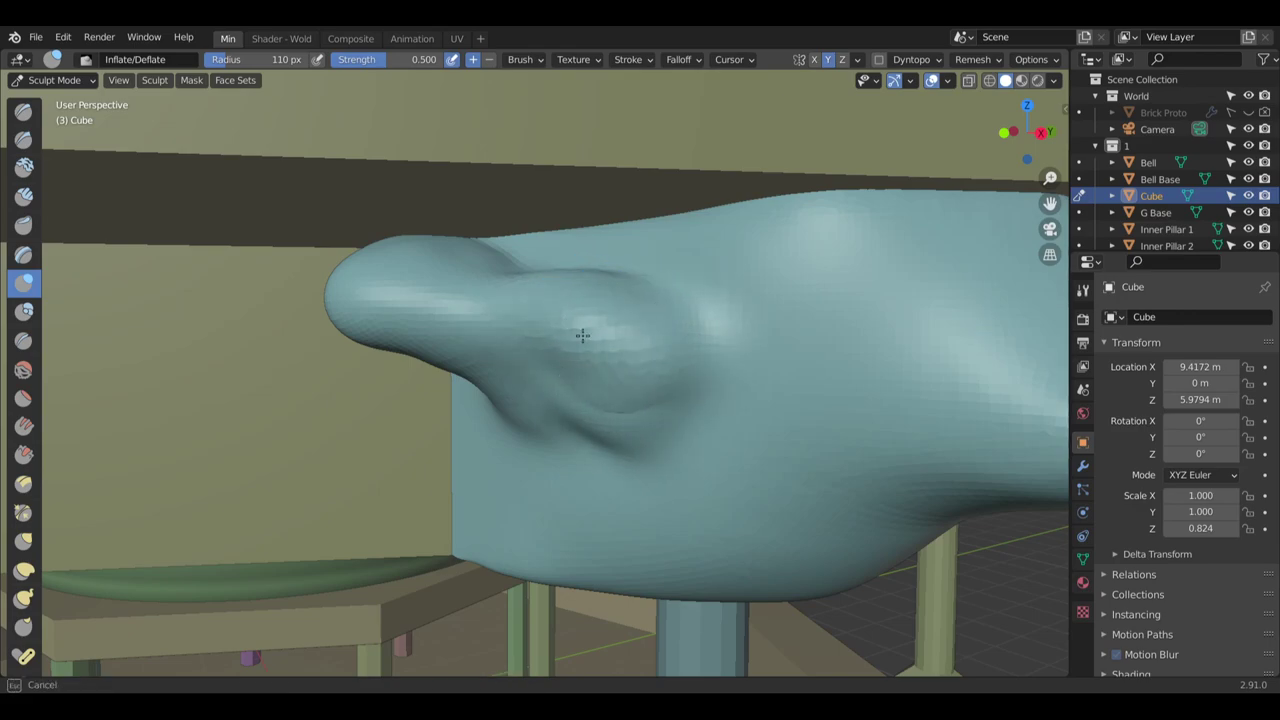
left_click_drag(582, 336, 549, 315)
mouse_move(450, 278)
left_mouse_down()
mouse_move(511, 289)
mouse_move(564, 331)
mouse_move(542, 316)
left_mouse_up()
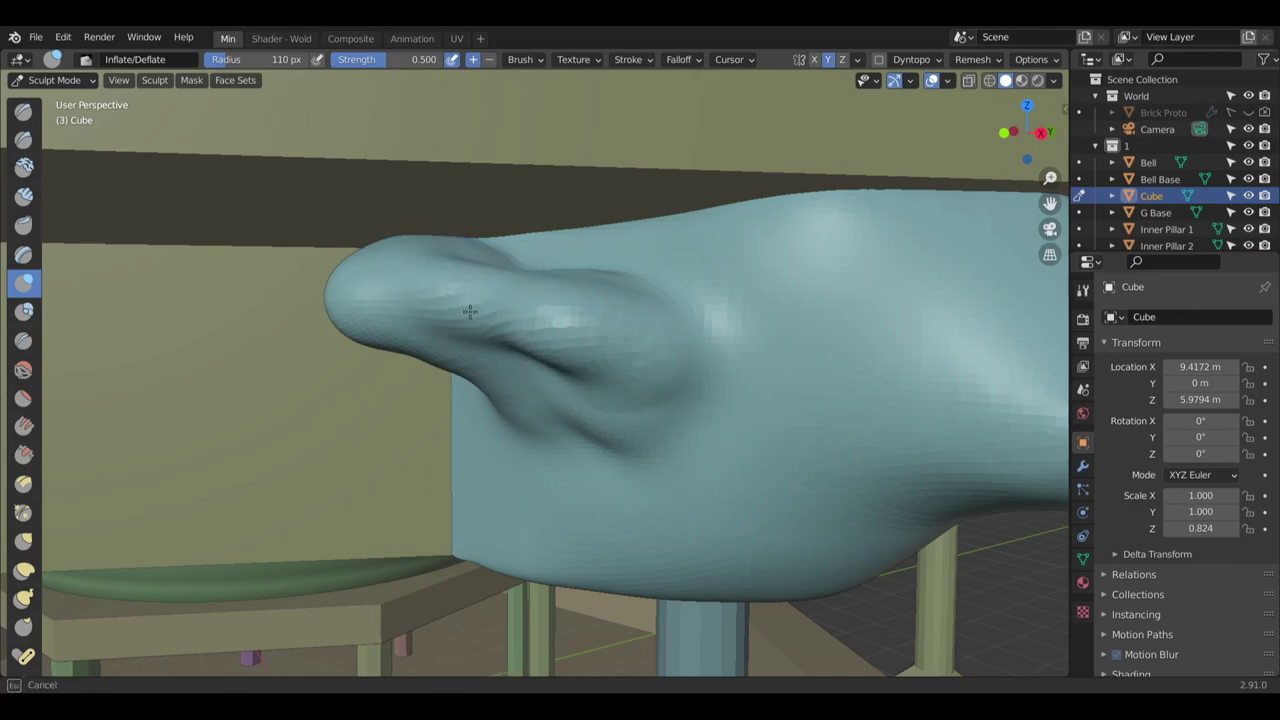
left_click_drag(417, 290, 509, 304)
key("ctrl+z")
mouse_move(618, 324)
left_mouse_down()
mouse_move(646, 346)
mouse_move(622, 328)
mouse_move(726, 336)
mouse_move(737, 349)
left_mouse_up()
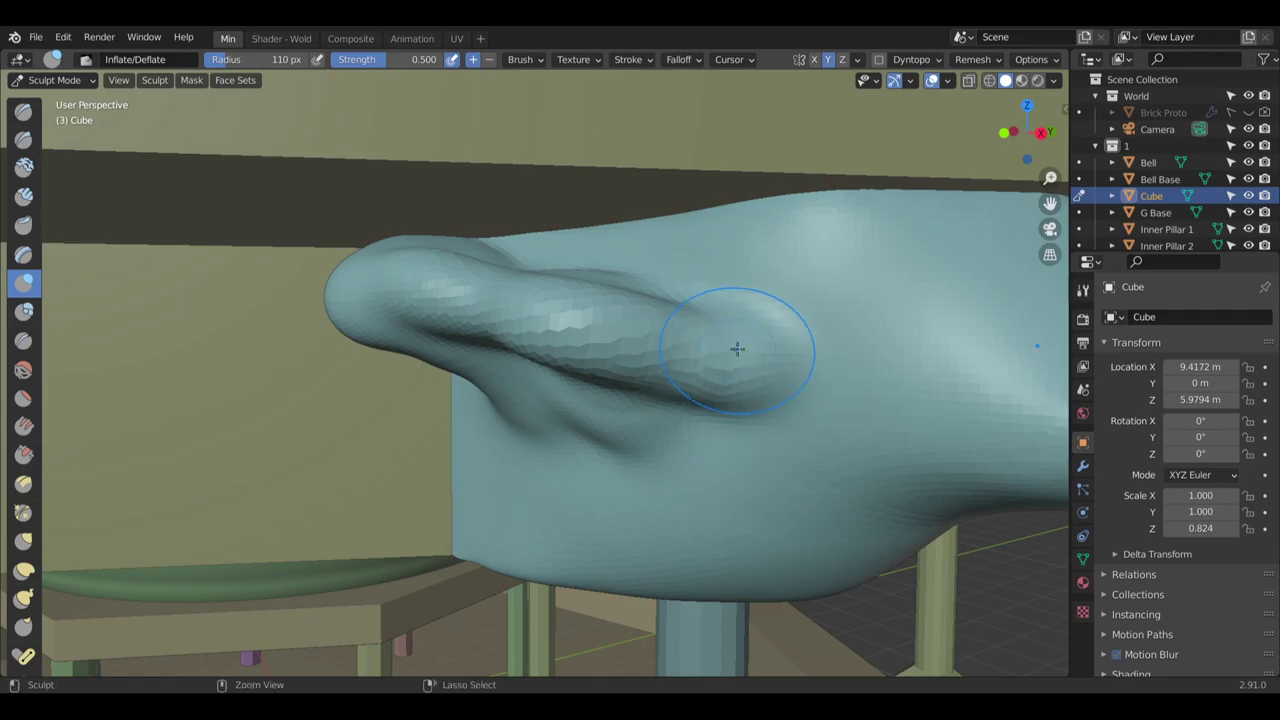
Inflate the surface beneath the bulge's rear end, along the crease where it meets the block's side
mouse_move(669, 337)
middle_mouse_down()
mouse_move(752, 327)
mouse_move(654, 251)
mouse_move(566, 411)
middle_mouse_up()
mouse_move(559, 392)
left_mouse_down()
mouse_move(517, 334)
mouse_move(557, 374)
mouse_move(526, 354)
left_mouse_up()
mouse_move(538, 364)
middle_mouse_down()
mouse_move(523, 357)
mouse_move(606, 320)
middle_mouse_up()
mouse_move(453, 427)
middle_mouse_down()
mouse_move(414, 380)
mouse_move(514, 339)
middle_mouse_up()
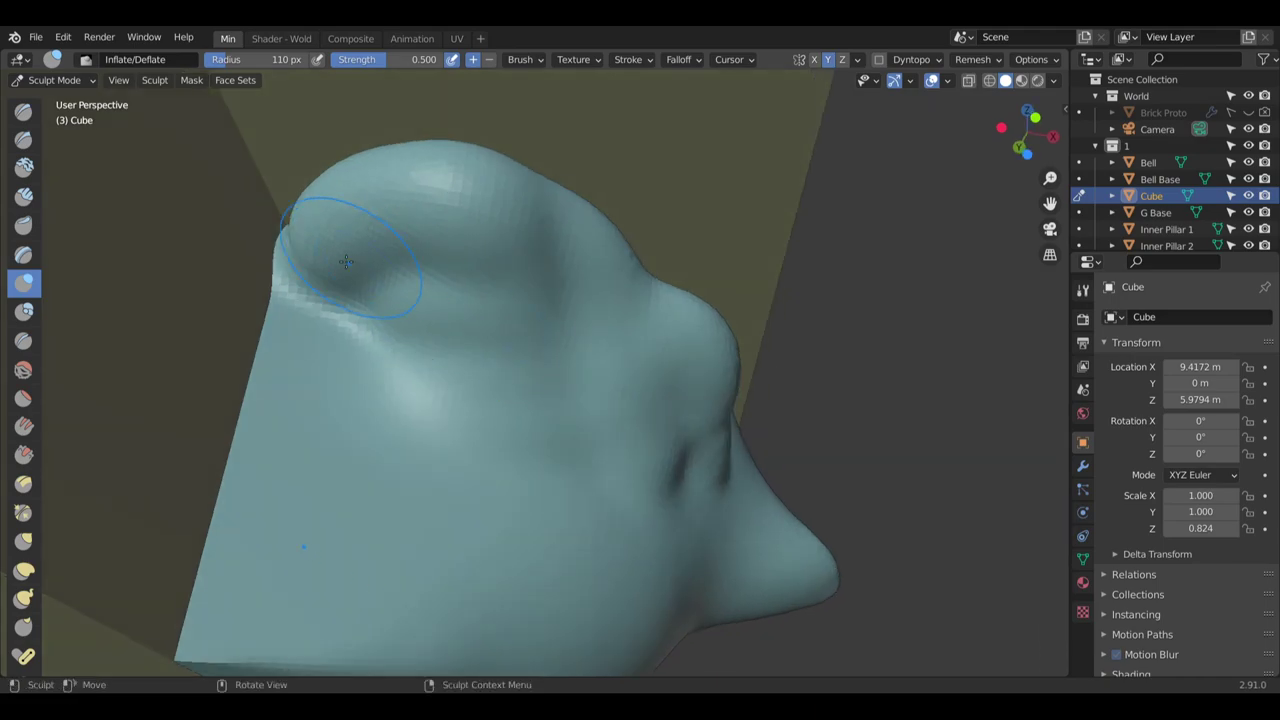
mouse_move(90, 300)
middle_mouse_down()
mouse_move(420, 363)
mouse_move(380, 306)
mouse_move(410, 287)
middle_mouse_up()
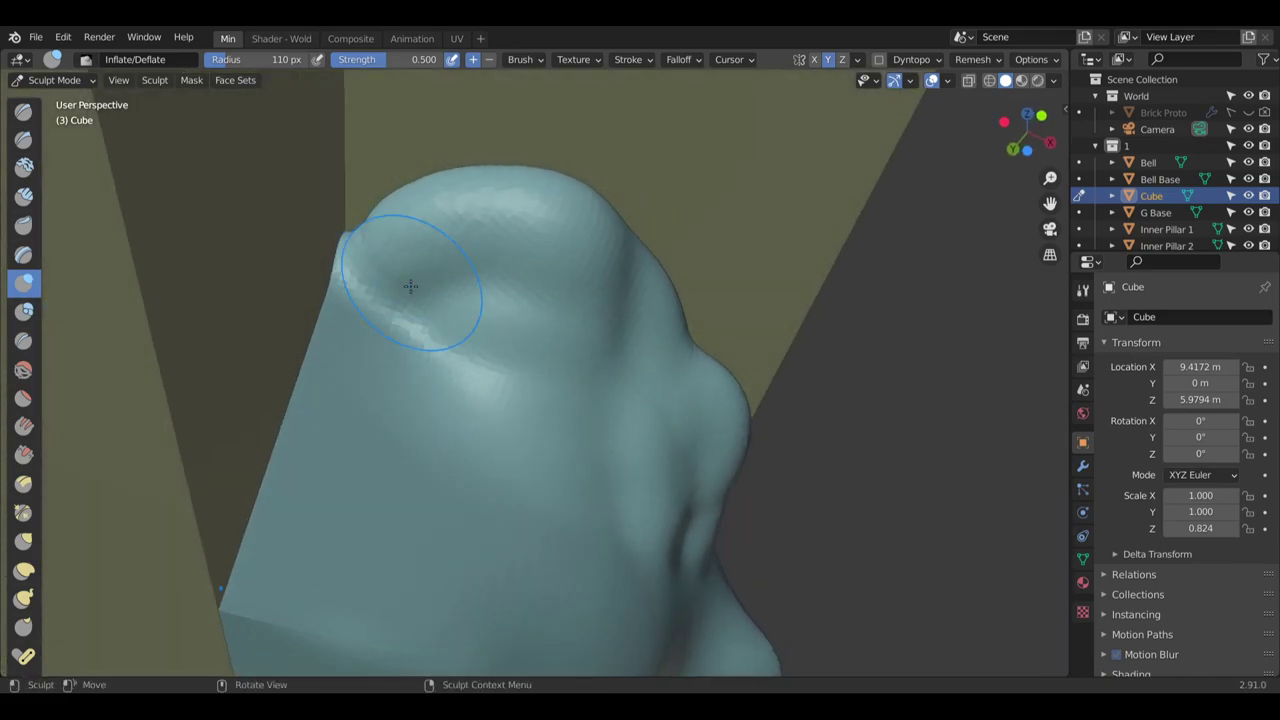
scroll(371, 274, "up", 4)
left_click_drag(382, 298, 438, 334)
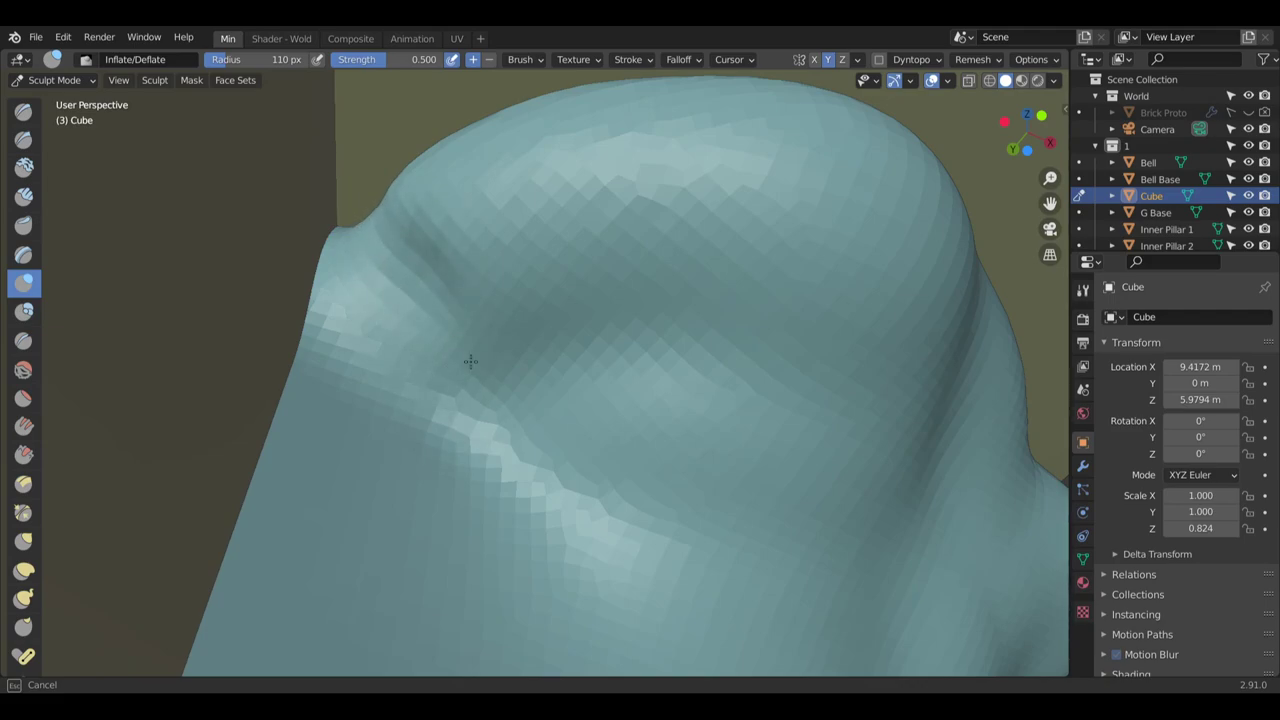
left_click_drag(470, 362, 475, 340)
left_click_drag(388, 287, 393, 278)
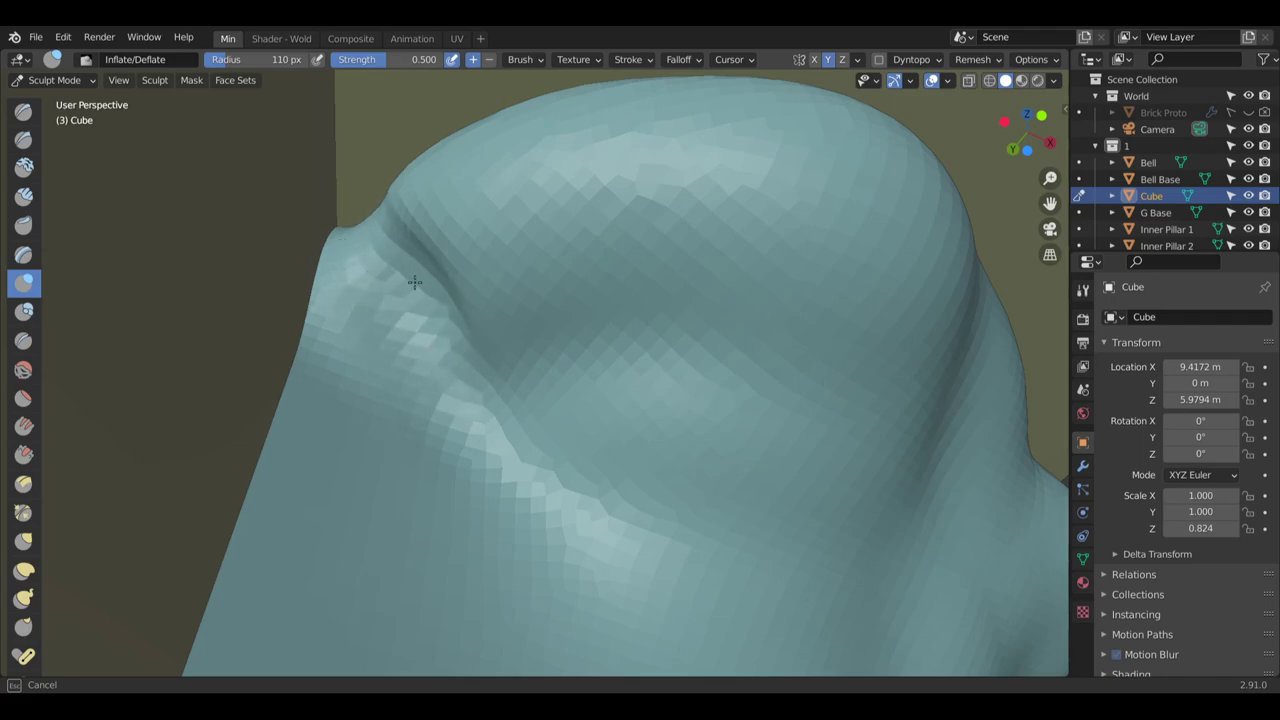
mouse_move(422, 286)
left_mouse_down()
mouse_move(462, 338)
mouse_move(409, 320)
mouse_move(366, 263)
mouse_move(384, 246)
mouse_move(508, 400)
mouse_move(436, 310)
left_mouse_up()
Try to fill the crease under the bulge's rear end with Clay Strips strokes at 110 px and strength 0.600
left_click(24, 197)
mouse_move(436, 310)
middle_mouse_down()
mouse_move(529, 331)
mouse_move(511, 366)
mouse_move(420, 386)
middle_mouse_up()
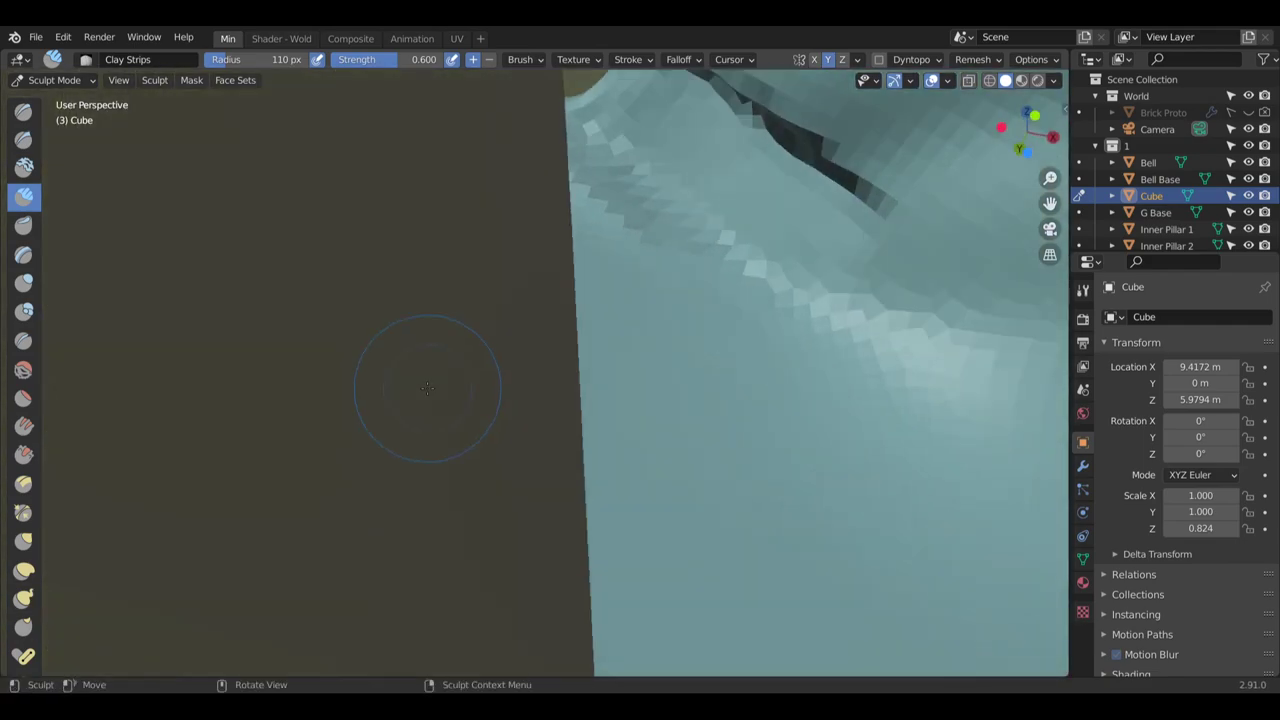
mouse_move(673, 304)
middle_mouse_down()
mouse_move(709, 263)
mouse_move(657, 263)
middle_mouse_up()
mouse_move(657, 263)
left_mouse_down()
mouse_move(602, 181)
mouse_move(617, 226)
mouse_move(751, 306)
mouse_move(556, 232)
mouse_move(673, 275)
mouse_move(699, 251)
left_mouse_up()
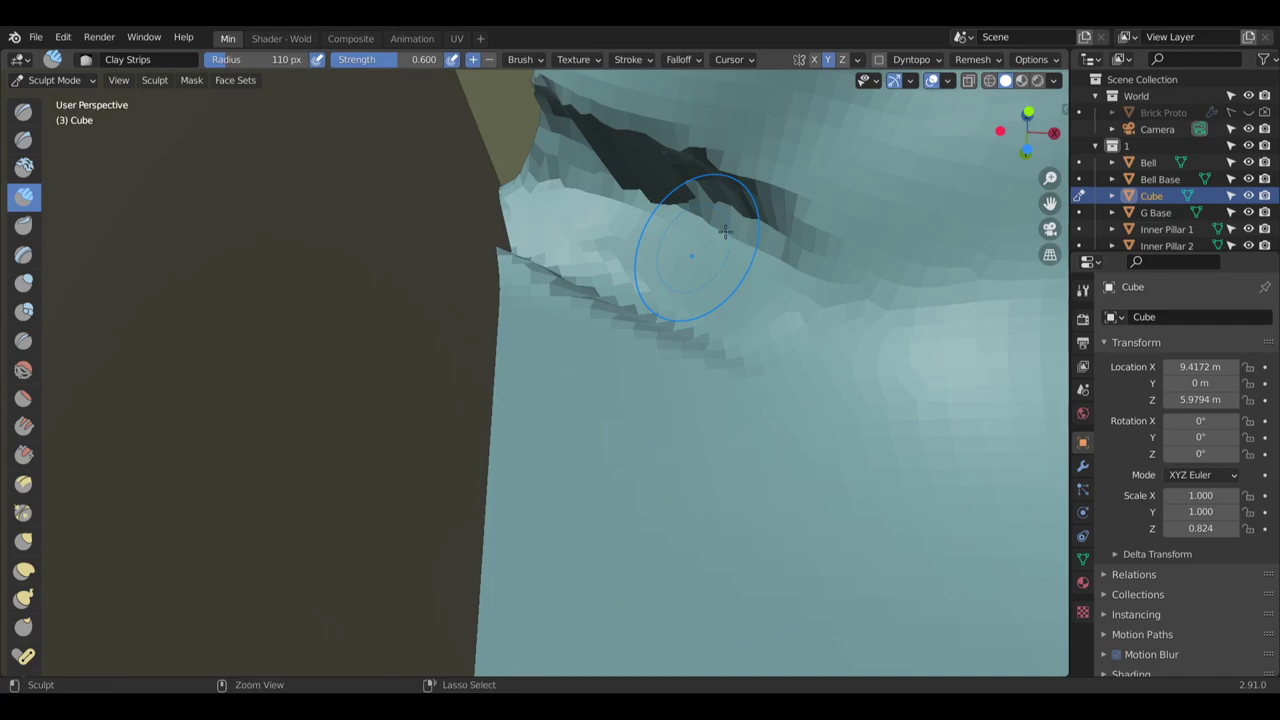
mouse_move(720, 228)
middle_mouse_down("shift")
mouse_move(668, 267)
mouse_move(663, 194)
mouse_move(673, 281)
middle_mouse_up("shift")
mouse_move(673, 281)
left_mouse_down()
mouse_move(597, 308)
mouse_move(572, 301)
mouse_move(600, 290)
mouse_move(620, 347)
mouse_move(614, 286)
left_mouse_up()
left_click_drag(671, 337, 689, 330)
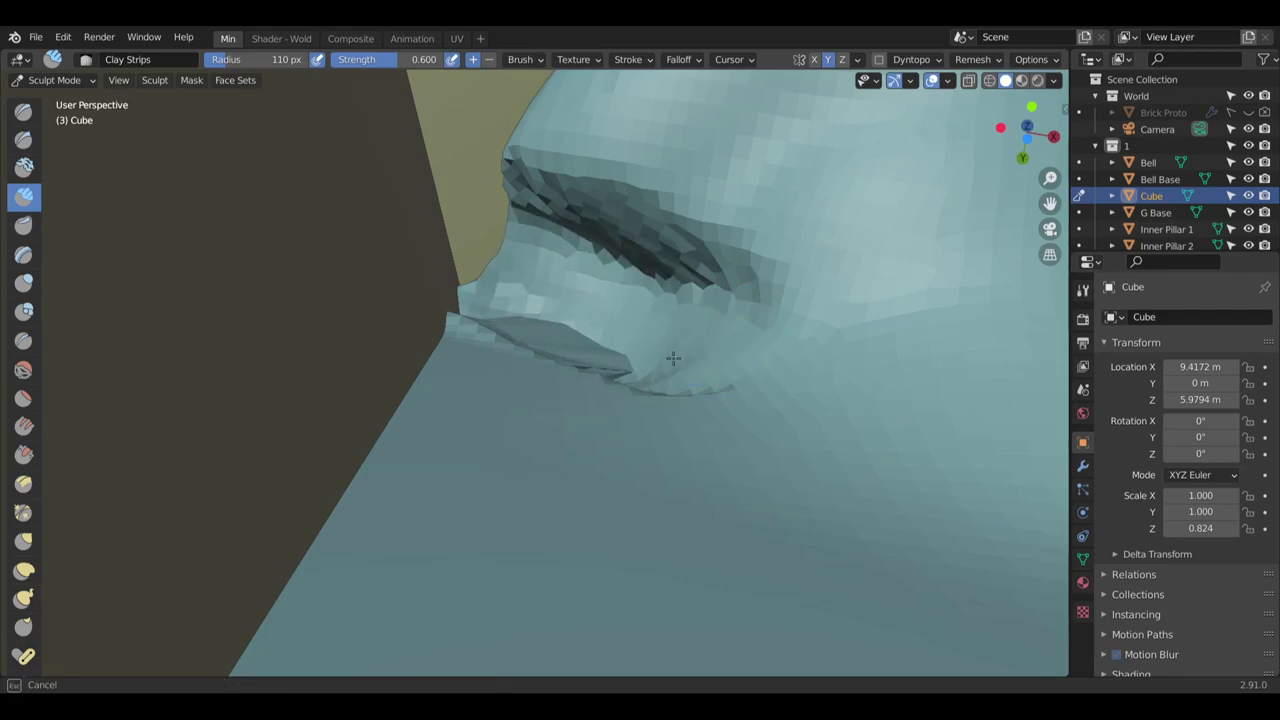
mouse_move(569, 240)
left_mouse_down()
mouse_move(640, 362)
mouse_move(651, 358)
mouse_move(557, 286)
mouse_move(590, 300)
left_mouse_up()
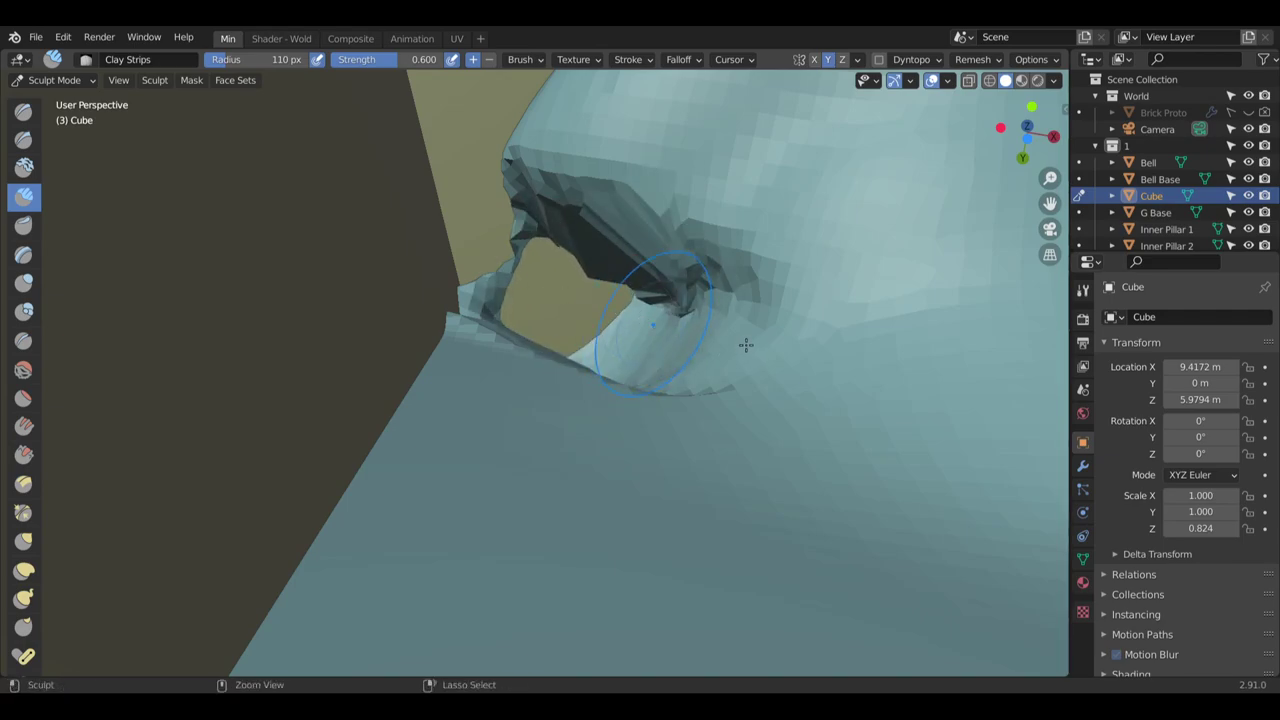
mouse_move(735, 356)
left_mouse_down()
mouse_move(680, 366)
mouse_move(600, 337)
mouse_move(557, 292)
left_mouse_up()
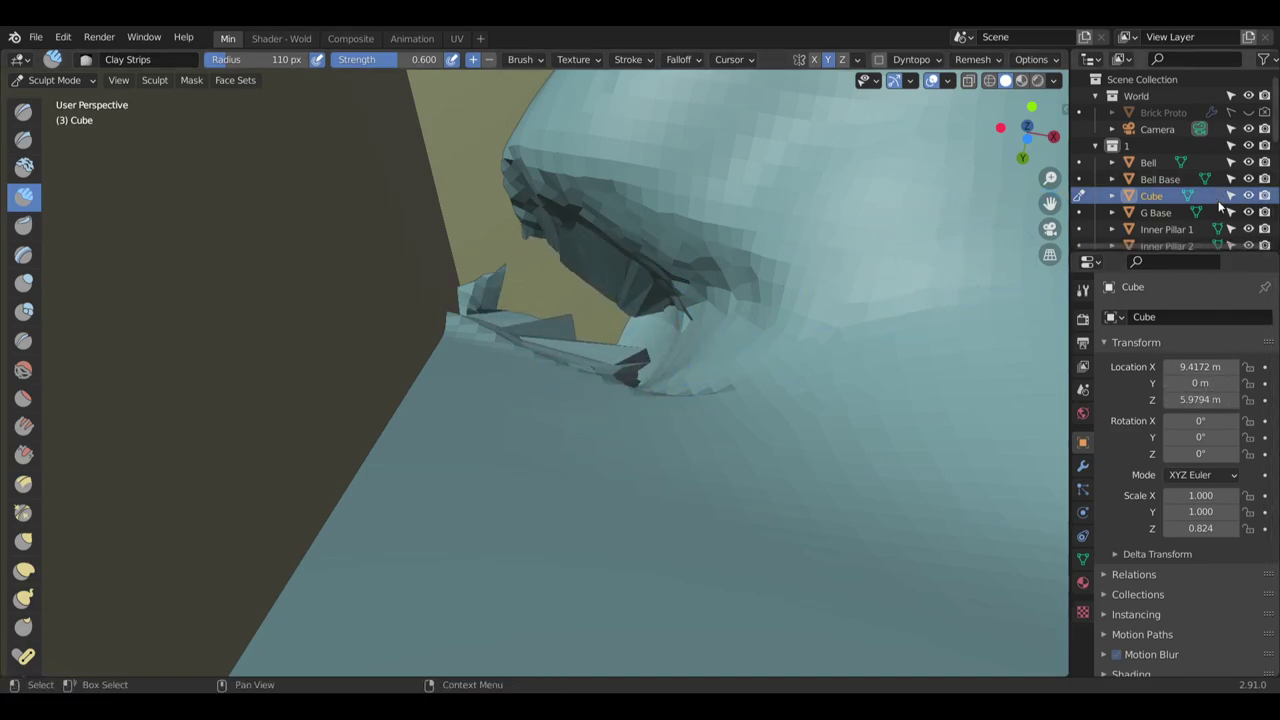
scroll(1219, 200, "down", 8)
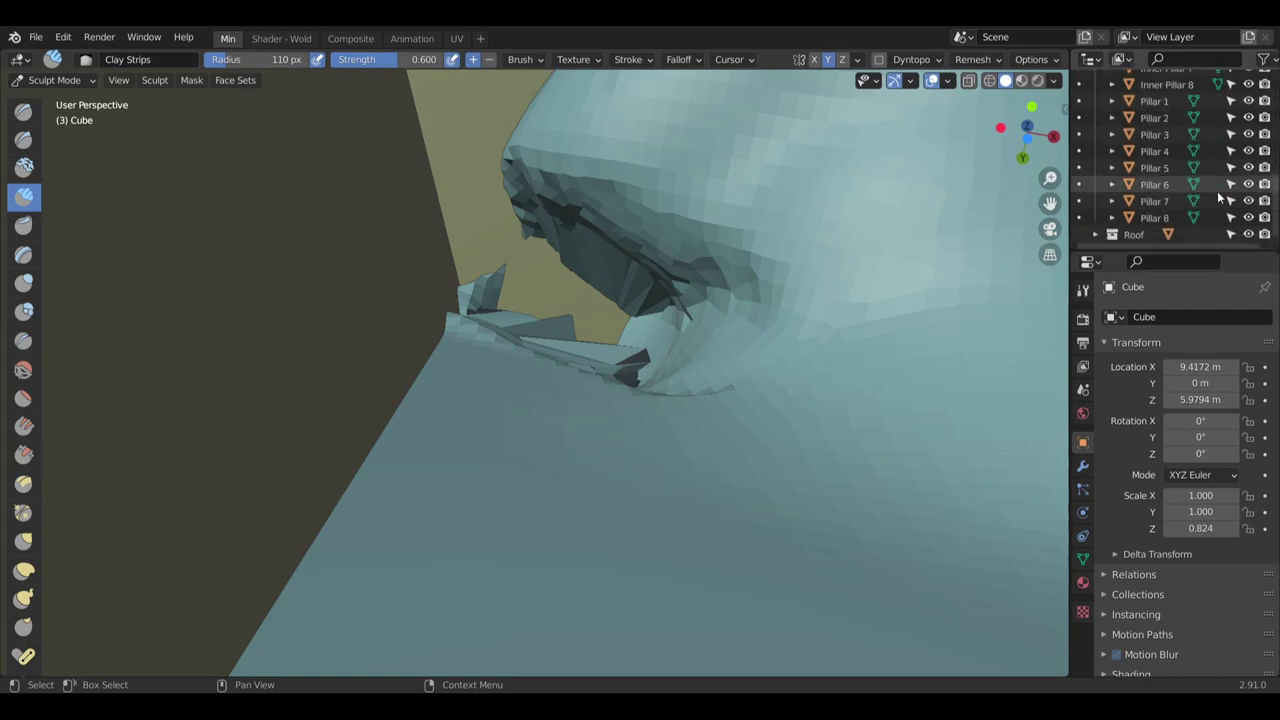
Smooth the jagged geometry around the opening under the bulge and the block's adjacent rear edge with the Smooth brush
mouse_move(470, 288)
left_mouse_down()
mouse_move(557, 286)
mouse_move(665, 312)
mouse_move(714, 229)
mouse_move(660, 235)
mouse_move(560, 200)
mouse_move(713, 229)
left_mouse_up()
left_click(23, 369)
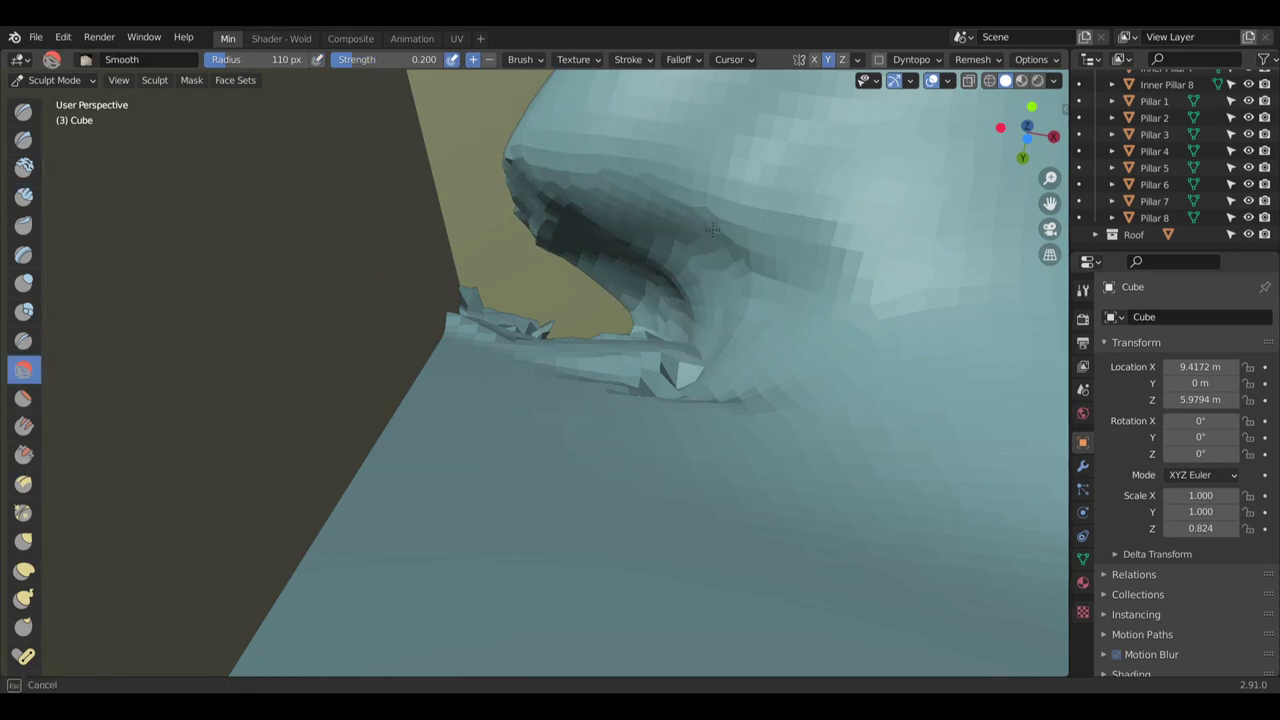
left_click_drag(740, 448, 532, 391)
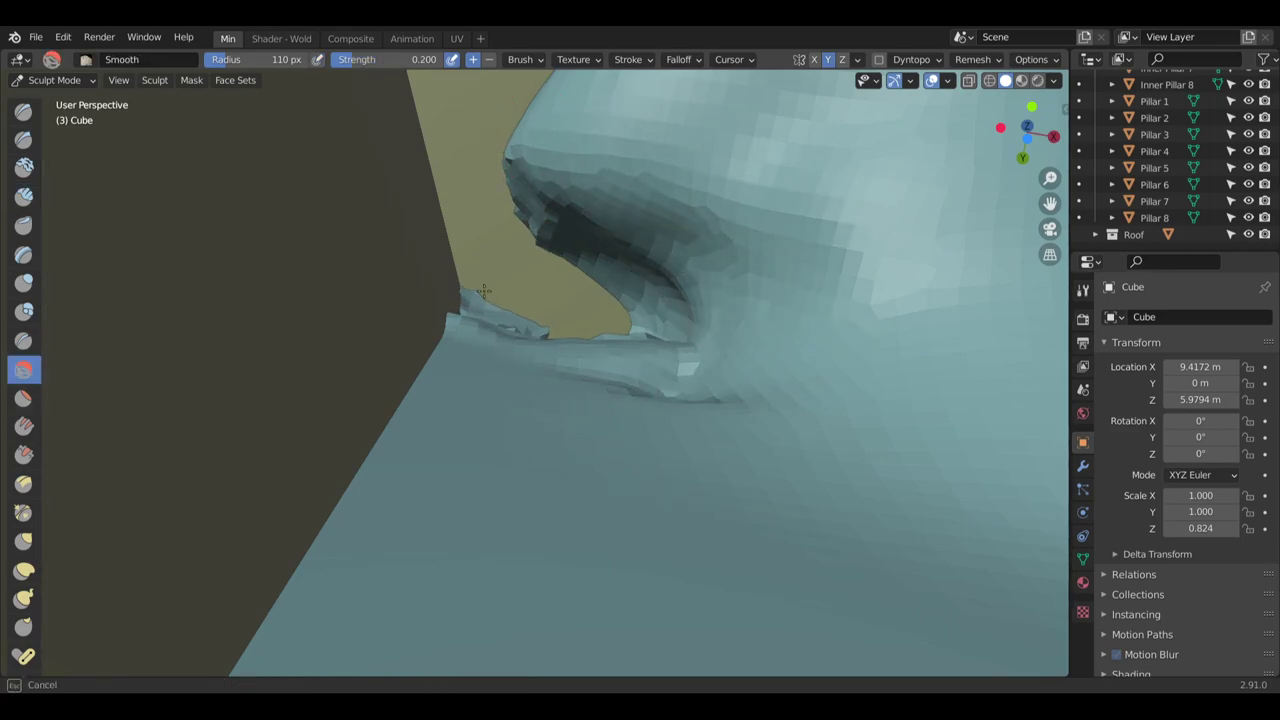
left_click_drag(484, 291, 523, 335)
mouse_move(523, 335)
middle_mouse_down()
mouse_move(569, 468)
mouse_move(637, 414)
middle_mouse_up()
mouse_move(637, 414)
left_mouse_down()
mouse_move(581, 349)
mouse_move(627, 338)
left_mouse_up()
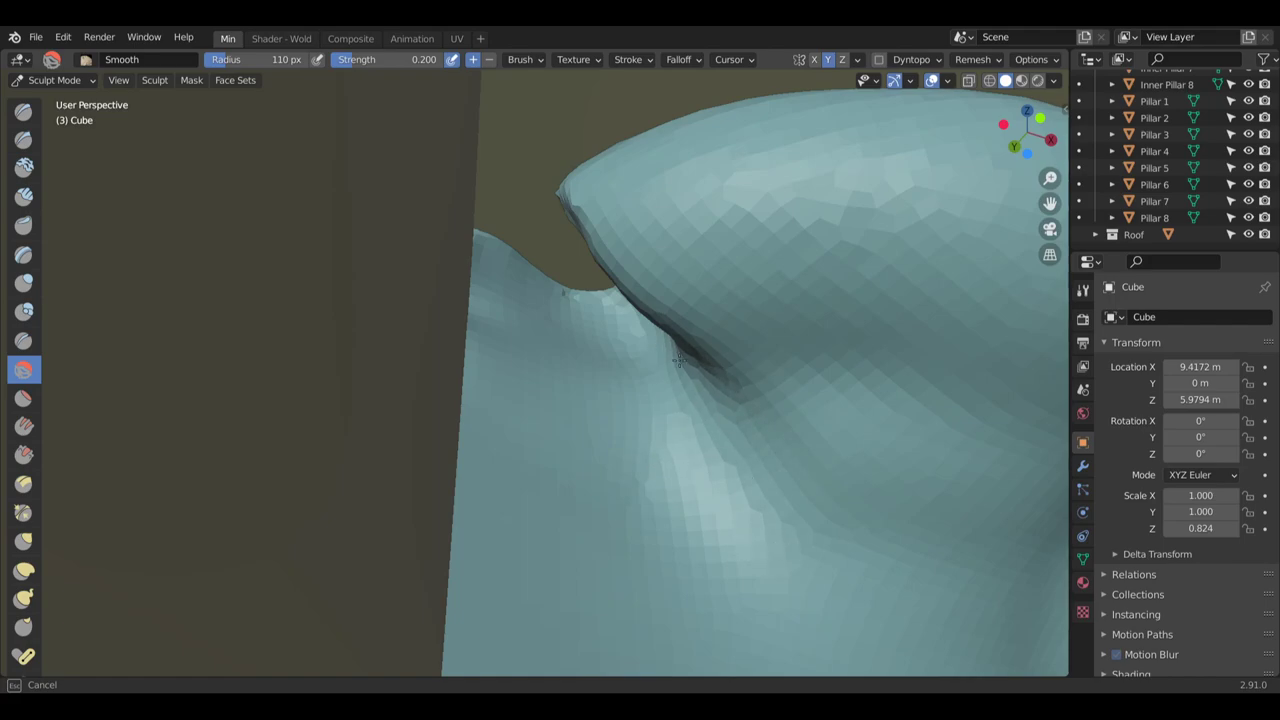
scroll(795, 370, "down", 3)
scroll(795, 370, "up", 1)
scroll(737, 352, "down", 1)
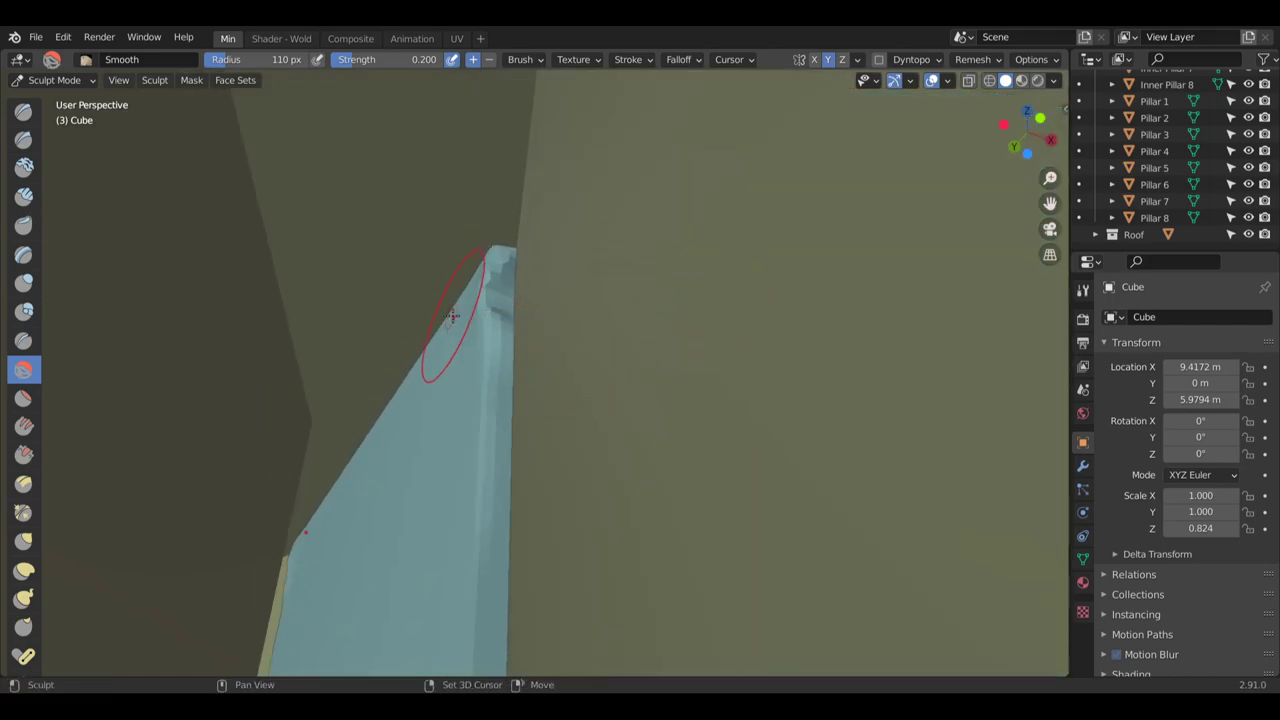
mouse_move(452, 316)
left_mouse_down()
mouse_move(507, 287)
mouse_move(500, 268)
left_mouse_up()
Raise the Smooth brush strength to 0.463 and flatten the lumps along the side ridge
mouse_move(612, 394)
middle_mouse_down()
mouse_move(869, 354)
mouse_move(934, 374)
mouse_move(736, 326)
mouse_move(732, 221)
middle_mouse_up()
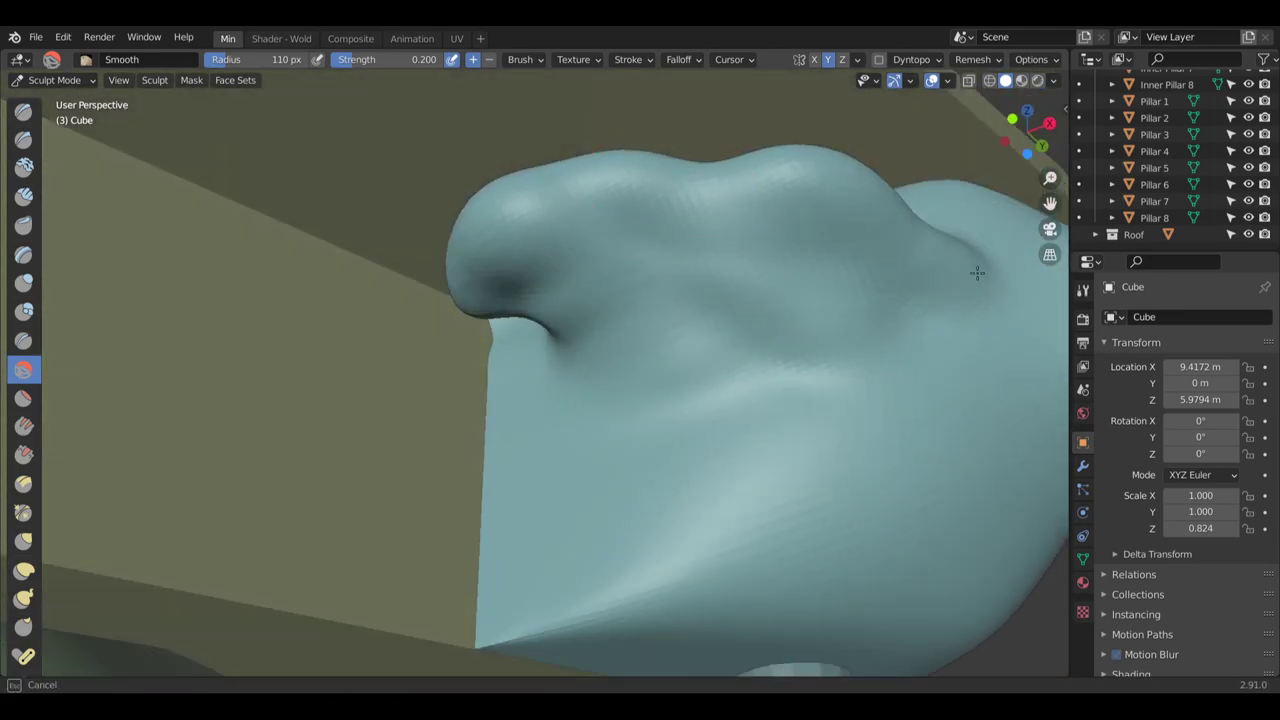
left_click_drag(731, 184, 814, 162)
left_click_drag(395, 59, 429, 59)
mouse_move(798, 205)
left_mouse_down()
mouse_move(875, 219)
mouse_move(827, 180)
left_mouse_up()
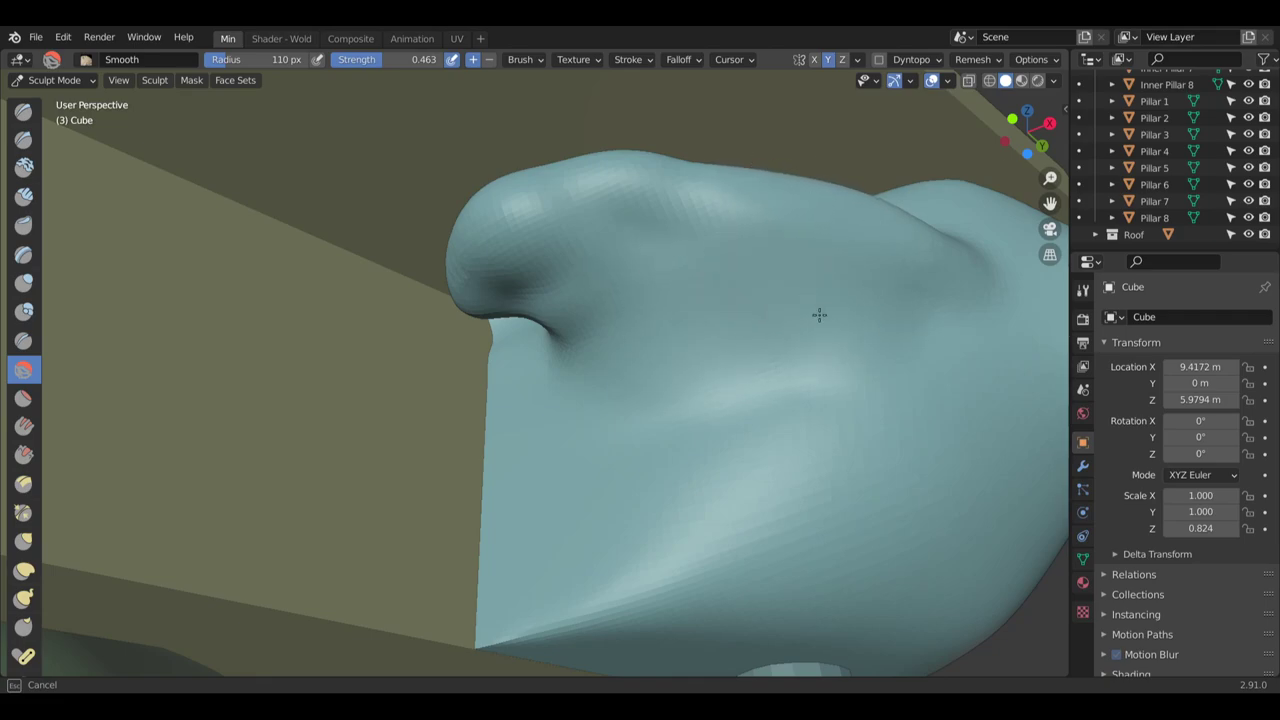
Smooth the ridge's rear end and the notch beneath it, blending the bulge into the block's side
mouse_move(838, 378)
middle_mouse_down()
mouse_move(680, 354)
mouse_move(634, 414)
middle_mouse_up()
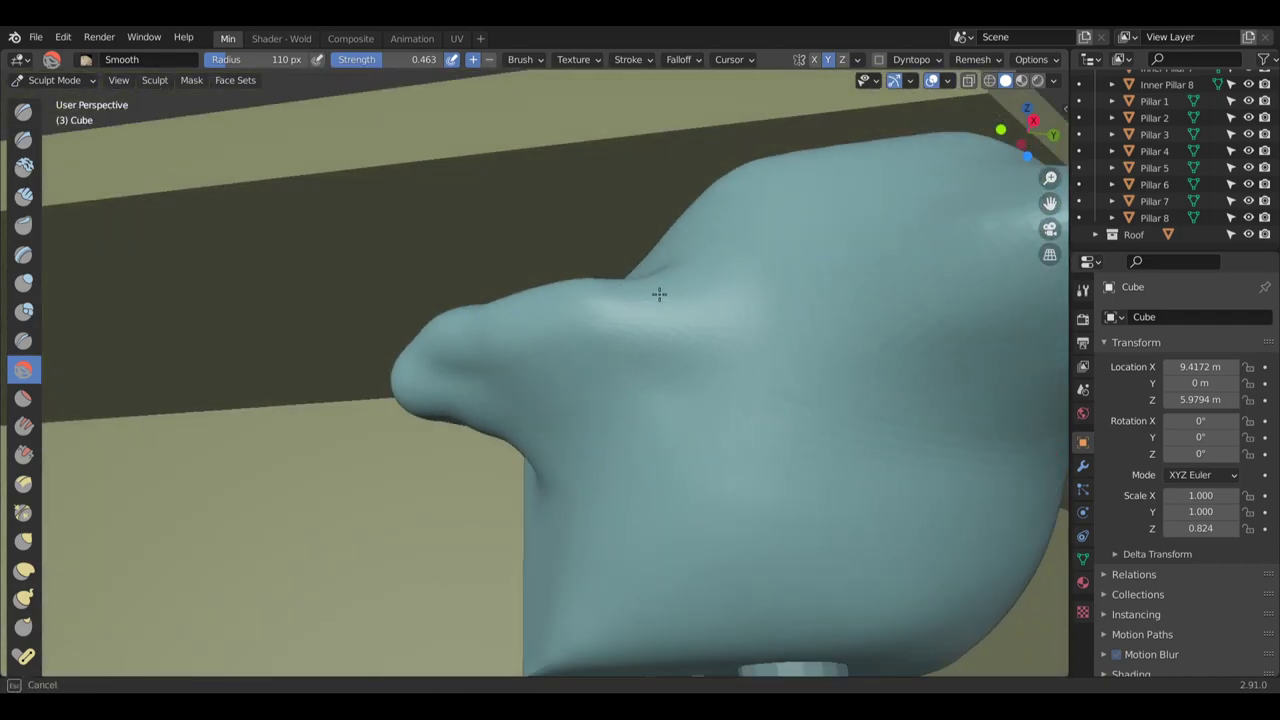
middle_click_drag(623, 337, 586, 337)
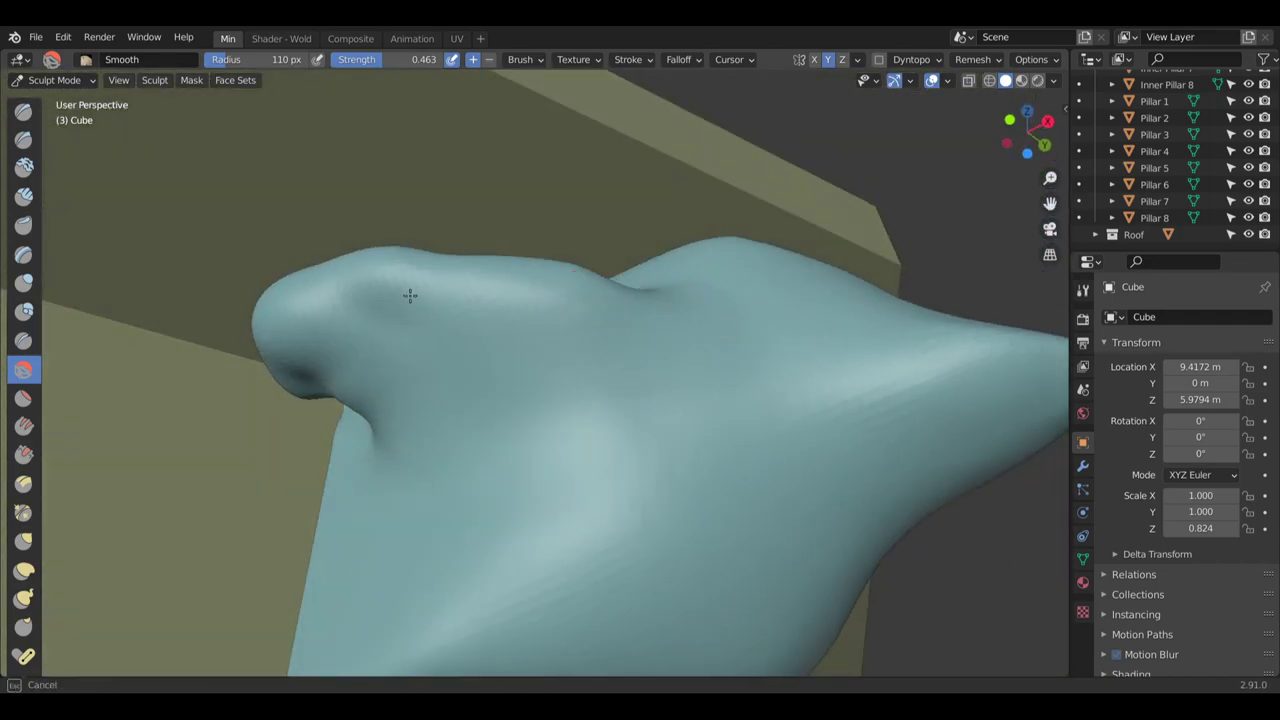
mouse_move(408, 294)
middle_mouse_down()
mouse_move(583, 312)
mouse_move(470, 296)
middle_mouse_up()
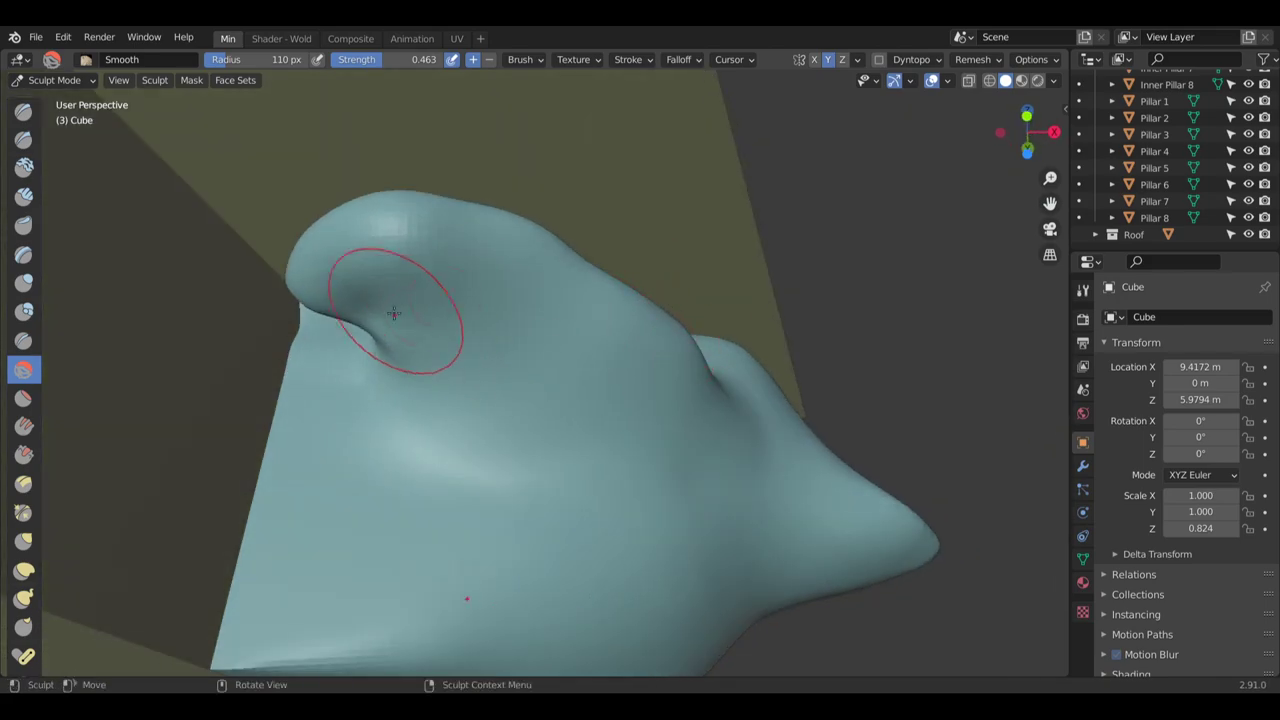
mouse_move(400, 314)
middle_mouse_down()
mouse_move(417, 363)
mouse_move(399, 359)
middle_mouse_up()
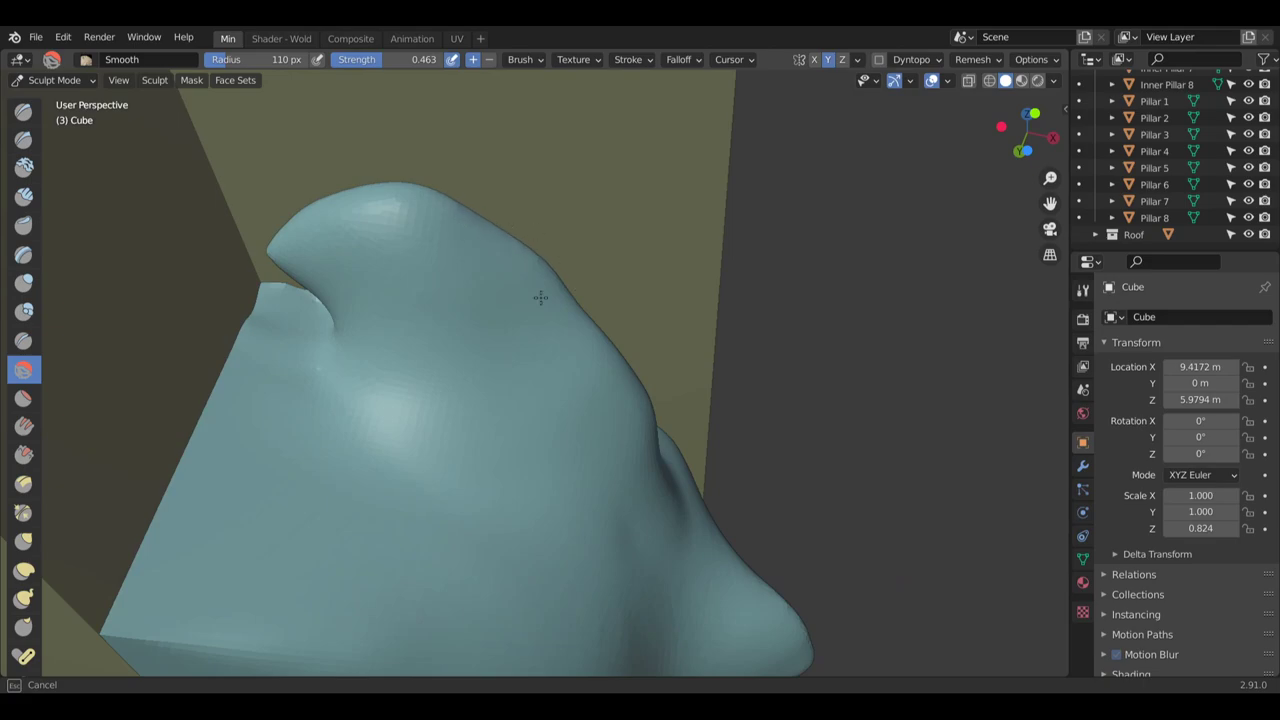
mouse_move(260, 270)
middle_mouse_down()
mouse_move(354, 249)
mouse_move(303, 274)
middle_mouse_up()
left_click_drag(268, 249, 252, 258)
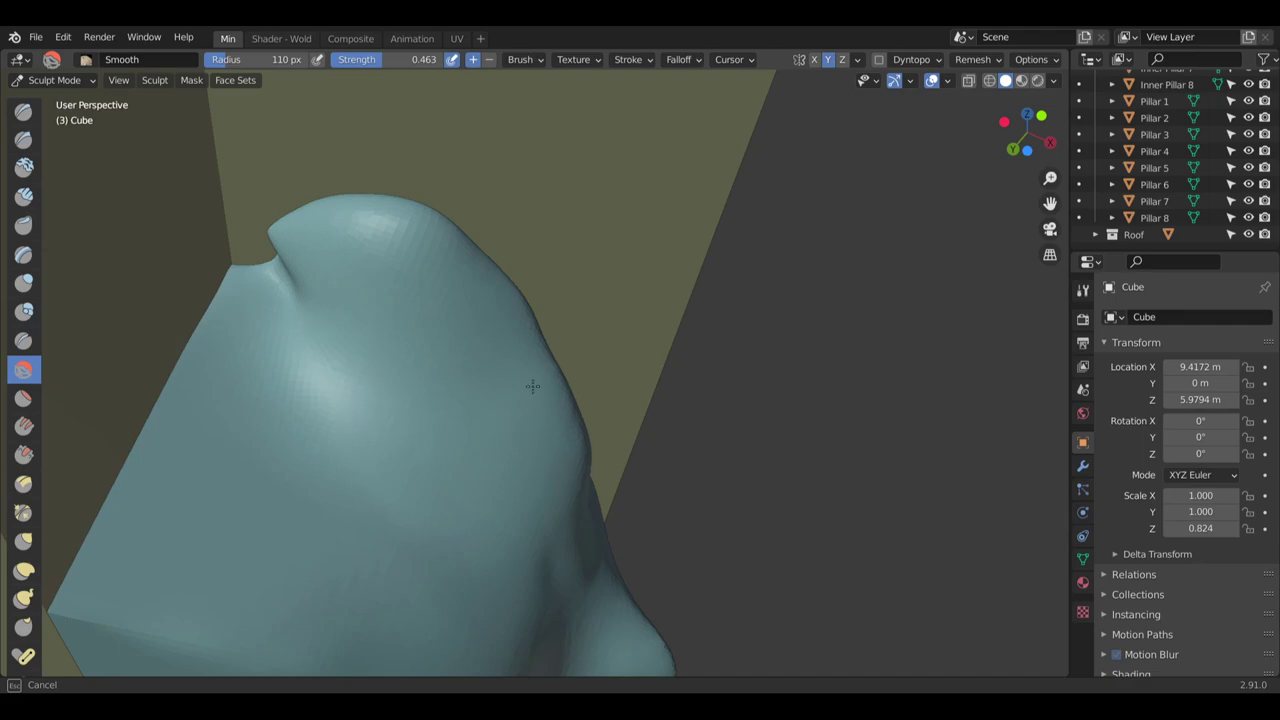
Smooth the upper outline of the bracket's side ridge with the Smooth brush at 110 px and strength 0.463
left_click_drag(509, 273, 517, 291)
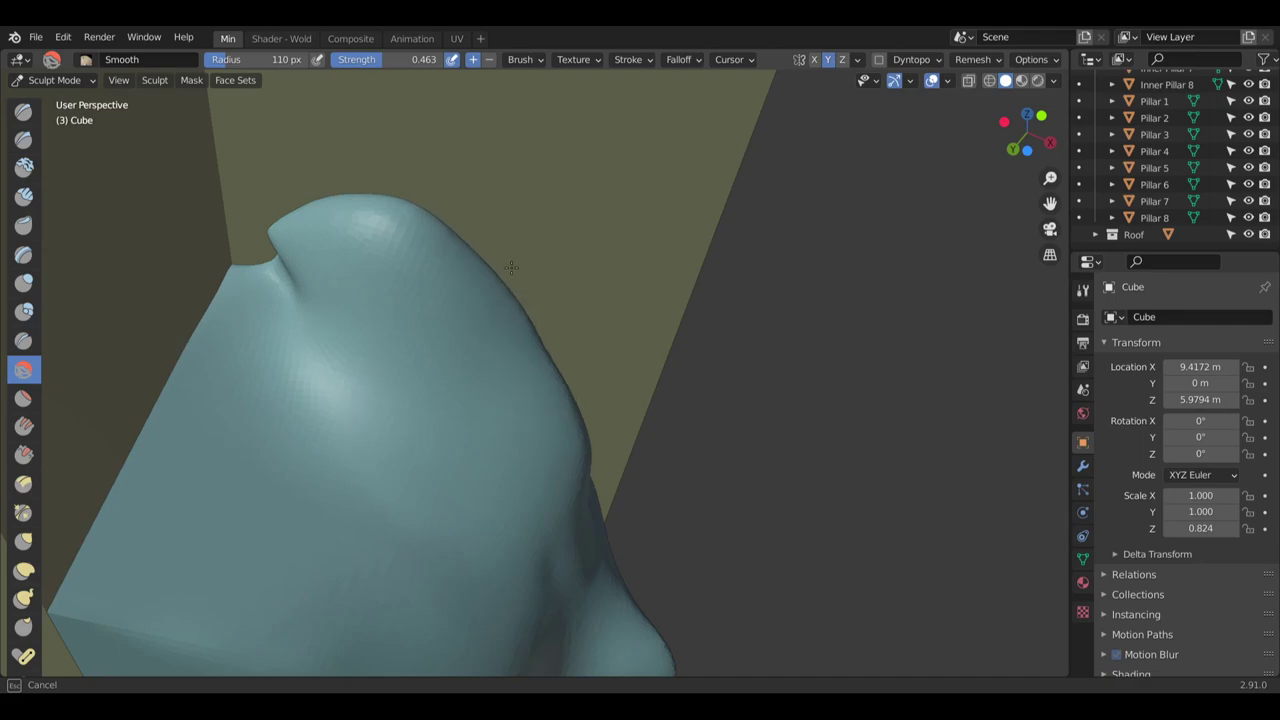
mouse_move(590, 440)
middle_mouse_down()
mouse_move(603, 423)
mouse_move(574, 409)
mouse_move(555, 312)
middle_mouse_up()
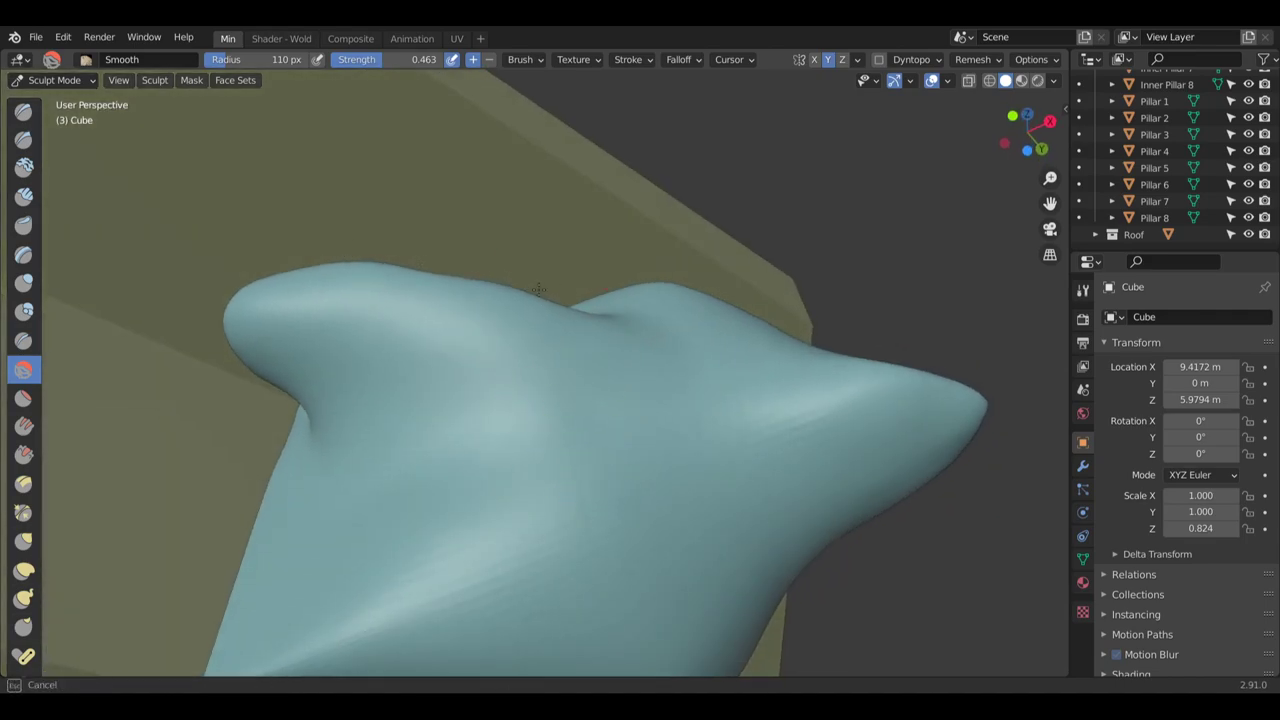
middle_click_drag(611, 345, 557, 343)
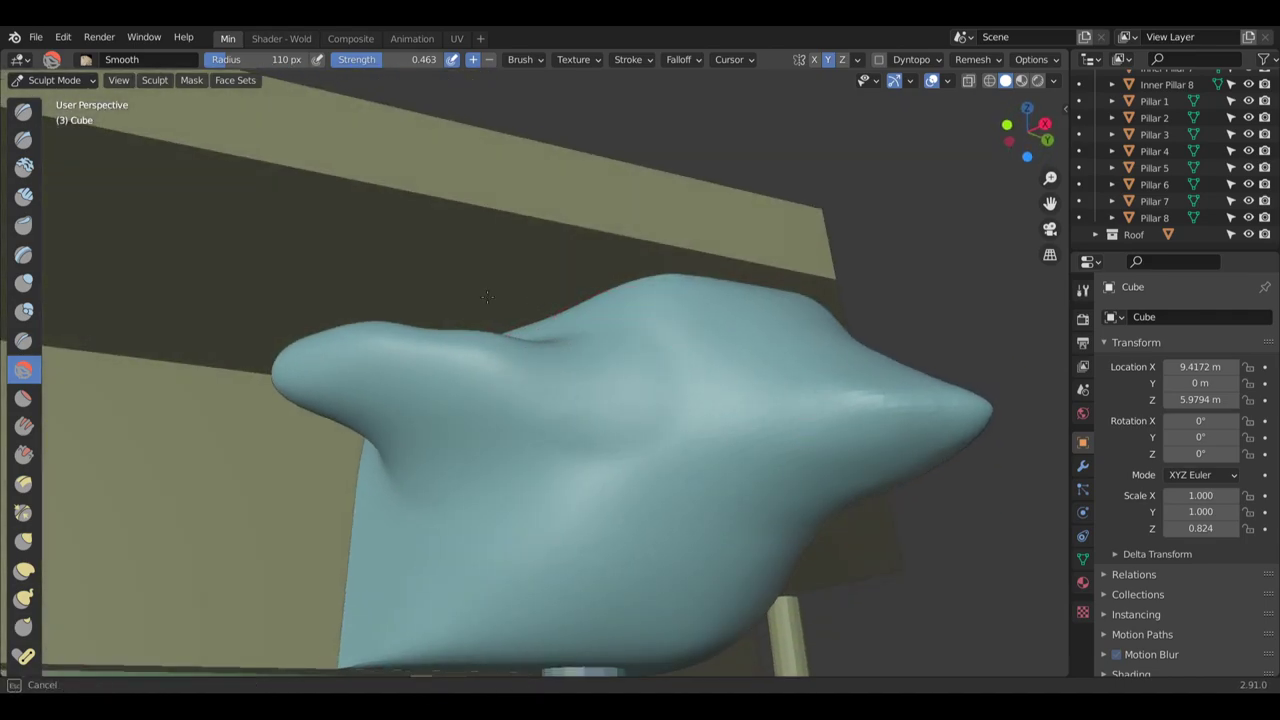
mouse_move(487, 296)
middle_mouse_down()
mouse_move(520, 389)
mouse_move(484, 364)
mouse_move(486, 380)
mouse_move(505, 357)
middle_mouse_up()
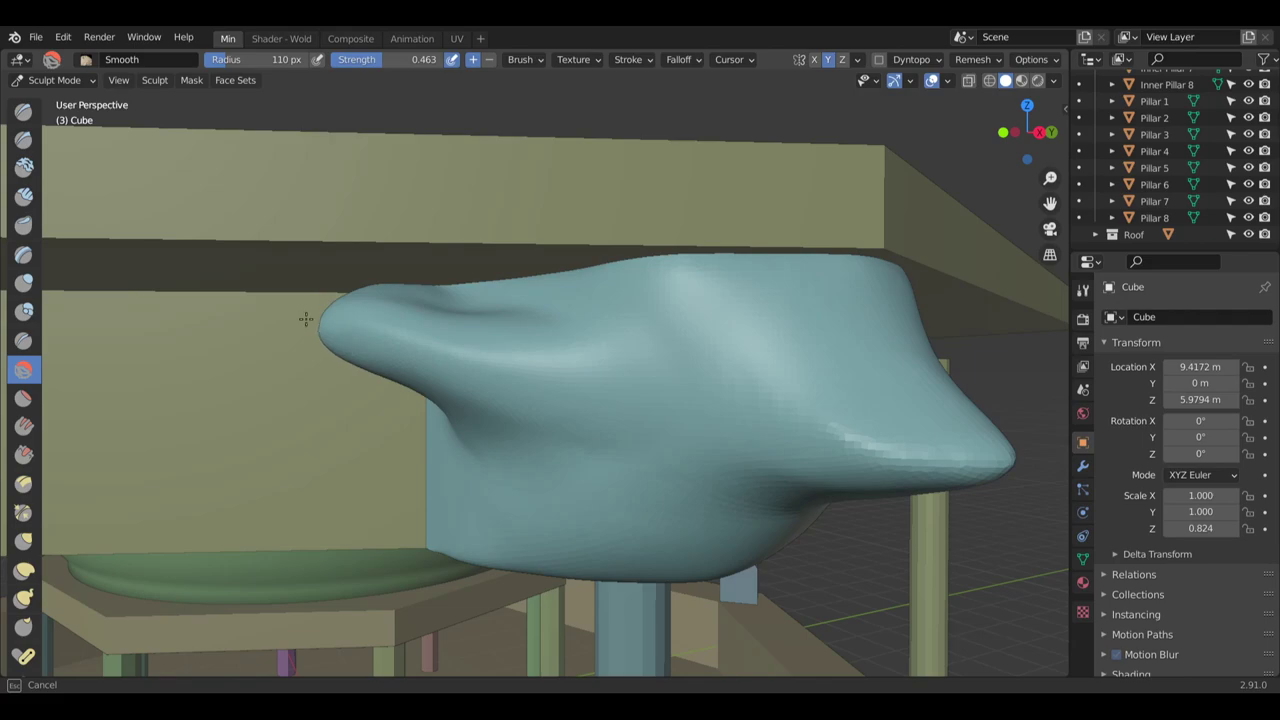
middle_click_drag(338, 312, 297, 360)
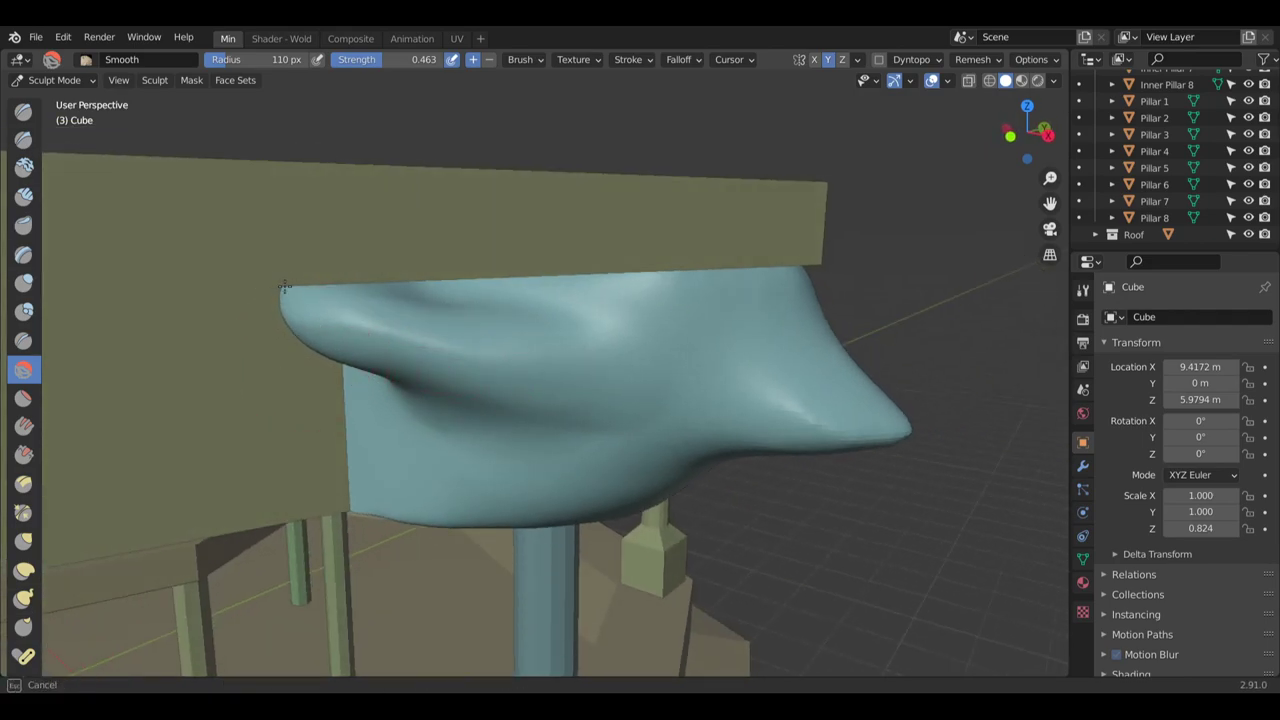
middle_click_drag(337, 286, 520, 366)
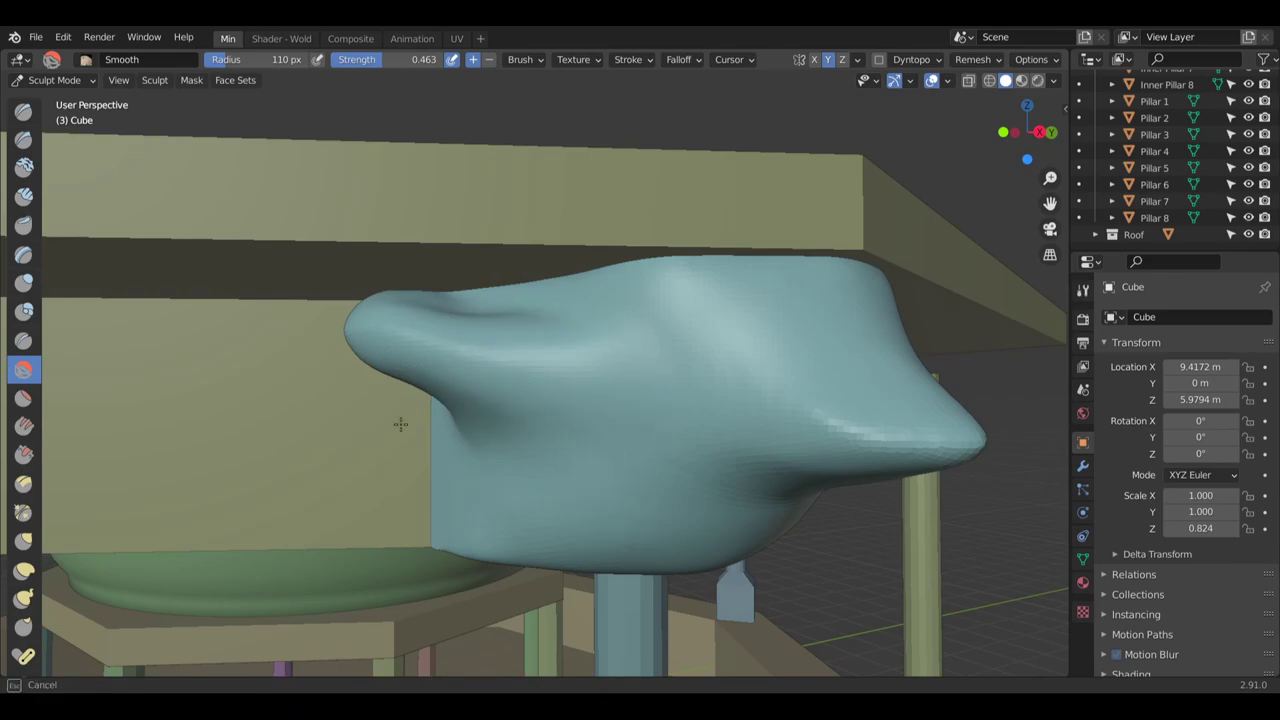
mouse_move(400, 424)
middle_mouse_down()
mouse_move(460, 471)
mouse_move(672, 408)
mouse_move(443, 371)
mouse_move(377, 334)
mouse_move(386, 314)
middle_mouse_up()
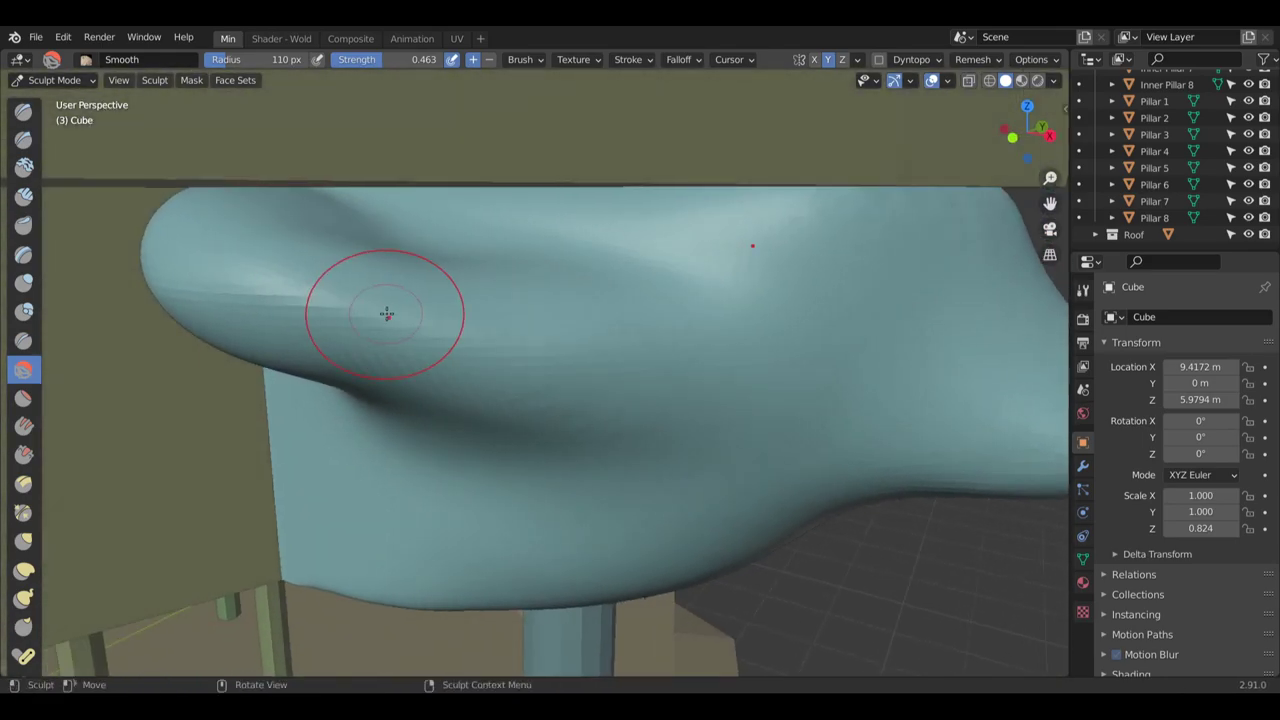
Examine the sculpted bracket from the front, both sides and below, and check its fit against the whole pavilion
scroll(386, 314, "down", 6)
mouse_move(540, 382)
middle_mouse_down()
mouse_move(483, 372)
mouse_move(451, 409)
middle_mouse_up()
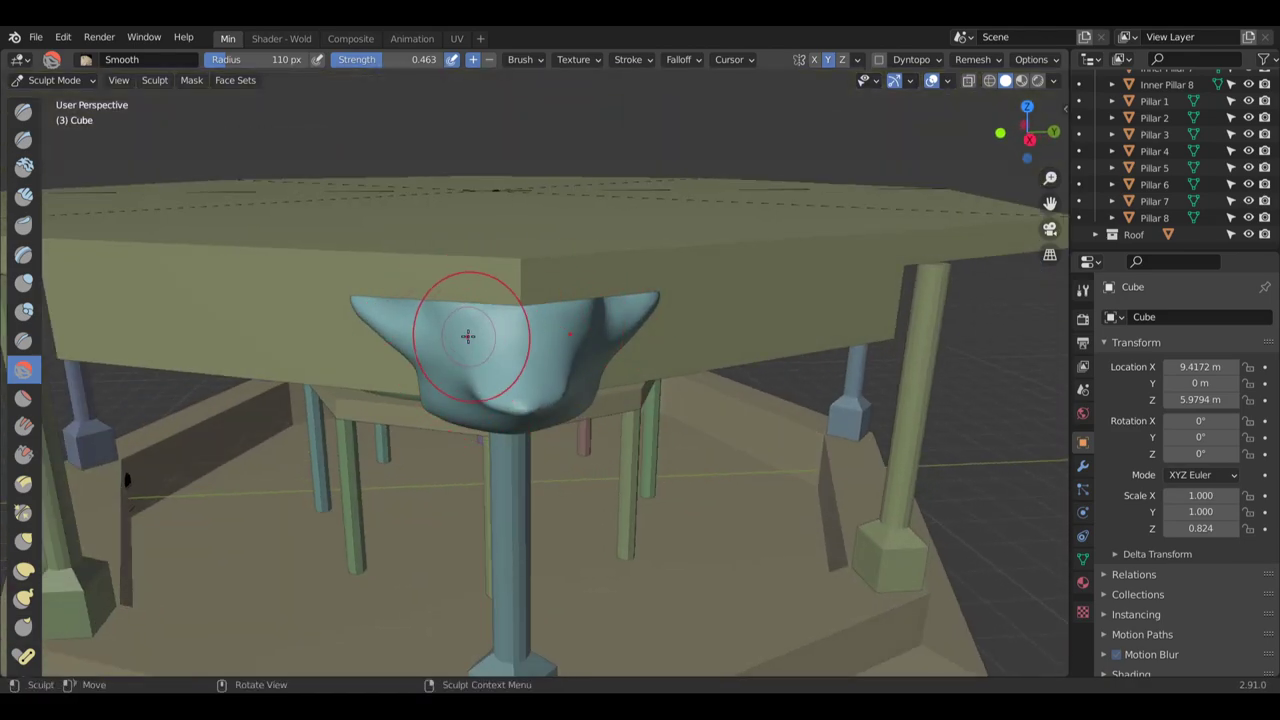
scroll(466, 329, "up", 4)
mouse_move(400, 286)
middle_mouse_down()
mouse_move(618, 400)
mouse_move(637, 344)
middle_mouse_up()
scroll(649, 360, "up", 2)
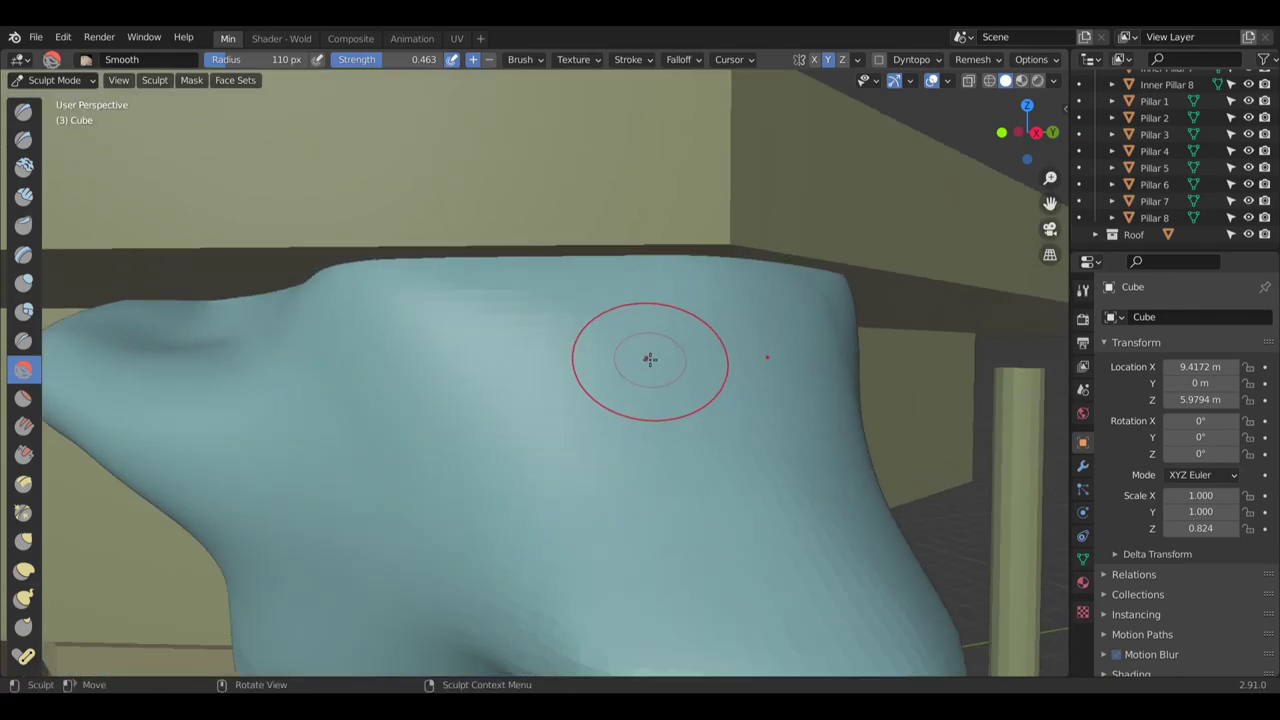
scroll(624, 403, "down", 4)
middle_click_drag(624, 403, 636, 459)
mouse_move(628, 395)
middle_mouse_down()
mouse_move(651, 451)
mouse_move(606, 590)
mouse_move(503, 663)
middle_mouse_up()
scroll(651, 451, "down", 5)
scroll(680, 530, "down", 5)
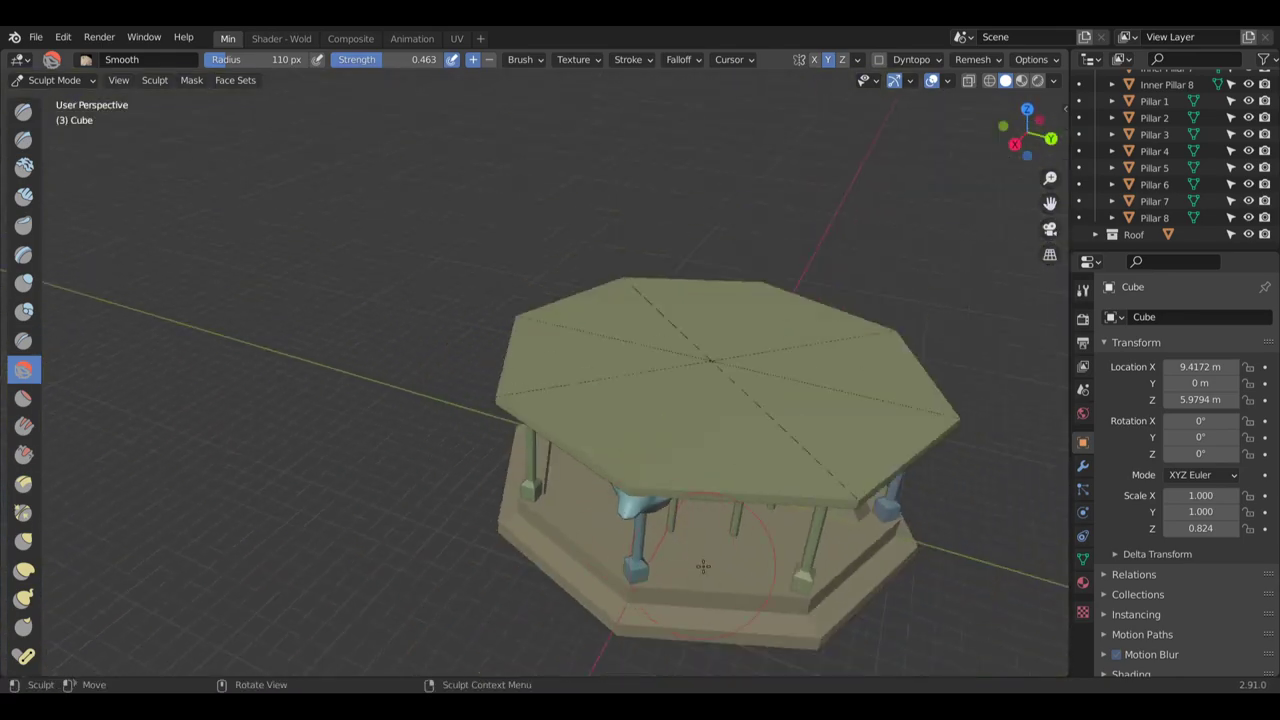
mouse_move(703, 566)
middle_mouse_down()
mouse_move(680, 485)
mouse_move(583, 383)
middle_mouse_up()
scroll(657, 520, "up", 9)
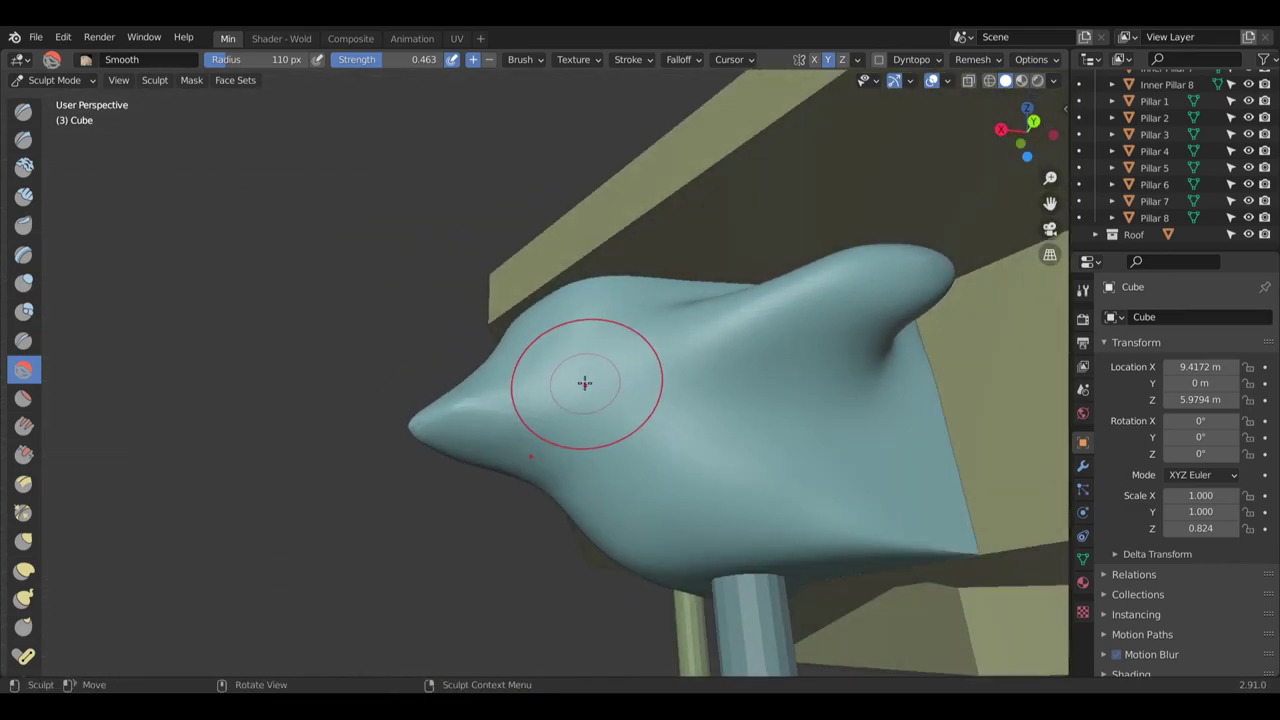
middle_click_drag(570, 312, 594, 358)
scroll(491, 334, "up", 3)
mouse_move(534, 402)
middle_mouse_down()
mouse_move(596, 334)
mouse_move(594, 354)
mouse_move(658, 383)
mouse_move(540, 406)
mouse_move(534, 377)
middle_mouse_up()
scroll(736, 471, "down", 5)
mouse_move(736, 471)
middle_mouse_down()
mouse_move(766, 466)
mouse_move(686, 491)
mouse_move(729, 523)
mouse_move(742, 583)
mouse_move(586, 543)
middle_mouse_up()
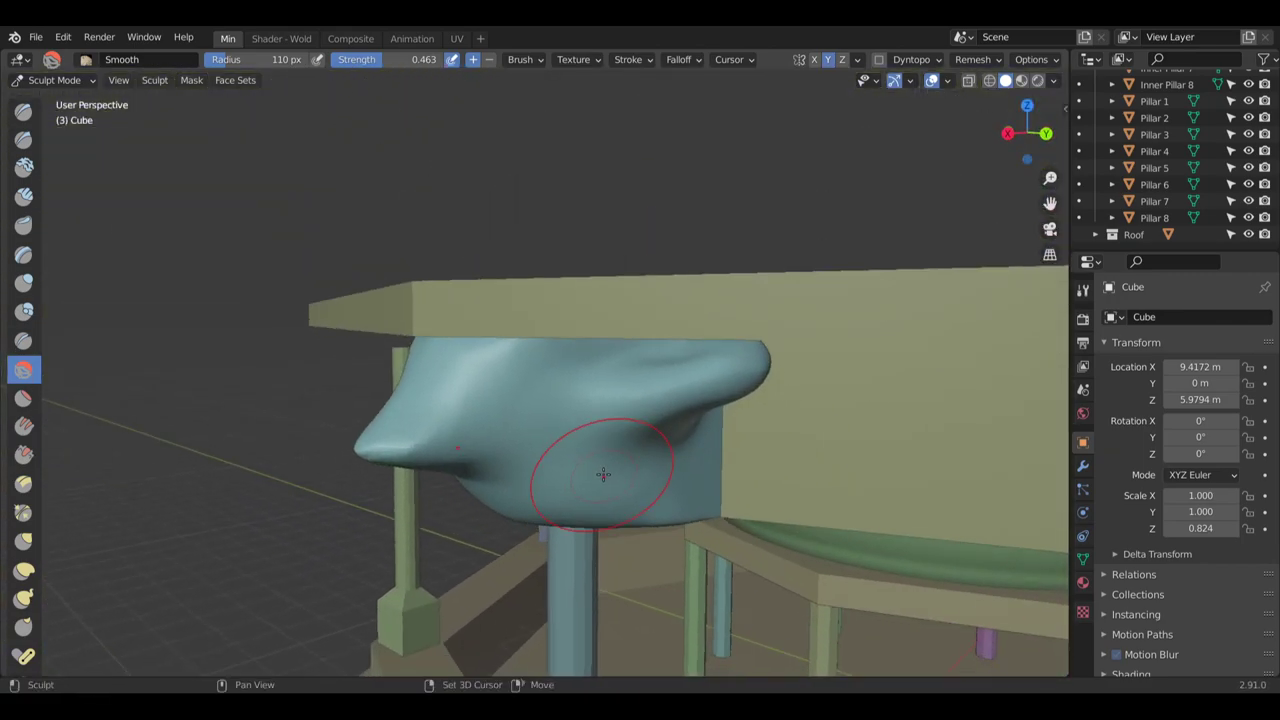
scroll(590, 460, "down", 6)
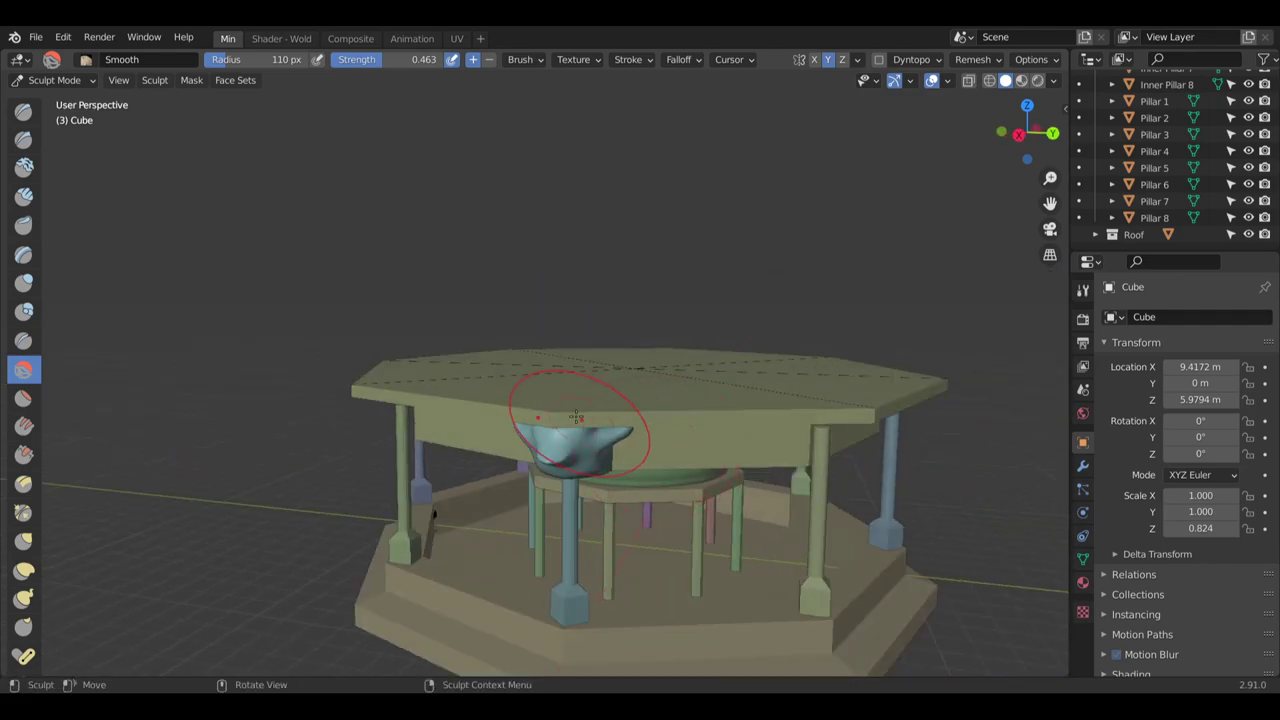
Return the sculpted Cube to Object Mode and move it from collection 1 into the Roof collection
left_click(55, 80)
left_click(55, 97)
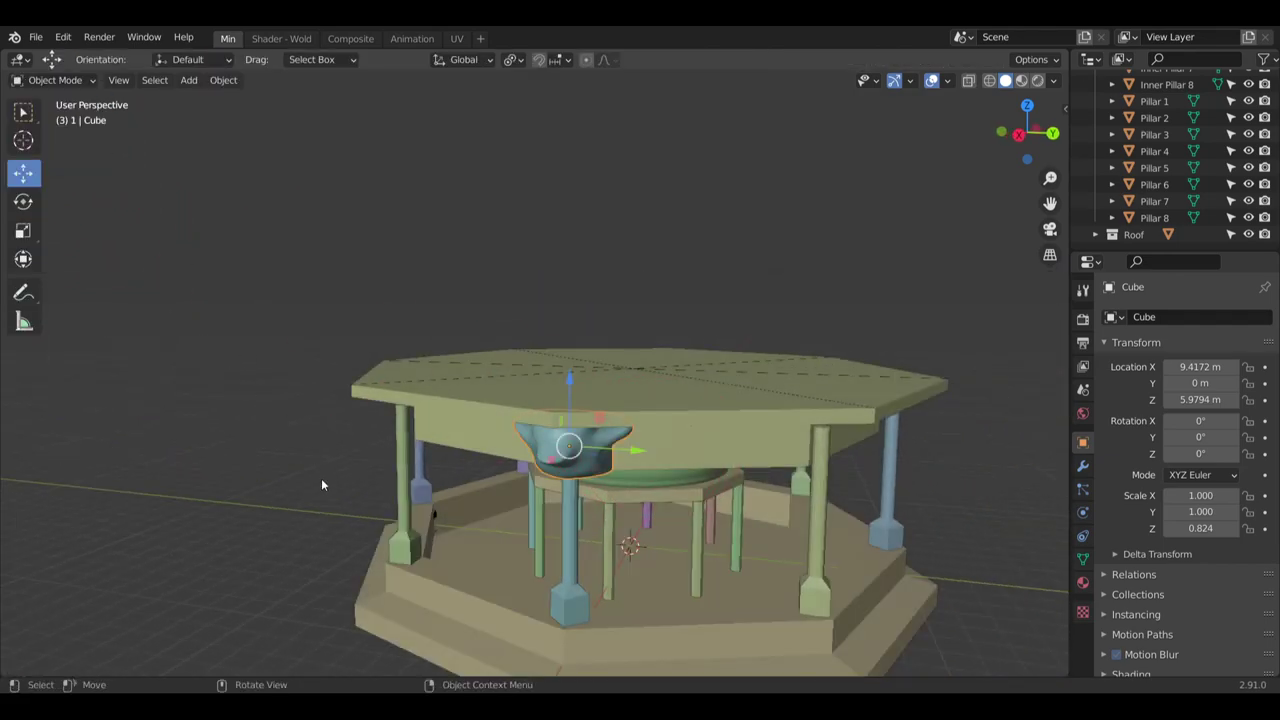
middle_click_drag(321, 478, 396, 540)
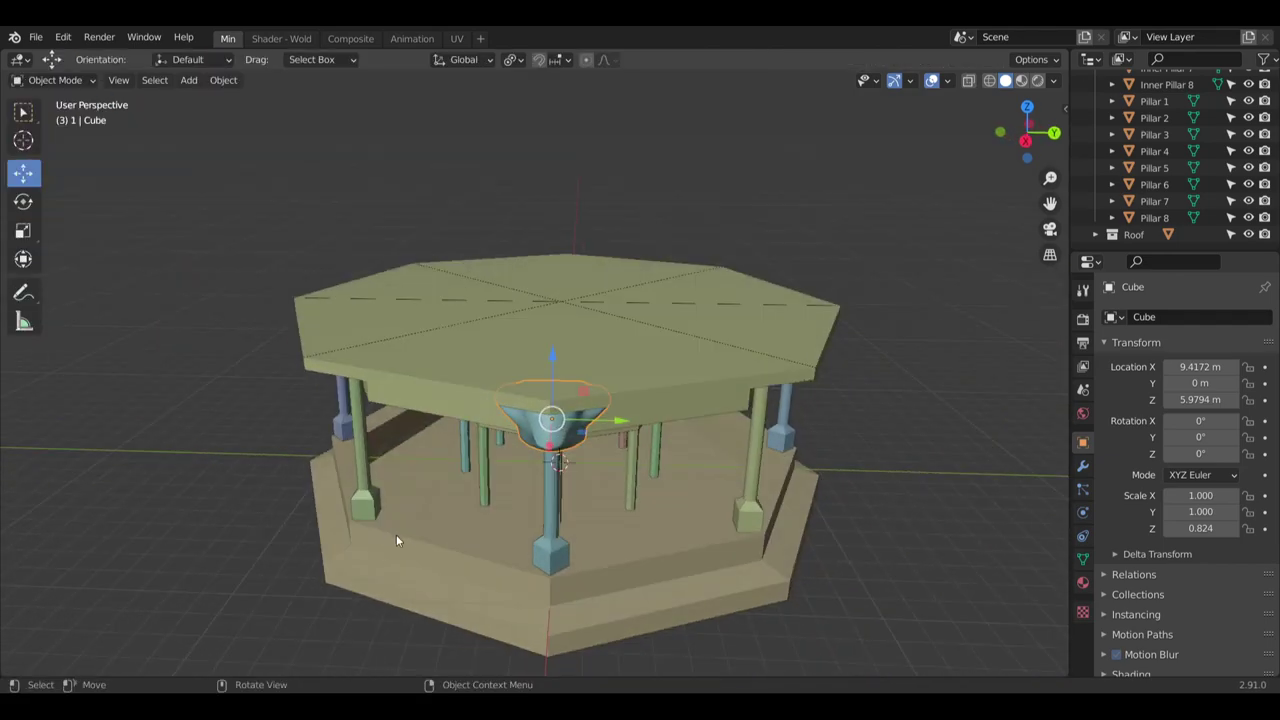
left_click(212, 81)
mouse_move(327, 118)
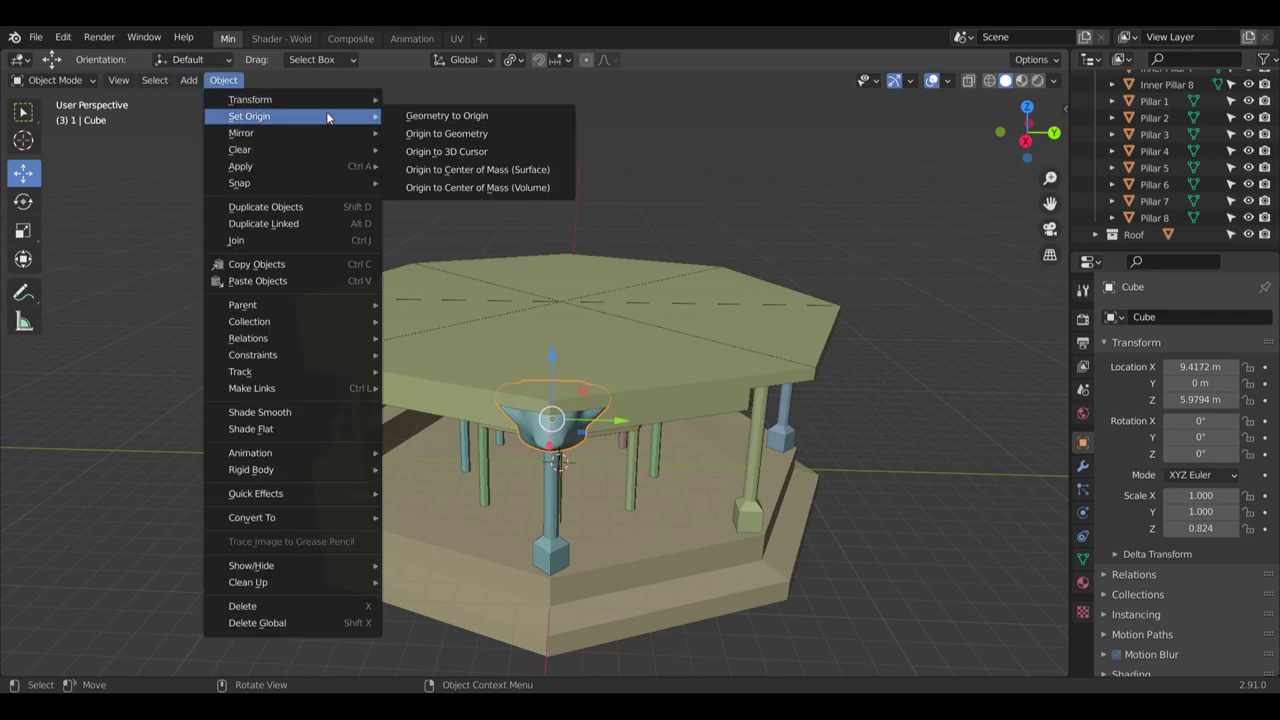
scroll(1152, 165, "up", 8)
scroll(1152, 165, "down", 1)
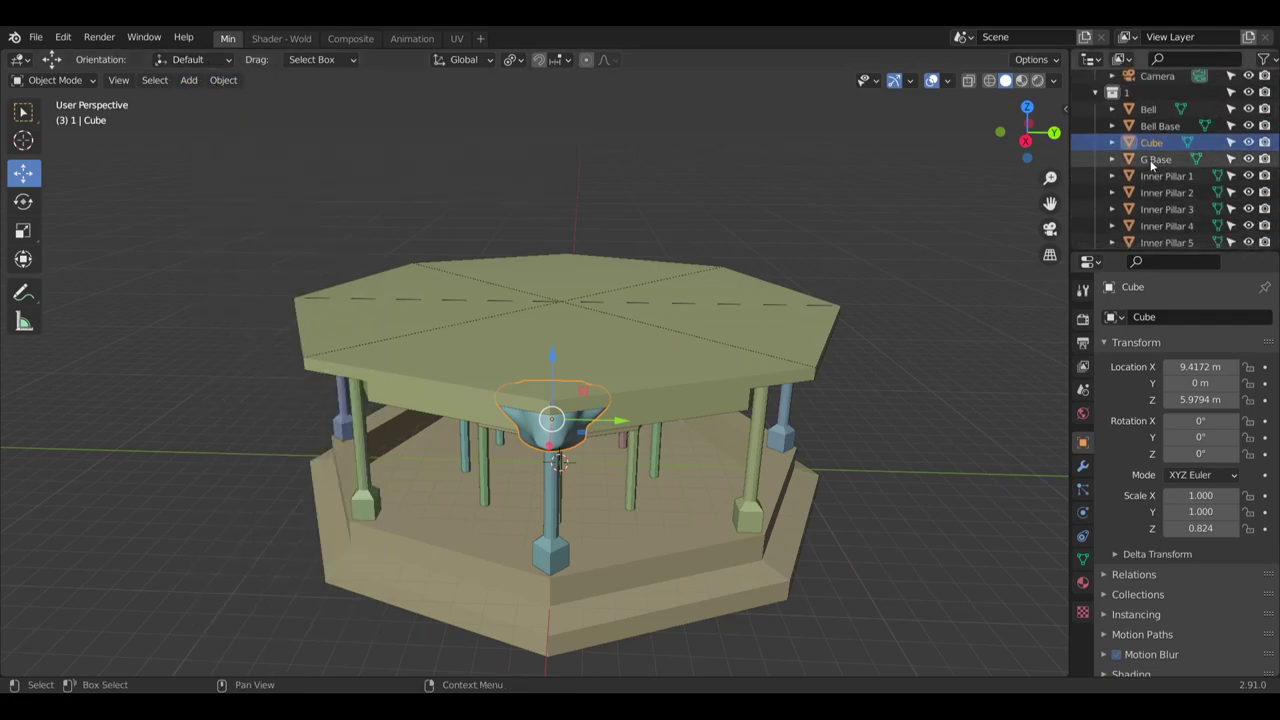
left_click_drag(1152, 142, 1135, 236)
left_click(1096, 235)
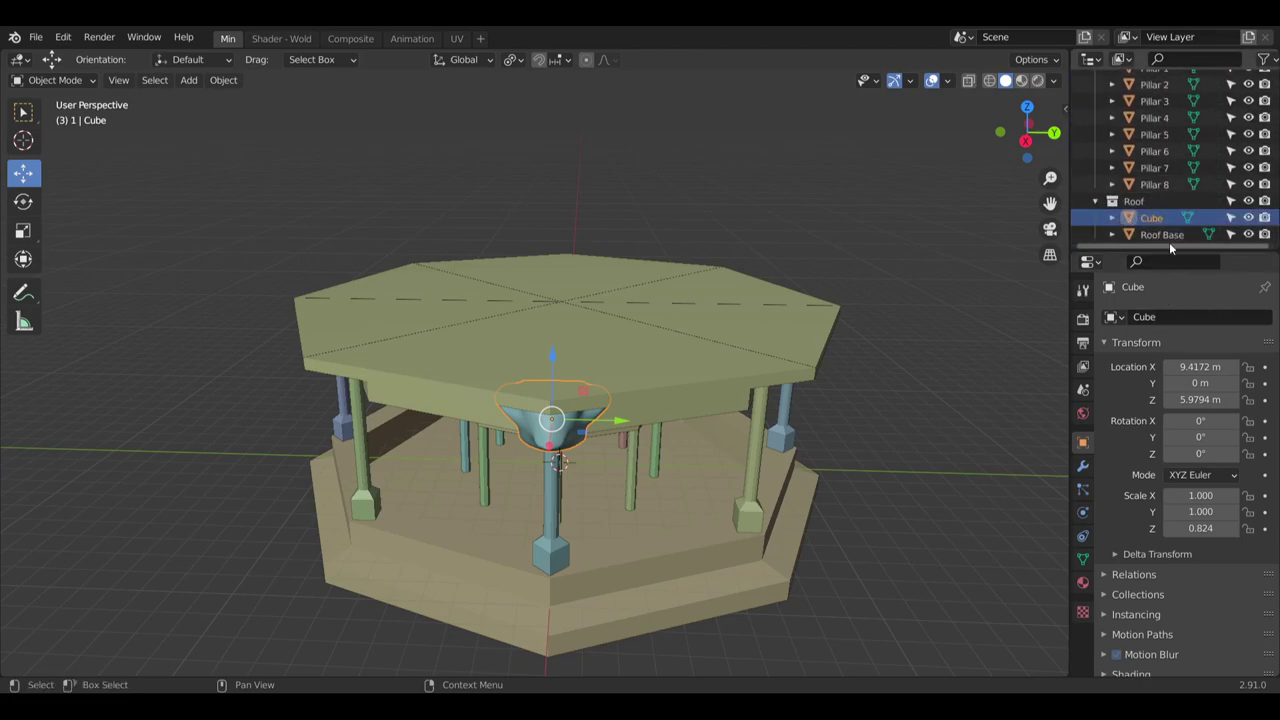
Rename the sculpted Cube as Idol Support 1
key("F2")
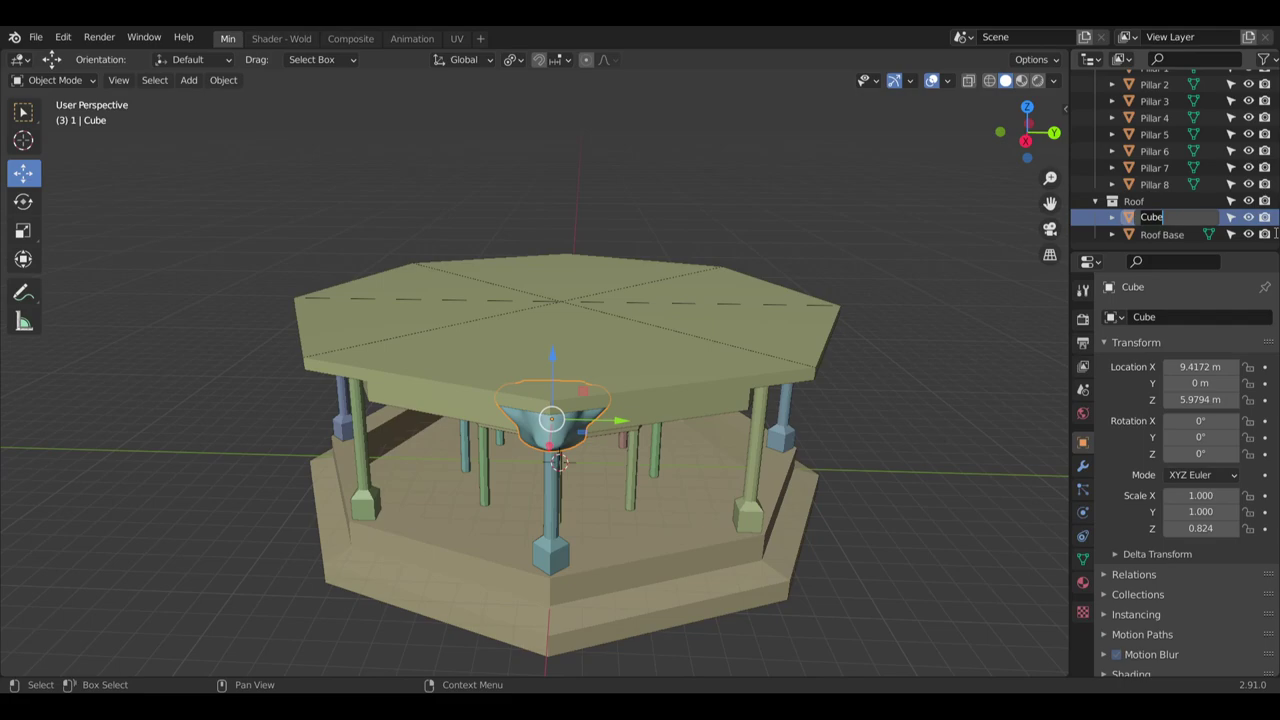
type("Idol")
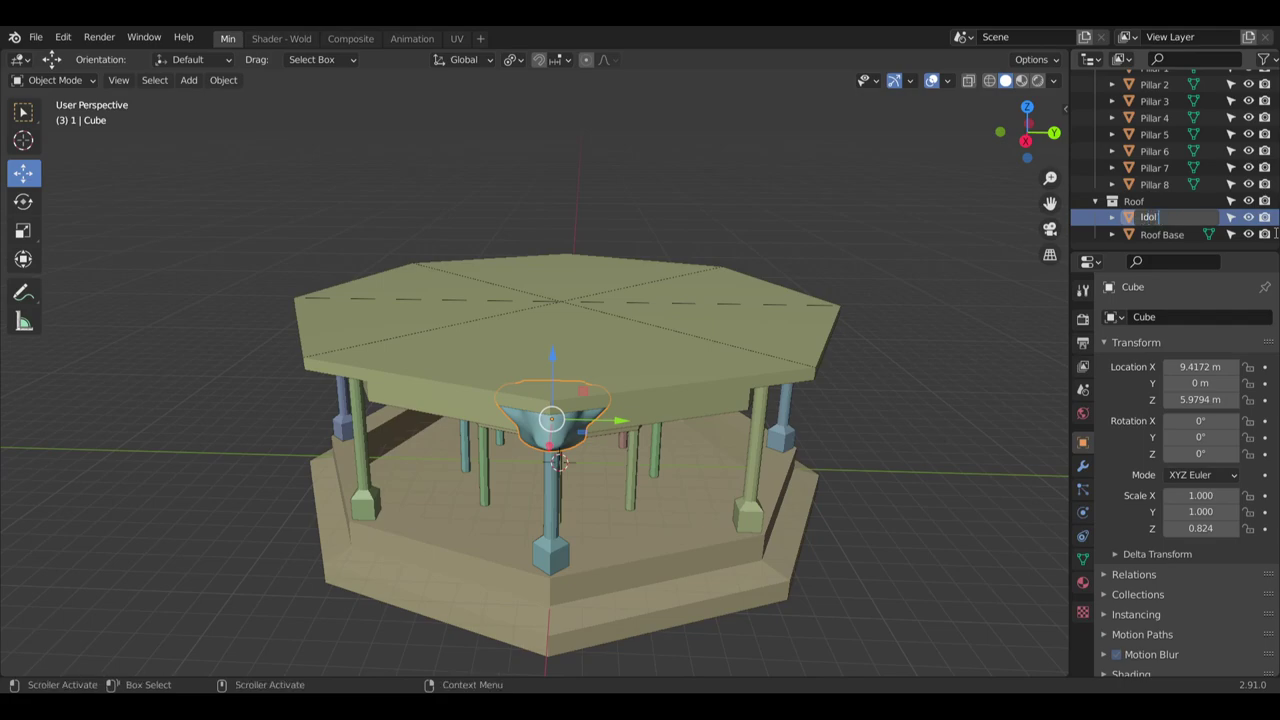
type(" Support 1")
key("Return")
Set the origin of Idol Support 1 to the 3D cursor at the pavilion's centre
scroll(524, 485, "up", 3)
mouse_move(524, 485)
middle_mouse_down()
mouse_move(571, 470)
mouse_move(590, 428)
mouse_move(553, 497)
mouse_move(535, 492)
middle_mouse_up()
scroll(590, 428, "up", 4)
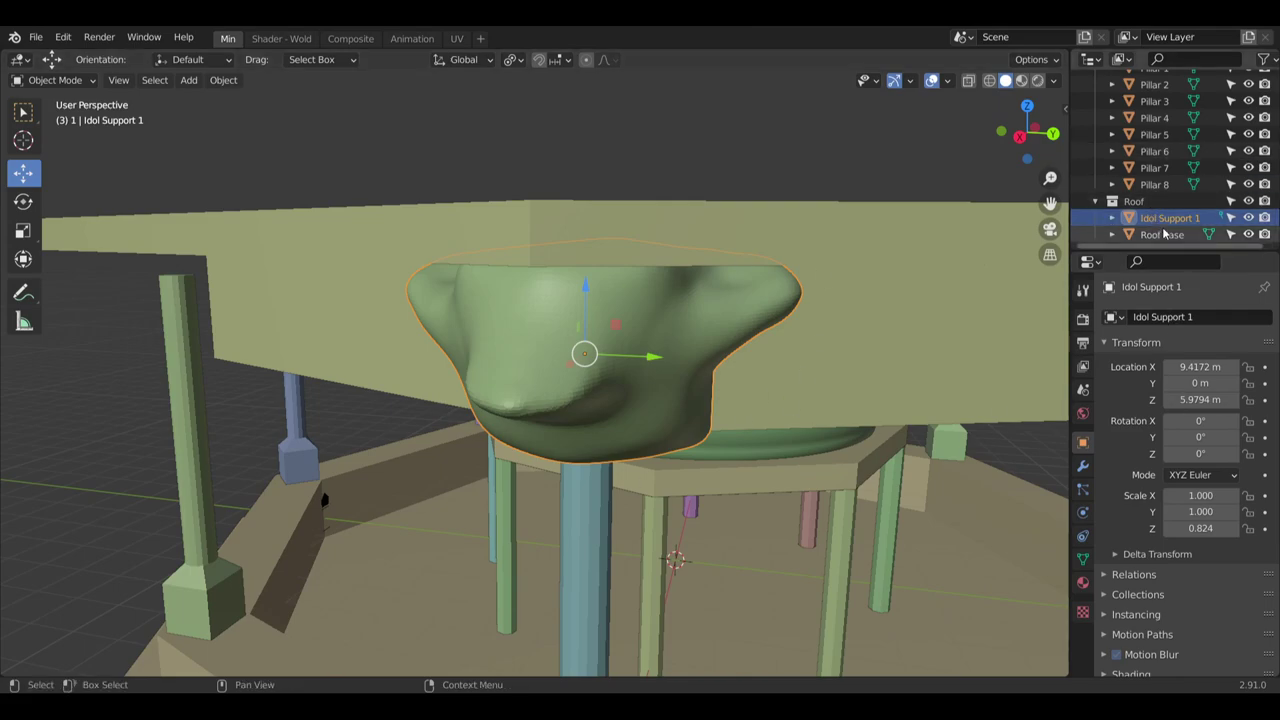
left_click(222, 80)
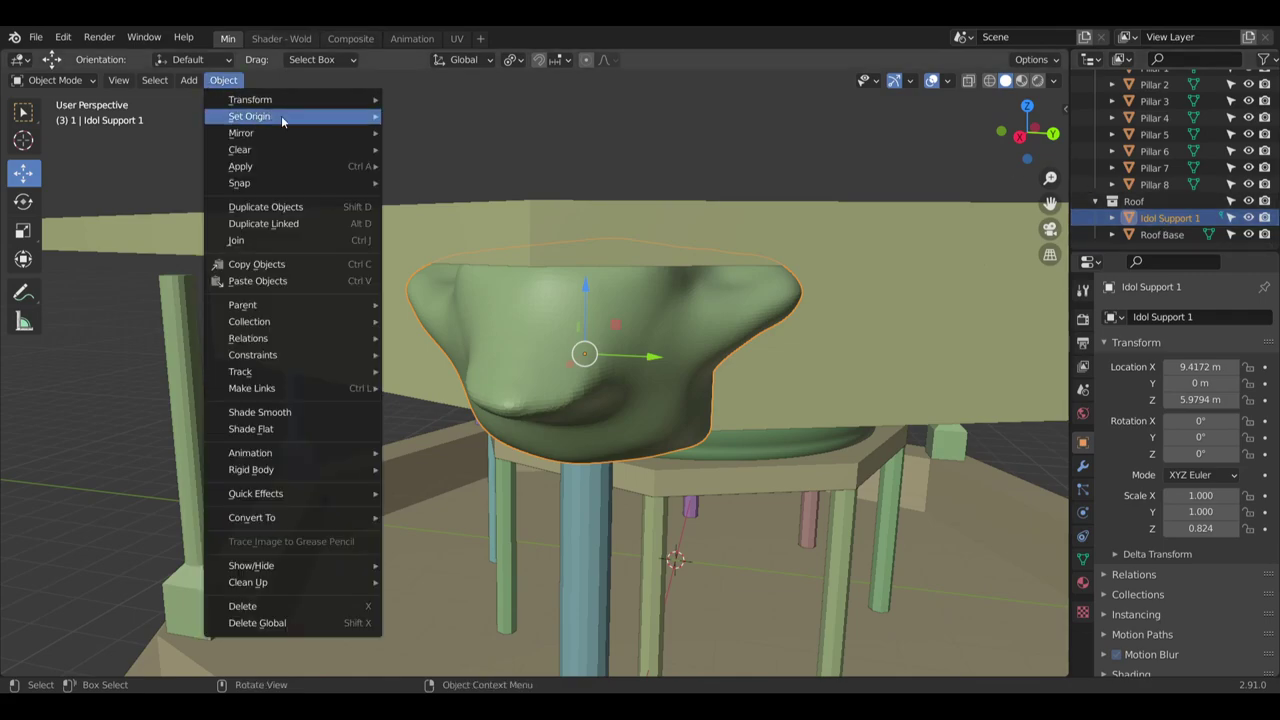
mouse_move(281, 115)
left_click(457, 142)
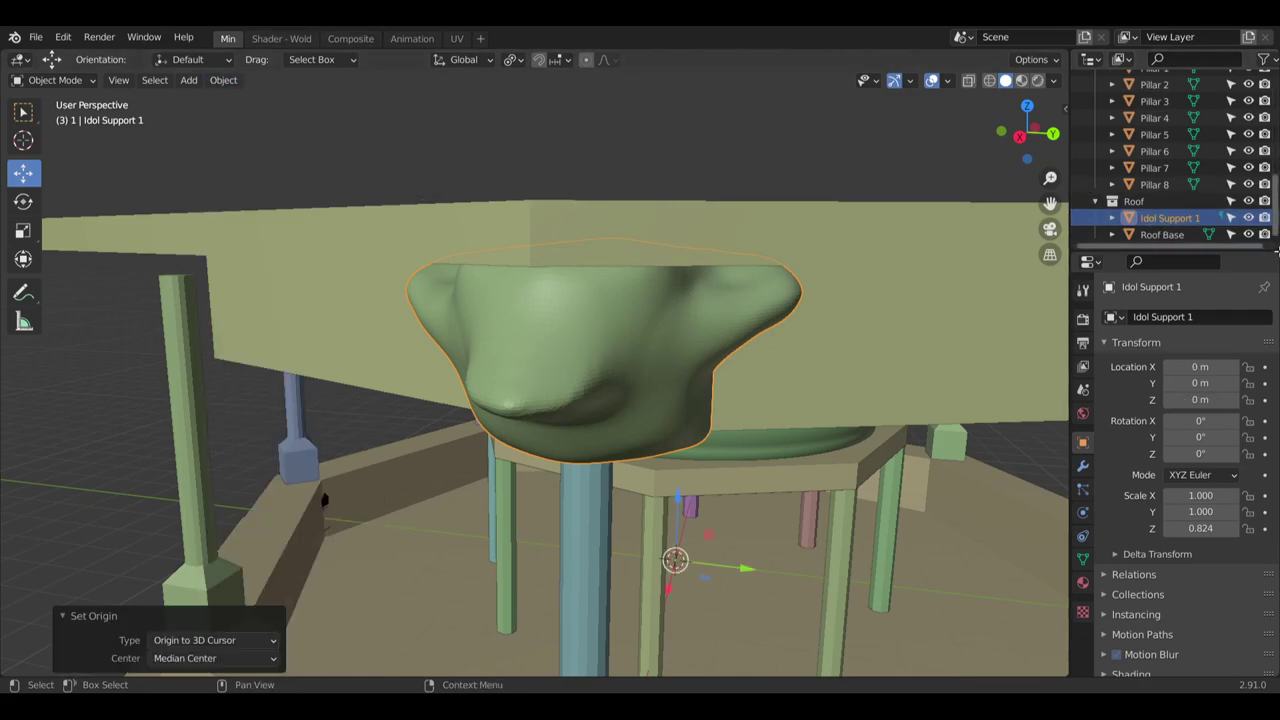
Apply smooth shading to Idol Support 1
left_click(1163, 223)
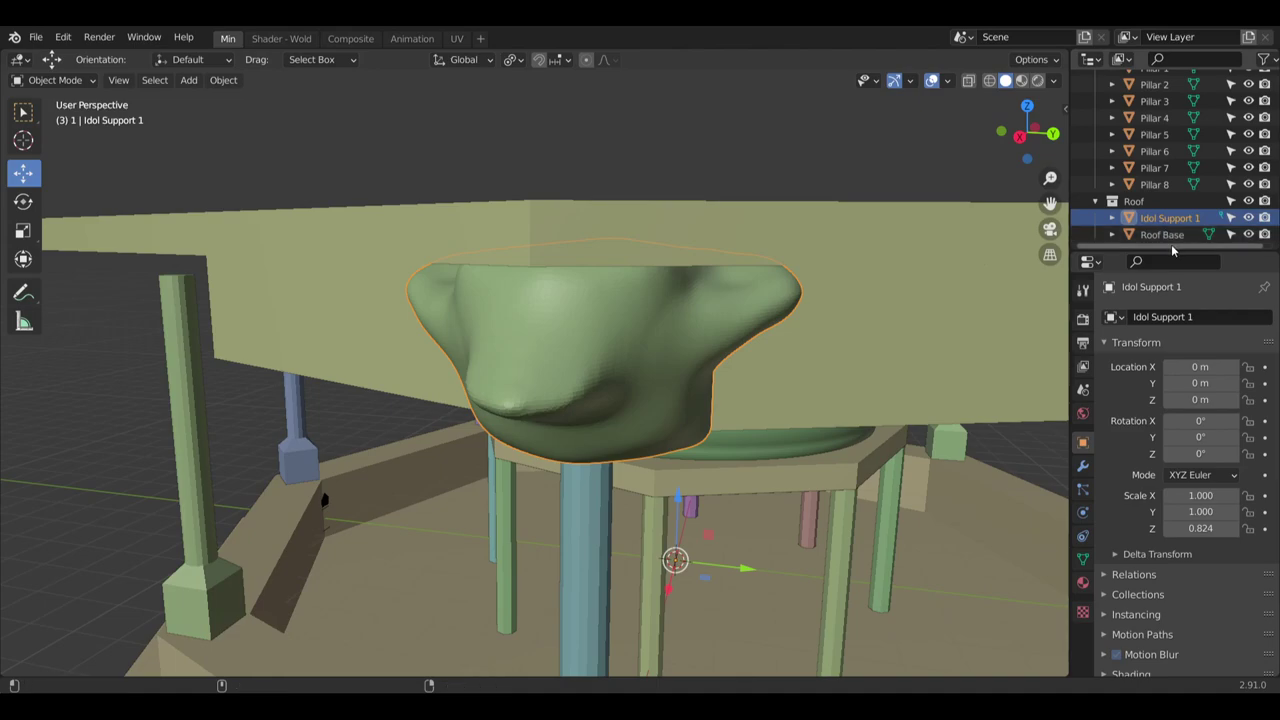
right_click(1048, 248)
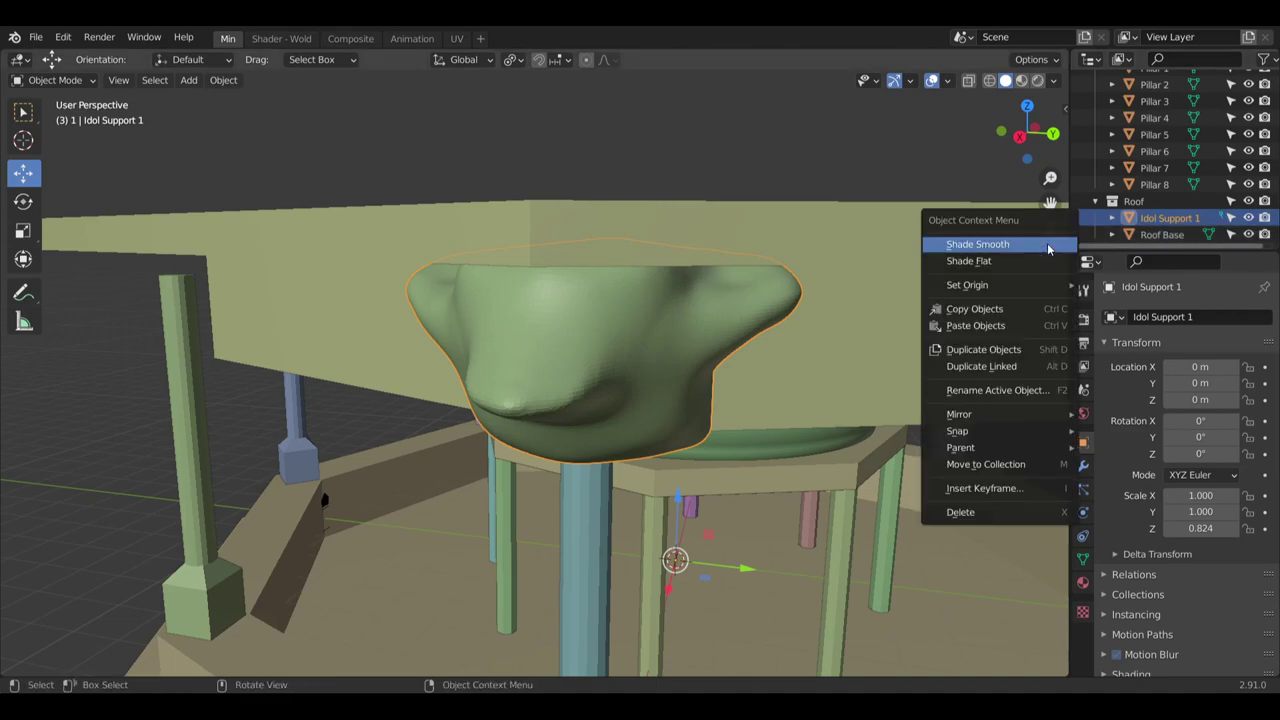
left_click(1040, 248)
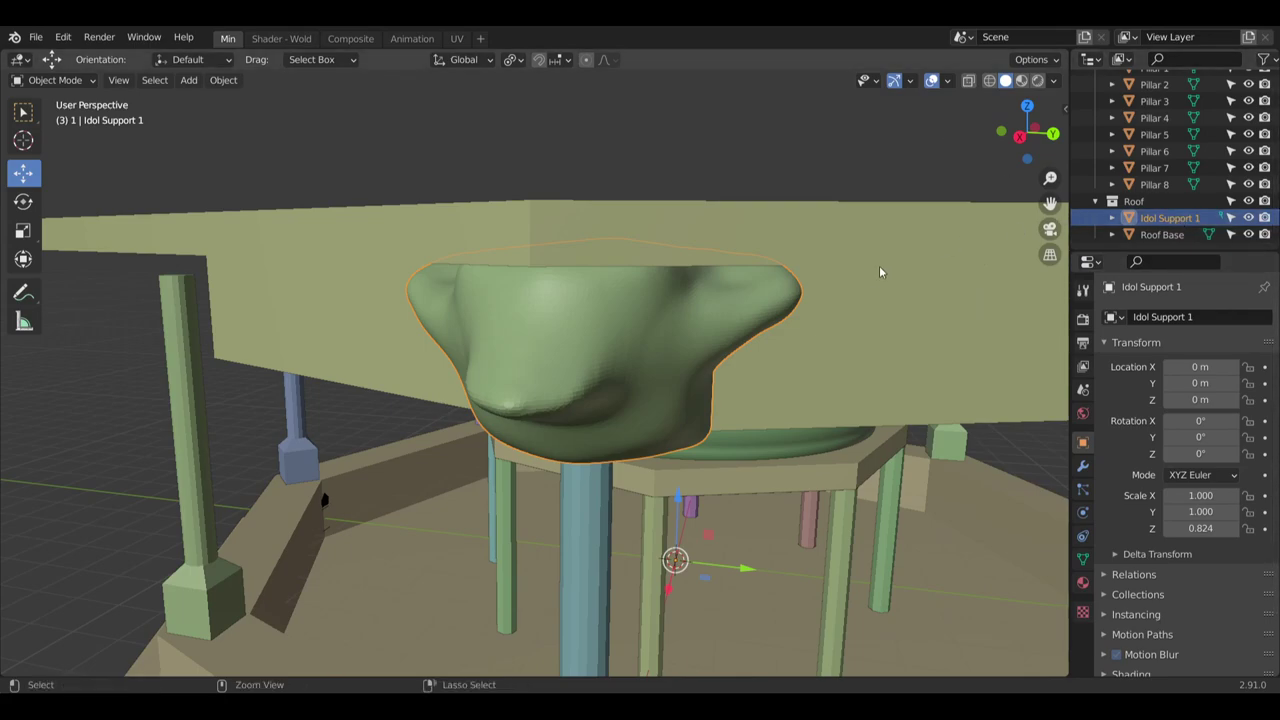
Copy and paste Idol Support 1, and move the pasted copy from collection 1 into the Roof collection
key("ctrl+c")
key("ctrl+v")
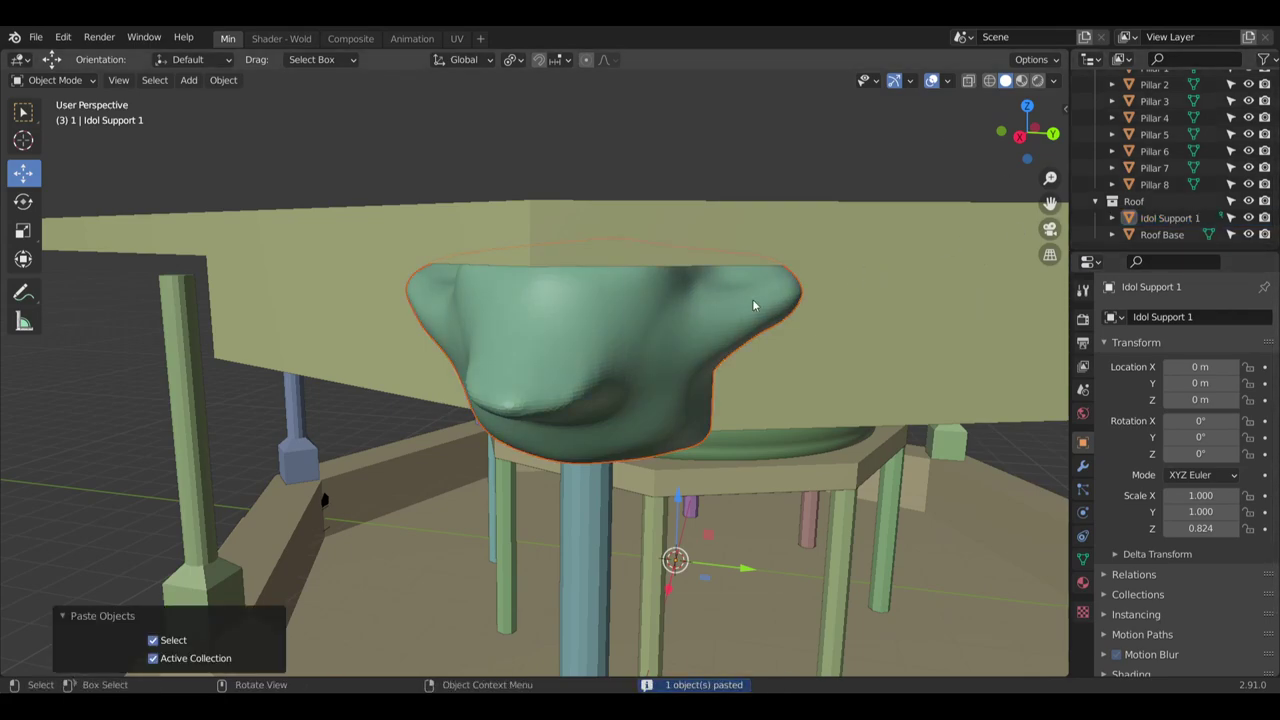
left_click(773, 112)
scroll(1200, 200, "up", 5)
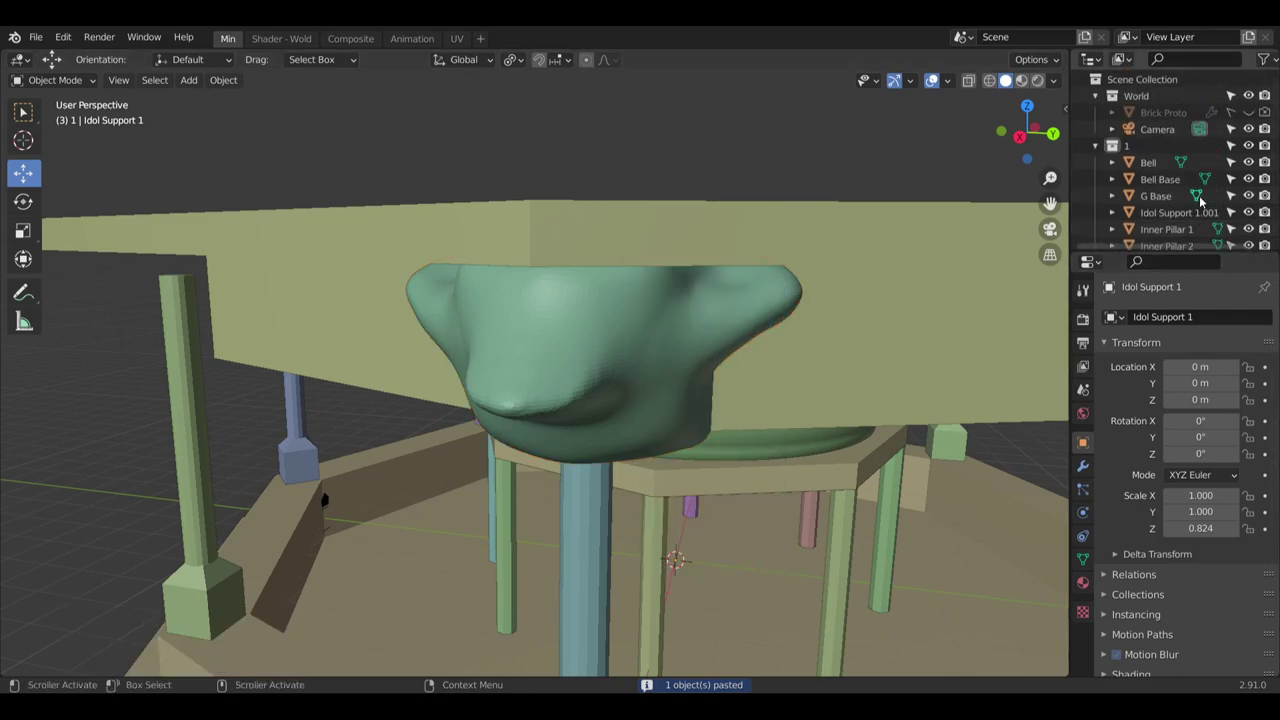
scroll(1201, 203, "down", 1)
left_click_drag(1178, 187, 1147, 200)
left_click(1147, 200)
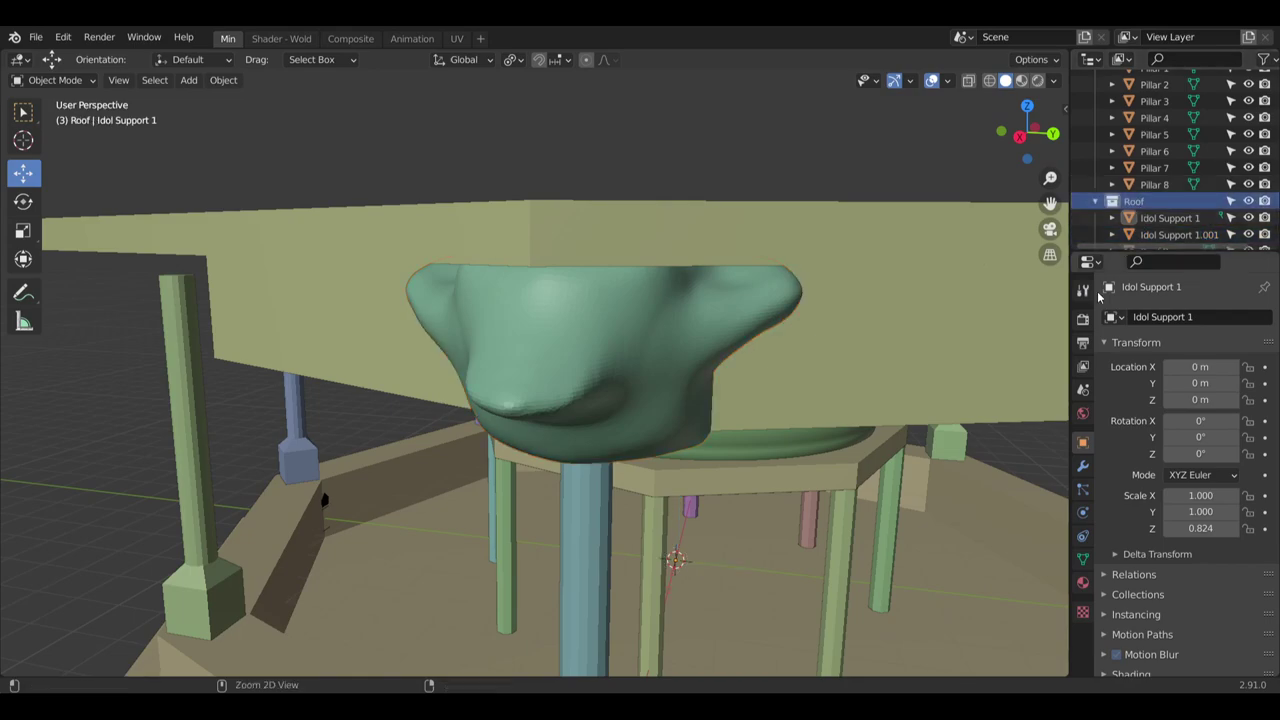
Paste six more copies of Idol Support 1 directly into the Roof collection
scroll(1163, 215, "down", 1)
left_click(1165, 220)
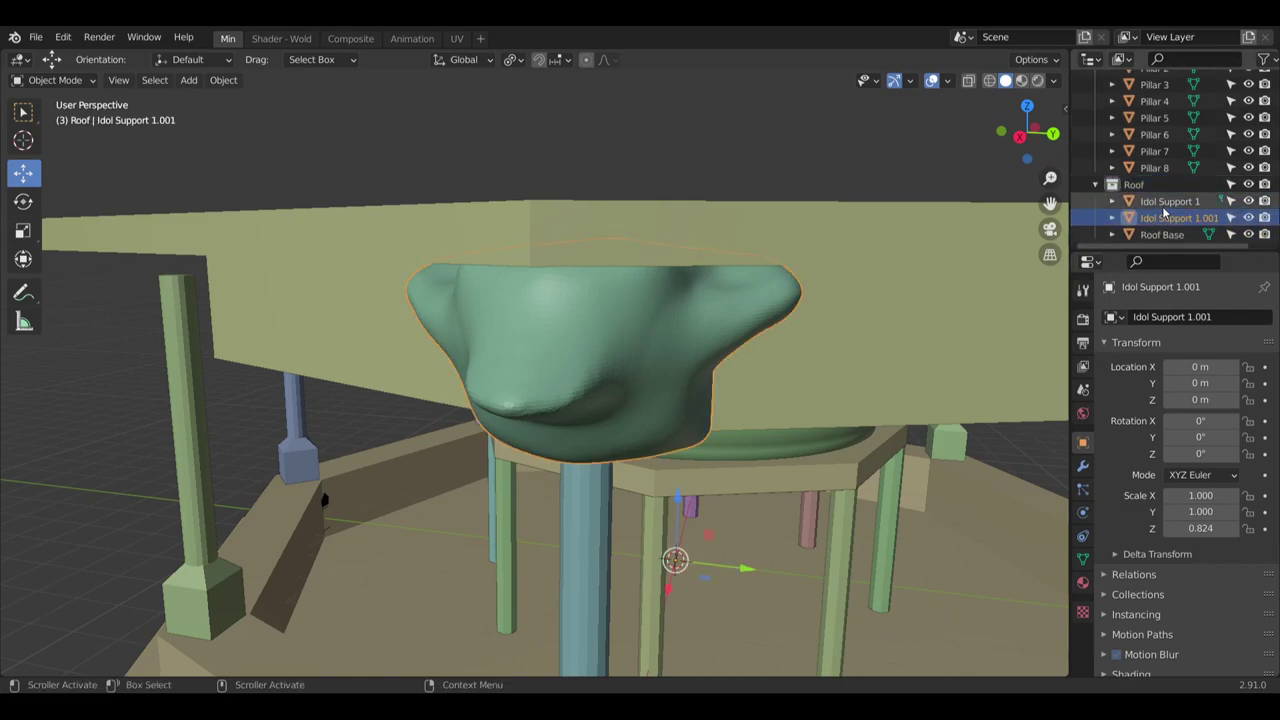
left_click(1163, 208)
key("ctrl+v")
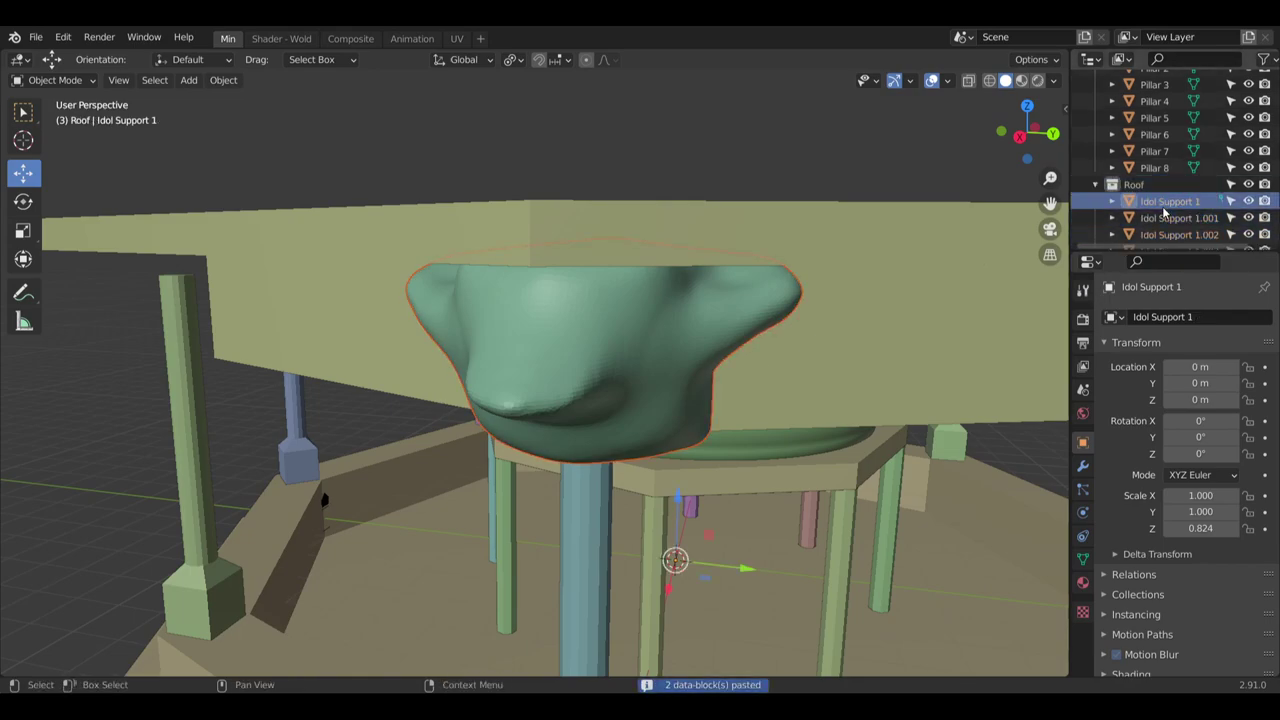
scroll(1163, 208, "down", 2)
key("ctrl+v")
key("ctrl+v")
scroll(1163, 208, "down", 2)
key("ctrl+v")
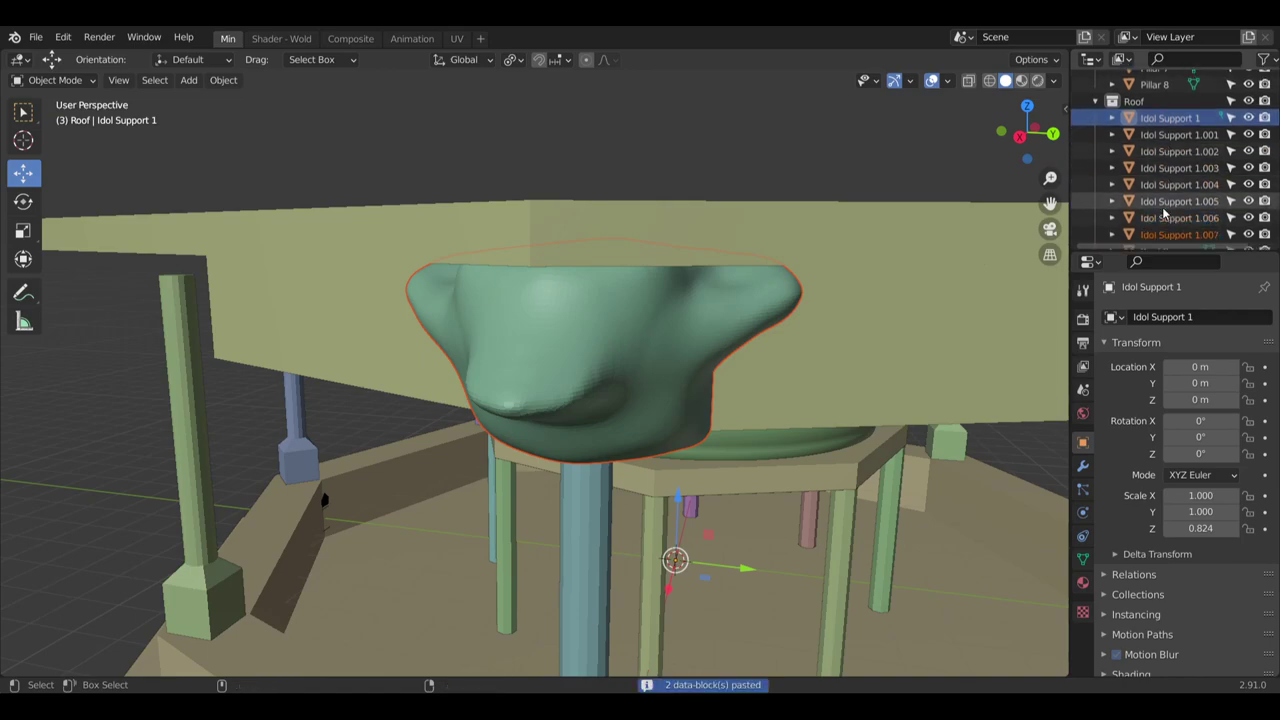
Rename the first two pasted support copies as IS 2 and IS 3
double_click(1170, 134)
scroll(1163, 150, "up", 1)
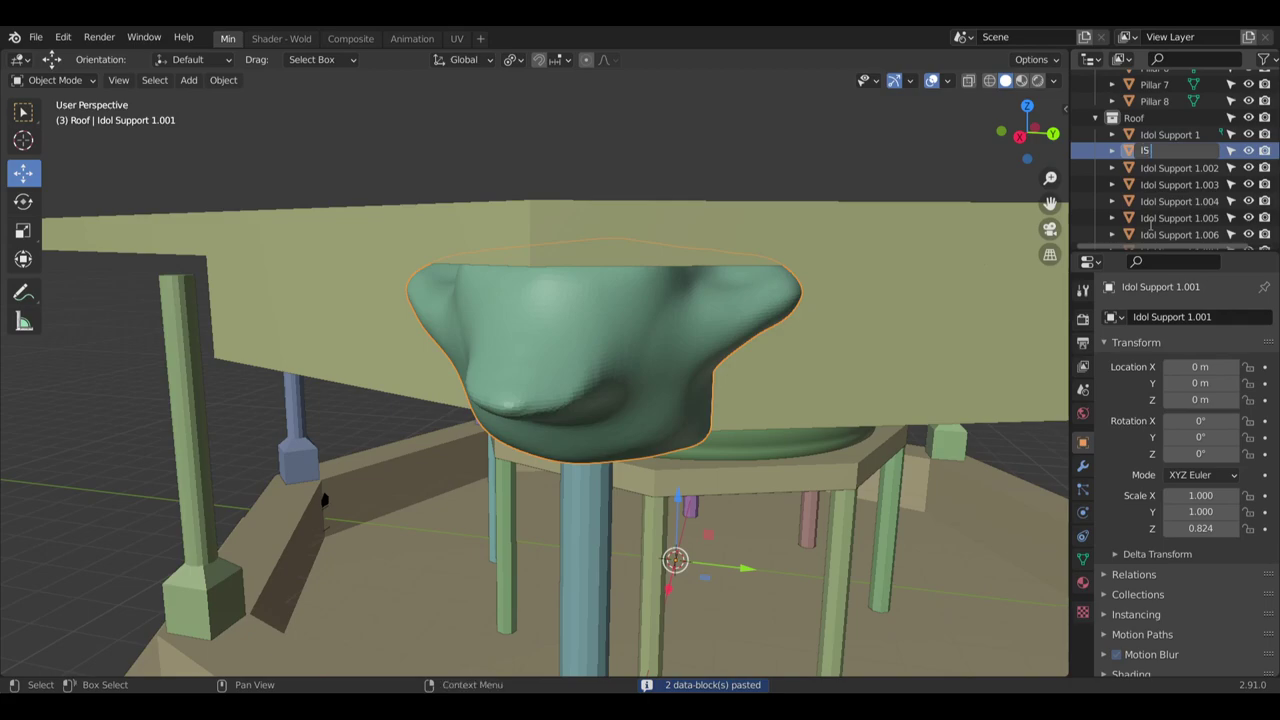
key("Return")
double_click(1195, 152)
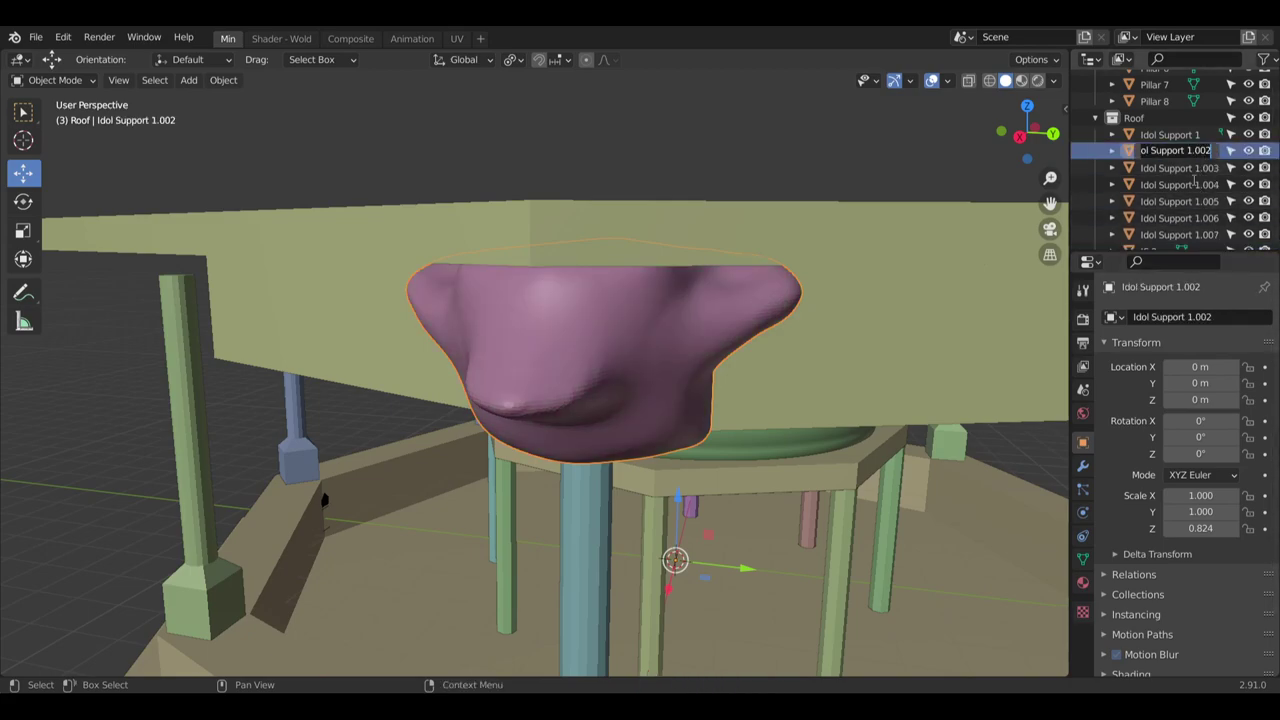
type("IS 3")
key("Return")
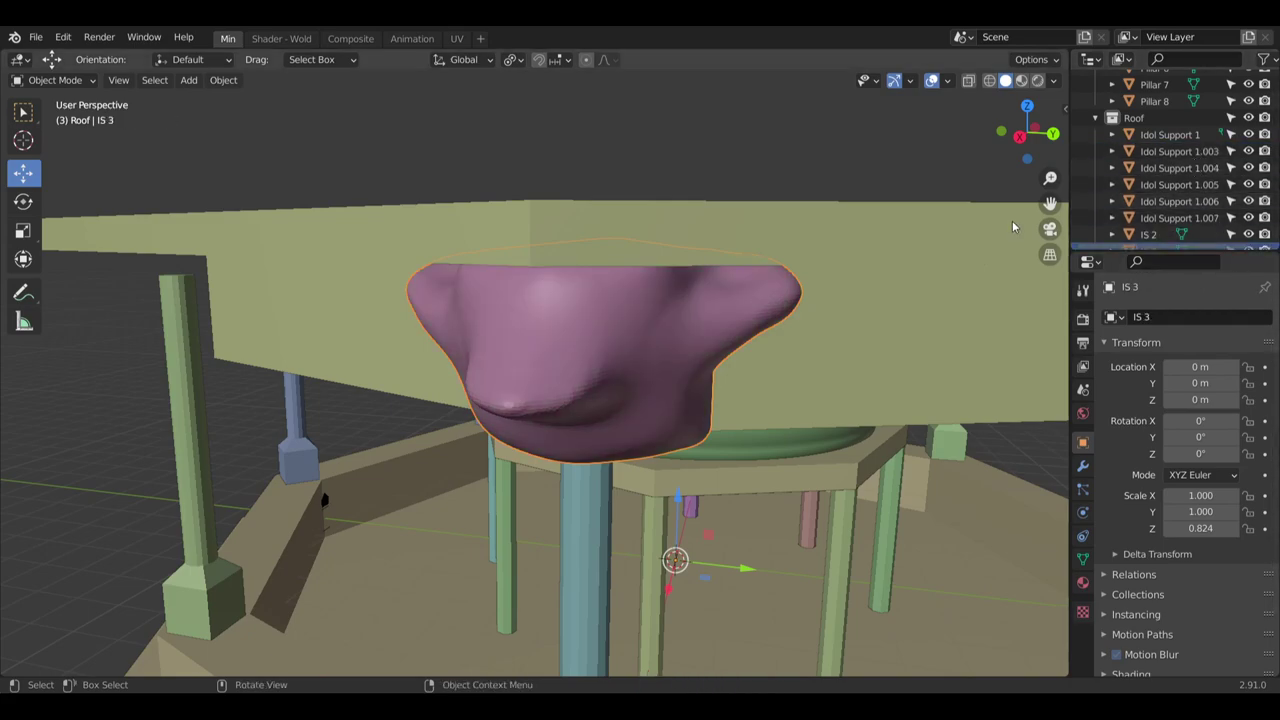
Rename Idol Support 1.003 as IS 4 and Idol Support 1.004 as IS 5 in the Roof collection
double_click(1175, 156)
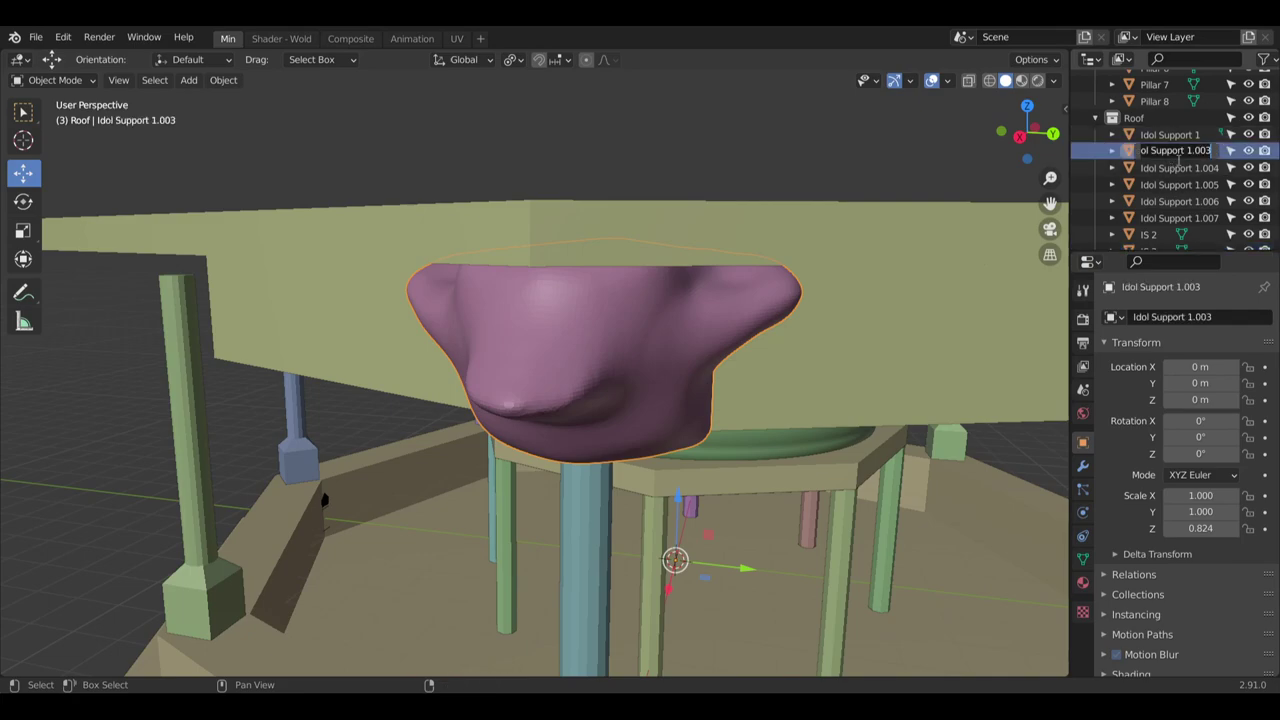
key("Return")
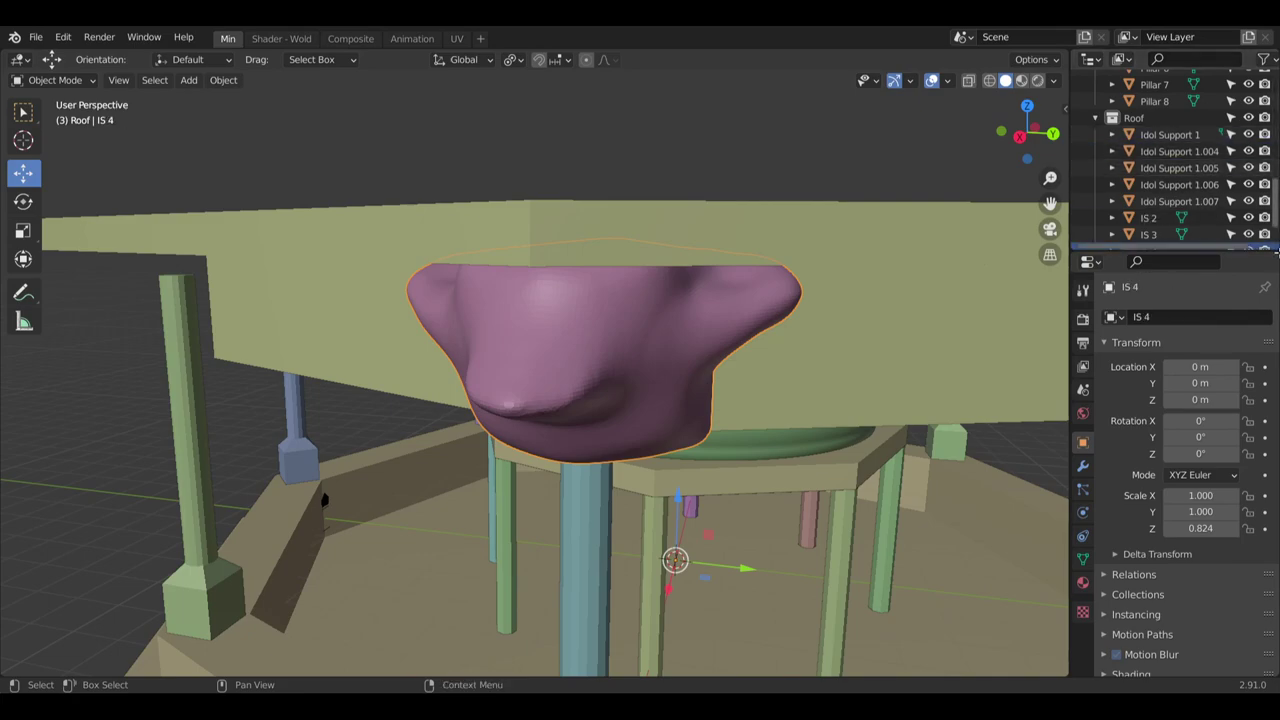
double_click(1197, 150)
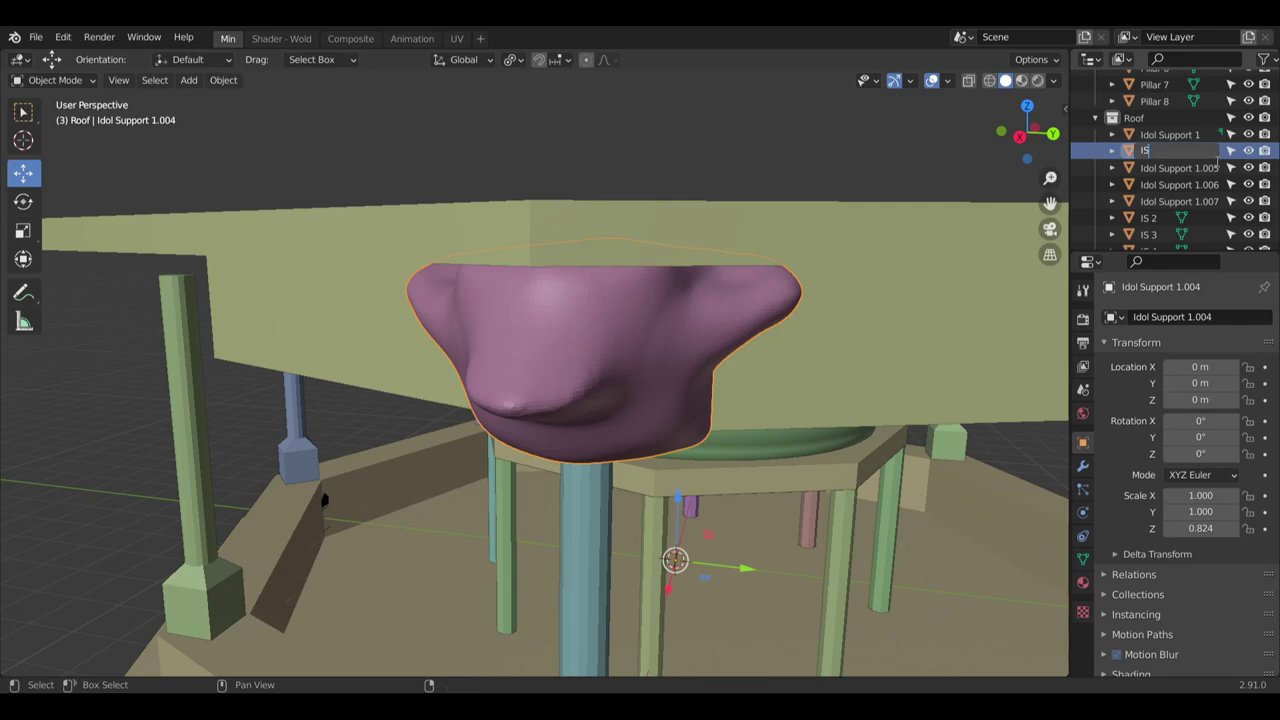
type("IS 5")
key("Return")
Rename Idol Support 1.005 as IS 6 and Idol Support 1.006 as IS 7
double_click(1184, 155)
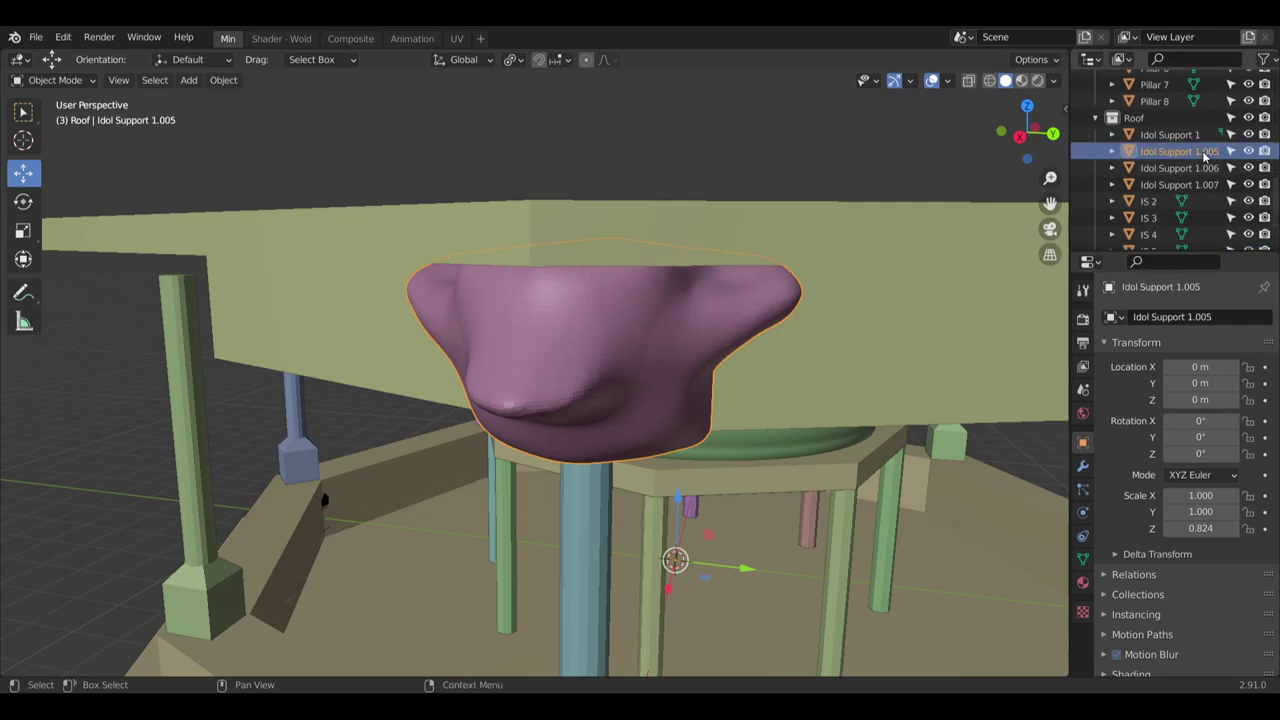
type("IS 6")
key("Return")
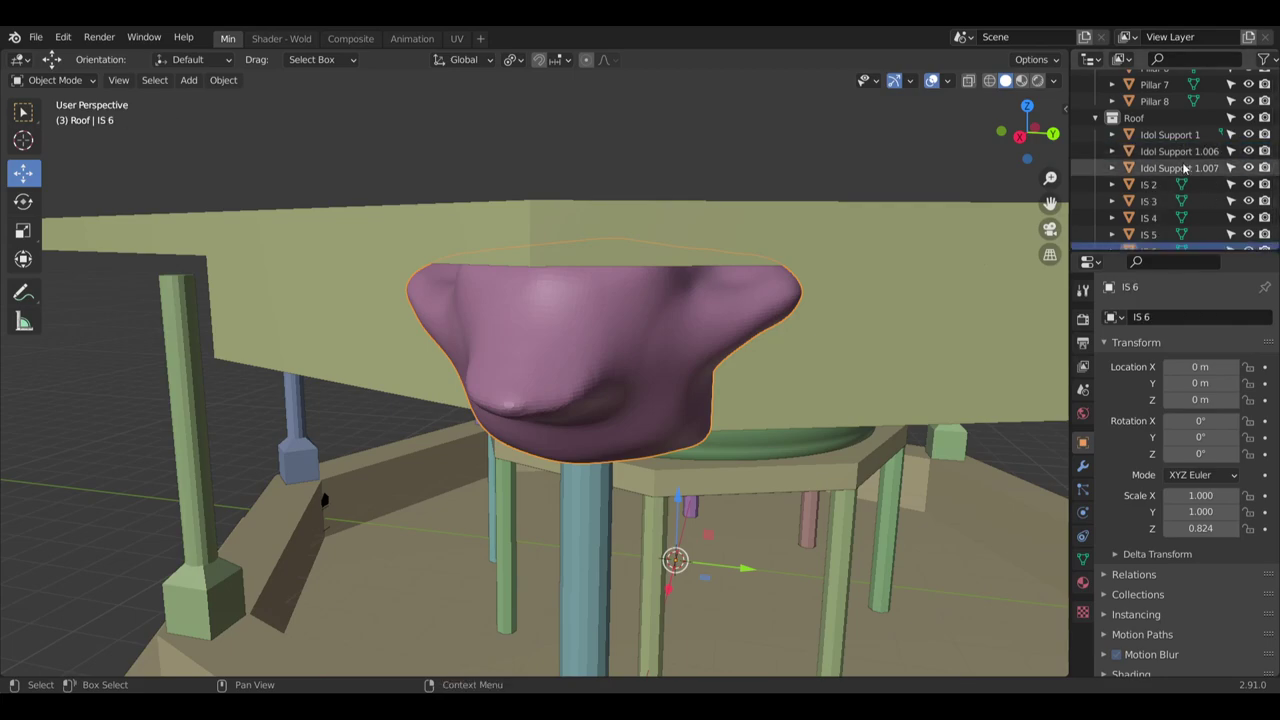
double_click(1181, 151)
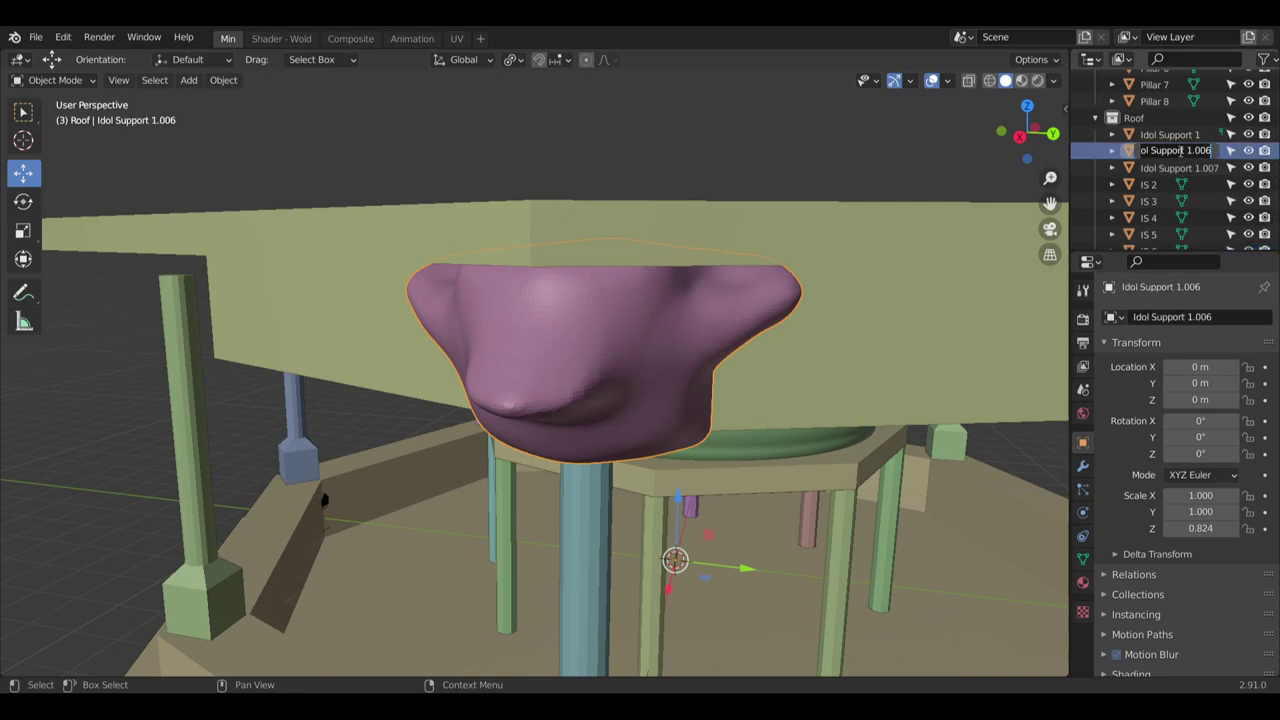
type("IS 6")
key("Return")
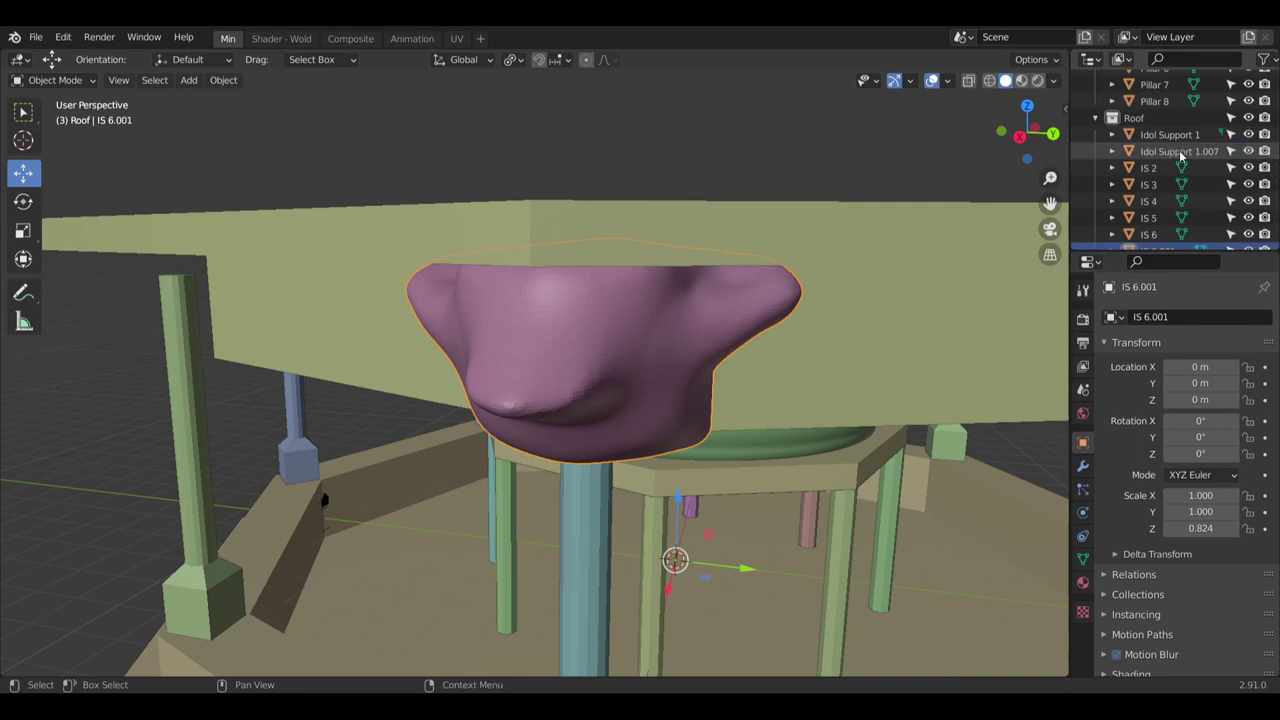
scroll(1181, 155, "down", 2)
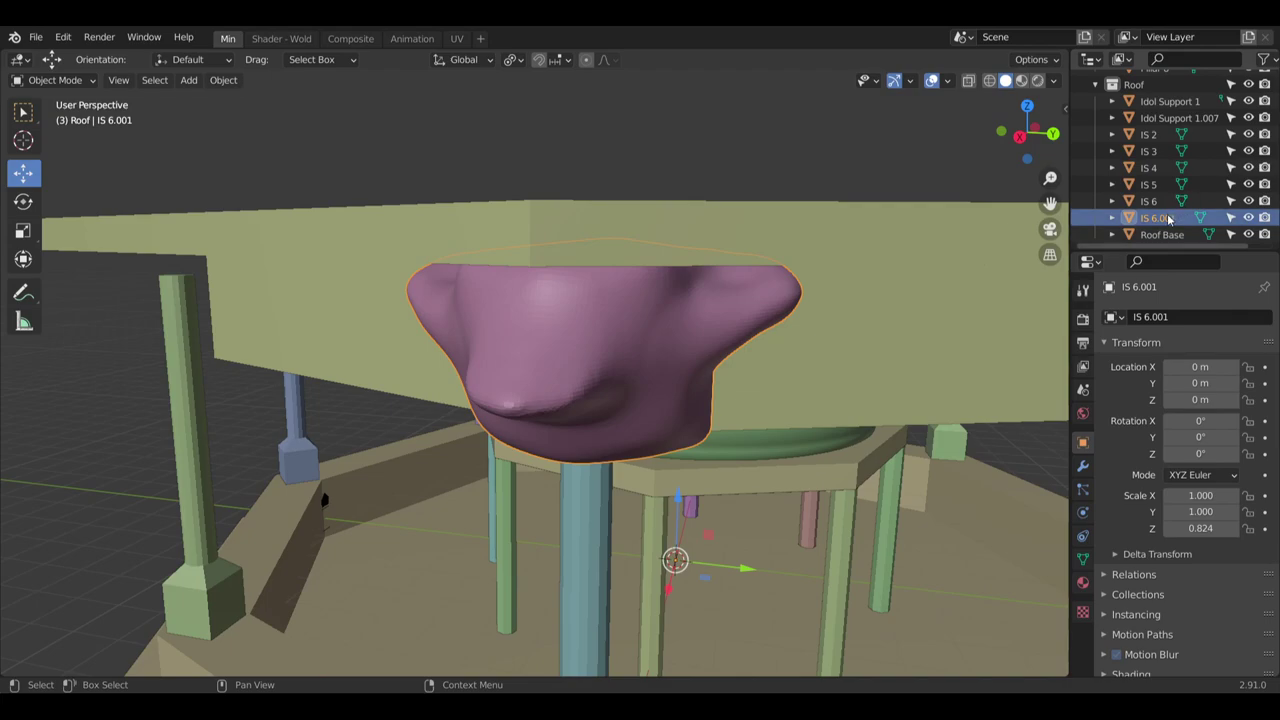
double_click(1165, 217)
type("IS 7")
key("Return")
Rename the remaining support copy, Idol Support 1.007, as IS 8
scroll(1162, 218, "up", 2)
double_click(1195, 150)
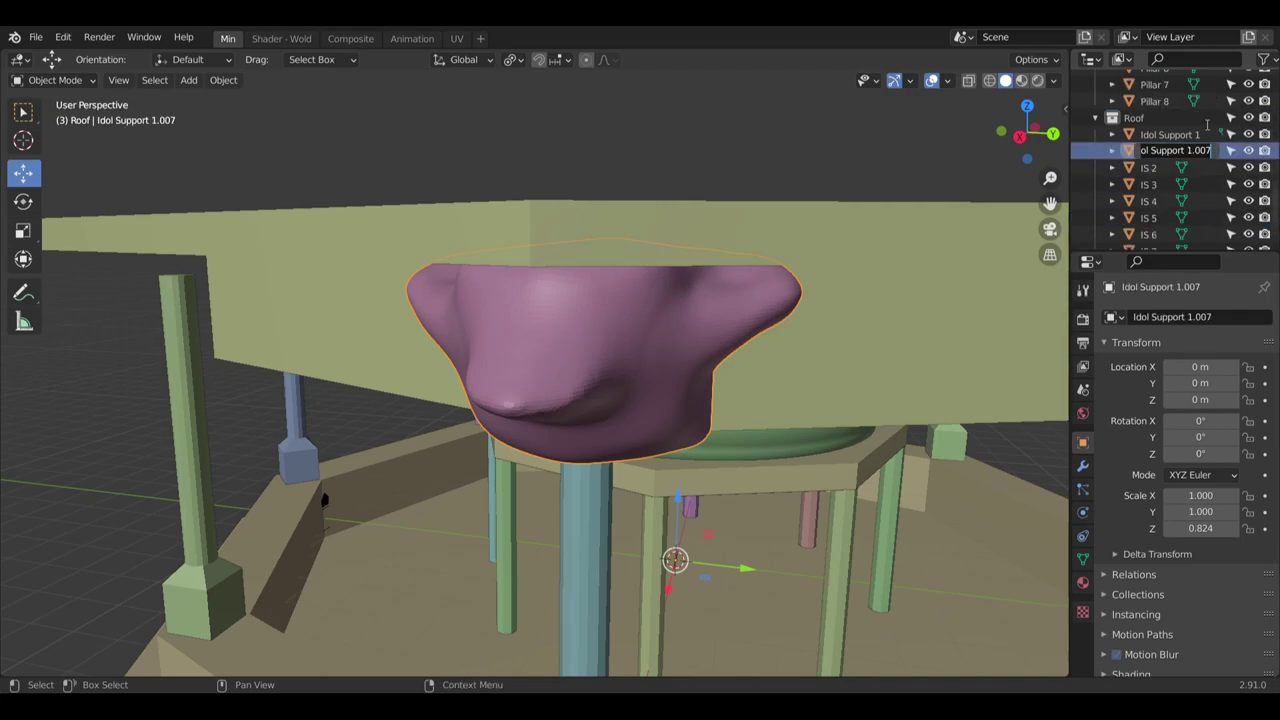
type("IS 8")
key("Return")
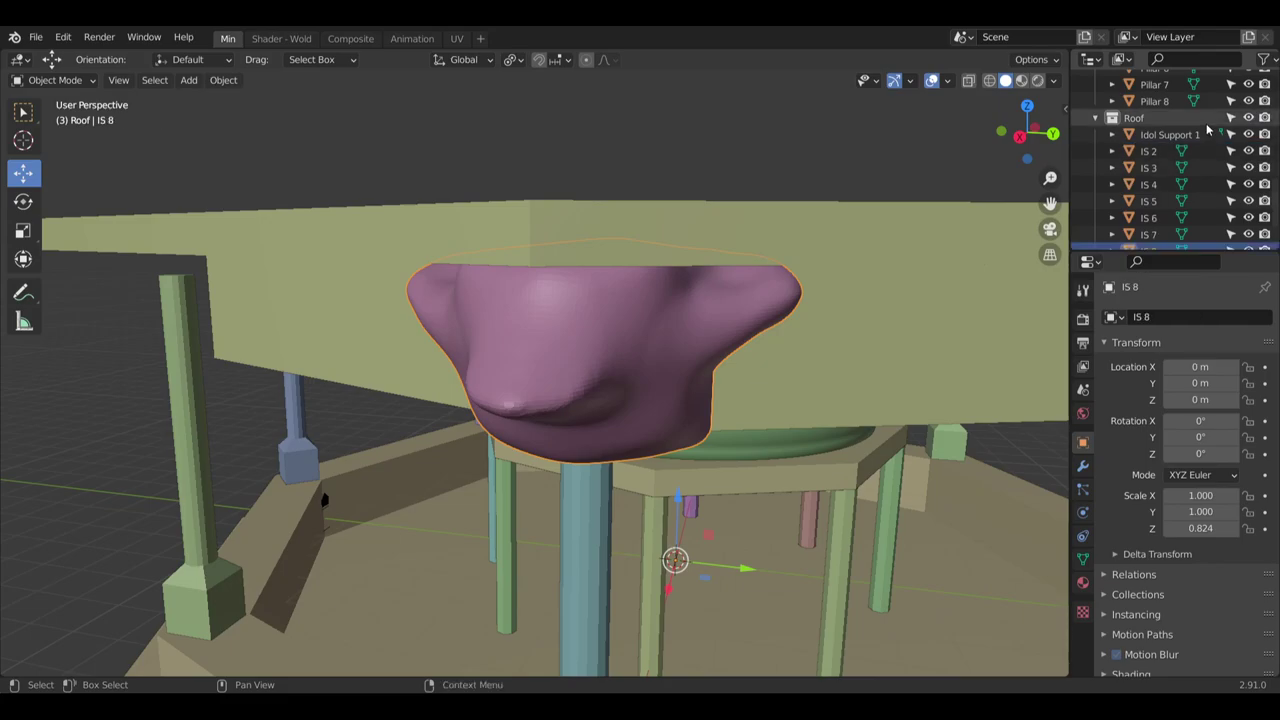
Set the Z rotation of support IS 2 to 45°
middle_click_drag(492, 395, 859, 249)
scroll(580, 358, "down", 3)
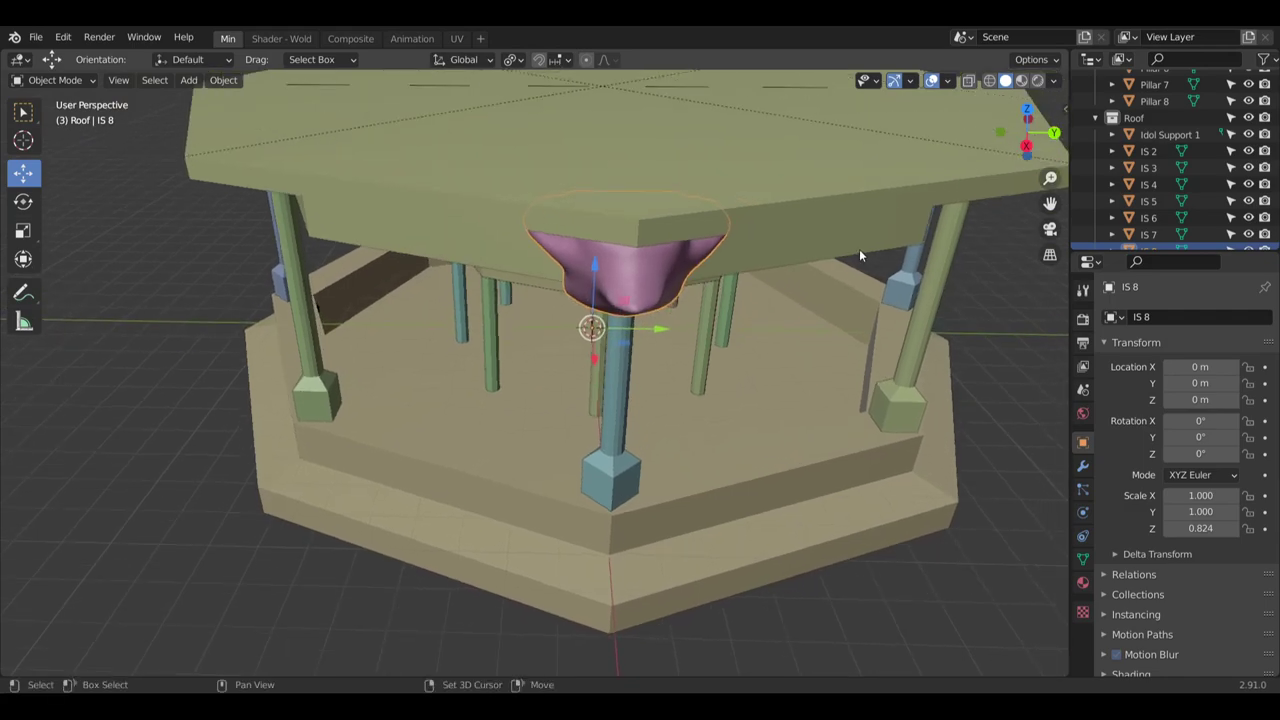
left_click(1152, 151)
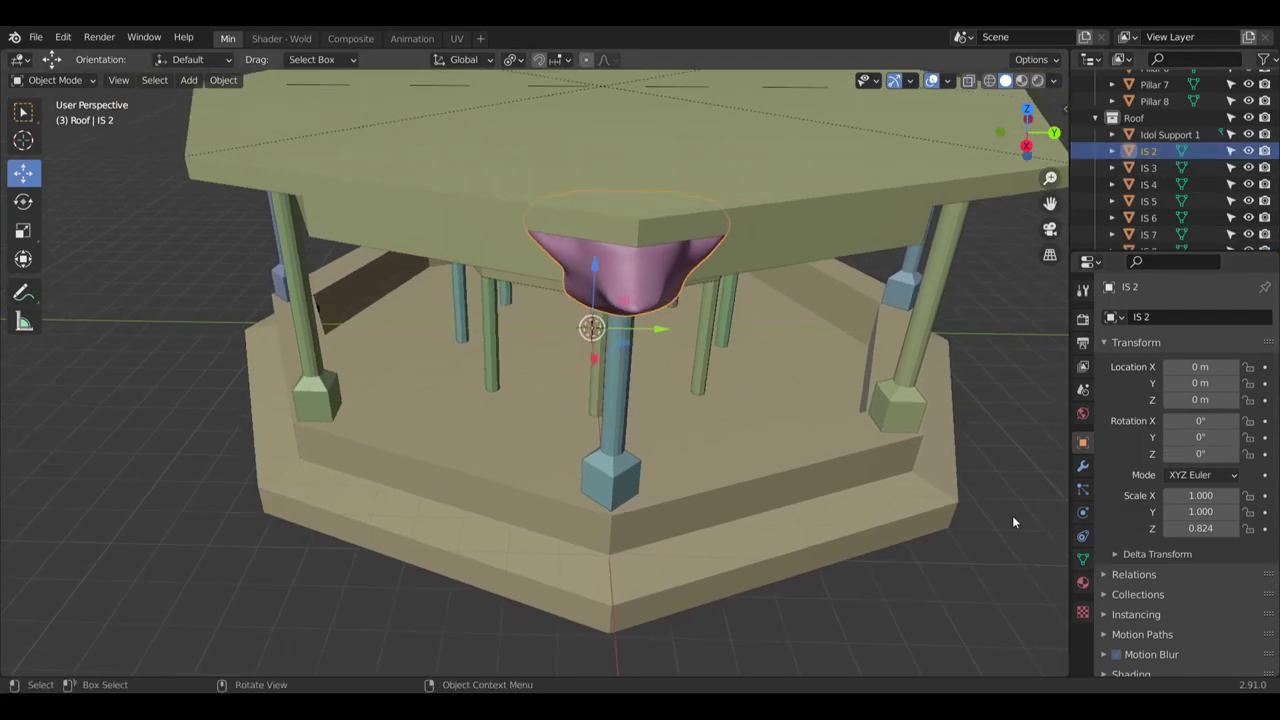
left_click(1222, 453)
type("45")
key("Return")
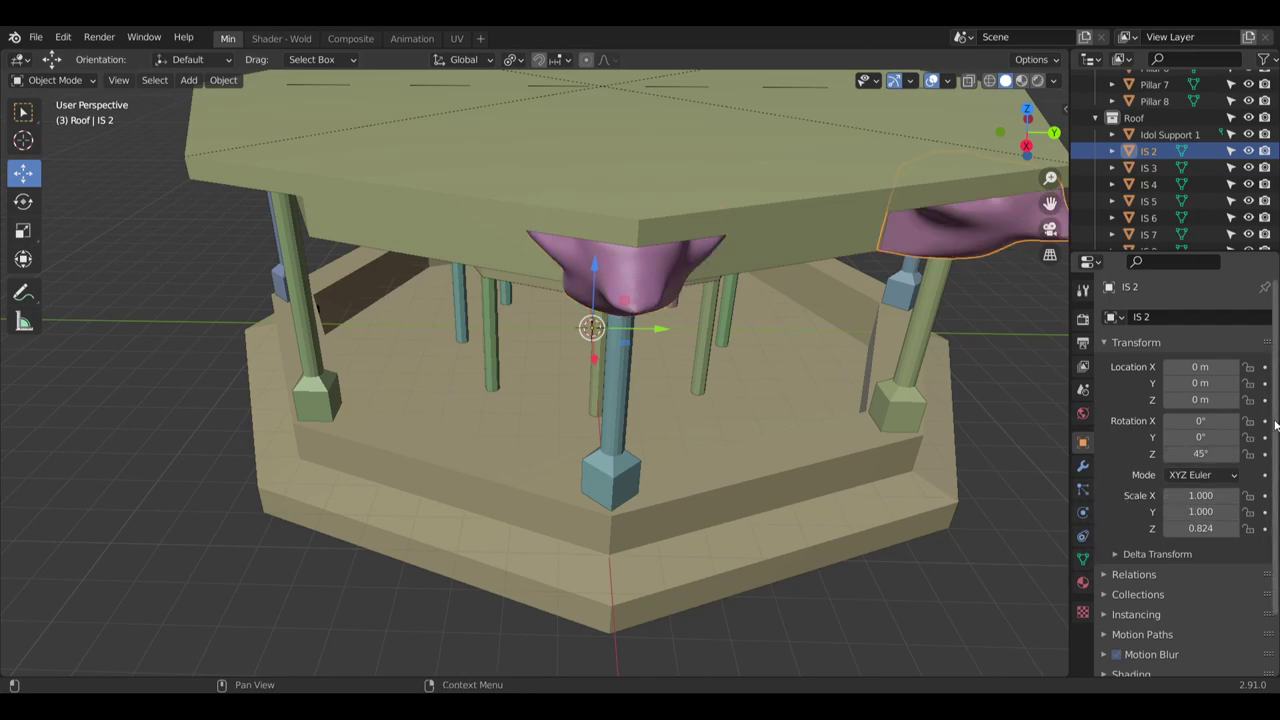
Set the Z rotation of support IS 3 to 90° and of IS 4 to 135°
left_click(1150, 168)
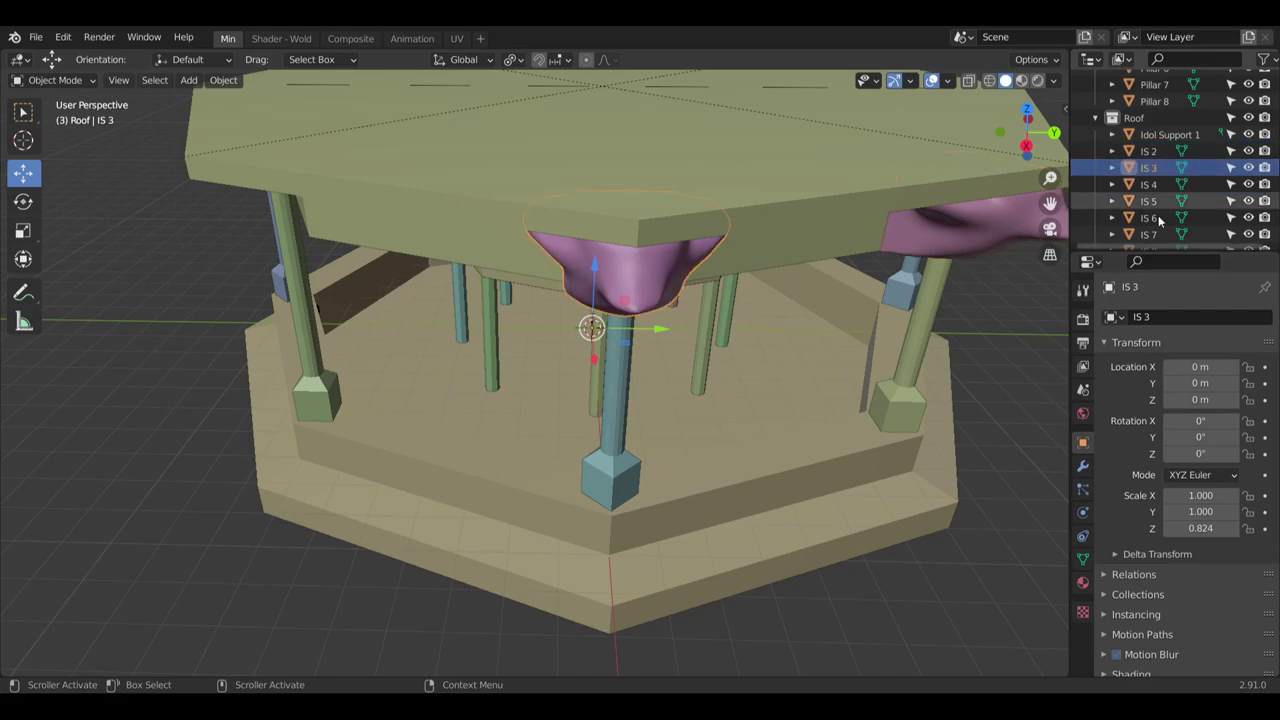
left_click(1198, 456)
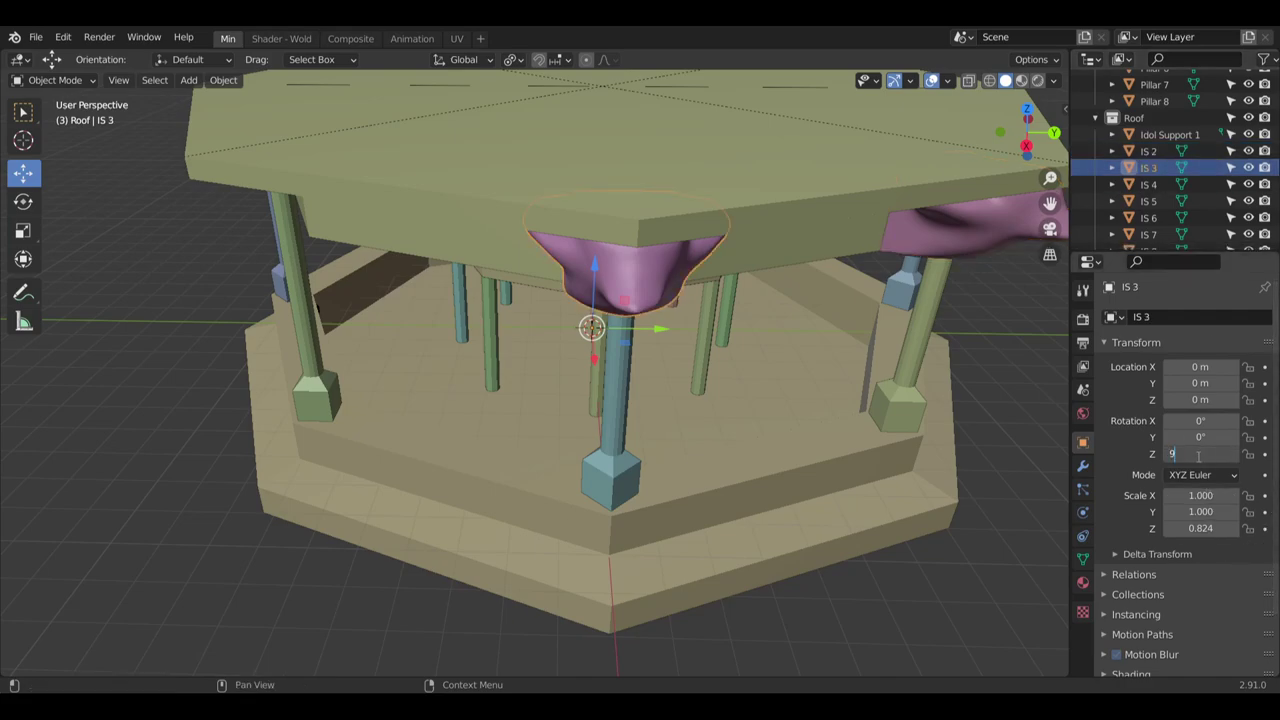
type("90")
key("Return")
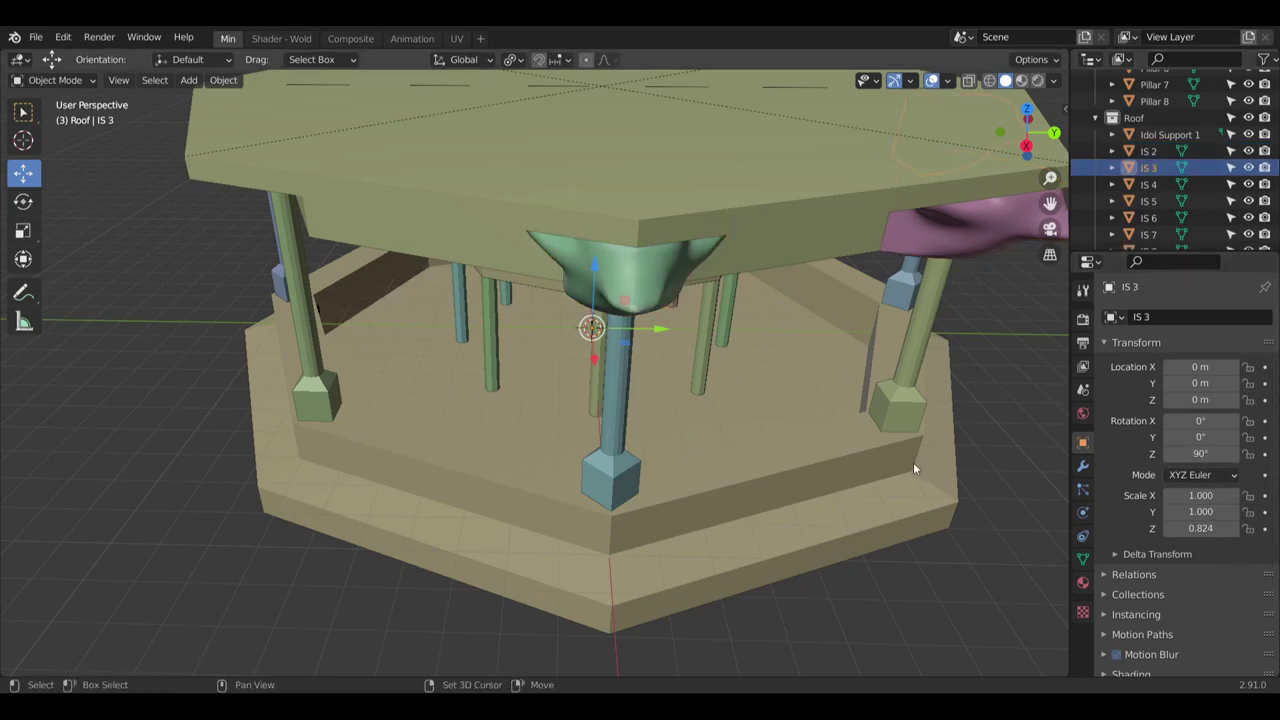
middle_click_drag(913, 462, 868, 470, "shift")
left_click(1205, 188)
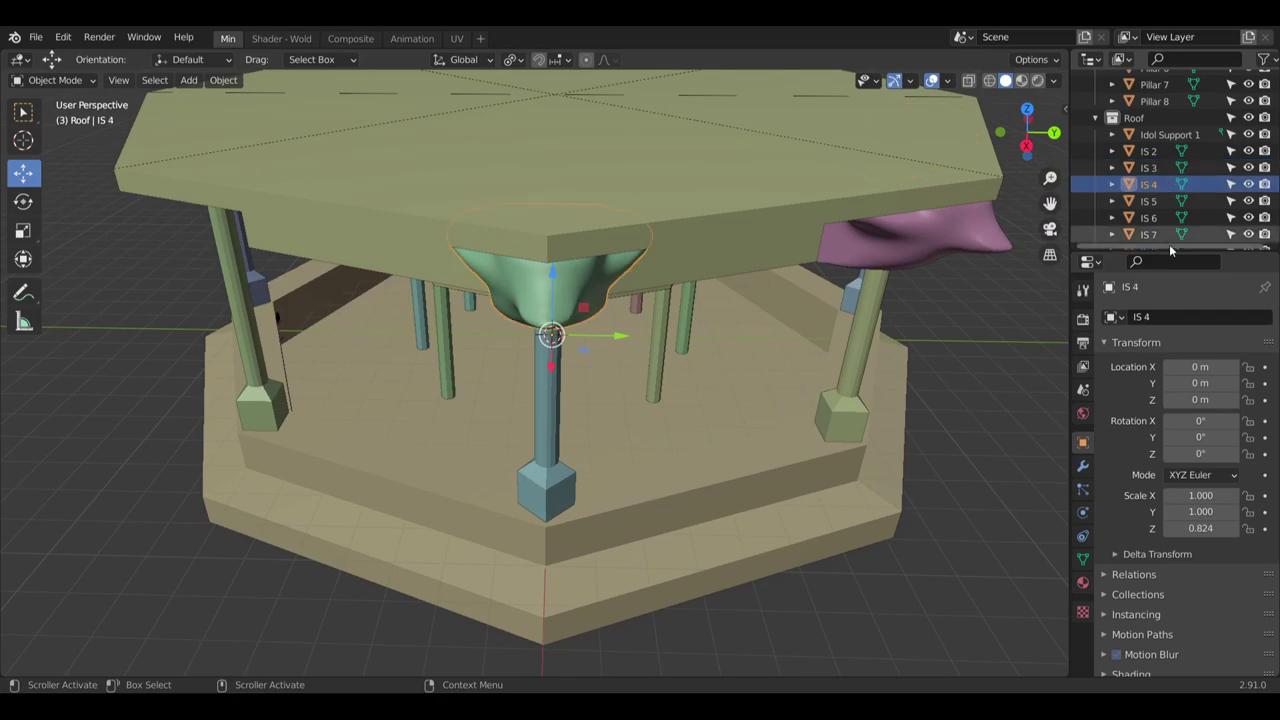
left_click(1210, 455)
key("Return")
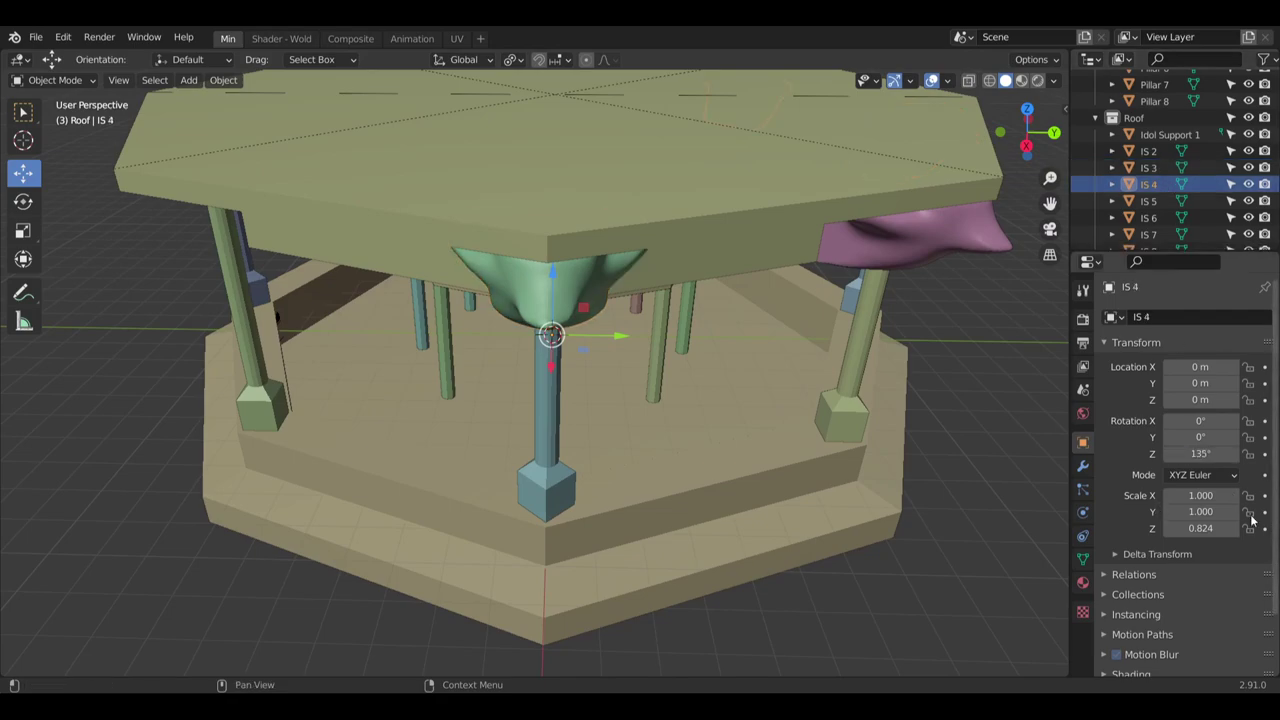
Set the Z rotation of support IS 5 to 180° and of IS 6 to 225°
left_click(1148, 201)
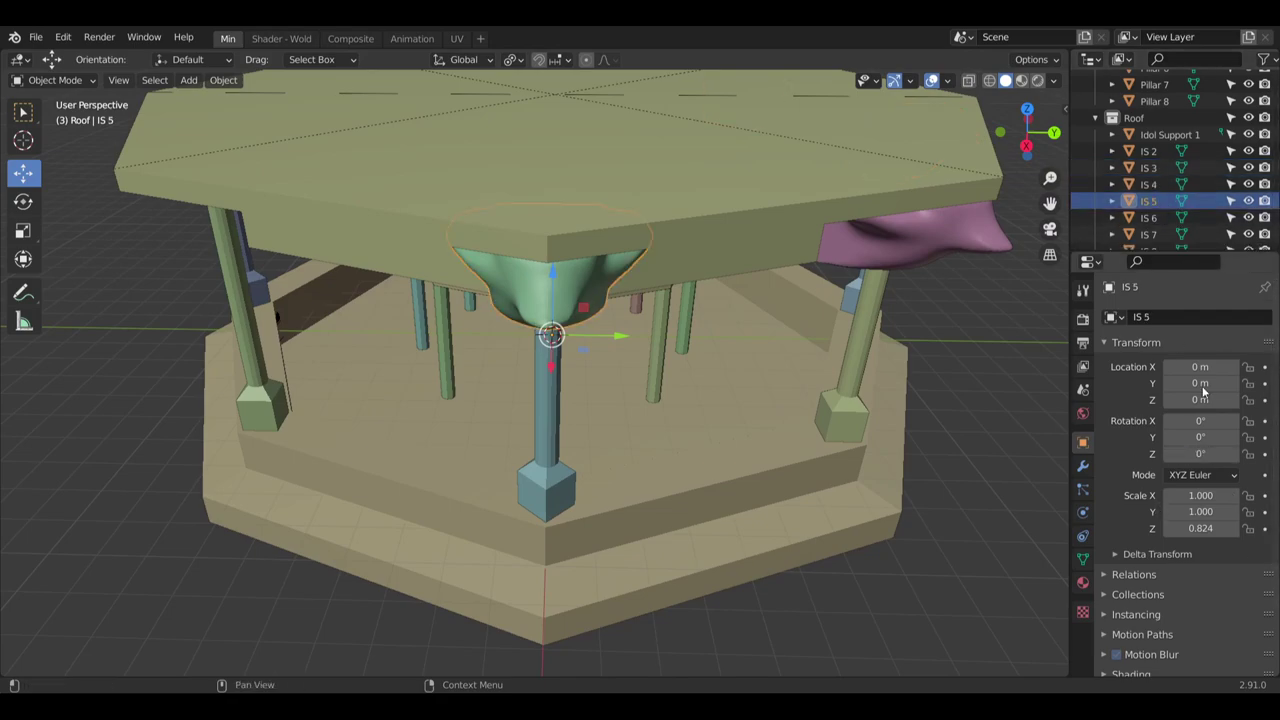
left_click(1228, 455)
type("180")
key("Return")
left_click(1157, 220)
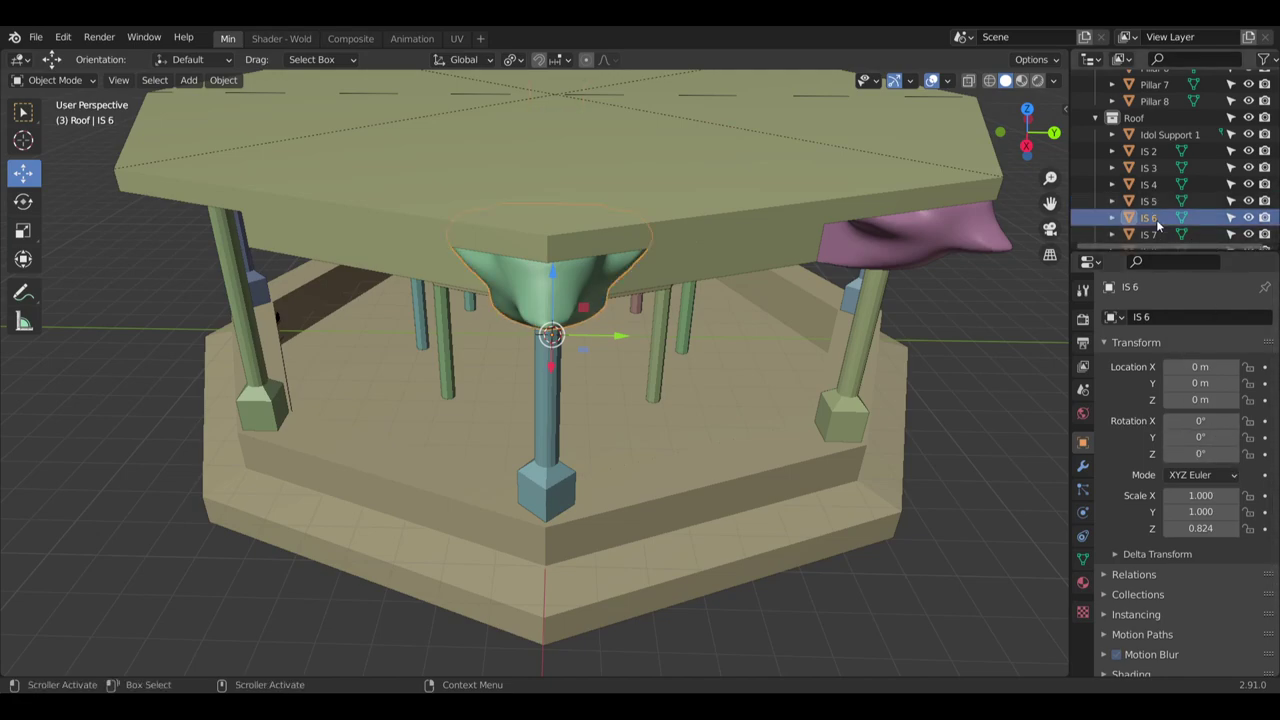
left_click(1172, 455)
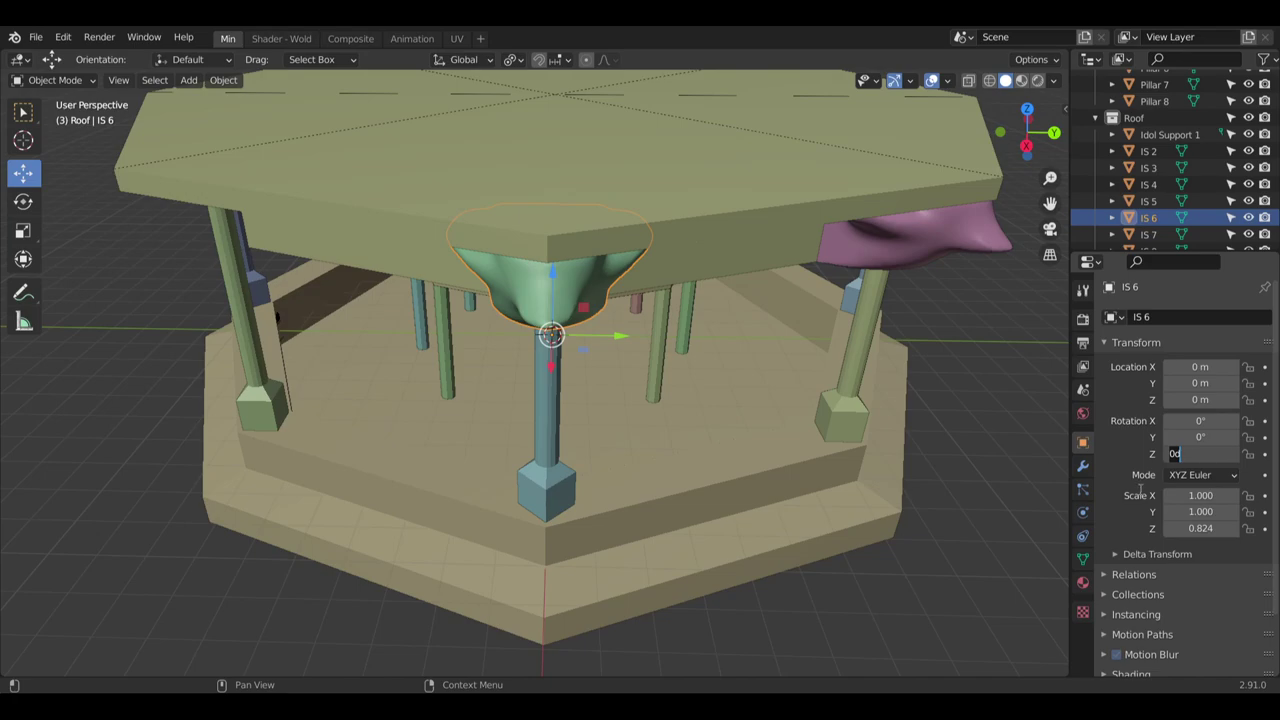
type("225")
key("Return")
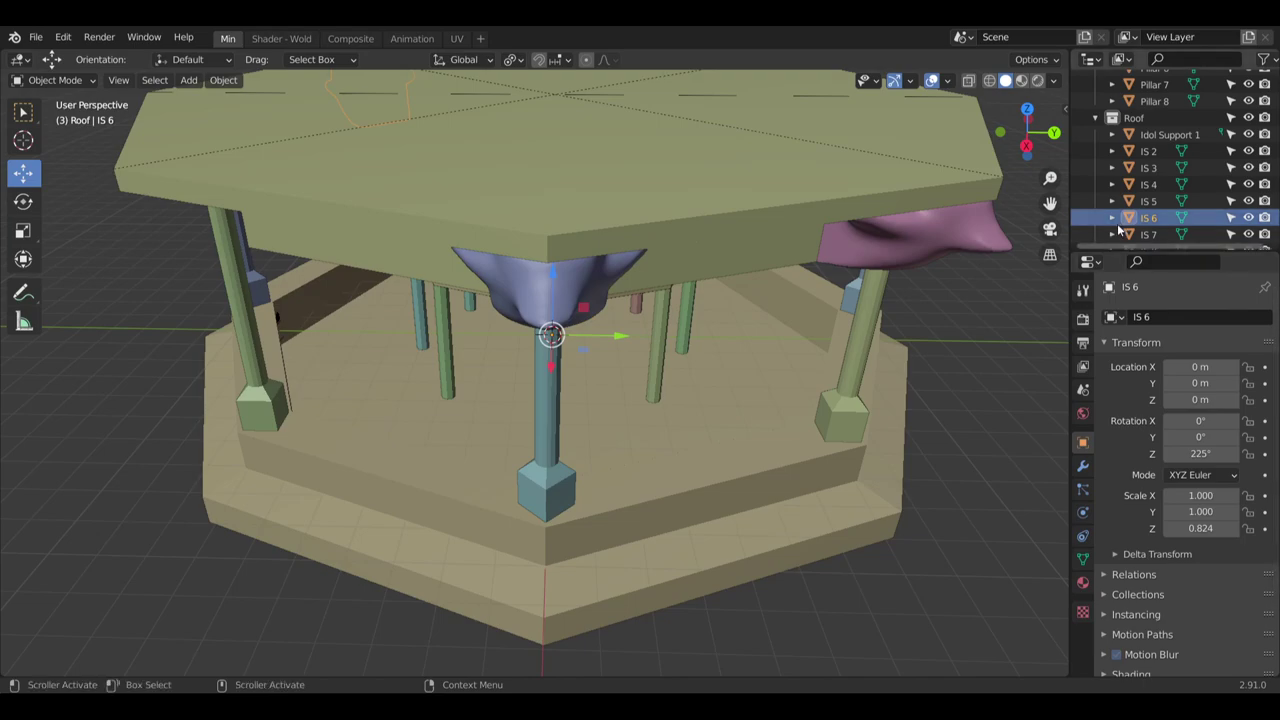
Set the Z rotation of support IS 7 to 270° and of IS 8 to 315°
scroll(1158, 218, "down", 1)
left_click(1157, 210)
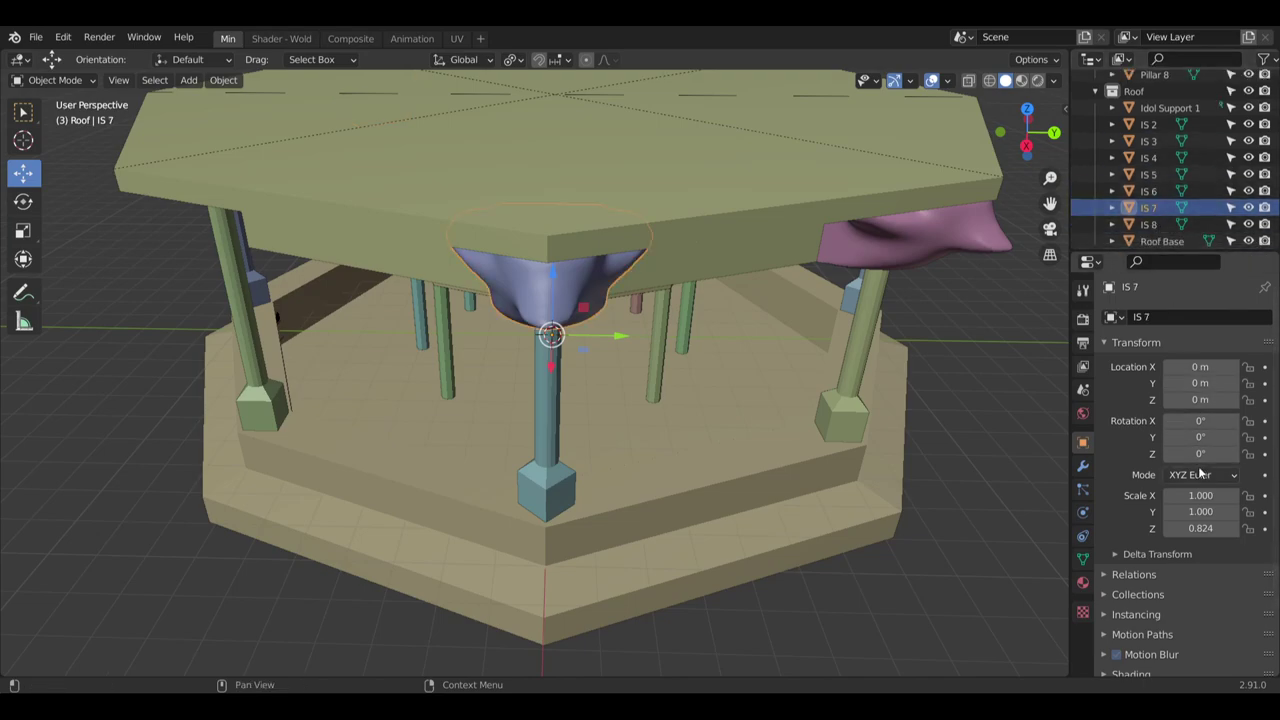
left_click(1202, 455)
type("270")
key("Return")
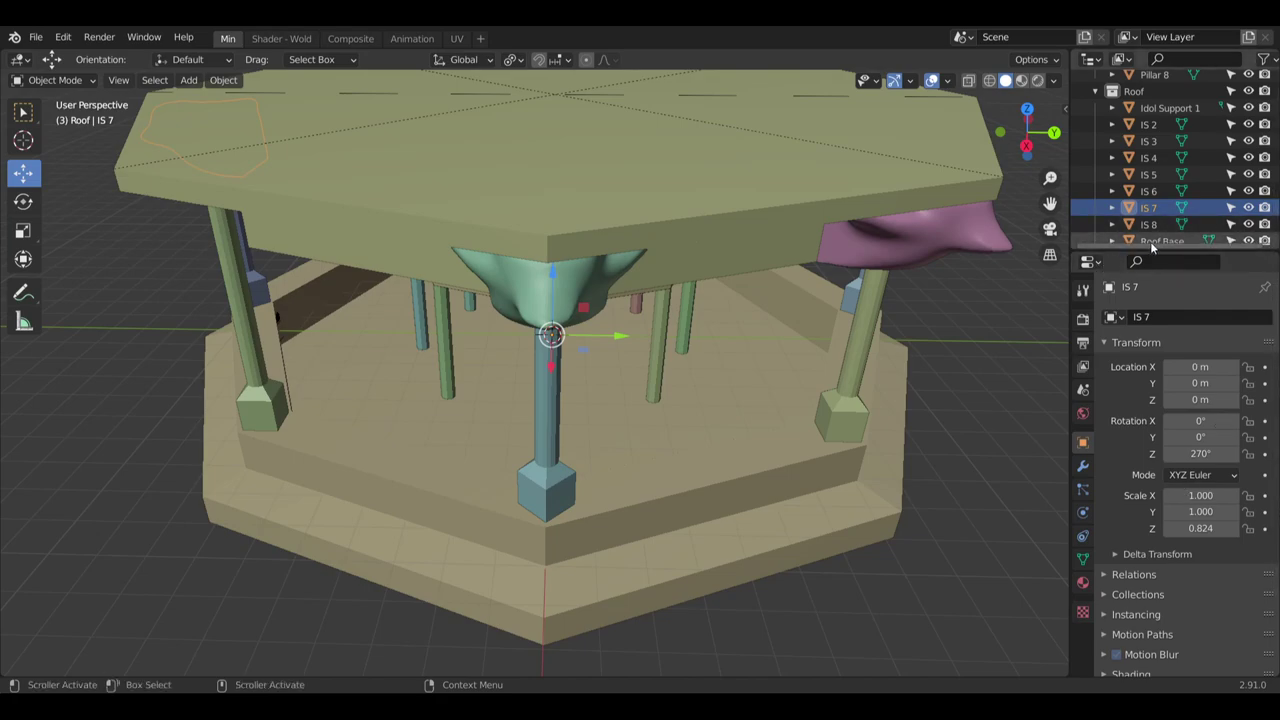
left_click(1158, 225)
left_click(1200, 453)
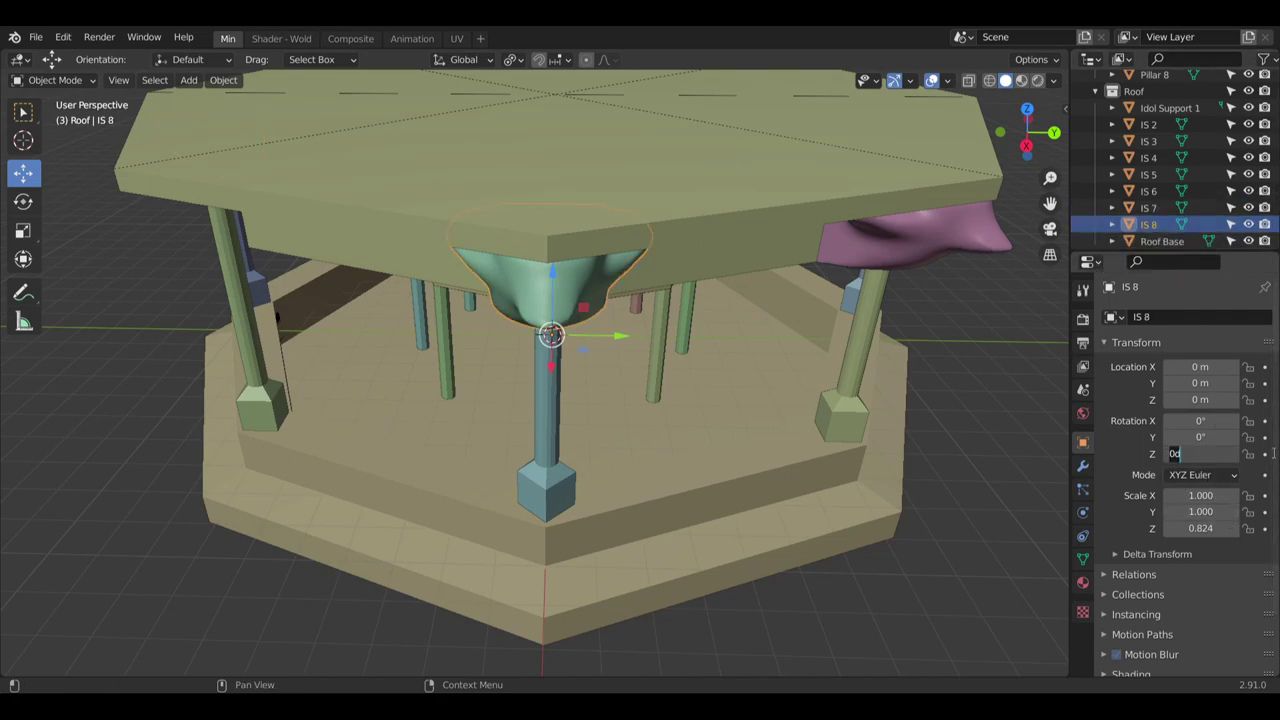
key("Return")
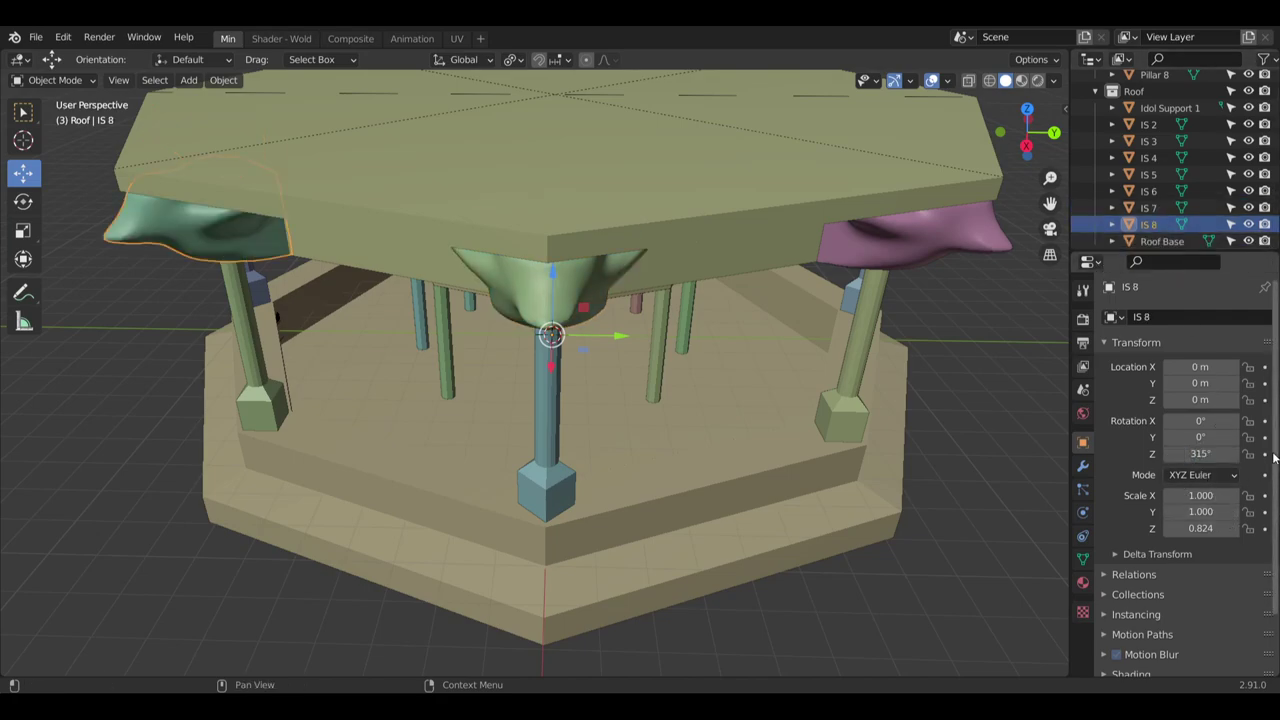
Inspect the pavilion from several sides and from below to check the supports' placement on the outer pillars
scroll(1051, 380, "down", 2)
left_click(878, 563)
middle_click_drag(928, 566, 520, 532)
scroll(689, 503, "up", 4)
middle_click_drag(689, 503, 718, 313)
scroll(679, 305, "down", 6)
scroll(635, 231, "up", 4)
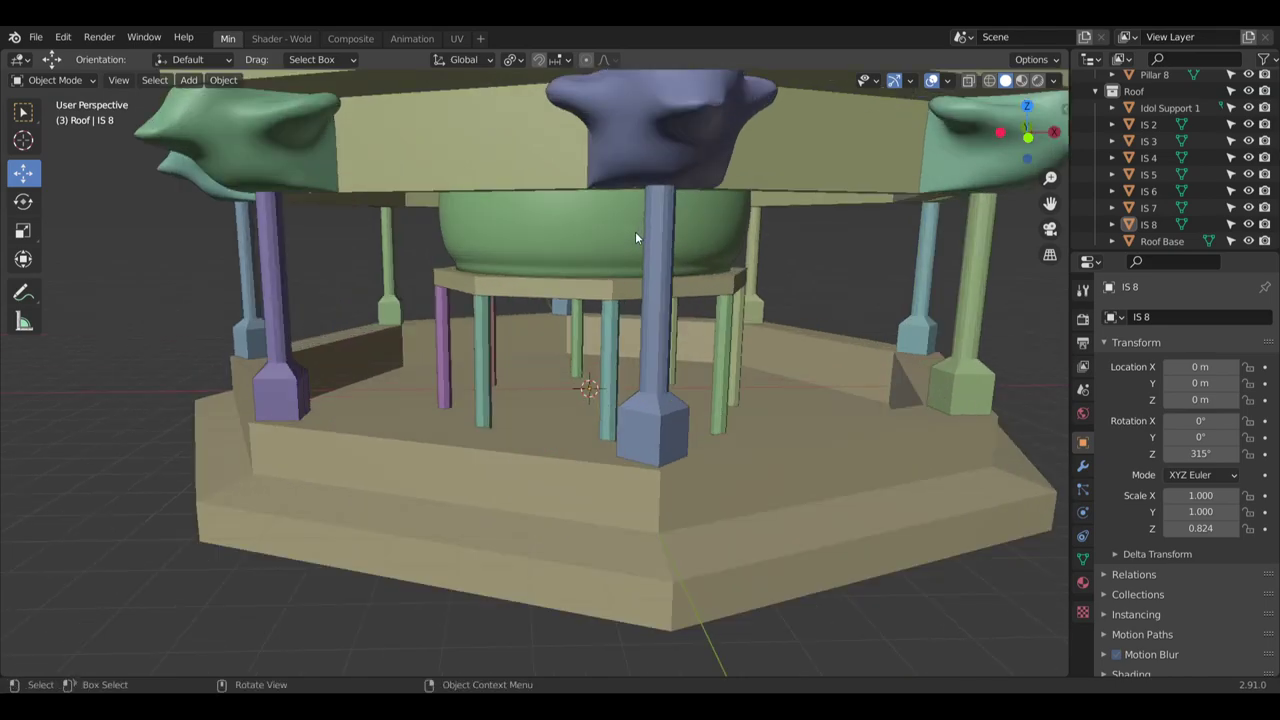
scroll(635, 231, "down", 6)
middle_click_drag(636, 298, 764, 506)
scroll(656, 519, "up", 5)
middle_click_drag(286, 503, 529, 473, "shift")
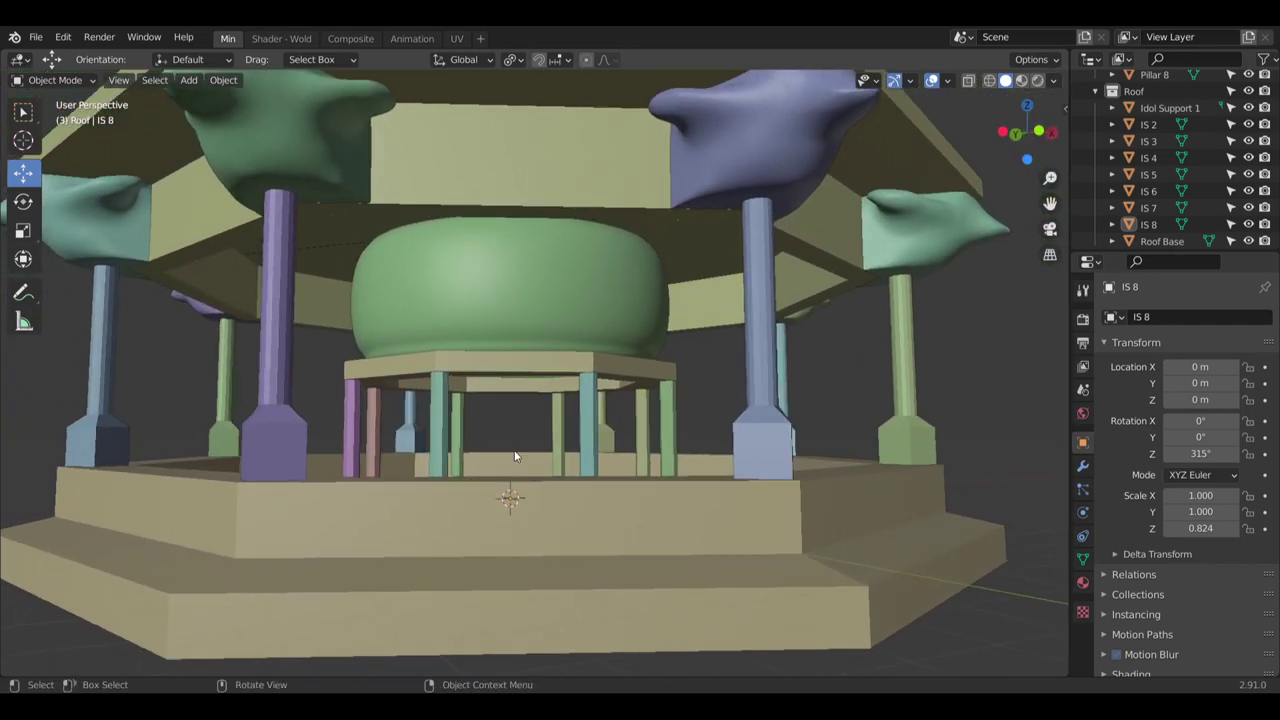
scroll(693, 283, "down", 3)
middle_click_drag(647, 228, 612, 297)
scroll(513, 321, "down", 3)
scroll(528, 513, "up", 5)
scroll(528, 520, "down", 4)
middle_click_drag(540, 510, 521, 306)
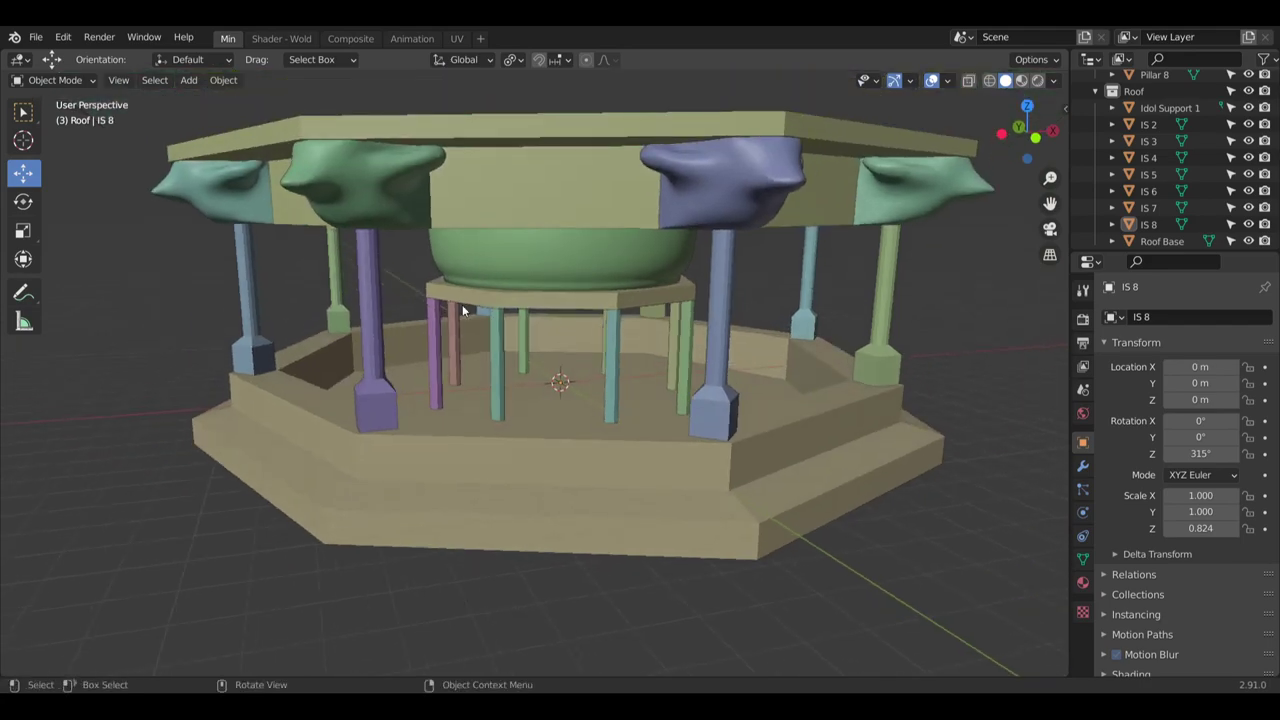
In the world shader workspace, replace the spruit_sunrise_2k environment texture with the cannon_2k overcast HDR image
left_click(265, 42)
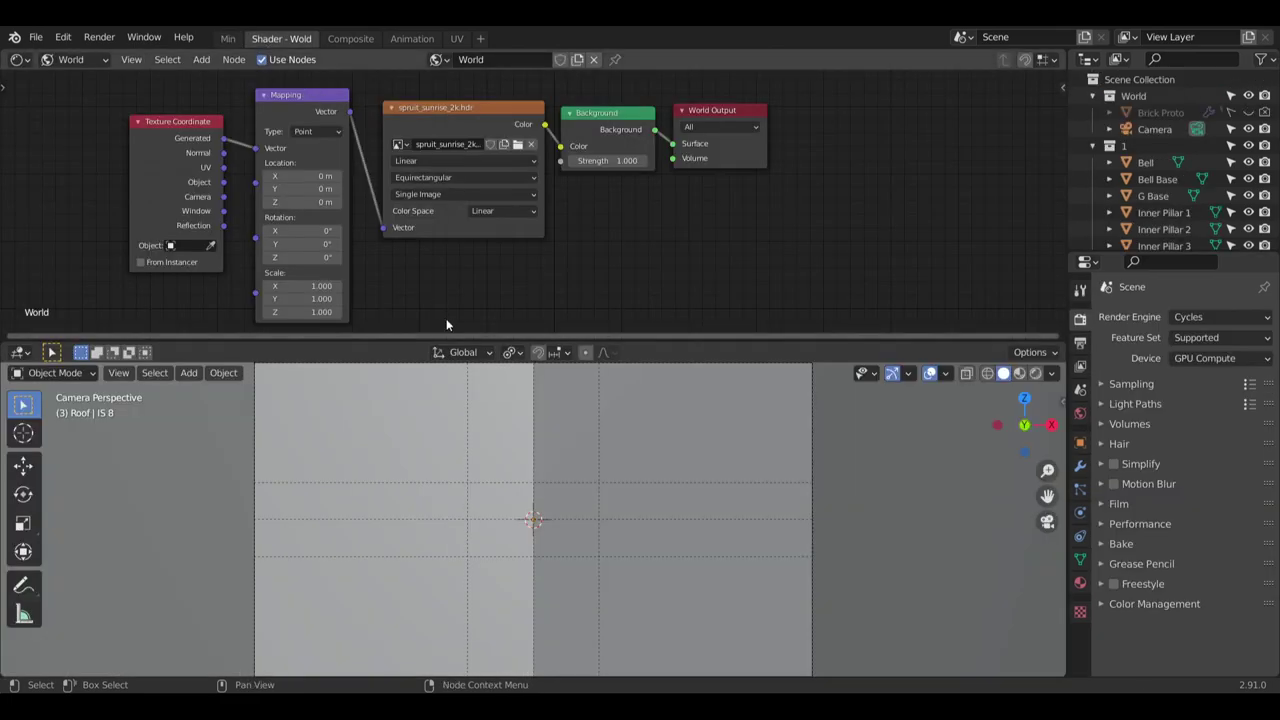
middle_click_drag(464, 282, 613, 221)
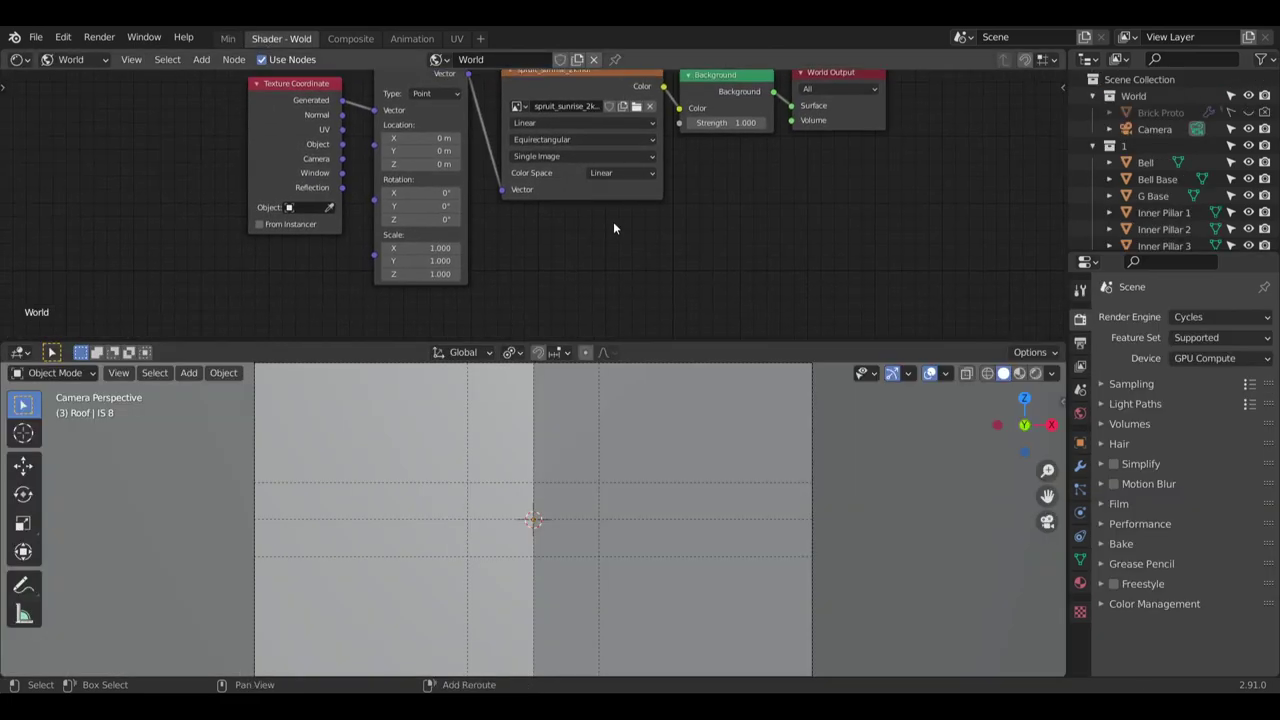
left_click(650, 107)
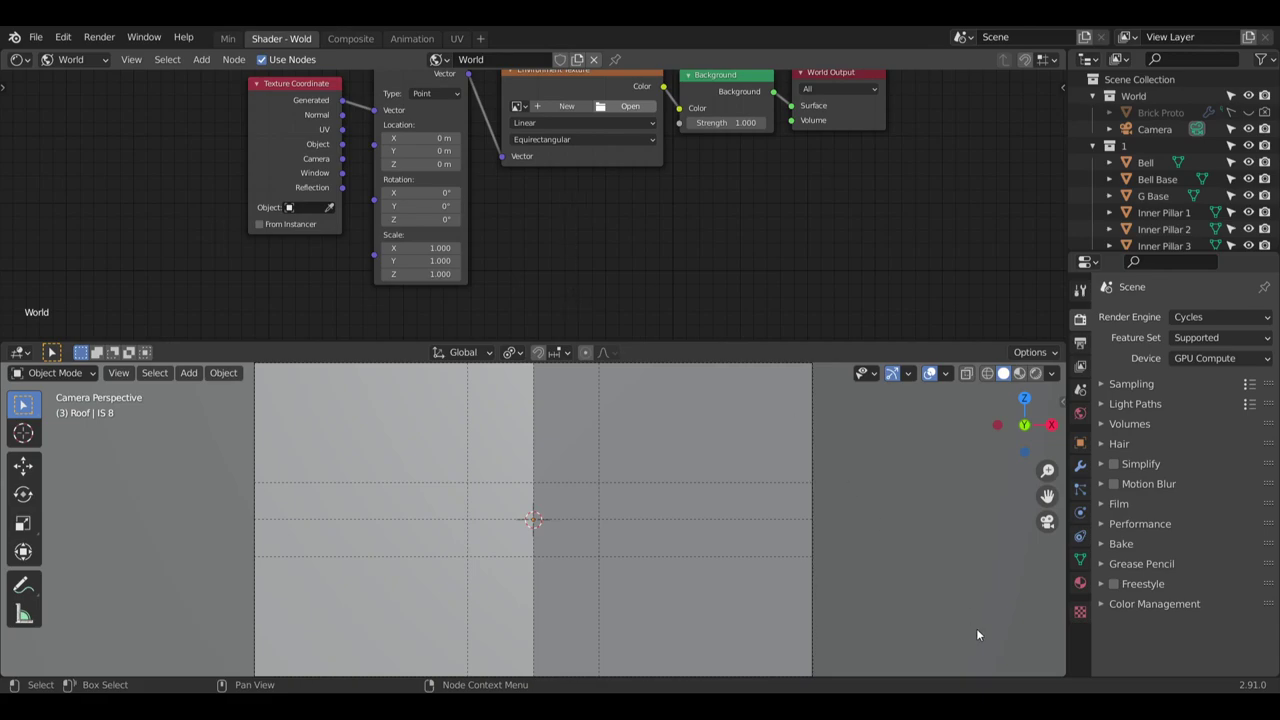
left_click(921, 623)
Leave the camera view, frame the whole pavilion and show it with rendered shading
scroll(578, 557, "down", 3)
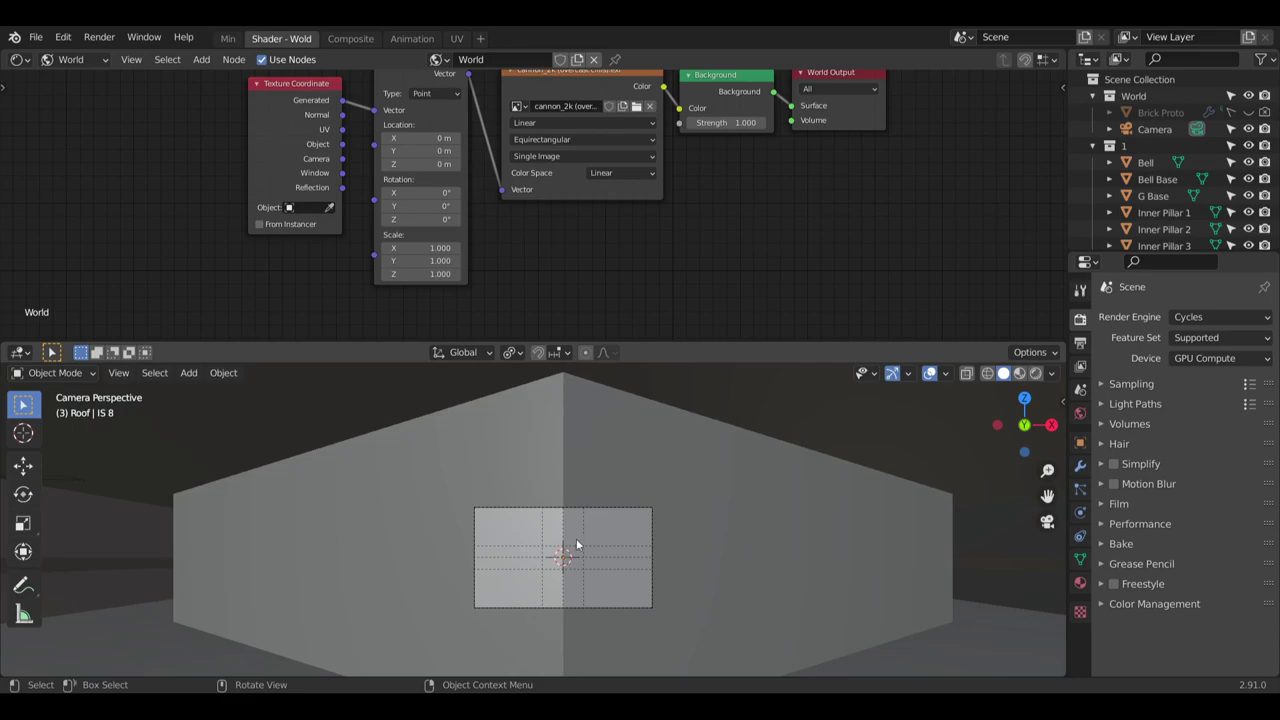
mouse_move(577, 546)
middle_mouse_down()
mouse_move(591, 512)
mouse_move(574, 565)
mouse_move(563, 517)
middle_mouse_up()
scroll(571, 535, "down", 5)
scroll(571, 531, "down", 4)
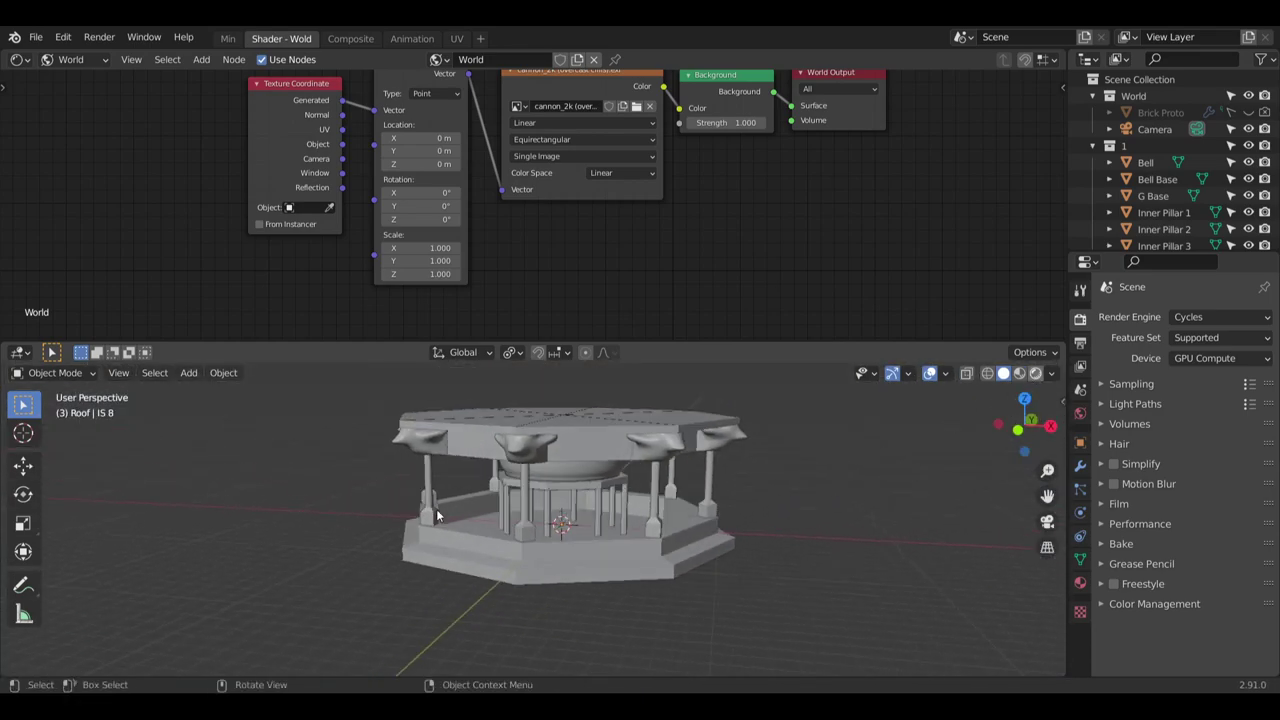
key("z")
left_click(500, 452)
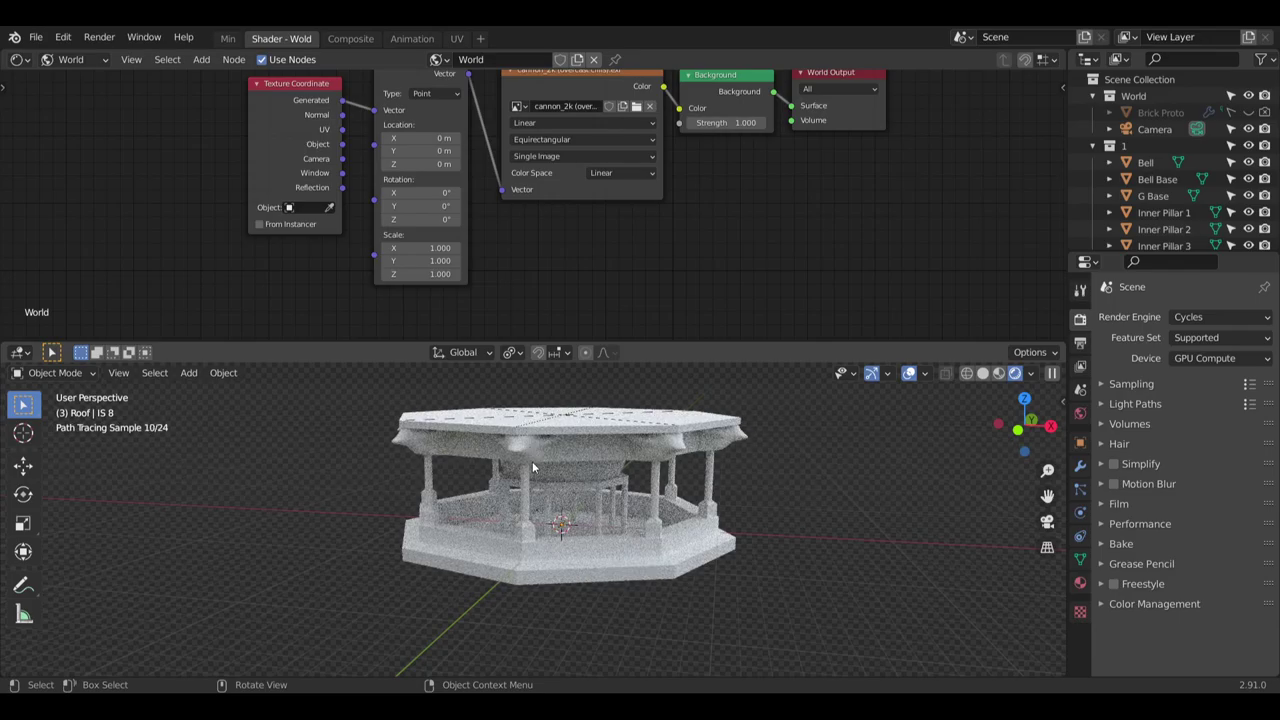
Switch the shader editor to object materials and create a new material named Mossy Stone on the pavilion's G Base
scroll(532, 463, "up", 5)
scroll(600, 503, "down", 5)
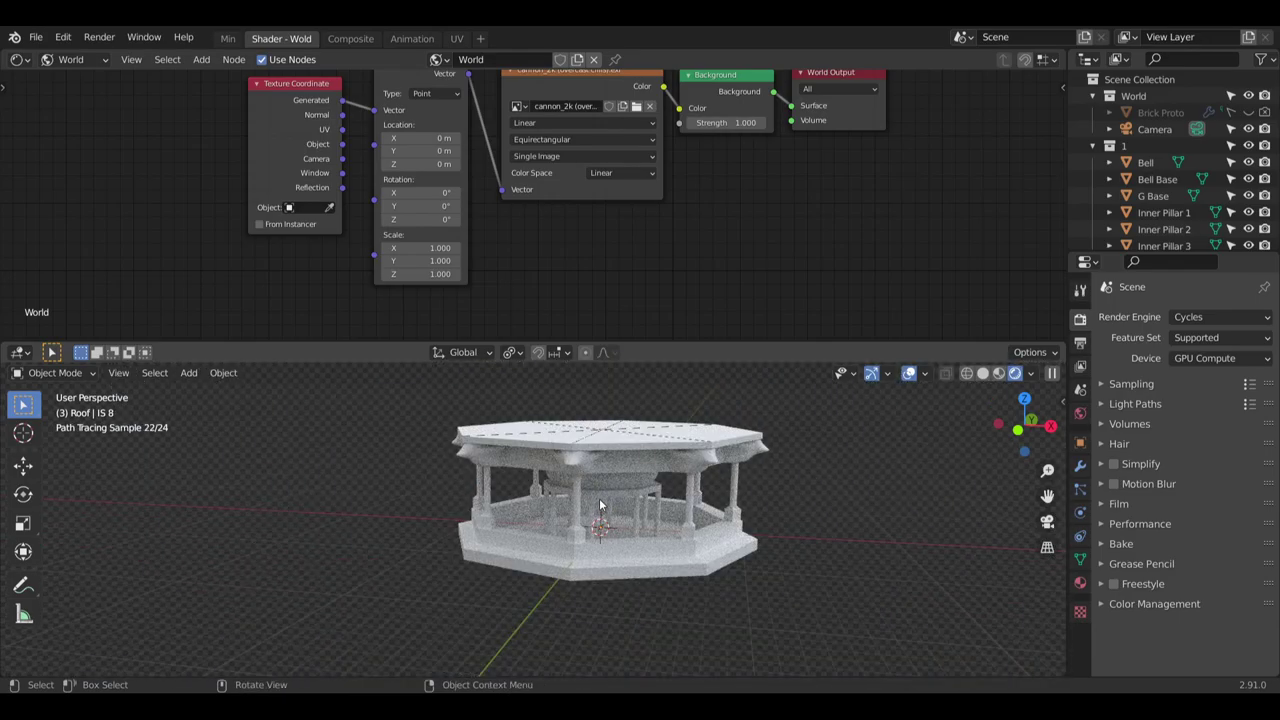
scroll(600, 505, "up", 3)
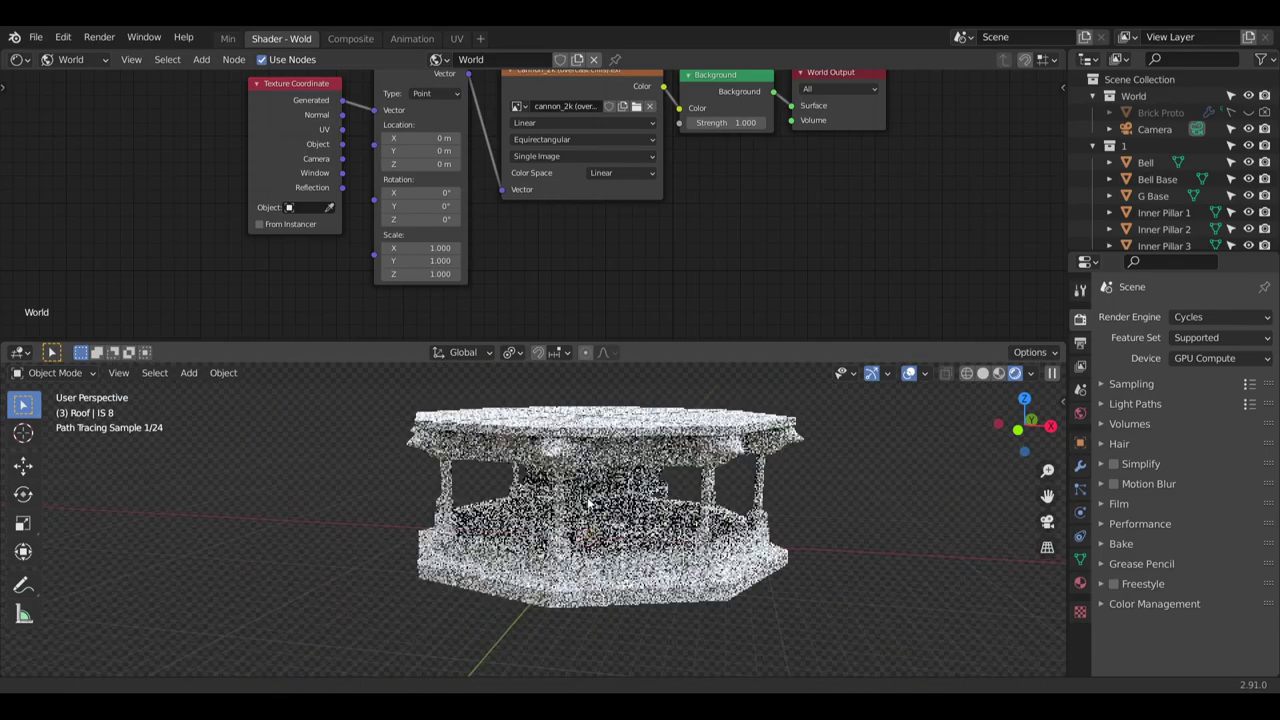
left_click(82, 66)
left_click(68, 84)
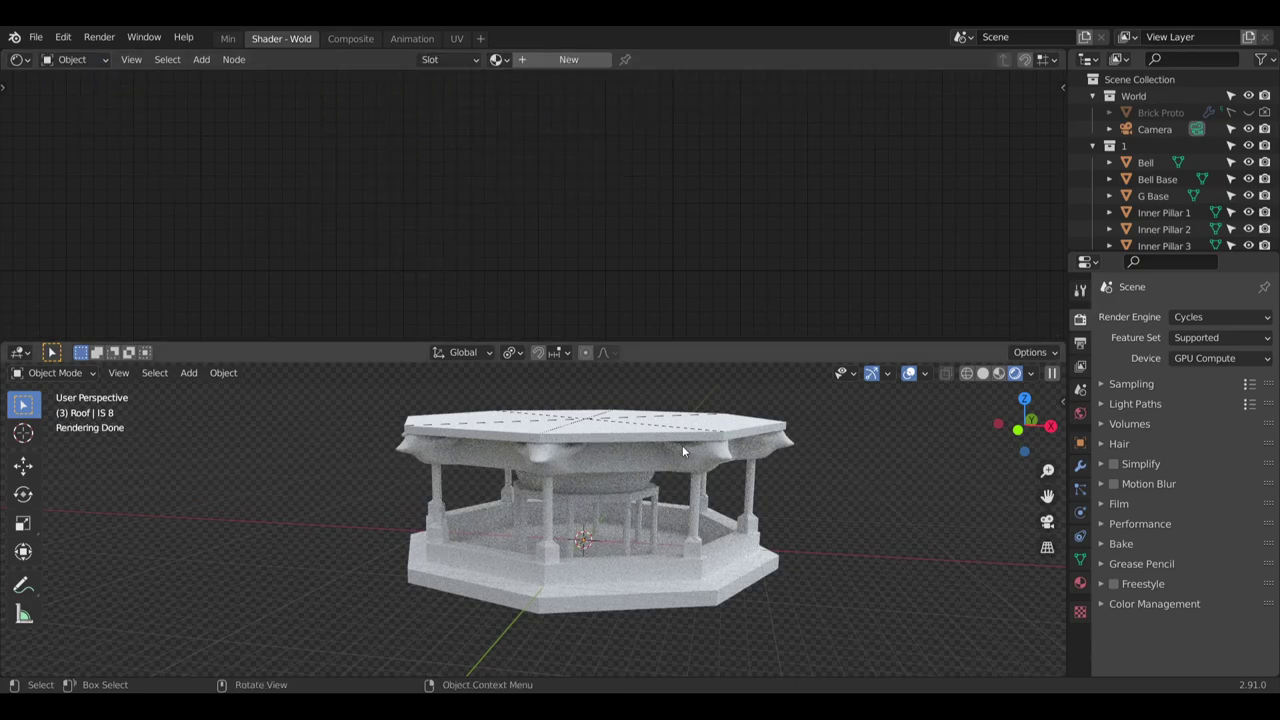
left_click(620, 610)
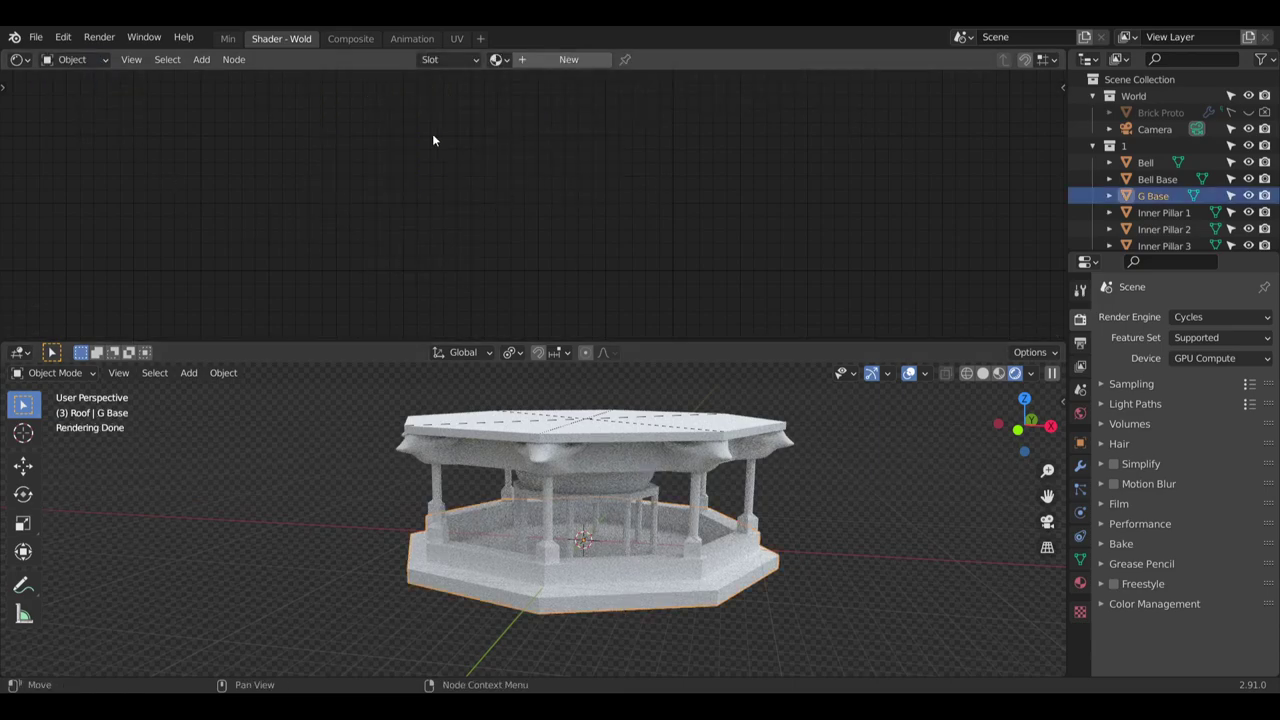
left_click(523, 61)
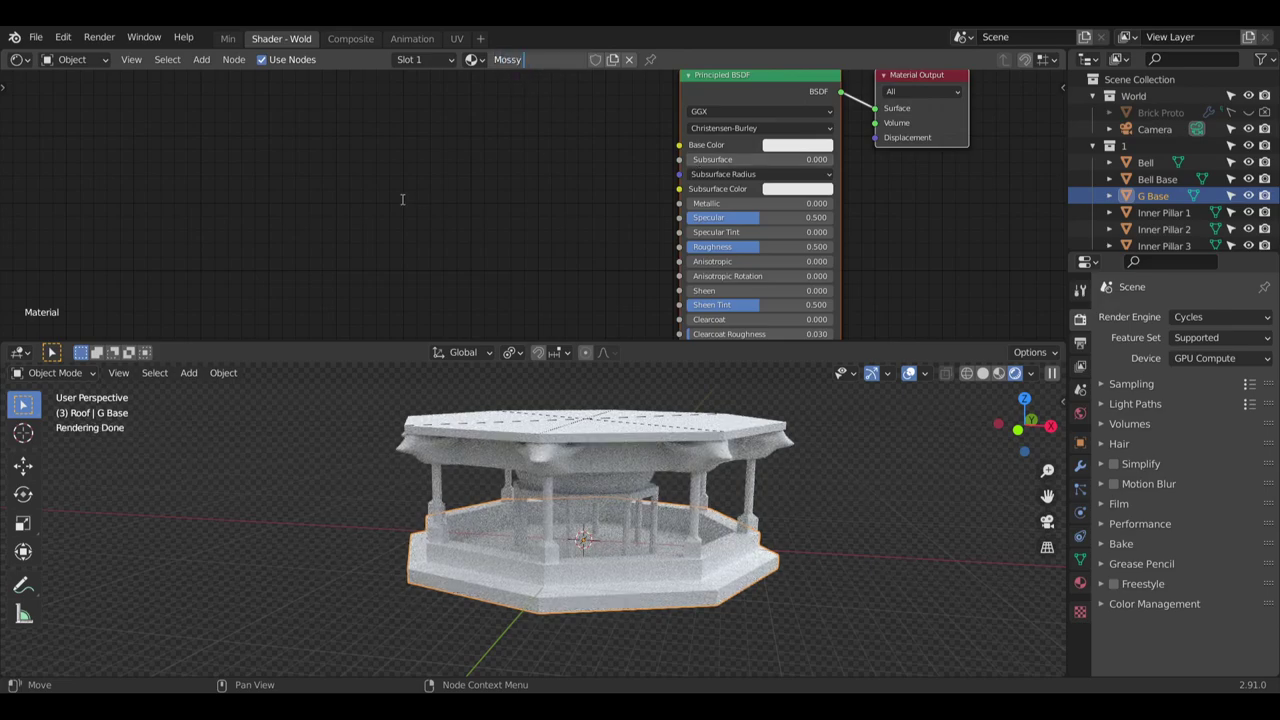
type("Mossy Stone")
key("Return")
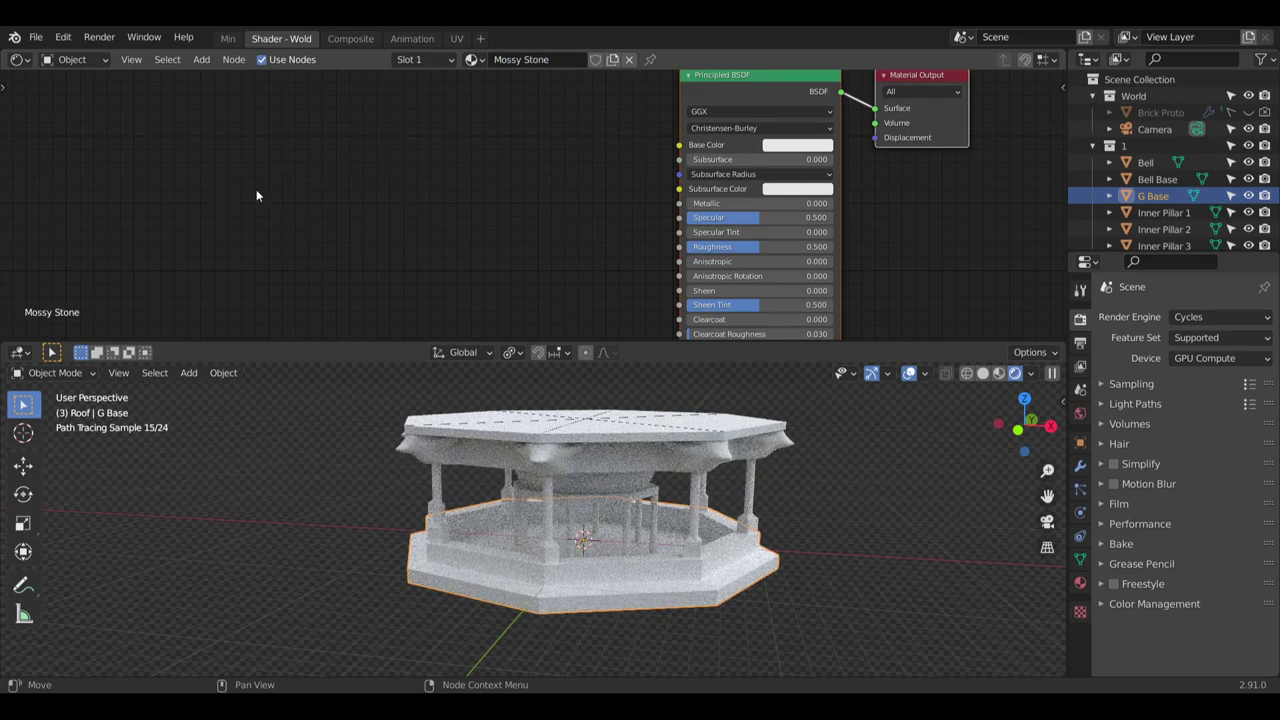
Replace the Mossy Stone material's Principled BSDF with a Glossy BSDF connected to the Surface input of the Material Output
middle_click_drag(643, 200, 576, 242)
left_click(690, 120)
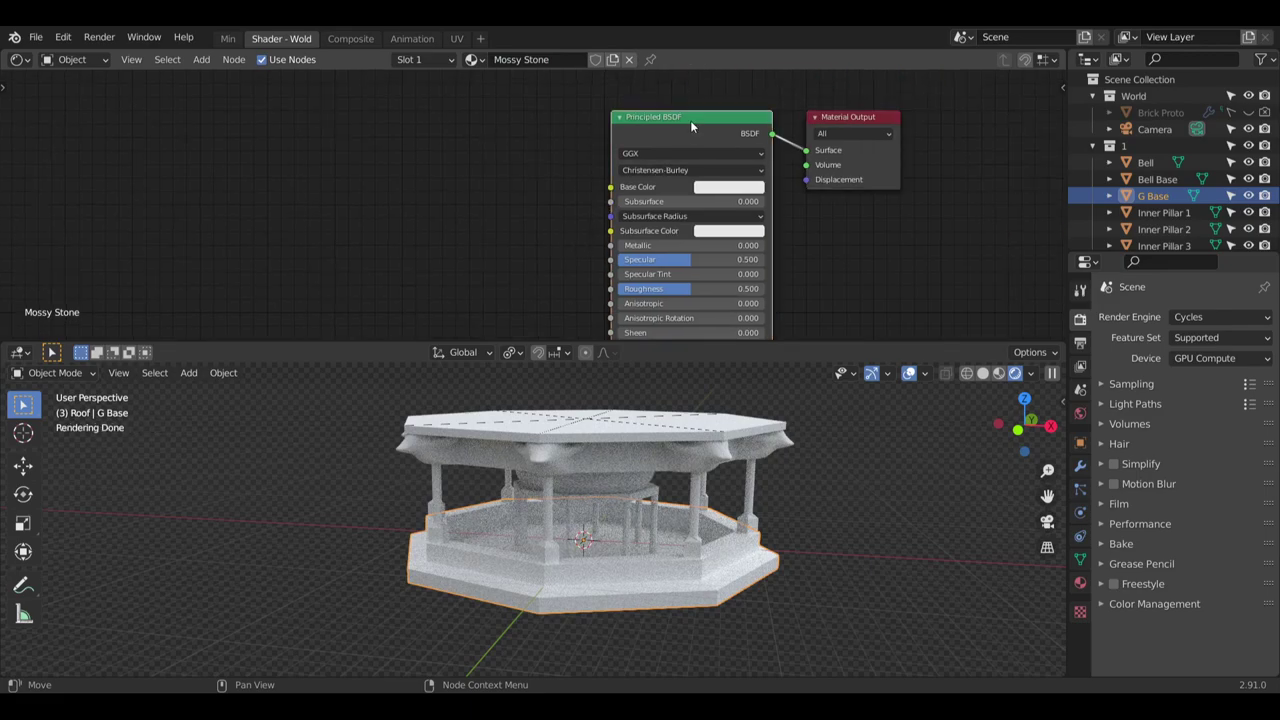
key("x")
left_click(201, 59)
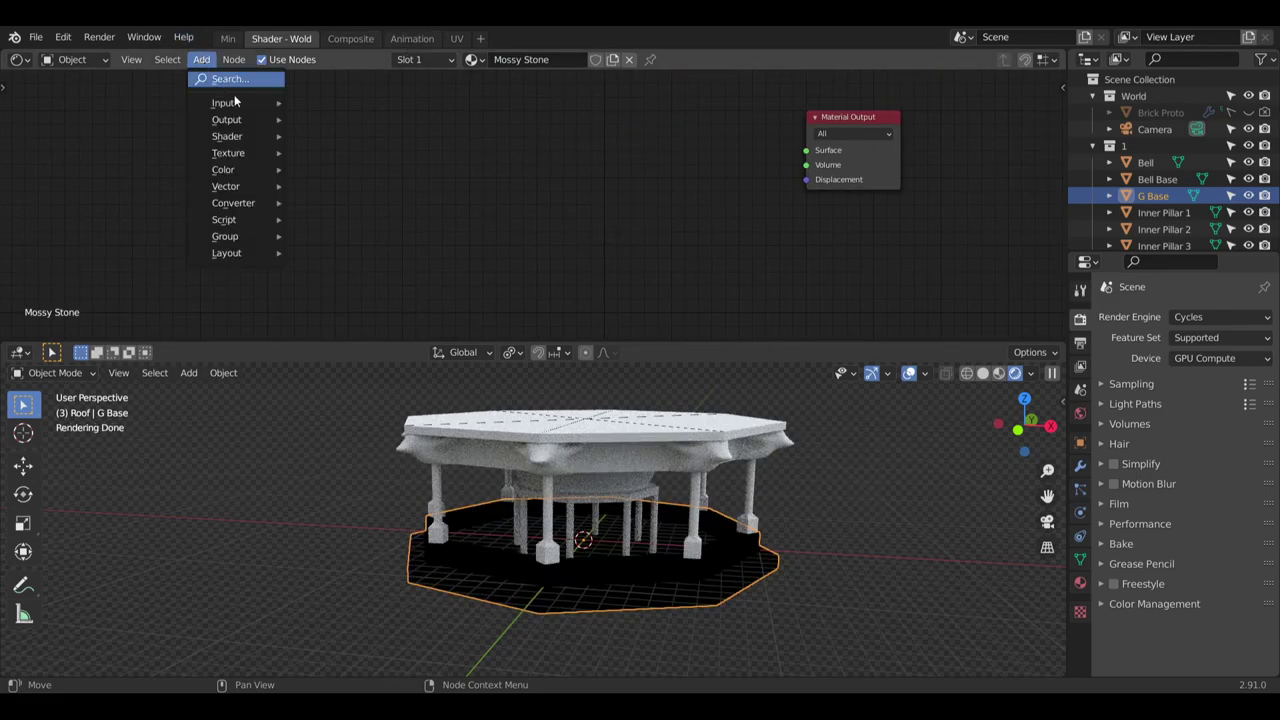
scroll(548, 440, "up", 10)
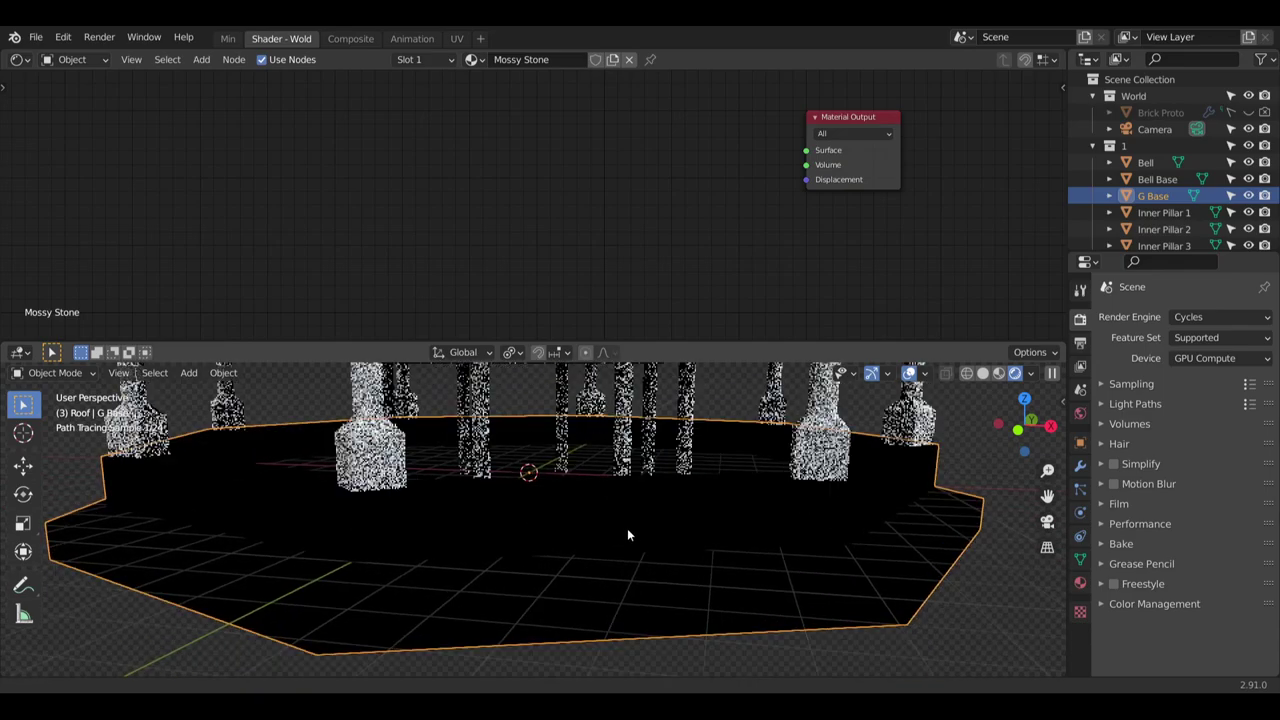
left_click(201, 59)
mouse_move(261, 138)
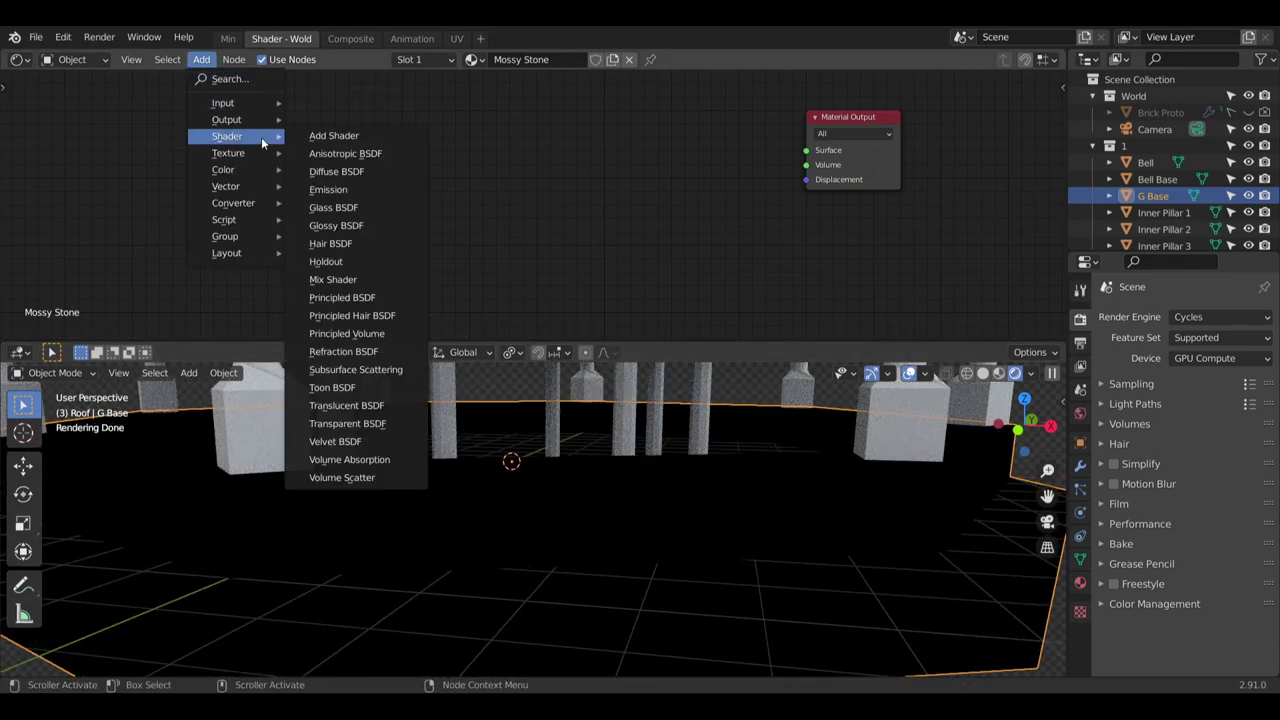
left_click(336, 225)
left_click(648, 125)
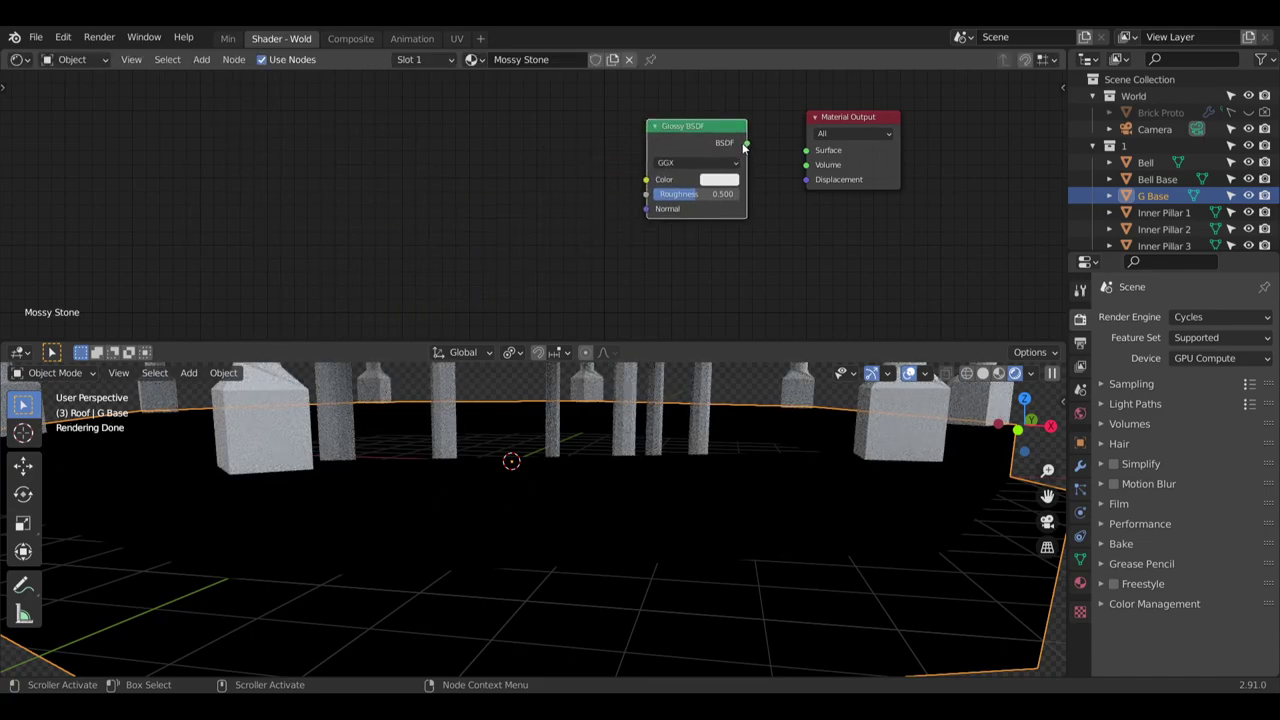
left_click_drag(745, 143, 806, 150)
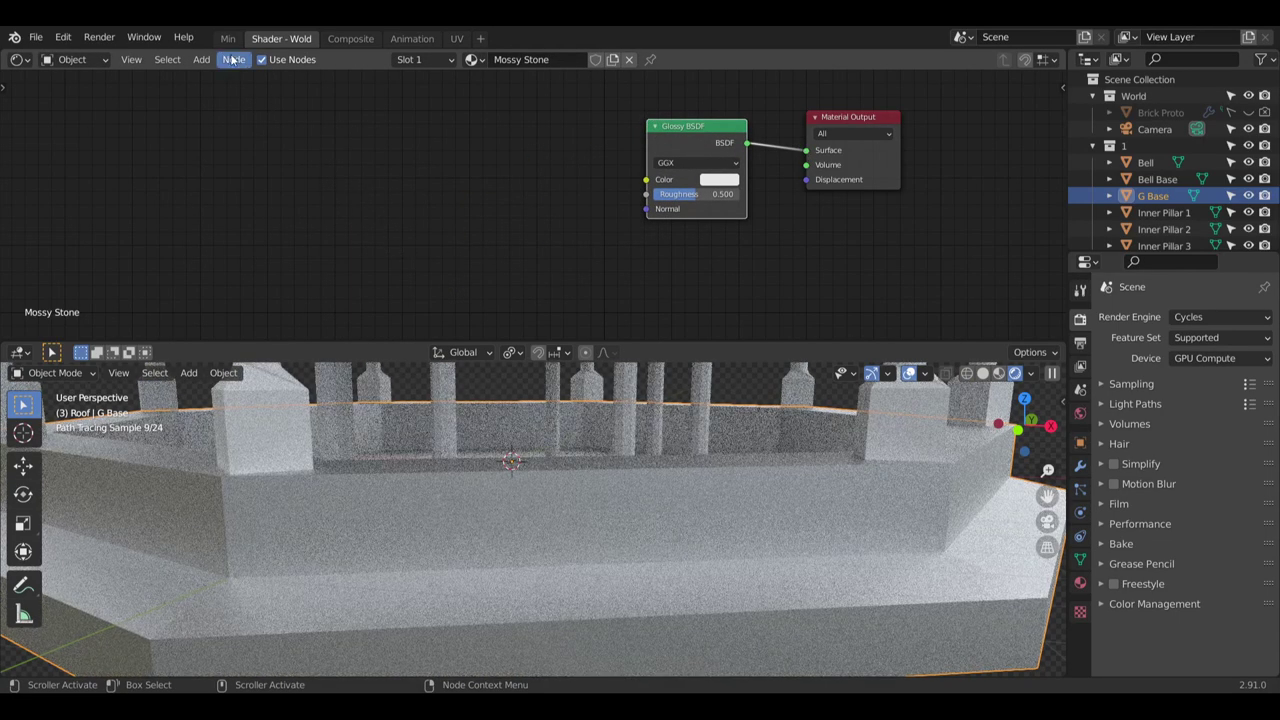
Add a ColorRamp node to the Mossy Stone material, placed before the Glossy BSDF node
left_click(201, 59)
mouse_move(252, 206)
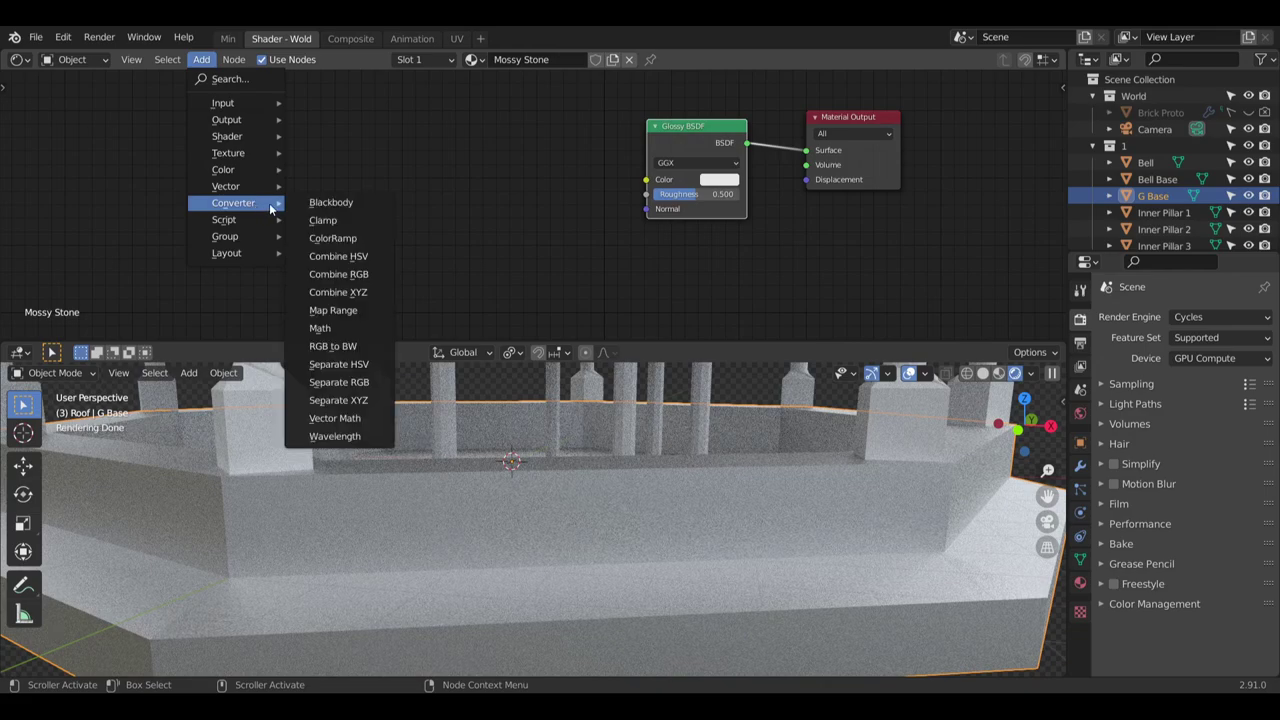
left_click(338, 238)
left_click(348, 216)
middle_click_drag(277, 107, 301, 123)
Add a second ColorRamp node and stack it directly above the first one
left_click(199, 60)
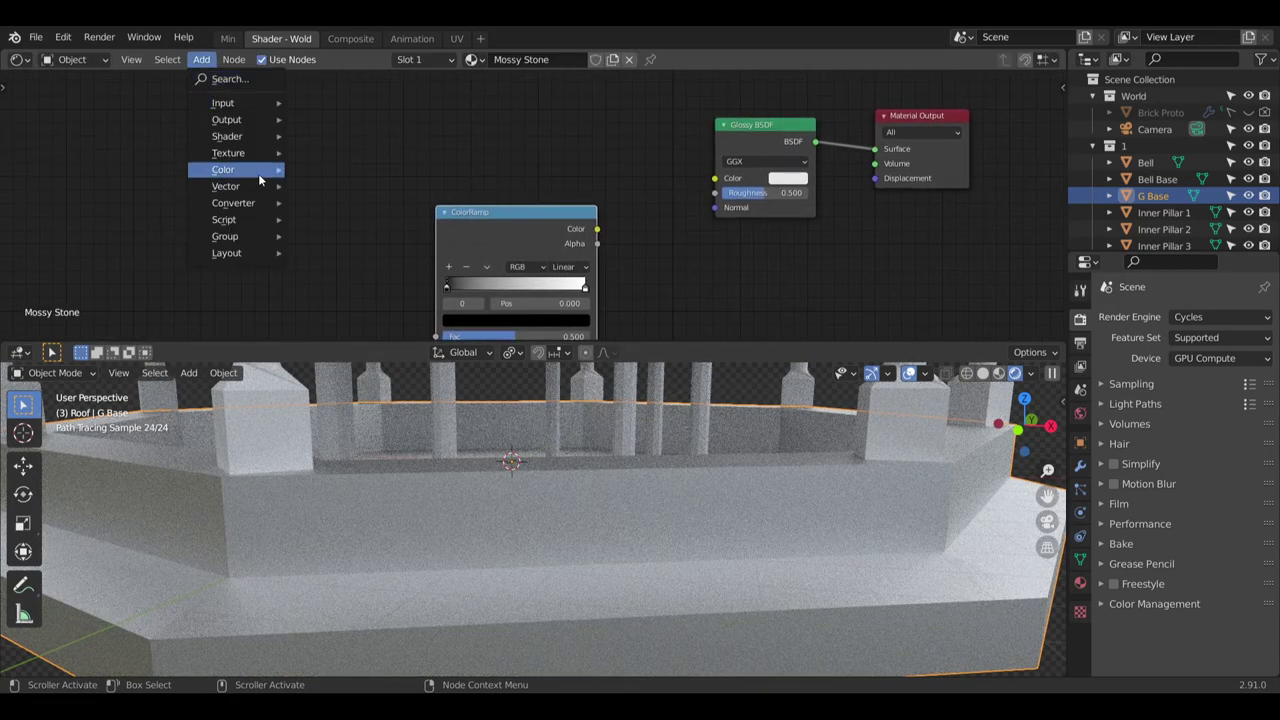
mouse_move(255, 160)
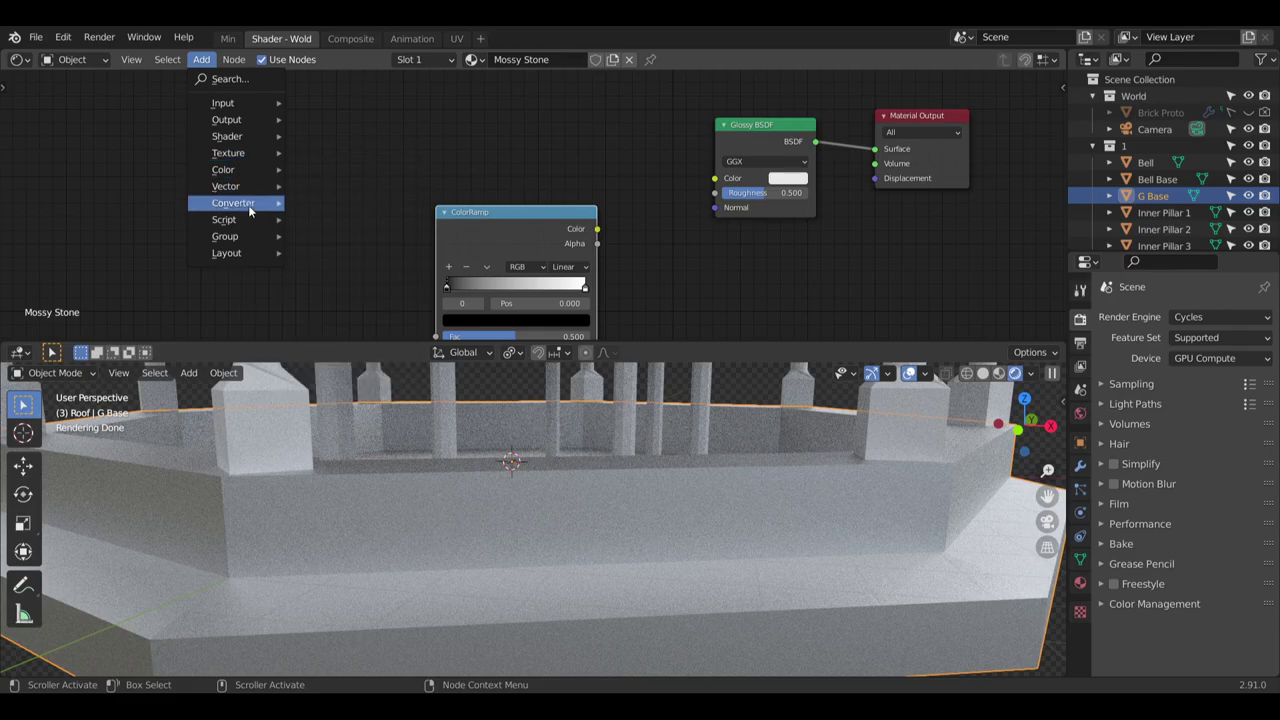
mouse_move(250, 203)
left_click(338, 238)
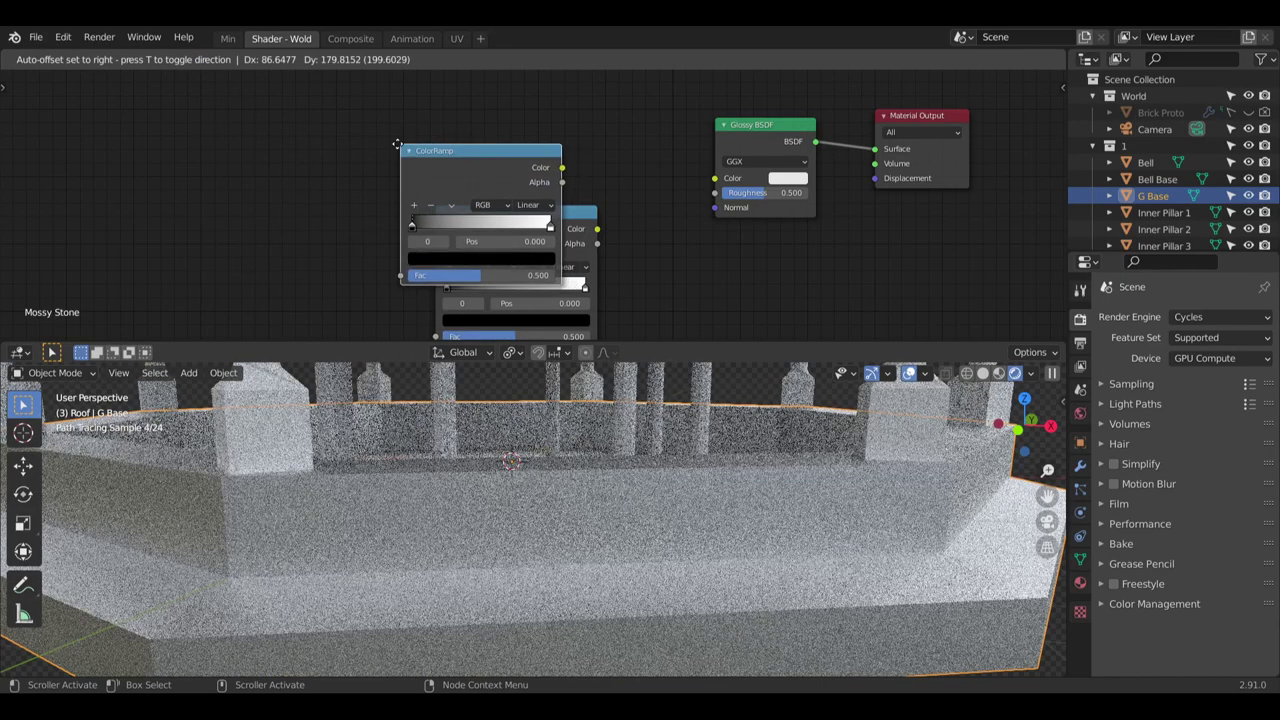
left_click(299, 112)
middle_click_drag(538, 207, 526, 177)
left_click_drag(526, 177, 496, 204)
middle_click_drag(496, 204, 500, 250)
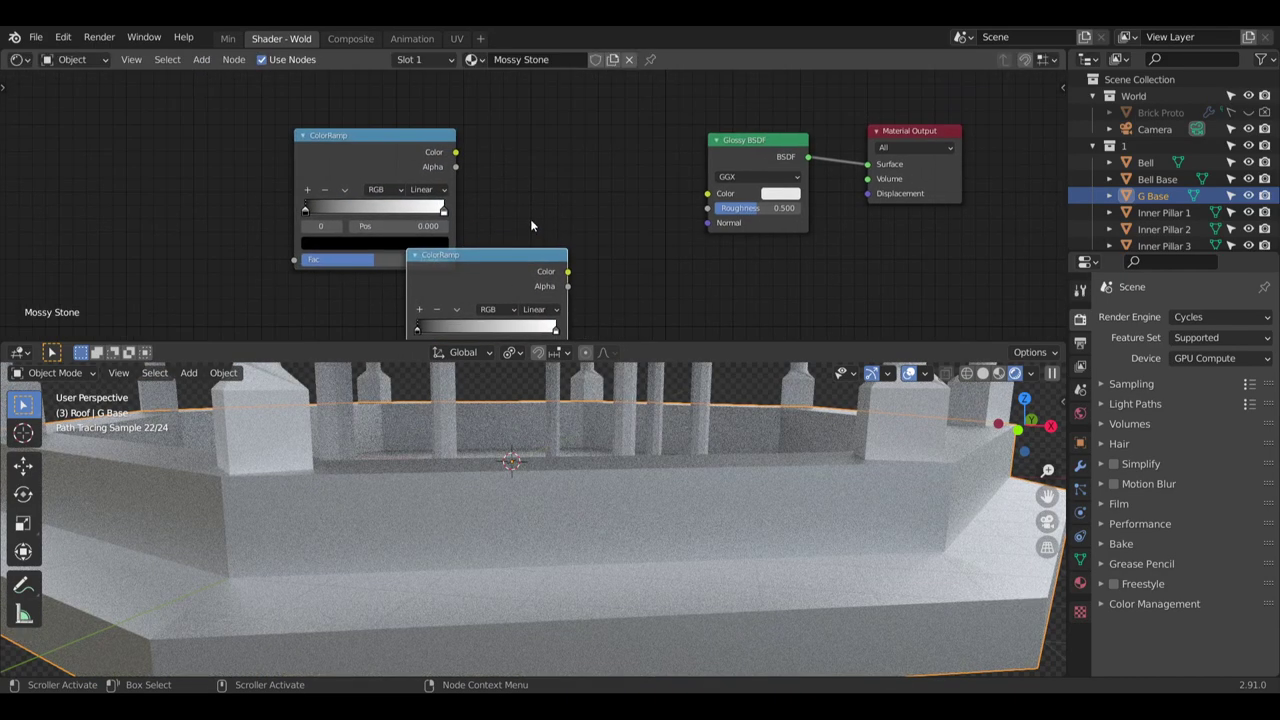
left_click_drag(374, 138, 480, 99)
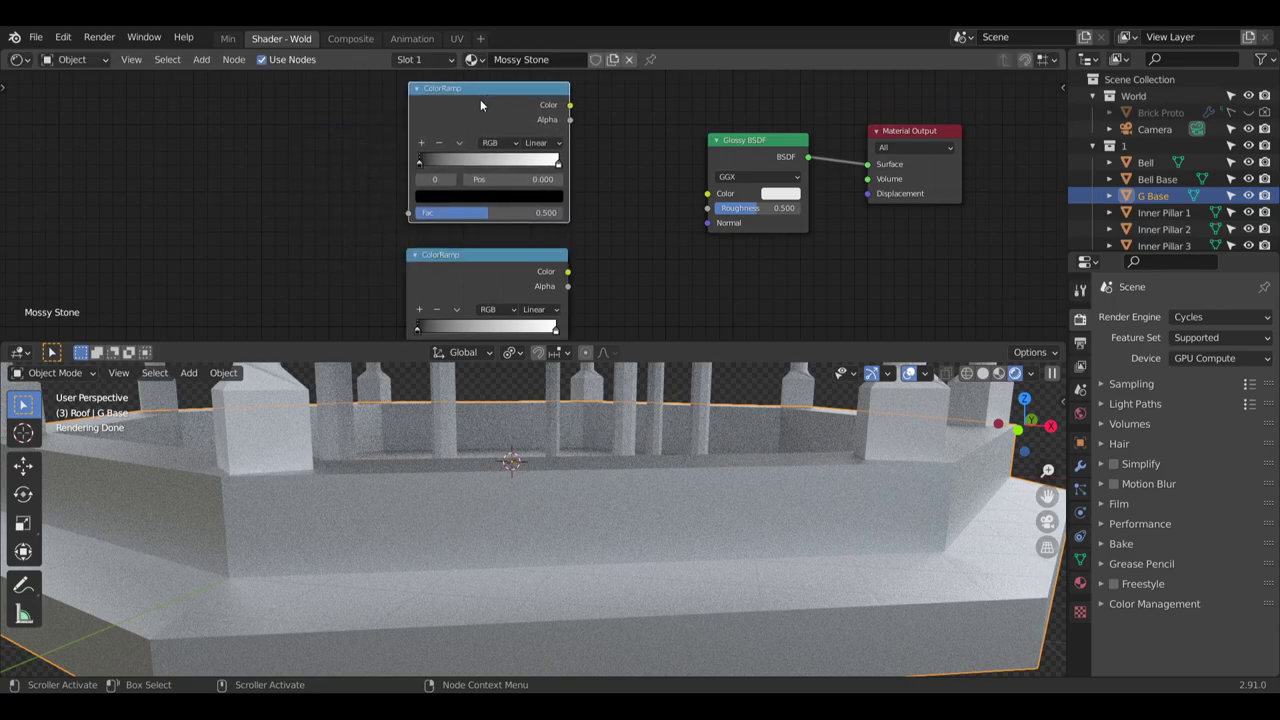
Recolour the lower ColorRamp's start stop to dark grey with a value of about 0.32
middle_click_drag(428, 183, 428, 123)
scroll(426, 238, "up", 3)
middle_click_drag(426, 271, 426, 236)
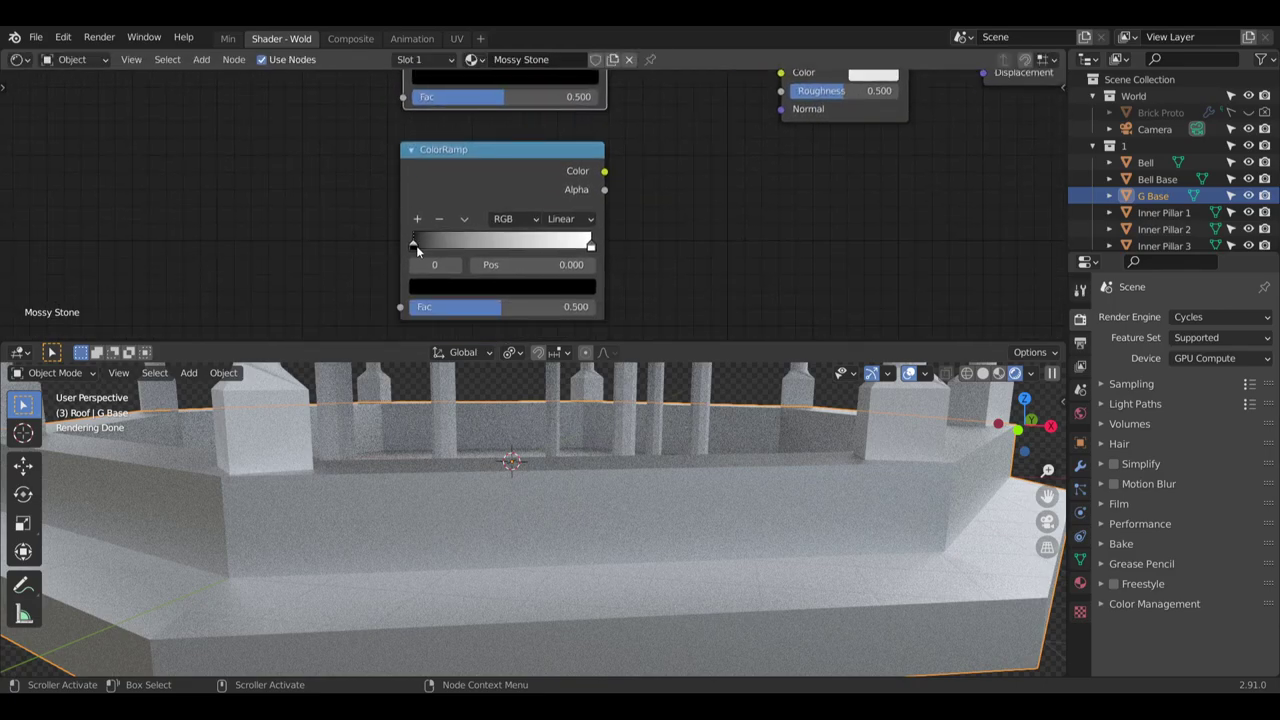
left_click(416, 245)
left_click(434, 289)
left_click(554, 143)
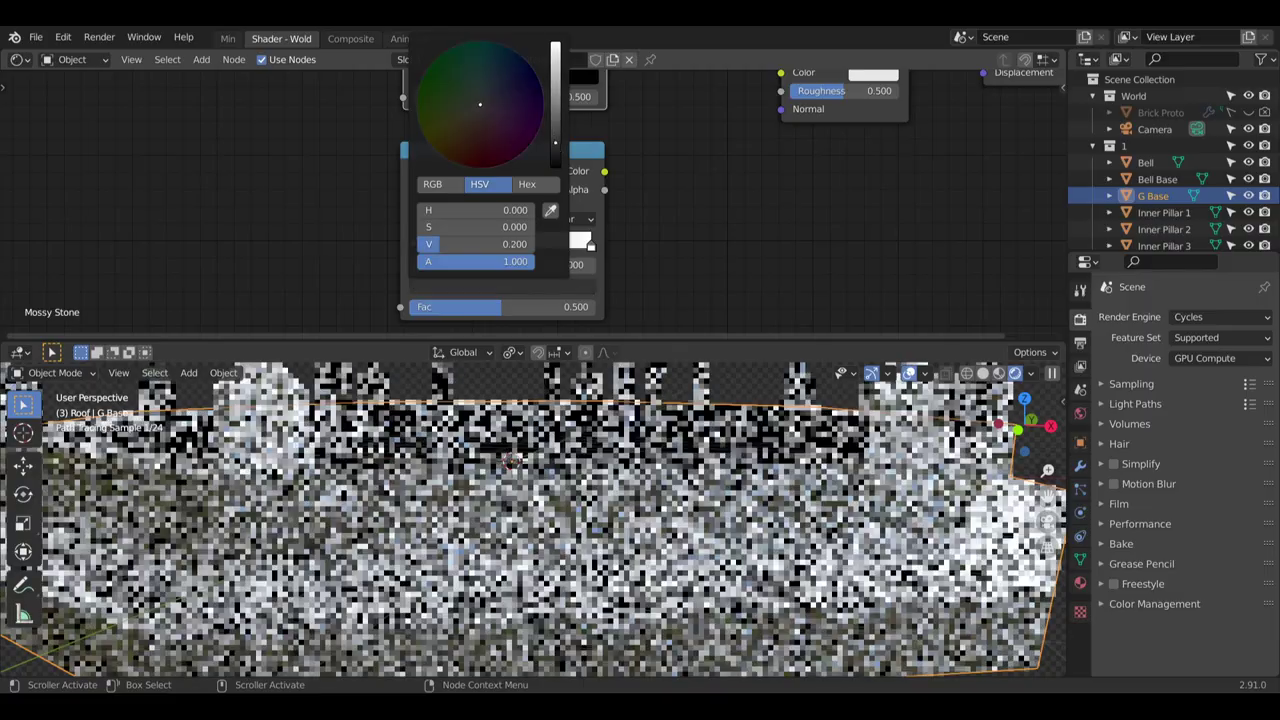
left_click_drag(555, 143, 555, 128)
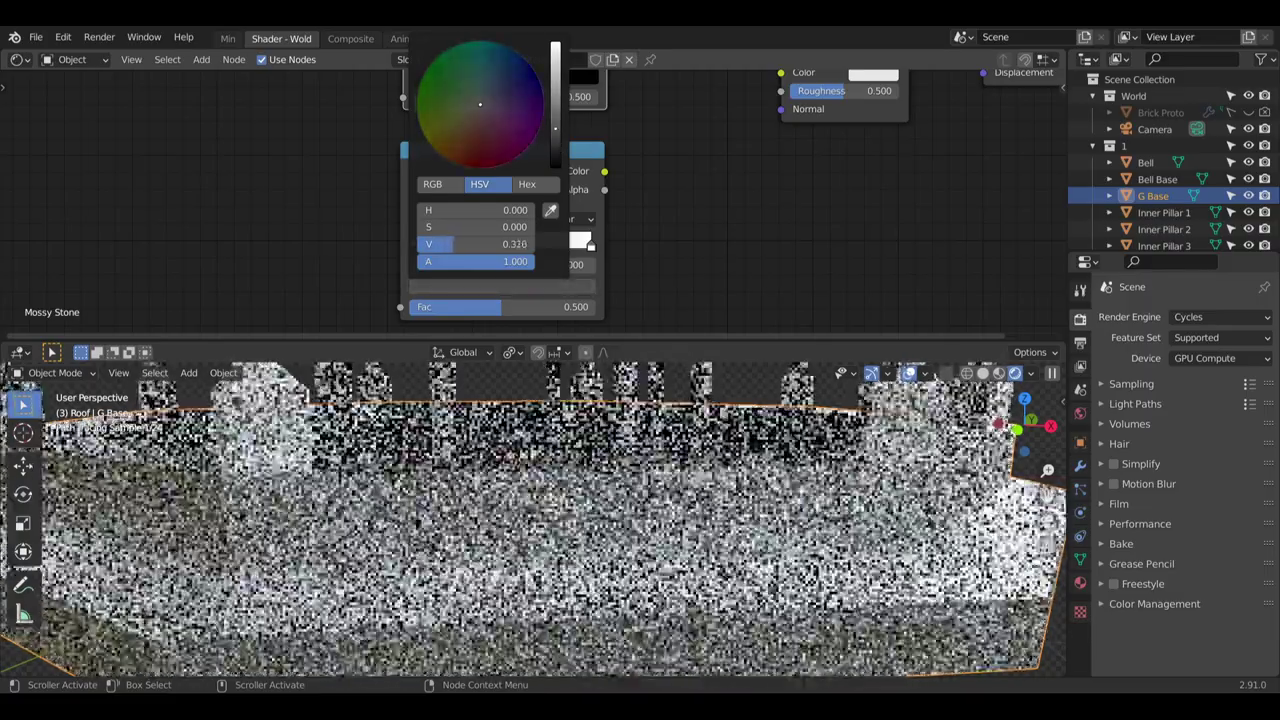
Tint the lower ColorRamp's end stop beige with a hue of about 0.095 and a saturation of 0.1
left_click(590, 246)
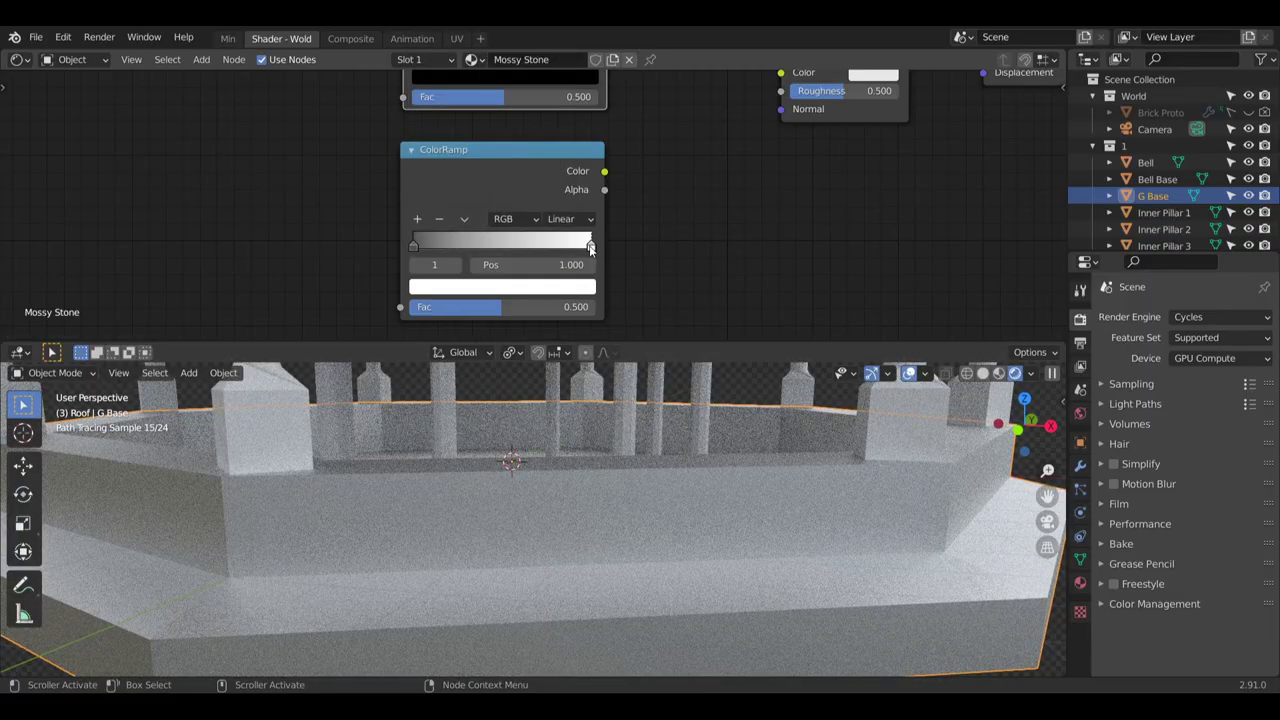
left_click(572, 288)
left_click_drag(555, 101, 555, 78)
left_click_drag(479, 128, 473, 120)
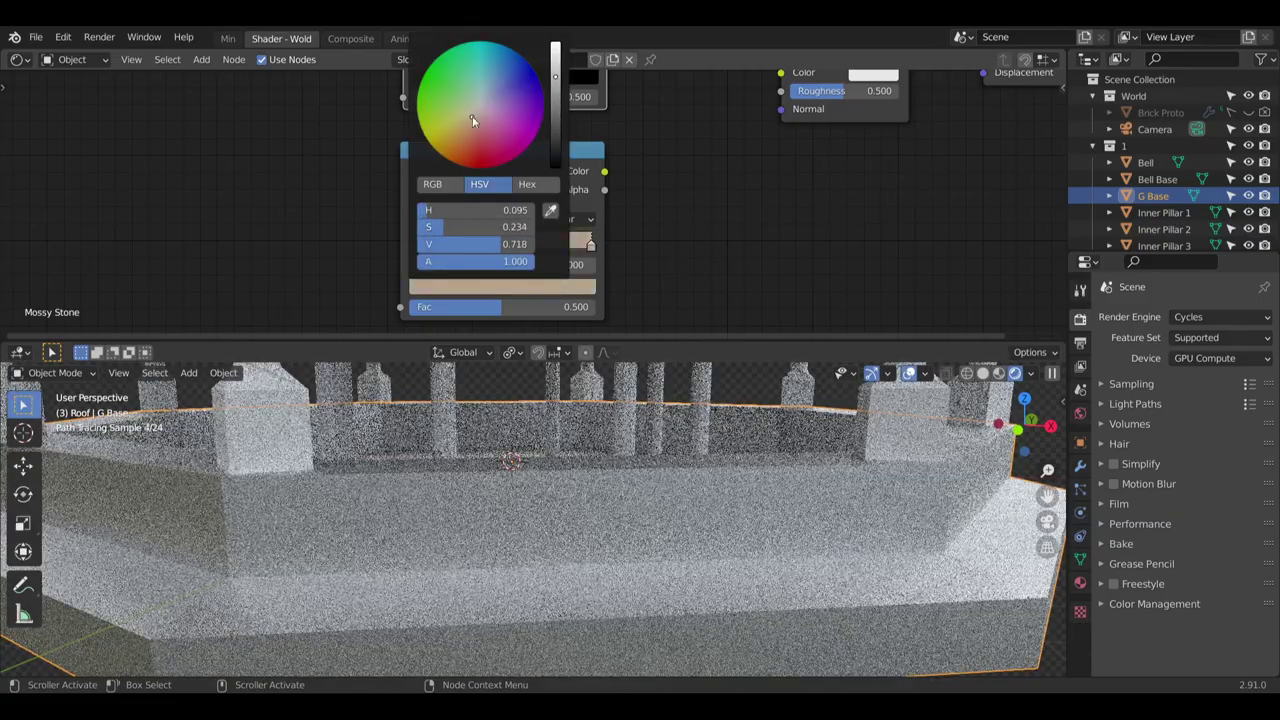
double_click(443, 227)
type(".1")
key("Return")
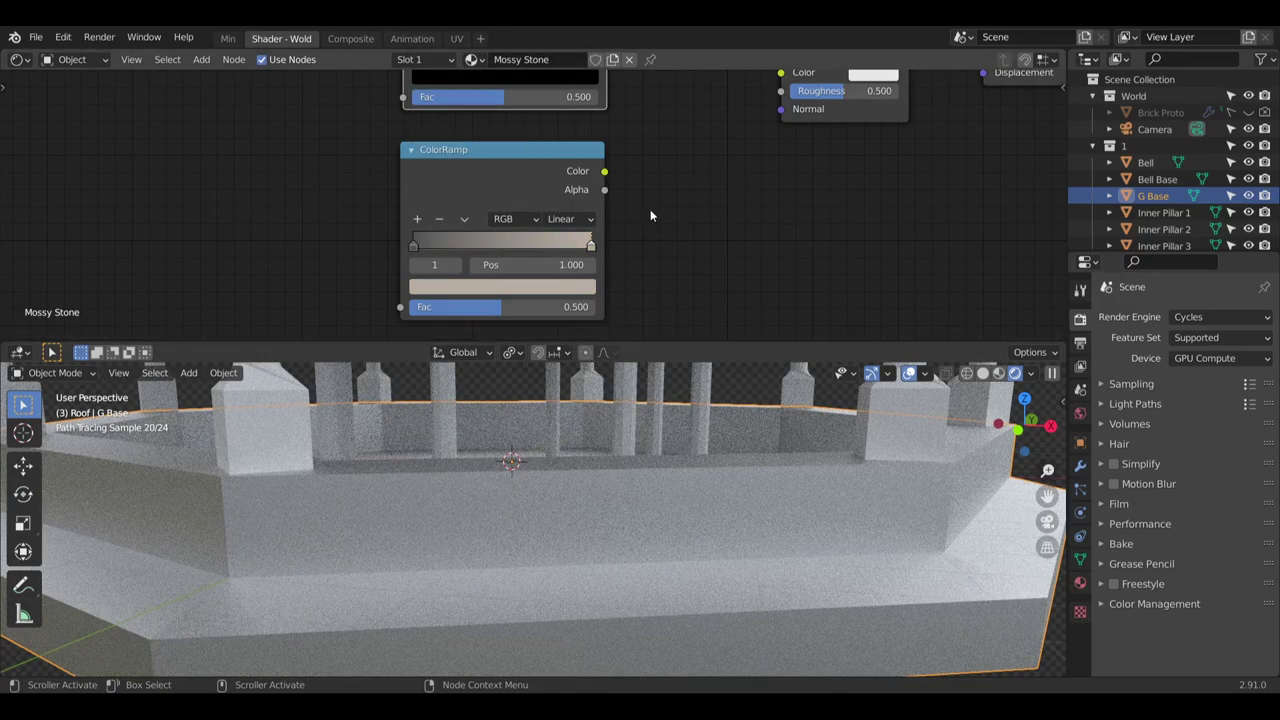
Set the colour value (V) of the lower ColorRamp's beige end stop to 0.6
left_click(593, 243)
left_click(574, 289)
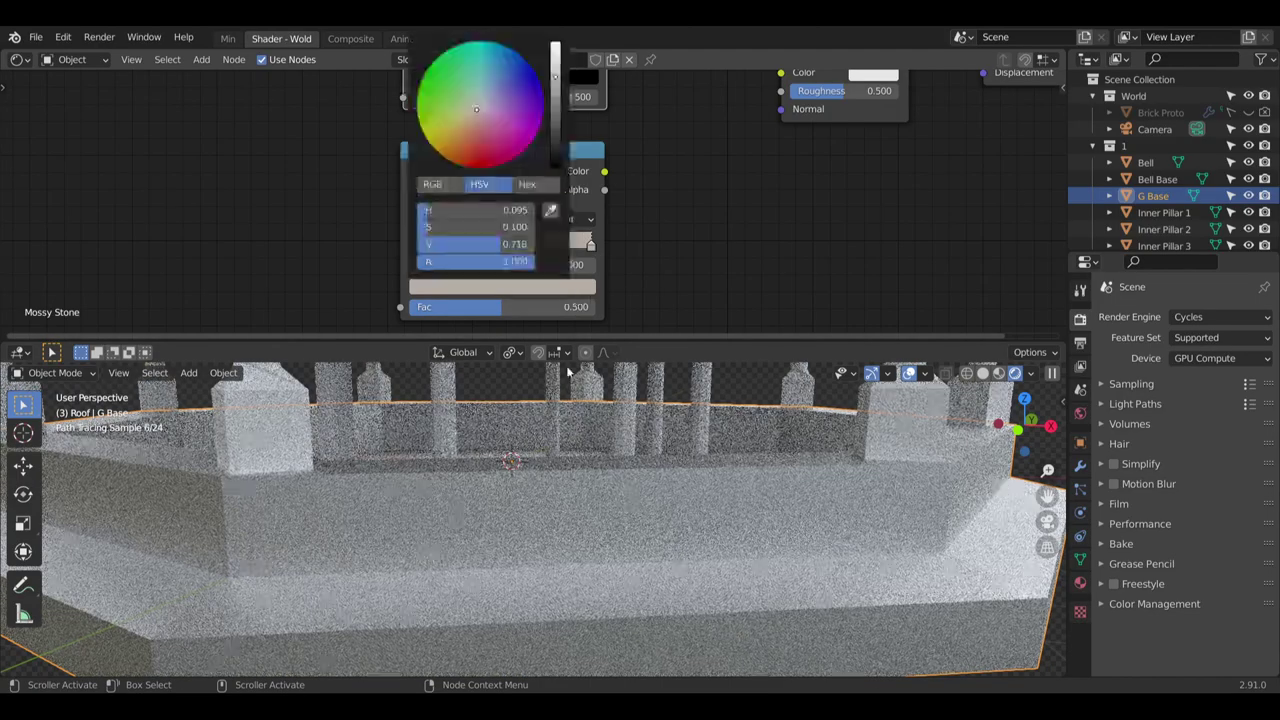
left_click(564, 290)
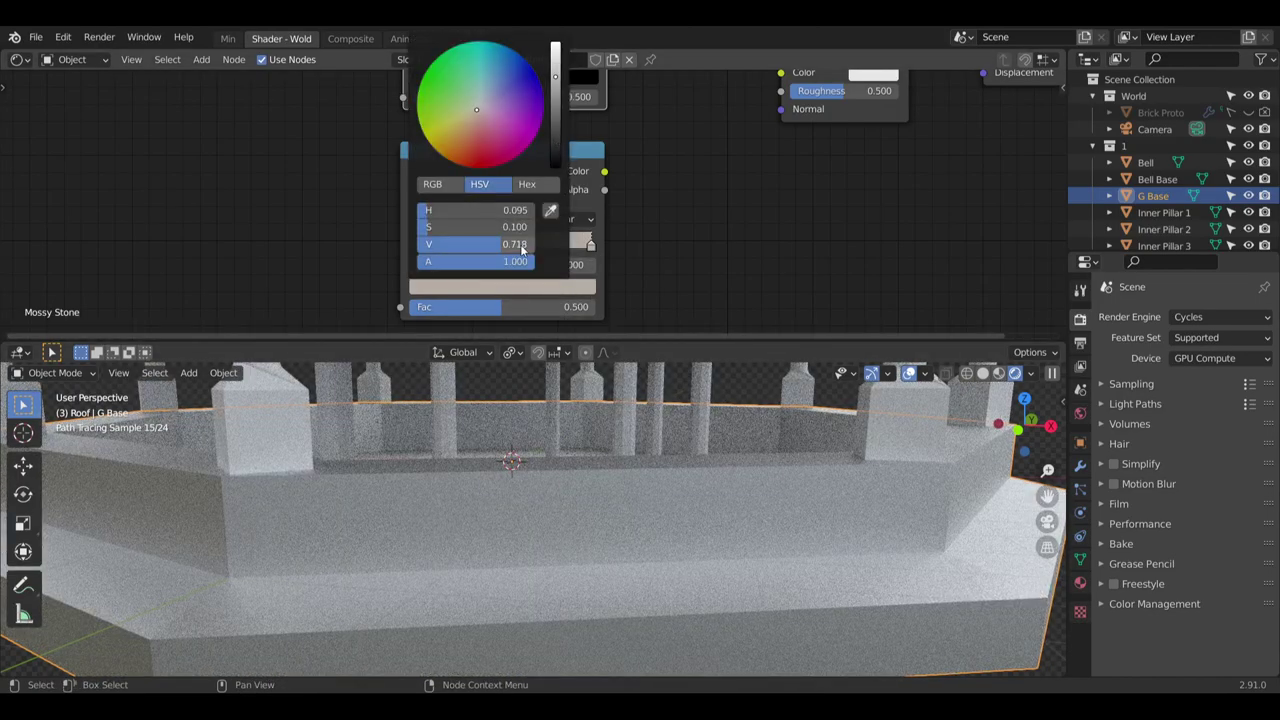
left_click(521, 248)
type(".6")
key("Return")
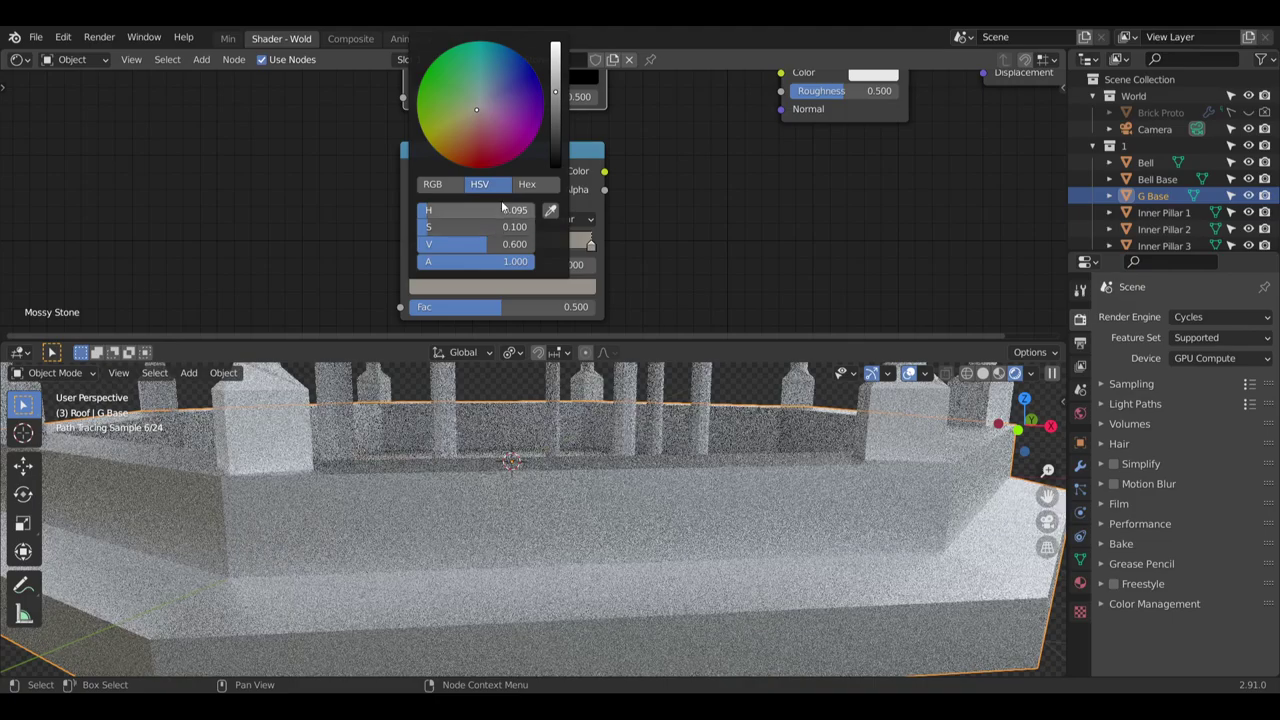
Recolour the upper ColorRamp's end stop to green with a hue of about 0.252 and a saturation of about 0.466
middle_click_drag(673, 120, 686, 231)
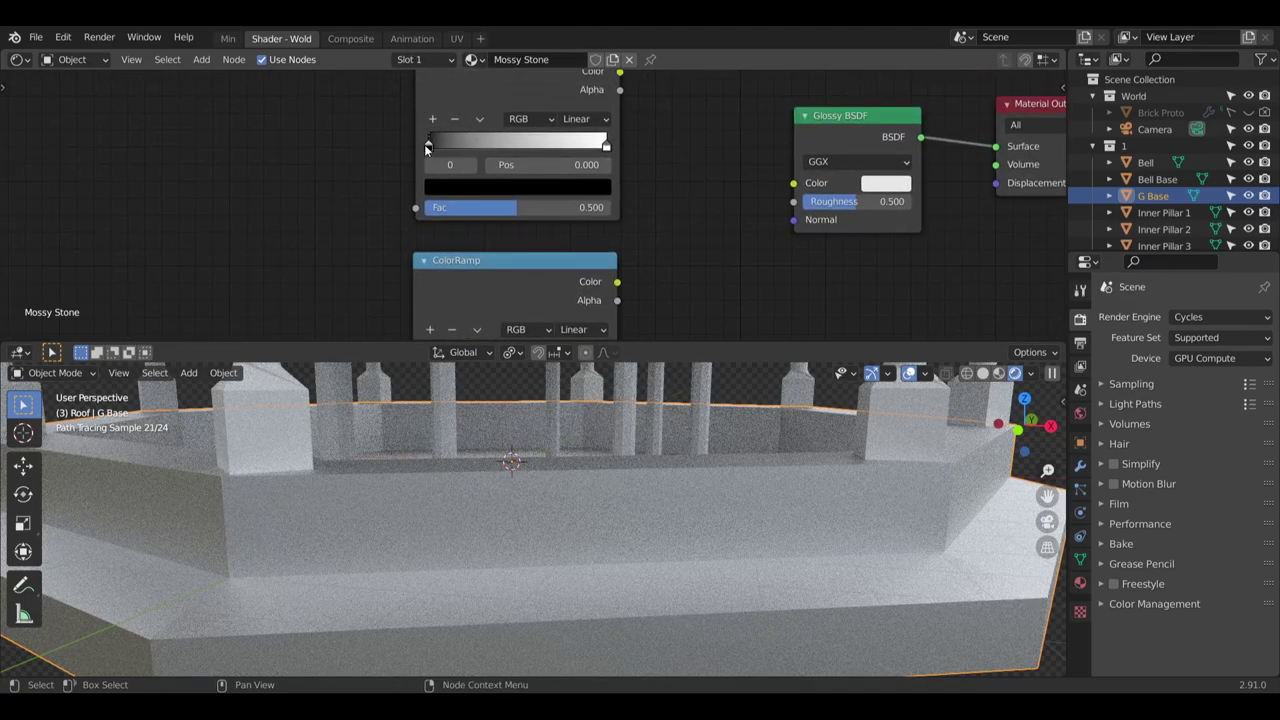
left_click(607, 146)
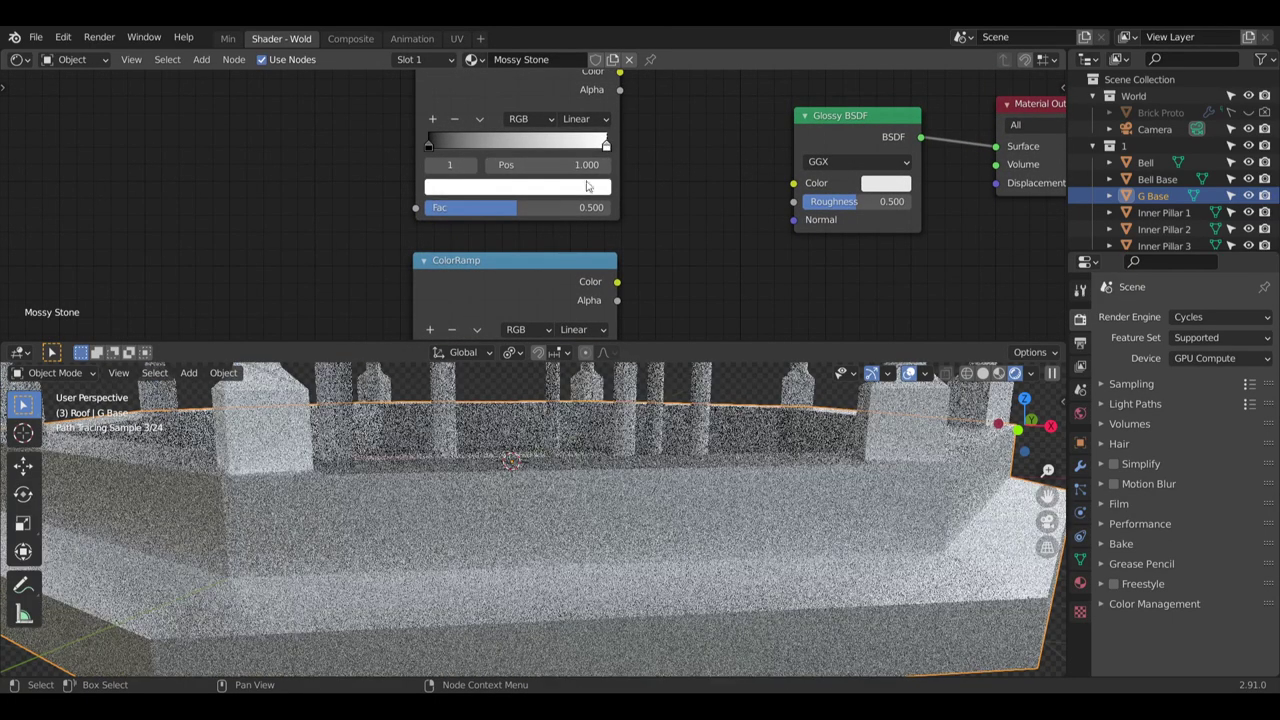
left_click(587, 186)
left_click(471, 263)
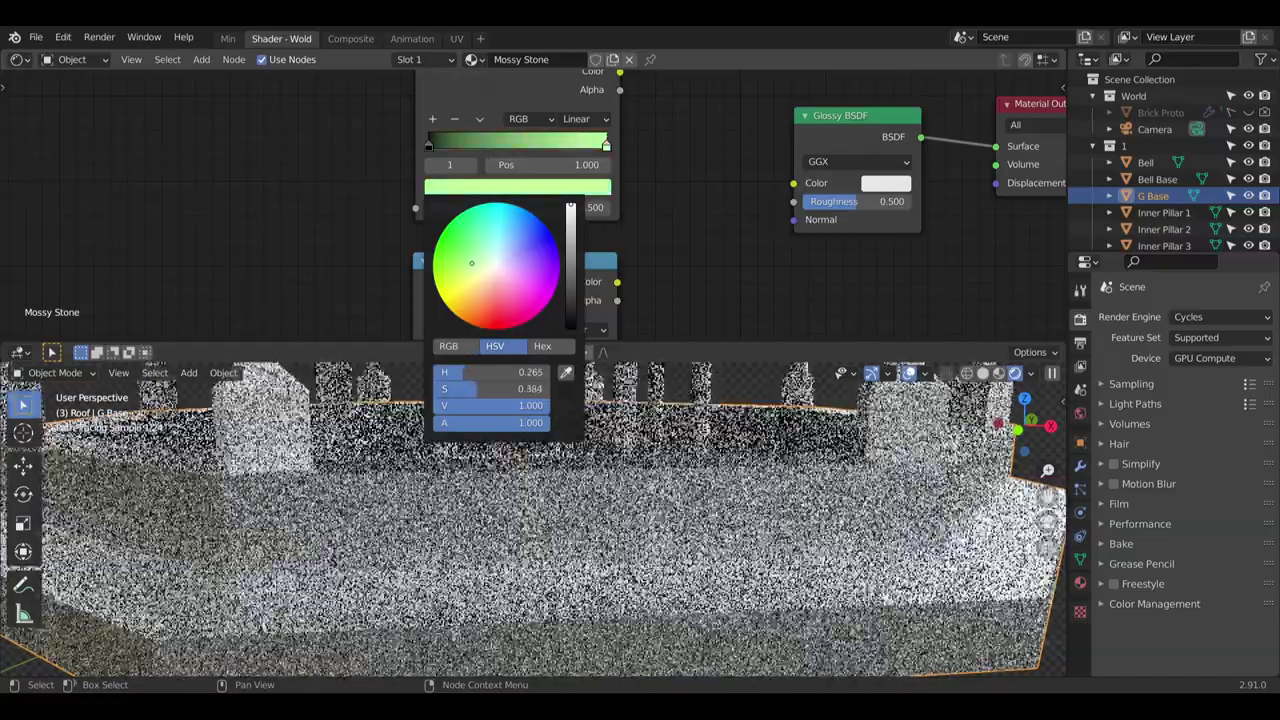
left_click_drag(472, 263, 466, 265)
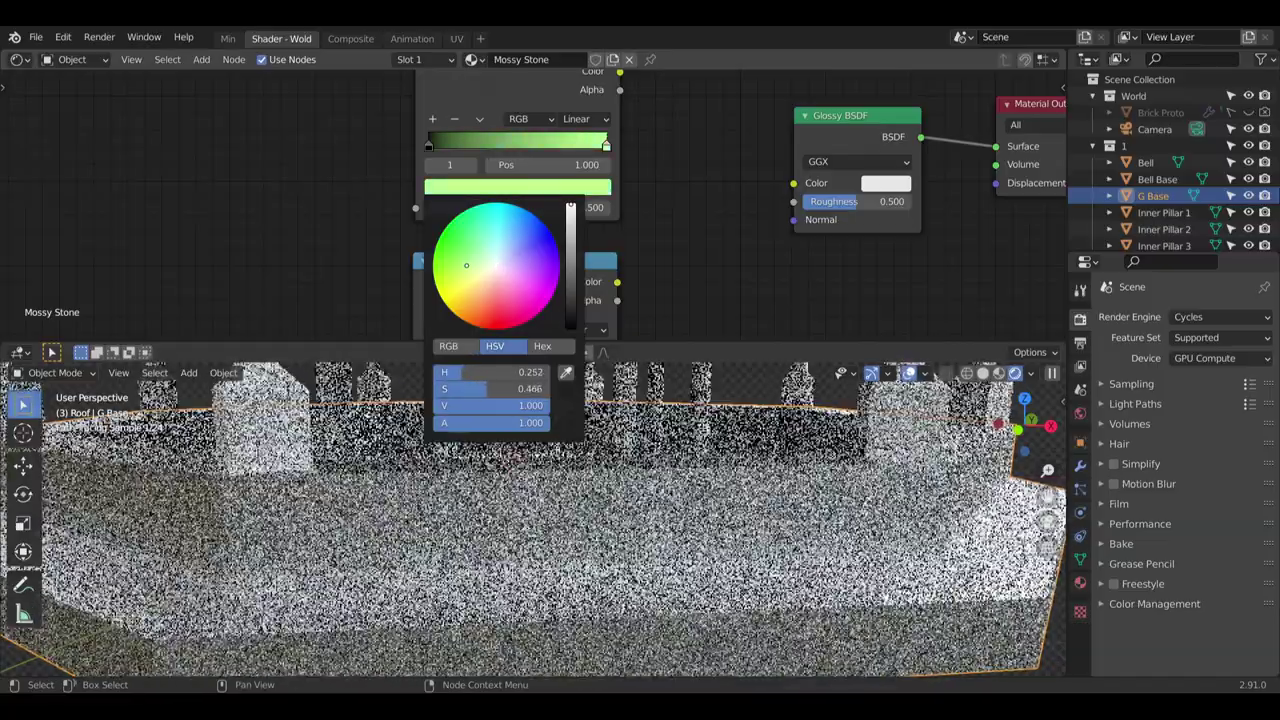
Darken the upper ColorRamp's green end stop to a colour value (V) of 0.4
left_click(532, 407)
type("0.6")
key("Return")
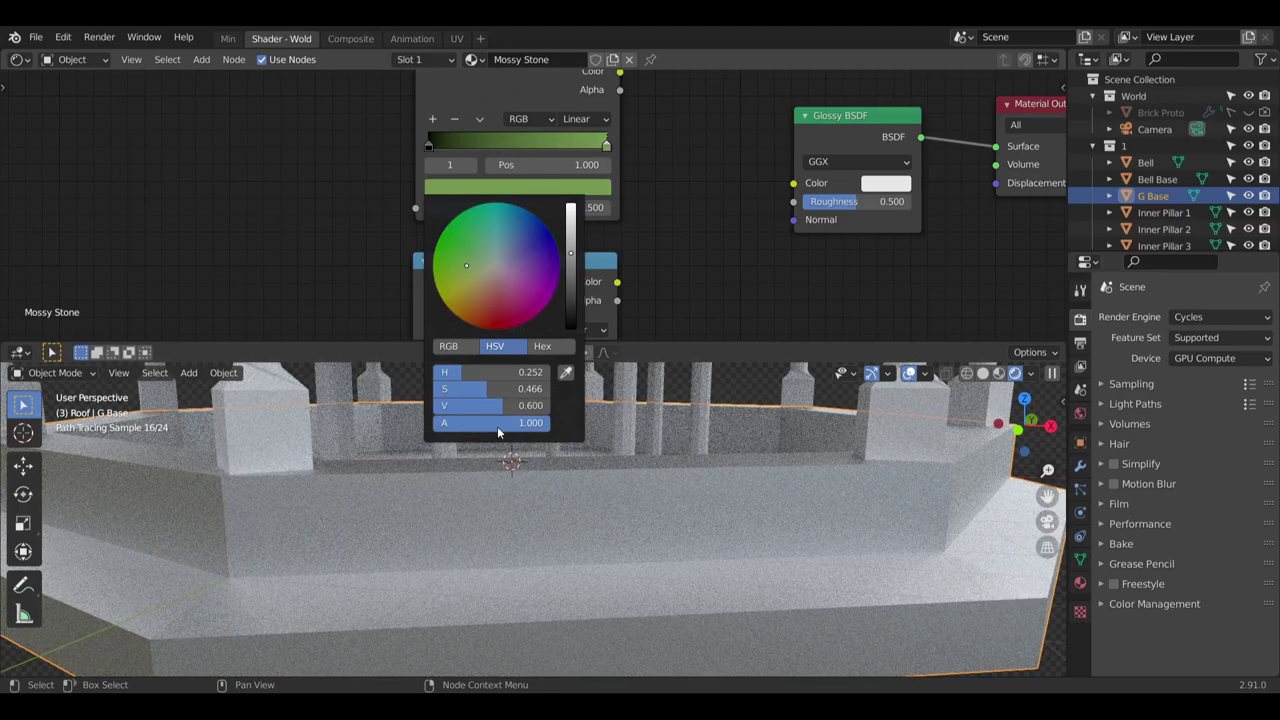
left_click(535, 403)
type(".4")
key("Return")
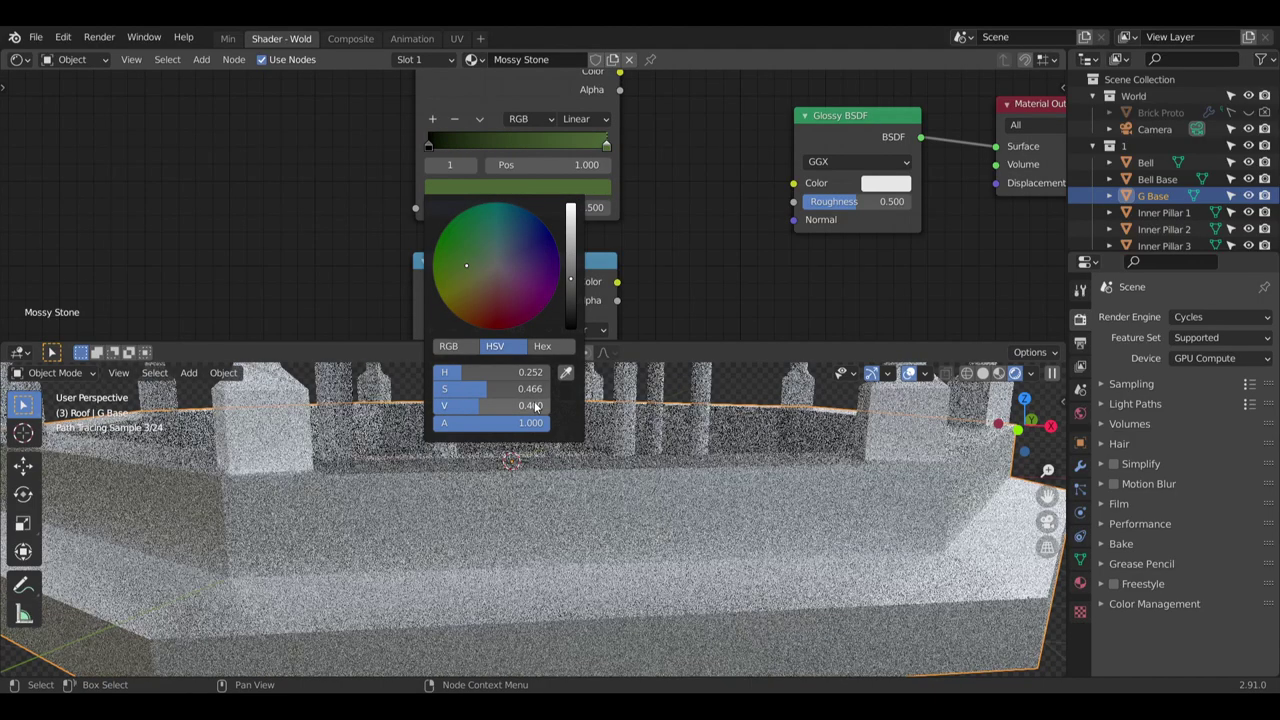
Examine the gazebo base and its floor in the rendered view from several angles and distances
scroll(525, 528, "down", 2)
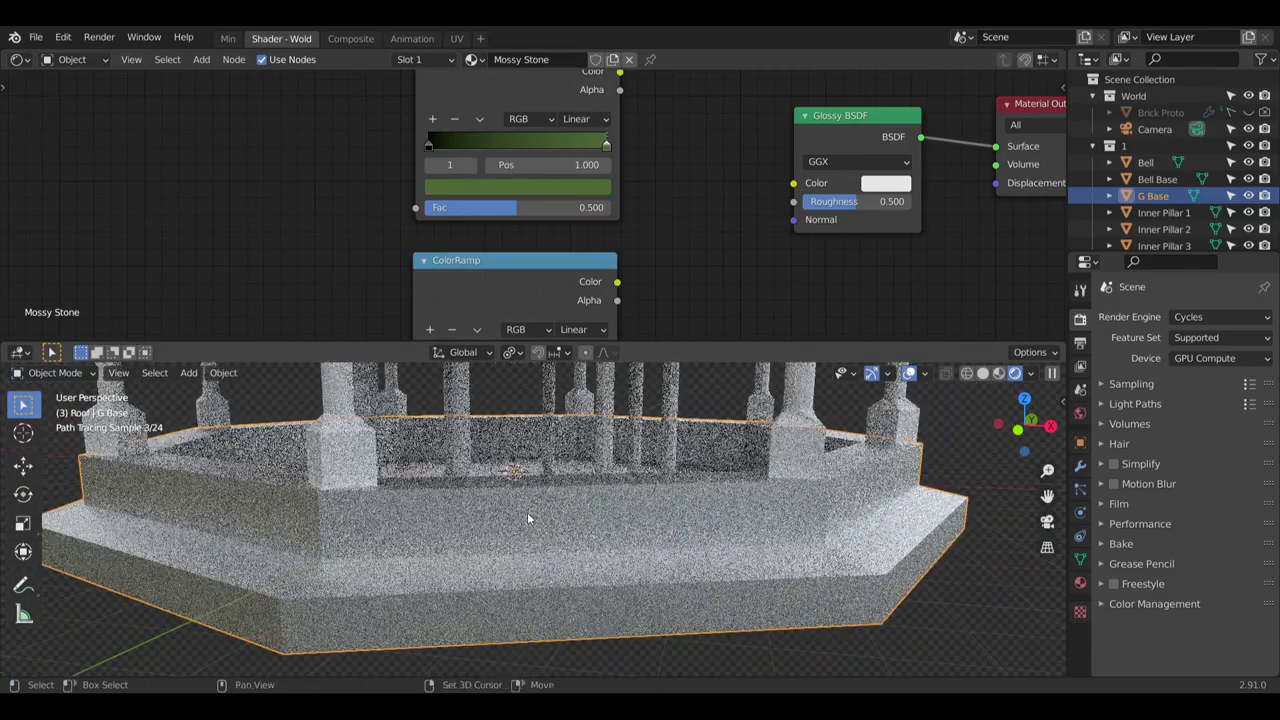
middle_click_drag(540, 515, 570, 545)
scroll(684, 199, "down", 4)
middle_click_drag(700, 273, 687, 209)
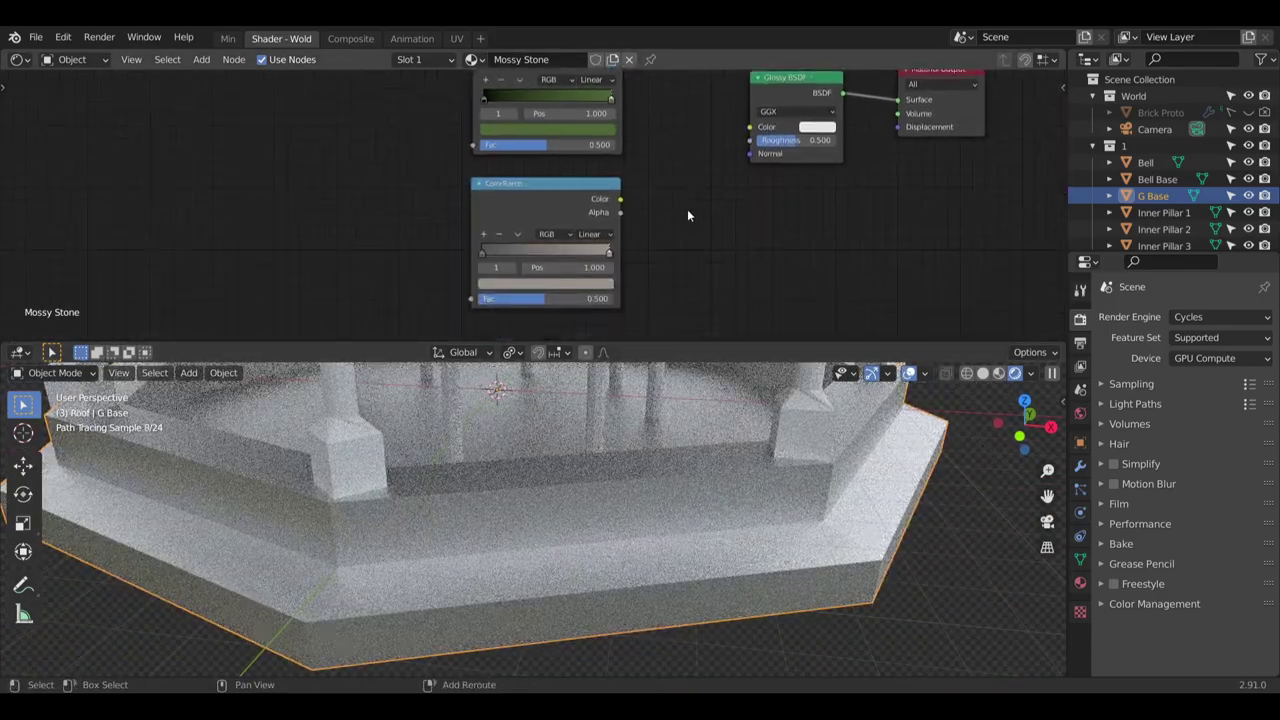
middle_click_drag(726, 587, 710, 535)
middle_click_drag(630, 475, 634, 540)
scroll(627, 435, "up", 5)
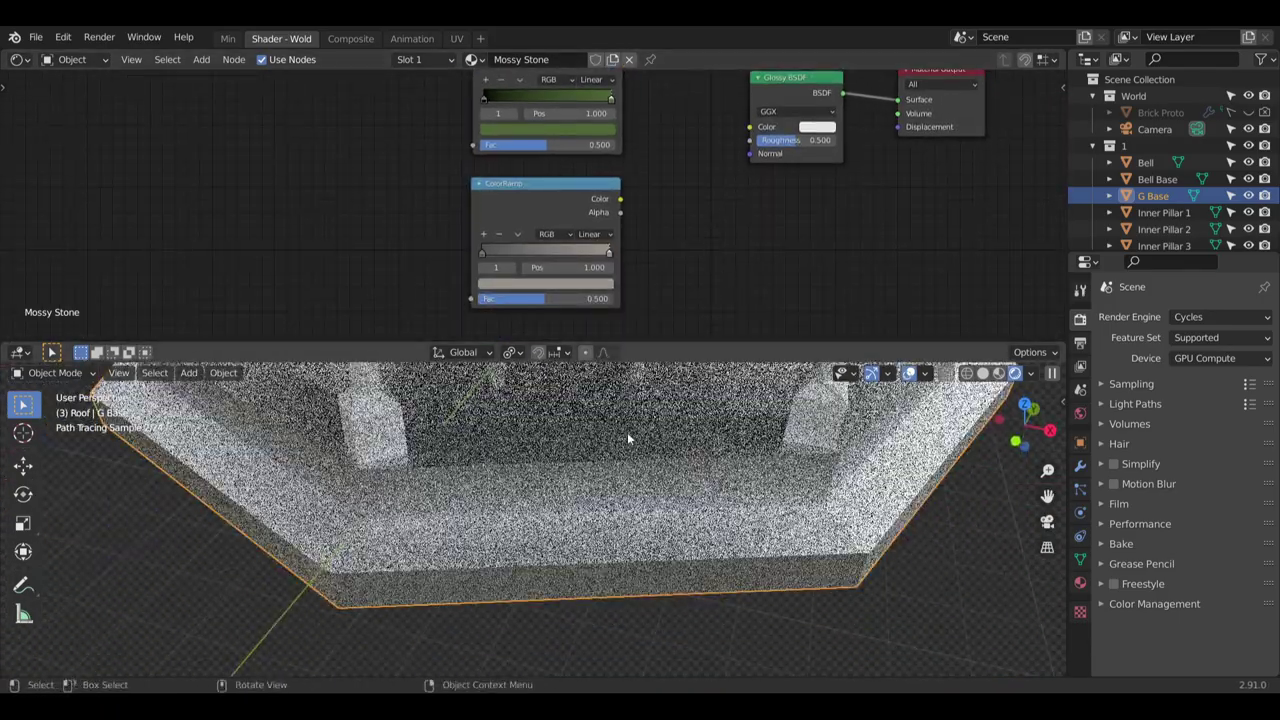
middle_click_drag(622, 420, 657, 451, "shift")
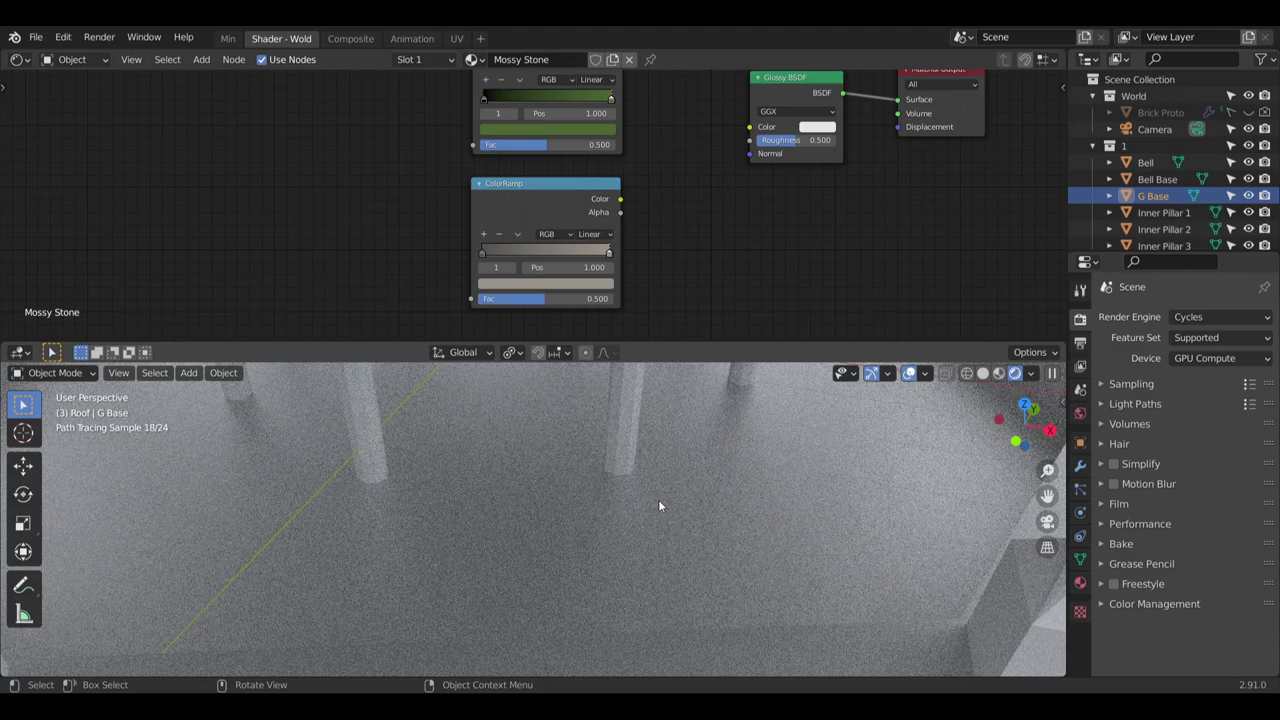
scroll(667, 467, "down", 5)
middle_click_drag(666, 465, 620, 432)
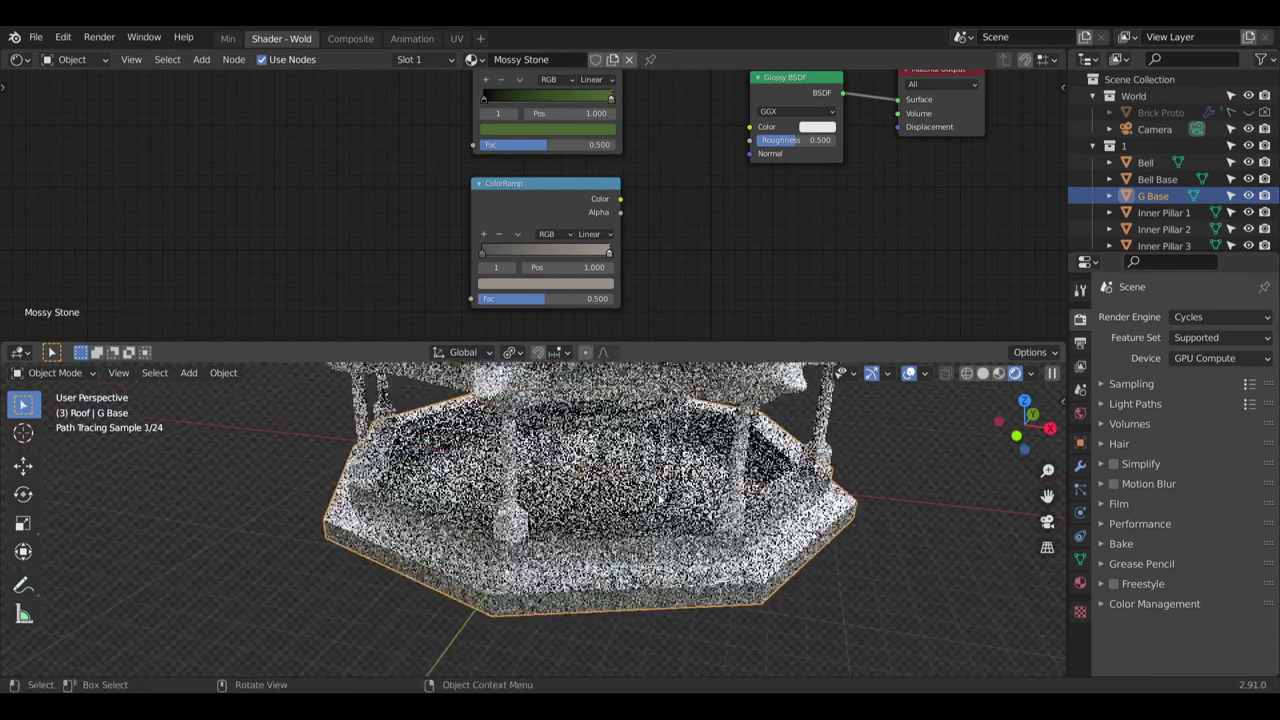
Move both ColorRamp nodes farther away from the Glossy BSDF node to make room for another node
middle_click_drag(667, 230, 679, 317)
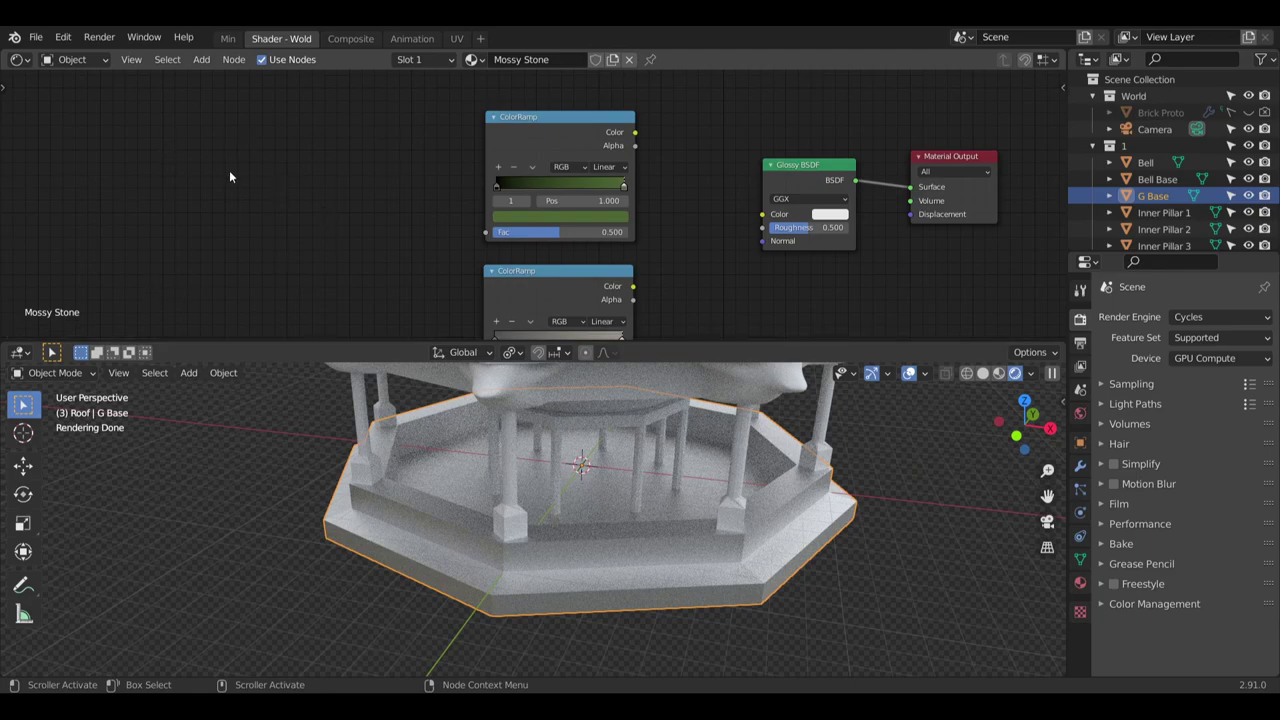
left_click(199, 60)
mouse_move(251, 113)
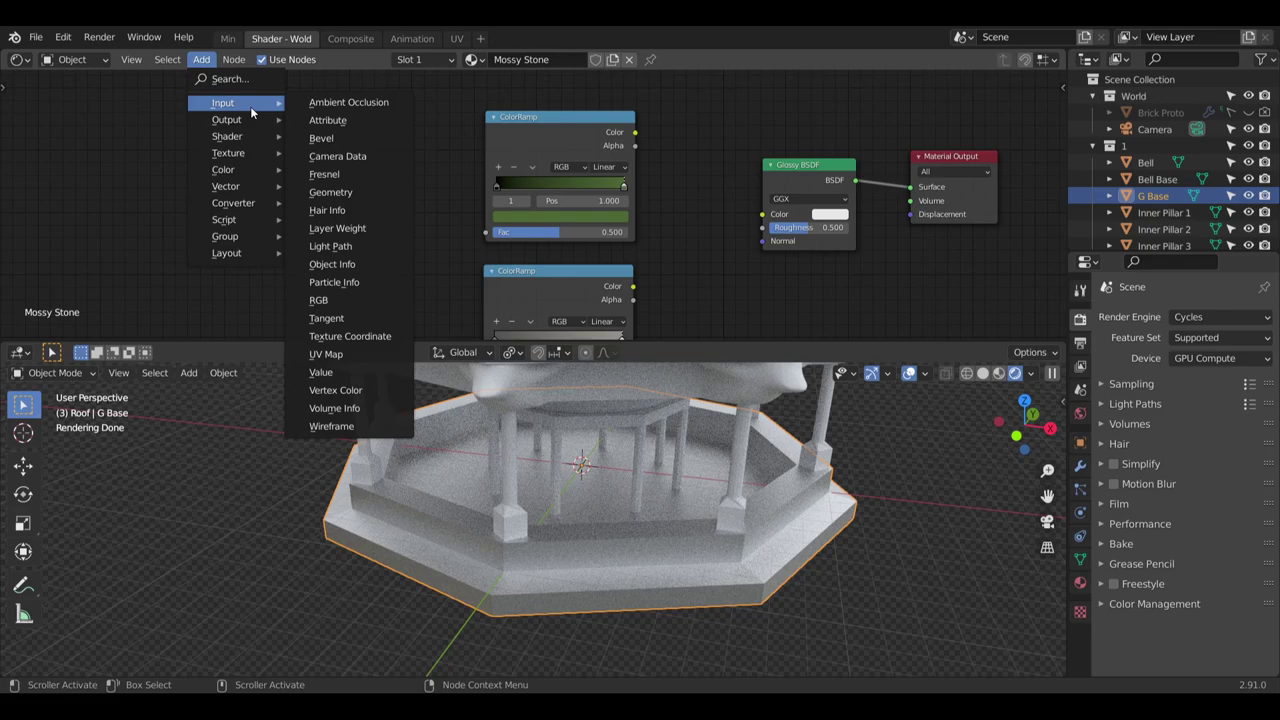
left_click_drag(537, 117, 486, 120)
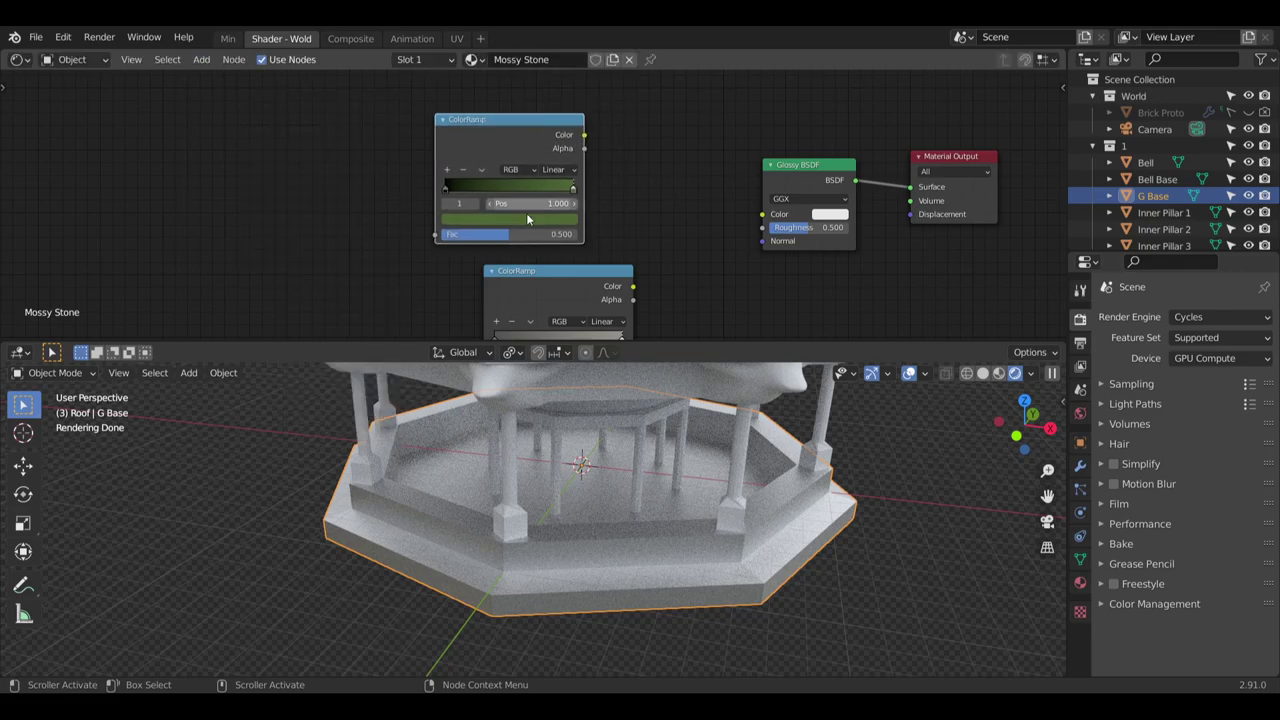
left_click_drag(536, 273, 489, 267)
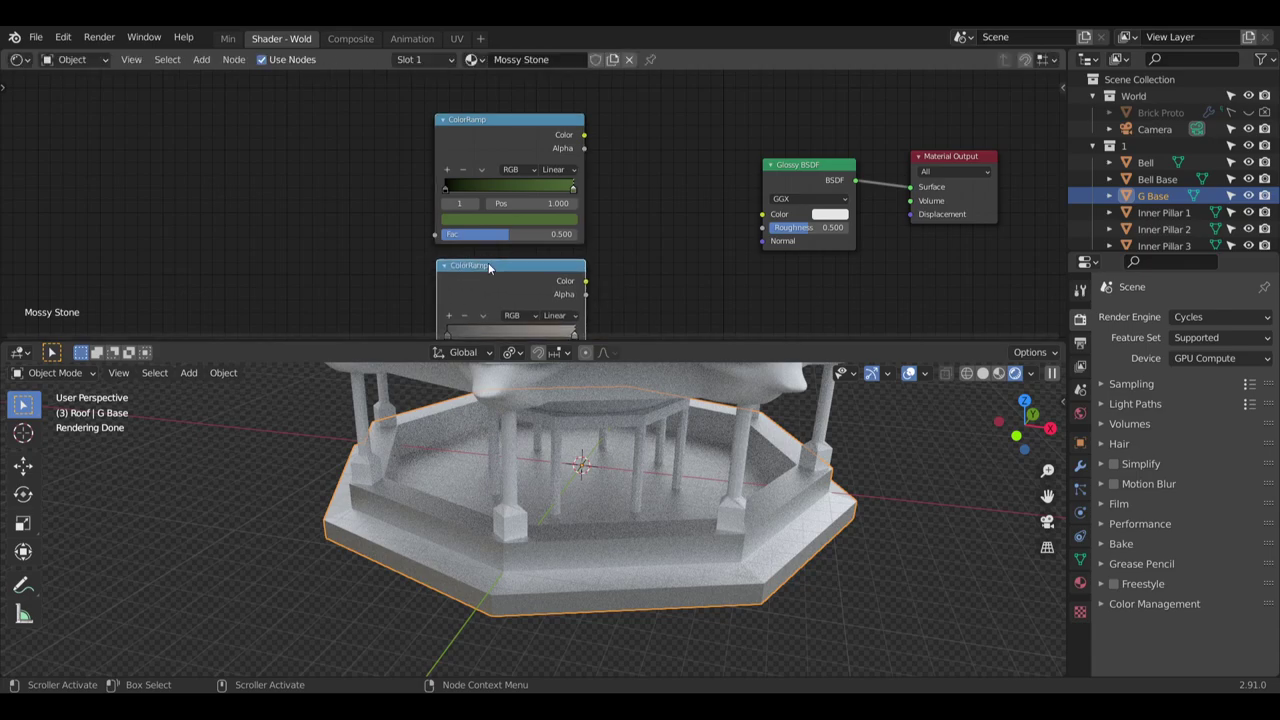
Add a MixRGB node between the ColorRamps and the Glossy BSDF, with its blending mode set to Add
left_click(201, 59)
mouse_move(257, 168)
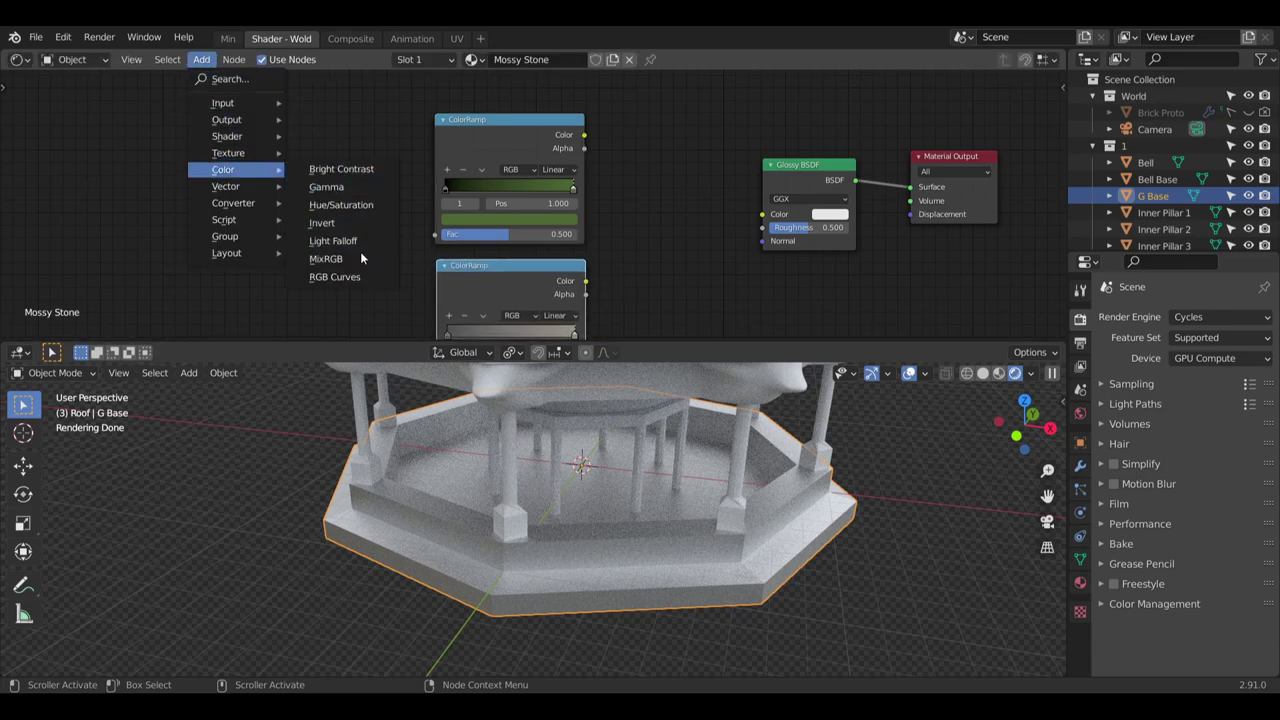
left_click(330, 258)
left_click(663, 191)
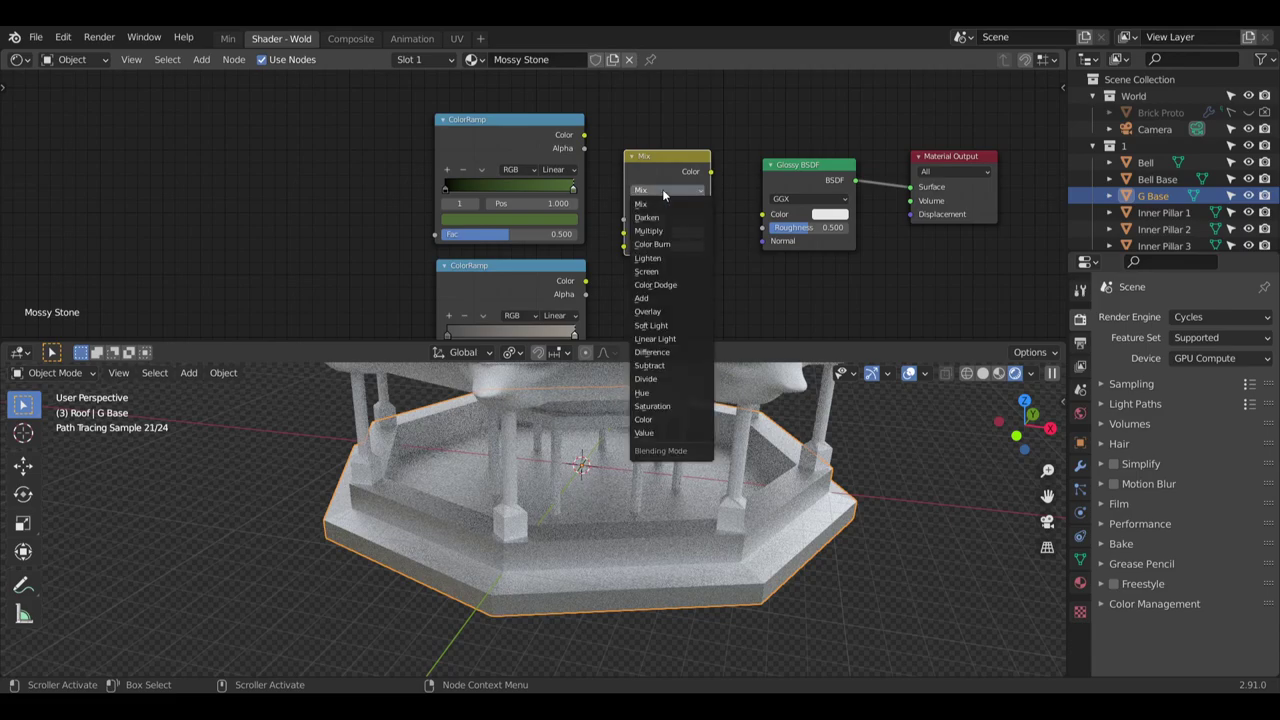
left_click(662, 299)
left_click_drag(667, 168, 677, 167)
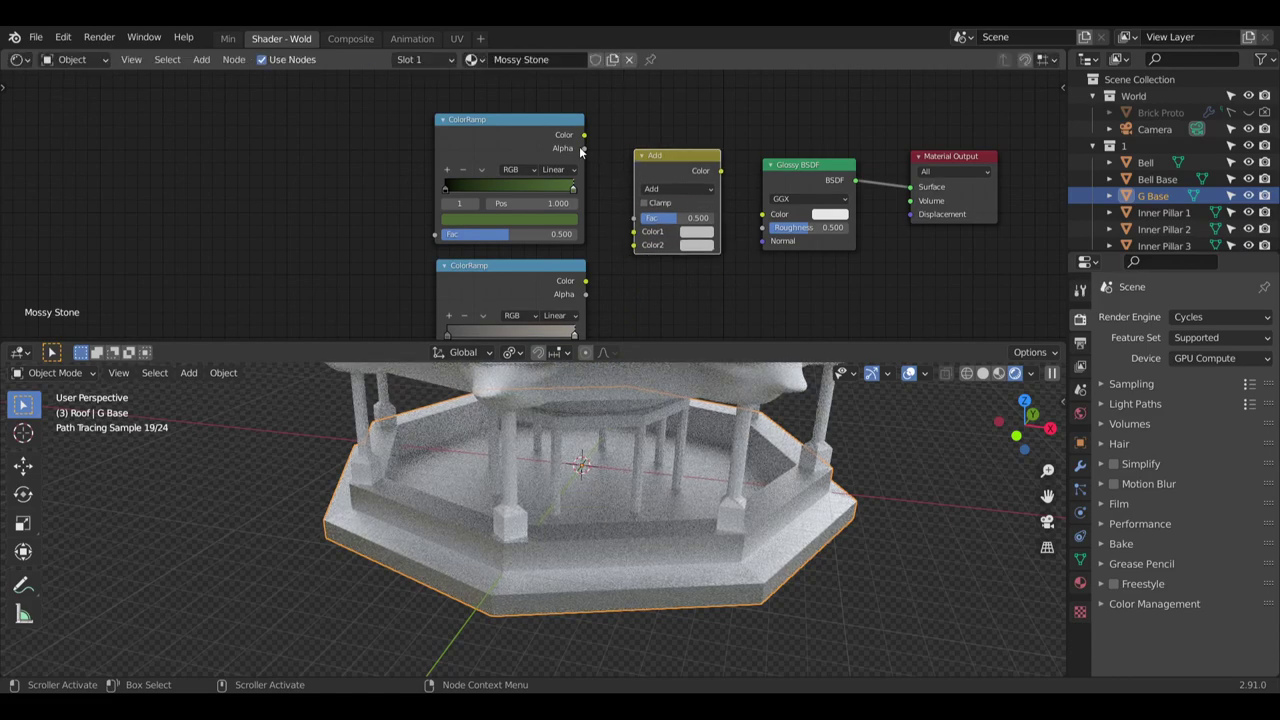
Connect the upper ColorRamp's Color output to the Add node's Color1 and the lower ColorRamp's to Color2
left_click_drag(584, 136, 634, 231)
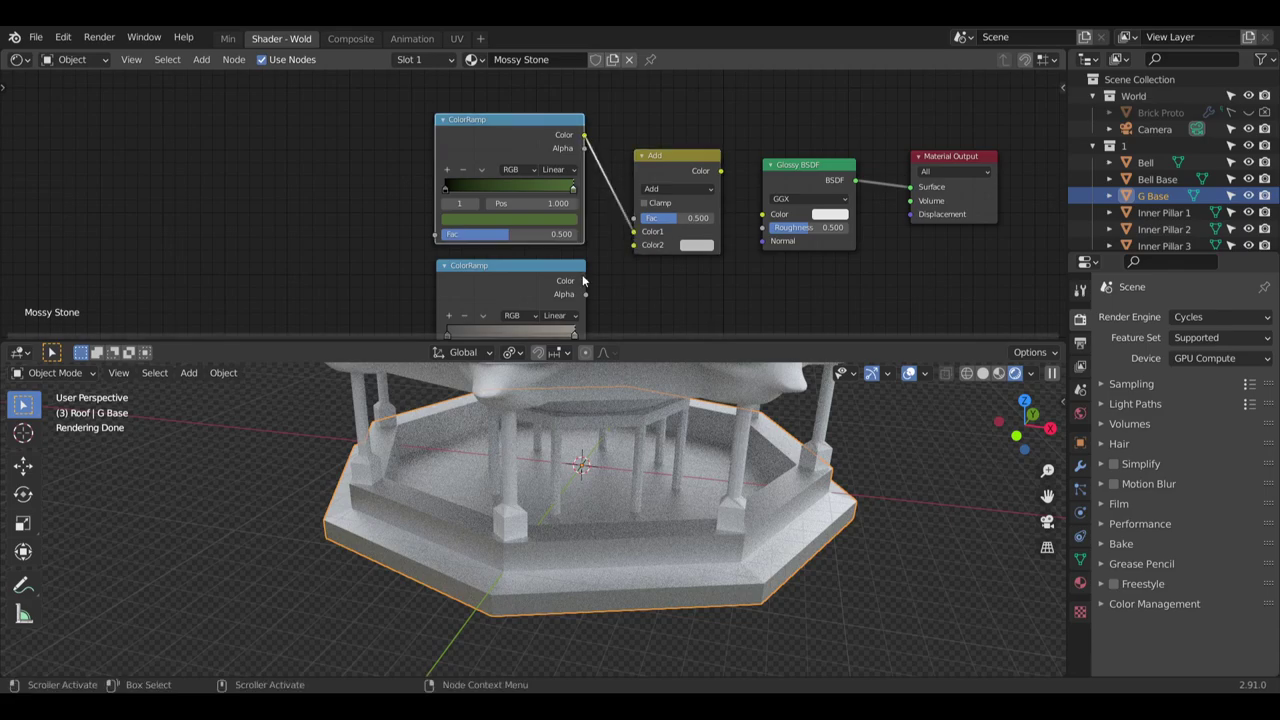
left_click_drag(586, 281, 634, 245)
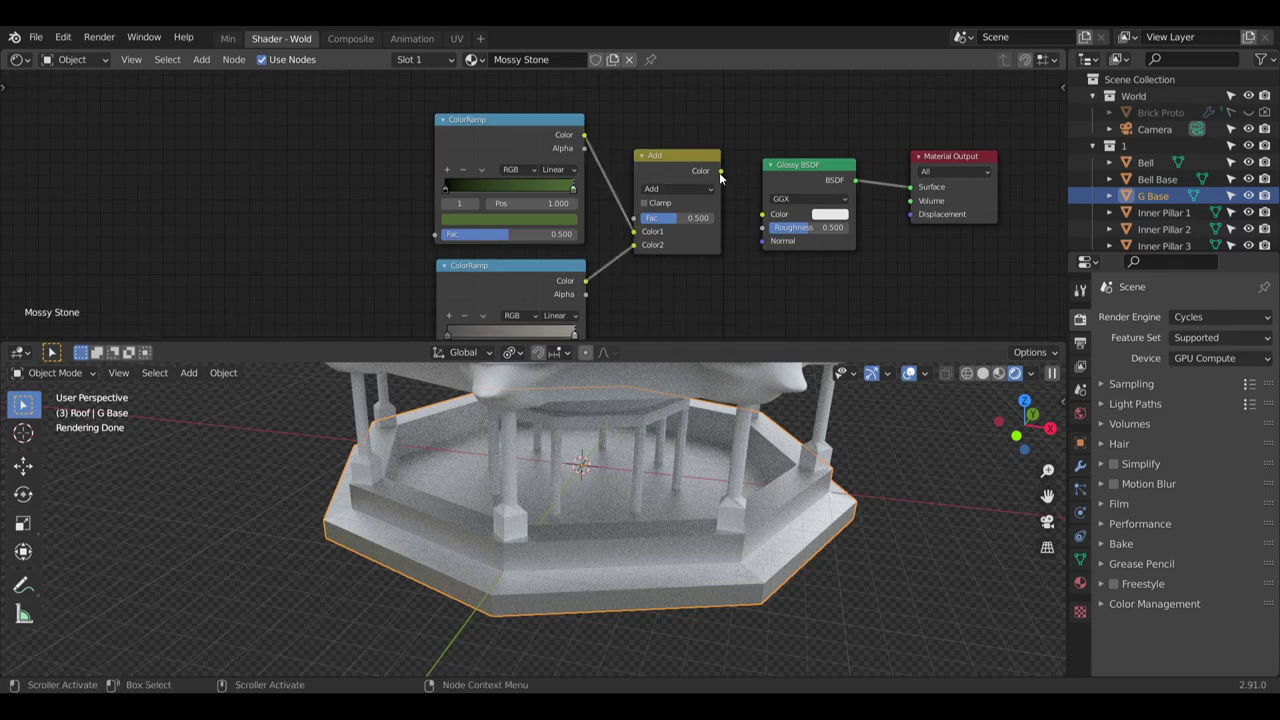
Connect the Add node's Color output to the Glossy BSDF's Color input and view the gazebo base closer
left_click_drag(720, 172, 762, 214)
scroll(645, 565, "up", 2)
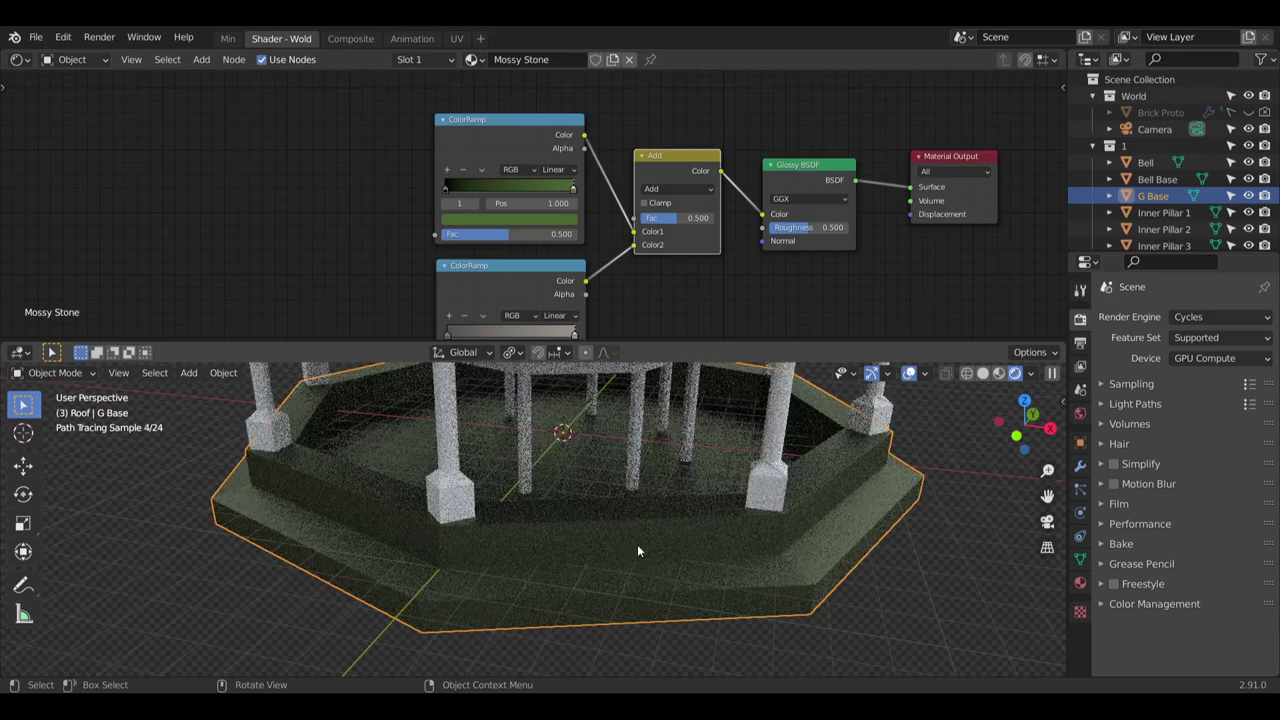
scroll(644, 525, "up", 1)
middle_click_drag(651, 505, 612, 543, "shift")
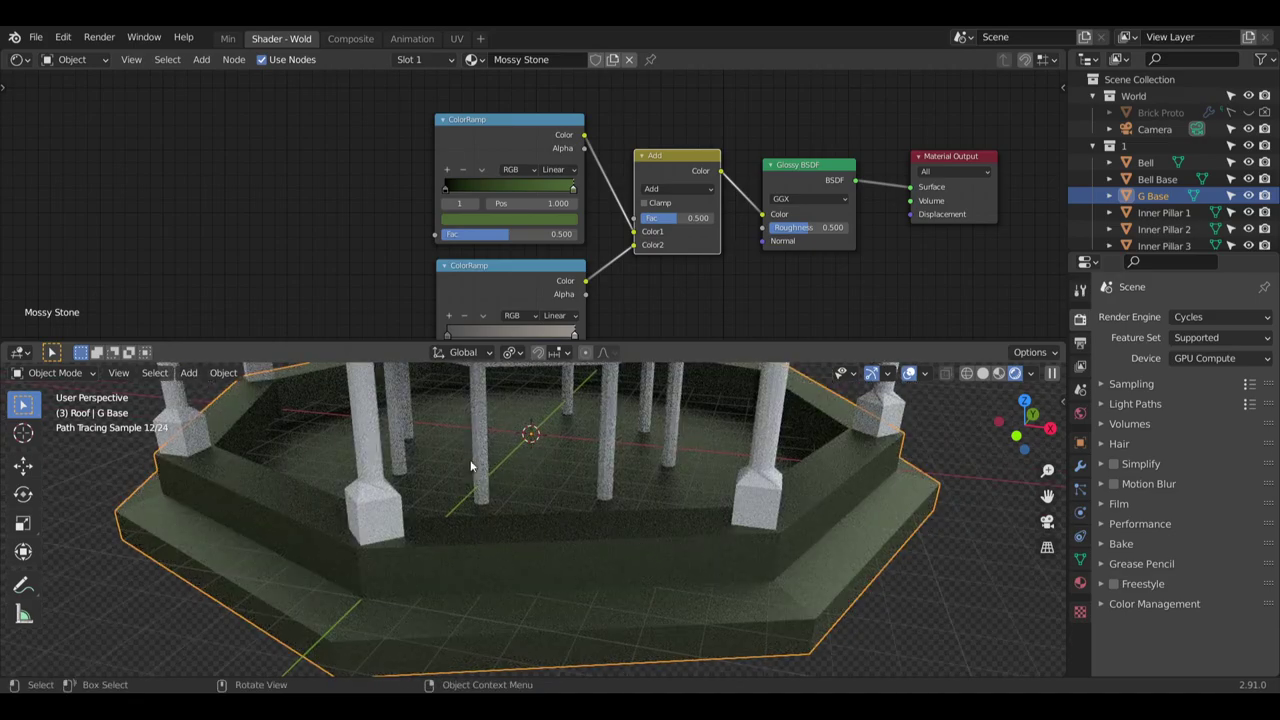
Add a Musgrave Texture node beside the ColorRamps and connect its Height output to the upper ColorRamp's Fac
middle_click_drag(370, 177, 390, 122)
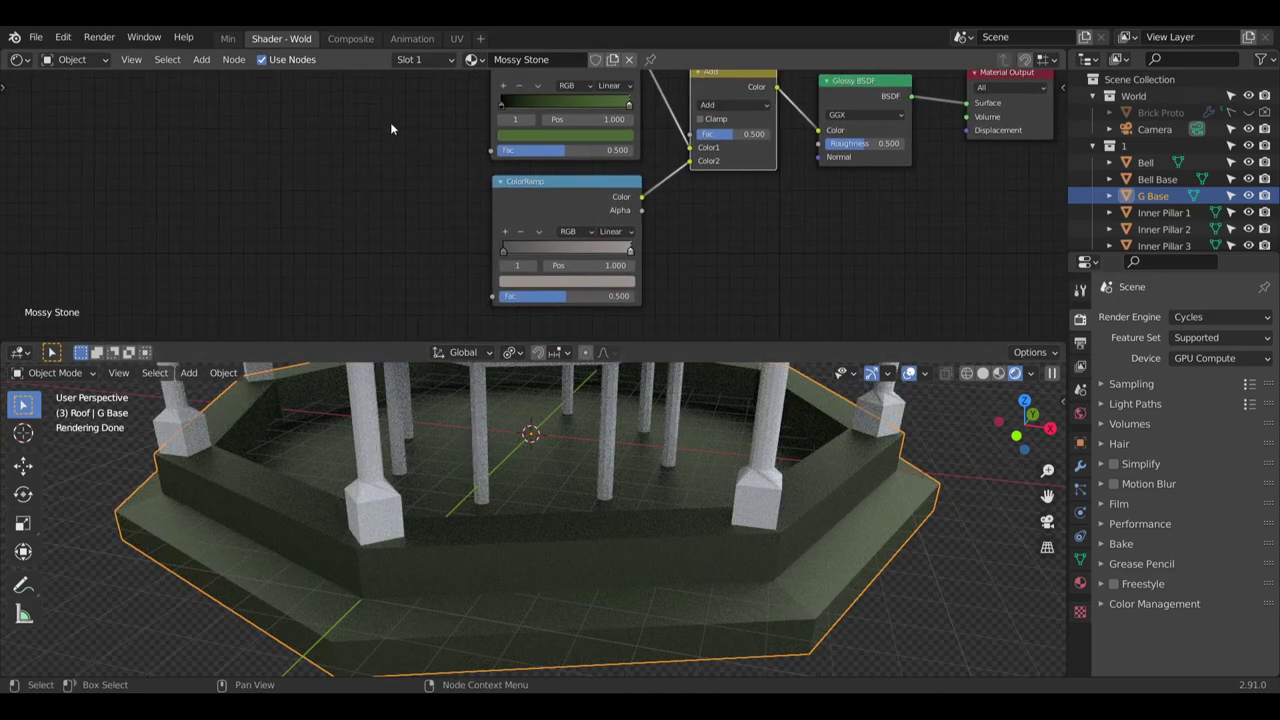
left_click(201, 59)
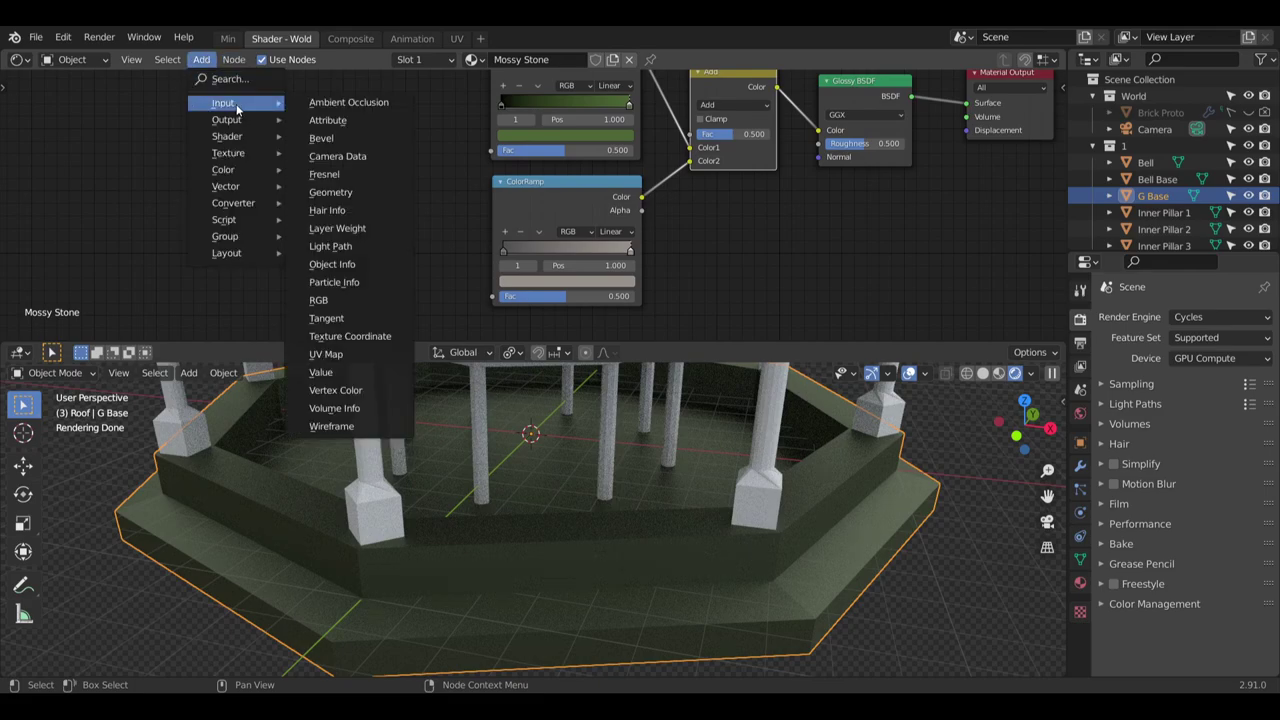
mouse_move(239, 155)
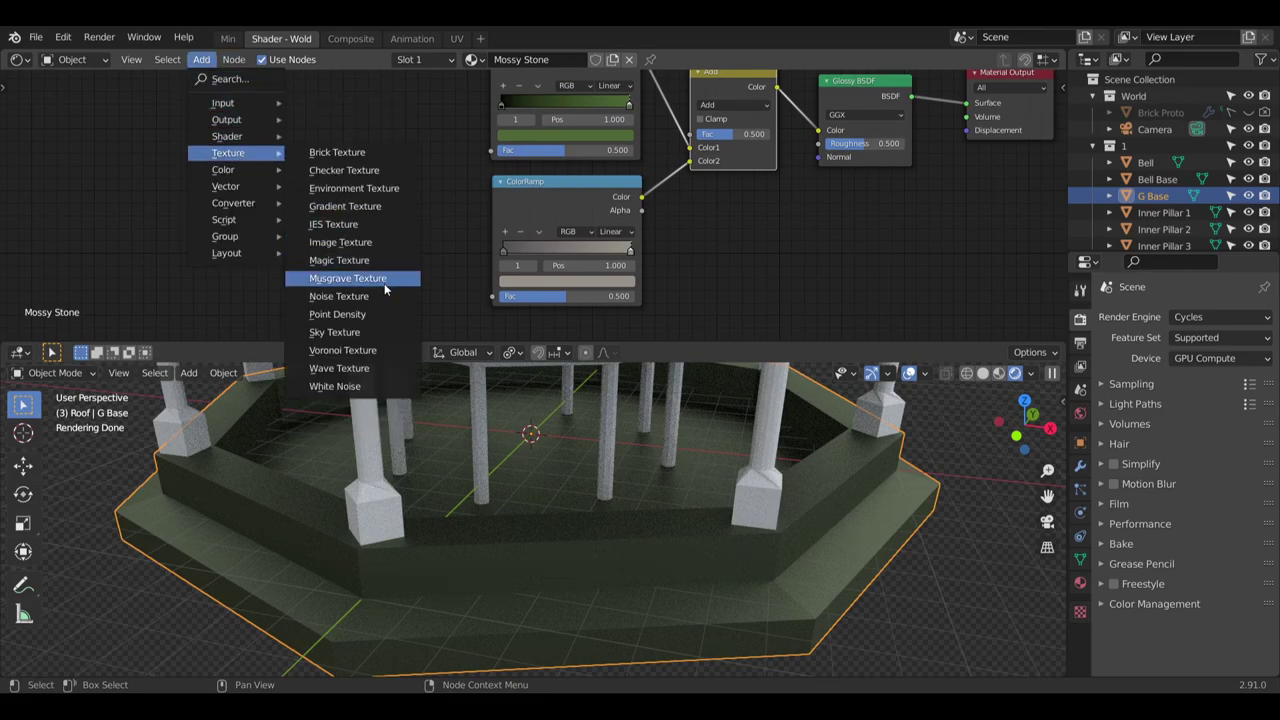
left_click(335, 278)
left_click(254, 97)
middle_click_drag(366, 106, 389, 140)
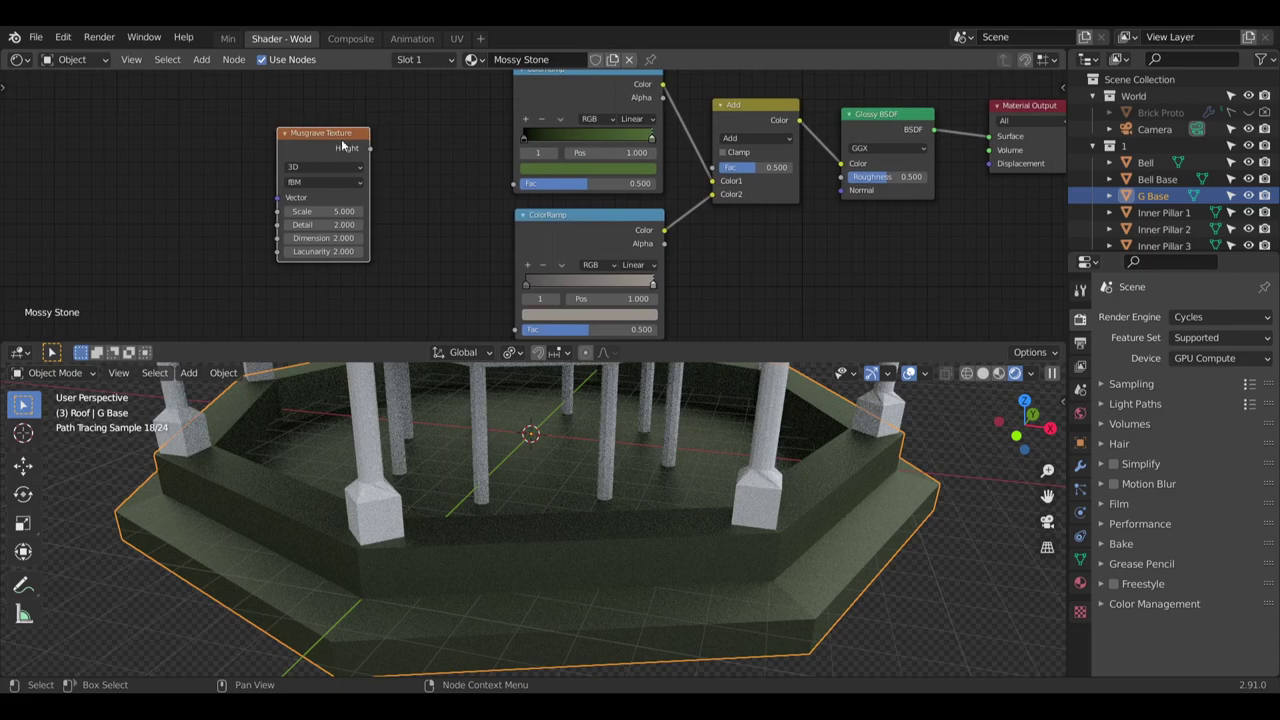
left_click_drag(340, 136, 577, 215)
Move the Musgrave Texture node nearer to the upper ColorRamp and set its Scale to 20
left_click(340, 126)
scroll(388, 138, "up", 3)
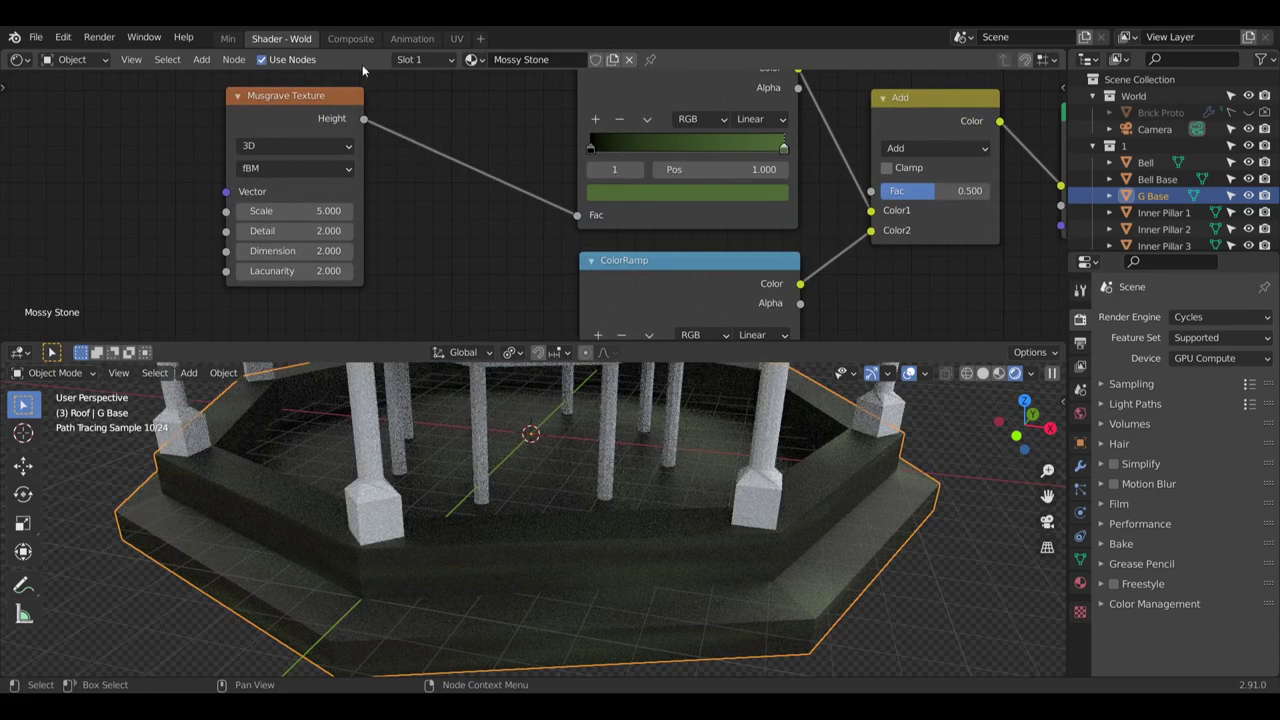
key("g")
left_click(396, 92)
double_click(375, 190)
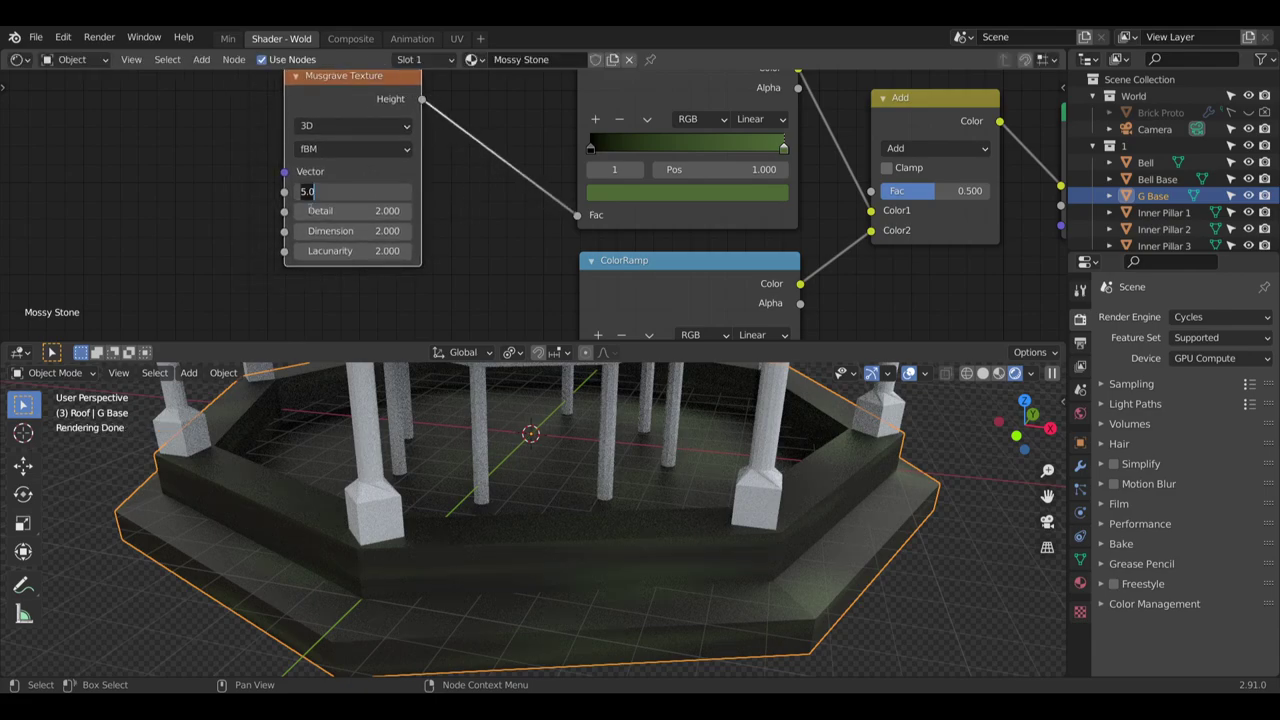
key("Return")
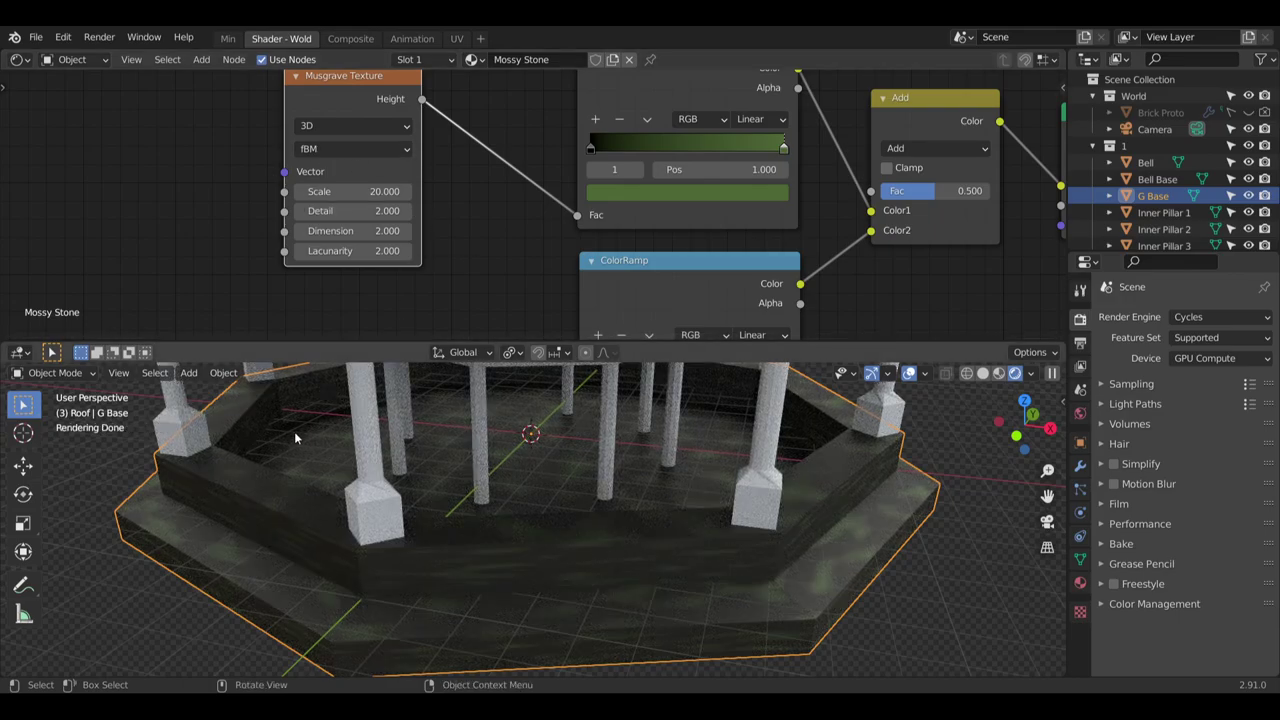
Set the Musgrave Texture's Lacunarity to 10 and its Dimension to 10
scroll(304, 539, "up", 3)
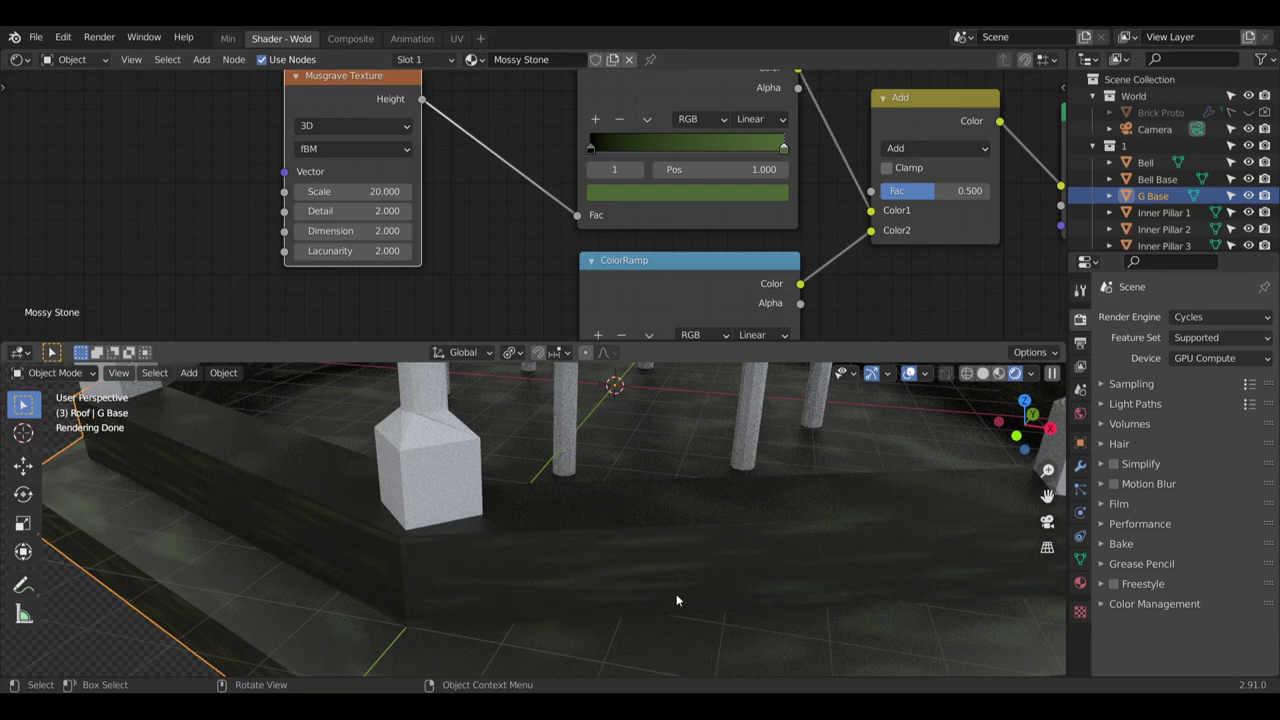
middle_click_drag(677, 600, 540, 485)
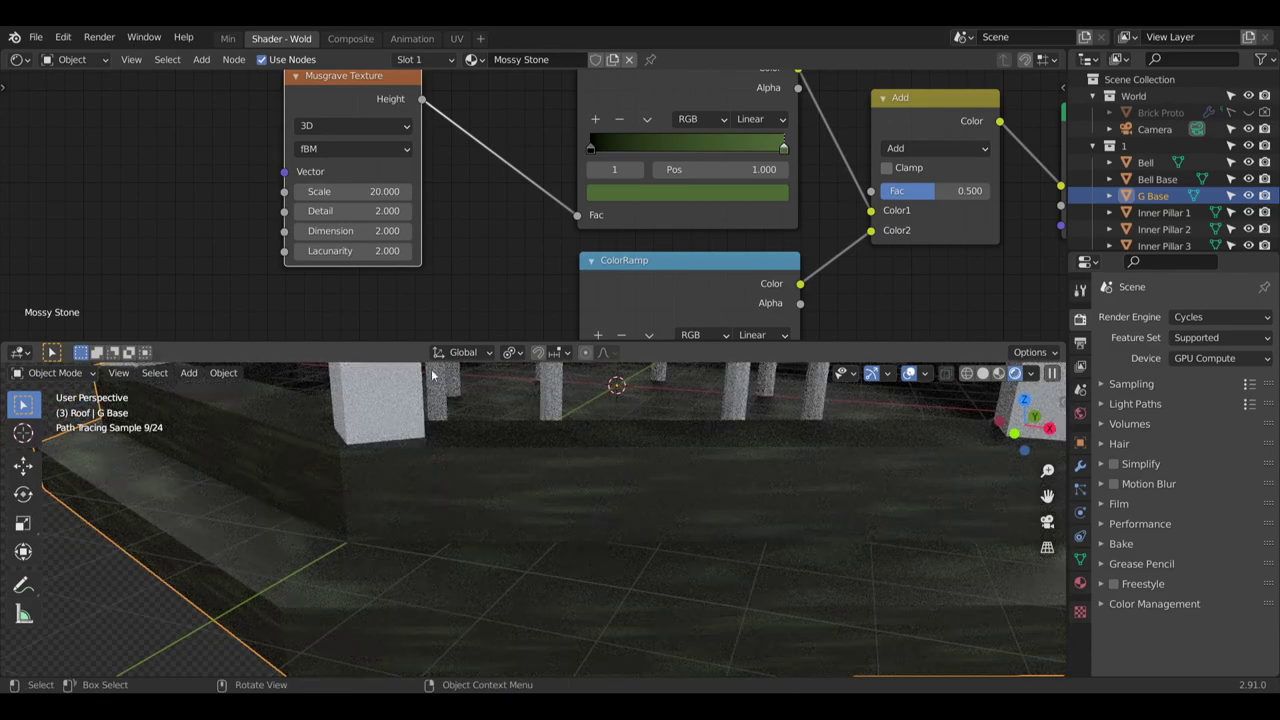
left_click(292, 250)
type("10")
key("Return")
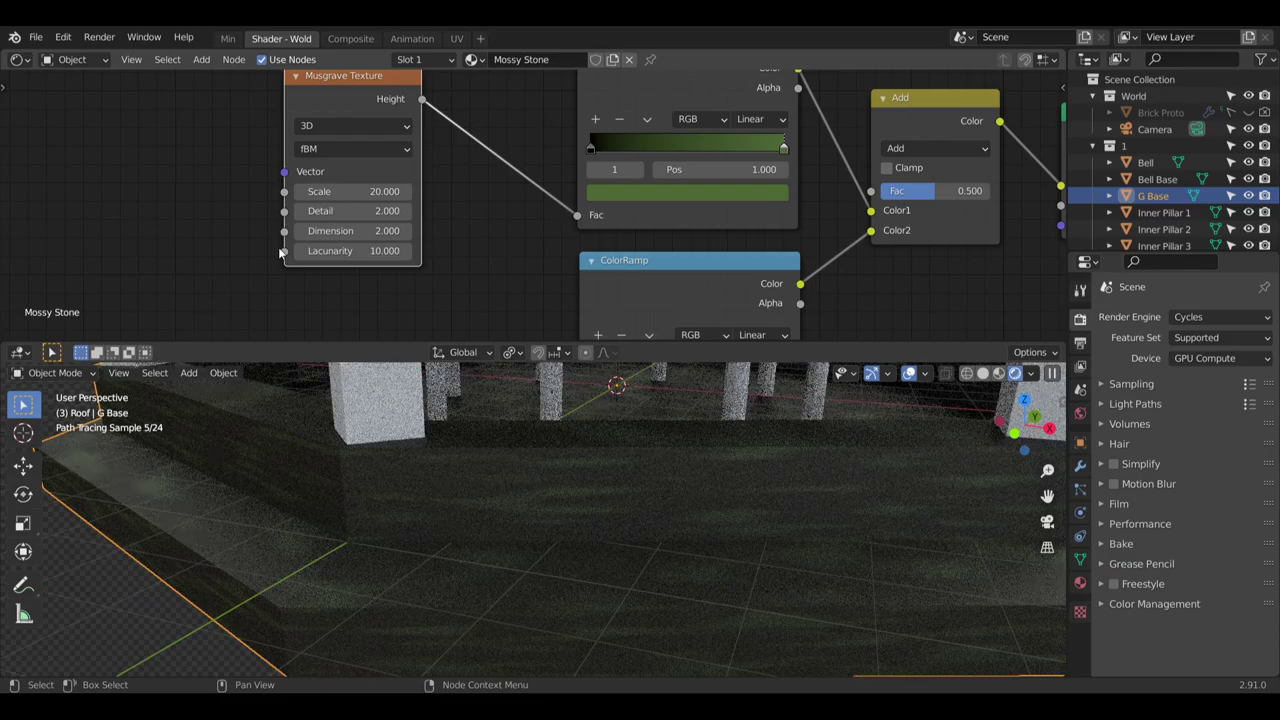
left_click(382, 226)
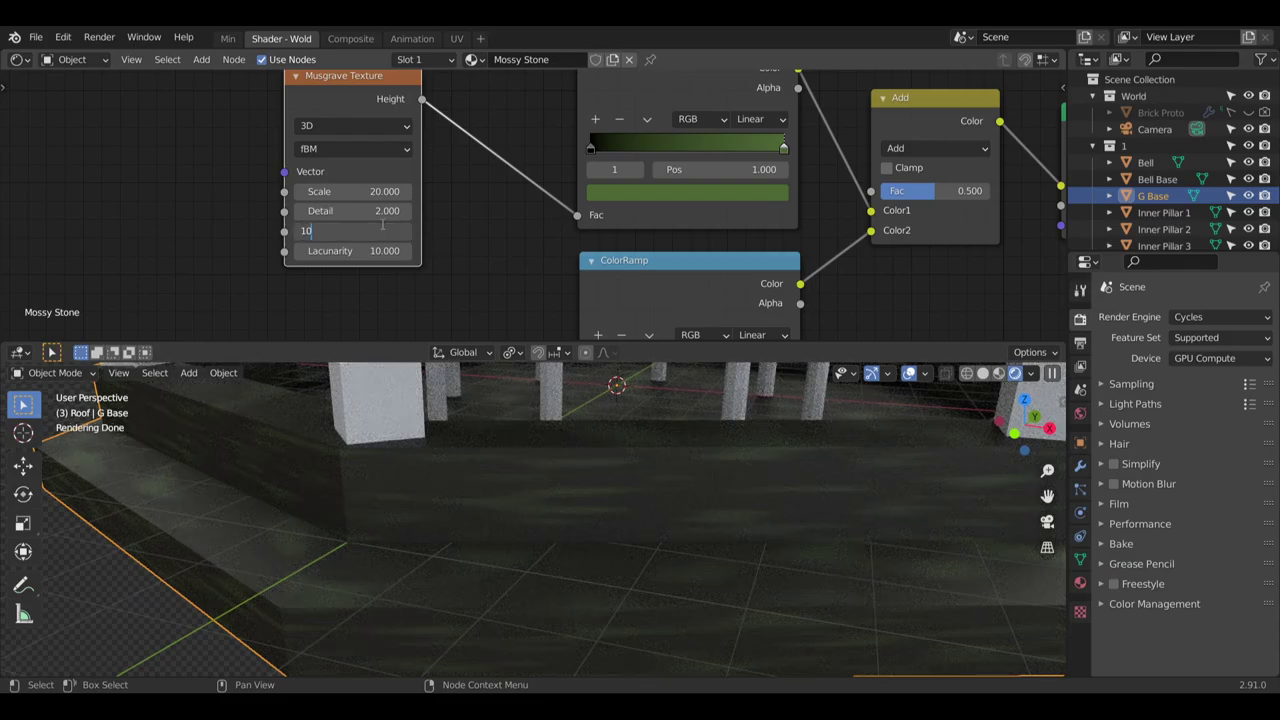
type("10")
key("Return")
Switch the Musgrave Texture from 3D to 4D and check the pattern on the side of the base
left_click(319, 122)
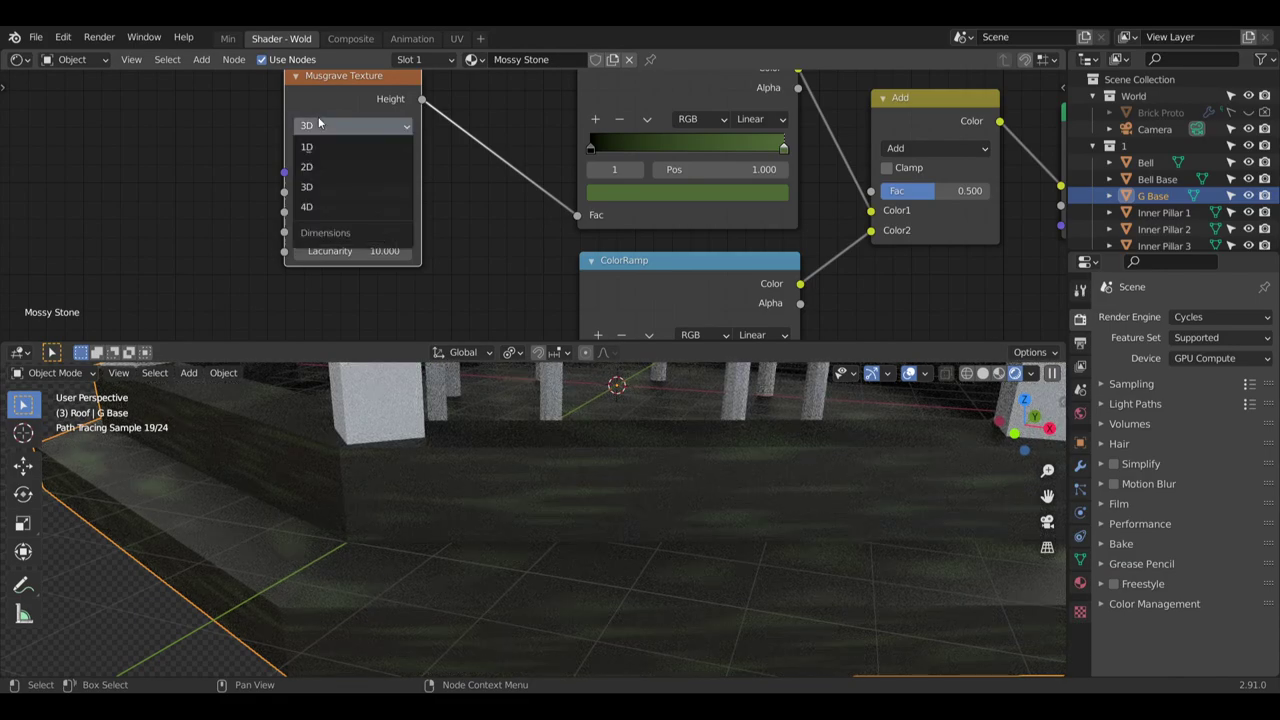
left_click(326, 207)
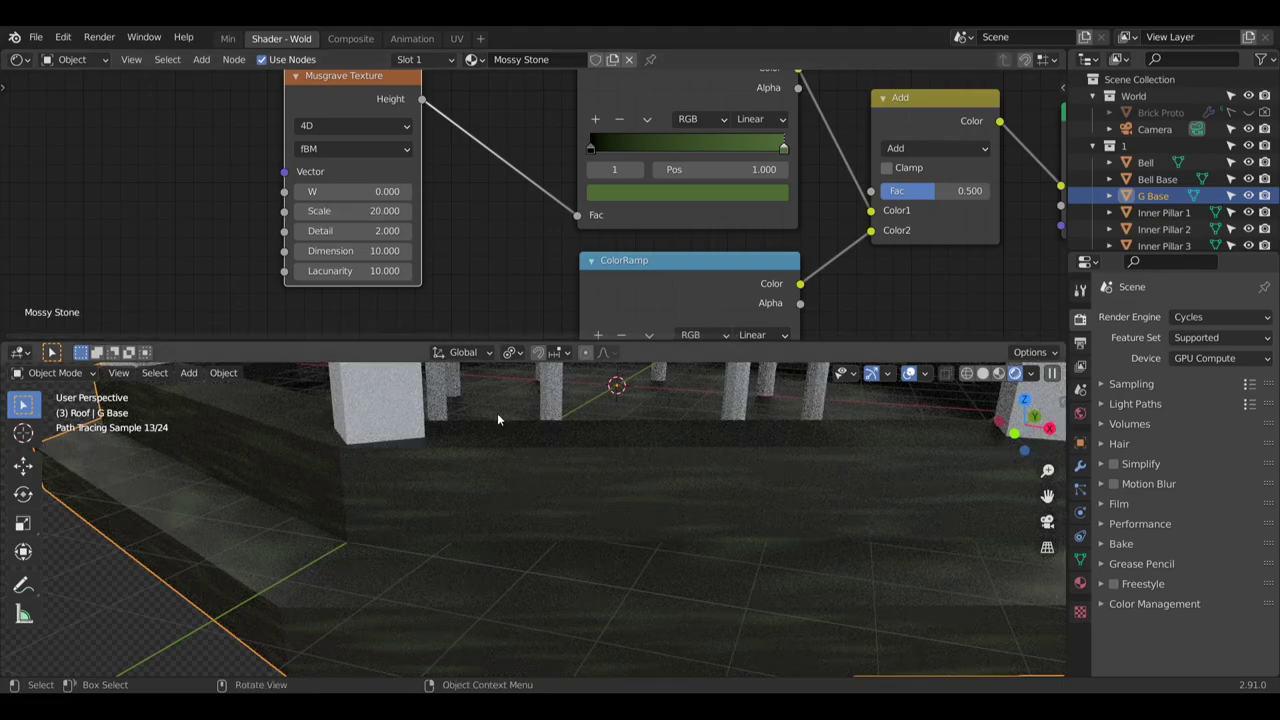
middle_click_drag(497, 413, 661, 469)
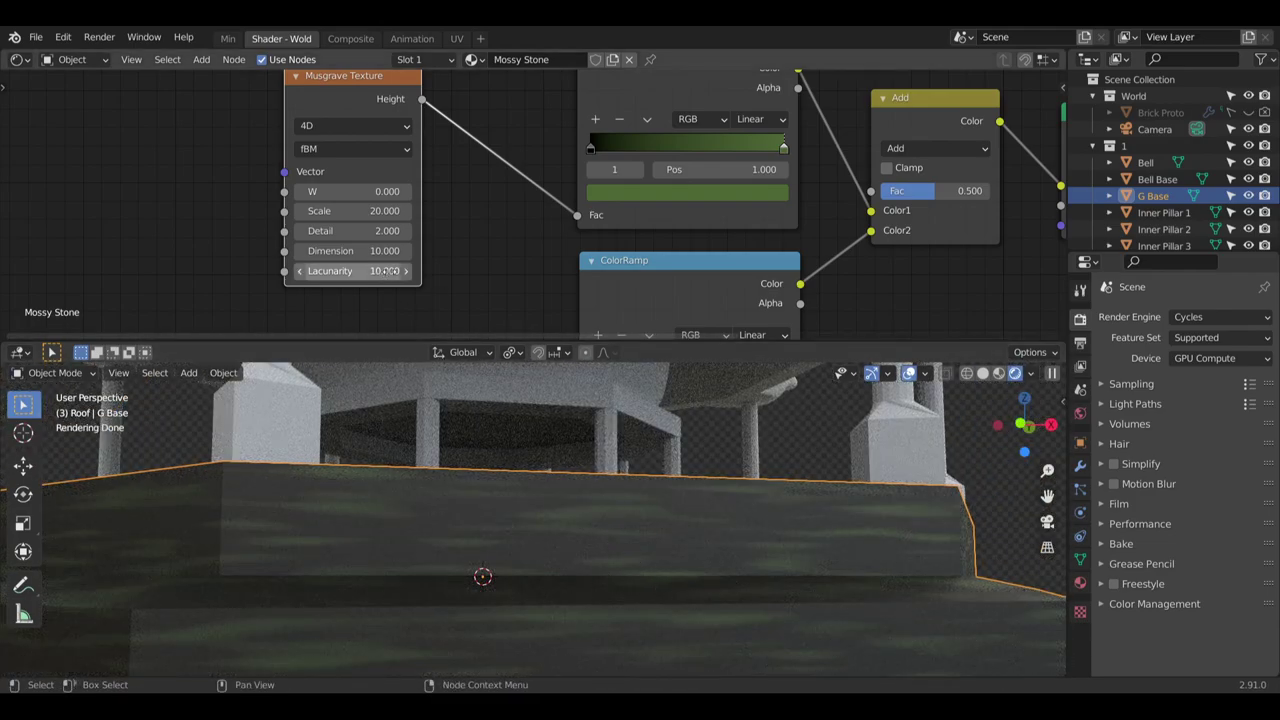
middle_click_drag(584, 547, 587, 587)
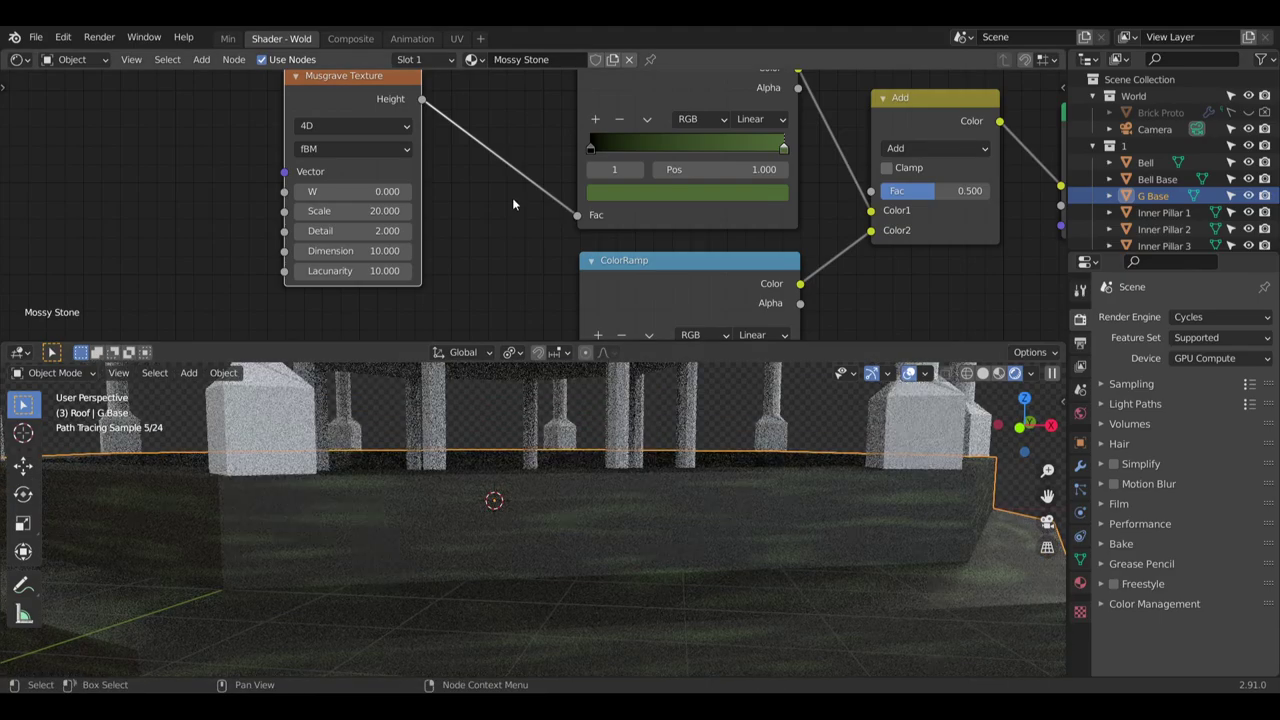
Add a Noise Texture node below the Musgrave Texture and connect its Color output to the lower ColorRamp's Fac
scroll(512, 198, "down", 1)
middle_click_drag(531, 254, 606, 226)
scroll(565, 178, "down", 4)
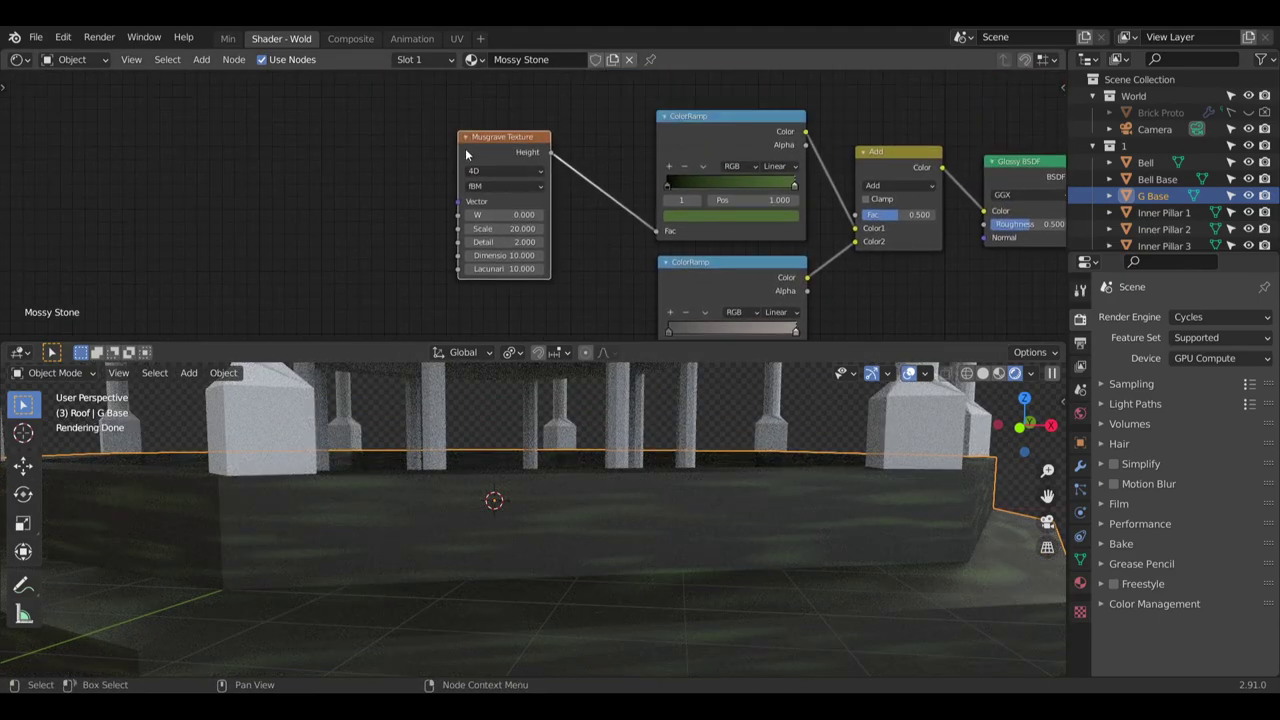
left_click_drag(484, 142, 472, 136)
left_click(594, 235)
middle_click_drag(609, 236, 544, 200)
left_click_drag(473, 119, 482, 96)
middle_click_drag(595, 273, 561, 211)
left_click(201, 59)
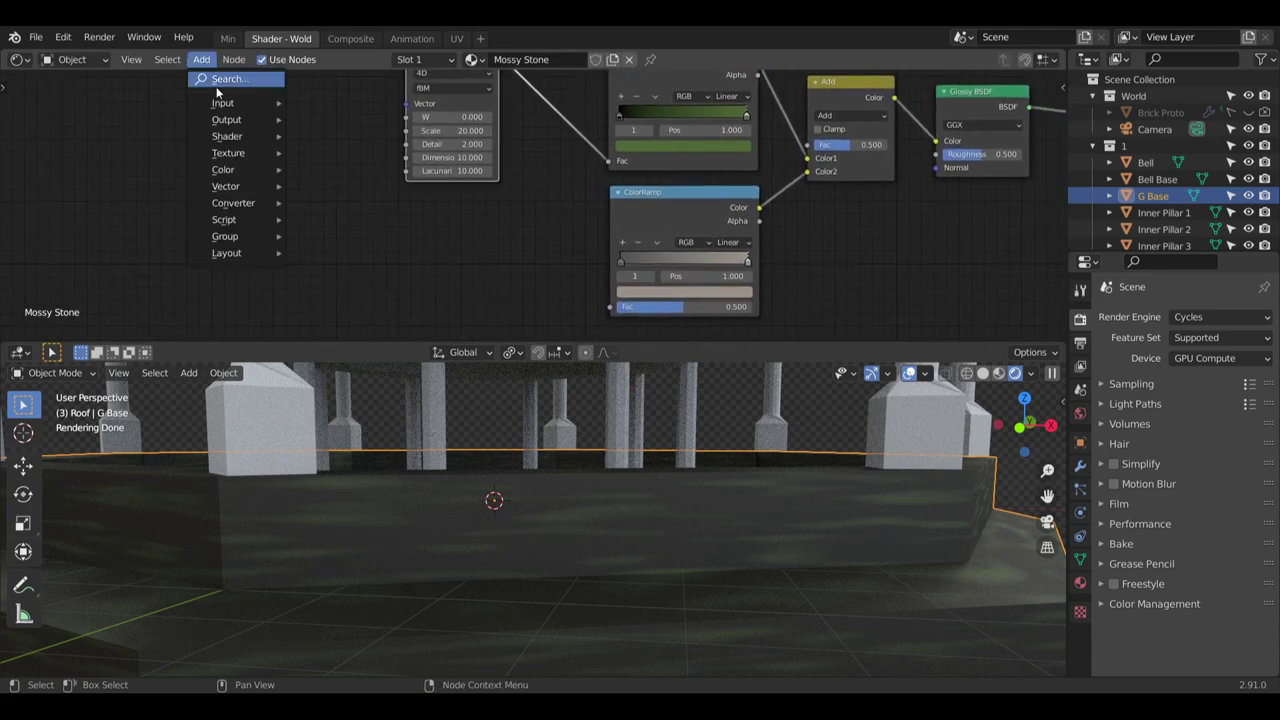
mouse_move(260, 158)
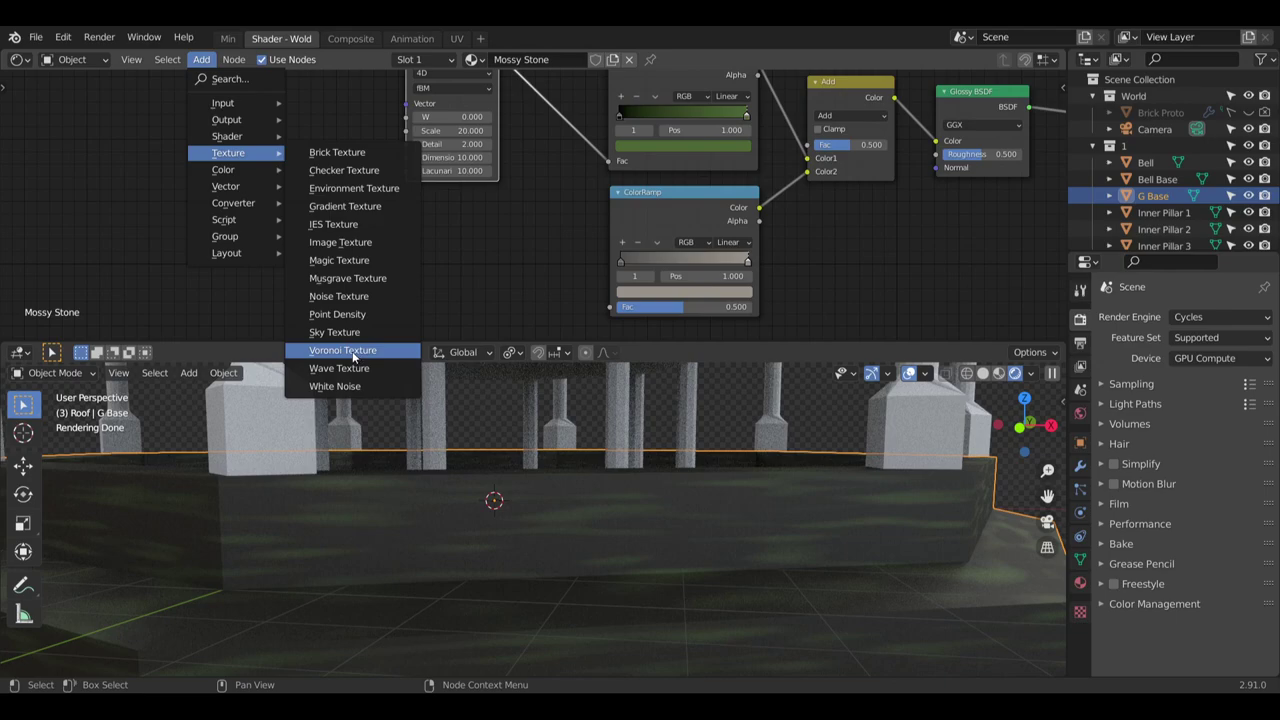
left_click(338, 296)
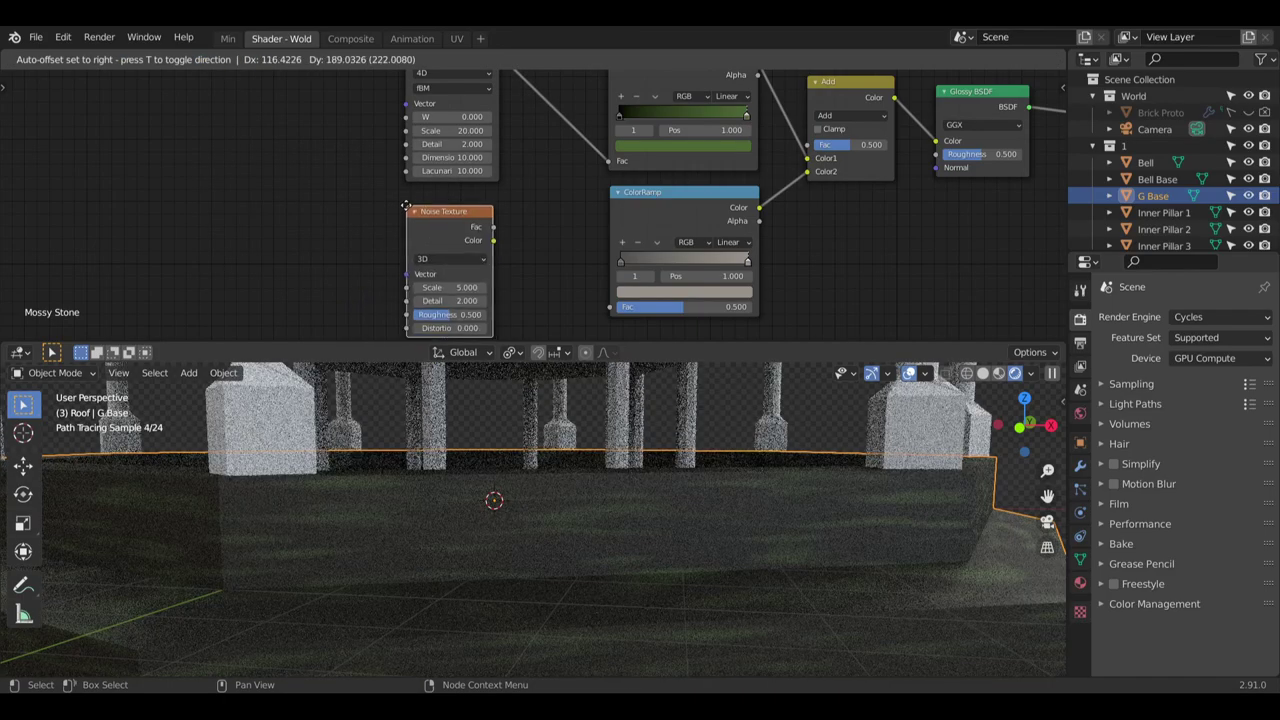
left_click(455, 265)
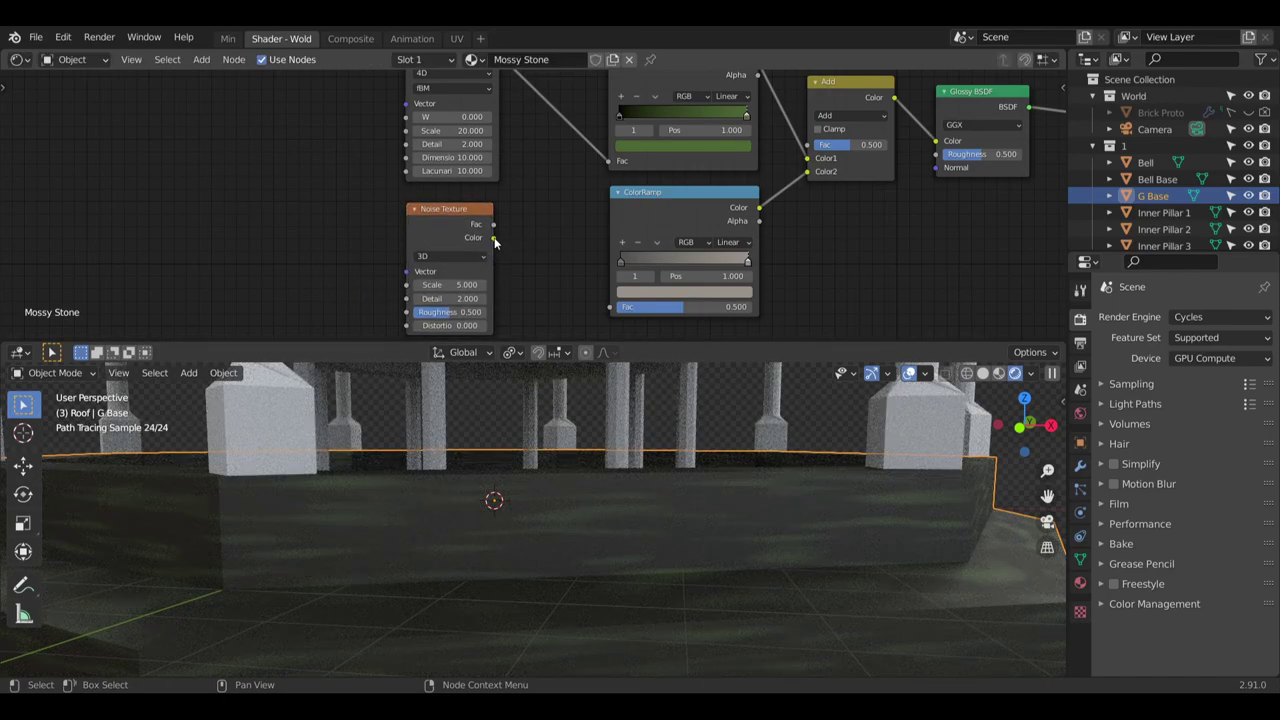
left_click_drag(493, 238, 611, 307)
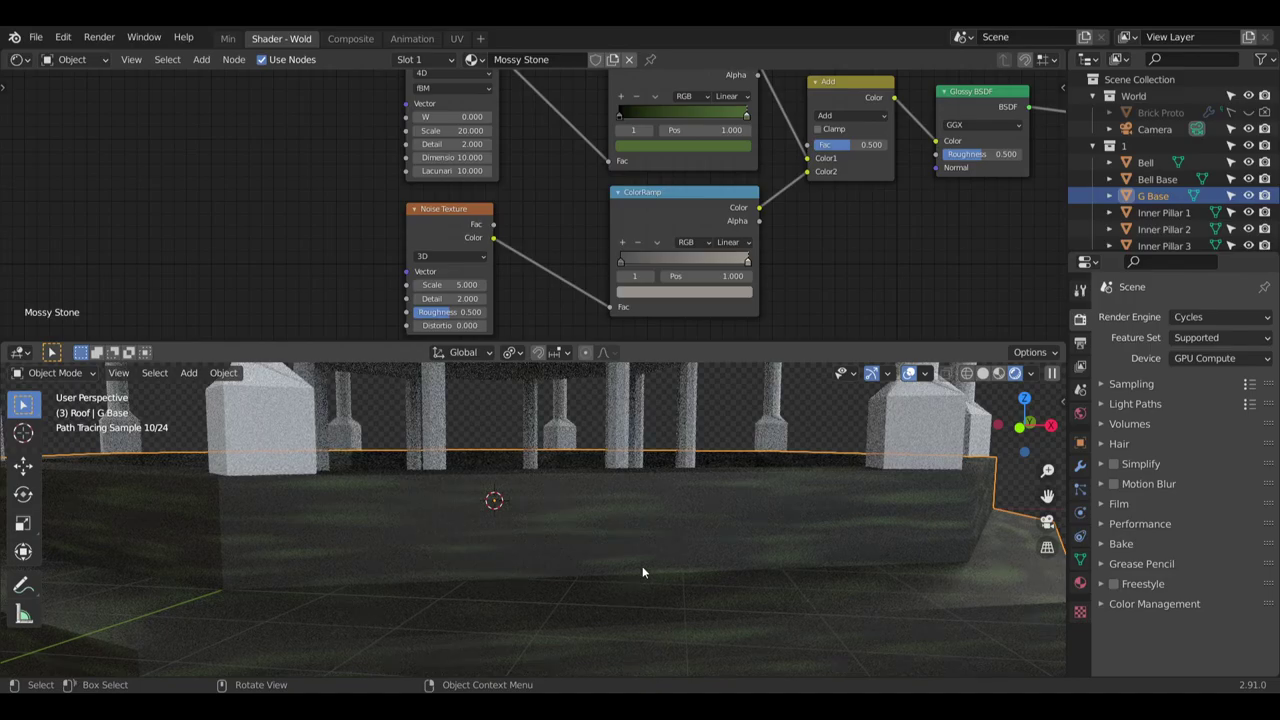
scroll(645, 565, "up", 4)
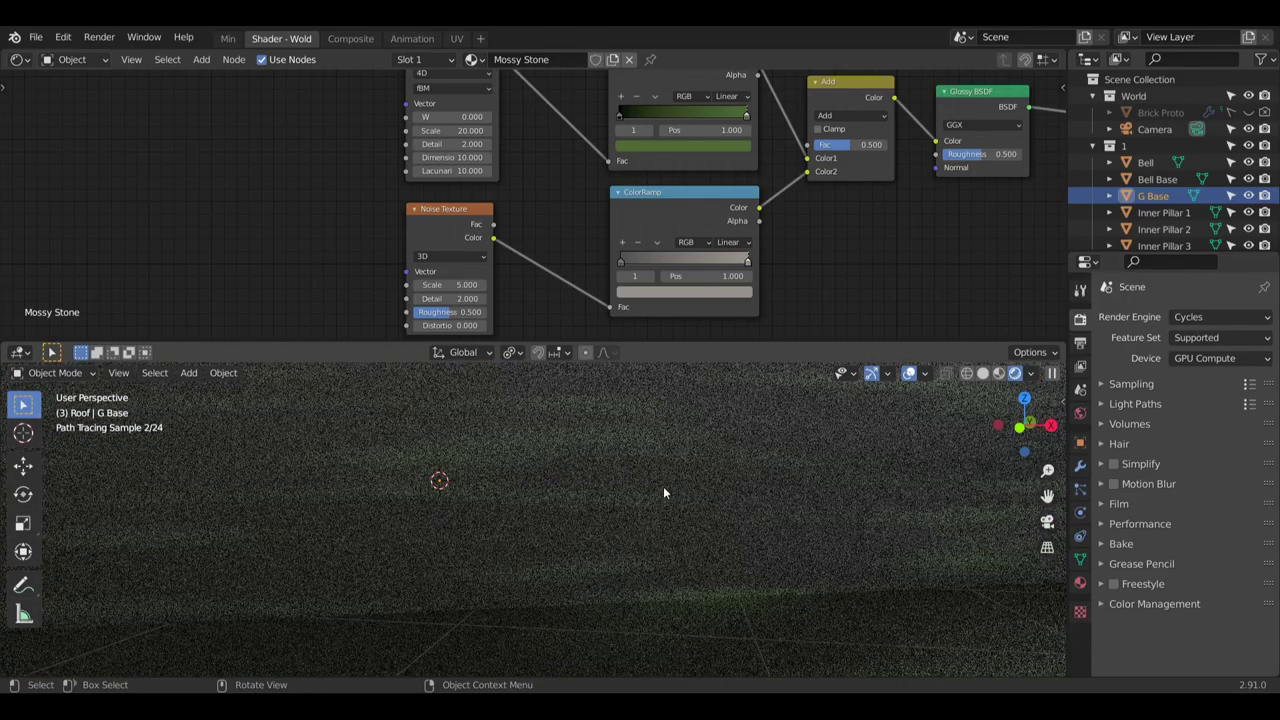
Disconnect the upper ColorRamp from the Add node and move the lower ColorRamp's link from Color2 to Color1
middle_click_drag(823, 217, 765, 220)
left_click_drag(748, 162, 749, 148)
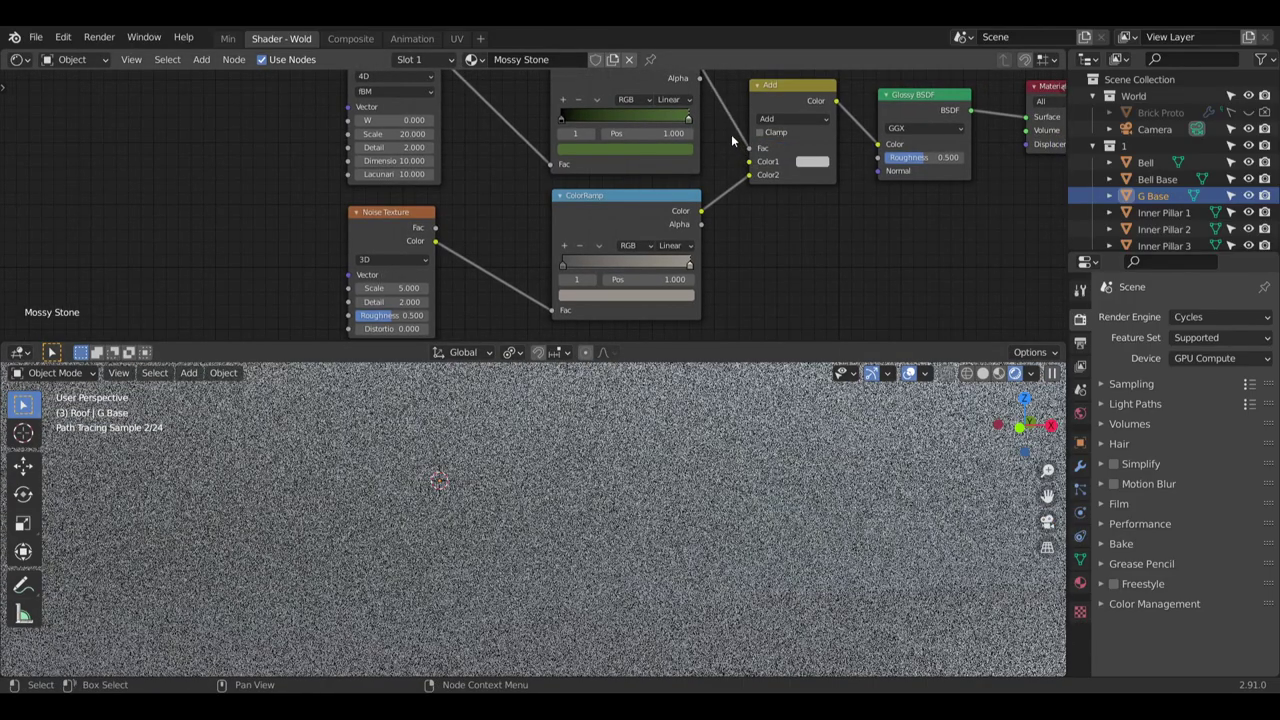
scroll(610, 530, "down", 5)
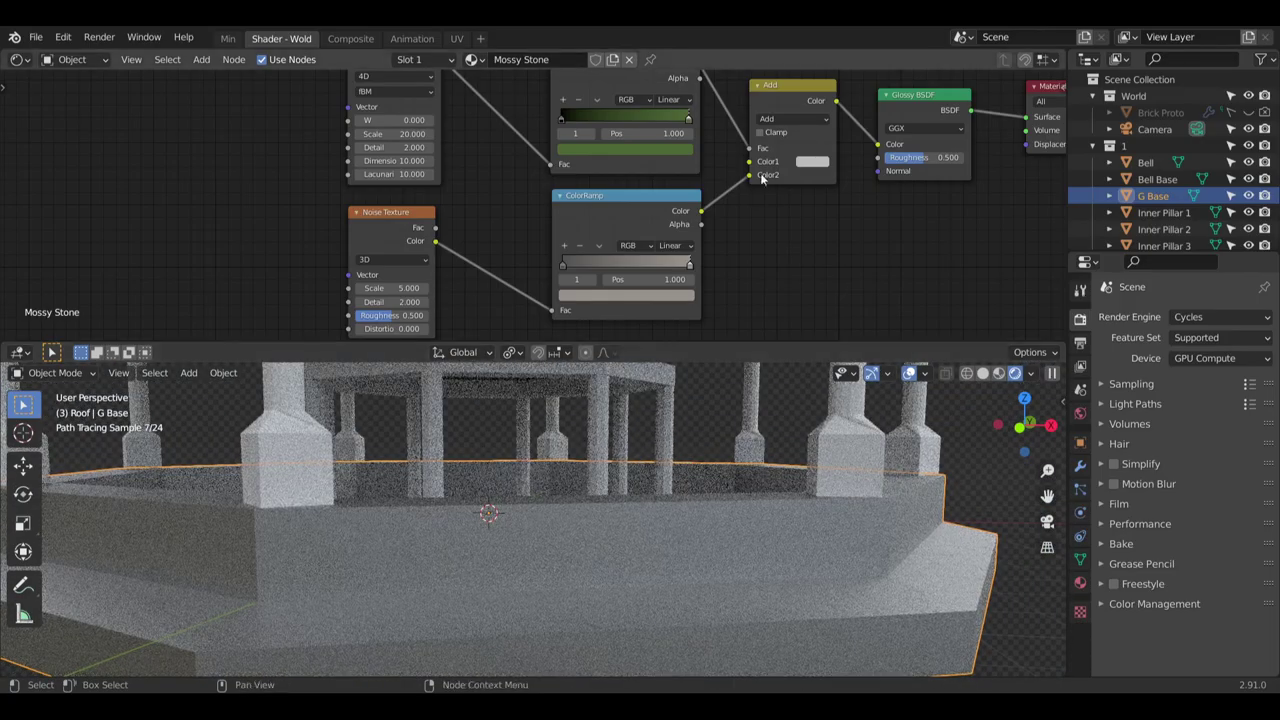
mouse_move(751, 149)
left_mouse_down()
mouse_move(752, 179)
mouse_move(748, 161)
left_mouse_up()
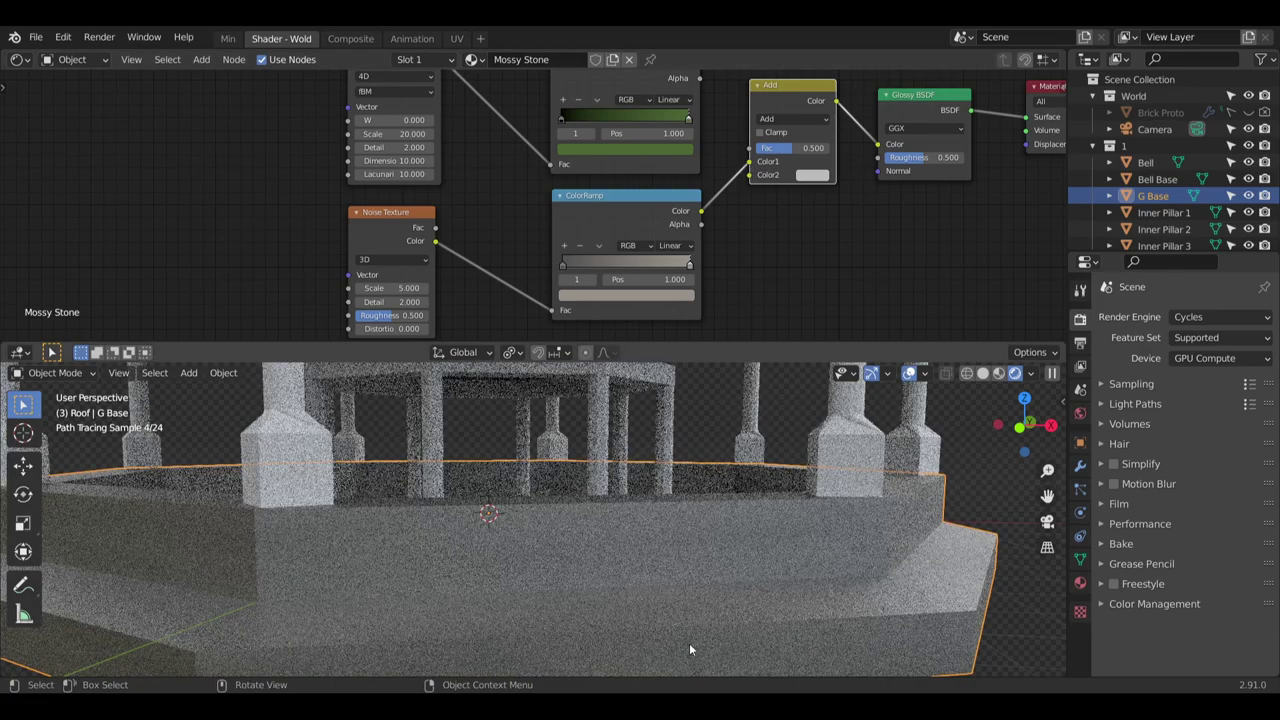
Set the HSV value (V) of the lower ColorRamp's first stop to 0.1
scroll(664, 595, "up", 5)
middle_click_drag(749, 235, 737, 171)
left_click(553, 200)
left_click(576, 232)
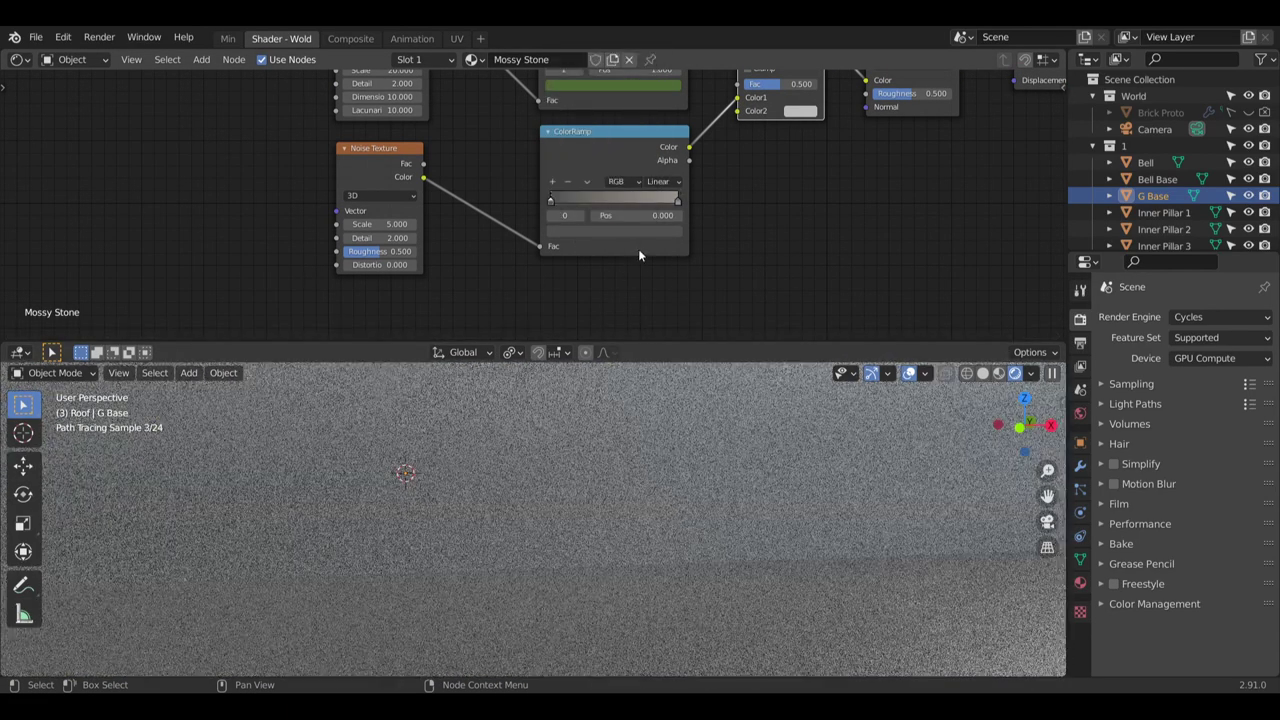
left_click(638, 231)
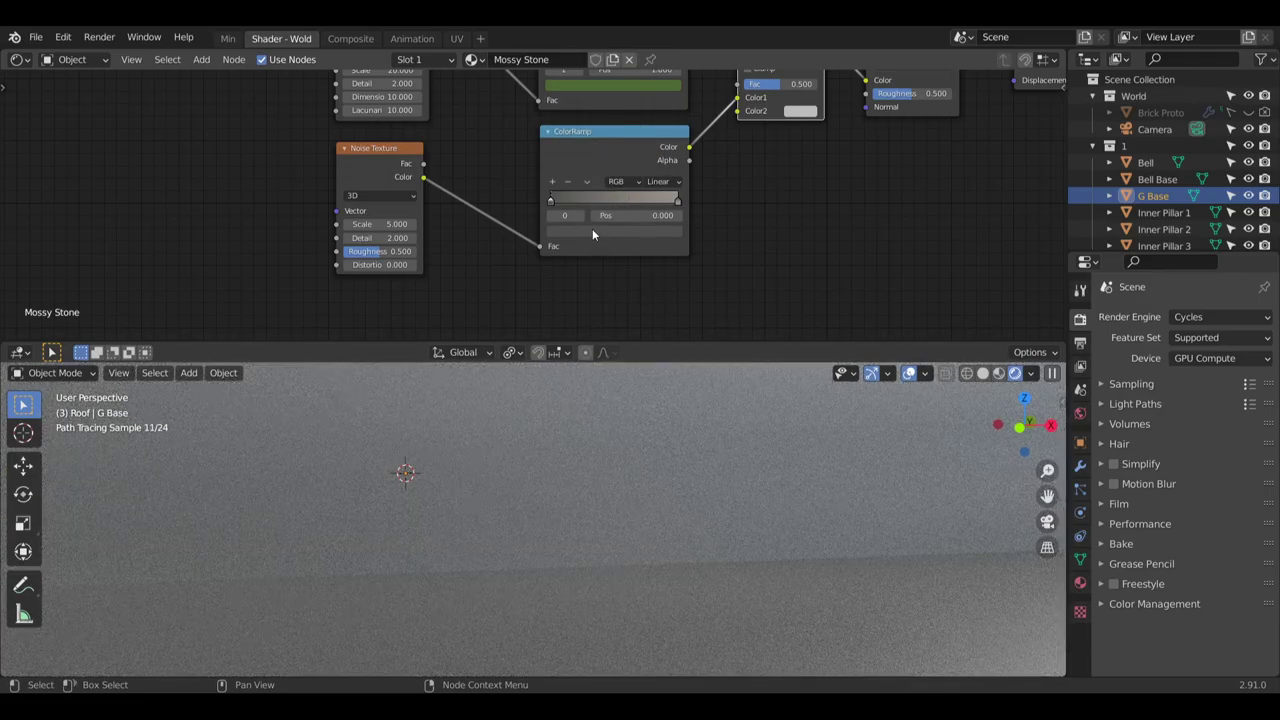
left_click(592, 234)
left_click(598, 200)
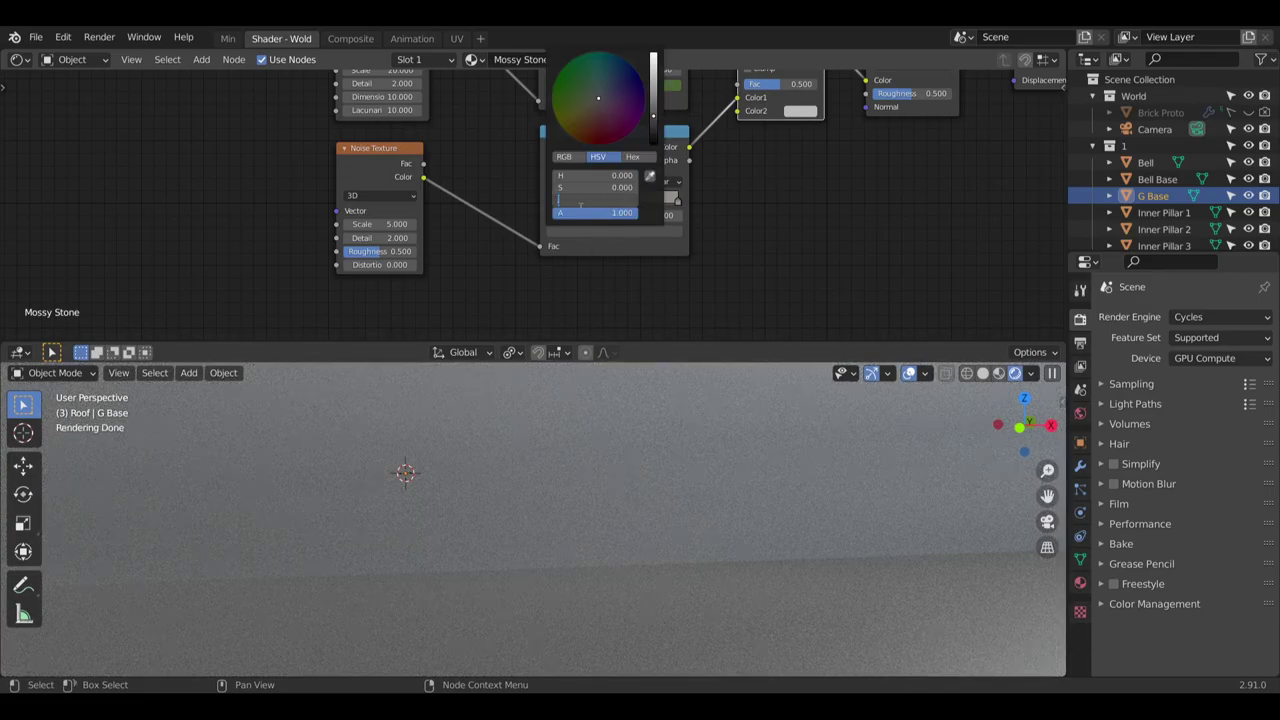
type(".1")
key("Return")
scroll(665, 526, "down", 7)
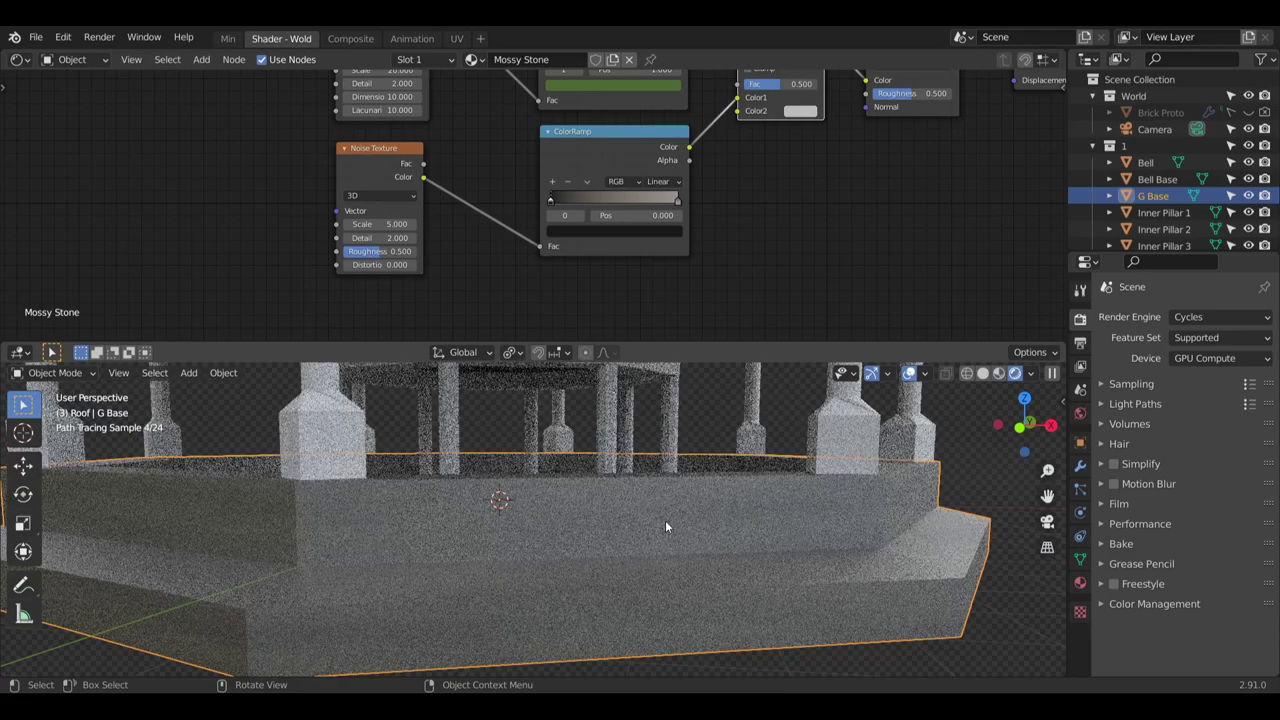
Move the lower ColorRamp's dark stop to about position 0.855 and check the base from another angle
scroll(667, 522, "up", 2)
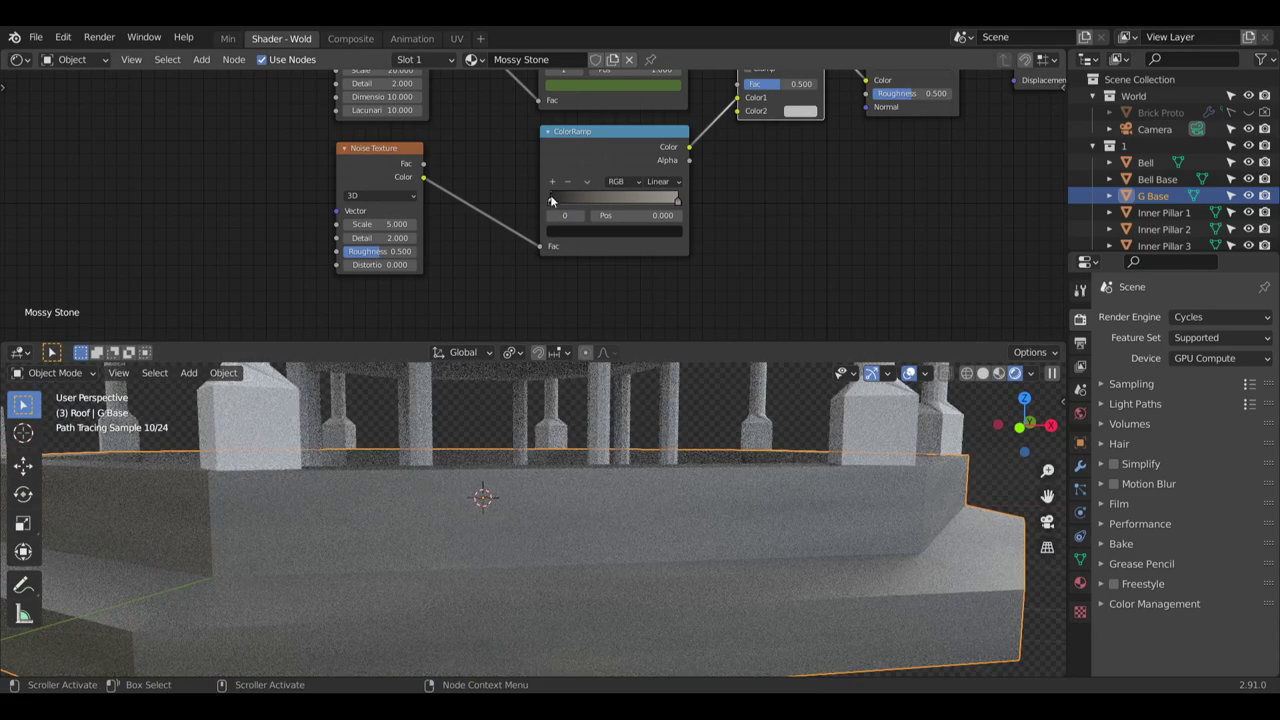
left_click_drag(551, 202, 677, 202)
middle_click_drag(716, 550, 665, 529)
scroll(785, 153, "down", 5)
middle_click_drag(762, 192, 708, 211)
scroll(742, 206, "up", 2)
left_click_drag(648, 212, 638, 209)
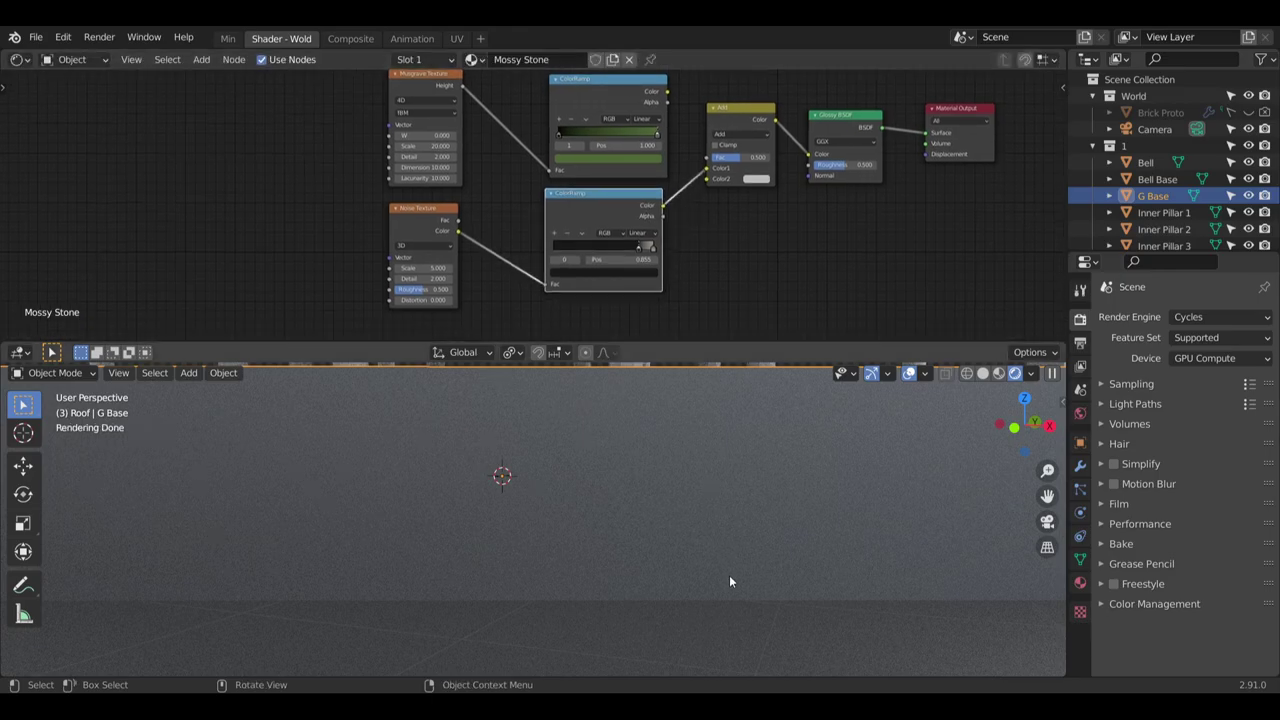
middle_click_drag(729, 575, 591, 486)
Set the HSV value (V) of the lower ColorRamp's light stop to 0.3
scroll(629, 232, "up", 2)
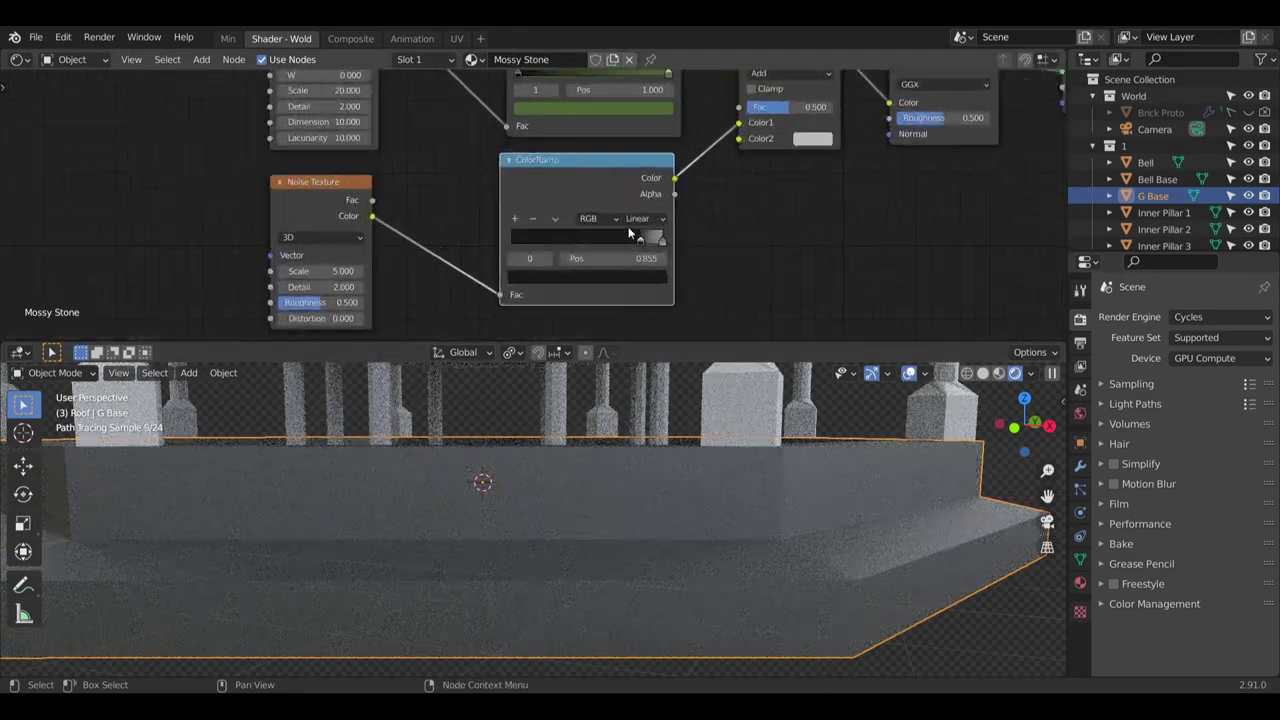
scroll(629, 232, "up", 2)
left_click(669, 243)
left_click(651, 298)
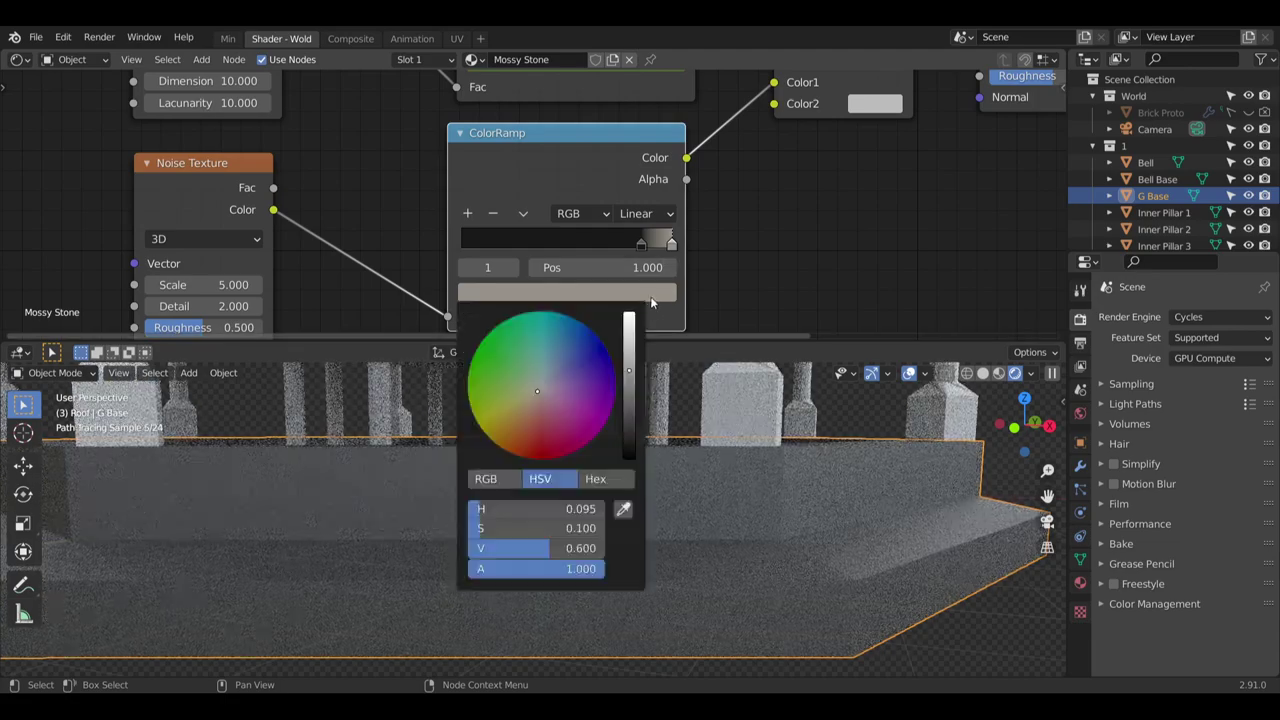
double_click(588, 548)
key("Return")
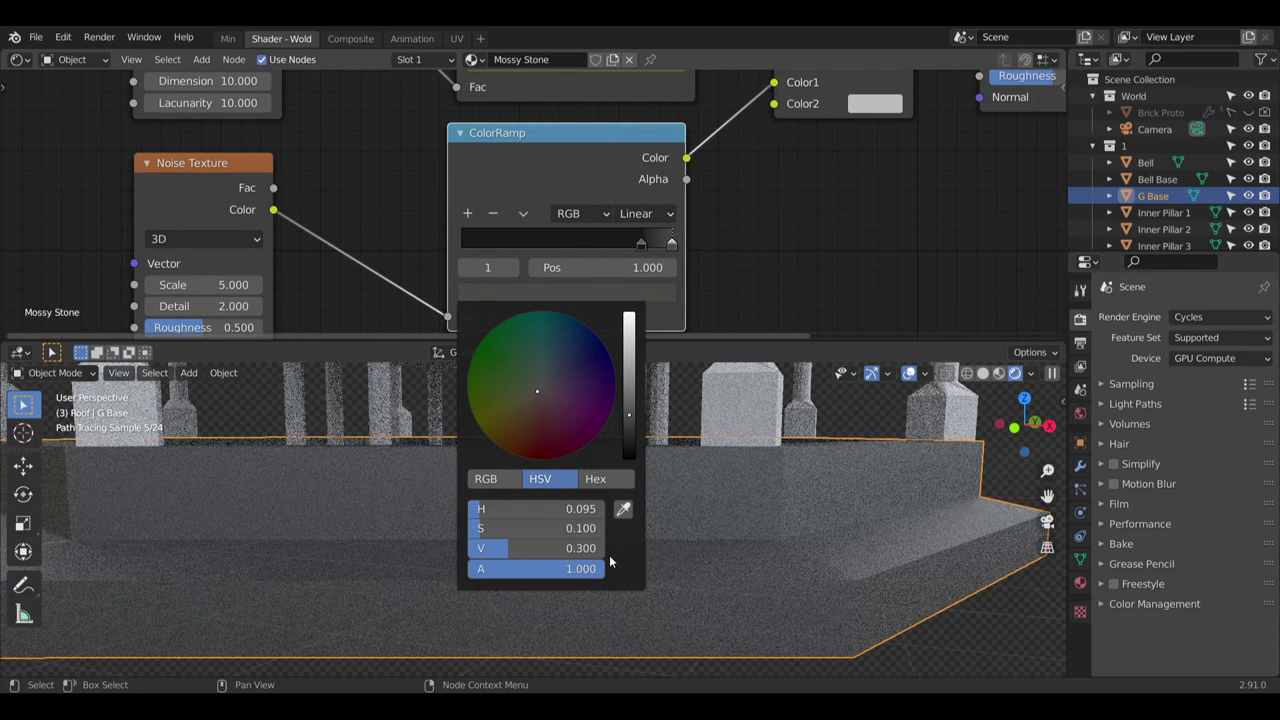
Try linking the lower ColorRamp's Color output to both Color1 and Color2 of the Add node
middle_click_drag(809, 190, 675, 271)
scroll(691, 262, "down", 2)
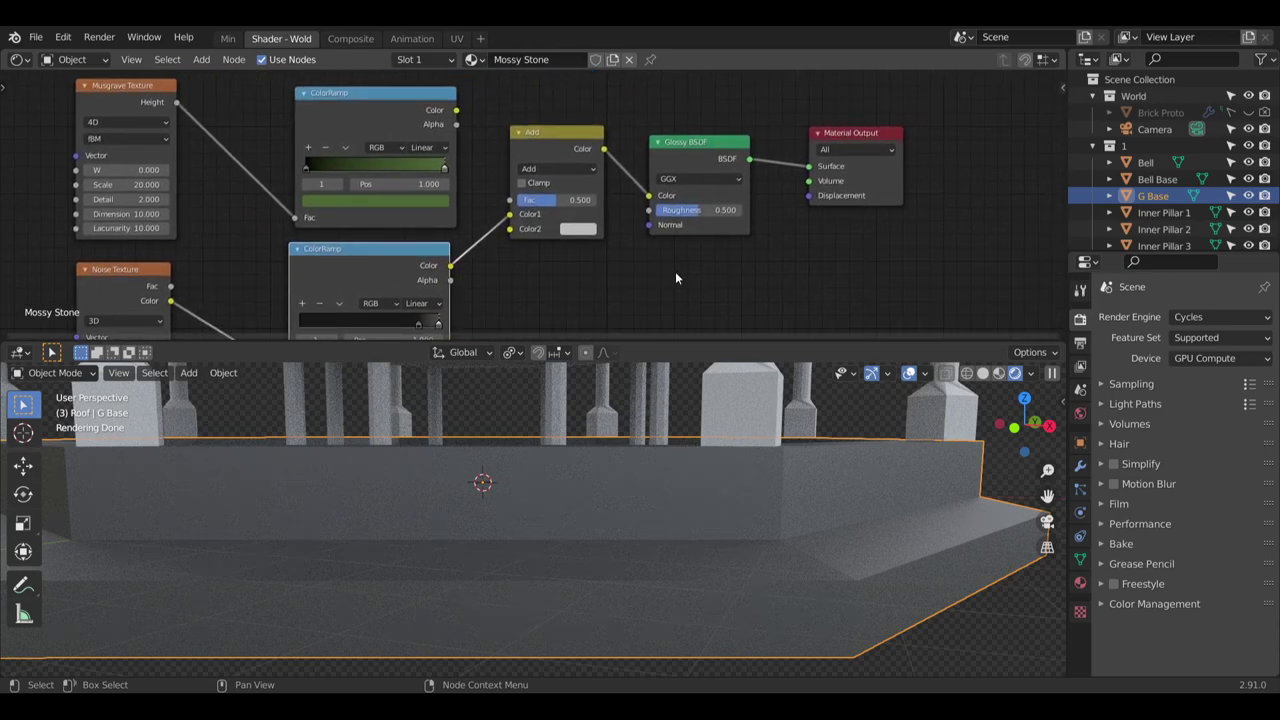
left_click_drag(590, 133, 585, 107)
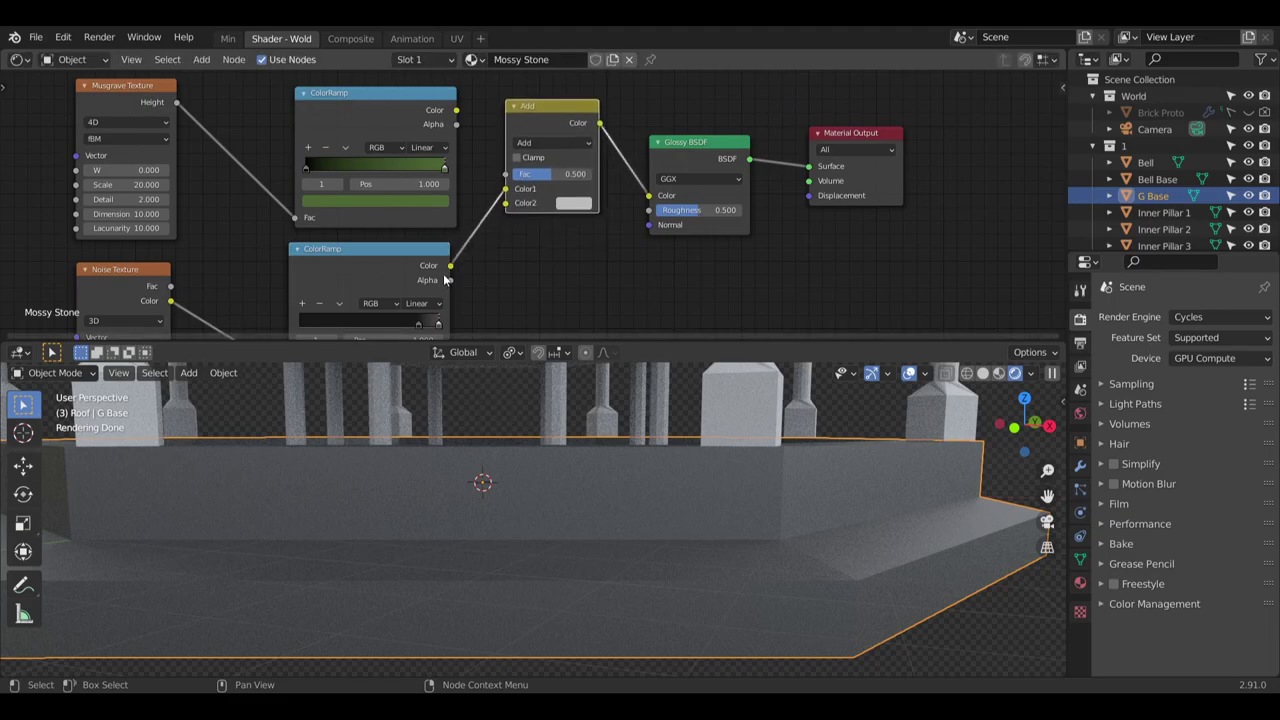
left_click_drag(451, 265, 489, 258)
left_click_drag(648, 197, 505, 201)
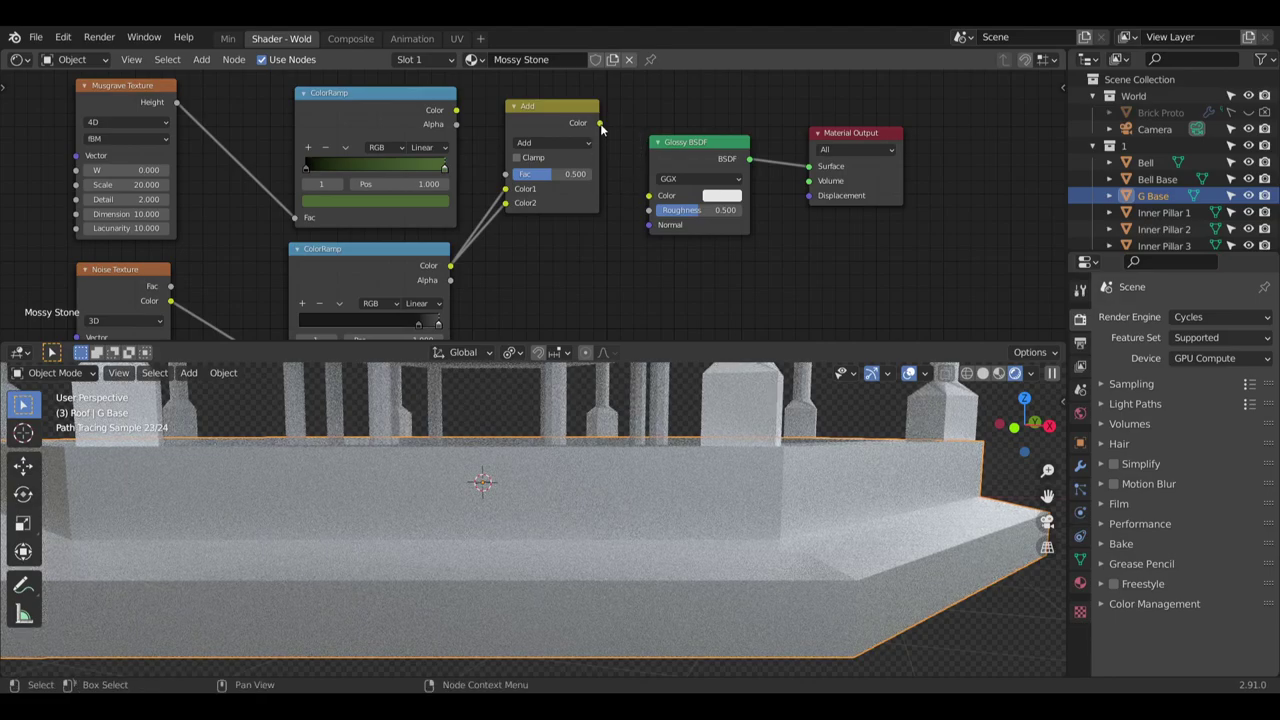
left_click_drag(600, 124, 648, 196)
left_click_drag(505, 203, 506, 234)
left_click_drag(566, 109, 568, 131)
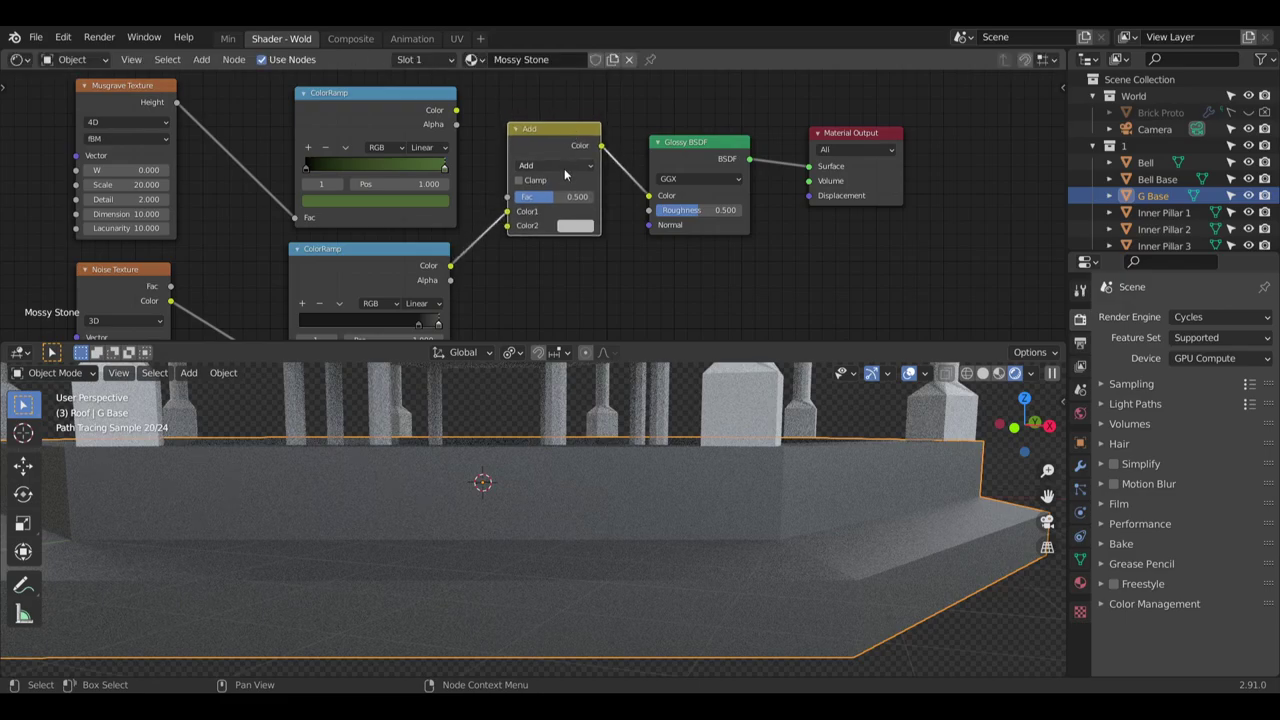
Switch the Add node's blending to Mix, with the upper ColorRamp's Color feeding Color1 and the lower ColorRamp's Color feeding Color2
left_click(560, 166)
left_click(550, 164)
left_click_drag(507, 213, 507, 225)
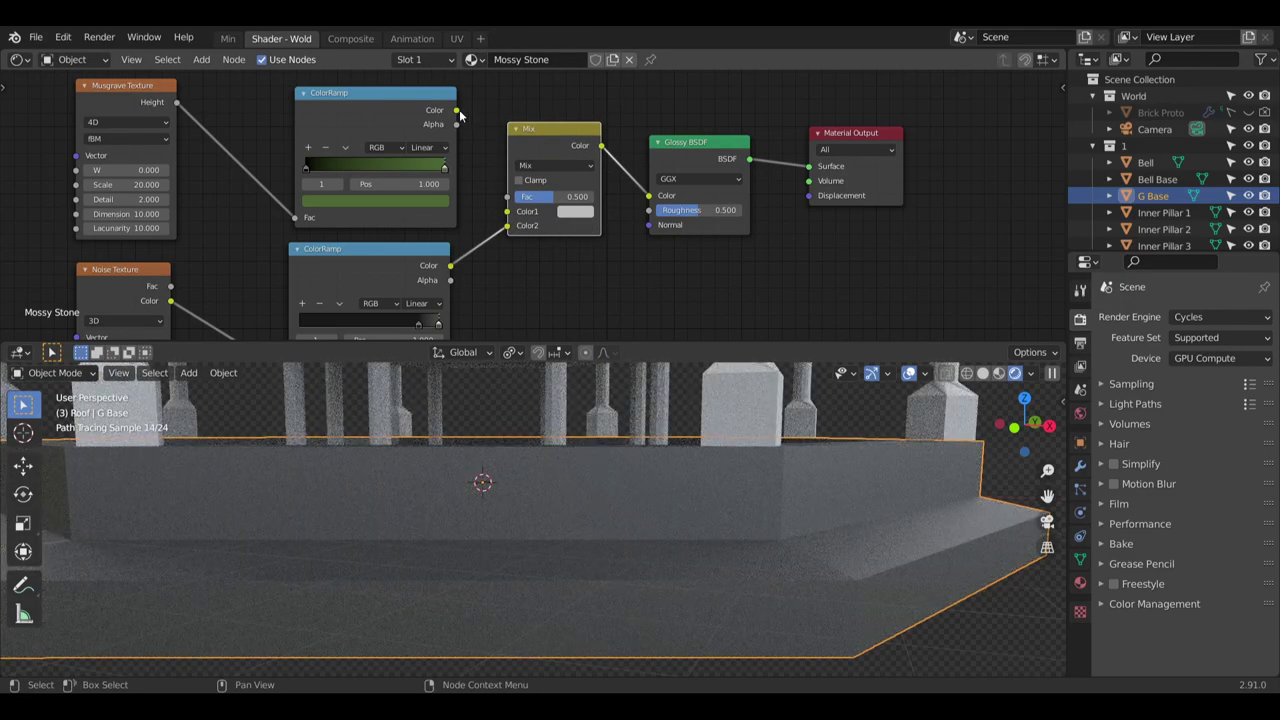
left_click_drag(457, 111, 507, 211)
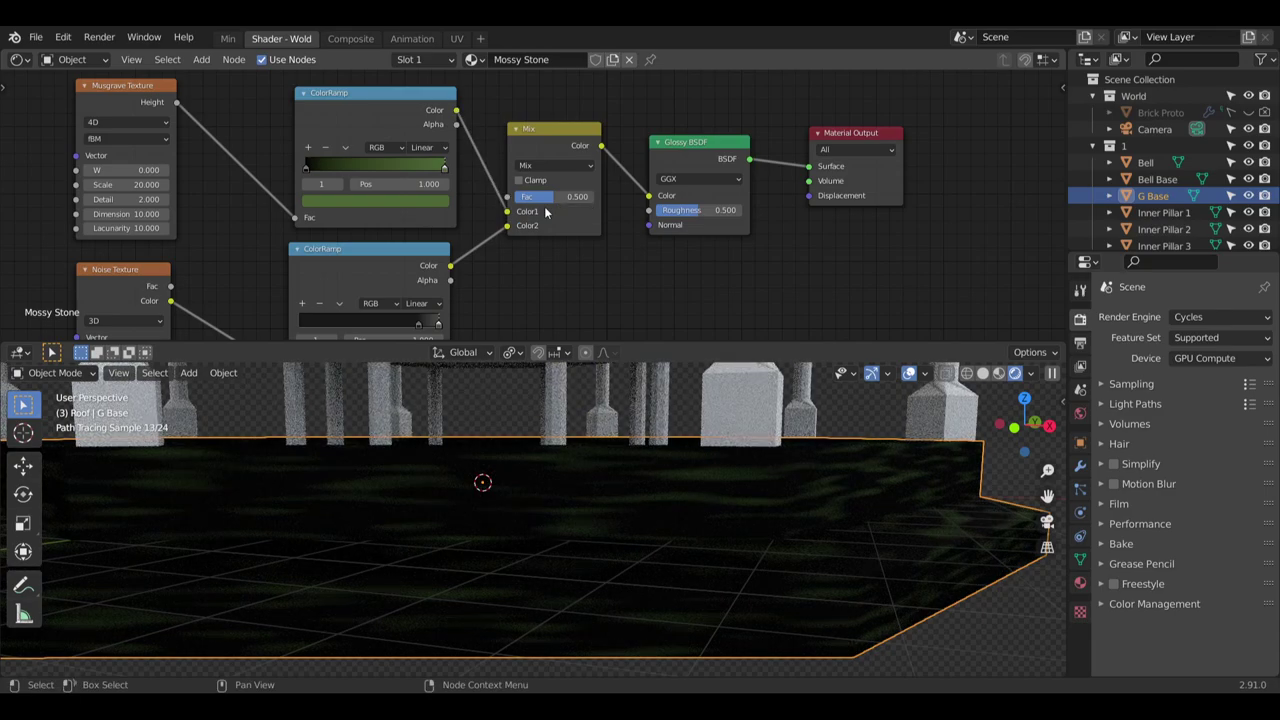
Move the lower ColorRamp's dark stop to position 0
middle_click_drag(553, 550, 530, 380)
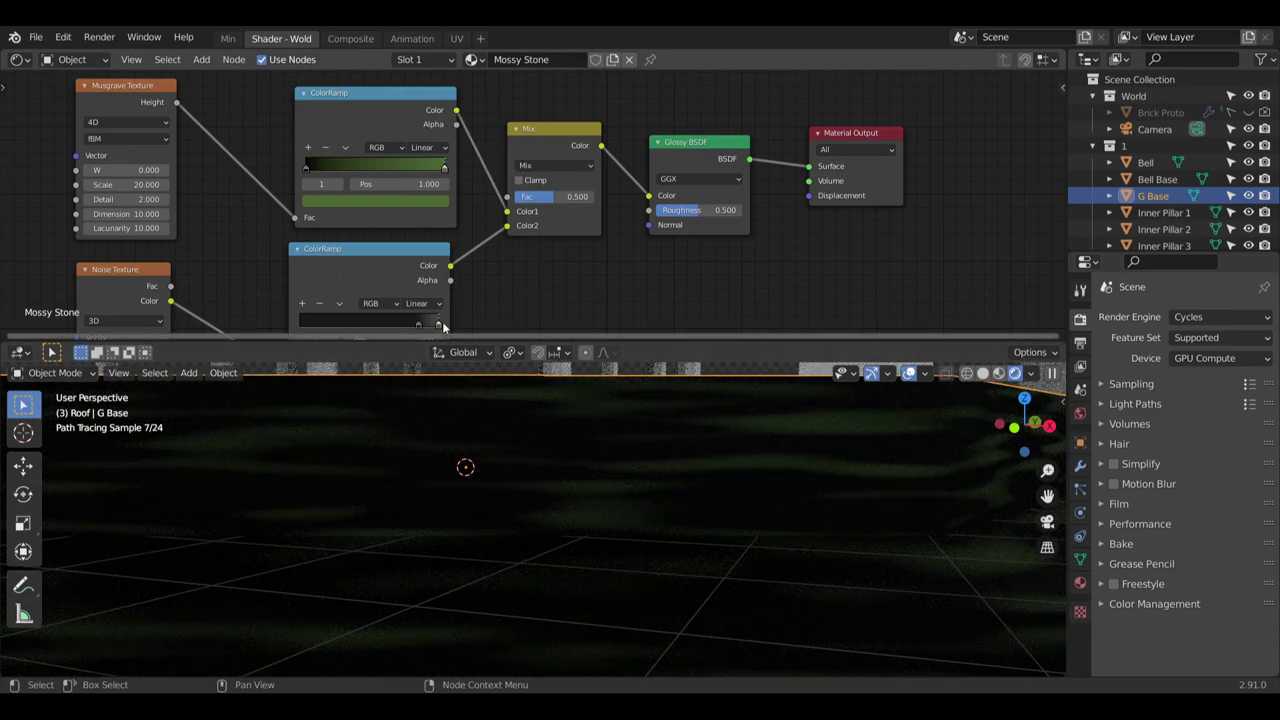
middle_click_drag(504, 288, 548, 217)
left_click_drag(435, 257, 266, 258)
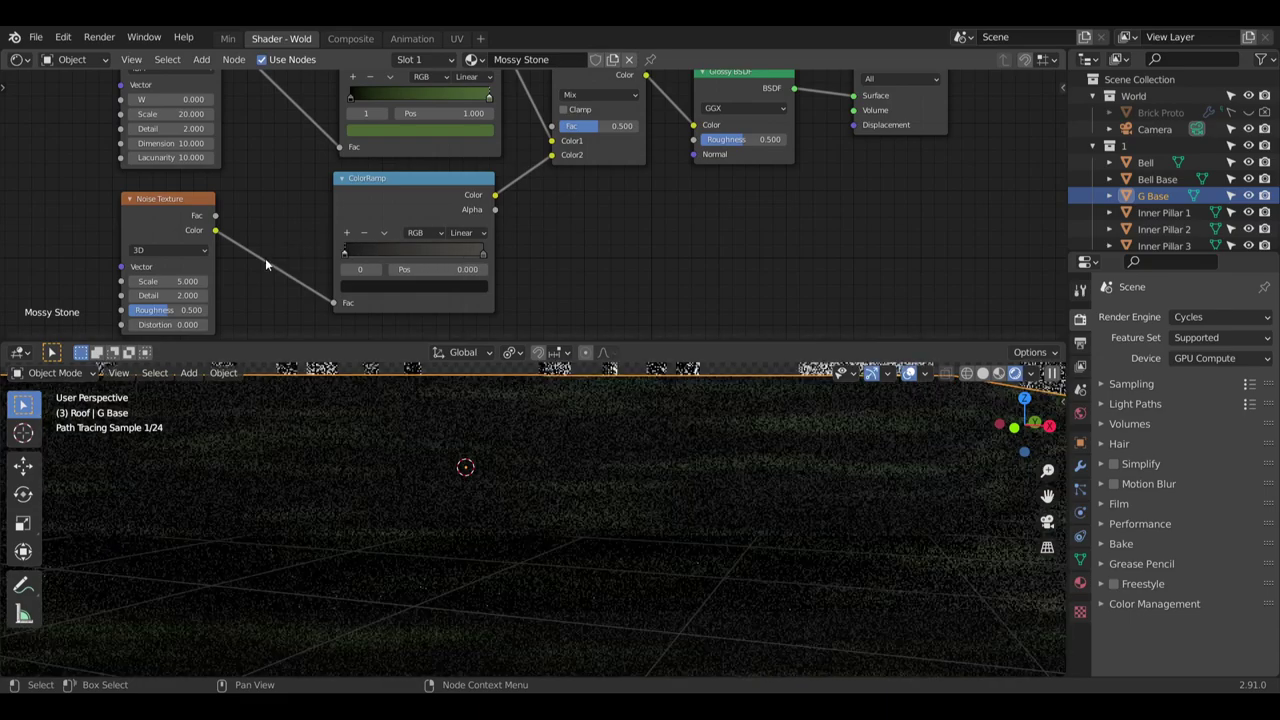
Set the HSV value (V) of the lower ColorRamp's first stop to 0.3 and inspect the base
left_click(432, 286)
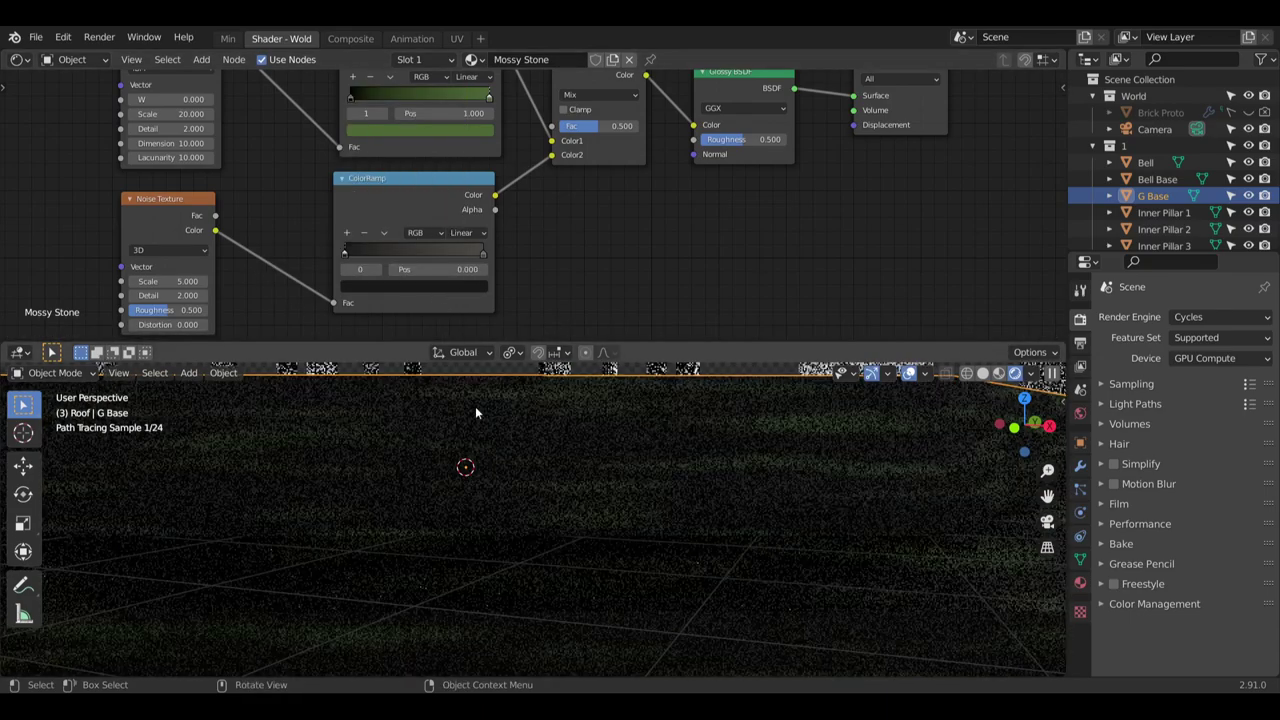
left_click(430, 288)
left_click(452, 287)
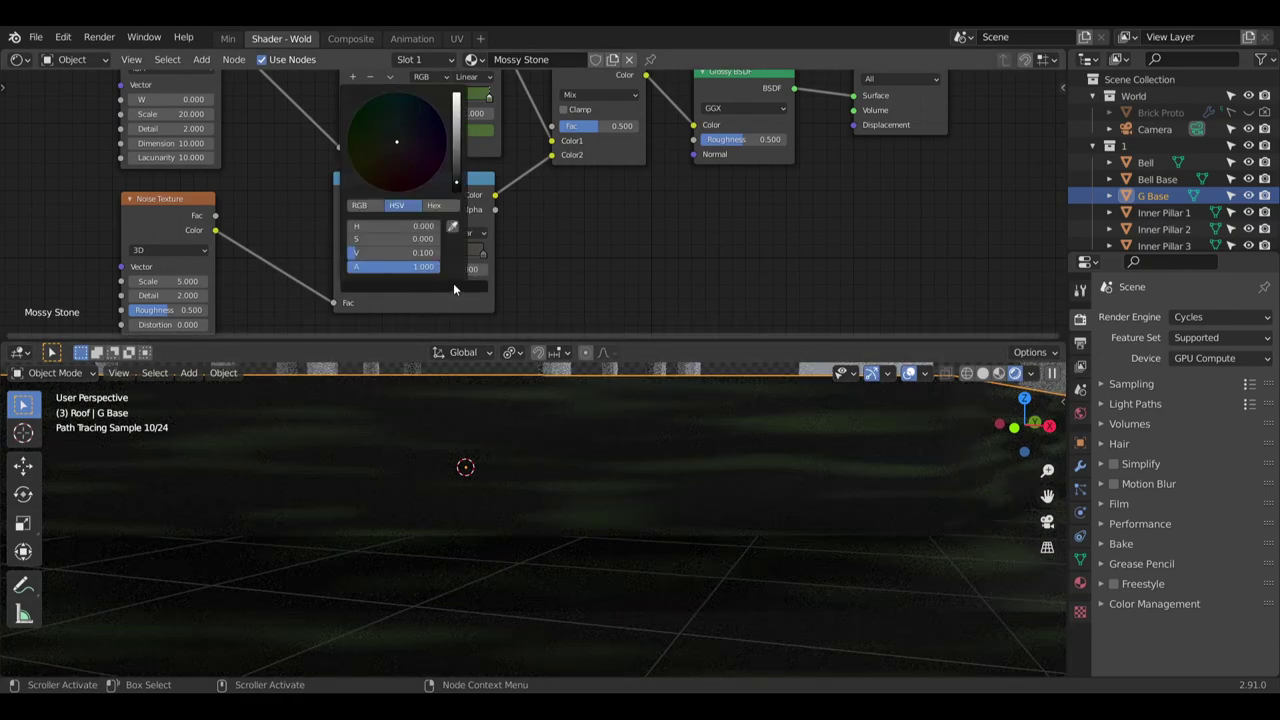
left_click(430, 252)
type("0.3")
key("Return")
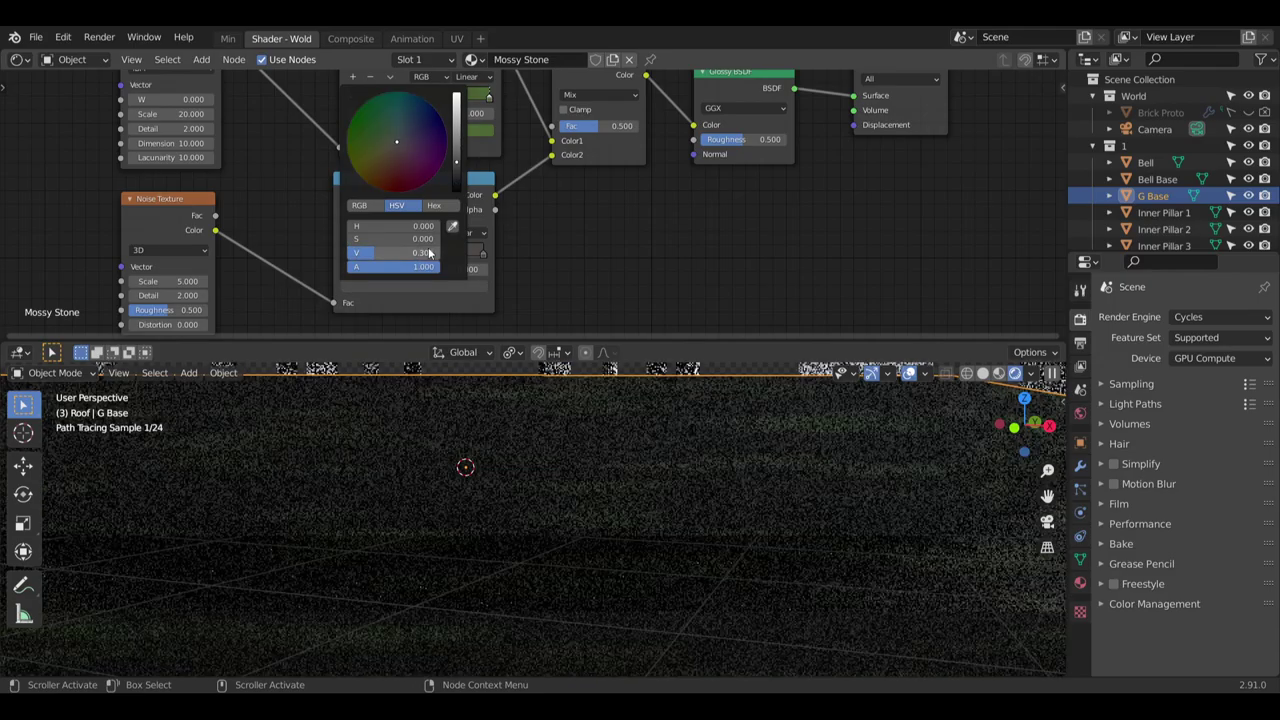
scroll(610, 505, "down", 4)
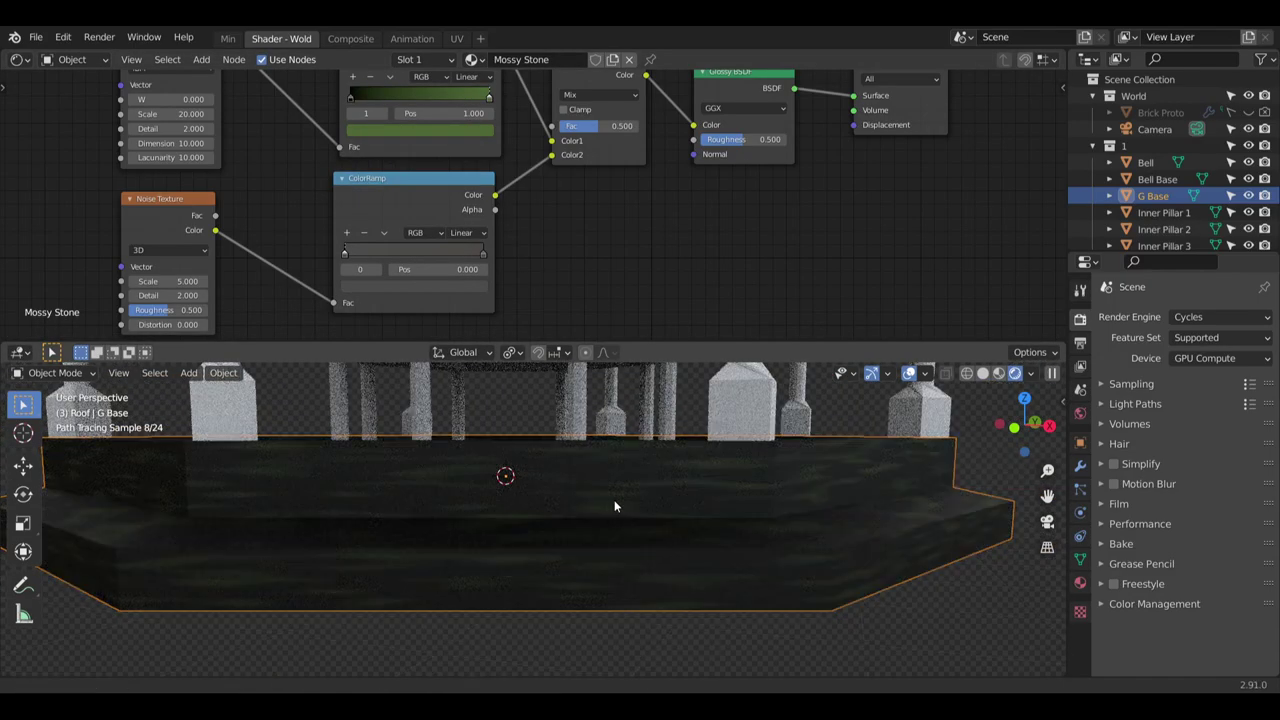
middle_click_drag(614, 506, 625, 400)
Try driving the Mix node's Fac with the Alpha output of the upper ColorRamp and of the lower one, and disconnect it again
middle_click_drag(594, 222, 748, 289)
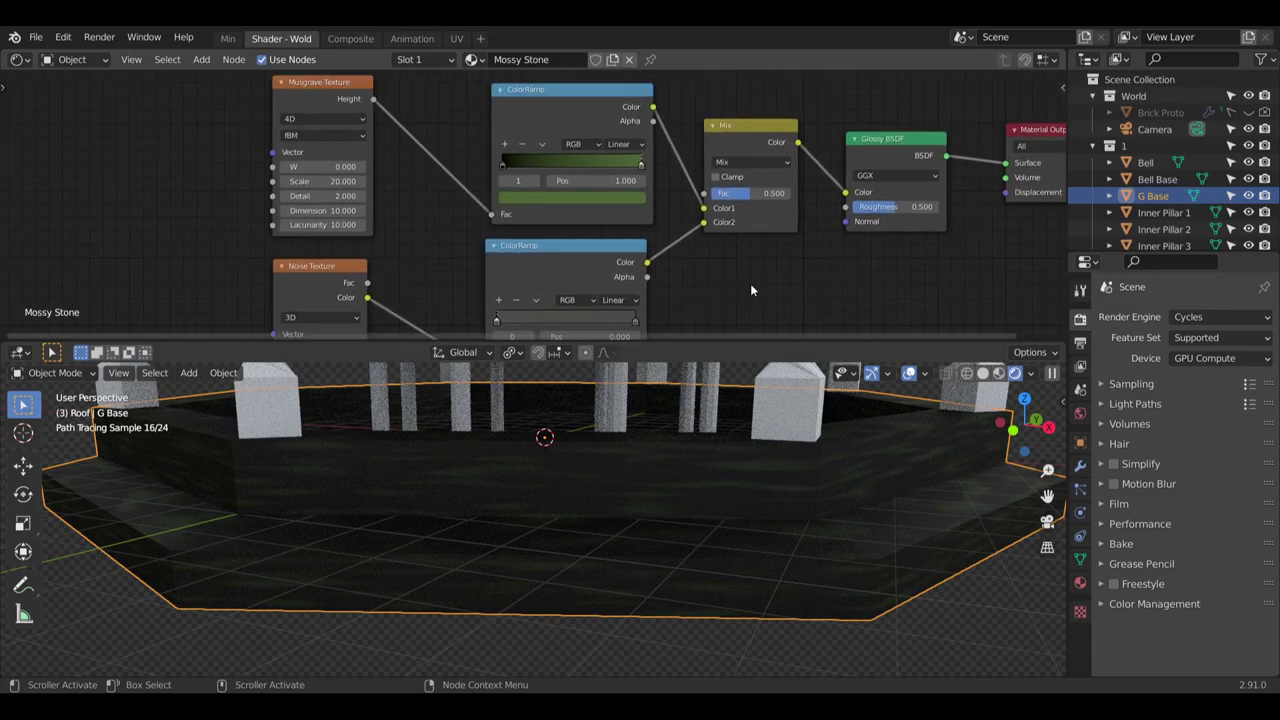
left_click_drag(652, 121, 704, 193)
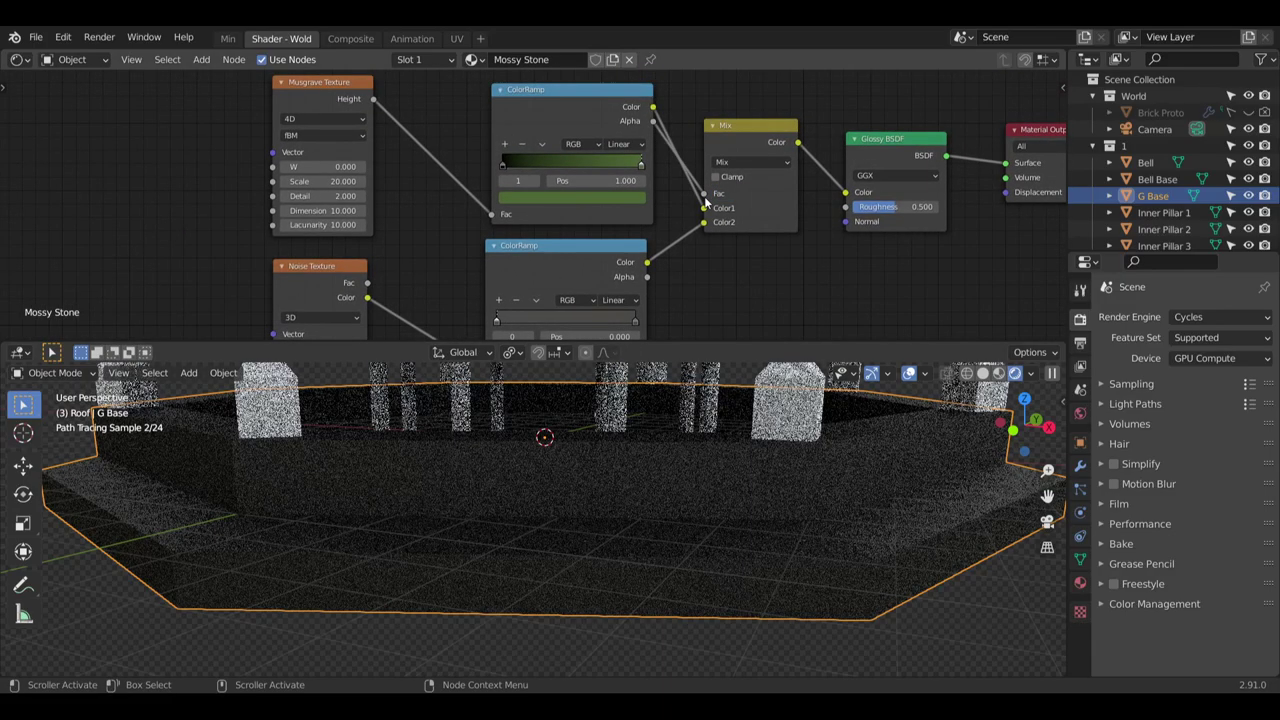
left_click_drag(613, 95, 603, 97)
scroll(663, 440, "up", 3)
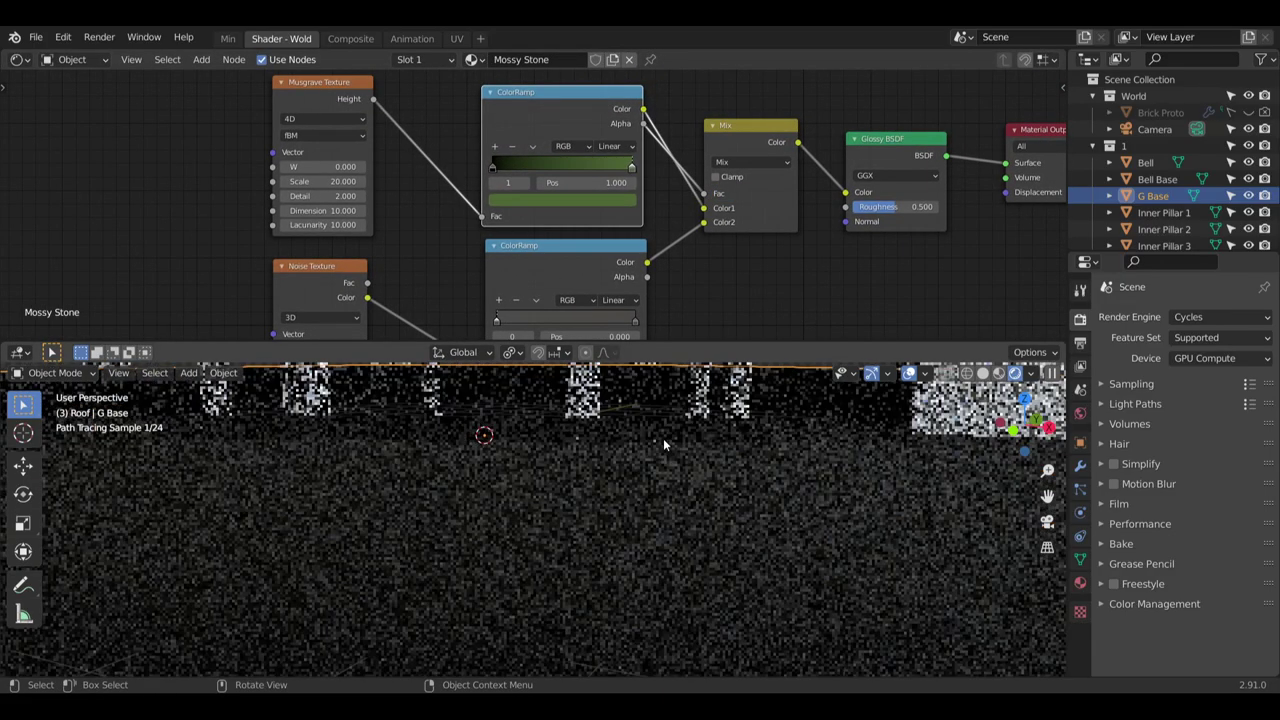
middle_click_drag(663, 438, 624, 399, "shift")
left_click_drag(648, 262, 665, 237)
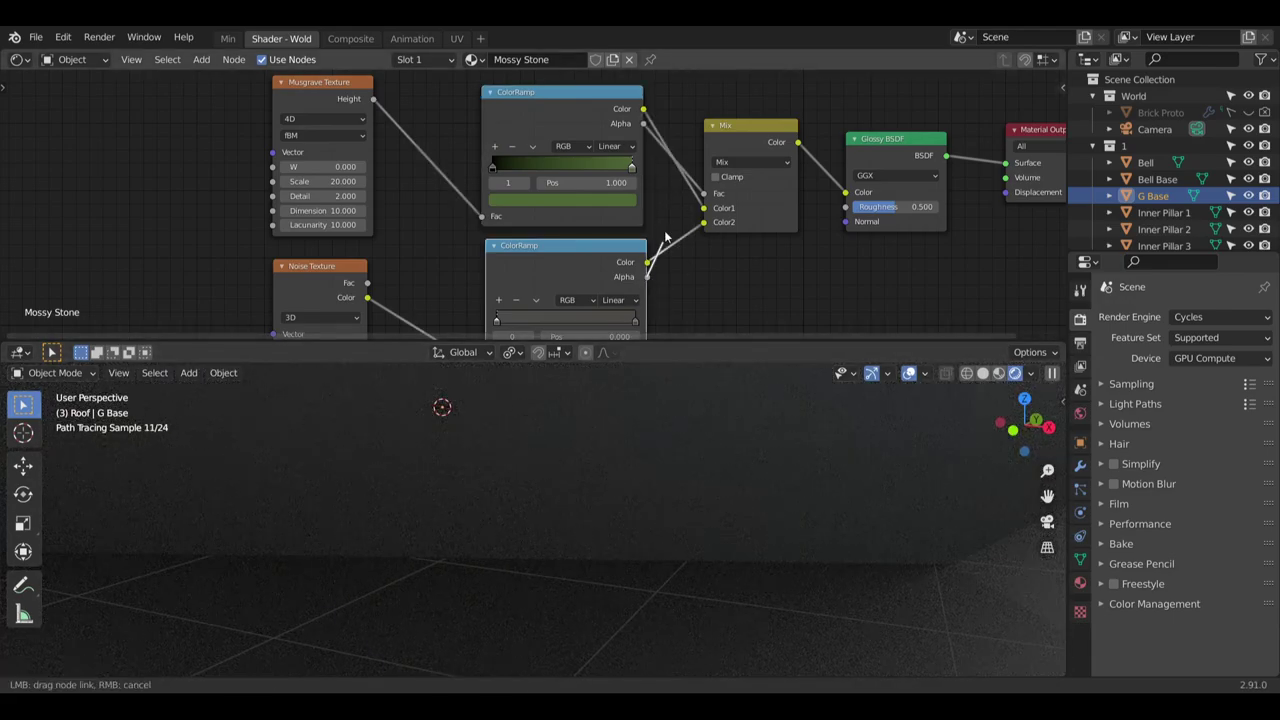
left_click_drag(690, 194, 704, 193)
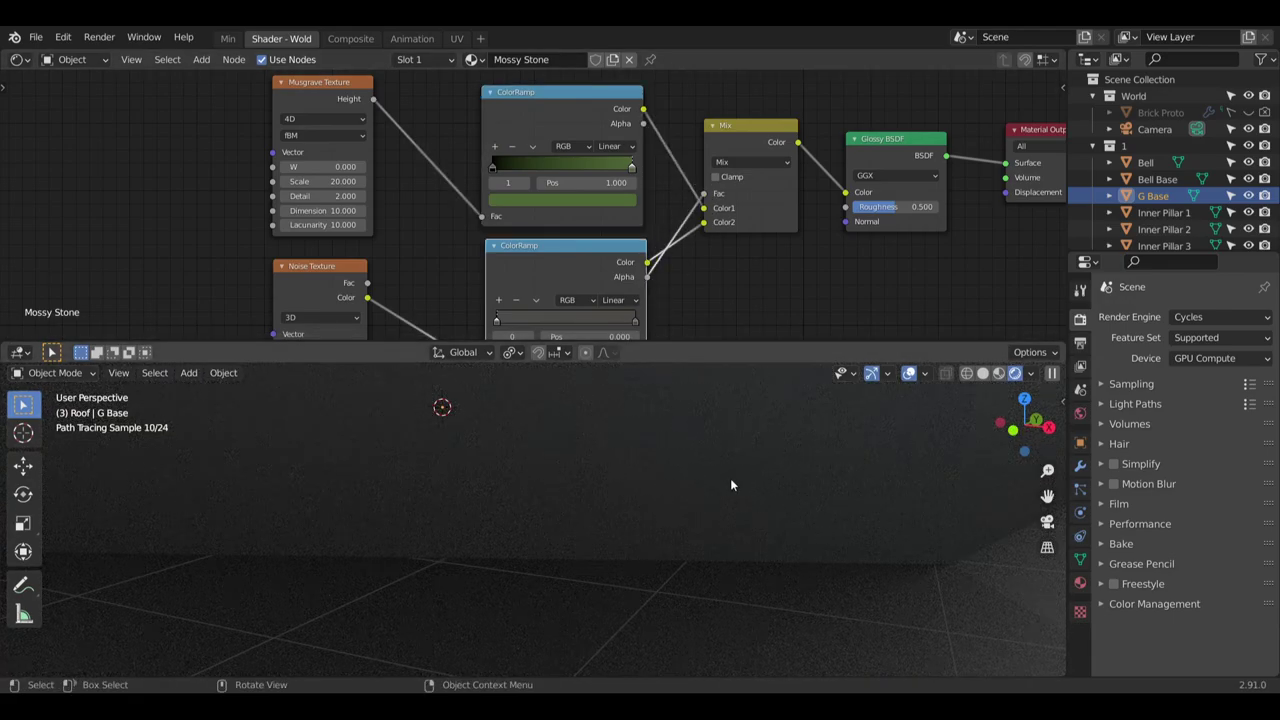
scroll(731, 485, "down", 3)
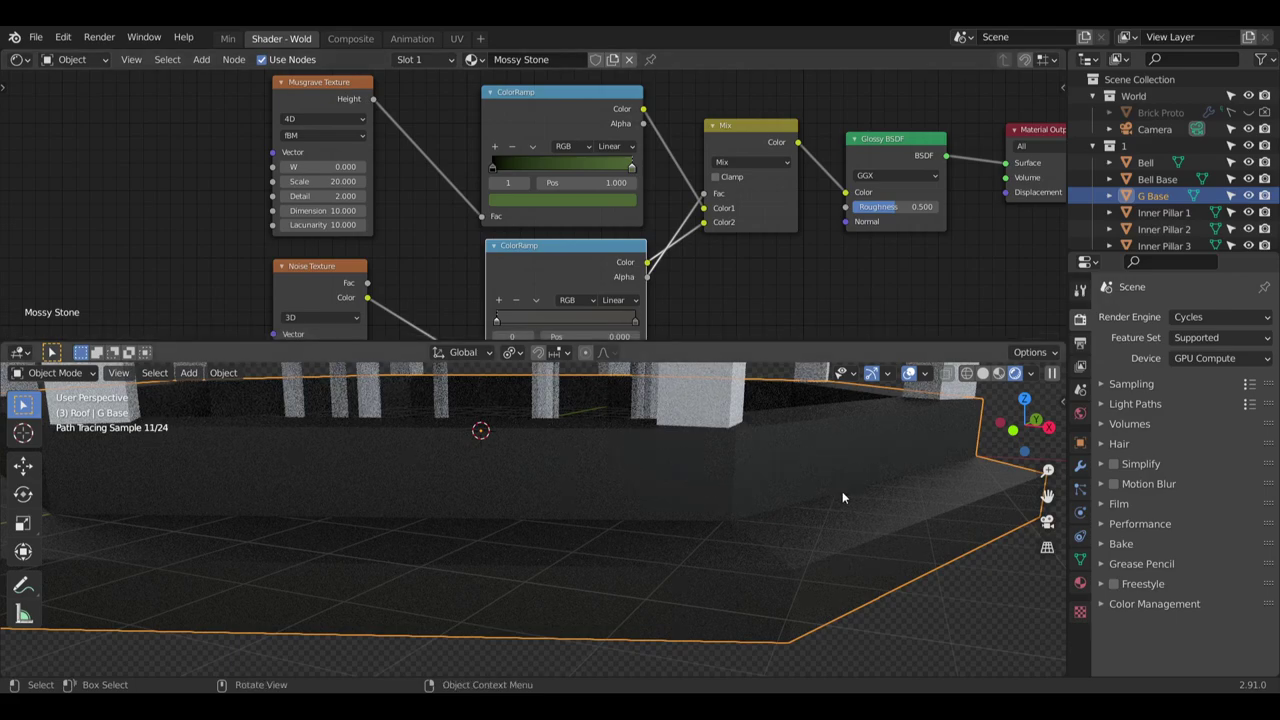
left_click_drag(704, 193, 670, 229)
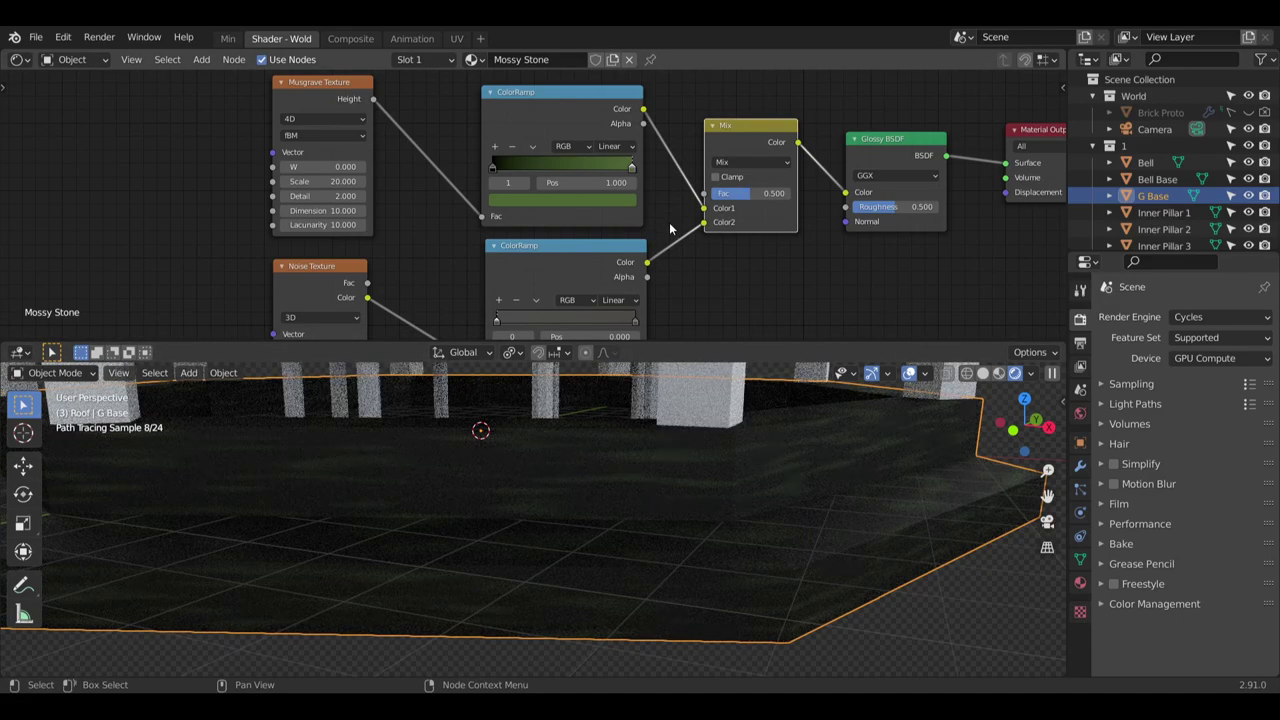
Set the Mix node's blending mode to Add and view the whole gazebo base
middle_click_drag(676, 230, 617, 208)
left_click(691, 140)
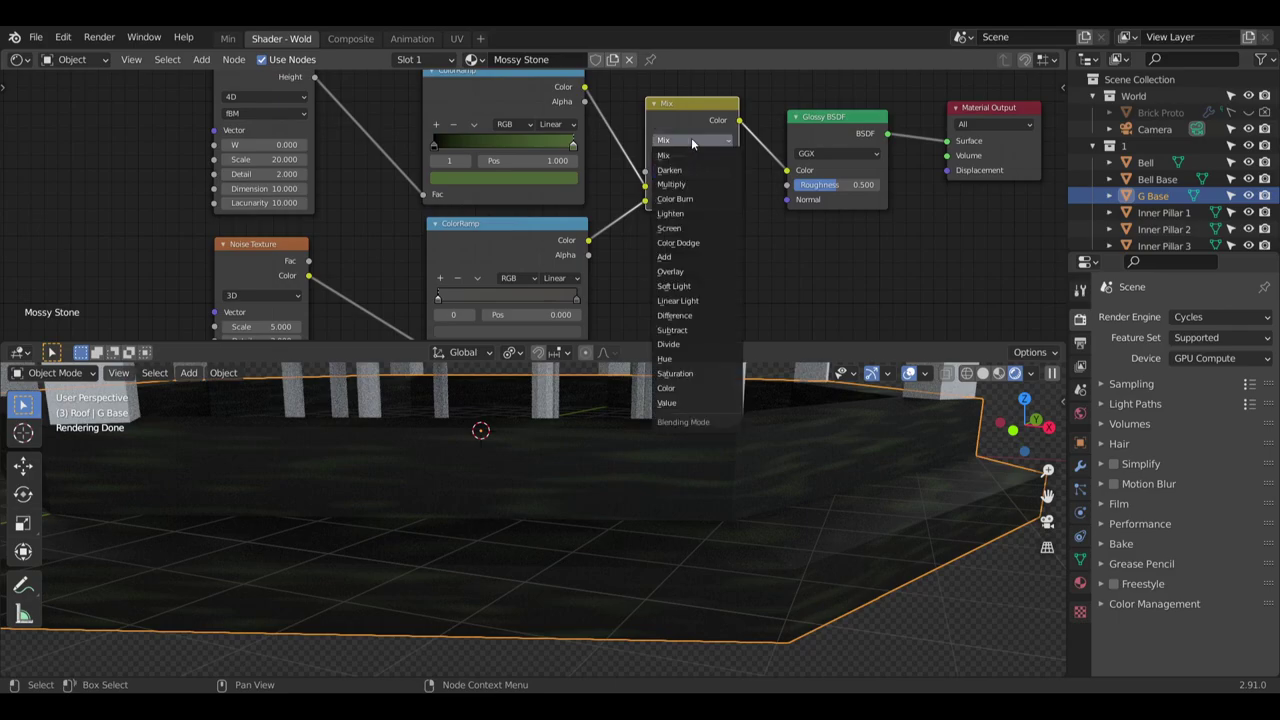
left_click(687, 256)
middle_click_drag(716, 433, 740, 408)
middle_click_drag(705, 456, 668, 296)
Spread out the two ColorRamps, lower the Noise Texture node, and place the Material Output below the Glossy BSDF
middle_click_drag(612, 243, 617, 187)
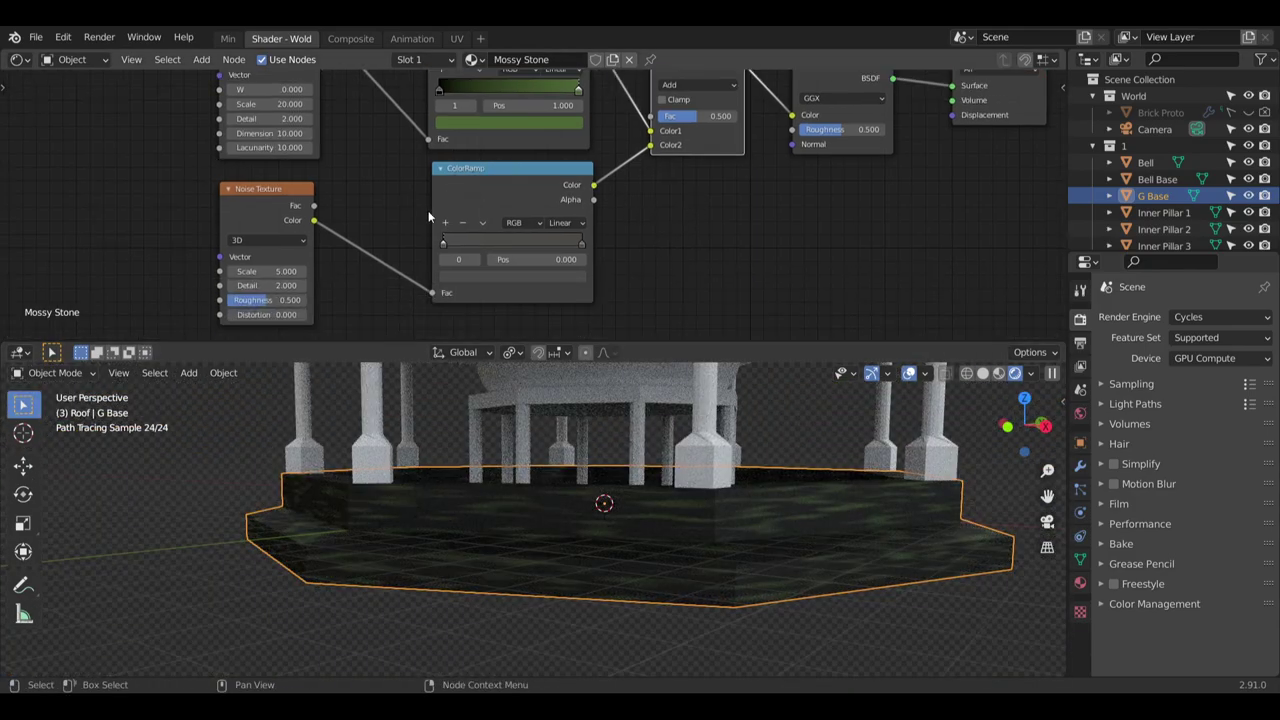
middle_click_drag(428, 216, 489, 278)
middle_click_drag(536, 116, 575, 170)
left_click_drag(589, 133, 589, 113)
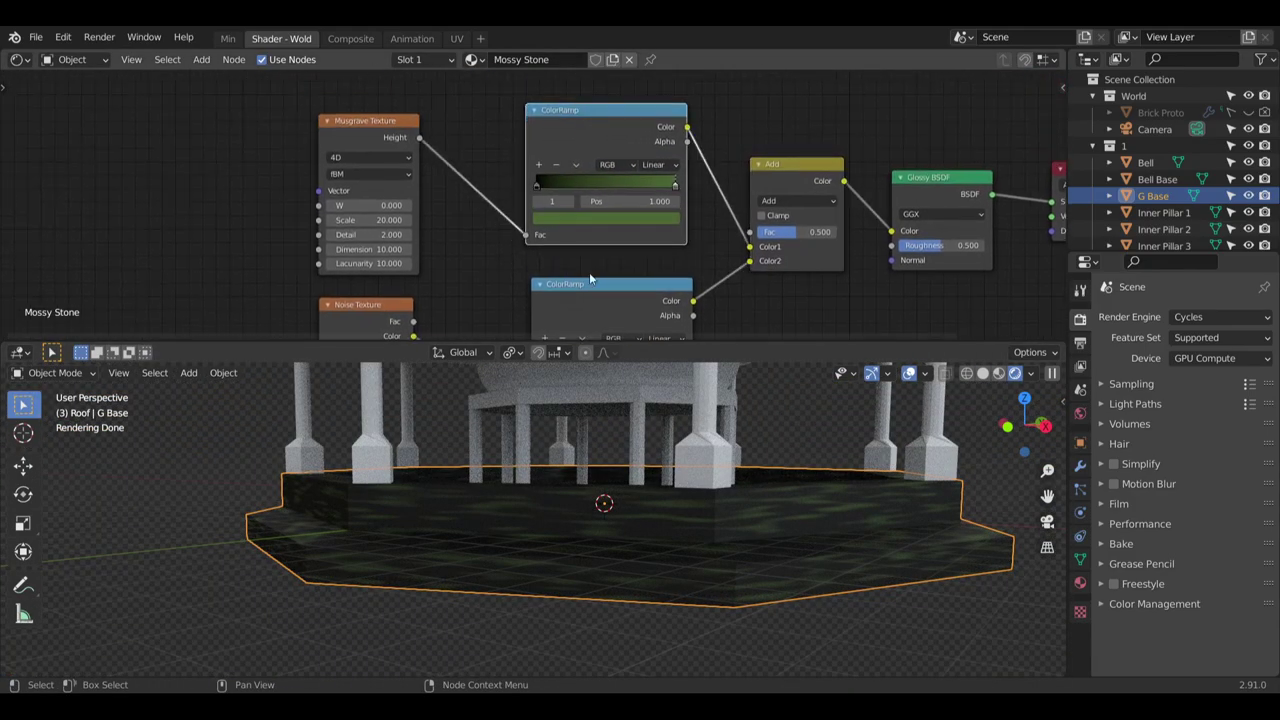
left_click_drag(589, 285, 589, 270)
middle_click_drag(740, 311, 655, 158)
left_click_drag(296, 150, 353, 249)
middle_click_drag(519, 310, 479, 230)
scroll(700, 200, "down", 1)
key("Home")
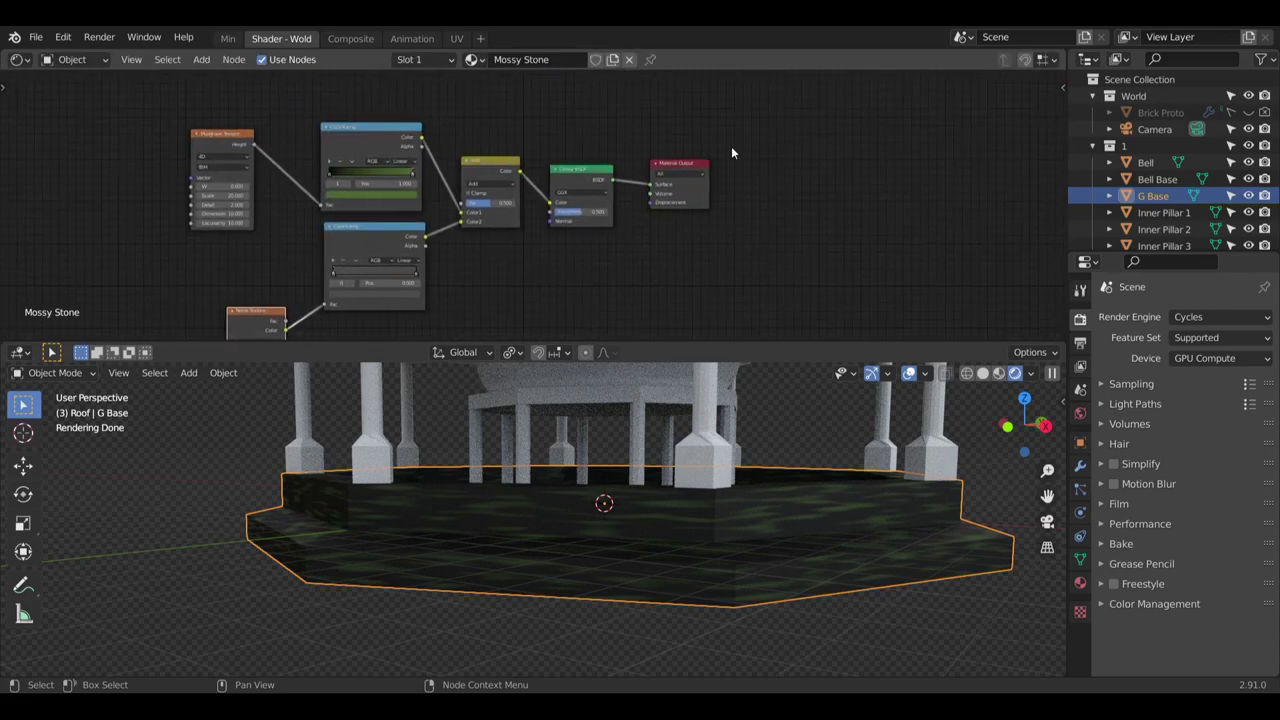
left_click_drag(656, 167, 651, 263)
left_click(652, 263)
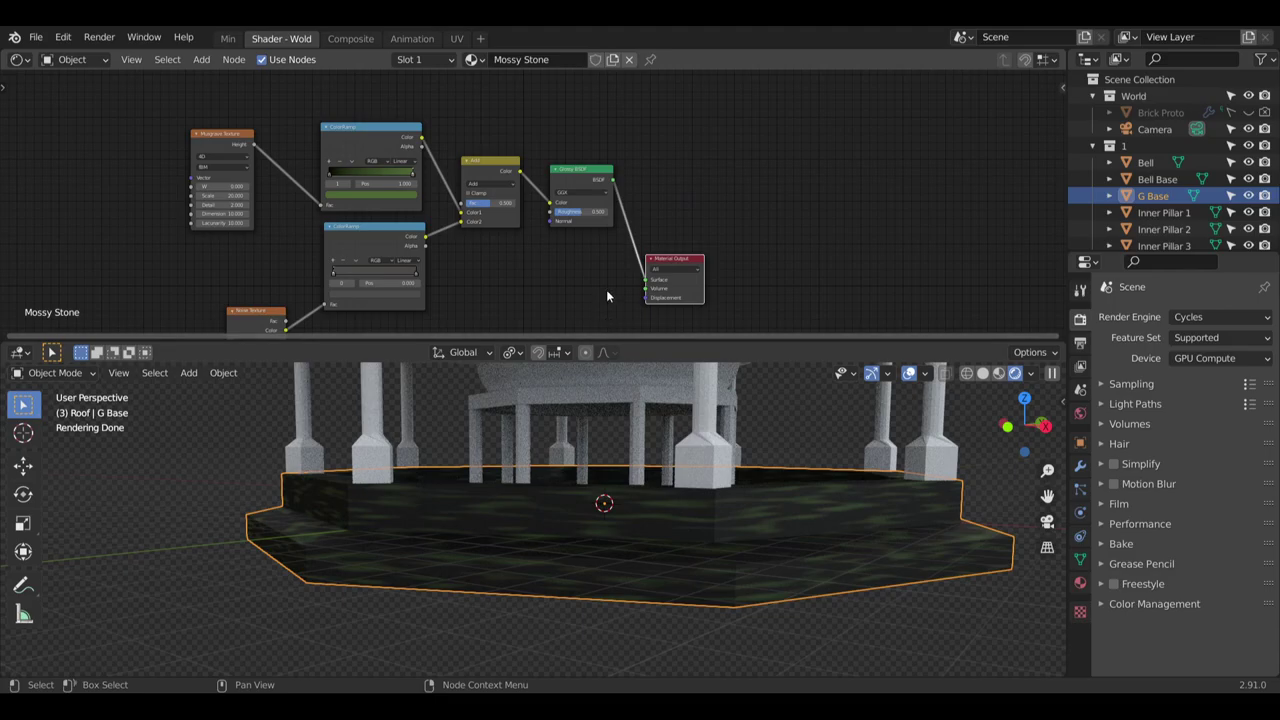
Connect the Noise Texture's Color output to the Material Output's Displacement and check the base's surface
middle_click_drag(606, 289, 636, 149)
right_click_drag(321, 195, 426, 198, "ctrl")
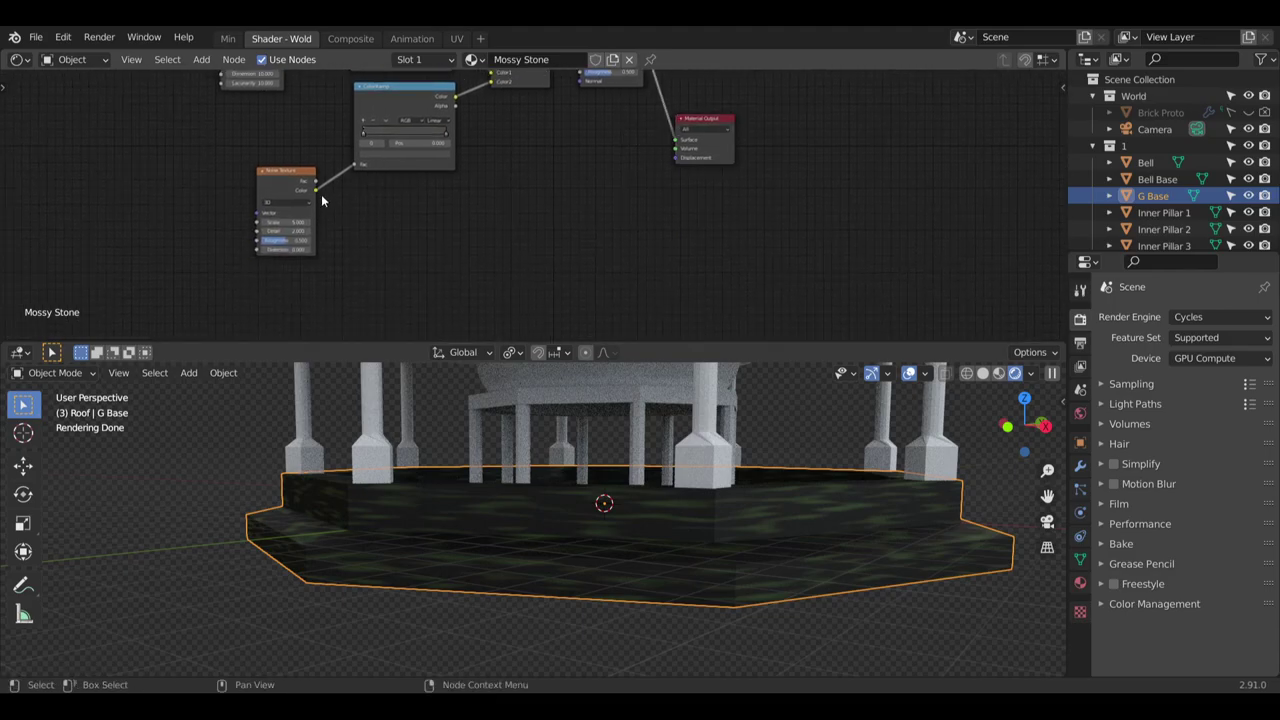
scroll(612, 587, "up", 8)
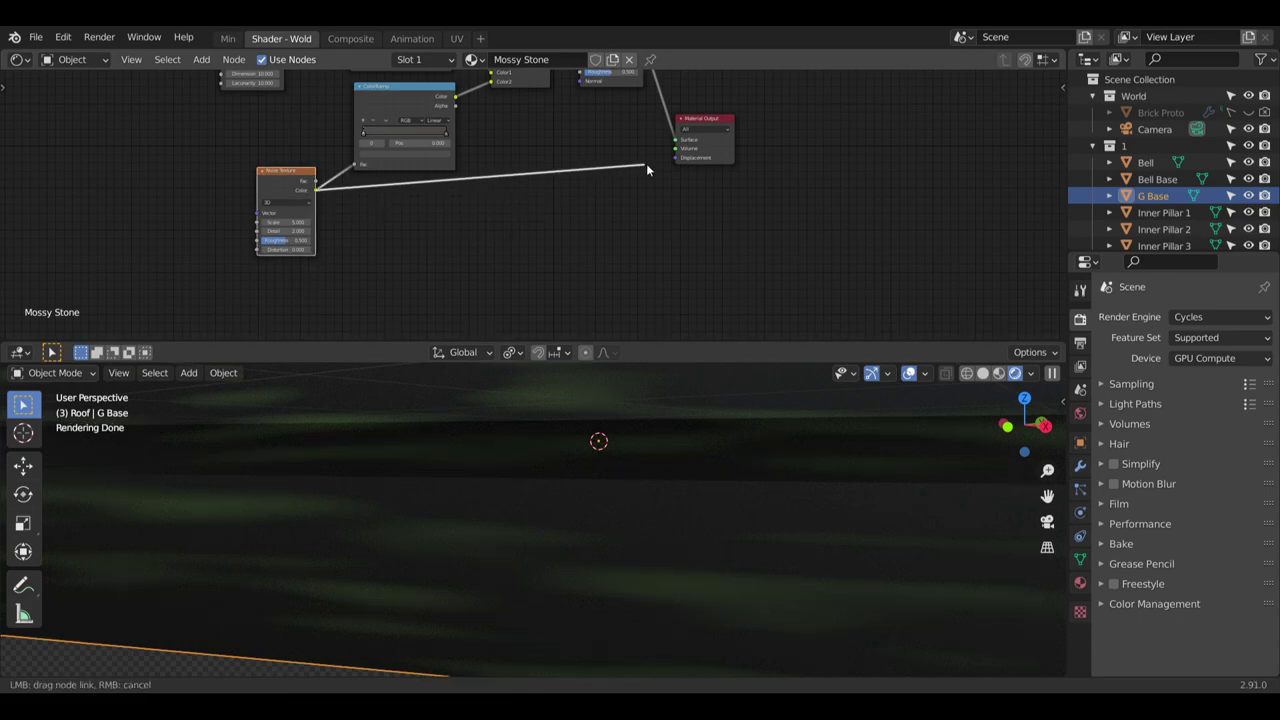
left_click_drag(674, 160, 675, 158)
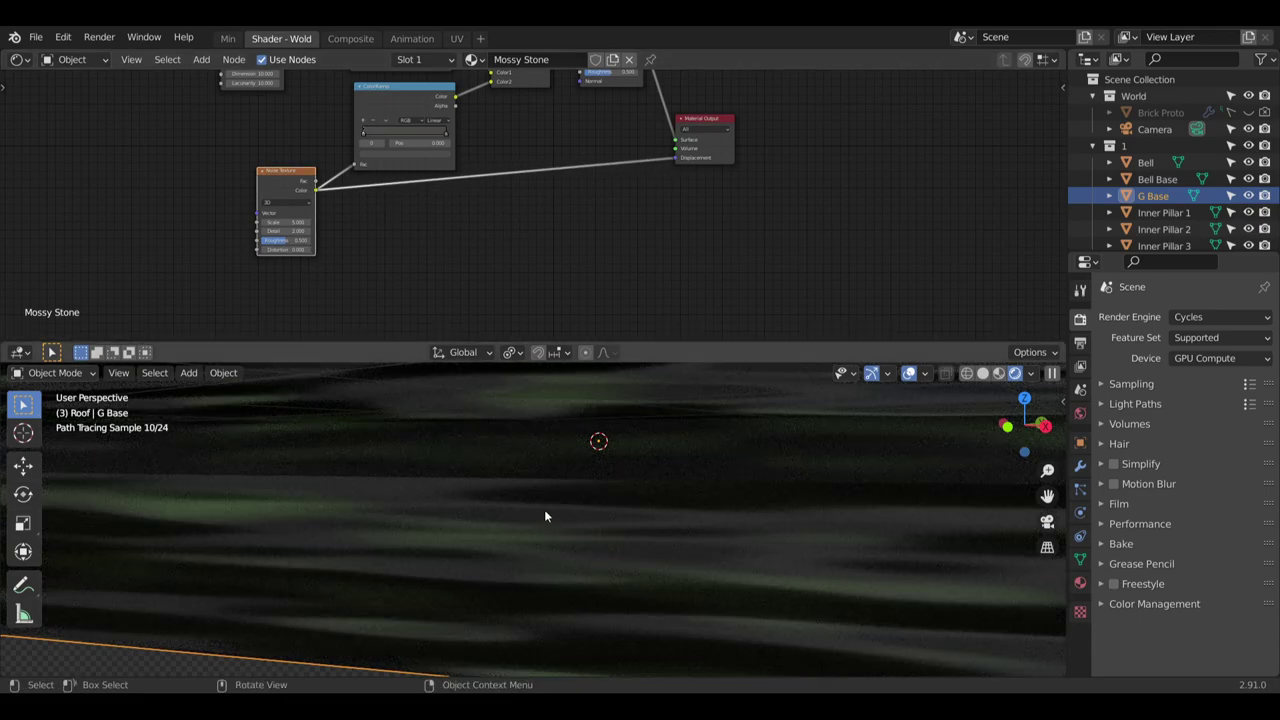
scroll(544, 509, "down", 1)
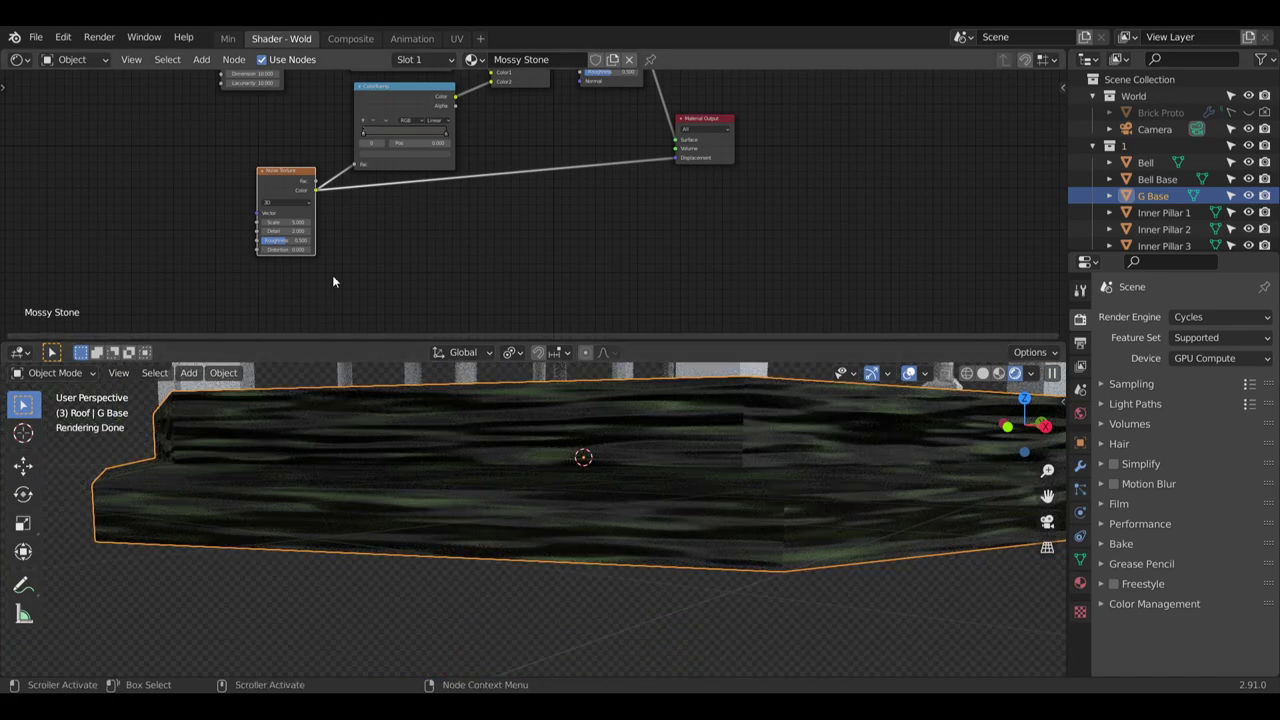
Set the Noise Texture's dimensions to 4D and its Scale to 20
scroll(350, 240, "up", 6)
left_click(381, 148)
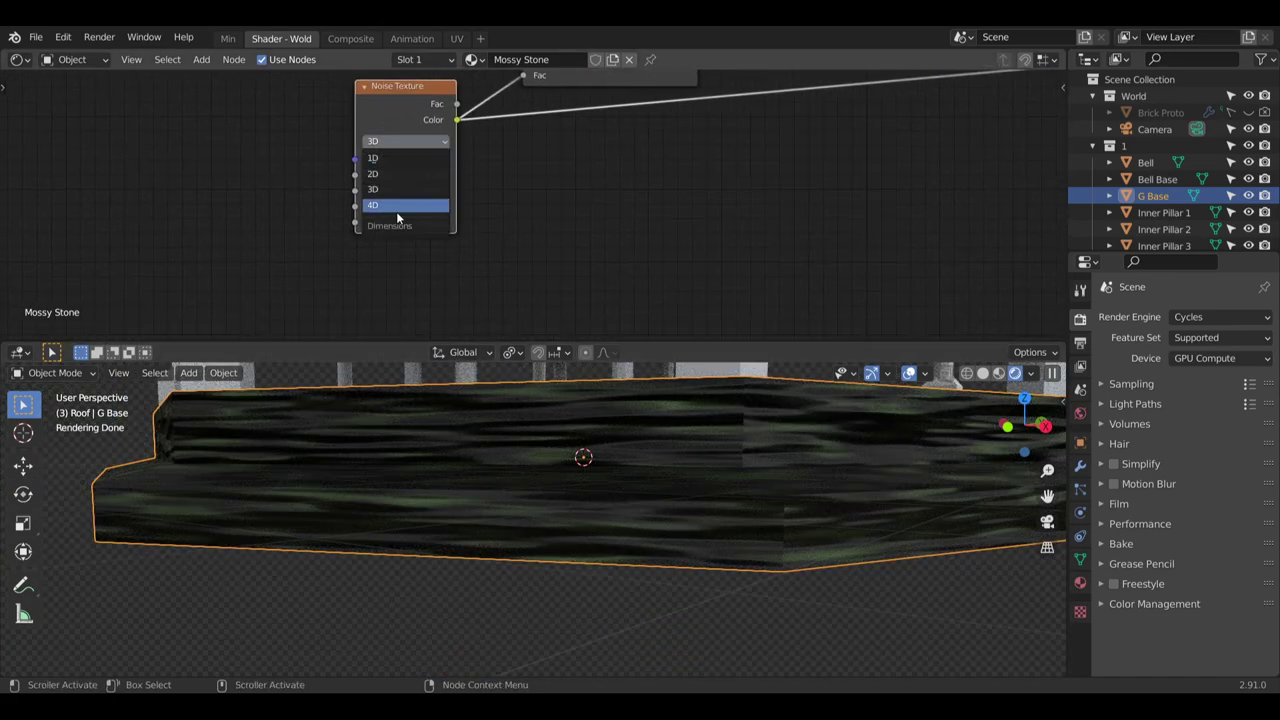
left_click(396, 211)
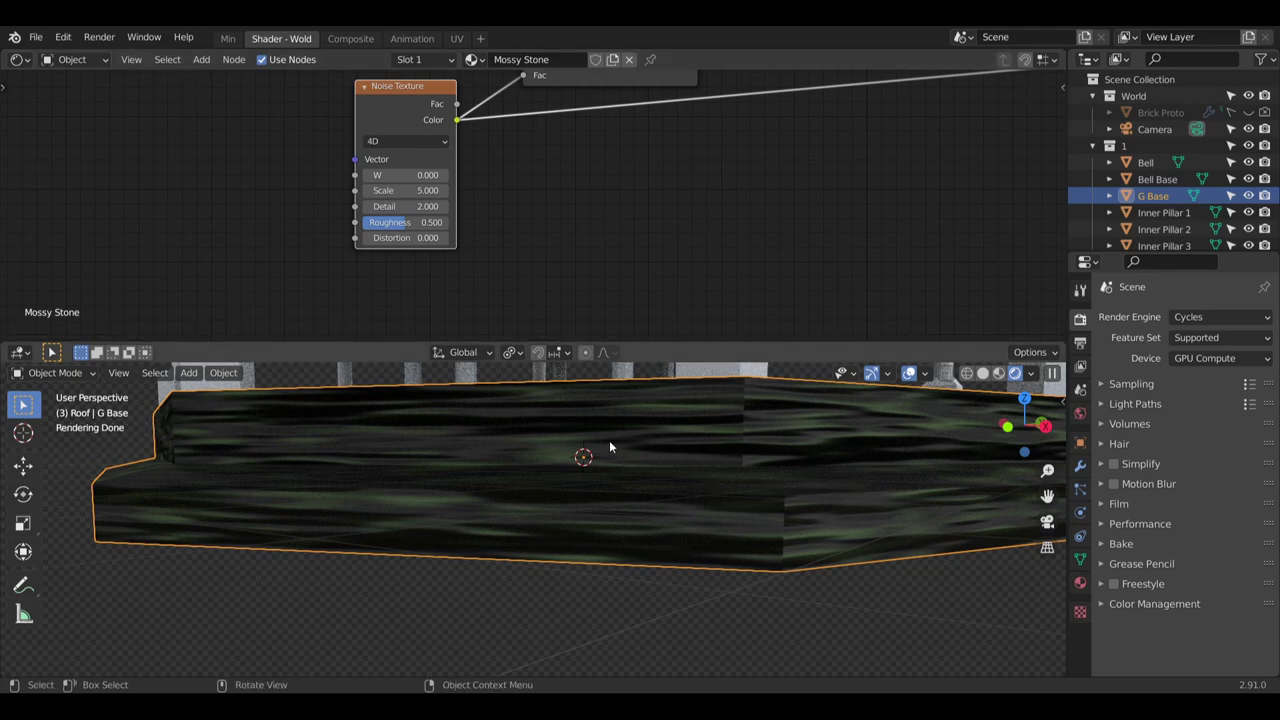
scroll(370, 232, "up", 2)
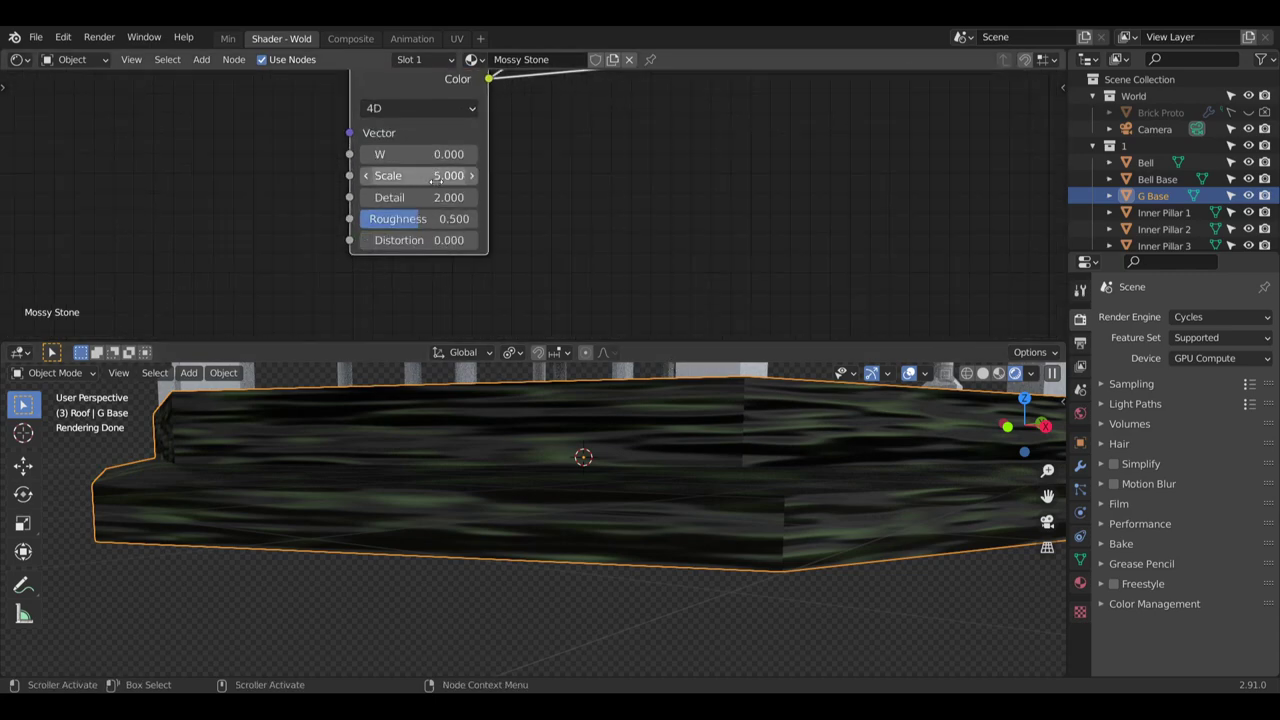
key("Return")
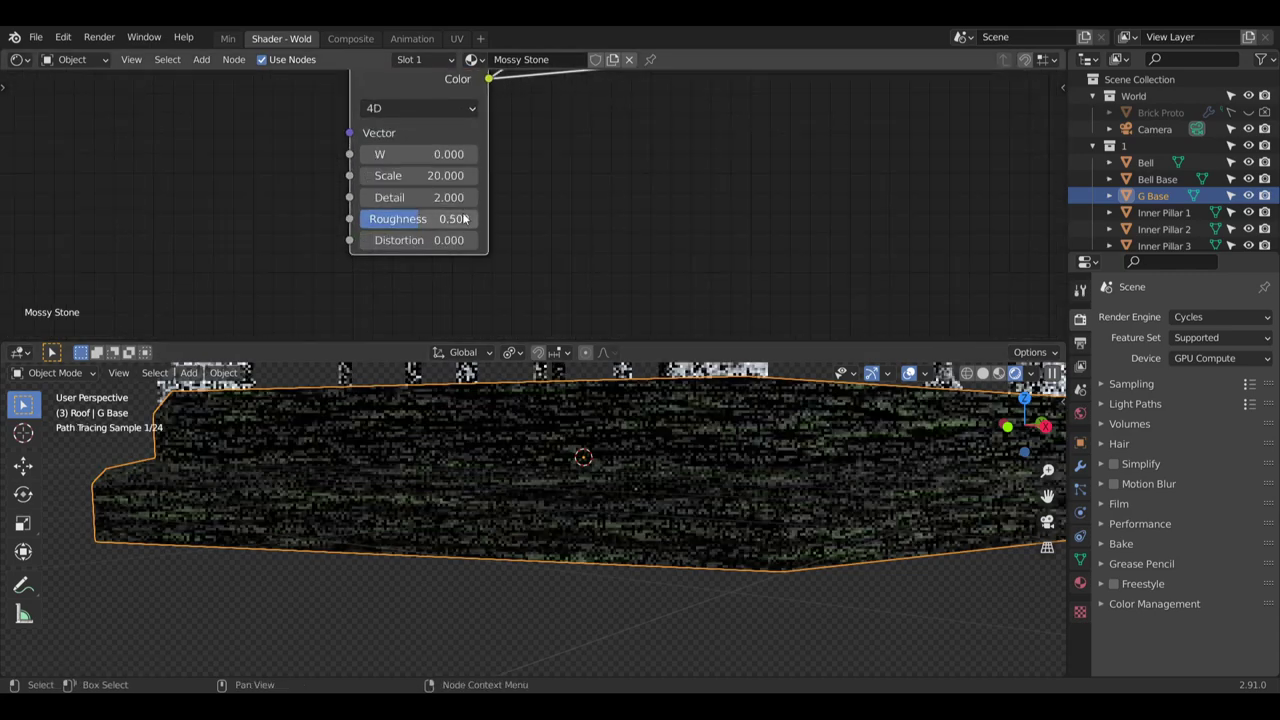
Subdivide the entire G Base mesh repeatedly in the Min workspace, and clear the mesh selection
scroll(585, 450, "up", 4)
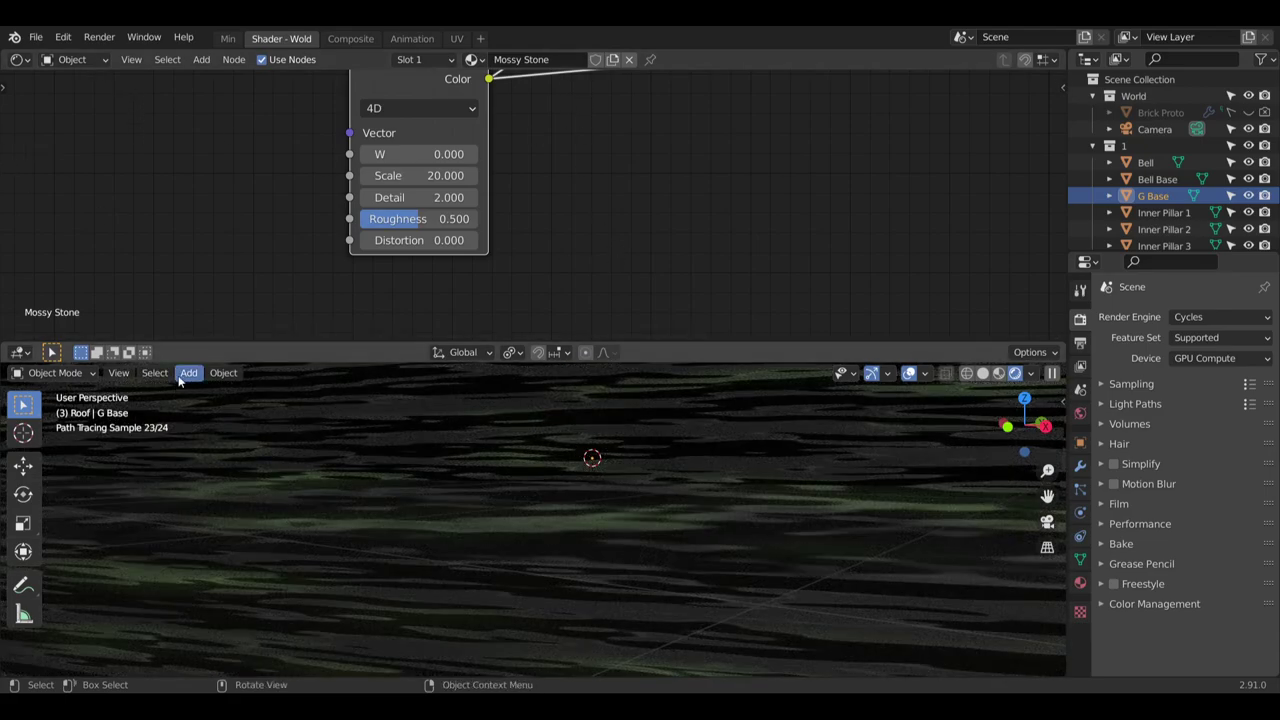
left_click(228, 38)
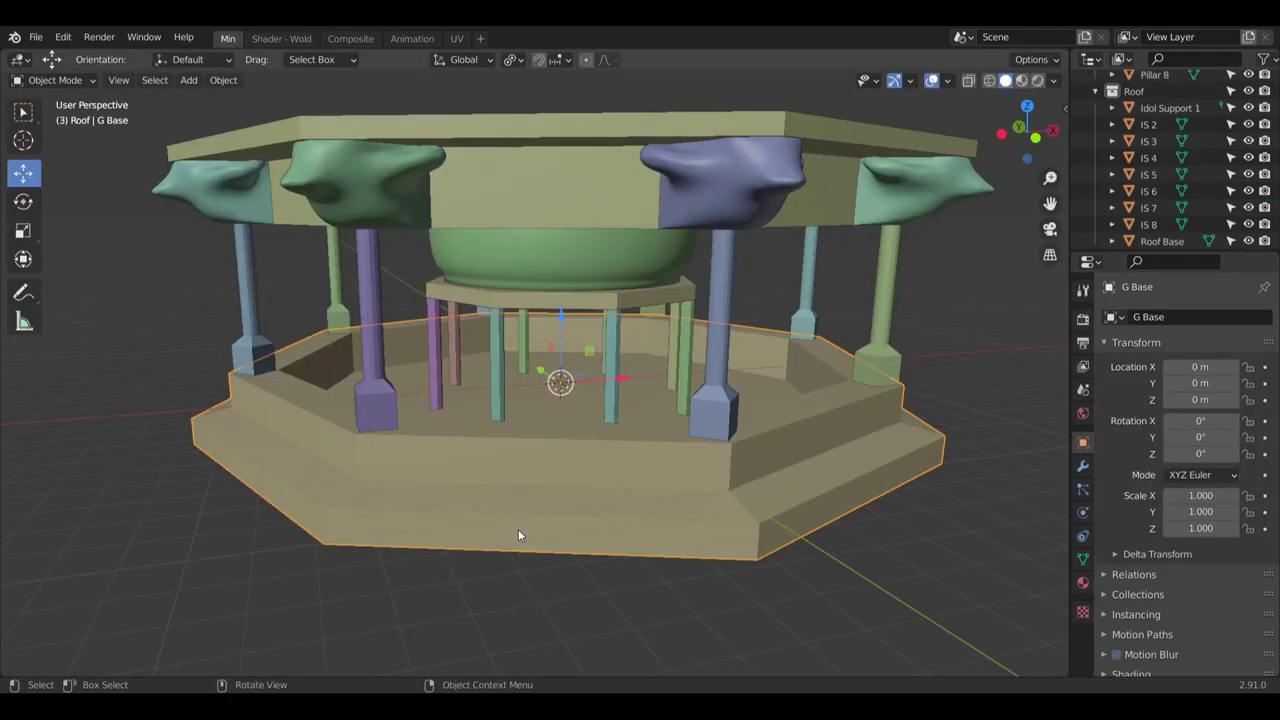
left_click(55, 80)
left_click(40, 112)
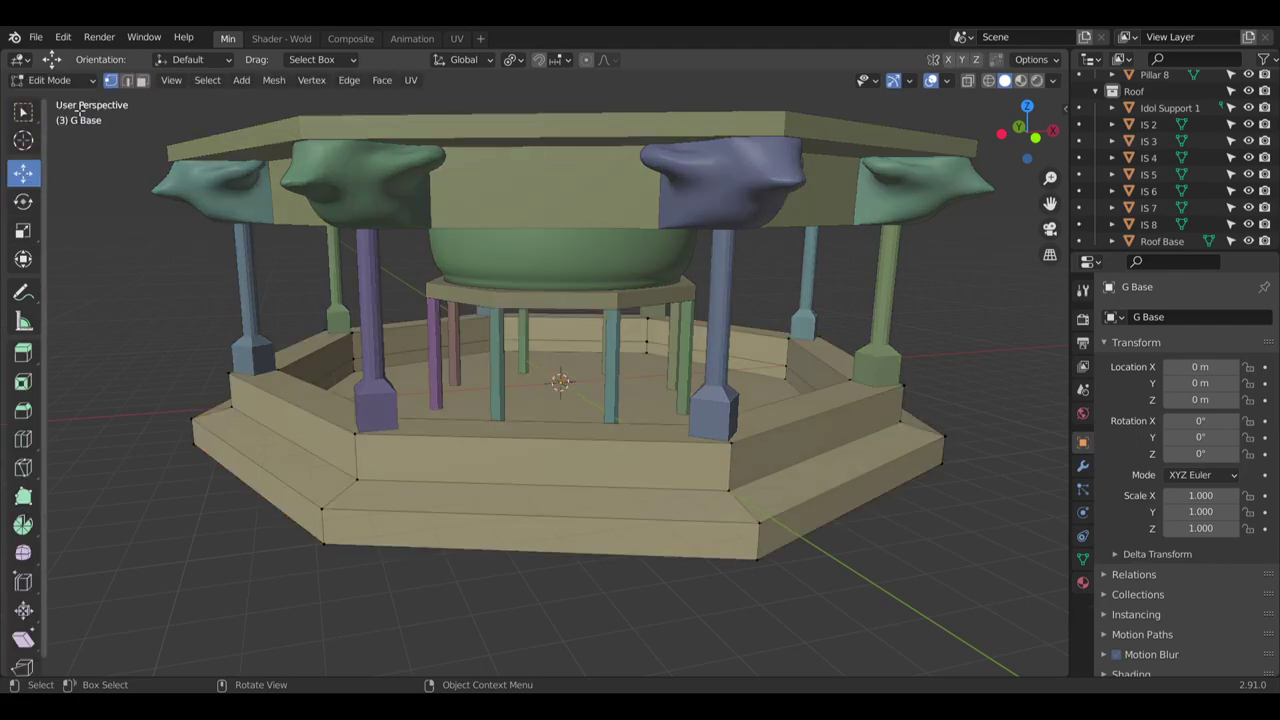
middle_click_drag(449, 609, 454, 543)
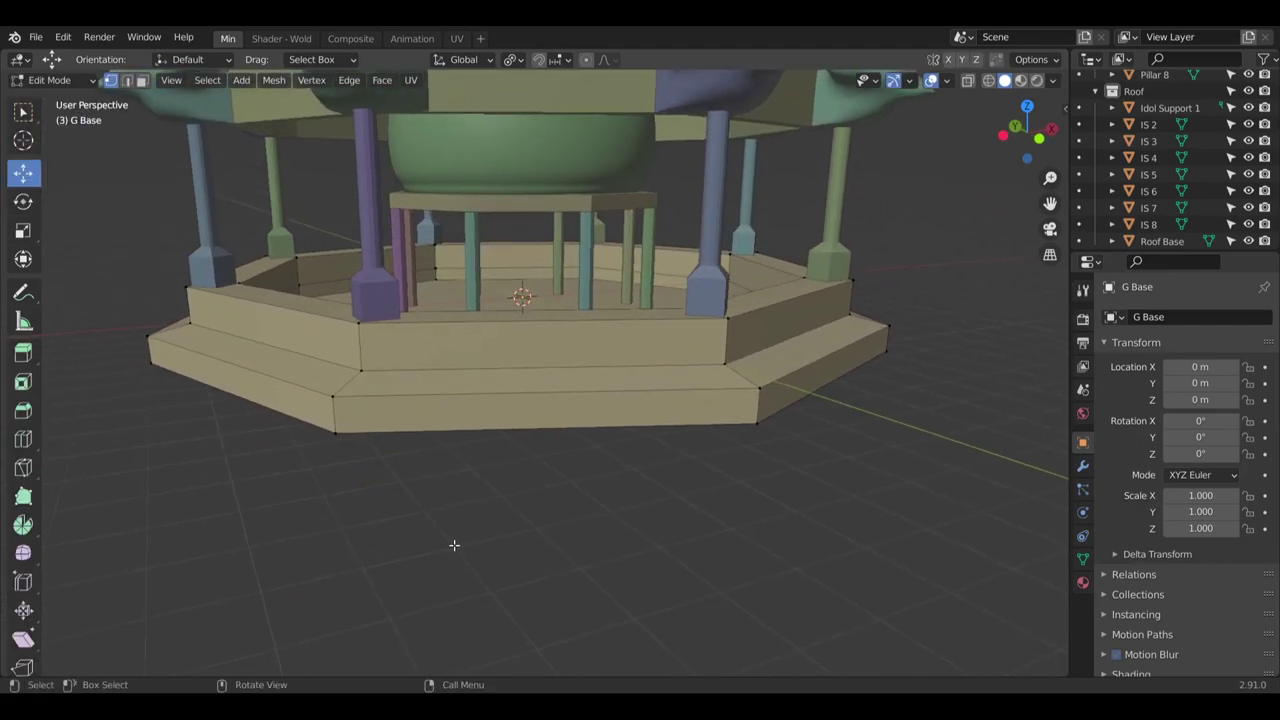
key("a")
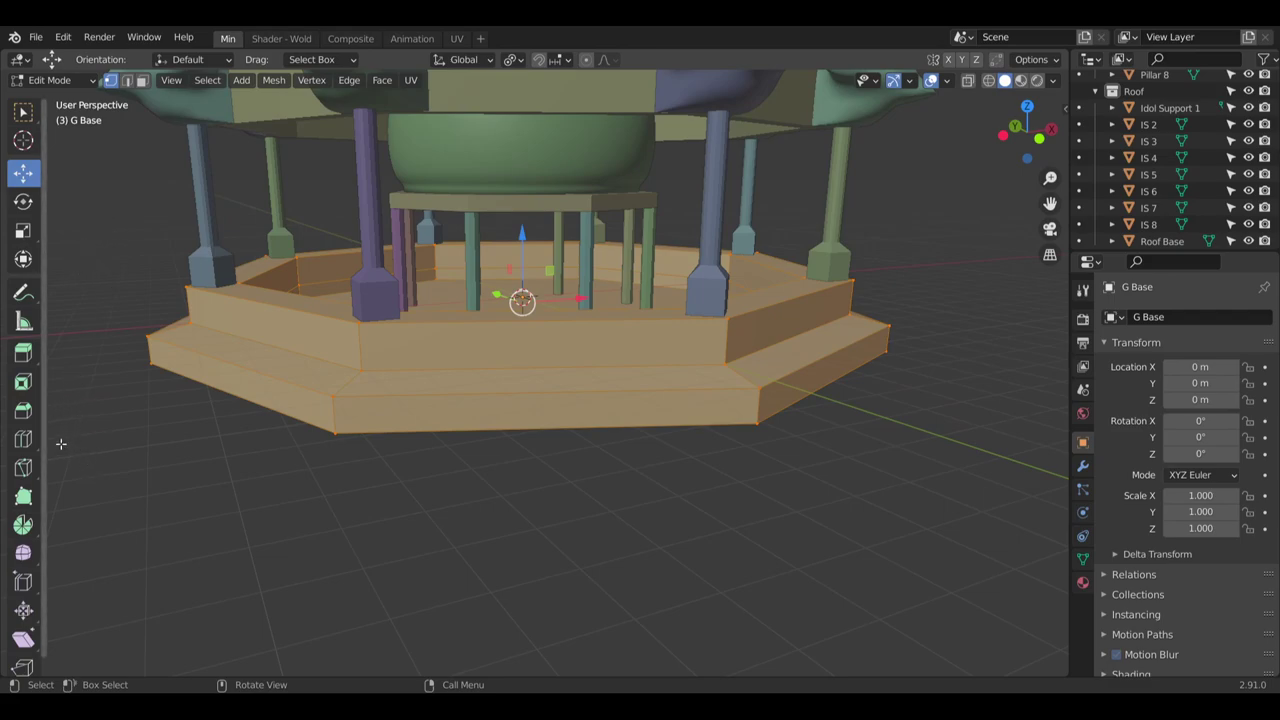
key("shift+r")
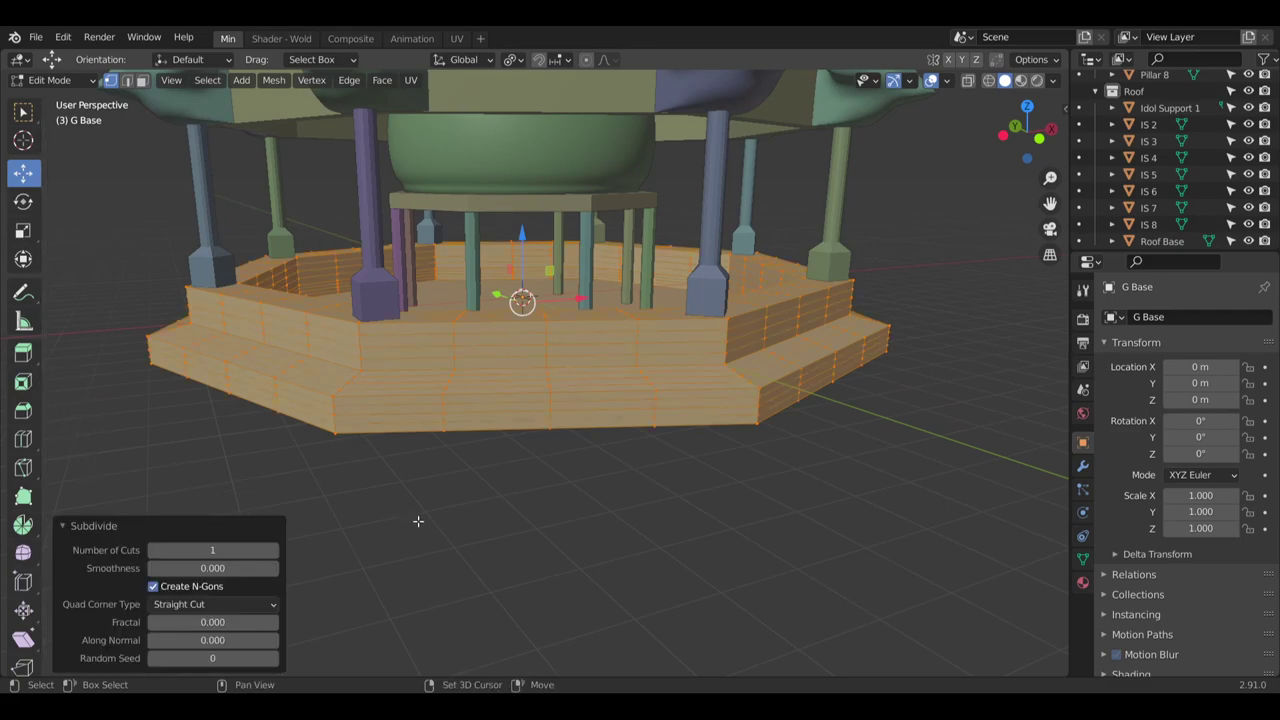
middle_click_drag(418, 521, 670, 469)
middle_click_drag(525, 414, 628, 458, "shift")
key("alt+a")
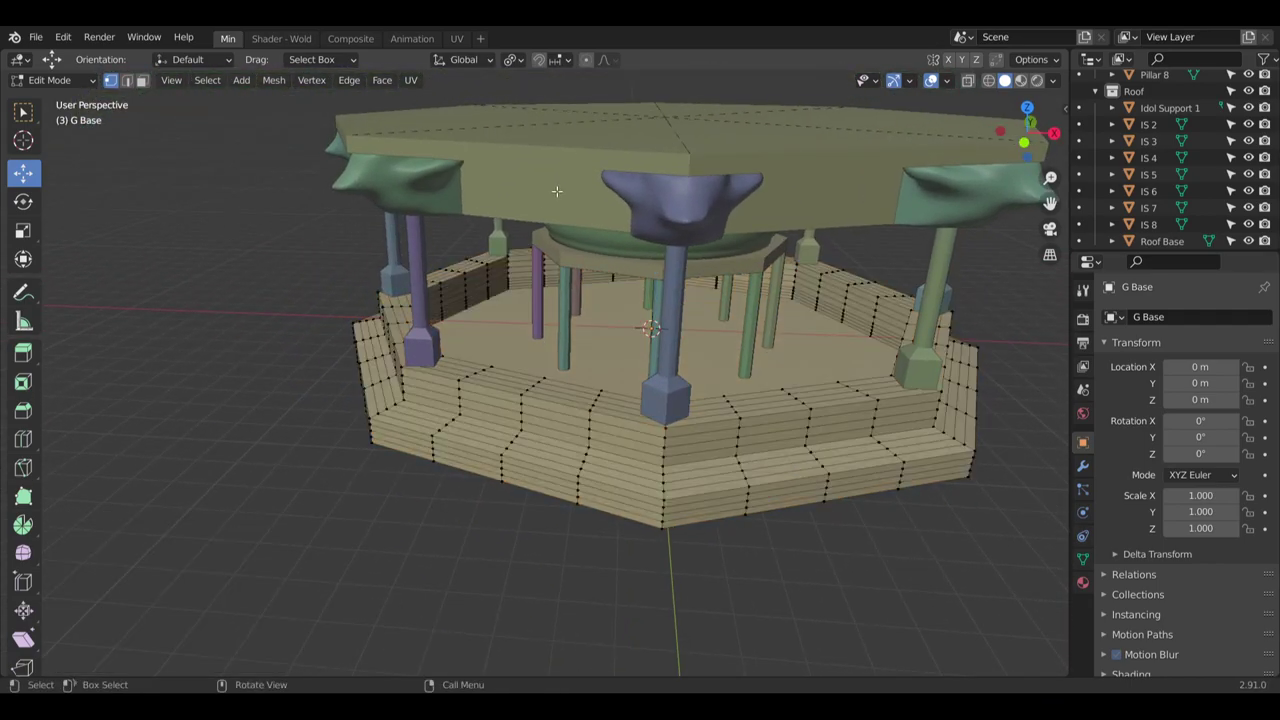
Inspect the base from below, return it to Object Mode, and select the Bell Base slab under the bell
middle_click_drag(566, 164, 651, 487)
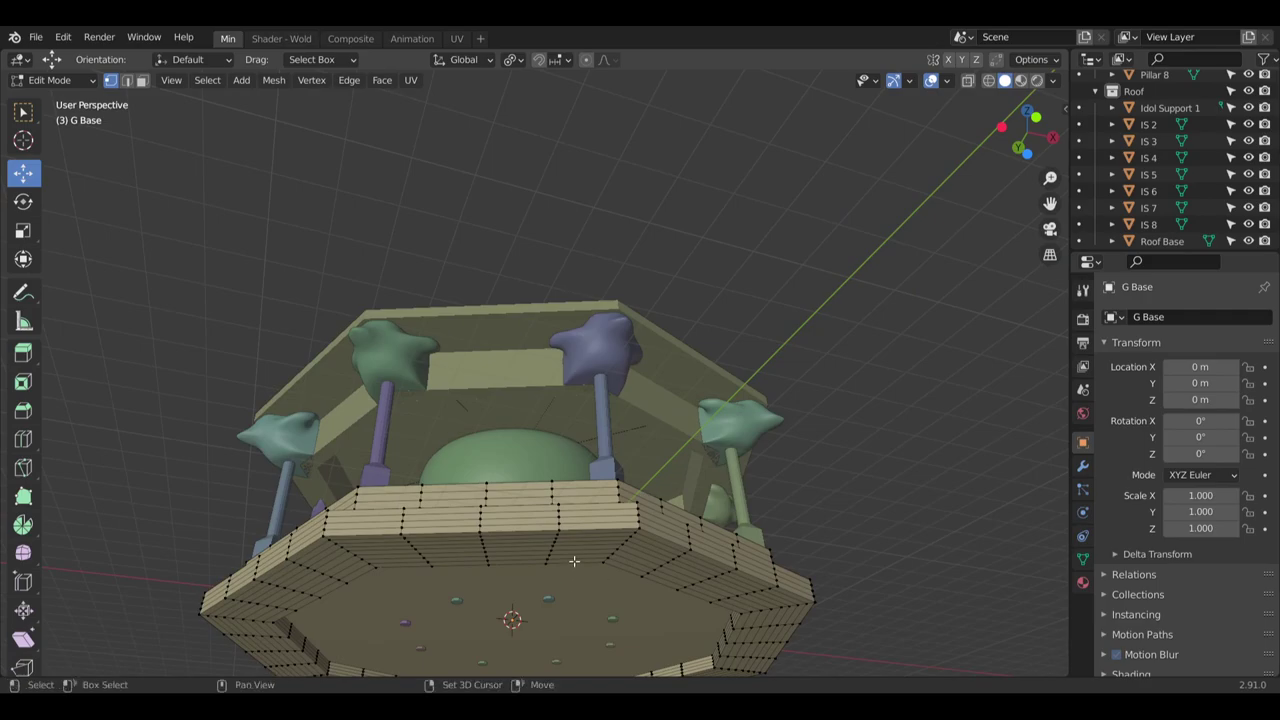
middle_click_drag(574, 561, 522, 515, "shift")
middle_click_drag(557, 440, 586, 335)
middle_click_drag(594, 497, 594, 417, "shift")
middle_click_drag(594, 405, 600, 343)
scroll(603, 369, "up", 6)
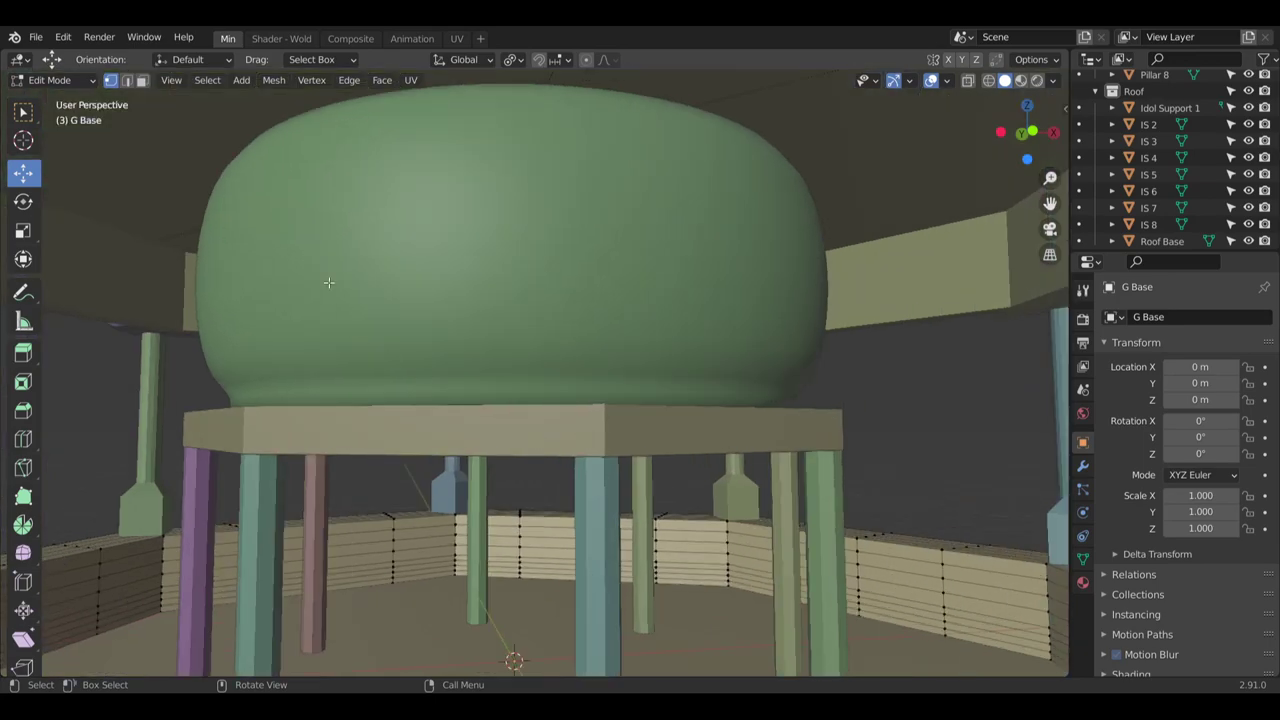
left_click(55, 80)
left_click(52, 95)
left_click(449, 437)
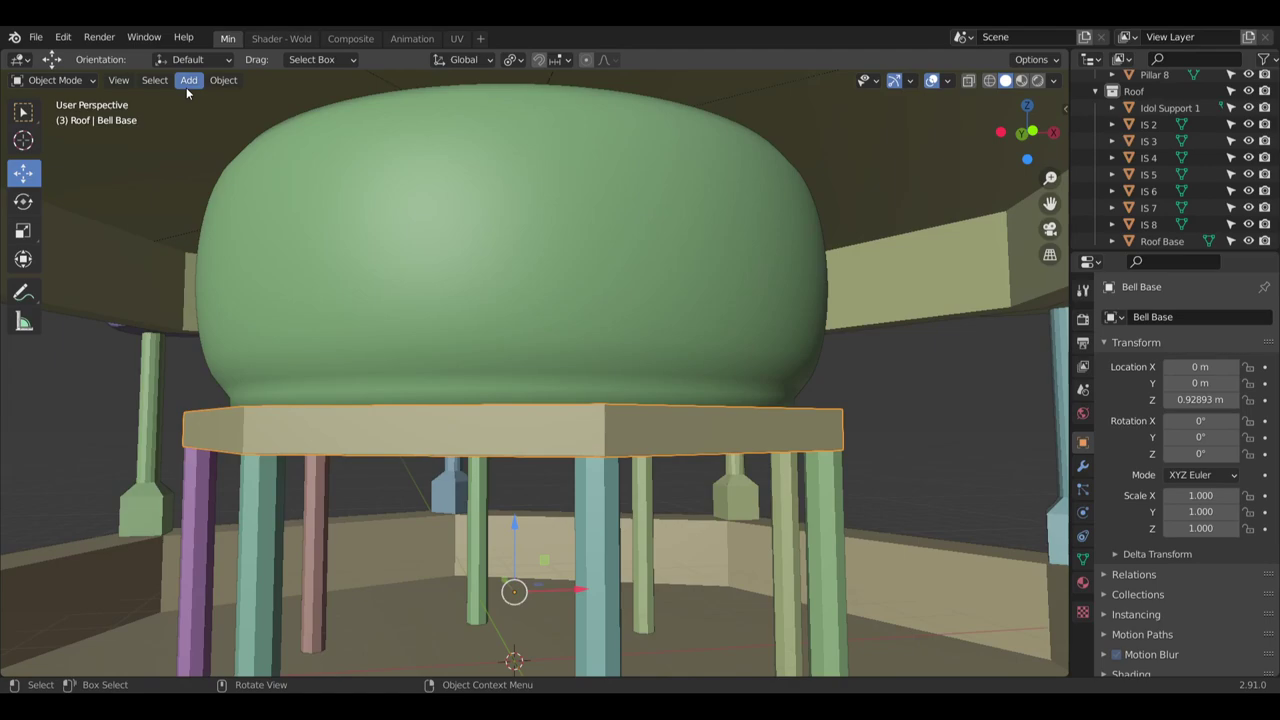
Try to subdivide the Bell Base with one cut, undo it, and return to Object Mode
left_click(30, 78)
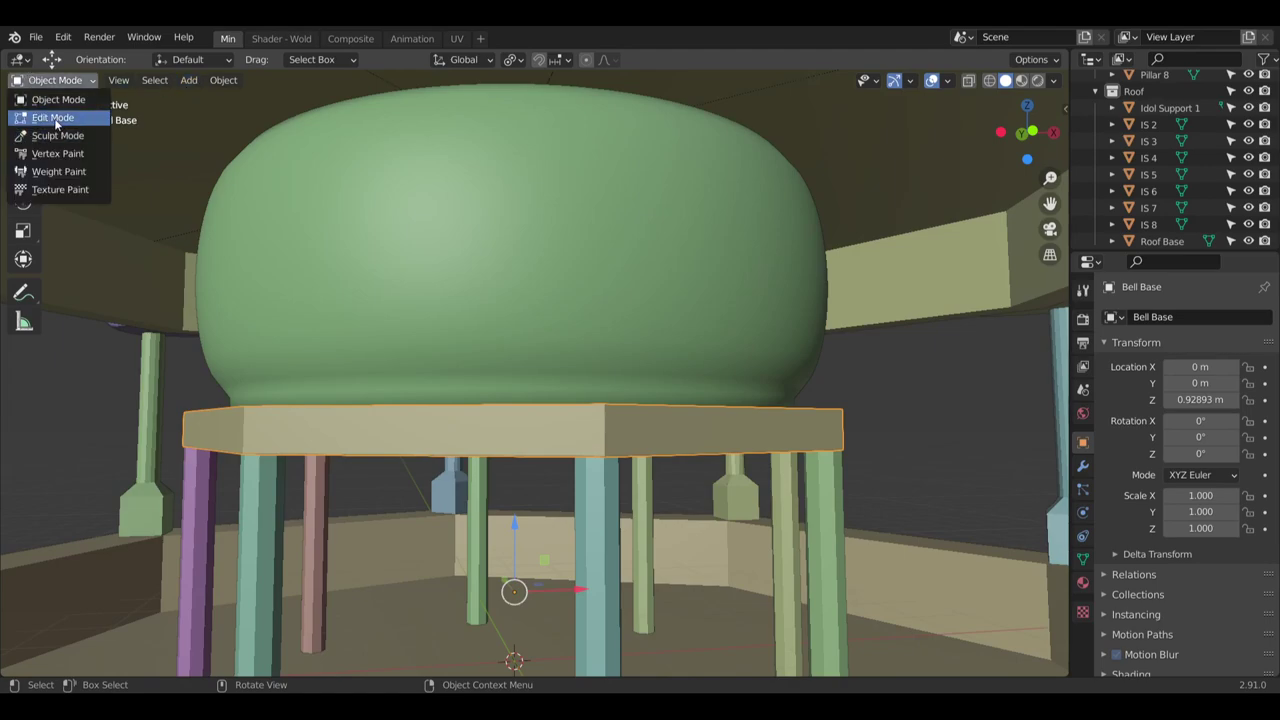
left_click(53, 118)
right_click(64, 125)
left_click(64, 125)
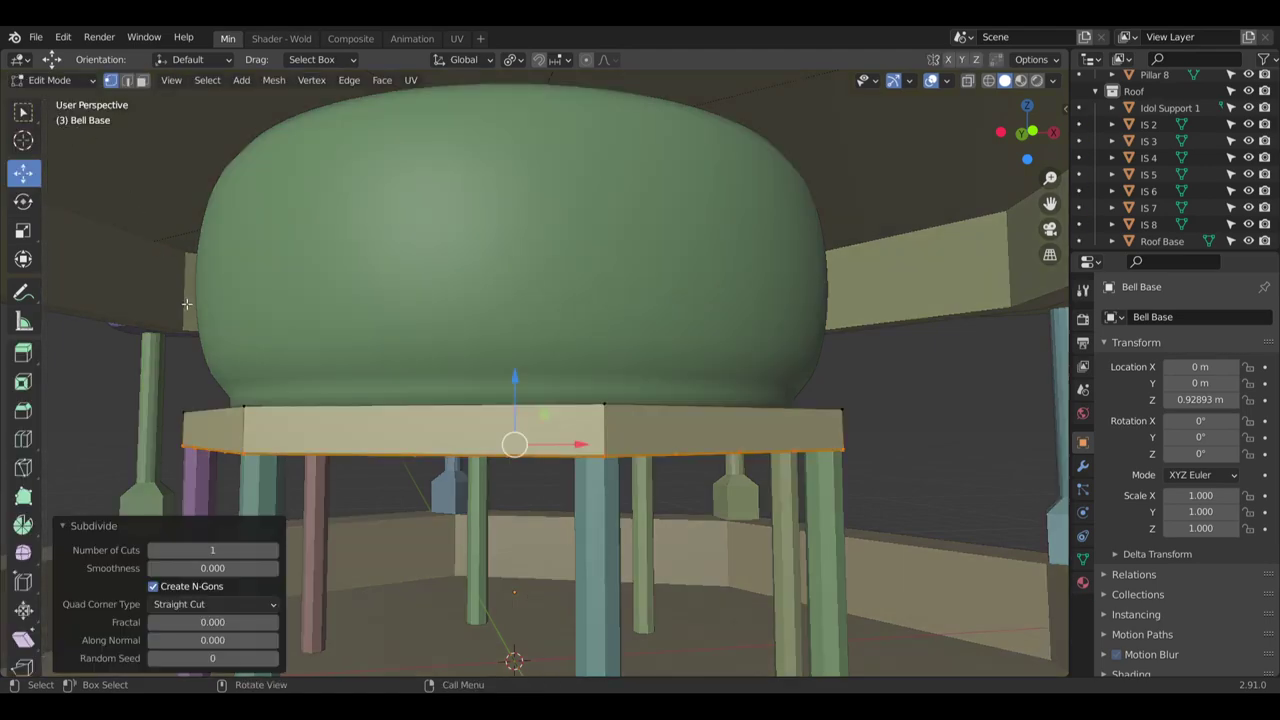
key("ctrl+z")
key("Tab")
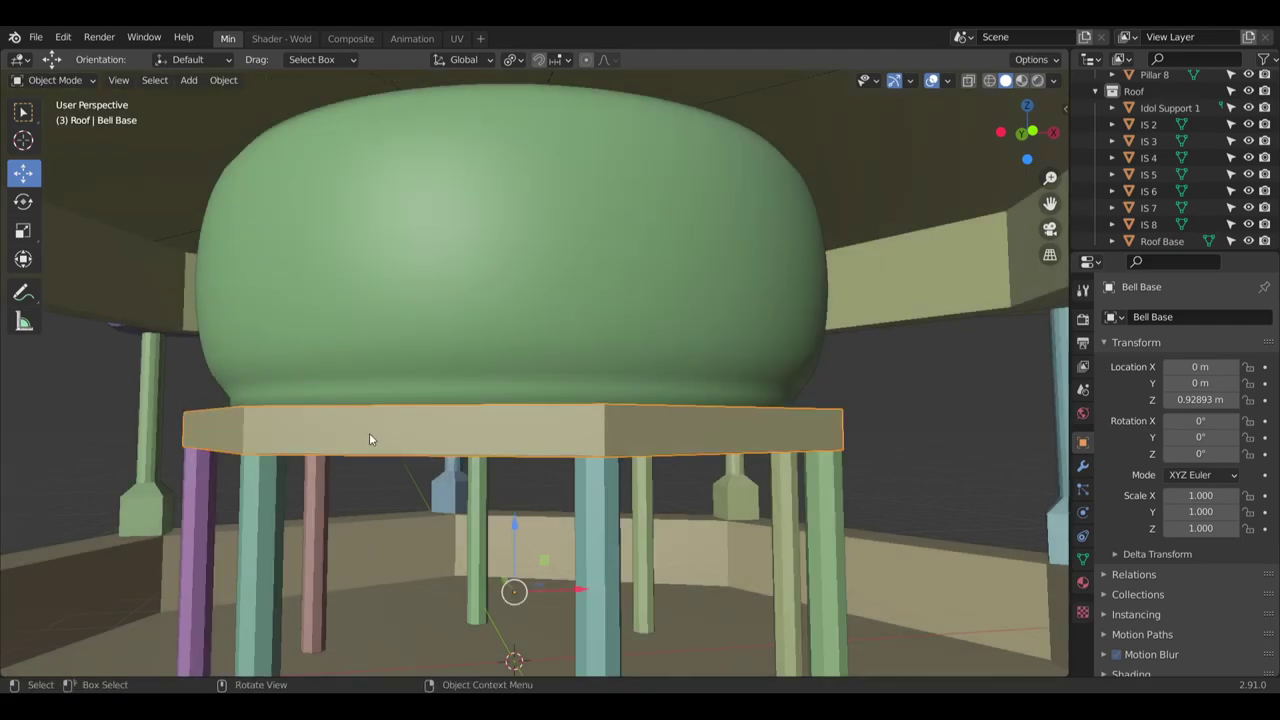
Subdivide the whole Bell Base mesh twice, deselect its geometry, and return to Object Mode
left_click(88, 81)
left_click(78, 114)
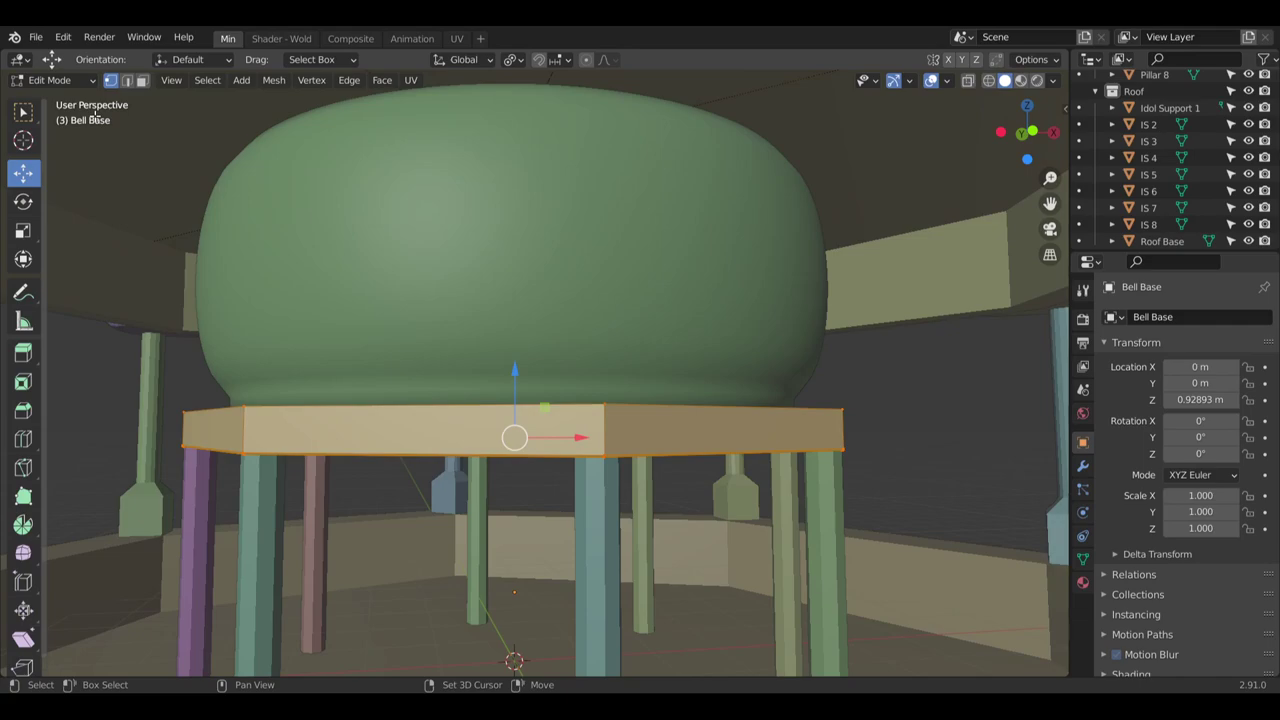
key("shift+r")
key("shift+r")
scroll(149, 183, "down", 10)
middle_click_drag(254, 294, 368, 454, "shift")
key("alt+a")
left_click(55, 80)
left_click(50, 98)
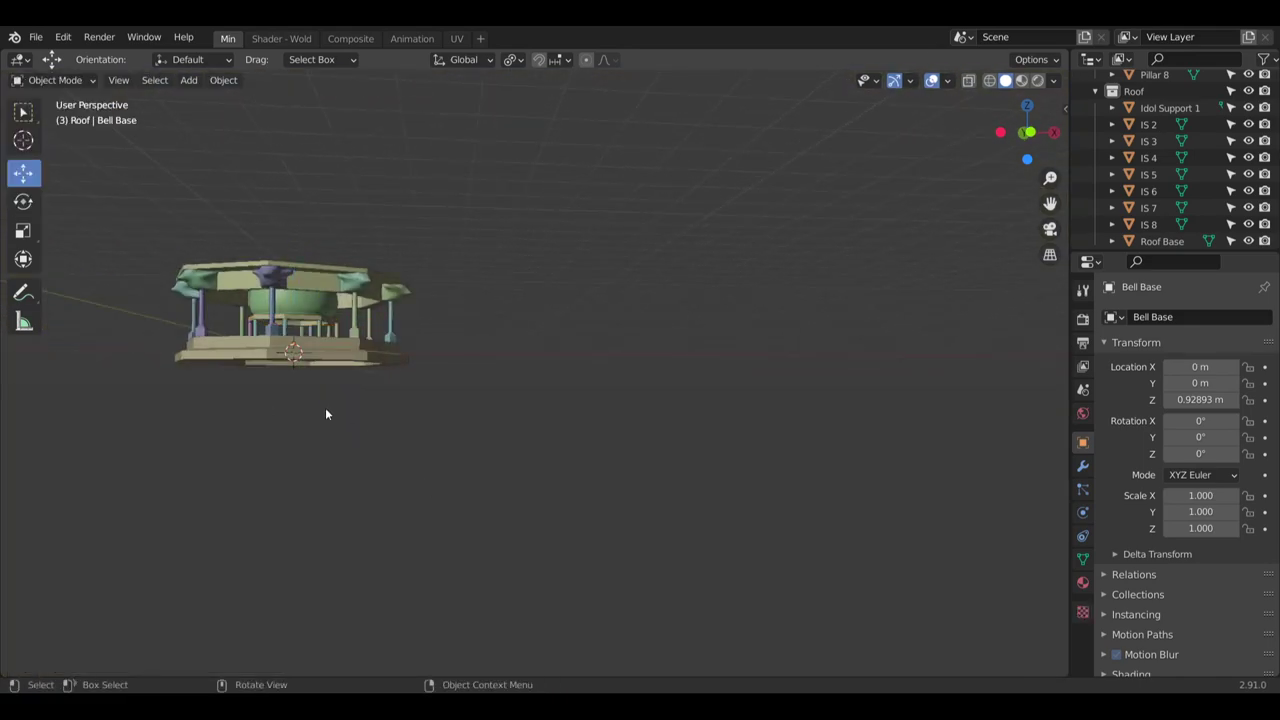
Select G Base in the Shader workspace and examine its rendered Mossy Stone surface up close and from afar
scroll(474, 337, "up", 4)
left_click(281, 38)
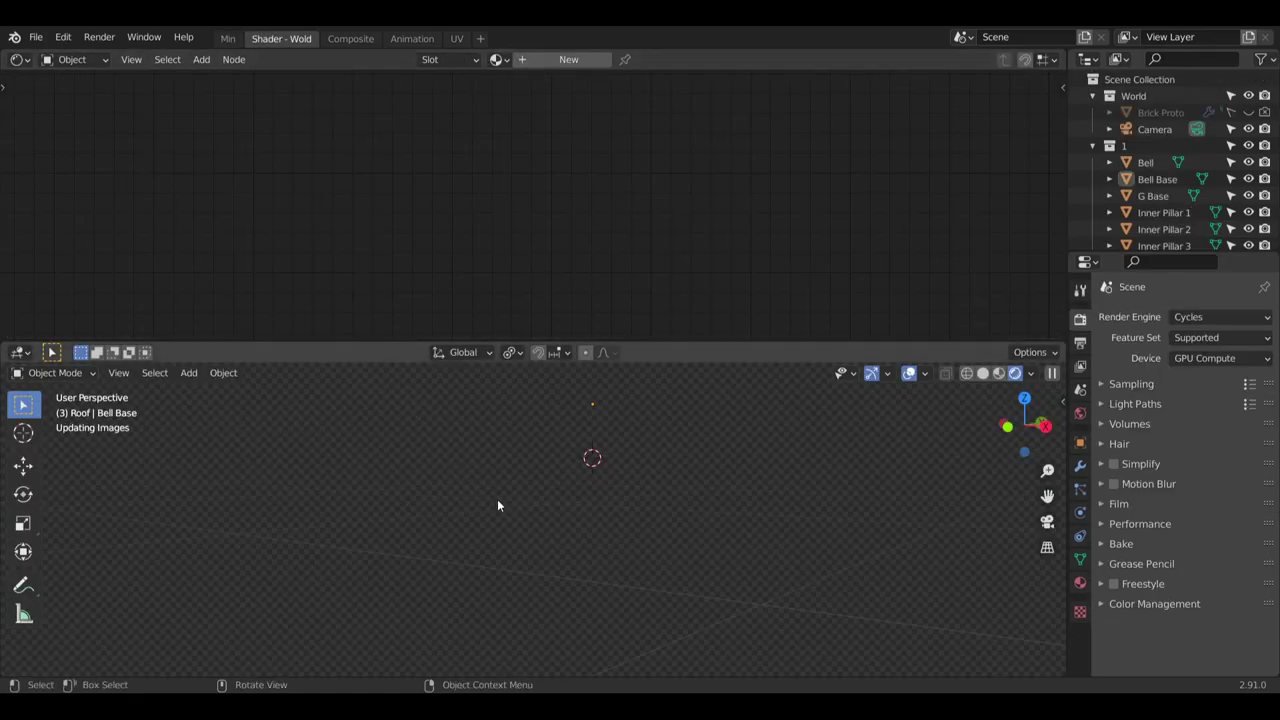
scroll(454, 492, "down", 3)
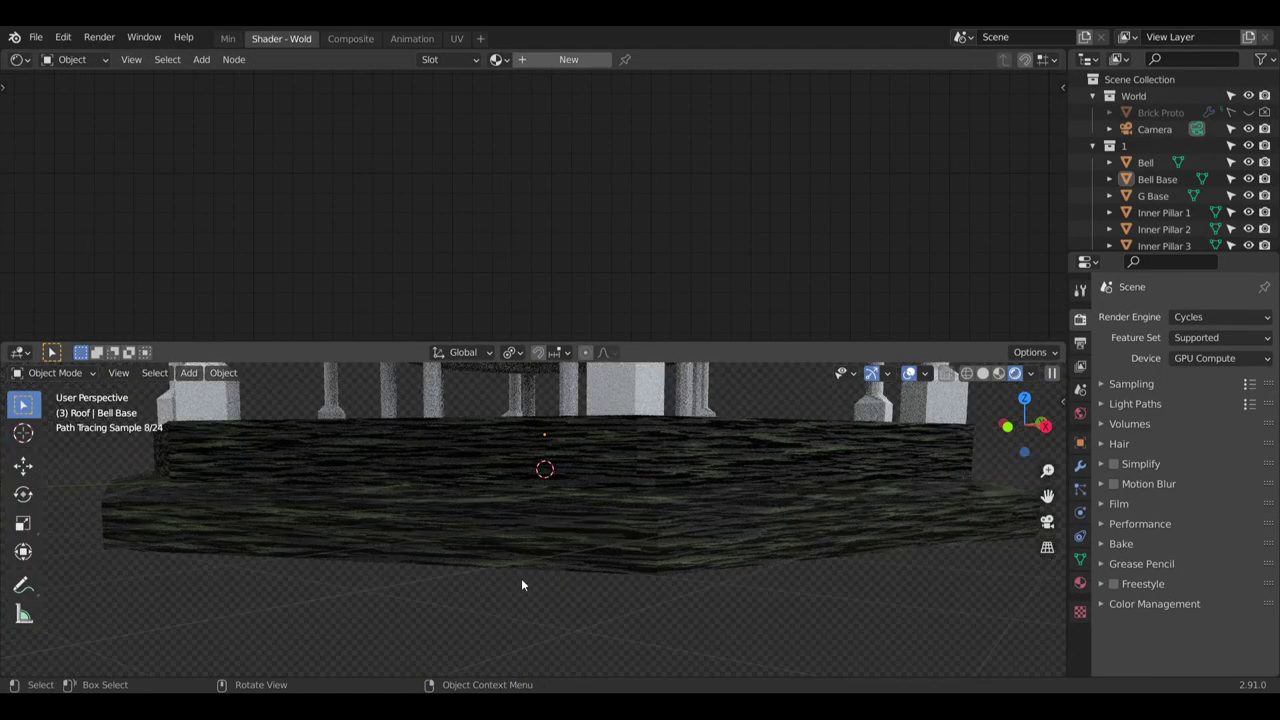
middle_click_drag(521, 578, 389, 503)
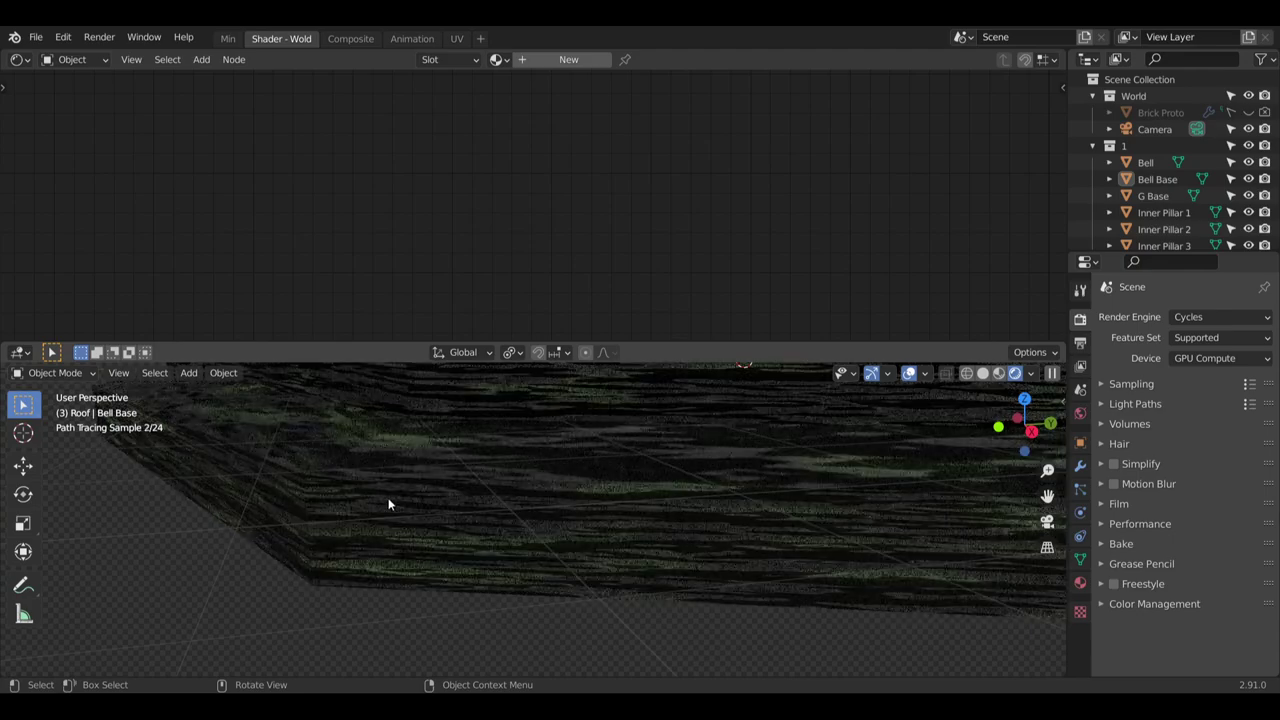
scroll(708, 486, "down", 3)
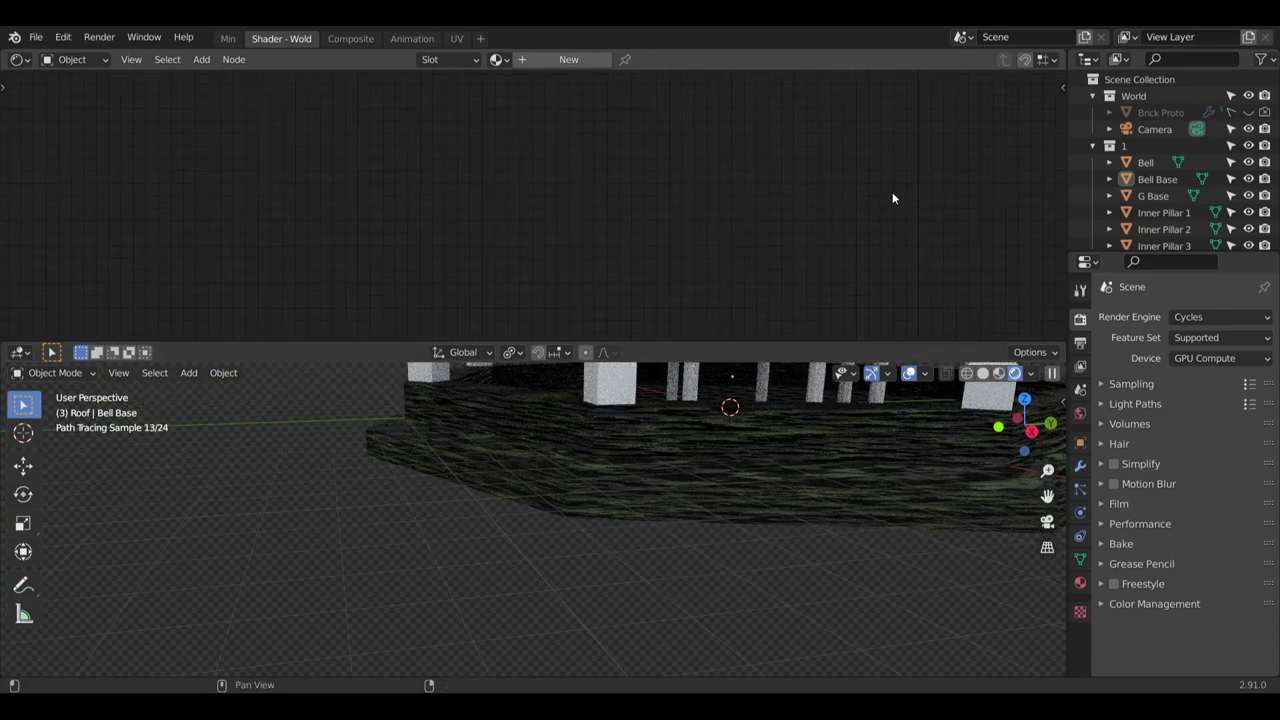
left_click(795, 457)
scroll(770, 310, "up", 4)
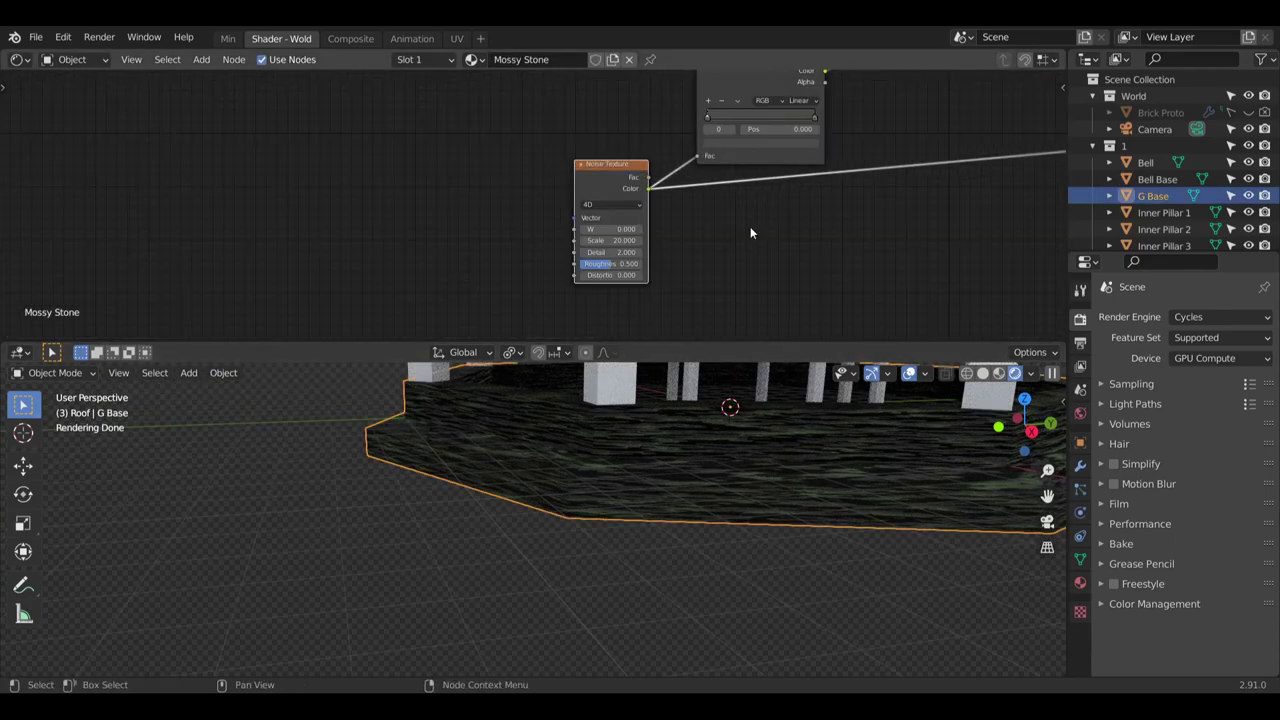
scroll(690, 231, "up", 2)
scroll(750, 460, "up", 4)
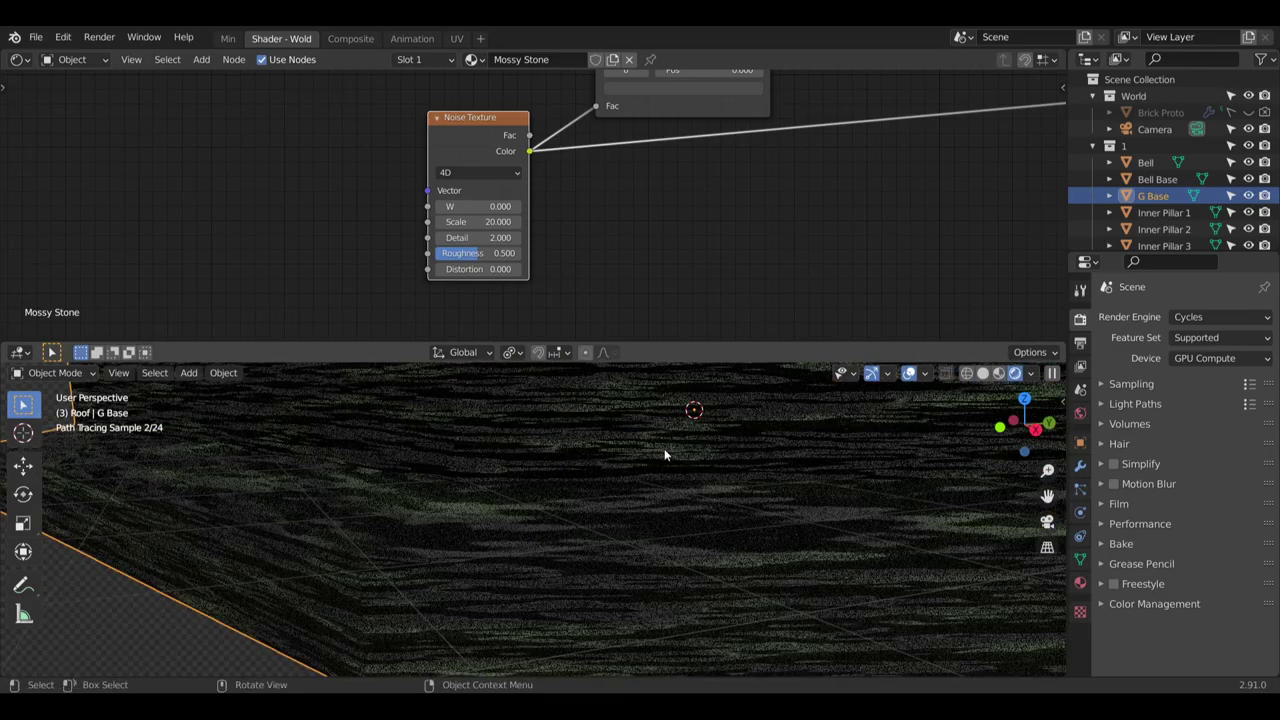
middle_click_drag(814, 474, 739, 518, "shift")
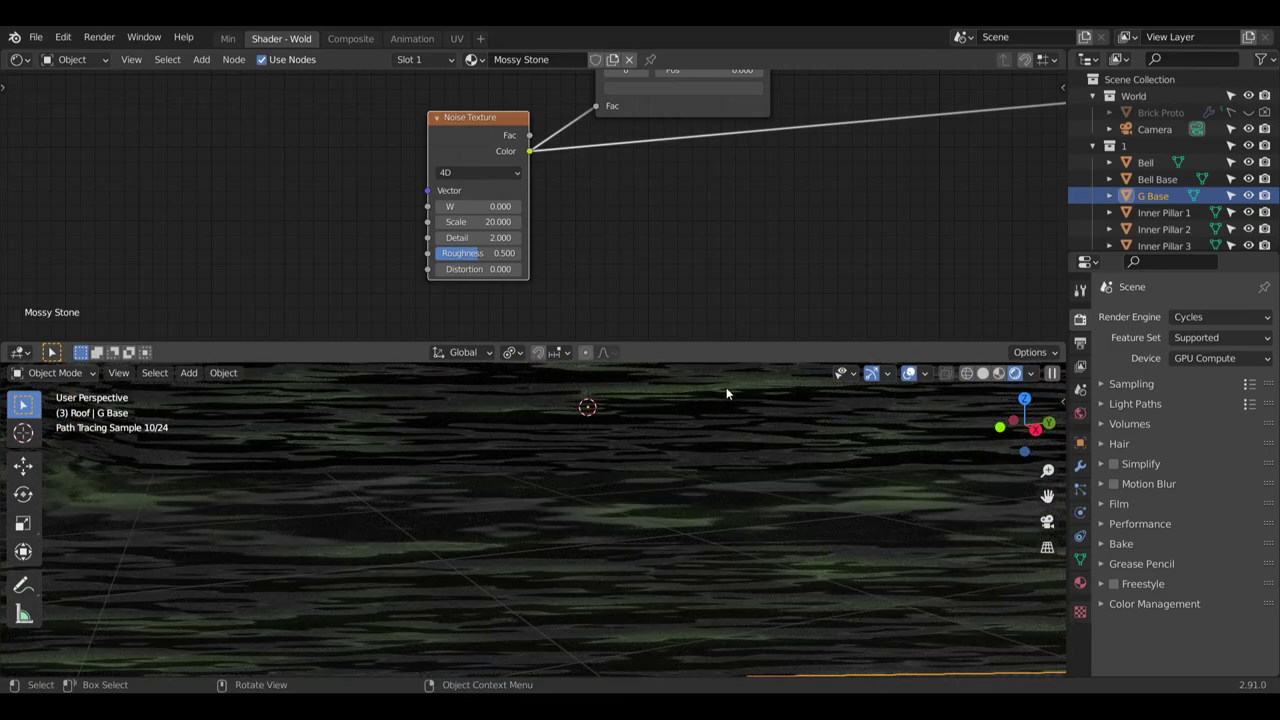
scroll(727, 390, "down", 5)
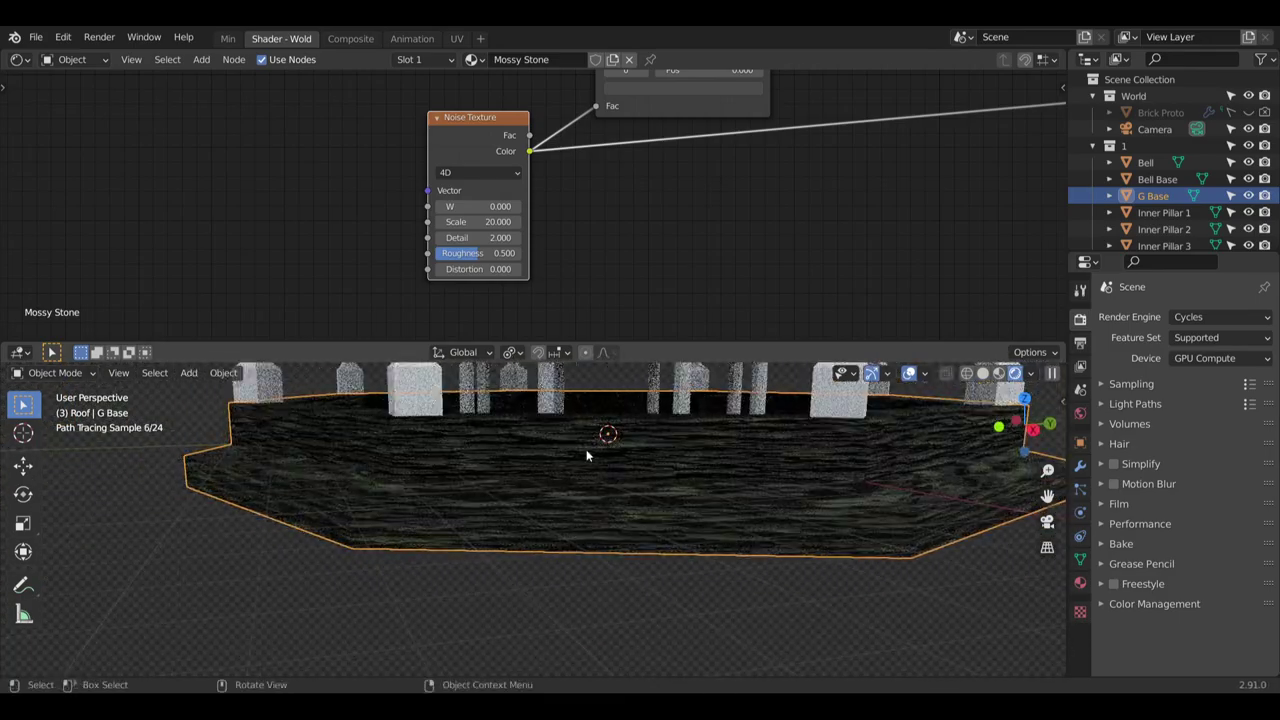
Set the Noise Texture's dimensions to 3D and check the pattern on the base
middle_click_drag(679, 202, 646, 250)
scroll(668, 247, "down", 2)
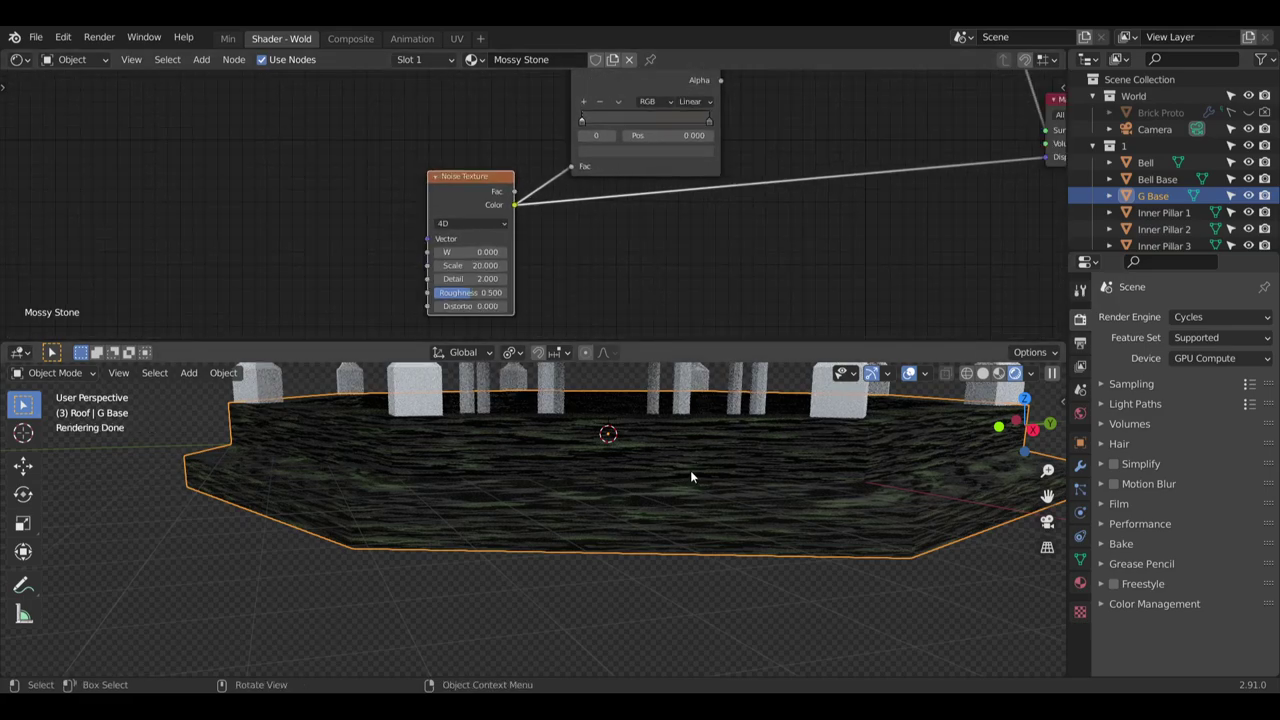
middle_click_drag(907, 238, 706, 240)
scroll(189, 312, "up", 2)
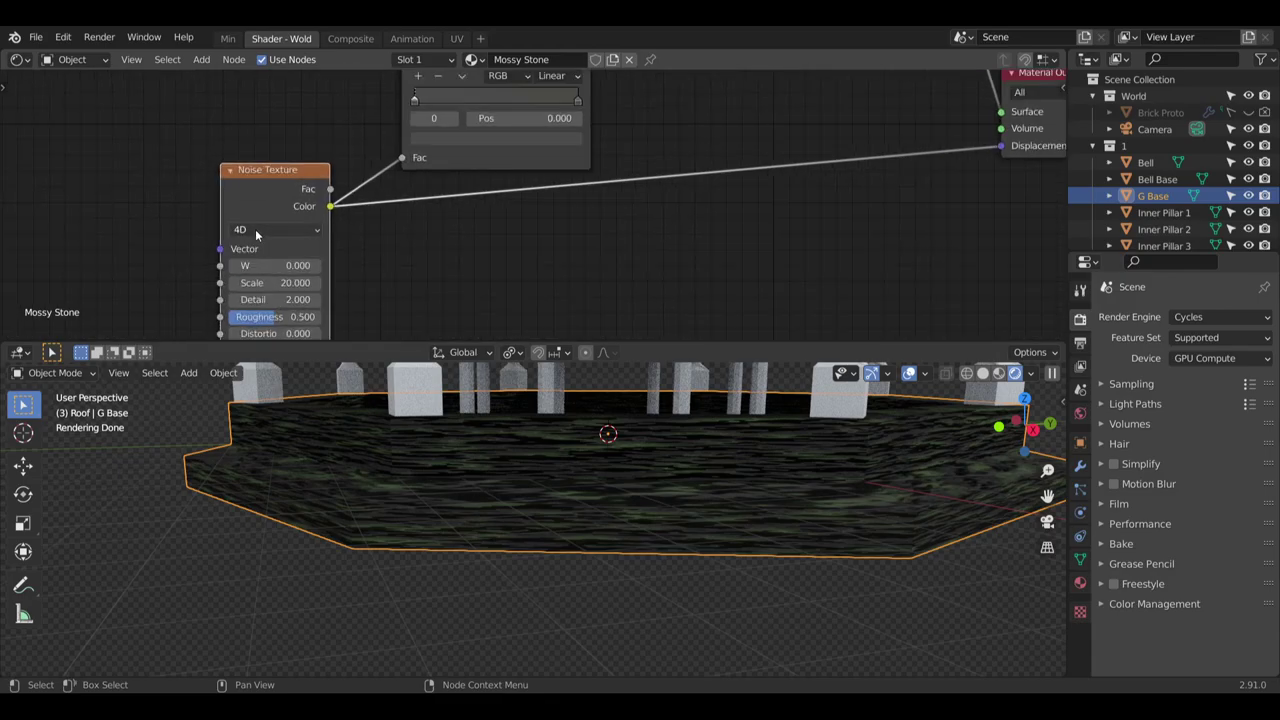
left_click(256, 232)
left_click(258, 288)
scroll(470, 485, "up", 3)
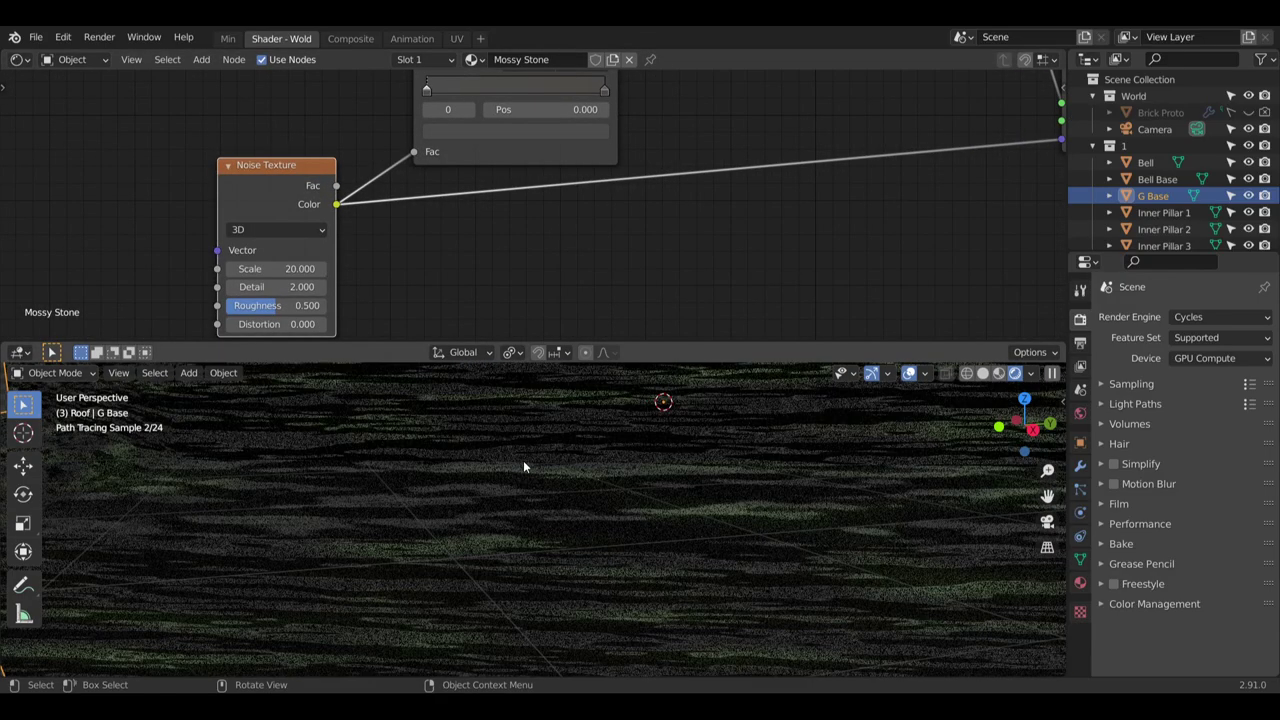
scroll(560, 420, "down", 2)
scroll(563, 208, "down", 2)
Brighten the end stop of the stone ColorRamp by setting its color's Value to 0.5
middle_click_drag(563, 208, 706, 228)
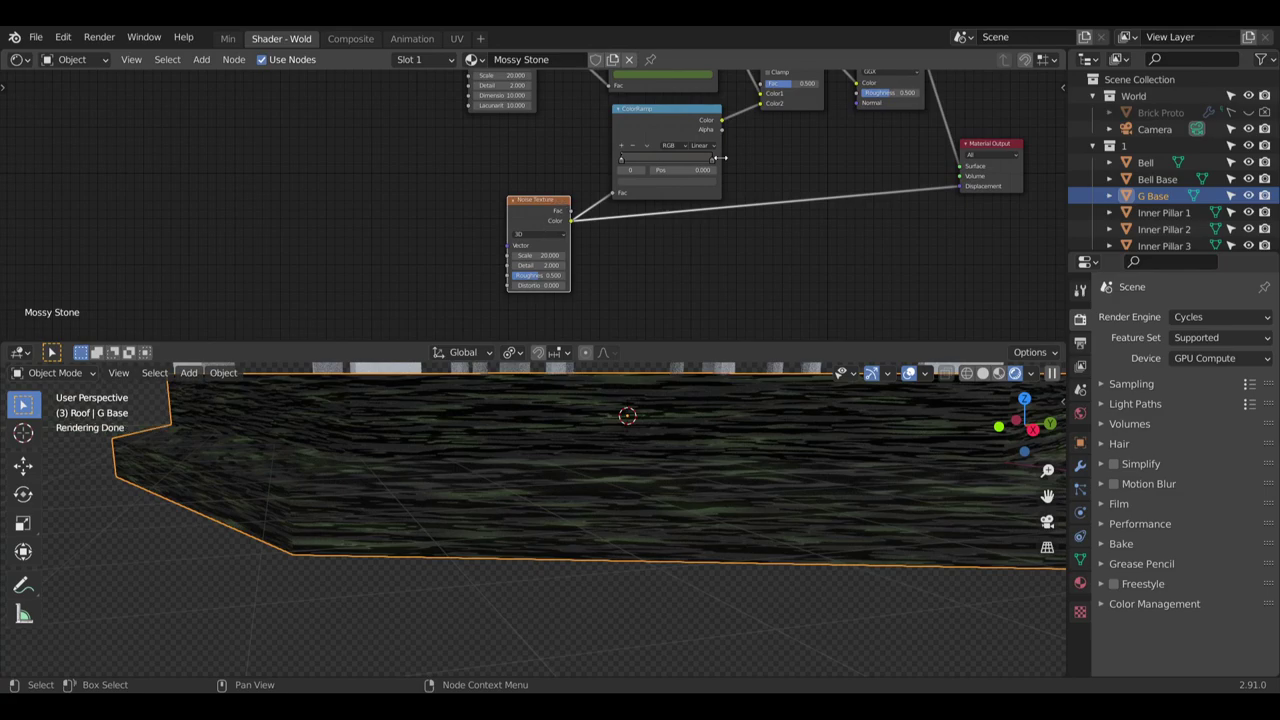
left_click(701, 180)
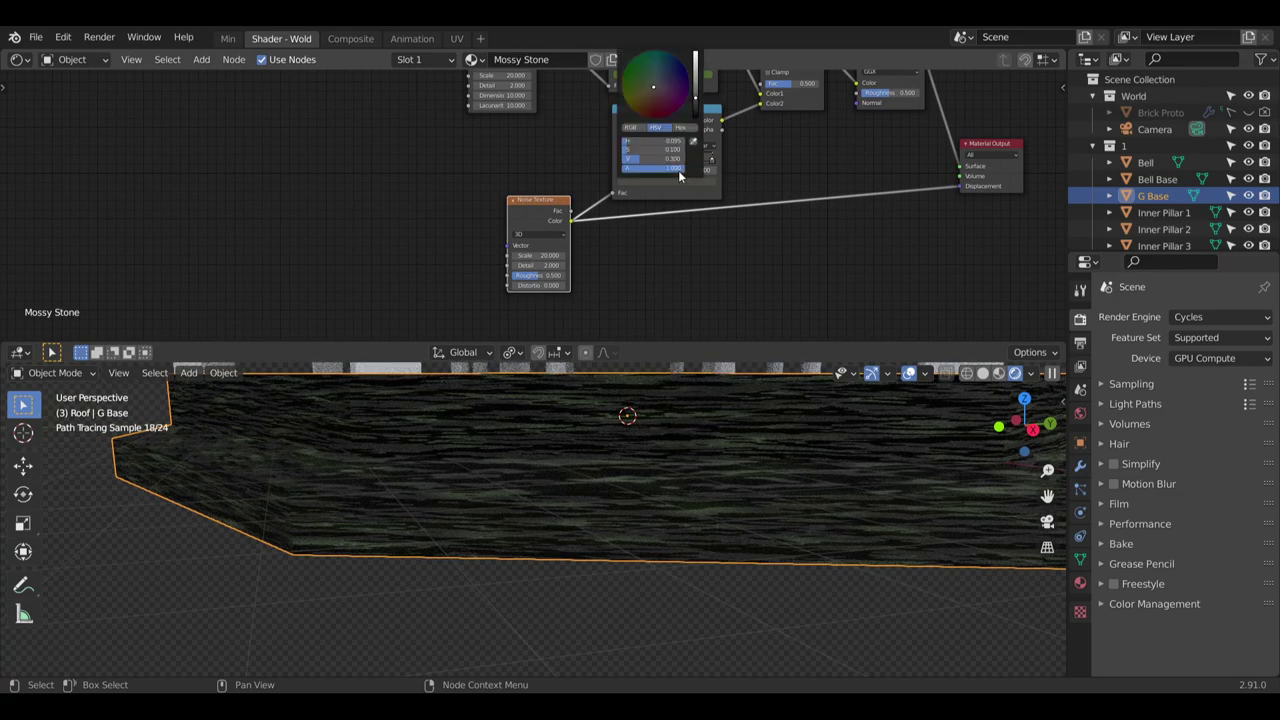
left_click(669, 157)
type(".5")
key("Return")
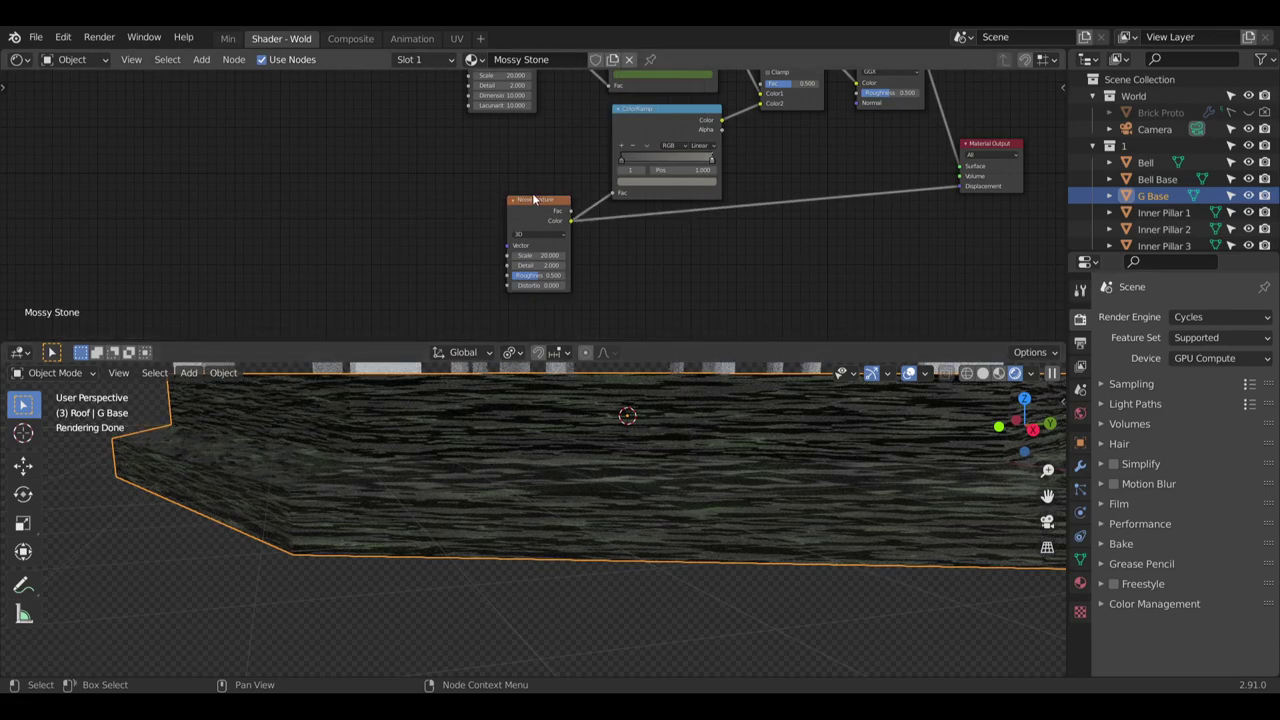
Replace the Noise Texture with a Wave Texture, connecting its Color to the stone ColorRamp's Fac and the Material Output's Displacement
key("x")
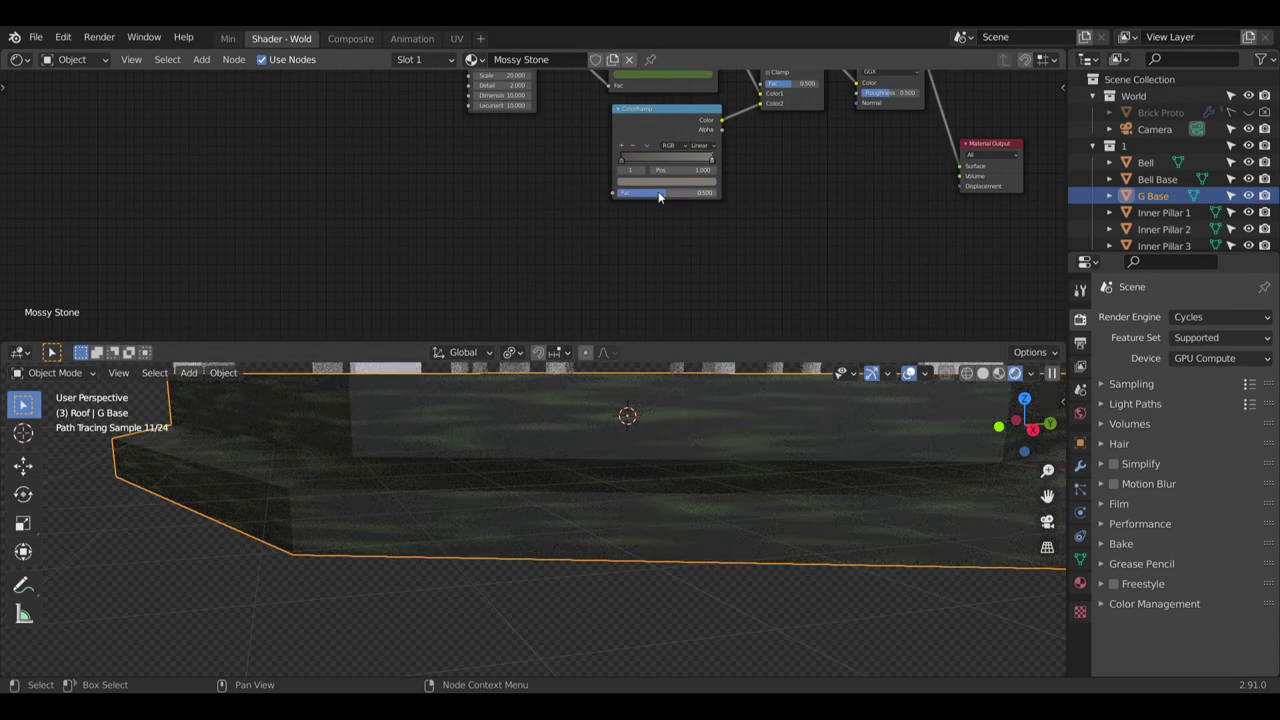
left_click(203, 59)
mouse_move(240, 105)
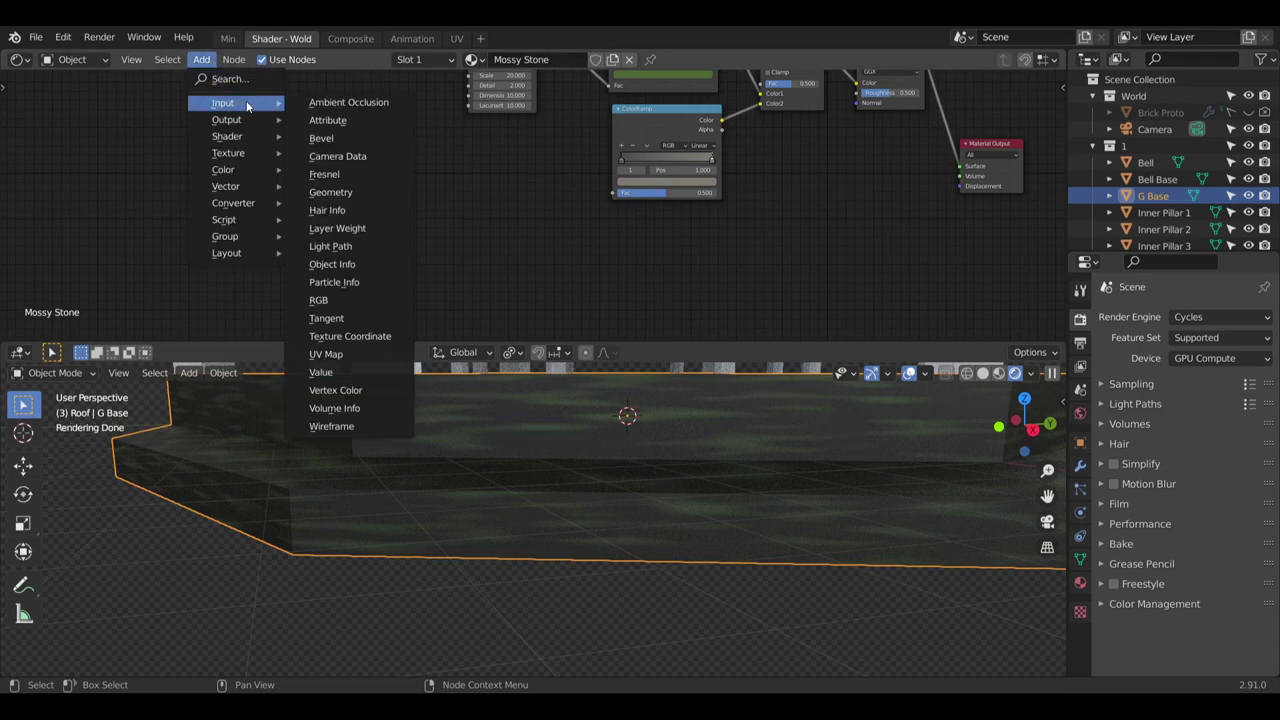
mouse_move(245, 152)
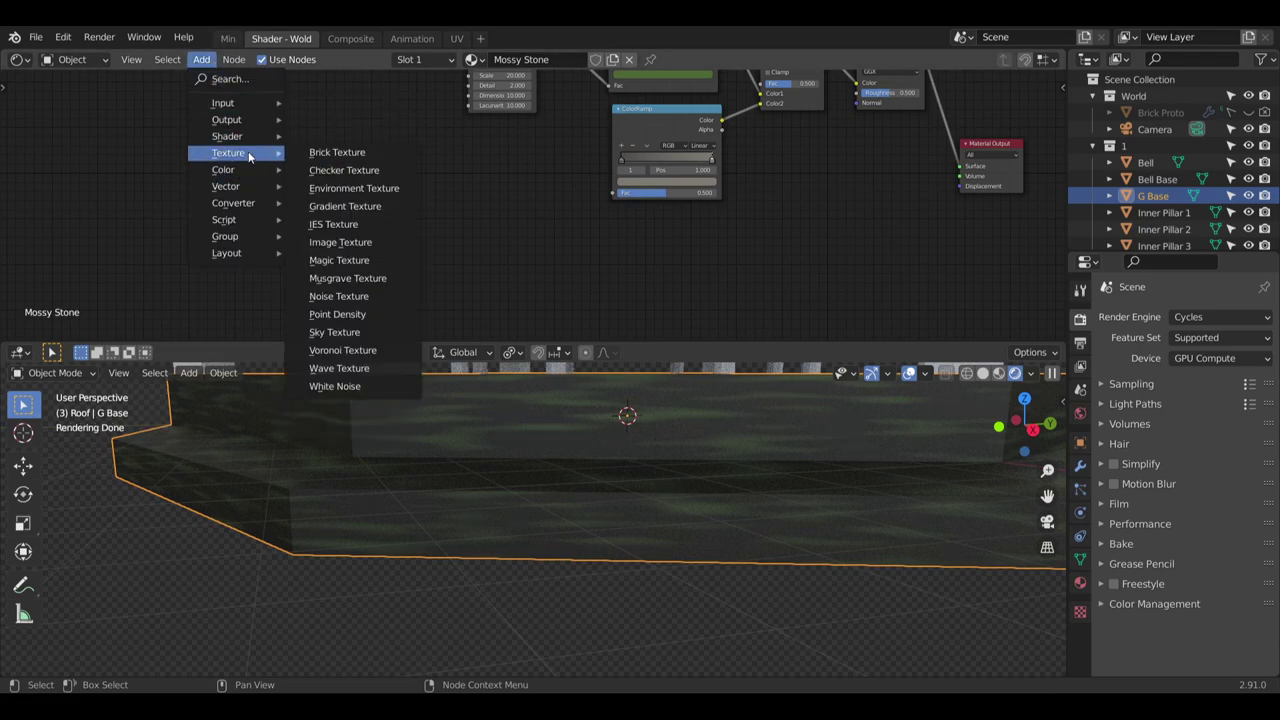
left_click(340, 368)
left_click(558, 193)
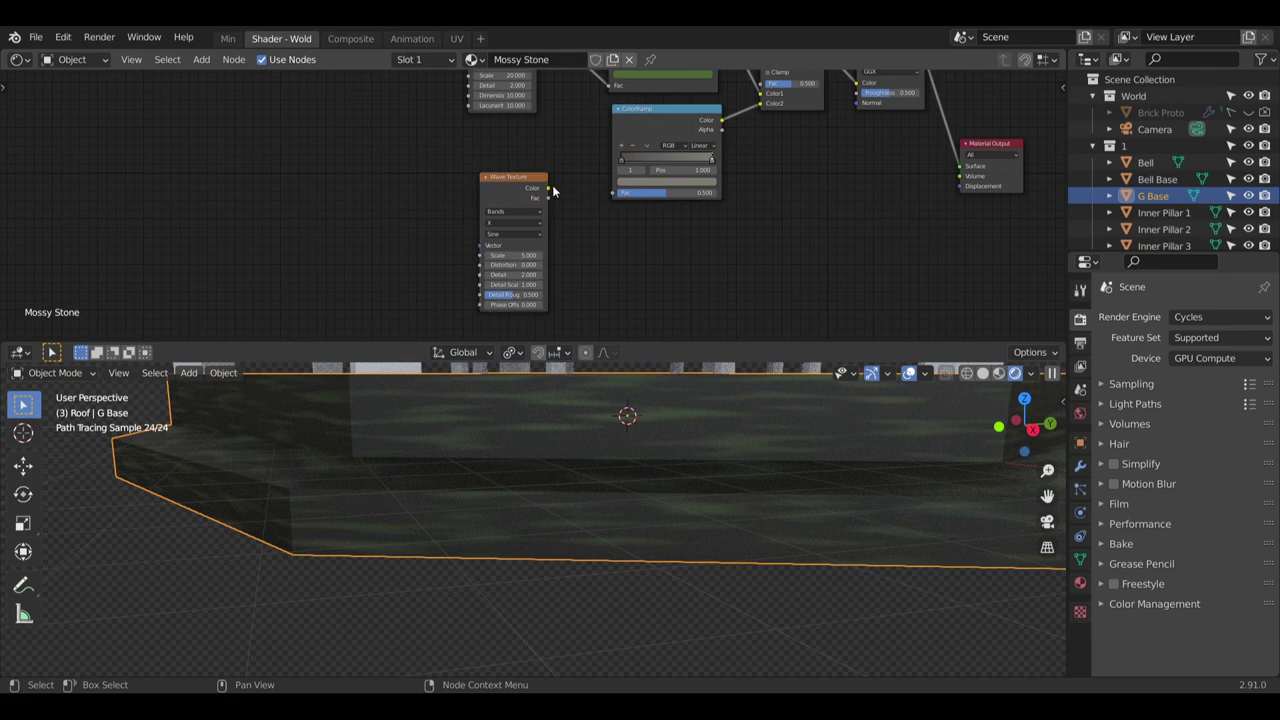
left_click_drag(550, 189, 960, 186)
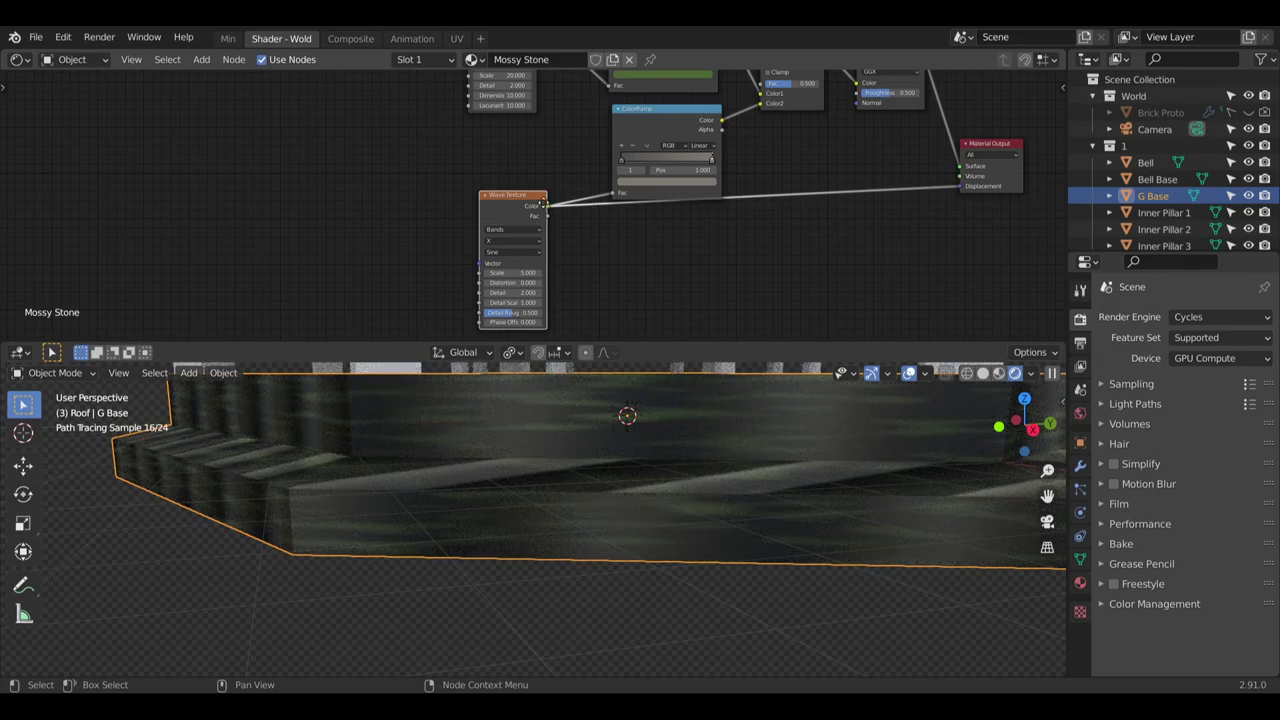
left_click_drag(541, 202, 556, 224)
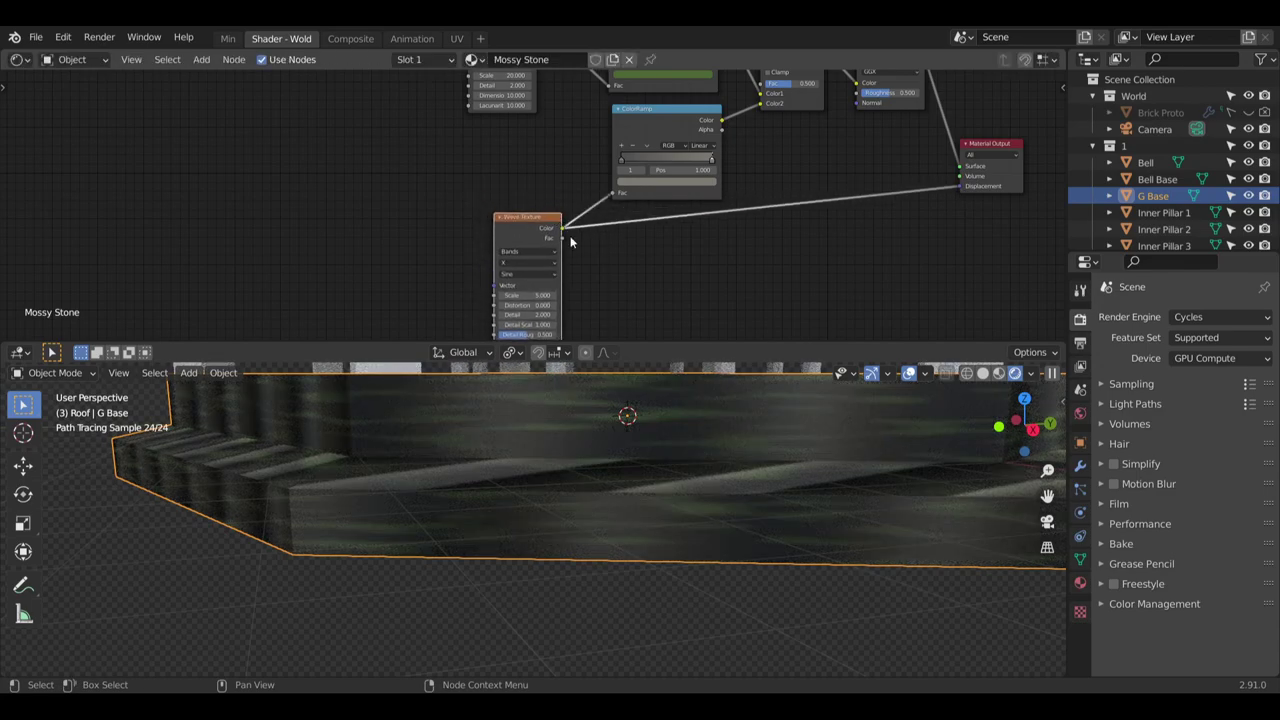
Brighten the start stop of the stone ColorRamp by setting its color's Value to 0.5
left_click(620, 160)
left_click(669, 182)
left_click(670, 159)
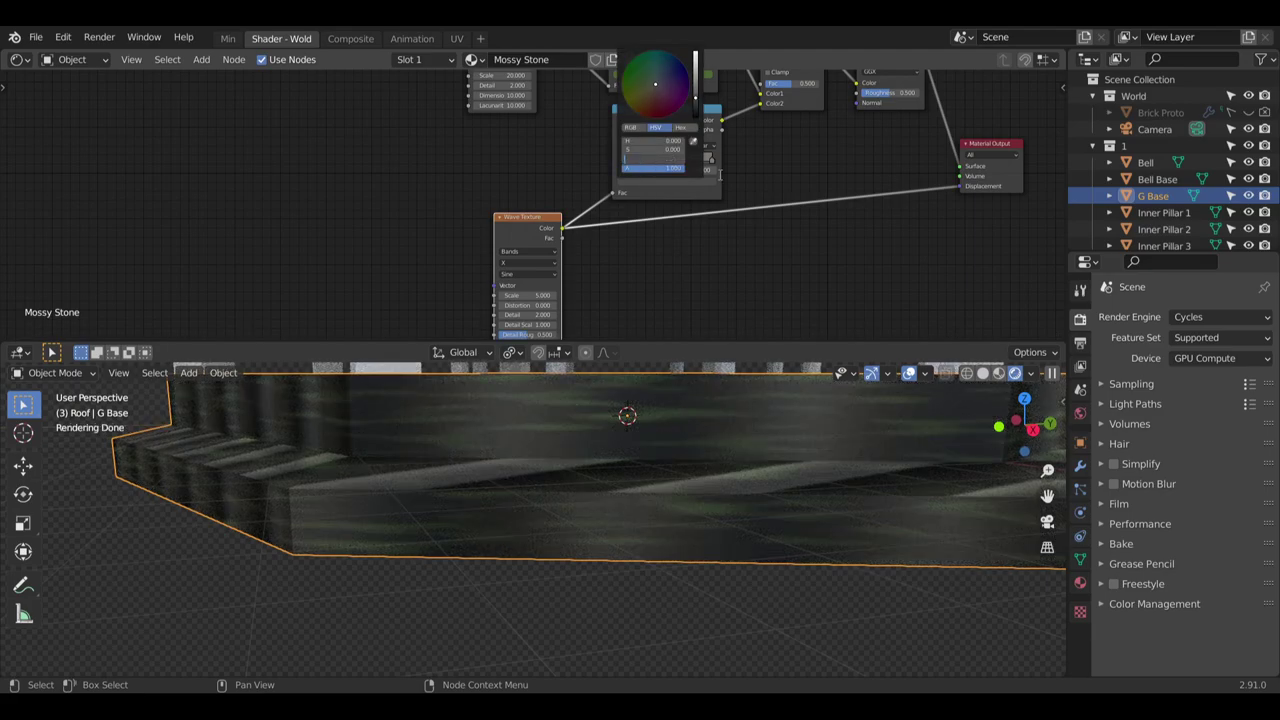
type("5")
key("Return")
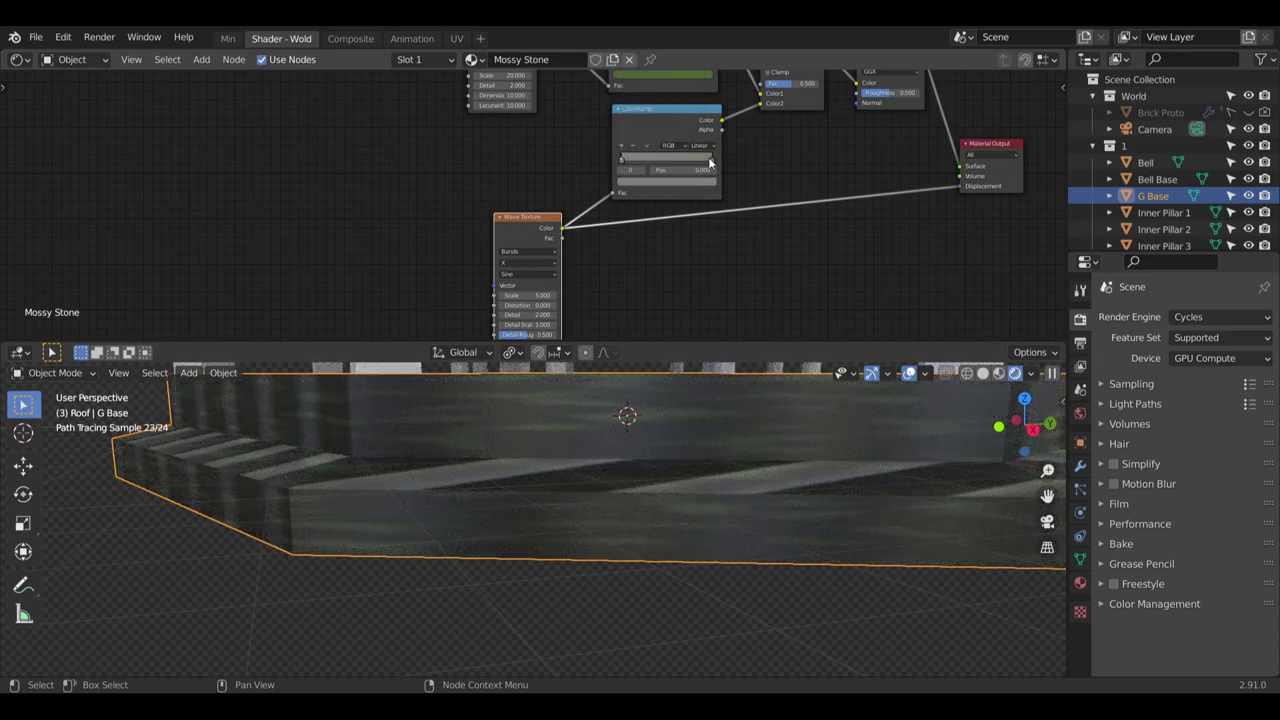
Brighten the end stop of the stone ColorRamp by setting its color's Value to 0.6
left_click(713, 160)
left_click(705, 183)
left_click(696, 184)
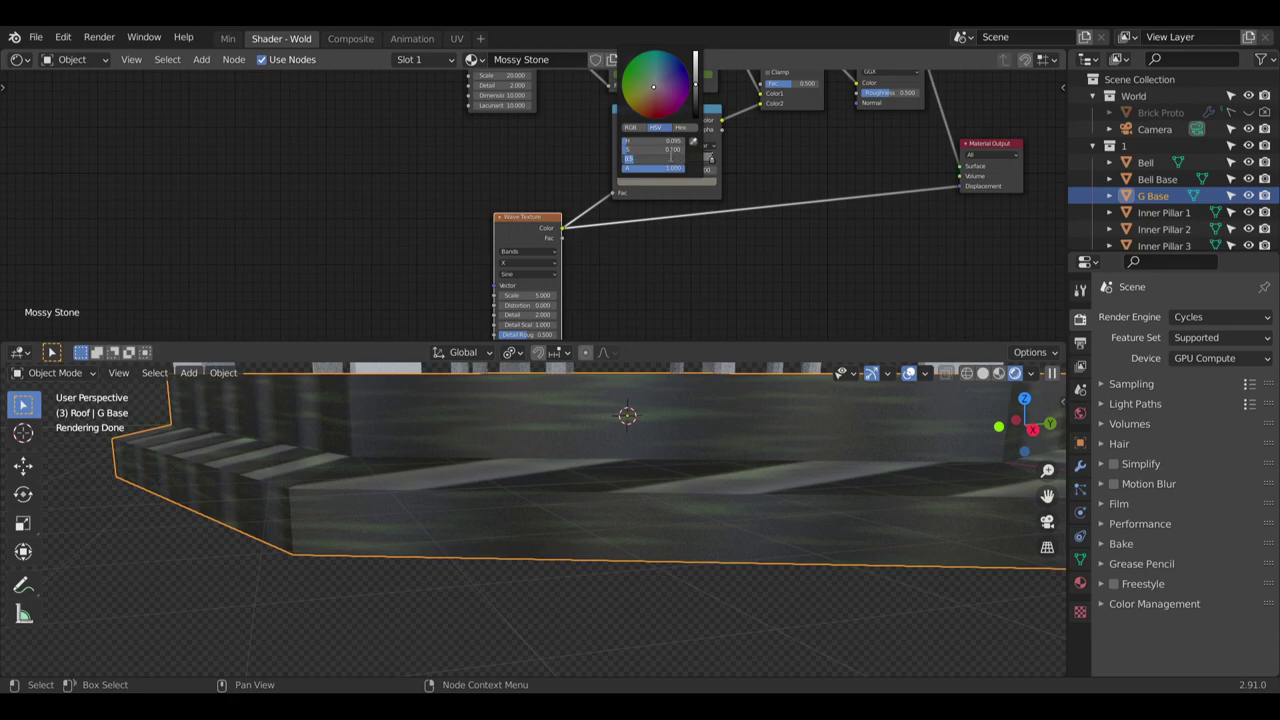
key("Return")
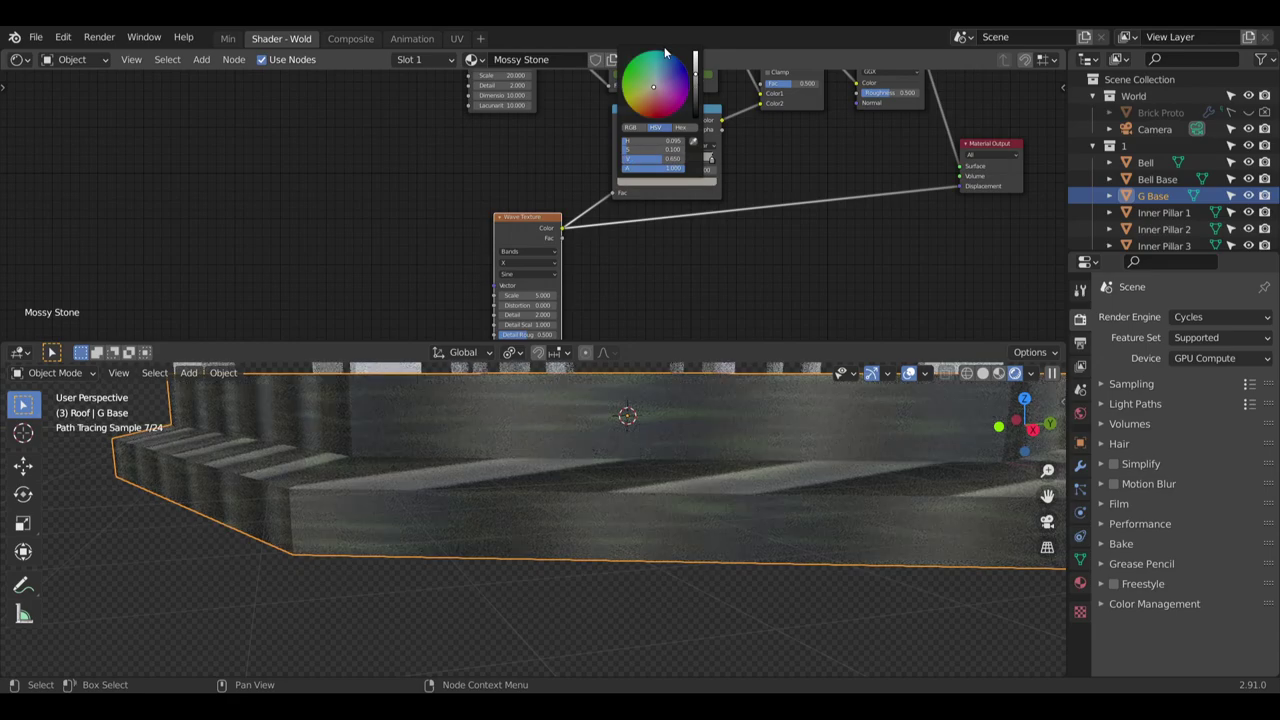
Set the Wave Texture's Distortion to 20 and its Scale to 20
middle_click_drag(666, 243, 656, 197)
left_click_drag(475, 176, 468, 170)
middle_click_drag(372, 513, 412, 481)
scroll(412, 481, "up", 10)
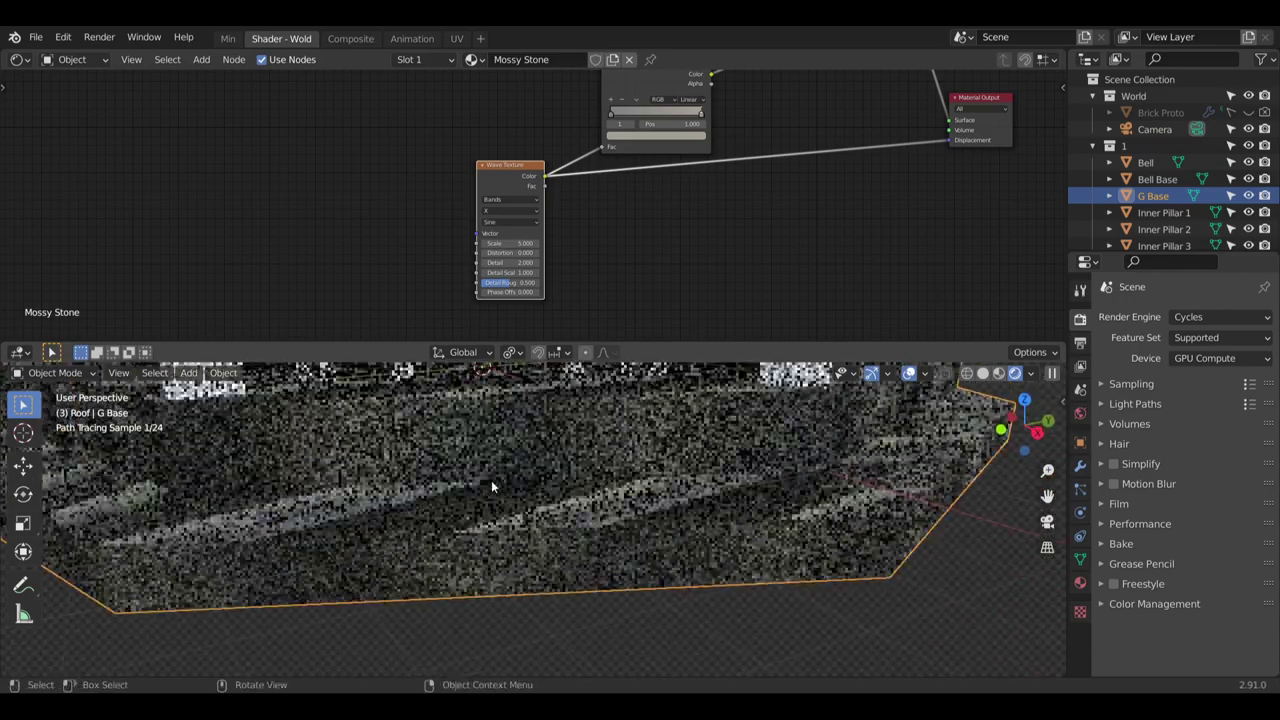
scroll(510, 250, "up", 4)
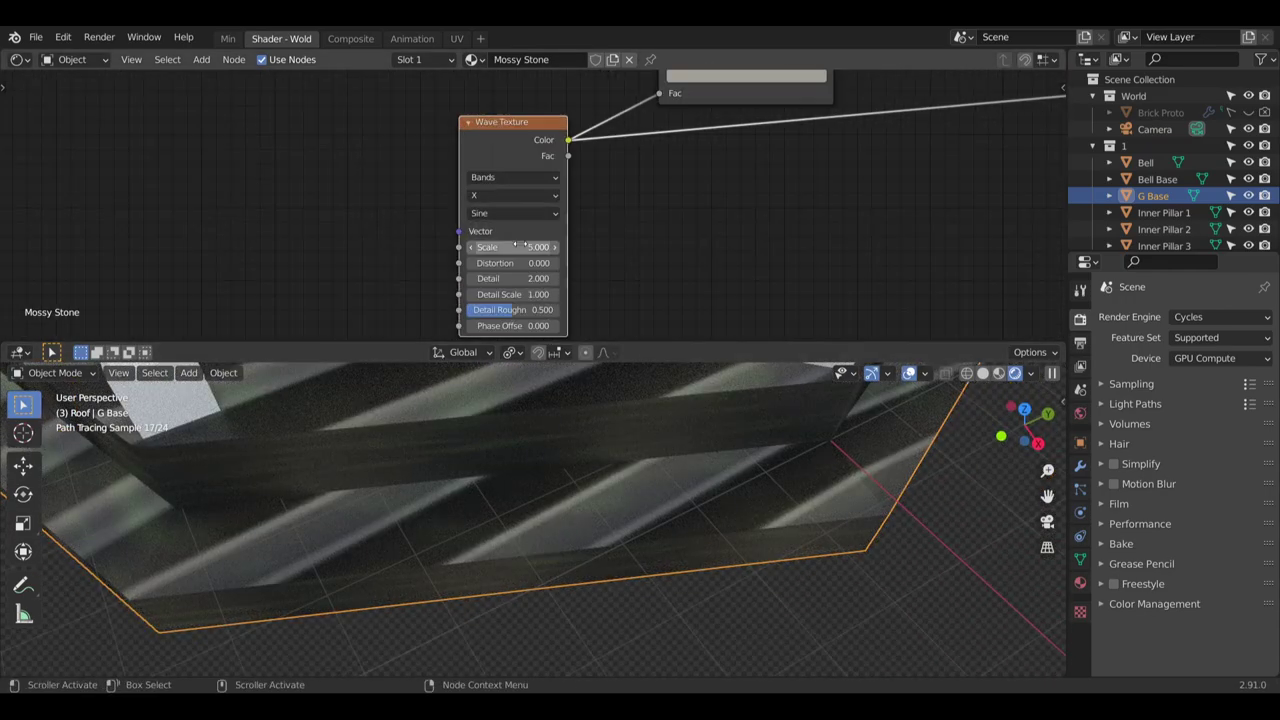
left_click(505, 268)
type("0.00")
key("Return")
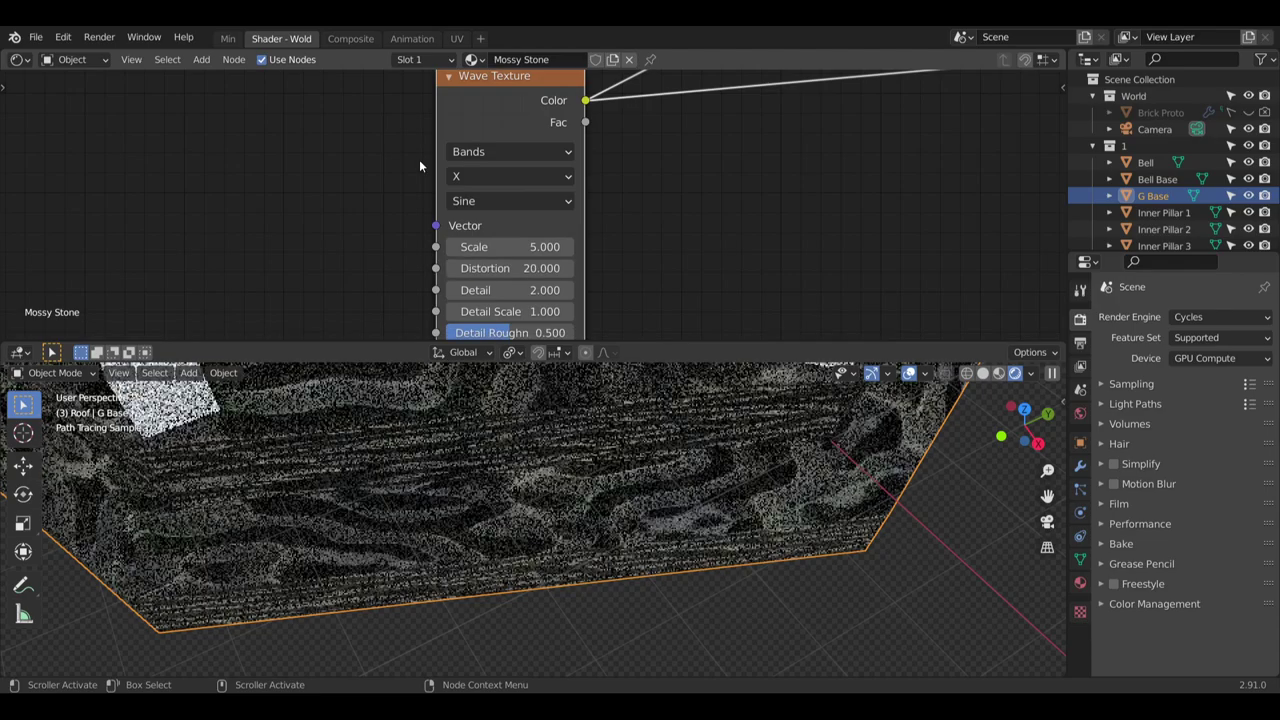
middle_click_drag(692, 455, 675, 406)
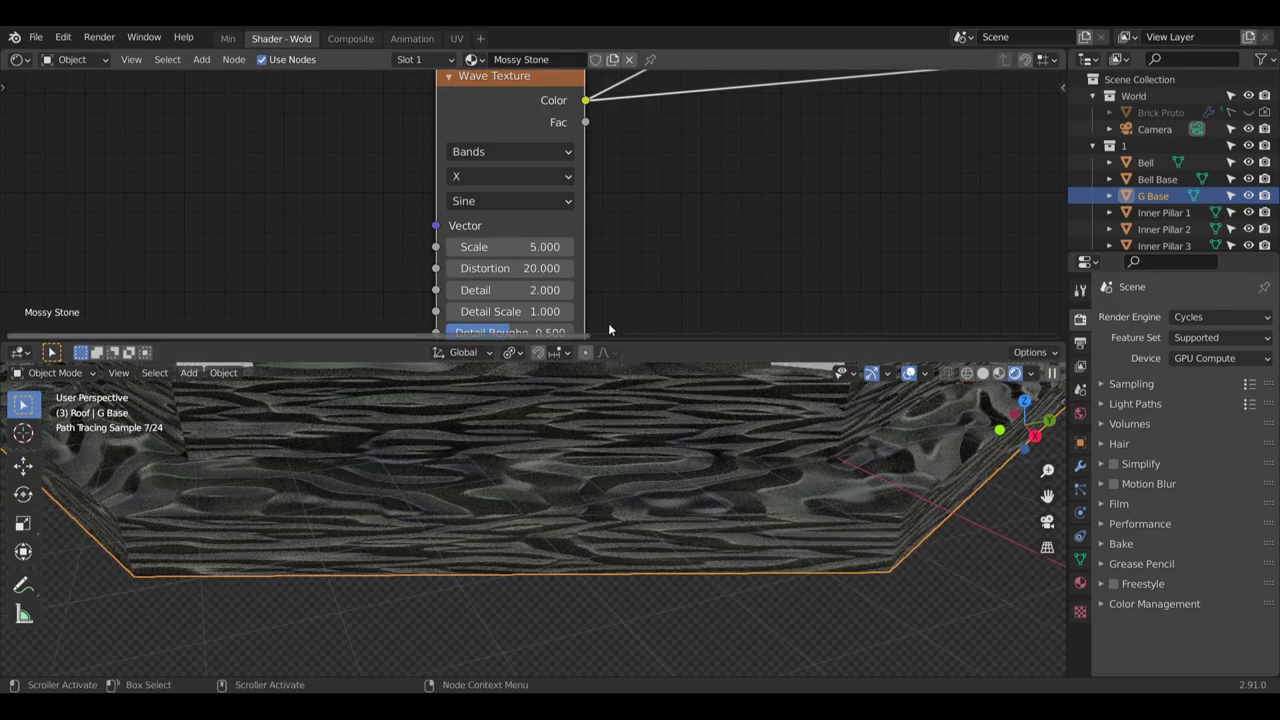
left_click(523, 246)
type("5.00")
key("Return")
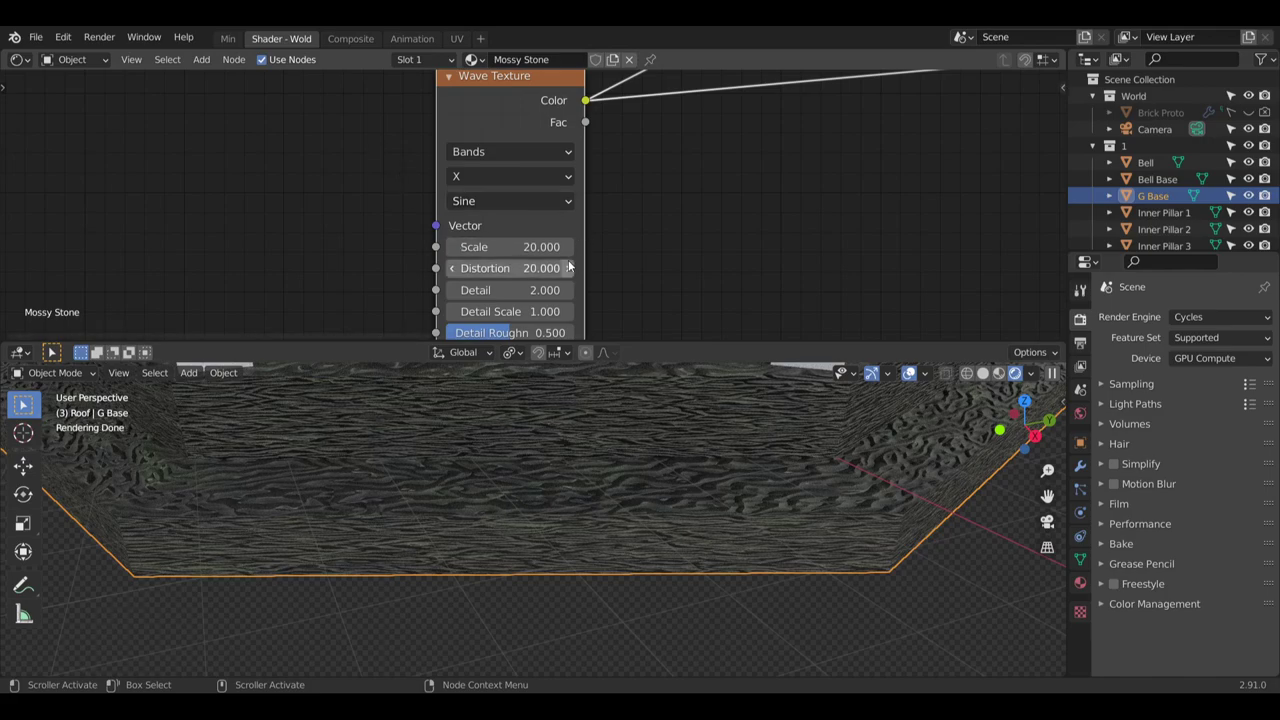
Try a Distortion of 10 on the Wave Texture, and settle on 15
left_click(491, 284)
left_click(480, 272)
left_click(464, 273)
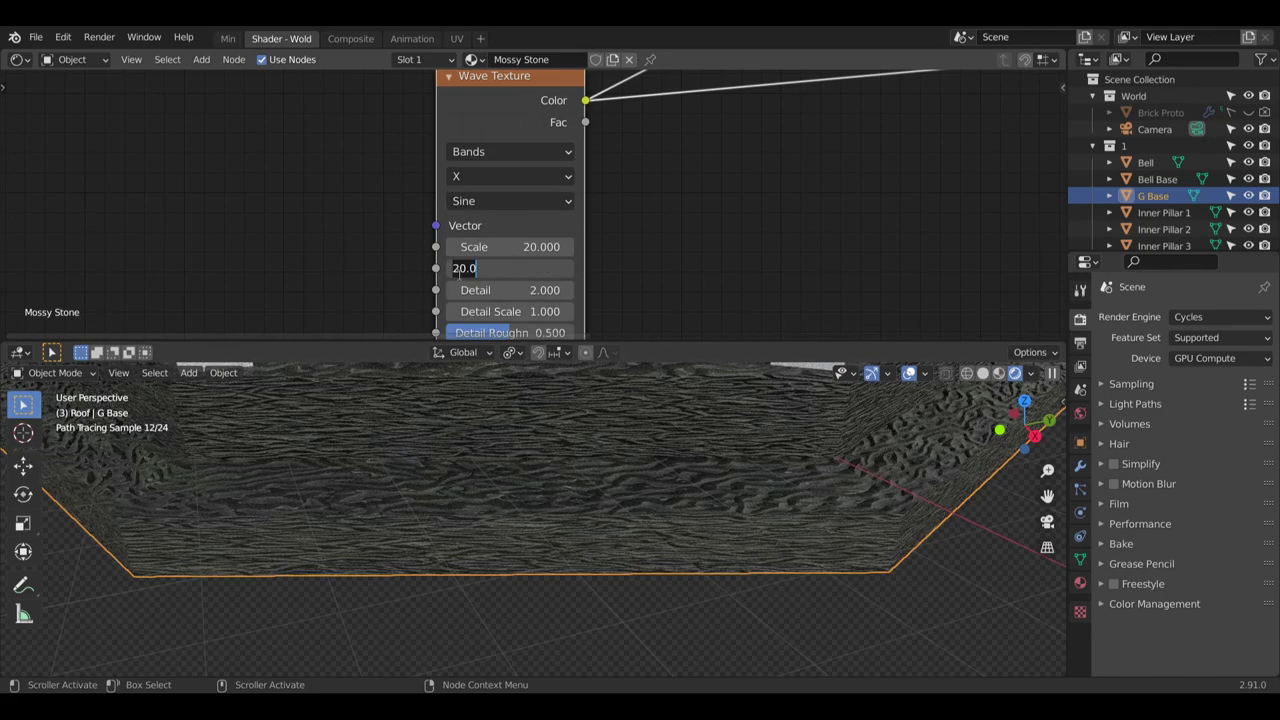
key("Return")
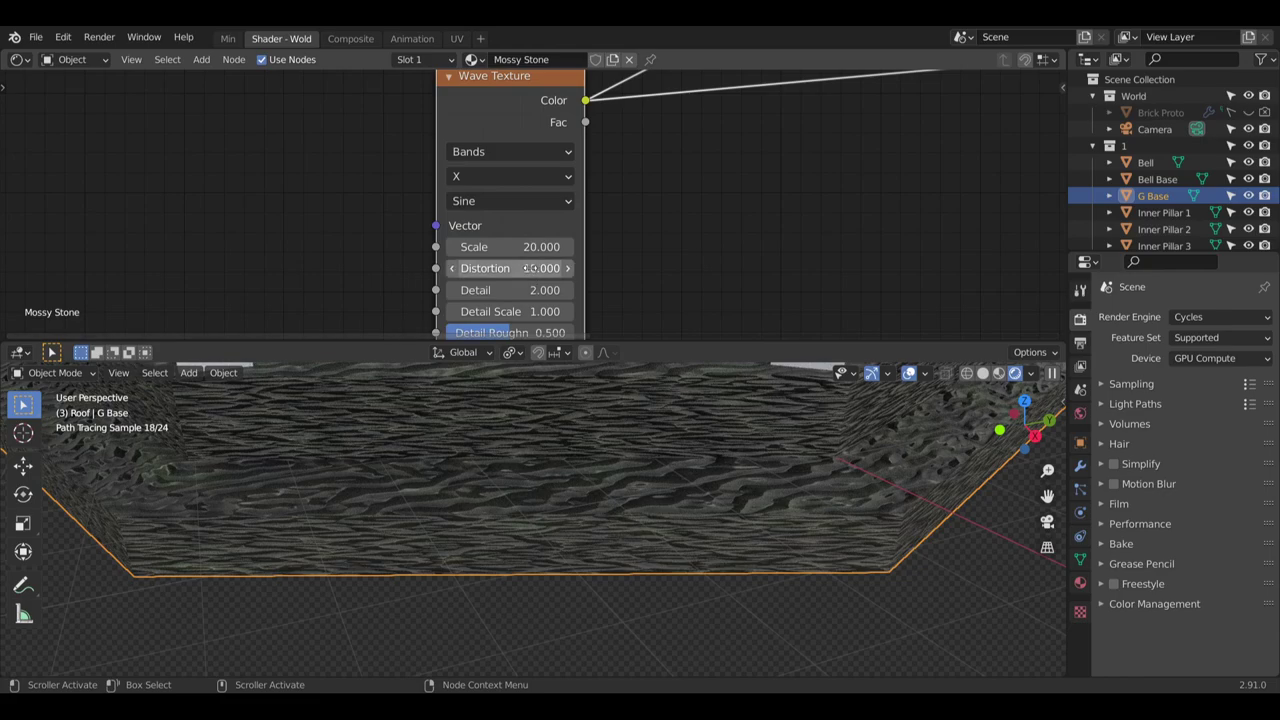
left_click(533, 262)
key("Return")
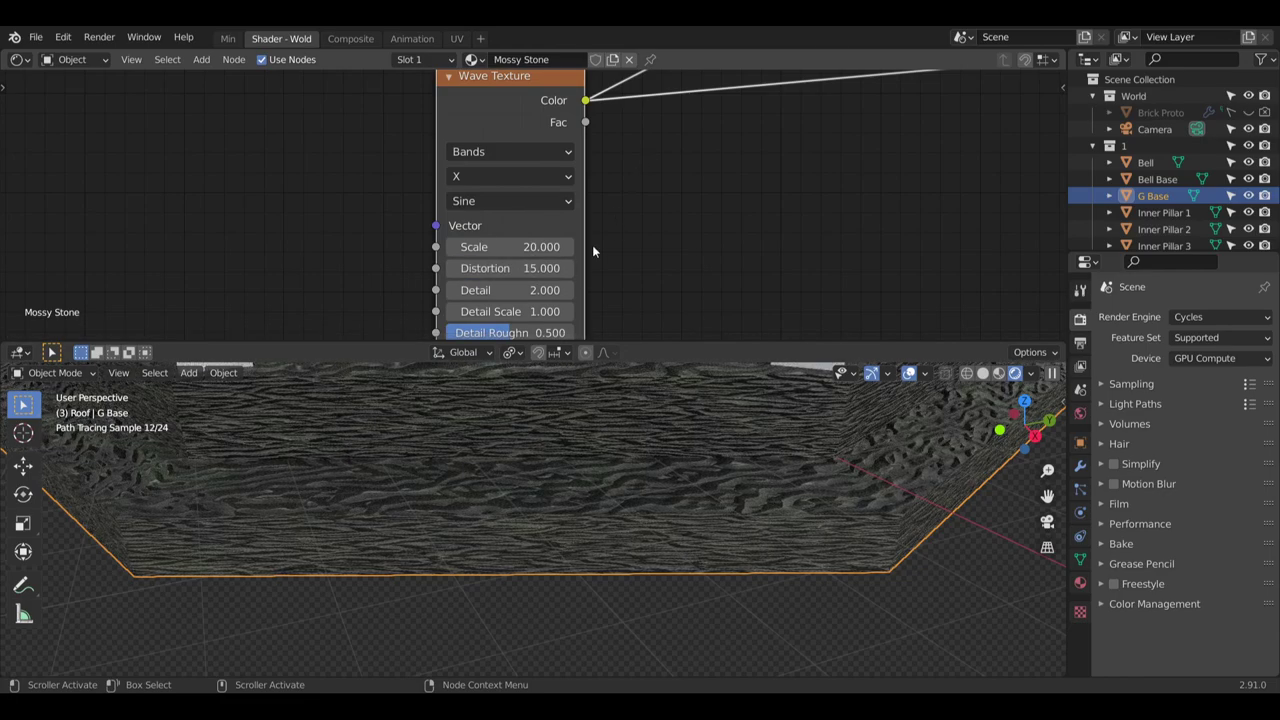
Set the Wave Texture's Detail and Detail Scale to 10
left_click(560, 286)
type("1.0")
key("Return")
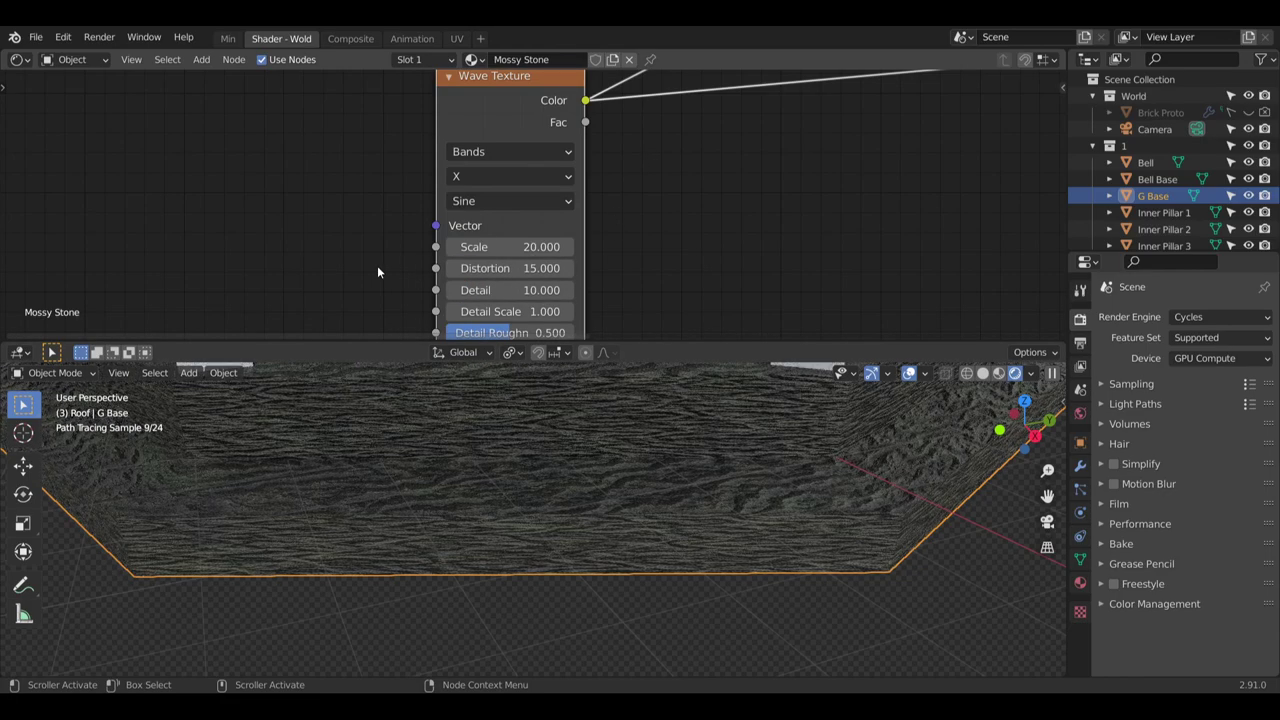
key("Tab")
type("10")
key("Return")
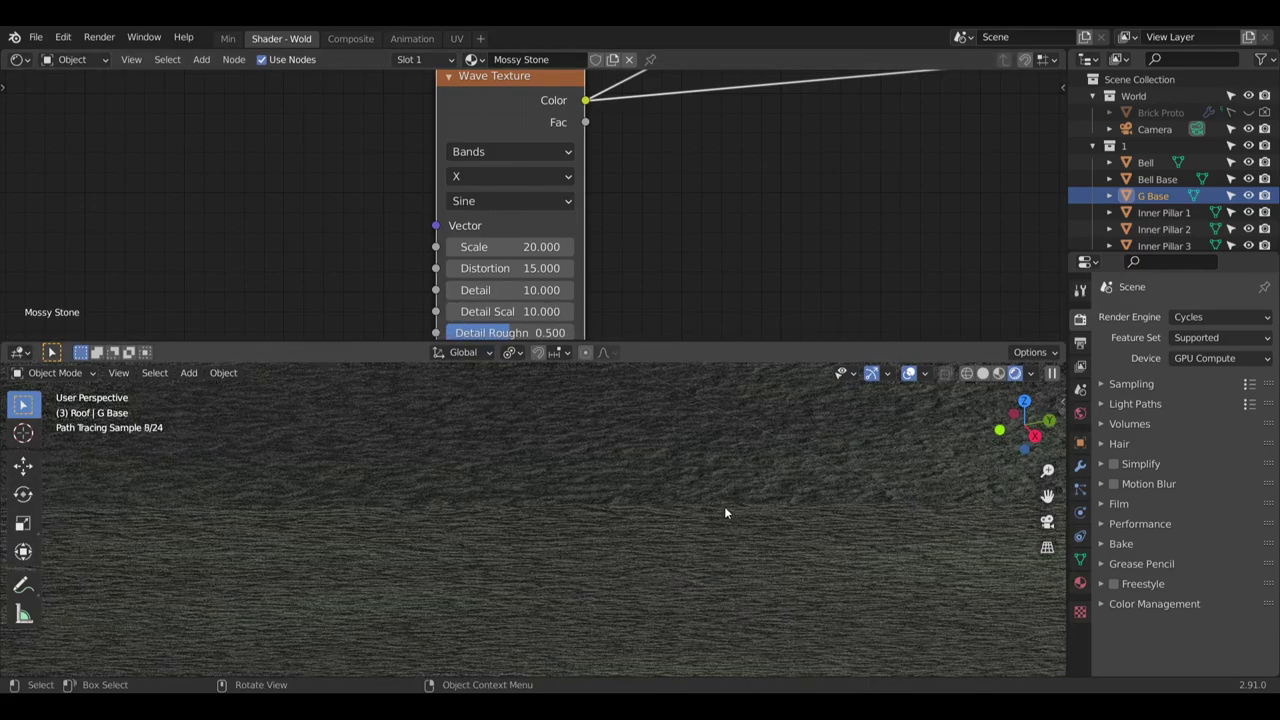
Examine the wave-textured surface of the gazebo base from a distance and up close
scroll(693, 505, "down", 6)
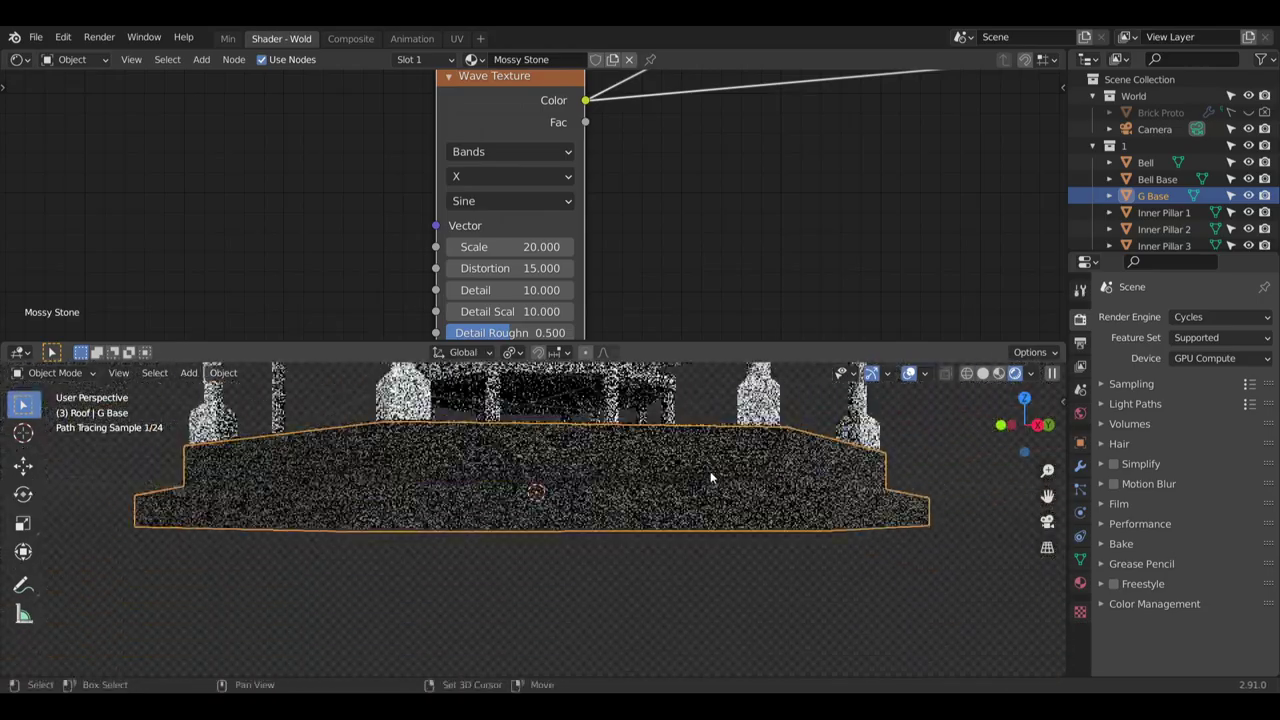
middle_click_drag(710, 471, 650, 475)
scroll(611, 479, "up", 5)
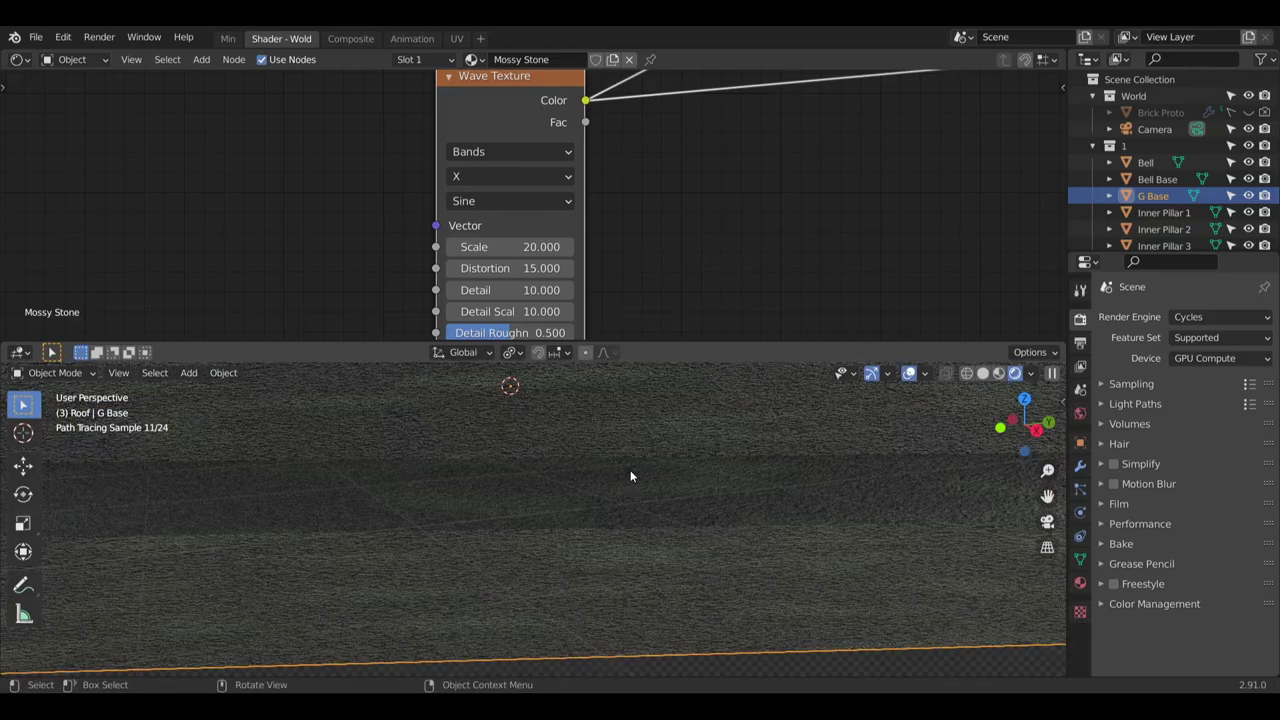
scroll(630, 476, "down", 2)
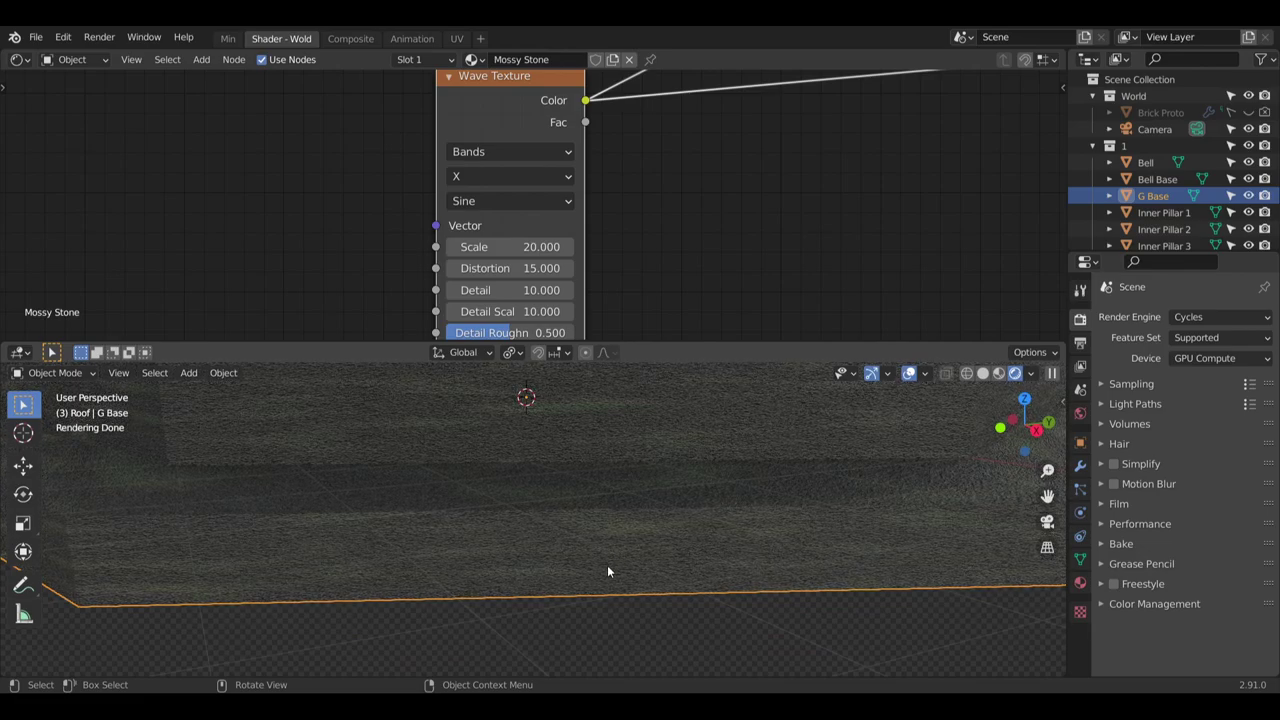
scroll(607, 570, "down", 3)
scroll(567, 500, "down", 4)
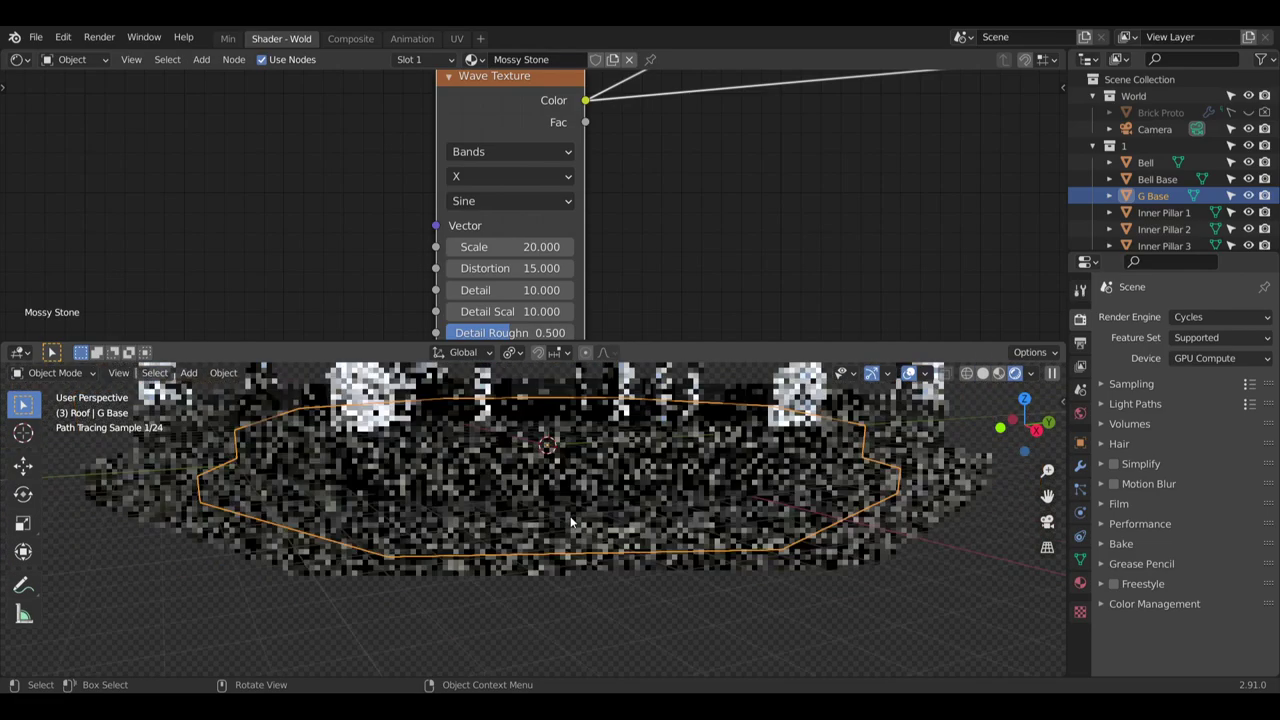
Move the Musgrave and Wave Texture nodes farther from the ColorRamps and stack them one above the other
middle_click_drag(878, 87, 631, 183)
scroll(631, 188, "down", 5)
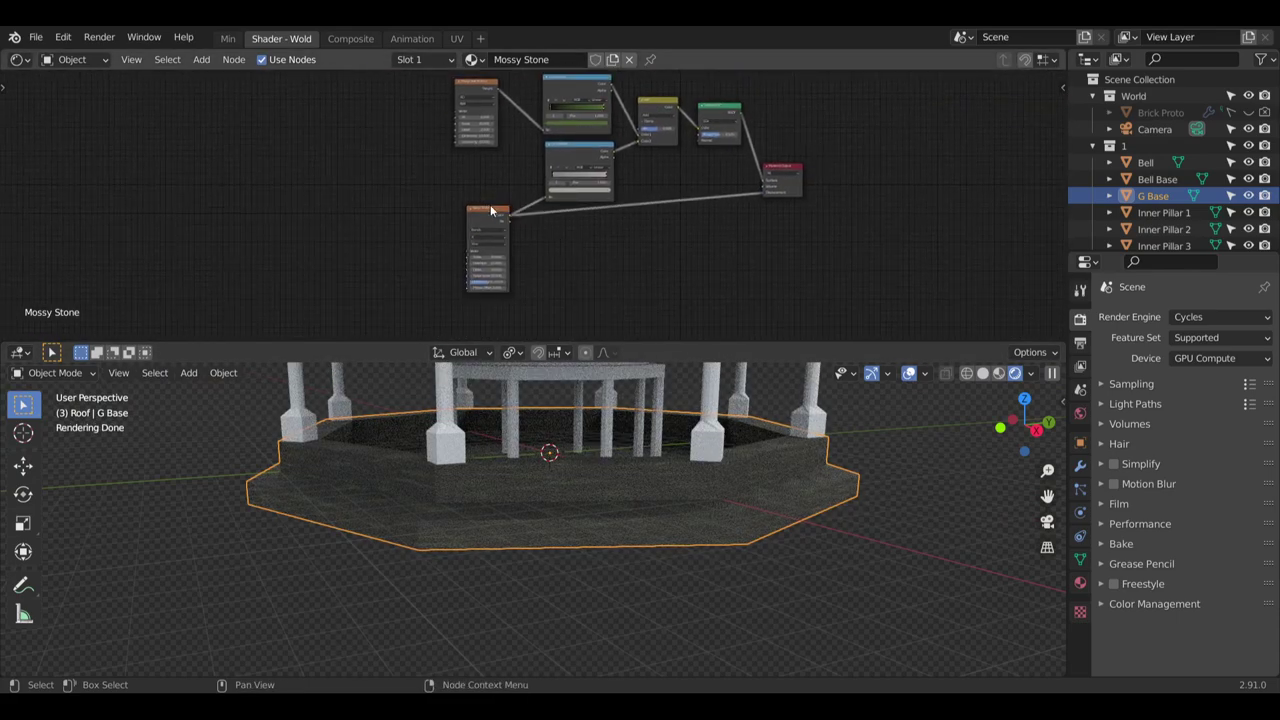
left_click(467, 233)
left_click_drag(484, 214, 444, 241)
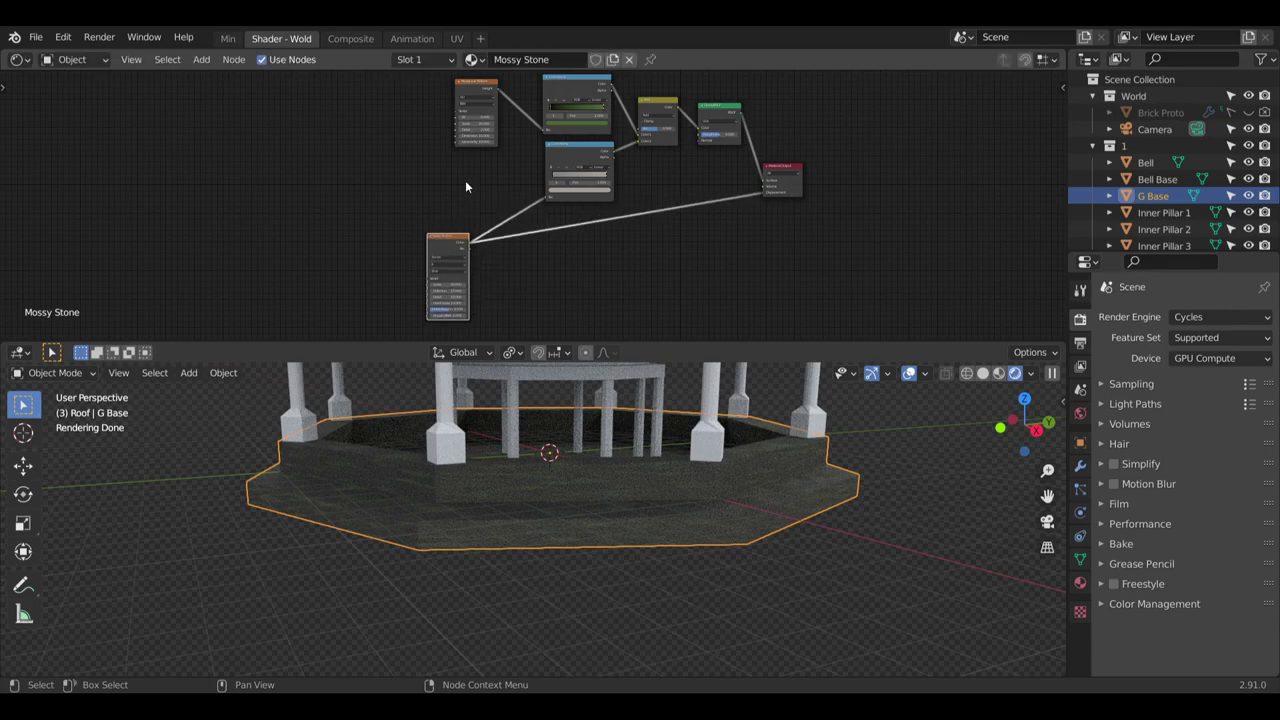
left_click(487, 92)
left_click_drag(487, 92, 427, 95)
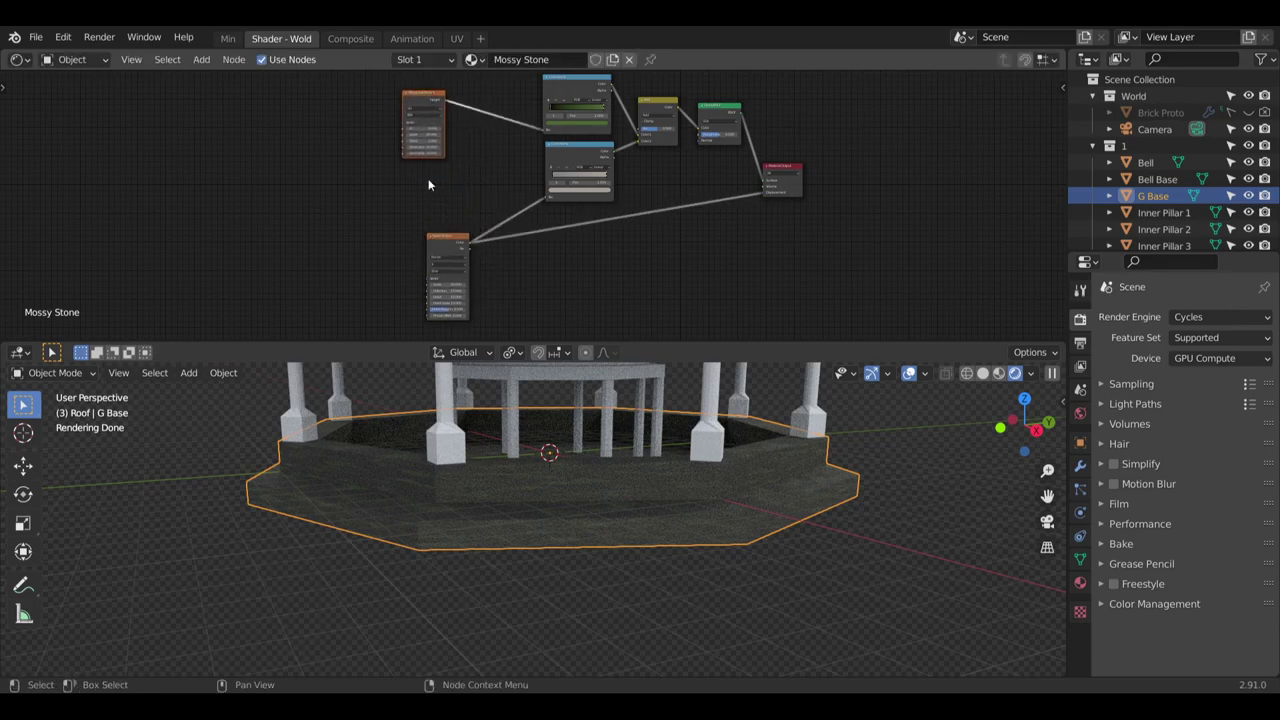
left_click_drag(439, 235, 412, 176)
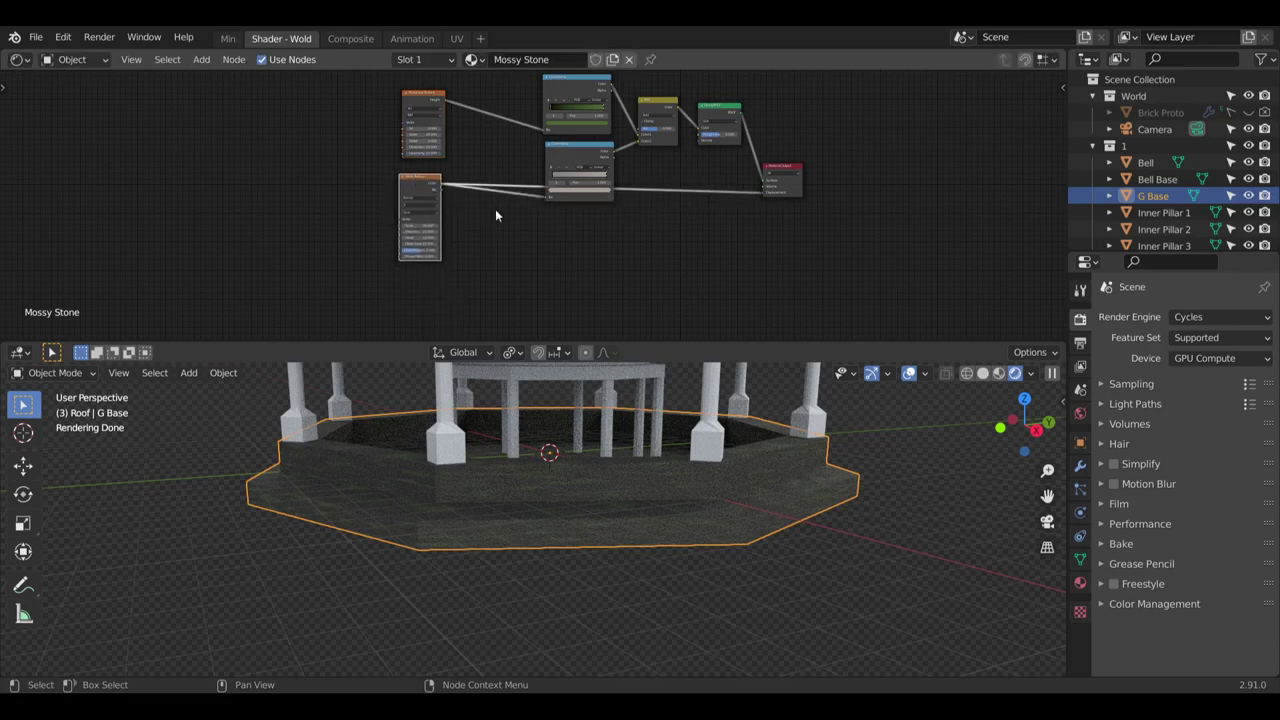
Disconnect the Wave Texture from the Material Output's Displacement and add a Vector Math node beneath the stone ColorRamp
left_click_drag(764, 192, 700, 210)
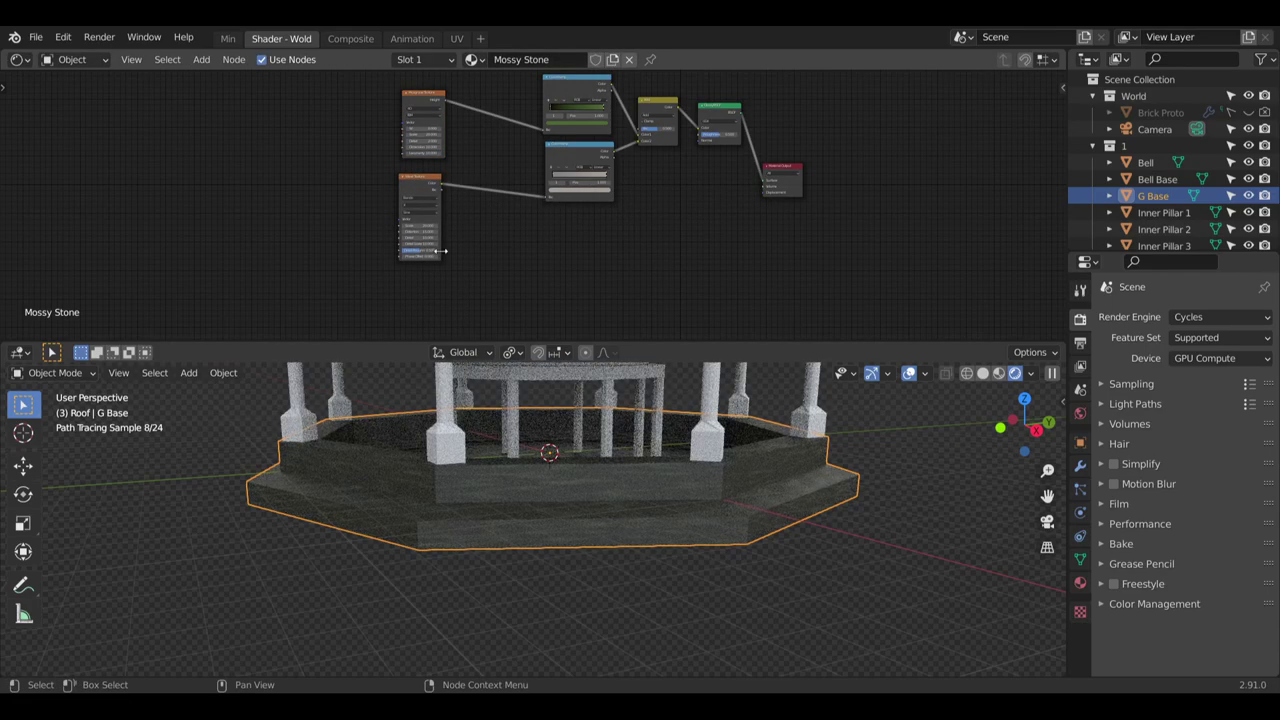
scroll(520, 250, "up", 3)
left_click(212, 60)
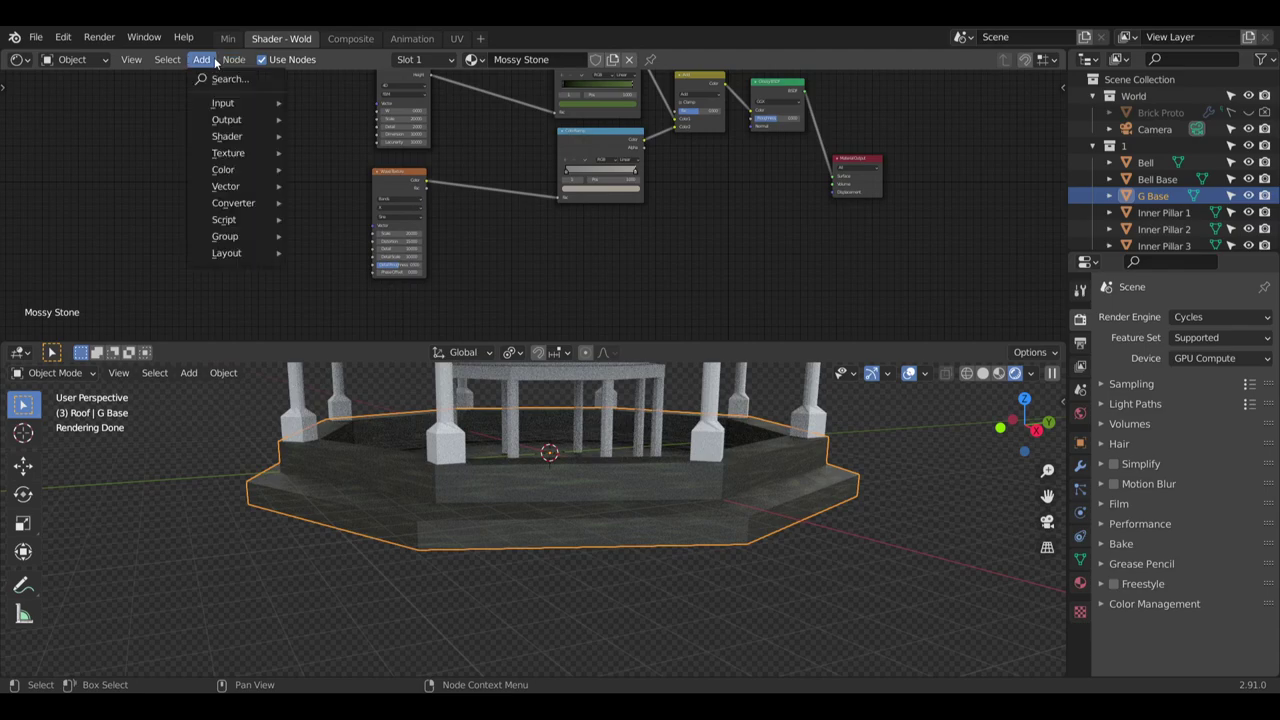
mouse_move(246, 201)
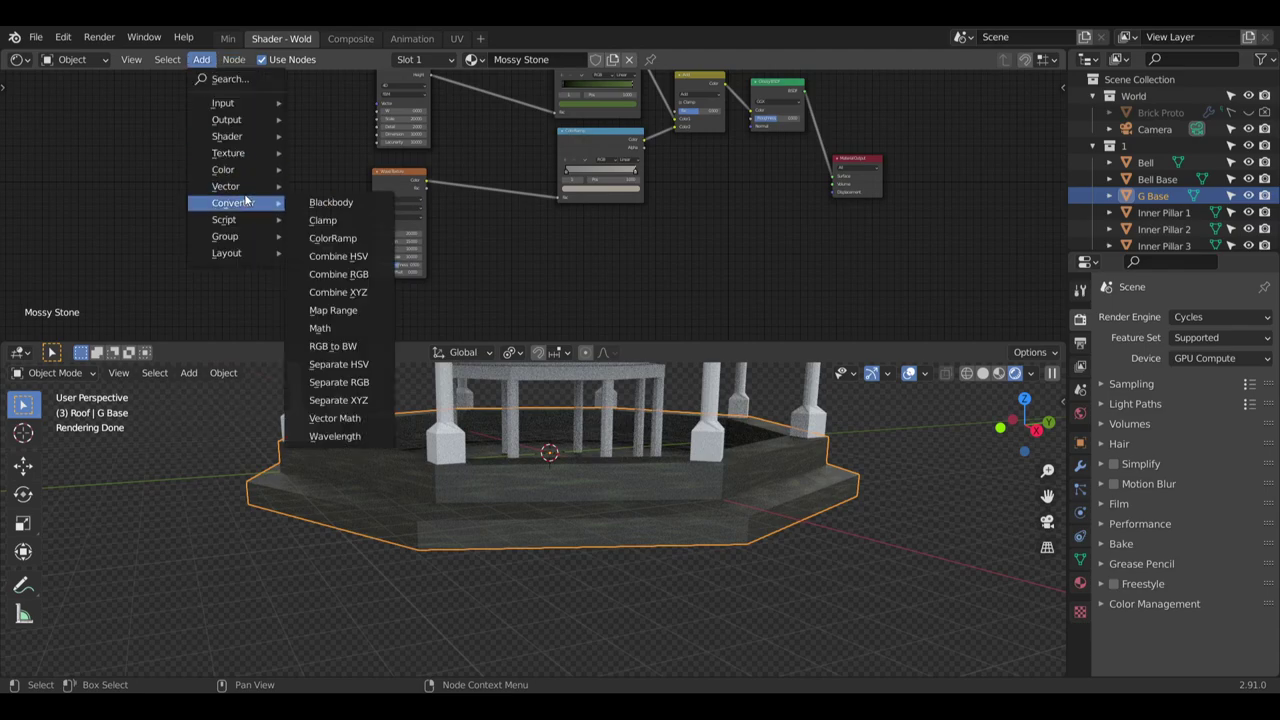
left_click(336, 418)
left_click(550, 226)
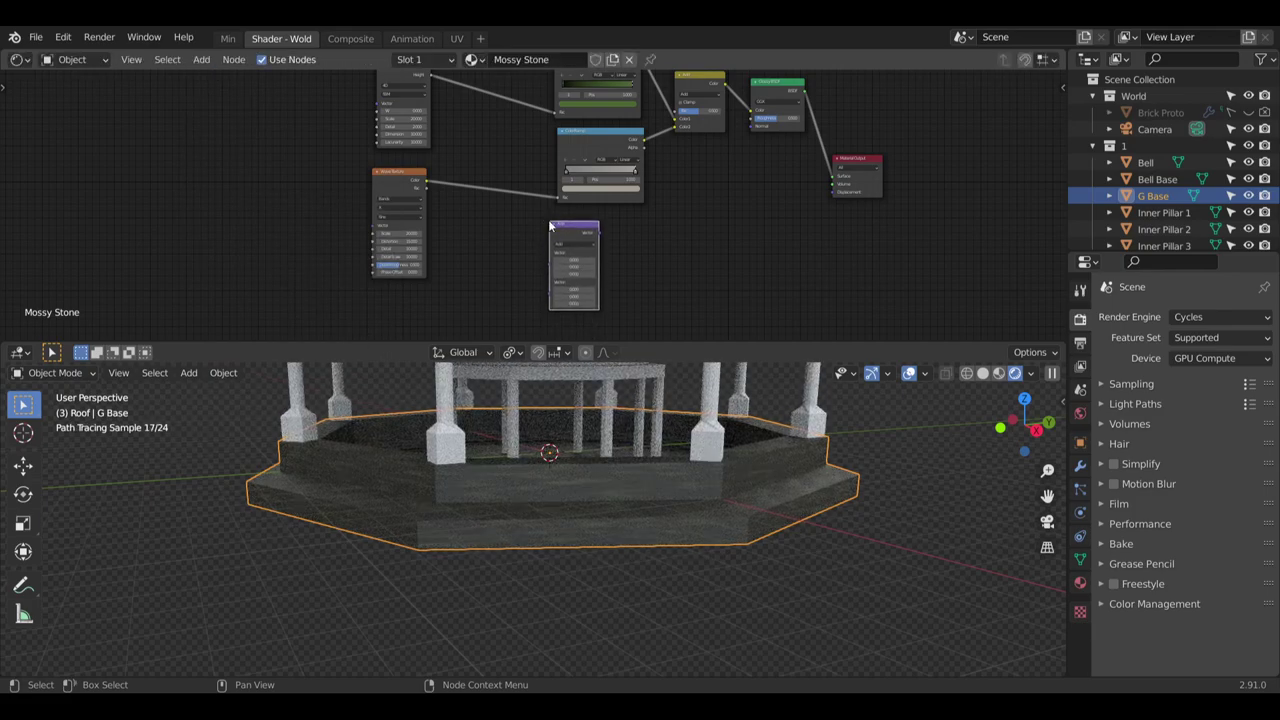
Connect the Musgrave Height and Wave Color to the Vector Math node's two inputs, and its Vector output to Displacement
middle_click_drag(441, 106, 419, 120)
left_click_drag(407, 91, 486, 219)
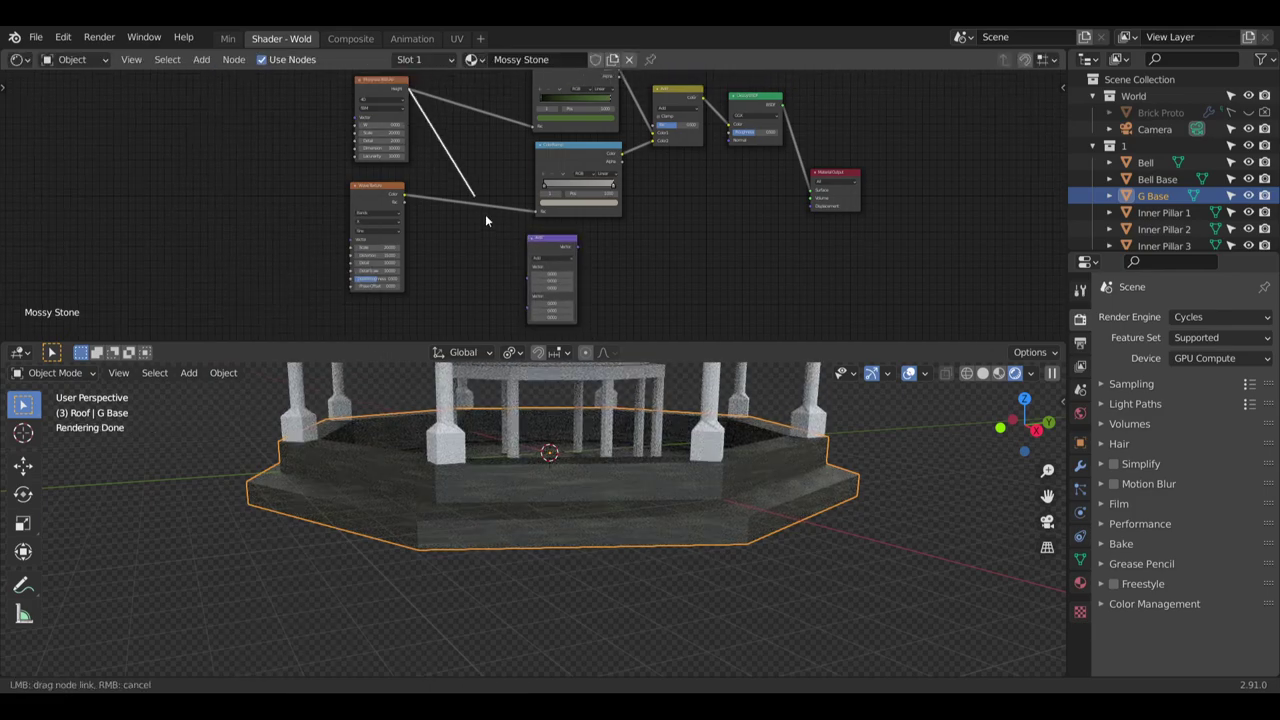
left_click_drag(525, 276, 490, 277)
left_click_drag(406, 89, 523, 279)
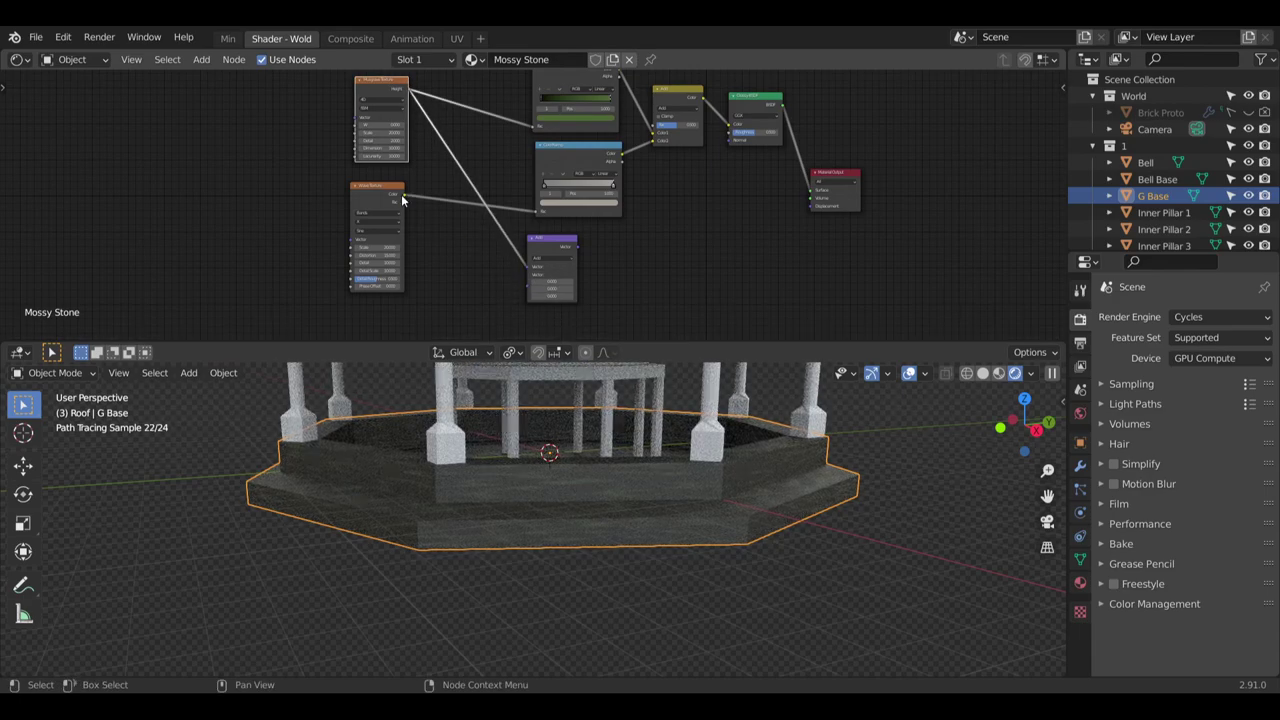
left_click_drag(405, 199, 526, 283)
scroll(574, 236, "up", 3)
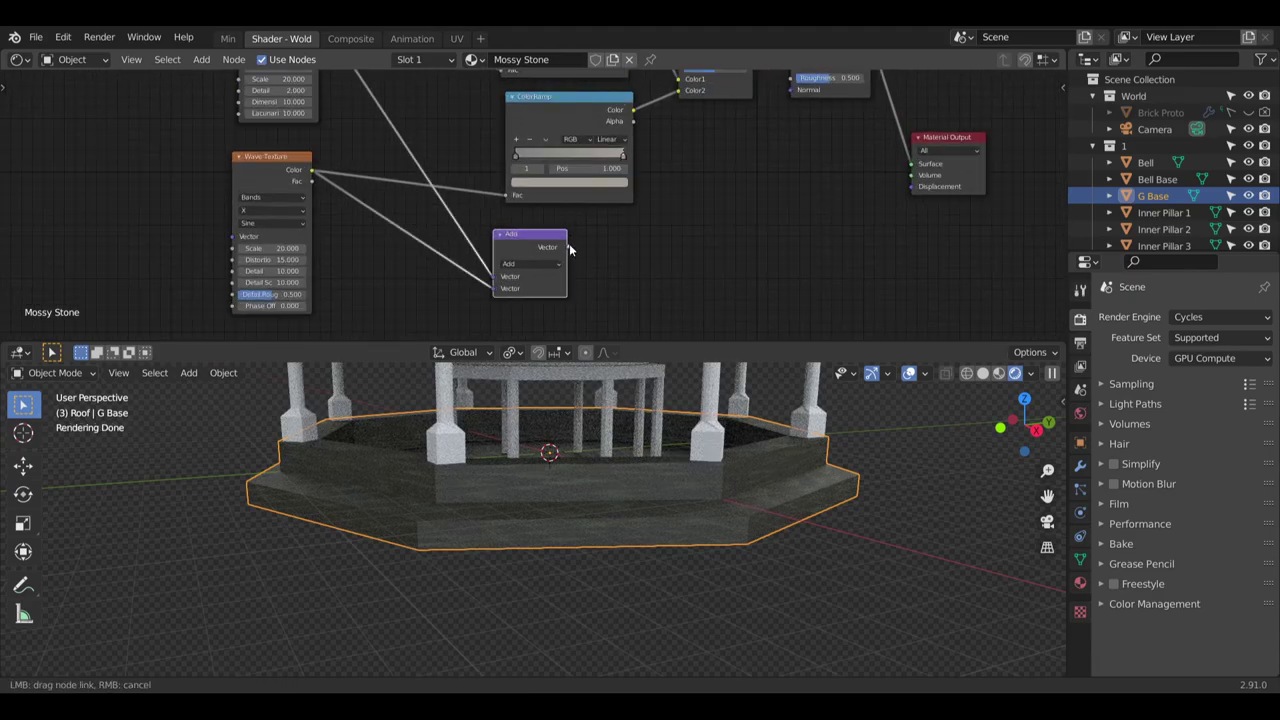
left_click_drag(865, 165, 910, 186)
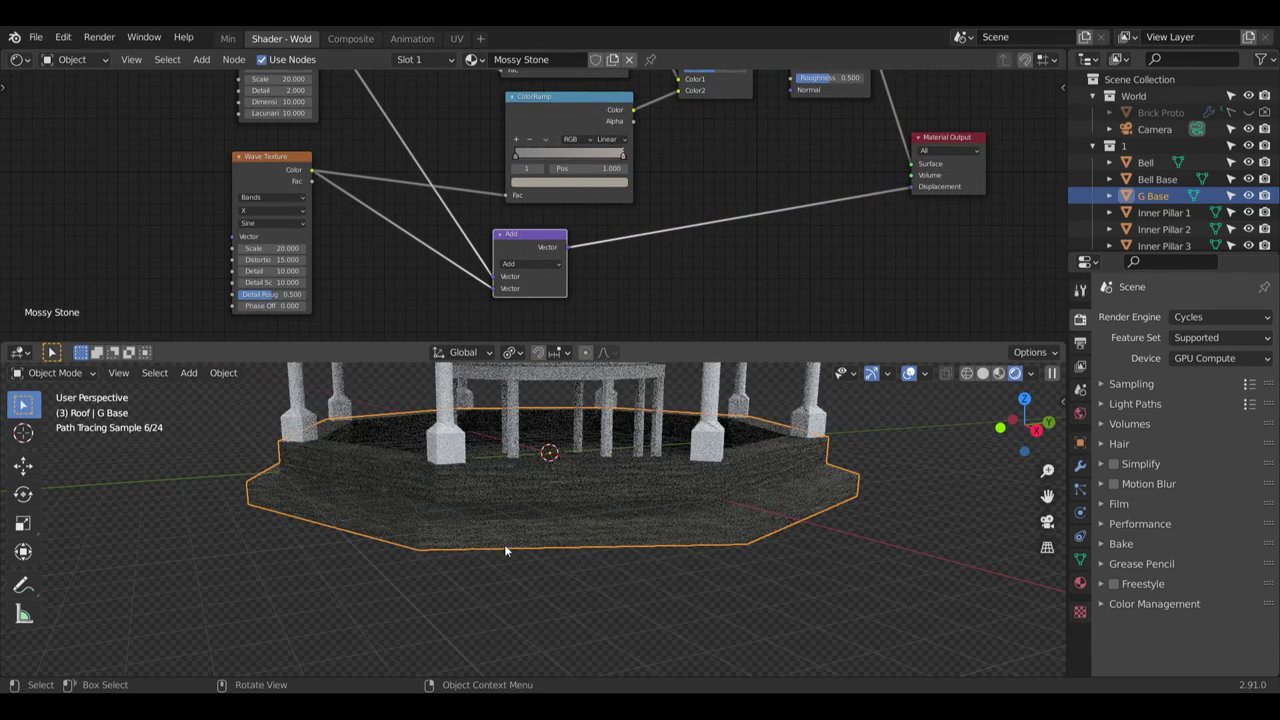
Change the Vector Math node's operation to Multiply
middle_click_drag(560, 476, 508, 442)
scroll(559, 289, "up", 3)
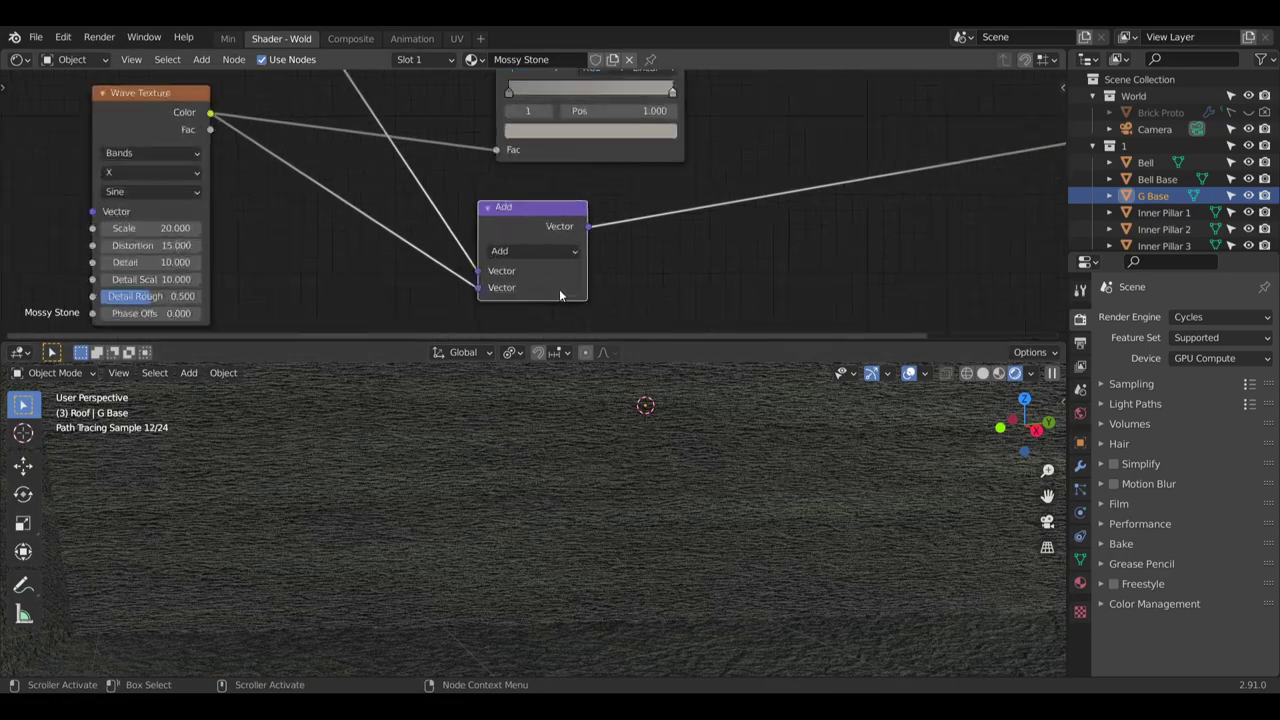
left_click(556, 243)
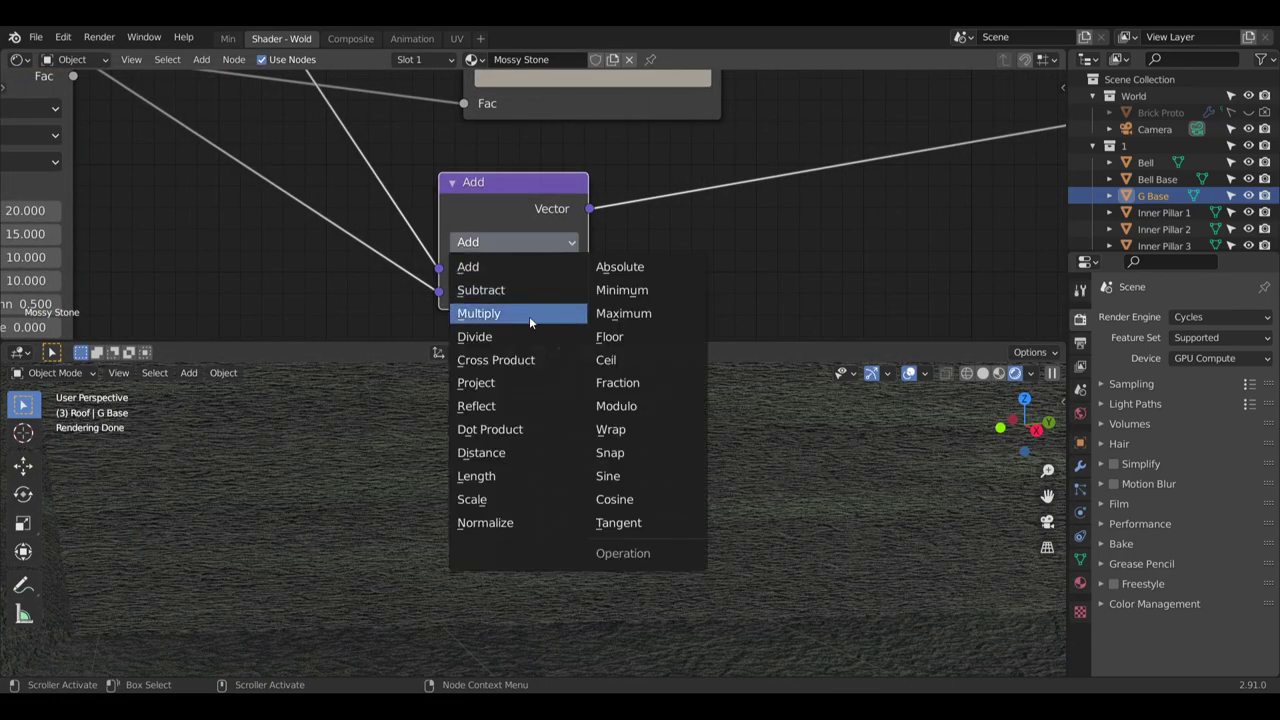
left_click(516, 317)
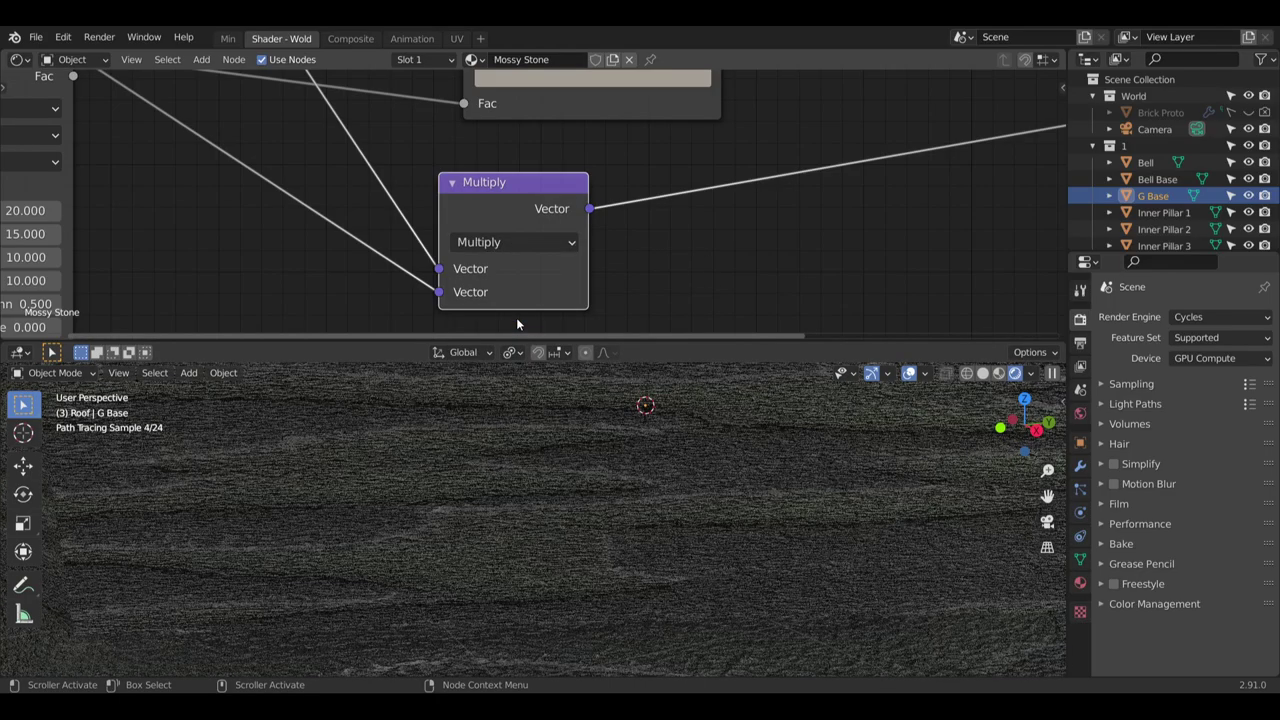
Try the Subtract operation on the Vector Math node and swap its two input connections
scroll(549, 545, "down", 4)
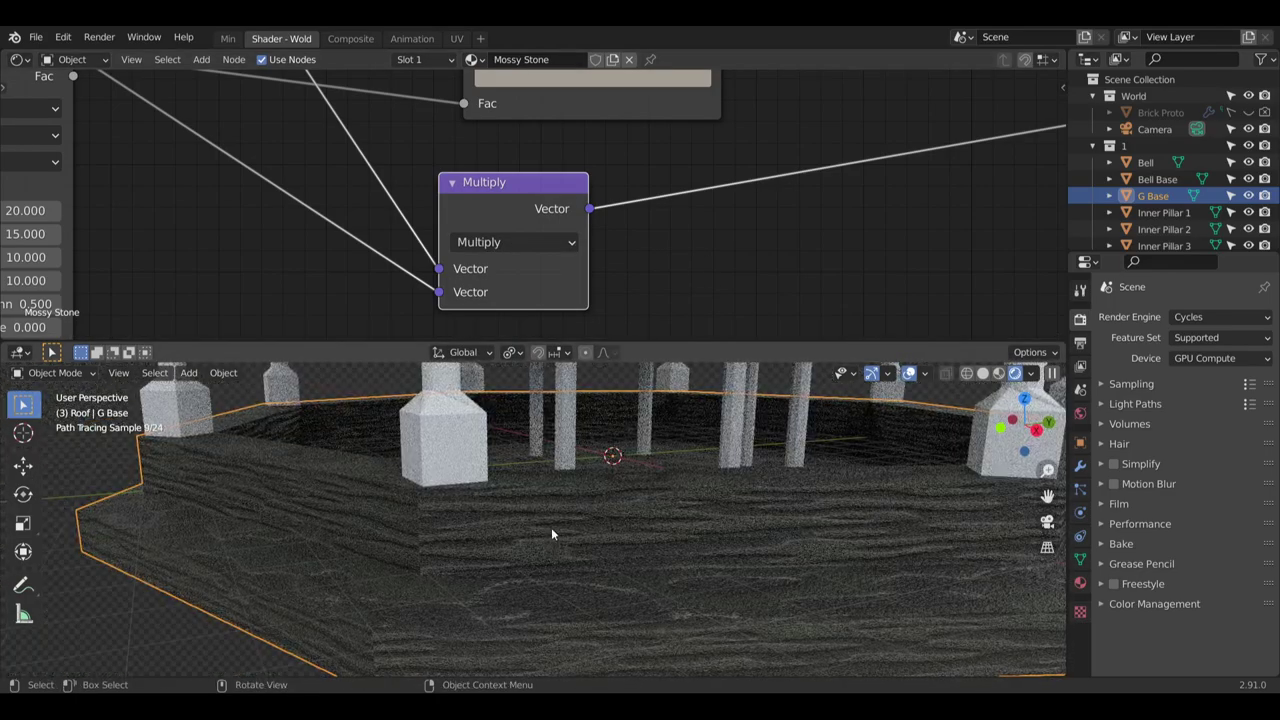
left_click(528, 247)
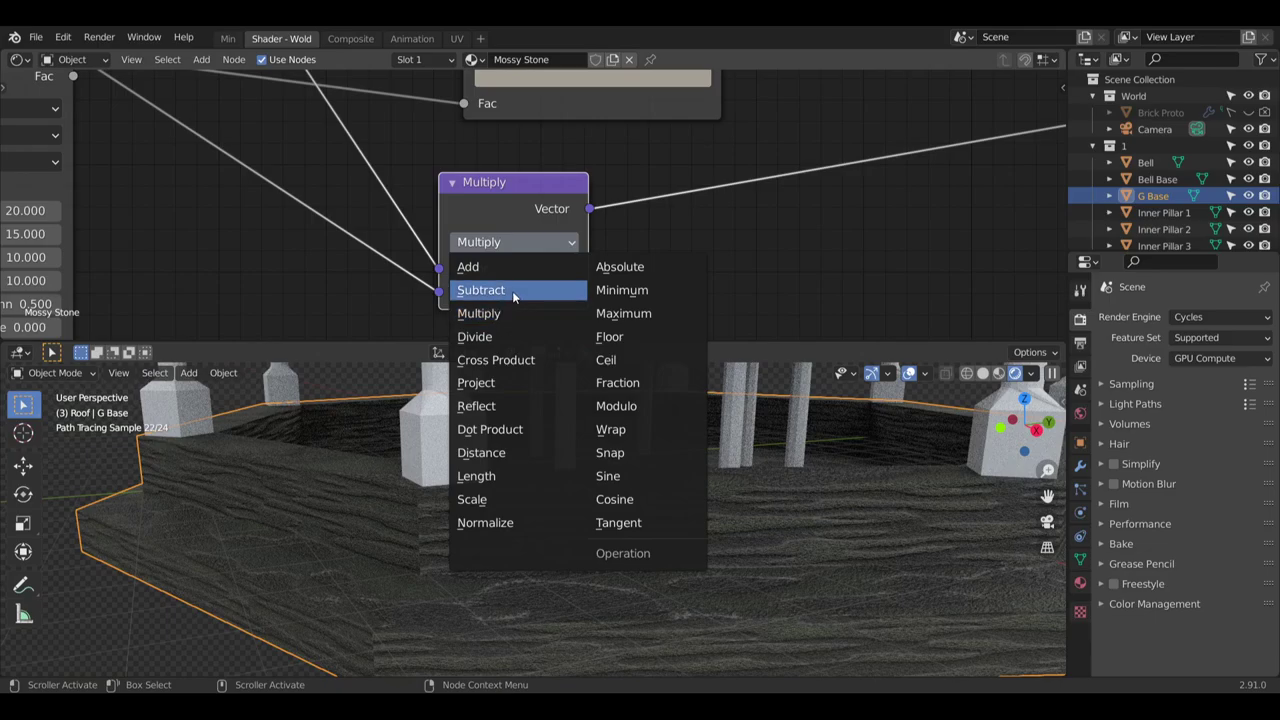
left_click(512, 293)
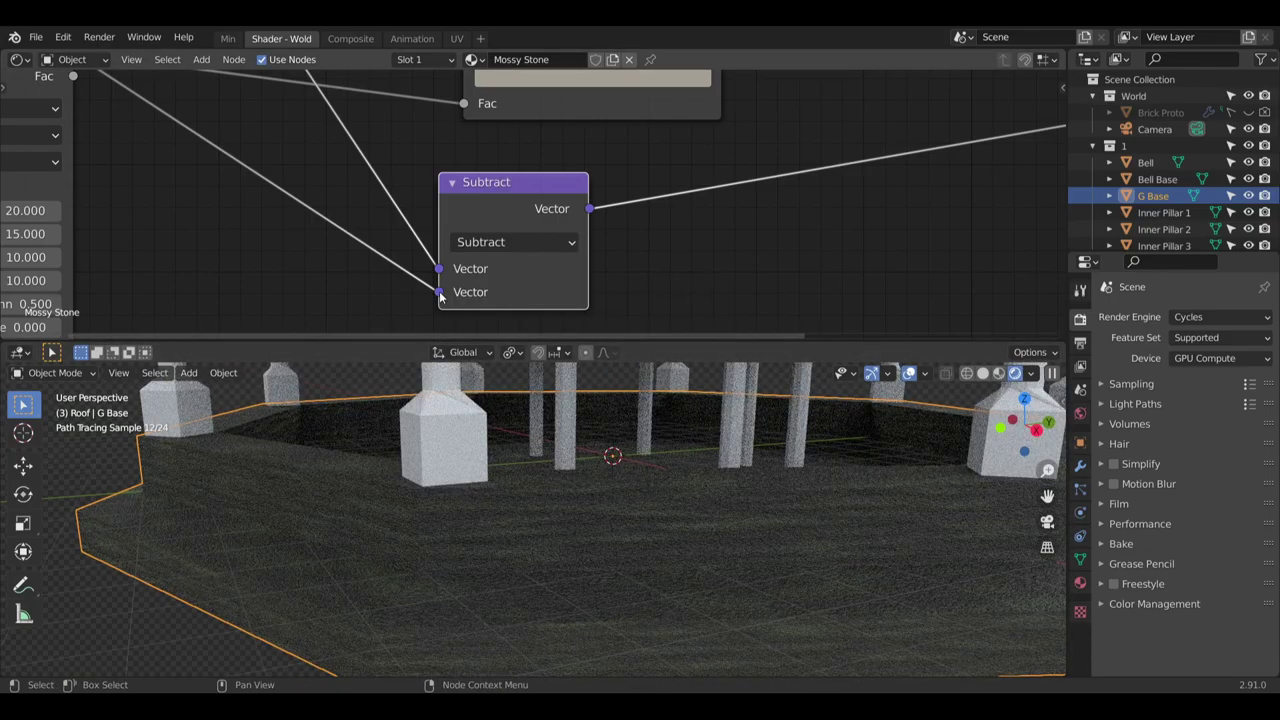
left_click_drag(440, 292, 440, 268)
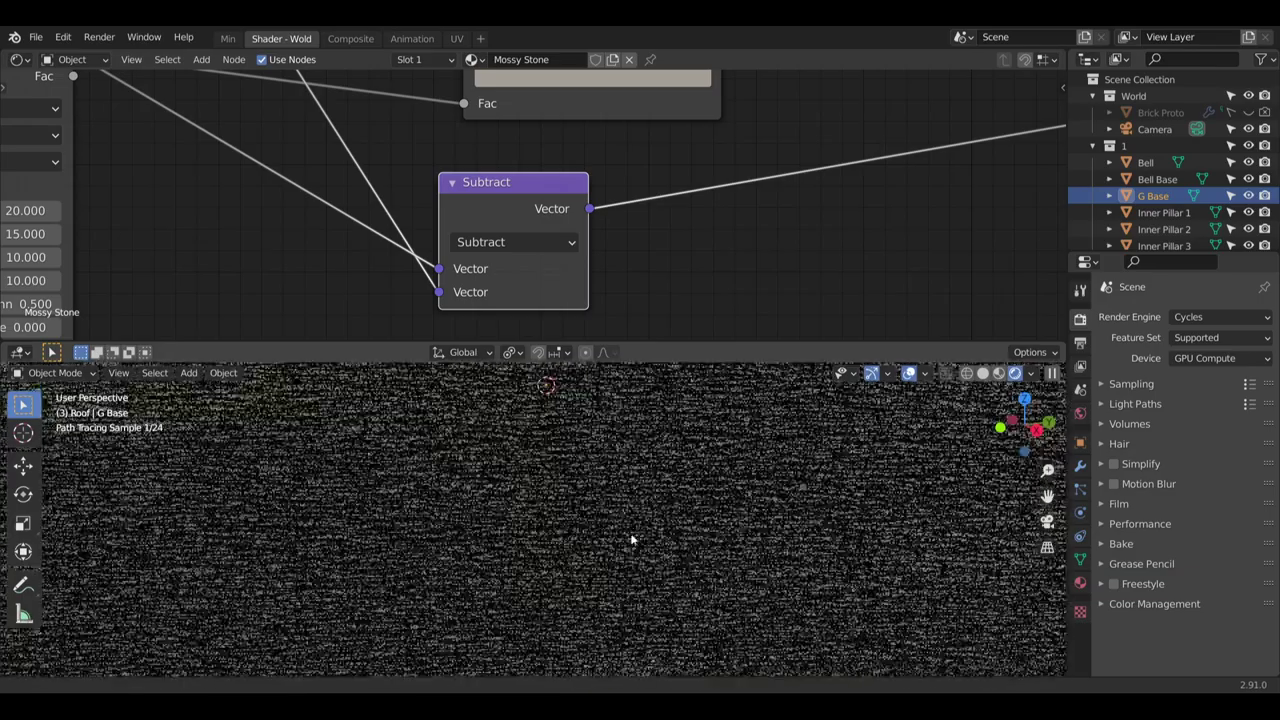
middle_click_drag(631, 540, 607, 530, "shift")
middle_click_drag(648, 423, 624, 540, "shift")
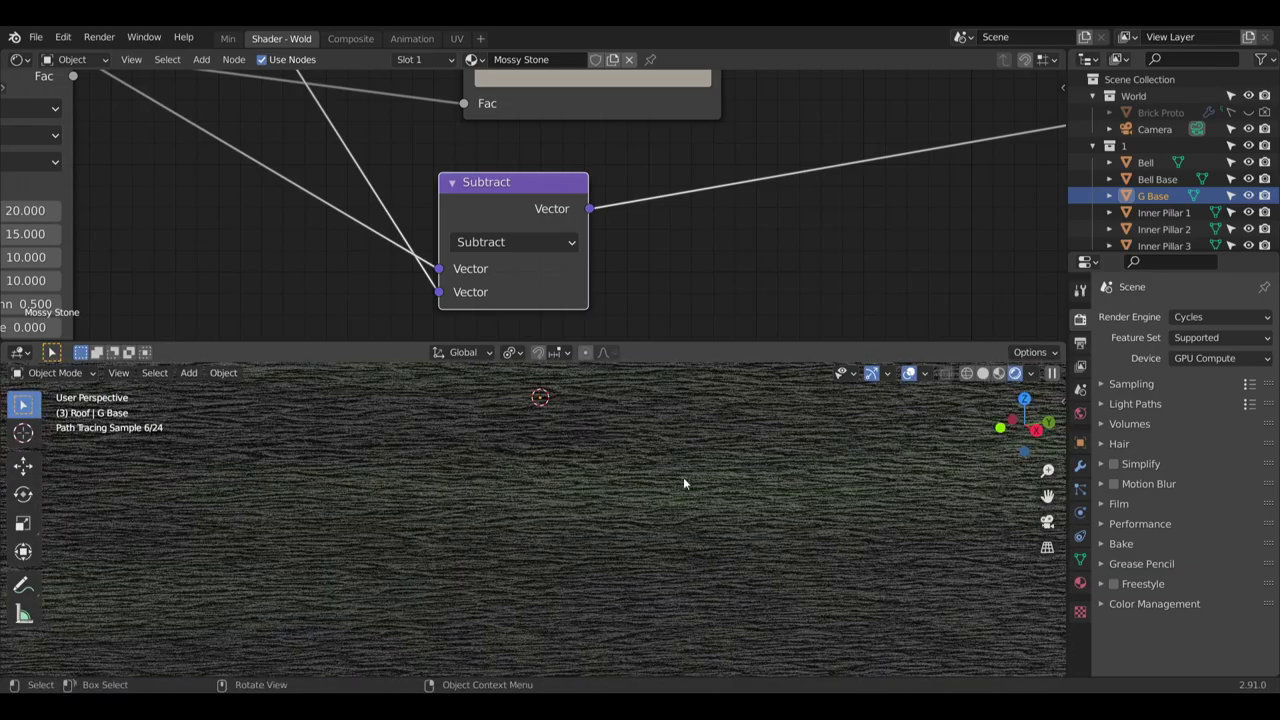
Try the Divide, Distance and Normalize operations on the Vector Math node
left_click(517, 247)
left_click(514, 340)
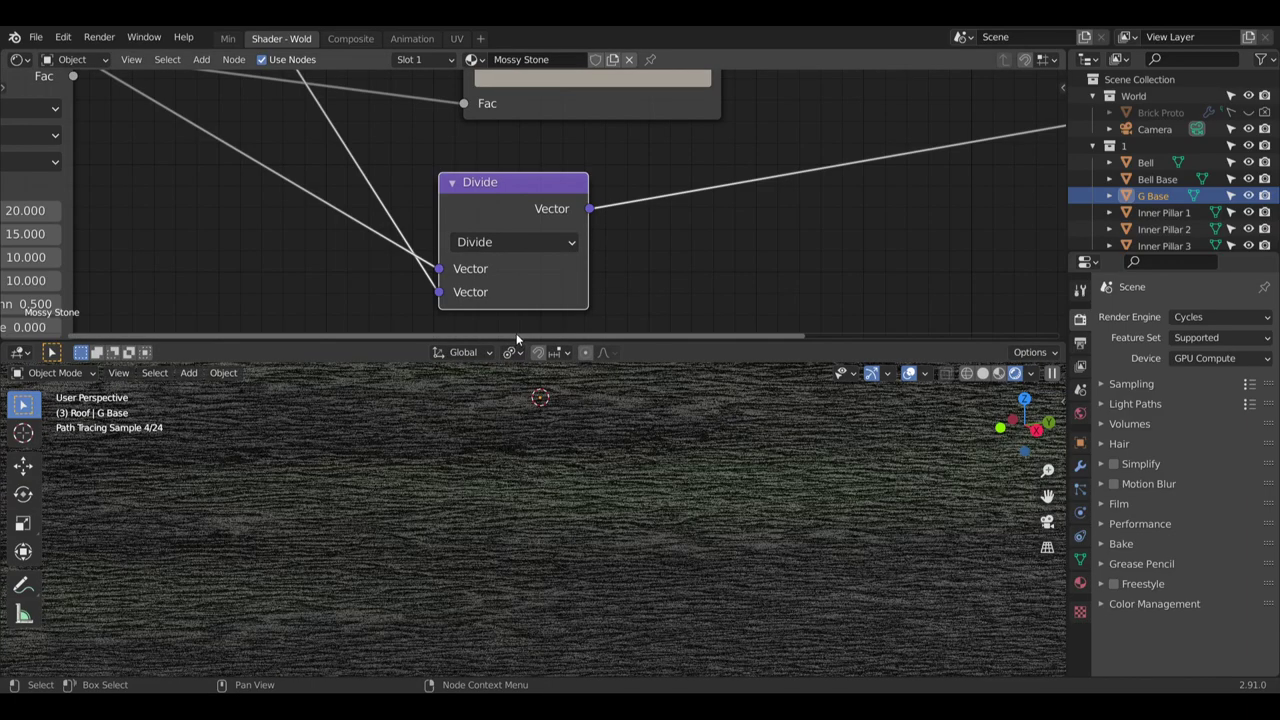
left_click(512, 247)
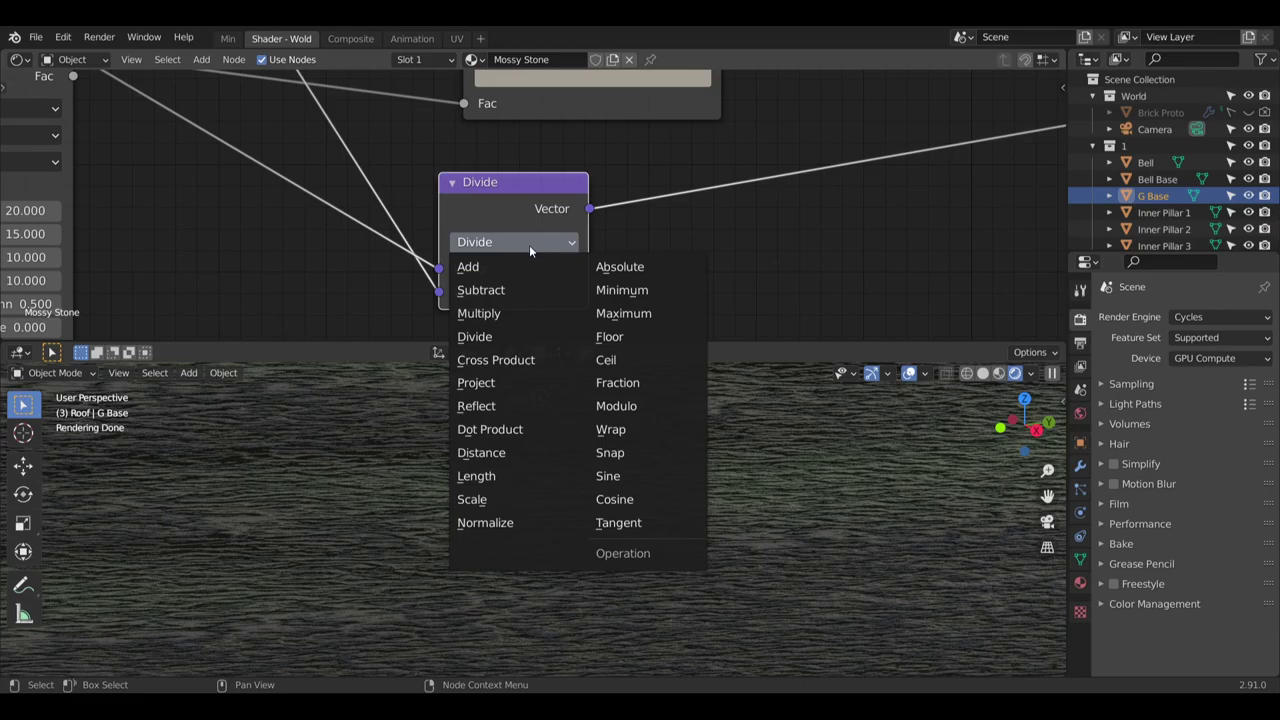
left_click(529, 450)
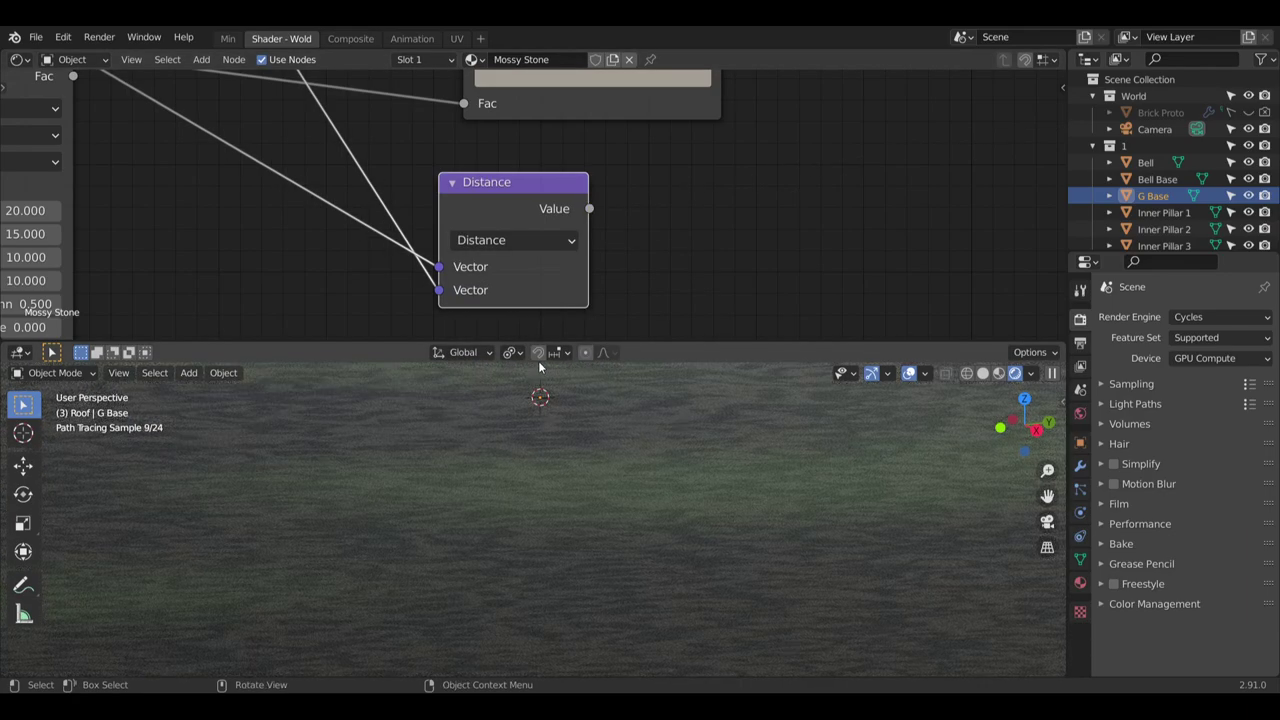
left_click(512, 240)
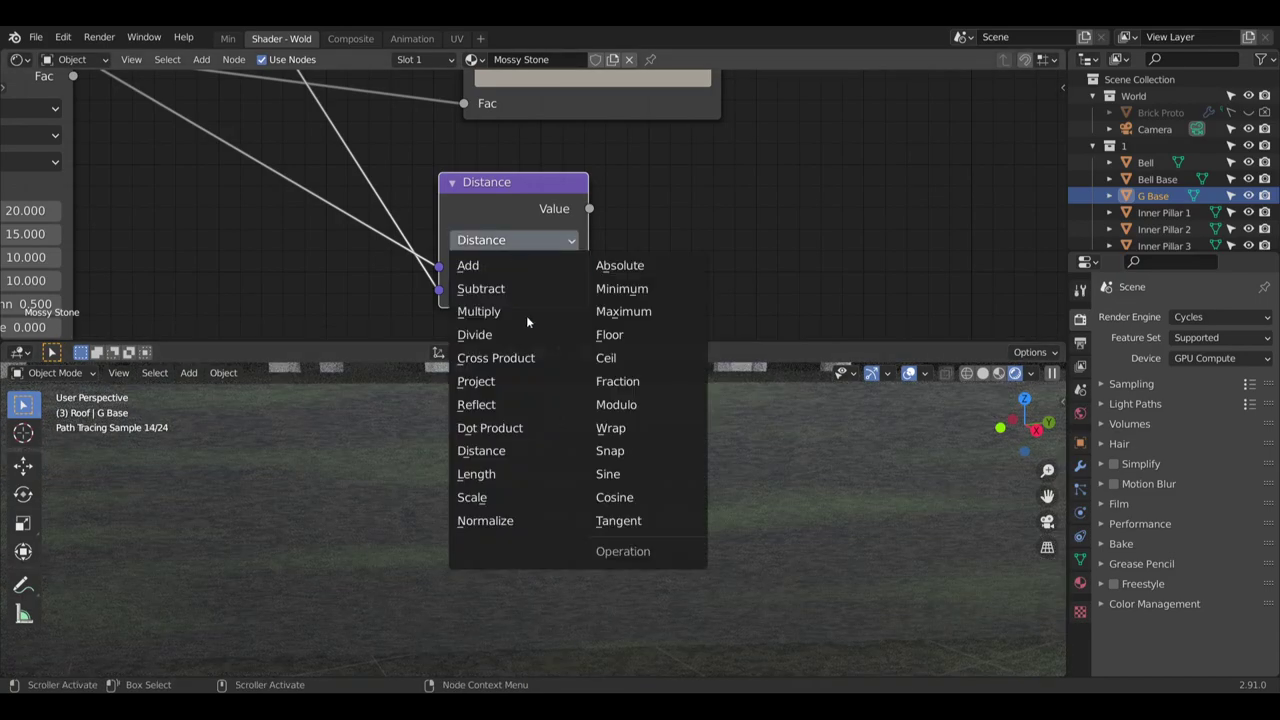
left_click(503, 520)
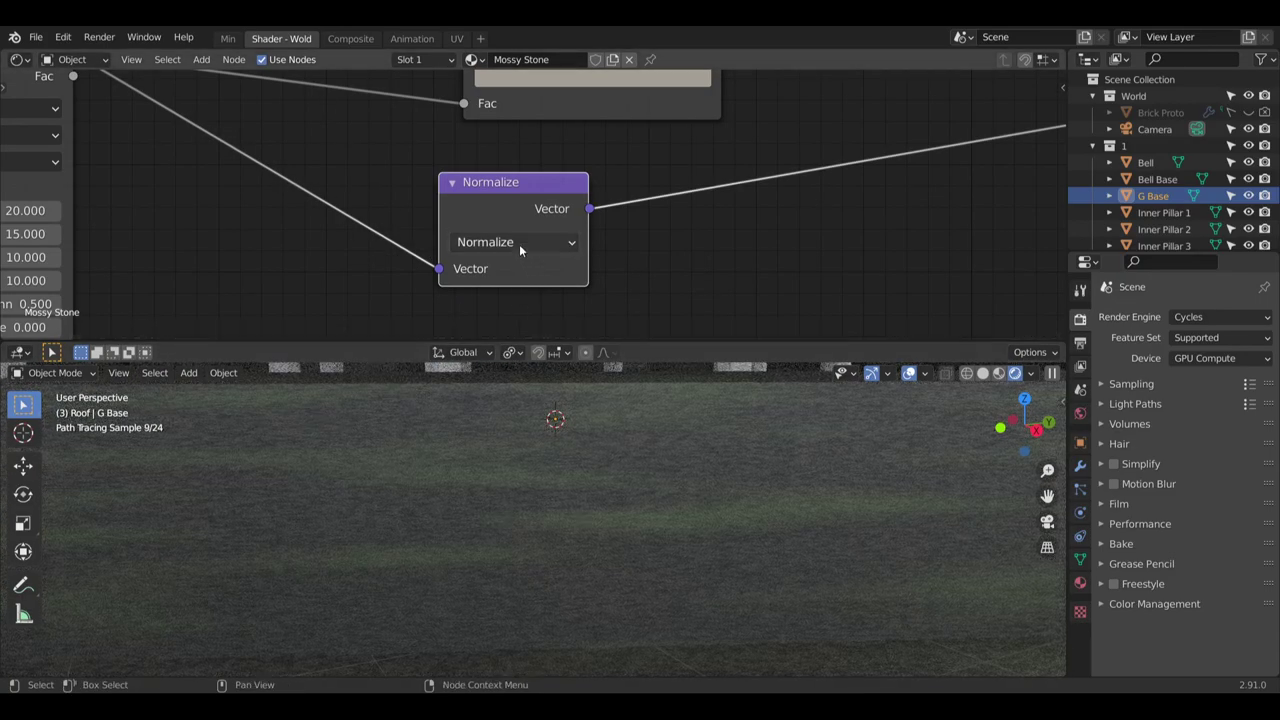
Set the Vector Math node's operation to Add and check the displacement on the whole gazebo base
left_click(519, 244)
left_click(469, 267)
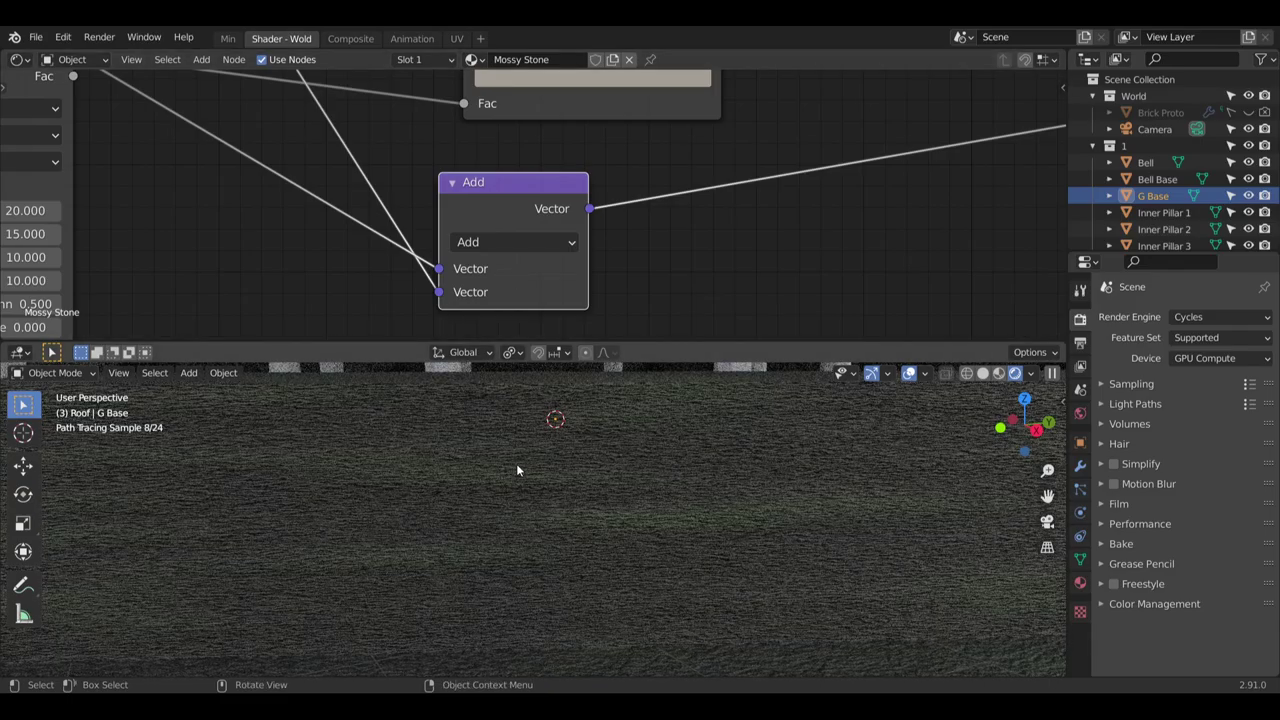
scroll(611, 480, "down", 7)
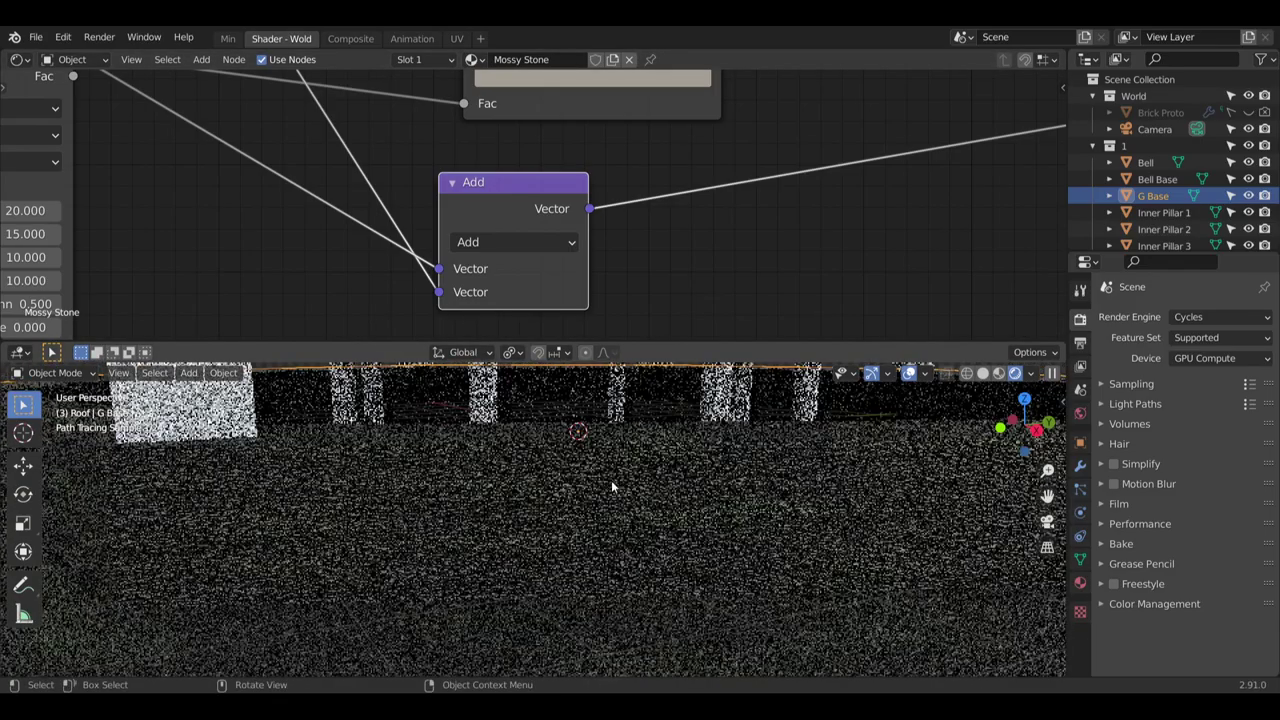
mouse_move(593, 480)
middle_mouse_down()
mouse_move(580, 487)
mouse_move(598, 472)
middle_mouse_up()
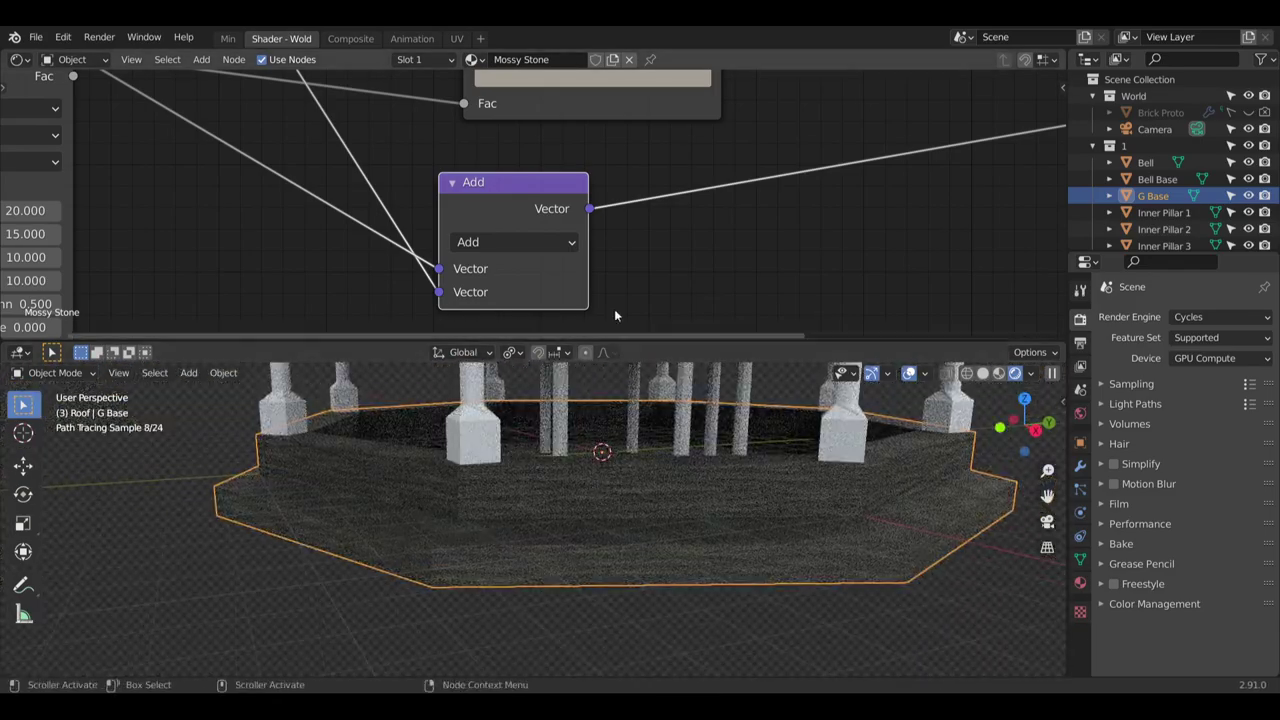
Darken the grey first stop of the stone ColorRamp by setting its HSV value to 0.4
middle_click_drag(733, 115, 754, 228)
middle_click_drag(769, 172, 737, 205)
scroll(696, 195, "up", 1)
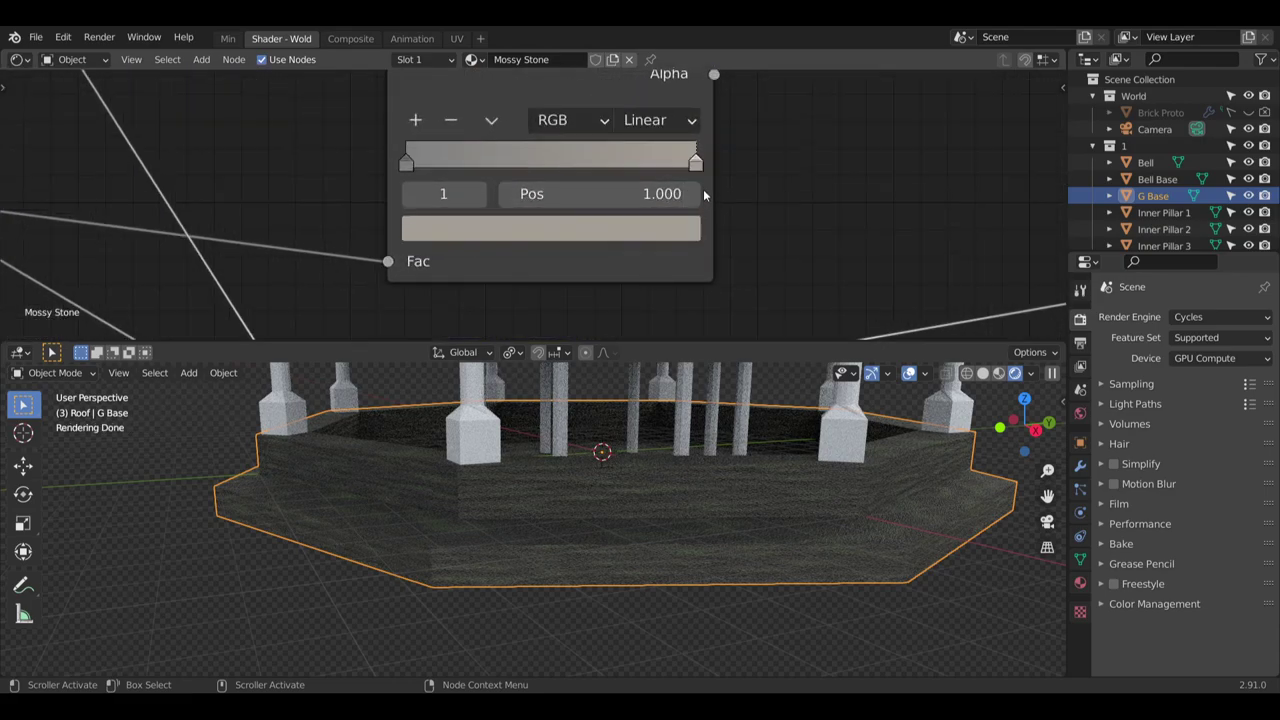
left_click(408, 166)
left_click(514, 236)
left_click(560, 580)
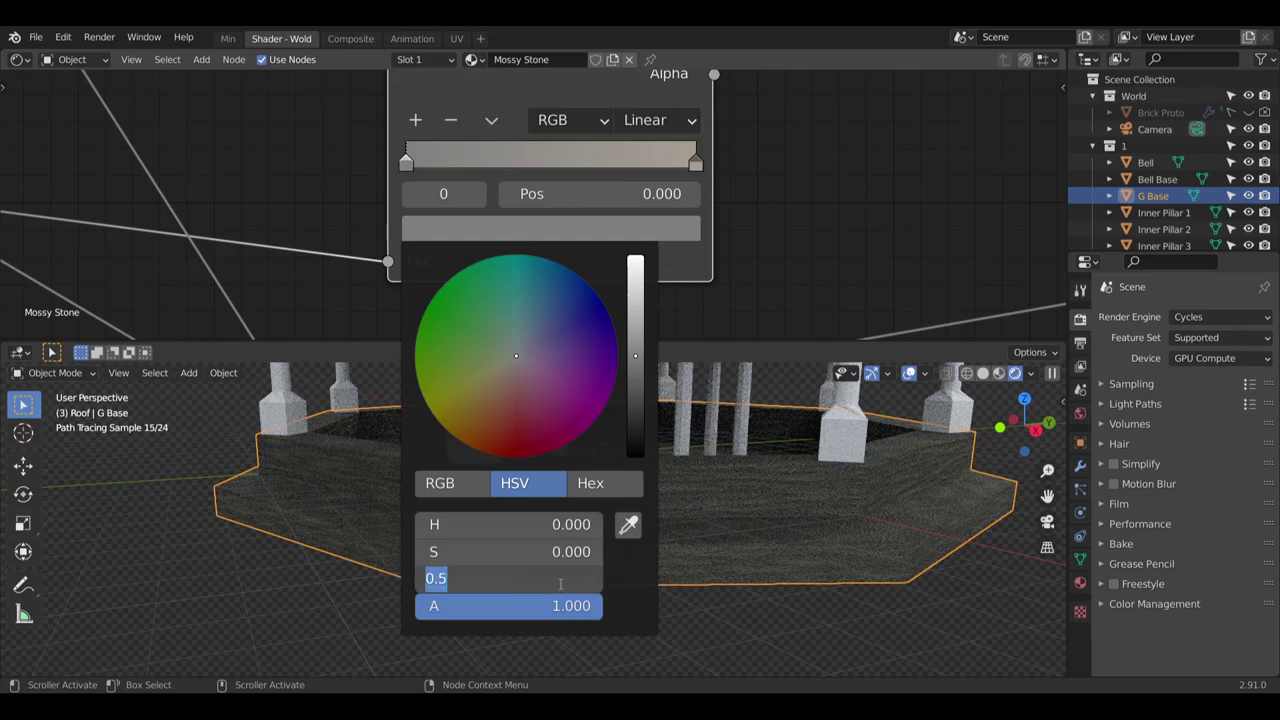
type(".4")
key("Return")
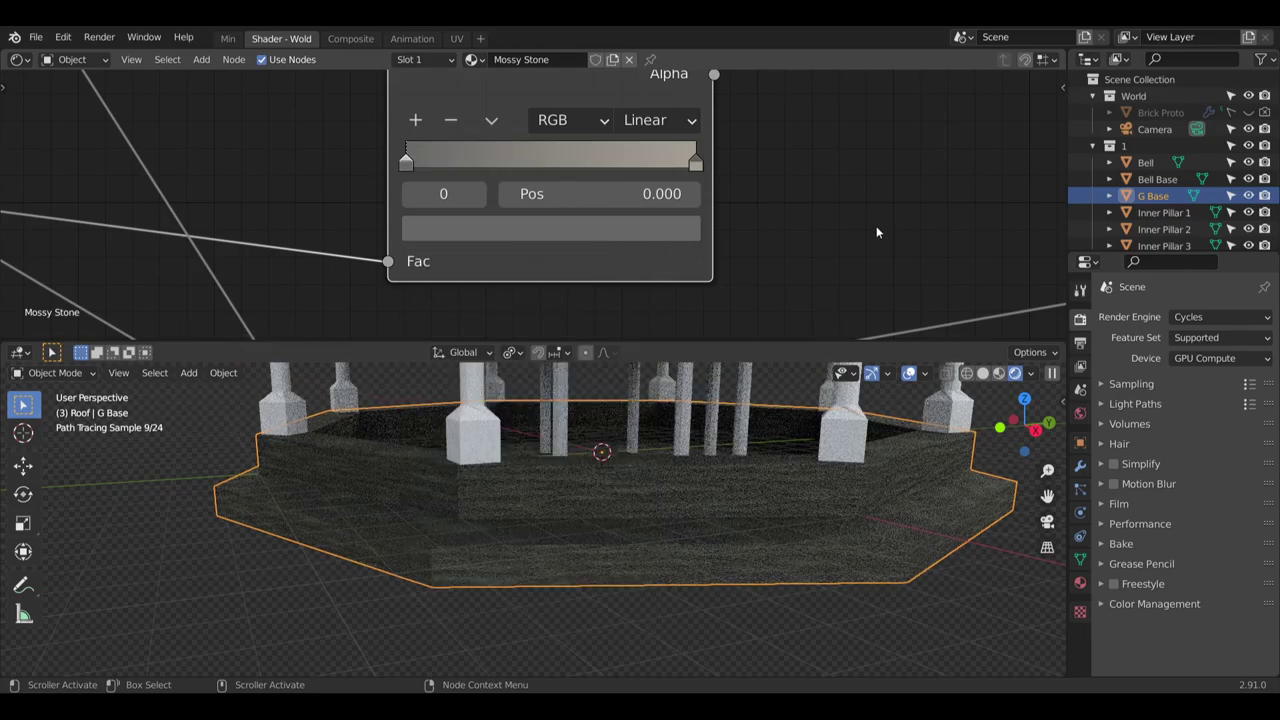
Move the black stop of the moss ColorRamp inward to position 0.167
mouse_move(609, 530)
middle_mouse_down()
mouse_move(534, 523)
mouse_move(529, 536)
mouse_move(323, 484)
middle_mouse_up()
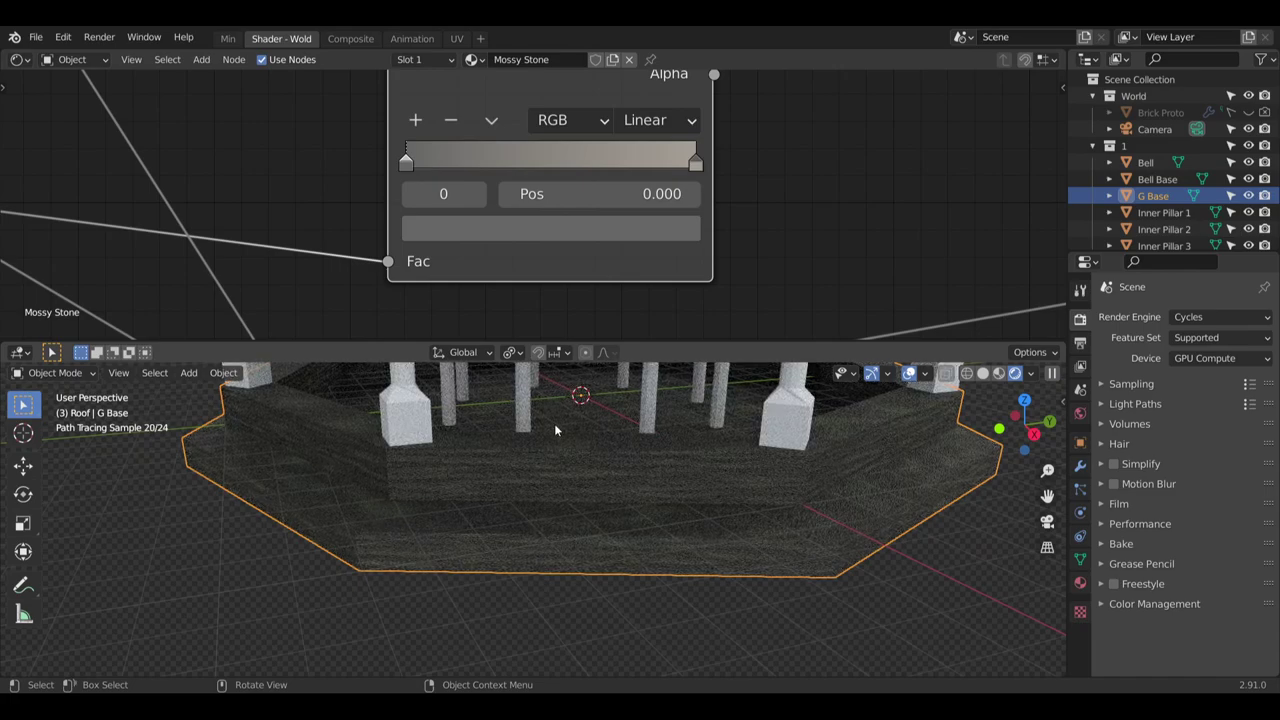
middle_click_drag(806, 109, 803, 310)
middle_click_drag(737, 127, 732, 210)
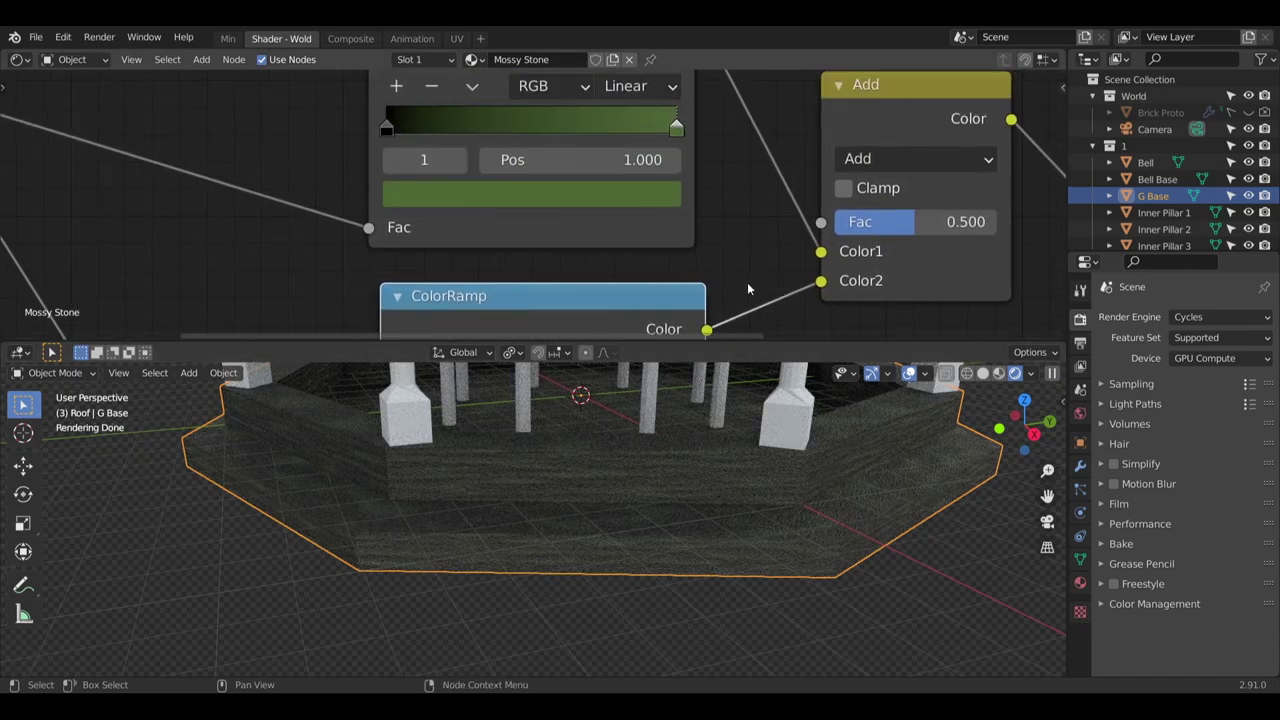
left_click_drag(387, 131, 433, 133)
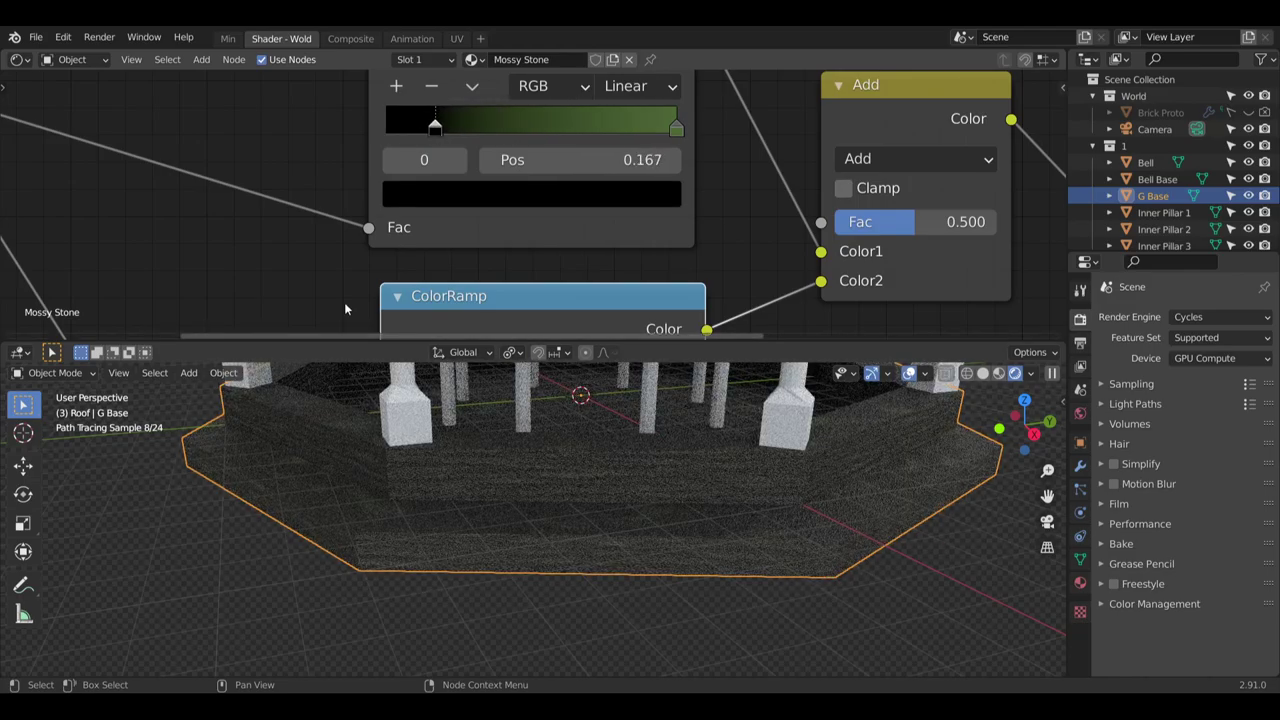
middle_click_drag(466, 491, 488, 489)
Set the hue of the moss ColorRamp's green stop to 0.3
left_click(677, 130)
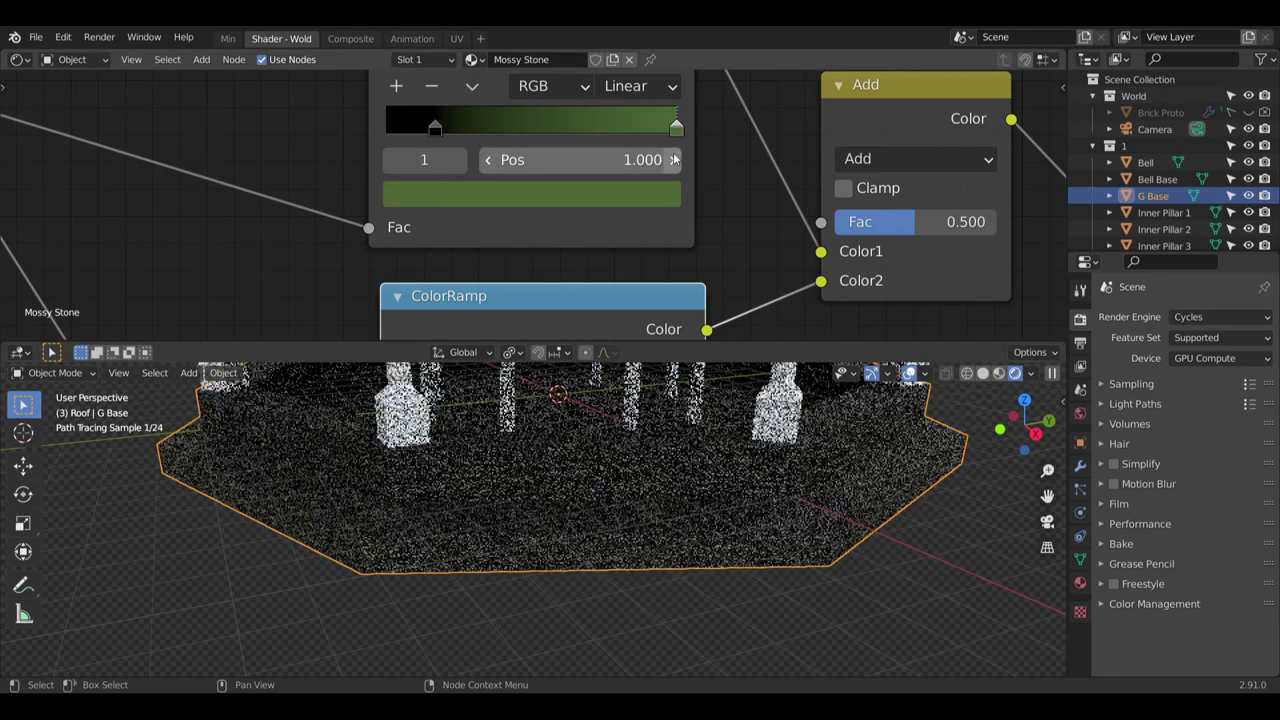
left_click(614, 195)
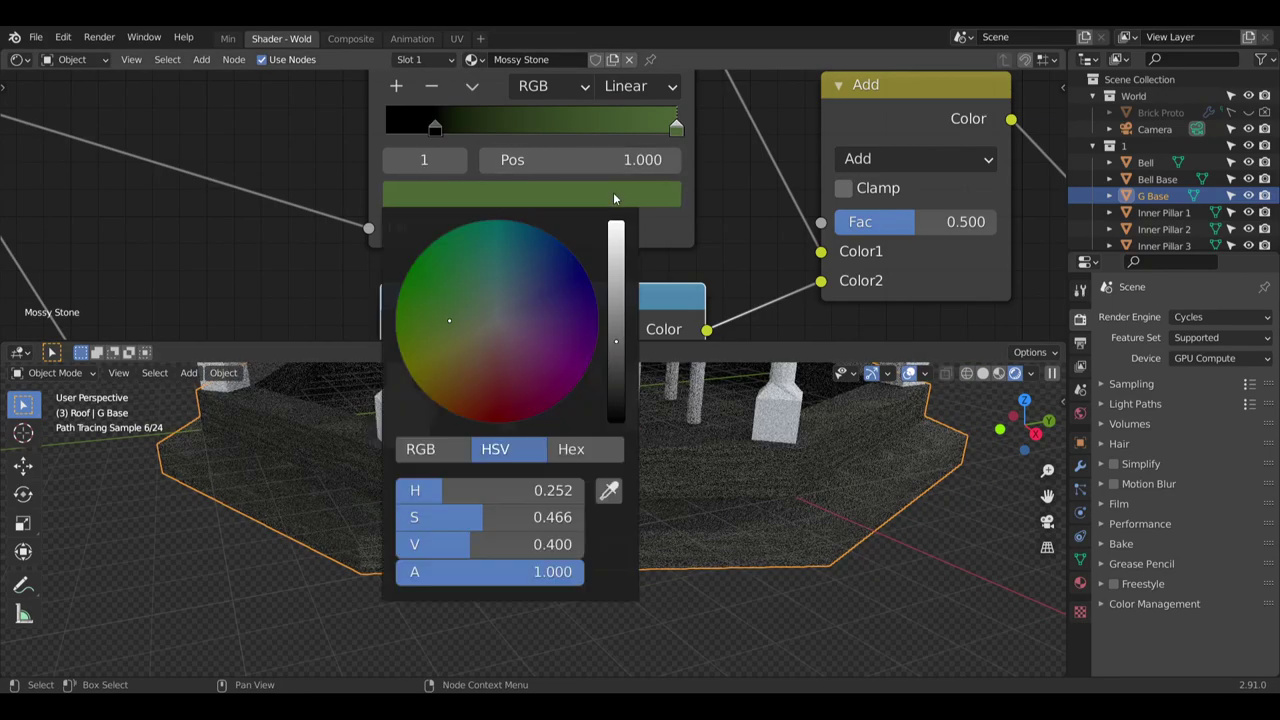
left_click(490, 488)
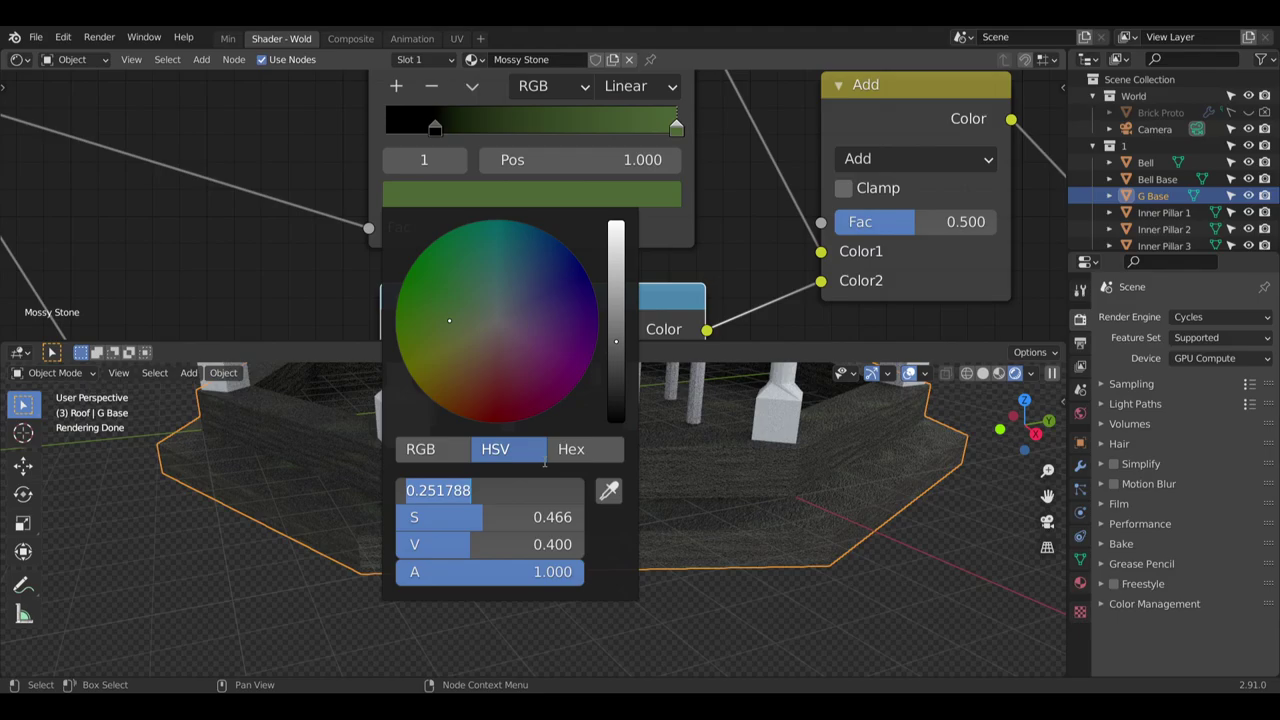
type(".3")
key("Return")
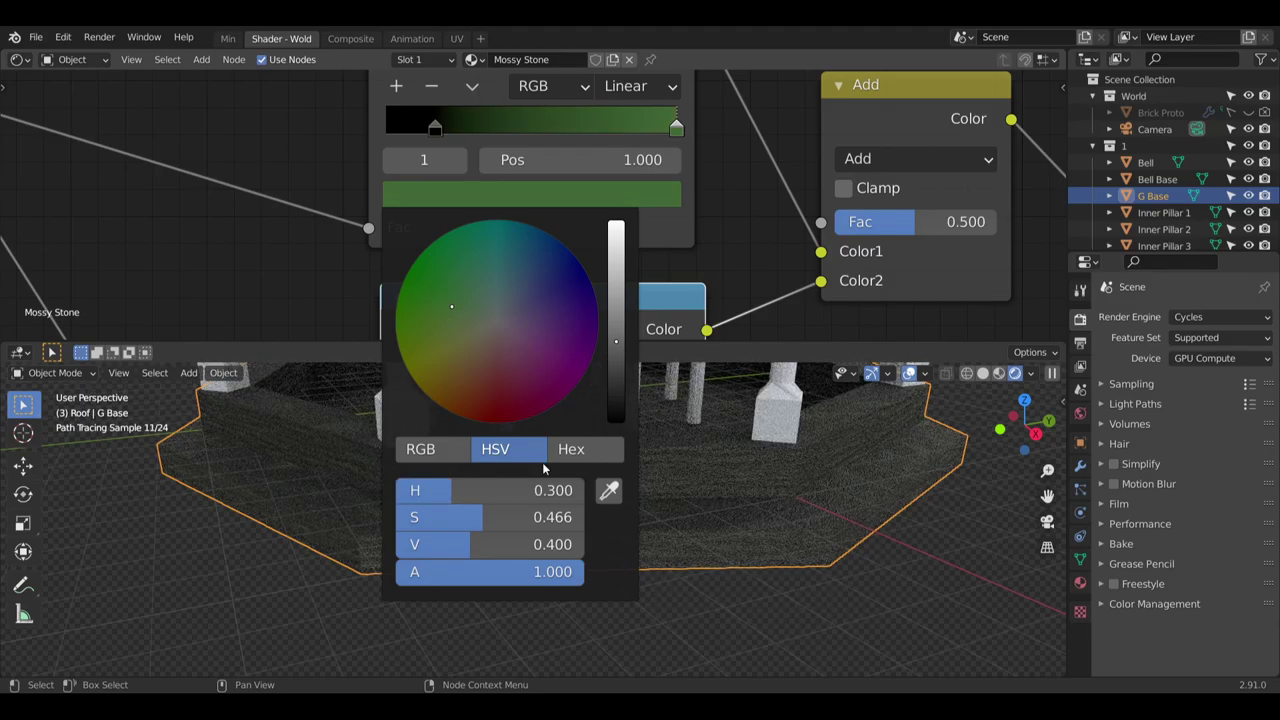
middle_click_drag(570, 430, 634, 422, "shift")
scroll(632, 543, "down", 3)
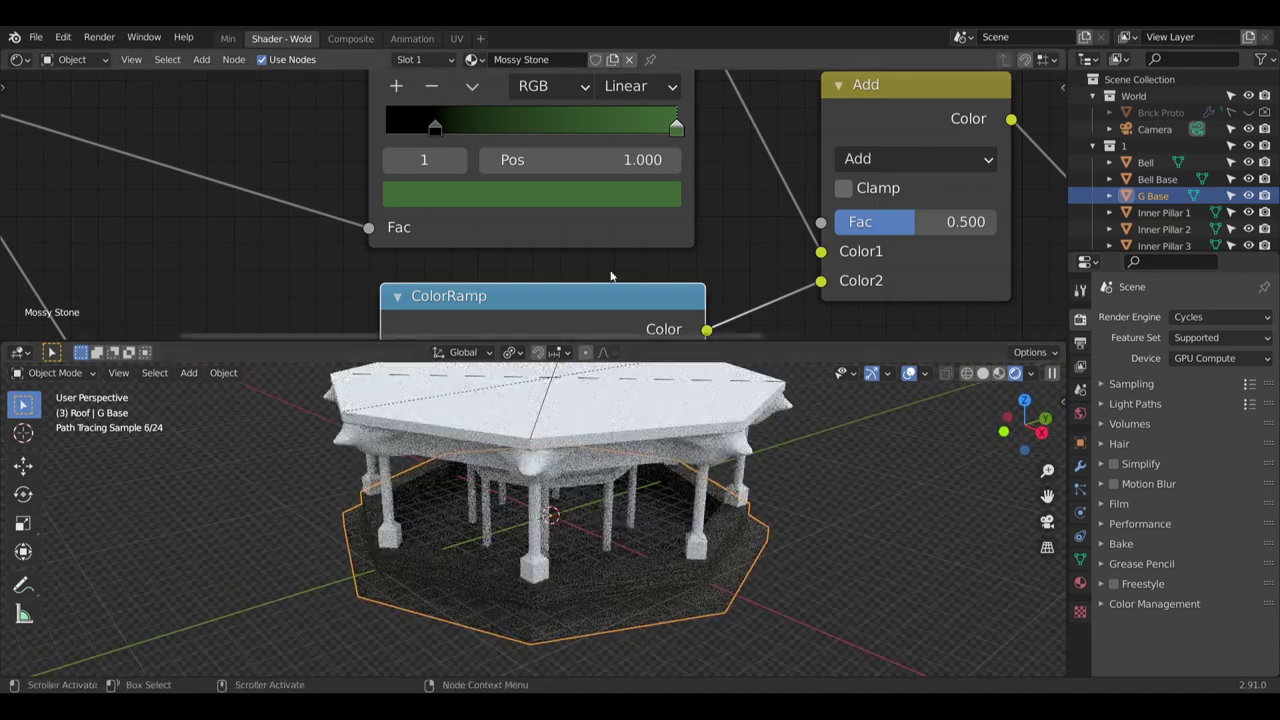
Assign the existing Mossy Stone material to the front outer pillar of the gazebo
scroll(716, 211, "down", 6)
middle_click_drag(701, 254, 688, 219)
scroll(687, 217, "down", 2)
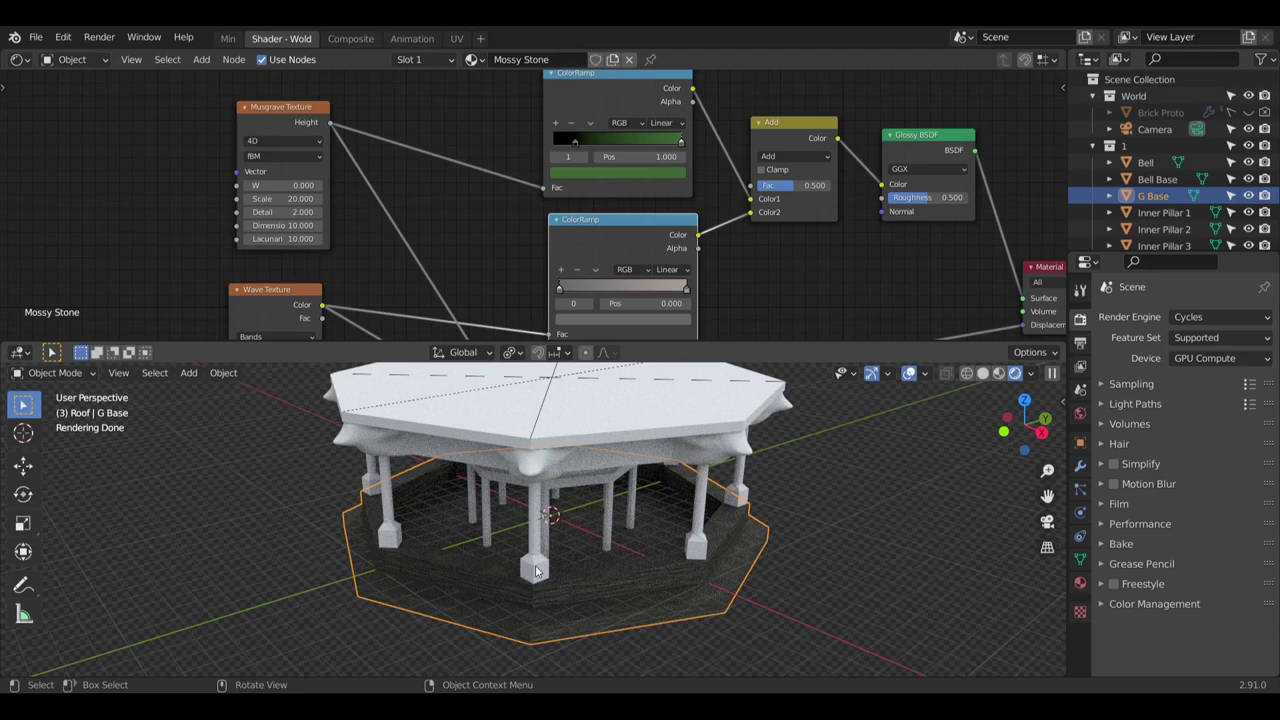
left_click(535, 570)
left_click(496, 59)
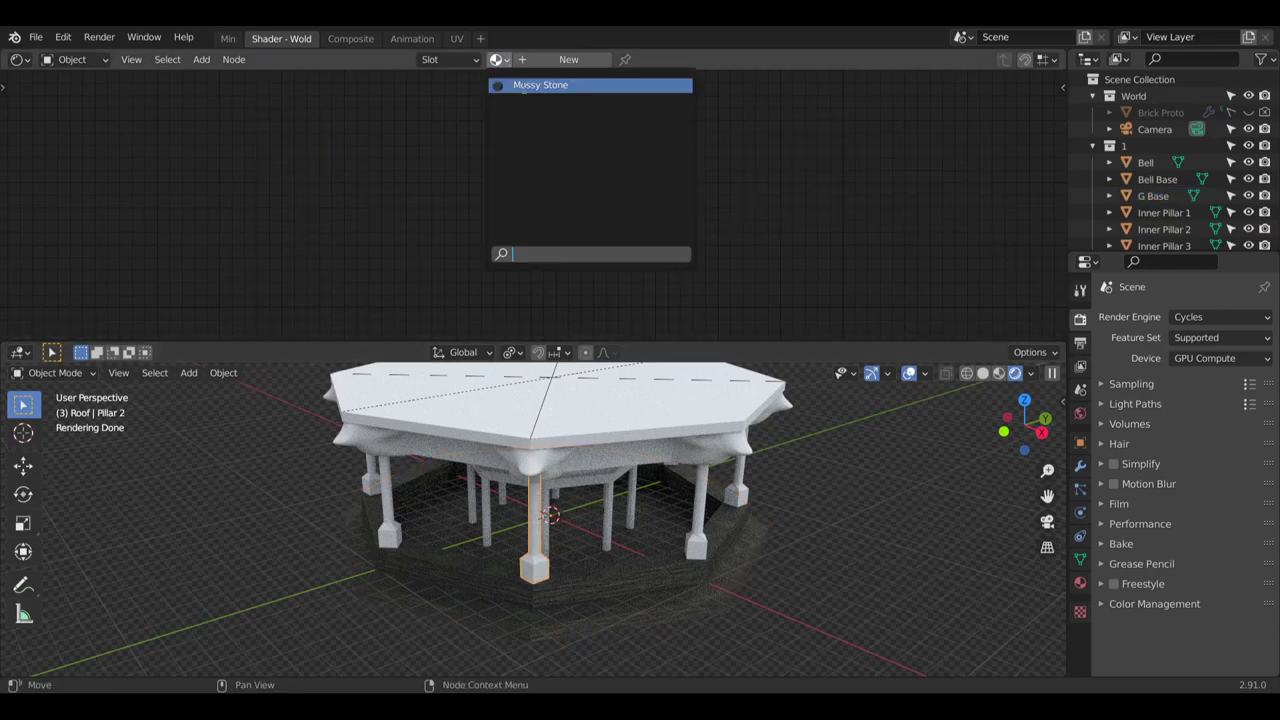
left_click(523, 85)
scroll(510, 575, "up", 3)
middle_click_drag(510, 575, 592, 481)
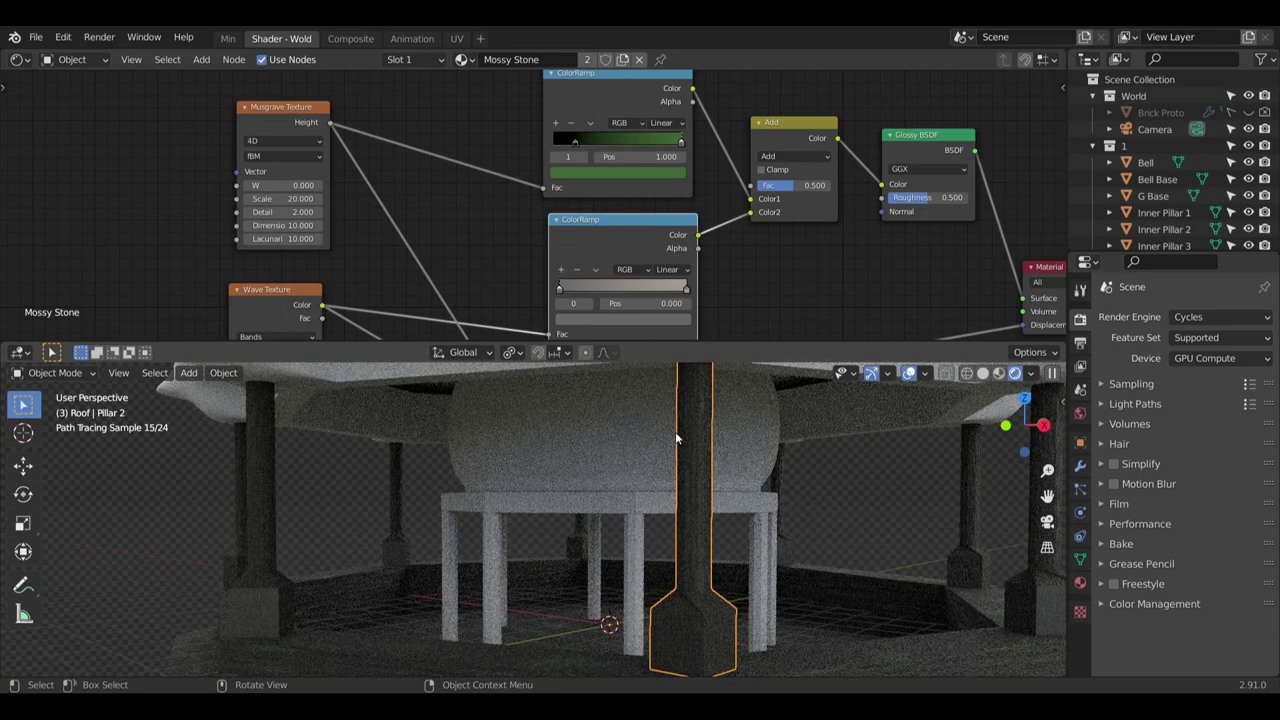
Assign the existing Mossy Stone material to an inner pillar and to the Bell Base slab above it
mouse_move(531, 537)
middle_mouse_down()
mouse_move(612, 543)
mouse_move(598, 540)
middle_mouse_up()
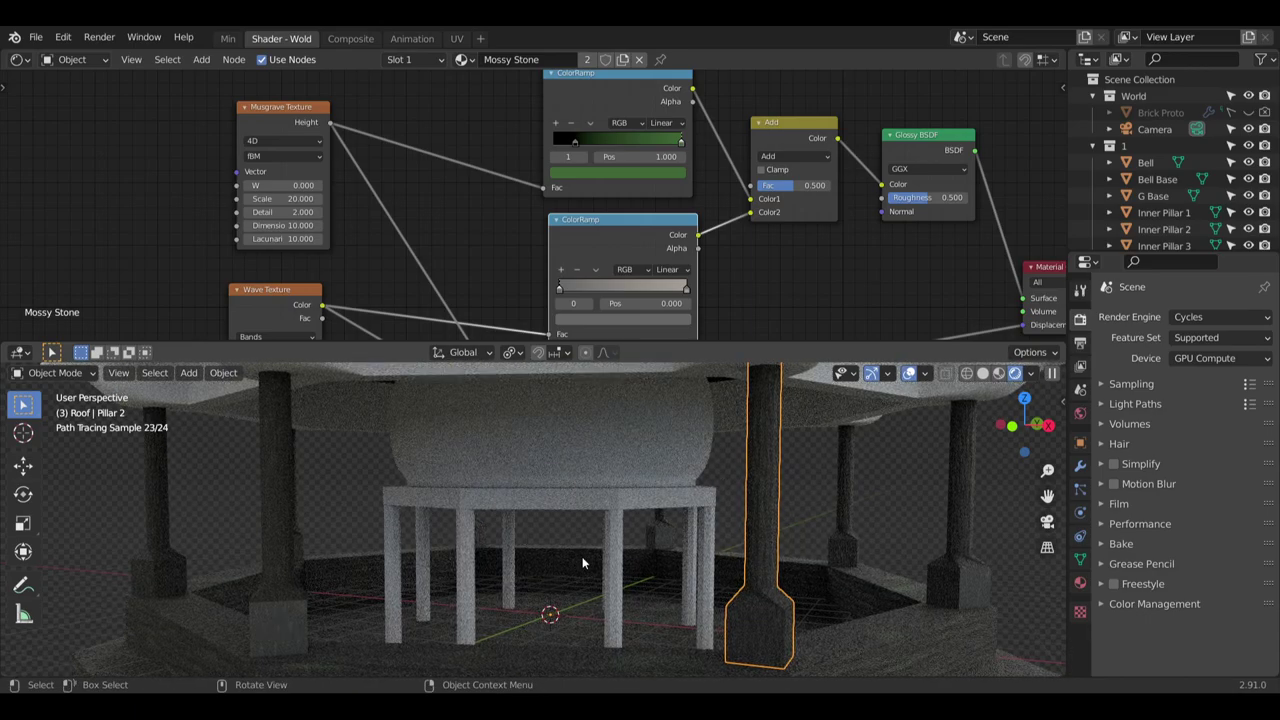
left_click(616, 531)
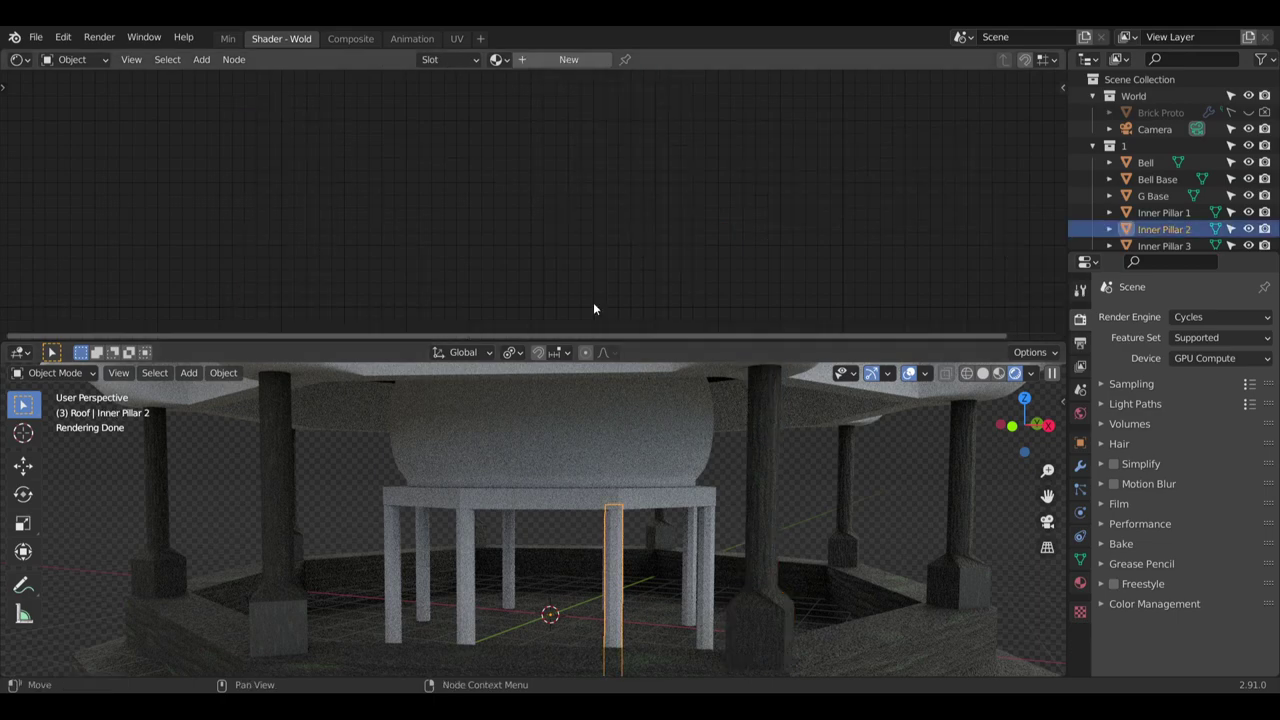
left_click(503, 60)
left_click(540, 85)
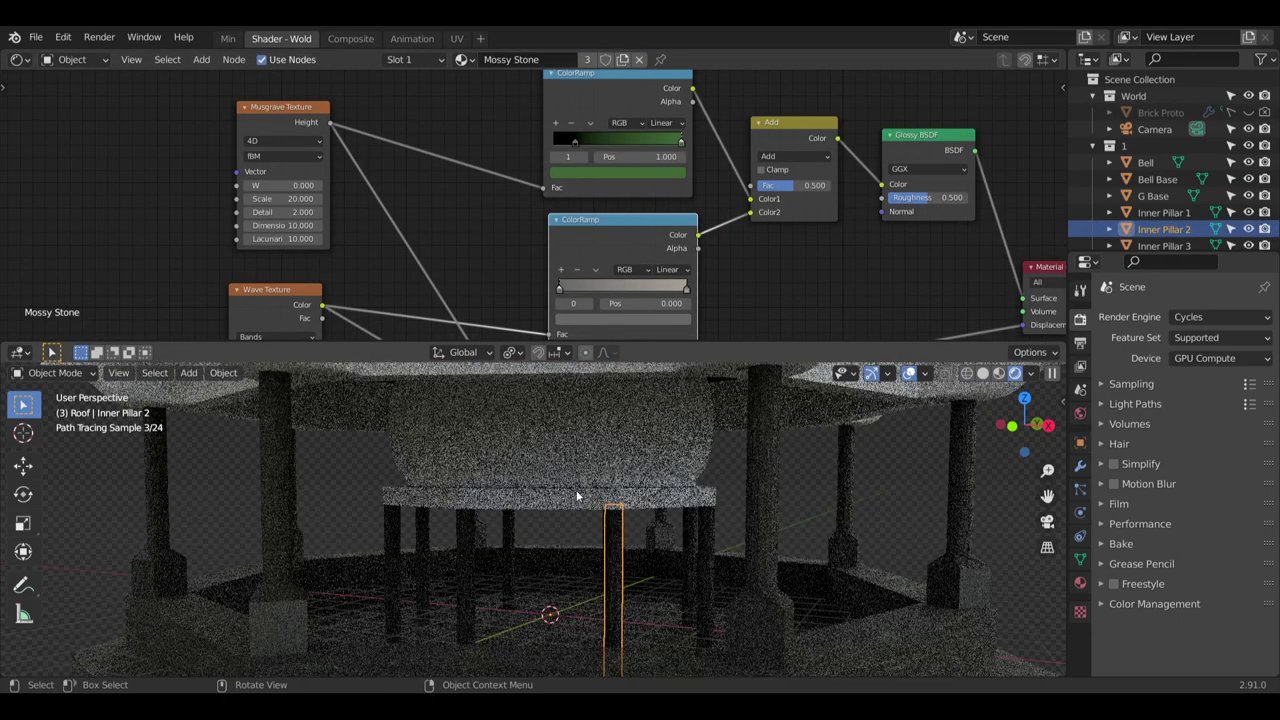
left_click(554, 491)
left_click(498, 60)
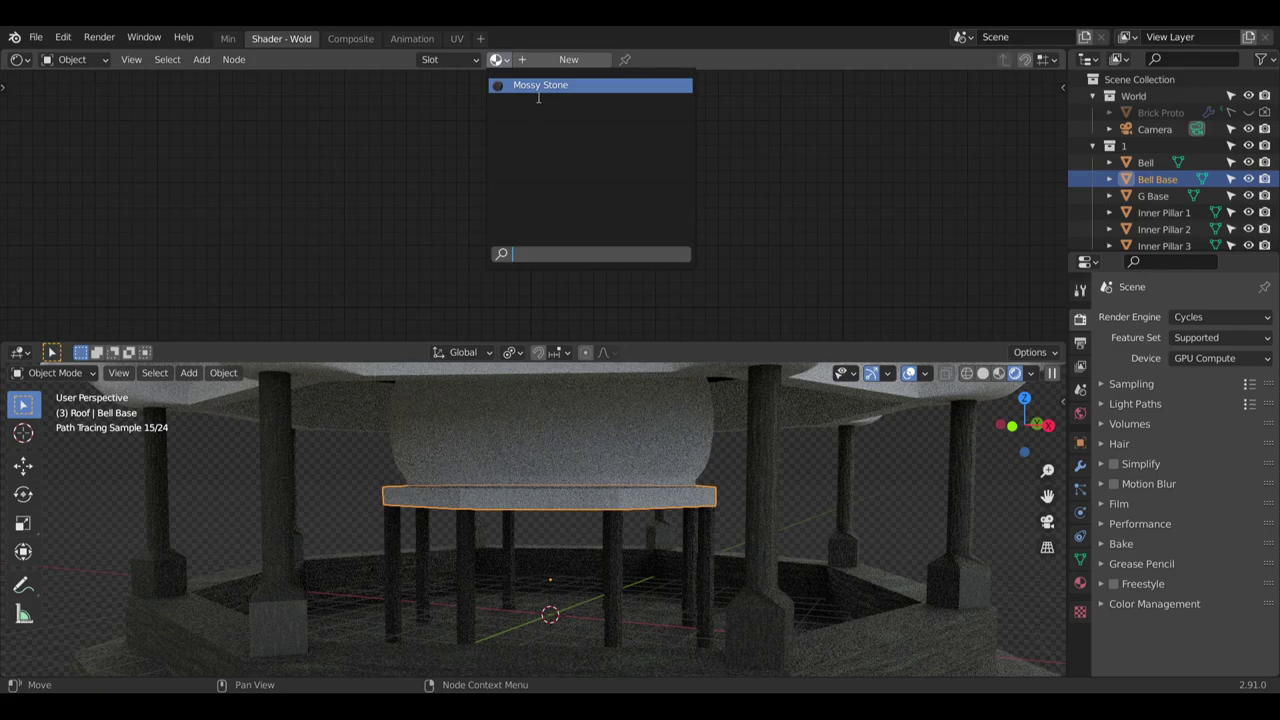
left_click(536, 91)
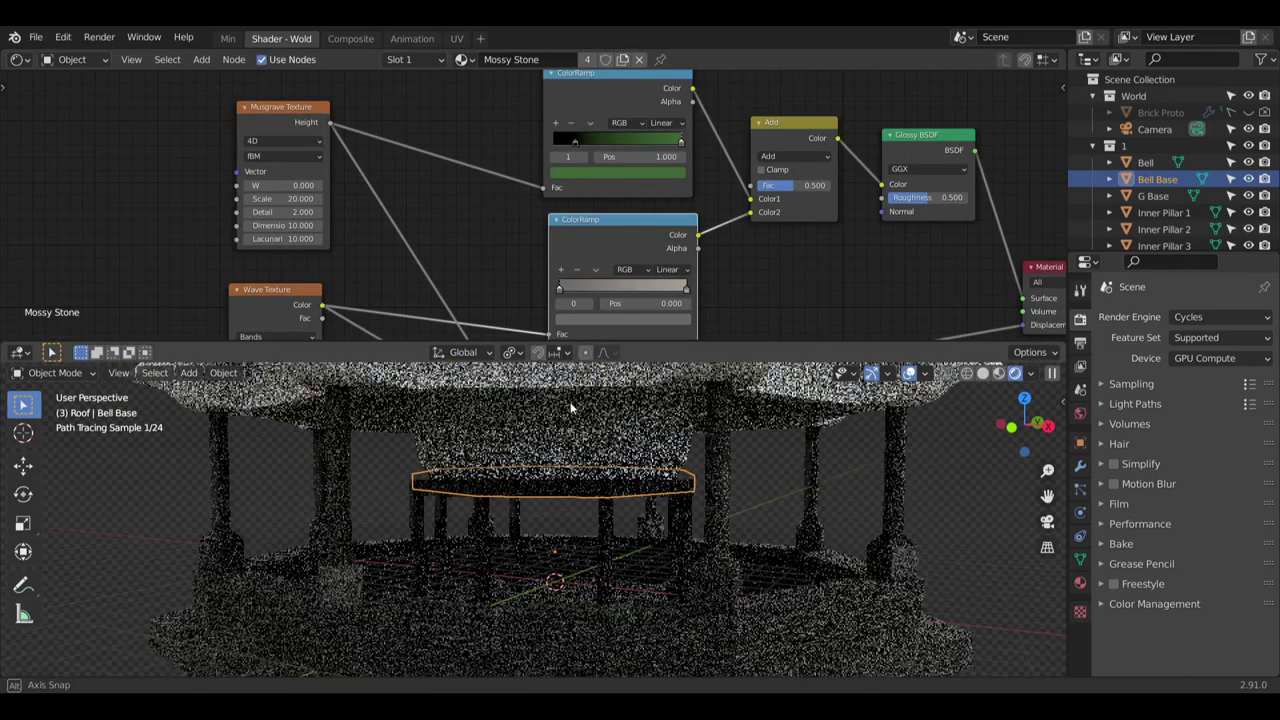
Assign the existing Mossy Stone material to the Roof Base beneath the gazebo's roof
middle_click_drag(570, 408, 562, 430)
scroll(563, 400, "down", 4)
middle_click_drag(553, 380, 548, 410, "shift")
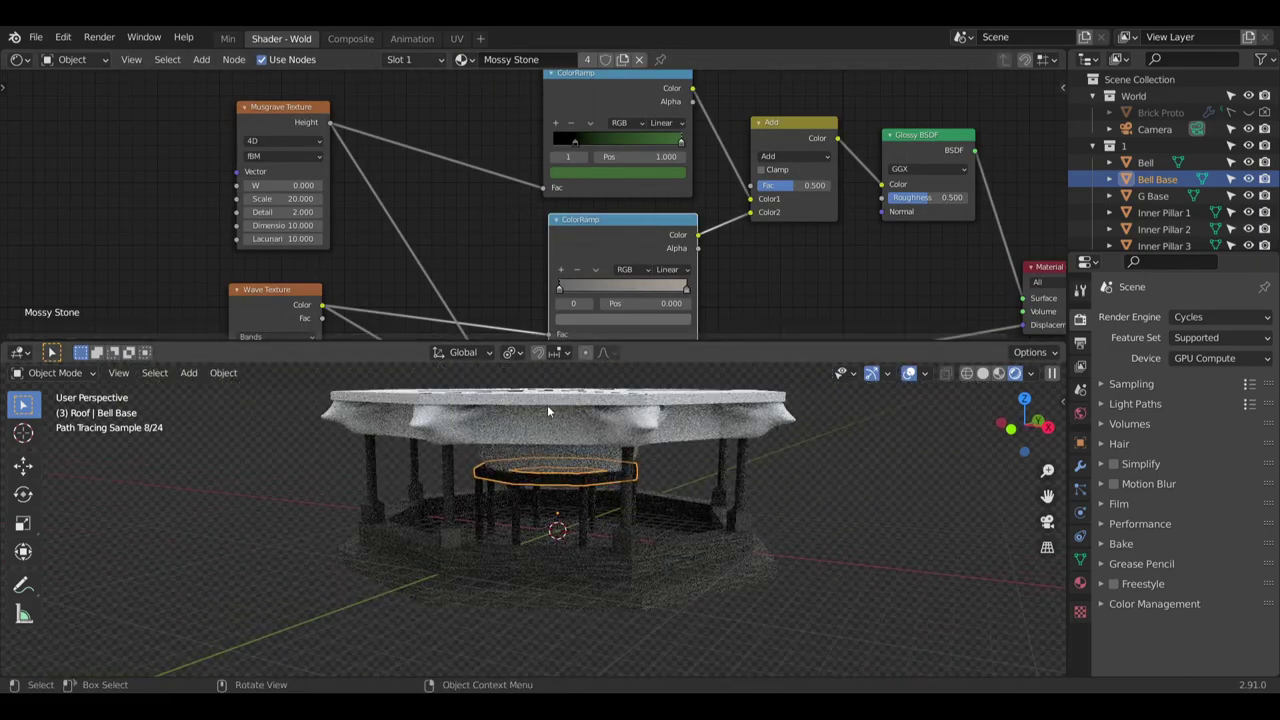
left_click(547, 405)
left_click(497, 59)
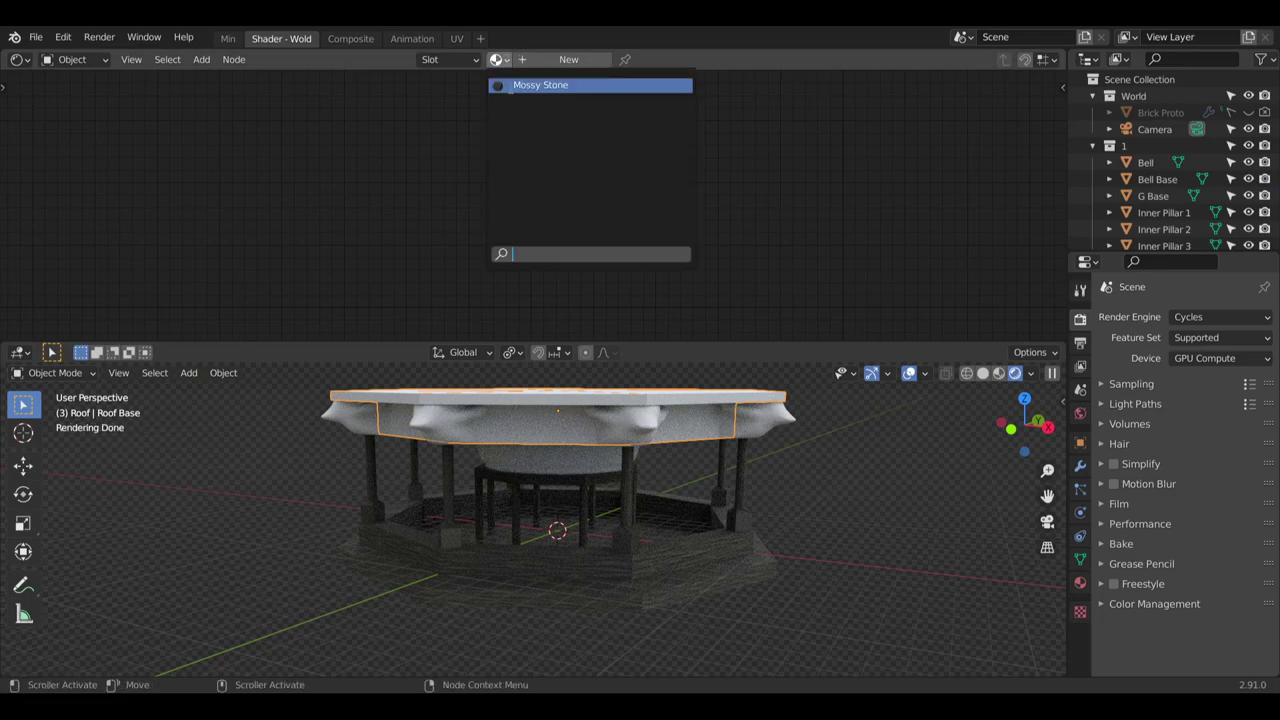
left_click(540, 85)
Assign the existing Mossy Stone material to the roof supports IS 8 and Idol Support 1
left_click(625, 420)
left_click(499, 60)
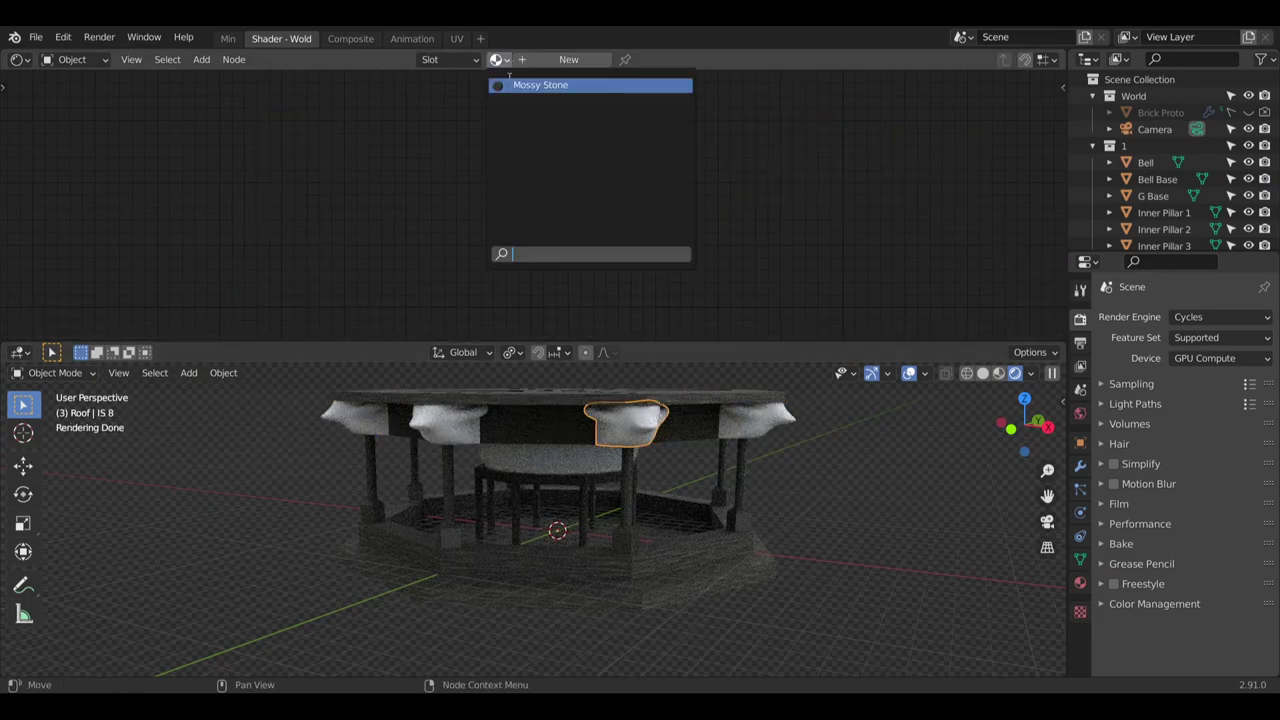
left_click(540, 85)
mouse_move(610, 500)
middle_mouse_down()
mouse_move(758, 406)
mouse_move(636, 486)
middle_mouse_up()
scroll(636, 486, "up", 2)
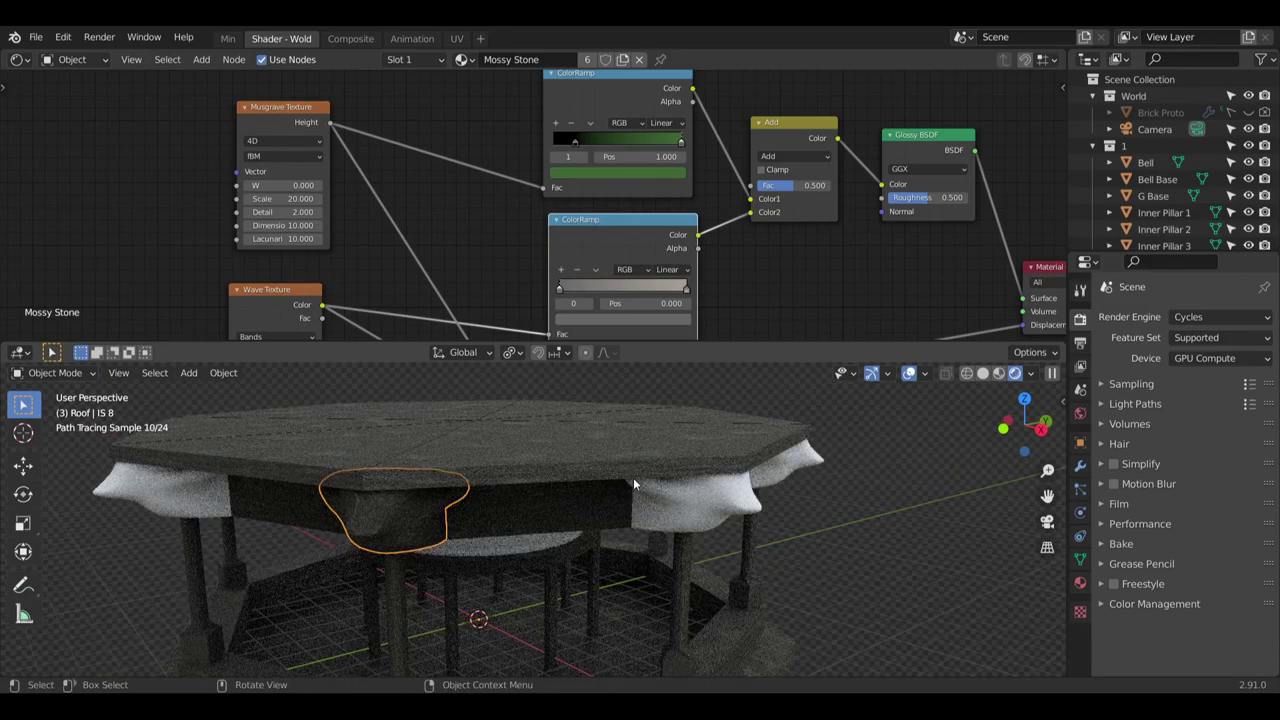
left_click(656, 487)
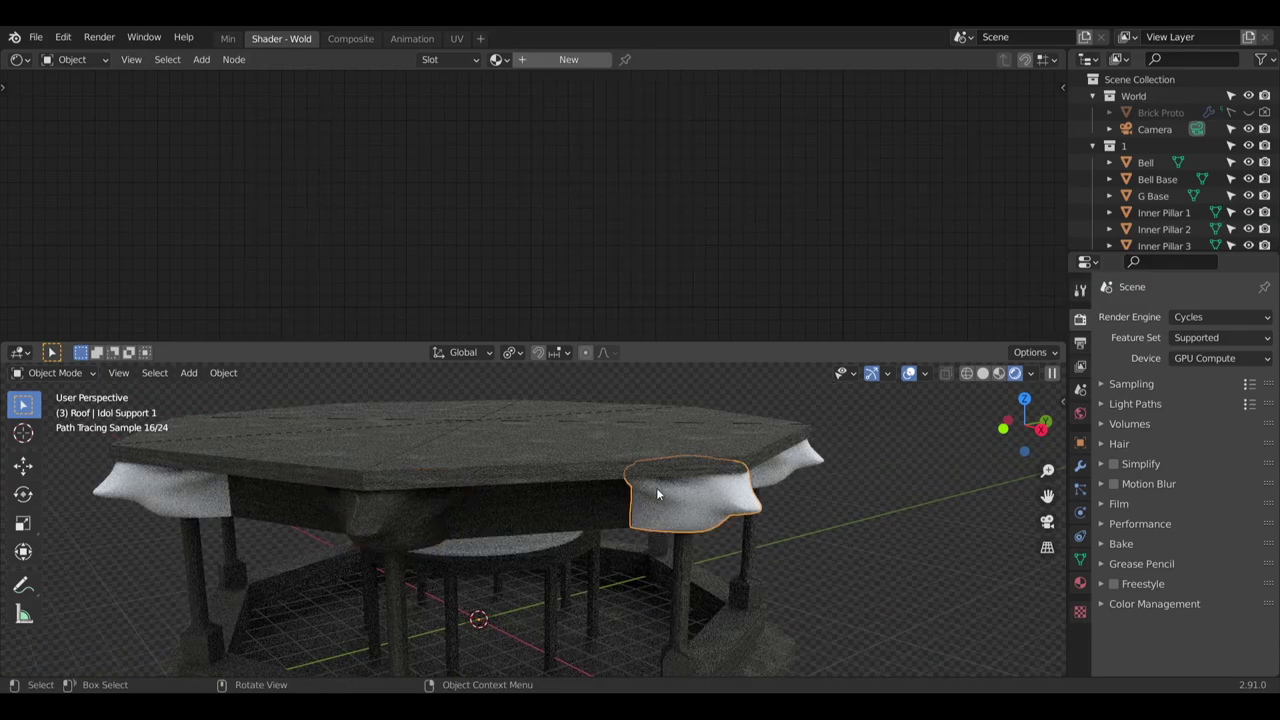
left_click(505, 60)
left_click(540, 86)
Assign the existing Mossy Stone material to the roof supports IS 2 and IS 3
middle_click_drag(715, 426, 929, 484)
left_click(929, 484)
left_click(497, 59)
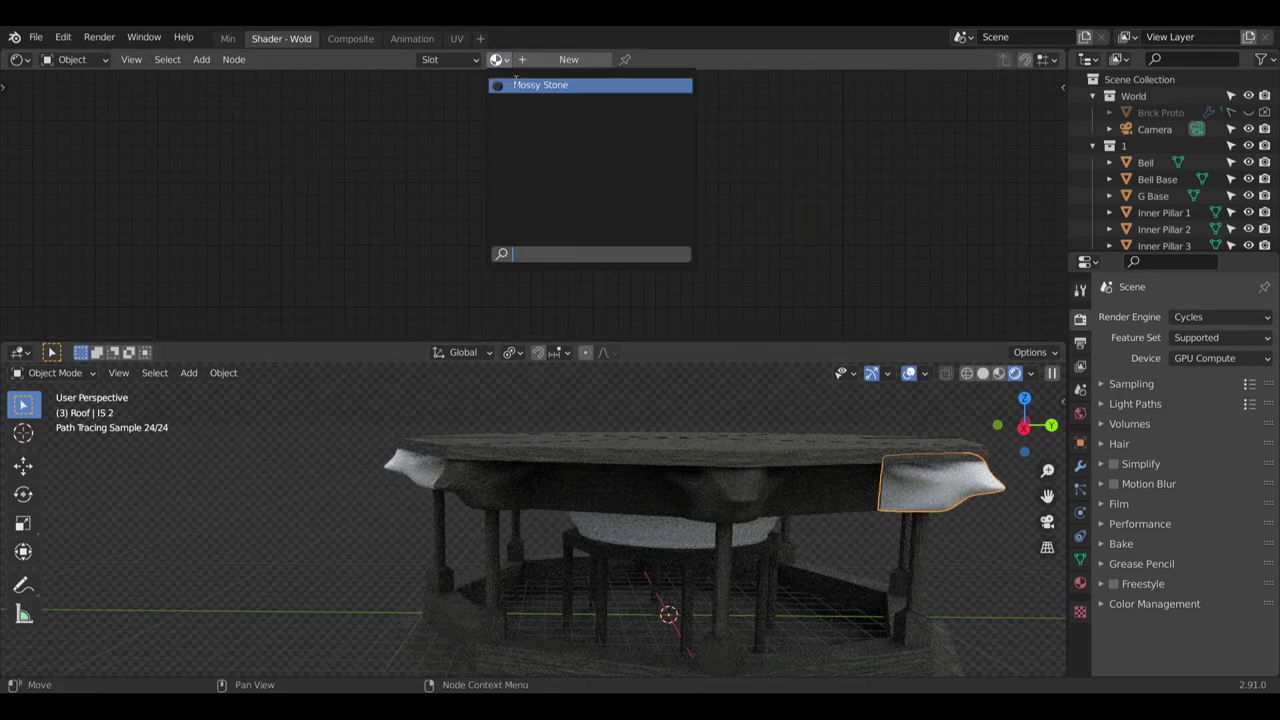
left_click(540, 86)
middle_click_drag(540, 480, 686, 491)
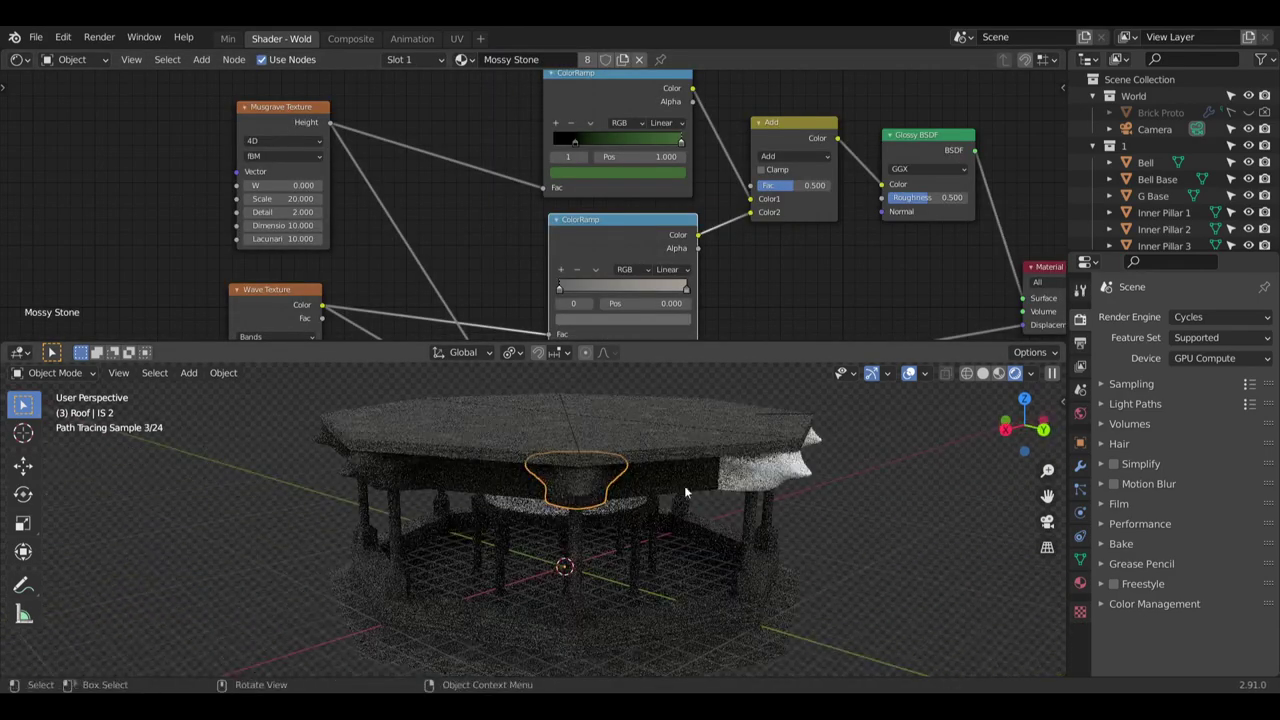
scroll(686, 491, "up", 3)
left_click(788, 466)
left_click(497, 59)
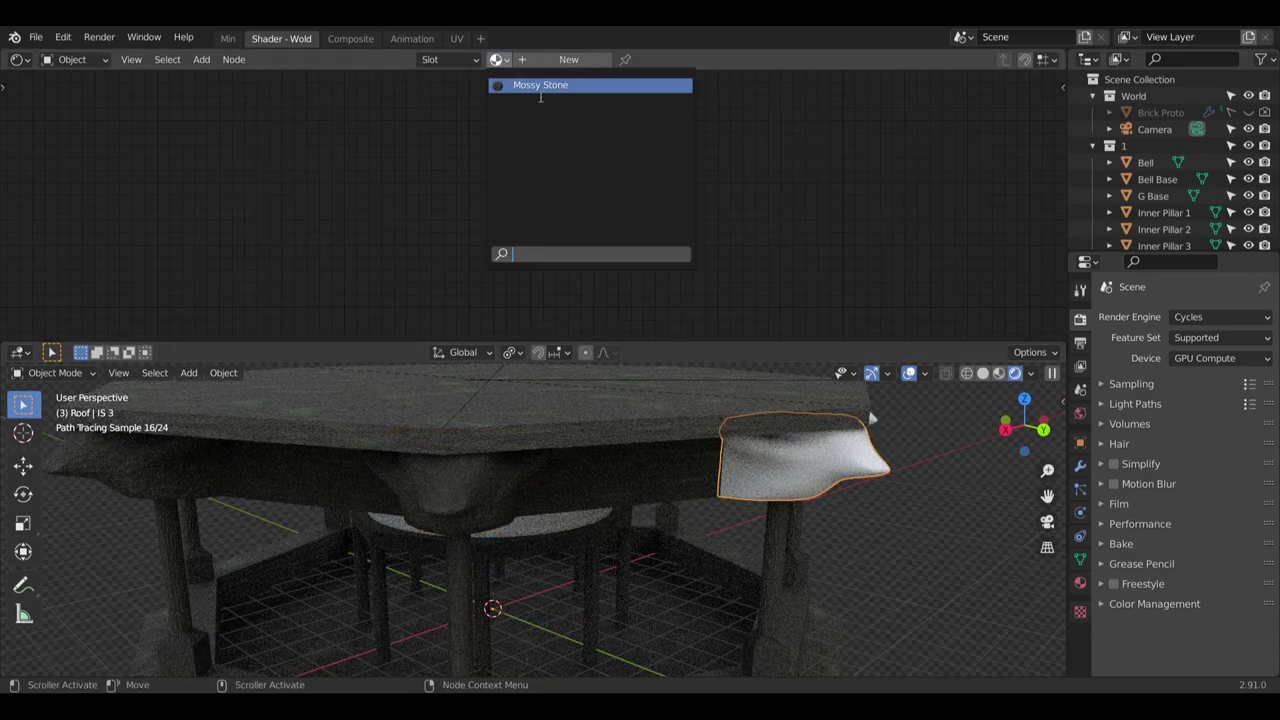
left_click(543, 86)
Assign the existing Mossy Stone material to roof support IS 4 and the next untextured support around the gazebo
middle_click_drag(560, 470, 640, 500)
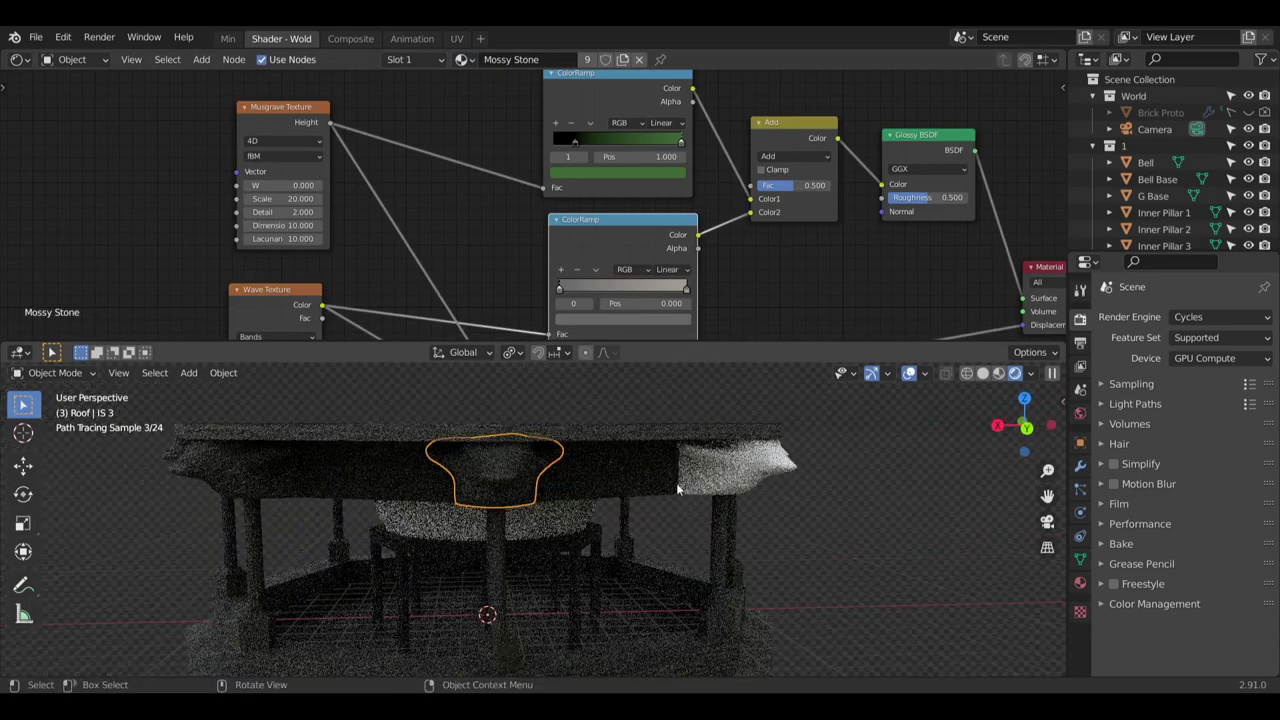
left_click(722, 456)
left_click(497, 59)
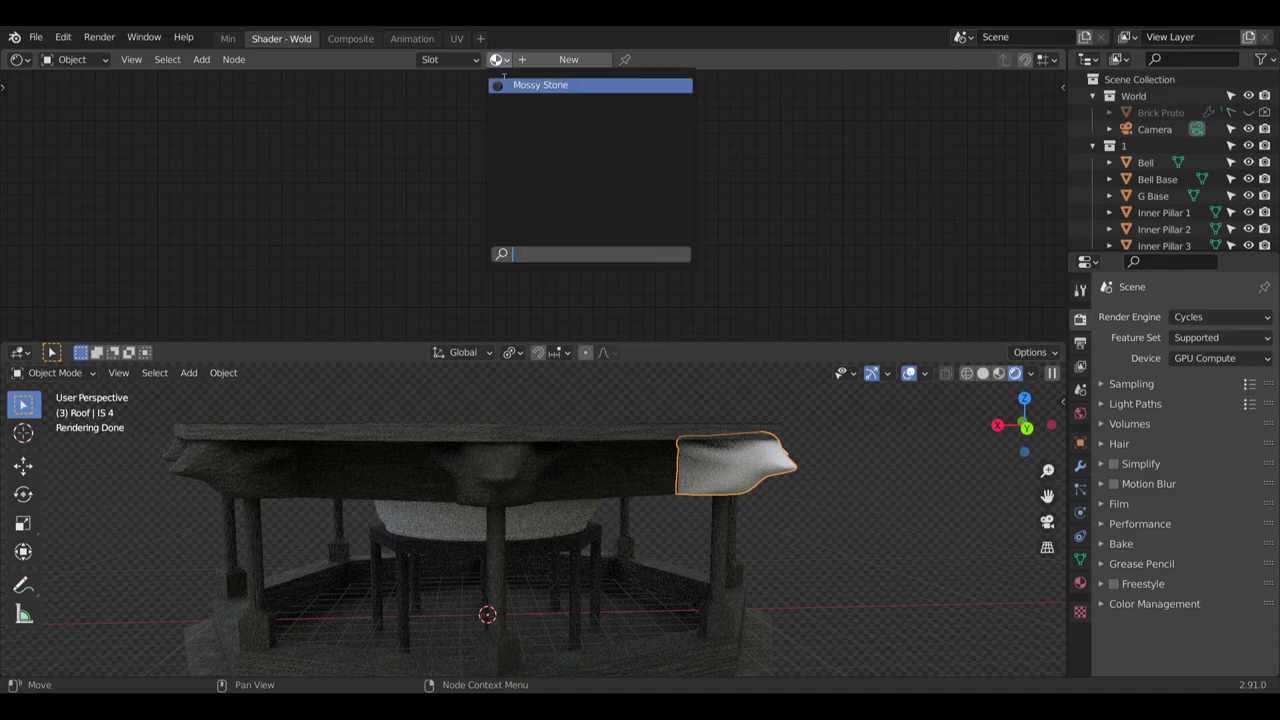
left_click(540, 85)
middle_click_drag(762, 414, 394, 555)
left_click(663, 525)
left_click(496, 61)
left_click(524, 87)
Assign the existing Mossy Stone material to the remaining roof supports IS 6 and IS 7
scroll(600, 430, "down", 6)
scroll(395, 556, "up", 5)
left_click(190, 470)
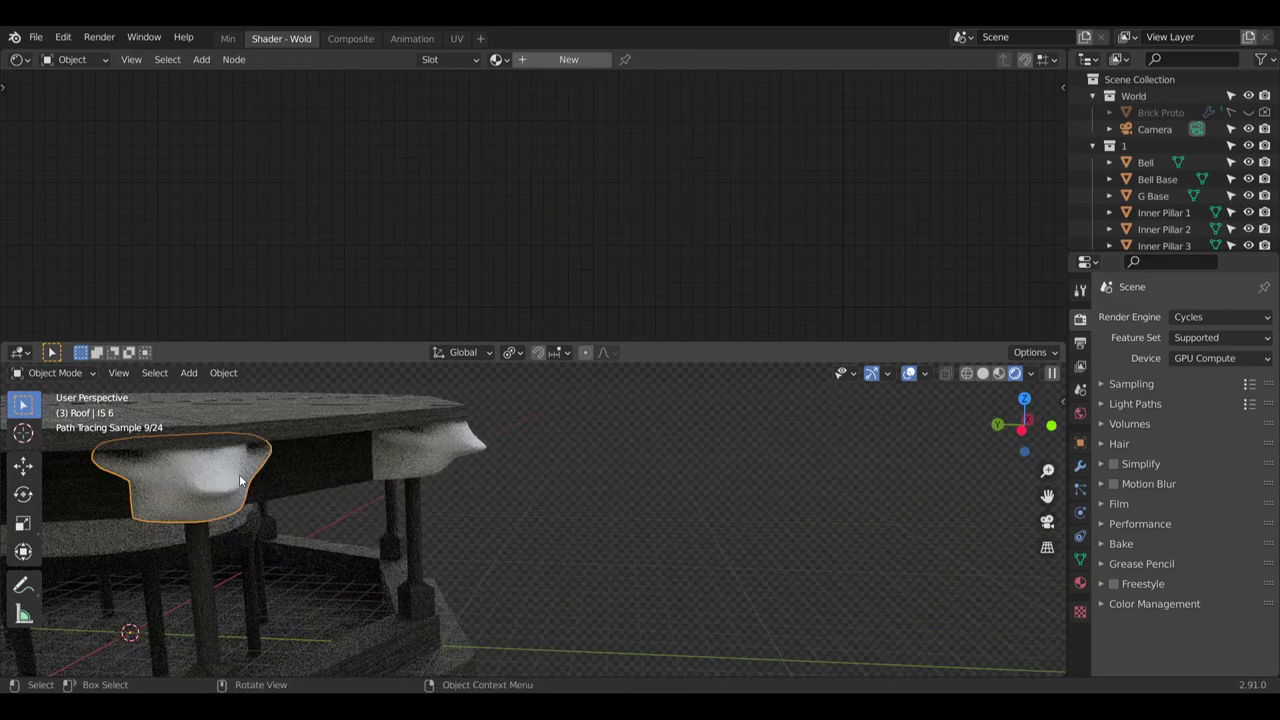
left_click(497, 59)
left_click(527, 87)
middle_click_drag(440, 558, 650, 520)
scroll(388, 534, "down", 3)
left_click(632, 420)
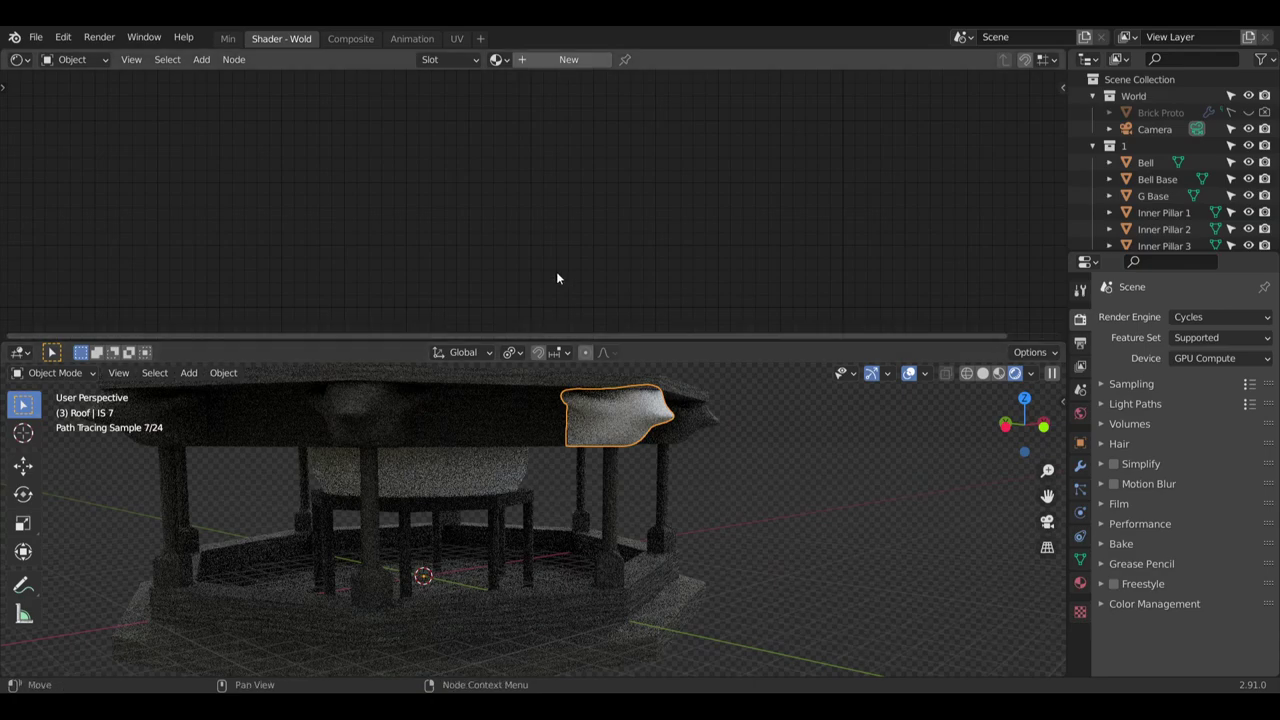
left_click(497, 59)
left_click(540, 85)
left_click(683, 515)
Create a new material named Brass on the bell inside the gazebo
scroll(683, 515, "down", 5)
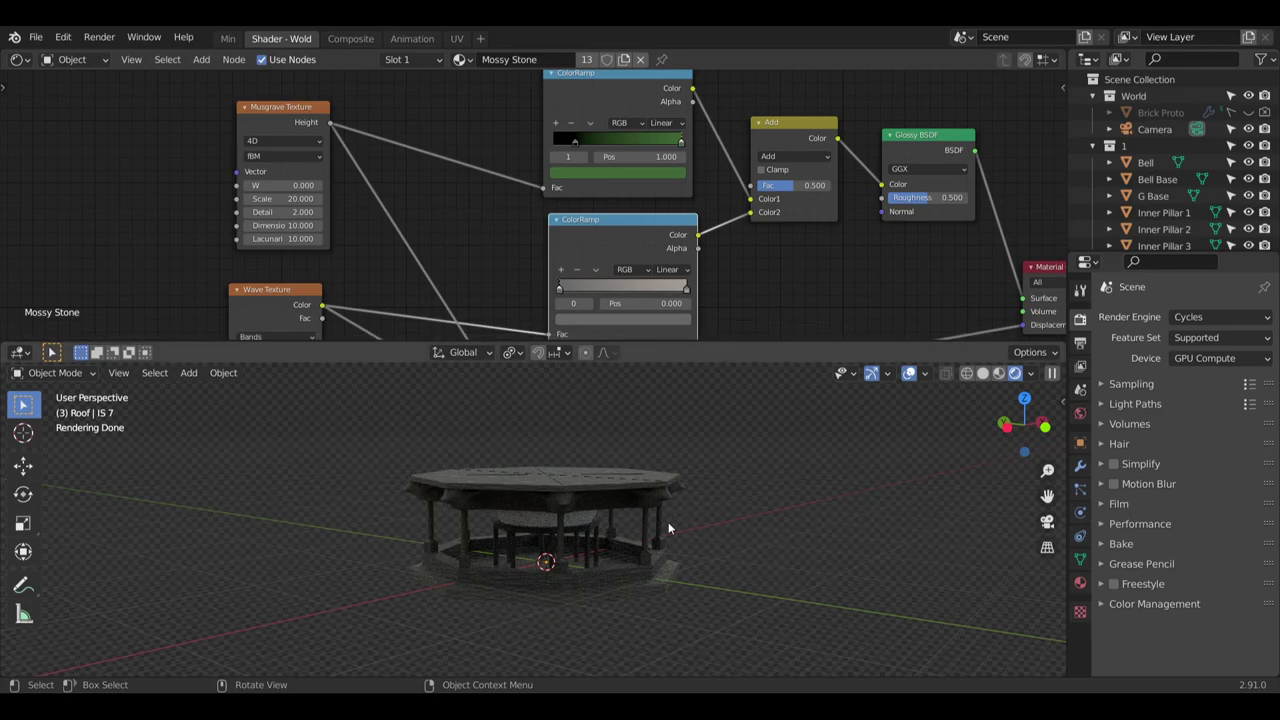
scroll(596, 528, "up", 6)
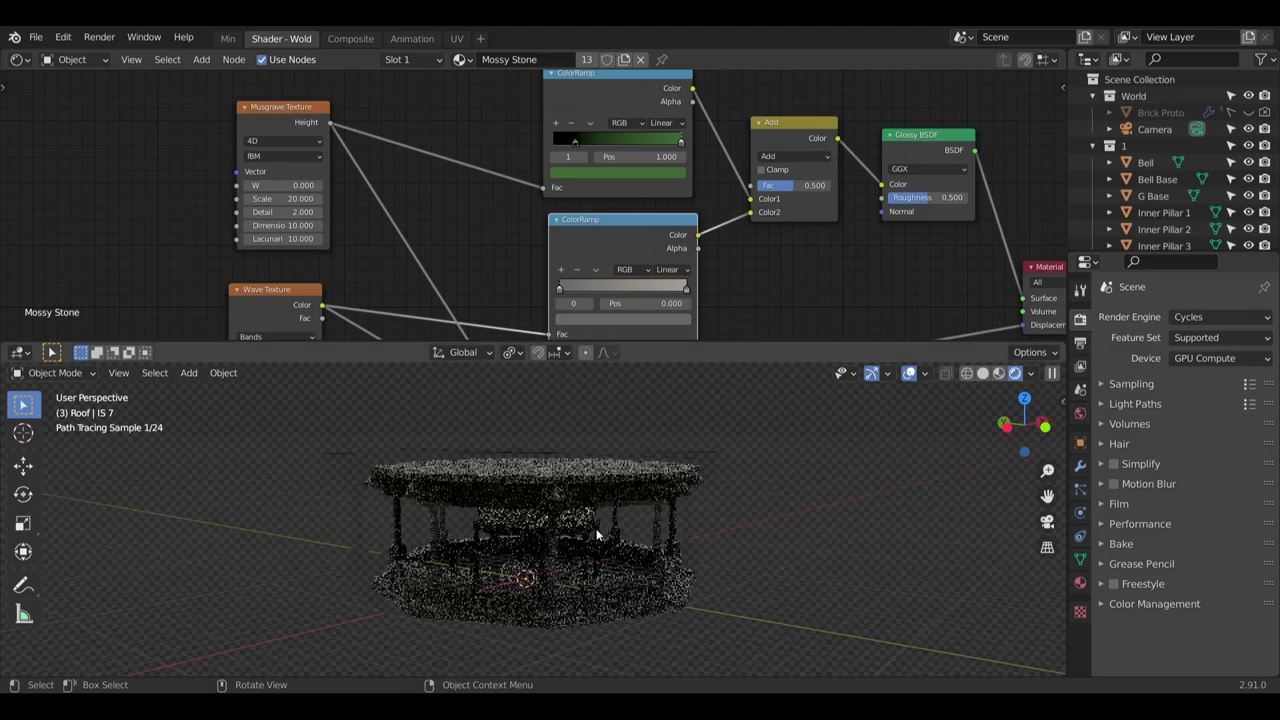
middle_click_drag(561, 476, 586, 454, "shift")
middle_click_drag(477, 484, 876, 497)
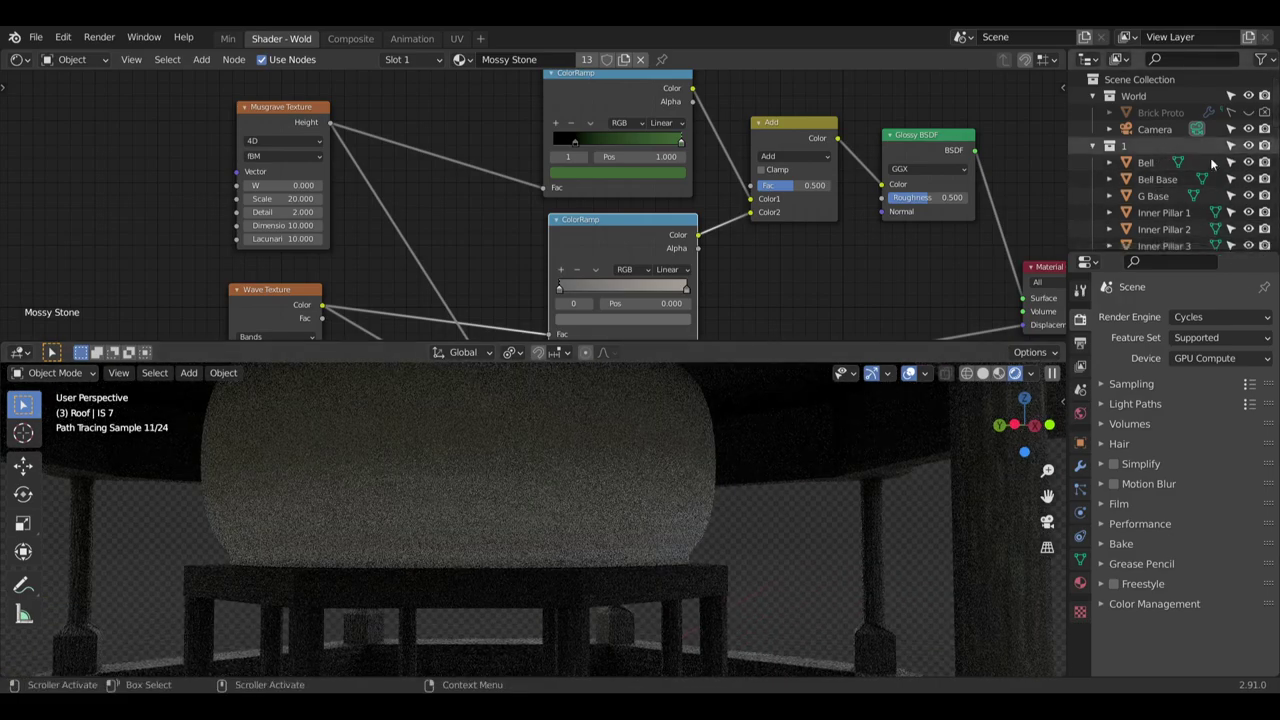
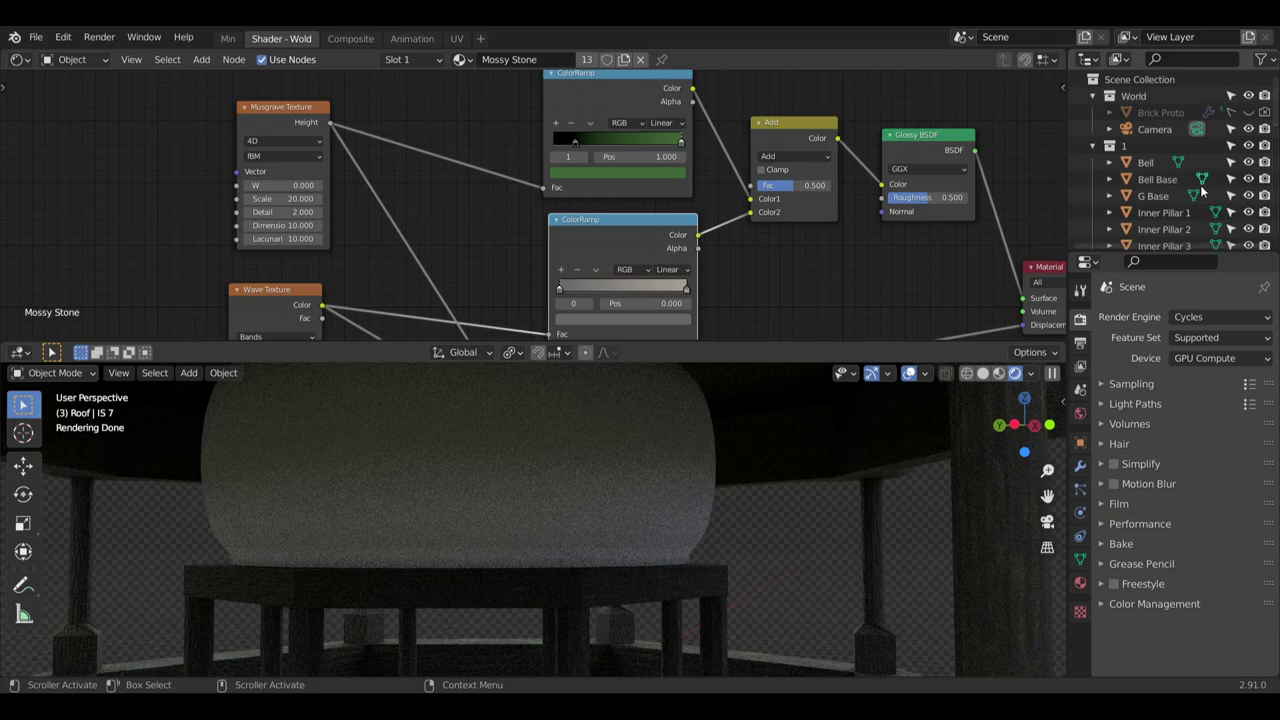
middle_click_drag(520, 467, 568, 462, "shift")
scroll(568, 461, "up", 2)
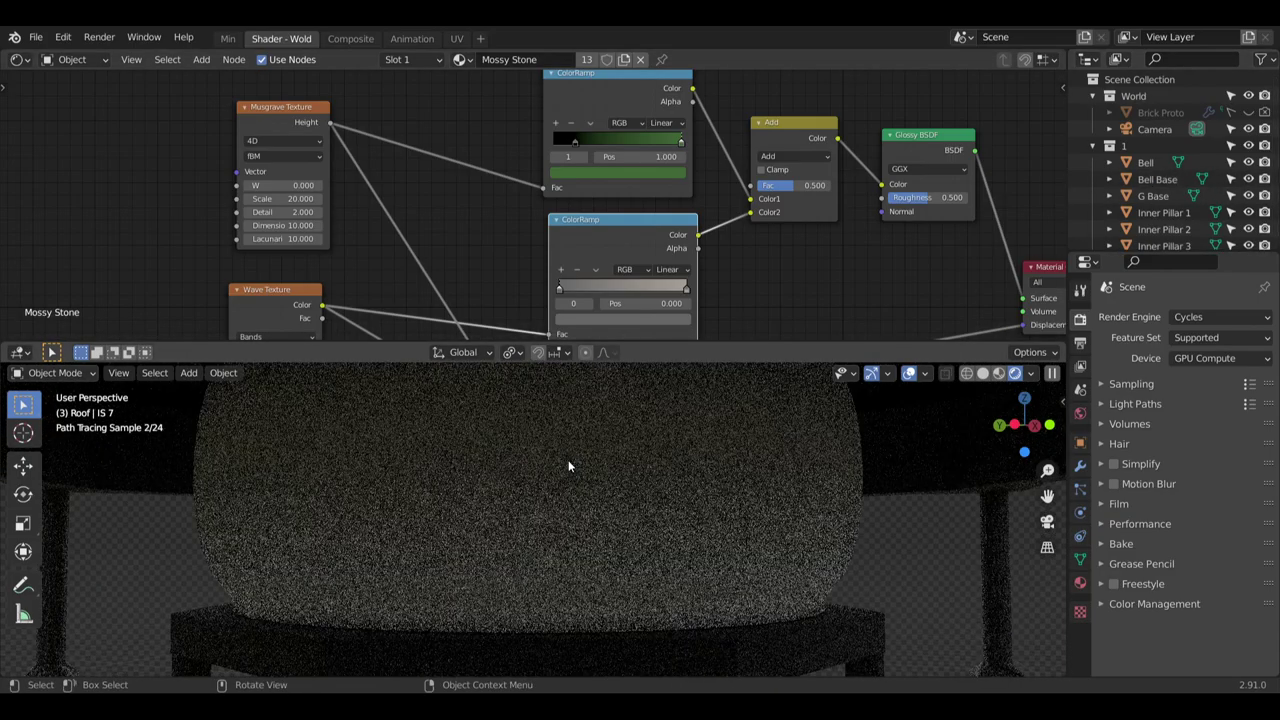
left_click(568, 445)
left_click(524, 61)
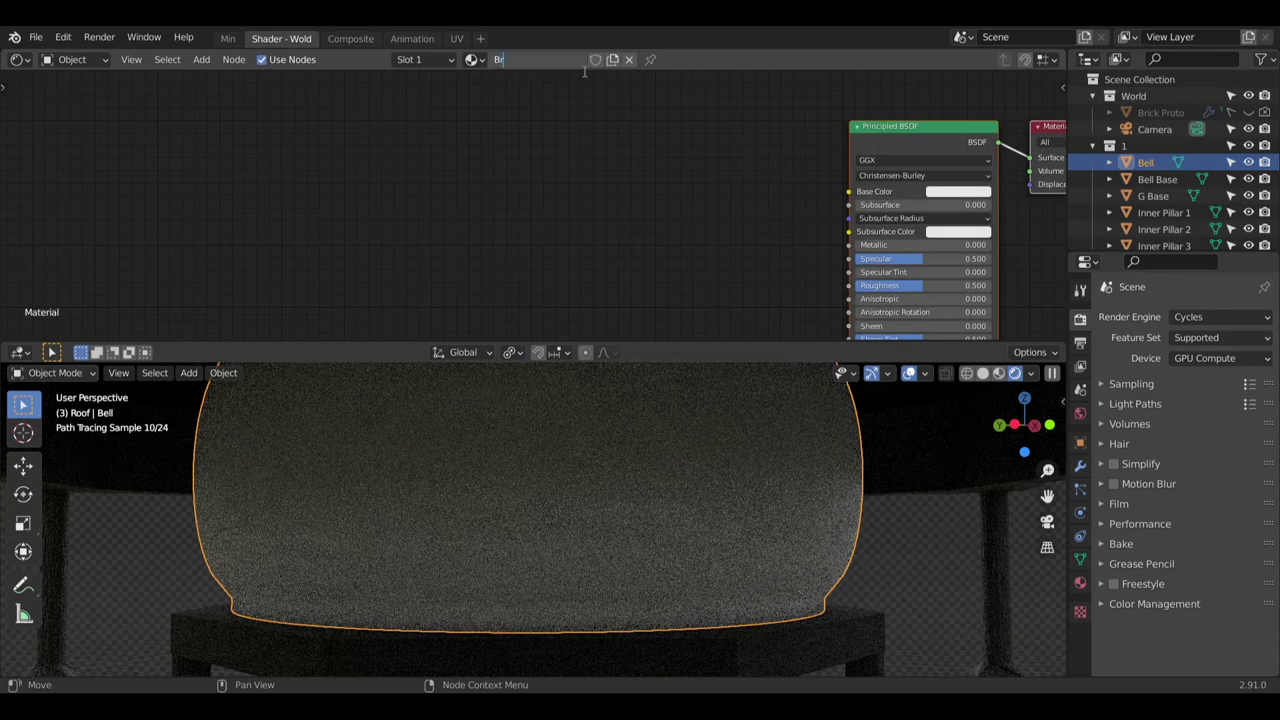
key("Return")
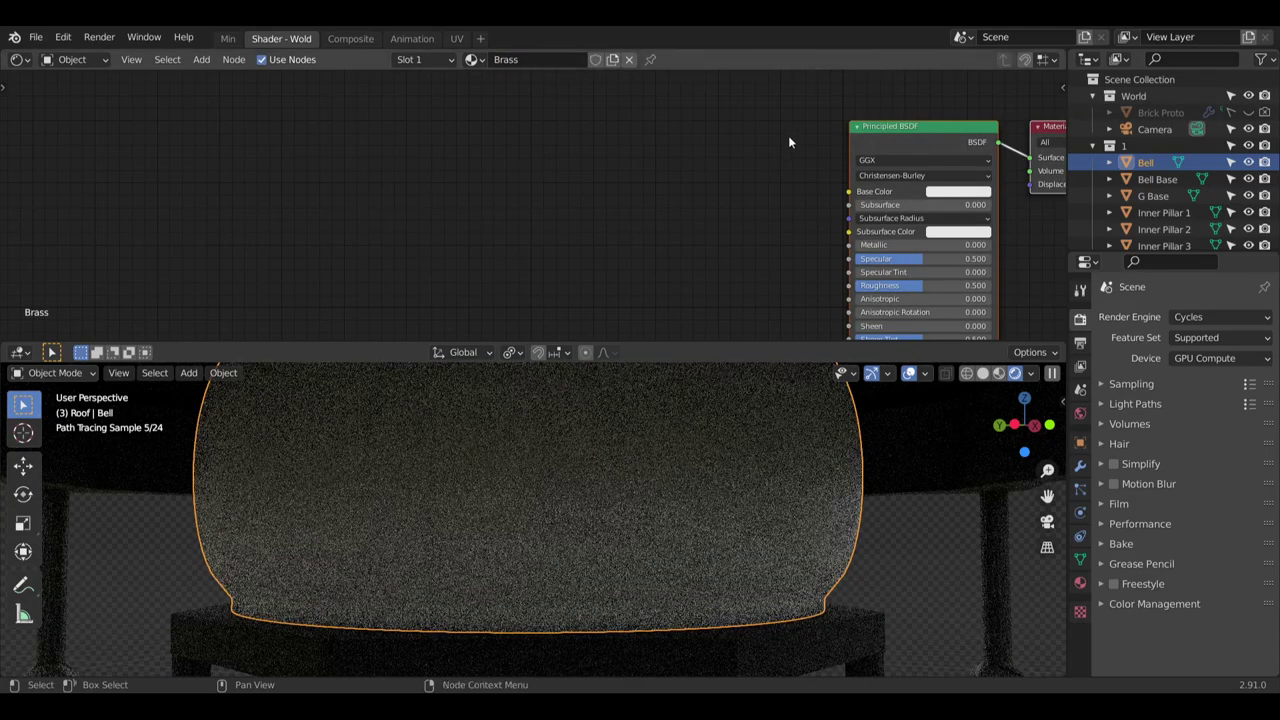
Delete the Brass material's Principled BSDF node and add a Glossy BSDF node in its place
middle_click_drag(789, 140, 595, 157)
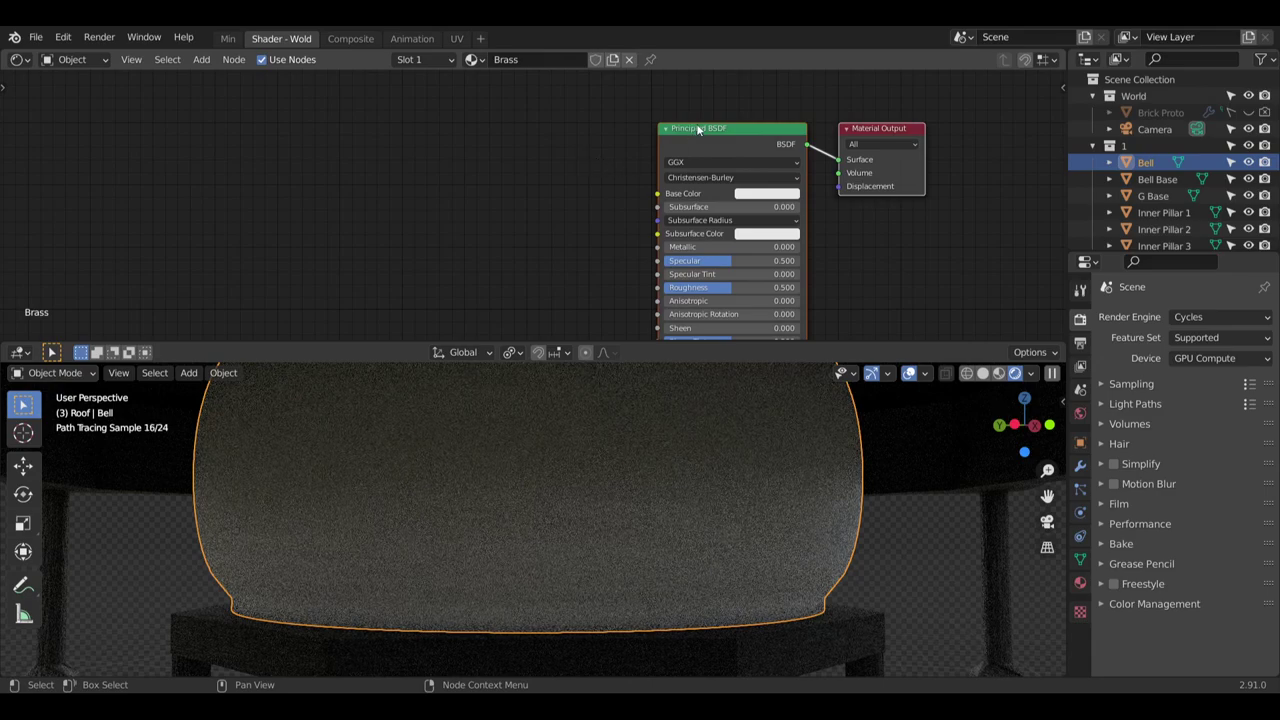
key("x")
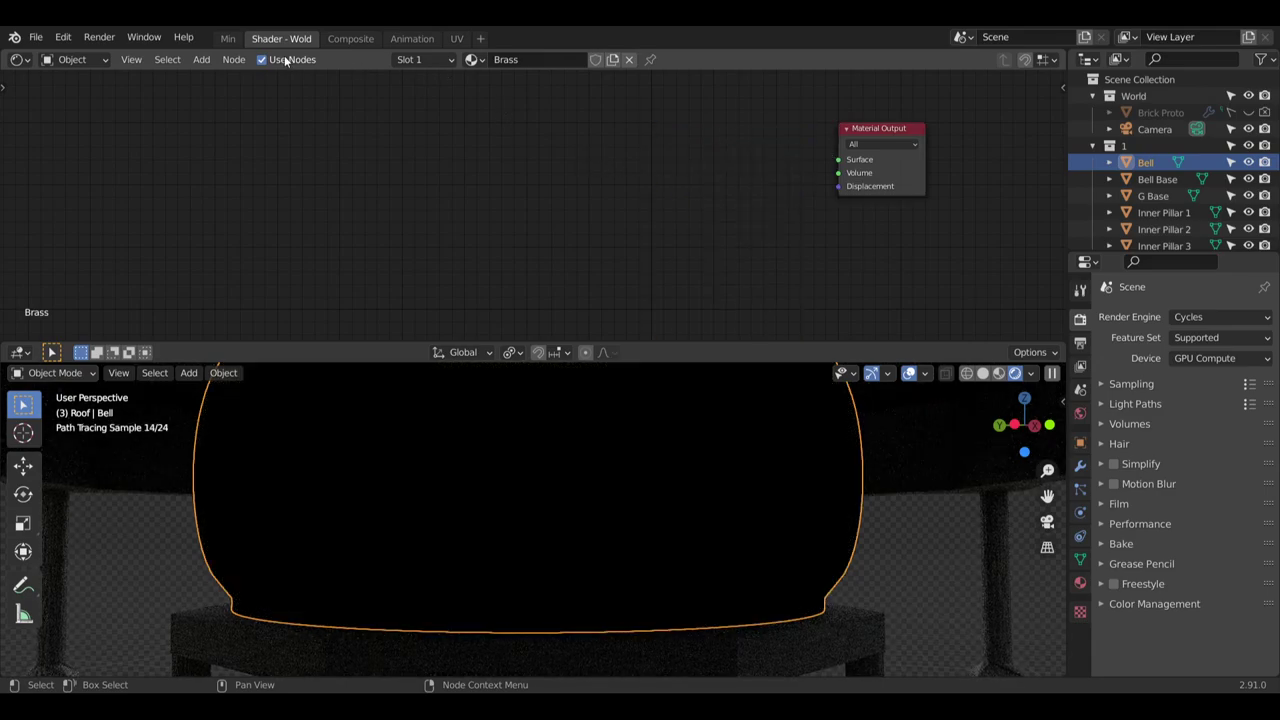
left_click(203, 60)
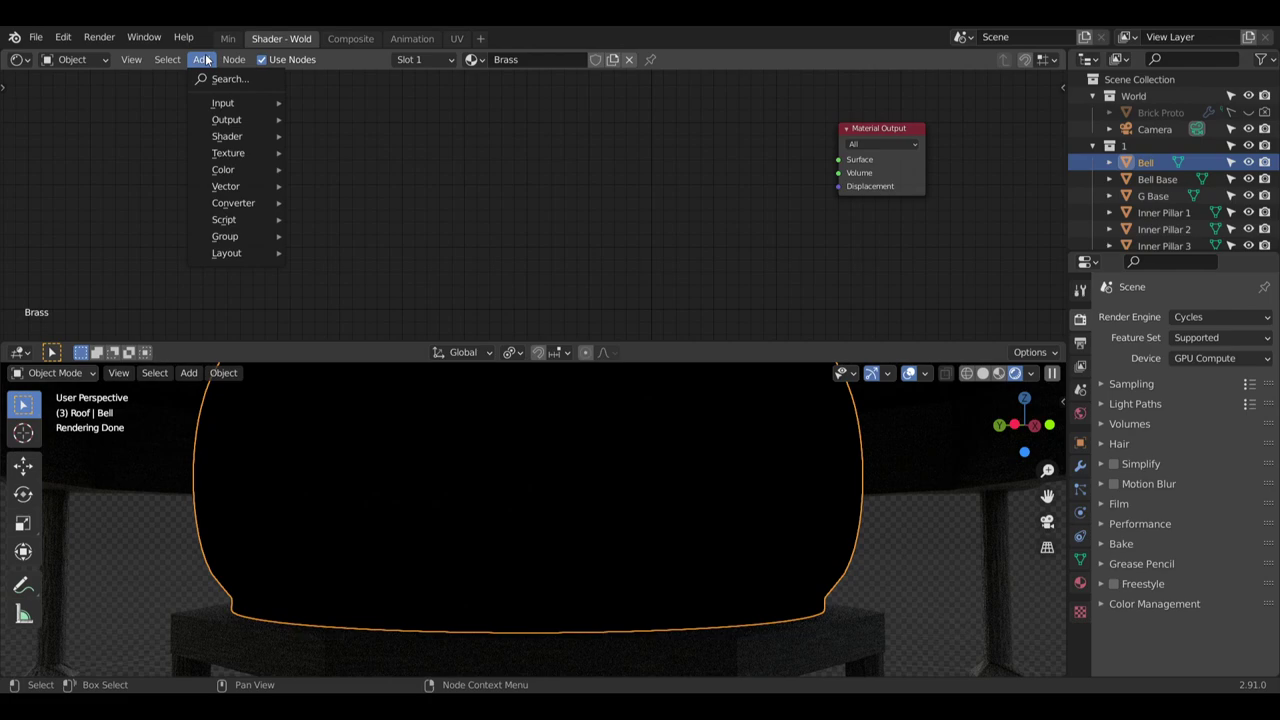
mouse_move(241, 104)
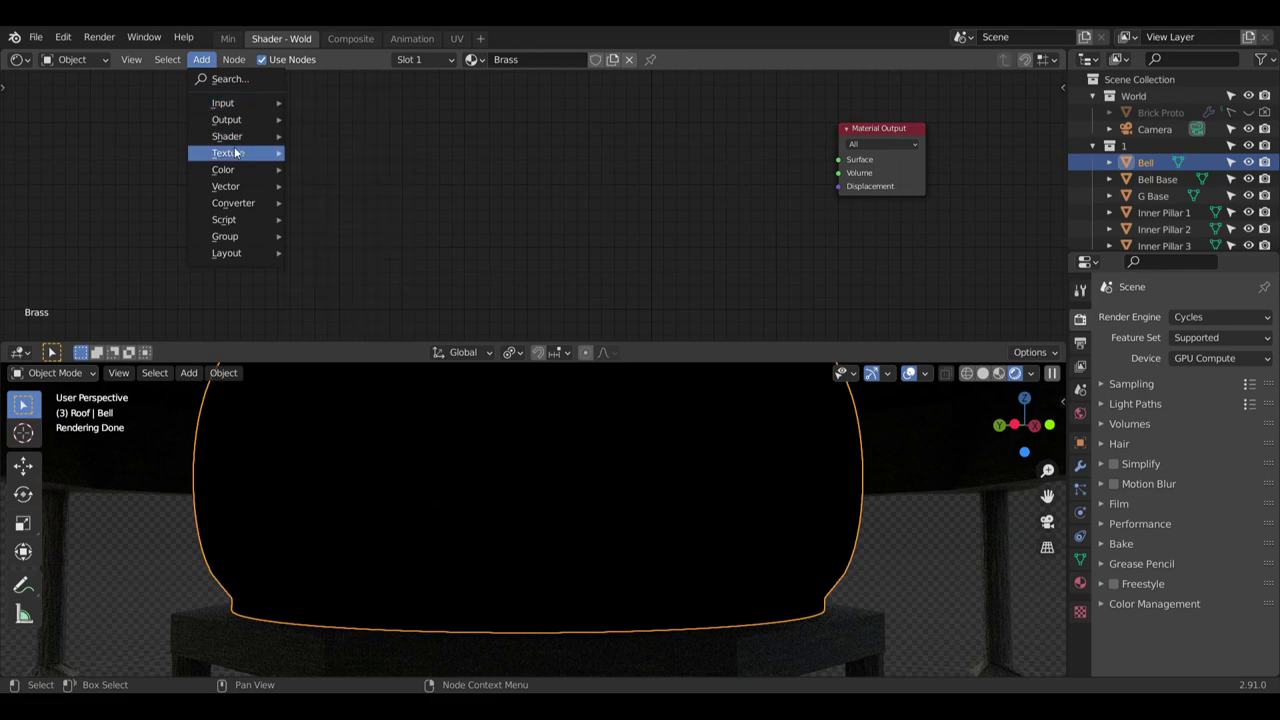
mouse_move(257, 138)
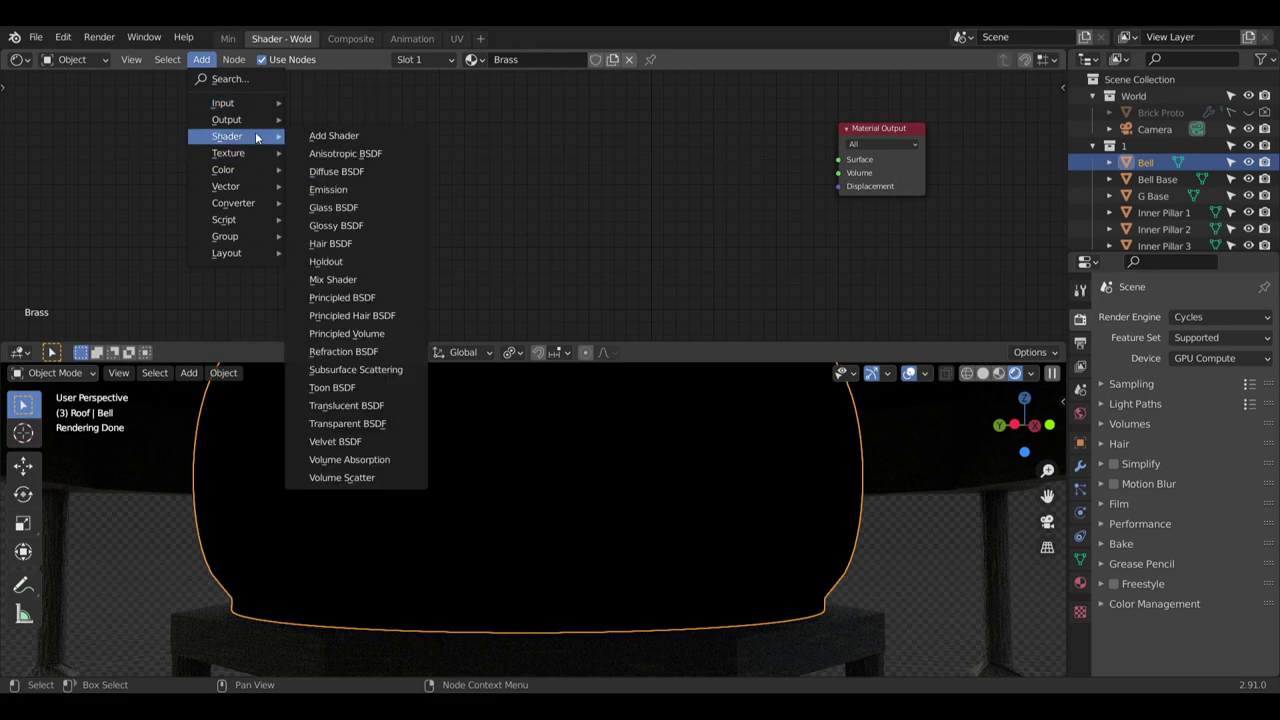
left_click(345, 226)
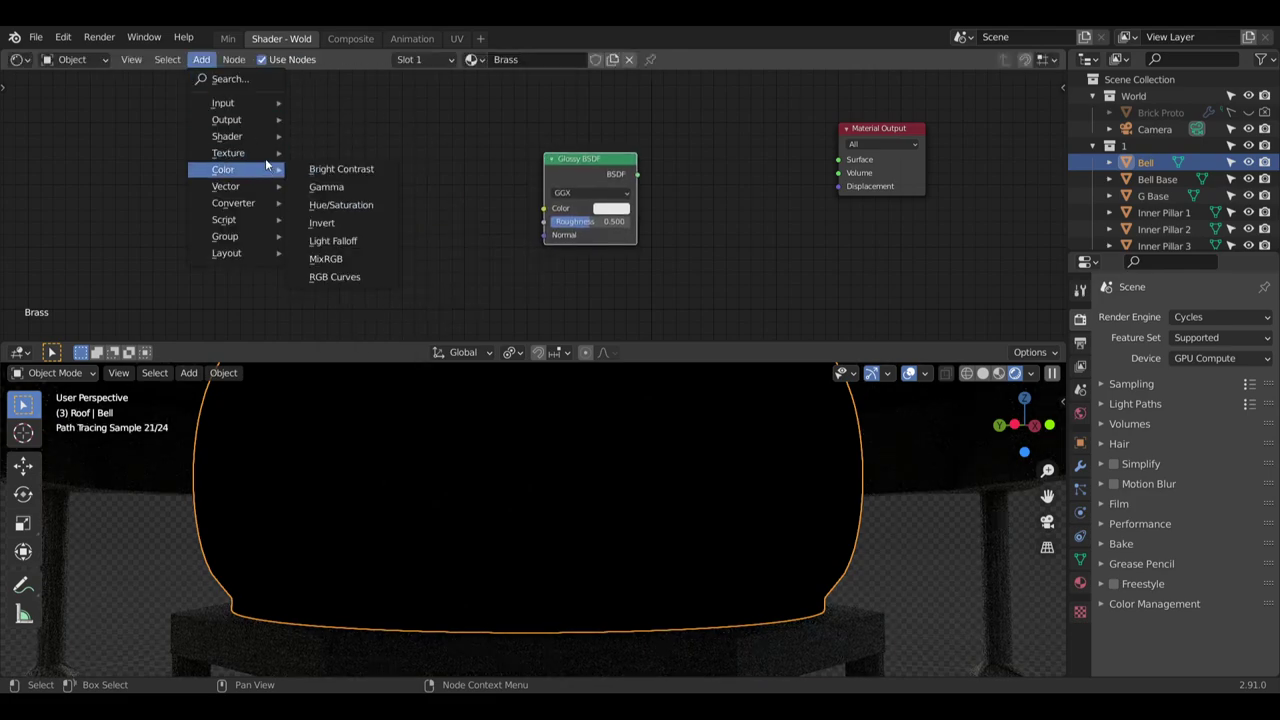
Add a Glass BSDF node and place it directly above the Glossy BSDF
mouse_move(240, 136)
left_click(333, 207)
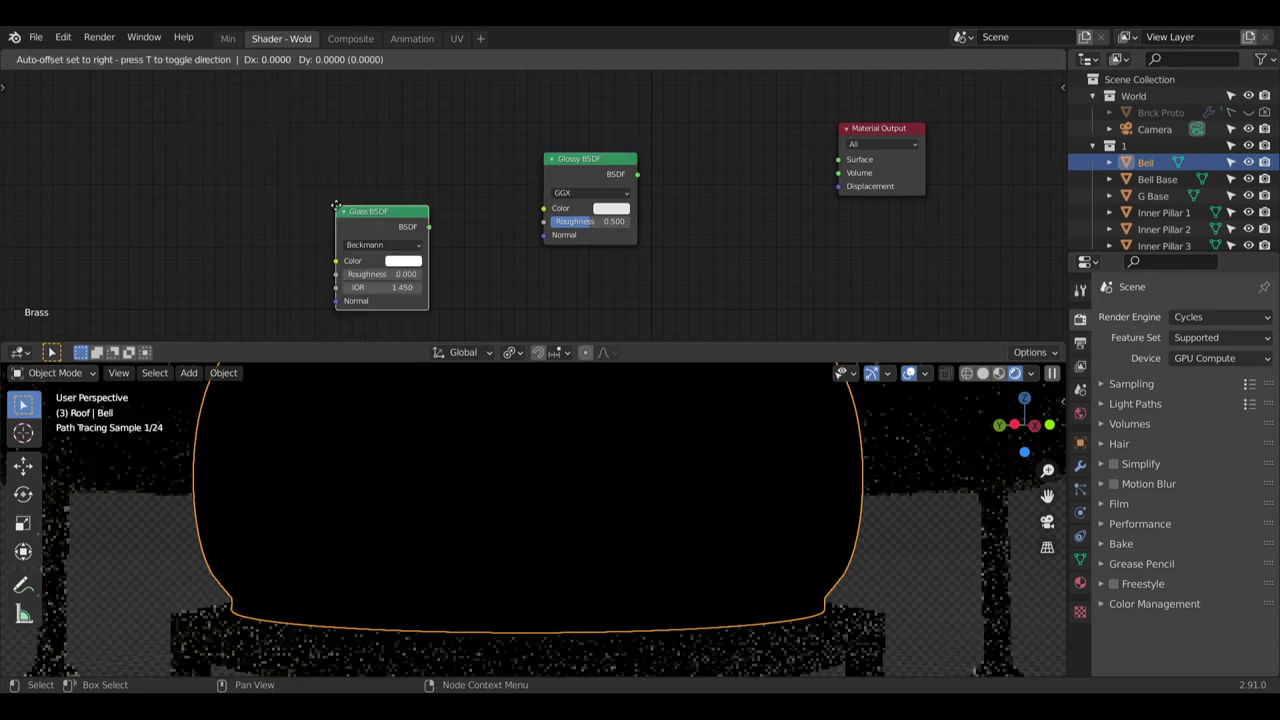
middle_click_drag(565, 119, 566, 194)
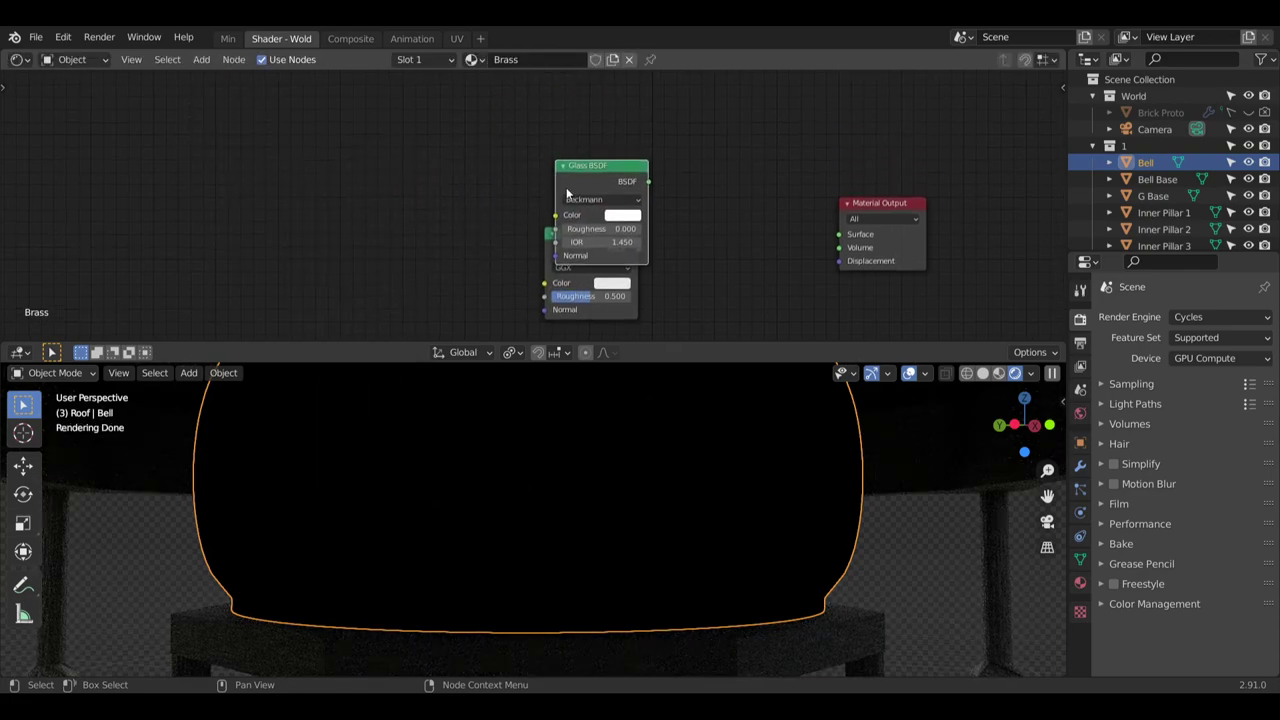
left_click_drag(616, 163, 602, 113)
Connect the Glossy BSDF to the Material Output's Surface and set its roughness to 0.3
left_click_drag(641, 251, 697, 263)
left_click_drag(833, 244, 838, 236)
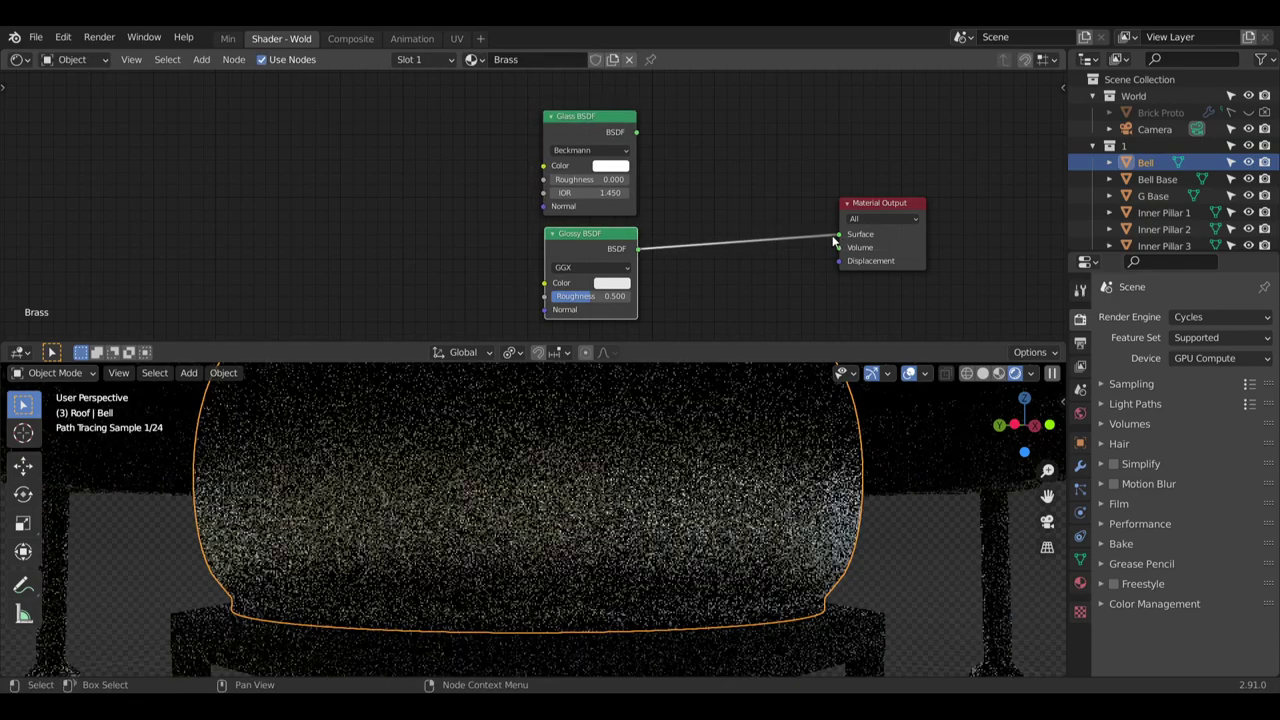
middle_click_drag(708, 275, 743, 266)
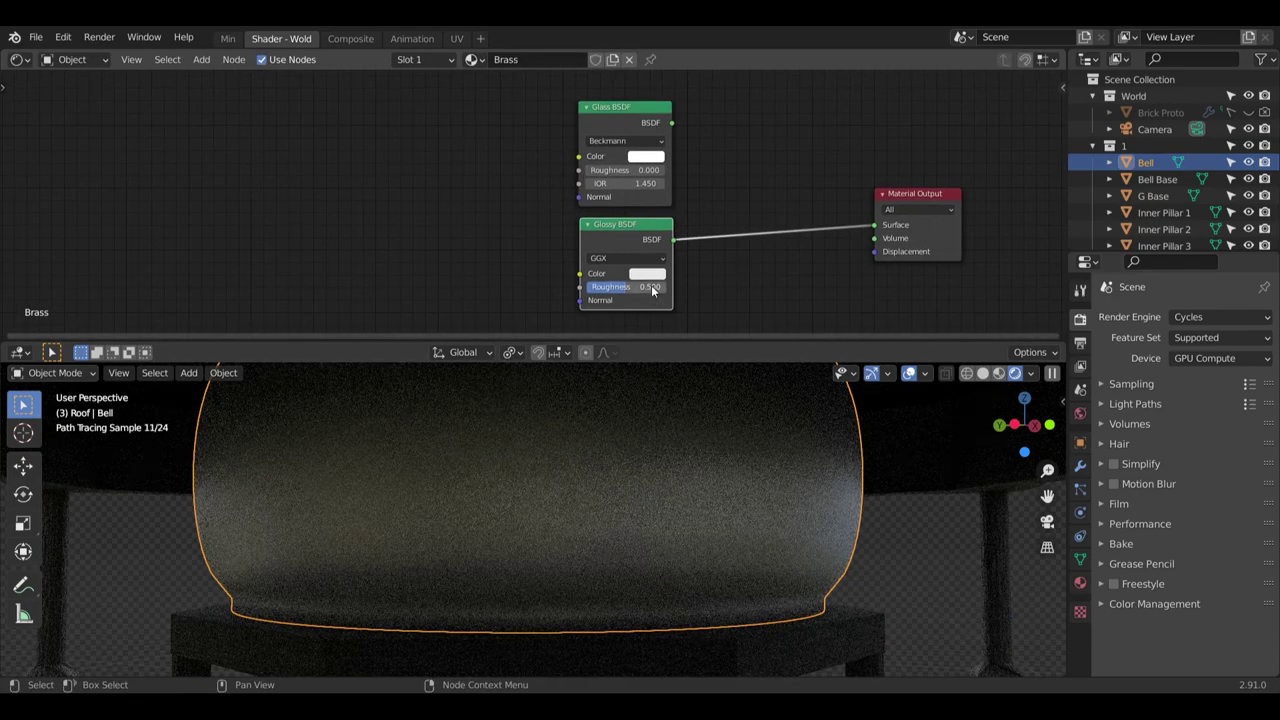
type("0.3")
key("Return")
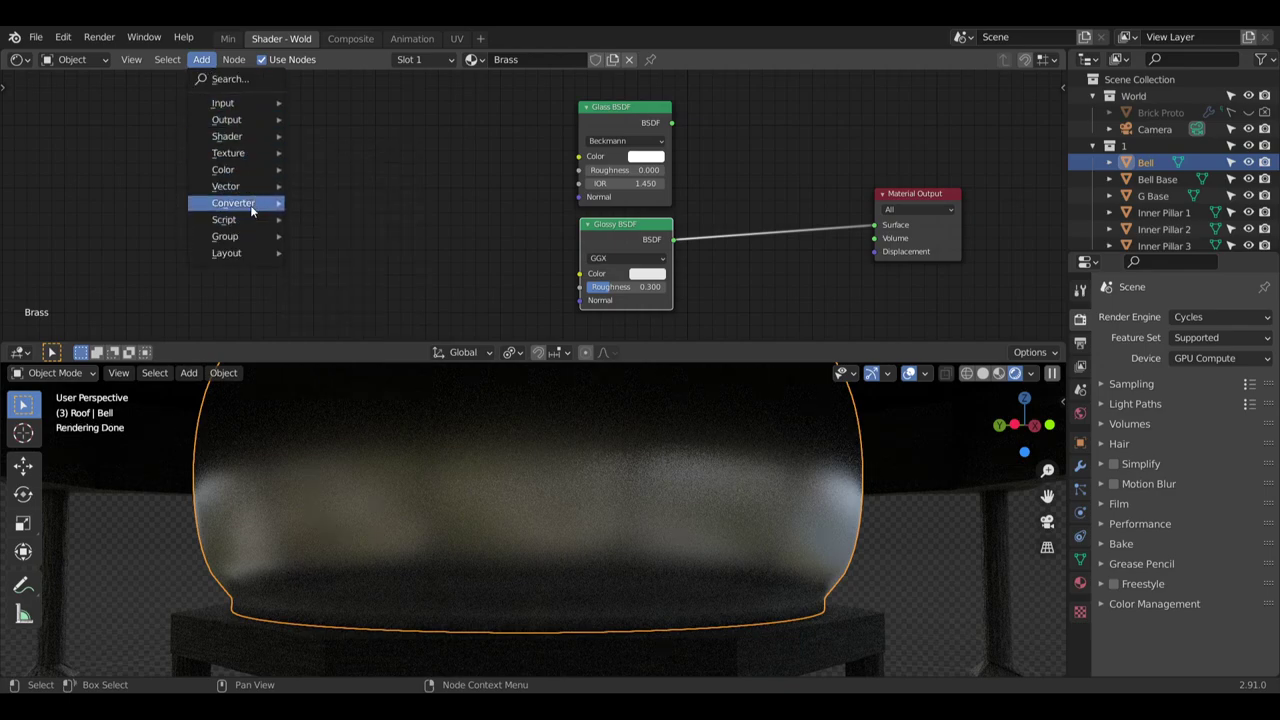
Add a ColorRamp node before the Glossy BSDF and color its first stop light yellow-orange at value 1
mouse_move(262, 206)
left_click(332, 238)
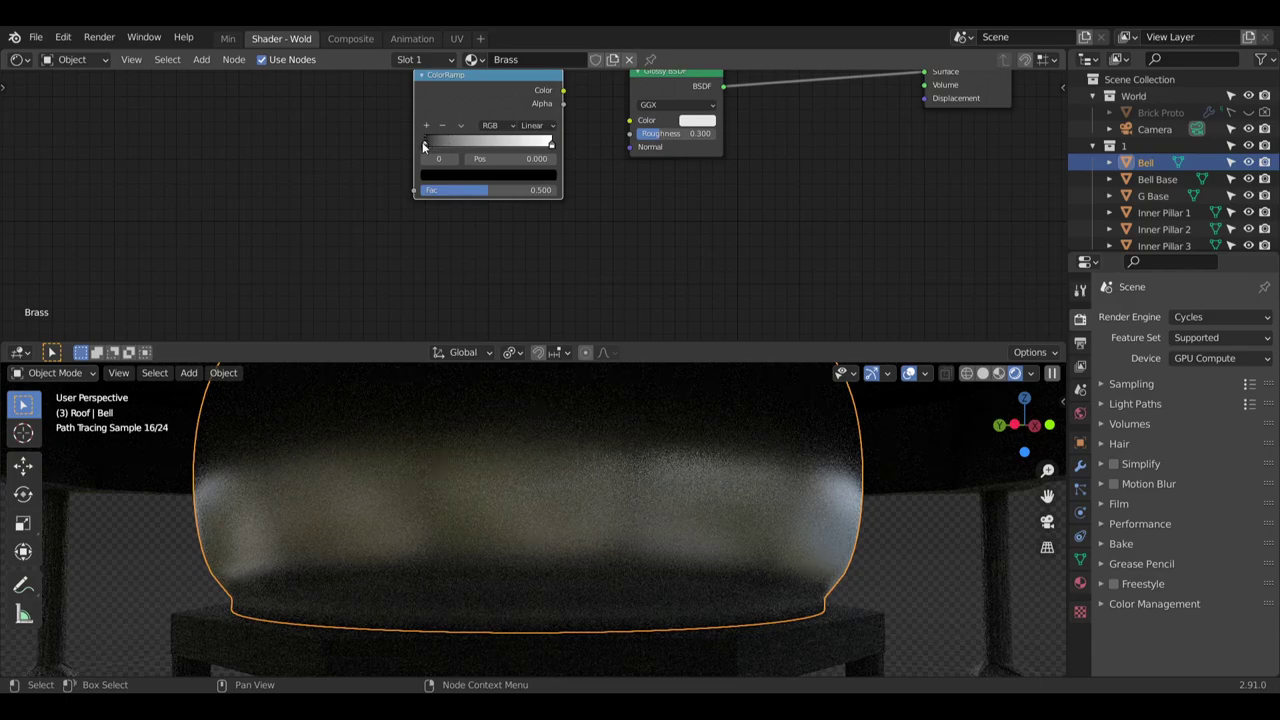
left_click(425, 146)
left_click(445, 176)
left_click_drag(528, 270, 528, 190)
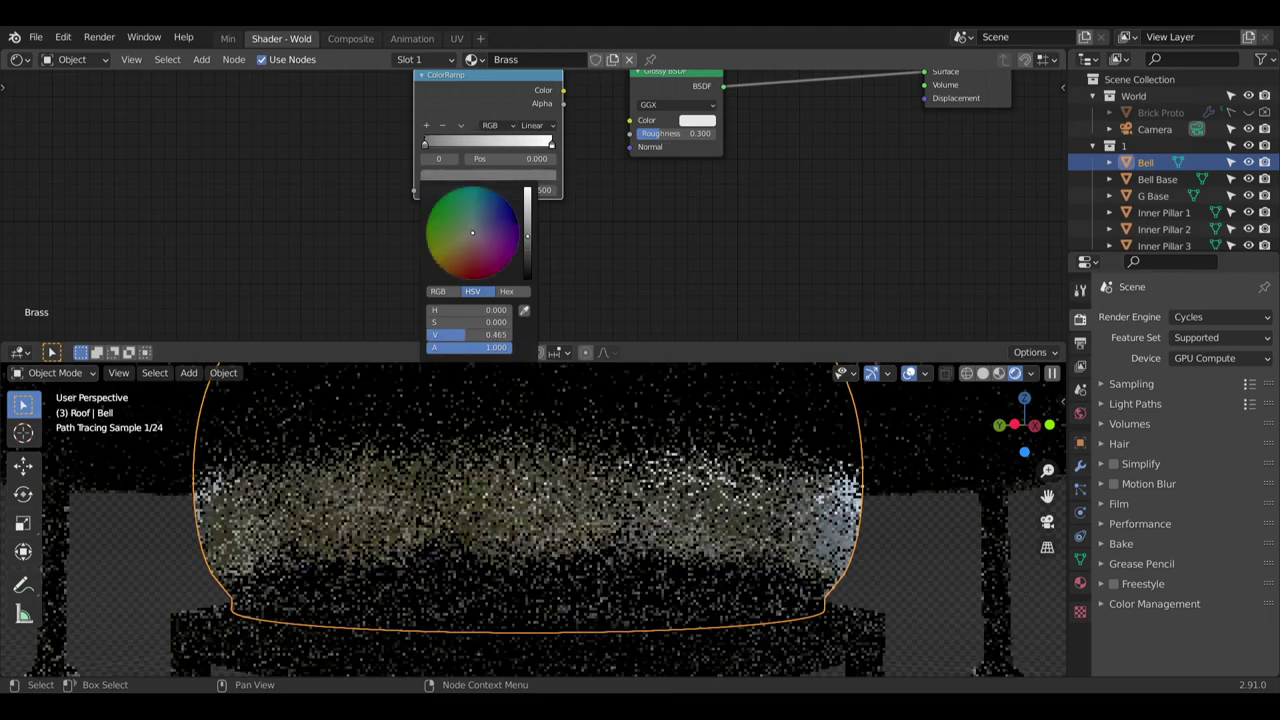
left_click(461, 241)
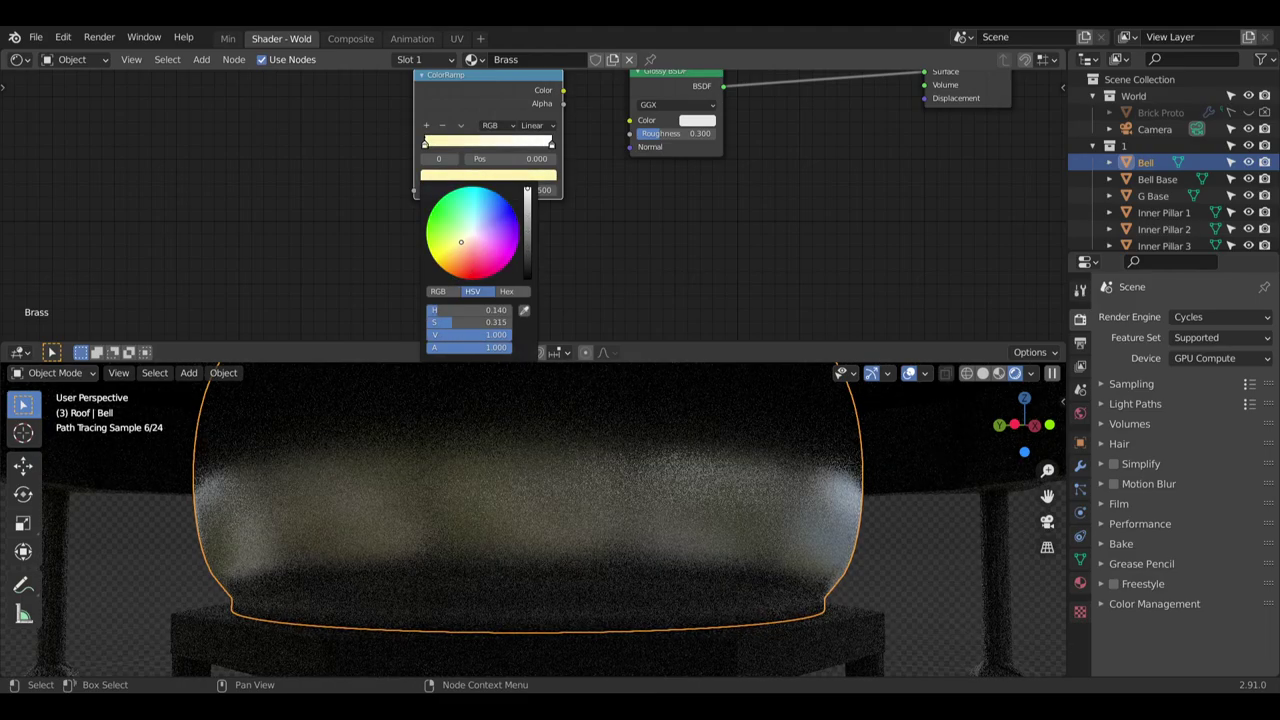
Tint the ColorRamp's end stop at position 1 a very pale yellow
left_click(551, 145)
left_click(488, 175)
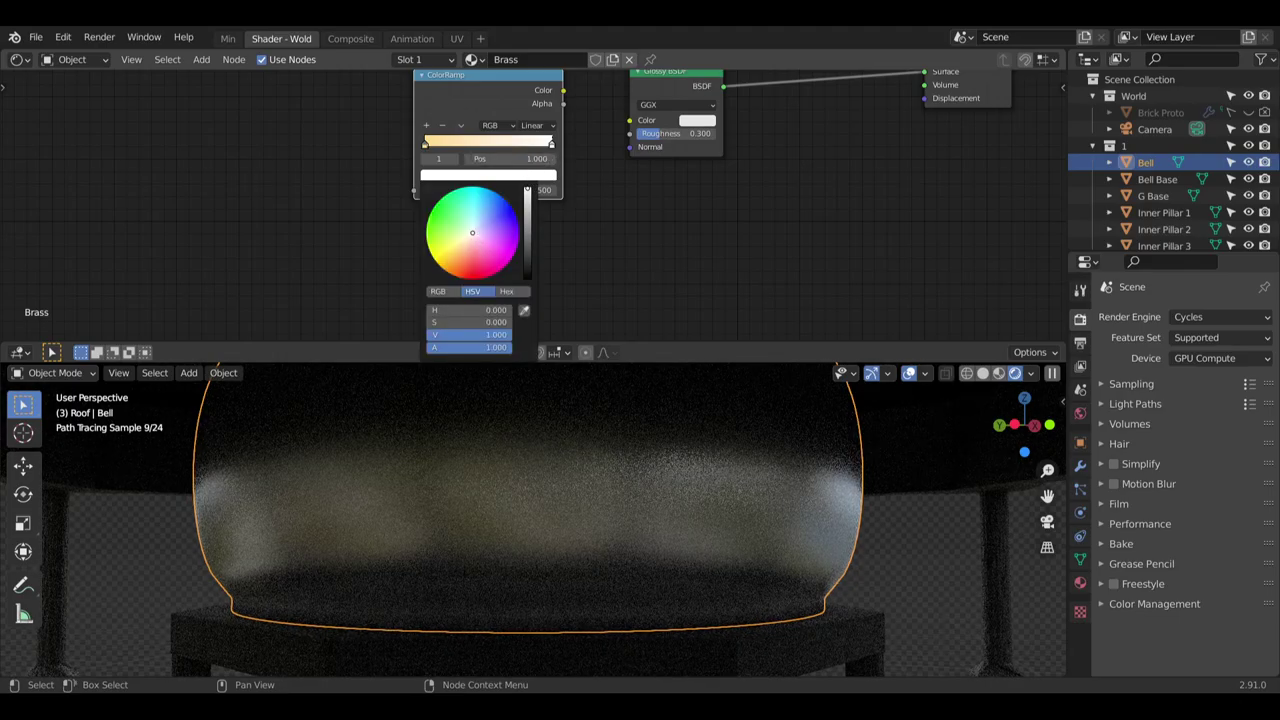
left_click_drag(472, 233, 465, 237)
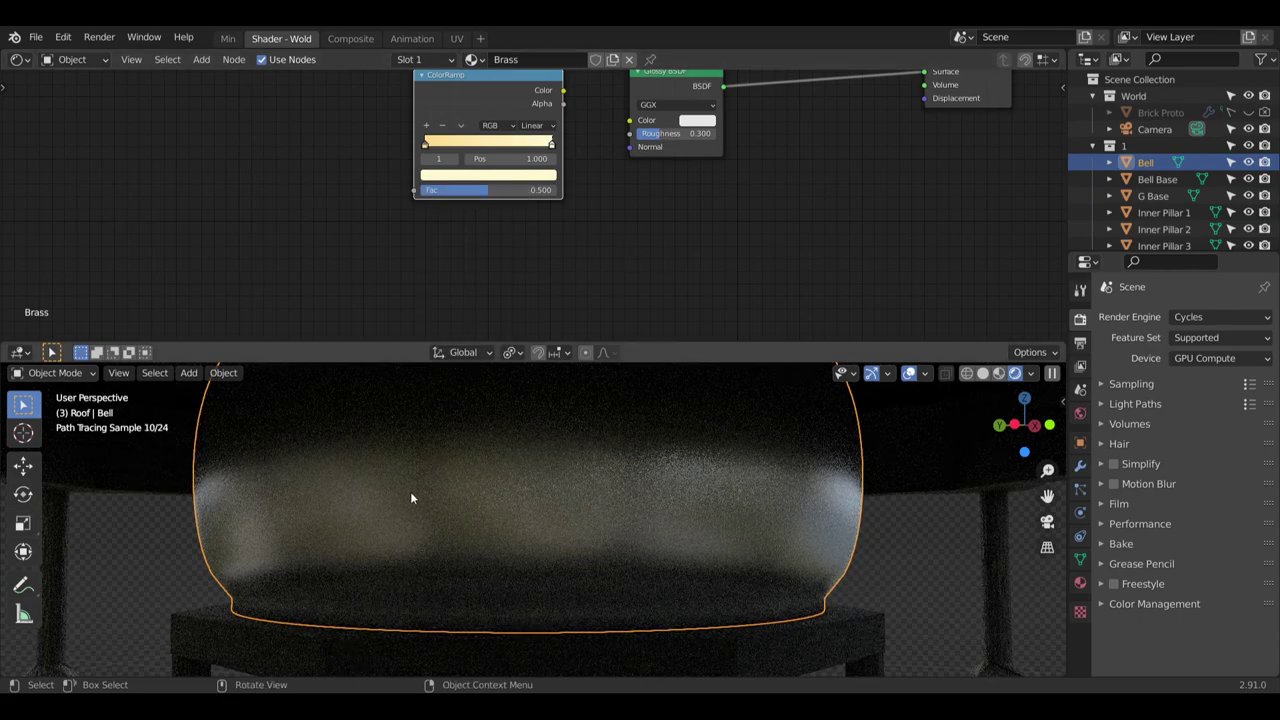
middle_click_drag(530, 214, 628, 228, "shift")
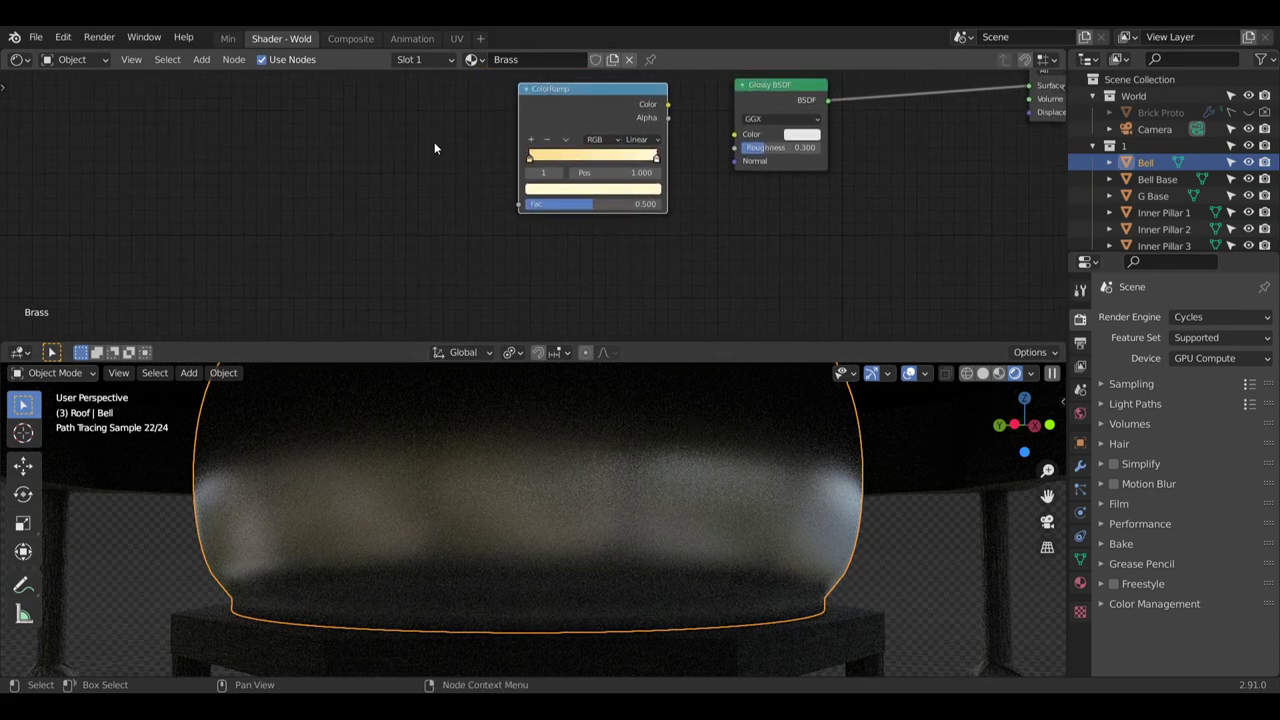
middle_click_drag(806, 70, 635, 157)
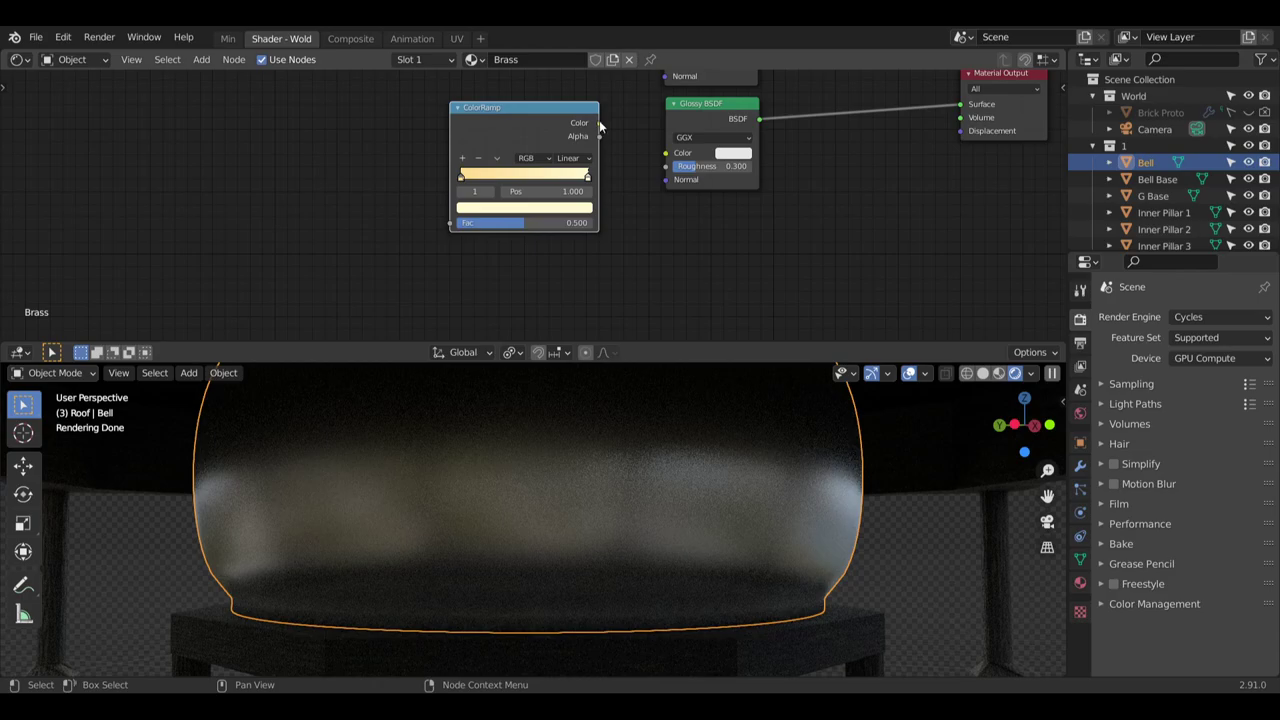
Connect the ColorRamp's Color output to the Glossy BSDF's Color input and check the tint on the bell
left_click_drag(598, 123, 667, 152)
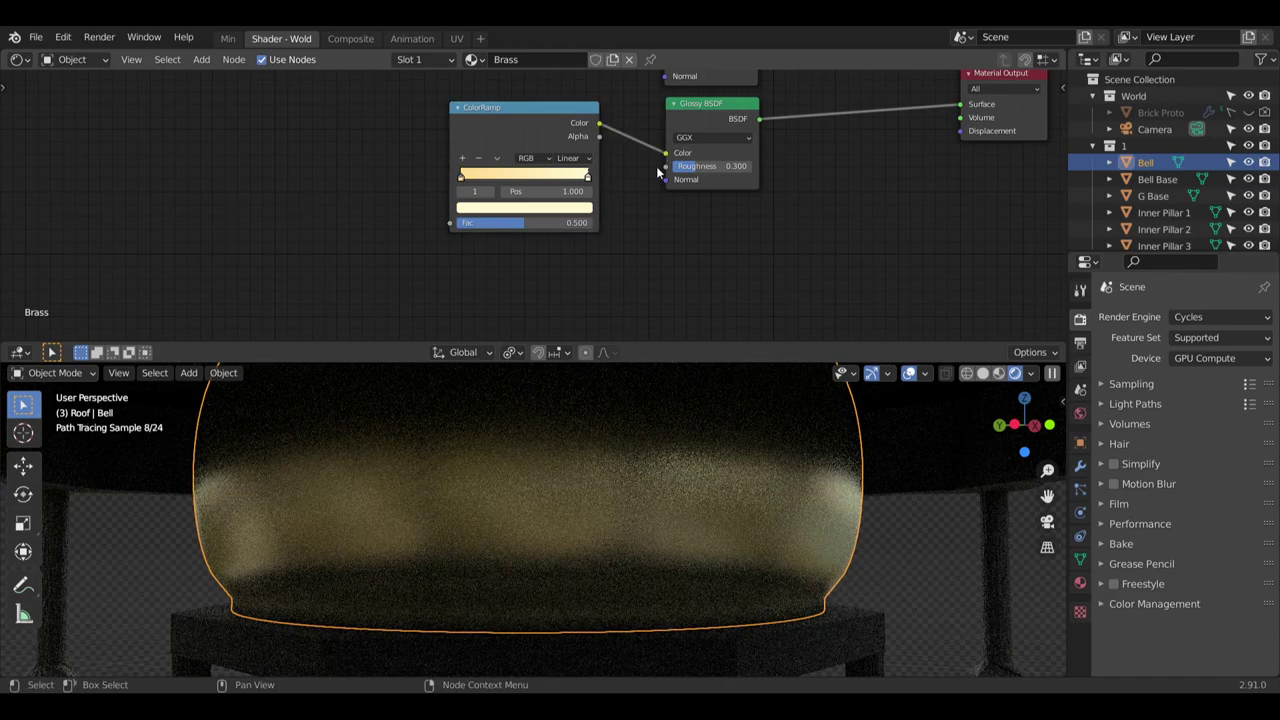
scroll(745, 515, "up", 3)
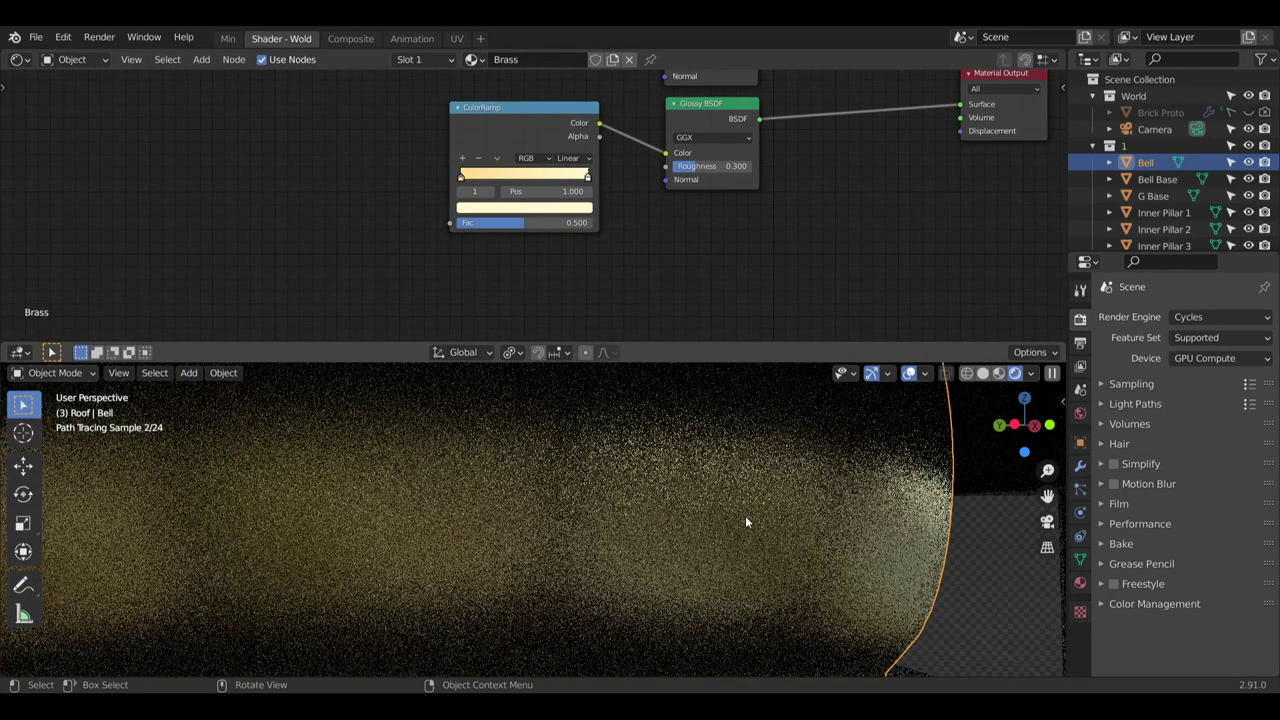
middle_click_drag(678, 446, 737, 457)
scroll(733, 451, "down", 5)
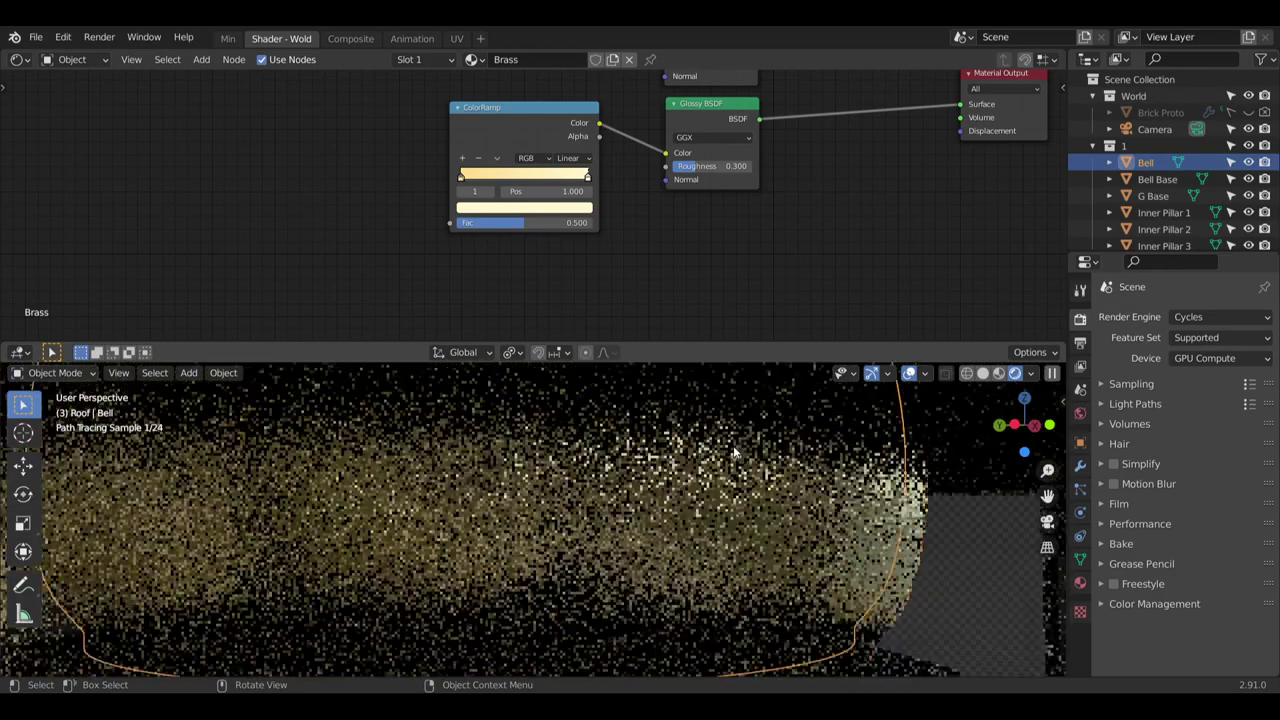
Add a Magic Texture node, link its Color to the ColorRamp's Fac, and place it below and before the ramp
left_click(201, 59)
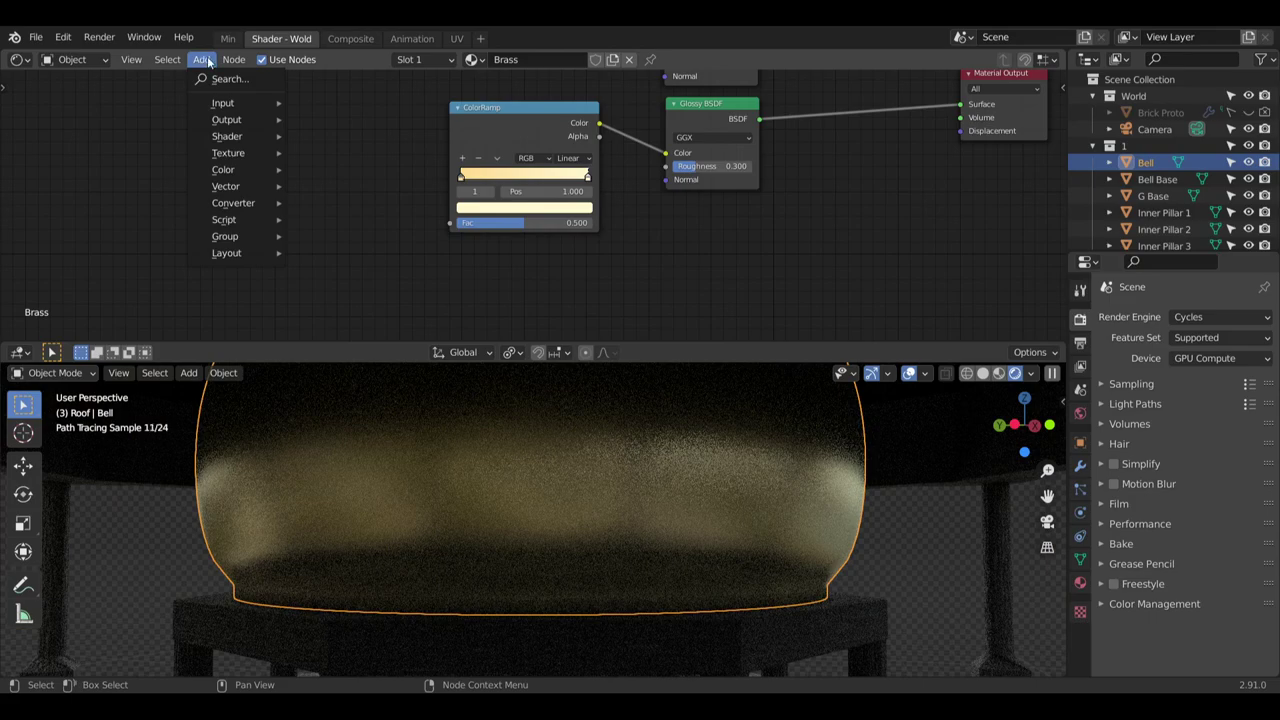
mouse_move(231, 104)
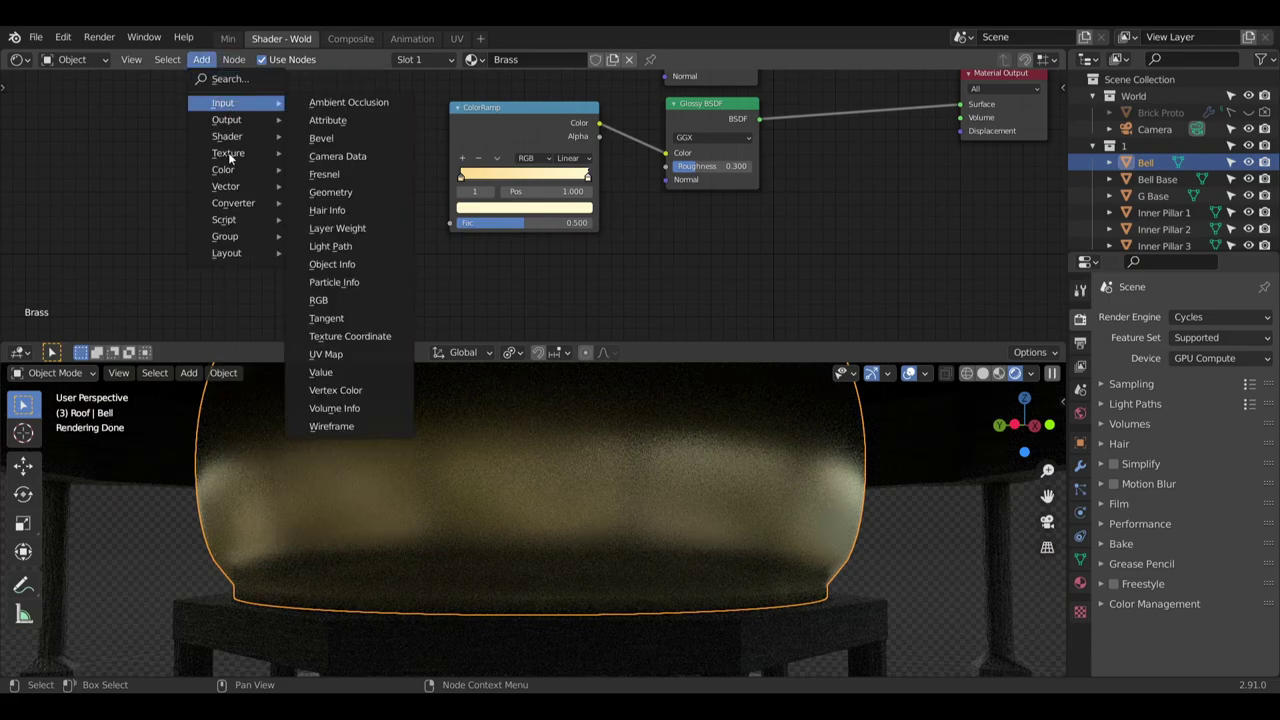
mouse_move(237, 157)
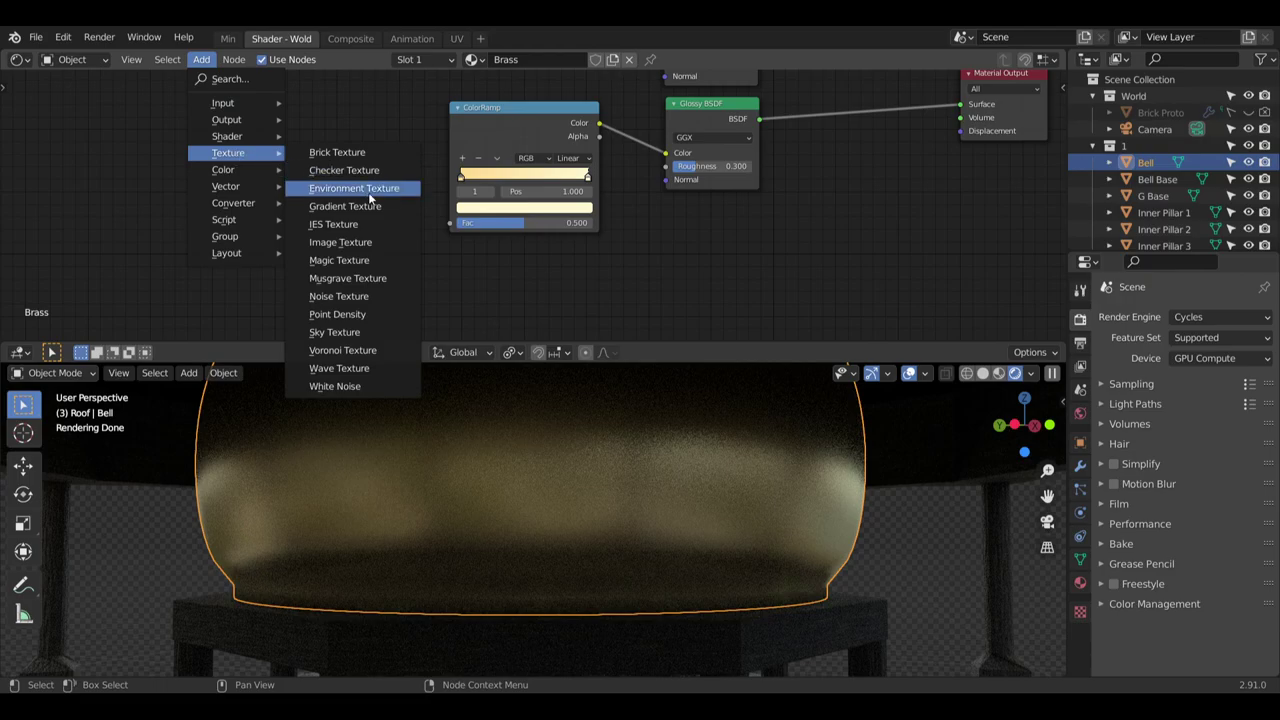
left_click(339, 260)
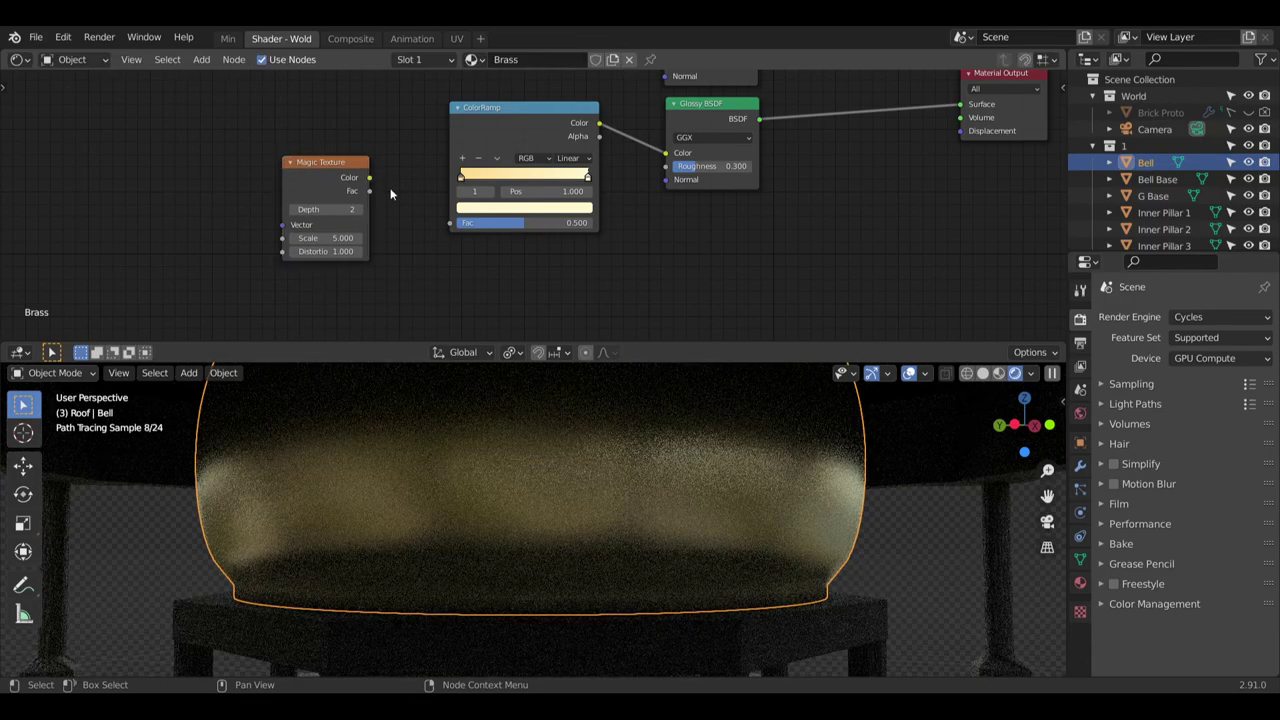
left_click_drag(455, 228, 455, 226)
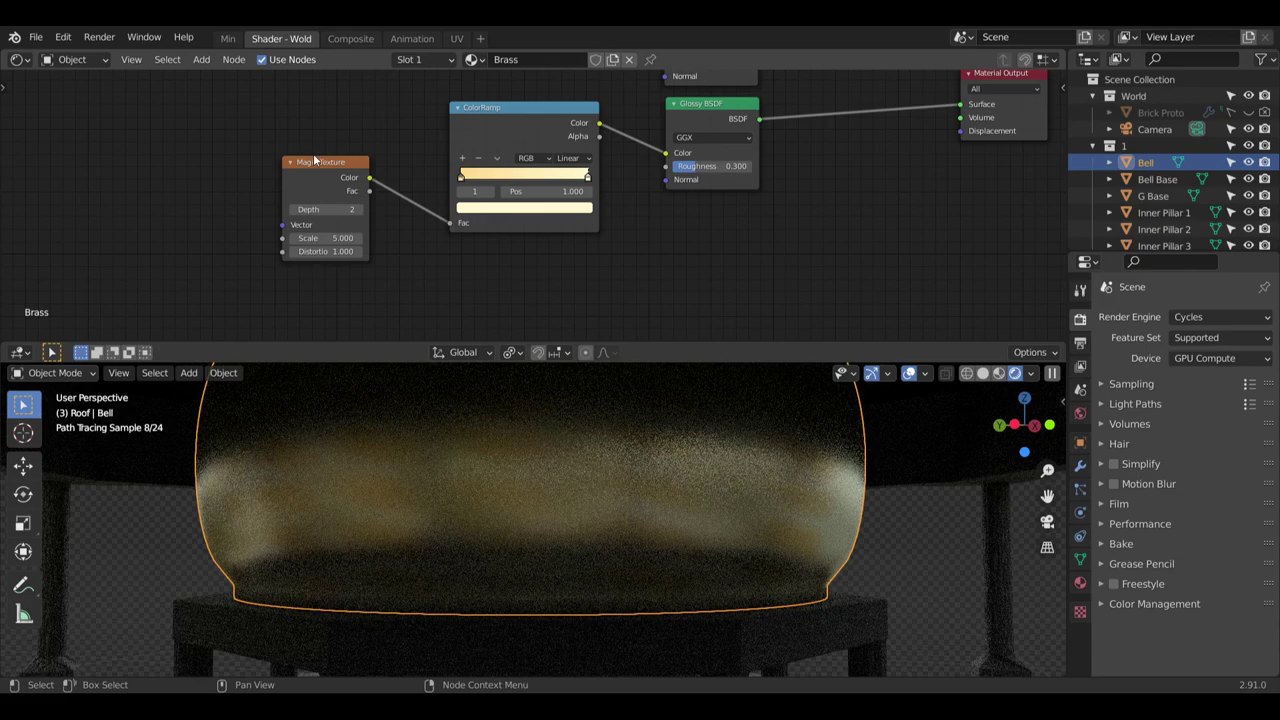
left_click_drag(324, 161, 362, 268)
middle_click_drag(459, 283, 409, 238)
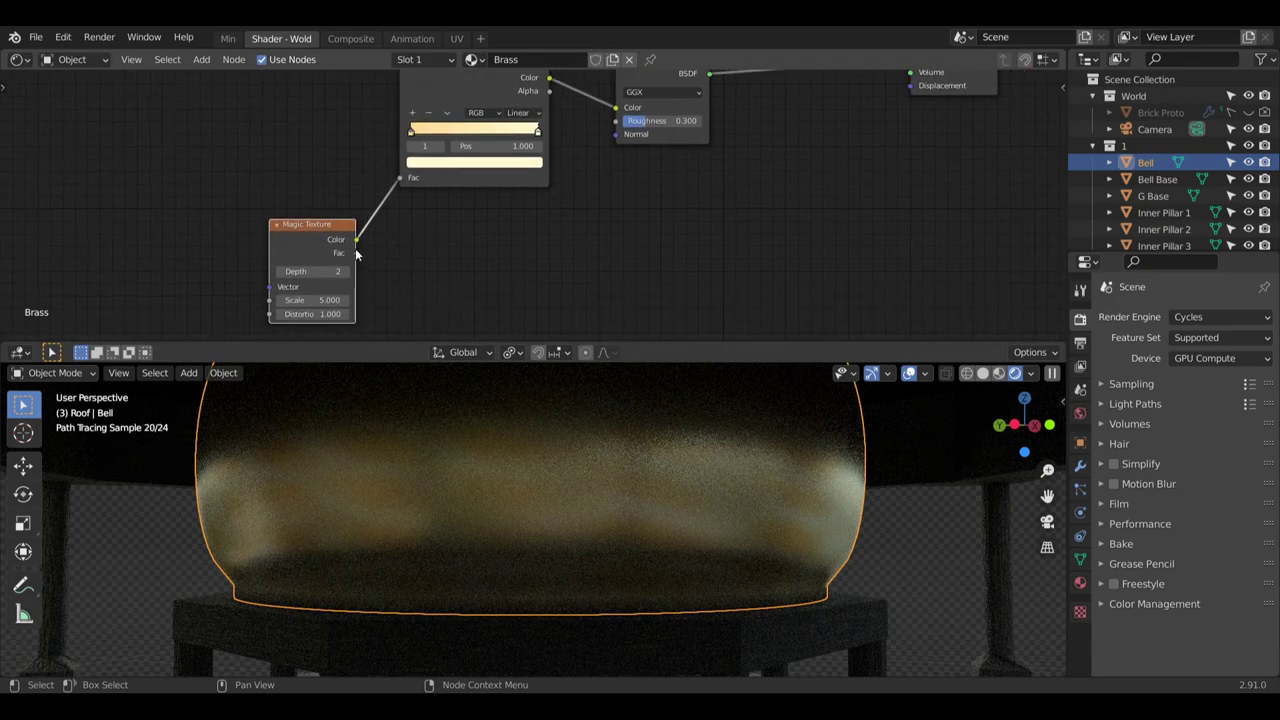
Connect the Magic Texture's Color output to the Material Output's Displacement and nudge the texture node slightly
left_click_drag(356, 240, 912, 86)
middle_click_drag(835, 190, 806, 210)
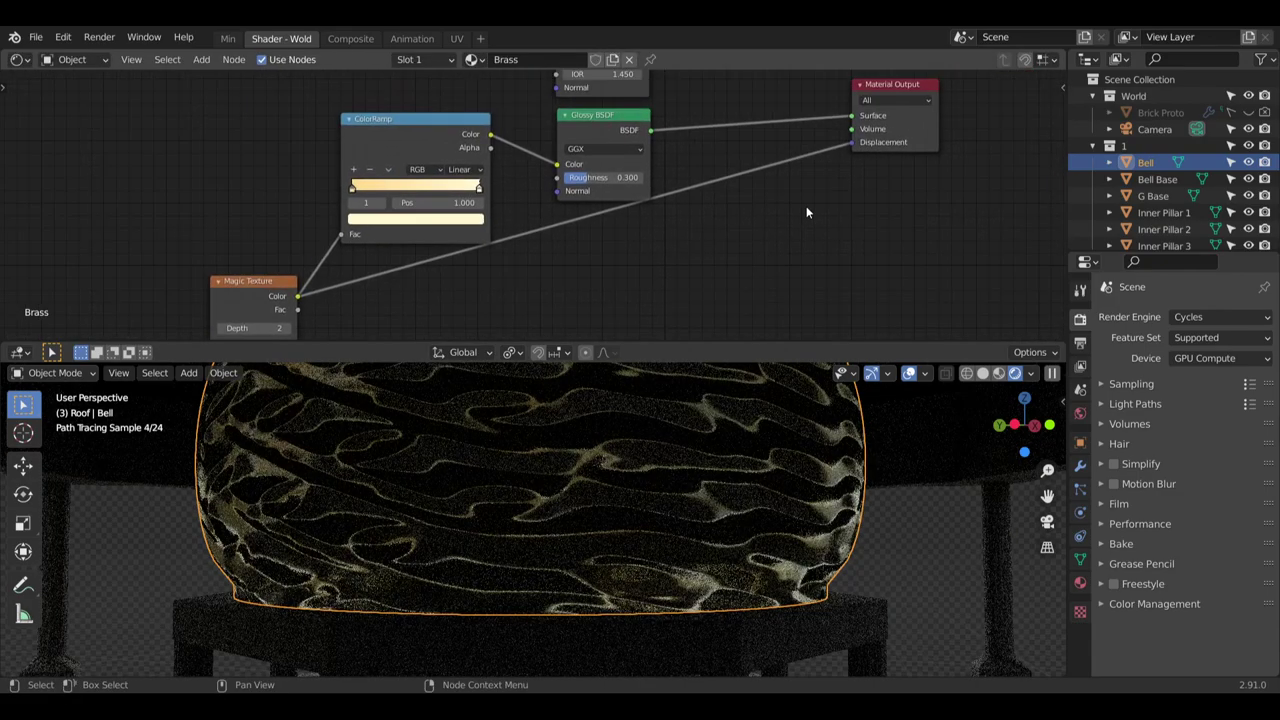
scroll(806, 212, "down", 1)
middle_click_drag(490, 229, 633, 180)
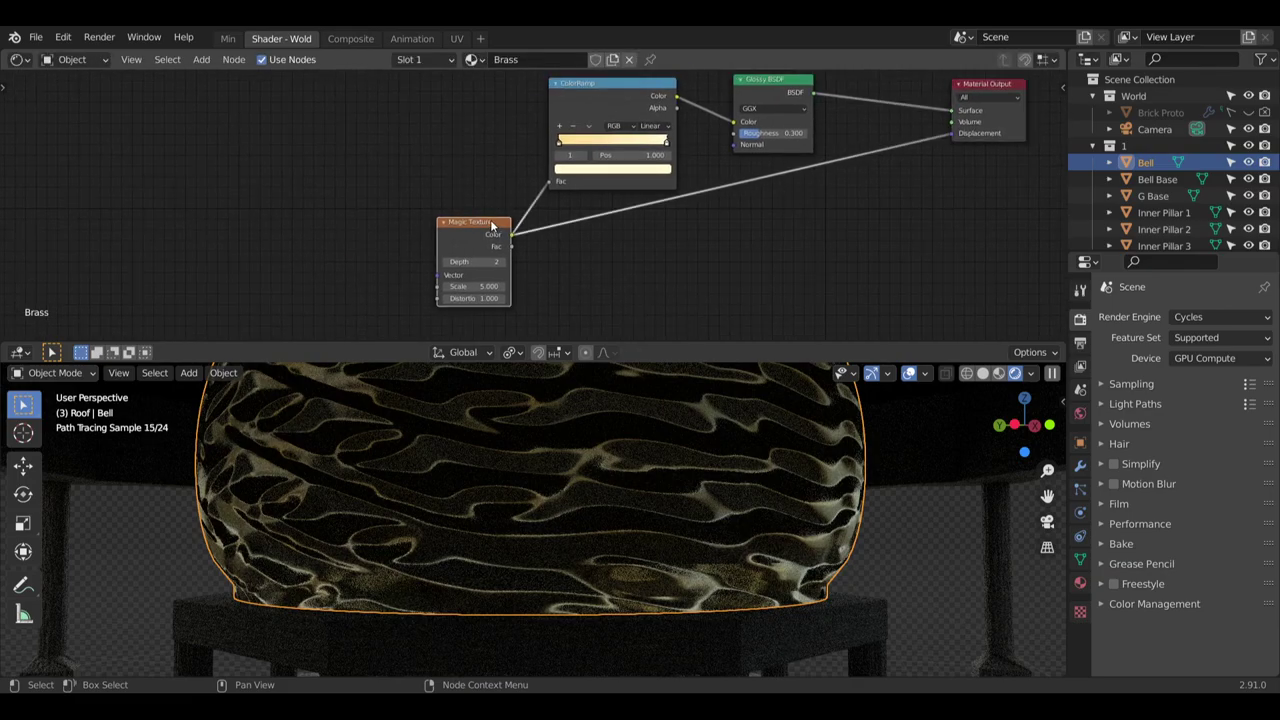
left_click_drag(491, 222, 478, 211)
Try a depth of 5 on the Magic Texture, and settle on a depth of 10
scroll(476, 494, "up", 2)
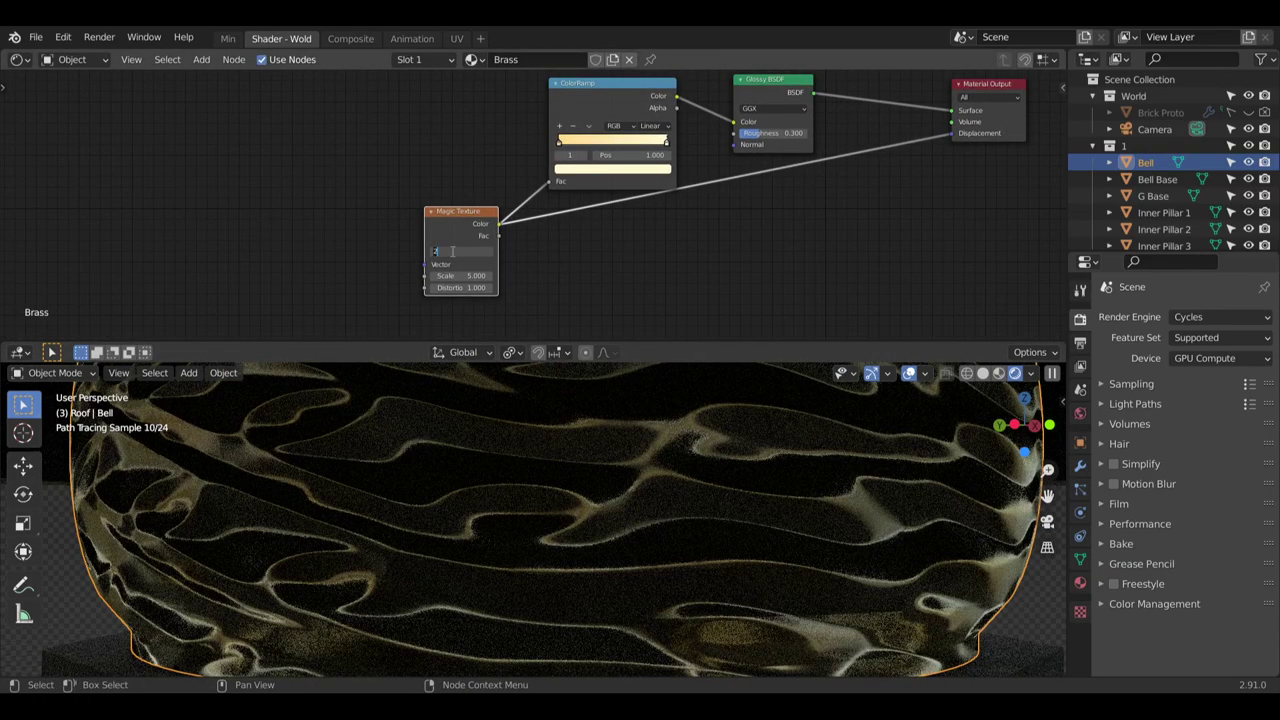
type("5")
key("Return")
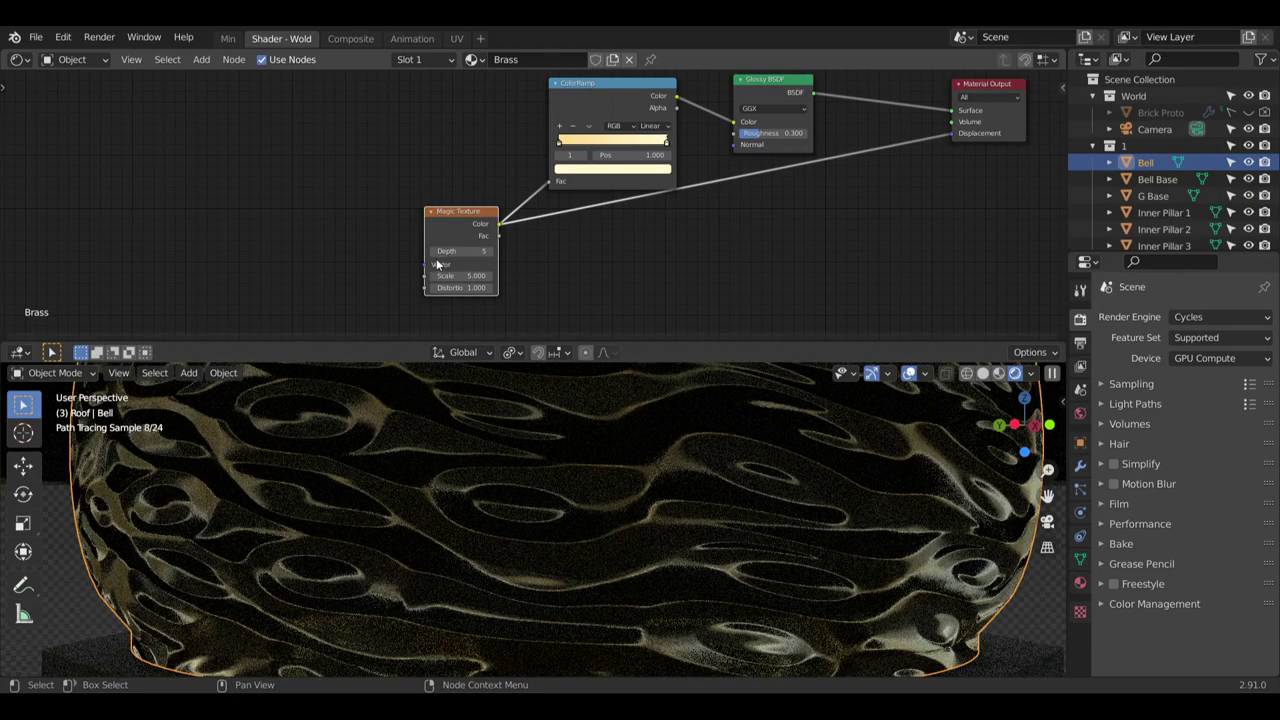
left_click(477, 246)
type("10")
key("Return")
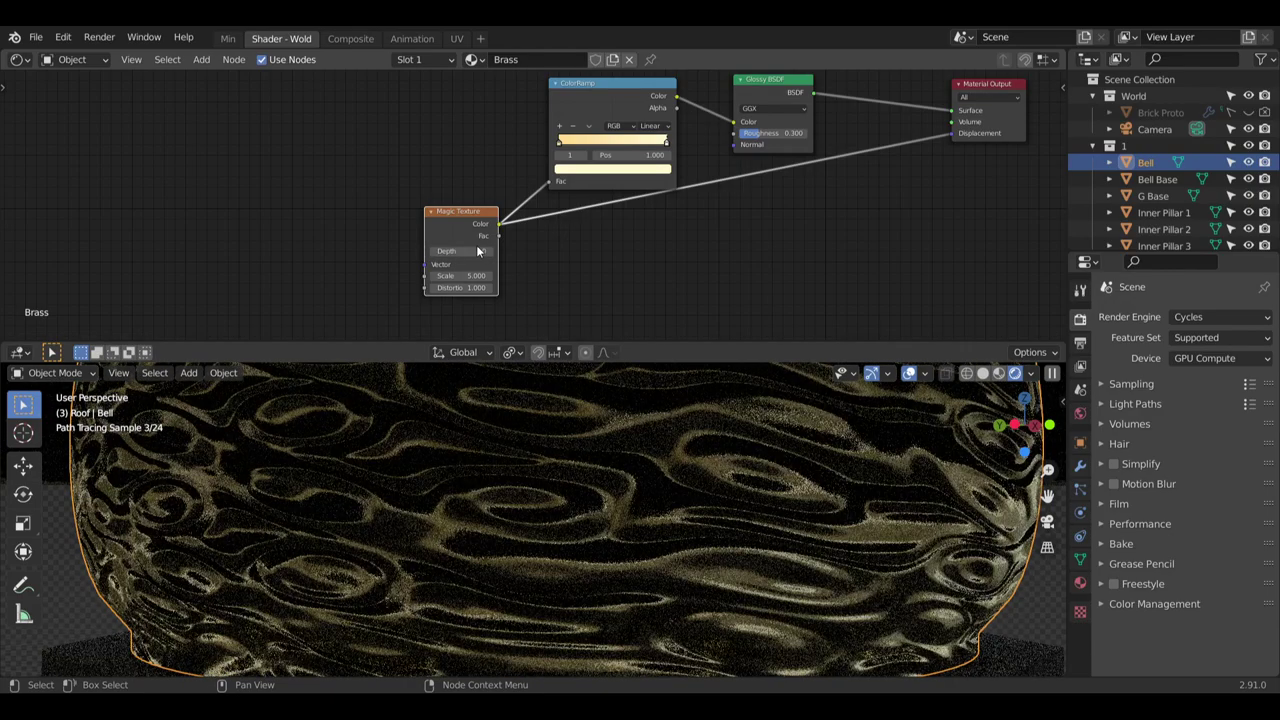
Set the Magic Texture's scale to 50 and inspect the finer pattern on the bell
scroll(518, 290, "up", 6)
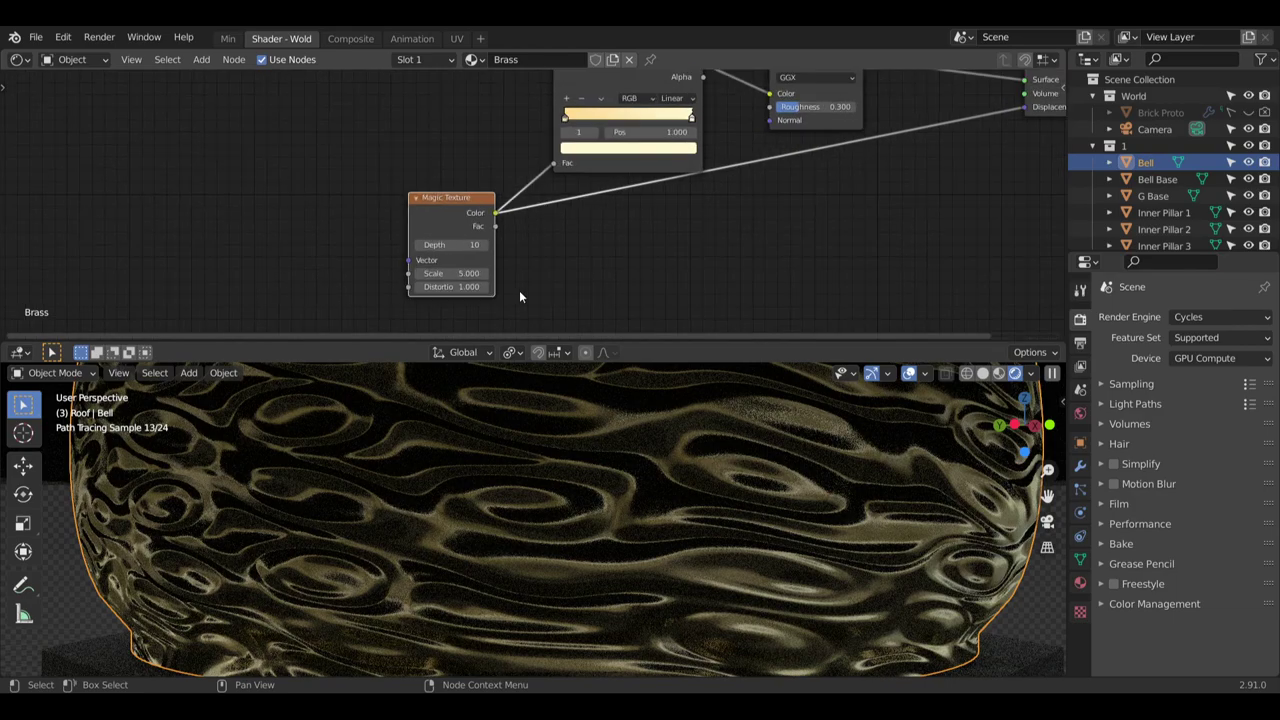
left_click(452, 268)
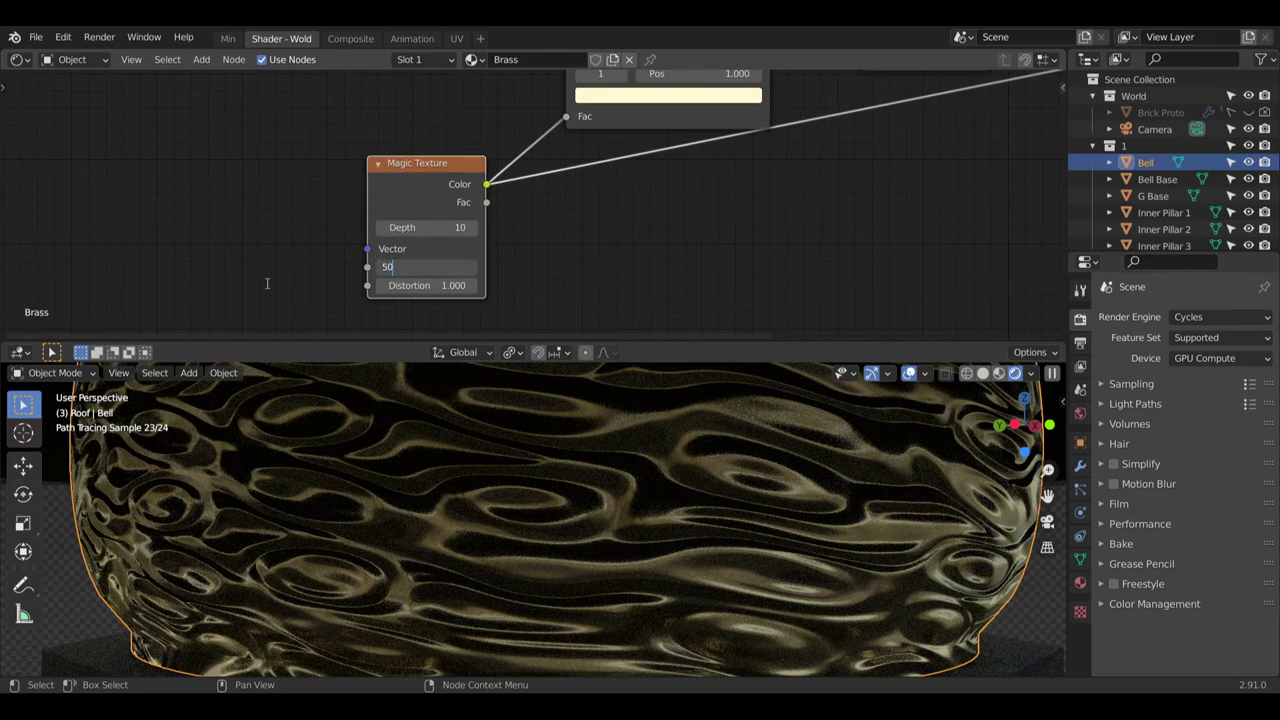
type("50")
key("Return")
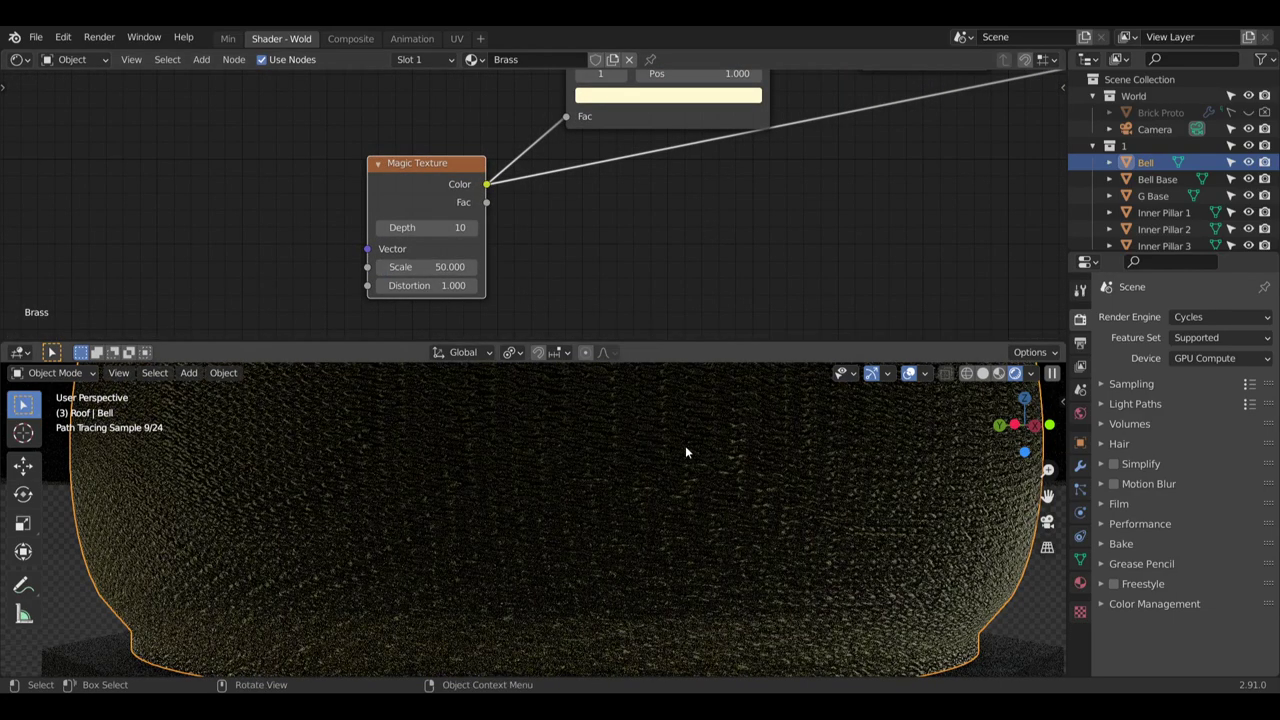
scroll(685, 452, "up", 3)
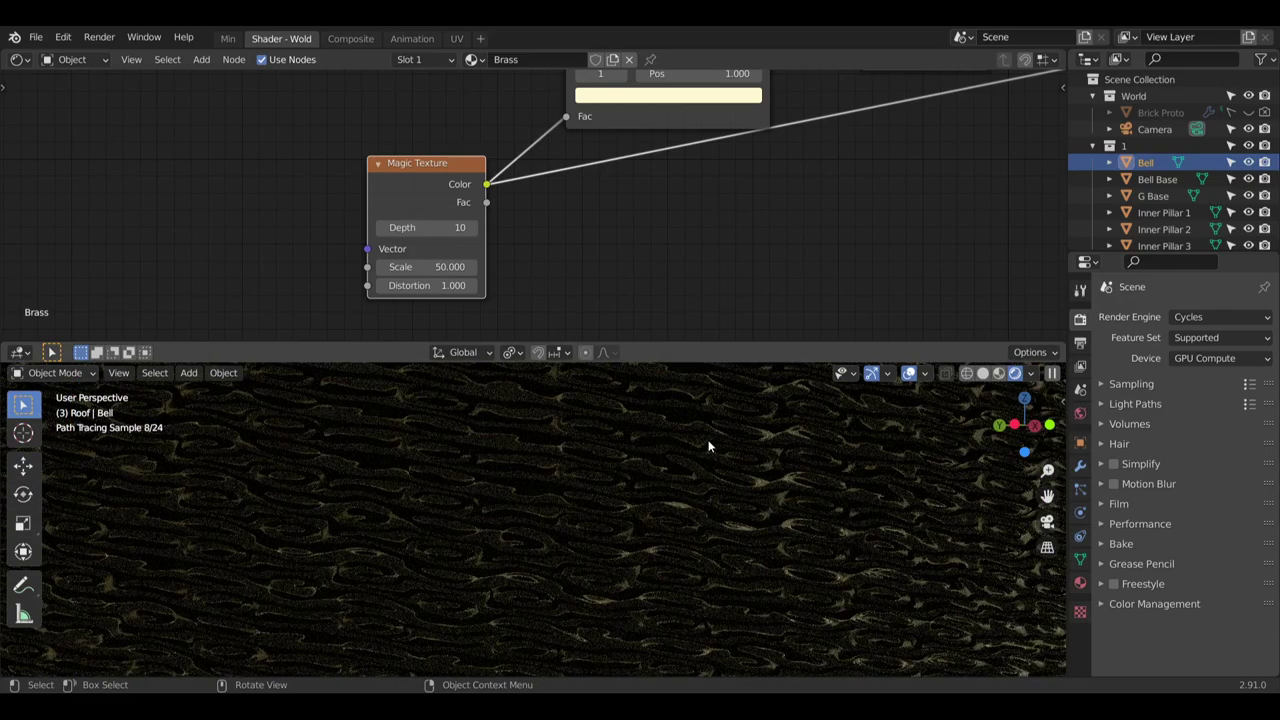
scroll(573, 463, "down", 4)
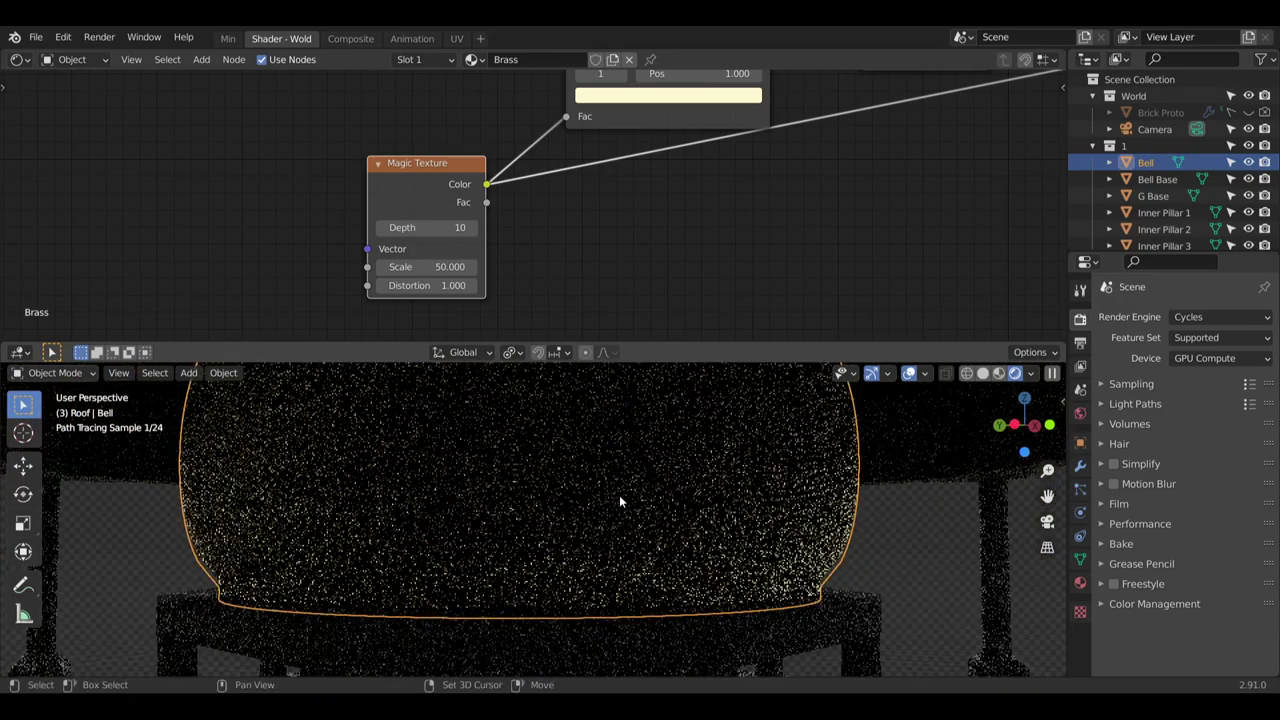
scroll(521, 472, "up", 1)
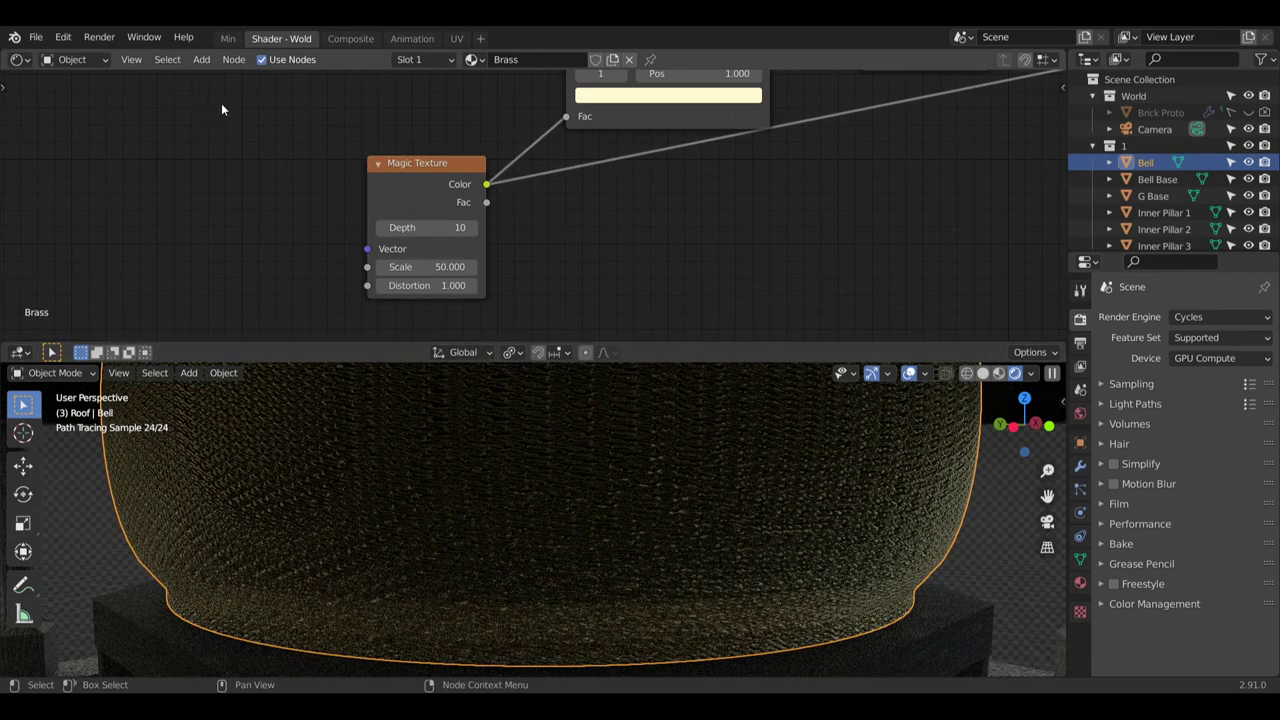
Add a Voronoi Texture node before the Magic Texture and link its Position output to the Magic Texture's Vector
left_click(201, 59)
mouse_move(244, 156)
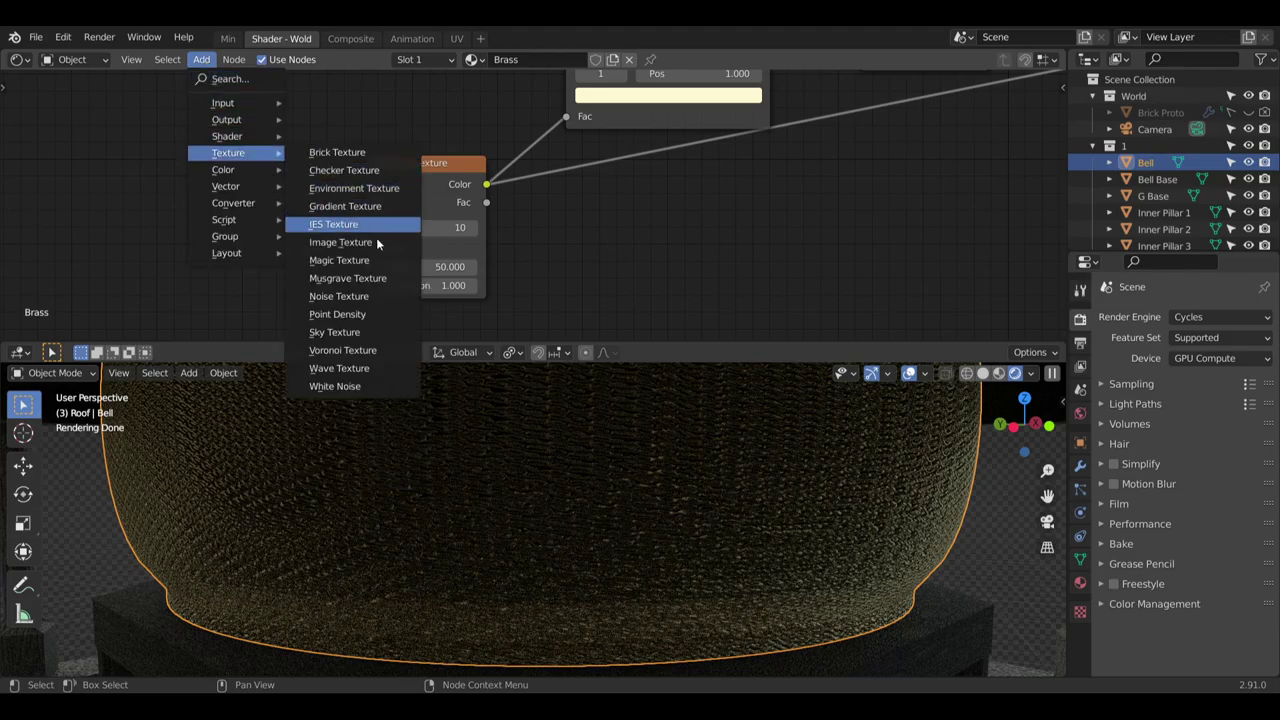
left_click(342, 350)
left_click(337, 214)
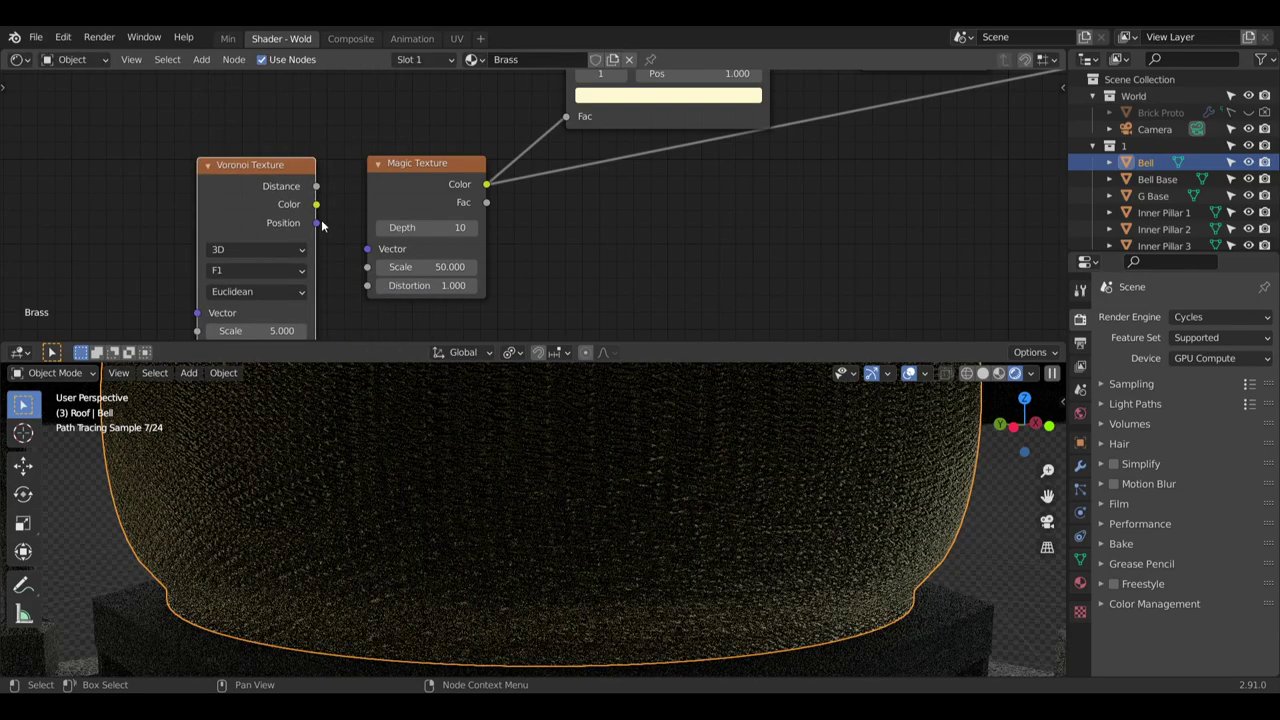
left_click_drag(365, 255, 366, 250)
middle_click_drag(350, 273, 402, 243)
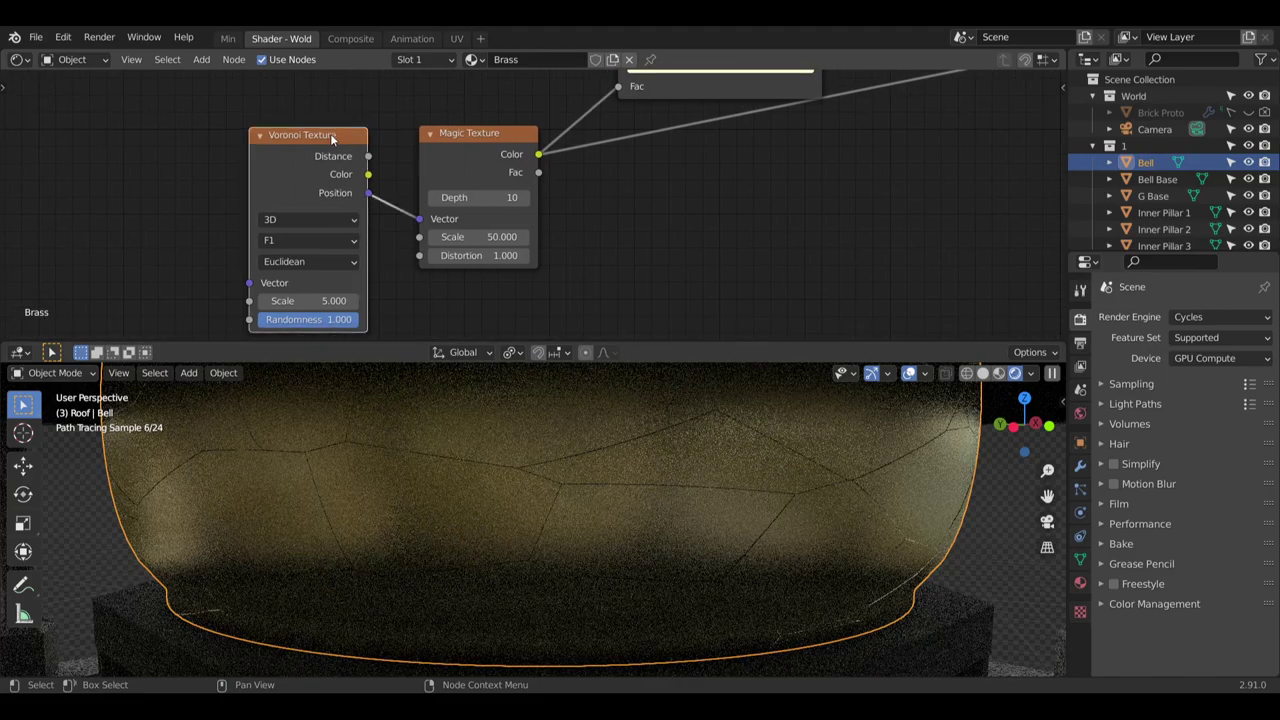
left_click_drag(332, 140, 327, 159)
scroll(490, 487, "down", 3)
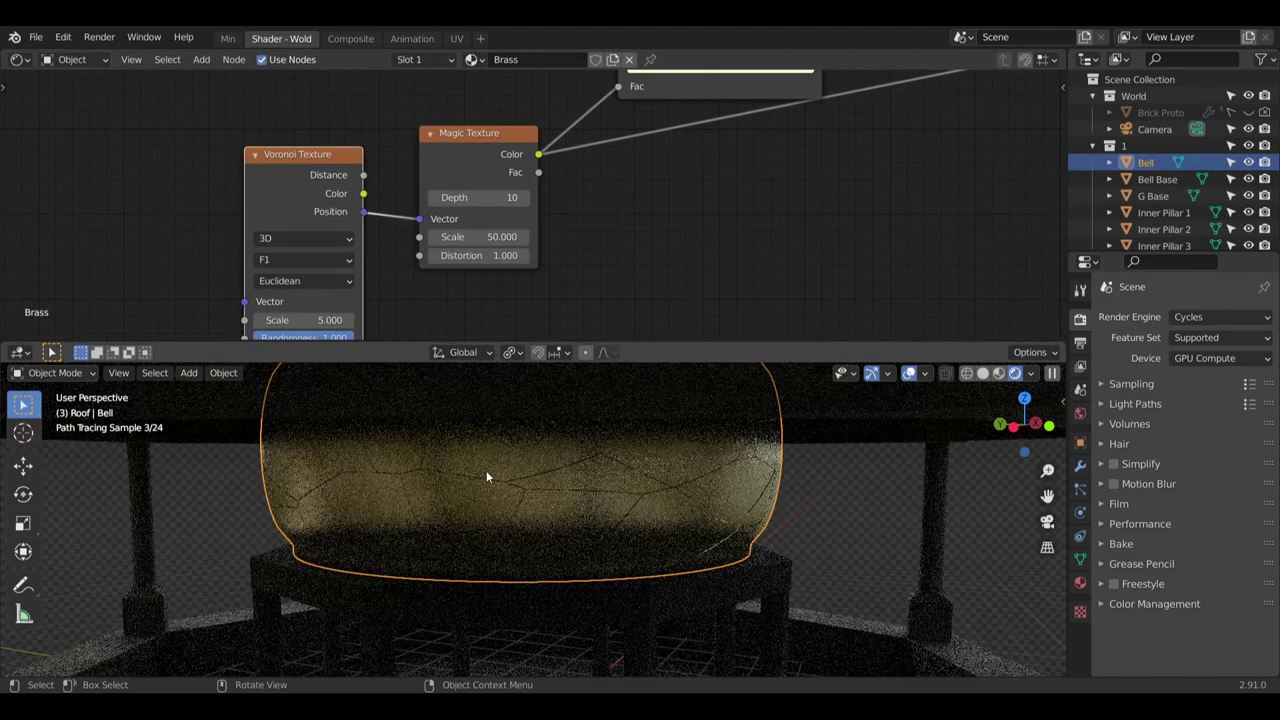
Feed the Voronoi Texture's Distance into the Magic Texture's Vector instead and set the Voronoi scale to 10
left_click_drag(363, 175, 419, 218)
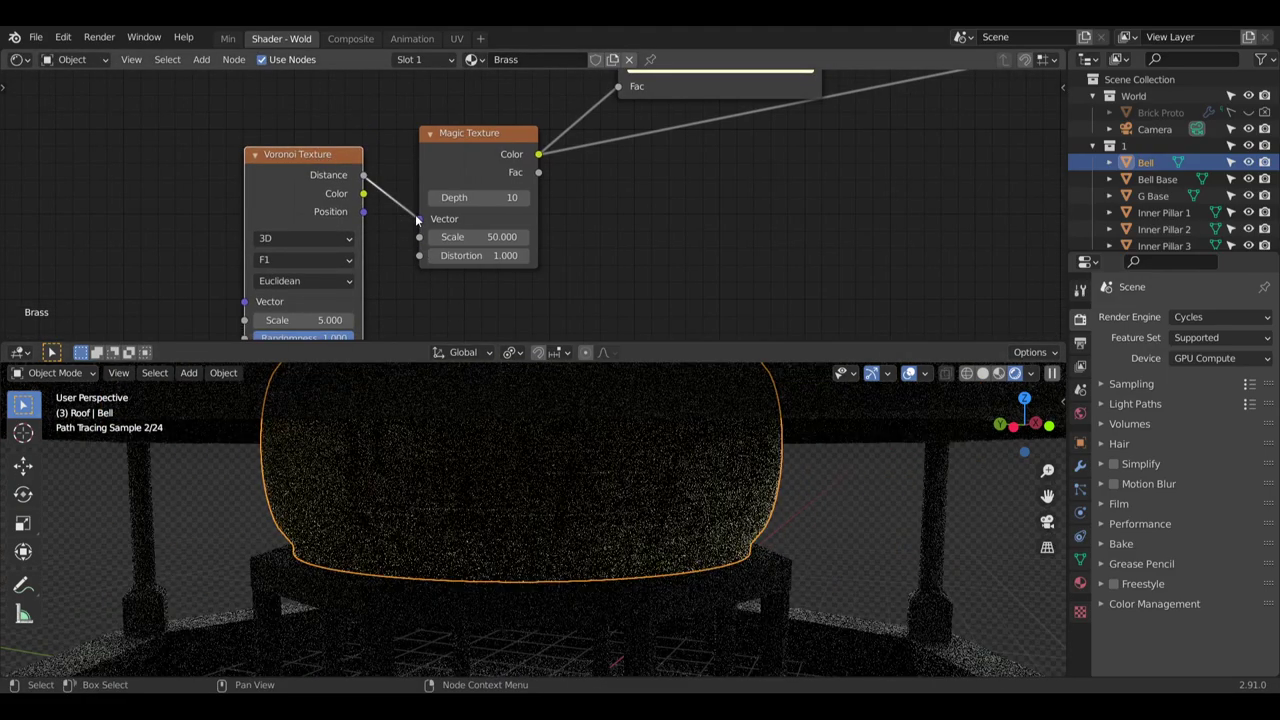
scroll(475, 488, "up", 4)
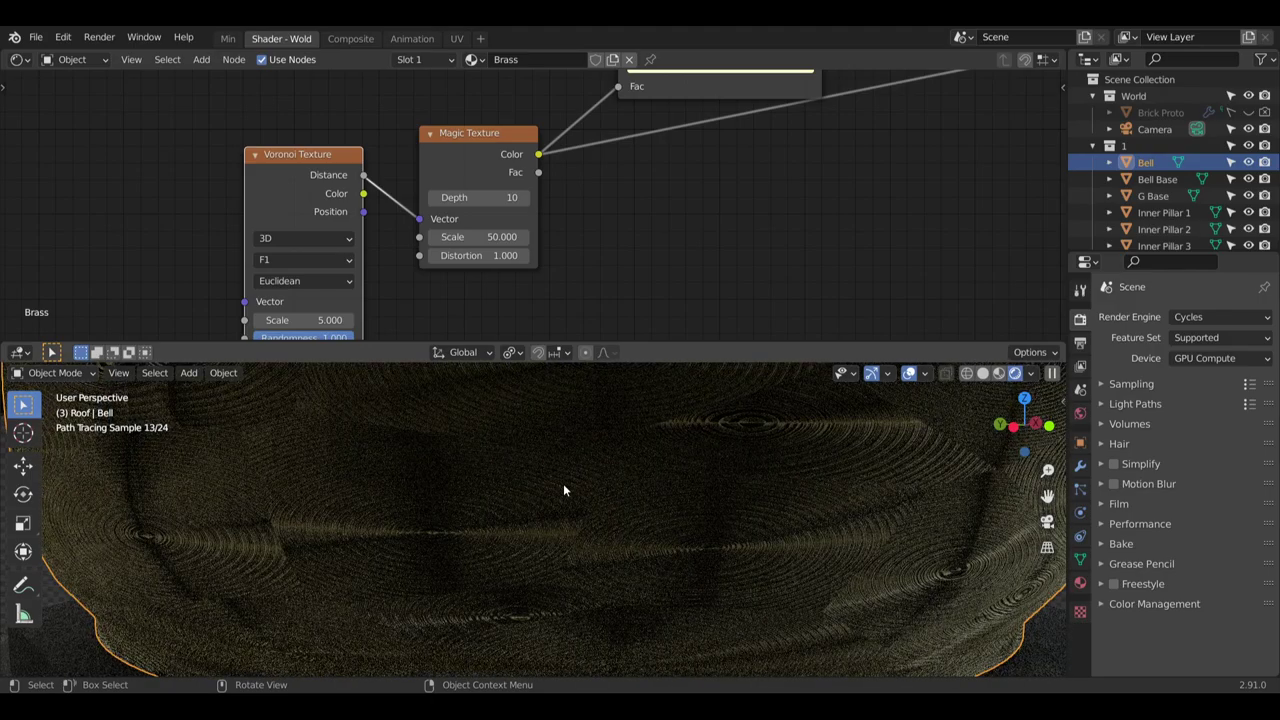
middle_click_drag(502, 226, 525, 166)
left_click(347, 264)
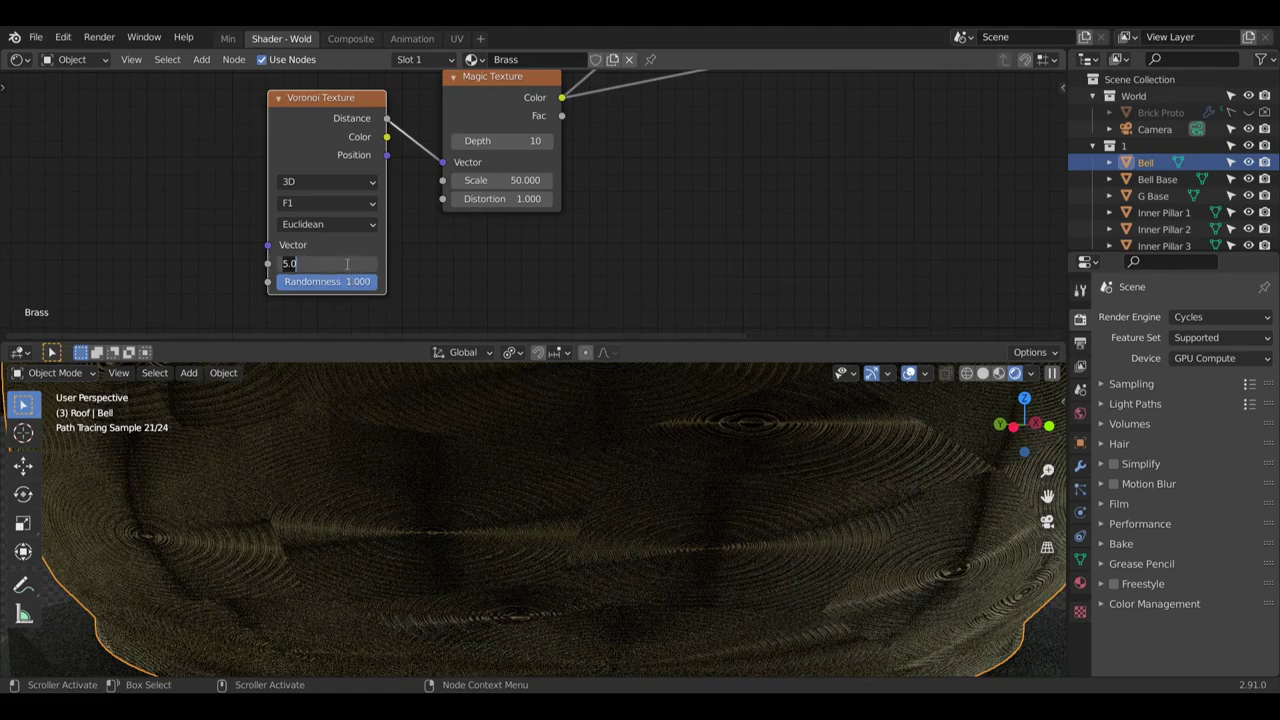
type("10")
key("Return")
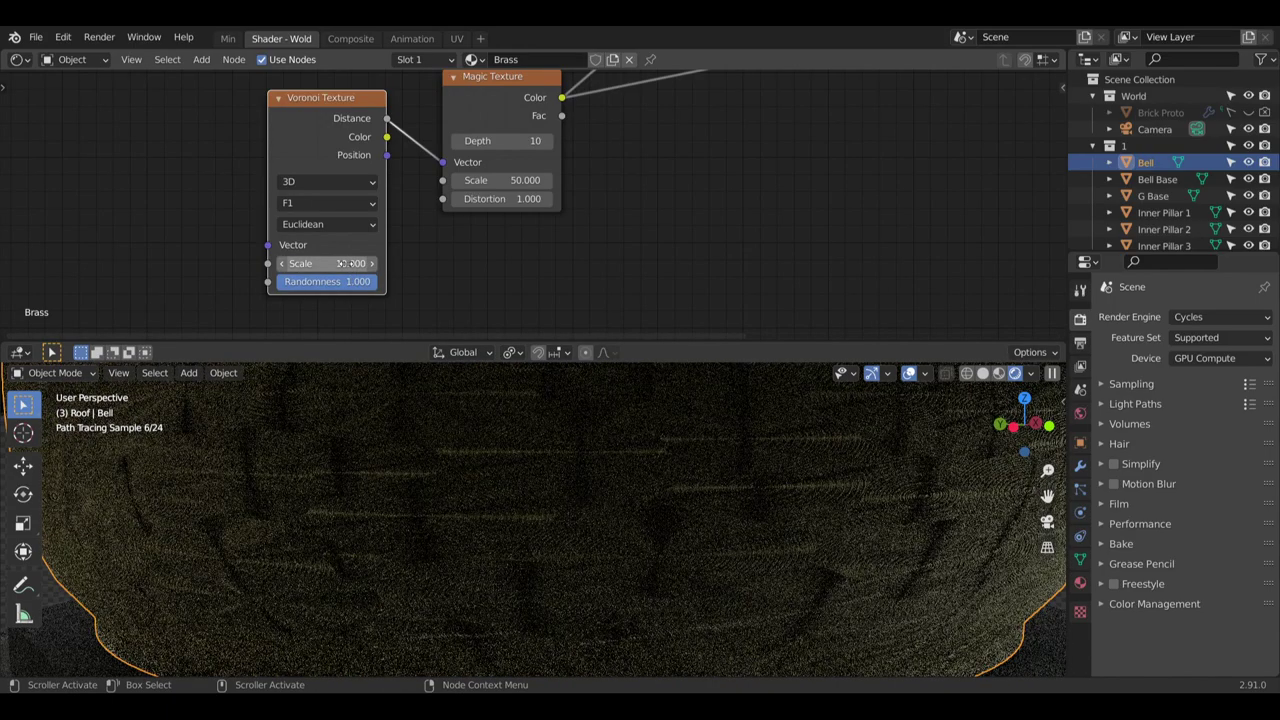
scroll(742, 493, "up", 2)
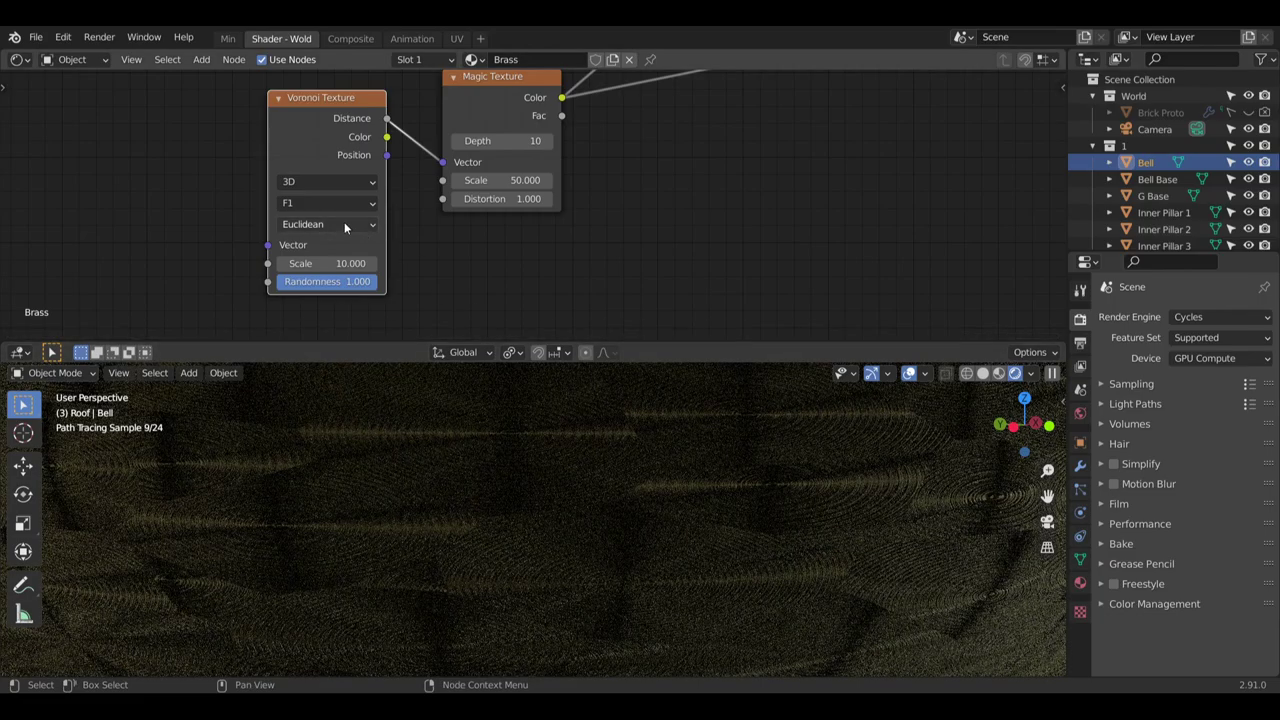
Try the Minkowski distance metric on the Voronoi Texture and switch it back to Euclidean
left_click(344, 222)
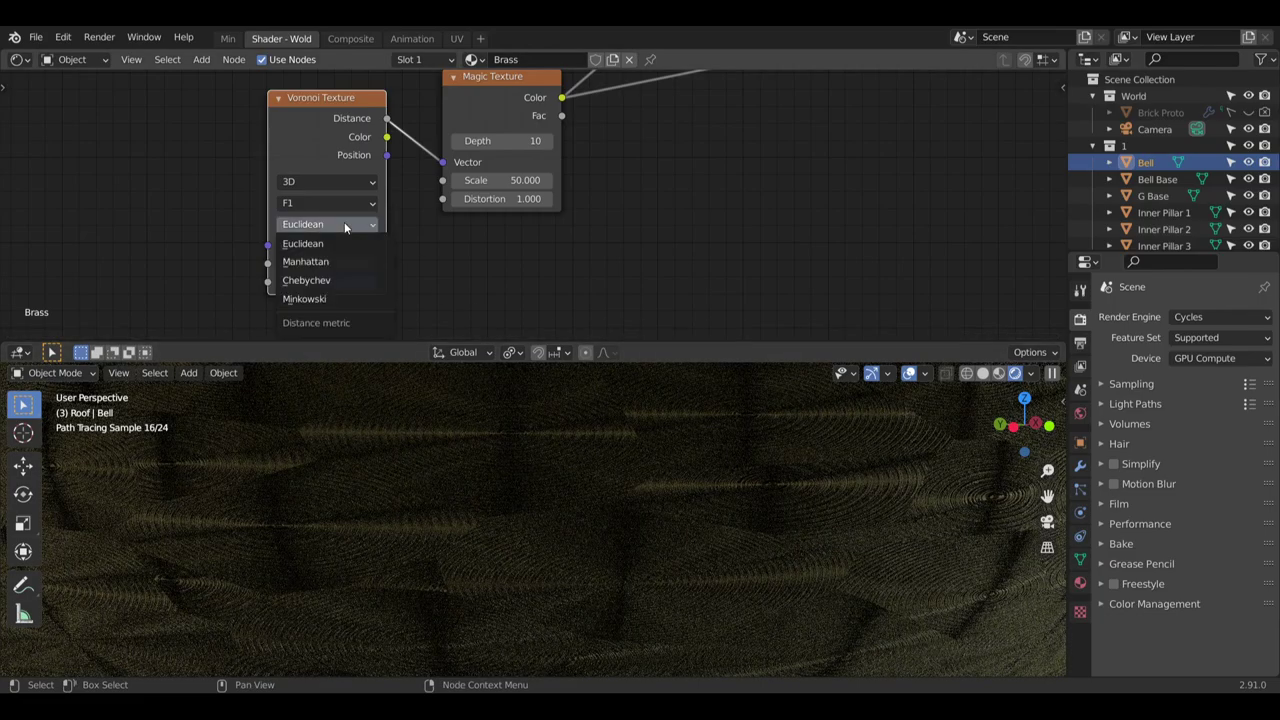
left_click(334, 295)
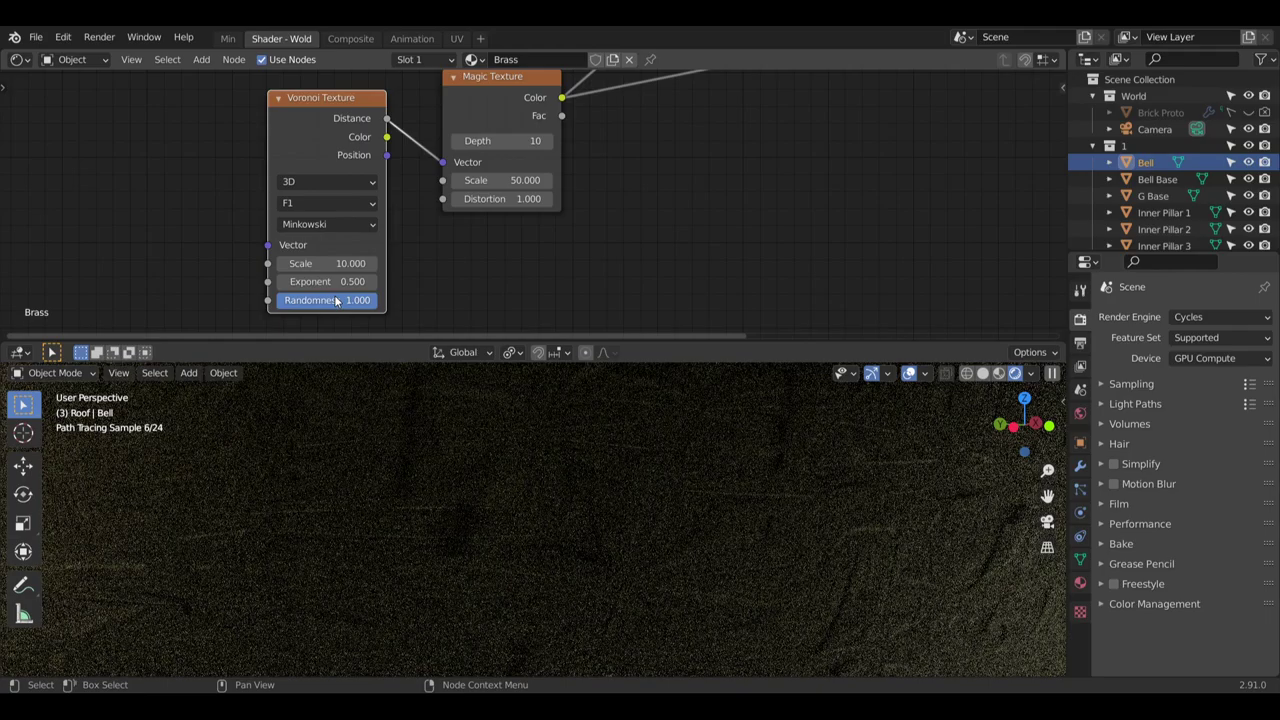
scroll(503, 536, "down", 3)
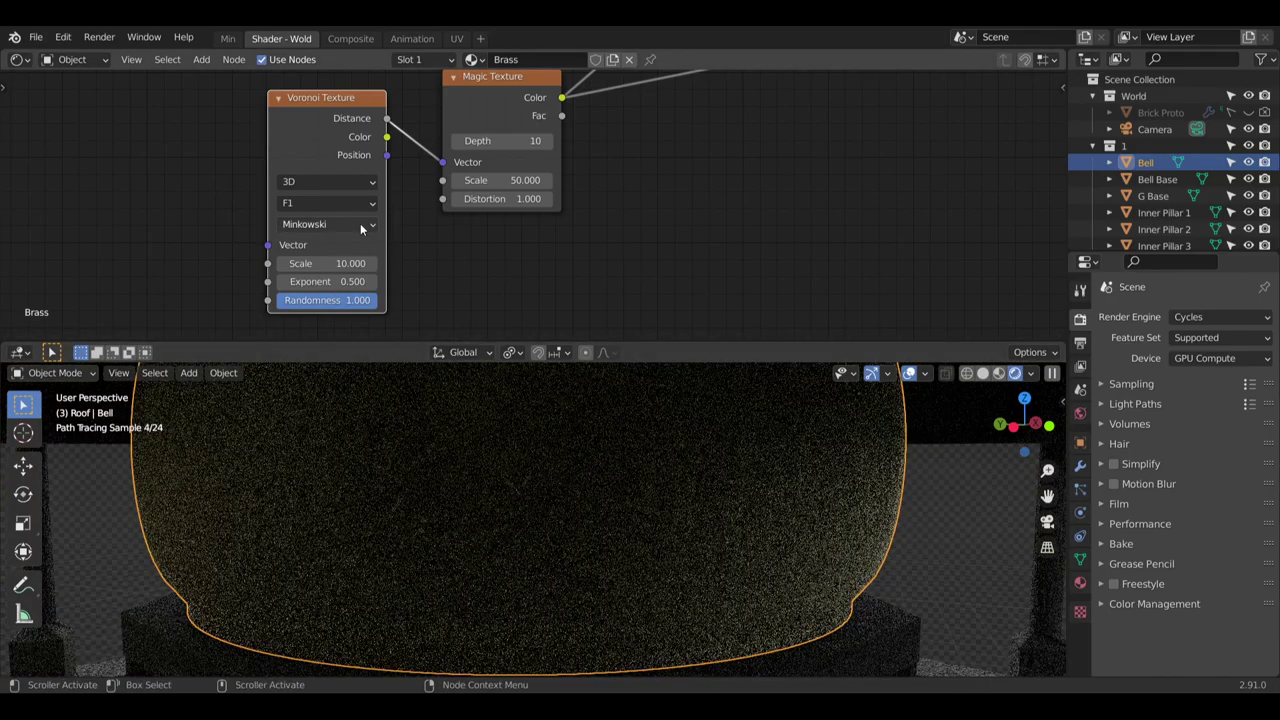
left_click(360, 223)
left_click(330, 244)
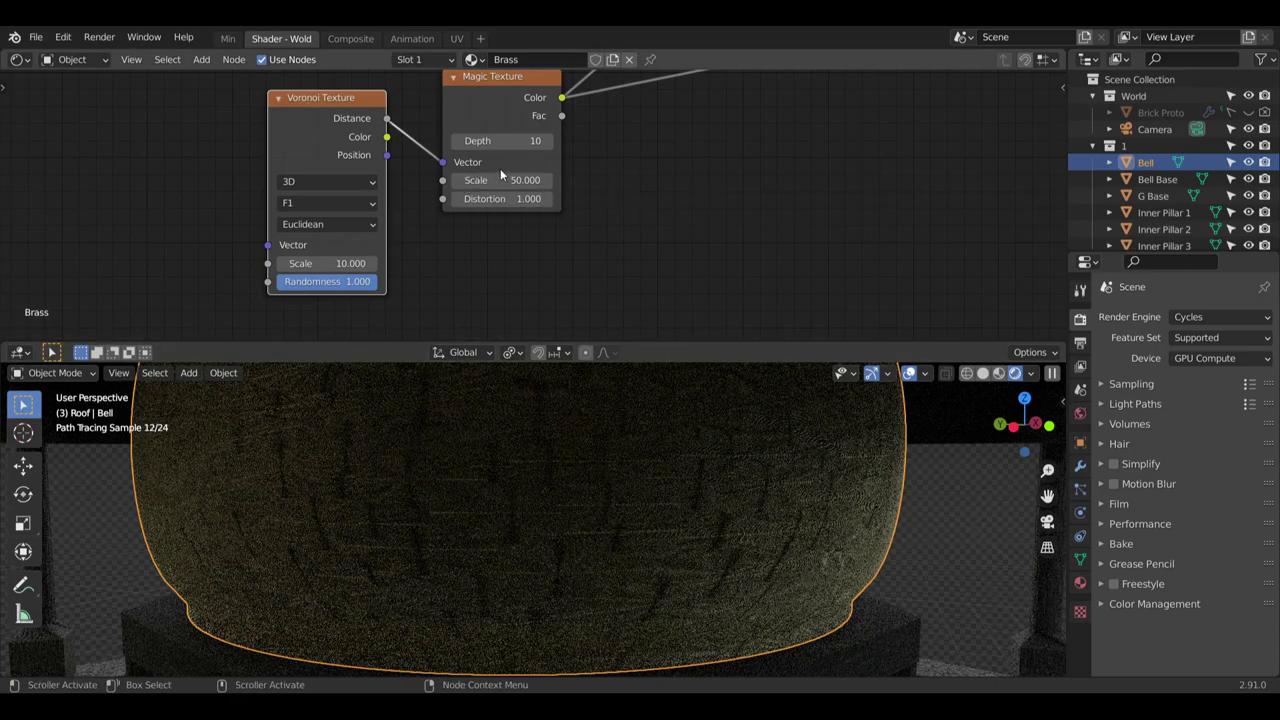
Set the Magic Texture's scale to 10 and inspect the pattern on the bell up close
type("10")
key("Return")
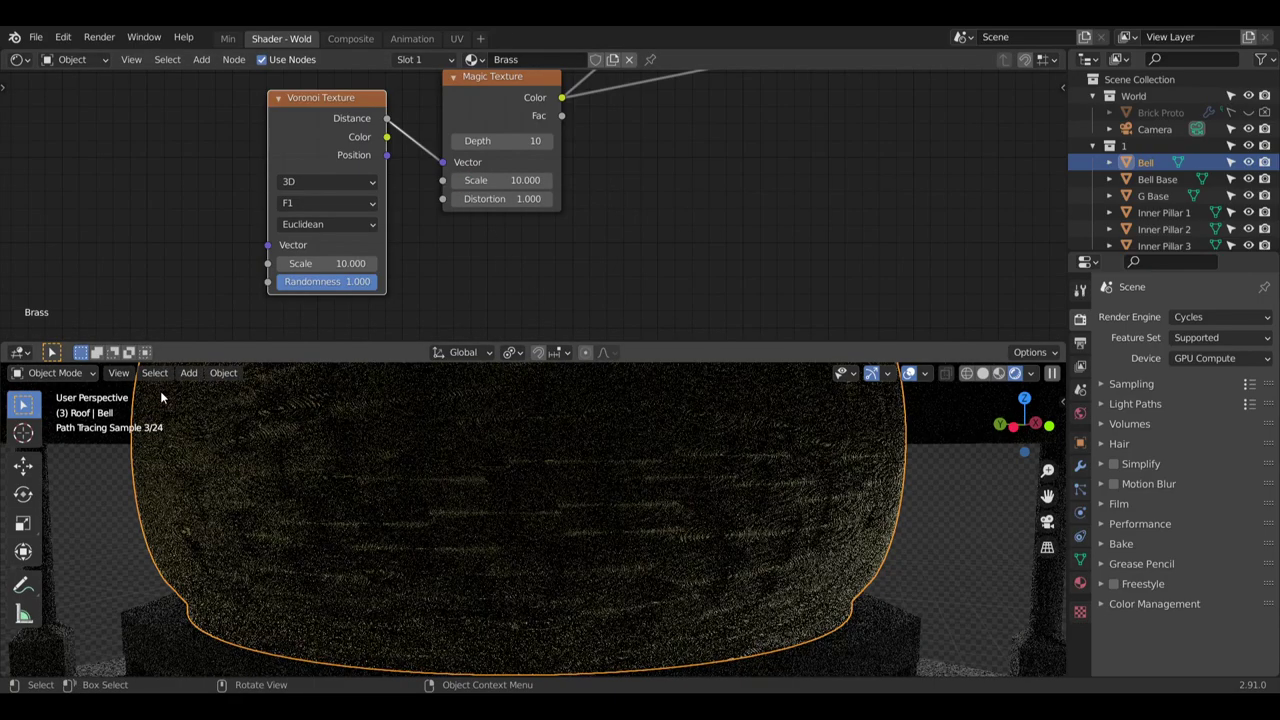
scroll(709, 440, "up", 2)
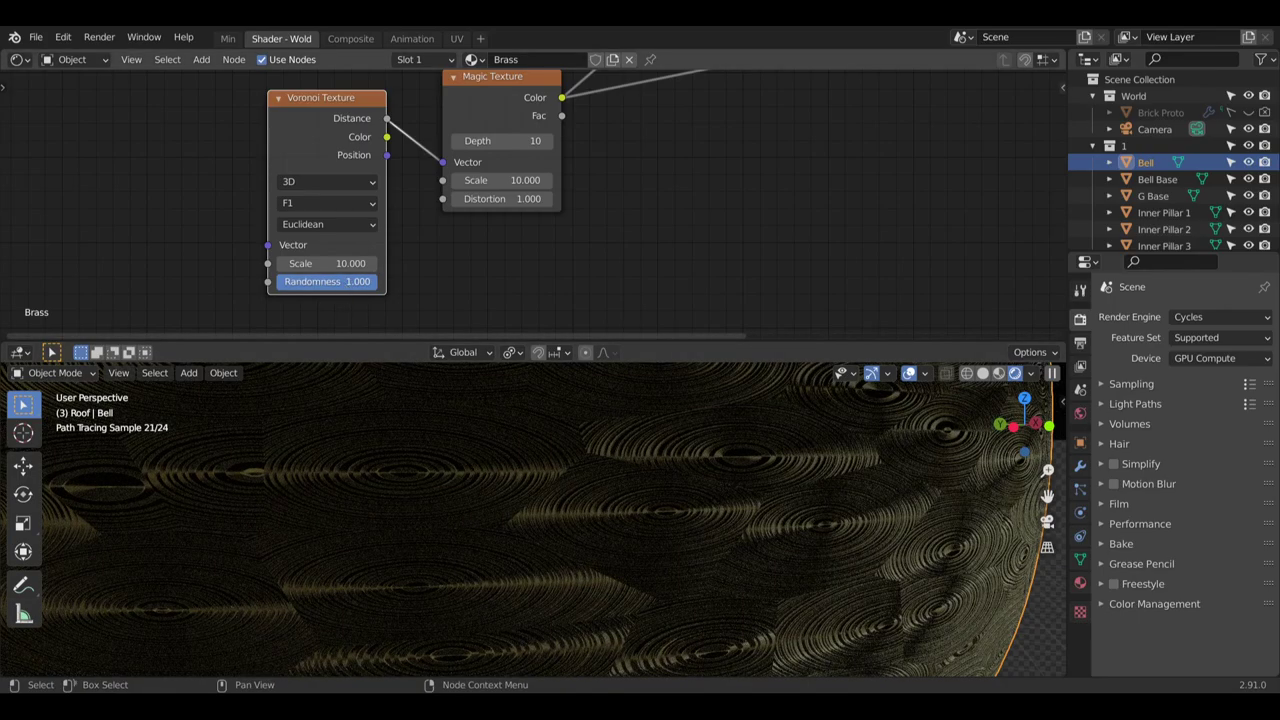
Set the Voronoi Texture's Randomness to 0 and switch its dimensions to 4D
left_click_drag(330, 281, 268, 289)
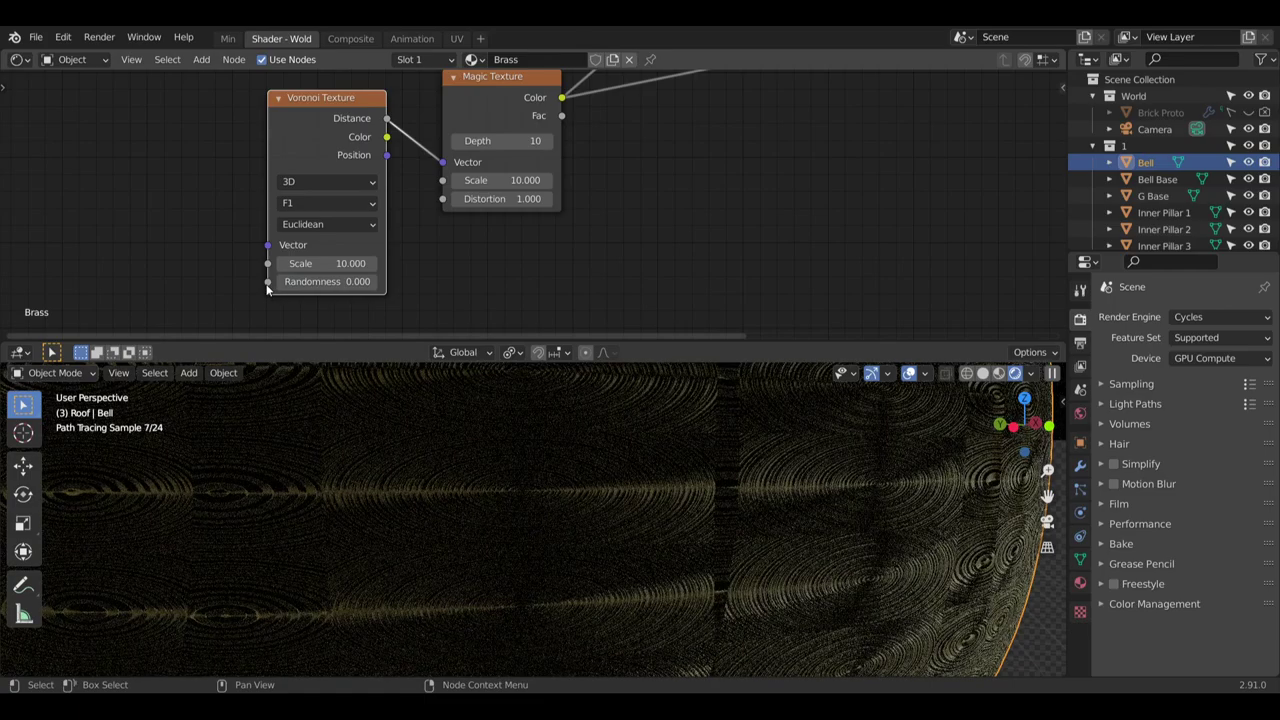
scroll(340, 488, "down", 2)
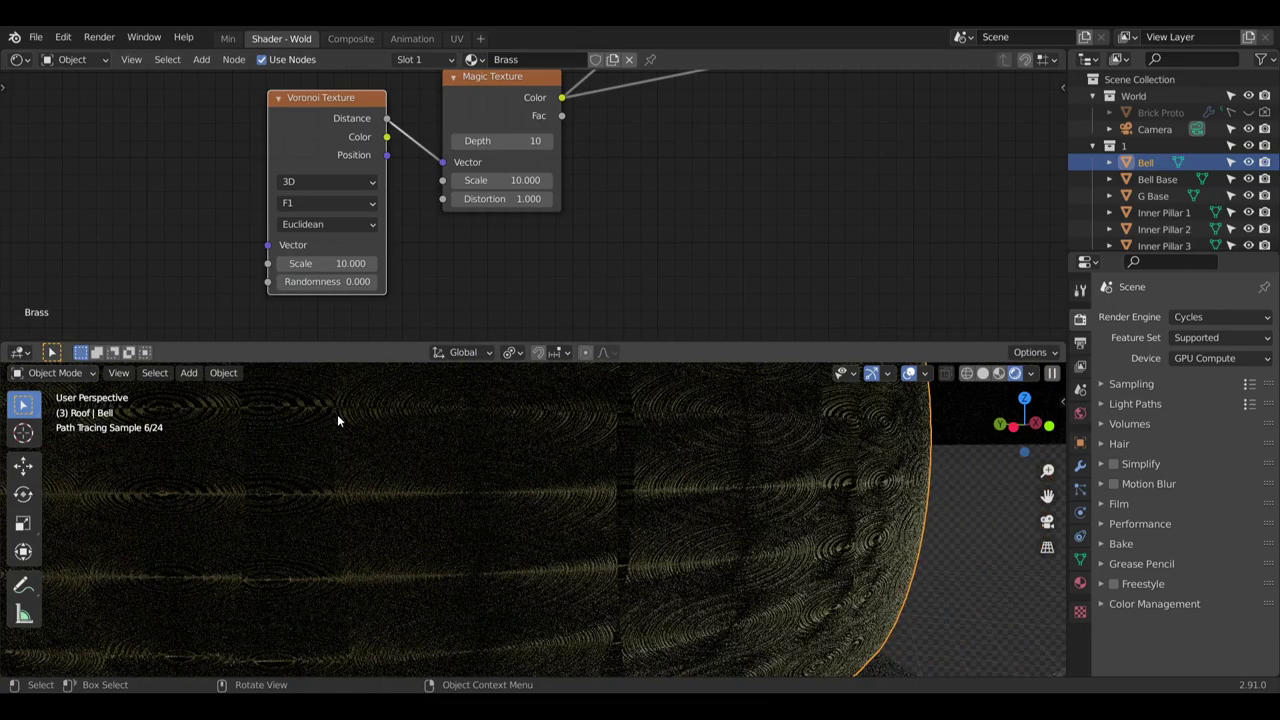
middle_click_drag(366, 446, 527, 437, "shift")
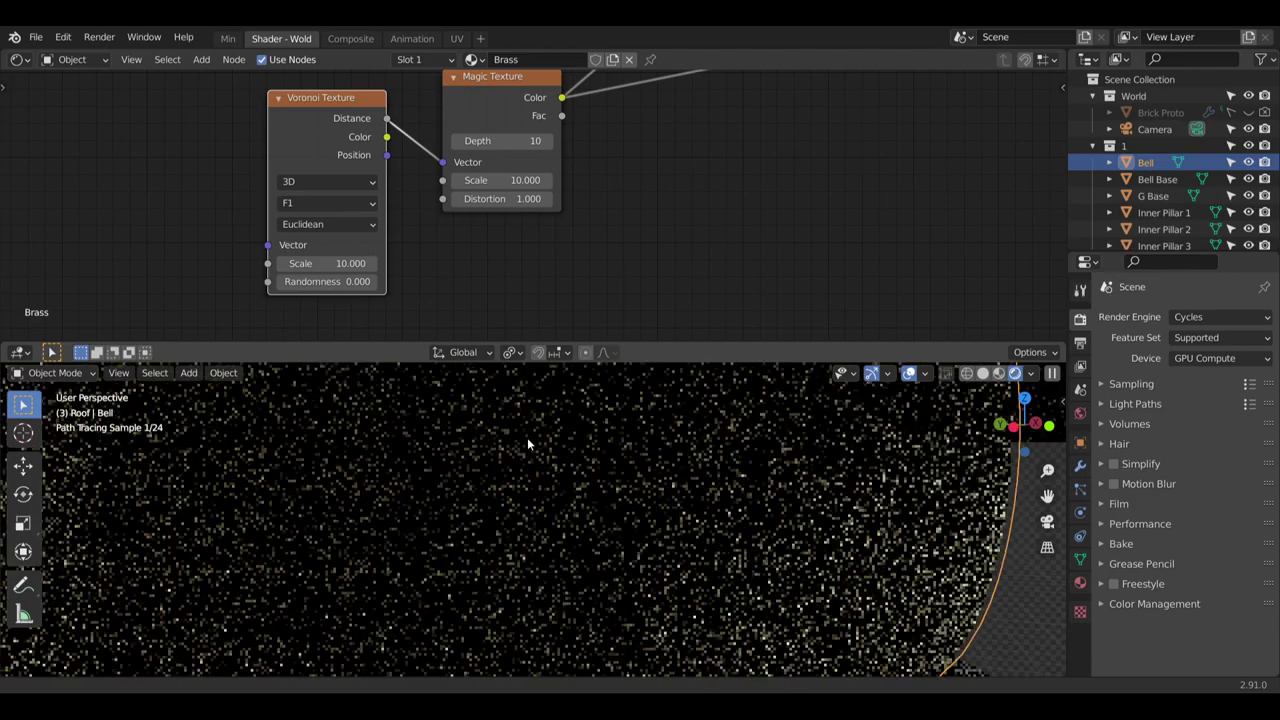
left_click(322, 181)
left_click(316, 256)
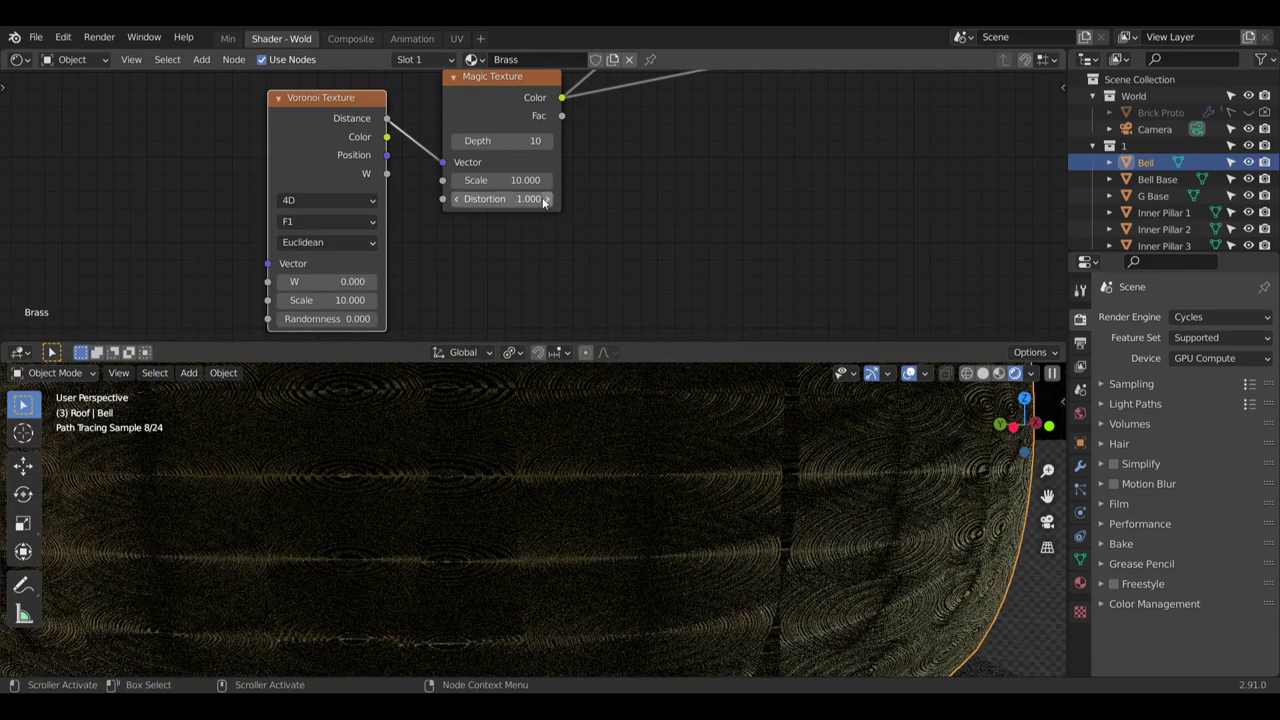
Set the Voronoi Texture's Scale to 12 and its Randomness to 0.5
scroll(477, 471, "down", 2)
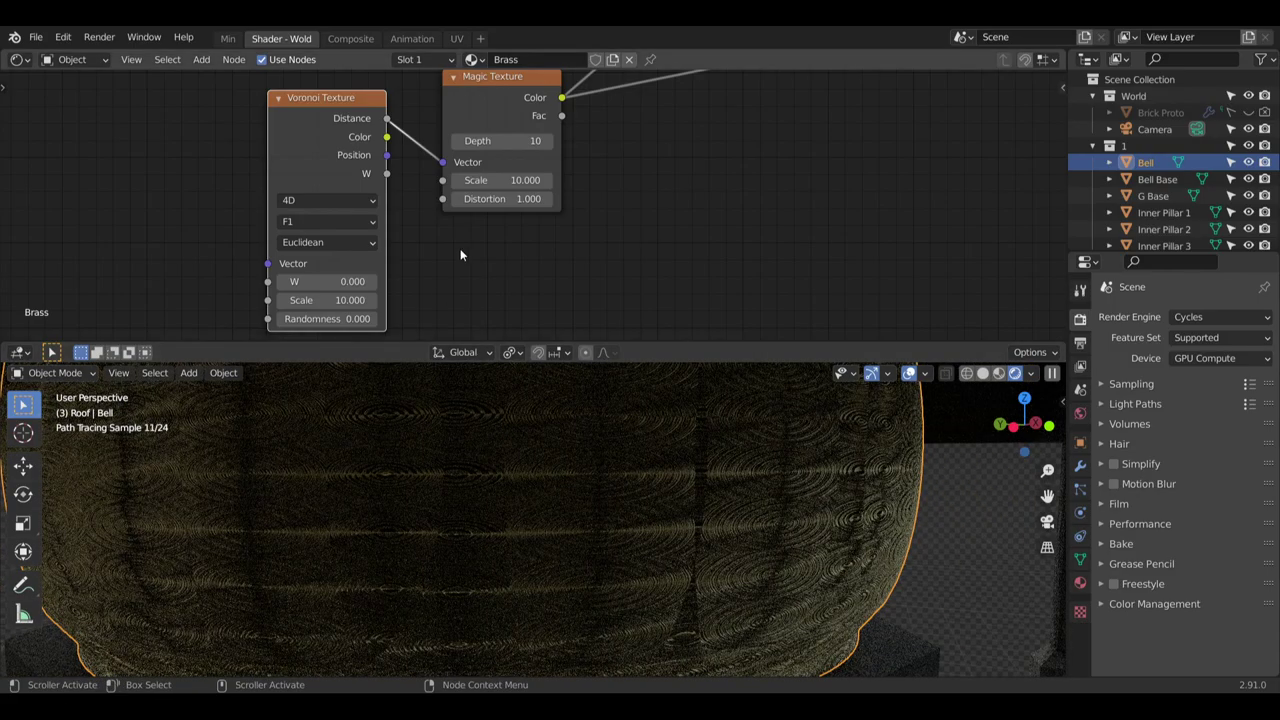
middle_click_drag(460, 248, 509, 176)
left_click(376, 239)
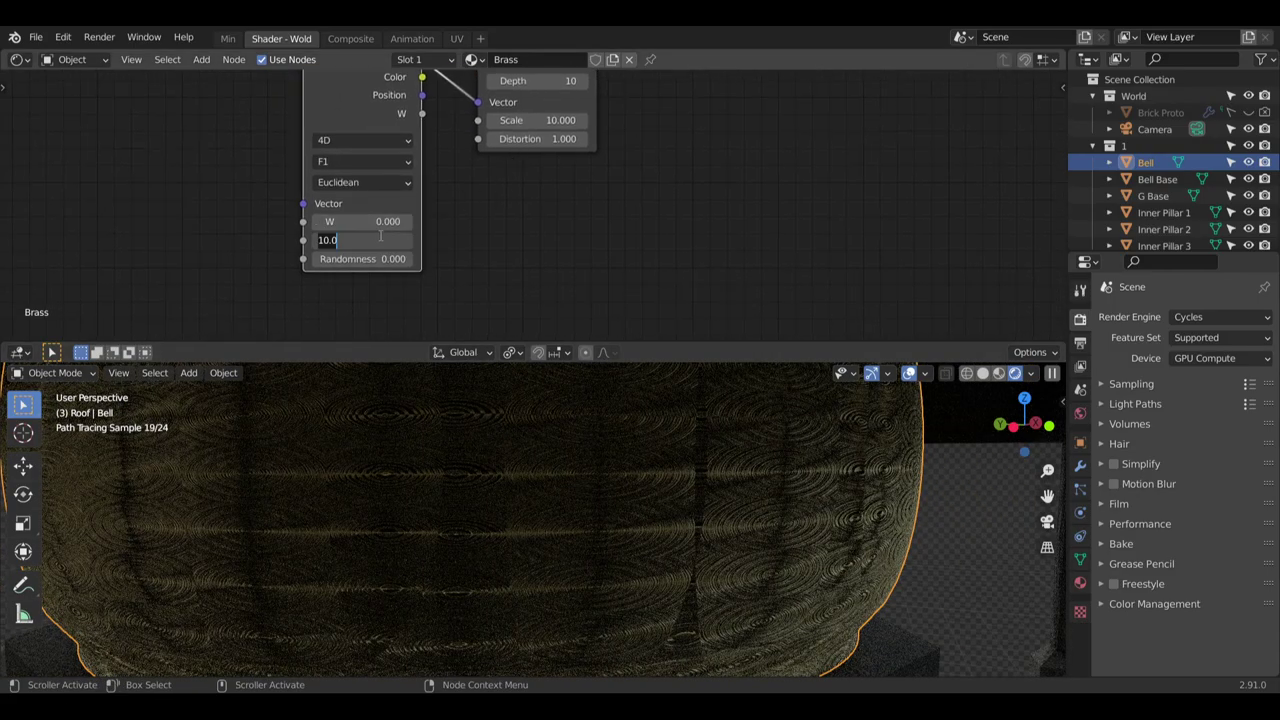
key("Return")
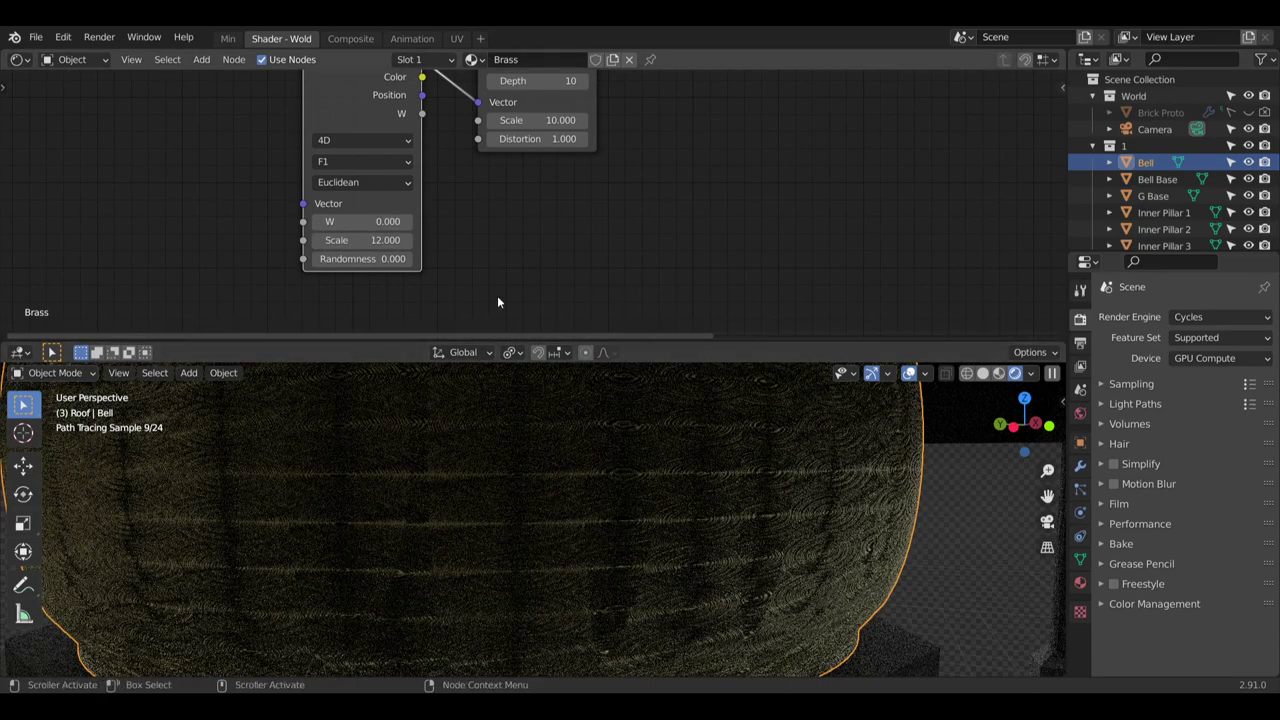
type(".5")
key("Return")
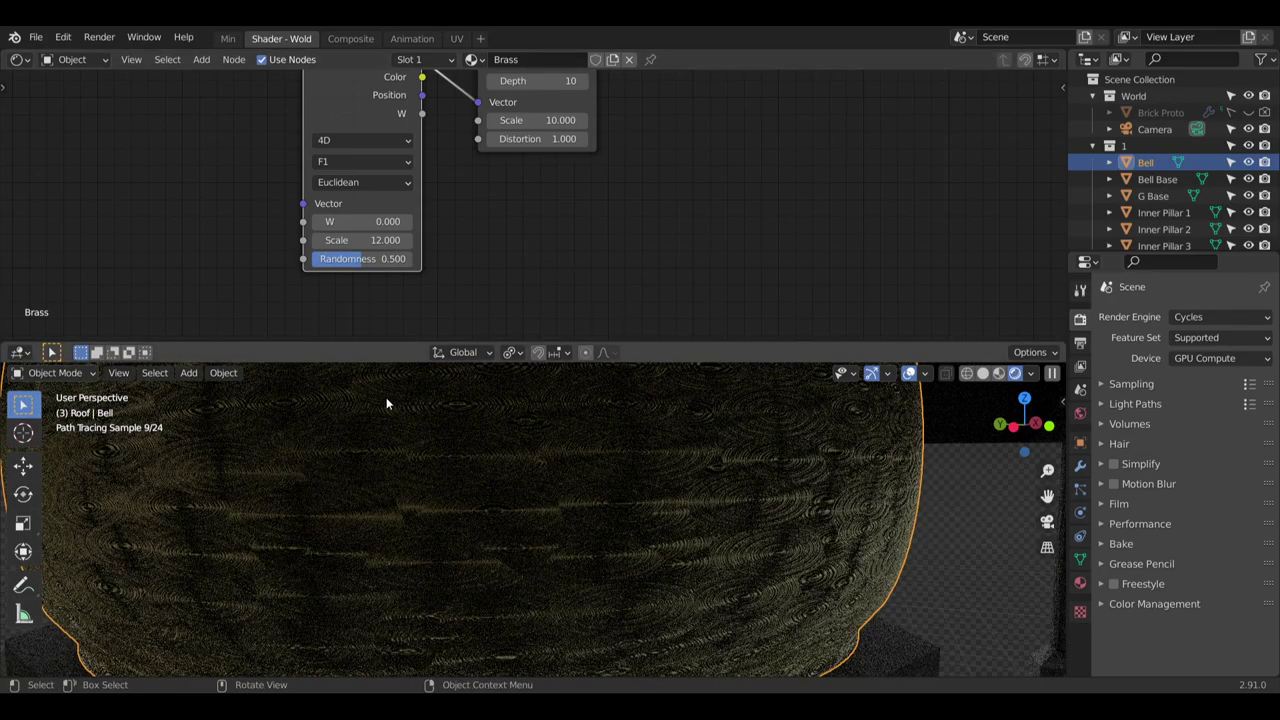
Examine the ring pattern on the bell's surface up close and from farther away at different angles
scroll(399, 405, "up", 3)
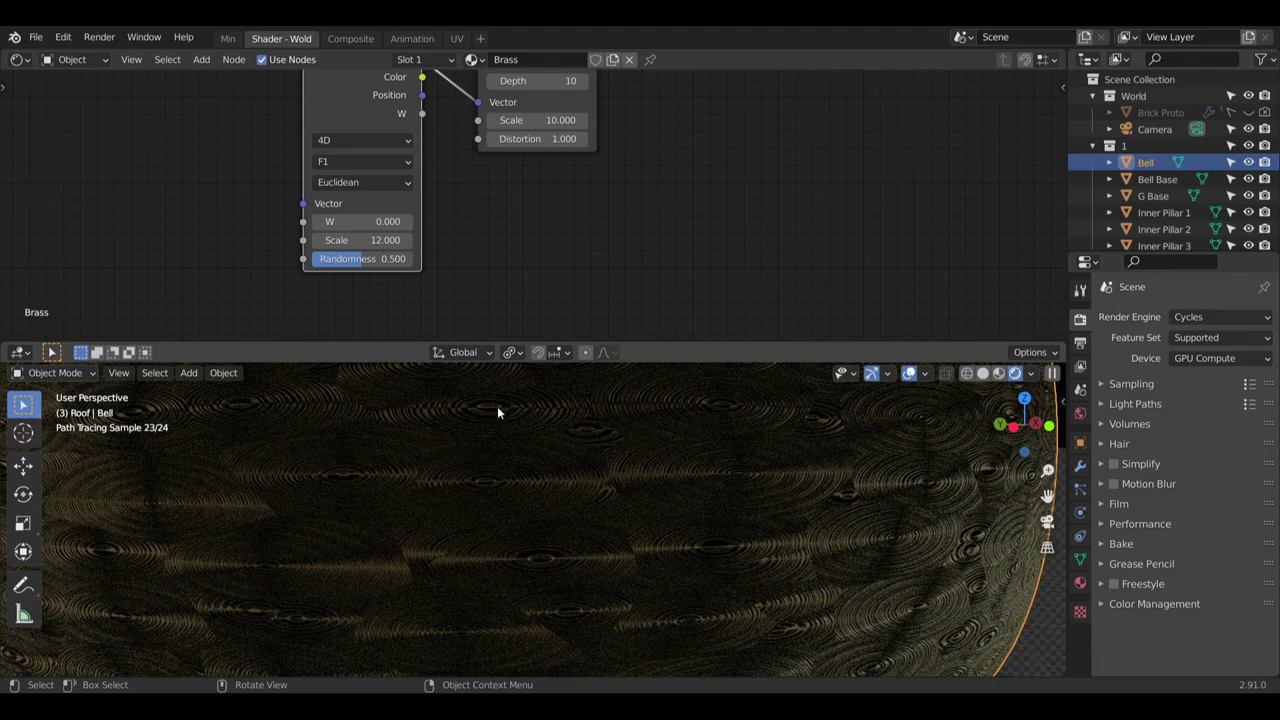
scroll(480, 435, "up", 2)
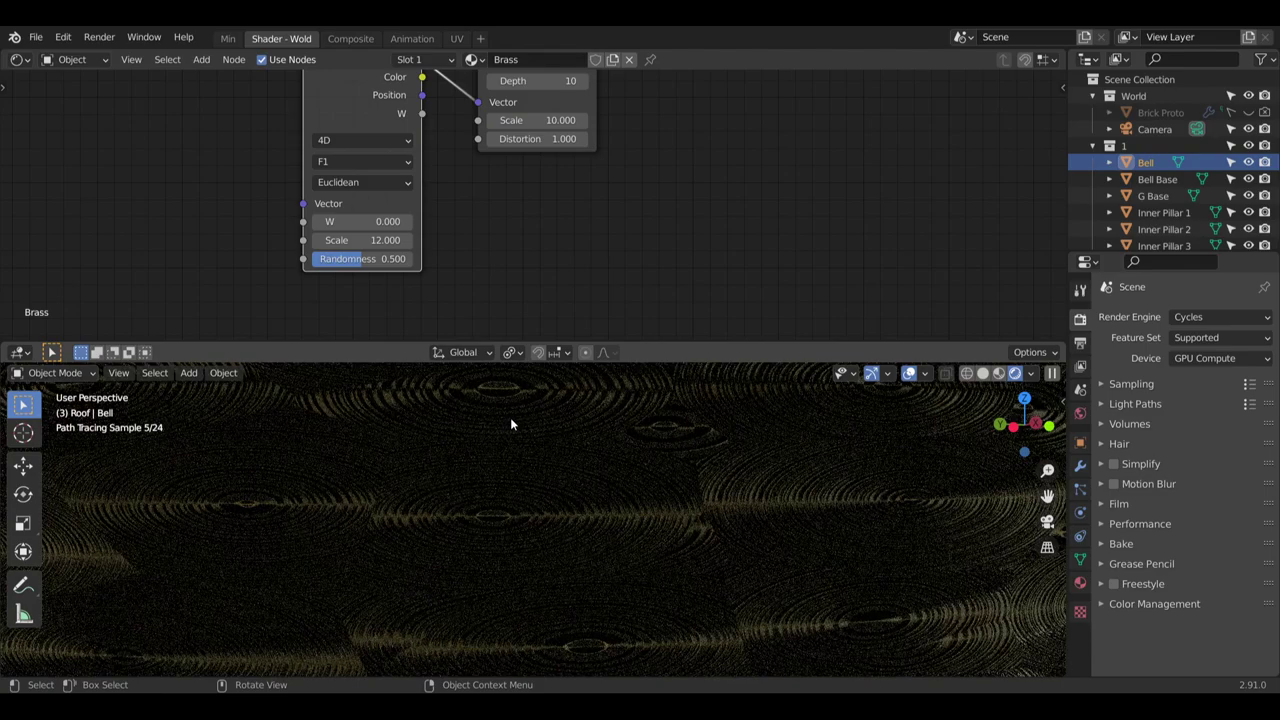
scroll(516, 420, "down", 4)
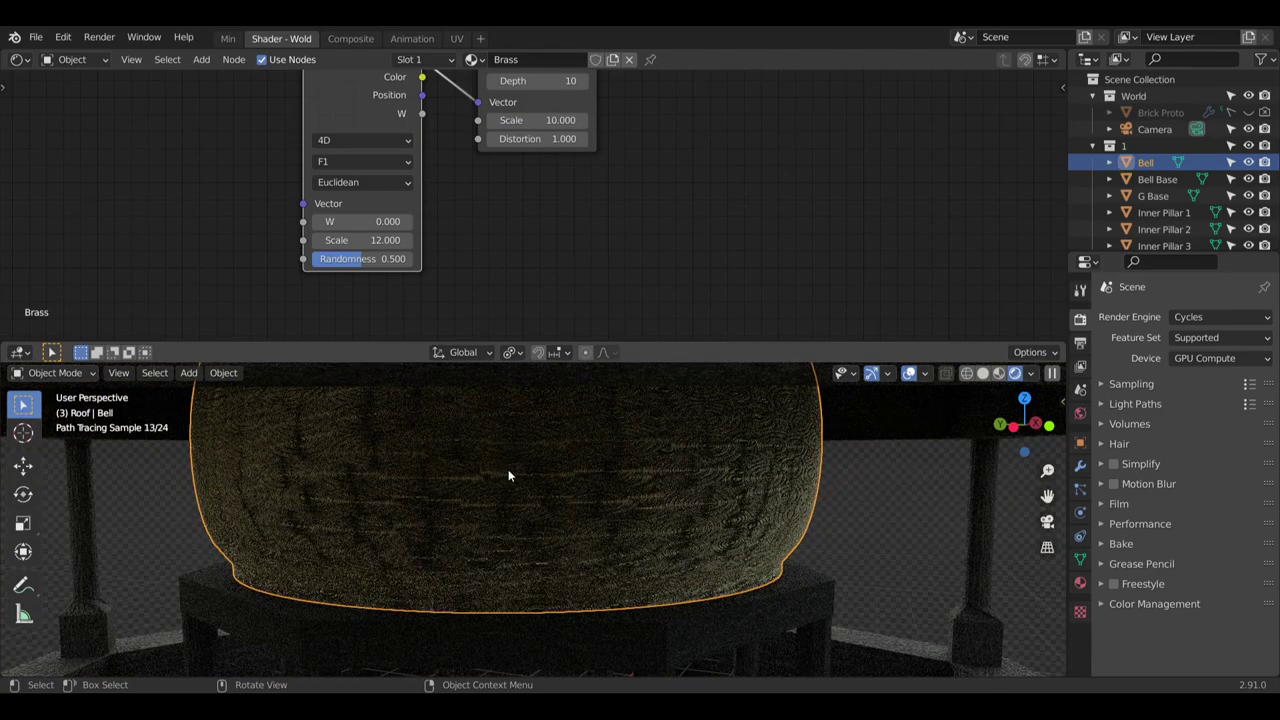
middle_click_drag(508, 470, 554, 458)
middle_click_drag(466, 510, 582, 500, "shift")
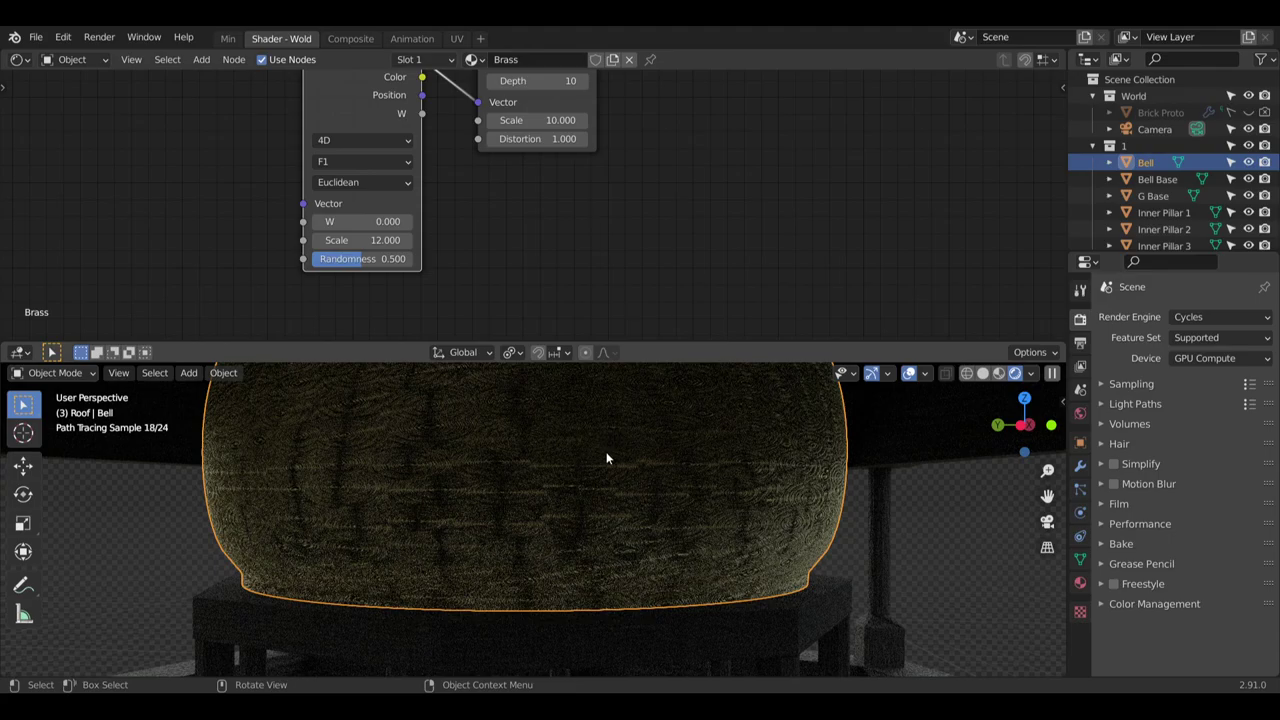
scroll(606, 458, "up", 4)
scroll(641, 506, "up", 4)
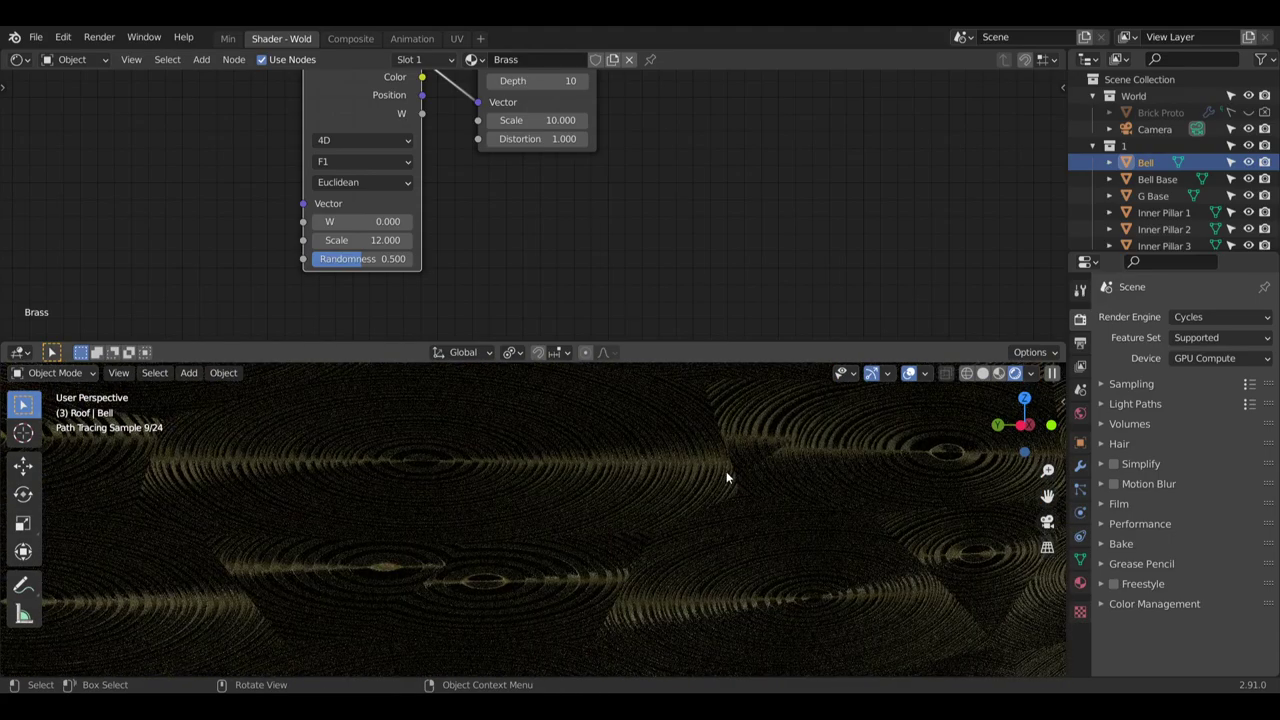
scroll(718, 474, "down", 4)
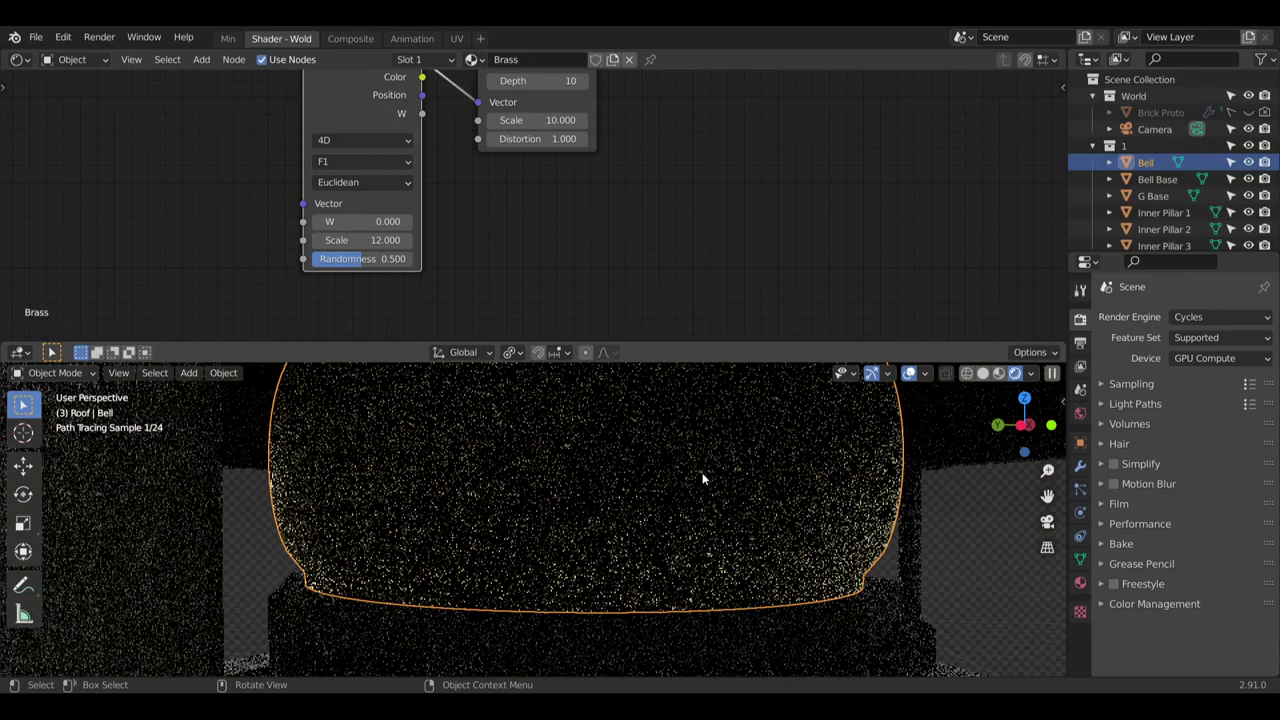
middle_click_drag(703, 479, 652, 489)
scroll(686, 488, "down", 3)
scroll(709, 483, "up", 2)
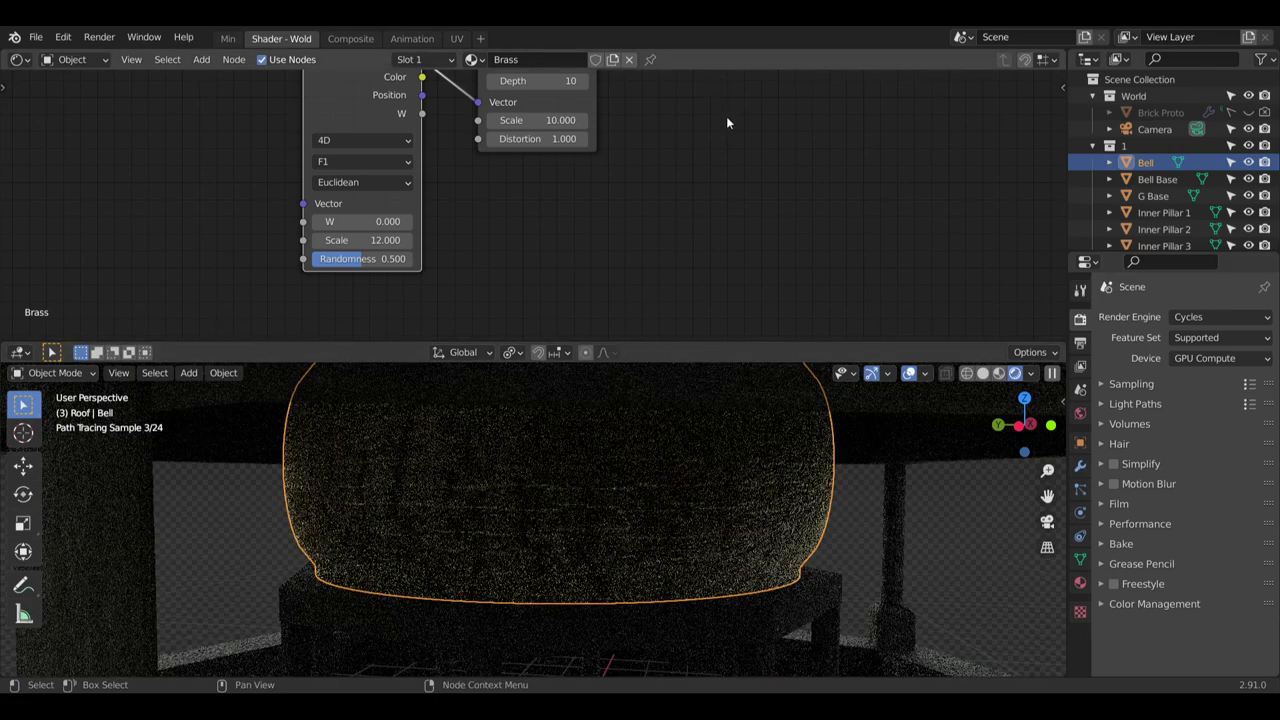
Select the ColorRamp's first stop and open its colour for editing
middle_click_drag(733, 128, 606, 246)
middle_click_drag(688, 204, 554, 314)
scroll(450, 162, "up", 4)
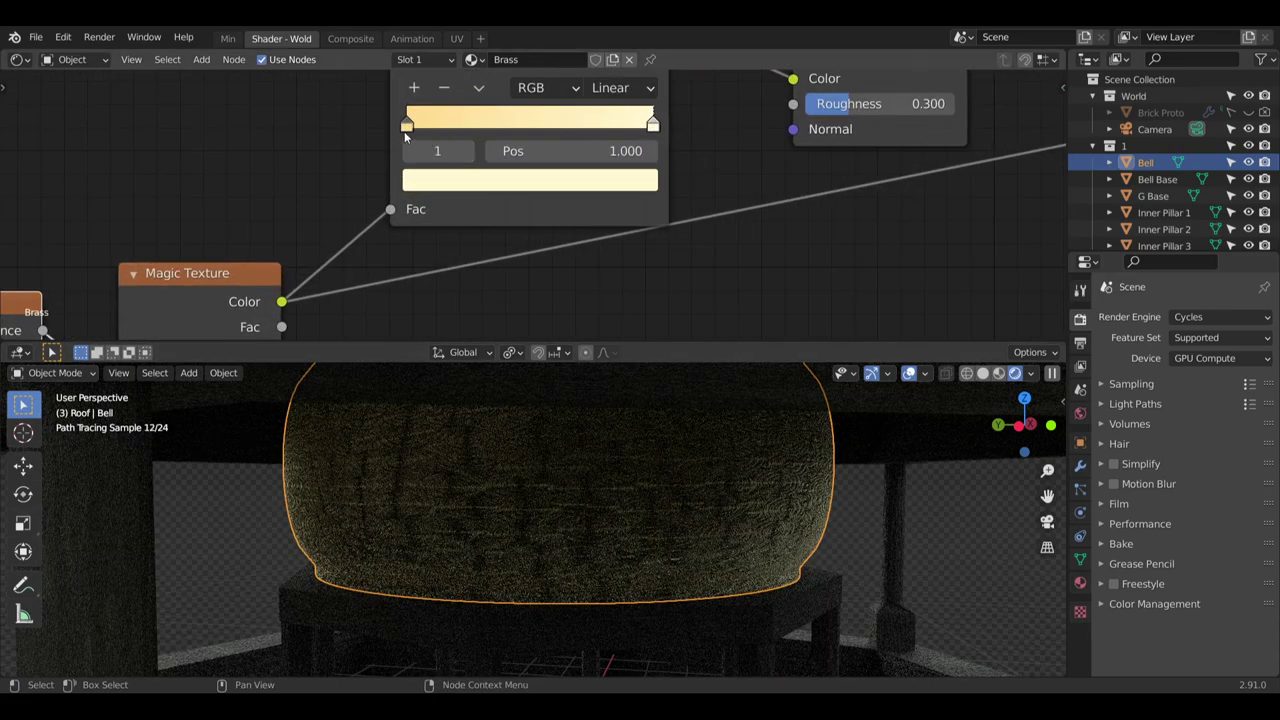
scroll(405, 137, "down", 3)
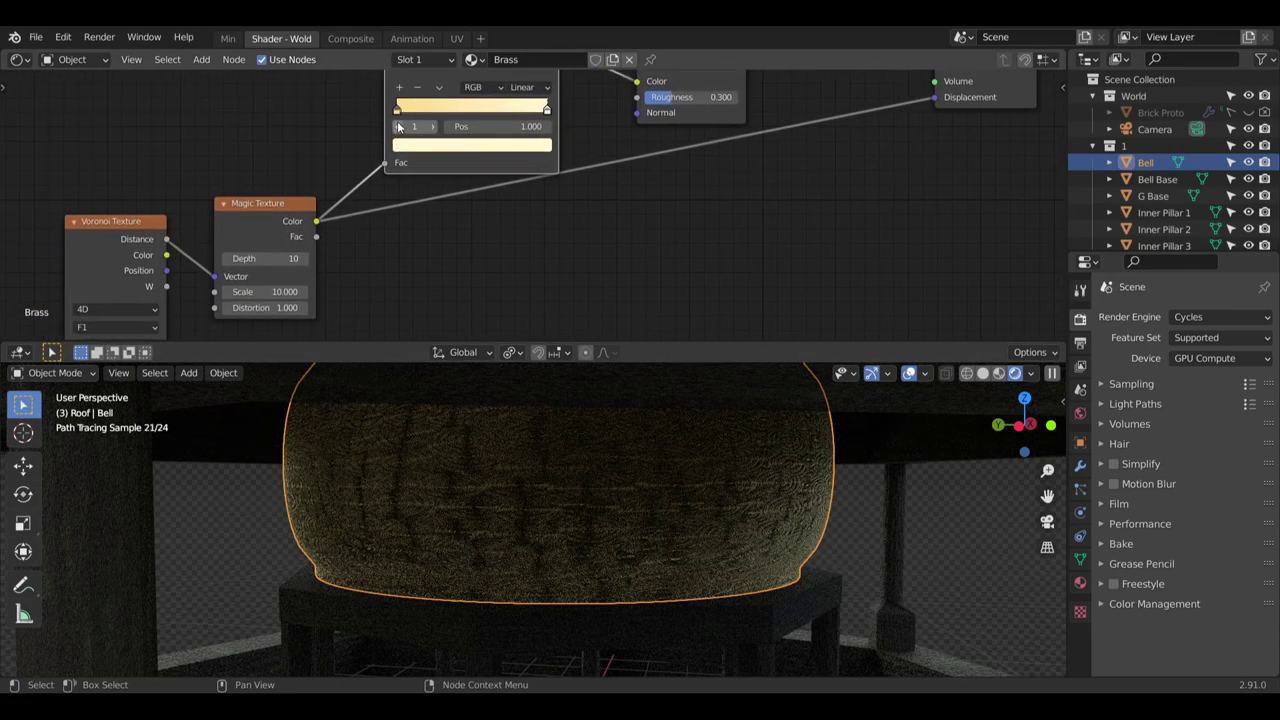
left_click(397, 111)
left_click(418, 146)
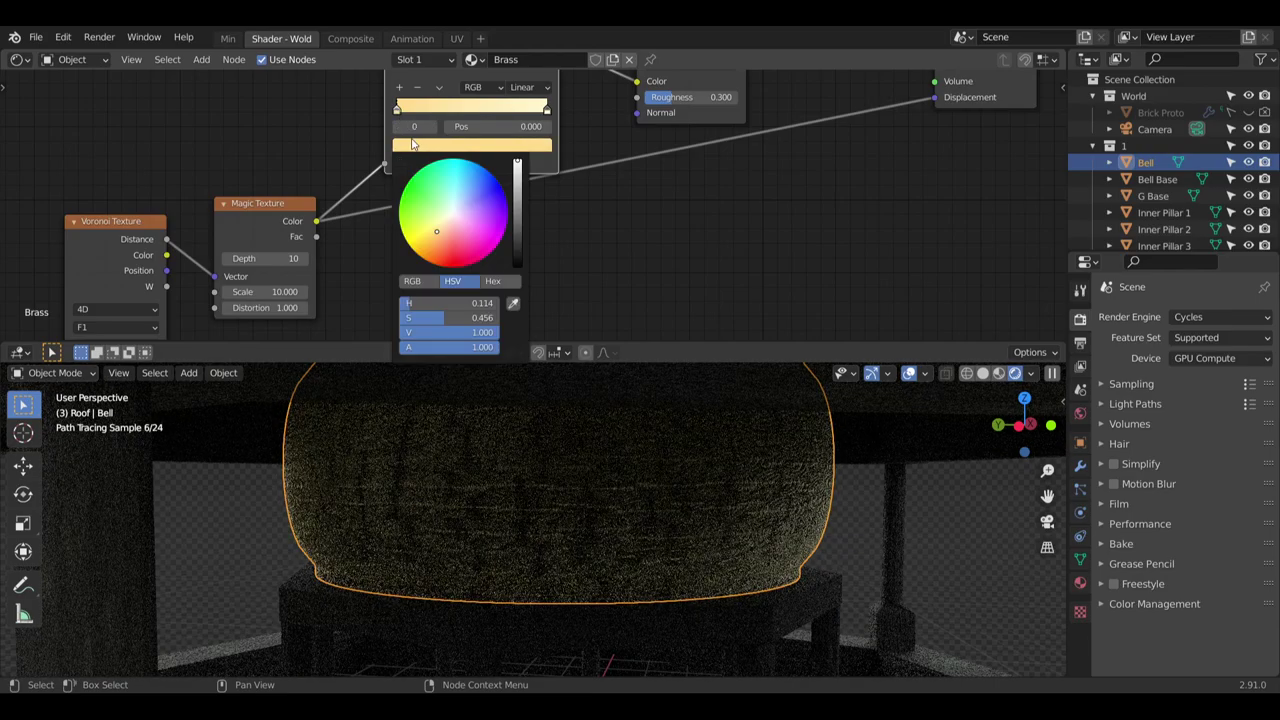
Insert a Mix Shader between the Glossy BSDF and the Material Output, with the Glossy BSDF feeding its second Shader input
scroll(628, 225, "down", 6)
middle_click_drag(620, 172, 660, 227)
left_click_drag(837, 157, 816, 185)
middle_click_drag(747, 105, 629, 157)
scroll(606, 152, "up", 2)
scroll(605, 157, "up", 1)
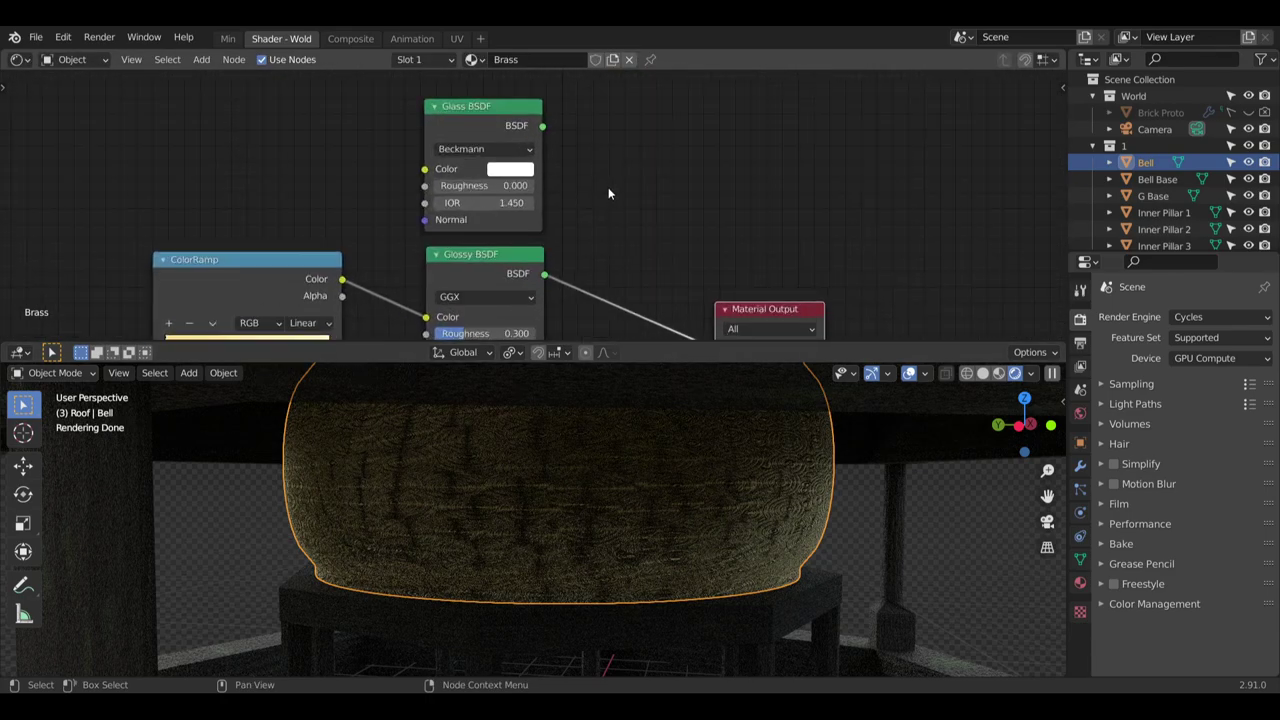
left_click(203, 60)
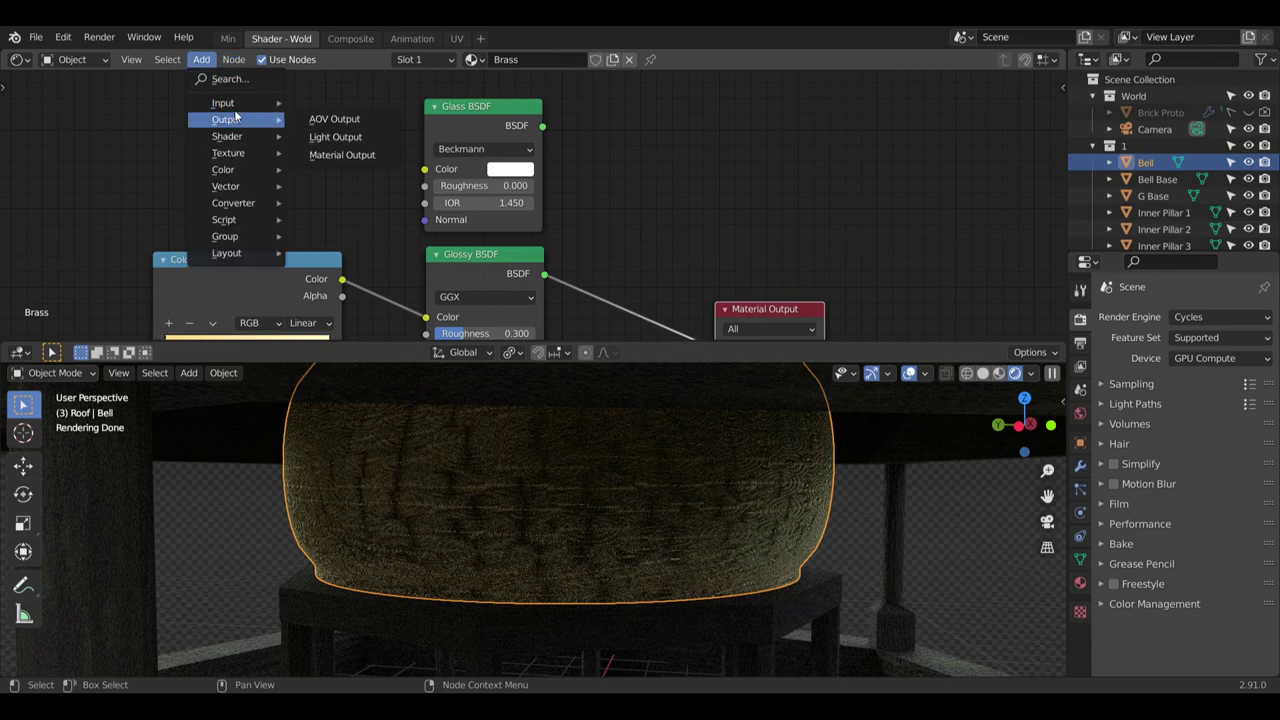
mouse_move(251, 141)
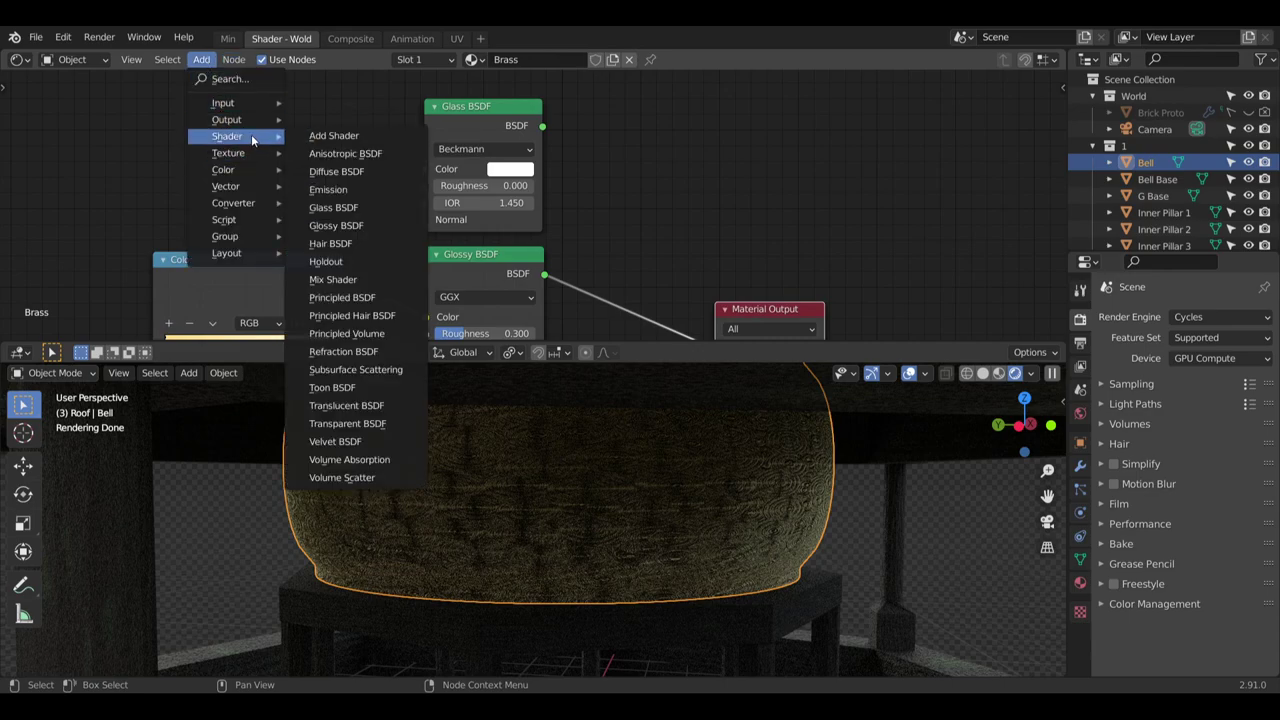
left_click(332, 279)
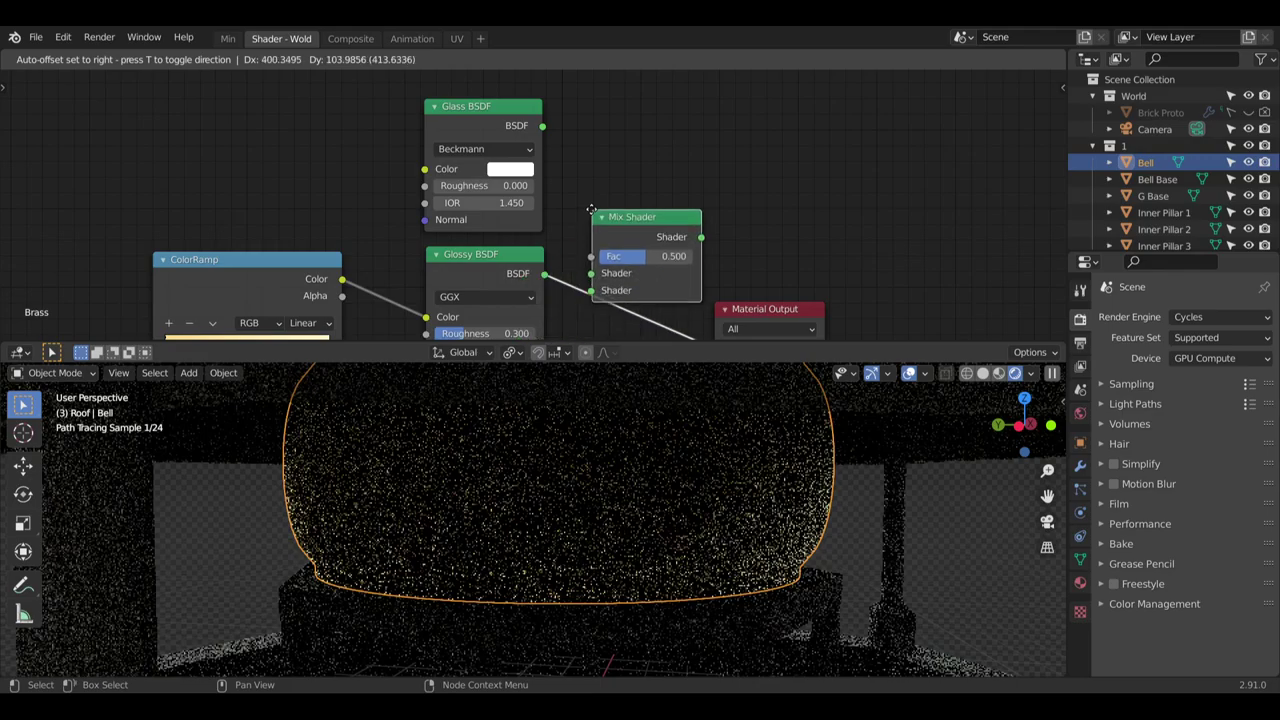
left_click(597, 212)
left_click_drag(606, 269, 606, 286)
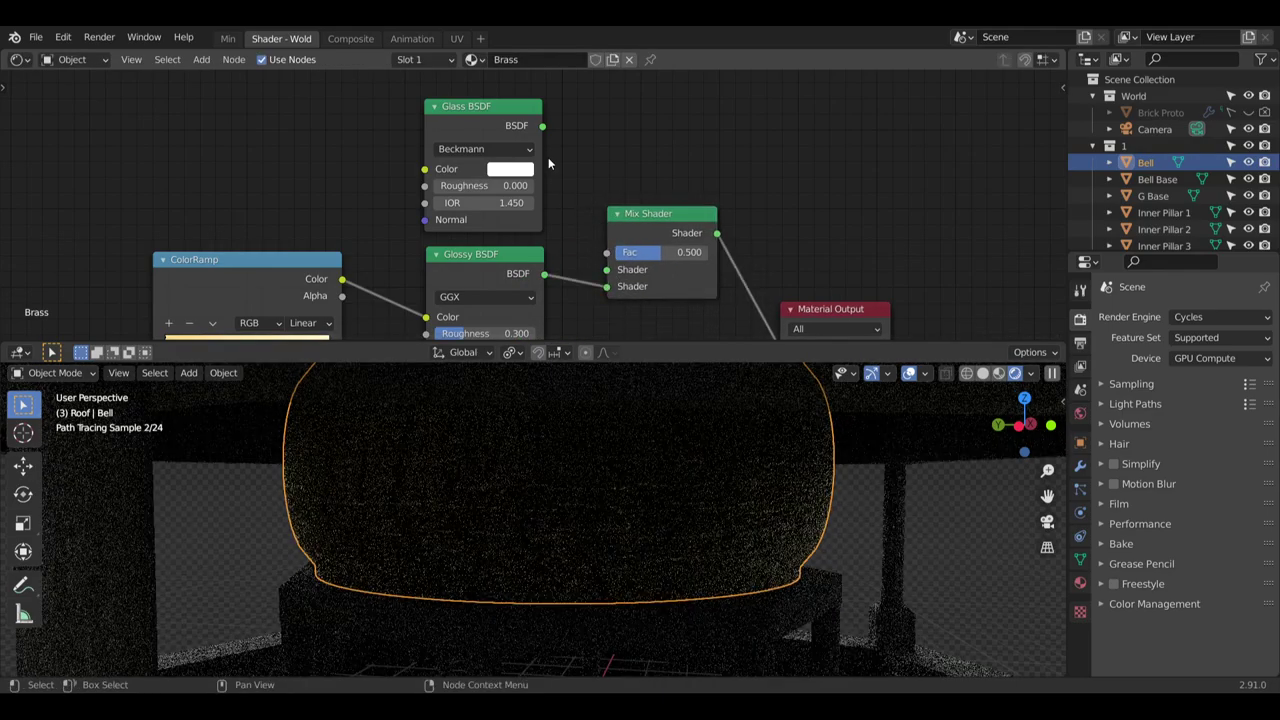
Link the Glass BSDF to the Mix Shader's first Shader input and set the mix factor to 0.9
left_click_drag(543, 126, 607, 270)
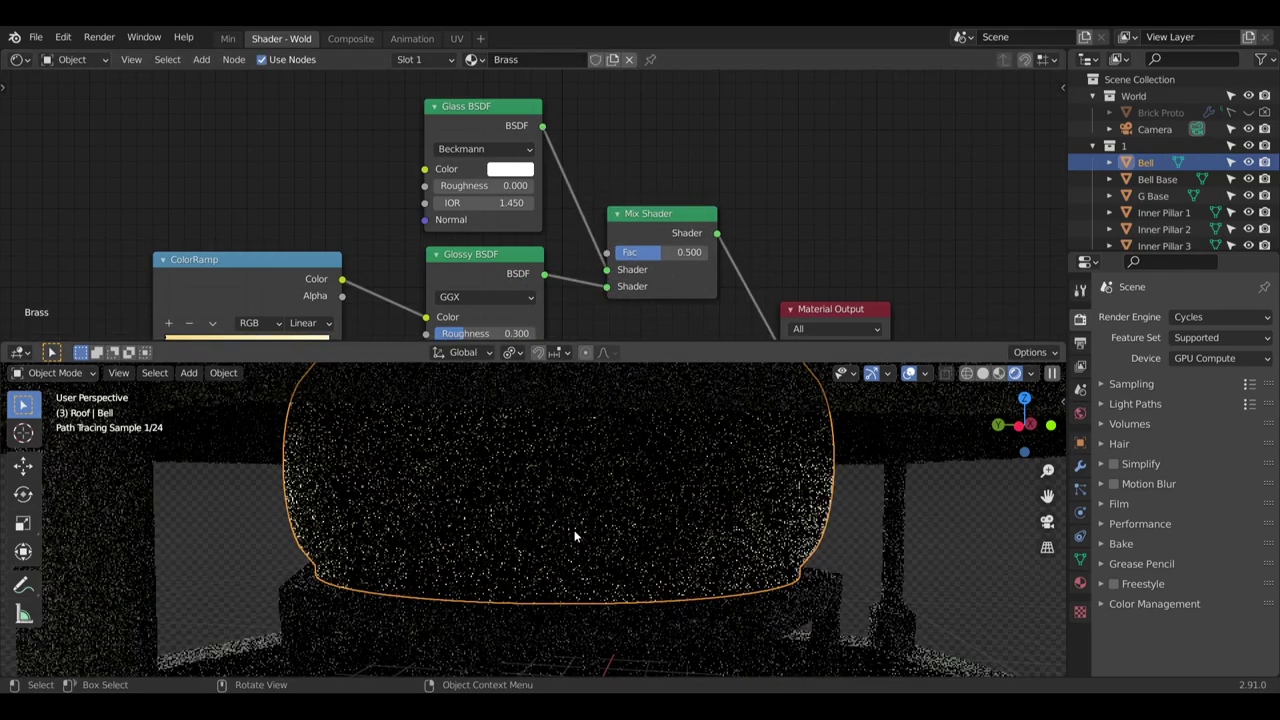
scroll(586, 507, "up", 3)
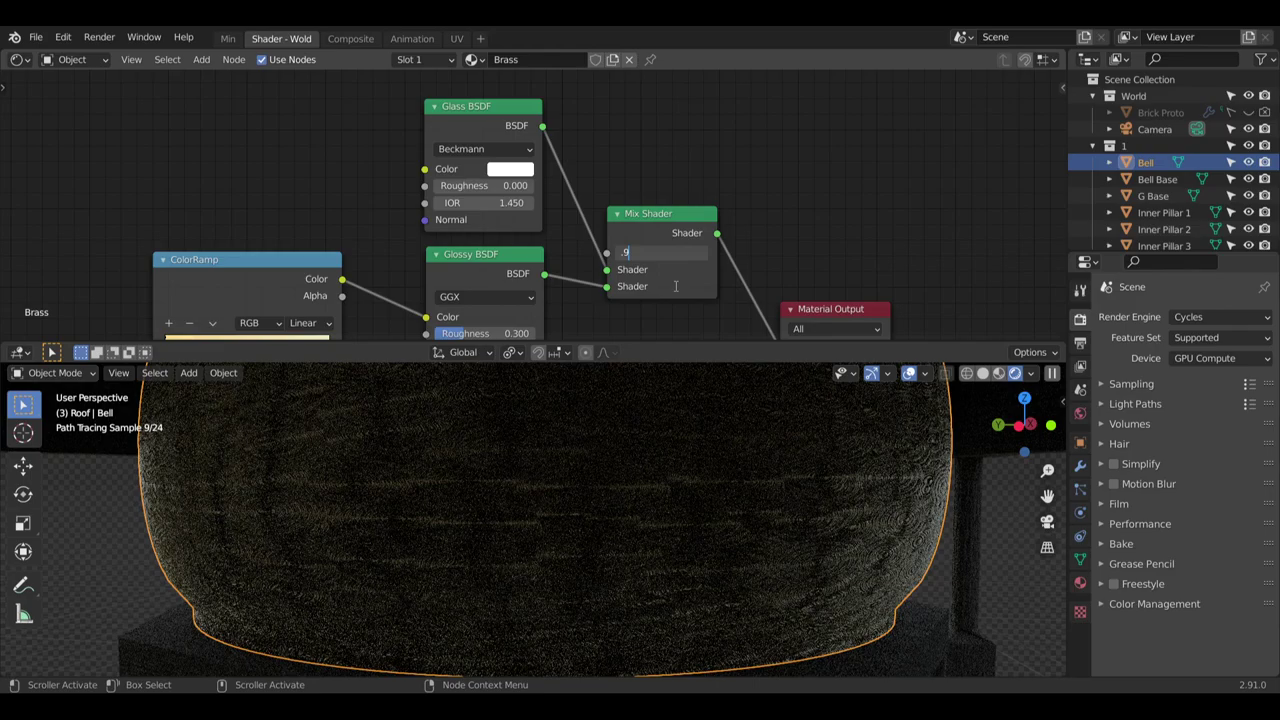
key("Return")
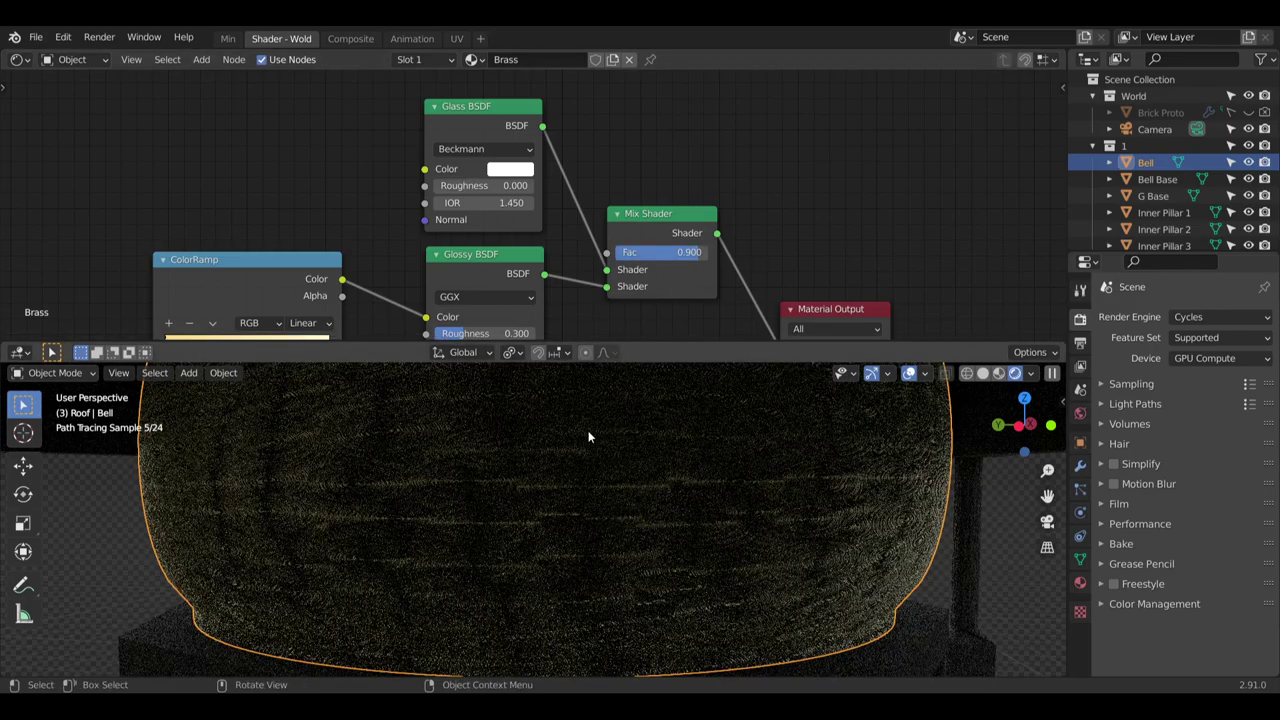
Delete the Glass BSDF and Mix Shader nodes, link the Glossy BSDF directly to the Material Output's Surface, and move the output node closer
left_click(506, 116)
key("x")
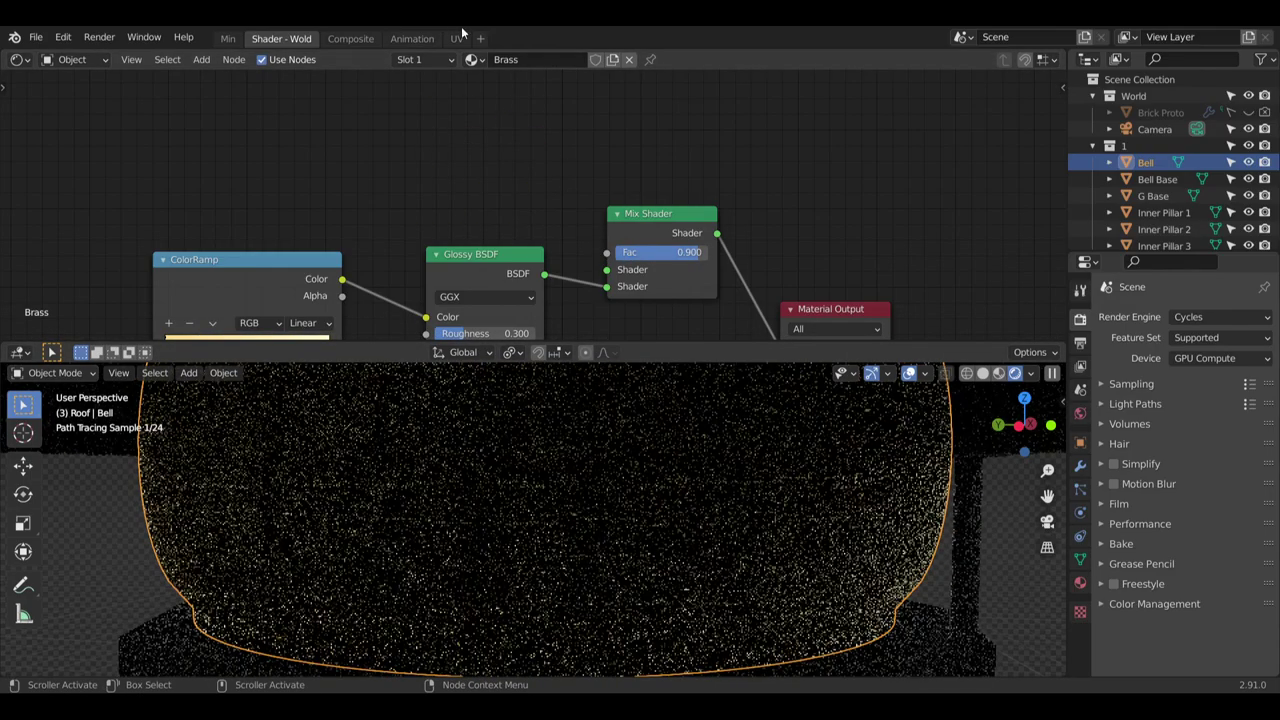
key("x")
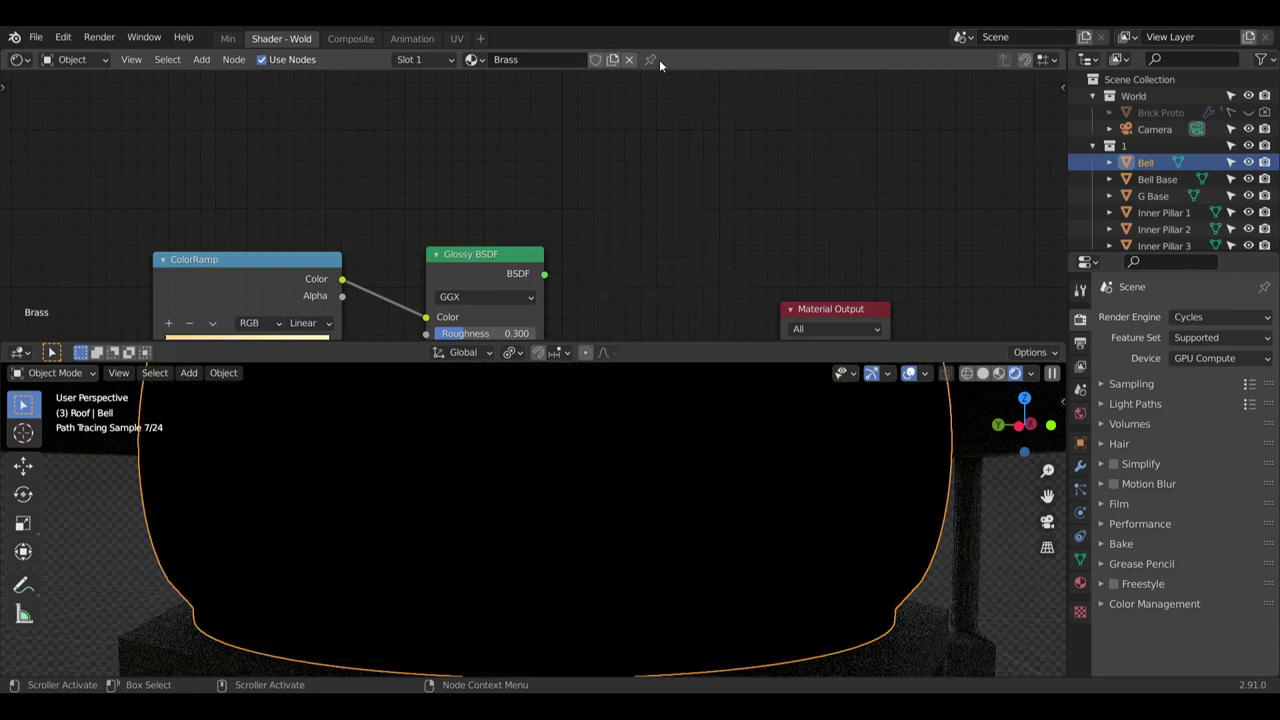
scroll(588, 203, "down", 1)
middle_click_drag(588, 203, 580, 82)
left_click_drag(536, 151, 753, 220)
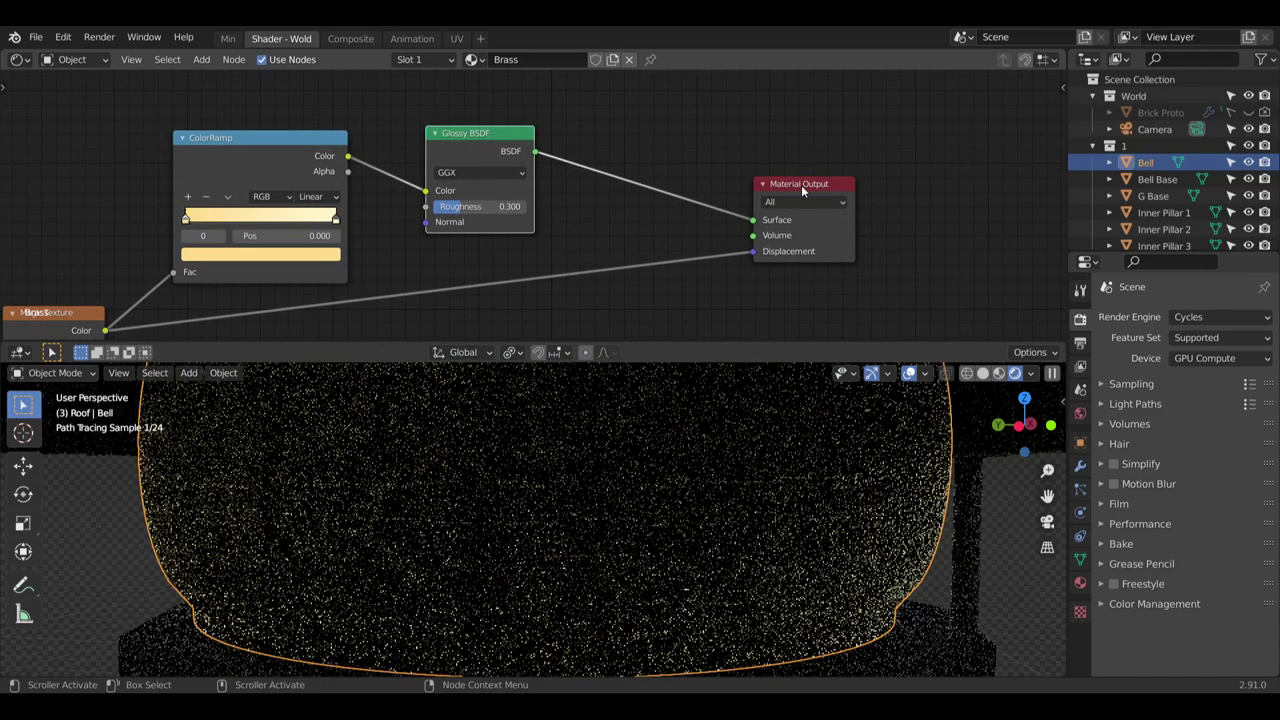
left_click_drag(801, 185, 696, 196)
Add a Fresnel node before the Voronoi Texture, link its Fac to the Voronoi's Vector input, and set the IOR to 1.3
middle_click_drag(634, 176, 750, 165)
scroll(750, 165, "down", 3)
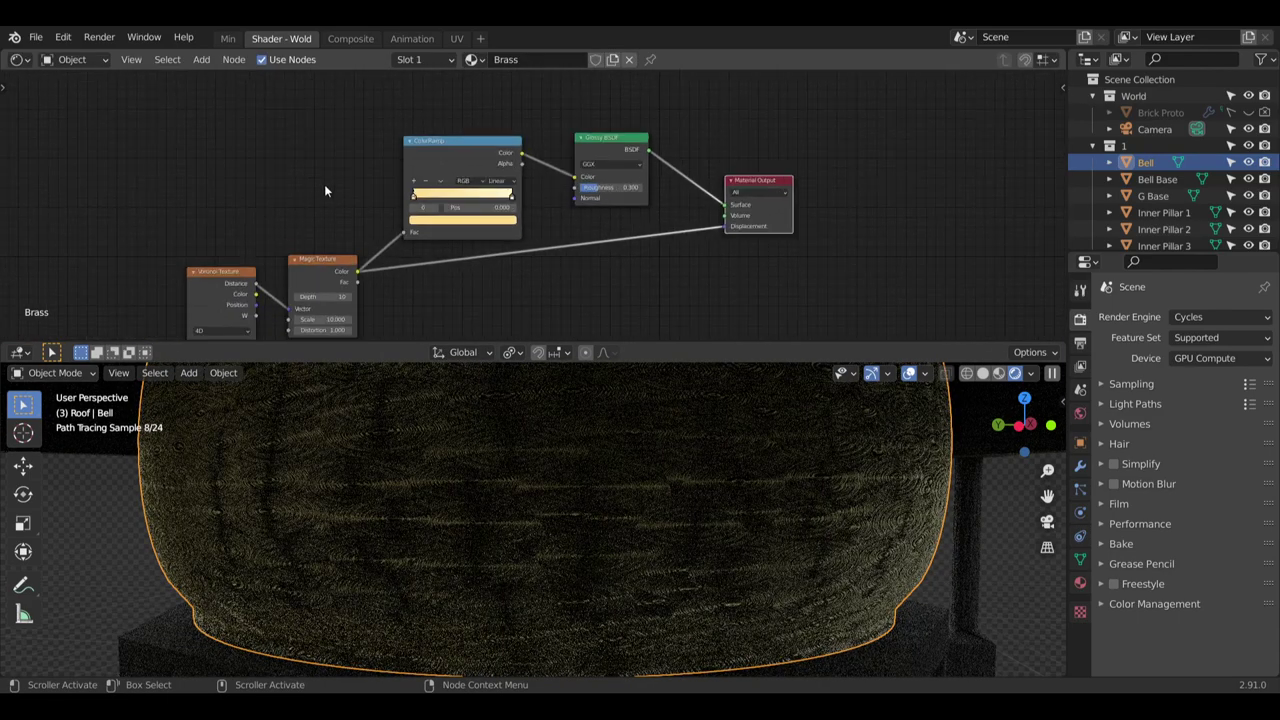
middle_click_drag(326, 191, 567, 157)
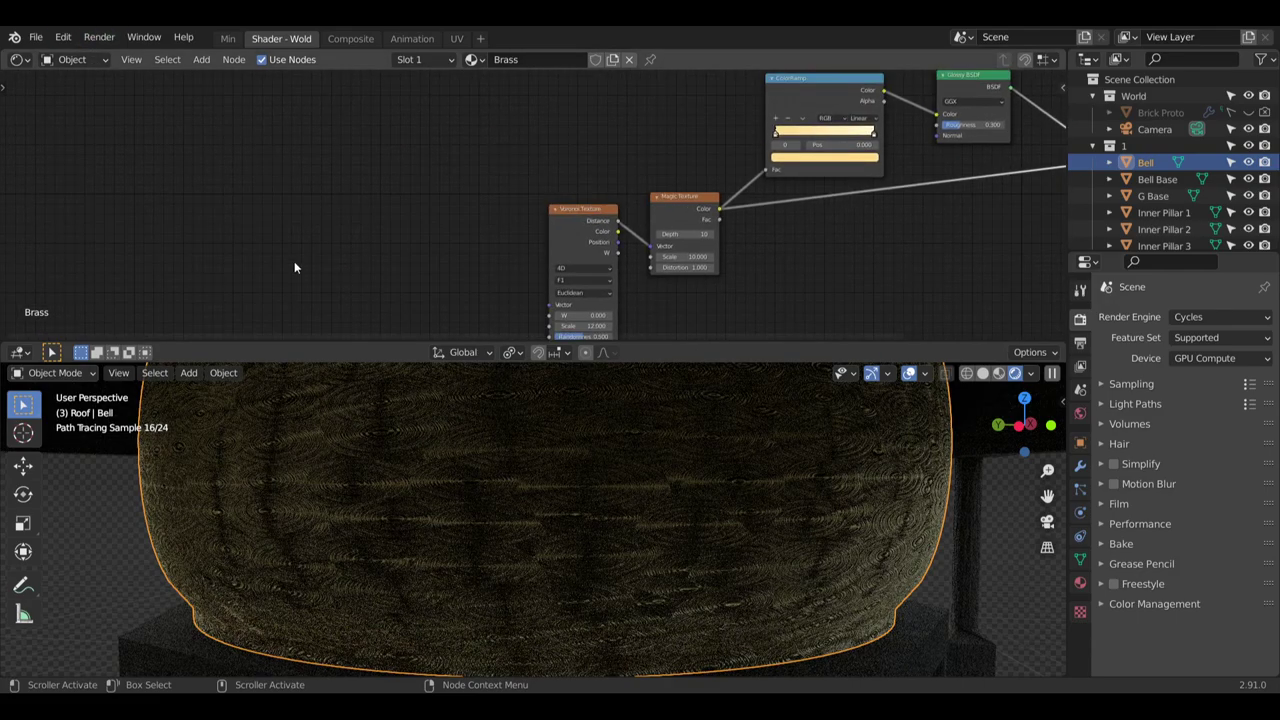
scroll(449, 254, "up", 2)
middle_click_drag(454, 247, 400, 191, "shift")
scroll(445, 227, "up", 1)
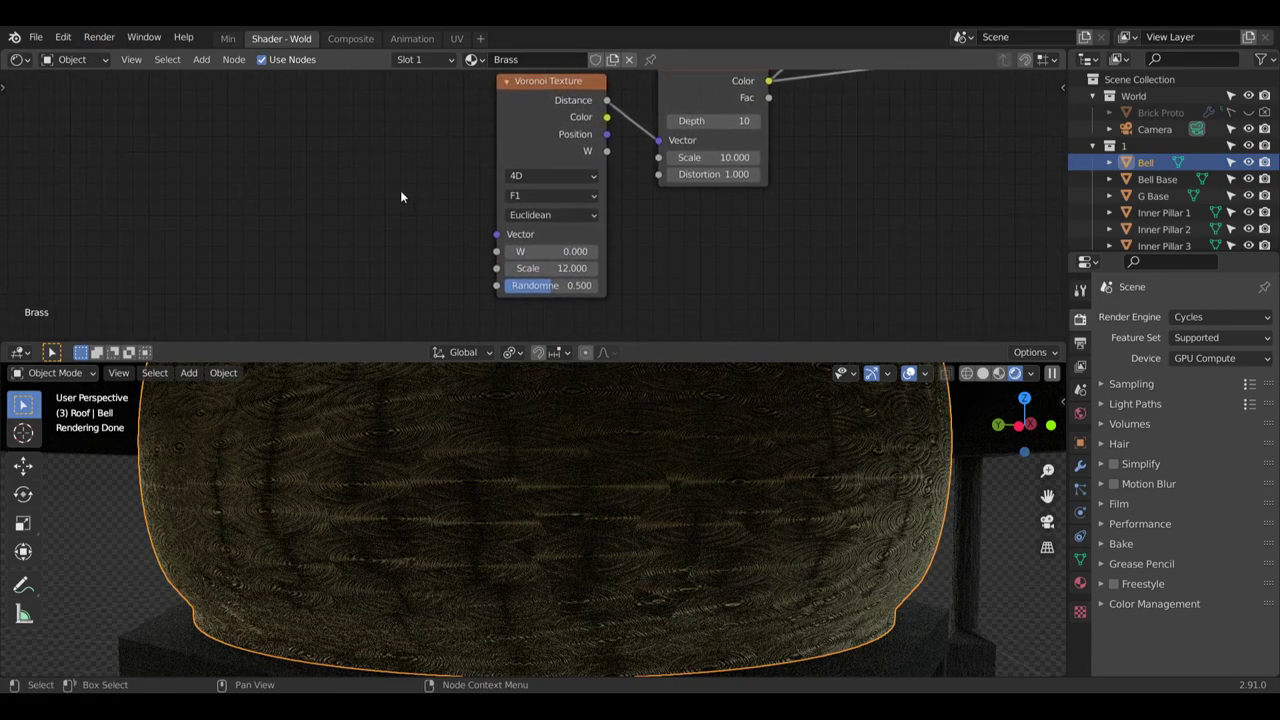
left_click(201, 59)
mouse_move(237, 110)
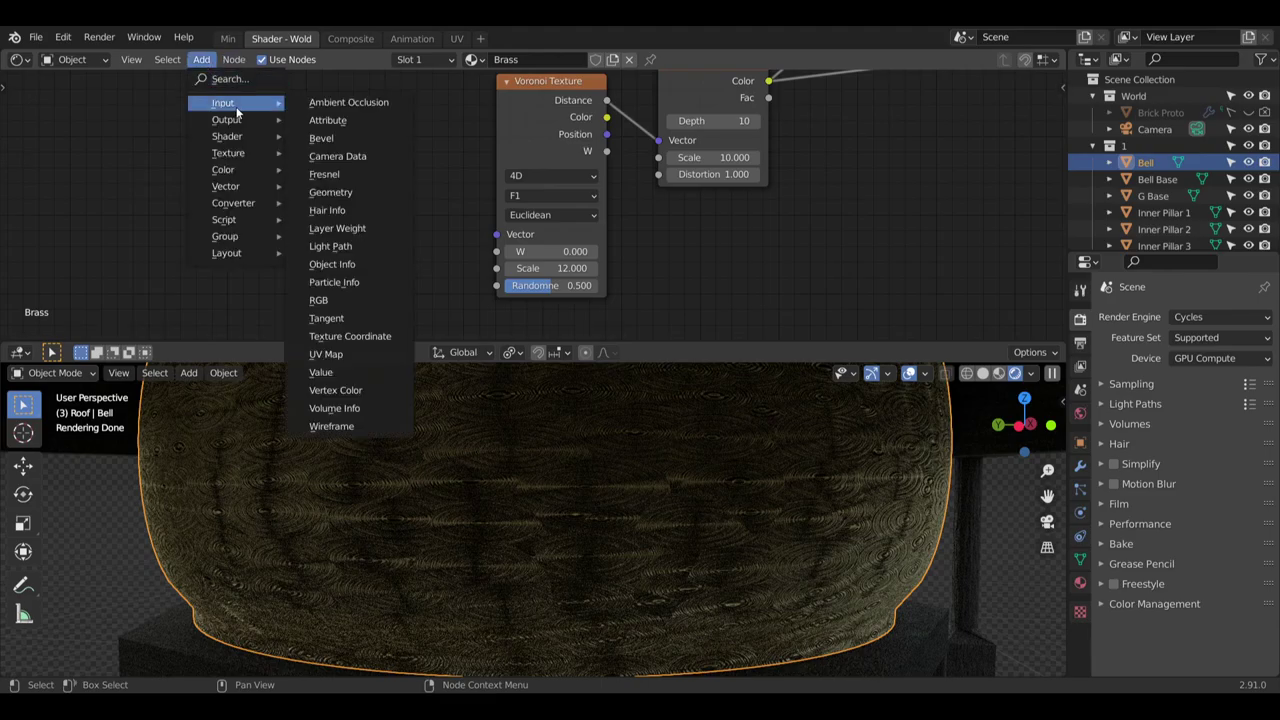
left_click(335, 176)
left_click_drag(414, 220, 500, 237)
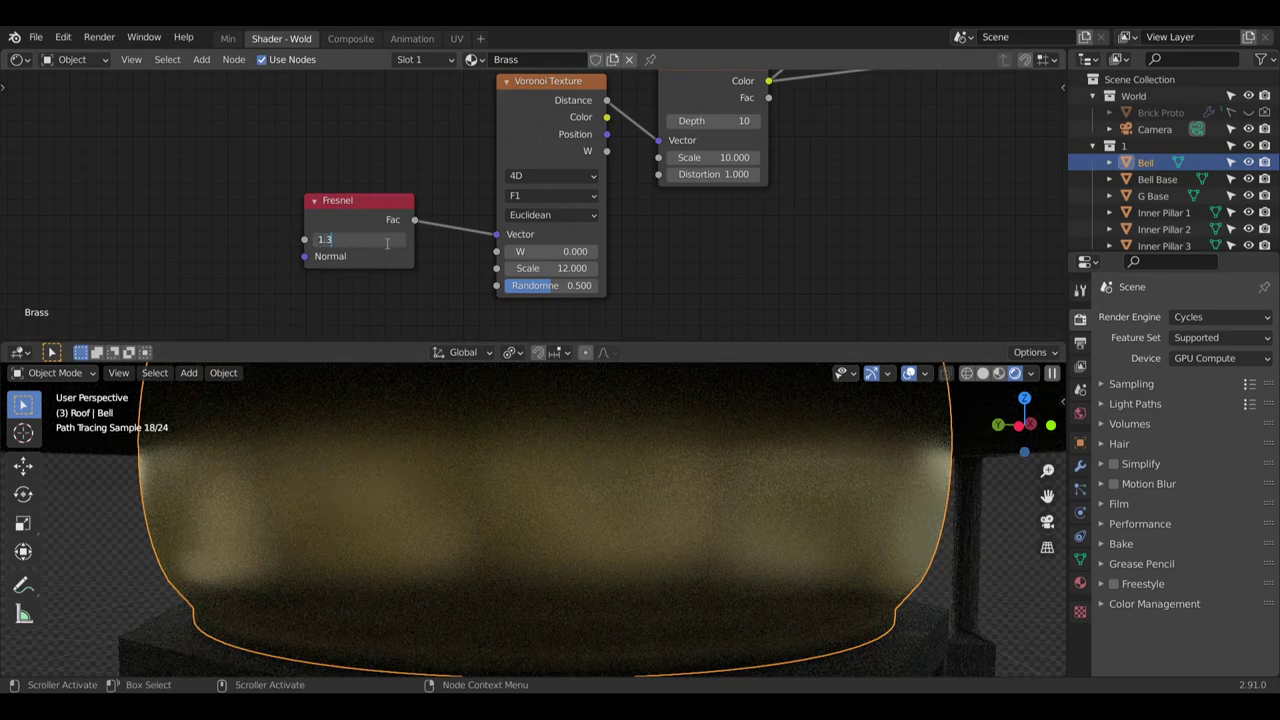
key("Return")
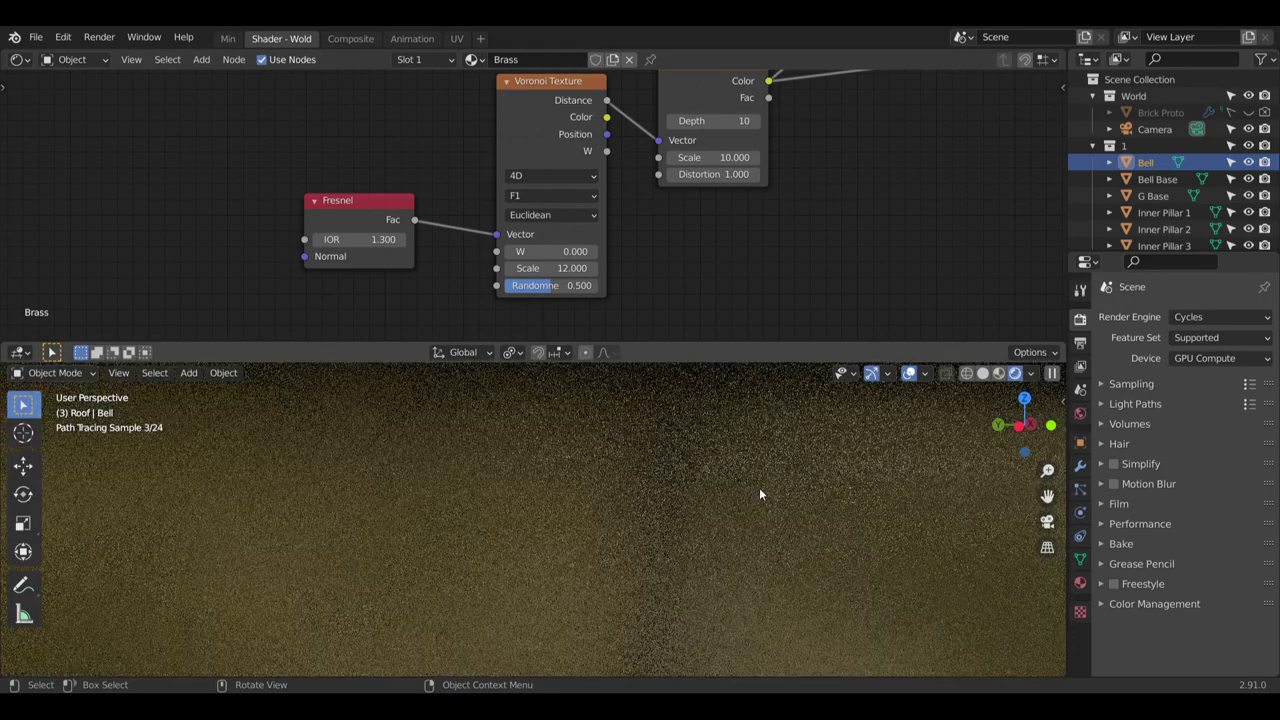
Set the Fresnel node's IOR to 10 and check the effect on the bell
middle_click_drag(760, 489, 737, 490, "shift")
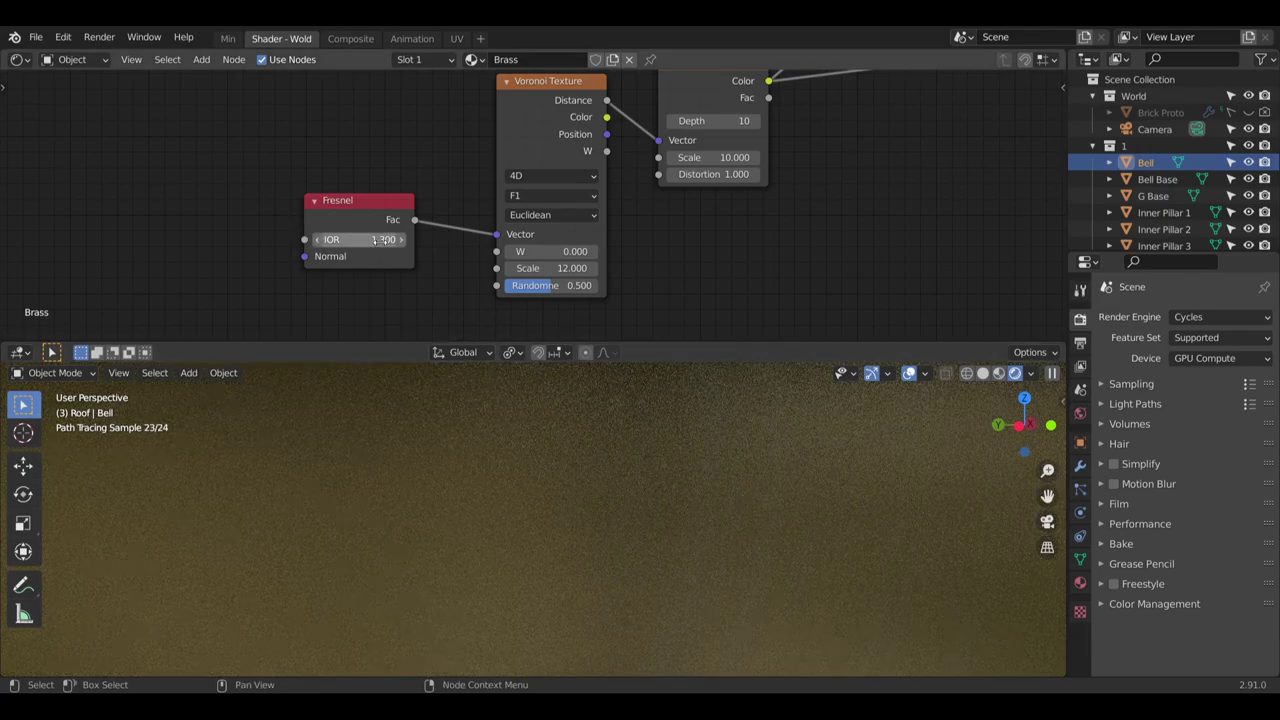
type("10")
key("Return")
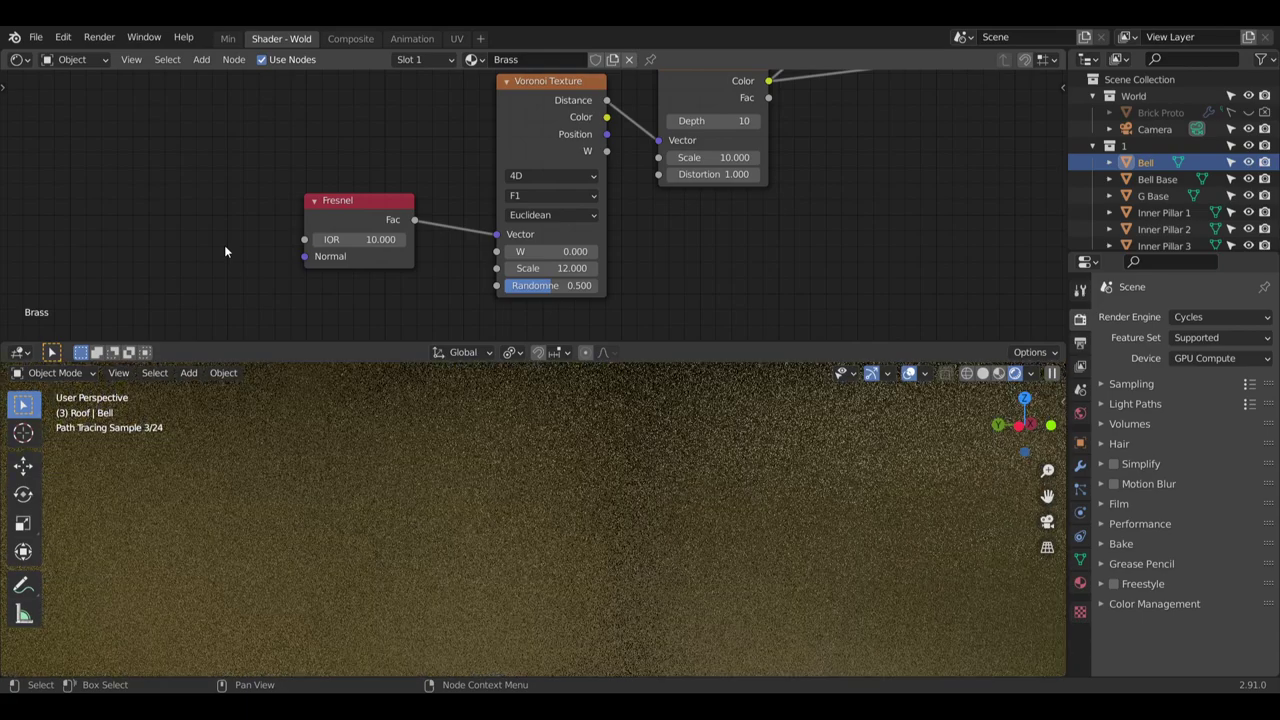
scroll(623, 467, "down", 3)
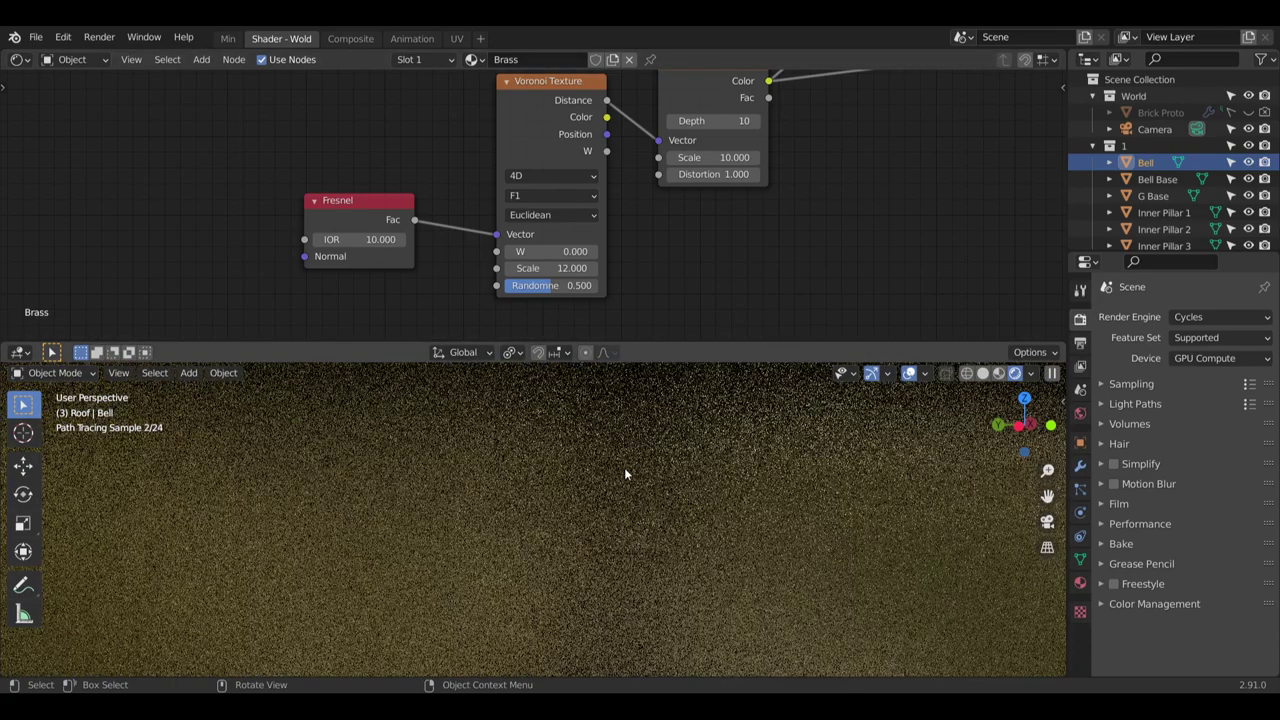
middle_click_drag(550, 492, 597, 467, "shift")
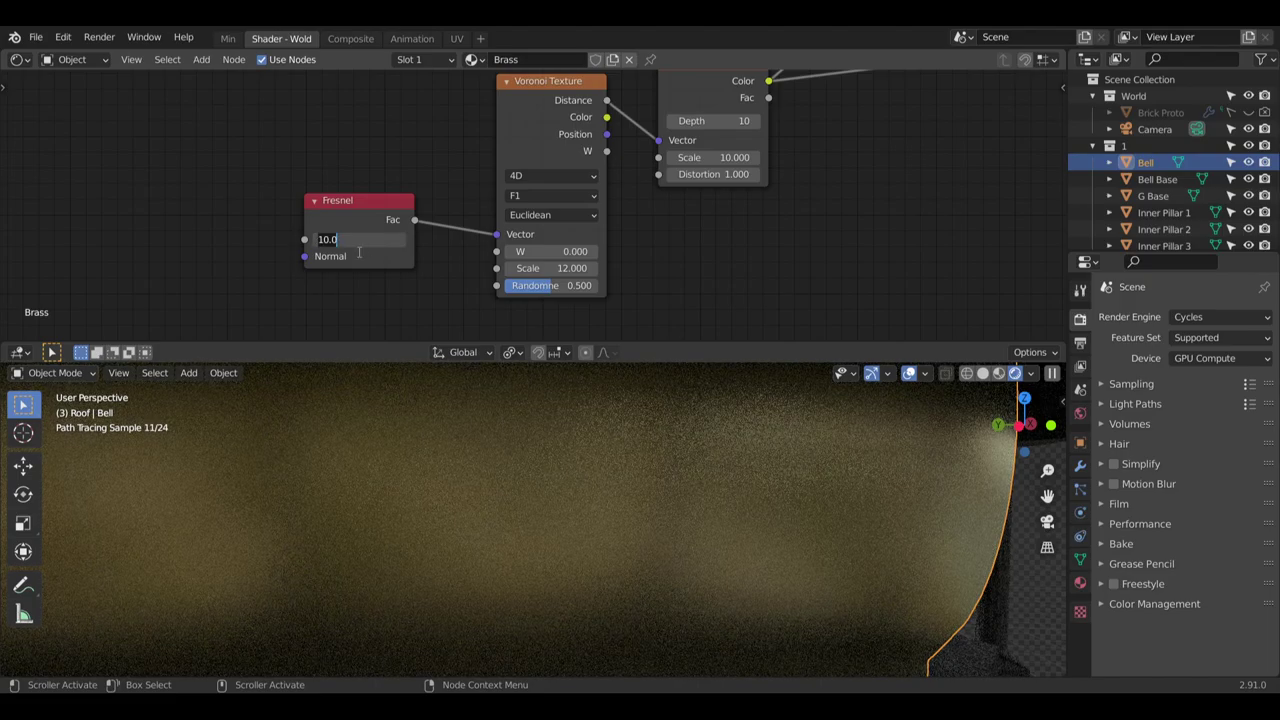
Raise the Fresnel node's IOR to 20 and inspect the bell from a wider view
key("Return")
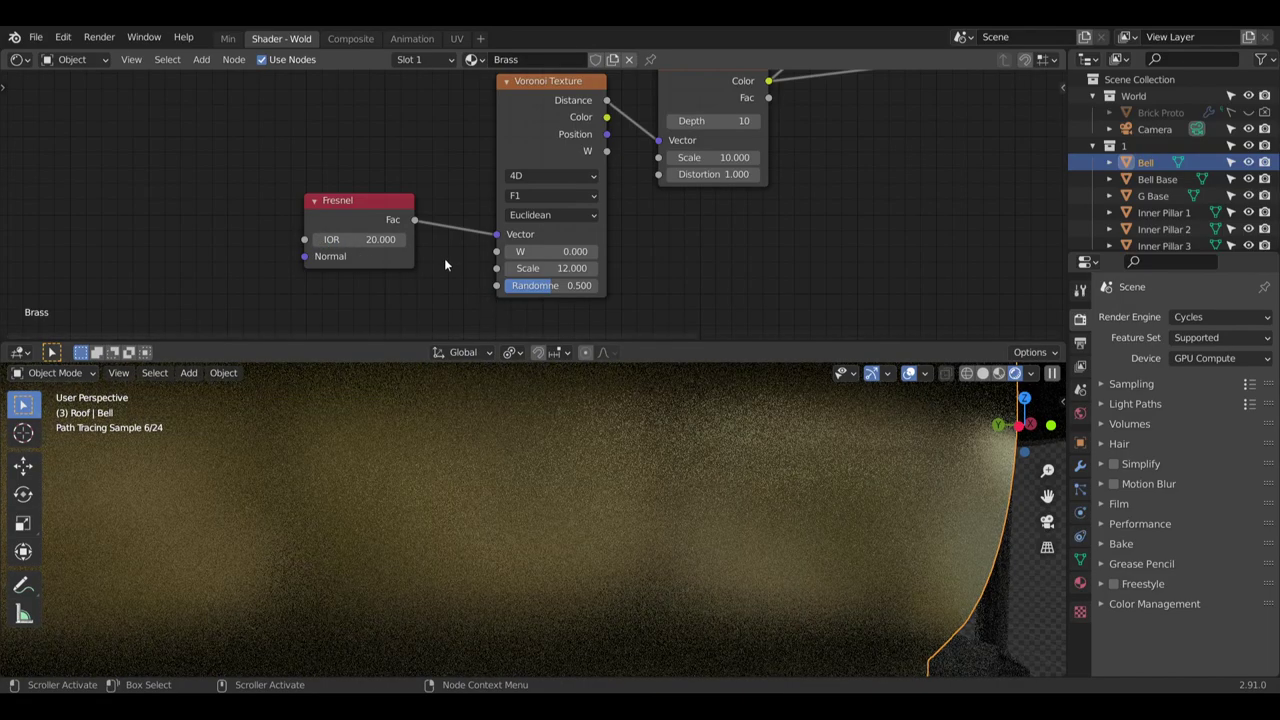
scroll(444, 256, "down", 2)
middle_click_drag(446, 253, 507, 229)
scroll(541, 590, "down", 4)
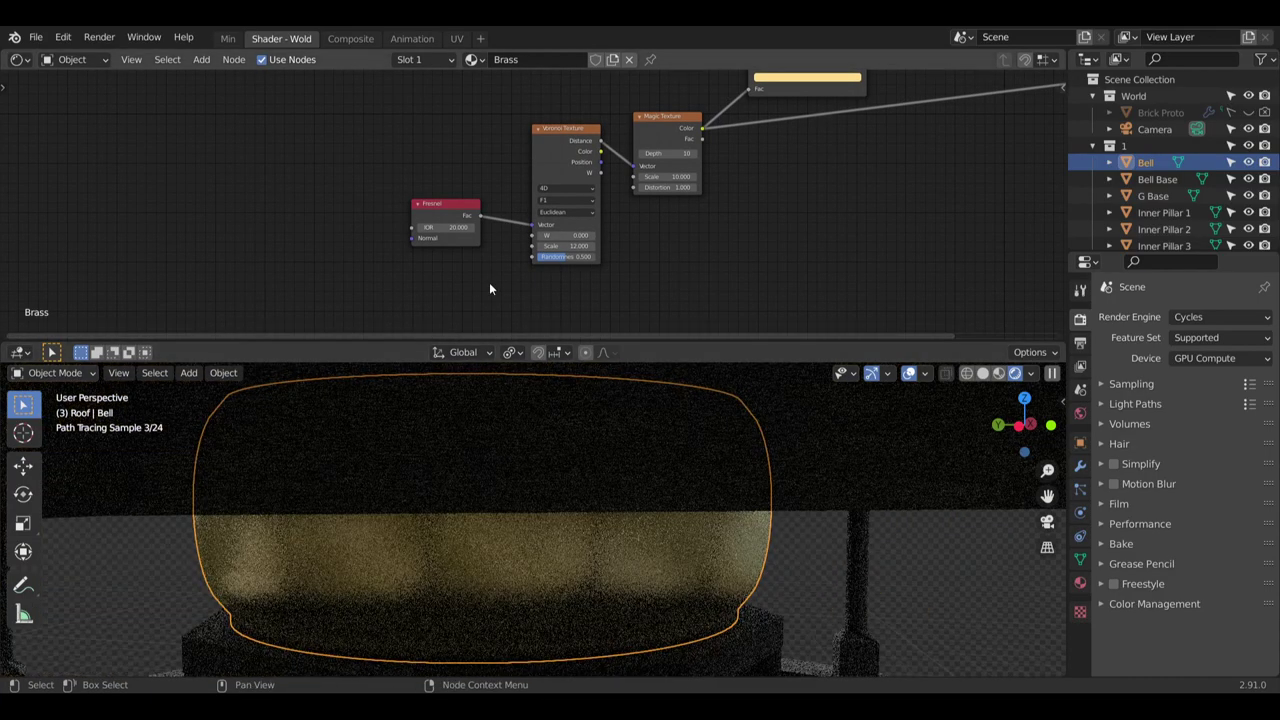
scroll(517, 489, "up", 4)
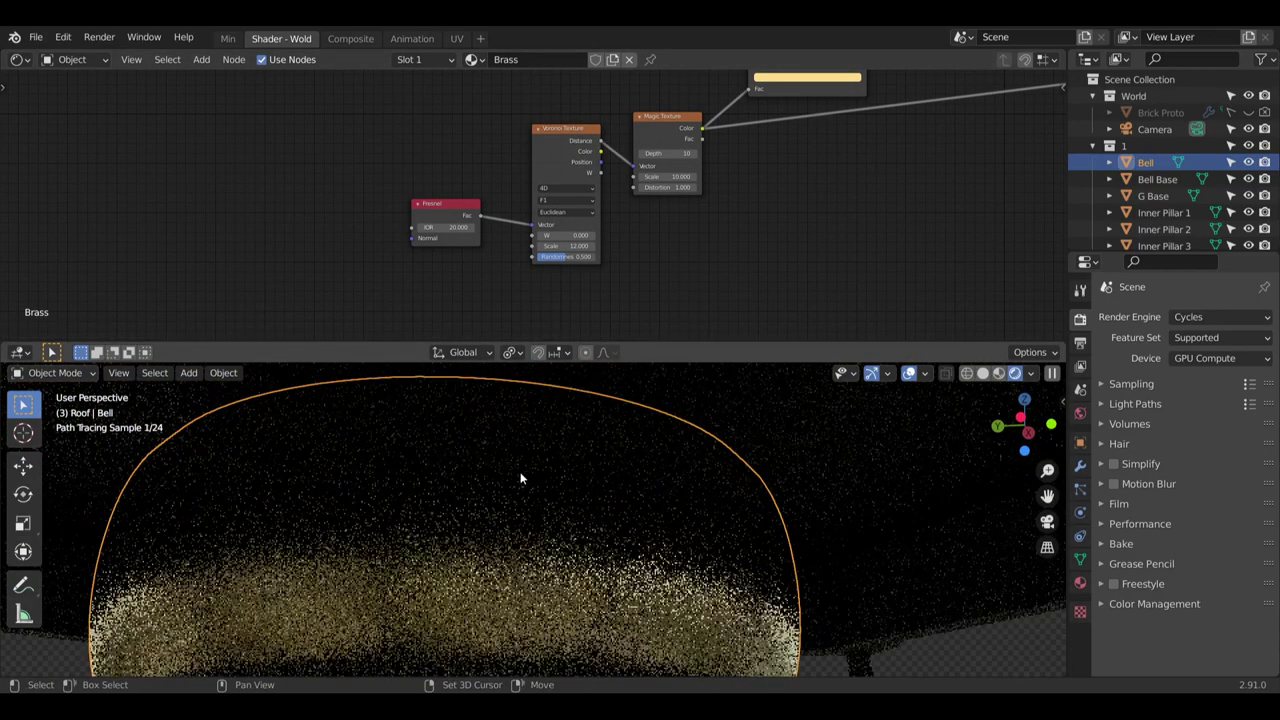
middle_click_drag(520, 478, 470, 470)
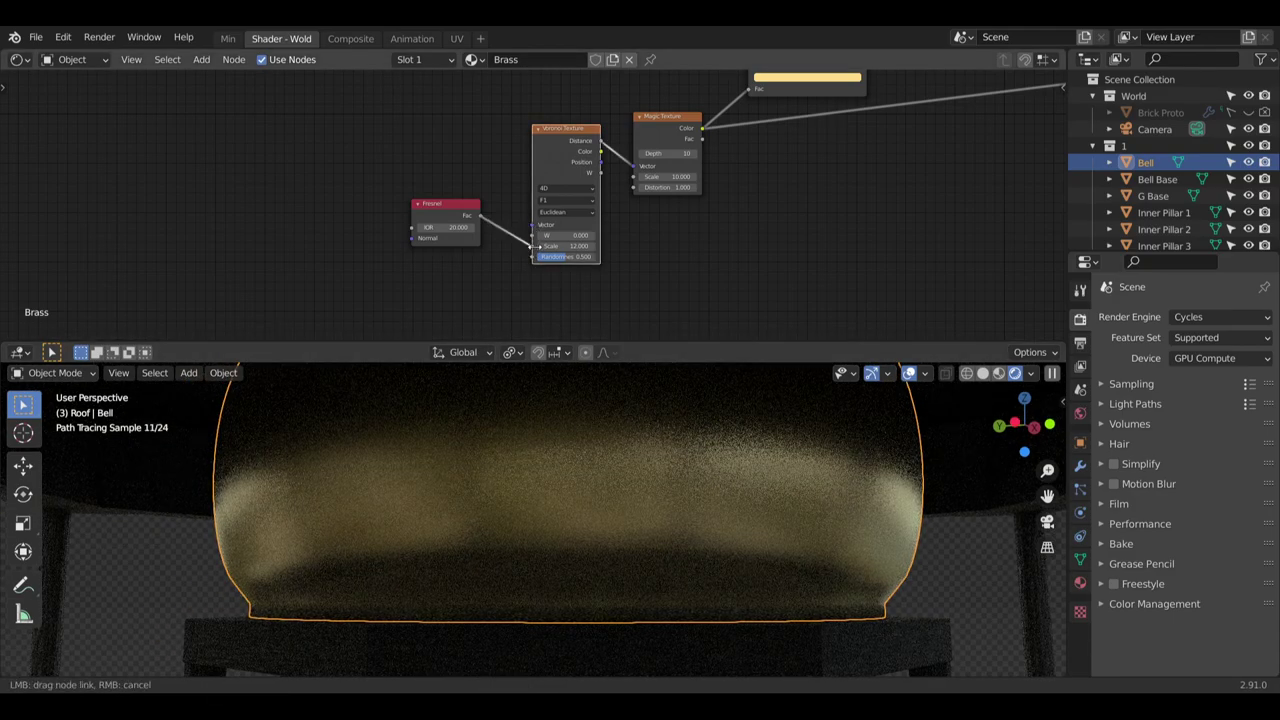
Move the Fresnel link from the Voronoi Texture's Vector to its Scale input and set the IOR to 1.333
left_click_drag(538, 246, 533, 246)
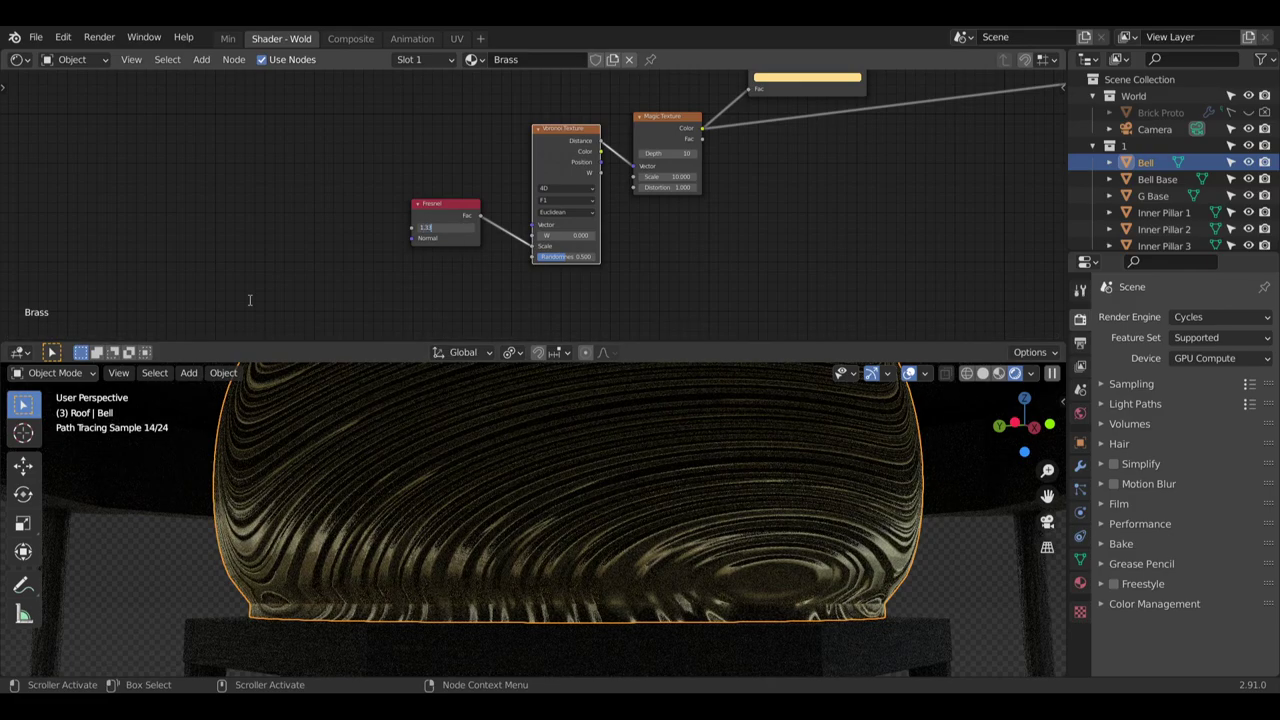
type("3")
key("Return")
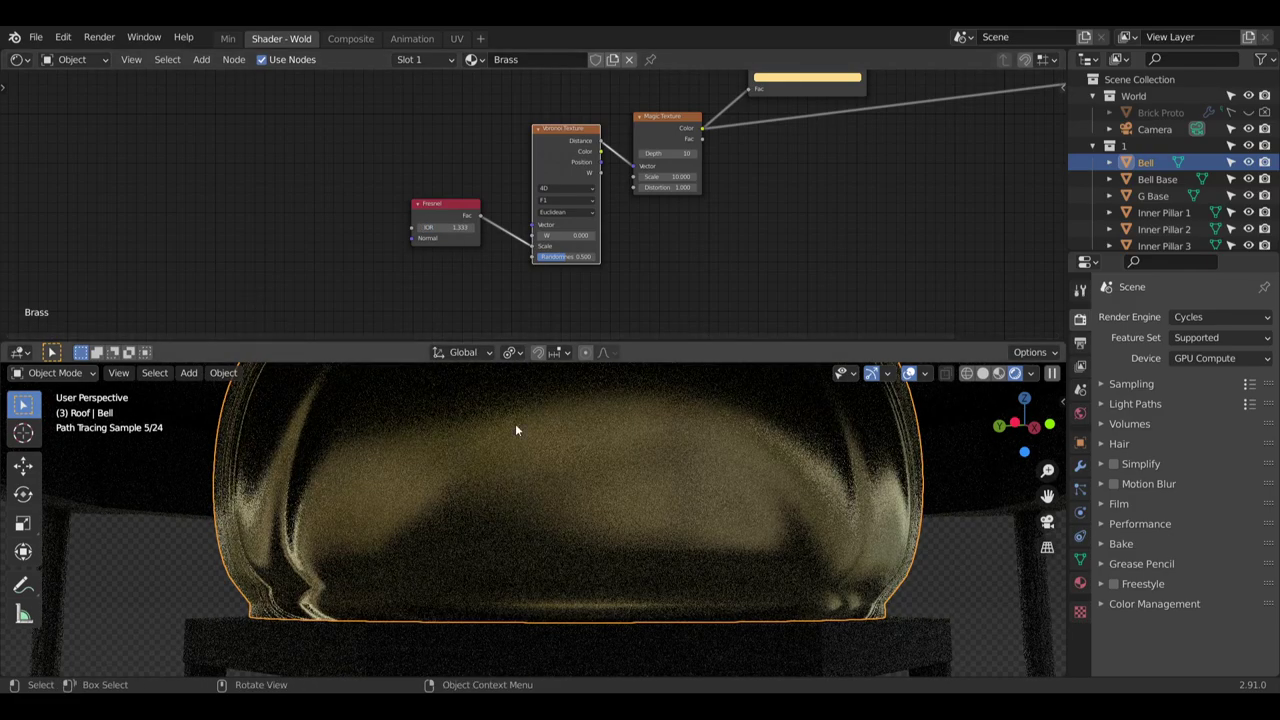
middle_click_drag(515, 423, 473, 508)
middle_click_drag(342, 467, 664, 538, "shift")
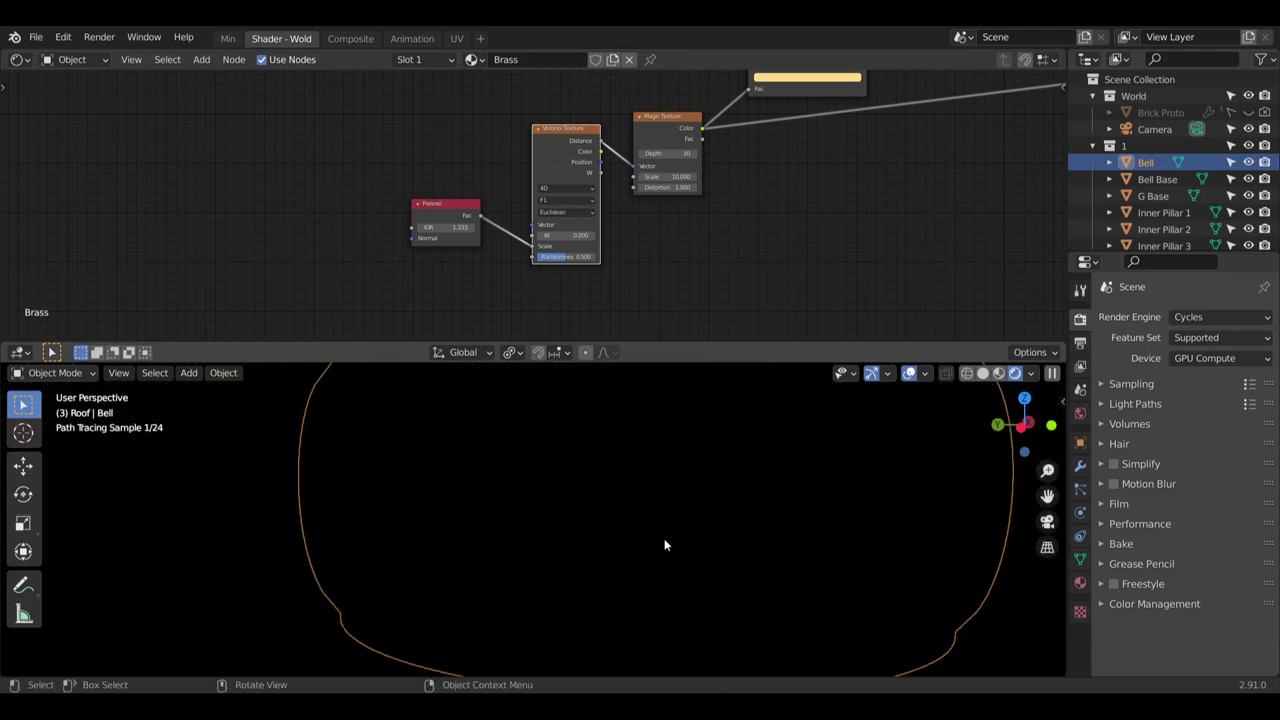
middle_click_drag(606, 483, 525, 470)
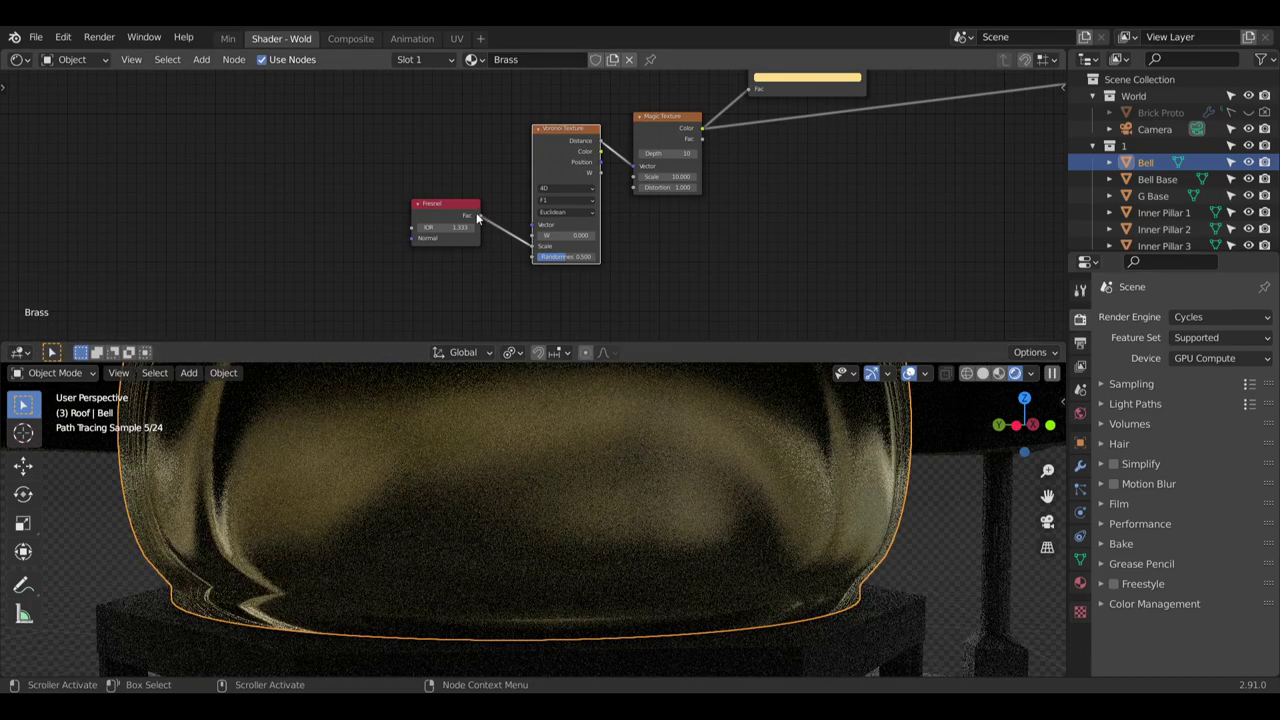
With Fresnel driving the Voronoi's Scale, try an IOR of 5 and then 10
scroll(474, 251, "up", 3)
left_click(436, 223)
type("5")
key("Return")
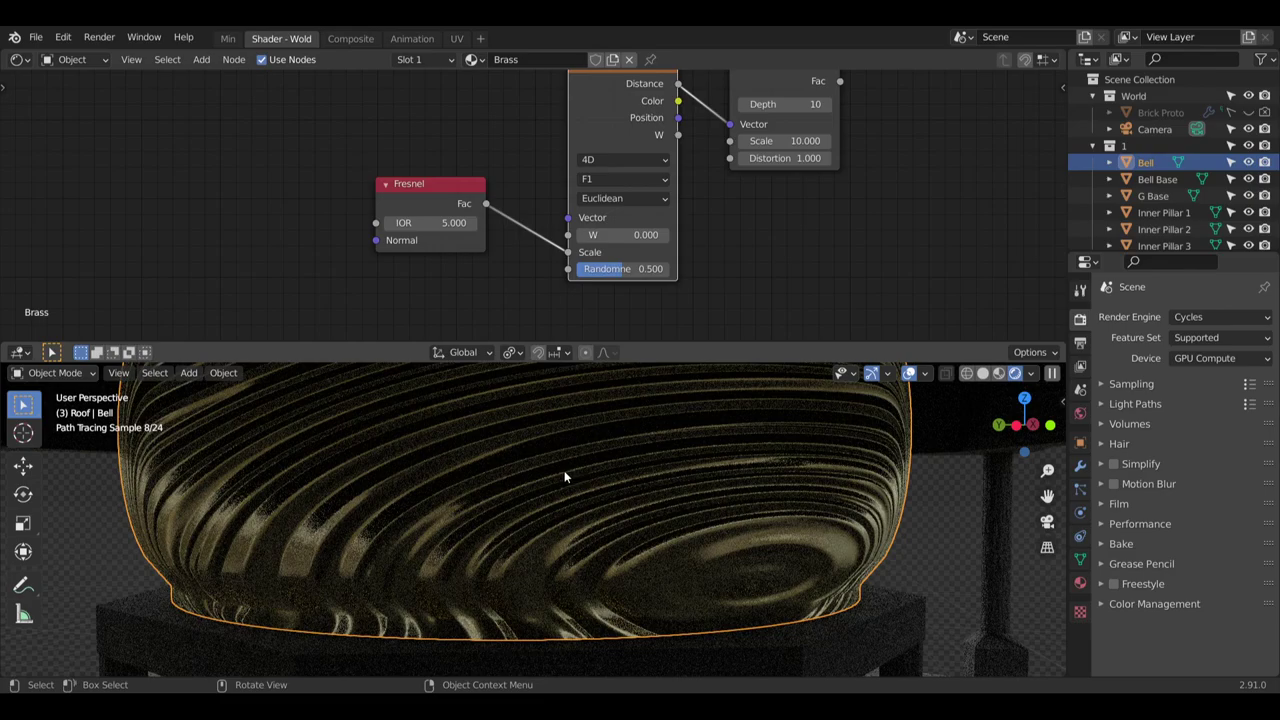
middle_click_drag(564, 470, 554, 470)
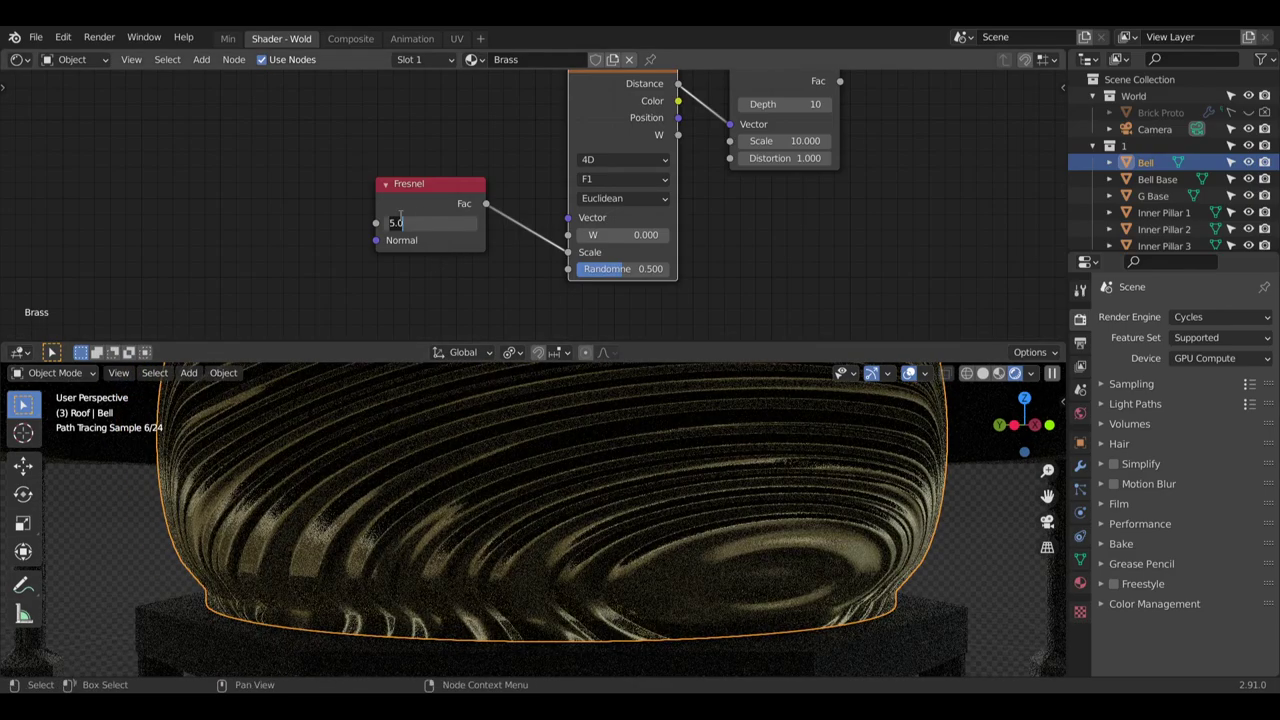
type("10")
key("Return")
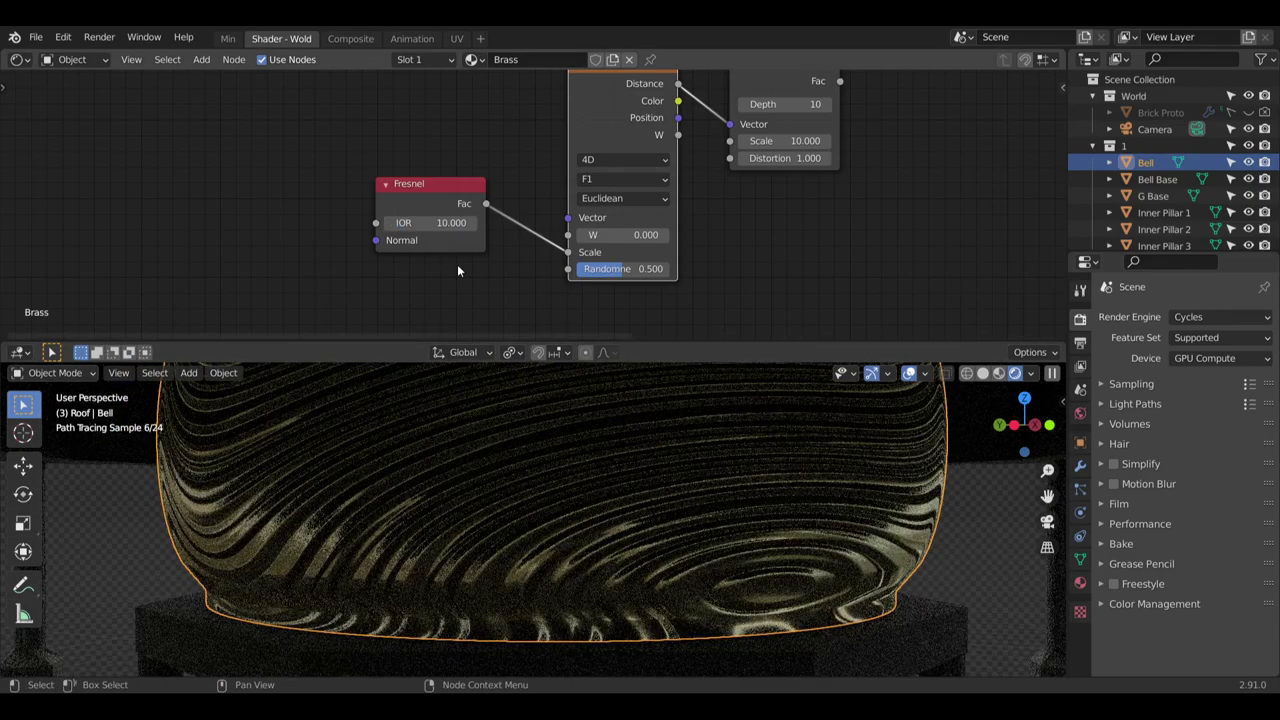
Try the Fresnel link on the Voronoi Texture's Randomness input, then delete the Fresnel node
mouse_move(568, 252)
left_mouse_down()
mouse_move(496, 208)
mouse_move(570, 256)
mouse_move(565, 234)
mouse_move(567, 269)
left_mouse_up()
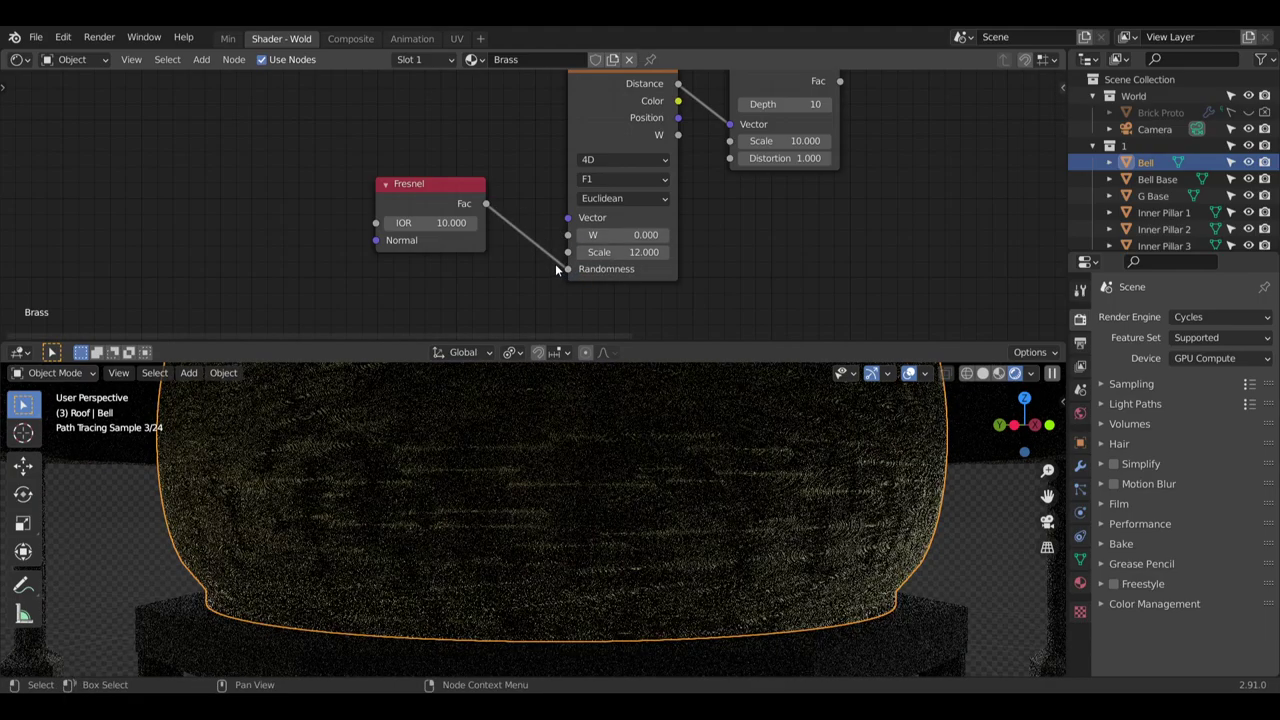
left_click(477, 214)
key("x")
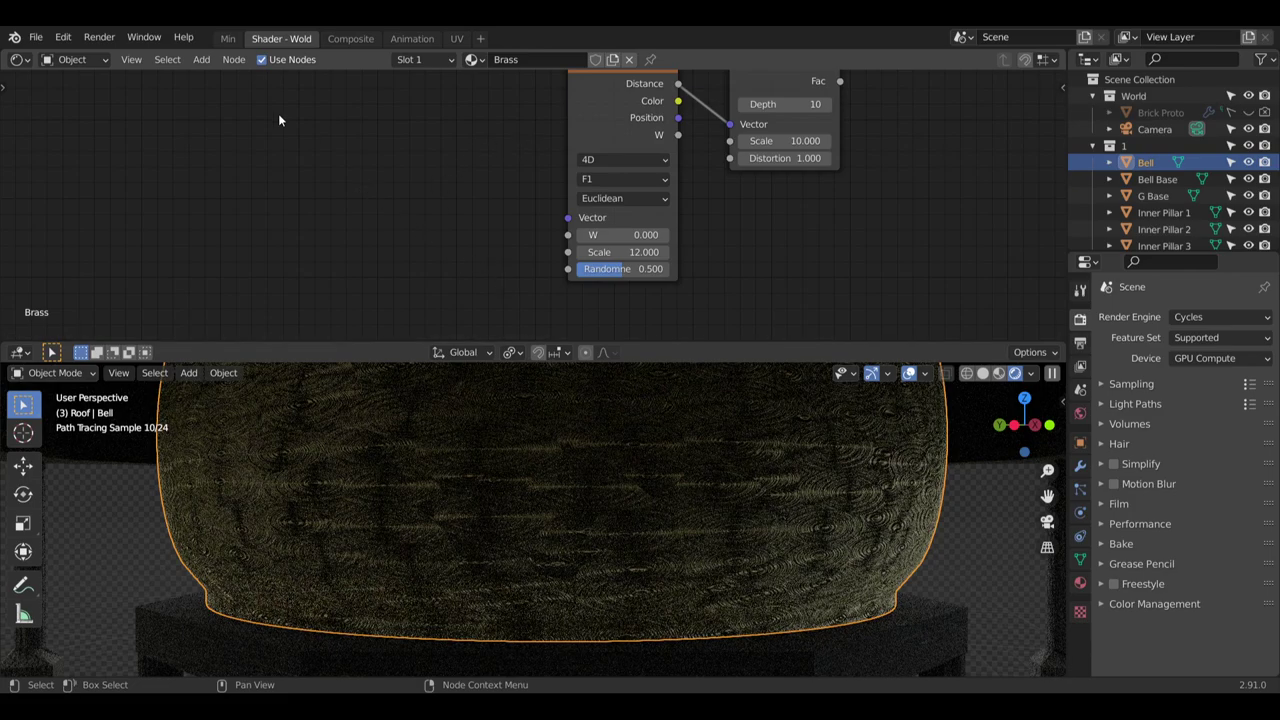
Add a Texture Coordinate node before the Voronoi Texture and link its Reflection output to the Voronoi's Vector input
left_click(203, 60)
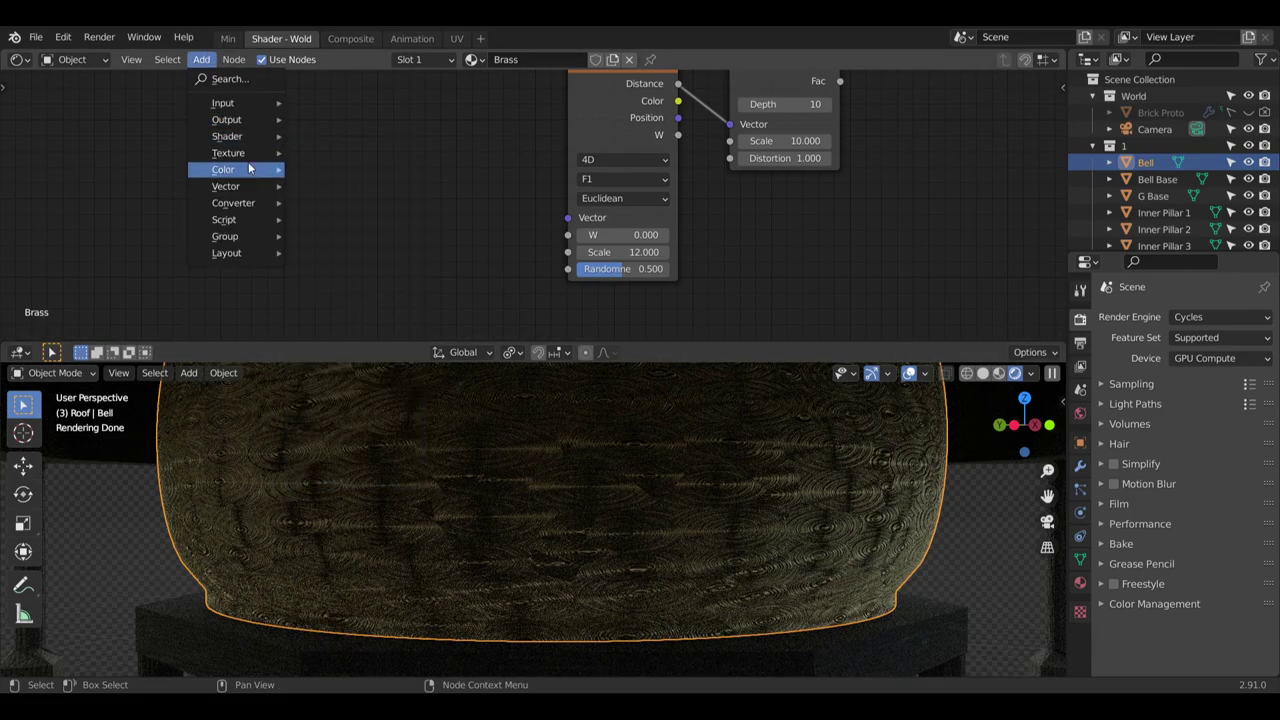
mouse_move(264, 106)
left_click(380, 337)
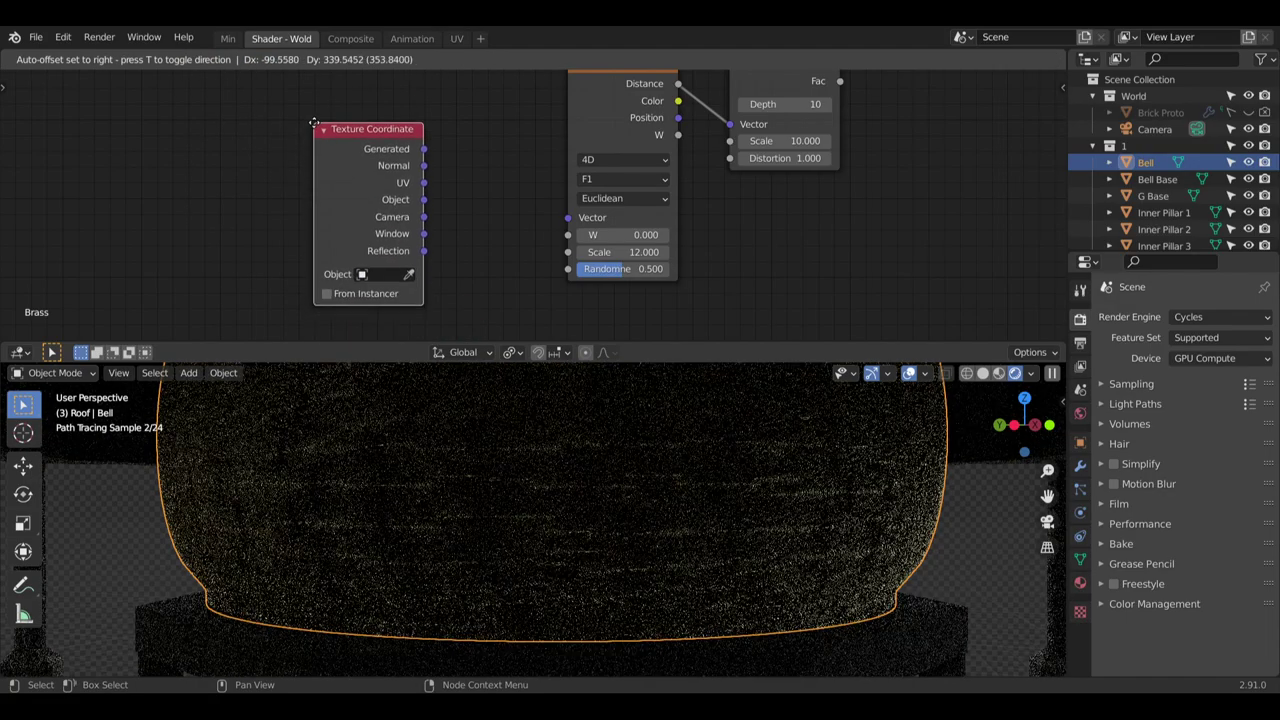
left_click(403, 250)
left_click_drag(424, 250, 567, 217)
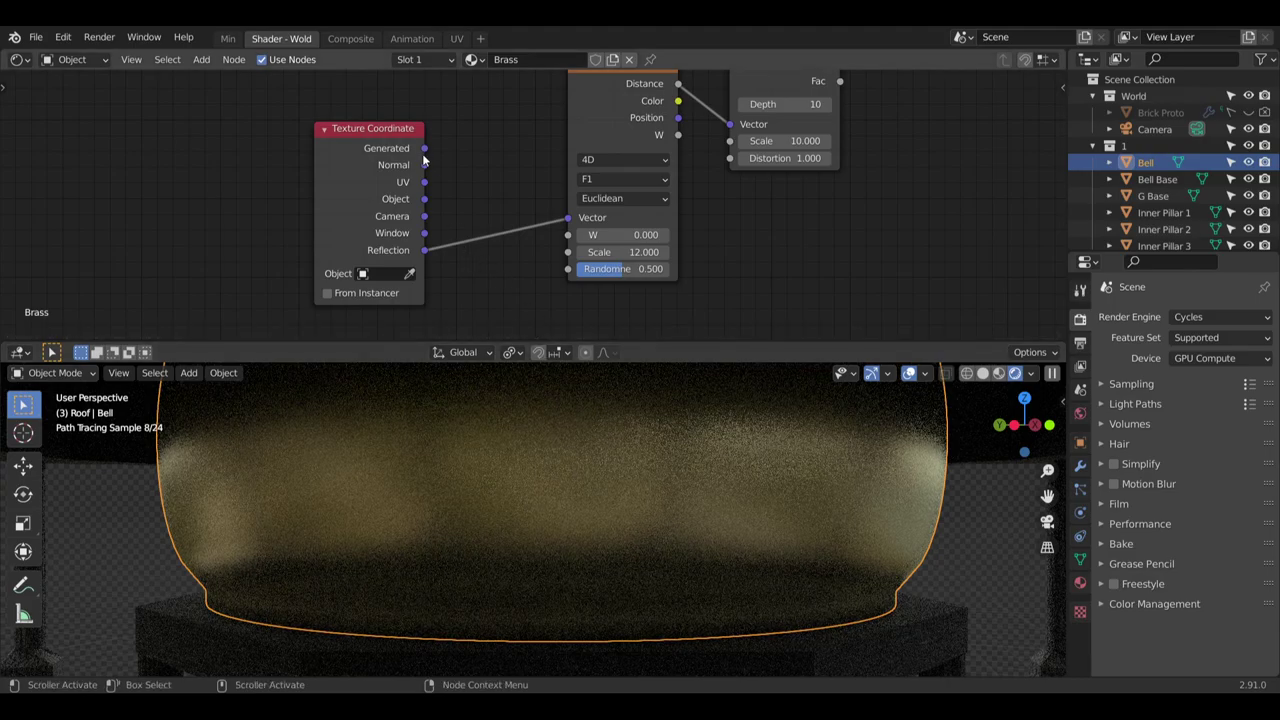
Try the Reflection output on the Voronoi's Randomness, disconnect it, and link Generated to the Scale input instead
left_click_drag(572, 219, 567, 269)
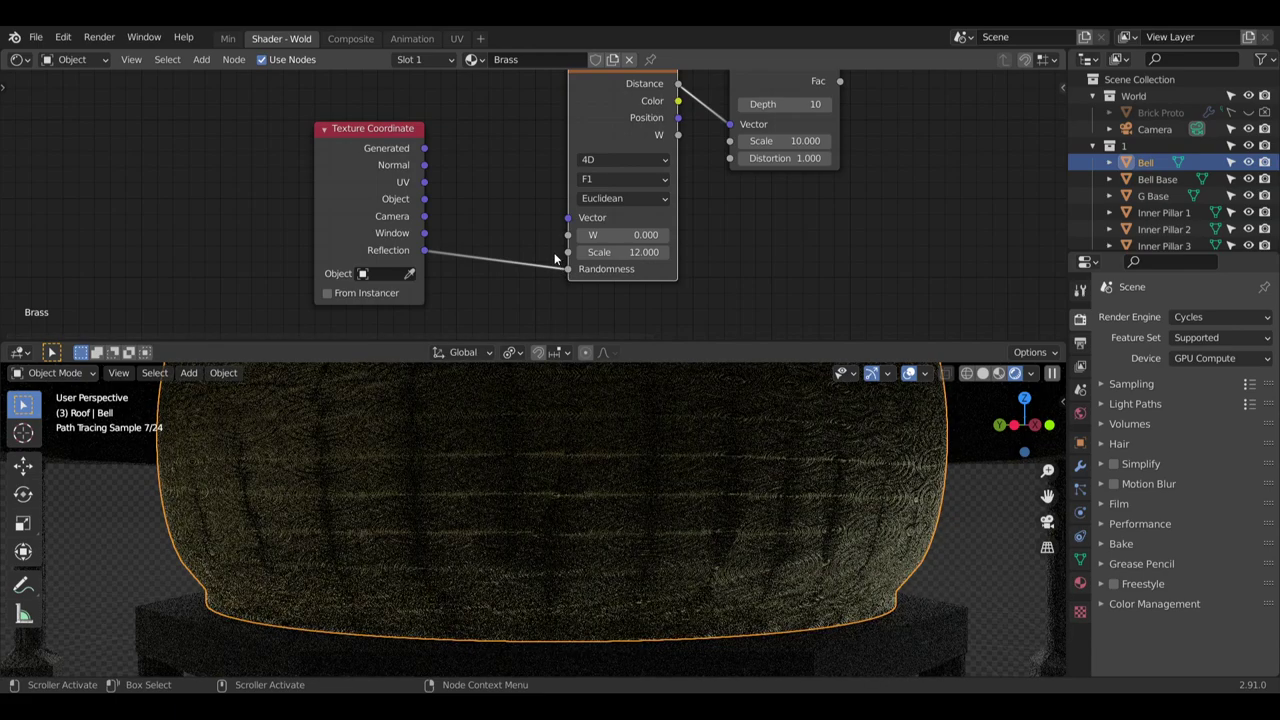
left_click_drag(569, 275, 520, 262)
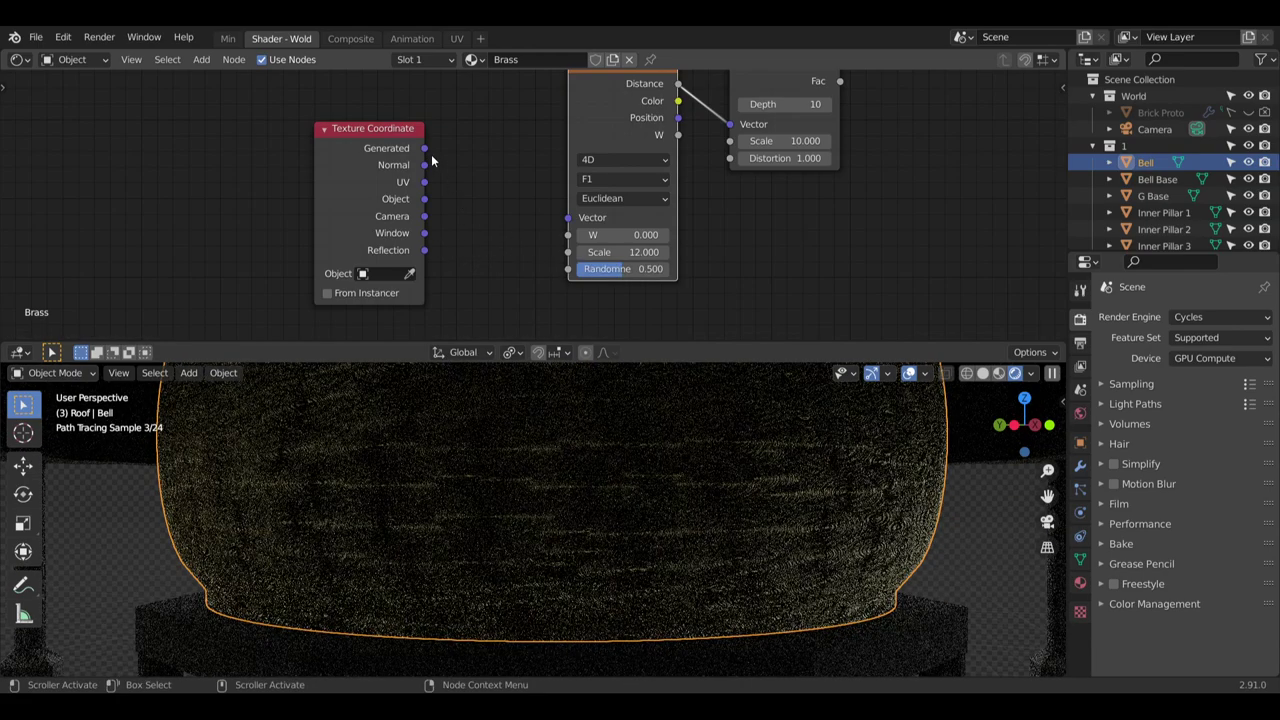
left_click_drag(423, 155, 568, 252)
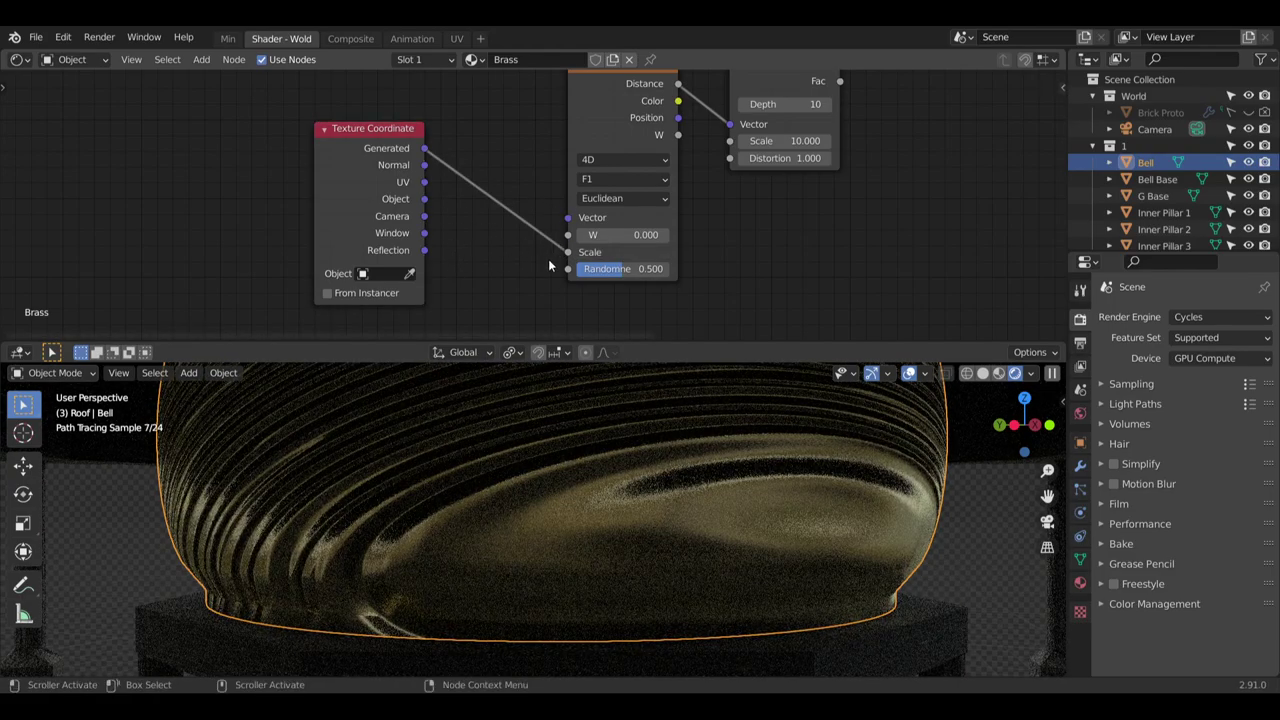
Switch the Voronoi's Vector input to the Texture Coordinate's UV output and inspect the bell's surface pattern up close
left_click_drag(568, 255, 565, 225)
scroll(596, 457, "up", 2)
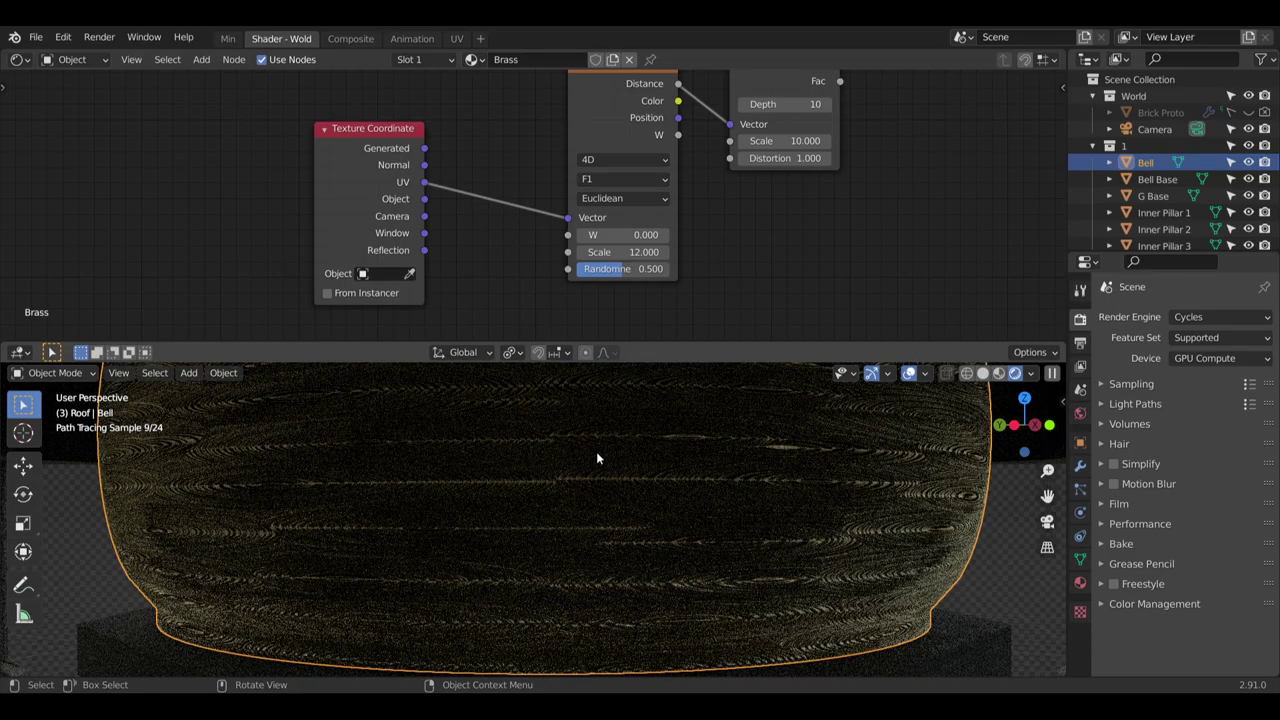
scroll(588, 452, "up", 3)
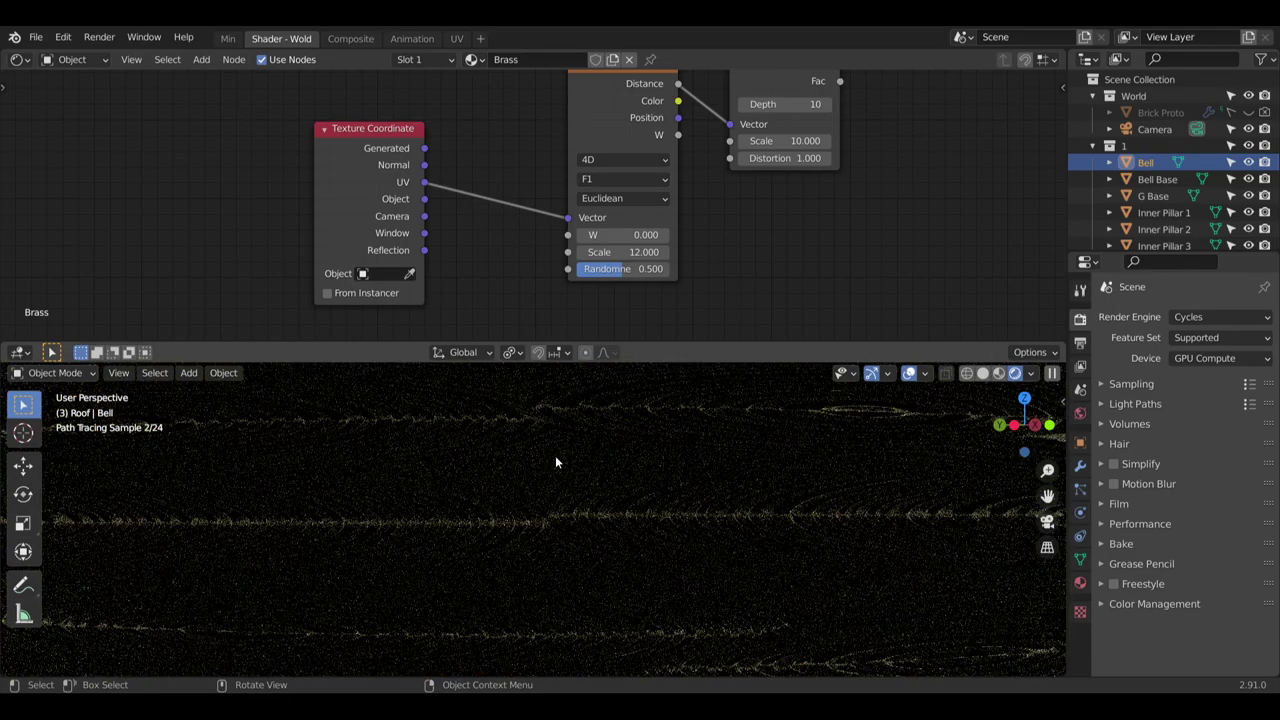
scroll(649, 510, "down", 3)
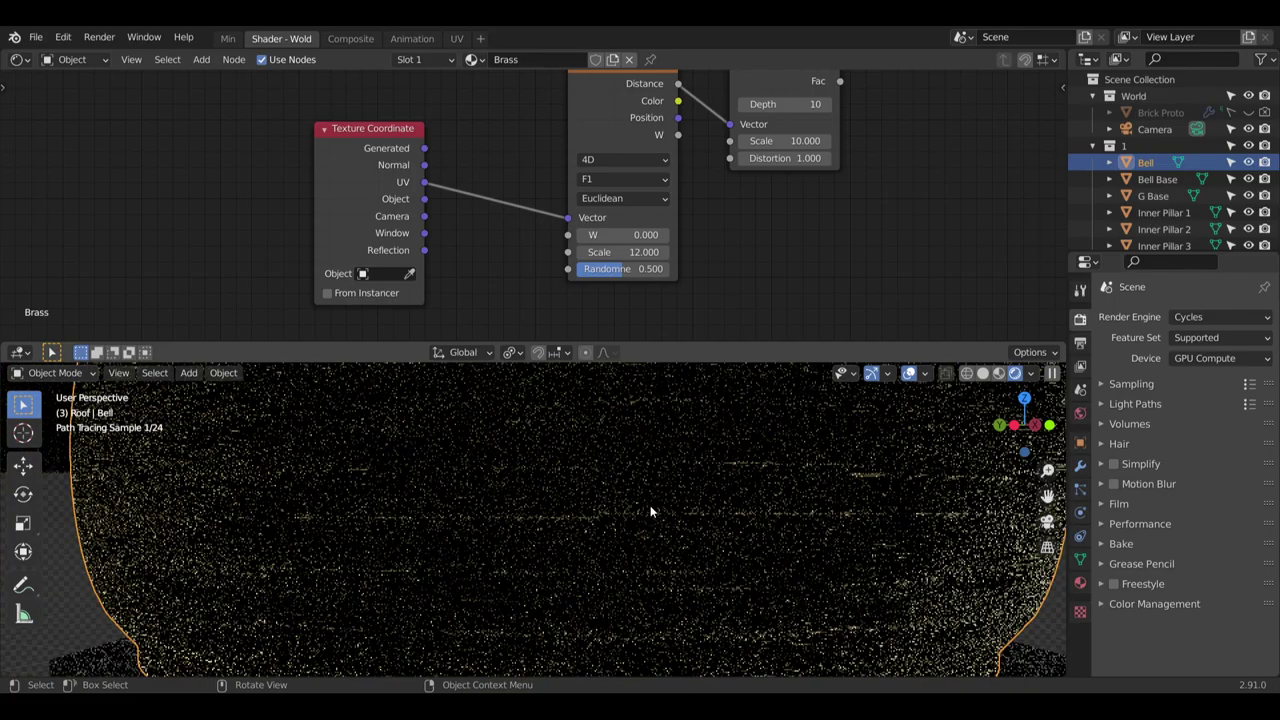
mouse_move(894, 540)
middle_mouse_down("shift")
mouse_move(830, 505)
mouse_move(687, 495)
middle_mouse_up("shift")
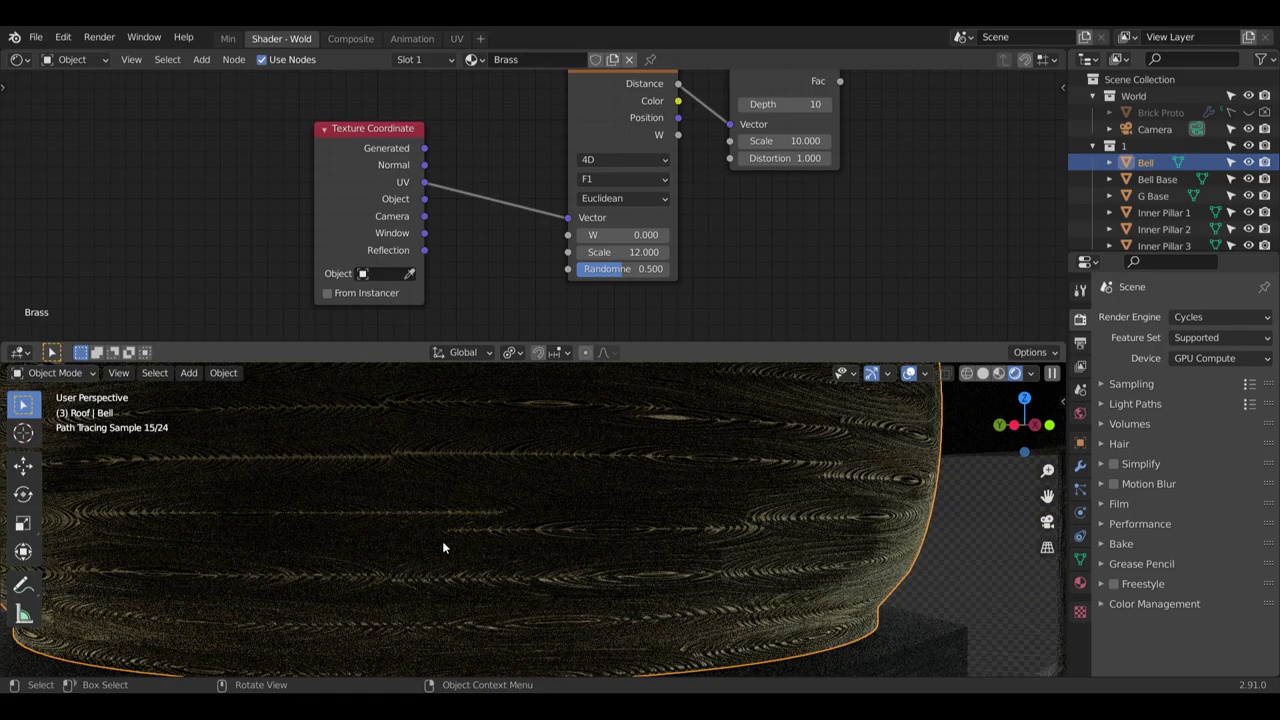
mouse_move(892, 487)
middle_mouse_down()
mouse_move(625, 551)
mouse_move(682, 548)
middle_mouse_up()
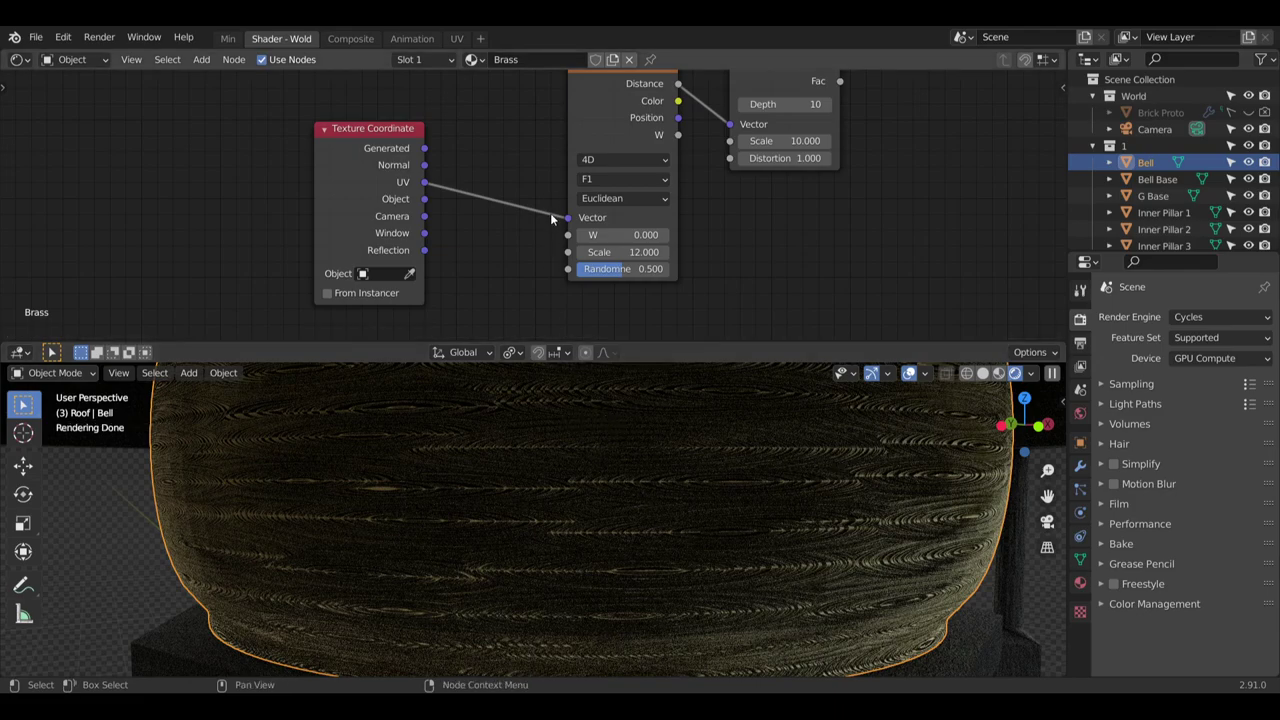
Disconnect the UV link, delete the Texture Coordinate node, and check the whole bell inside the gazebo
left_click_drag(567, 217, 490, 175)
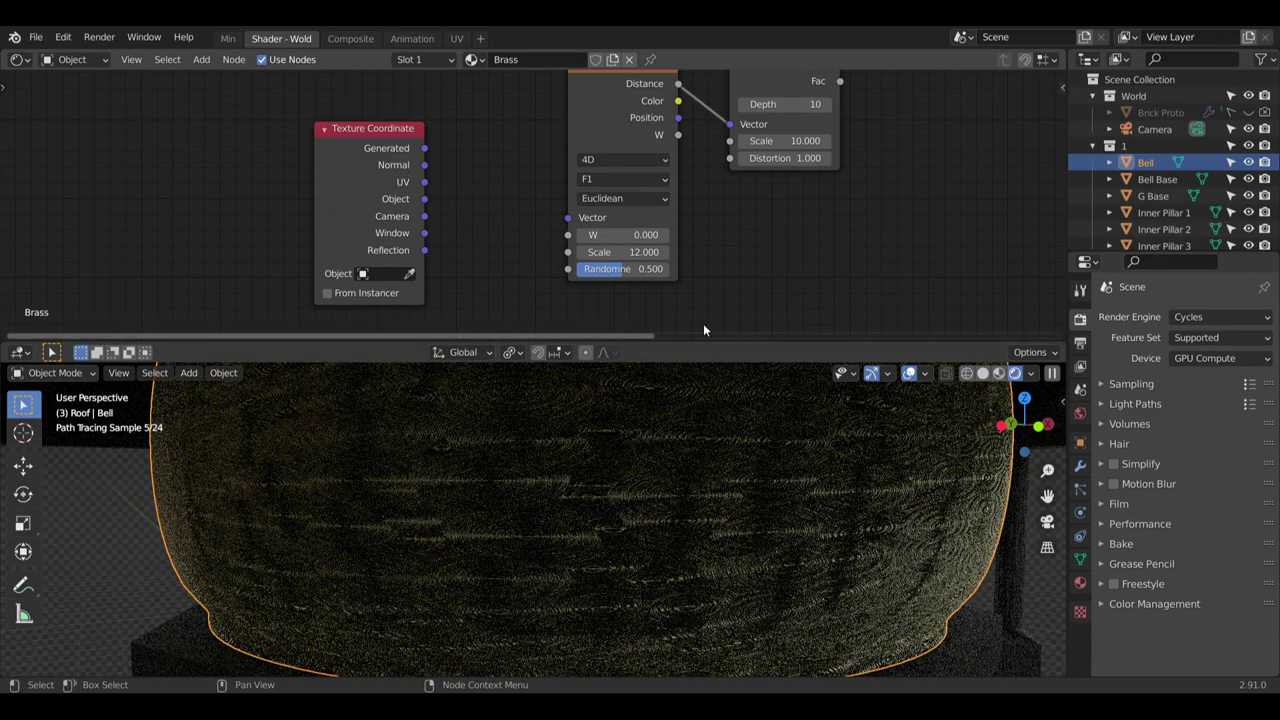
left_click(360, 133)
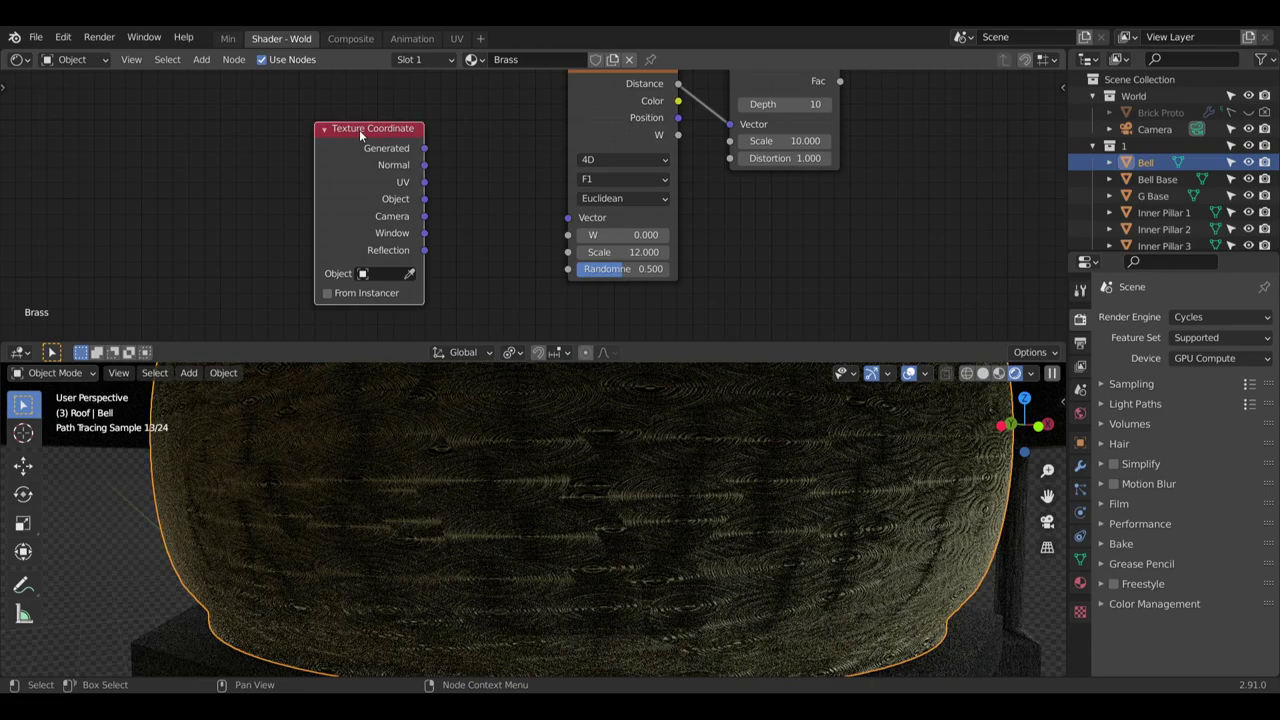
key("x")
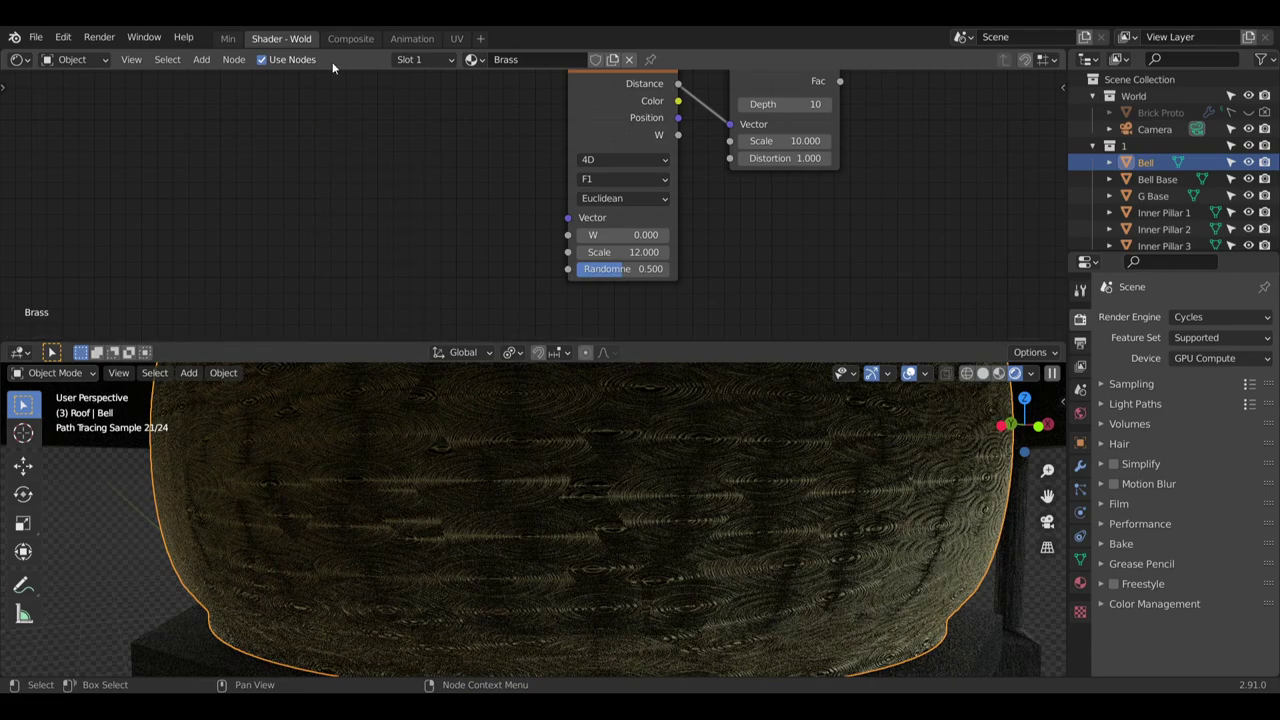
scroll(471, 250, "down", 6)
middle_click_drag(624, 249, 651, 175)
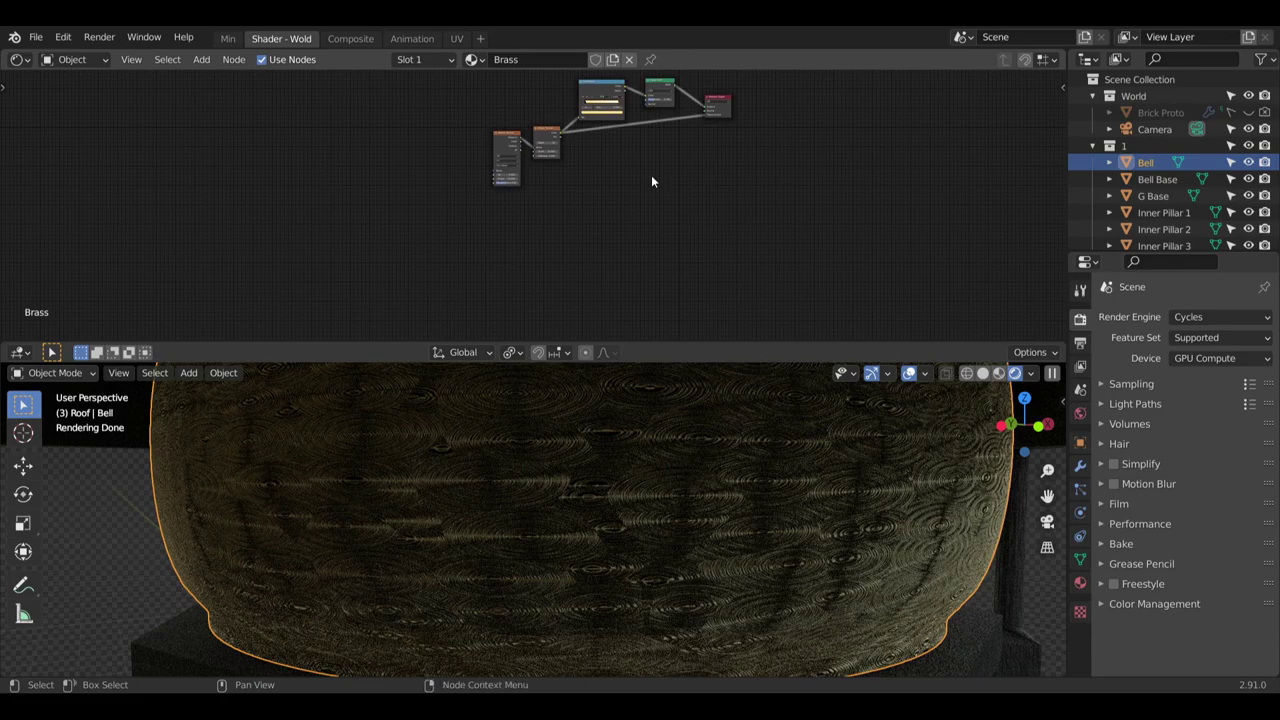
scroll(588, 464, "down", 3)
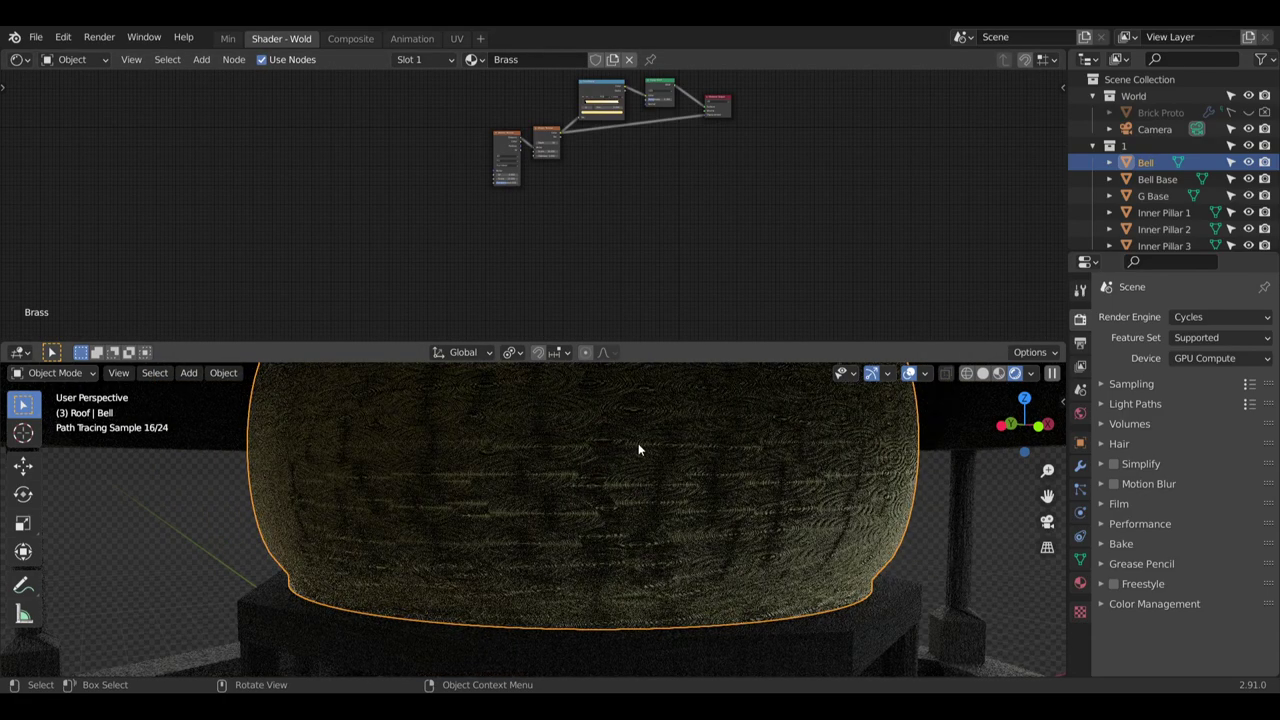
scroll(649, 503, "down", 5)
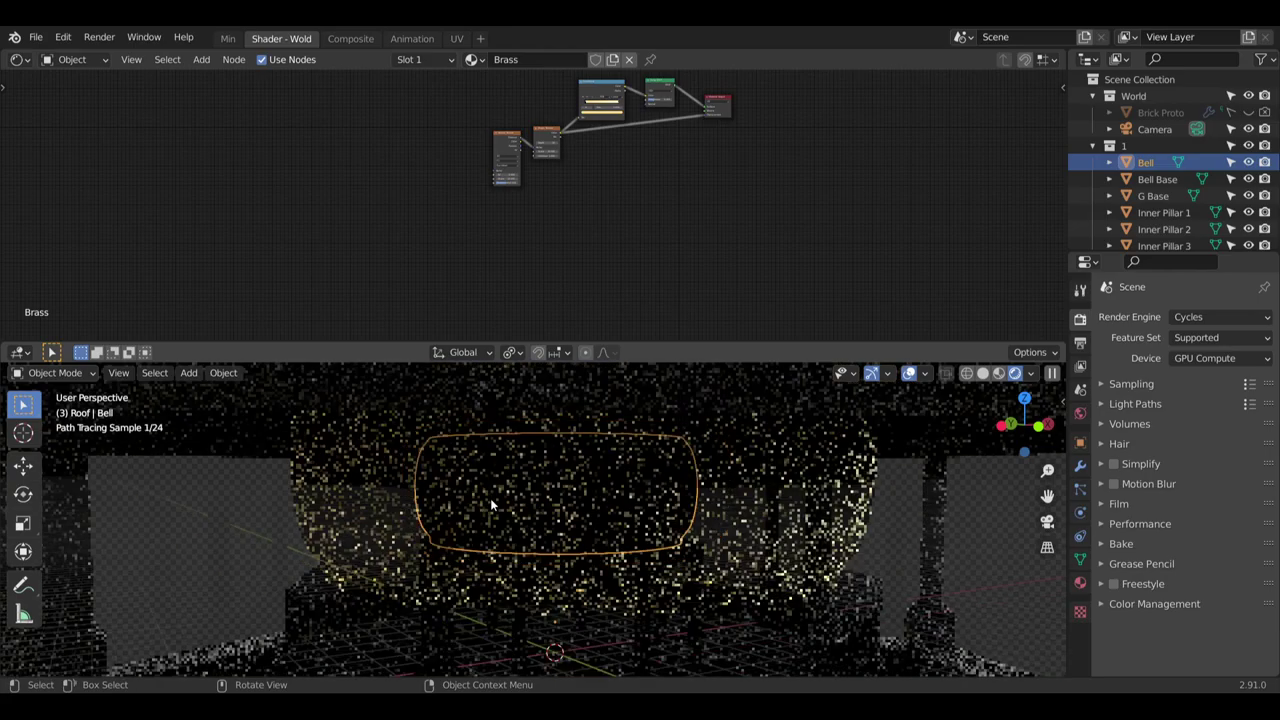
middle_click_drag(566, 510, 603, 549)
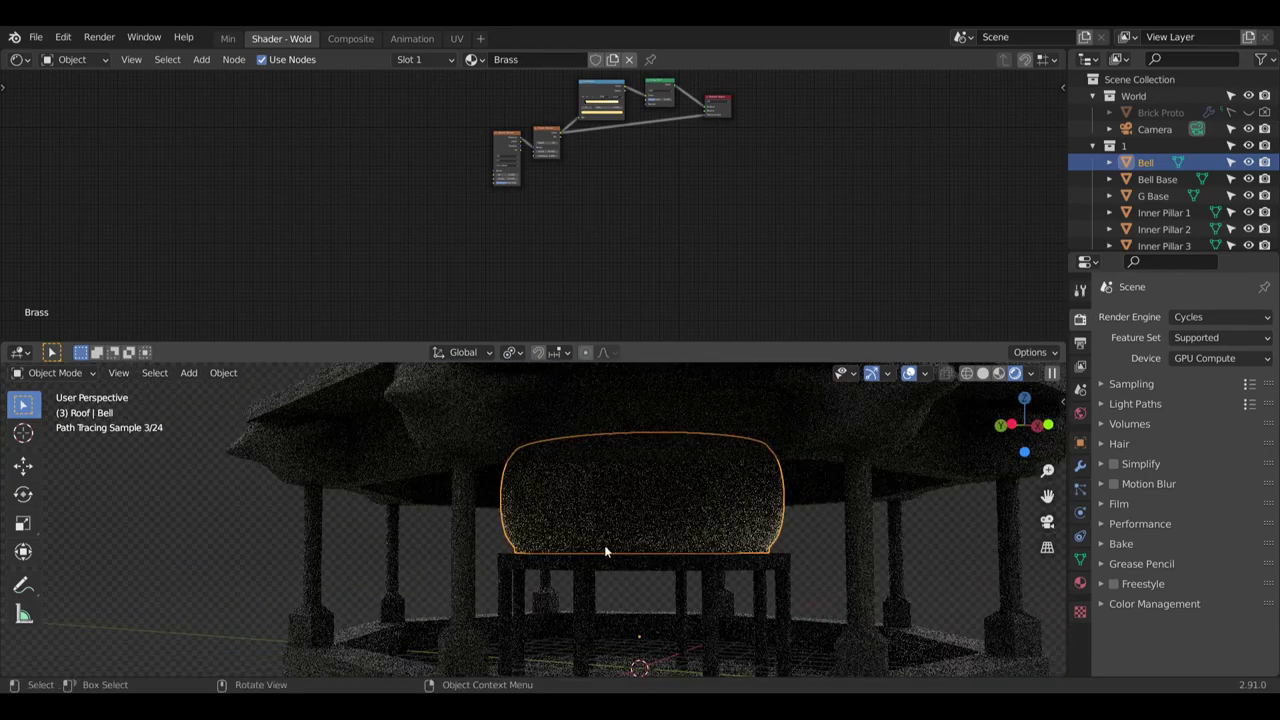
Examine the bell and gazebo from above and from the side, selecting the roof base to inspect its Mossy Stone surface
scroll(612, 488, "down", 5)
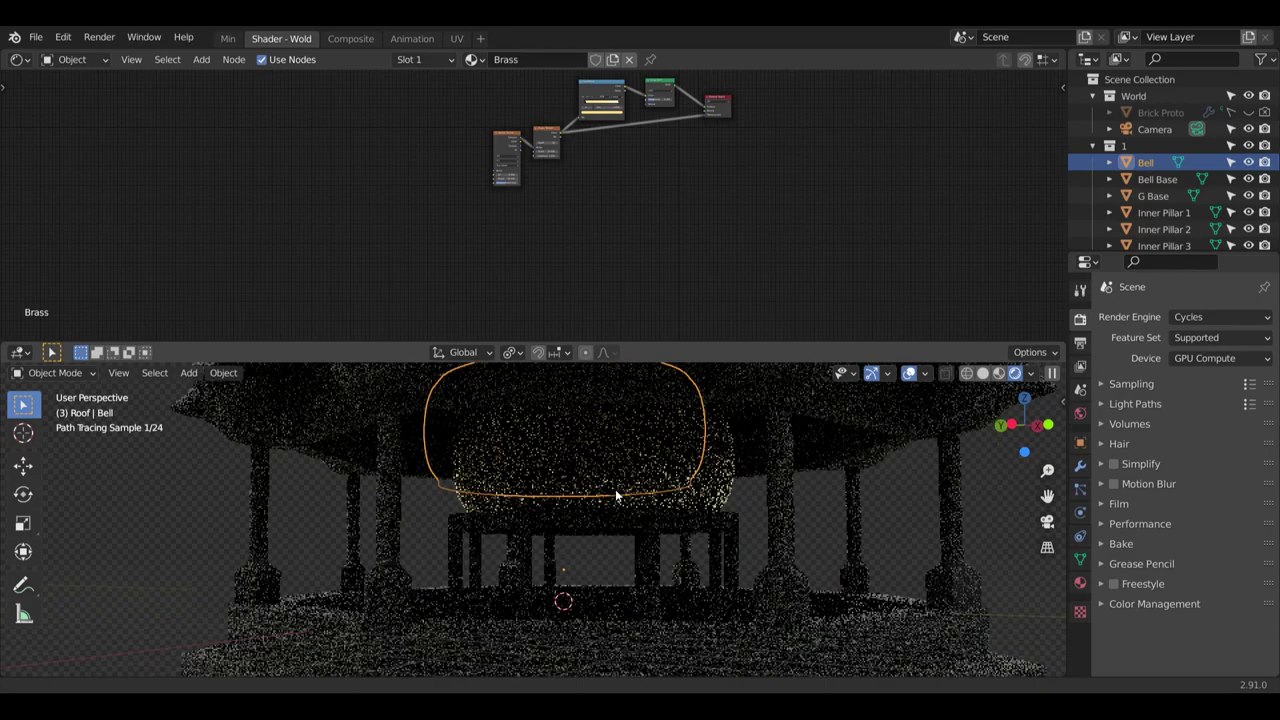
middle_click_drag(608, 484, 595, 509)
scroll(594, 447, "up", 6)
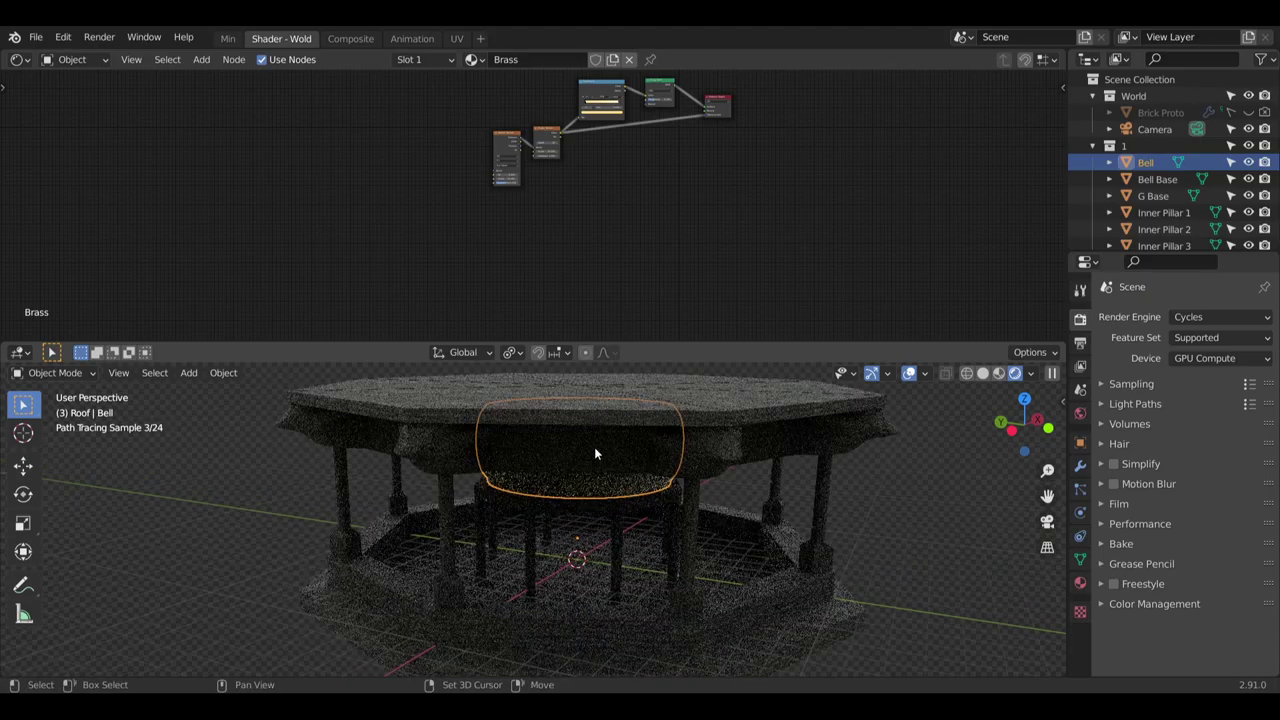
scroll(574, 470, "up", 3)
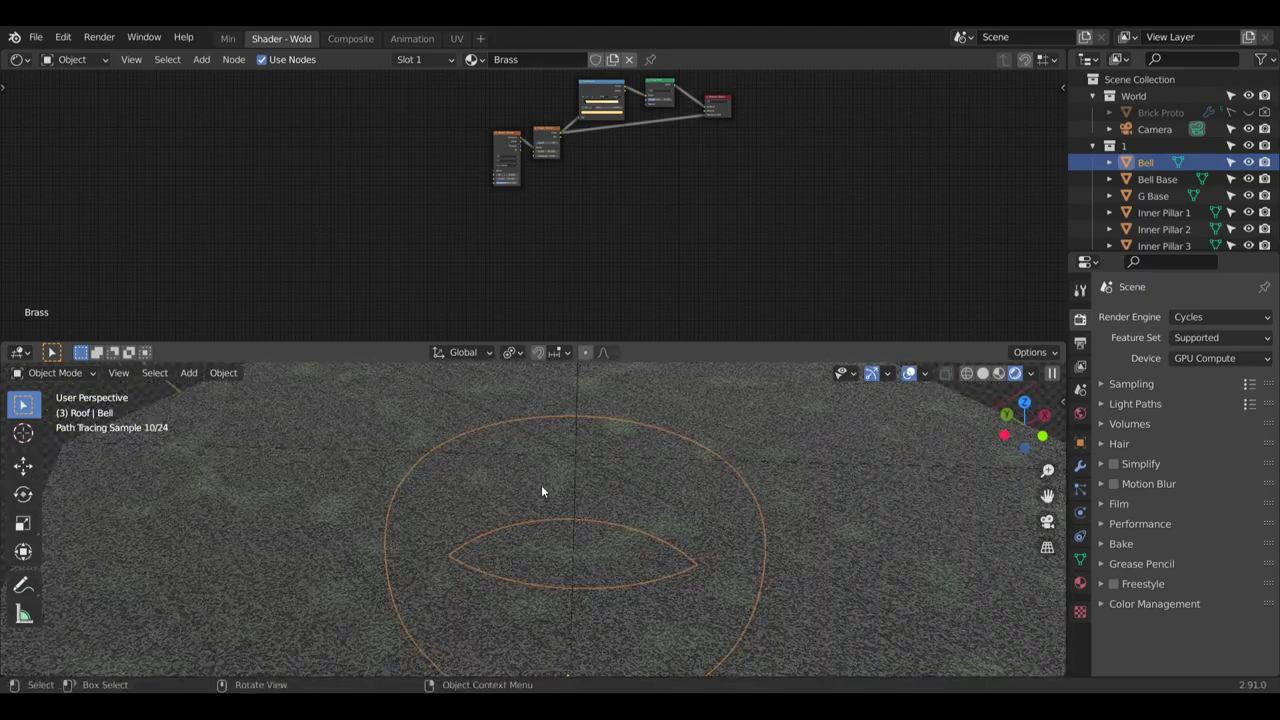
left_click(542, 485)
mouse_move(542, 485)
middle_mouse_down()
mouse_move(514, 463)
mouse_move(526, 492)
middle_mouse_up()
scroll(526, 492, "down", 4)
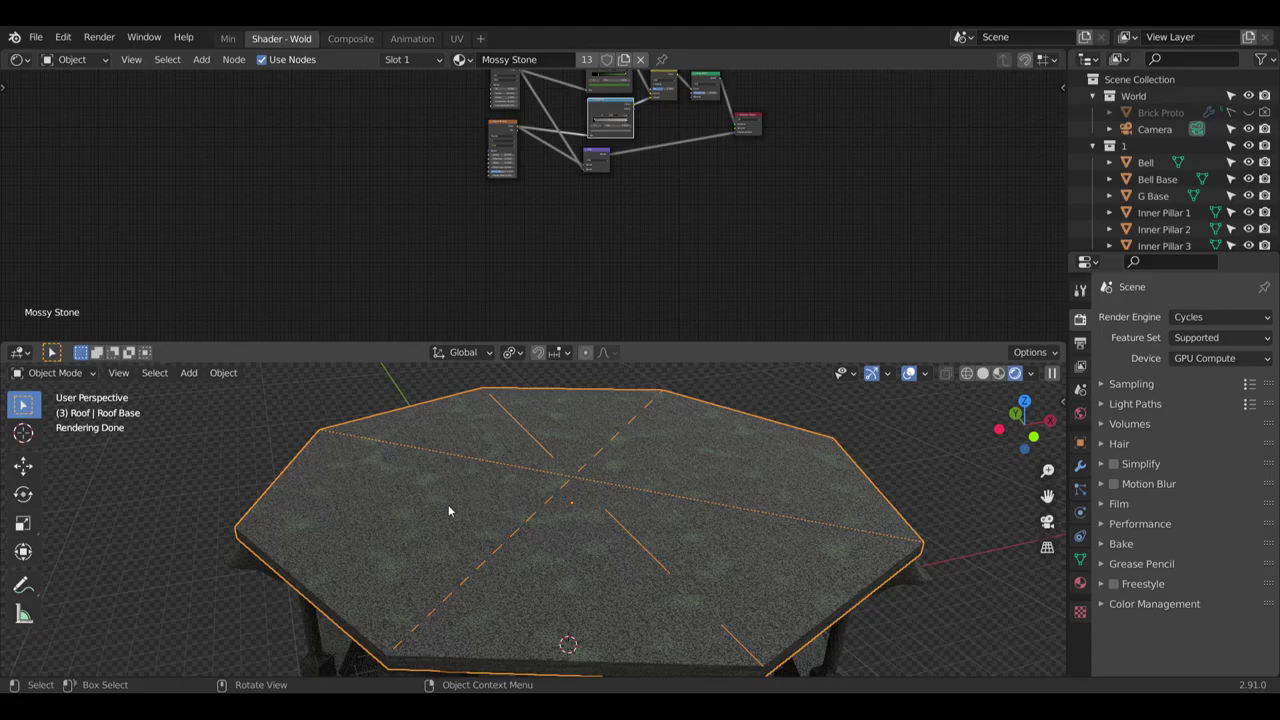
mouse_move(460, 517)
middle_mouse_down()
mouse_move(558, 440)
mouse_move(556, 468)
mouse_move(684, 454)
mouse_move(678, 440)
mouse_move(625, 571)
mouse_move(607, 413)
mouse_move(598, 455)
mouse_move(588, 437)
middle_mouse_up()
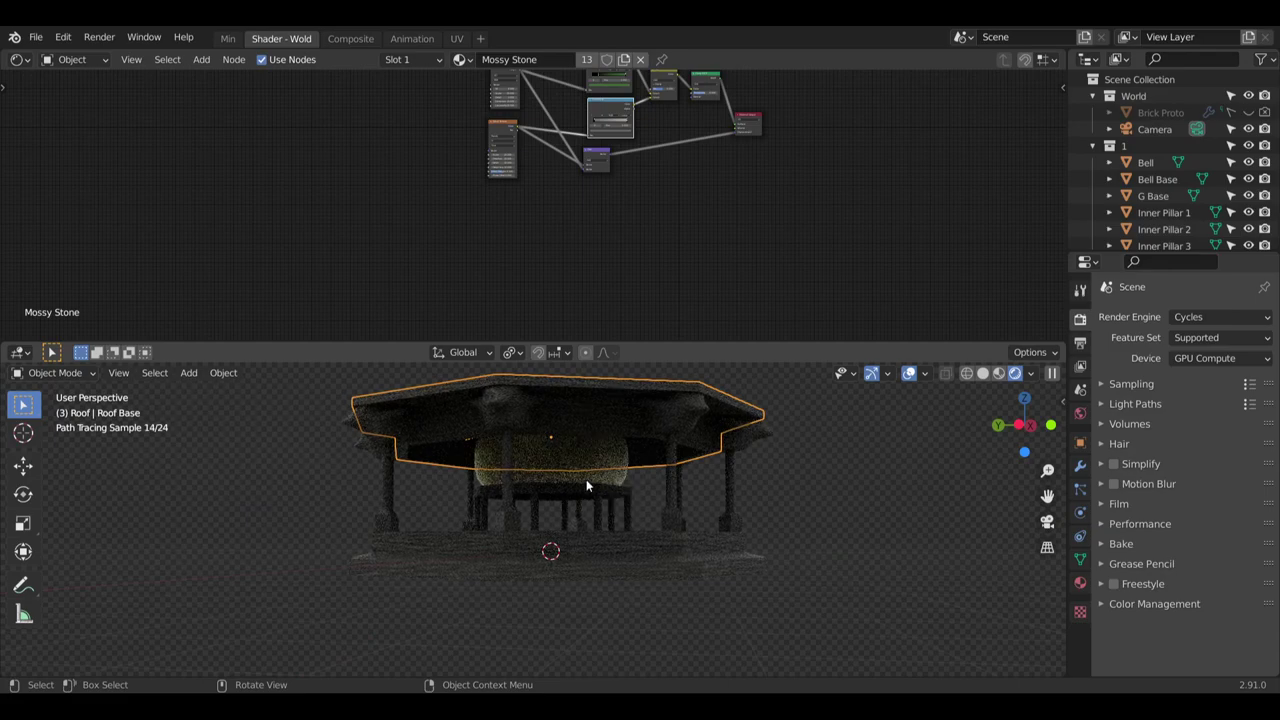
scroll(570, 412, "up", 4)
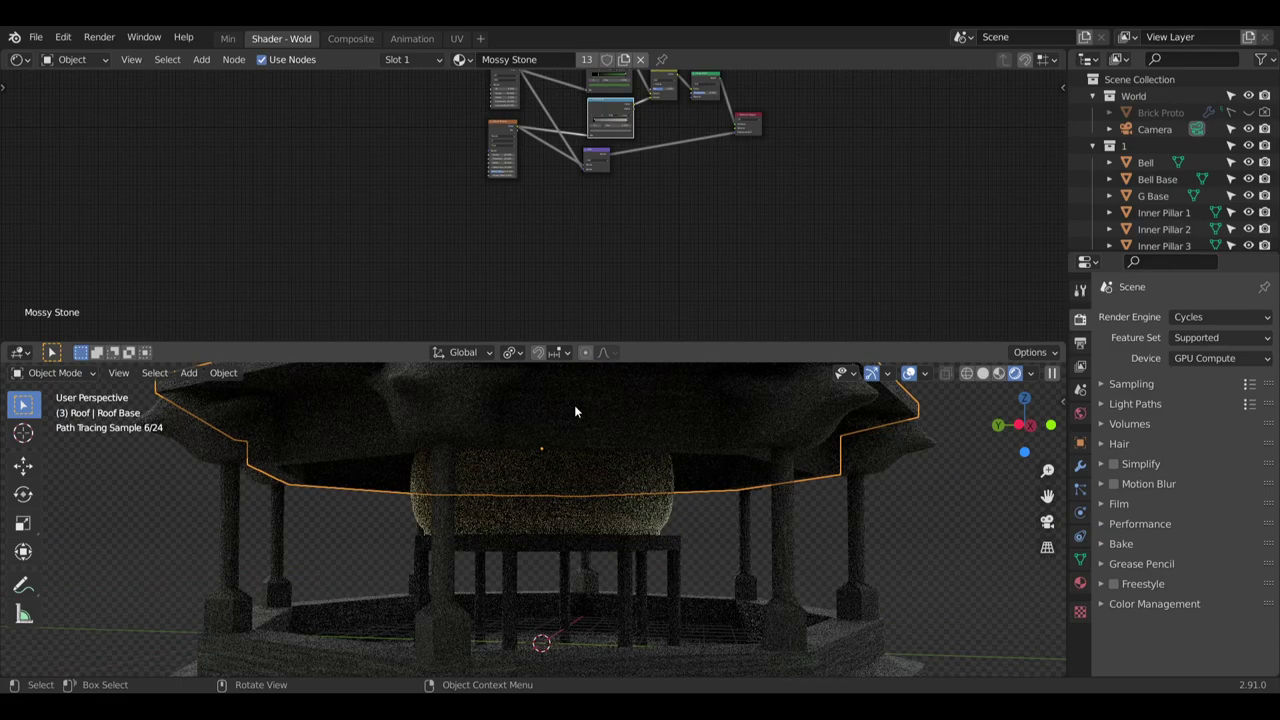
Deselect the roof base, frame the whole gazebo in the rendered view, and save the Gazebo.blend file
scroll(575, 410, "down", 2)
scroll(574, 407, "down", 4)
left_click(774, 549)
scroll(577, 408, "up", 3)
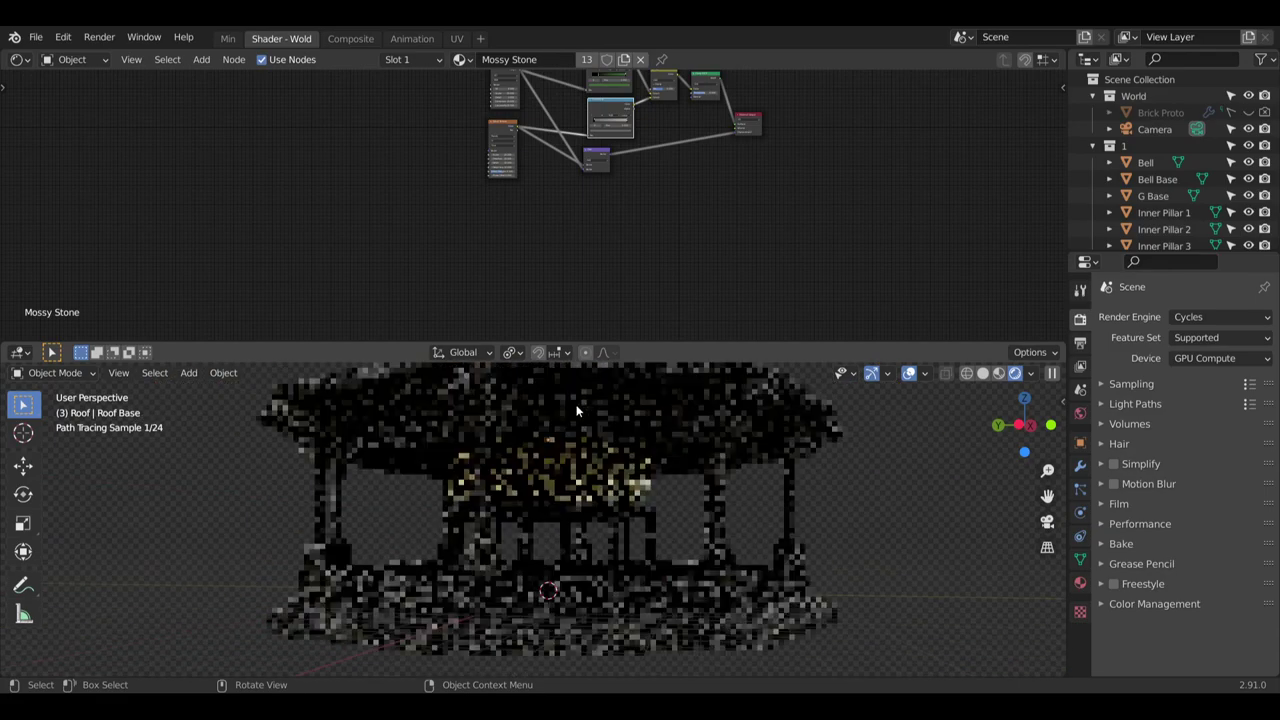
middle_click_drag(585, 407, 585, 458)
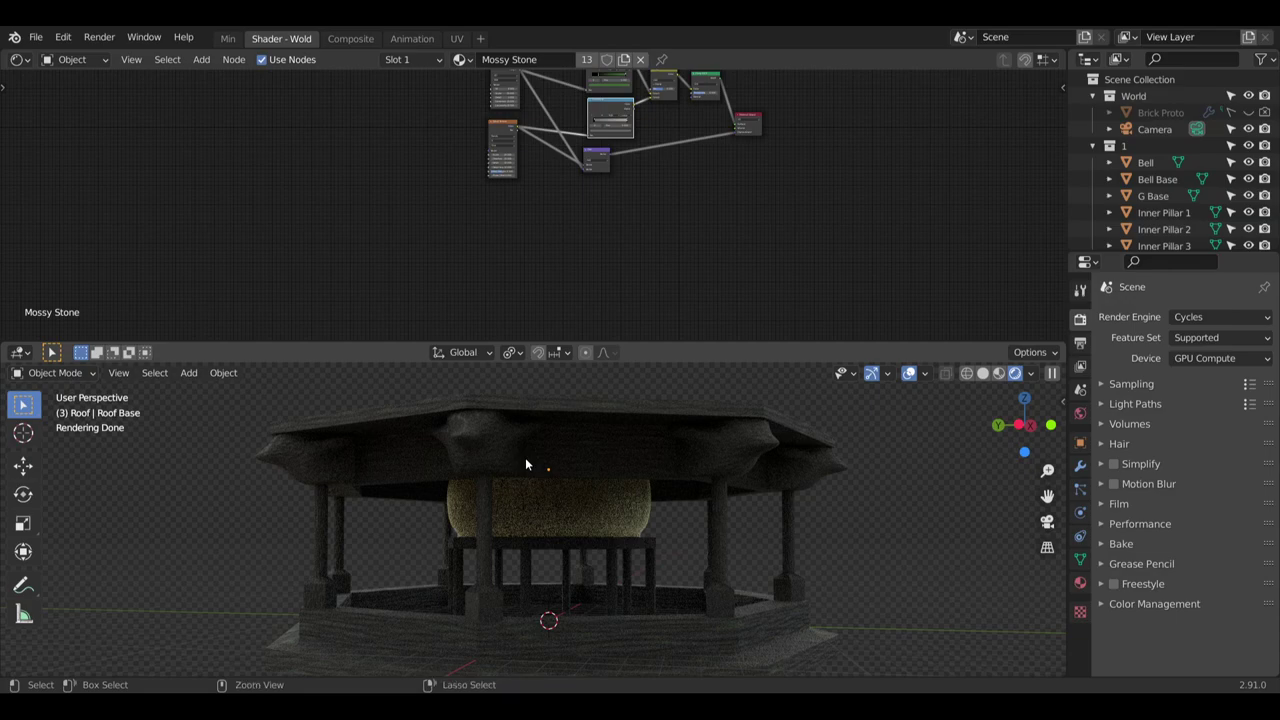
key("ctrl+s")
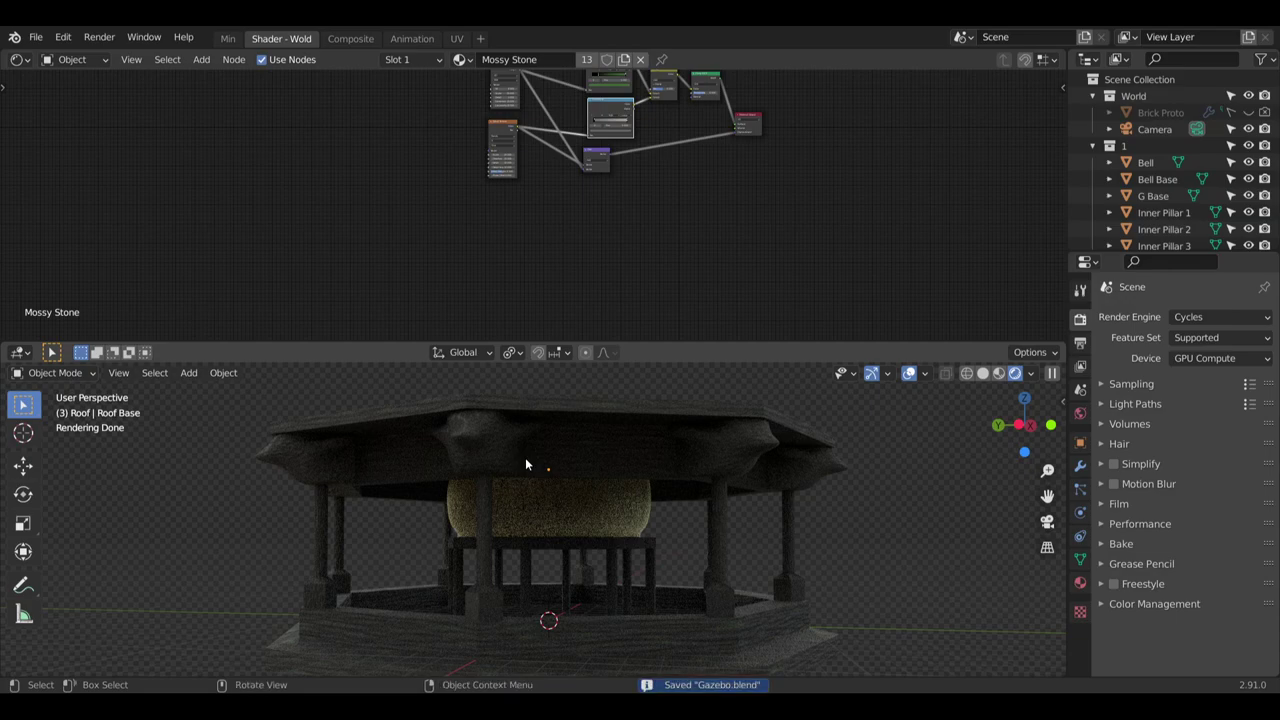